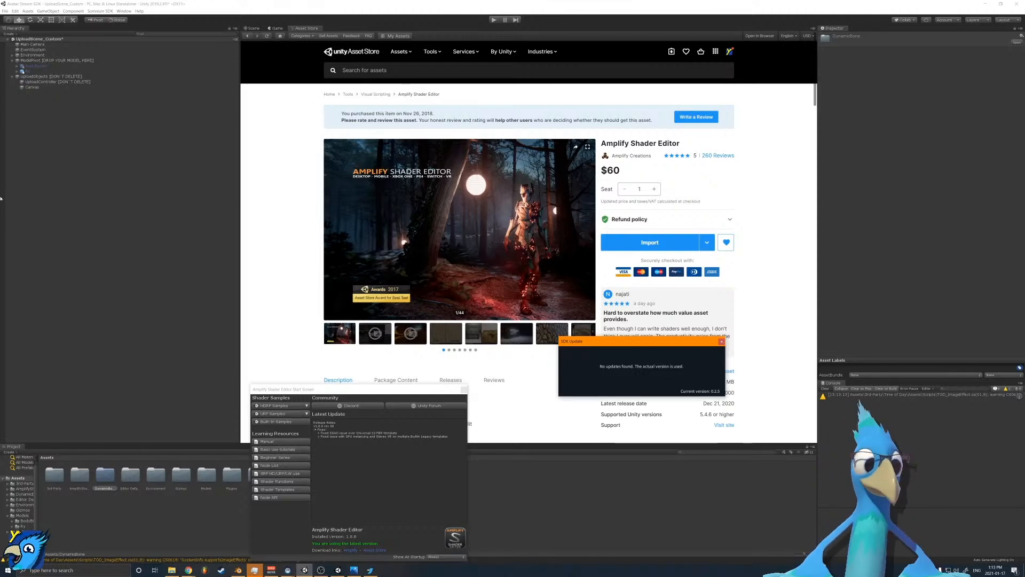
Step: Set the Amplify Shader Editor start screen to show at startup only On New Version, and close it
left_click_drag(401, 394, 461, 229)
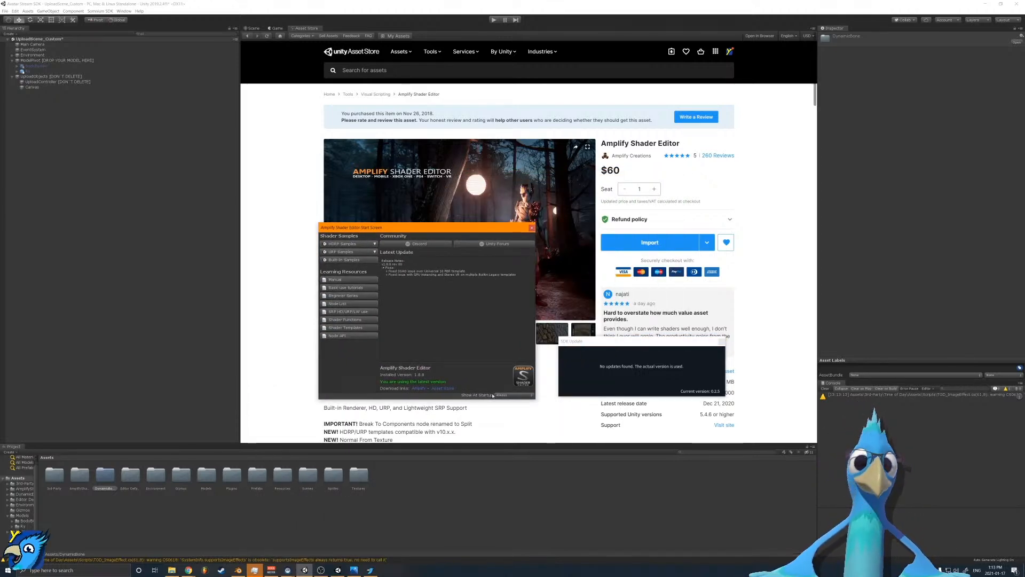
left_click_drag(346, 225, 407, 232)
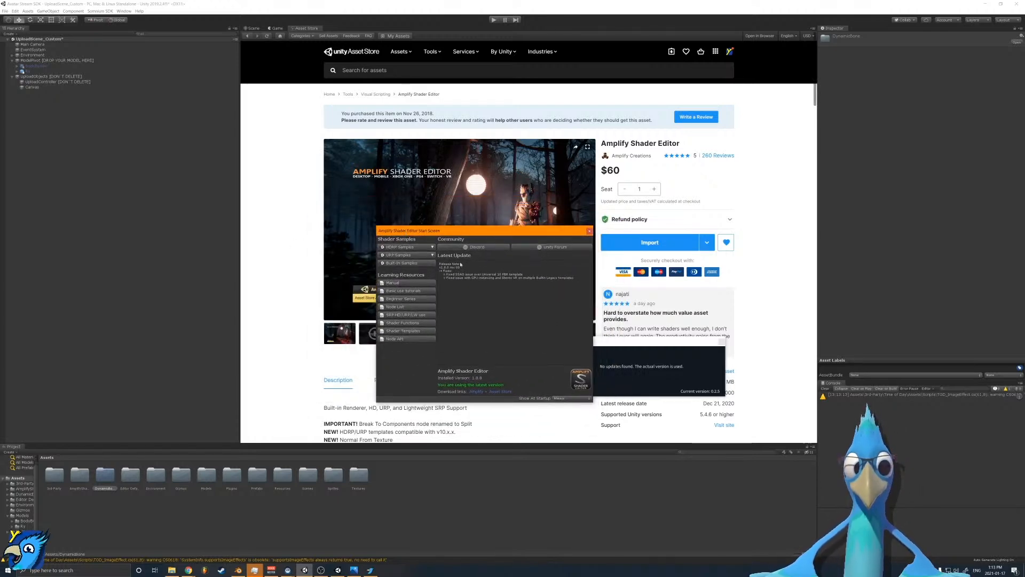
left_click(571, 398)
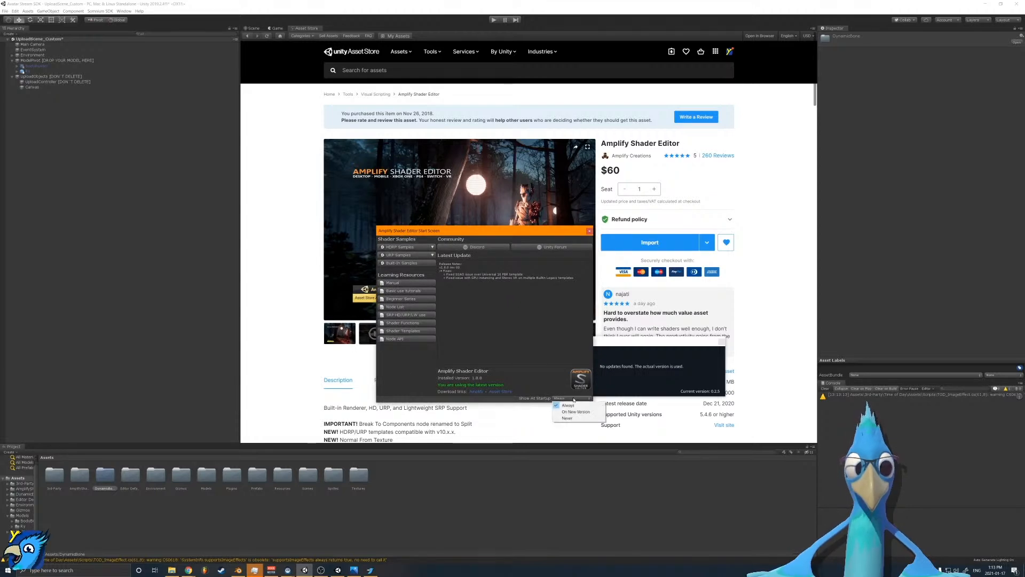
left_click(577, 411)
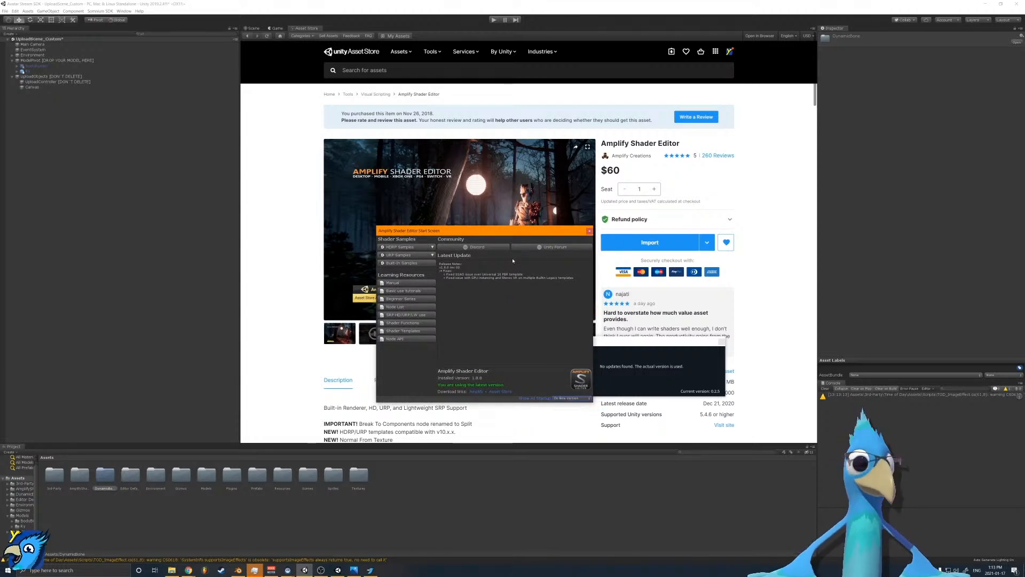
left_click_drag(481, 231, 505, 215)
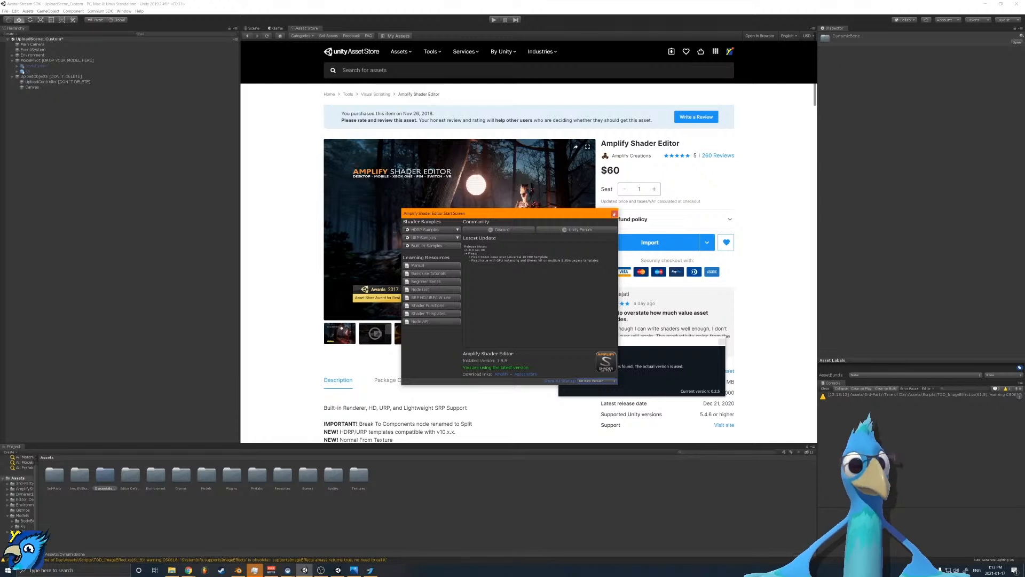
left_click(615, 213)
Step: Show the Scene view with the avatar and close the SDK Update window
left_click(253, 28)
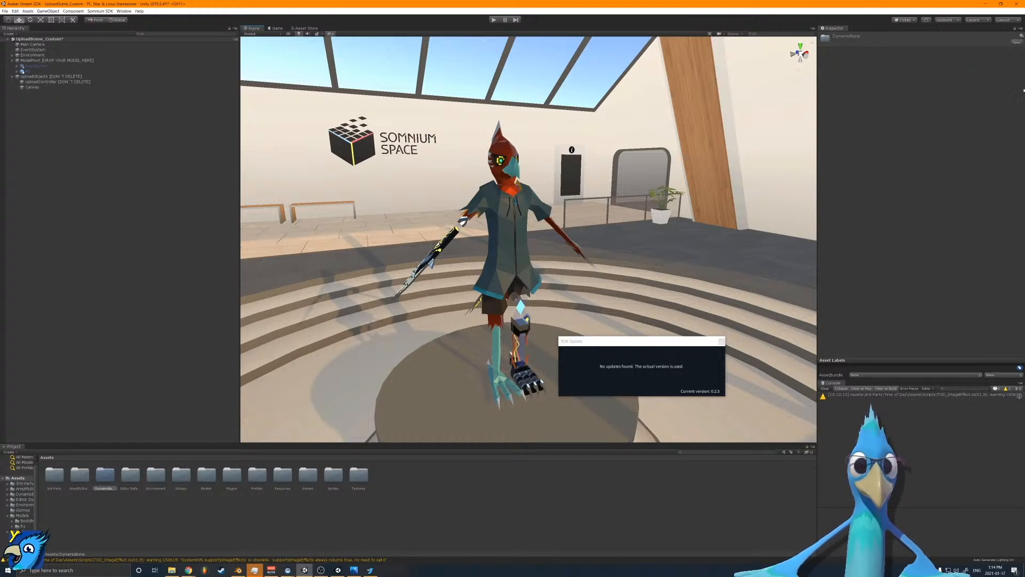
right_click_drag(729, 86, 767, 131)
key("w")
right_click_drag(497, 107, 443, 142)
key("q")
key("d")
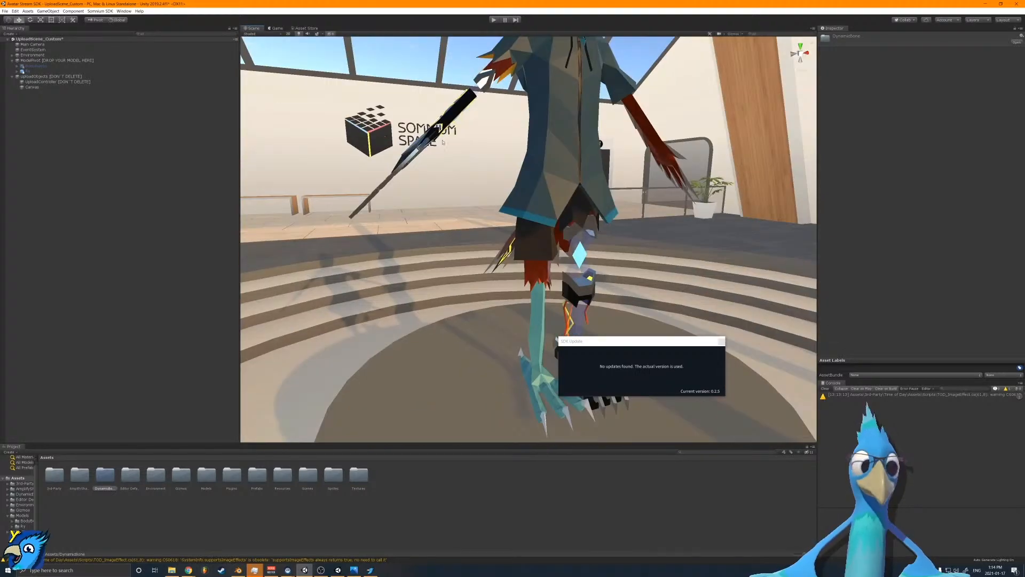
left_click(719, 342)
left_click(722, 341)
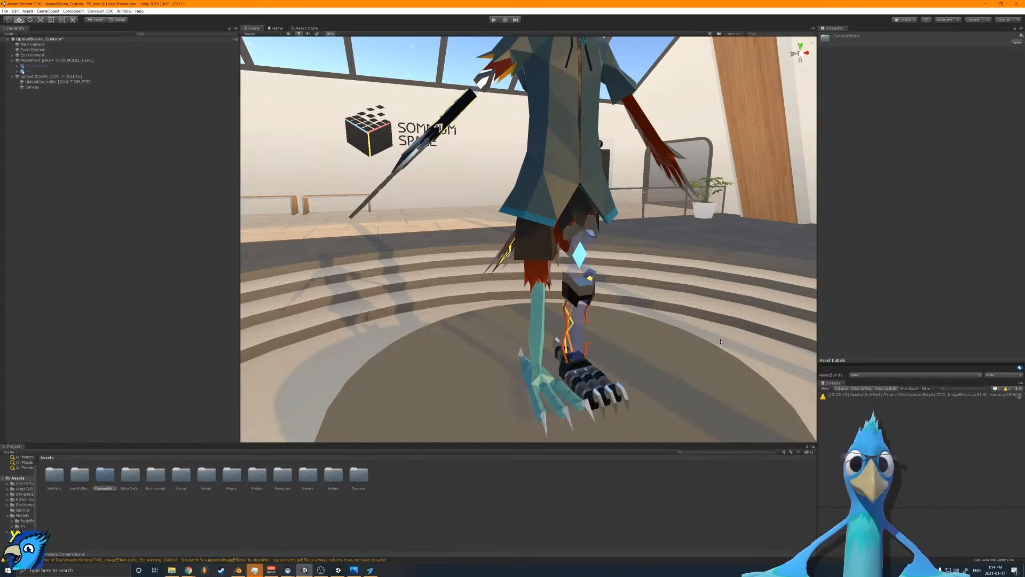
left_click(282, 476)
left_click(250, 483)
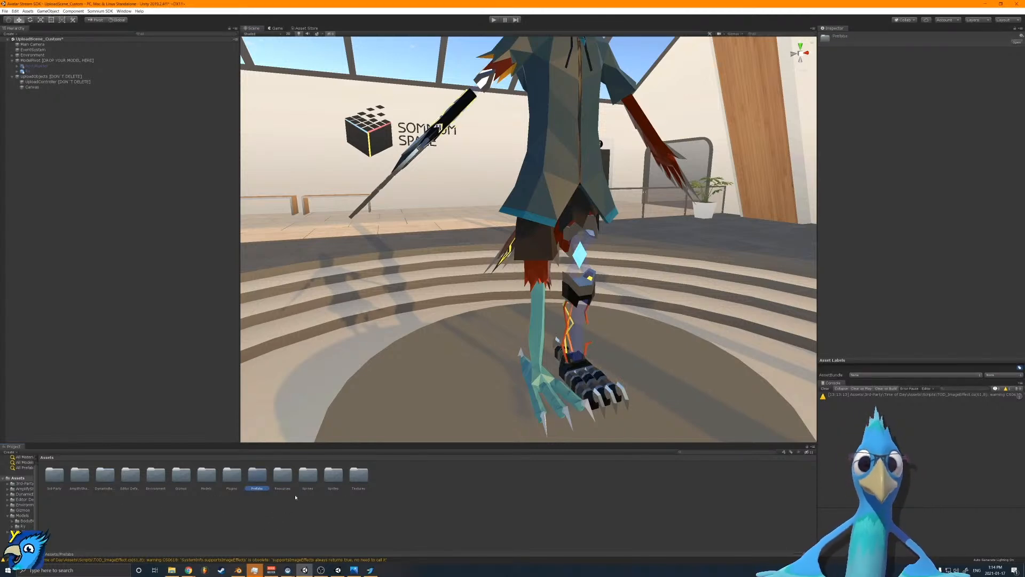
left_click(204, 512)
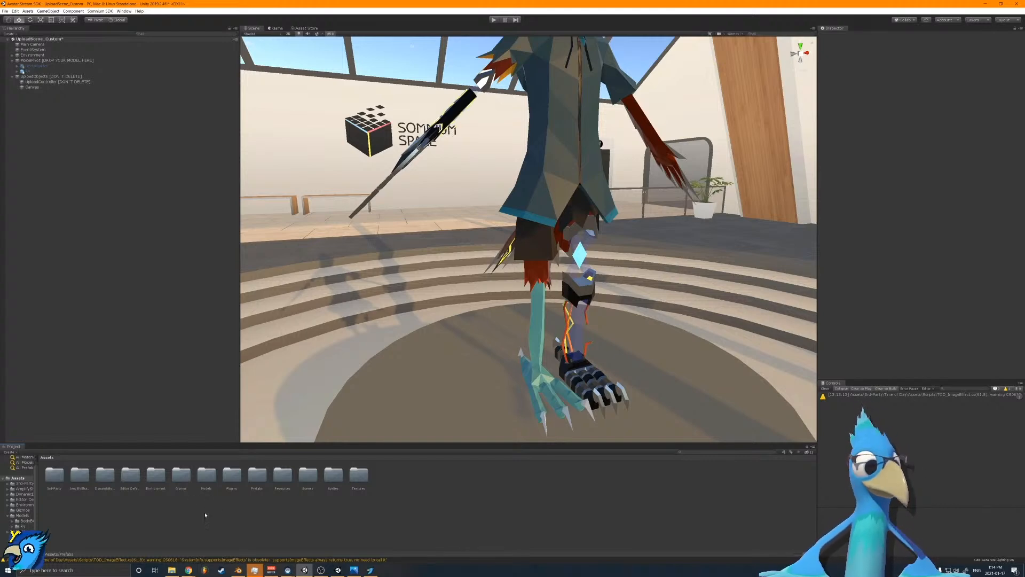
double_click(208, 486)
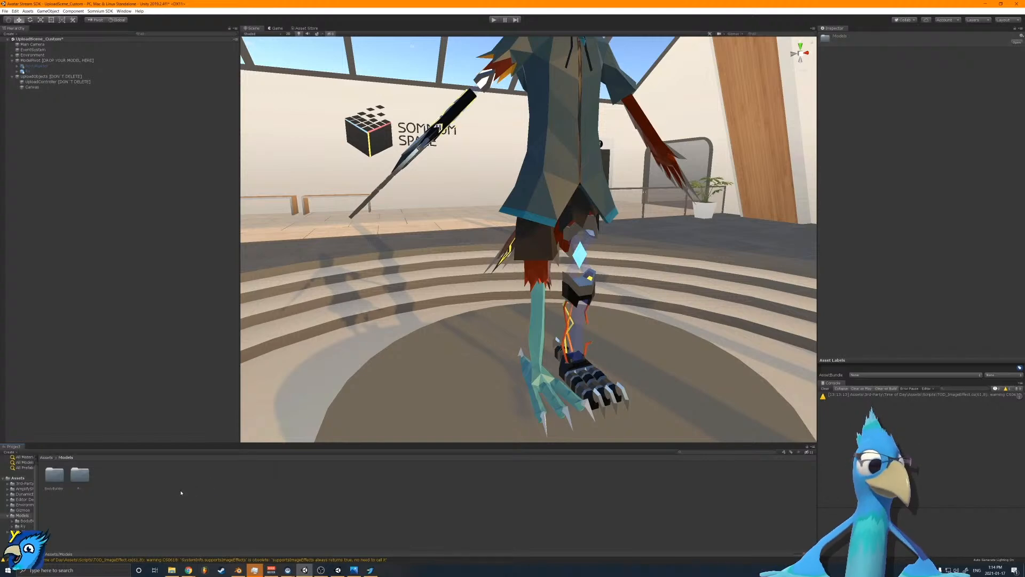
double_click(80, 474)
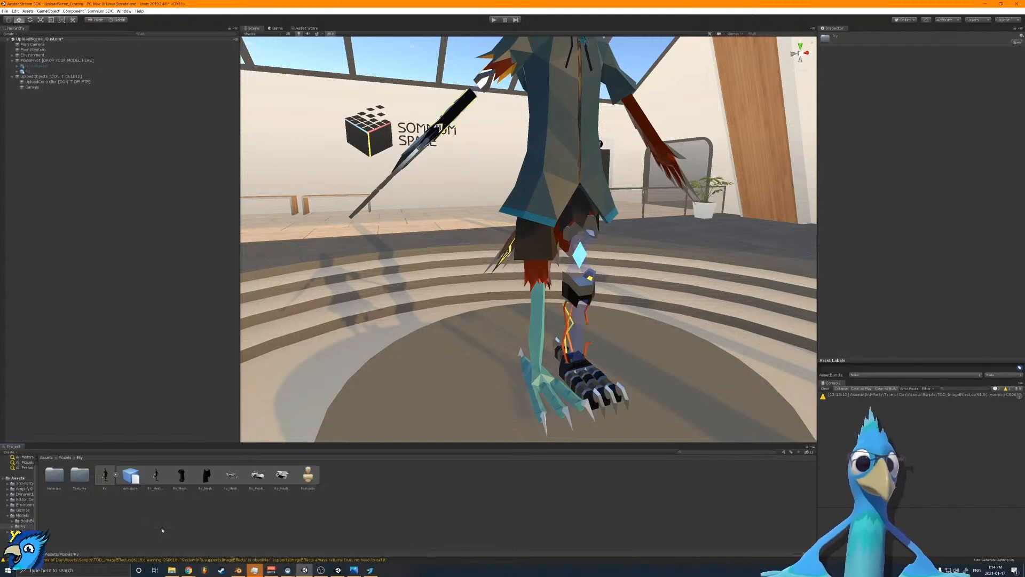
right_click(111, 527)
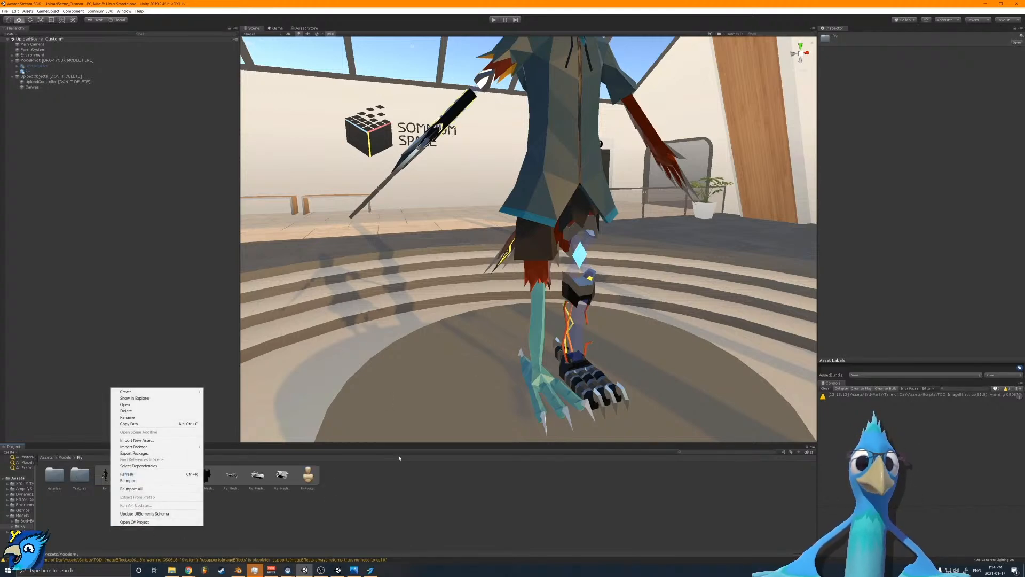
left_click(386, 517)
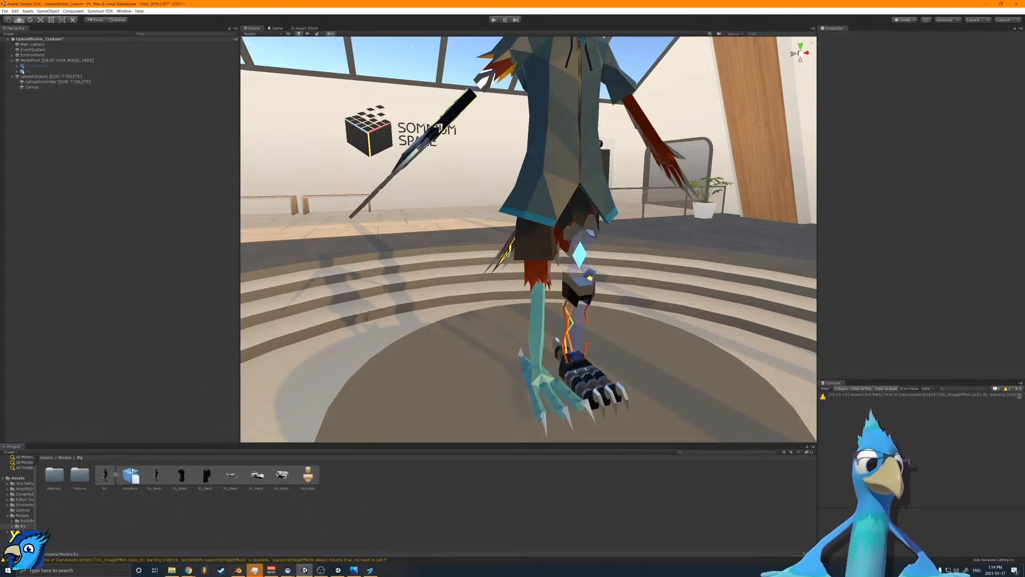
right_click(200, 509)
left_click(324, 534)
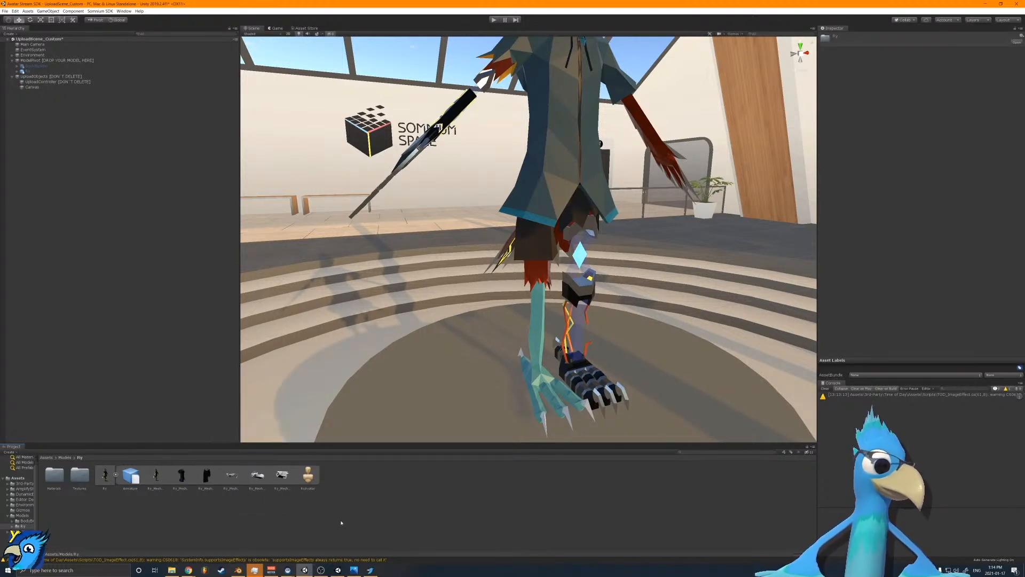
left_click(46, 458)
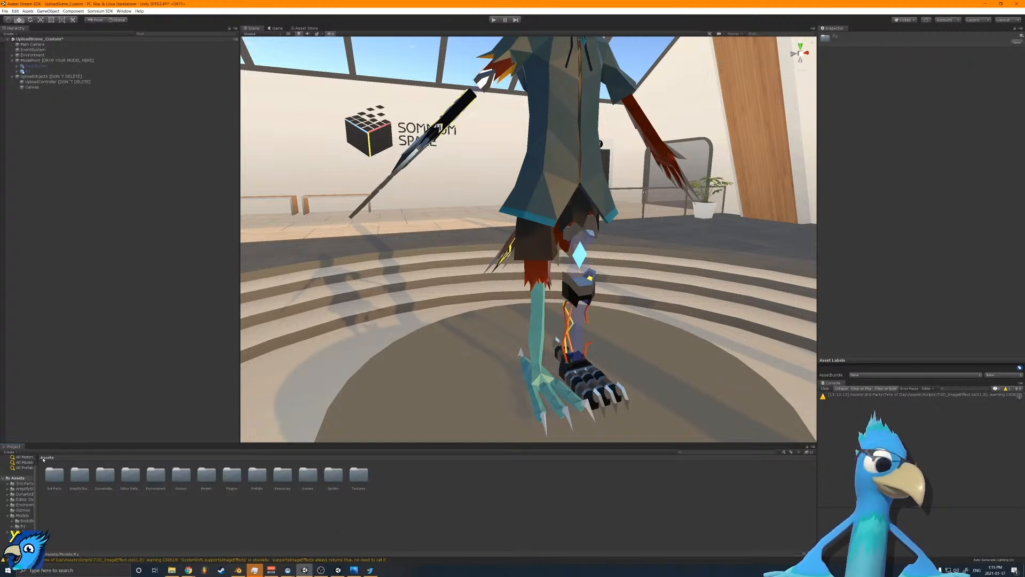
right_click(106, 527)
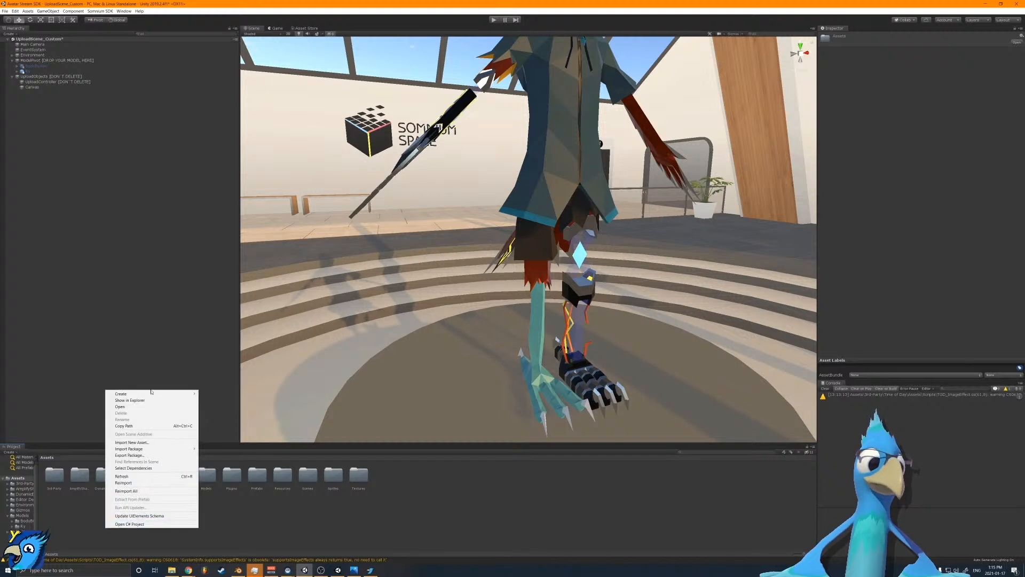
mouse_move(139, 393)
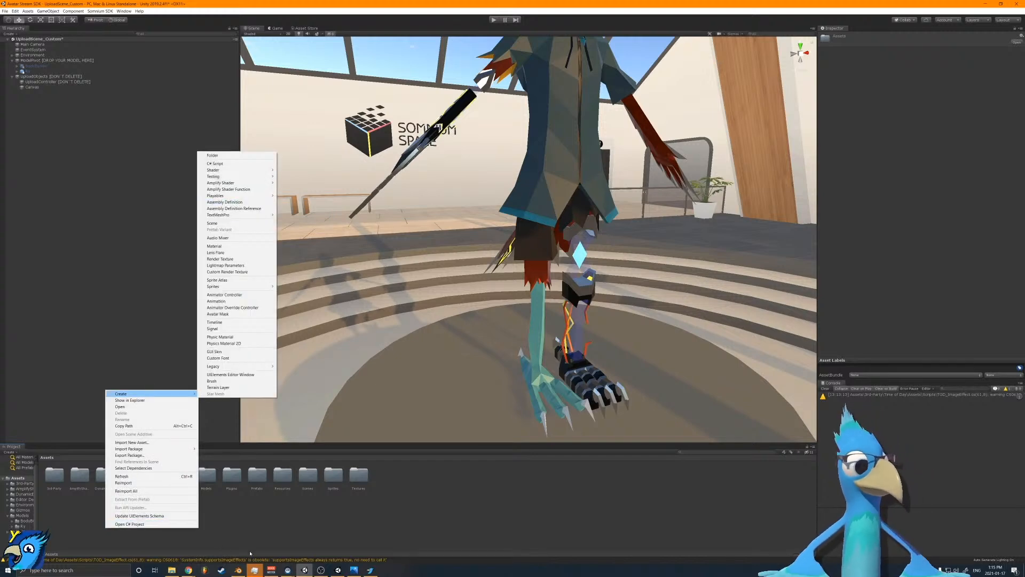
left_click(74, 528)
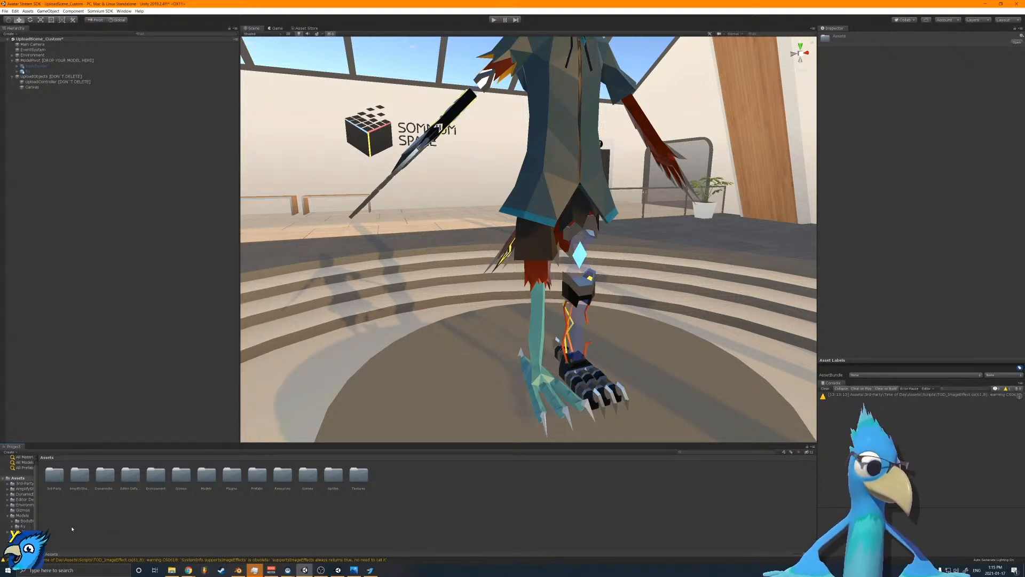
right_click_drag(381, 292, 328, 262)
key("w")
key("d")
key("s")
key("w")
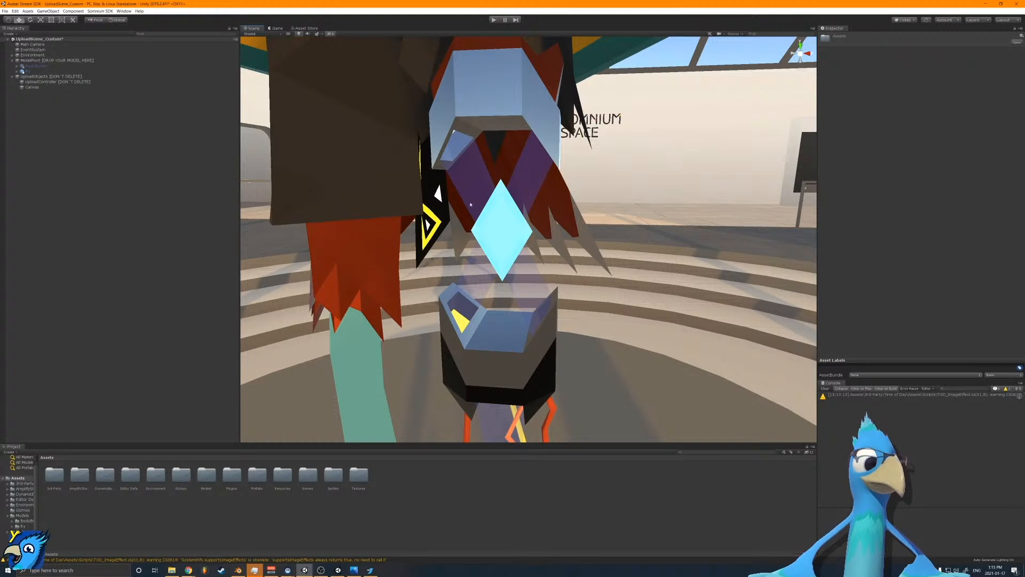
Step: Create a folder named Shaders inside Assets/Models/Ry and open it
left_click(157, 551)
double_click(207, 473)
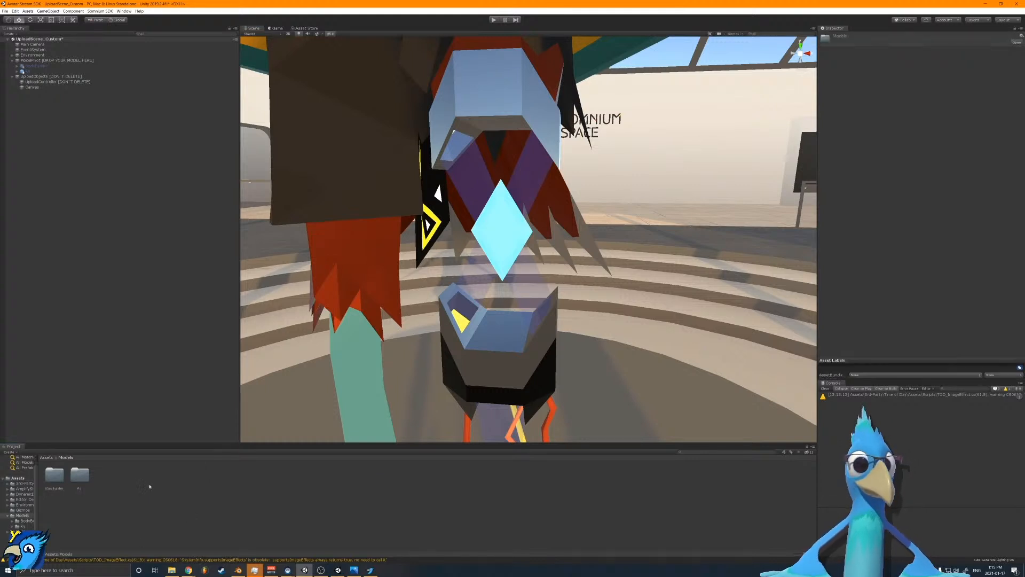
double_click(86, 475)
right_click(131, 502)
mouse_move(176, 367)
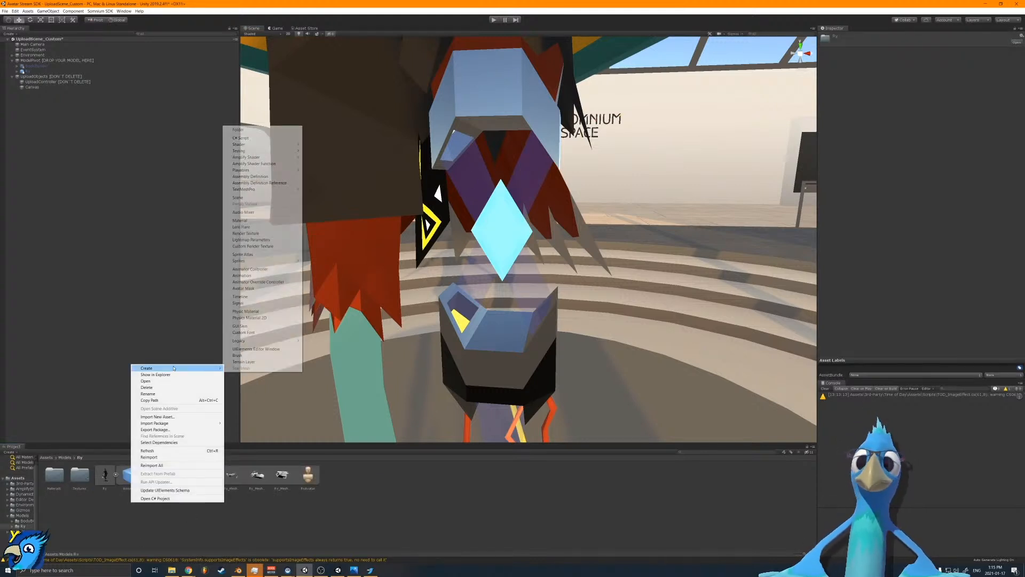
left_click(238, 130)
type("Skaders")
key("Return")
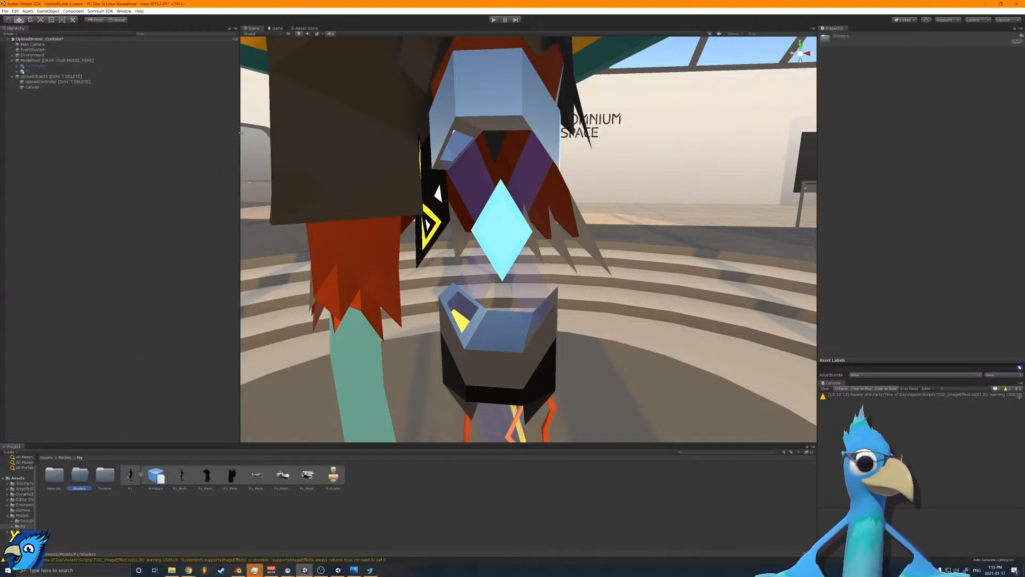
double_click(81, 483)
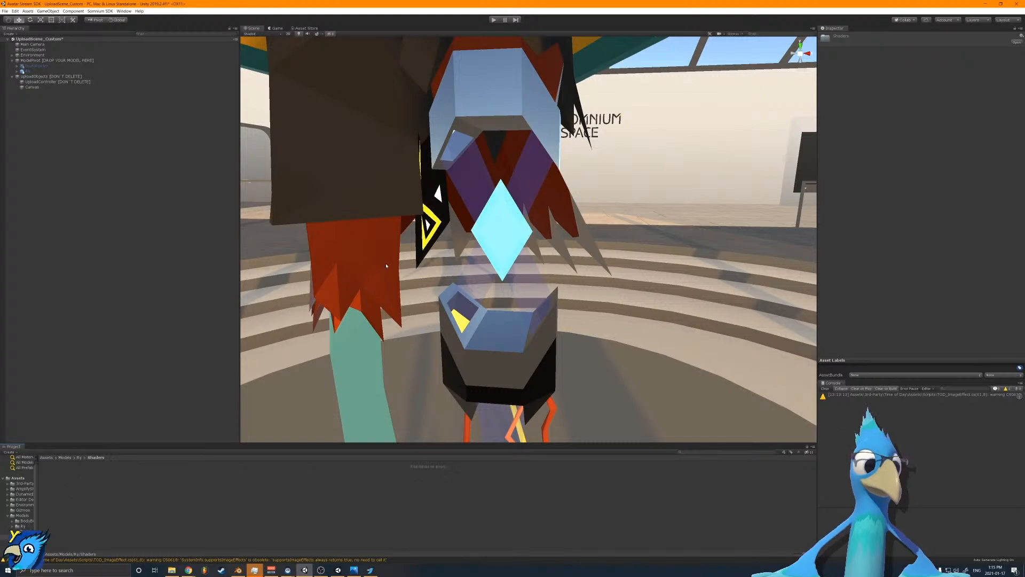
Step: Inspect the avatar's head and upper body from its side in the scene
right_click_drag(450, 278, 356, 261)
key("s")
key("w")
key("d")
key("s")
key("d")
key("w")
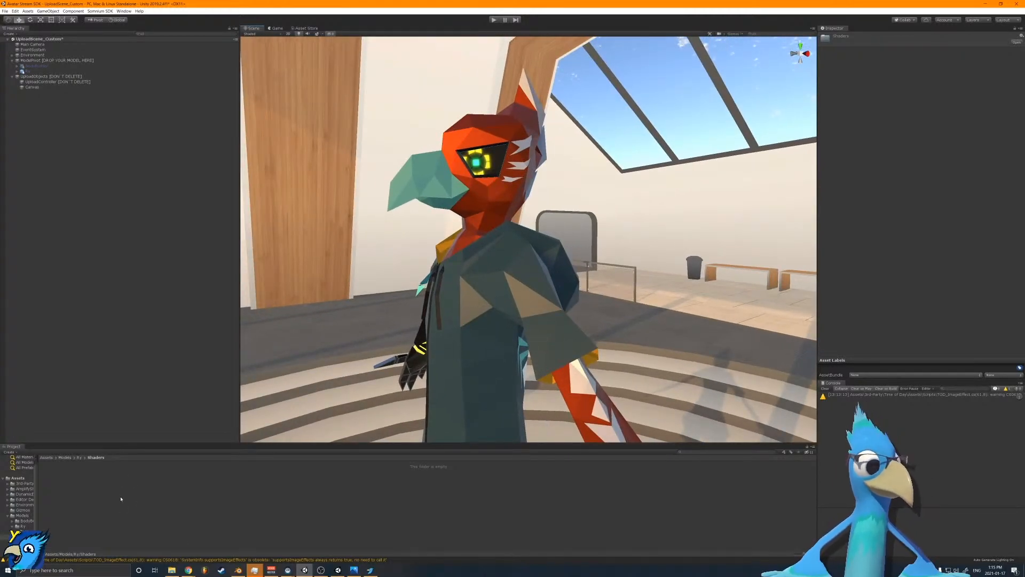
Step: Create an Amplify Surface shader named RyBeams in the Shaders folder
right_click(113, 487)
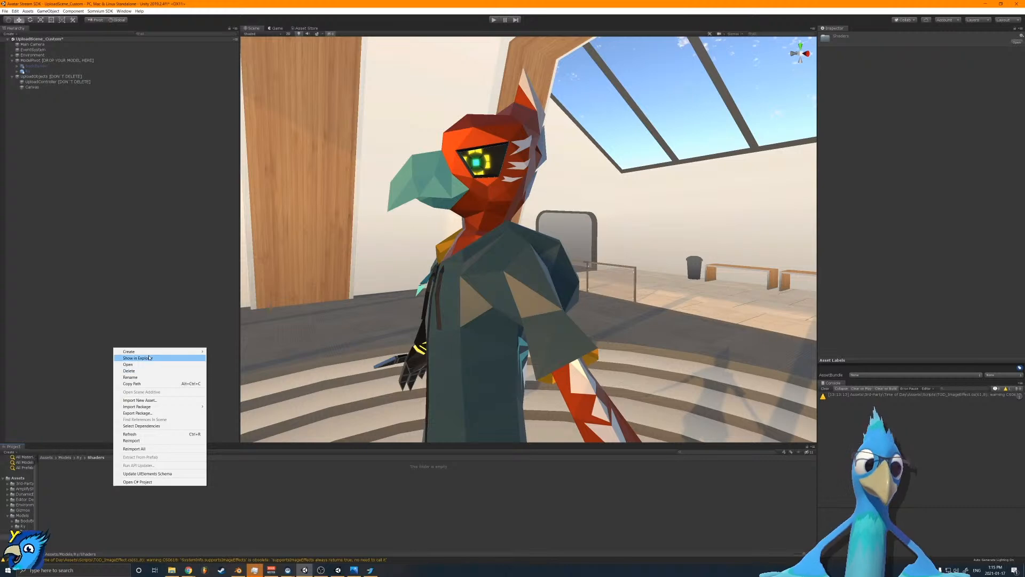
mouse_move(150, 353)
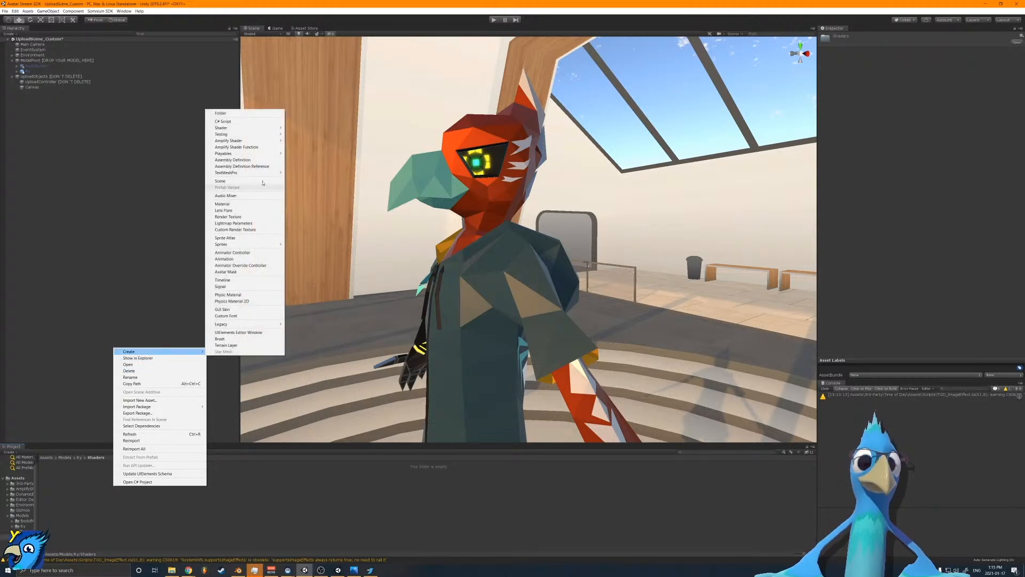
mouse_move(238, 129)
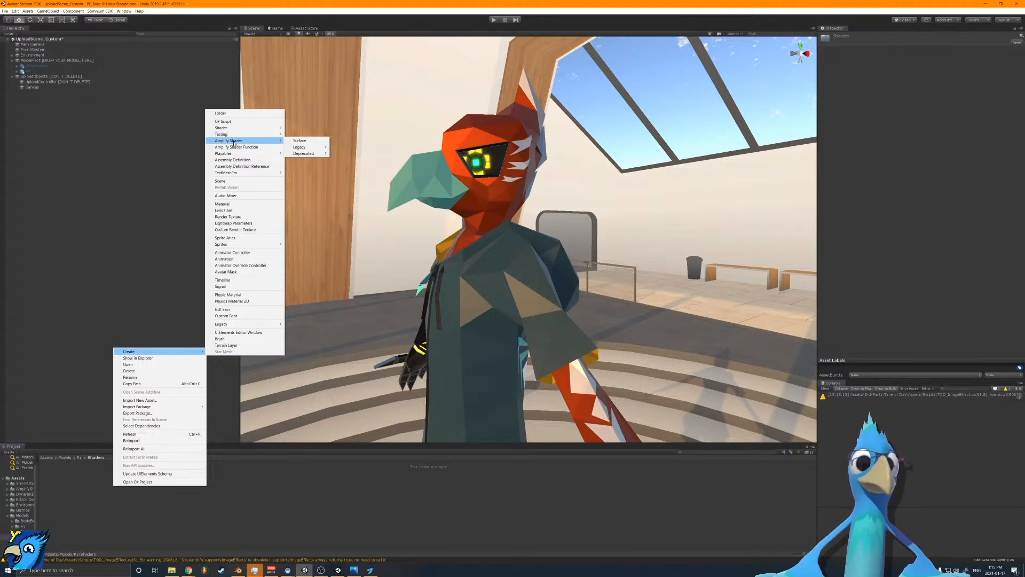
left_click(299, 141)
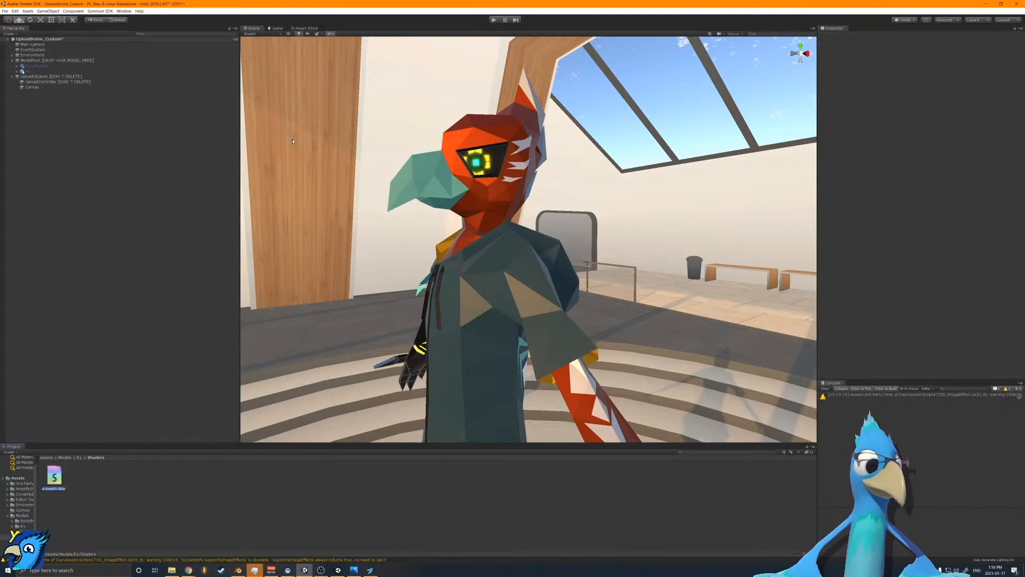
type("RyBeams")
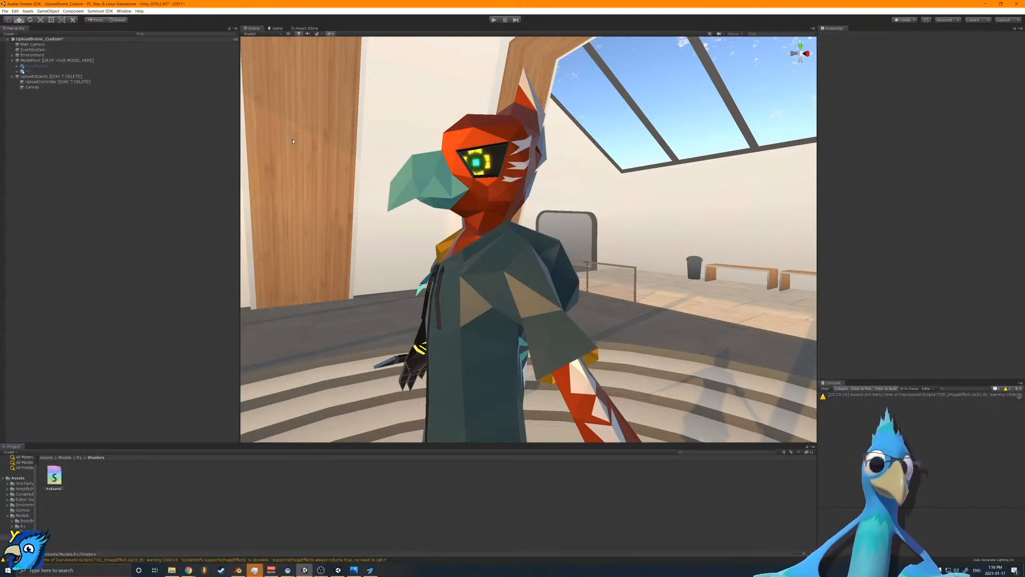
key("Return")
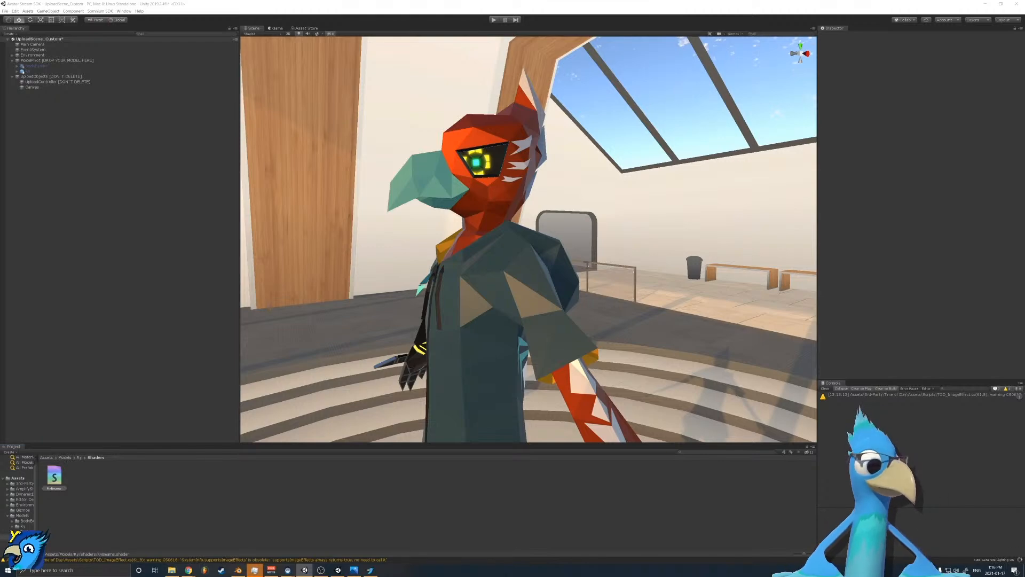
Step: Place the RyBeams shader editor window over the scene and select the RyBeams output node in its graph
left_click_drag(0, 350, 445, 151)
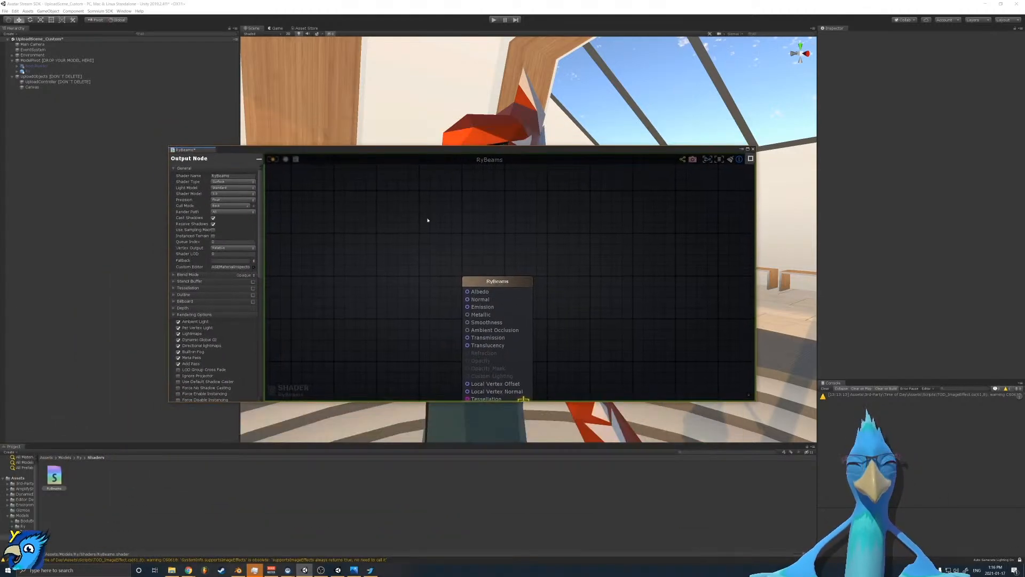
middle_click_drag(397, 328, 465, 267)
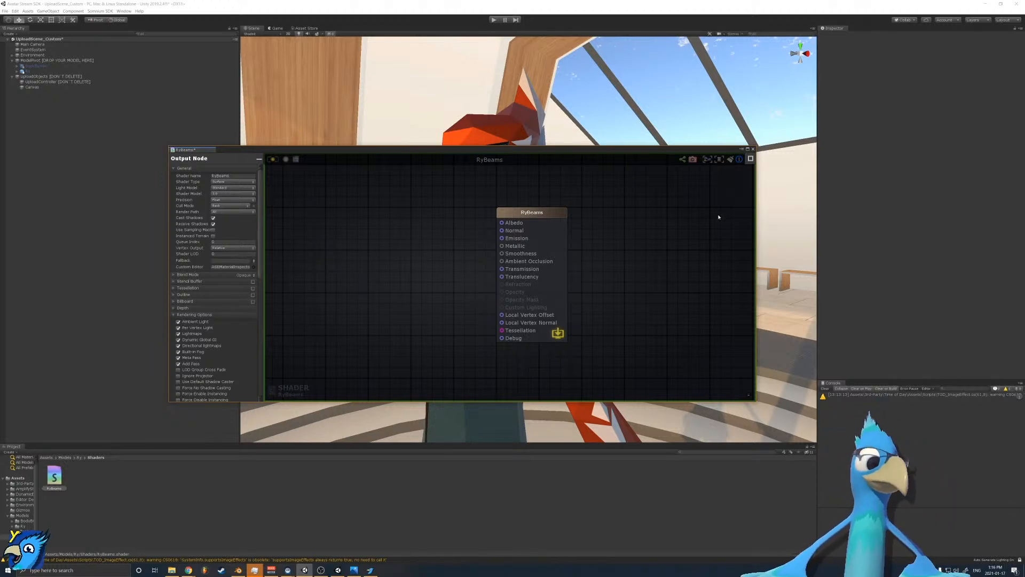
left_click_drag(721, 205, 524, 358)
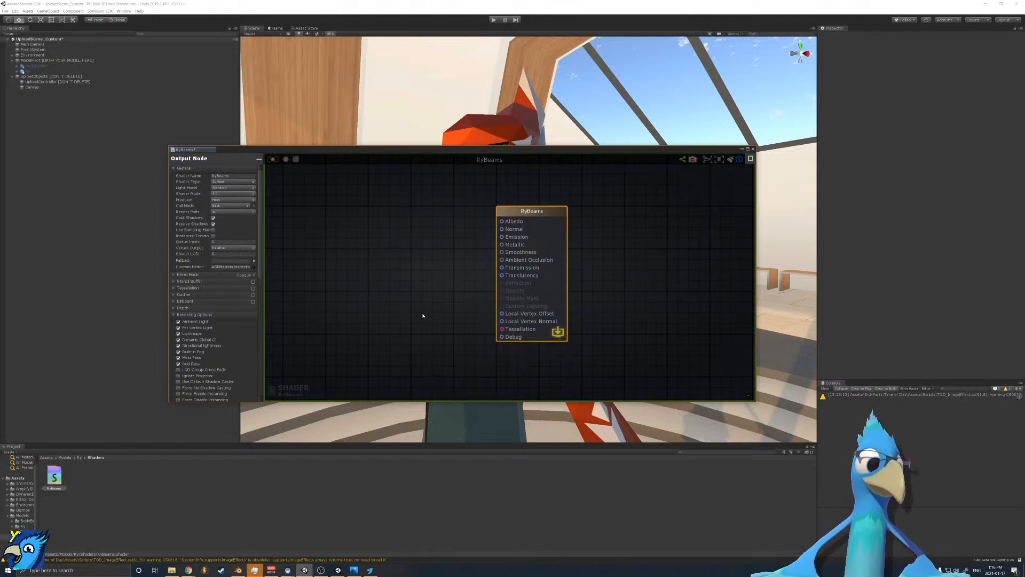
middle_click_drag(433, 253, 425, 272)
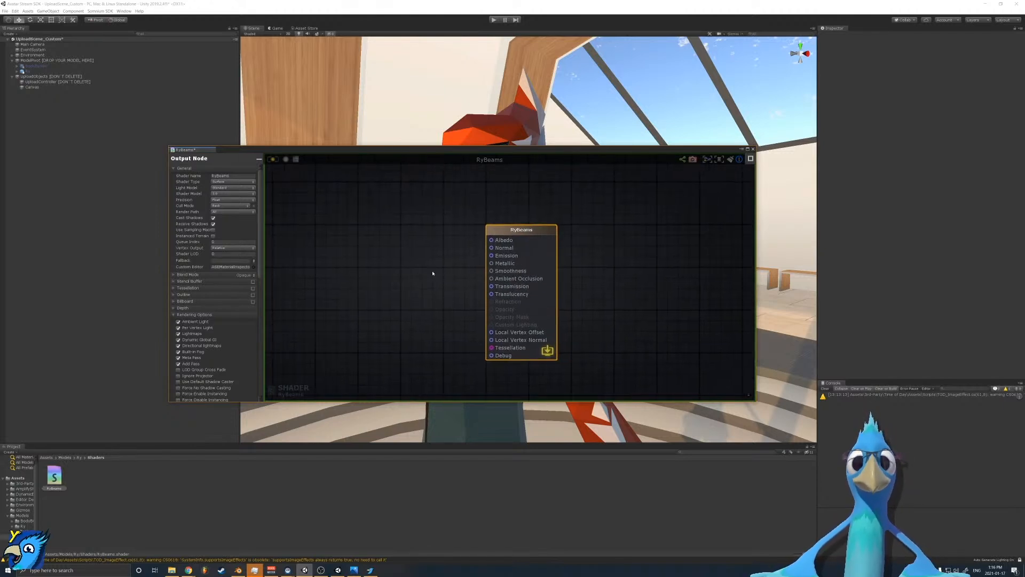
Step: Shift the shader editor window slightly and reposition the RyBeams output node in the graph
mouse_move(464, 151)
left_mouse_down()
mouse_move(483, 201)
mouse_move(454, 157)
left_mouse_up()
left_click(459, 225)
left_click_drag(618, 203, 465, 283)
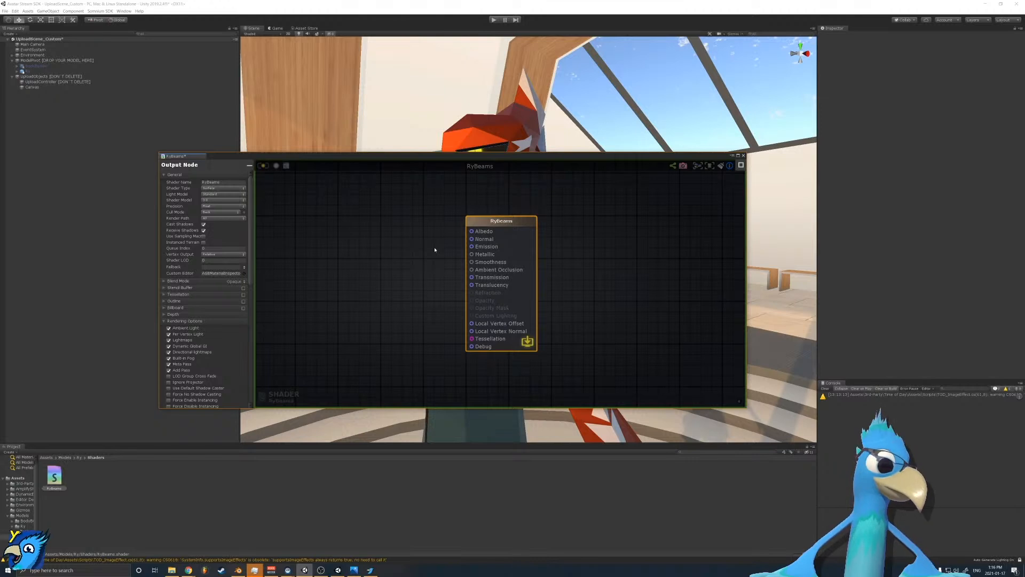
Step: Browse the node categories offered for the output node's Albedo, Normal and Emission inputs without adding any node
left_click_drag(514, 235, 436, 237)
left_click(422, 225)
left_click_drag(514, 242, 442, 240)
left_click(426, 222)
left_click_drag(514, 250, 442, 259)
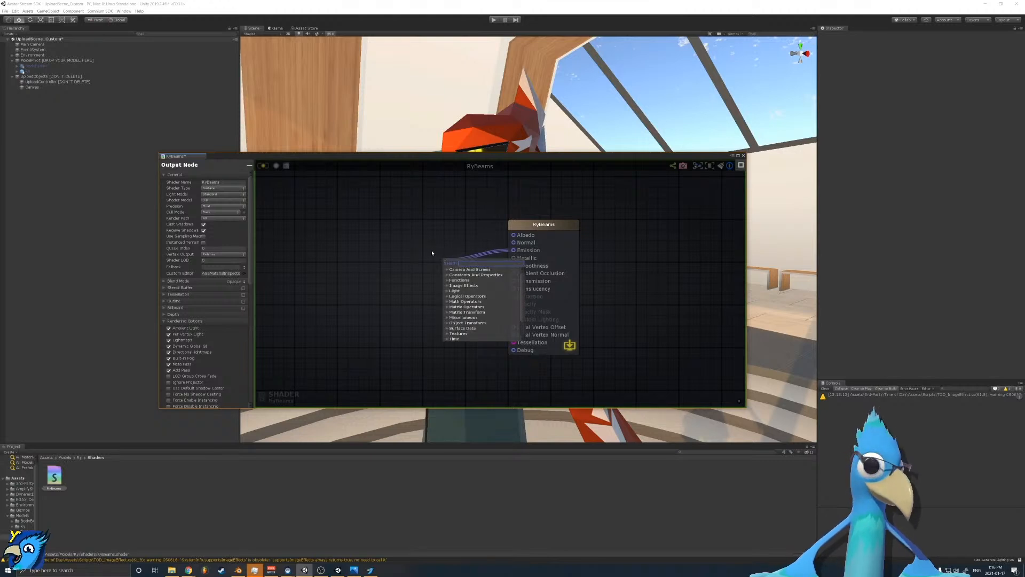
left_click(428, 244)
left_click_drag(513, 242, 479, 258)
left_click(435, 236)
left_click(428, 244)
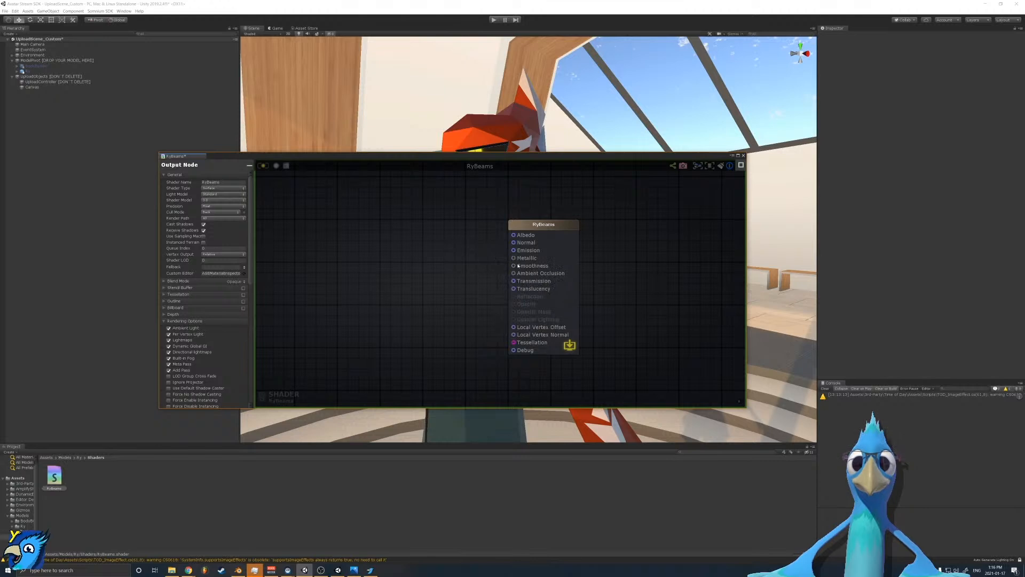
Step: Review the Legacy choices of the RyBeams output node's shader type without choosing one
left_click(551, 235)
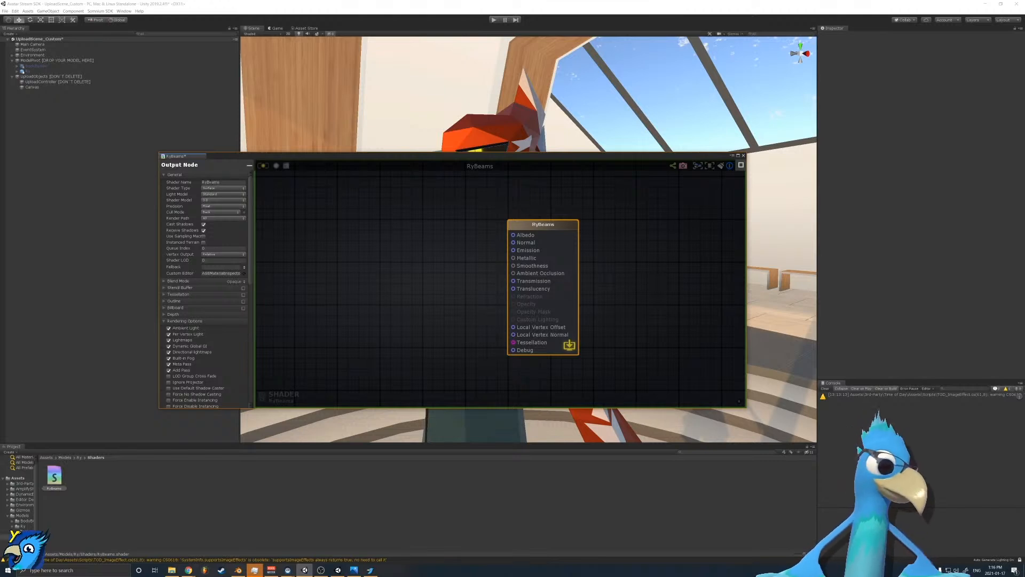
left_click(223, 188)
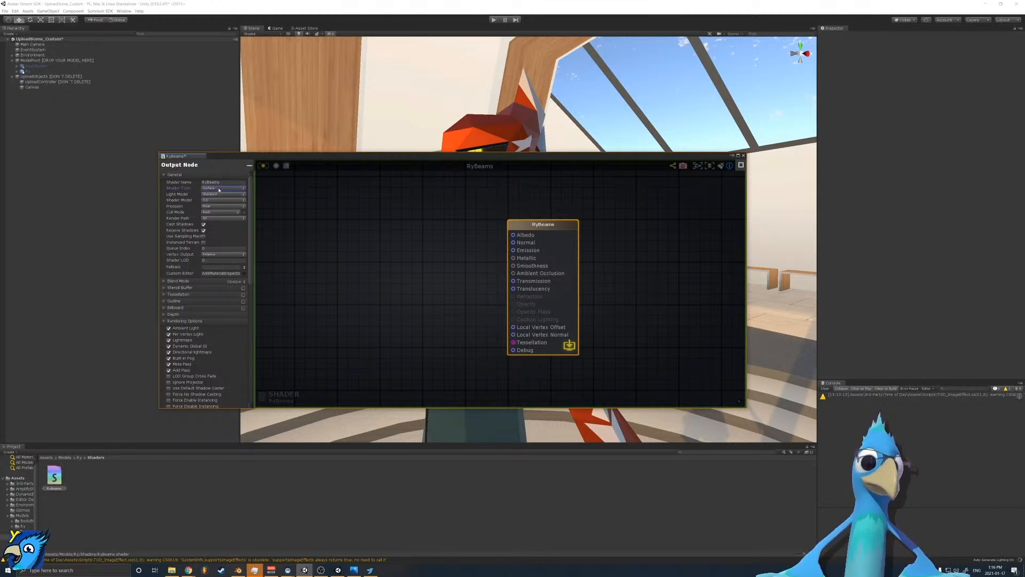
mouse_move(224, 201)
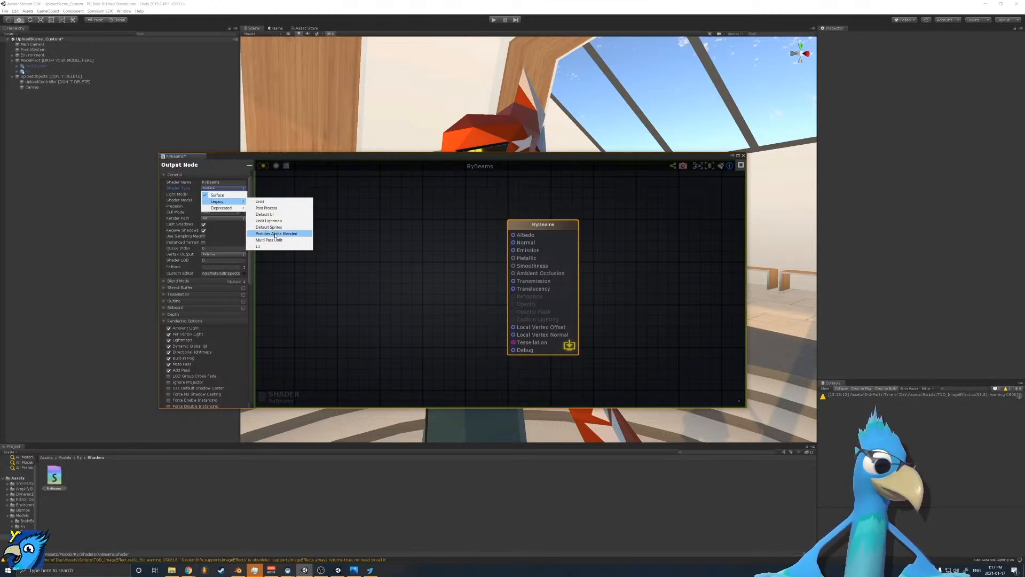
left_click(458, 253)
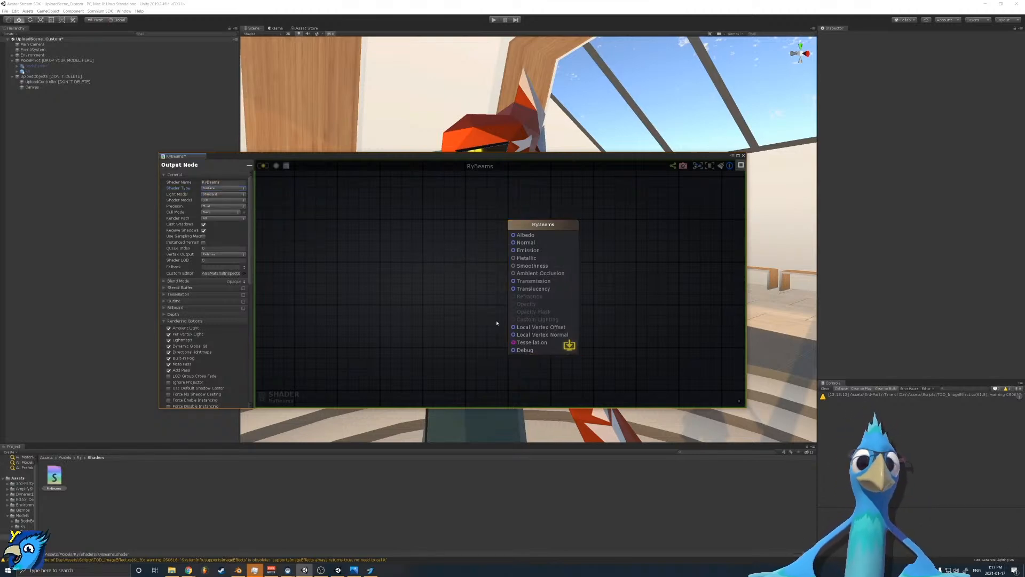
Step: Uncover the scene to inspect the avatar's glowing diamond and beams, and dismiss the SDK update notice
left_click_drag(537, 158, 519, 374)
right_click_drag(517, 235, 570, 237)
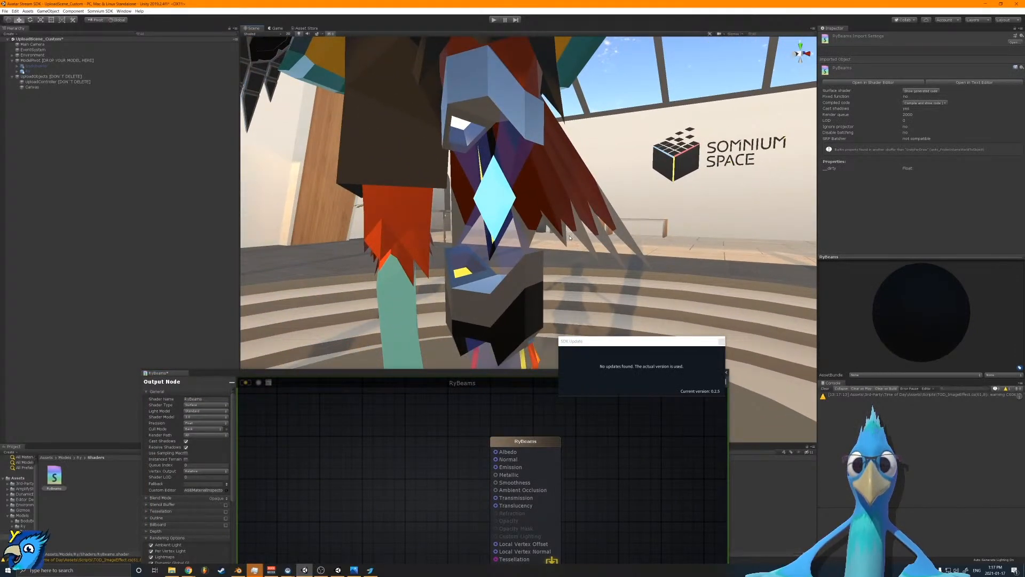
left_click(721, 341)
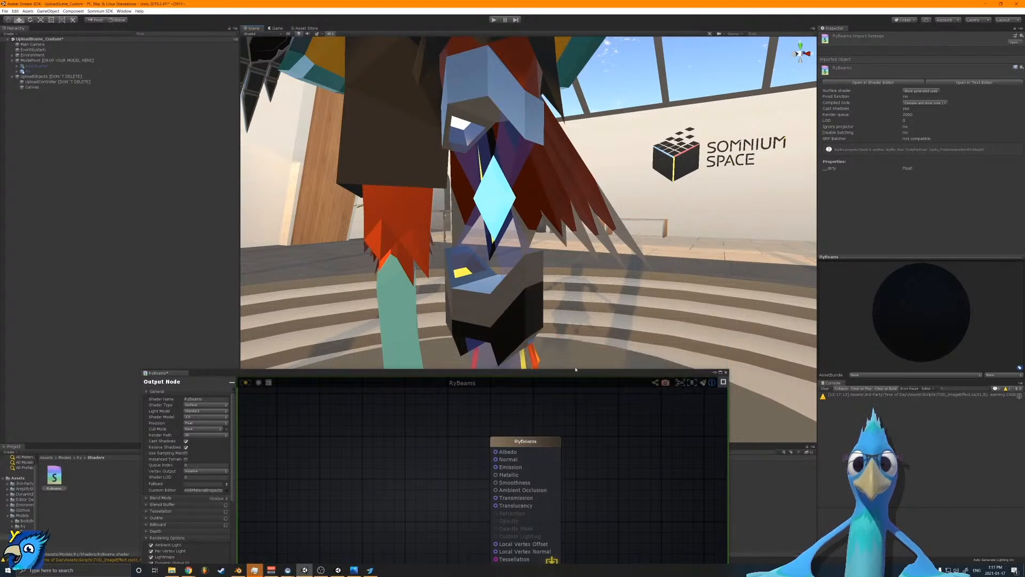
left_click_drag(574, 374, 569, 364)
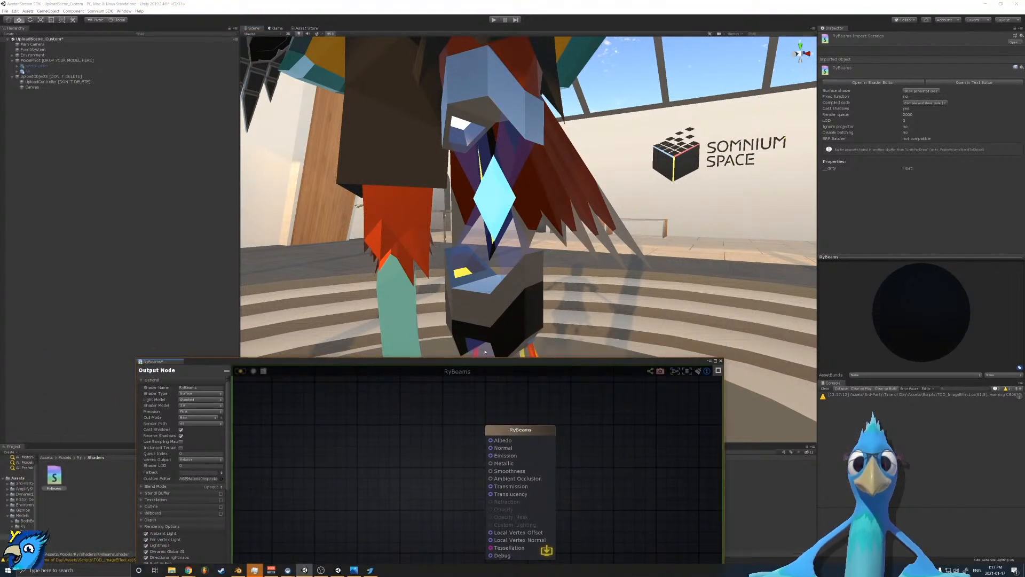
Step: Bring the shader editor back over the scene and set the RyBeams output node's light model to Unlit
left_click_drag(485, 361, 544, 207)
left_click(581, 297)
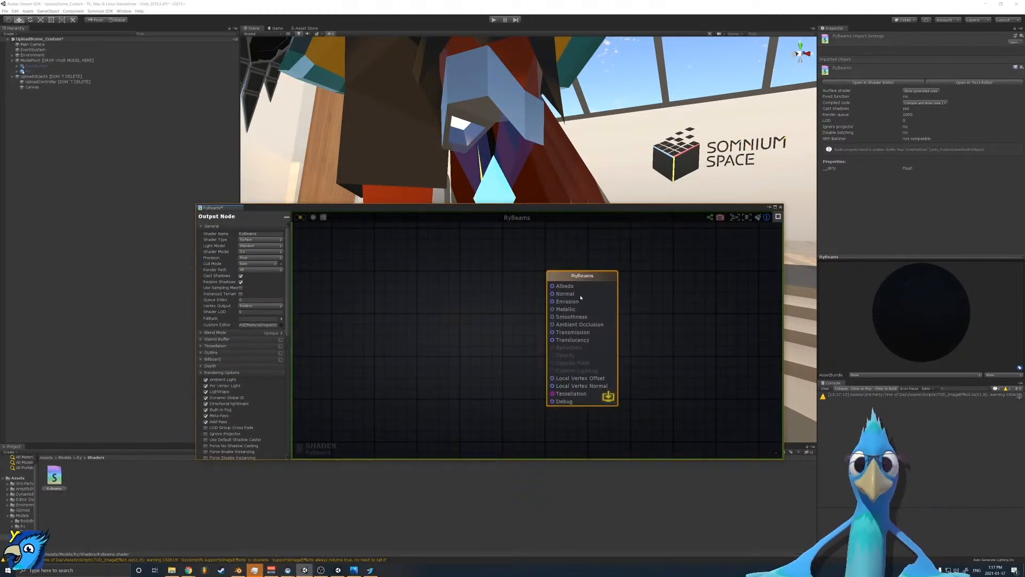
left_click(268, 241)
left_click(261, 245)
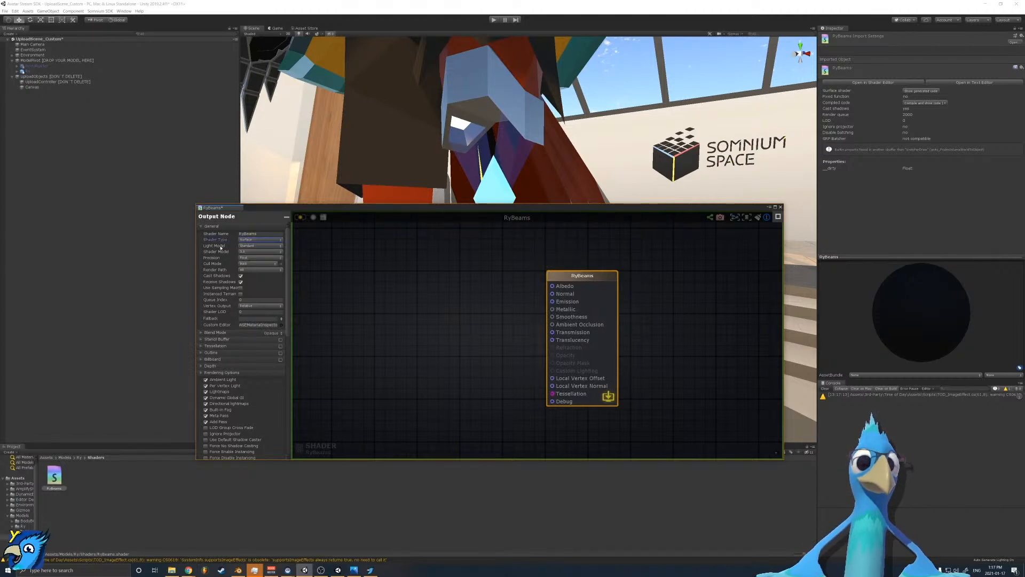
left_click(260, 246)
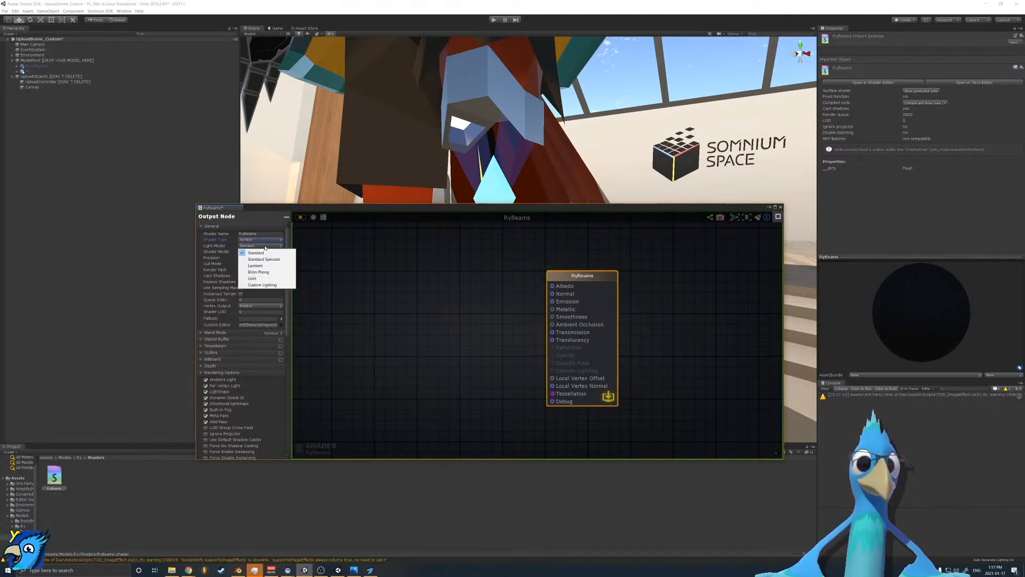
left_click(252, 278)
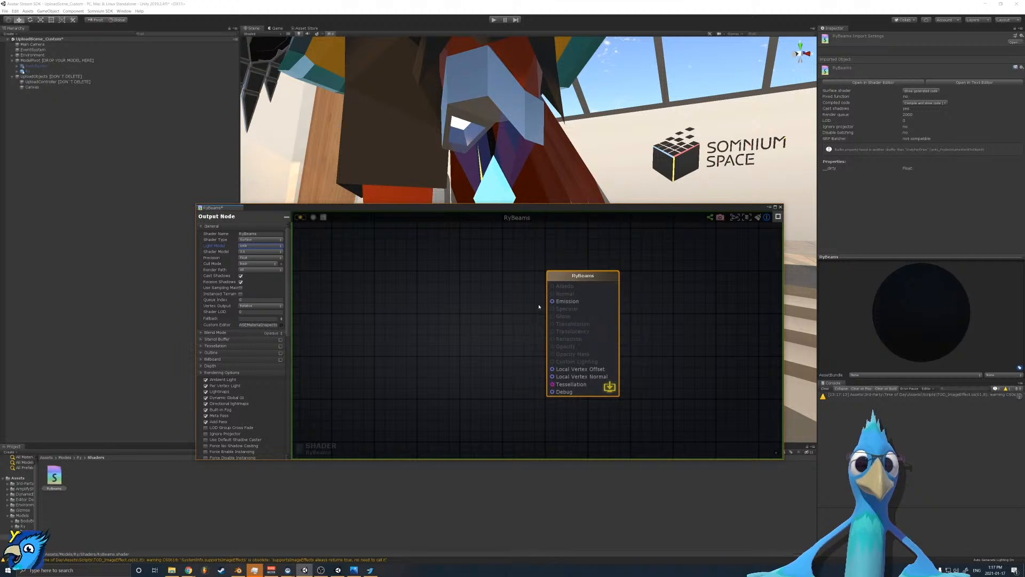
Step: Browse the node categories available for the Local Vertex Offset and Emission inputs without adding any node
left_click_drag(550, 370, 459, 388)
left_click(519, 286)
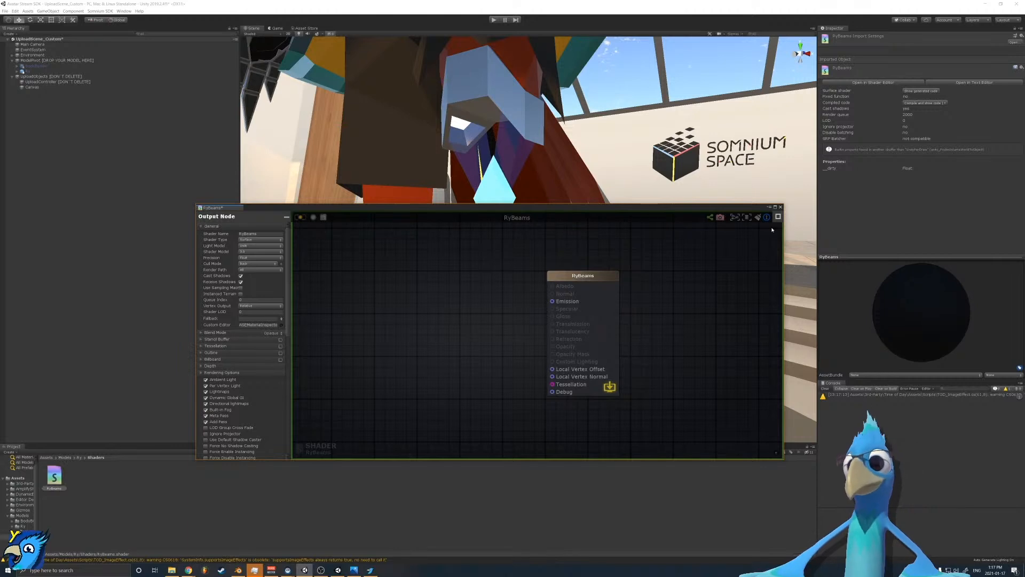
right_click(362, 324)
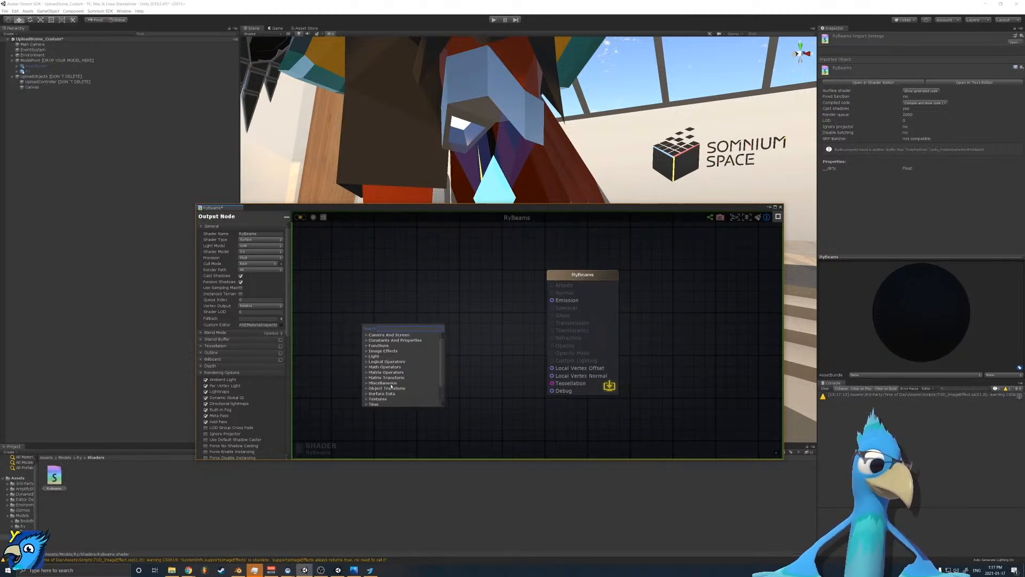
left_click(397, 304)
left_click_drag(551, 300, 462, 339)
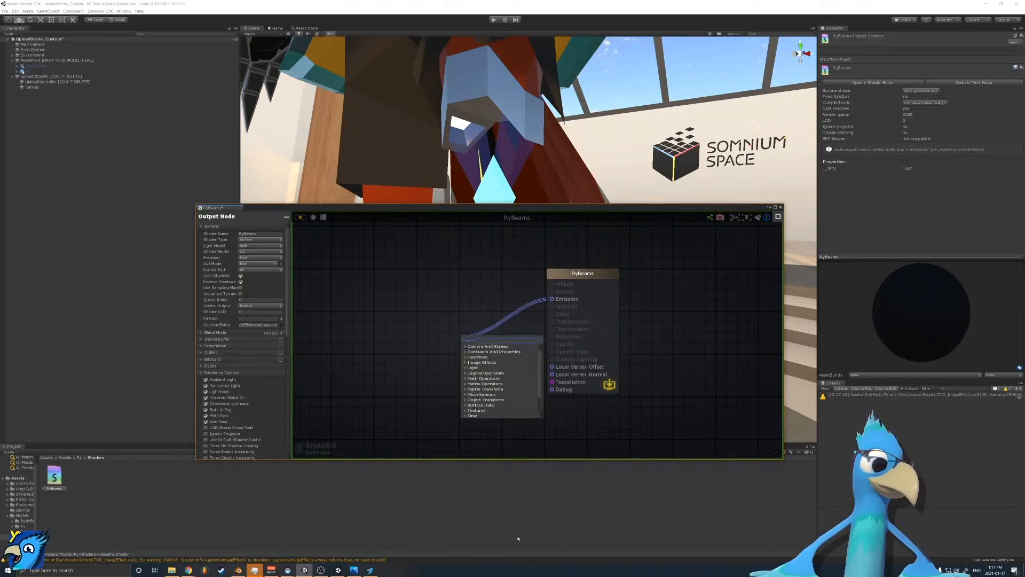
left_click(432, 316)
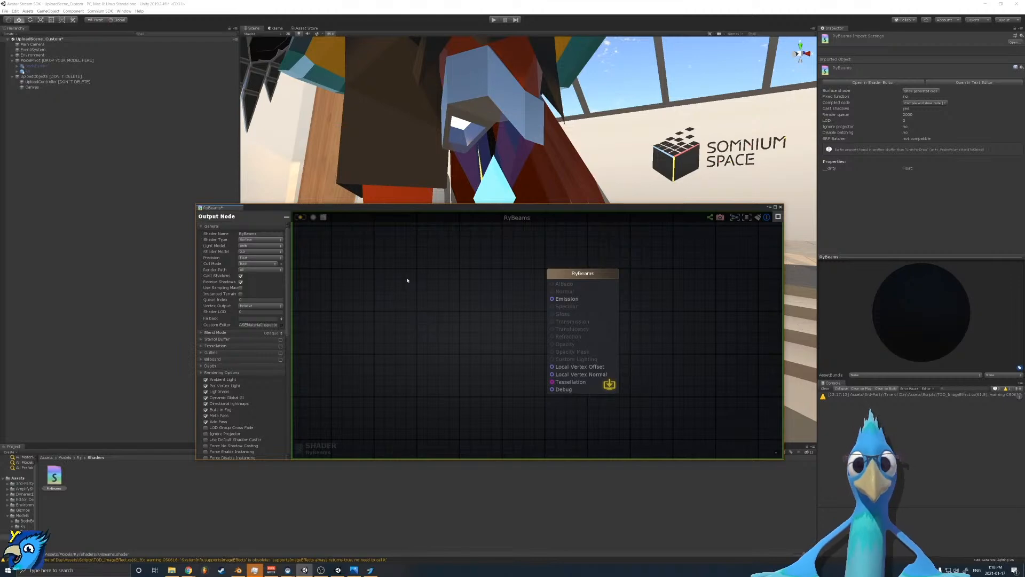
Step: Move the shader editor below the avatar's diamond and examine the beams around it from the front
left_click_drag(400, 208, 395, 335)
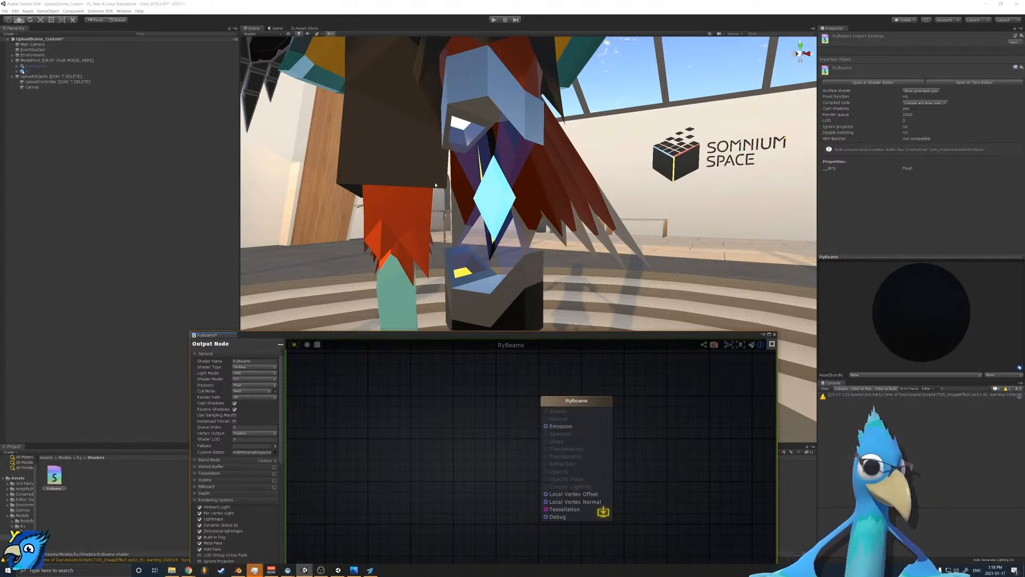
right_click_drag(439, 183, 502, 164)
key("a")
key("d")
key("a")
scroll(502, 164, "up", 3)
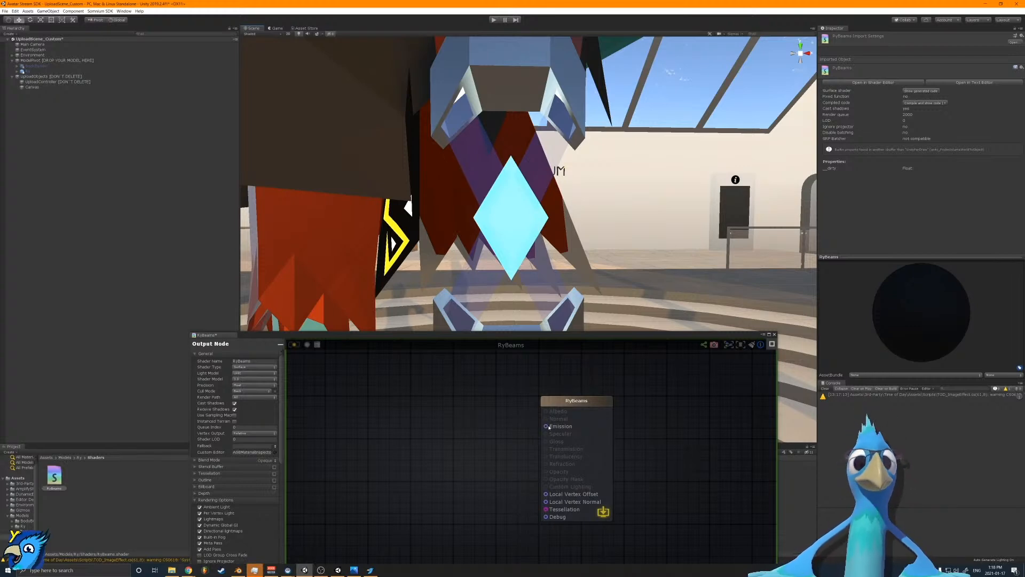
Step: Make room beside the output node and add a Sin node to the RyBeams graph
middle_click_drag(444, 436, 507, 433)
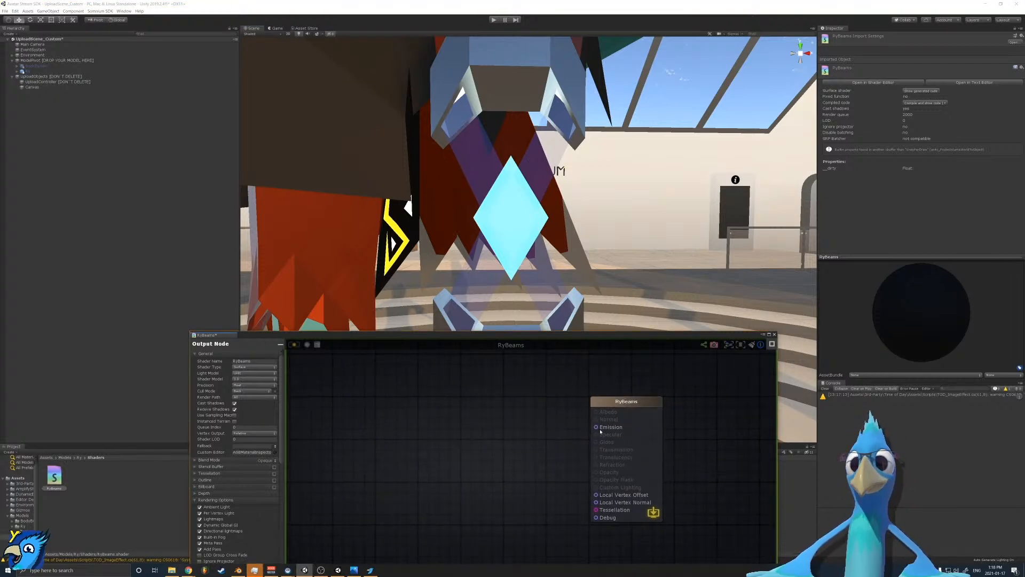
middle_click_drag(350, 422, 488, 423)
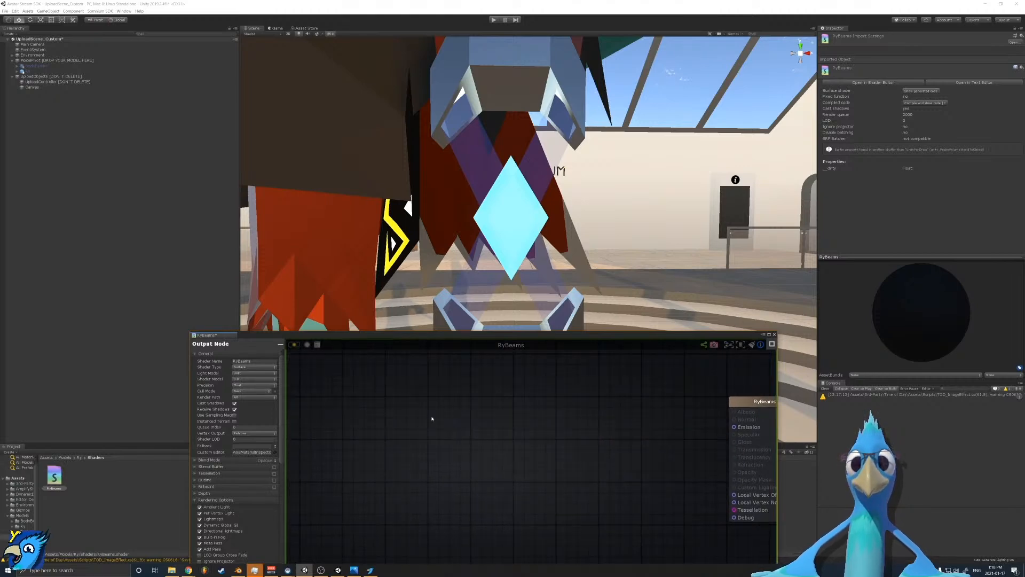
right_click(387, 431)
type("sin")
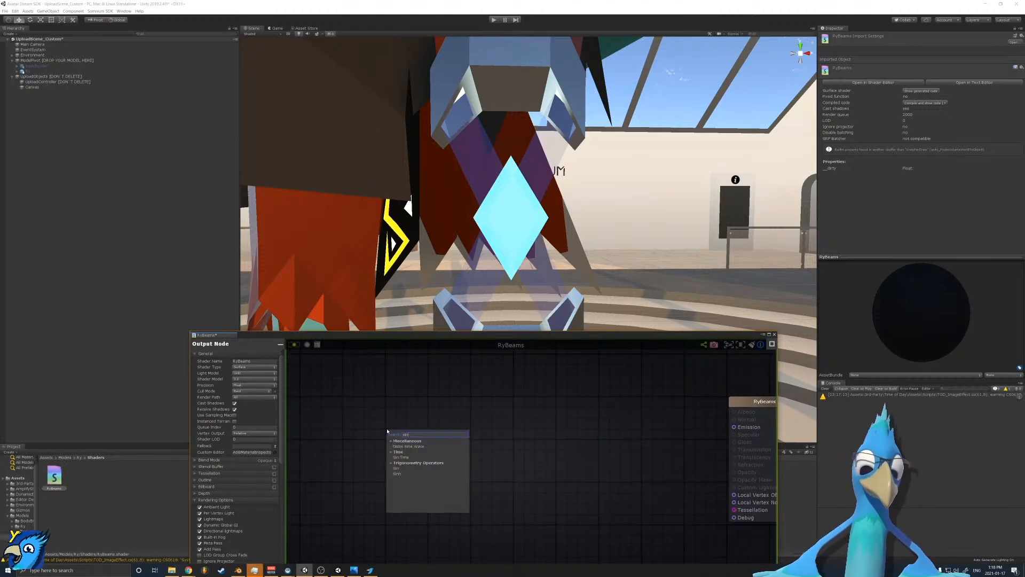
left_click(396, 468)
left_click_drag(408, 437, 463, 473)
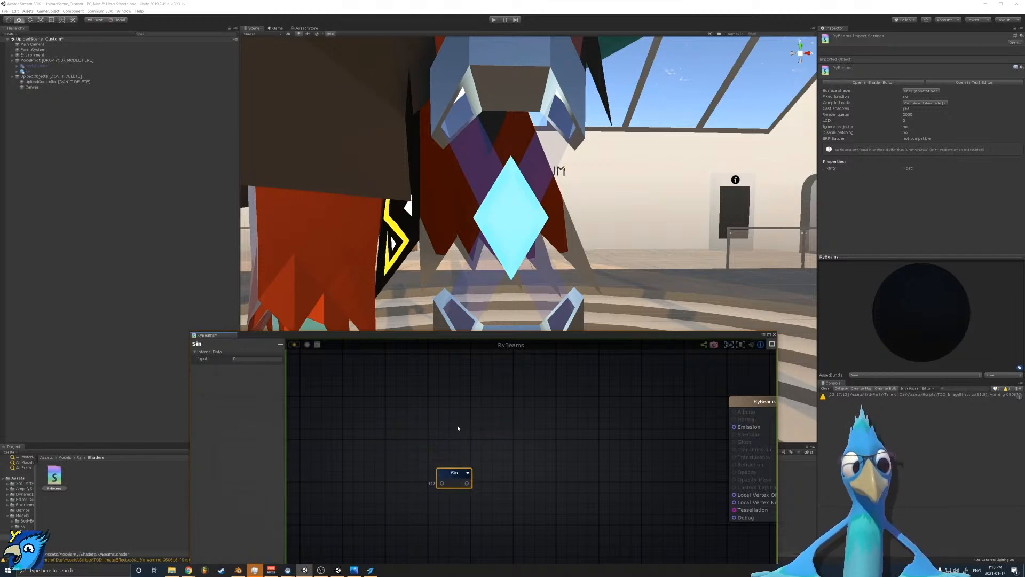
Step: Examine the avatar's diamond, beams and surrounding body from farther away in the scene
scroll(517, 230, "down", 3)
middle_click_drag(487, 75, 492, 188)
scroll(492, 188, "up", 4)
scroll(464, 167, "down", 4)
middle_click_drag(519, 225, 550, 141)
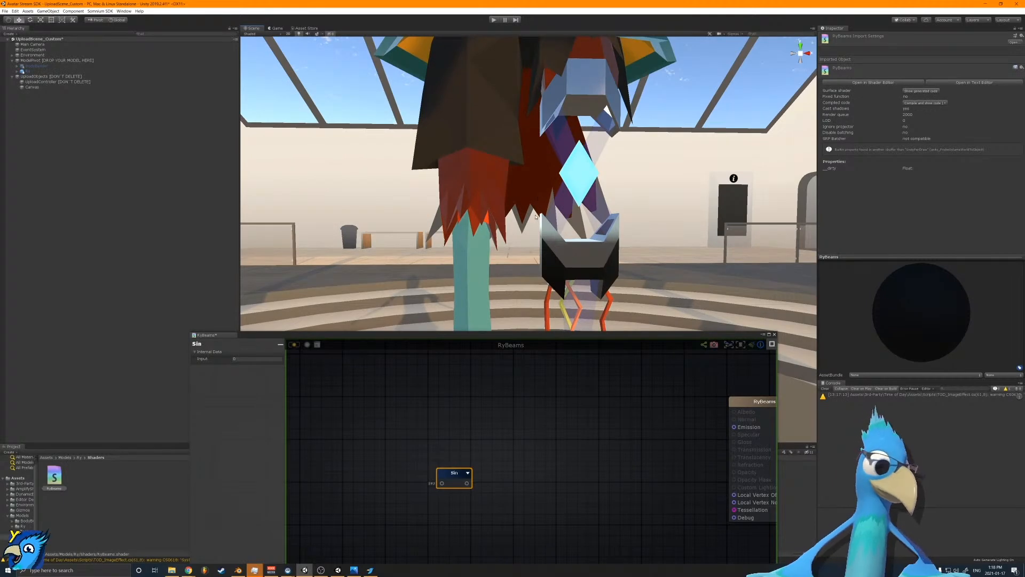
Step: Add a Float node beside the Sin node near the output node and connect it to Sin's input
left_click_drag(460, 479, 434, 432)
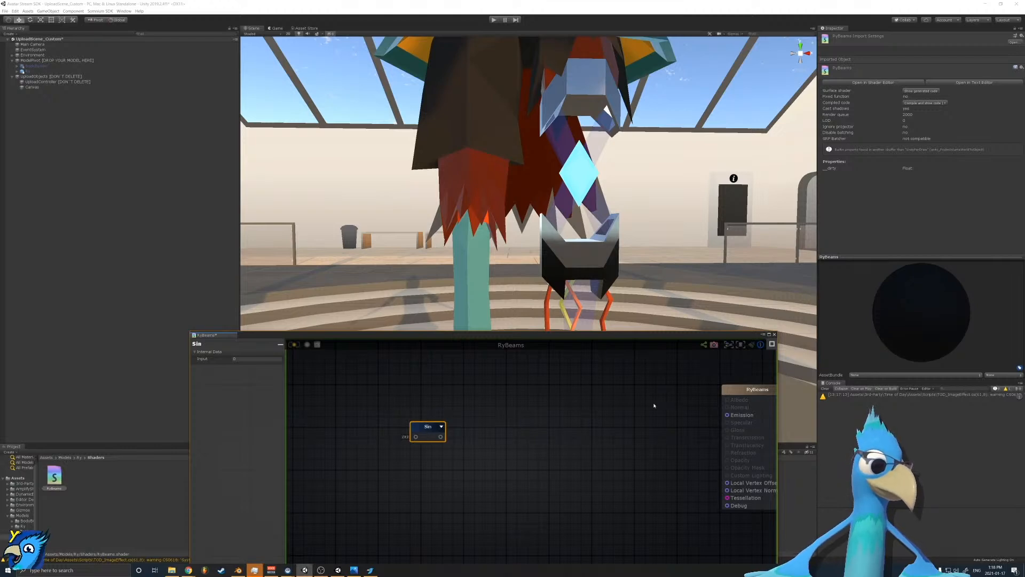
middle_click_drag(598, 430, 567, 425)
left_click_drag(393, 429, 595, 503)
right_click(521, 485)
type("flo")
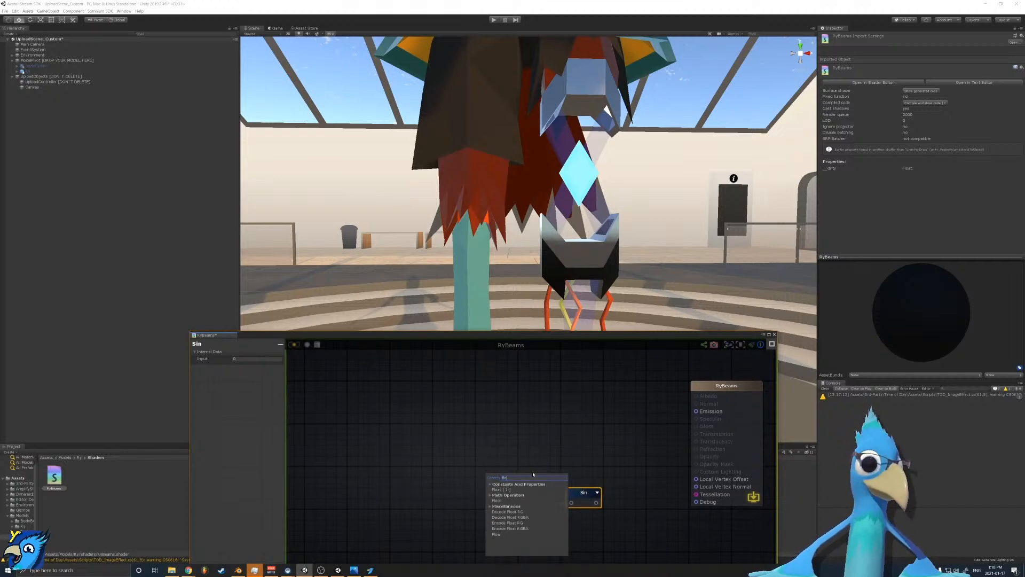
left_click(509, 489)
left_click_drag(517, 502, 785, 505)
Step: Make the Float node a Property and connect the Sin node's output to the output node's Debug input
left_click(251, 358)
left_click(251, 367)
left_click(650, 490)
left_click_drag(596, 504, 687, 501)
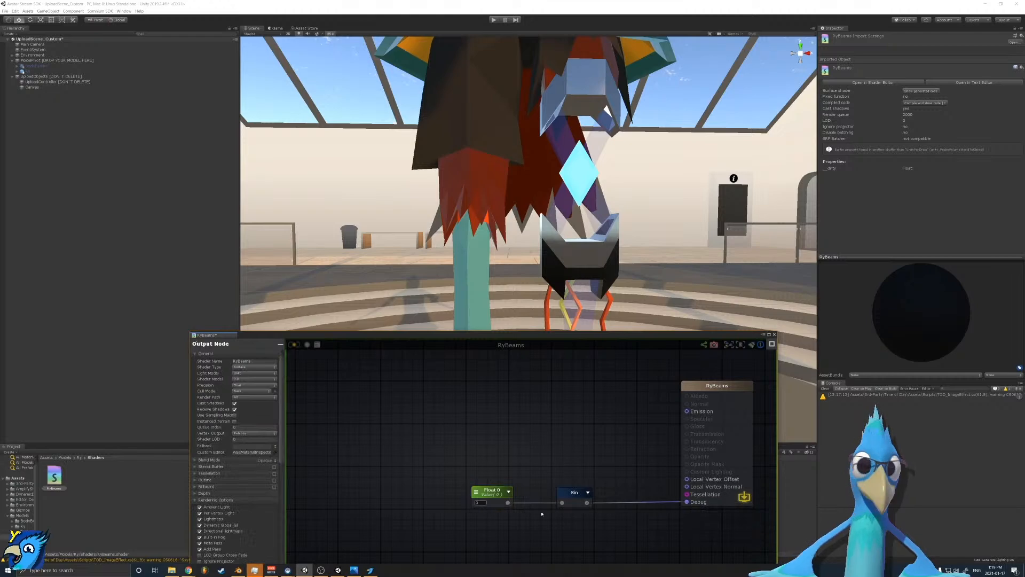
Step: Review the Float node's type options, and hide and restore the display of its parameters
left_click(501, 504)
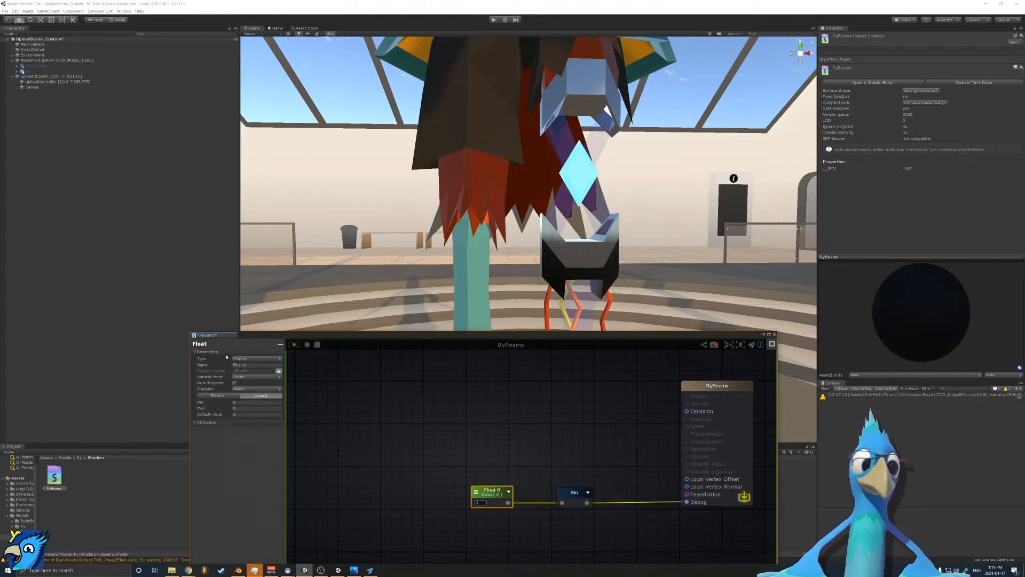
left_click(259, 359)
left_click(259, 361)
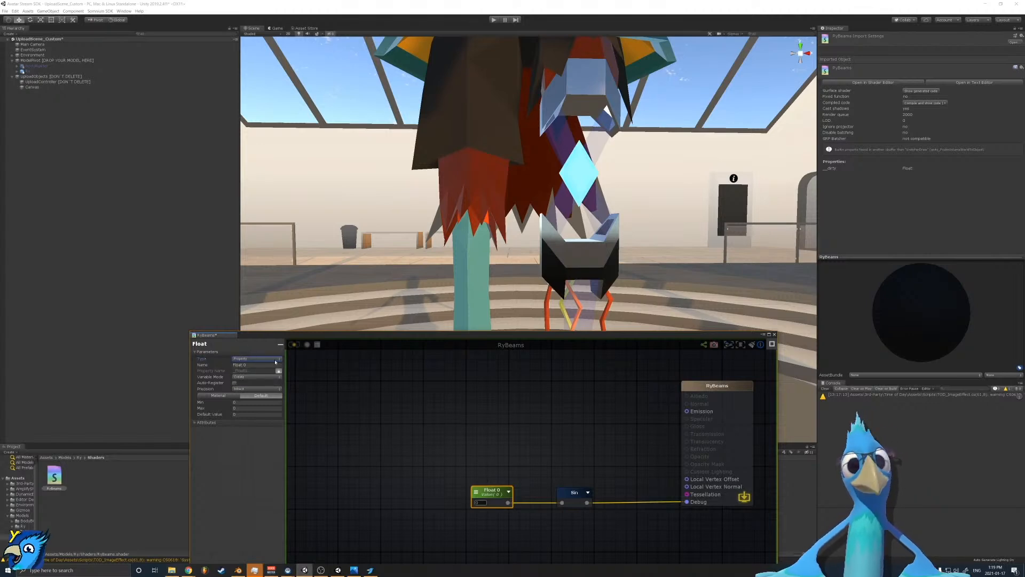
left_click(276, 359)
left_click(291, 349)
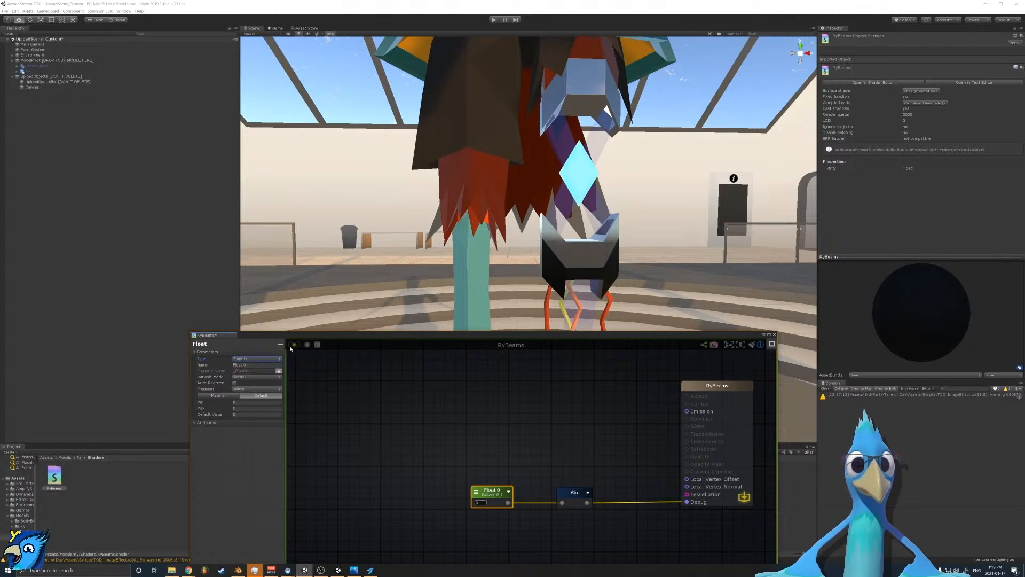
left_click(279, 345)
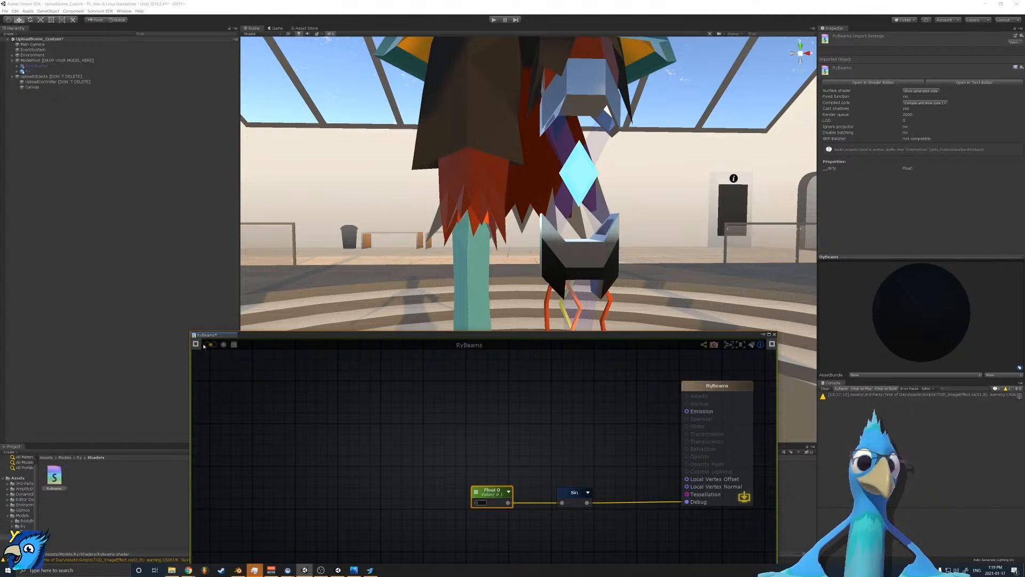
left_click(196, 344)
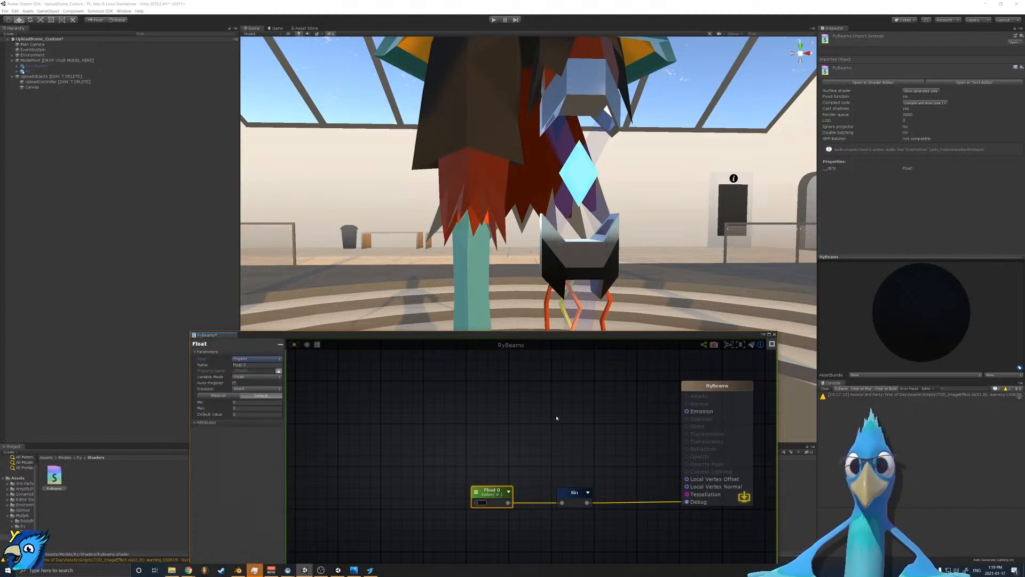
Step: Arrange the Float and Sin nodes close beside the RyBeams output node and compile the shader
left_click_drag(566, 499, 647, 498)
left_click_drag(495, 497, 602, 496)
middle_click_drag(597, 471, 465, 453)
left_click_drag(634, 372, 423, 546)
left_click_drag(403, 388, 738, 548)
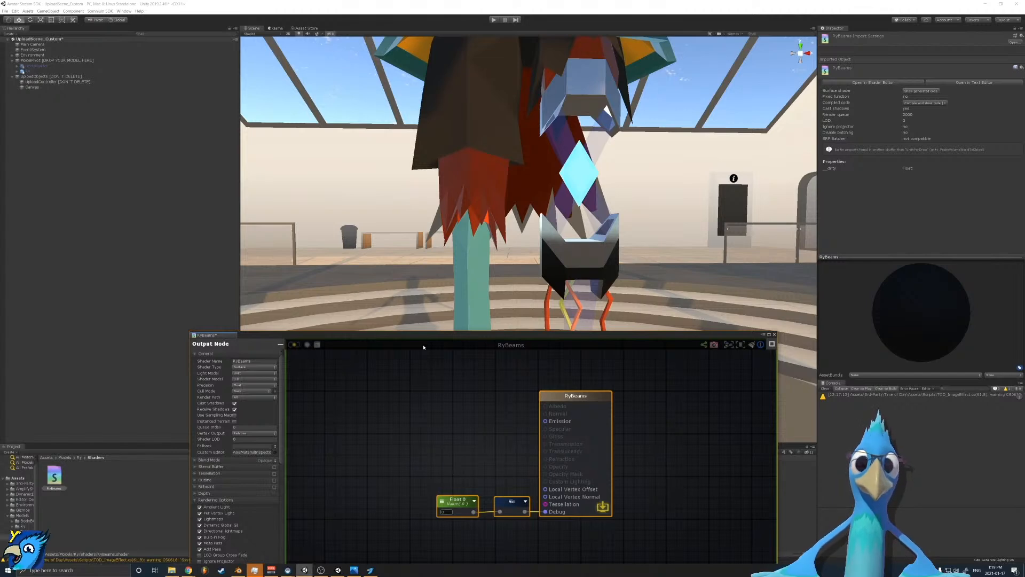
left_click(293, 344)
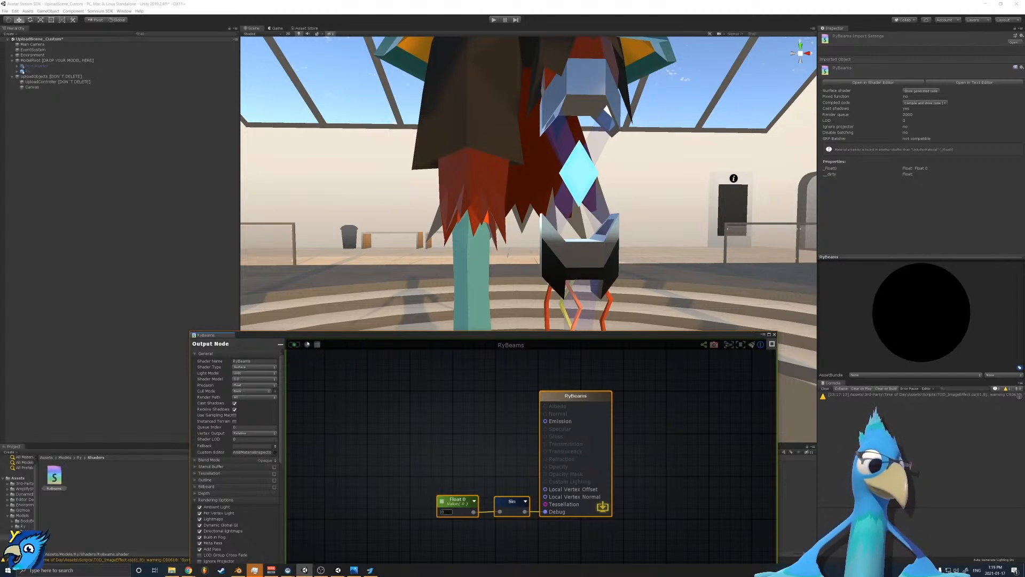
Step: Assign the RyBeams shader to the beam material in Element 2 of Ry_Mesh_Body
left_click_drag(304, 341, 284, 513)
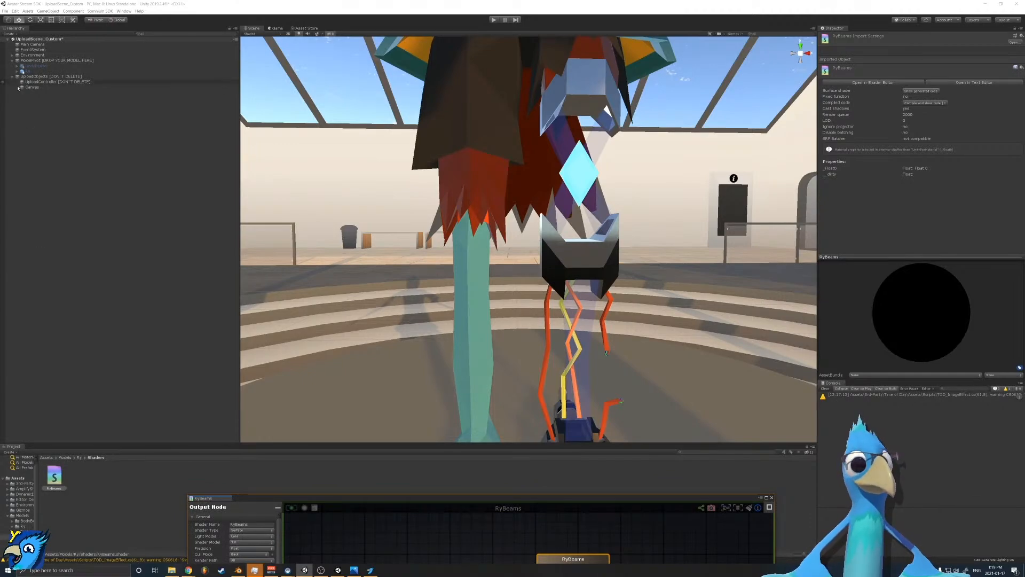
right_click_drag(491, 251, 506, 286)
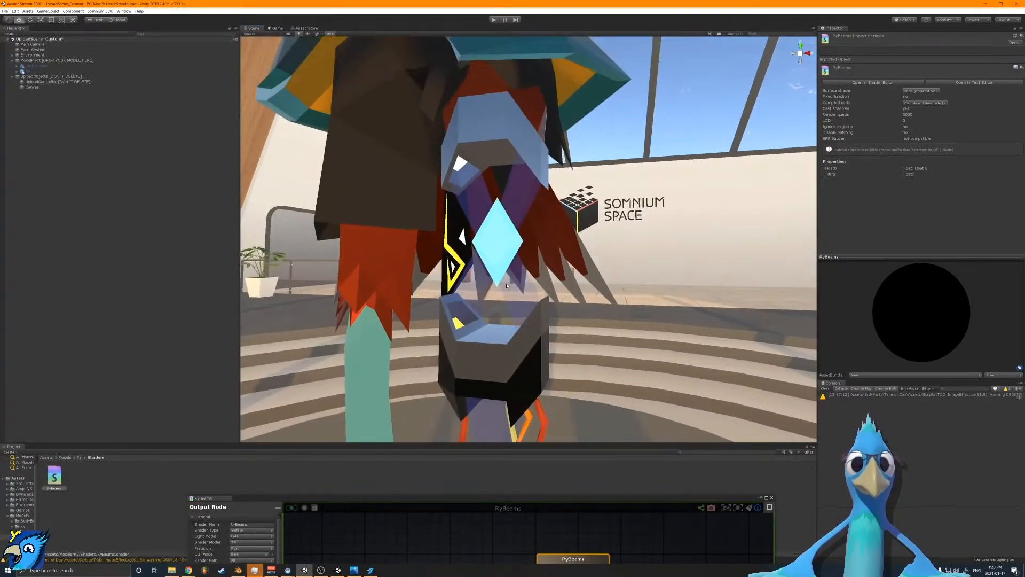
left_click(507, 286)
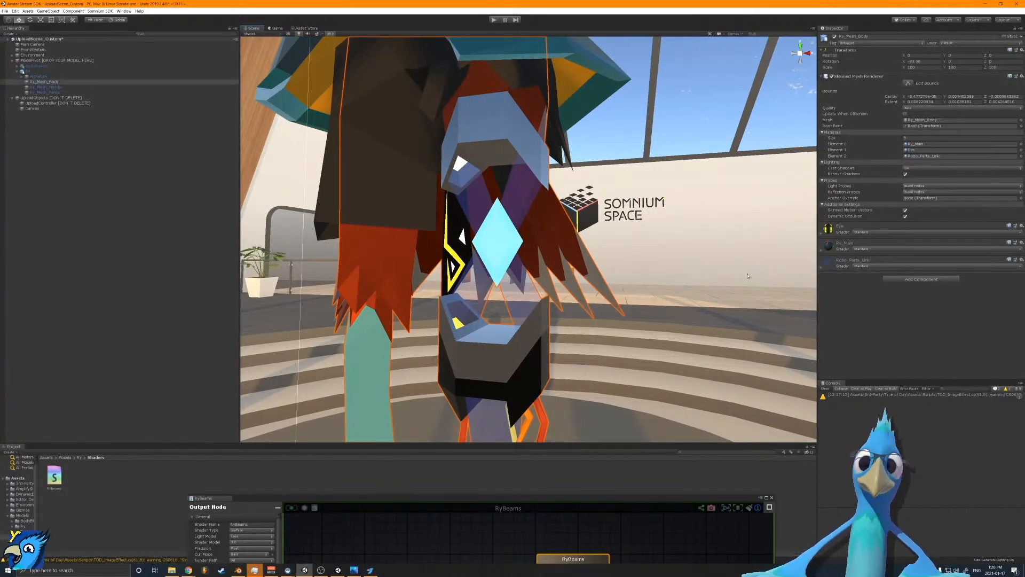
left_click(854, 262)
scroll(856, 277, "down", 3)
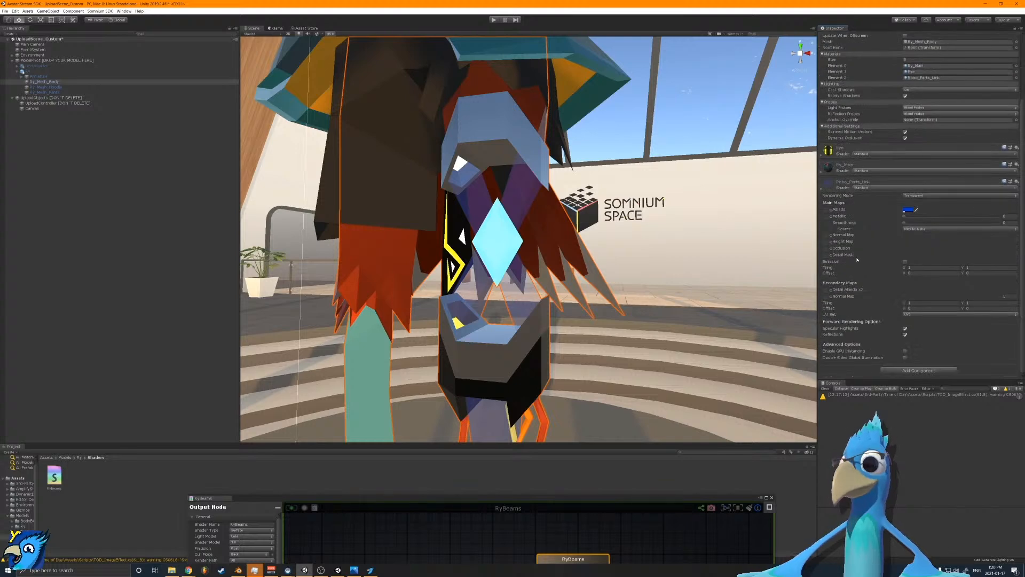
left_click(870, 188)
scroll(878, 267, "down", 1)
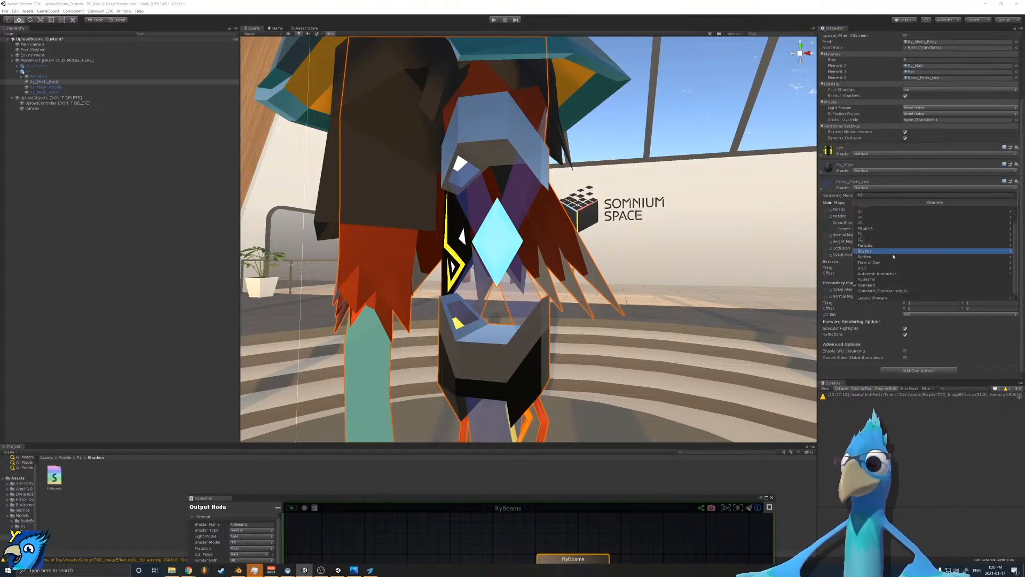
left_click(880, 280)
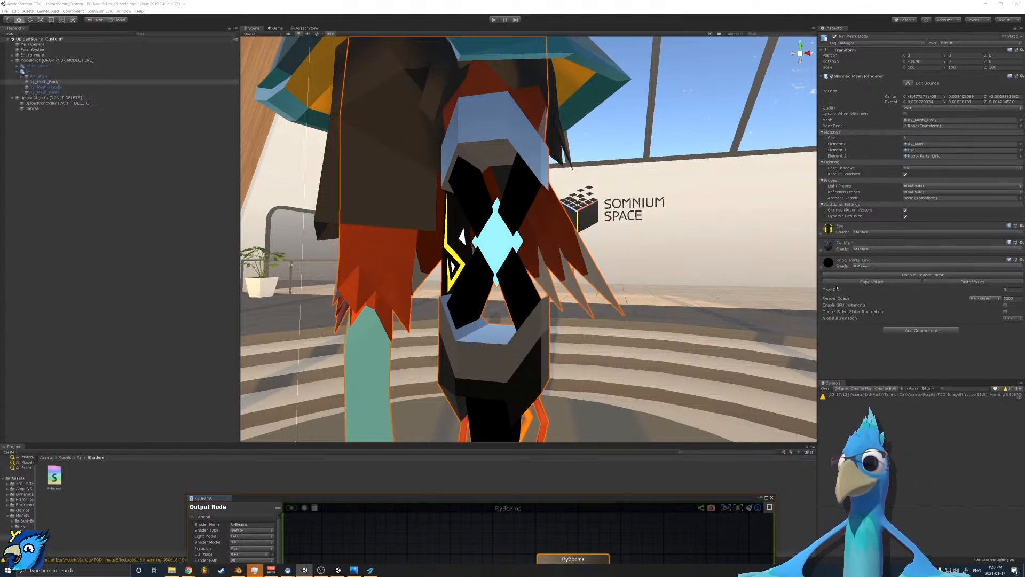
Step: Try out other Float 0 values on the beam material and undo the change
left_click_drag(476, 501, 469, 399)
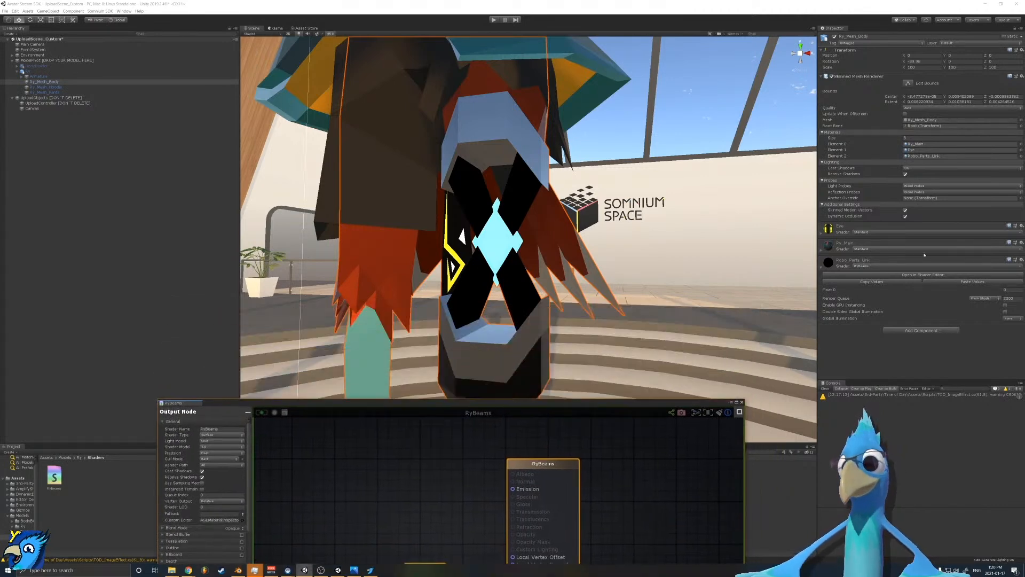
left_click_drag(984, 291, 380, 274)
key("ctrl+z")
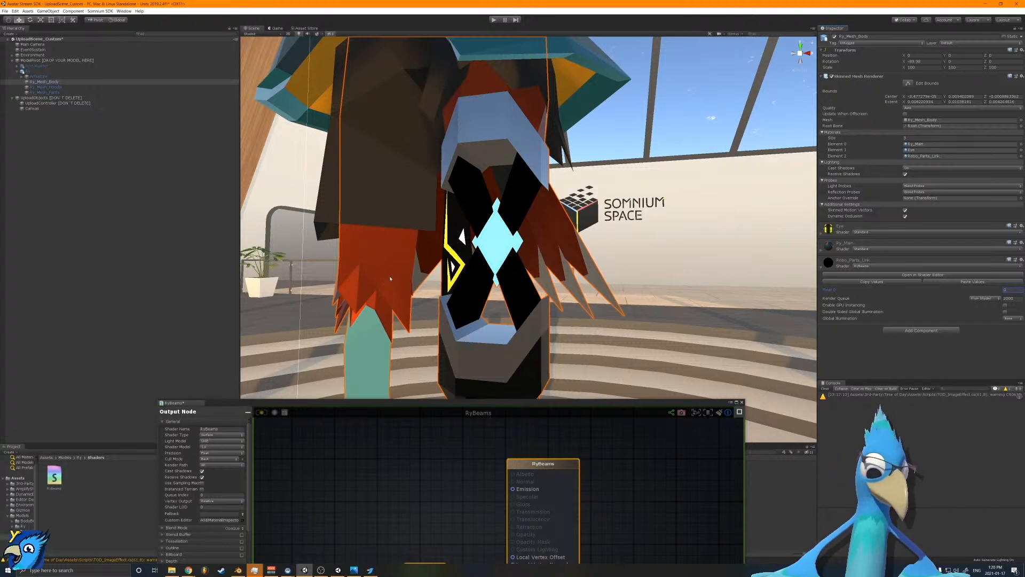
Step: Move the Float 0 and Sin nodes together well away from the RyBeams output node
left_click_drag(421, 405, 435, 352)
right_click_drag(394, 500, 499, 458)
left_click(553, 477)
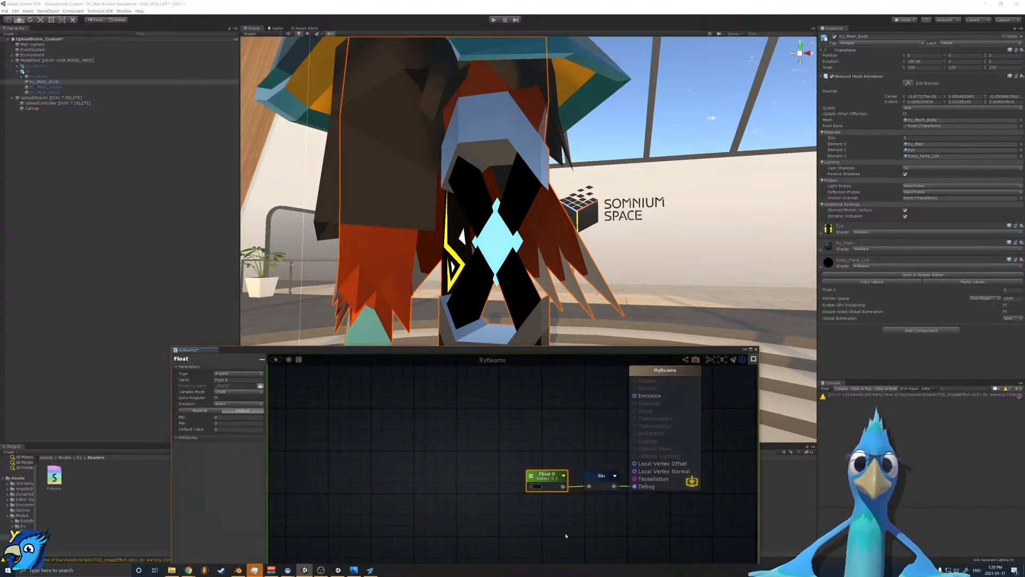
left_click(476, 388)
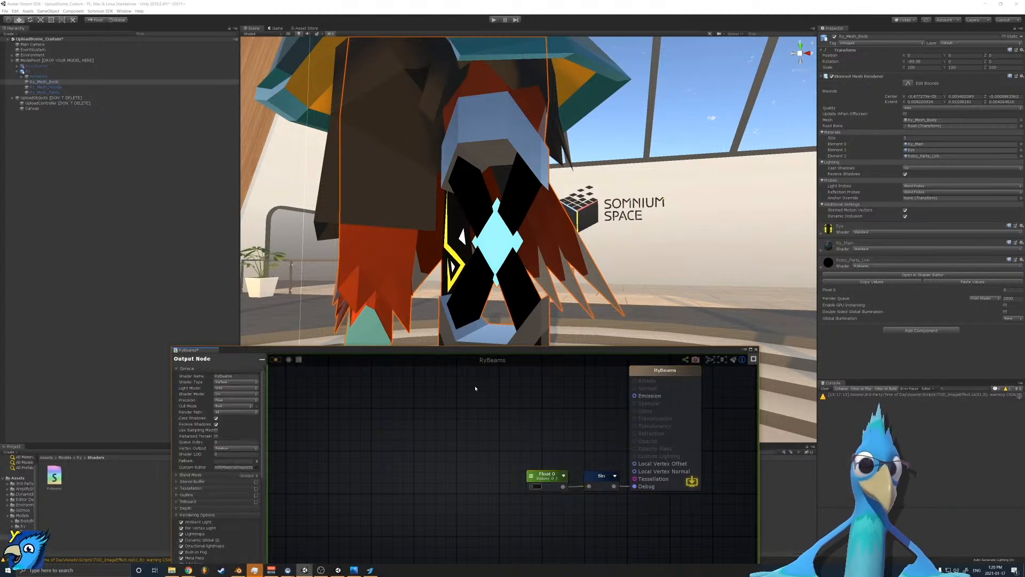
left_click_drag(458, 399, 299, 466)
left_click(329, 414)
middle_click_drag(346, 417, 445, 423)
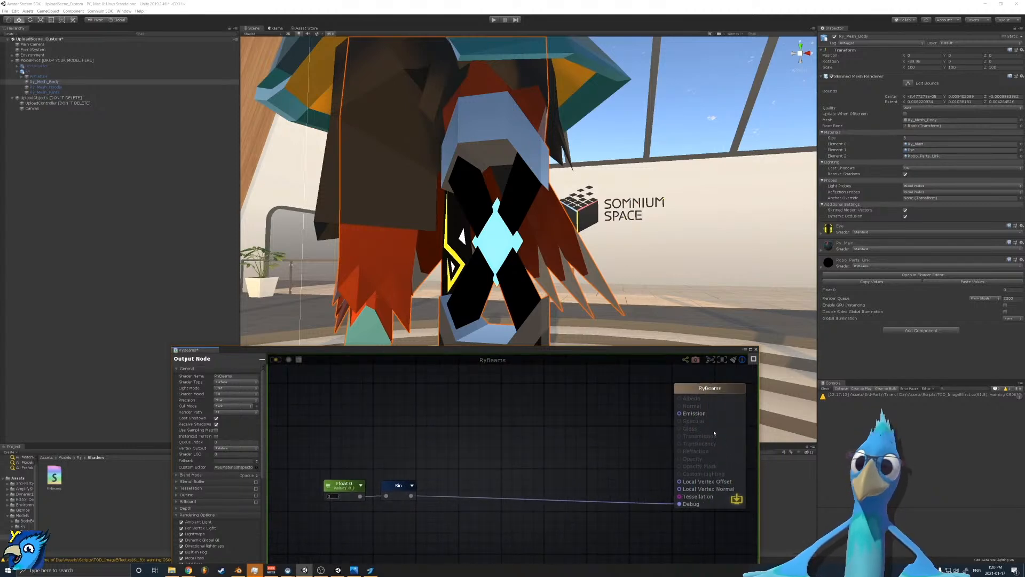
Step: Change the shader name in the output node to "Mickyelloow Productions/RyBeams" and compile the shader
left_click(716, 431)
left_click(507, 421)
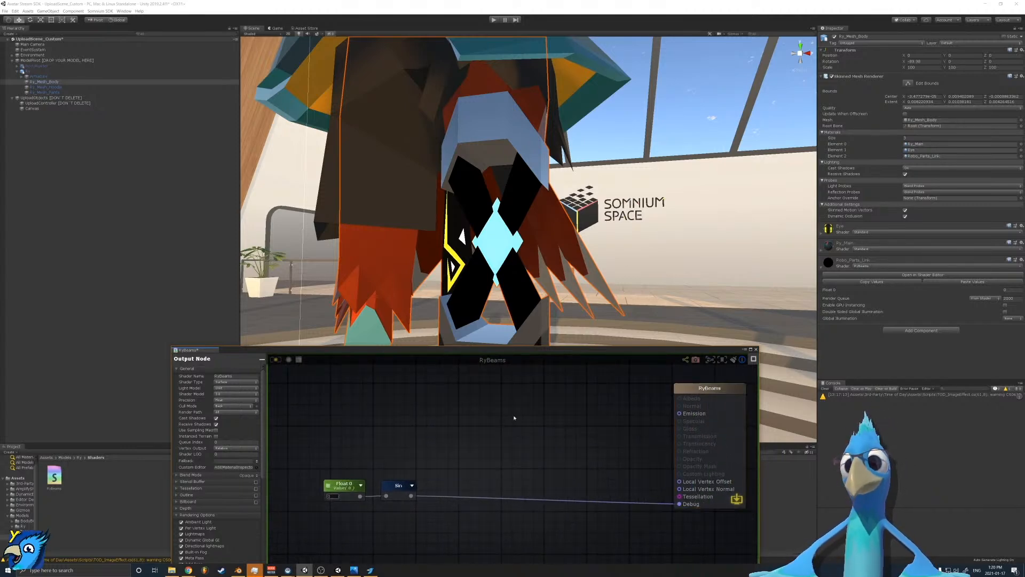
left_click(714, 425)
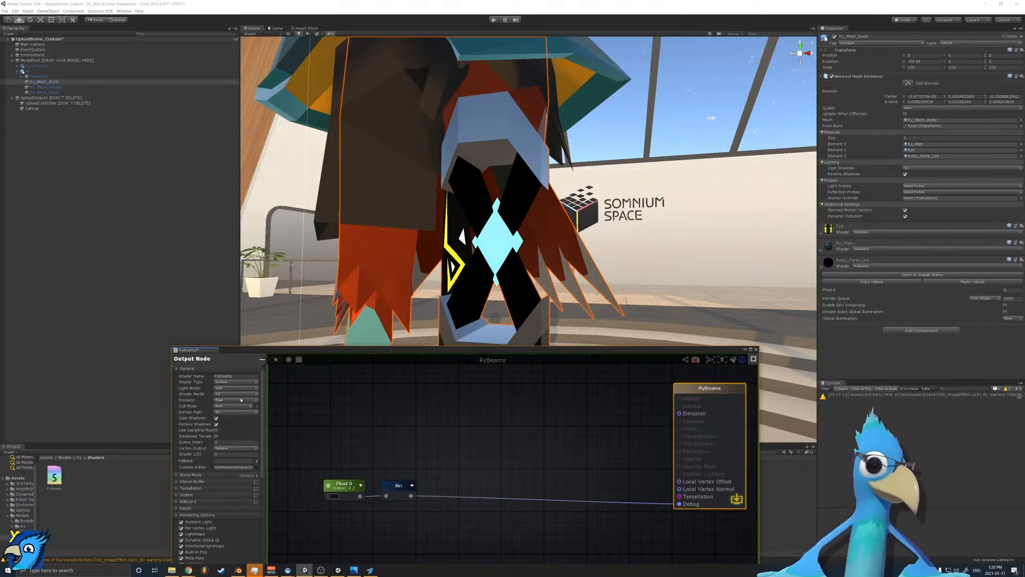
left_click(234, 376)
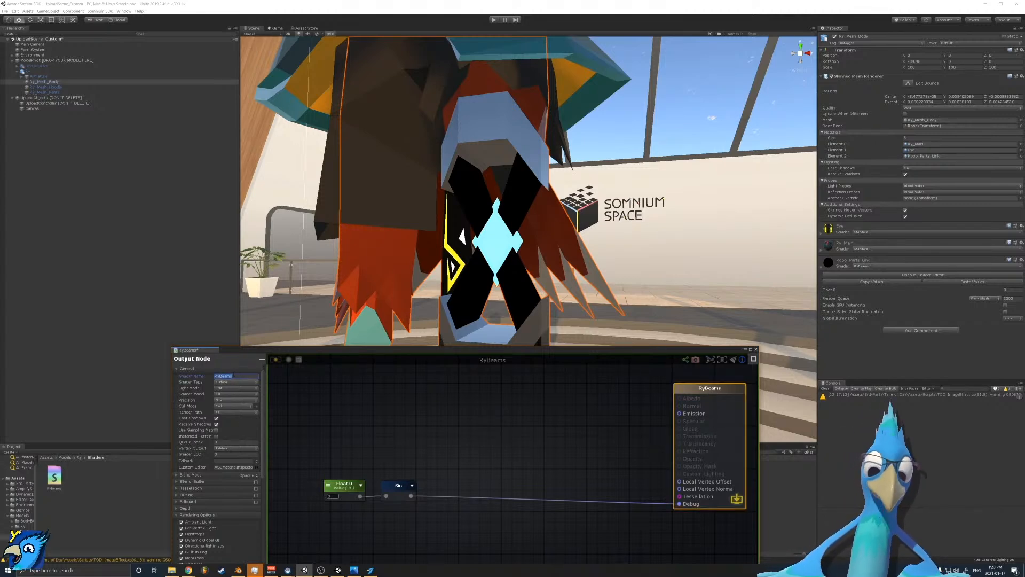
left_click(234, 375)
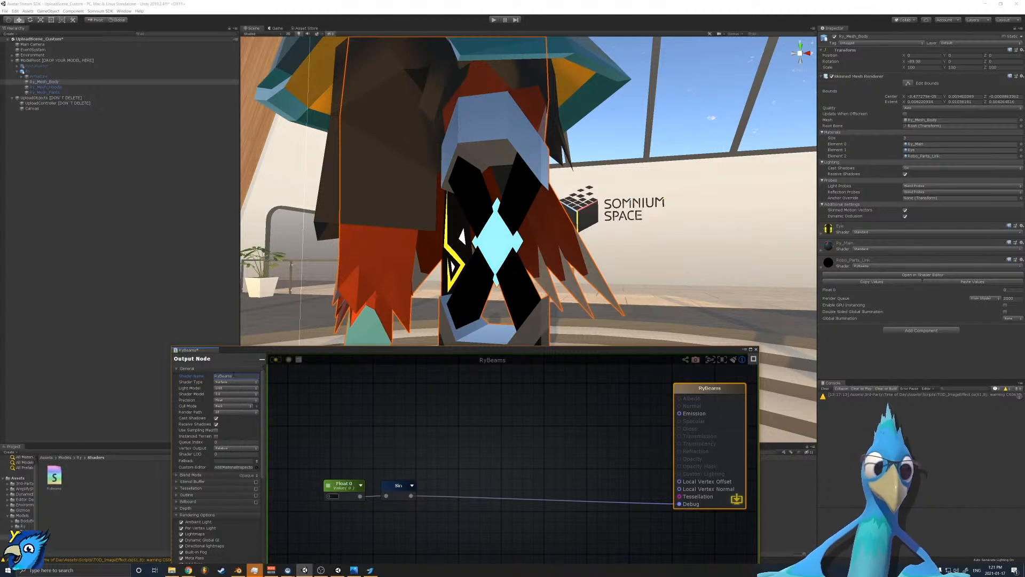
type("Mickyelloow ")
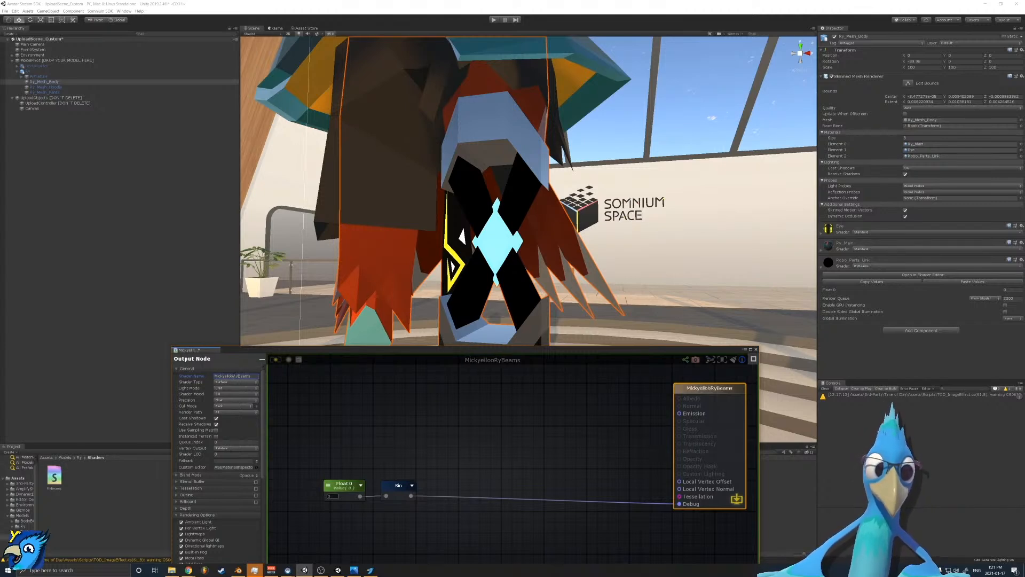
type("Produ ")
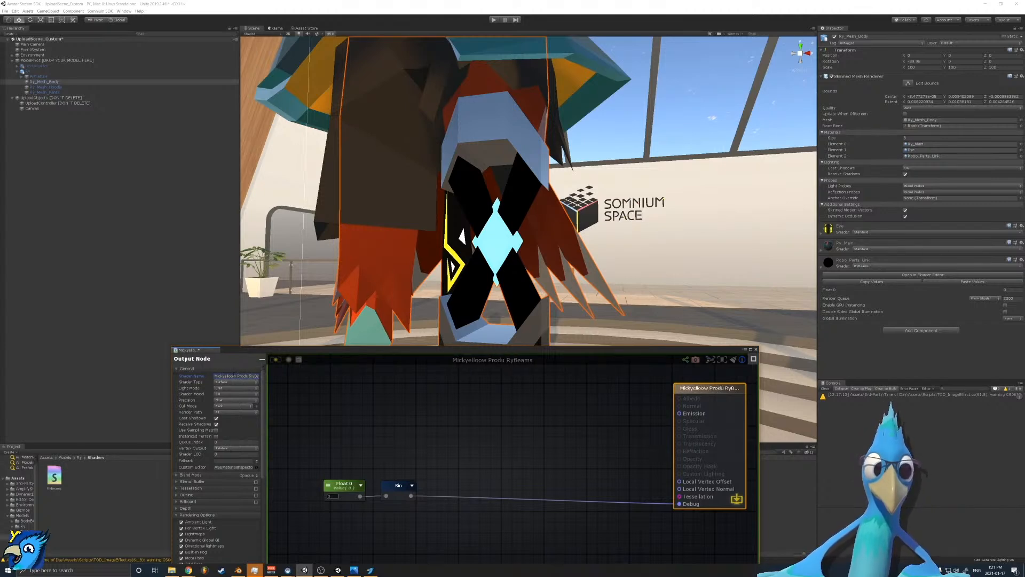
type("ctions")
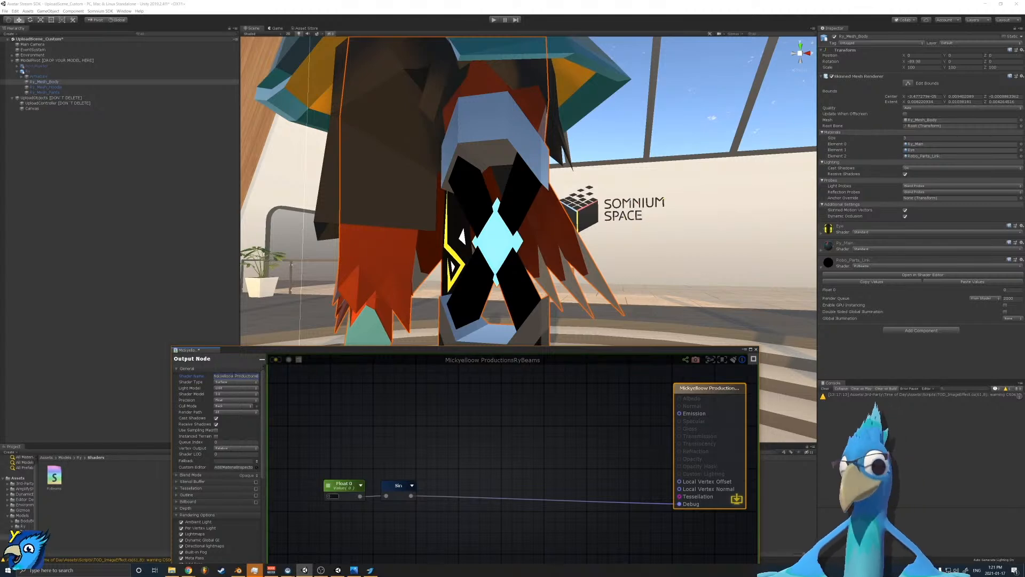
type("/RyBeams")
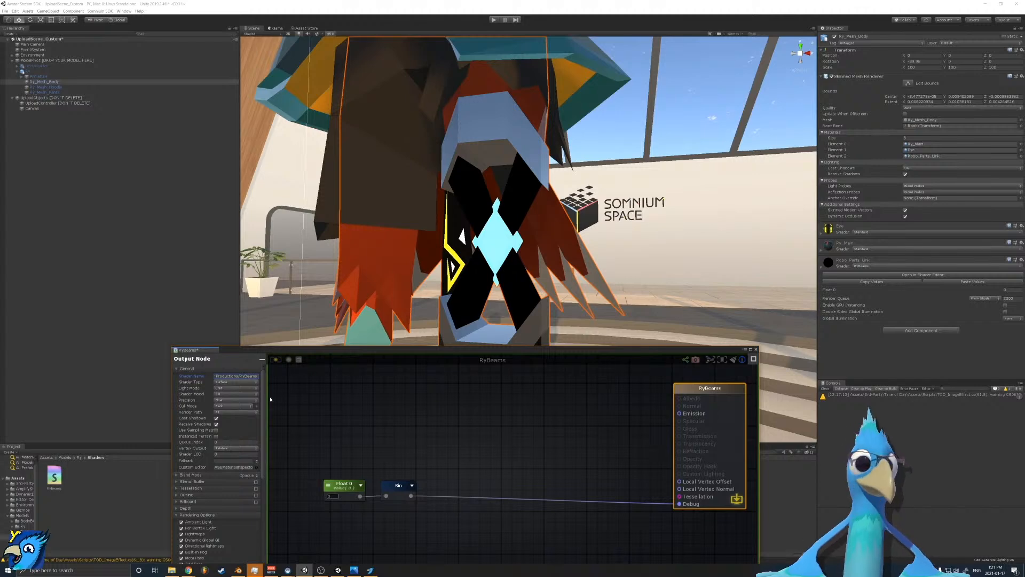
left_click(275, 359)
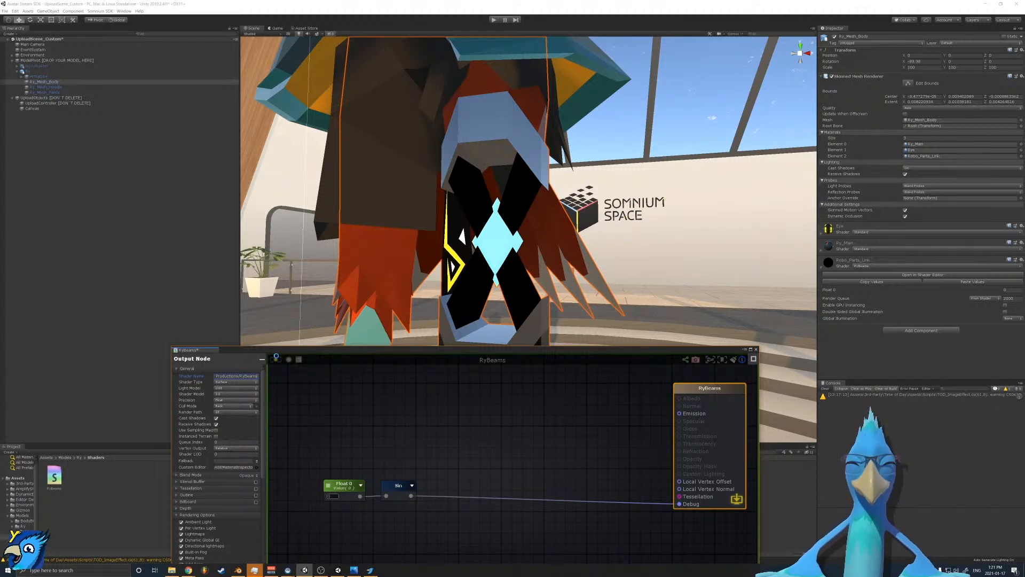
Step: Check the Mickyelloow Productions category in the beam material's shader list and collapse the material's settings
left_click(872, 266)
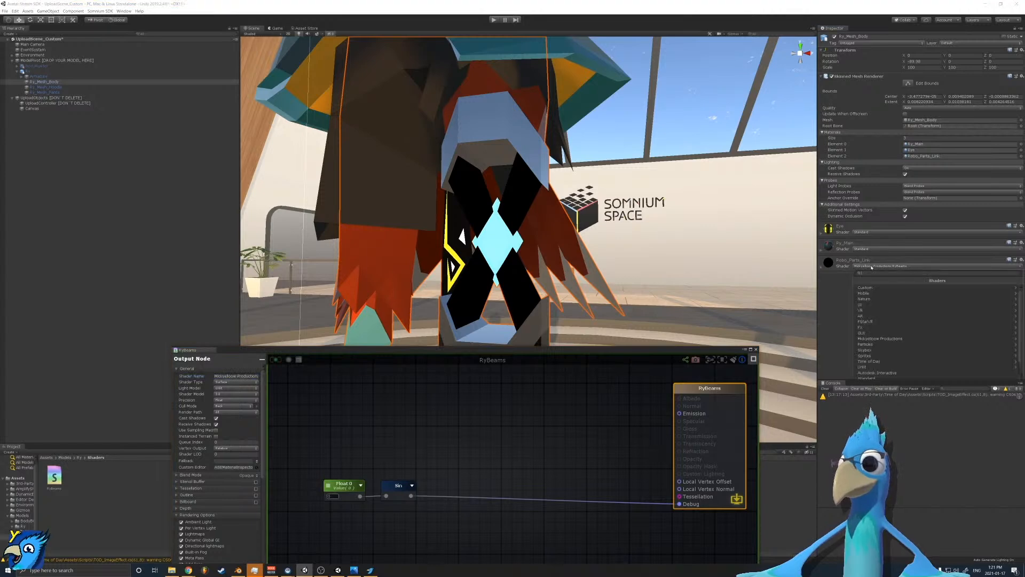
left_click(869, 339)
left_click(868, 281)
left_click(871, 340)
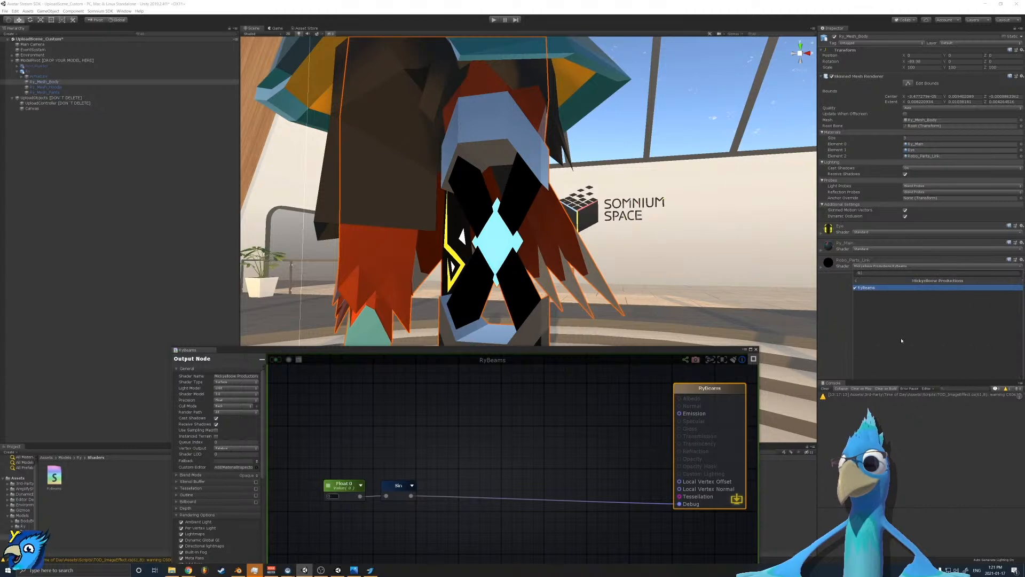
left_click(844, 303)
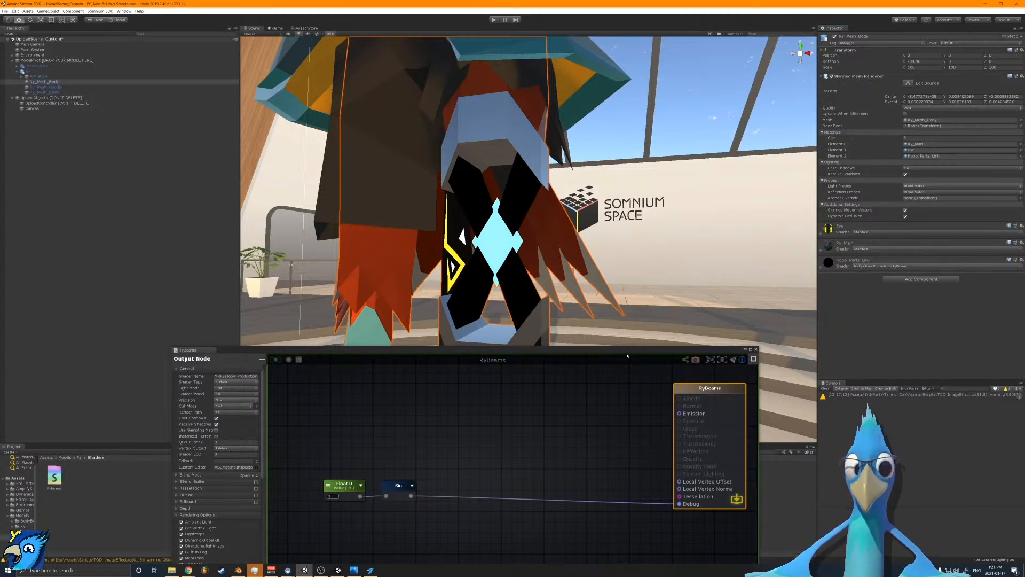
Step: Delete the Float 0 node that feeds the Sin node
mouse_move(391, 485)
left_mouse_down()
mouse_move(640, 500)
mouse_move(381, 494)
left_mouse_up()
middle_click_drag(447, 453, 527, 433)
left_click_drag(410, 436, 425, 490)
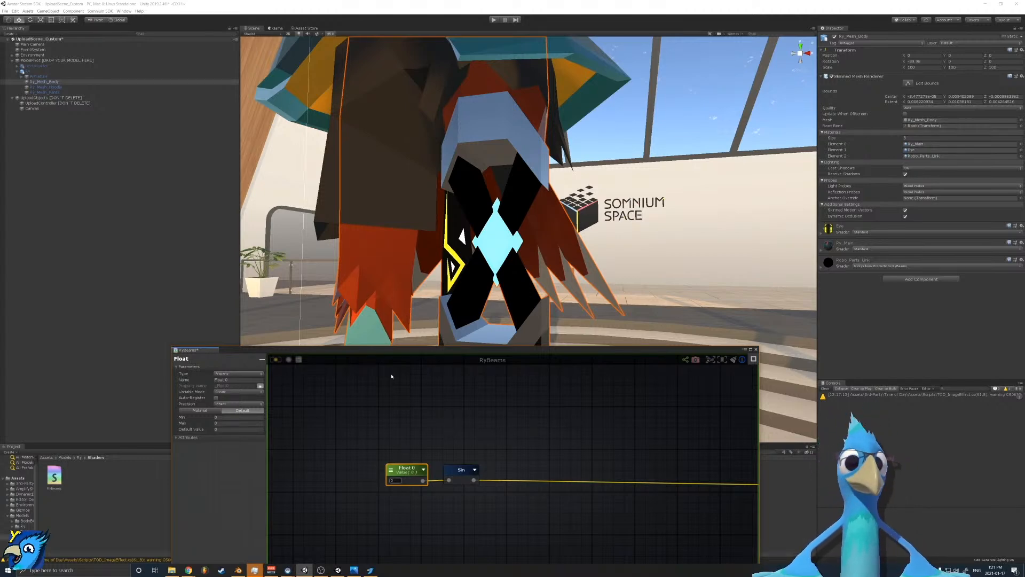
left_click_drag(442, 471, 490, 488)
left_click(406, 471)
key("Delete")
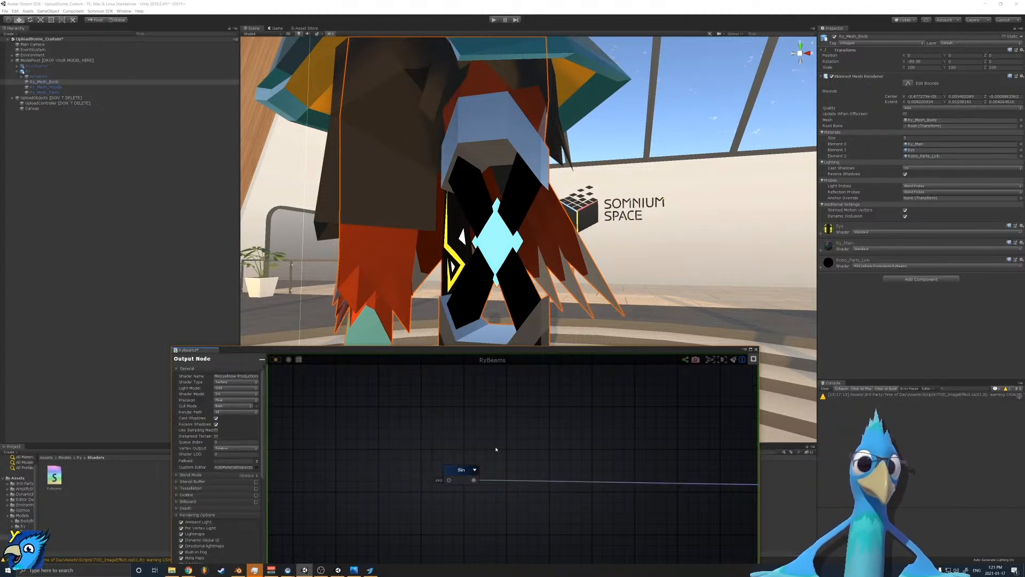
Step: Add a Time node to the graph ahead of the Sin node and line it up with it
left_click(476, 471)
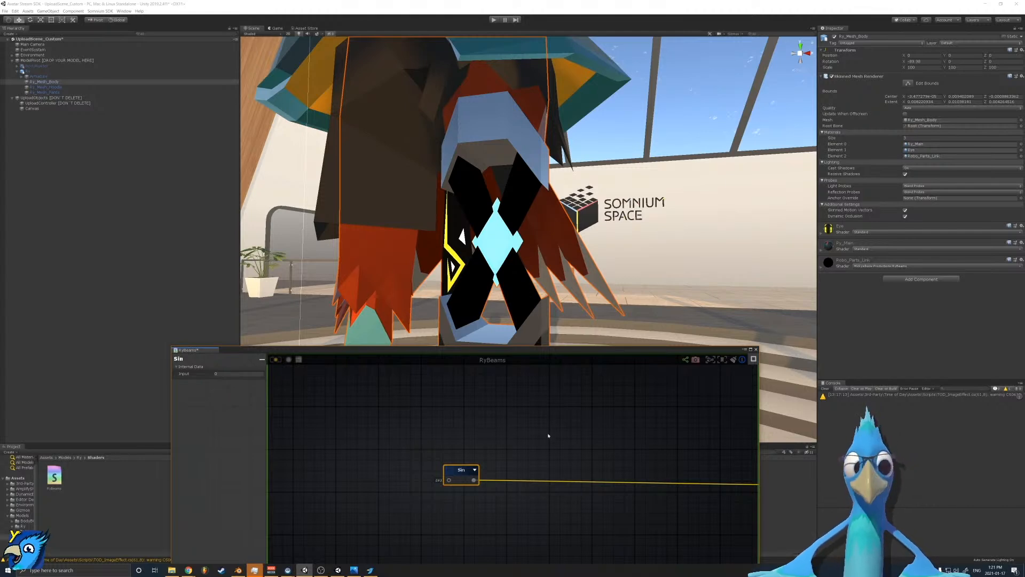
middle_click_drag(549, 435, 488, 409)
middle_click_drag(377, 427, 480, 422)
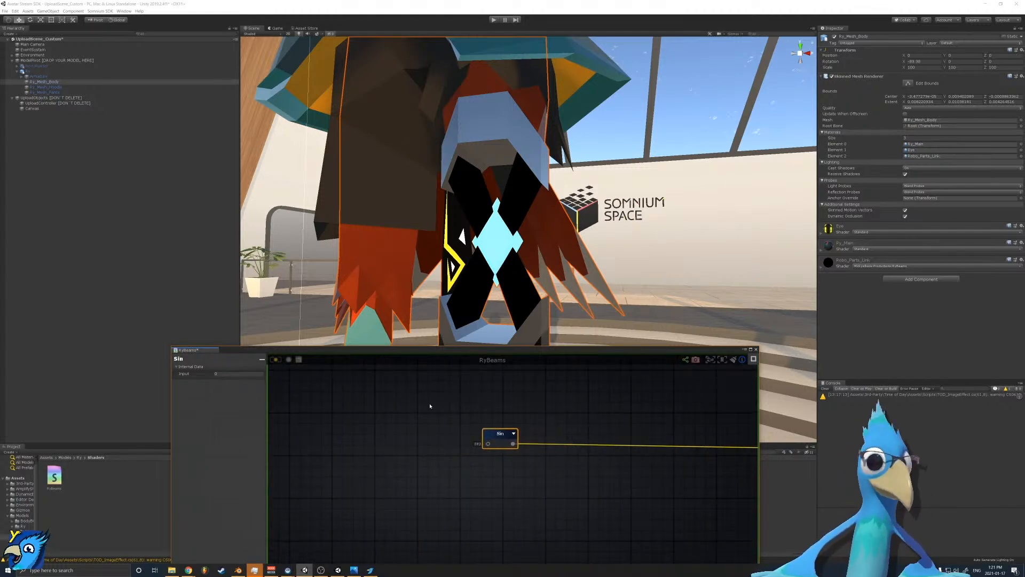
middle_click_drag(355, 455, 351, 453)
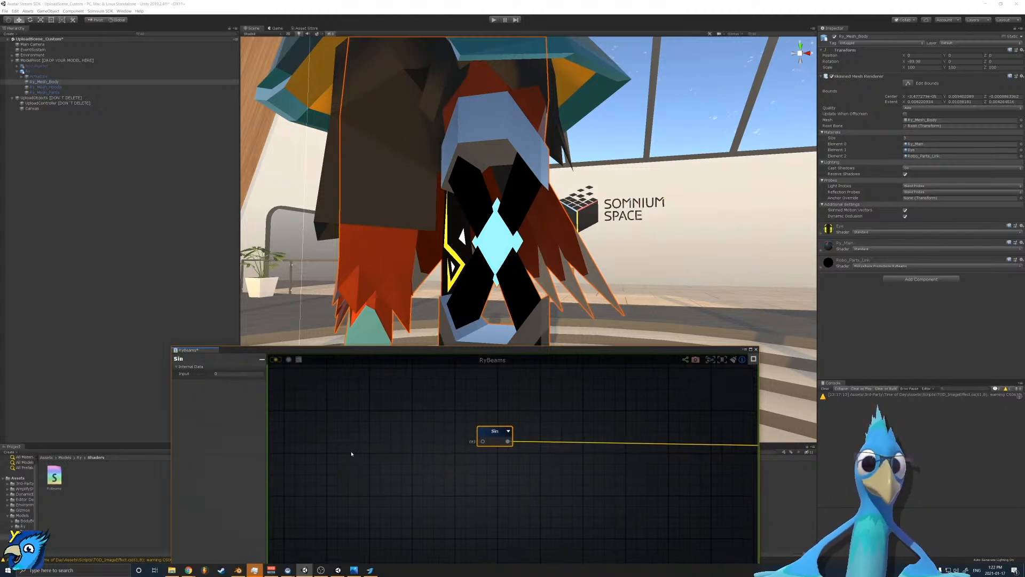
right_click(352, 454)
type("time")
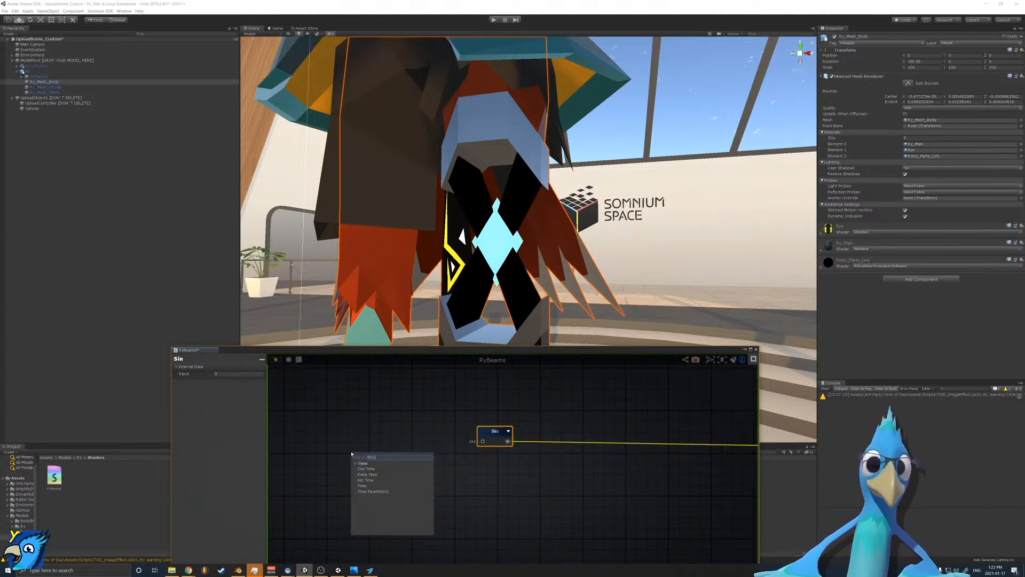
left_click(370, 486)
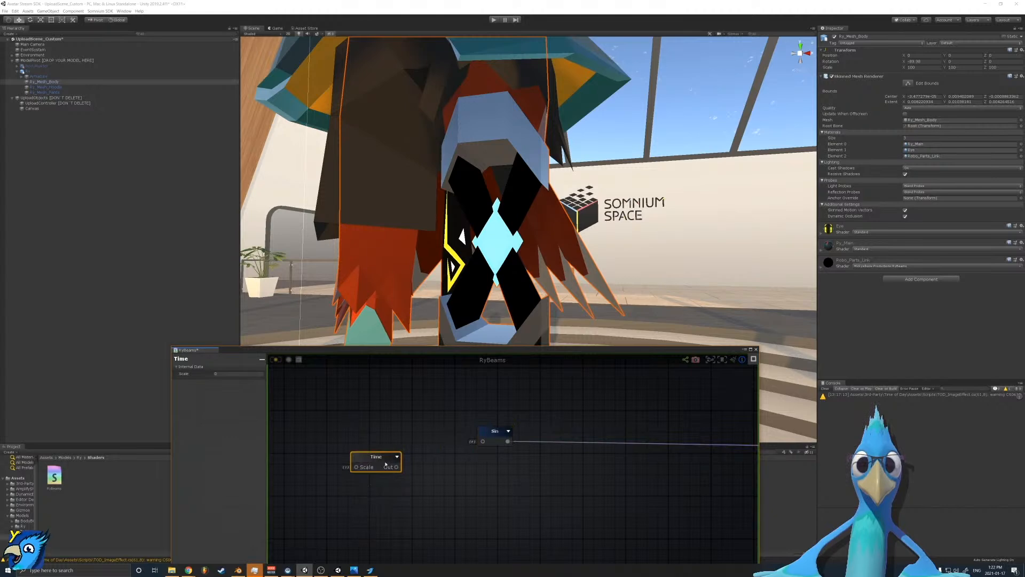
left_click_drag(389, 462, 385, 431)
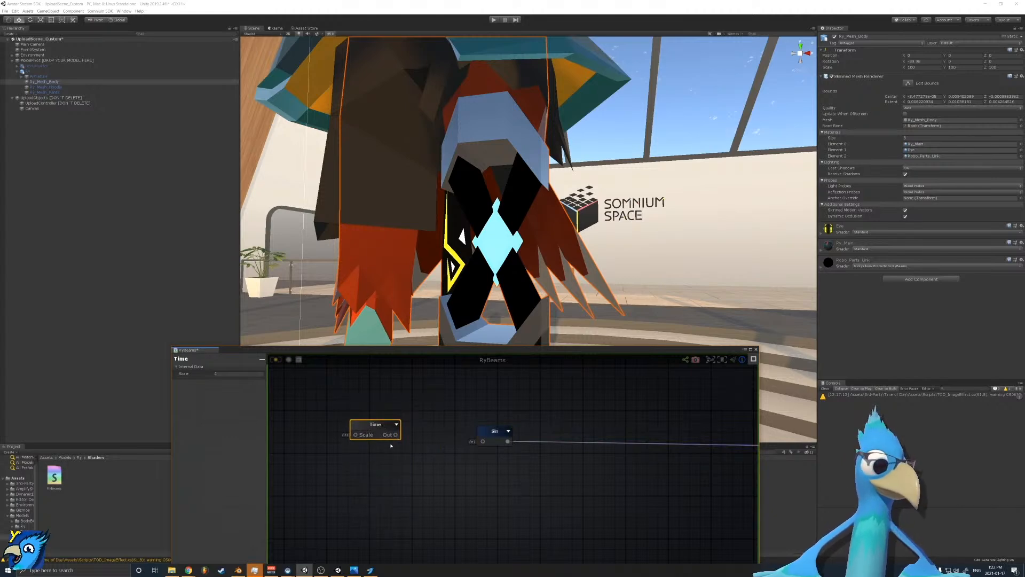
Step: Connect the Time node's Out to the Sin node's input and place the Time node directly beside Sin
left_click_drag(397, 435, 470, 442)
left_click(434, 446)
left_click_drag(396, 435, 434, 441)
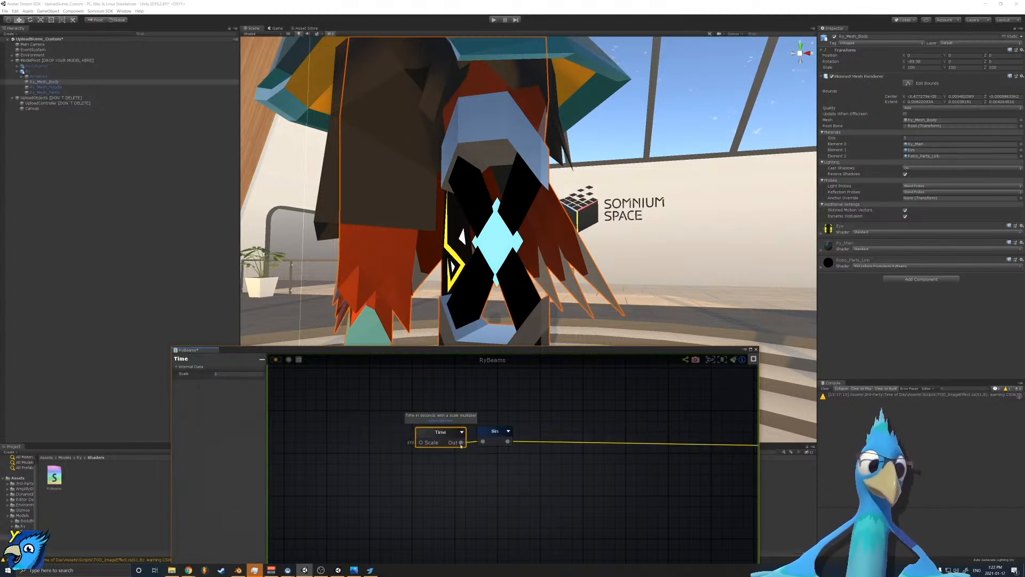
left_click_drag(455, 444, 423, 433)
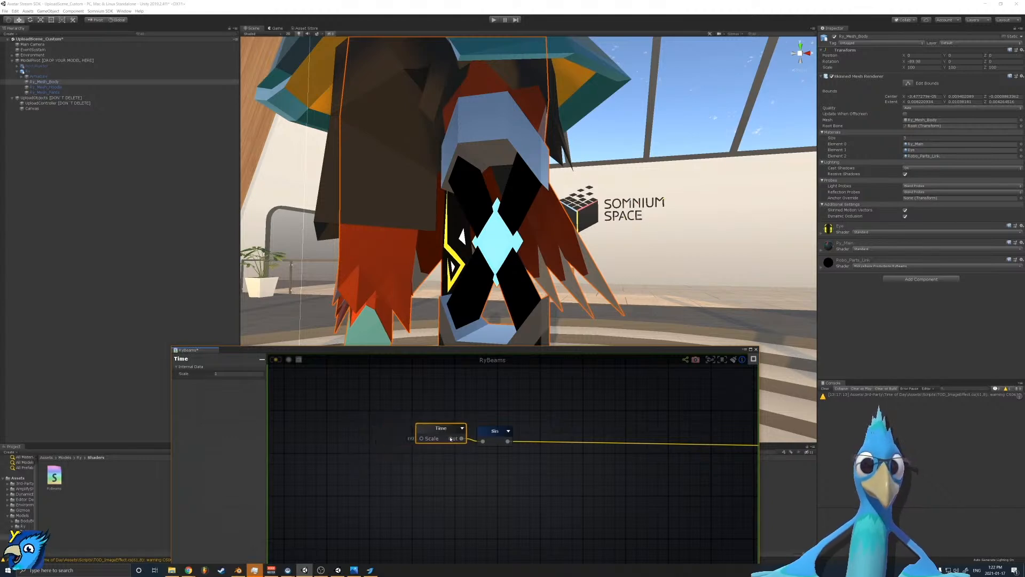
Step: Add a Float node below the Time node and name it Beam Speed
right_click(397, 451)
type("float")
key("Return")
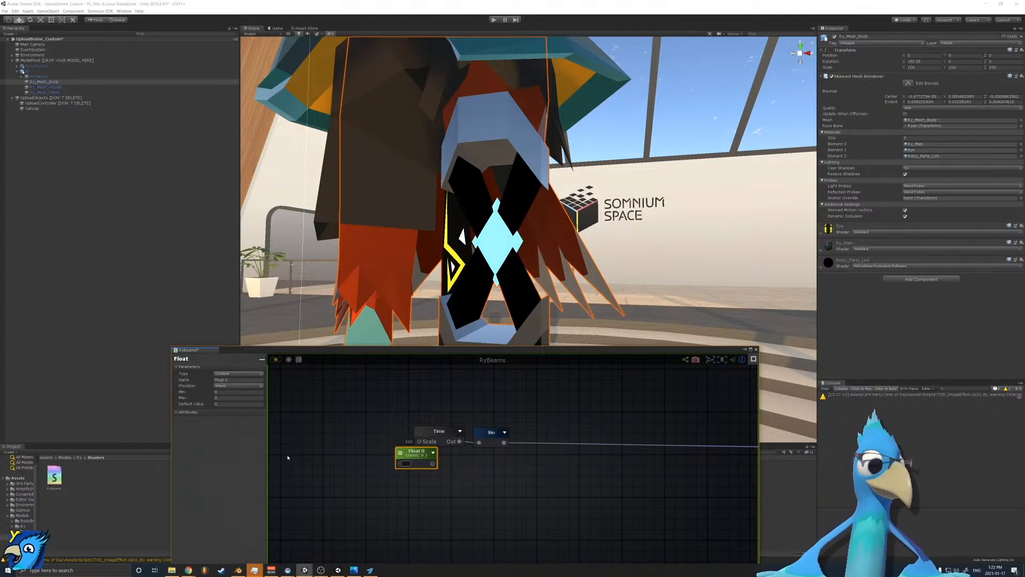
left_click(243, 381)
type("T")
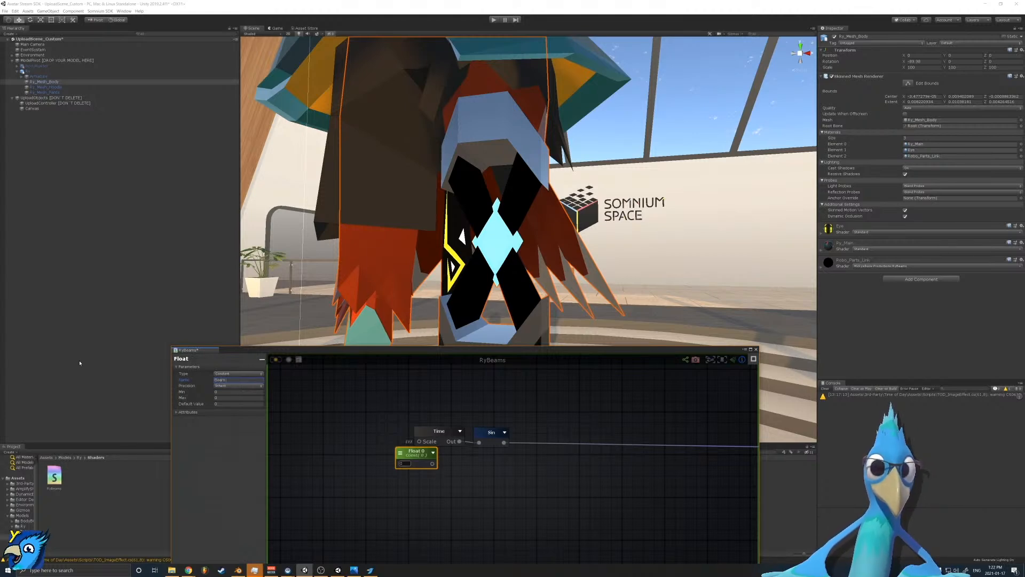
Step: Set the Beam Speed node's type to Property and move the node ahead of the Time node
left_click(220, 374)
left_click(231, 386)
left_click(231, 374)
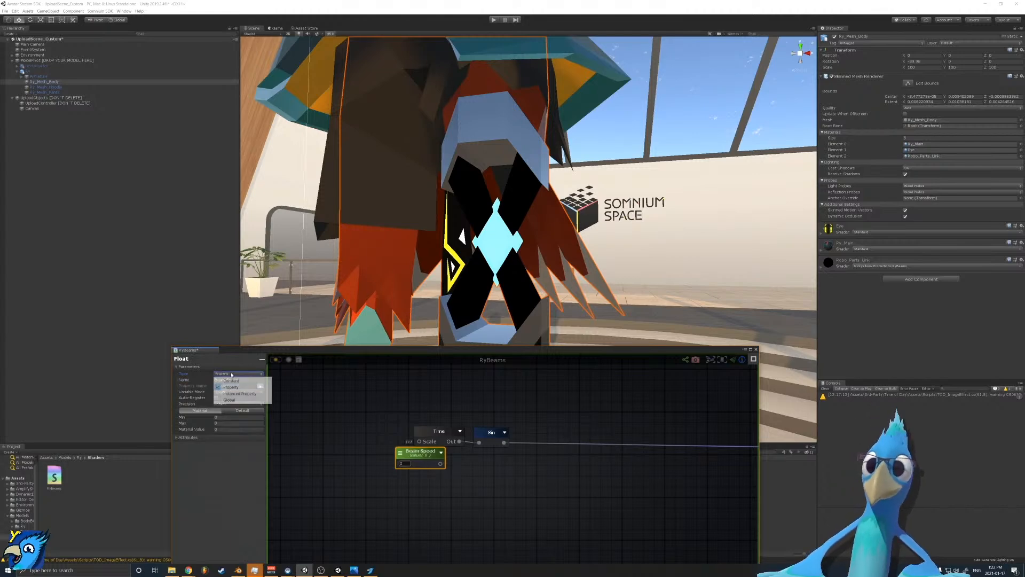
left_click(231, 380)
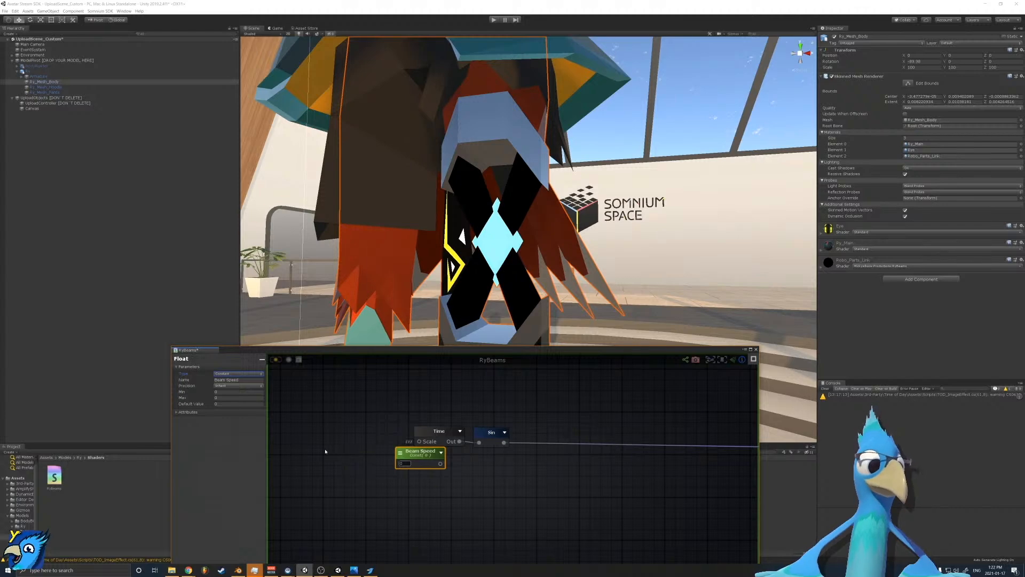
left_click(245, 374)
left_click(235, 384)
left_click_drag(417, 457, 342, 439)
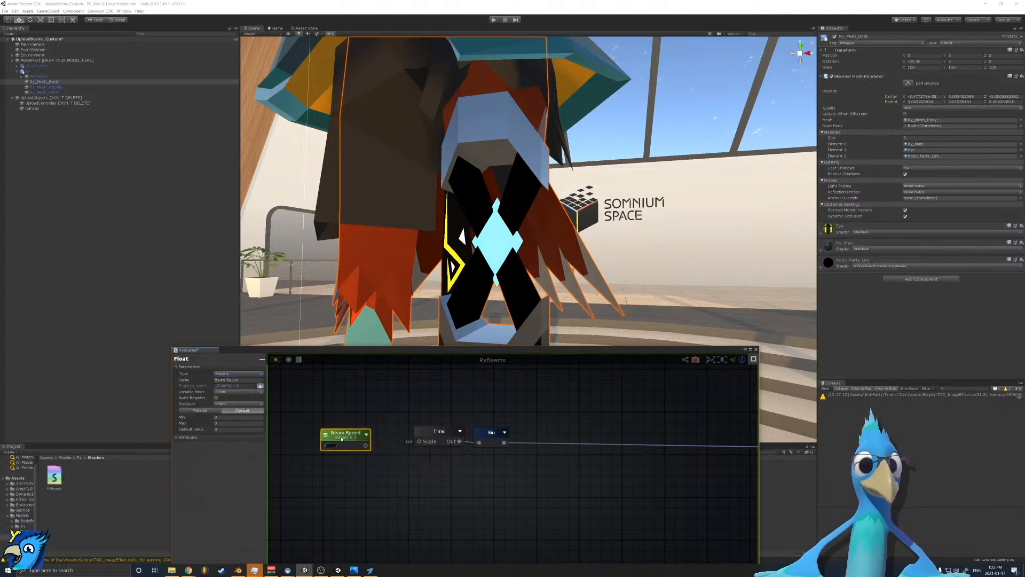
Step: Expand the beam material's settings and connect Beam Speed's output to the Time node's Scale input, with the node beside Time
left_click(898, 315)
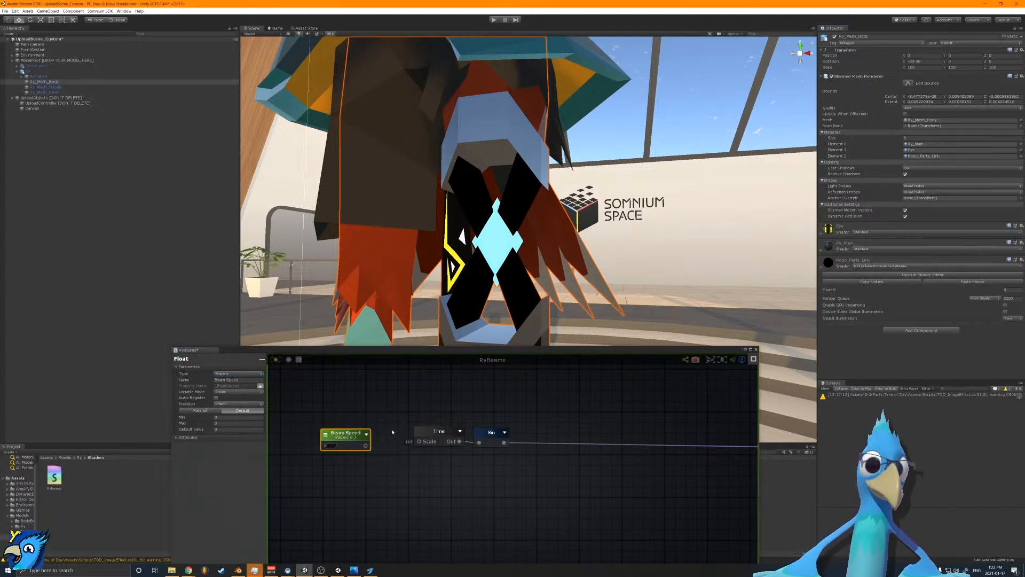
left_click_drag(365, 444, 422, 441)
left_click_drag(344, 446, 366, 441)
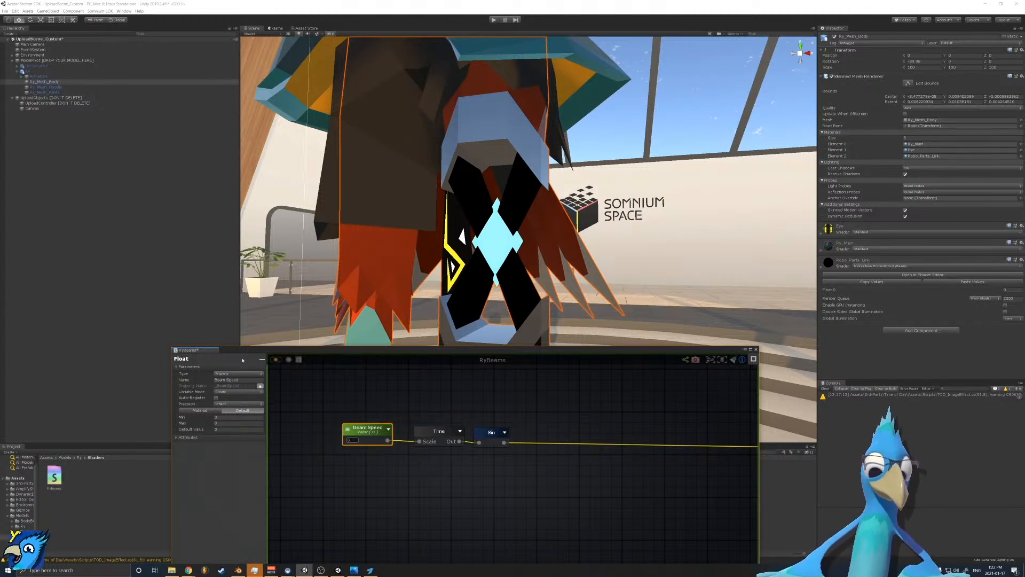
Step: Check the Variable Mode options of the Beam Speed property and keep Create
left_click(227, 380)
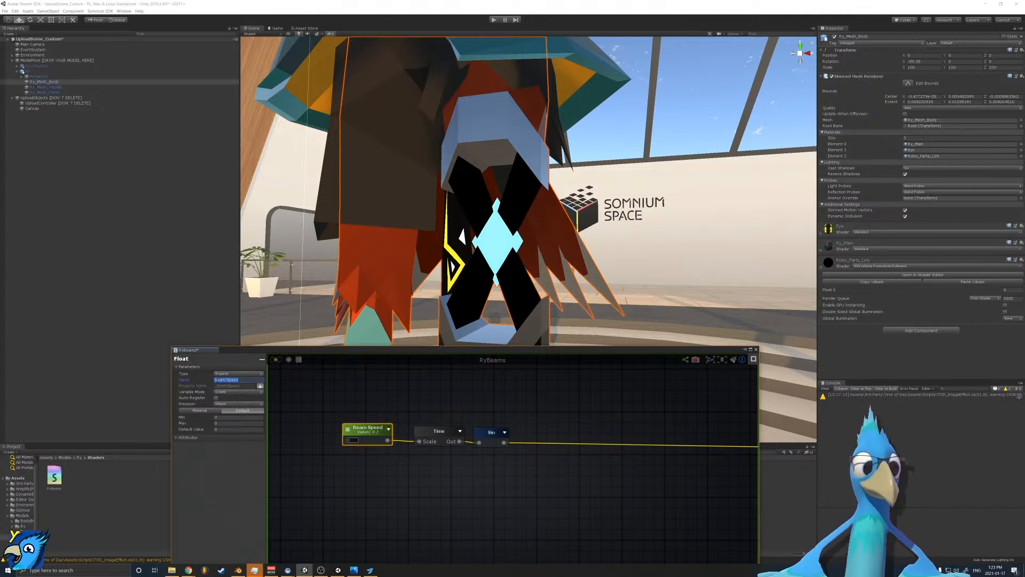
left_click(223, 393)
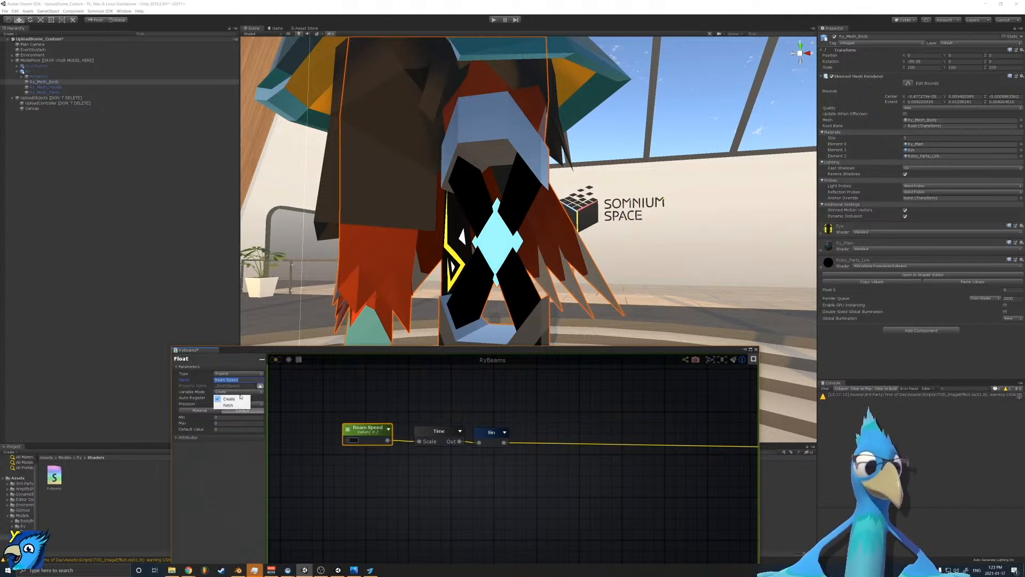
left_click(241, 398)
left_click(237, 395)
left_click(238, 398)
left_click(220, 394)
left_click(227, 398)
Step: Disconnect Beam Speed from the Time node's Scale input and enable Auto-Register on the Beam Speed property
left_click_drag(370, 440, 363, 443)
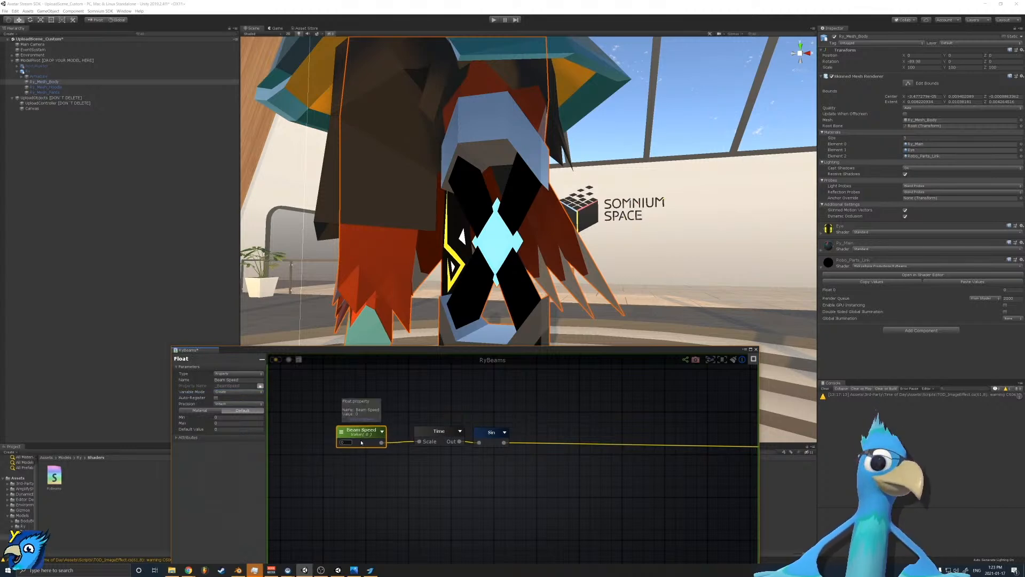
left_click_drag(419, 441, 402, 448)
left_click(217, 398)
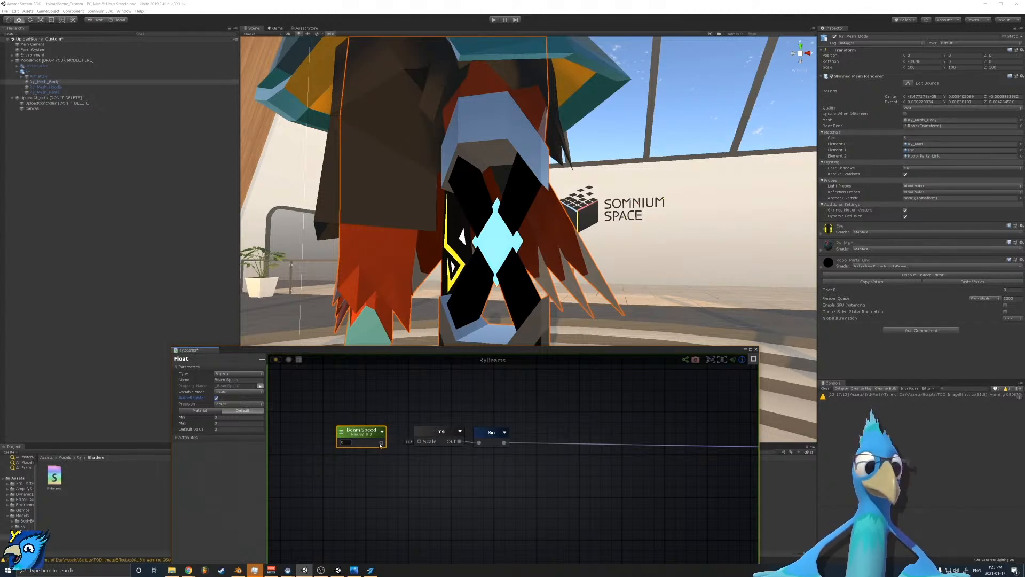
mouse_move(369, 446)
left_mouse_down()
mouse_move(388, 415)
mouse_move(379, 439)
left_mouse_up()
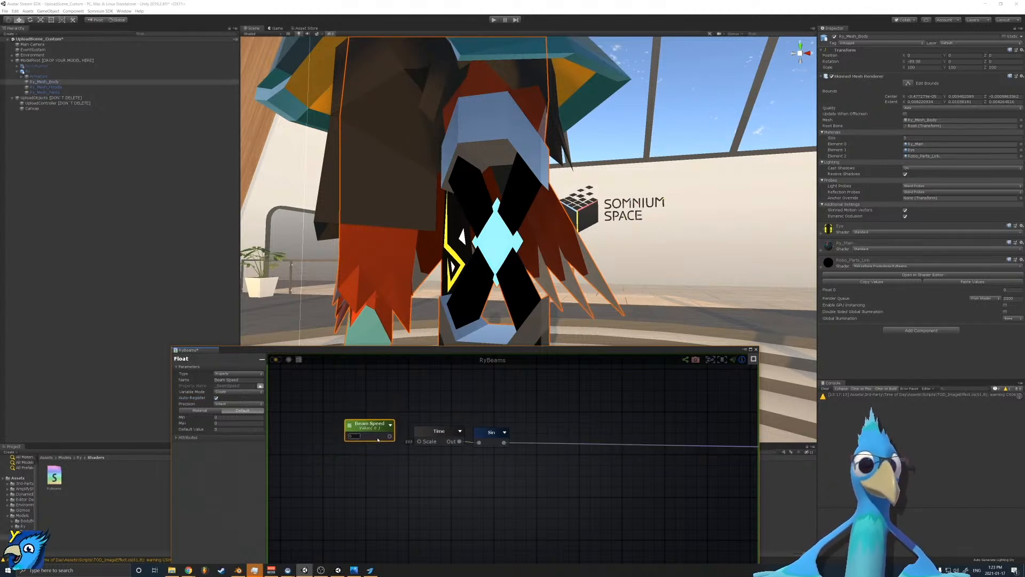
Step: Examine the RyBeams output node's general settings and its Cull Mode options, keeping Back
scroll(368, 465, "down", 5)
left_click(552, 415)
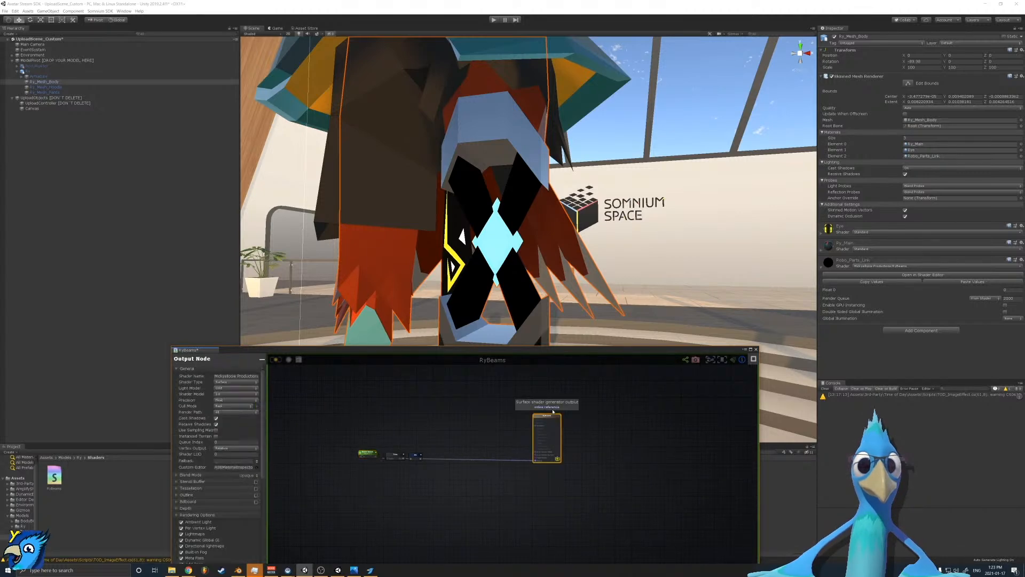
scroll(558, 427, "up", 5)
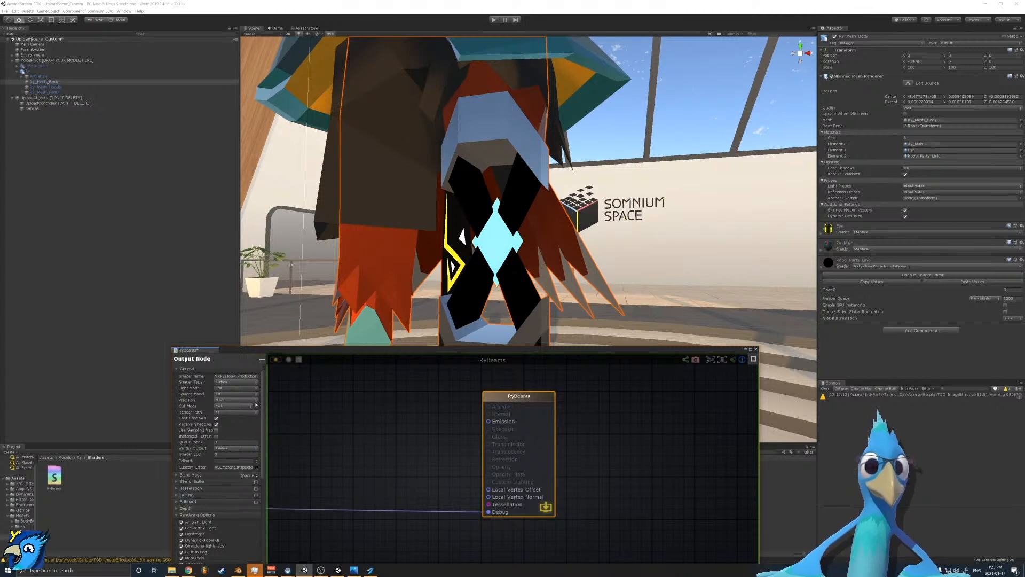
scroll(261, 410, "down", 5)
scroll(261, 410, "up", 5)
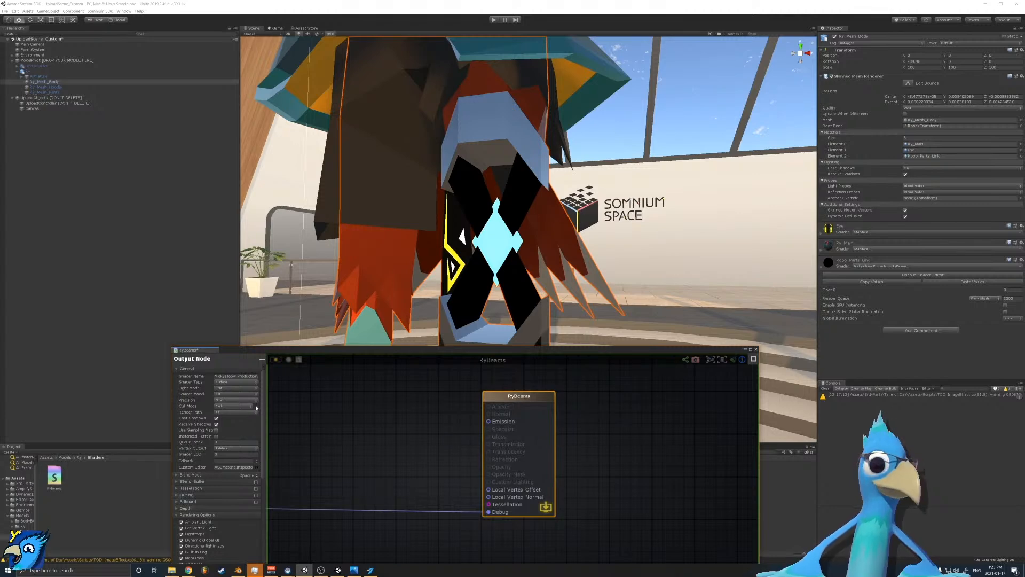
middle_click_drag(358, 465, 670, 437)
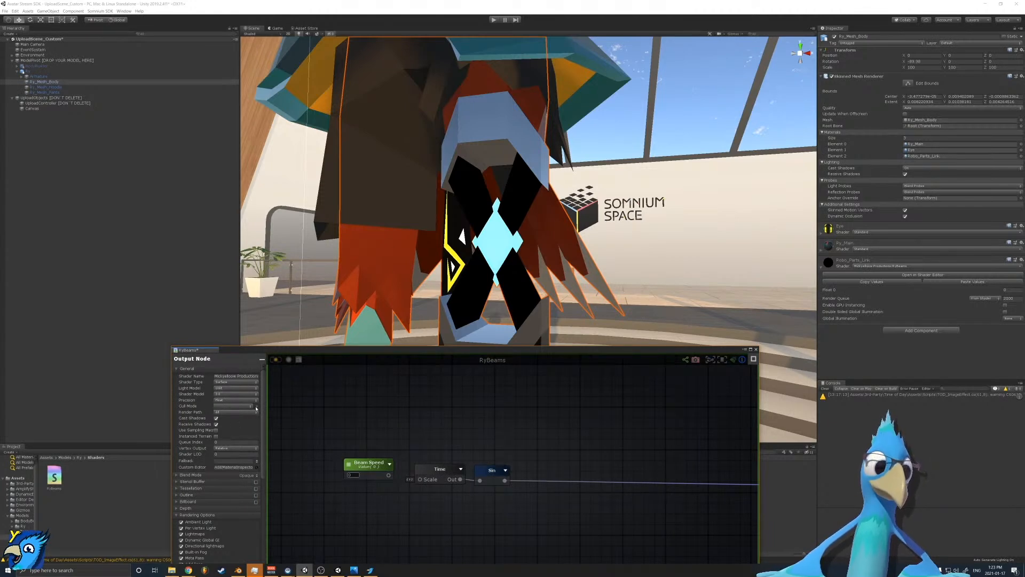
left_click(225, 408)
left_click(226, 407)
left_click(225, 407)
left_click(228, 414)
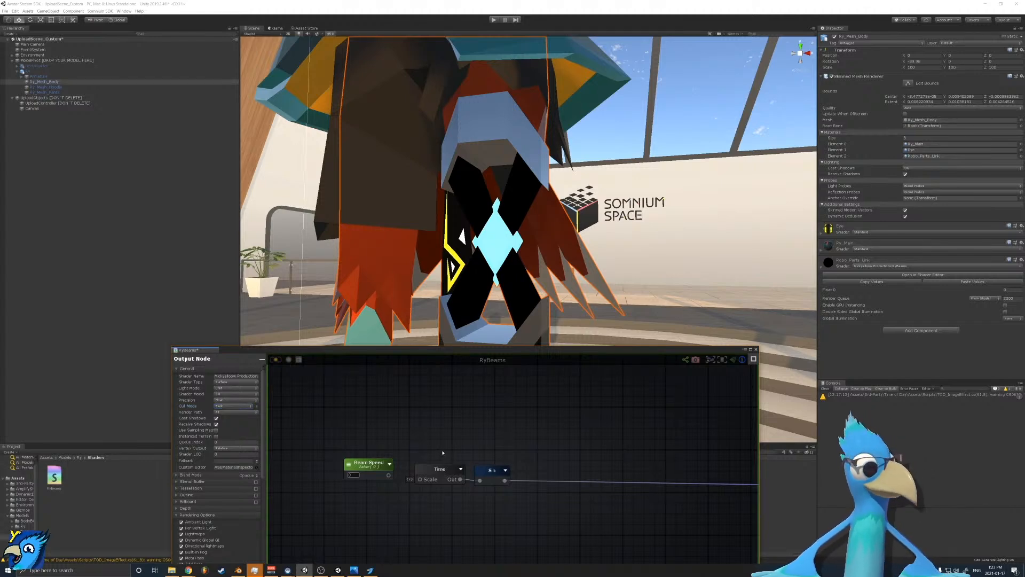
Step: Select the Beam Speed node and switch its value setting to Material
left_click(370, 466)
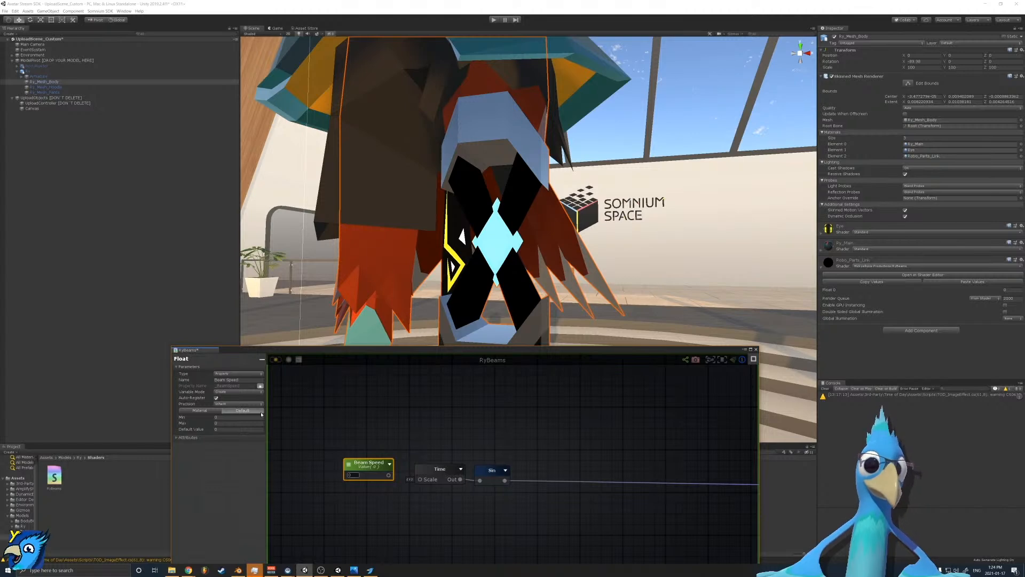
left_click(217, 411)
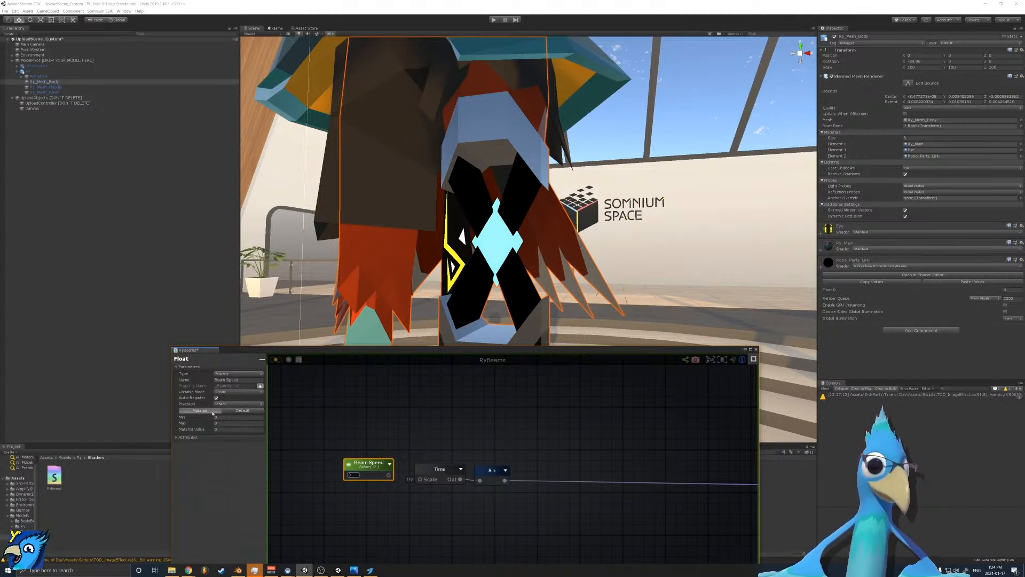
left_click_drag(396, 430, 319, 517)
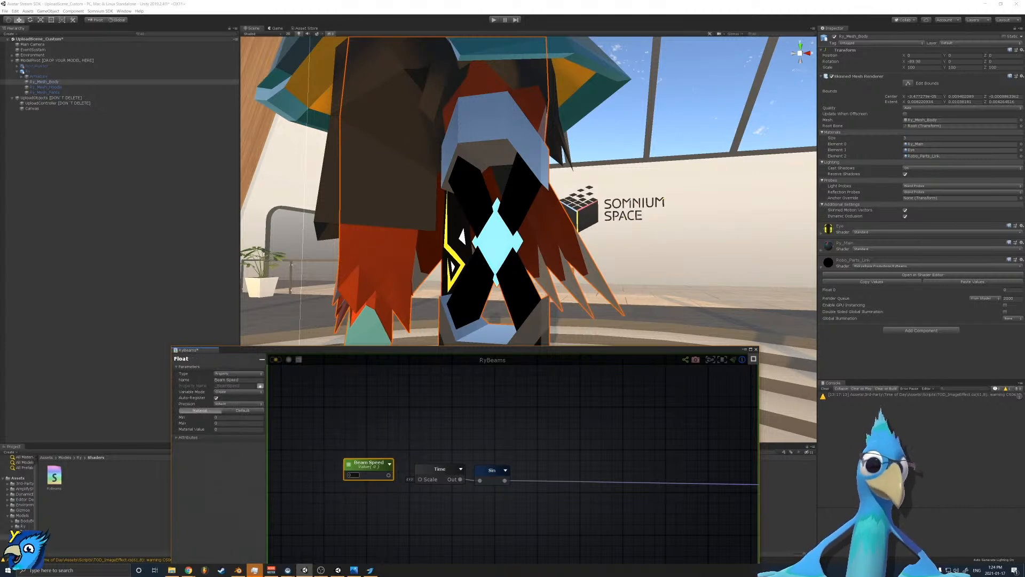
left_click(230, 424)
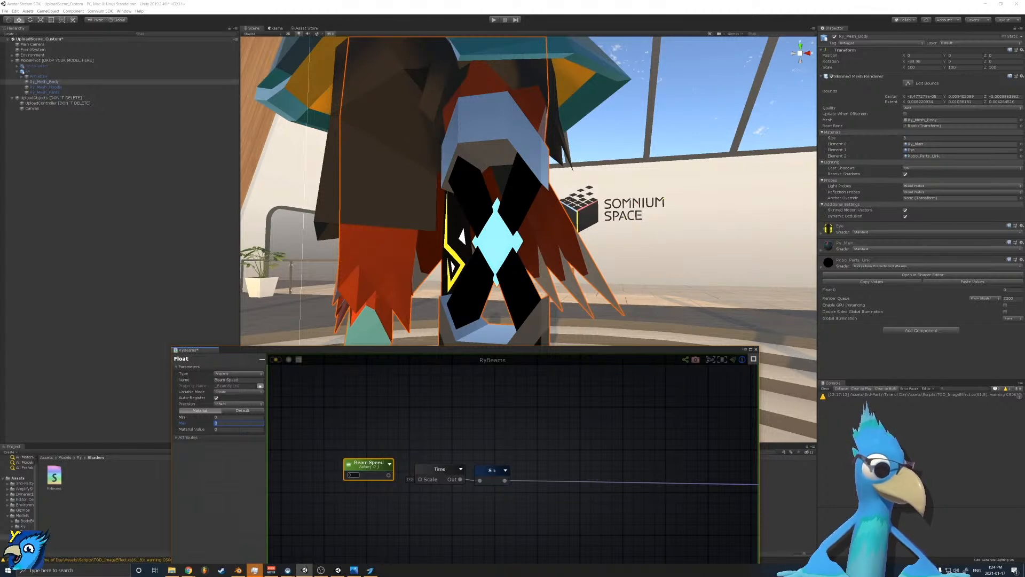
left_click(104, 571)
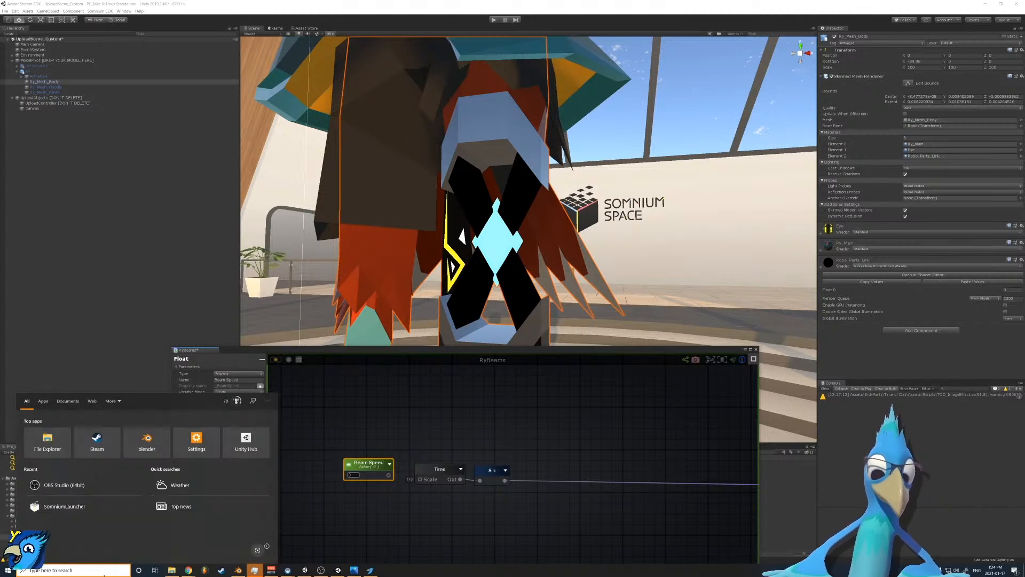
key("Escape")
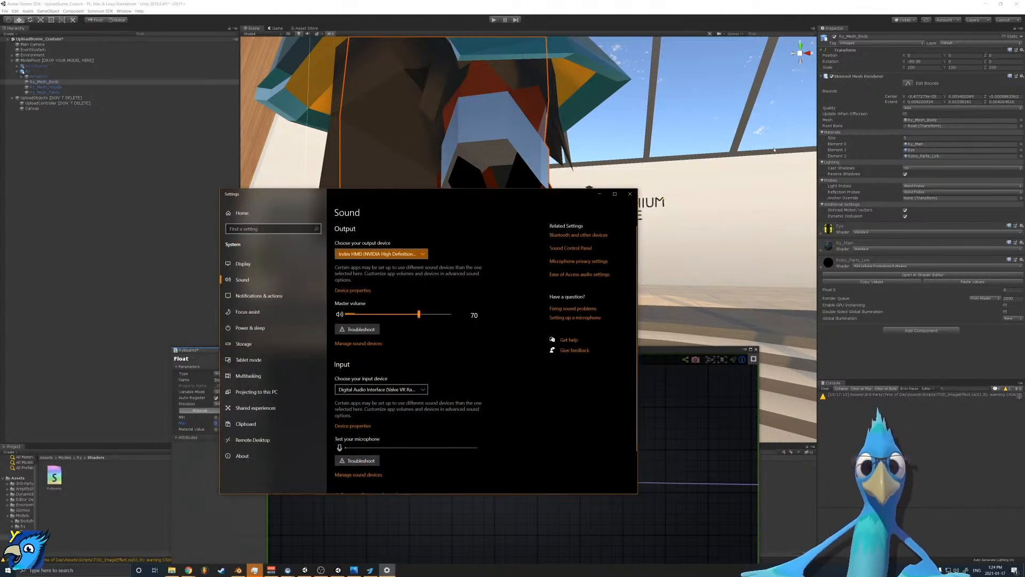
left_click_drag(480, 203, 0, 361)
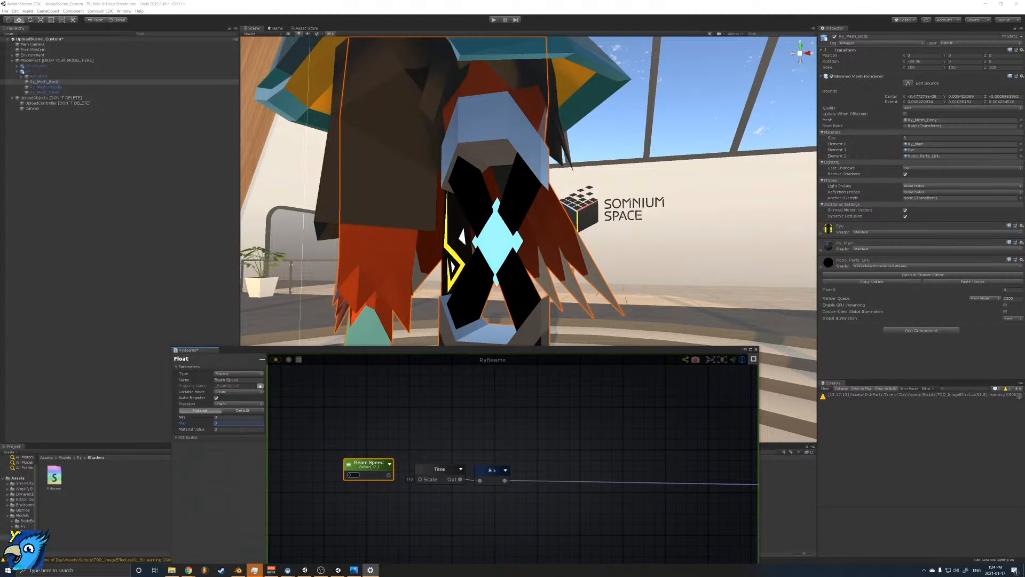
left_click(239, 423)
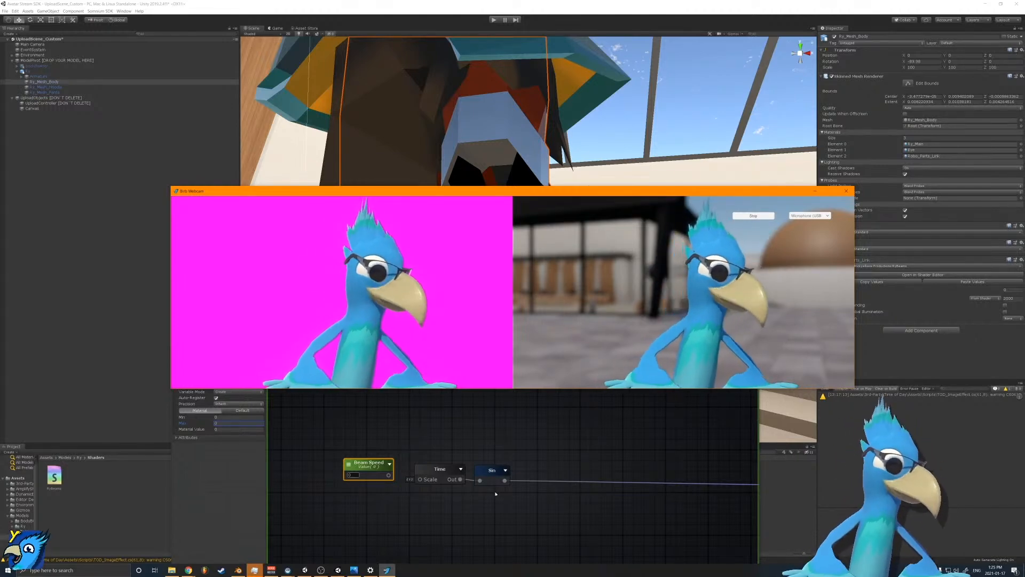
left_click(815, 191)
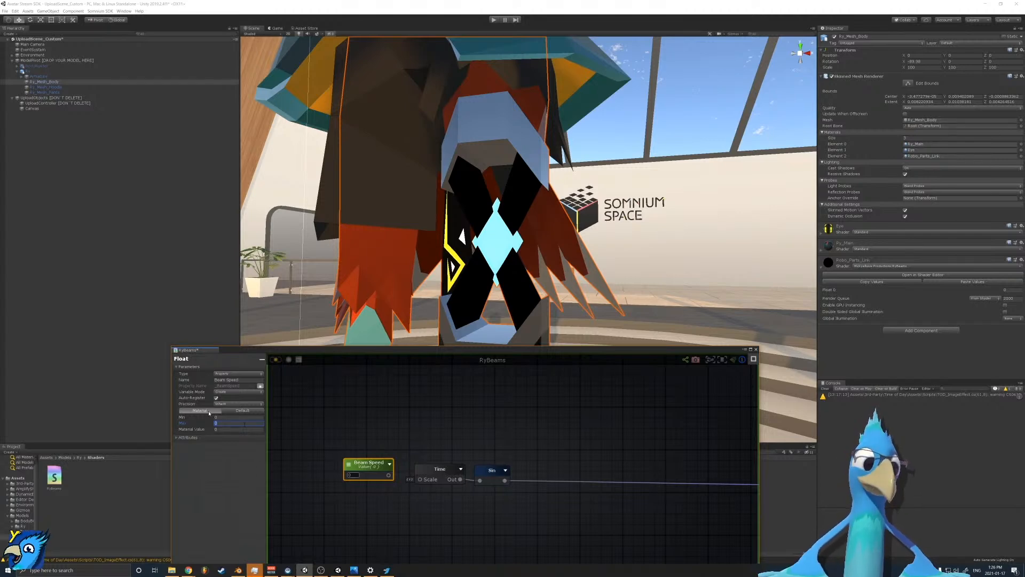
Step: Try a Max of 2 on Beam Speed's default value with its slider, and clear the Max again
left_click(235, 410)
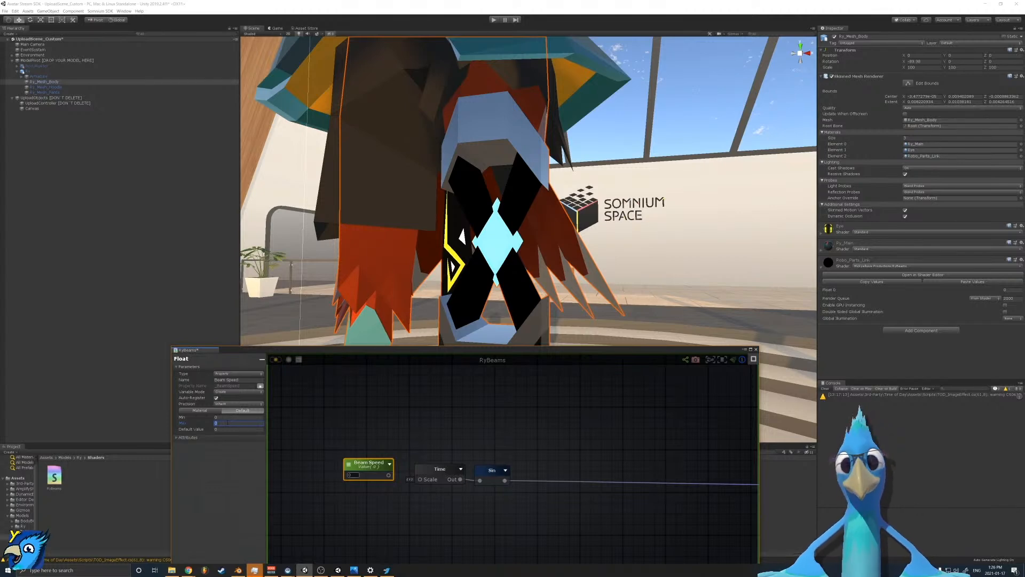
type("2")
left_click_drag(411, 464, 374, 469)
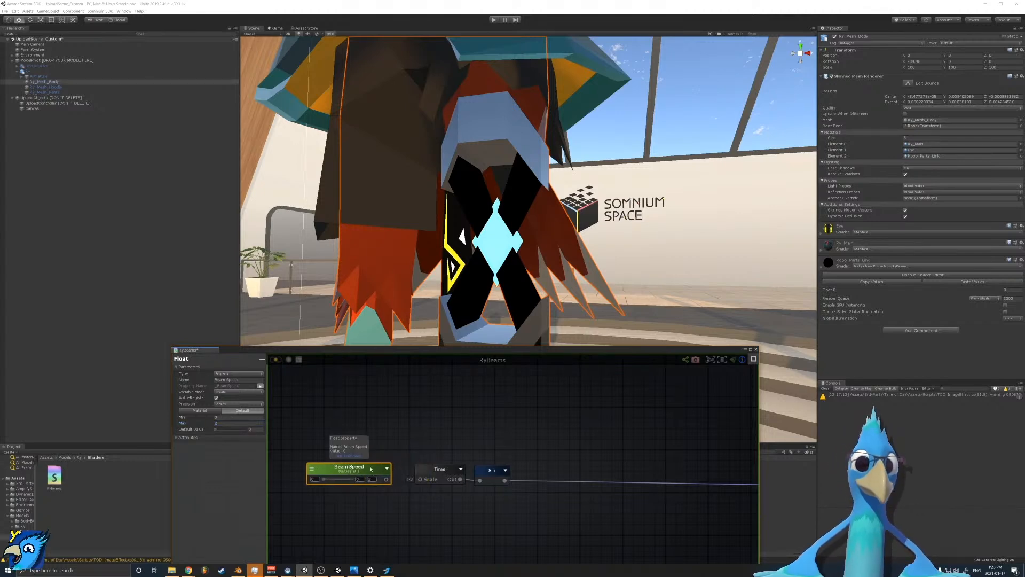
left_click(353, 479)
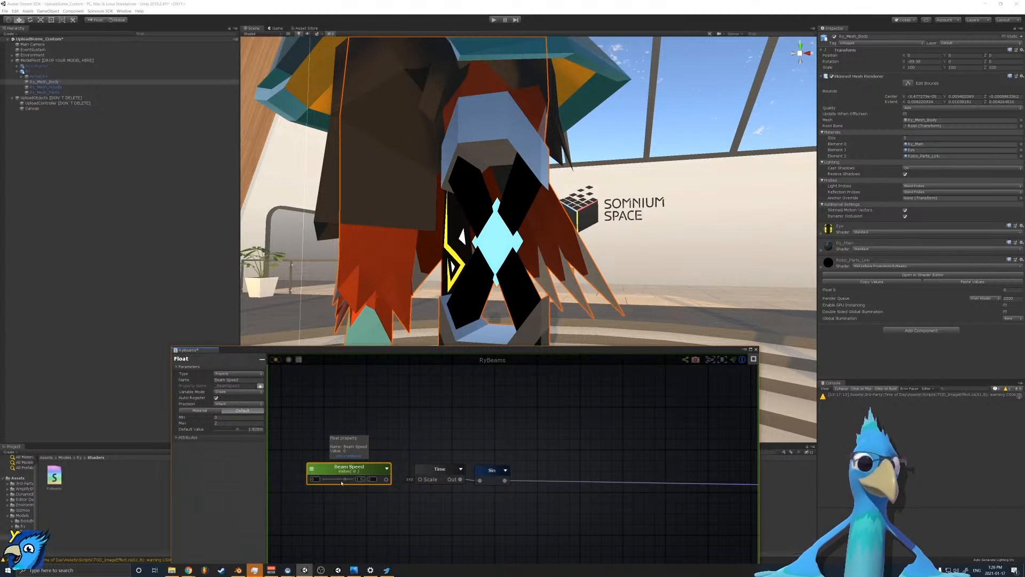
left_click_drag(227, 423, 42, 418)
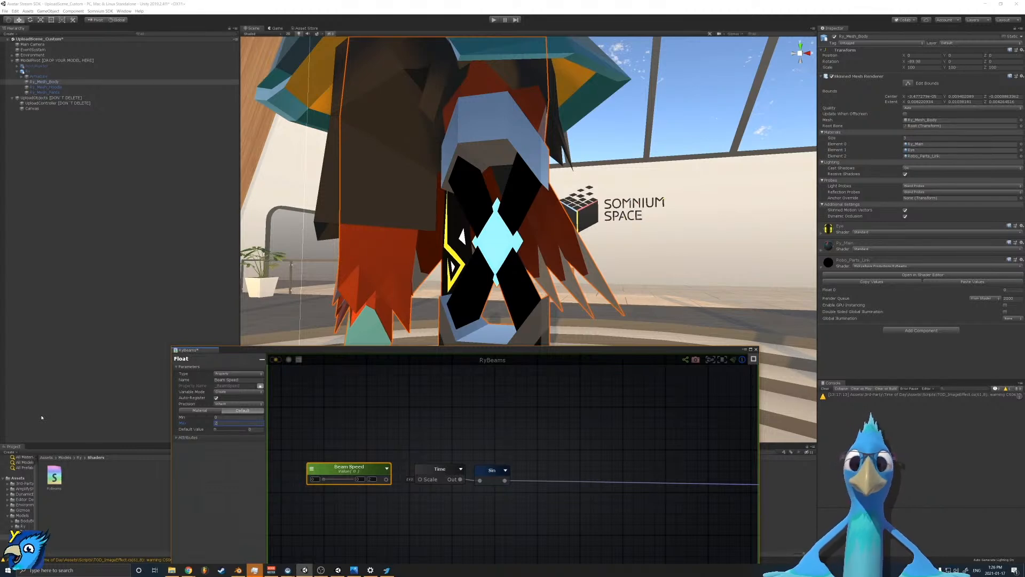
key("BackSpace")
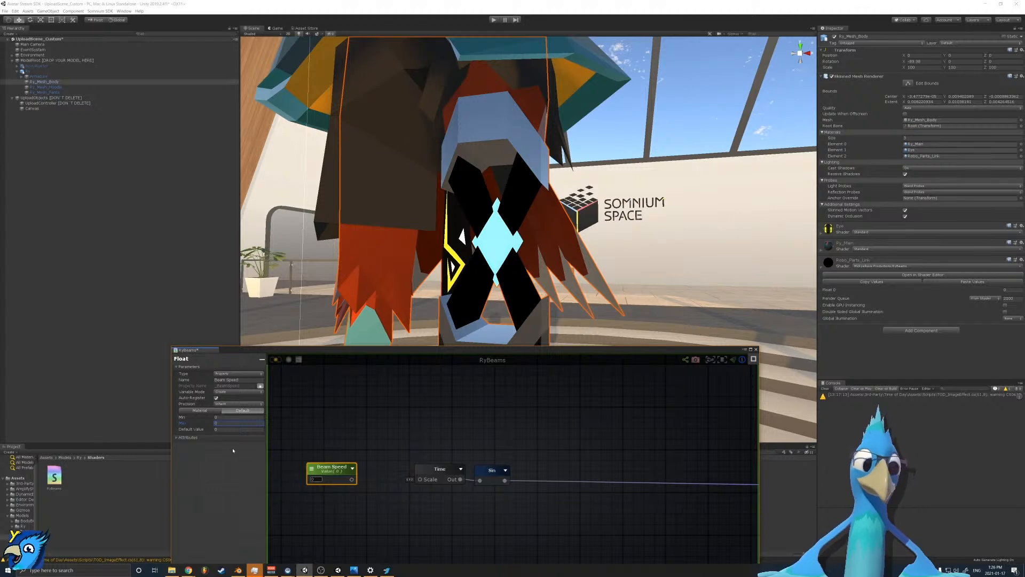
Step: Switch Beam Speed to its Material value, open that value for editing and expand the node's Attributes
left_click(225, 429)
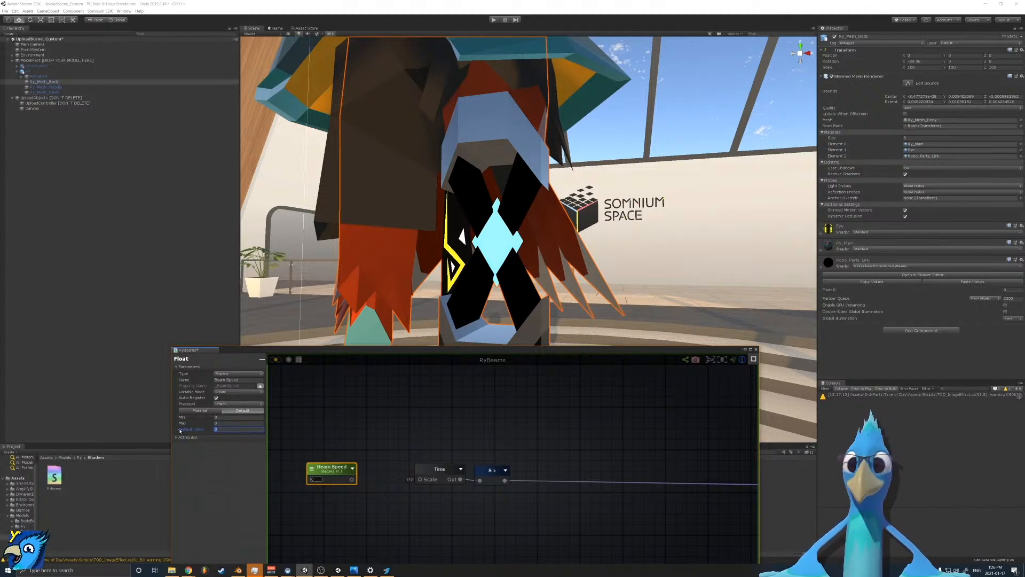
left_click(200, 411)
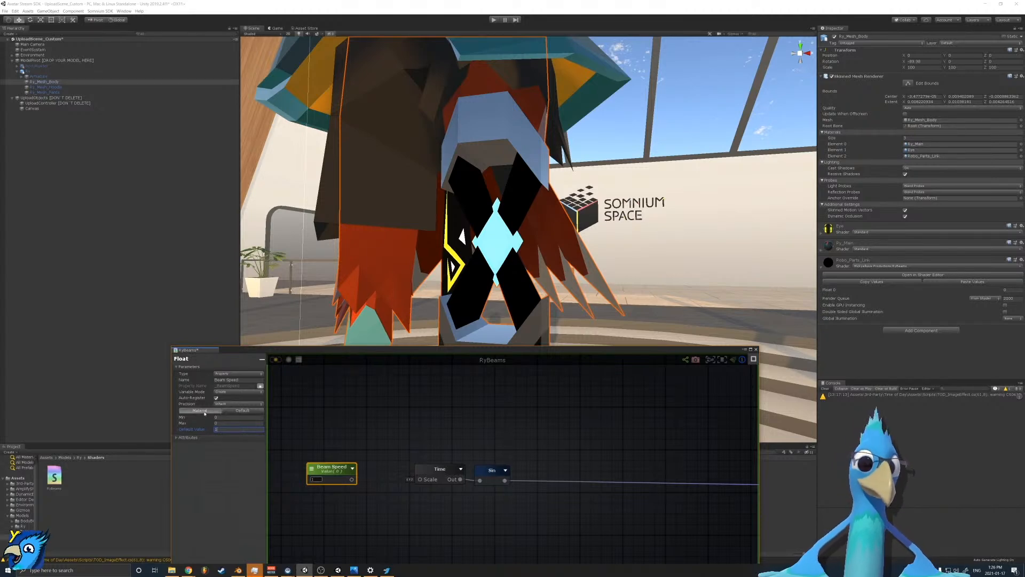
left_click(231, 411)
left_click(212, 411)
left_click(223, 430)
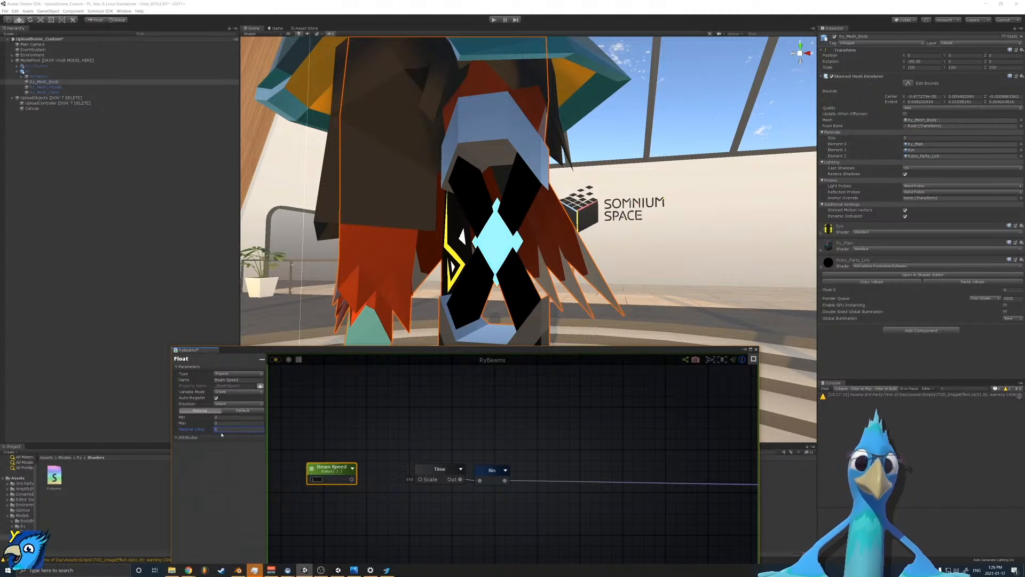
left_click(189, 438)
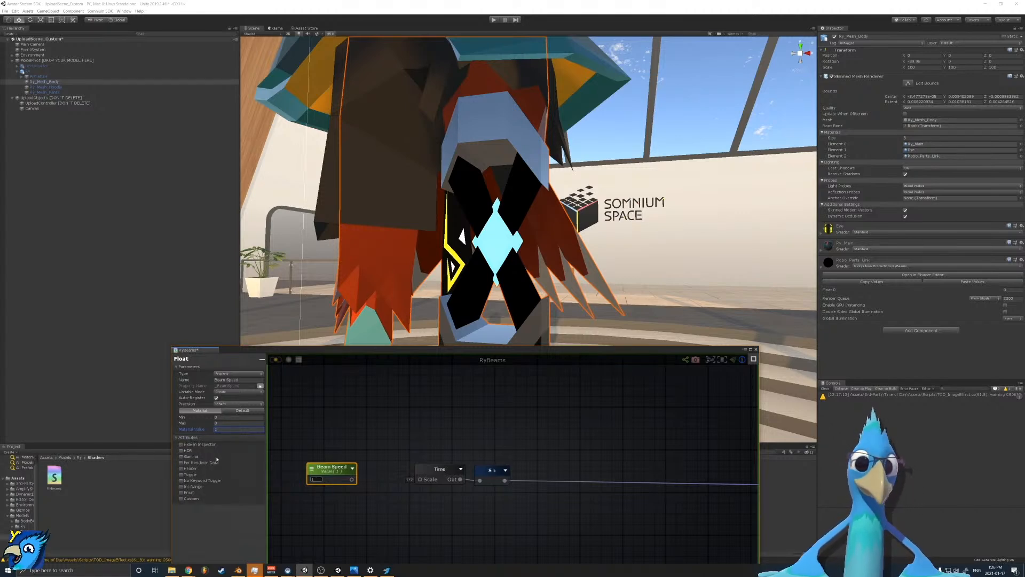
Step: Enable the Header attribute on Beam Speed and connect its output to the Time node's Scale input
left_click_drag(358, 422, 285, 511)
left_click_drag(372, 430, 310, 492)
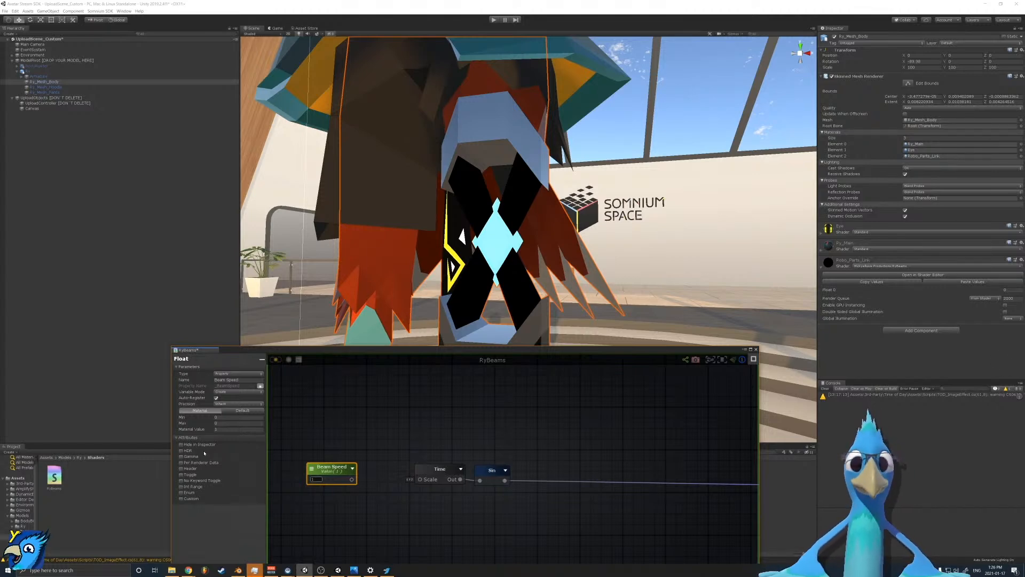
left_click(181, 469)
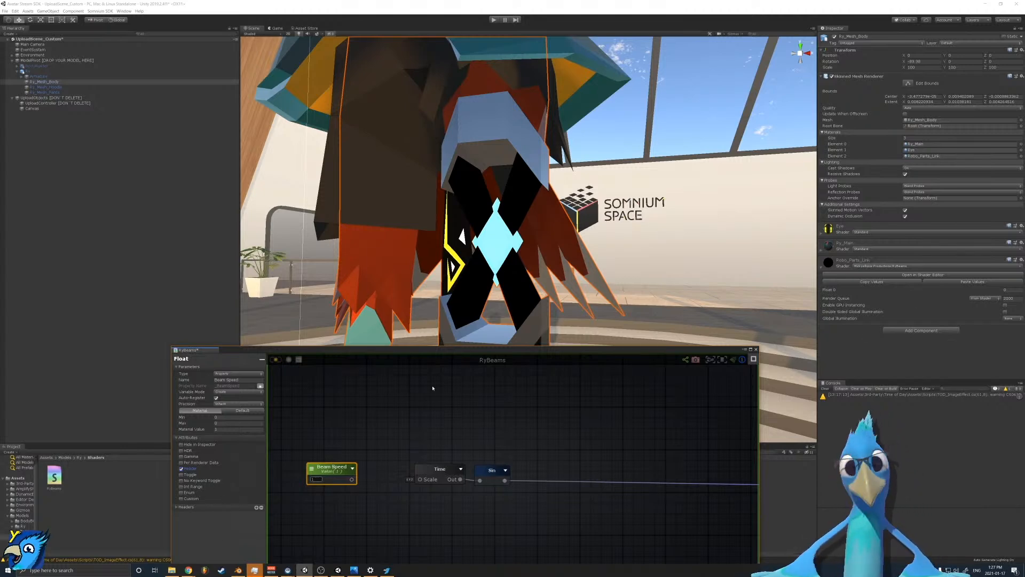
left_click_drag(351, 479, 420, 479)
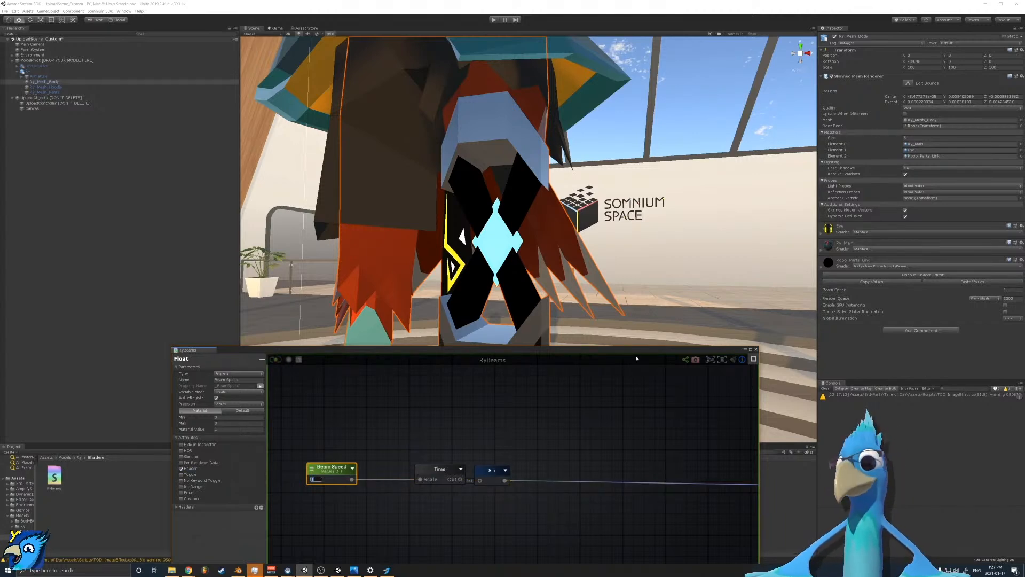
Step: Add a header entry reading "Birb" to the Beam Speed node
left_click(314, 458)
left_click(328, 472)
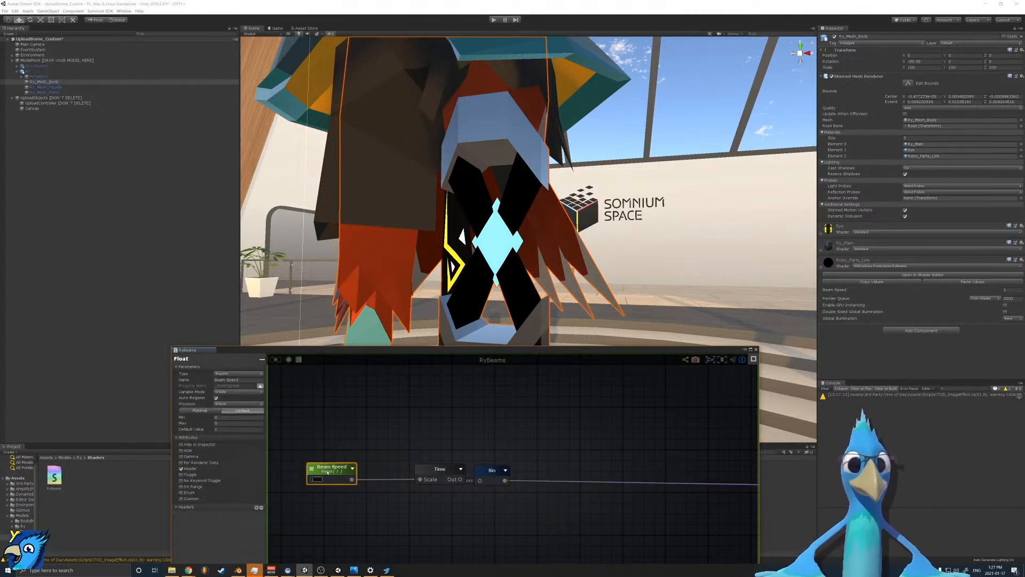
left_click(176, 507)
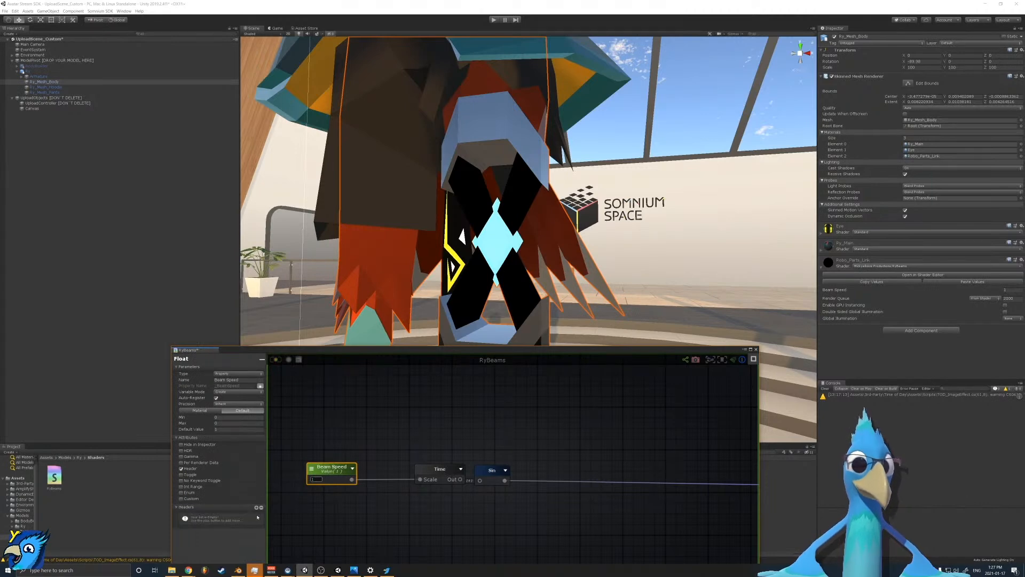
left_click(256, 507)
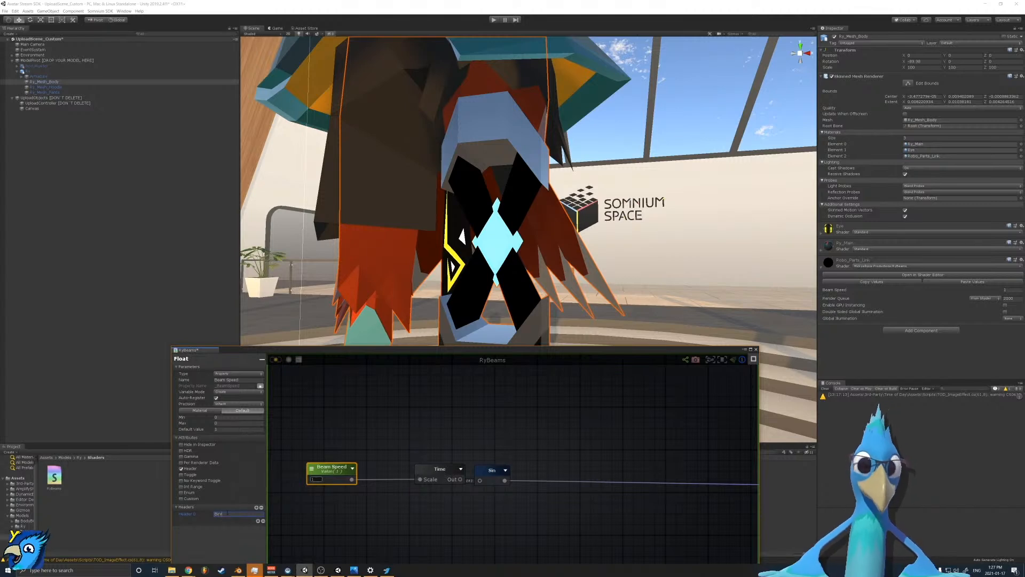
type("Birb")
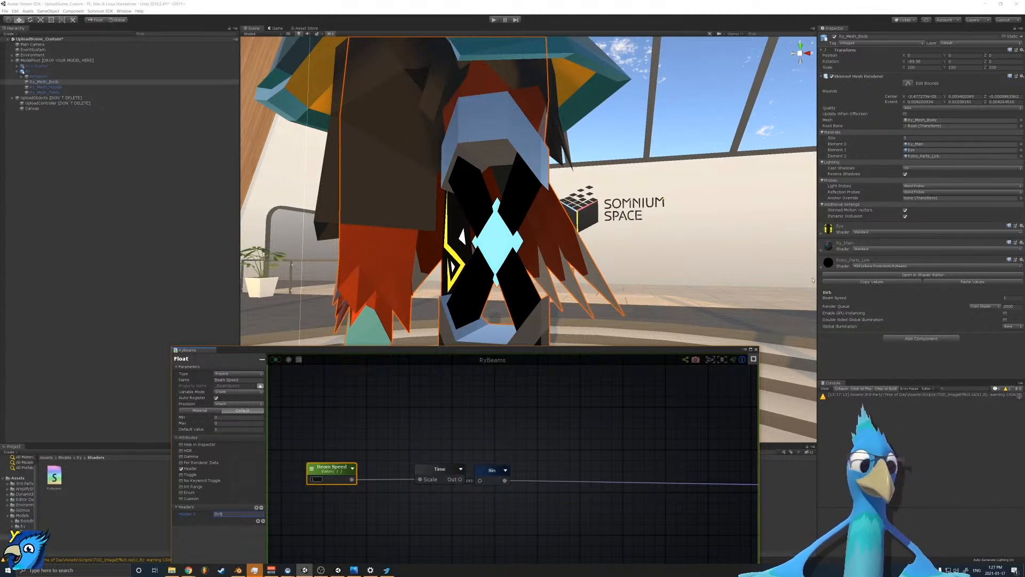
Step: Duplicate the Beam Speed node below the original and connect the copy's output to the Sin input
left_click_drag(346, 471, 489, 481)
right_click(346, 443)
left_click(338, 514)
key("ctrl+d")
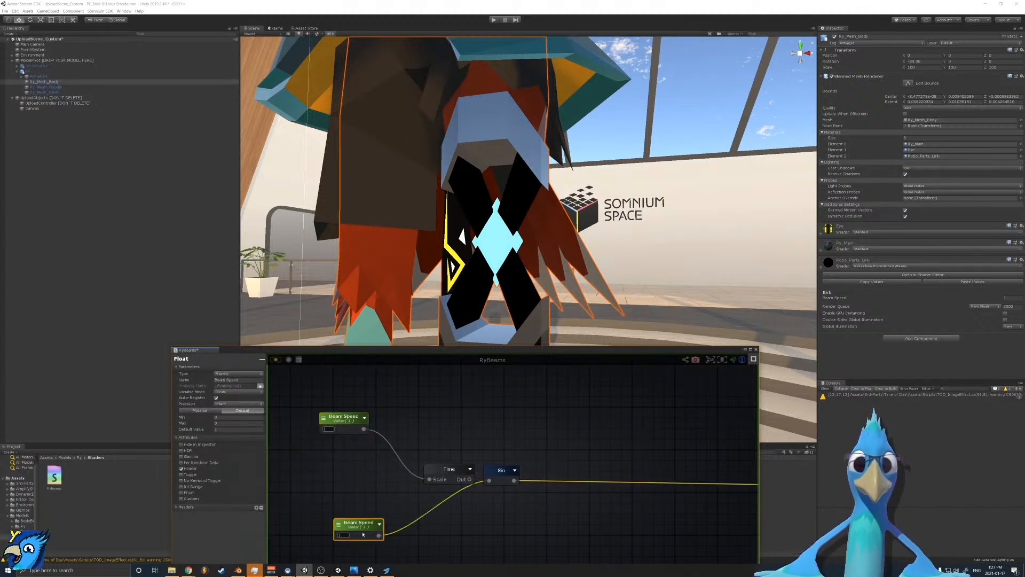
left_click(456, 515)
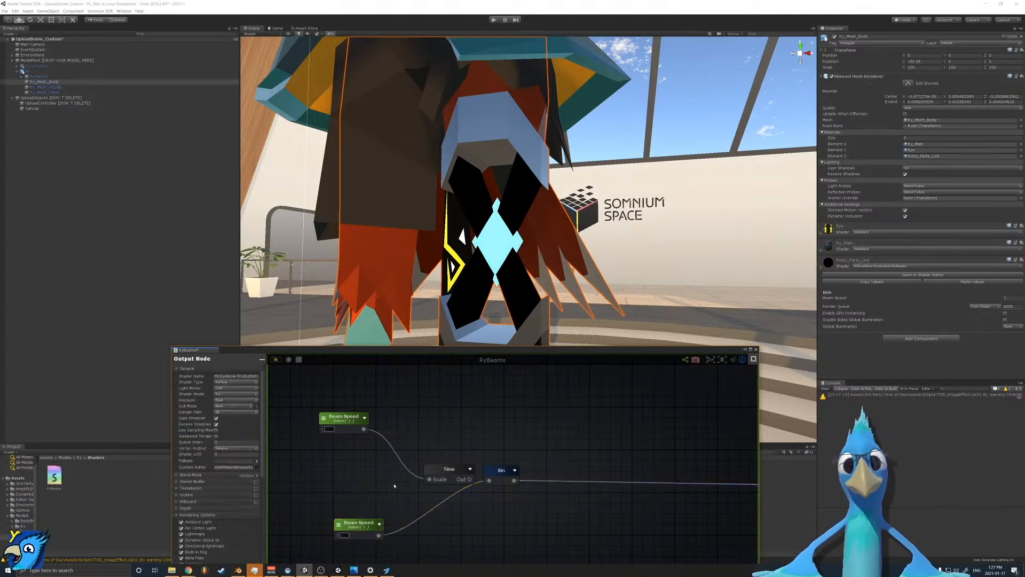
Step: Turn off the Header attribute on the duplicate Beam Speed node and open its Material value for editing
left_click(339, 520)
left_click(179, 509)
left_click(182, 469)
left_click(342, 419)
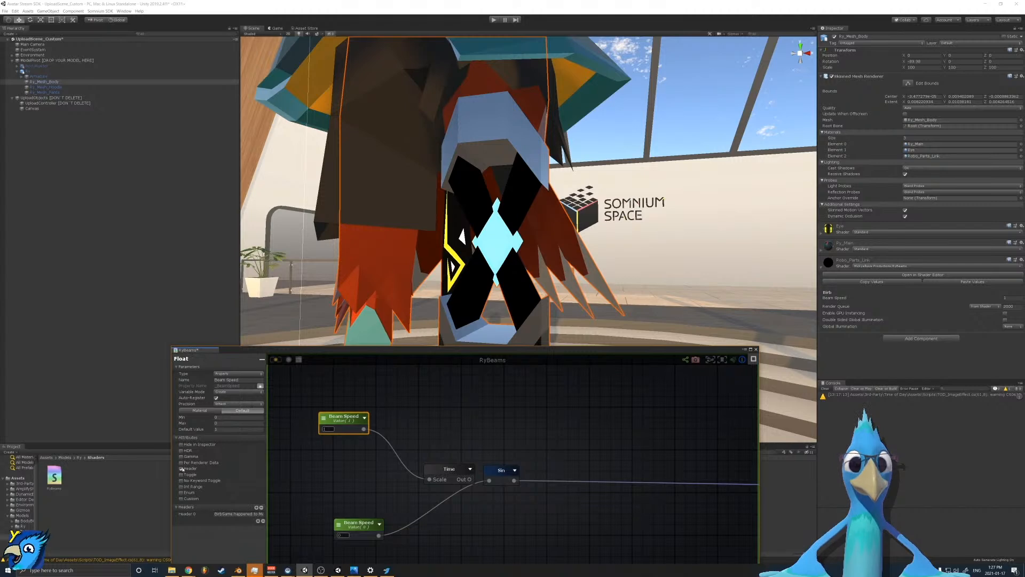
left_click(342, 523)
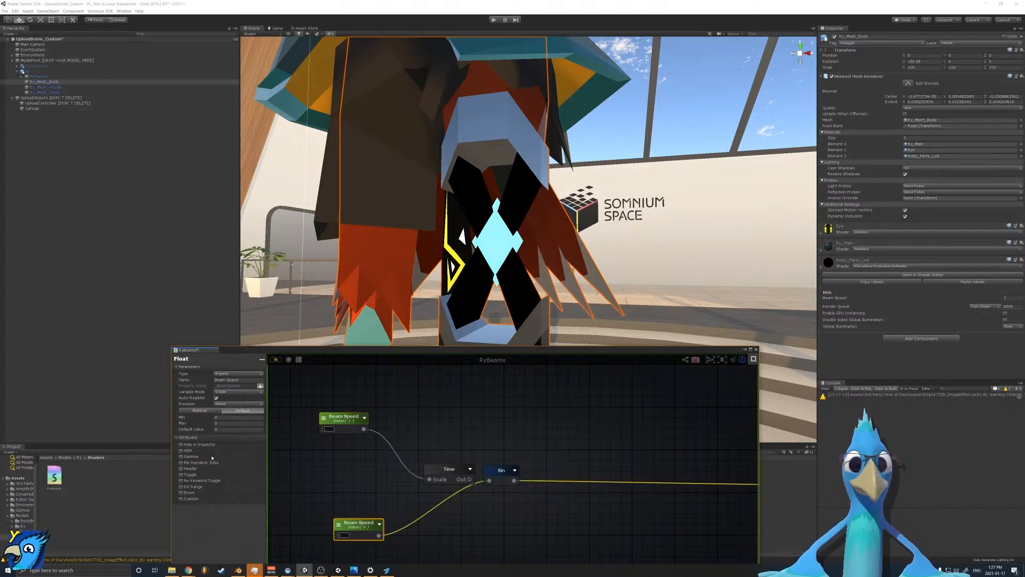
left_click(210, 411)
left_click(236, 430)
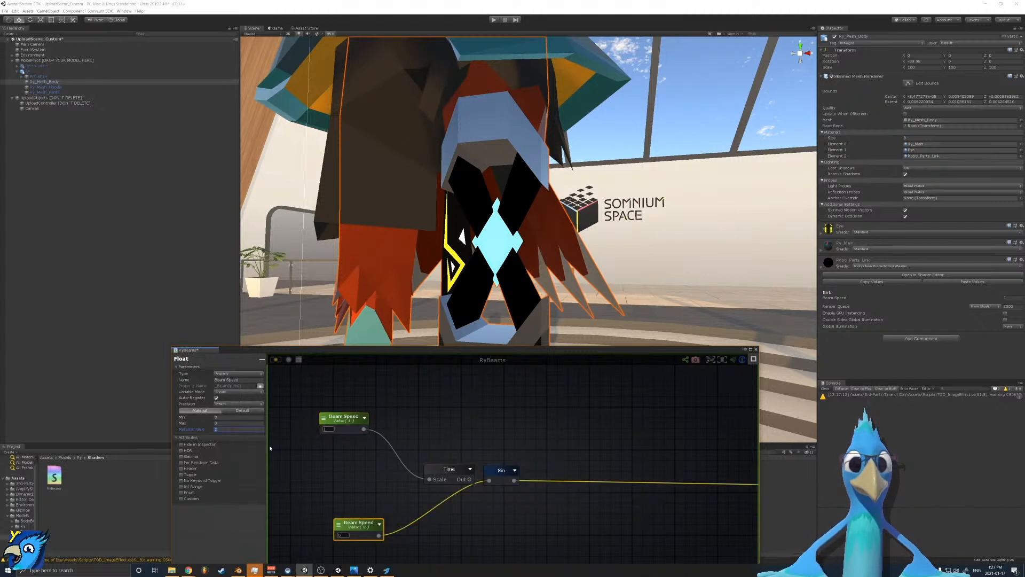
Step: Bring up the output node's Material Properties list and update the shader with both Beam Speed properties
left_click(620, 464)
middle_click_drag(620, 465, 389, 439)
left_click(588, 433)
scroll(219, 454, "down", 10)
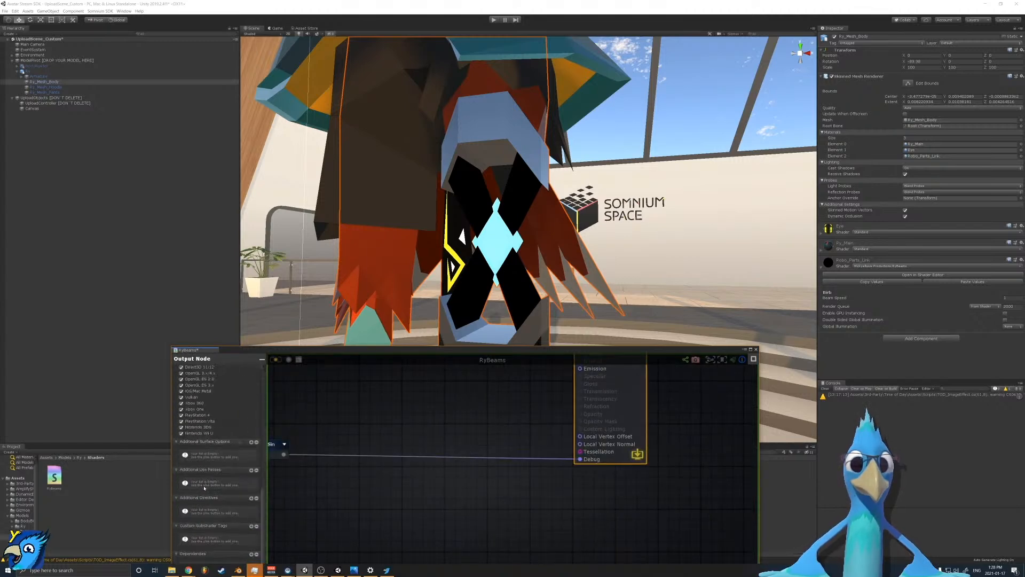
left_click_drag(282, 349, 296, 277)
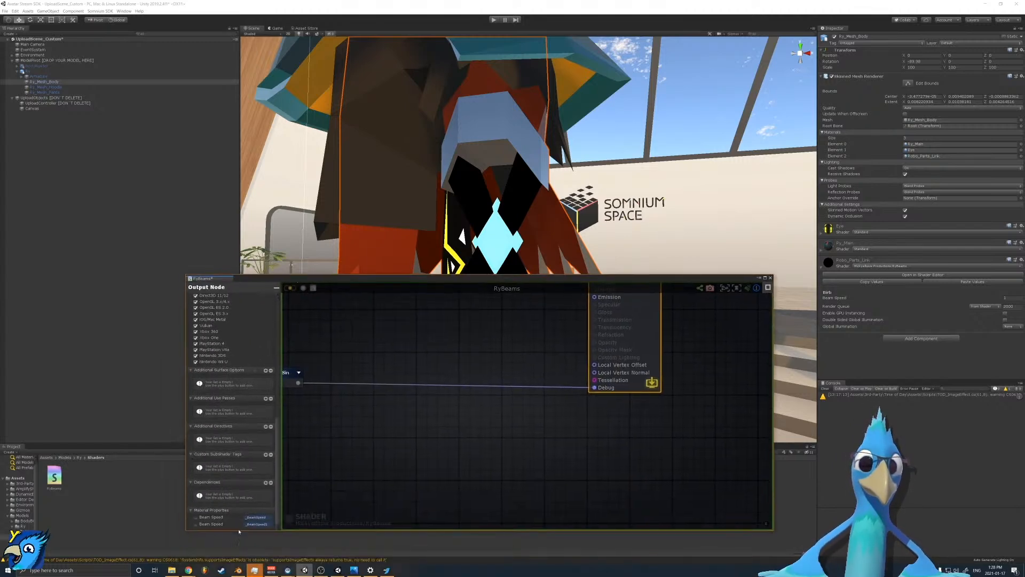
left_click(290, 288)
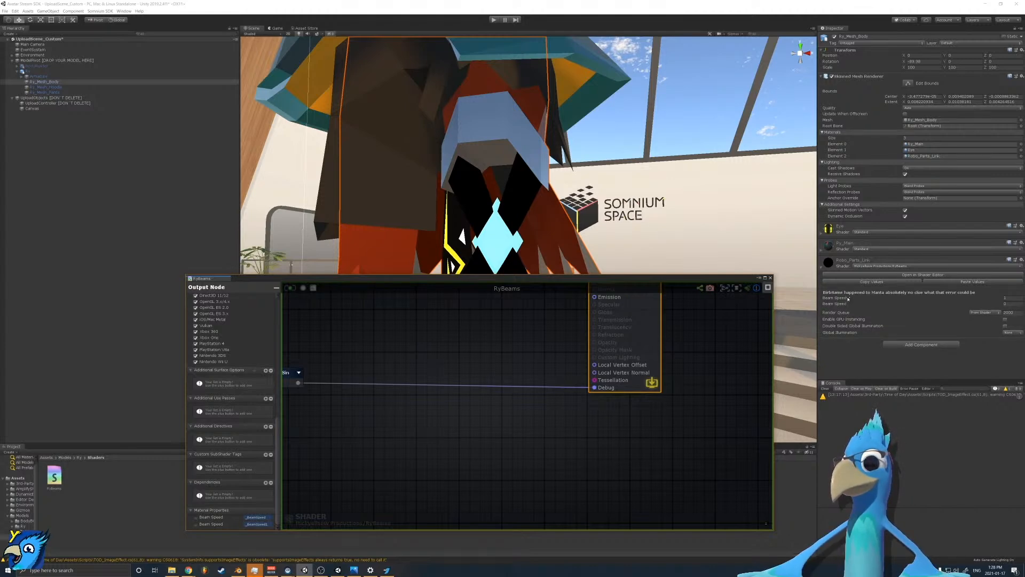
Step: Reset the original Beam Speed node's header text to "Birb"
left_click_drag(245, 281, 481, 239)
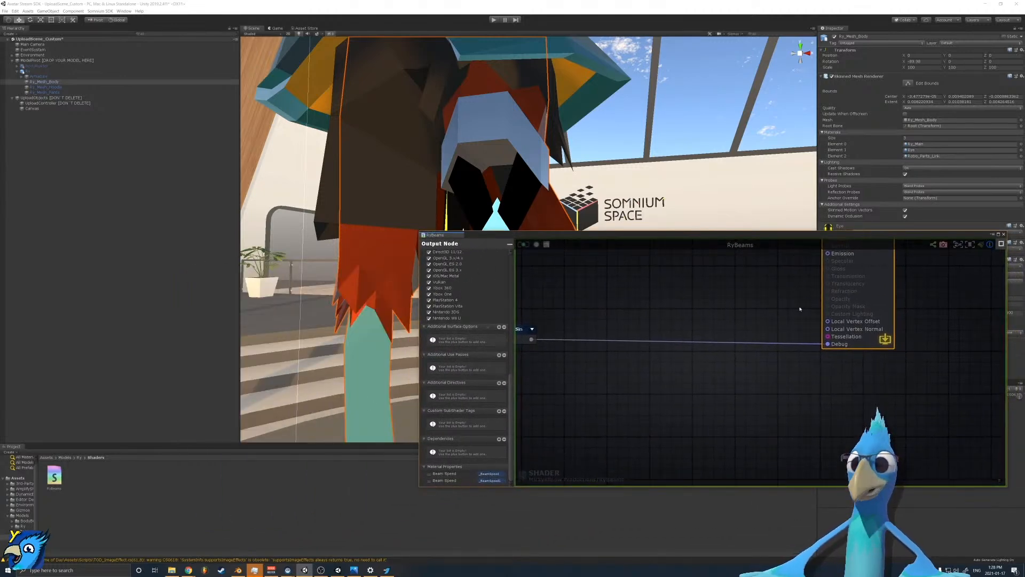
middle_click_drag(586, 328, 841, 312)
left_click(631, 368)
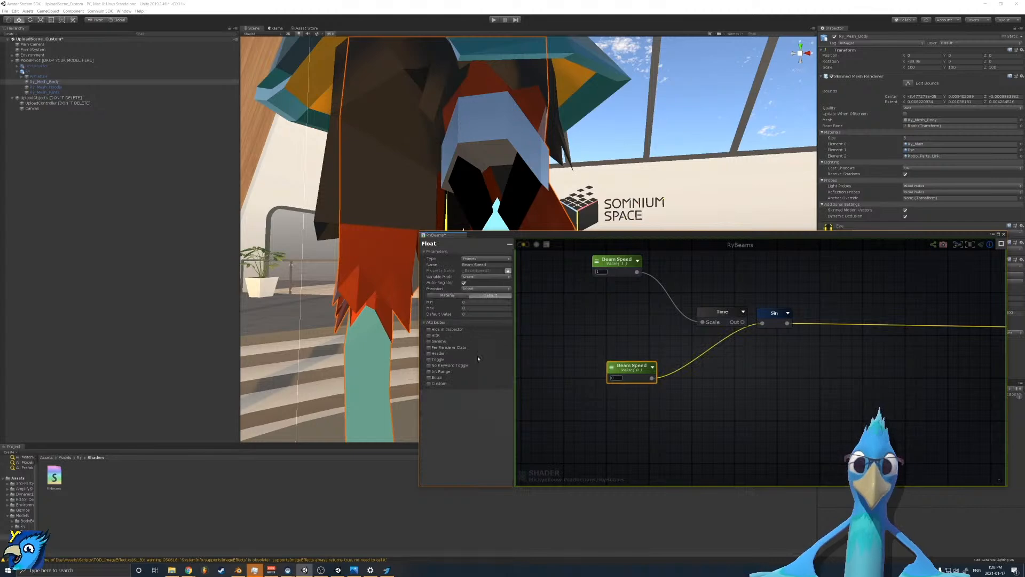
left_click(609, 261)
left_click(484, 399)
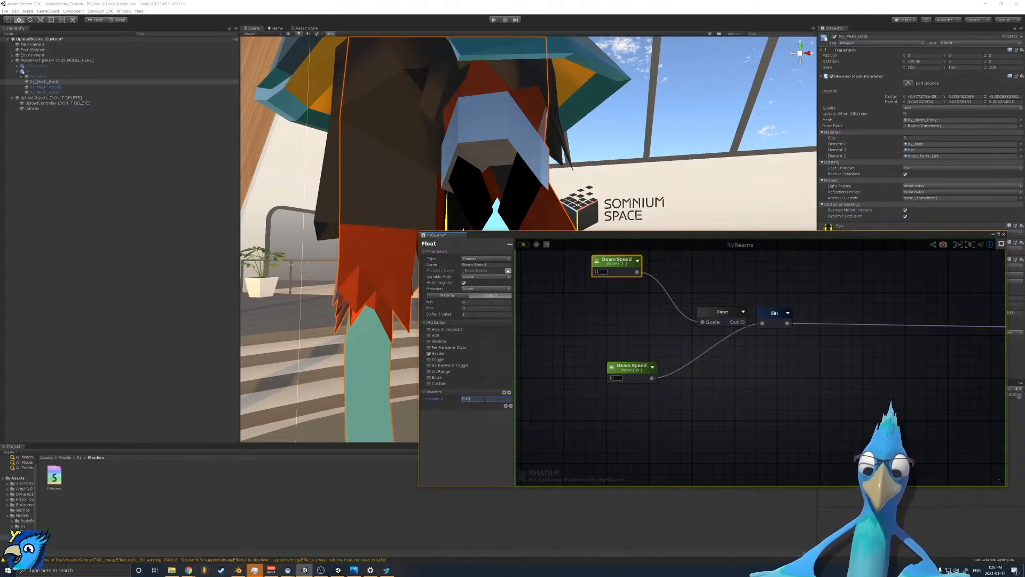
left_click(602, 351)
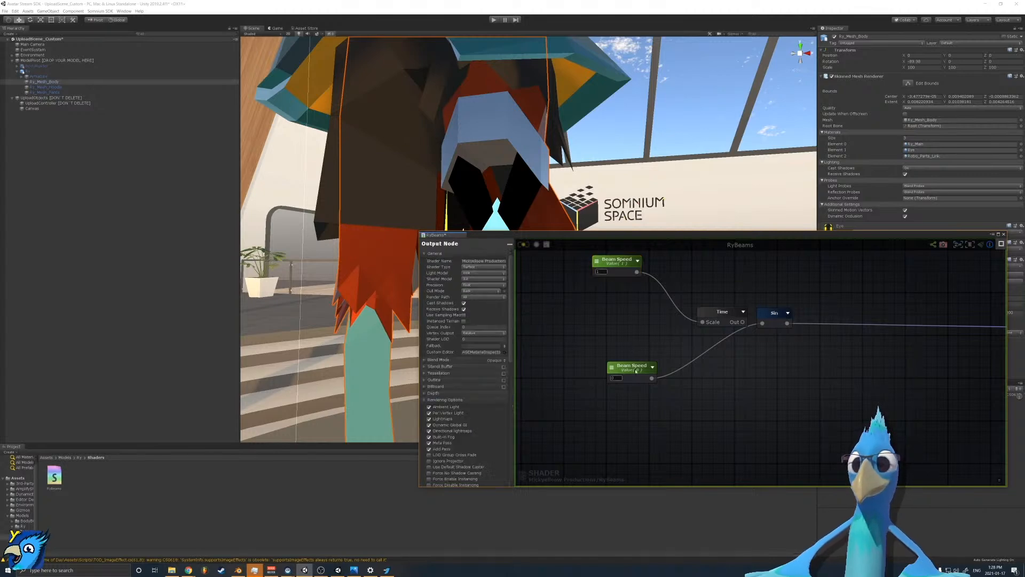
Step: Compare both Beam Speed nodes' settings, update the shader and check the first Beam Speed property on the material
left_click(635, 379)
left_click(616, 275)
left_click(632, 376)
left_click_drag(696, 236, 387, 309)
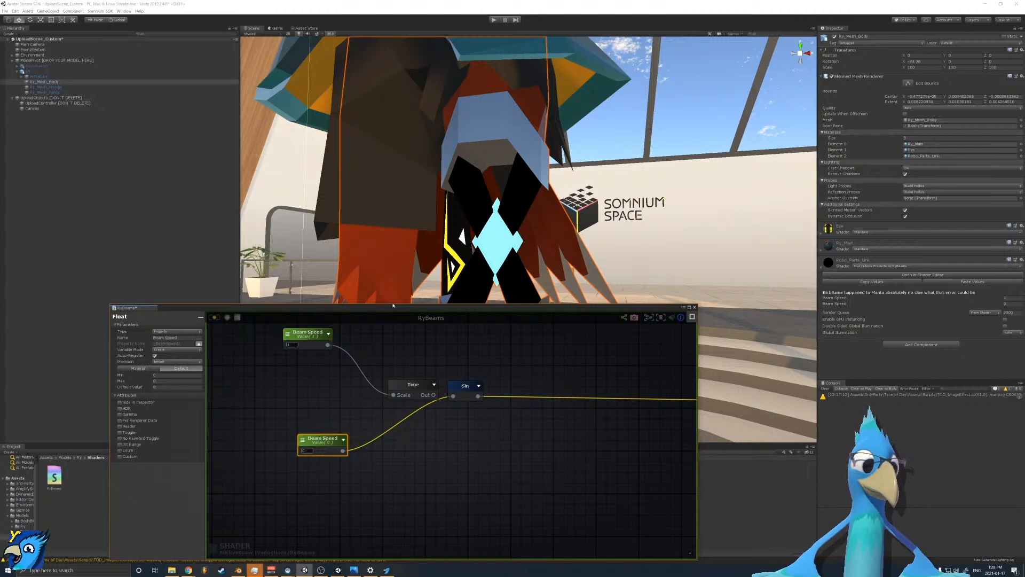
left_click(215, 317)
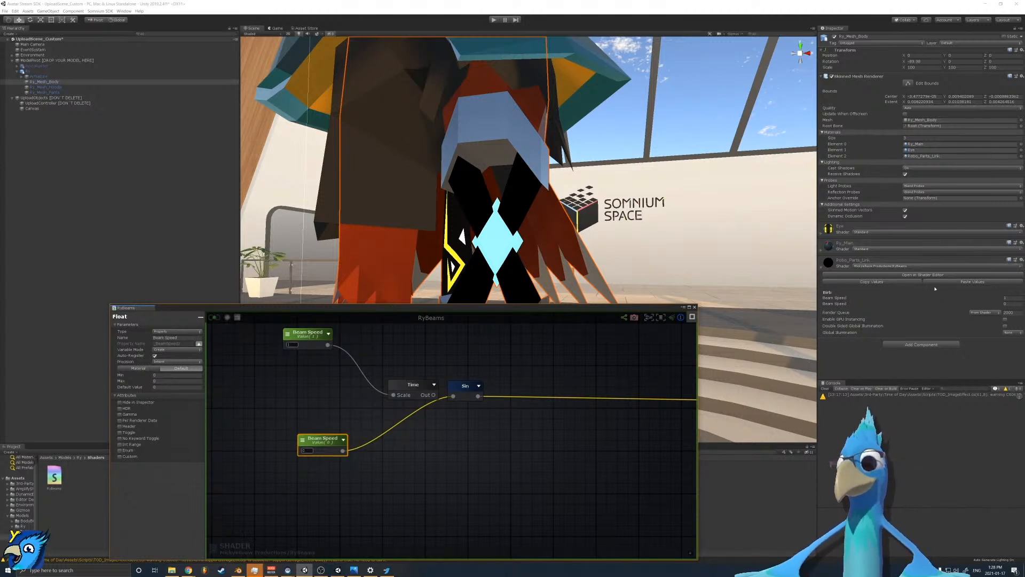
left_click(829, 299)
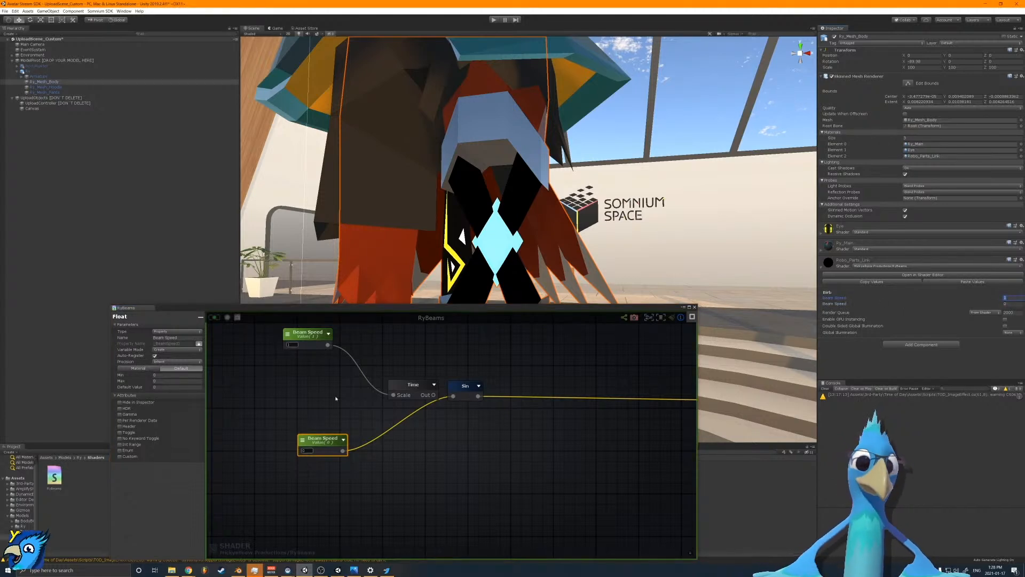
Step: Swap the order of the two Beam Speed entries in the output node's Material Properties and update the shader
middle_click_drag(581, 419, 327, 418)
left_click(566, 353)
scroll(131, 498, "down", 9)
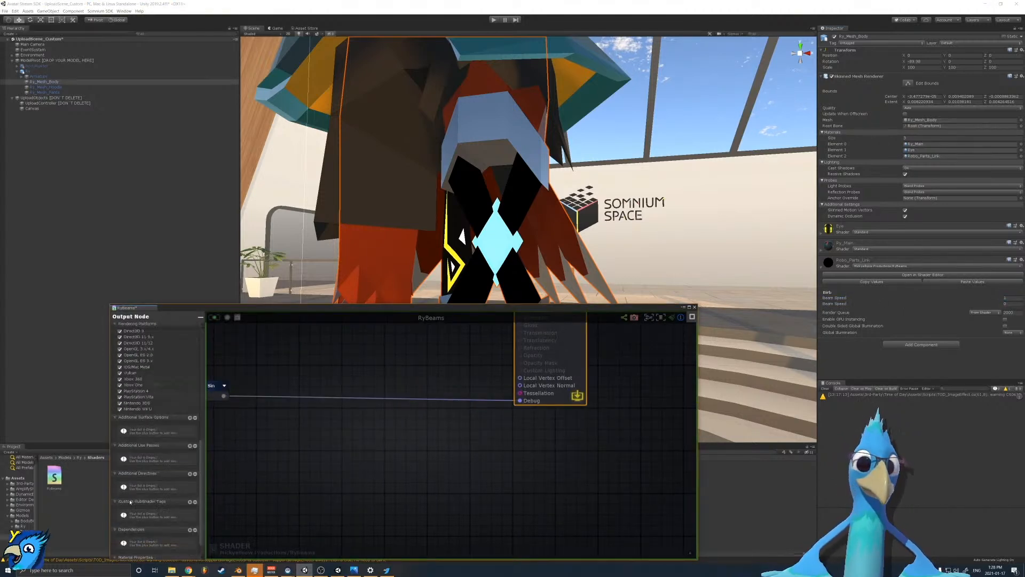
left_click_drag(132, 553, 123, 545)
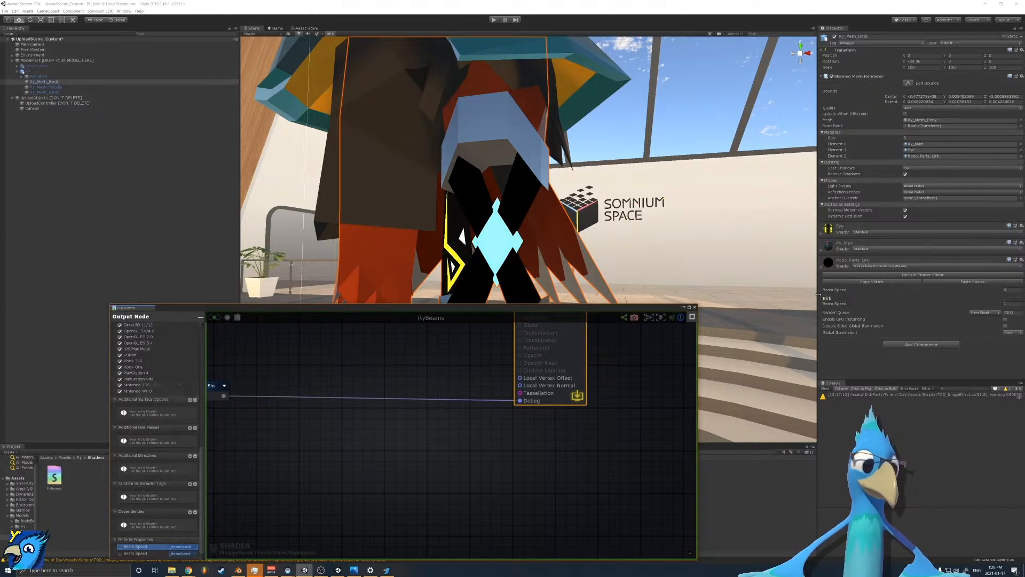
Step: Delete the duplicate Beam Speed node and move the original beside the Time node
middle_click_drag(326, 449, 664, 462)
left_click_drag(435, 471, 377, 420)
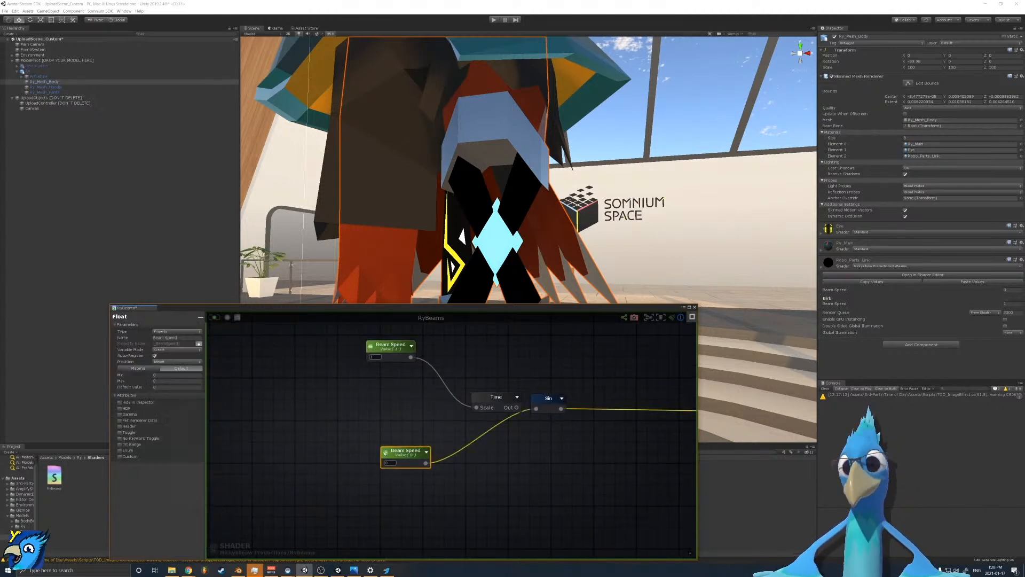
key("Delete")
left_click_drag(405, 353, 414, 409)
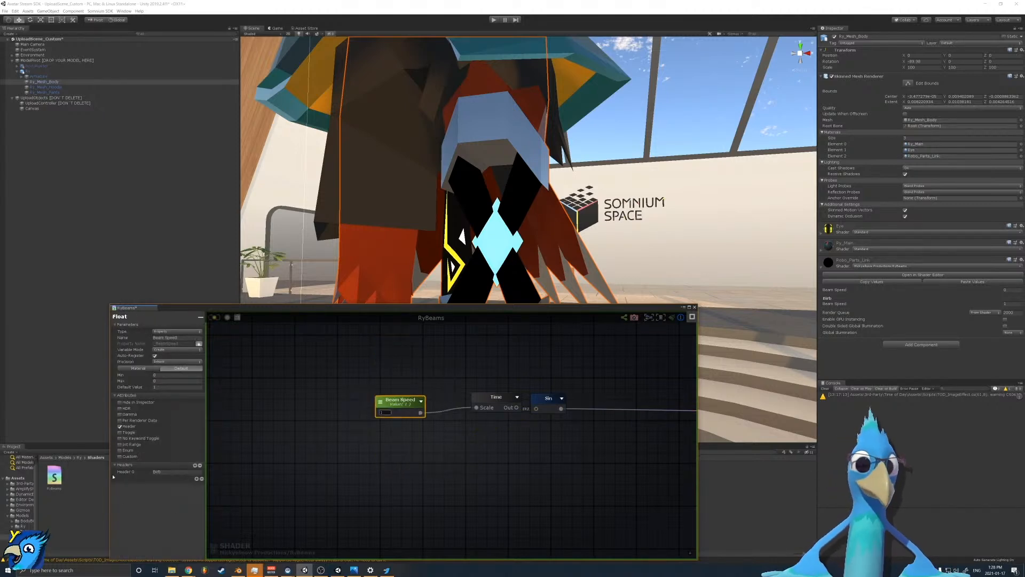
Step: Turn off Beam Speed's Header attribute and try Toggle and No Keyword Toggle in turn, testing each one's checkbox on the material
left_click(121, 427)
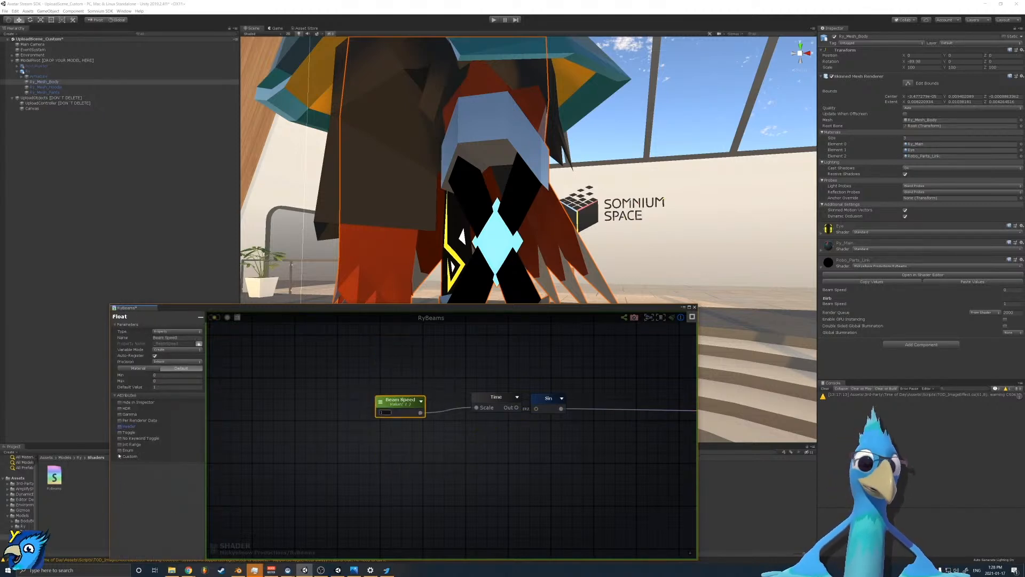
left_click(121, 433)
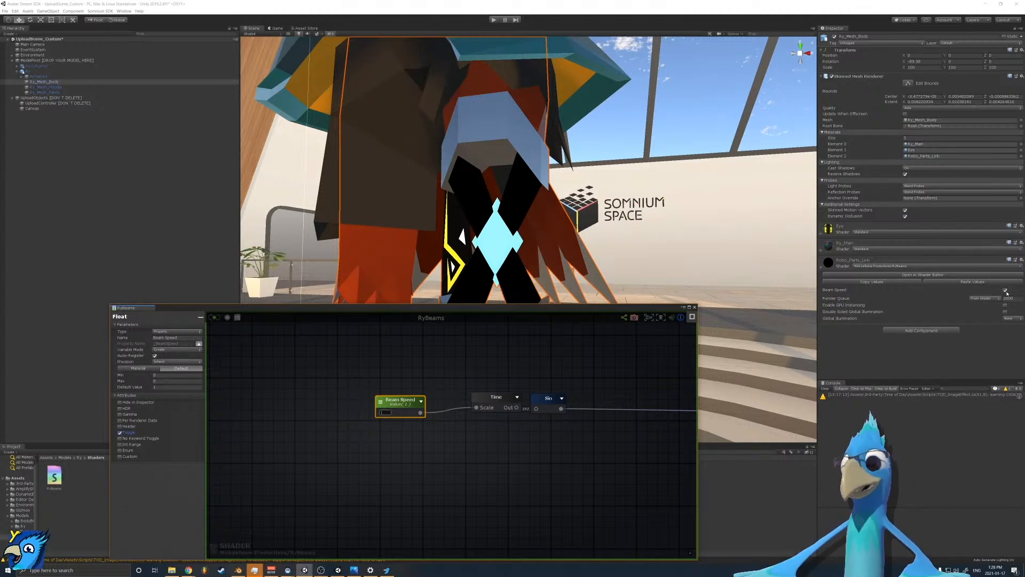
left_click(1006, 290)
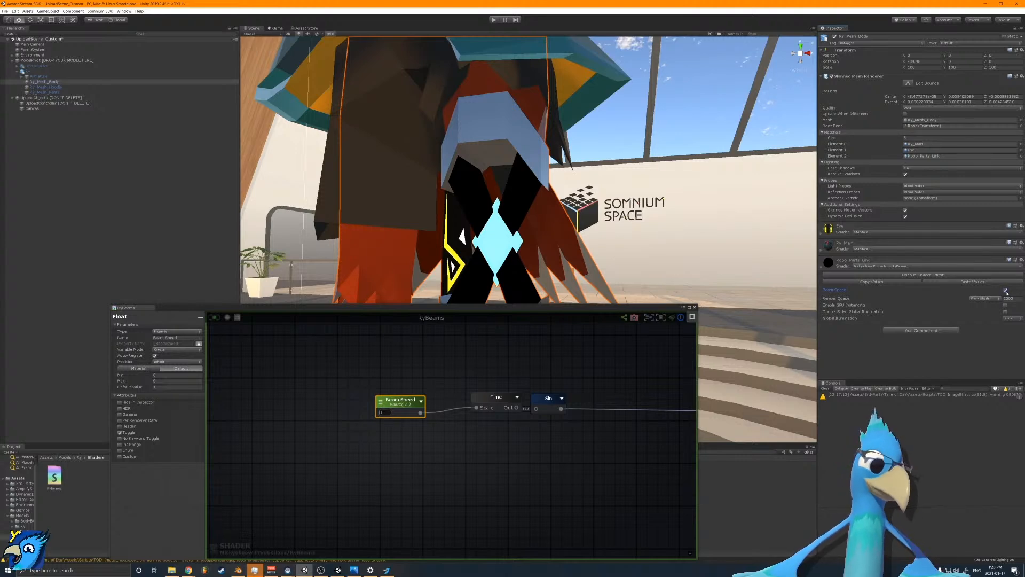
left_click(120, 433)
left_click(126, 439)
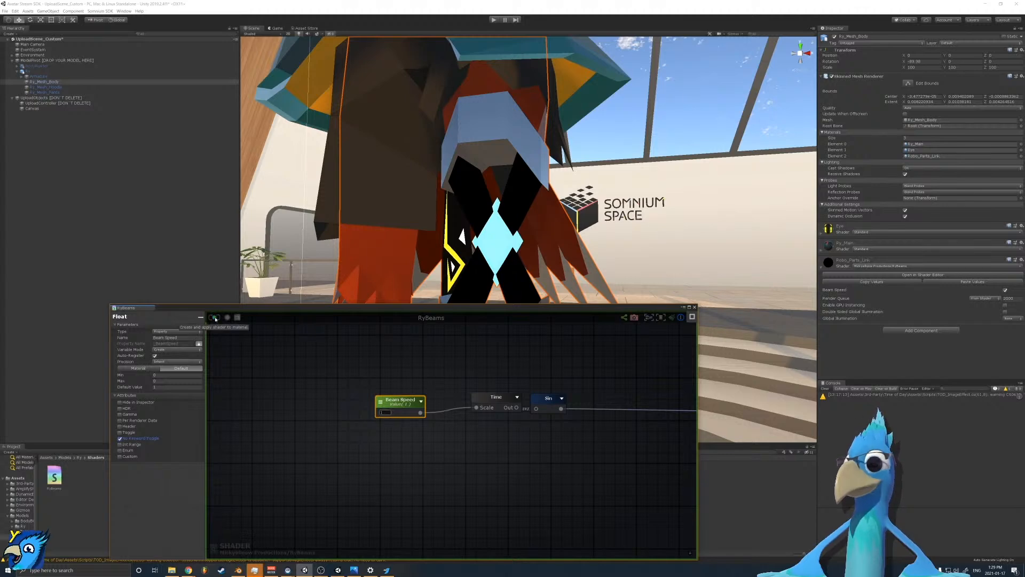
left_click(1007, 294)
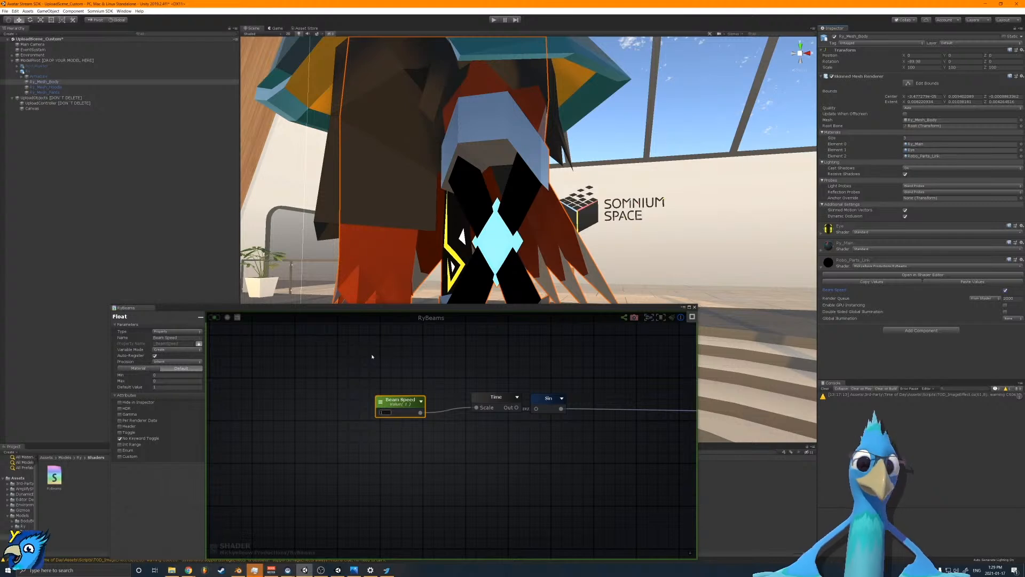
Step: Replace No Keyword Toggle with Int Range on Beam Speed, set its Max to 3 and try the slider on the material
left_click(120, 439)
left_click(120, 444)
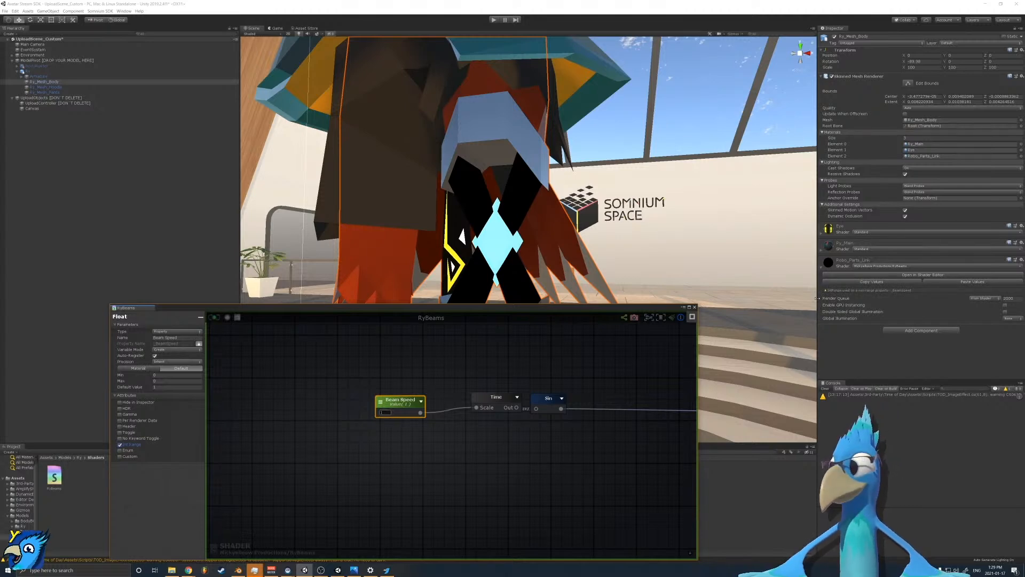
left_click(173, 381)
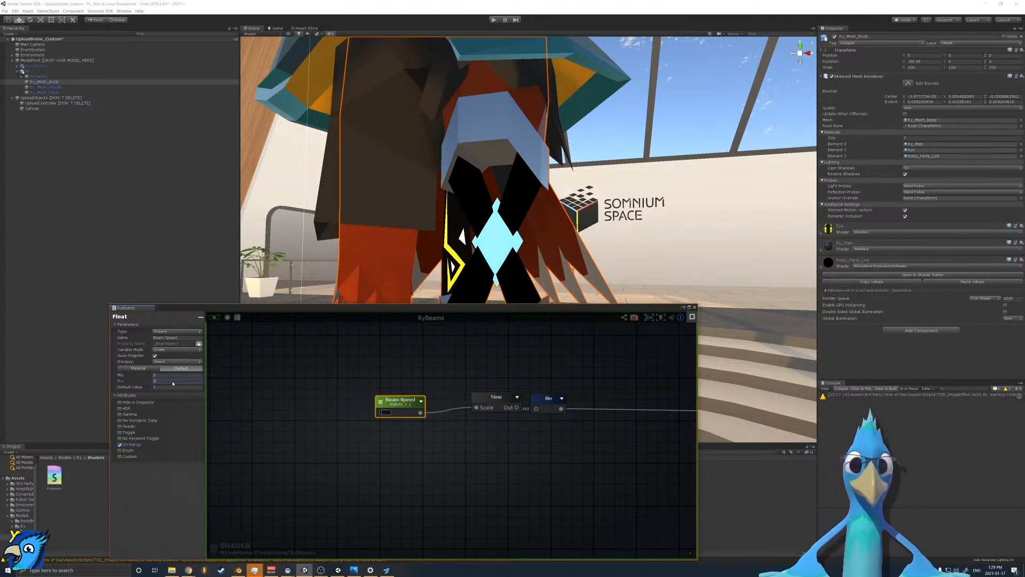
type("3")
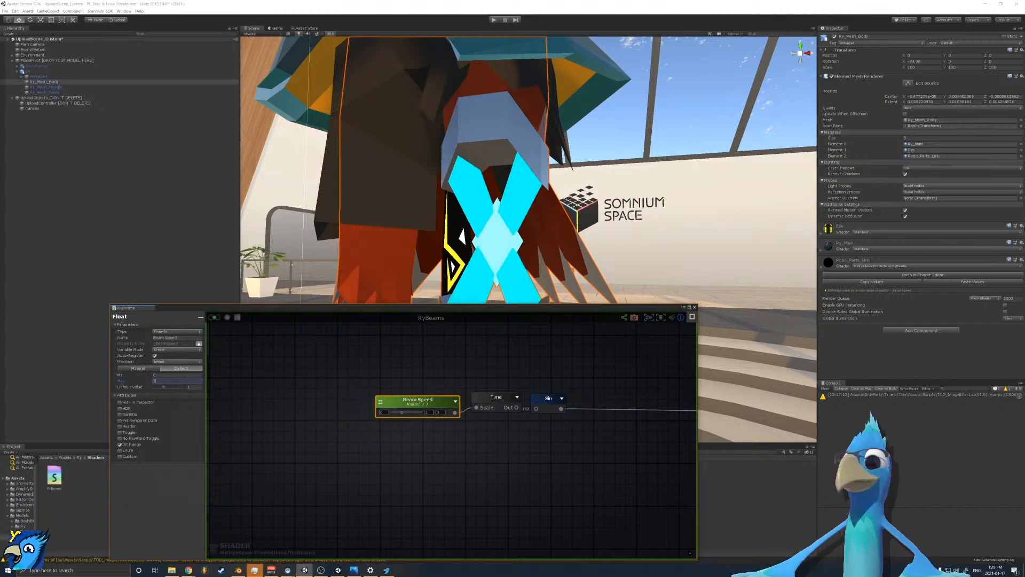
left_click(927, 288)
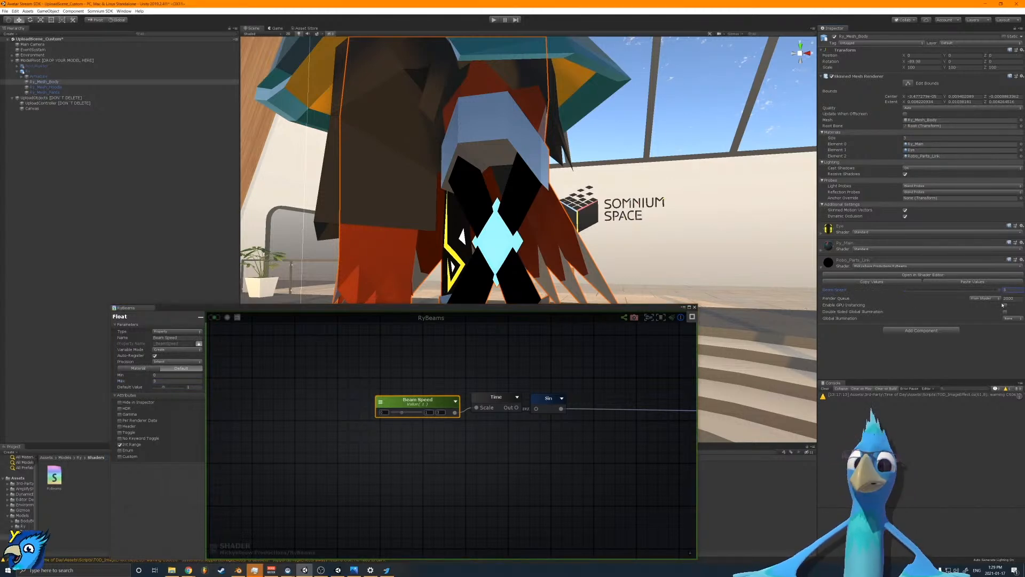
Step: Replace Int Range with Enum on Beam Speed, create three enum options with their values, and update the shader
left_click(120, 450)
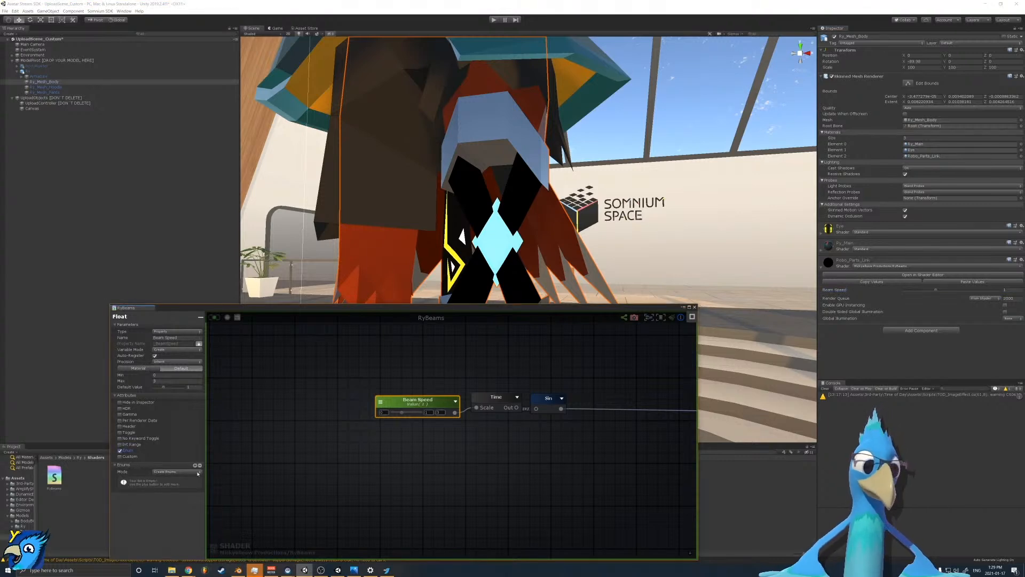
left_click(195, 465)
left_click(196, 484)
left_click(196, 490)
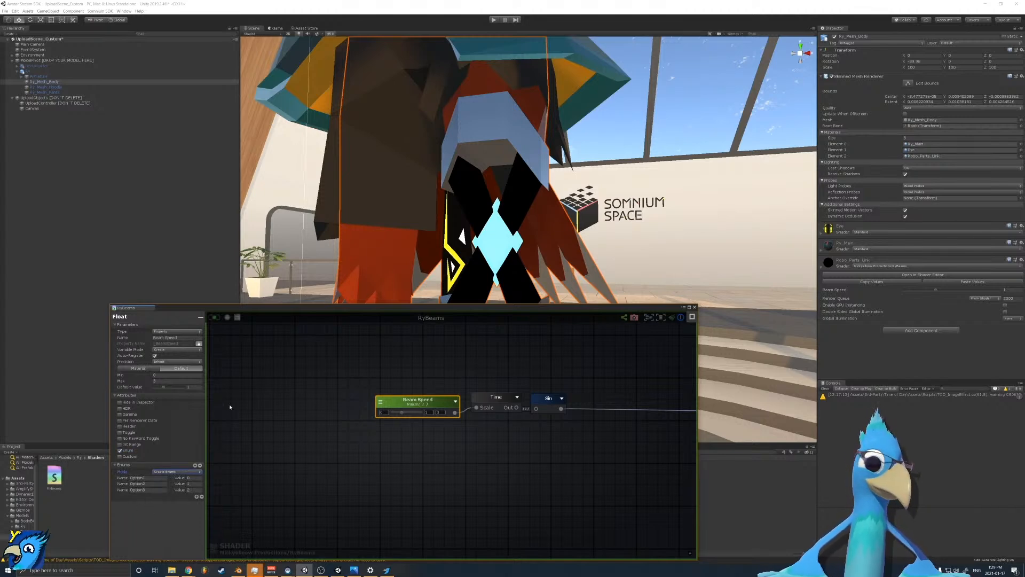
left_click(188, 490)
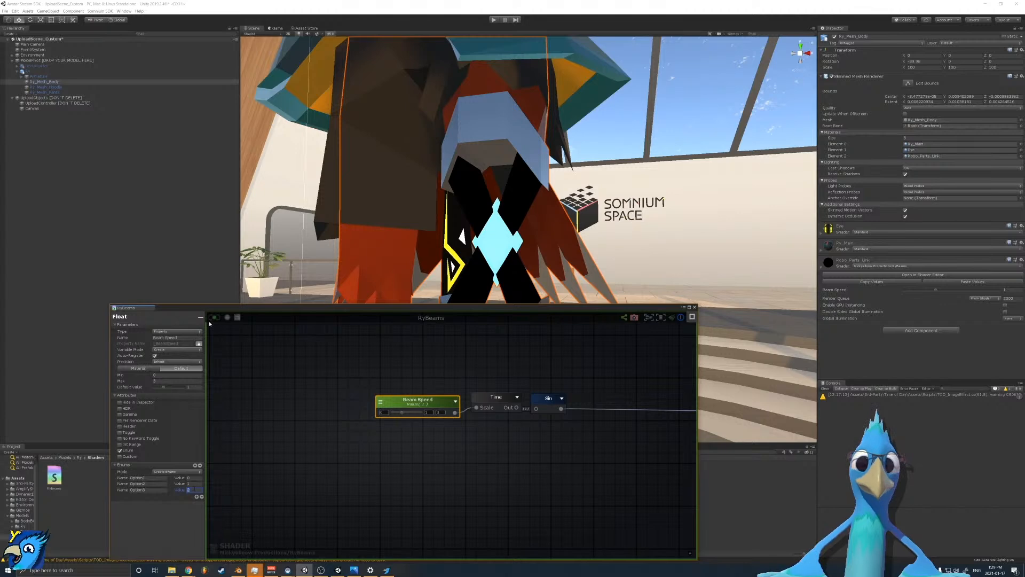
left_click(215, 319)
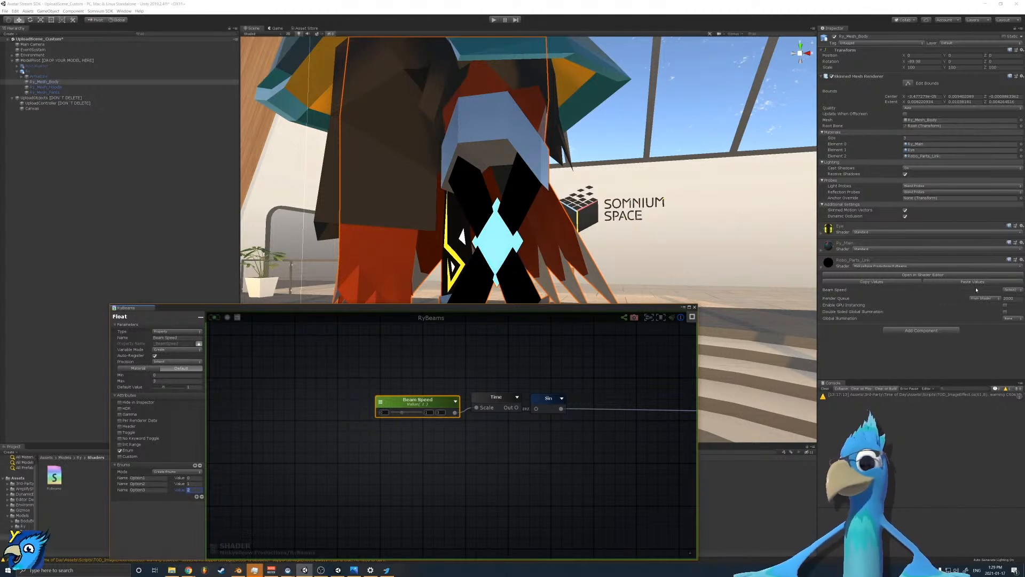
Step: Try the different enum options for Beam Speed on the material
left_click(1019, 292)
left_click(1016, 292)
left_click(1008, 297)
left_click(1011, 291)
left_click(1009, 310)
left_click(1012, 292)
left_click(1010, 298)
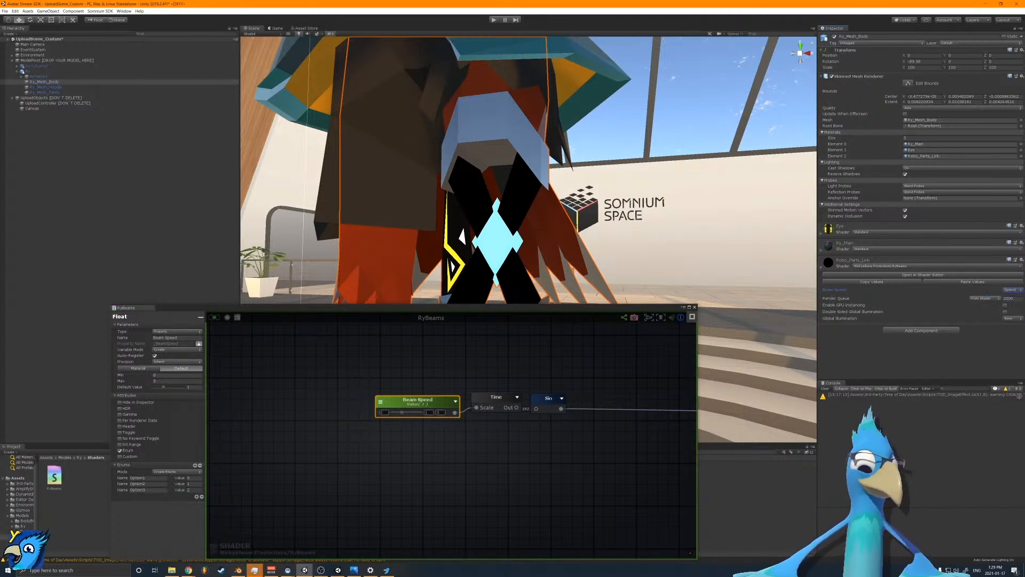
Step: Check the Enum mode choices, turn Enum off for Beam Speed, and switch the Custom attribute on and off again
left_click(176, 472)
left_click(177, 511)
left_click(120, 450)
left_click(120, 457)
left_click(120, 457)
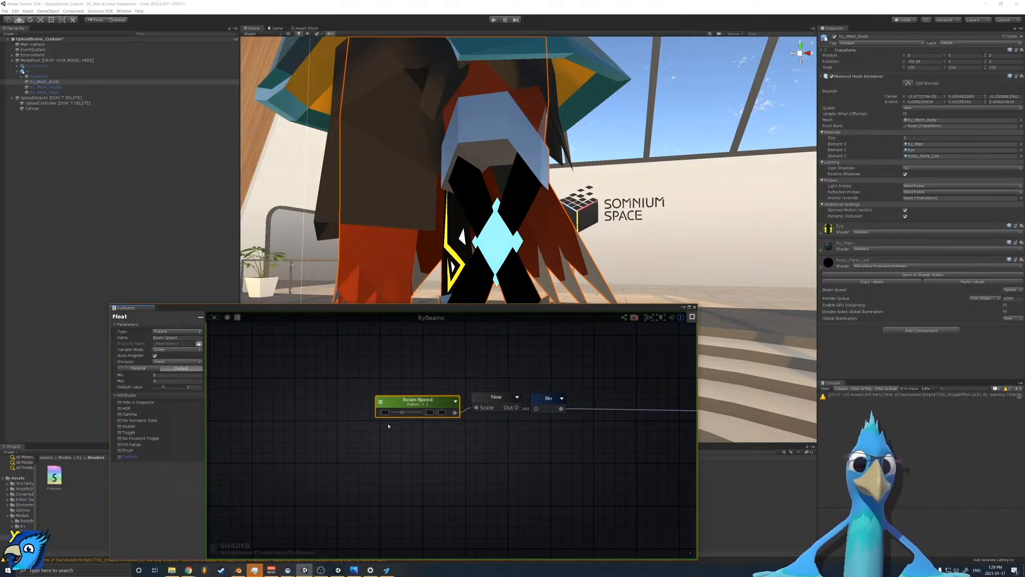
Step: Set Beam Speed's Max to 0 so it is a plain number without a range, and update the shader
left_click_drag(175, 382, 41, 366)
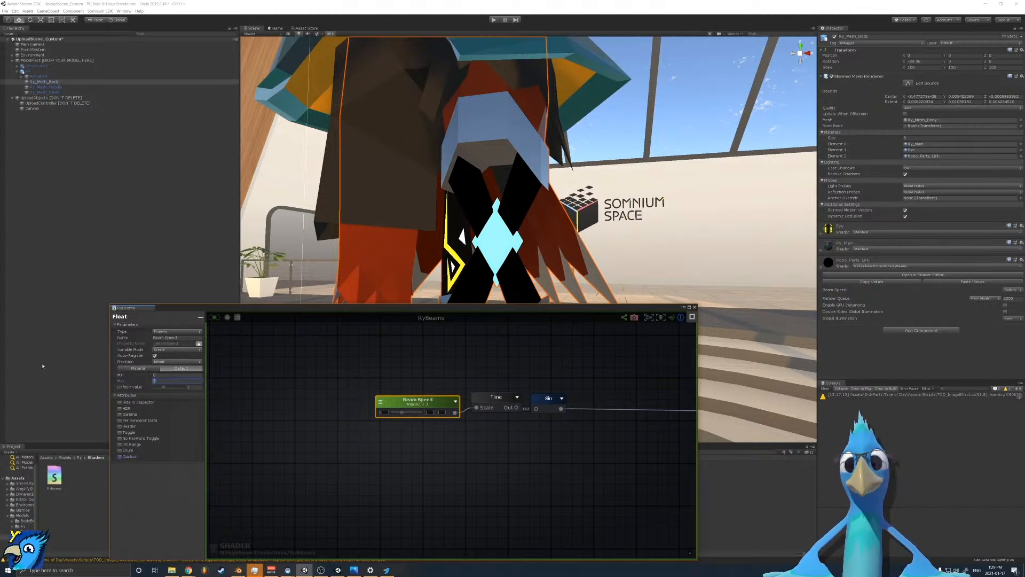
type("0")
left_click(330, 435)
left_click(402, 406)
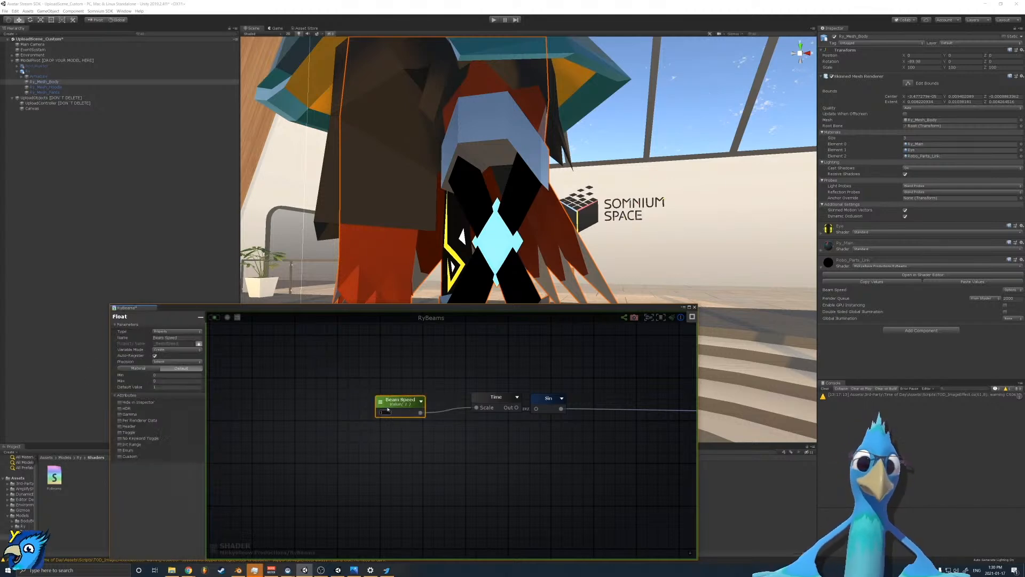
left_click(163, 386)
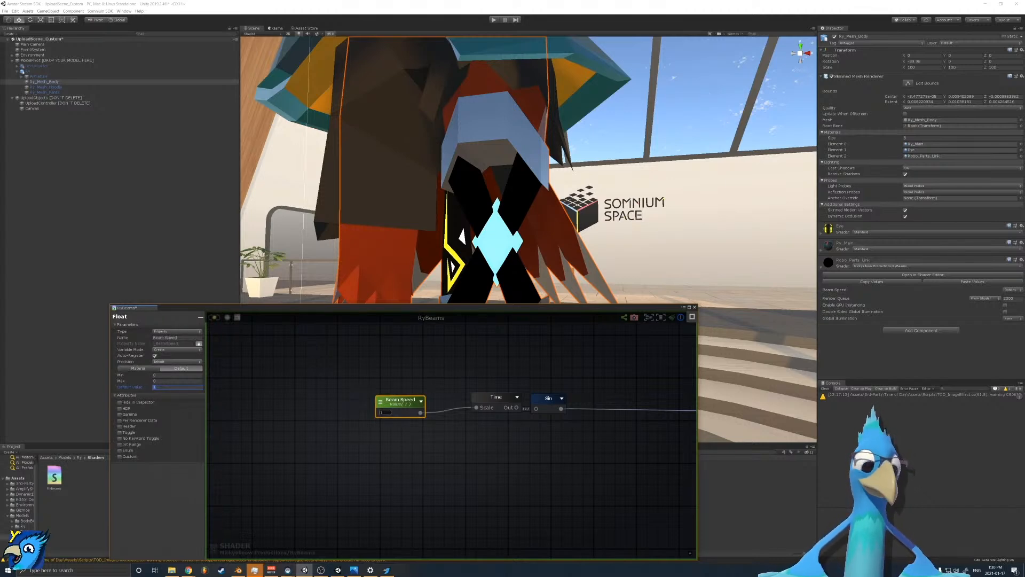
left_click(216, 318)
Step: Tidy the Beam Speed and Time nodes so they sit evenly before the Sin node, and save the shader
left_click_drag(399, 410, 401, 403)
left_click(490, 404)
left_click(499, 428)
left_click_drag(490, 404, 535, 409)
left_click(510, 423)
key("ctrl+s")
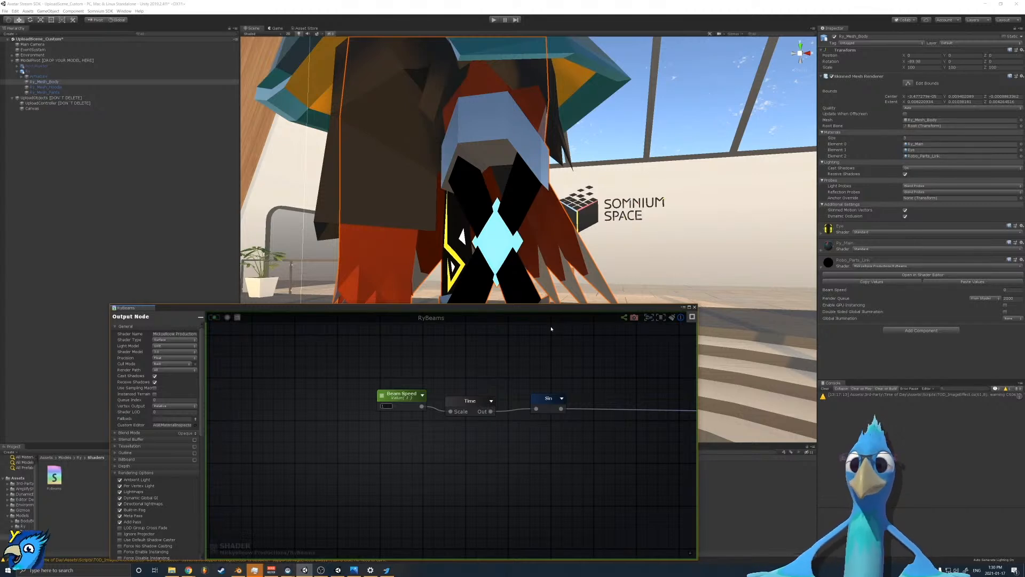
Step: Uncover the Scene view, check its Animated Materials option, and set the material's Beam Speed to 1
left_click_drag(552, 314, 447, 470)
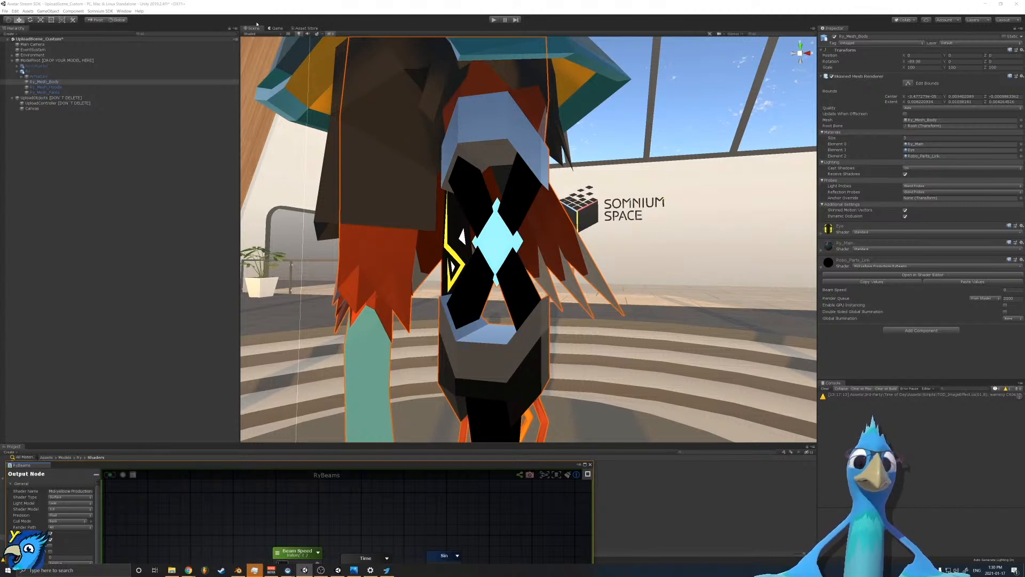
left_click(323, 34)
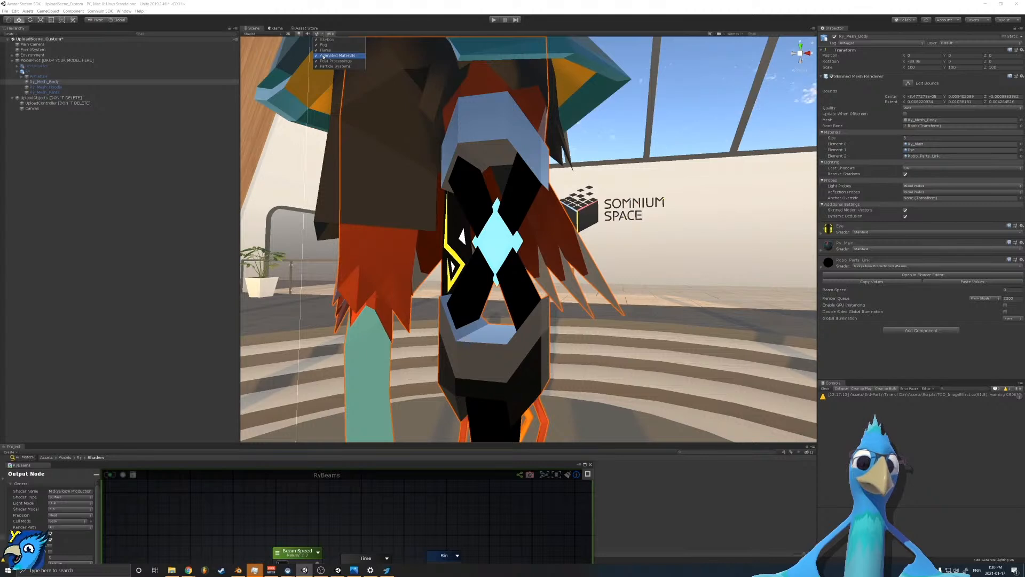
right_click(552, 209)
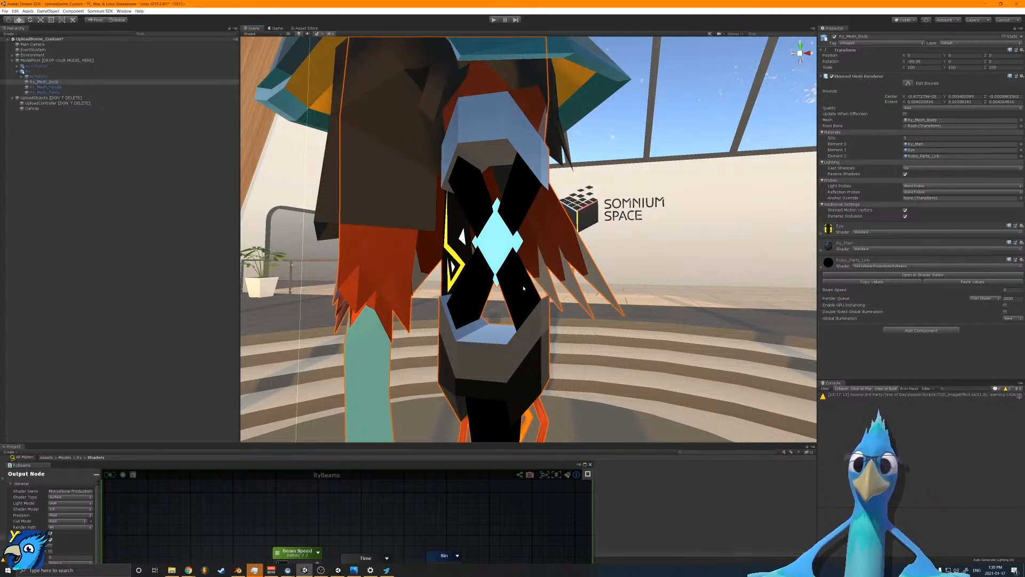
left_click(1009, 290)
type("1")
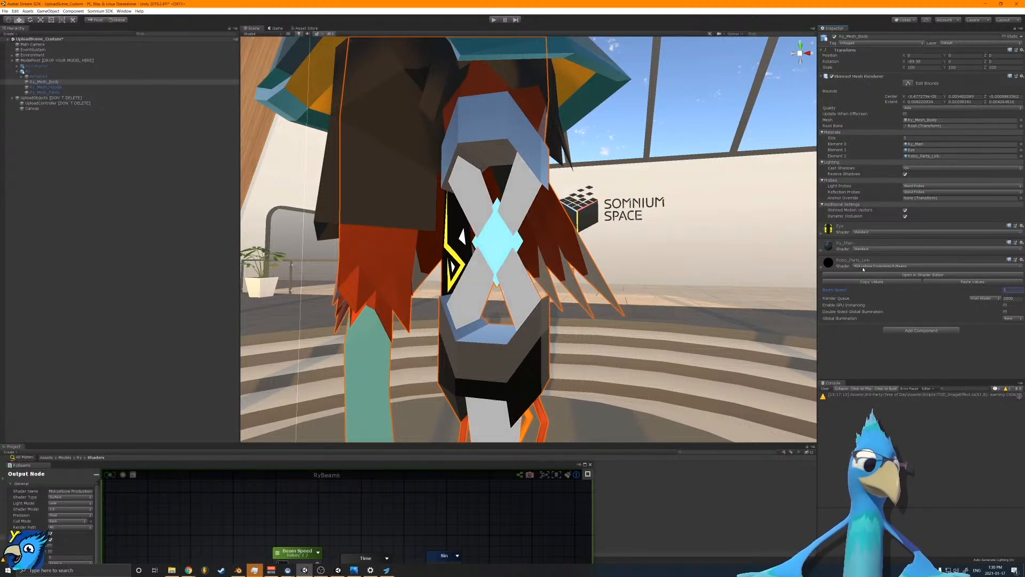
Step: Frame the avatar's whole robotic leg in the Scene view and rearrange the layout with the shader graph beneath it
key("s")
right_click_drag(694, 289, 593, 232)
key("w")
key("w")
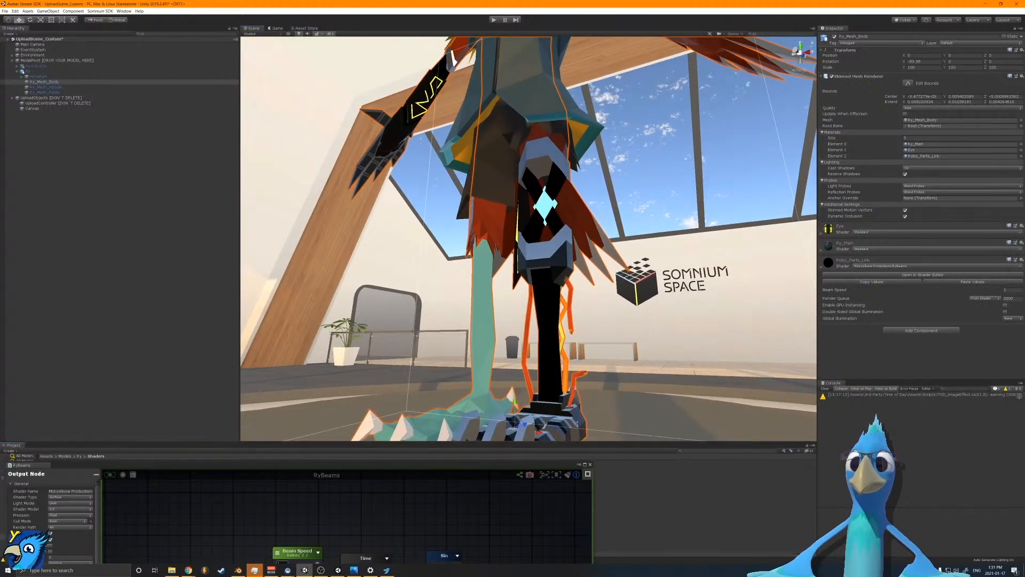
left_click_drag(575, 442, 575, 349)
right_click_drag(575, 322, 572, 306)
left_click_drag(454, 468, 551, 341)
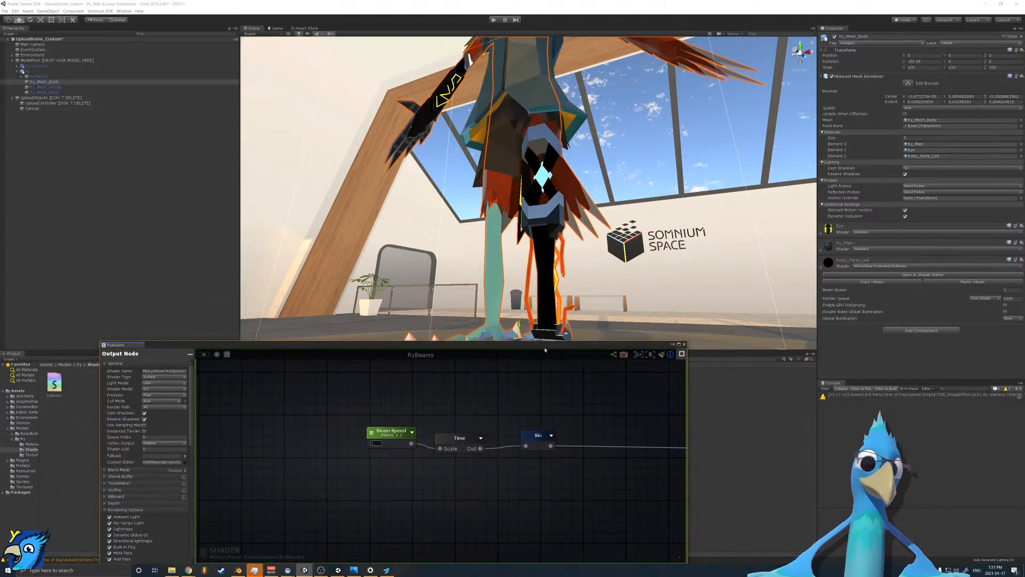
Step: Add a Texture Coordinates node to the graph below the Time node
middle_click_drag(512, 461, 347, 503)
scroll(384, 467, "down", 3)
scroll(388, 464, "up", 3)
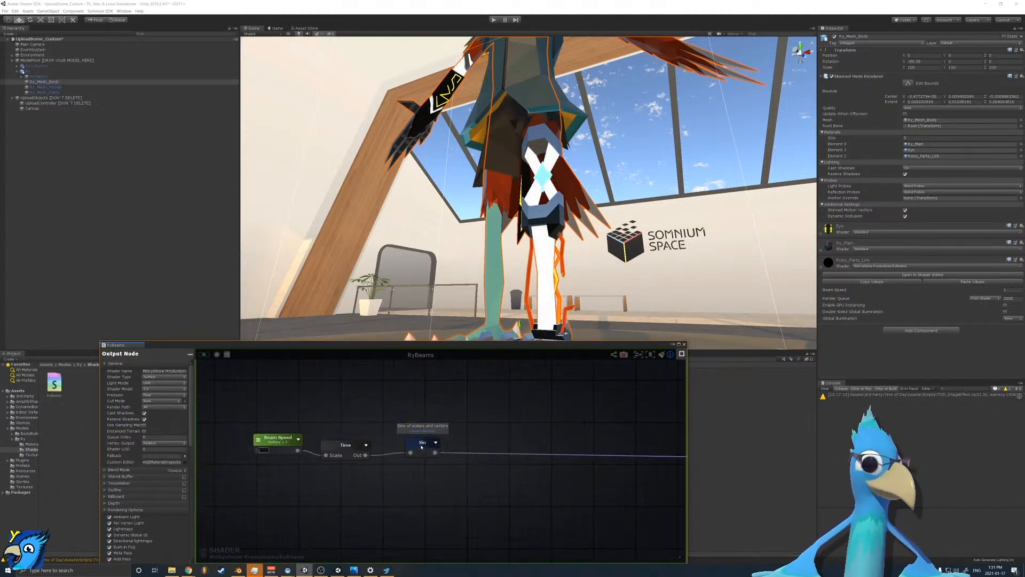
middle_click_drag(419, 446, 395, 449)
middle_click_drag(356, 521, 402, 500)
right_click(407, 498)
type("textu")
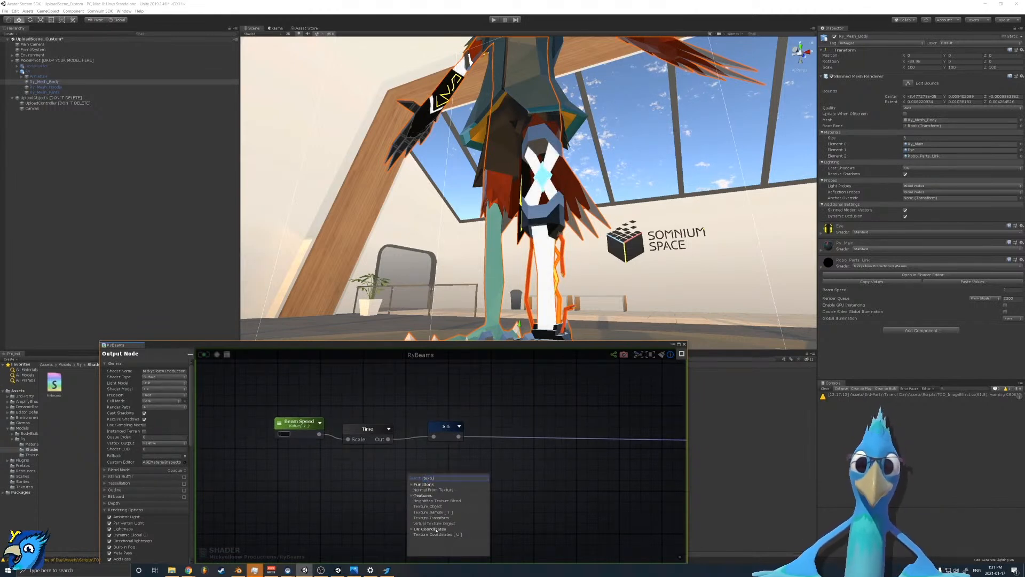
left_click(436, 535)
left_click_drag(441, 507, 447, 474)
left_click(413, 502)
left_click(391, 497)
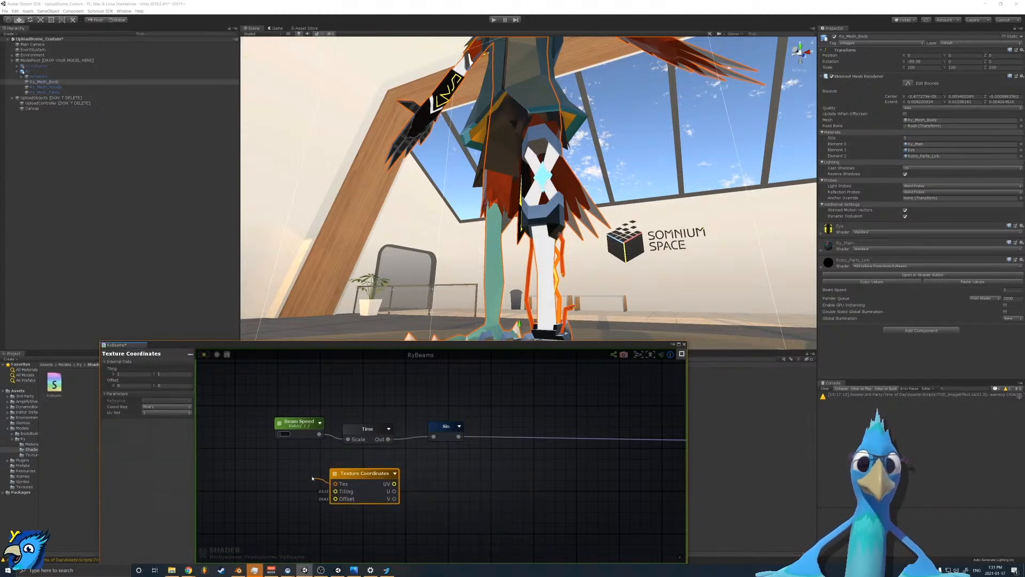
Step: Examine the Texture Coordinates node's Tex, Tiling and Offset inputs and the matching Tiling and Offset settings of the Ry_Main material
left_click(329, 491)
left_click_drag(337, 492, 262, 485)
left_click(257, 485)
left_click_drag(336, 499, 253, 500)
left_click(246, 482)
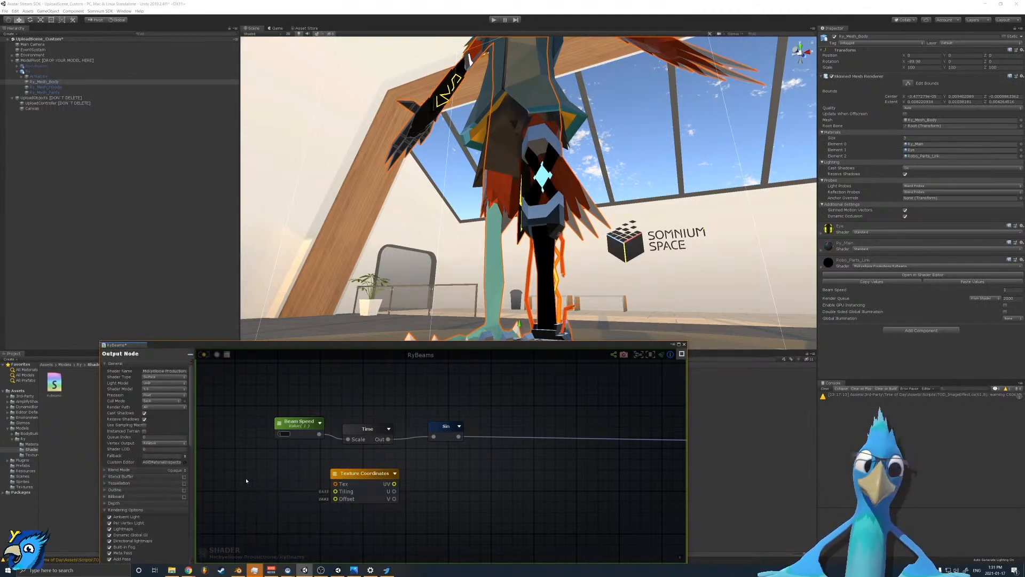
left_click(822, 249)
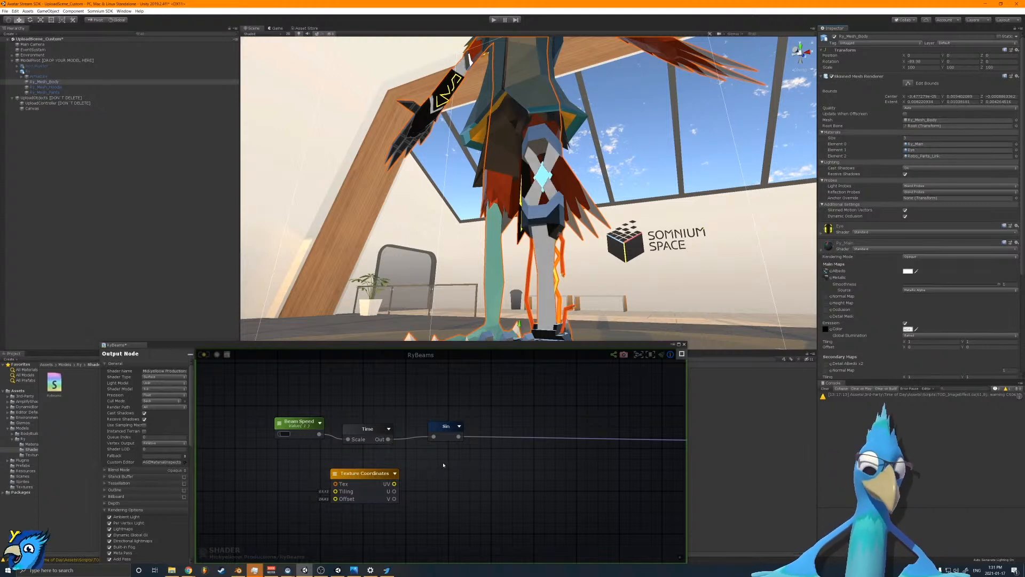
Step: Move the Texture Coordinates node directly beneath the Time node
mouse_move(365, 474)
left_mouse_down()
mouse_move(270, 470)
mouse_move(357, 465)
left_mouse_up()
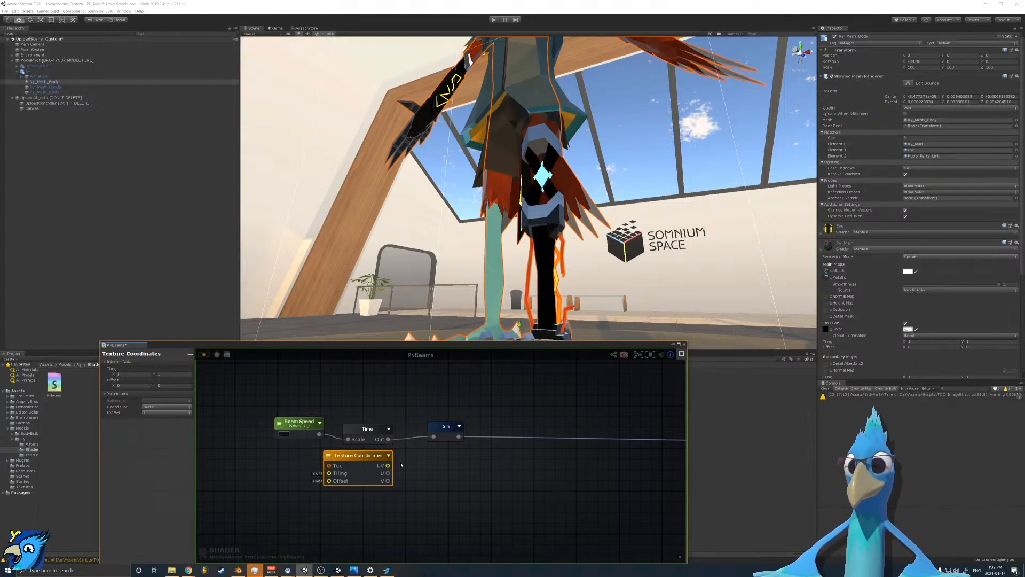
left_click(415, 458)
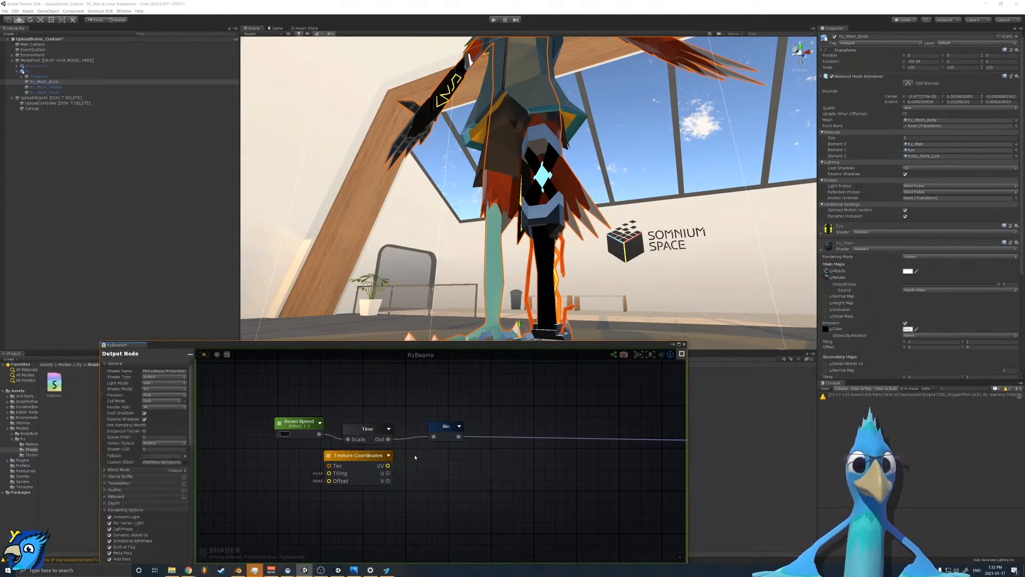
left_click_drag(391, 439, 421, 456)
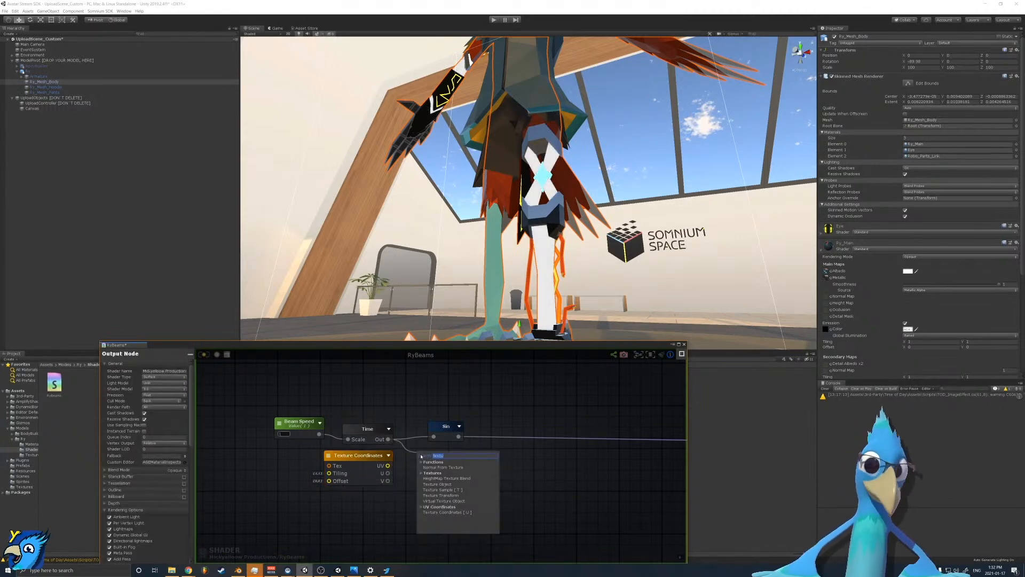
type("add")
key("Return")
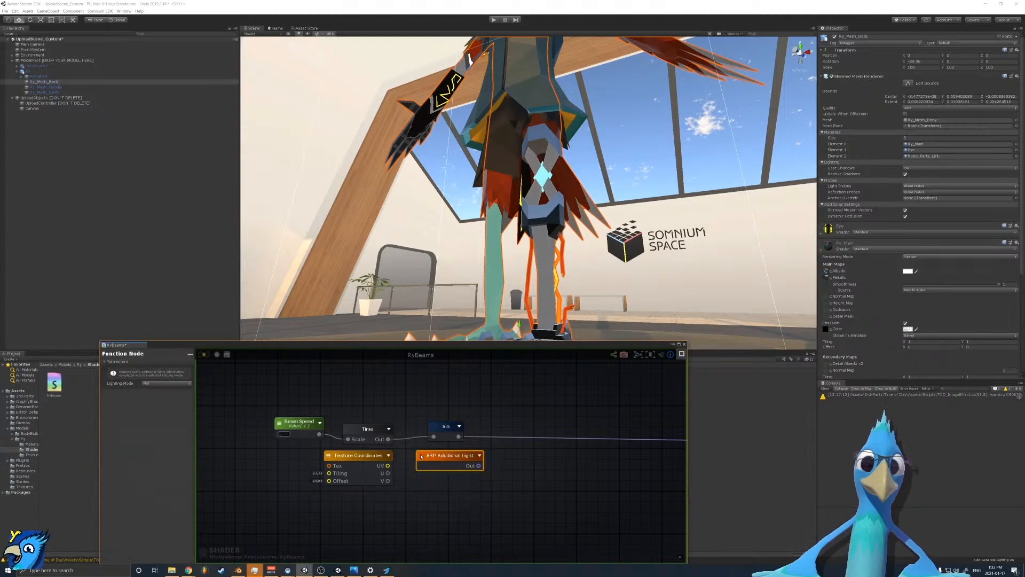
key("Delete")
Step: Create an Add node from Time's output, with the Texture Coordinates' U in its B input and its result feeding Sin
left_click_drag(389, 439, 421, 473)
left_click(451, 494)
left_click(408, 501)
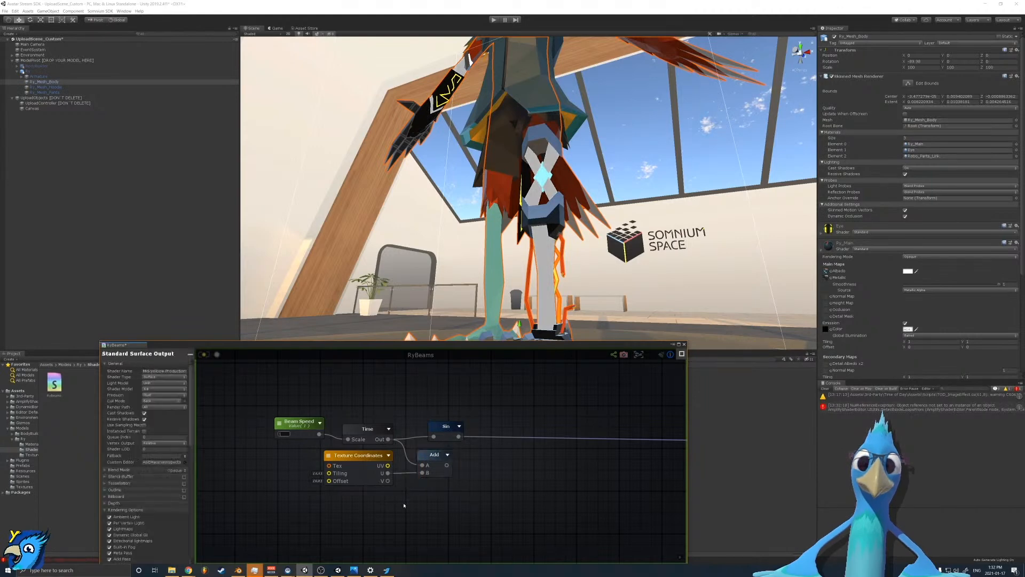
left_click(446, 432)
left_click_drag(446, 465, 466, 488)
left_click(472, 504)
type("add")
key("Return")
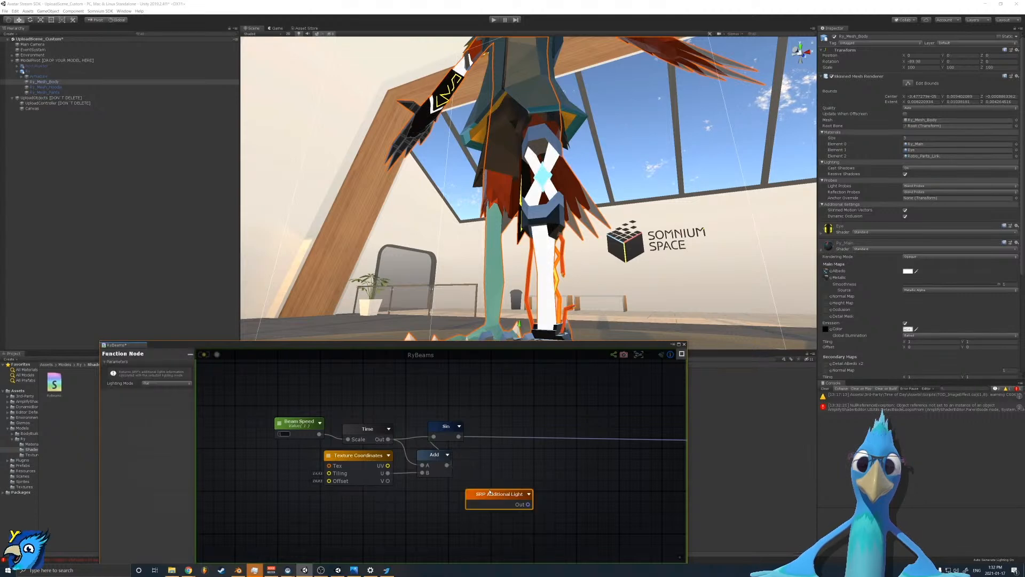
left_click(464, 479)
left_click(488, 495)
key("Delete")
left_click_drag(447, 465, 447, 516)
left_click(502, 501)
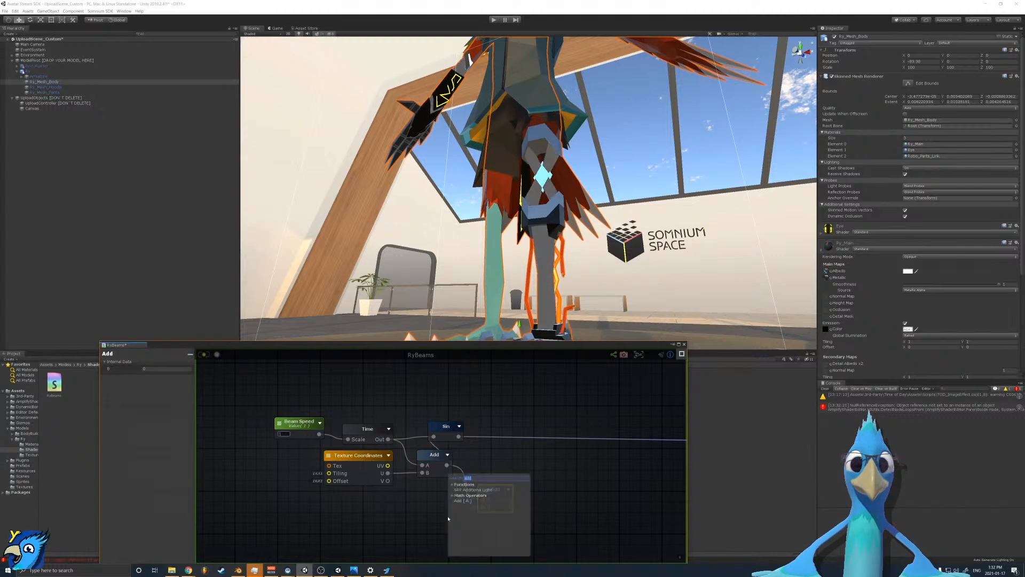
left_click(470, 500)
key("Delete")
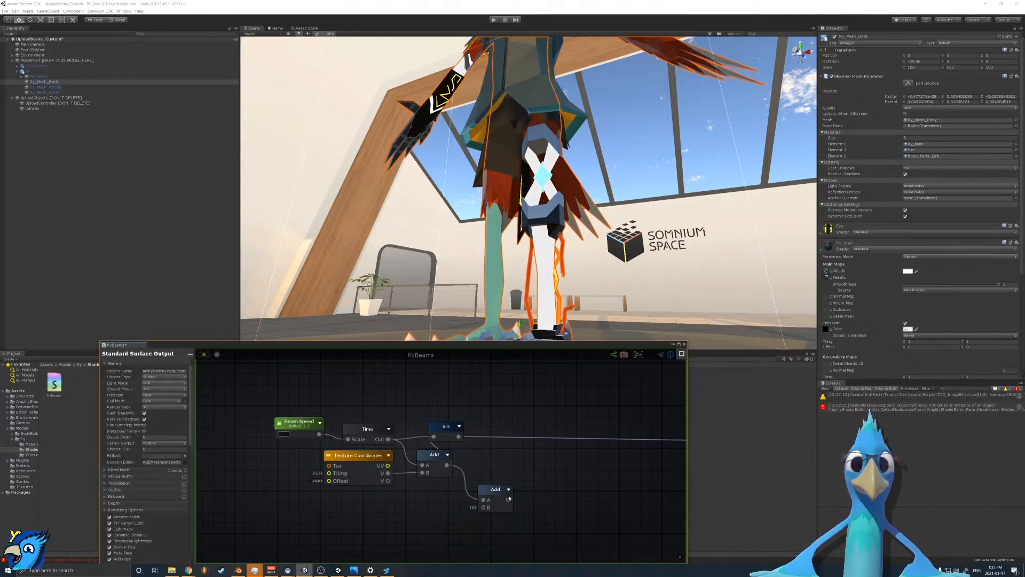
left_click(502, 501)
key("Delete")
Step: Move the Add node closer to Time and reopen the RyBeams shader in the editor from the material that uses it
left_click_drag(430, 448, 418, 441)
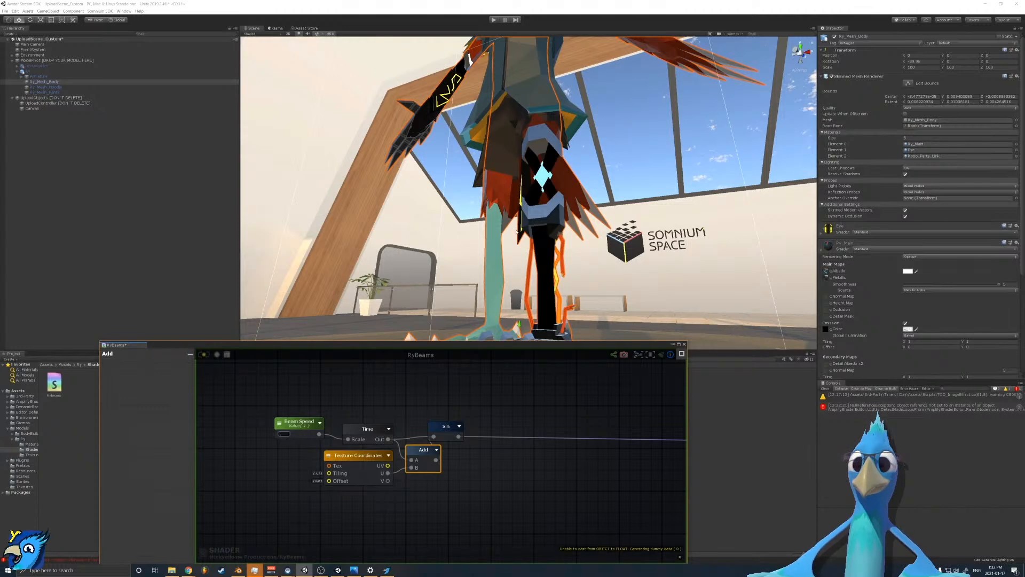
left_click(898, 247)
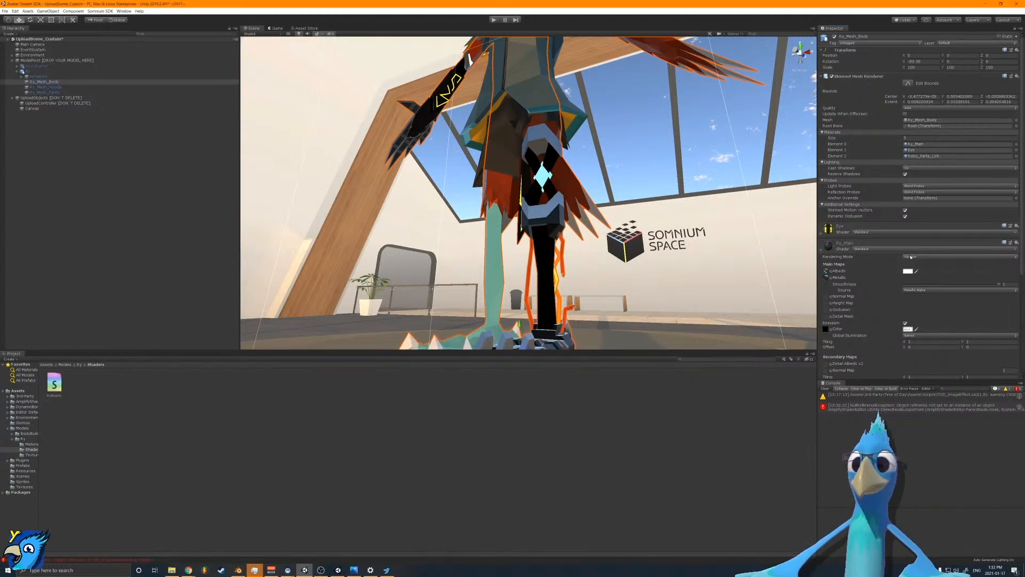
scroll(846, 301, "down", 5)
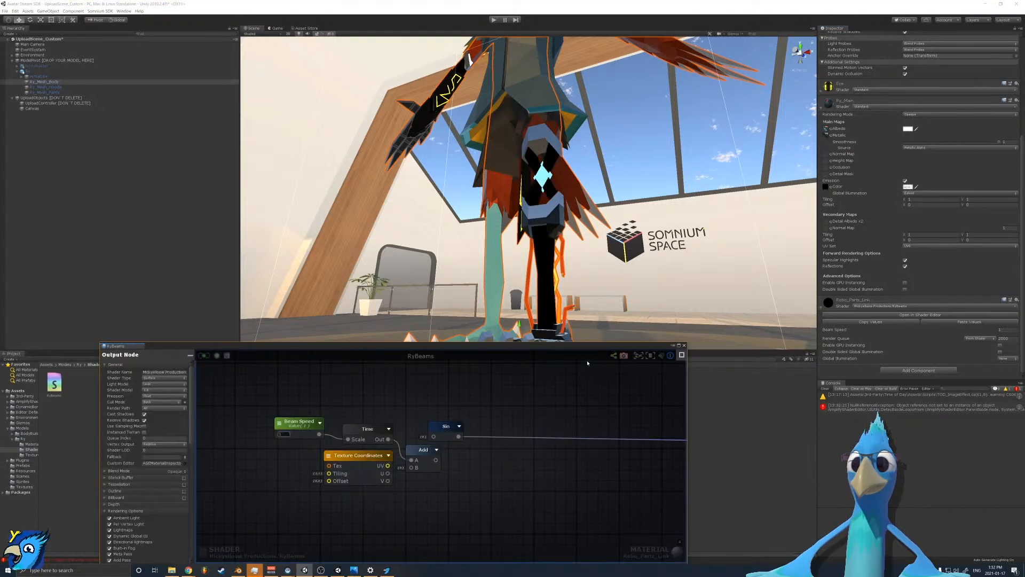
Step: Reconnect the Texture Coordinates' U to Add's B and Add's output to Sin, and group the input nodes compactly before Sin
mouse_move(400, 469)
left_mouse_down()
mouse_move(337, 482)
mouse_move(411, 467)
left_mouse_up()
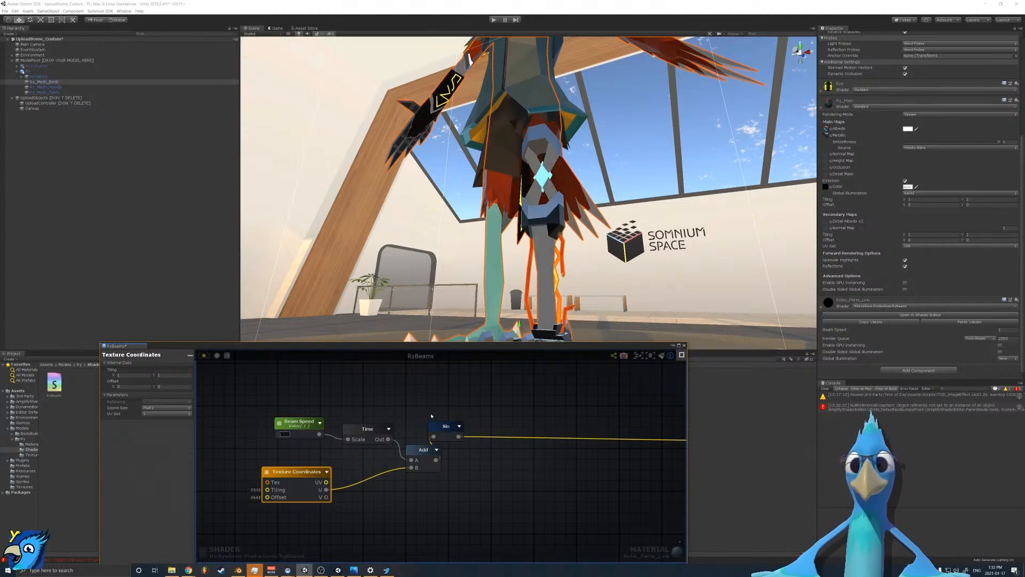
left_click_drag(295, 410, 308, 456)
left_click_drag(429, 466, 374, 469)
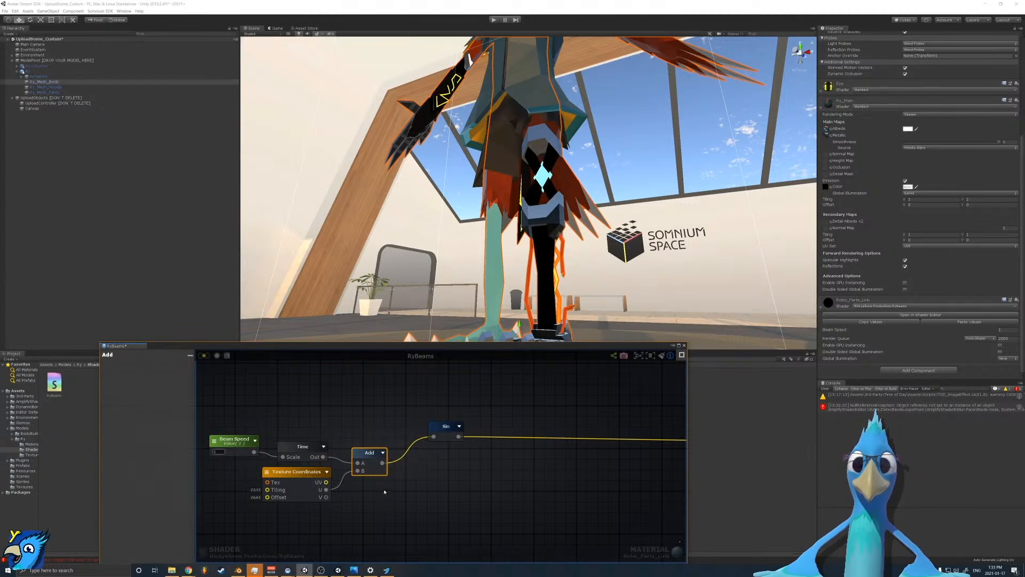
middle_click_drag(294, 490, 436, 469)
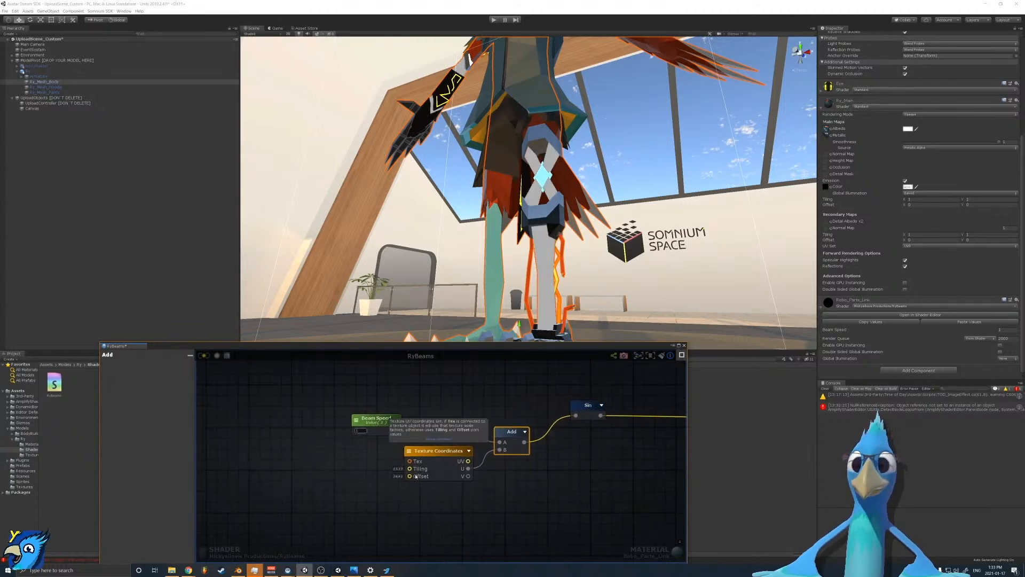
right_click(343, 467)
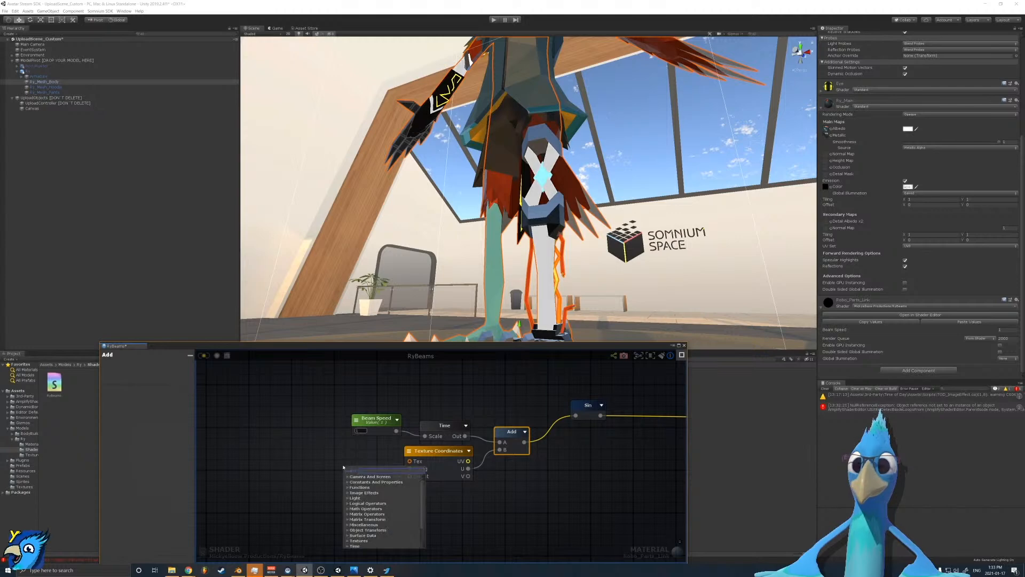
type("vec")
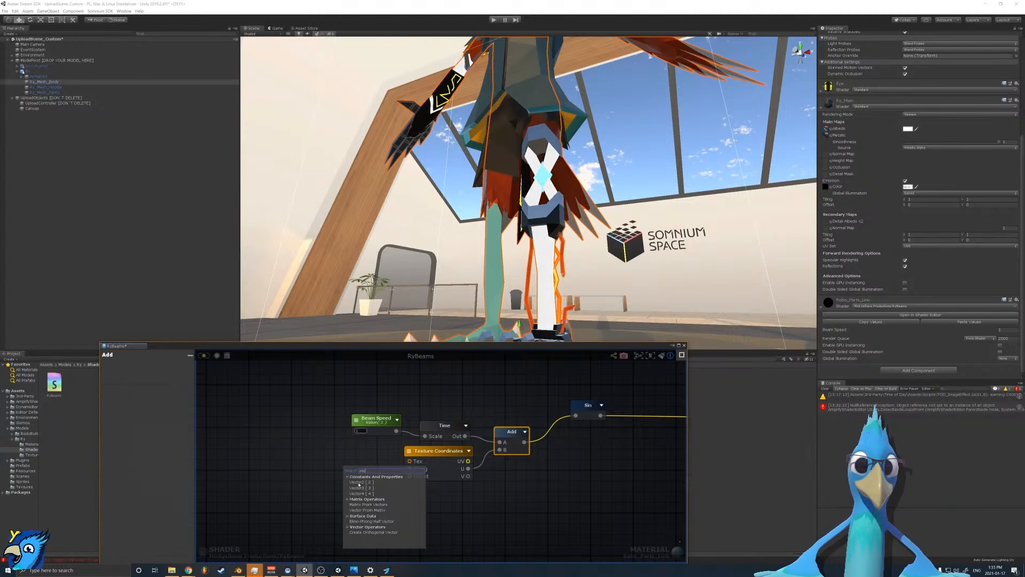
left_click(323, 456)
right_click(323, 455)
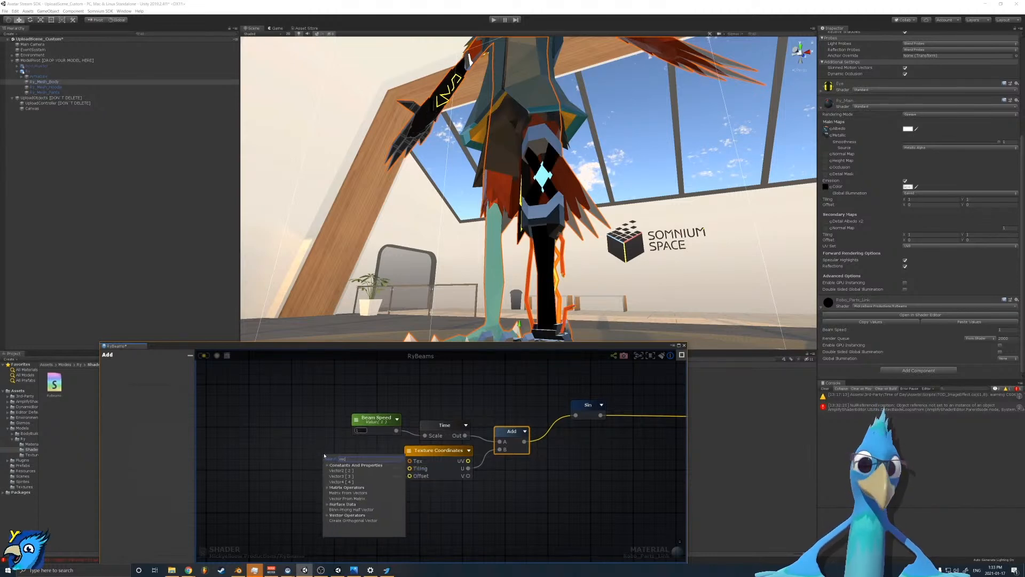
type("or")
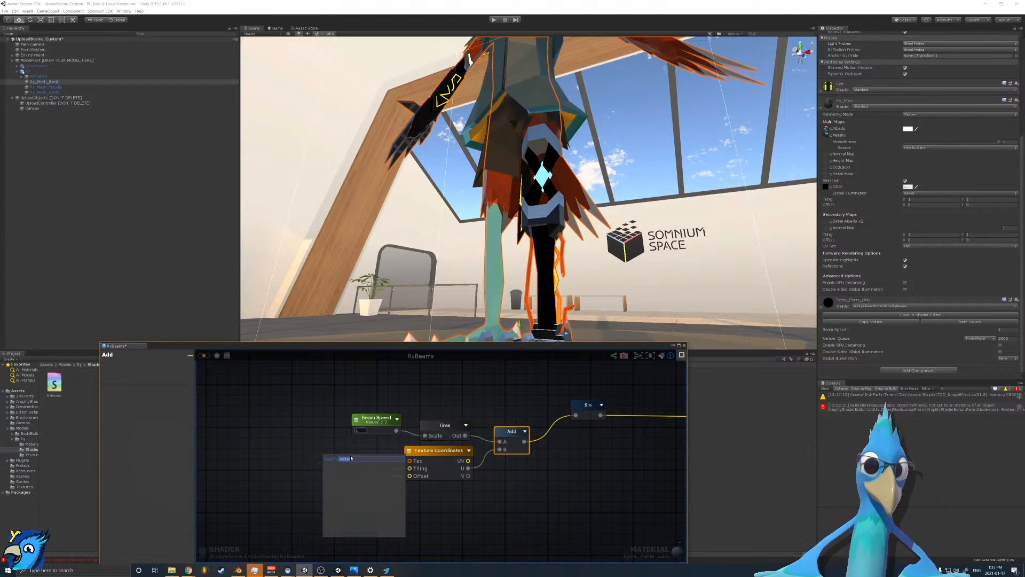
Step: Add a Texture Object node beside Texture Coordinates, connect its Tex output to the Tex input, and compile the shader
type("tex")
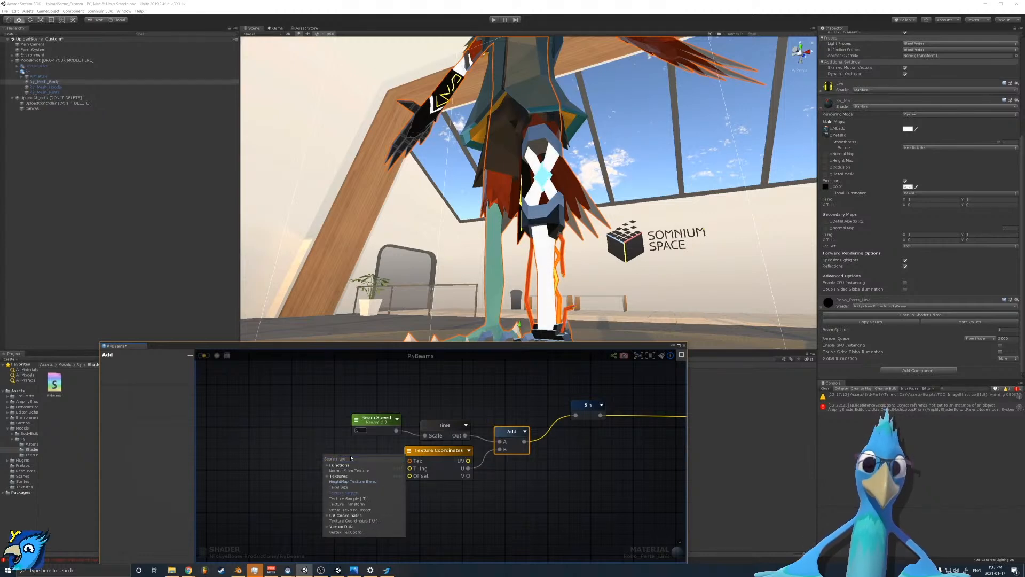
key("Return")
left_click(160, 407)
left_click(154, 414)
left_click_drag(387, 466, 410, 461)
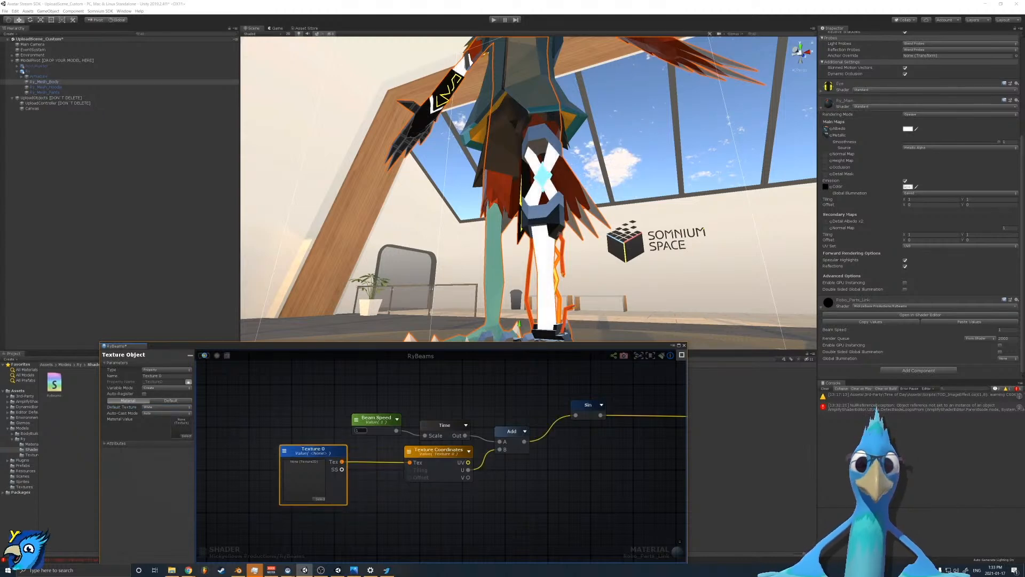
left_click(204, 356)
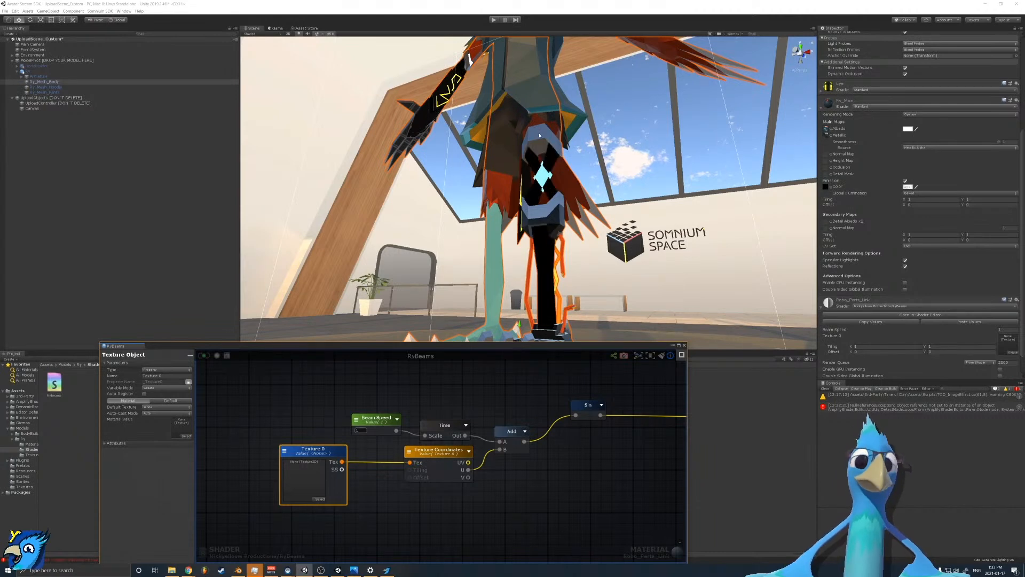
left_click_drag(316, 453, 342, 453)
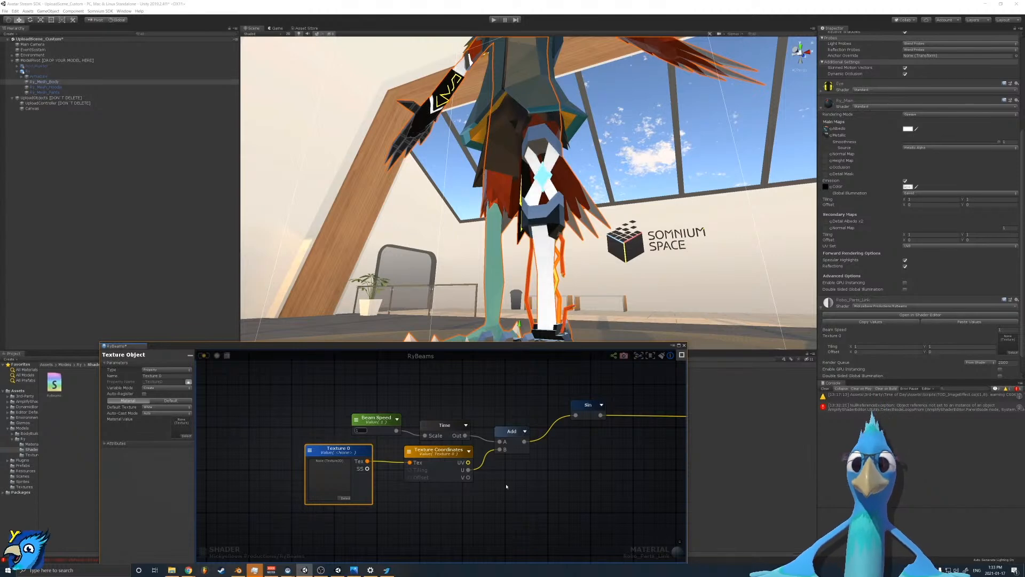
Step: Try the V output in Add's B input, detach the Texture Object from Texture Coordinates, and reconnect U to B
left_click_drag(469, 477, 499, 450)
left_click_drag(410, 462, 369, 458)
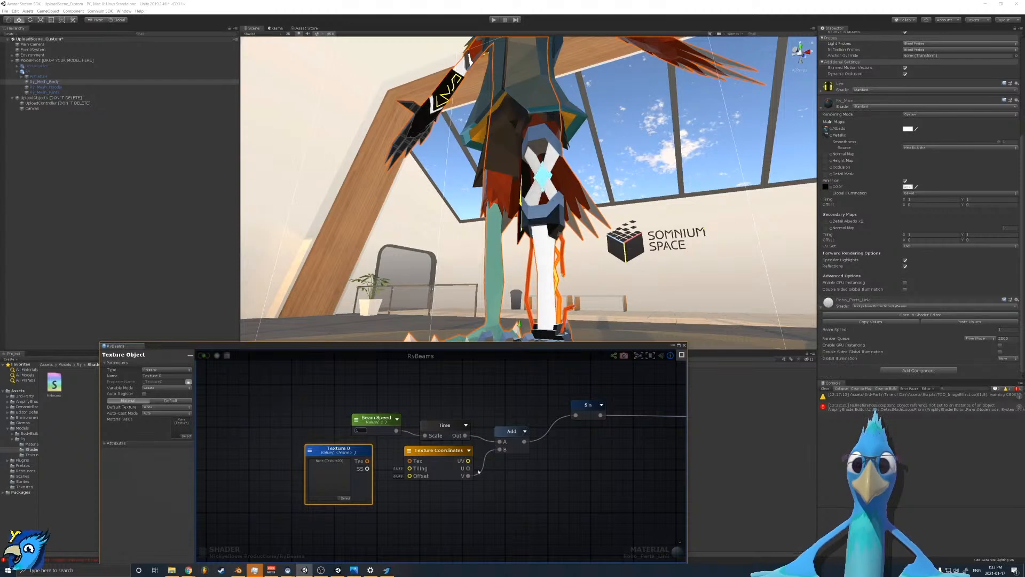
left_click_drag(494, 455, 498, 452)
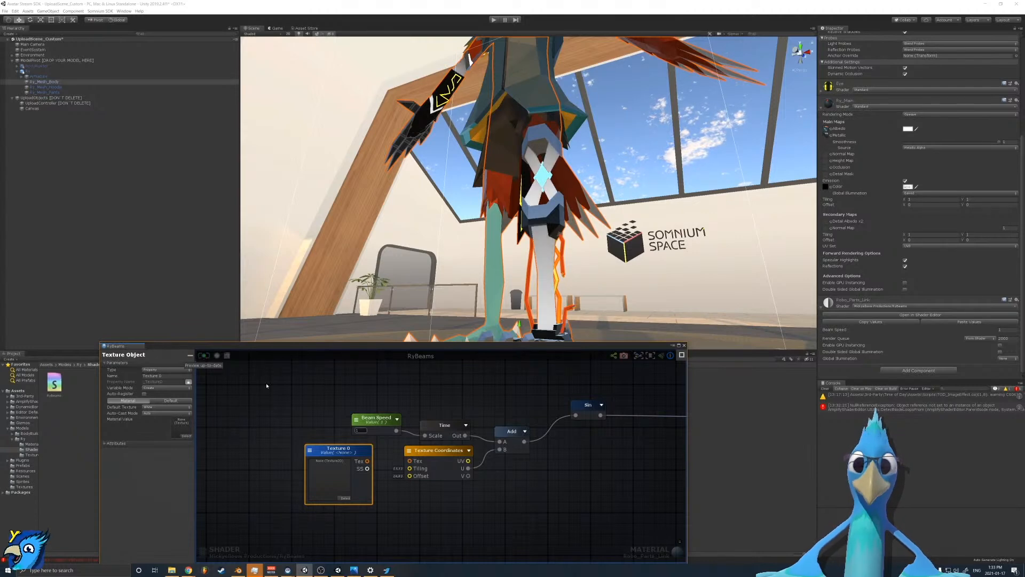
Step: Delete the disconnected Texture Object node from the graph
left_click_drag(266, 453, 367, 511)
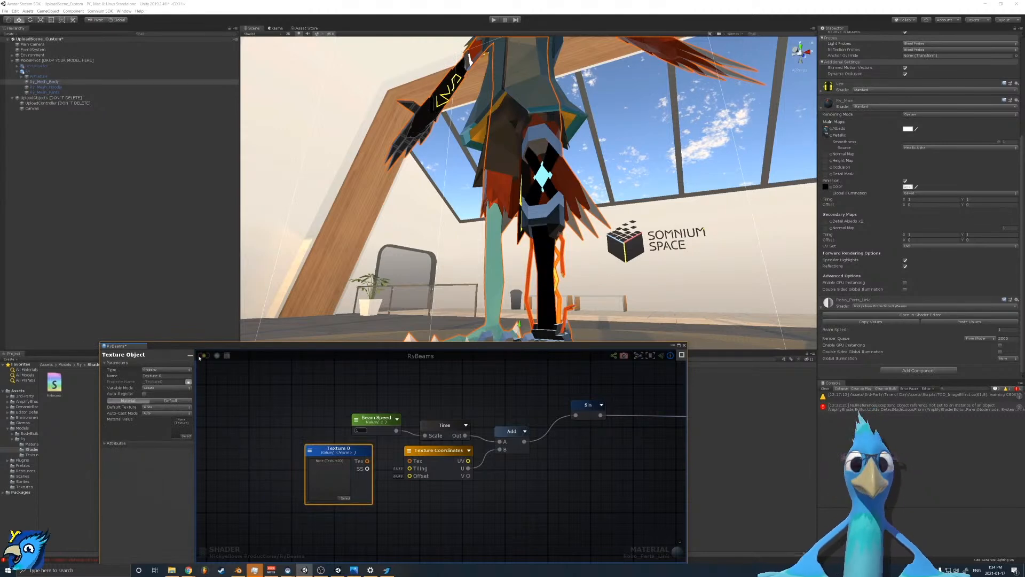
left_click_drag(270, 429, 354, 497)
key("Delete")
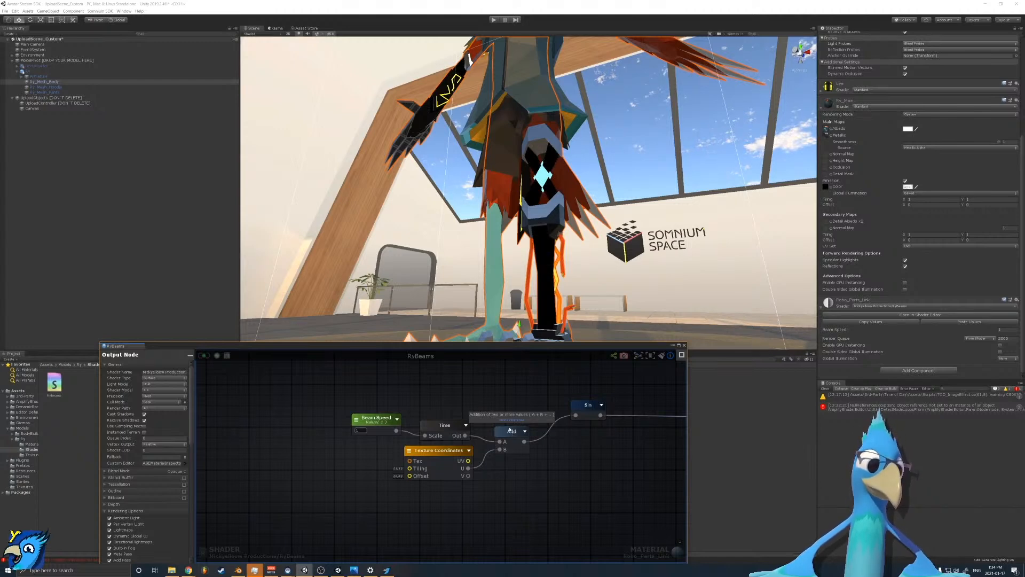
Step: Move Sin next to Add and create a Remap node from Sin's output with Min Old set to -1
middle_click_drag(601, 440, 404, 453)
left_click_drag(392, 431, 366, 451)
left_click_drag(377, 450, 428, 473)
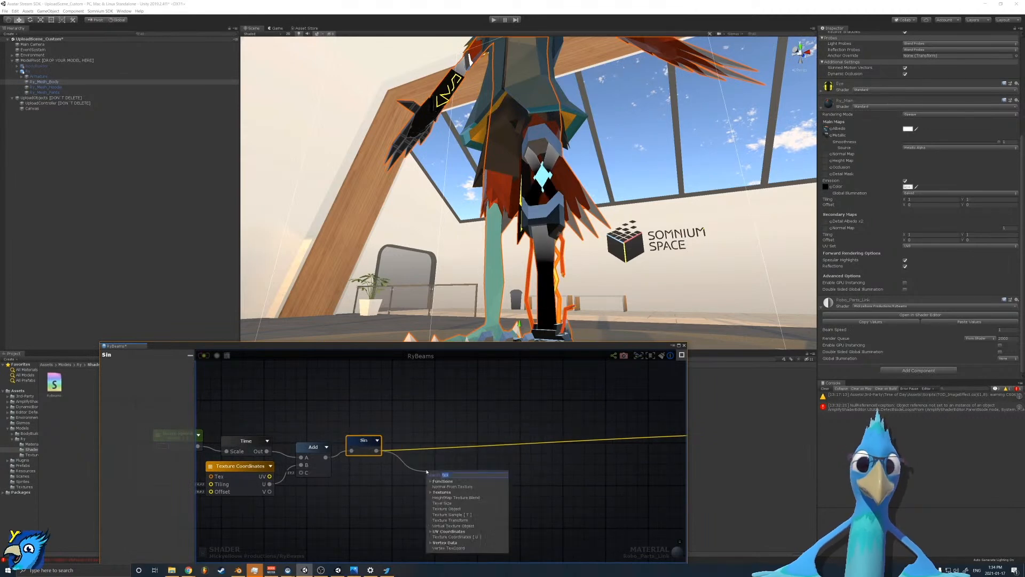
type("ream")
key("BackSpace")
key("BackSpace")
type("map")
key("Return")
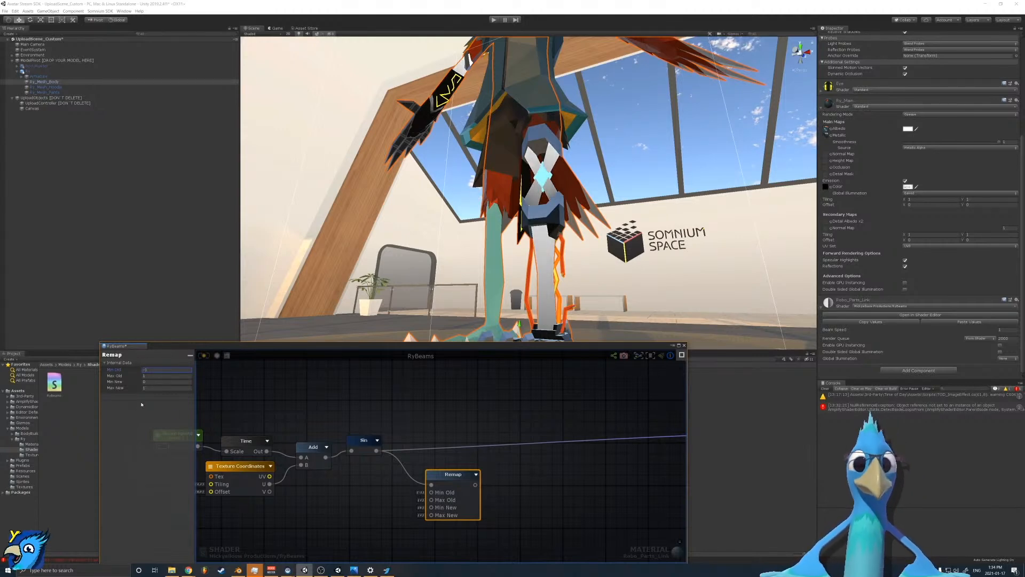
Step: Connect Remap's output to the output node's Debug port and compile the shader
middle_click_drag(422, 398, 260, 414)
left_click_drag(285, 470, 507, 422)
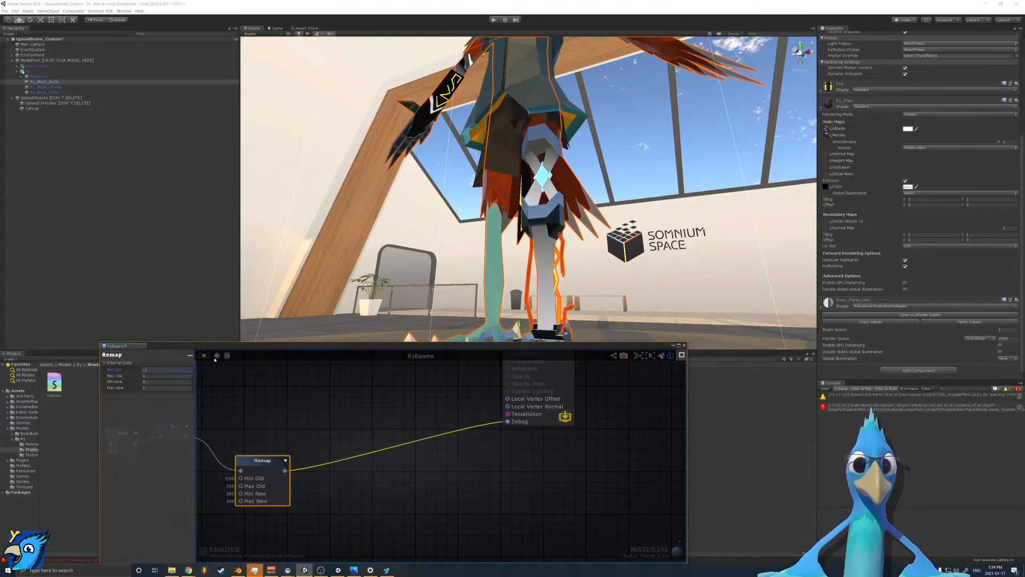
middle_click_drag(257, 380, 498, 440)
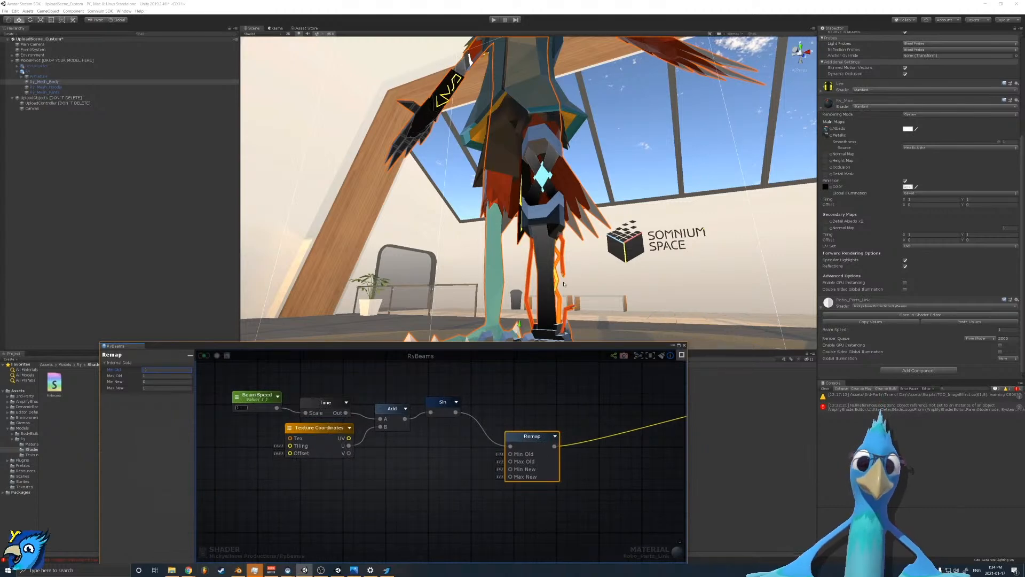
Step: Move the Remap node beside Sin and expand its preview
middle_click_drag(426, 452, 363, 451)
left_click_drag(485, 447, 491, 404)
left_click(484, 406)
left_click(515, 403)
left_click(488, 402)
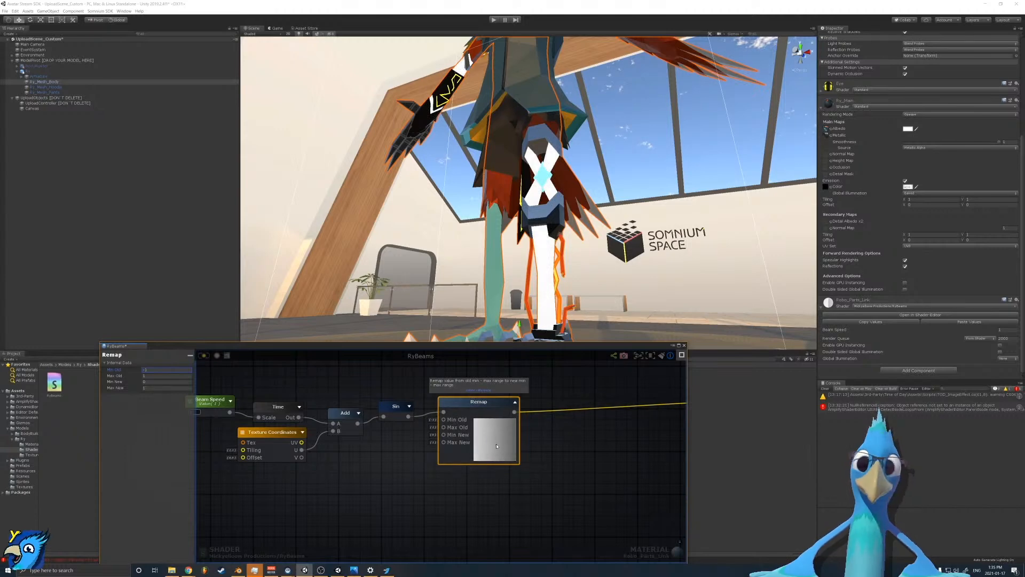
Step: Expand the Sin and Add previews, space Sin and Remap apart to fit, and collapse Add's preview again
left_click(409, 406)
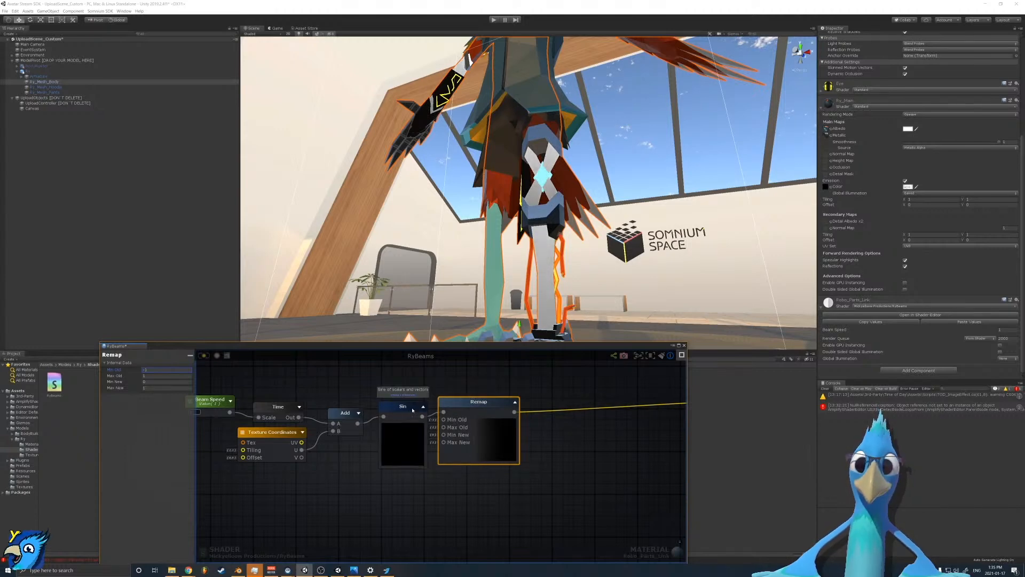
left_click(358, 413)
left_click_drag(480, 402, 512, 404)
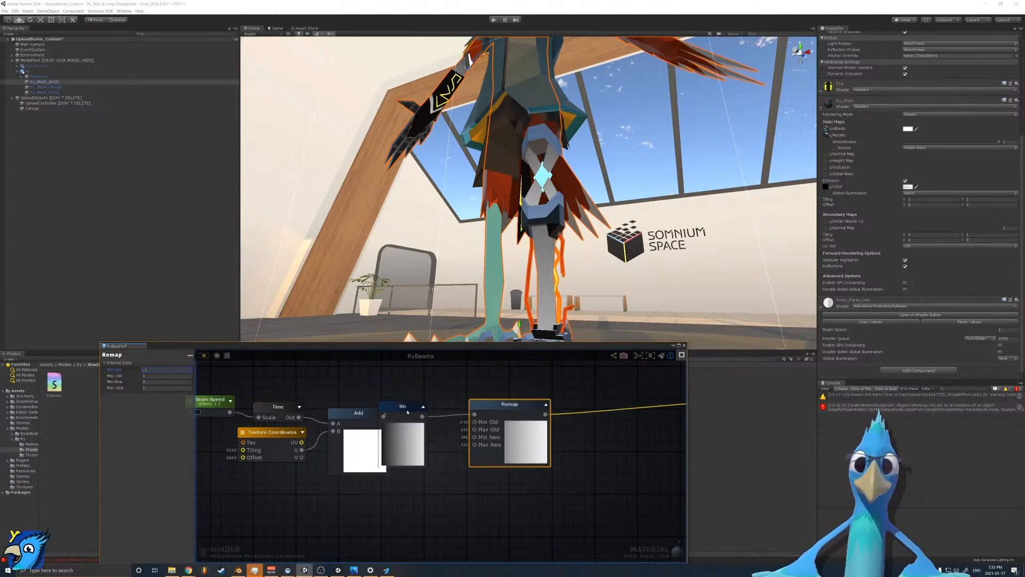
left_click_drag(407, 412, 433, 415)
left_click_drag(510, 404, 506, 405)
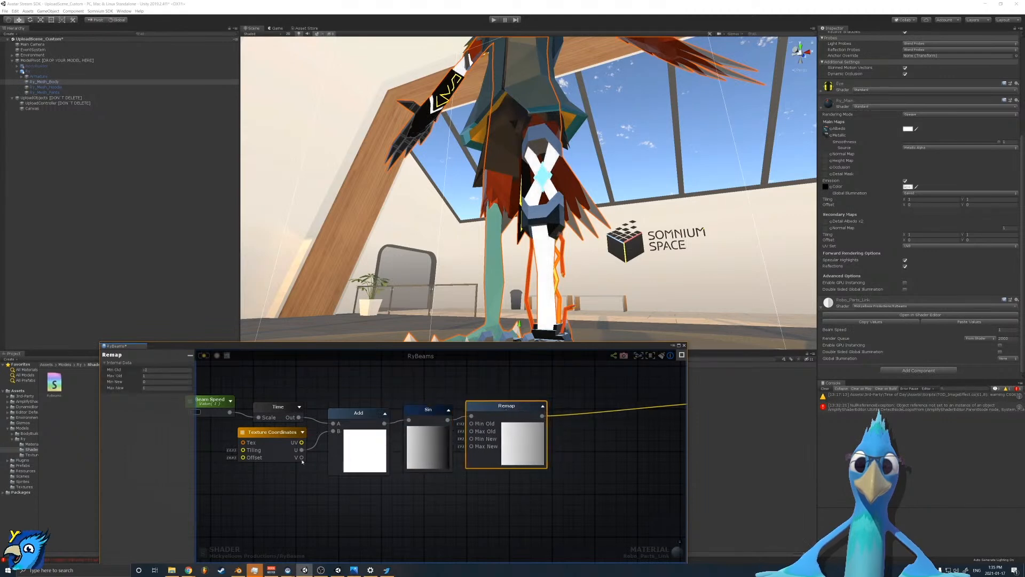
middle_click_drag(353, 478, 449, 482)
left_click(480, 418)
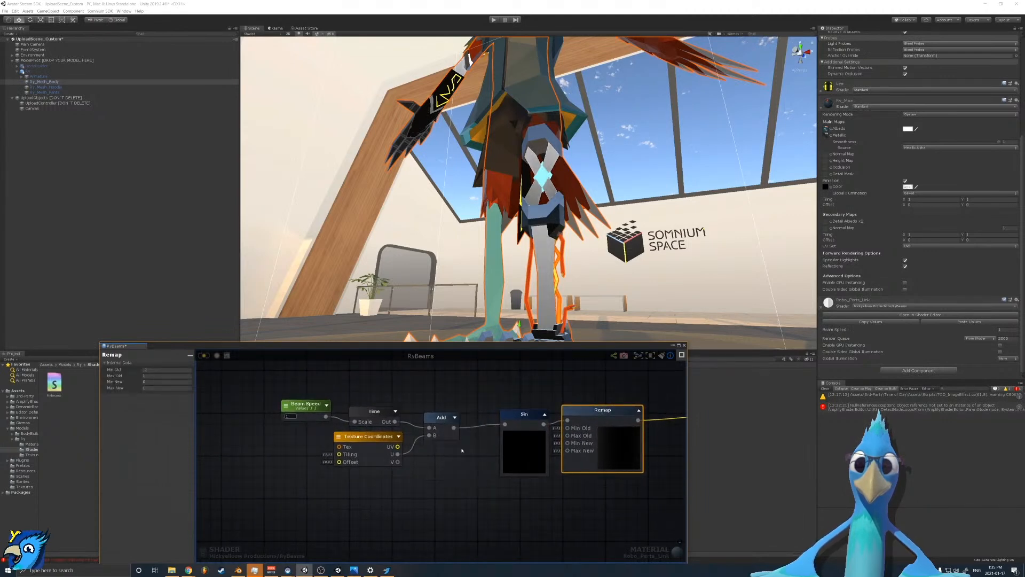
middle_click_drag(306, 477, 305, 475)
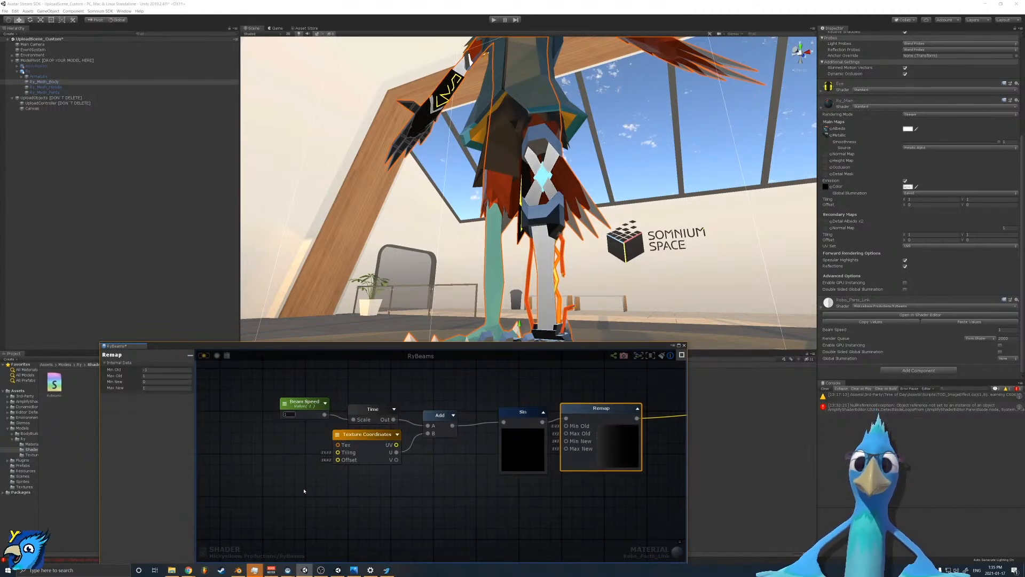
Step: Add an Append node beside the Texture Coordinates node and set its output type to Vector2
middle_click_drag(303, 490, 382, 462)
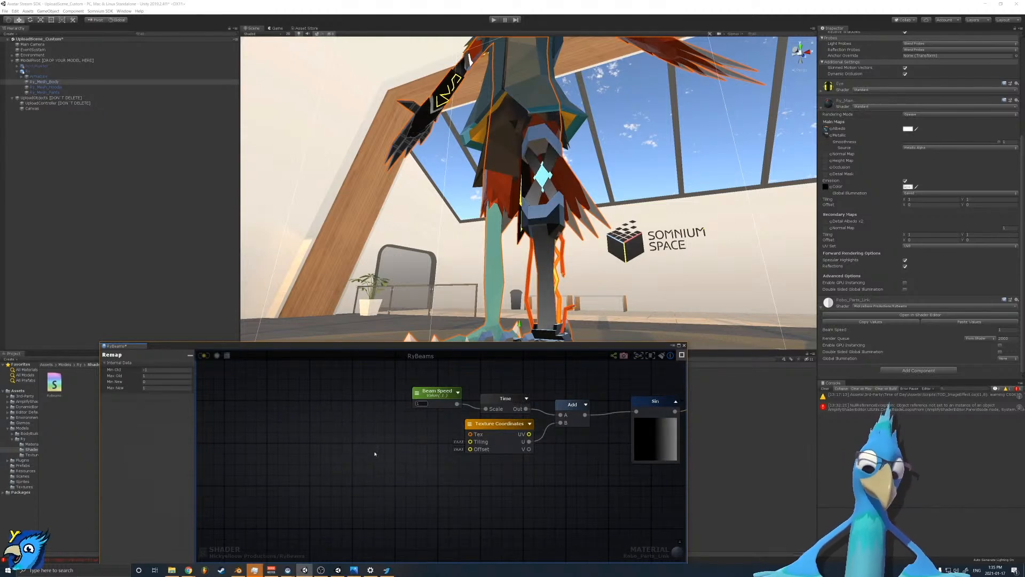
right_click(389, 459)
type("appe")
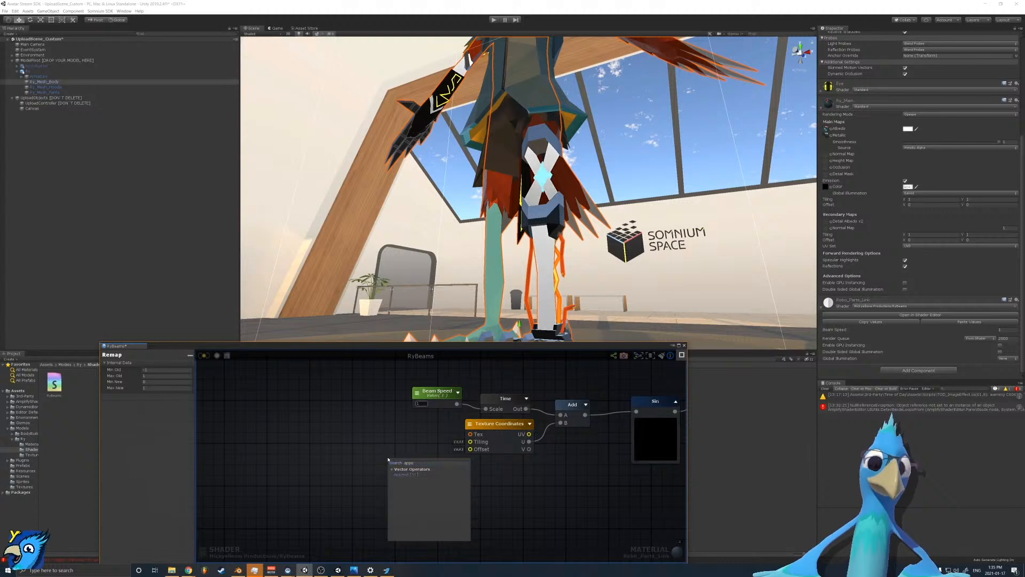
key("Return")
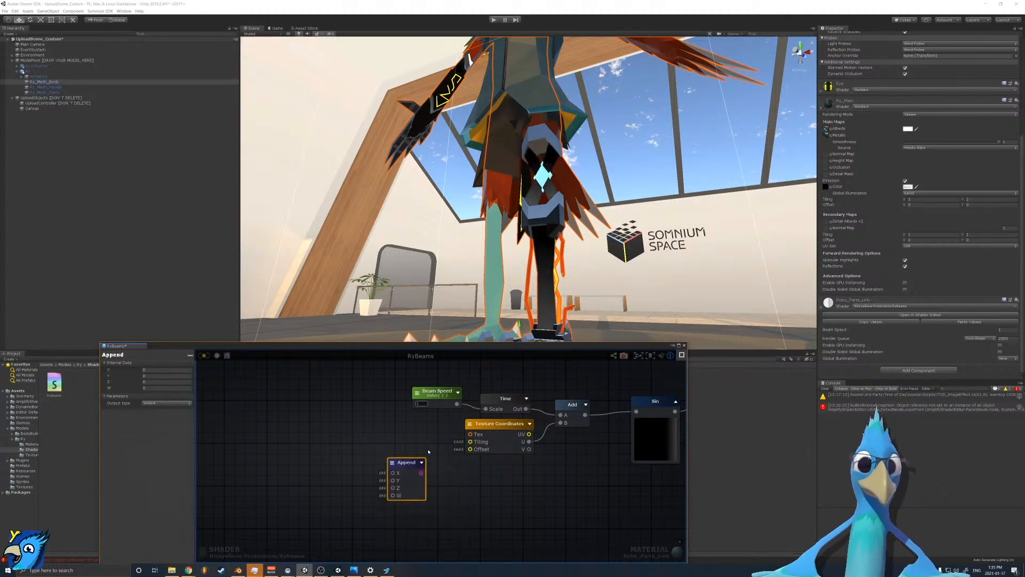
left_click_drag(407, 462, 413, 440)
left_click(166, 402)
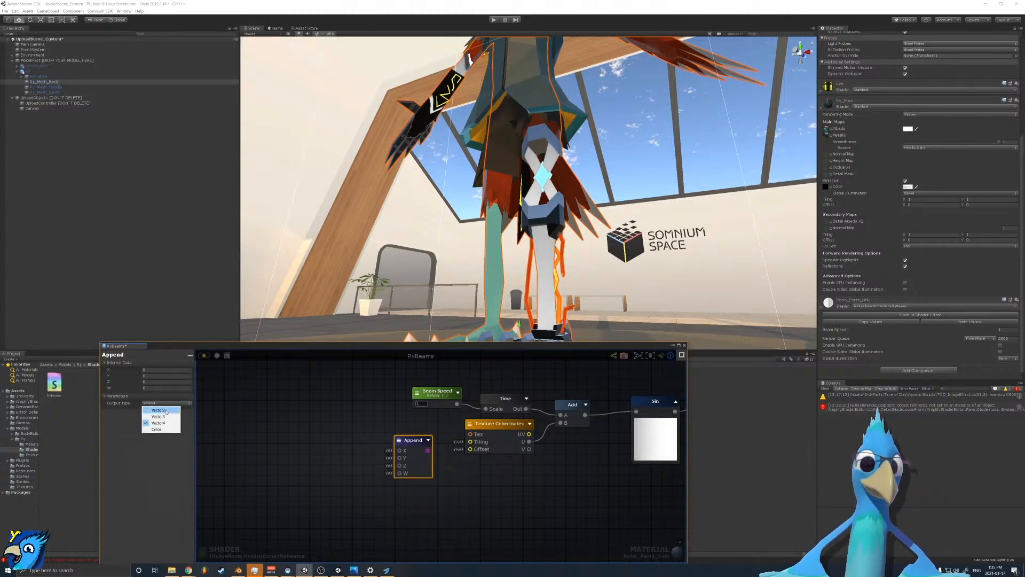
left_click(167, 410)
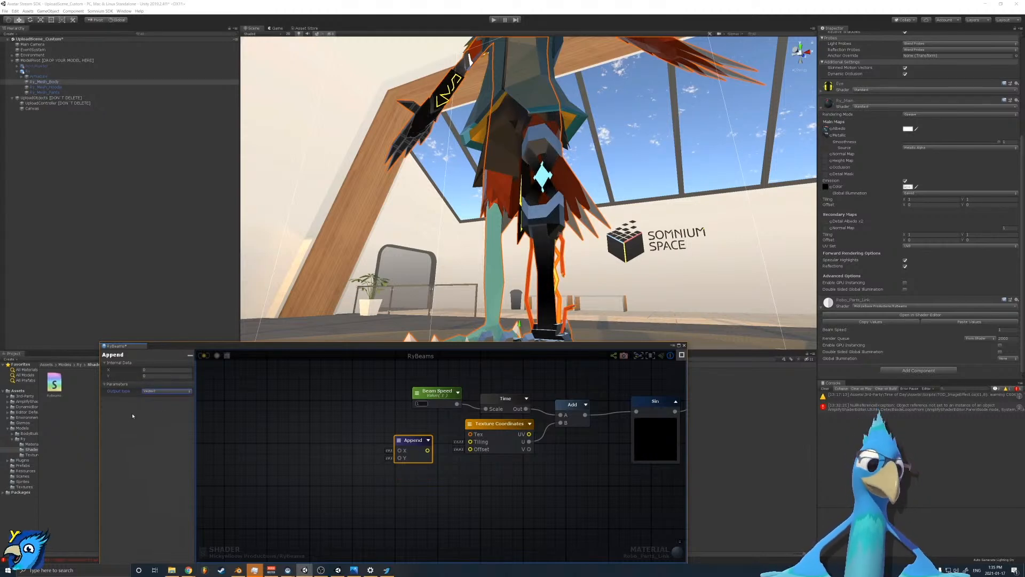
Step: Try the Append node's Vector3, Vector4 and Color output types and return it to Vector2
left_click(157, 392)
left_click(160, 404)
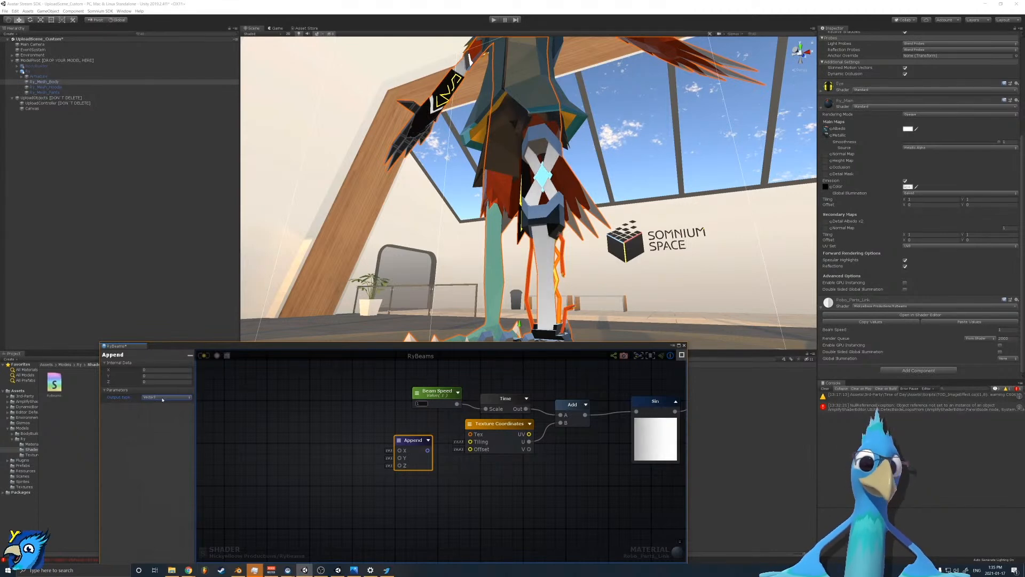
left_click(187, 397)
left_click(160, 417)
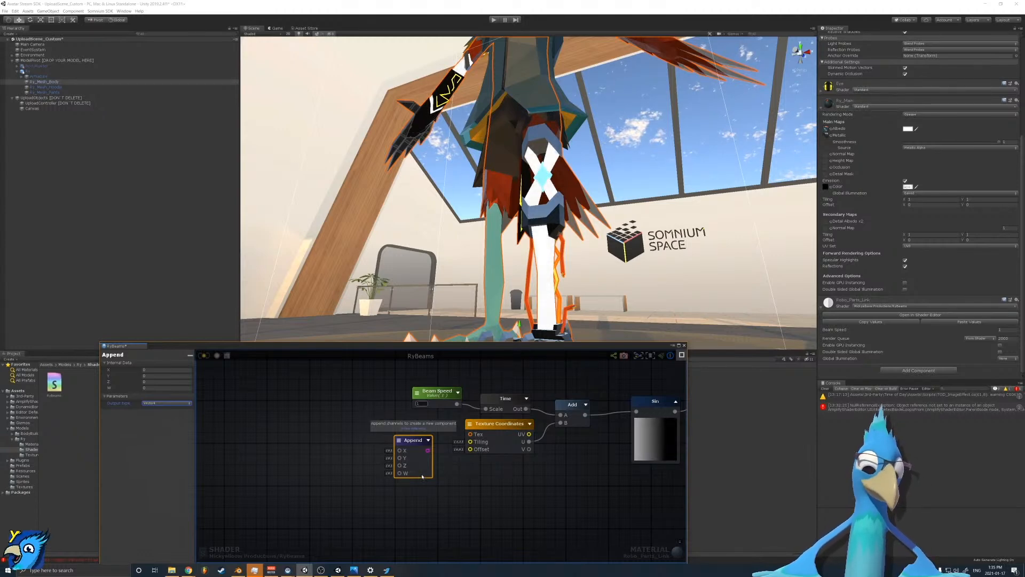
left_click(167, 403)
left_click(157, 431)
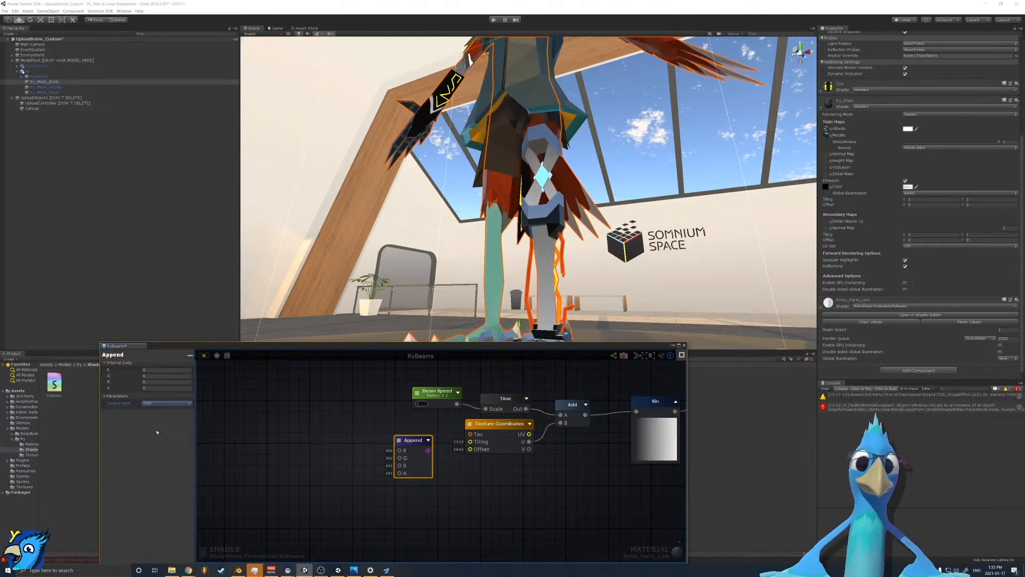
left_click(168, 402)
left_click(160, 407)
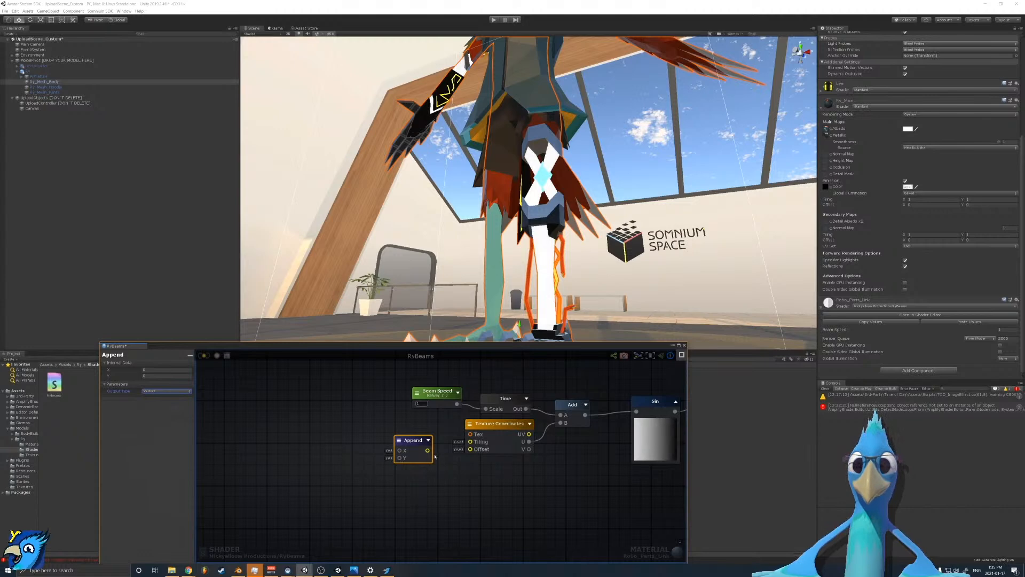
Step: Connect Append's output to the Tiling input of Texture Coordinates and place the Append node directly beside it
mouse_move(428, 450)
left_mouse_down()
mouse_move(470, 441)
mouse_move(438, 444)
left_mouse_up()
middle_click_drag(343, 444, 367, 458)
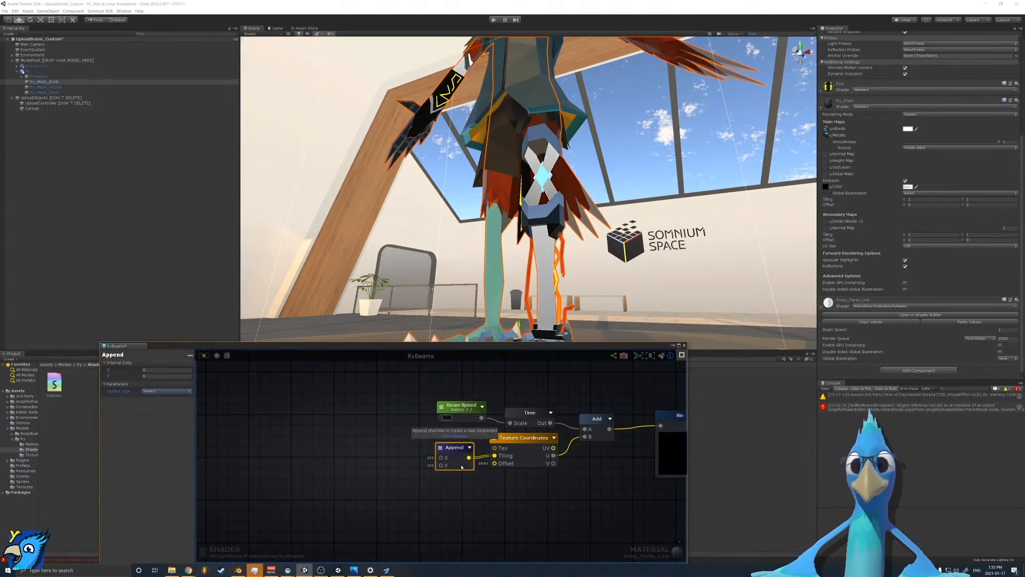
left_click_drag(470, 457, 492, 456)
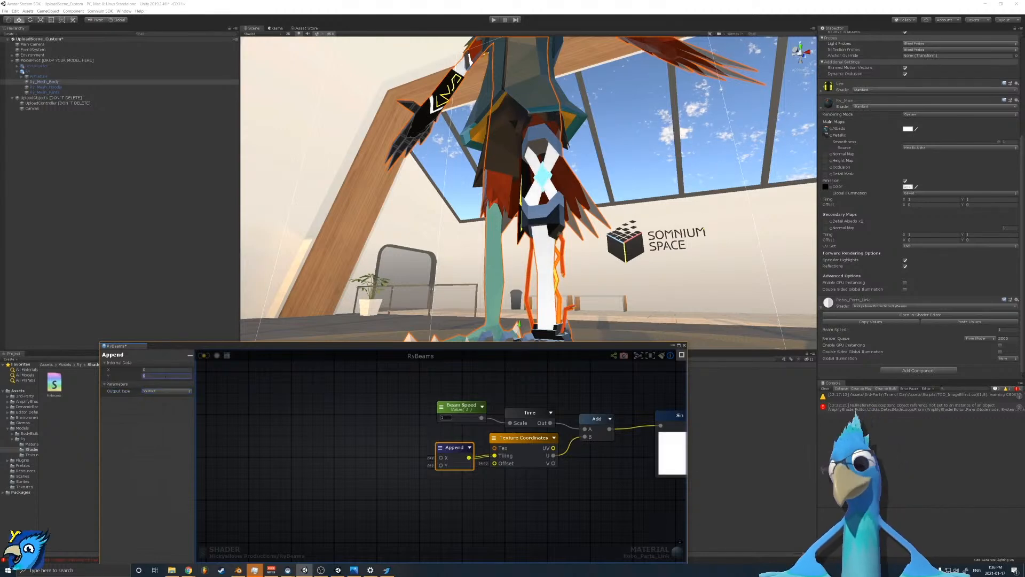
Step: Add a Float node beside the Append node, name it Beam Quantity and change its type to Property
left_click(344, 449)
right_click(344, 449)
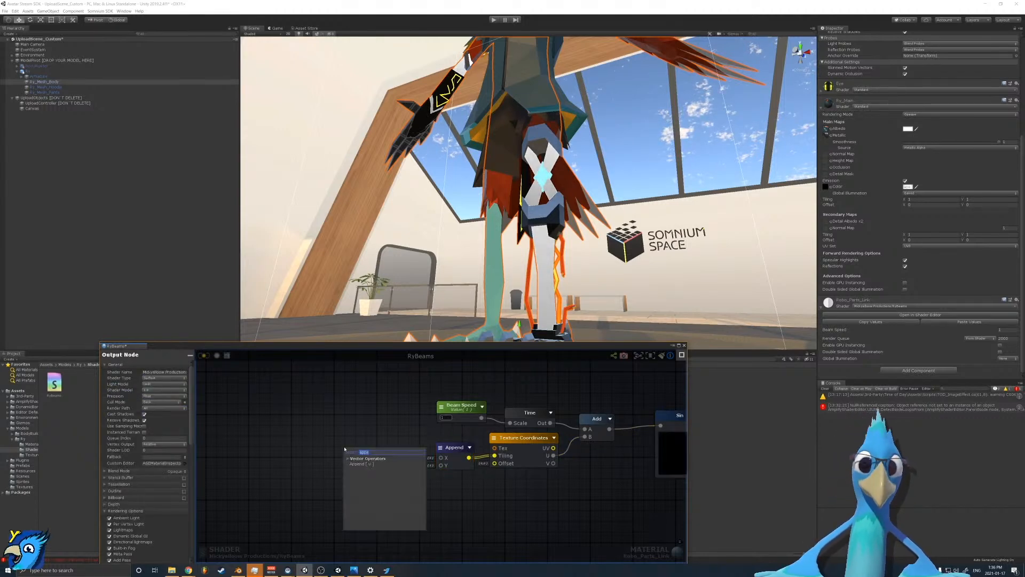
type("float")
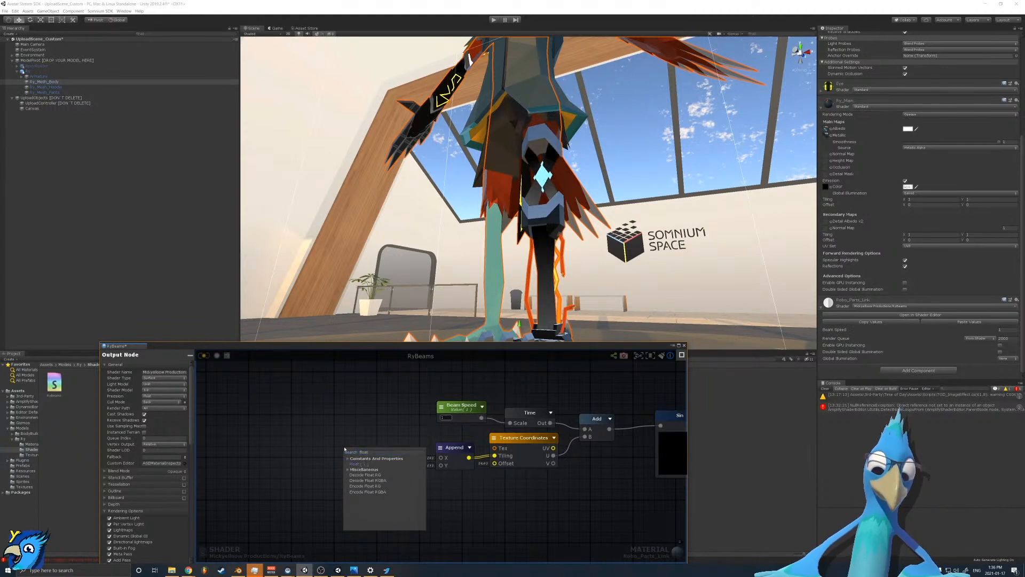
key("Return")
left_click(177, 376)
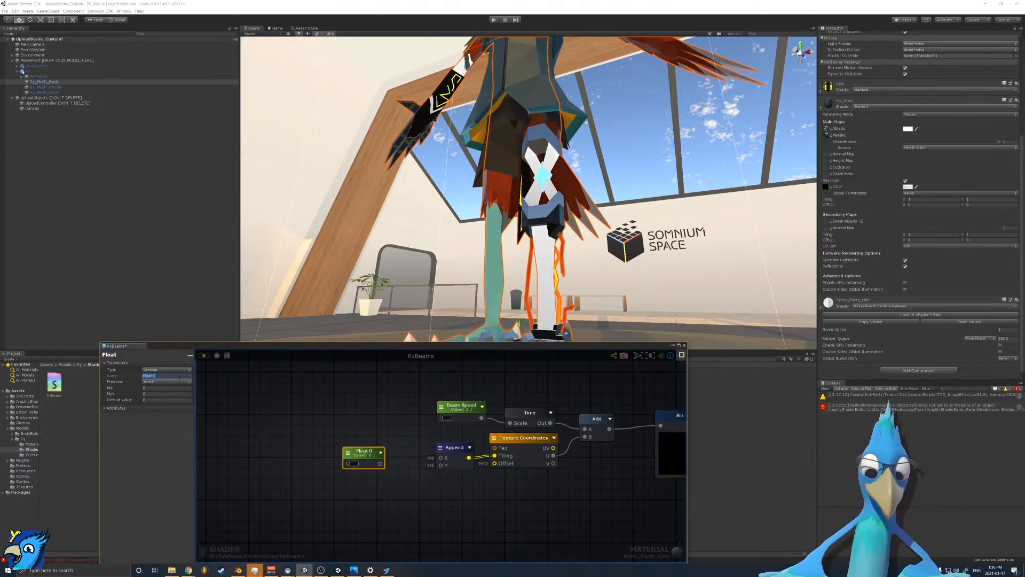
type("Bea")
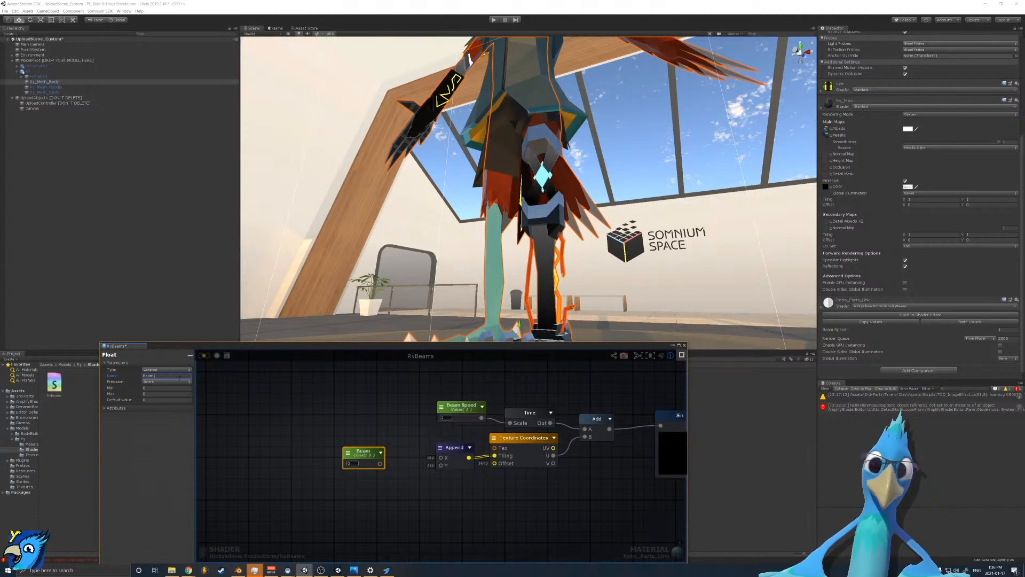
type("m ")
type("C")
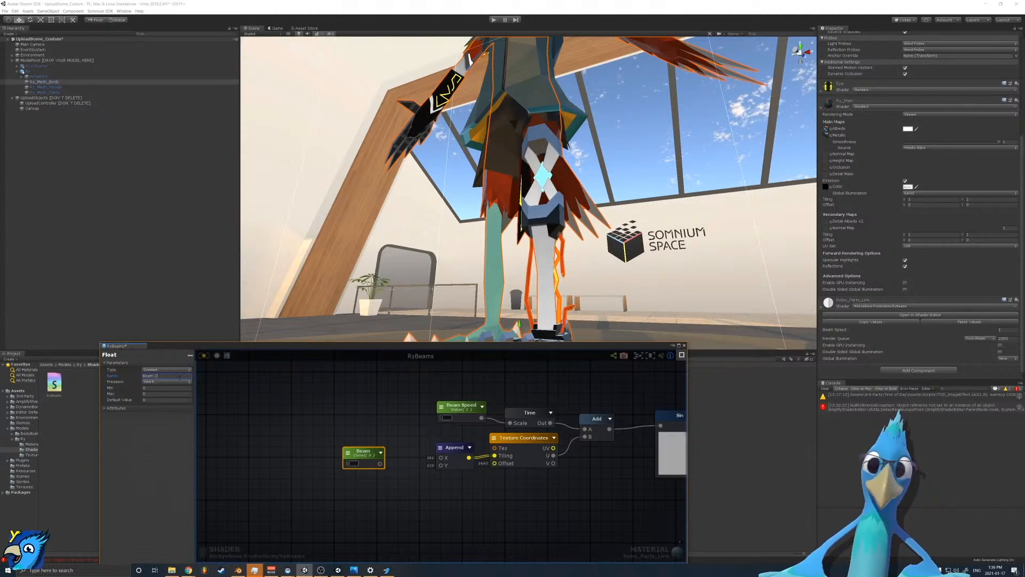
type("uantity")
key("Return")
left_click(166, 369)
left_click(160, 378)
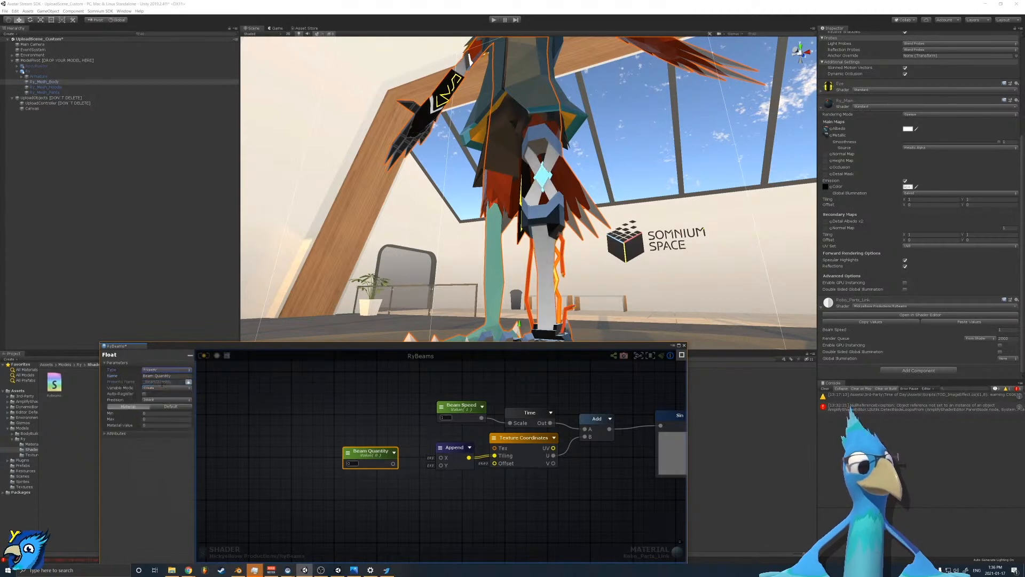
Step: Connect Beam Quantity to Append's X input and set its material and default values to 10
left_click_drag(393, 463, 442, 458)
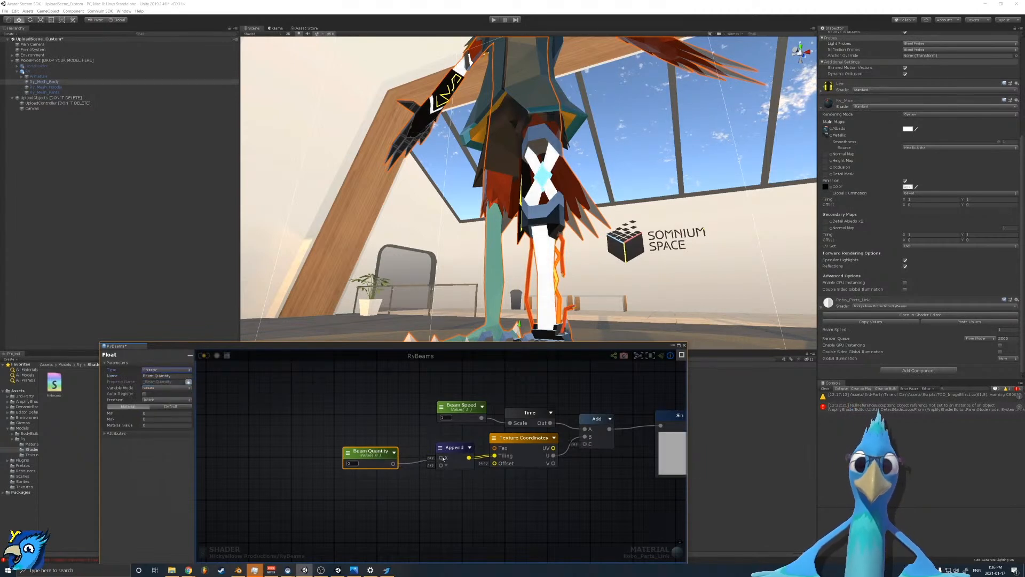
left_click(171, 407)
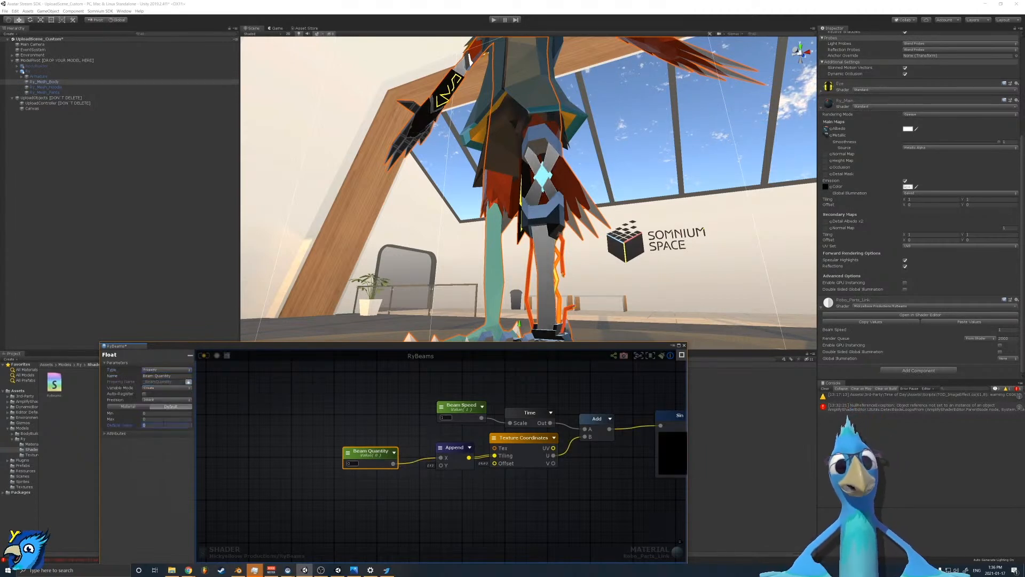
left_click(137, 407)
left_click(163, 426)
type("10")
left_click(171, 407)
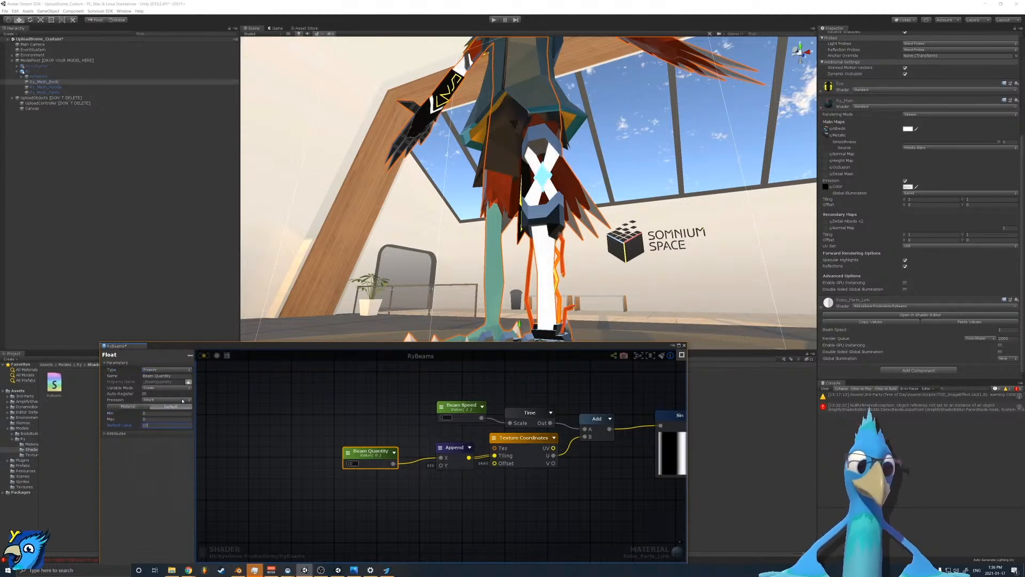
middle_click_drag(233, 363, 207, 370)
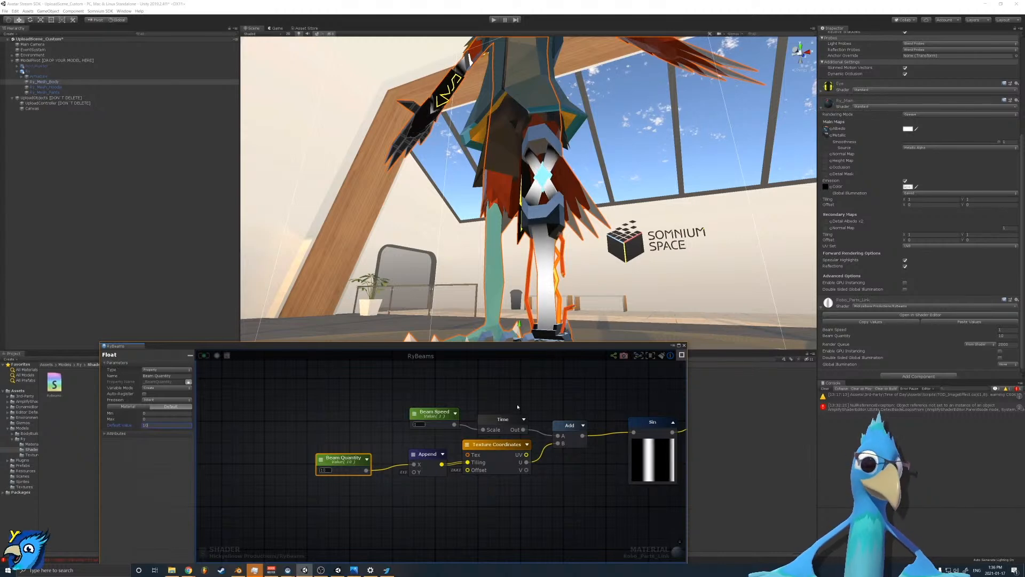
mouse_move(477, 306)
right_mouse_down()
mouse_move(491, 282)
mouse_move(493, 298)
right_mouse_up()
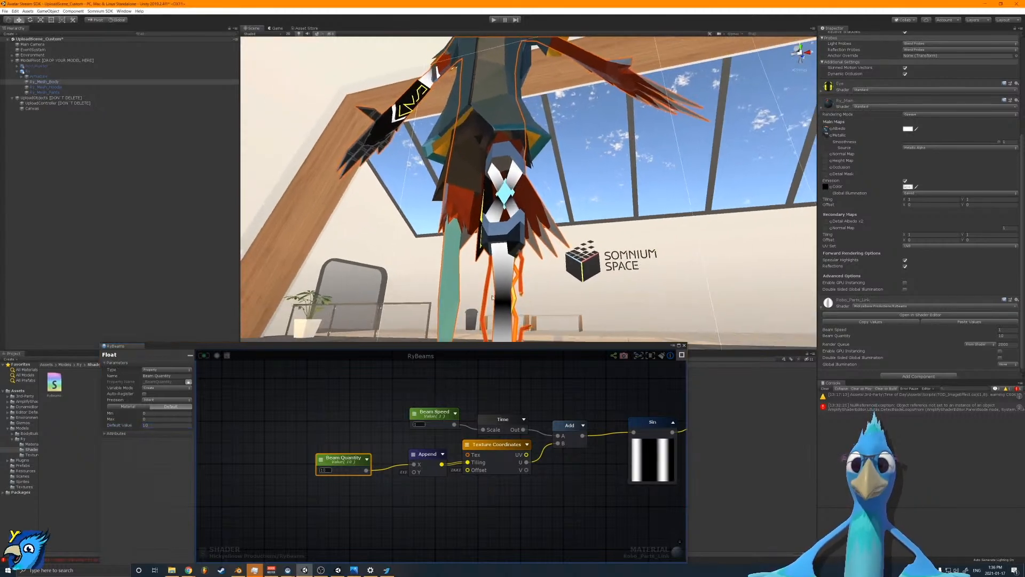
Step: Move Beam Speed and Time back and insert a Multiply node between Time's output and Add's A input
left_click(448, 421)
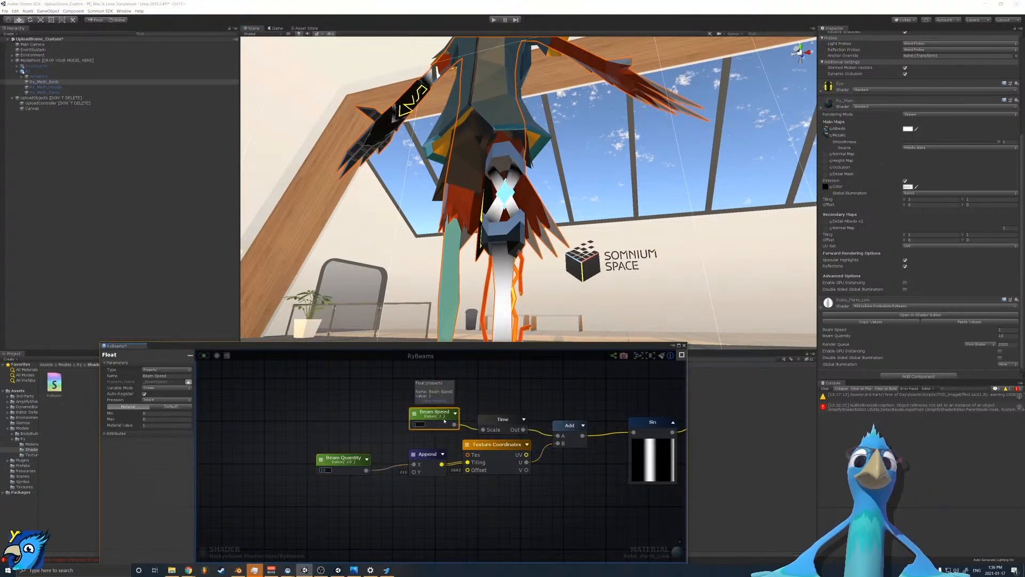
left_click_drag(456, 426, 376, 417)
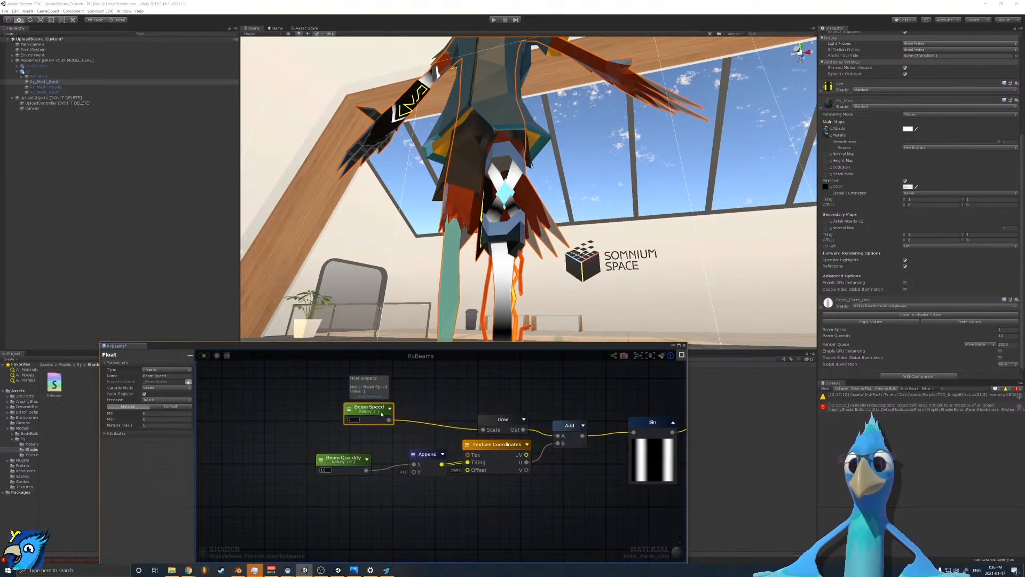
right_click(422, 407)
type("mul")
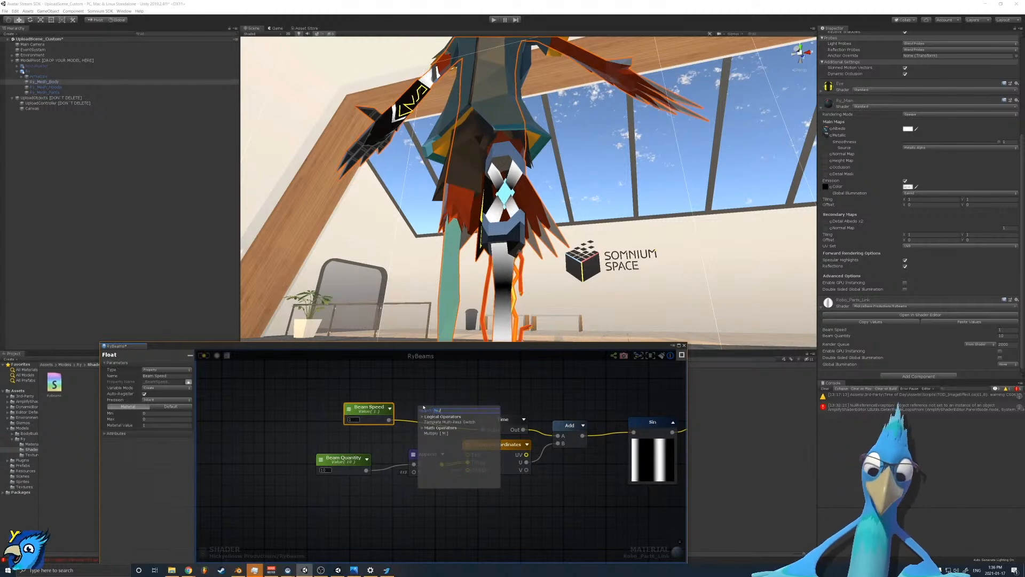
left_click(436, 434)
left_click_drag(436, 416, 499, 386)
left_click_drag(501, 426, 558, 436)
left_click(454, 423)
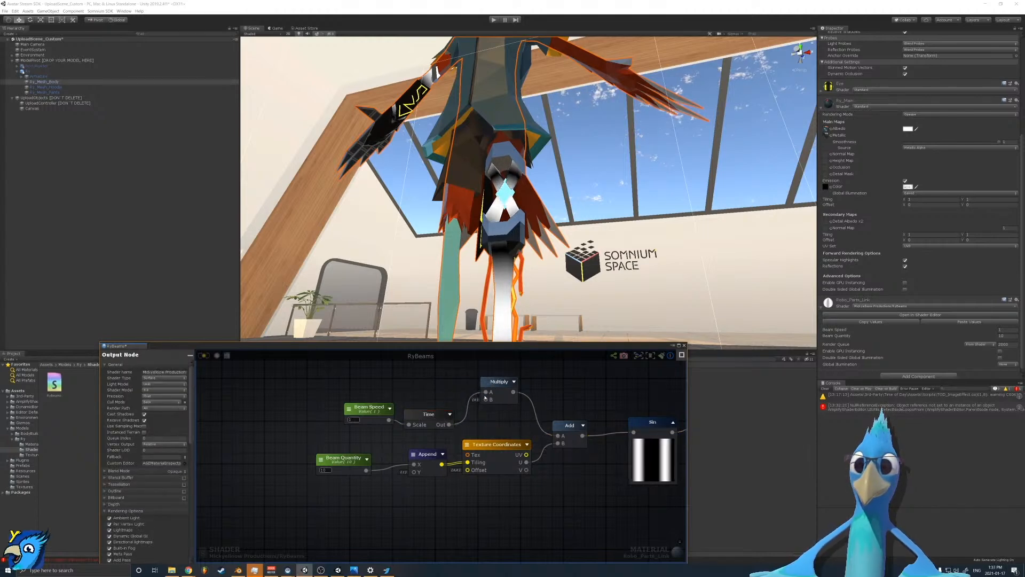
left_click(499, 382)
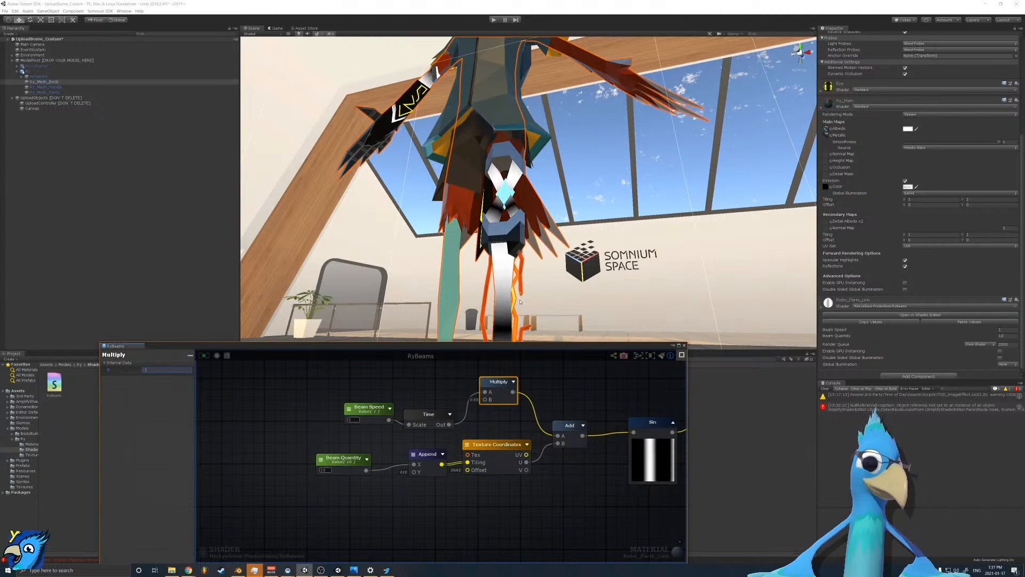
left_click_drag(489, 400, 492, 429)
Step: Add a Float node feeding Multiply's B input and enable its No Keyword Toggle attribute
right_click(454, 372)
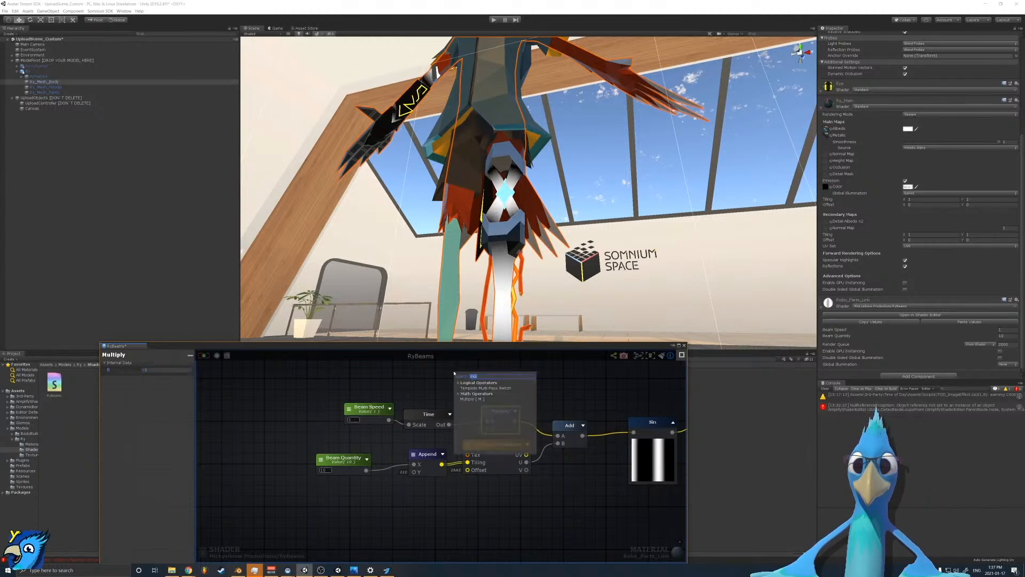
type("float")
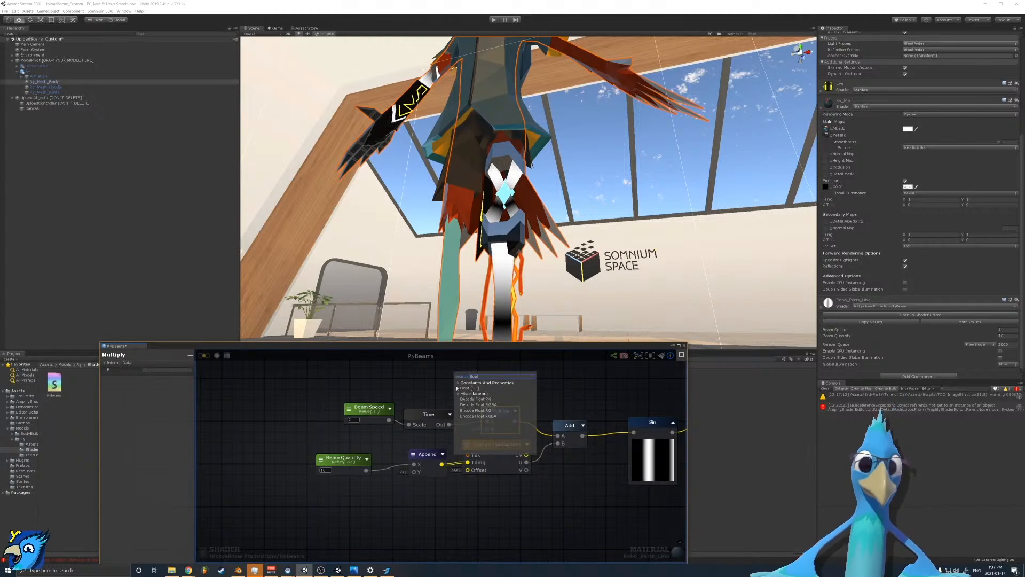
key("Return")
left_click_drag(471, 377, 487, 429)
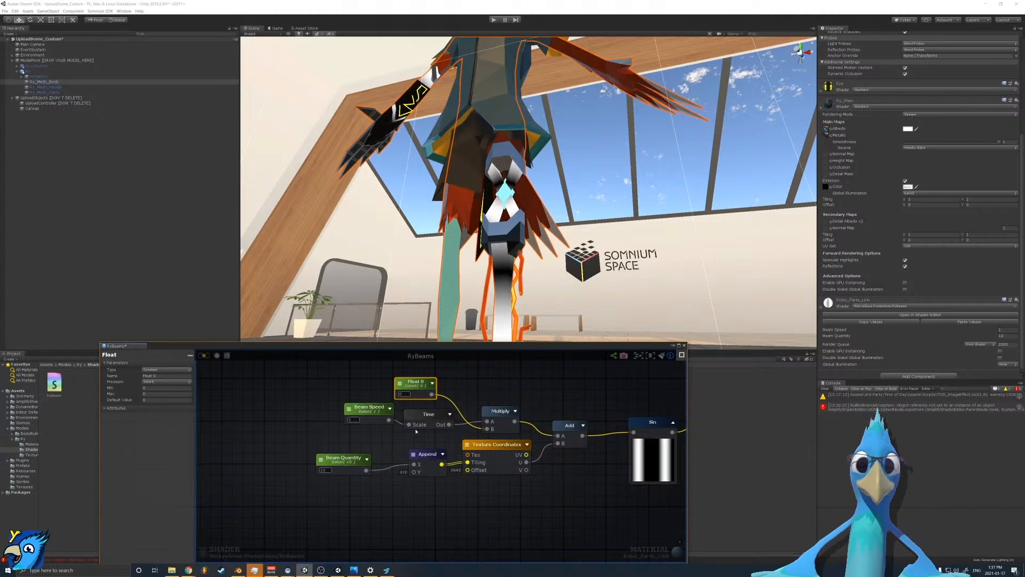
left_click_drag(416, 383, 435, 386)
left_click(116, 407)
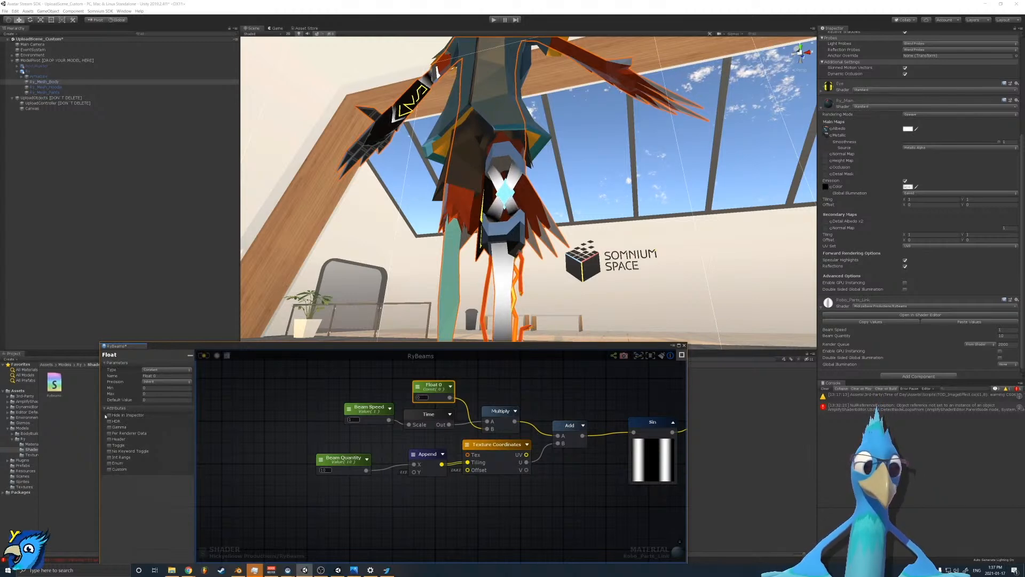
left_click(109, 452)
Step: Move the new Float node above Beam Speed and branch a Remap node from its output
left_click_drag(441, 393, 403, 389)
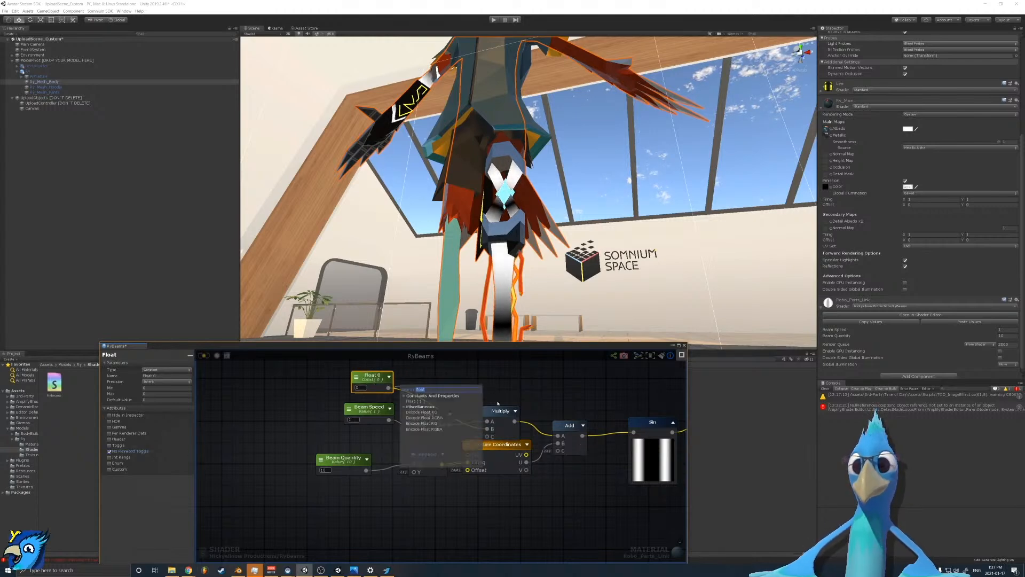
left_click(277, 461)
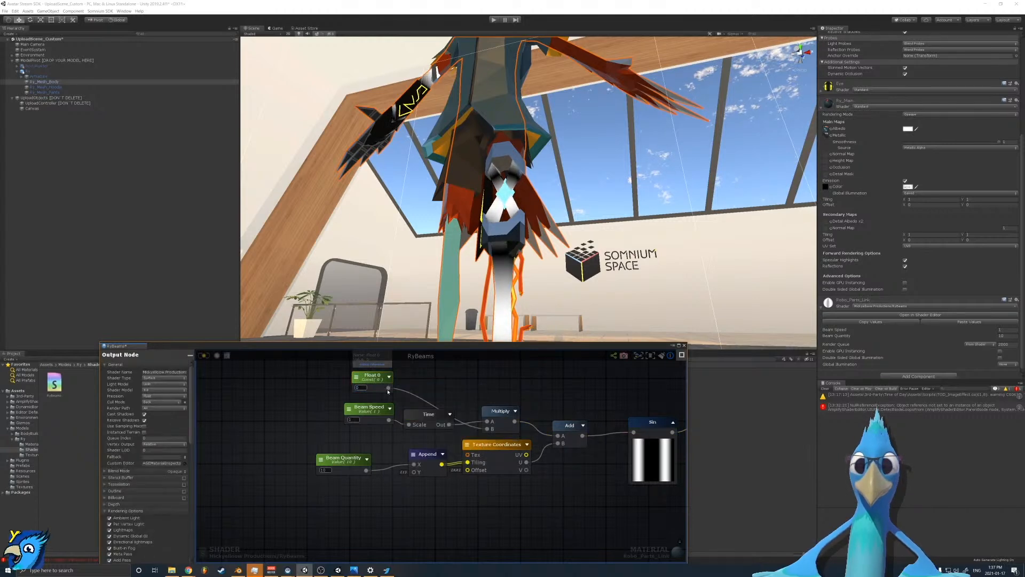
left_click_drag(388, 388, 439, 373)
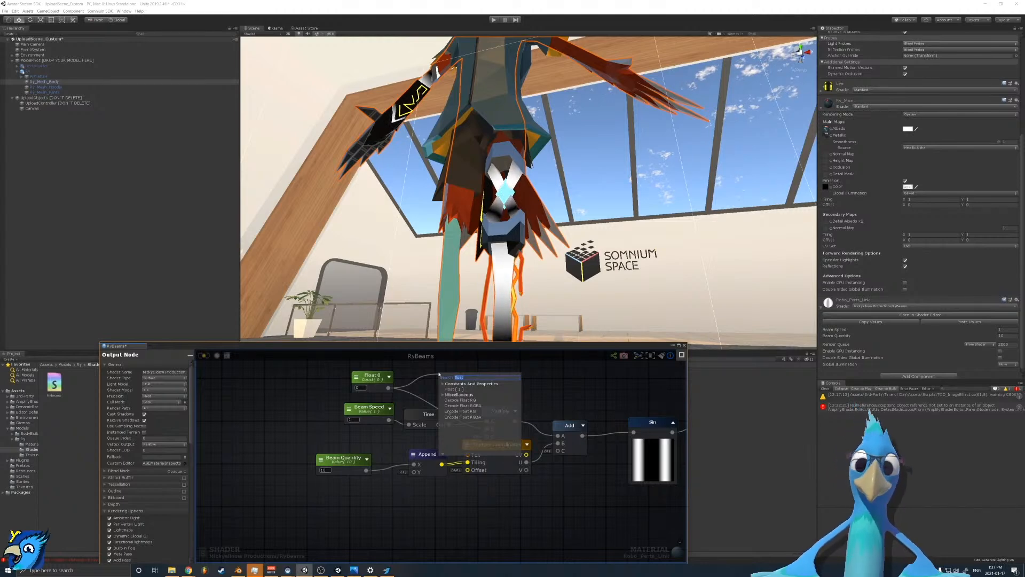
left_click(421, 426)
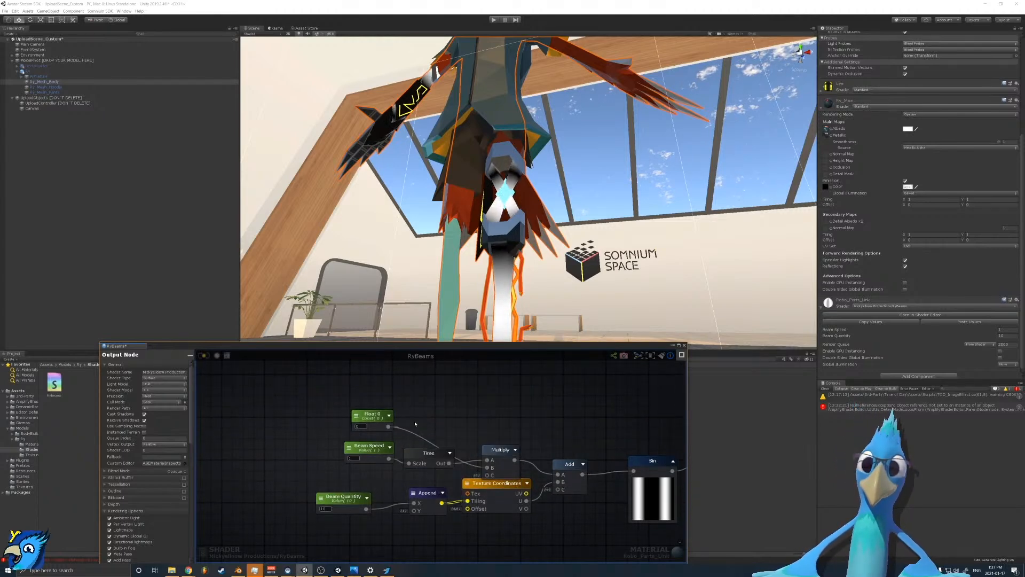
left_click_drag(389, 426, 426, 422)
type("rem")
key("Down")
key("Return")
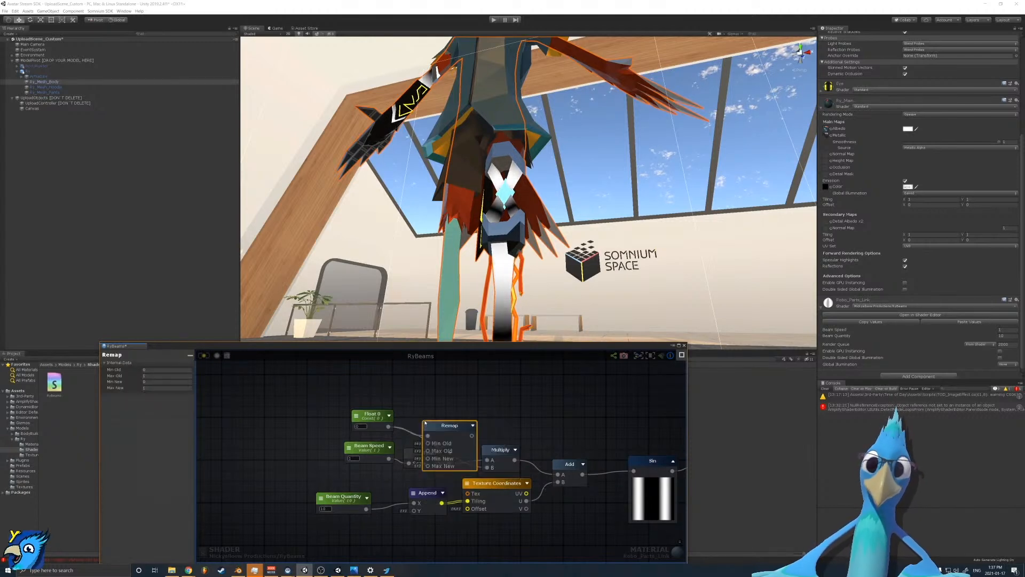
Step: Set the new Remap node's Min Old to -1, adjust its Min New and Max New, and feed its output into Multiply's B input
left_click(159, 368)
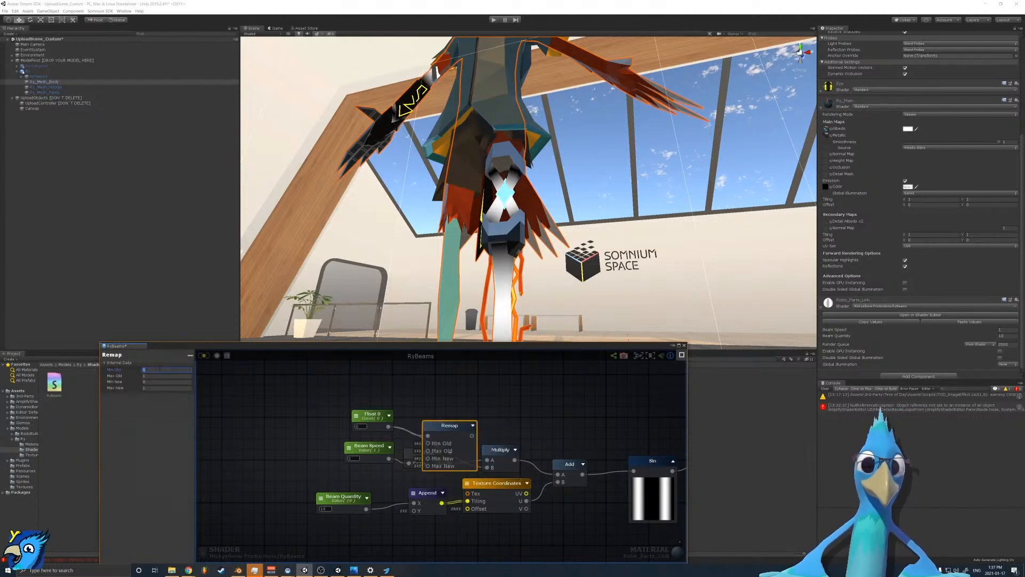
left_click_drag(445, 437, 443, 389)
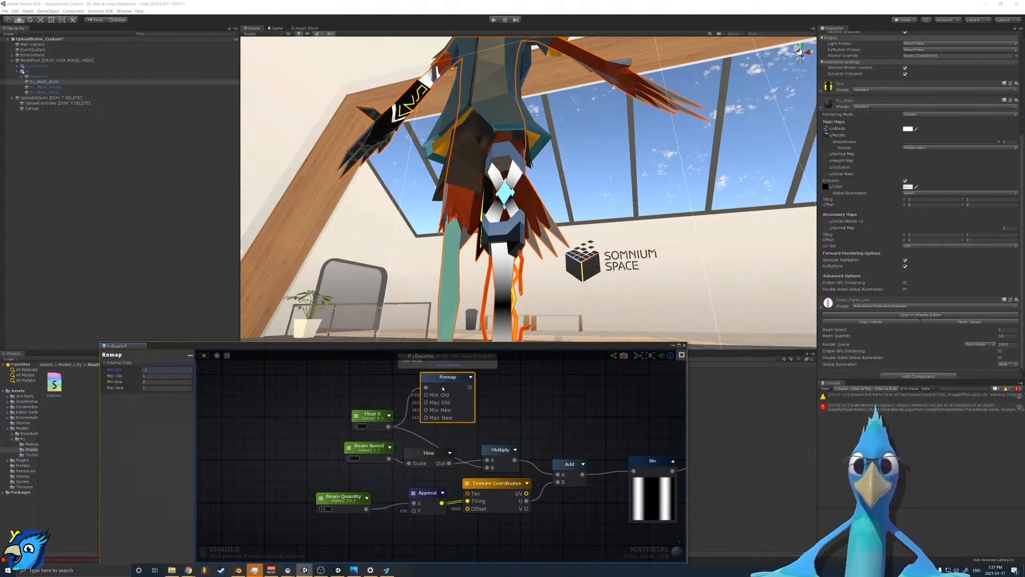
left_click(151, 383)
type("10")
left_click(151, 389)
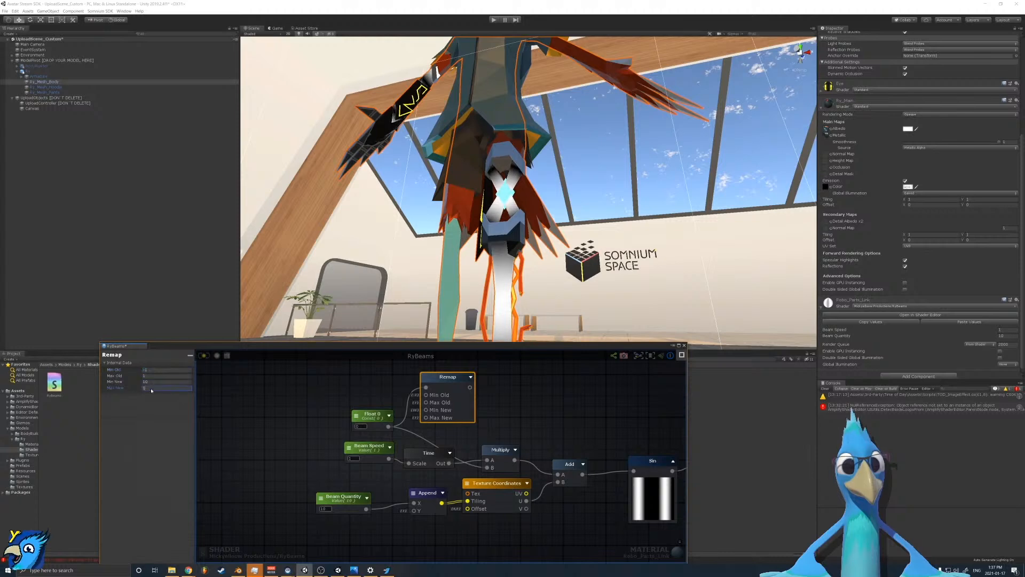
type("0")
left_click(151, 383)
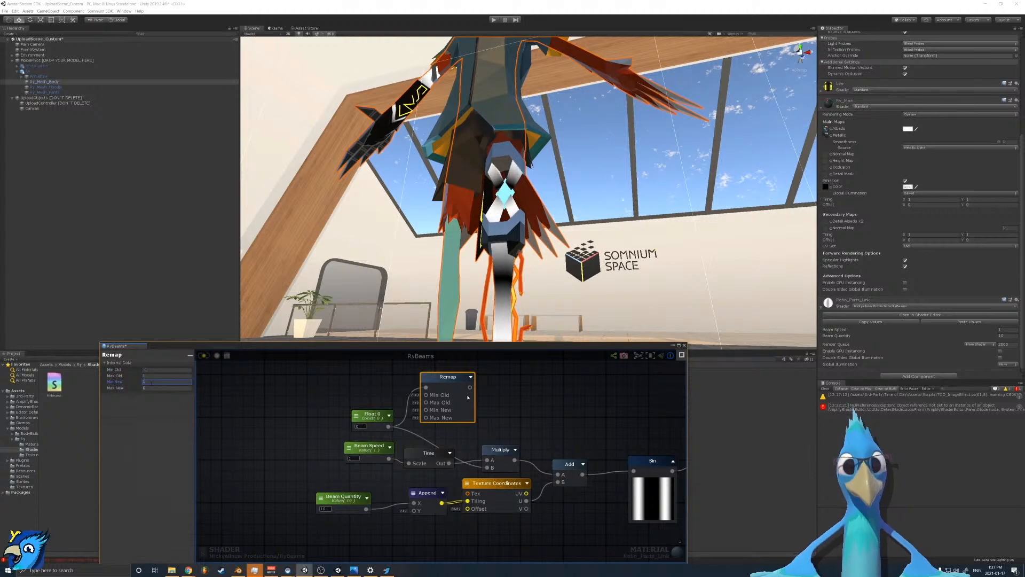
left_click_drag(470, 387, 487, 467)
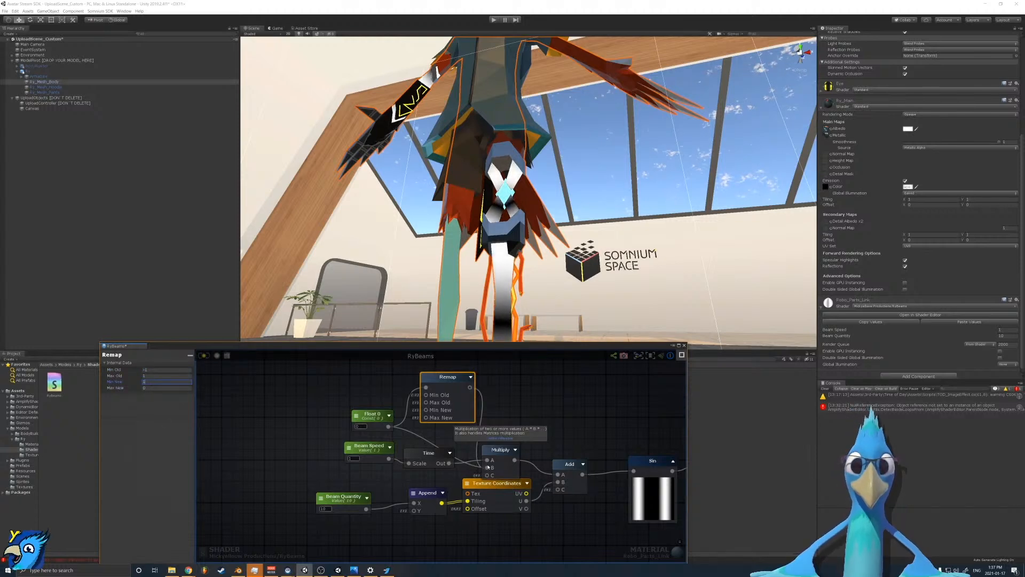
Step: Rename the Float node feeding Remap as Invert Direction, change its type to Property and update the shader
left_click(372, 414)
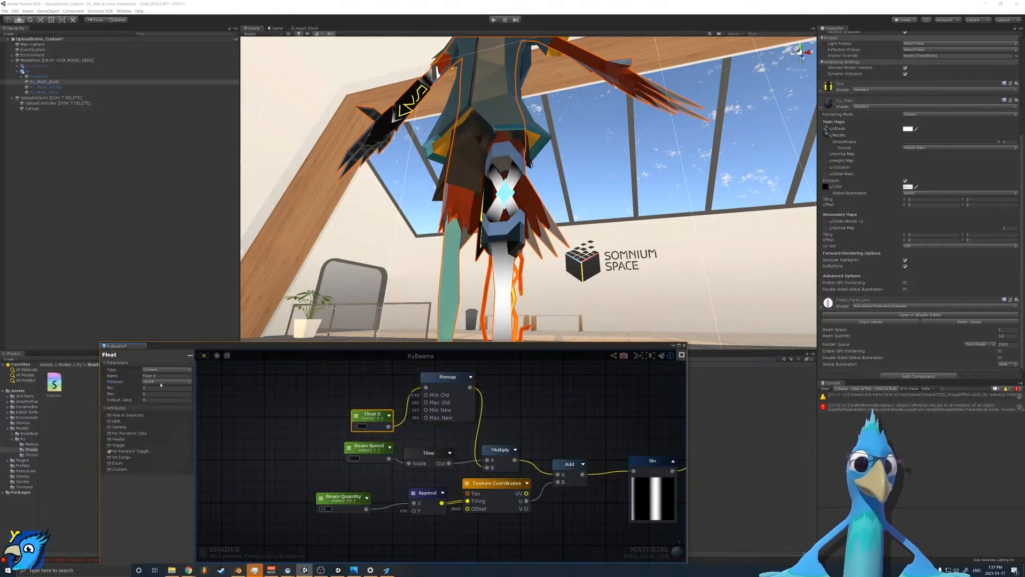
left_click(169, 370)
left_click(169, 376)
left_click(169, 377)
type("Invert")
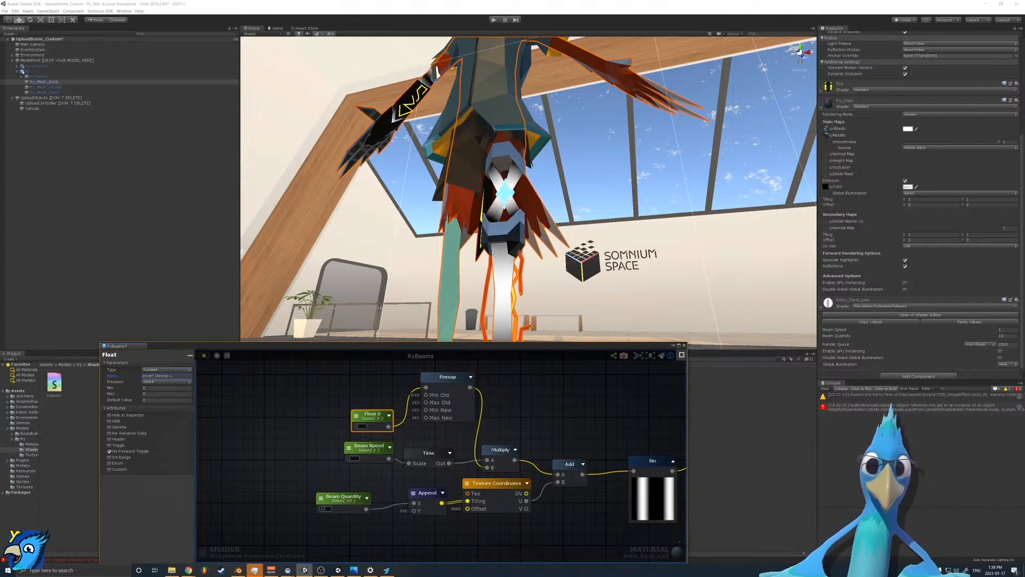
type(" Direction")
left_click(162, 369)
left_click(162, 378)
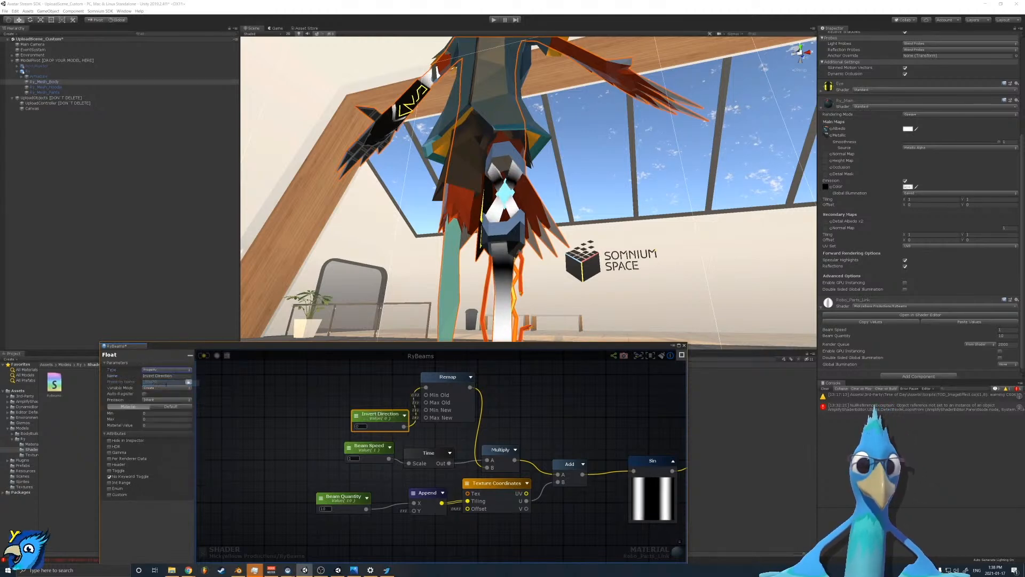
left_click(377, 451)
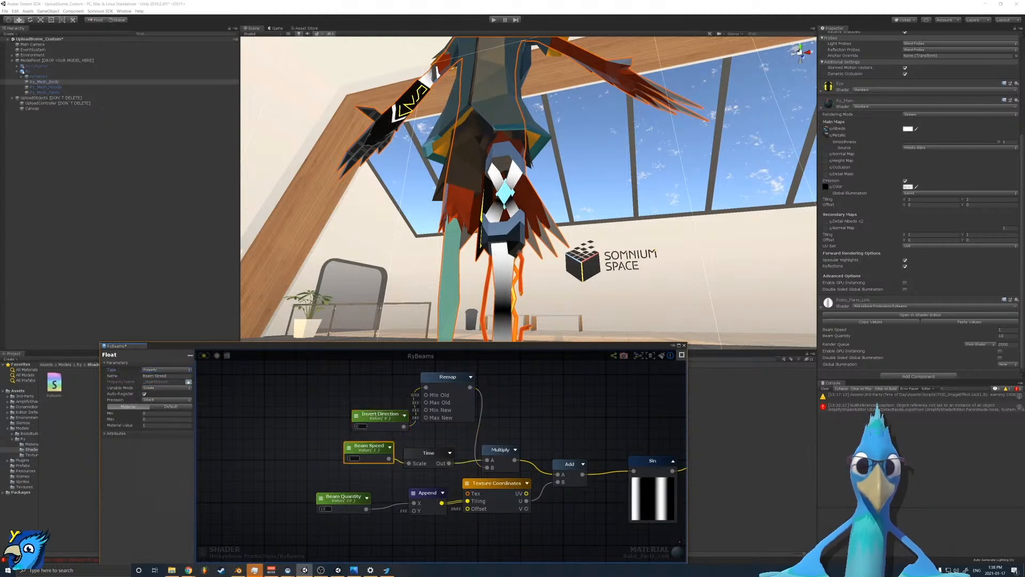
left_click(204, 355)
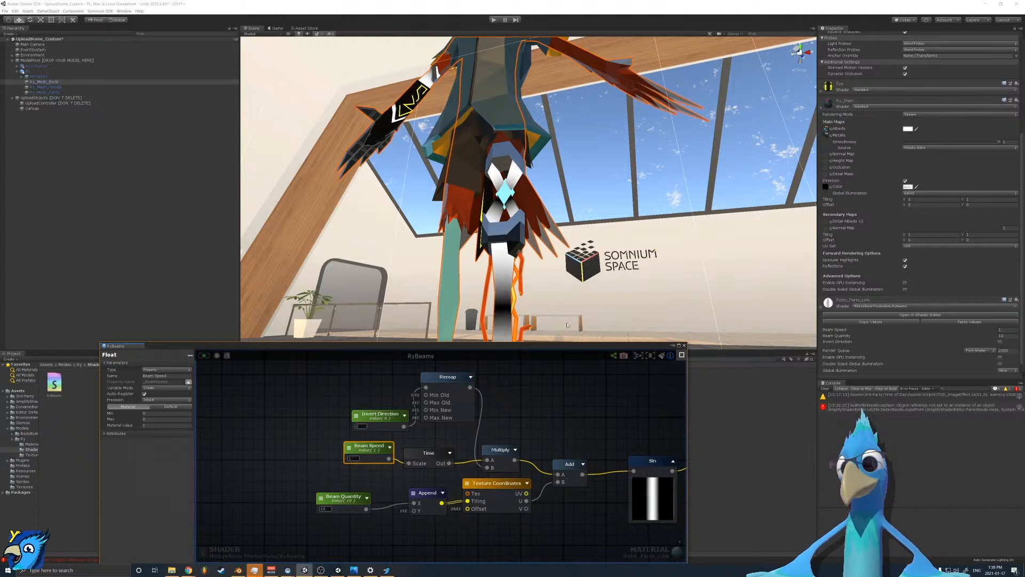
Step: Turn on Invert Direction in the beam material after checking the Remap and Invert Direction nodes
left_click(443, 394)
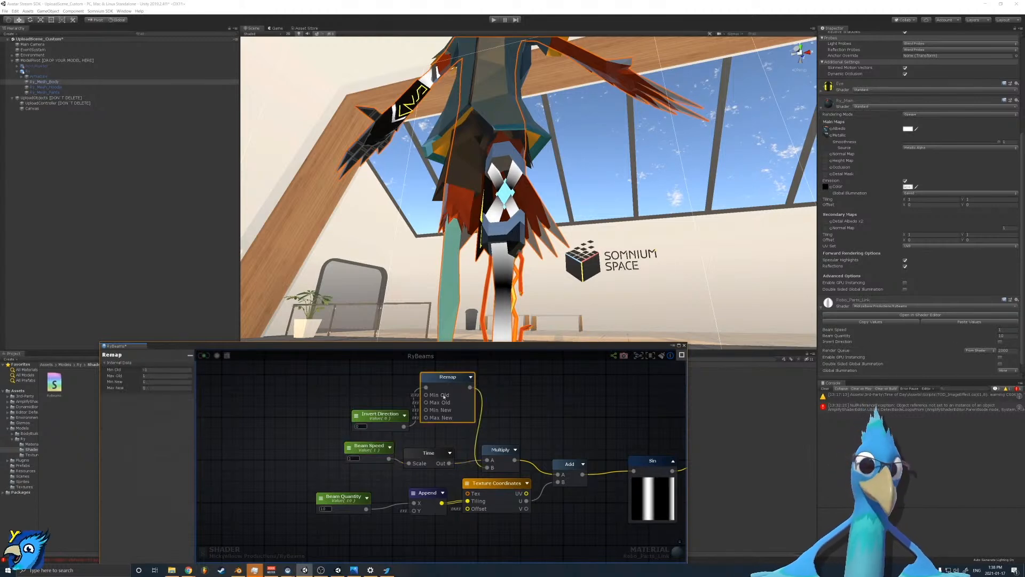
left_click(378, 415)
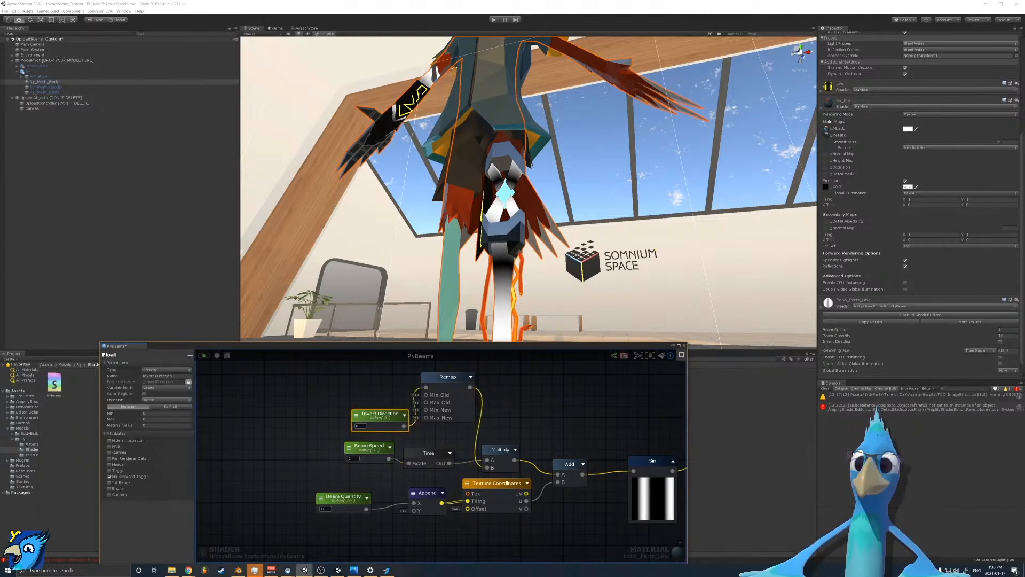
left_click(1001, 343)
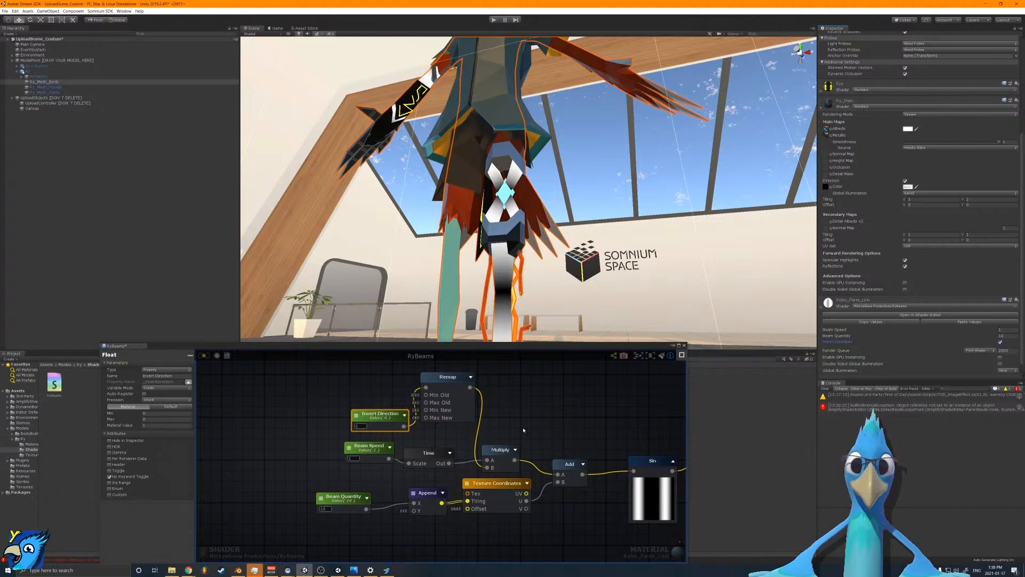
Step: Set Min Old to 0 and Max New to -1 on the Remap node feeding Multiply, and update the shader
left_click(447, 377)
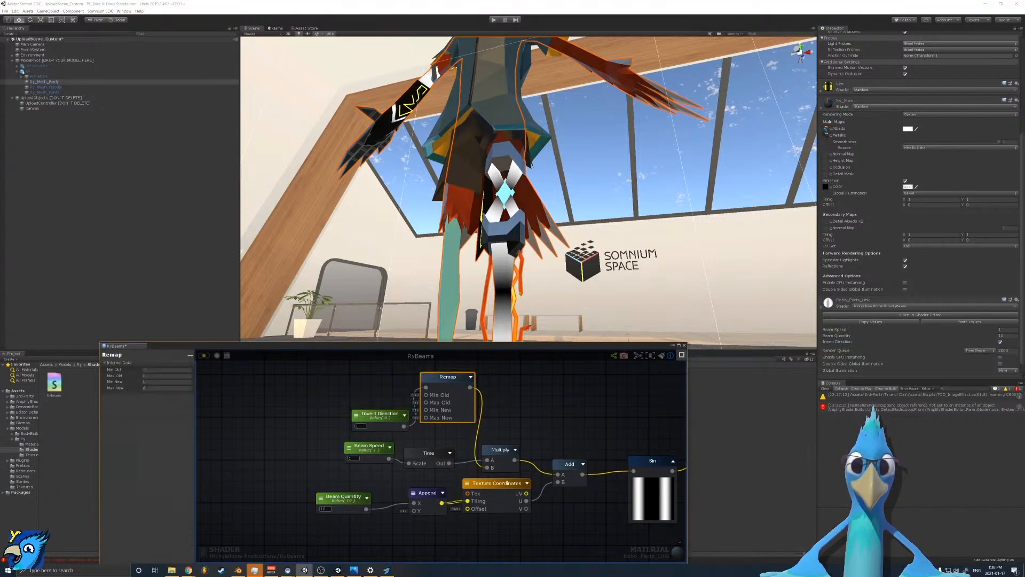
left_click(153, 369)
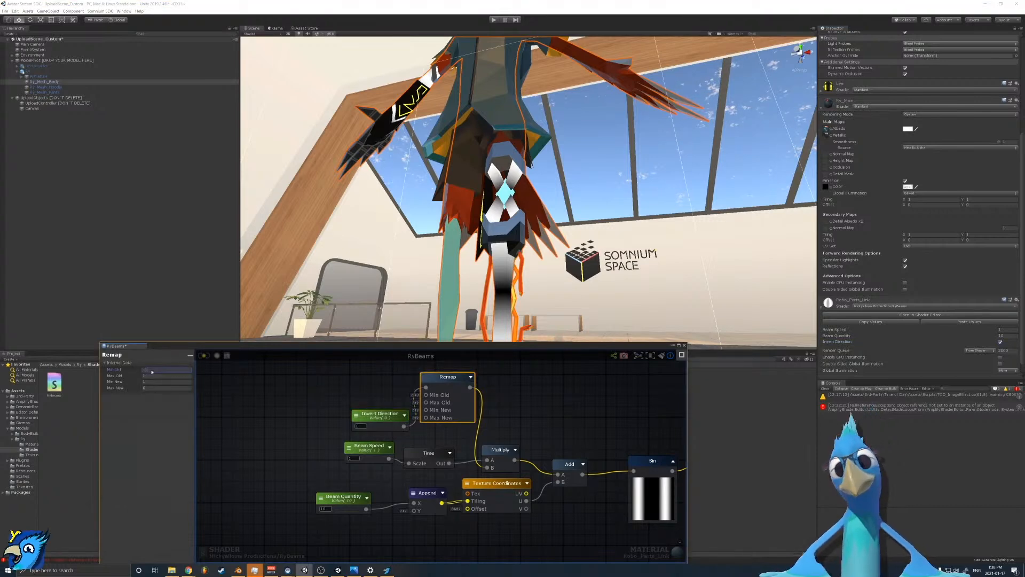
left_click(150, 388)
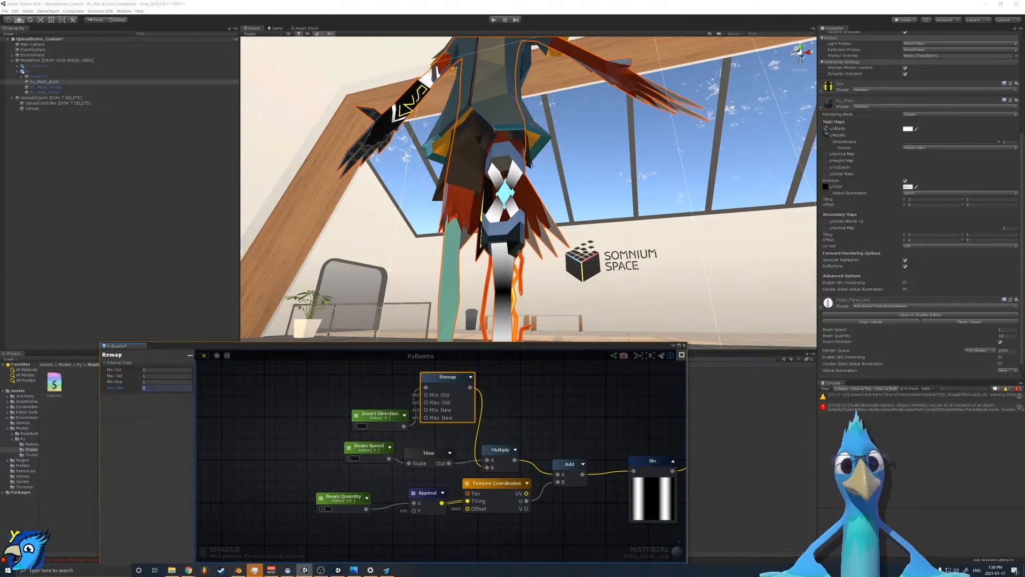
left_click_drag(196, 359, 197, 358)
left_click(204, 356)
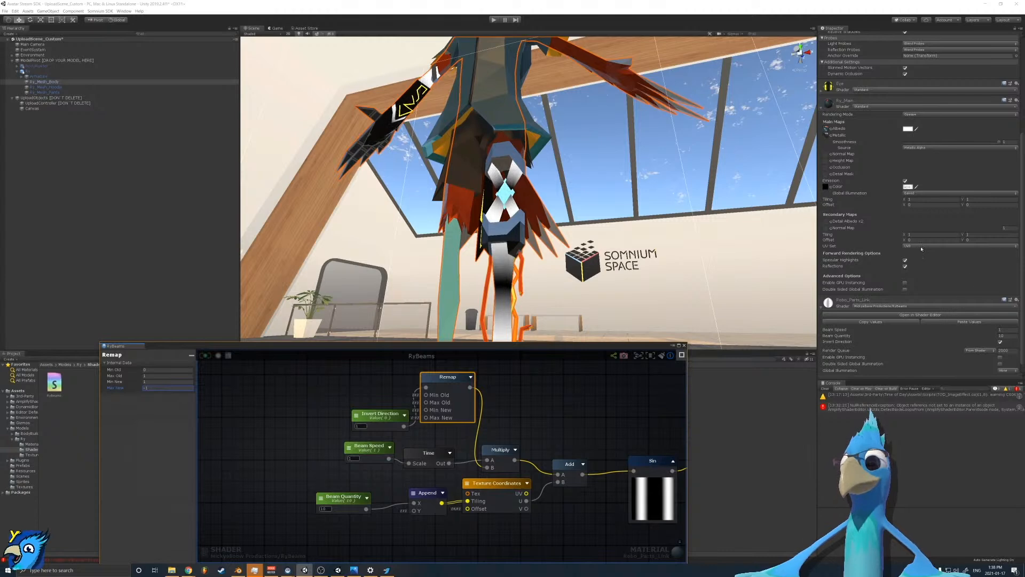
Step: Test the beam material by toggling Invert Direction off and on and lowering Beam Speed to about 0.8
left_click(1000, 341)
left_click(1002, 342)
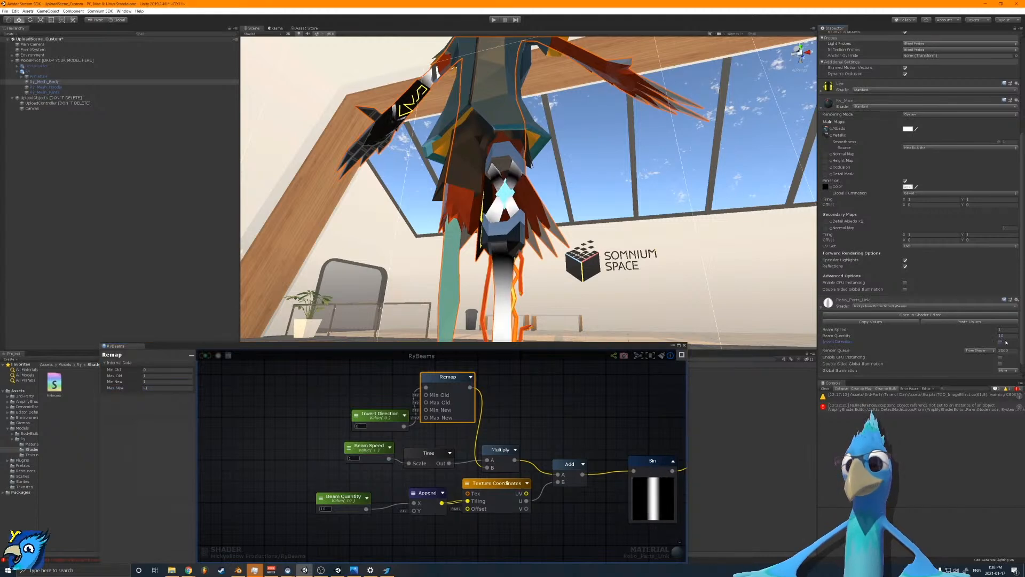
left_click_drag(928, 331, 938, 333)
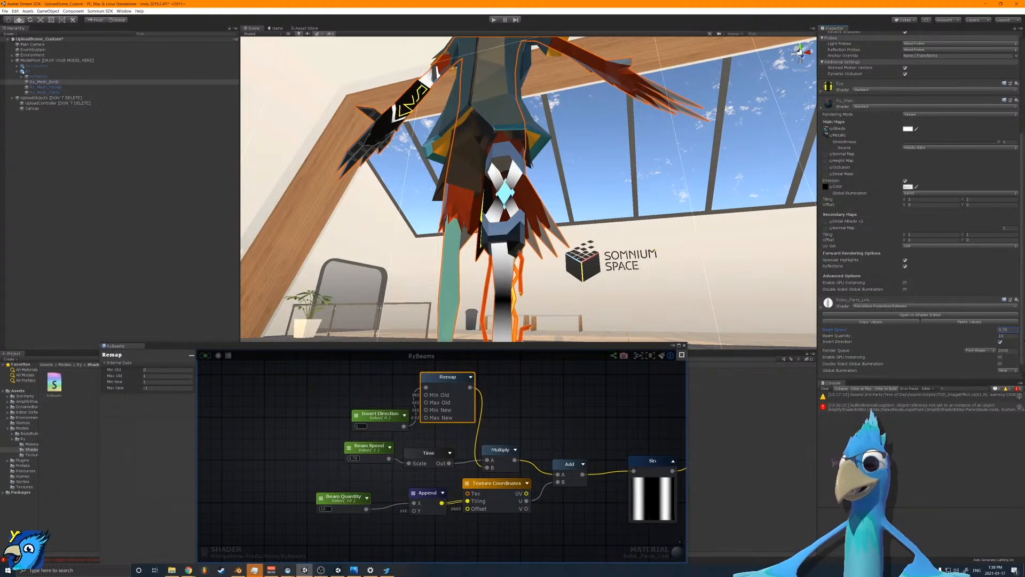
left_click(1001, 342)
left_click(1001, 342)
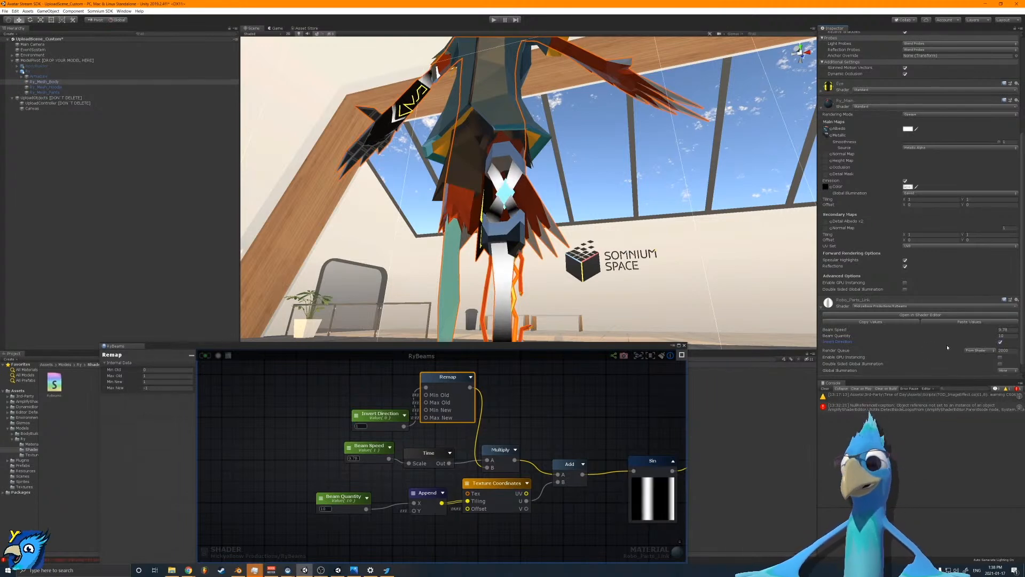
Step: Move the Invert Direction node slightly up and away from the Remap node, keeping No Keyword Toggle enabled
left_click_drag(380, 415, 369, 406)
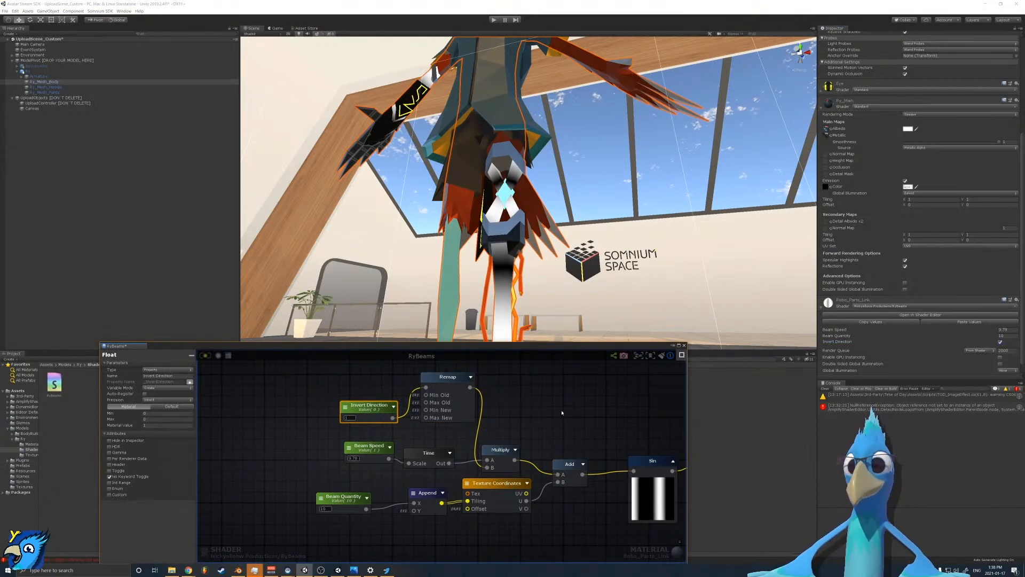
left_click(113, 472)
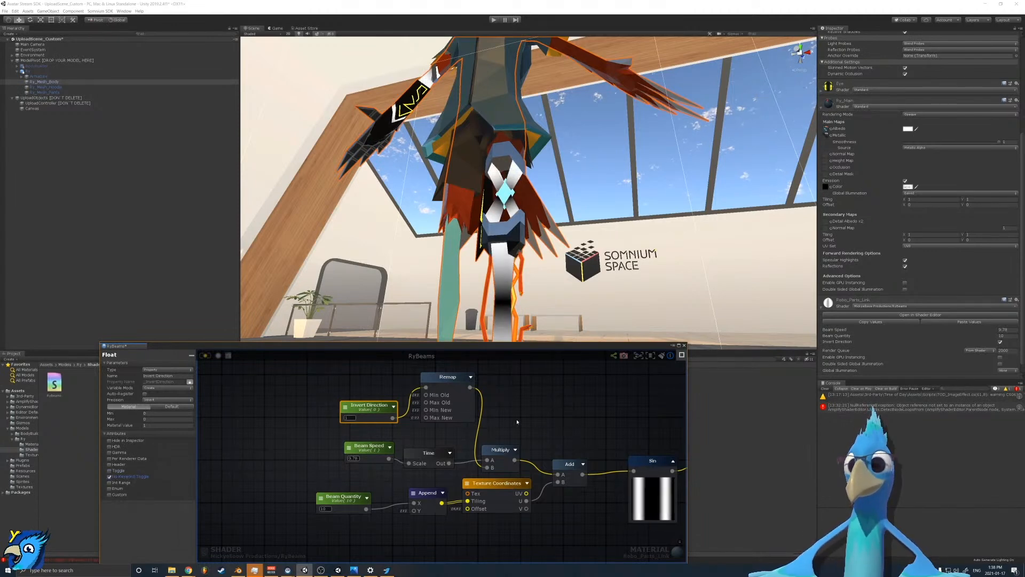
Step: Raise the beam material's Beam Quantity to about 47 and its Beam Speed to about 13.5
right_click_drag(571, 184, 760, 317)
key("s")
key("w")
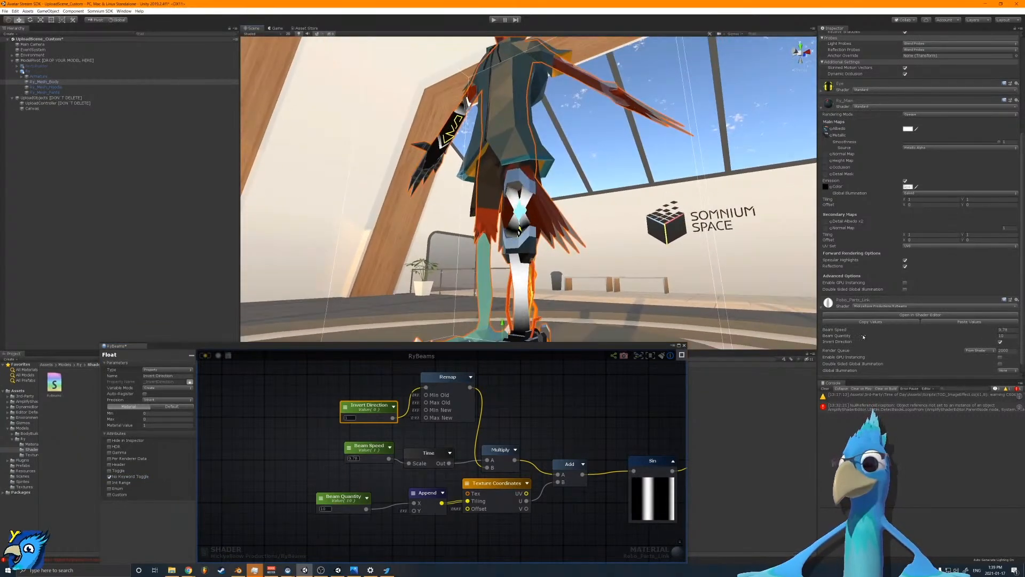
left_click_drag(838, 339, 337, 350)
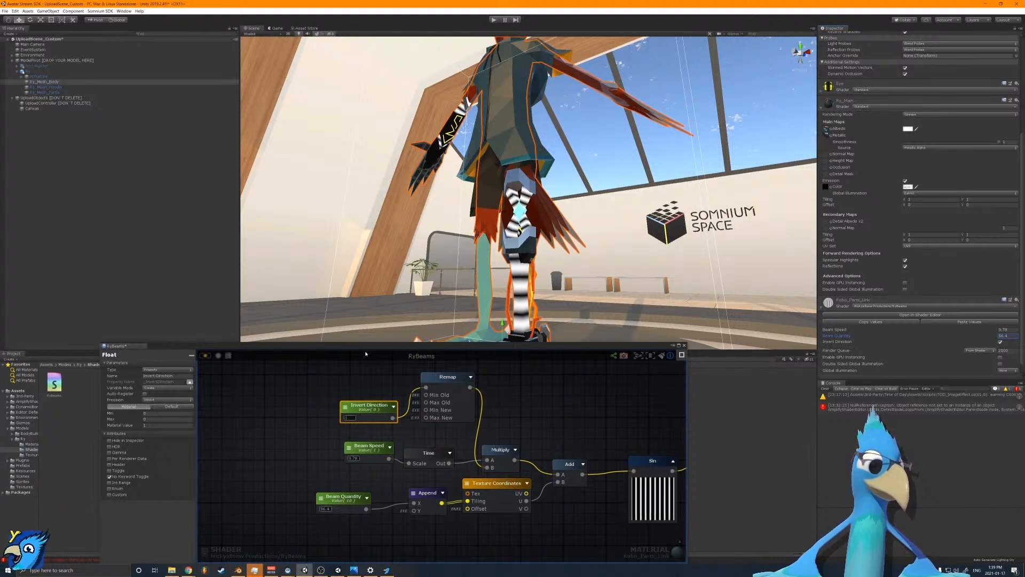
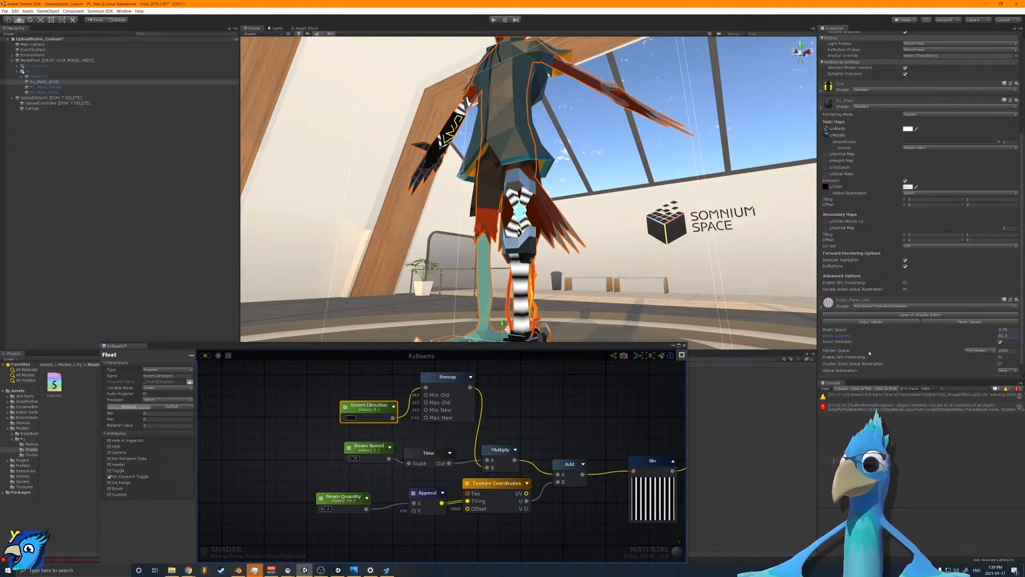
mouse_move(856, 337)
left_mouse_down()
mouse_move(739, 343)
mouse_move(843, 340)
mouse_move(824, 340)
mouse_move(842, 332)
left_mouse_up()
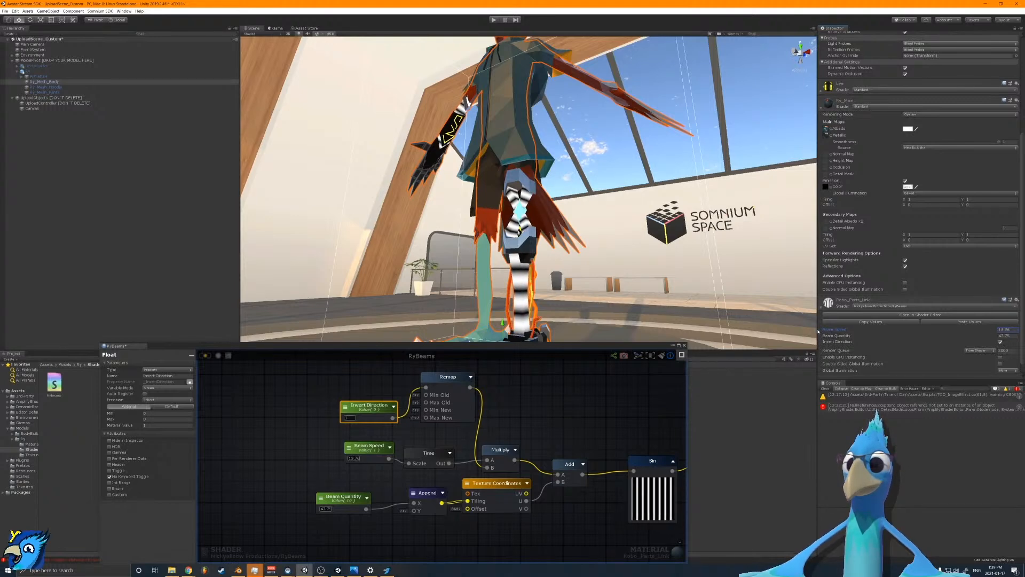
left_click_drag(818, 331, 794, 334)
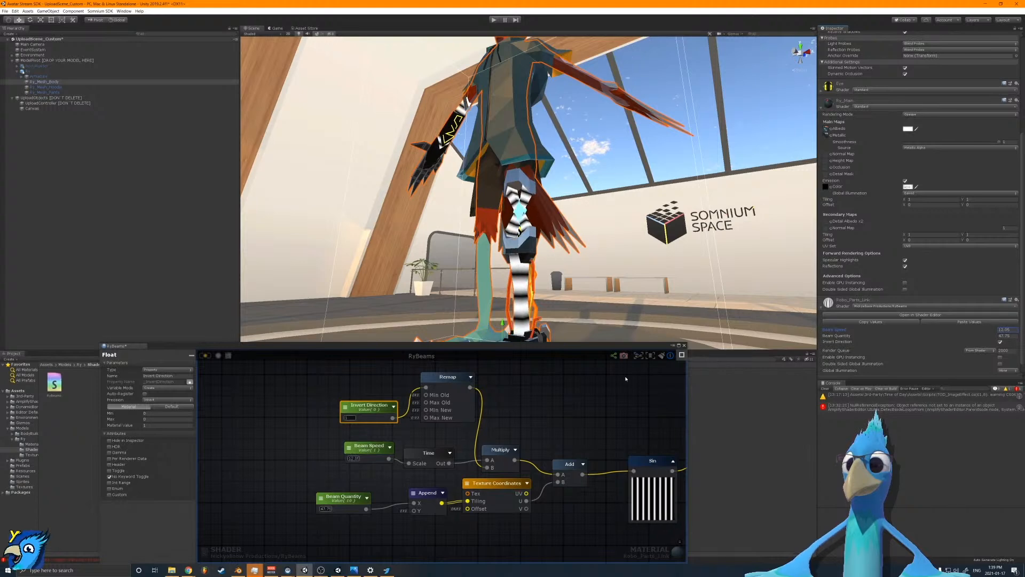
left_click_drag(836, 330, 841, 331)
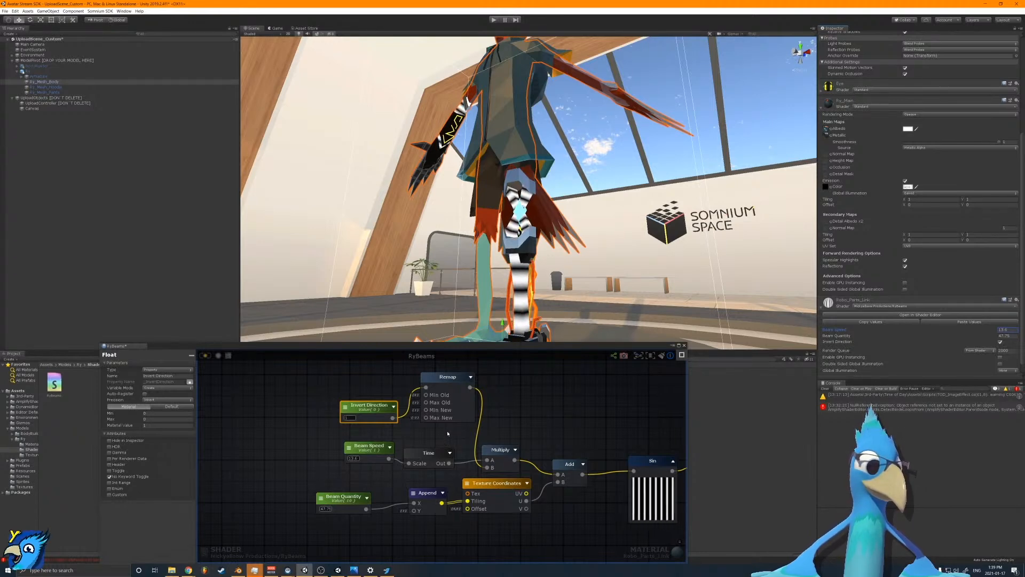
Step: Select the whole beam node network and move it farther away from the RyBeams output node
middle_click_drag(535, 423, 394, 400)
left_click(500, 459)
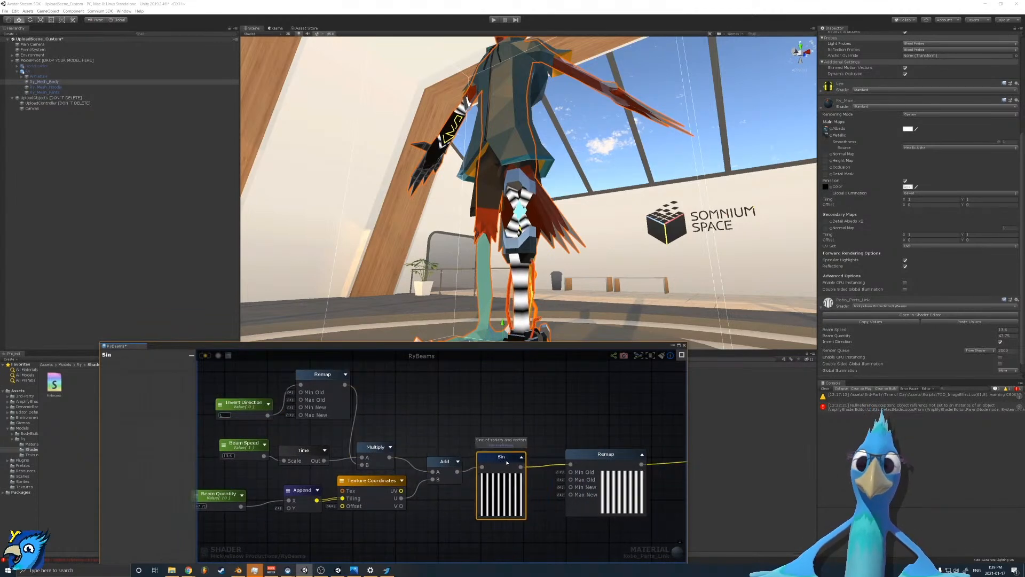
scroll(454, 427, "down", 5)
left_click(524, 434)
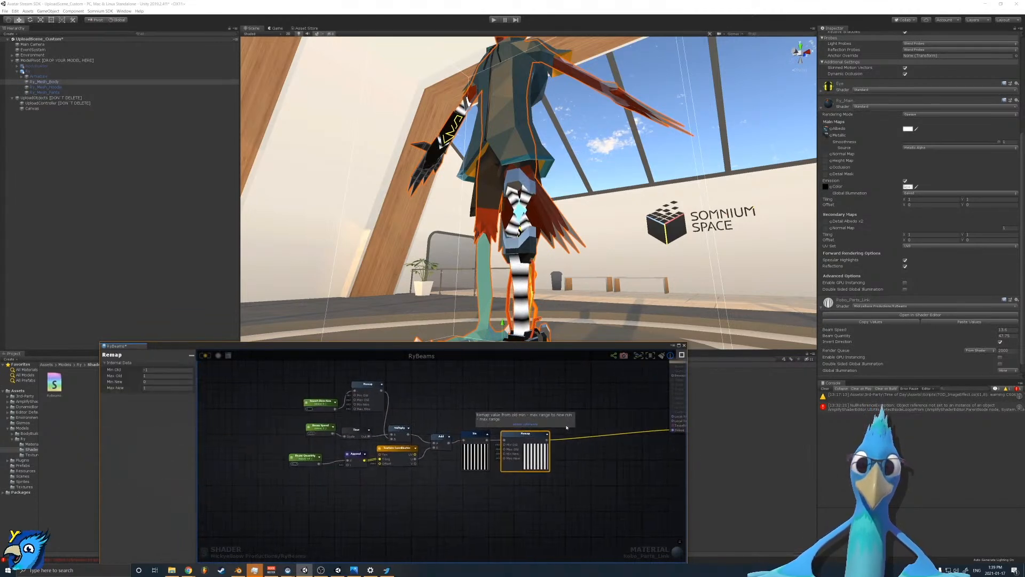
middle_click_drag(565, 426, 579, 449)
left_click_drag(577, 385, 270, 497)
left_click_drag(527, 462, 374, 455)
middle_click_drag(500, 441, 379, 434)
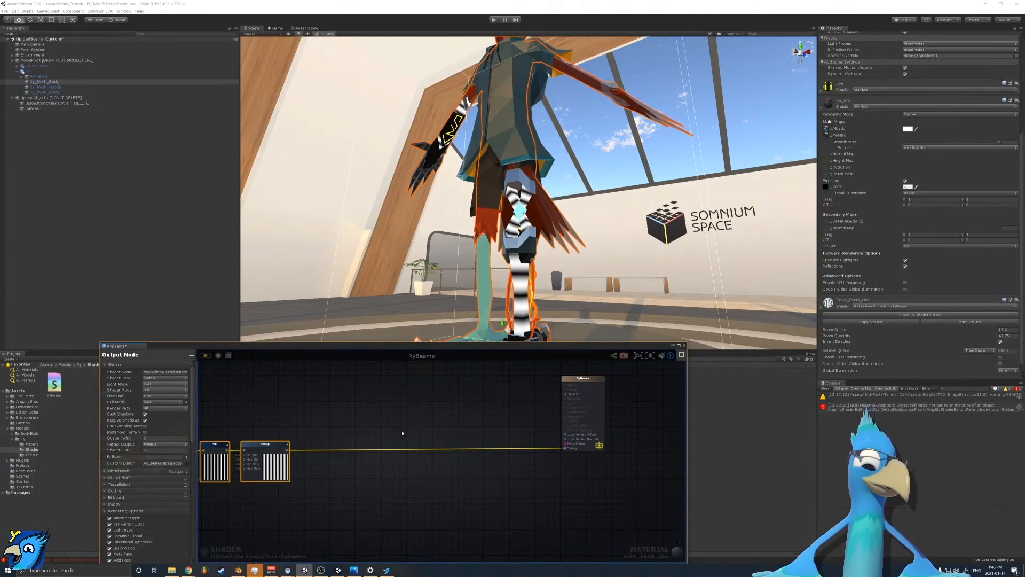
Step: Set the RyBeams output node's blend mode to Transparent and move the node slightly lower
left_click(592, 418)
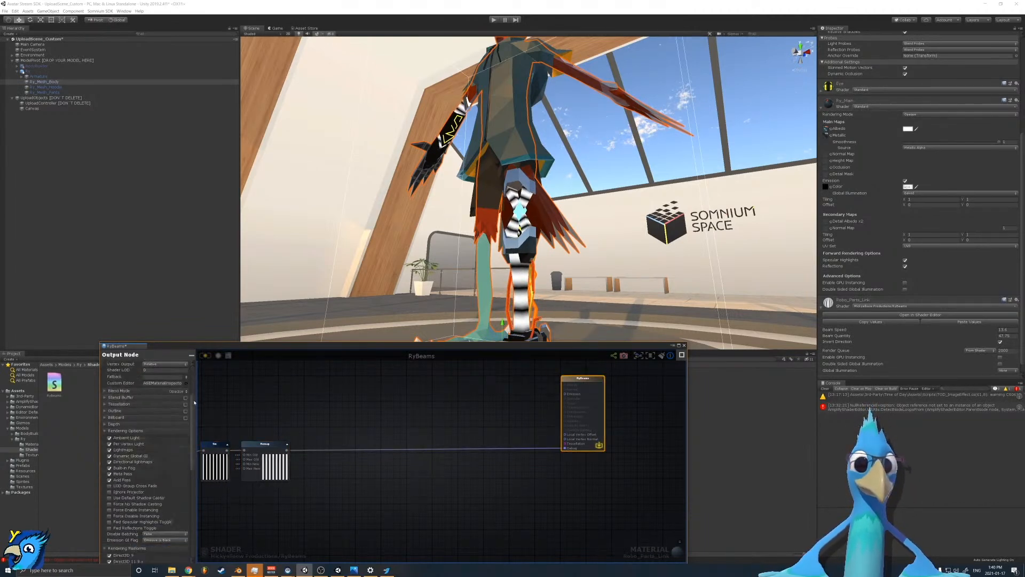
left_click(120, 511)
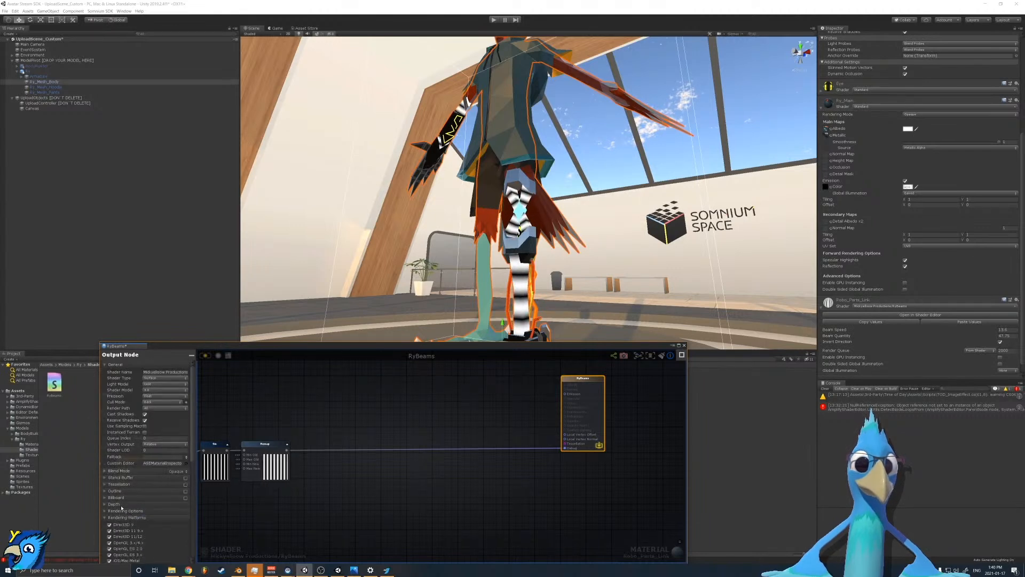
left_click(115, 472)
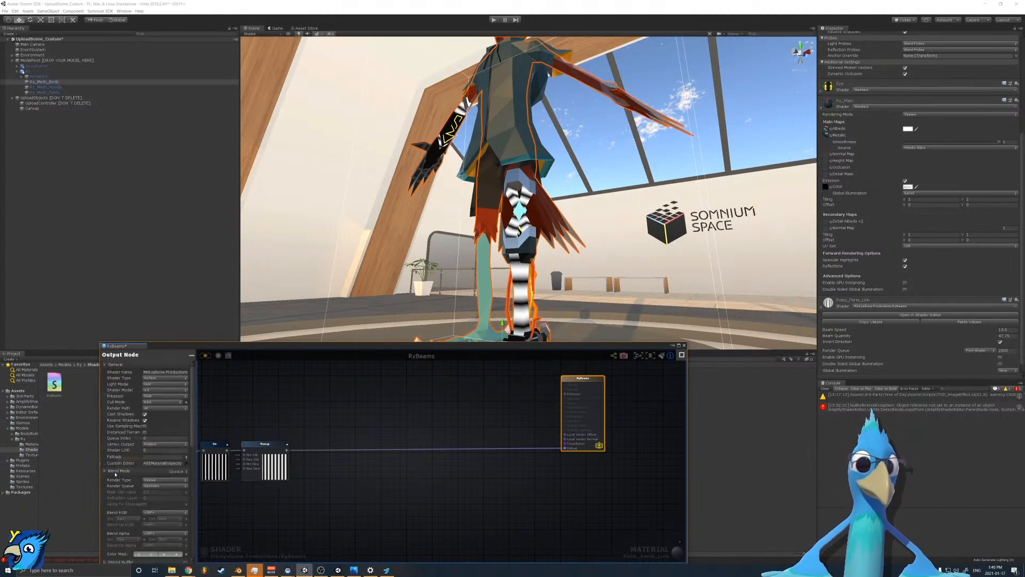
left_click(178, 471)
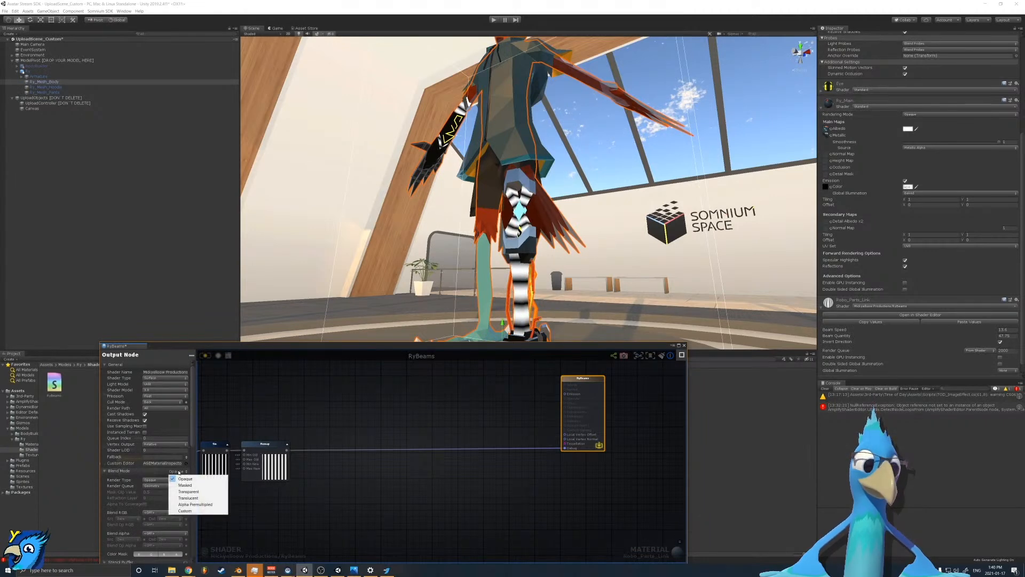
left_click(188, 491)
left_click_drag(581, 379, 577, 414)
middle_click_drag(296, 483, 421, 469)
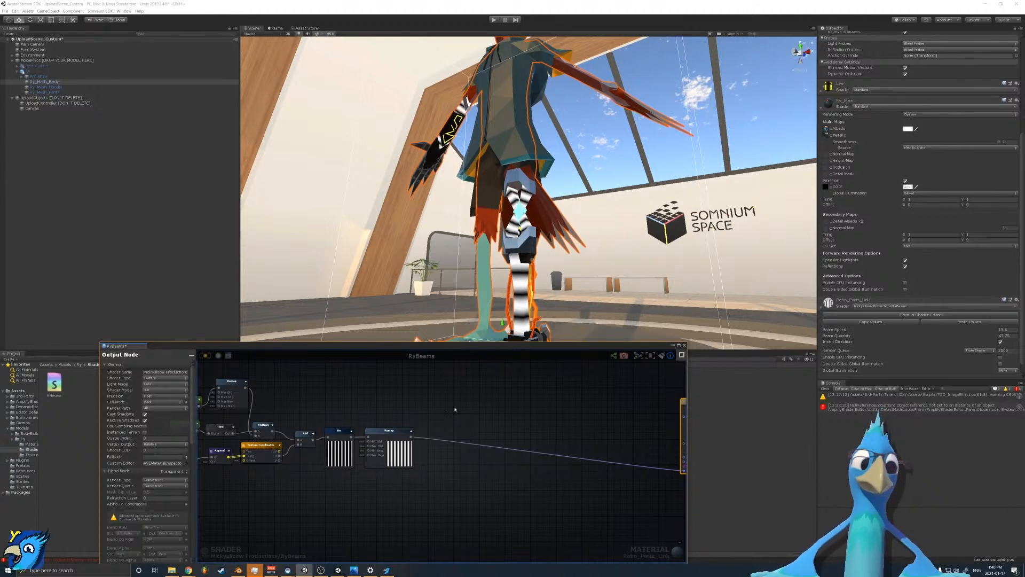
left_click(183, 472)
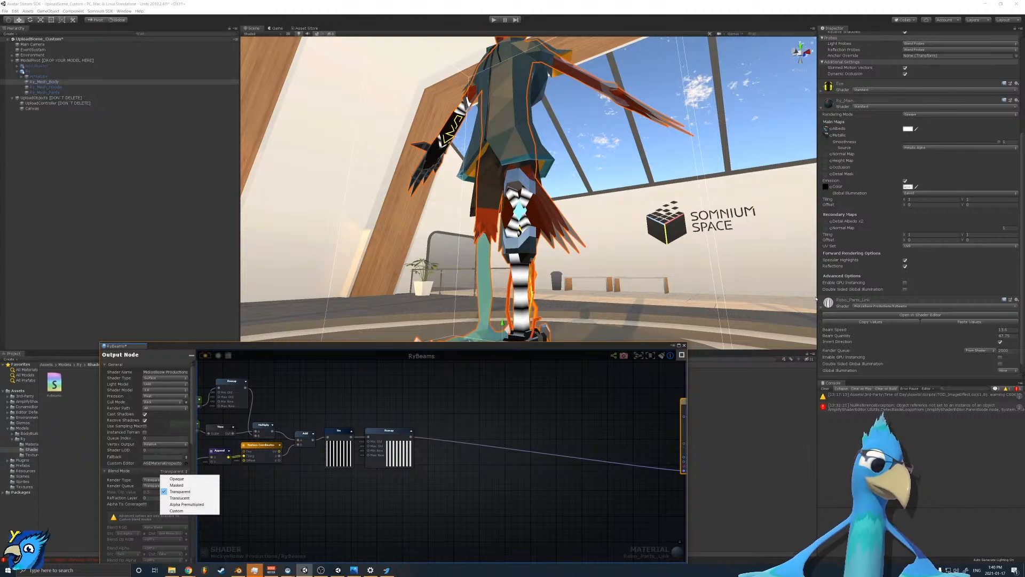
left_click(443, 436)
Step: Add a Gradient node and place it below the Remap node that follows Sin
scroll(441, 502, "up", 4)
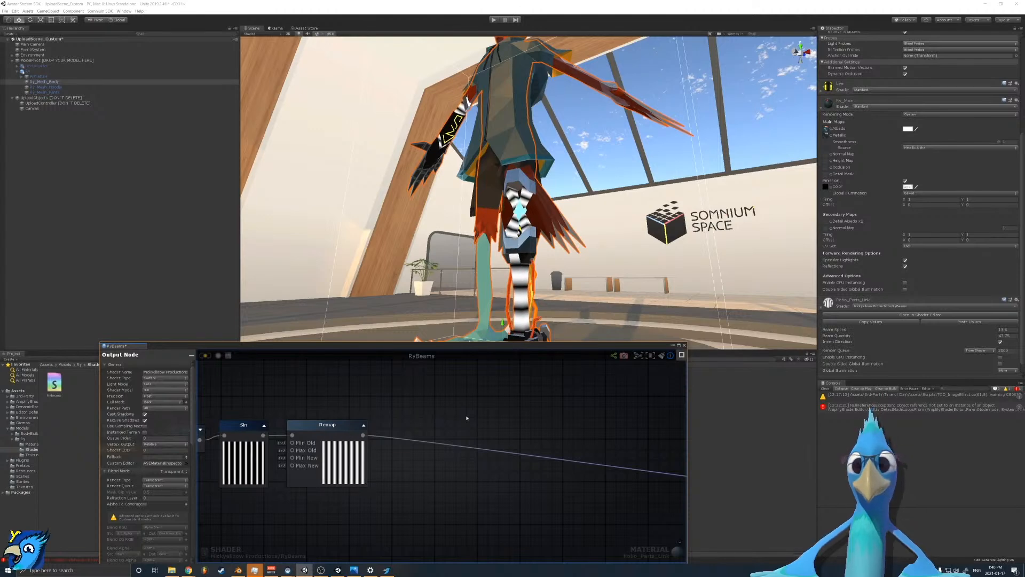
right_click(329, 511)
type("rema")
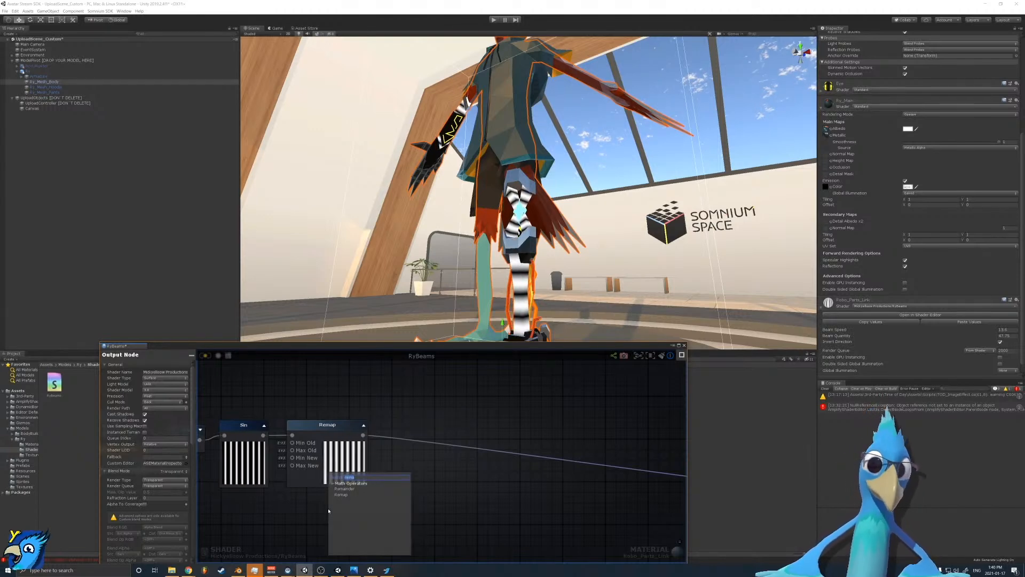
key("BackSpace")
key("BackSpace")
key("BackSpace")
key("BackSpace")
type("grad")
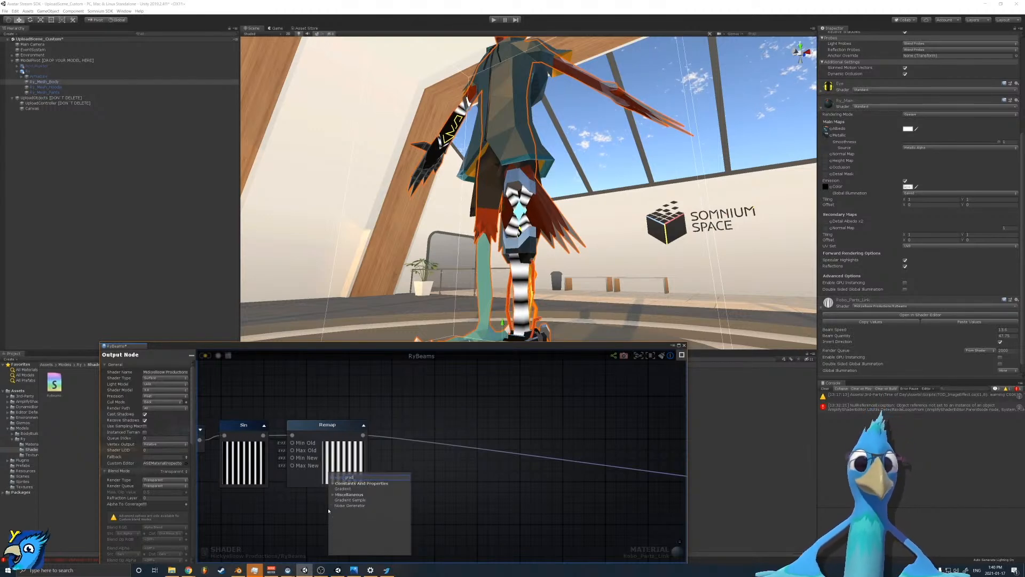
left_click(342, 489)
left_click_drag(363, 515, 349, 504)
Step: Add a Gradient Sample node, feeding Remap's output into its Time input and the Gradient node into its gradient input
right_click(406, 499)
left_click(431, 499)
left_click_drag(445, 503, 454, 454)
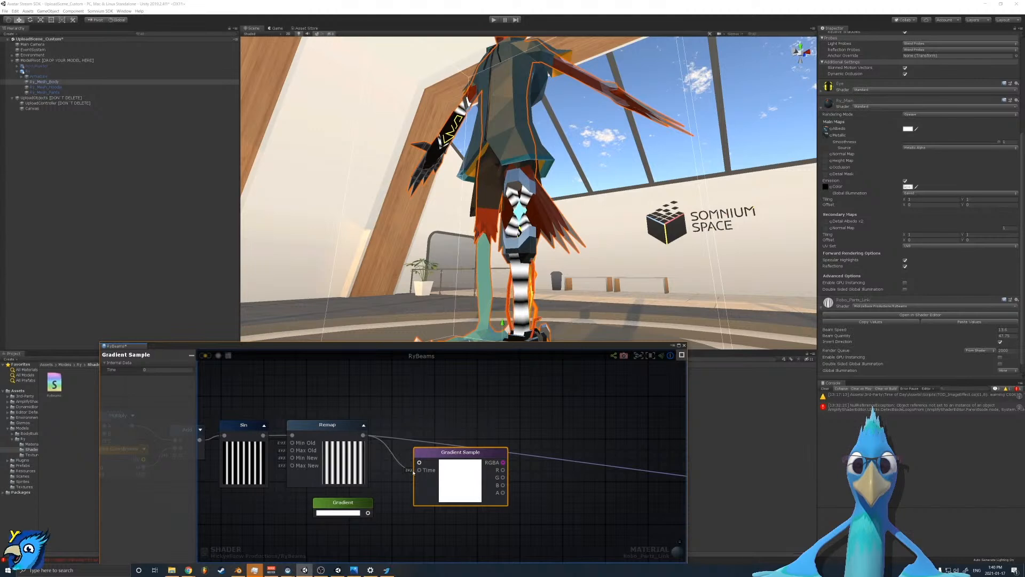
left_click_drag(412, 469, 419, 471)
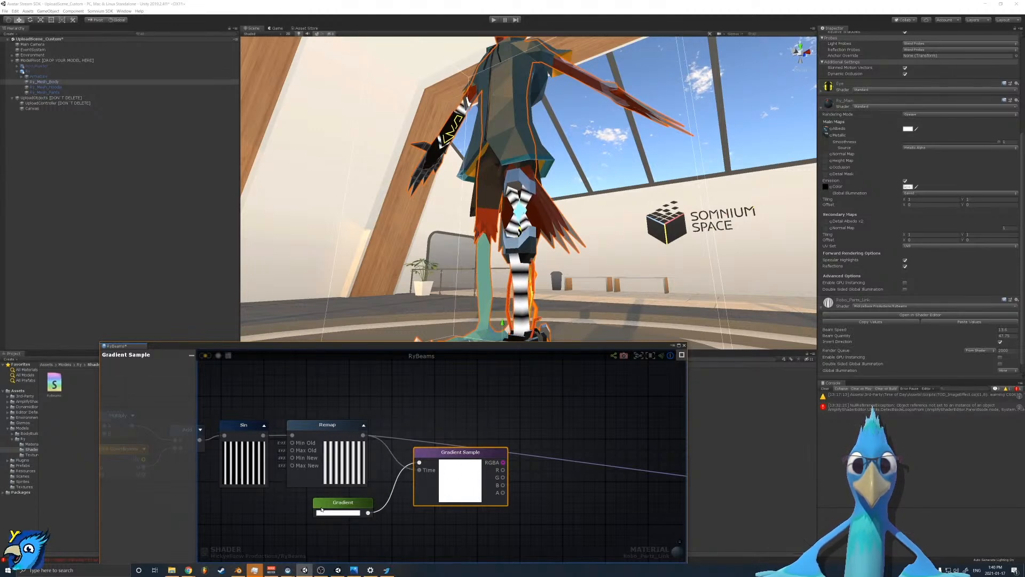
Step: Connect the Gradient Sample node's RGBA output to the Debug input of the RyBeams output node
scroll(510, 435, "down", 2)
middle_click_drag(511, 433, 359, 439)
scroll(352, 443, "up", 2)
left_click_drag(342, 460, 641, 490)
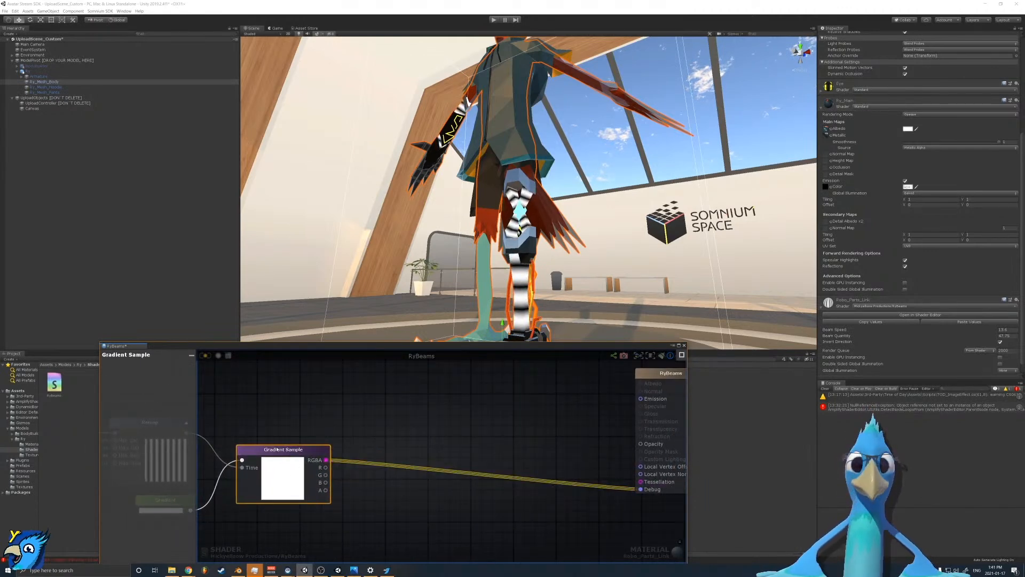
Step: Add a light blue color key to the Gradient node's gradient, roughly a quarter of the way from its start
key("f")
left_click(330, 477)
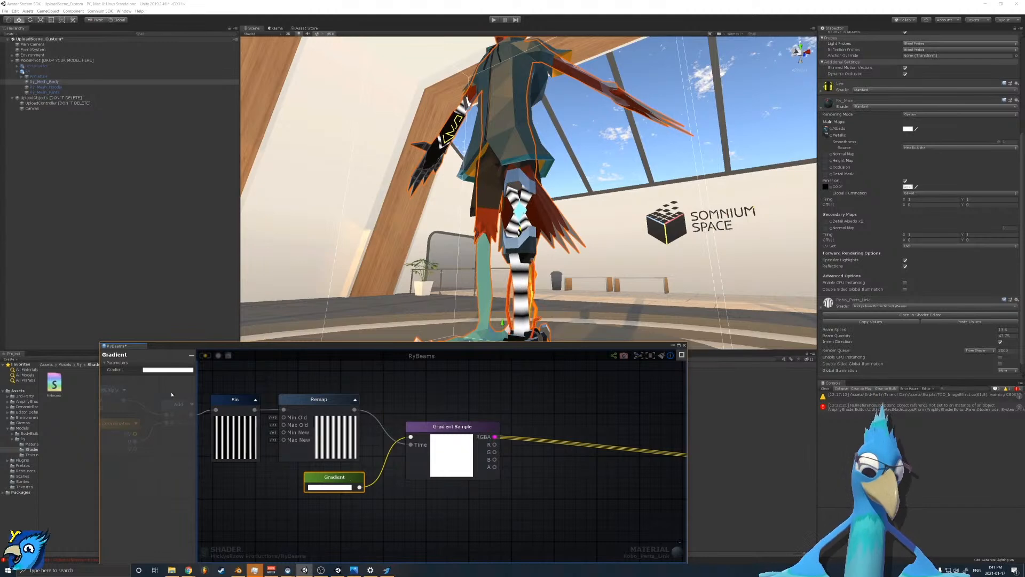
left_click(154, 370)
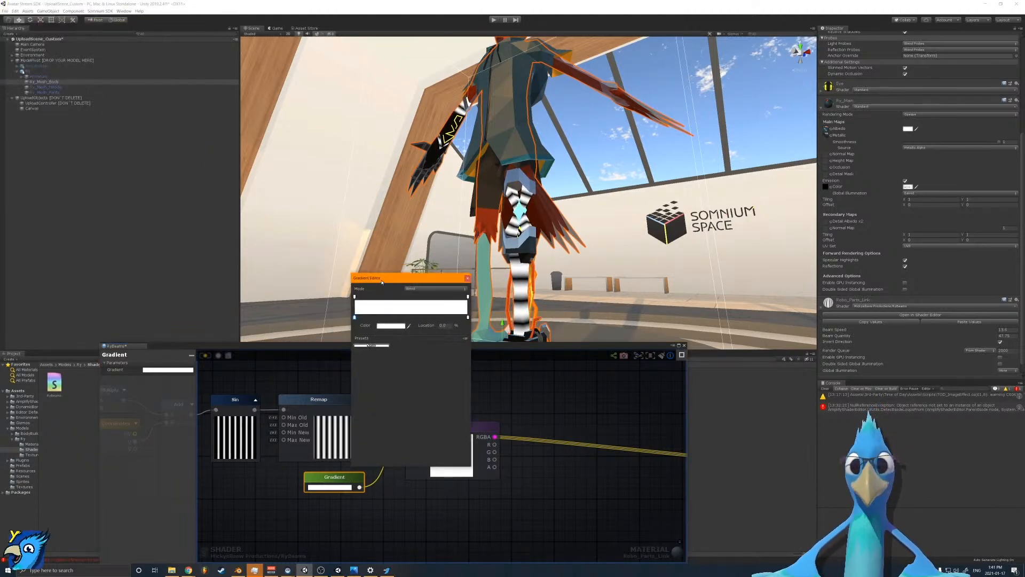
left_click_drag(380, 279, 447, 321)
left_click(421, 334)
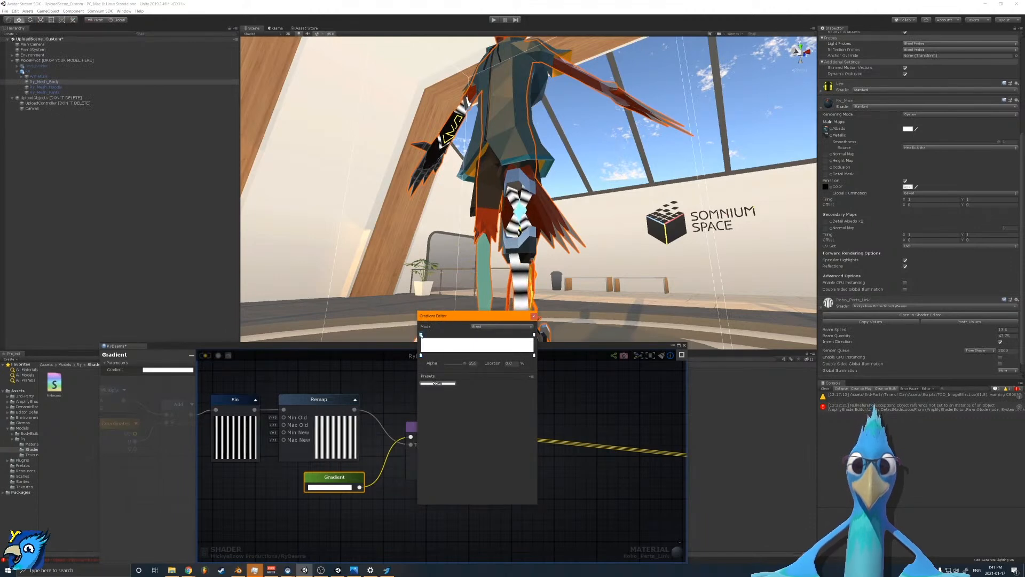
left_click(421, 355)
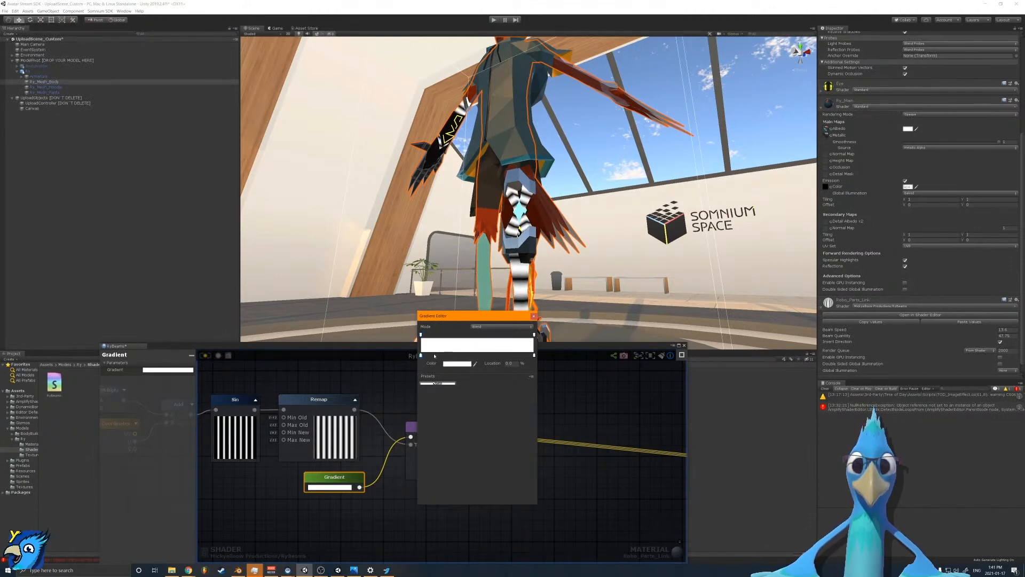
left_click_drag(438, 355, 447, 355)
left_click(451, 364)
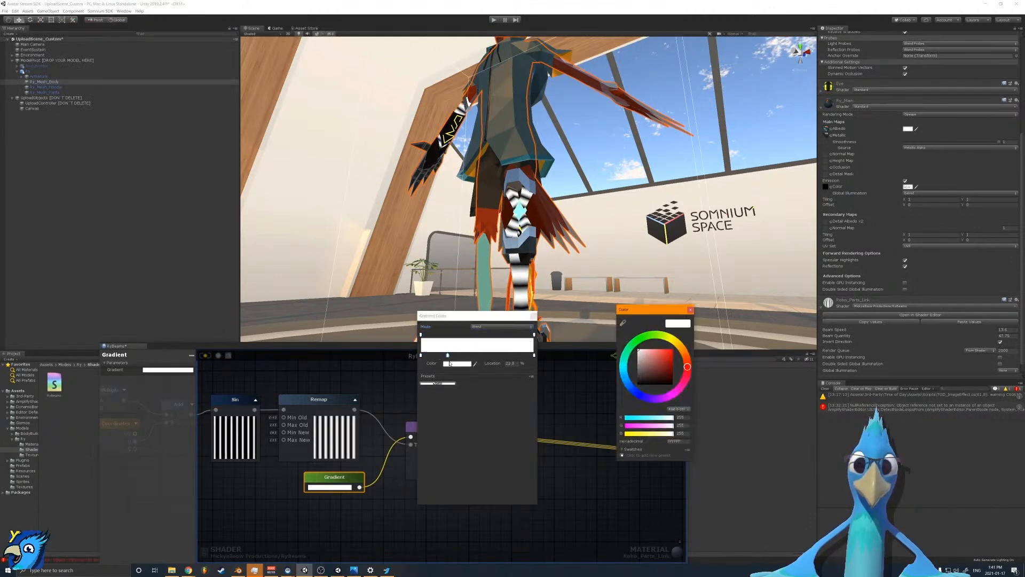
left_click(627, 382)
left_click(655, 347)
left_click_drag(656, 337, 659, 335)
Step: Color the gradient's end key a stronger blue and lower the end alpha key to make that end partly transparent
left_click(532, 355)
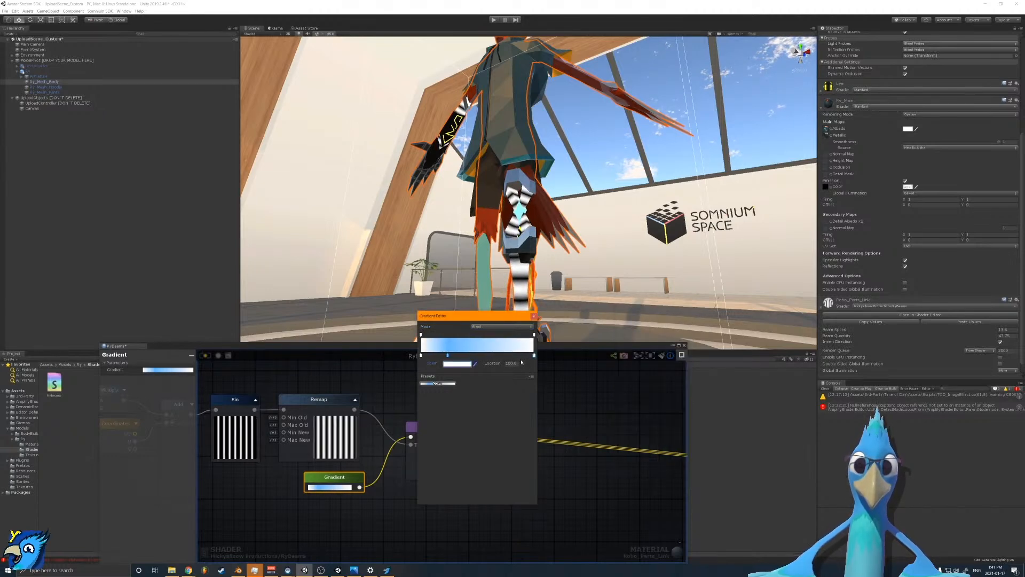
left_click(457, 363)
left_click(632, 388)
left_click_drag(656, 353, 664, 352)
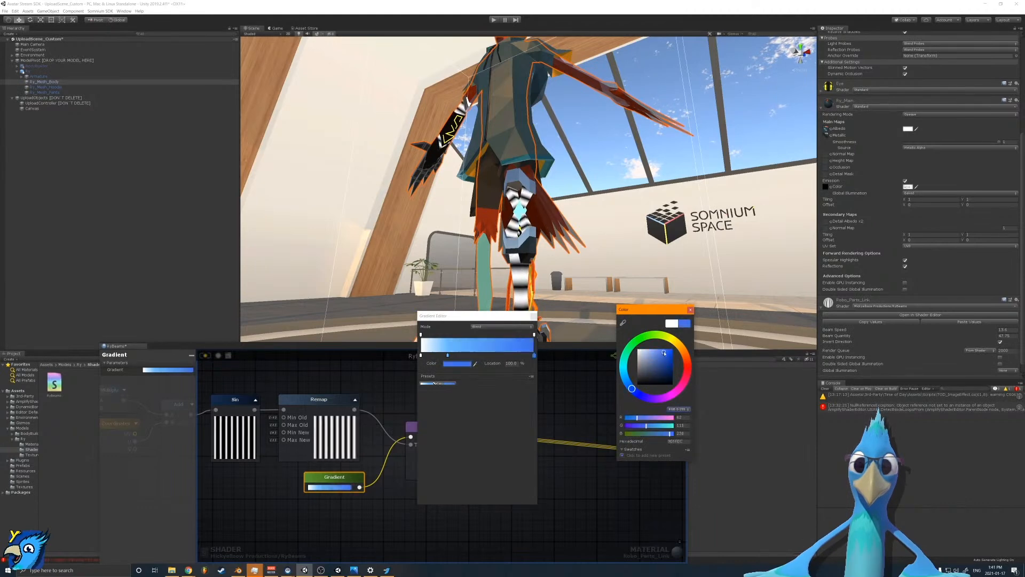
left_click(534, 334)
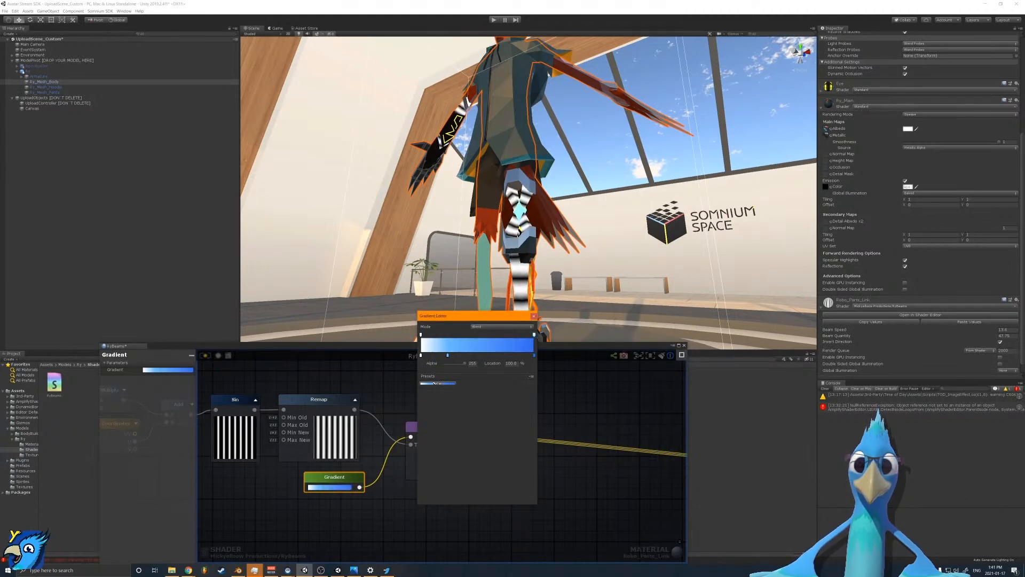
mouse_move(461, 366)
left_mouse_down()
mouse_move(429, 364)
mouse_move(454, 363)
left_mouse_up()
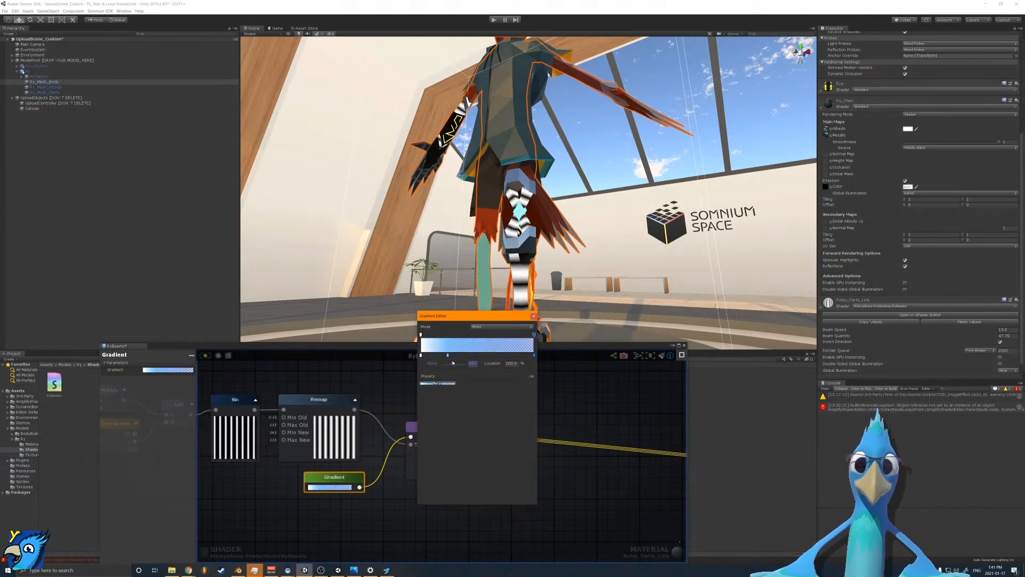
left_click(534, 316)
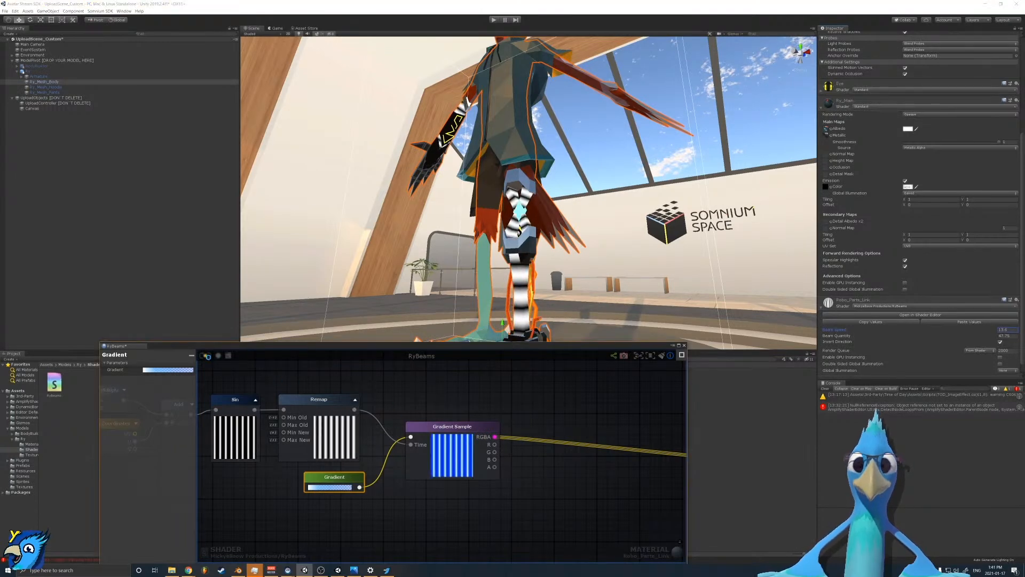
Step: Connect Gradient Sample's RGBA output to Emission and its A output to Opacity on the RyBeams node, and update the shader
right_click_drag(482, 245, 496, 264)
key("w")
key("s")
key("w")
key("s")
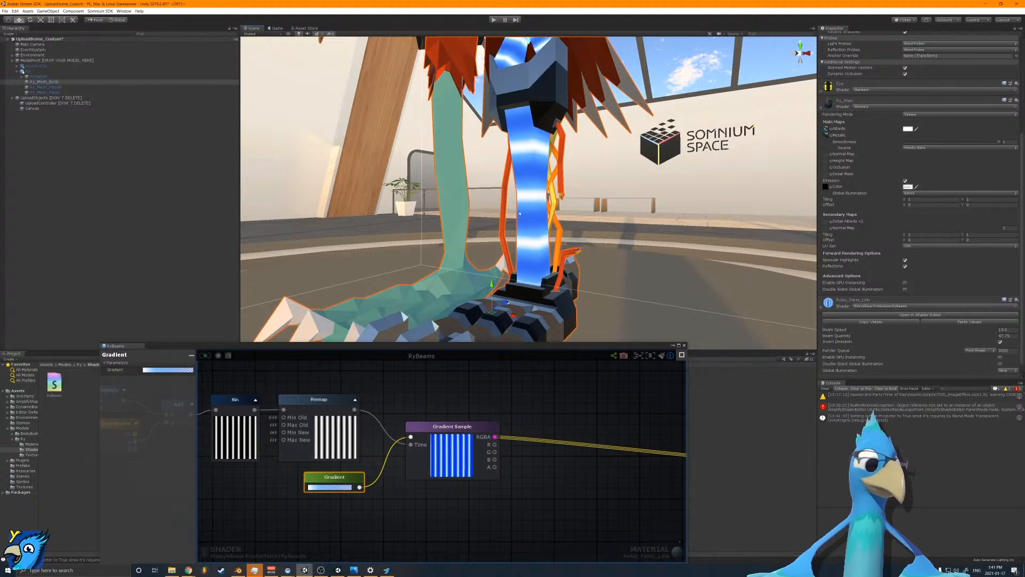
scroll(536, 438, "down", 3)
middle_click_drag(536, 438, 402, 426)
scroll(403, 425, "up", 2)
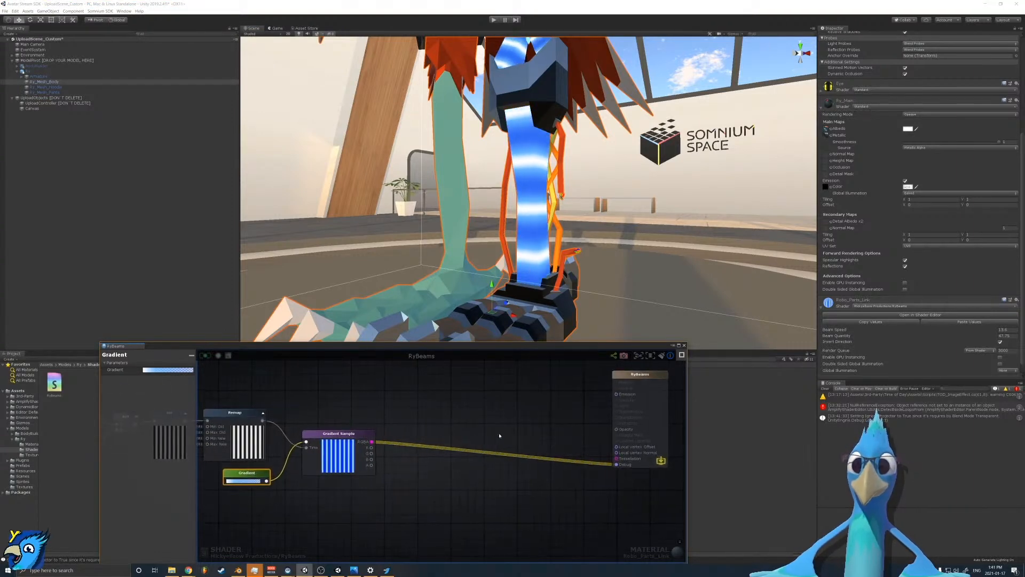
left_click_drag(632, 435, 570, 484)
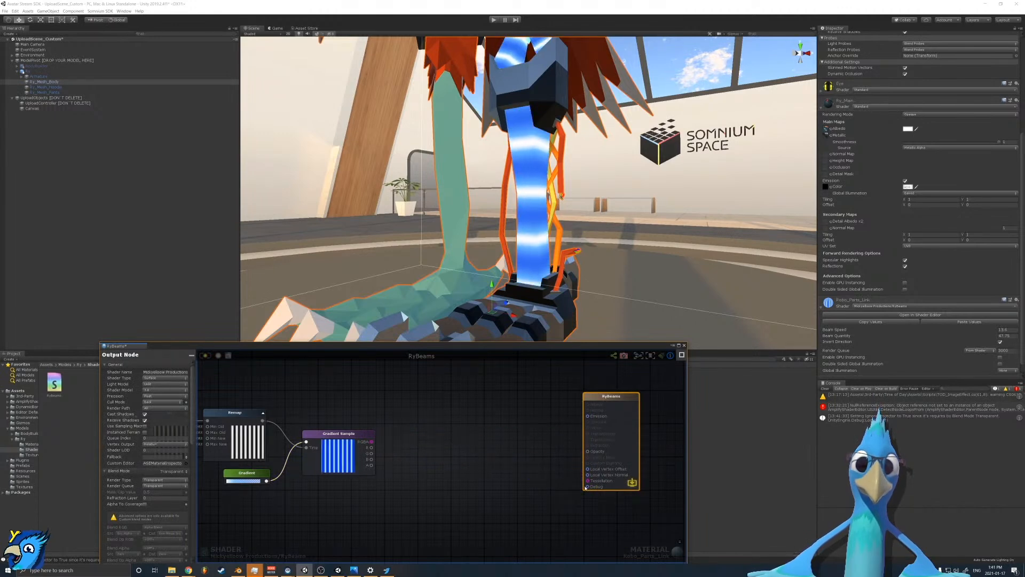
left_click_drag(371, 442, 588, 418)
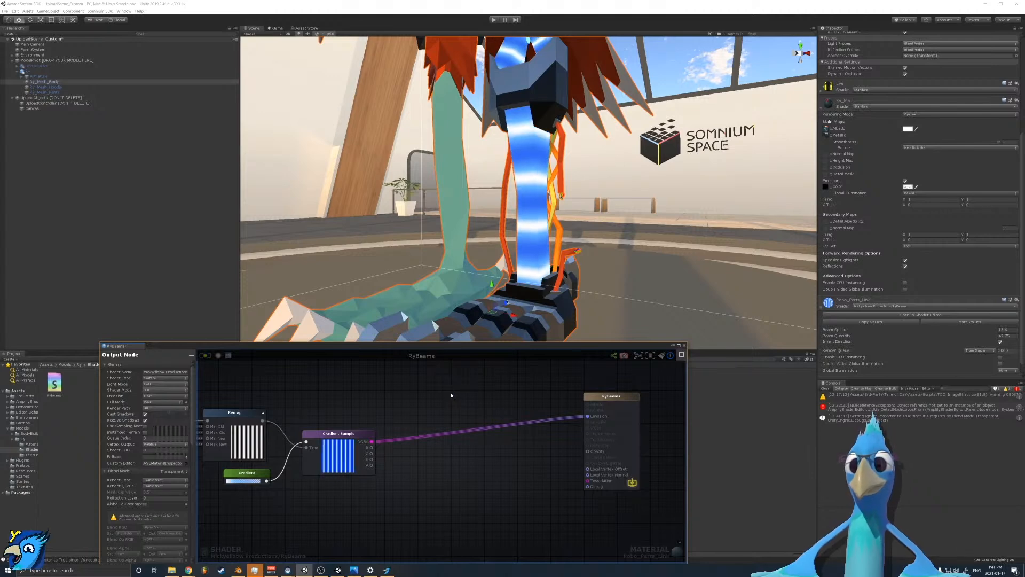
left_click_drag(372, 465, 588, 451)
left_click(205, 356)
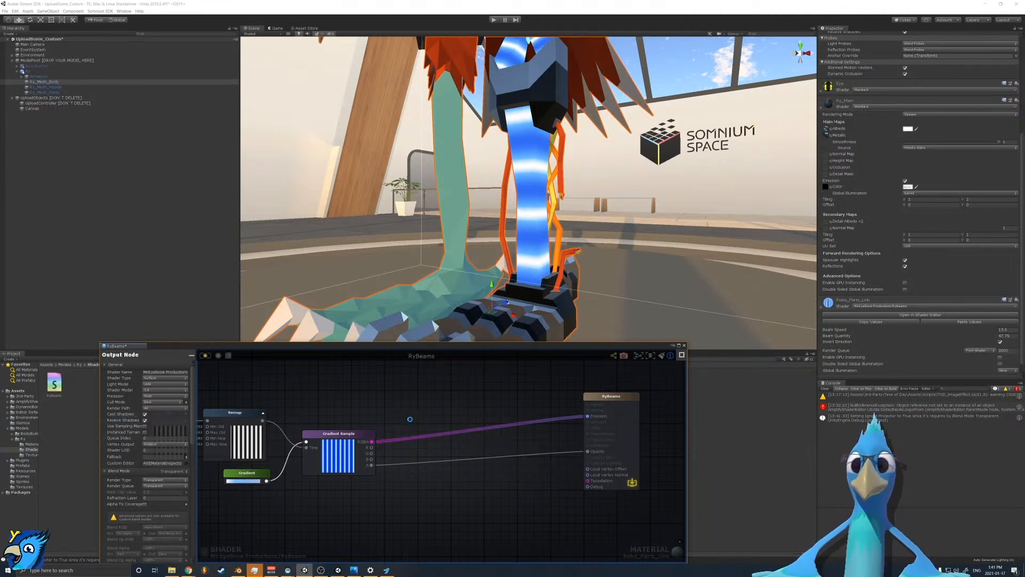
Step: Deselect the mesh and examine the transparent beams on the robotic leg up close
right_click_drag(456, 208, 412, 189)
left_click(155, 222)
key("d")
key("e")
key("s")
key("w")
key("s")
key("w")
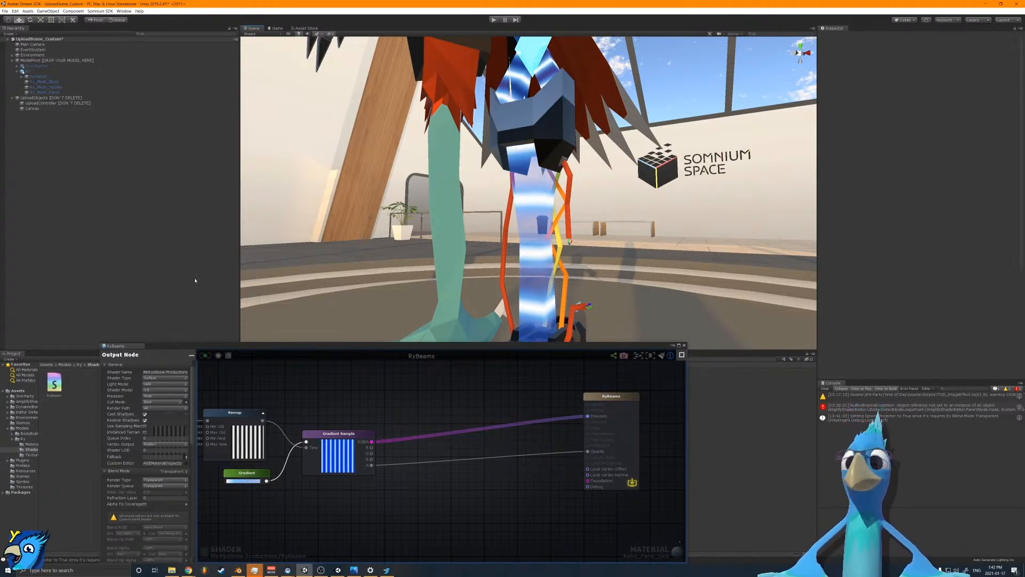
right_click_drag(414, 212, 491, 201)
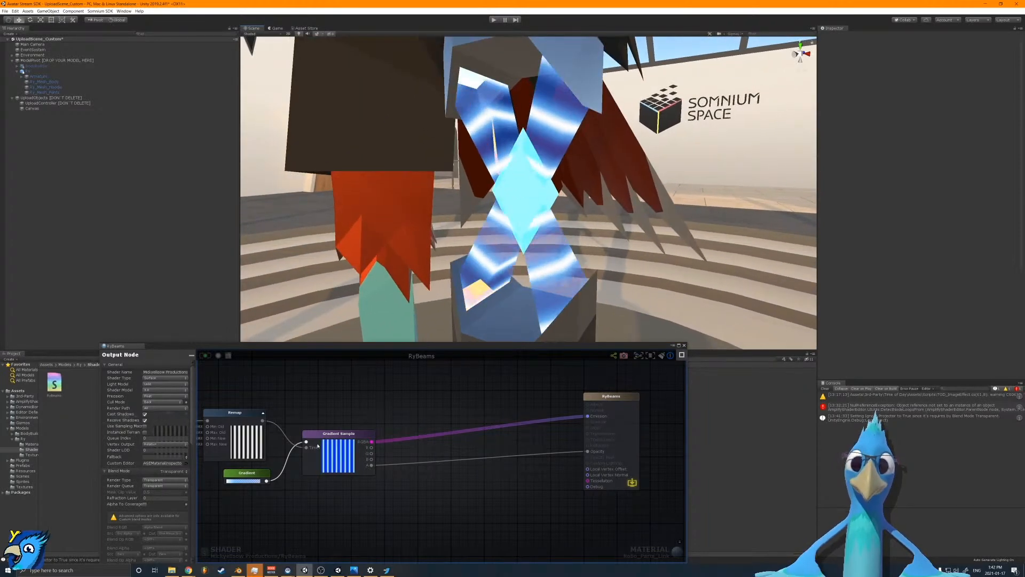
Step: Change the gradient's start color key to a pale cyan and update the shader
middle_click_drag(319, 453, 458, 448)
scroll(459, 448, "up", 2)
left_click(388, 459)
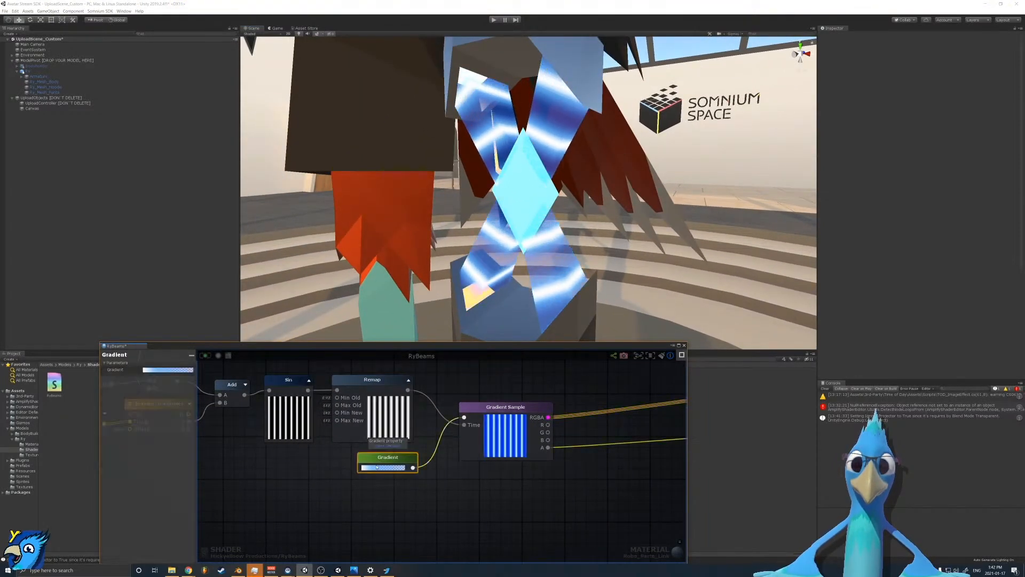
left_click(163, 370)
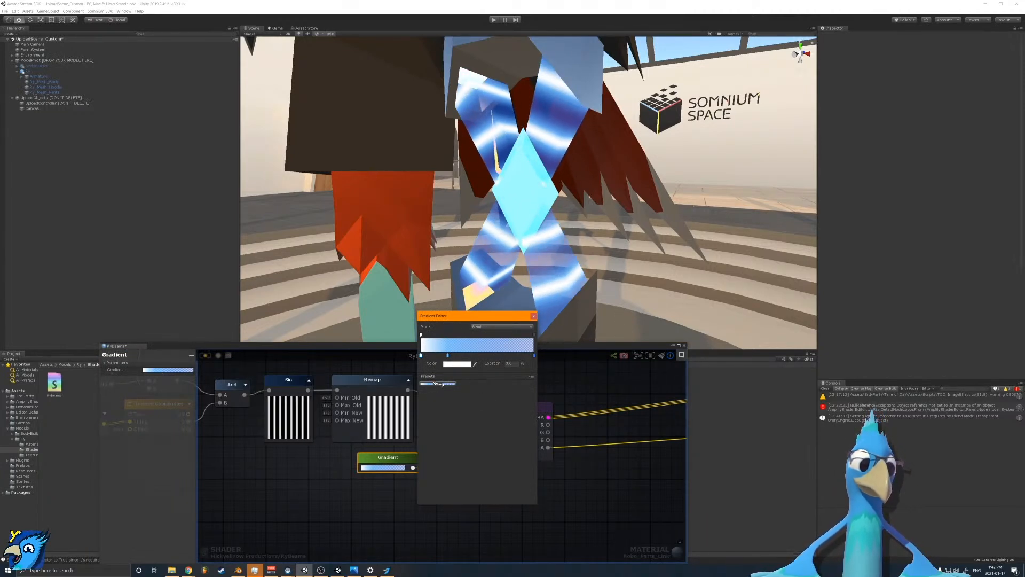
left_click(626, 377)
mouse_move(644, 356)
left_mouse_down()
mouse_move(657, 341)
mouse_move(648, 337)
mouse_move(623, 362)
left_mouse_up()
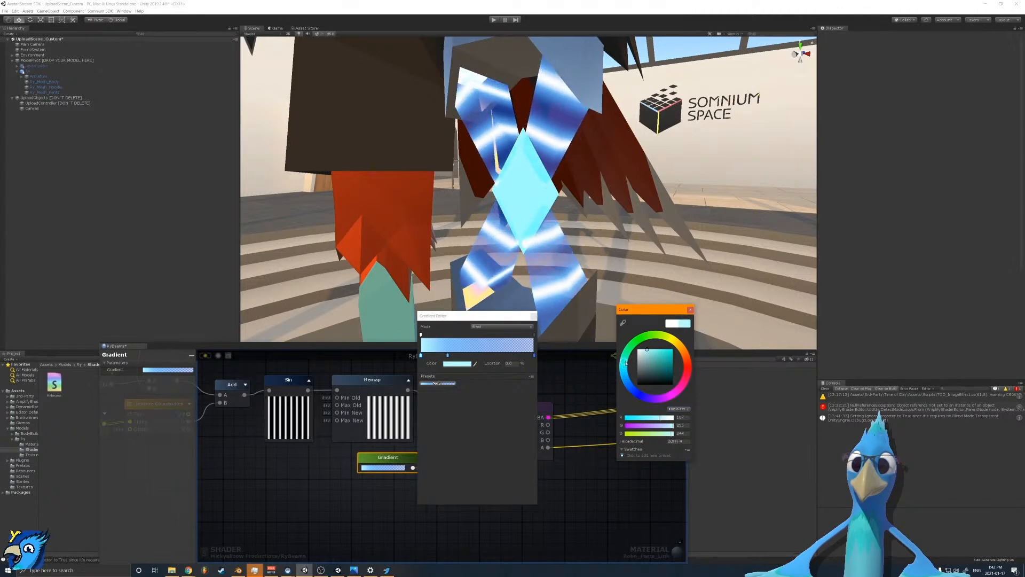
left_click(690, 310)
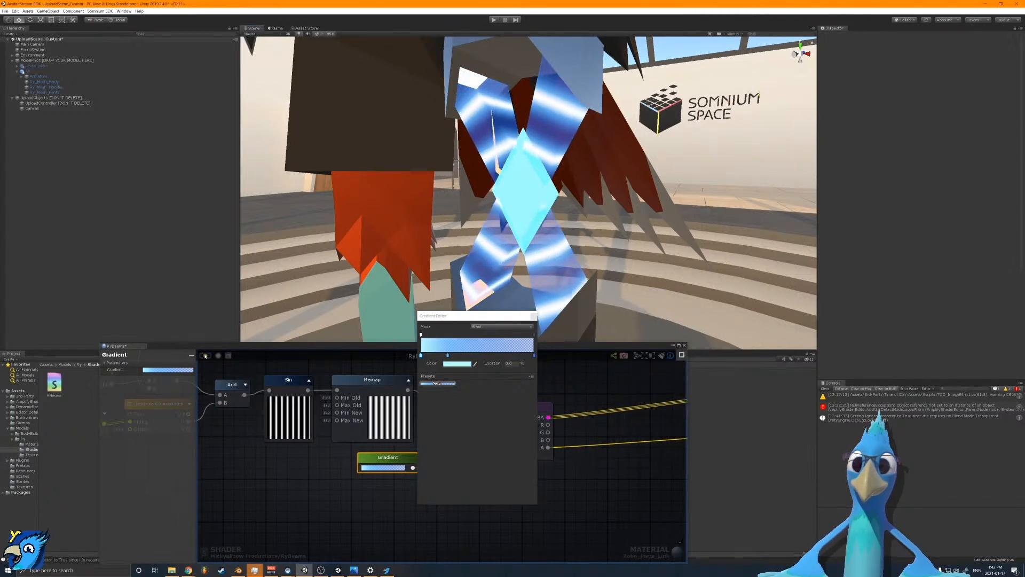
left_click(205, 355)
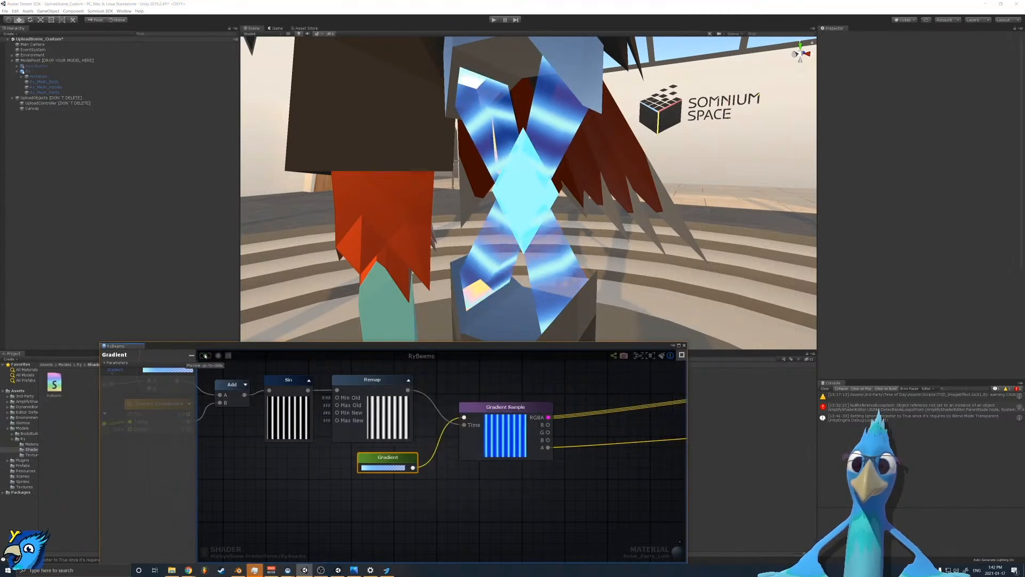
Step: Darken the gradient's middle color key to a more muted blue
middle_click_drag(510, 436, 488, 452)
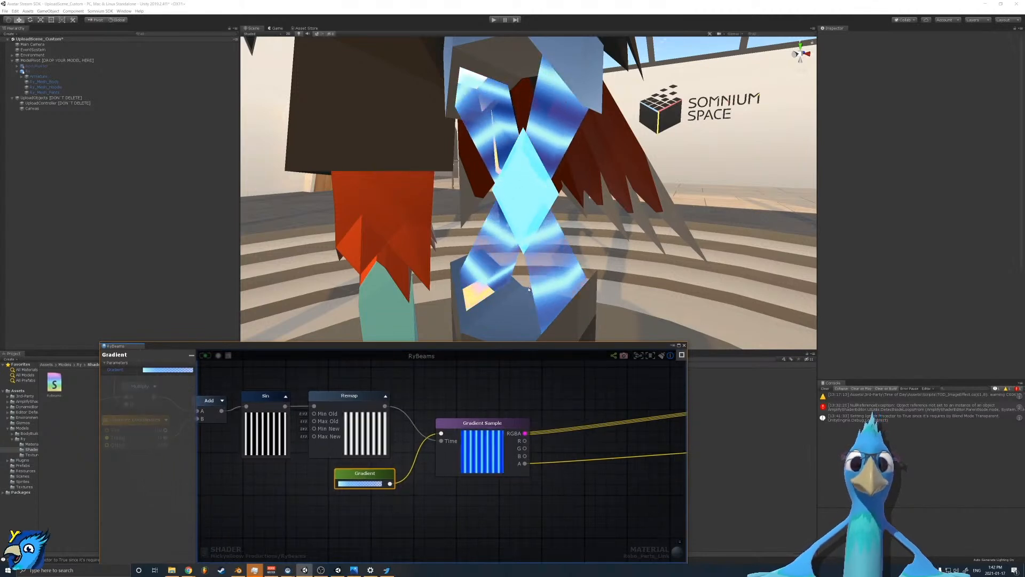
left_click(361, 484)
left_click(447, 356)
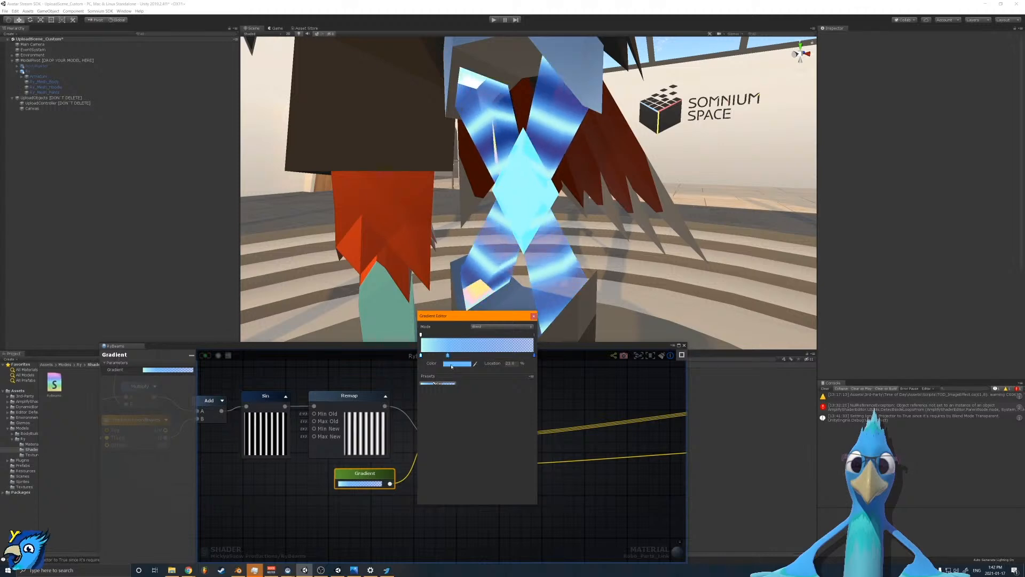
left_click(453, 363)
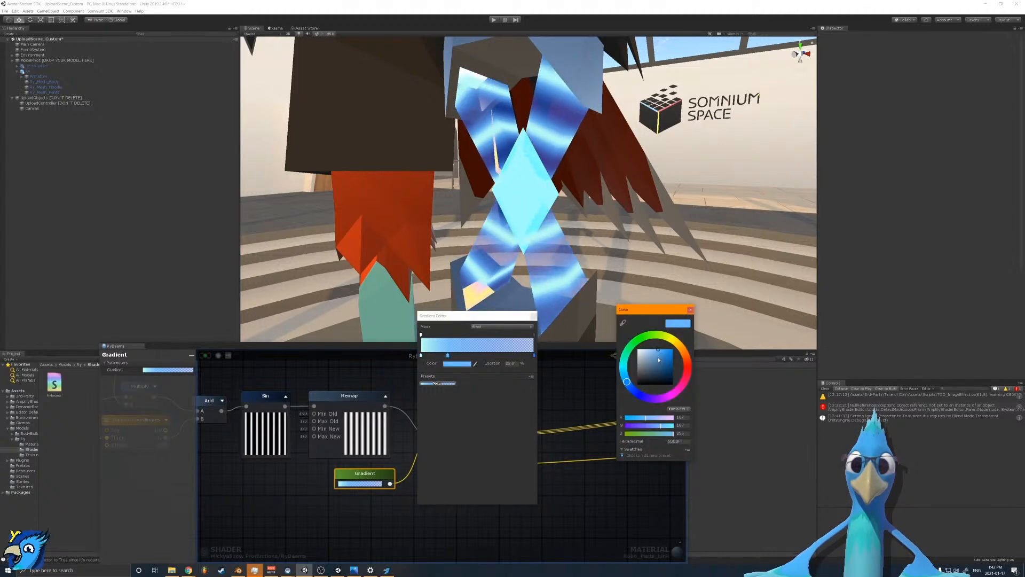
left_click(659, 362)
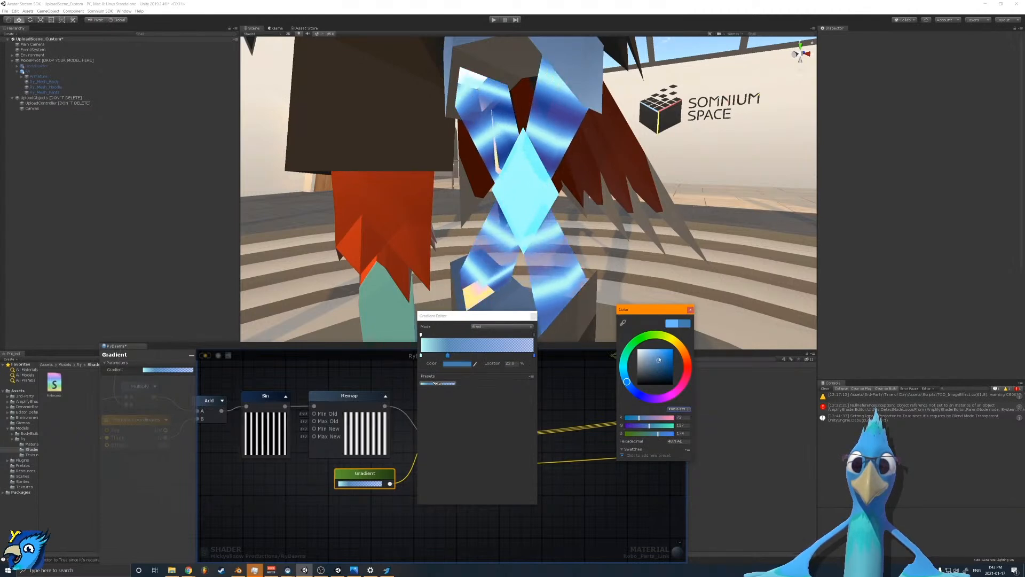
Step: Darken the gradient's end color key to a deeper blue
left_click(535, 355)
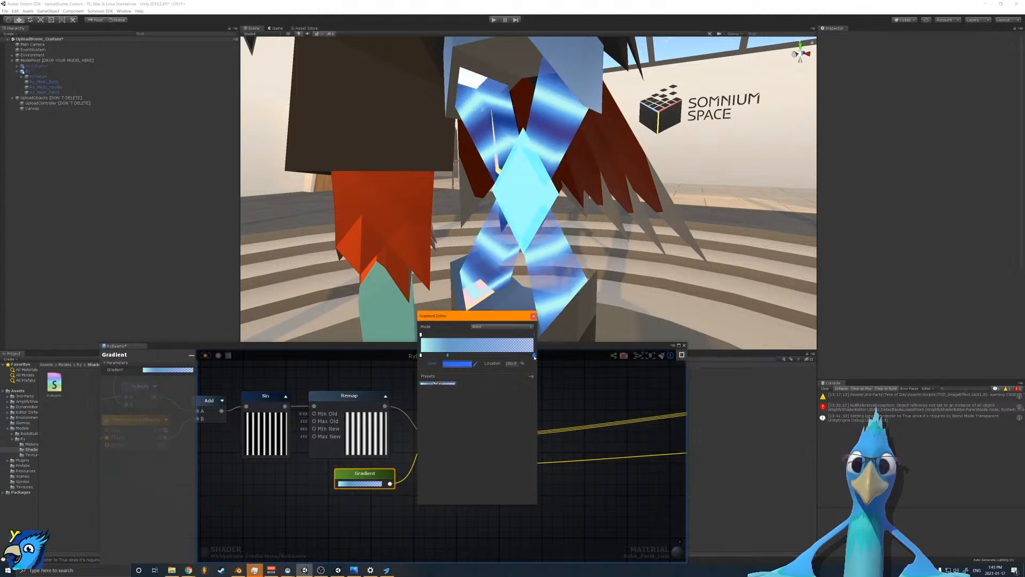
left_click(469, 363)
left_click(665, 362)
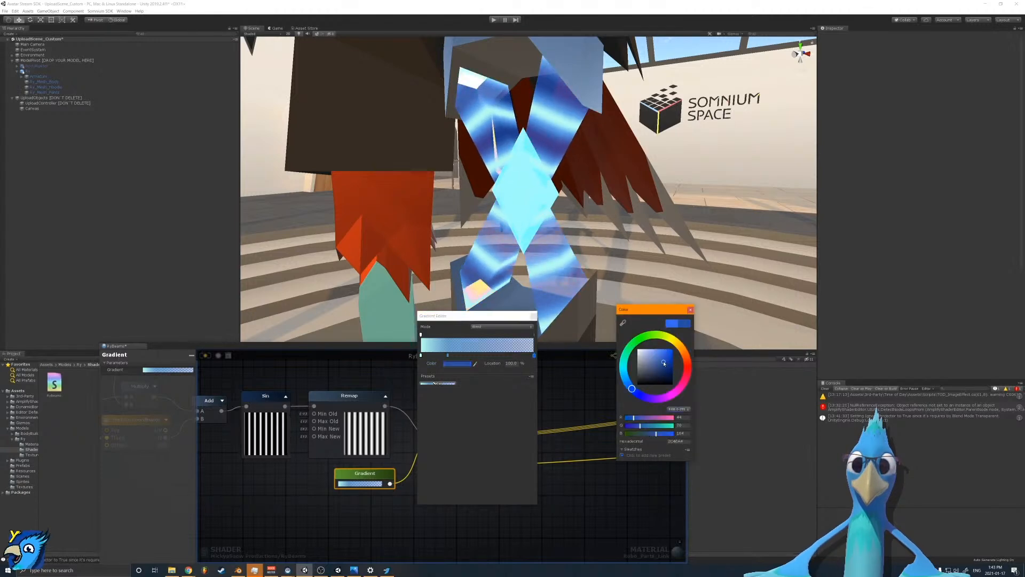
left_click(245, 369)
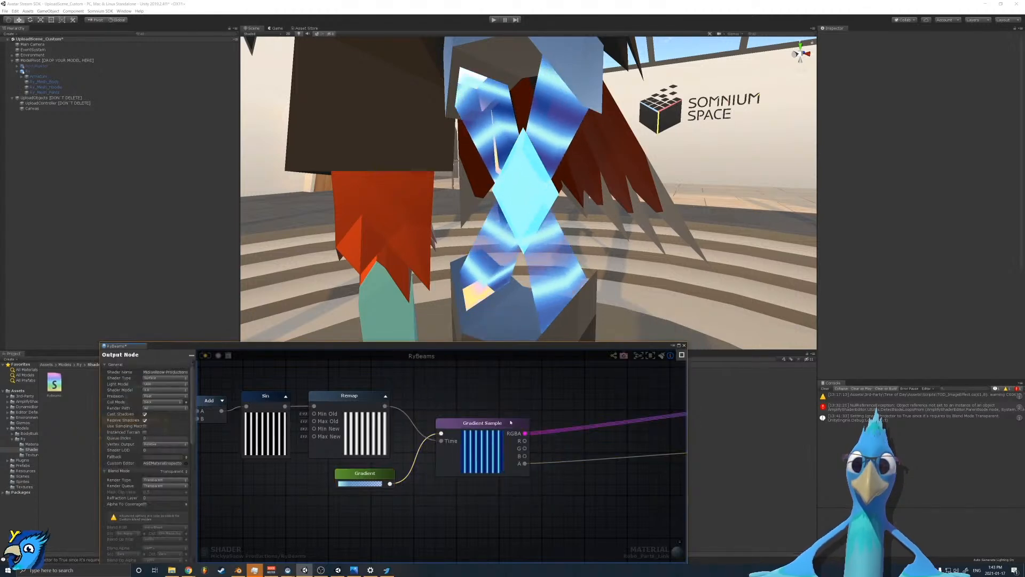
Step: Add a Multiply node fed by Gradient Sample's RGBA output and connect its result to the Emission input
middle_click_drag(519, 410, 374, 443)
left_click_drag(378, 462, 426, 434)
type("mul")
left_click(441, 460)
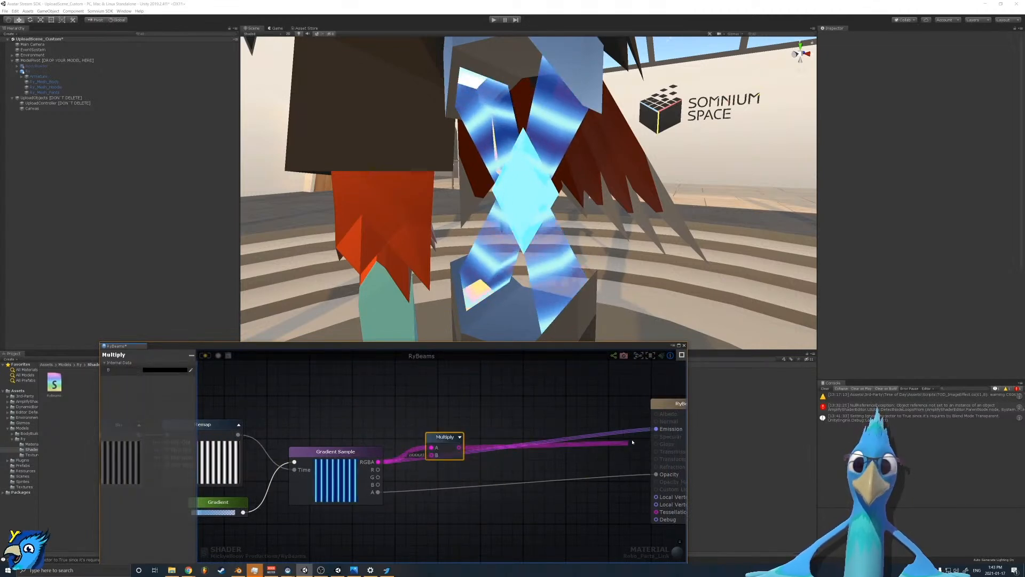
Step: Add a Float node above Gradient Sample and connect it to the Multiply node's B input
right_click(432, 408)
type("float")
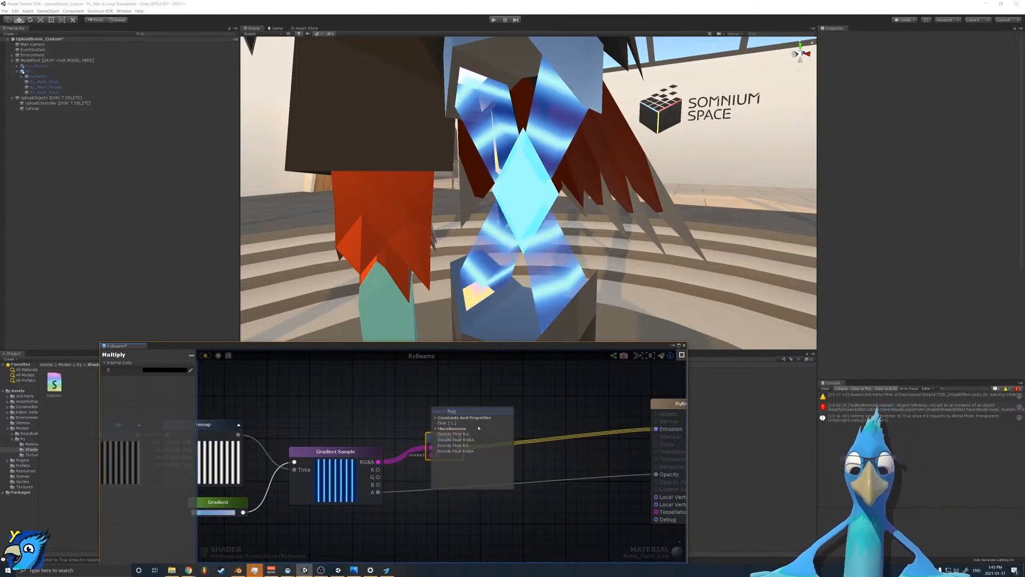
left_click(449, 423)
left_click_drag(450, 413, 431, 454)
Step: Name the Float node Color Intensity and make it a Property exposed in the material
left_click(160, 376)
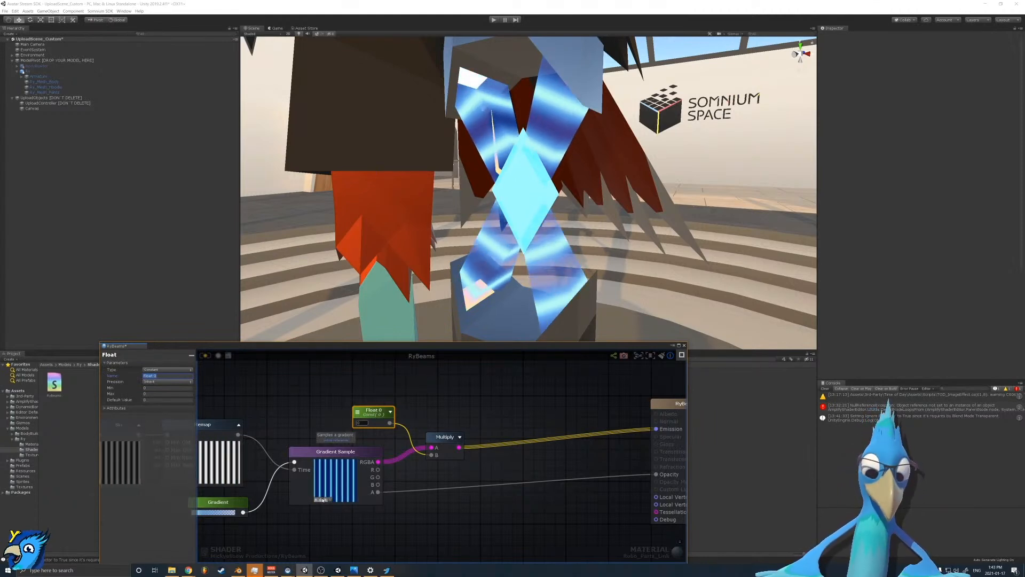
type("Color Intensity")
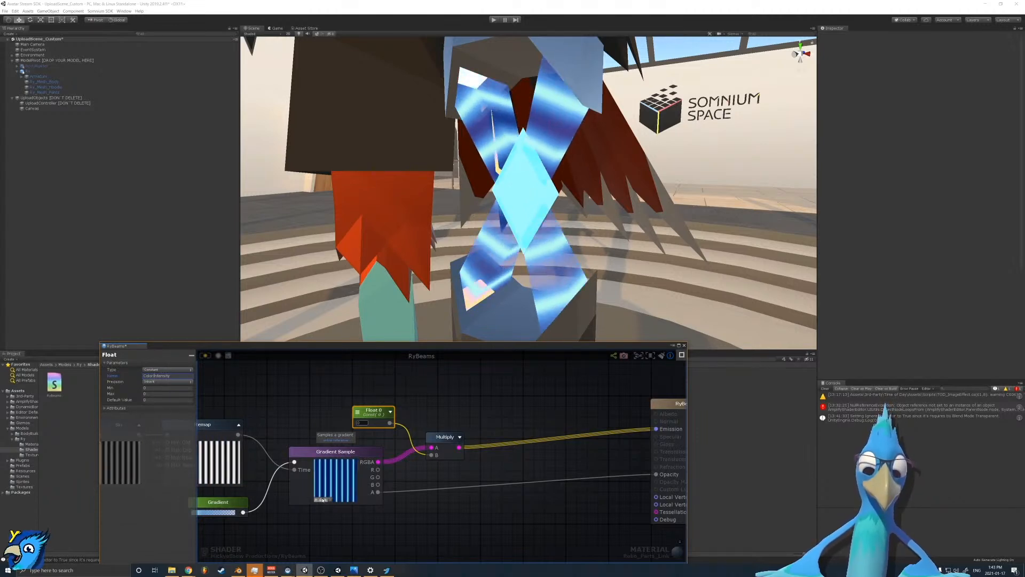
left_click(159, 400)
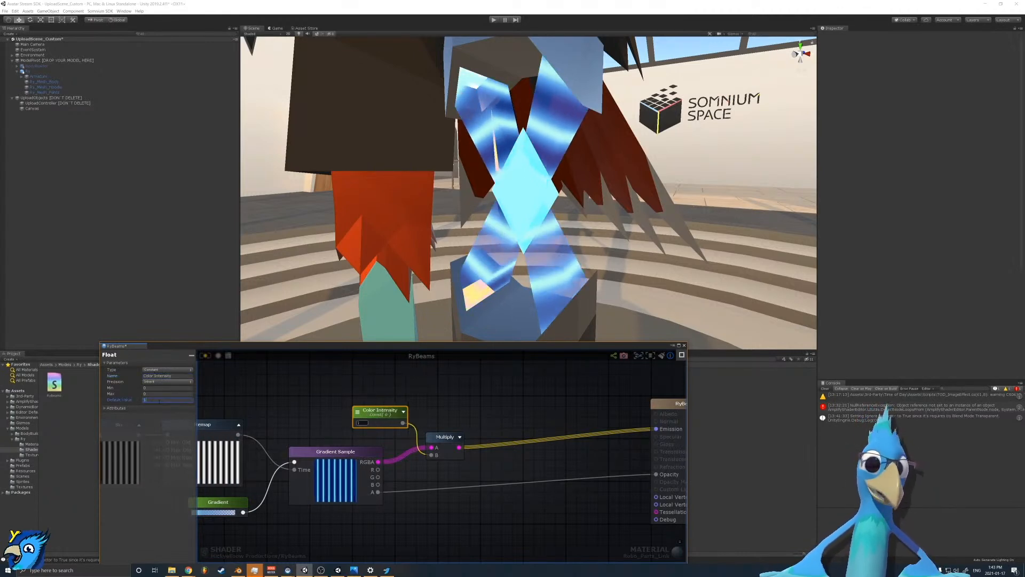
left_click(167, 370)
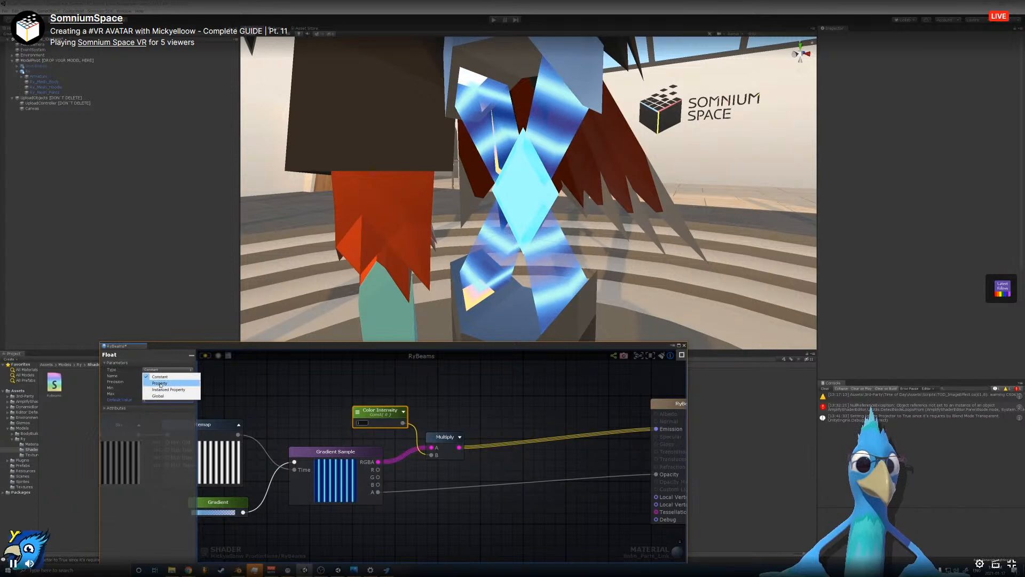
left_click(160, 376)
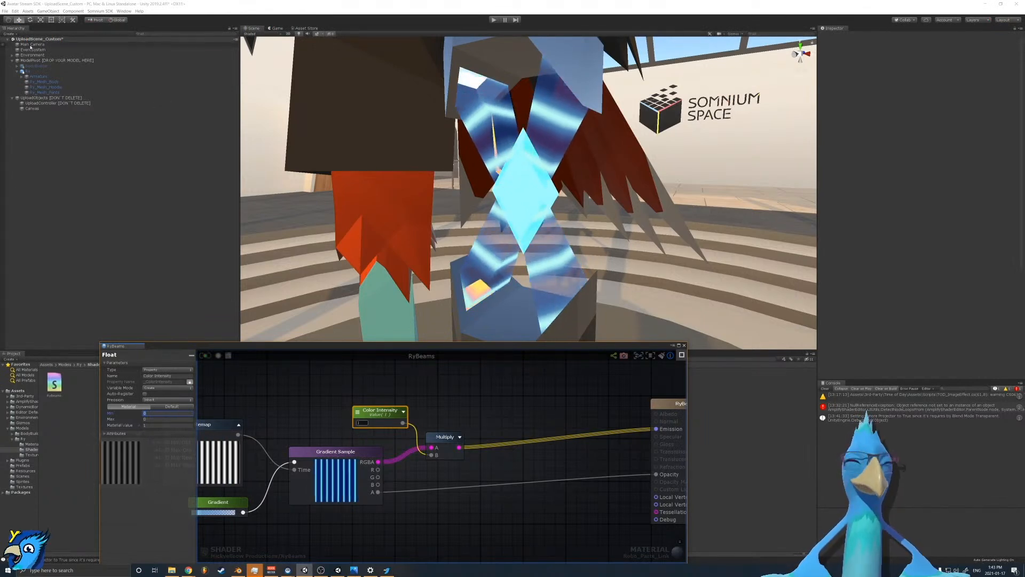
Step: On Ry_Mesh_Body's beam material, test Color Intensity at 0 and 0.2, and set it to 1.3
left_click(41, 82)
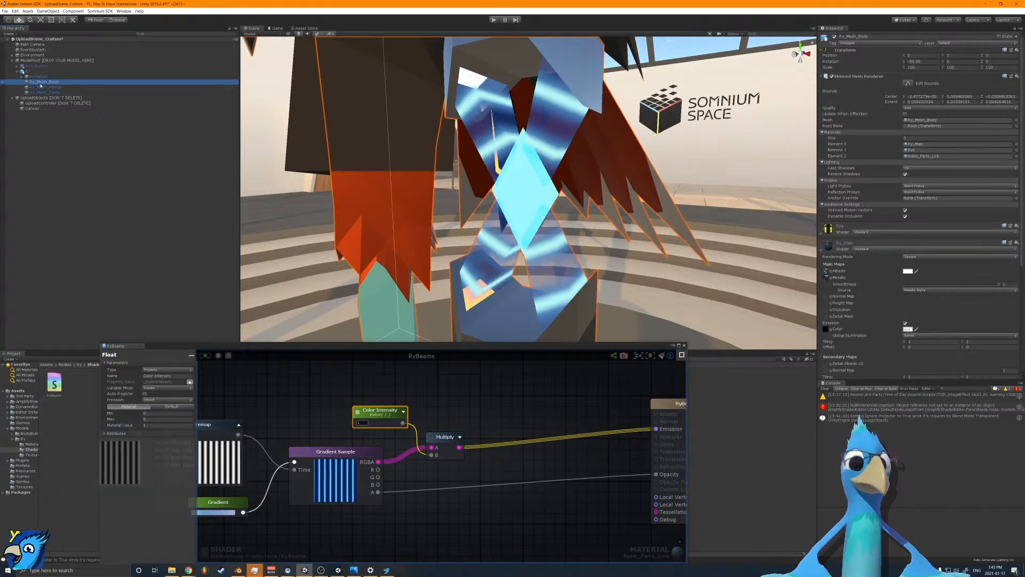
scroll(919, 213, "down", 5)
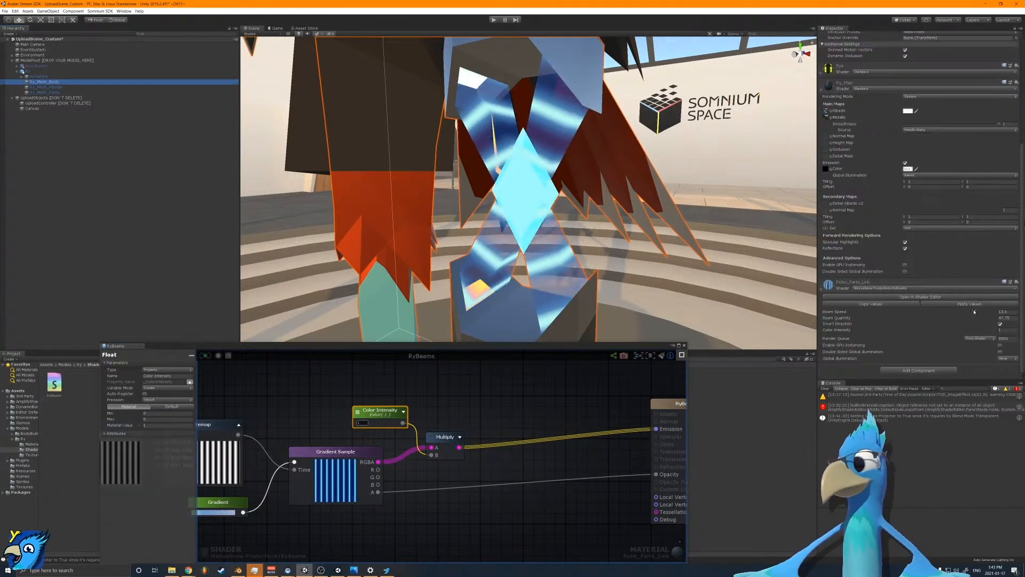
left_click(1009, 330)
type("0")
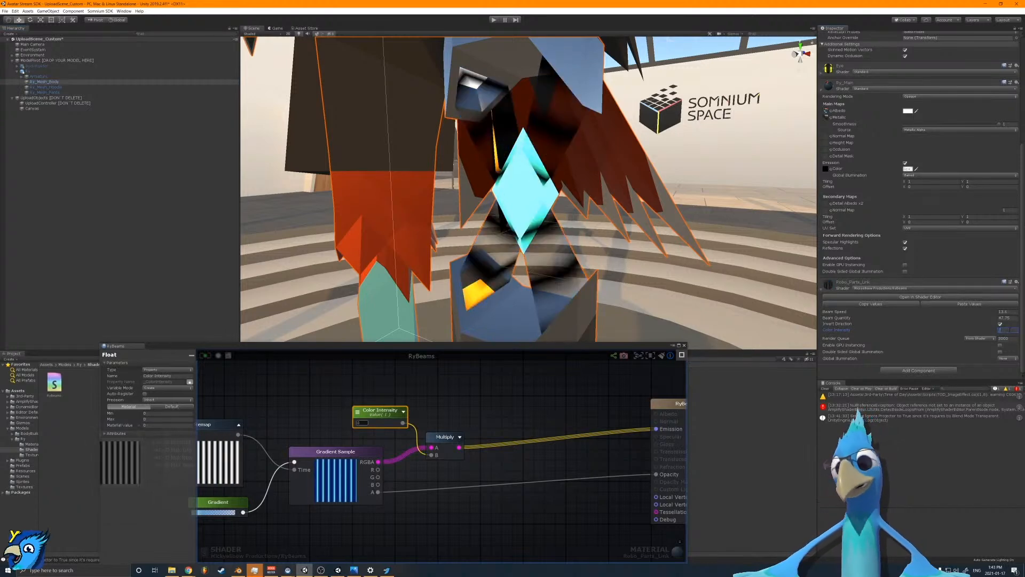
type(".2")
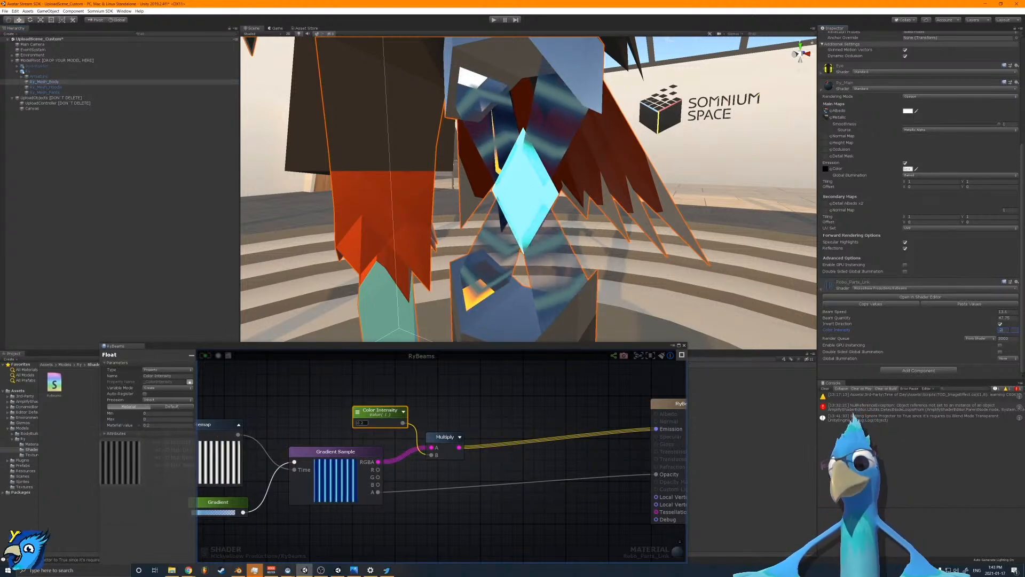
type("1.3")
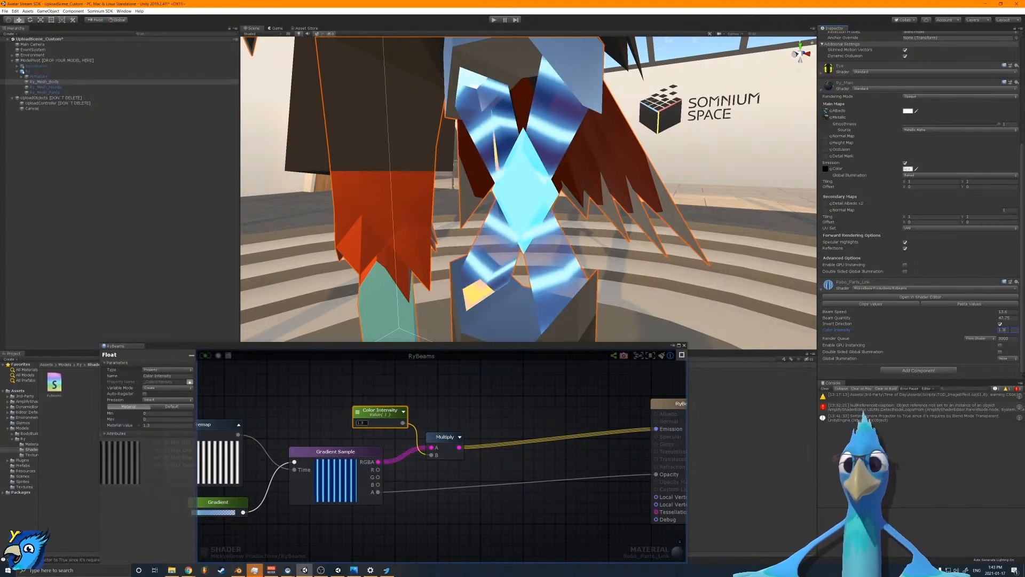
Step: Brighten the blue of the Gradient node's middle color key slightly and update the RyBeams shader
left_click(348, 481)
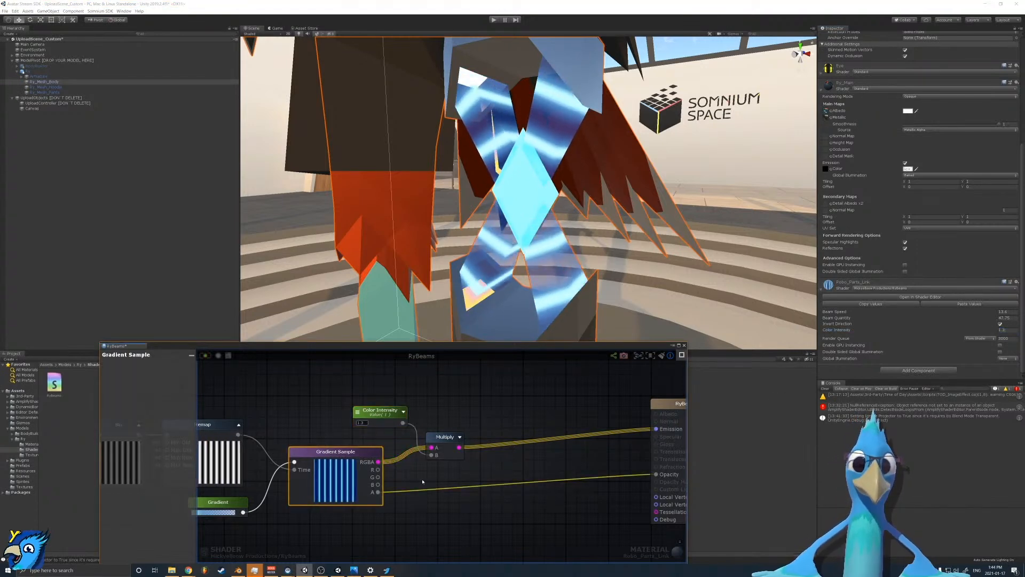
middle_click_drag(442, 486, 539, 455)
left_click(315, 472)
left_click(170, 370)
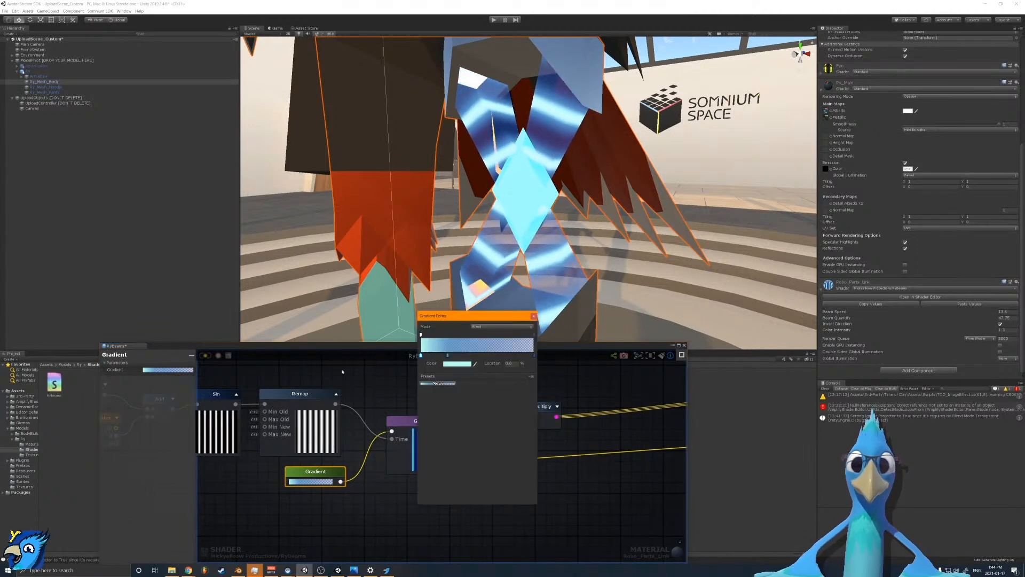
left_click(448, 355)
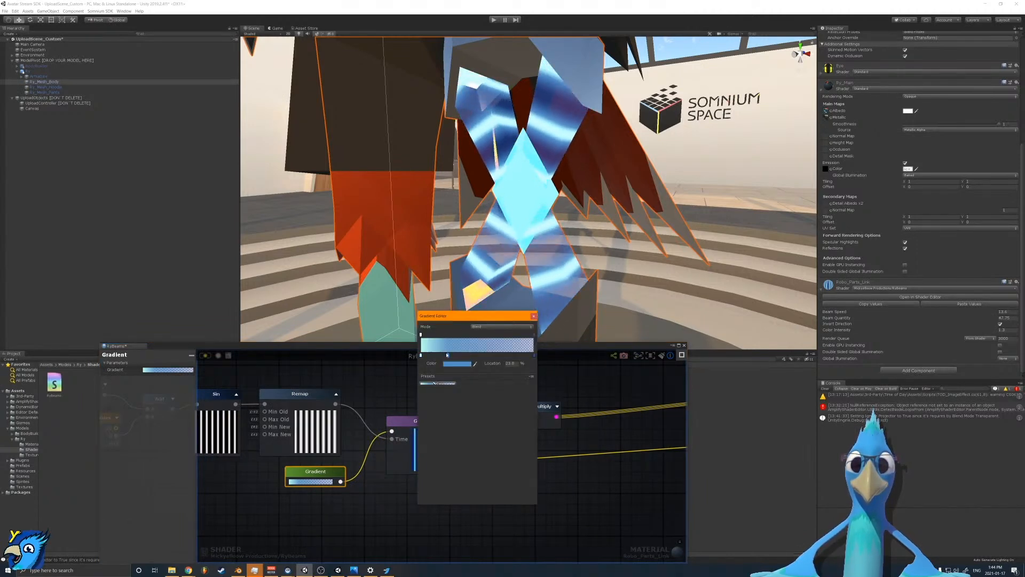
left_click(453, 364)
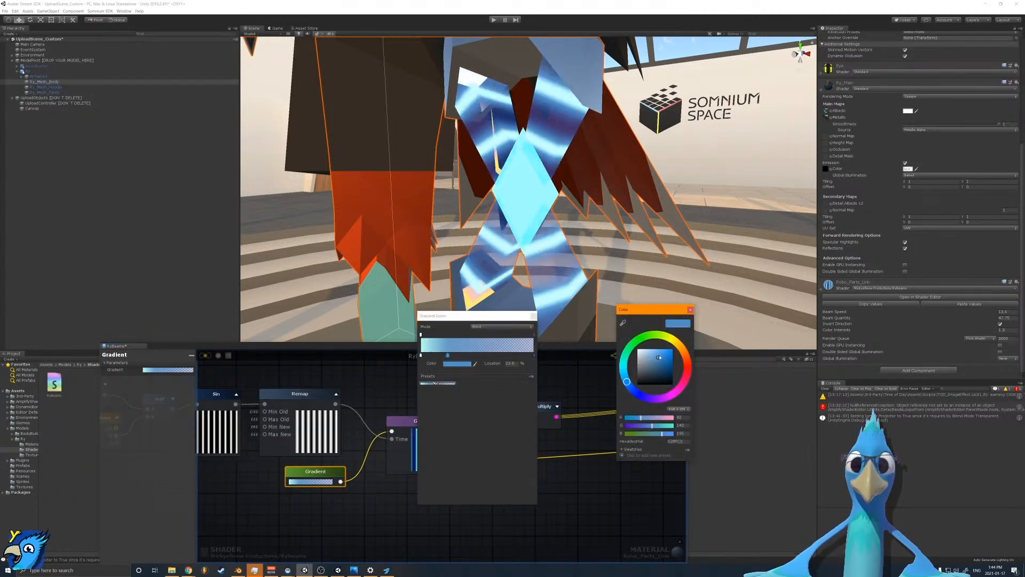
left_click_drag(659, 357, 659, 355)
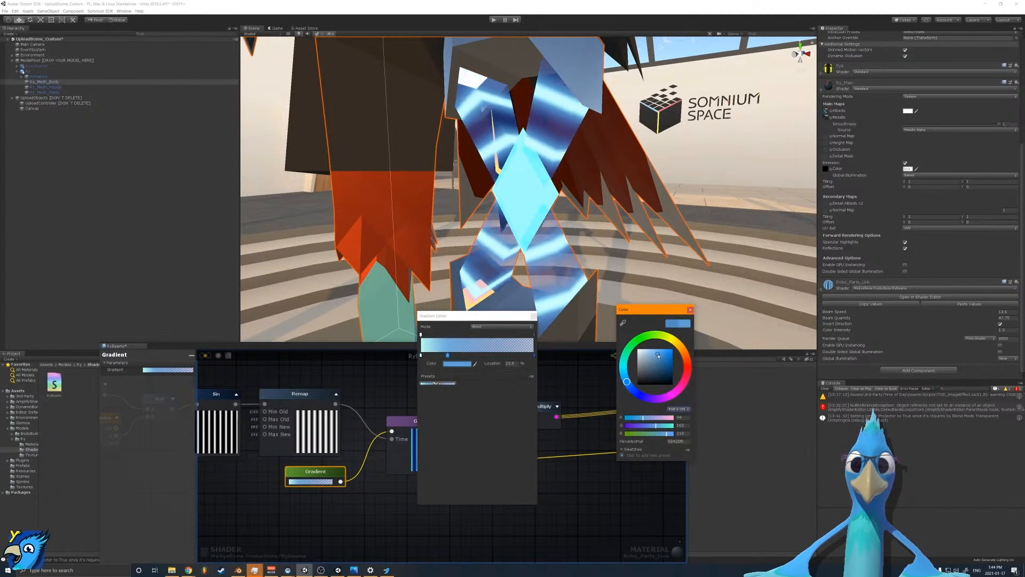
left_click(691, 309)
left_click(206, 356)
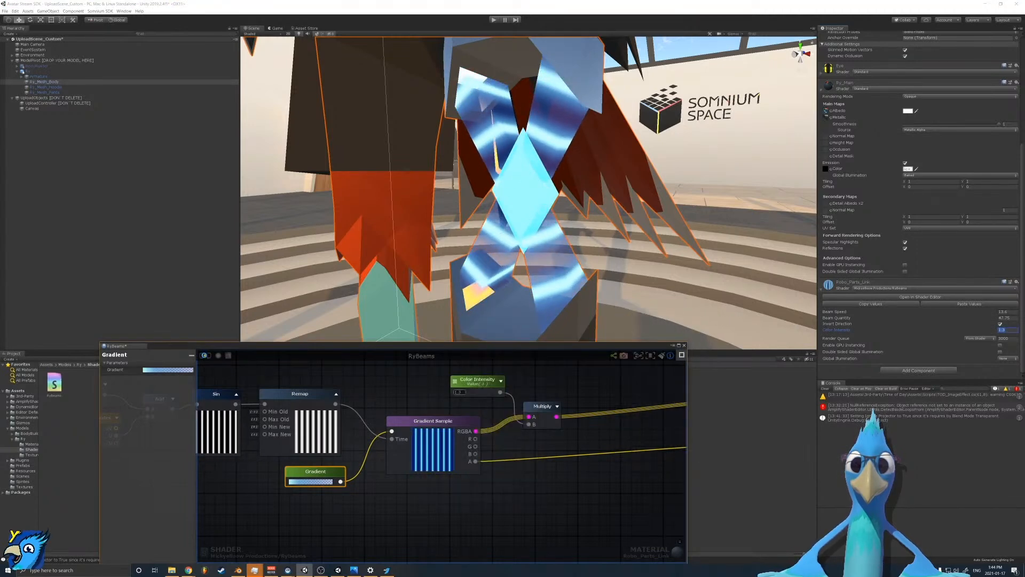
Step: Examine the updated beams on the robotic leg, up close and as part of the whole avatar
key("s")
right_click_drag(374, 234, 466, 207)
key("w")
left_click(112, 300)
key("w")
key("d")
key("a")
key("s")
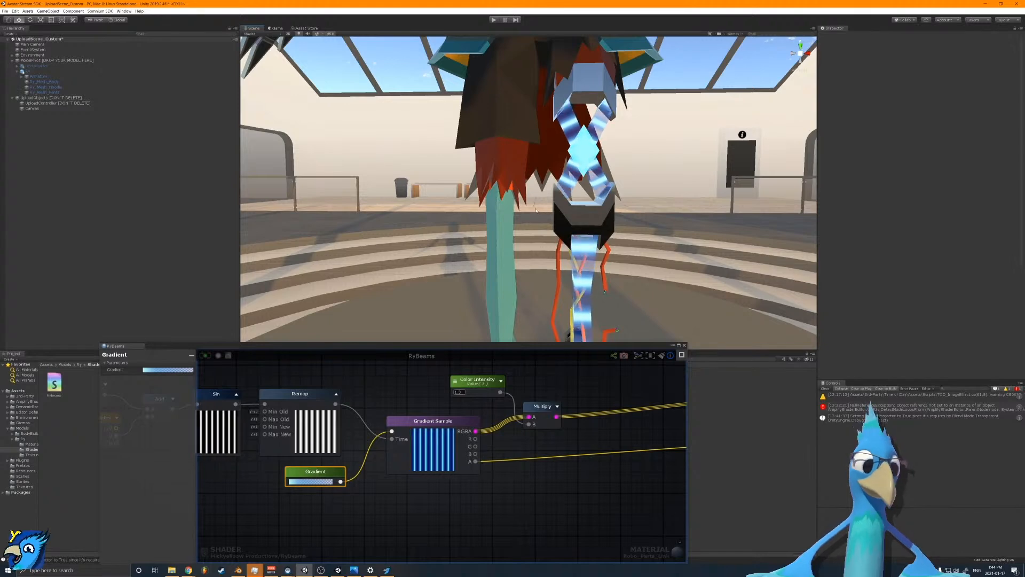
key("s")
right_click_drag(522, 223, 481, 223)
key("s")
key("w")
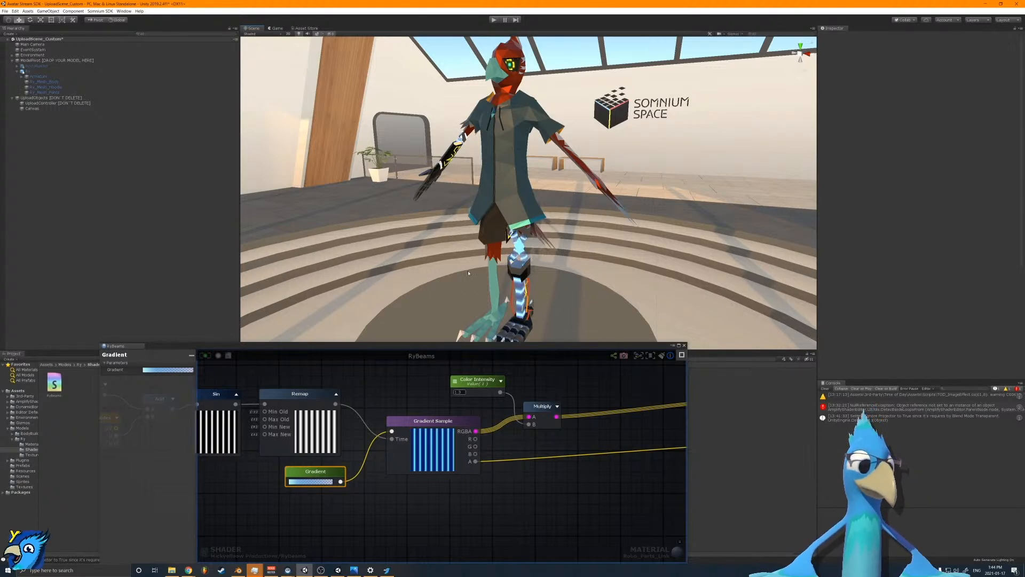
right_click_drag(521, 289, 422, 296)
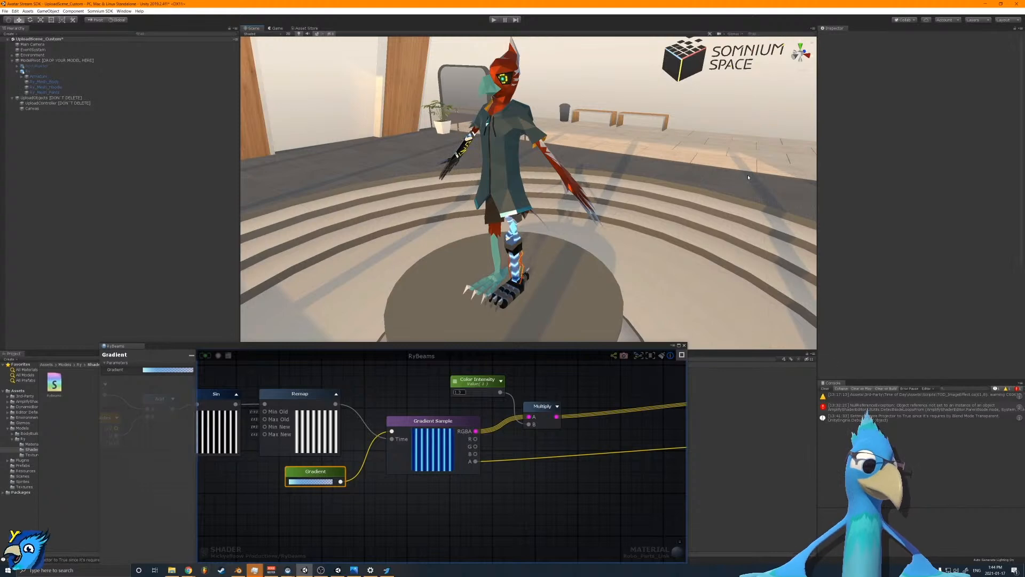
Step: Add a Light Color node in the empty area above the Remap and Gradient Sample nodes
middle_click_drag(443, 363, 462, 470)
right_click(402, 422)
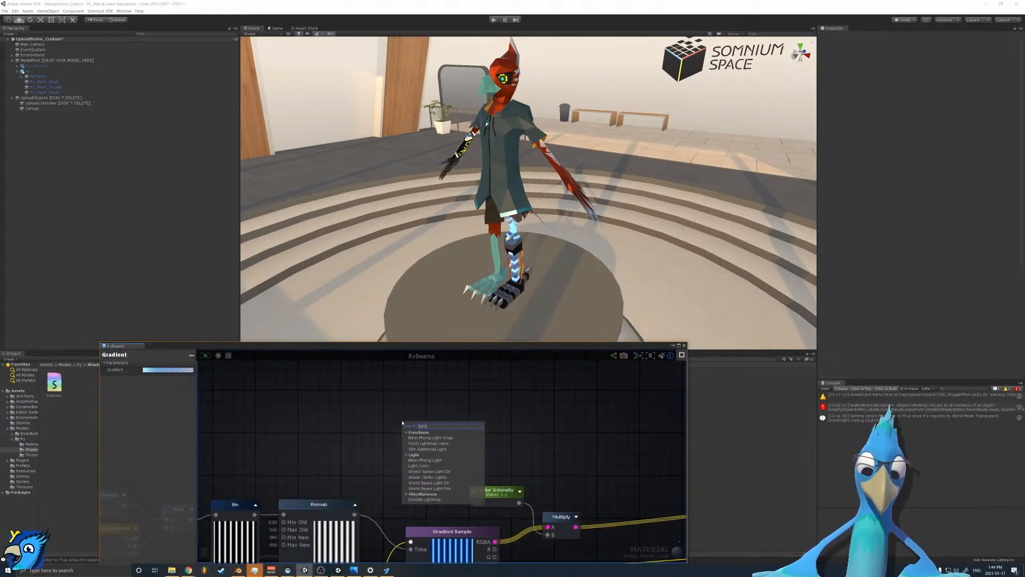
type("light color")
key("Return")
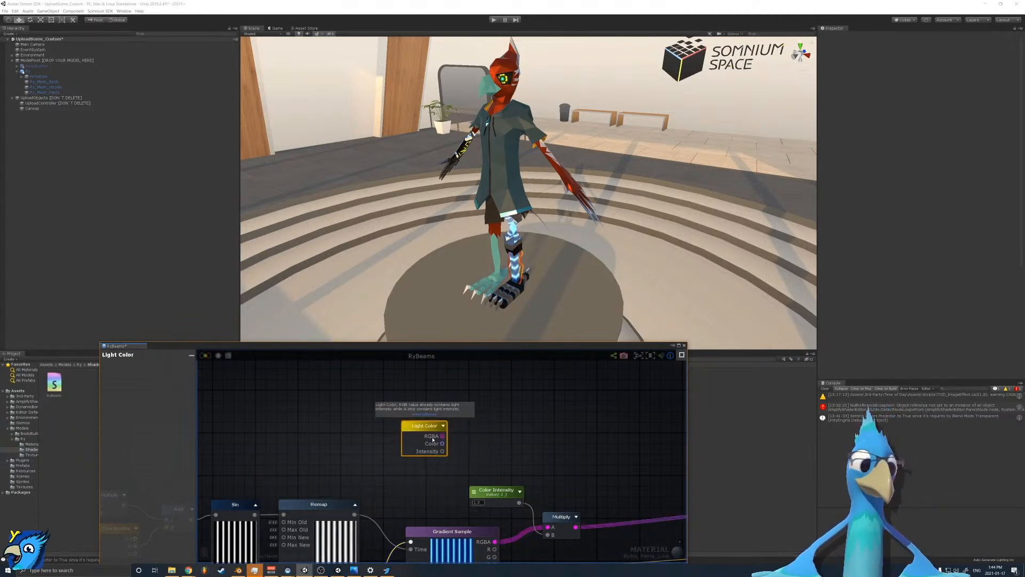
left_click_drag(433, 439, 383, 408)
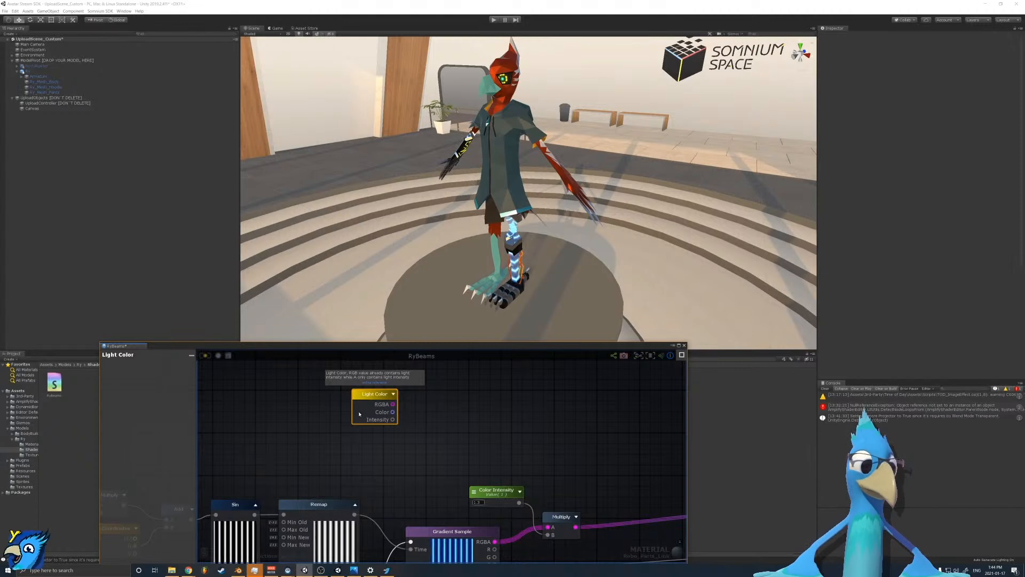
Step: Try out loose connections from the Light Color node's RGBA and Color outputs without attaching them to another node
left_click_drag(394, 404, 531, 408)
left_click(422, 425)
left_click_drag(388, 404, 454, 399)
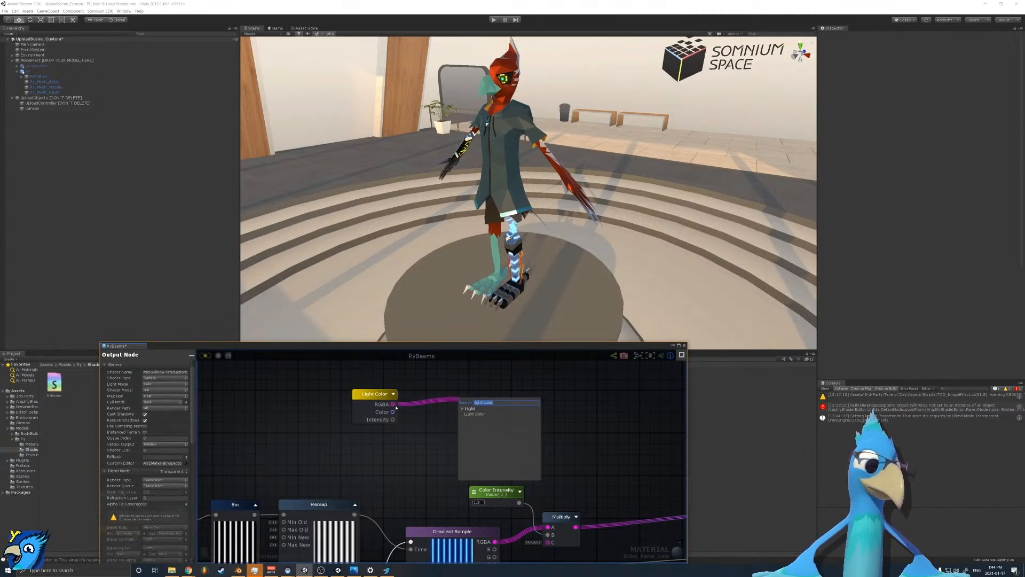
left_click(430, 400)
left_click_drag(429, 400, 458, 393)
left_click(428, 415)
left_click_drag(393, 412, 445, 416)
left_click(425, 420)
left_click(412, 439)
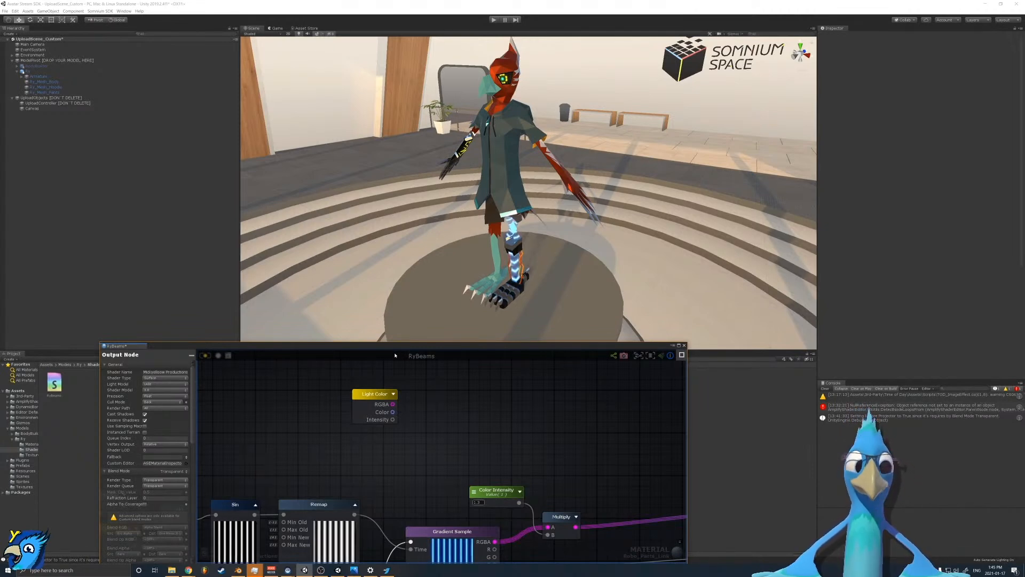
left_click_drag(431, 377, 351, 440)
left_click(414, 369)
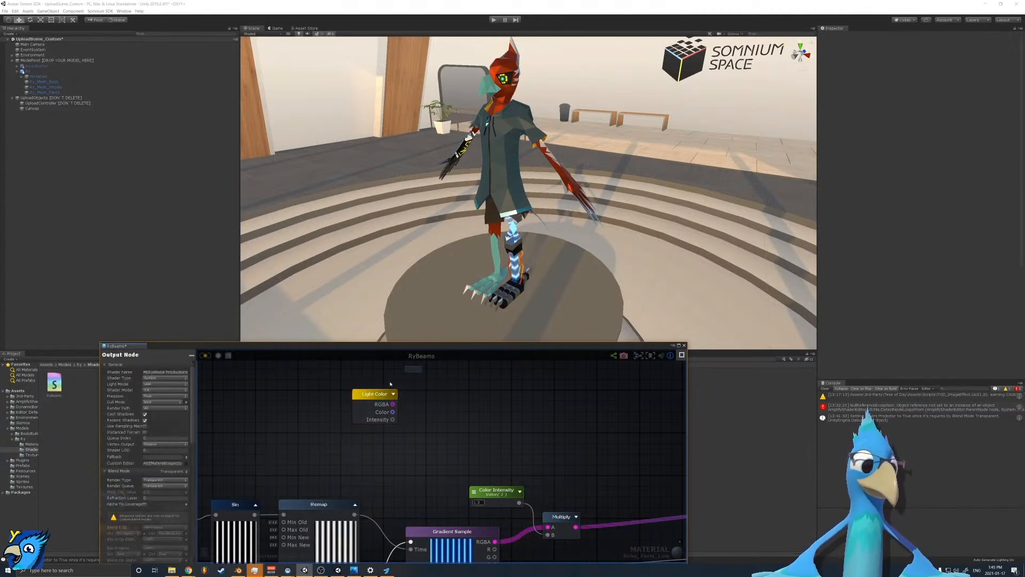
left_click(390, 419)
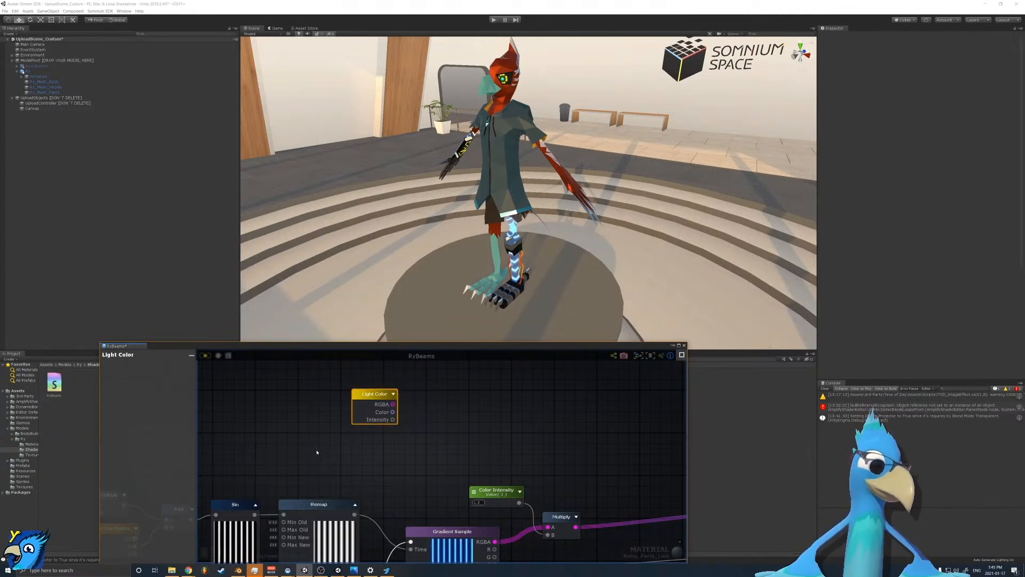
Step: Try one more loose connection from the Light Color node's RGBA output, and delete the node
left_click_drag(381, 412, 370, 401)
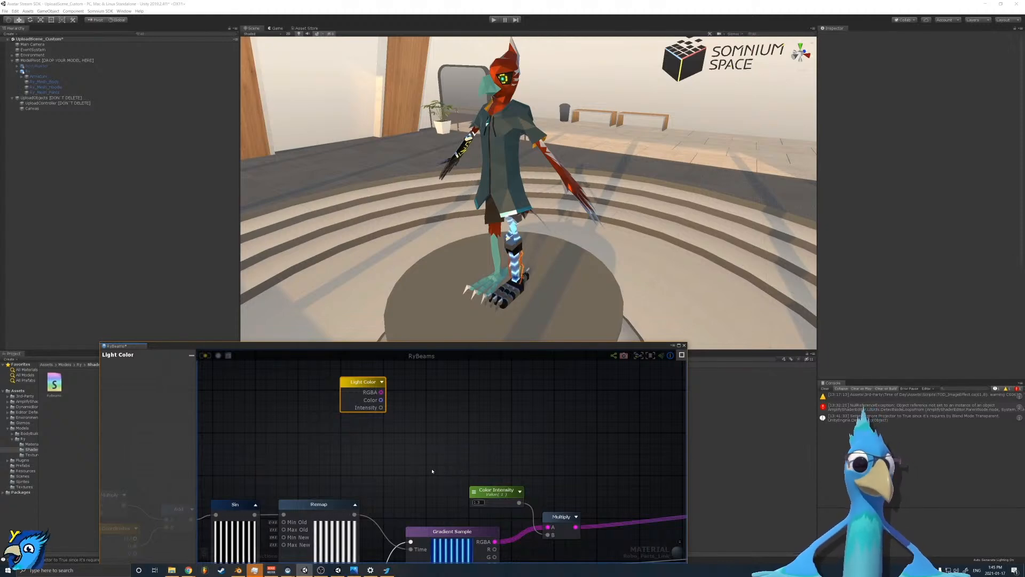
scroll(374, 435, "down", 3)
scroll(406, 433, "up", 3)
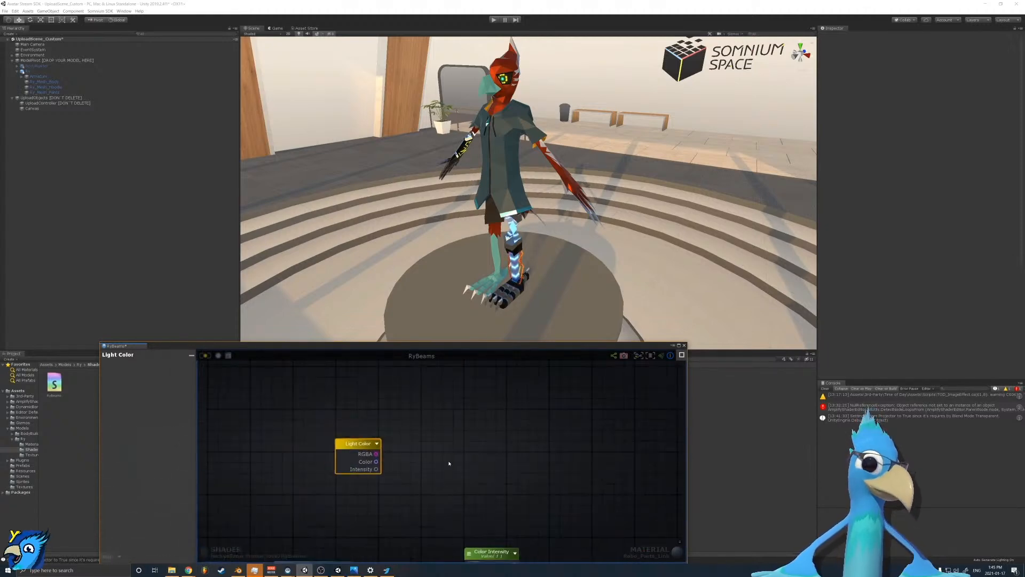
scroll(433, 460, "down", 3)
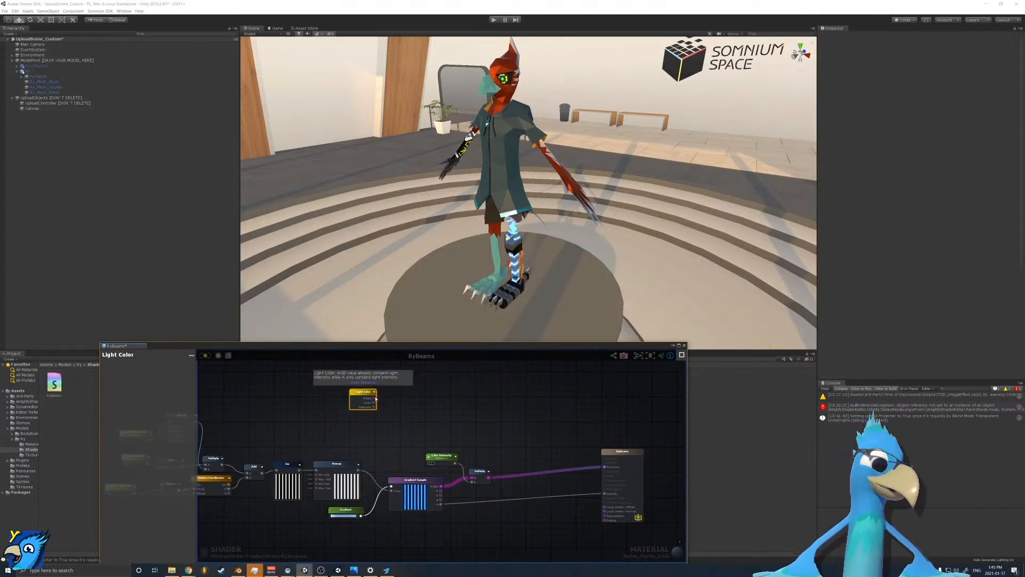
left_click_drag(374, 399, 422, 413)
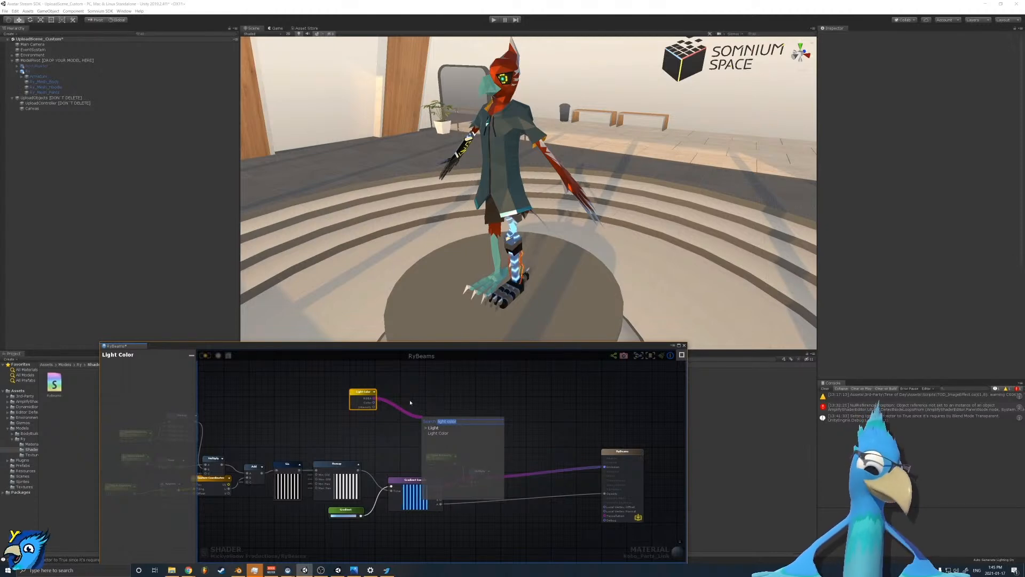
left_click(347, 415)
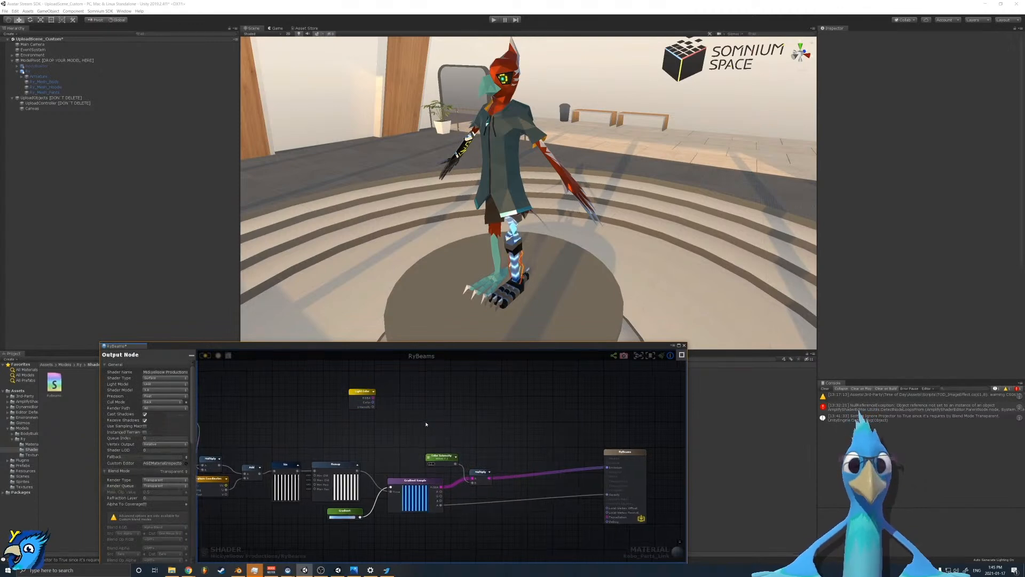
scroll(429, 415, "up", 3)
left_click(320, 375)
key("Delete")
Step: Save and recompile the RyBeams shader
right_click_drag(504, 281, 510, 241)
key("e")
key("w")
key("s")
key("w")
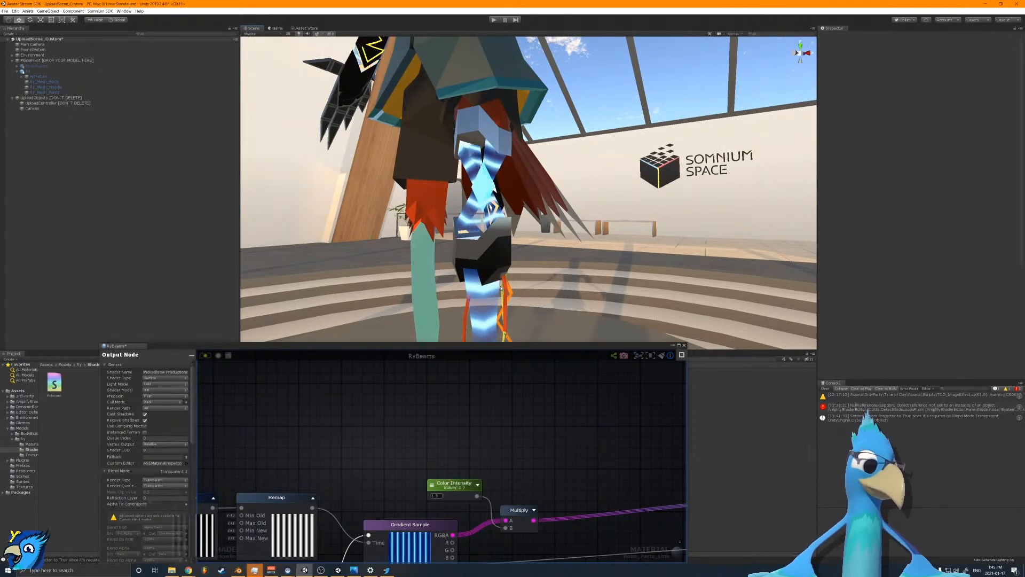
left_click(205, 356)
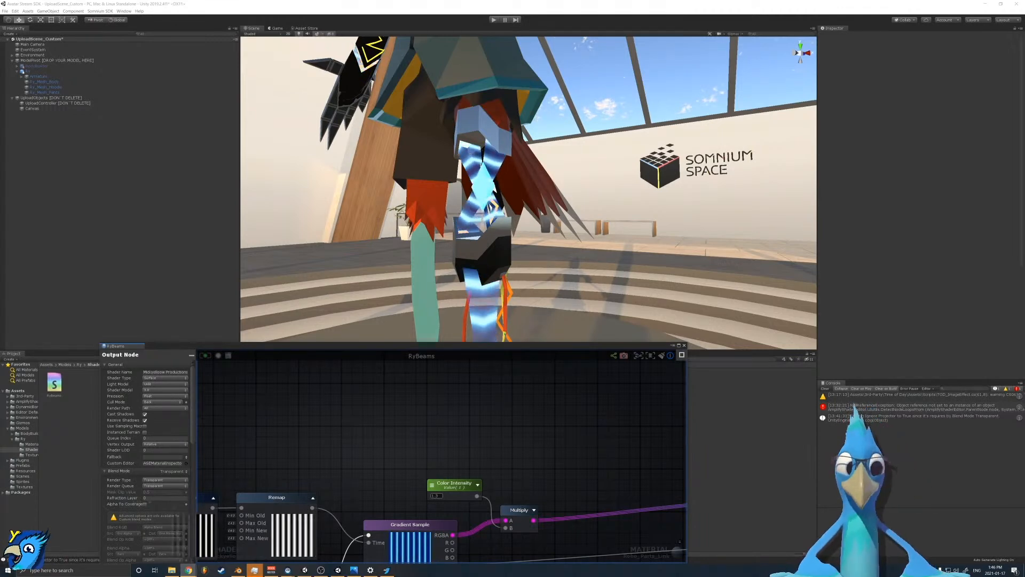
Step: Inspect the beams' look on the full avatar from the front and the side
right_click_drag(490, 261, 501, 298)
key("s")
key("w")
key("s")
key("a")
key("w")
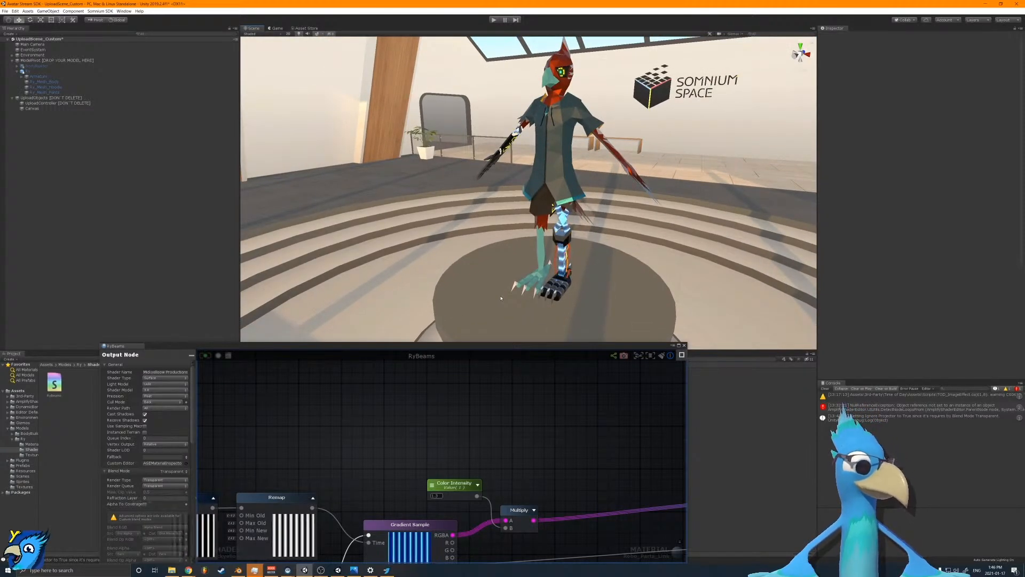
key("w")
key("d")
right_click_drag(500, 298, 478, 272)
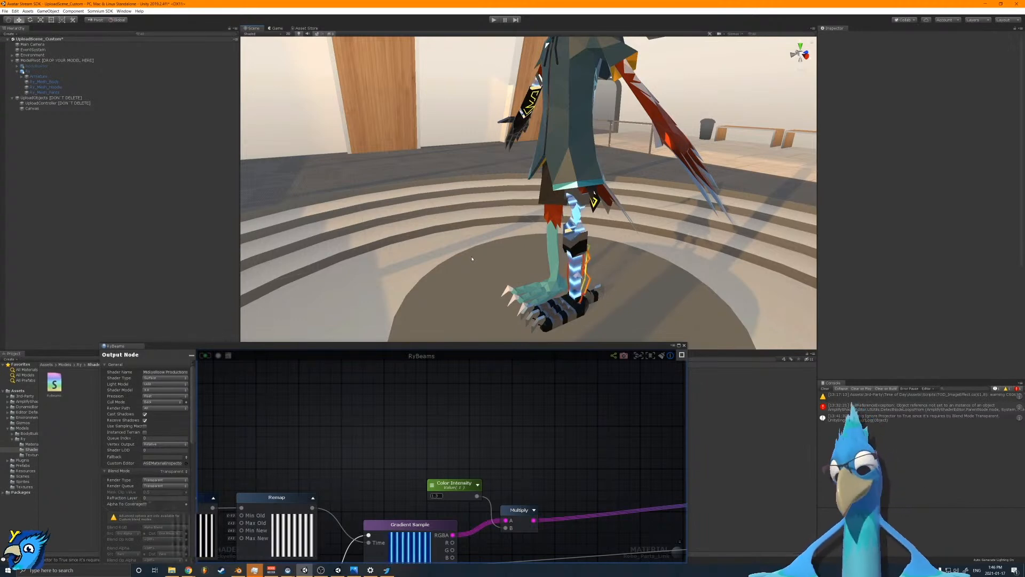
left_click_drag(480, 251, 543, 229, "alt")
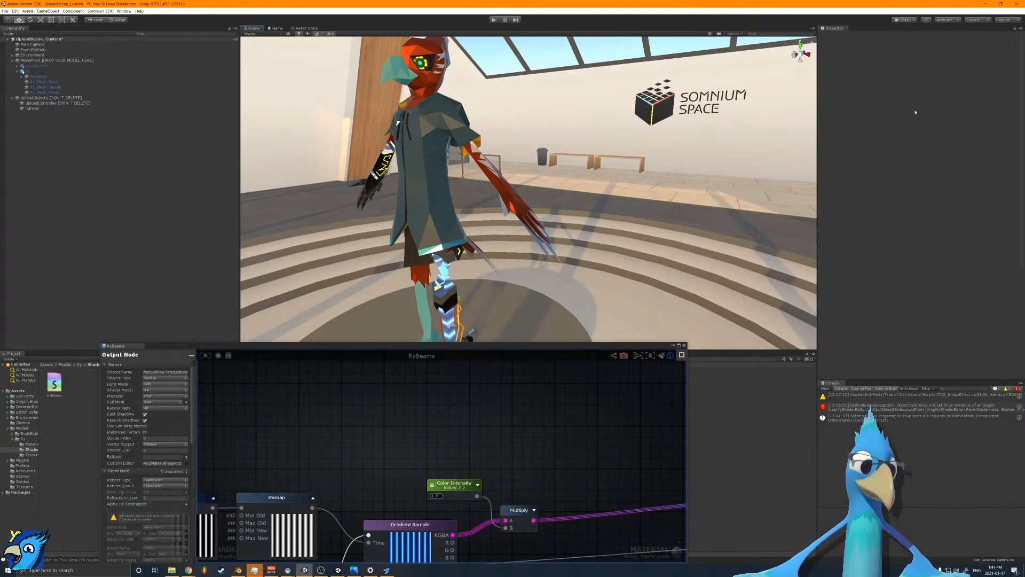
Step: Compare the beams around the leg's crystal at close range with their look from farther away
scroll(630, 144, "up", 4)
left_click_drag(630, 144, 720, 164, "alt")
scroll(576, 178, "up", 6)
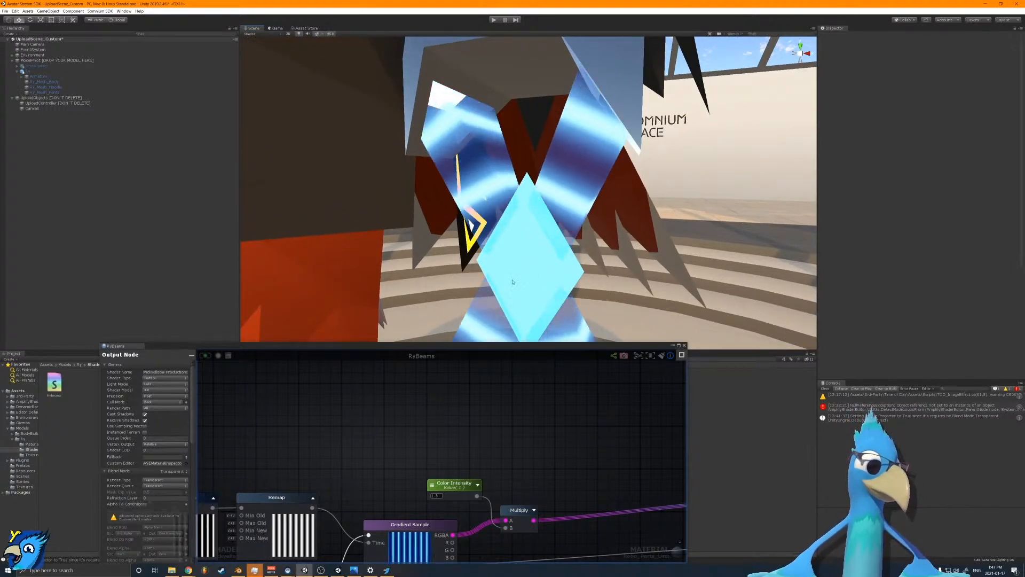
scroll(548, 182, "down", 8)
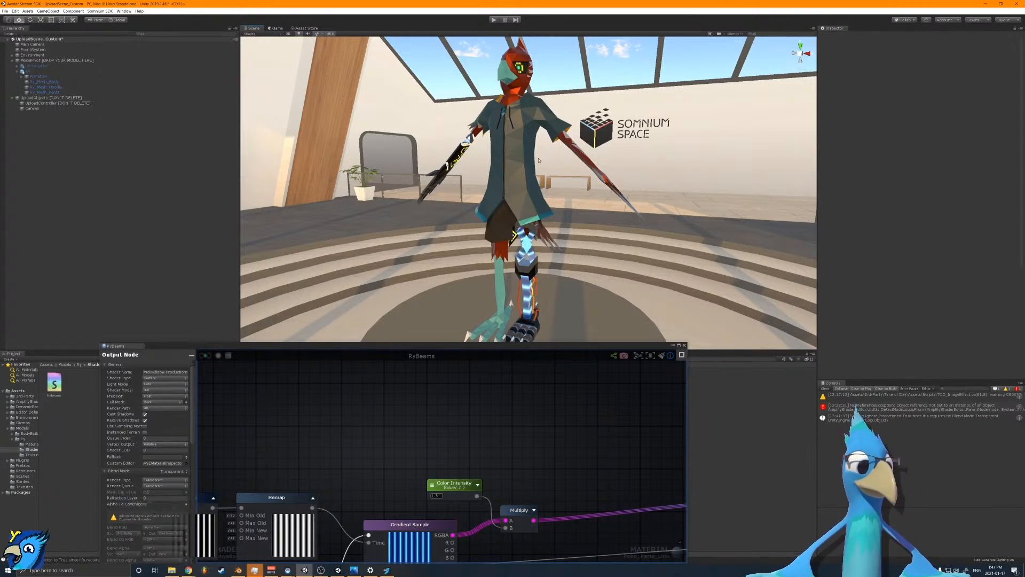
mouse_move(592, 184)
right_mouse_down()
mouse_move(594, 213)
mouse_move(611, 224)
mouse_move(613, 211)
mouse_move(595, 198)
mouse_move(654, 176)
mouse_move(558, 180)
mouse_move(604, 258)
mouse_move(587, 177)
right_mouse_up()
key("w")
key("s")
key("w")
key("s")
key("w")
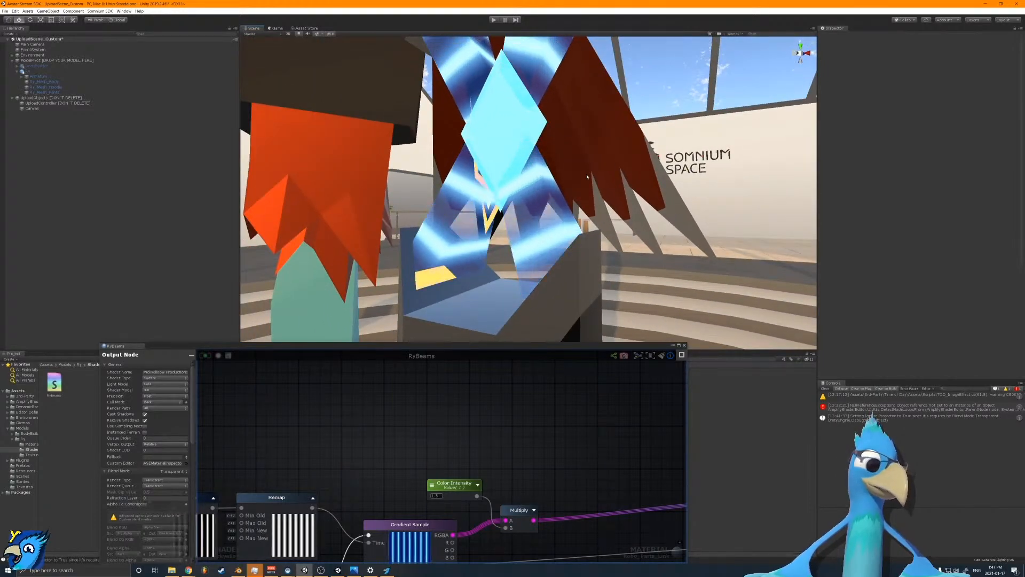
Step: Group all the nodes that feed the output node inside a new comment frame
scroll(553, 461, "down", 5)
middle_click_drag(552, 461, 485, 379)
scroll(566, 418, "up", 5)
middle_click_drag(577, 419, 534, 427)
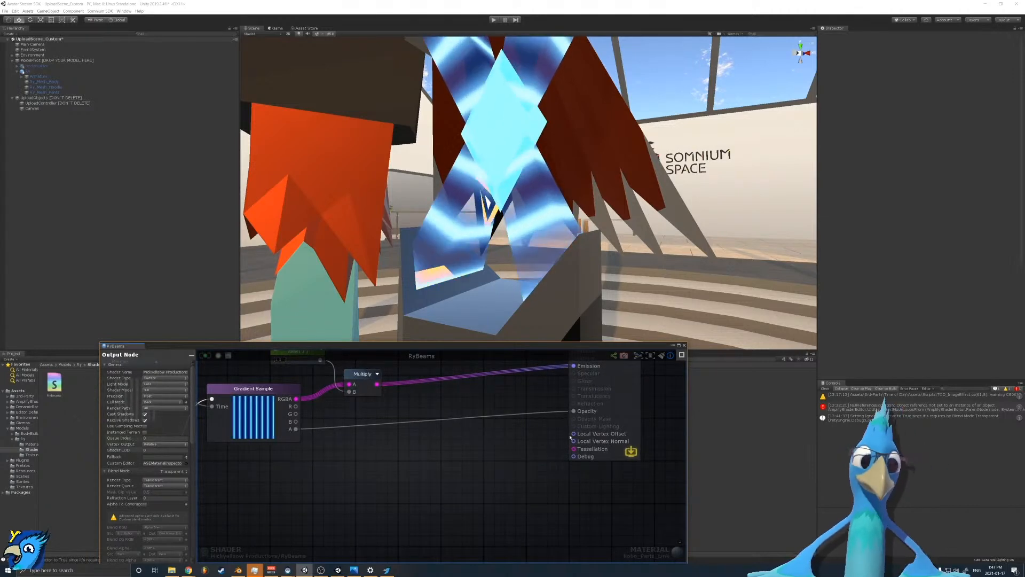
scroll(574, 432, "down", 5)
scroll(582, 404, "up", 4)
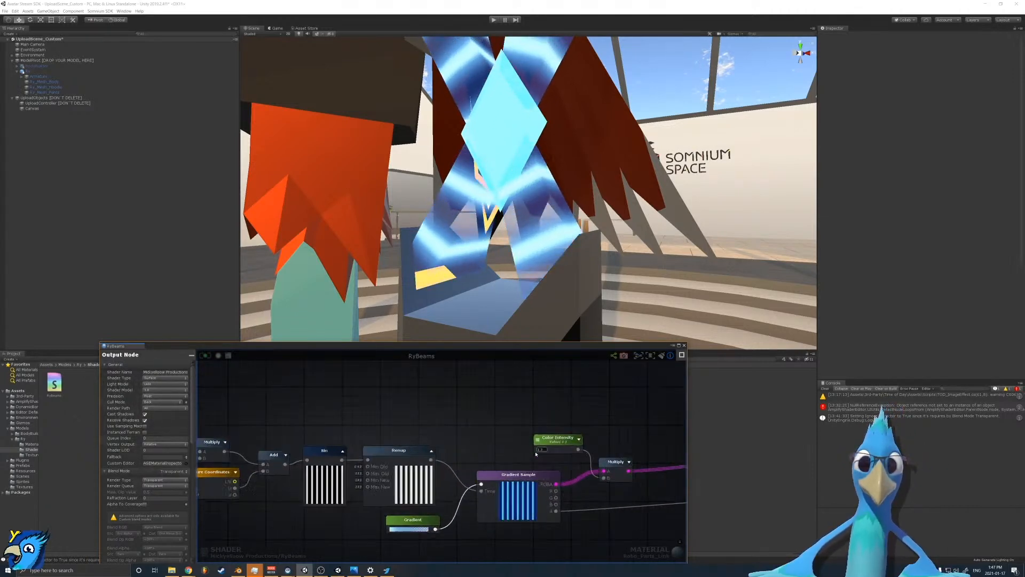
middle_click_drag(582, 404, 590, 421)
left_click_drag(620, 377, 209, 531)
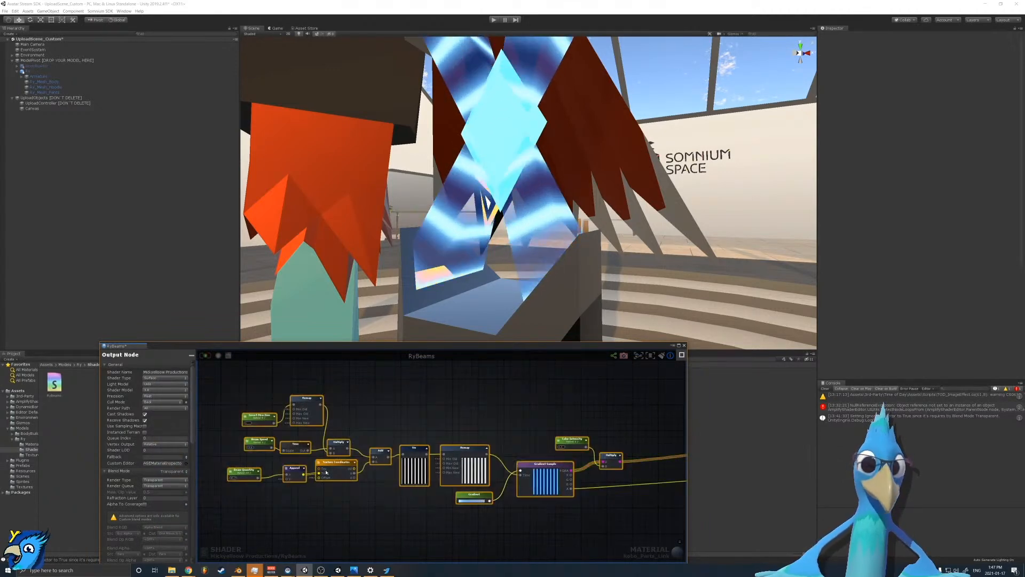
key("c")
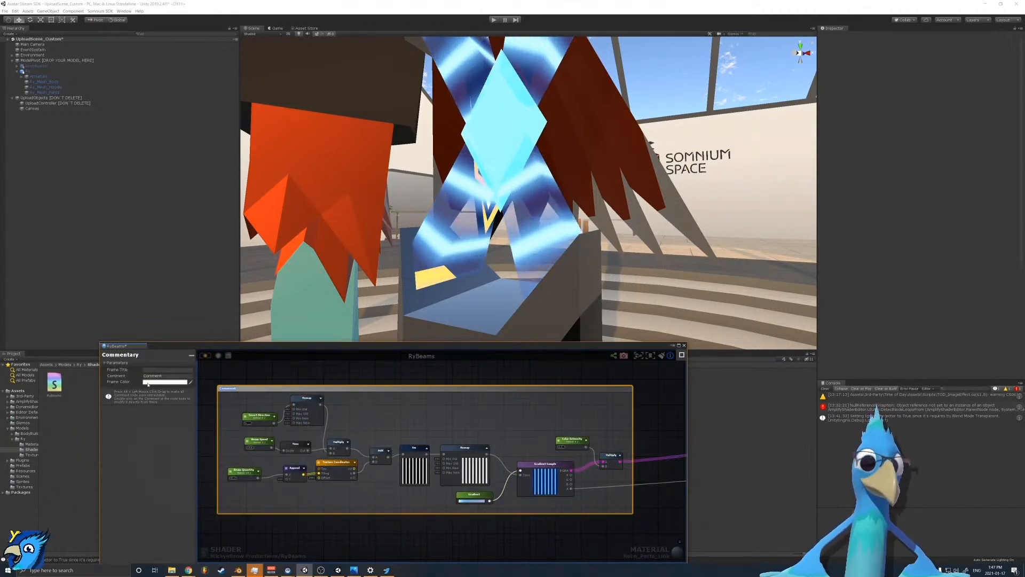
Step: Clear the frame's comment text and title the frame "Beam color"
left_click(174, 376)
key("BackSpace")
left_click(172, 369)
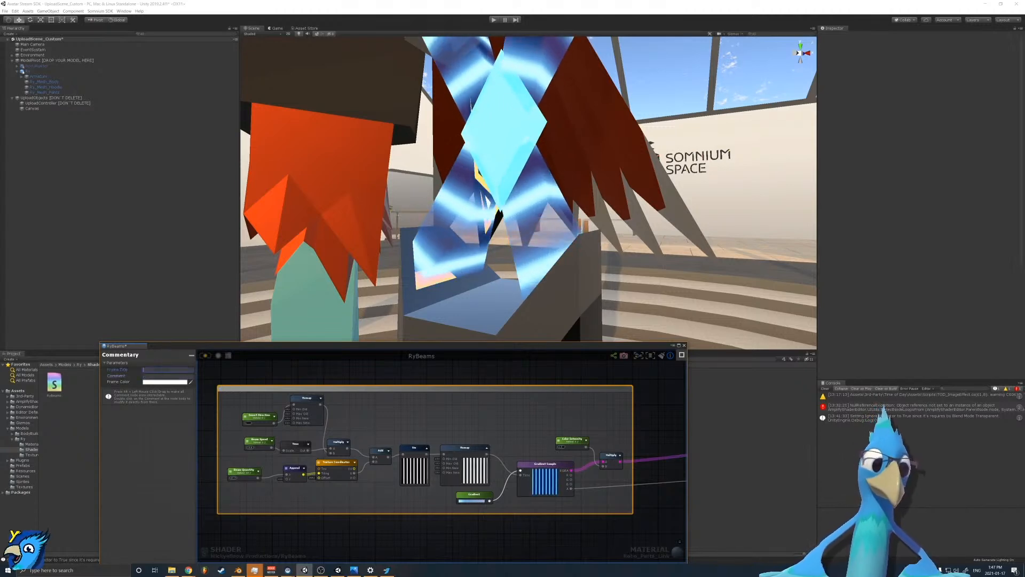
type("Beam color")
key("Return")
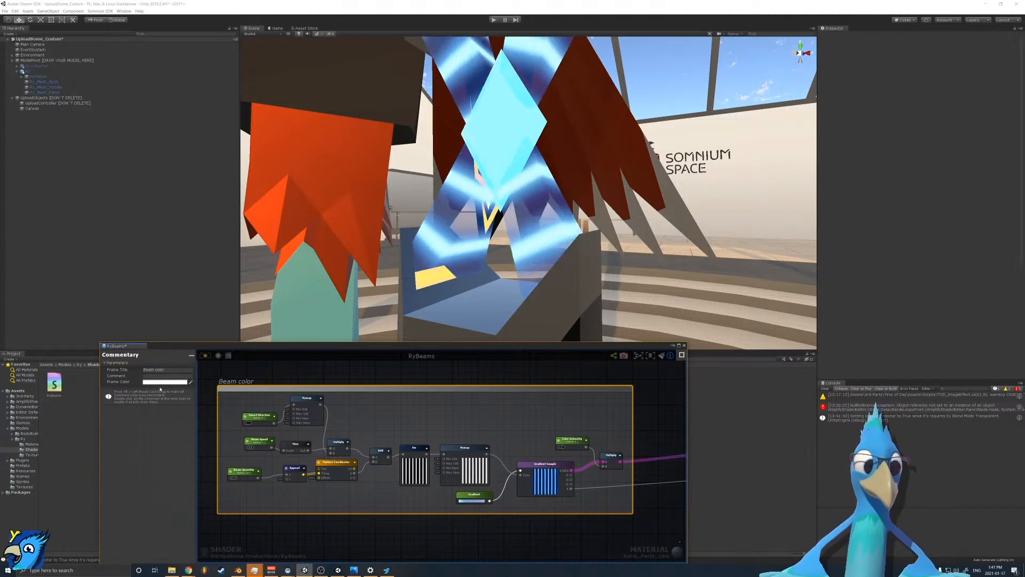
Step: Change the Beam color frame's color to a light blue
left_click(163, 382)
left_click(632, 388)
left_click_drag(653, 359, 649, 331)
left_click(691, 309)
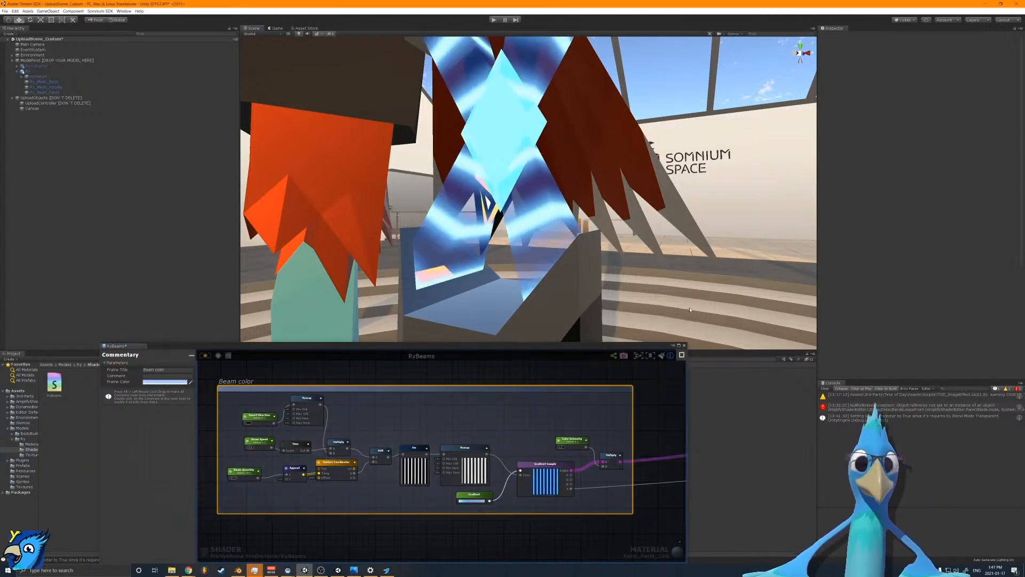
Step: Move the Beam color frame with its nodes up and close beside the output node
scroll(432, 450, "down", 6)
left_click(437, 499)
scroll(564, 492, "up", 3)
scroll(564, 492, "up", 3)
middle_click_drag(386, 444, 519, 508)
scroll(443, 507, "down", 2)
left_click_drag(442, 434, 479, 415)
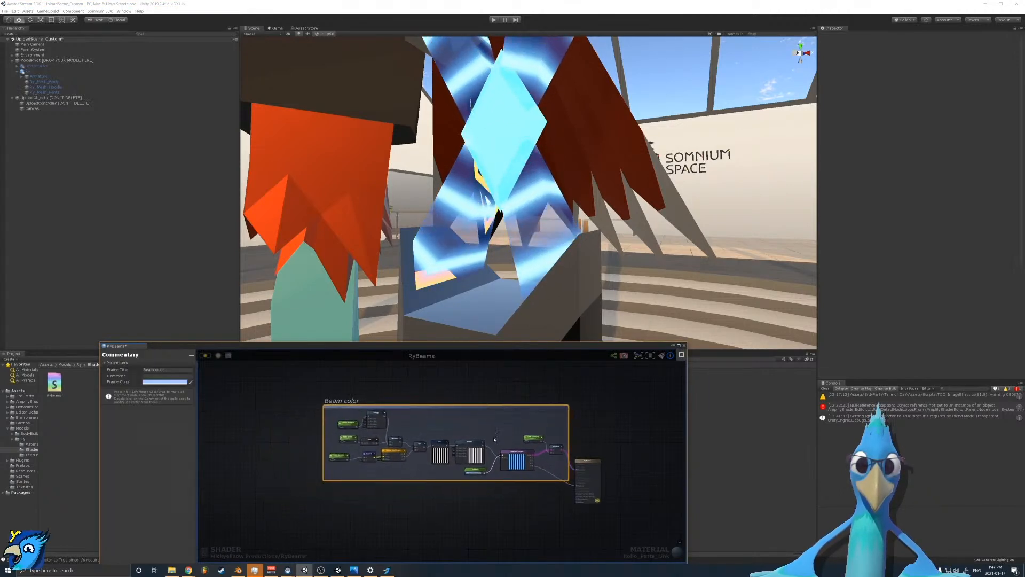
Step: Add a Noise Generator node in the empty graph area below the Beam color frame
scroll(497, 460, "up", 4)
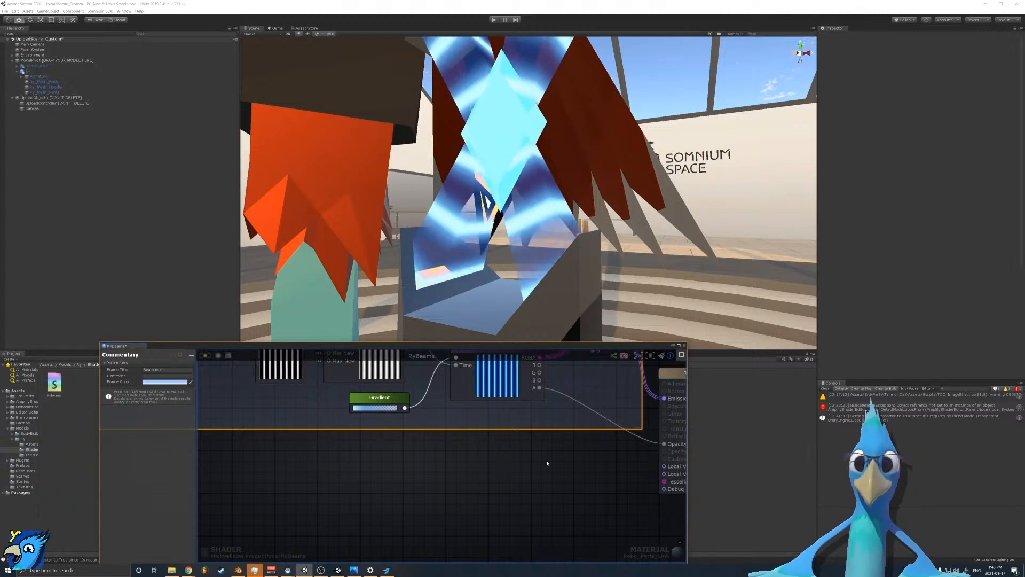
scroll(454, 465, "down", 4)
scroll(454, 462, "up", 3)
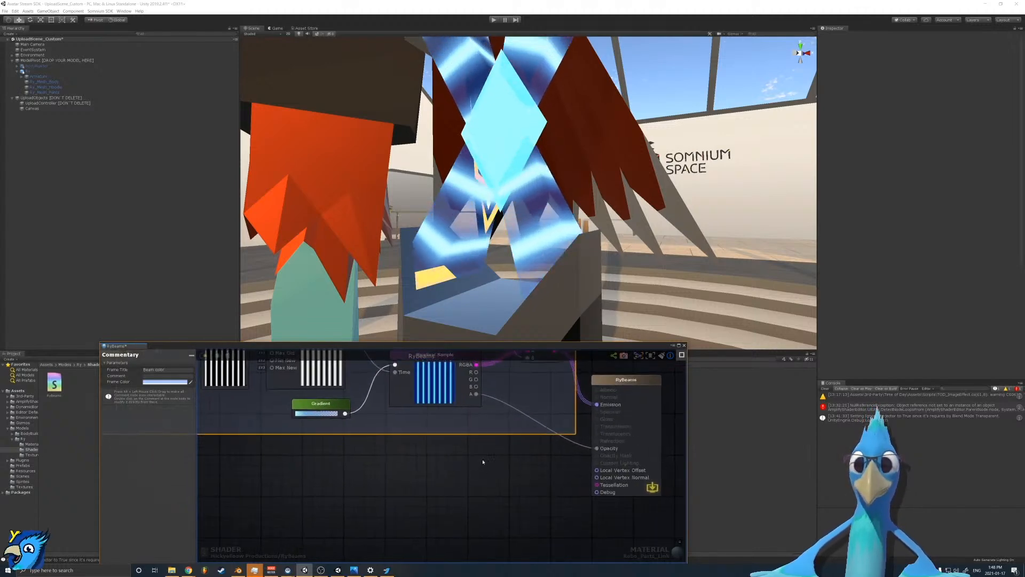
scroll(427, 480, "down", 1)
right_click(345, 483)
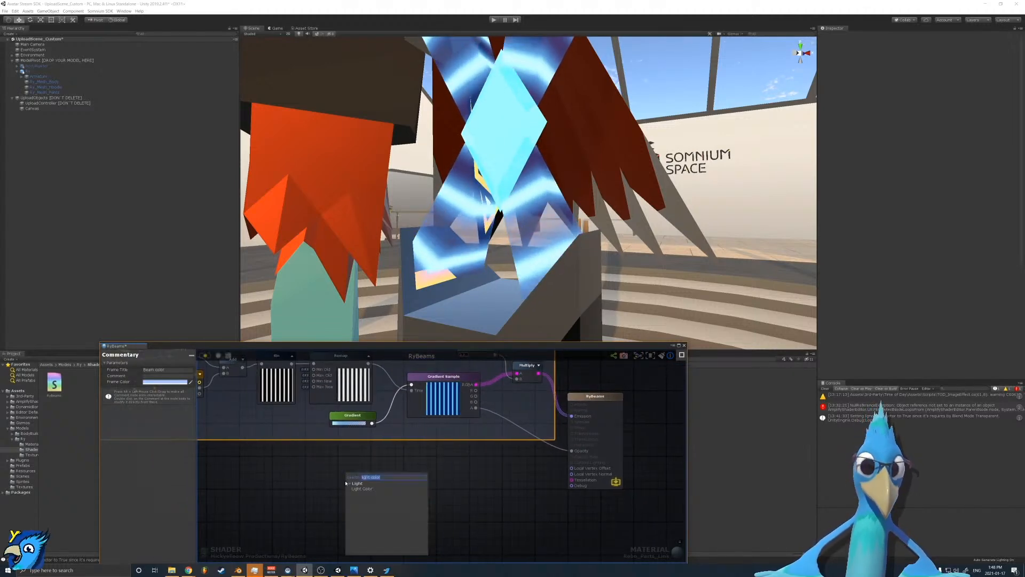
type("noise")
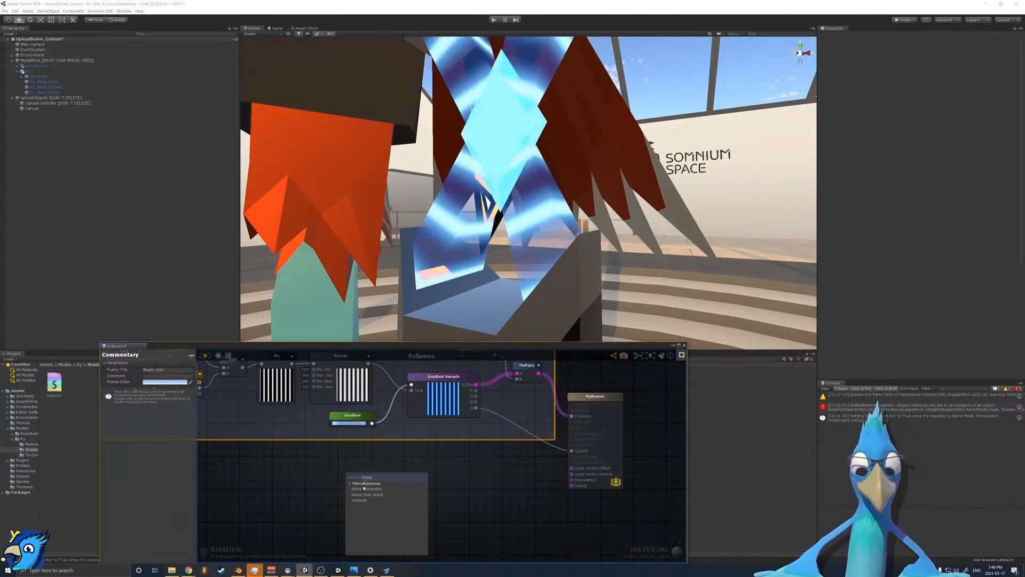
left_click(367, 489)
left_click_drag(376, 489, 476, 503)
Step: Set the Noise Generator type to Simplex 3D and connect its output to the output node's Debug input
scroll(475, 503, "up", 1)
left_click(167, 397)
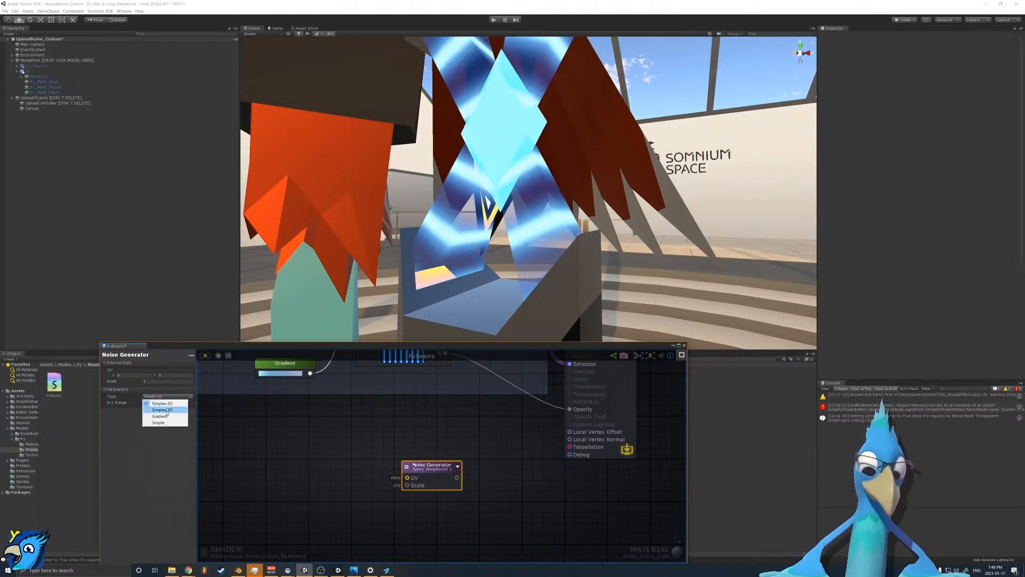
left_click(162, 410)
left_click_drag(443, 481, 570, 454)
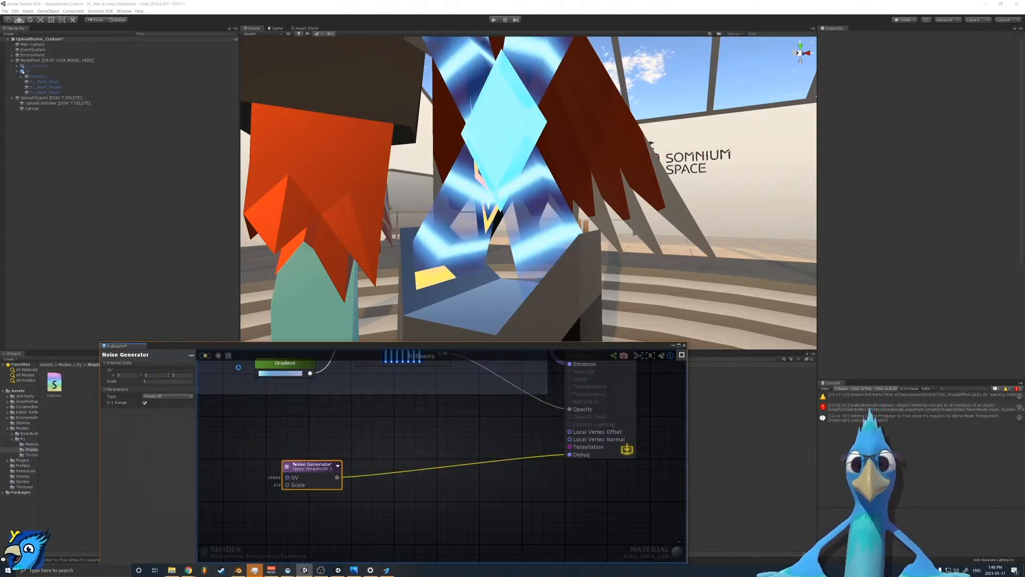
Step: Add a Vertex Position node, feed its XYZ output into the noise UV input, and update the shader
middle_click_drag(326, 455, 493, 428)
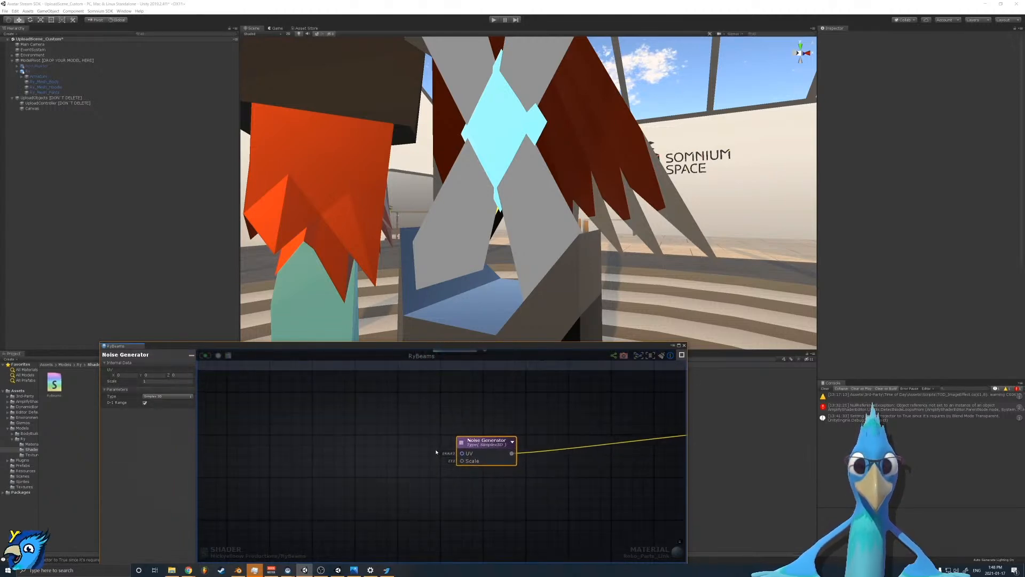
right_click(383, 454)
type("vertex")
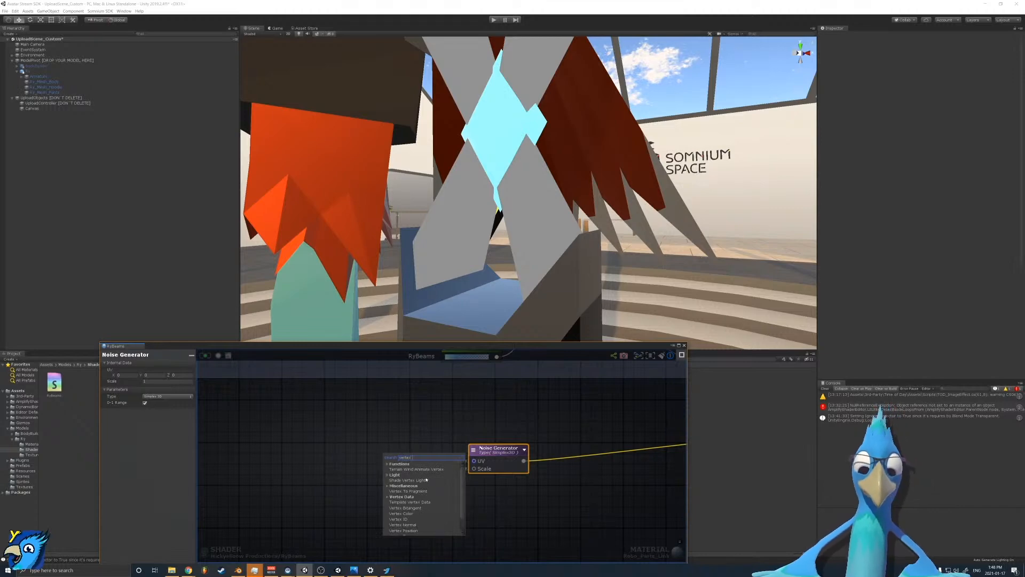
type(" po")
left_click(403, 469)
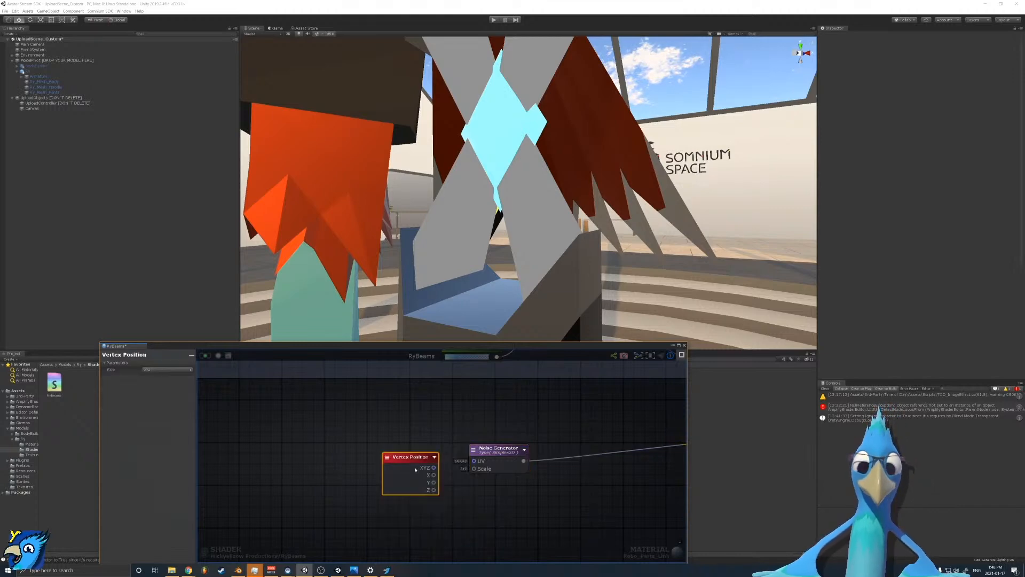
left_click_drag(433, 467, 474, 460)
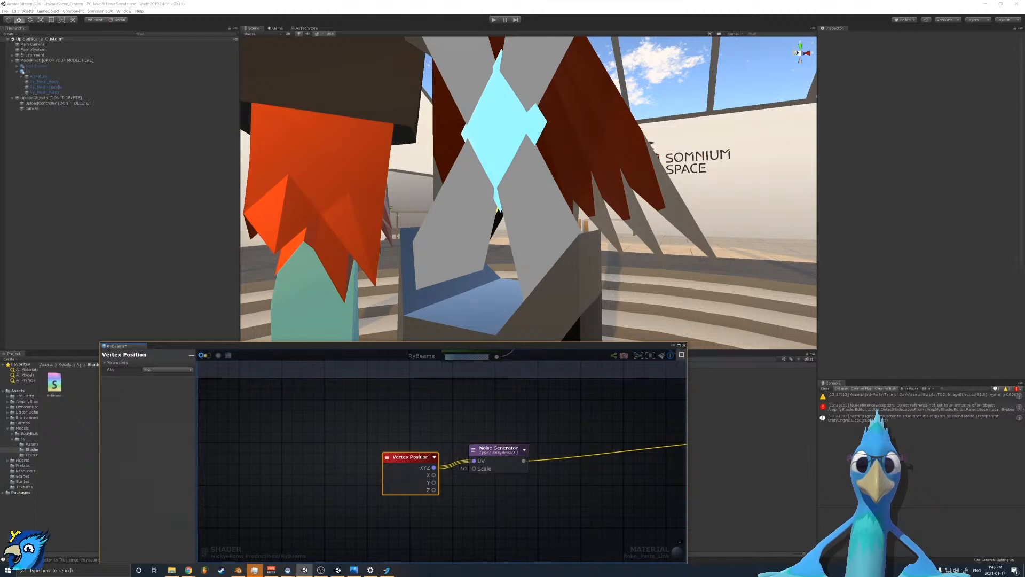
left_click(205, 355)
Step: Move the Vertex Position node farther from the Noise Generator and set the noise scale to 20
key("s")
right_click_drag(506, 201, 489, 160)
key("w")
key("a")
key("d")
key("q")
key("s")
left_click_drag(416, 457, 324, 450)
left_click(485, 469)
left_click(151, 370)
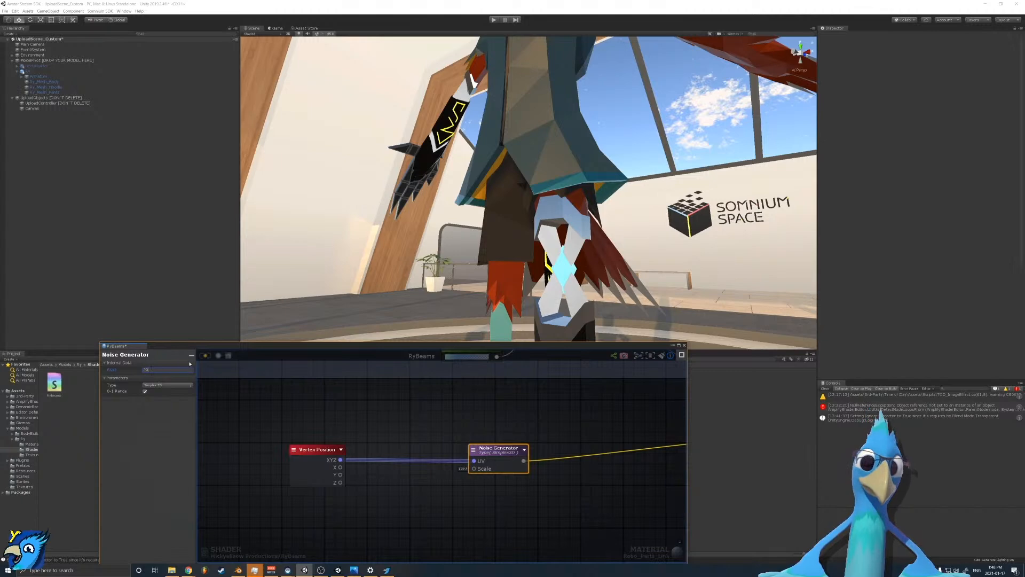
type("20")
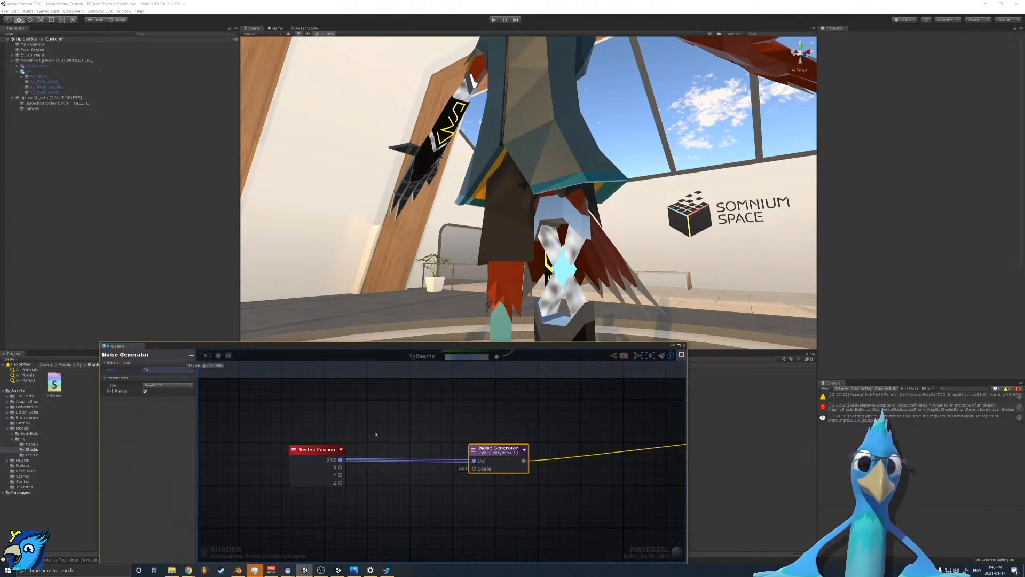
Step: Add a Float node below Vertex Position and connect it to the Noise Generator's Scale input
right_click(385, 501)
type("float")
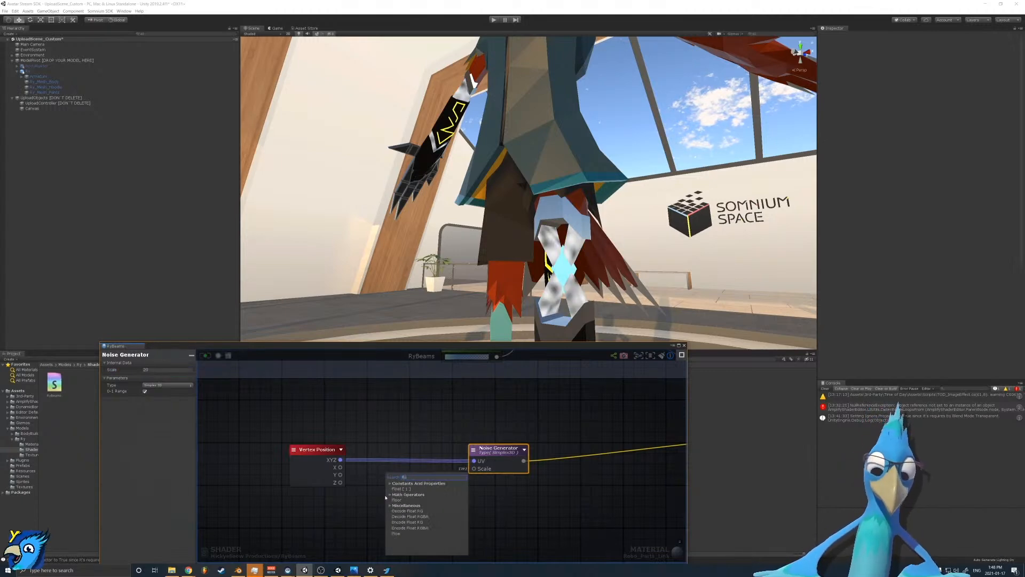
left_click(411, 489)
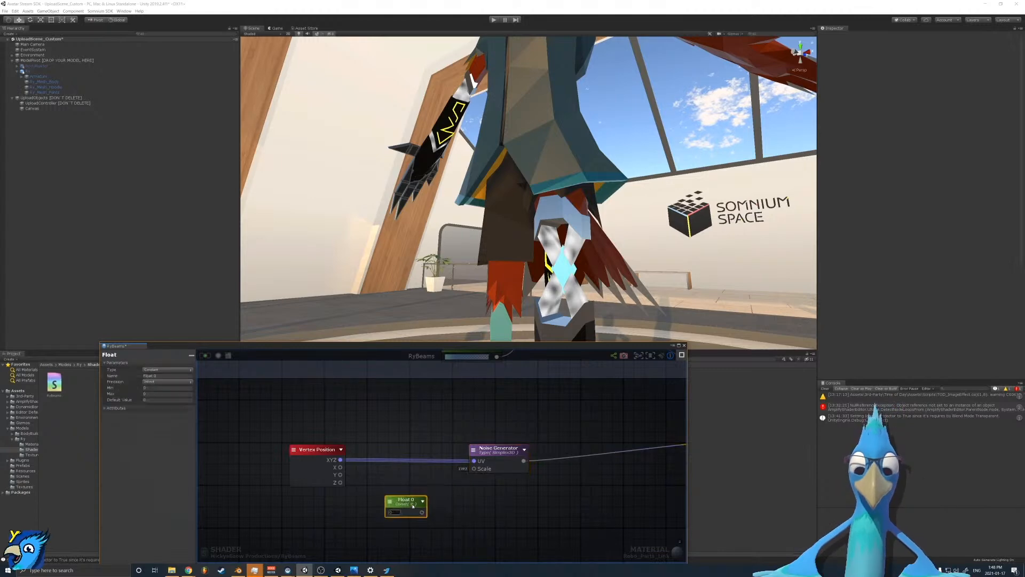
left_click_drag(410, 511, 474, 468)
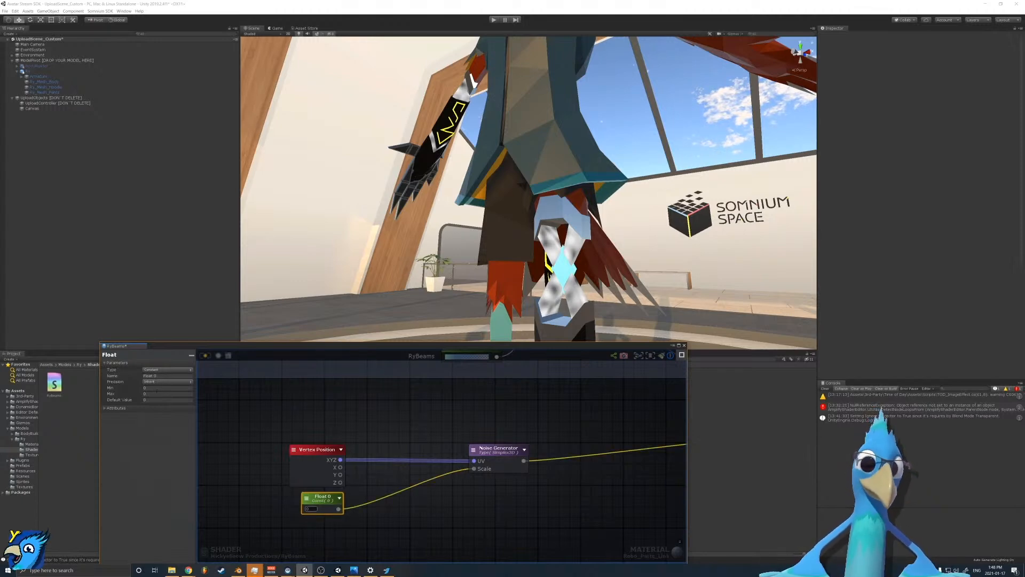
Step: Make the Float node a Property named "Beam Distort Small" and align it beneath the Vertex Position node
left_click(161, 369)
left_click(163, 380)
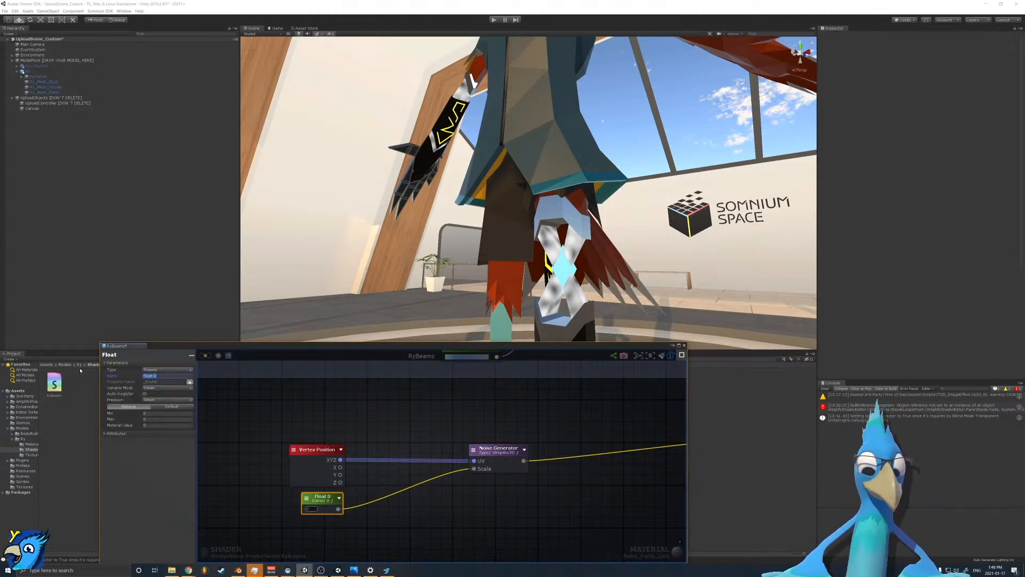
type("Beam Distort Small")
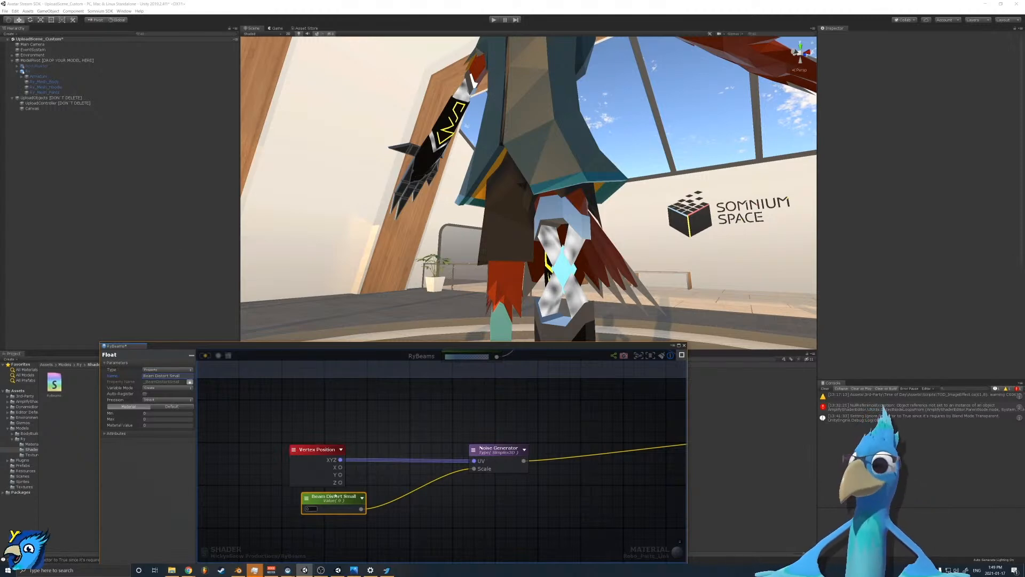
left_click_drag(335, 496, 315, 494)
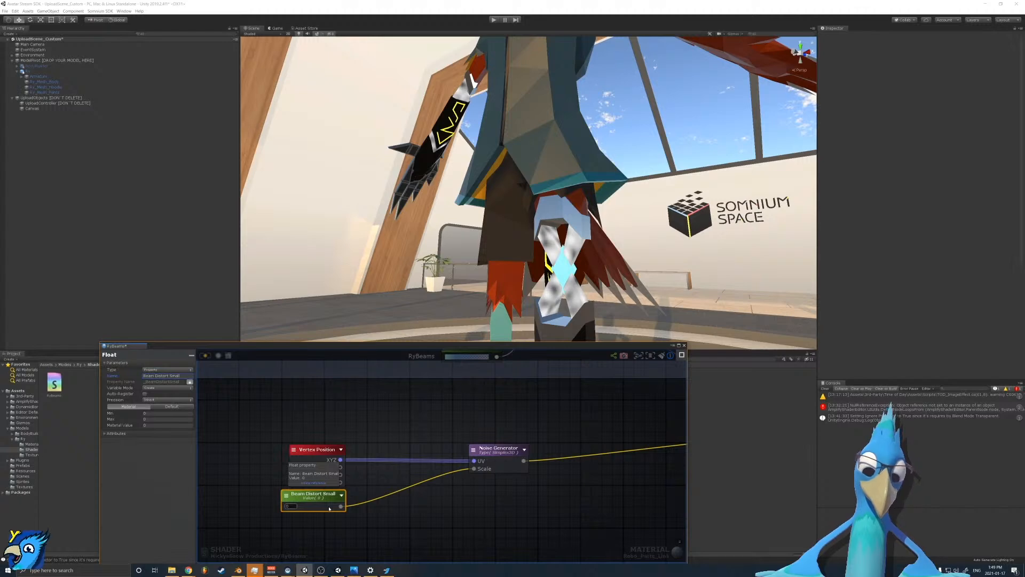
Step: Switch to Blender and show the mesh data of Ry_Mesh_Body with its vertex colors
left_click(238, 570)
middle_click_drag(480, 390, 492, 284)
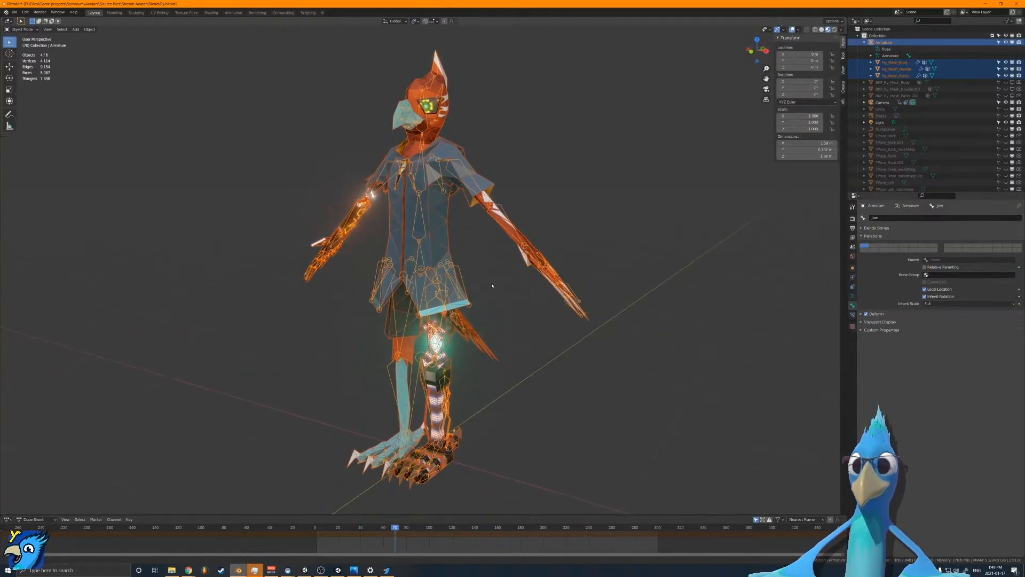
left_click(505, 229)
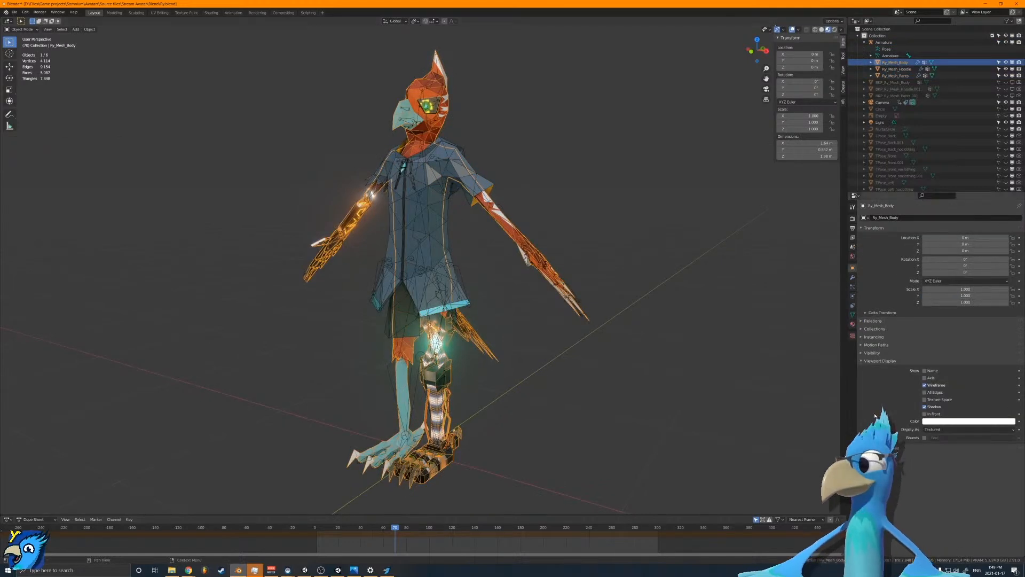
left_click(852, 314)
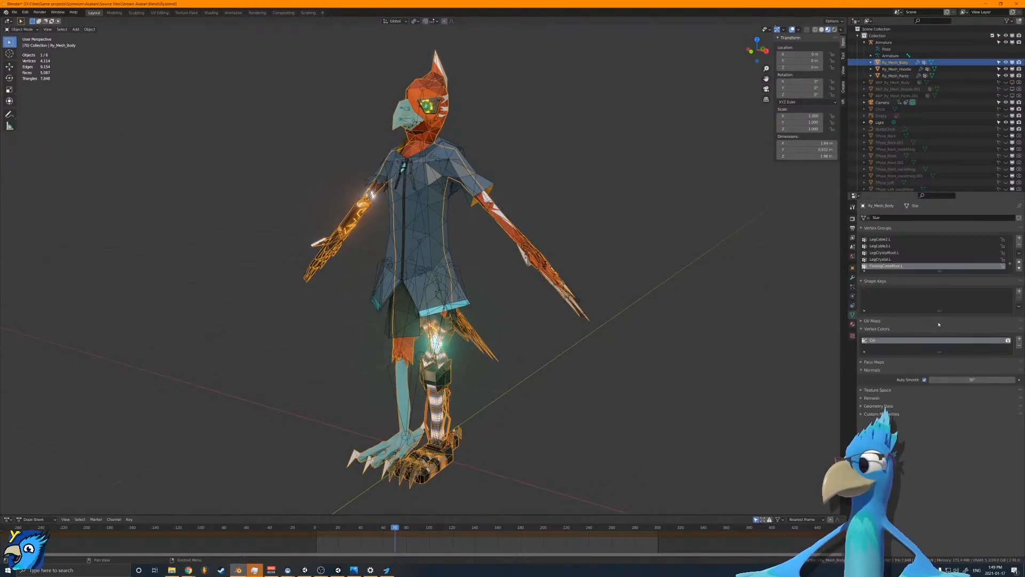
Step: Put Ry_Mesh_Body into Vertex Paint mode and examine the character's mesh up close
key("ctrl+Tab")
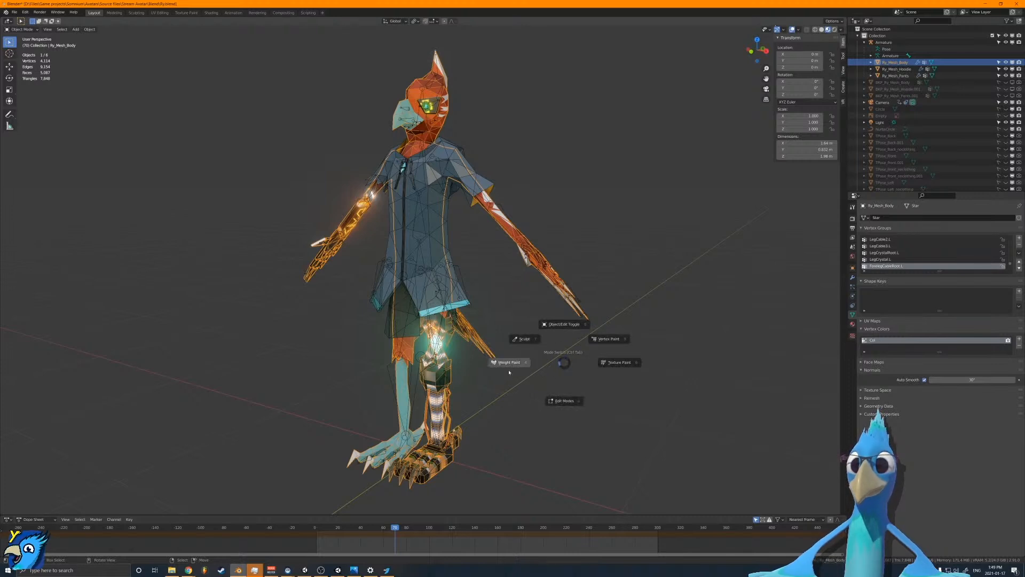
left_click(596, 342)
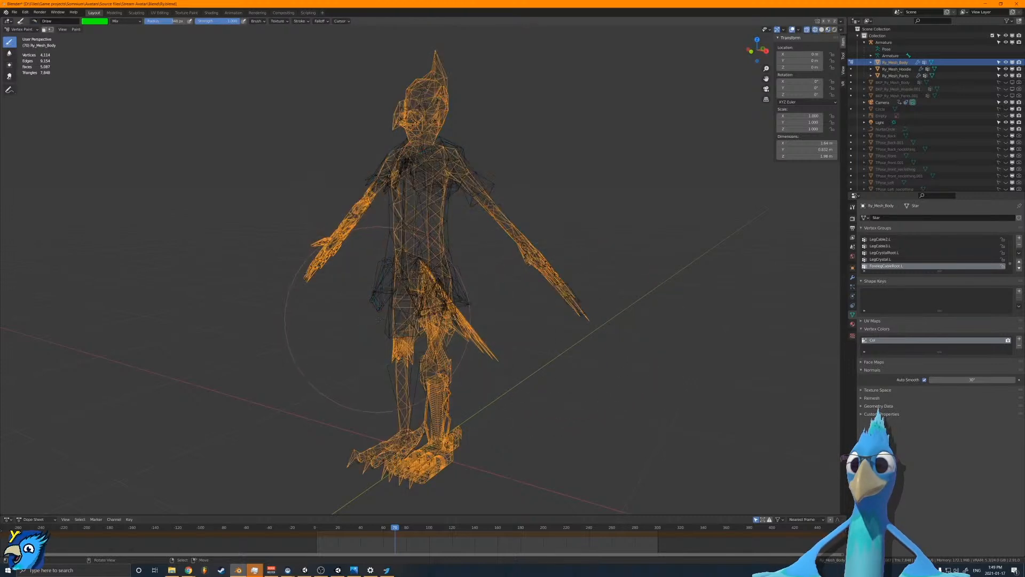
mouse_move(583, 293)
middle_mouse_down()
mouse_move(634, 271)
mouse_move(618, 333)
mouse_move(567, 373)
middle_mouse_up()
scroll(617, 332, "up", 8)
scroll(567, 377, "down", 3)
middle_click_drag(567, 378, 572, 268, "shift")
middle_click_drag(537, 215, 582, 366, "shift")
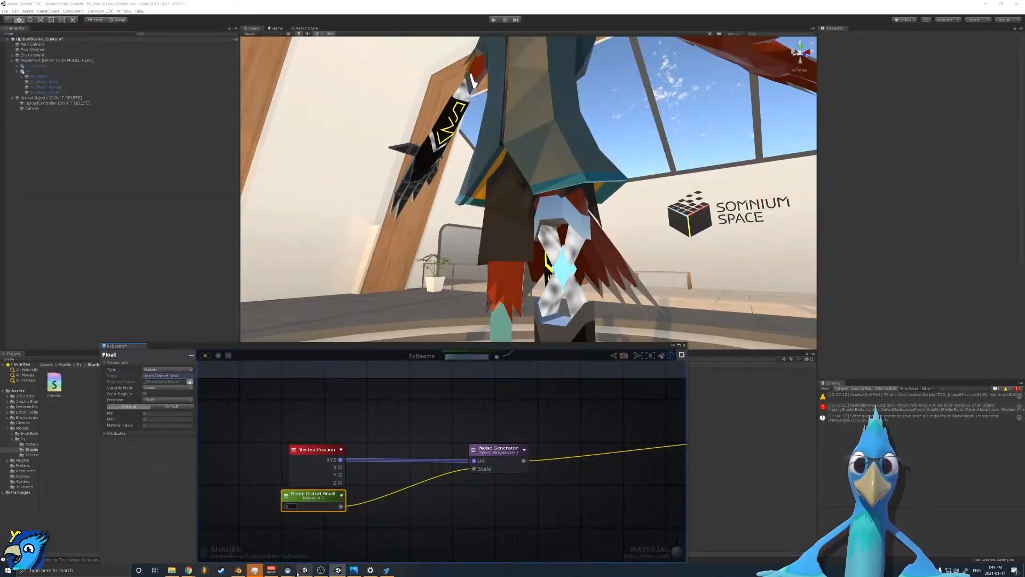
Step: Rename the Beam Distort Small property node to "Distort Scale", keeping its Property type
middle_click_drag(366, 495, 389, 459)
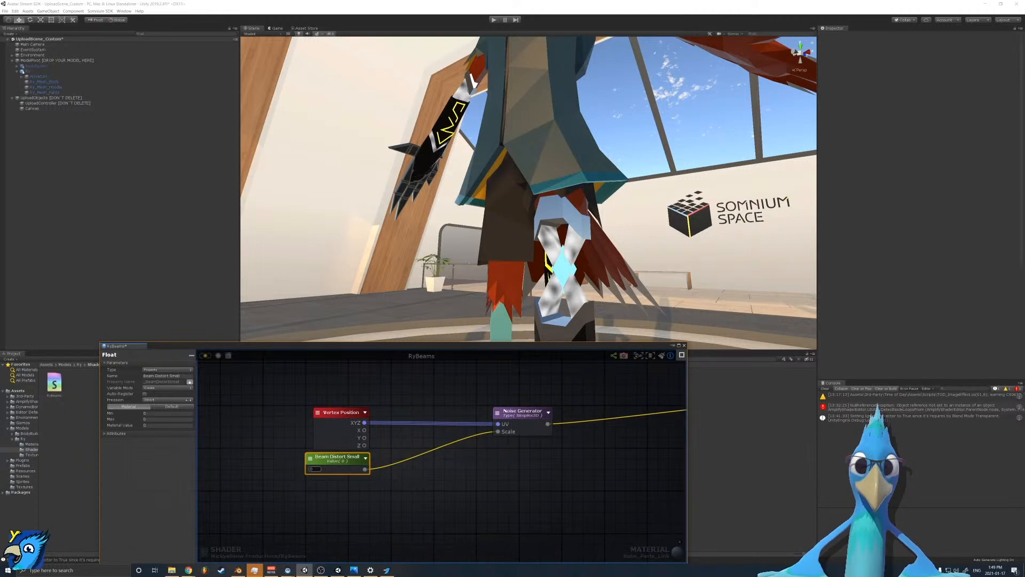
left_click(170, 369)
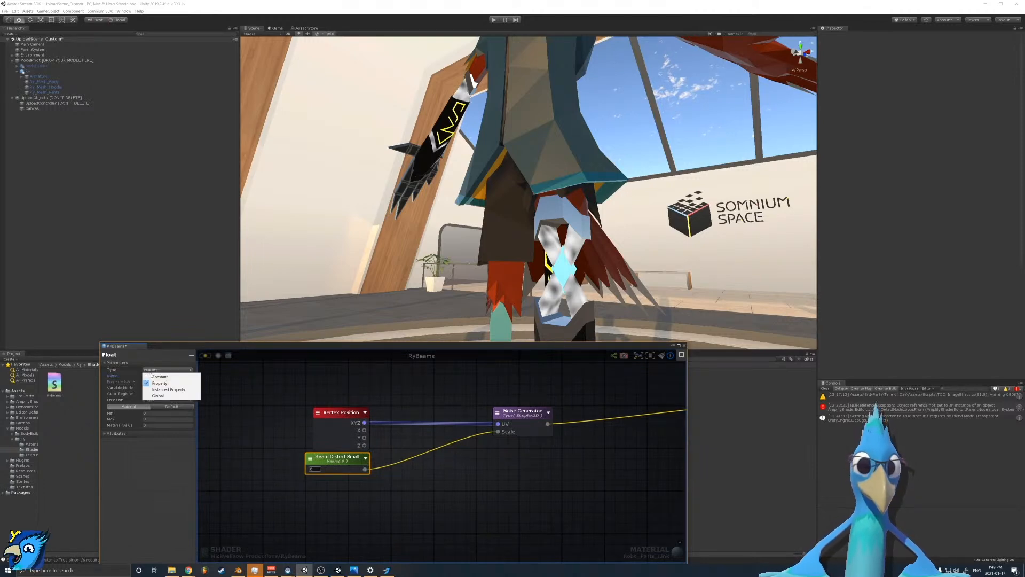
left_click(179, 360)
left_click(169, 376)
type("Distort")
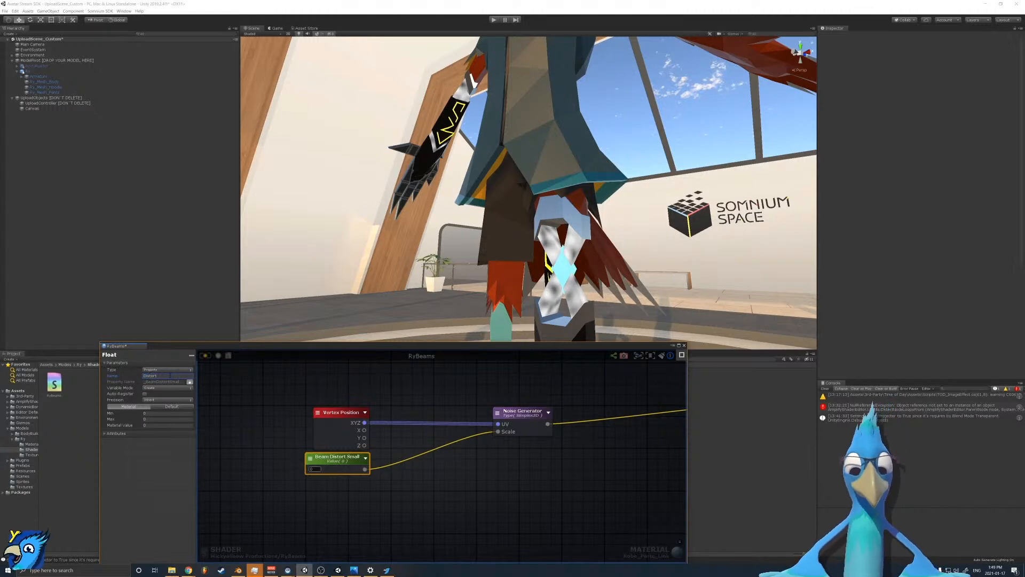
key("Return")
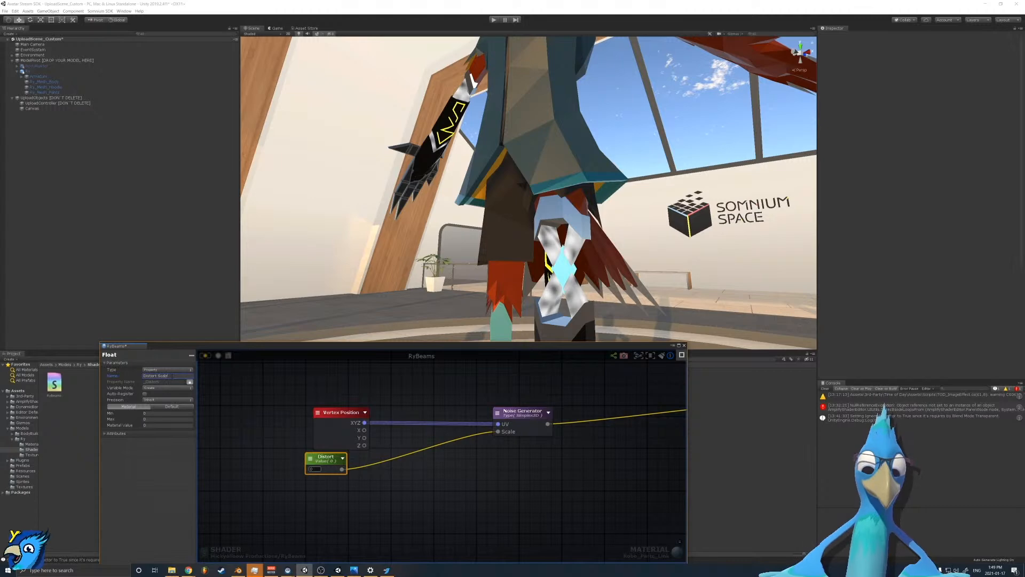
type("Scale")
key("Return")
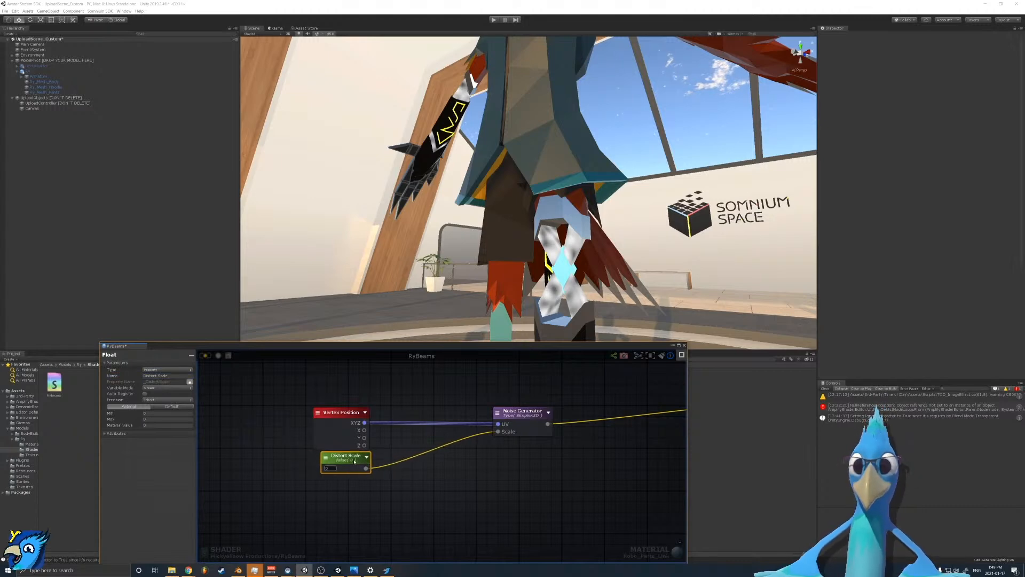
Step: Set the default value of the Distort Scale property to 10
left_click(158, 426)
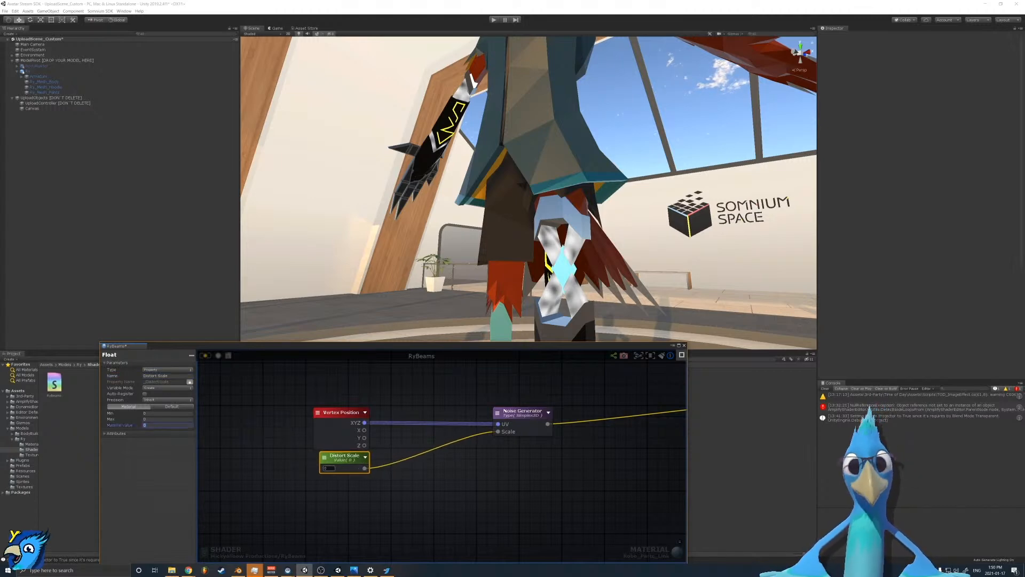
left_click(172, 406)
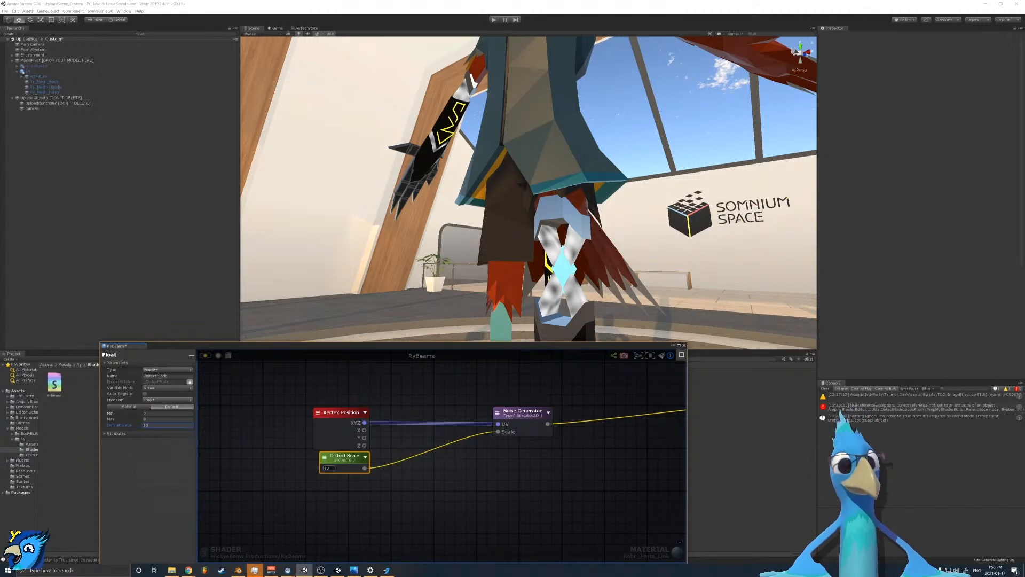
key("Return")
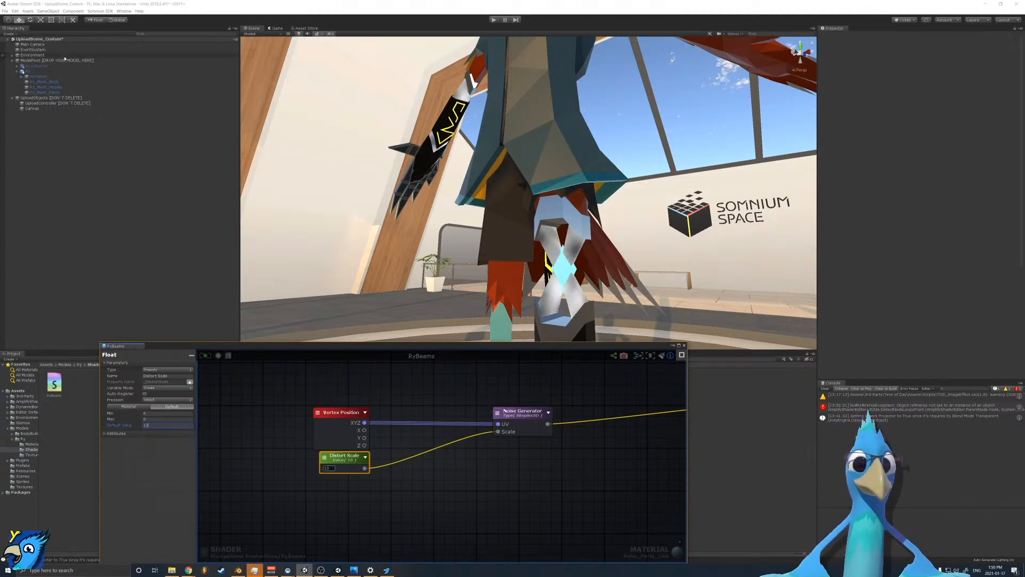
Step: Try a Distort Scale of 50 in the beam material on Ry_Mesh_Body, undo it, and set the value to 30
left_click(542, 242)
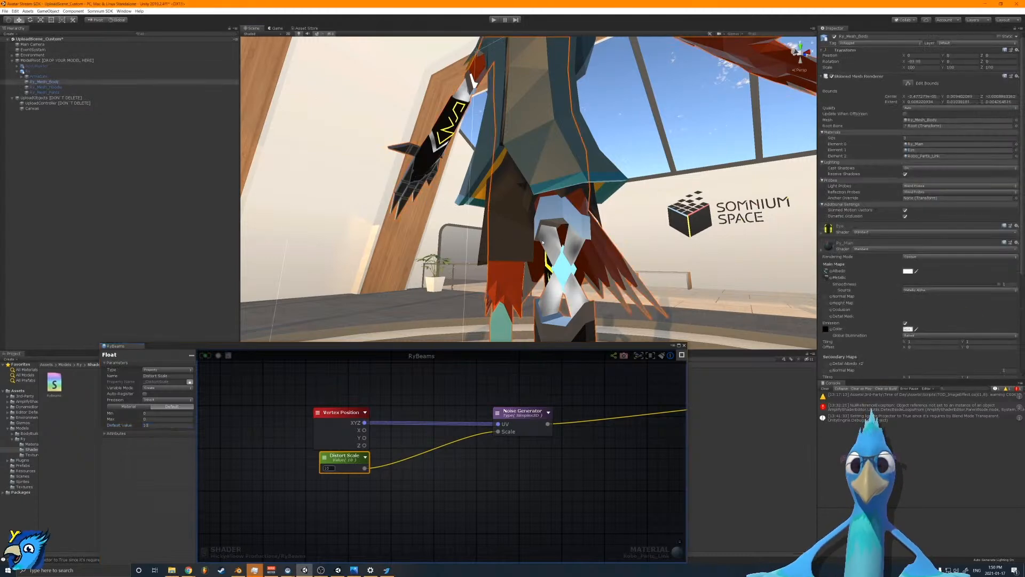
scroll(918, 213, "down", 5)
left_click(1012, 329)
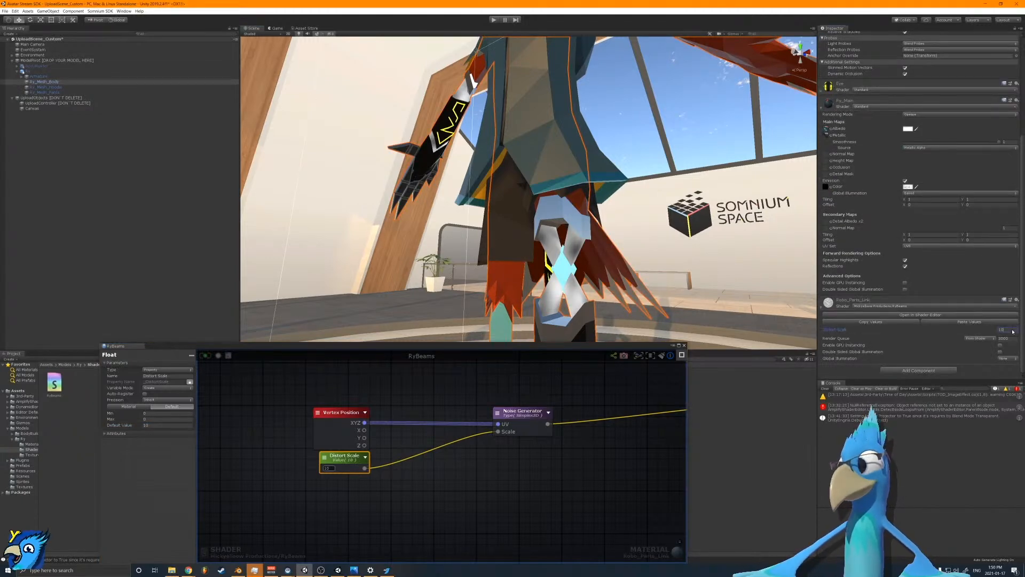
type("50")
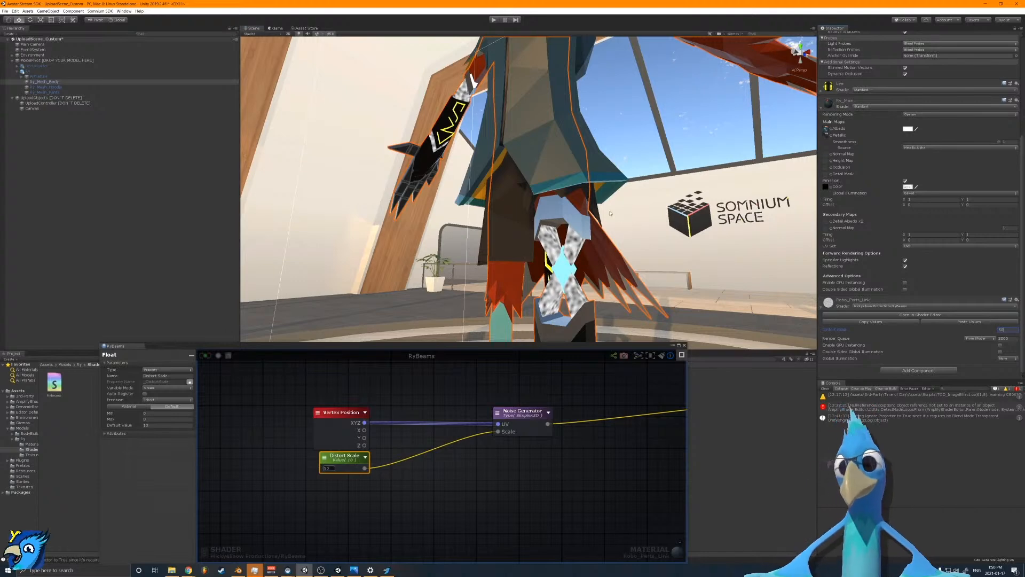
right_click_drag(551, 188, 564, 206)
scroll(564, 206, "up", 6)
scroll(563, 205, "down", 3)
key("ctrl+z")
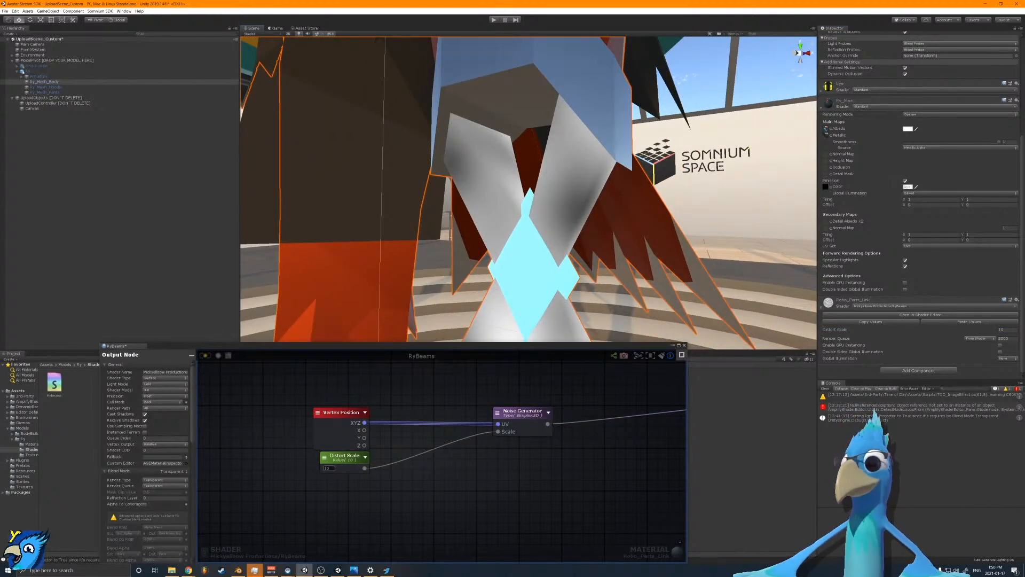
left_click(1004, 329)
type("30")
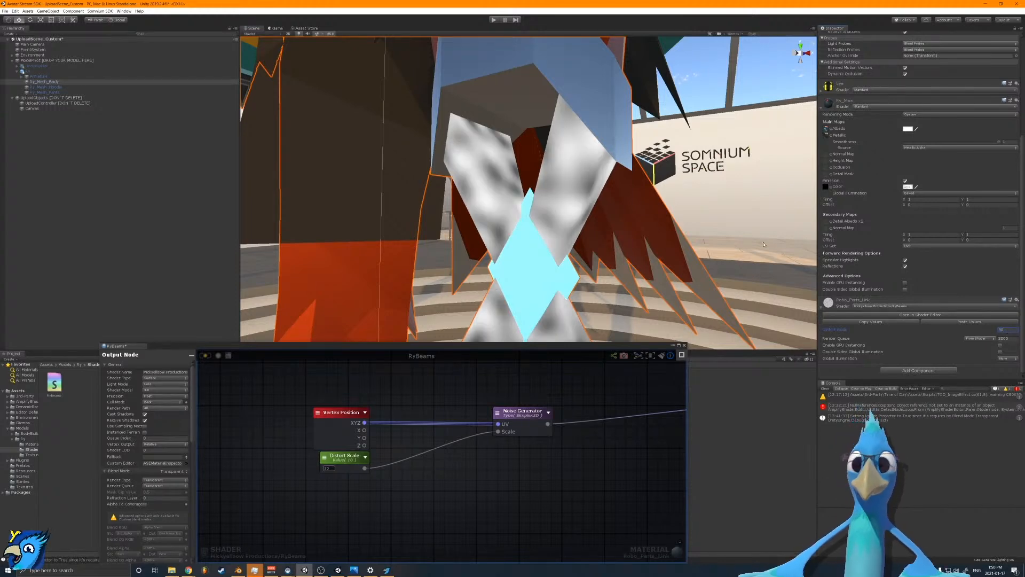
Step: Move the Noise Generator closer to Distort Scale and shift Vertex Position away to leave room between them
left_click_drag(529, 423, 455, 429)
middle_click_drag(511, 439, 425, 443)
right_click_drag(483, 267, 495, 299)
middle_click_drag(264, 441, 428, 445)
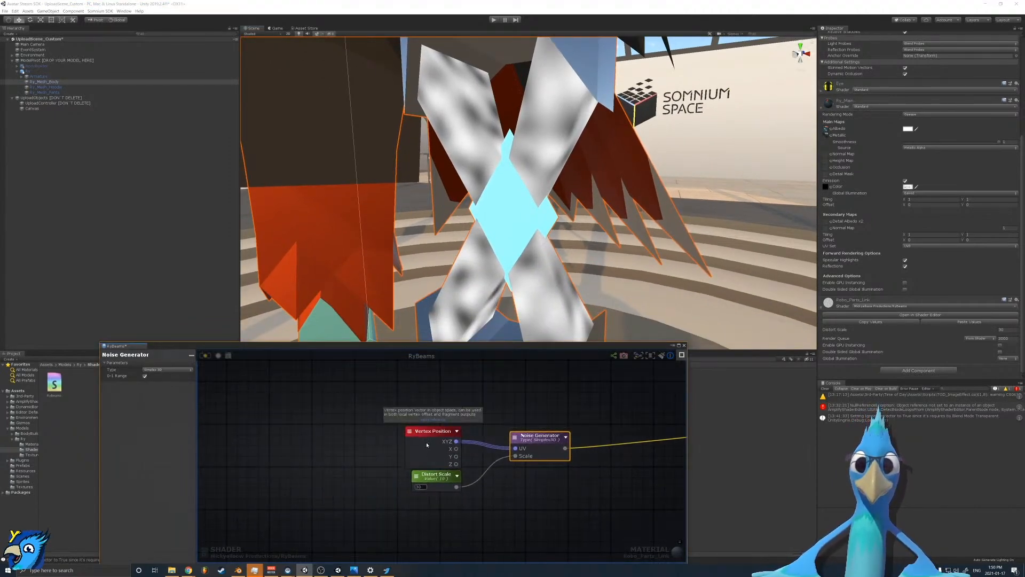
left_click_drag(426, 430, 306, 418)
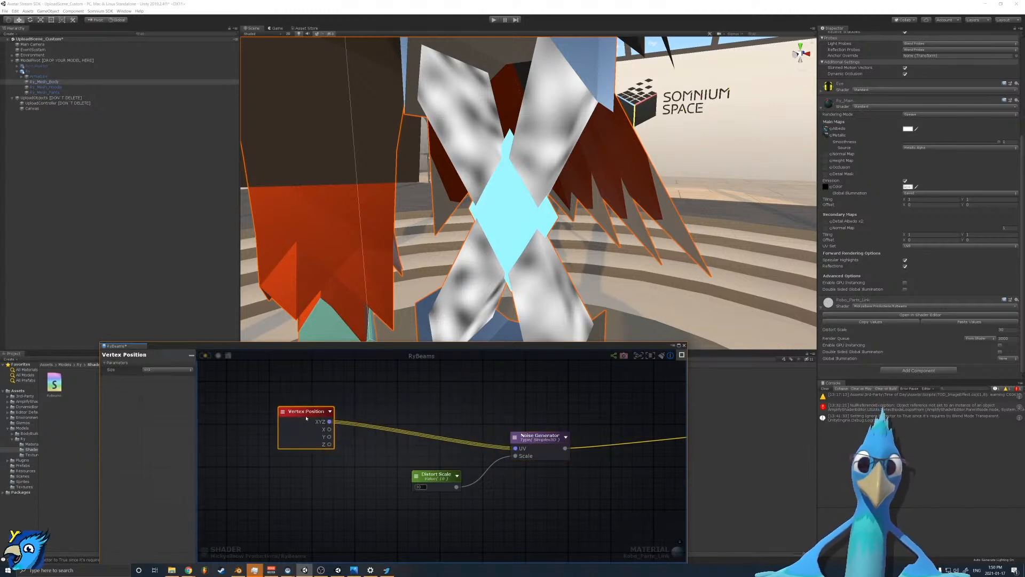
Step: Insert an Add node between Vertex Position's XYZ output and the Noise Generator's UV input
right_click(379, 406)
type("add")
left_click(395, 433)
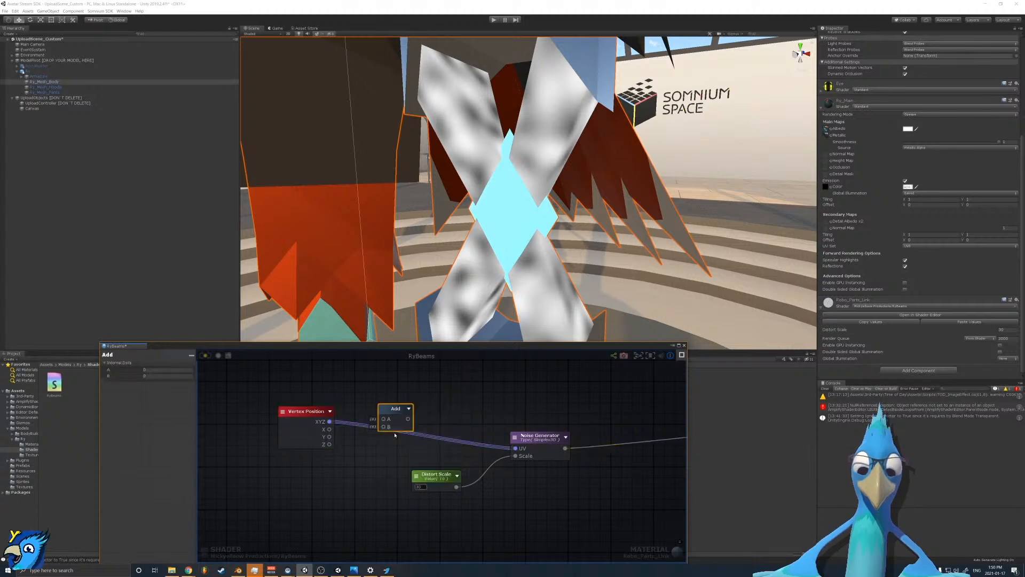
left_click_drag(329, 422, 515, 448)
Step: Move the Vertex Position node up so it sits higher than the Add node
right_click(309, 477)
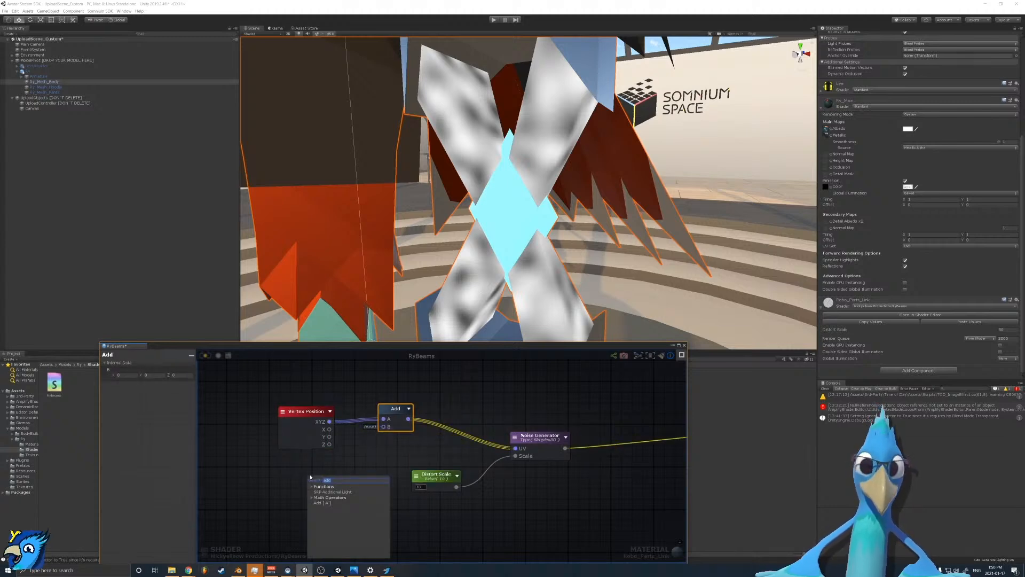
left_click(300, 456)
middle_click_drag(305, 461, 394, 501)
left_click_drag(392, 468, 391, 434)
Step: Duplicate the connected Beam Speed and Time nodes and place the copies below and to the left of Vertex Position
scroll(431, 474, "down", 5)
middle_click_drag(431, 474, 433, 495)
scroll(433, 495, "up", 5)
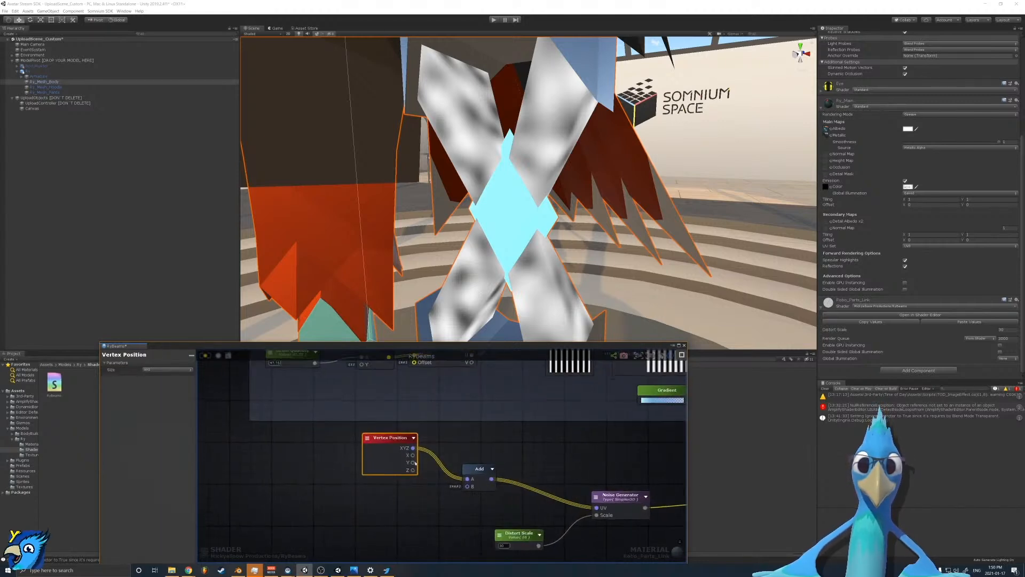
middle_click_drag(425, 427, 443, 498)
left_click(387, 392)
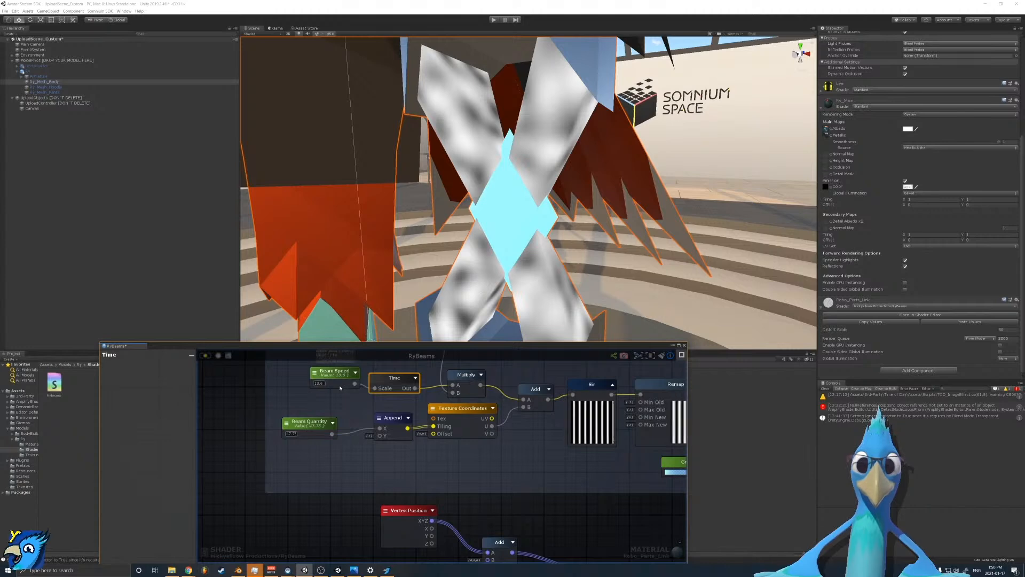
left_click(342, 376, "shift")
left_click_drag(342, 376, 409, 394)
middle_click_drag(451, 432, 459, 403)
scroll(467, 377, "down", 4)
key("ctrl+v")
left_click_drag(447, 418, 409, 472)
scroll(409, 472, "up", 4)
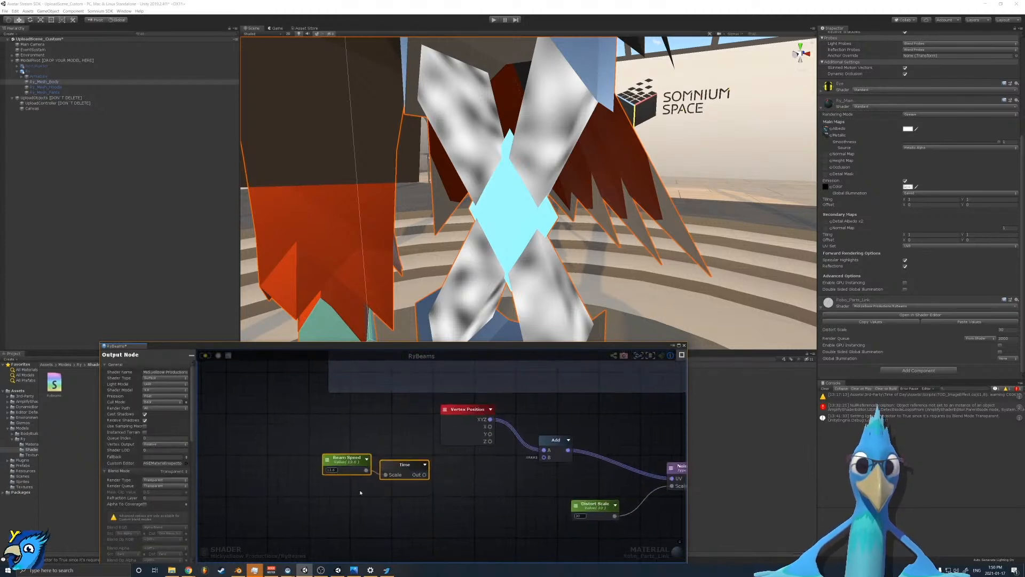
Step: Rename the copied Beam Speed node to "Distort Speed" and line it up with the Time node
left_click(344, 458)
left_click(132, 376)
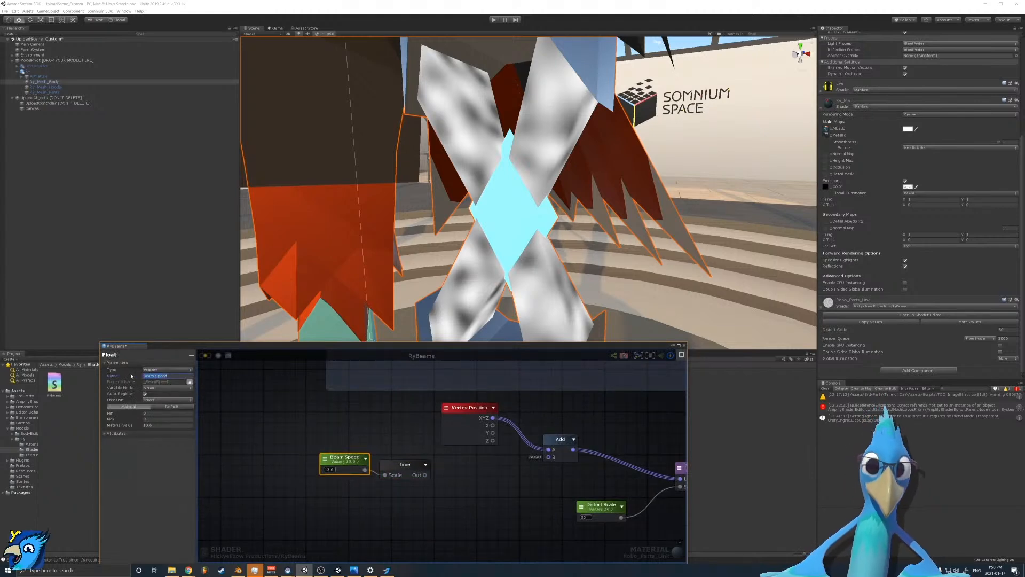
type("Distort")
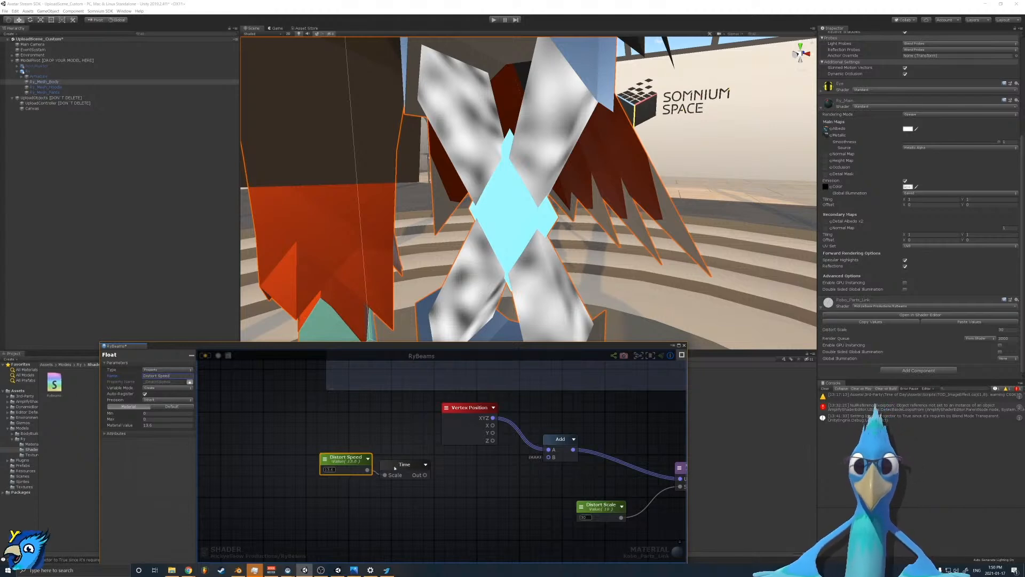
left_click_drag(361, 471, 354, 475)
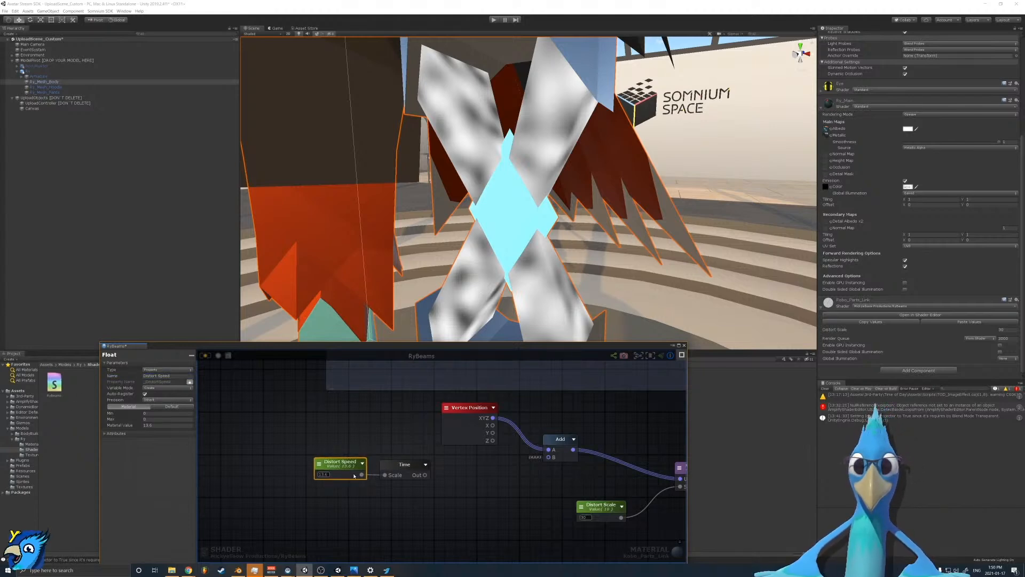
Step: Add an Append node with Vector3 output and feed its X input from the copied Time node
left_click_drag(427, 476, 496, 473)
left_click(432, 479)
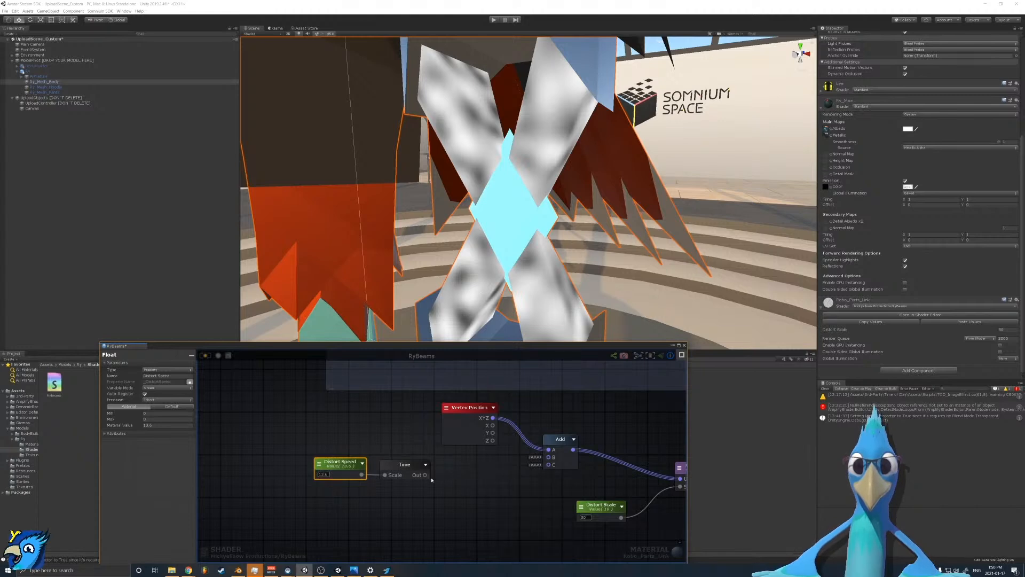
left_click(469, 465)
left_click_drag(421, 475, 472, 473)
type("appe")
key("Return")
left_click(168, 397)
left_click(160, 412)
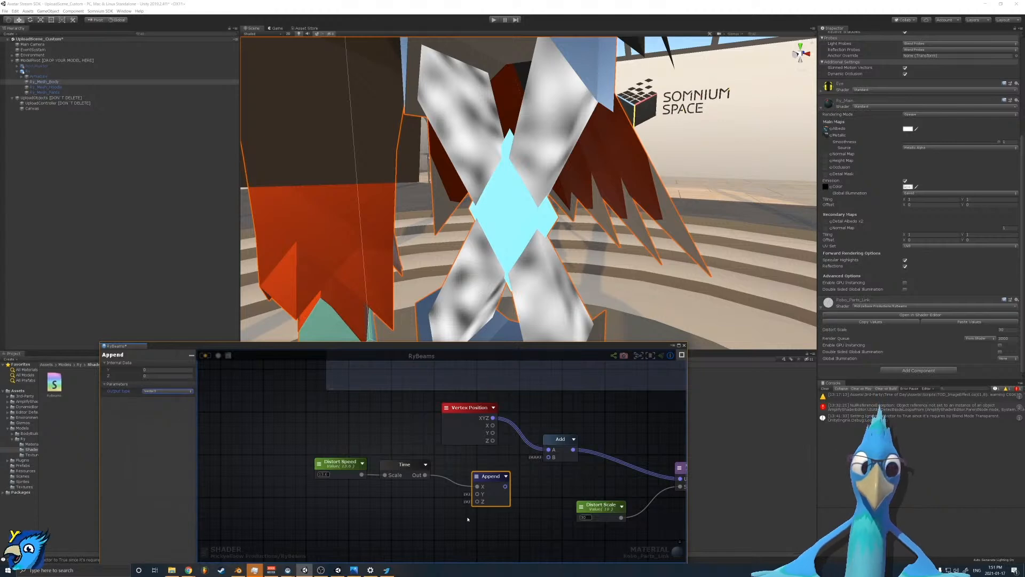
Step: Shift Distort Speed and Time further from Append and add a Multiply node between Time and Append's Y input
left_click_drag(351, 470, 303, 470)
mouse_move(406, 469)
left_mouse_down()
mouse_move(360, 468)
mouse_move(407, 477)
left_mouse_up()
left_click(390, 481)
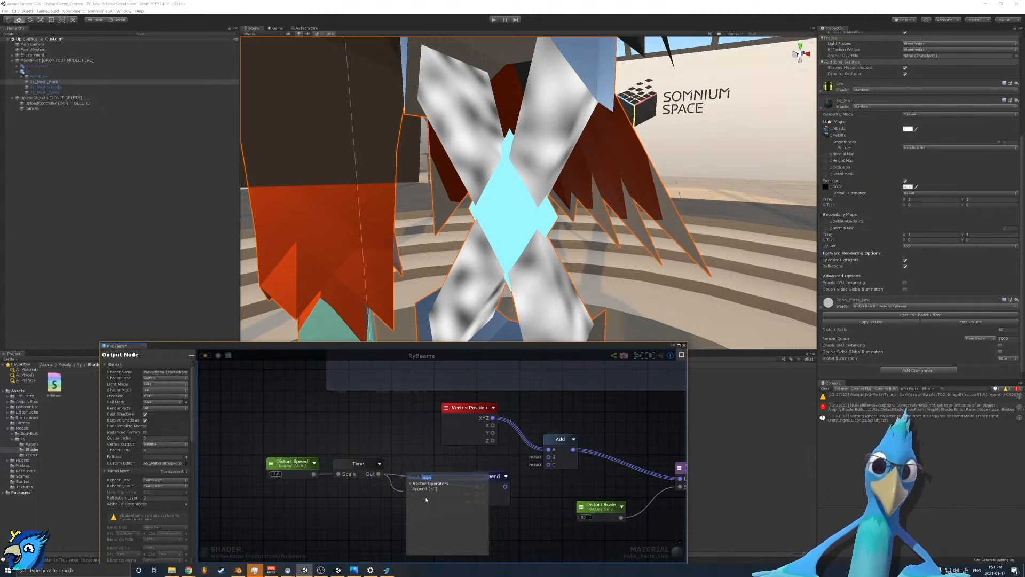
type("mul")
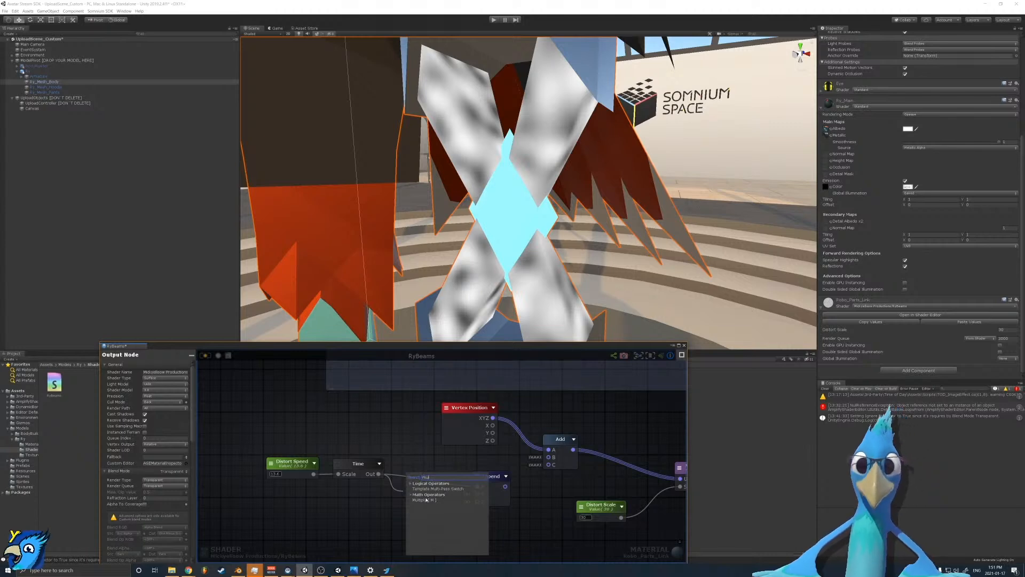
left_click(427, 499)
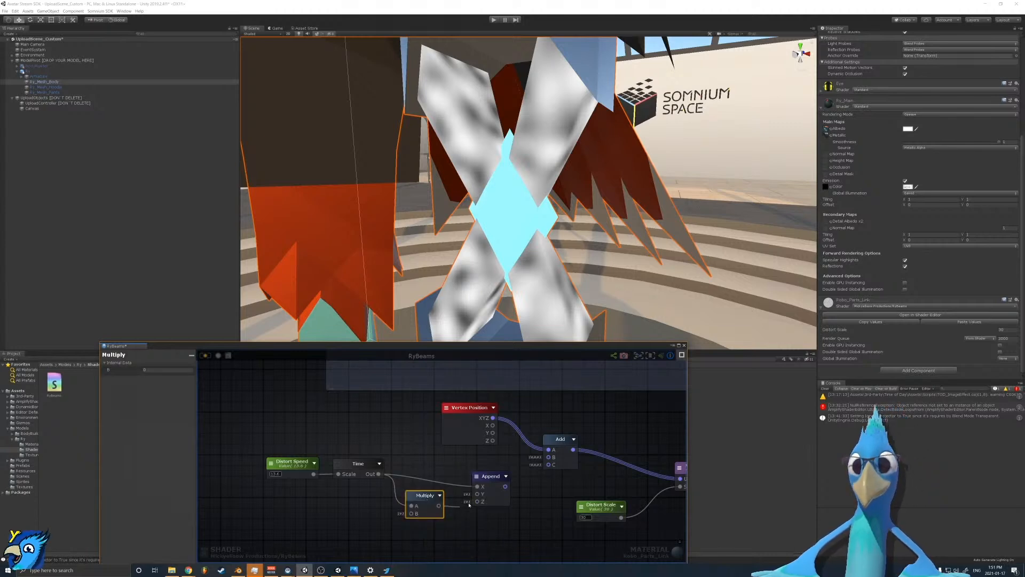
left_click(145, 370)
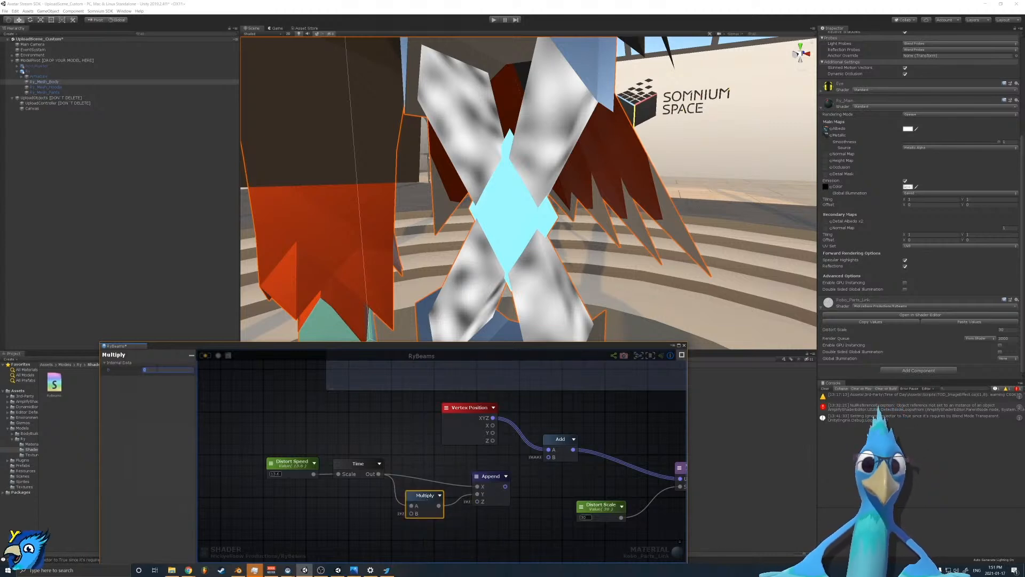
key("ctrl+v")
mouse_move(411, 506)
left_mouse_down()
mouse_move(409, 540)
mouse_move(410, 515)
mouse_move(427, 502)
left_mouse_up()
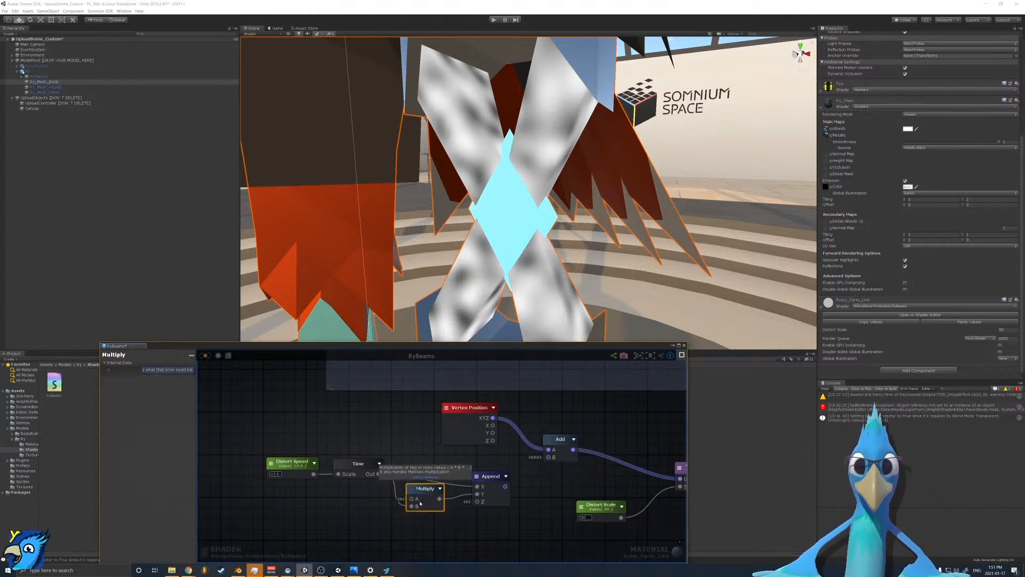
key("super")
type("a")
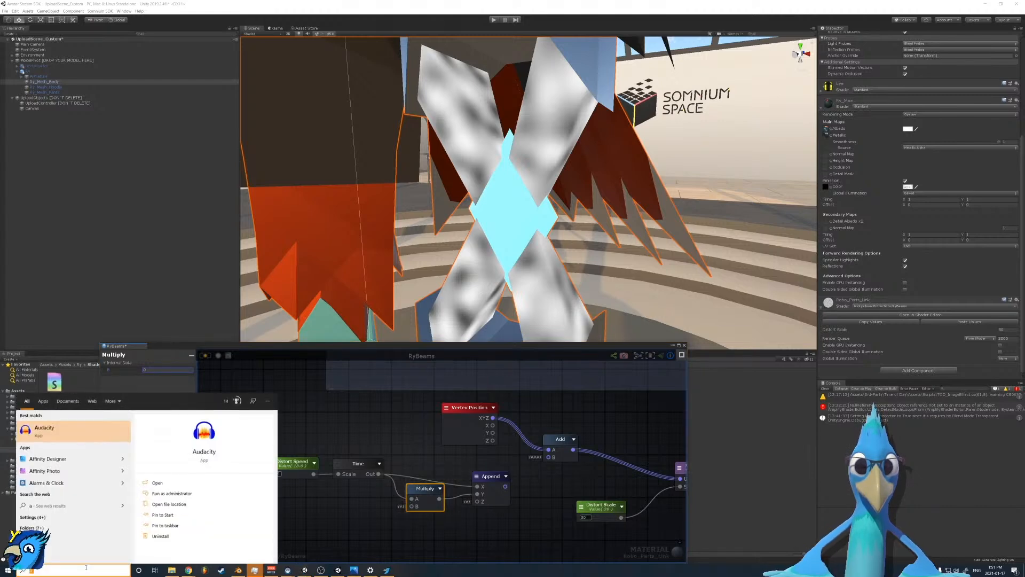
key("Escape")
left_click(427, 503)
key("ctrl+z")
Step: Duplicate the Multiply node and place the copy directly below the original
left_click(431, 508)
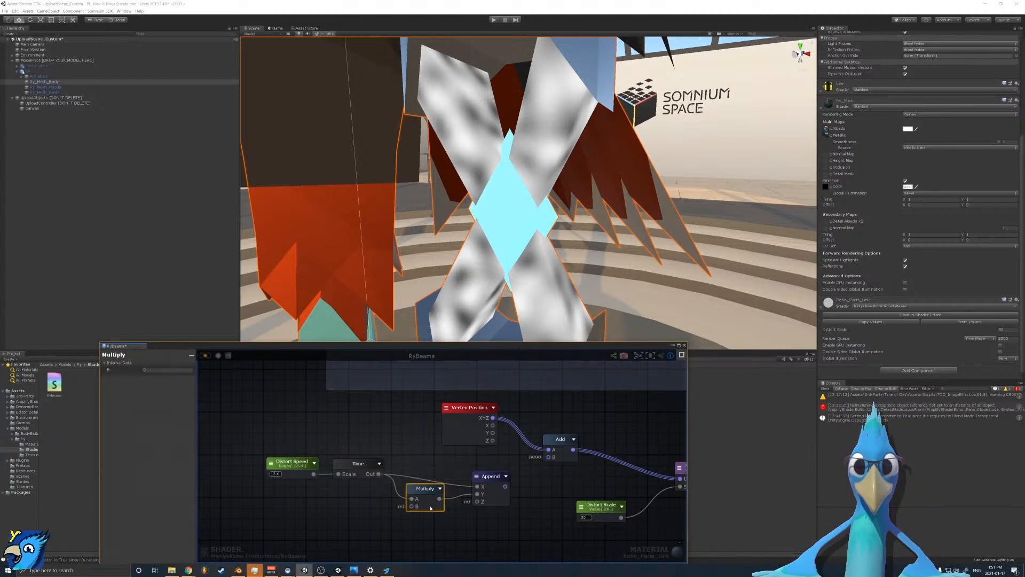
key("ctrl+v")
right_click(412, 518)
left_click(407, 522)
left_click_drag(455, 523, 426, 529)
Step: Set the B value of the upper Multiply node feeding Append's Y input to -1
left_click(427, 494)
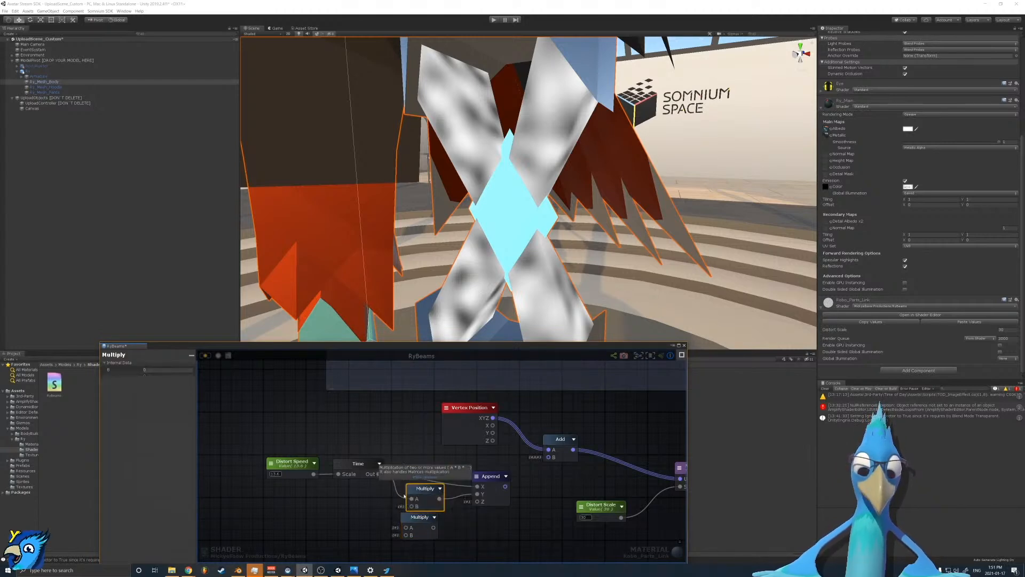
left_click(165, 370)
type("-1")
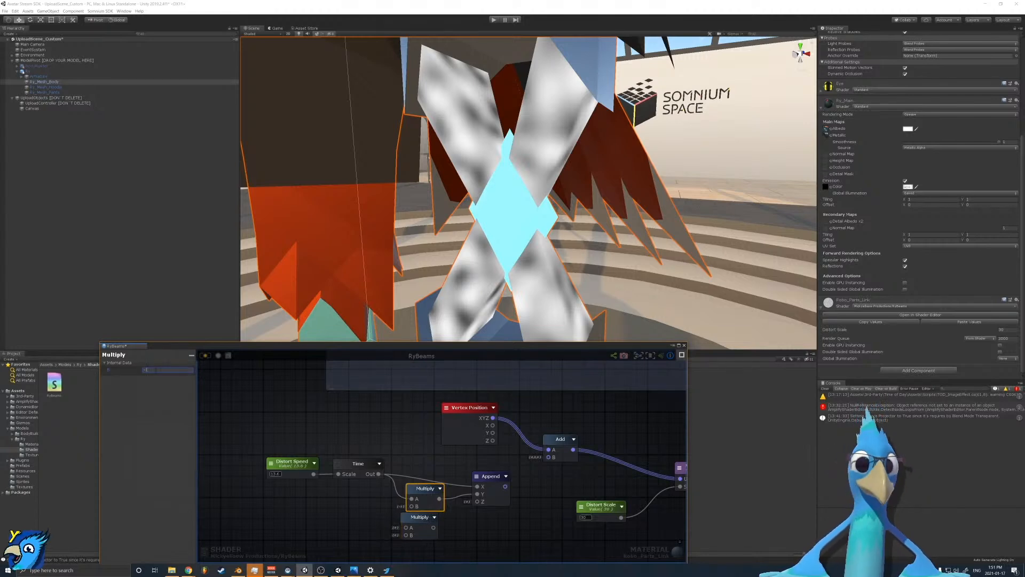
Step: Feed Time into the lower Multiply node, give it its own constant B value, and connect it to Append's Z input
left_click_drag(377, 474, 405, 527)
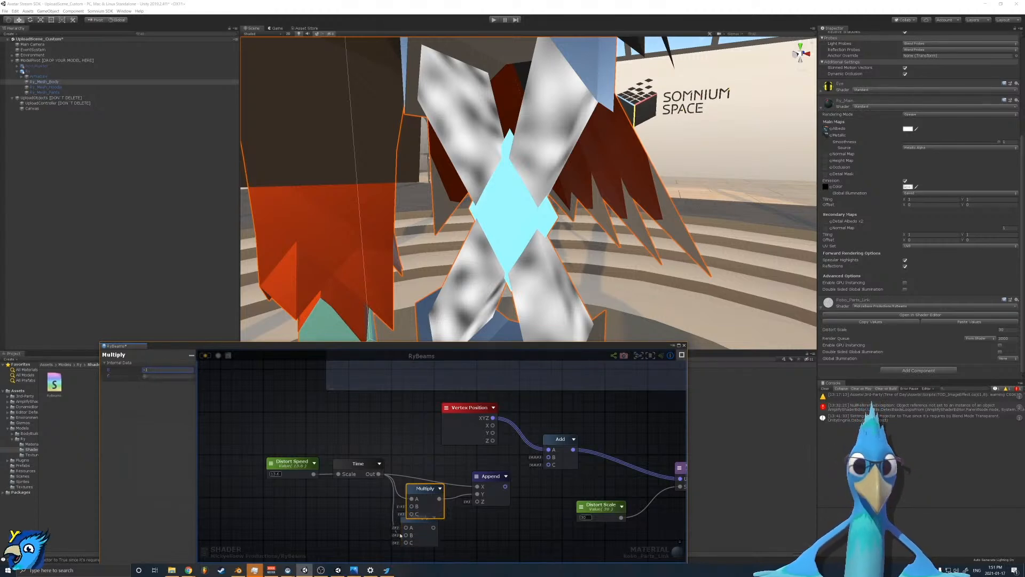
left_click(420, 517)
left_click(155, 370)
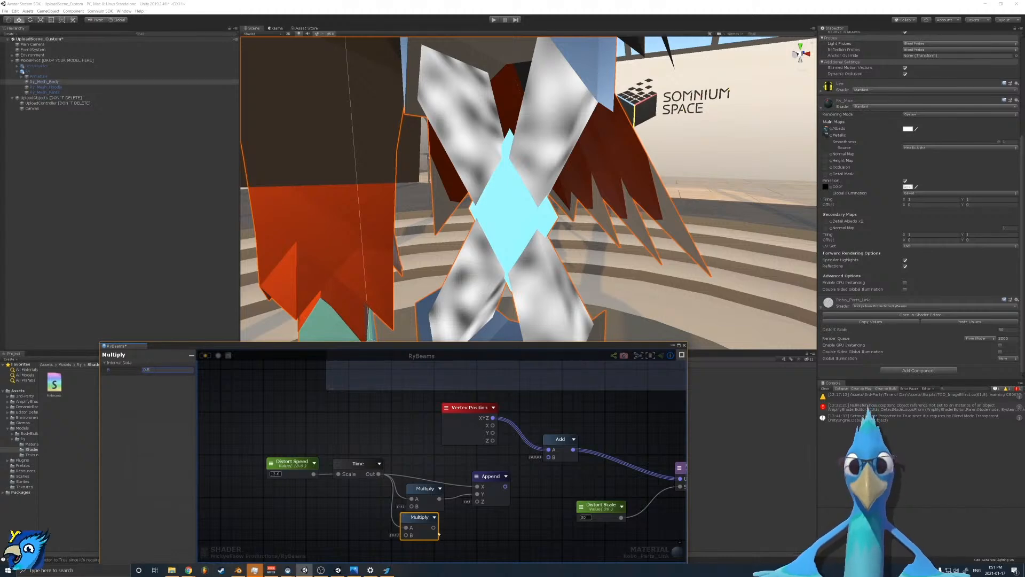
left_click_drag(434, 528, 478, 502)
left_click_drag(410, 515, 416, 516)
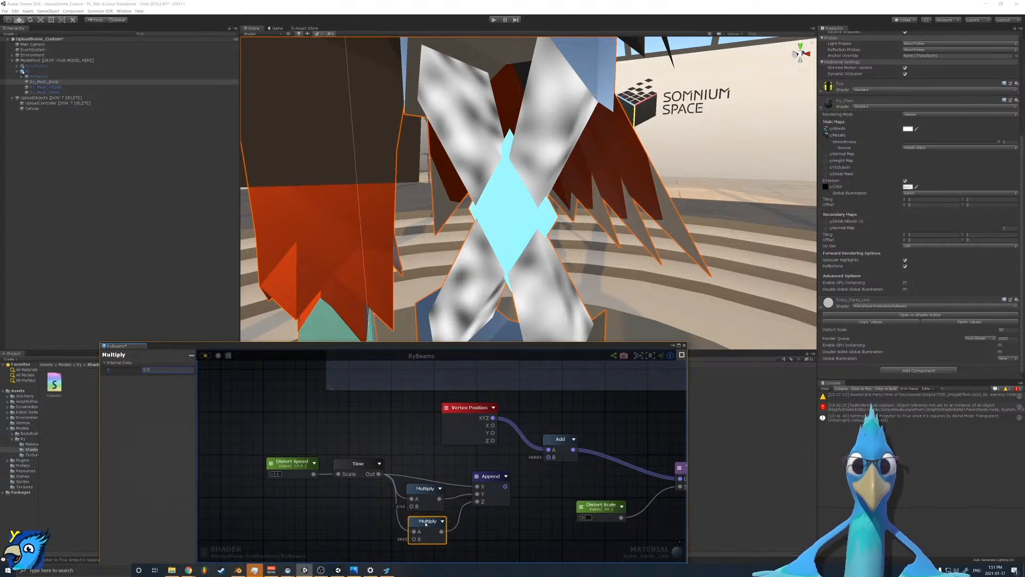
Step: Connect Append to Add's B input and Vertex Position's XYZ to its A input, and update the shader
left_click_drag(507, 487, 549, 457)
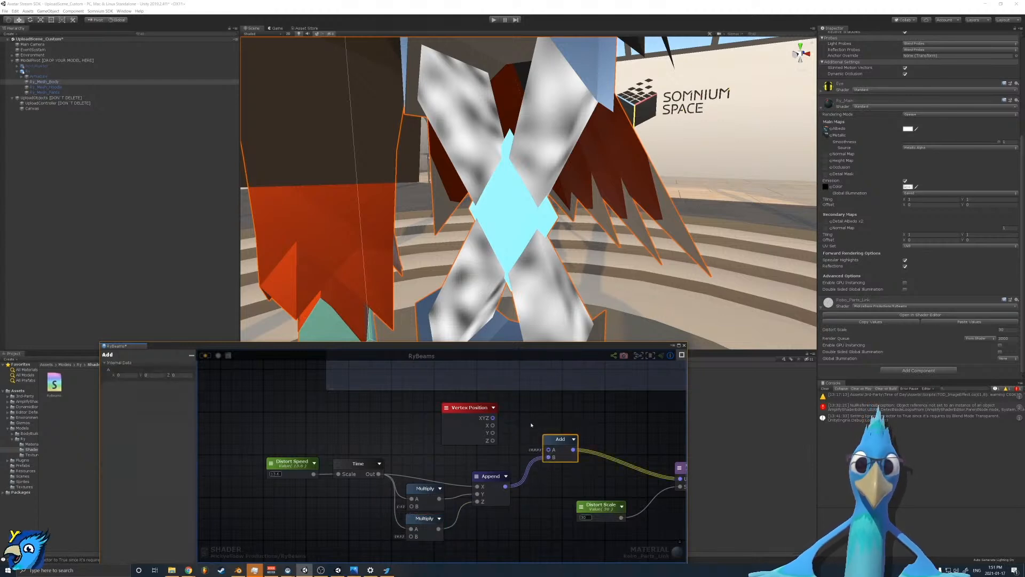
left_click_drag(493, 418, 550, 450)
left_click(205, 355)
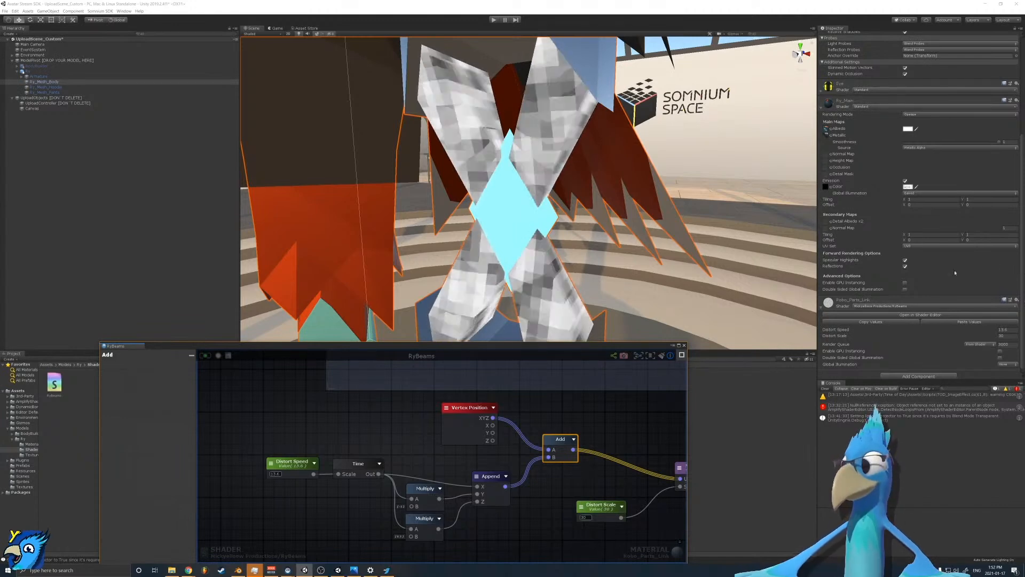
Step: Set both the default and material values of Distort Speed to 0.1 and update the shader
left_click(295, 472)
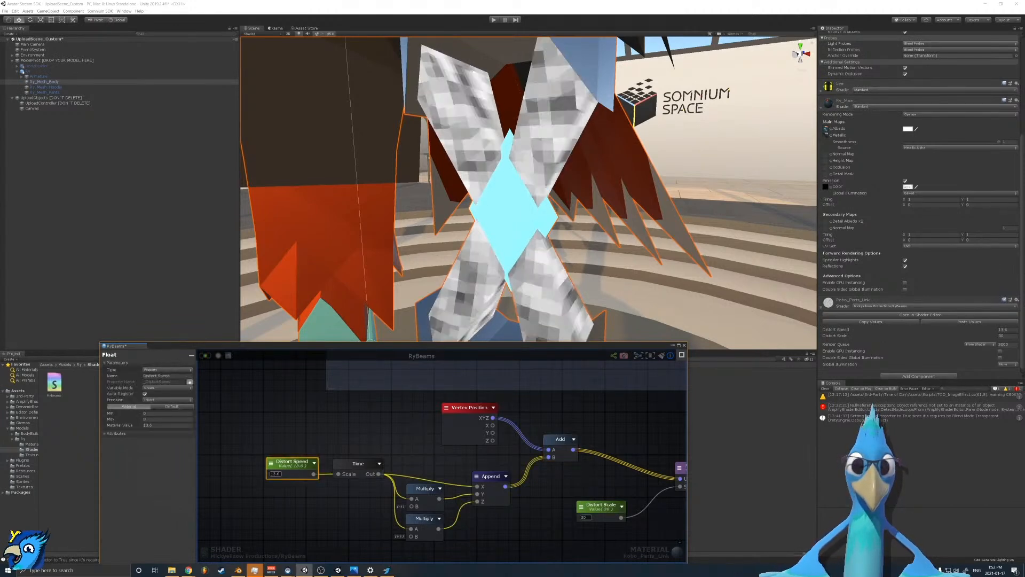
left_click(166, 406)
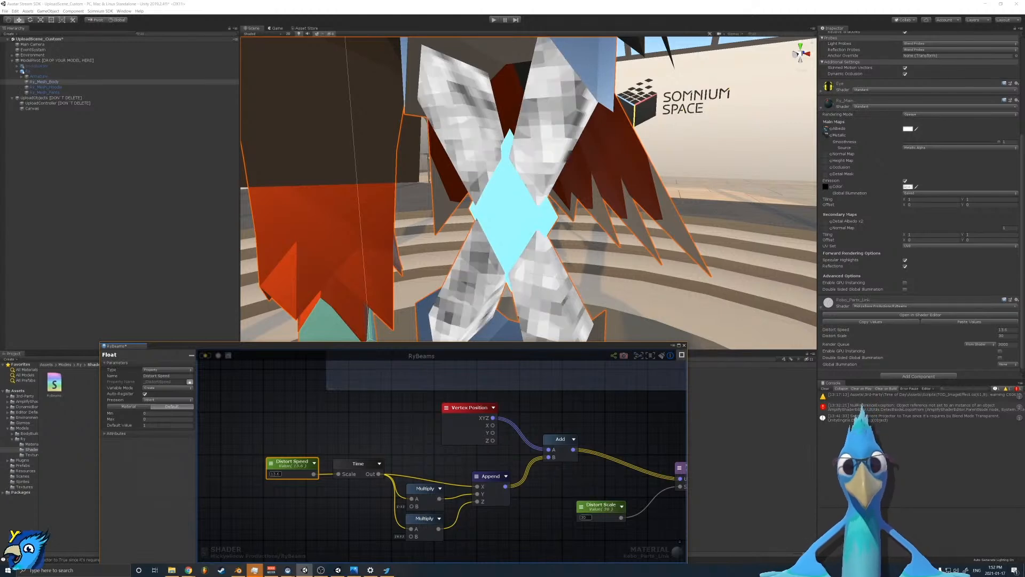
left_click(156, 425)
type("0.1")
left_click(136, 407)
left_click(156, 420)
left_click(153, 425)
type("0")
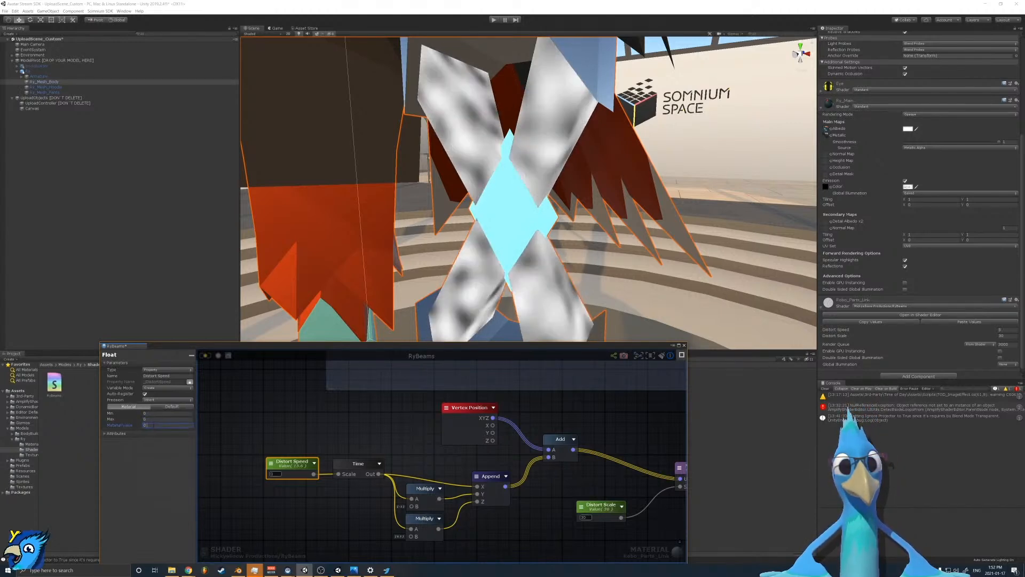
left_click(206, 355)
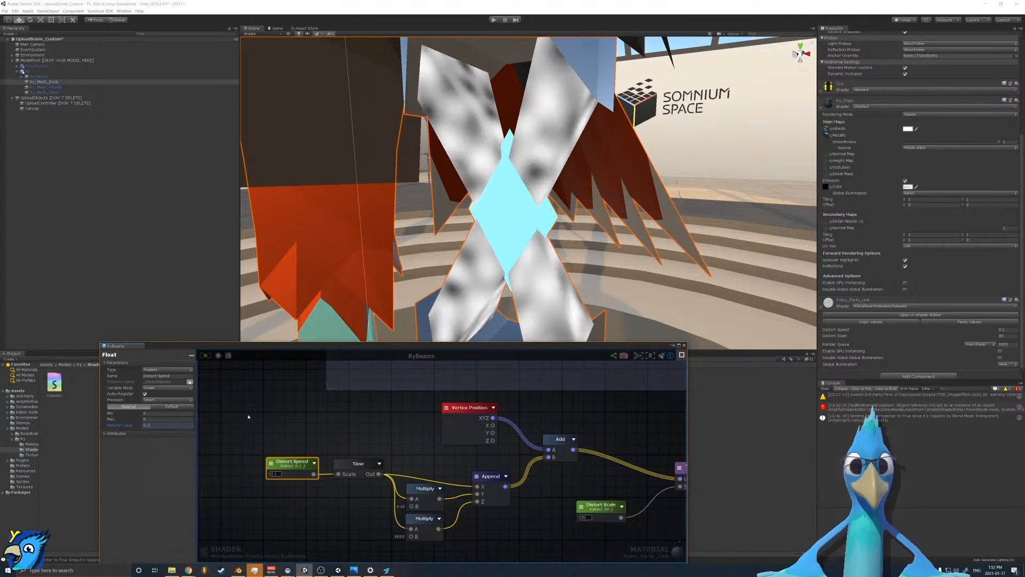
Step: Move Distort Speed away from Time and insert a Multiply node with a constant B factor between it and Time's Scale input
left_click_drag(291, 509, 427, 526)
middle_click_drag(298, 496, 392, 502)
left_click(390, 500)
mouse_move(391, 469)
left_mouse_down()
mouse_move(278, 463)
mouse_move(386, 455)
left_mouse_up()
type("mul")
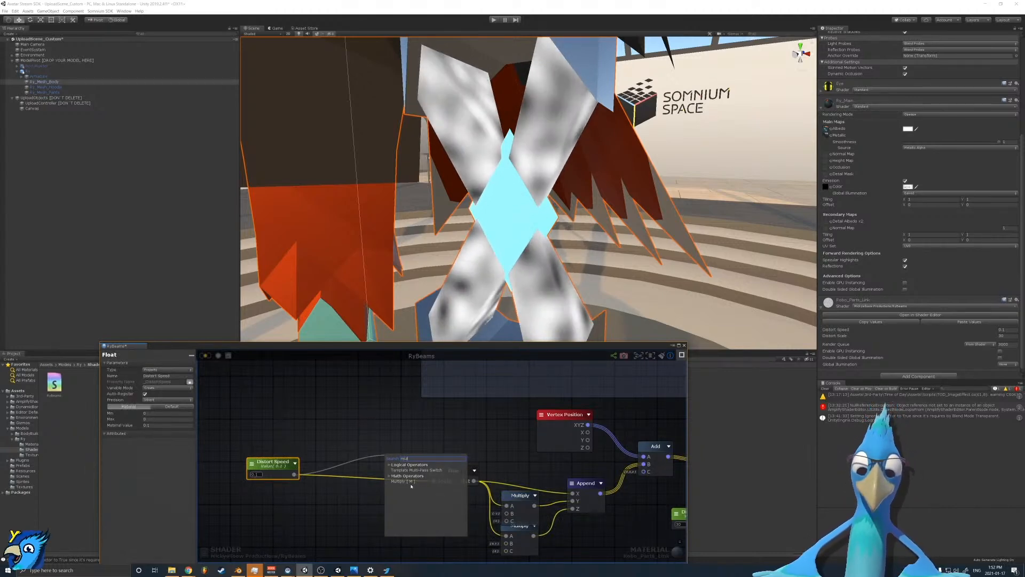
left_click(408, 478)
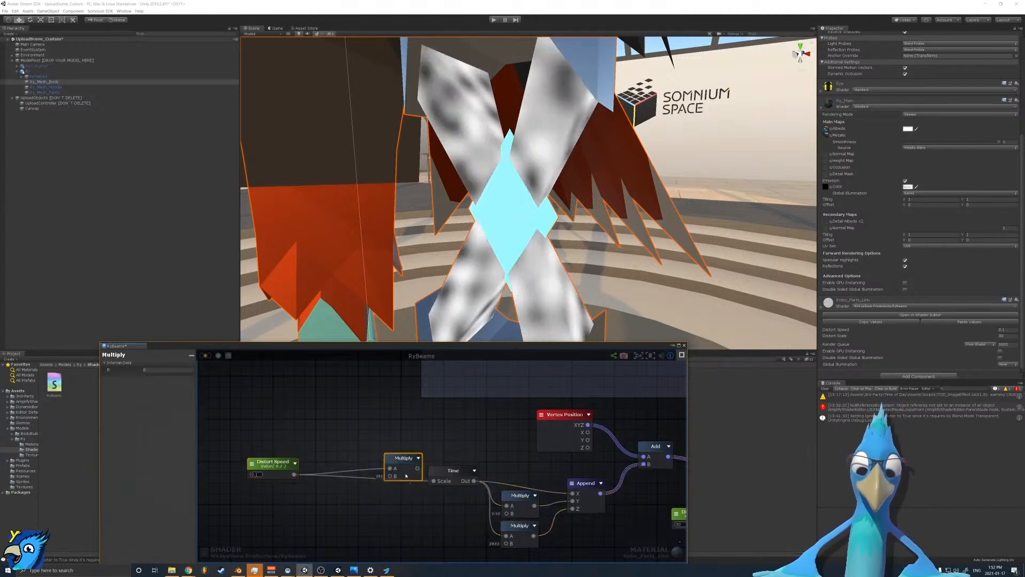
left_click(168, 370)
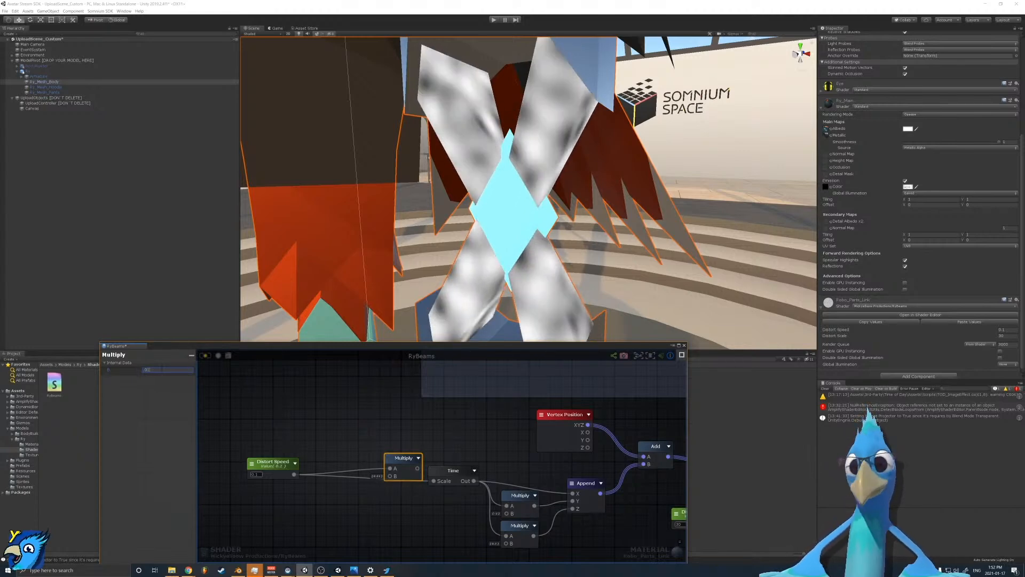
left_click_drag(418, 468, 434, 480)
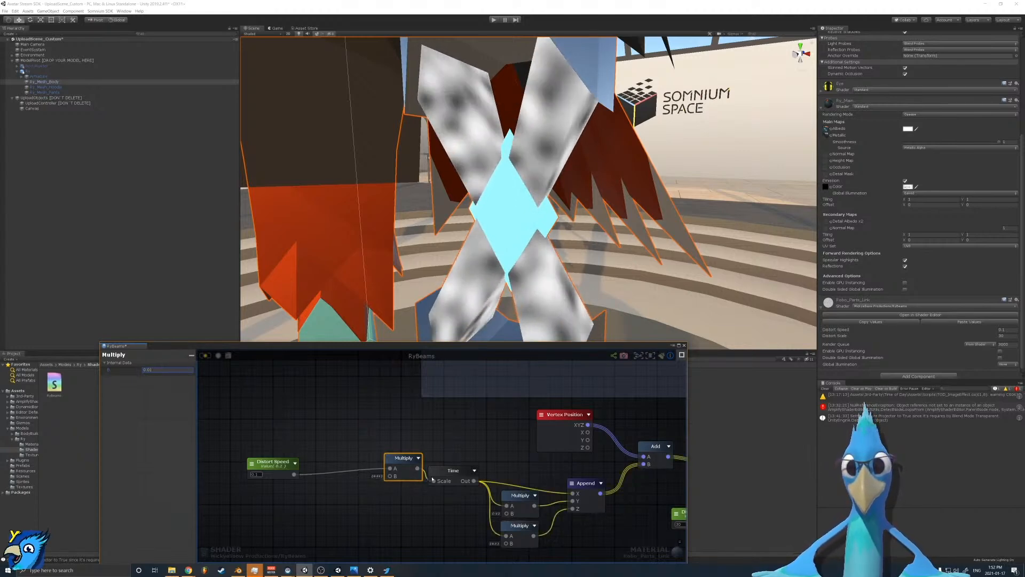
Step: Set Distort Speed's material value to 1 and update the shader
left_click(269, 470)
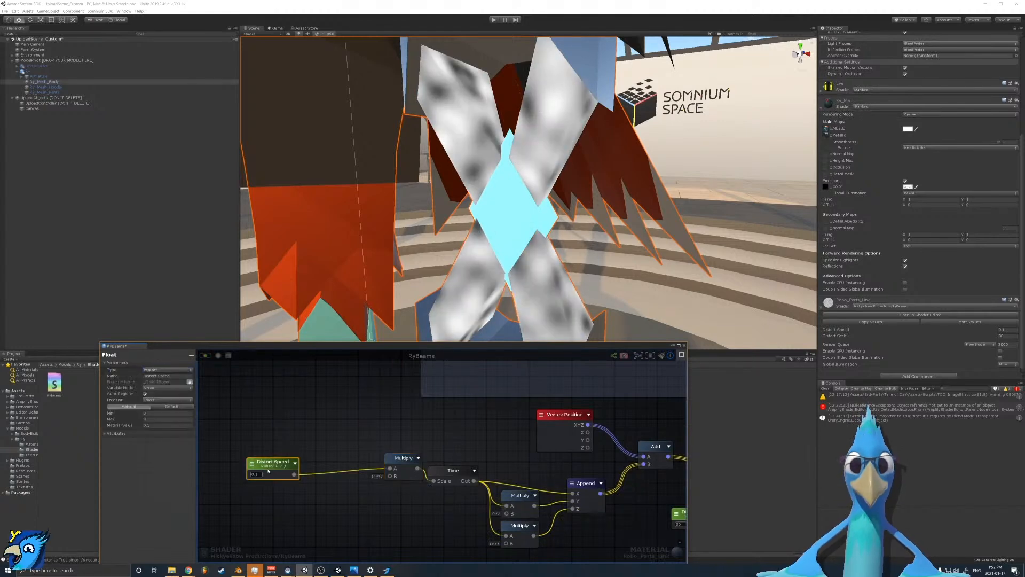
left_click(169, 407)
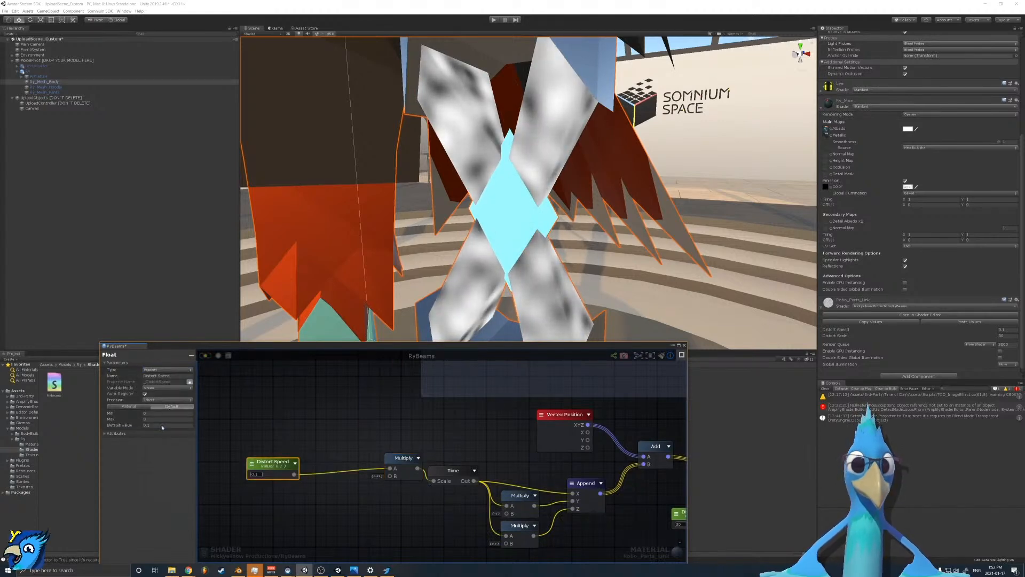
left_click(116, 433)
left_click(128, 407)
left_click(156, 419)
key("Tab")
type("1")
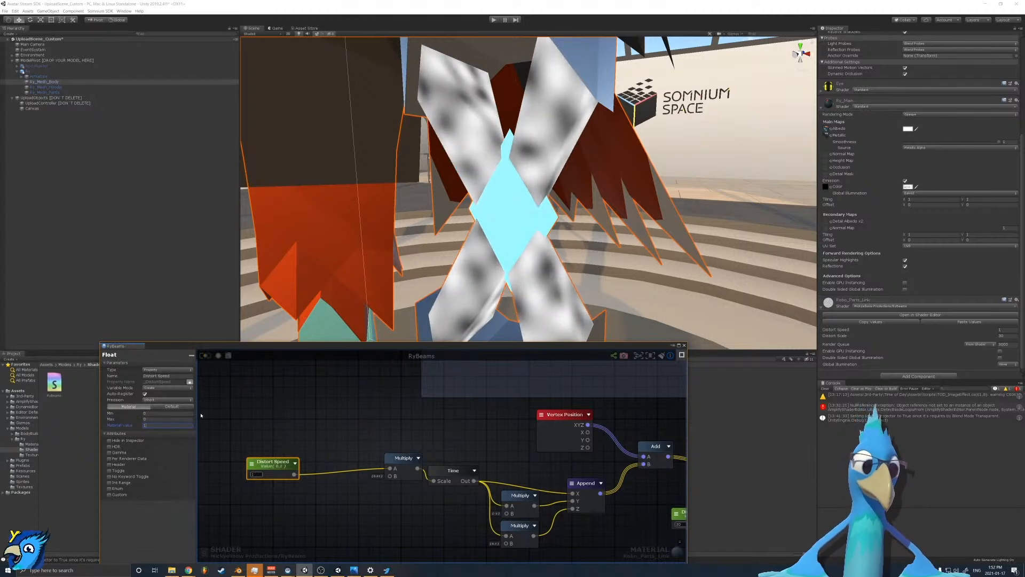
left_click(126, 433)
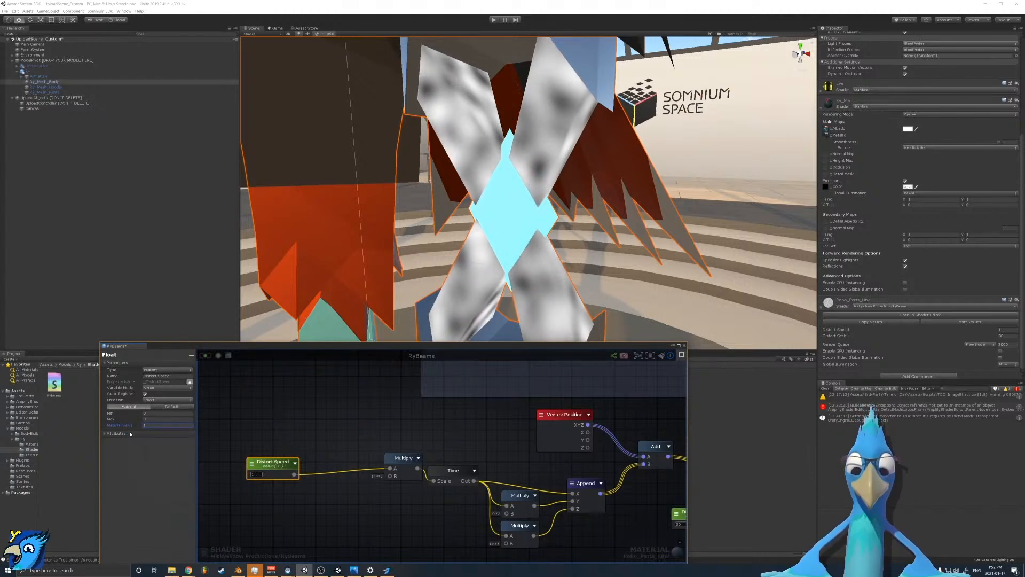
Step: Adjust the beam material's Distort Speed in the Inspector and check the moving noise on the leg beams
left_click(844, 331)
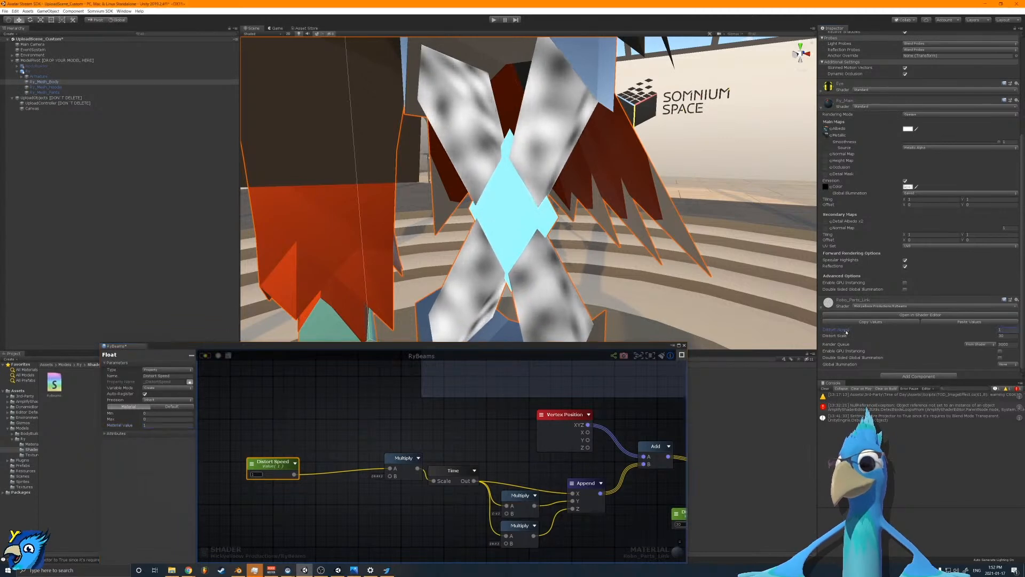
left_click_drag(858, 333, 855, 333)
scroll(555, 216, "down", 10)
right_click_drag(558, 216, 570, 224)
key("w")
key("s")
Step: Move Noise Generator and Distort Scale closer to Add, and add a Multiply node fed by Noise Generator's output
middle_click_drag(567, 463, 311, 438)
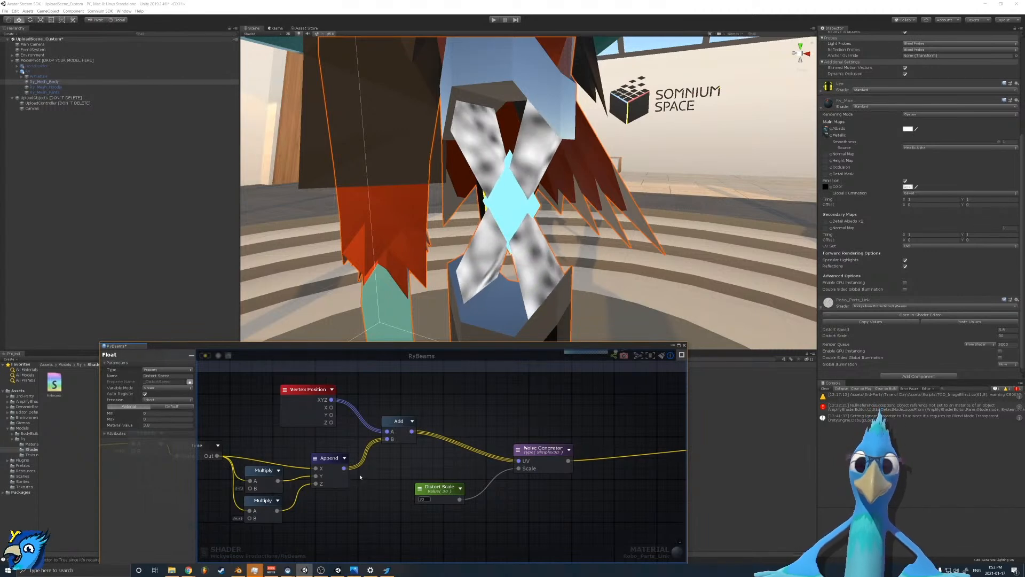
left_click_drag(443, 492, 414, 464)
mouse_move(542, 466)
left_mouse_down()
mouse_move(472, 449)
mouse_move(550, 464)
left_mouse_up()
left_click(407, 457)
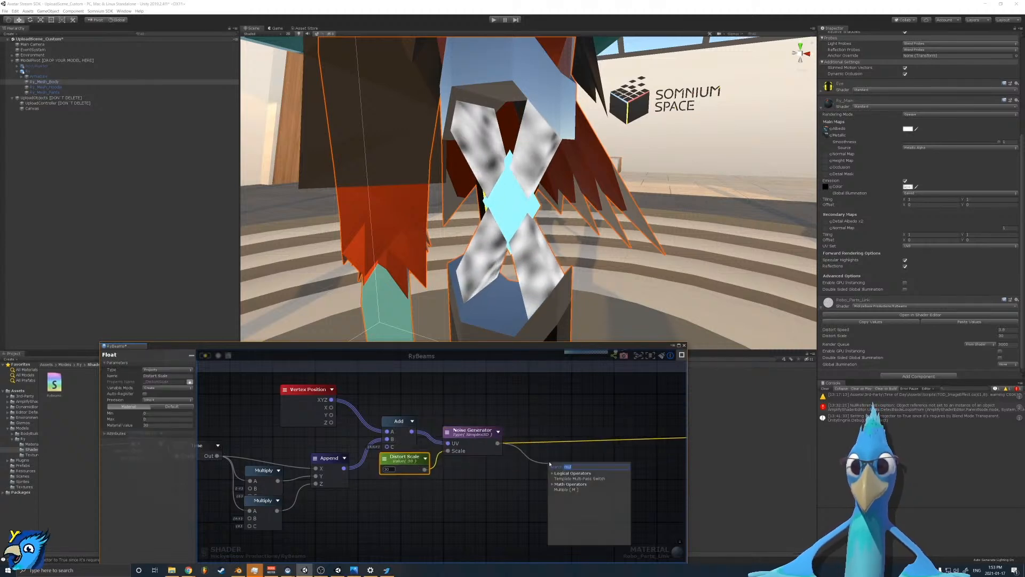
left_click(561, 490)
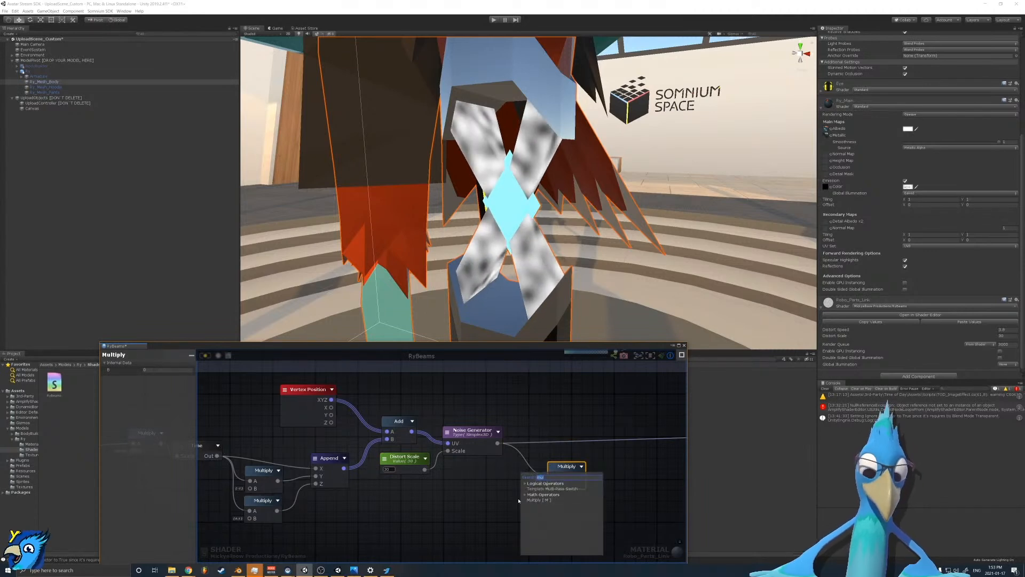
Step: Add a Split node on the new Multiply's B input and feed it from the B channel of a new Vertex Color node
type("spli")
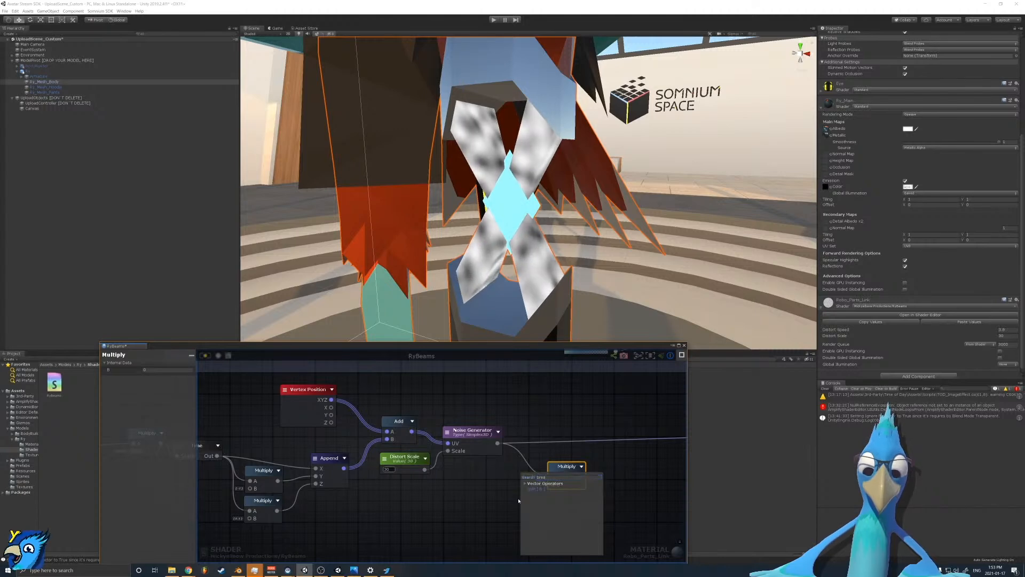
key("Return")
right_click(454, 508)
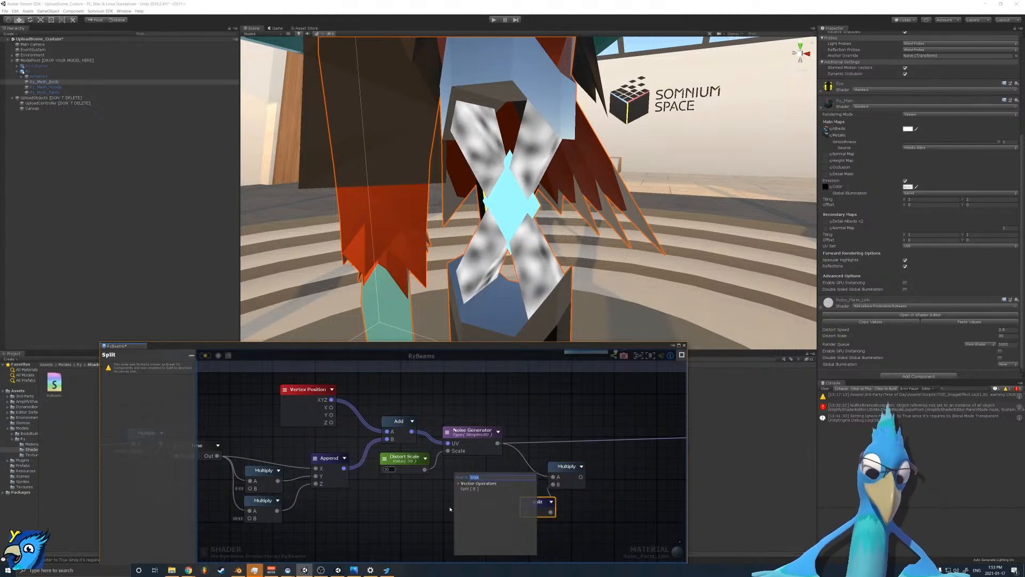
type("vertex c")
key("Return")
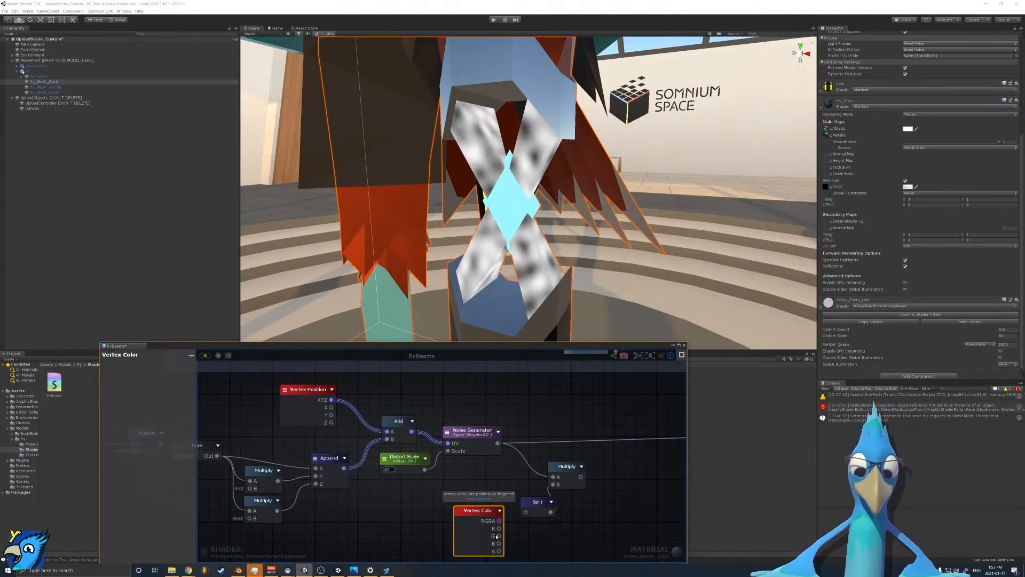
left_click_drag(500, 544, 465, 502)
Step: Replace the Split node with a direct link from Vertex Color's B channel to Multiply, and route Multiply's output to Debug
middle_click_drag(586, 484, 369, 510)
scroll(392, 505, "down", 3)
scroll(363, 513, "up", 2)
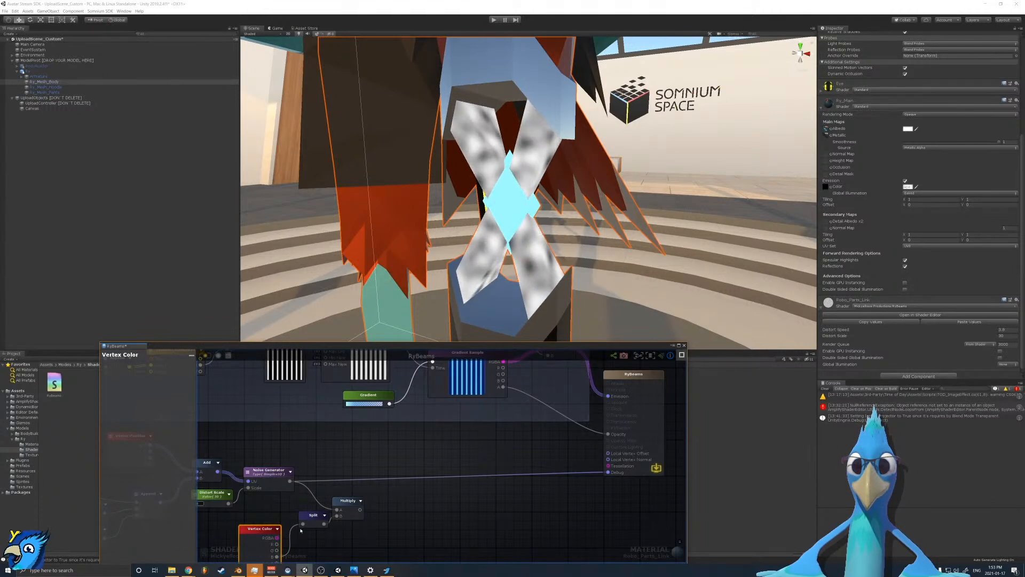
left_click(319, 522)
key("Delete")
left_click_drag(255, 544, 272, 522)
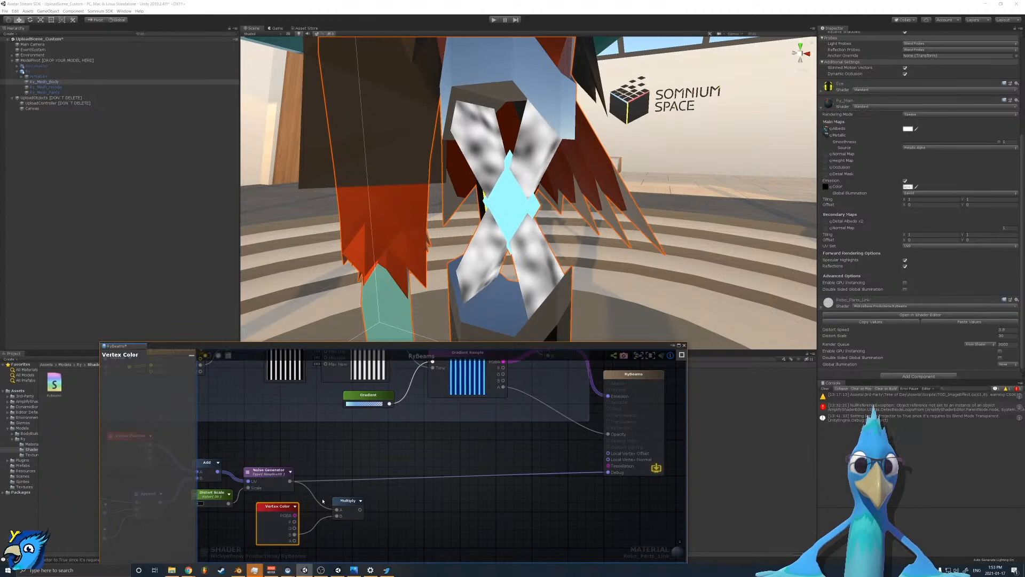
left_click_drag(360, 509, 608, 472)
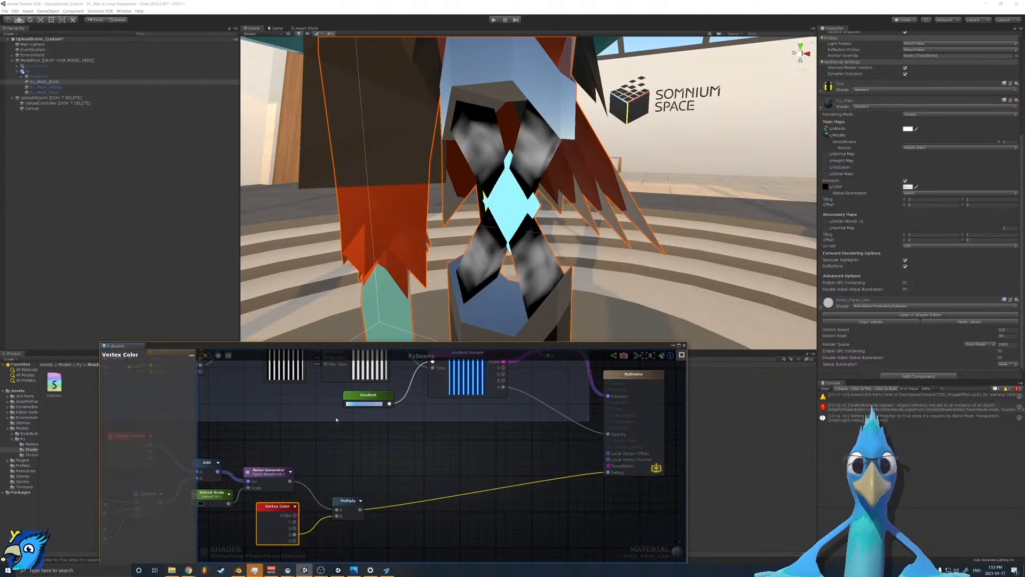
Step: Examine how the vertex color masks the noise on the crossed beams and the lower leg beam
scroll(432, 214, "down", 2)
left_click_drag(432, 214, 550, 209, "alt")
scroll(539, 203, "up", 5)
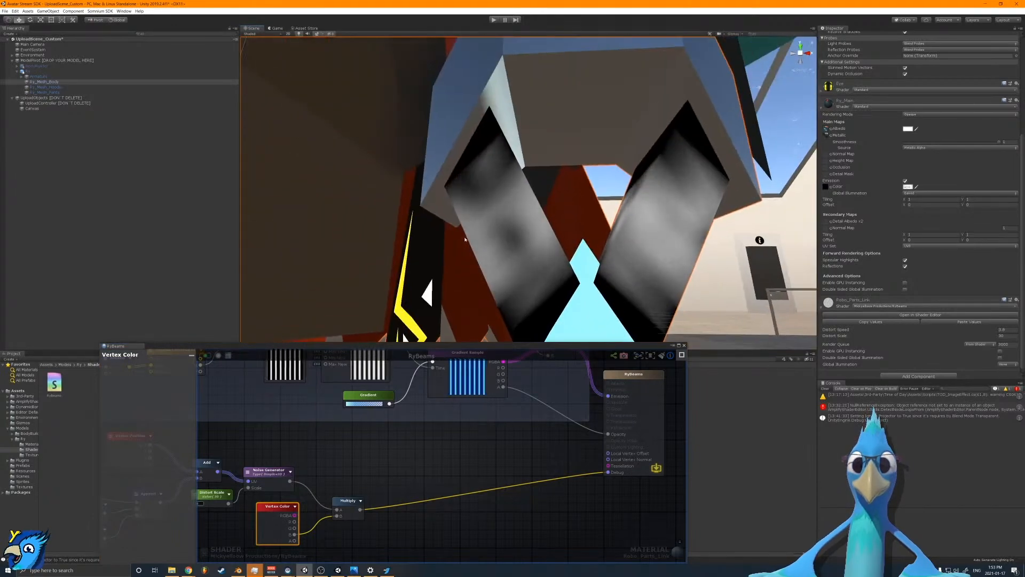
scroll(515, 219, "down", 10)
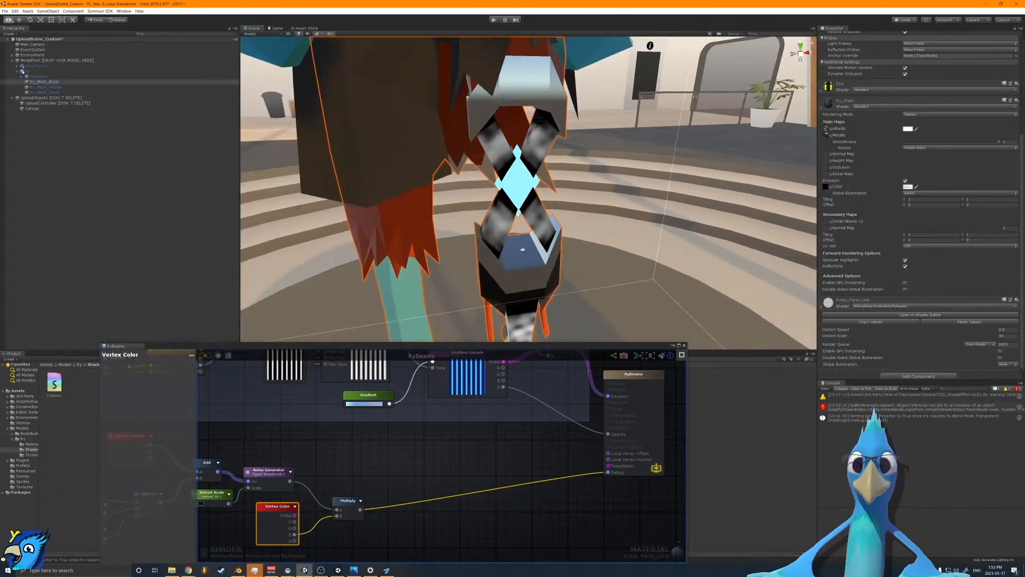
mouse_move(523, 251)
right_mouse_down()
mouse_move(530, 296)
mouse_move(528, 235)
right_mouse_up()
scroll(495, 190, "down", 5)
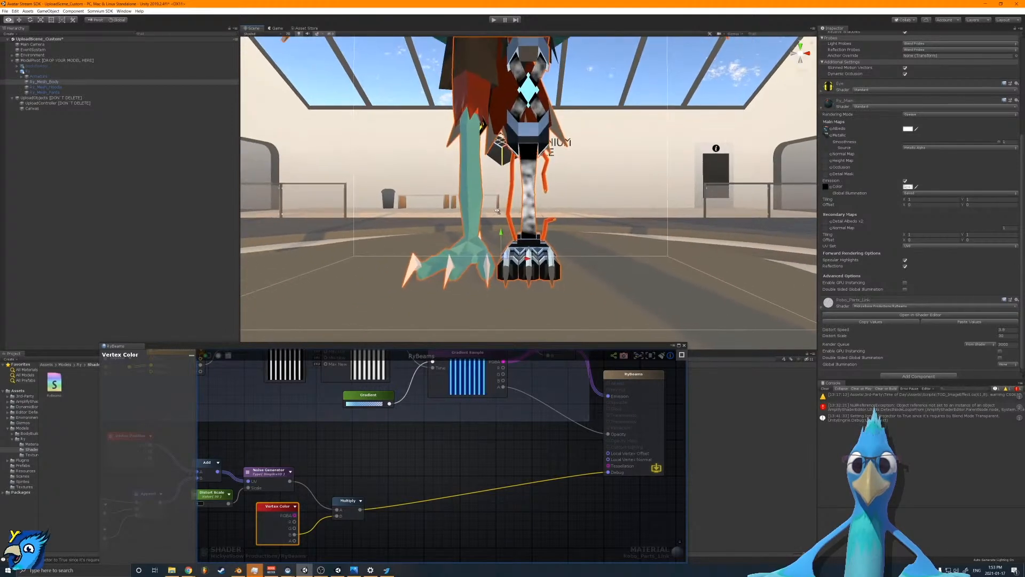
scroll(497, 211, "up", 3)
right_click_drag(498, 211, 497, 221)
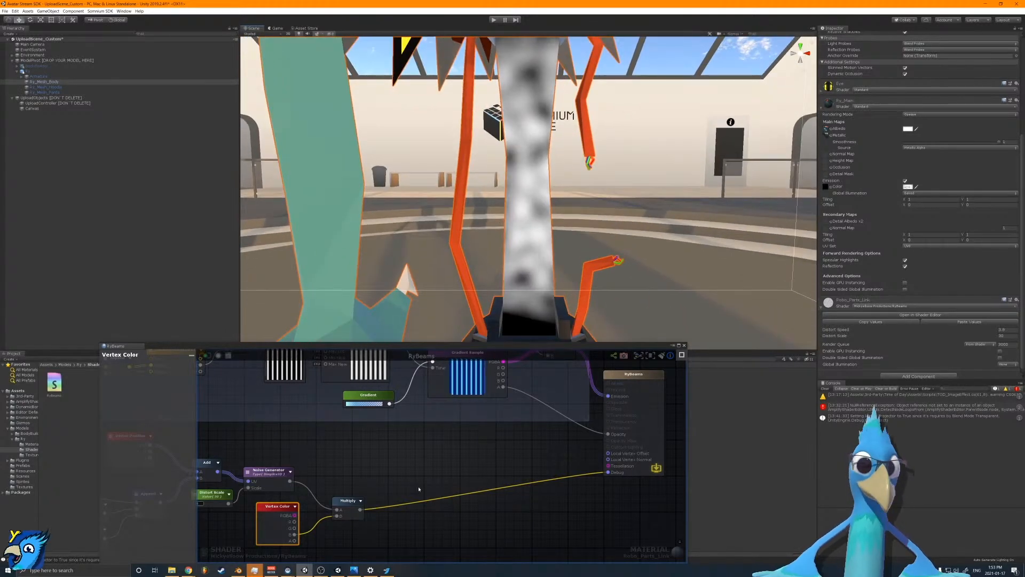
Step: Reroute the masked noise Multiply output from Debug to the RyBeams node's Local Vertex Offset input
scroll(475, 483, "down", 4)
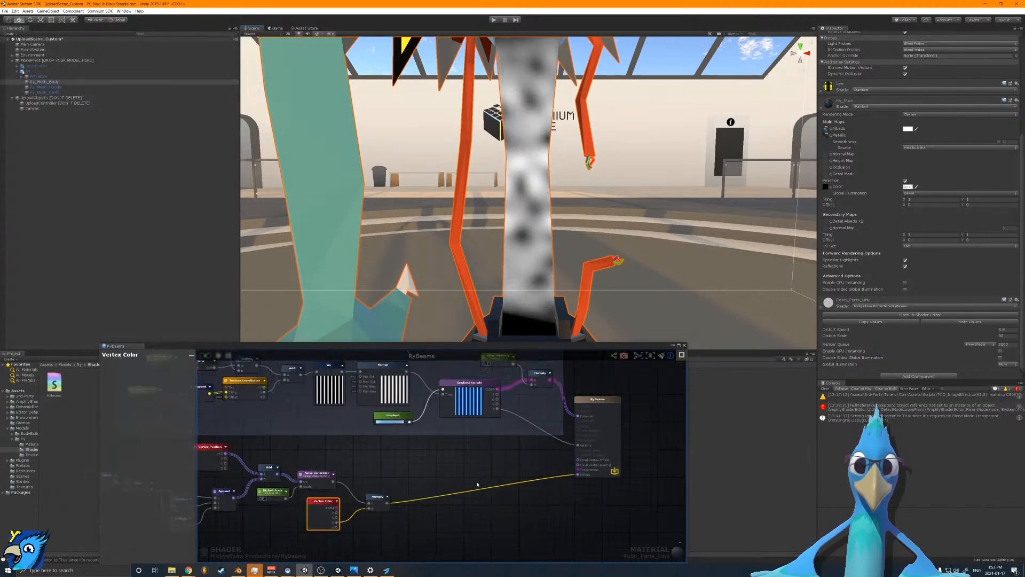
middle_click_drag(476, 482, 564, 457)
scroll(313, 456, "up", 4)
middle_click_drag(349, 453, 264, 444)
middle_click_drag(604, 435, 342, 485)
scroll(513, 485, "up", 2)
left_click_drag(595, 473, 594, 452)
Step: Insert a Multiply node between the masked noise and Local Vertex Offset, and add a second Multiply feeding its B input
middle_click_drag(311, 521, 322, 498)
left_click_drag(318, 492, 401, 476)
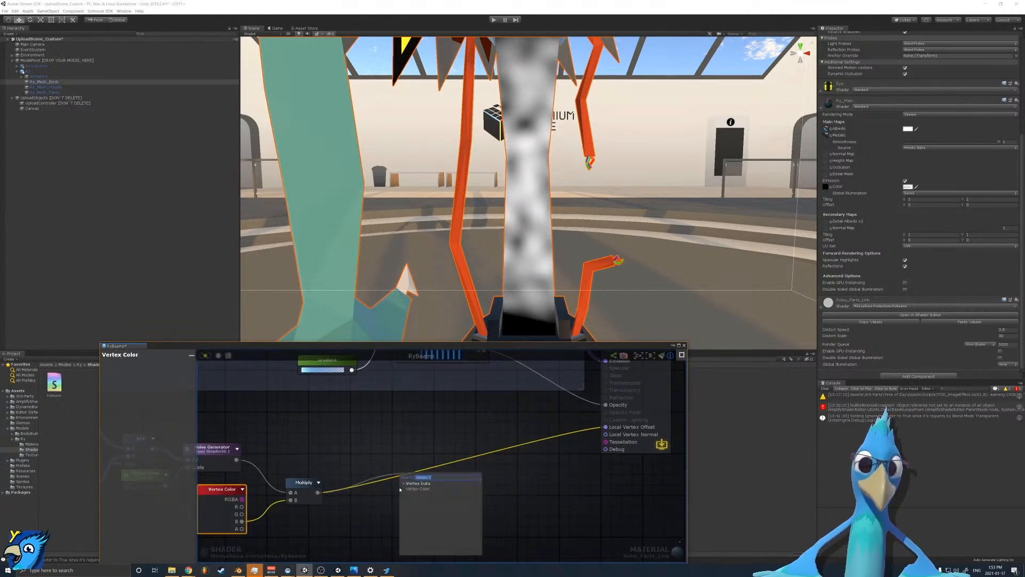
type("mul")
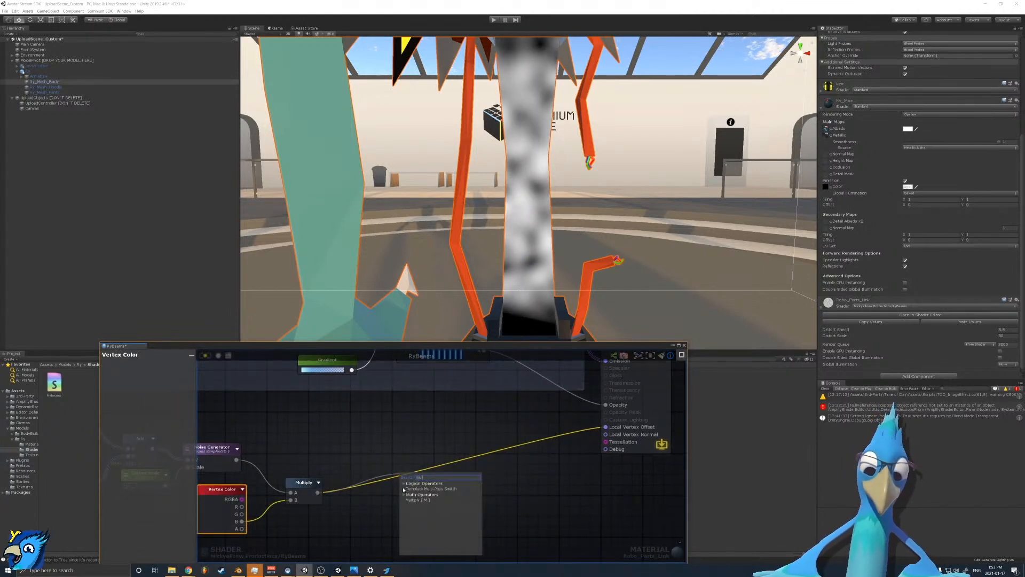
left_click(422, 501)
left_click_drag(432, 502, 599, 429)
left_click_drag(417, 499, 444, 464)
key("ctrl+d")
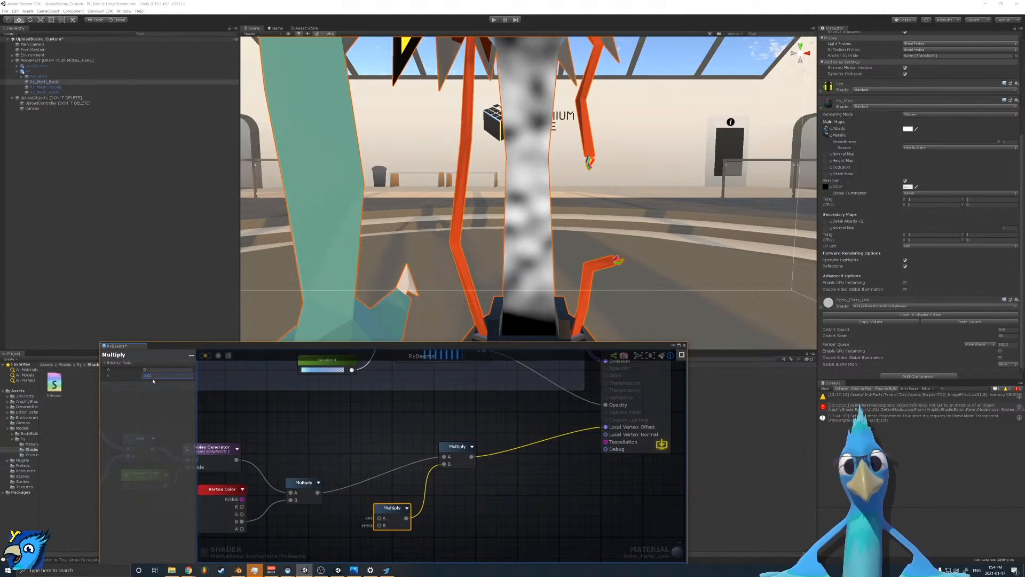
Step: Copy the Distort Speed property as Distort Intensity with a default value of 1, feeding the second Multiply's A input
scroll(544, 474, "down", 5)
middle_click_drag(476, 493, 662, 467)
left_click(260, 444)
left_click_drag(262, 445, 577, 490)
scroll(577, 490, "up", 3)
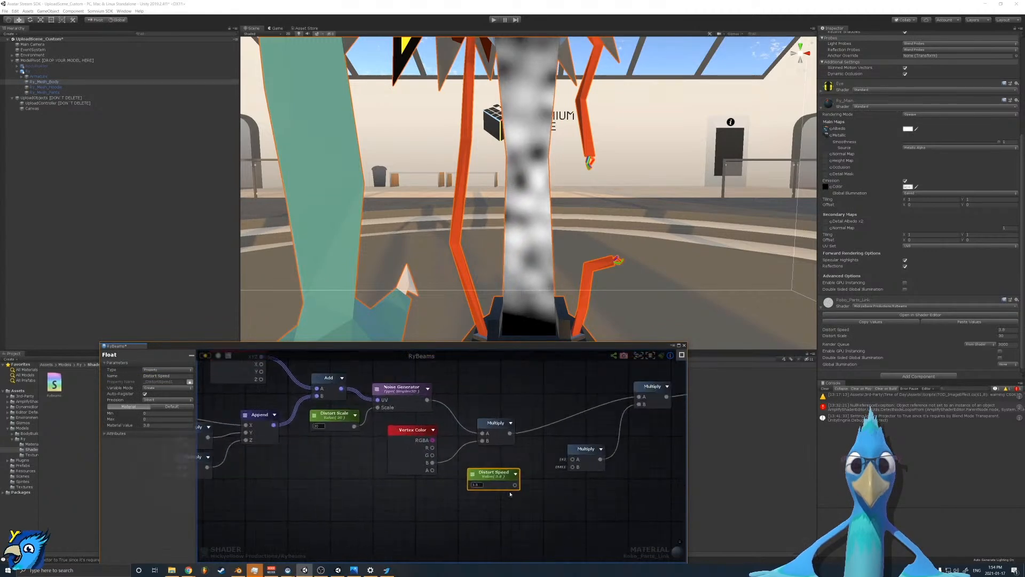
left_click_drag(493, 485, 550, 459)
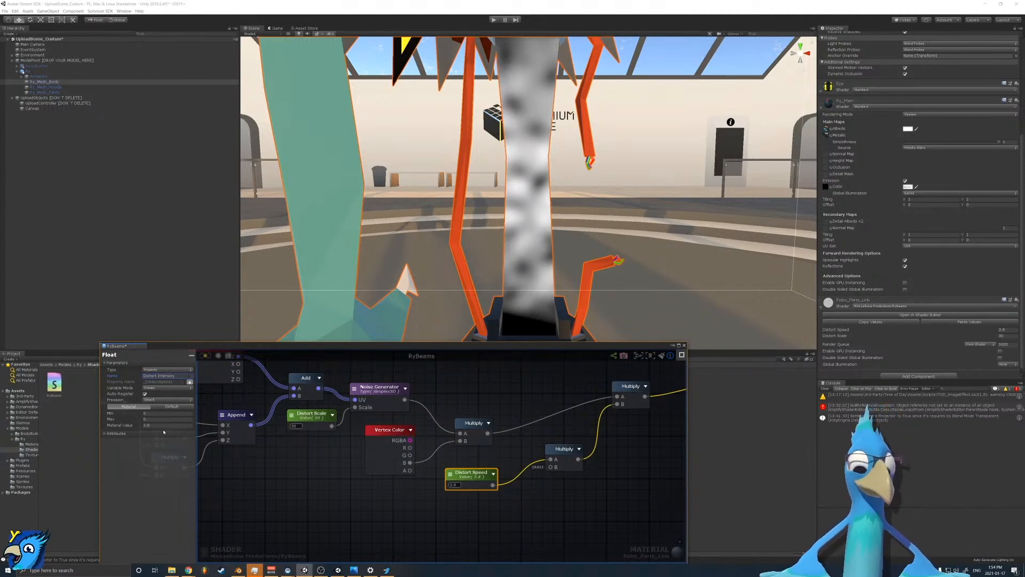
left_click(172, 406)
key("Tab")
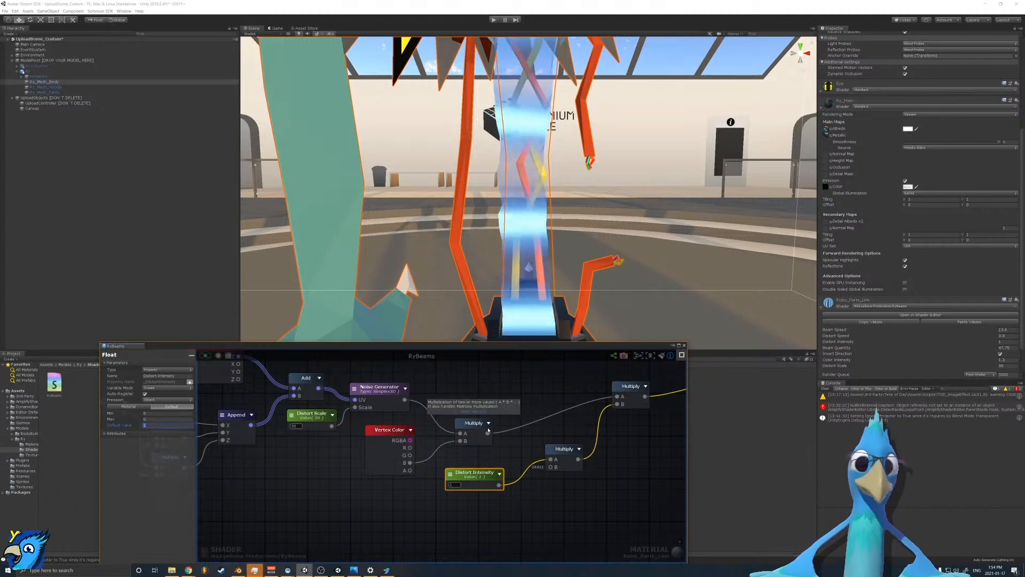
Step: Insert a Remap node with Min New -1 between the Noise Generator and the vertex color Multiply
middle_click_drag(489, 422, 408, 475)
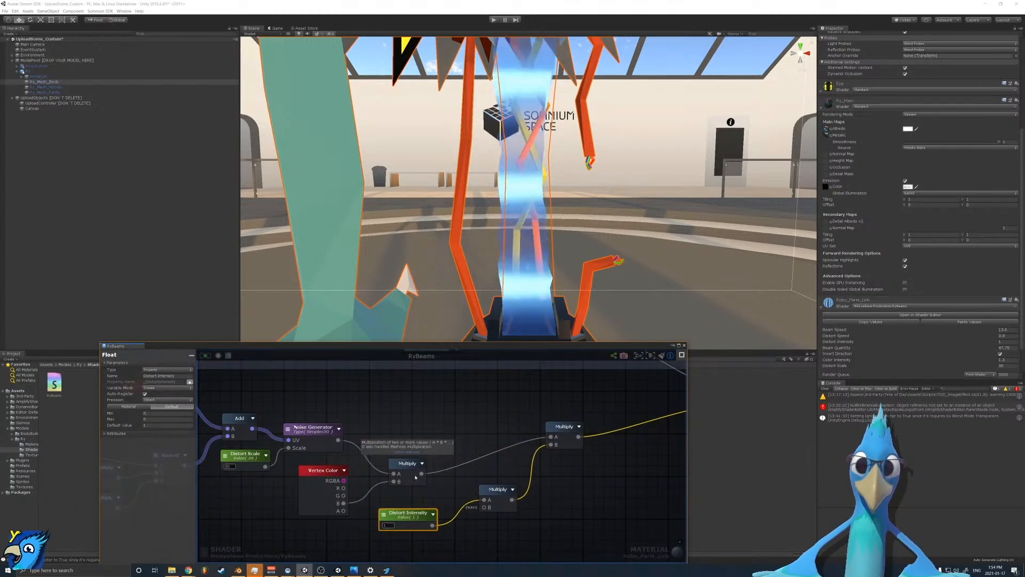
left_click(415, 478)
right_click(396, 419)
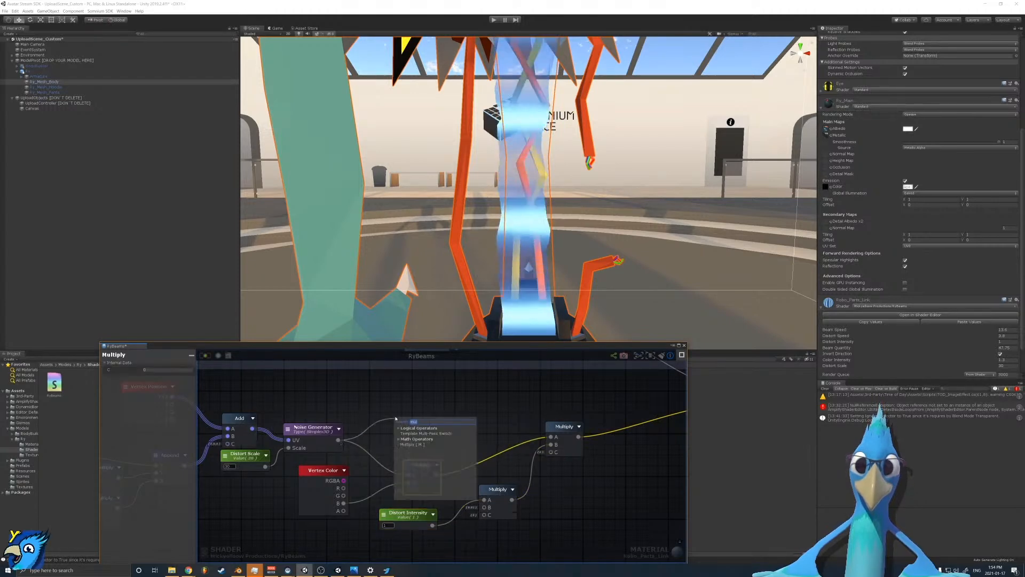
type("remap")
key("Return")
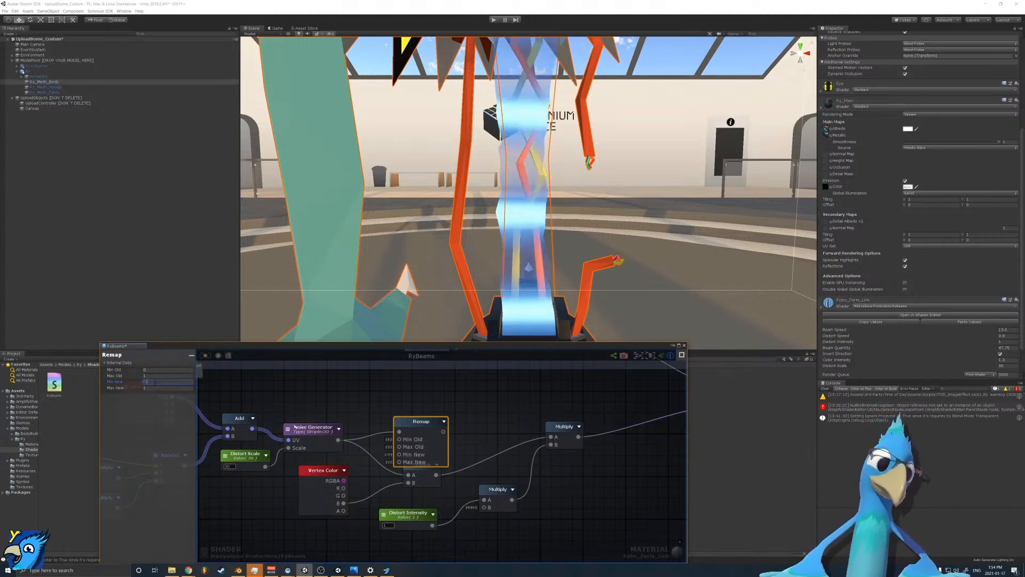
left_click_drag(443, 452, 409, 475)
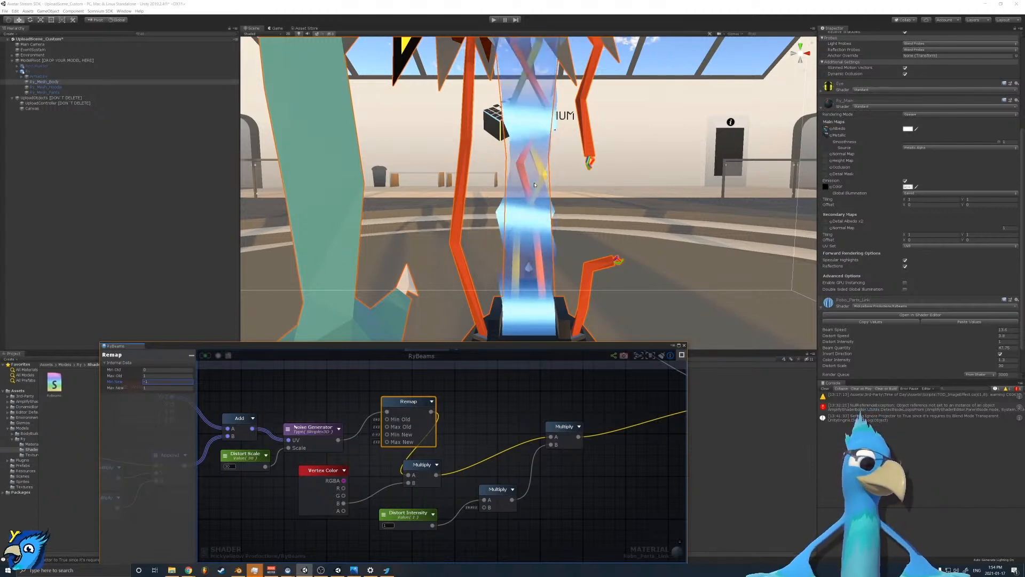
left_click_drag(593, 230, 408, 195, "alt")
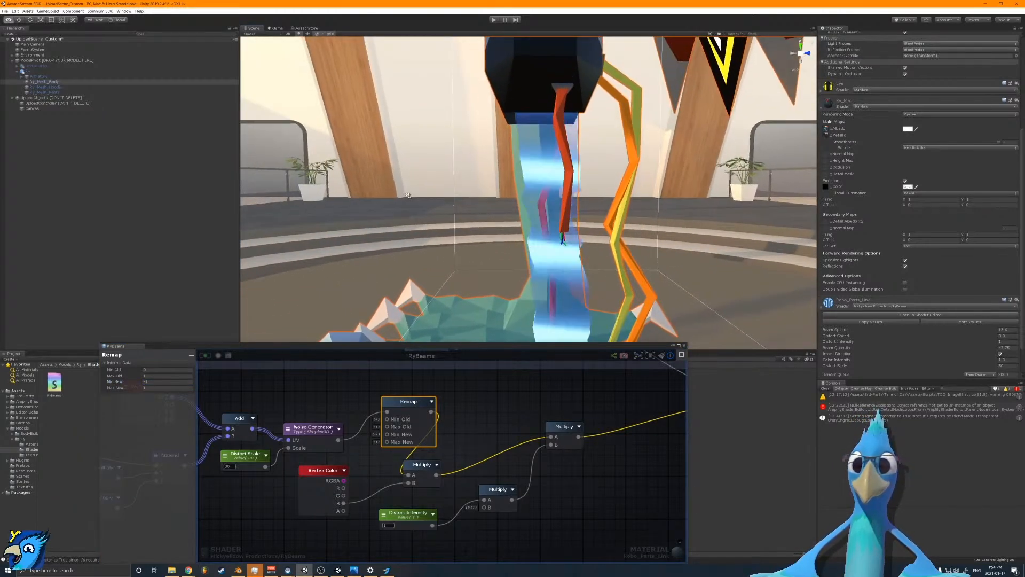
scroll(407, 195, "down", 3)
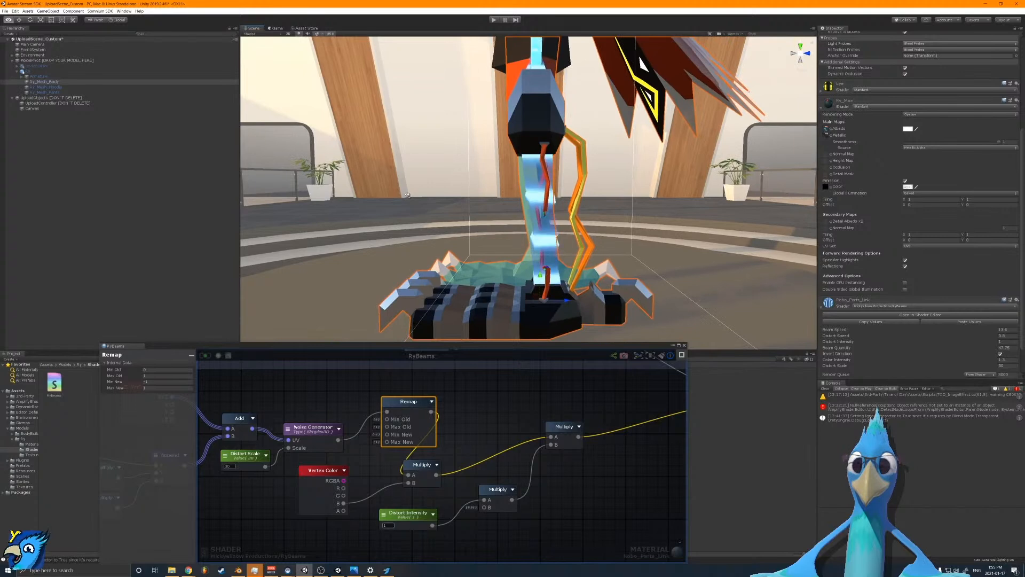
scroll(407, 195, "up", 5)
scroll(409, 191, "down", 2)
right_click_drag(409, 191, 551, 206)
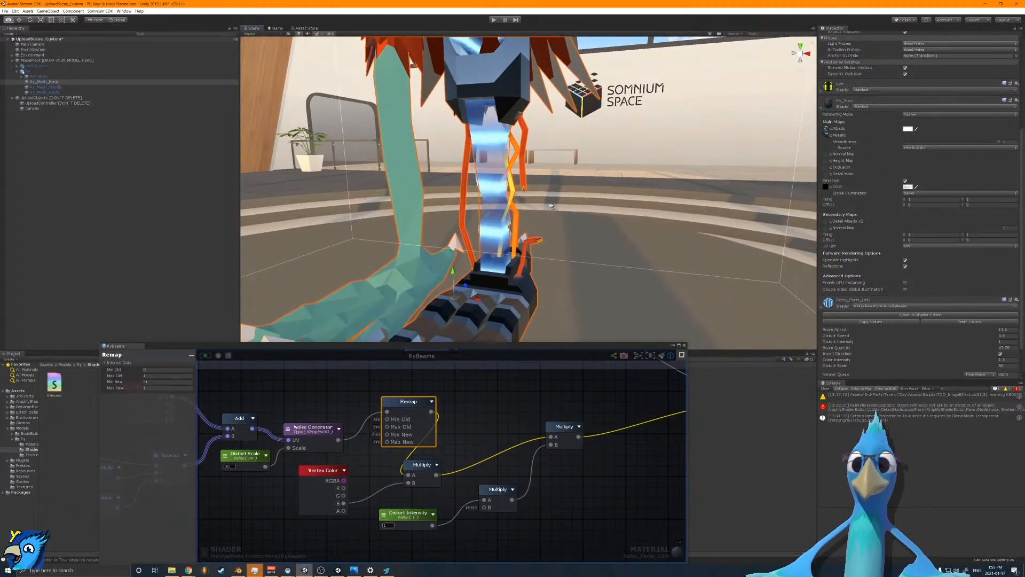
Step: Move the Vertex Color, Distort Intensity and Multiply nodes away from the Noise Generator and Remap to make room
scroll(418, 466, "down", 2)
left_click_drag(341, 520, 533, 467)
left_click_drag(352, 475, 505, 492)
left_click(433, 503)
left_click_drag(568, 478, 595, 430)
left_click_drag(463, 433, 576, 503)
left_click_drag(593, 424, 624, 410)
middle_click_drag(437, 458, 484, 458)
middle_click_drag(464, 424, 511, 426)
Step: Duplicate the Noise Generator and Remap pair twice and stack both copies below the original
left_click_drag(540, 496, 431, 434)
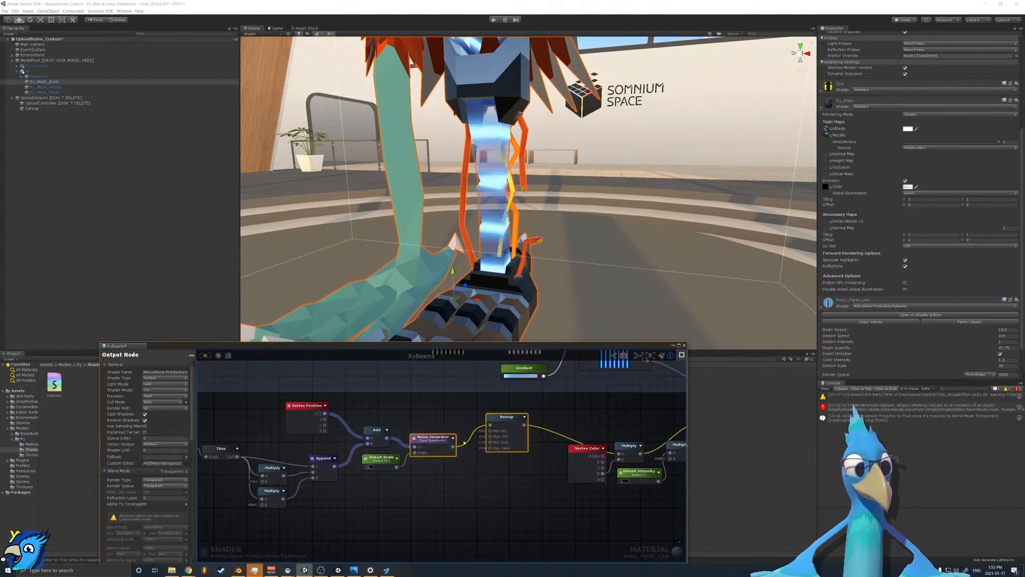
key("ctrl+d")
left_click_drag(569, 481, 511, 465)
key("ctrl+d")
left_click_drag(609, 463, 510, 503)
scroll(417, 477, "up", 2)
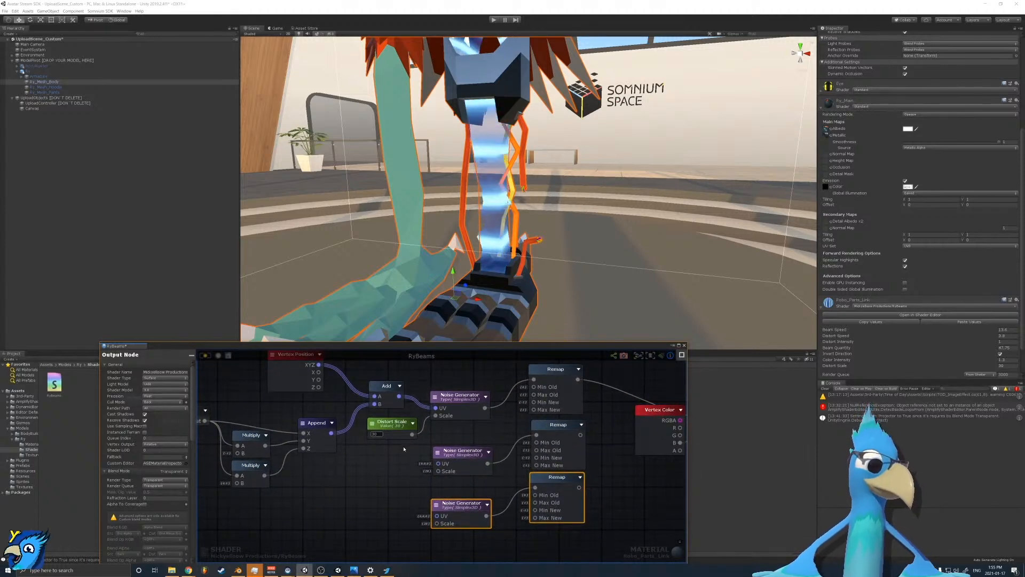
Step: Connect Distort Scale to the Scale inputs of the two copied Noise Generators
left_click(460, 410)
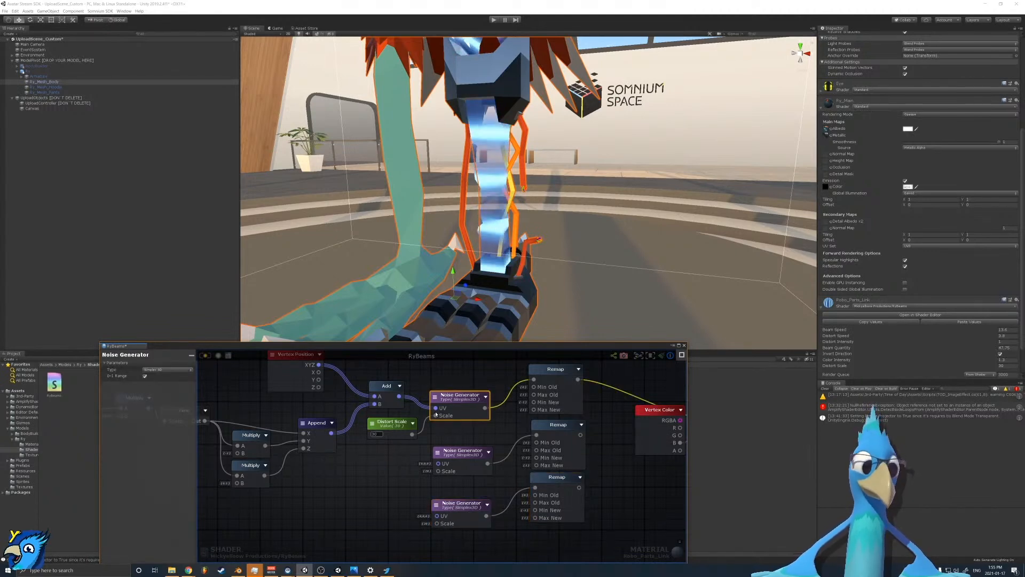
right_click_drag(417, 273, 430, 263)
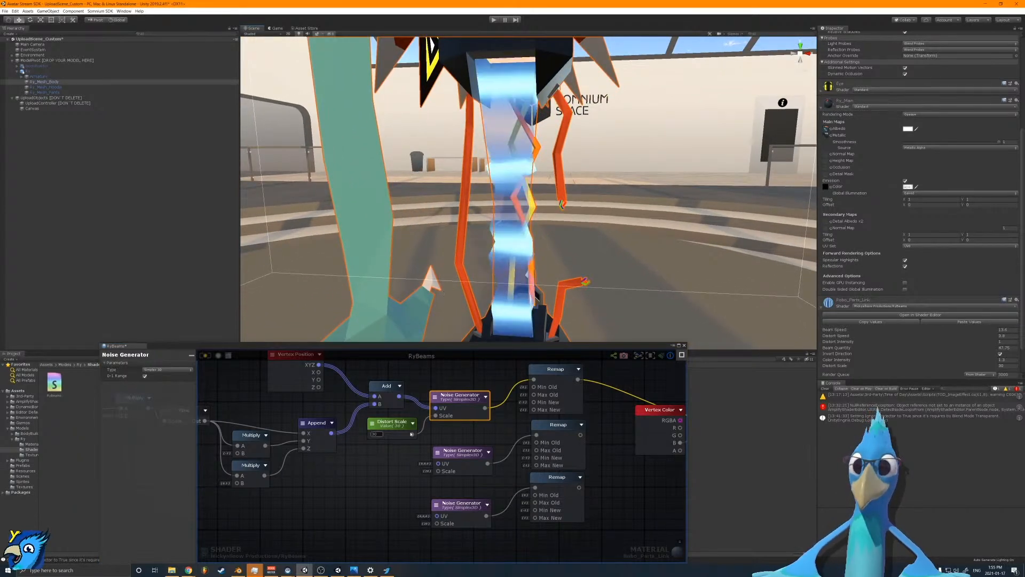
left_click_drag(412, 434, 437, 473)
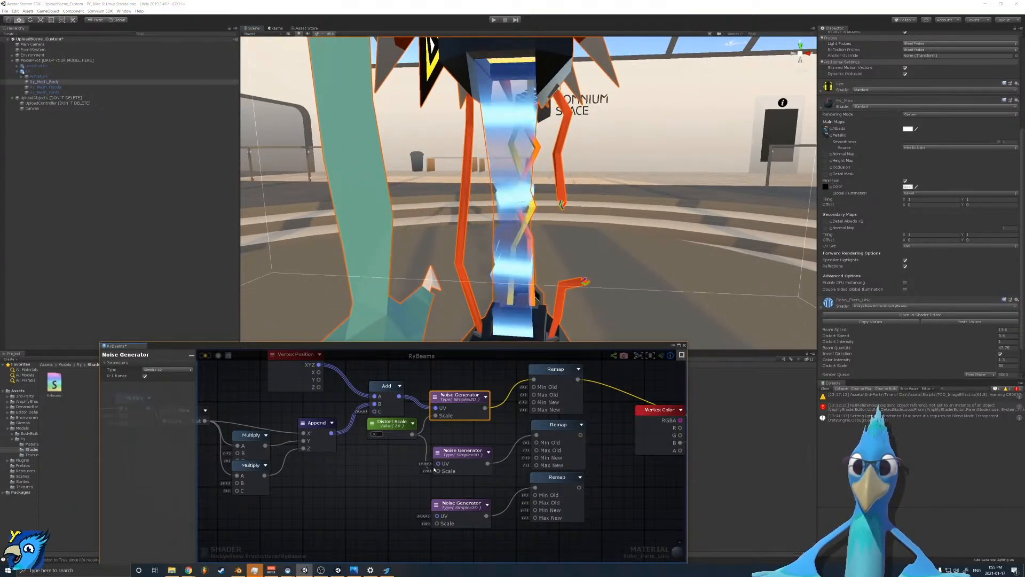
left_click_drag(412, 434, 437, 523)
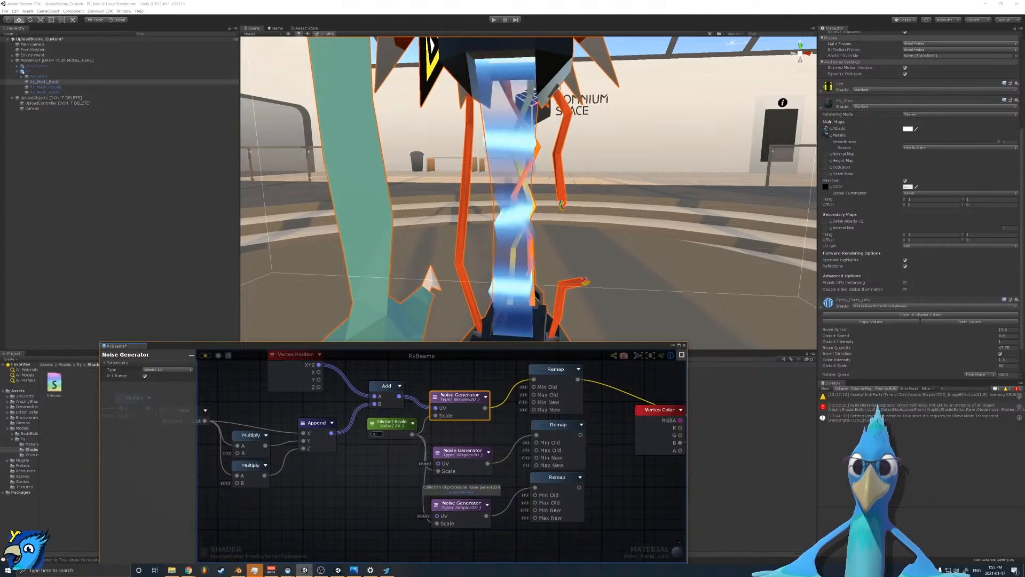
Step: Move the Vertex Position, Time, Append and Add node group farther from the Noise Generators
scroll(355, 426, "down", 3)
middle_click_drag(355, 426, 491, 463)
left_click_drag(254, 428, 493, 498)
left_click_drag(508, 441, 452, 503, "shift")
left_click(465, 463)
scroll(464, 463, "up", 5)
Step: Duplicate the Add node below the original and feed the copy from Vertex Position XYZ and the Append output
left_click(457, 428)
key("ctrl+d")
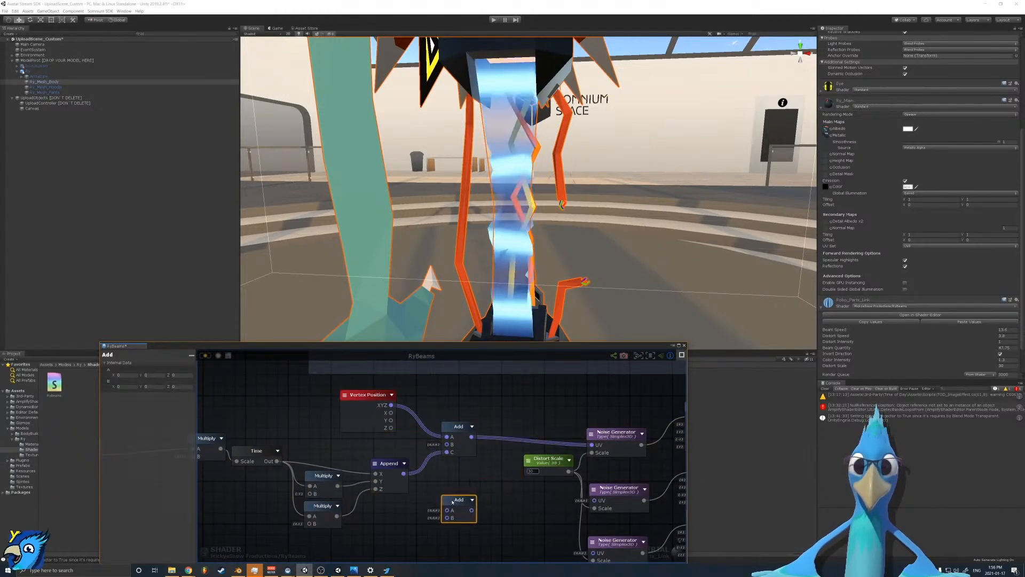
left_click_drag(393, 413, 432, 500)
left_click_drag(449, 509, 433, 474)
left_click_drag(392, 405, 447, 510)
left_click(403, 405)
left_click_drag(405, 473, 446, 518)
Step: Copy the second Add node to make a third below it, fed by Vertex Position XYZ and the Append output
left_click(456, 445)
middle_click_drag(457, 445, 473, 378)
left_click(474, 437)
key("ctrl+c")
key("ctrl+v")
left_click_drag(509, 465, 466, 502)
middle_click_drag(467, 429, 463, 468)
scroll(463, 468, "down", 1)
left_click_drag(417, 399, 462, 546)
middle_click_drag(504, 527, 463, 509)
Step: Connect the second and third Add outputs to the UV inputs of the second and third Noise Generators
scroll(463, 509, "up", 1)
left_click_drag(431, 447, 554, 439)
left_click_drag(434, 518, 554, 490)
Step: Add an Append node beside the Remap nodes and set its output type to Vector3
middle_click_drag(582, 478, 328, 523)
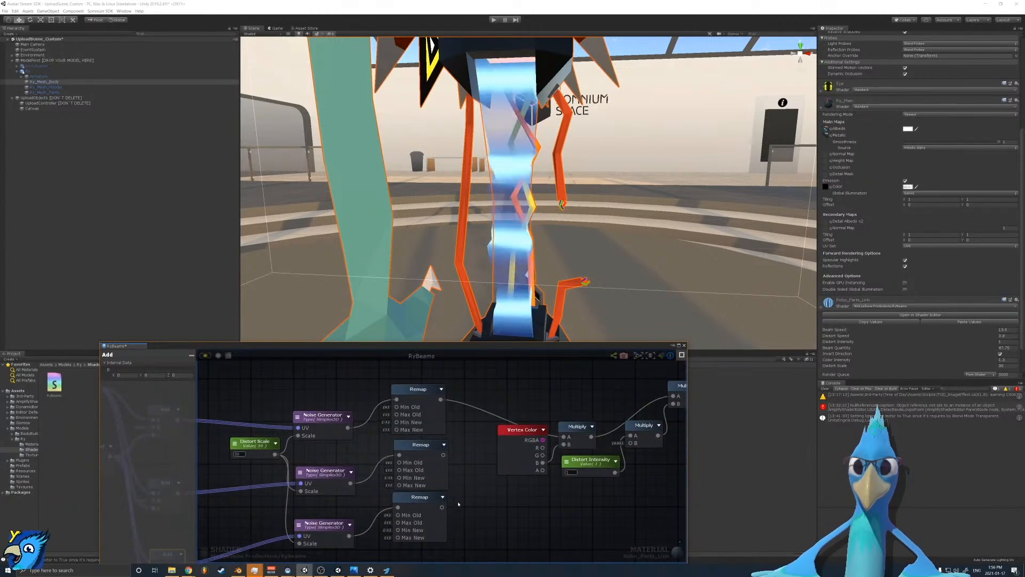
right_click(473, 475)
type("app")
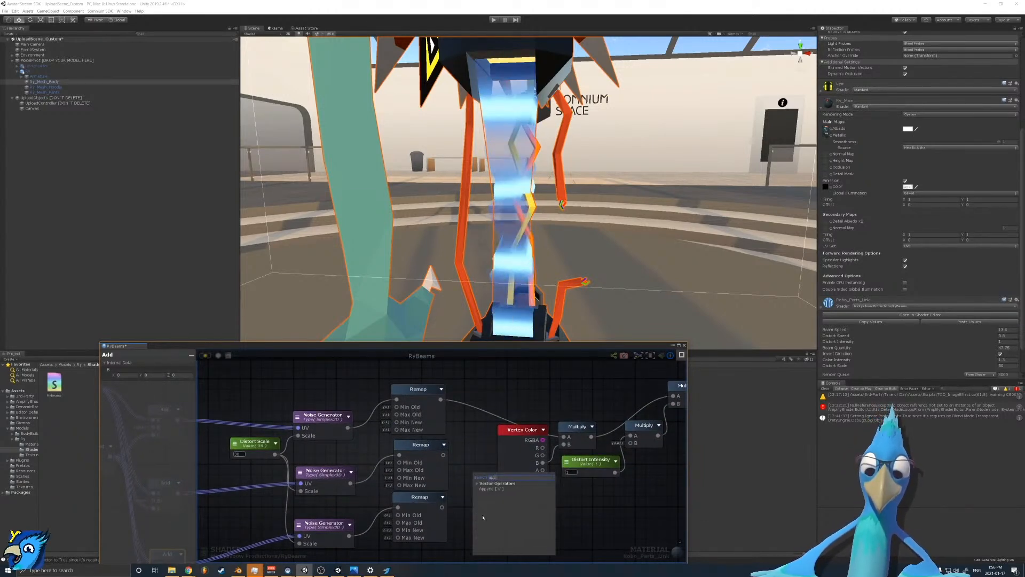
left_click(497, 489)
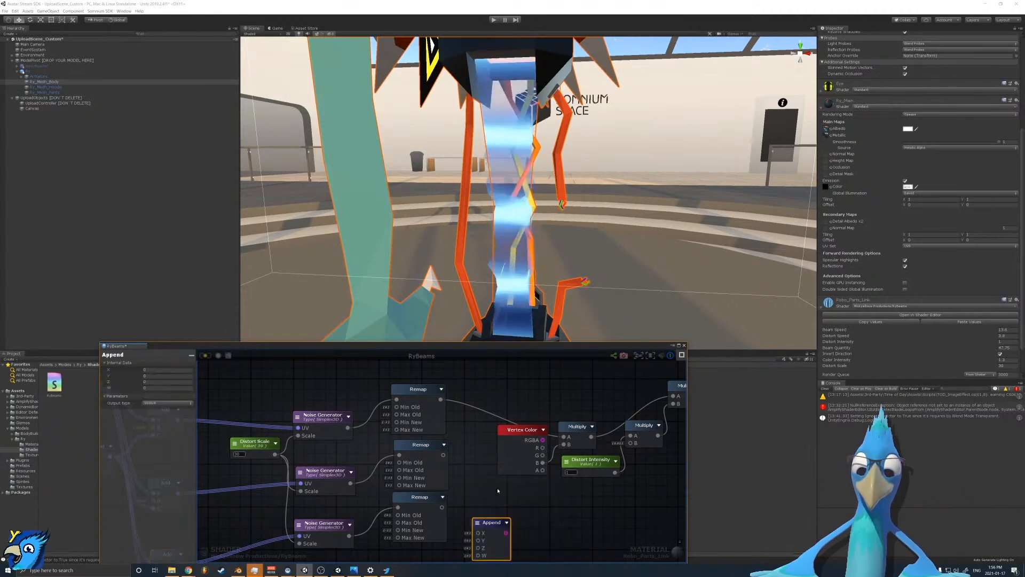
left_click_drag(492, 528, 493, 503)
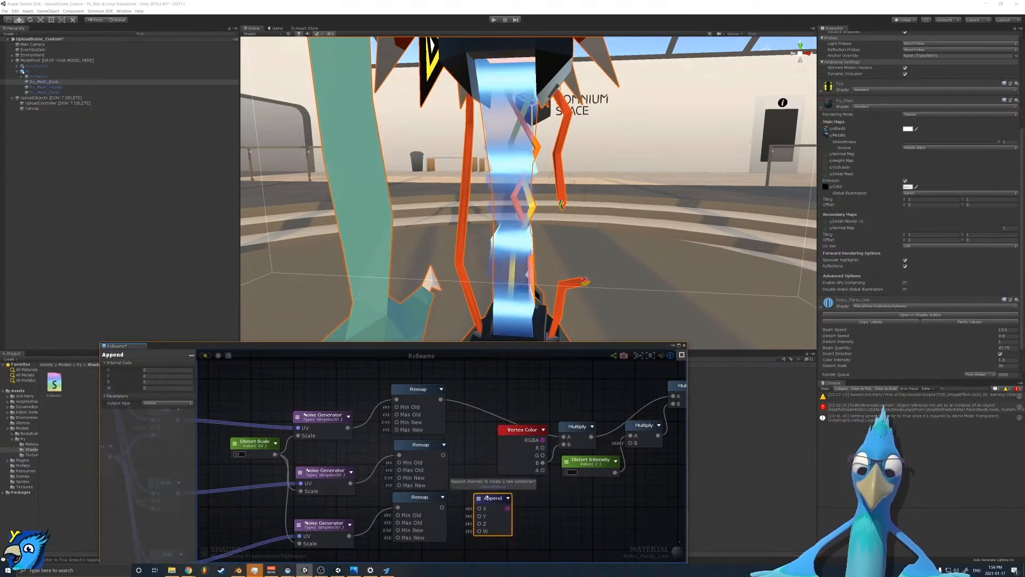
left_click(161, 402)
left_click(160, 417)
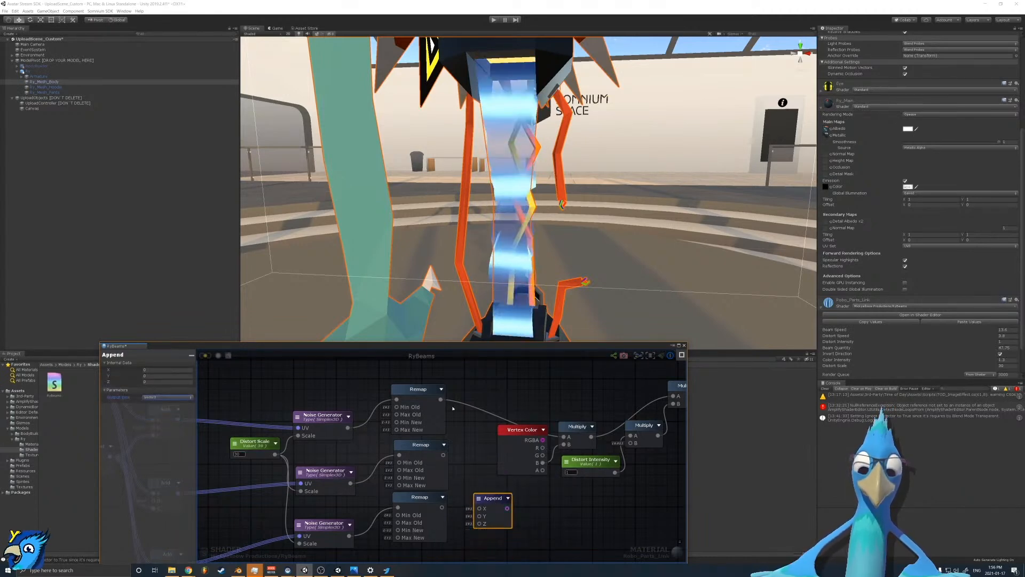
Step: Connect the three Remap outputs to Append's X, Y and Z, and route Append into the vertex color Multiply's A input
left_click_drag(457, 443, 479, 516)
left_click_drag(443, 507, 567, 438)
left_click_drag(511, 513, 563, 436)
middle_click_drag(582, 401, 409, 442)
middle_click_drag(504, 463, 602, 412)
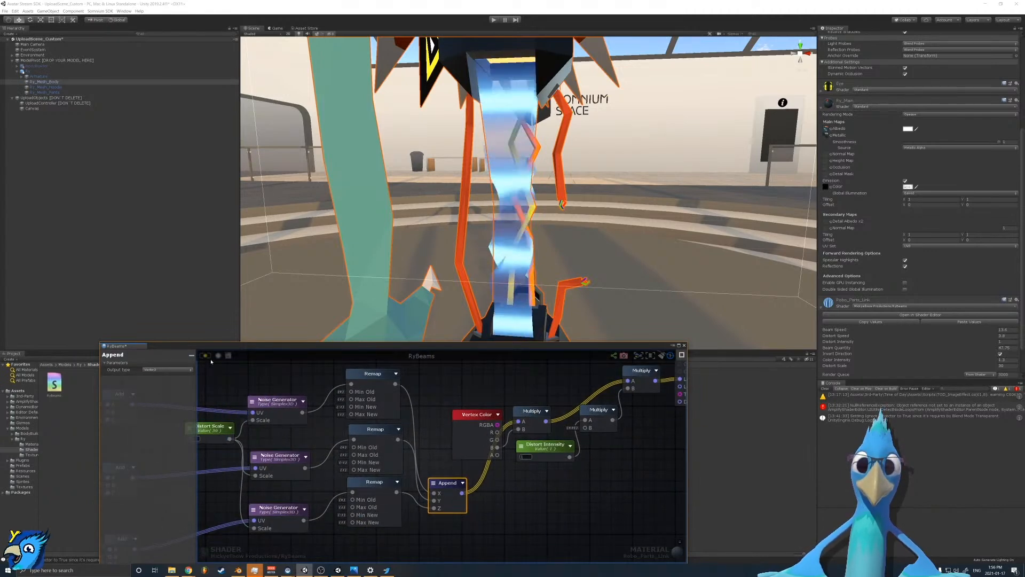
Step: Enter large X, Y and Z offsets for the B input of the second Add node
middle_click_drag(211, 361, 365, 444)
left_click(320, 472)
type("999")
key("Tab")
type("999")
key("Tab")
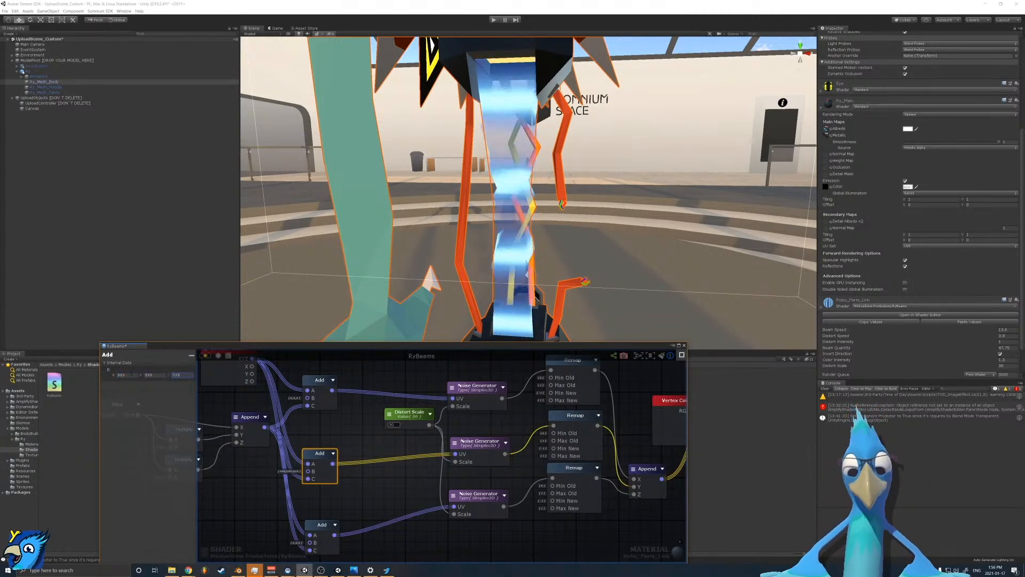
left_click(158, 375)
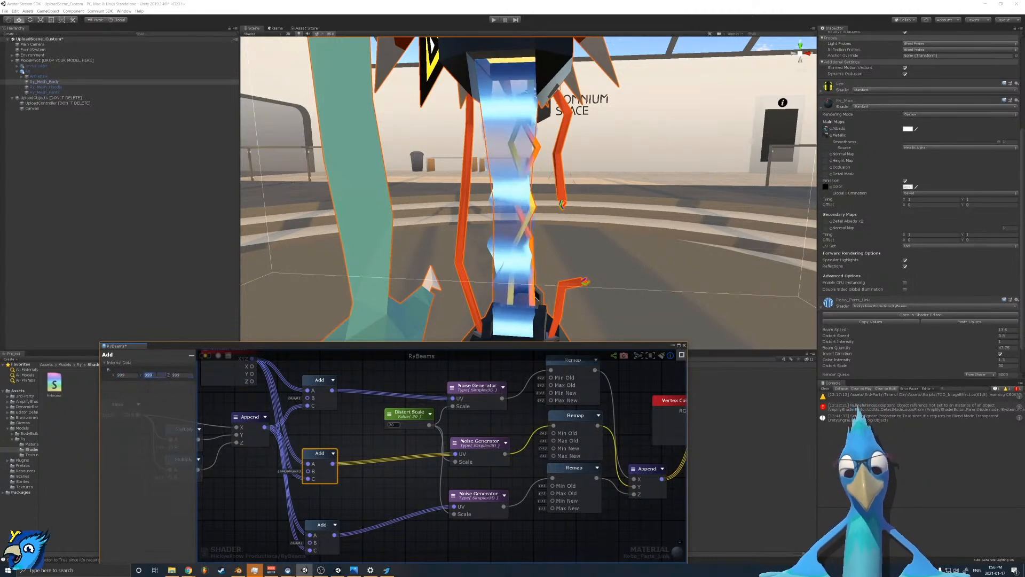
left_click(174, 375)
type("3")
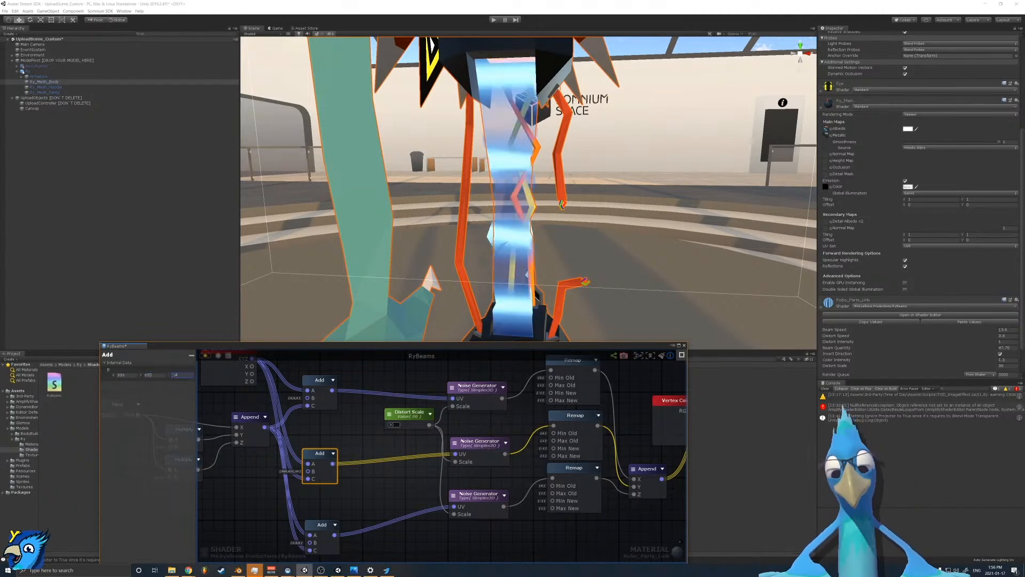
Step: Enter different X, Y and Z offsets for the B input of the third Add node
left_click(309, 533)
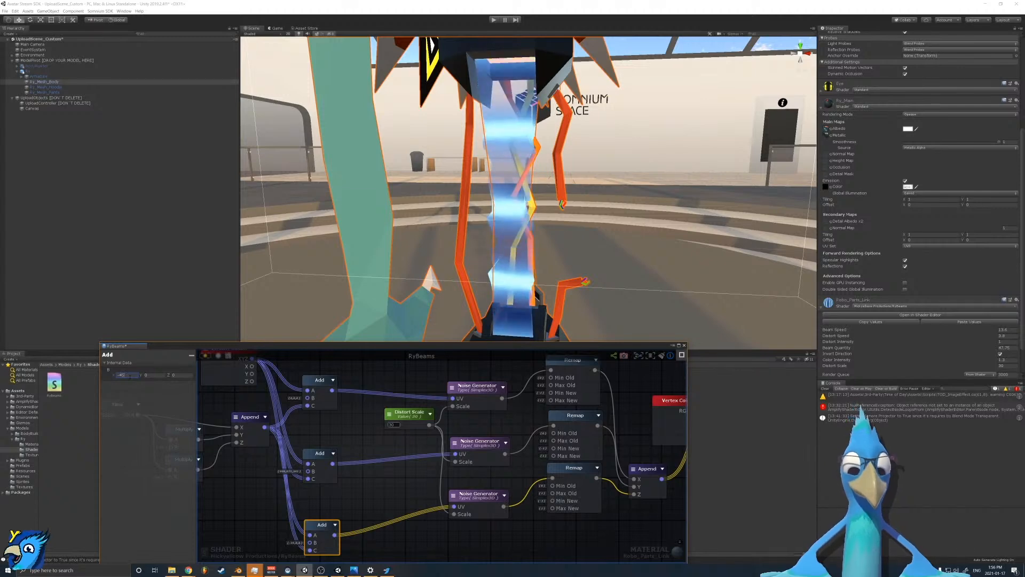
left_click(153, 375)
type("7890")
left_click(181, 375)
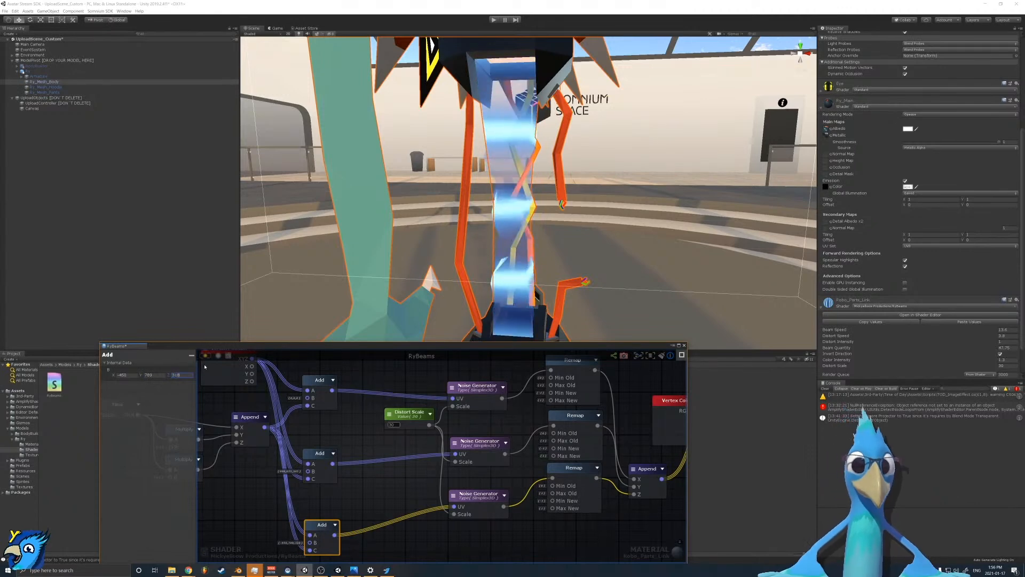
Step: Compare the B offsets of the three Add nodes and examine the distortion on the leg beam
left_click(323, 462)
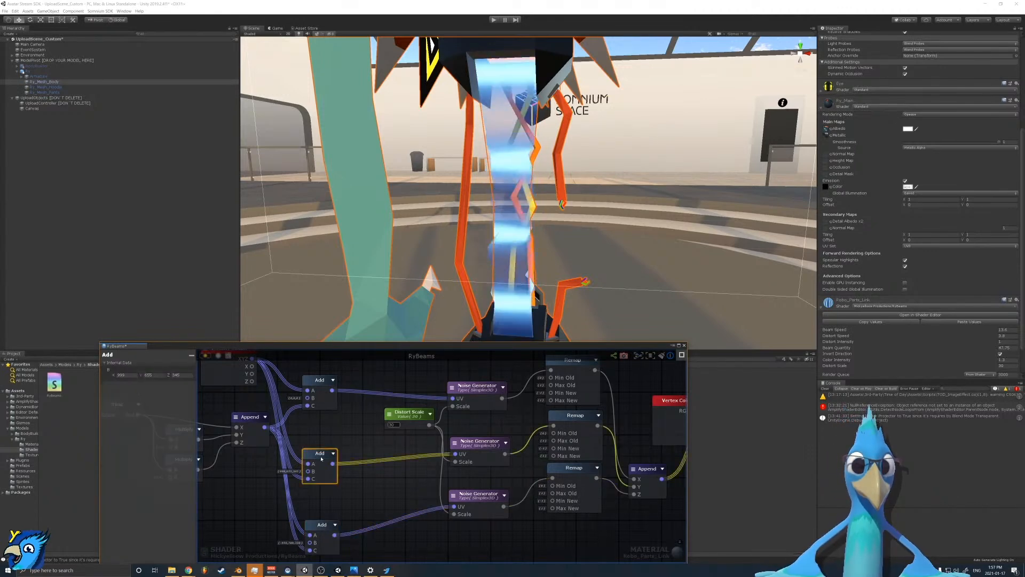
left_click(329, 526)
left_click(185, 377)
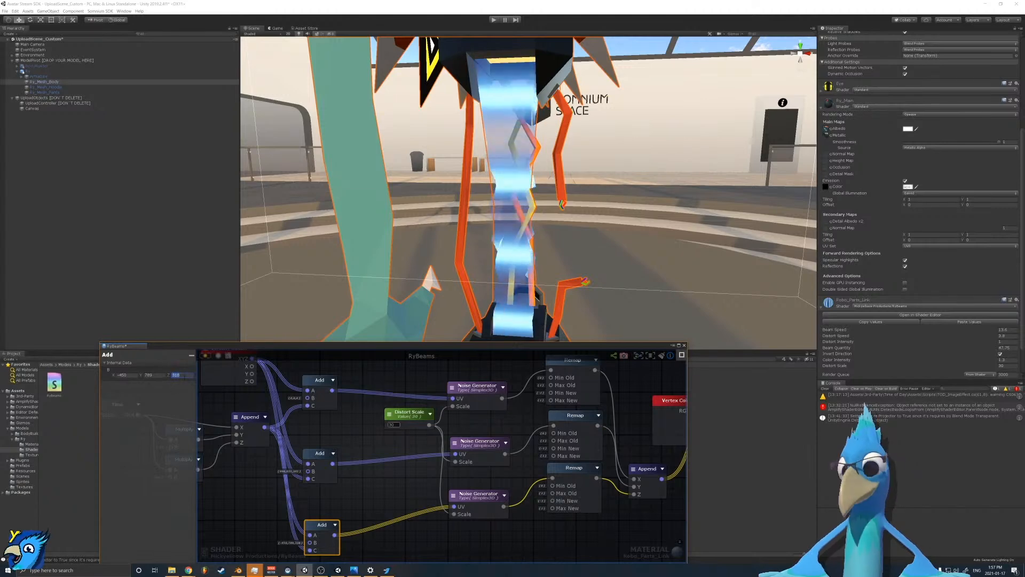
left_click(286, 427)
left_click(322, 461)
left_click(322, 390)
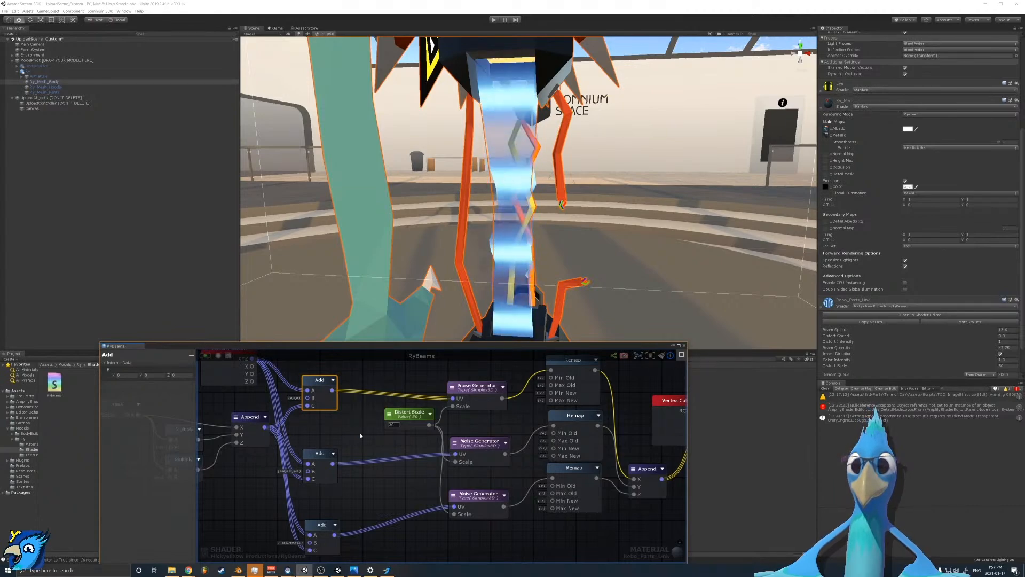
left_click_drag(638, 219, 732, 218, "alt")
scroll(732, 217, "down", 4)
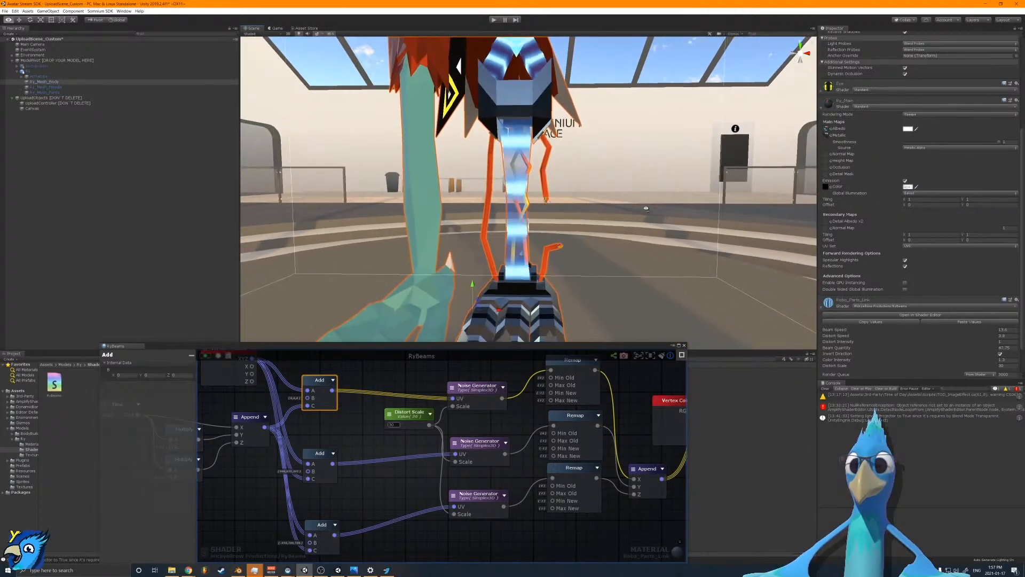
Step: Select the Robo_Parts_Link material asset used by the leg beam to display its properties
left_click(143, 278)
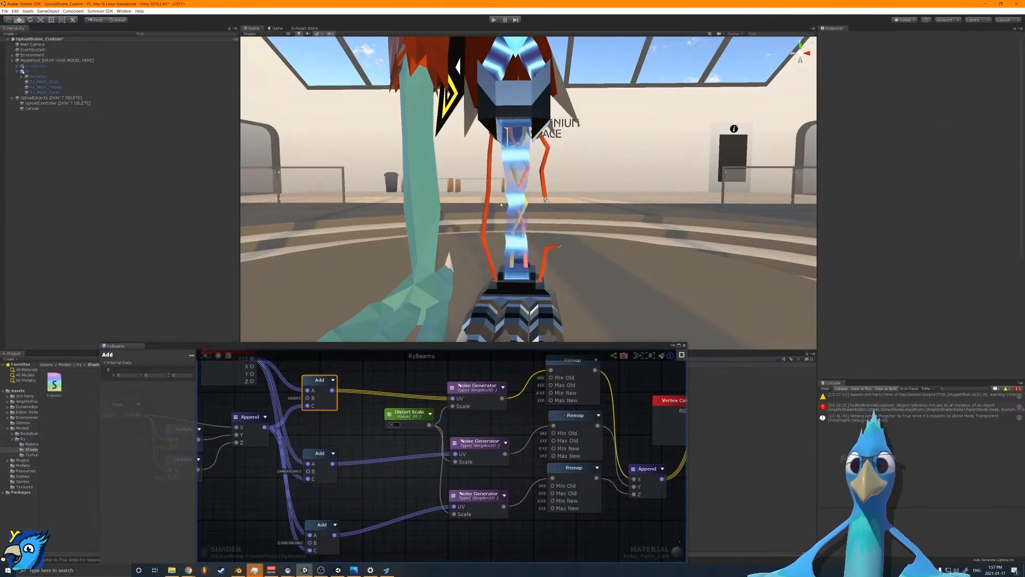
left_click(513, 198)
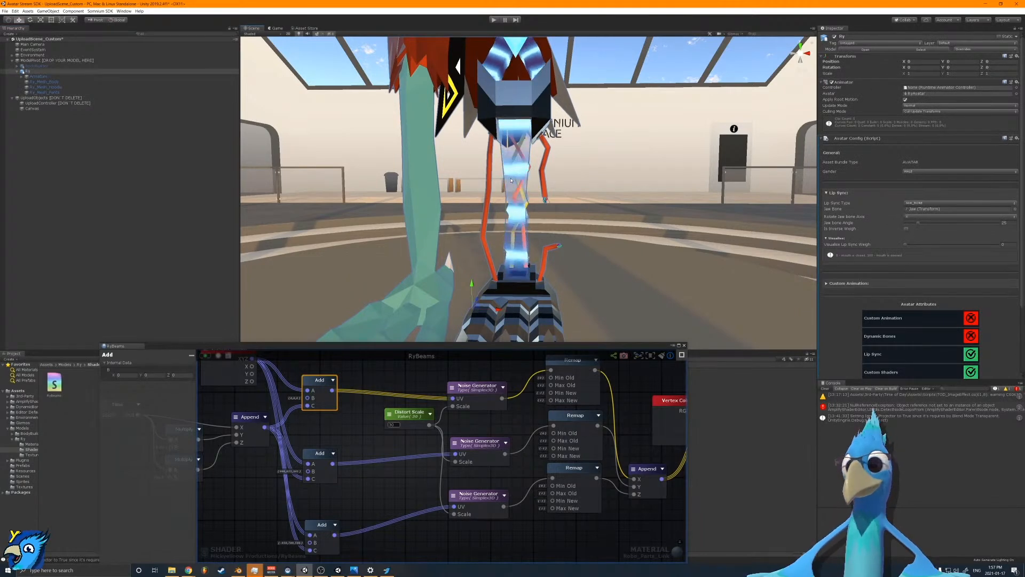
left_click(521, 181)
scroll(919, 233, "down", 5)
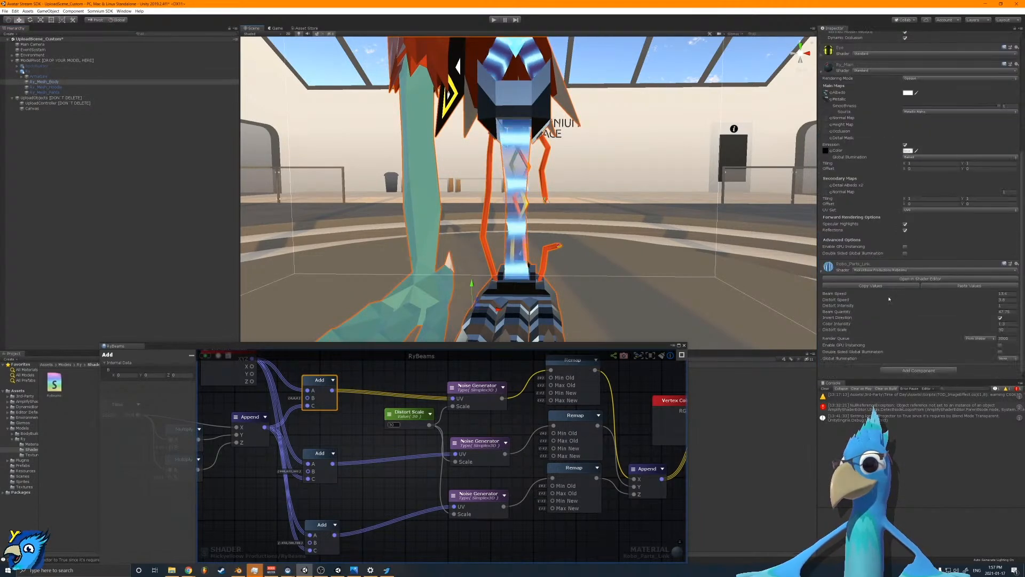
right_click(960, 279)
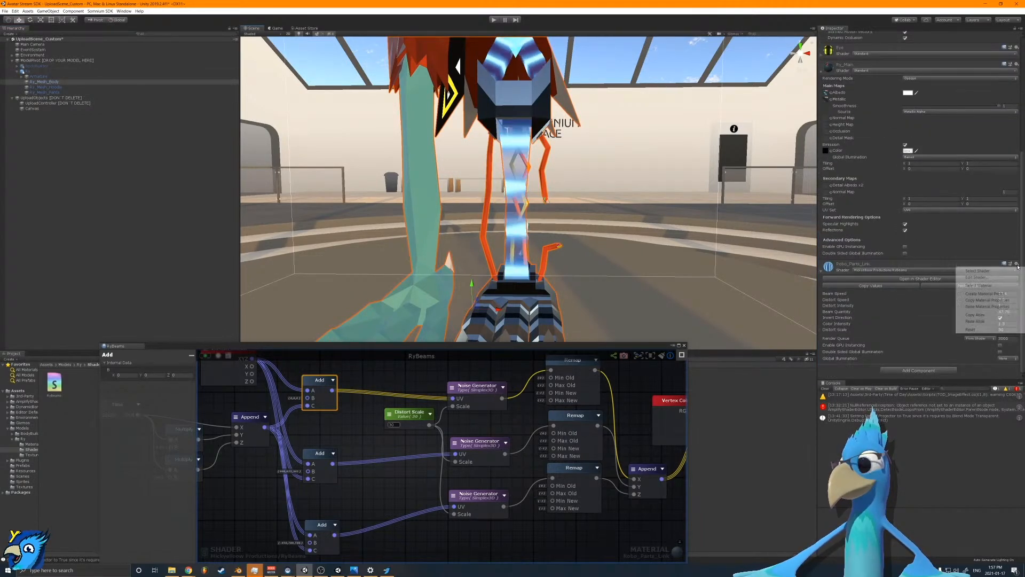
left_click(977, 295)
left_click(83, 383)
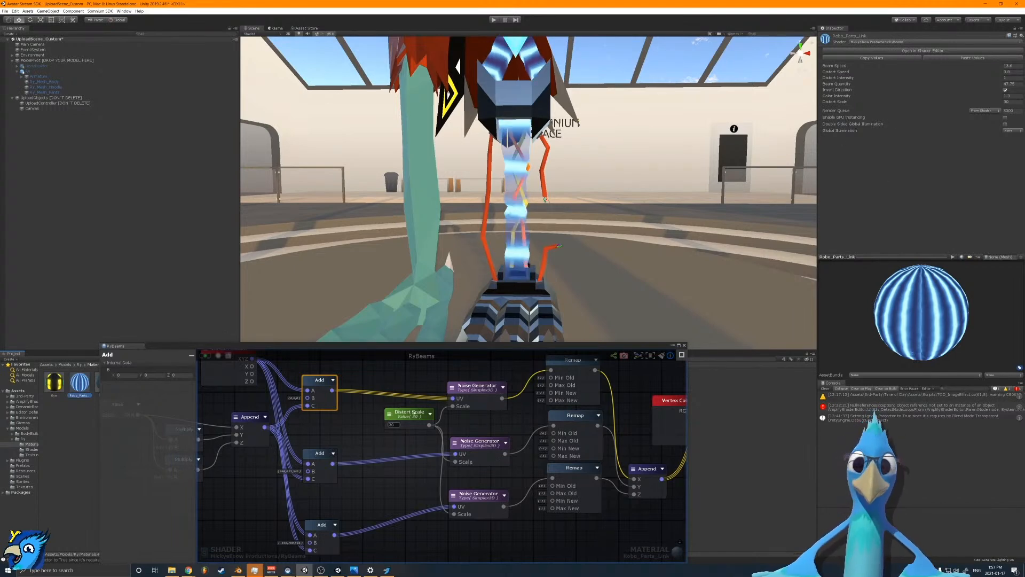
Step: Select the RyBeams output node and bring its full Material Properties list into view
left_click(417, 412)
middle_click_drag(209, 379, 493, 384)
middle_click_drag(332, 425, 437, 437)
left_click(323, 420)
middle_click_drag(432, 377, 443, 442)
scroll(550, 441, "down", 4)
left_click_drag(549, 442, 368, 442)
middle_click_drag(369, 441, 250, 435)
scroll(506, 451, "up", 4)
left_click(542, 399)
scroll(141, 482, "down", 7)
scroll(141, 482, "down", 4)
left_click_drag(208, 346, 229, 266)
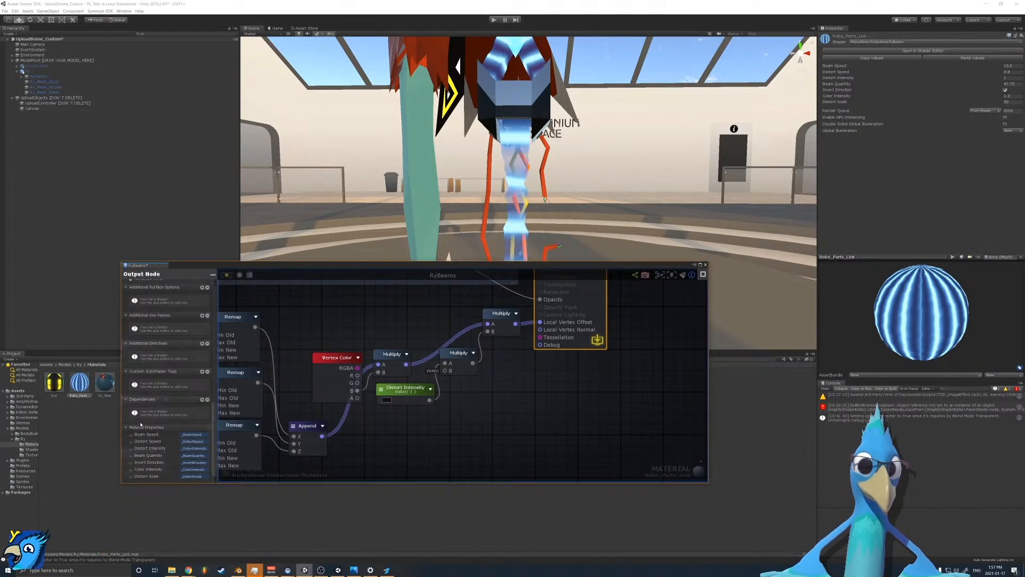
Step: Reorder the material properties to Invert Direction, Color Intensity, Beam Speed, Beam Quantity, Distort Scale, Distort Speed, Distort Intensity, and update the shader
left_click_drag(133, 441, 130, 479)
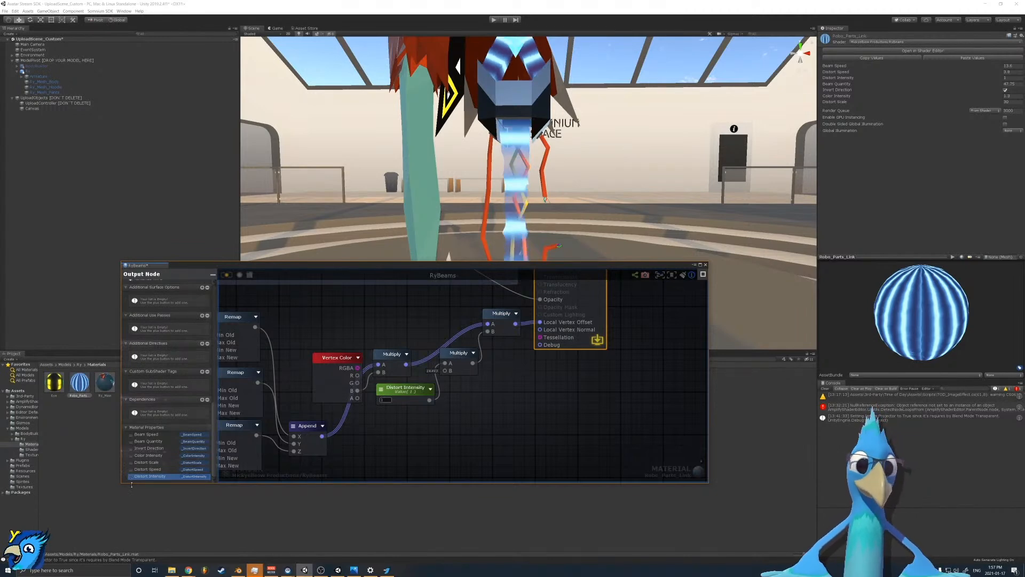
mouse_move(133, 448)
left_mouse_down()
mouse_move(131, 429)
mouse_move(132, 445)
left_mouse_up()
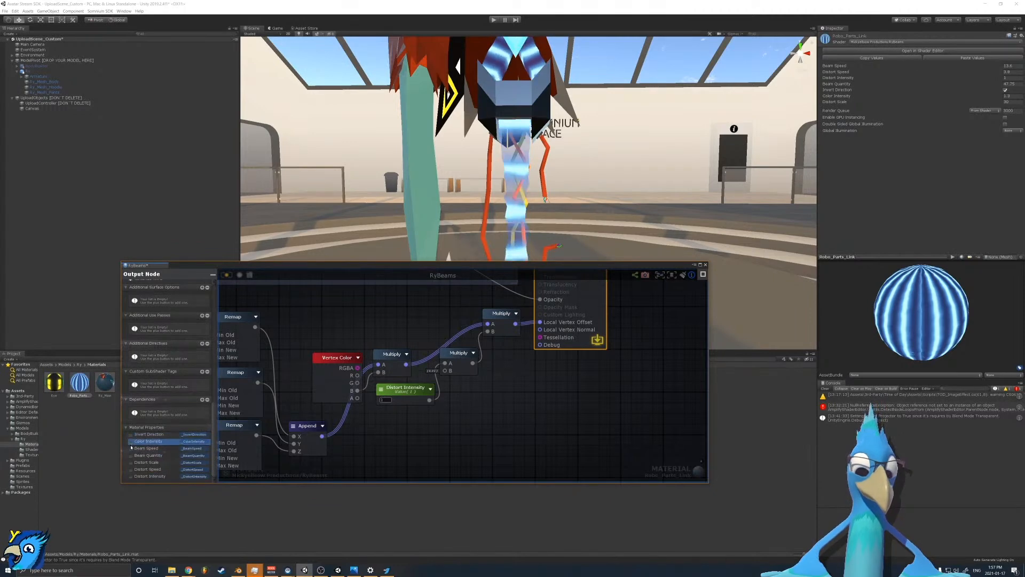
left_click(227, 275)
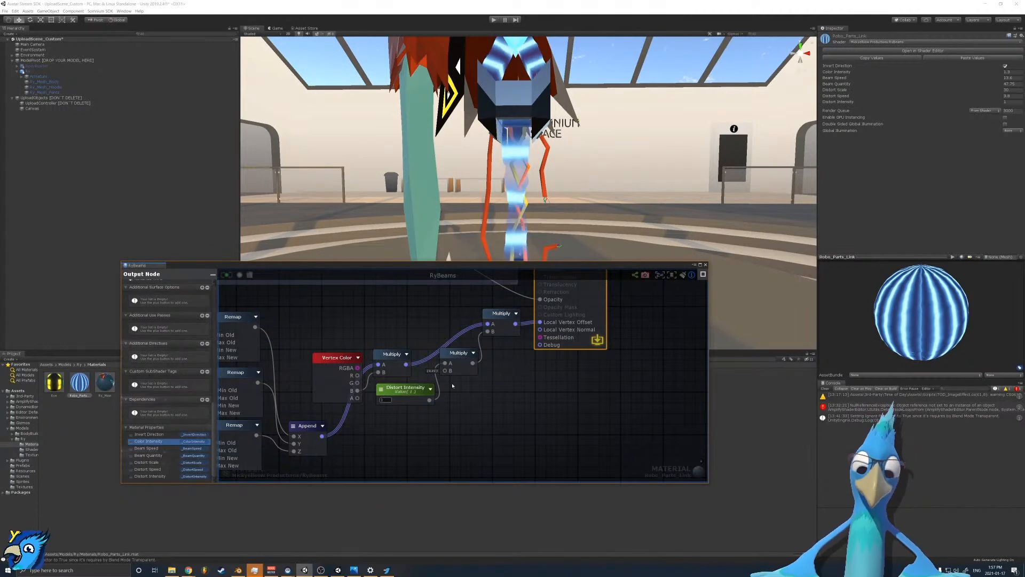
left_click_drag(504, 272, 511, 371)
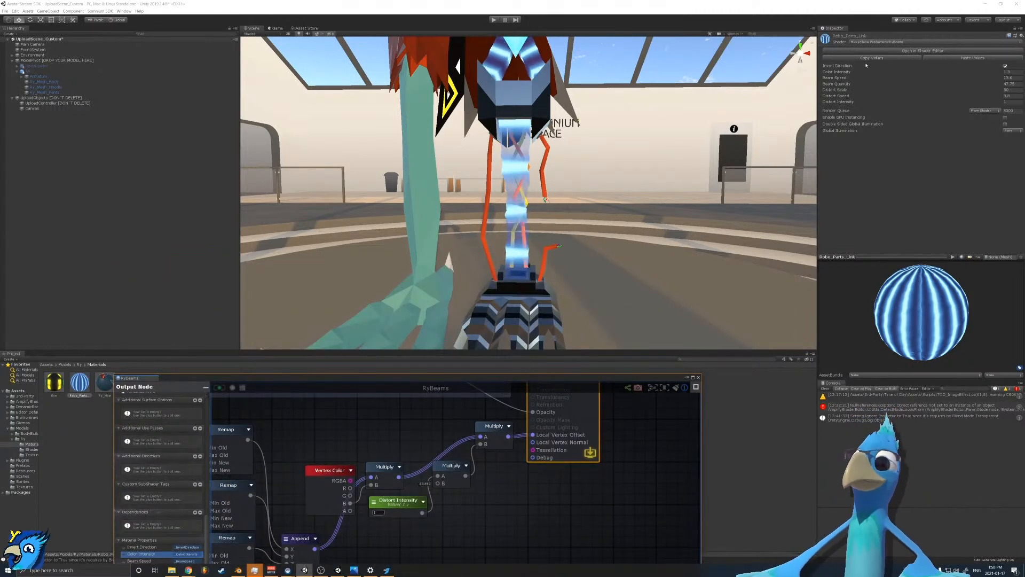
Step: Set the material's Distort Scale to 4.75, Distort Speed to 10.7 and Distort Intensity to 0.57
left_click(845, 91)
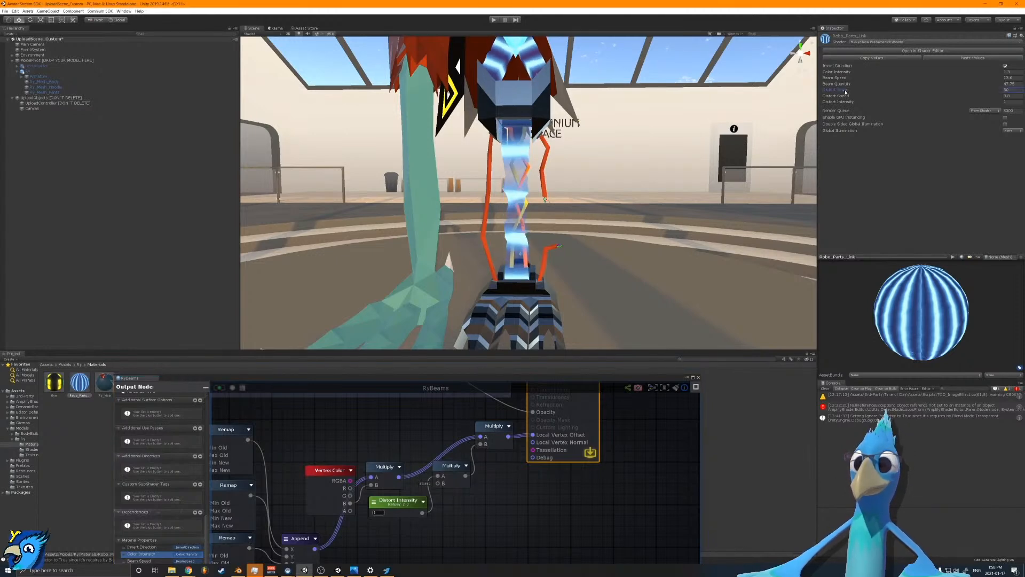
left_click_drag(845, 92, 561, 107)
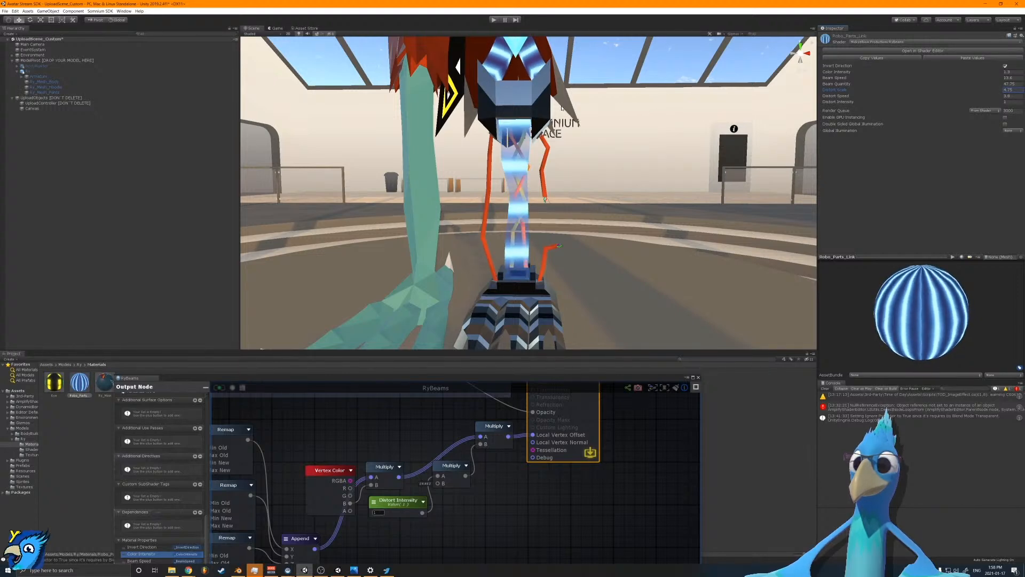
scroll(544, 185, "up", 5)
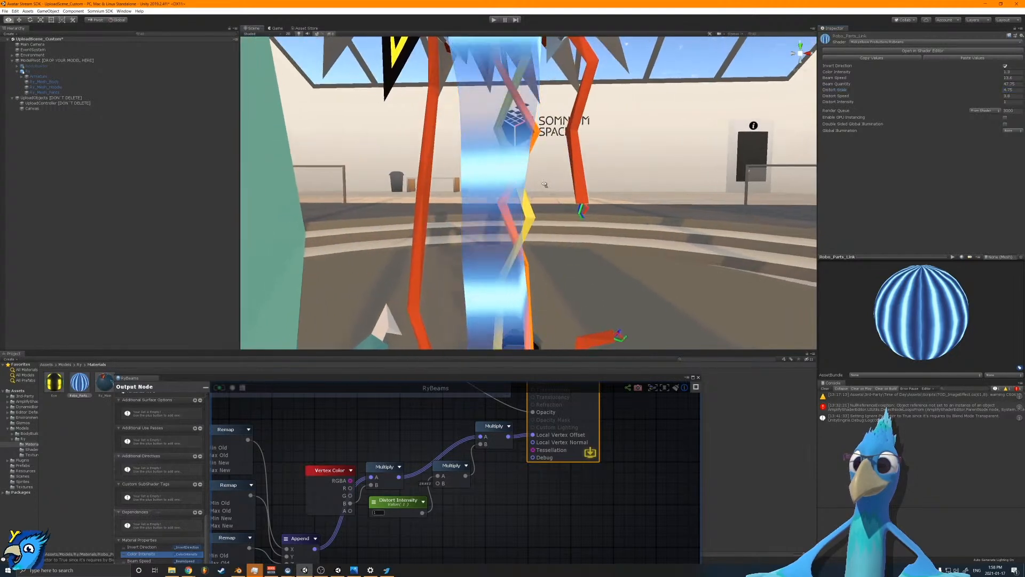
mouse_move(837, 96)
left_mouse_down()
mouse_move(858, 97)
mouse_move(848, 104)
left_mouse_up()
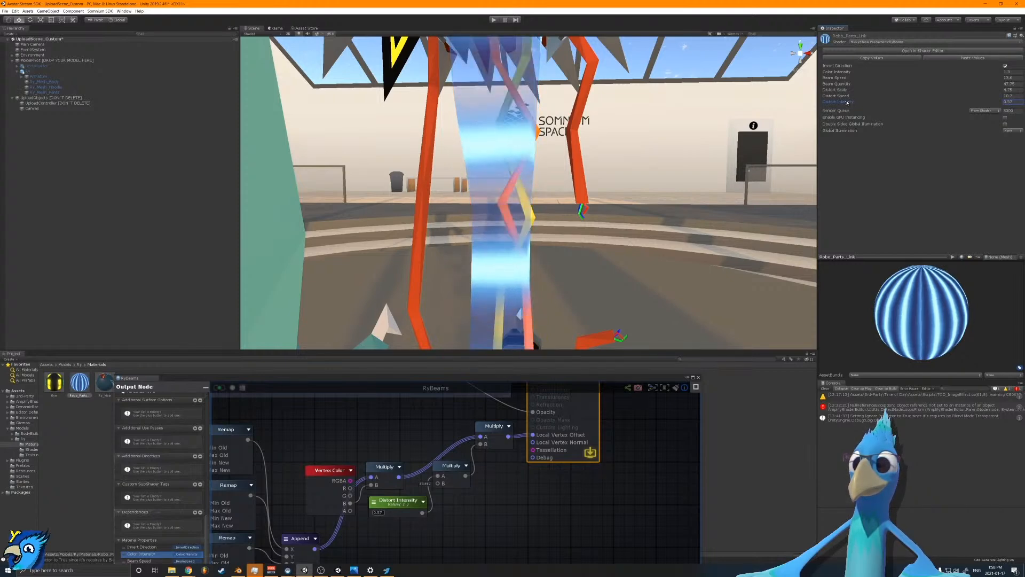
Step: Examine the distorted beams on the avatar's leg and upper robotic parts from several angles
right_click_drag(769, 104, 553, 95)
key("w")
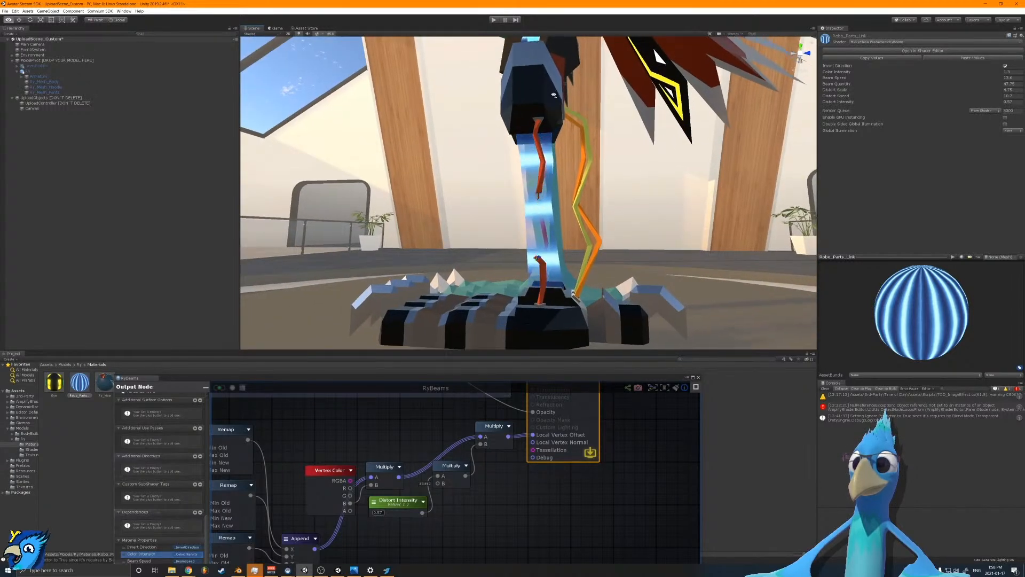
scroll(553, 95, "up", 5)
left_click_drag(552, 96, 562, 109, "alt")
right_click_drag(562, 109, 735, 339)
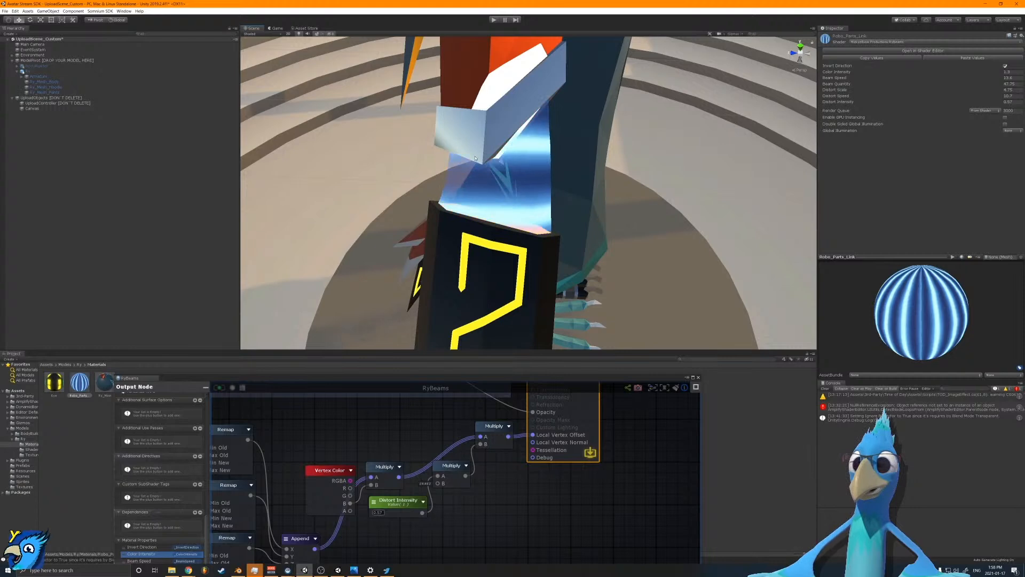
right_click_drag(611, 224, 629, 172)
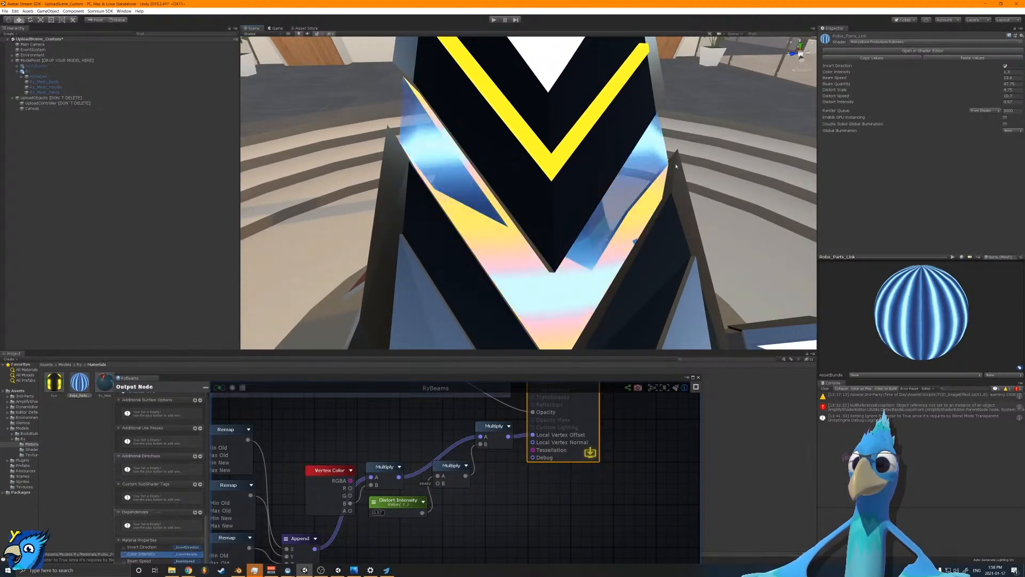
right_click_drag(660, 216, 500, 211)
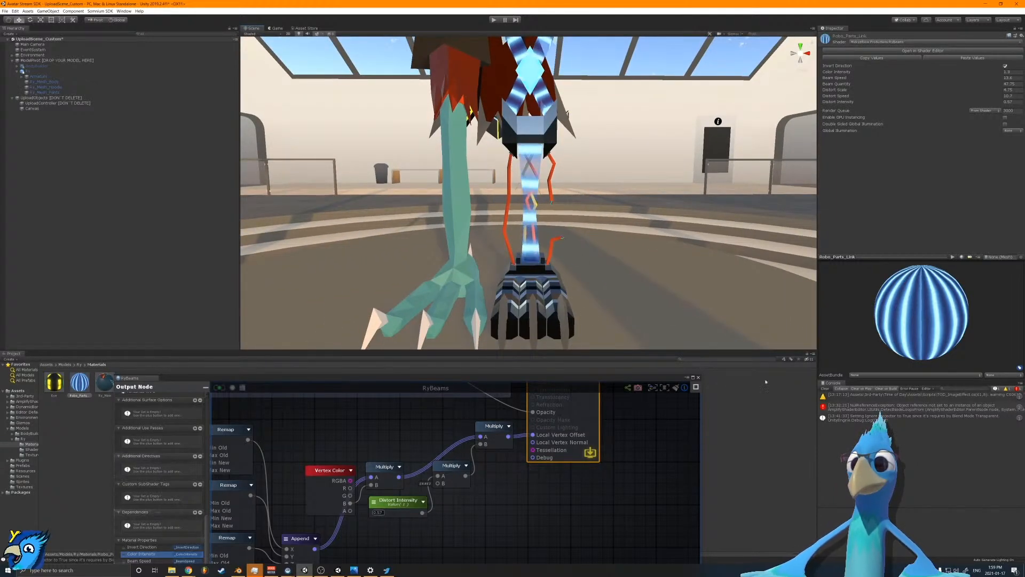
Step: Move the Distort Speed, Multiply and Time nodes closer to the noise chain and place Vertex Position beneath the X/Y/Z Append
scroll(583, 443, "down", 6)
middle_click_drag(288, 455, 354, 470)
scroll(331, 469, "up", 2)
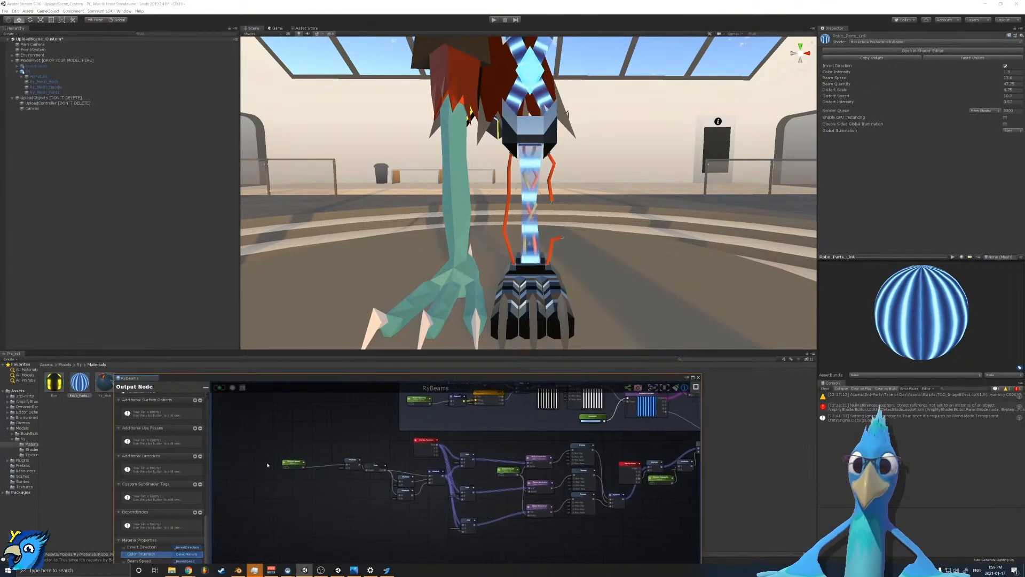
scroll(271, 464, "up", 4)
left_click_drag(317, 461, 388, 457)
middle_click_drag(427, 478, 368, 481)
left_click_drag(445, 478, 446, 471)
mouse_move(304, 448)
left_mouse_down()
mouse_move(462, 485)
mouse_move(412, 487)
mouse_move(463, 489)
mouse_move(446, 485)
left_mouse_up()
middle_click_drag(484, 490, 395, 488)
left_click_drag(470, 446, 486, 555)
middle_click_drag(486, 556, 339, 509)
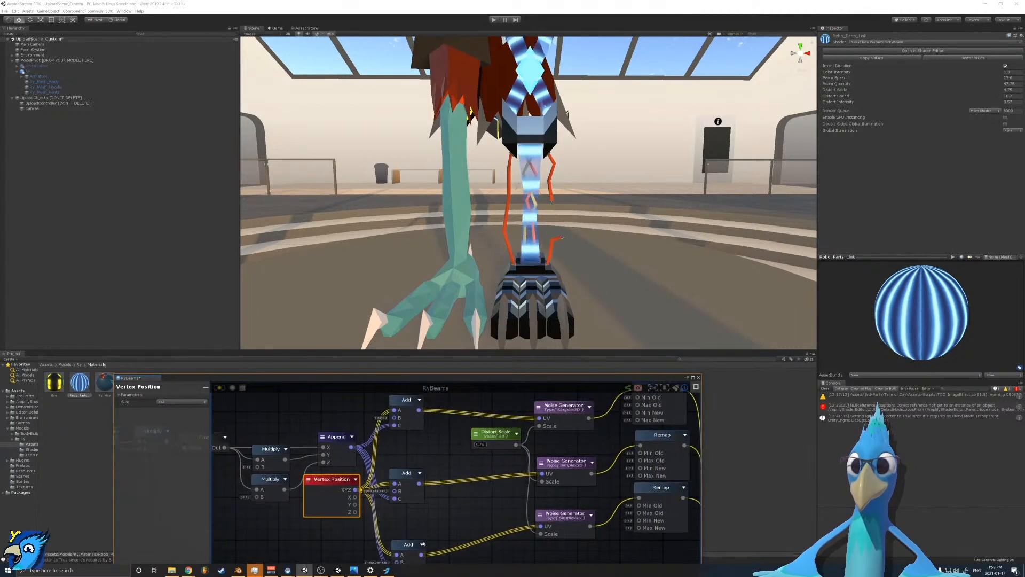
Step: Place Distort Scale above the three Add nodes and line the Add nodes up beside their Noise Generators
scroll(470, 496, "down", 4)
left_click_drag(449, 428, 470, 437)
left_click(487, 460)
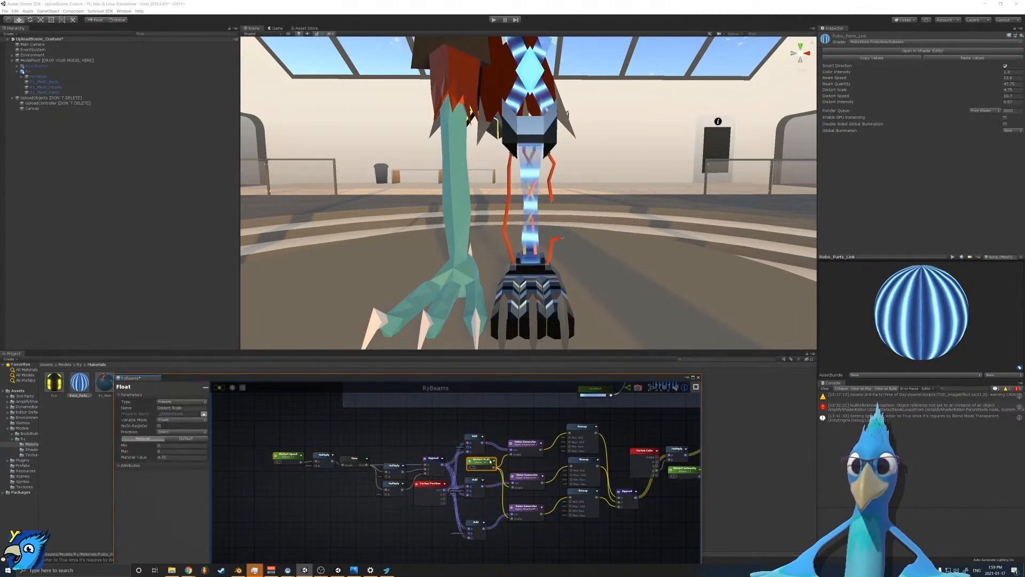
scroll(487, 462, "up", 2)
left_click_drag(480, 423, 478, 415)
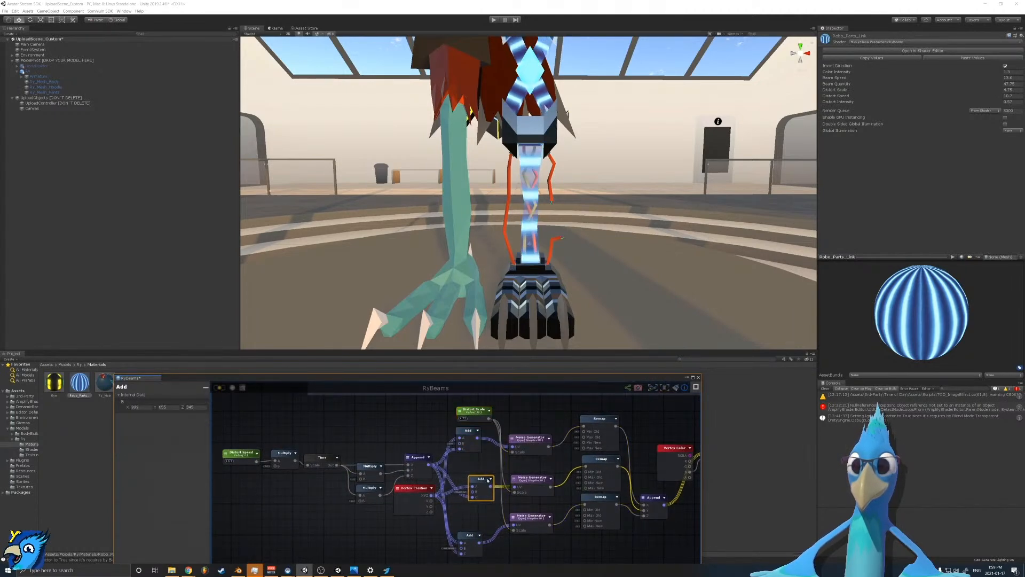
left_click_drag(468, 430, 479, 437)
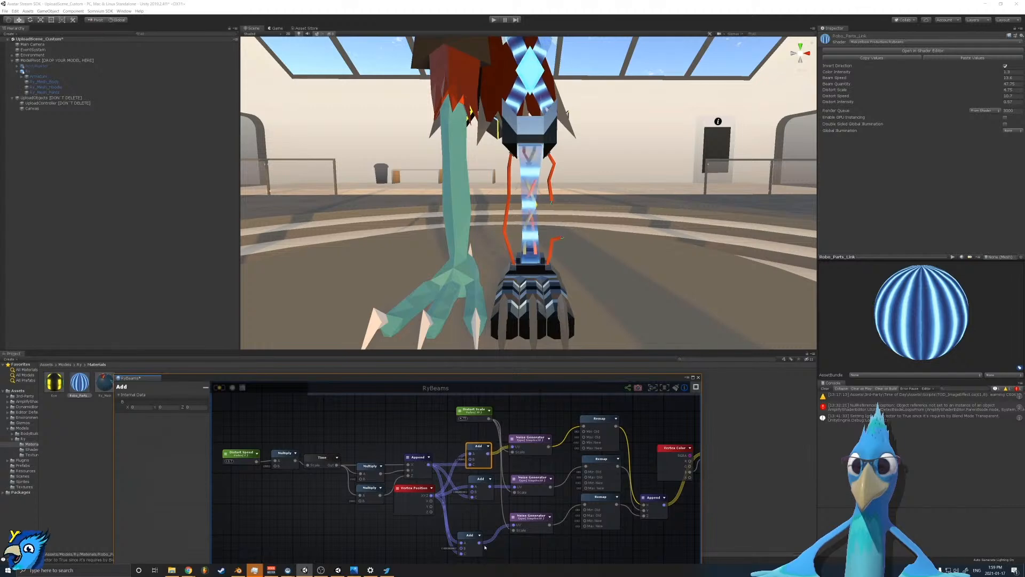
left_click_drag(471, 534, 482, 511)
middle_click_drag(516, 485, 486, 496)
left_click_drag(444, 420, 445, 427)
middle_click_drag(526, 446, 404, 447)
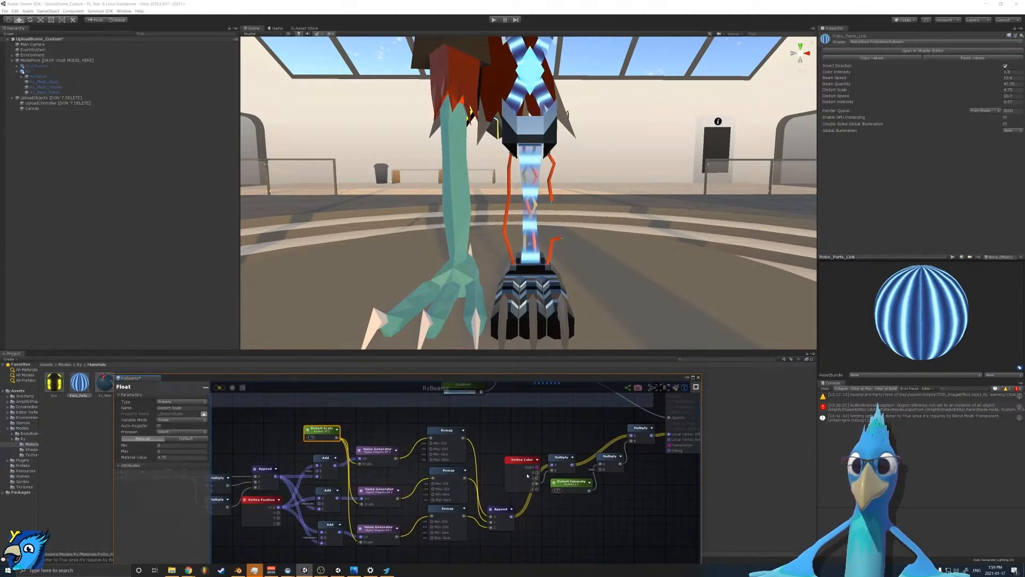
Step: Select the distortion nodes from Distort Speed through the final Append and shift them together closer to Vertex Color
scroll(561, 461, "down", 4)
left_click_drag(276, 466, 485, 530)
scroll(486, 530, "up", 4)
left_click_drag(485, 463, 503, 463)
middle_click_drag(527, 455, 543, 512)
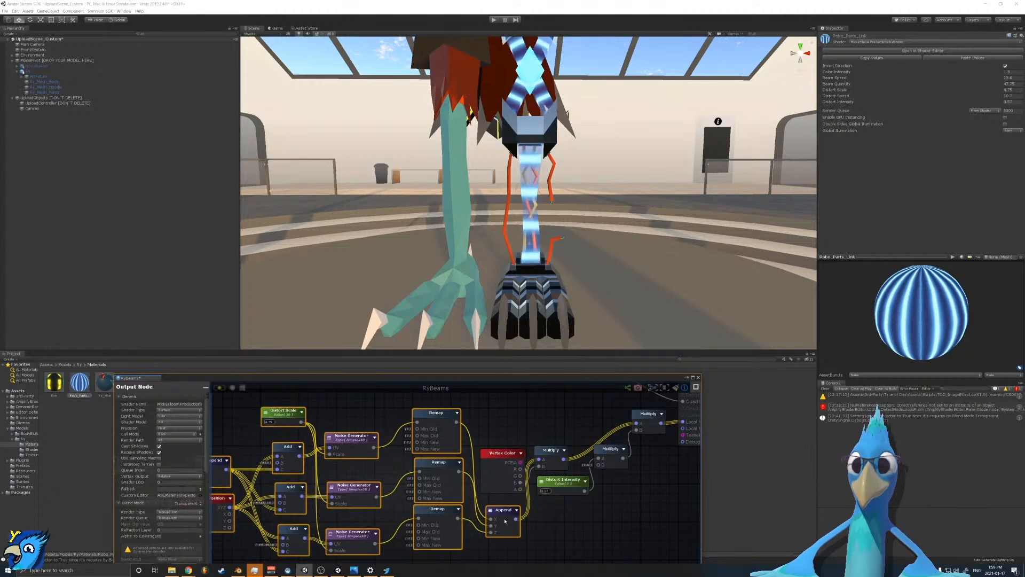
Step: Select and copy the distortion nodes through the final Multiply, leaving out the Distort Speed, Distort Scale and Distort Intensity properties
scroll(496, 524, "down", 4)
scroll(511, 507, "down", 1)
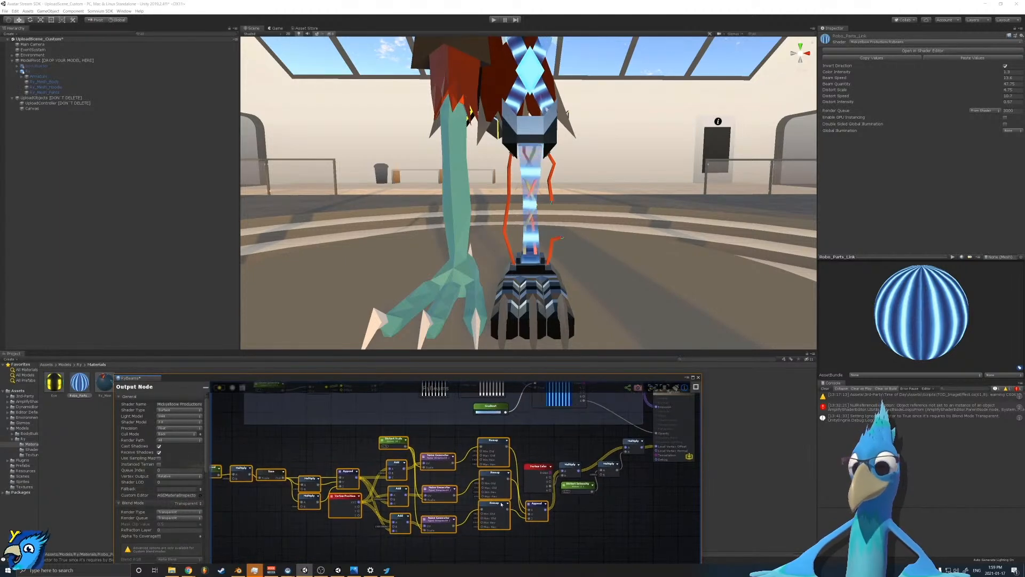
scroll(347, 490, "down", 1)
scroll(347, 491, "down", 1)
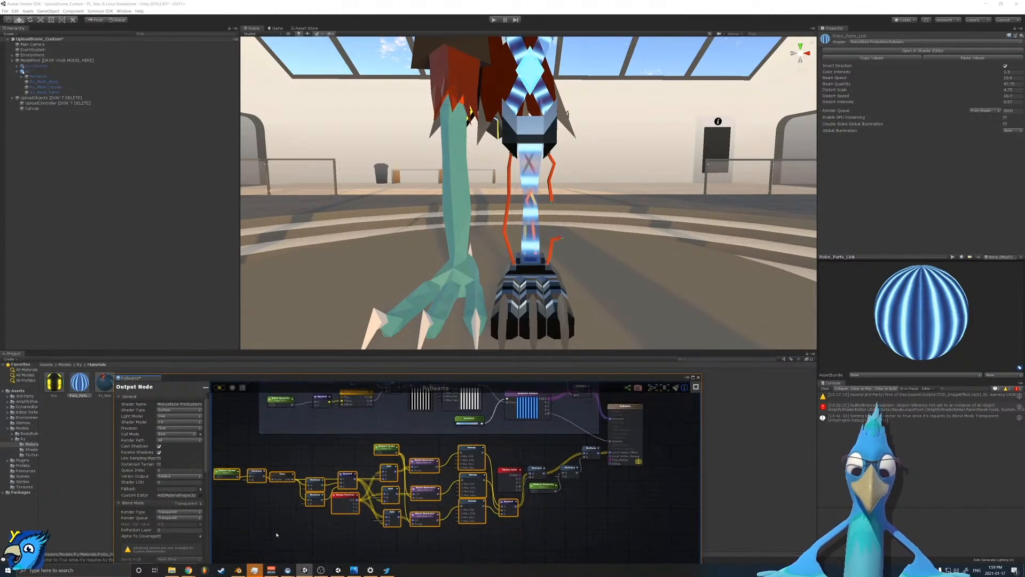
left_click_drag(251, 534, 529, 467)
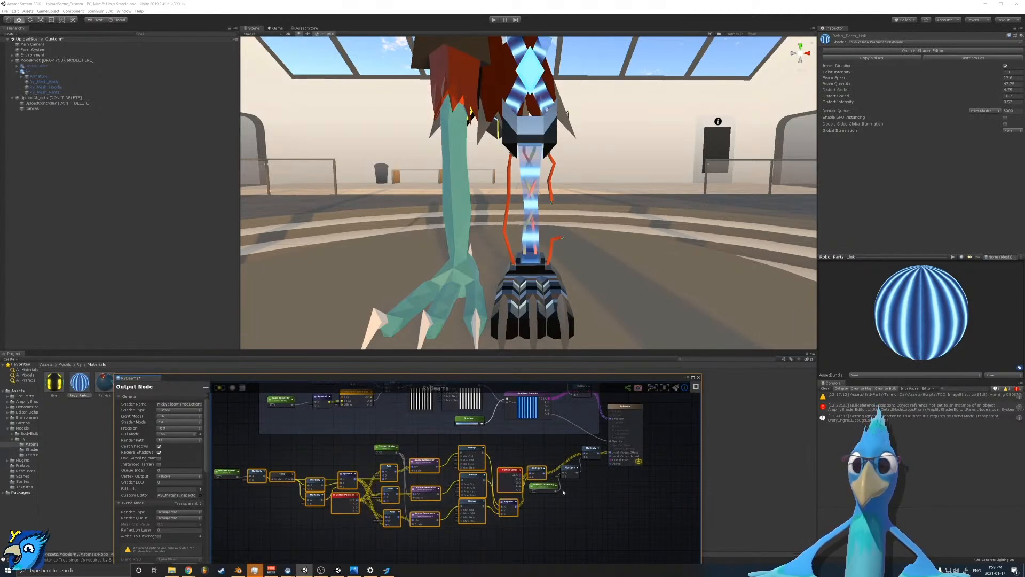
left_click(588, 456)
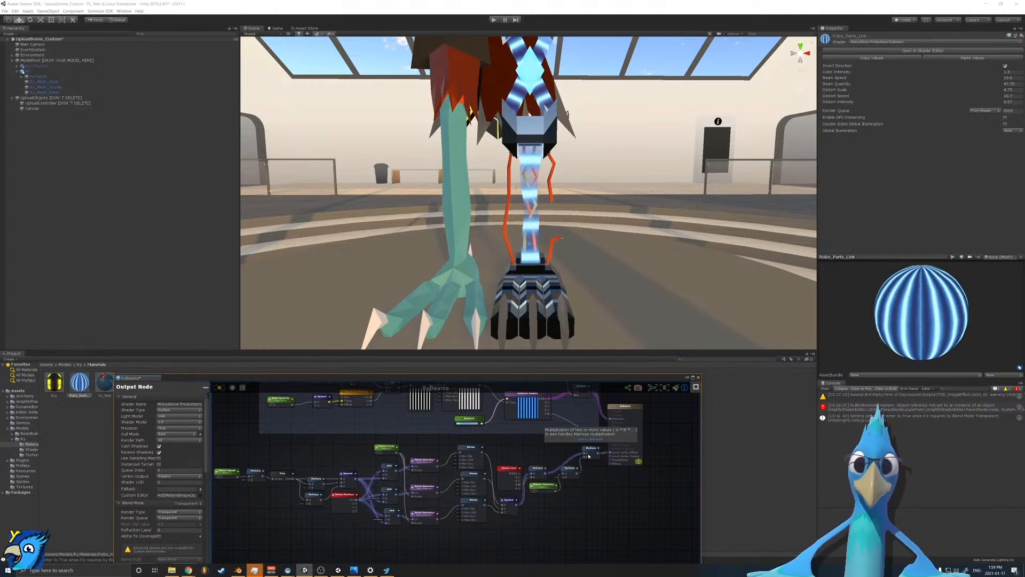
left_click(589, 456)
left_click_drag(247, 522, 591, 457)
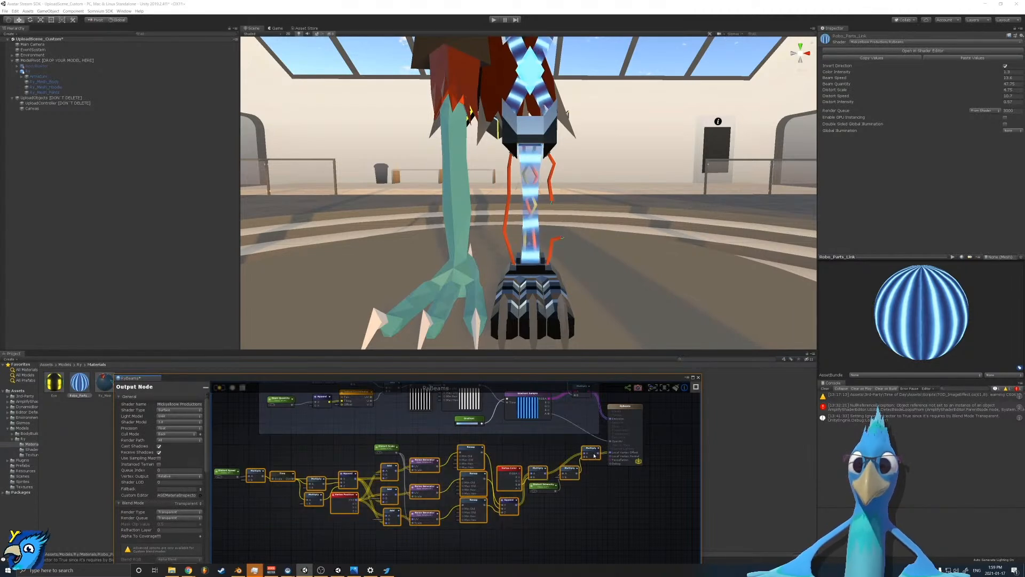
Step: Create an Amplify Shader Function named WindEffect in the Shaders folder
left_click_drag(380, 378, 493, 381)
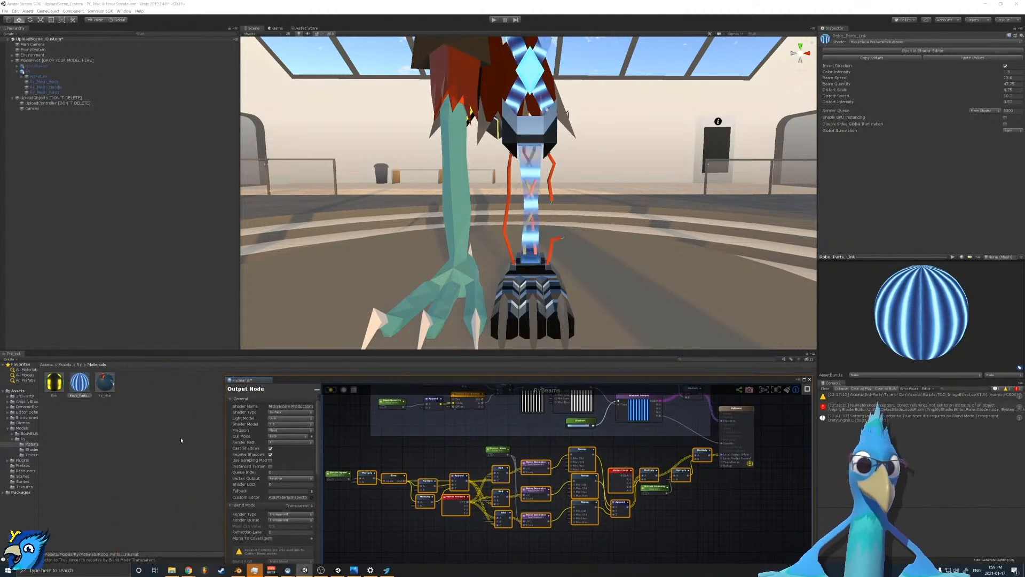
left_click(32, 449)
right_click(76, 433)
mouse_move(97, 302)
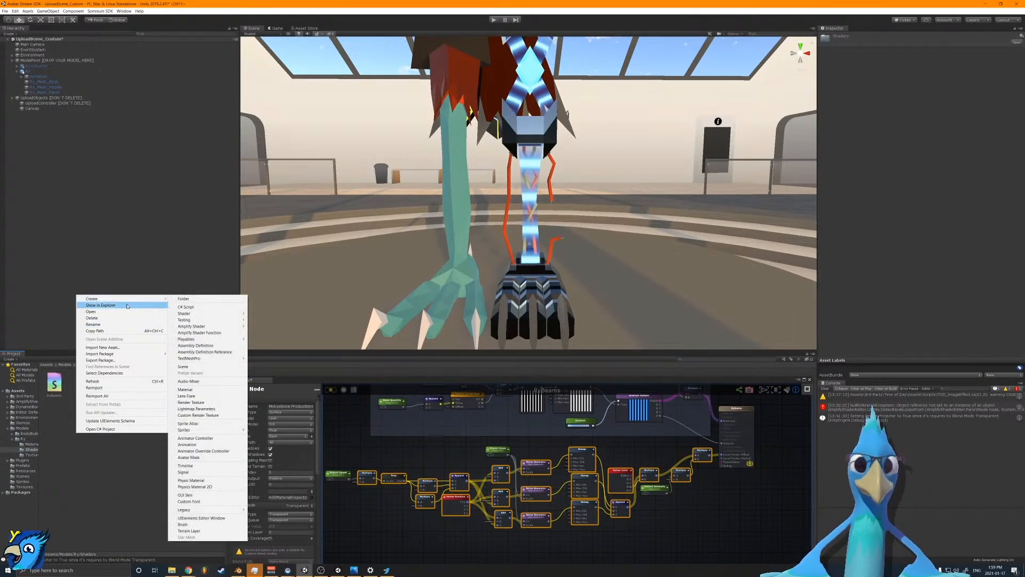
left_click(202, 332)
type("WindEffect")
key("Return")
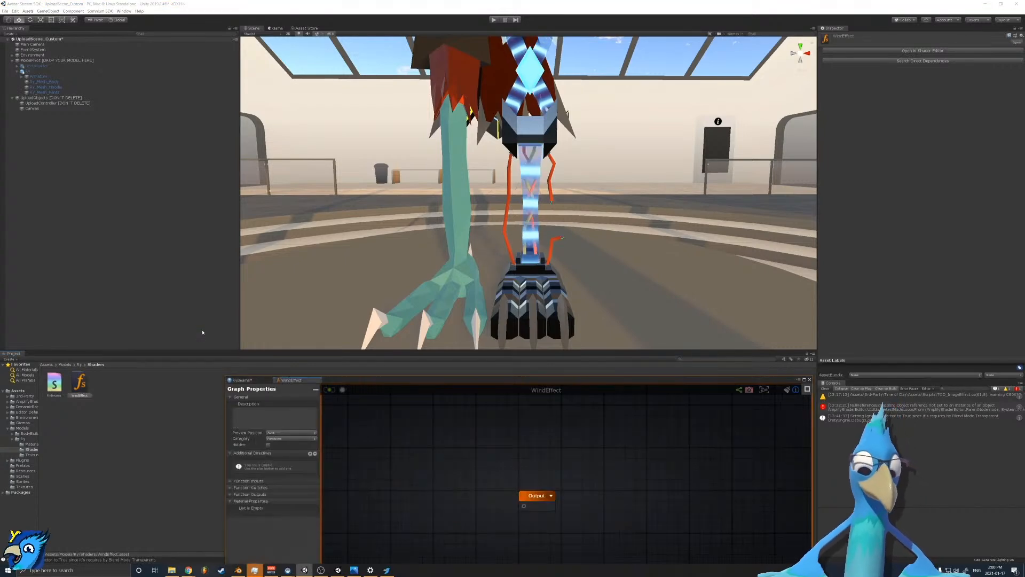
Step: Paste the copied distortion nodes into the WindEffect graph beside the Output node
middle_click_drag(438, 462, 594, 451)
scroll(582, 450, "down", 5)
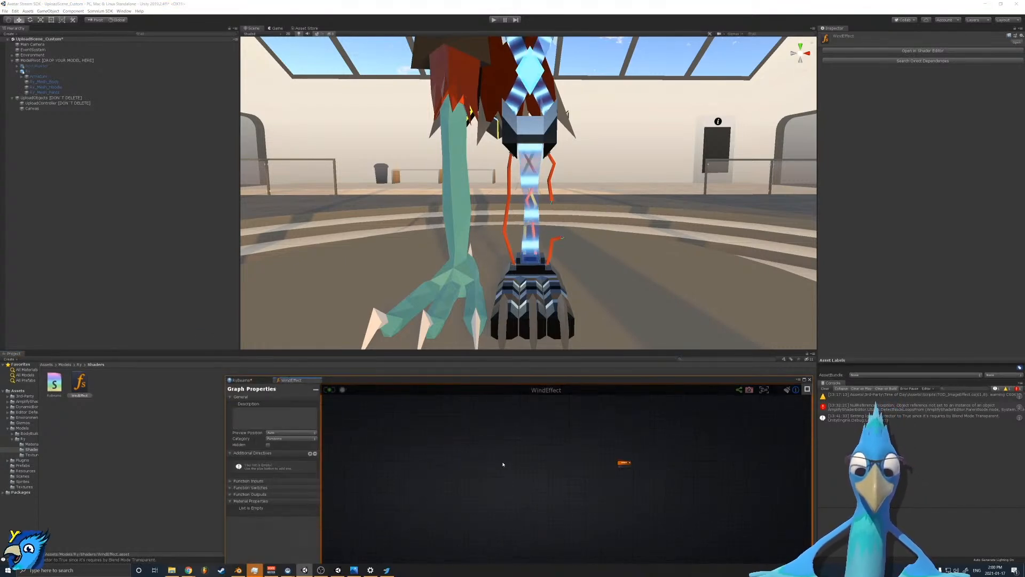
key("ctrl+v")
scroll(598, 432, "up", 4)
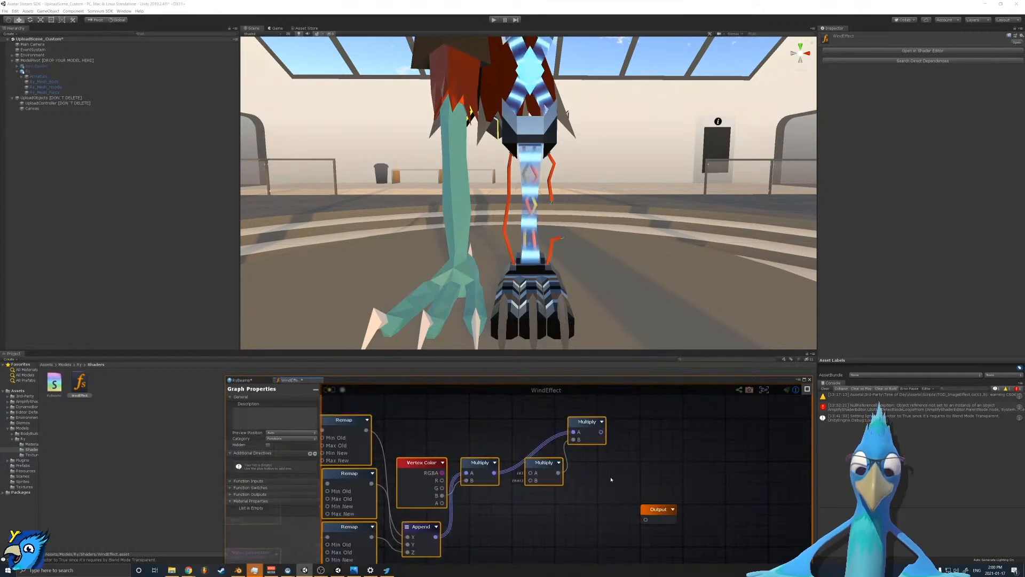
Step: Place the Output node beside the final Multiply in the WindEffect graph and feed that Multiply's result into it
left_click_drag(656, 509, 644, 437)
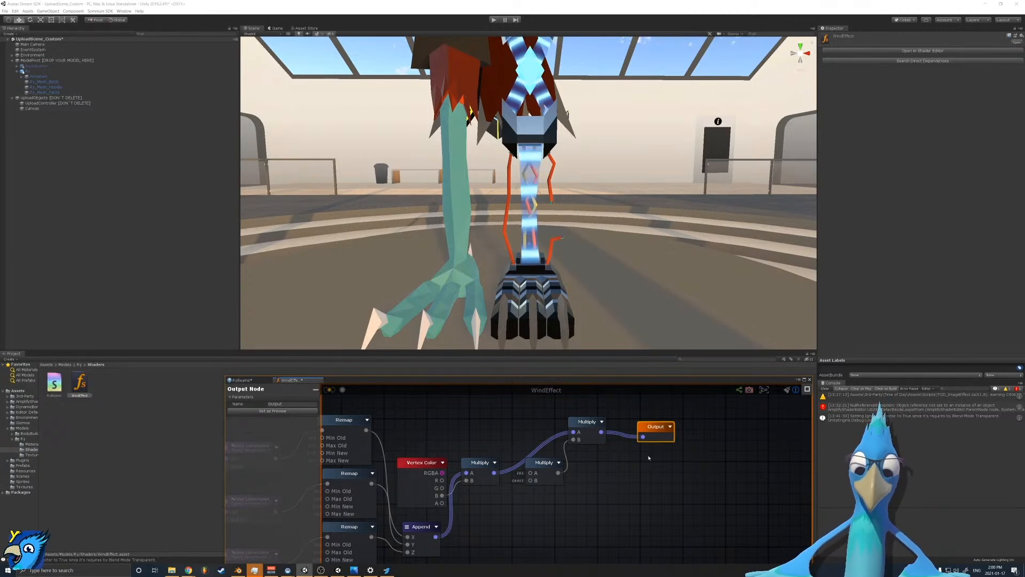
left_click(243, 381)
scroll(698, 486, "up", 2)
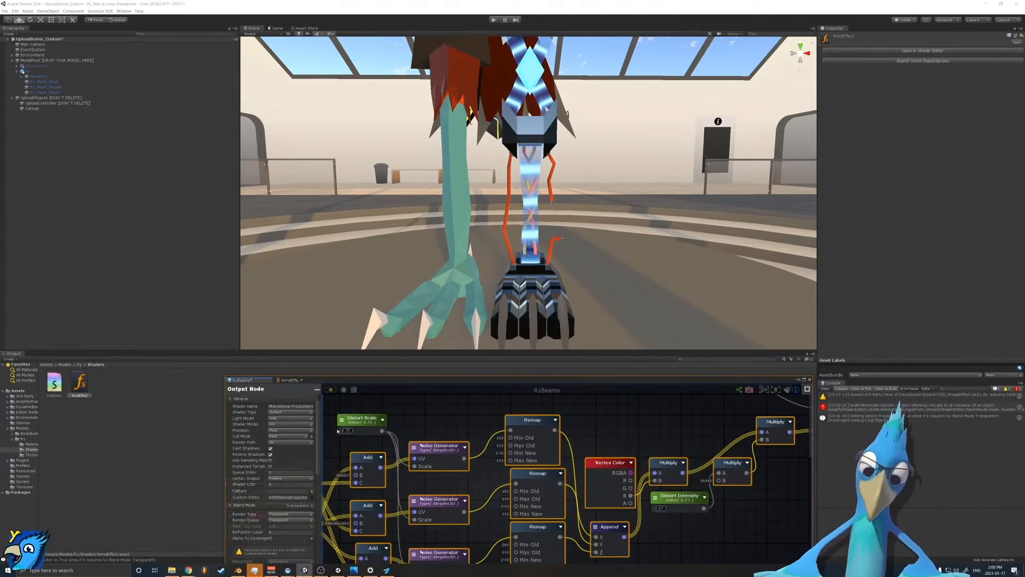
Step: Add a Function Input node to the WindEffect graph below the first Multiply after Vertex Color
left_click(293, 380)
right_click(548, 516)
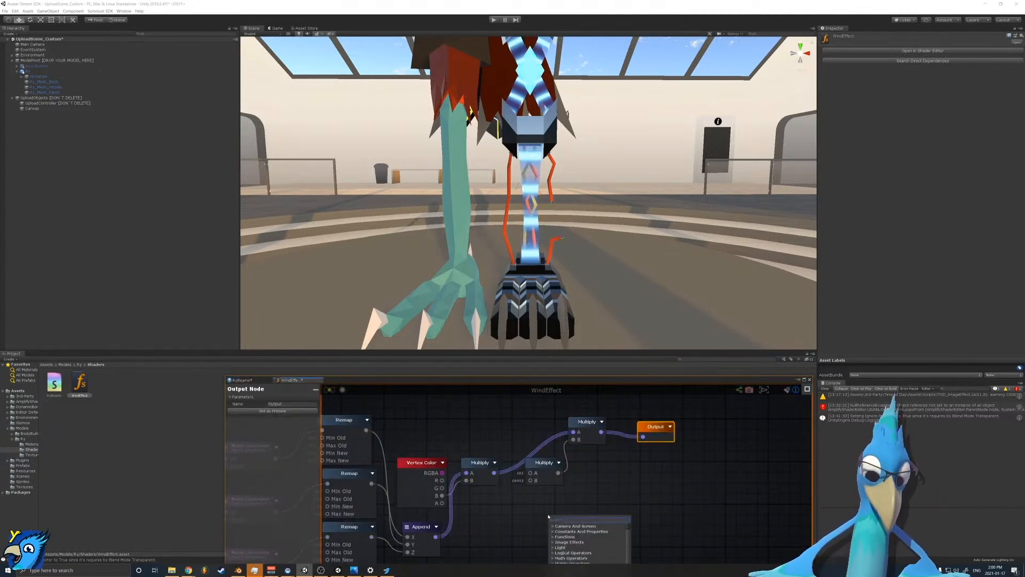
type("shader")
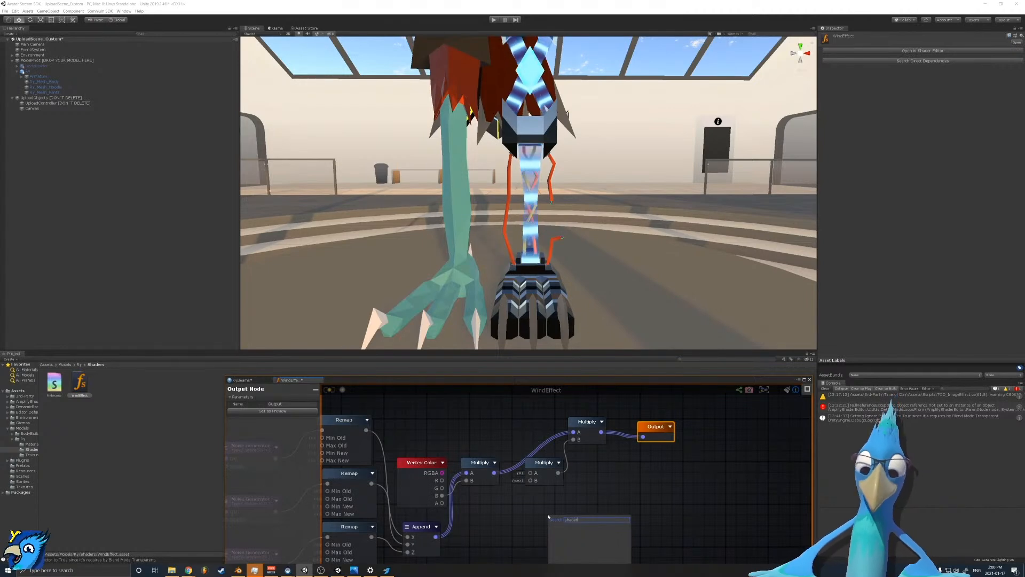
key("BackSpace")
key("BackSpace")
key("BackSpace")
key("BackSpace")
key("BackSpace")
key("BackSpace")
type("functi")
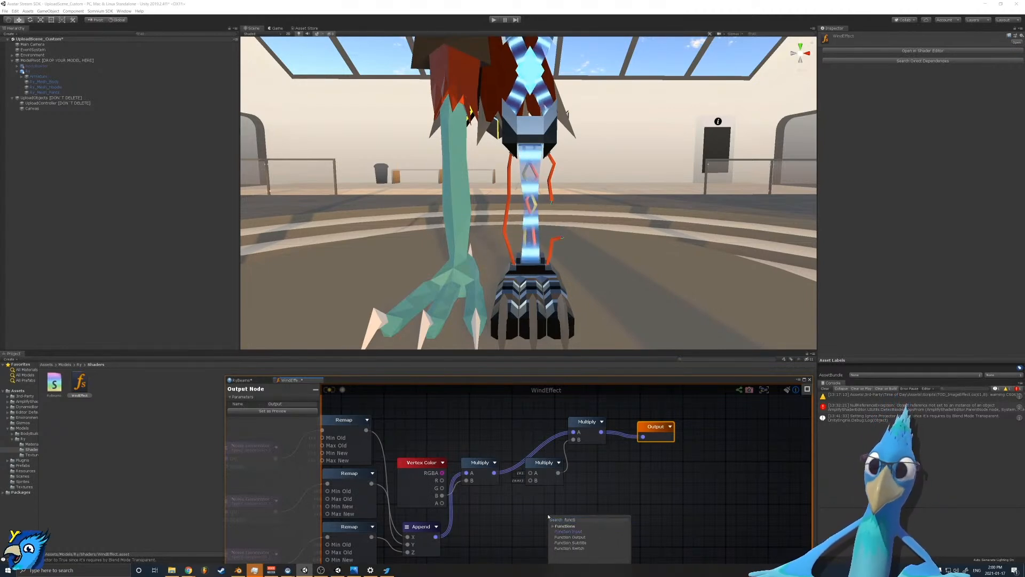
key("Return")
left_click_drag(562, 522, 492, 520)
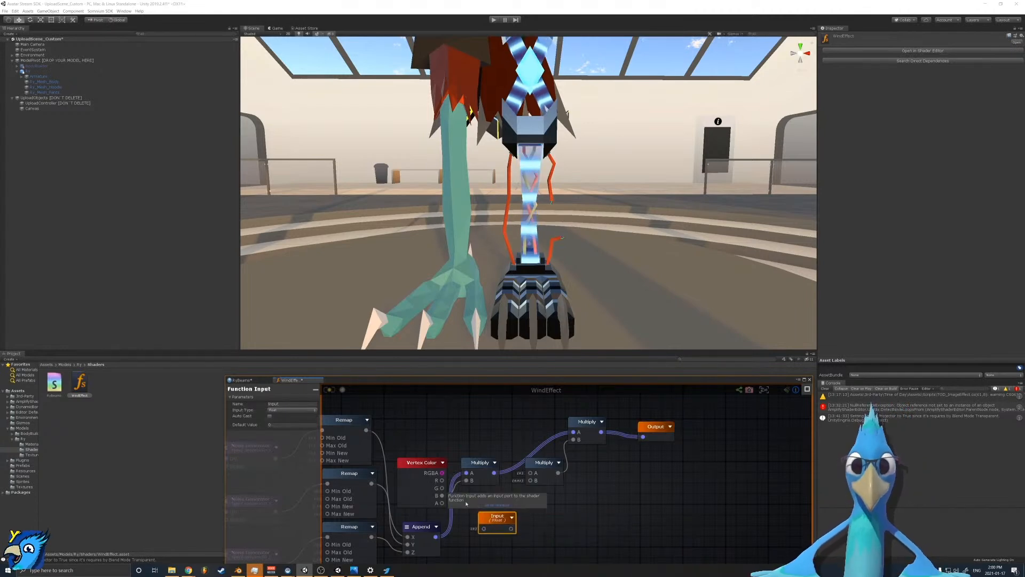
Step: Name the function input Wind Intensity and connect it to the B input of the second Multiply after Vertex Color
left_click(286, 404)
left_click(258, 381)
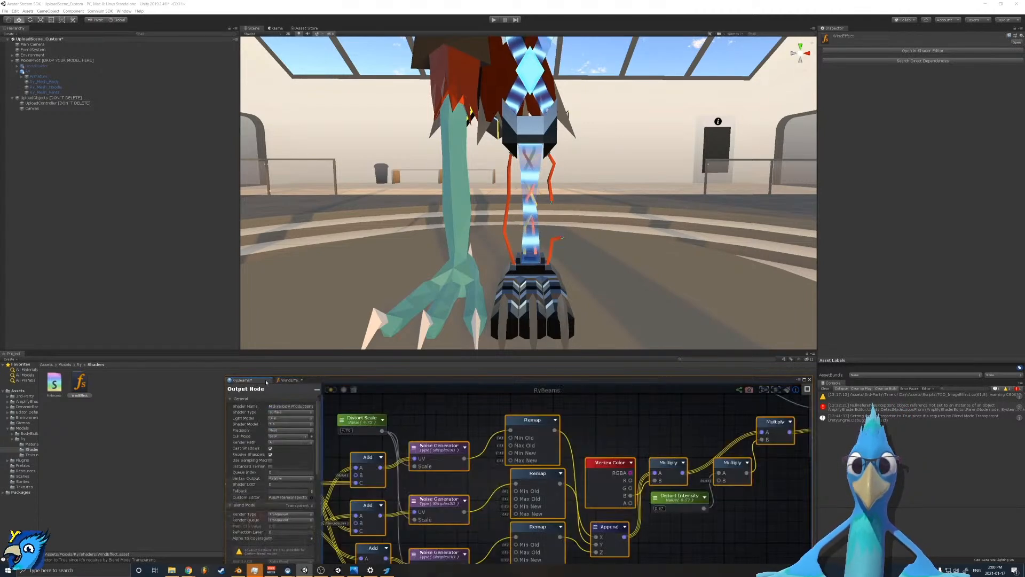
left_click(278, 381)
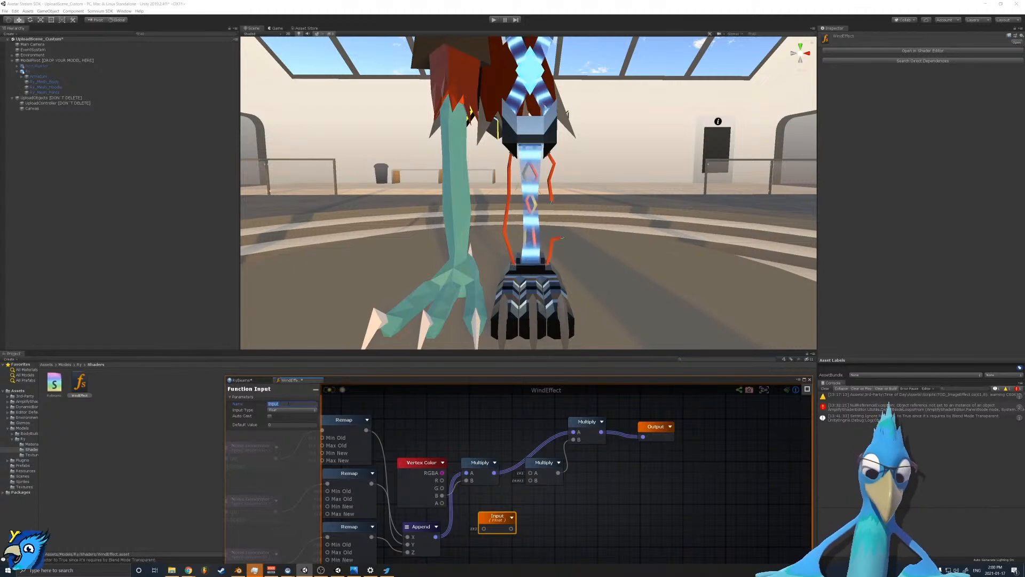
type("Wind Intensity")
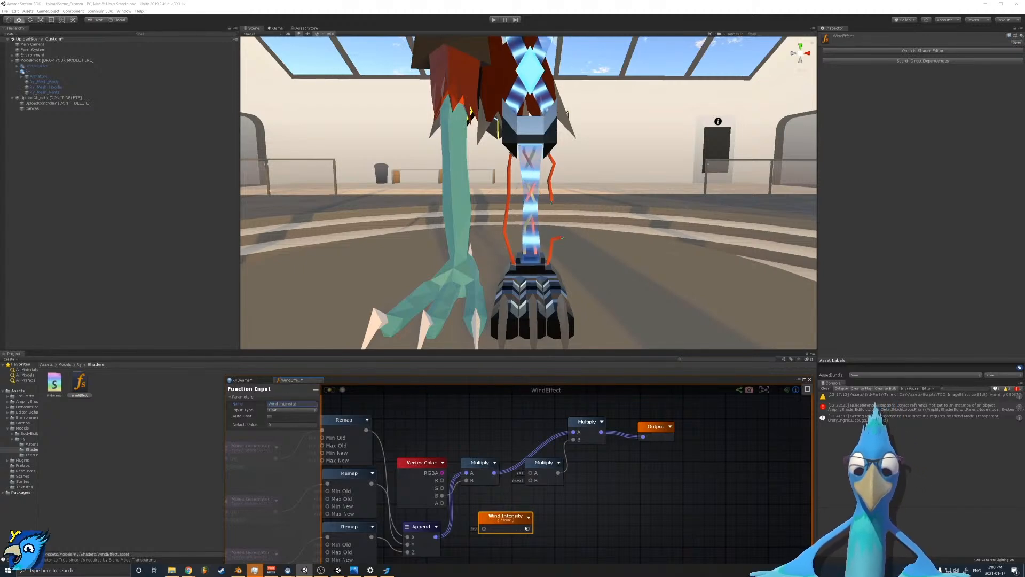
left_click_drag(527, 528, 530, 480)
Step: Duplicate the Wind Intensity input, place the copy above the Noise Generators and rename it Wind Scale
left_click(243, 380)
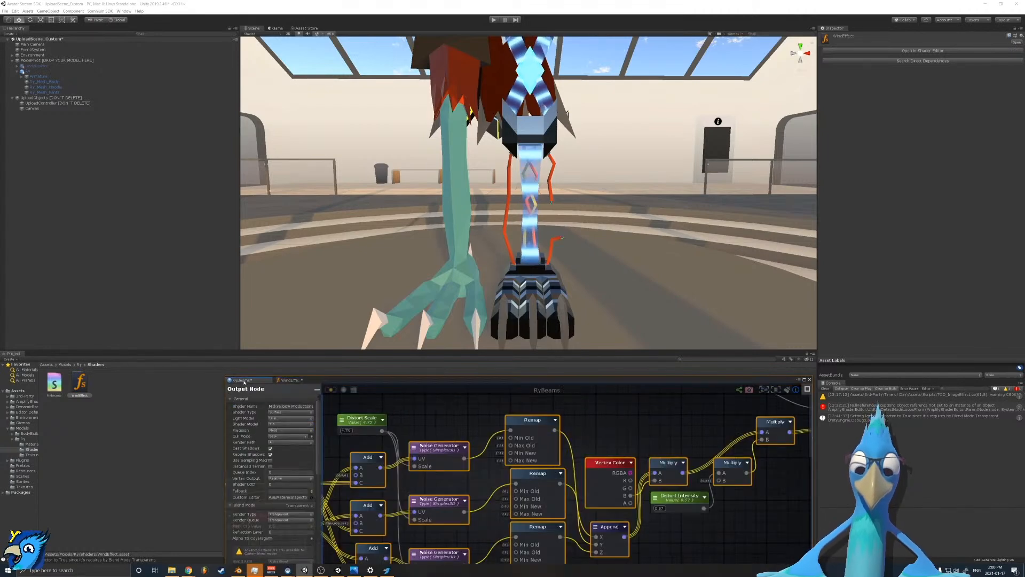
middle_click_drag(364, 428, 452, 409)
left_click(293, 380)
middle_click_drag(521, 523, 660, 525)
key("ctrl+d")
left_click_drag(660, 524, 357, 404)
double_click(300, 404)
type("Scale")
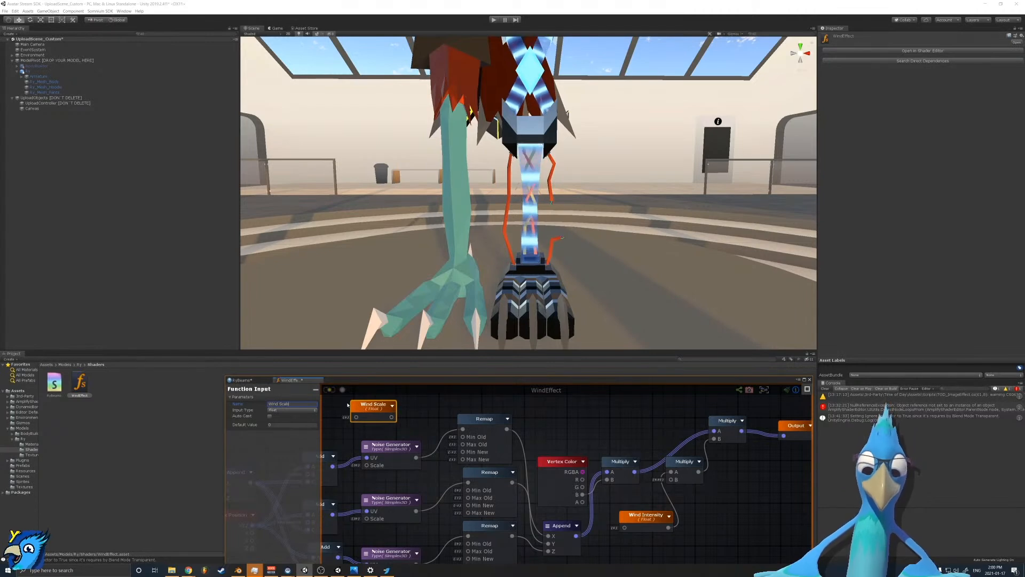
Step: Move Wind Scale above the Add nodes and connect it to the Scale input of all three Noise Generators
middle_click_drag(419, 424, 443, 411)
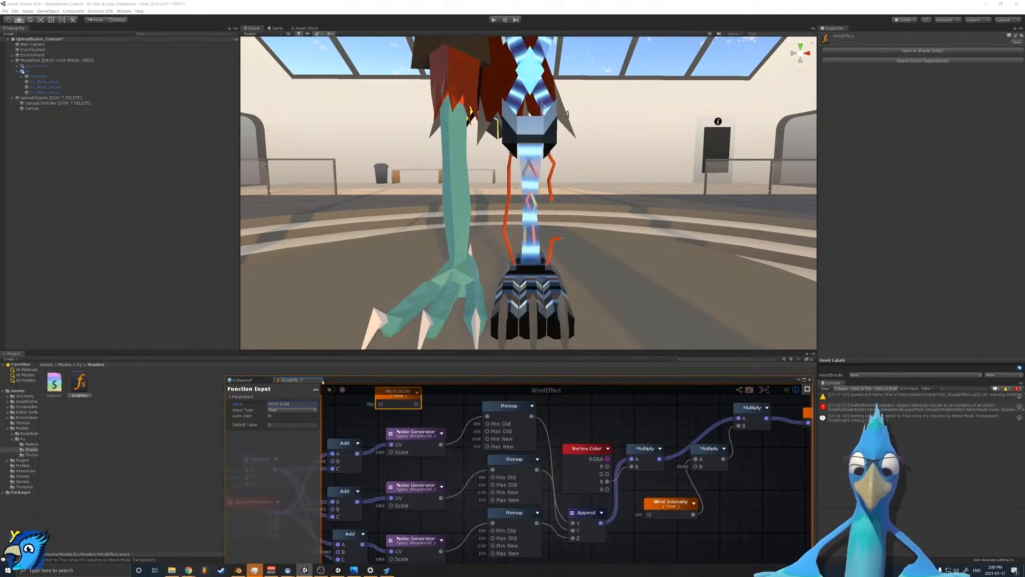
left_click(266, 381)
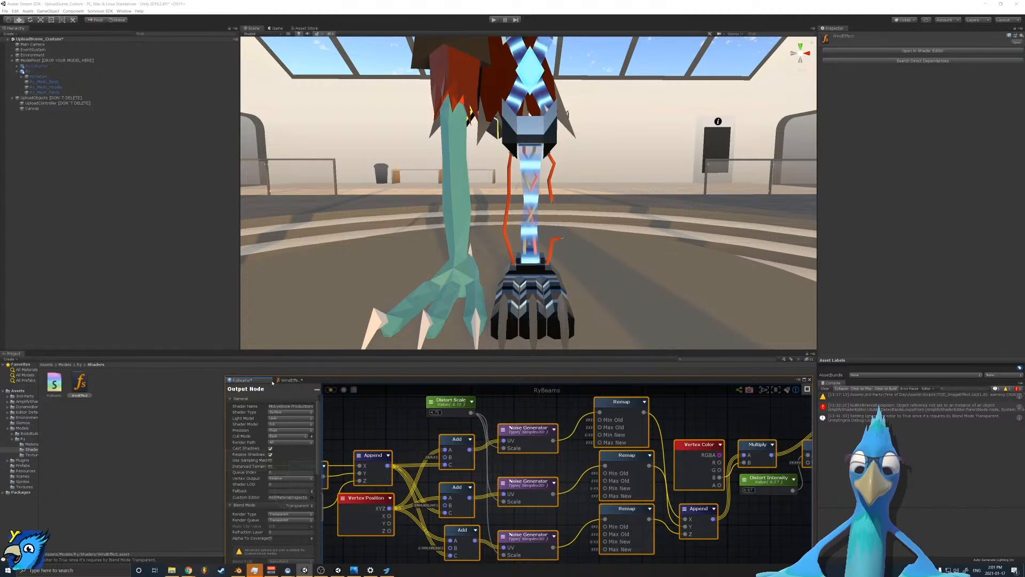
left_click(287, 380)
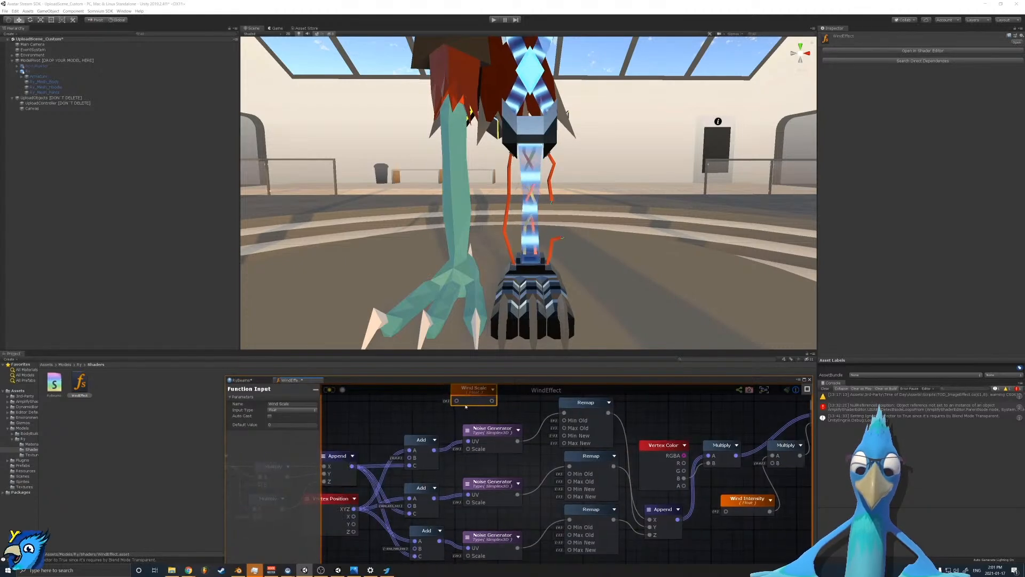
left_click_drag(475, 404, 419, 413)
left_click(443, 427)
left_click_drag(458, 447, 467, 449)
left_click_drag(435, 414, 467, 502)
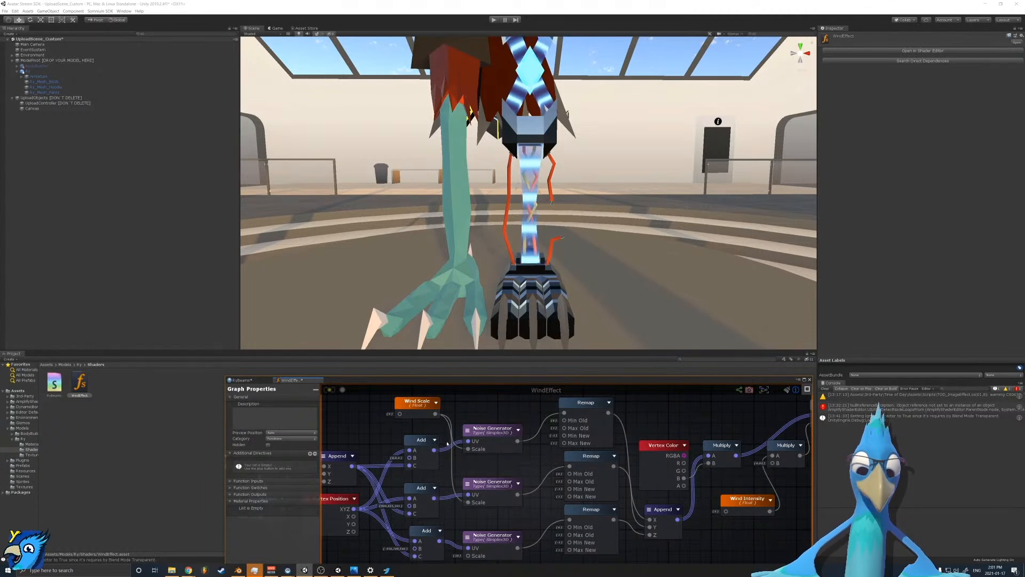
left_click_drag(435, 414, 468, 555)
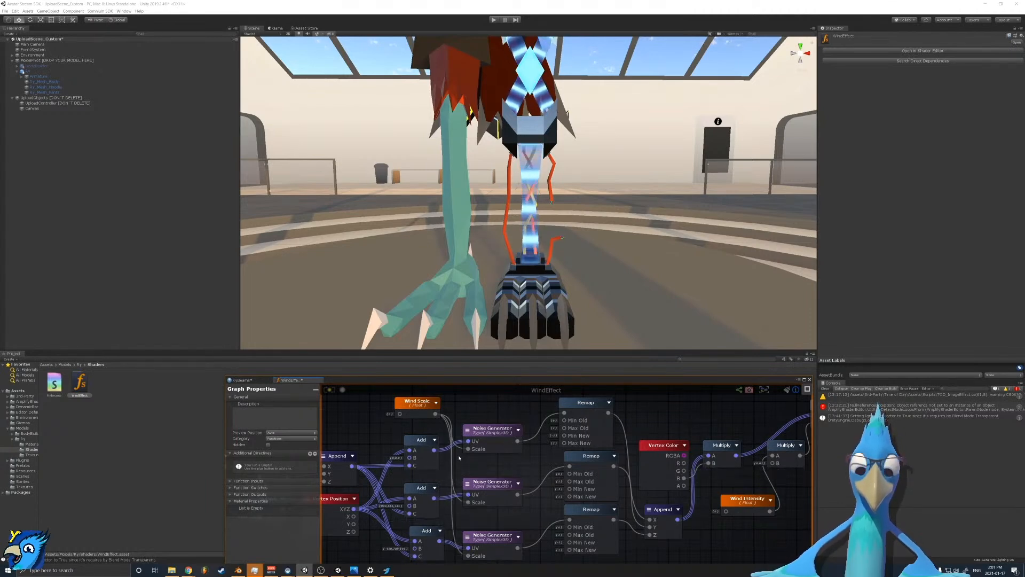
Step: Duplicate Wind Scale as an input named Wind Speed, feeding input A of the Multiply before Time, and save the function
right_click_drag(457, 457, 482, 440)
left_click(238, 381)
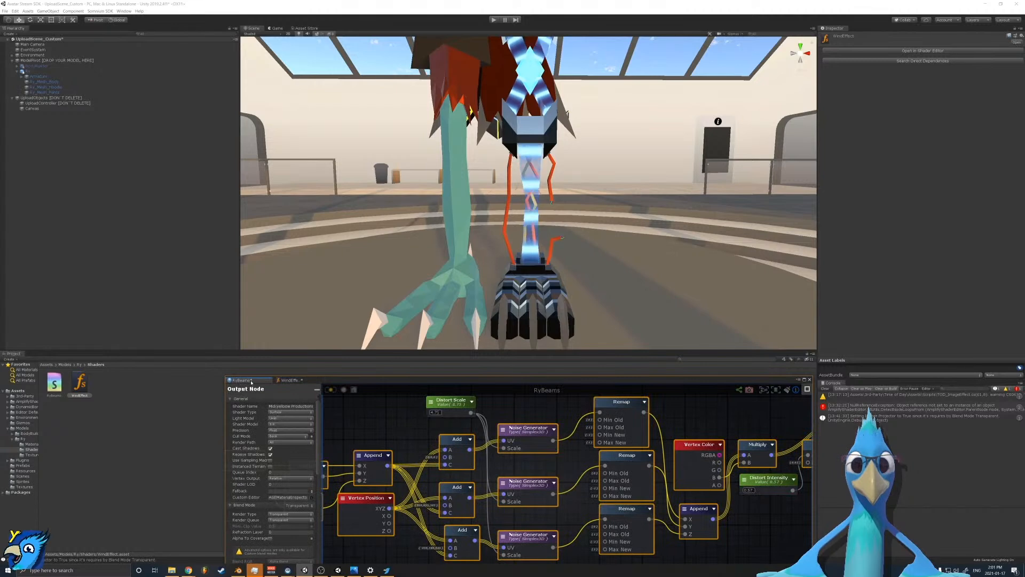
middle_click_drag(389, 429, 708, 425)
left_click(295, 380)
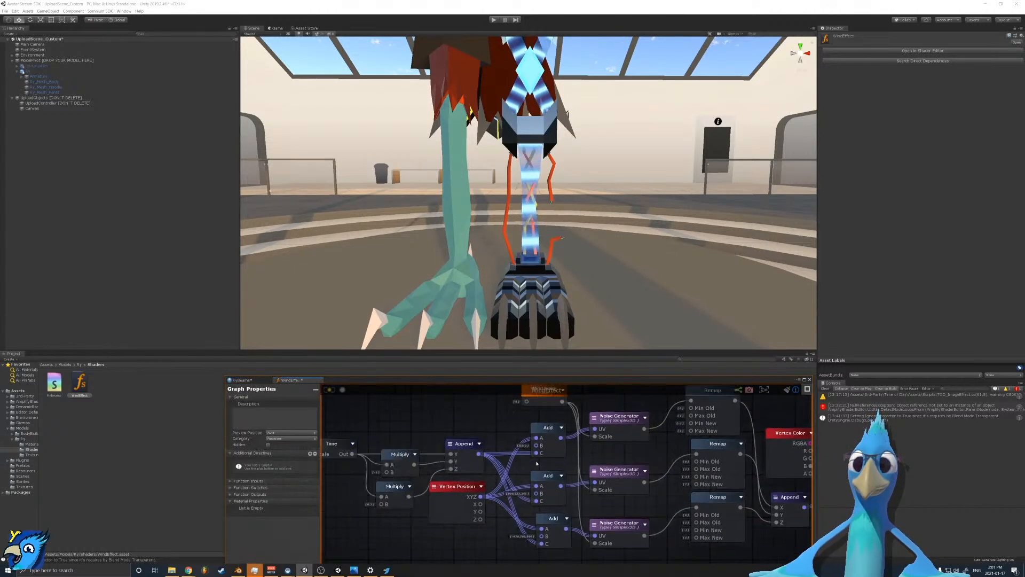
left_click(739, 427)
key("ctrl+d")
left_click_drag(742, 430, 447, 475)
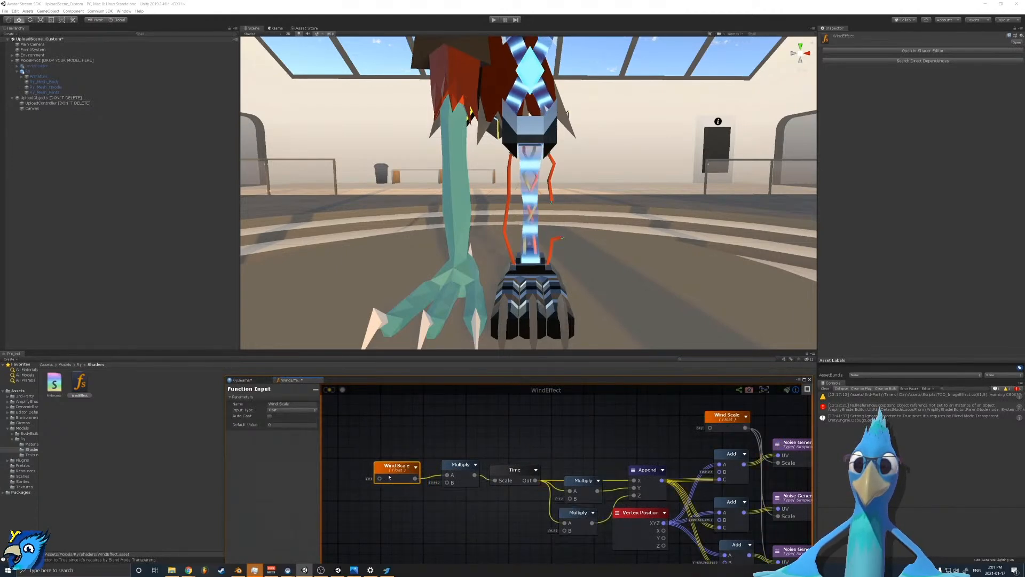
left_click_drag(278, 404, 314, 404)
type("Speed")
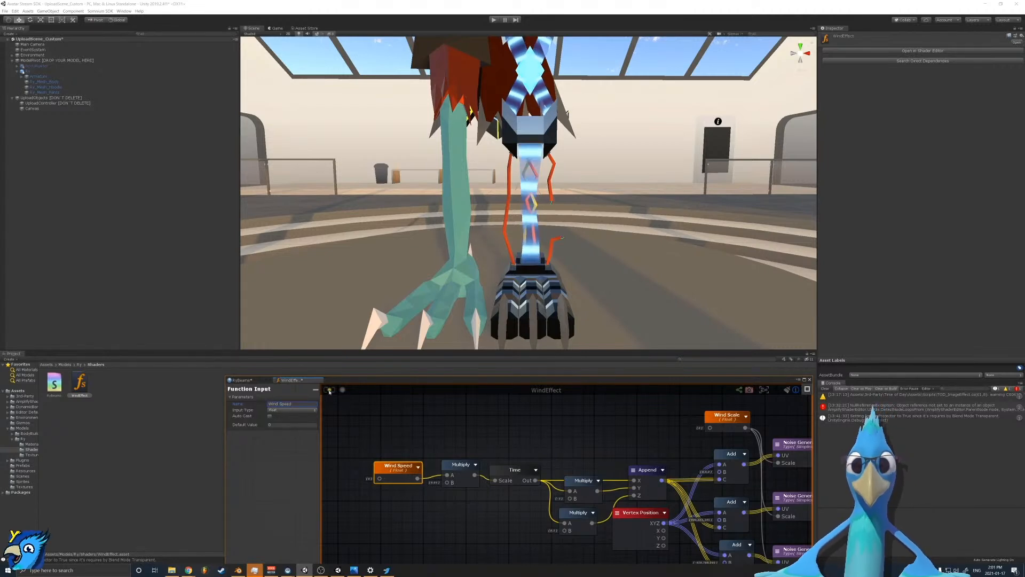
Step: Delete the original distortion nodes from the RyBeams graph, keeping only the Distort Speed, Distort Scale and Distort Intensity properties
left_click(249, 381)
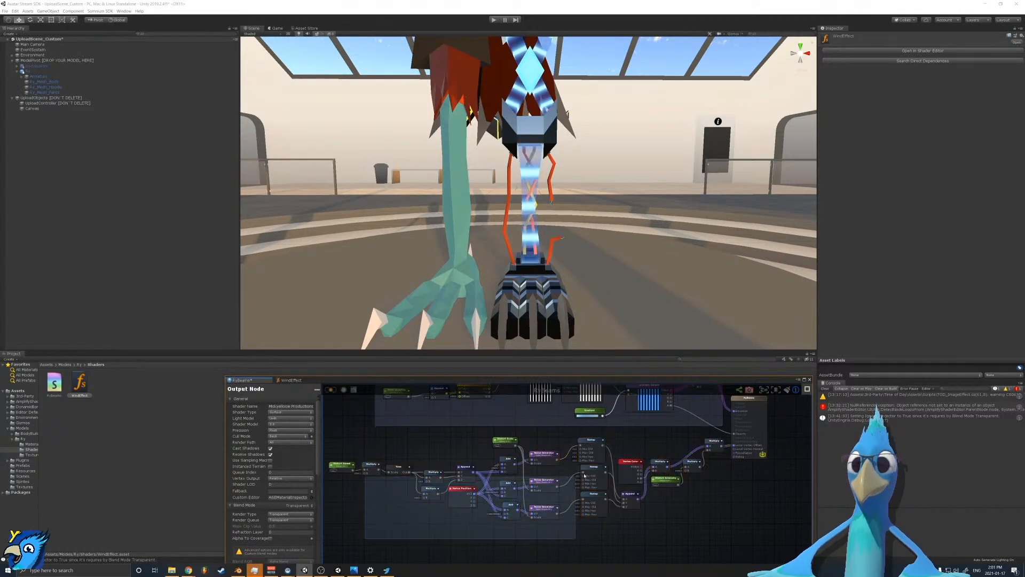
key("Delete")
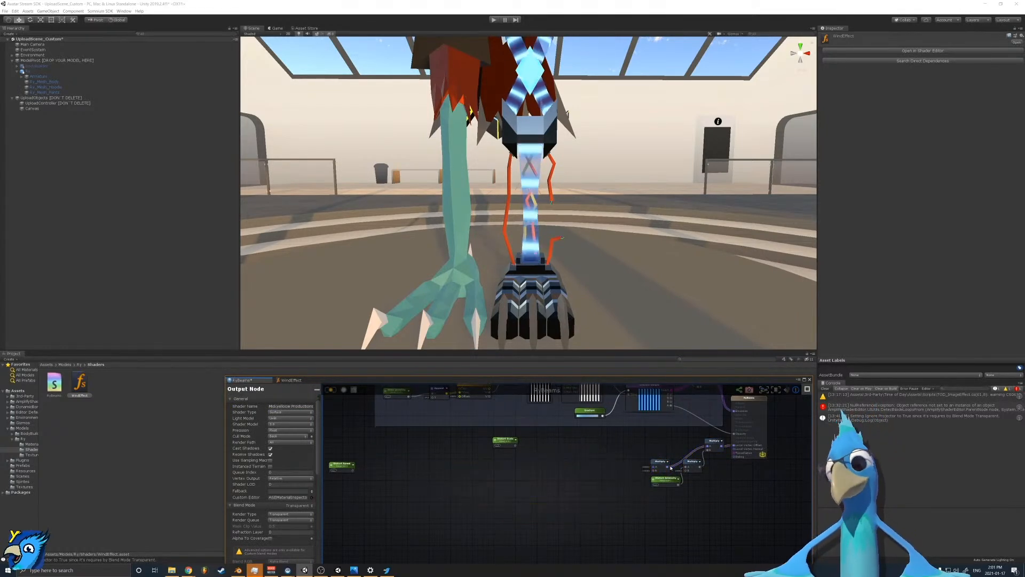
left_click(662, 464)
key("Delete")
left_click(714, 444)
key("Delete")
Step: Stack Distort Speed, Distort Scale and Distort Intensity together, leaving room between them and the RyBeams output node
left_click_drag(505, 442, 658, 465)
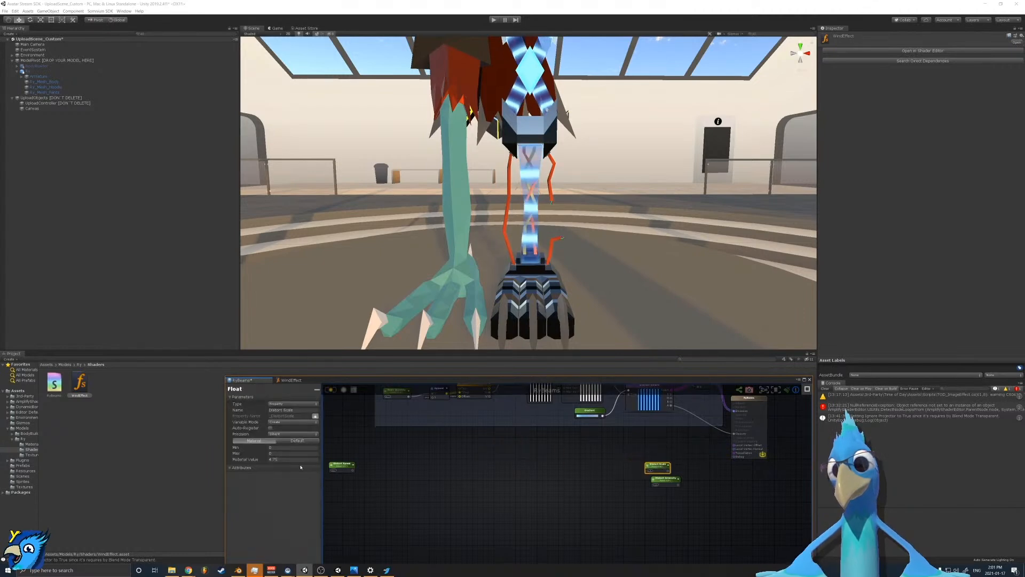
left_click_drag(342, 465, 655, 454)
scroll(663, 470, "up", 5)
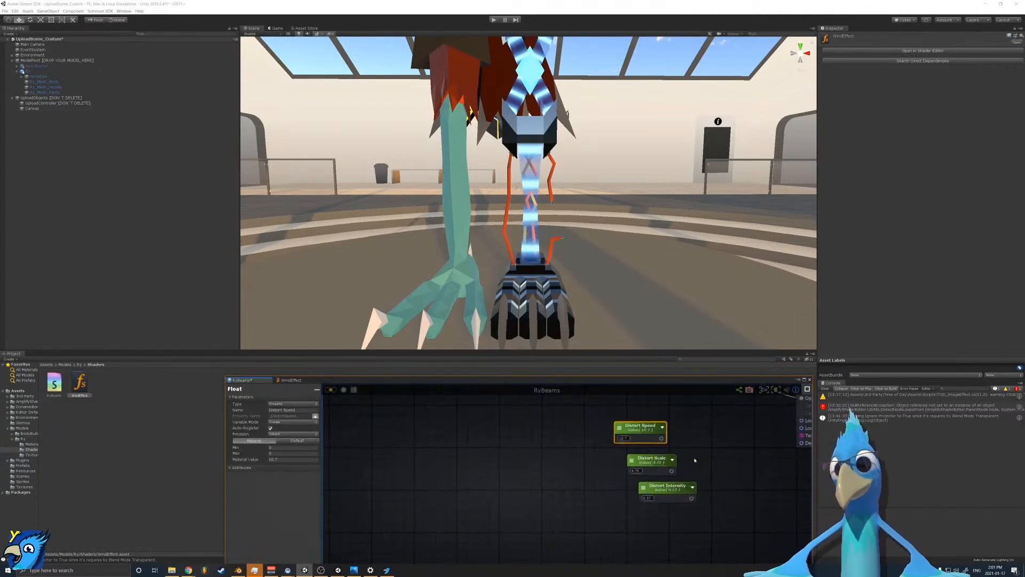
middle_click_drag(695, 460, 652, 477)
left_click_drag(668, 436, 585, 510)
left_click_drag(602, 458, 450, 462)
middle_click_drag(578, 458, 522, 452)
Step: Add the Wind Effect function node between the Distort properties and the RyBeams output node
right_click(521, 451)
type("app")
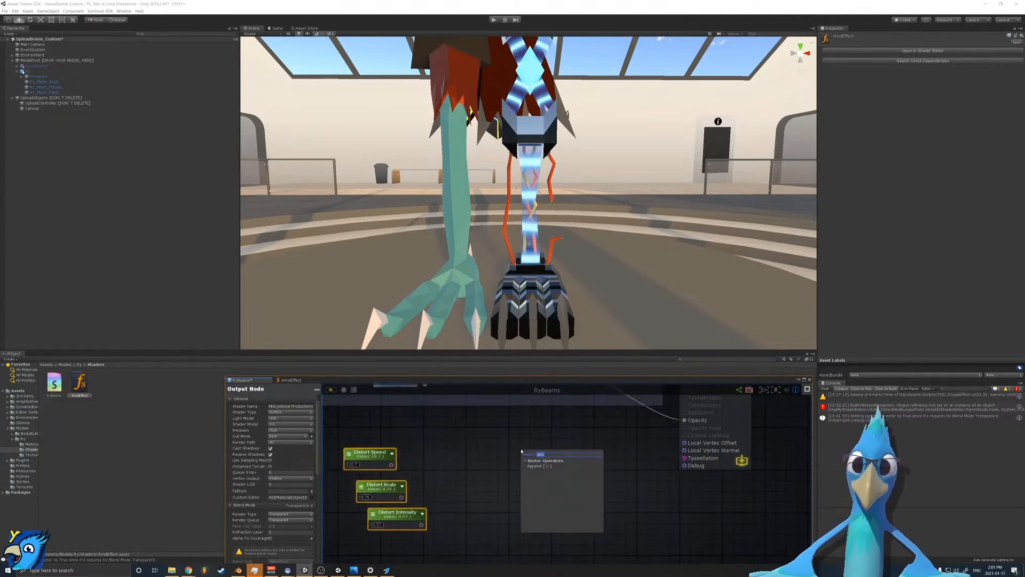
key("BackSpace")
scroll(562, 497, "down", 2)
type("wind")
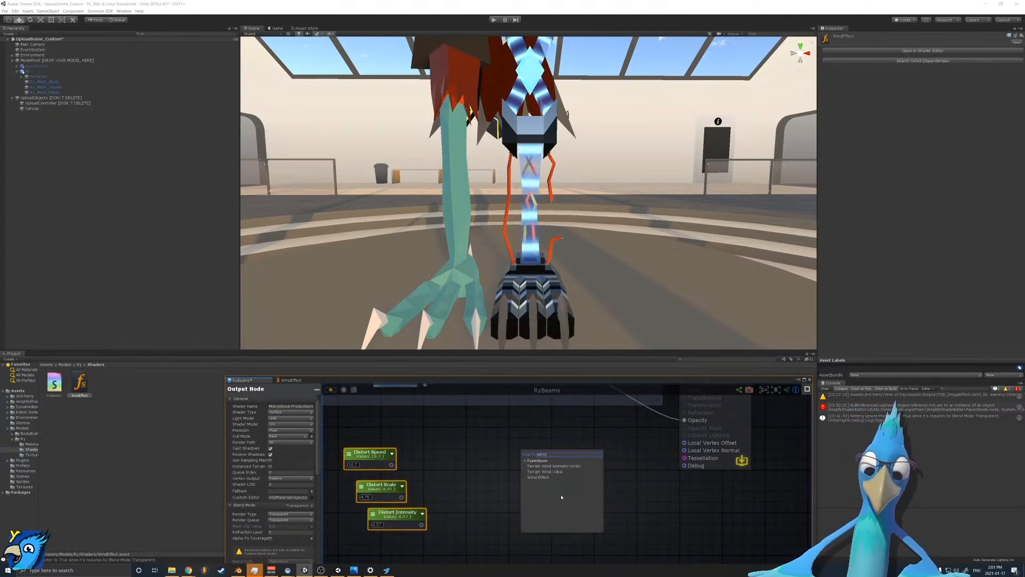
left_click(536, 477)
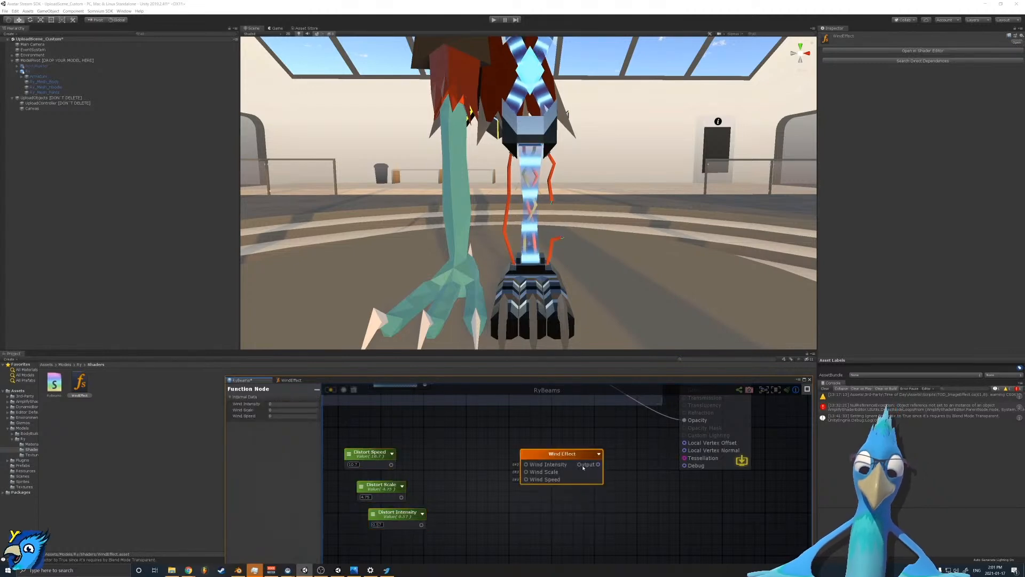
left_click_drag(585, 469, 561, 474)
Step: Connect Distort Speed to Wind Speed, Distort Scale to Wind Scale and Distort Intensity to Wind Intensity on the Wind Effect node
left_click_drag(414, 472, 502, 485)
left_click_drag(401, 497, 502, 485)
left_click_drag(421, 525, 490, 493)
left_click(470, 500)
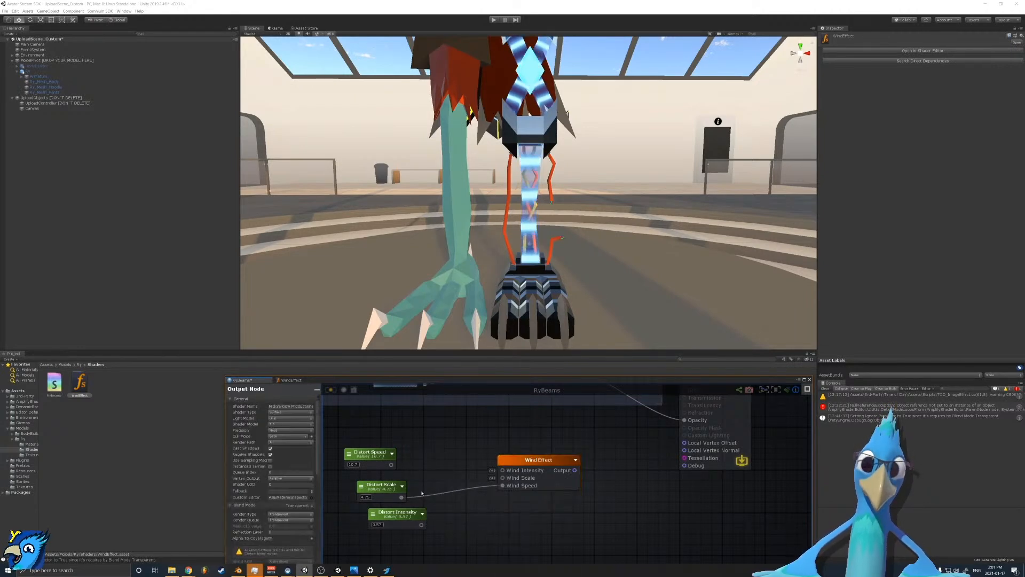
left_click_drag(392, 464, 508, 486)
left_click_drag(401, 497, 503, 478)
left_click_drag(422, 525, 503, 470)
Step: Try connecting the Wind Effect output to the output node's Debug input and save the shader
left_click_drag(576, 472, 684, 465)
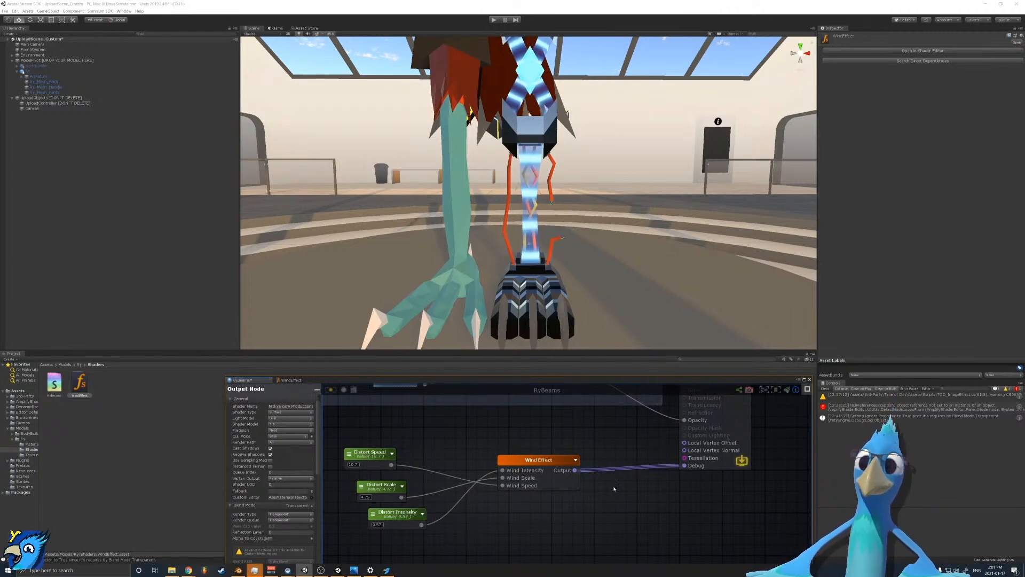
left_click(331, 389)
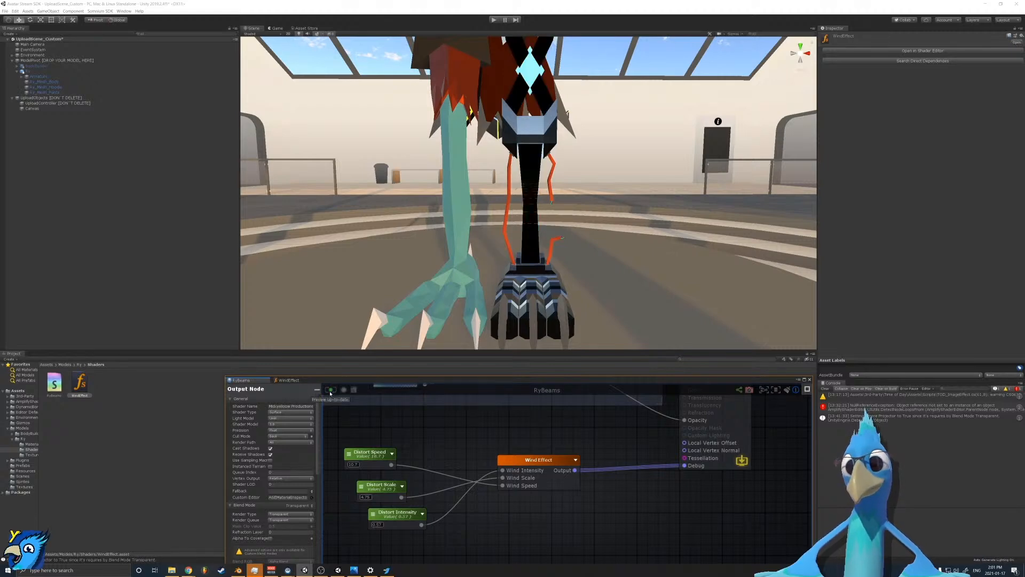
key("w")
mouse_move(580, 299)
right_mouse_down()
mouse_move(614, 278)
mouse_move(560, 295)
right_mouse_up()
Step: Connect the Wind Effect output to Local Vertex Offset instead of Debug, save the shader and inspect the beam in the scene
left_click_drag(687, 466, 684, 442)
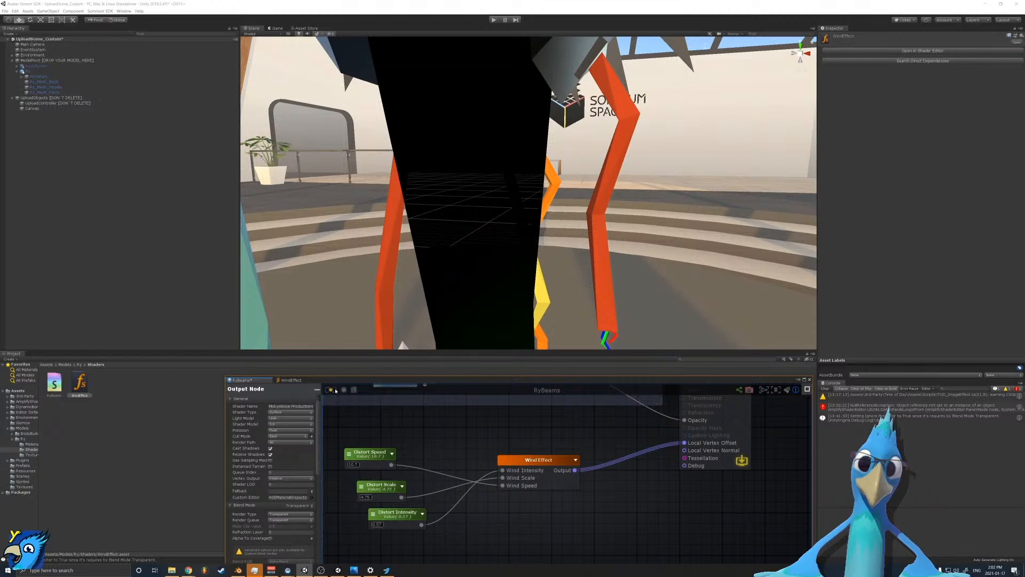
key("s")
right_click_drag(422, 310, 440, 286)
key("w")
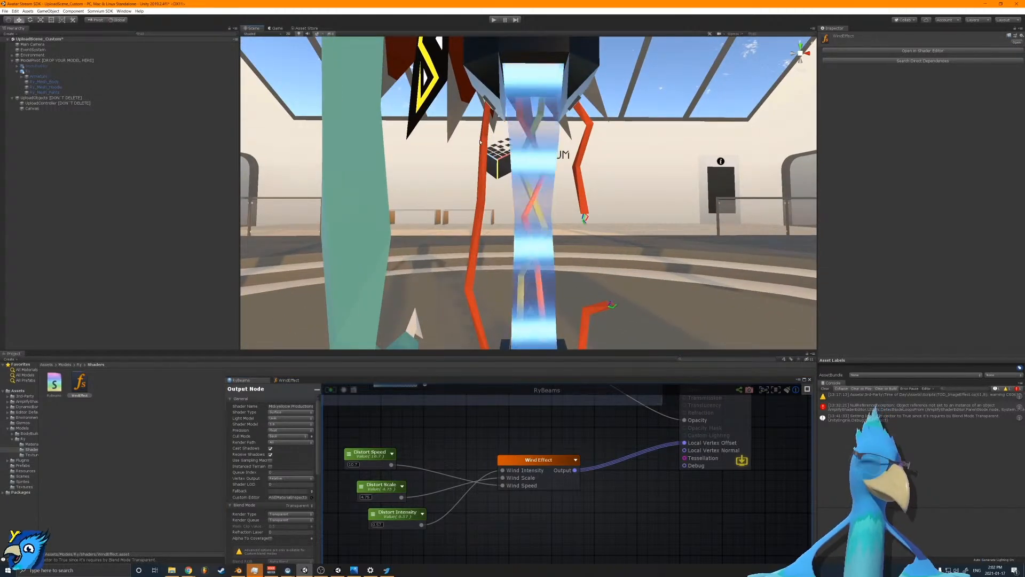
left_click_drag(612, 424, 490, 504)
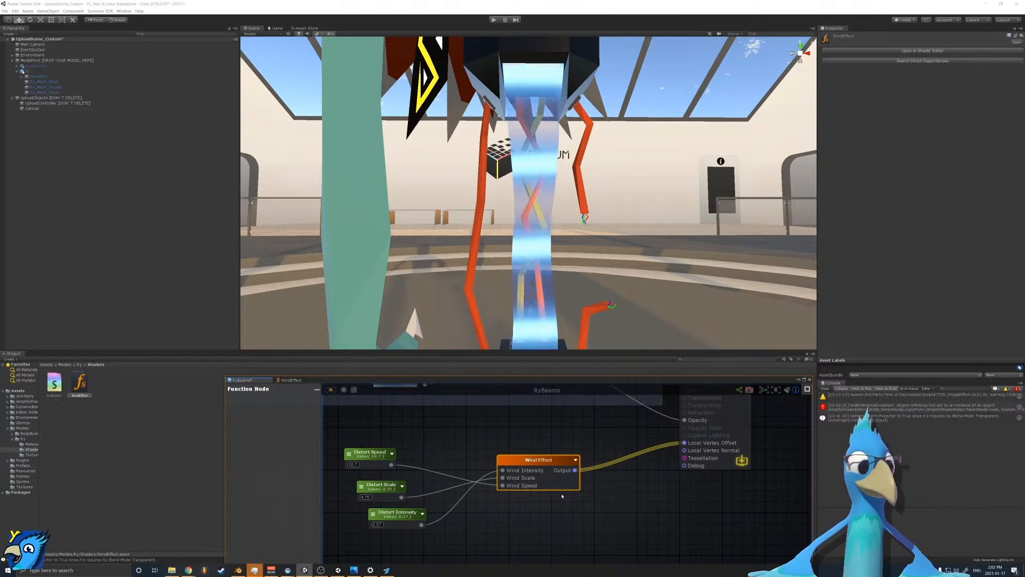
key("e")
right_click_drag(538, 275, 669, 203)
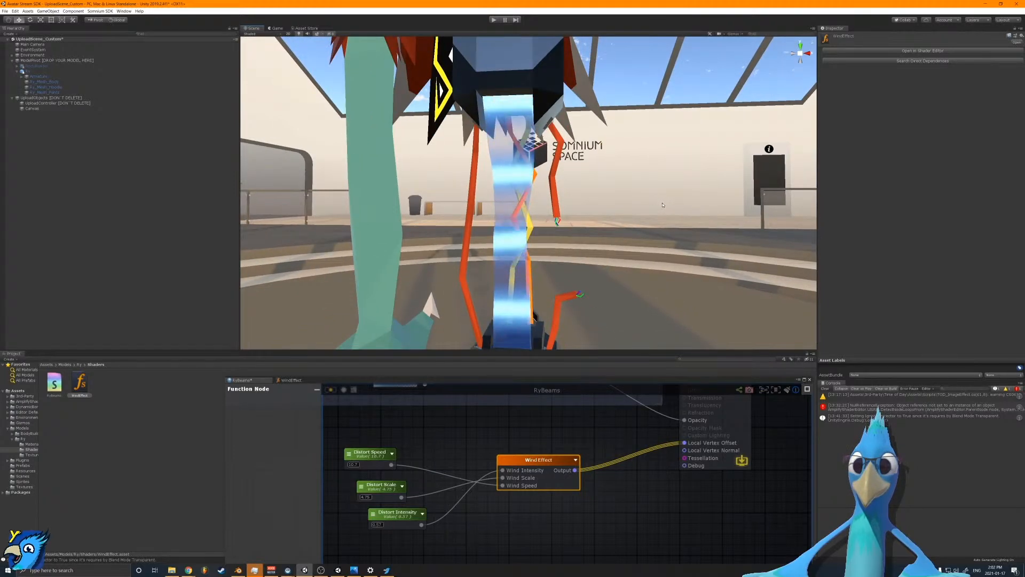
right_click_drag(600, 232, 627, 232)
Step: Create a new Amplify surface shader named RyBody in the Shaders folder and open it in the shader editor
right_click(75, 450)
mouse_move(123, 315)
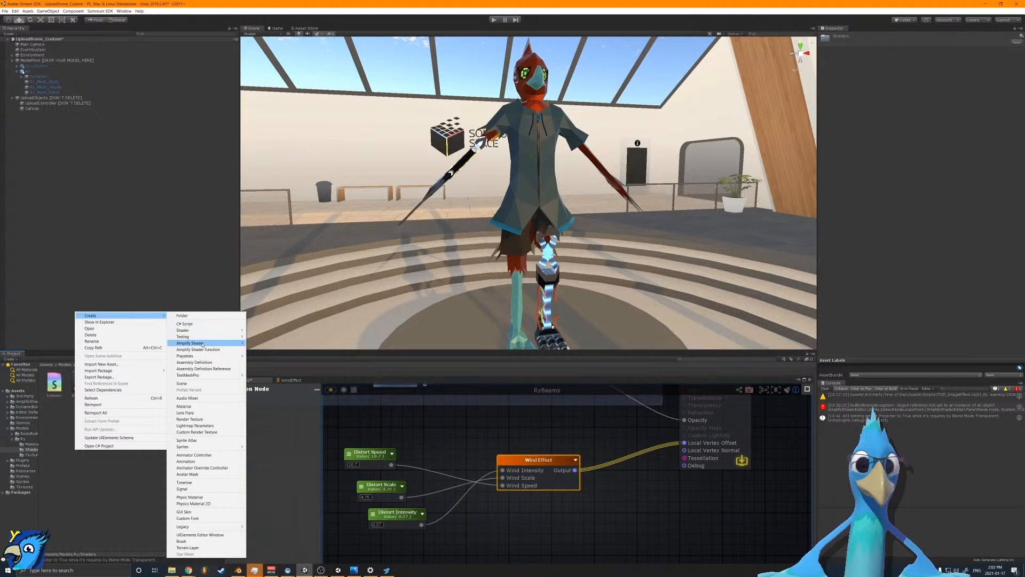
mouse_move(208, 330)
left_click(275, 342)
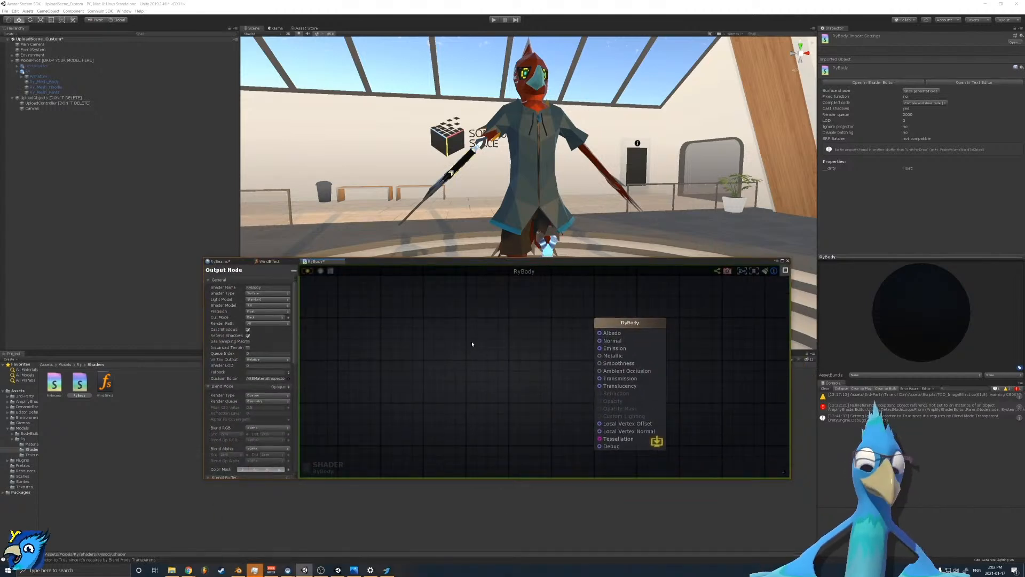
Step: Add a Texture Sample node to the RyBody graph, name it Albedo and set its property name to _MainTex
right_click(428, 375)
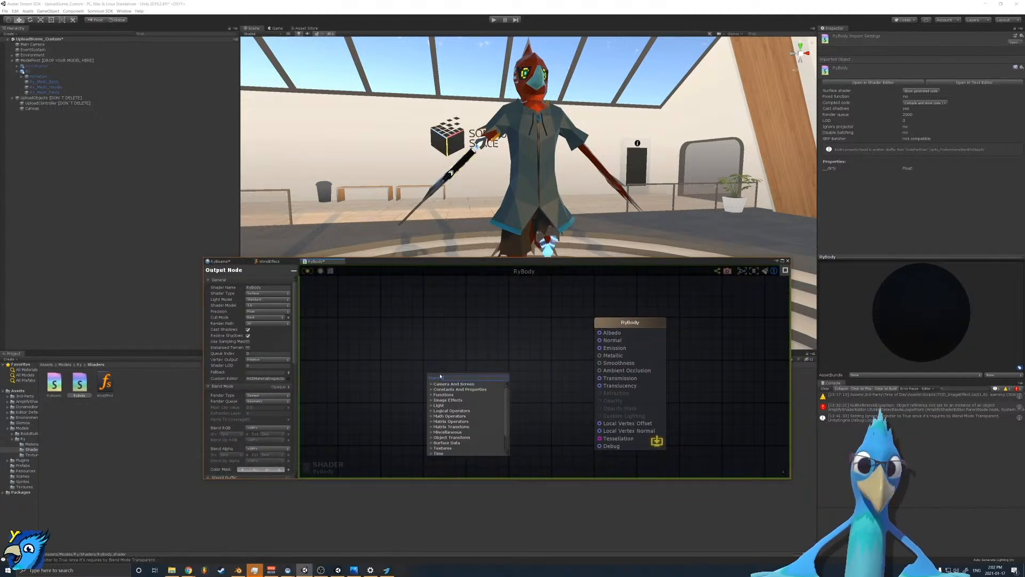
type("text")
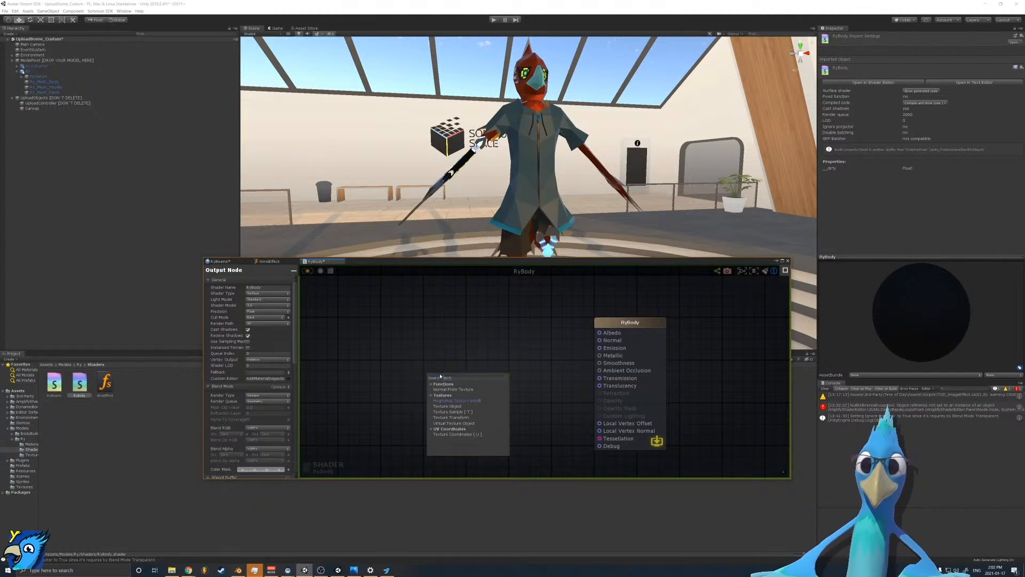
key("Return")
left_click(285, 296)
type("A")
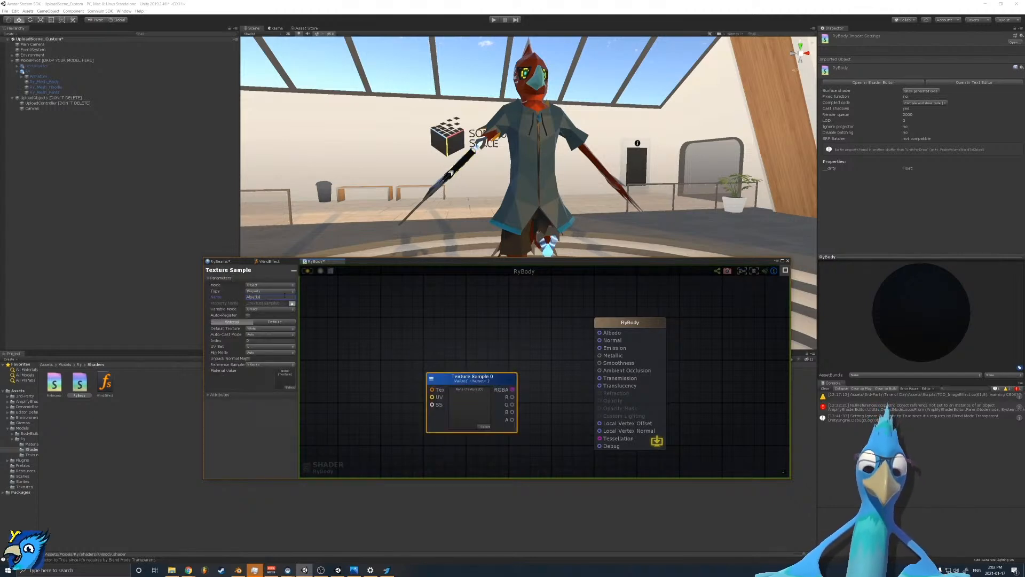
type("lbedo")
left_click(291, 303)
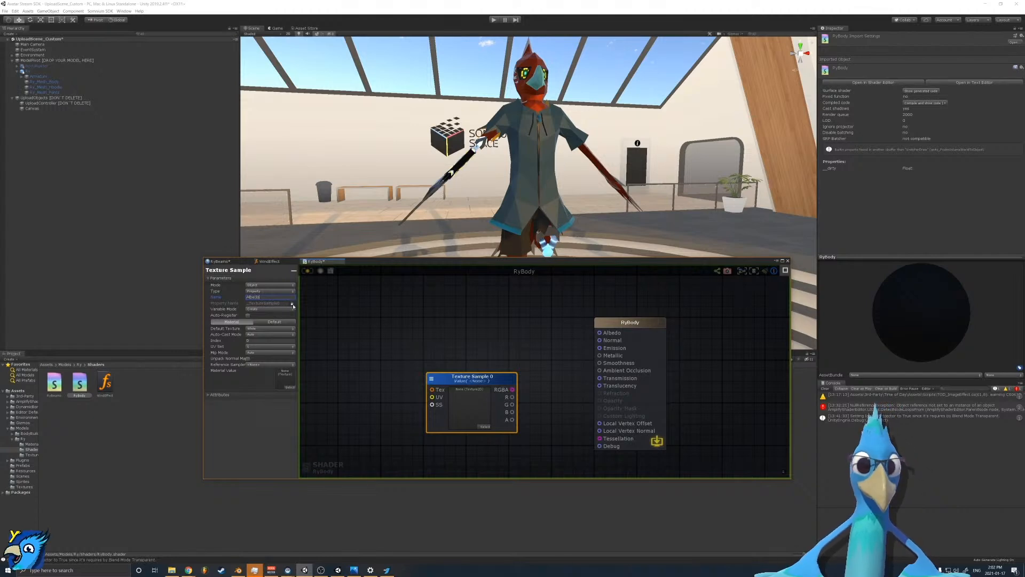
left_click(248, 303)
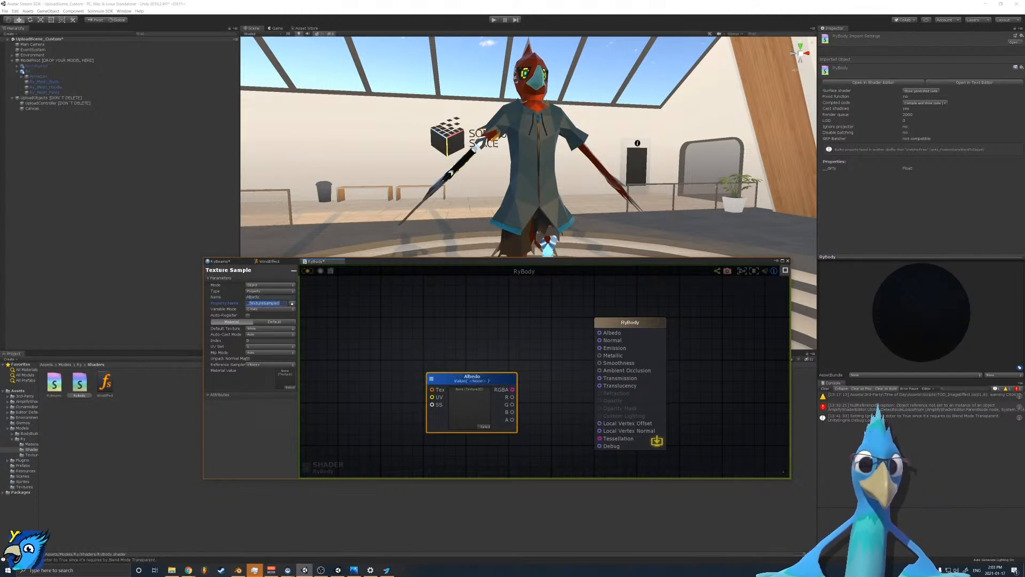
type("_MainTex")
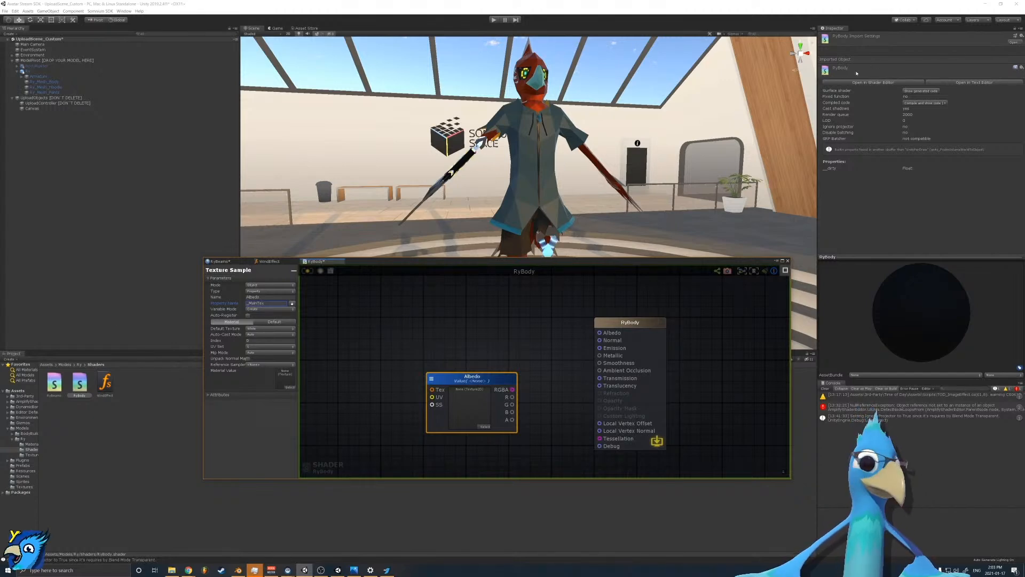
Step: Select Ry_Mesh_Body in the scene and connect the Albedo texture's RGBA output to the output node's Albedo input
left_click(44, 82)
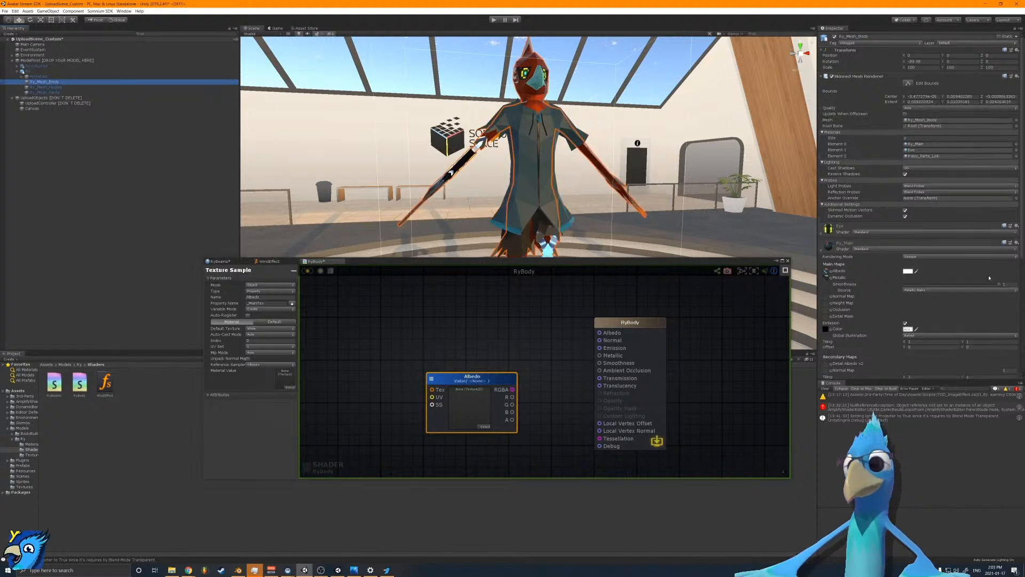
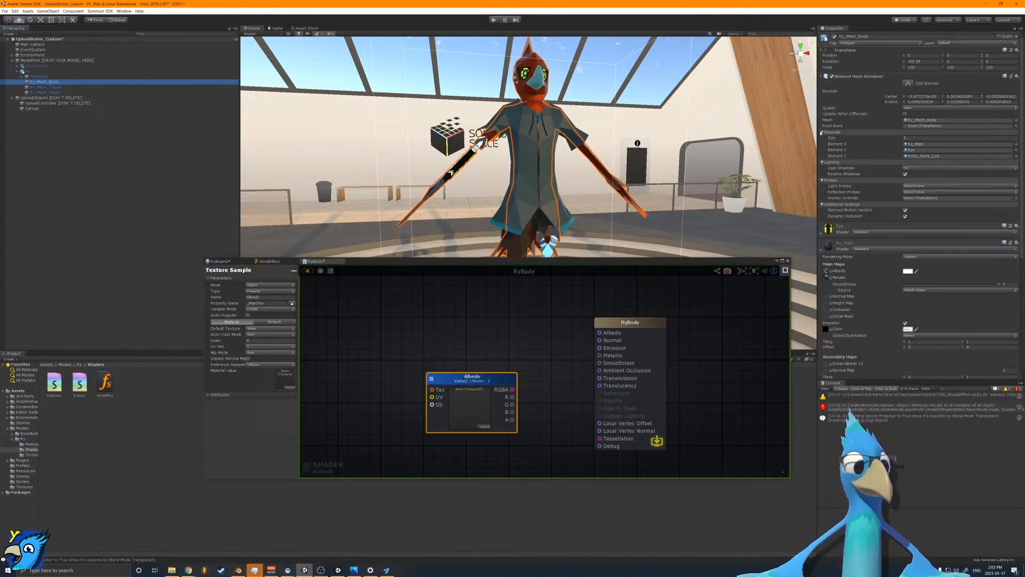
left_click_drag(486, 377, 599, 333)
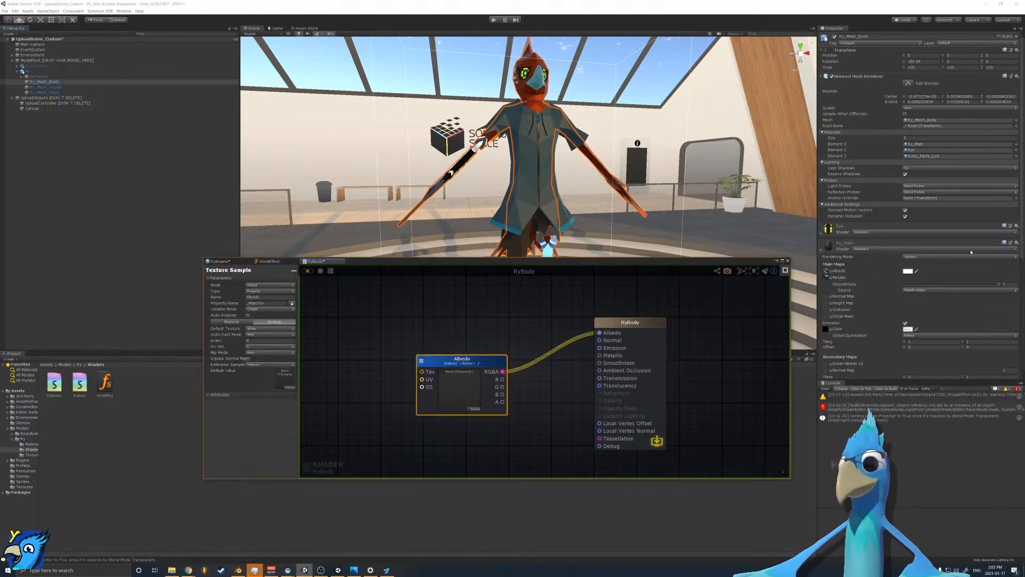
Step: Switch the inspector to Debug mode and examine the texture, float and color property names saved in the Ry_Main material
left_click(1017, 244)
left_click(1016, 244)
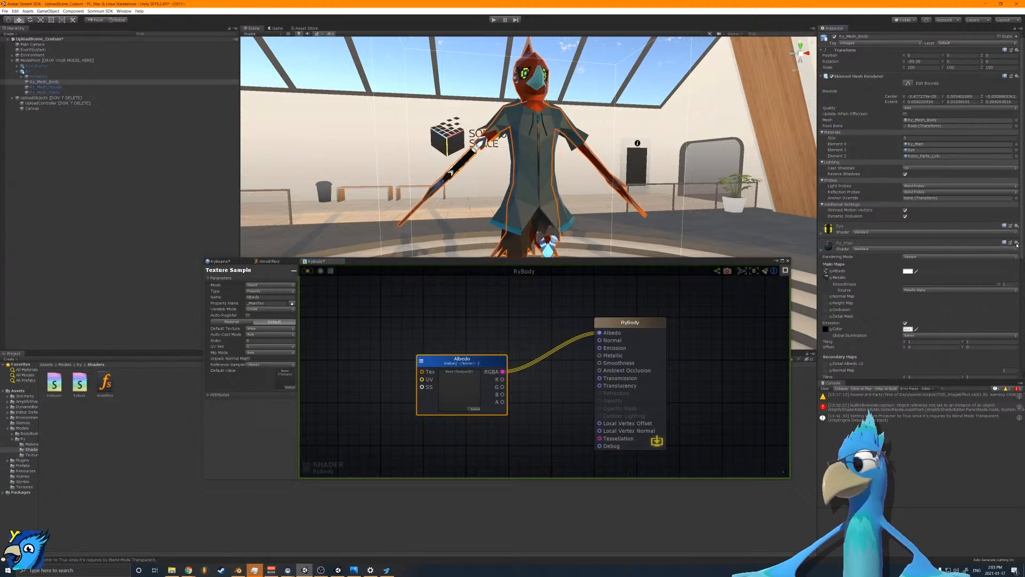
left_click(1020, 33)
left_click(959, 42)
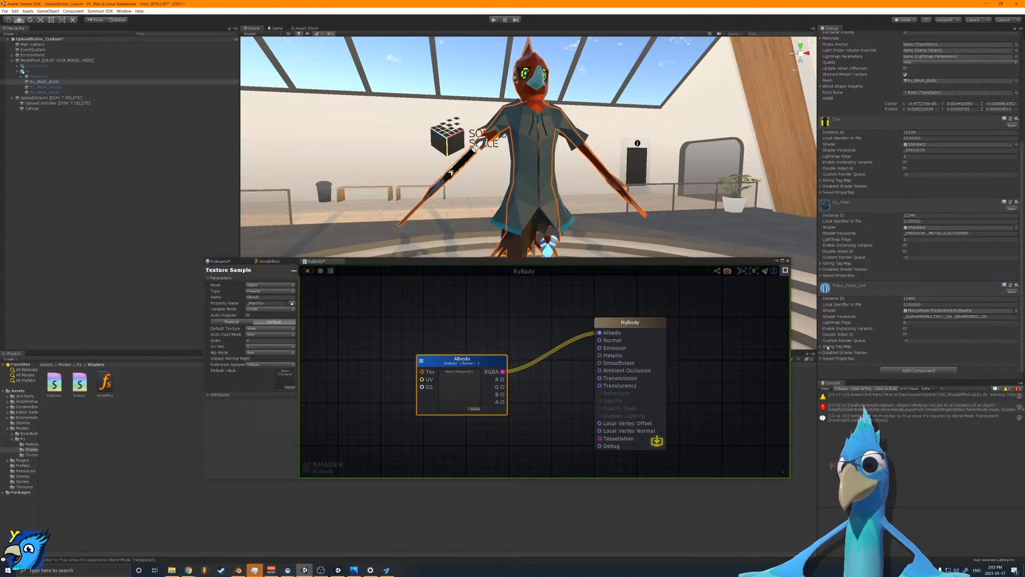
left_click(823, 270)
left_click(822, 272)
left_click(823, 275)
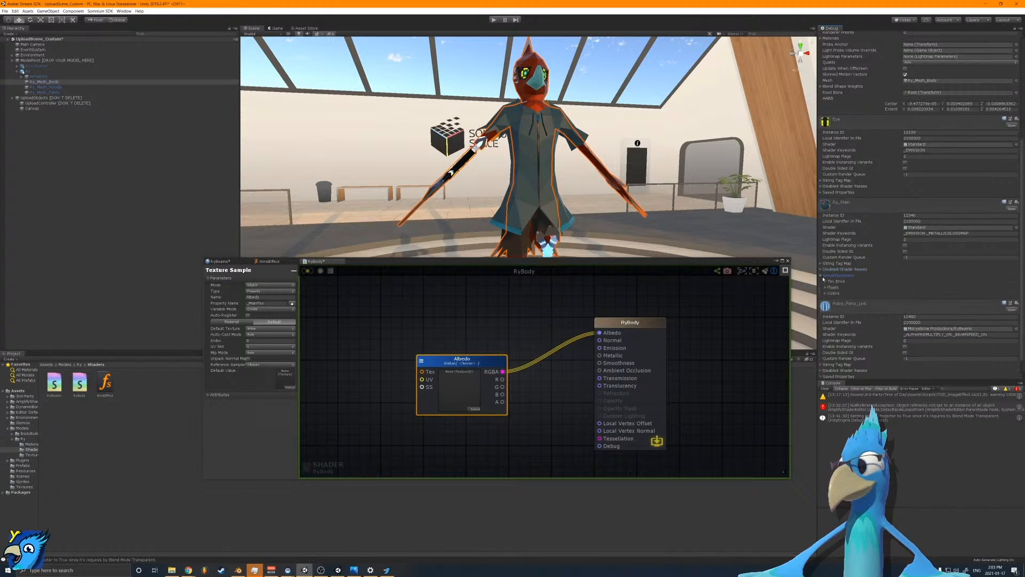
left_click(826, 294)
left_click(825, 287)
left_click(826, 281)
left_click_drag(1021, 184, 1024, 247)
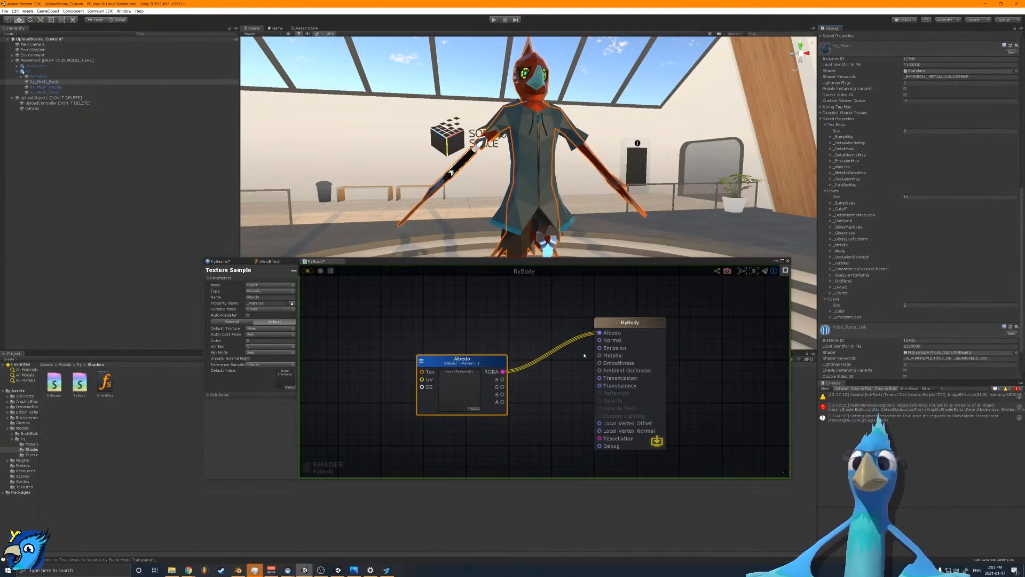
Step: Move the Albedo texture node farther from the output node and add a Color node above it
left_click_drag(489, 357, 420, 343)
middle_click_drag(462, 348, 496, 346)
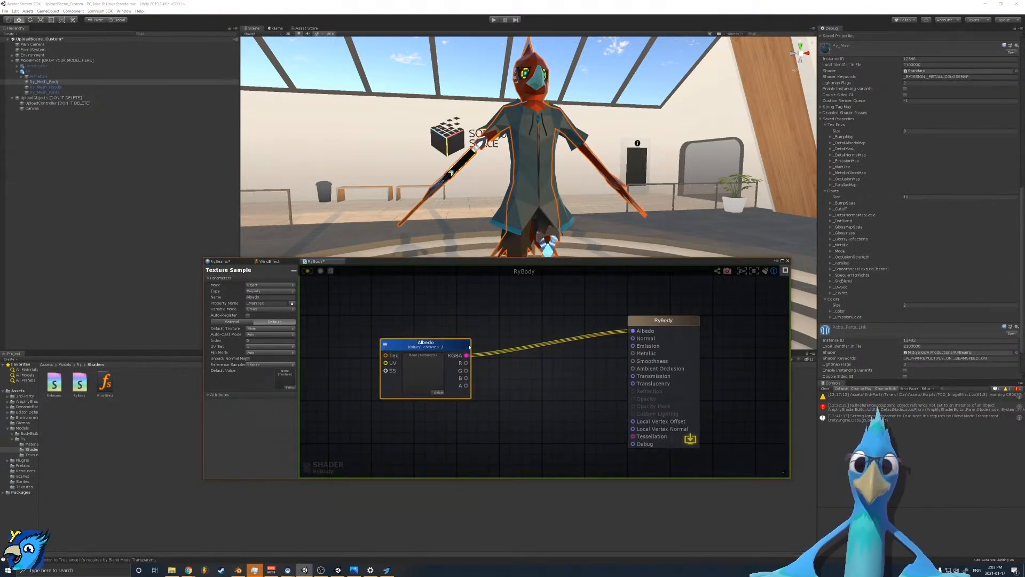
right_click(450, 309)
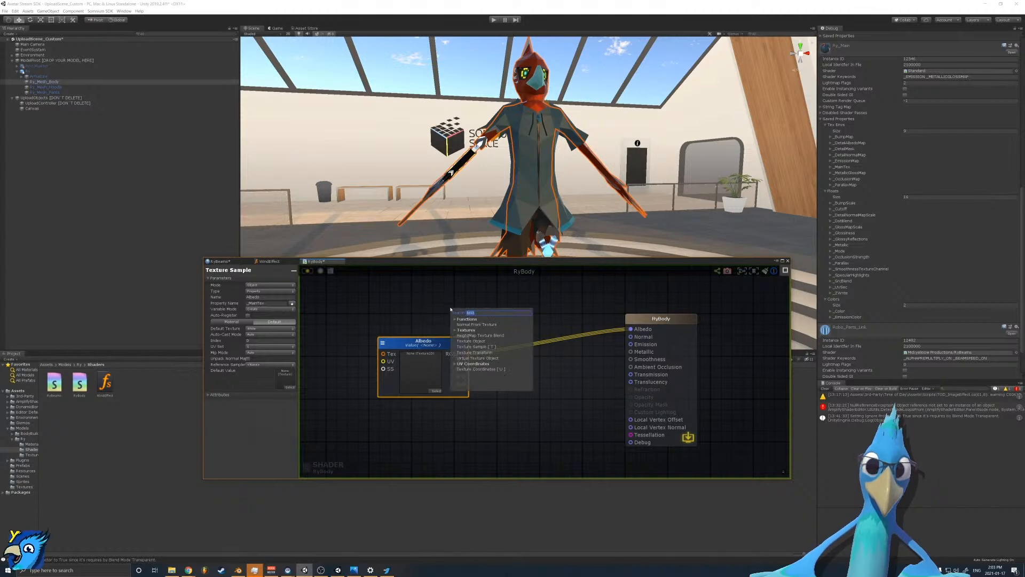
type("col")
left_click(470, 335)
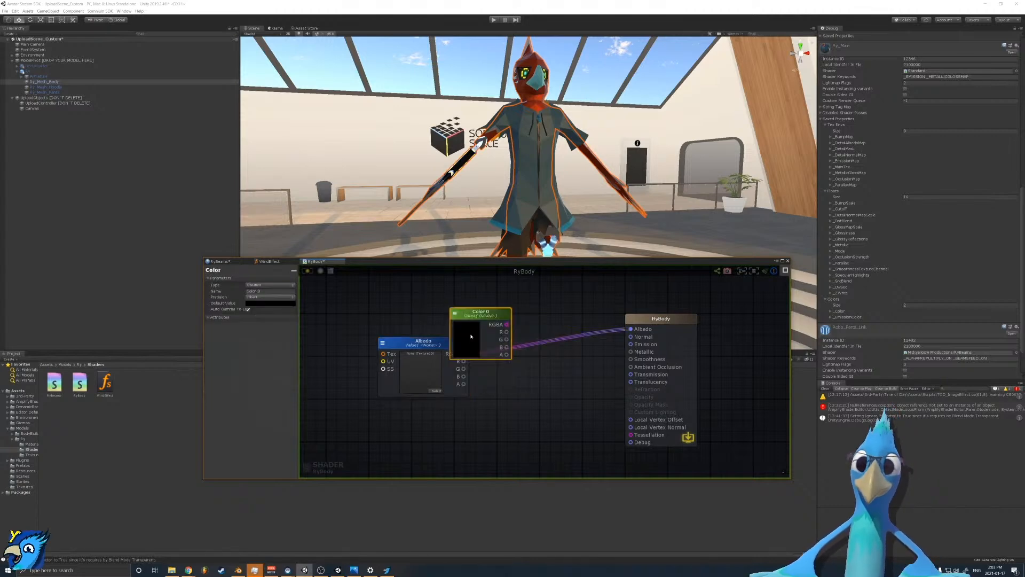
middle_click_drag(472, 335, 483, 361)
left_click_drag(495, 341, 454, 314)
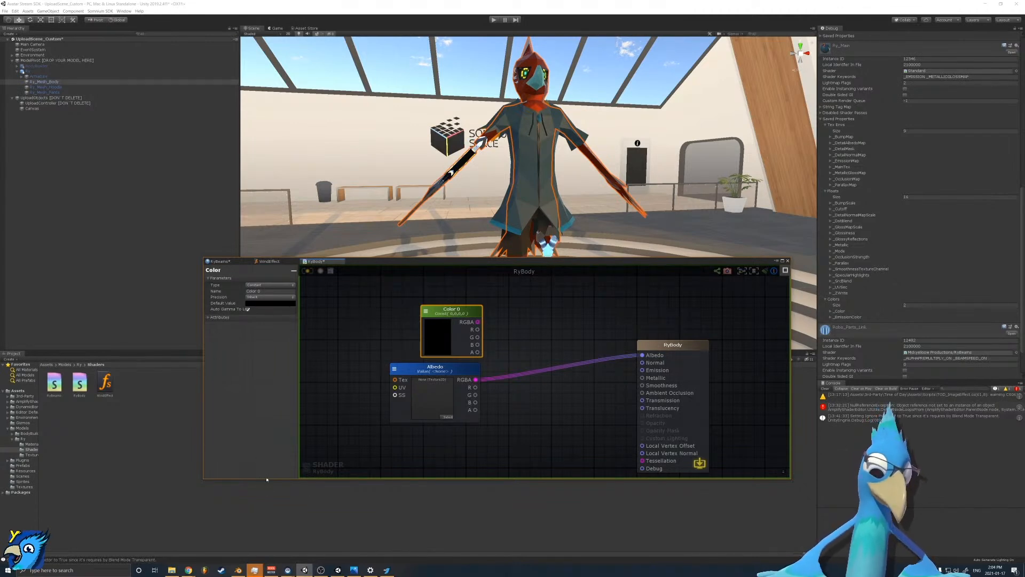
Step: Turn the Color node into a property named Tint with the property name _Color
left_click(259, 285)
left_click(259, 297)
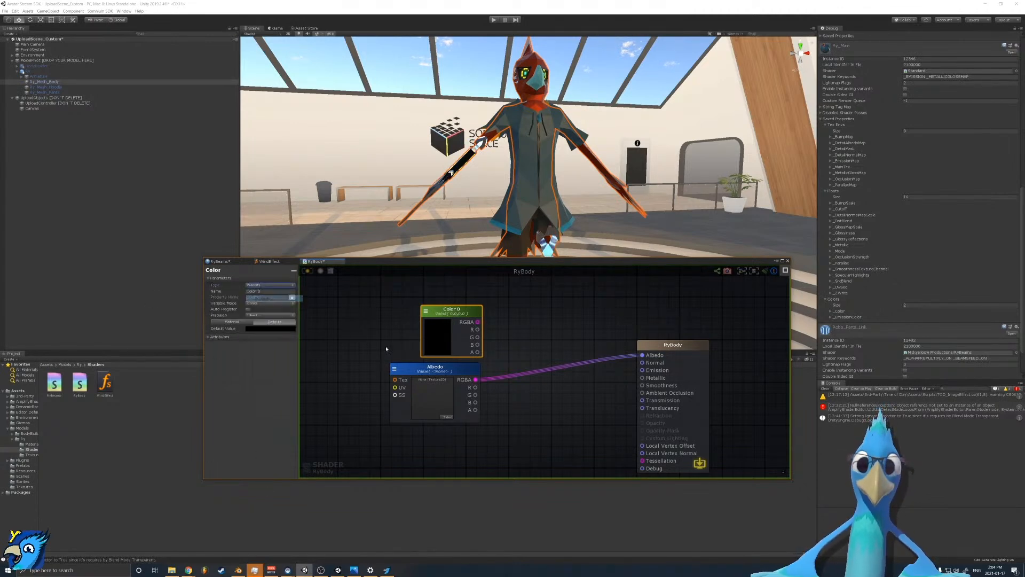
left_click_drag(275, 291, 224, 294)
type("Tri")
key("Tab")
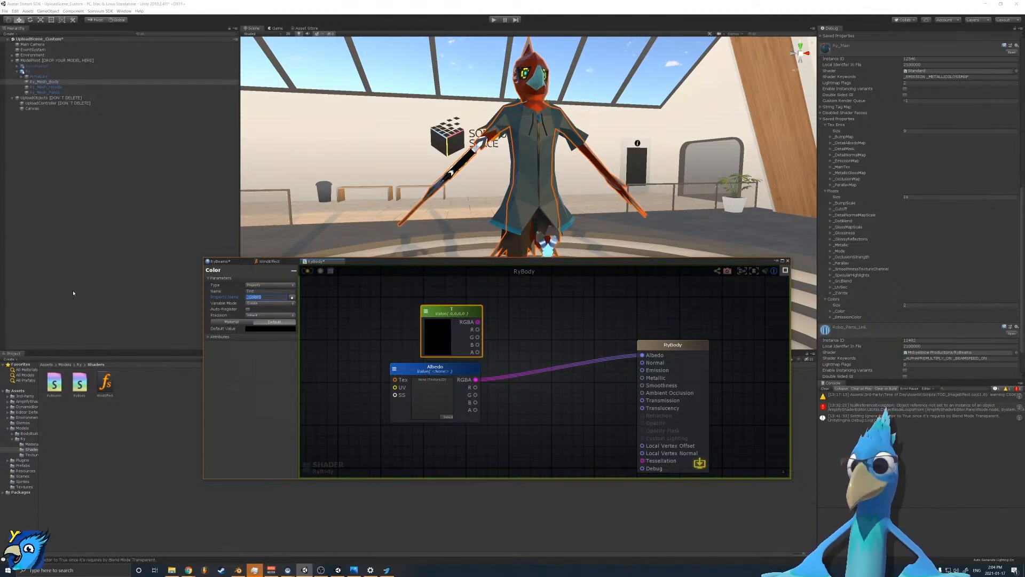
type("_")
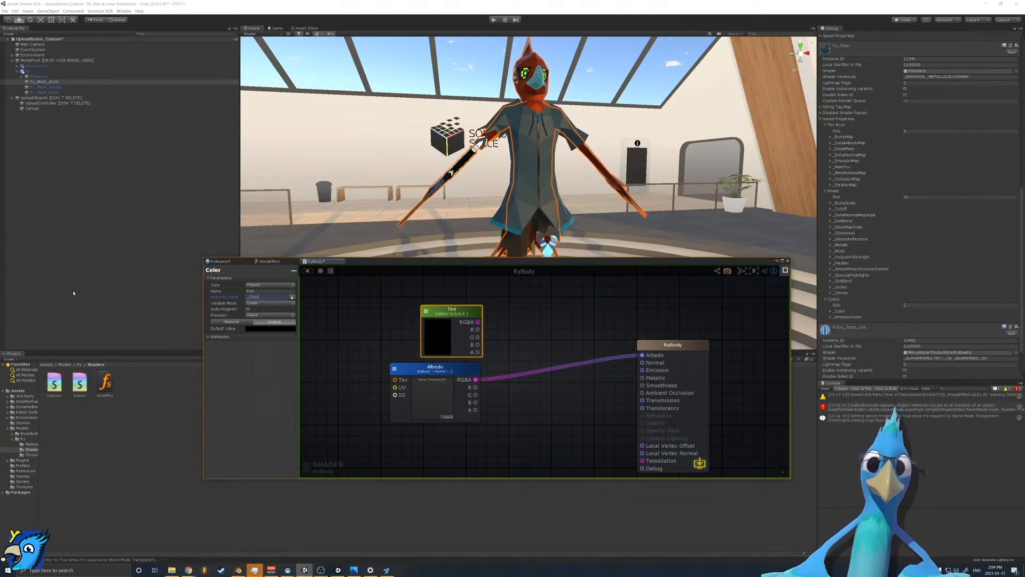
Step: Replace the direct Albedo connection with a Multiply node combining the Albedo texture and Tint, feeding the output node's Albedo input
left_click(426, 371)
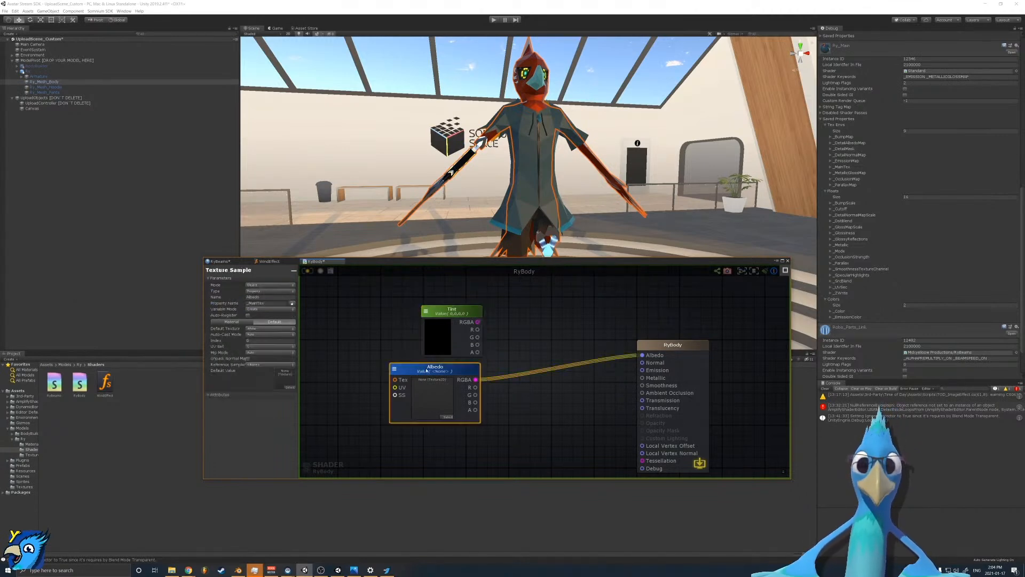
left_click(544, 349)
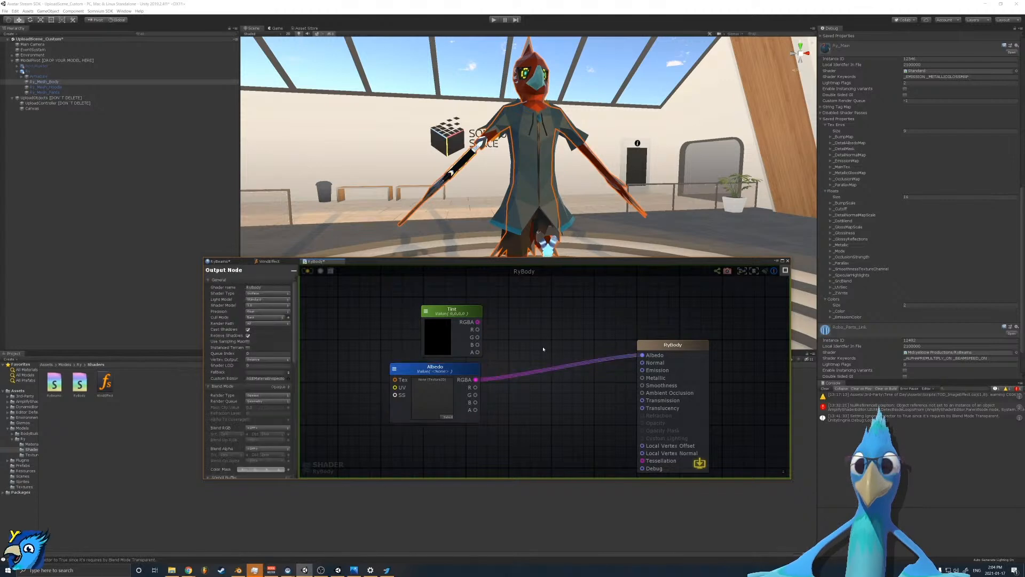
left_click_drag(643, 356, 560, 355)
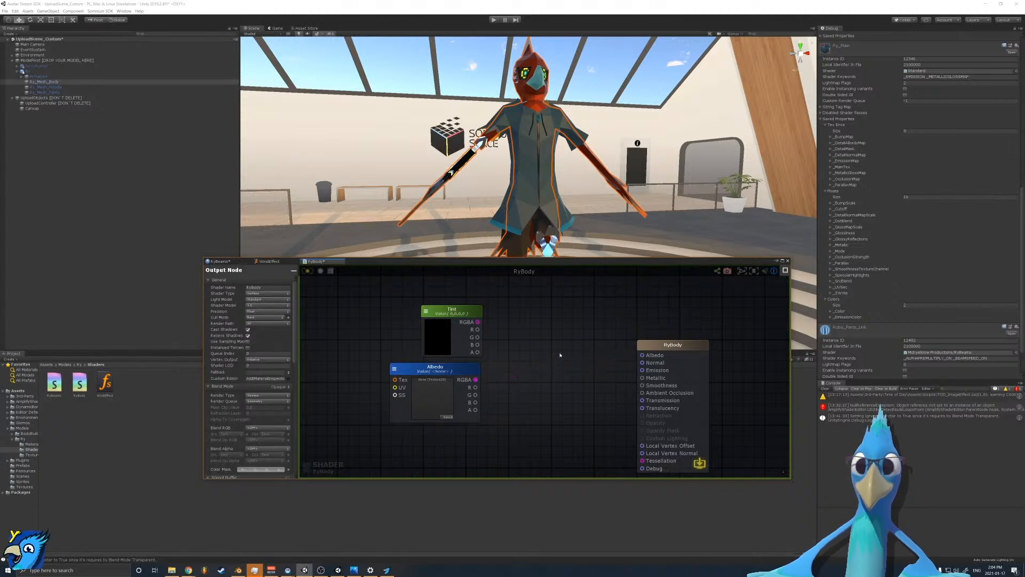
left_click_drag(475, 380, 546, 354)
type("col")
type("mul")
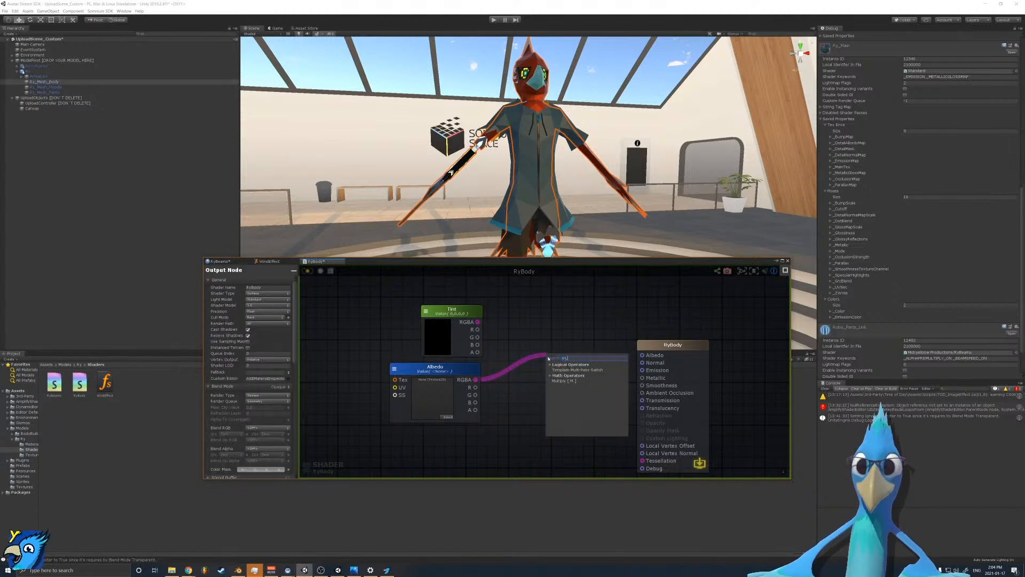
left_click(560, 381)
left_click_drag(477, 322, 652, 356)
Step: Examine the Albedo texture node's Default Texture, Auto-Cast Mode and UV Set options, keeping Default Texture on White
left_click(443, 370)
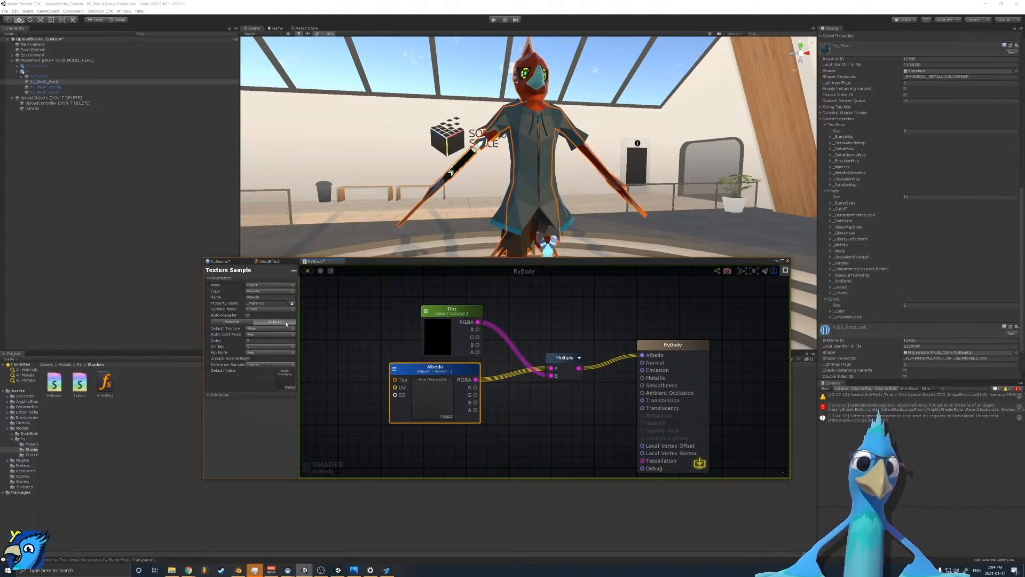
left_click(258, 329)
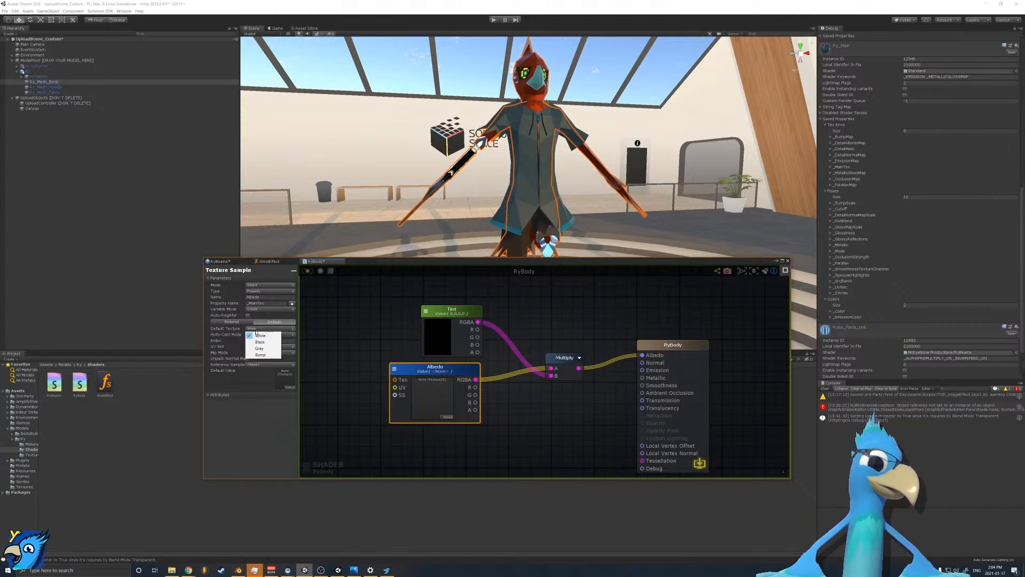
left_click(264, 335)
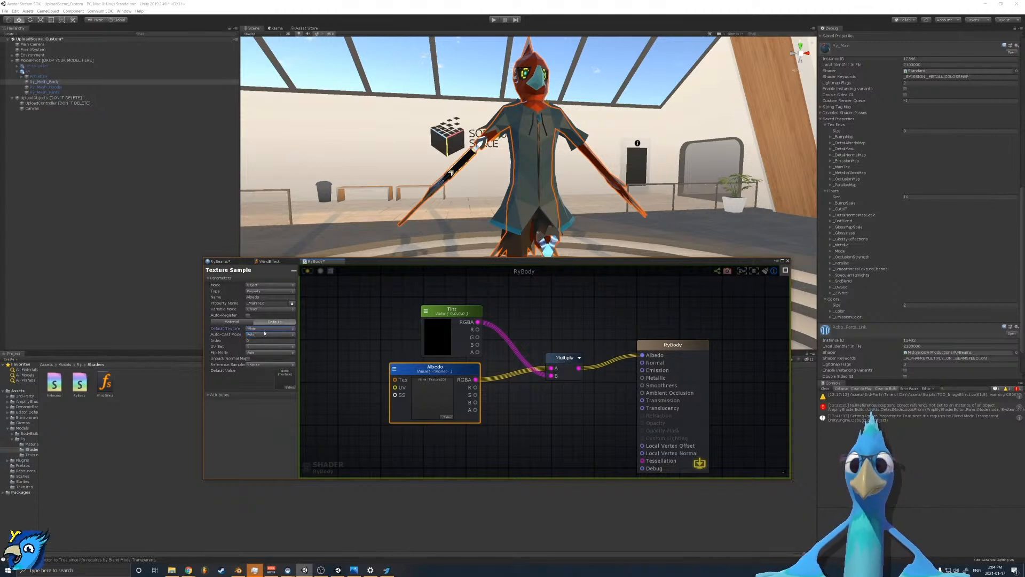
left_click(259, 334)
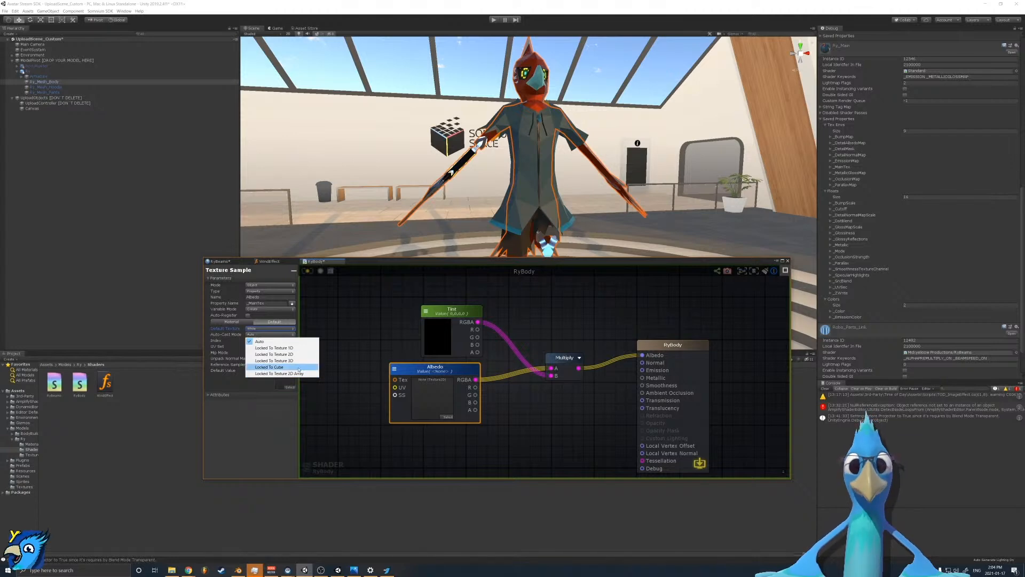
left_click(273, 394)
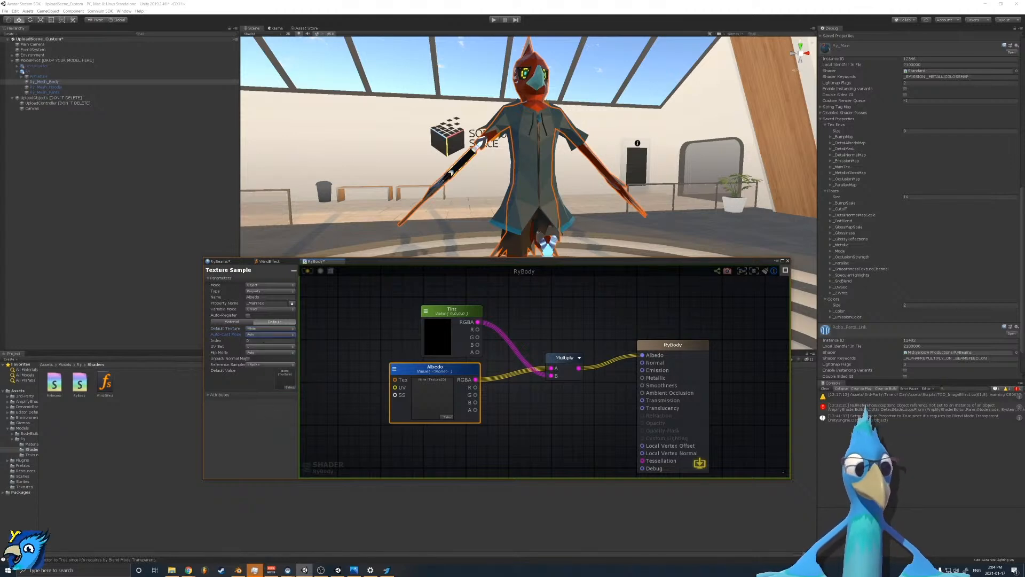
left_click(258, 341)
left_click(258, 347)
left_click(259, 340)
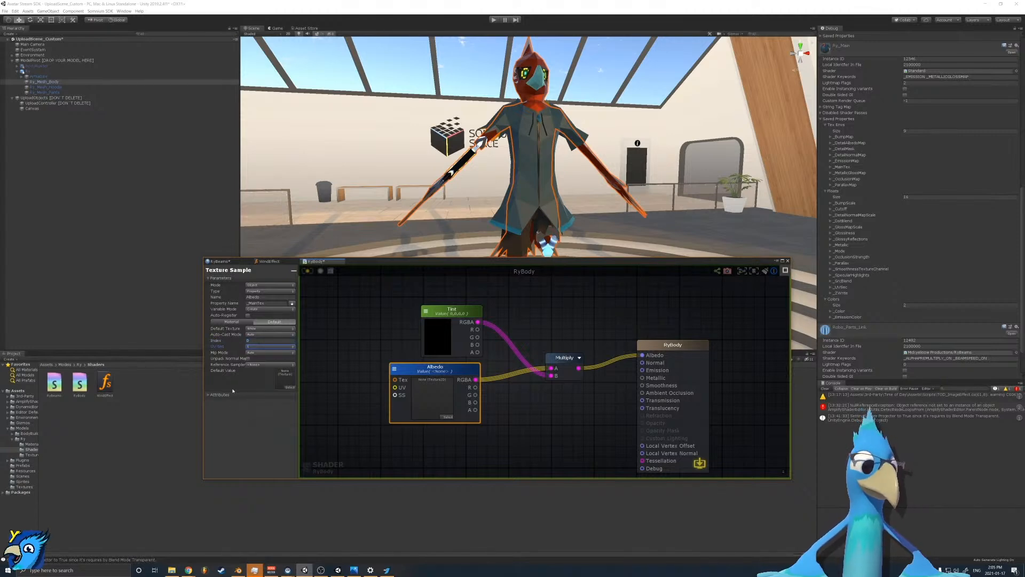
left_click(261, 346)
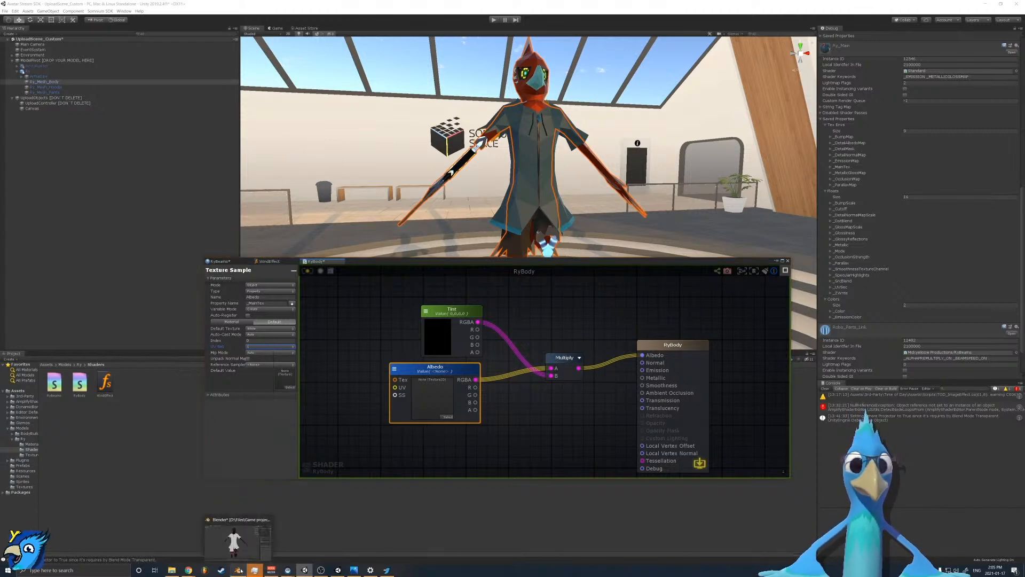
Step: Switch to Blender, select all geometry of Ry_Mesh_Hoodie in Edit Mode and show the mesh's UV maps
left_click(240, 571)
mouse_move(534, 293)
middle_mouse_down()
mouse_move(492, 303)
mouse_move(513, 146)
middle_mouse_up()
key("ctrl+Tab")
left_click(496, 297)
key("Tab")
key("a")
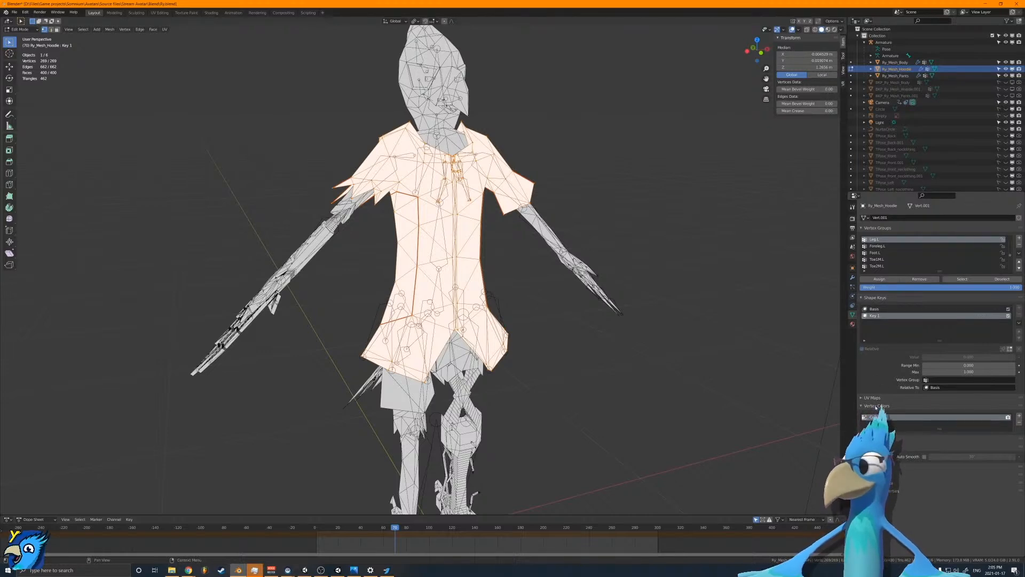
left_click(872, 398)
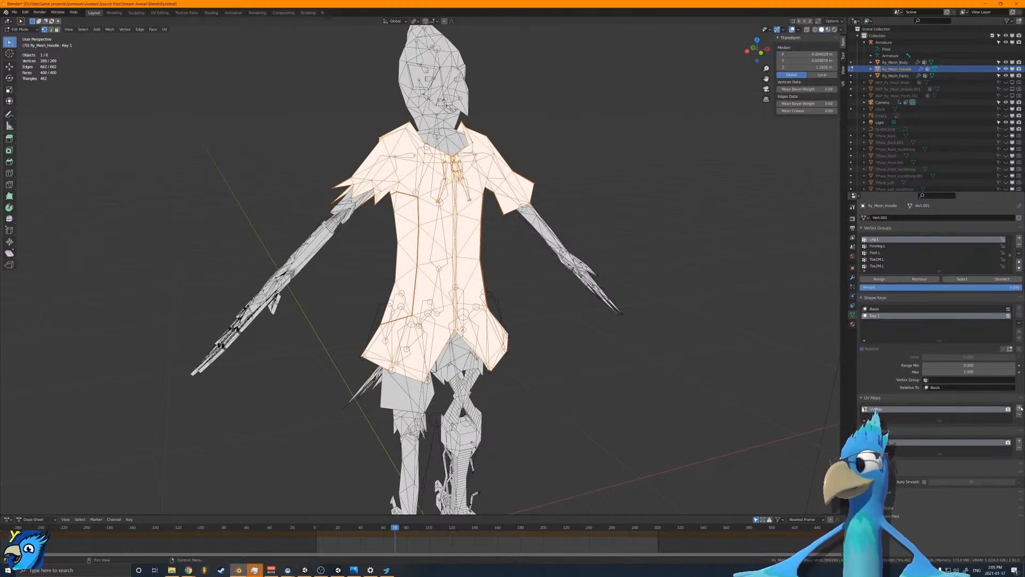
Step: Add a second UV map to the hoodie mesh, make it the active render map and unwrap all geometry
key("alt+a")
key("a")
key("u")
left_click(480, 210)
key("ctrl+z")
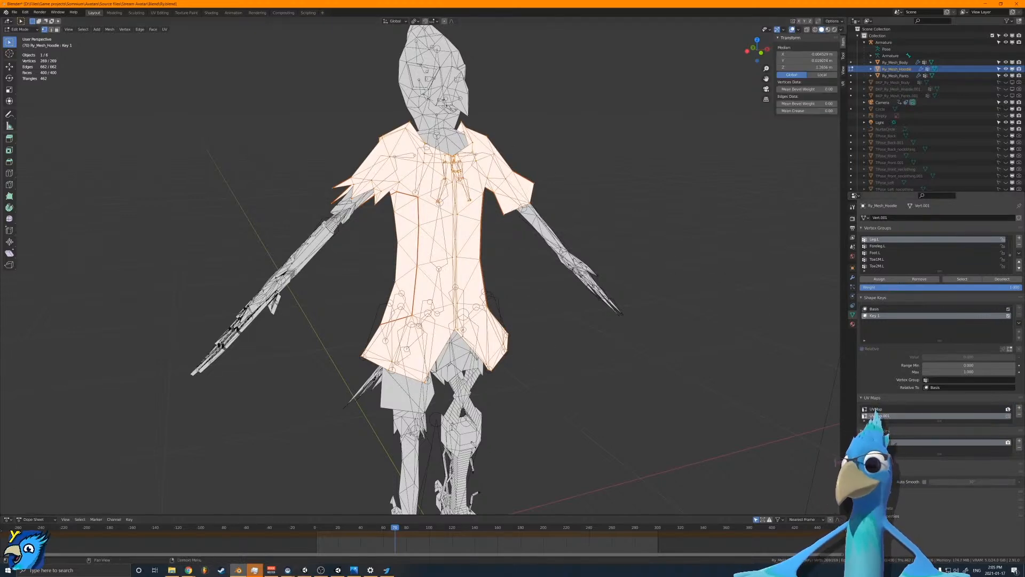
left_click(1009, 416)
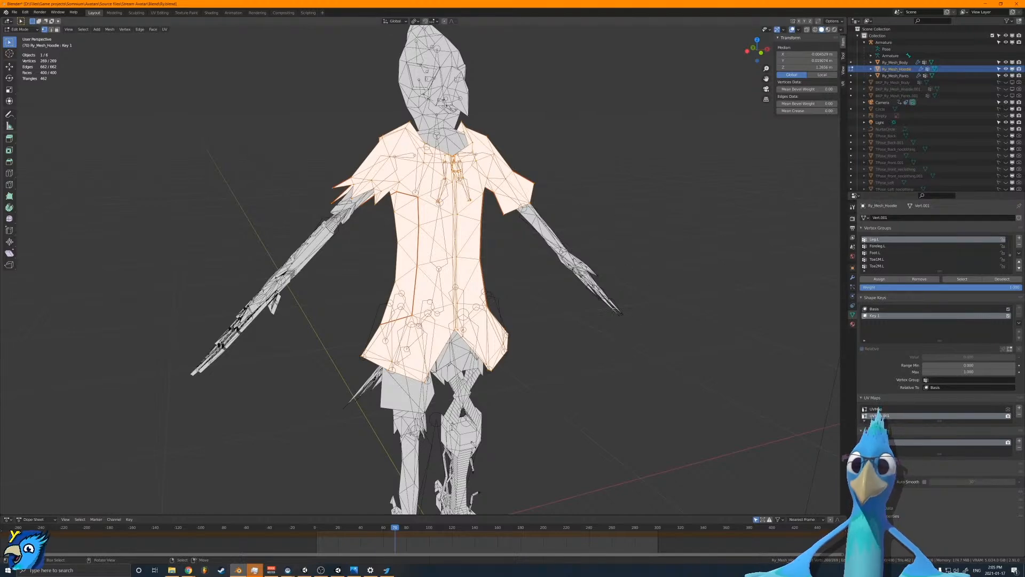
key("u")
left_click(555, 278)
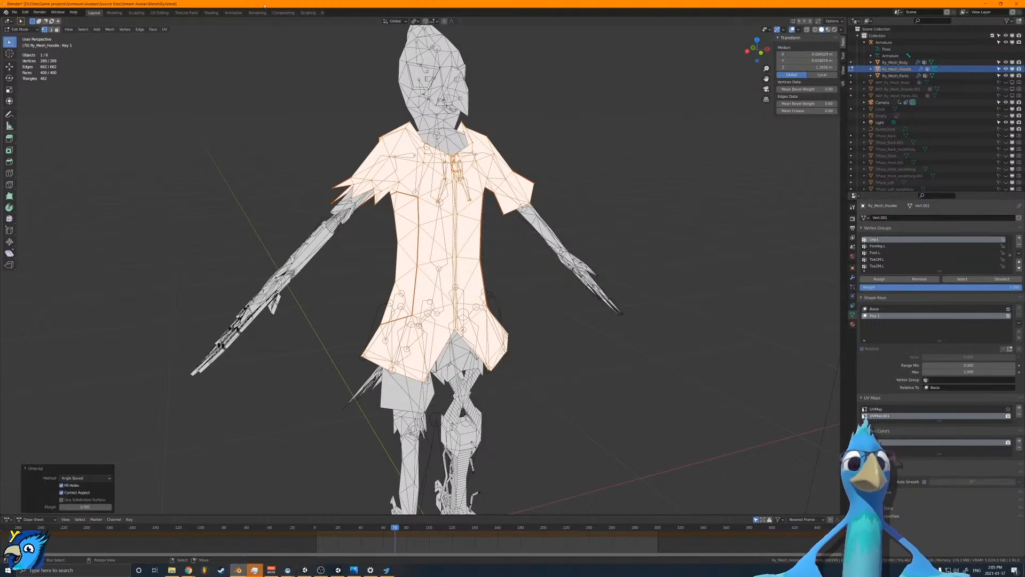
Step: Switch to the UV Editing workspace and compare the hoodie's UVMap and UVMap.001 layouts
left_click(159, 12)
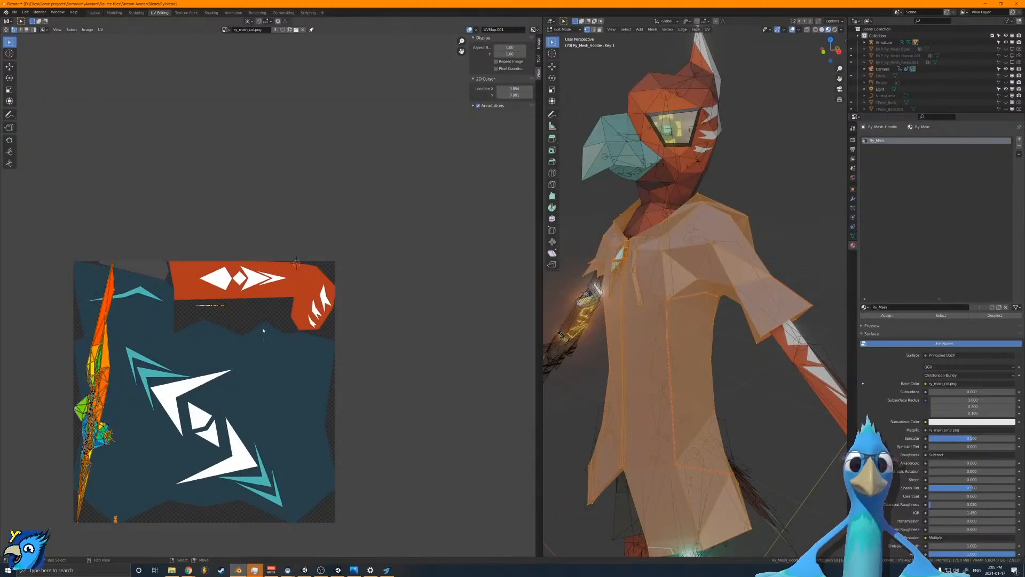
middle_click_drag(252, 335, 294, 258)
scroll(294, 258, "up", 1)
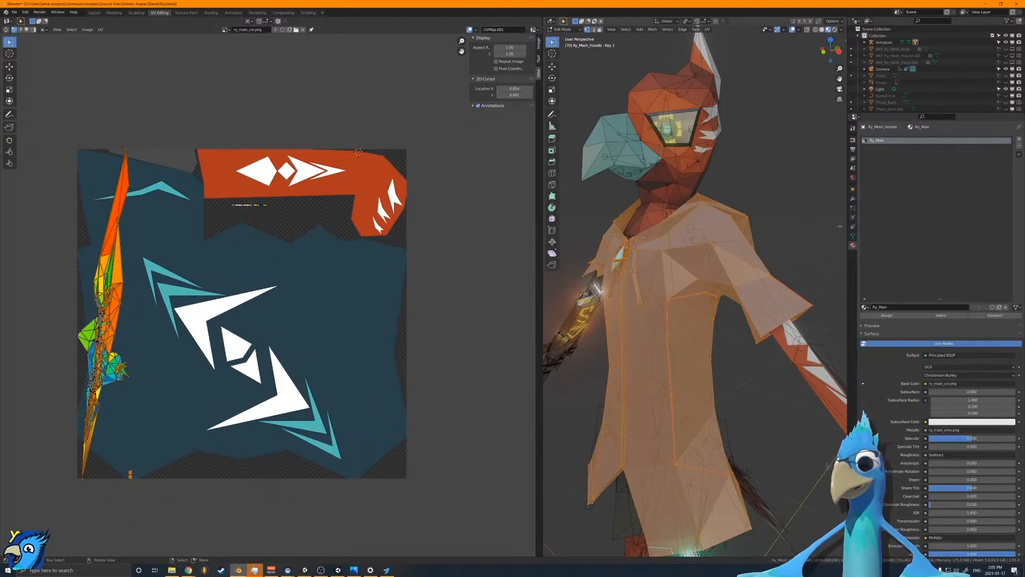
left_click(853, 236)
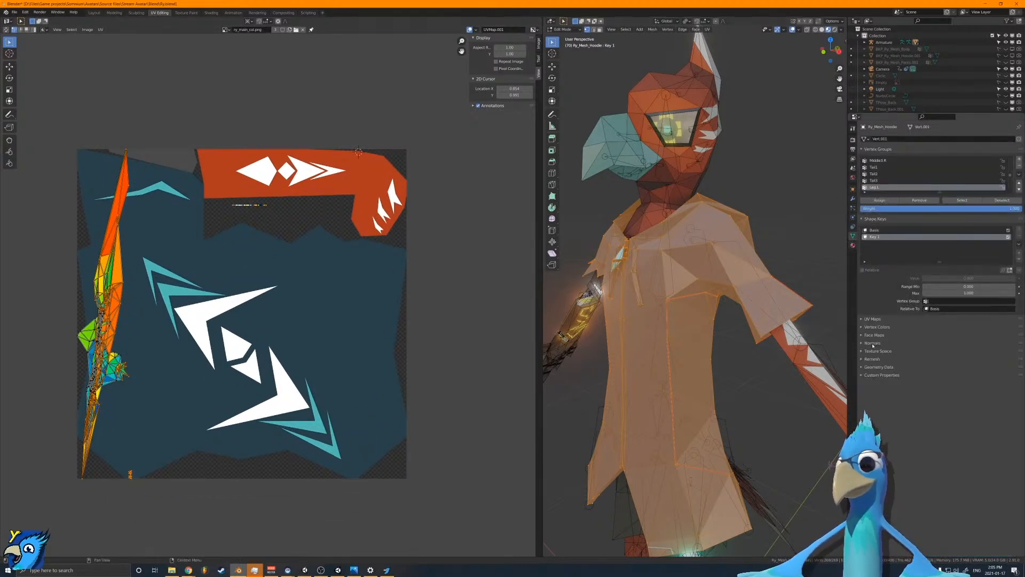
left_click(872, 318)
left_click(913, 331)
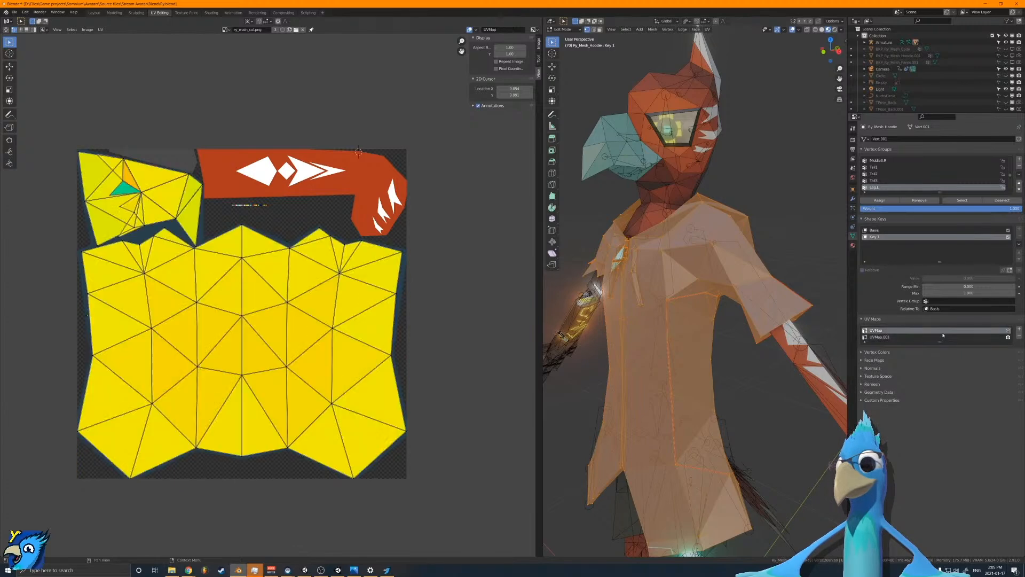
left_click(876, 337)
left_click(887, 330)
left_click(886, 337)
left_click(891, 331)
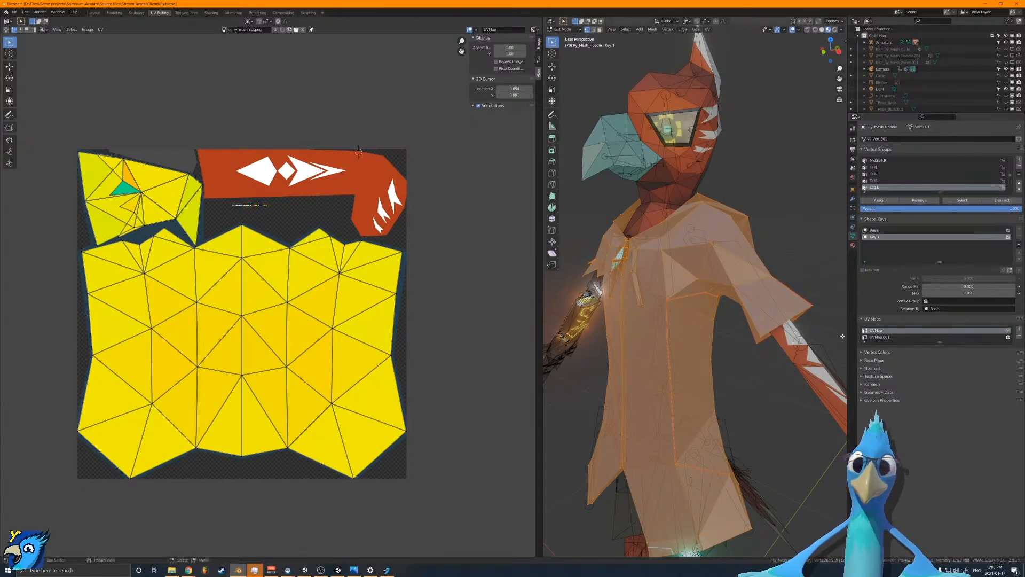
left_click(865, 337)
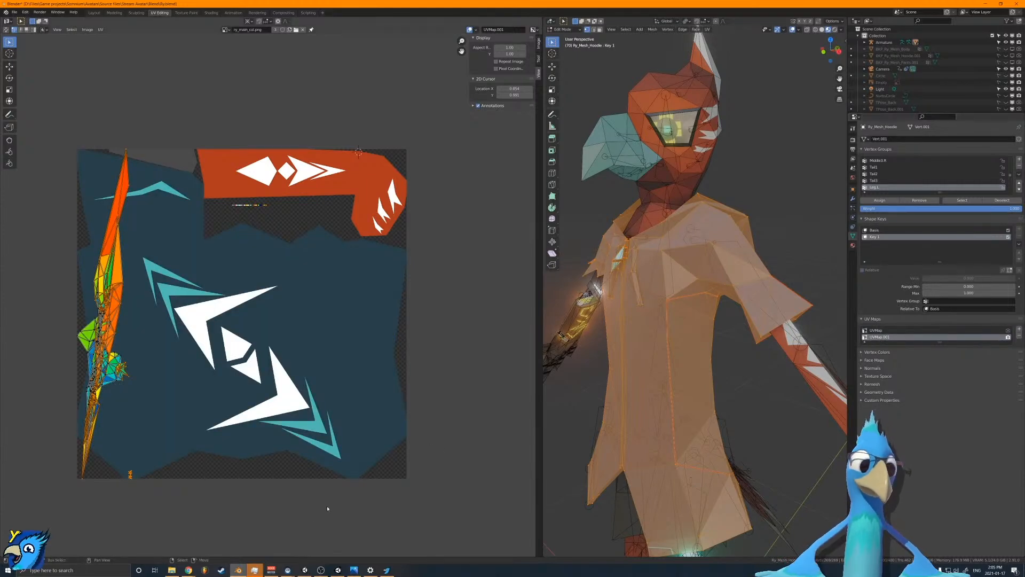
Step: Compare the Albedo node's UV Set option in Unity with the hoodie's UVMap and UVMap.001 layouts in Blender
left_click(304, 570)
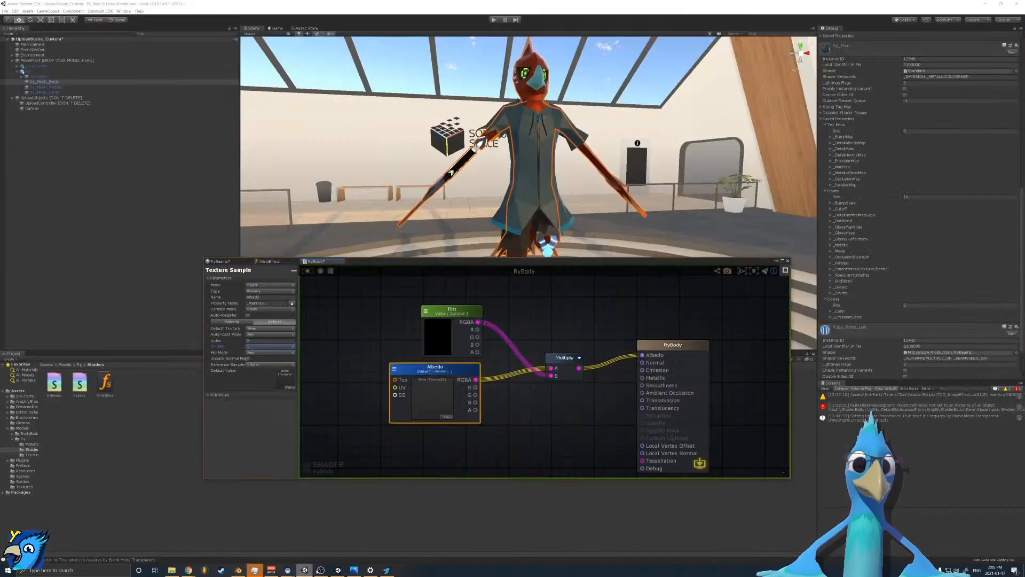
left_click(262, 347)
left_click(262, 352)
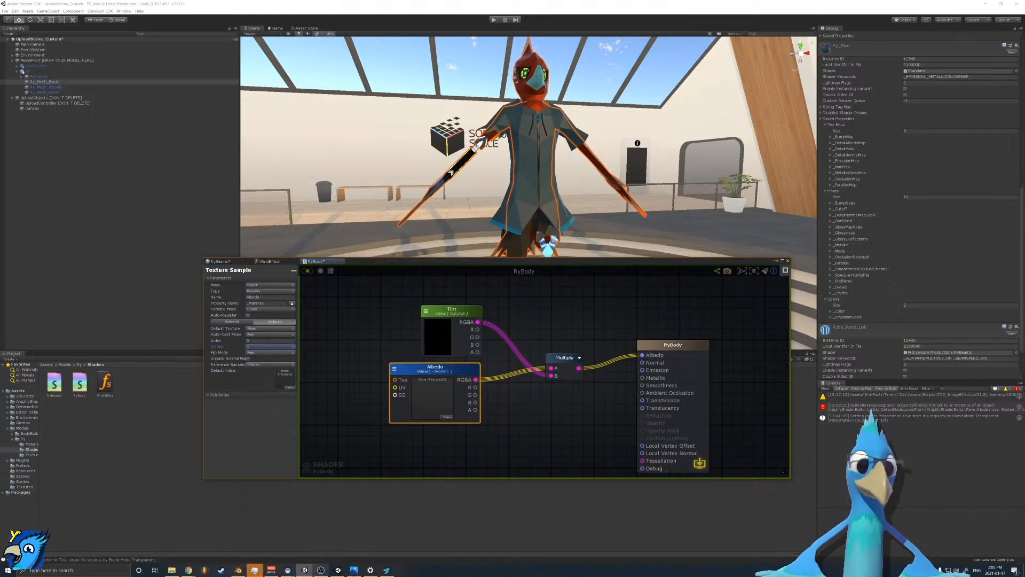
left_click(236, 570)
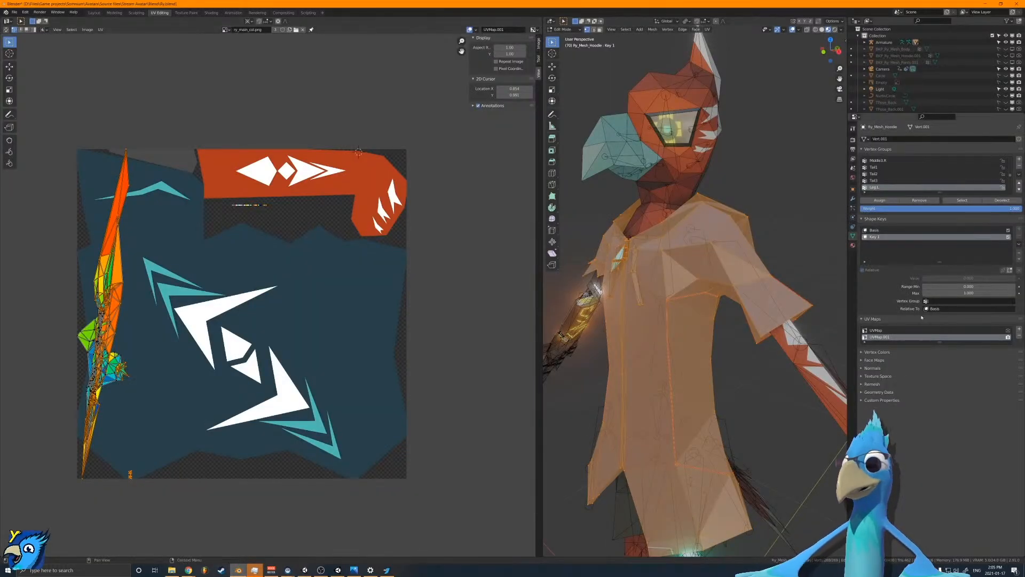
left_click(880, 331)
left_click(305, 570)
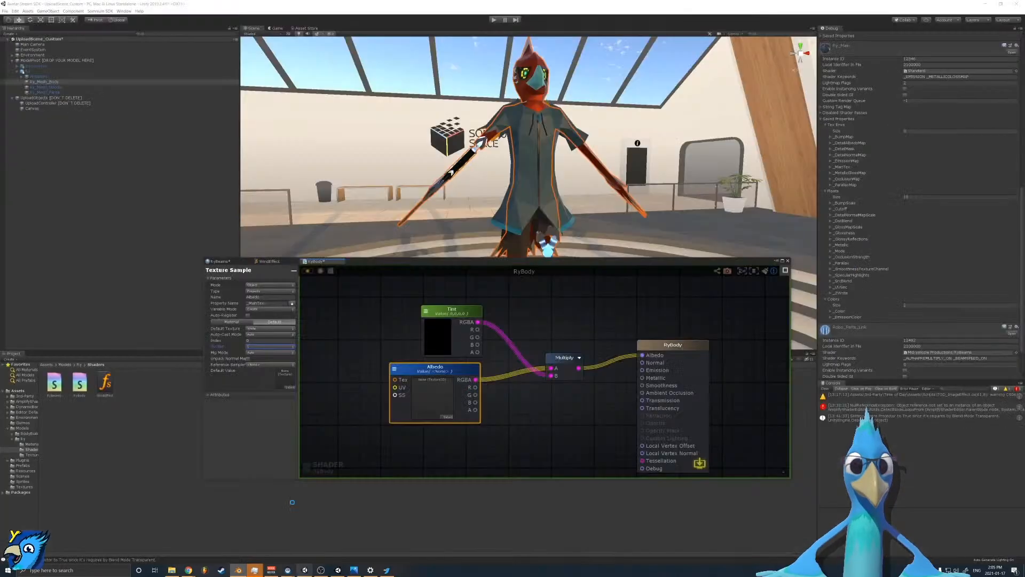
left_click(239, 570)
left_click(880, 337)
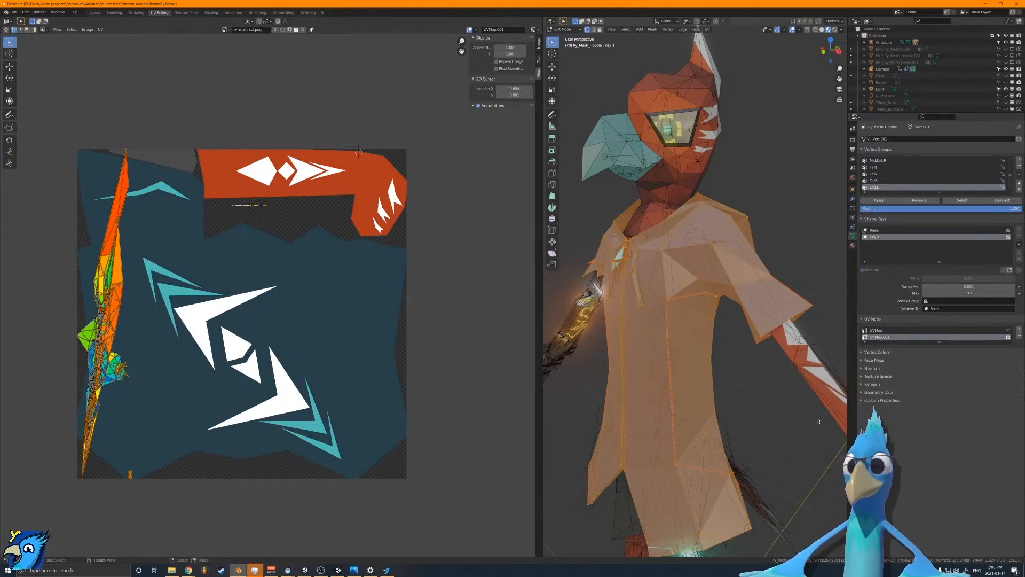
left_click(880, 330)
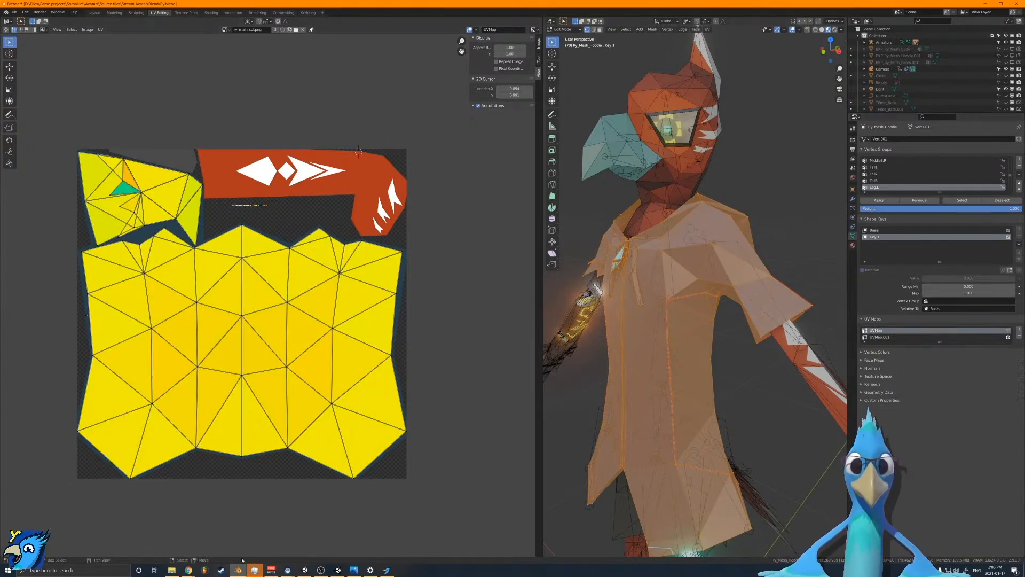
Step: Switch back to Unity and examine the Albedo texture node's UV Set and Mip Mode options
left_click(319, 567)
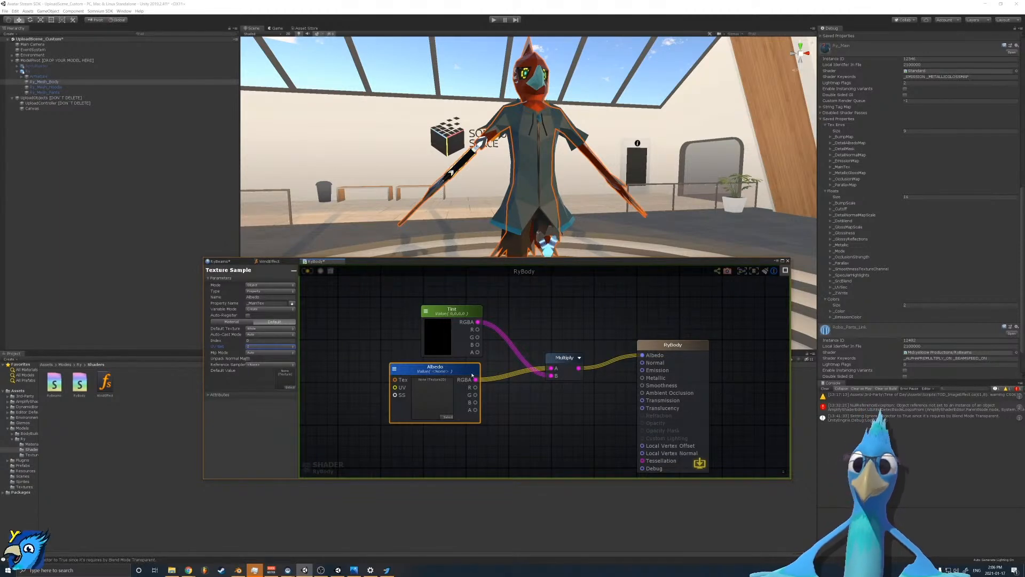
left_click(270, 347)
left_click(262, 351)
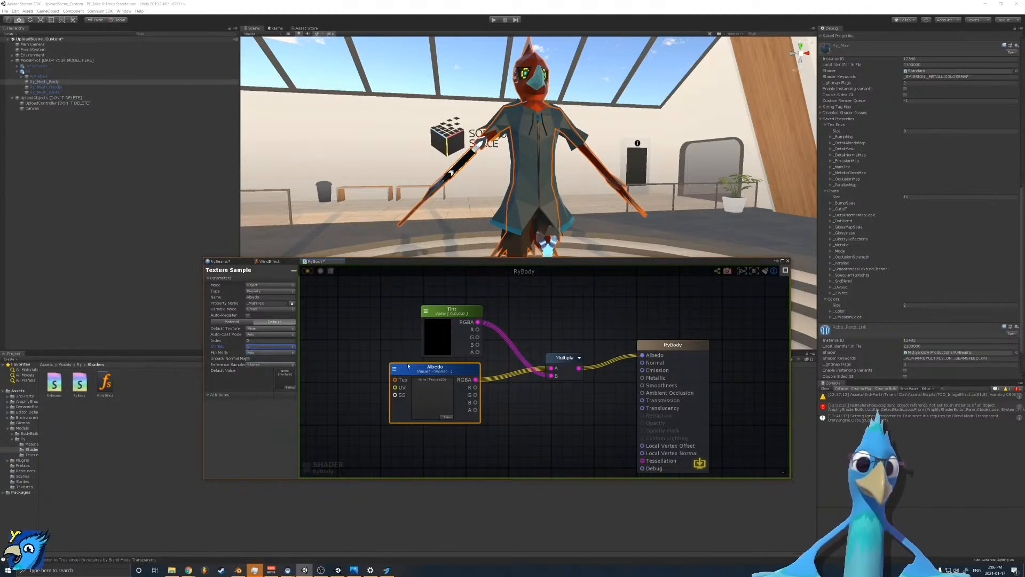
left_click(260, 353)
left_click(260, 355)
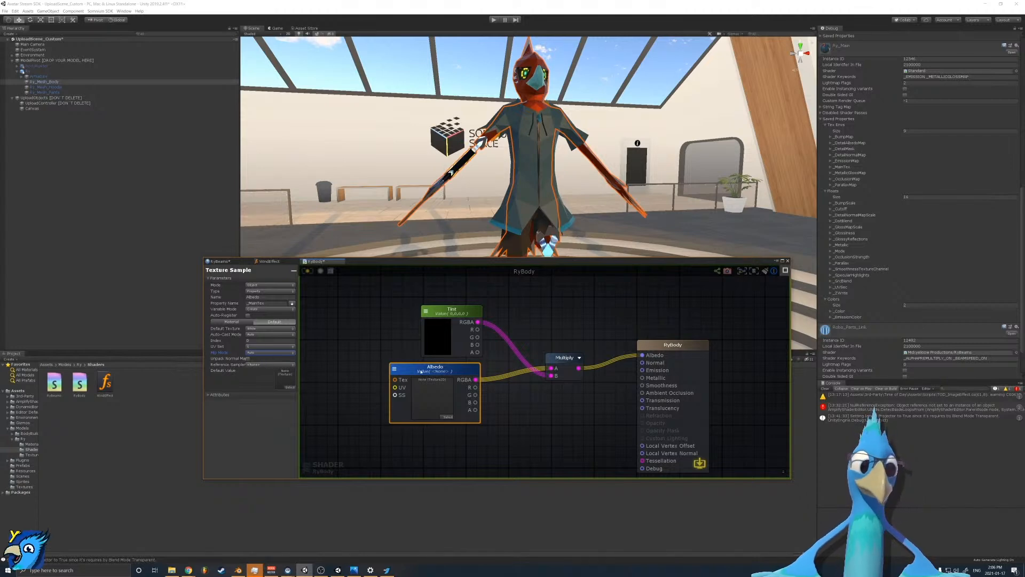
Step: Examine the Reference Sampler choices of the Albedo texture node without changing them
left_click_drag(418, 372, 408, 370)
key("ctrl+z")
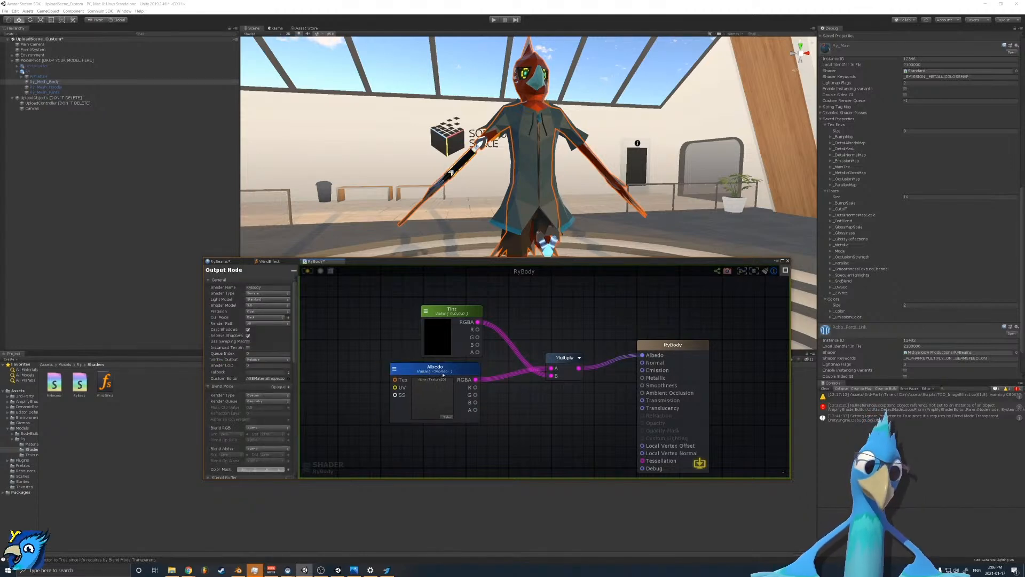
left_click(439, 369)
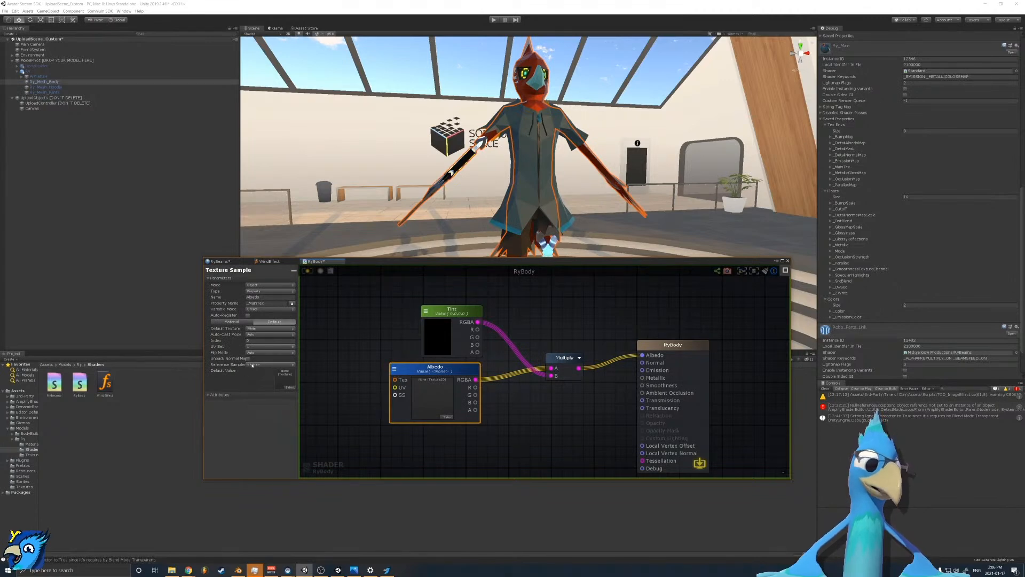
left_click(290, 365)
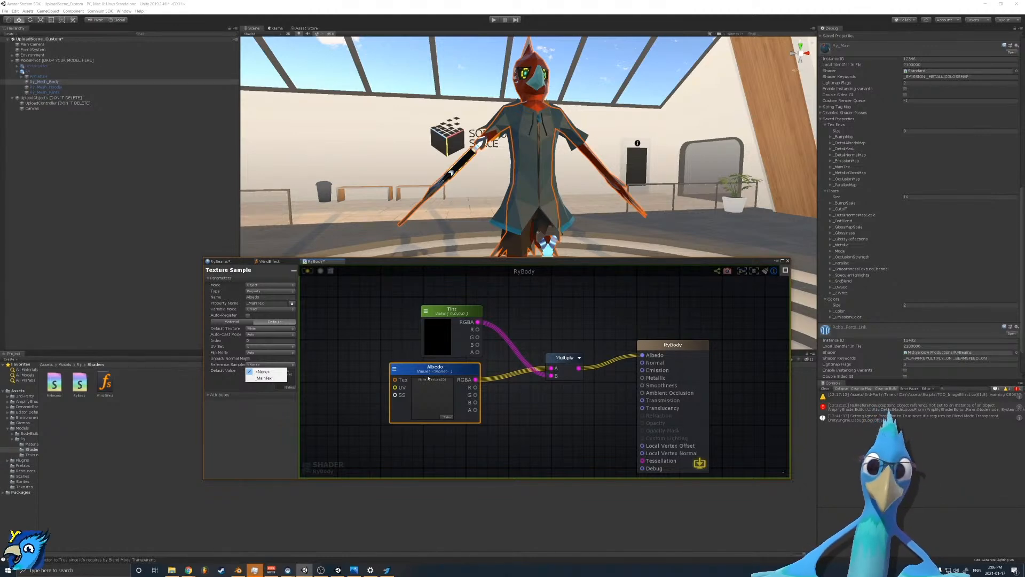
left_click(509, 416)
middle_click_drag(485, 404, 480, 355)
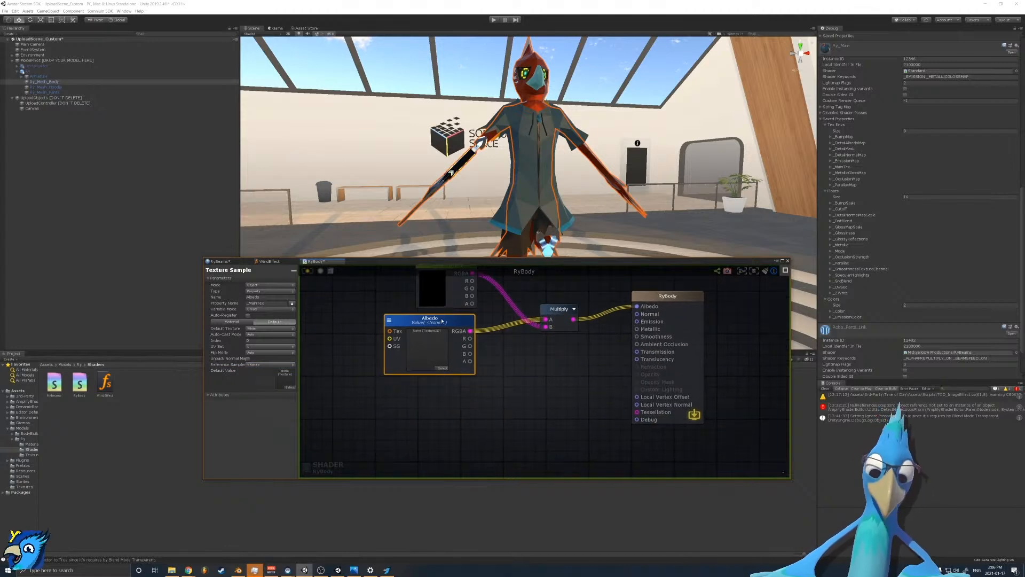
key("ctrl+d")
scroll(465, 328, "down", 4)
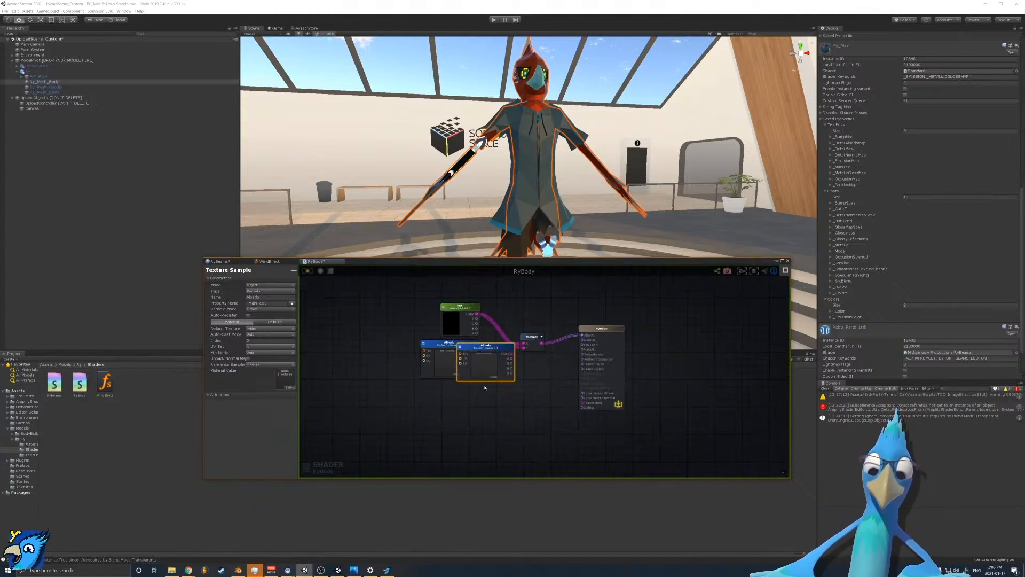
left_click_drag(473, 316, 618, 387)
left_click(271, 364)
left_click(269, 385)
left_click(344, 386)
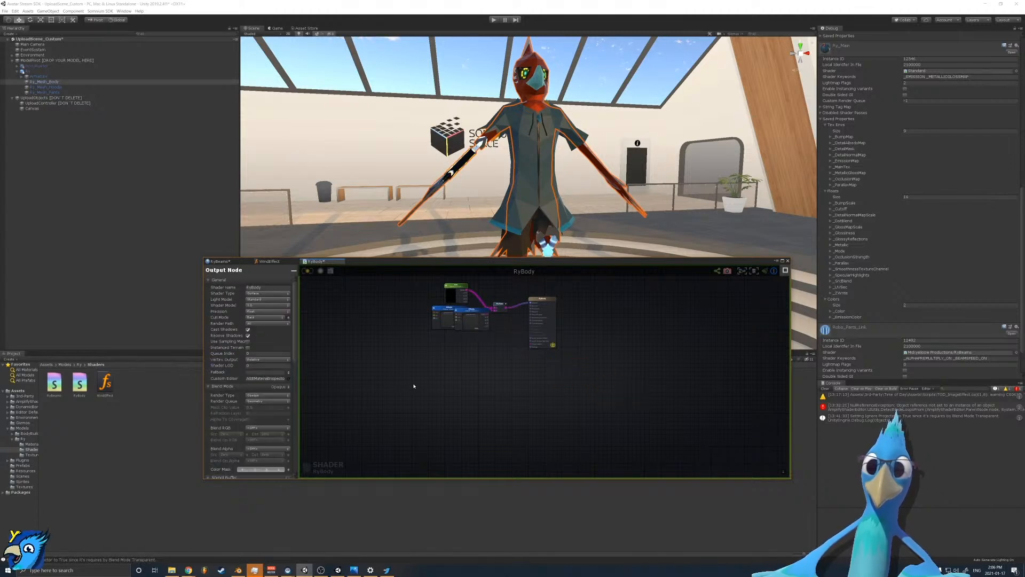
scroll(488, 398, "up", 5)
middle_click_drag(473, 382, 497, 401)
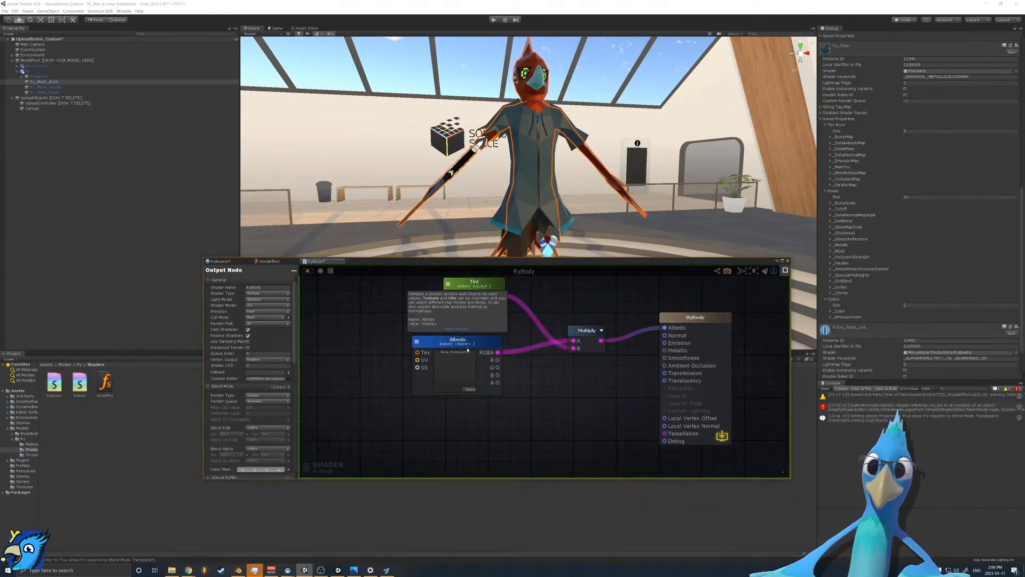
Step: Review the Albedo texture node's Type setting, then duplicate the node and place the copy below the original
left_click(468, 350)
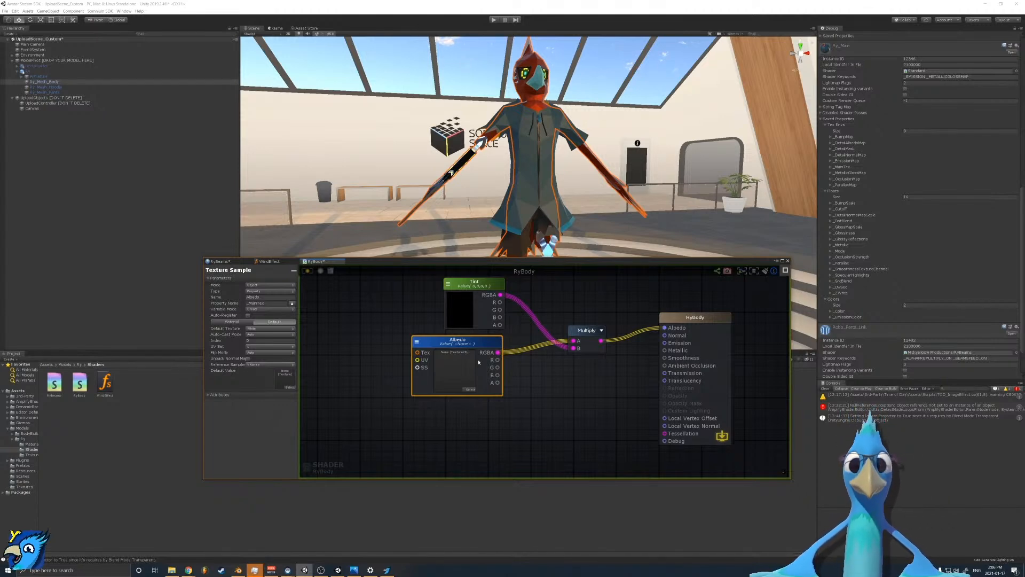
left_click(262, 292)
left_click(254, 297)
left_click(263, 316)
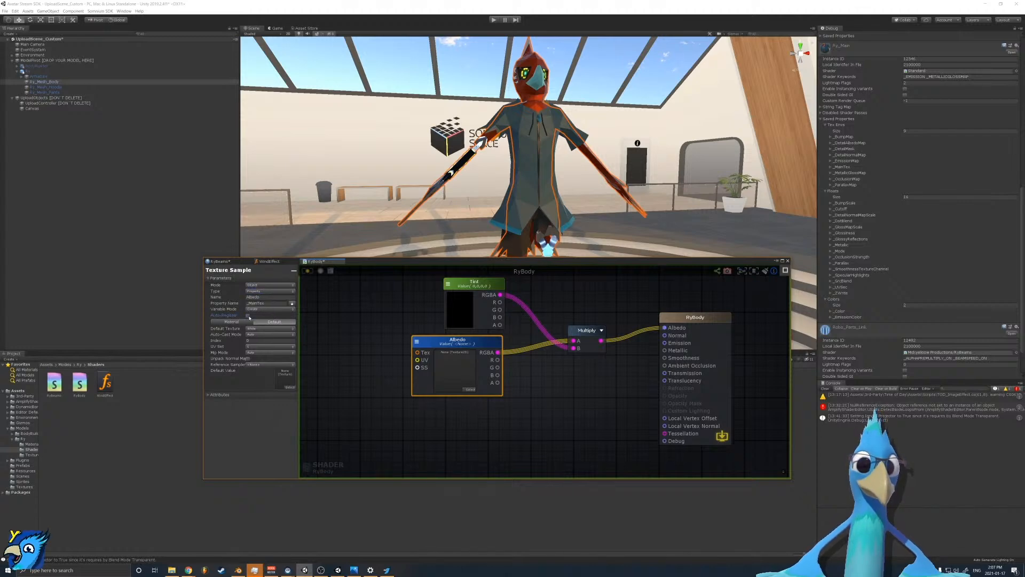
key("ctrl+d")
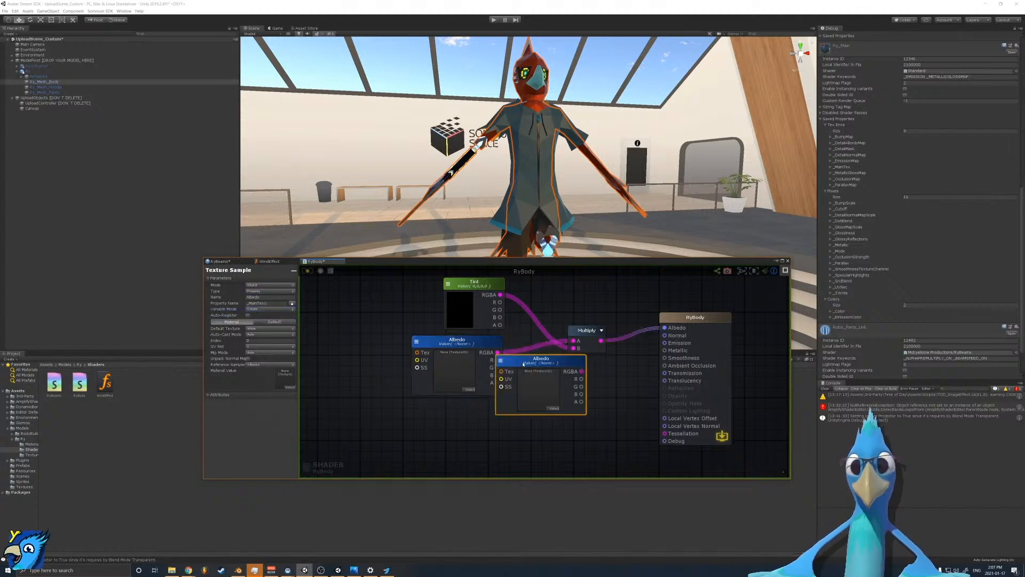
left_click_drag(522, 365, 430, 438)
Step: Keep the copied Albedo node's Variable Mode on Create and set its Reference Sampler to _MainTex
left_click(255, 309)
left_click(262, 322)
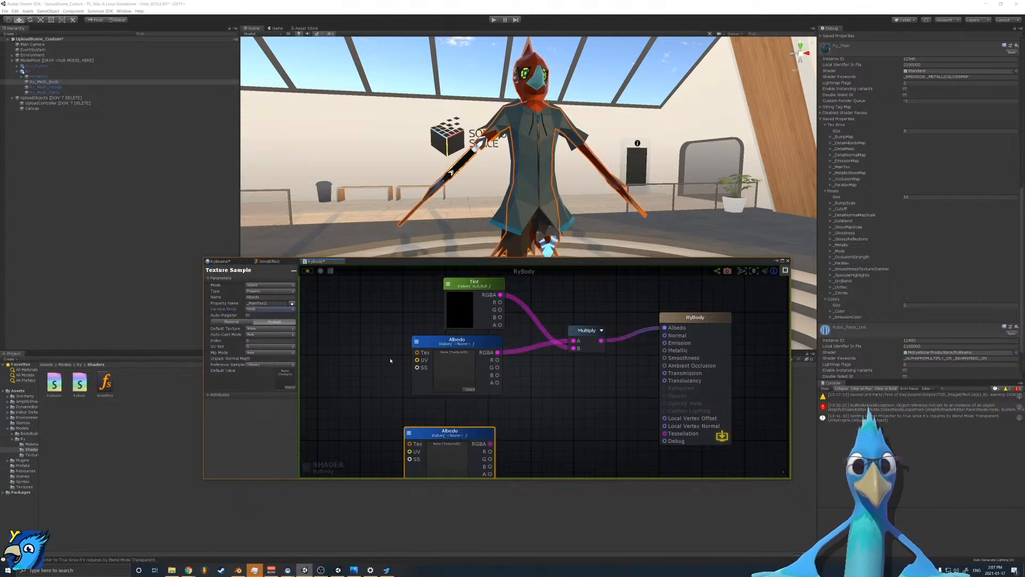
left_click(268, 309)
left_click(262, 316)
left_click(269, 365)
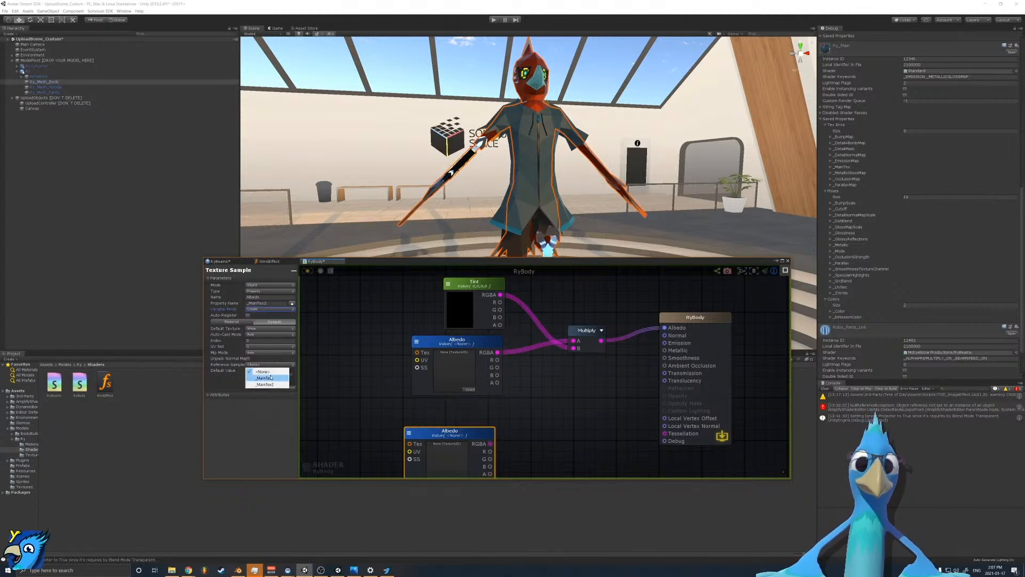
left_click(277, 384)
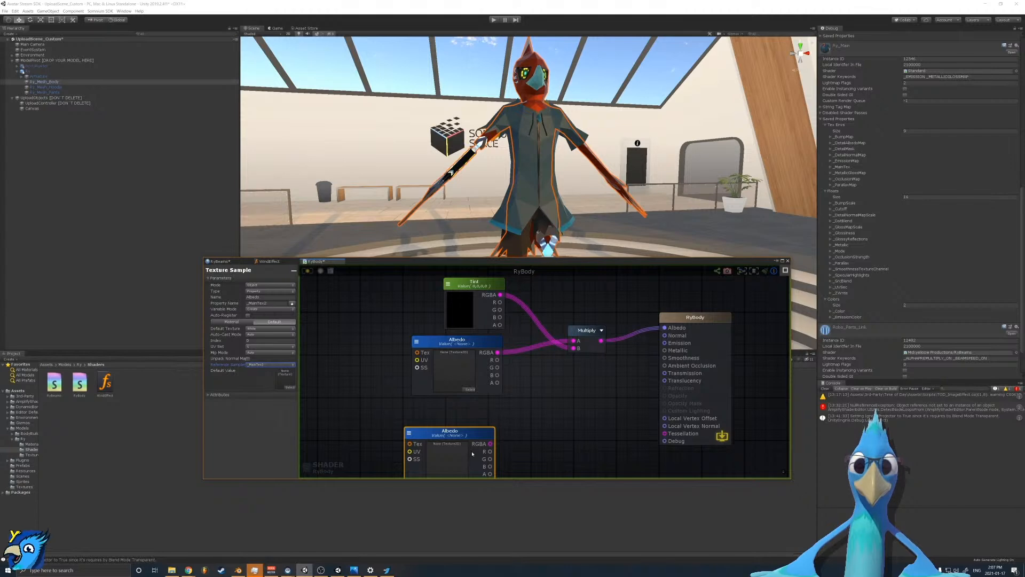
Step: Assign a sample texture from the project as the original Albedo node's default value
left_click(455, 357)
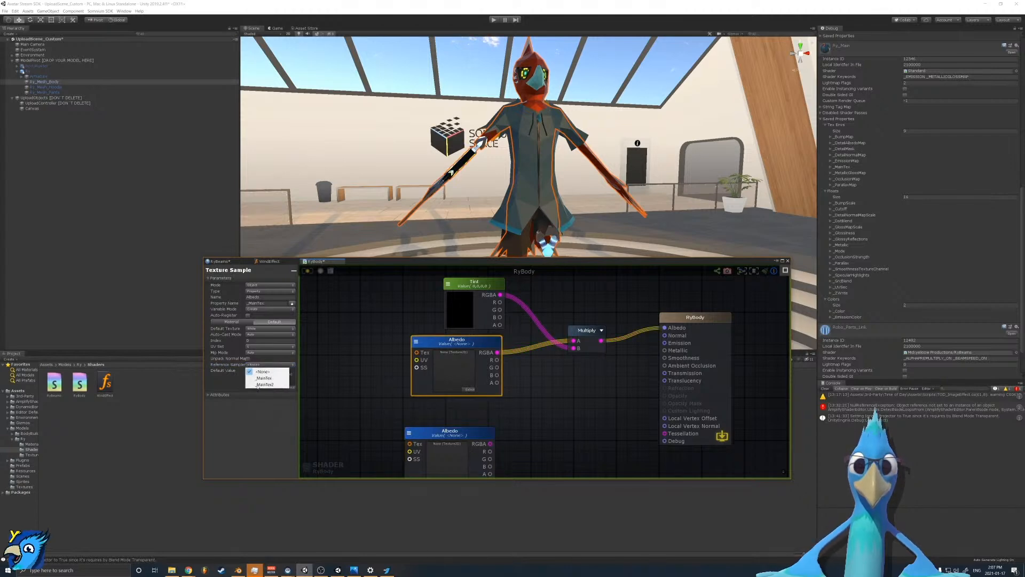
left_click(290, 387)
left_click(302, 410)
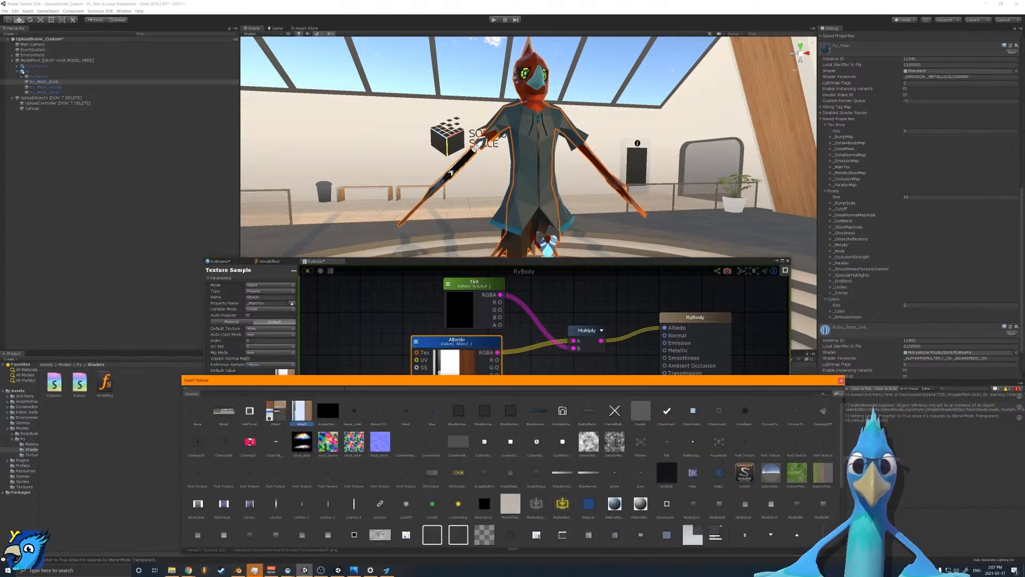
left_click_drag(347, 385, 423, 535)
Step: Reselect the lower Albedo copy and choose _MainTex again as its Reference Sampler
left_click(449, 432)
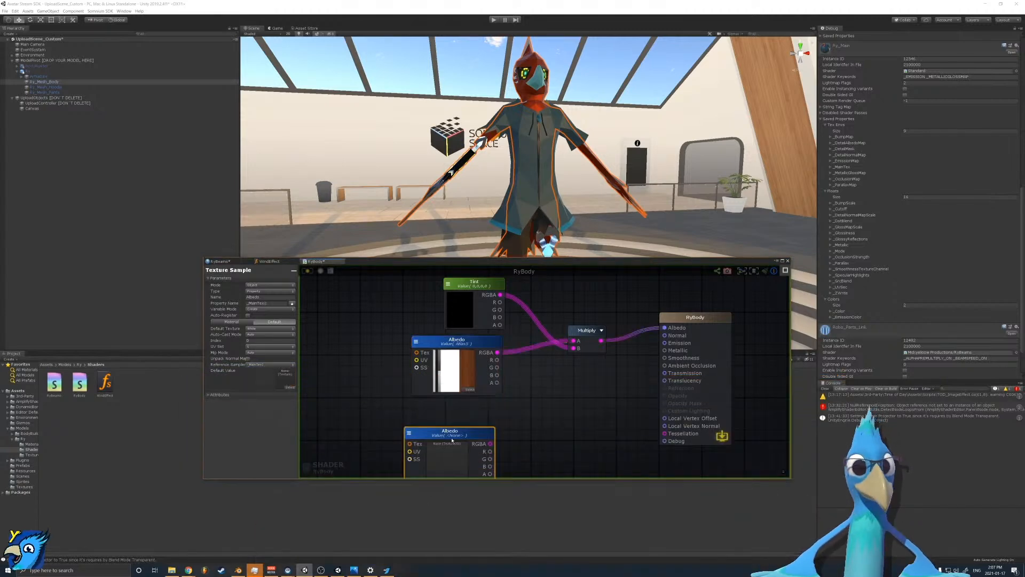
left_click(266, 366)
left_click(264, 374)
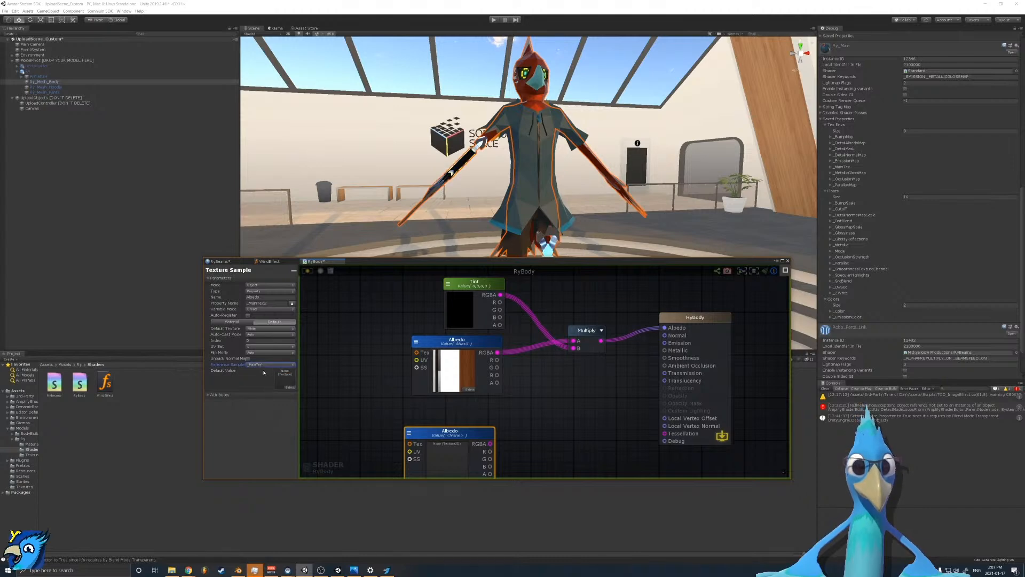
Step: Check the copied Albedo node's Mode options, then reset its Reference Sampler to None
left_click(270, 291)
left_click(267, 298)
left_click(270, 284)
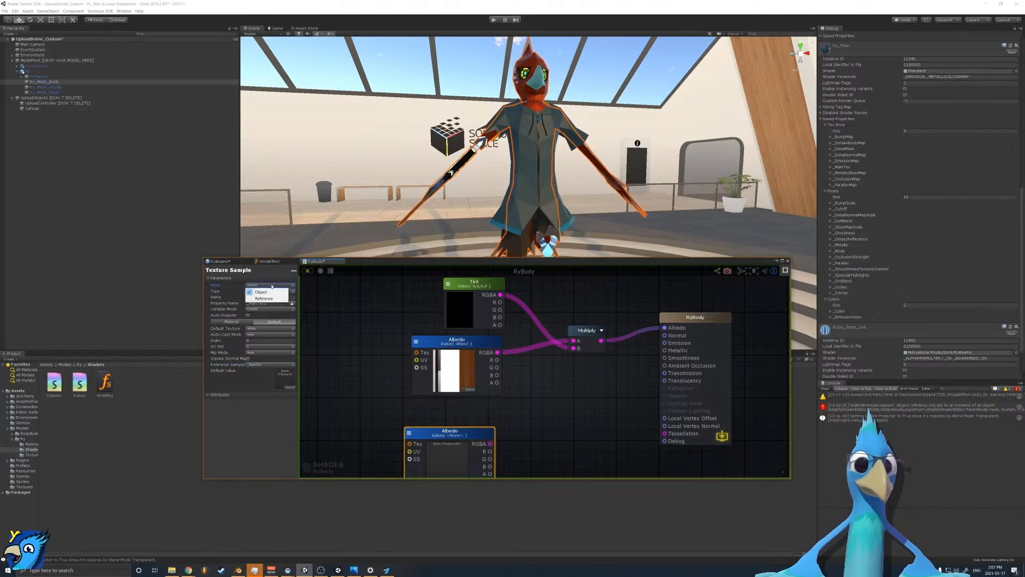
left_click(444, 404)
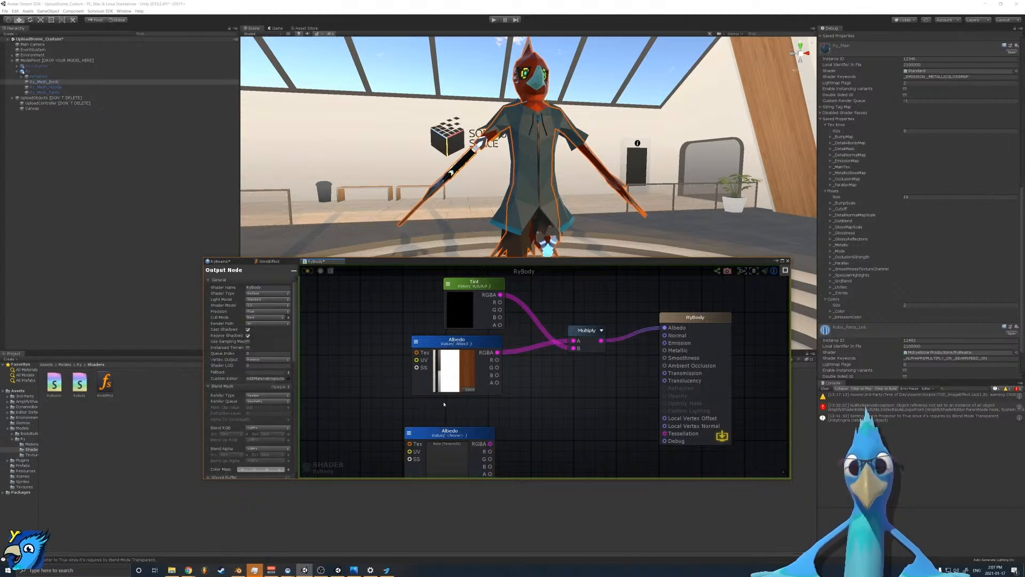
left_click(456, 353)
left_click(450, 432)
left_click(264, 364)
left_click(262, 369)
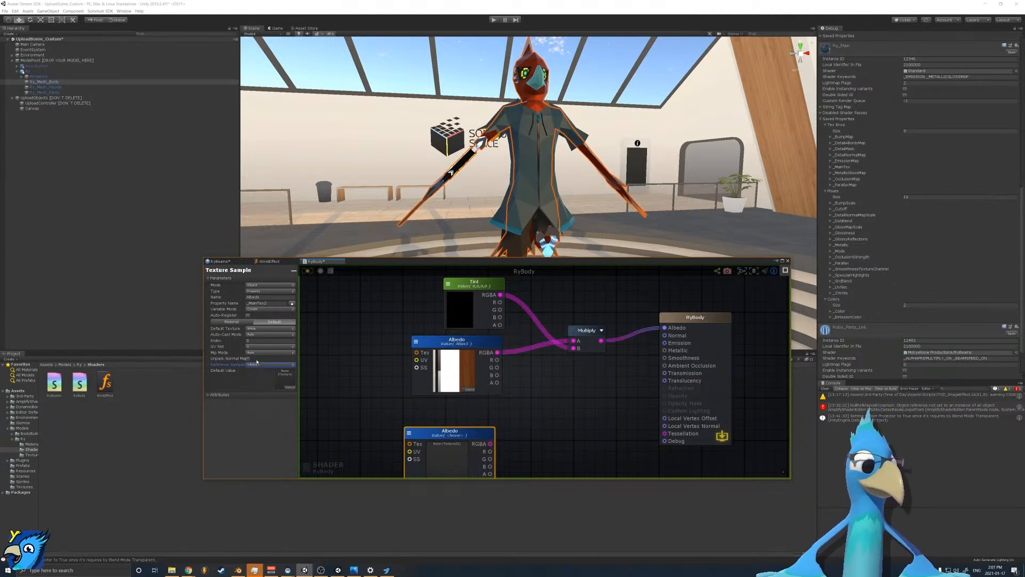
Step: Switch the lower Albedo copy's Mode to Reference and choose _MainTex as its reference
left_click(248, 286)
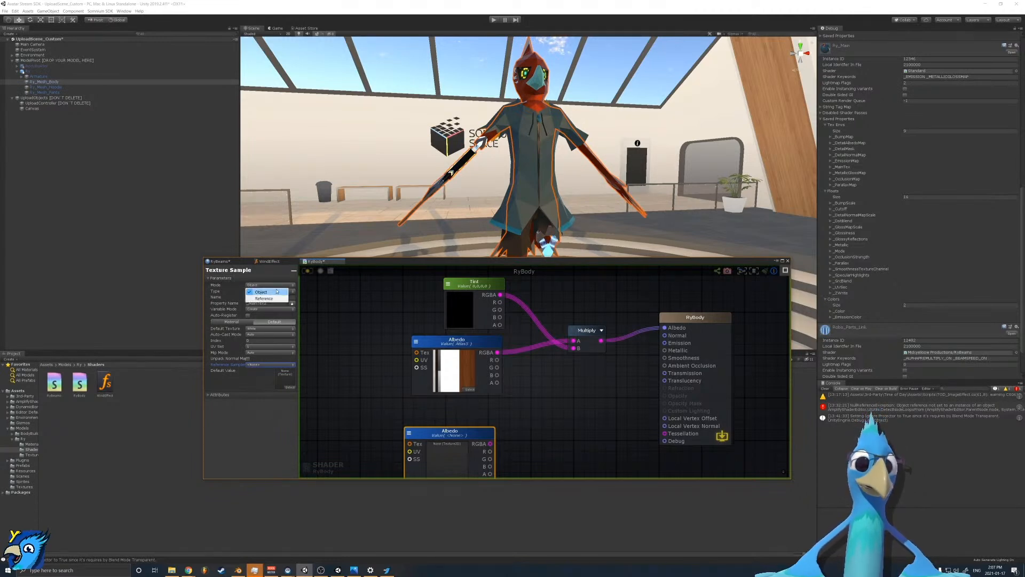
left_click(267, 293)
left_click(271, 292)
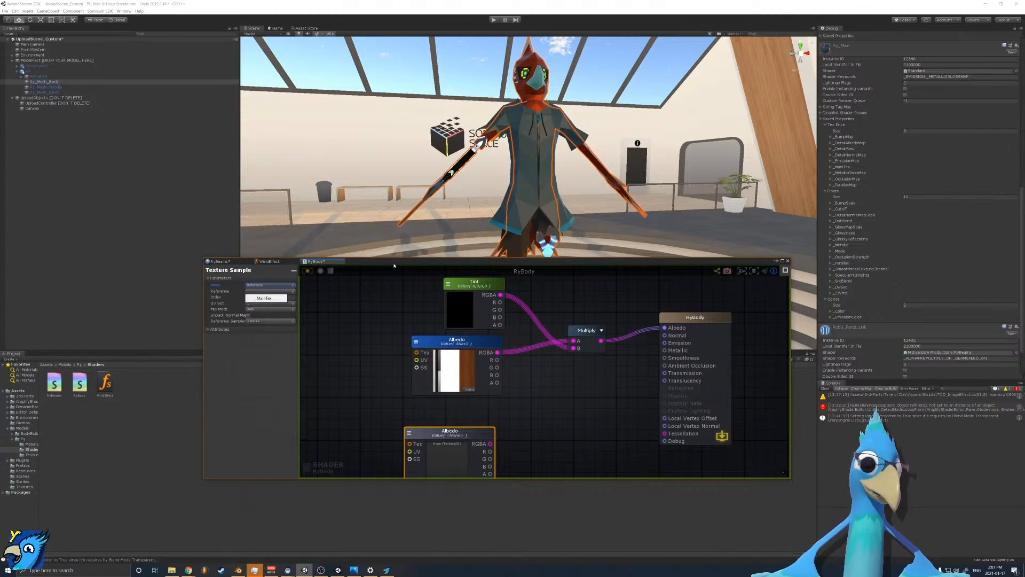
left_click(454, 435)
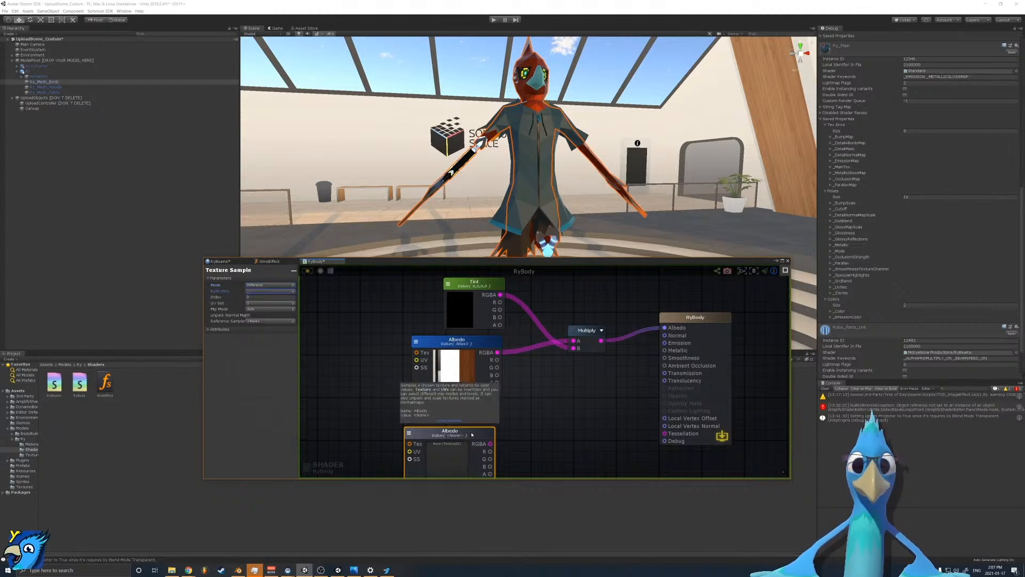
left_click(271, 290)
left_click(267, 298)
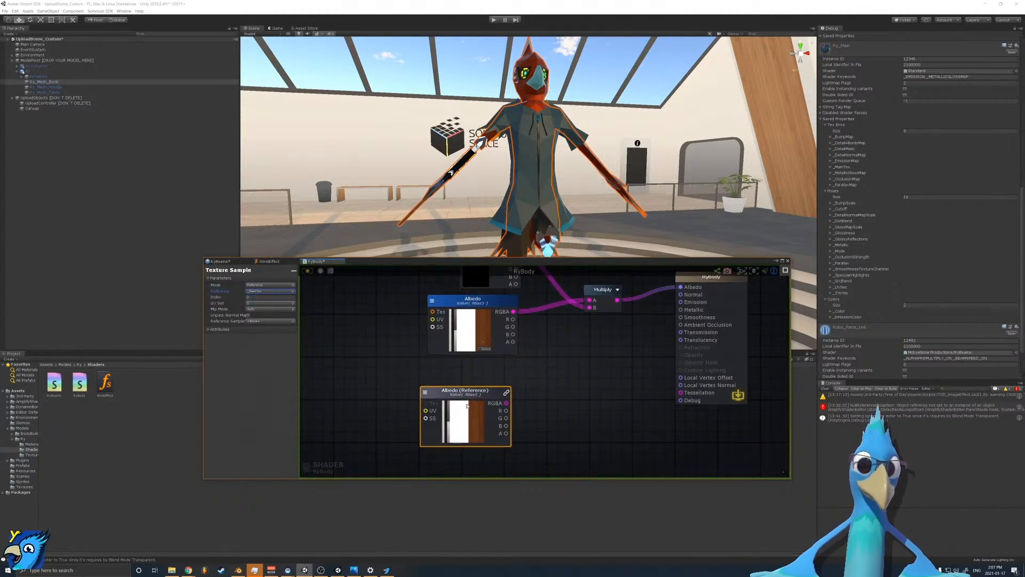
Step: Try several textures, including the cloud color and cloud normal textures, as the original Albedo node's default value
left_click(484, 350)
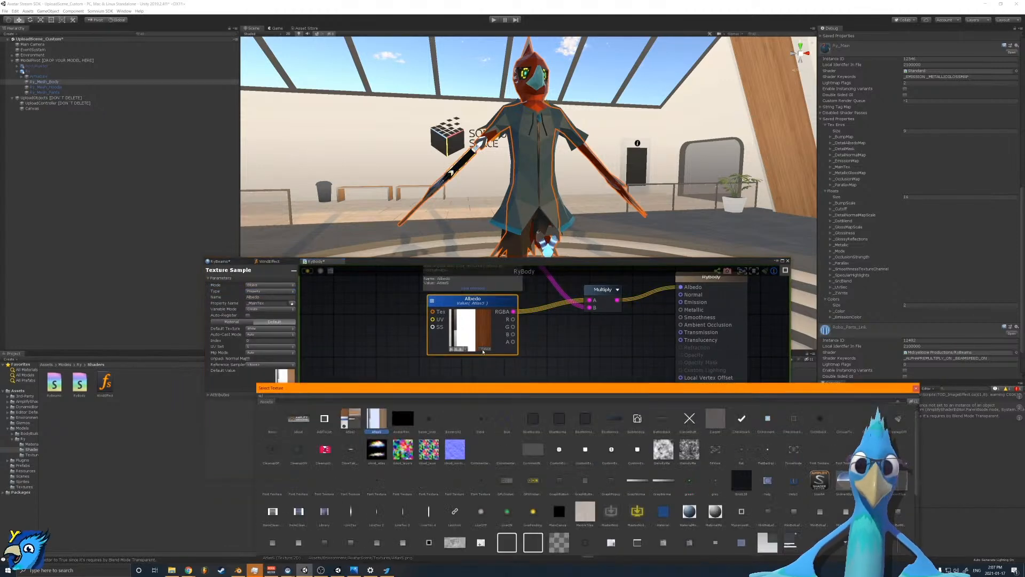
left_click_drag(401, 396, 704, 298)
left_click(706, 352)
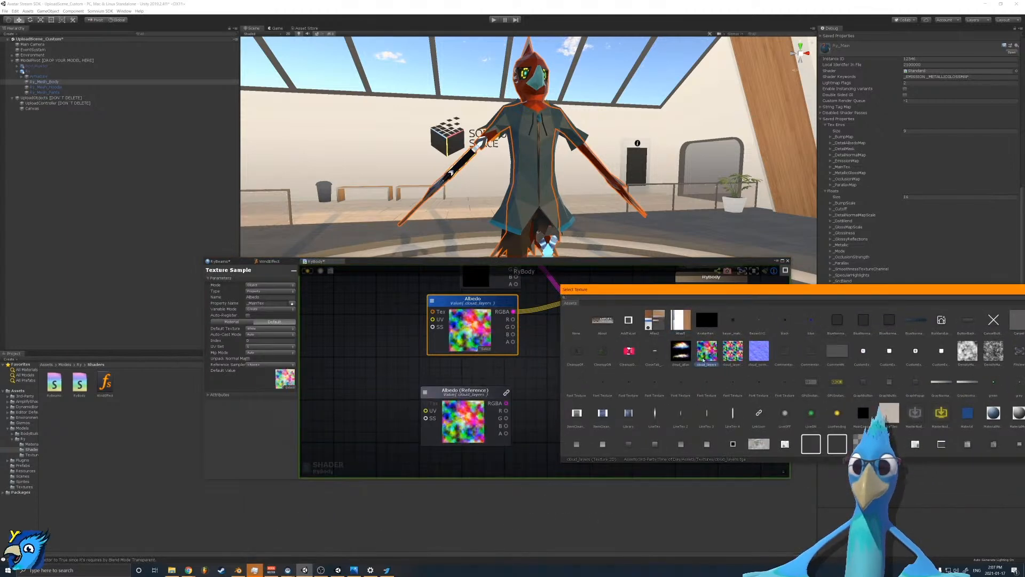
left_click(733, 351)
left_click(758, 352)
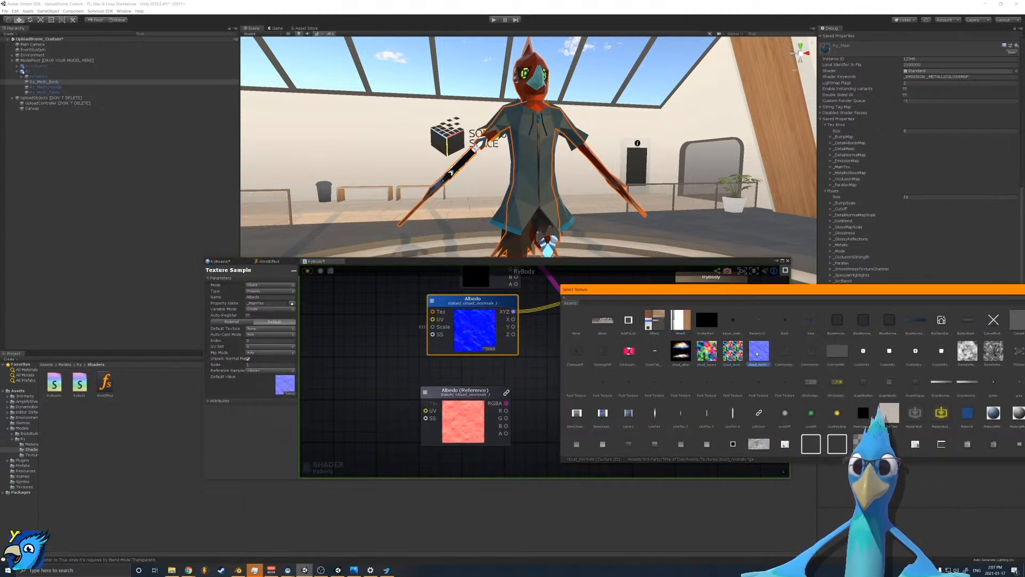
left_click(674, 350)
left_click(664, 349)
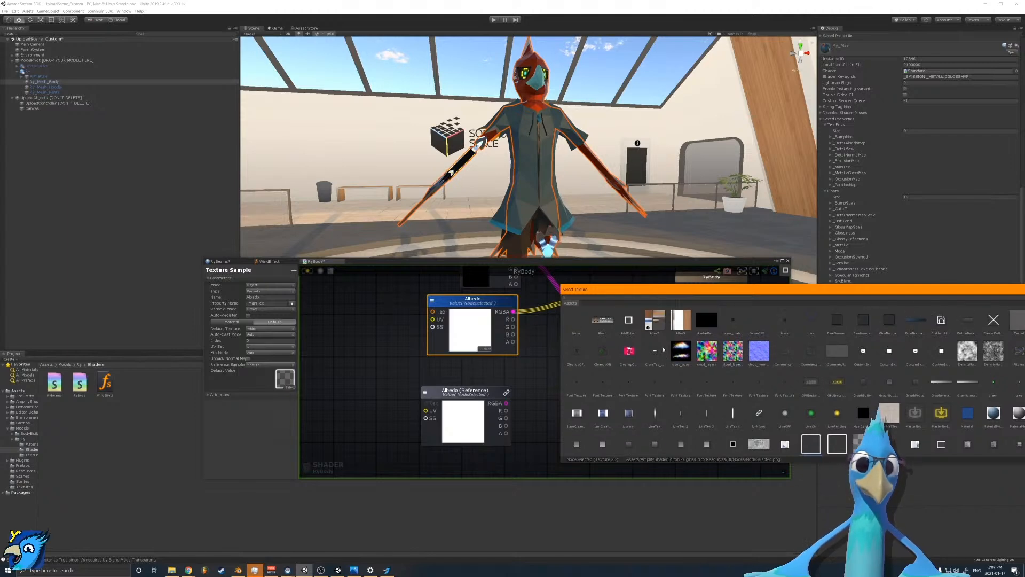
Step: Set the original Albedo node's default texture to None and delete the reference copy of the node
left_click(579, 322)
left_click_drag(702, 291, 372, 382)
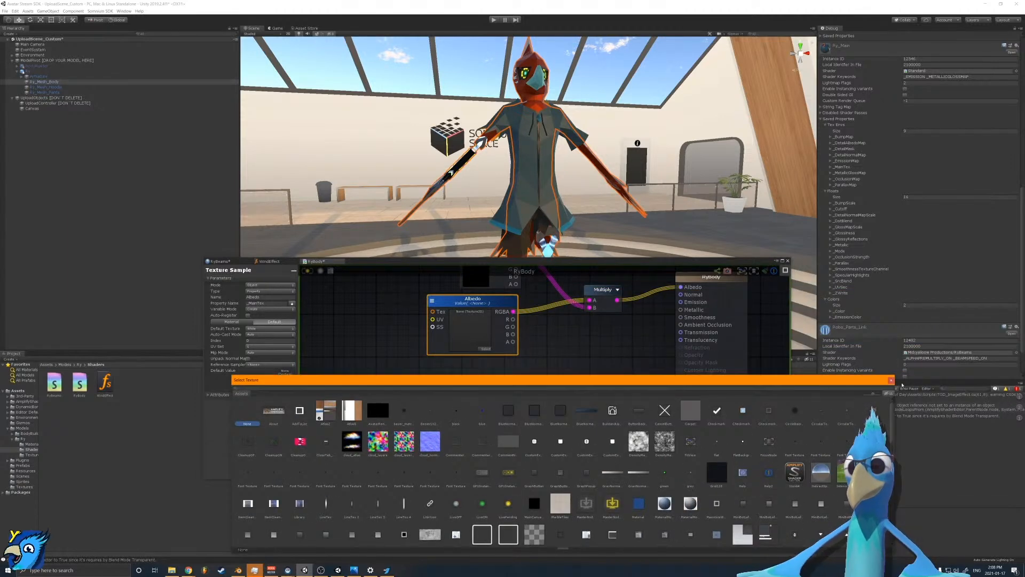
left_click(891, 380)
left_click(501, 380)
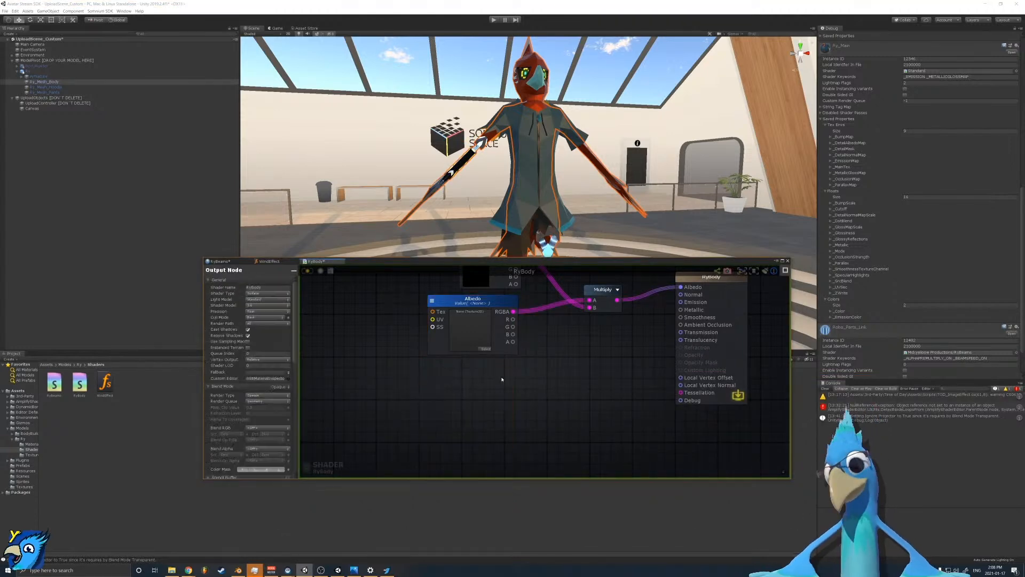
Step: Set the Tint node's default value to opaque white and try out its HDR attribute
middle_click_drag(501, 381, 511, 447)
left_click(508, 321)
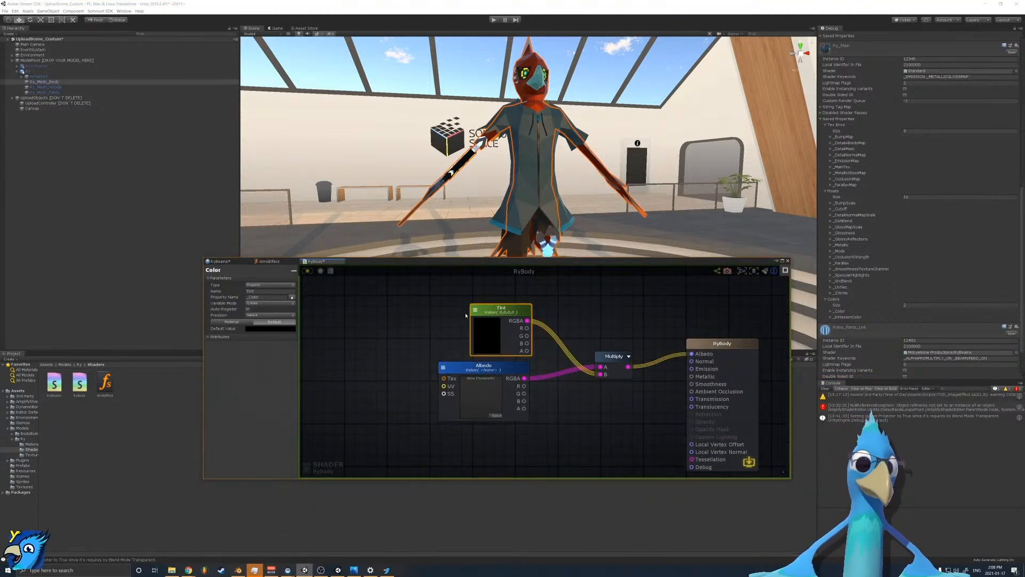
left_click(248, 330)
left_click(237, 360)
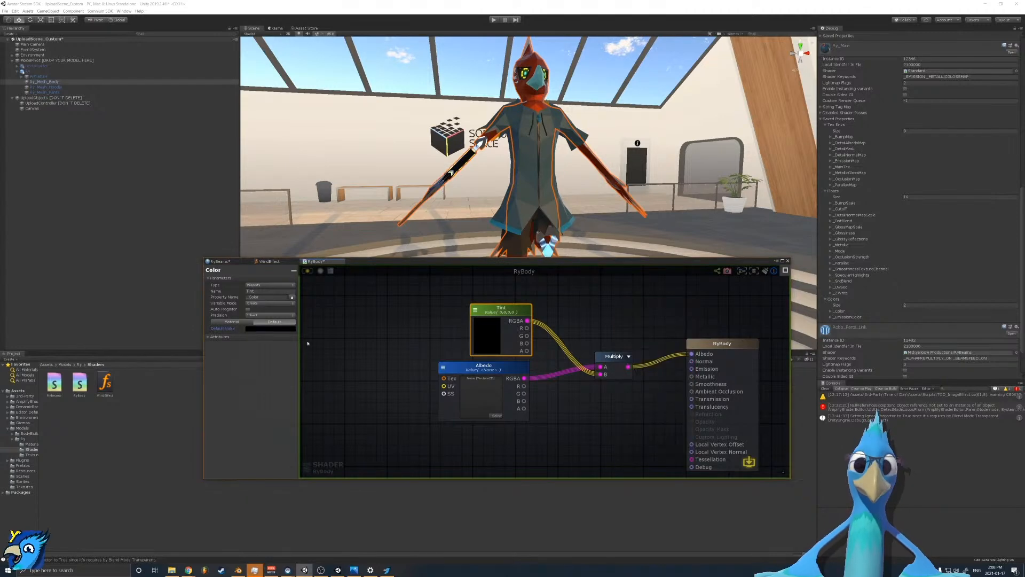
left_click(277, 330)
left_click_drag(658, 384, 610, 324)
left_click_drag(643, 440, 798, 434)
left_click(690, 310)
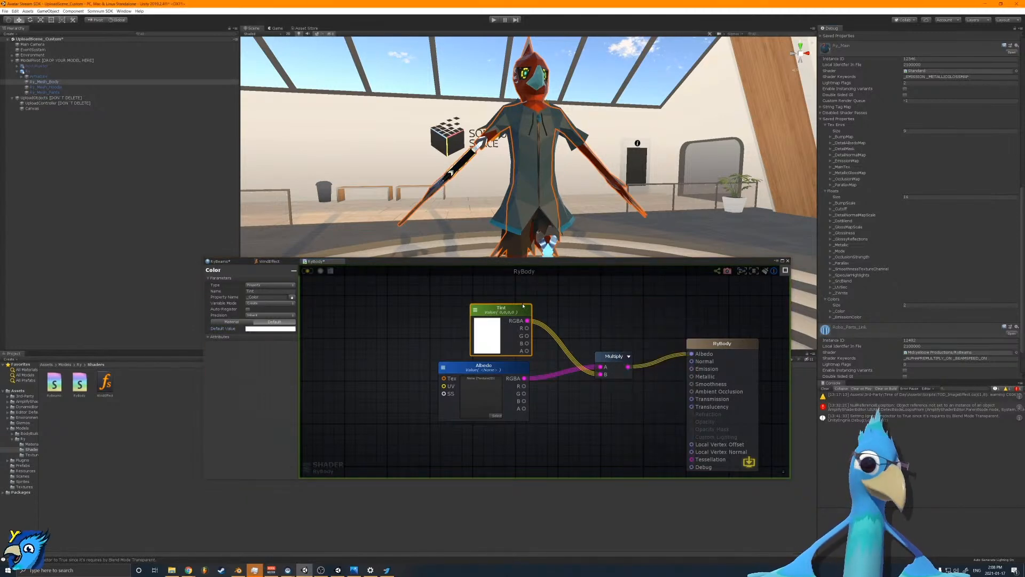
left_click(212, 338)
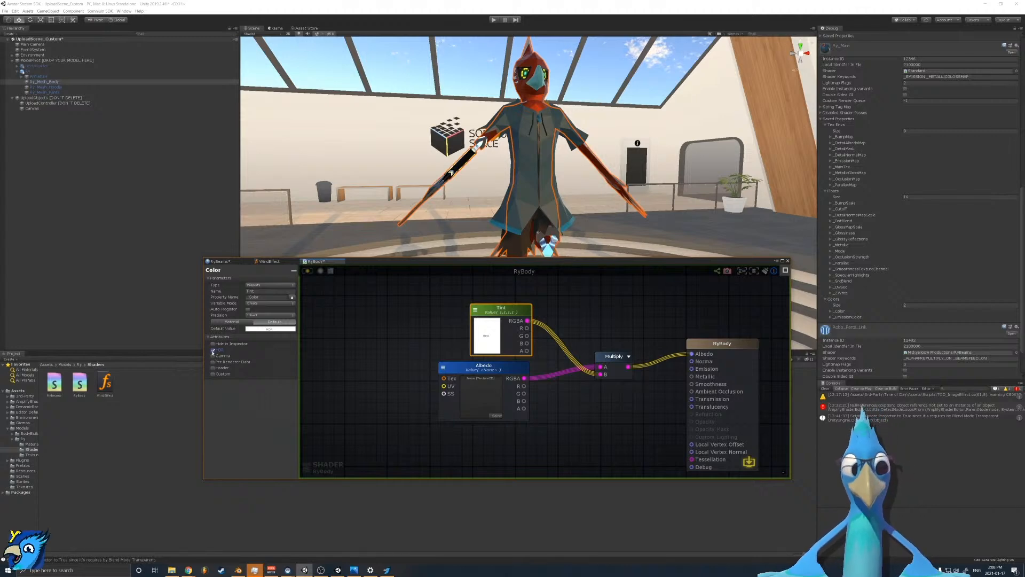
Step: Duplicate the Tint, Albedo and Multiply nodes together
left_click_drag(423, 322, 506, 409)
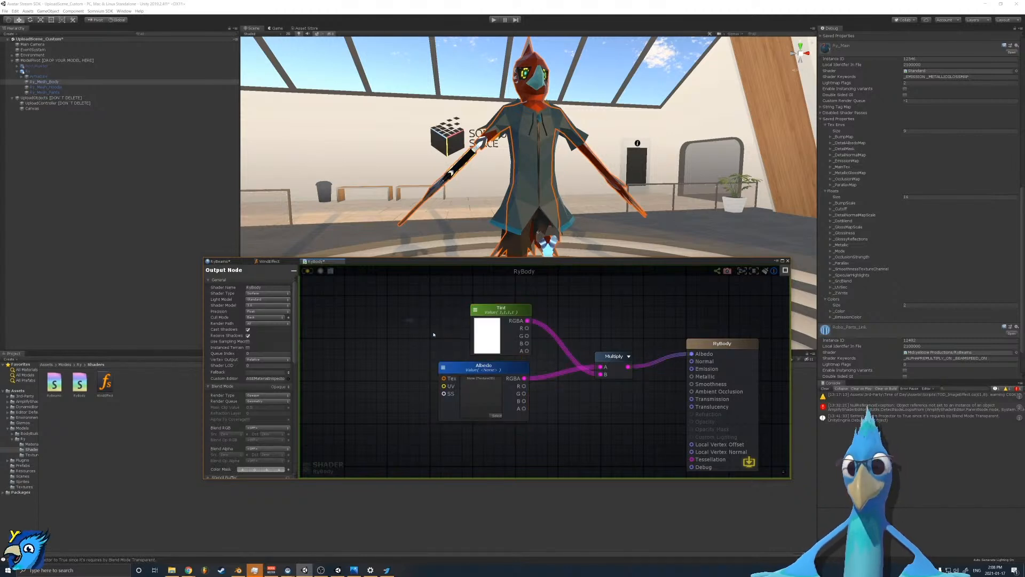
left_click(616, 369, "shift")
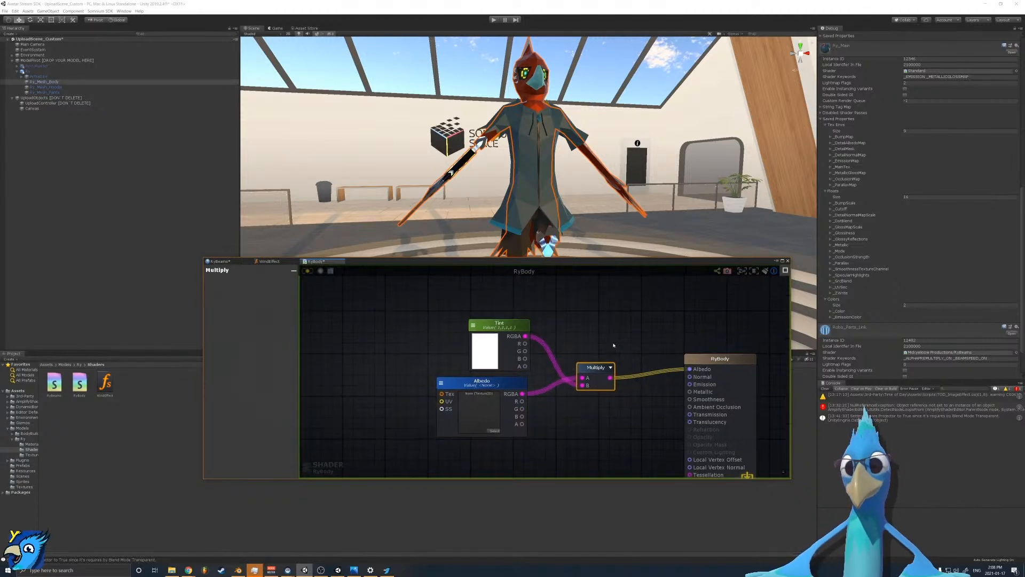
scroll(612, 310, "down", 3)
key("ctrl+d")
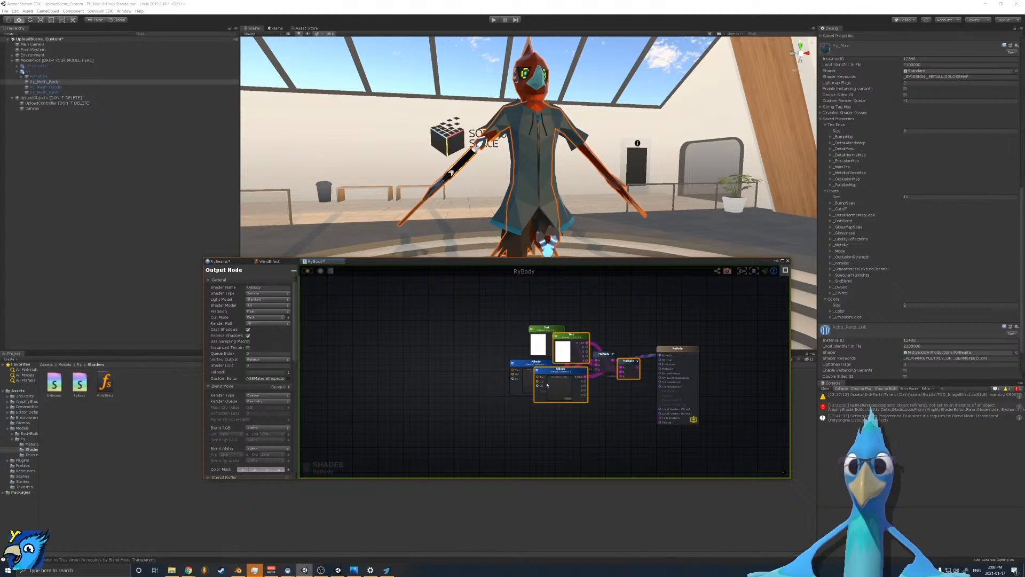
Step: Place the copied Tint, Albedo and Multiply nodes below the originals and move the RyBody output node further right
left_click(578, 336)
left_click(570, 370, "shift")
left_click(625, 367, "shift")
left_click_drag(574, 342, 530, 409)
scroll(528, 374, "up", 1)
scroll(527, 374, "up", 2)
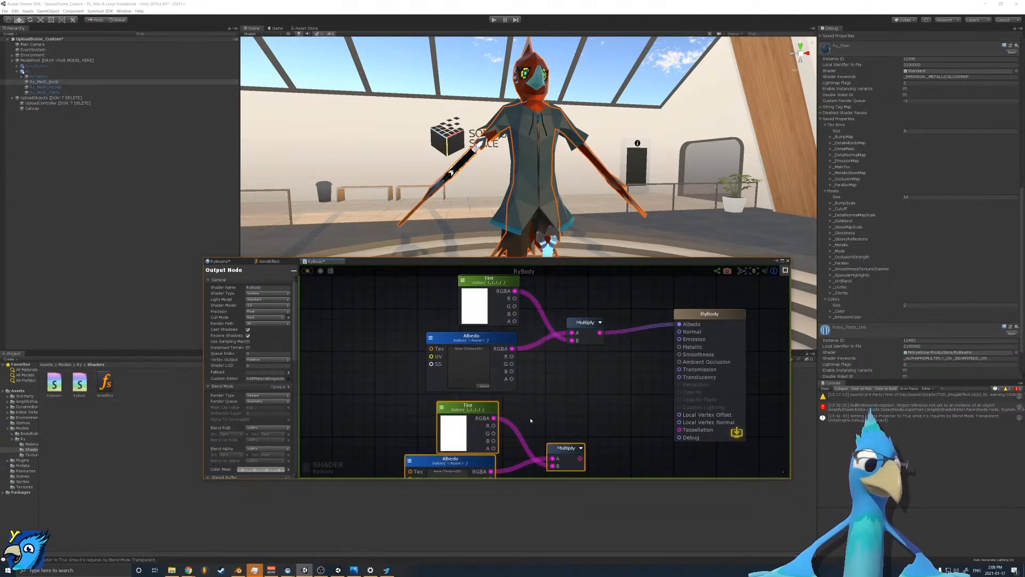
middle_click_drag(587, 417, 527, 414)
left_click_drag(626, 349, 661, 350)
Step: Turn on the HDR attribute for the copied Tint node
middle_click_drag(549, 442, 606, 350)
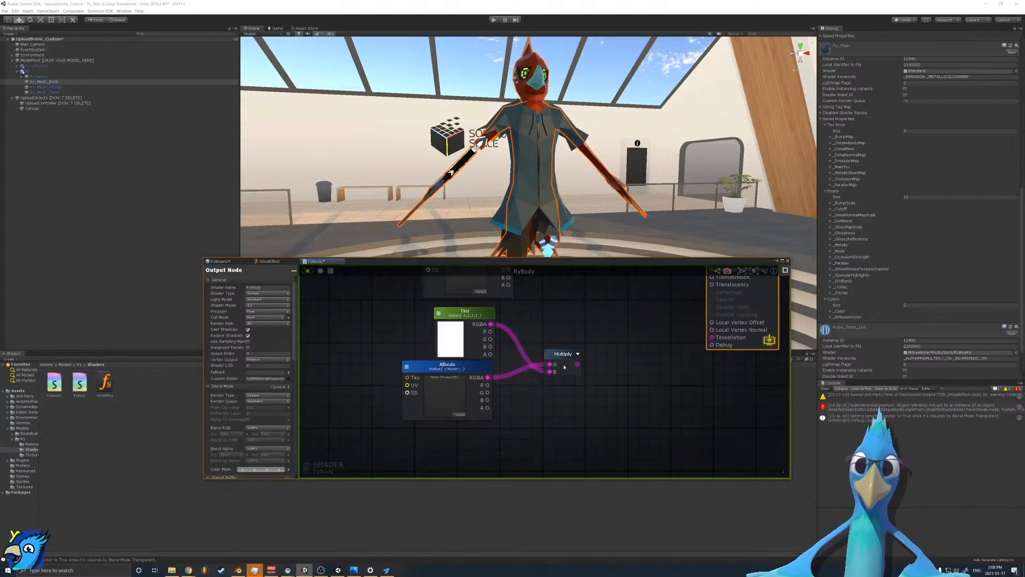
left_click(486, 321)
left_click(220, 336)
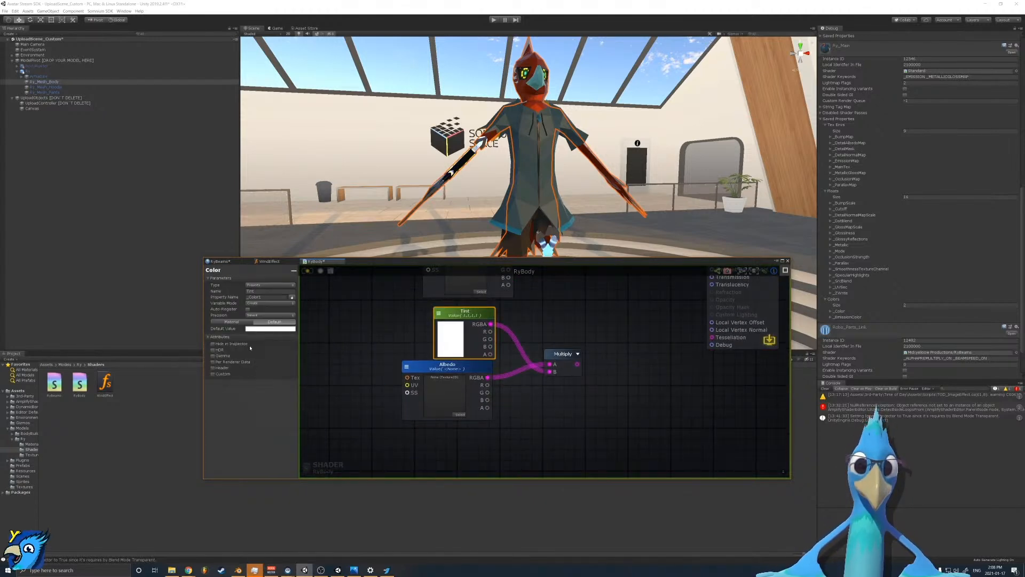
middle_click_drag(384, 324, 415, 367)
left_click(414, 364)
right_click_drag(497, 180, 529, 216)
key("w")
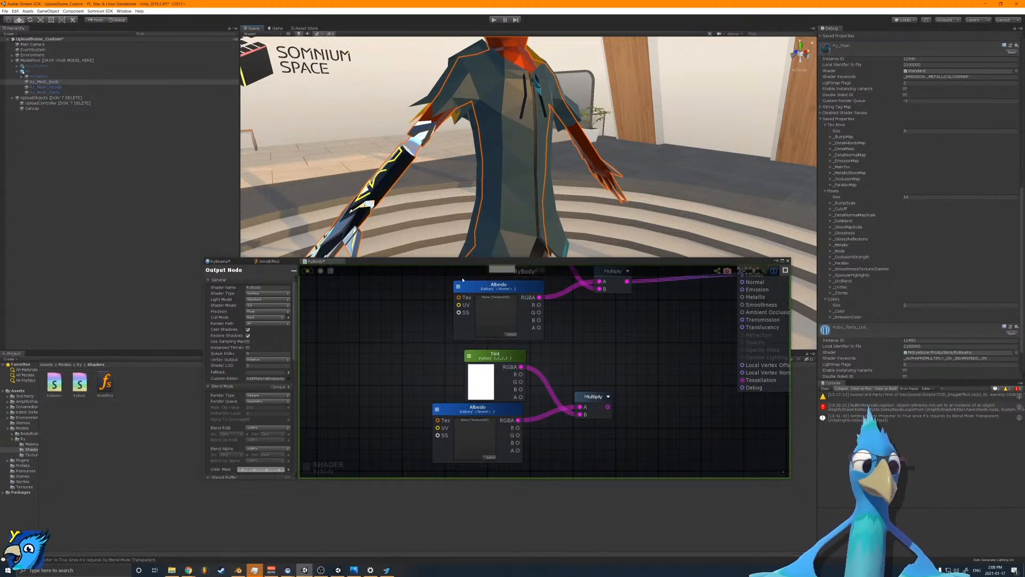
left_click(486, 357)
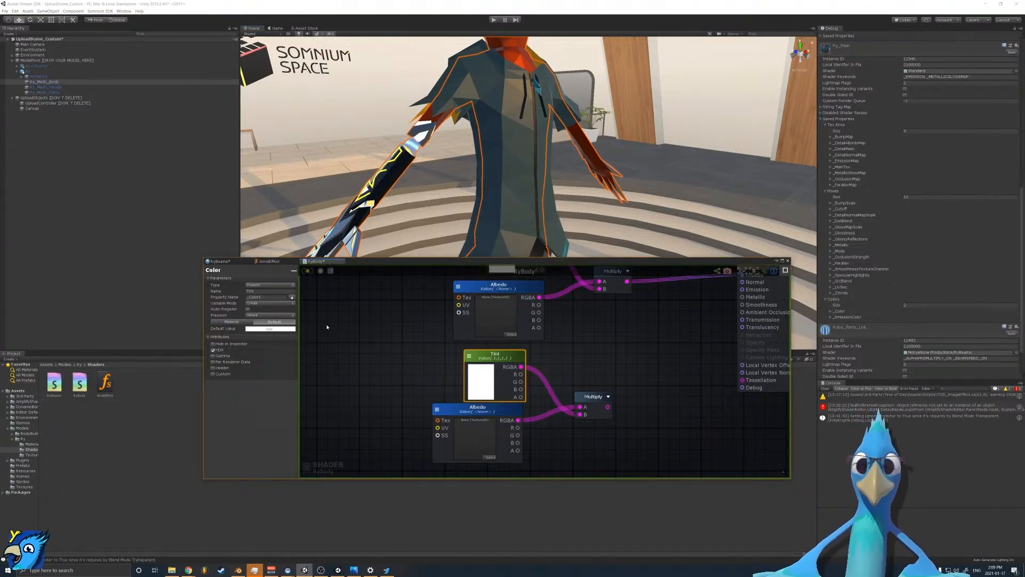
Step: Set the copied Albedo node's Default Texture to Black
left_click(494, 411)
left_click(482, 357)
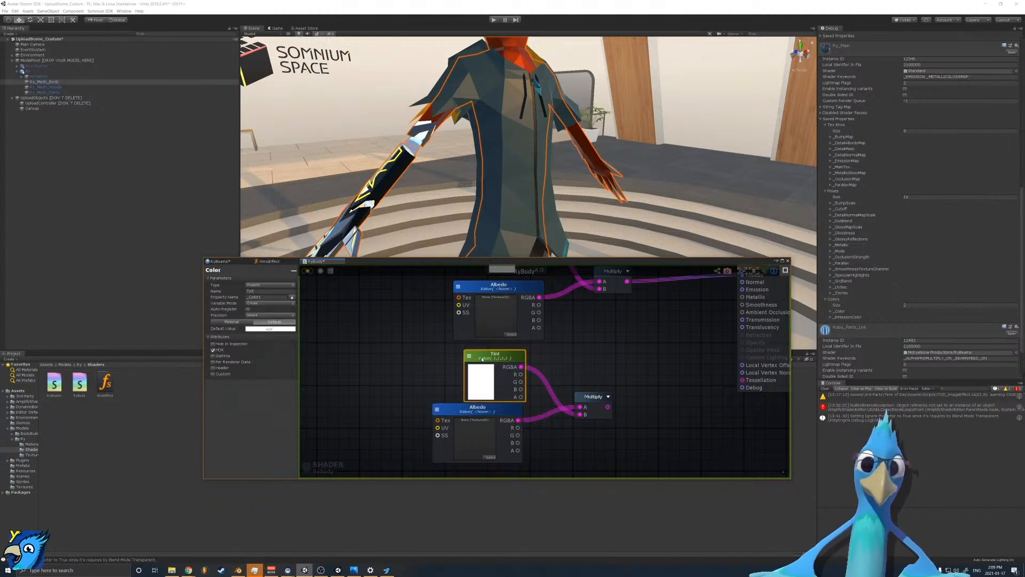
left_click(485, 407)
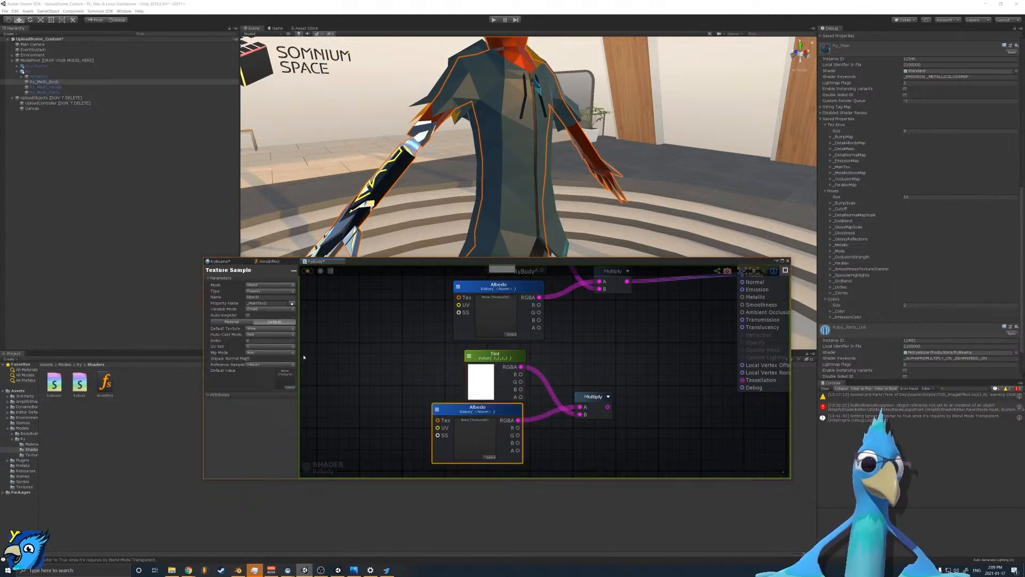
left_click(260, 331)
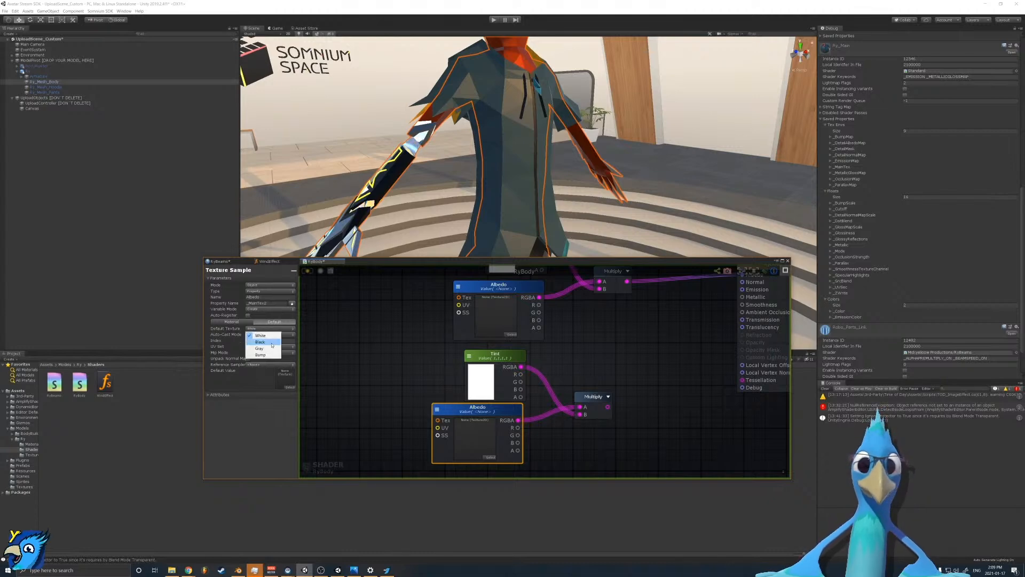
left_click(262, 338)
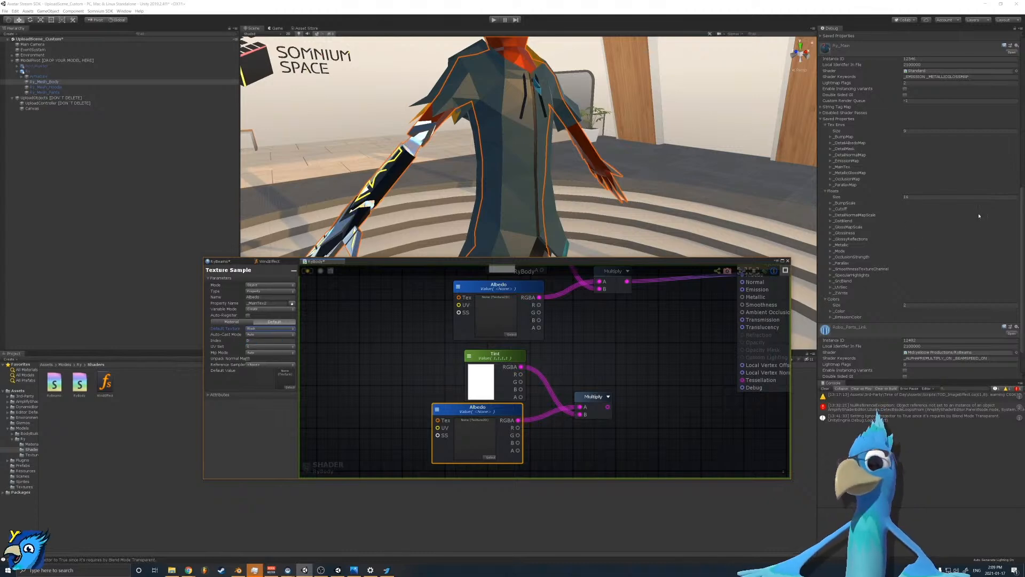
Step: Rename the copied Albedo node to Emission Map and set its property name to _EmissionMap
left_click(261, 297)
type("B")
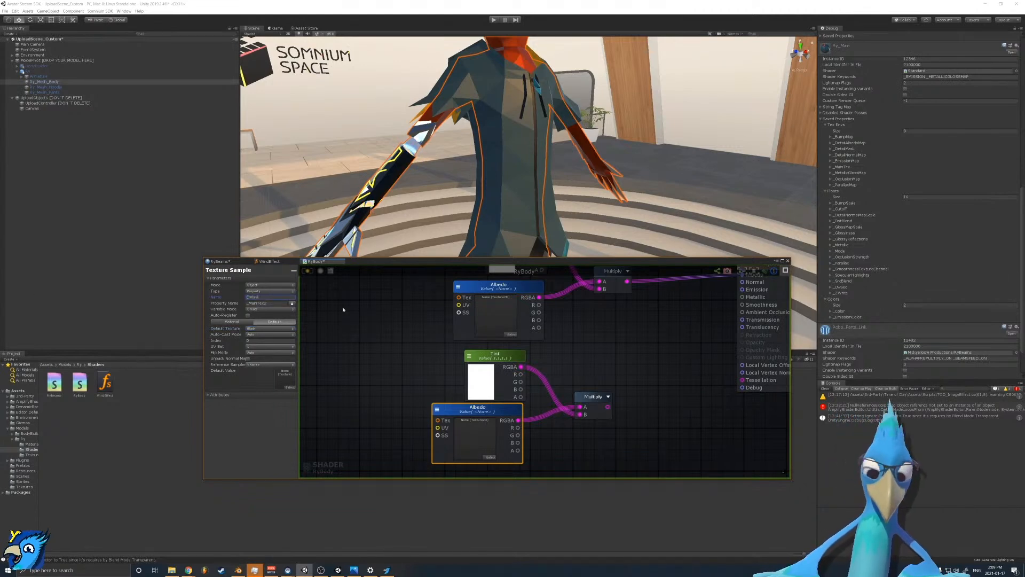
type("mission Map")
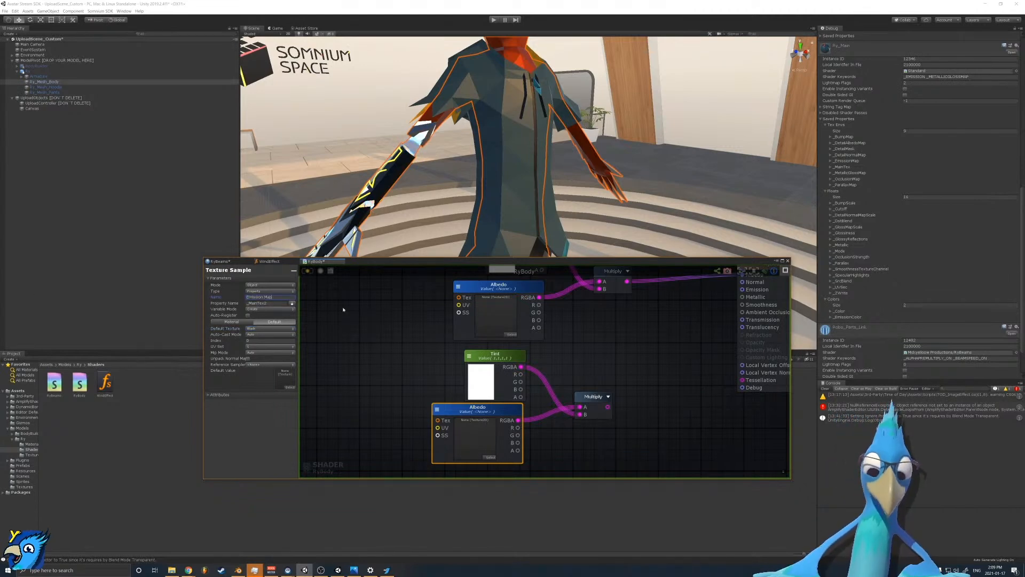
key("Tab")
type("_")
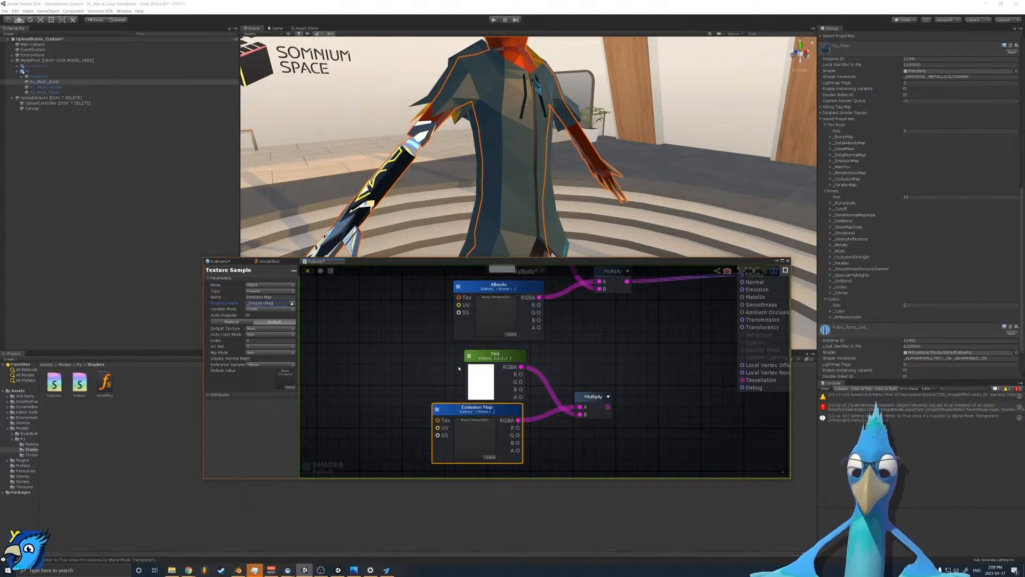
Step: Rename the copied Tint node to Emission Tint and set its property name to _EmissionColor
left_click(495, 354)
left_click(272, 292)
type("Emission Tint")
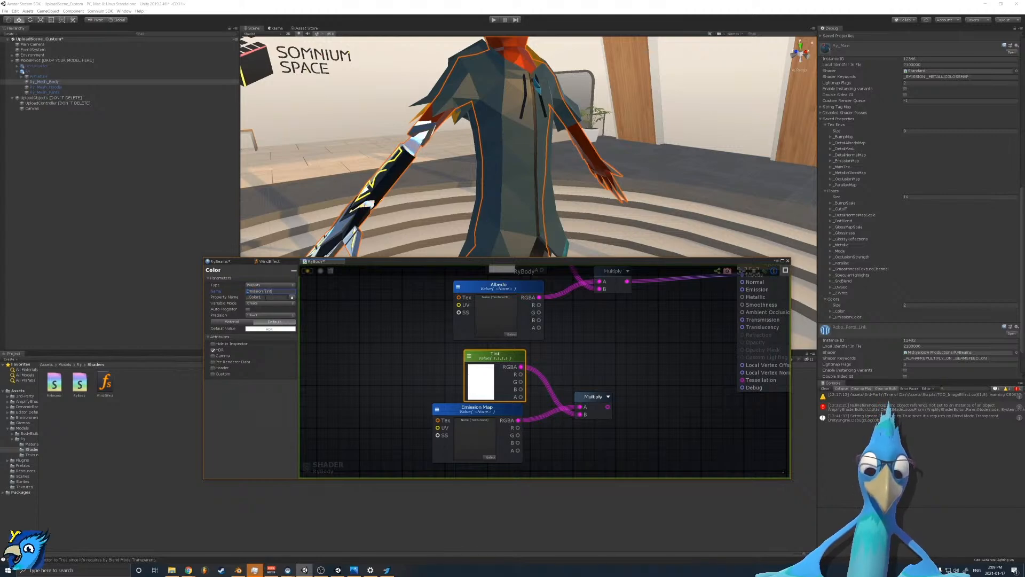
key("Tab")
type("_Emi")
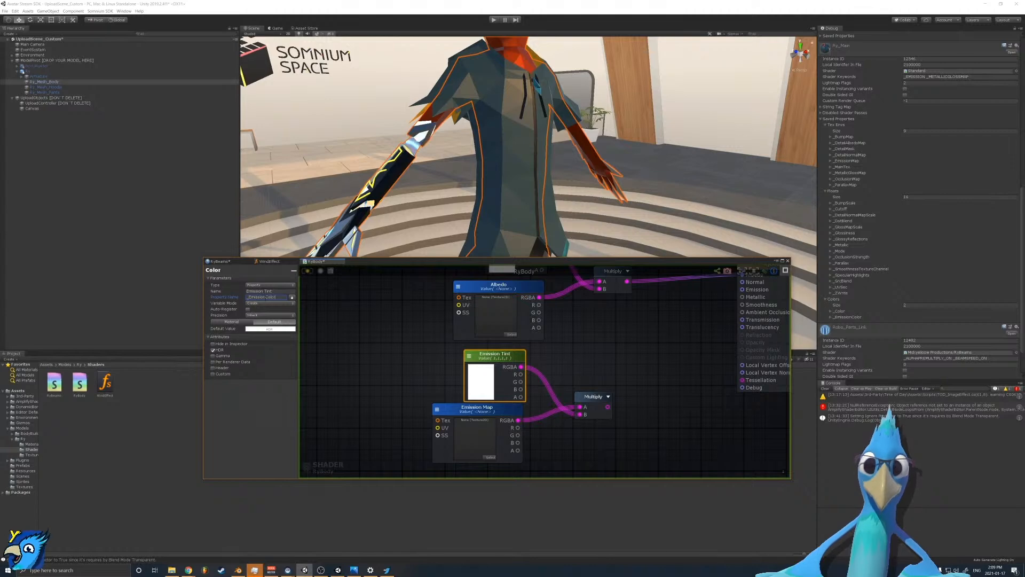
Step: Set the Emission Map node's Default Texture to White
left_click(477, 408)
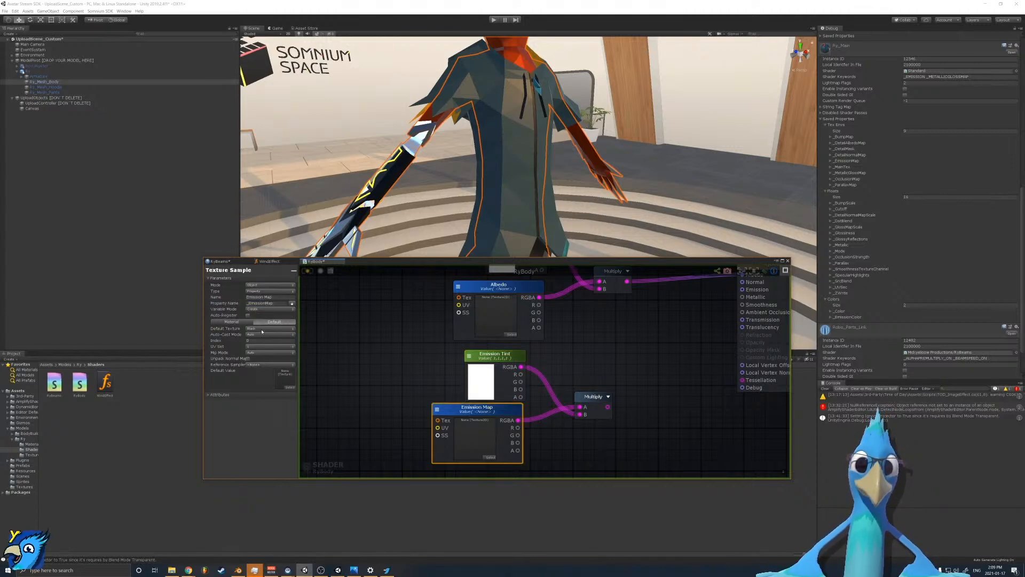
left_click(261, 329)
left_click(261, 336)
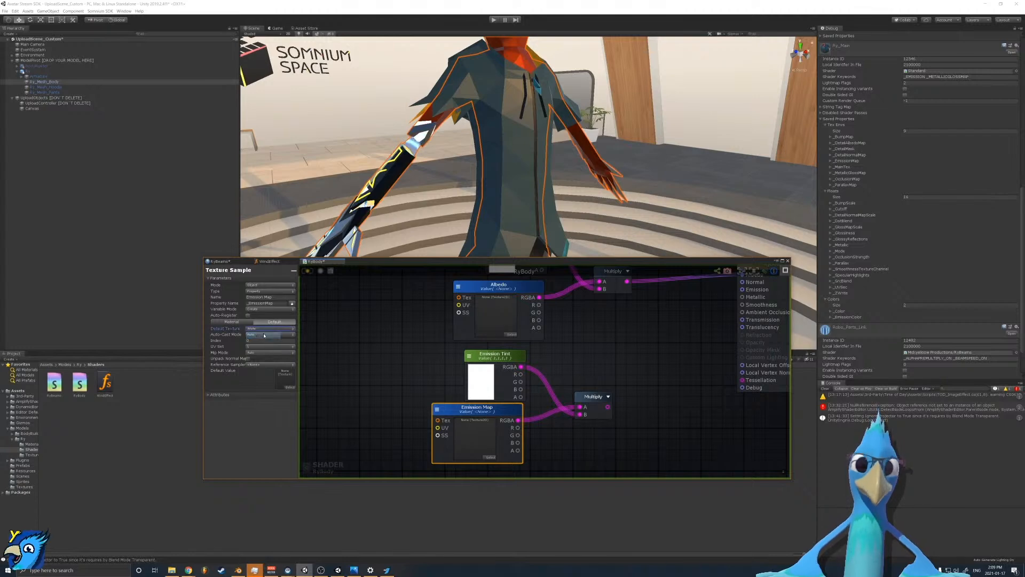
Step: Set the Emission Tint node's default HDR colour to black
left_click(485, 356)
left_click(271, 329)
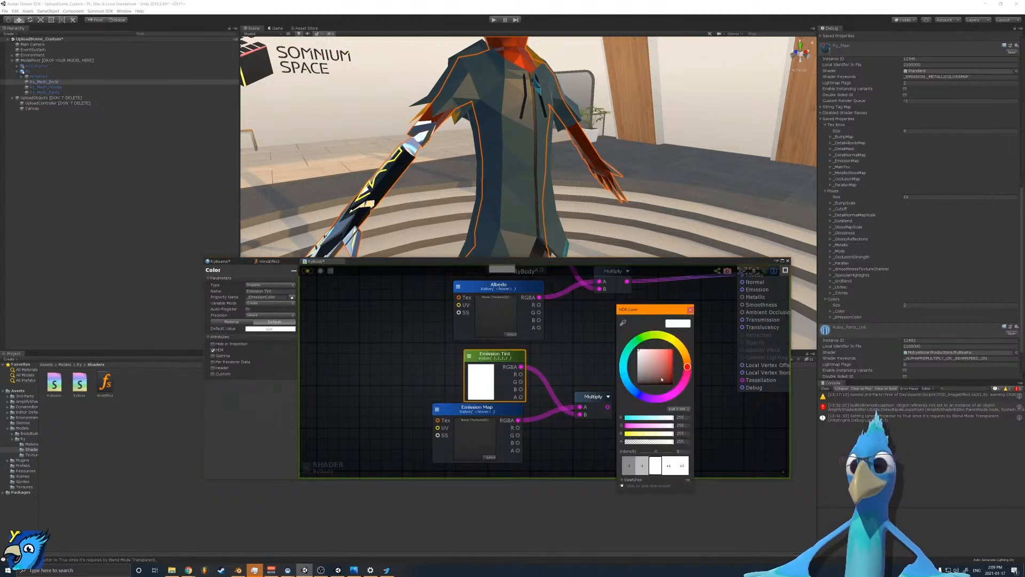
left_click_drag(662, 378, 548, 489)
left_click(690, 309)
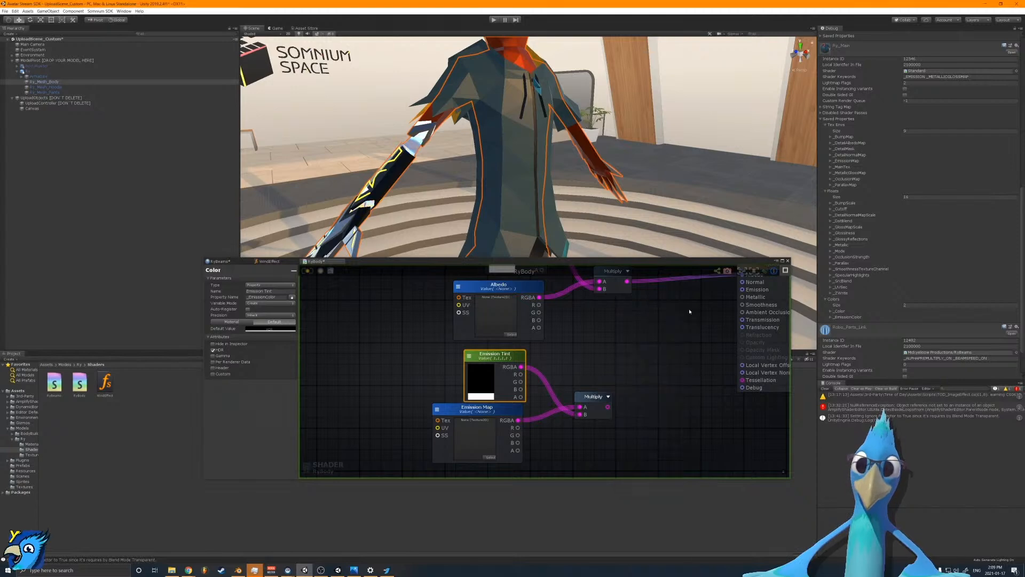
left_click(488, 412)
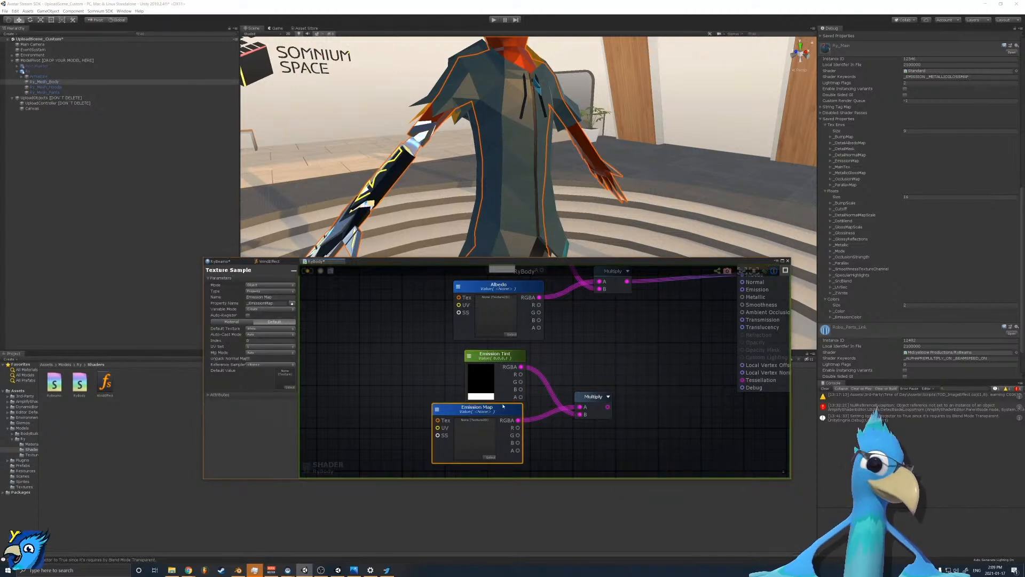
left_click(483, 361)
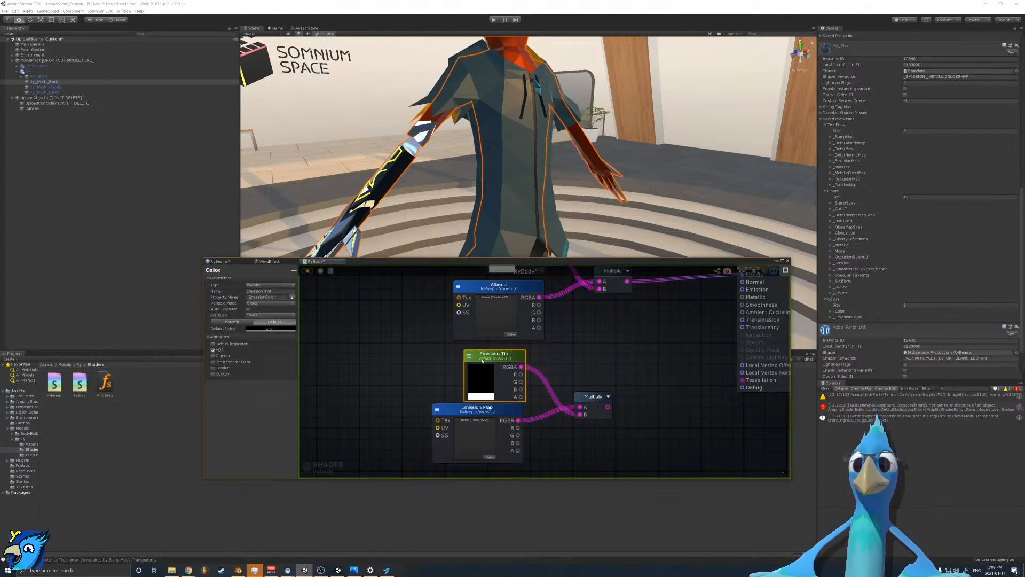
left_click(482, 379)
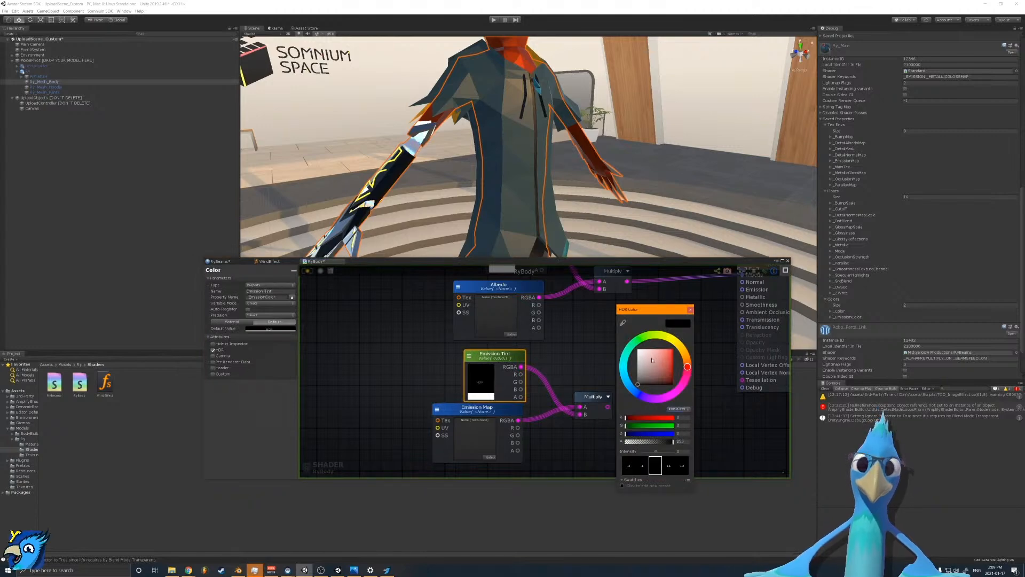
left_click(690, 310)
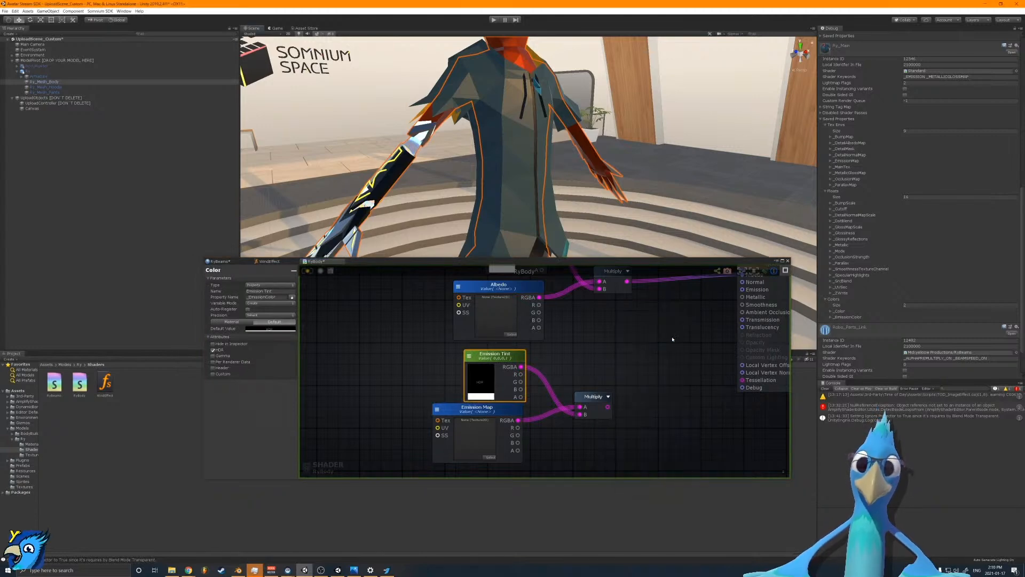
Step: Connect the emission Multiply node's output to the output node's Emission input
left_click(460, 410)
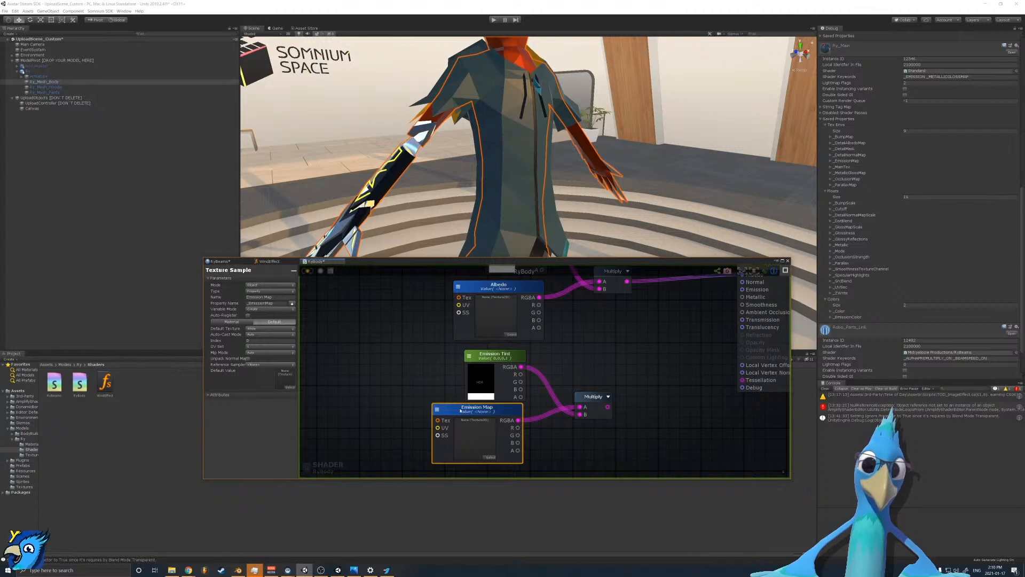
middle_click_drag(667, 371, 605, 405)
left_click_drag(546, 441, 681, 324)
Step: Duplicate the emission nodes, delete the copied Multiply and Emission Tint, and place the remaining Emission Map copy below the original
middle_click_drag(566, 396, 623, 315)
middle_click_drag(540, 367, 545, 372)
left_click_drag(468, 427, 472, 450)
key("ctrl+d")
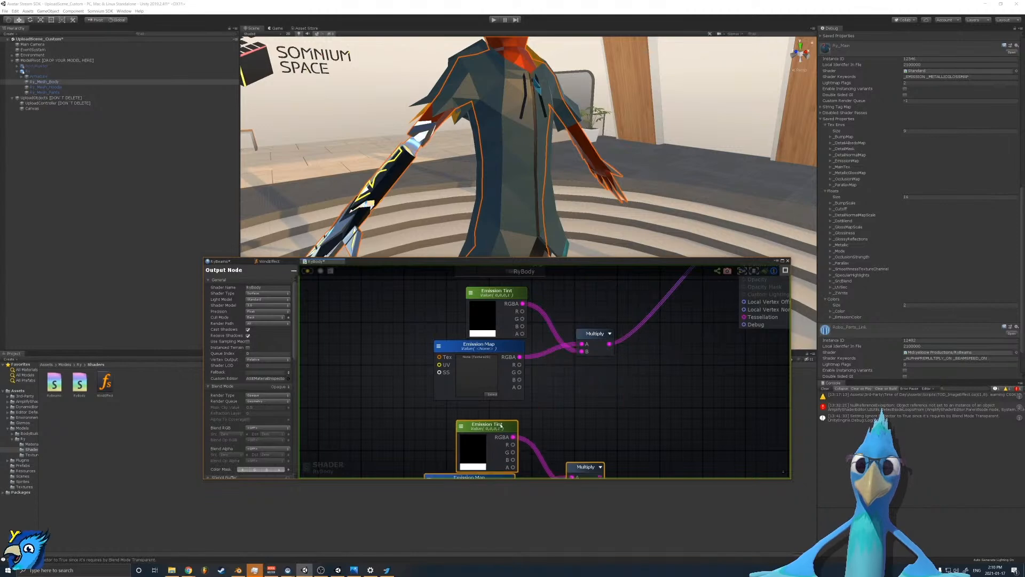
left_click(582, 463)
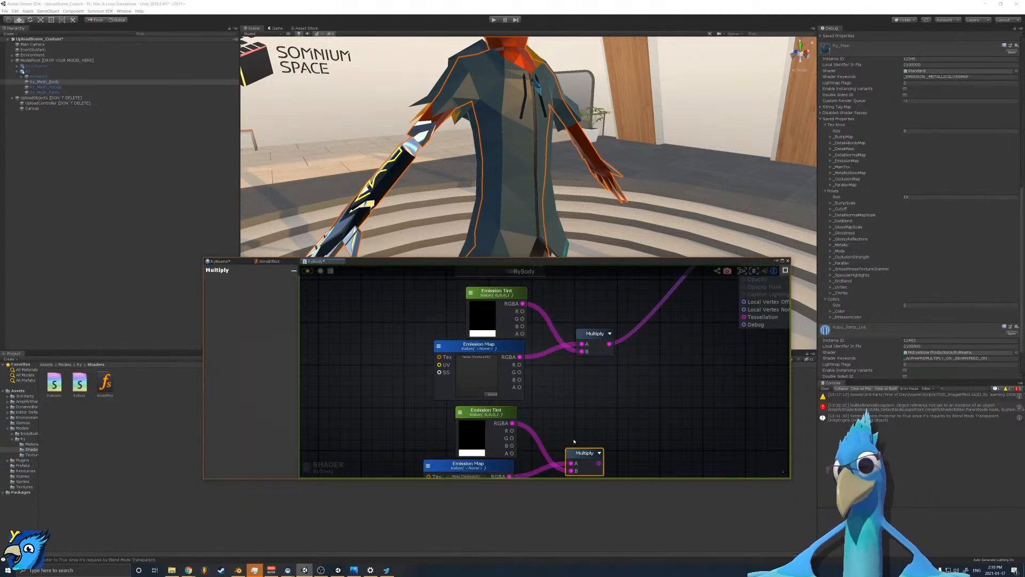
key("Delete")
middle_click_drag(495, 407, 509, 348)
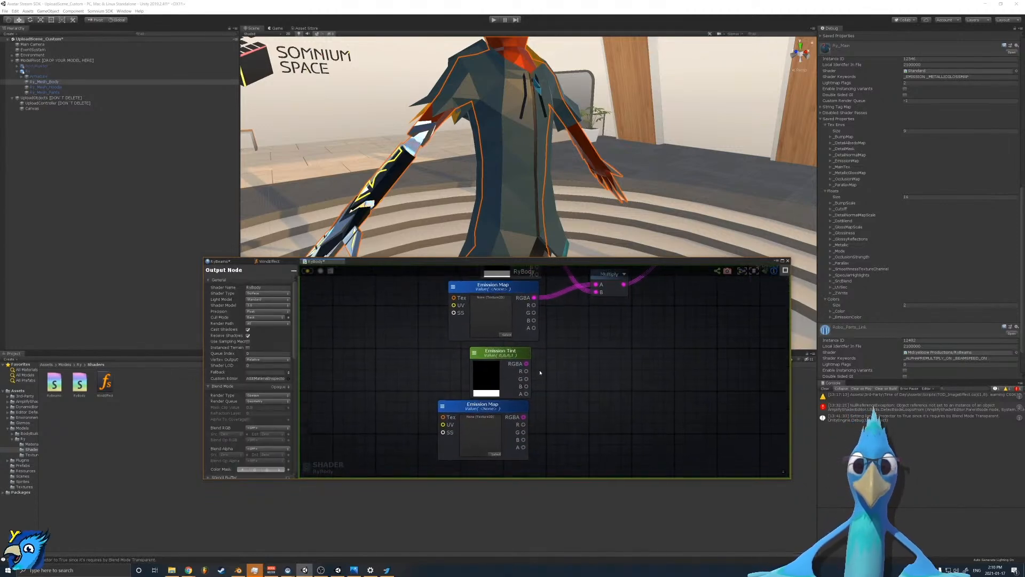
left_click(509, 349)
key("Delete")
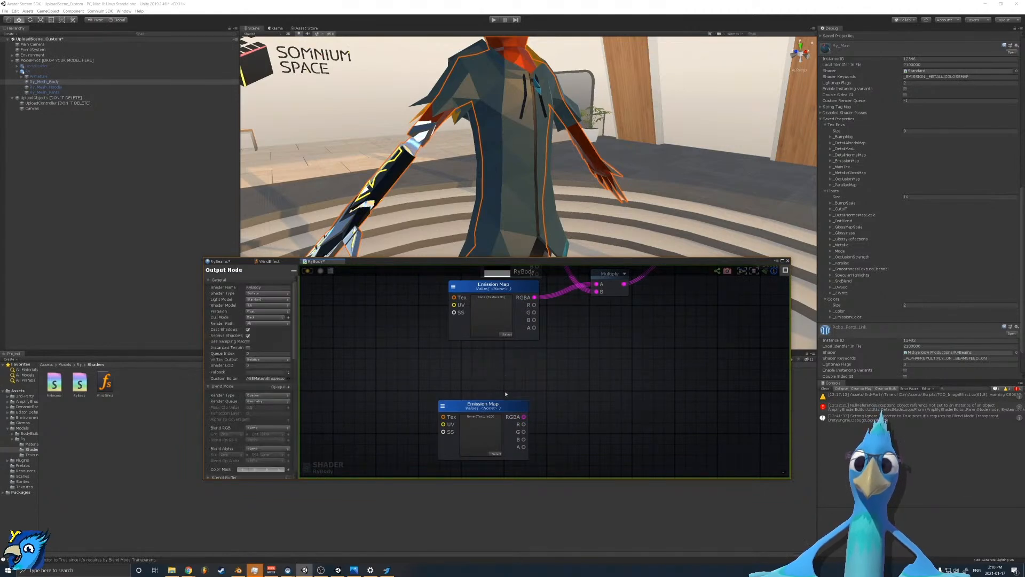
left_click_drag(507, 405, 522, 354)
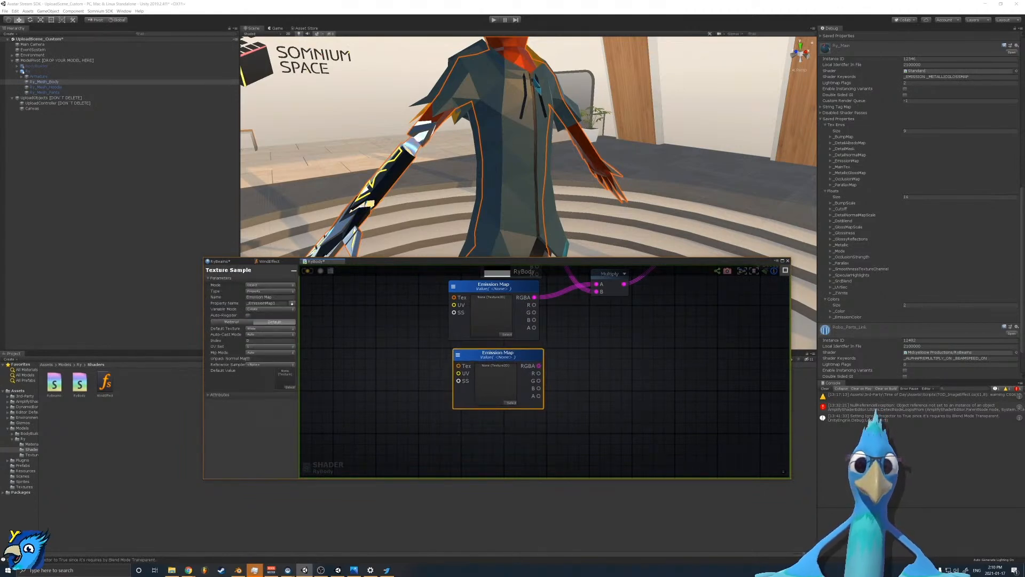
Step: Rename the copied Emission Map node to Smoothness and set its property name to _MetallicGlossMap
left_click(283, 297)
type("Em")
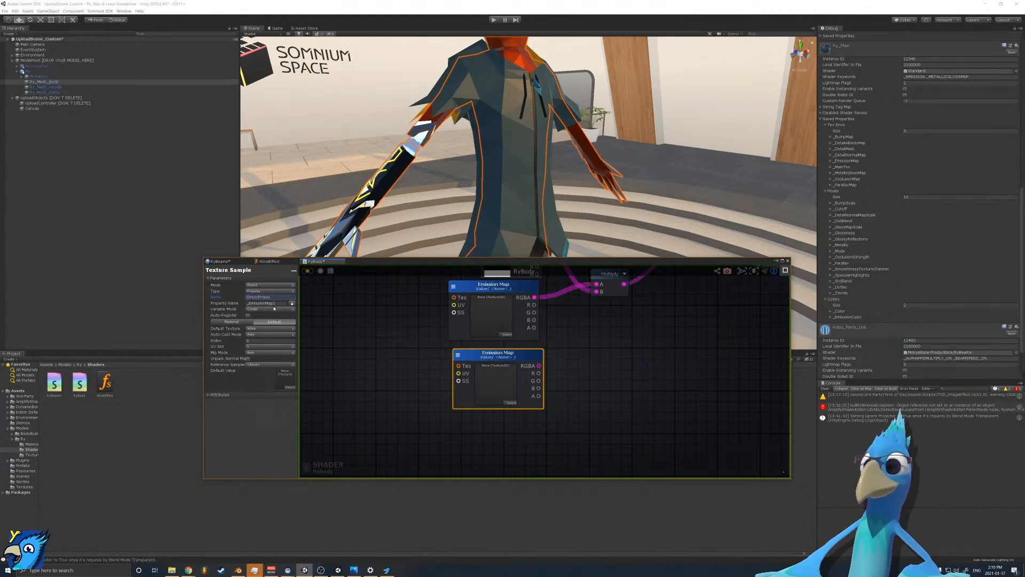
key("t")
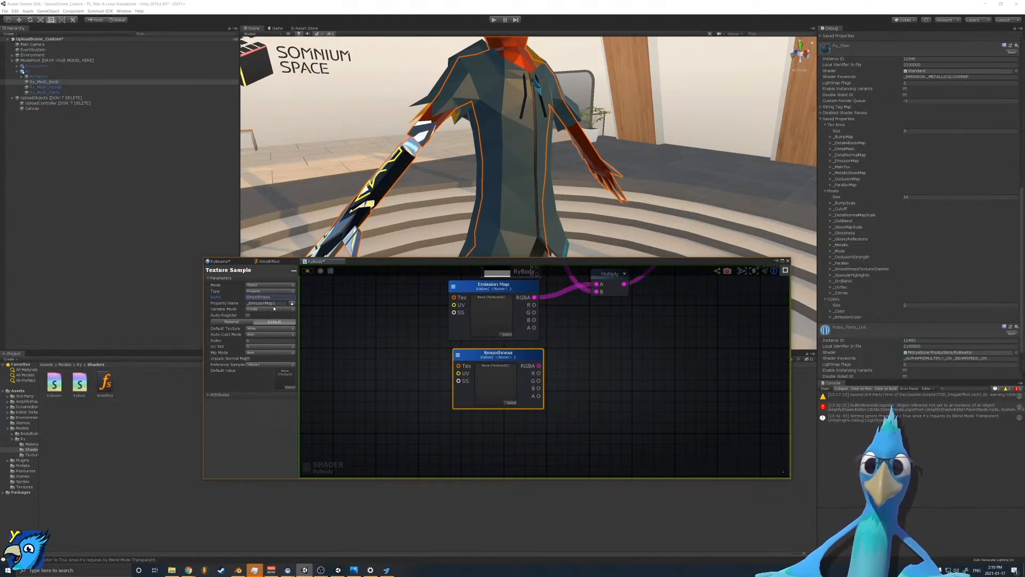
key("Tab")
type("_")
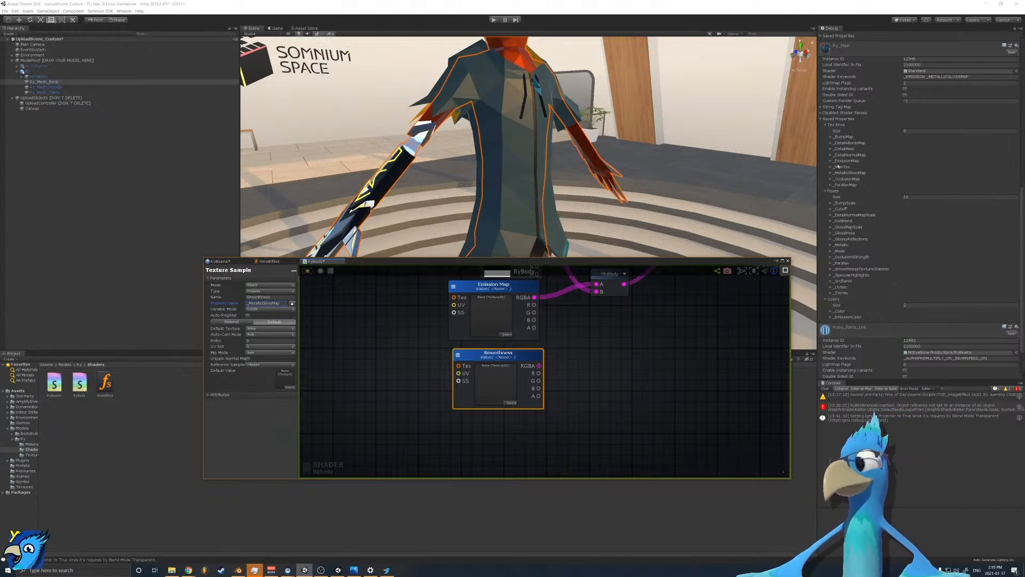
left_click(425, 405)
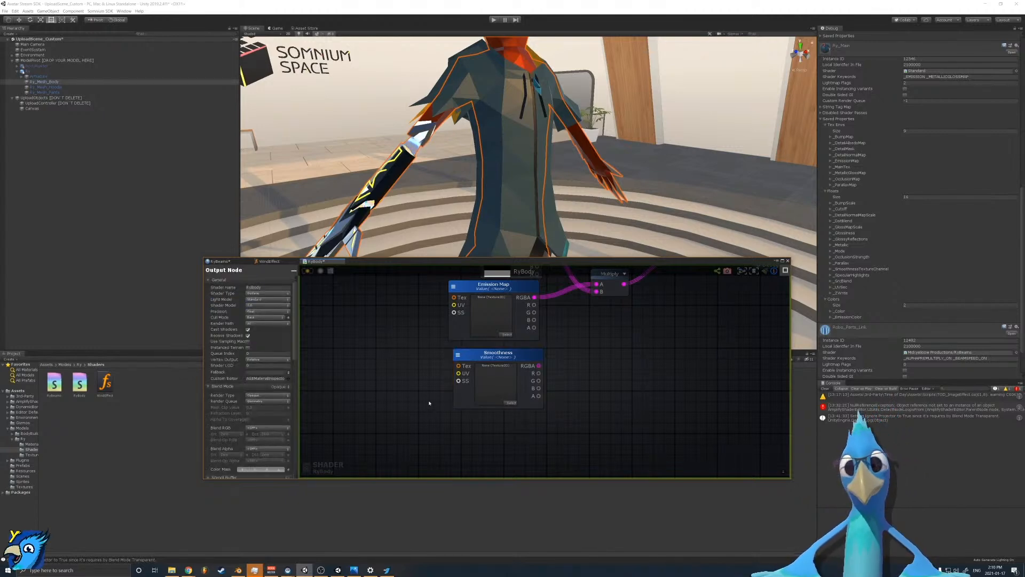
left_click(510, 351)
Step: Connect the Smoothness texture's R output to Metallic and its A output to Smoothness on the output node
middle_click_drag(572, 350, 493, 410)
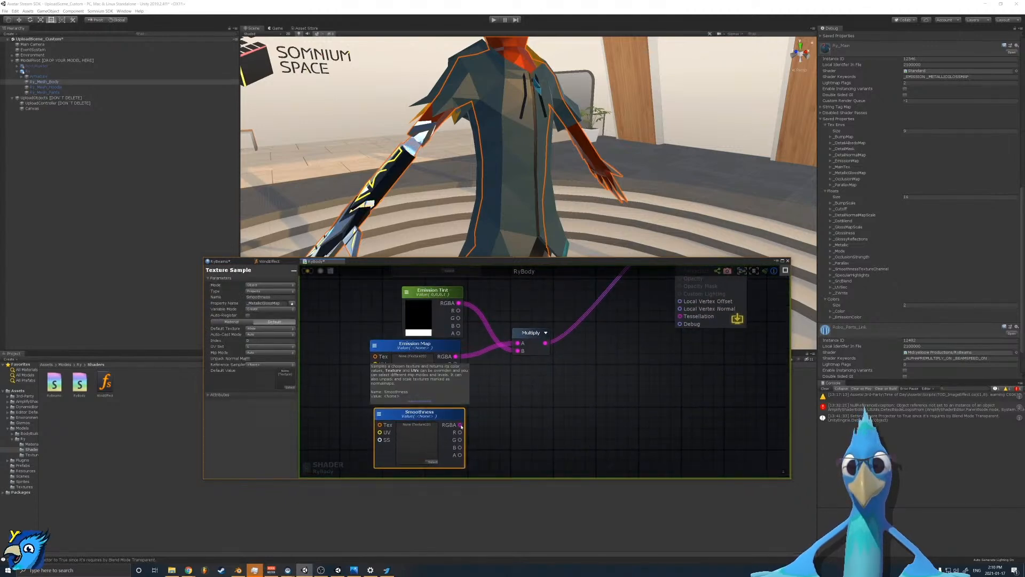
middle_click_drag(465, 419, 497, 396)
scroll(445, 443, "down", 3)
scroll(448, 441, "up", 1)
scroll(497, 397, "up", 2)
middle_click_drag(409, 408, 456, 388)
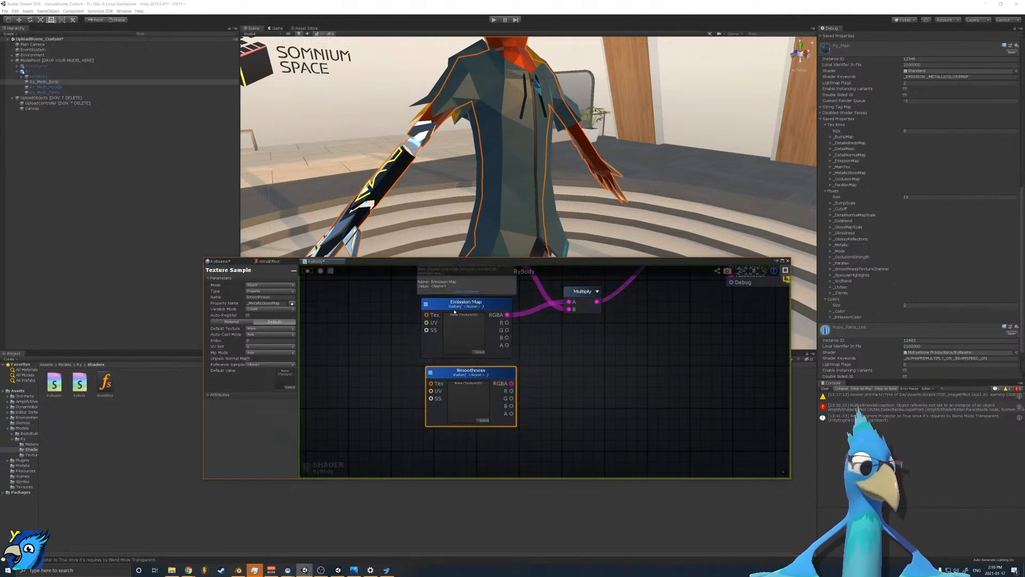
middle_click_drag(527, 353, 453, 400)
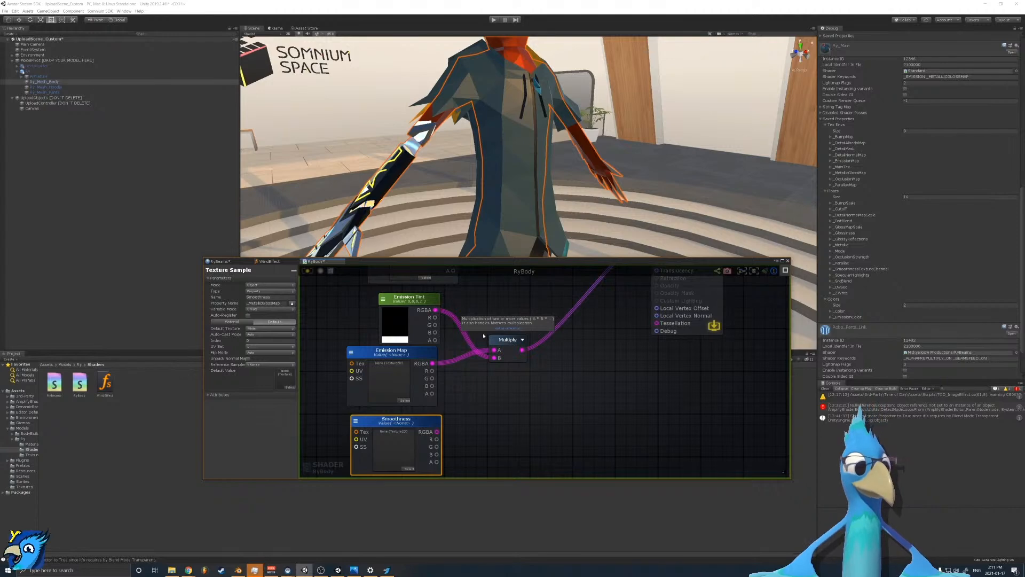
scroll(482, 400, "down", 3)
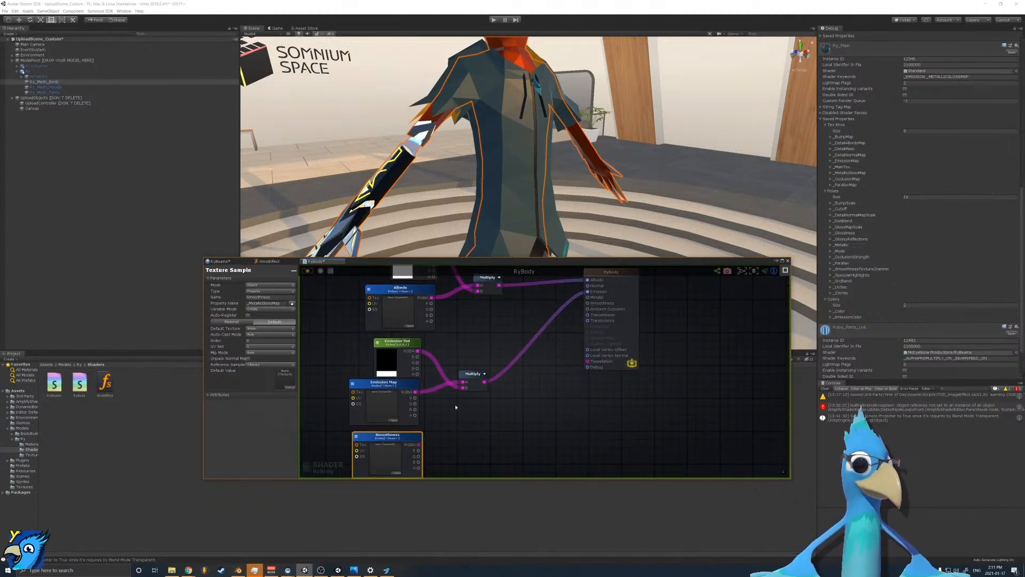
scroll(429, 431, "up", 3)
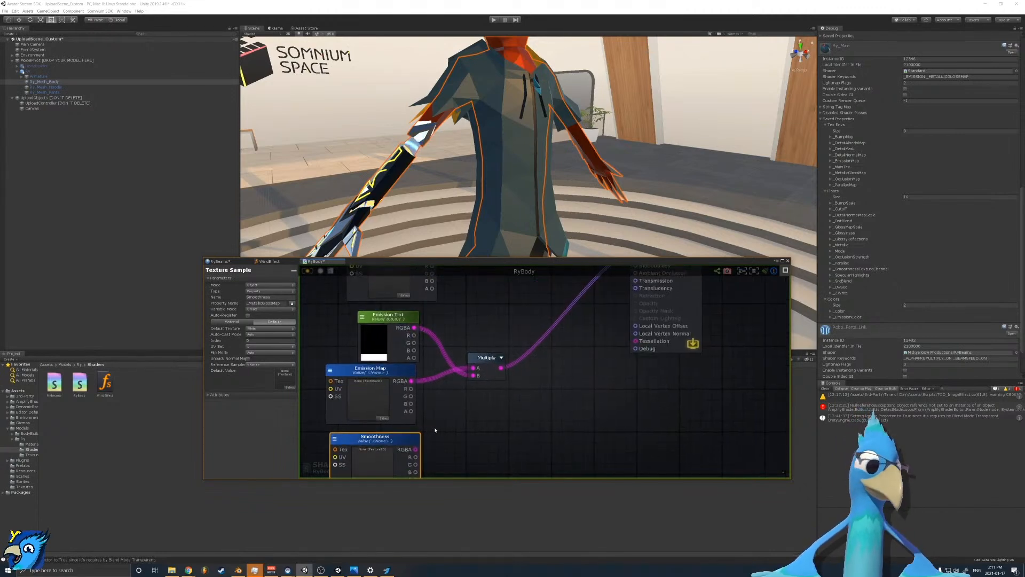
scroll(422, 398, "down", 3)
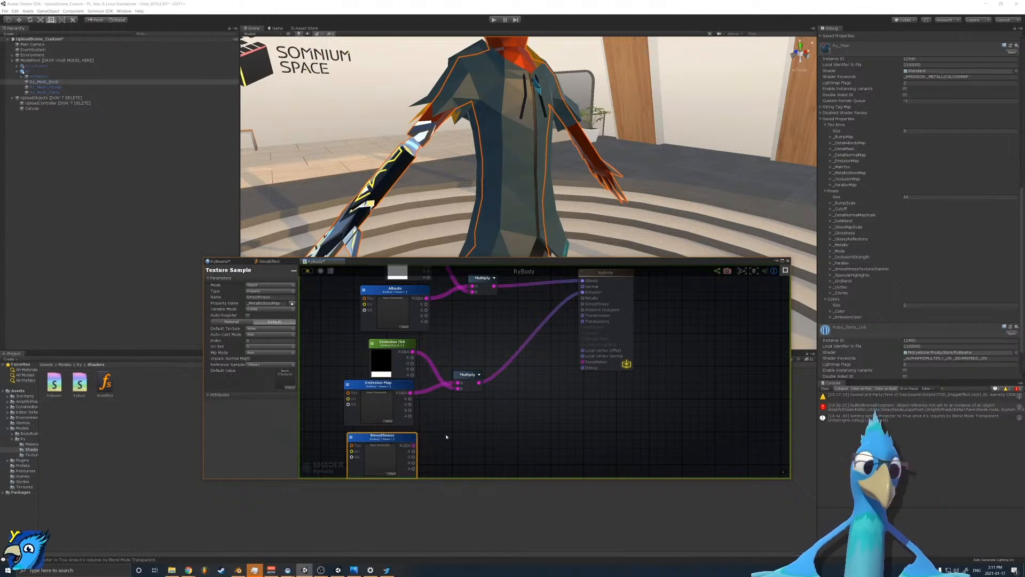
left_click_drag(414, 451, 582, 304)
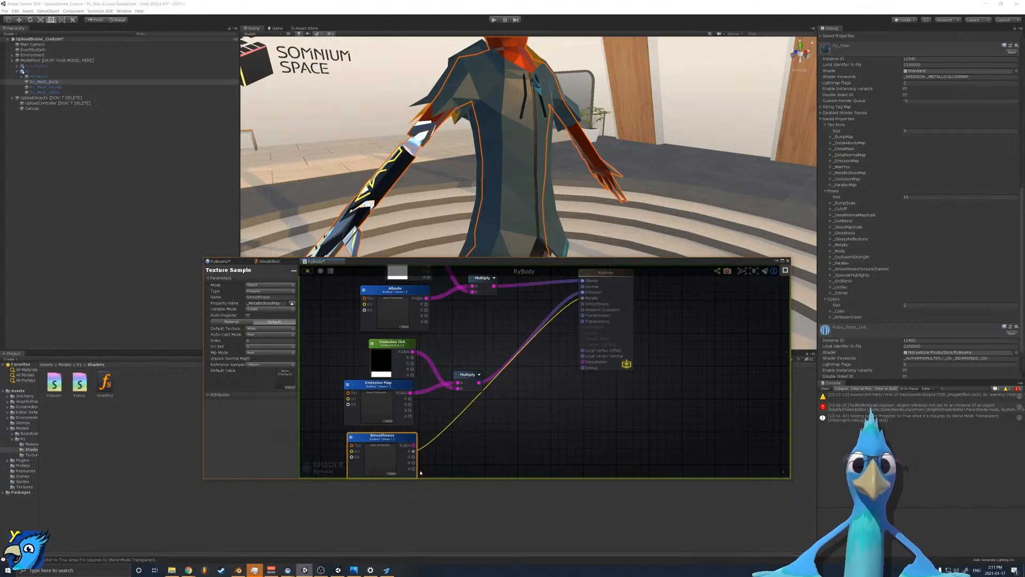
left_click_drag(416, 470, 596, 312)
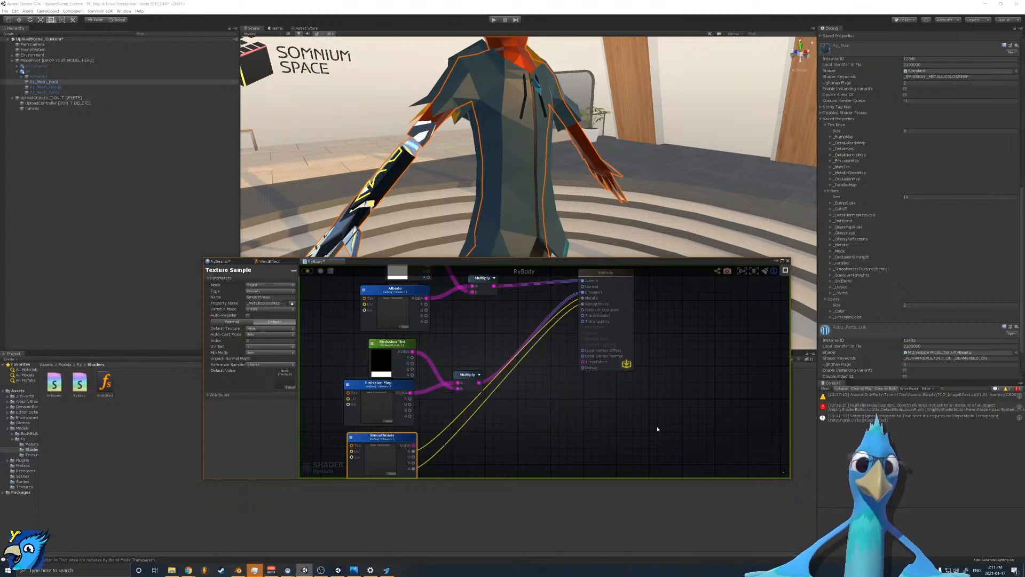
Step: Save the RyBody shader and move the albedo, emission and smoothness nodes higher relative to the output node
left_click(308, 272)
middle_click_drag(504, 368, 559, 412)
scroll(571, 405, "down", 5)
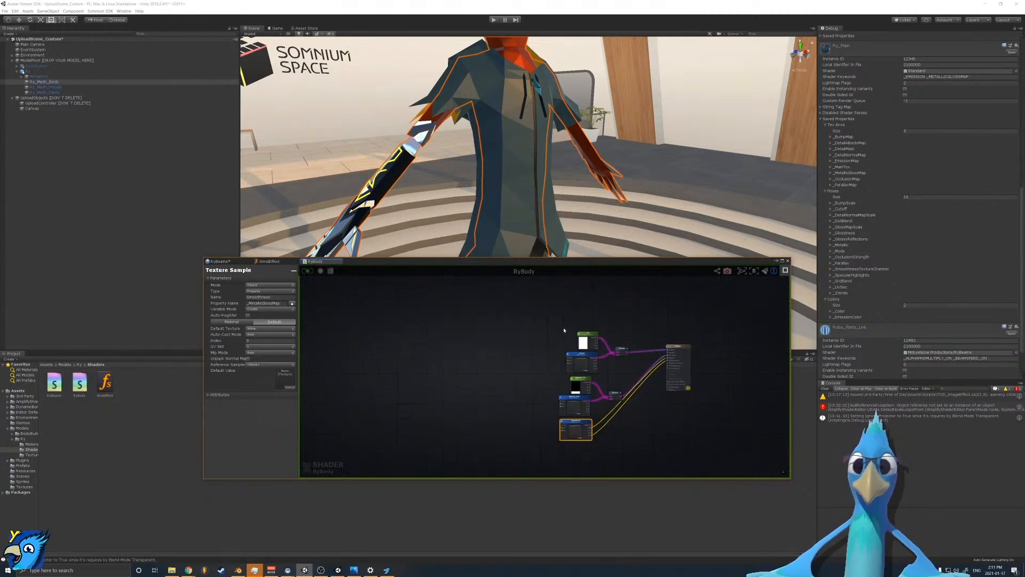
left_click_drag(513, 317, 615, 443)
mouse_move(622, 397)
left_mouse_down()
mouse_move(618, 342)
mouse_move(634, 409)
left_mouse_up()
key("m")
key("Delete")
left_click_drag(638, 312, 503, 470)
Step: Add the Wind Effect function node below the Smoothness texture and connect its output to Local Vertex Offset
scroll(588, 356, "up", 6)
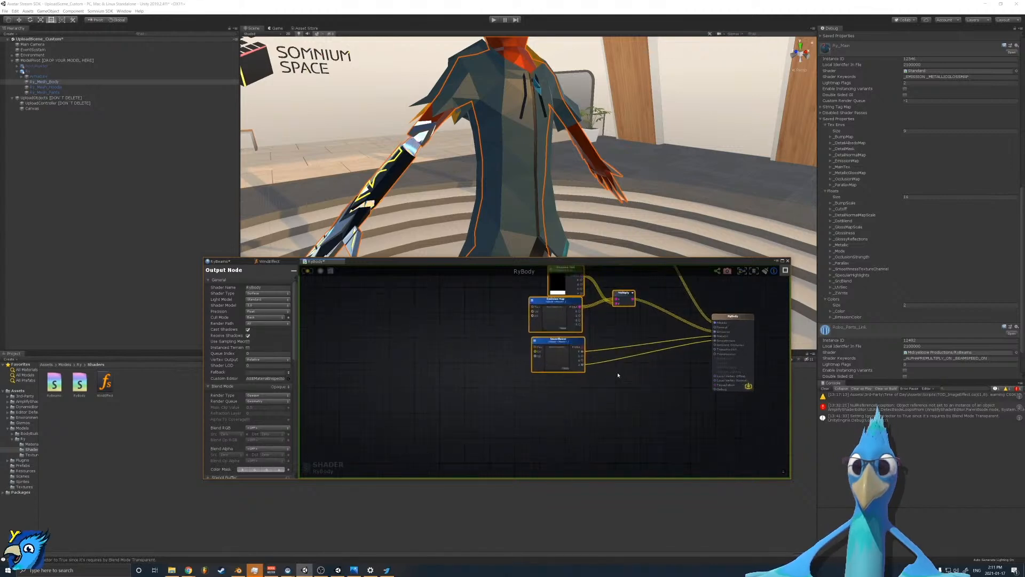
right_click(564, 377)
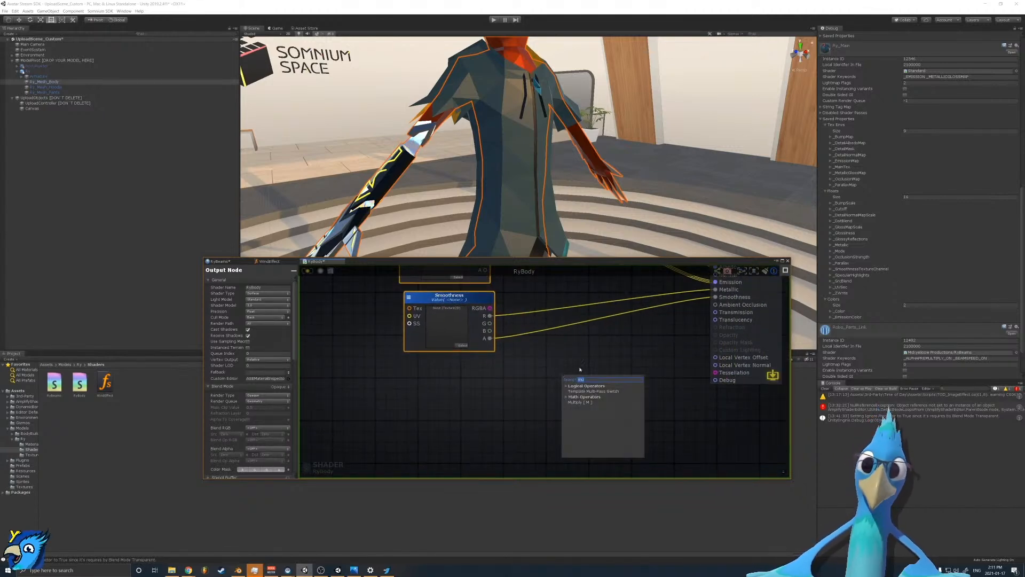
key("BackSpace")
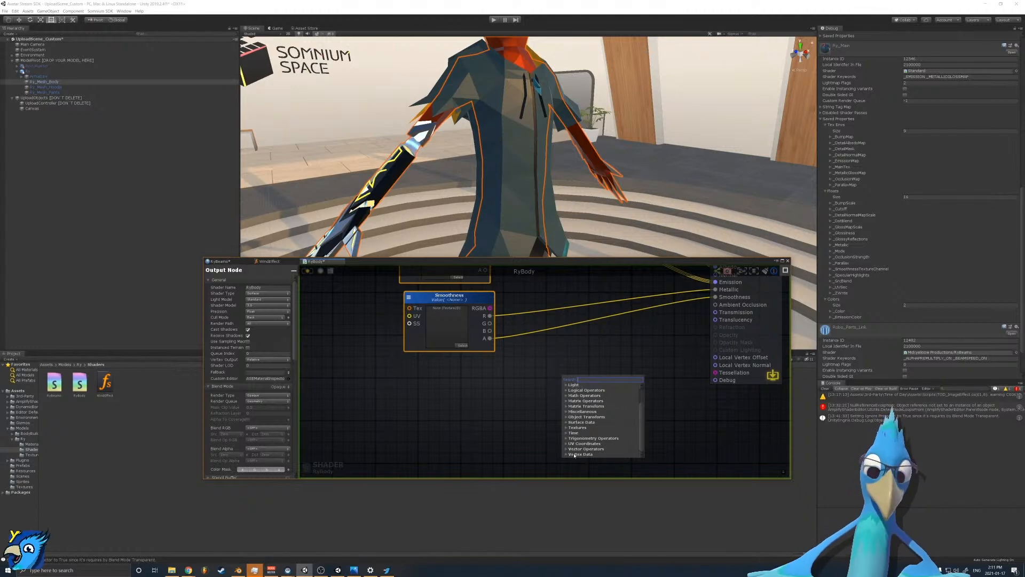
type("win")
key("Down")
key("Down")
key("Return")
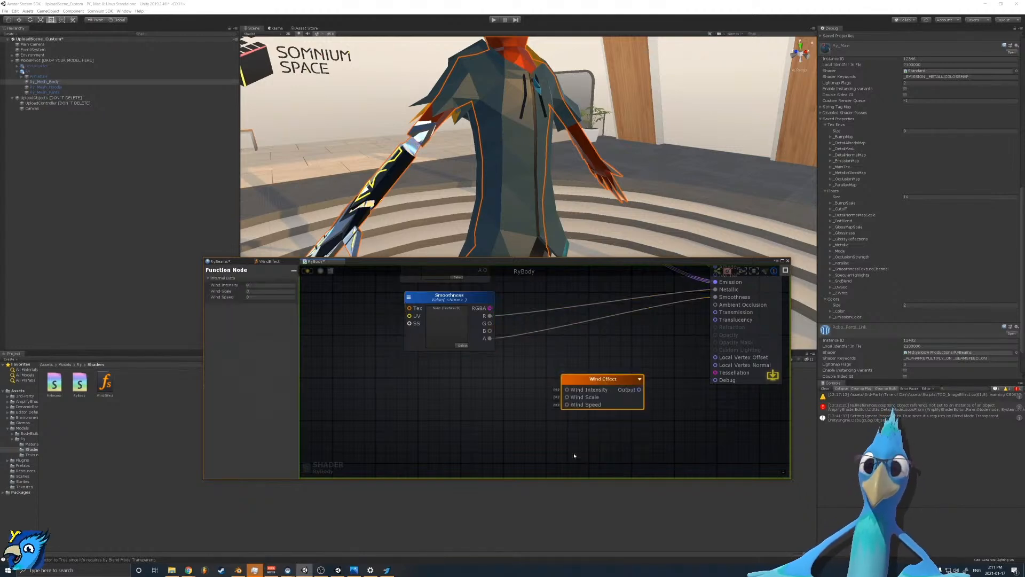
left_click_drag(639, 390, 714, 359)
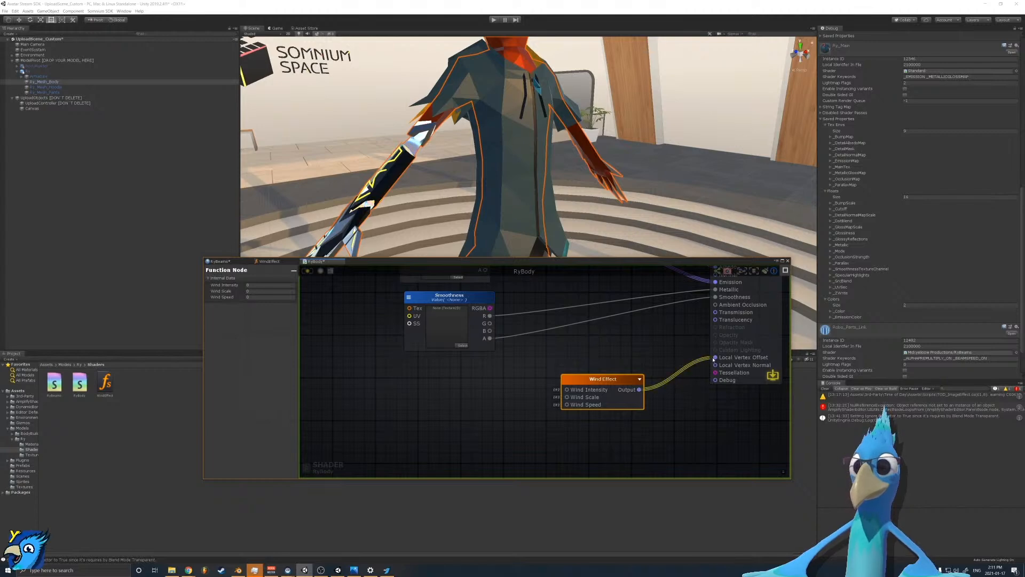
Step: Copy the Distort Speed, Distort Scale and Distort Intensity nodes from RyBeams into RyBody and connect them to the matching Wind Effect inputs
left_click(267, 261)
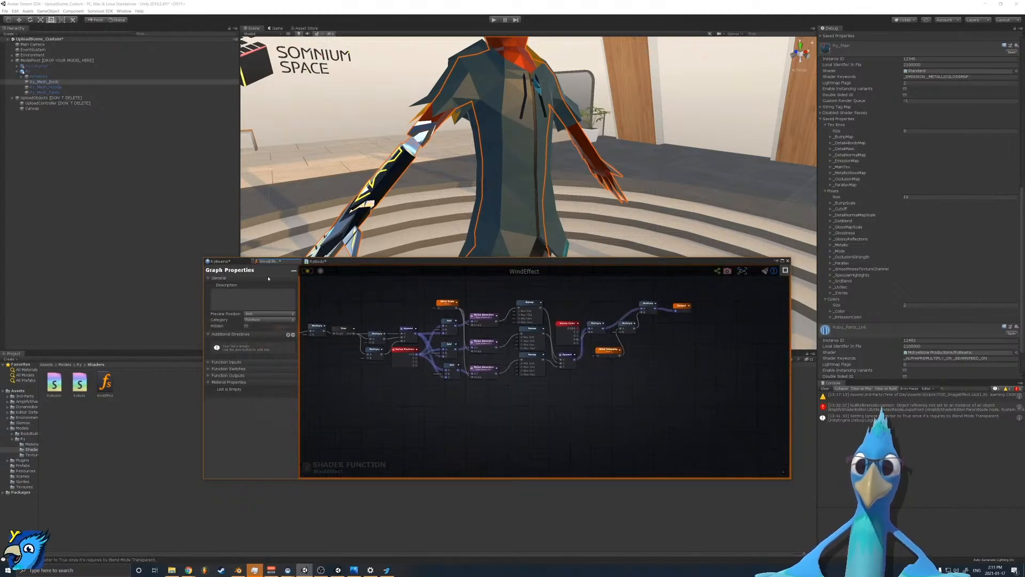
left_click(219, 261)
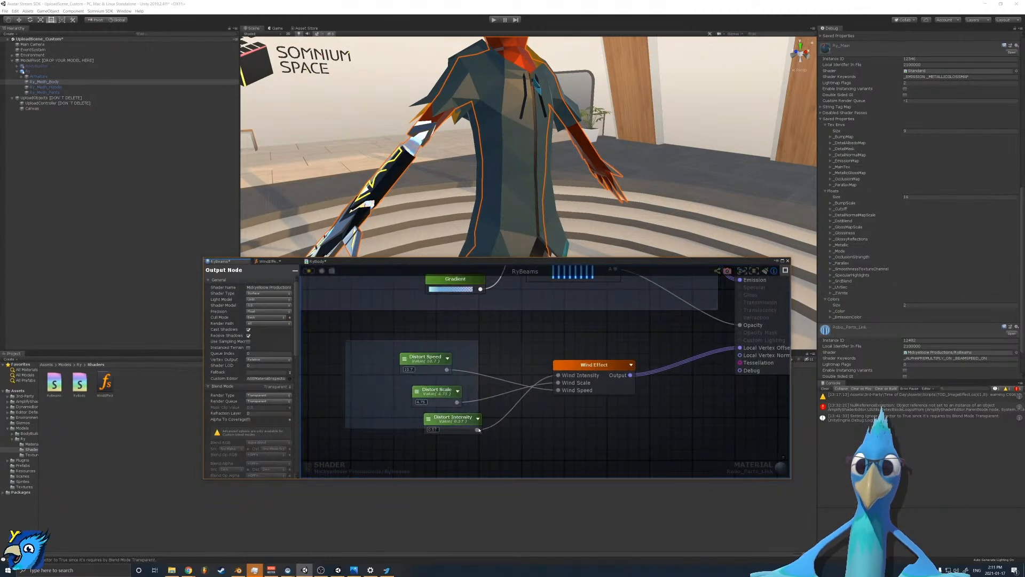
left_click(316, 261)
left_click_drag(495, 363, 566, 390)
Step: Rename the three Distort float nodes in RyBody to Wind Speed, Wind Scale and Wind Intensity
left_click(483, 372)
left_click(254, 291)
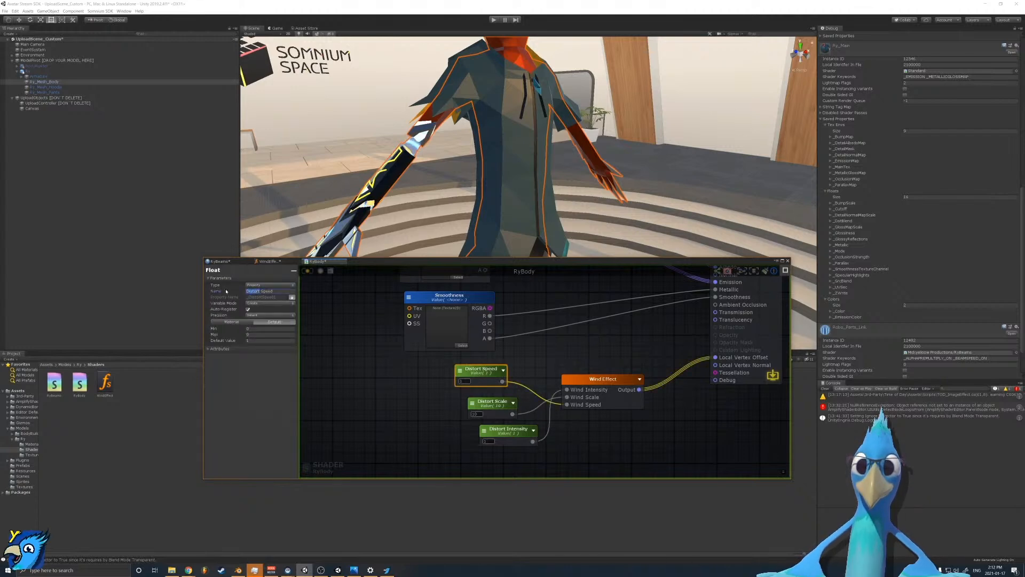
type("Wind Speed")
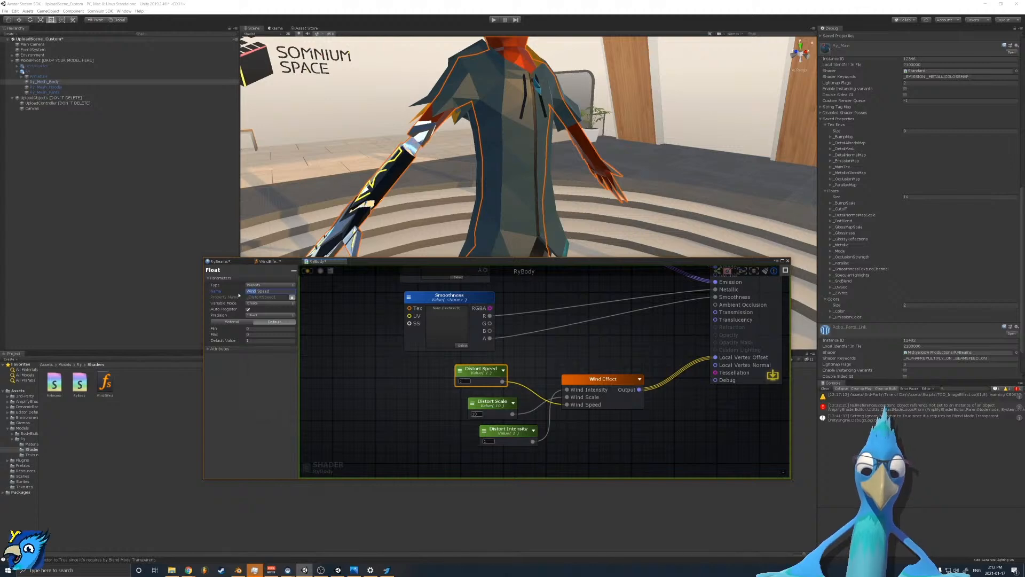
left_click(491, 402)
double_click(250, 291)
left_click(507, 429)
double_click(254, 292)
type("Wind Intensity")
left_click(340, 351)
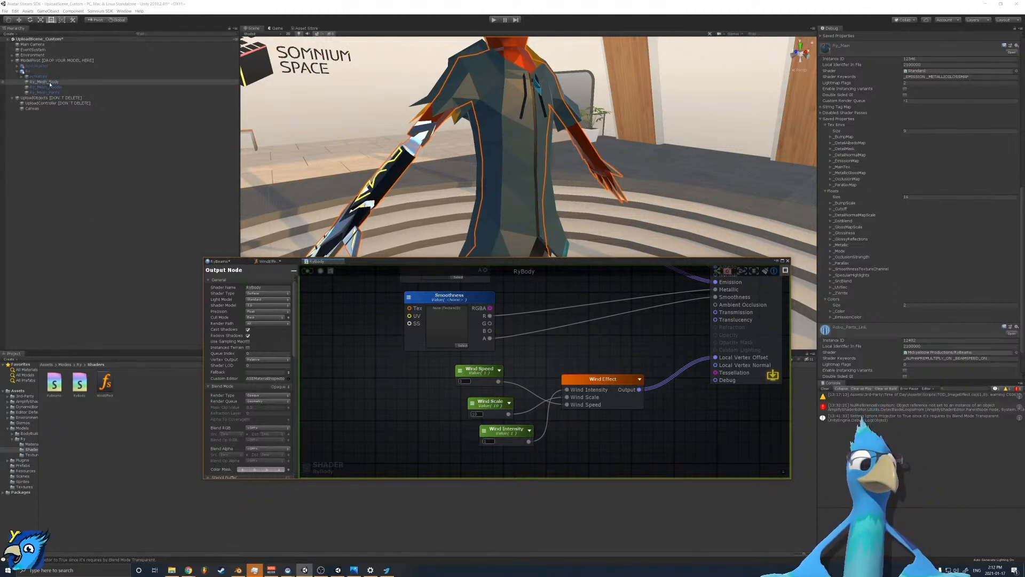
Step: Switch the inspector for Ry_Mesh_Body from Debug back to Normal mode and bring the Ry_Main material into view
scroll(1008, 122, "up", 10)
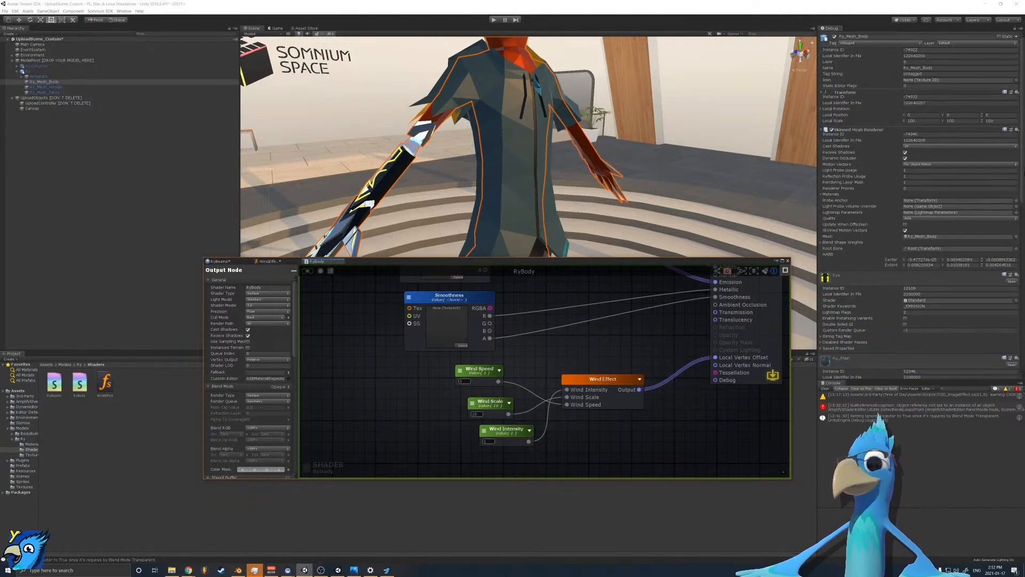
left_click(1017, 28)
left_click(987, 37)
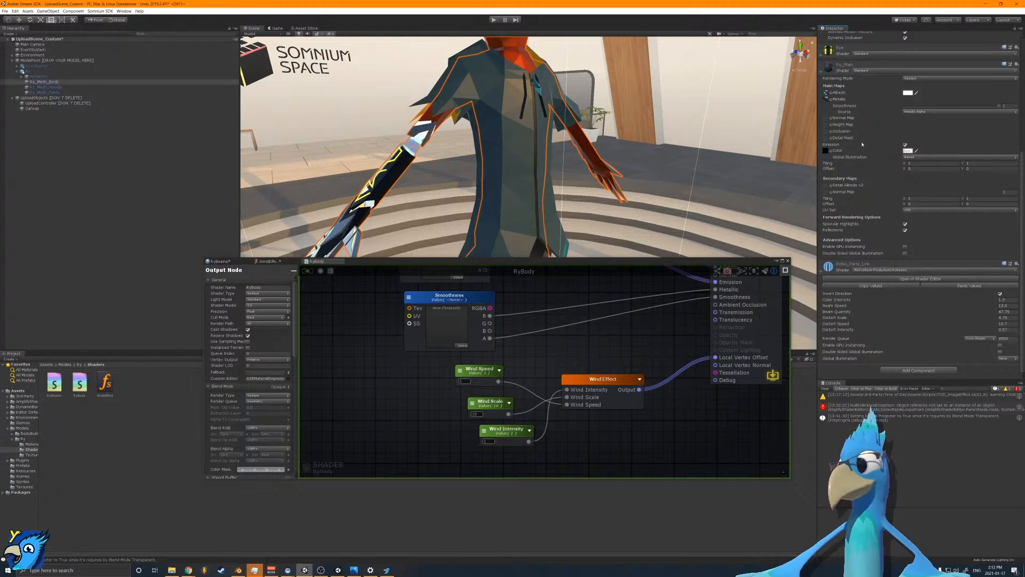
scroll(860, 160, "up", 4)
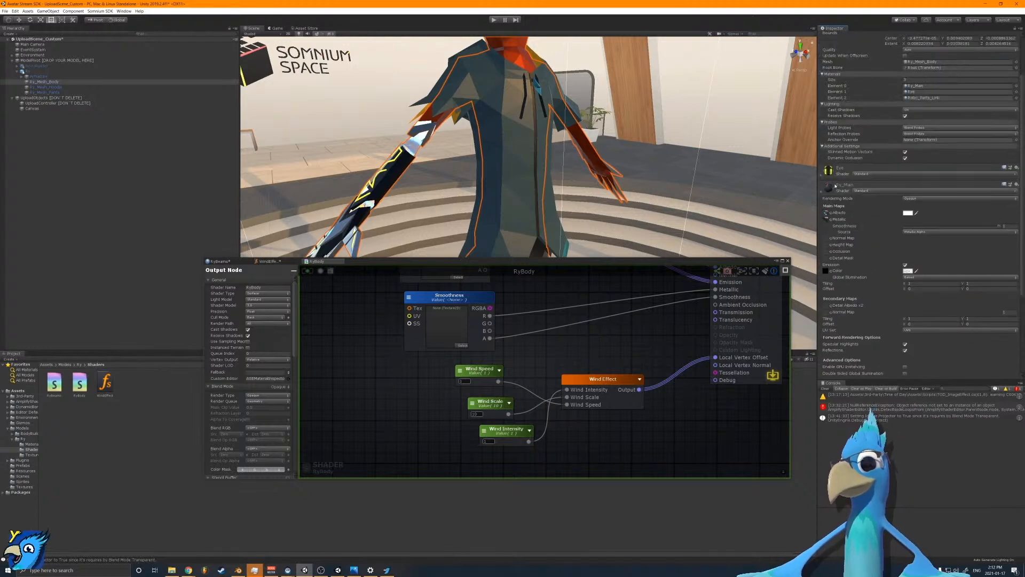
Step: Prefix the RyBody shader name with "Mickyellow Productions/" on the output node and save the shader
left_click(259, 282)
left_click(262, 287)
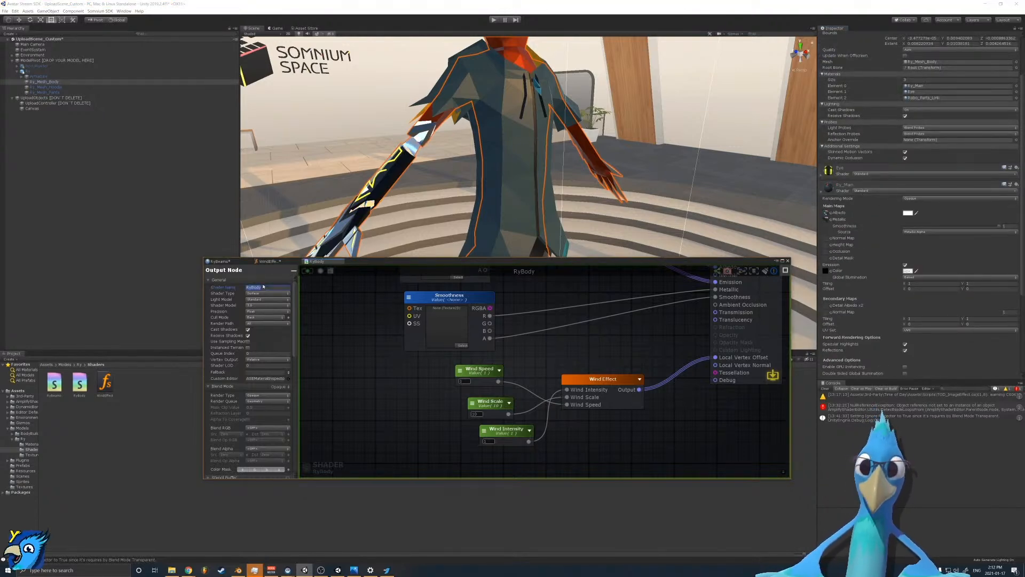
type("Mickyellow Pr")
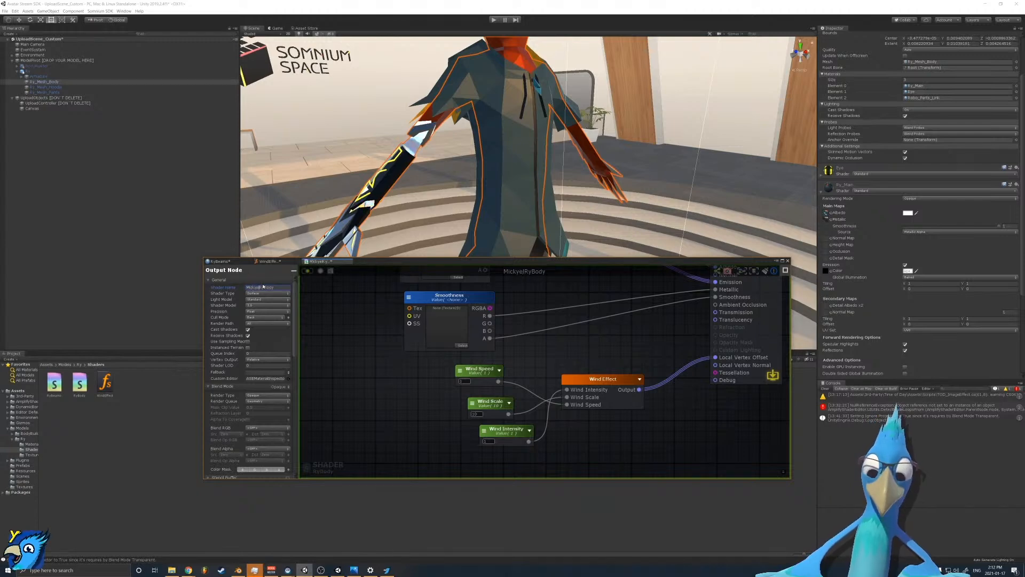
type("oductions/")
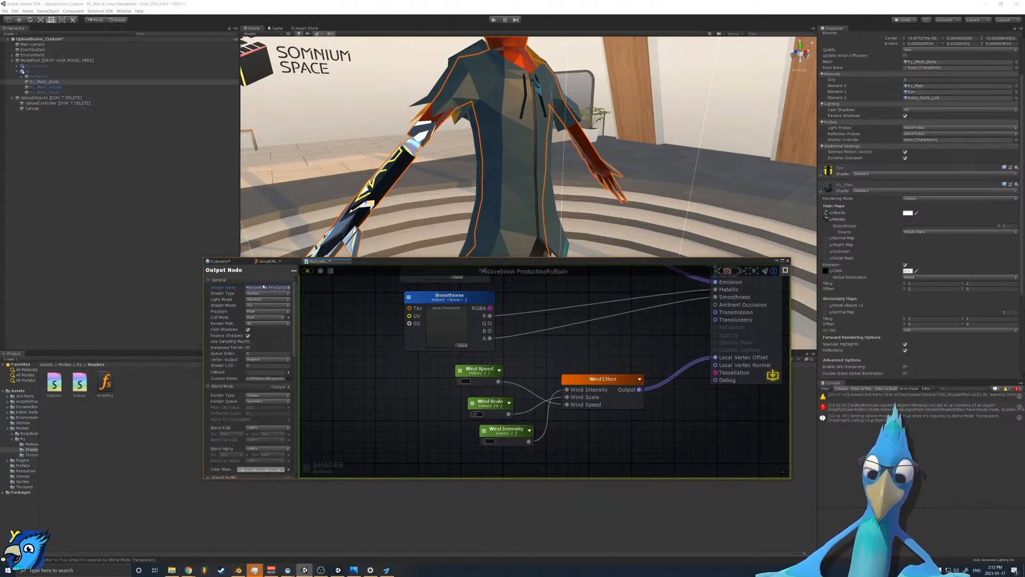
left_click(308, 269)
Step: Try the RyBody shader on the Ry_Main material, check the glowing forearm pattern up close, and undo the shader change
left_click(870, 190)
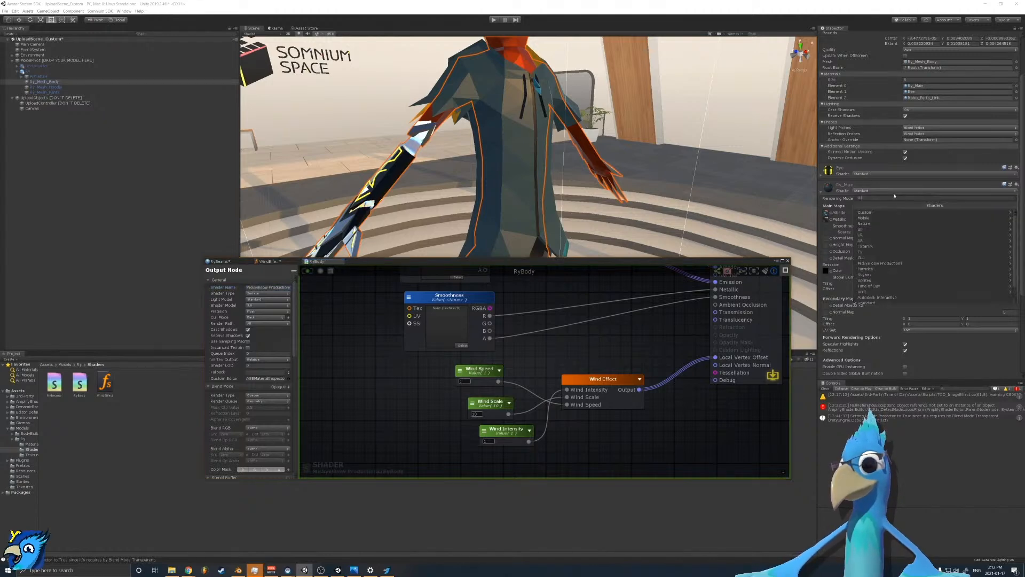
left_click(881, 264)
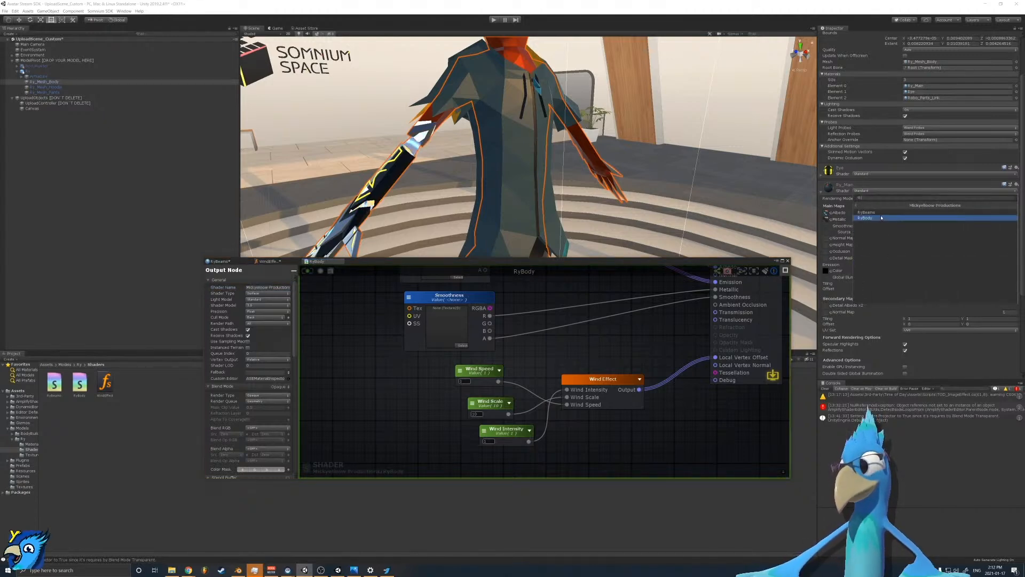
left_click(881, 219)
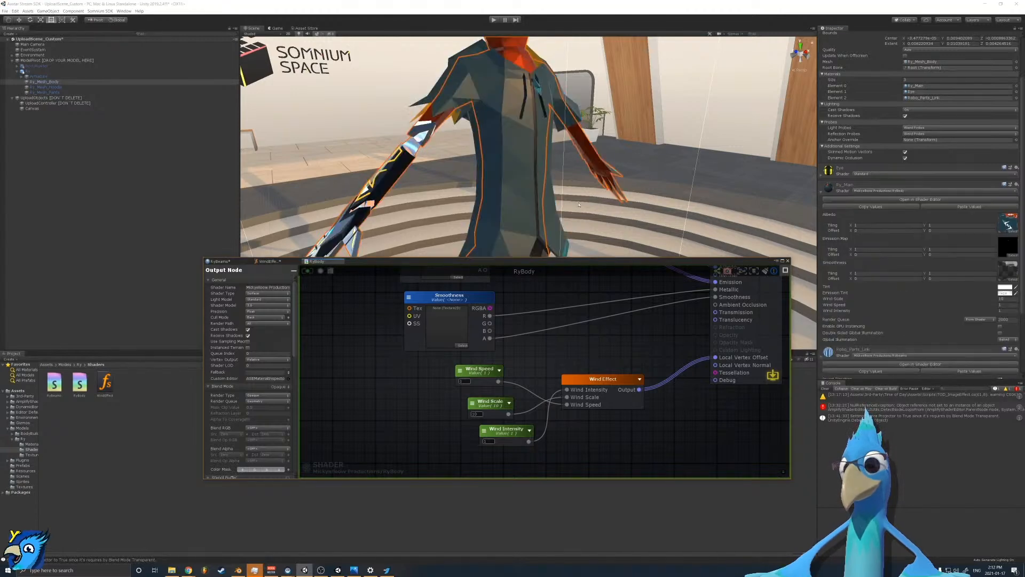
key("ctrl+y")
right_click_drag(625, 182, 569, 197)
key("w")
key("a")
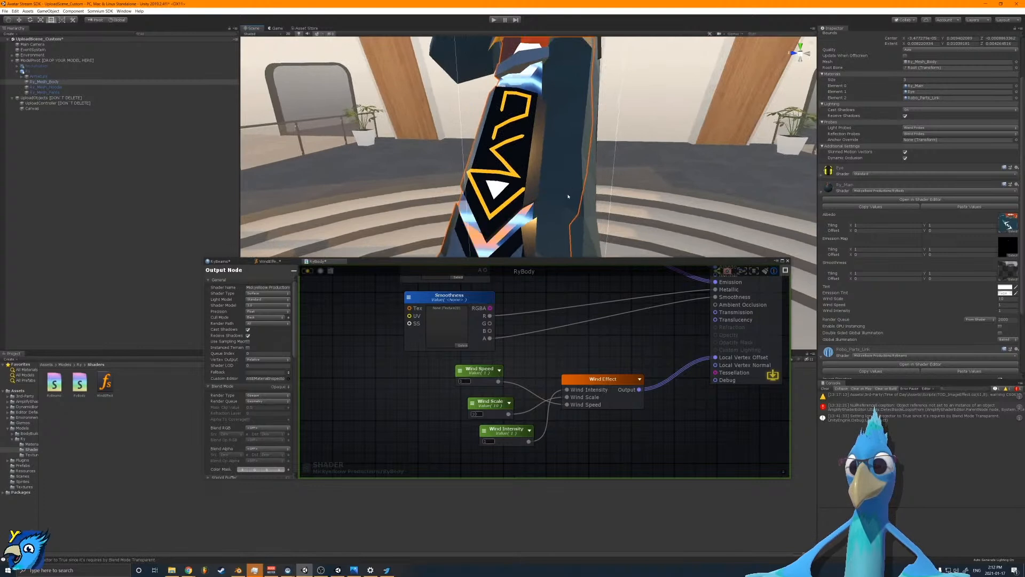
key("ctrl+z")
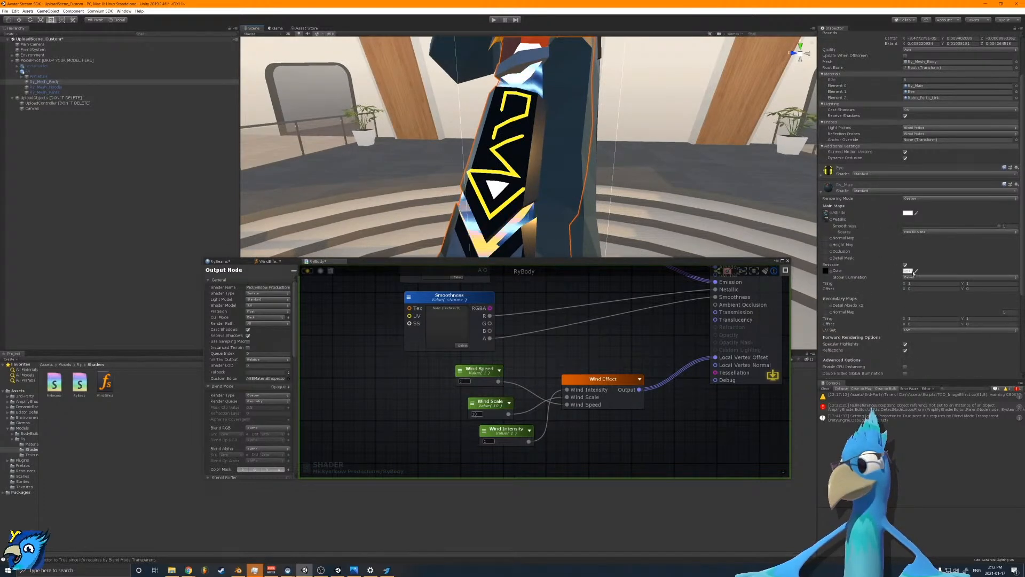
Step: Set the emission colour of the Ry_Main material to pure white while it uses the Standard shader
left_click(907, 271)
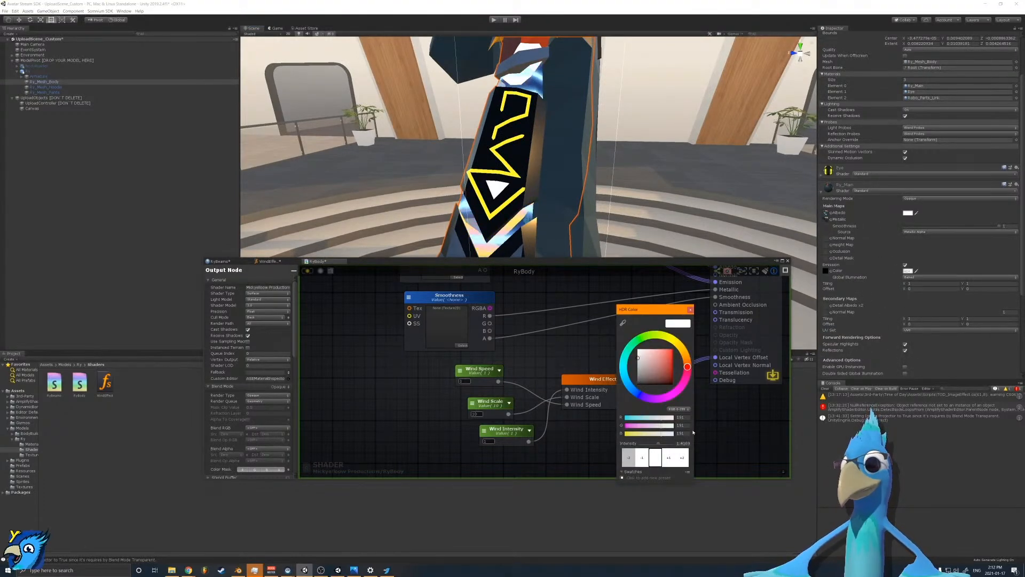
left_click_drag(667, 376, 592, 324)
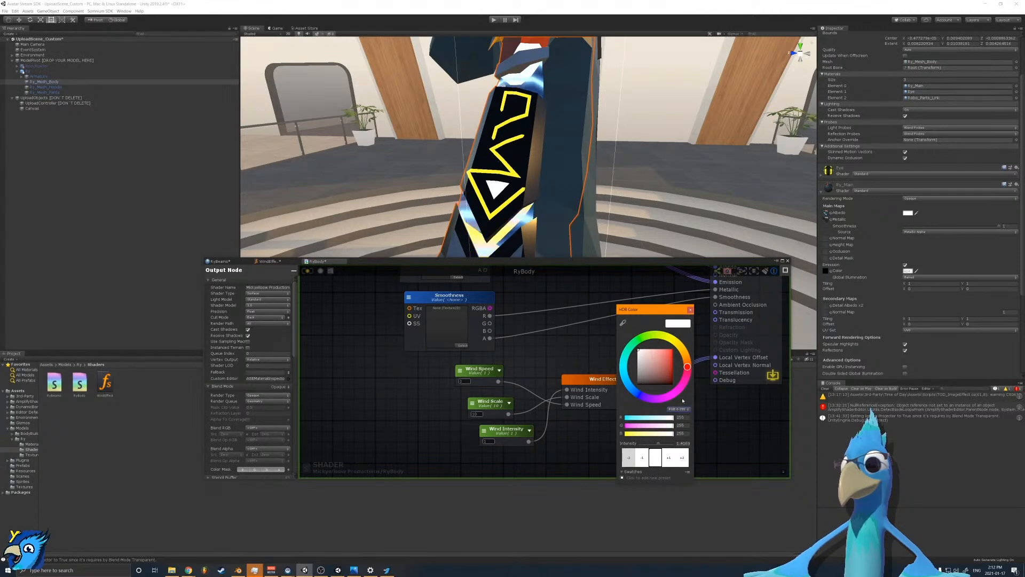
left_click(690, 311)
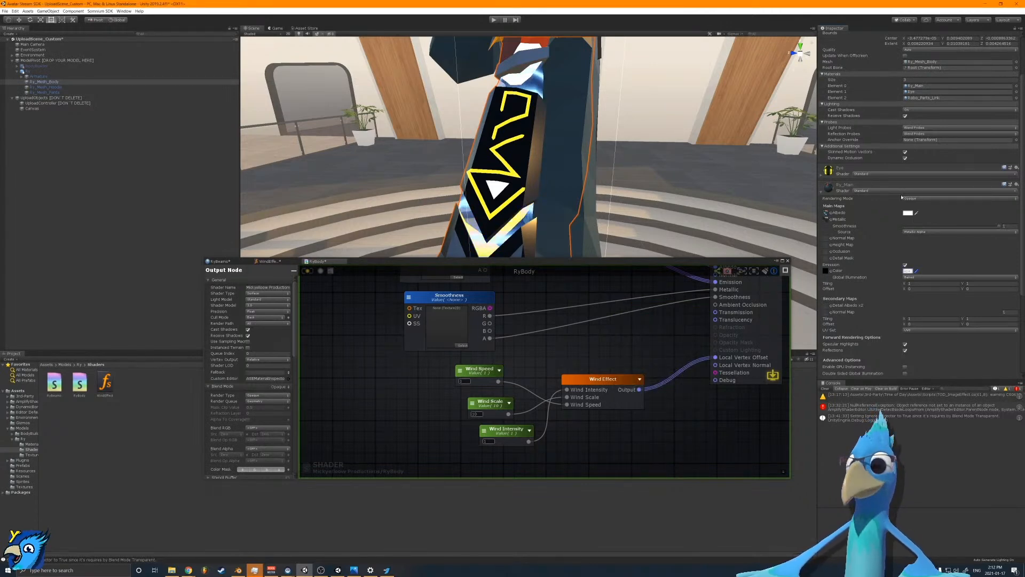
Step: Assign the RyBody shader to the Ry_Main material and expand its properties
left_click(865, 193)
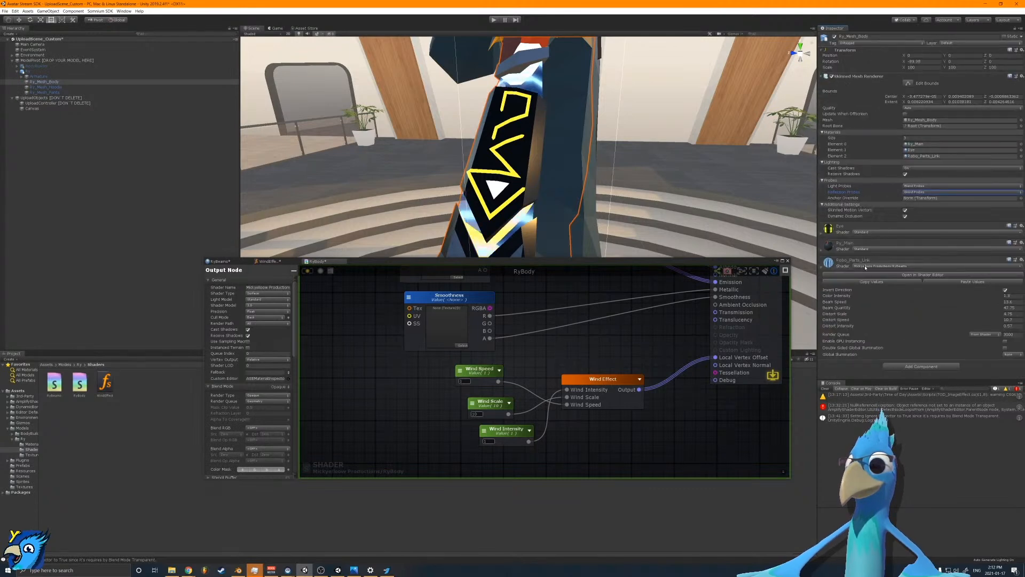
left_click(867, 249)
left_click(886, 321)
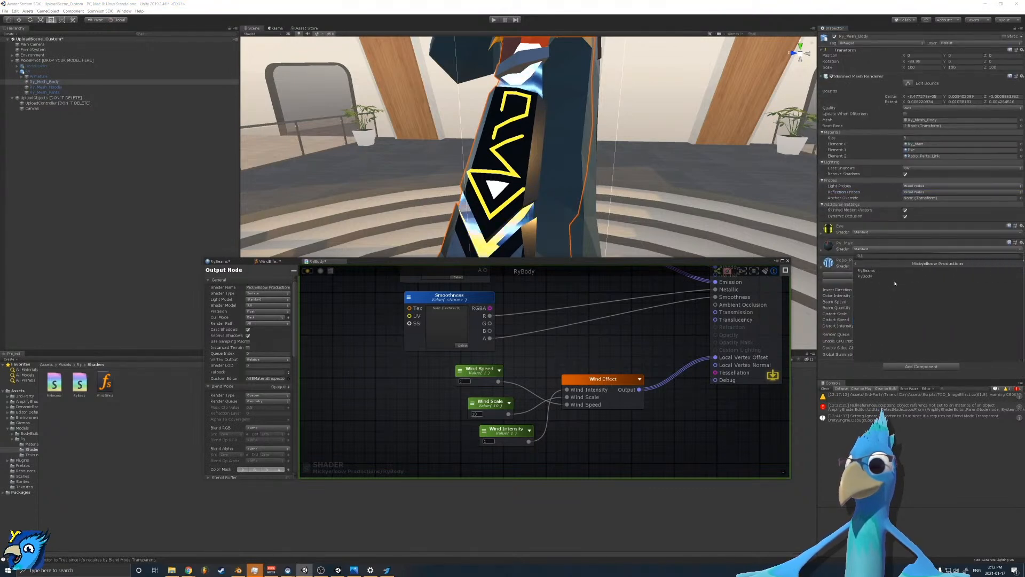
left_click(887, 277)
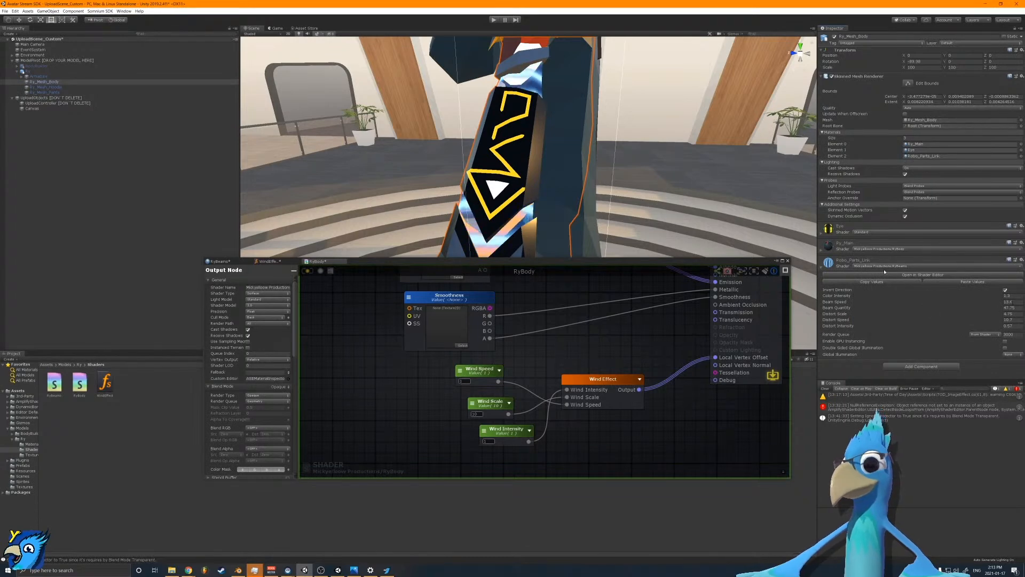
left_click(831, 249)
Step: Set Ry_Main's Emission Tint to pure white with an HDR intensity of 1.4
scroll(998, 324, "down", 2)
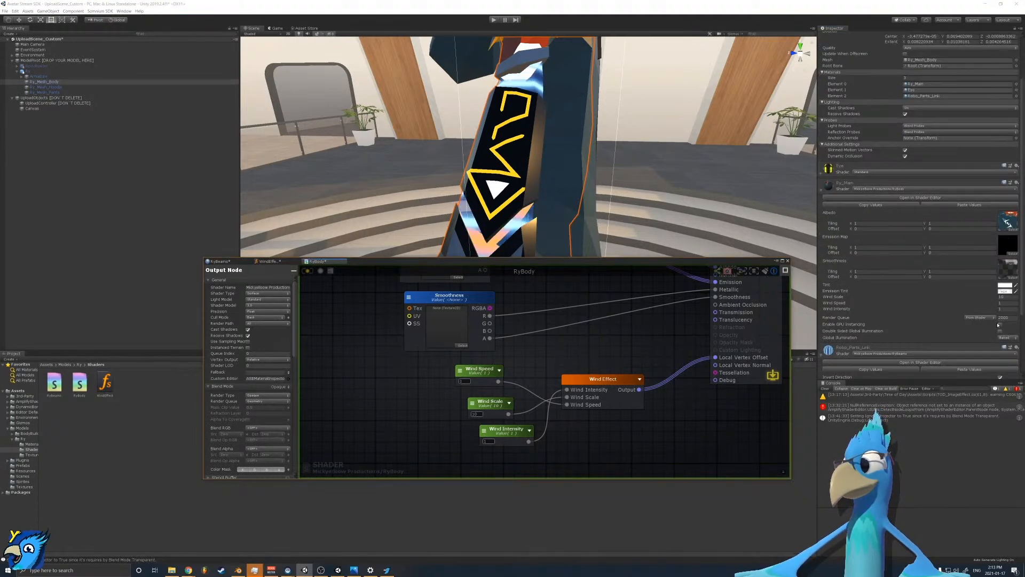
left_click(1005, 291)
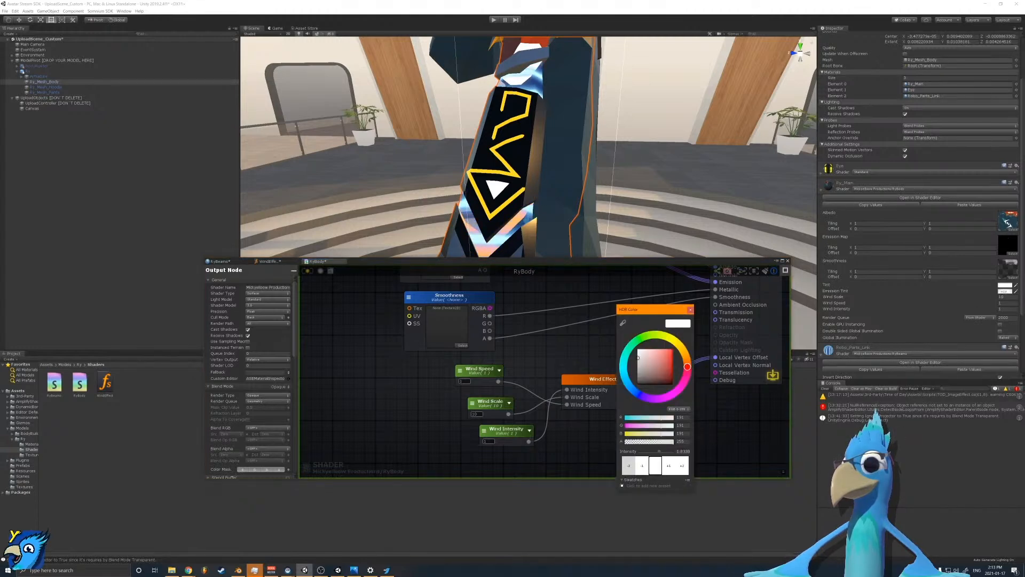
left_click_drag(640, 353, 636, 348)
left_click(684, 451)
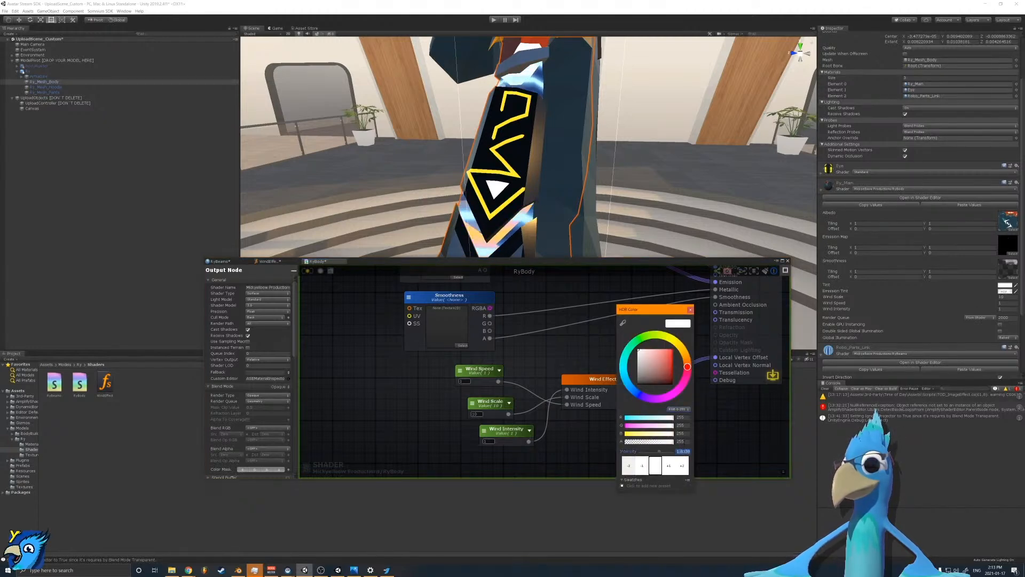
type("1.4")
key("Return")
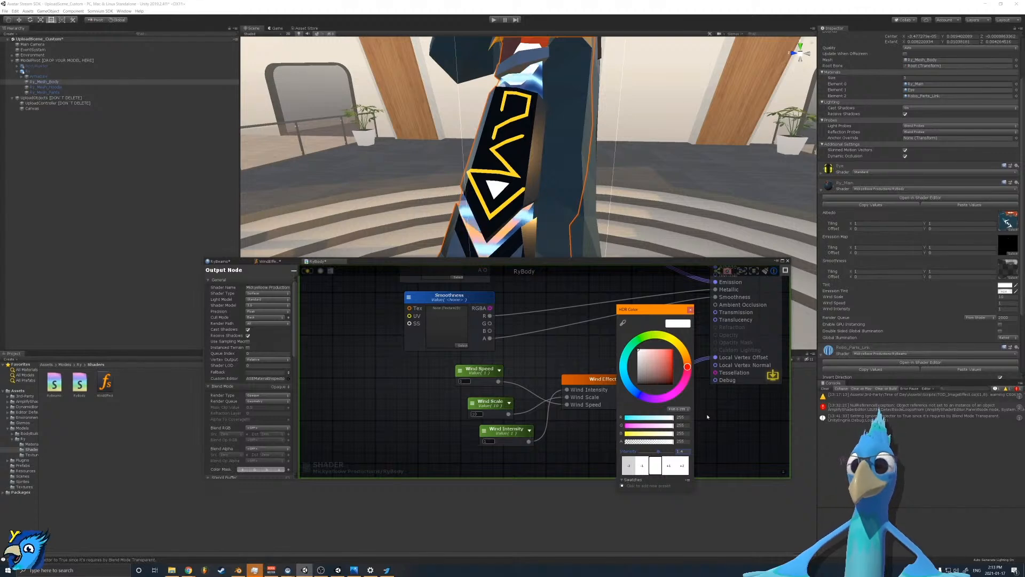
Step: Switch Ry_Main to the Standard shader and alternate undo and redo to compare its emission with RyBody, ending on RyBody
left_click(908, 188)
scroll(877, 256, "down", 3)
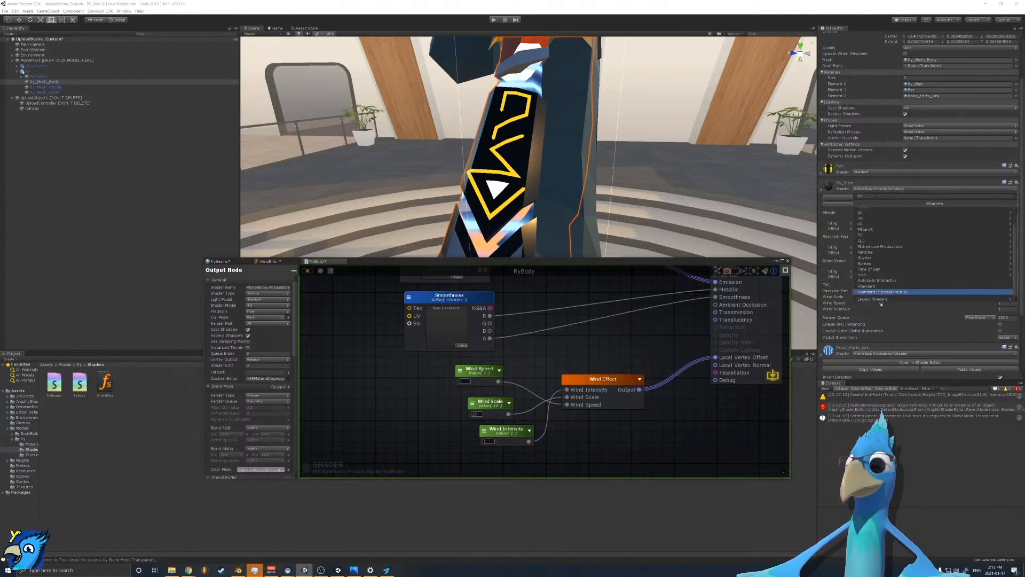
left_click(874, 286)
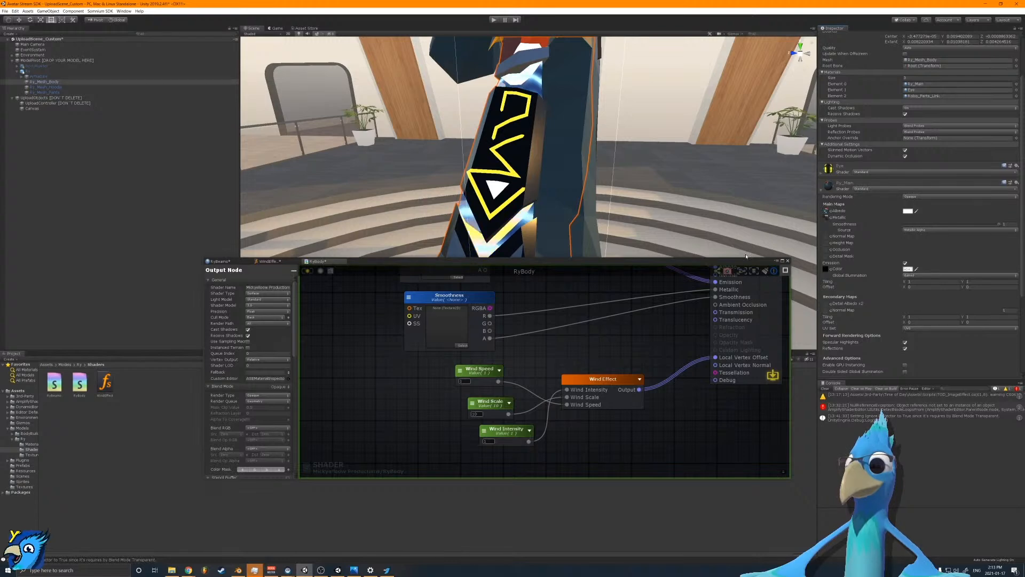
key("ctrl+z")
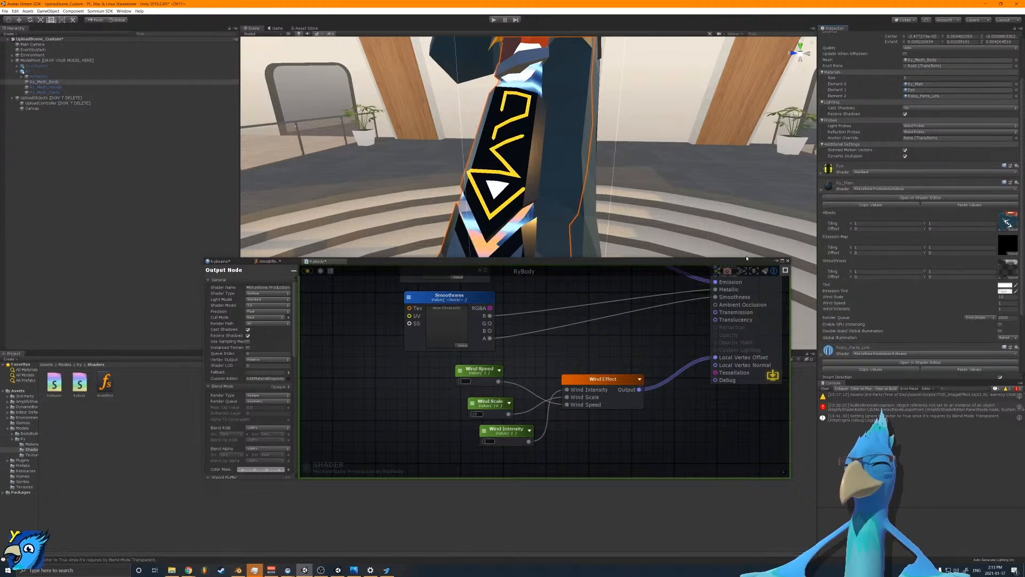
key("ctrl+y")
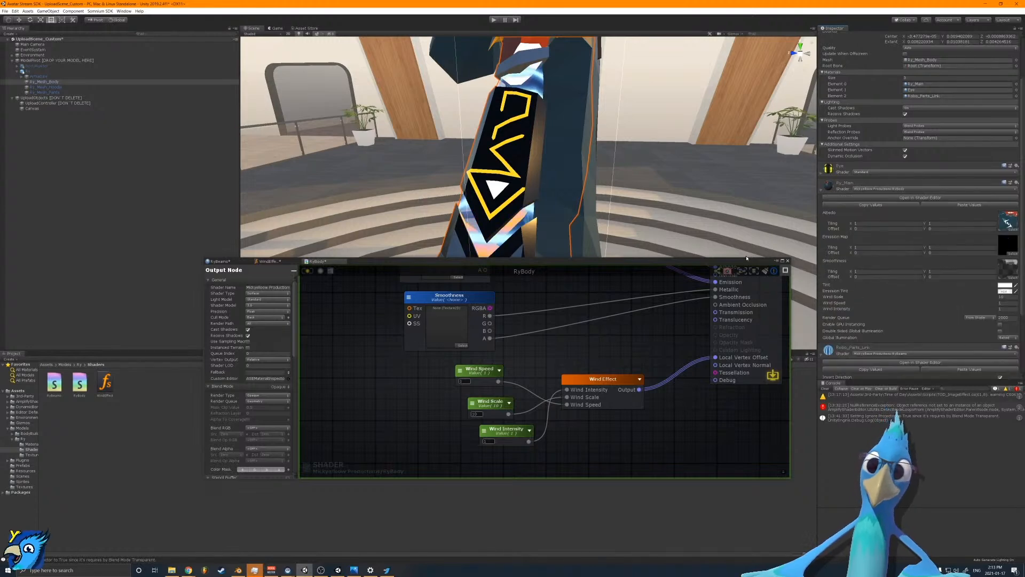
key("ctrl+z")
key("ctrl+y")
key("ctrl+z")
key("ctrl+y")
key("ctrl+z")
key("ctrl+y")
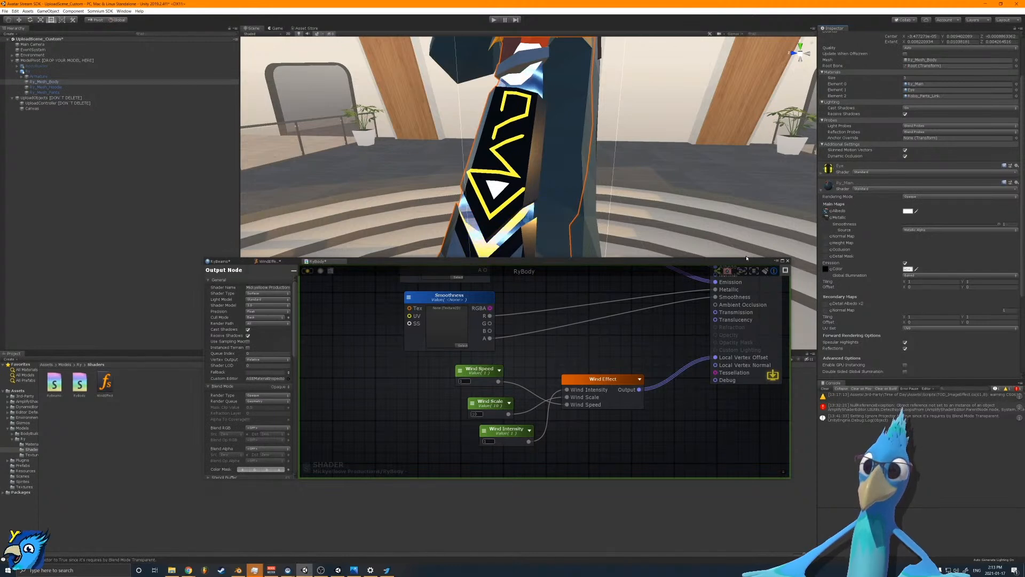
key("ctrl+z")
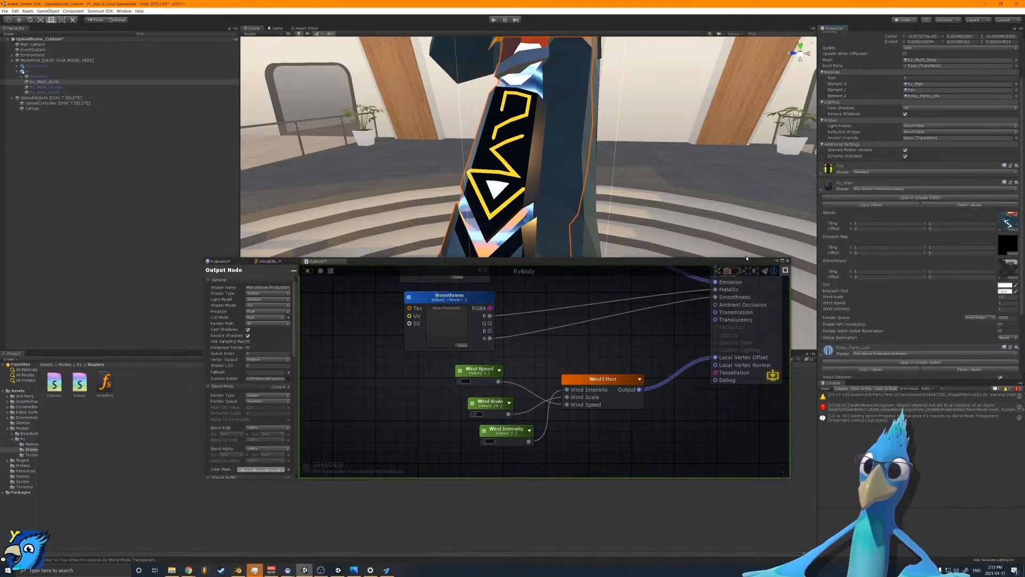
key("ctrl+y")
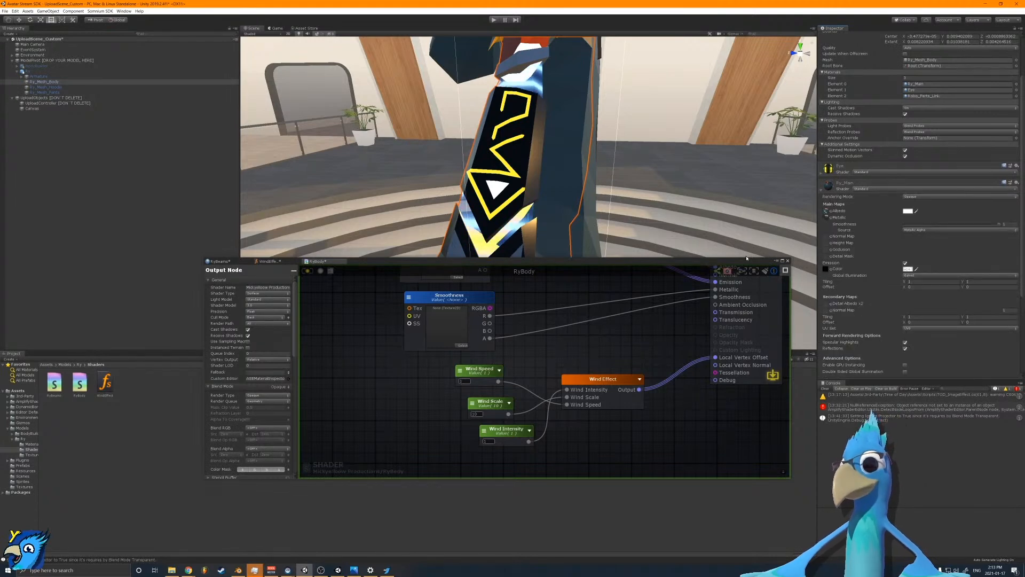
key("ctrl+z")
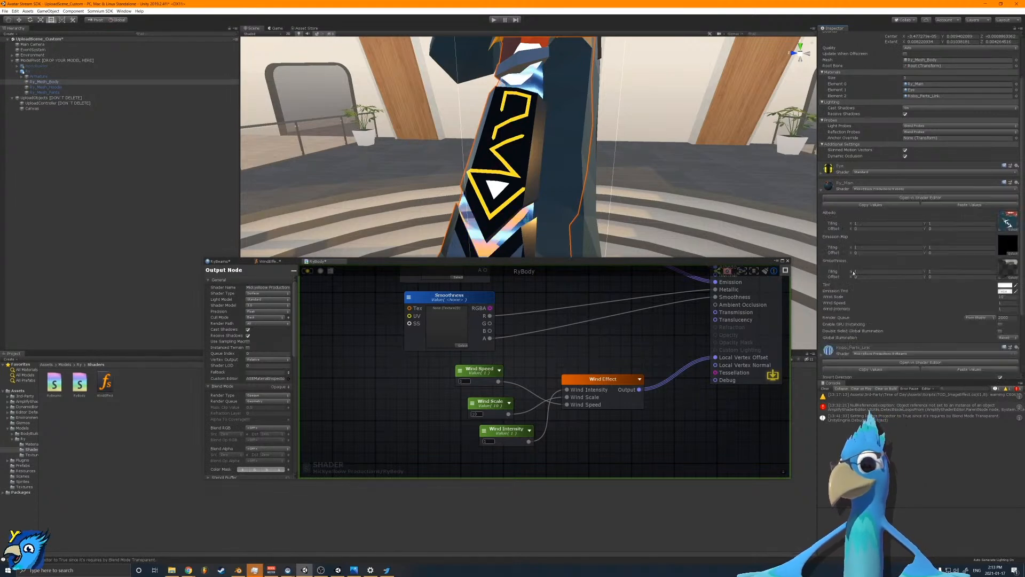
Step: Set Ry_Main's Emission Tint intensity to 4 and close the shader editor
left_click(1013, 253)
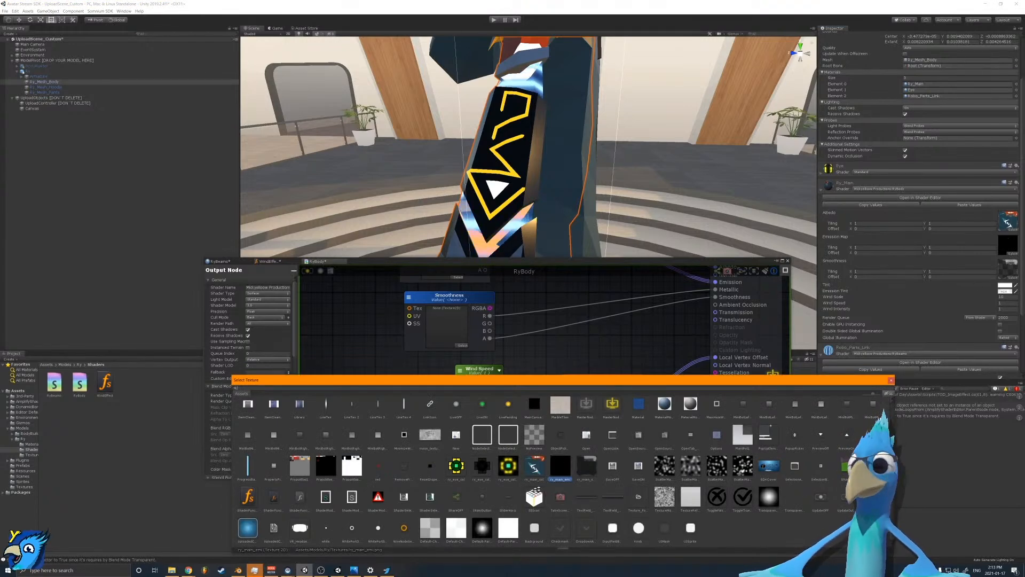
left_click(1004, 291)
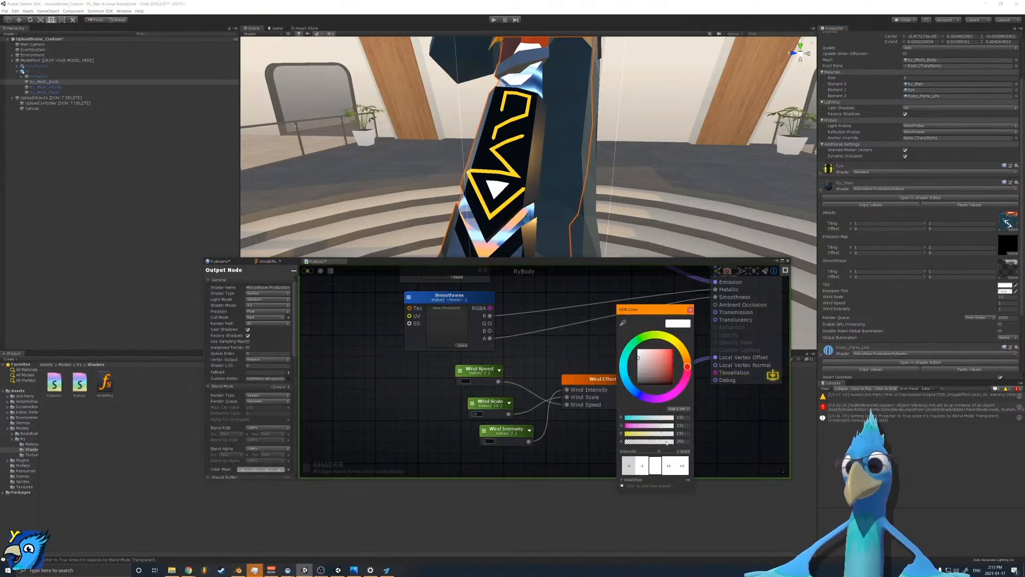
left_click_drag(665, 451, 663, 452)
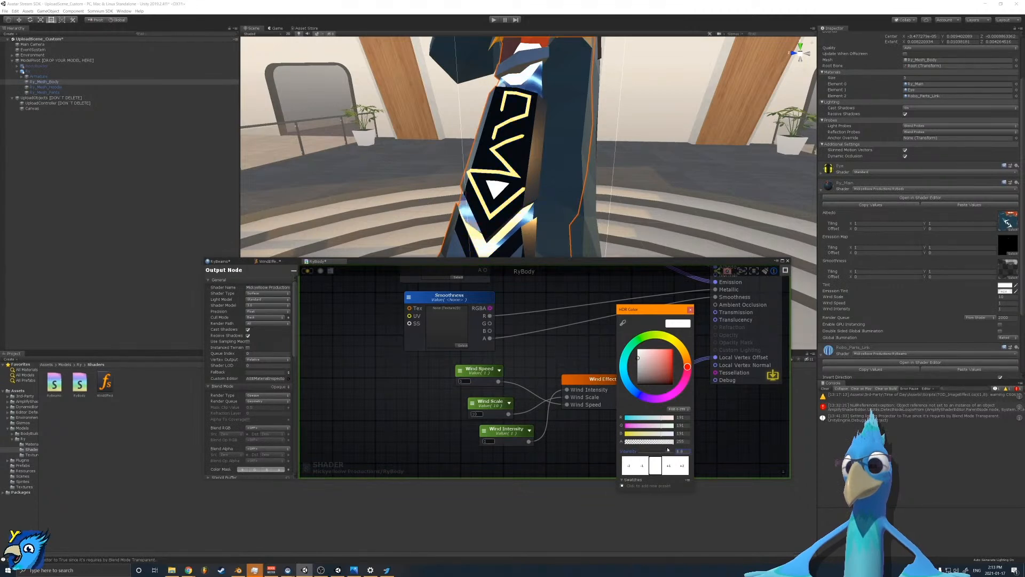
left_click_drag(664, 449, 659, 451)
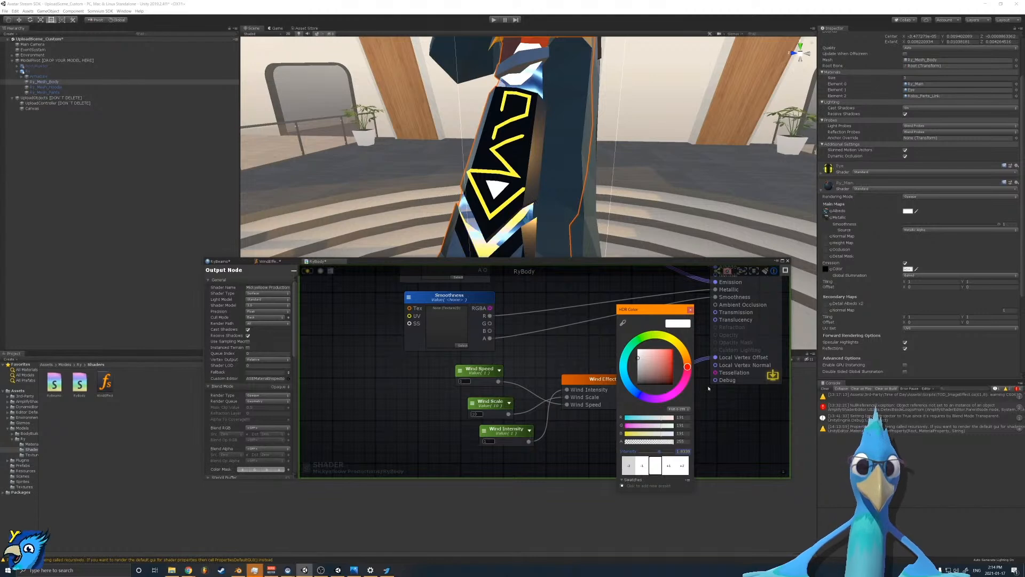
type("4")
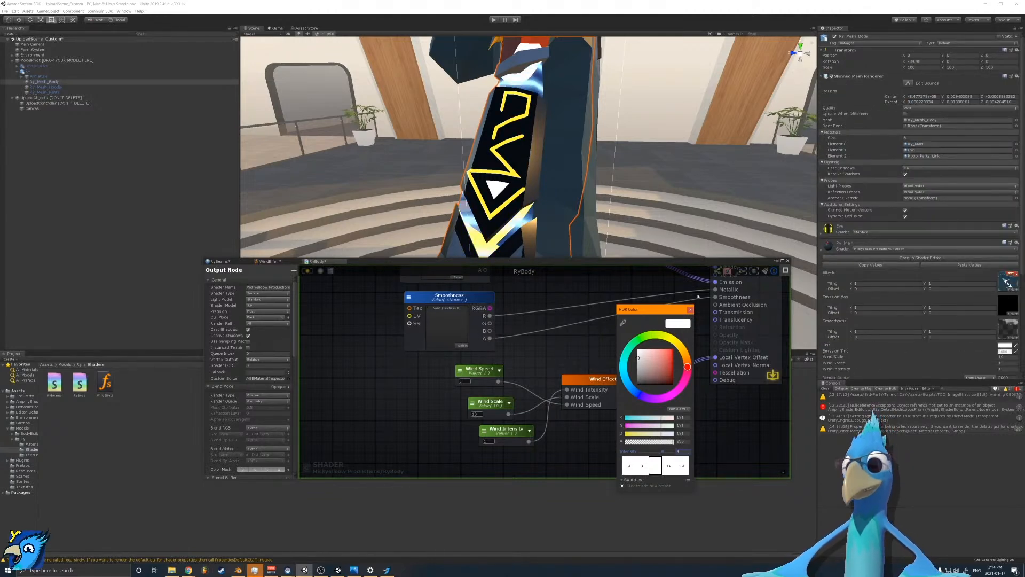
left_click(691, 309)
left_click(787, 262)
Step: Examine the avatar from several distances and angles to check how the RyBody shader renders on the clothing, arms and head
scroll(781, 235, "down", 5)
left_click_drag(780, 230, 734, 246, "alt")
scroll(592, 188, "up", 5)
scroll(681, 206, "down", 5)
scroll(691, 210, "up", 5)
scroll(673, 232, "down", 5)
scroll(734, 246, "up", 3)
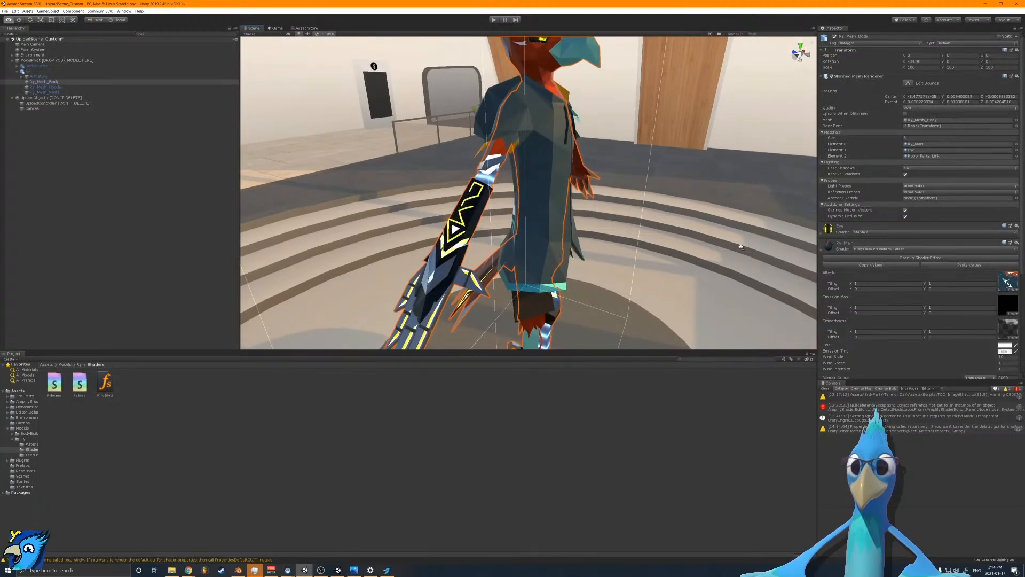
scroll(696, 292, "up", 4)
key("w")
right_click_drag(695, 291, 677, 219)
key("s")
key("w")
key("w")
key("s")
key("d")
right_click_drag(590, 267, 597, 277)
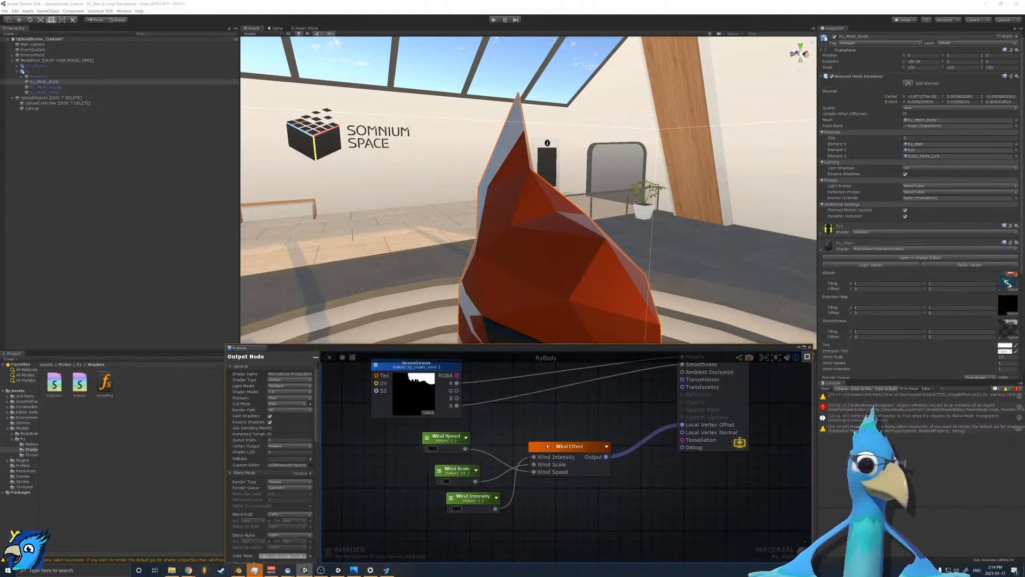
Step: Open the Wind Effect shader function and move its Vertex Color node up, clear of the surrounding nodes
double_click(583, 461)
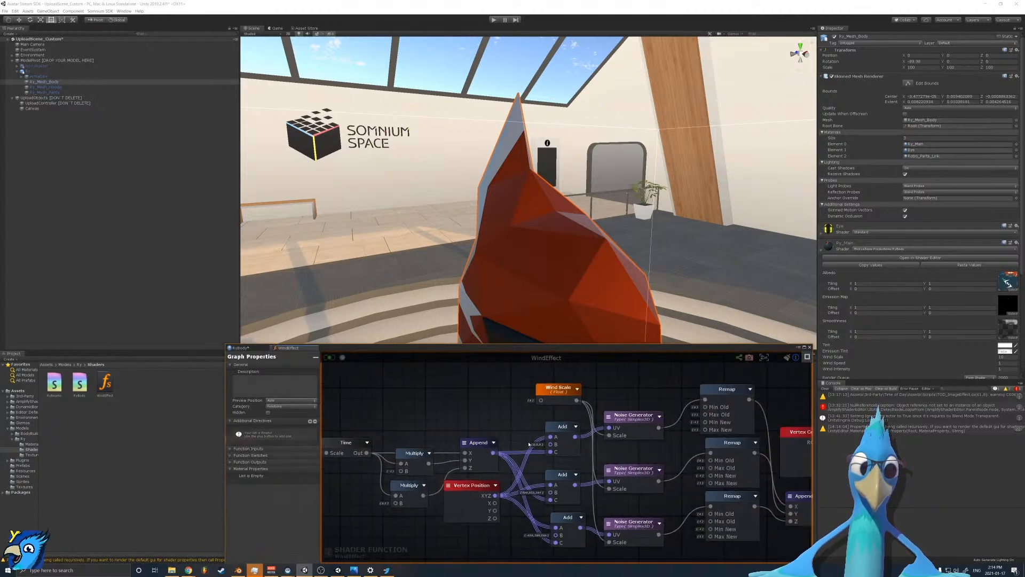
middle_click_drag(614, 446, 479, 436)
scroll(483, 438, "down", 4)
scroll(644, 435, "up", 3)
middle_click_drag(643, 435, 561, 505)
left_click_drag(548, 518, 525, 395)
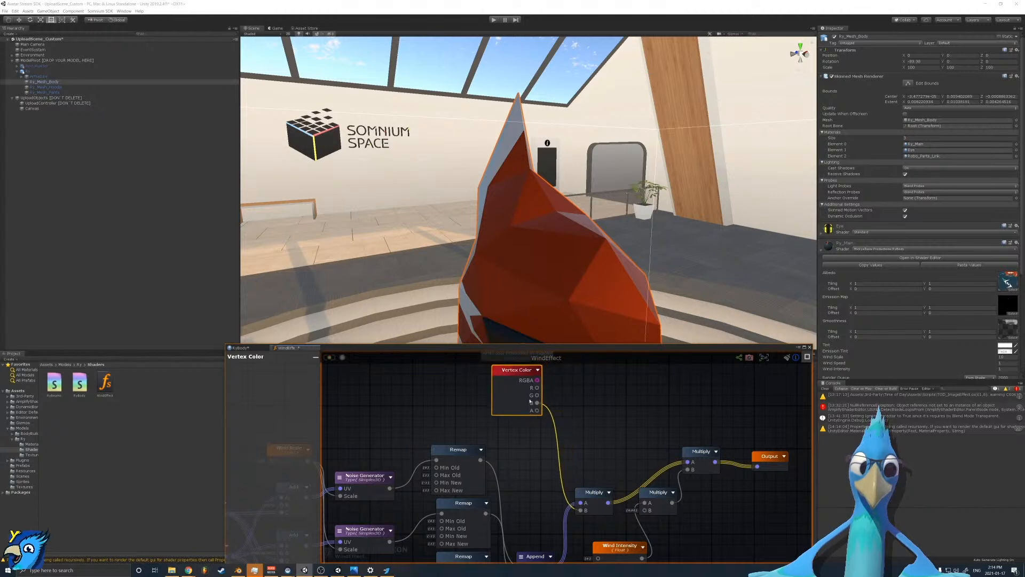
middle_click_drag(525, 395, 528, 466)
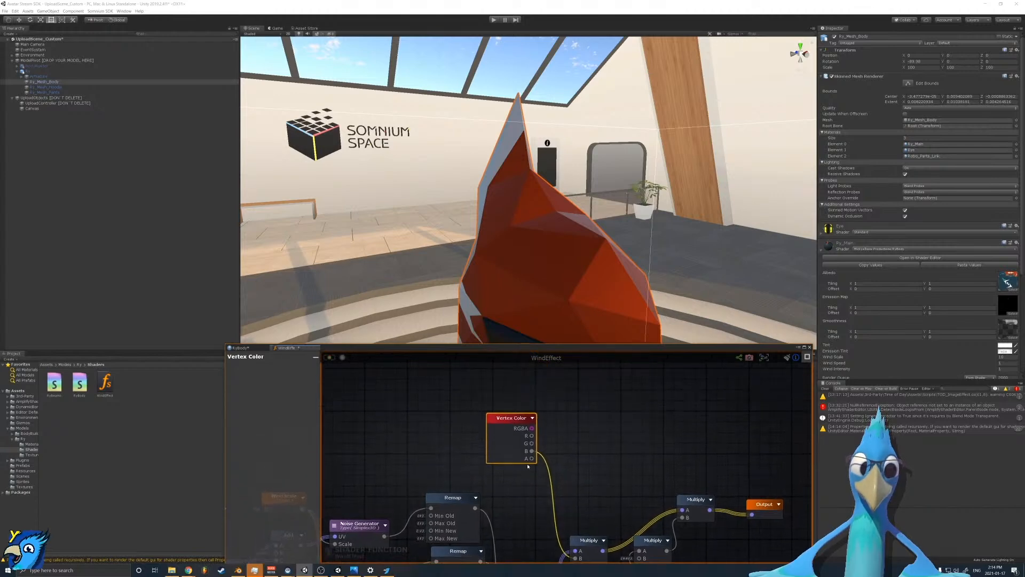
middle_click_drag(557, 435, 559, 438)
Step: Add an unconnected Multiply node beside the Vertex Color node
right_click(559, 439)
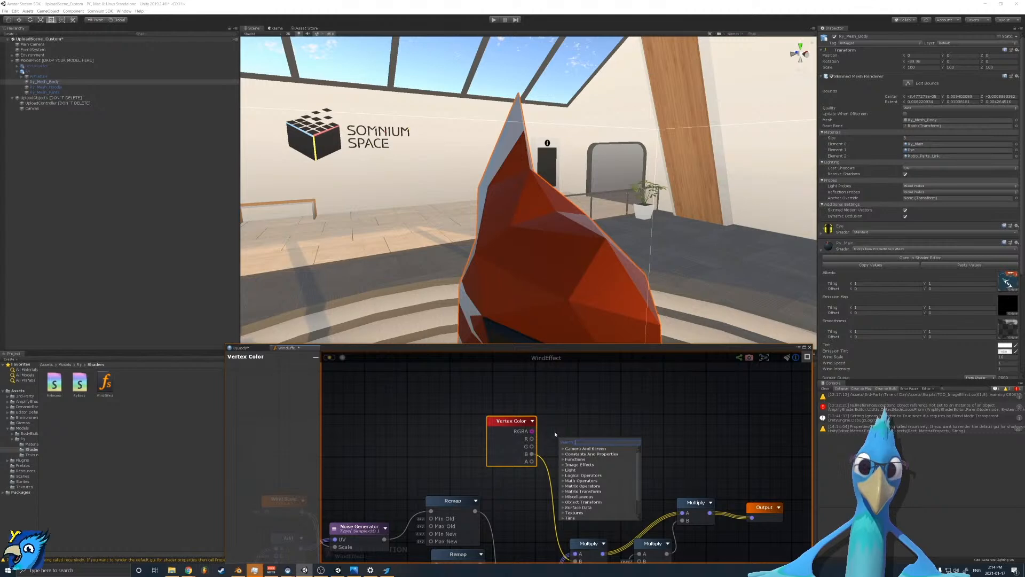
type("enum")
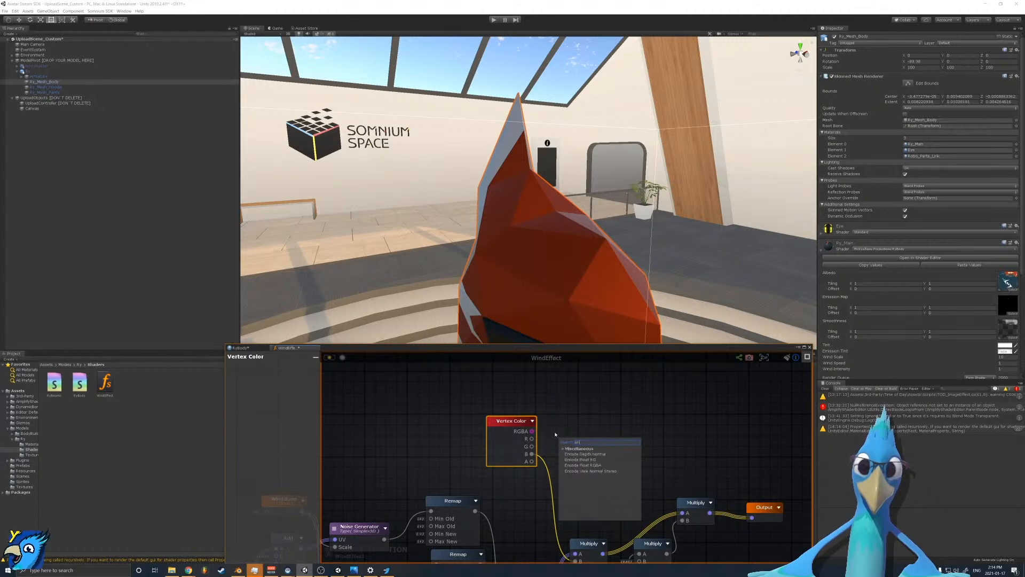
key("BackSpace")
key("BackSpace")
key("BackSpace")
key("BackSpace")
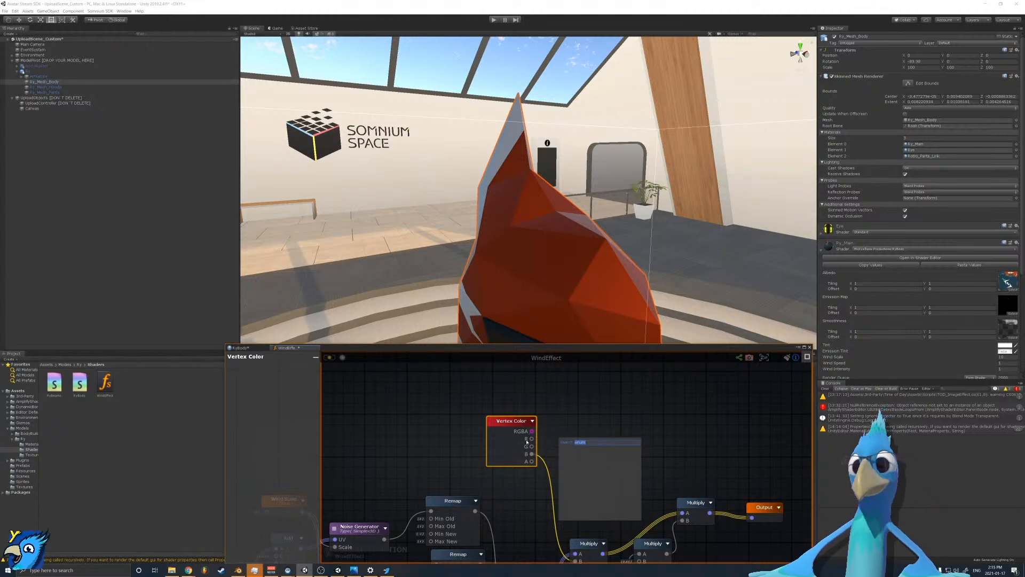
type("mul")
left_click(576, 466)
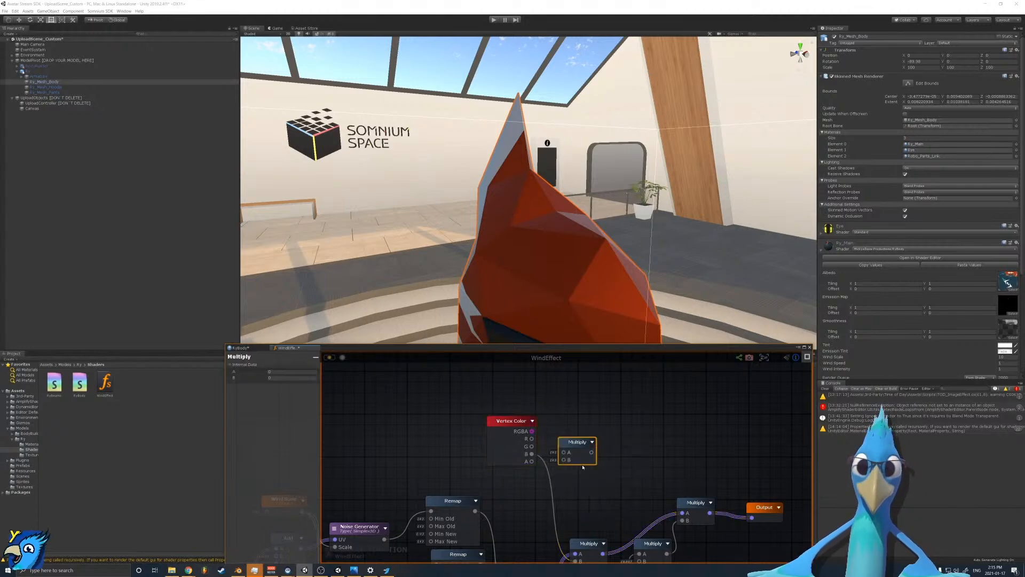
right_click(420, 402)
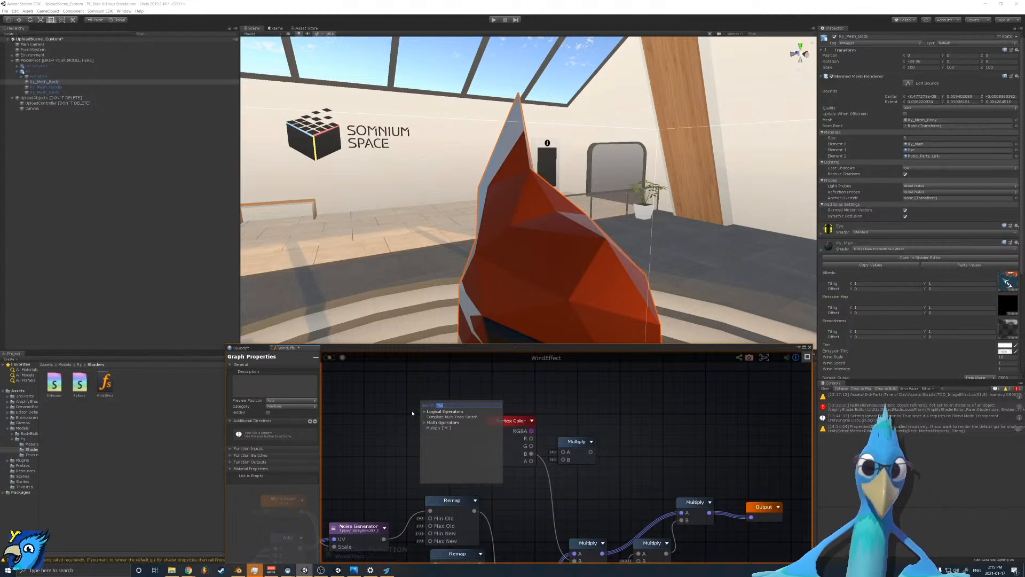
type("float")
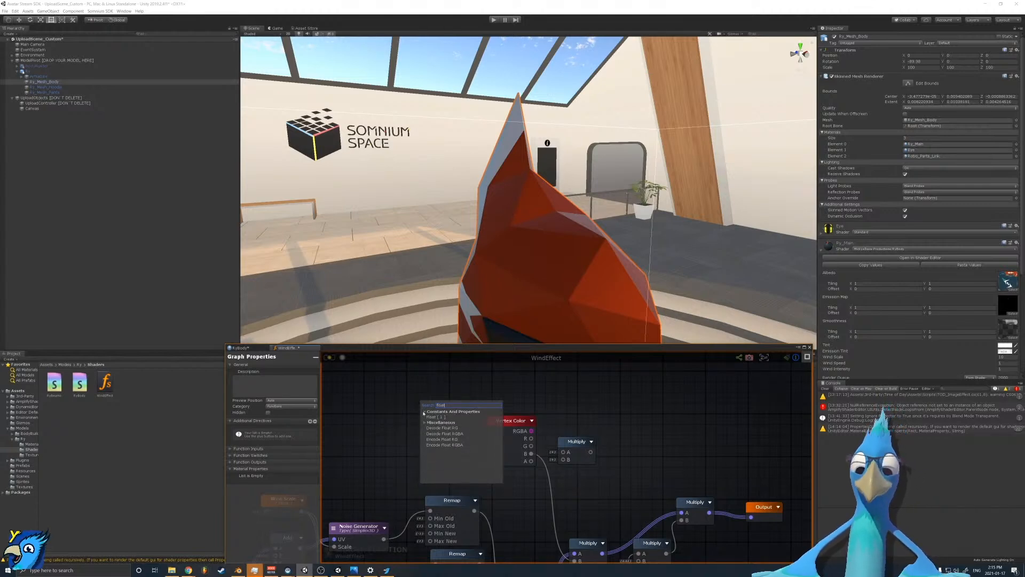
left_click(404, 389)
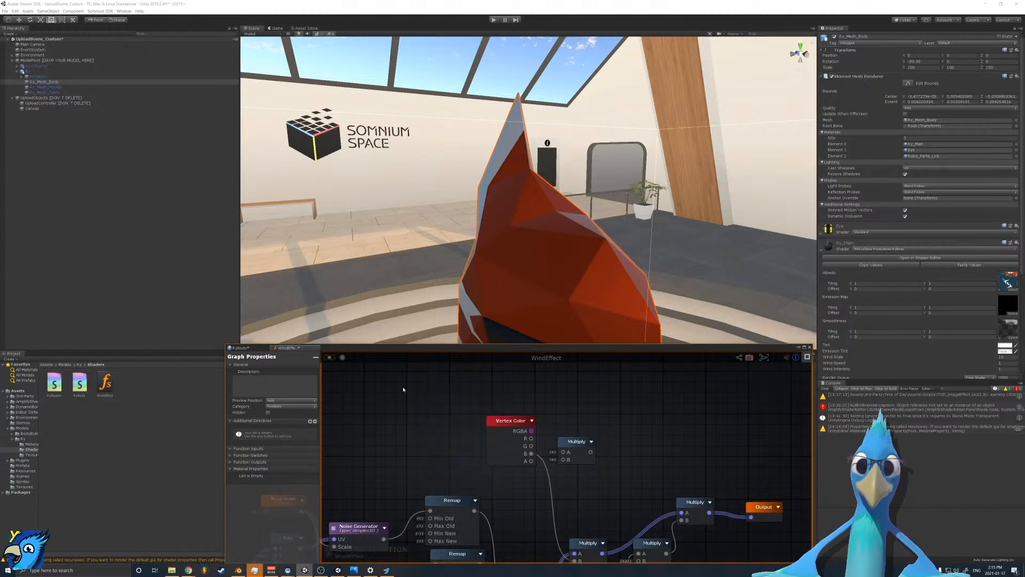
Step: Add a Function Input node to the empty area near the Vertex Color node
right_click(404, 389)
type("input")
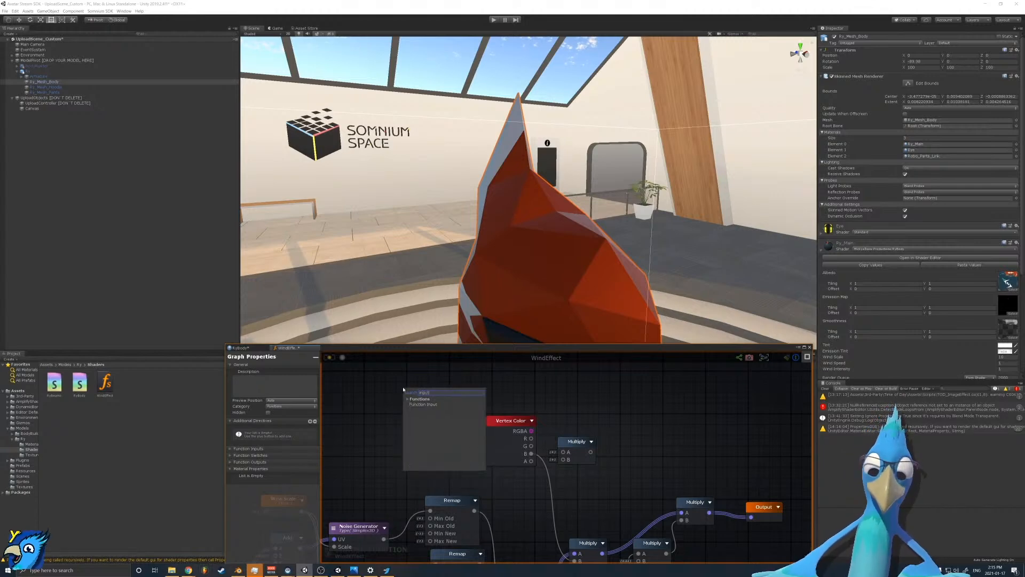
left_click(422, 404)
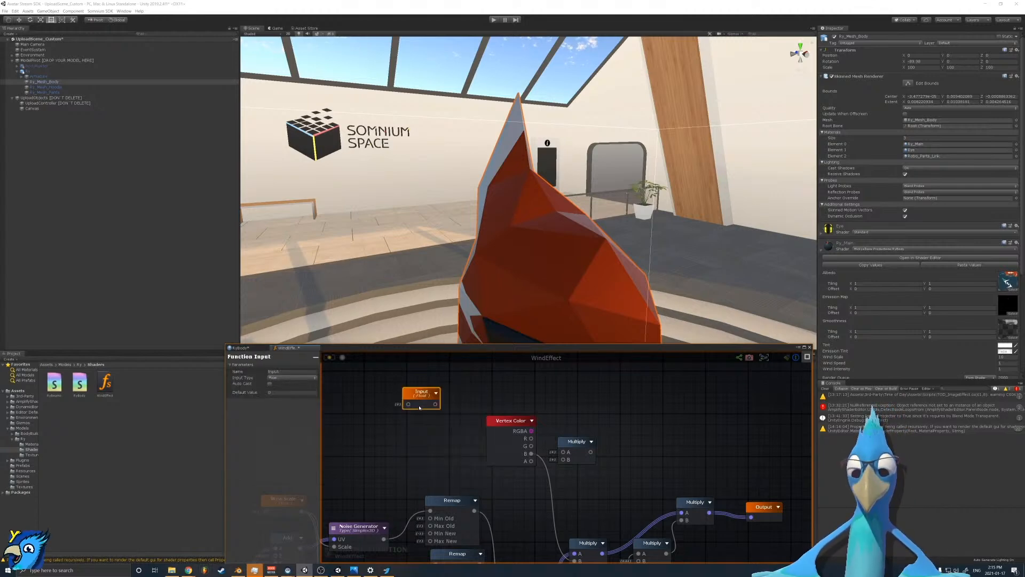
Step: Try the Custom and Sampler State input types on the new Function Input node, then restore Float
left_click(287, 378)
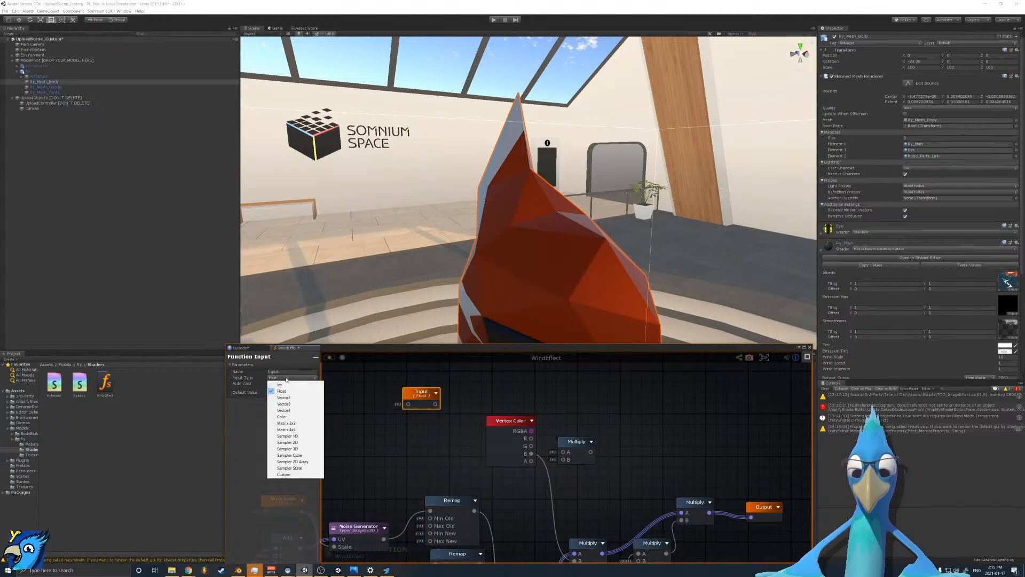
left_click(284, 474)
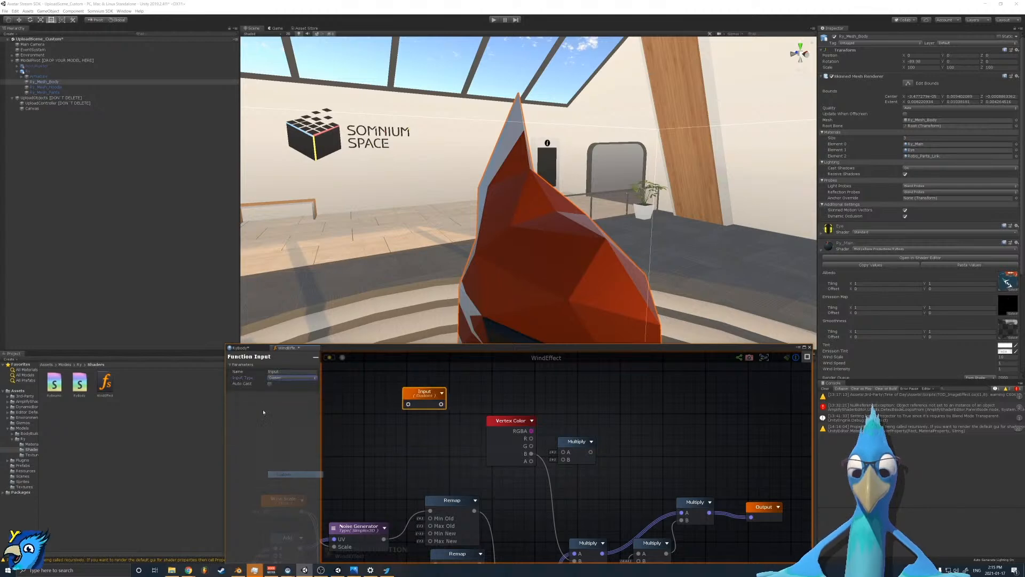
left_click(289, 378)
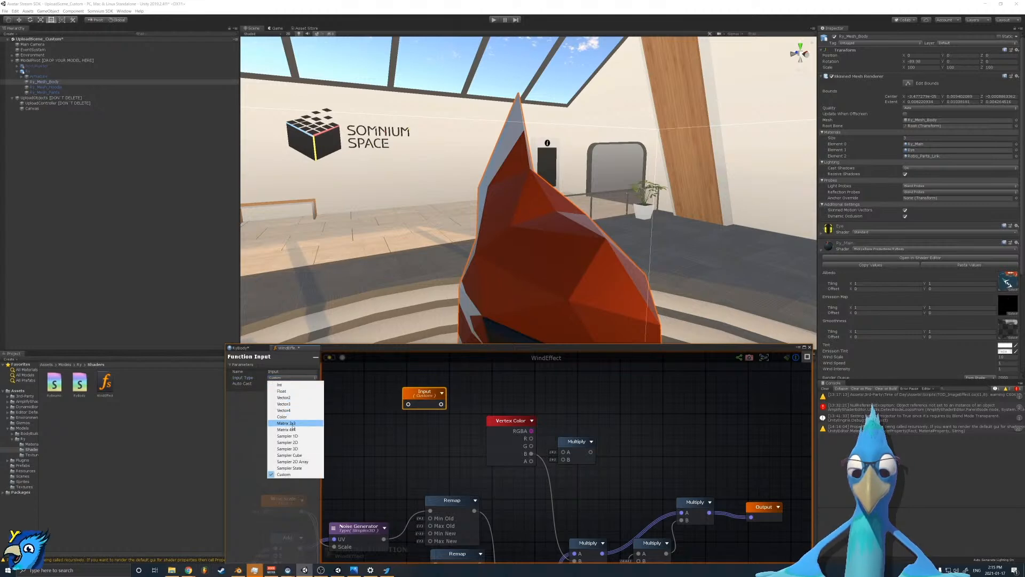
left_click(289, 468)
left_click(291, 377)
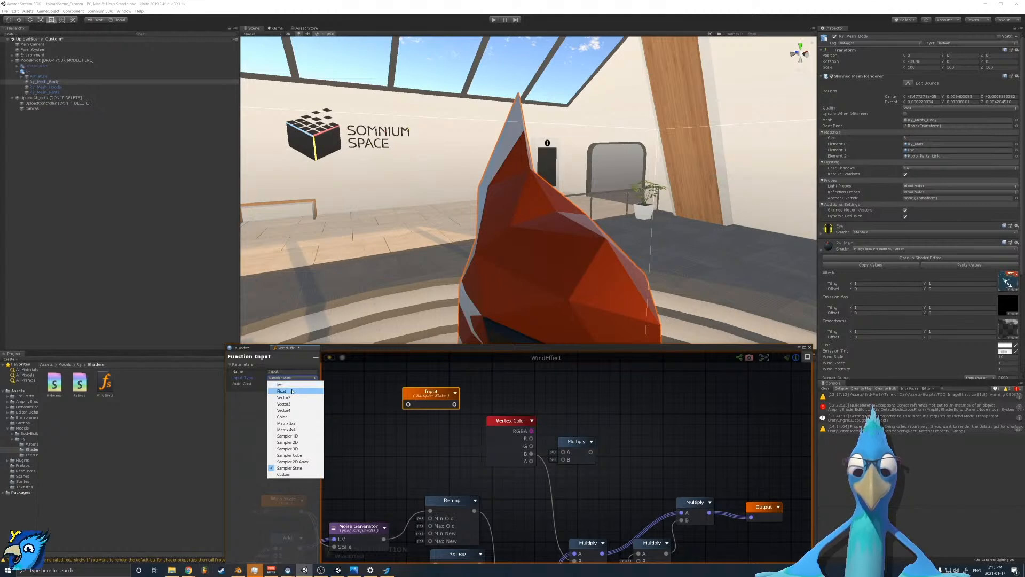
left_click(292, 391)
Step: Replace the Vertex Color node with the new Float input, connecting it to the B port of the Multiply node it fed
left_click_drag(431, 392, 451, 440)
middle_click_drag(487, 453, 495, 442)
left_click(519, 422)
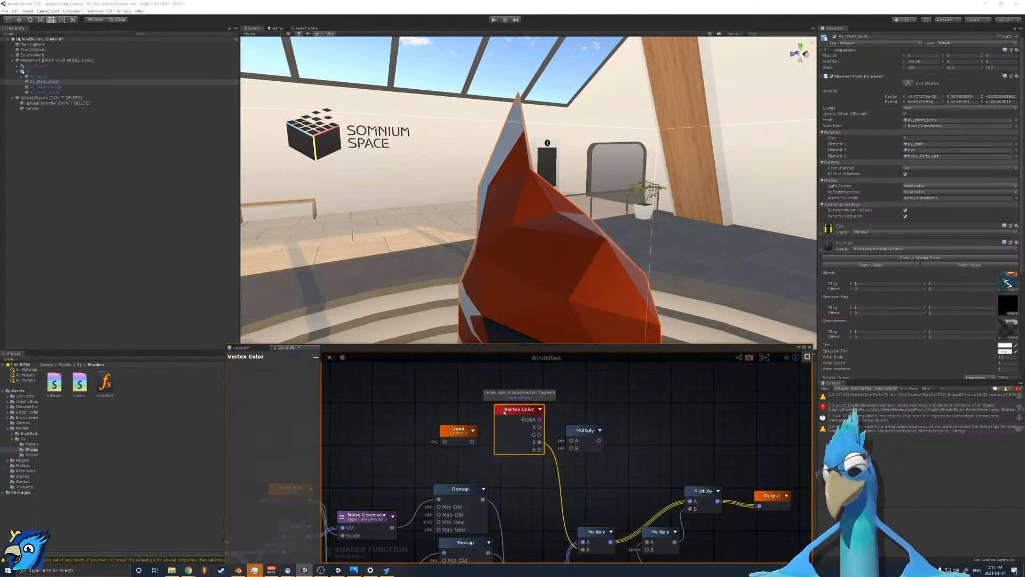
key("Delete")
left_click_drag(473, 442, 586, 550)
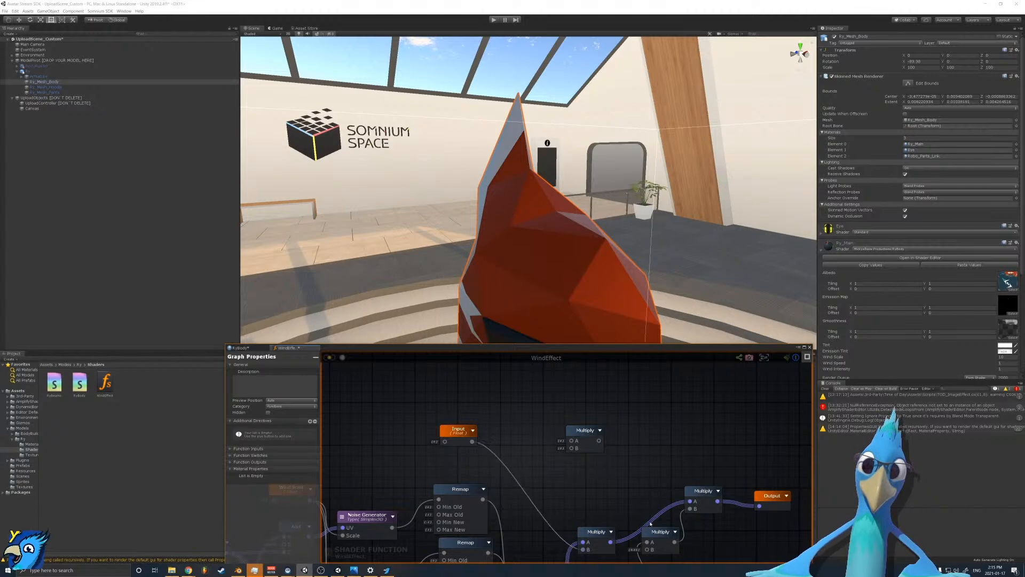
Step: Rename the Float input node to Color Mask and save the WindEffect function
left_click(458, 431)
left_click(278, 372)
type("CO")
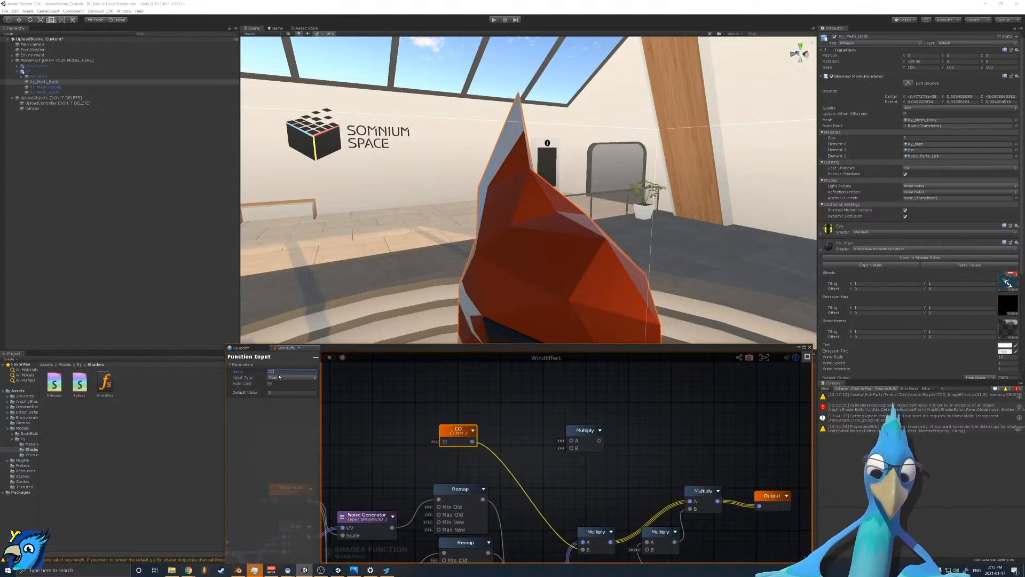
type("loror Mask")
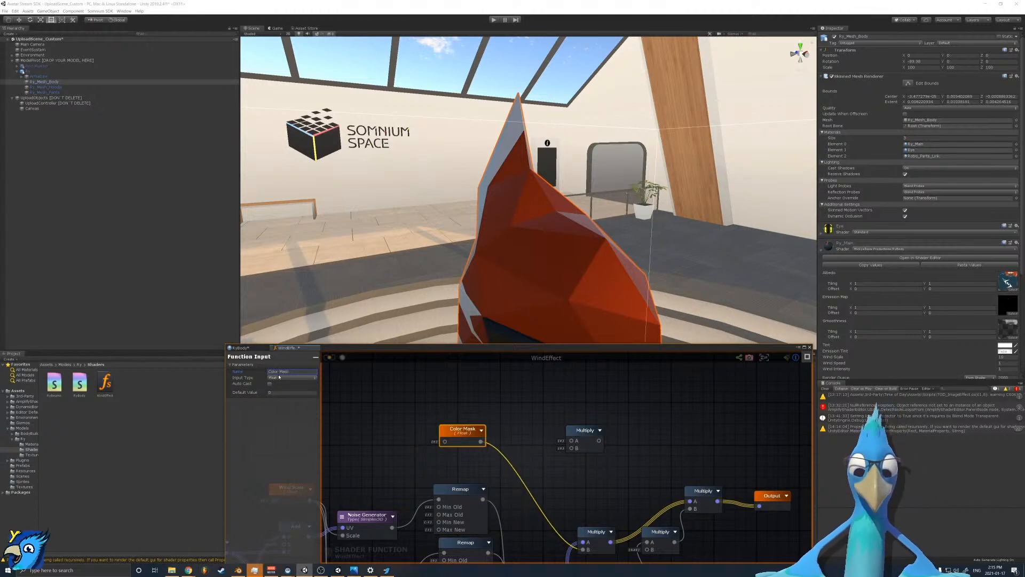
left_click(330, 358)
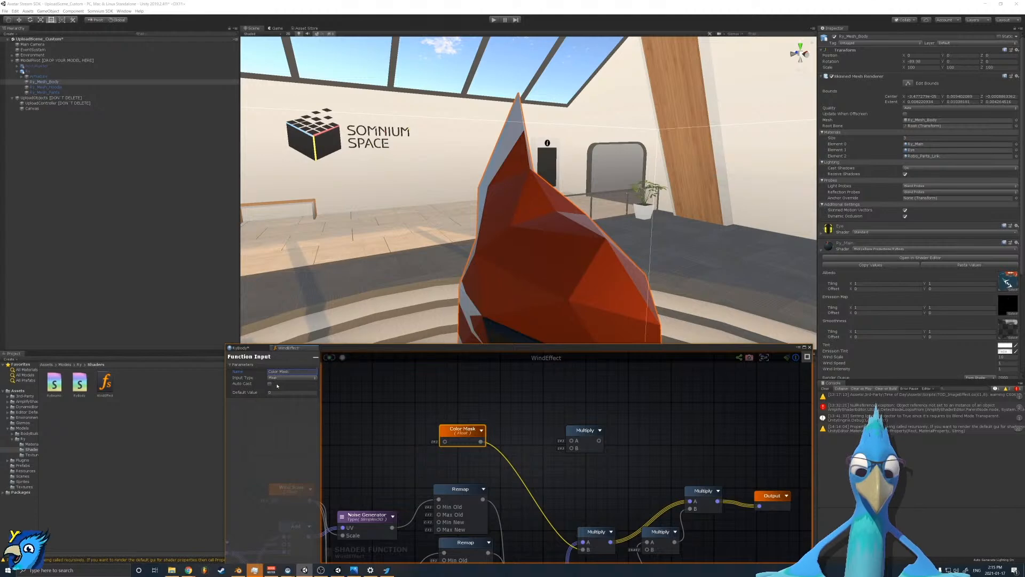
Step: In the RyBody shader graph, add a Vertex Color node and connect its R output to Wind Effect's Color Mask
left_click(247, 348)
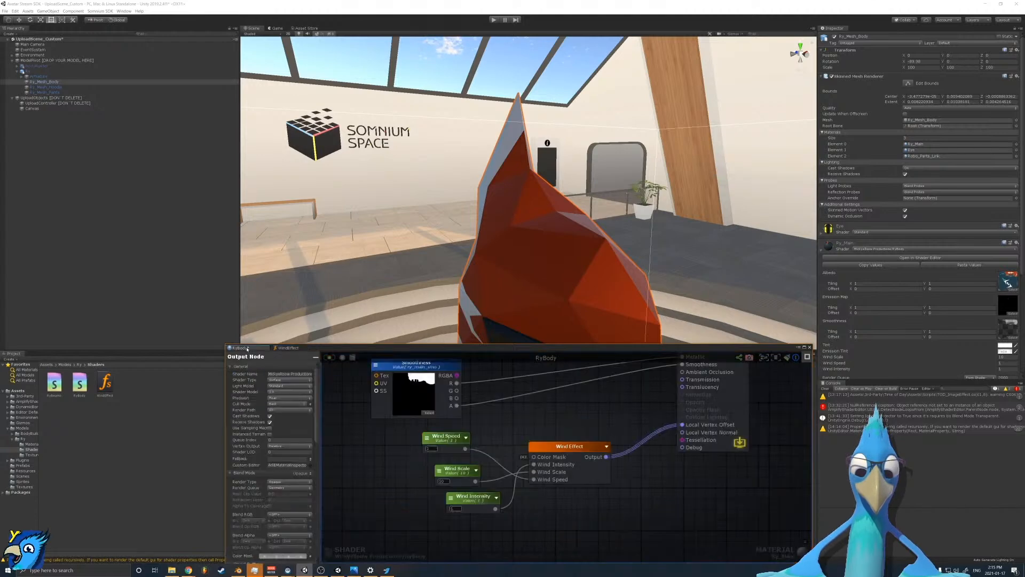
left_click(423, 484)
left_click_drag(423, 484, 535, 457)
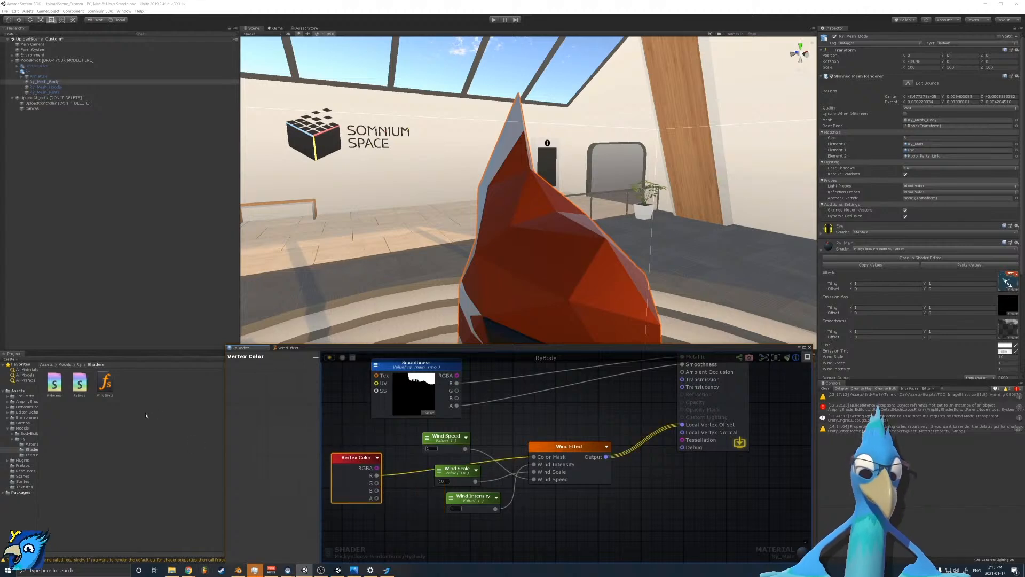
Step: In the RyBeams shader, add a Vertex Color node, connect its B output to Wind Effect's Color Mask, and save the shader
double_click(54, 383)
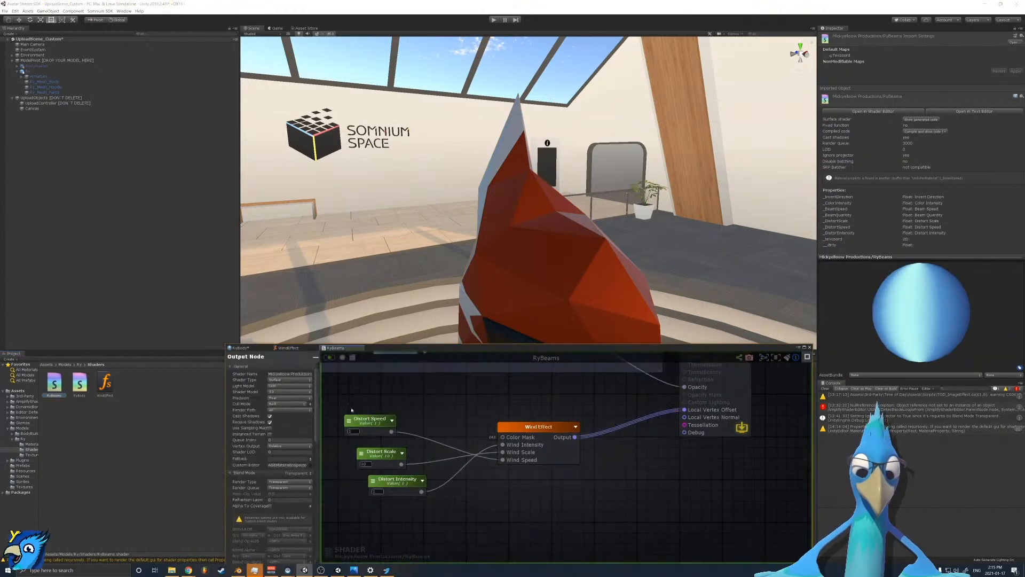
left_click_drag(454, 472, 503, 436)
right_click_drag(520, 305, 521, 306)
key("q")
right_click_drag(520, 306, 450, 291)
middle_click_drag(450, 290, 450, 195)
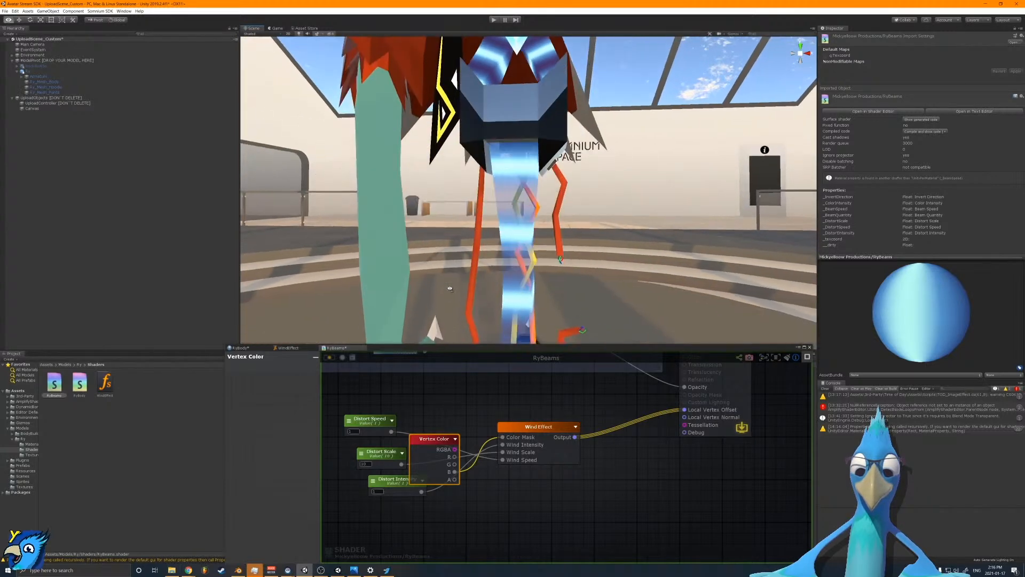
left_click(331, 357)
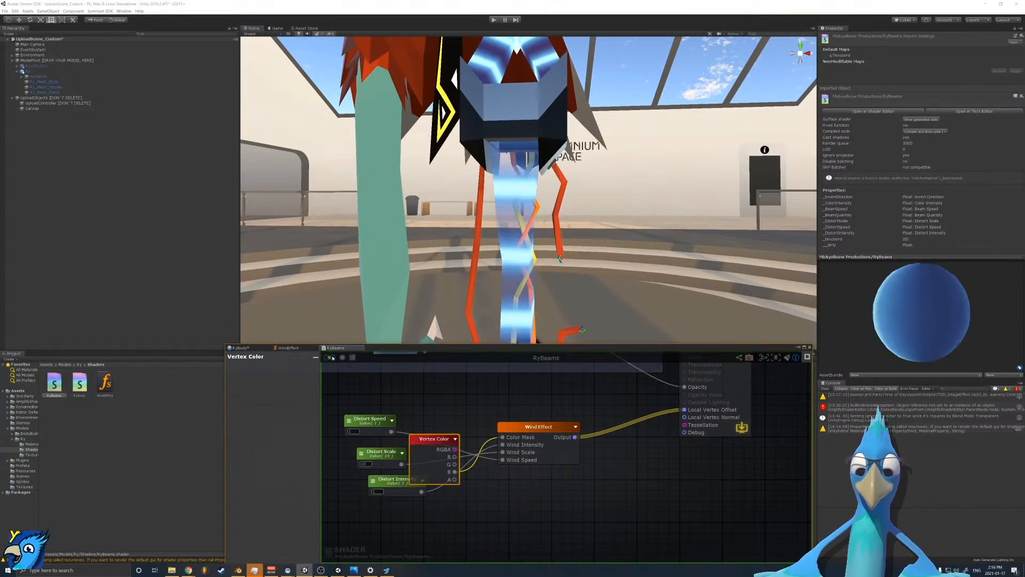
Step: Save the RyBody shader and select Ry_Mesh_Body to show the wind settings of its Ry_Main material
right_click_drag(379, 292, 296, 281)
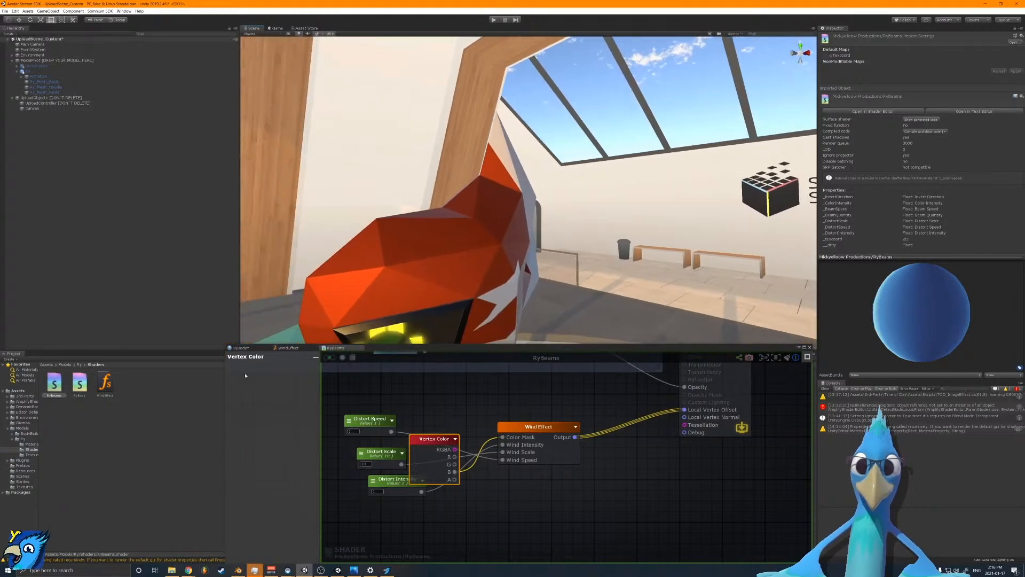
left_click(241, 348)
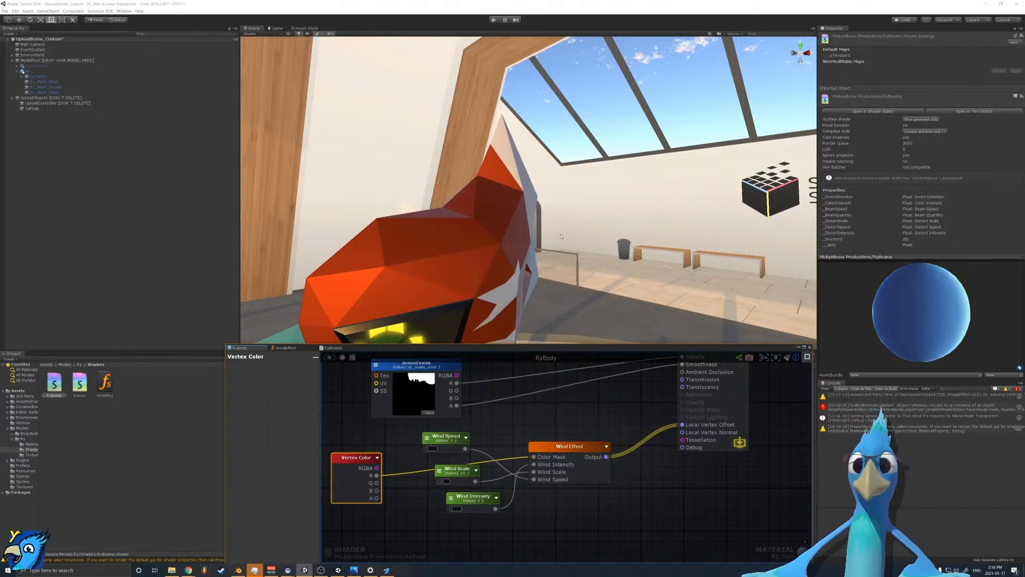
left_click(60, 81)
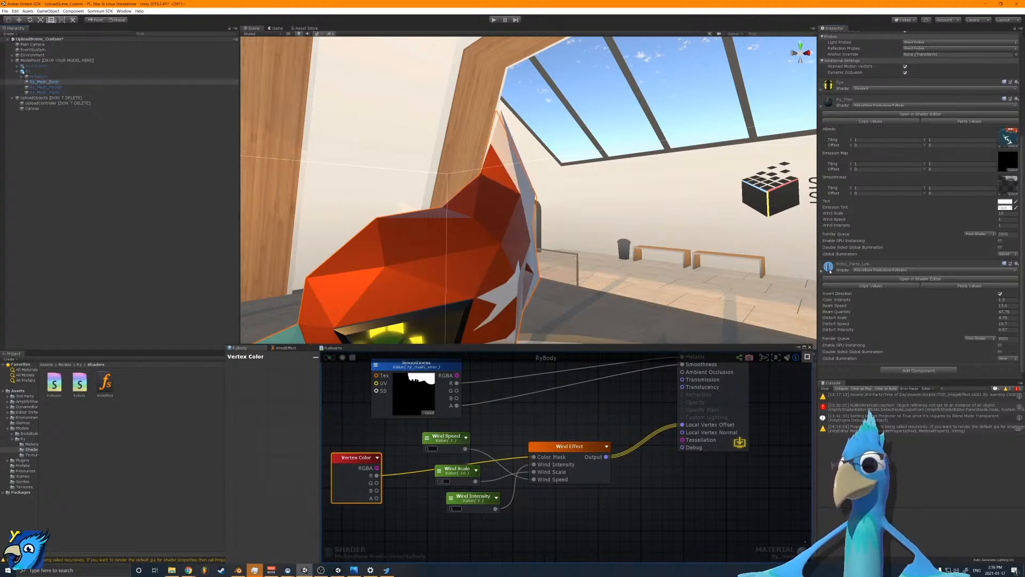
scroll(837, 251, "up", 3)
scroll(832, 351, "down", 3)
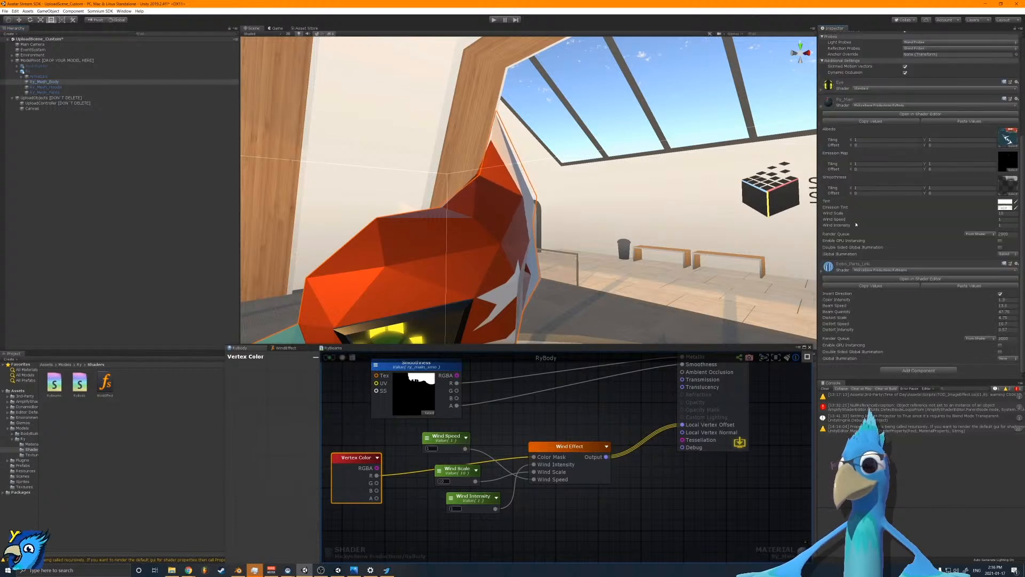
Step: Tune the wind motion on the Ry_Main material by lowering Wind Scale and raising Wind Speed
left_click_drag(845, 221, 925, 219)
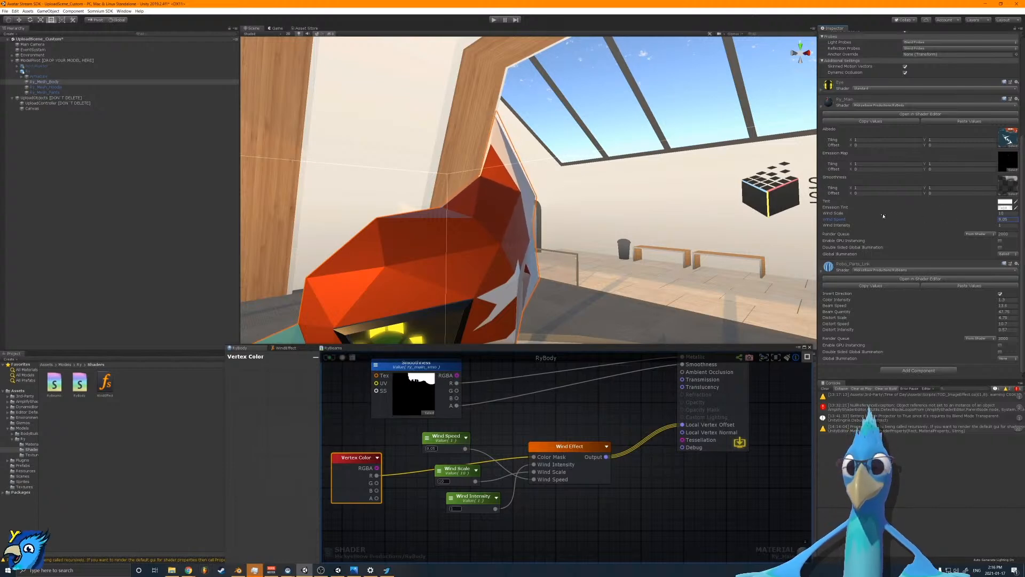
left_click_drag(844, 215, 754, 209)
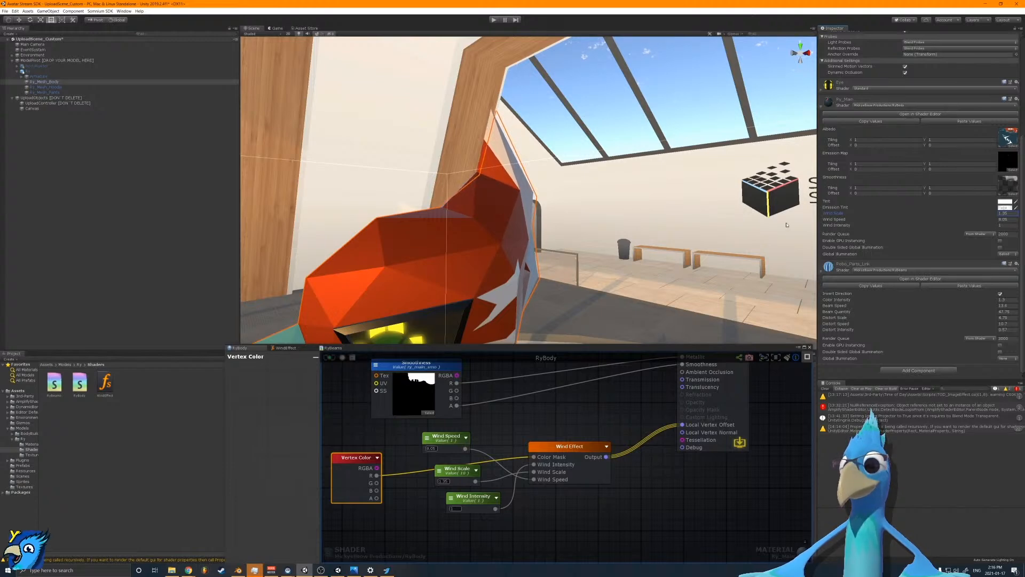
left_click_drag(835, 219, 984, 226)
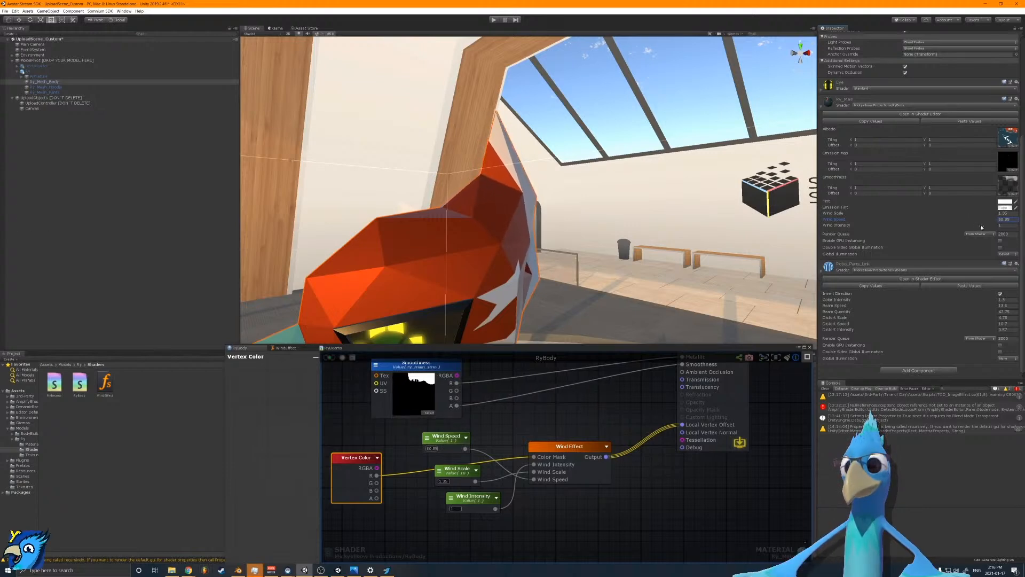
left_click_drag(678, 205, 621, 216, "alt")
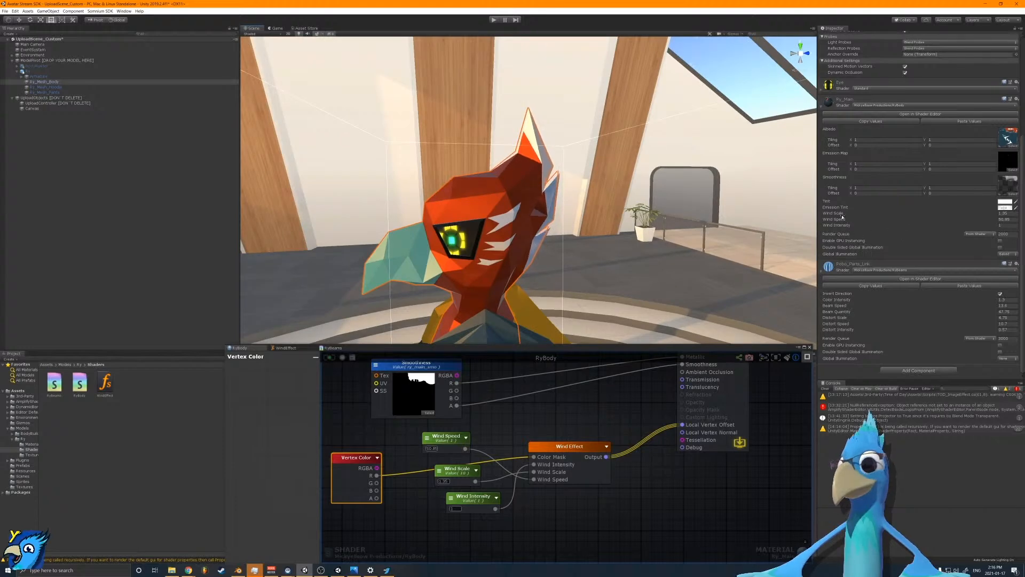
left_click_drag(842, 215, 656, 216)
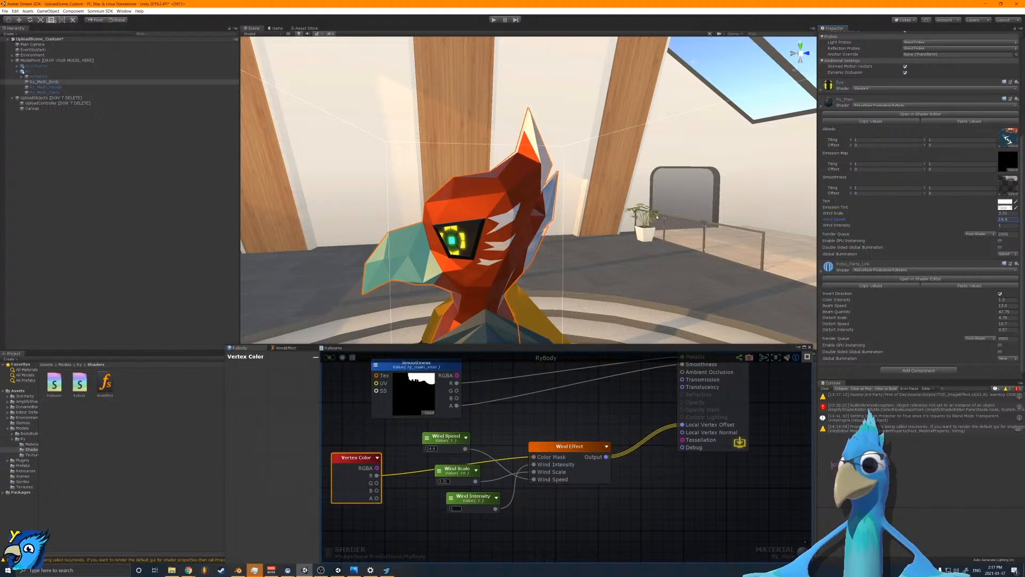
Step: Lower Wind Intensity to 0.4 on the Ry_Main material and examine the shirt front in the scene
left_click_drag(840, 226, 842, 226)
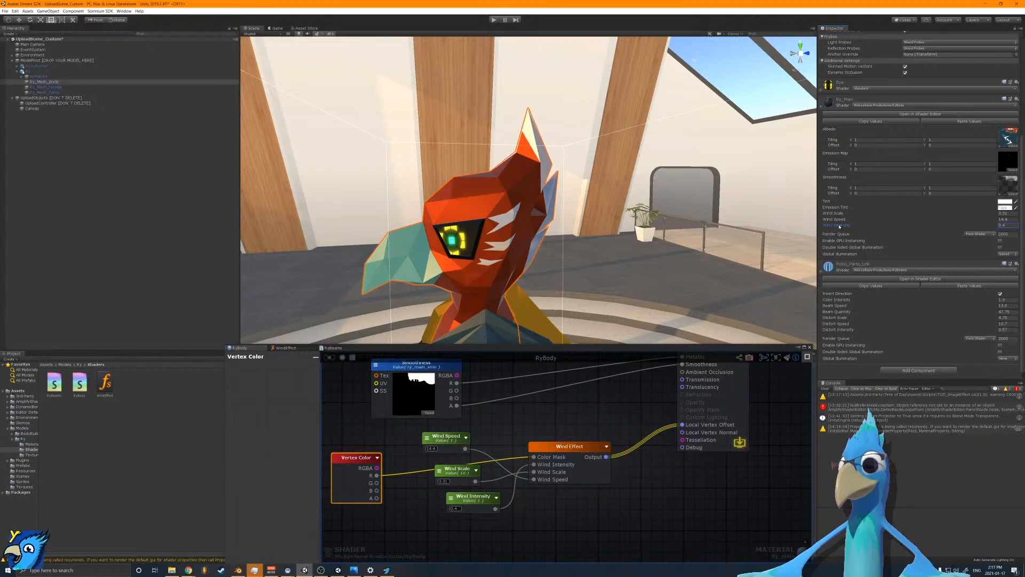
left_click(178, 183)
right_click_drag(434, 187, 579, 190)
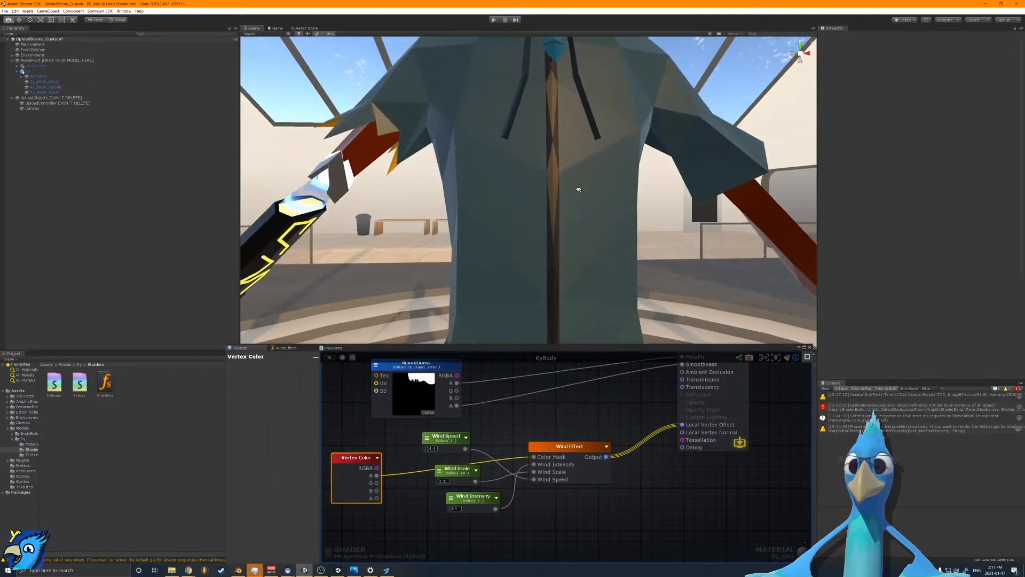
right_click_drag(578, 190, 562, 227)
Step: Switch to Blender and delete the UVMap.001 UV map from Ry_Mesh_Hoodie
left_click(238, 570)
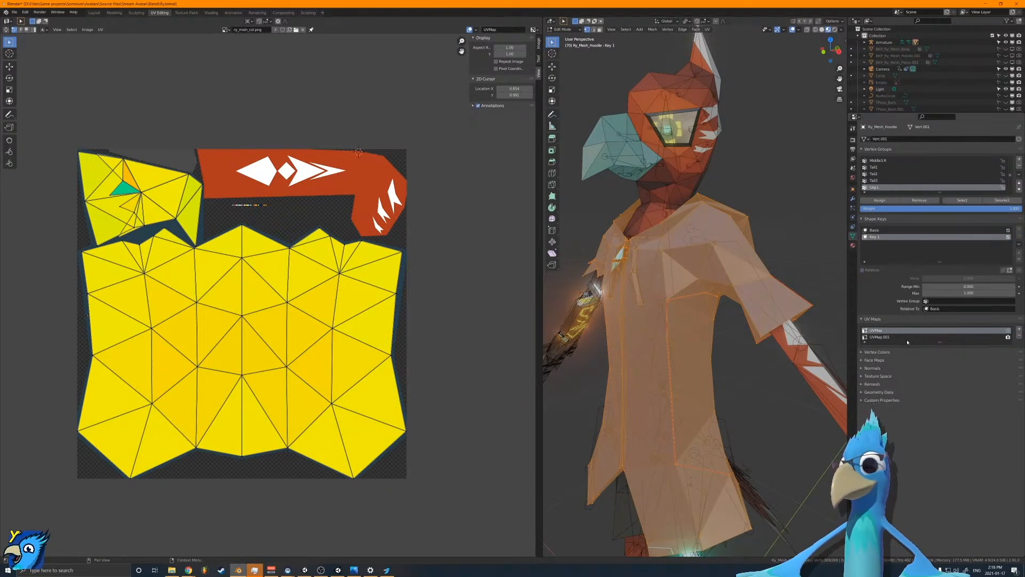
left_click(940, 337)
left_click(1020, 336)
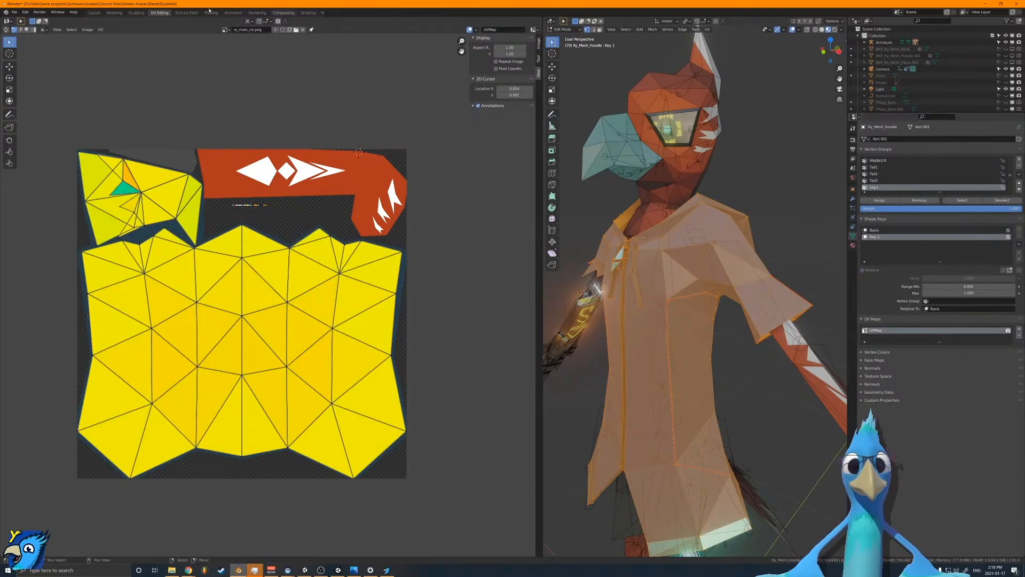
Step: In the Layout workspace, put Ry_Mesh_Pants into Vertex Paint mode and show the model as wireframe
left_click(95, 13)
mouse_move(558, 233)
middle_mouse_down()
mouse_move(401, 310)
mouse_move(496, 294)
middle_mouse_up()
left_click(401, 310)
key("ctrl+Tab")
left_click(450, 326)
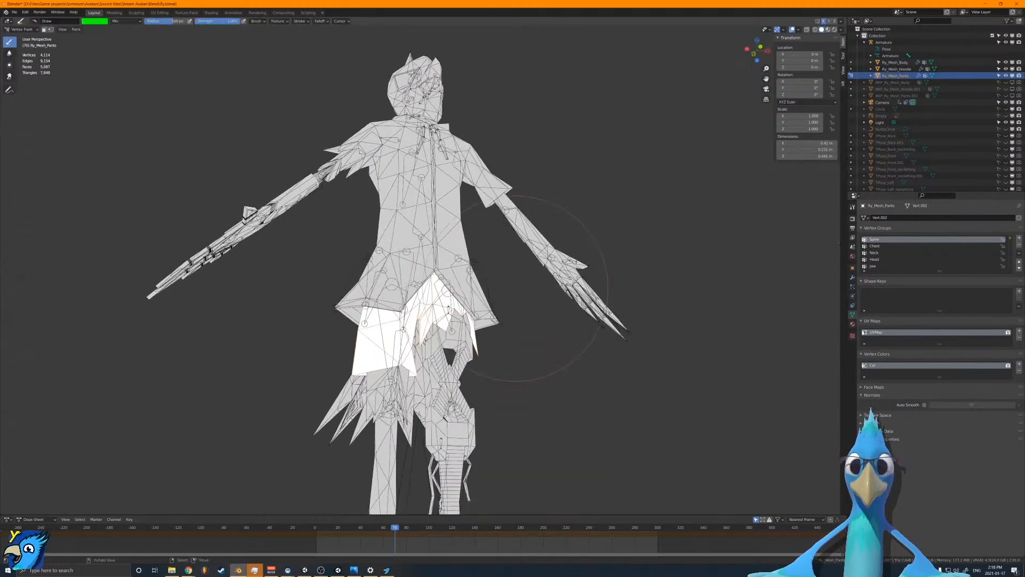
key("shift+z")
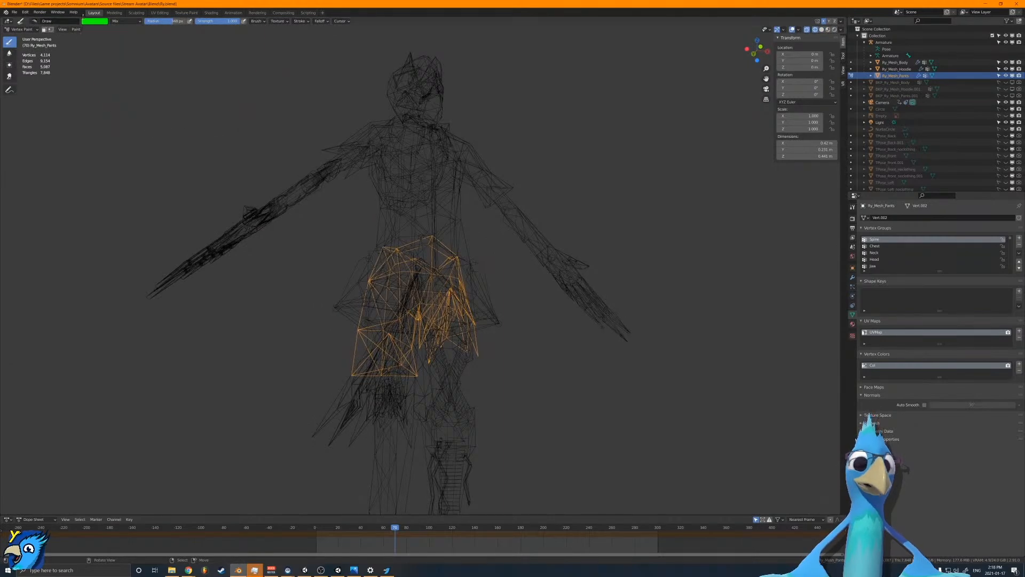
Step: Set the vertex paint color to black, fill all of Ry_Mesh_Pants with it, and return to solid shading
left_click(91, 21)
left_click_drag(137, 48, 137, 76)
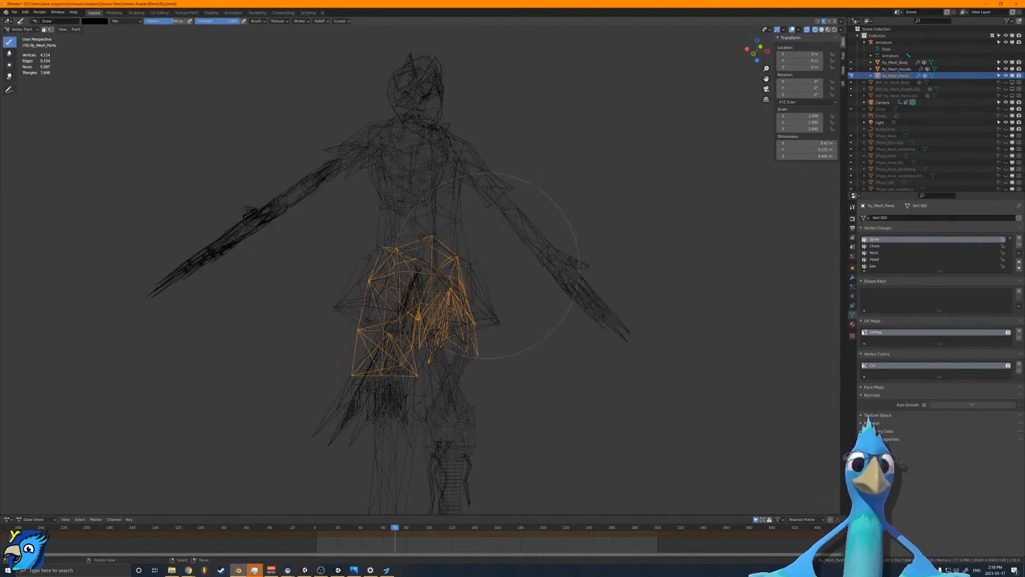
scroll(483, 271, "down", 5)
scroll(374, 287, "up", 5)
key("shift+z")
mouse_move(614, 285)
middle_mouse_down()
mouse_move(769, 262)
mouse_move(523, 291)
mouse_move(770, 296)
middle_mouse_up()
key("v")
Step: Select the Armature together with its body, hoodie and pants meshes and export them as FBX over Ry.fbx
middle_click_drag(764, 154, 636, 167)
left_click(874, 43, "shift")
left_click(14, 11)
mouse_move(36, 109)
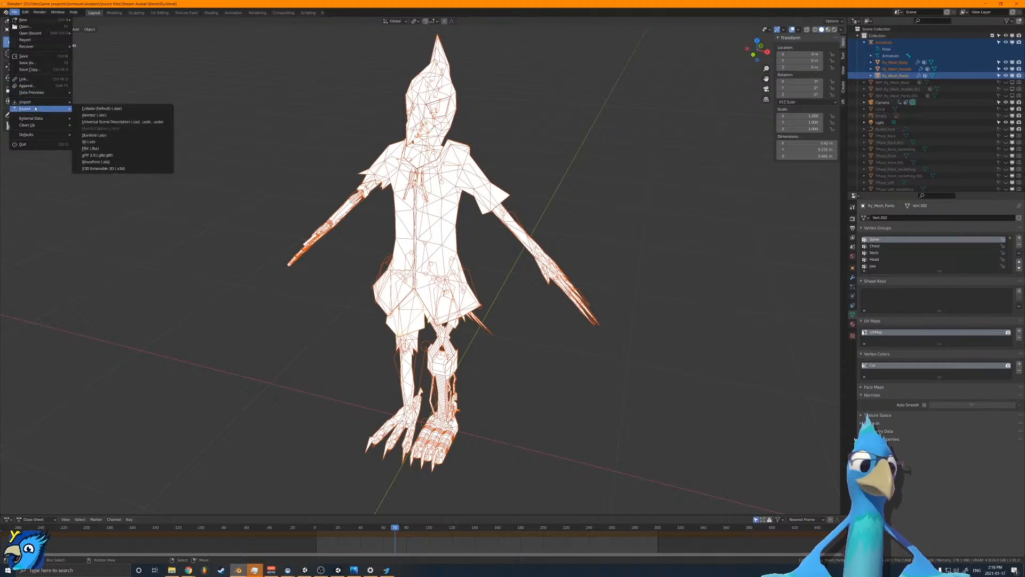
left_click(90, 148)
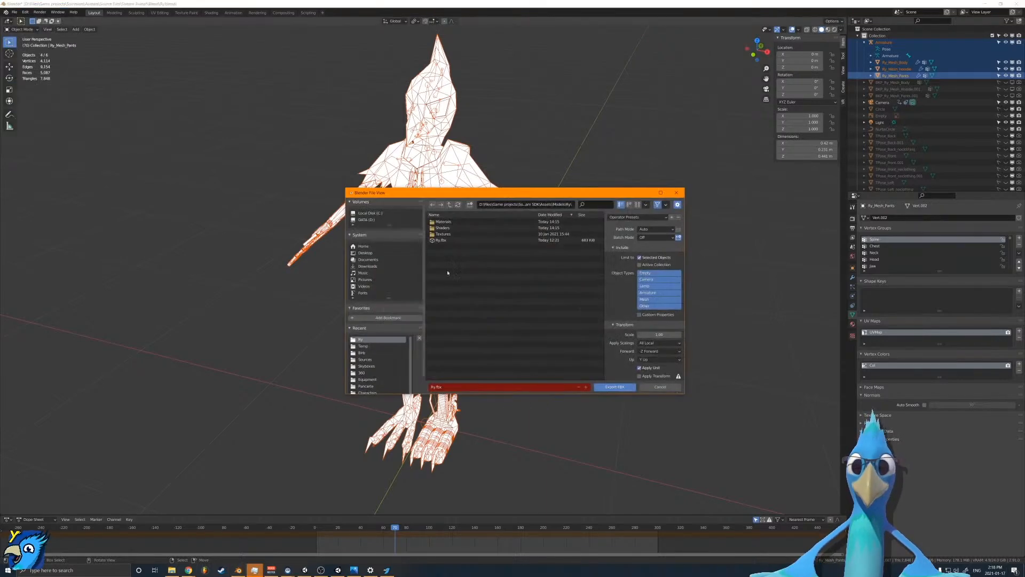
left_click(615, 386)
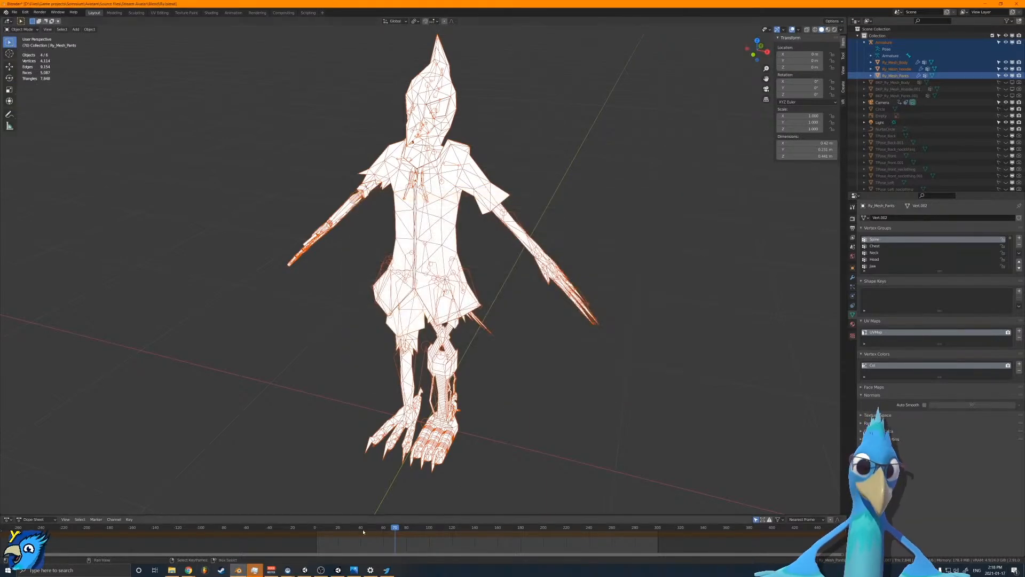
Step: Switch to Unity and examine the wind motion around the pants and leg feathers of the updated model
left_click(304, 570)
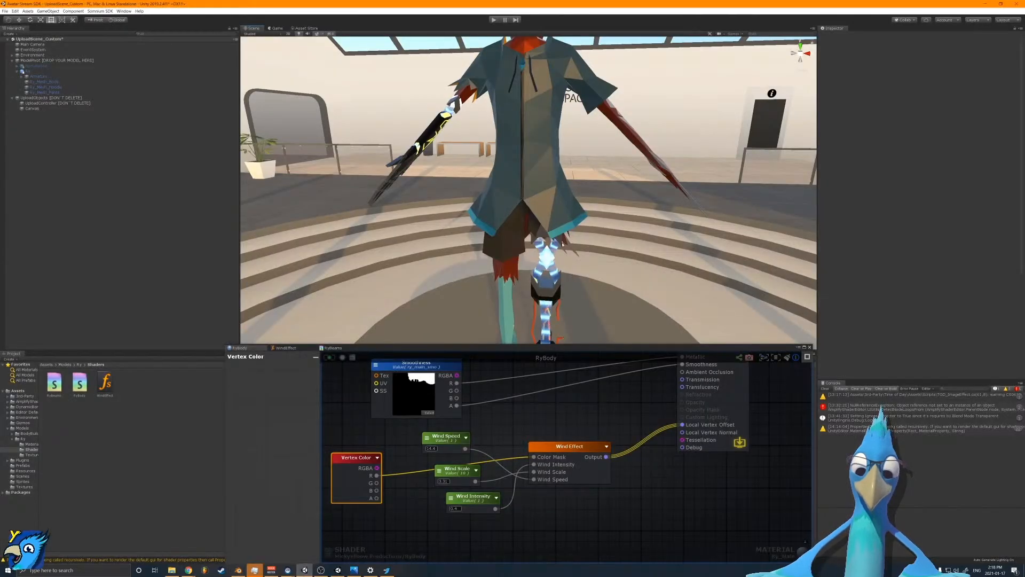
scroll(554, 254, "up", 5)
right_click_drag(554, 254, 523, 219)
key("w")
scroll(534, 243, "down", 5)
key("q")
key("w")
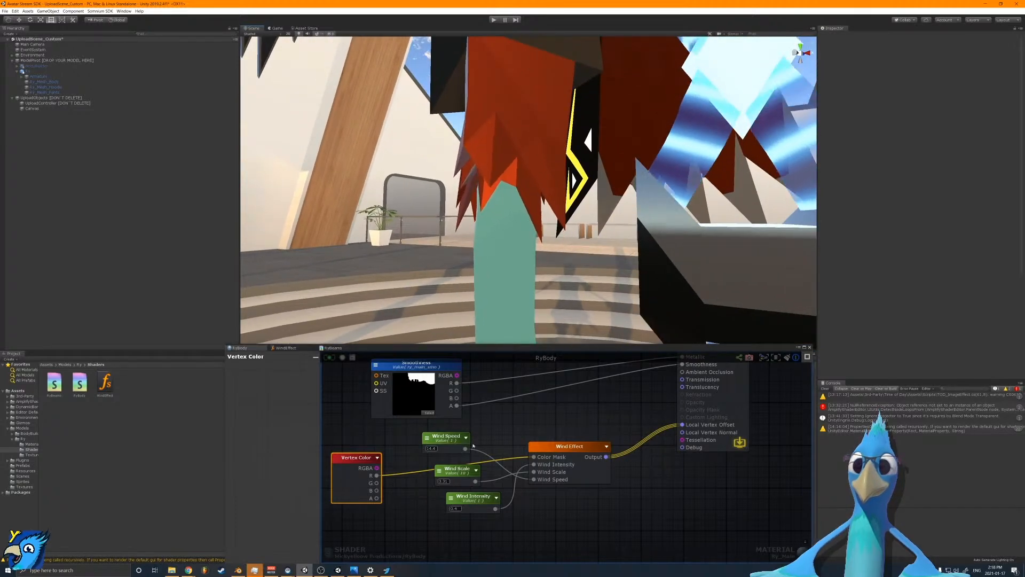
Step: Switch back to Blender and put Ry_Mesh_Pants into Vertex Paint mode in a close front view
key("alt+Tab")
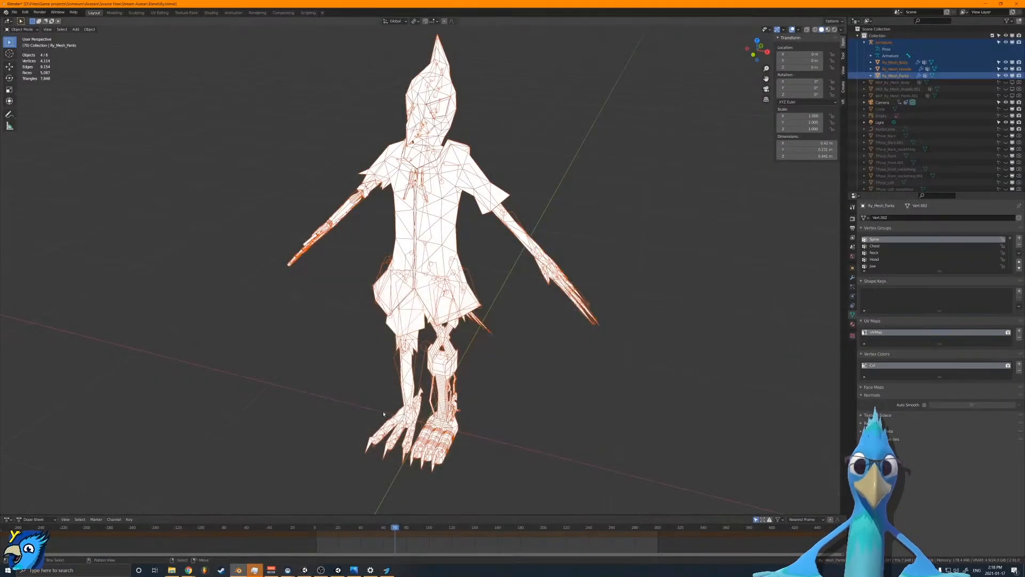
key("KP_Decimal")
key("KP_1")
middle_click_drag(402, 382, 440, 258, "shift")
scroll(441, 261, "up", 4)
left_click(326, 308)
key("ctrl+Tab")
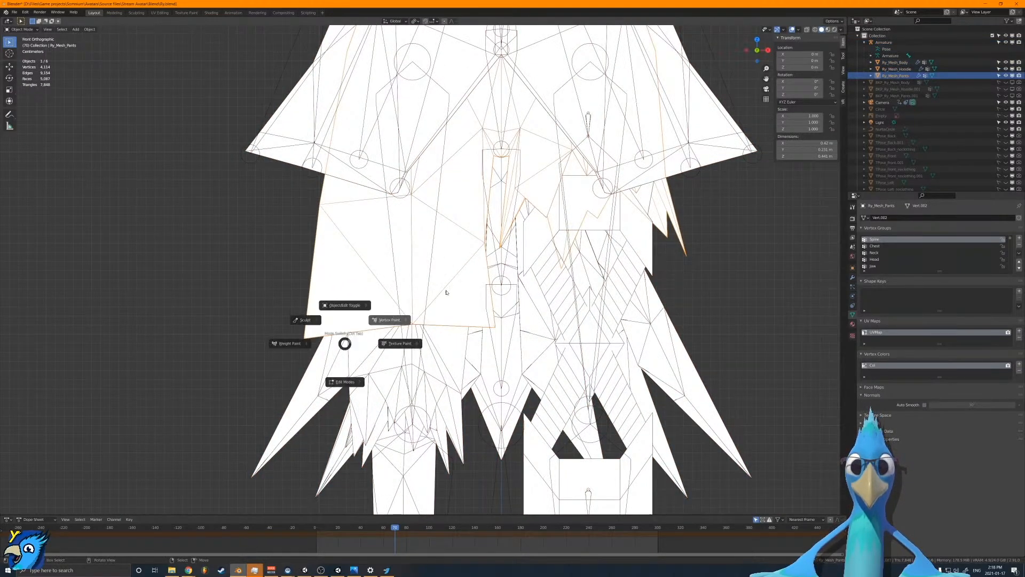
left_click(447, 290)
scroll(424, 270, "down", 1)
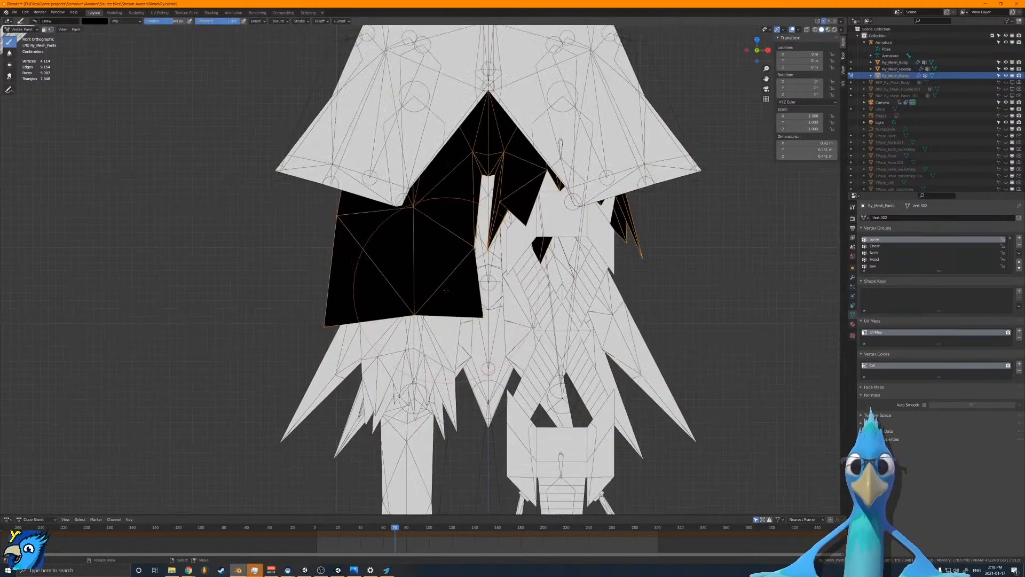
Step: Try to paint the pants with a single large stroke of pure red
left_click(95, 23)
mouse_move(139, 74)
left_mouse_down()
mouse_move(139, 27)
mouse_move(101, 94)
left_mouse_up()
left_click(106, 95)
left_click(93, 84)
scroll(387, 281, "down", 2)
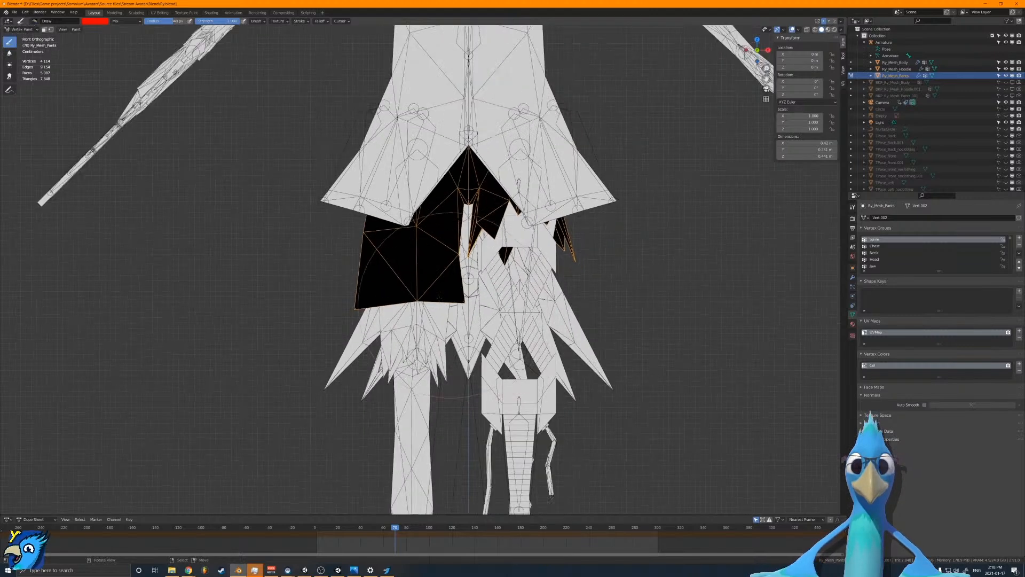
left_click(388, 273)
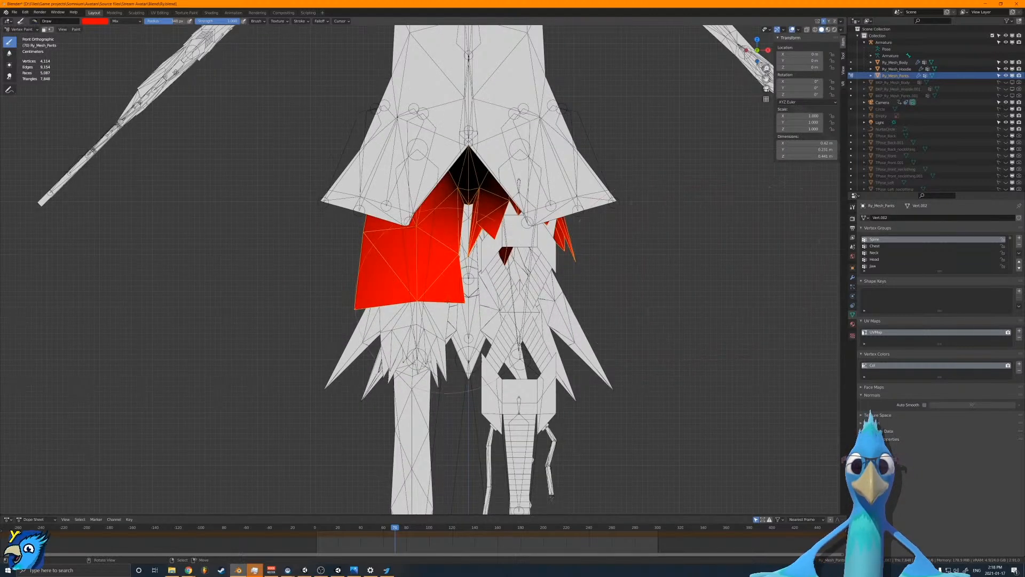
key("ctrl+z")
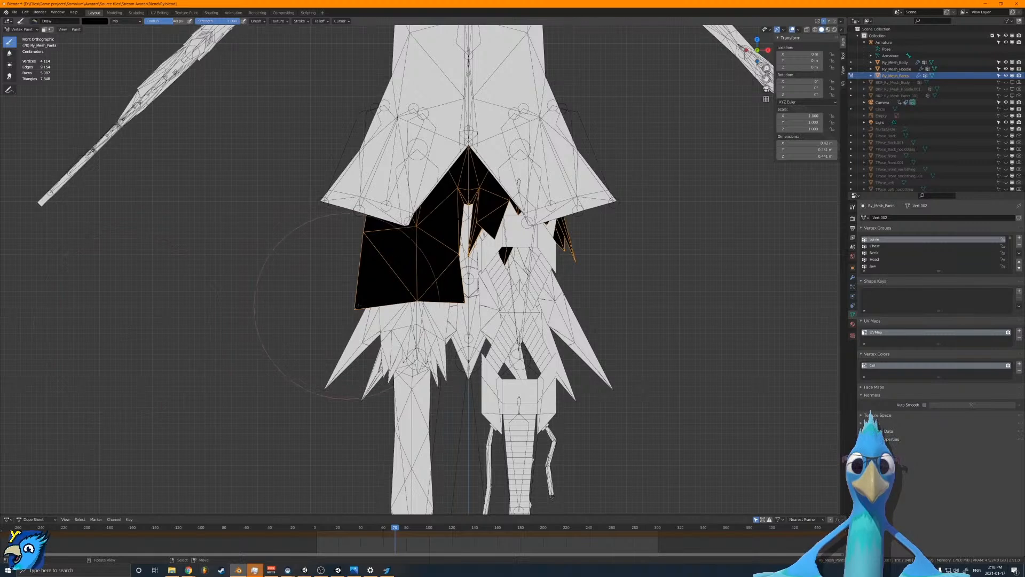
Step: Set the vertex paint color to pure red and paint along the lower hem of the intact pant leg
scroll(342, 304, "up", 1)
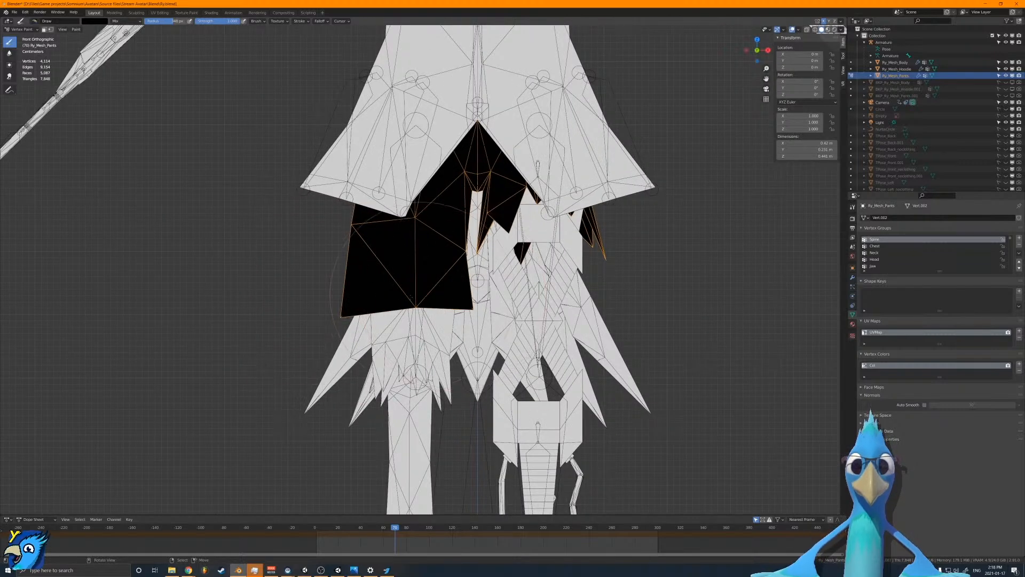
left_click(98, 22)
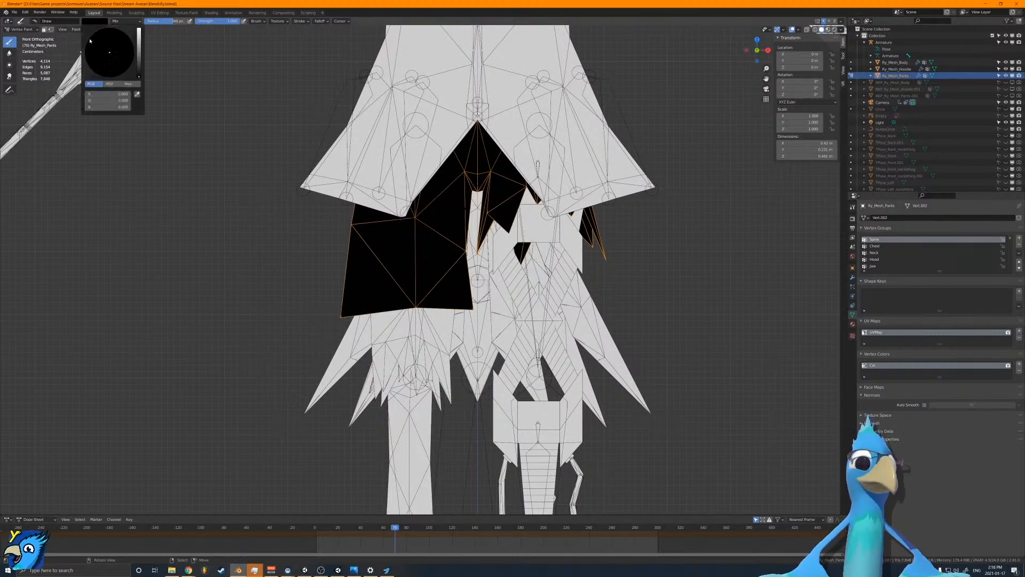
left_click_drag(108, 95, 154, 96)
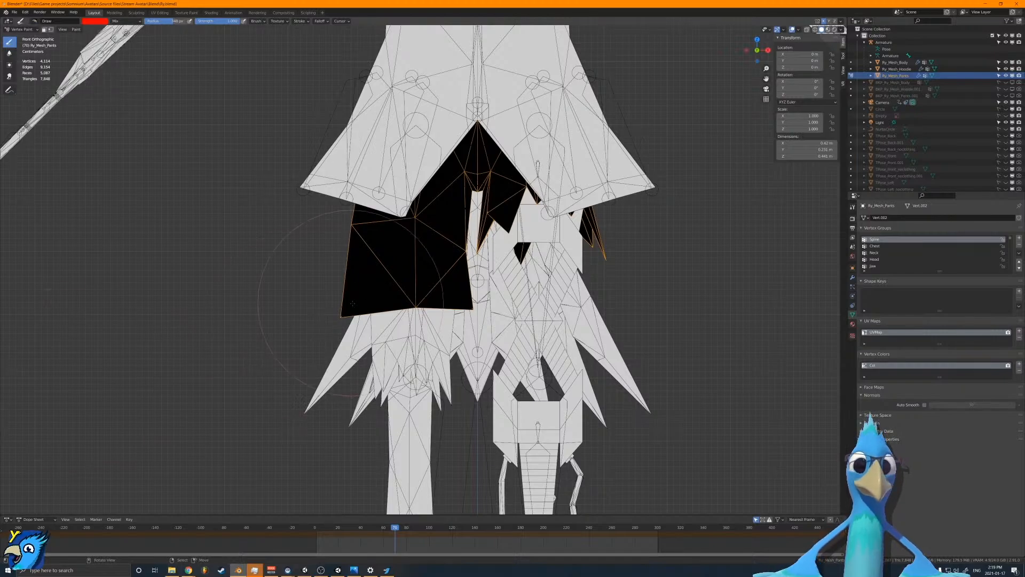
scroll(374, 289, "up", 1)
left_click_drag(374, 289, 506, 315)
Step: Try an extra red stroke on the pants from the back
mouse_move(312, 312)
middle_mouse_down()
mouse_move(430, 306)
mouse_move(439, 286)
mouse_move(422, 254)
mouse_move(120, 206)
mouse_move(53, 213)
middle_mouse_up()
scroll(444, 261, "up", 2)
left_click(446, 256)
key("ctrl+z")
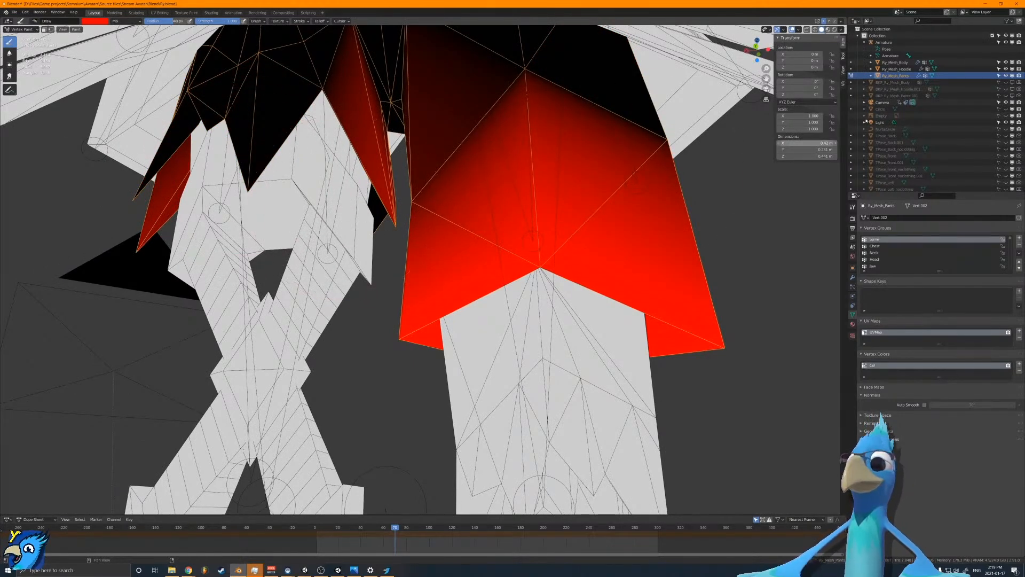
Step: Turn off X mirror symmetry for the vertex paint brush
left_click(844, 55)
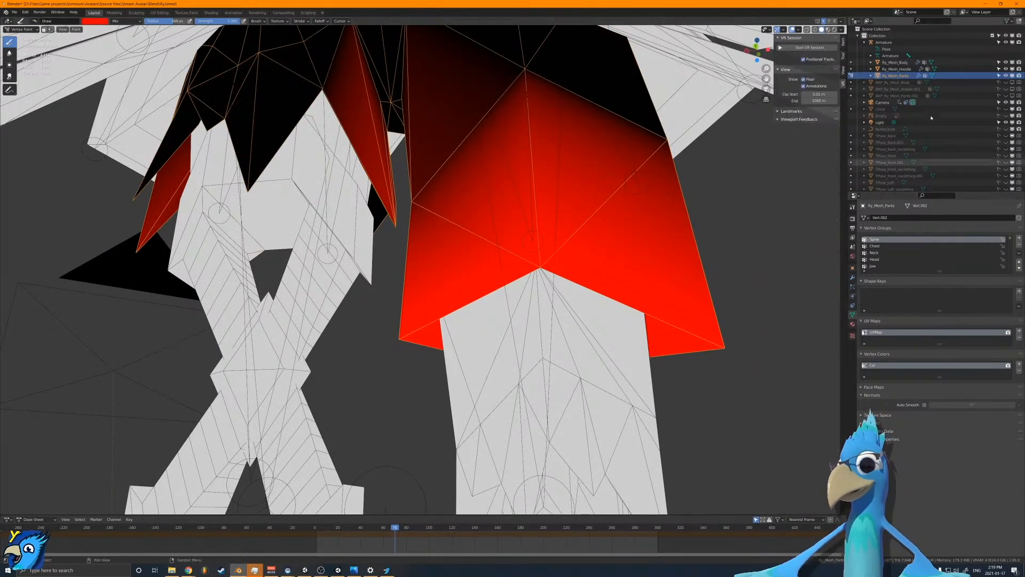
scroll(838, 213, "down", 2)
left_click(807, 452)
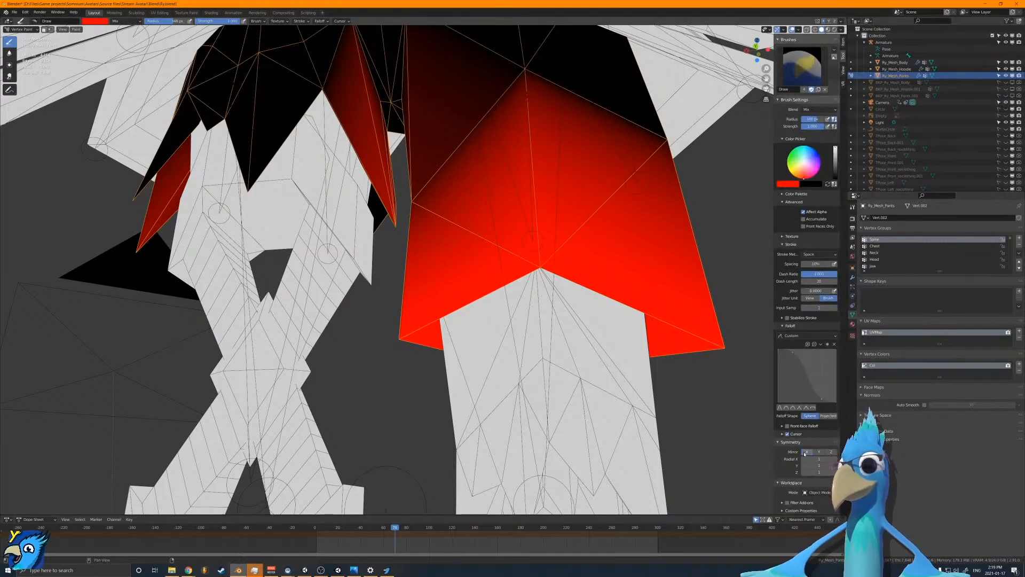
Step: Paint the ragged edges of the torn pant leg red from the back and the front
left_click_drag(278, 155, 199, 139)
mouse_move(199, 139)
middle_mouse_down()
mouse_move(234, 173)
mouse_move(475, 233)
middle_mouse_up()
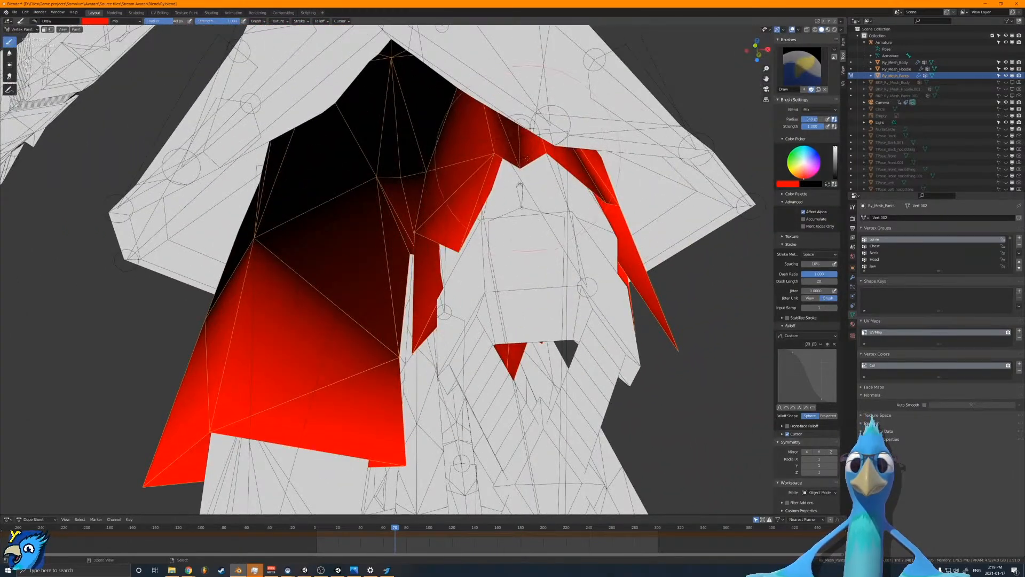
left_click(536, 177)
middle_click_drag(606, 195, 603, 133)
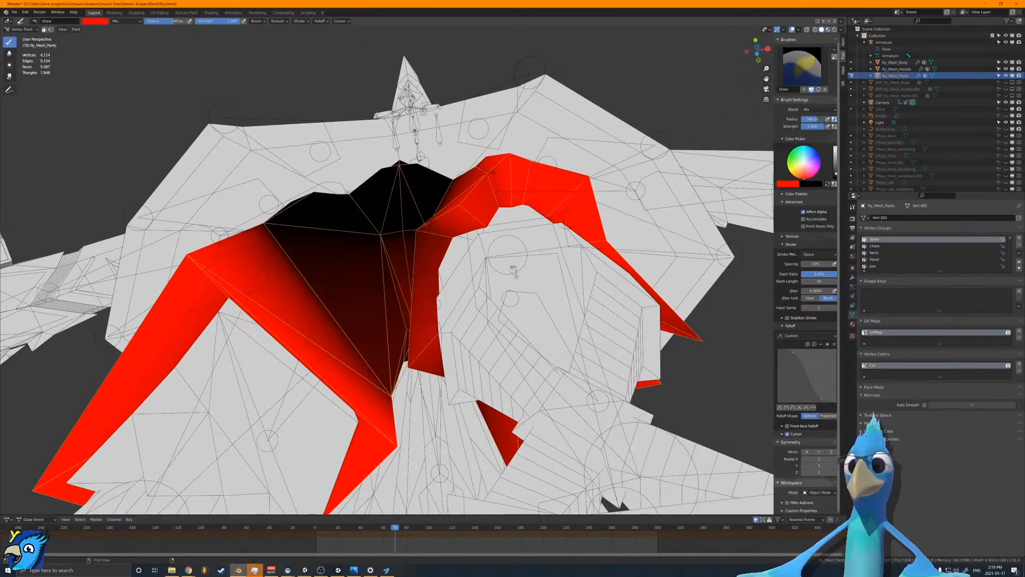
scroll(835, 165, "up", 1)
left_click_drag(835, 166, 835, 187)
scroll(629, 238, "up", 2)
mouse_move(550, 248)
middle_mouse_down()
mouse_move(558, 239)
mouse_move(493, 345)
middle_mouse_up()
scroll(573, 207, "down", 4)
scroll(494, 345, "up", 3)
left_click_drag(835, 175, 835, 152)
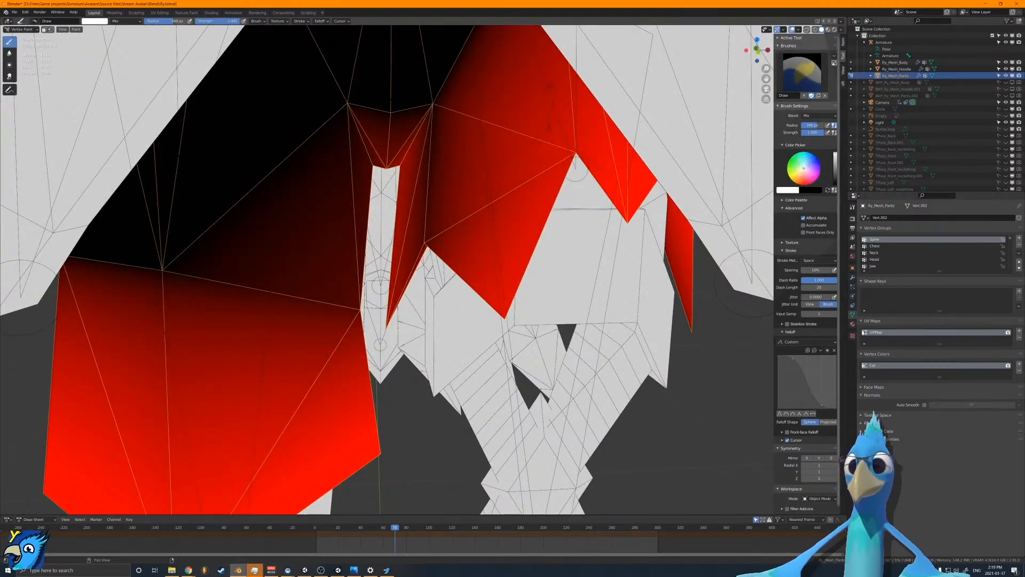
left_click(804, 185)
left_click(790, 190)
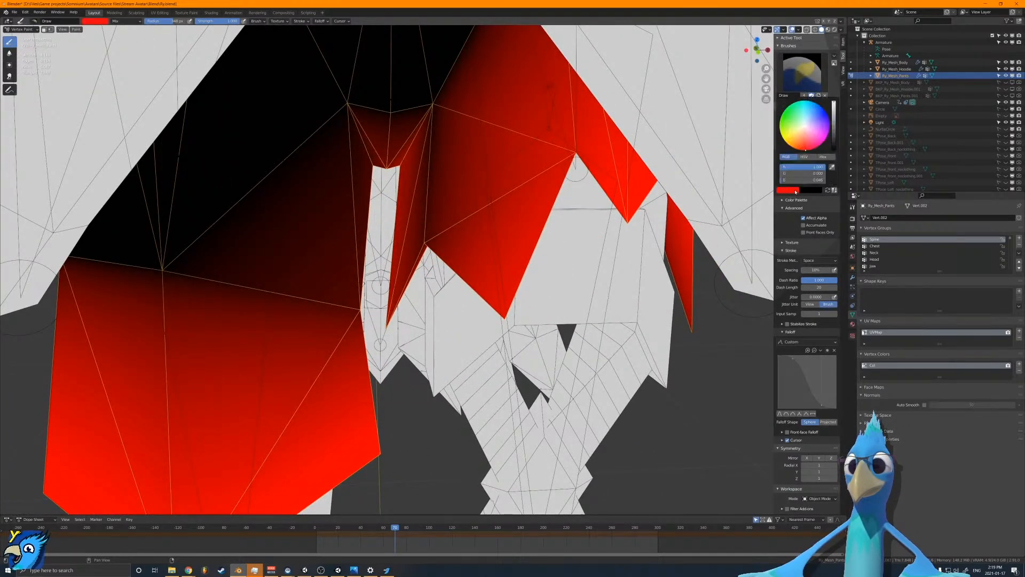
left_click(790, 190)
Step: Paint the remaining dark vertices along the inner hem of the torn pant leg red
scroll(449, 283, "up", 5)
middle_click_drag(449, 283, 440, 291)
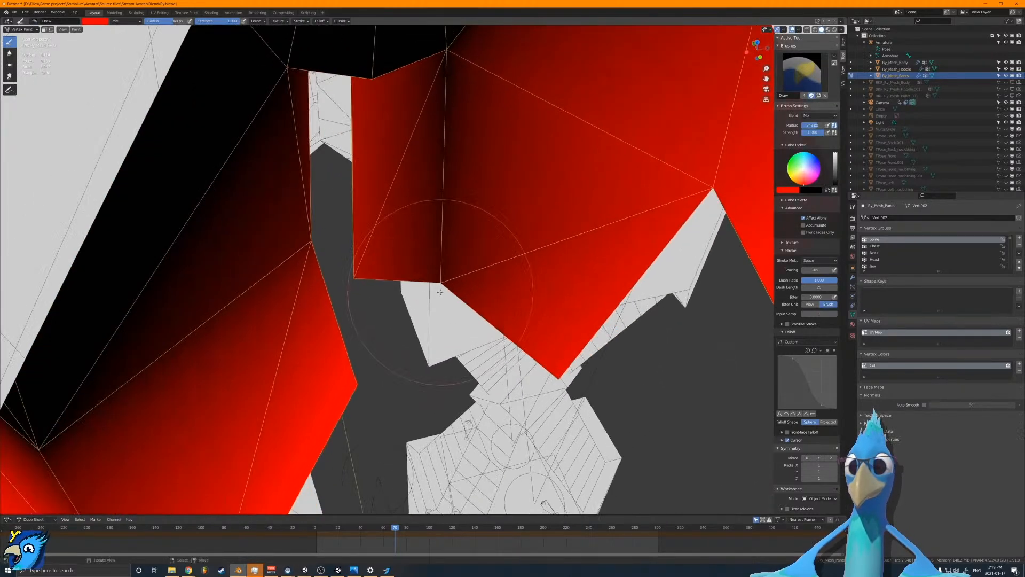
left_click(443, 279)
left_click(370, 274)
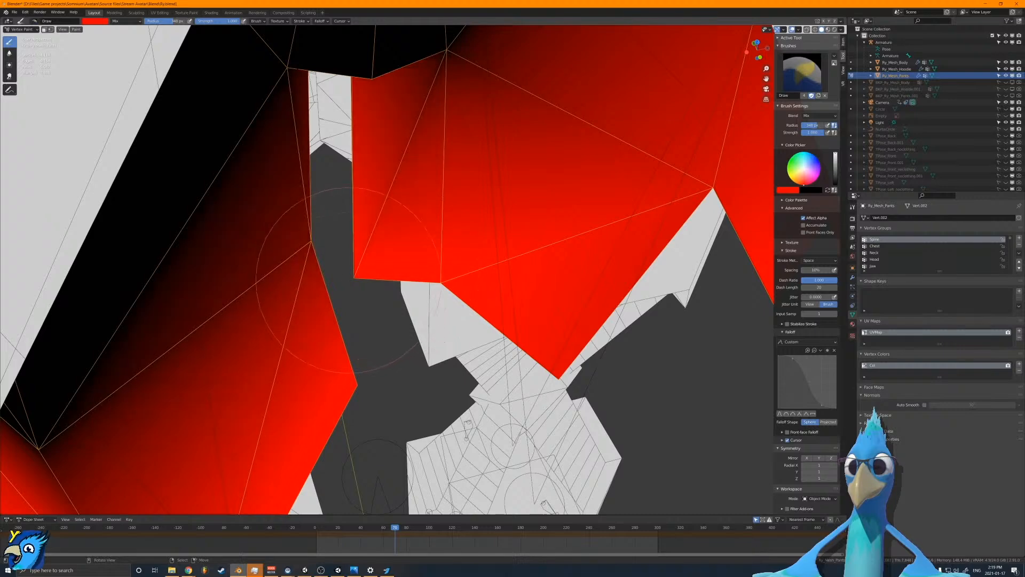
key("ctrl+z")
scroll(401, 274, "down", 4)
middle_click_drag(407, 283, 417, 238)
scroll(370, 317, "up", 3)
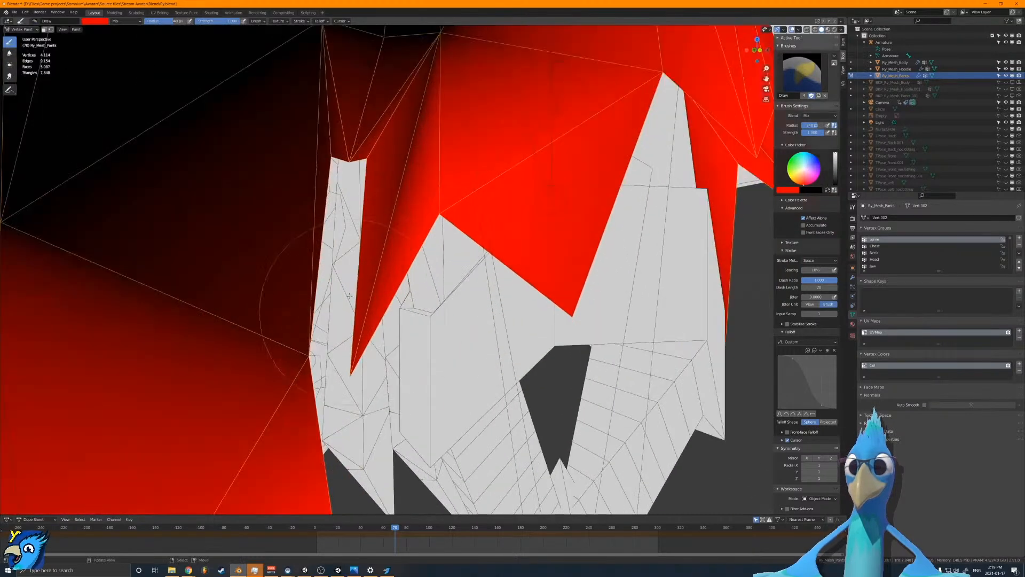
left_click(369, 316)
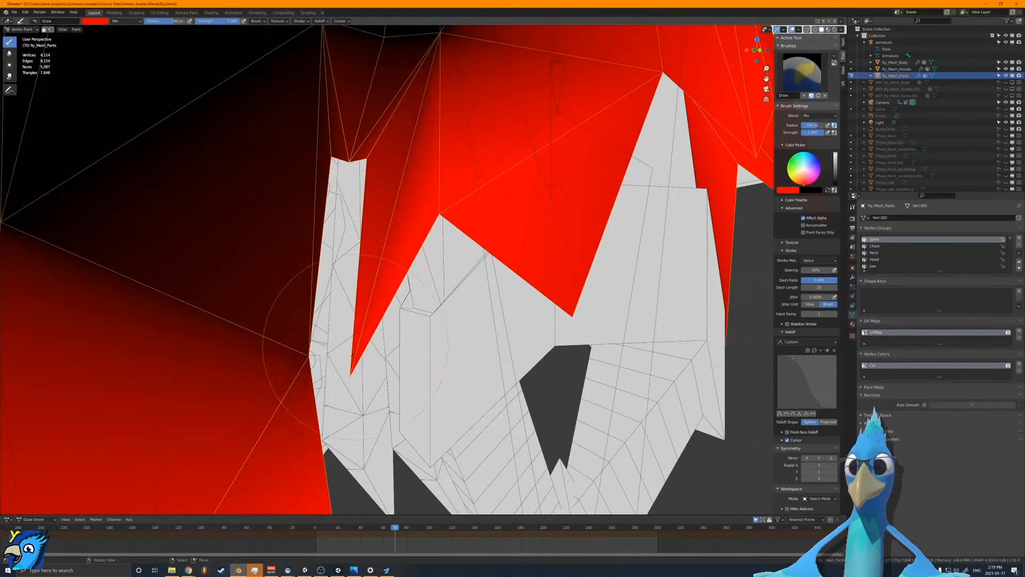
Step: Set the vertex paint color to black and darken the vertices above the torn pant leg's ragged edge, undoing the last stroke
left_click_drag(836, 172, 836, 187)
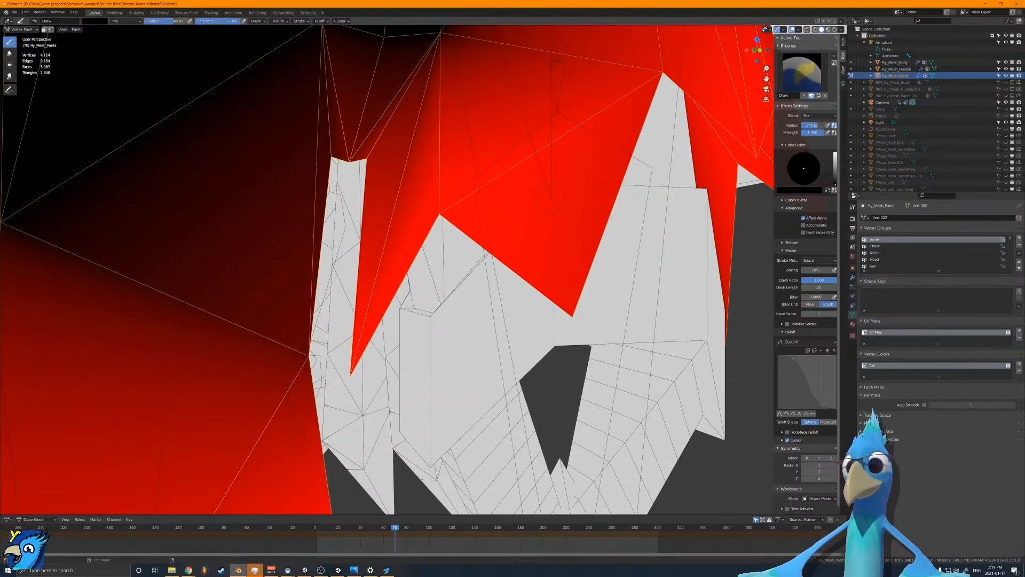
left_click_drag(452, 159, 459, 165)
mouse_move(459, 164)
middle_mouse_down()
mouse_move(458, 149)
mouse_move(567, 128)
middle_mouse_up()
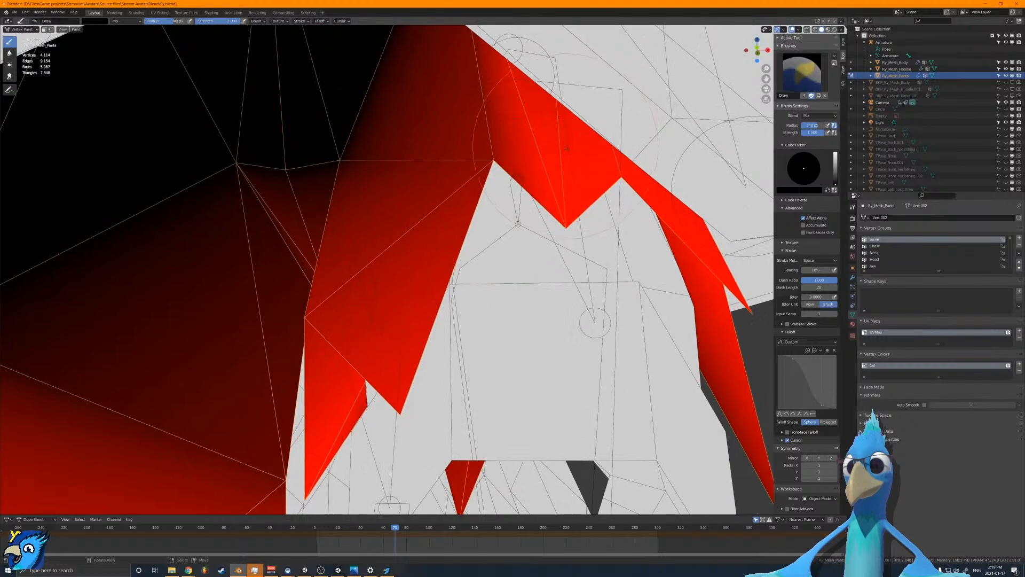
left_click_drag(573, 157, 560, 179)
mouse_move(559, 182)
middle_mouse_down()
mouse_move(600, 154)
mouse_move(589, 143)
middle_mouse_up()
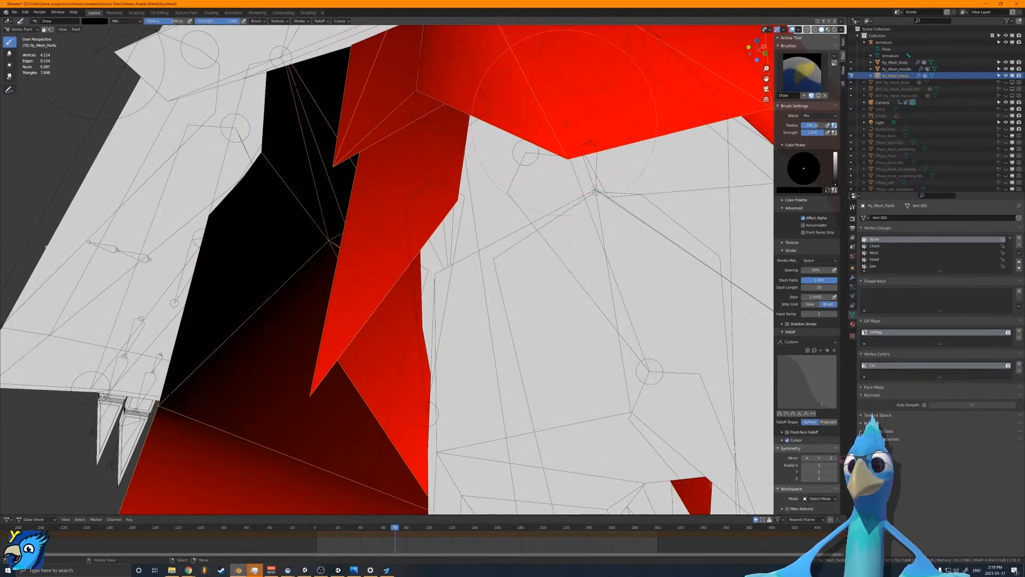
left_click_drag(565, 122, 563, 127)
middle_click_drag(563, 127, 519, 147)
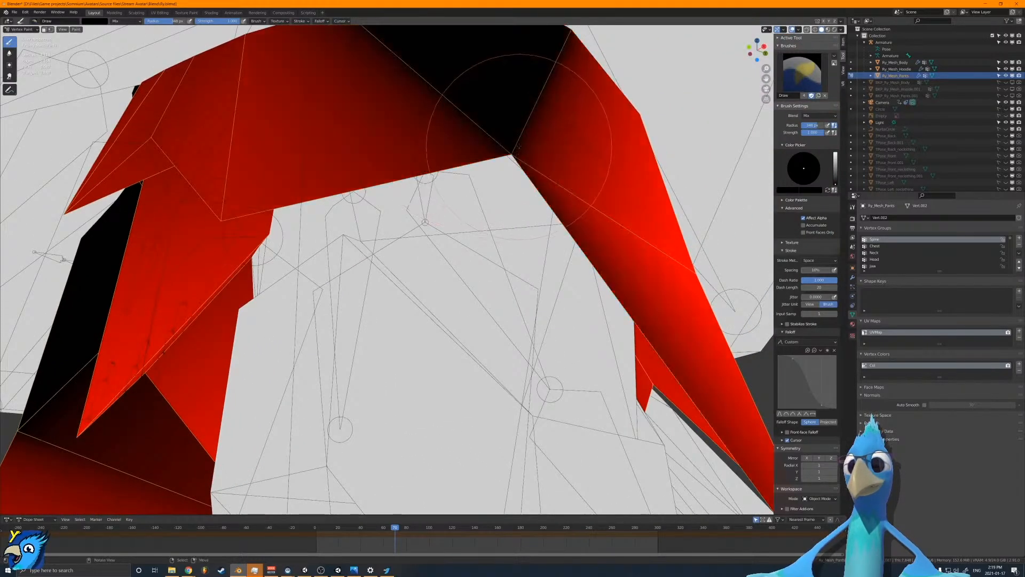
key("ctrl+z")
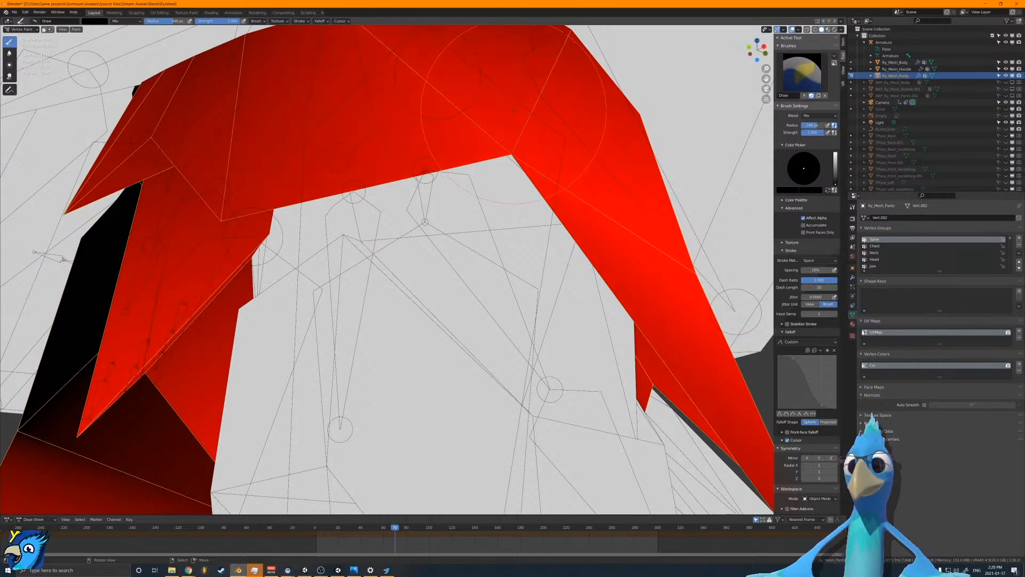
Step: Paint the upper vertices of the torn pant leg black from the outer side, leaving the ragged tips red
middle_click_drag(514, 117, 395, 161)
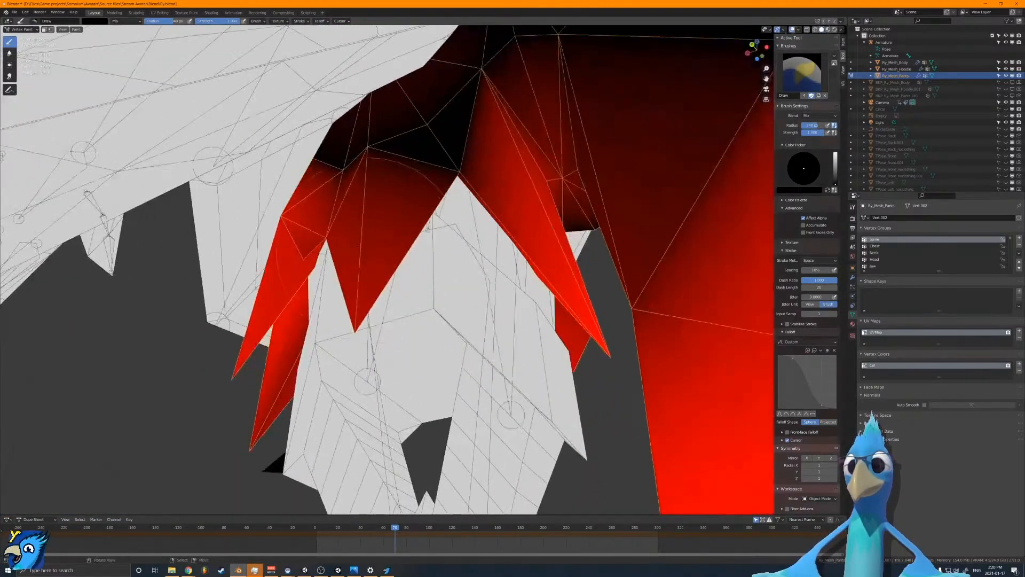
middle_click_drag(470, 181, 419, 198)
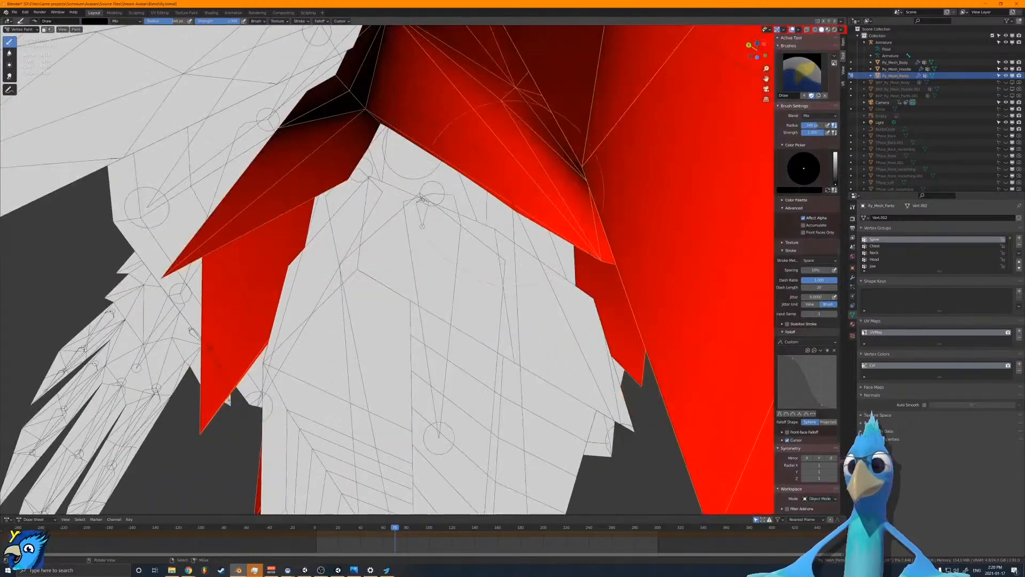
scroll(588, 218, "up", 1)
left_click(630, 219)
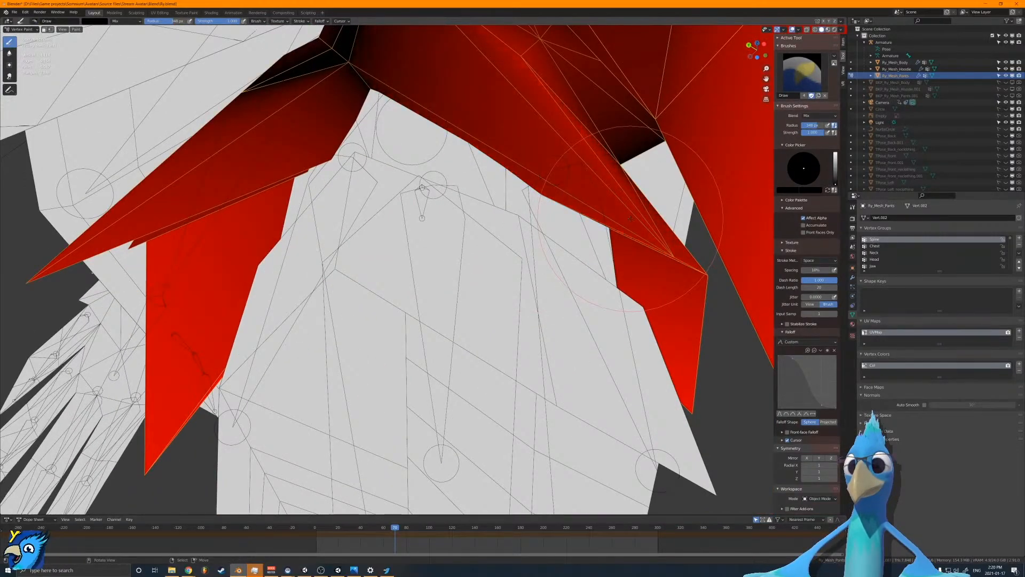
middle_click_drag(630, 218, 514, 191)
scroll(408, 311, "down", 6)
scroll(517, 189, "down", 3)
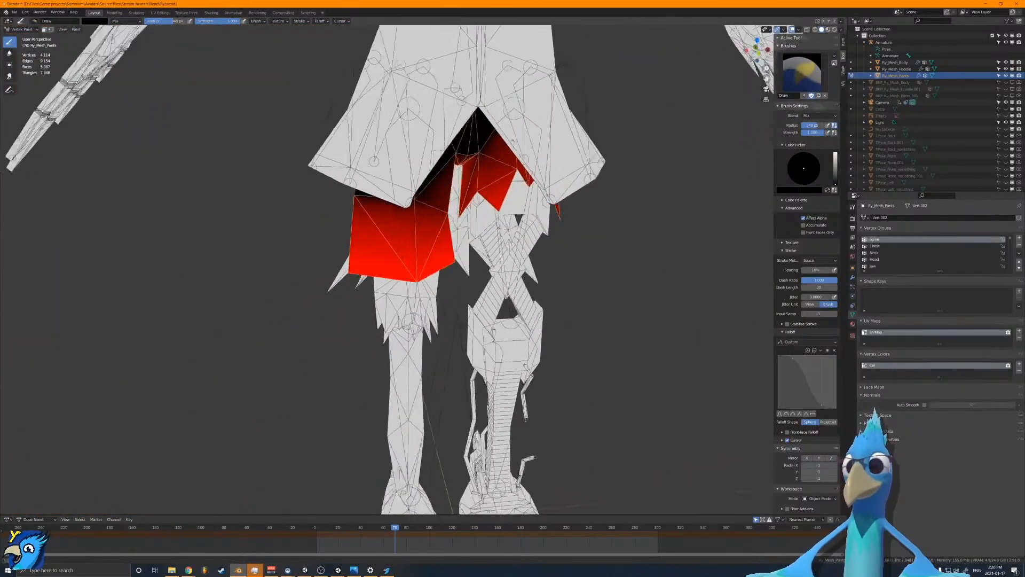
mouse_move(405, 168)
middle_mouse_down()
mouse_move(417, 139)
mouse_move(429, 162)
middle_mouse_up()
Step: Return to Object Mode, select the armature with its body, hoodie and pants meshes, and export the selection as Ry.fbx
key("ctrl+Tab")
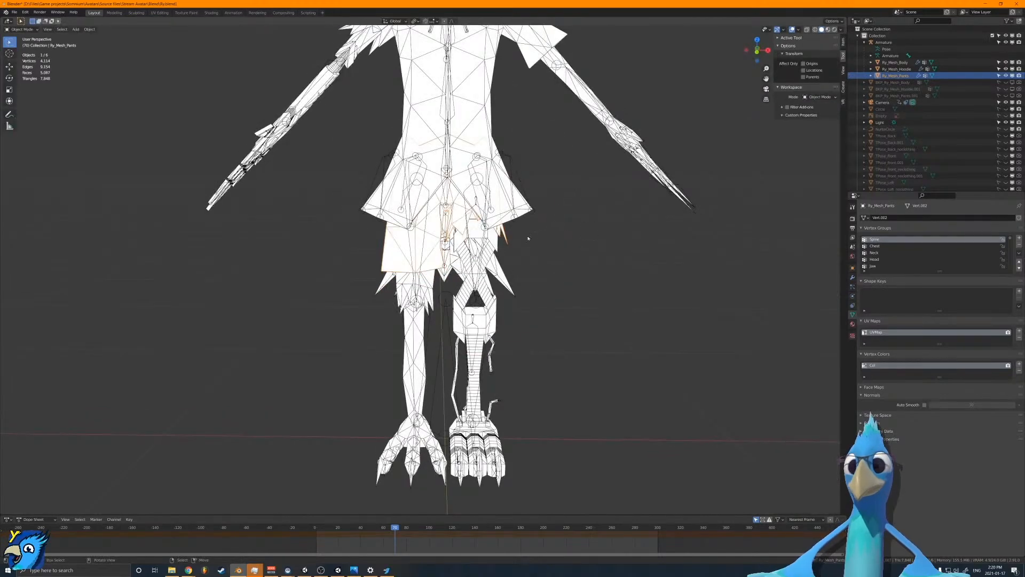
left_click(883, 42)
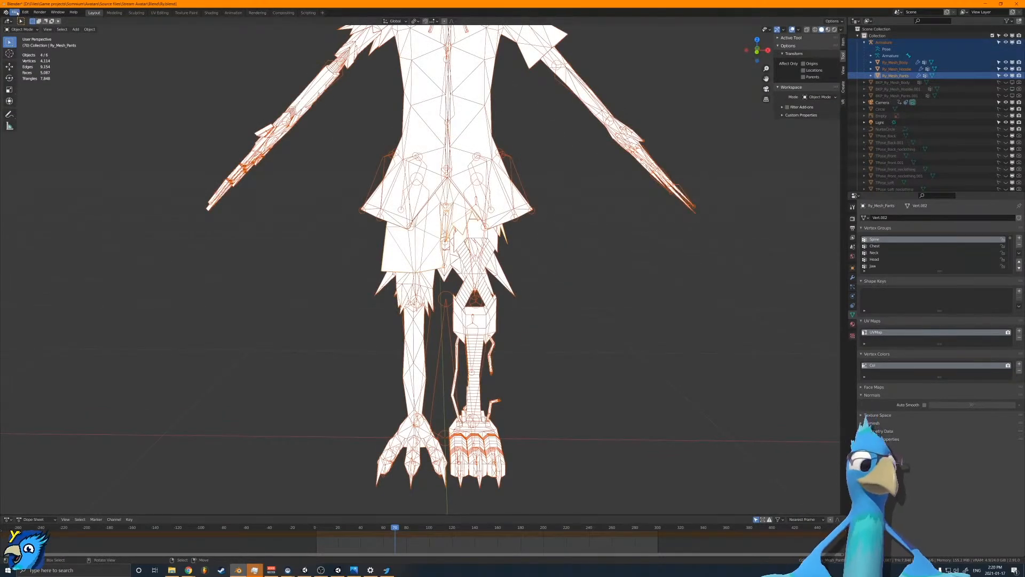
left_click(15, 11)
mouse_move(42, 109)
left_click(91, 149)
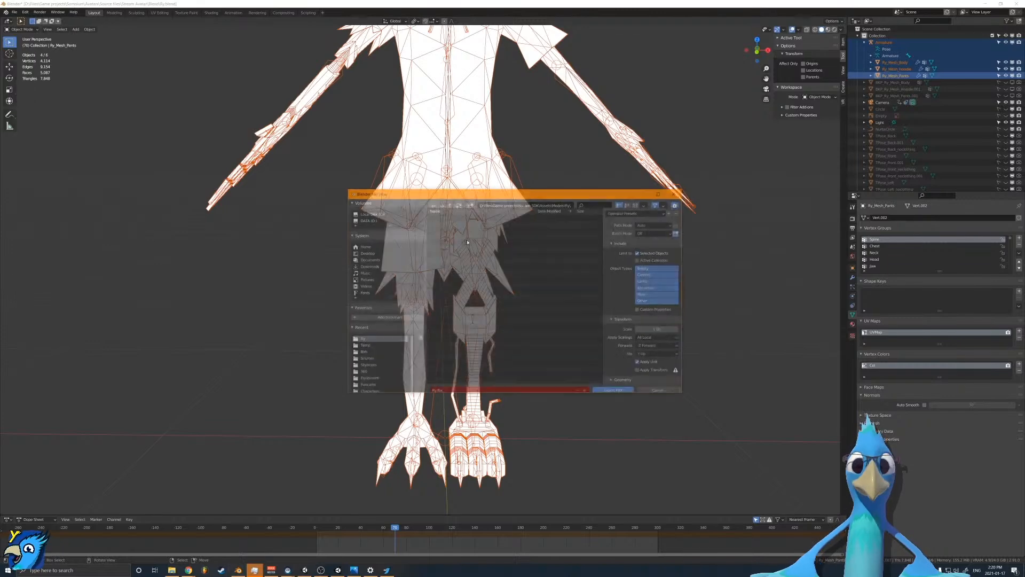
left_click(616, 387)
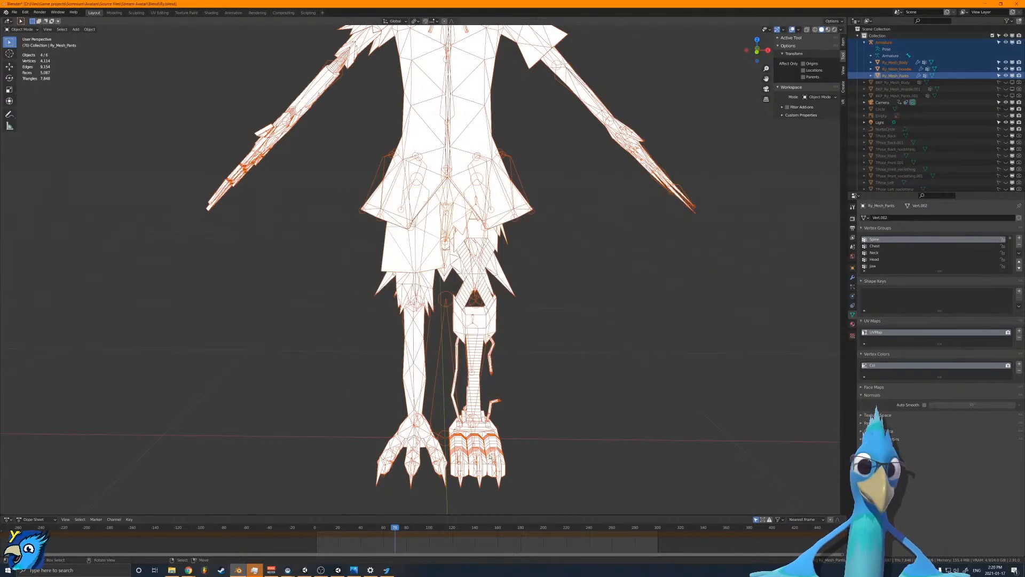
Step: Switch to Unity and inspect the avatar's pants and the cables on the mechanical leg in the scene view
left_click(304, 570)
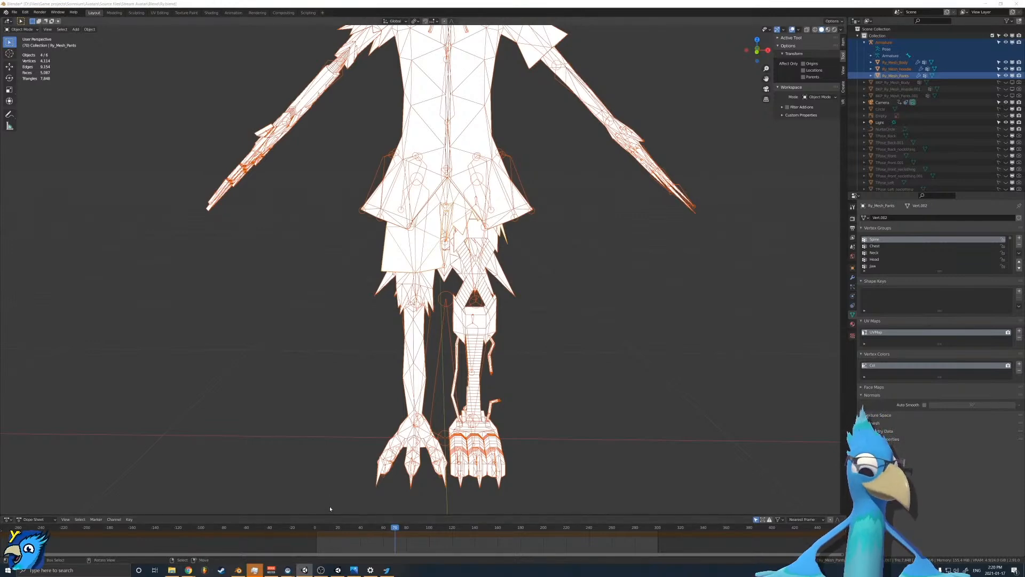
left_click(304, 569)
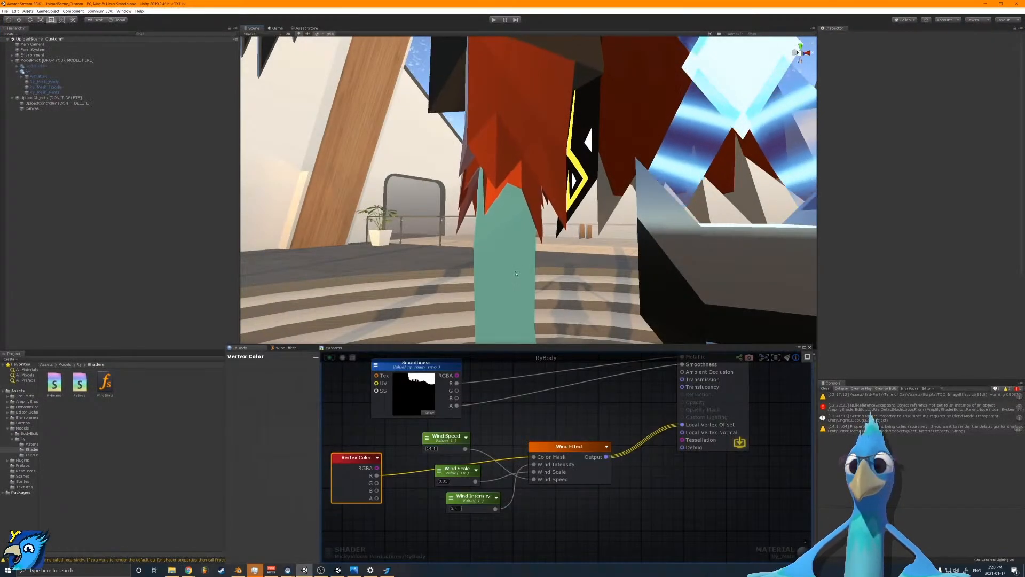
right_click_drag(515, 276, 510, 244)
key("s")
key("e")
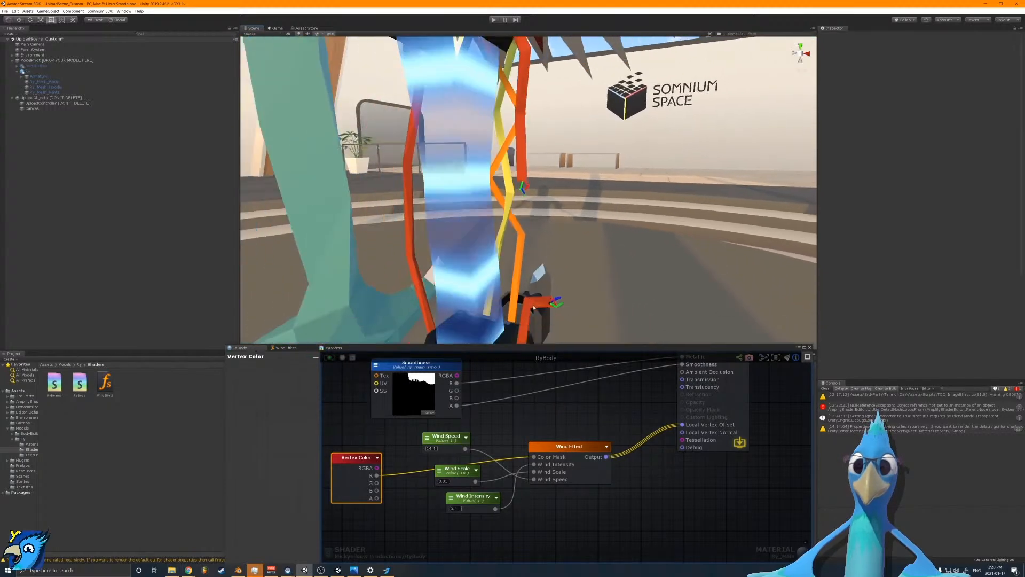
Step: Duplicate the Wind Effect node with its Wind Speed, Wind Scale and Wind Intensity floats and place the copies below the originals
middle_click_drag(603, 421, 618, 389)
left_click_drag(617, 389, 435, 524)
key("ctrl+c")
key("ctrl+v")
left_click_drag(662, 438, 552, 510)
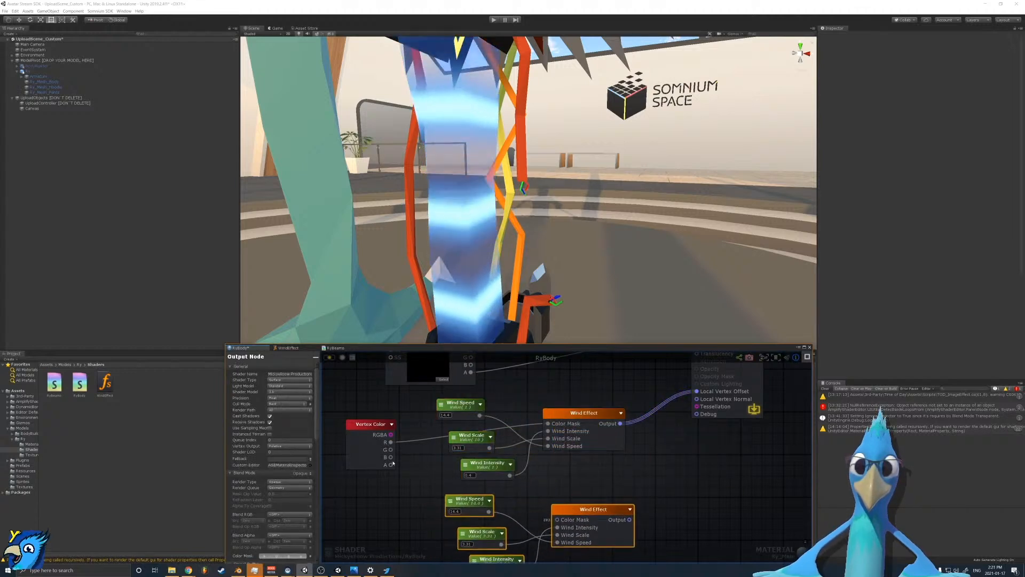
Step: Connect the vertex color's G channel to the duplicate's Color Mask and combine both Wind Effect outputs into Local Vertex Offset with an Add node
left_click_drag(391, 450, 557, 519)
left_click_drag(628, 519, 697, 391)
left_click(660, 435)
right_click(665, 430)
type("add")
left_click(679, 462)
Step: Rename the upper wind floats to Wind Speed Small, Wind Scale Small and Wind Intensity Small
right_click_drag(580, 484, 608, 444)
left_click(492, 370)
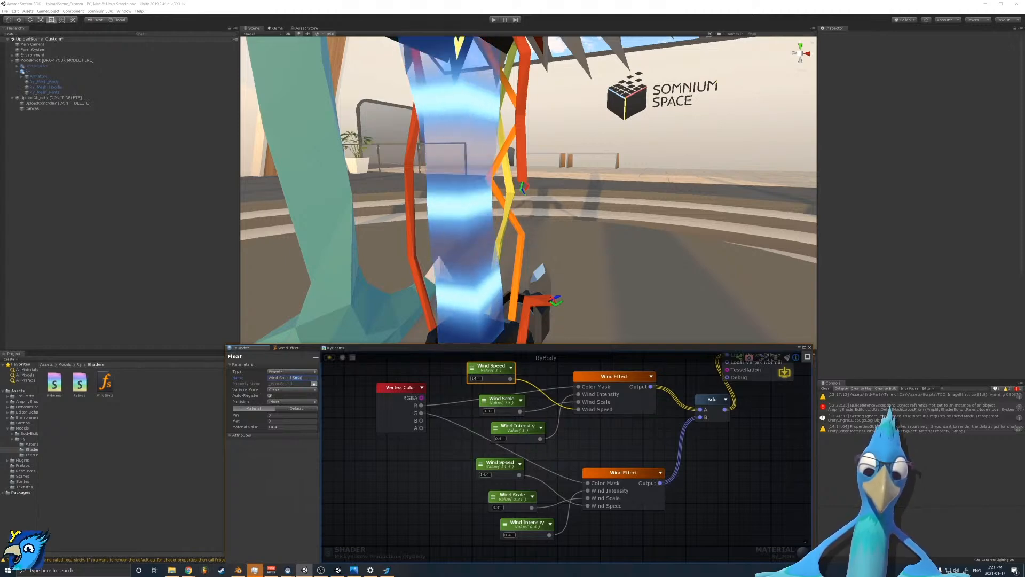
left_click(501, 399)
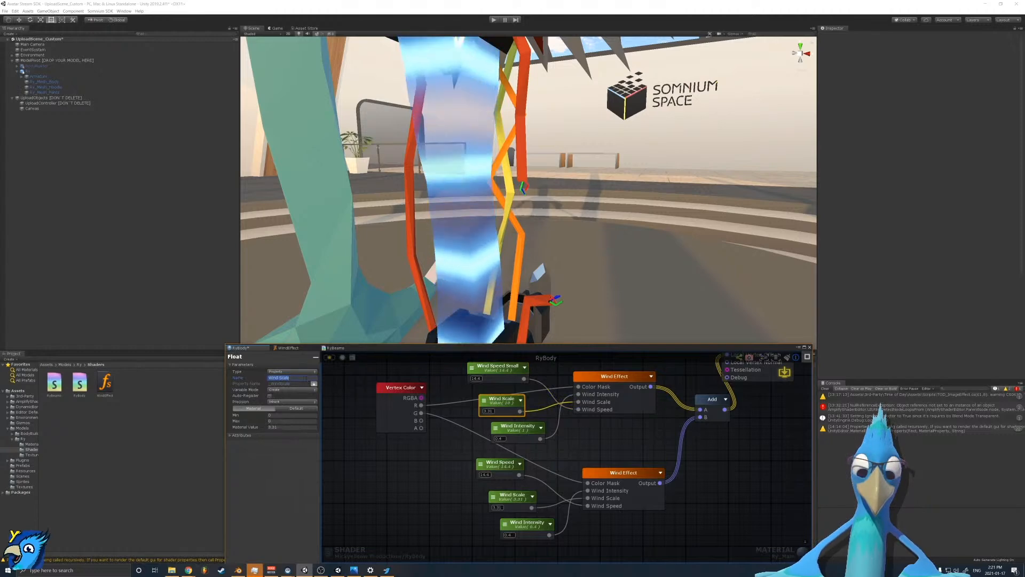
left_click(516, 427)
left_click(295, 377)
type("Small")
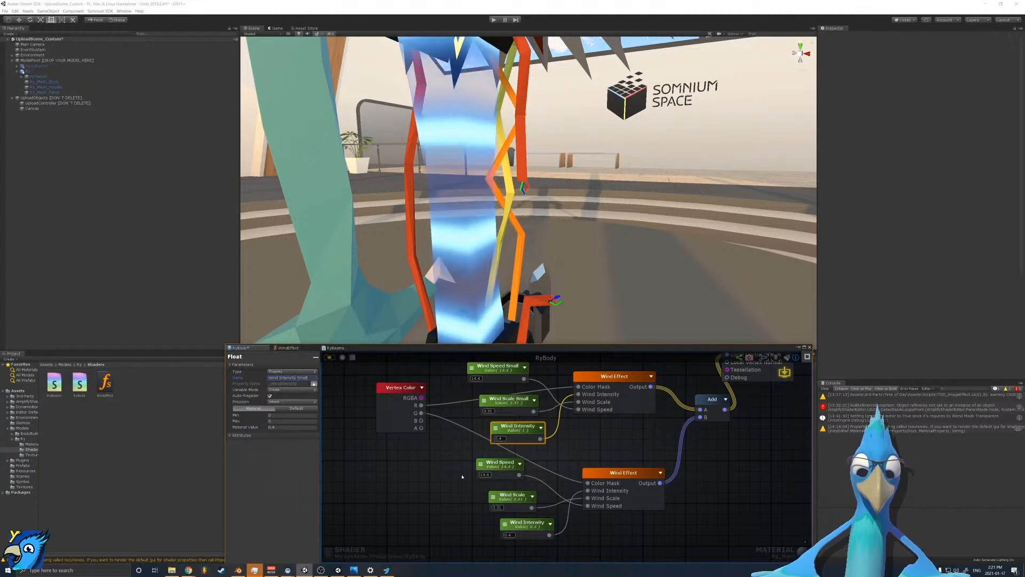
left_click(499, 468)
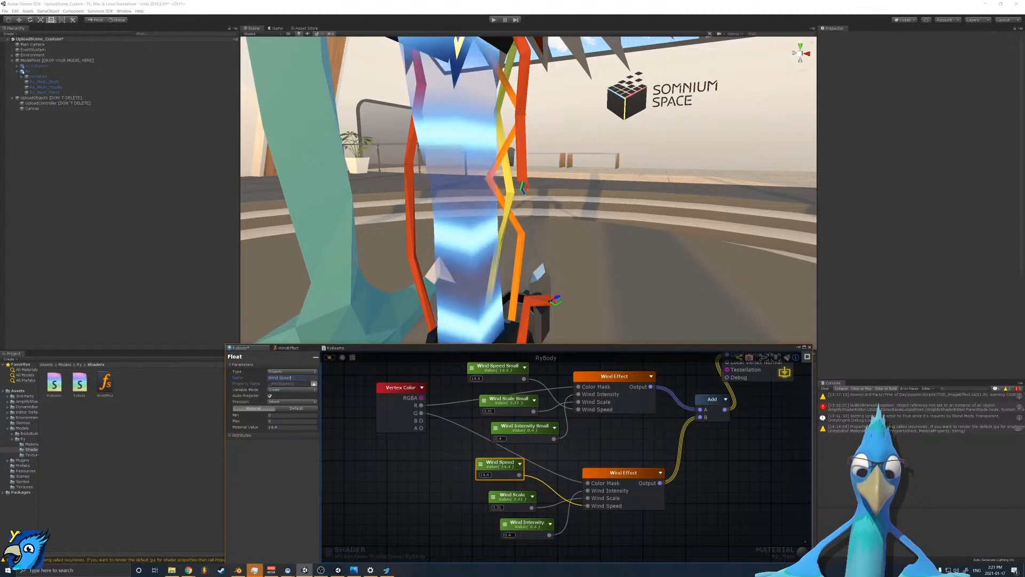
left_click(361, 404)
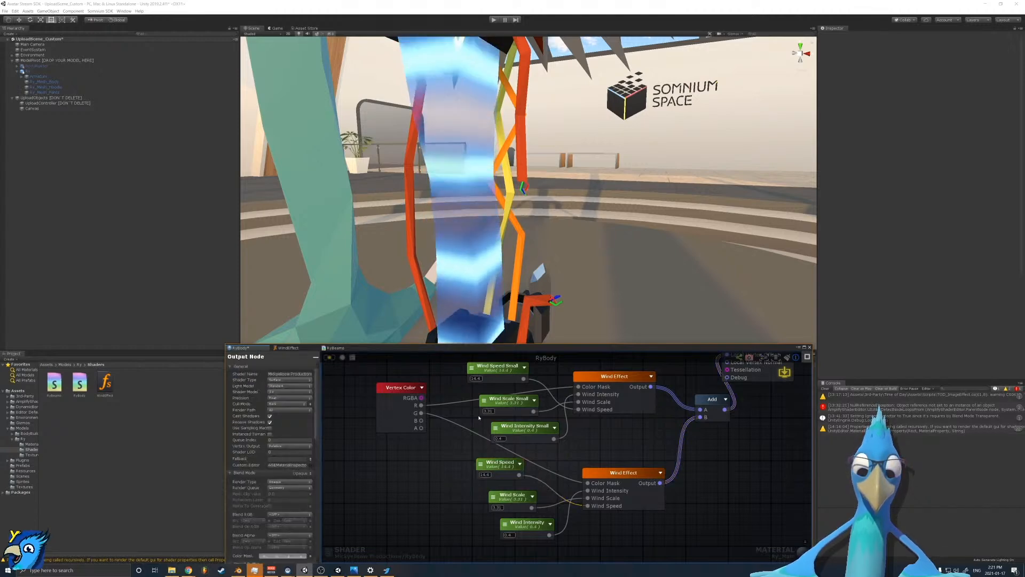
key("ctrl+z")
key("ctrl+y")
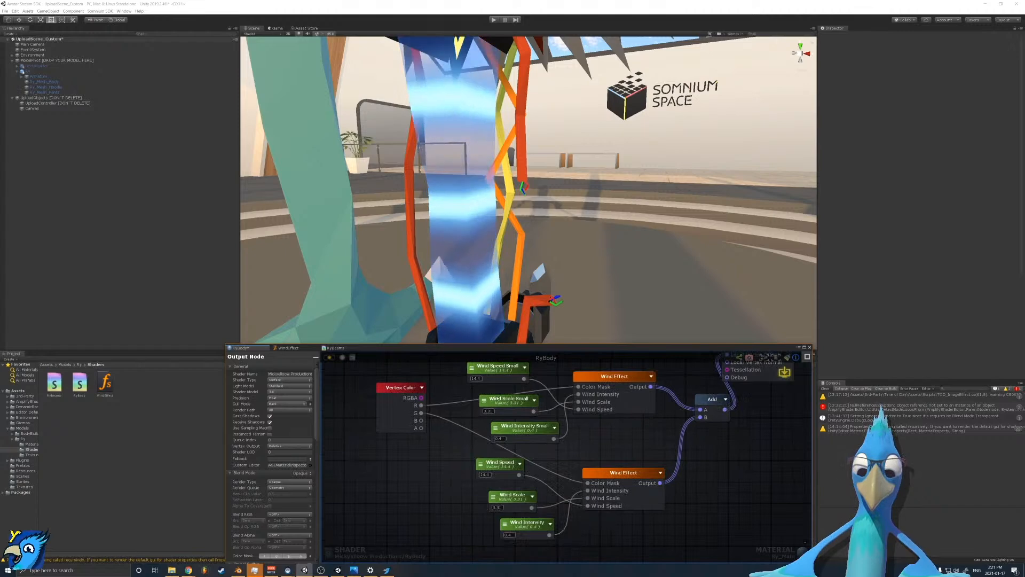
left_click(499, 378)
left_click(505, 467)
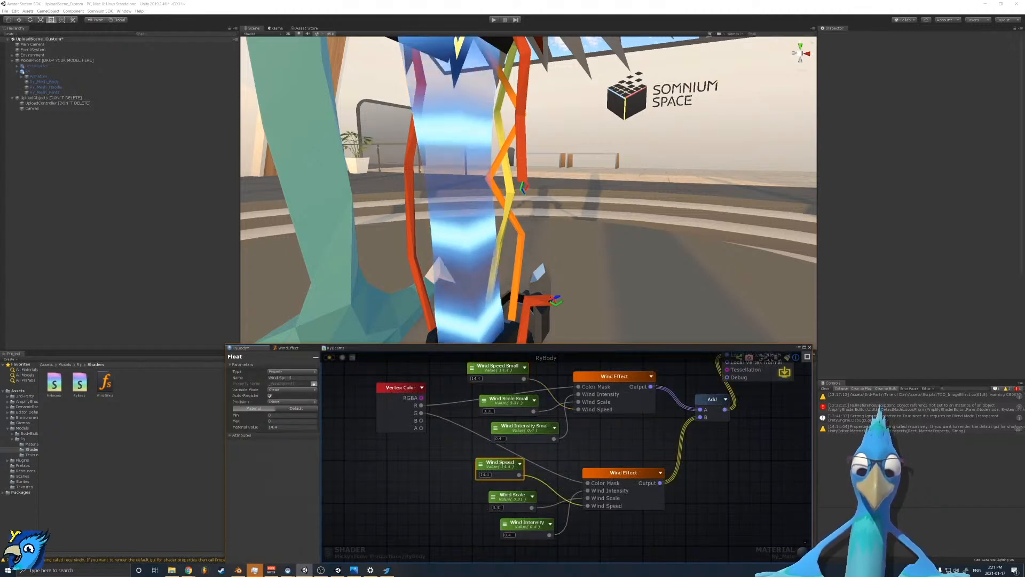
left_click(513, 485)
Step: Try to remove the "Small" suffix from the upper wind speed and wind scale names, restoring the accidentally deleted scale node
left_click(508, 377)
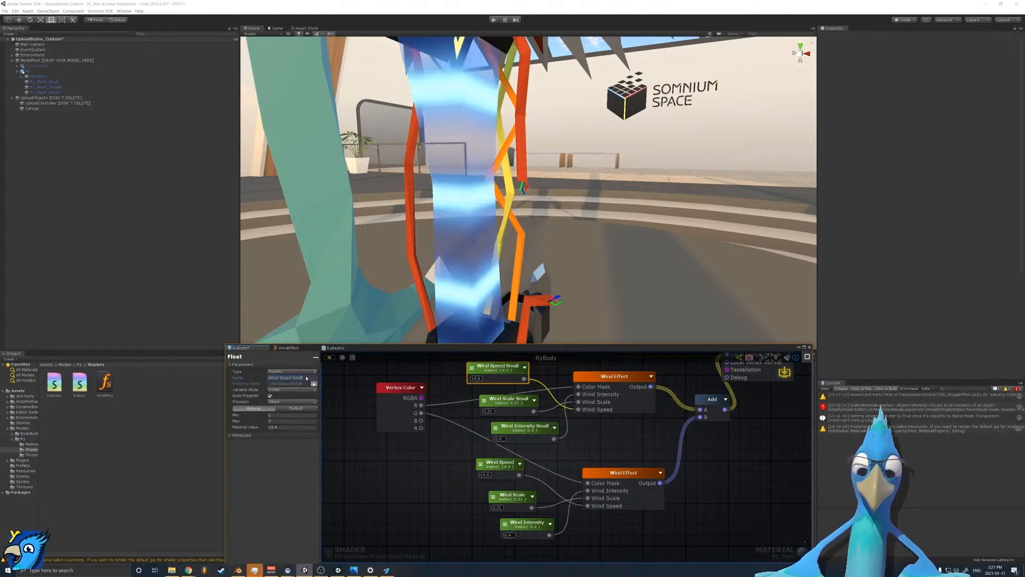
left_click(504, 399)
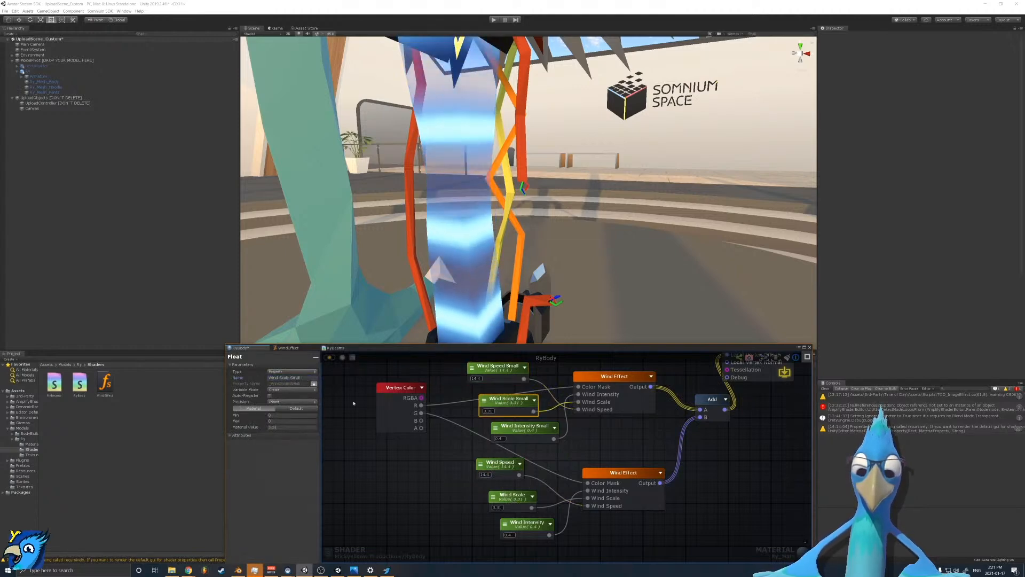
key("Delete")
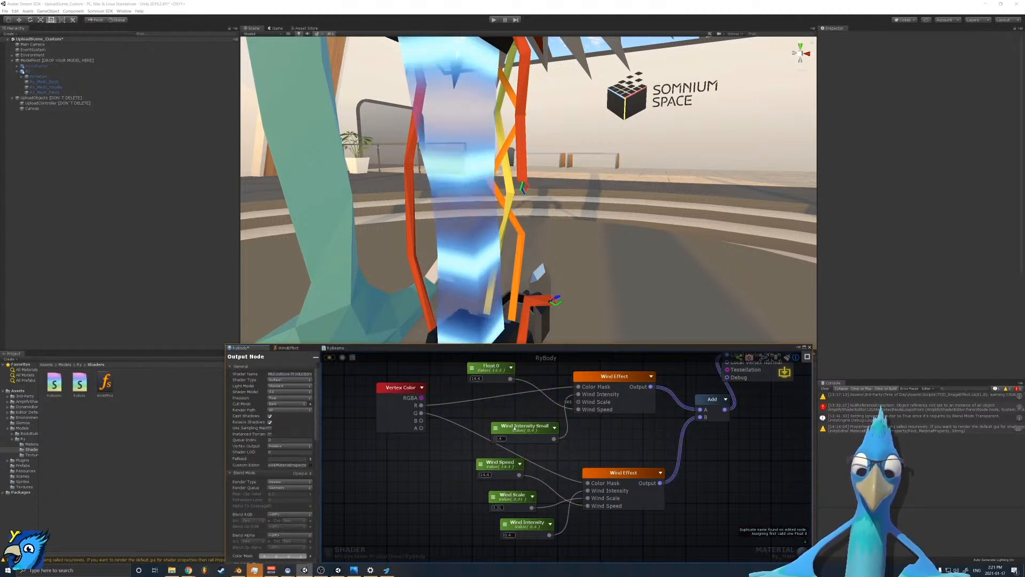
key("ctrl+z")
left_click(291, 378)
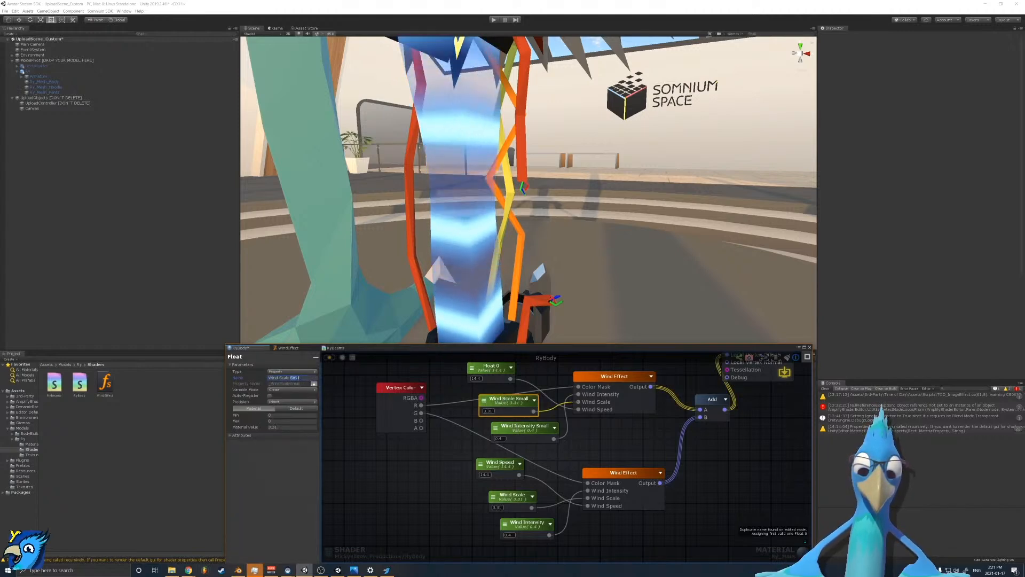
left_click(528, 434)
key("BackSpace")
Step: Try to give the upper wind floats their original names again, without the "Small" suffix
left_click(505, 417)
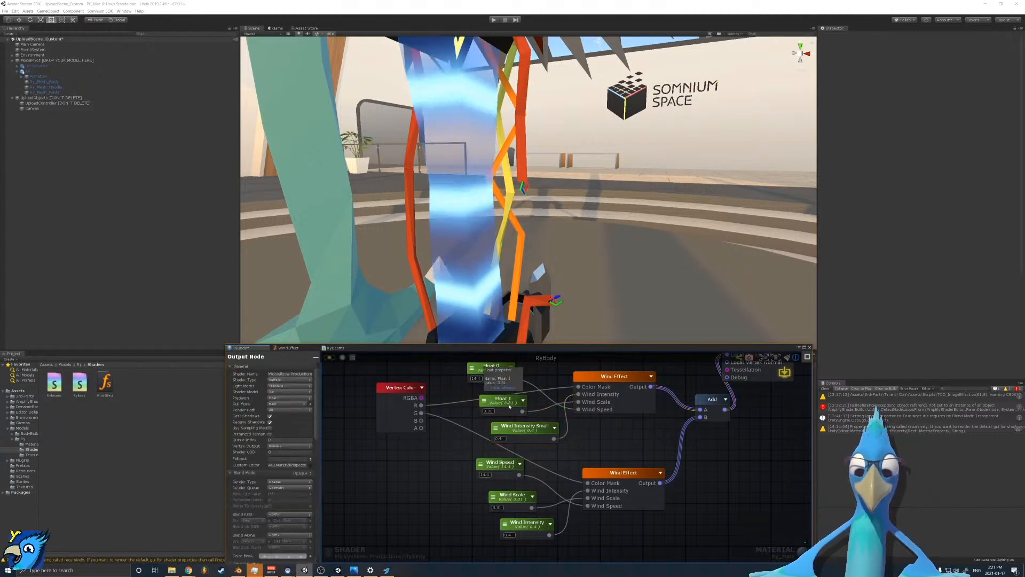
left_click(504, 402)
left_click(320, 390)
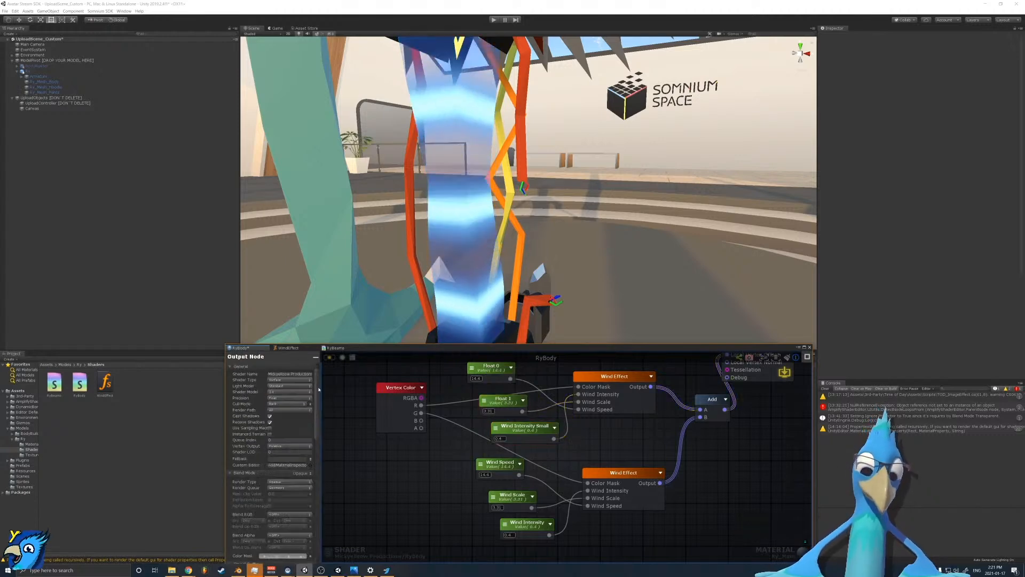
left_click(517, 412)
left_click(297, 377)
left_click(352, 396)
left_click(494, 405)
left_click(460, 413)
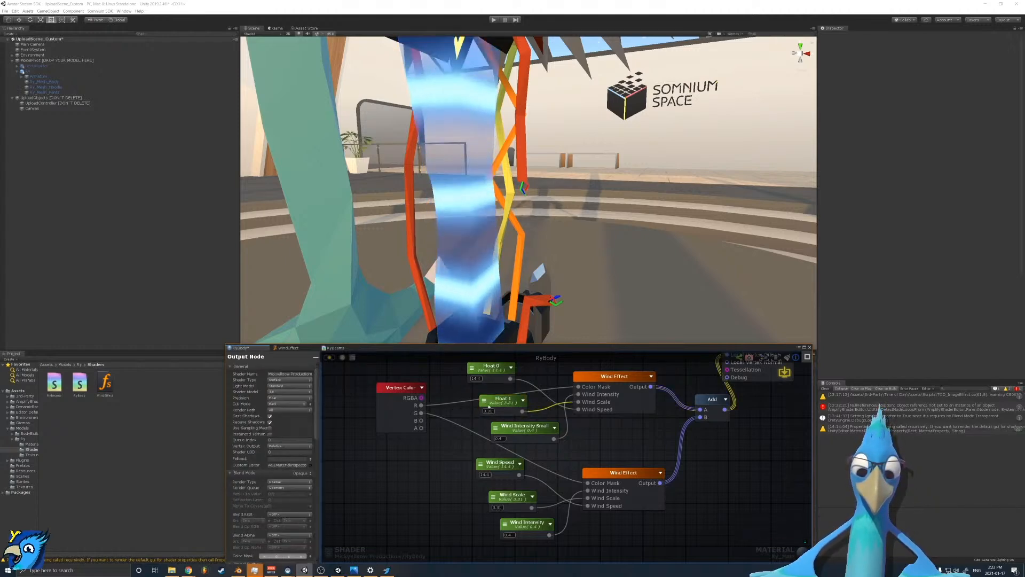
left_click(500, 403)
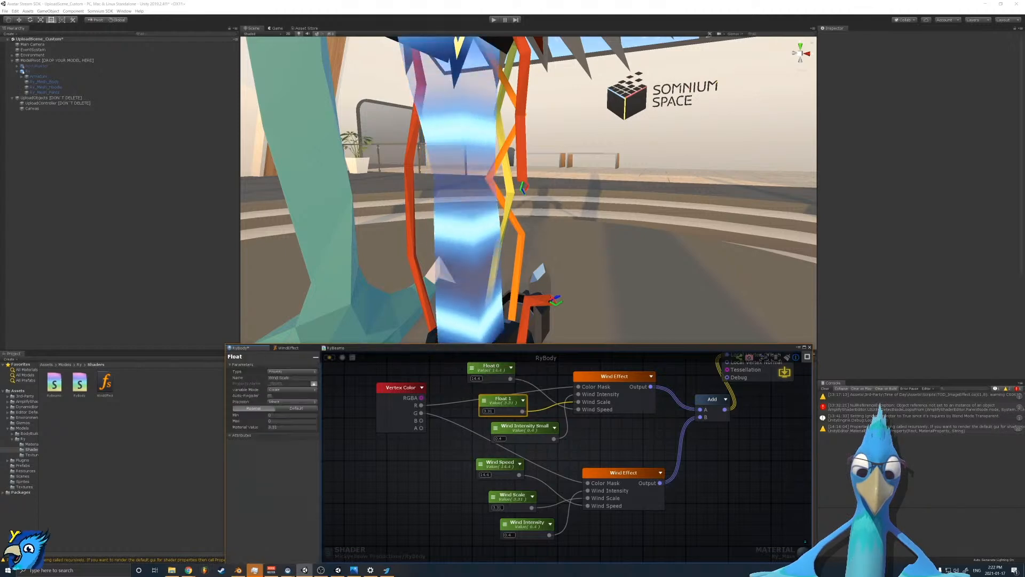
left_click(478, 374)
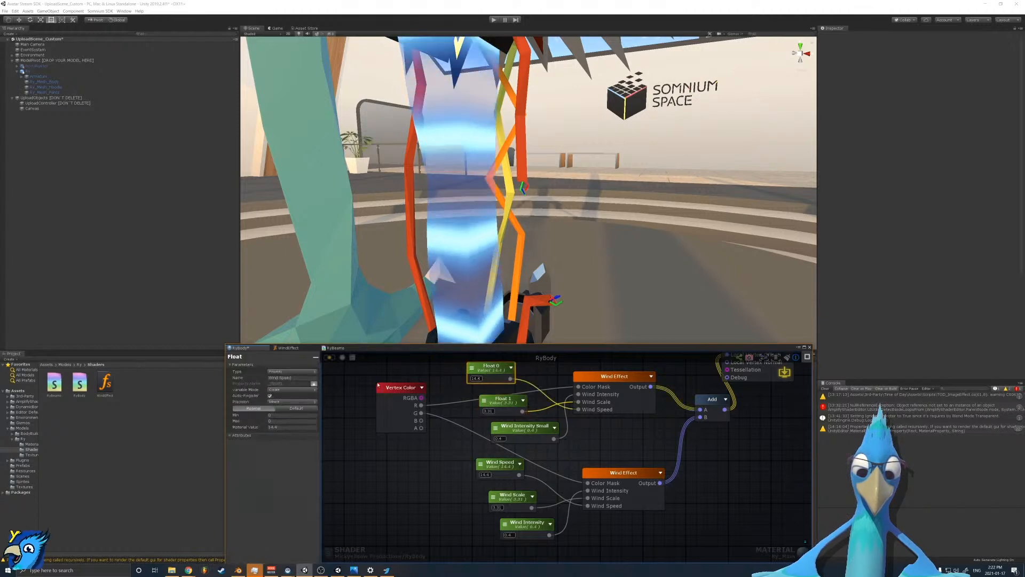
left_click(509, 431)
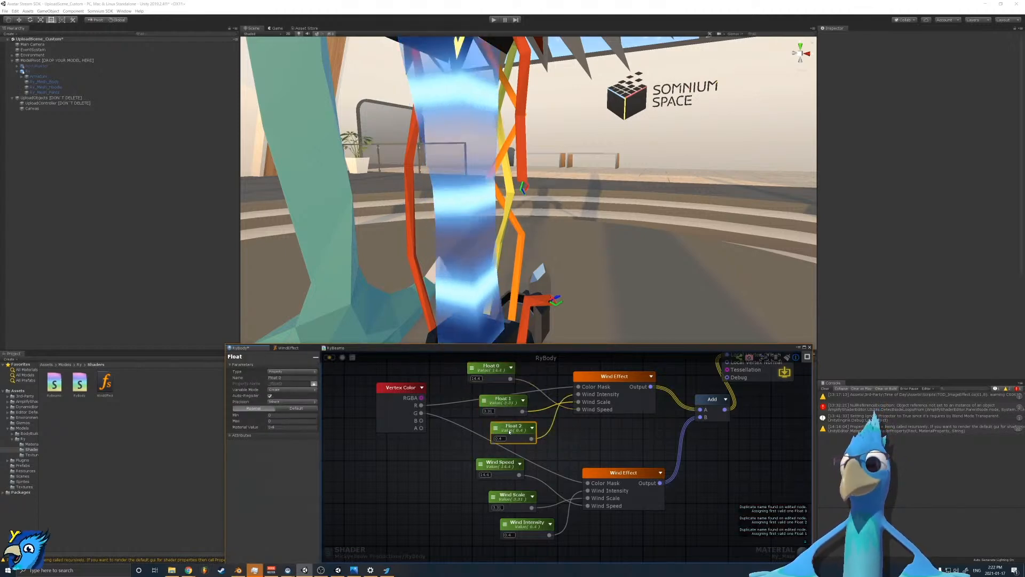
Step: Rename the lower speed and intensity floats to Wind Speed Small and Wind Intensity Small, and try renaming the lower scale float
left_click(498, 462)
left_click(311, 377)
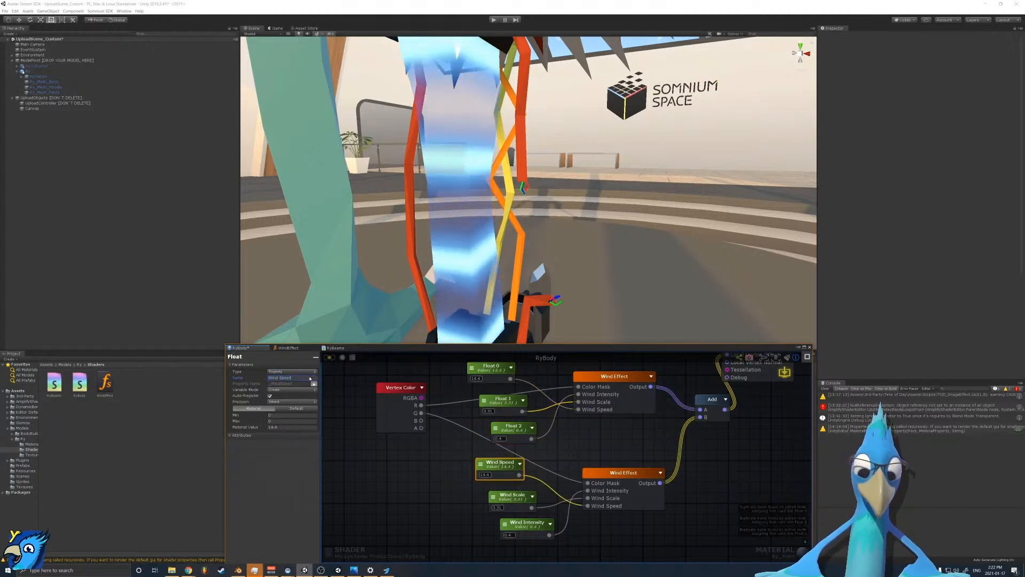
left_click(490, 506)
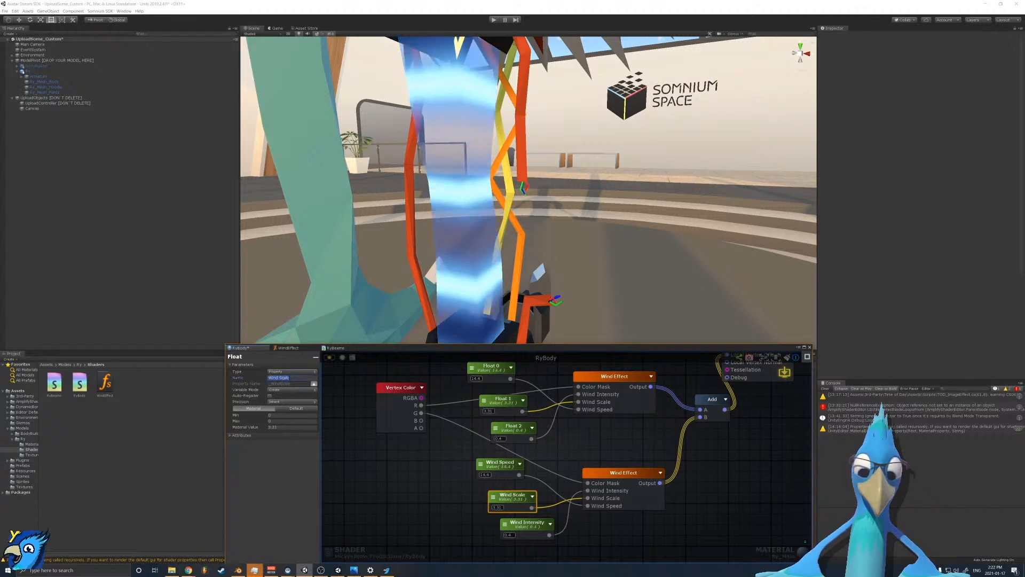
key("ctrl+v")
left_click(523, 524)
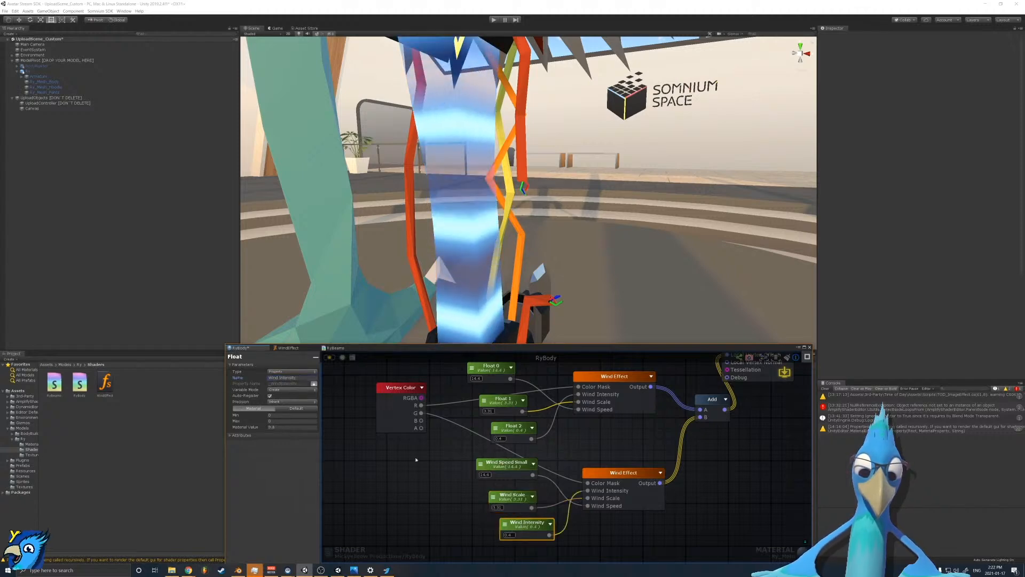
left_click(295, 377)
left_click(419, 470)
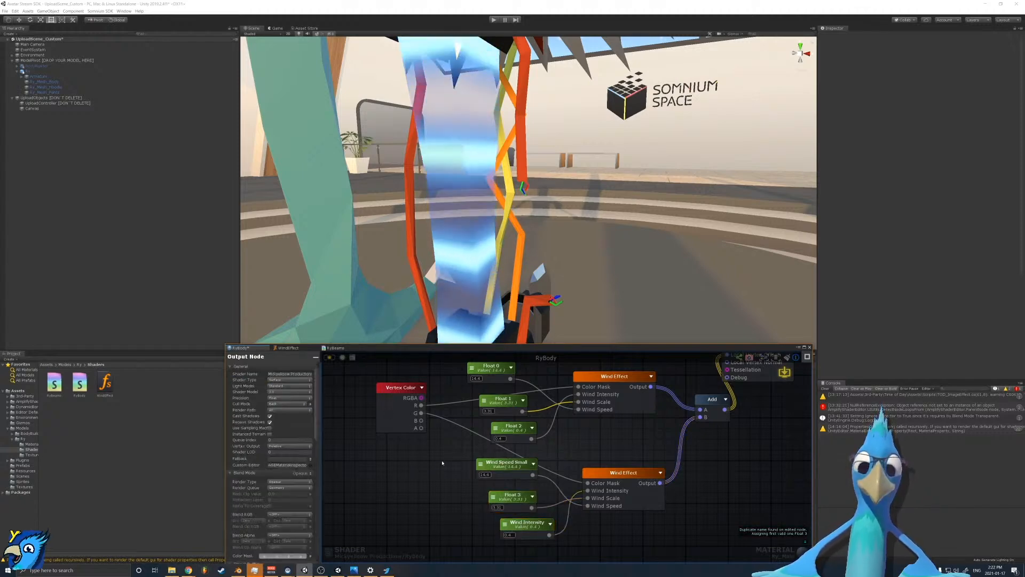
Step: Delete the three floats feeding the upper Wind Effect and try to rename the lower scale float
left_click_drag(538, 374, 501, 427)
key("Delete")
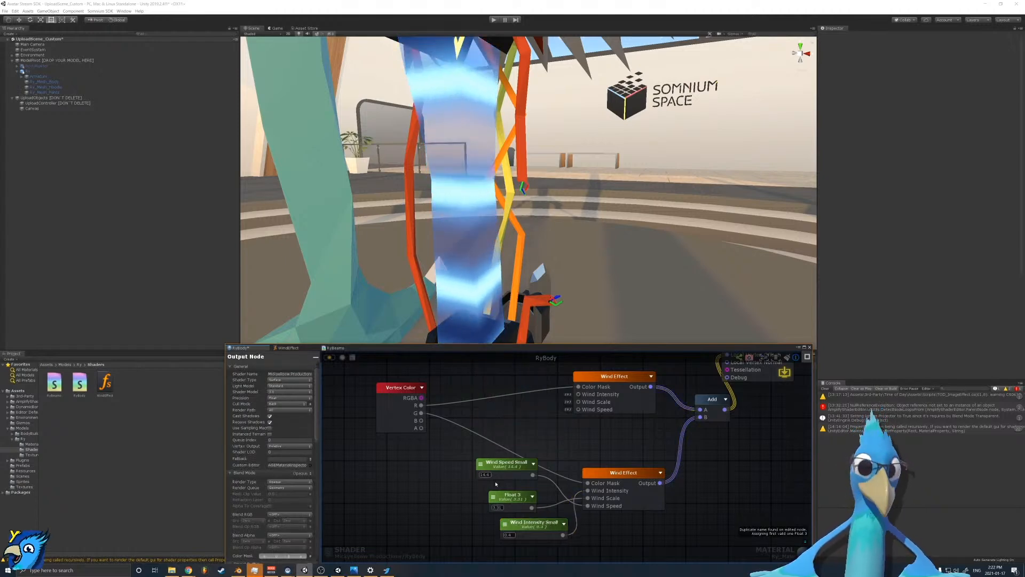
left_click(520, 500)
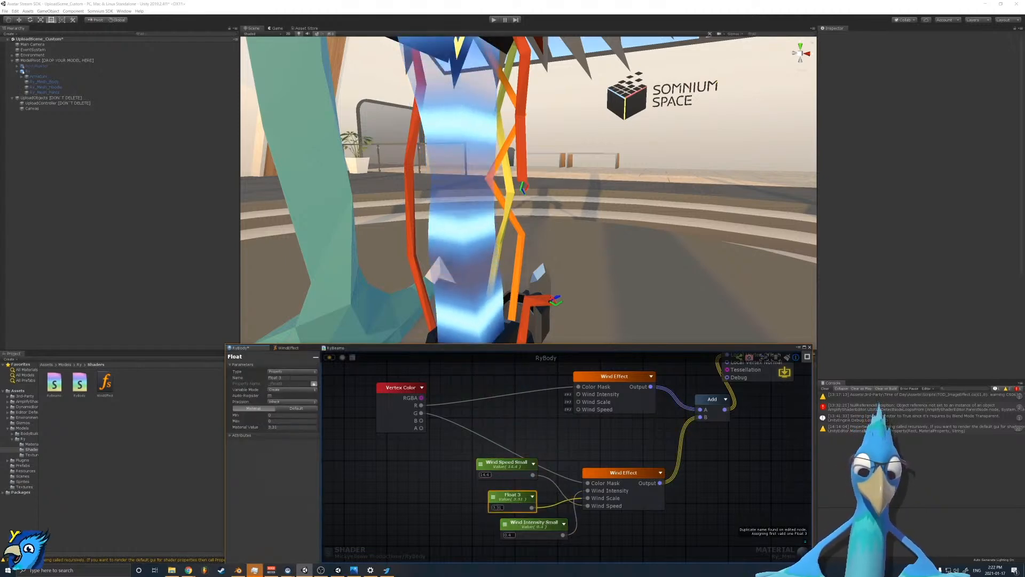
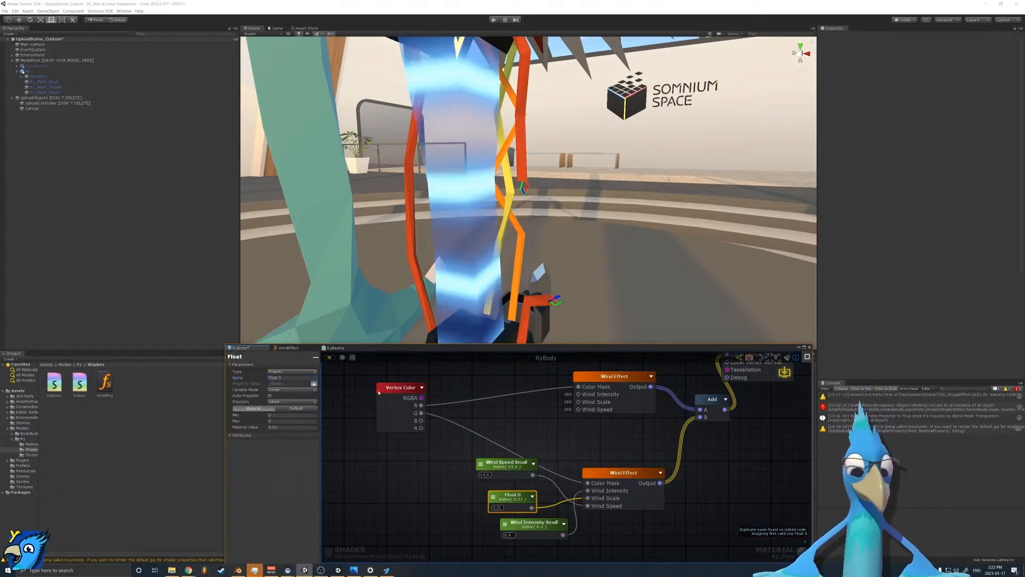
left_click(506, 444)
left_click(521, 499)
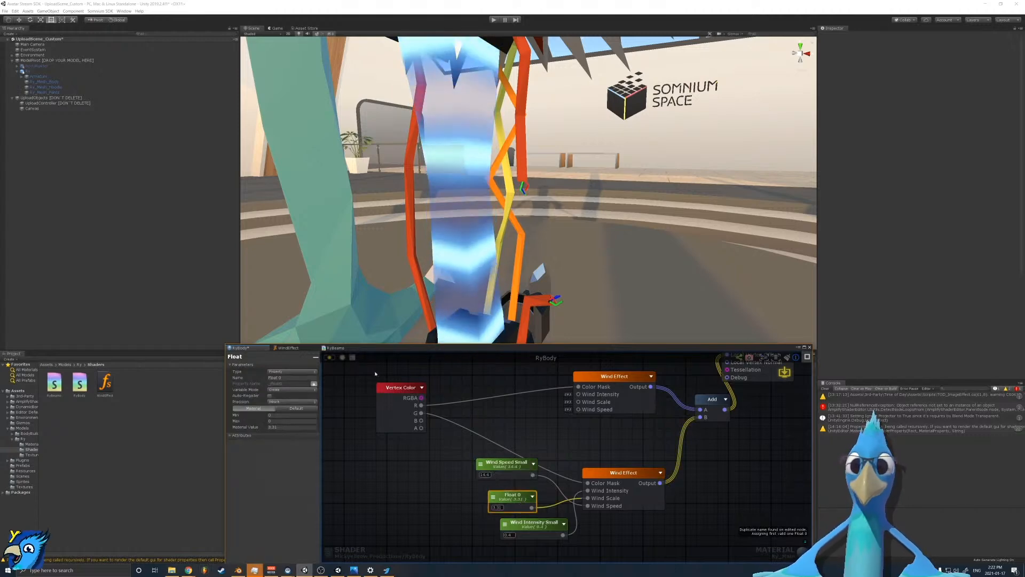
Step: Close the RyBody shader graph and reopen it from the Shaders folder
right_click(260, 348)
left_click(280, 359)
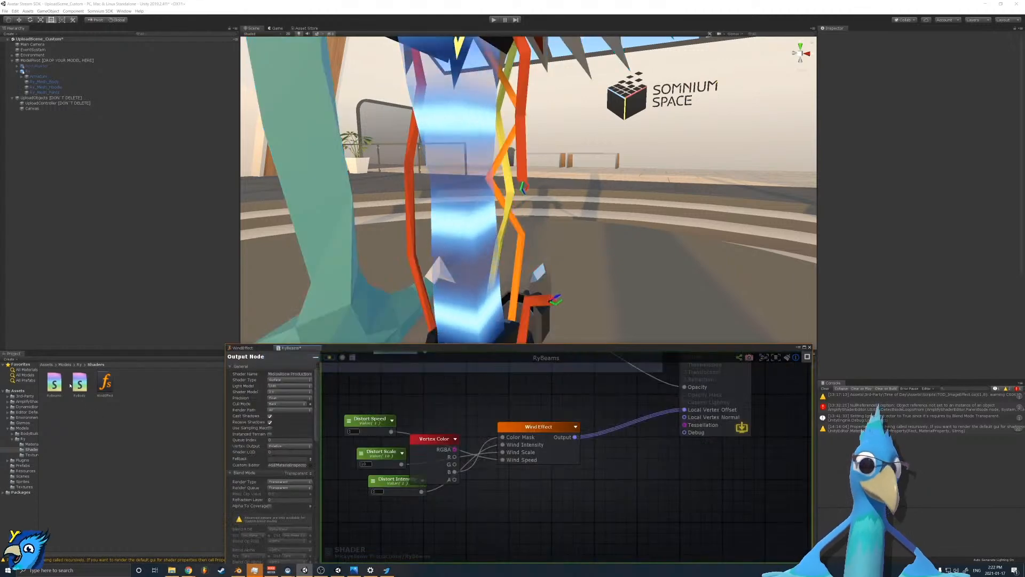
left_click(59, 383)
double_click(78, 383)
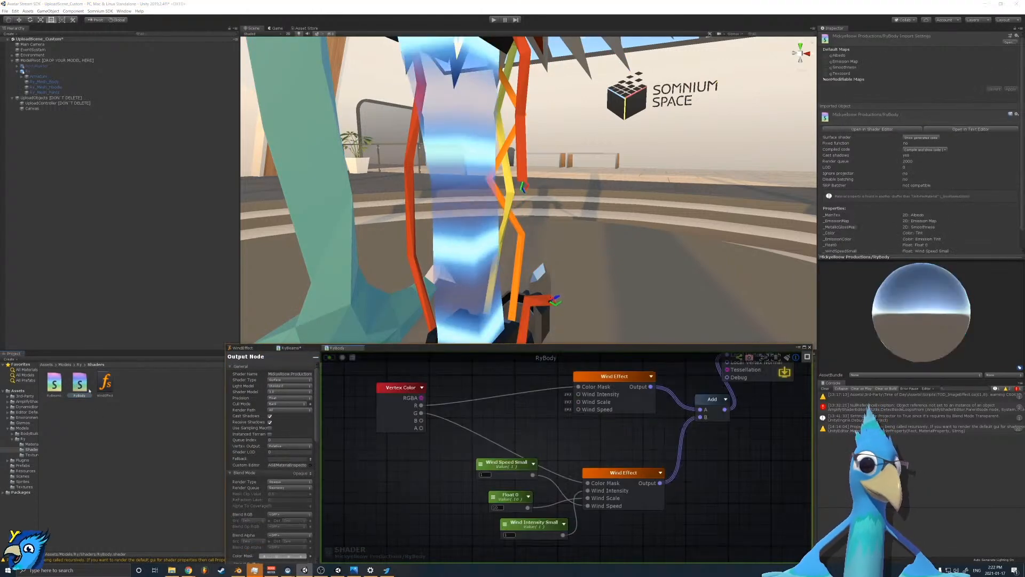
Step: Rename the lower scale float to Wind Scale Small, reusing the Wind Speed Small name as the base
left_click(505, 495)
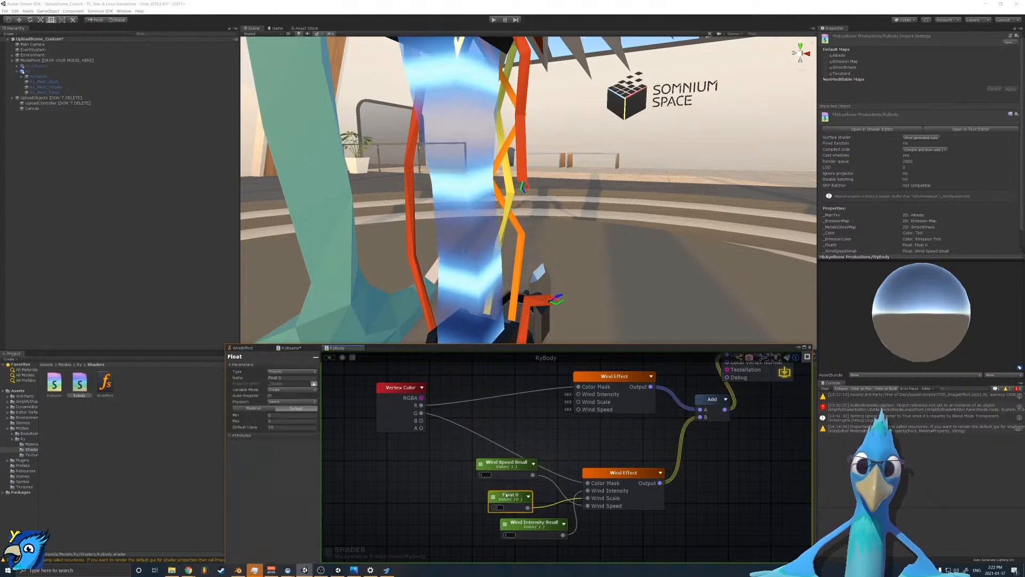
left_click(283, 378)
left_click(505, 464)
left_click(268, 378)
key("ctrl+c")
left_click(503, 501)
left_click(286, 377)
key("ctrl+v")
double_click(286, 378)
type("Sq")
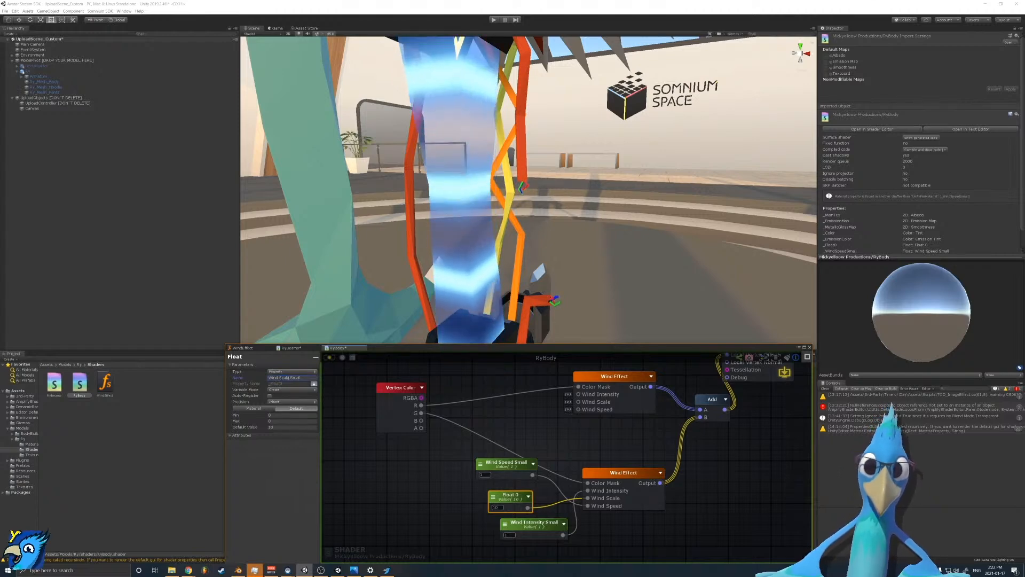
key("Return")
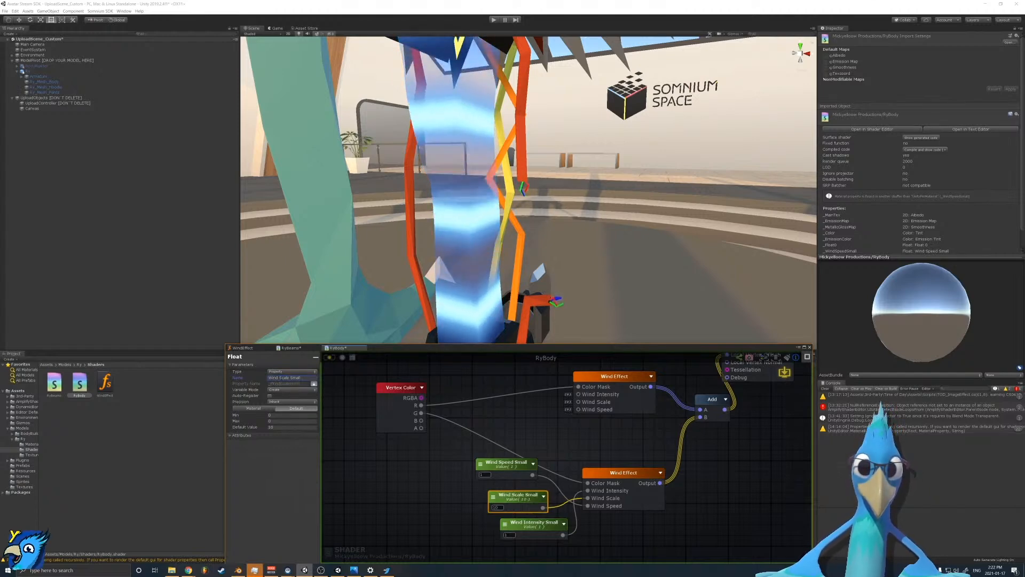
Step: Duplicate the three Small floats above the originals and connect them to the upper Wind Effect's Wind Speed, Wind Scale and Wind Intensity
left_click_drag(459, 453, 518, 421)
key("ctrl+d")
left_click(557, 414)
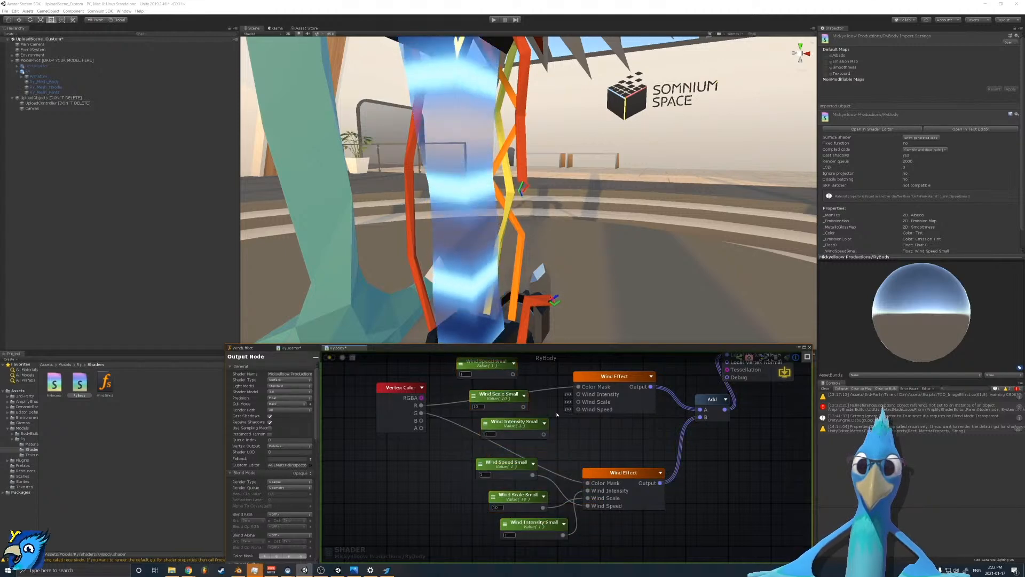
left_click_drag(513, 374, 578, 402)
left_click_drag(543, 434, 578, 393)
Step: Rename the upper duplicated speed float to Wind Speed Large
left_click(465, 376)
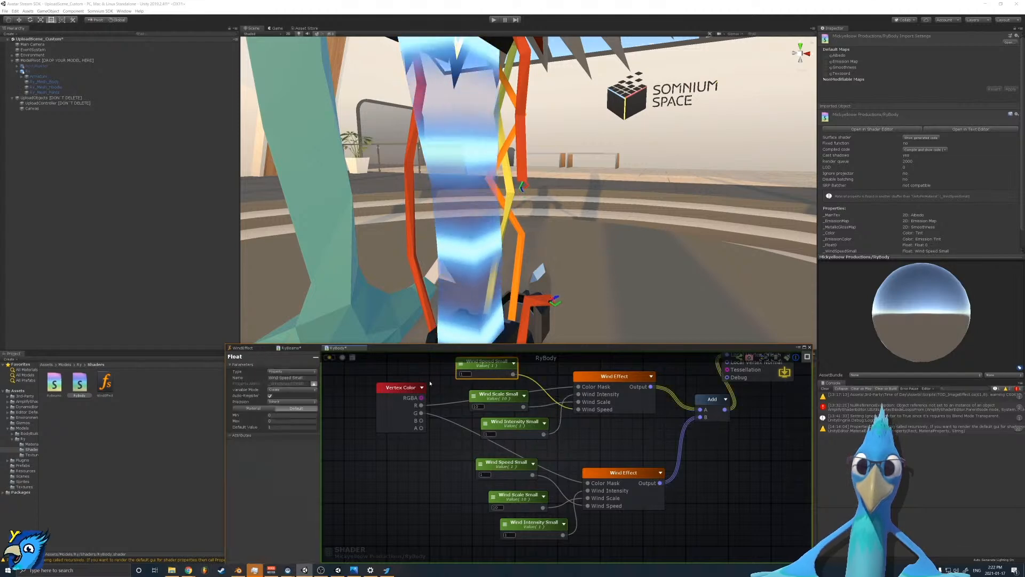
double_click(298, 378)
type("Large")
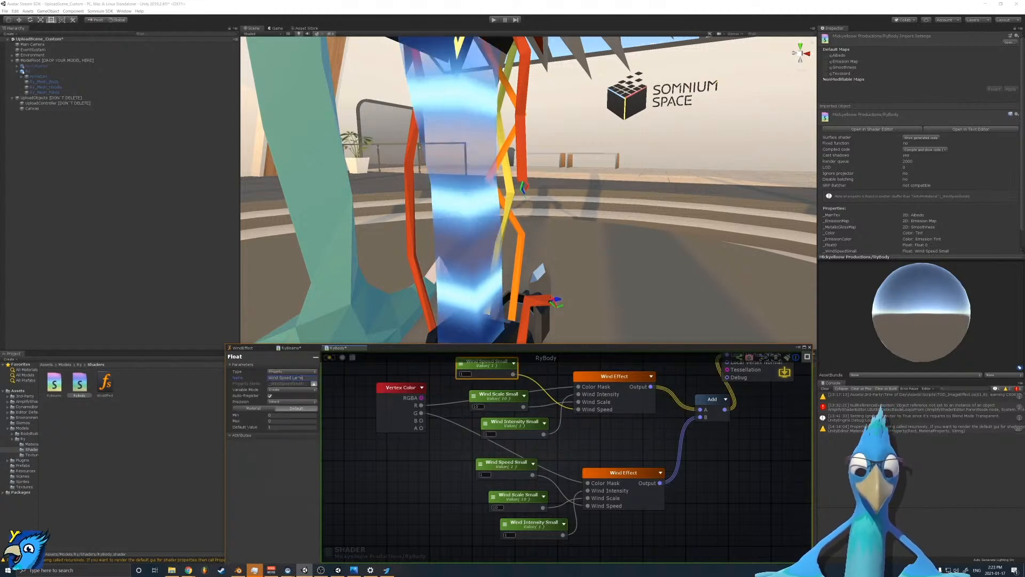
double_click(300, 377)
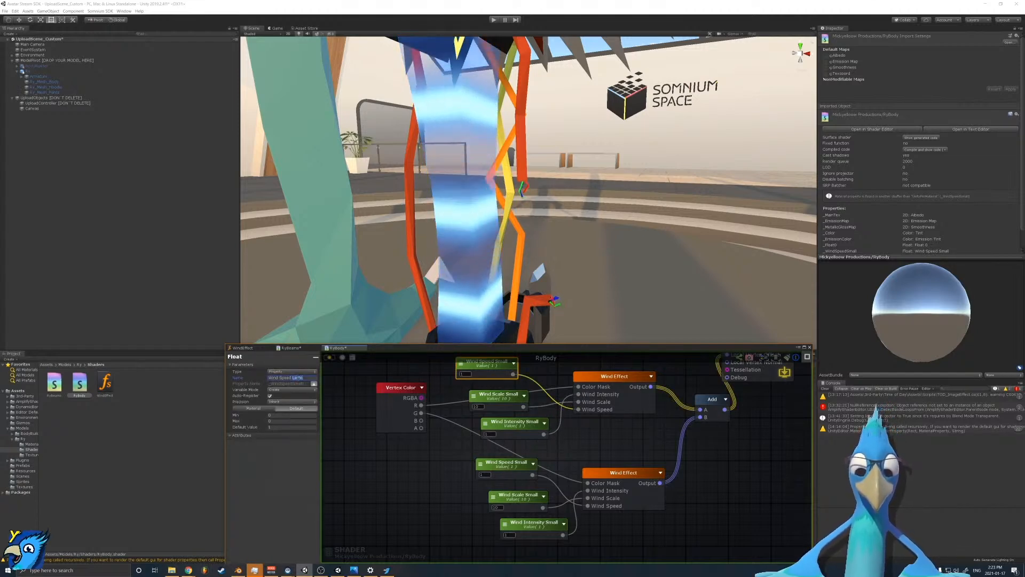
key("Return")
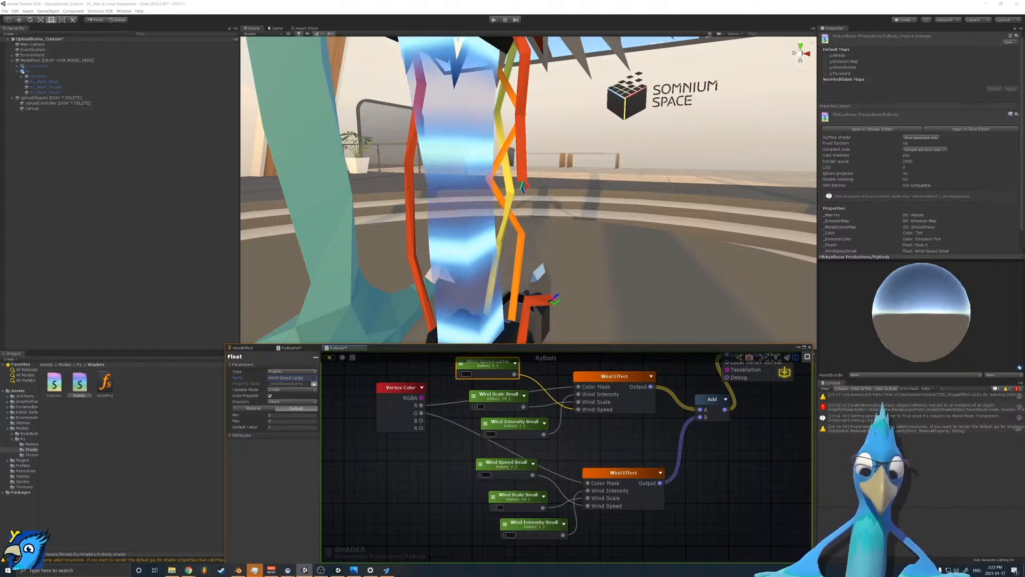
Step: Rename the upper scale and intensity floats to Wind Scale Large and Wind Intensity Large
double_click(295, 378)
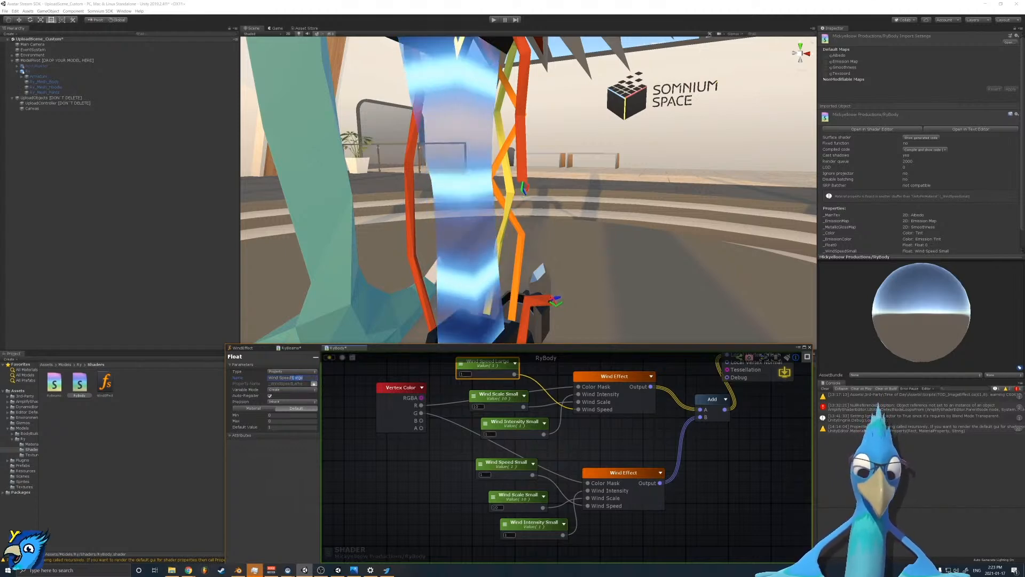
left_click(497, 404)
double_click(295, 378)
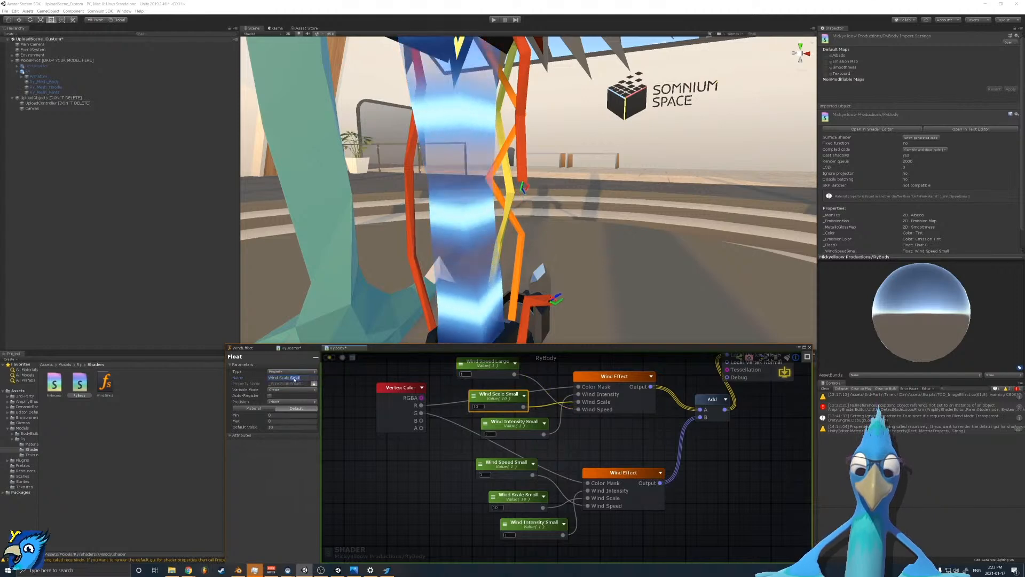
key("BackSpace")
left_click(519, 436)
double_click(295, 378)
key("BackSpace")
type("Large")
left_click(447, 441)
middle_click_drag(556, 423, 554, 449)
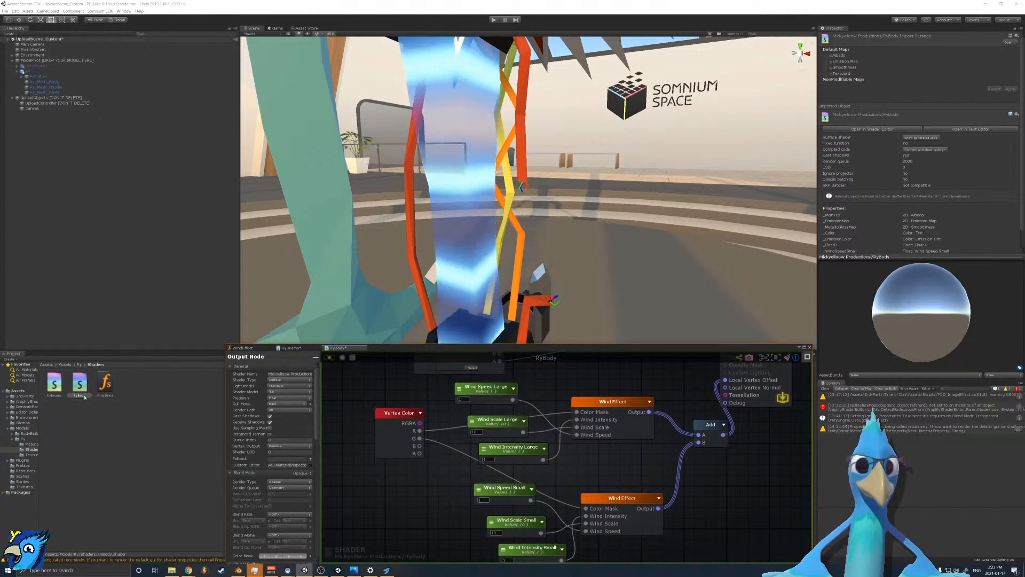
Step: Select Ry_Mesh_Body in the scene and compile the RyBody shader with the new wind properties
left_click(52, 81)
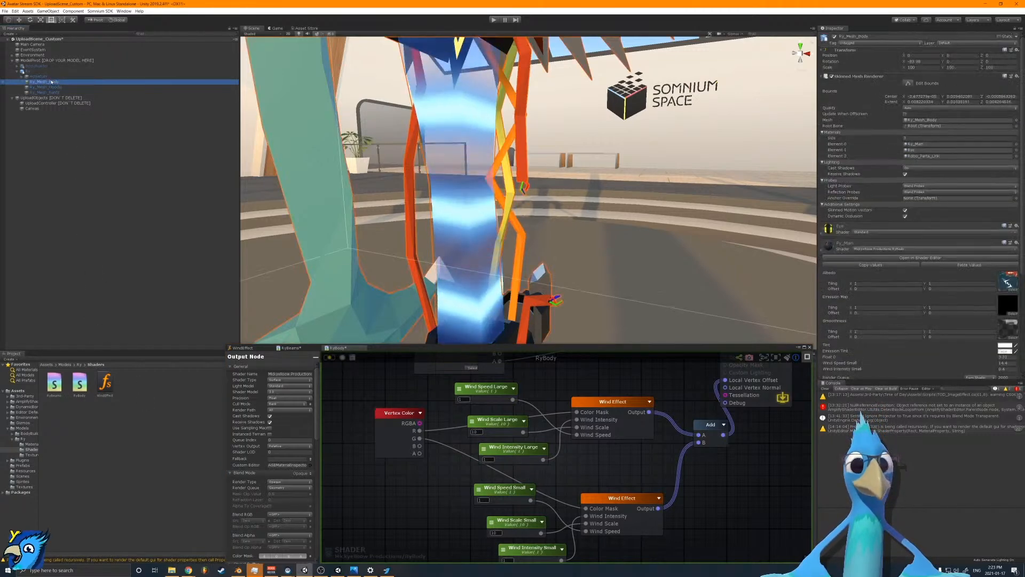
left_click(473, 398)
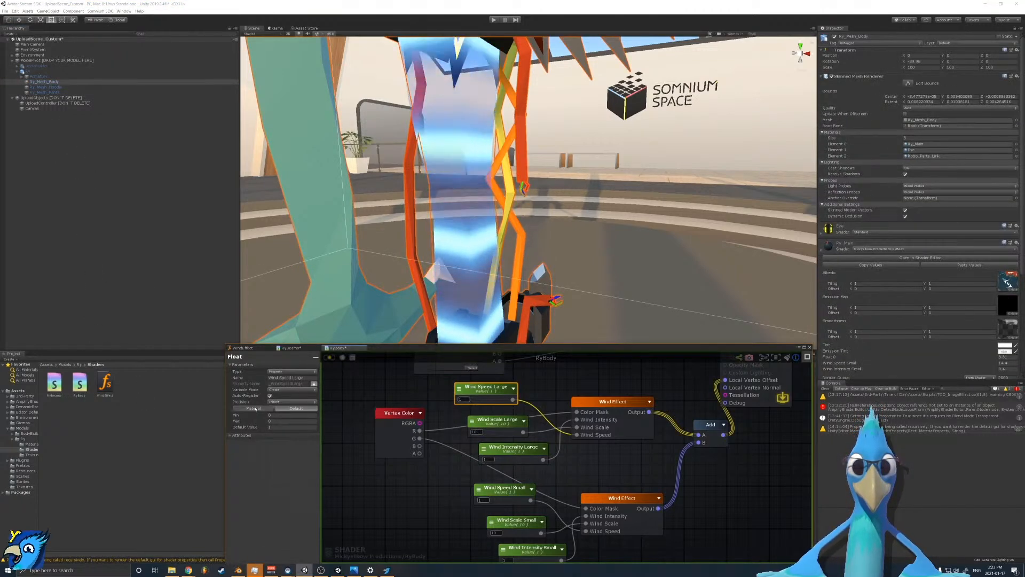
right_click_drag(480, 440, 480, 412)
left_click(509, 466)
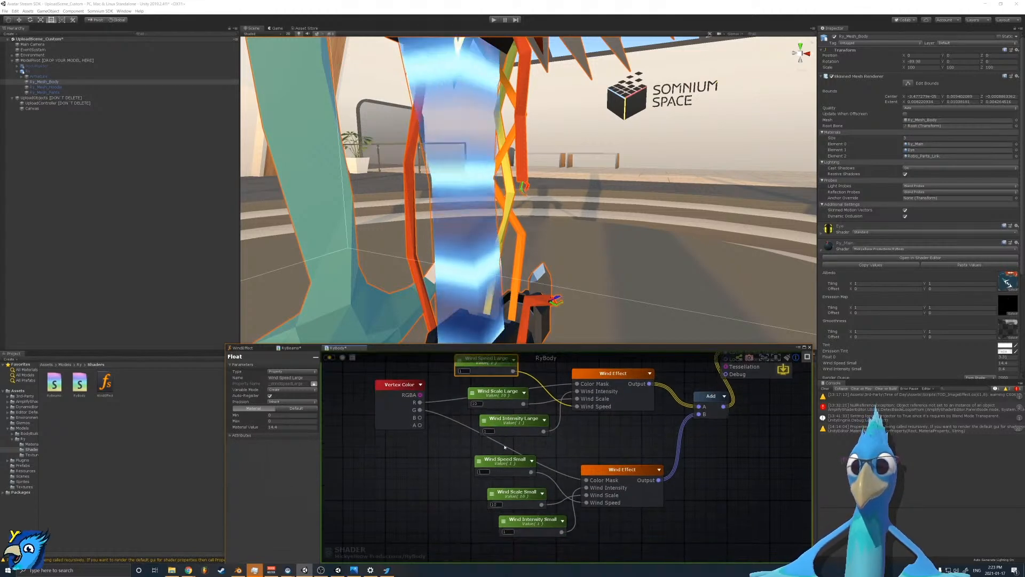
left_click(328, 357)
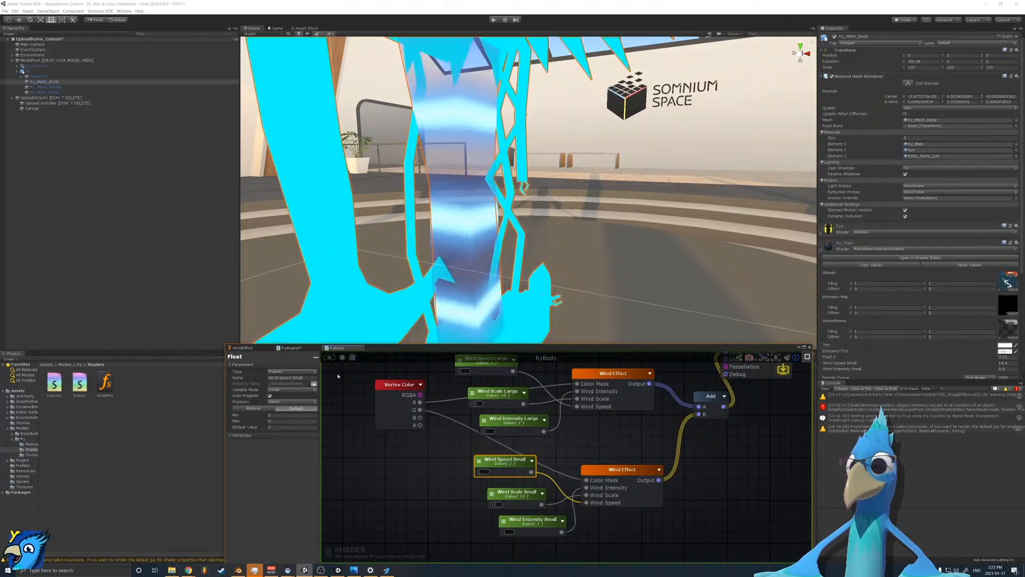
Step: Raise Wind Scale Small on the Ry_Main material to about 122 with the small claw parts in view
scroll(921, 213, "down", 8)
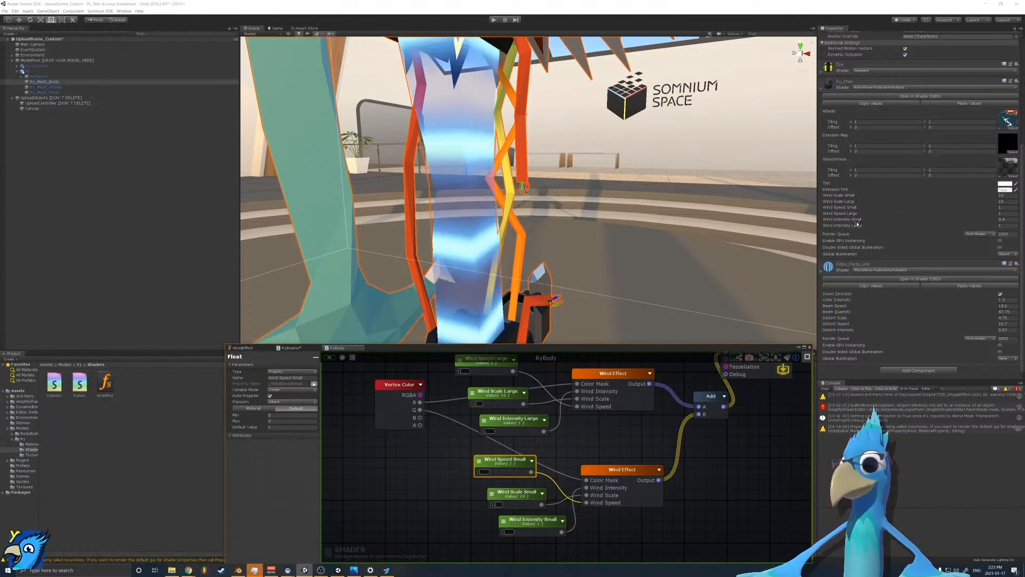
mouse_move(620, 209)
right_mouse_down()
mouse_move(626, 191)
mouse_move(638, 213)
mouse_move(621, 223)
right_mouse_up()
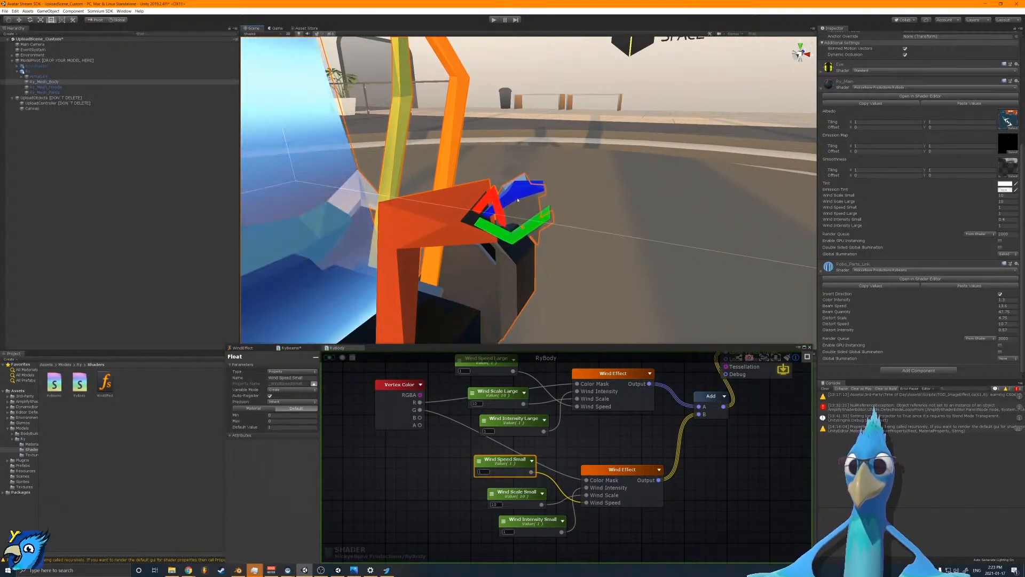
right_click_drag(551, 251, 598, 236)
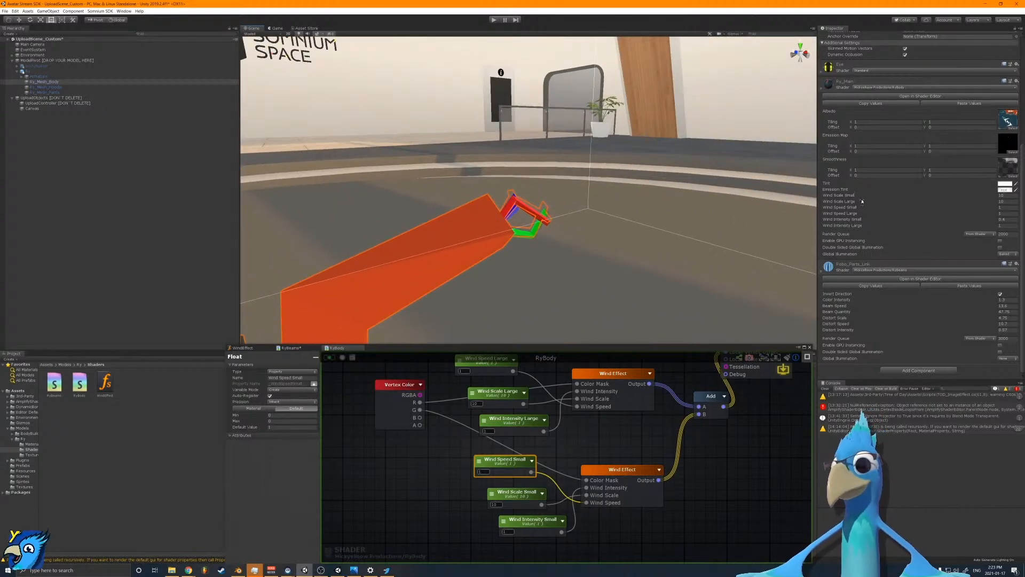
left_click_drag(848, 195, 66, 233)
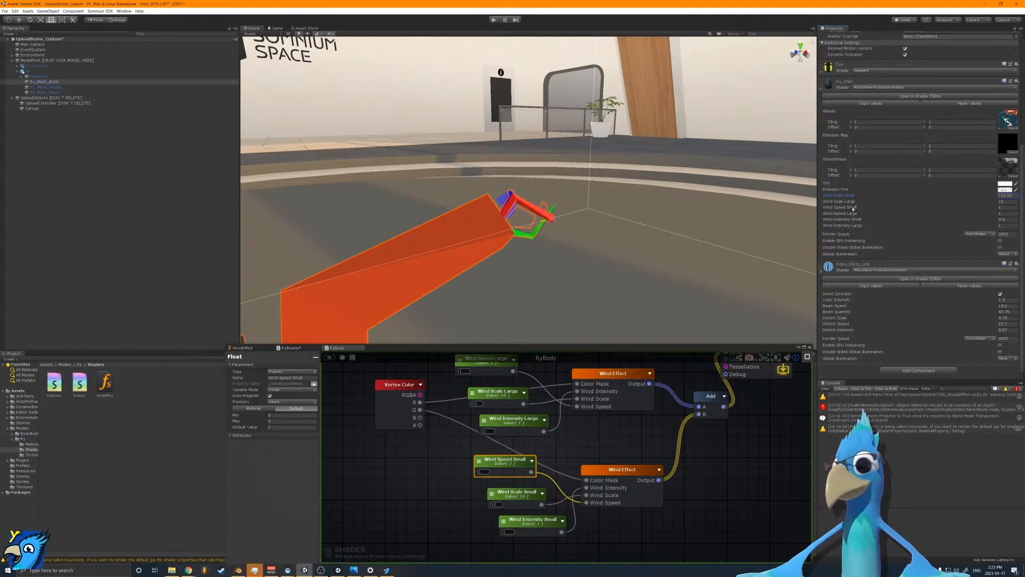
Step: Try lower Wind Speed Small values of 0.13 and 0.02 on the Ry_Main material, and set it back to 1
left_click_drag(856, 209, 853, 209)
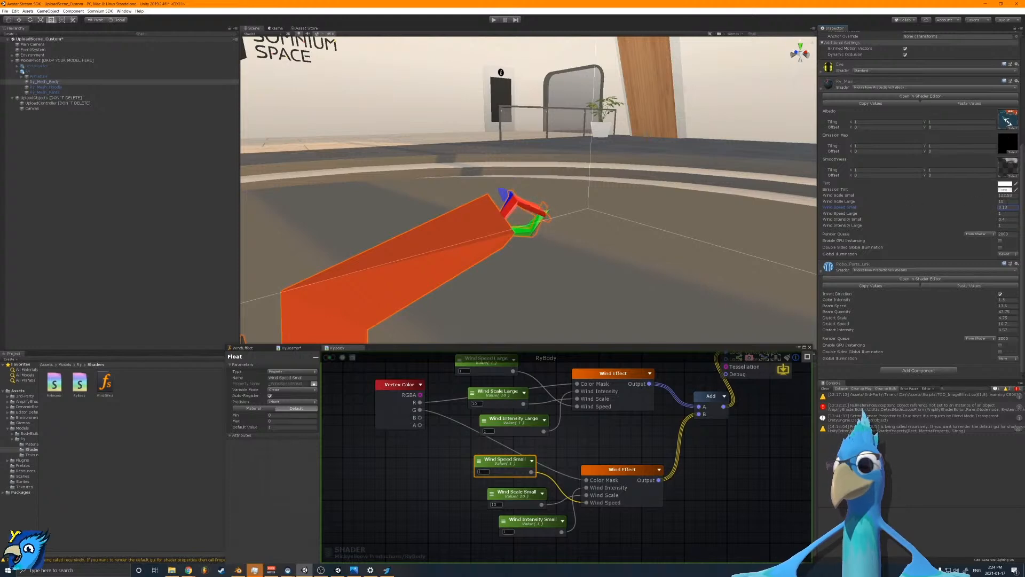
key("BackSpace")
key("BackSpace")
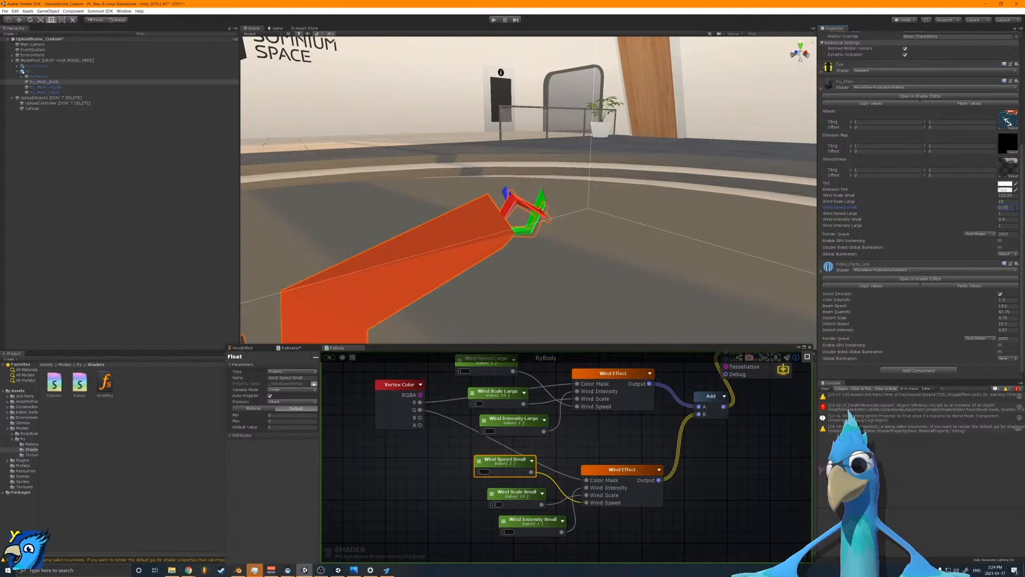
key("BackSpace")
key("BackSpace")
type("2")
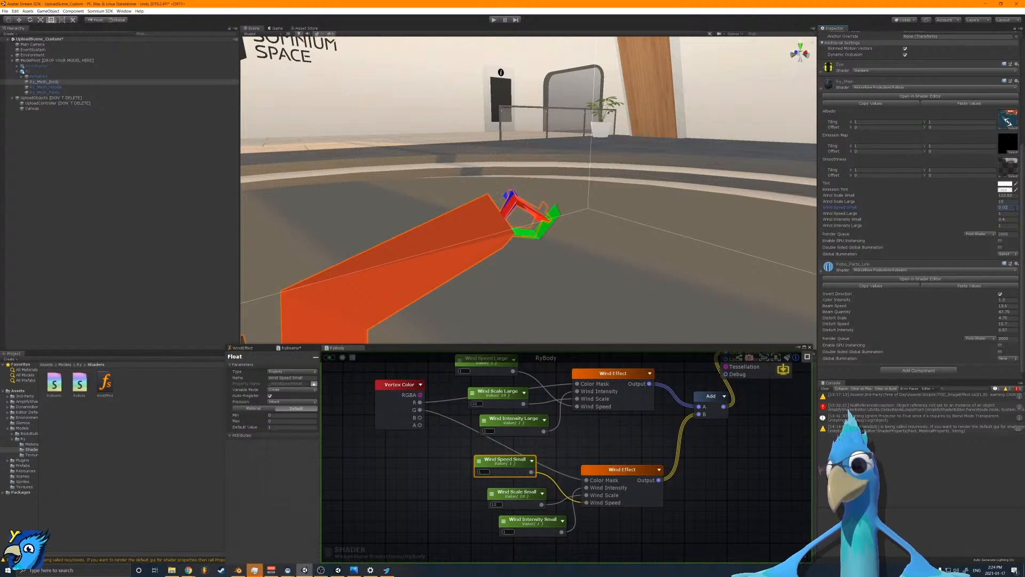
left_click_drag(1016, 208, 991, 209)
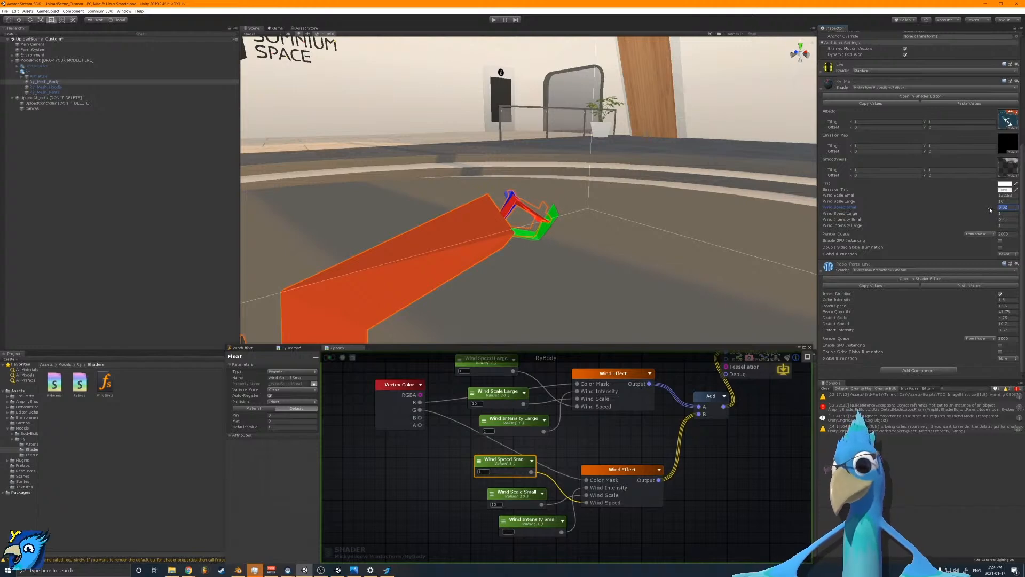
type("1")
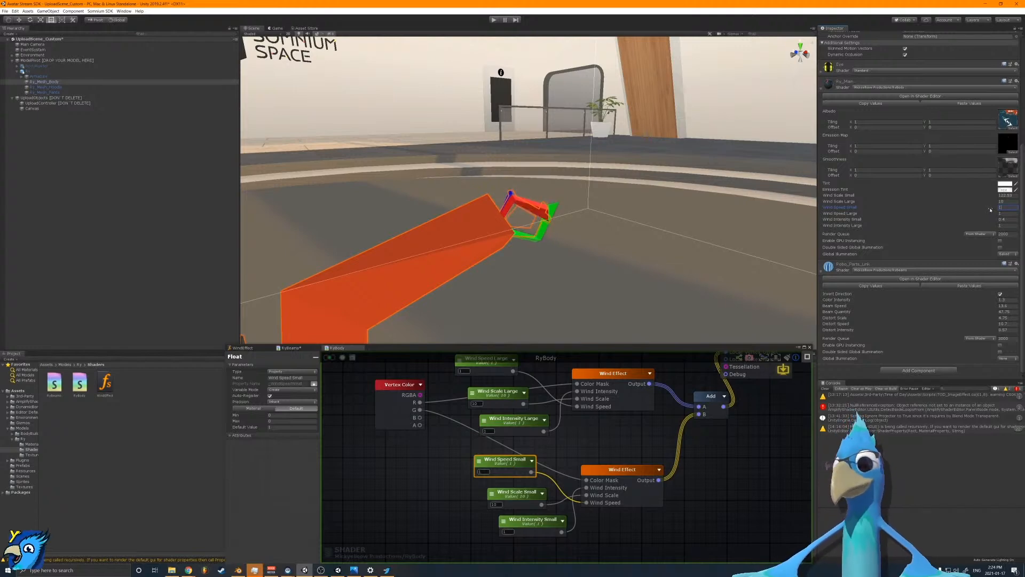
Step: Lower Wind Intensity Small on the Ry_Main material to 0.1
left_click(1006, 219)
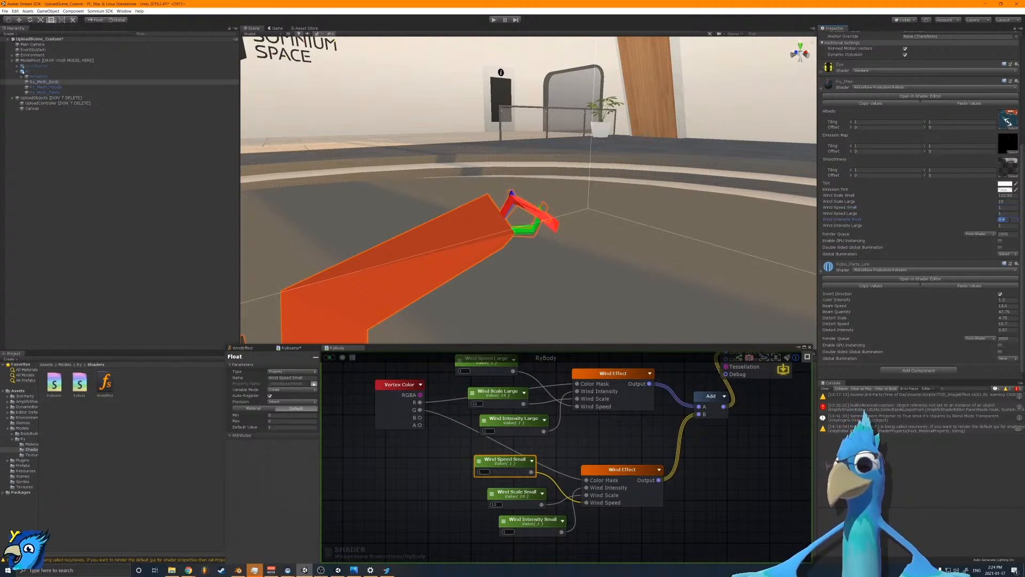
type("0.")
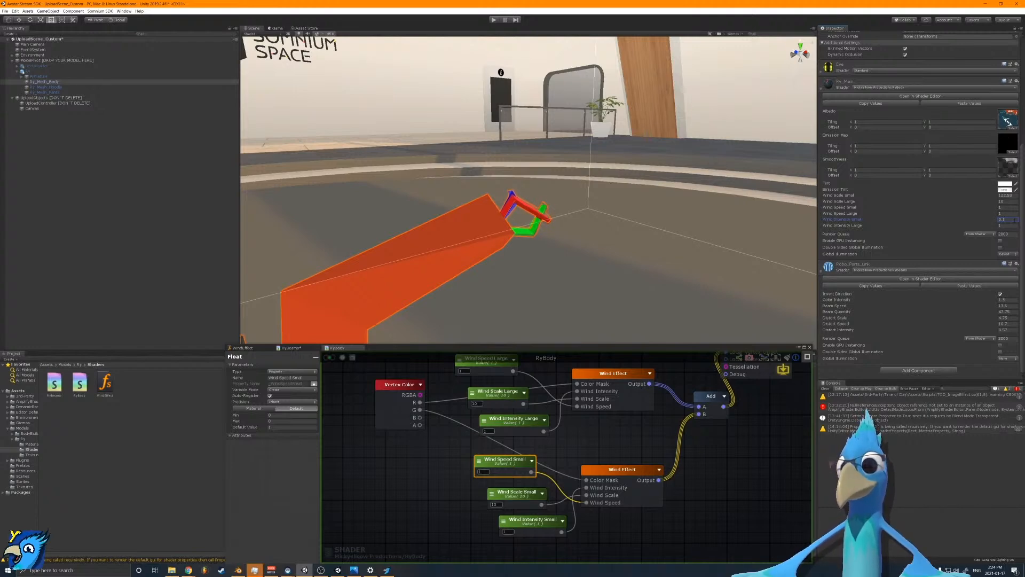
left_click(1009, 213)
left_click(1012, 207)
Step: Set Wind Scale Small on the Ry_Main material to 70 after trying 10, and reduce Wind Intensity Small further
left_click(1015, 195)
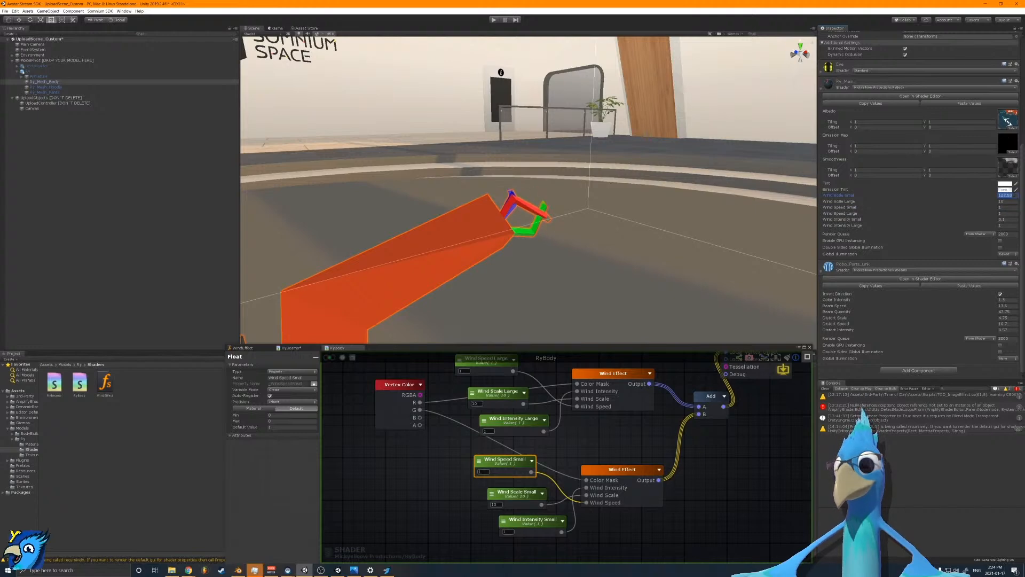
type("10")
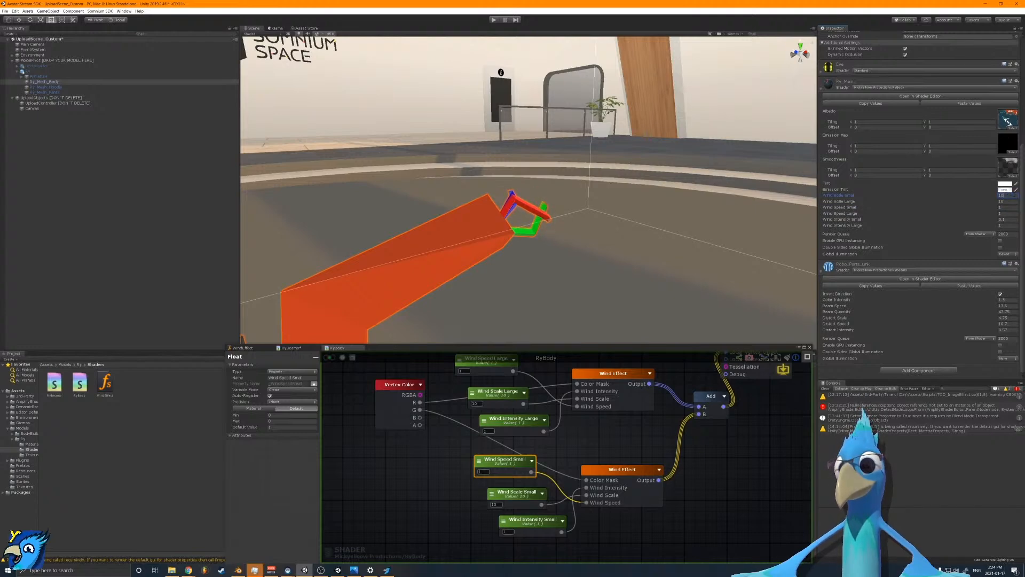
key("BackSpace")
key("BackSpace")
type("20")
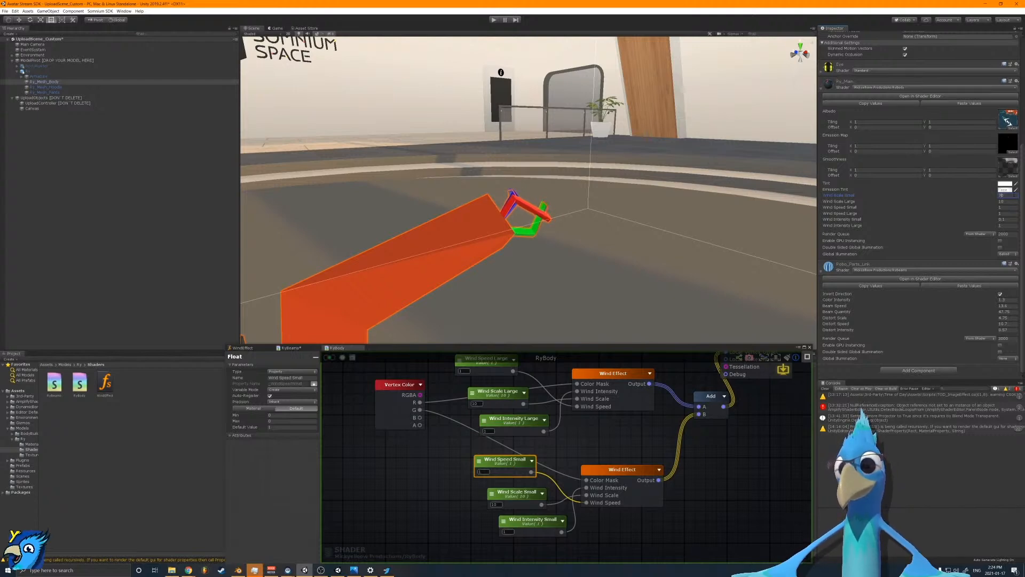
left_click(1007, 220)
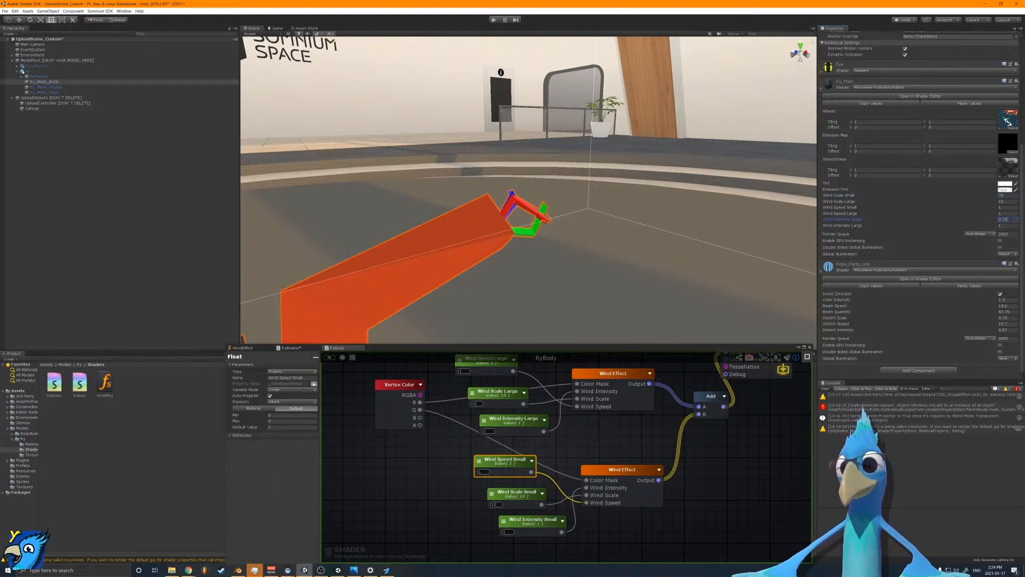
Step: Deselect the body mesh and examine the wind movement on Ry's claws and face from several angles
left_click(195, 206)
right_click_drag(534, 195, 417, 199)
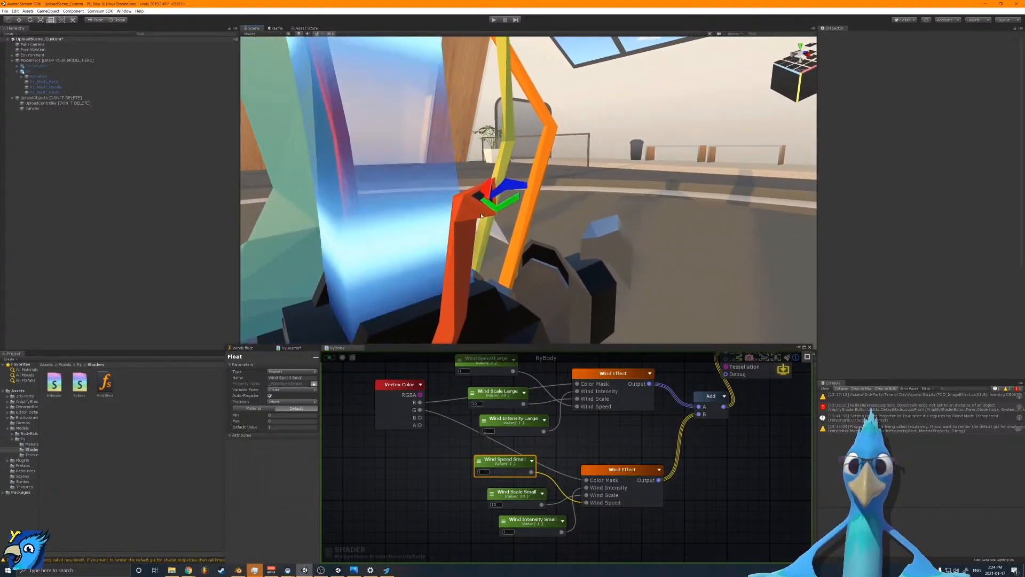
right_click_drag(550, 240, 721, 205)
Step: Open the RyBeams shader graph and move the Vertex Color node below the Distort Intensity float
scroll(540, 425, "down", 5)
scroll(539, 424, "up", 5)
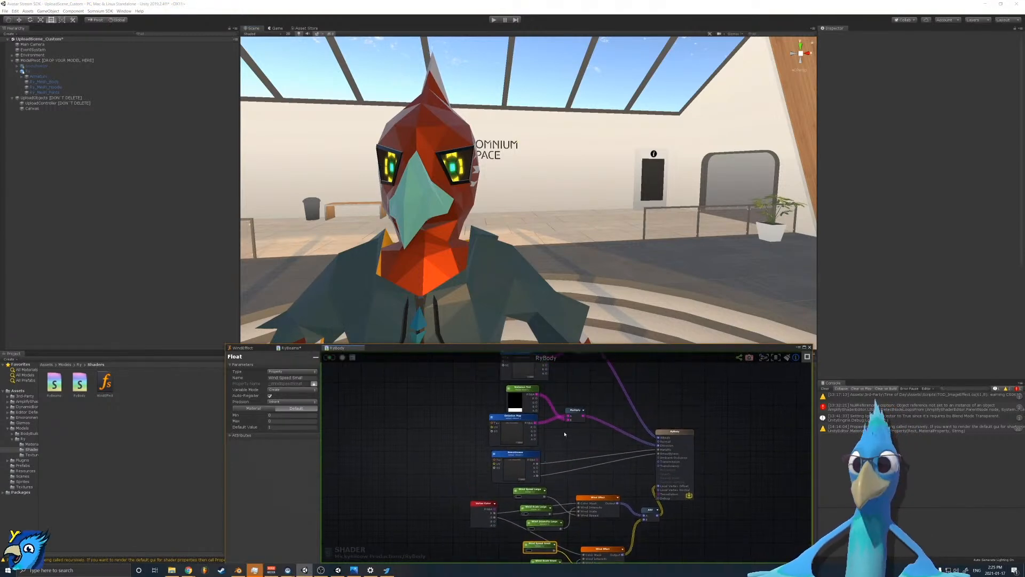
left_click(302, 348)
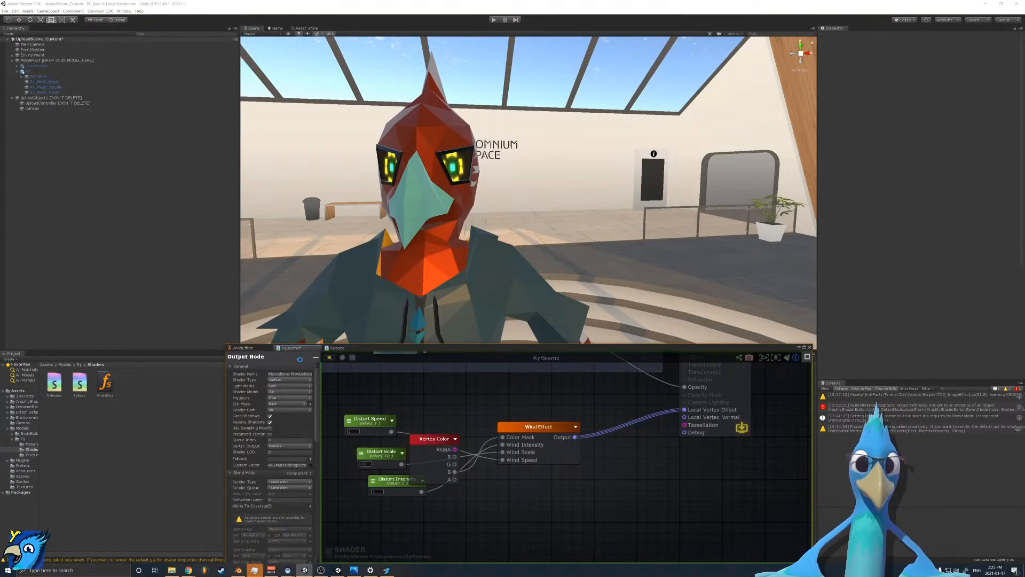
left_click_drag(433, 438, 400, 494)
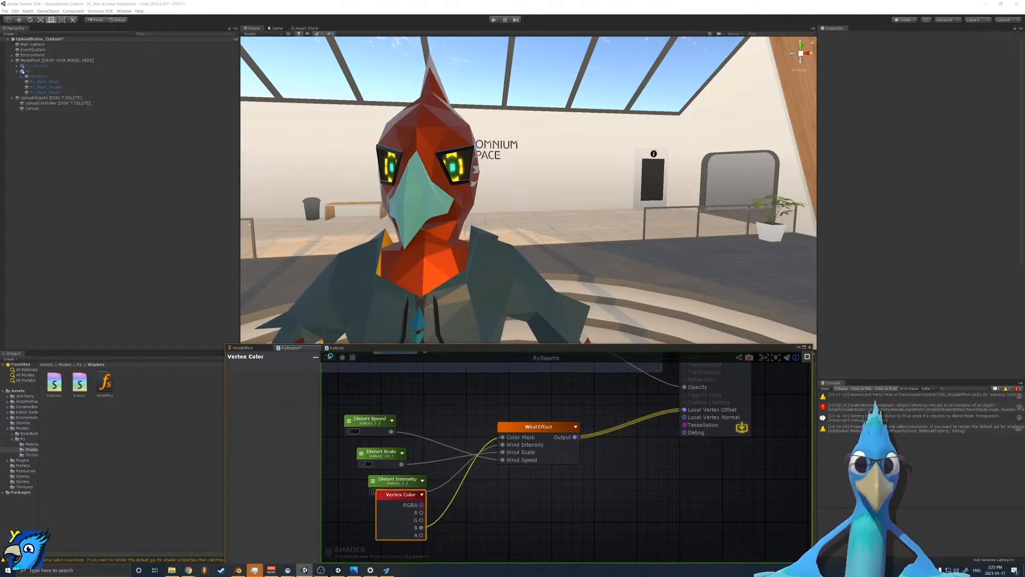
Step: Create an Amplify surface shader named RyEyes in Ry's shaders folder
right_click(213, 380)
mouse_move(256, 384)
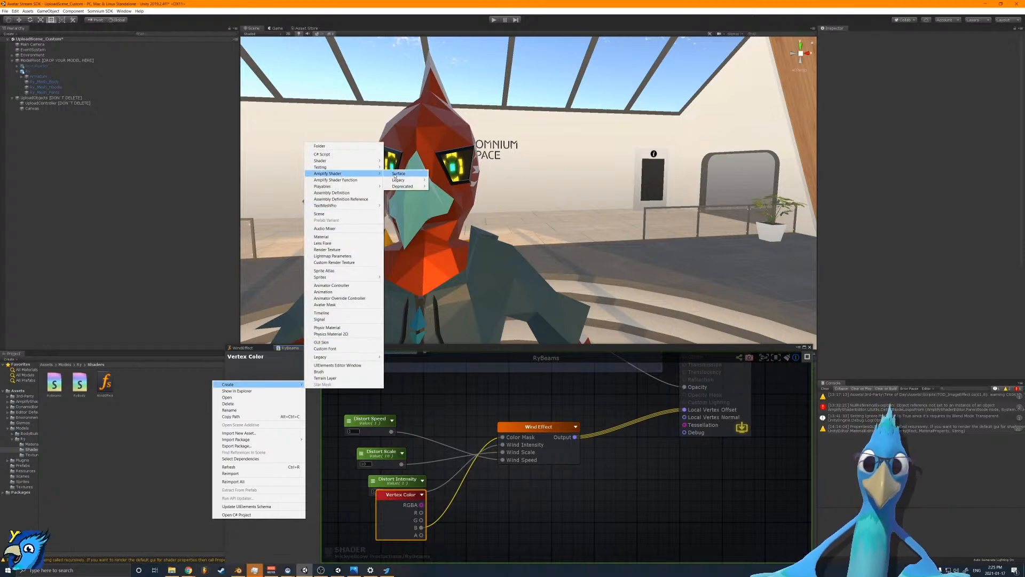
left_click(397, 173)
type("RyEyes")
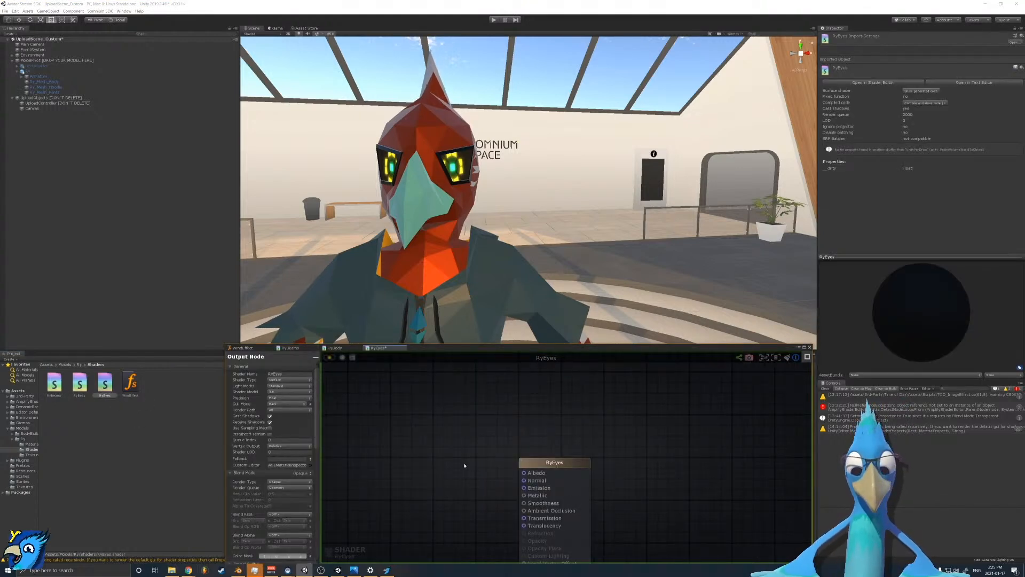
Step: Create a folder named Shader directly under Assets
left_click(15, 390)
right_click(110, 447)
left_click(140, 315)
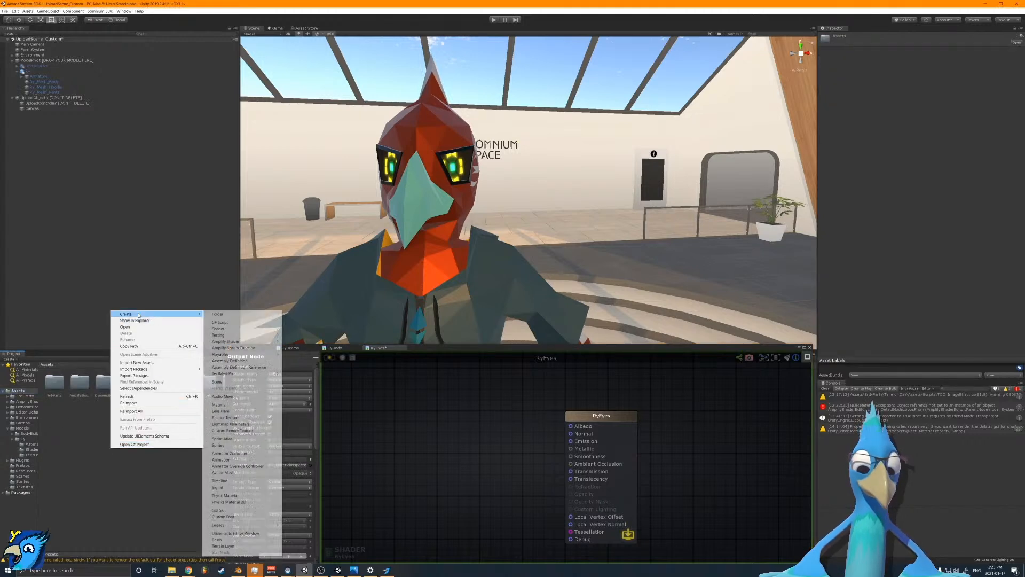
left_click(227, 313)
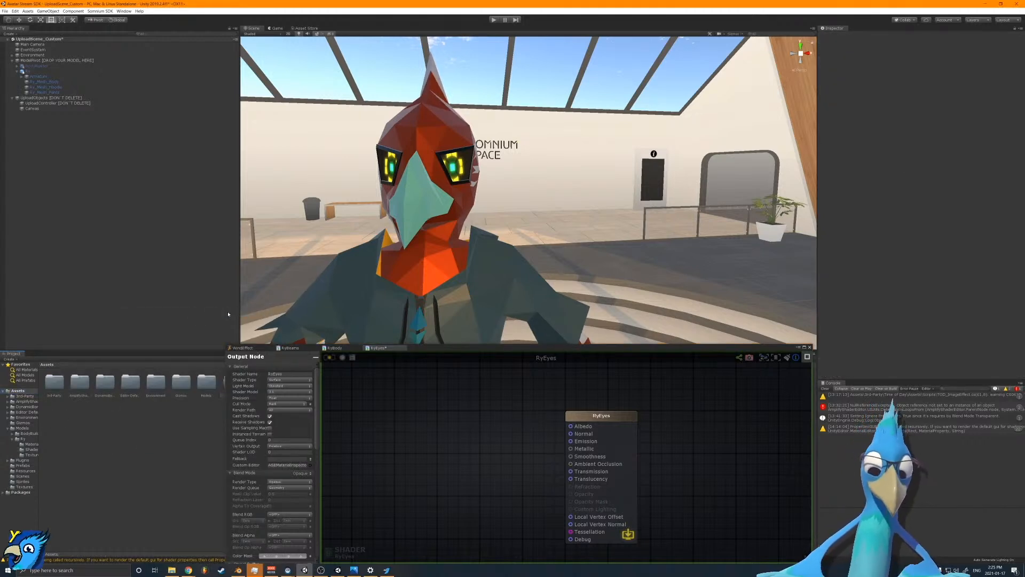
key("Return")
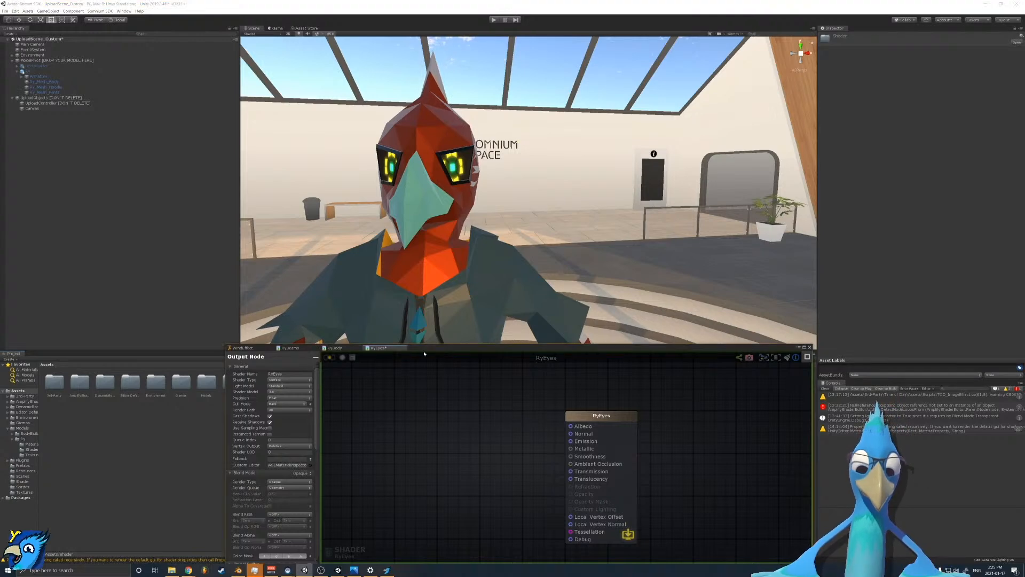
Step: Move the shader editor window aside and create a ShaderFunctions folder inside the Shader folder
left_click_drag(422, 351, 561, 343)
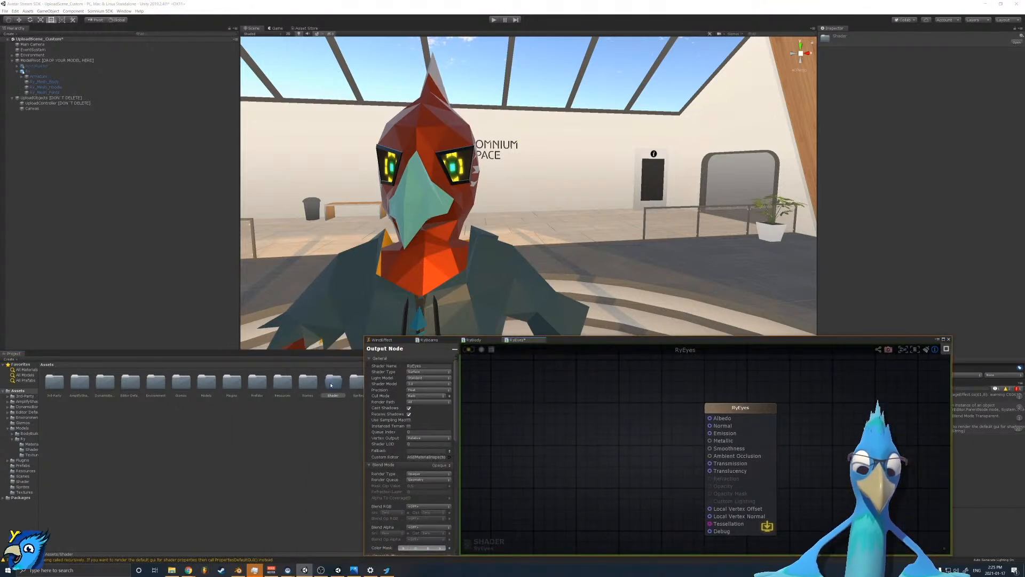
double_click(331, 382)
right_click(204, 417)
mouse_move(230, 420)
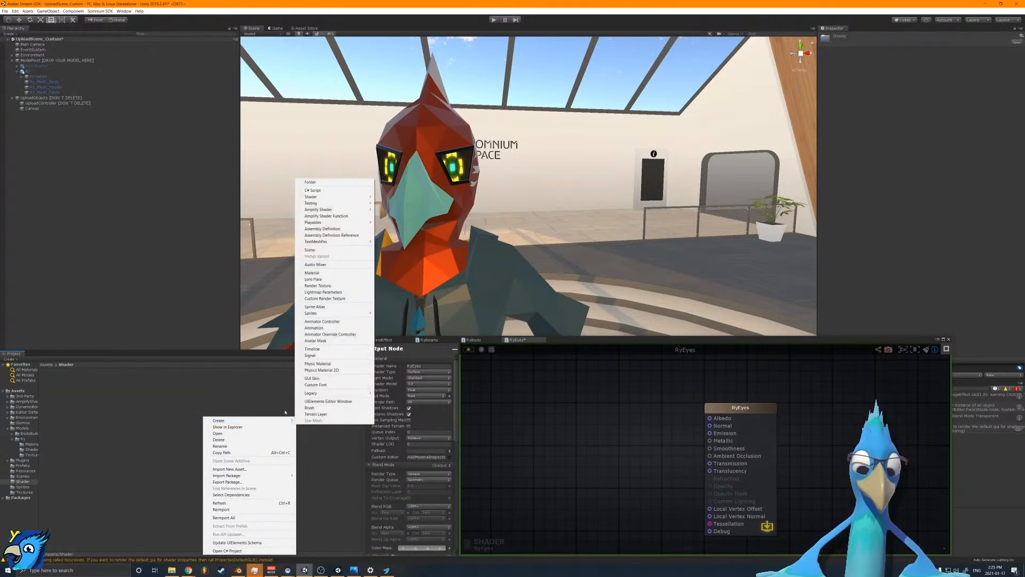
left_click(309, 182)
type("ShaderFunctions")
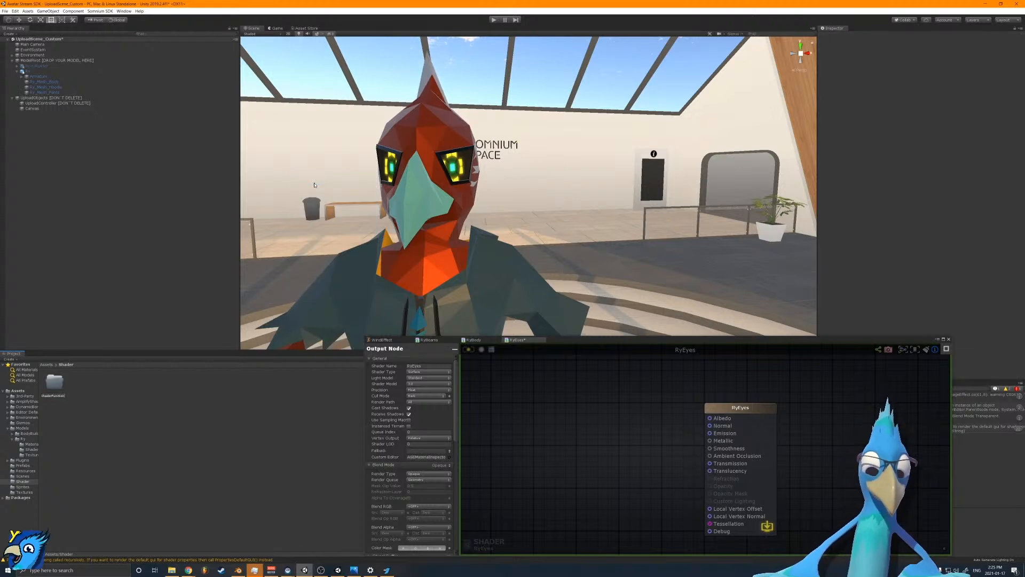
key("Return")
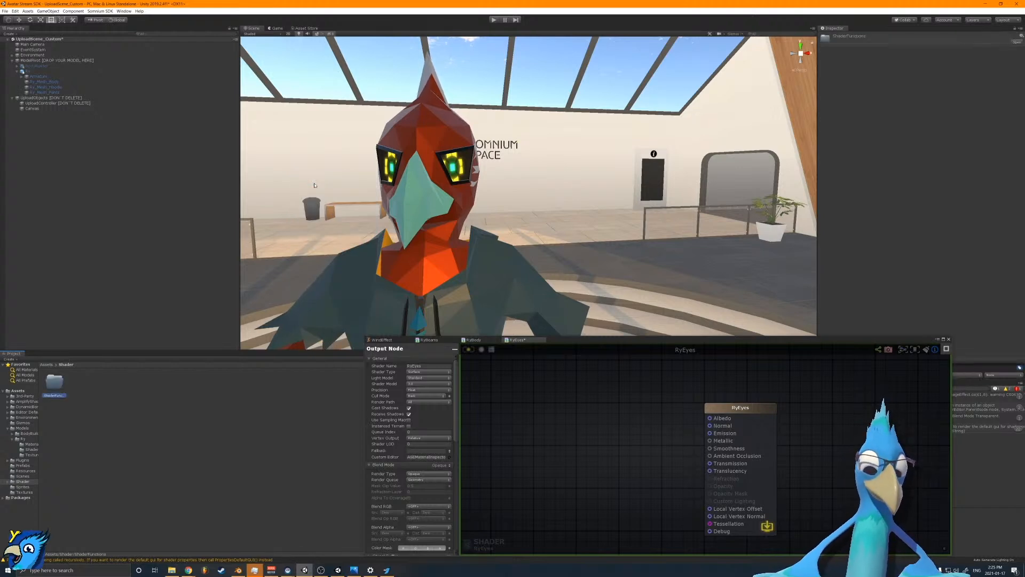
Step: Move the WindEffect shader function from Ry's shaders folder into the ShaderFunctions folder
left_click(31, 455)
left_click(7, 481)
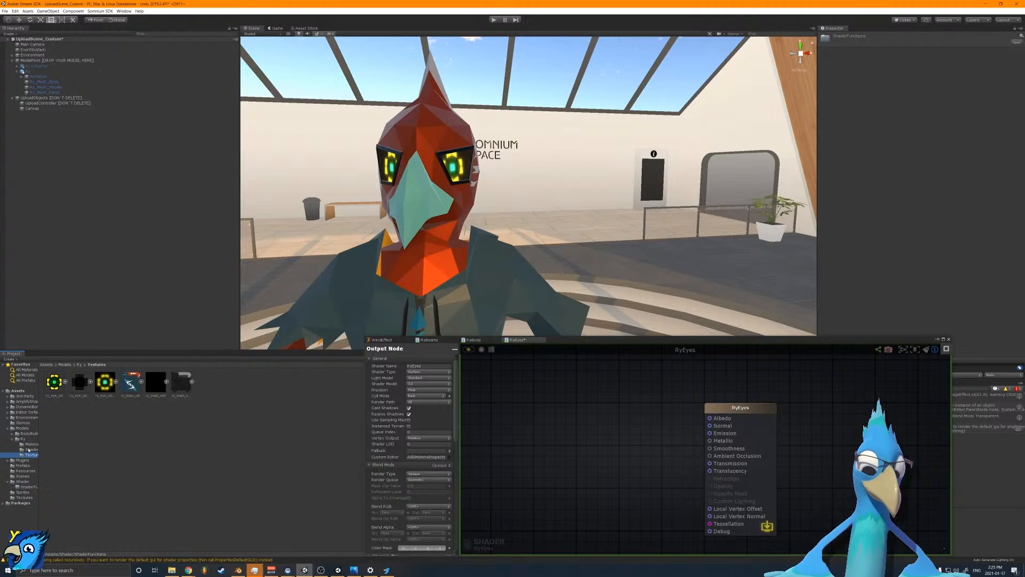
left_click(32, 449)
left_click_drag(130, 382, 34, 491)
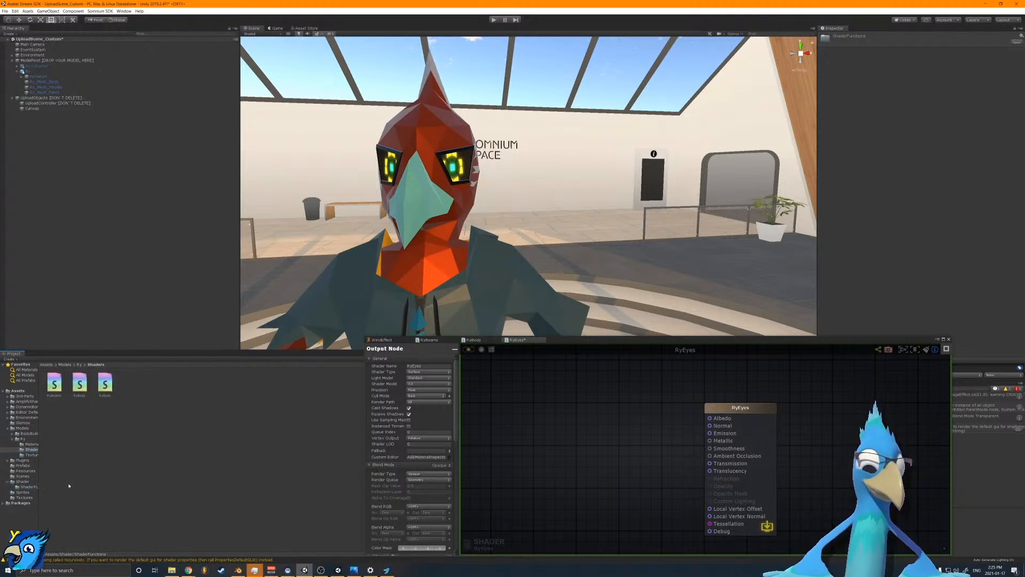
left_click(24, 487)
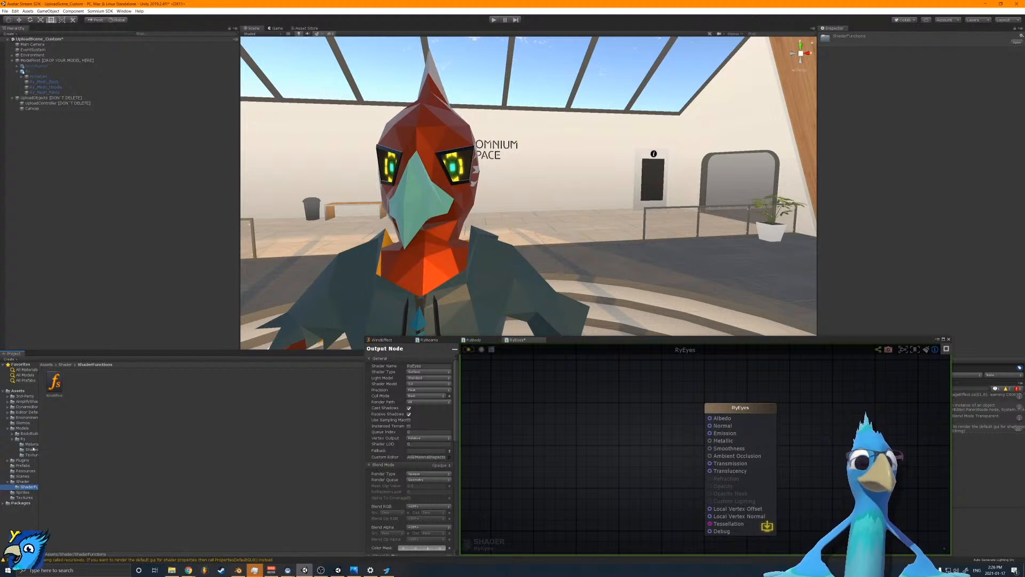
Step: Select the Eye material in Ry's Materials folder and look over the RyBeams shader graph
left_click(31, 445)
left_click(60, 388)
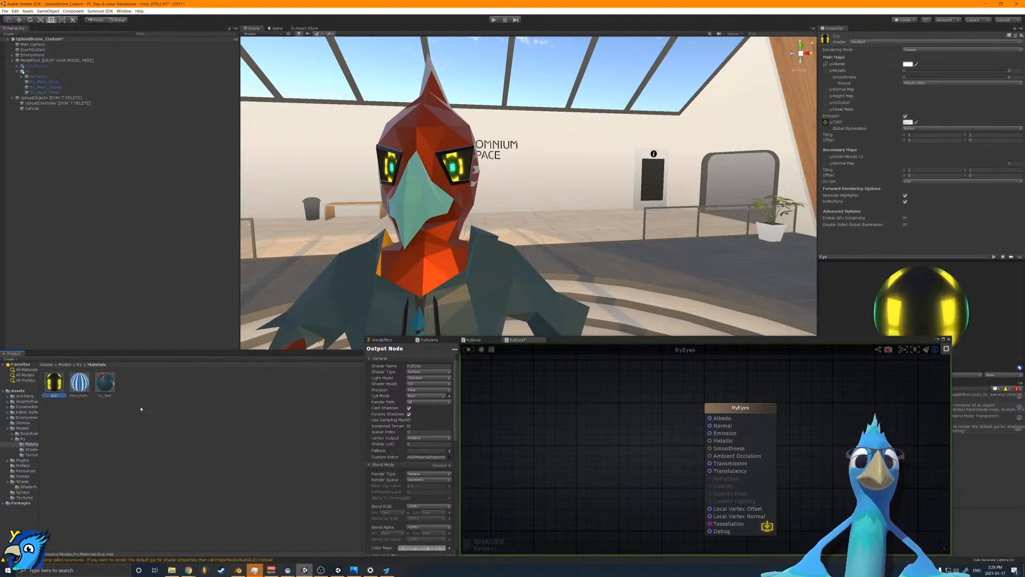
left_click(438, 341)
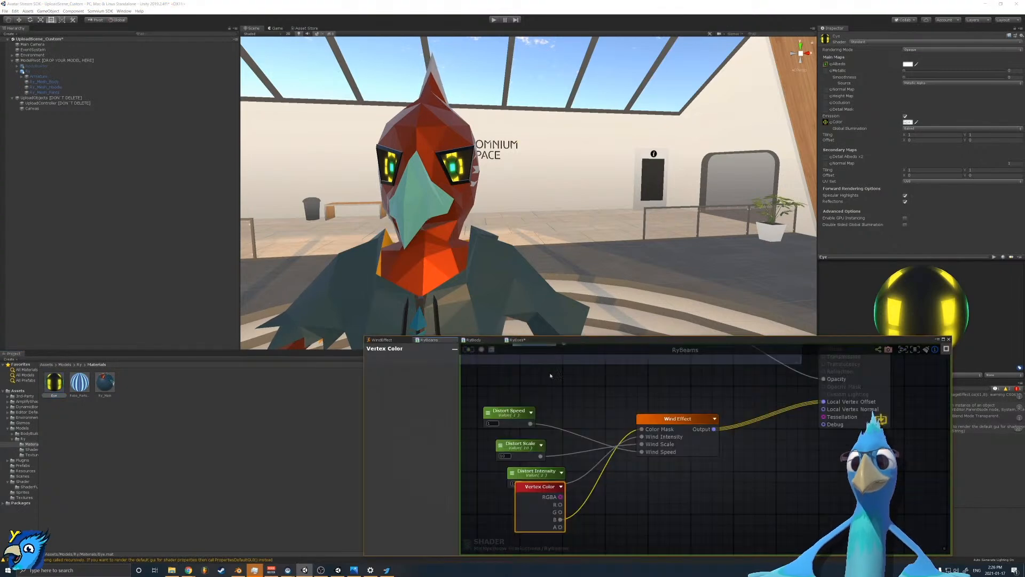
middle_click_drag(511, 369, 526, 435)
Step: Copy the tint, albedo, emission, smoothness and Multiply nodes from the RyBody graph into the RyEyes graph
left_click(476, 341)
middle_click_drag(579, 388, 583, 436)
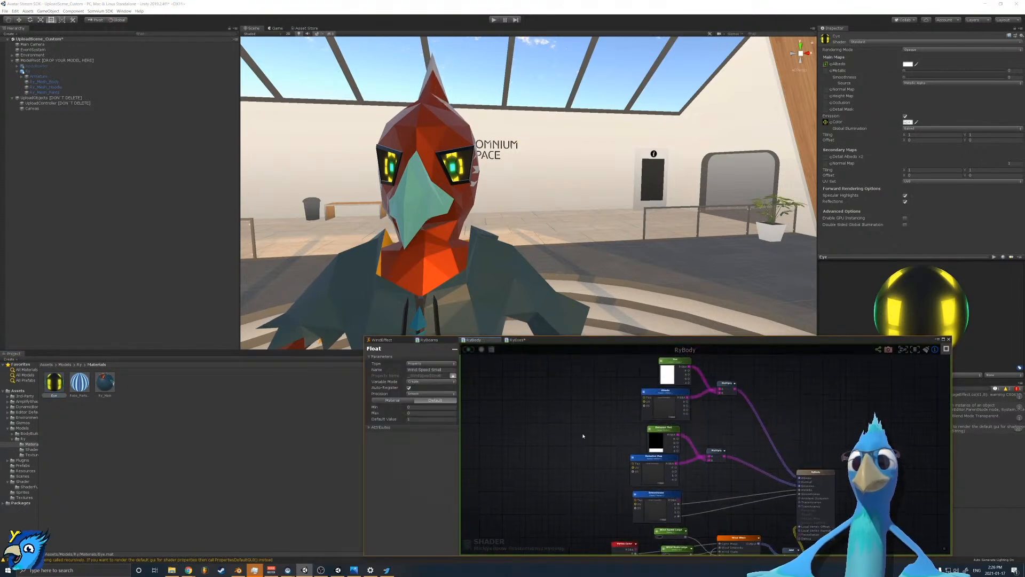
scroll(620, 412, "down", 2)
left_click_drag(618, 376, 722, 494)
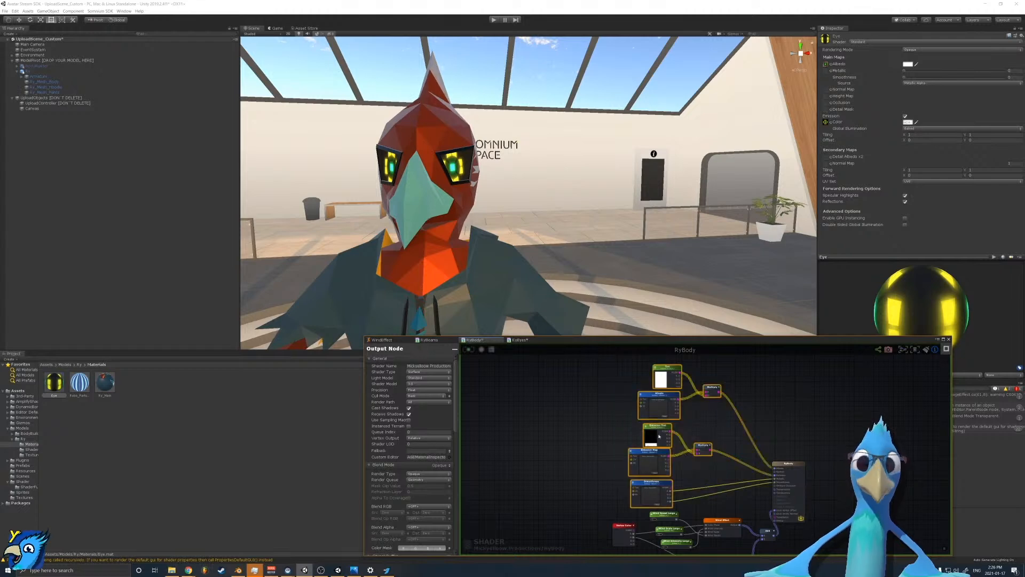
left_click(519, 340)
key("ctrl+v")
scroll(716, 426, "down", 2)
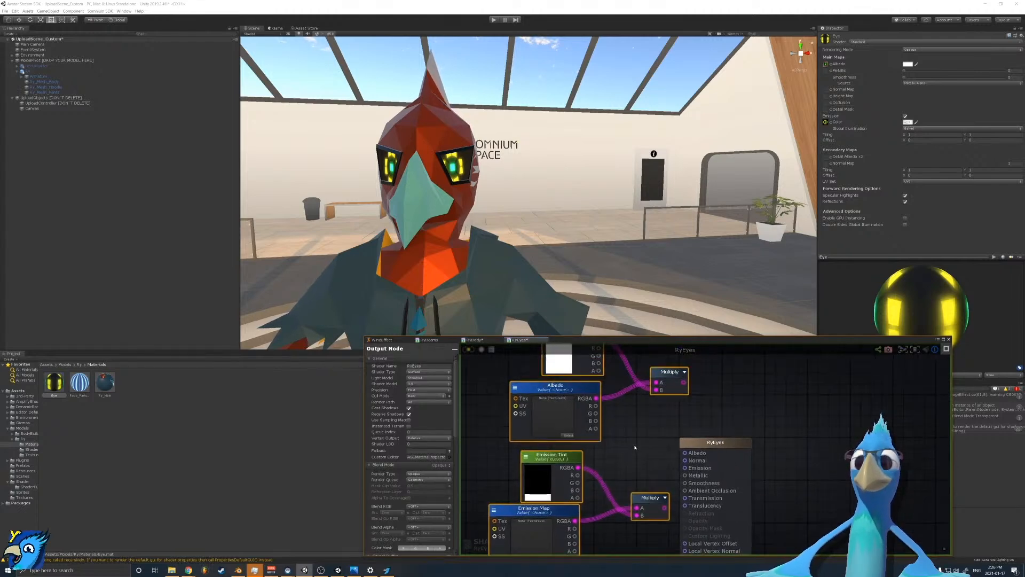
Step: Connect the albedo Multiply to Albedo and the emission Multiply to Emission on the RyEyes output node
scroll(677, 387, "up", 2)
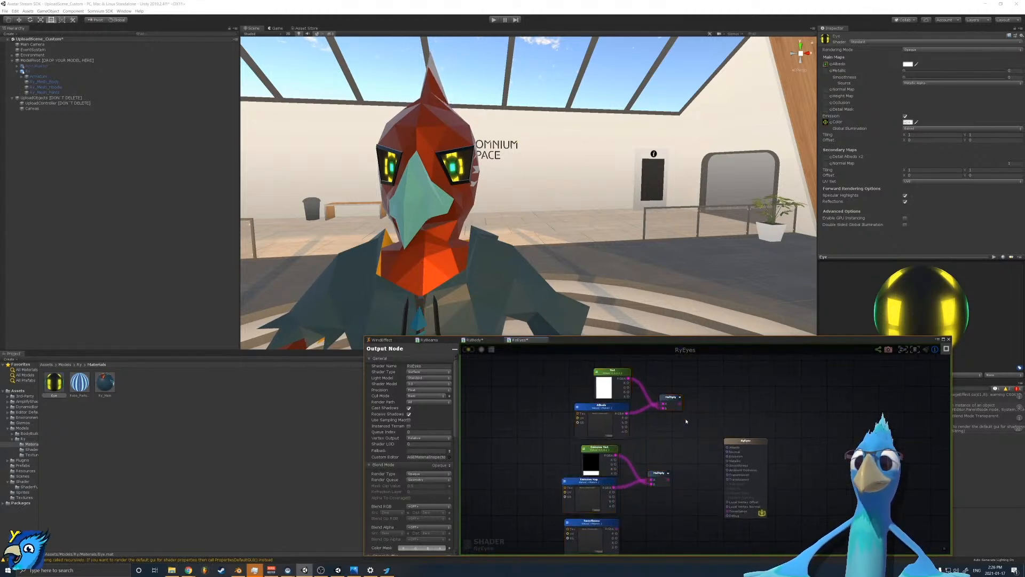
left_click_drag(680, 405, 728, 447)
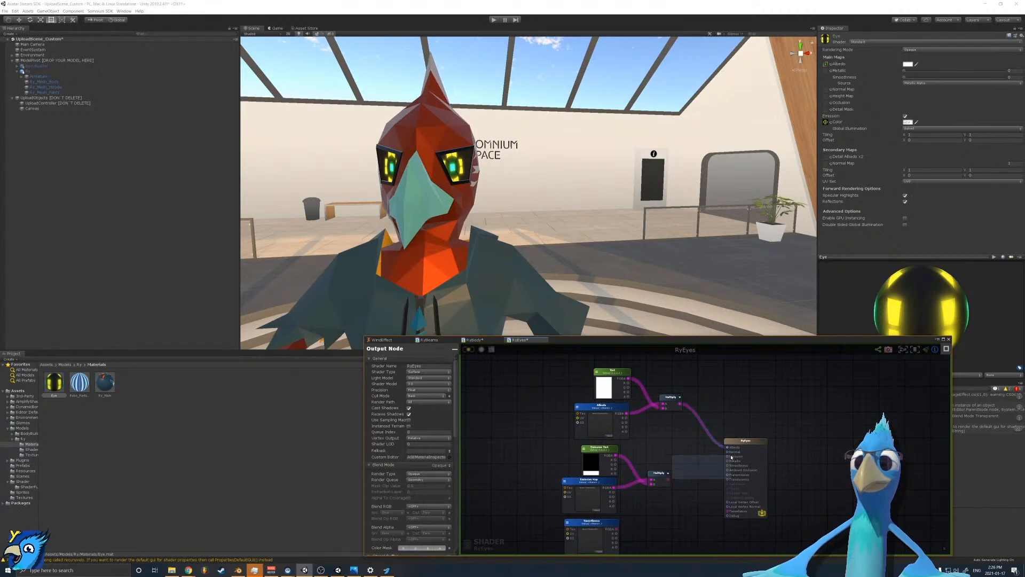
left_click_drag(672, 482, 727, 456)
Step: Set the default texture of the Smoothness texture sample in RyEyes to Black
scroll(688, 467, "up", 2)
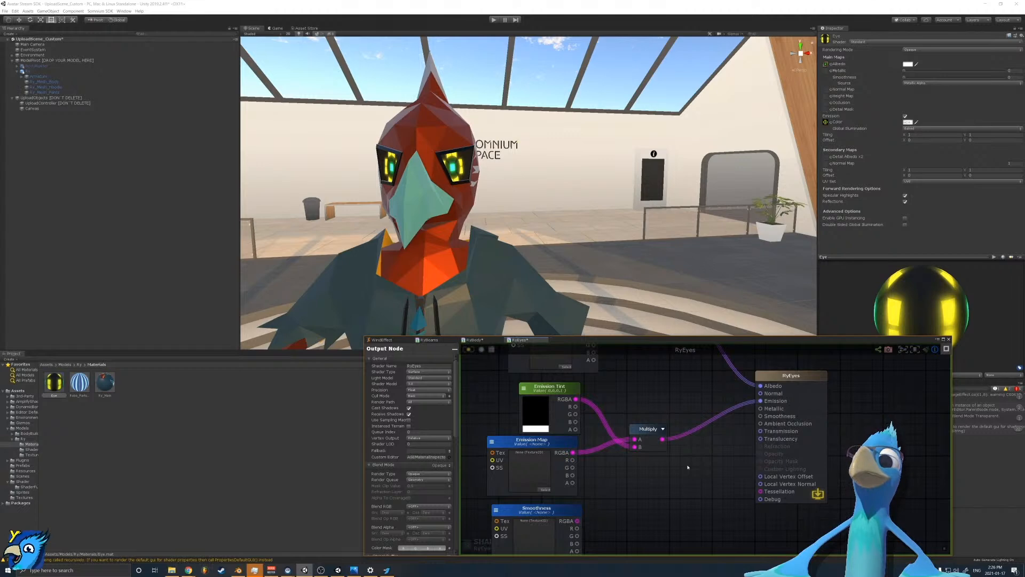
middle_click_drag(661, 492, 673, 466)
left_click(581, 486)
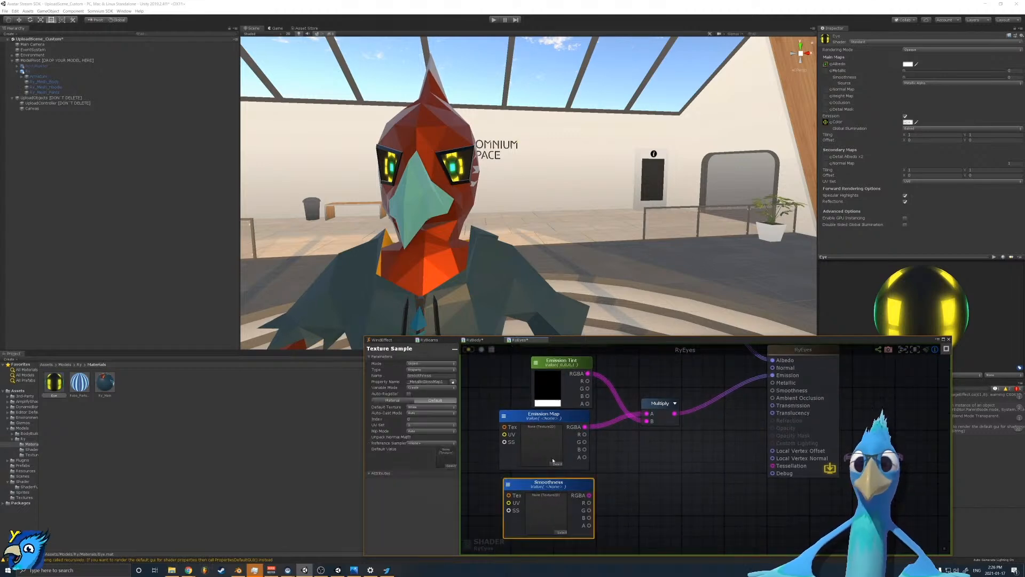
left_click(426, 409)
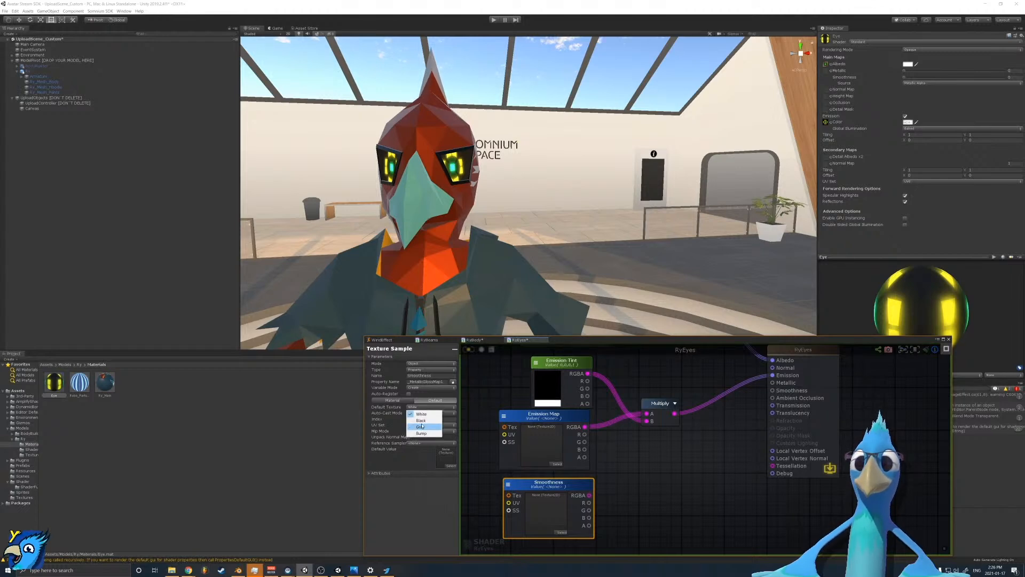
left_click(424, 419)
Step: Connect the Smoothness texture's R channel to Metallic and its A channel to Smoothness on the RyEyes output node
left_click_drag(590, 495, 716, 466)
left_click(667, 479)
left_click_drag(589, 495, 772, 382)
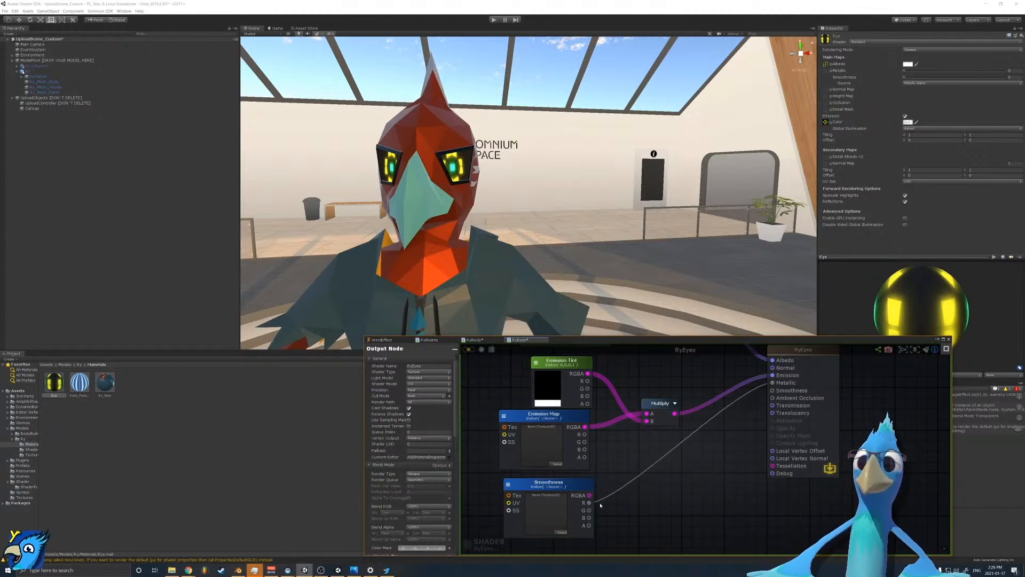
left_click_drag(590, 525, 786, 396)
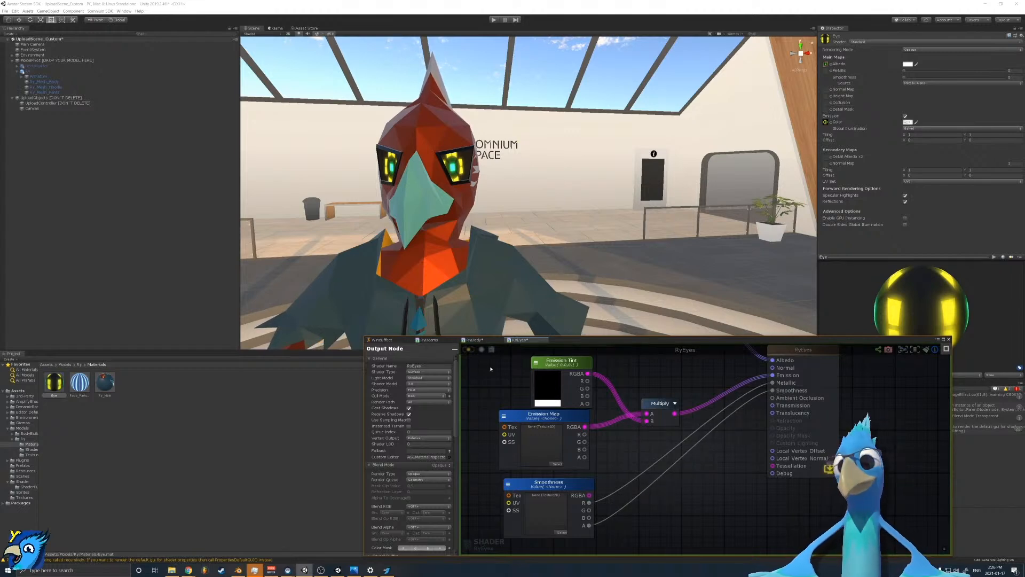
middle_click_drag(623, 407, 762, 450)
scroll(762, 451, "down", 3)
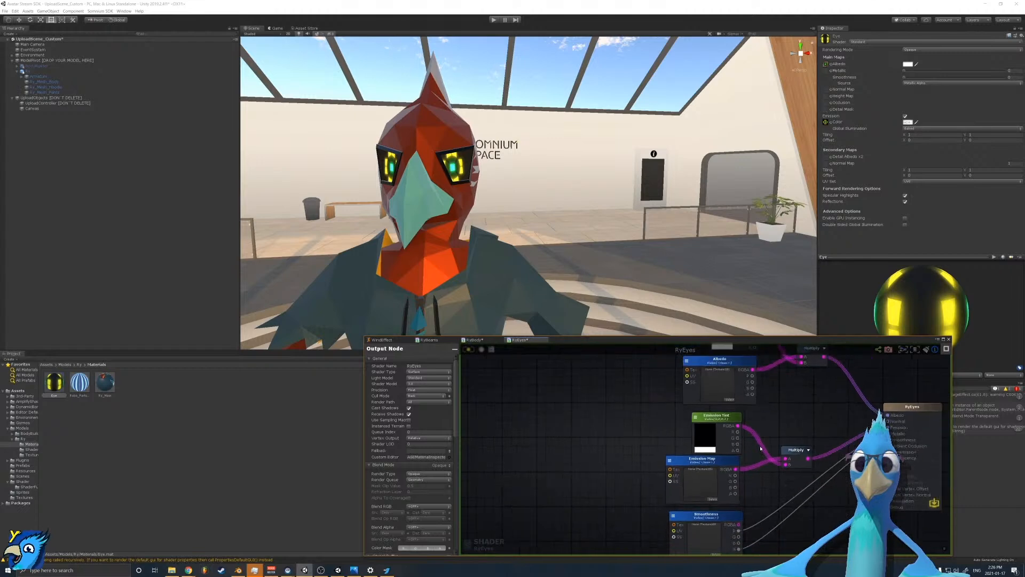
Step: Compile the RyEyes shader graph and look up its entry among the Eye material's available shaders
middle_click_drag(650, 440, 666, 450)
left_click(468, 350)
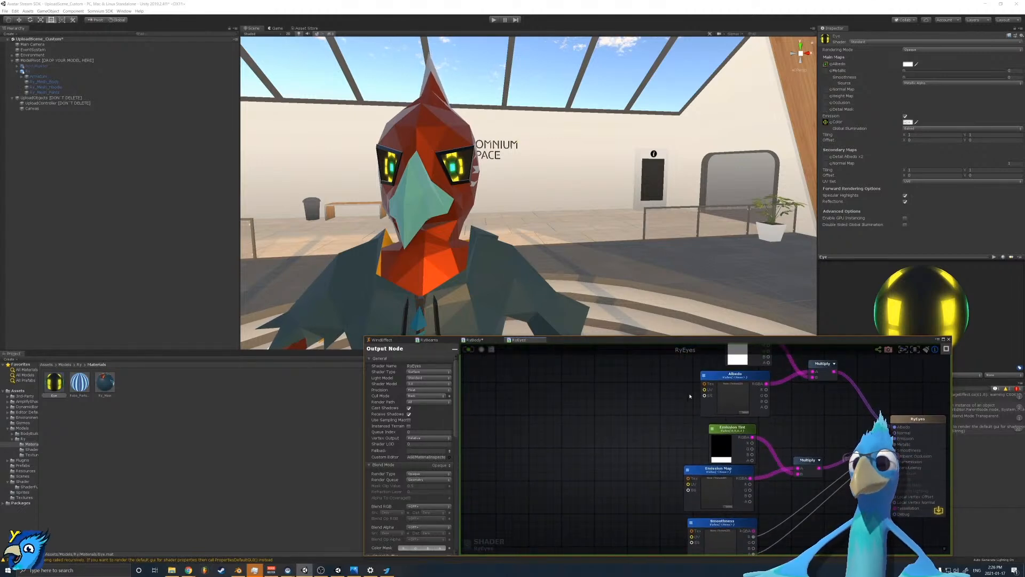
middle_click_drag(690, 396, 659, 423)
left_click(861, 43)
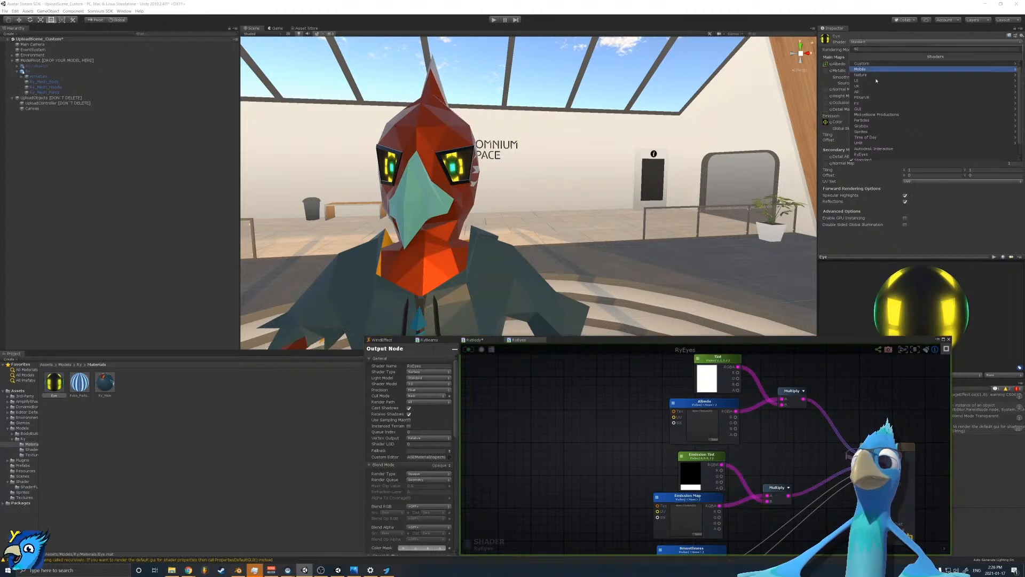
left_click(456, 360)
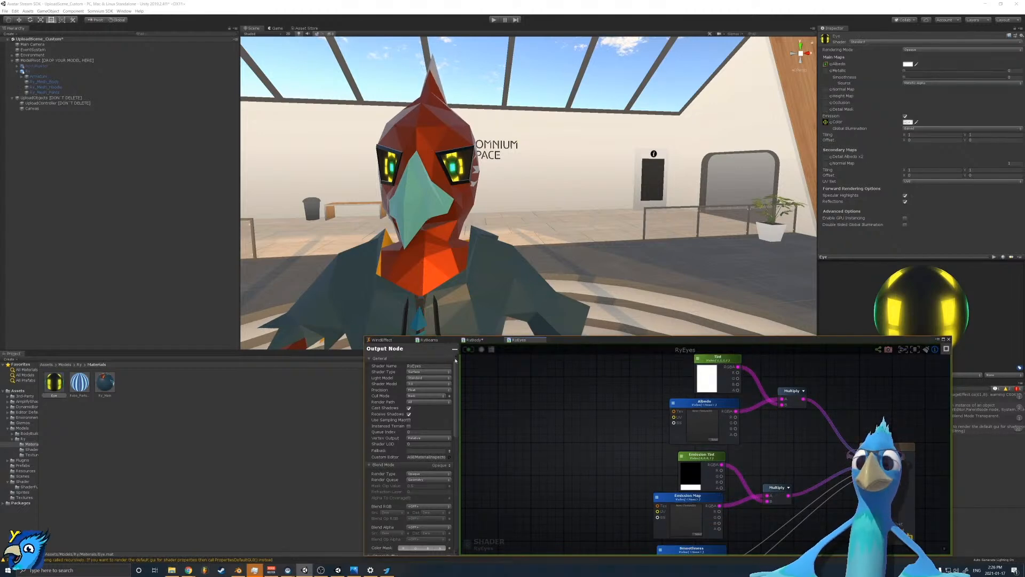
Step: Prefix the RyEyes shader name with "Mickyelloow Productions/" and save both the RyEyes and RyBody graphs
left_click(426, 366)
key("Home")
type("Mickyelloow Productions")
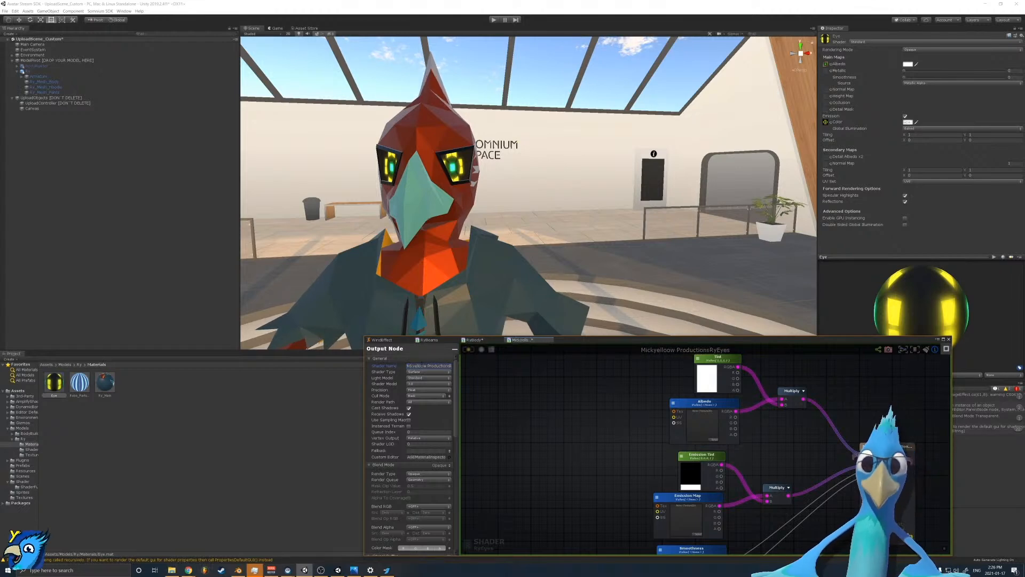
type("/")
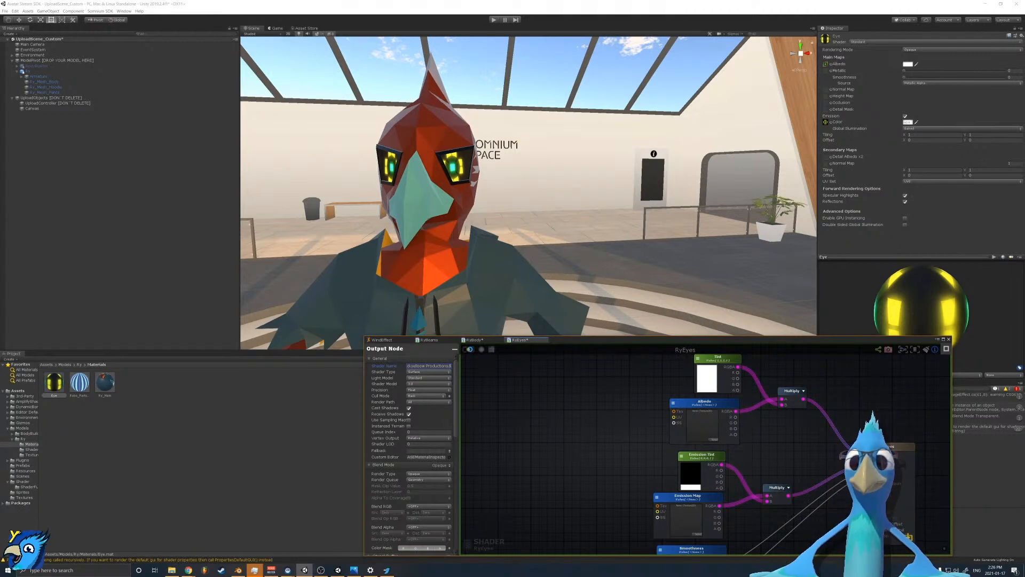
left_click(474, 340)
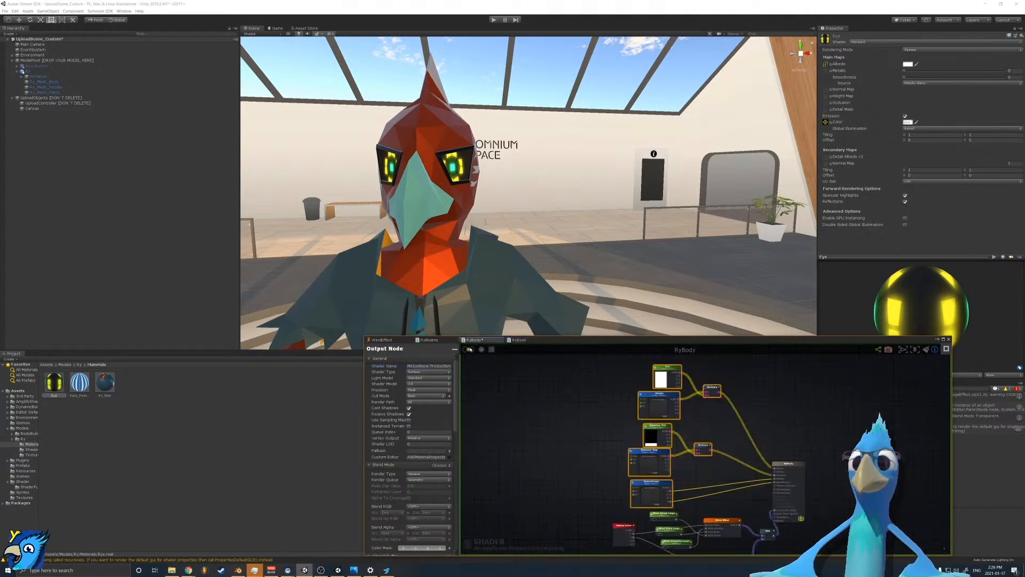
left_click(516, 340)
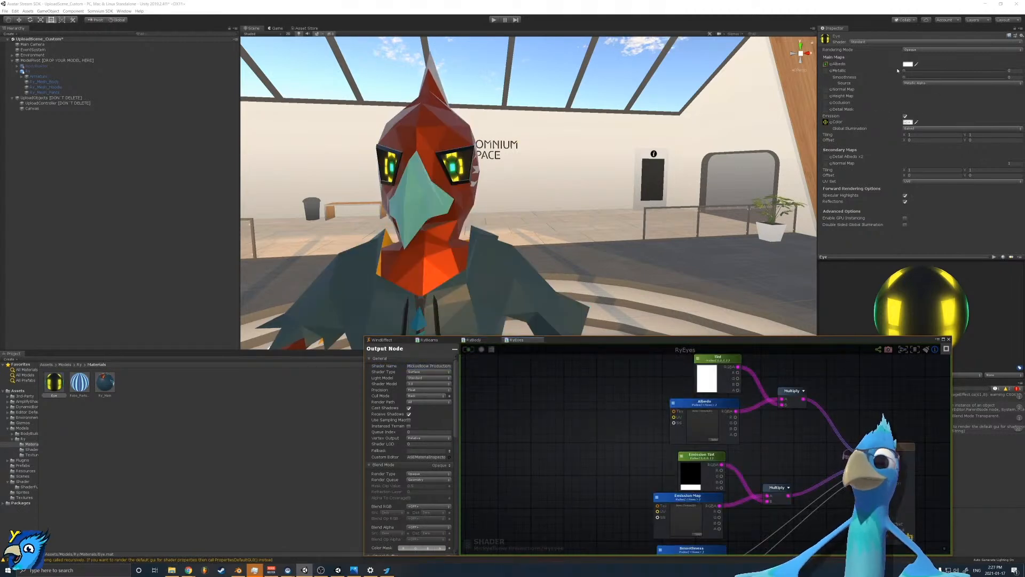
Step: Try to assign the Mickyelloow Productions/RyEyes shader to the Eye material
left_click(868, 43)
left_click(876, 114)
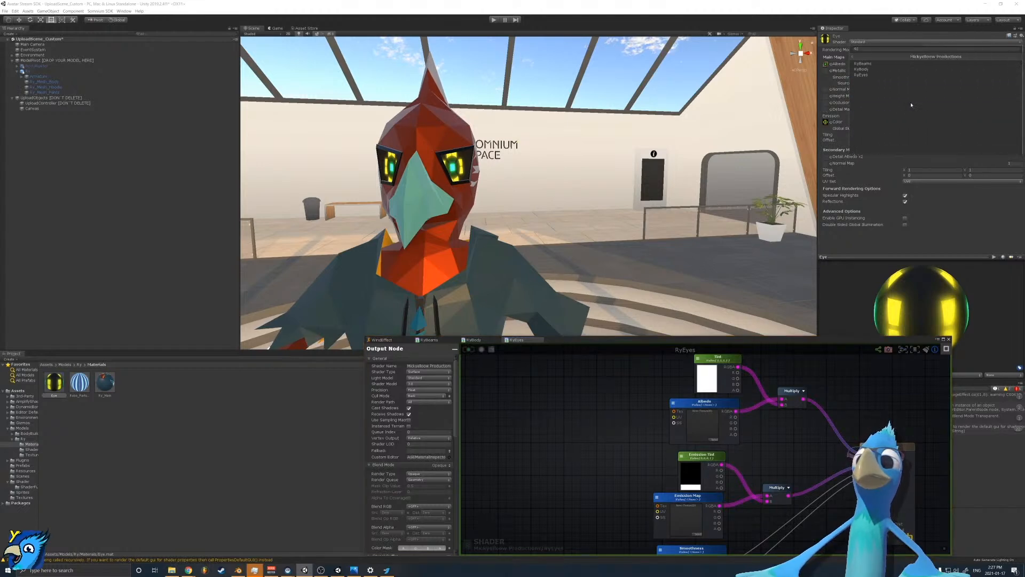
left_click(877, 75)
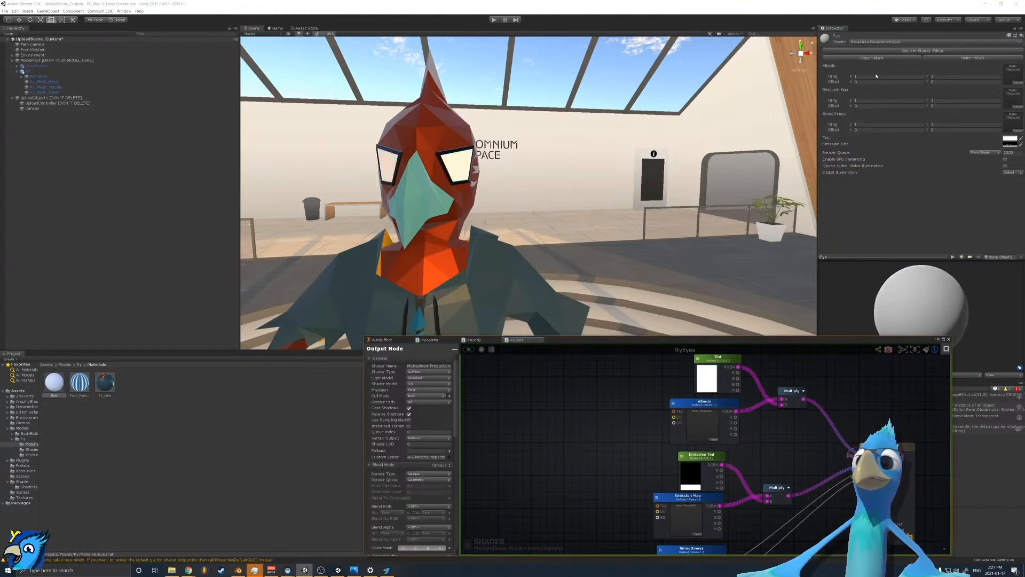
scroll(799, 423, "up", 2)
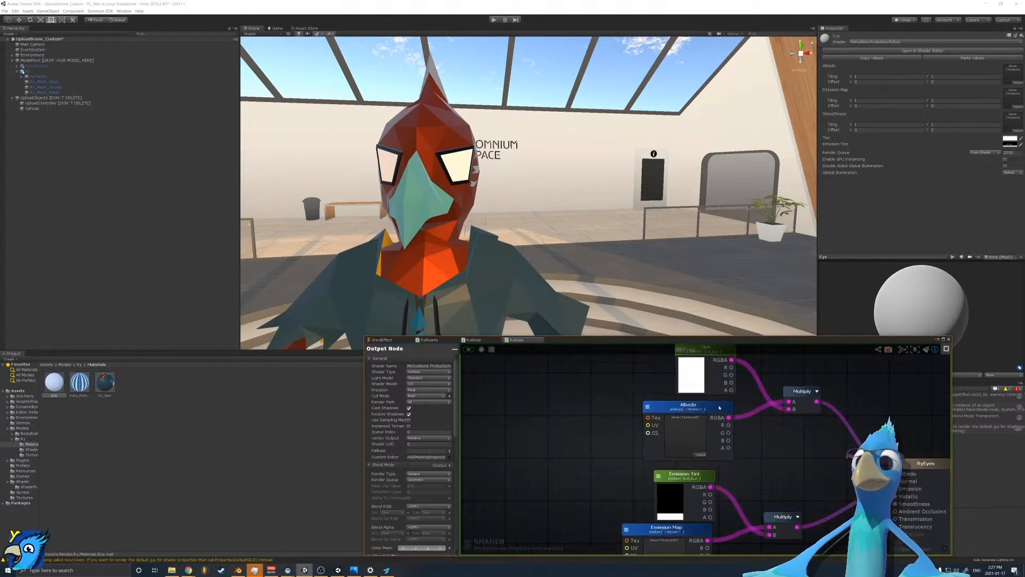
left_click(719, 407)
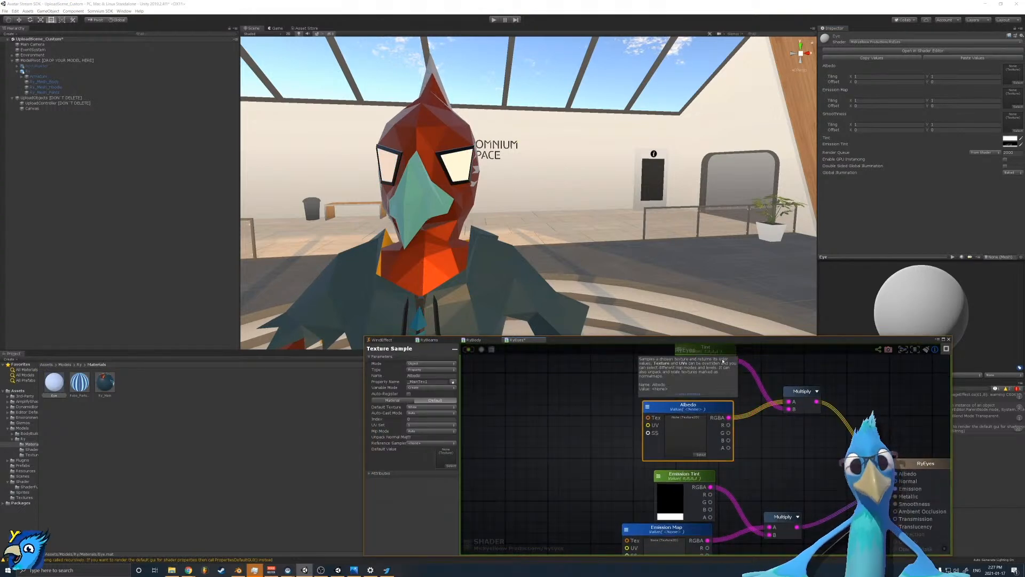
left_click(723, 365)
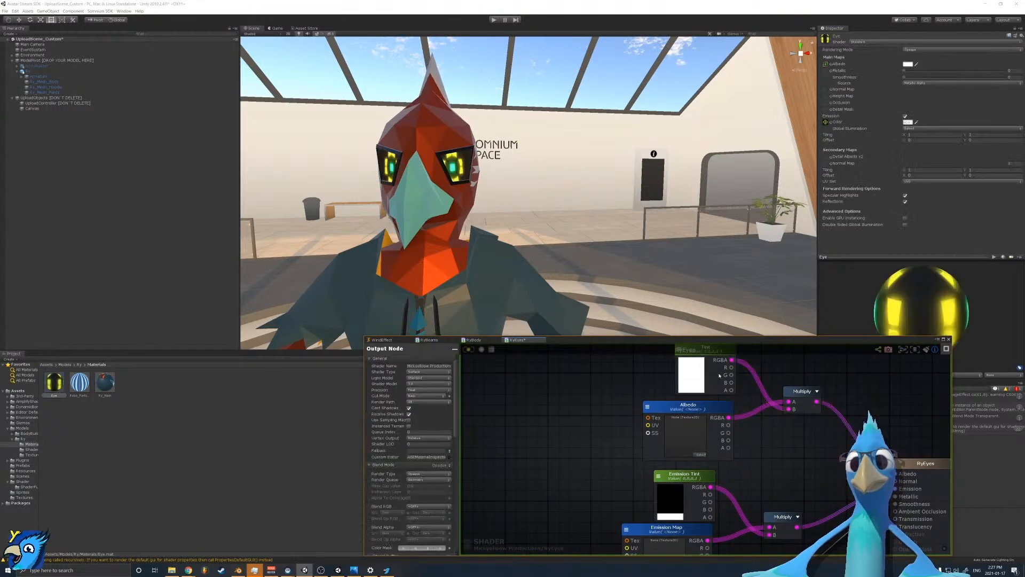
Step: Change the property name of the Albedo texture sample in RyEyes to _MainTex
left_click(705, 411)
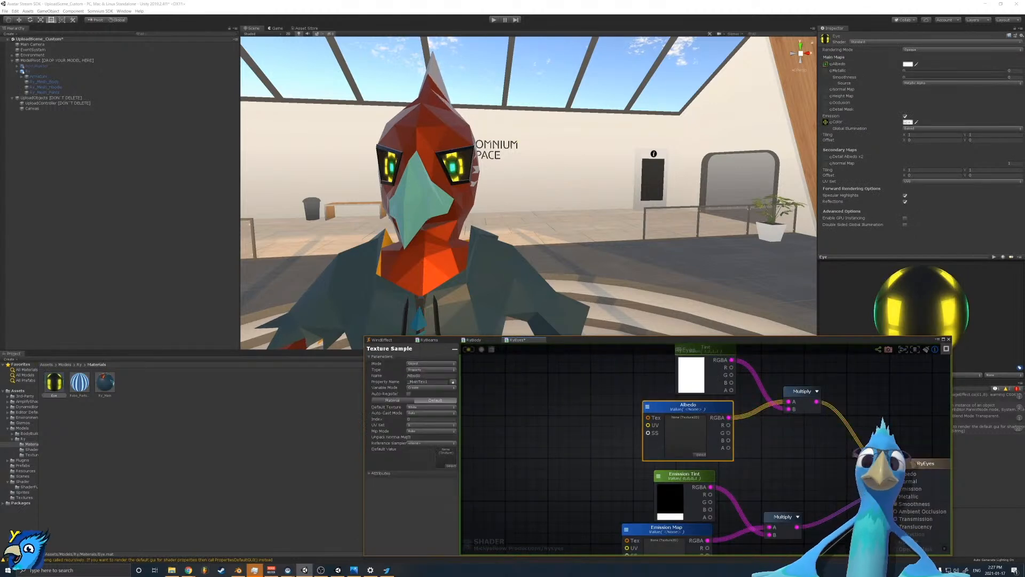
left_click(438, 383)
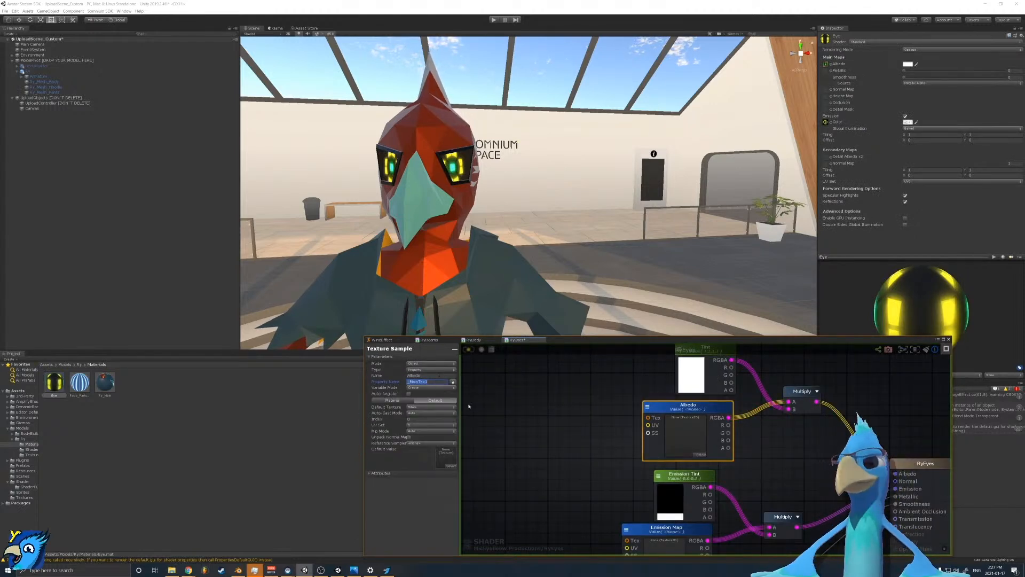
left_click(438, 383)
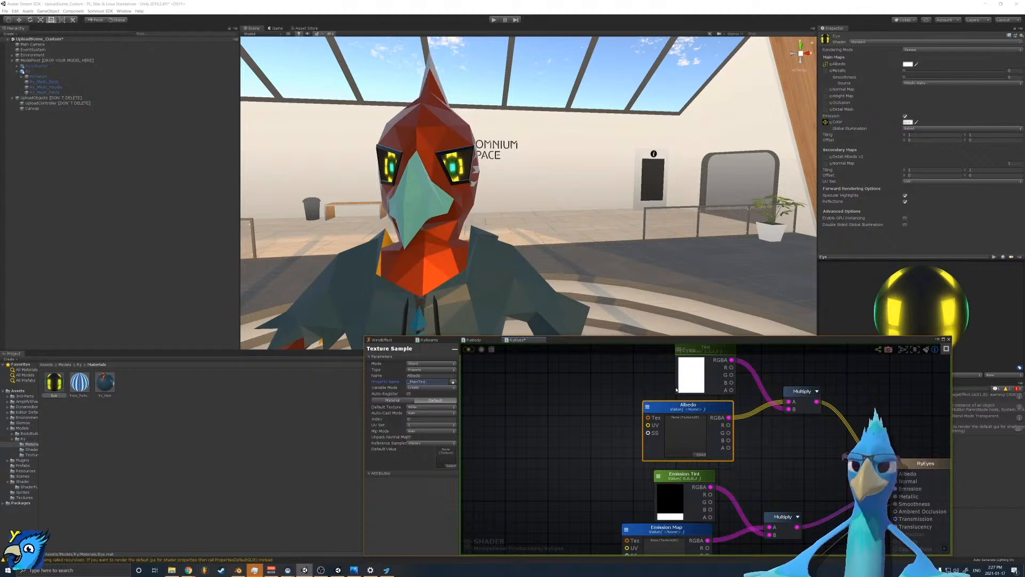
Step: Try to replace the RyEyes graph's input nodes with a fresh copy of the matching nodes from RyBody
left_click(711, 375)
left_click(475, 340)
scroll(612, 411, "up", 4)
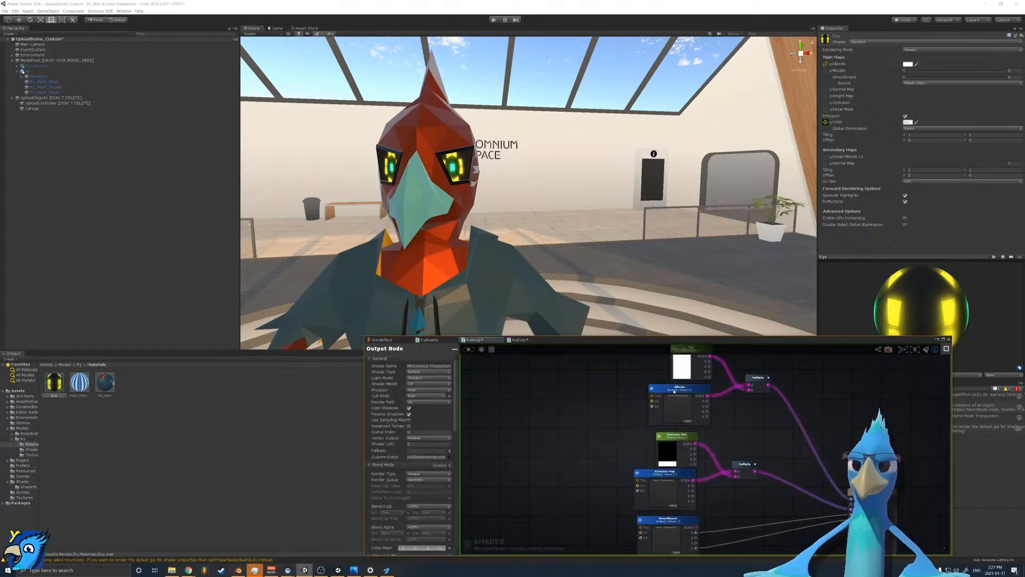
left_click(673, 393)
scroll(678, 407, "down", 3)
left_click_drag(627, 375, 739, 482)
left_click(521, 341)
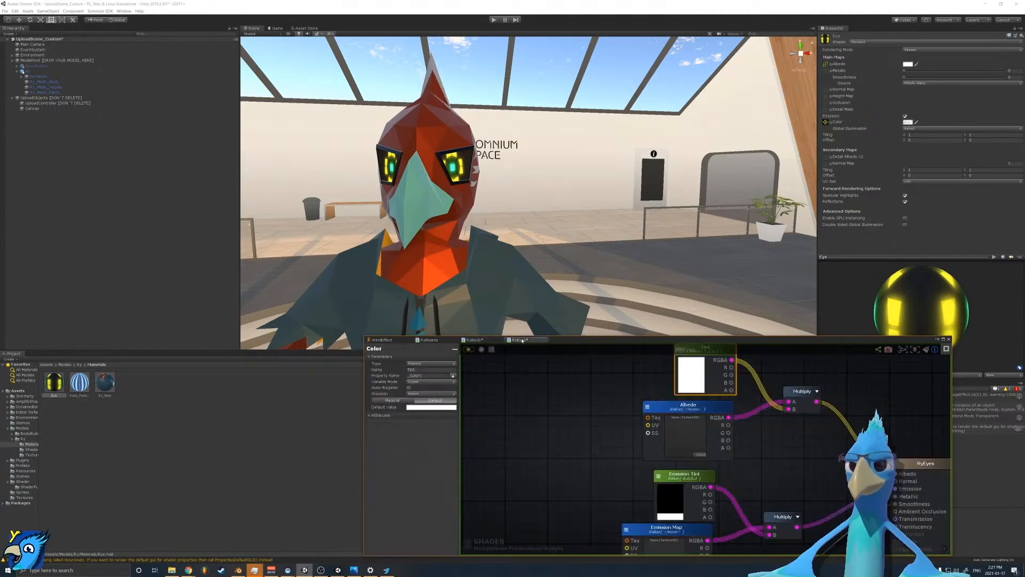
scroll(626, 394, "down", 2)
left_click_drag(604, 370, 748, 521)
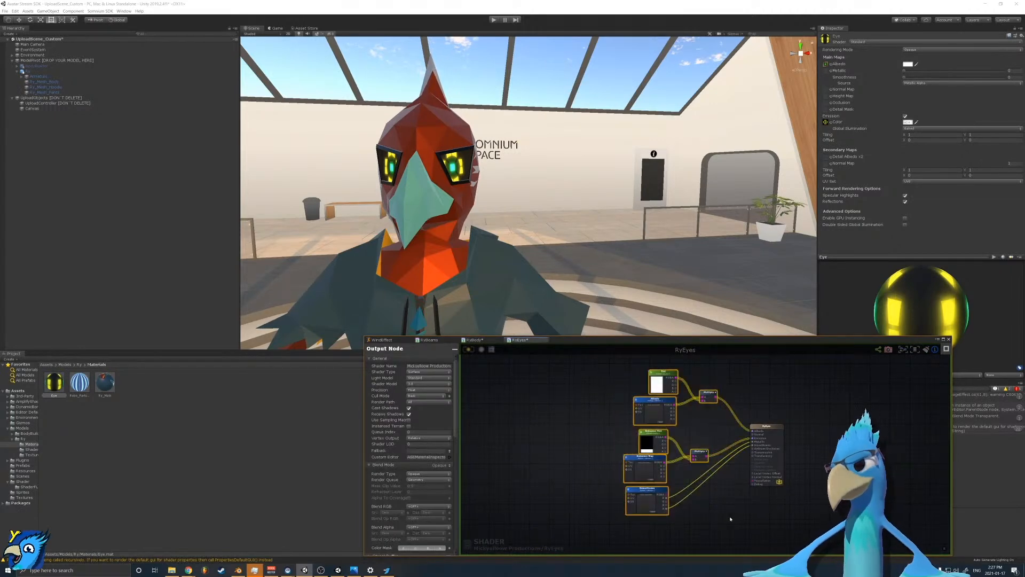
key("Delete")
key("ctrl+v")
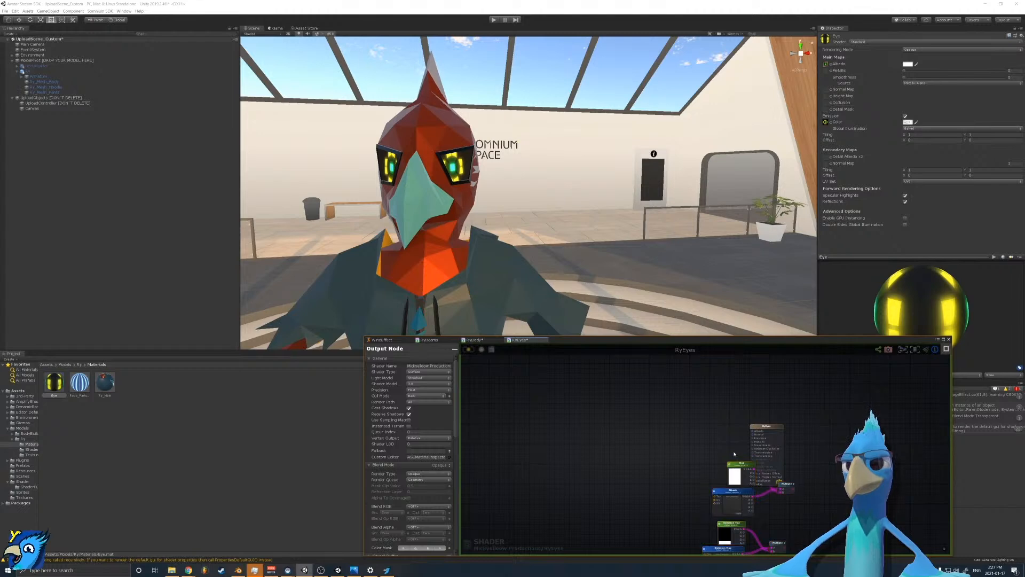
left_click(739, 465)
key("ctrl+z")
key("ctrl+z")
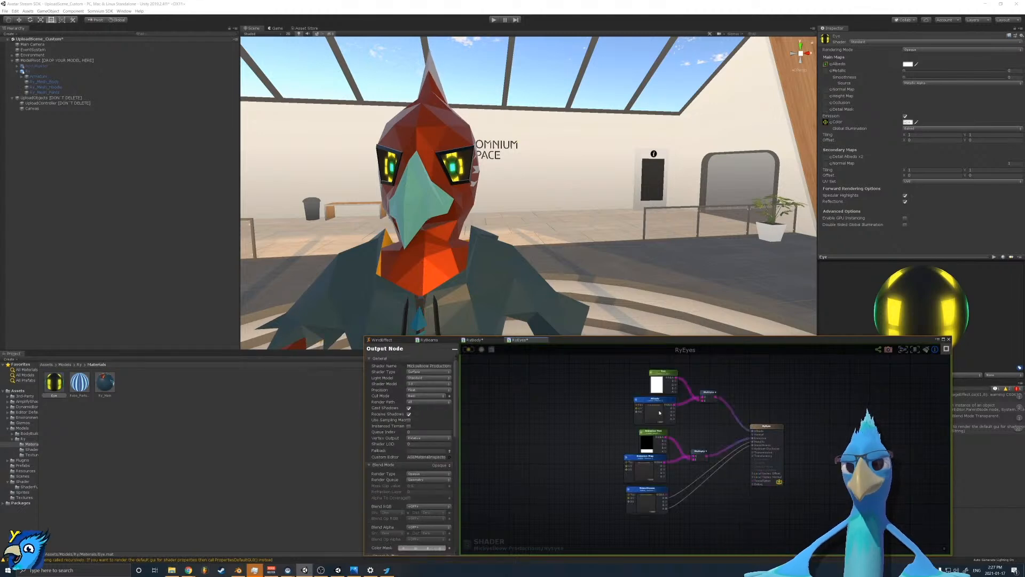
Step: Strip the numeric suffix from the Tint color's property name in RyEyes, leaving _Color
scroll(660, 413, "up", 4)
left_click(660, 413)
middle_click_drag(624, 387, 626, 457)
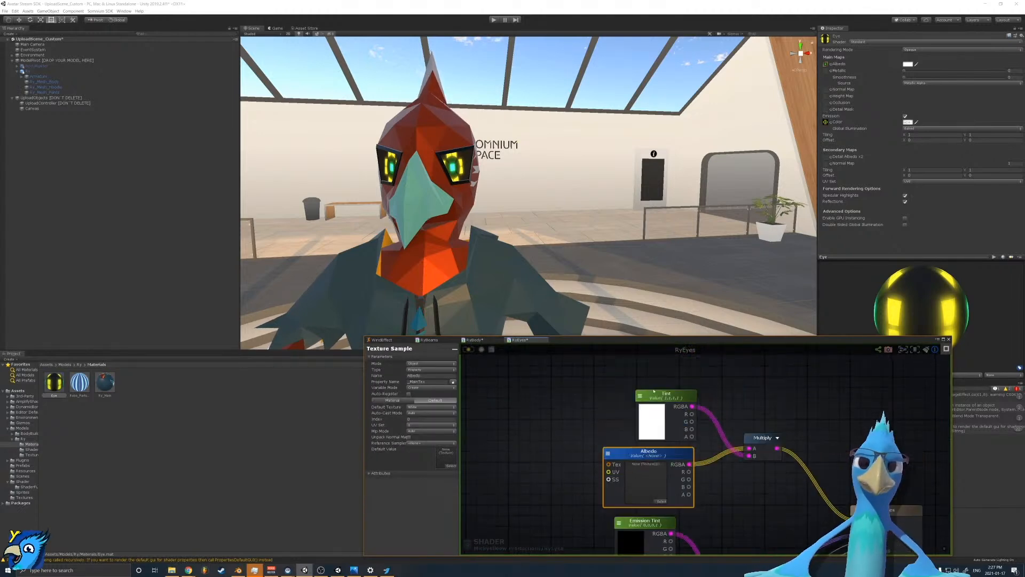
left_click(665, 394)
left_click(438, 376)
left_click(438, 376)
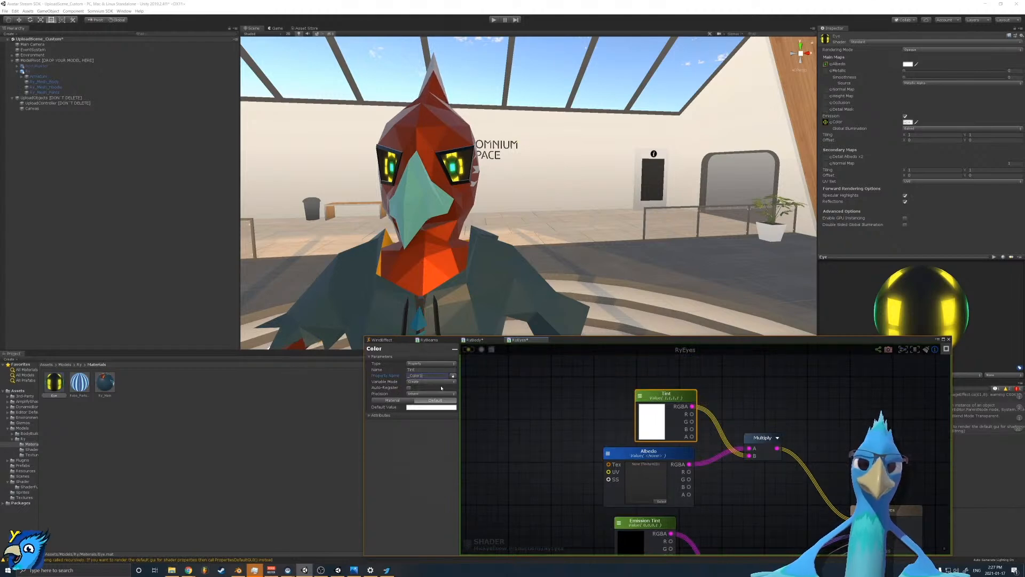
left_click(743, 432)
Step: Strip the numeric suffixes from the Emission Tint and Emission Map property names, leaving _EmissionColor and _EmissionMap
middle_click_drag(742, 431, 780, 356)
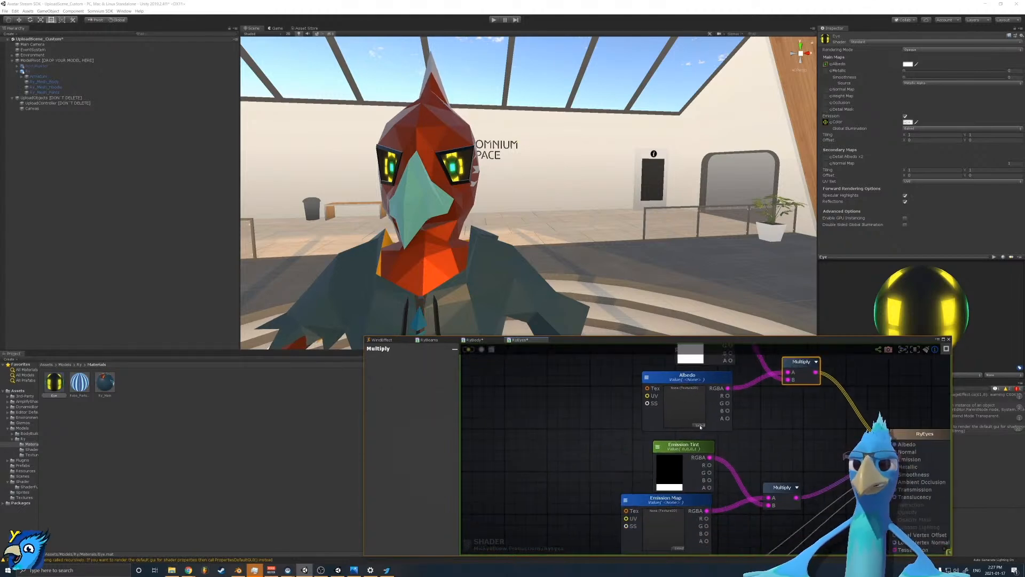
left_click(693, 451)
left_click(443, 376)
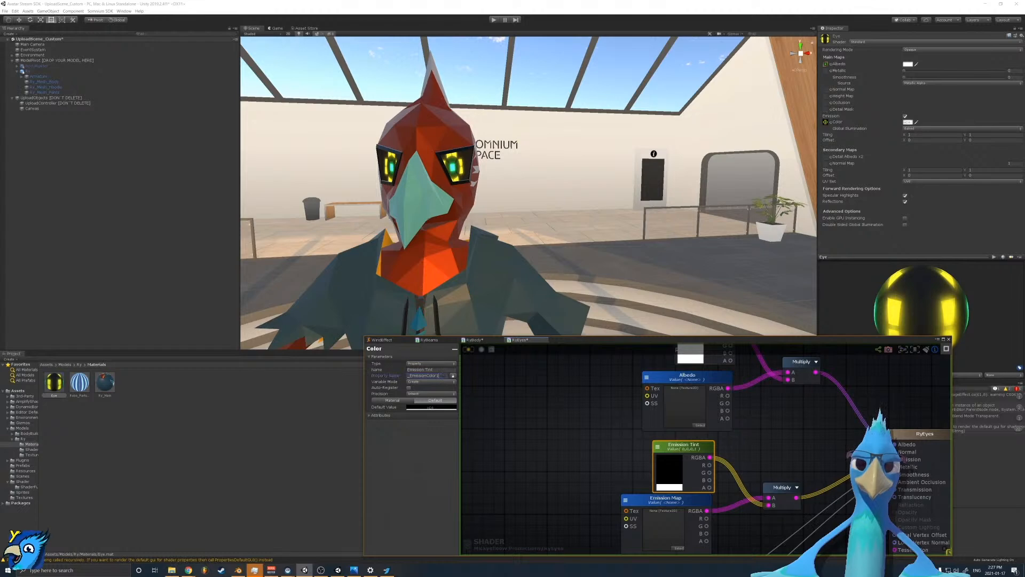
middle_click_drag(690, 501, 698, 451)
left_click(698, 450)
left_click(442, 382)
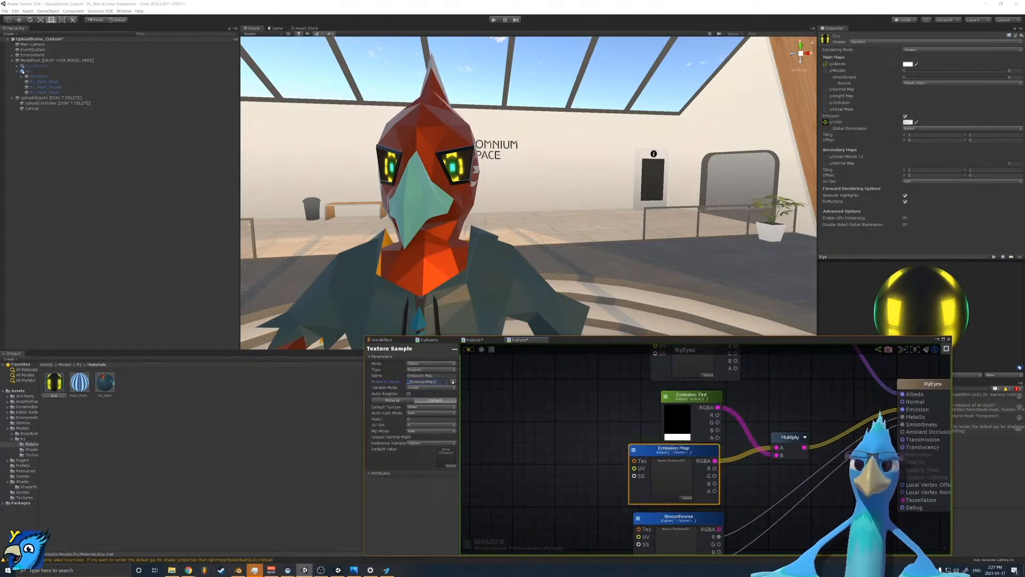
Step: Strip the numeric suffix from the Smoothness texture sample's property name and save the RyEyes and RyBody graphs
middle_click_drag(593, 460, 590, 380)
left_click(646, 442)
left_click(442, 382)
left_click(443, 381)
left_click(481, 359)
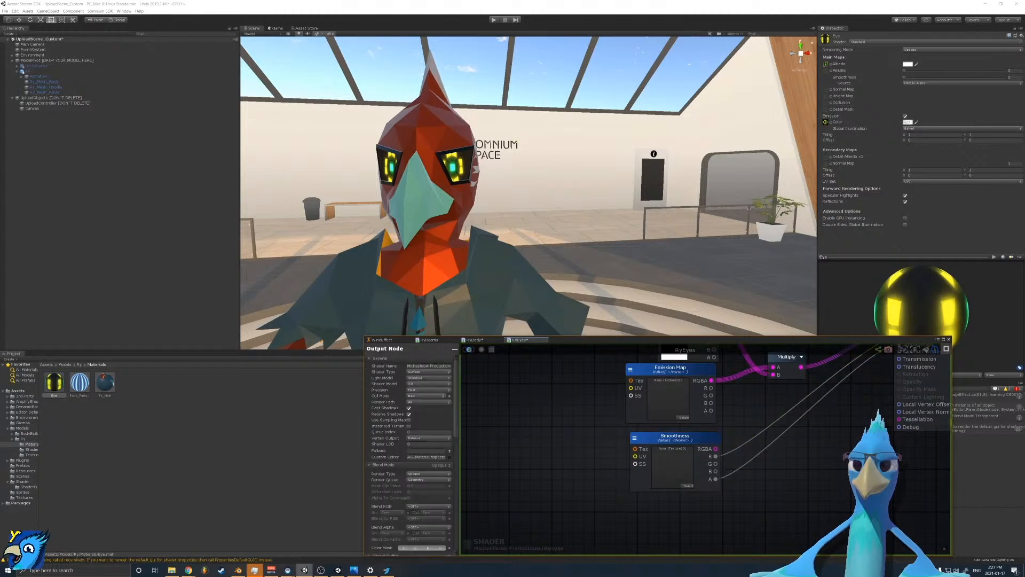
left_click(476, 341)
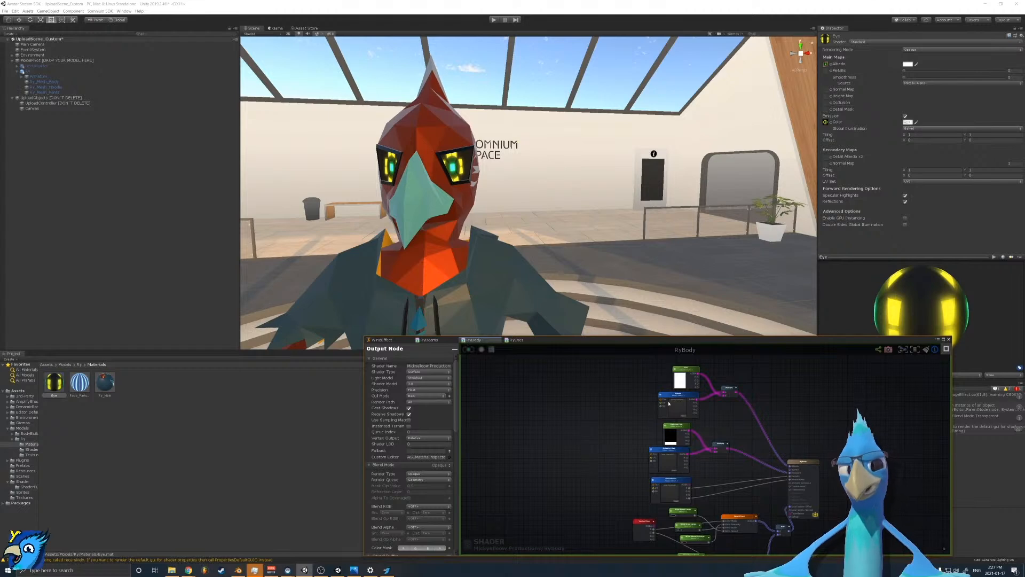
middle_click_drag(647, 383, 627, 388)
left_click(518, 340)
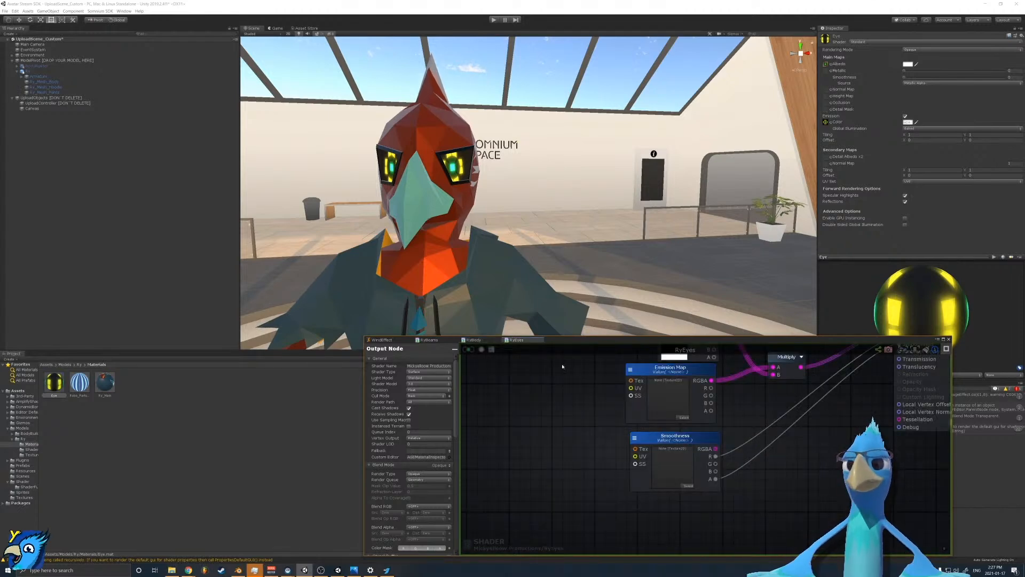
Step: Assign the Mickyelloow Productions/RyEyes shader to the Eye material, comparing it with the previous shader by undoing and redoing the change
middle_click_drag(562, 367, 571, 434)
left_click(885, 43)
left_click(882, 110)
left_click(872, 58)
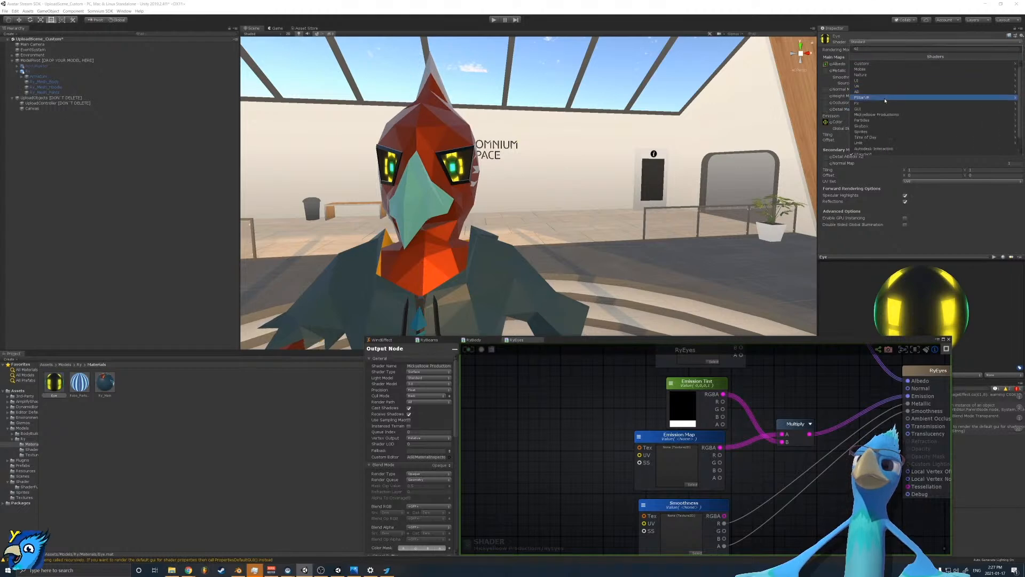
left_click(868, 134)
left_click(861, 75)
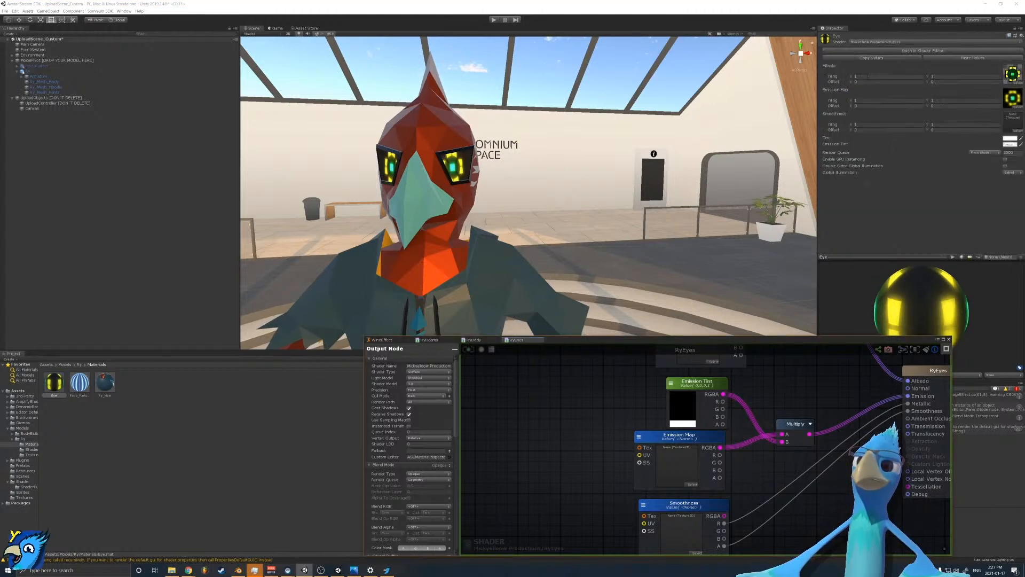
key("ctrl+z")
key("ctrl+y")
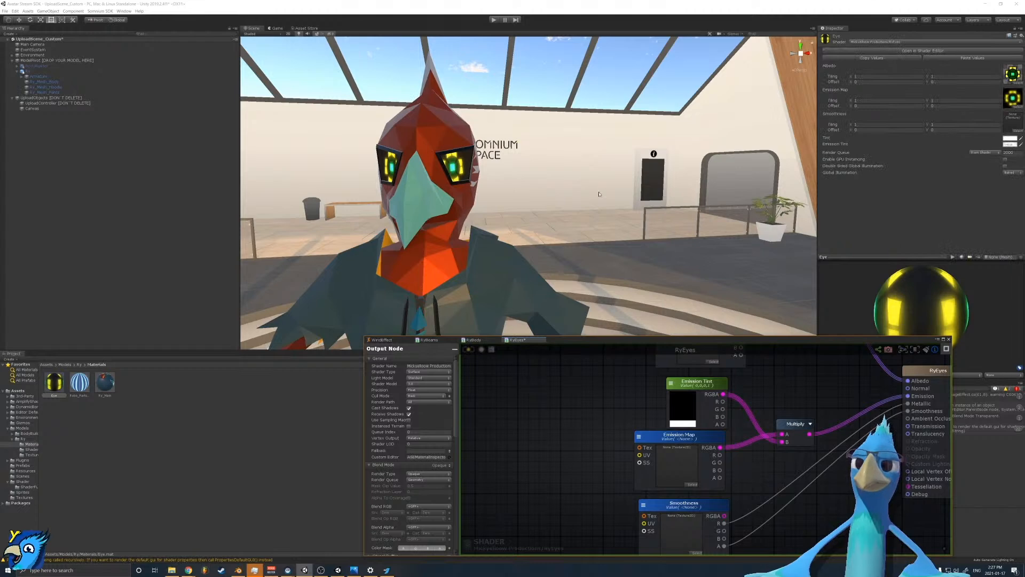
Step: Examine Ry's eye up close in the scene and review the whole RyEyes node graph
left_click_drag(608, 193, 571, 188, "alt")
key("w")
right_click_drag(571, 188, 522, 187)
middle_click_drag(760, 372, 740, 412)
scroll(649, 429, "down", 2)
scroll(648, 429, "down", 3)
left_click_drag(613, 416, 534, 438)
middle_click_drag(576, 430, 583, 451)
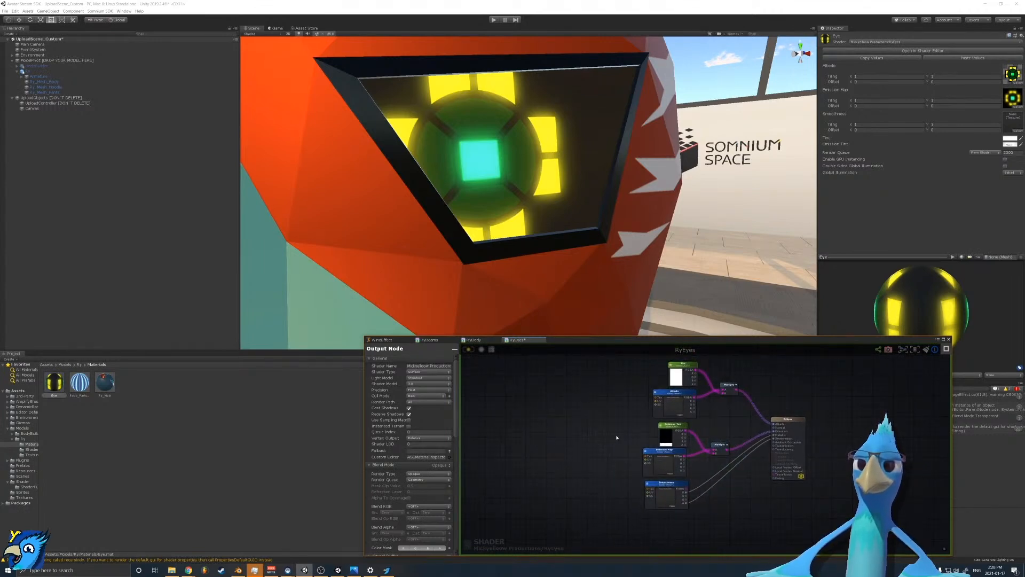
Step: Add a Float node to the RyEyes graph near the emission nodes and name it Eye Power
scroll(616, 440, "up", 4)
scroll(620, 469, "down", 3)
right_click(621, 451)
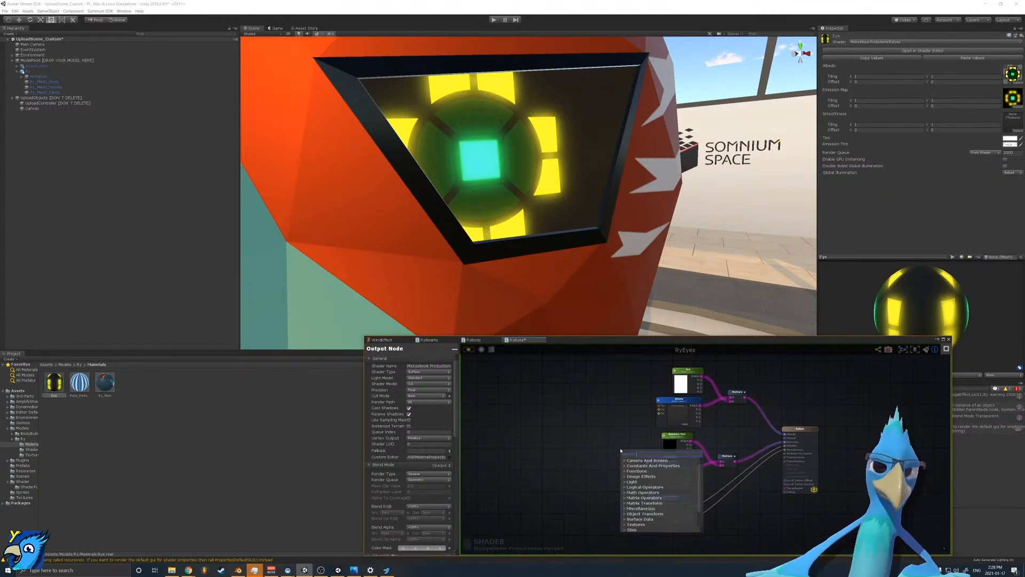
type("float")
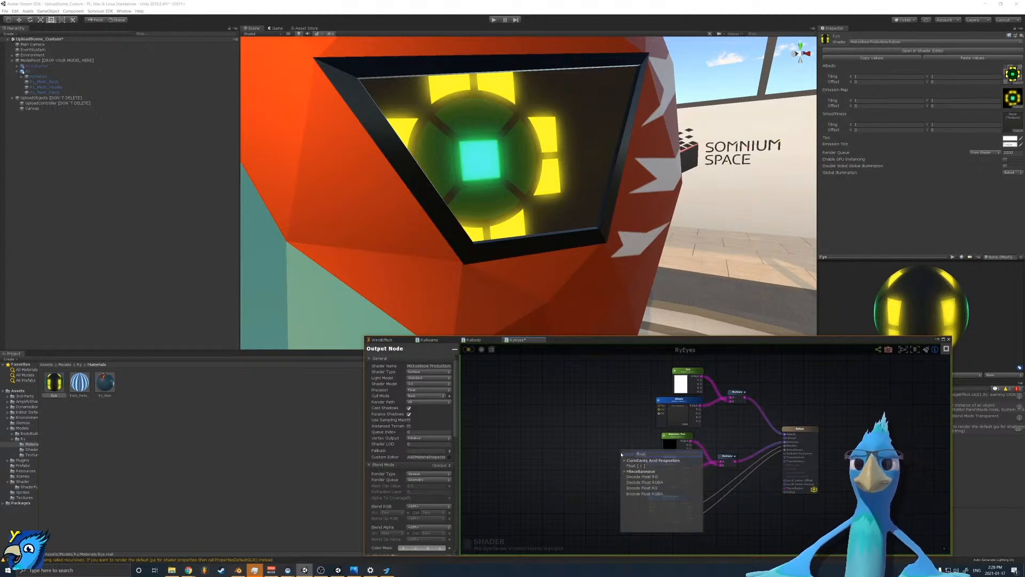
left_click(632, 465)
scroll(635, 468, "up", 2)
left_click(433, 370)
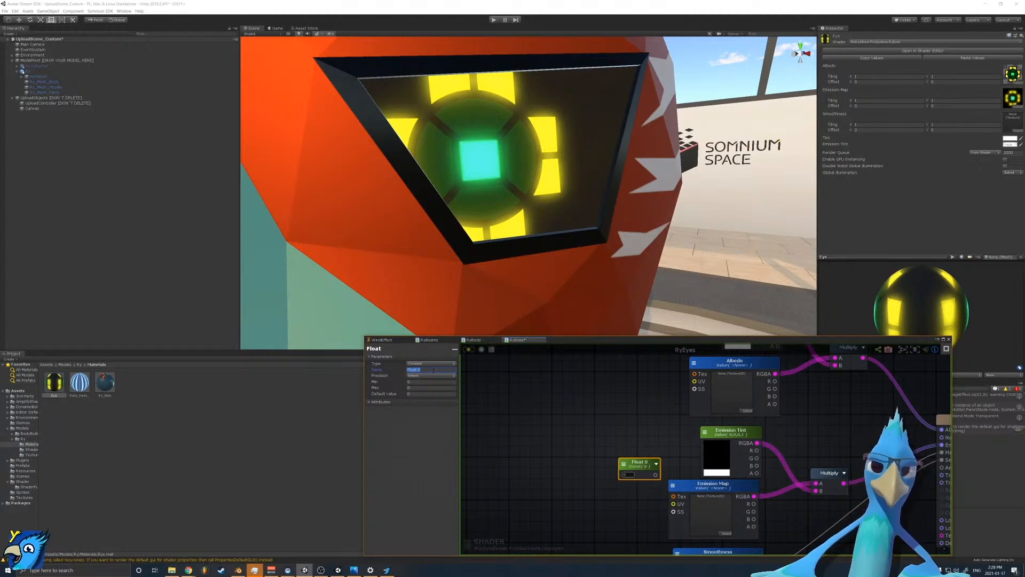
type("Eye Power")
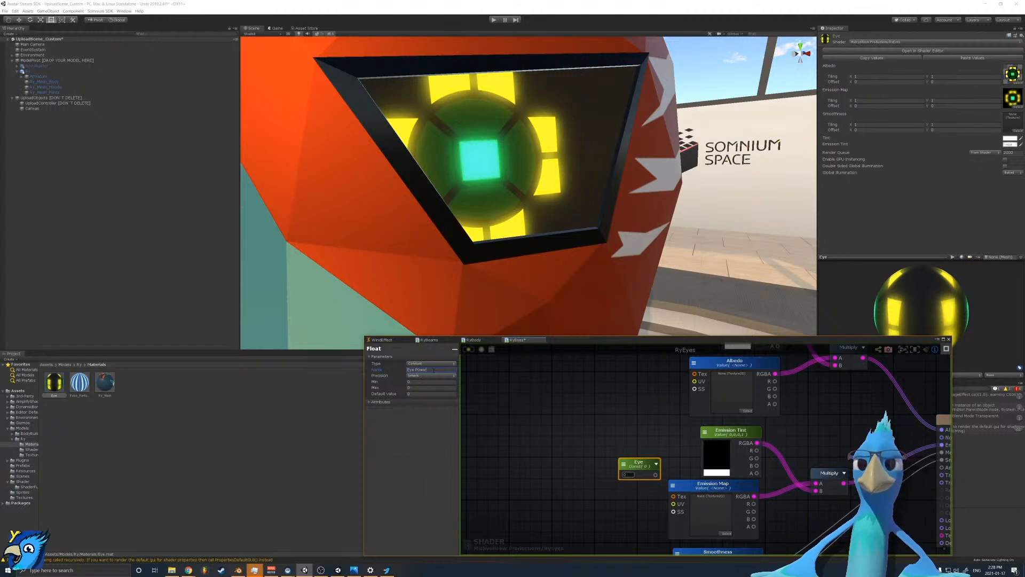
Step: Make the Eye Power float a Property and set its maximum to 1
left_click(430, 363)
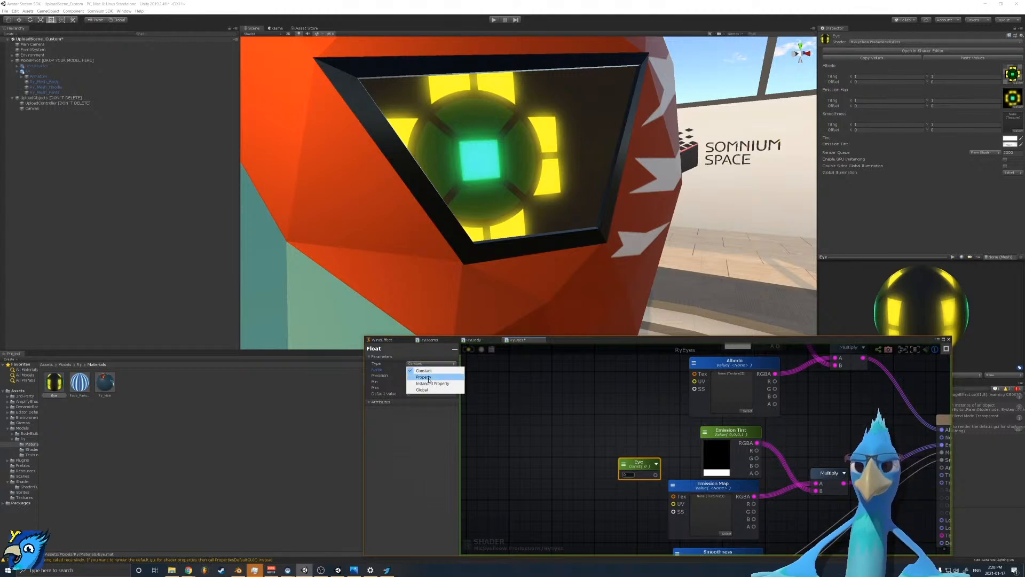
left_click(422, 377)
left_click(439, 413)
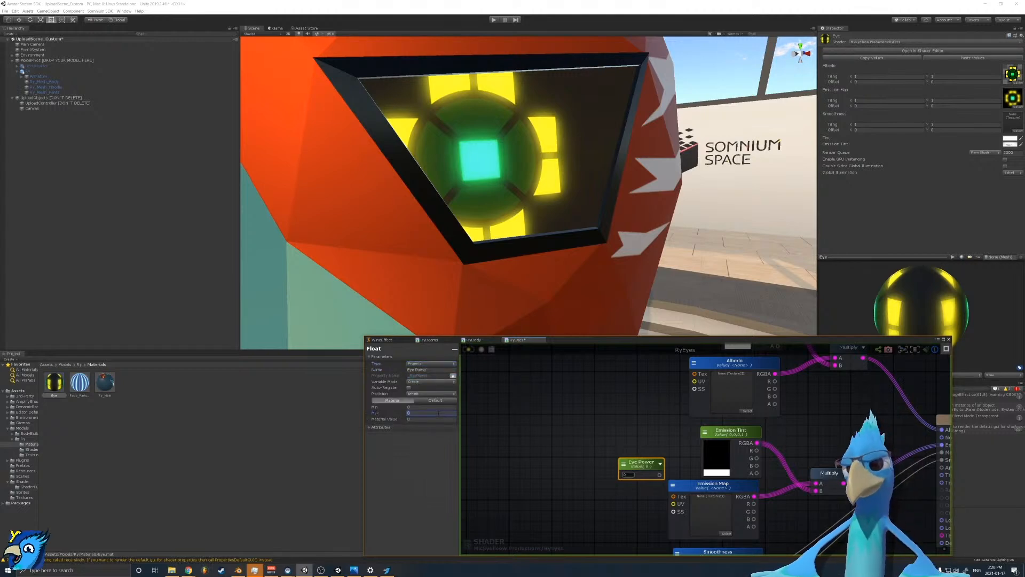
type("1")
left_click(449, 420)
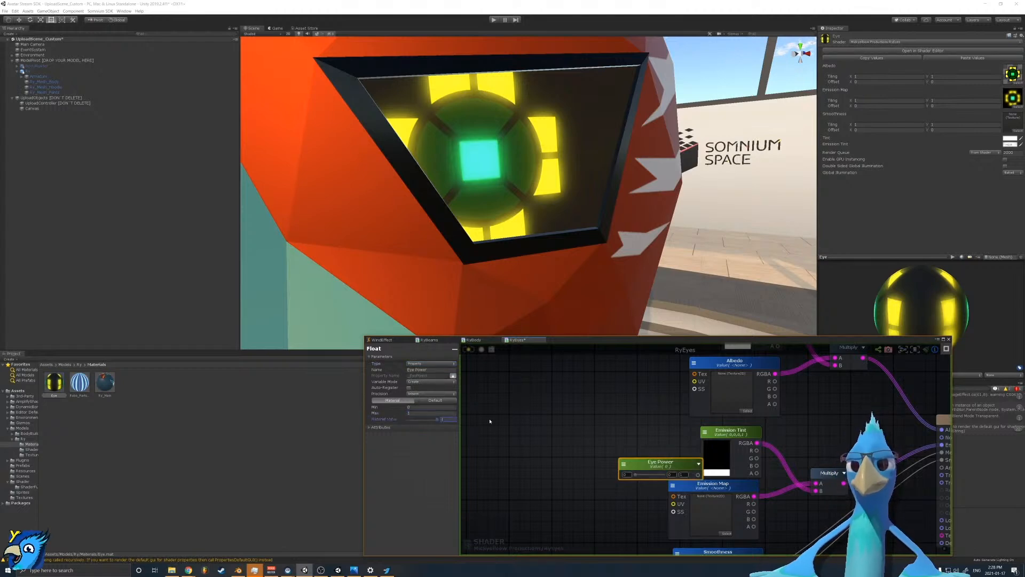
left_click(447, 401)
left_click(560, 435)
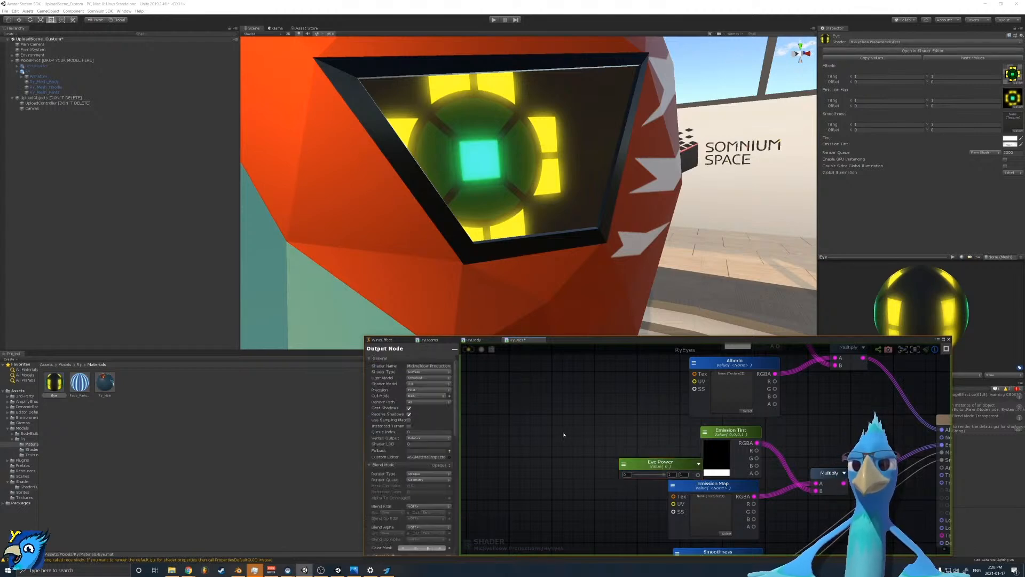
Step: Move the Eye Power node aside and shift the Smoothness texture sample further down the graph
left_click_drag(640, 455, 616, 421)
scroll(620, 422, "down", 3)
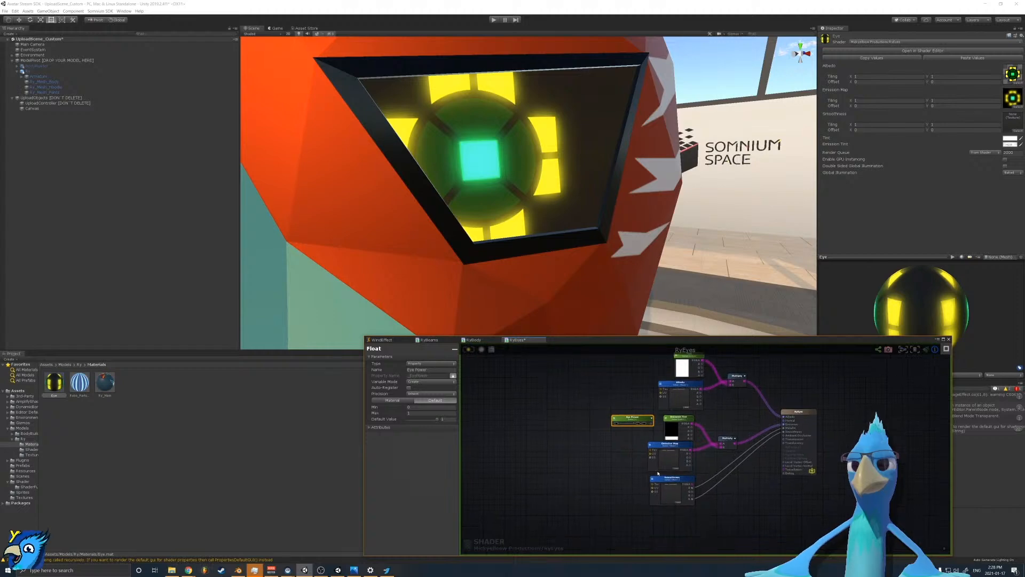
left_click_drag(682, 484, 683, 530)
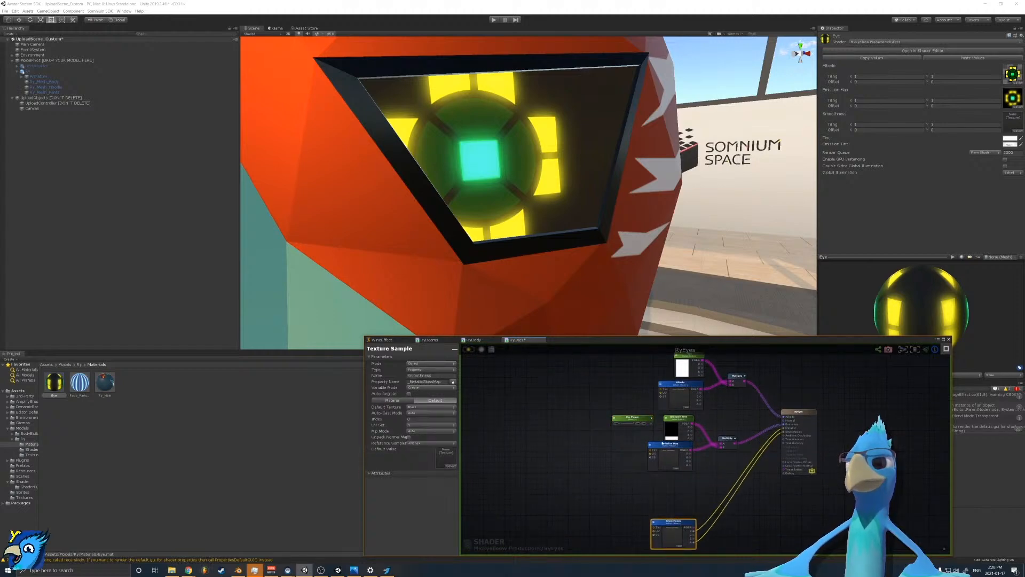
scroll(662, 444, "up", 2)
middle_click_drag(662, 445, 675, 522)
middle_click_drag(687, 468, 688, 458)
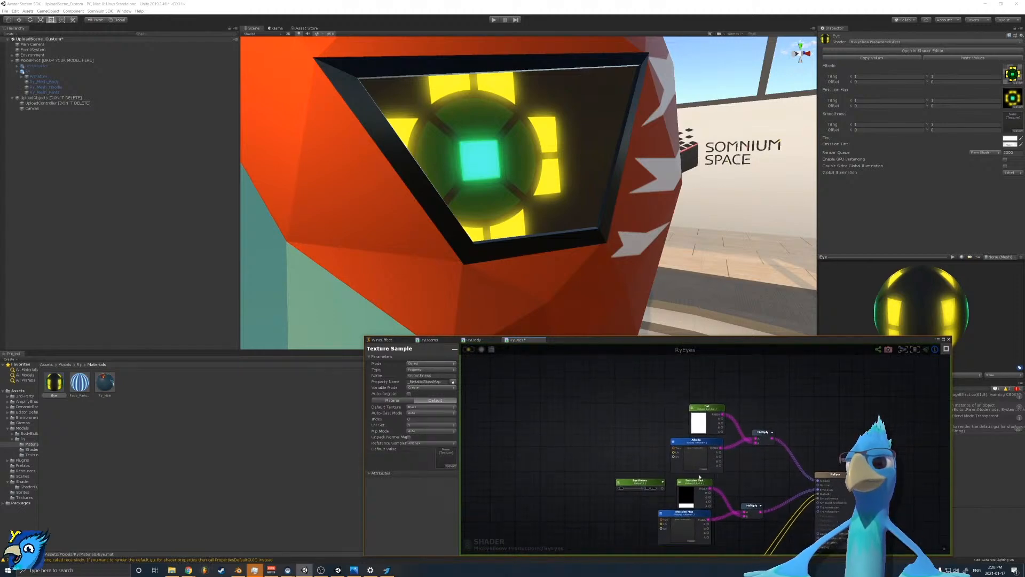
middle_click_drag(659, 523, 675, 471)
Step: Make room below the Albedo nodes and place Eye Power between the Albedo sample and Emission Tint
left_click_drag(671, 500, 776, 476)
scroll(754, 444, "up", 4)
left_click_drag(610, 419, 696, 419)
middle_click_drag(713, 428, 718, 511)
scroll(708, 434, "down", 2)
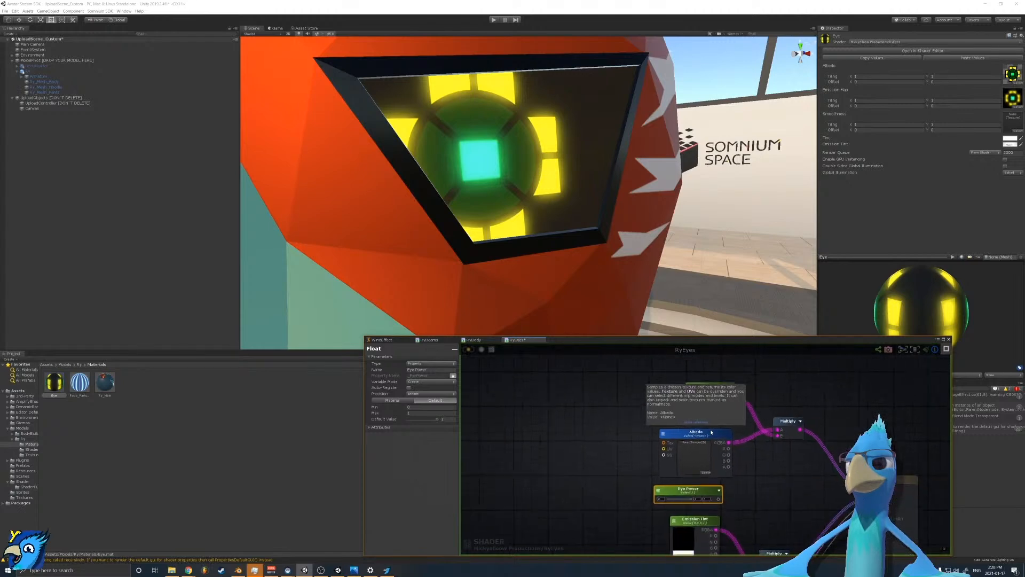
middle_click_drag(721, 449, 623, 419)
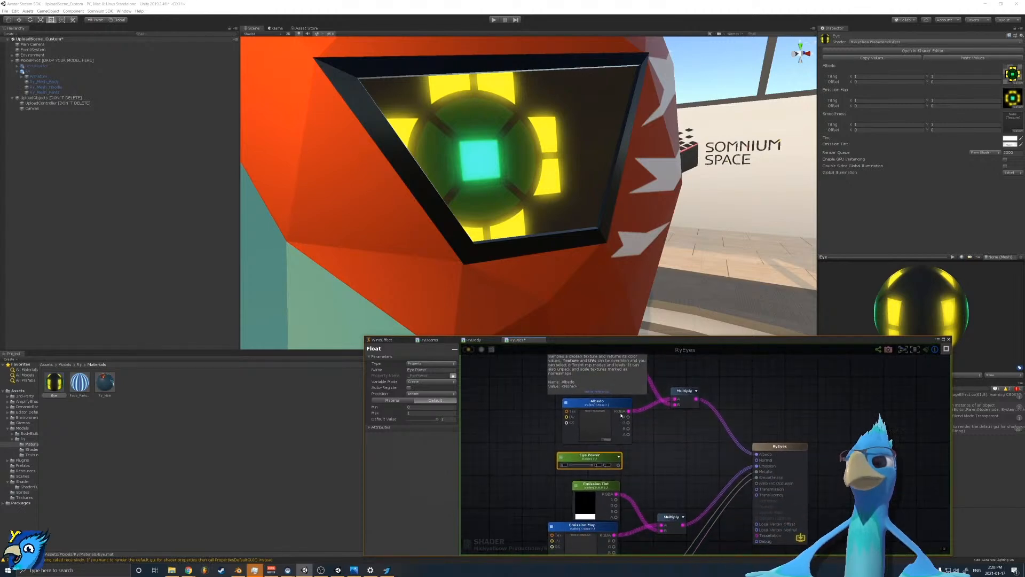
Step: Inspect Ry's eye textures in the Albedo texture picker without changing the assigned texture
left_click(1018, 83)
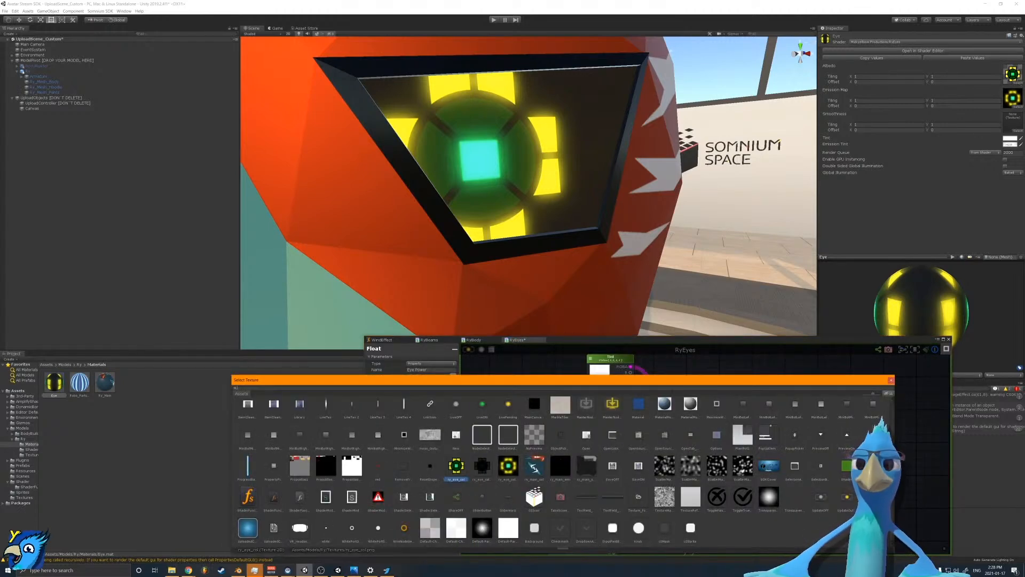
scroll(702, 452, "up", 3)
scroll(702, 452, "down", 3)
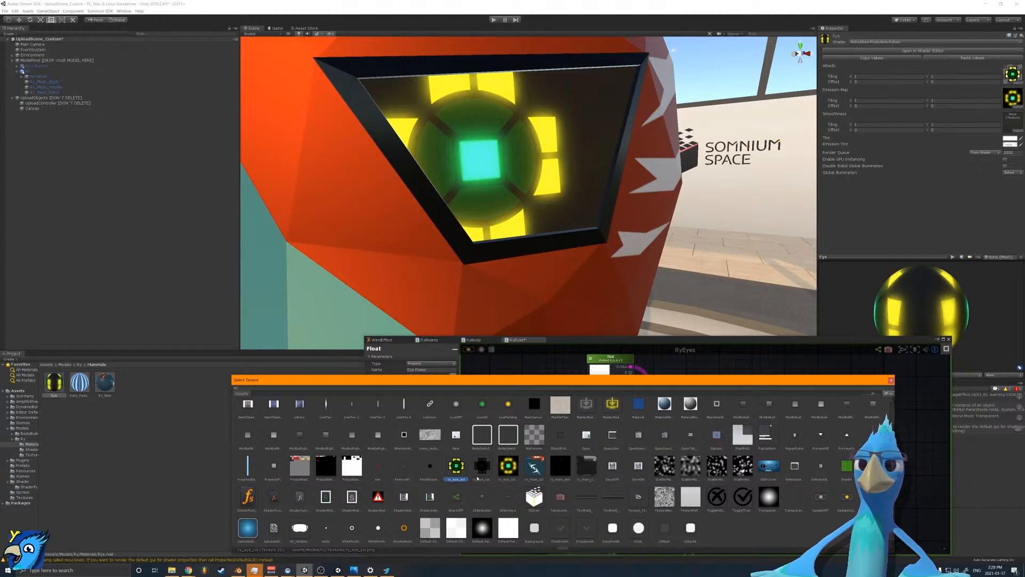
key("Escape")
Step: Move the Tint, Albedo and Multiply nodes up together to leave space above Eye Power
middle_click_drag(644, 437, 671, 487)
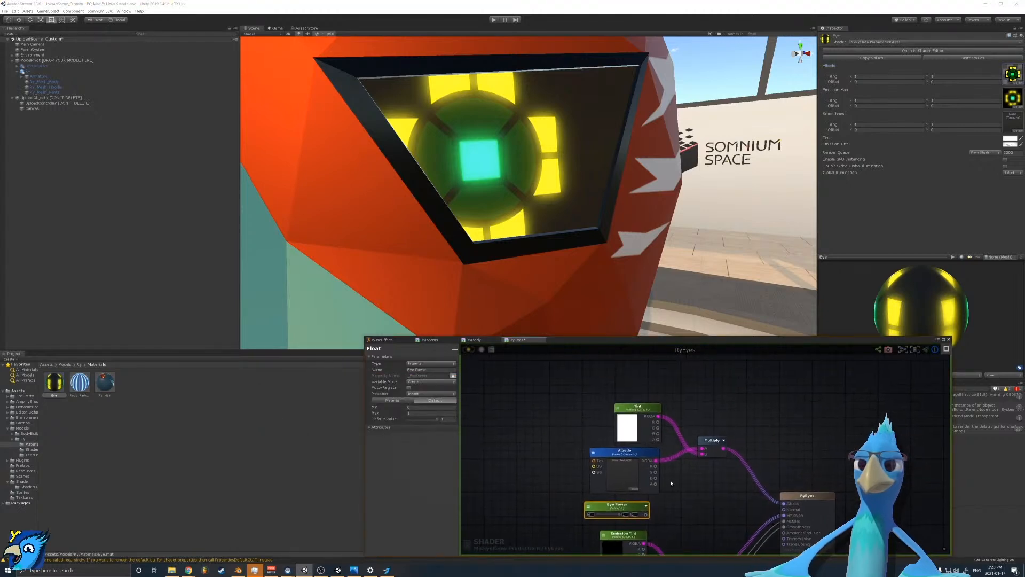
left_click_drag(573, 389, 704, 388)
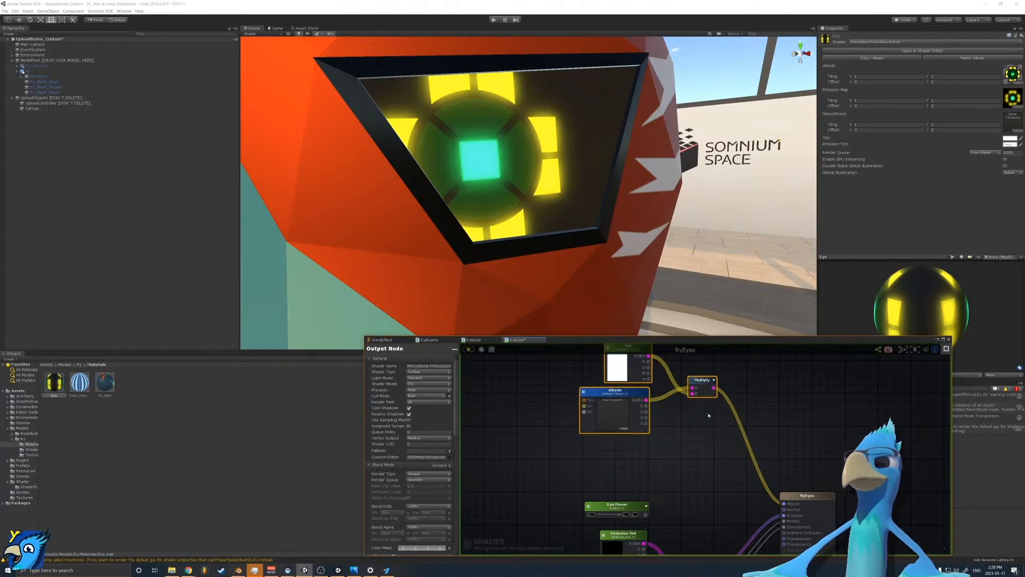
scroll(698, 474, "up", 2)
mouse_move(673, 434)
middle_mouse_down()
mouse_move(682, 467)
mouse_move(674, 438)
middle_mouse_up()
scroll(677, 449, "down", 2)
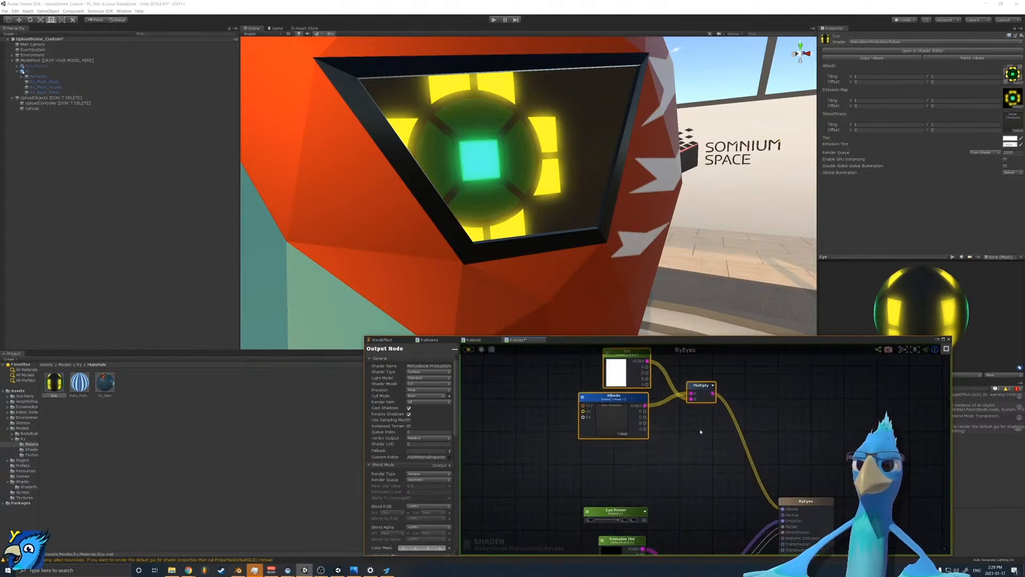
left_click(656, 445)
Step: Duplicate the Tint color node, place the copy below Albedo and name it BackGroundColor
left_click(636, 359)
key("ctrl+d")
left_click_drag(713, 408, 644, 459)
left_click(431, 369)
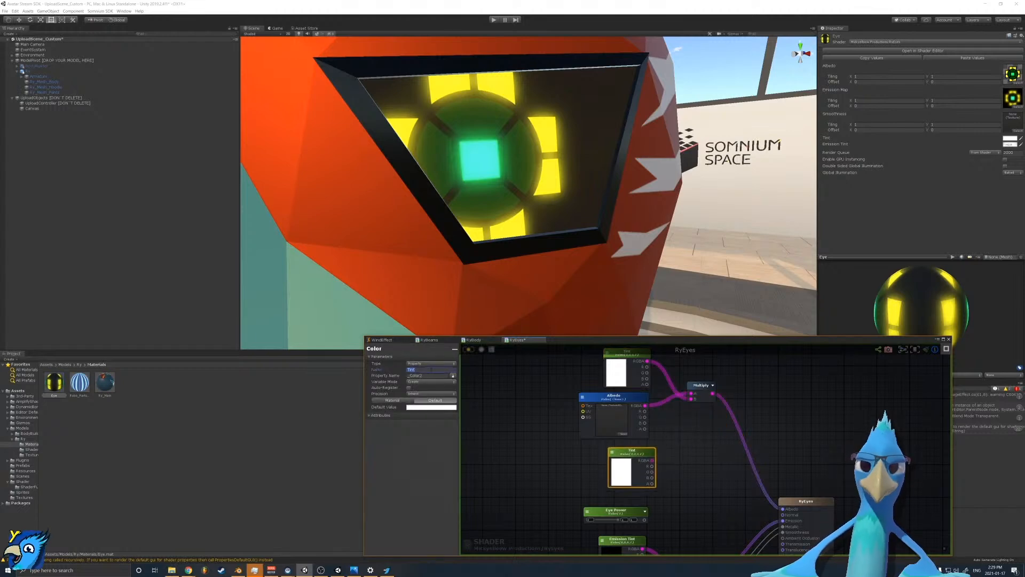
left_click(443, 371)
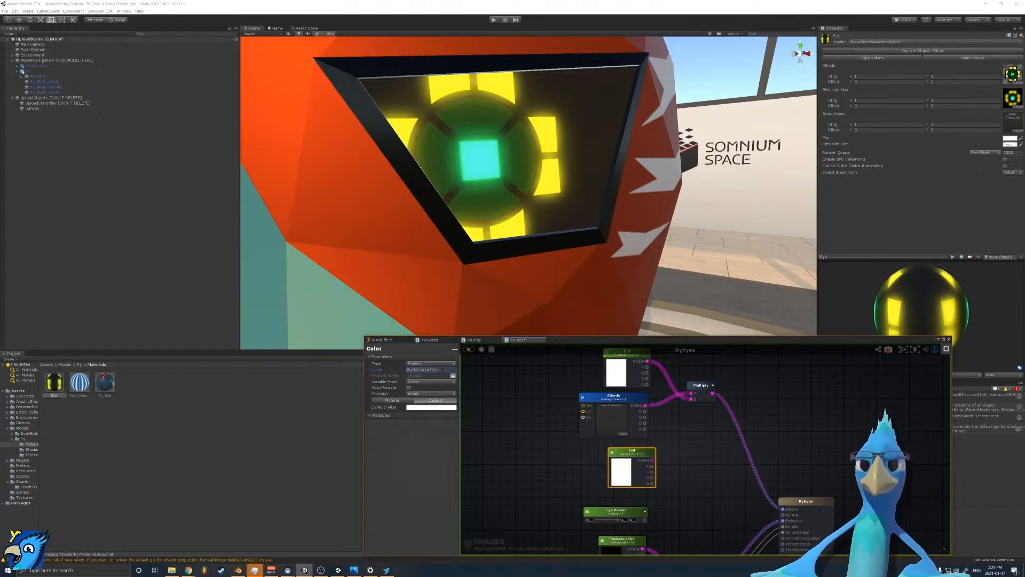
scroll(592, 426, "up", 2)
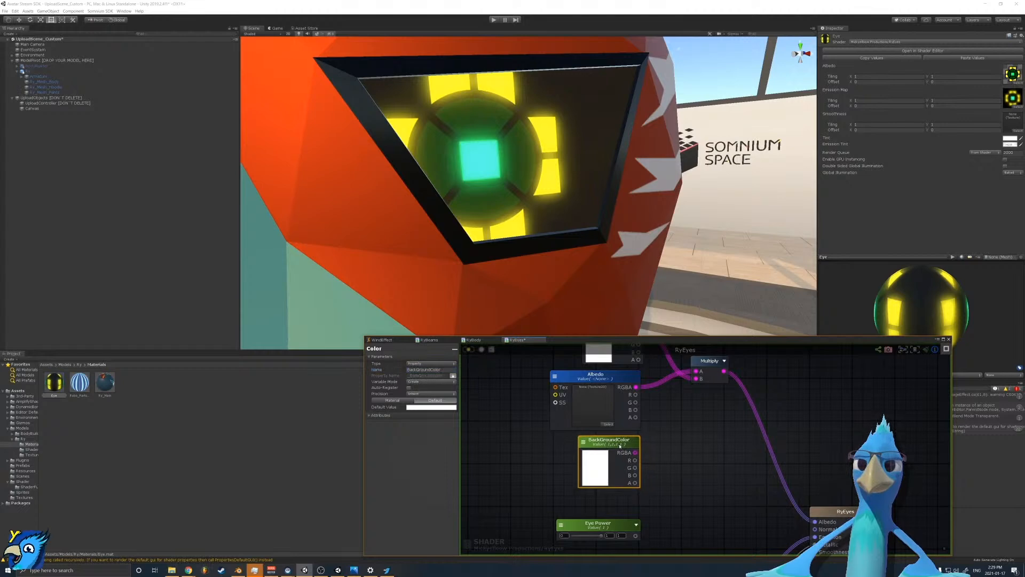
Step: Set the default value of BackGroundColor to black
left_click(432, 407)
left_click_drag(647, 375, 599, 428)
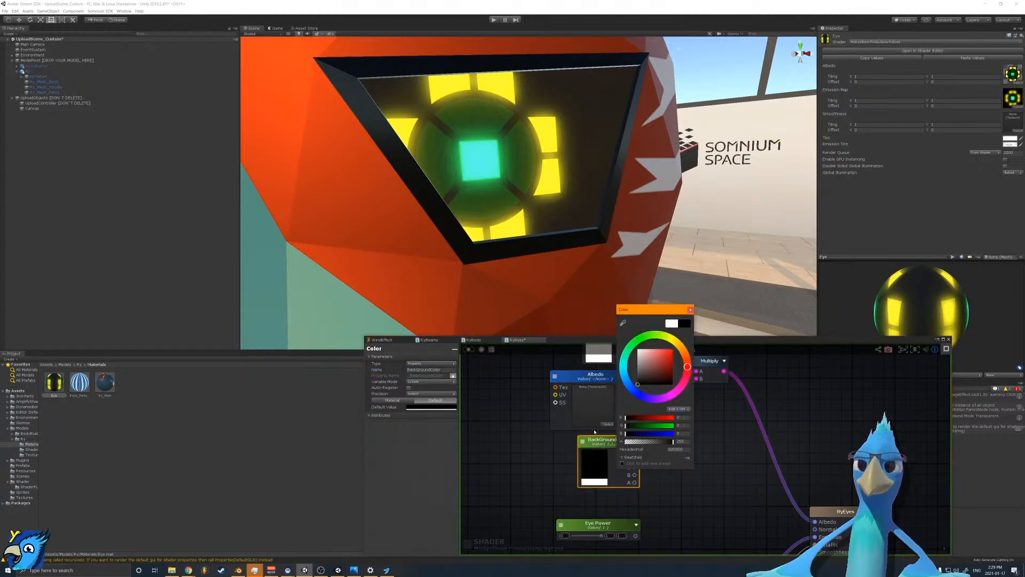
left_click(743, 464)
middle_click_drag(676, 454, 671, 484)
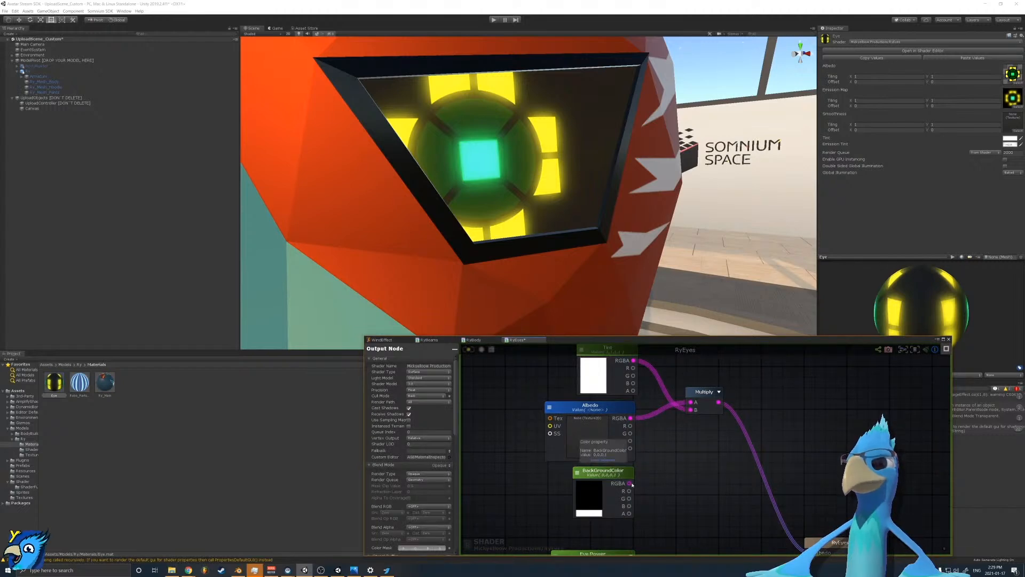
Step: Add a Lerp node beside the Albedo Multiply node and connect the Multiply output to its A input
right_click(705, 455)
type("lerp")
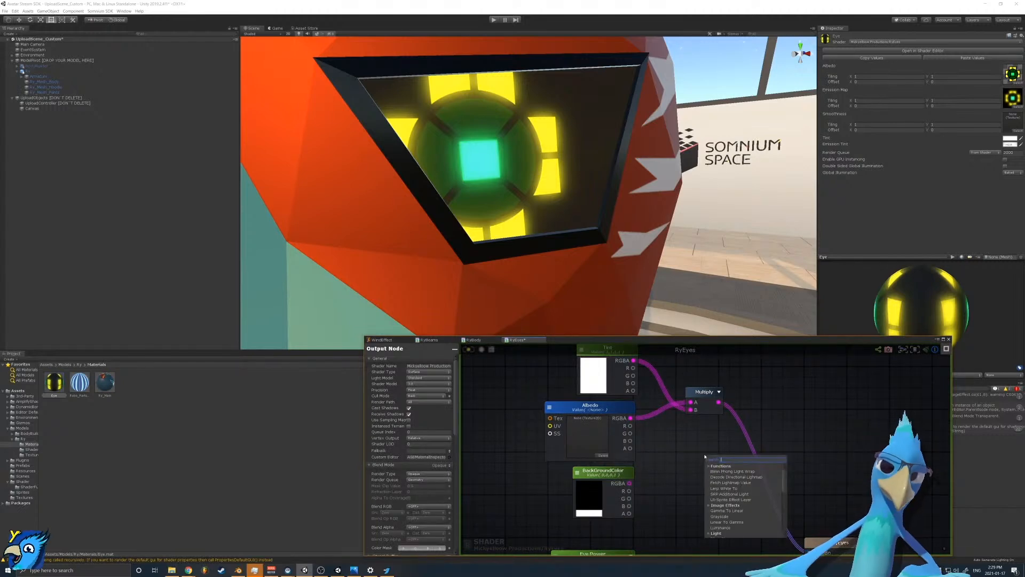
left_click(721, 488)
left_click_drag(731, 466, 736, 423)
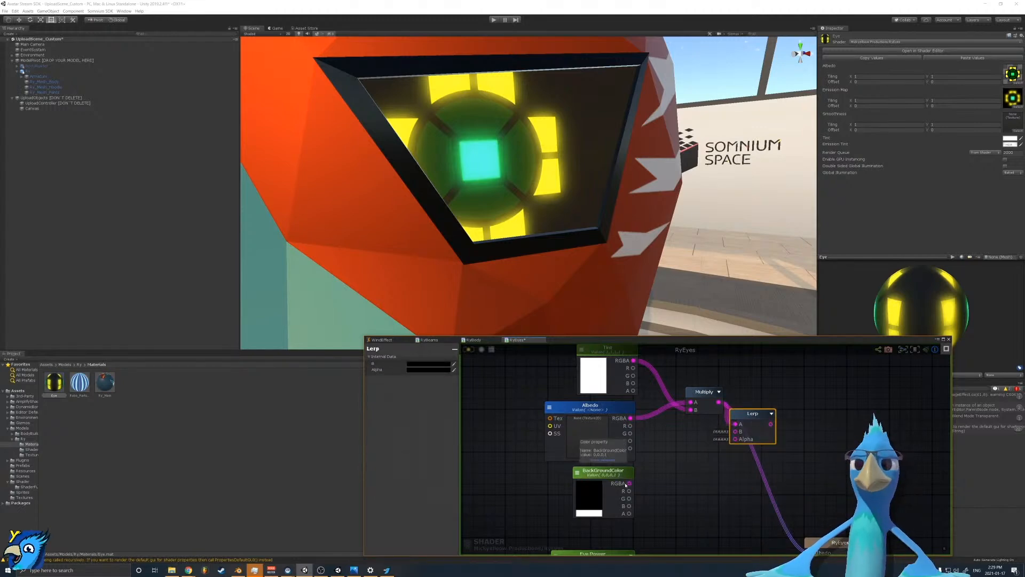
left_click_drag(764, 420, 798, 397)
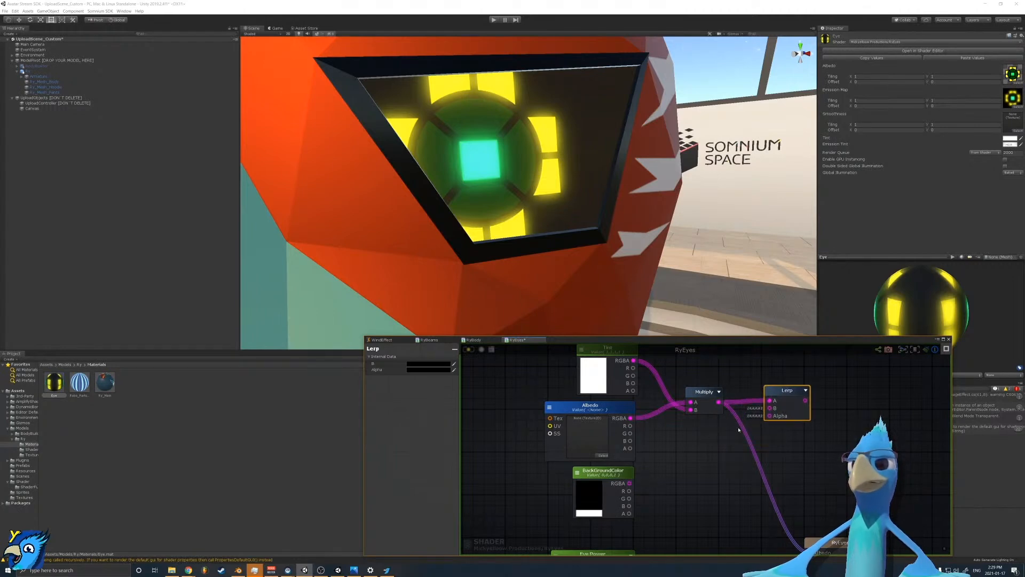
left_click_drag(789, 401, 771, 415)
Step: Feed BackGroundColor into the Lerp alongside the Multiply result and use the Albedo texture's alpha as its Alpha input
left_click_drag(630, 483, 753, 424)
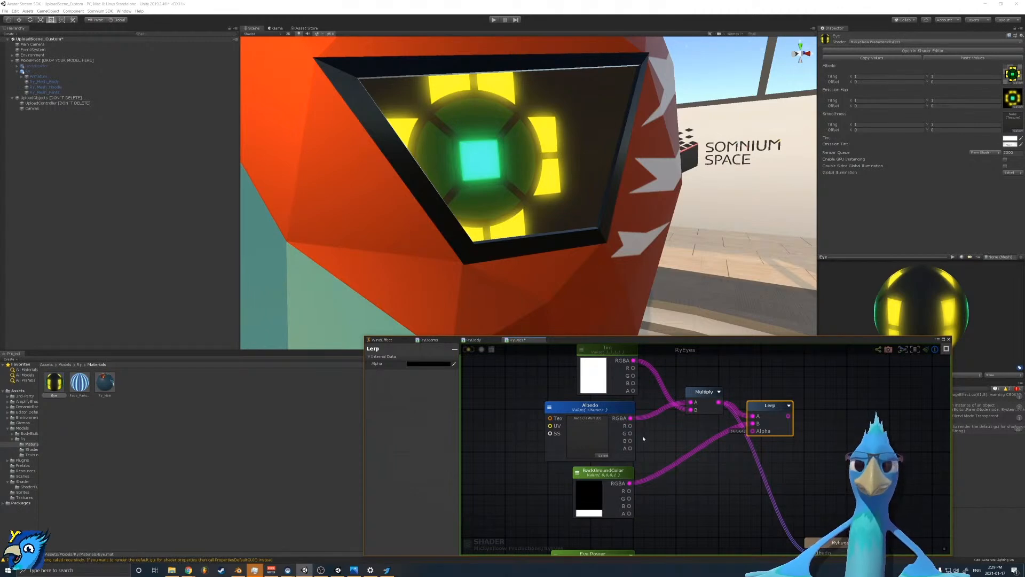
left_click_drag(630, 448, 761, 432)
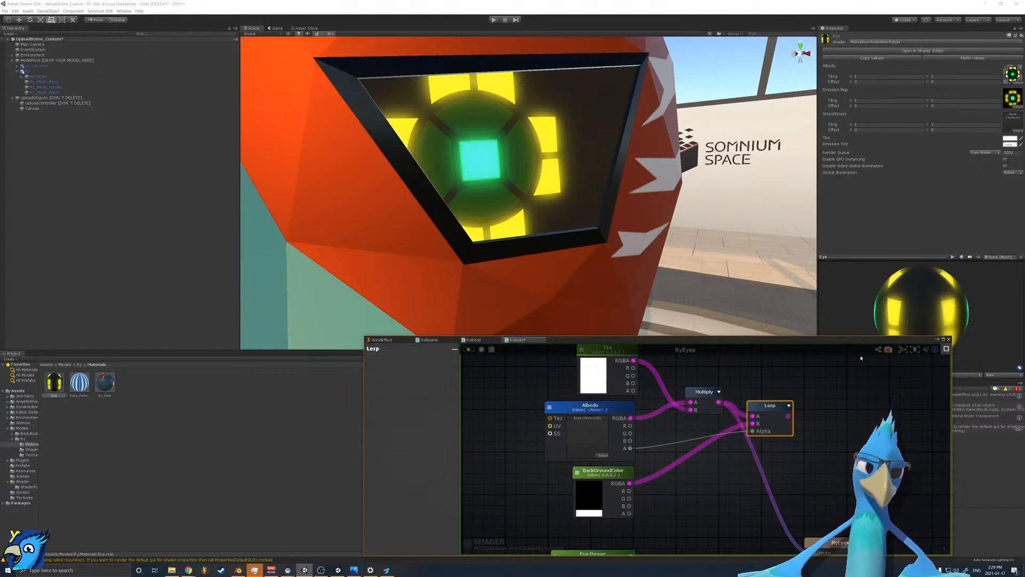
mouse_move(755, 422)
left_mouse_down()
mouse_move(737, 414)
mouse_move(757, 423)
left_mouse_up()
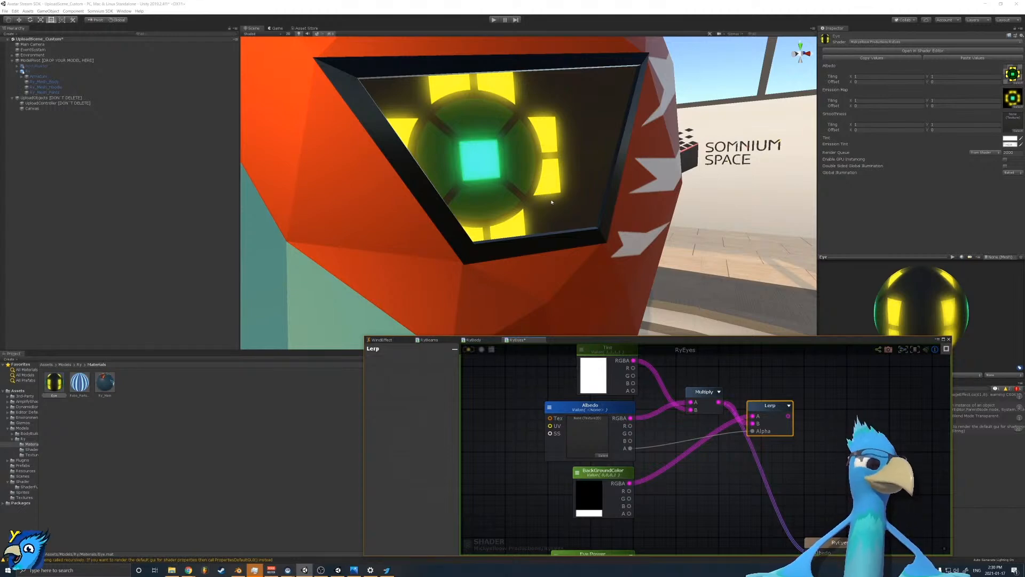
Step: Connect the Lerp output to the Albedo input of the RyEyes output node and compile the shader
middle_click_drag(793, 411, 673, 386)
left_click_drag(668, 392, 689, 528)
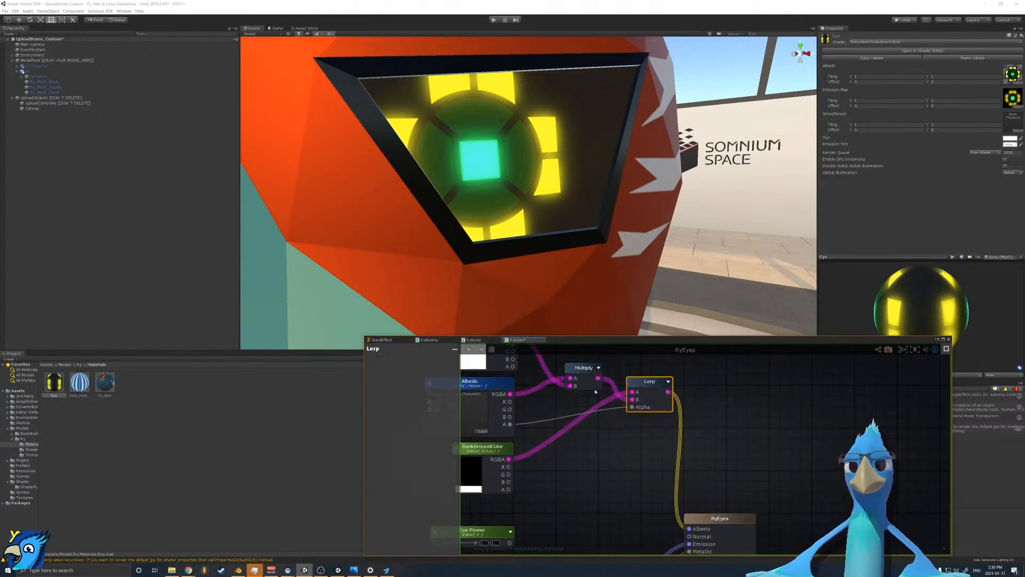
middle_click_drag(583, 415, 667, 415)
left_click(468, 351)
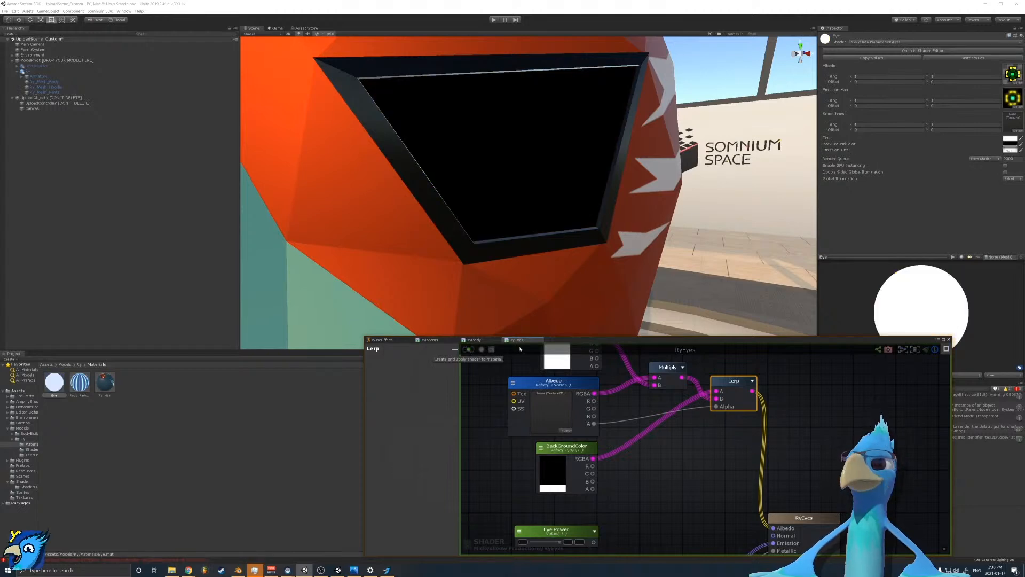
Step: Move the shader editor window off the console and inspect the RyEyes shader error
left_click_drag(694, 340, 416, 316)
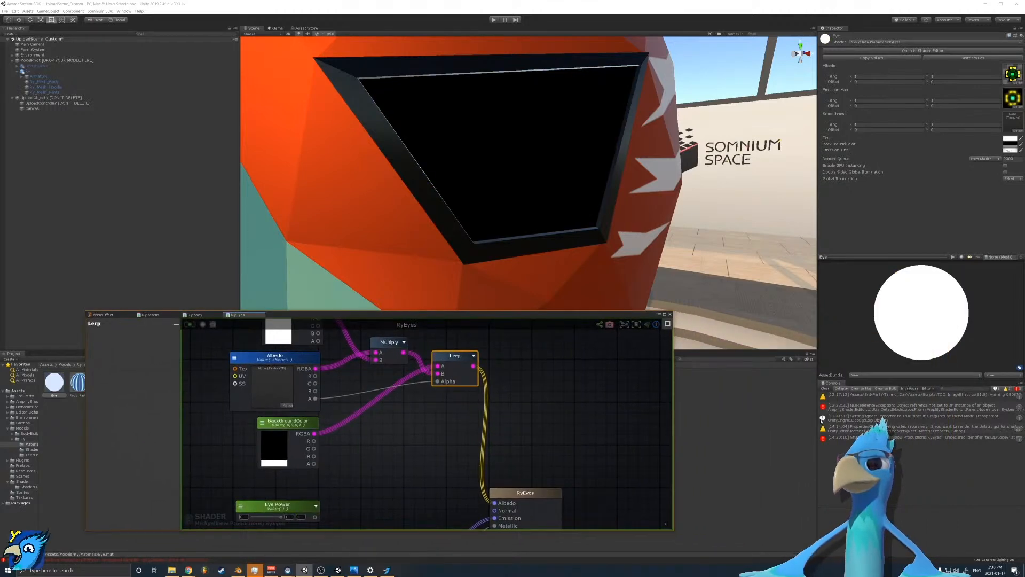
left_click(838, 437)
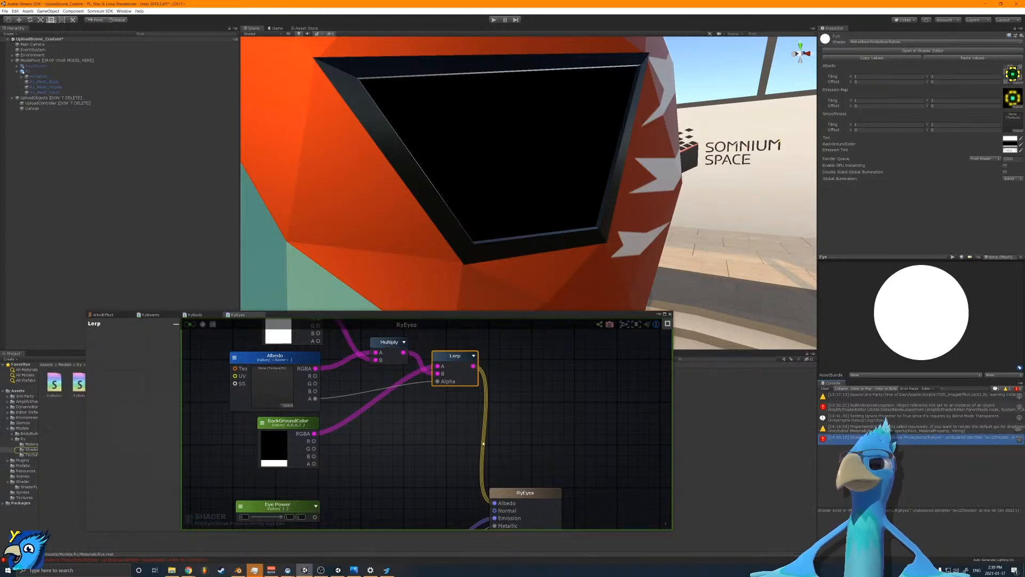
left_click(391, 426)
Step: Connect the Albedo texture's alpha to the Debug input of the RyEyes output node and compile the shader
middle_click_drag(395, 428, 425, 478)
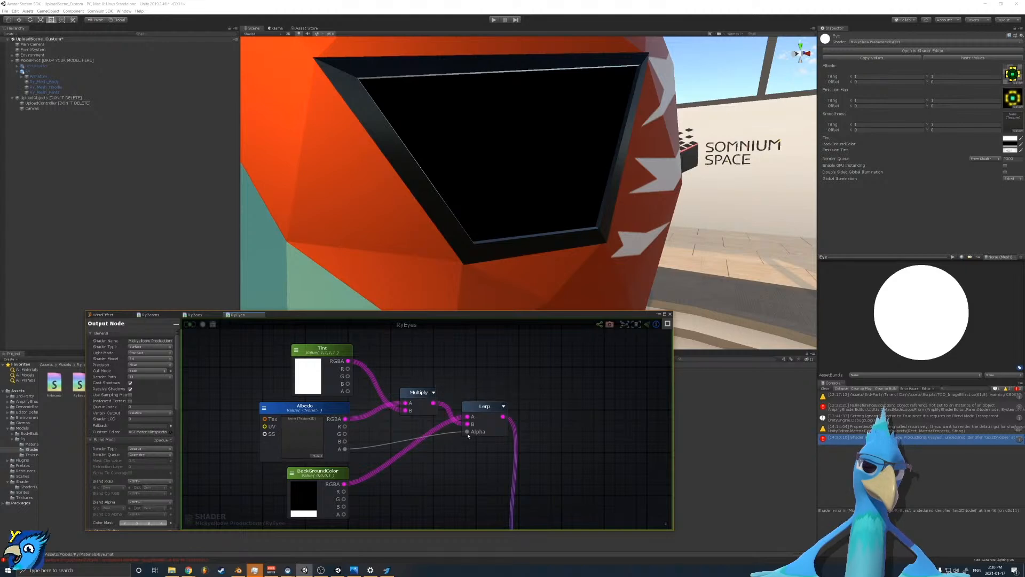
scroll(468, 435, "down", 5)
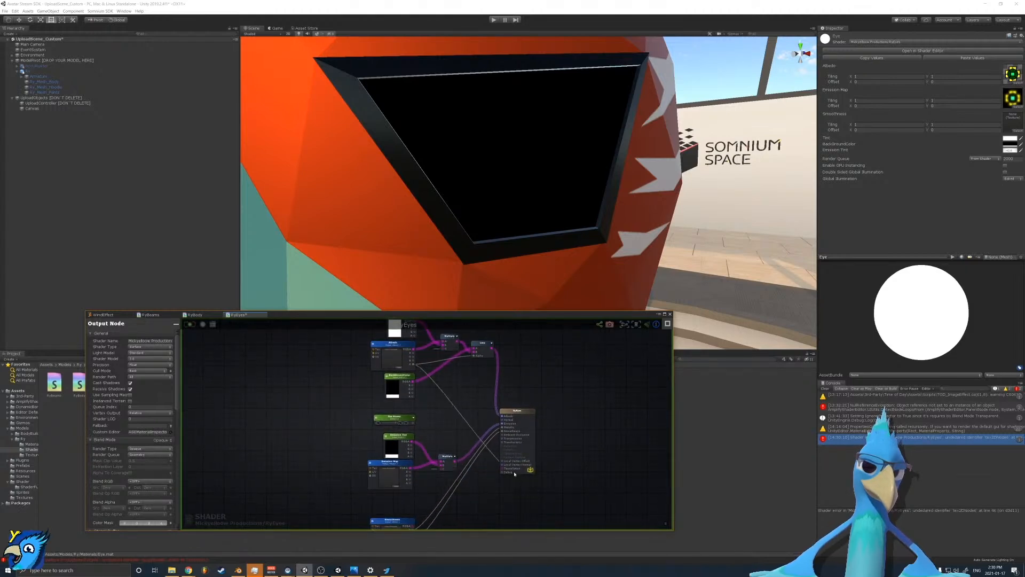
left_click(190, 324)
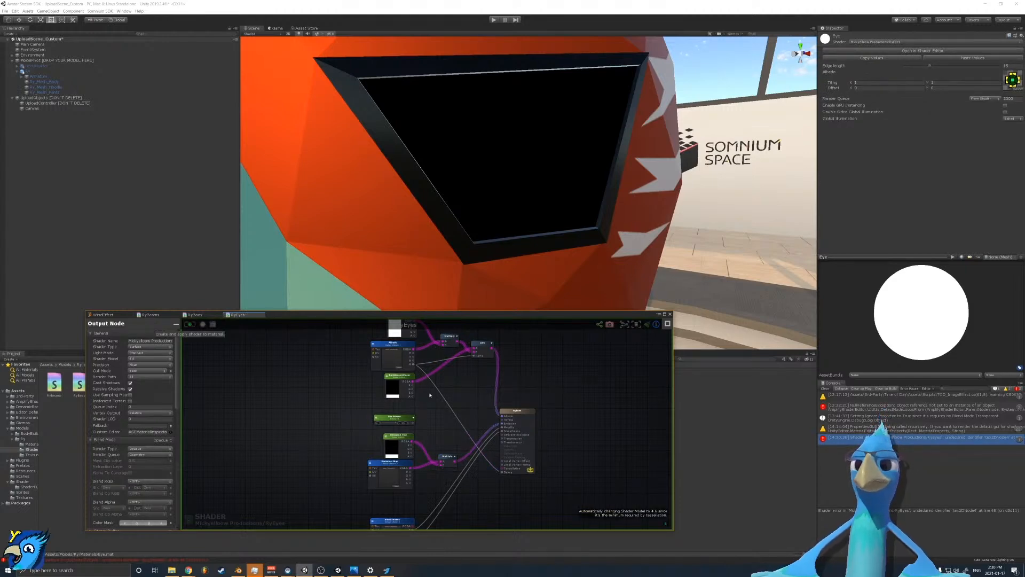
Step: Disconnect the Albedo texture from the Multiply and Lerp nodes, leaving its alpha on Debug, and recompile the shader
scroll(430, 395, "up", 1)
left_click(191, 326)
scroll(447, 357, "up", 3)
left_click(447, 355, "alt")
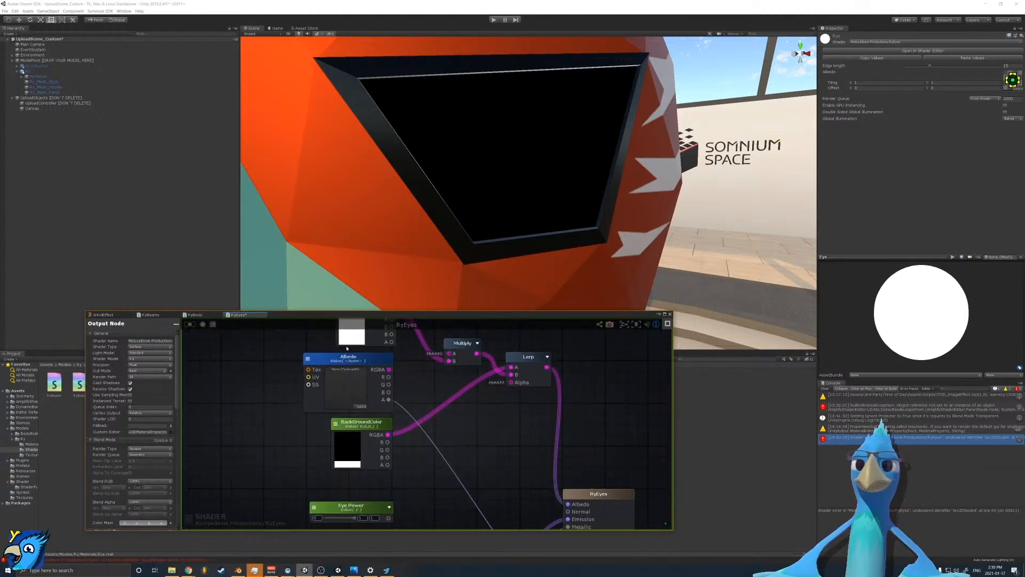
left_click(192, 325)
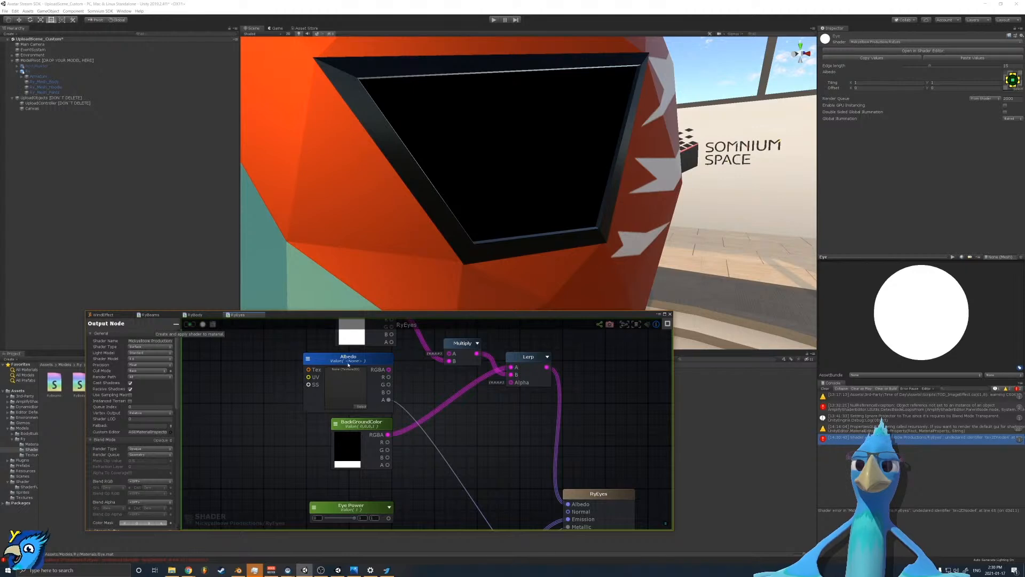
Step: Try a different default texture option on the Albedo Texture Sample and return it to White
left_click(375, 360)
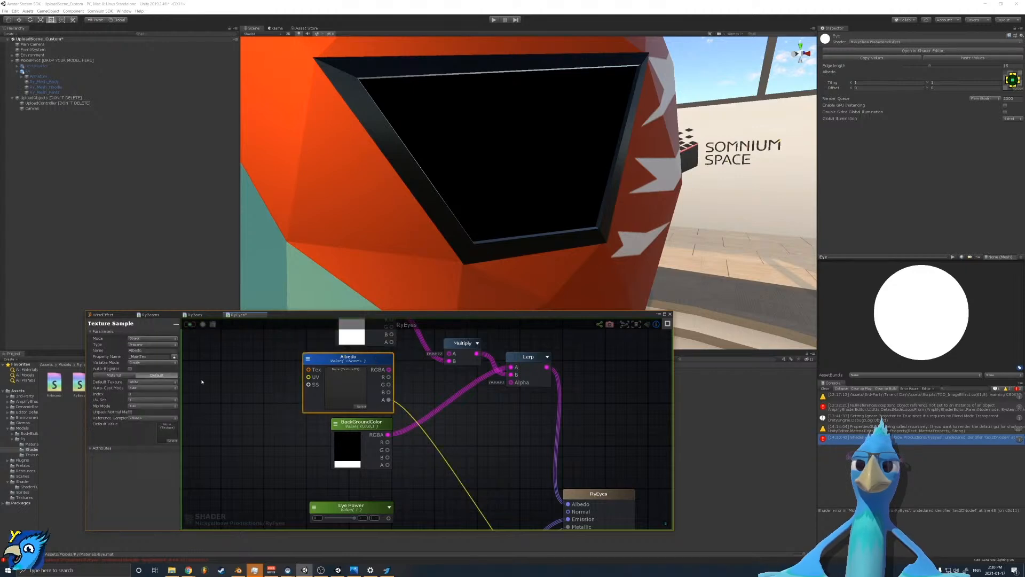
left_click(159, 382)
left_click(143, 388)
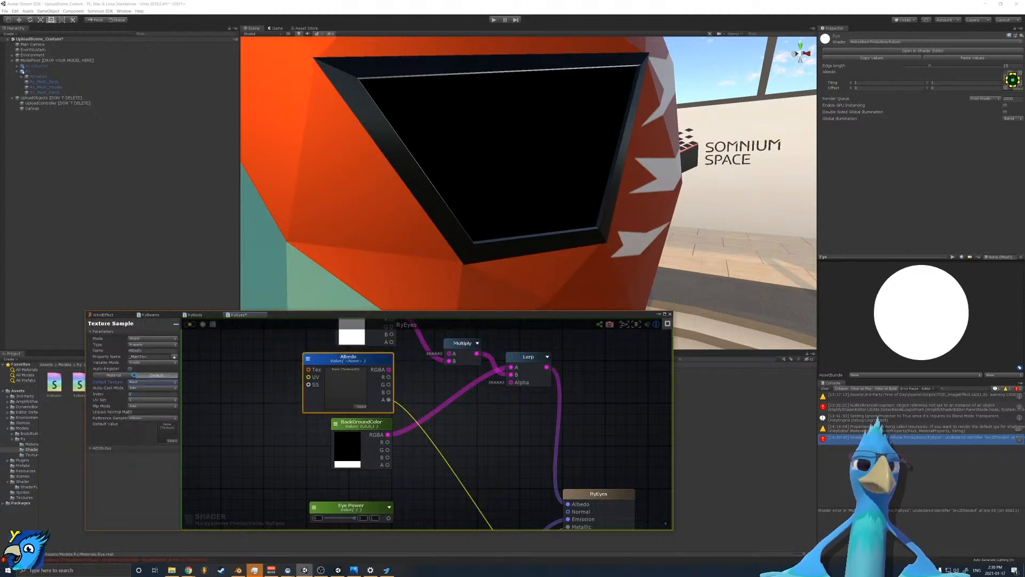
left_click(143, 383)
left_click(143, 385)
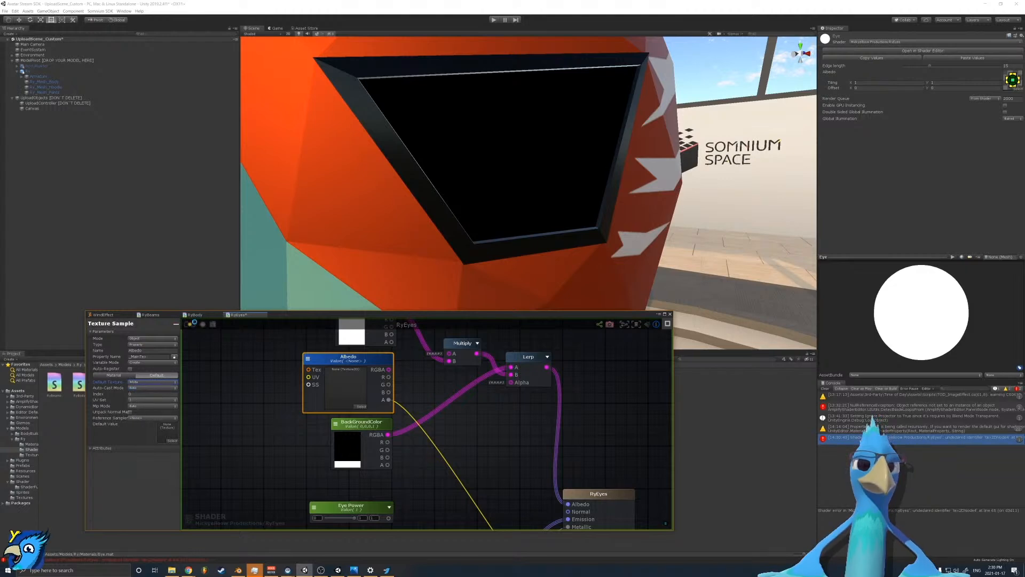
Step: Disconnect all inputs of the RyEyes output node except Debug and recompile the shader
middle_click_drag(402, 370, 411, 347)
scroll(411, 347, "down", 5)
scroll(488, 443, "up", 5)
left_click(506, 386, "alt")
left_click(505, 401, "alt")
left_click_drag(504, 409, 358, 374)
left_click(409, 394)
left_click(190, 324)
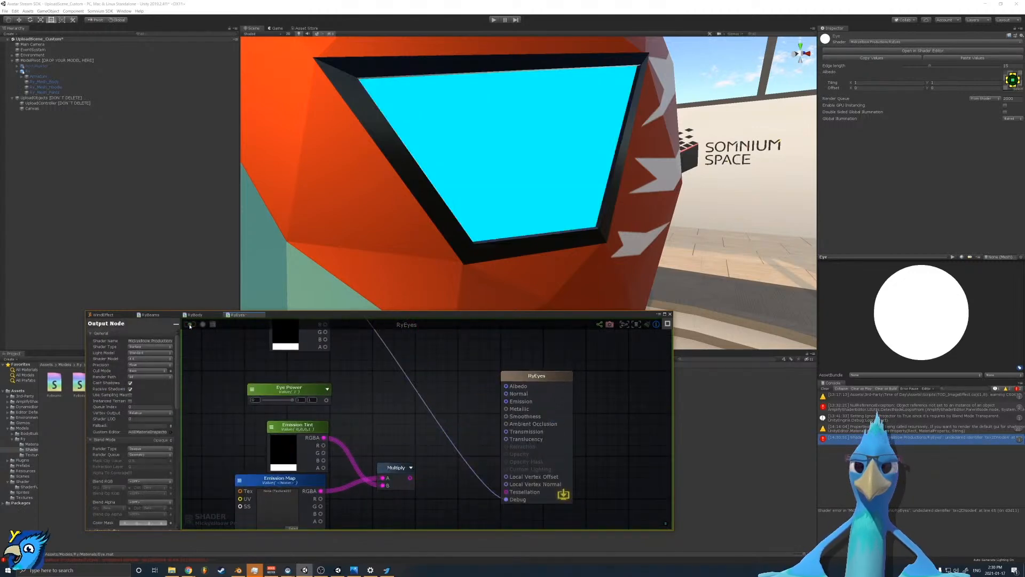
Step: Try other eye textures in the Eye material's Albedo slot and return to ry_eye_col
scroll(412, 491, "down", 5)
left_click(361, 376)
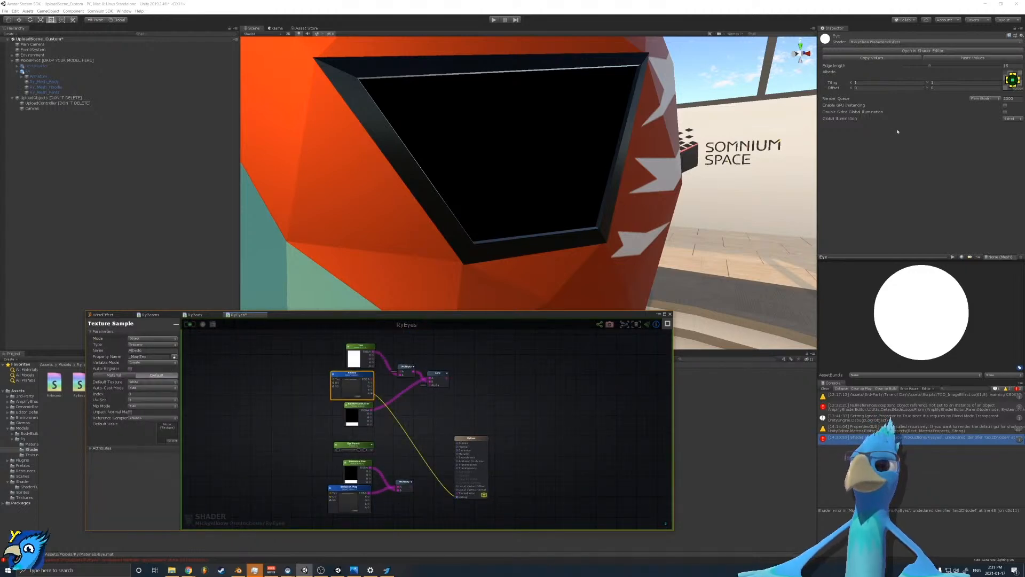
left_click(1016, 89)
left_click(507, 466)
left_click(482, 466)
left_click(460, 465)
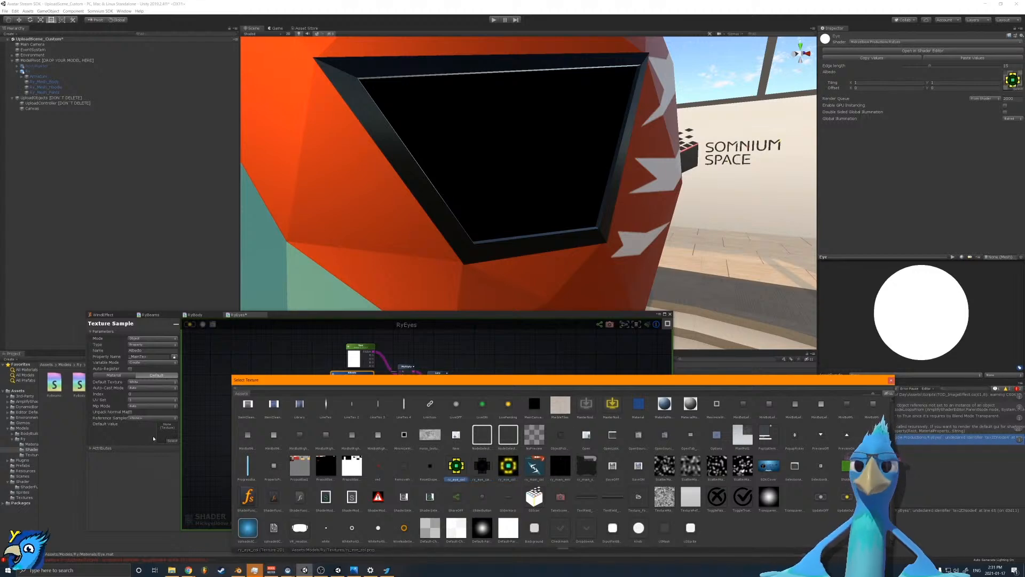
Step: Assign a texture as the Albedo node's default value and compile the shader
left_click(172, 442)
left_click(173, 441)
left_click(378, 443)
left_click(193, 334)
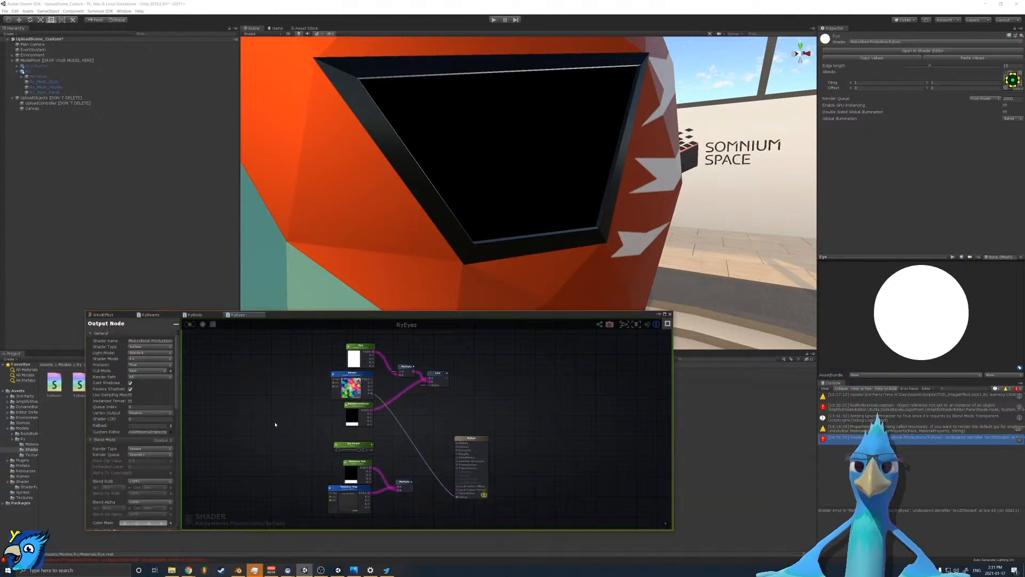
Step: Delete the Albedo texture node and add a new Texture Sample node beside the RyEyes output node
scroll(357, 424, "up", 2)
left_click(349, 372)
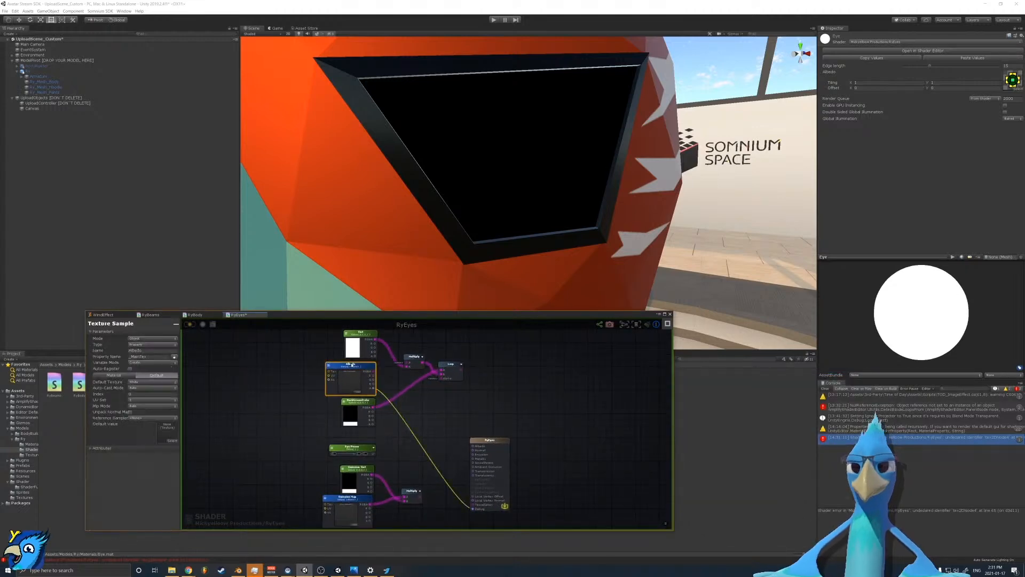
key("Delete")
right_click(423, 443)
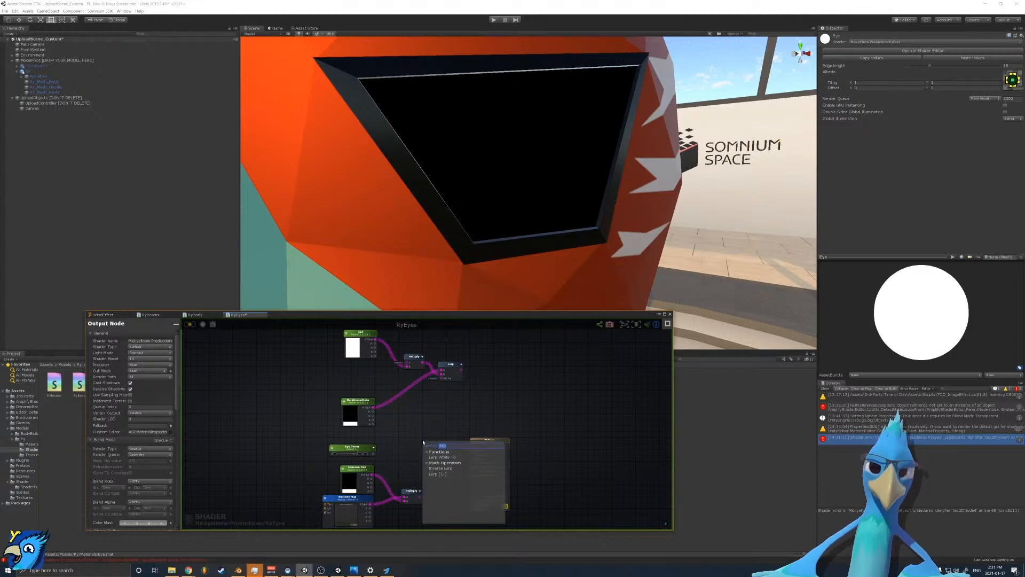
type("tex")
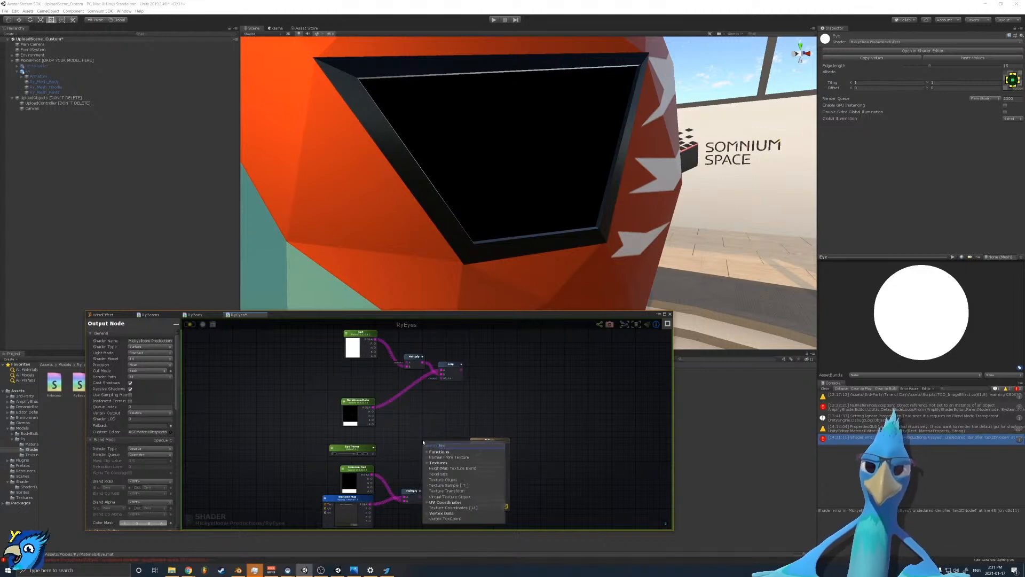
left_click(445, 485)
scroll(460, 464, "up", 2)
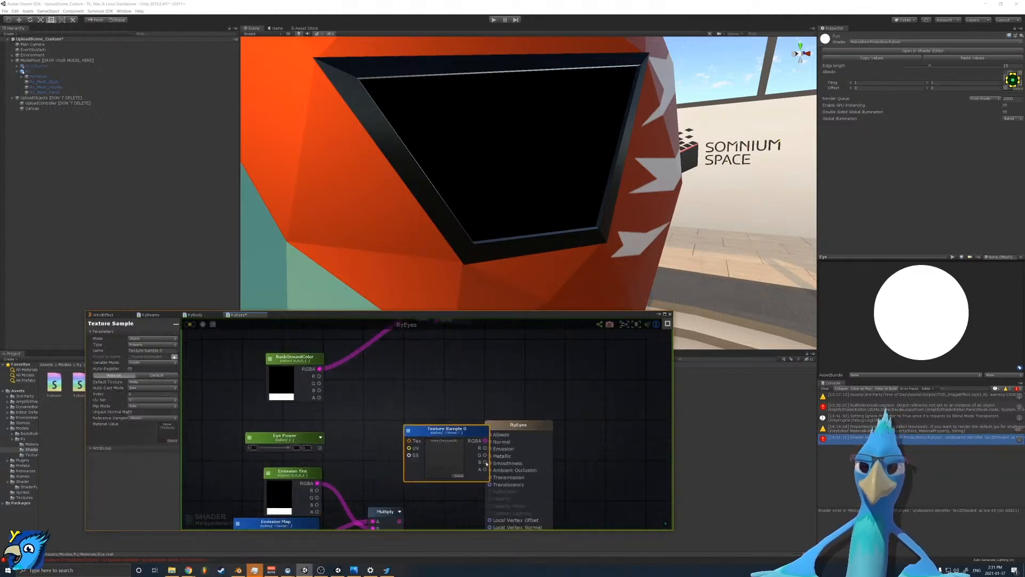
Step: Connect the new Texture Sample's alpha to the Debug input of the output node and compile the shader
scroll(460, 464, "up", 1)
middle_click_drag(460, 464, 412, 409)
left_click_drag(413, 410, 442, 491)
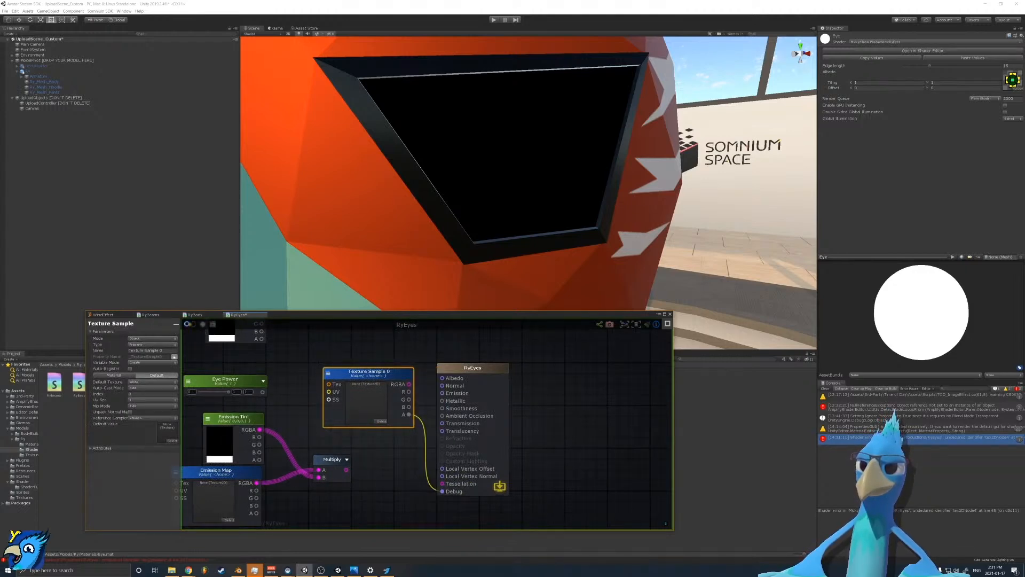
left_click(187, 324)
Step: Move the new Texture Sample between the Tint and BackGroundColor nodes and rename it Albedo
scroll(457, 456, "down", 5)
middle_click_drag(343, 400, 469, 490)
scroll(472, 483, "up", 2)
left_click_drag(481, 482, 390, 401)
left_click(152, 350)
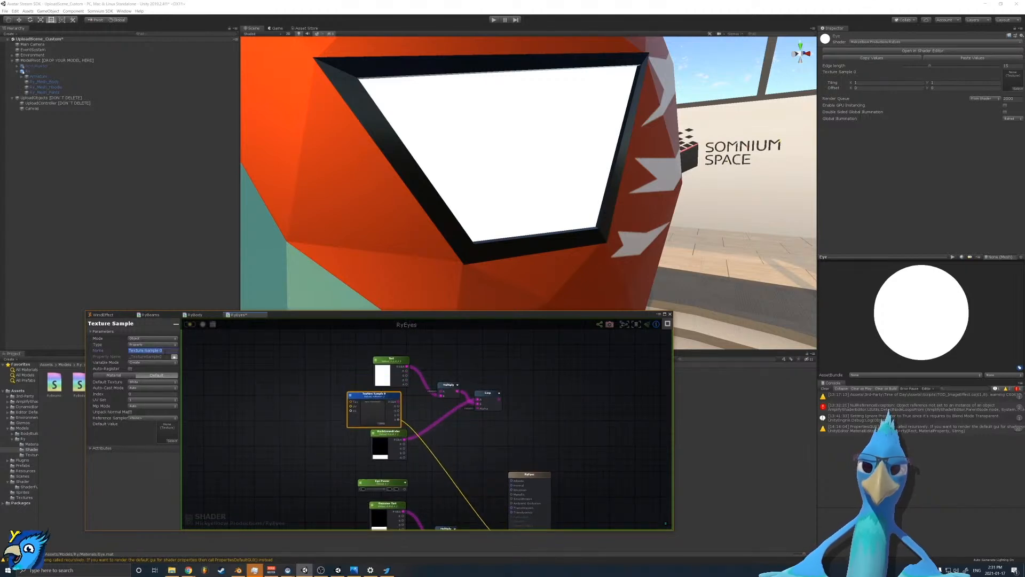
type("Albedo")
key("Return")
Step: Unlock the new Albedo node's property name, set it to _MainTex and compile the shader
left_click(174, 357)
left_click(163, 357)
type("_MainTe")
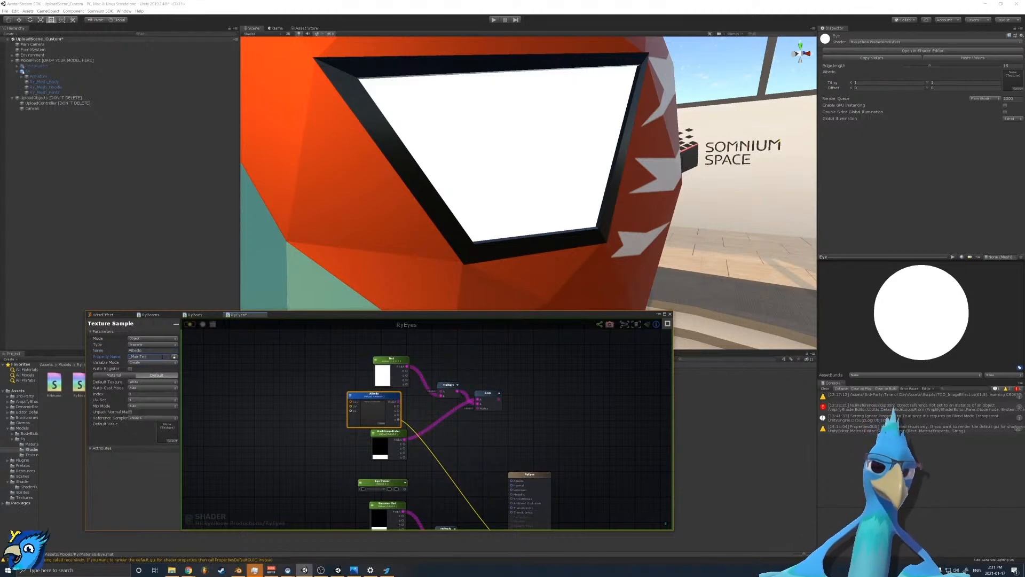
type("x")
left_click(191, 324)
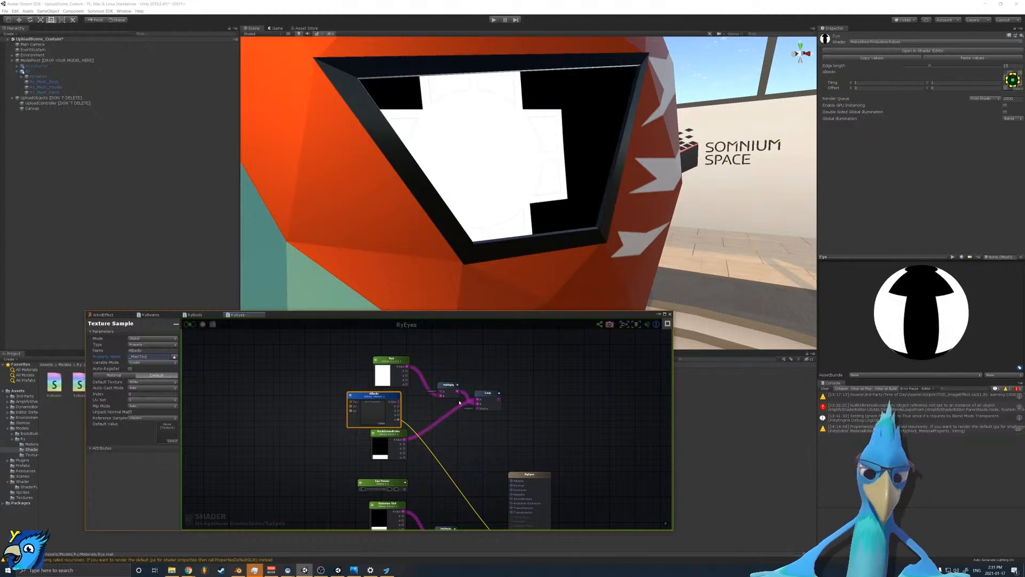
Step: Connect the Albedo texture's alpha to the Lerp's Alpha and the Lerp output to the output node's Albedo input, and compile
scroll(396, 427, "up", 3)
left_click_drag(377, 428, 508, 409)
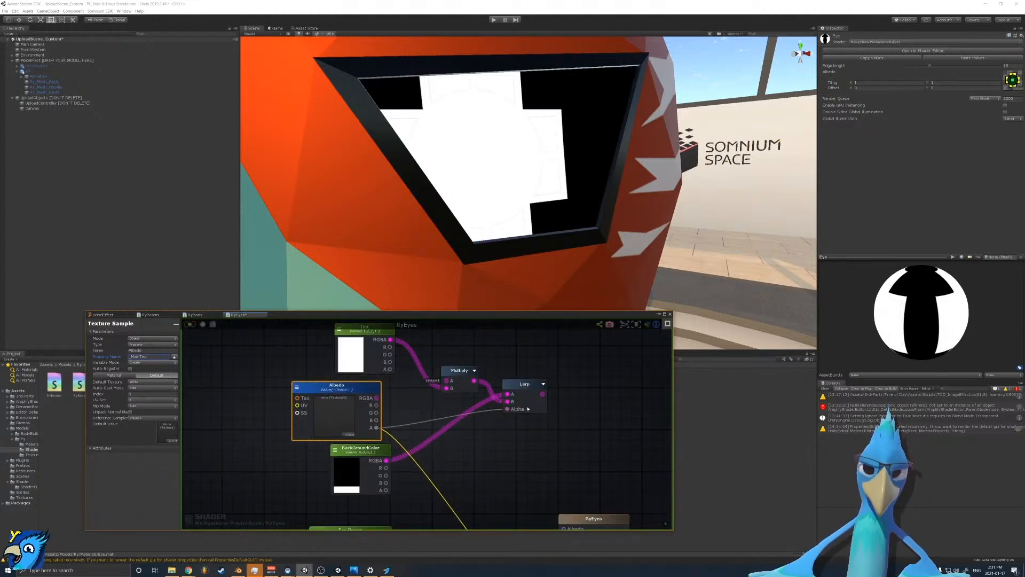
scroll(542, 341, "down", 2)
left_click_drag(540, 333, 556, 437)
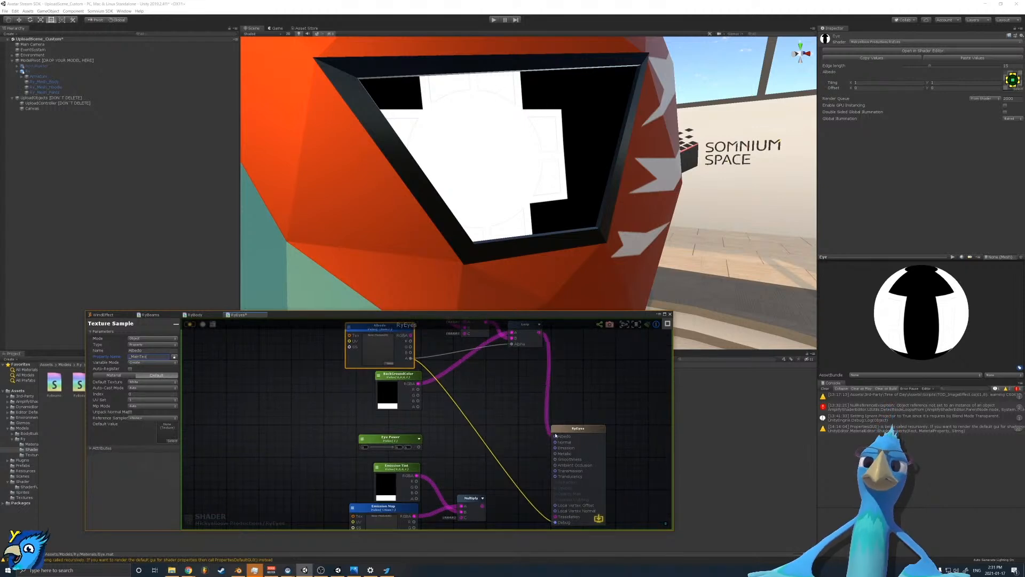
left_click(189, 325)
Step: Disconnect the Debug input of the RyEyes output node and recompile the shader
middle_click_drag(422, 416, 415, 449)
scroll(400, 348, "up", 2)
scroll(414, 448, "down", 3)
middle_click_drag(462, 514, 435, 438)
scroll(435, 438, "up", 3)
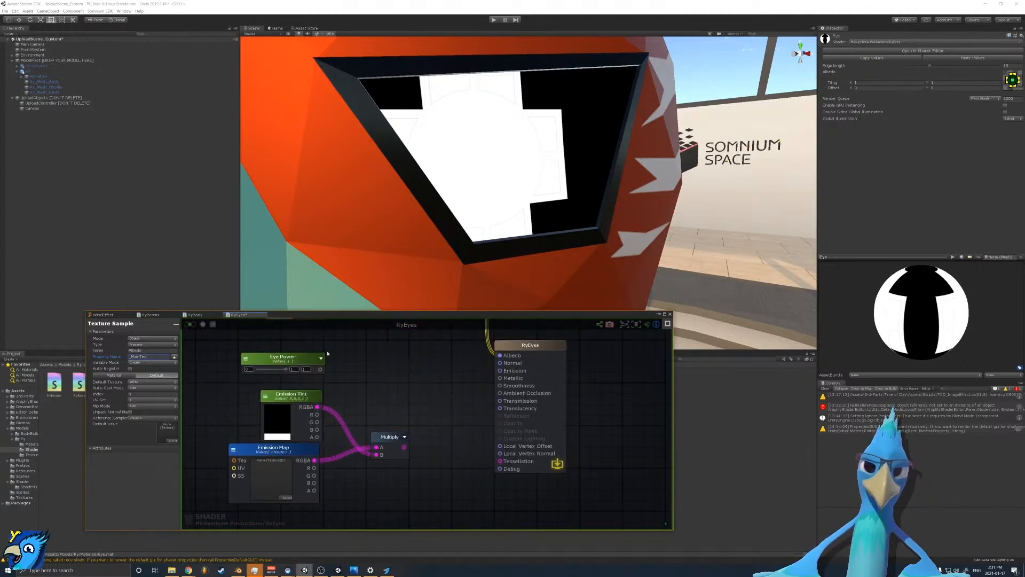
left_click(191, 324)
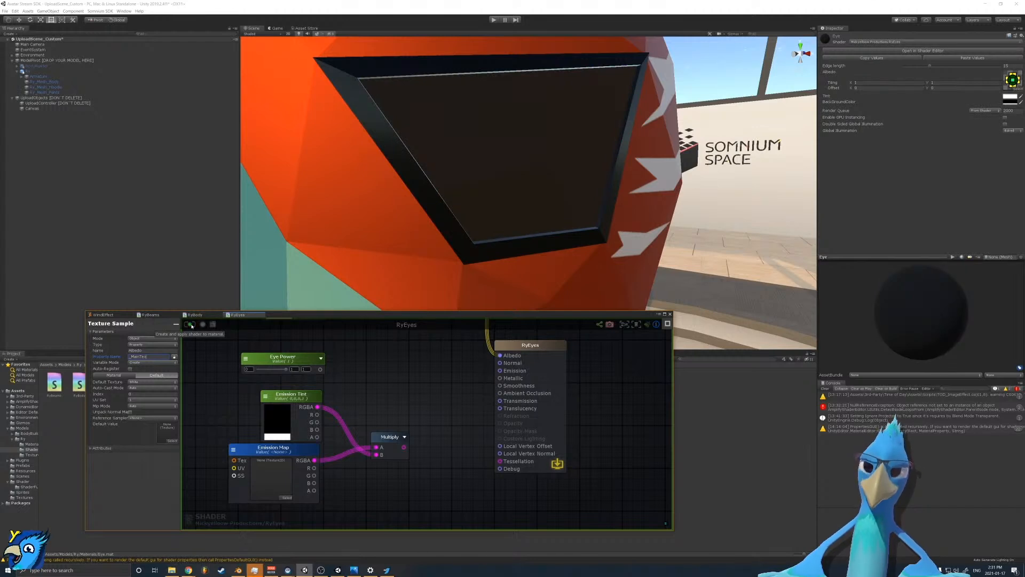
Step: Connect the new Albedo texture's RGBA output to the A input of the Multiply node that receives Tint
middle_click_drag(411, 433, 412, 452)
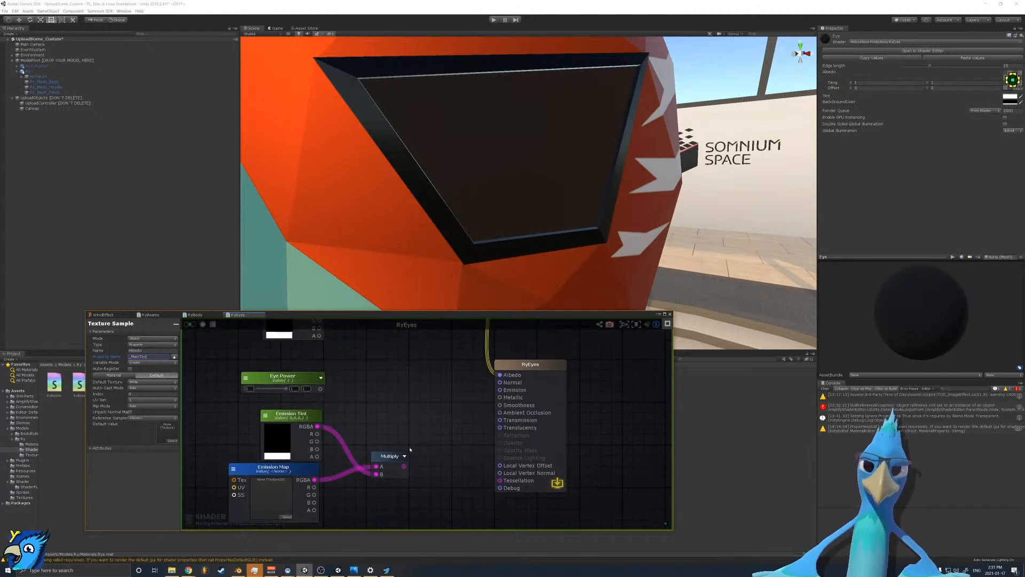
scroll(410, 449, "down", 5)
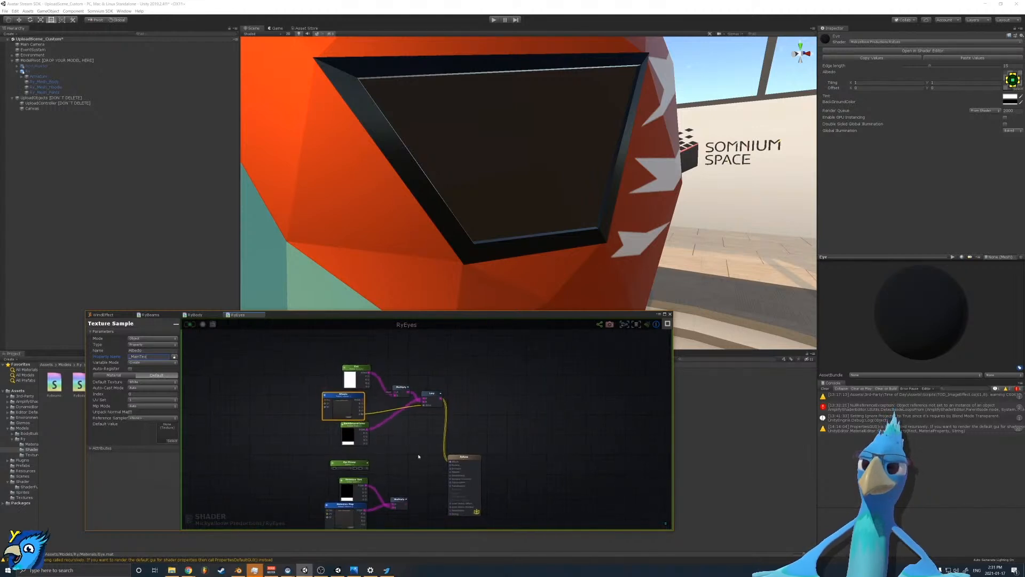
scroll(368, 426, "up", 4)
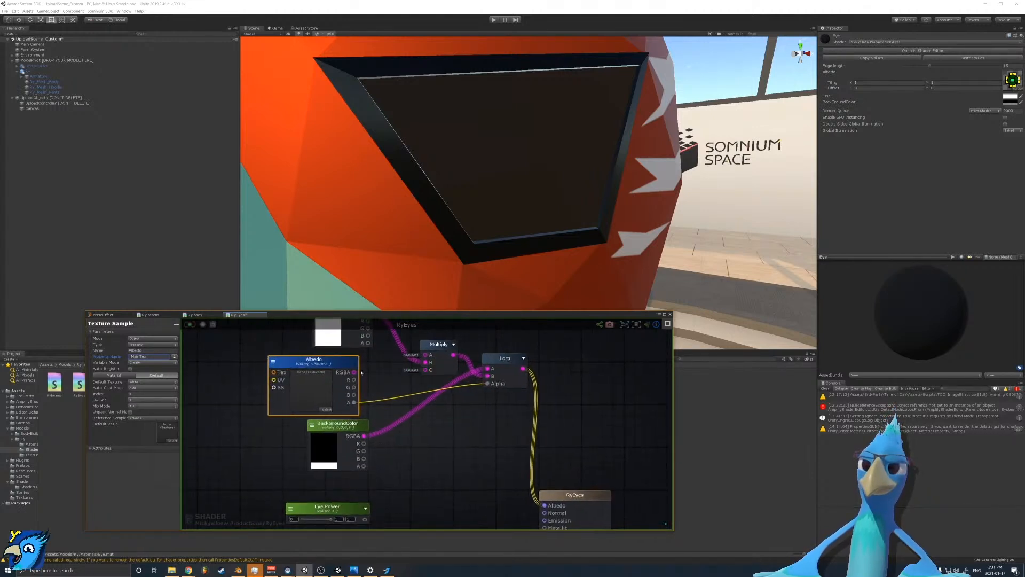
left_click_drag(428, 355, 354, 372)
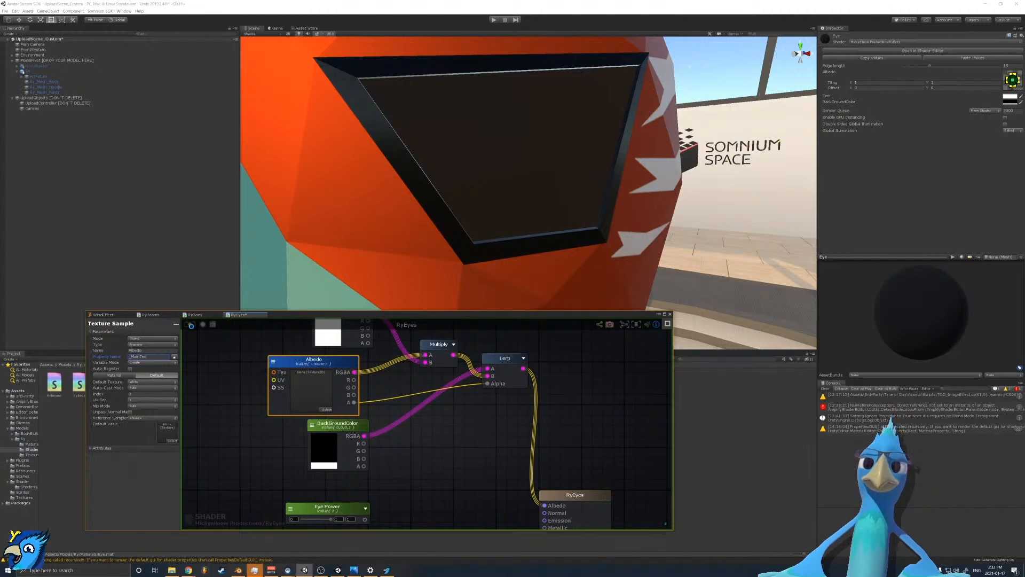
Step: Connect the emission Multiply output to the Emission input of the RyEyes output node
middle_click_drag(441, 481, 438, 362)
left_click_drag(446, 476, 540, 400)
middle_click_drag(462, 502, 484, 381)
Step: Connect the Smoothness texture's channel outputs to the Metallic and Smoothness inputs of the output node and compile the shader
left_click_drag(383, 488, 523, 367)
left_click(495, 404)
scroll(472, 433, "down", 4)
scroll(469, 442, "up", 2)
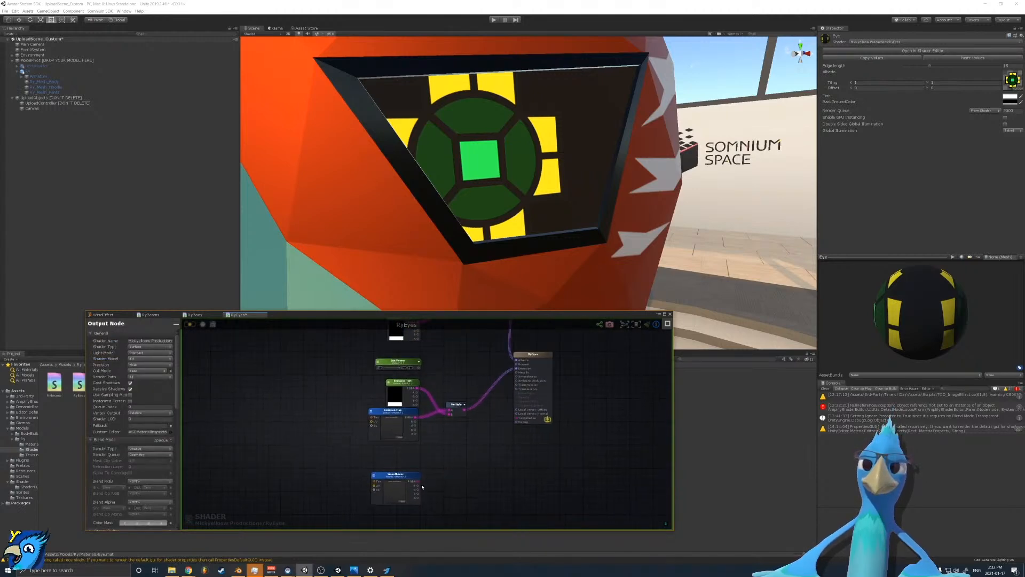
left_click_drag(420, 488, 516, 377)
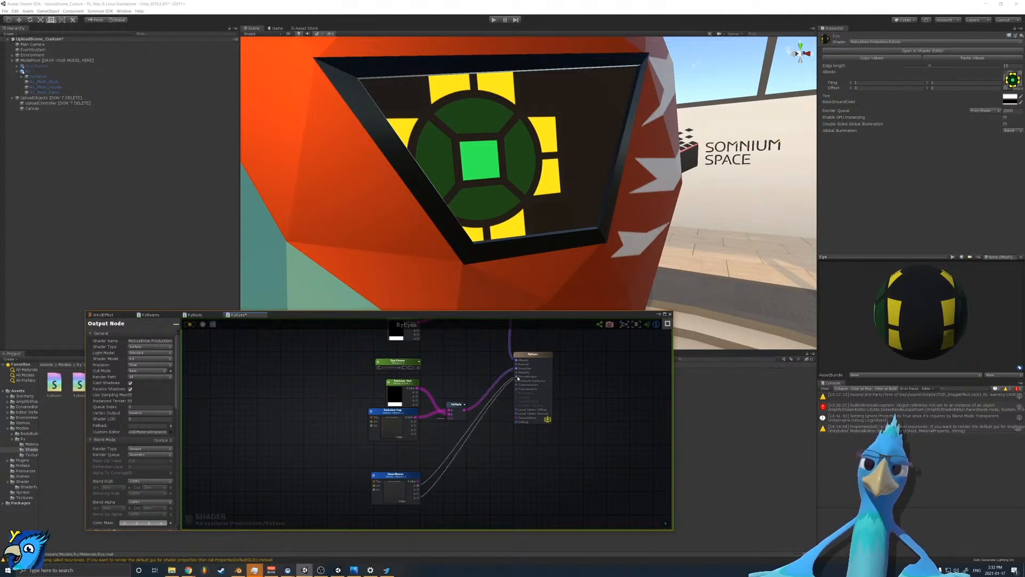
left_click_drag(420, 489, 517, 372)
left_click(191, 324)
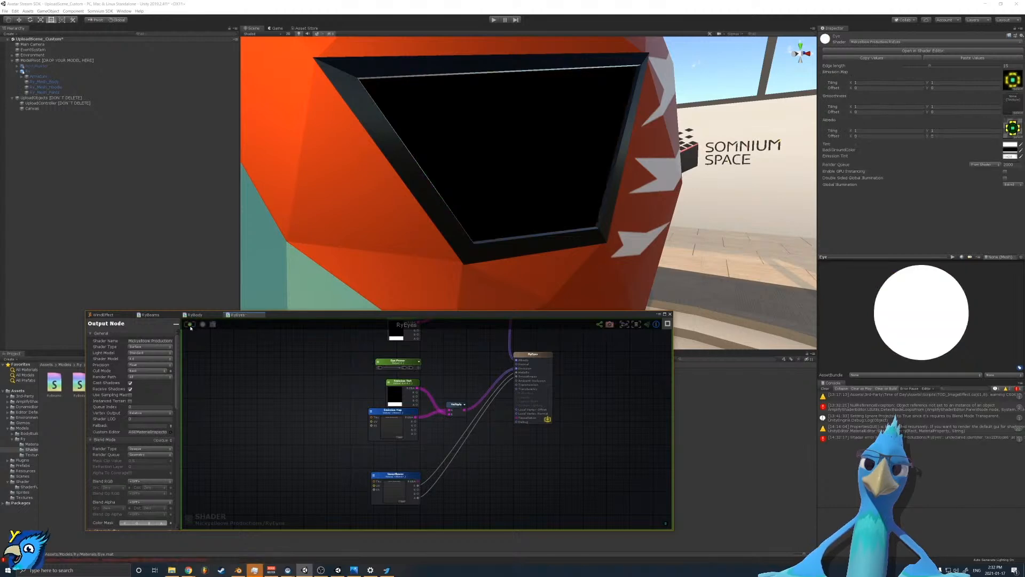
Step: Disconnect the Smoothness texture from the output node, recompile the shader and move the Smoothness node directly below Emission Map
scroll(537, 410, "up", 2)
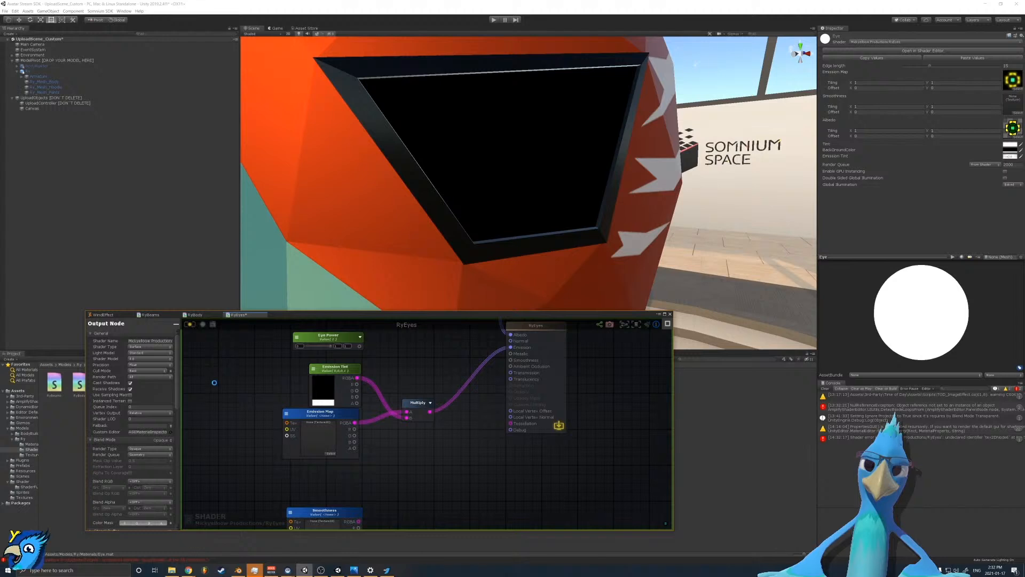
middle_click_drag(374, 470, 382, 507)
middle_click_drag(382, 398, 416, 355)
scroll(405, 411, "down", 1)
scroll(404, 411, "down", 2)
scroll(413, 454, "up", 2)
left_click_drag(363, 493, 361, 452)
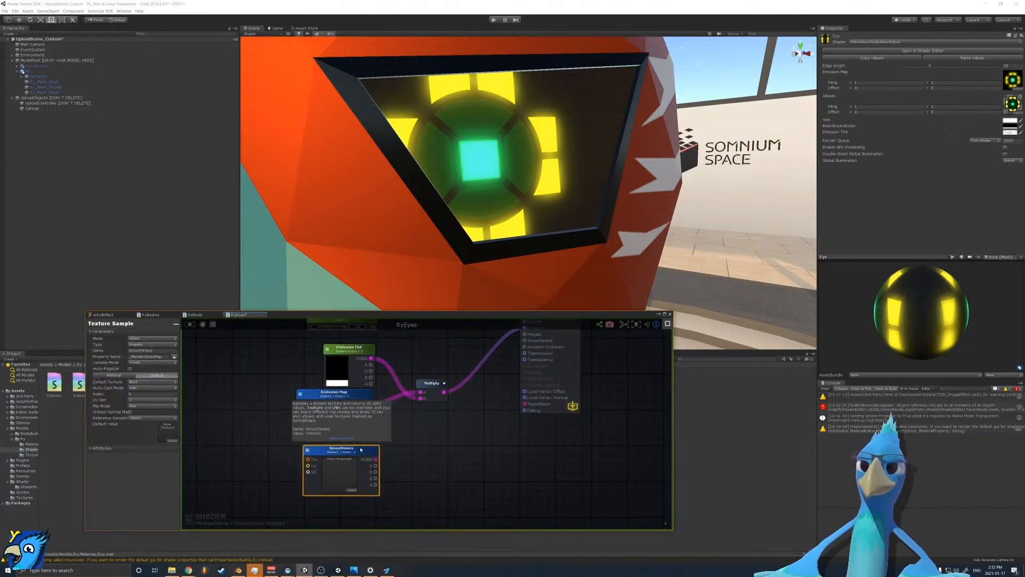
Step: Try connecting the Smoothness texture to the RyEyes output node again, compile the shader and disconnect it
mouse_move(400, 380)
middle_mouse_down()
mouse_move(396, 475)
mouse_move(398, 396)
middle_mouse_up()
scroll(396, 475, "down", 3)
scroll(395, 474, "up", 2)
scroll(385, 487, "up", 1)
left_click_drag(370, 492, 533, 407)
left_click(379, 496)
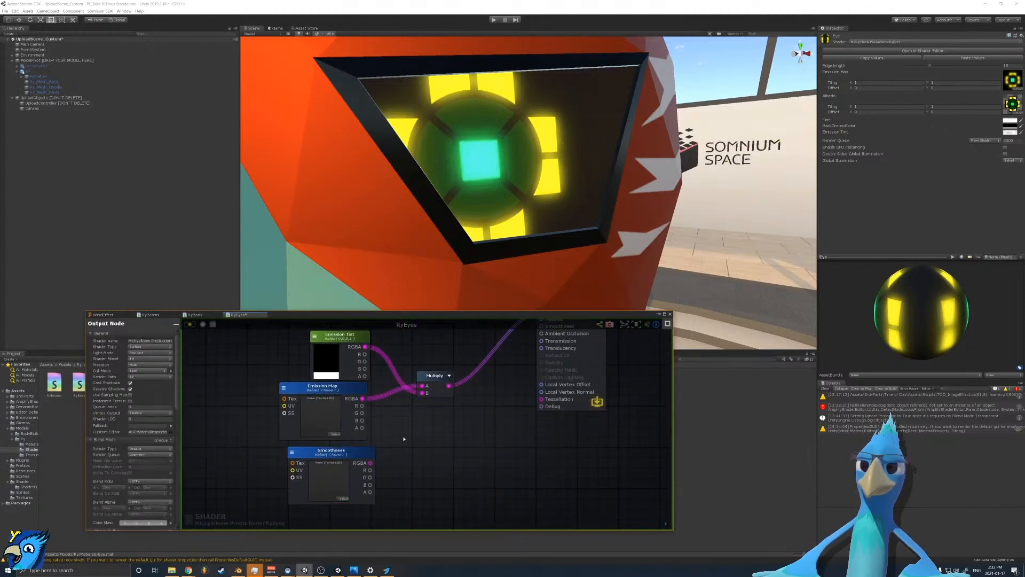
middle_click_drag(381, 451, 380, 497)
scroll(379, 496, "down", 1)
left_click_drag(371, 505, 456, 456)
middle_click_drag(400, 499, 405, 490)
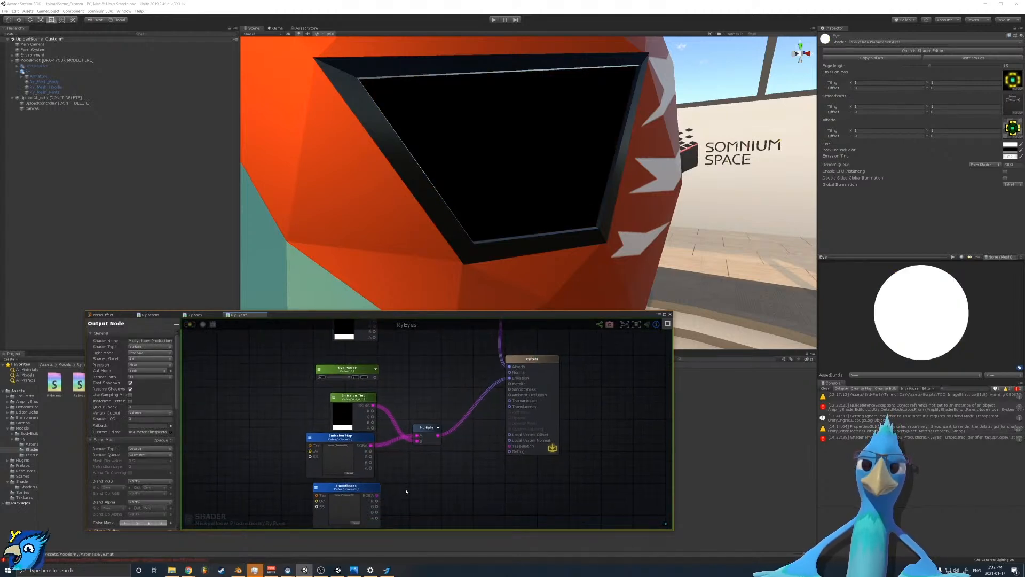
Step: Try connecting the Smoothness texture's alpha output to the Smoothness input of the RyEyes output node, and compile the shader
left_click_drag(498, 412, 510, 381)
key("ctrl+z")
left_click_drag(376, 518, 509, 389)
left_click(190, 325)
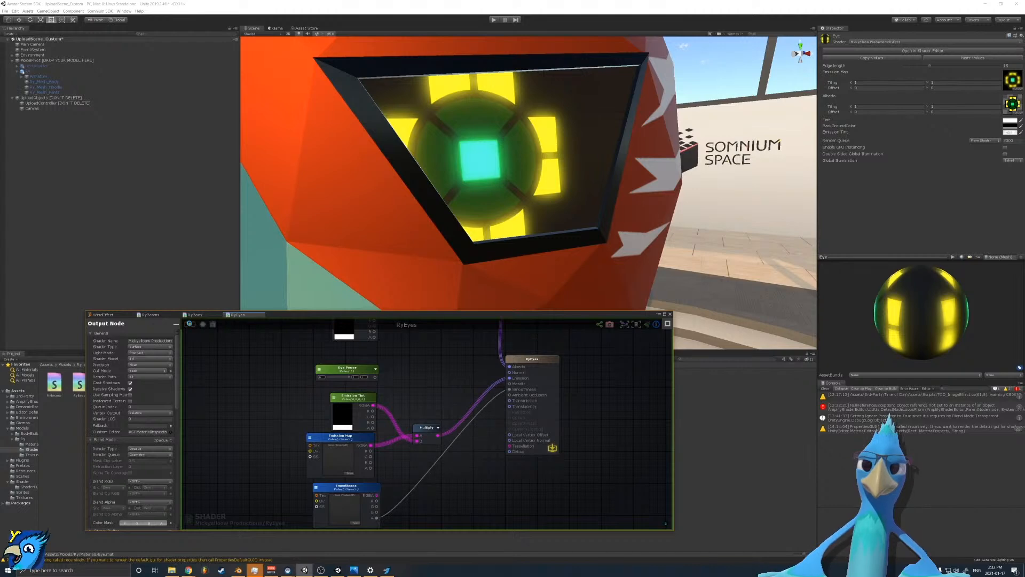
Step: Delete the Smoothness texture node from the graph and recompile the shader
left_click(366, 489)
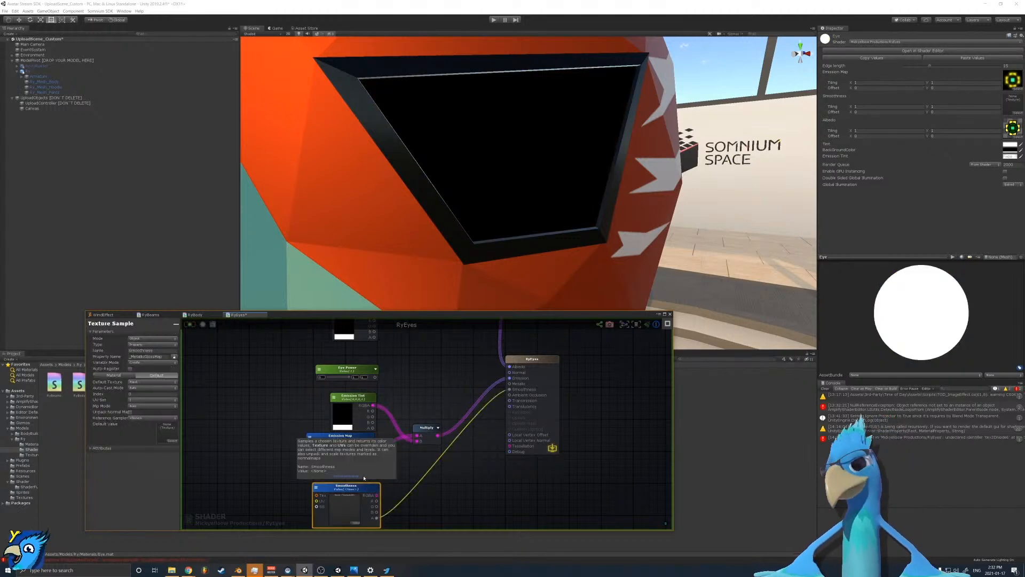
key("Delete")
scroll(462, 431, "up", 2)
left_click(190, 325)
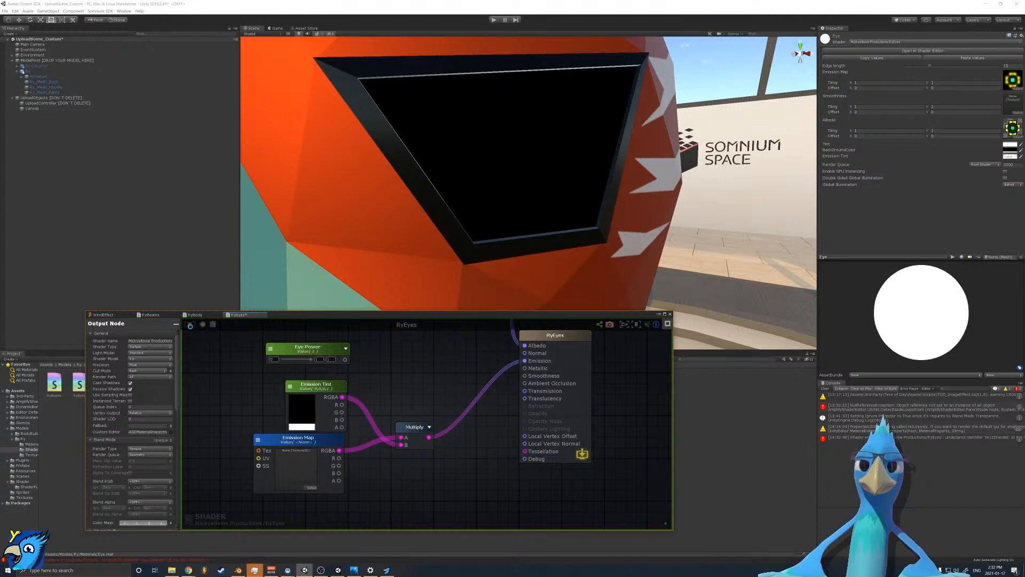
Step: Duplicate the Eye Power float node and change the copy's type to Constant
middle_click_drag(416, 360, 421, 410)
right_click(422, 409)
left_click(325, 389)
left_click(321, 400)
key("ctrl+c")
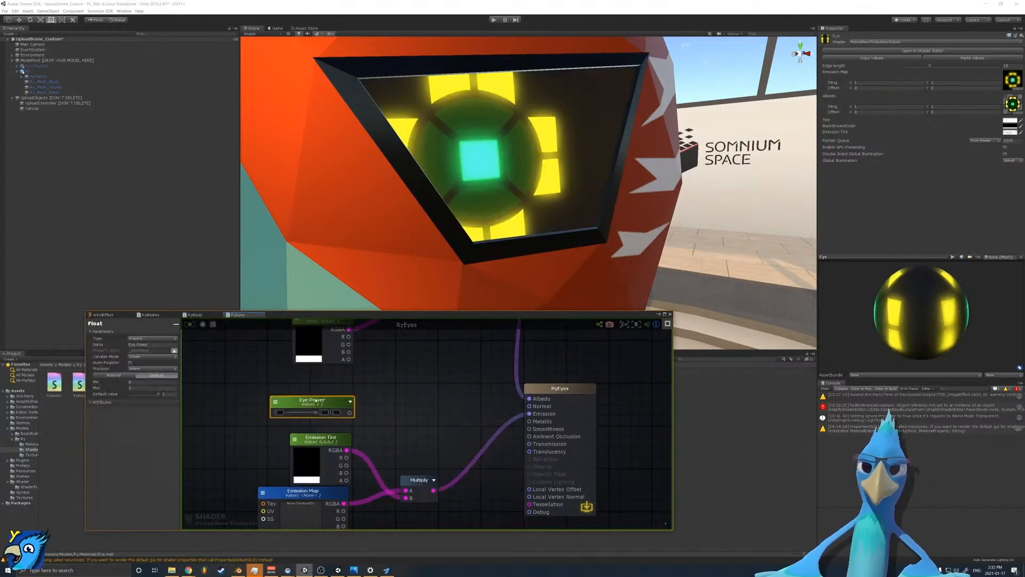
key("ctrl+v")
left_click(162, 345)
left_click(152, 338)
left_click(153, 344)
Step: Connect the constant Float to Metallic and a copy of it to Smoothness on the output node, and compile the shader
left_click_drag(543, 436, 532, 422)
left_click_drag(443, 414, 529, 429)
key("ctrl+c")
key("ctrl+v")
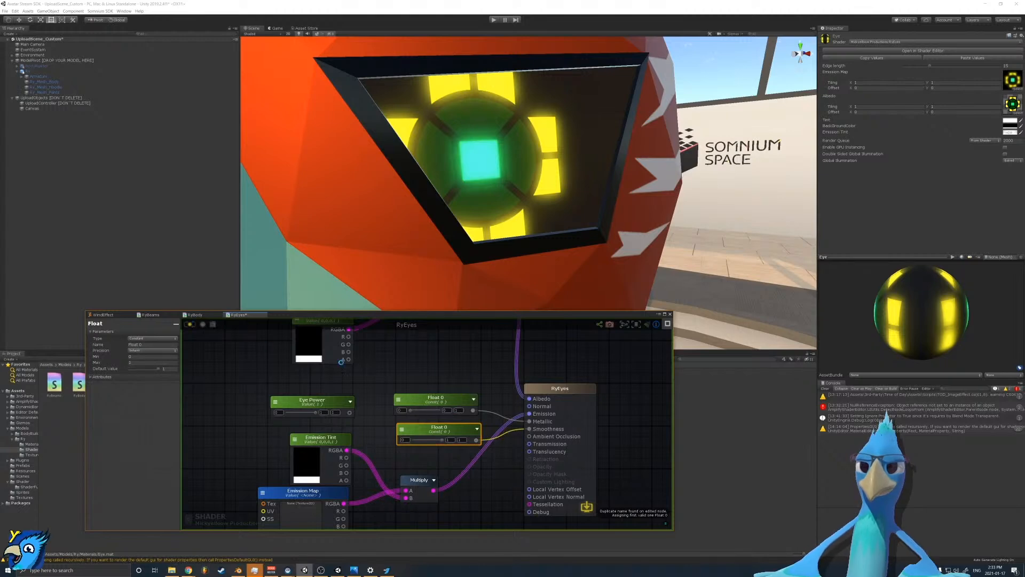
Step: Try adjusting the Eye material's BackgroundColor and leave it at black
middle_click_drag(385, 370, 420, 468)
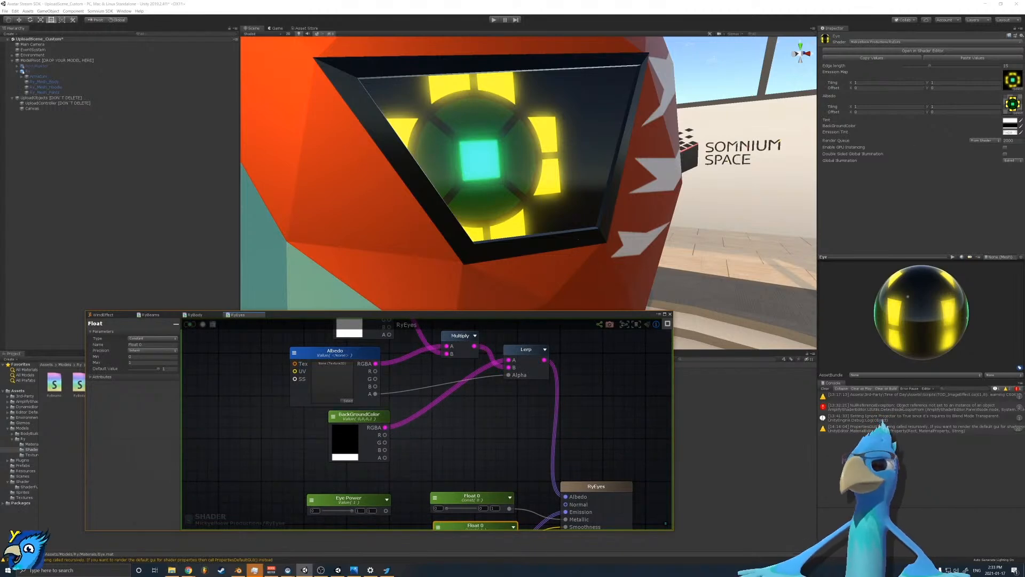
left_click(1011, 127)
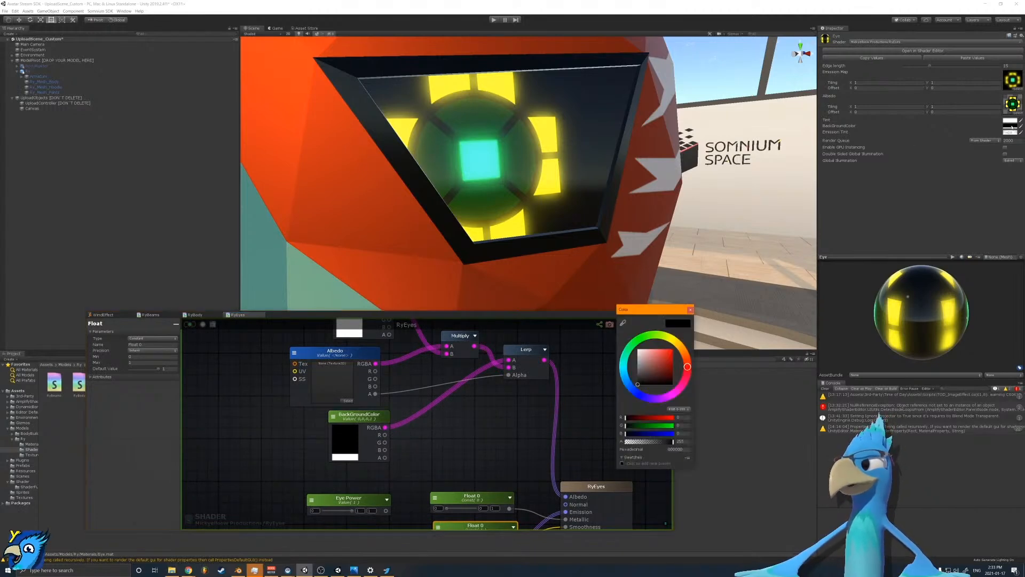
left_click_drag(661, 368, 621, 389)
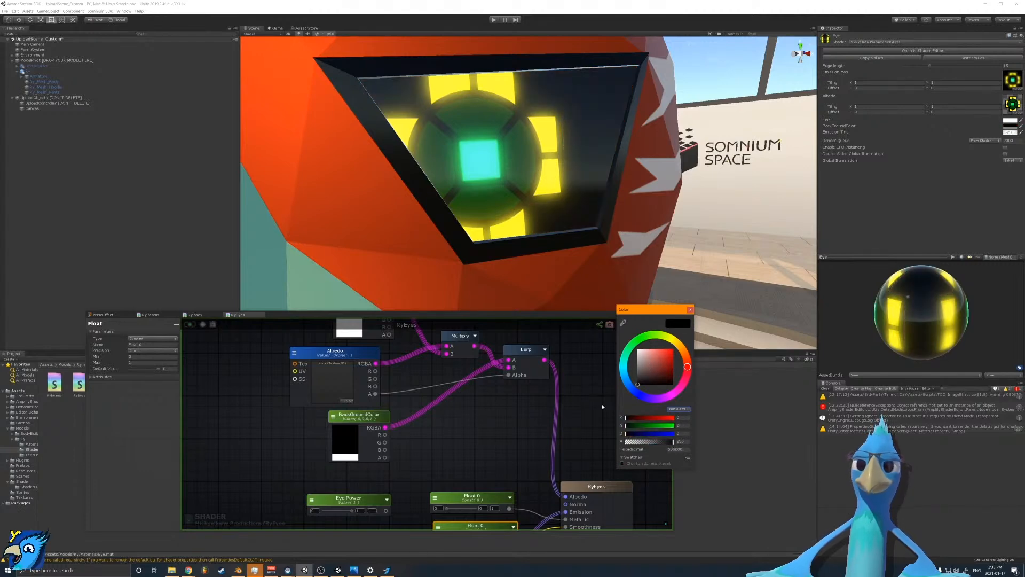
Step: Move the two constant Float nodes closer to the RyEyes output node
scroll(473, 420, "down", 3)
middle_click_drag(468, 435, 510, 384)
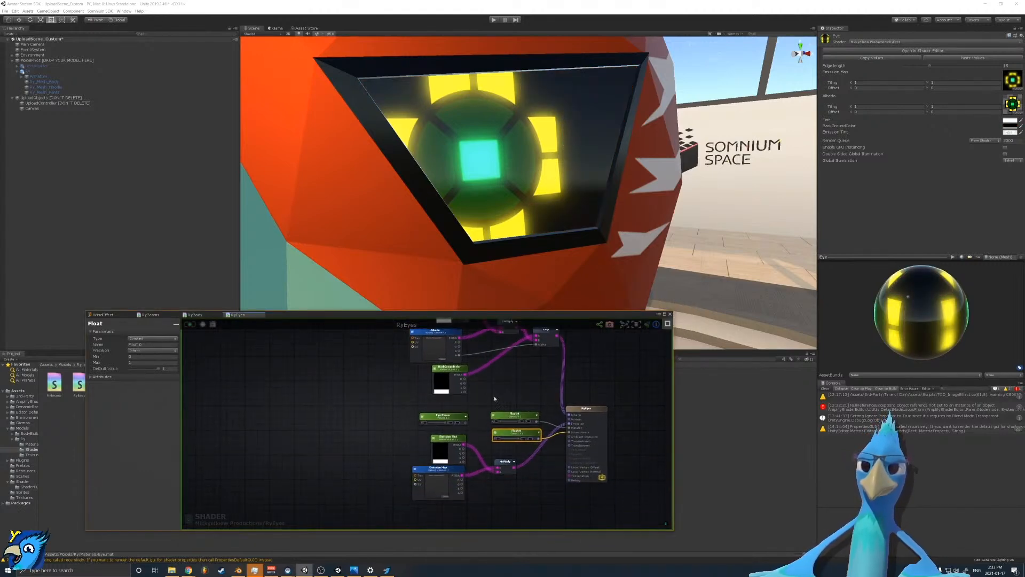
left_click_drag(380, 438, 534, 500)
left_click(523, 421, "shift")
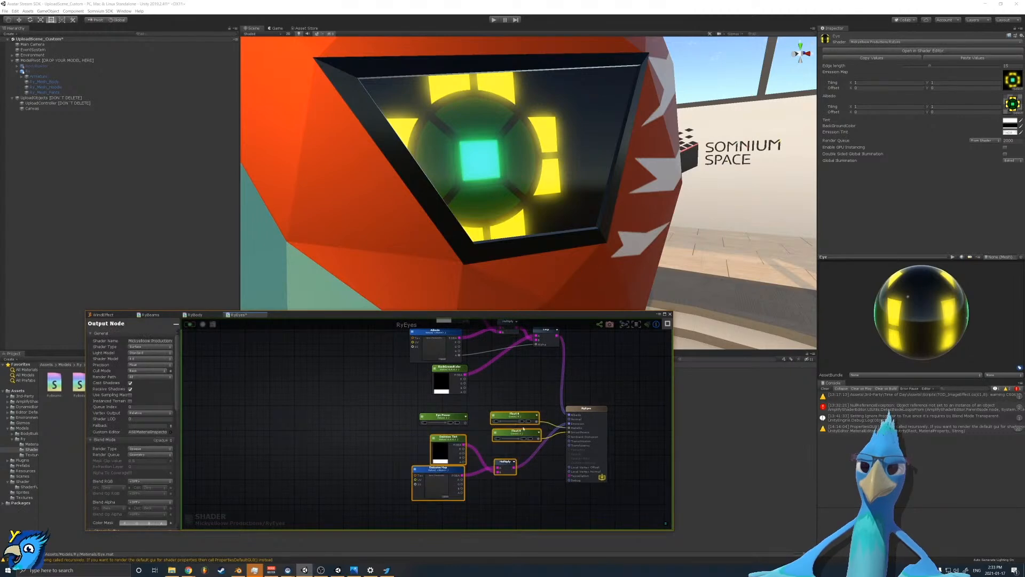
left_click(503, 448)
left_click_drag(515, 416, 535, 434)
Step: Set the maximum of both constant Float nodes to 0
left_click(133, 362)
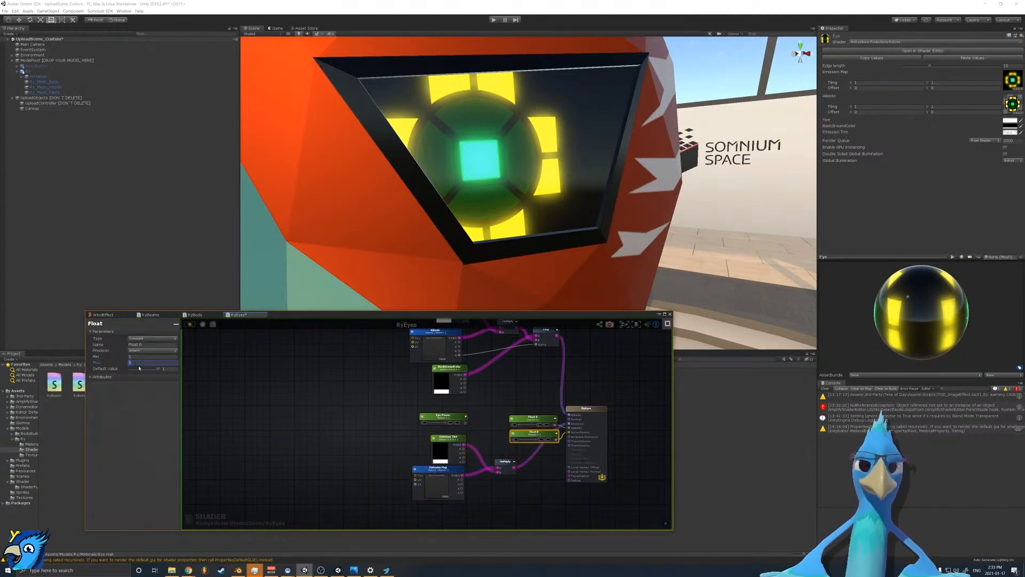
type("0")
left_click(533, 416)
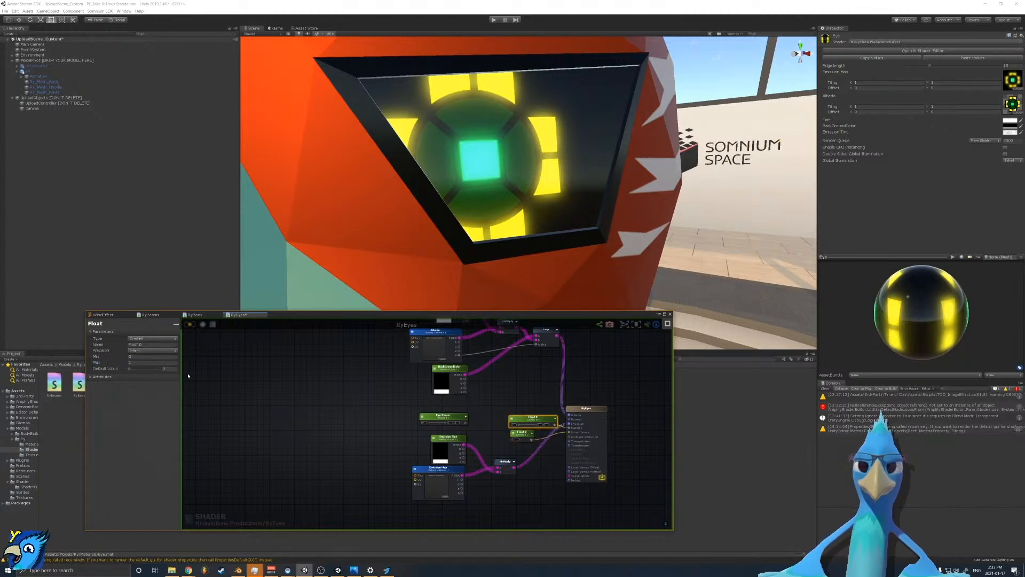
left_click(162, 364)
type("0")
Step: Move the Tint, Albedo, BackGroundColor, Multiply and Lerp nodes together farther away from the output node
left_click_drag(538, 410, 347, 474)
middle_click_drag(526, 351, 540, 419)
left_click_drag(581, 356, 422, 480)
left_click_drag(466, 376, 319, 344)
middle_click_drag(375, 383, 440, 422)
scroll(451, 425, "up", 3)
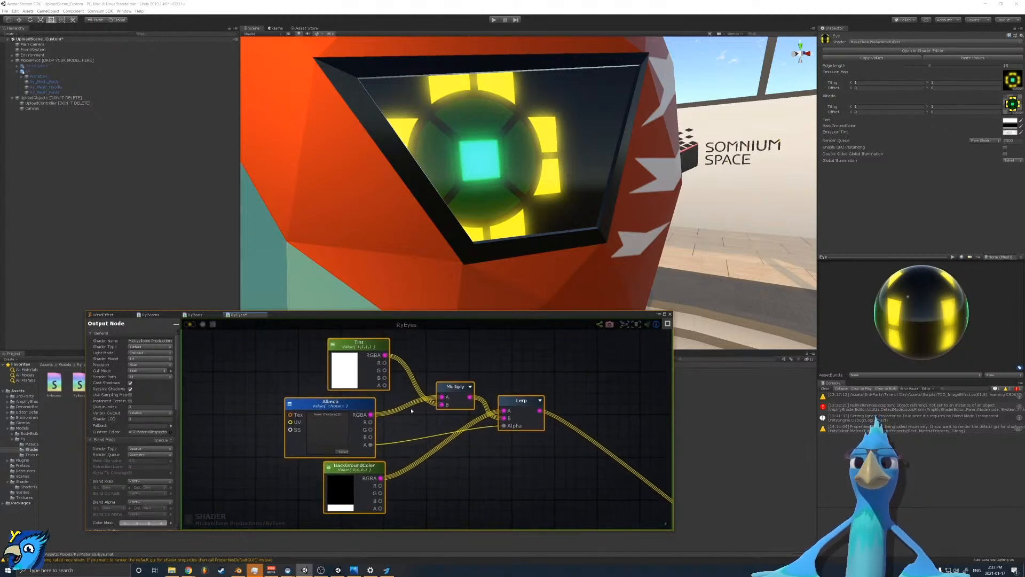
middle_click_drag(361, 418, 360, 387)
scroll(359, 387, "down", 6)
left_click(439, 460)
Step: Move the Eye Power node into the free space below the BackGroundColor node
scroll(426, 447, "up", 3)
middle_click_drag(406, 430, 442, 395)
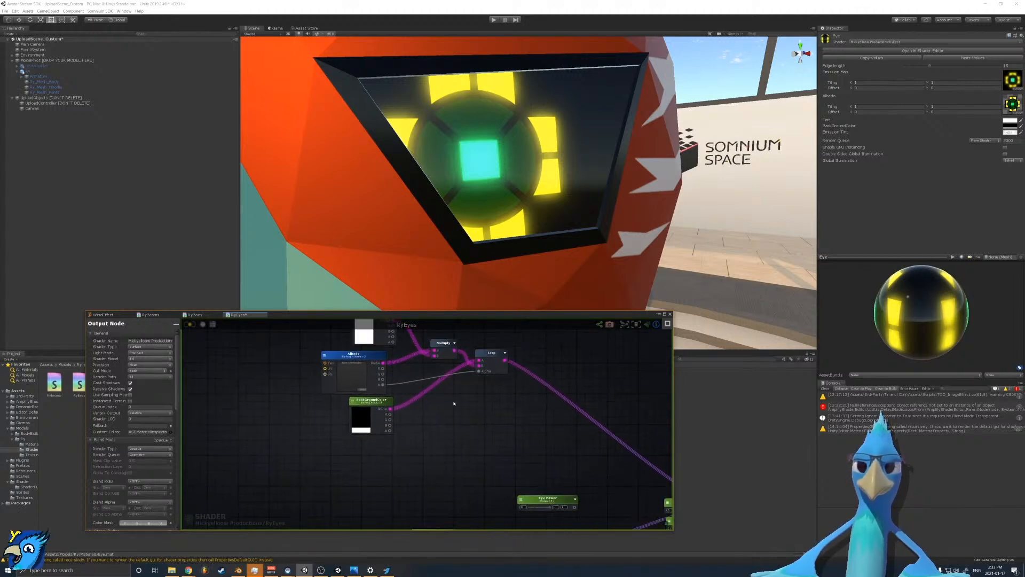
left_click_drag(555, 494, 421, 483)
Step: Add a Register Local Var node beside Eye Power and connect the Eye Power output to it
right_click(510, 491)
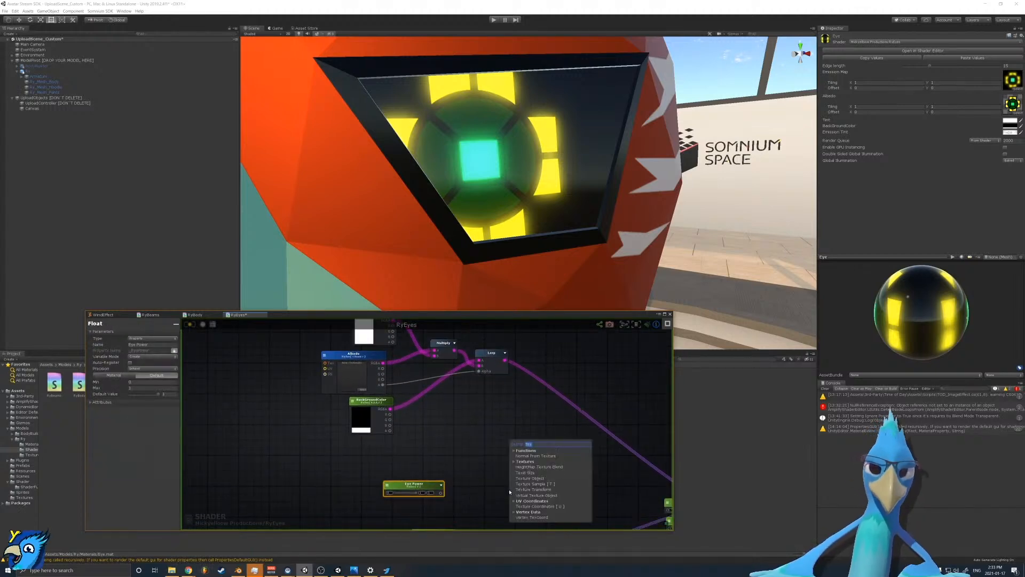
type("vba")
key("BackSpace")
key("BackSpace")
type("ar")
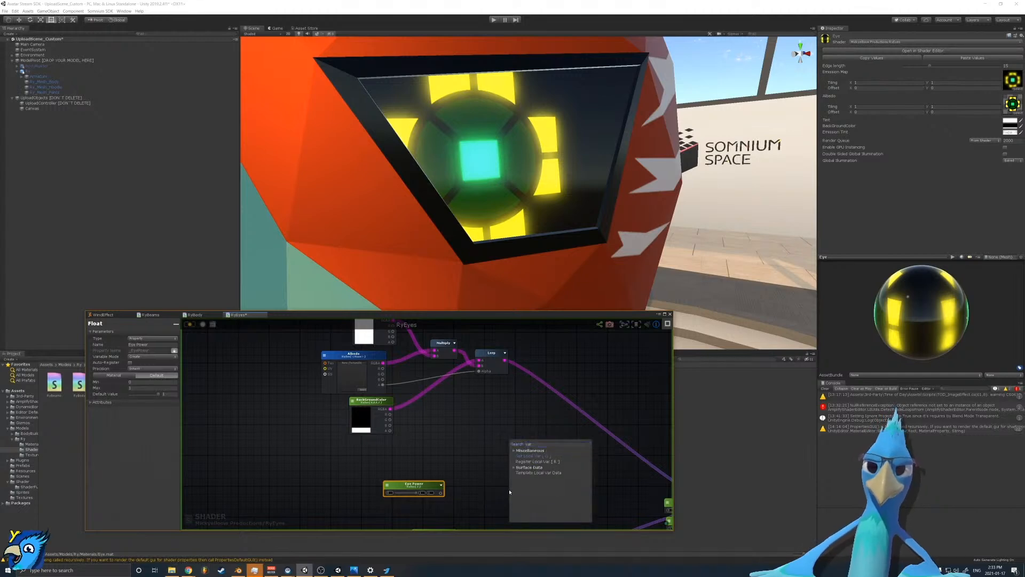
key("Return")
left_click_drag(528, 501, 495, 484)
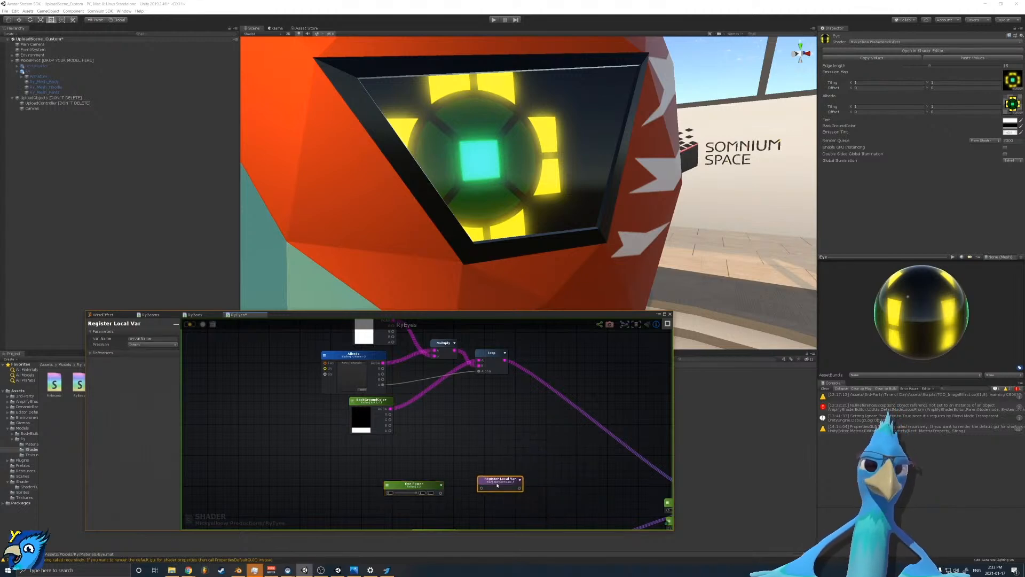
scroll(495, 485, "up", 2)
left_click_drag(422, 497, 478, 490)
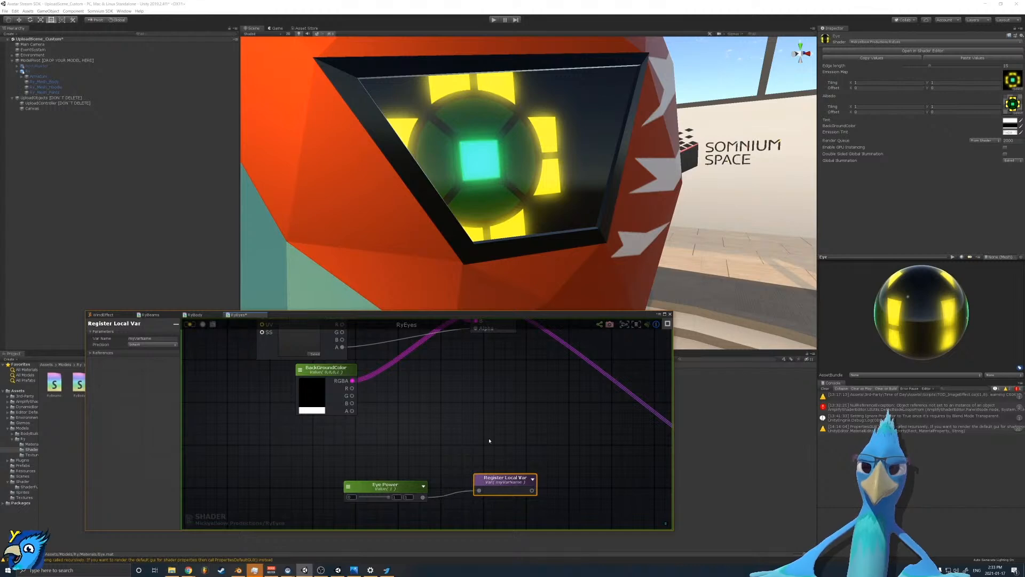
Step: Name the registered local variable EyePower and move its node closer to the Eye Power node
scroll(494, 446, "down", 5)
middle_click_drag(521, 490, 505, 442)
scroll(504, 437, "up", 5)
left_click(152, 339)
type("EyePowe")
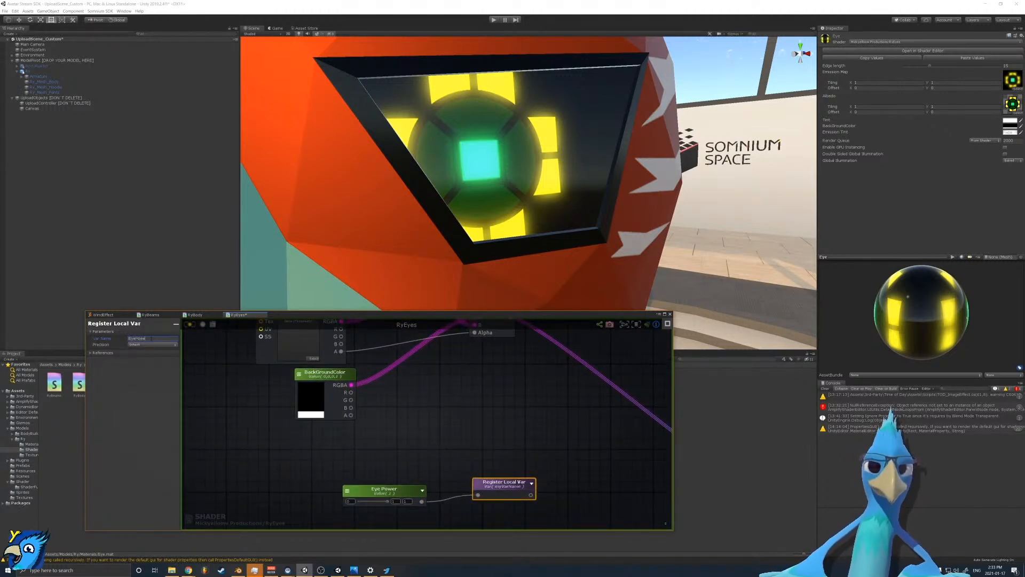
type("r")
middle_click_drag(513, 480, 547, 441)
left_click_drag(549, 445, 517, 451)
Step: Move the Eye Power and Register Local Var nodes together out of the space below BackGroundColor
middle_click_drag(442, 337, 490, 482)
middle_click_drag(476, 403, 553, 413)
middle_click_drag(464, 480, 406, 435)
middle_click_drag(552, 435, 439, 430)
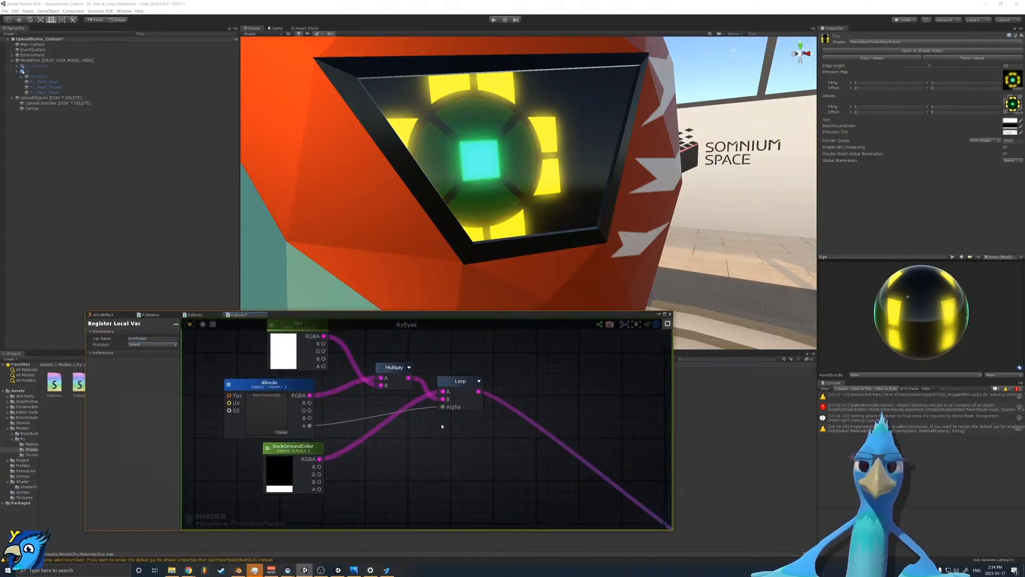
scroll(441, 433, "down", 3)
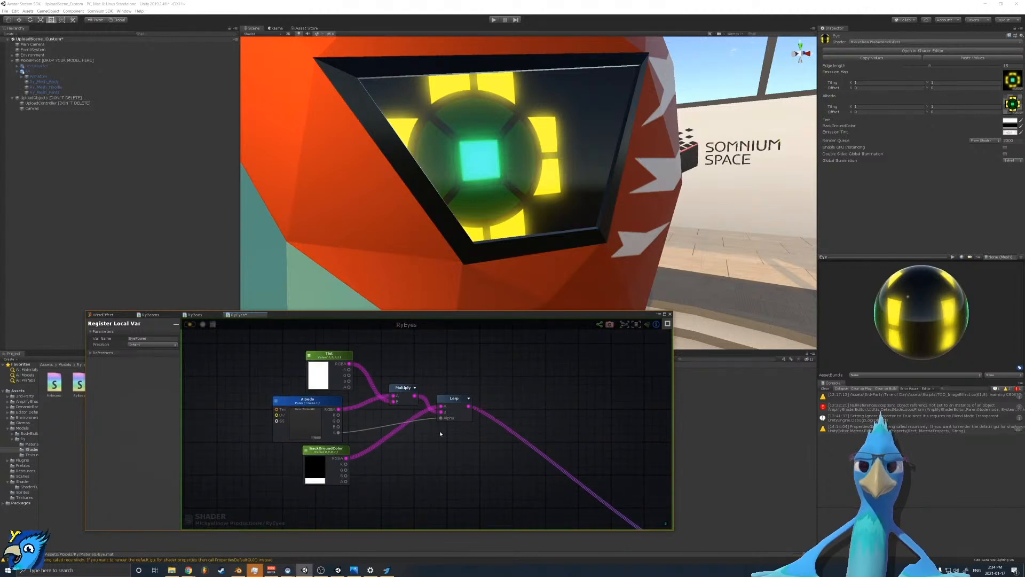
middle_click_drag(453, 452, 493, 425)
scroll(515, 460, "down", 2)
left_click_drag(523, 470, 400, 500)
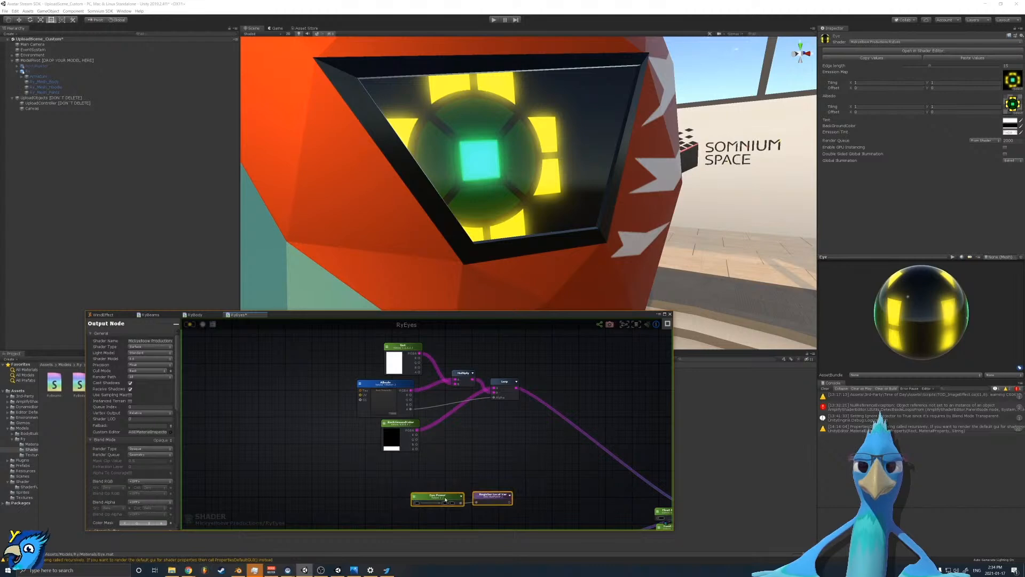
scroll(453, 477, "down", 3)
middle_click_drag(452, 476, 425, 465)
left_click_drag(418, 476, 608, 438)
Step: Duplicate the Albedo texture node and place the copy below the BackGroundColor node
scroll(441, 446, "up", 3)
scroll(441, 446, "up", 3)
left_click(408, 374)
key("ctrl+d")
left_click_drag(468, 396, 350, 517)
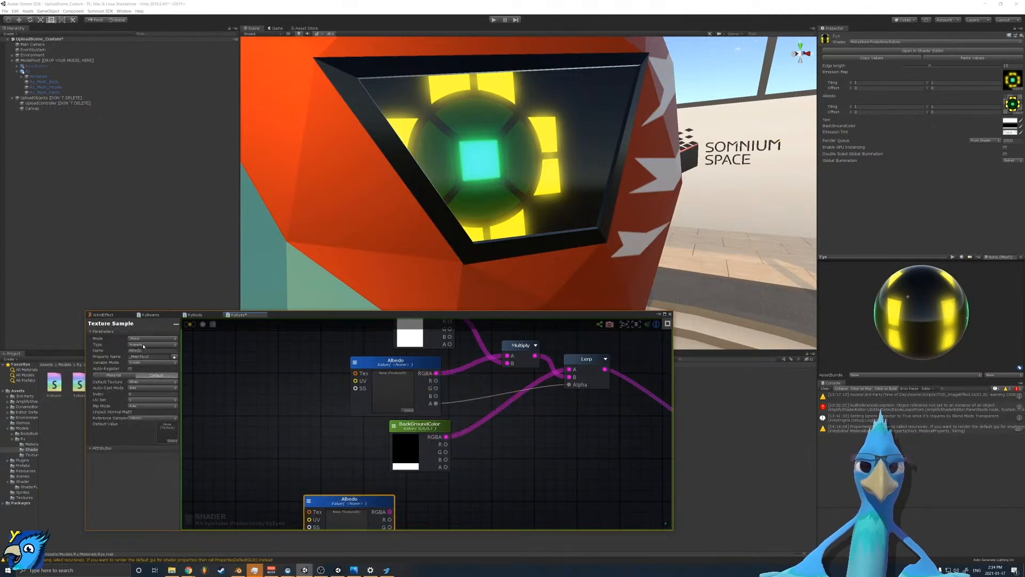
Step: Rename the copied texture node to Eye Closed Tex and adjust its position below BackGroundColor
left_click(145, 350)
type("Eye")
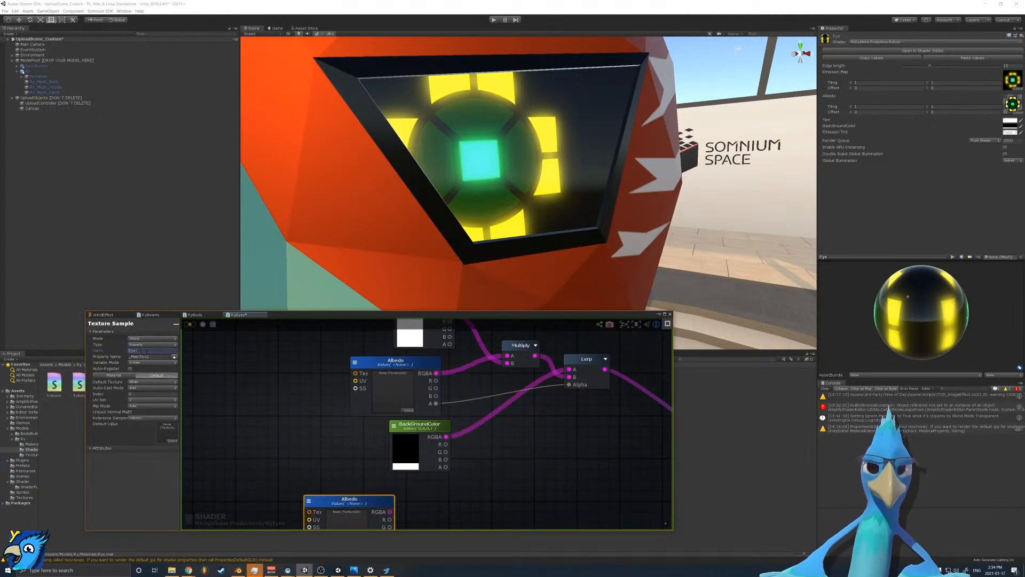
type(" CLosed Color")
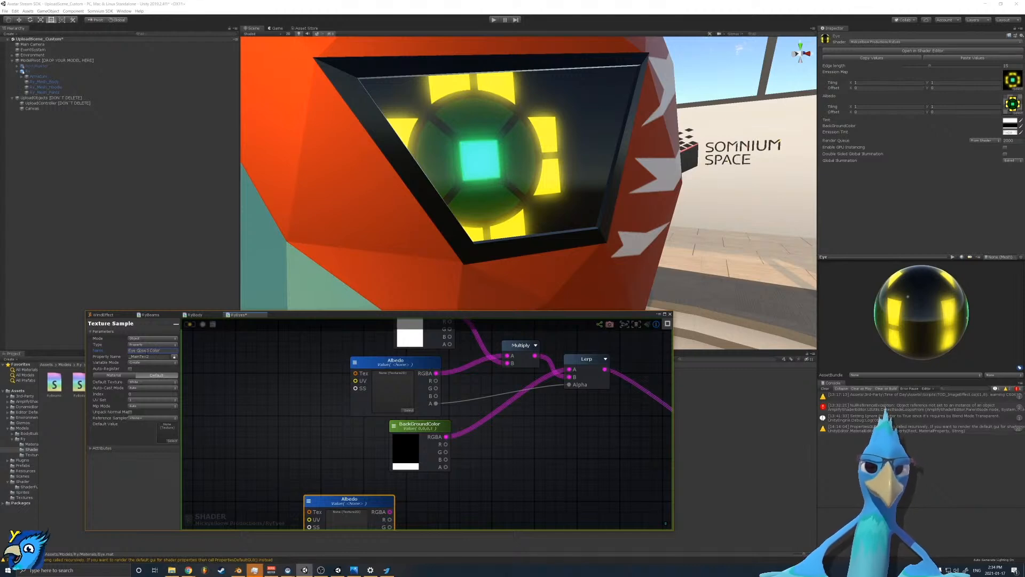
key("BackSpace")
key("BackSpace")
key("BackSpace")
key("BackSpace")
key("BackSpace")
type("Tex")
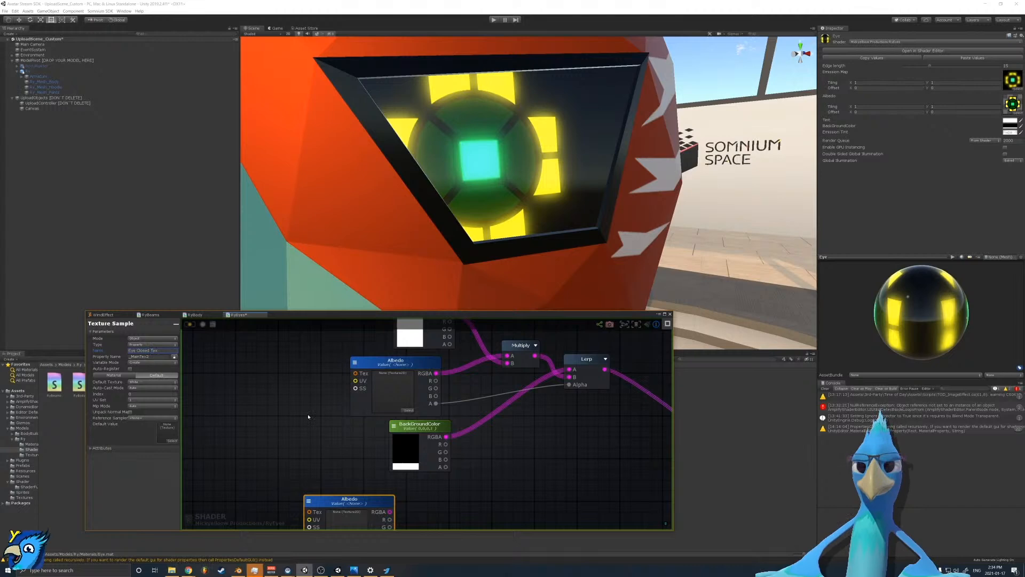
scroll(365, 425, "down", 3)
left_click_drag(360, 474, 395, 490)
Step: Add a second Lerp node in the free space beside the Eye Closed Tex node
scroll(433, 498, "up", 3)
middle_click_drag(449, 399, 364, 414)
scroll(369, 416, "down", 2)
right_click(393, 426)
type("lerp")
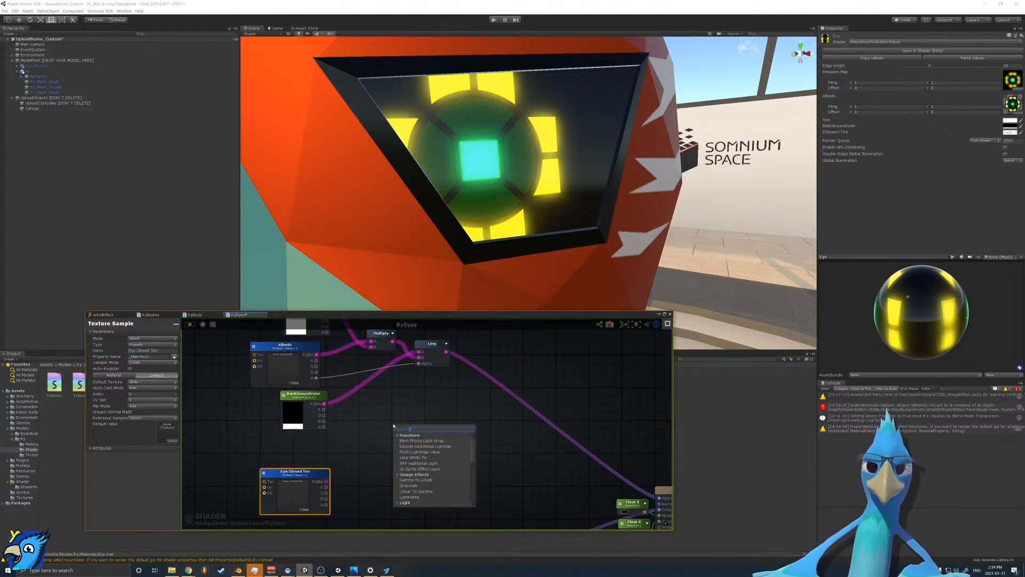
left_click(409, 457)
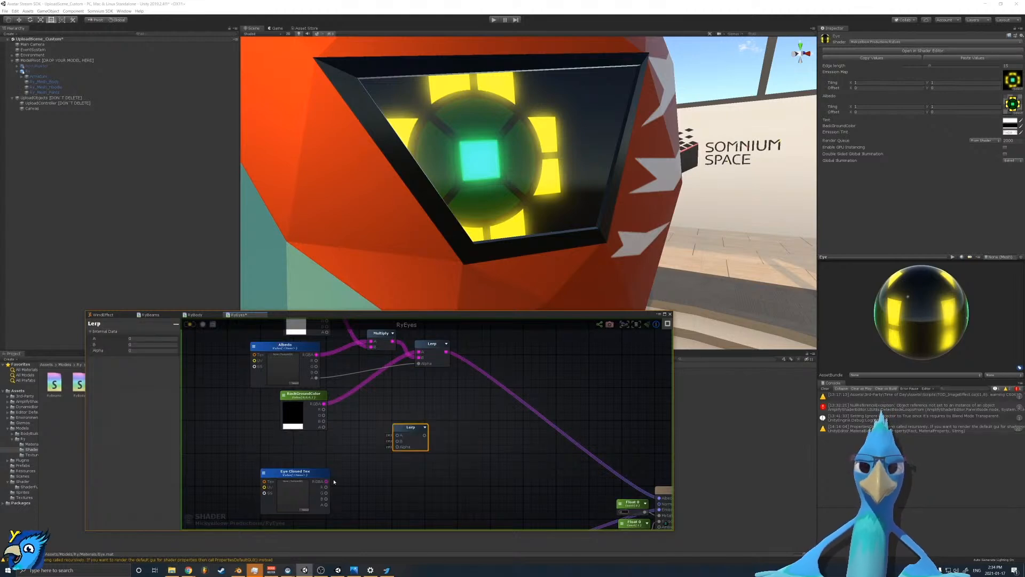
left_click_drag(326, 482, 335, 440)
Step: Duplicate the BackGroundColor node and place the copy between the original and Eye Closed Tex
left_click(313, 396)
key("ctrl+c")
key("ctrl+v")
left_click_drag(368, 408, 314, 433)
Step: Rename the copied color node to Background Color Closed
left_click(145, 345)
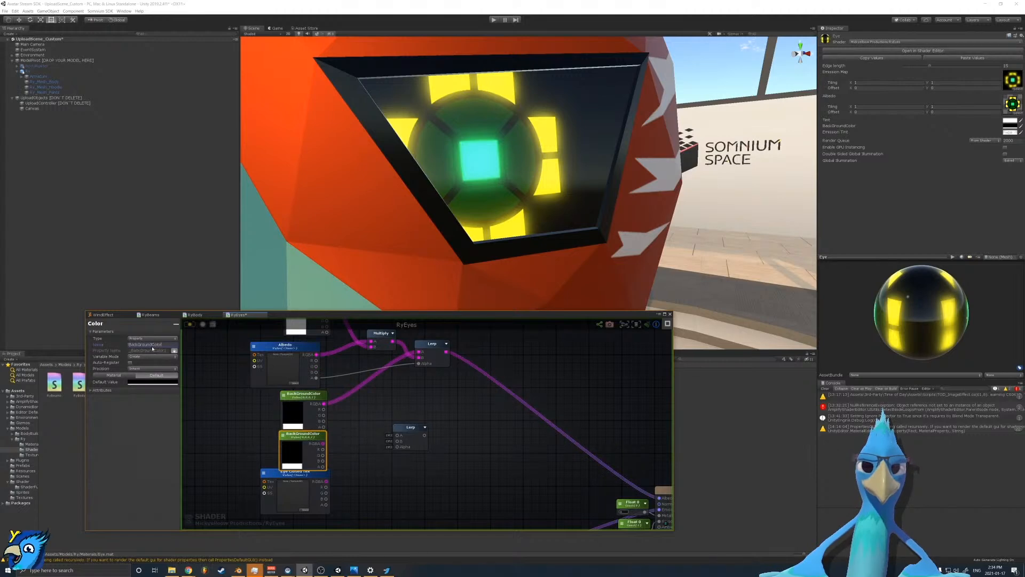
left_click(144, 344)
left_click_drag(139, 344, 198, 347)
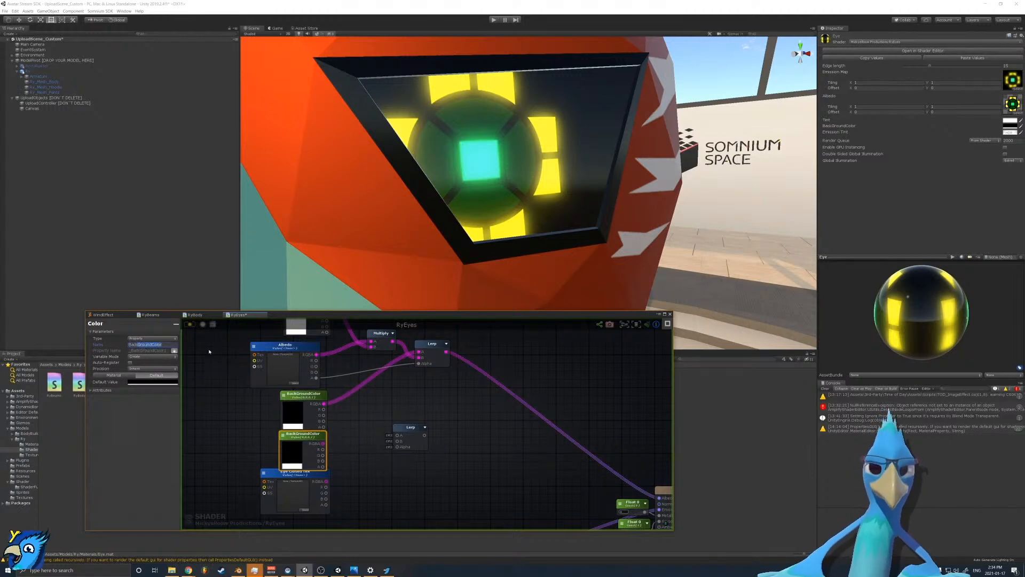
type("g")
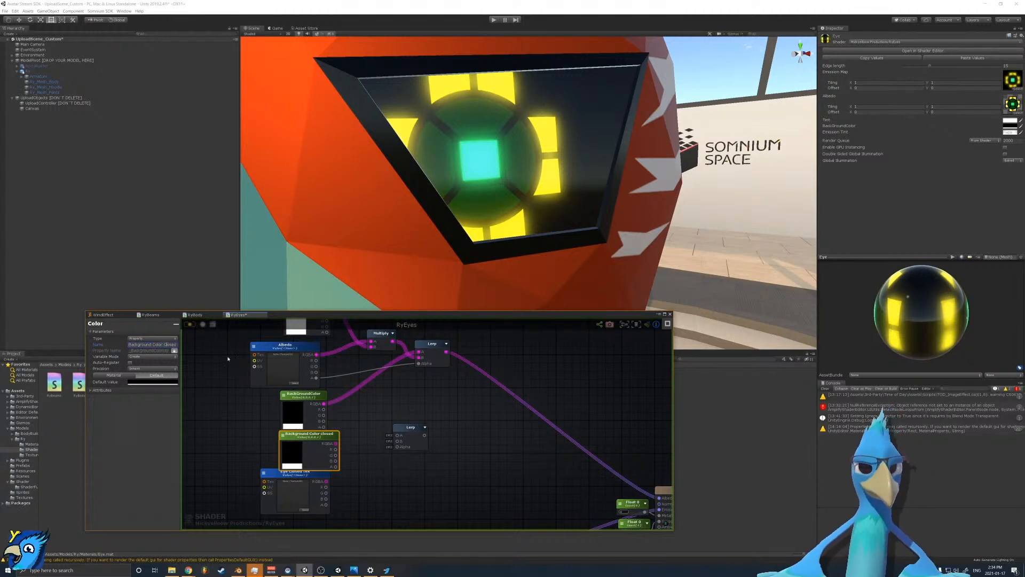
Step: Rename the original BackGroundColor node to Background Color and compile the shader
left_click(279, 349)
middle_click_drag(342, 386, 346, 404)
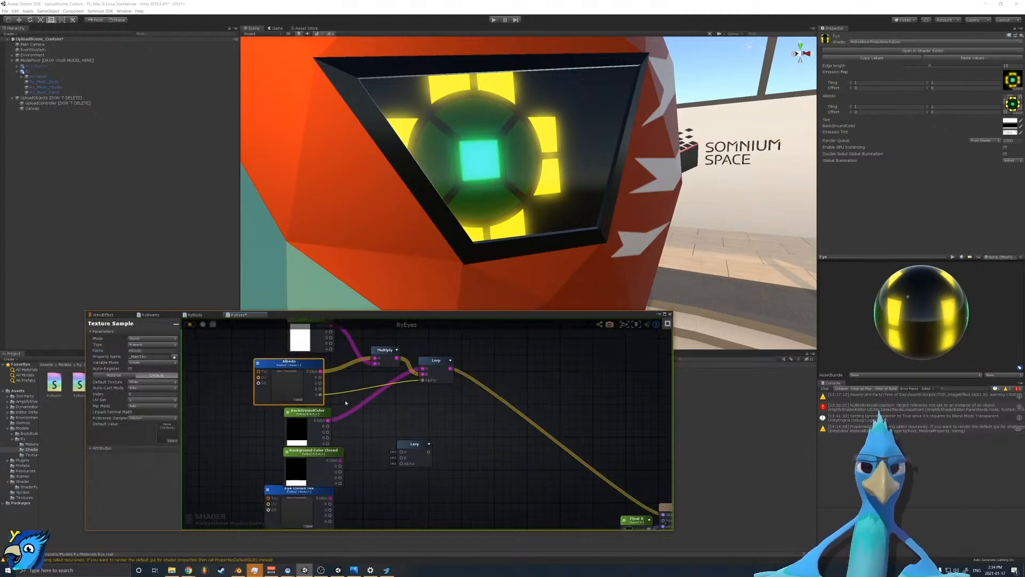
left_click(308, 413)
left_click(148, 345)
left_click(151, 345)
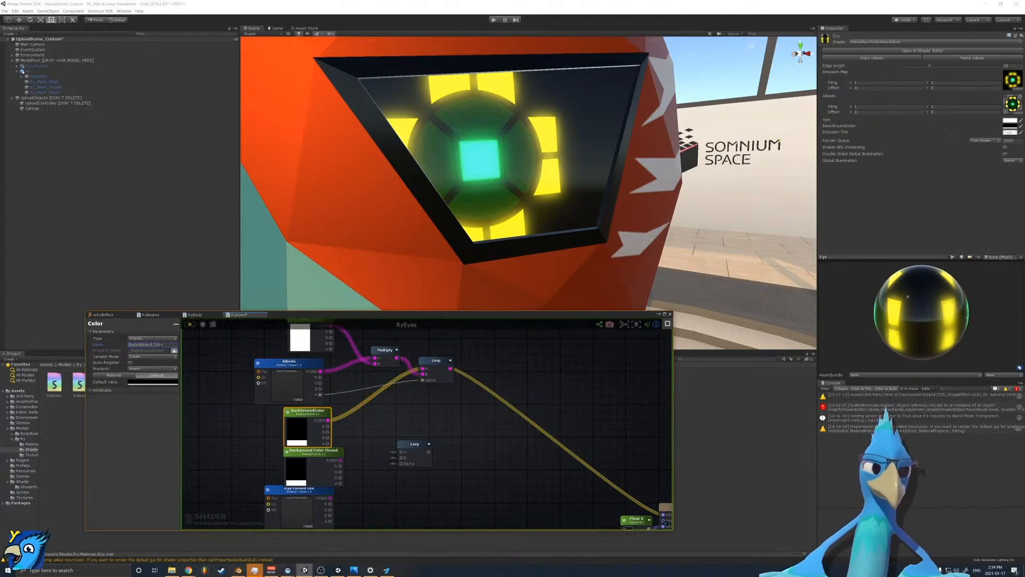
key("BackSpace")
type("g")
left_click(190, 324)
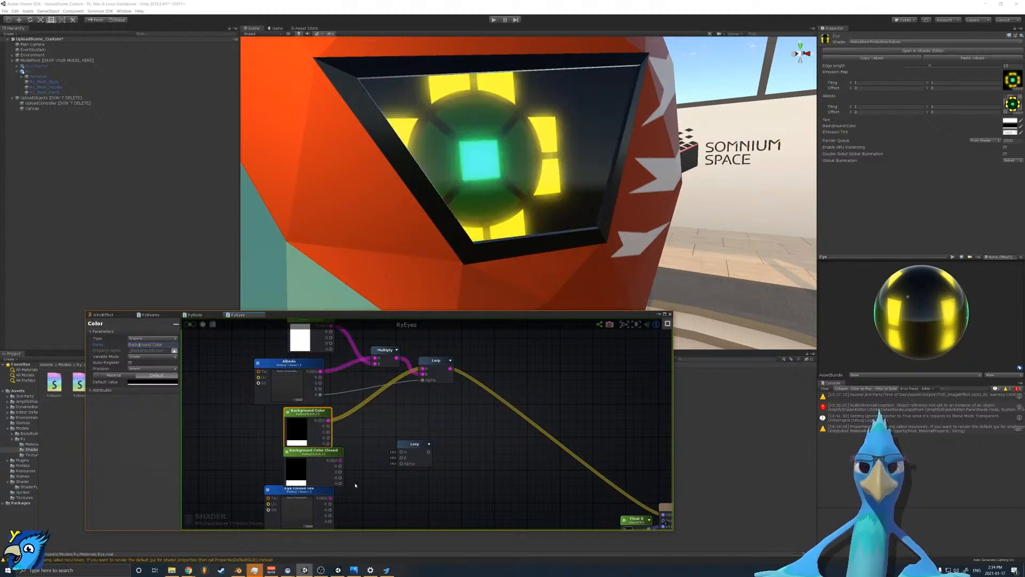
Step: Discard a trial copy of the Multiply node and connect Background Color Closed to the new Lerp's A input
left_click(386, 351)
key("ctrl+d")
left_click_drag(419, 386, 401, 452)
key("Delete")
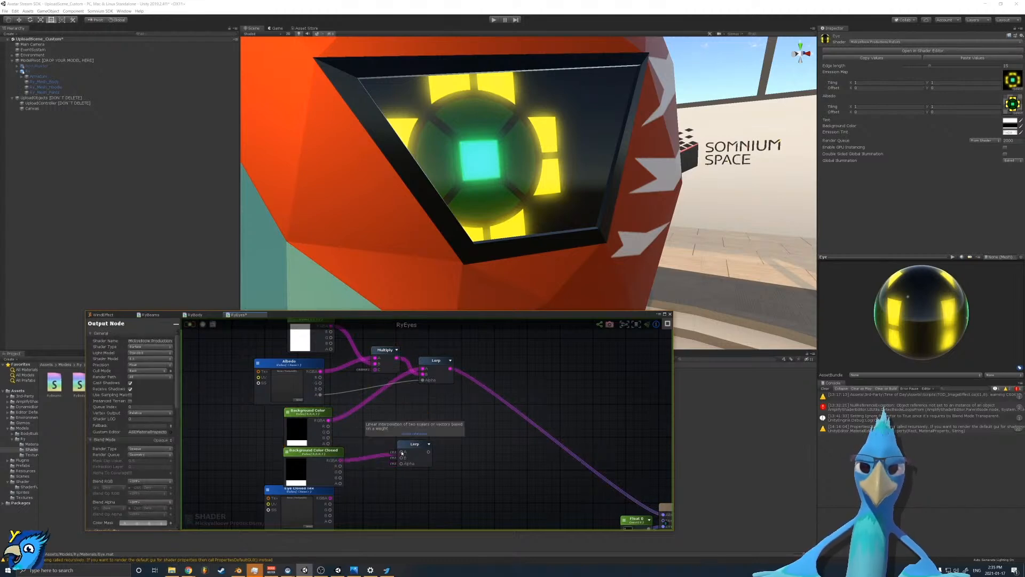
Step: Connect Eye Closed Tex's RGBA output to the closed-eye Lerp's B input and its alpha output to Alpha
left_click_drag(330, 498, 392, 467)
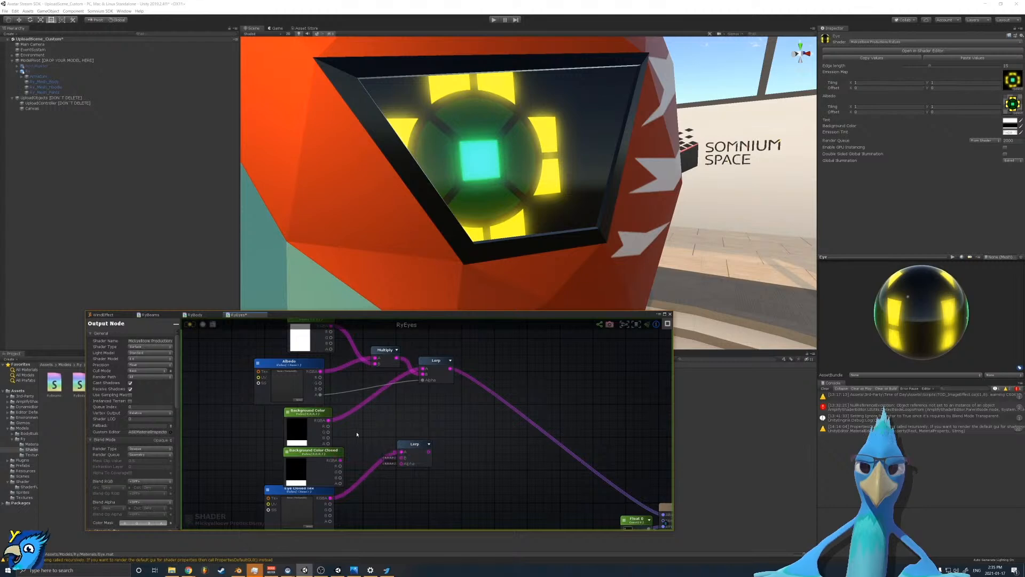
key("ctrl+z")
left_click_drag(331, 498, 401, 458)
middle_click_drag(355, 473, 359, 443)
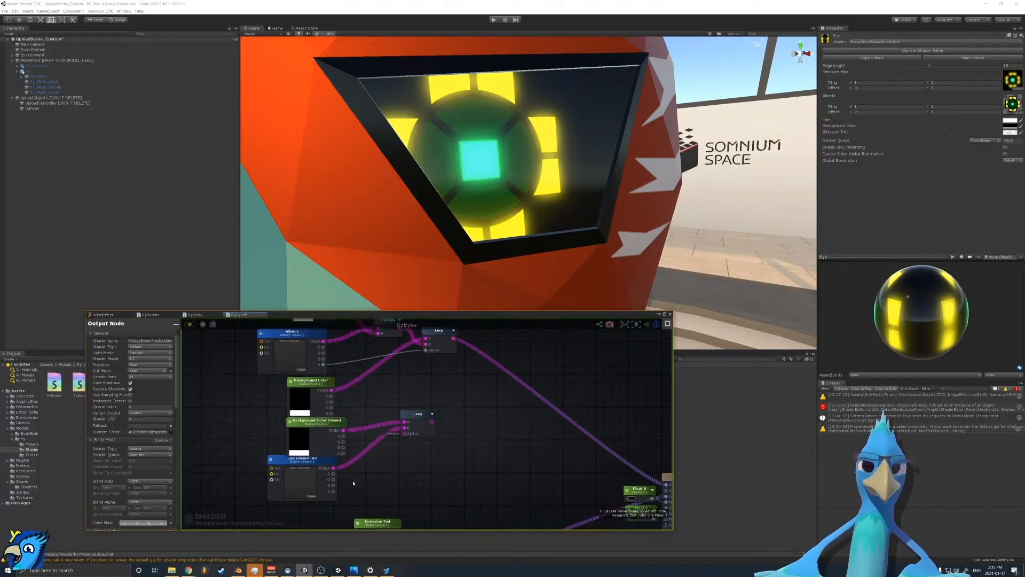
left_click_drag(333, 492, 405, 433)
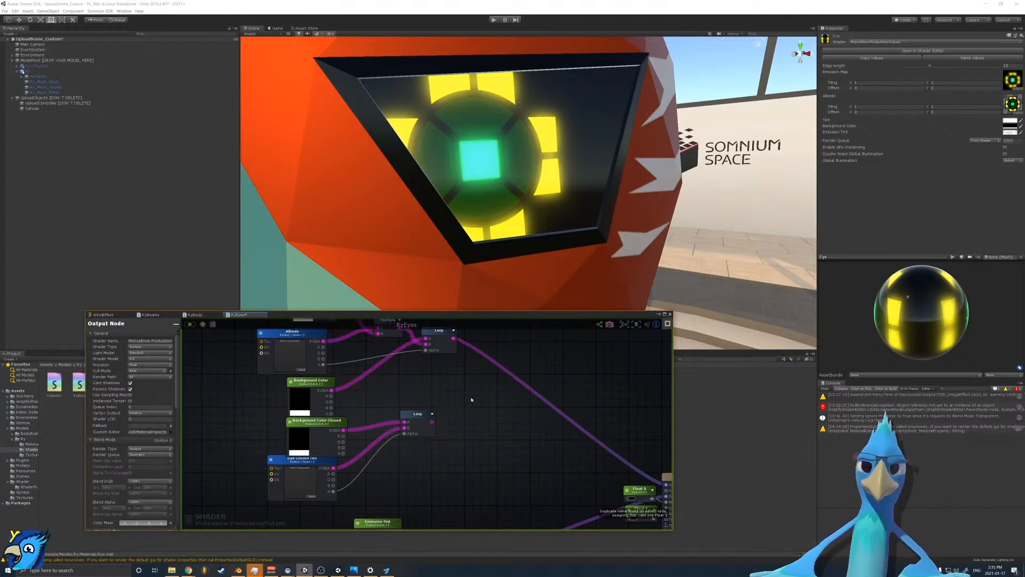
Step: Duplicate the Lerp node and connect the open-eye Lerp to the copy's A input and the closed-eye Lerp to B
left_click(441, 331)
key("ctrl+c")
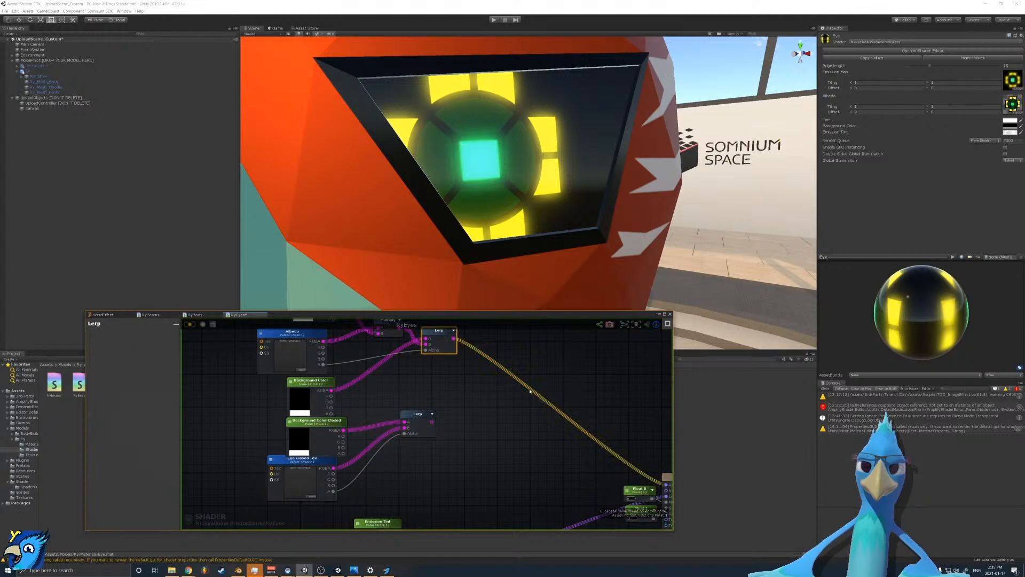
key("ctrl+v")
left_click_drag(454, 338, 528, 398)
left_click_drag(432, 422, 528, 404)
middle_click_drag(457, 450, 463, 412)
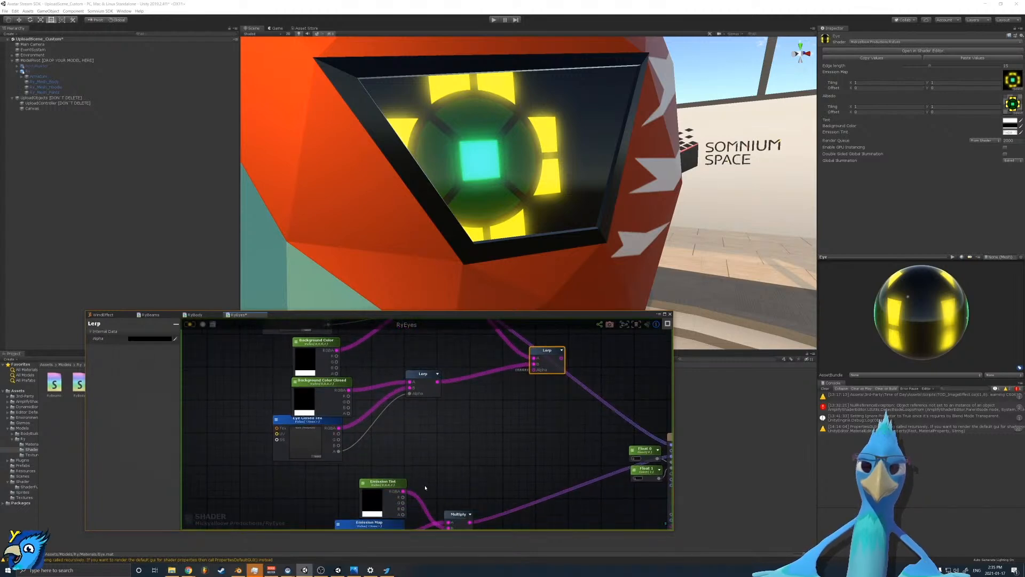
Step: Add a Get Local Var node referencing EyePower and connect it to the new Lerp's Alpha input
right_click(444, 427)
type("get")
key("Return")
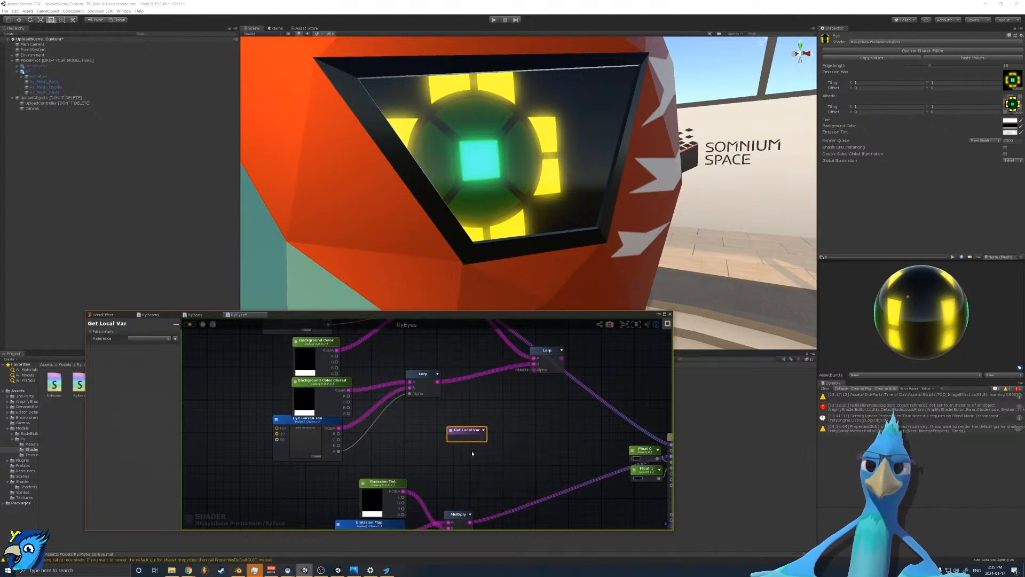
left_click(155, 343)
left_click(150, 346)
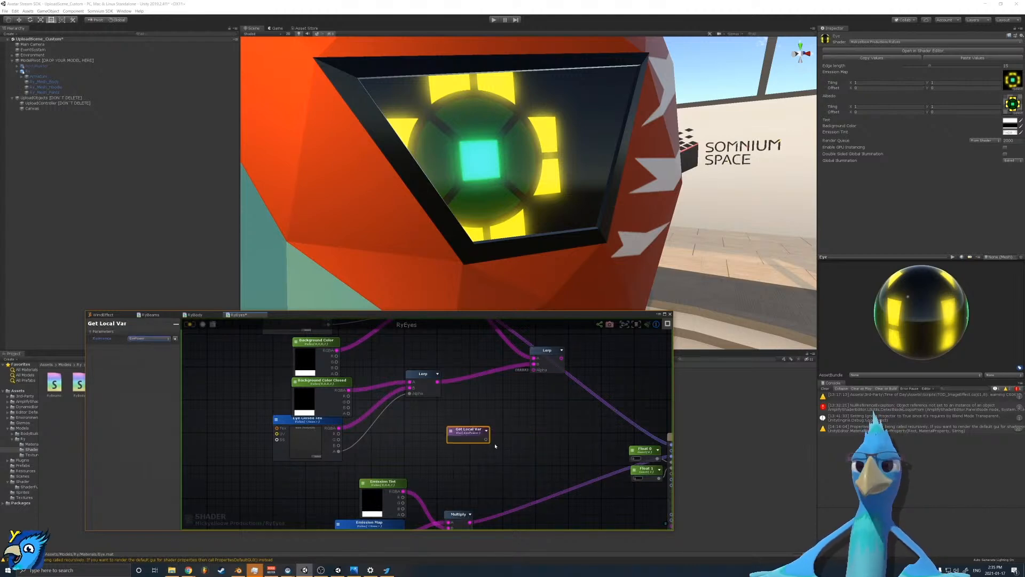
left_click_drag(487, 439, 534, 370)
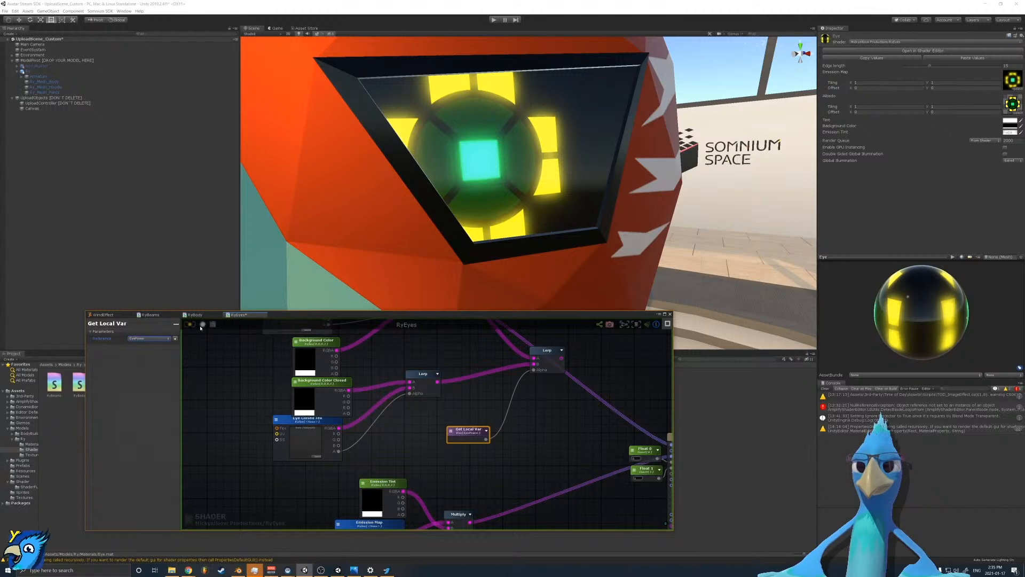
Step: Swap the final Lerp's inputs so closed-eye feeds A and open-eye feeds B, and connect its output to Albedo
middle_click_drag(584, 362, 529, 422)
scroll(529, 421, "up", 2)
left_click_drag(463, 424, 463, 417)
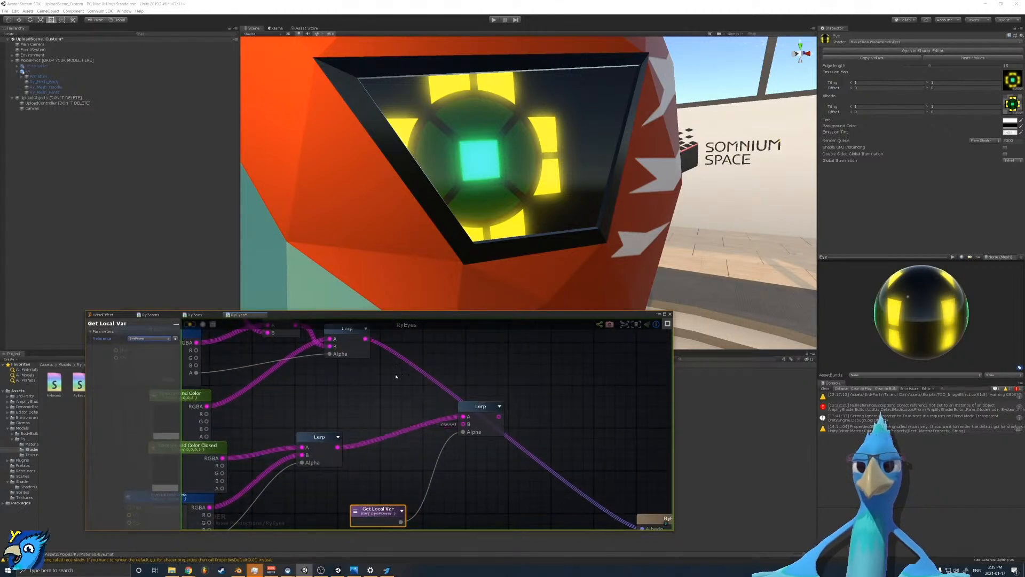
left_click_drag(366, 339, 463, 424)
middle_click_drag(463, 424, 358, 365)
scroll(358, 365, "down", 3)
left_click_drag(378, 358, 462, 425)
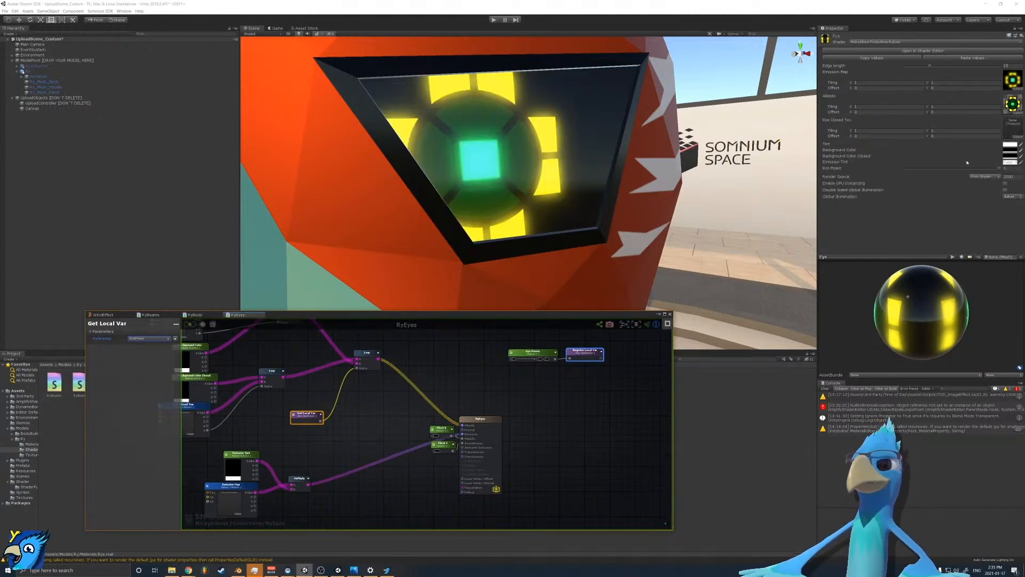
Step: Set the Background Color Closed node's material value to black and compile the shader
mouse_move(999, 168)
left_mouse_down()
mouse_move(893, 168)
mouse_move(1006, 174)
left_mouse_up()
middle_click_drag(359, 419, 377, 404)
scroll(200, 377, "up", 3)
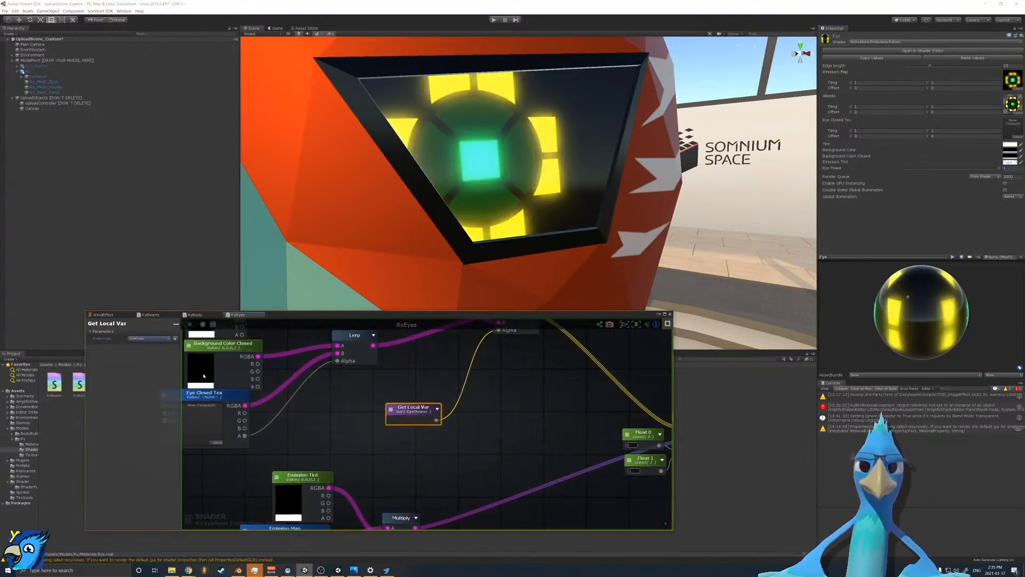
middle_click_drag(221, 358, 323, 384)
left_click(323, 384)
left_click(128, 376)
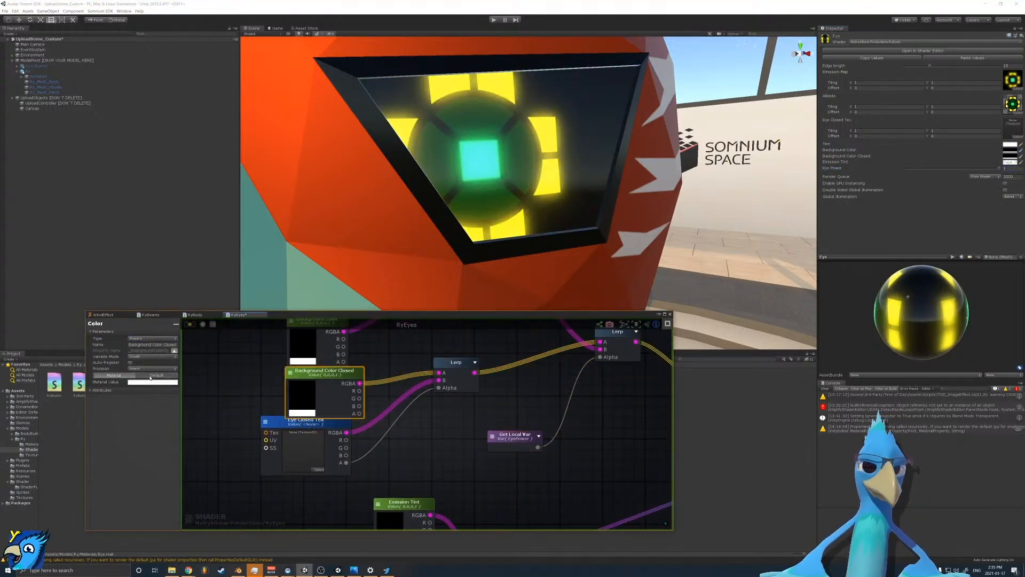
left_click(169, 383)
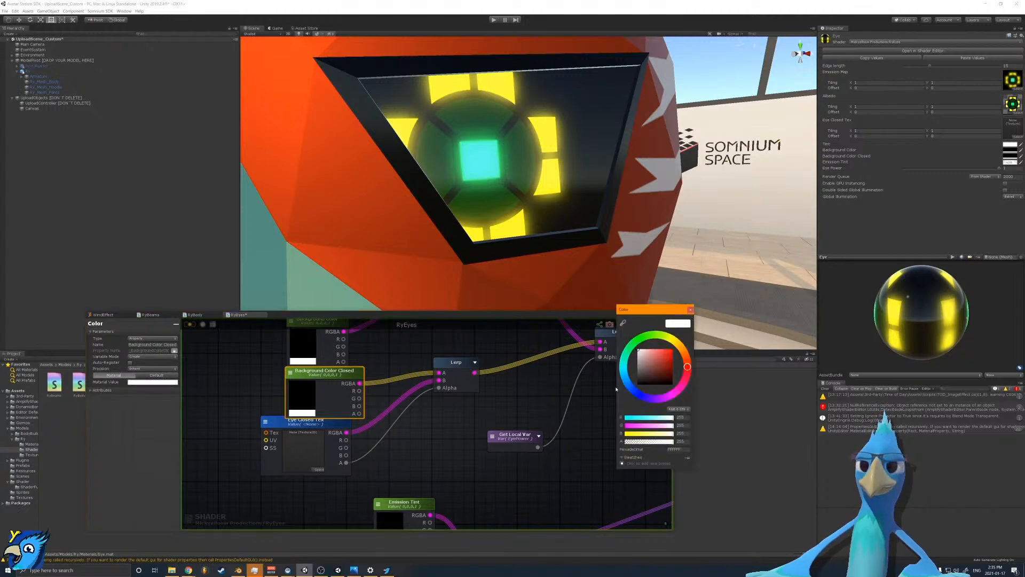
left_click(690, 310)
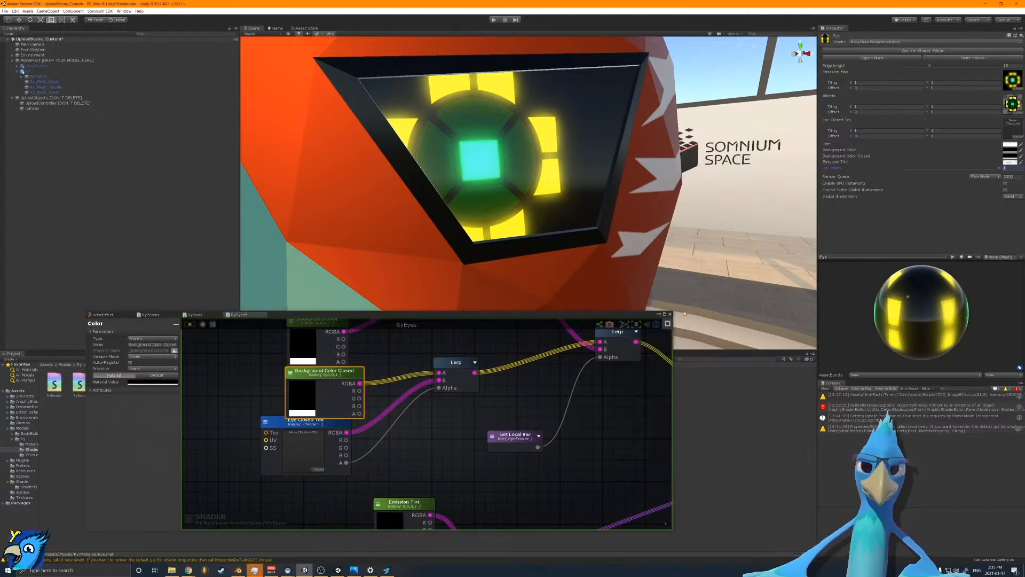
left_click(190, 324)
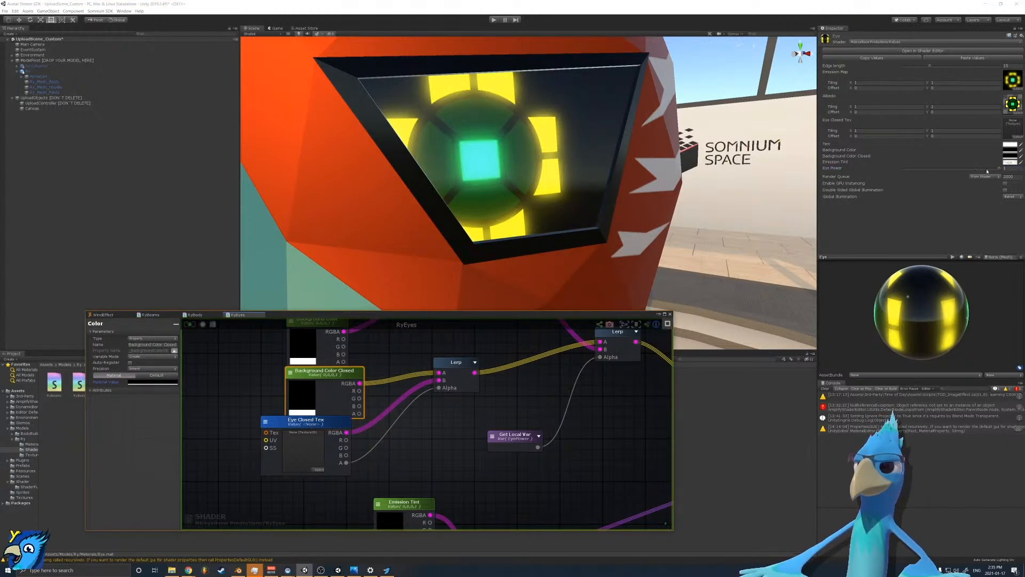
Step: Lower the Eye material's Eye Power to 0 and try a black Tint
left_click_drag(987, 171, 897, 174)
left_click(1009, 145)
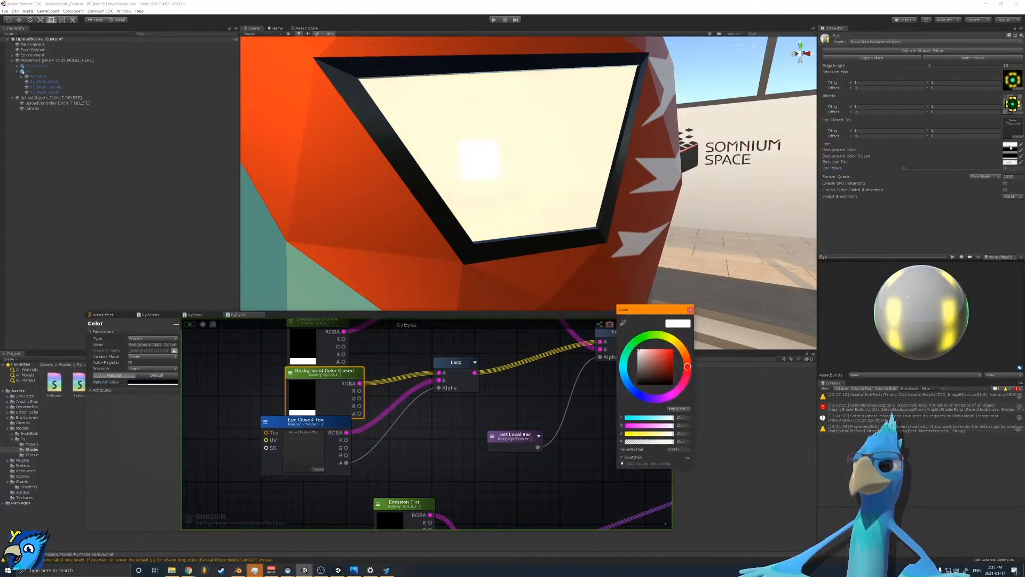
left_click_drag(660, 365, 524, 549)
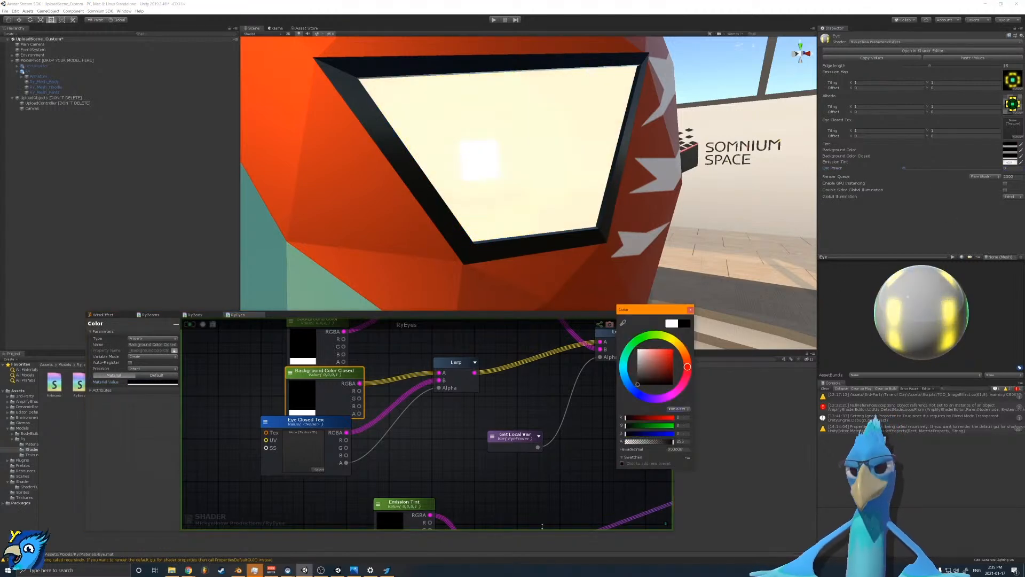
left_click(1009, 156)
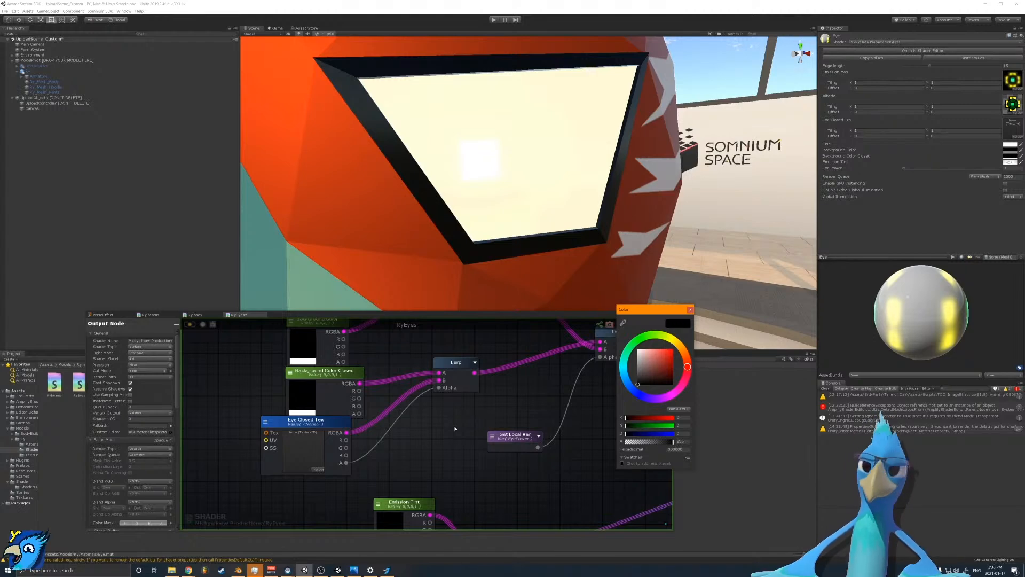
left_click(464, 435)
Step: Search the textures for "eye" and assign the dark eye texture to the Eye material's Eye Closed Tex slot
middle_click_drag(488, 374, 477, 411)
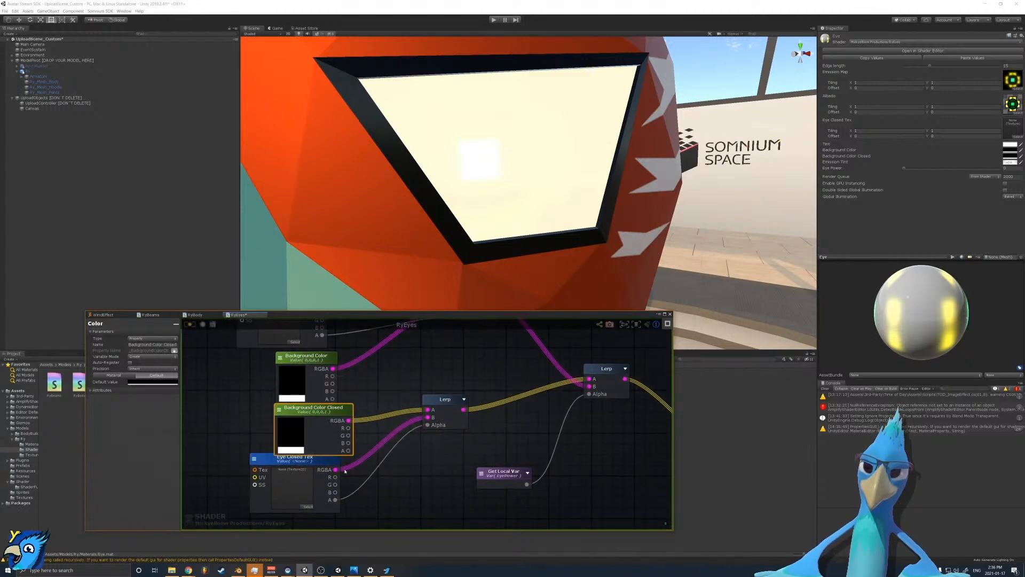
middle_click_drag(395, 356, 416, 416)
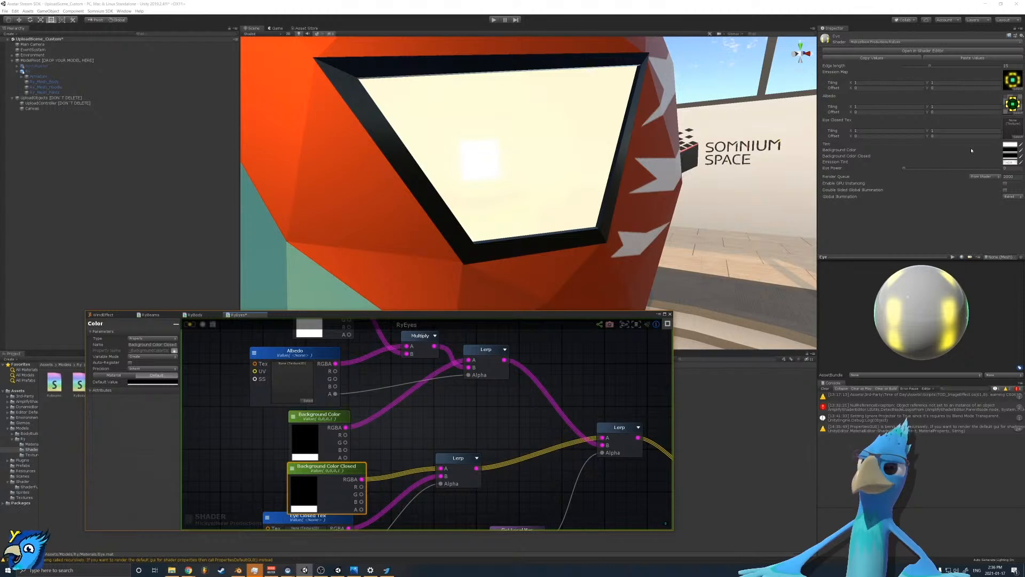
middle_click_drag(318, 492, 377, 427)
left_click(369, 426)
left_click(379, 461)
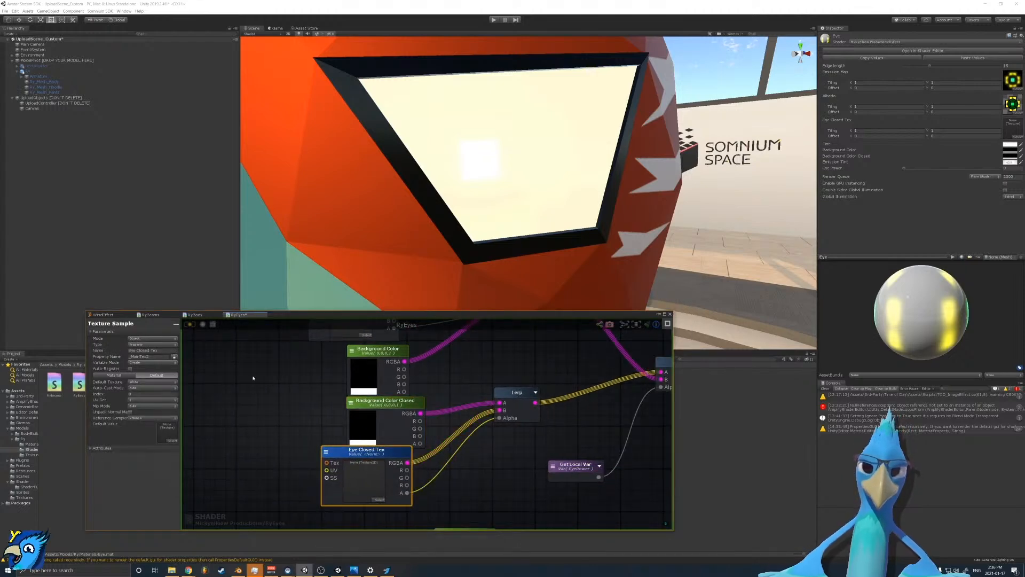
left_click(1018, 137)
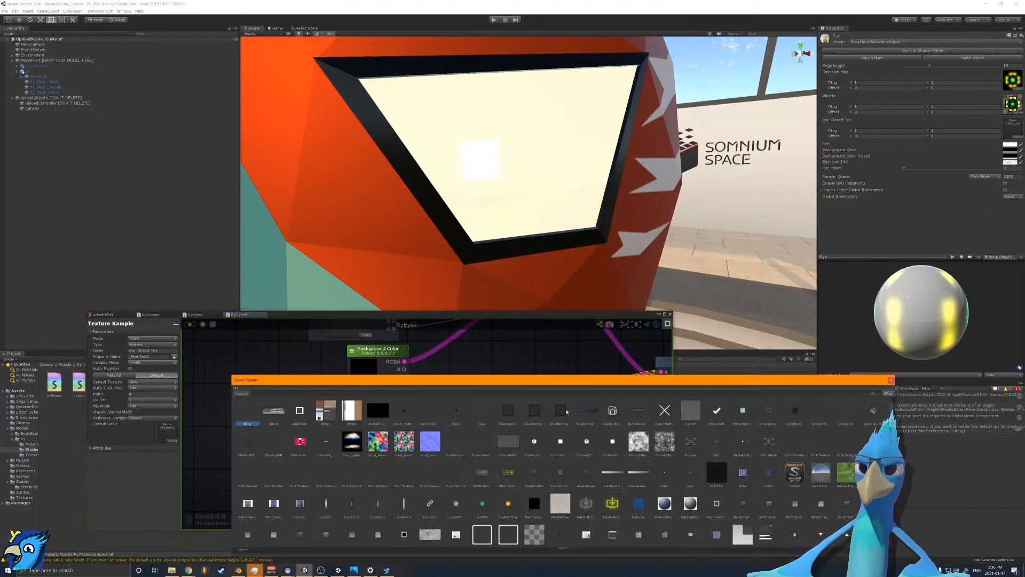
type("eye")
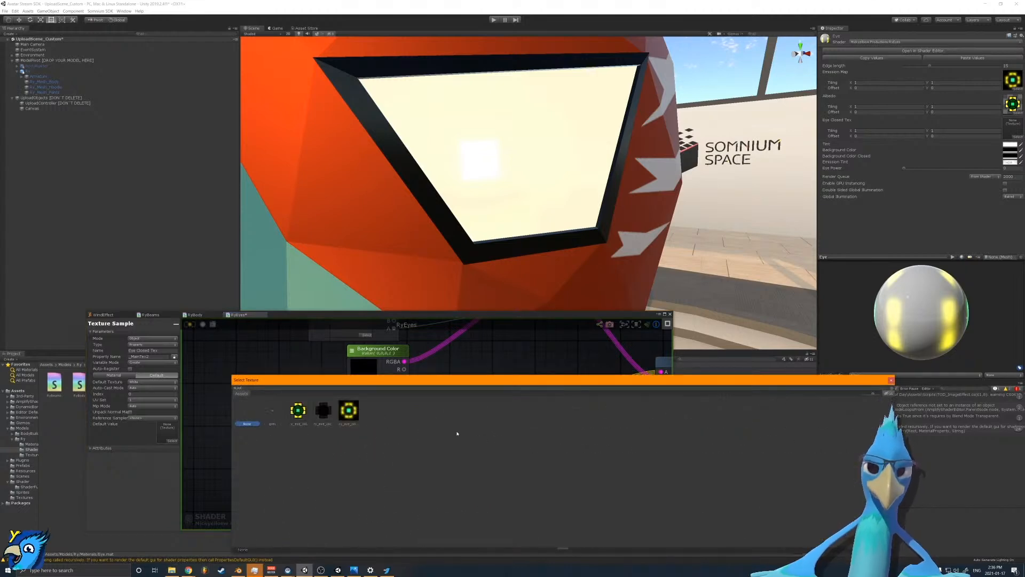
double_click(299, 411)
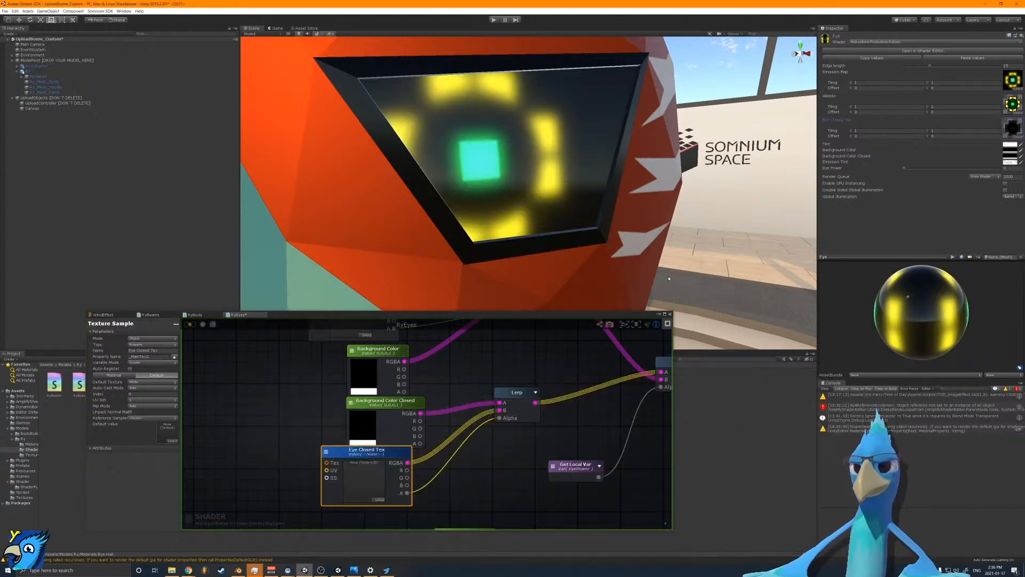
middle_click_drag(593, 385, 483, 416)
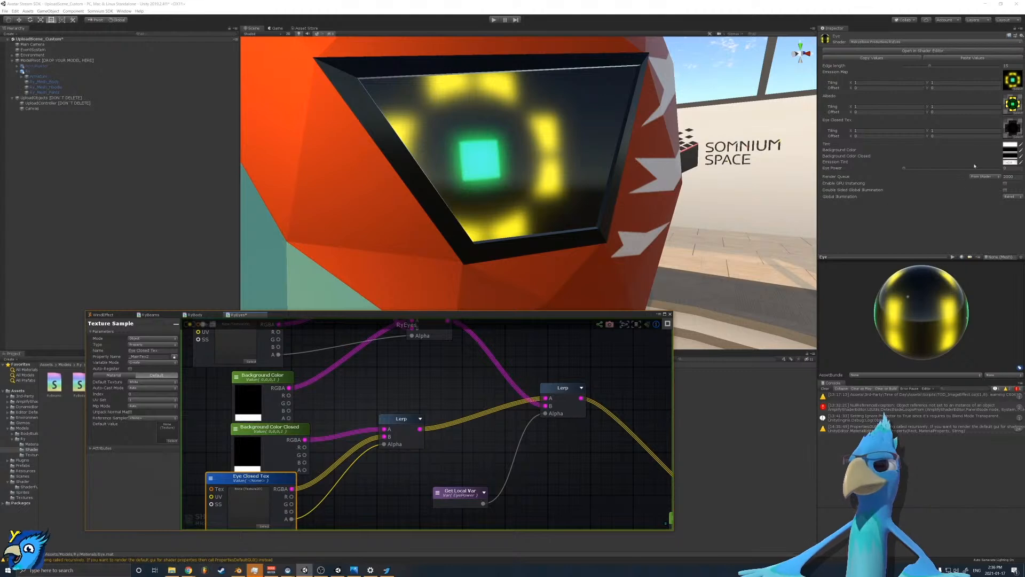
left_click(1019, 89)
scroll(342, 427, "up", 3)
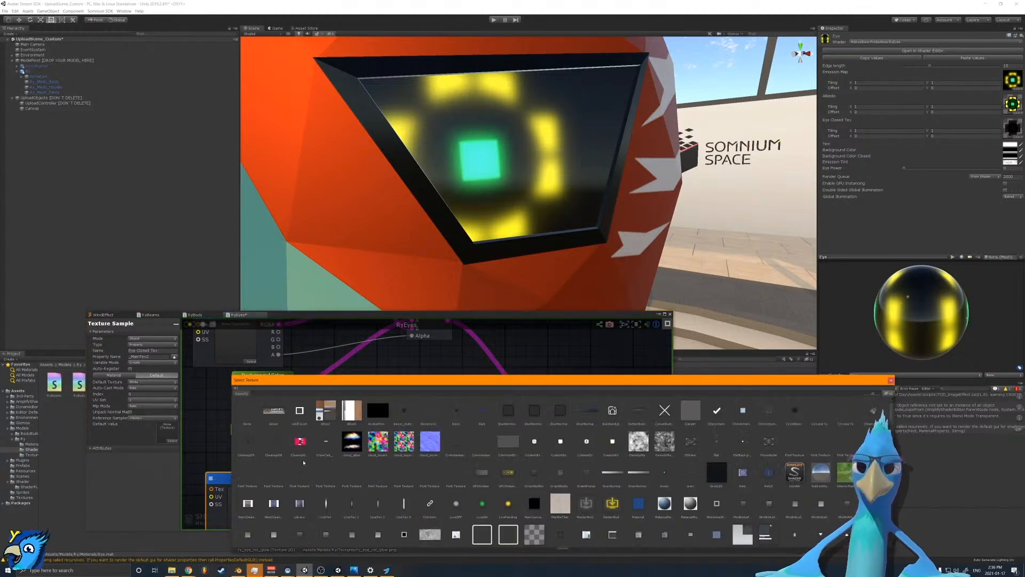
left_click(260, 415)
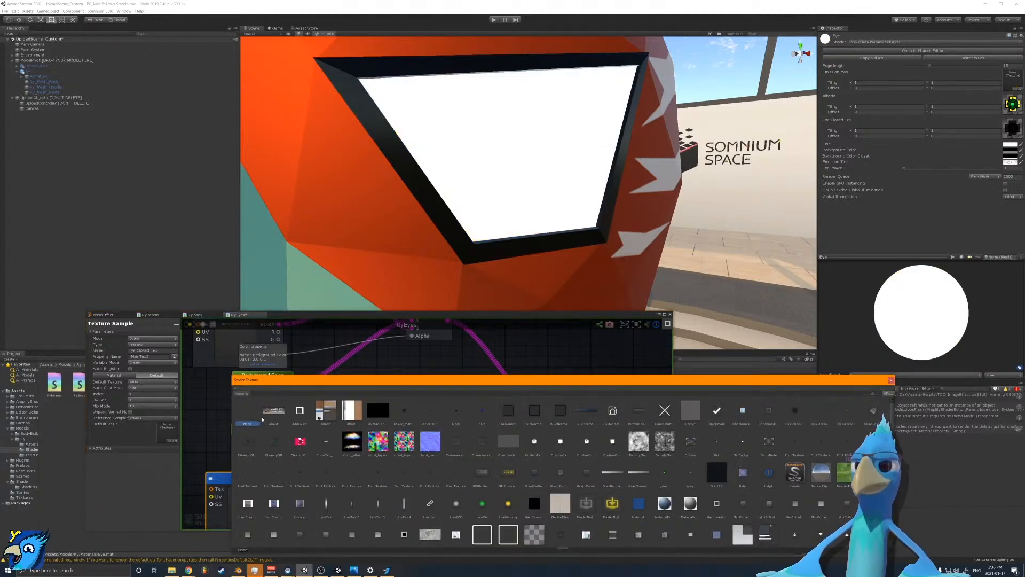
key("Escape")
Step: Try a black Emission Tint on the Eye material
middle_click_drag(339, 513, 378, 448)
scroll(378, 447, "down", 2)
scroll(378, 448, "up", 2)
left_click(1011, 162)
left_click_drag(668, 367, 608, 434)
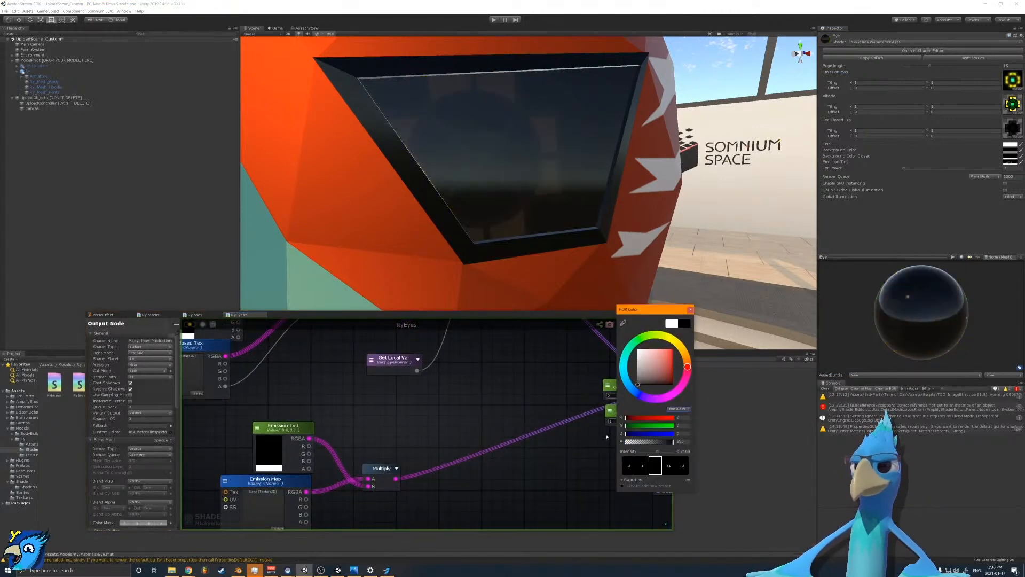
Step: Examine the unlit eye up close and from farther away, and undo the Emission Tint change
left_click(509, 131)
scroll(499, 162, "down", 5)
left_click_drag(499, 162, 548, 189, "alt")
scroll(476, 177, "up", 4)
scroll(419, 137, "up", 3)
scroll(547, 179, "down", 2)
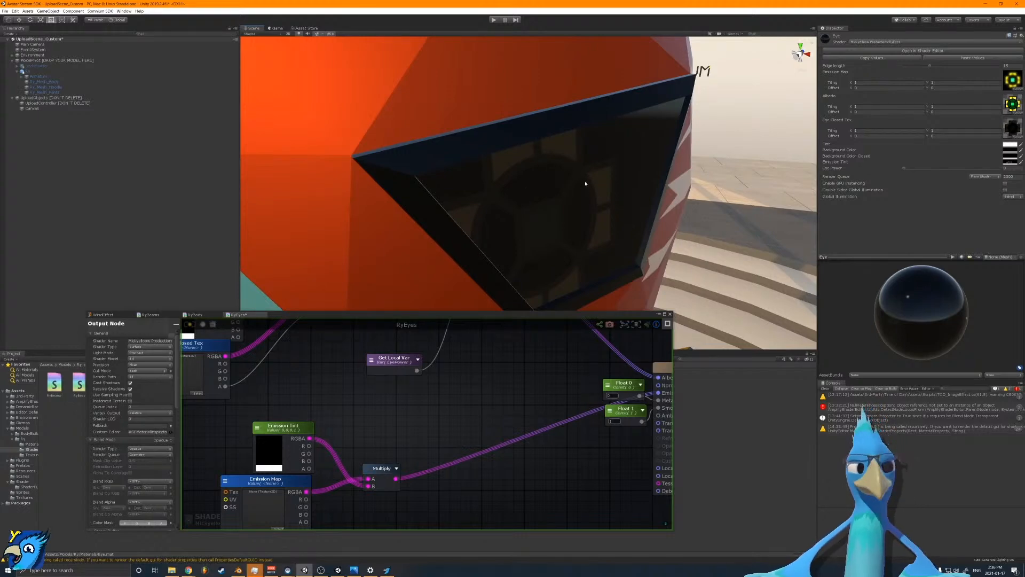
right_click_drag(574, 220, 535, 185)
key("s")
key("s")
key("d")
key("w")
key("d")
key("w")
key("s")
key("ctrl+z")
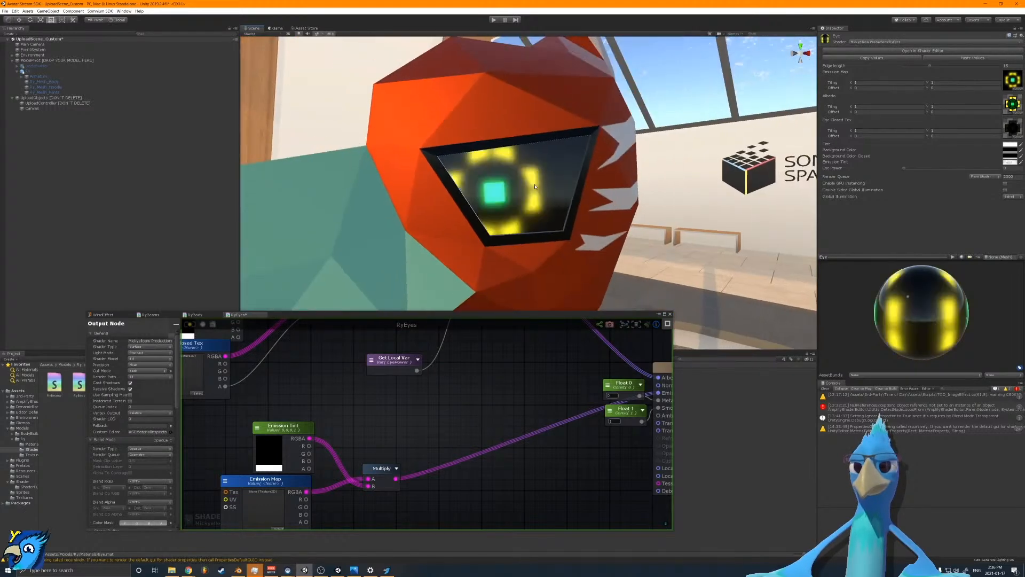
Step: Examine the lit eye in the scene from the side of the head
scroll(504, 387, "down", 4)
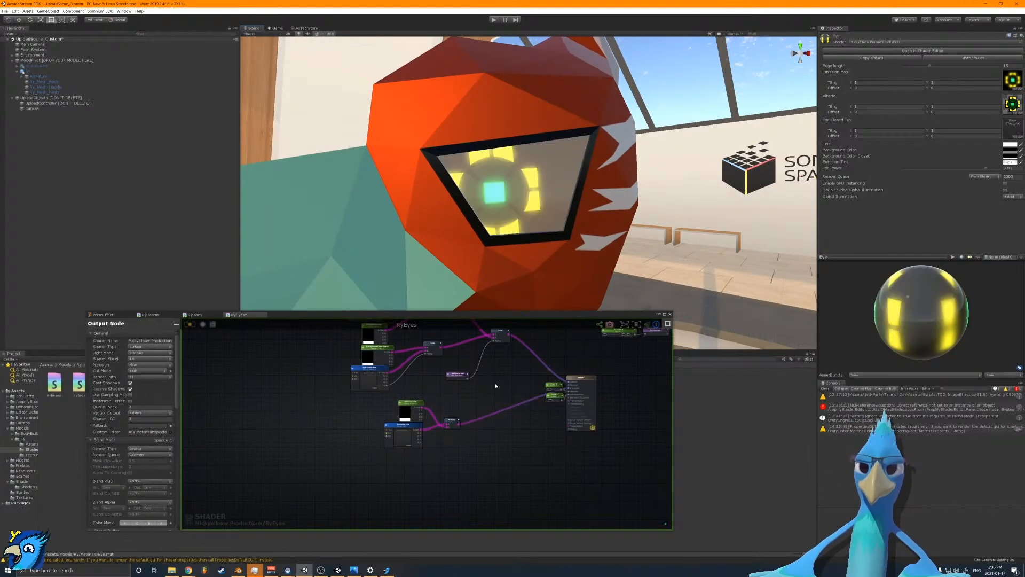
scroll(496, 386, "up", 2)
right_click_drag(534, 251, 508, 243)
key("w")
key("s")
key("w")
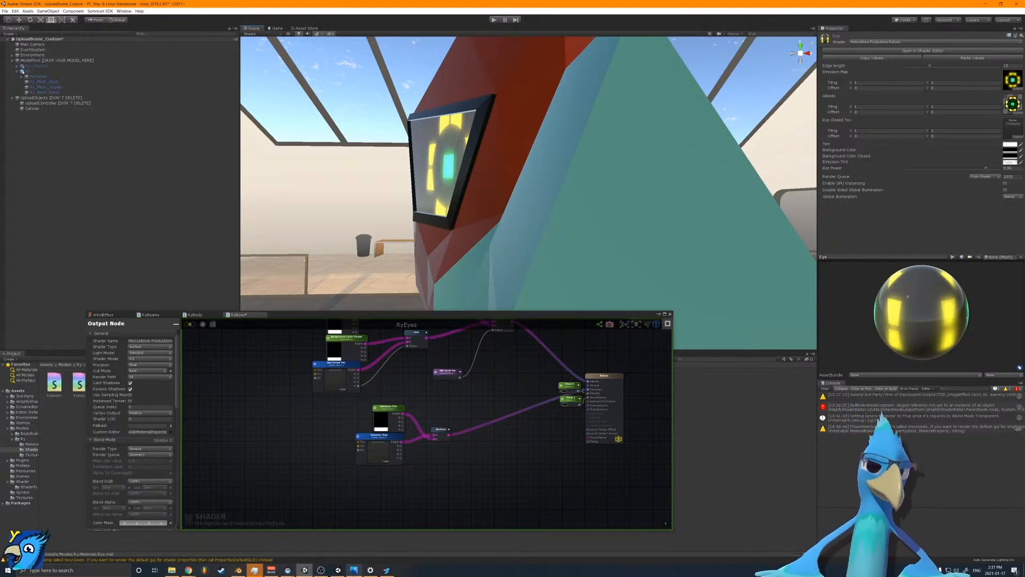
Step: Switch to Blender and open Ry_Mesh_Body in Edit Mode
left_click(238, 569)
scroll(537, 267, "down", 1)
middle_click_drag(537, 251, 531, 435, "shift")
scroll(513, 235, "up", 2)
left_click(477, 119)
key("Tab")
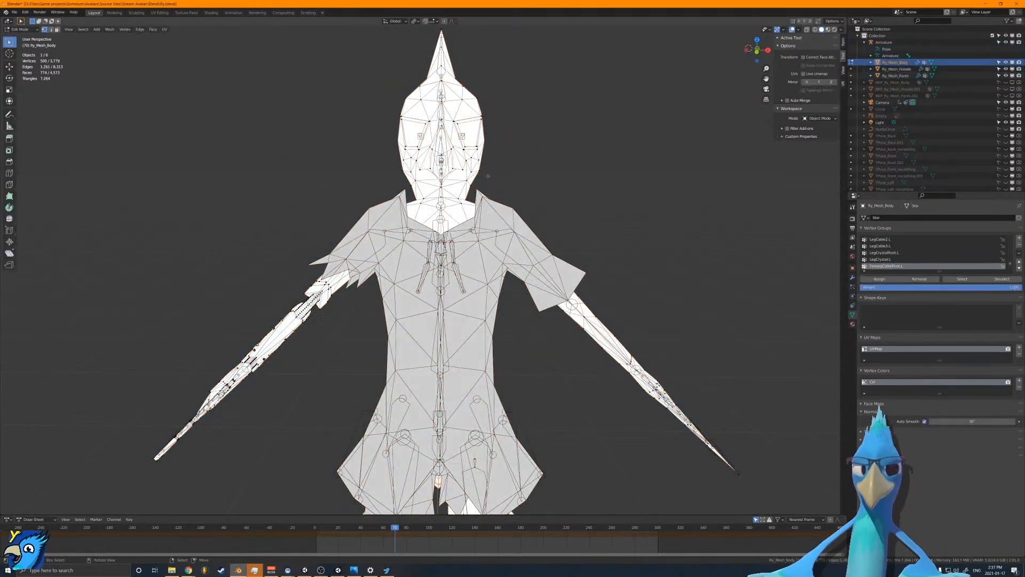
Step: Select both eye faces of Ry_Mesh_Body in face selection mode, seen from the front
key("KP_1")
scroll(490, 240, "up", 3)
key("ctrl+Tab")
left_click(493, 304)
left_click(473, 253)
left_click(393, 255, "shift")
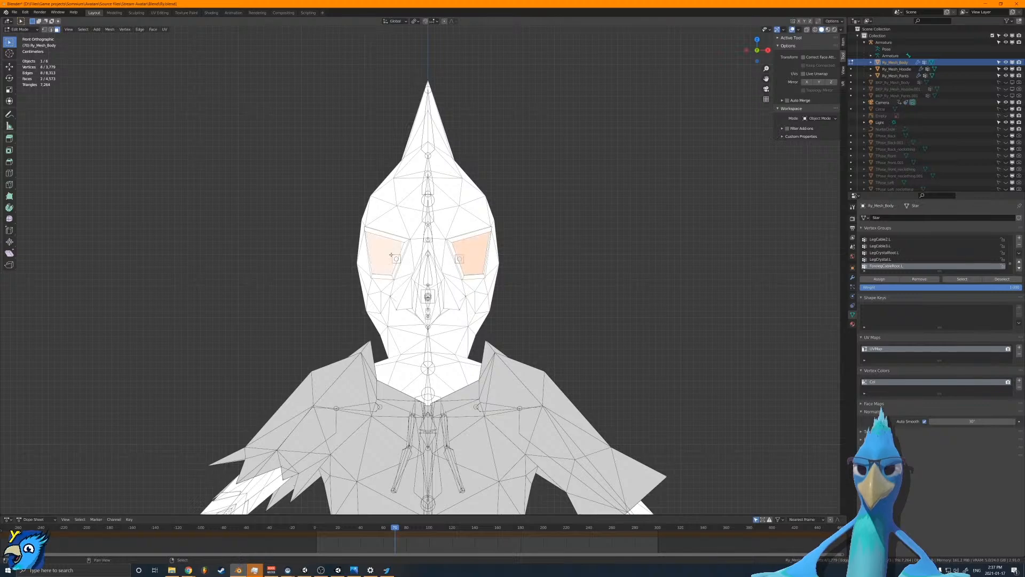
scroll(402, 261, "up", 3)
scroll(401, 261, "up", 2)
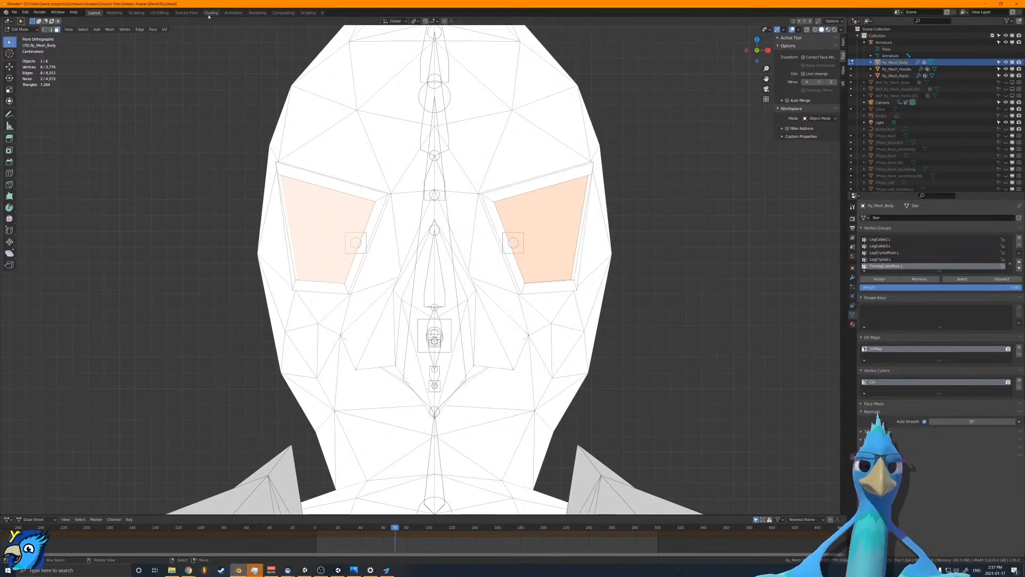
Step: In the UV Editing workspace, add a second UV map to Ry_Mesh_Body and unwrap the two selected eye faces in it
left_click(160, 12)
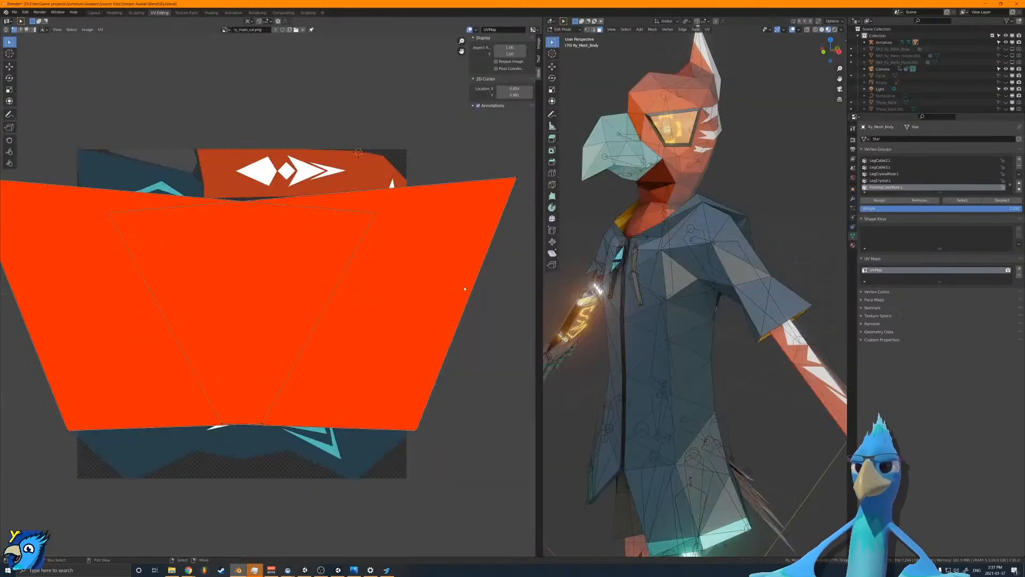
scroll(413, 263, "up", 2)
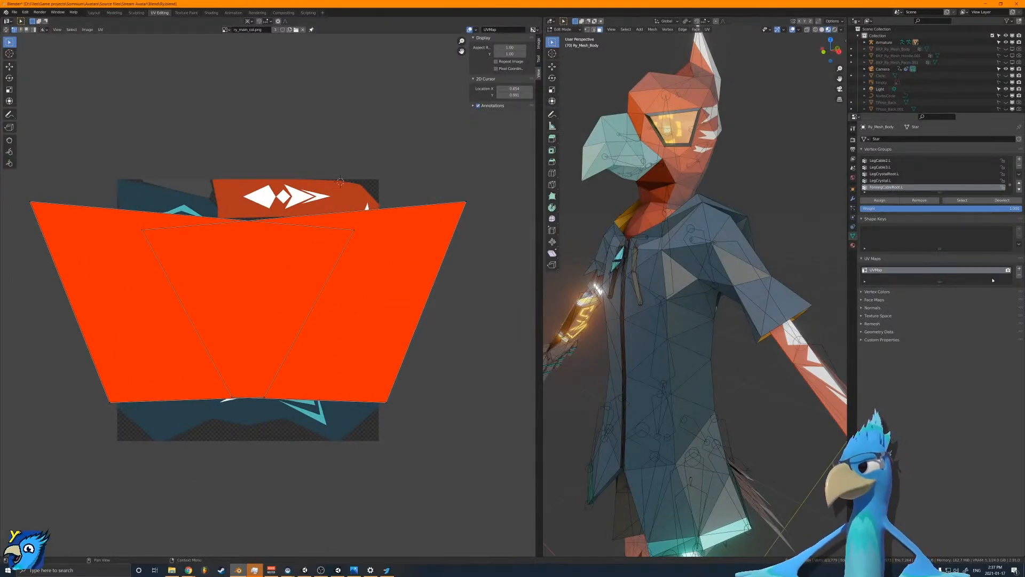
left_click(1019, 269)
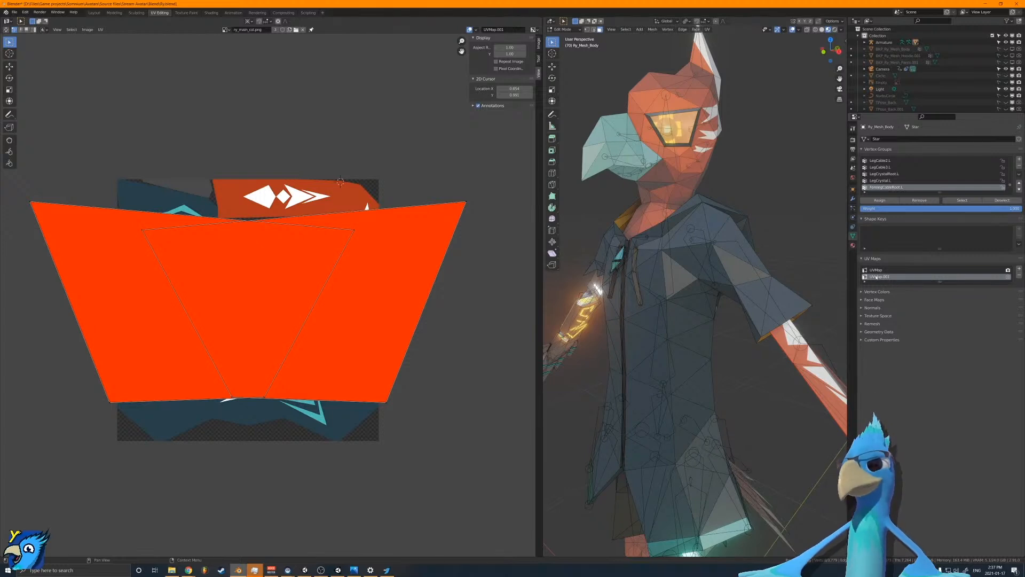
key("u")
left_click(717, 227)
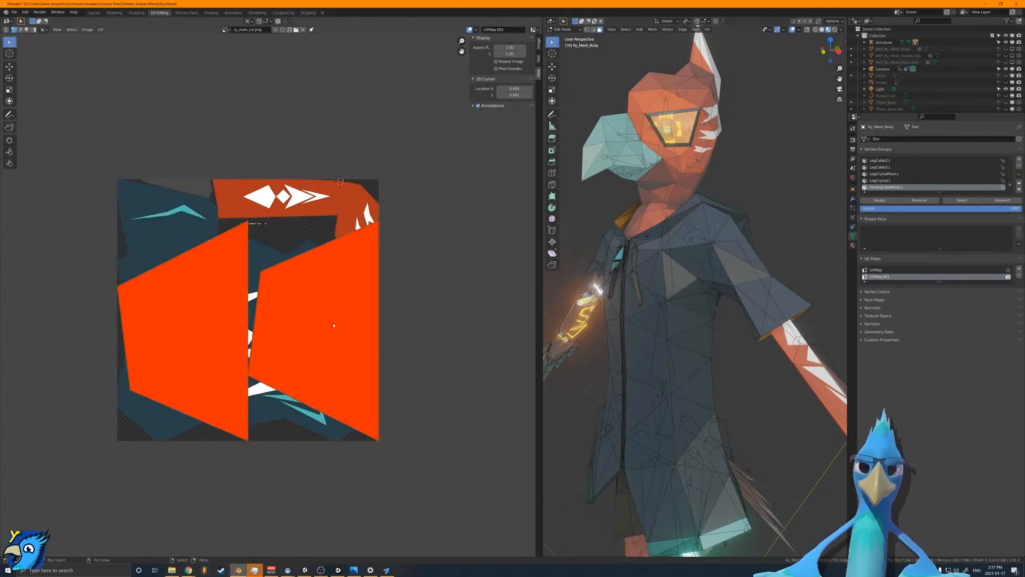
Step: Set the UV pivot to Individual Origins, scale each eye face's UVs to 0 in UVMap.001, and compare with UVMap
left_click(247, 21)
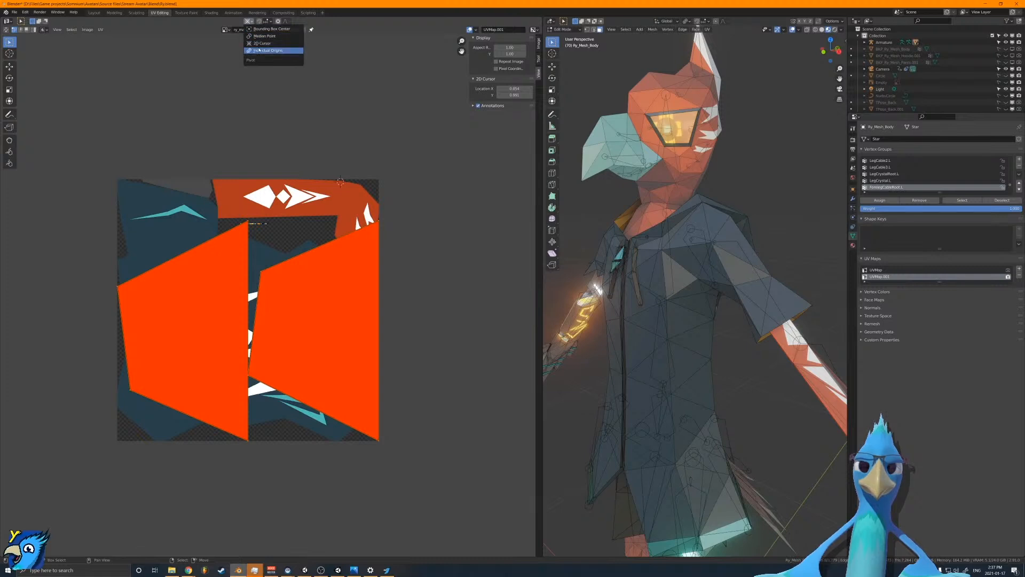
left_click(260, 50)
type("s100")
key("BackSpace")
key("BackSpace")
key("BackSpace")
type("0")
key("Return")
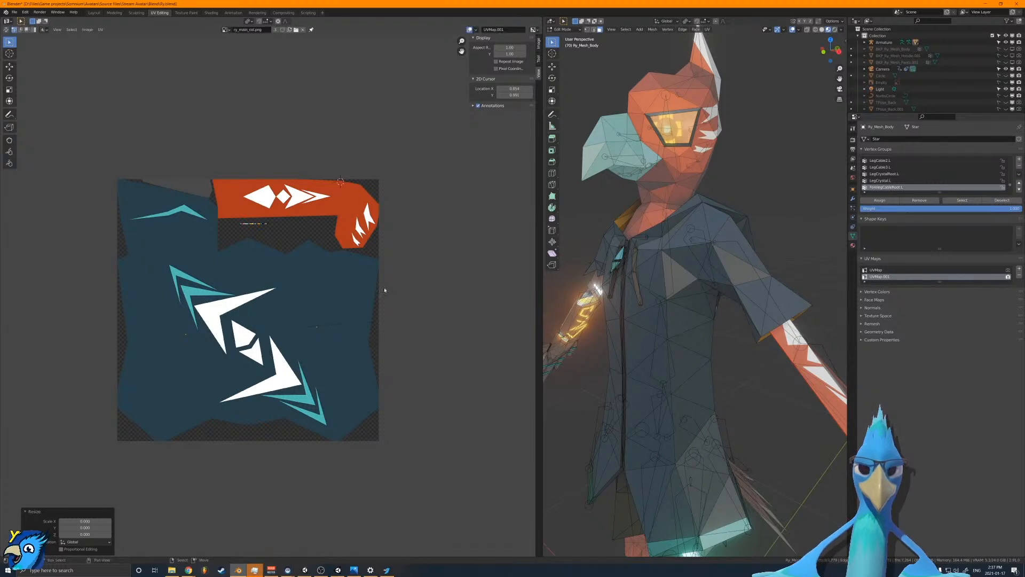
left_click(874, 270)
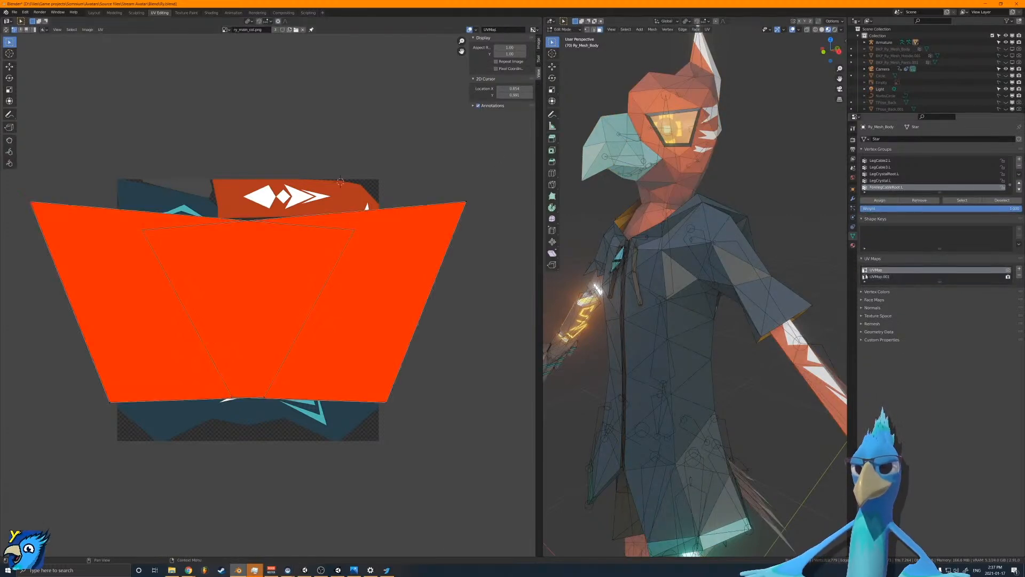
left_click(886, 276)
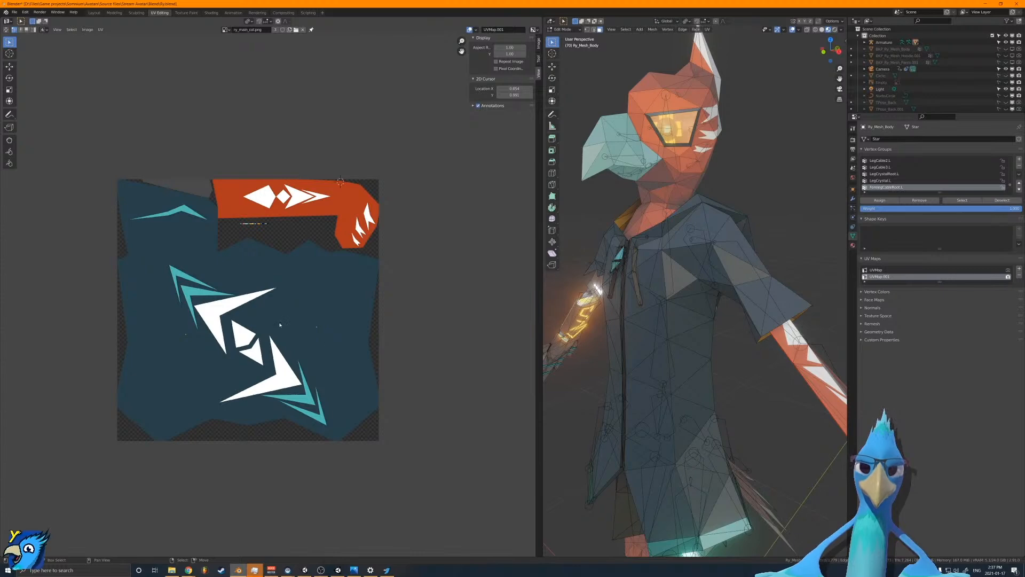
Step: Return Ry_Mesh_Body to Object Mode and go back to the Layout workspace
key("Tab")
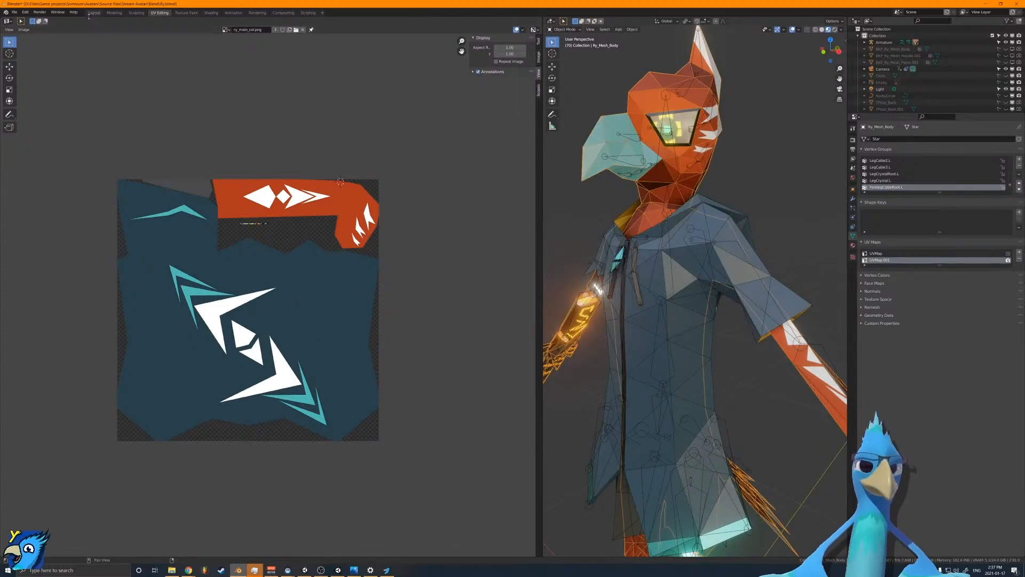
left_click(94, 12)
scroll(427, 267, "down", 4)
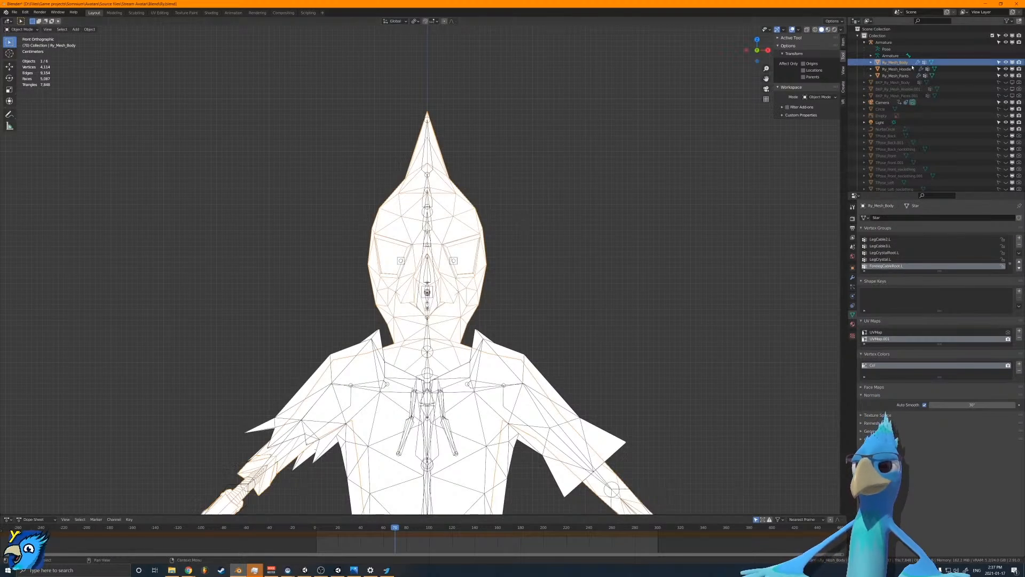
left_click(884, 42)
left_click(895, 76, "shift")
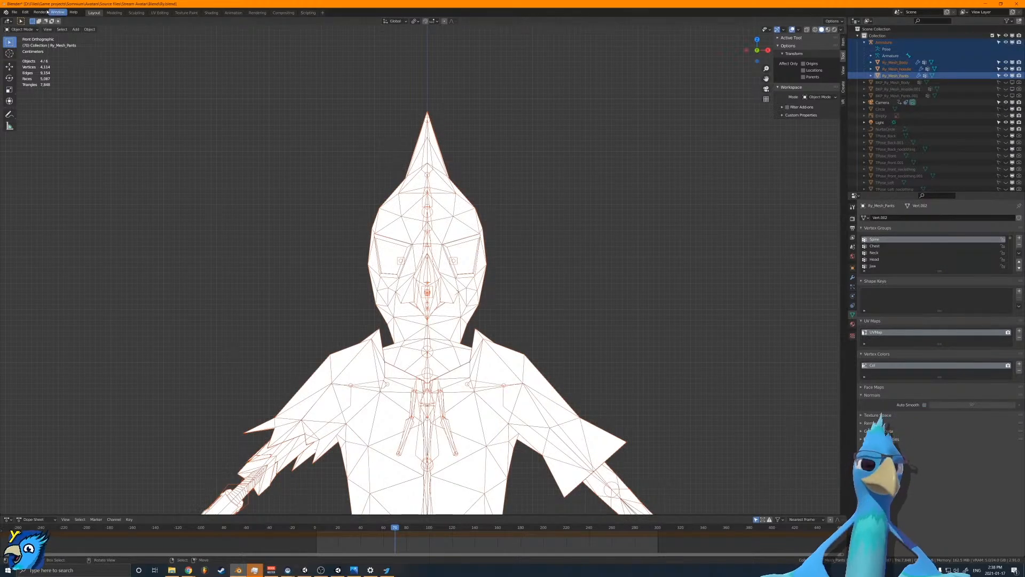
left_click(13, 12)
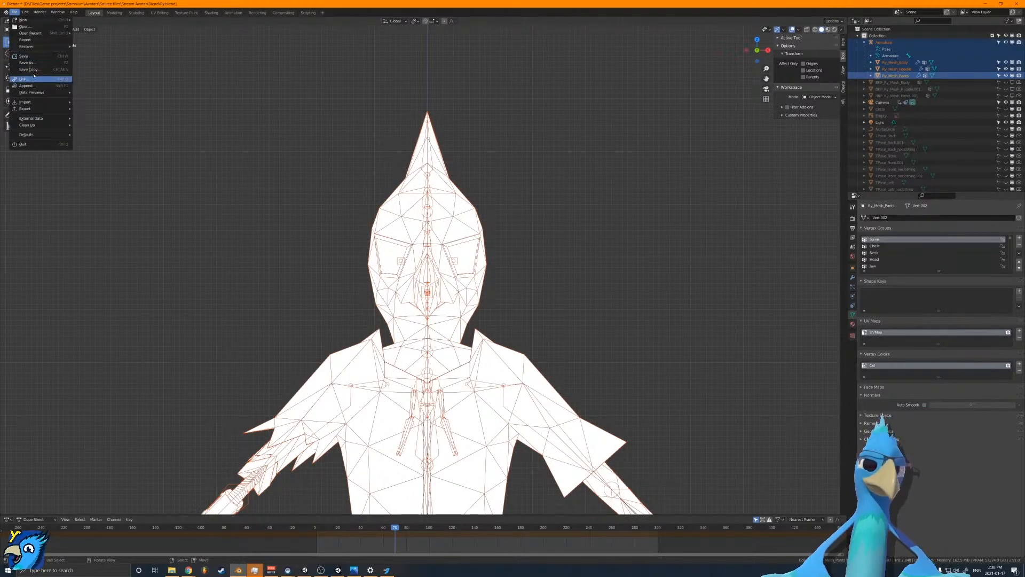
mouse_move(38, 109)
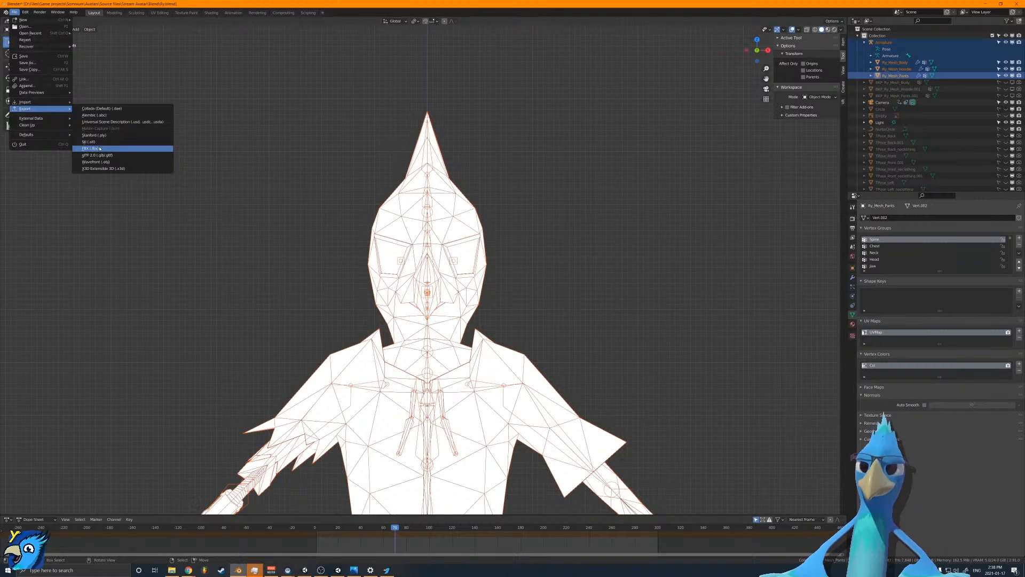
left_click(895, 62)
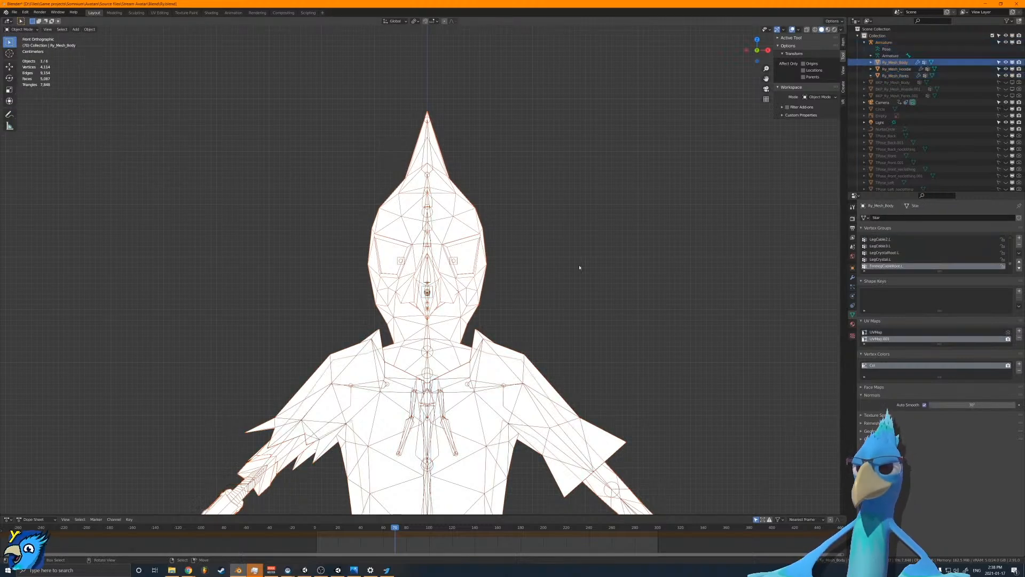
left_click(13, 11)
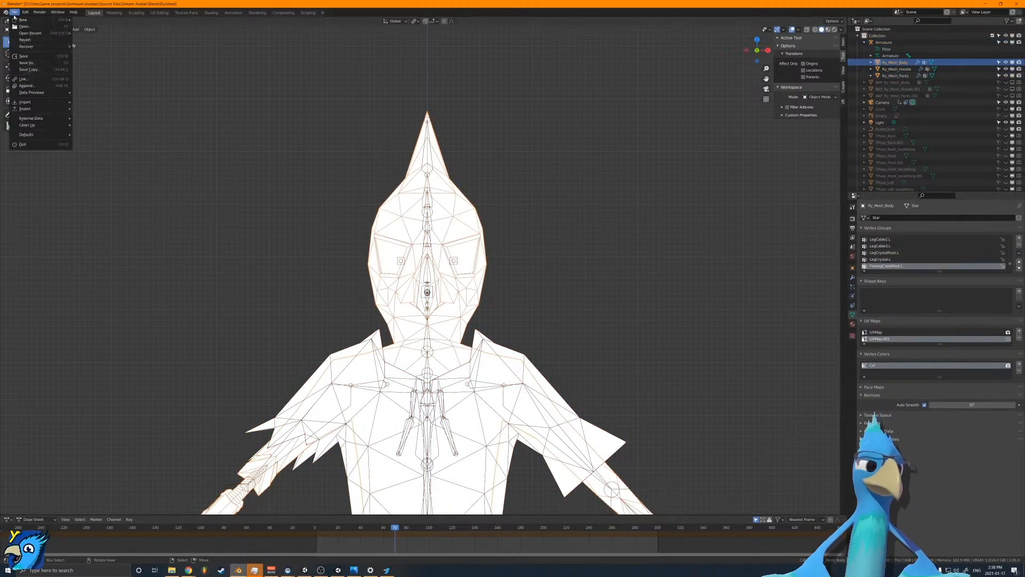
mouse_move(38, 109)
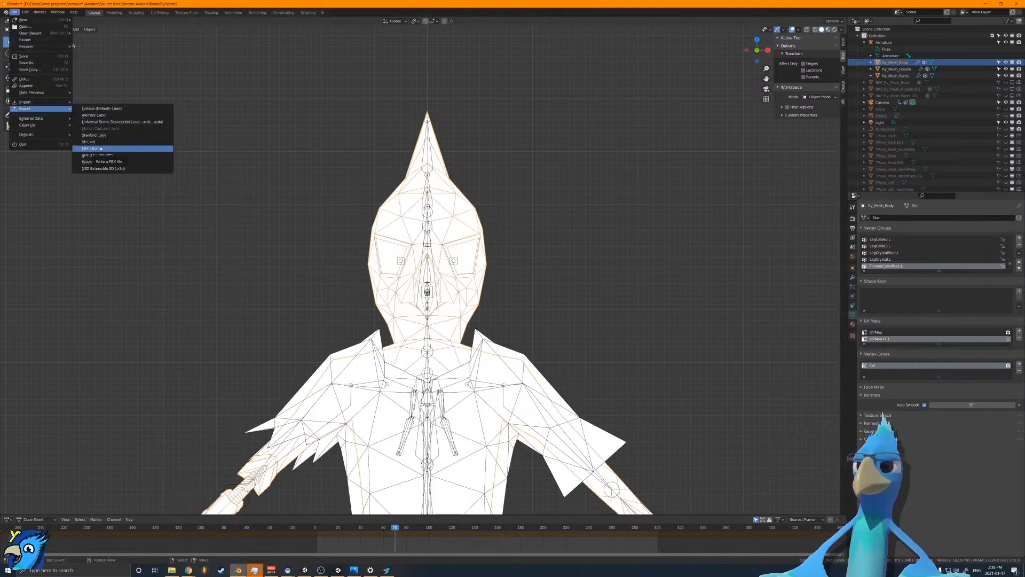
Step: Select the Armature and the three Ry meshes and export them as FBX, overwriting Ry.fbx in the Unity project
left_click(895, 76)
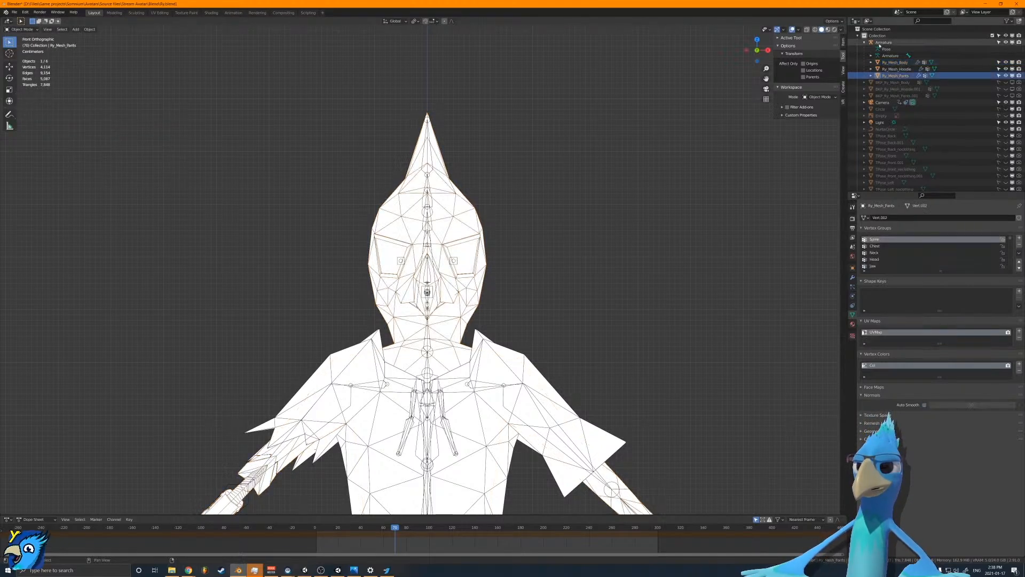
left_click(884, 42, "shift")
left_click(14, 12)
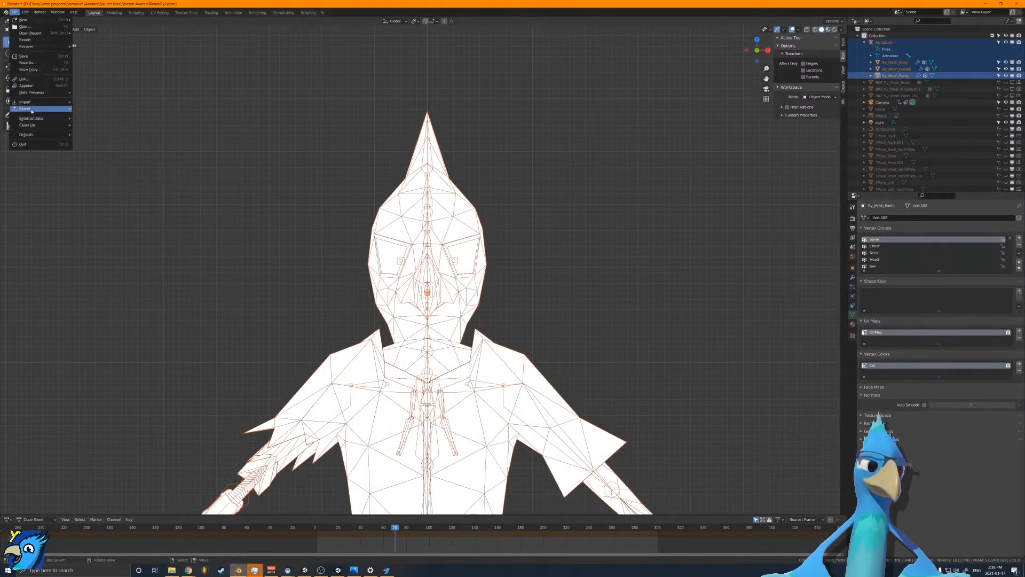
mouse_move(37, 109)
left_click(91, 148)
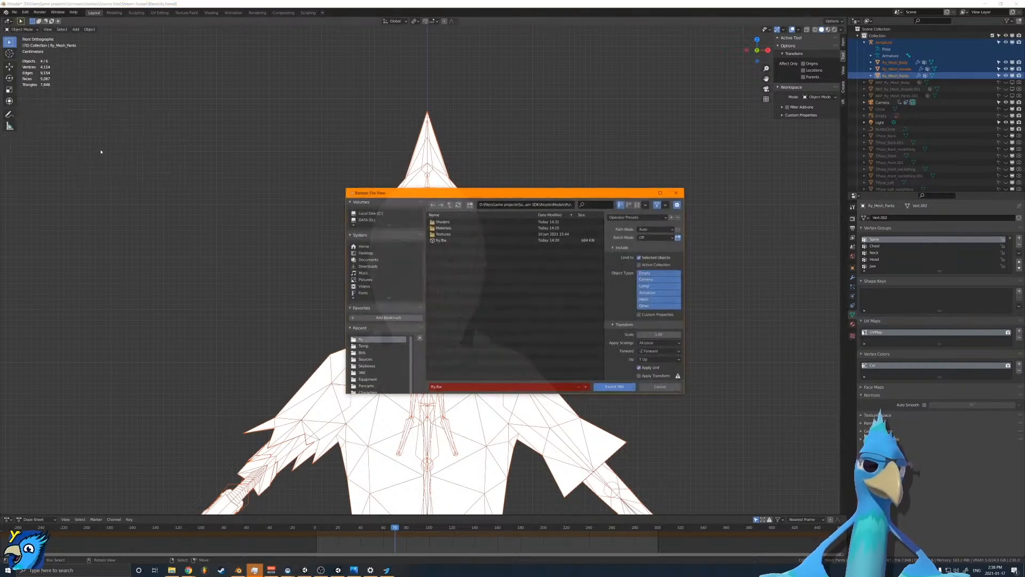
left_click(587, 240)
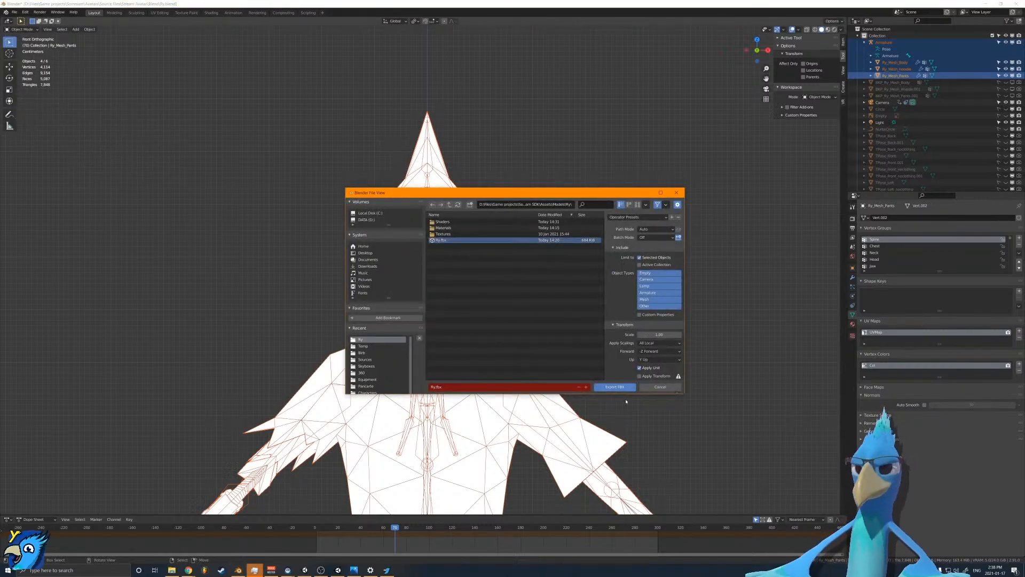
left_click(608, 388)
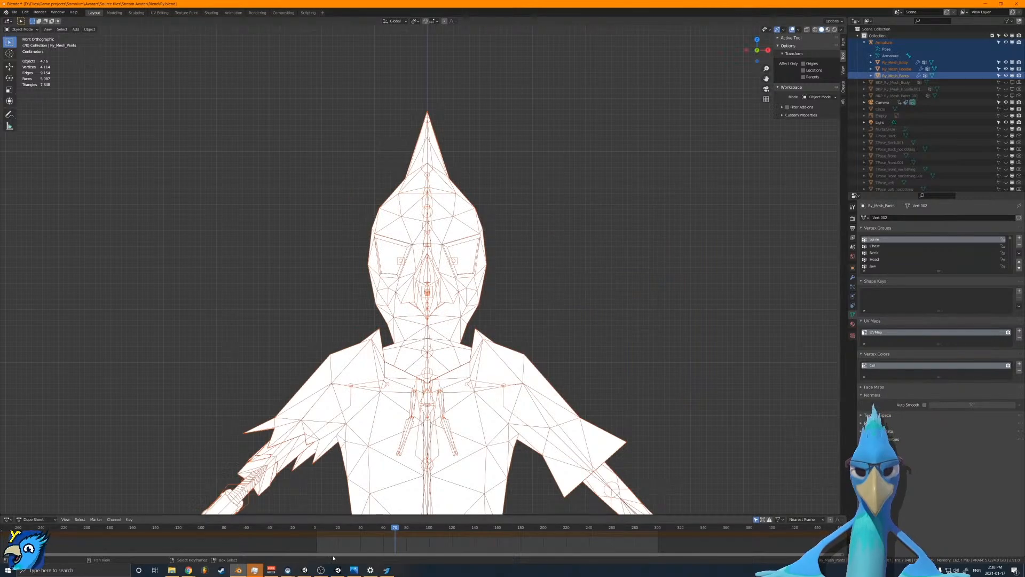
Step: Switch to Unity and examine the reimported head from the front alongside the emission nodes of the RyEyes graph
key("alt+Tab")
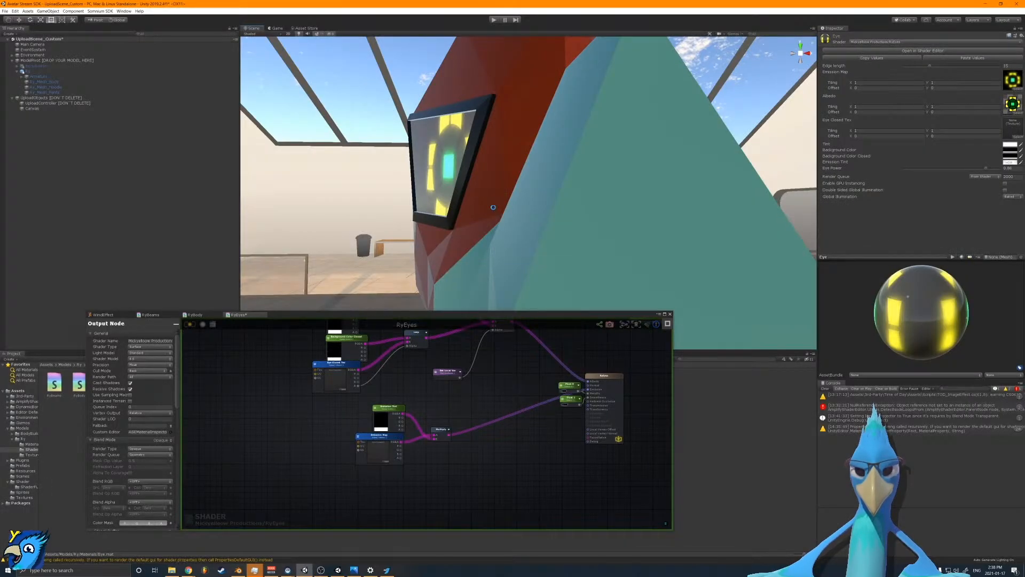
scroll(503, 214, "down", 5)
left_click_drag(503, 214, 481, 230, "alt")
scroll(501, 234, "up", 4)
scroll(501, 234, "down", 4)
scroll(481, 231, "up", 4)
scroll(451, 430, "up", 2)
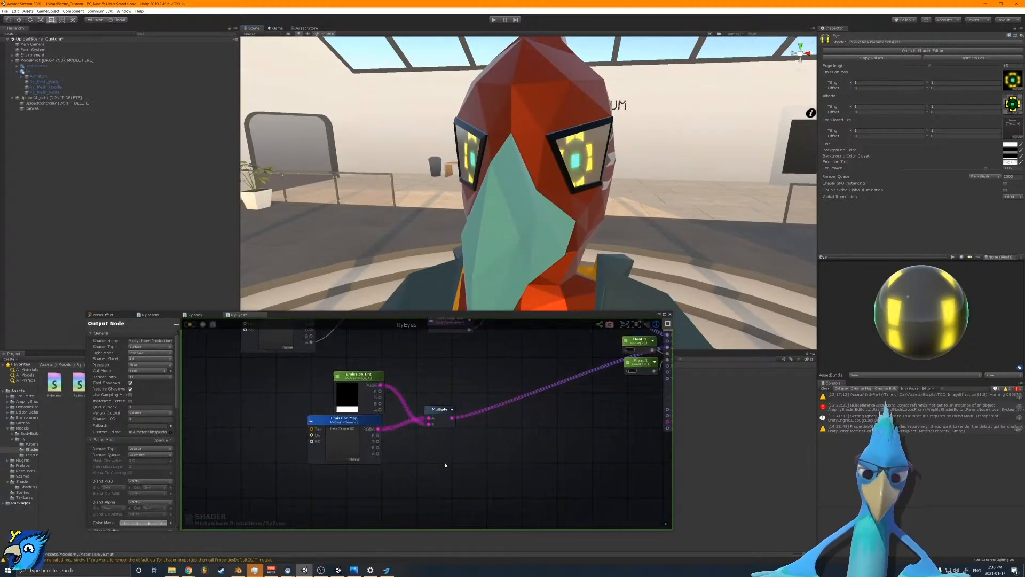
scroll(451, 430, "down", 2)
scroll(452, 428, "up", 1)
Step: Add a Texture Coordinates node below the emission nodes in the RyEyes graph
right_click(452, 428)
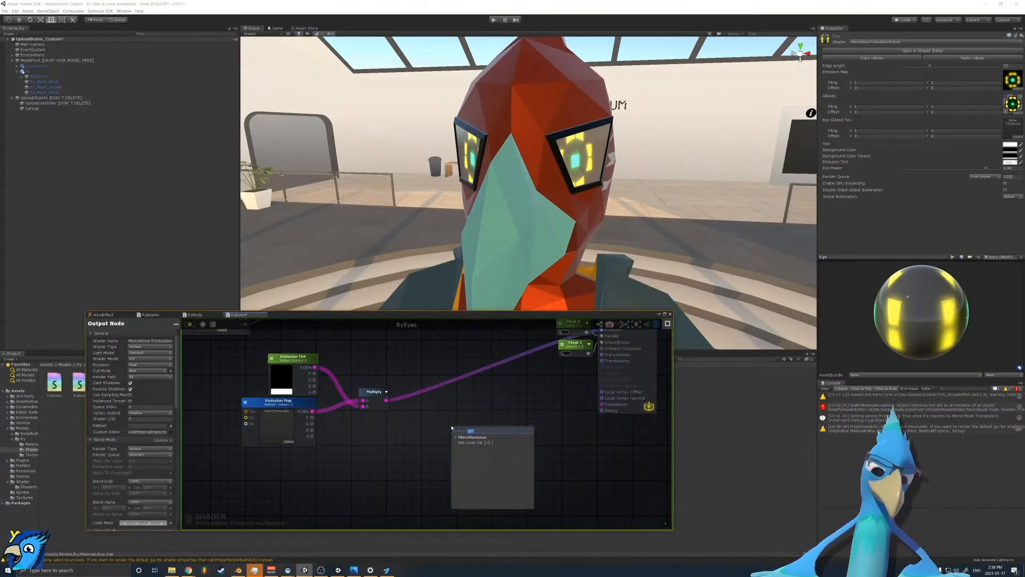
type("text")
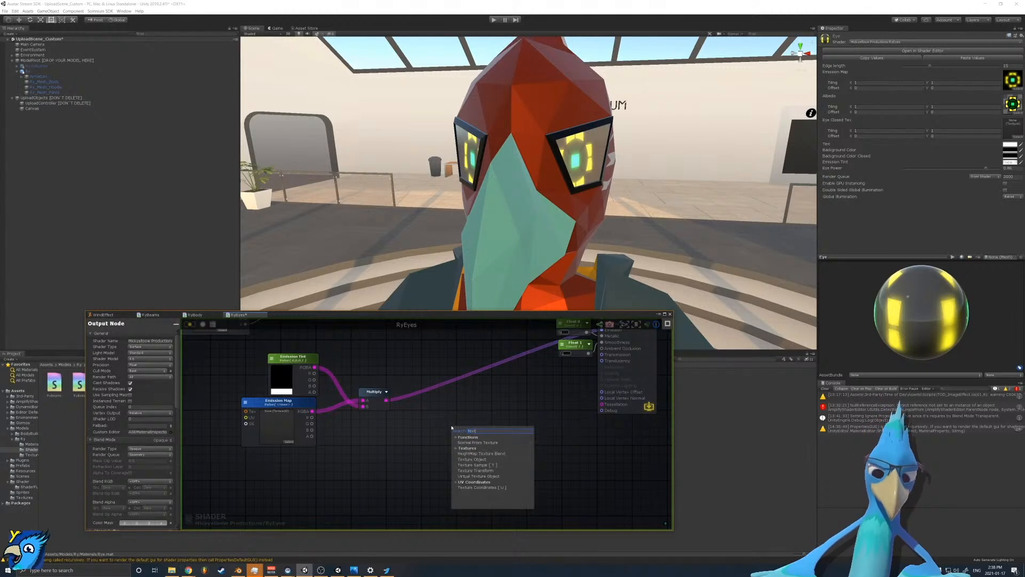
key("Down")
key("Down")
key("Down")
key("Down")
key("Down")
key("Down")
key("Down")
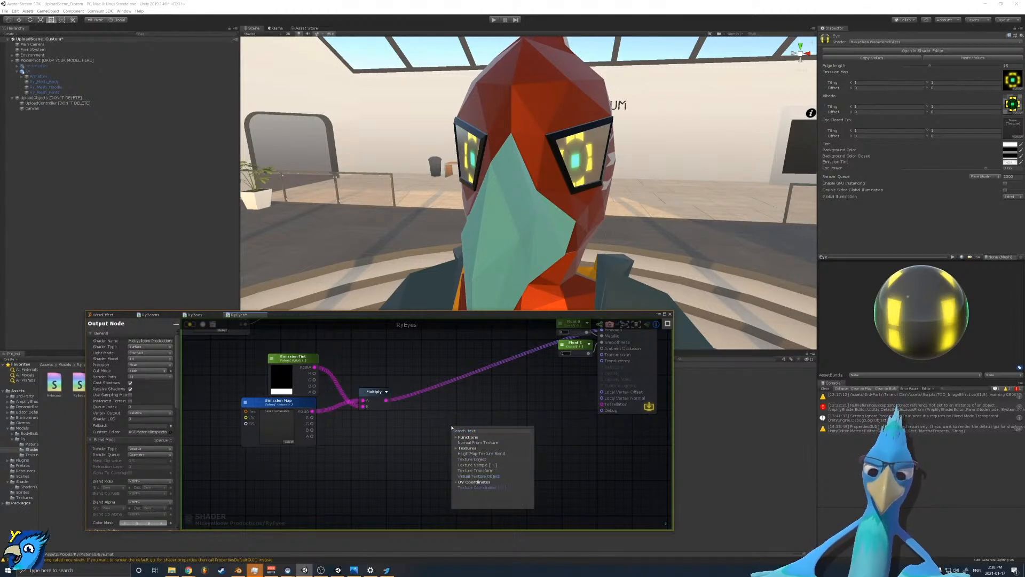
key("Return")
Step: Set the Texture Coordinates node to UV Set 2, connect its U output to Debug, update the shader and view the eyes
left_click(135, 382)
left_click(138, 396)
left_click_drag(503, 443, 602, 410)
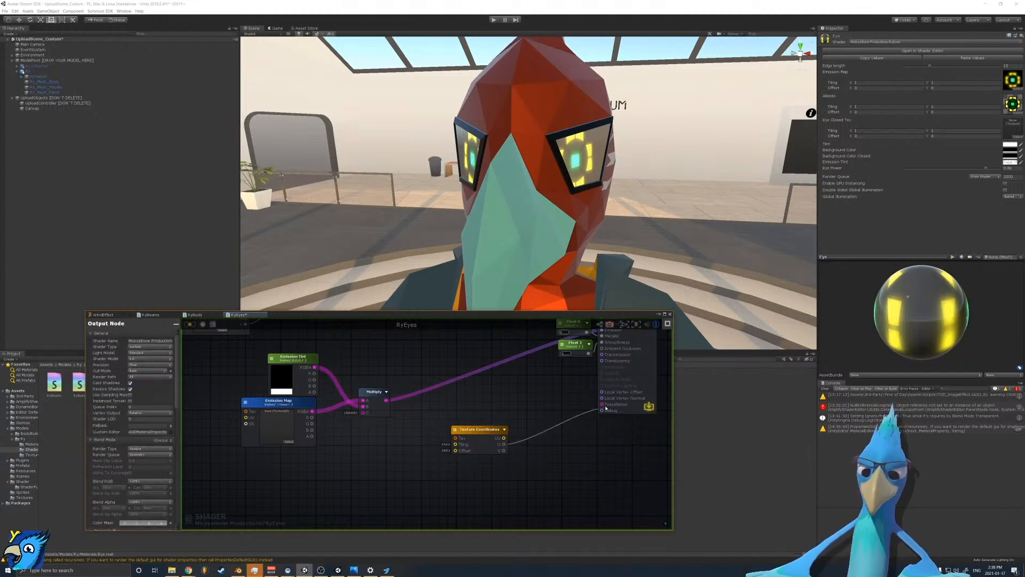
left_click(189, 323)
right_click_drag(525, 142, 552, 144)
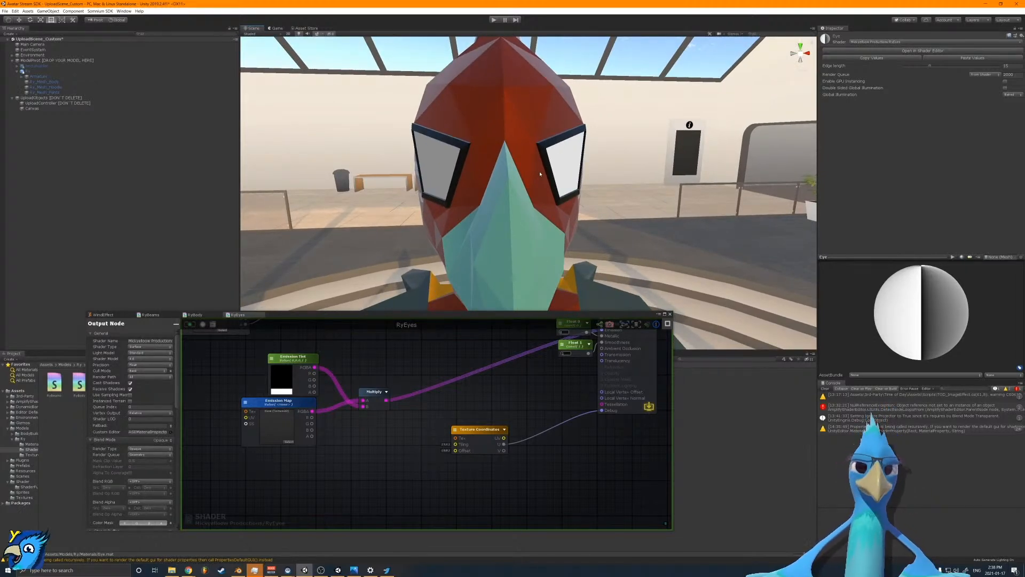
Step: Try UV Set 1 on the Texture Coordinates node with the shader updated, and restore UV Set 2
left_click(442, 450)
left_click(147, 383)
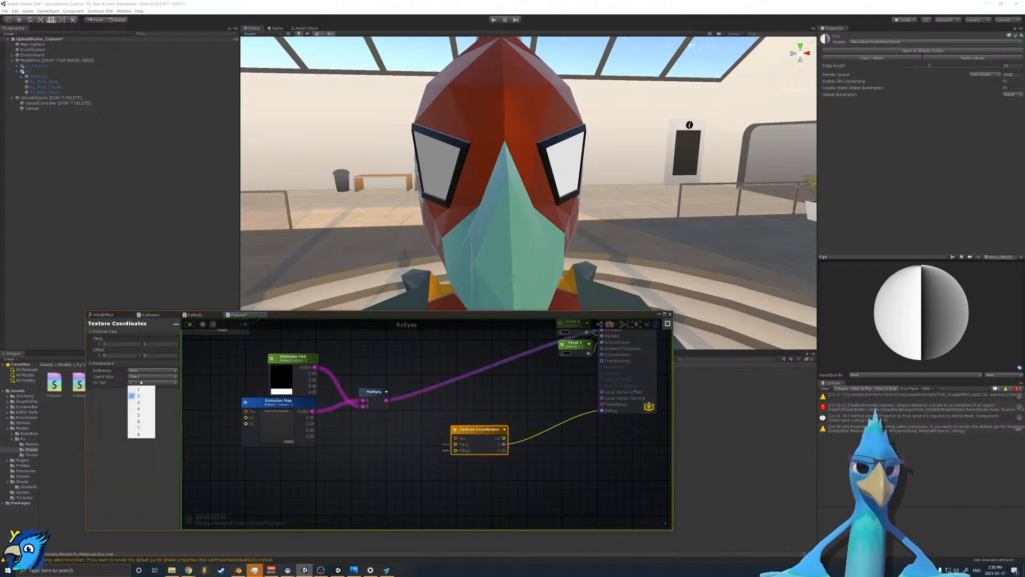
left_click(142, 389)
left_click(188, 324)
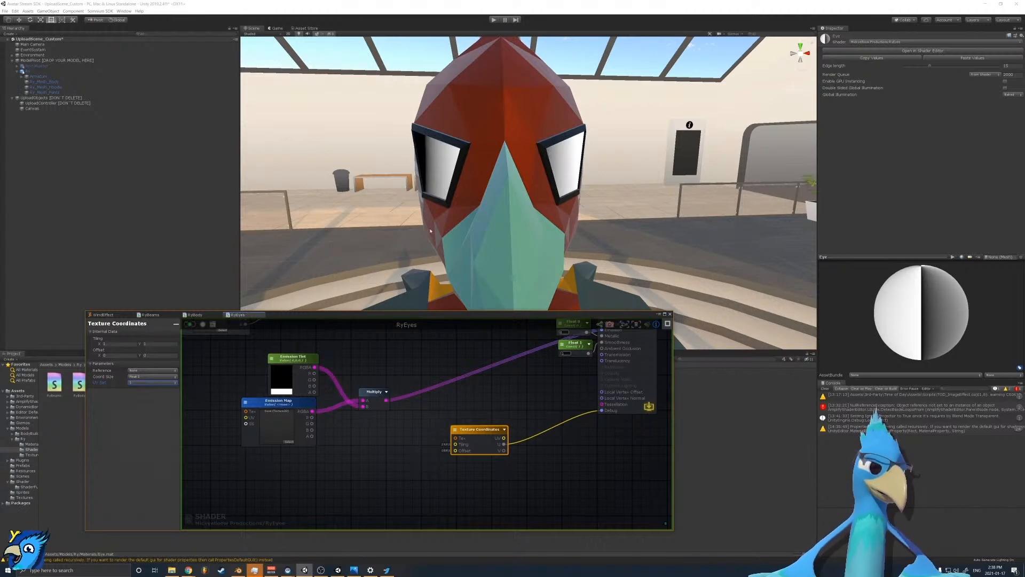
left_click(176, 382)
left_click(142, 396)
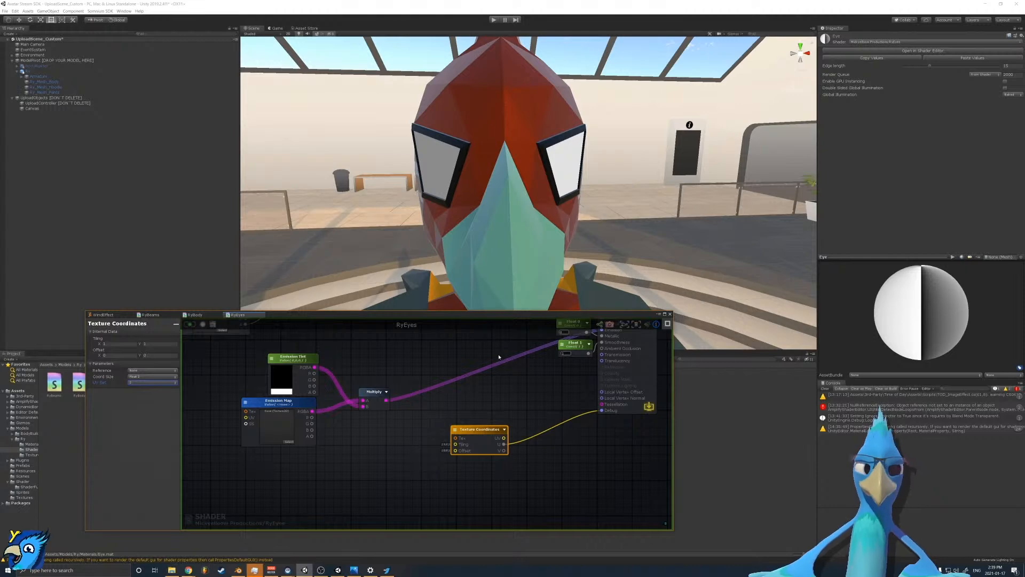
Step: Add a Noise Generator node to the RyEyes graph and arrange it beside the Texture Coordinates node below the emission nodes
middle_click_drag(544, 404, 505, 429)
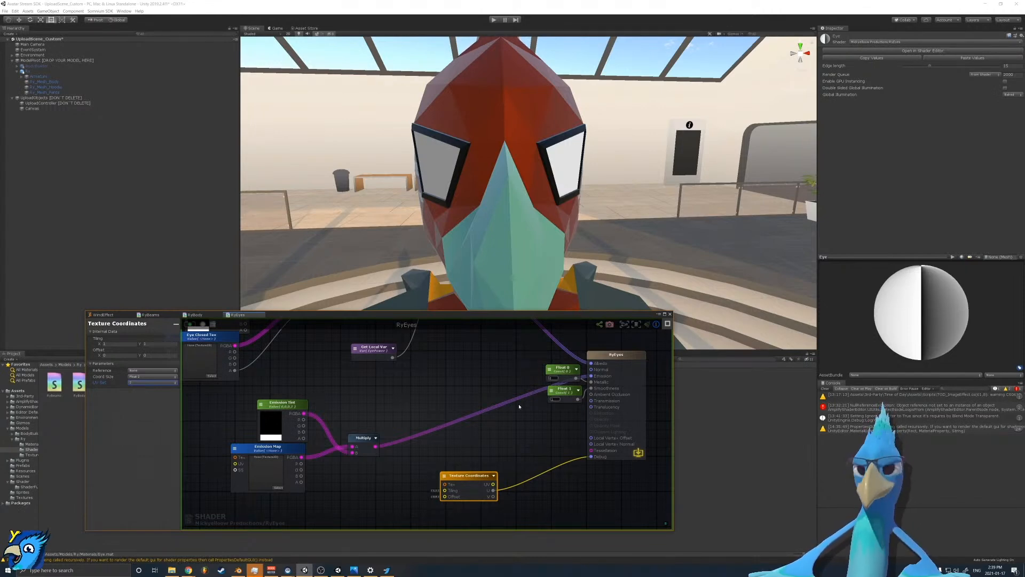
middle_click_drag(504, 465, 527, 382)
left_click_drag(501, 407, 308, 455)
right_click(401, 421)
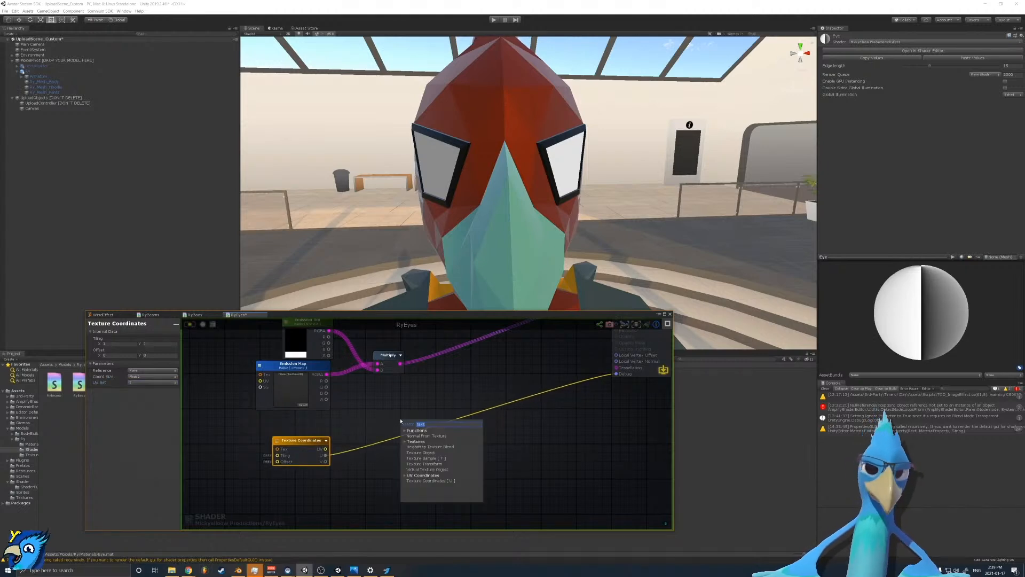
type("noise")
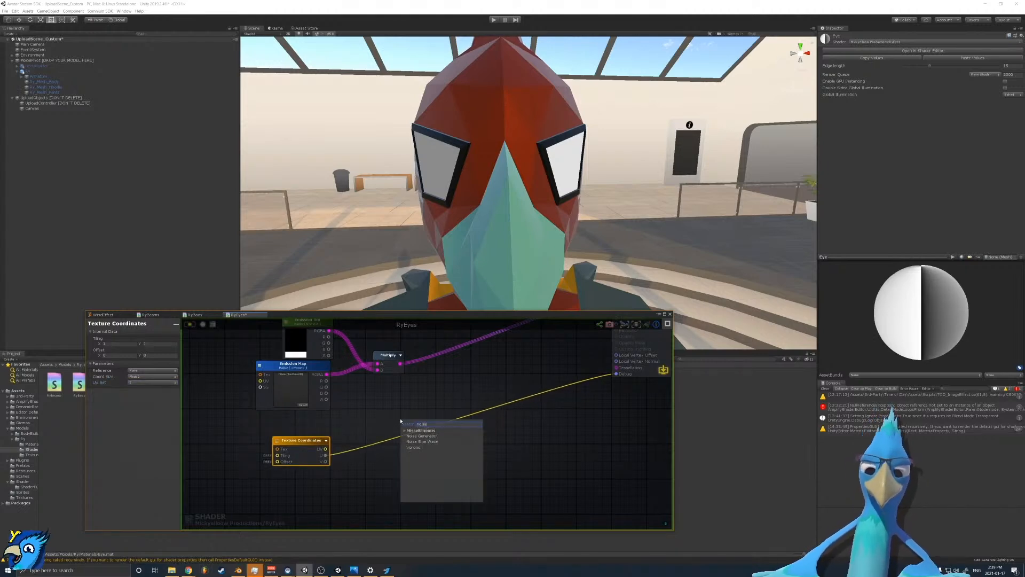
left_click(421, 436)
scroll(401, 448, "up", 1)
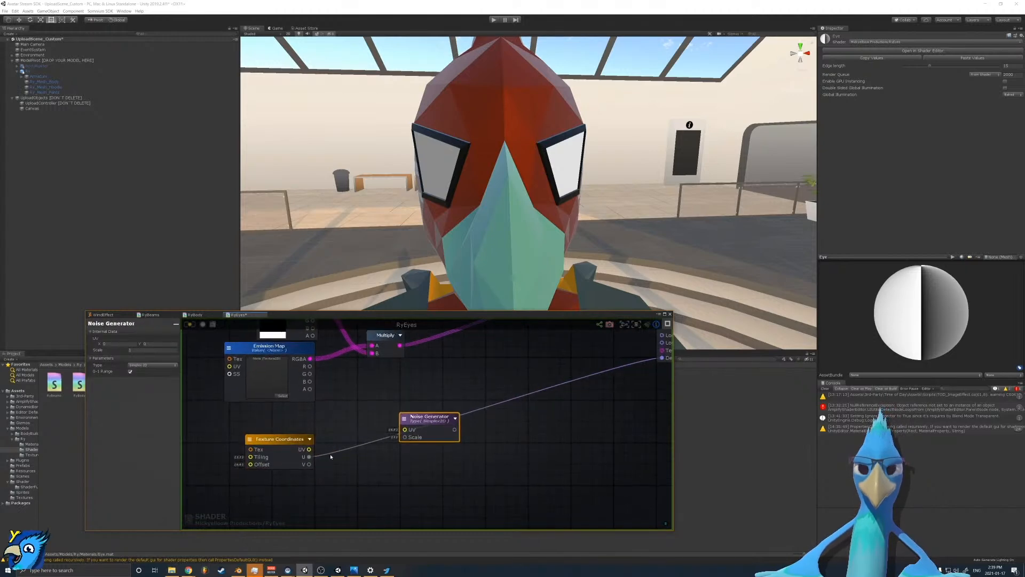
left_click_drag(434, 425, 395, 463)
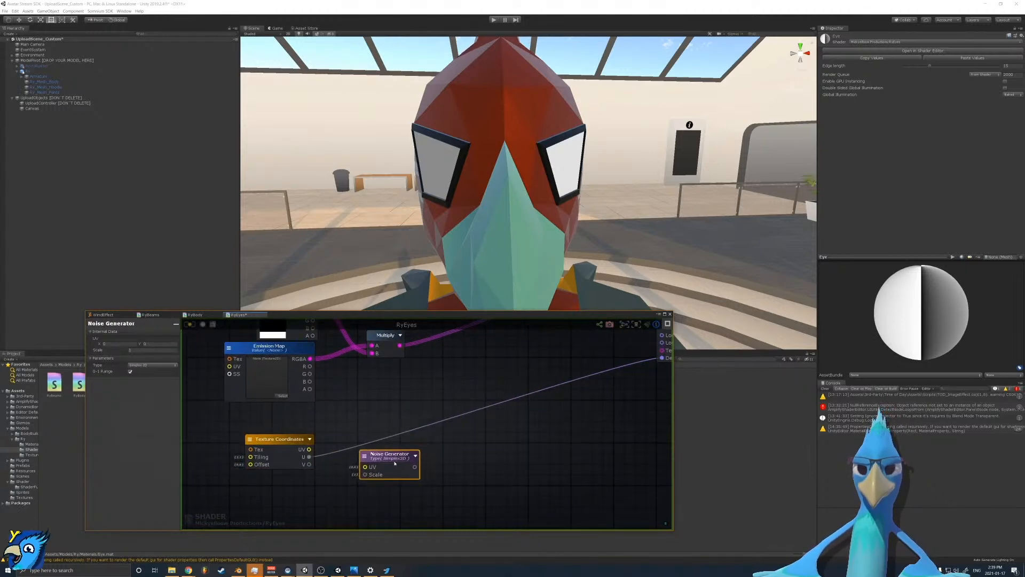
left_click_drag(290, 456, 262, 471)
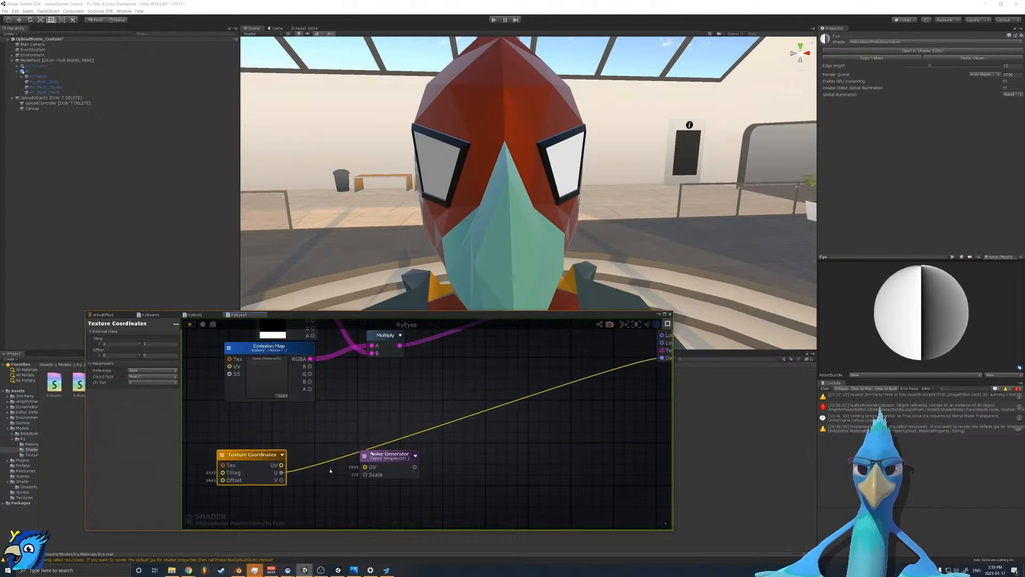
middle_click_drag(331, 469, 373, 437)
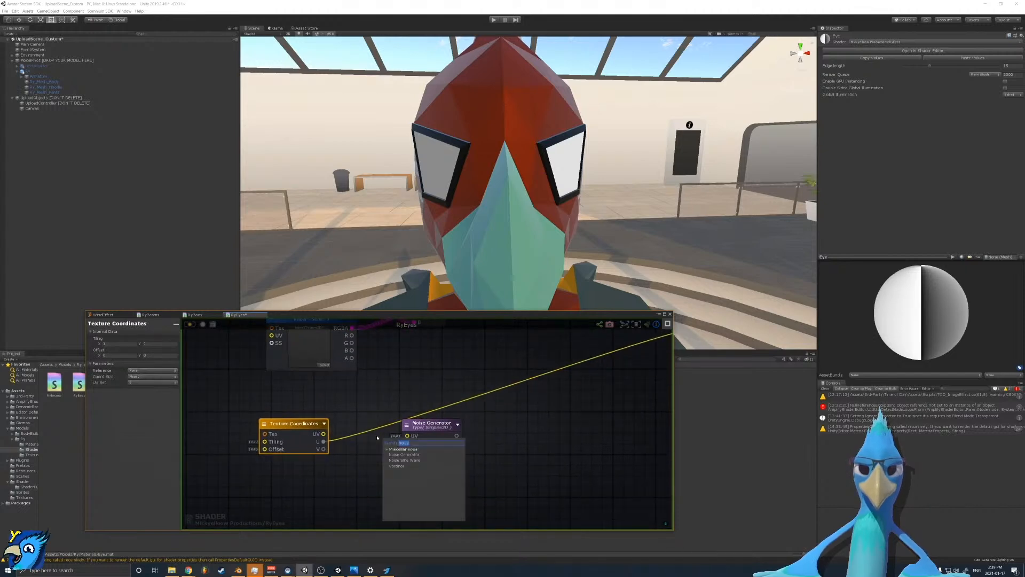
Step: Connect the Noise Generator's output to the Debug port of the shader's output node
left_click(360, 440)
middle_click_drag(426, 432, 379, 465)
left_click_drag(411, 469, 659, 359)
middle_click_drag(389, 437, 452, 394)
Step: Add a Time node to the graph and place it below the Texture Coordinates node
right_click(344, 472)
type("time")
left_click(387, 477)
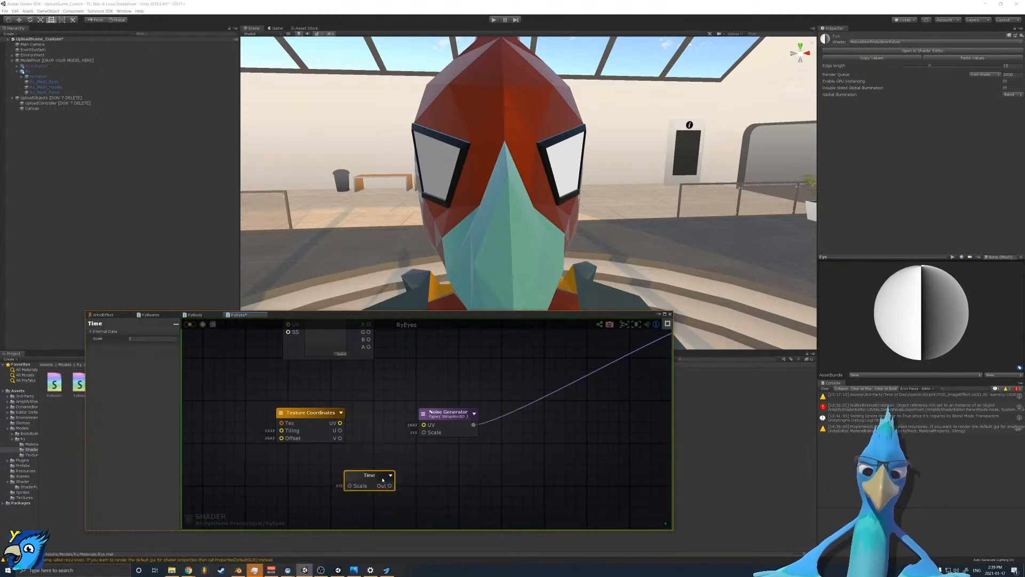
left_click_drag(387, 477, 293, 460)
Step: Connect Time to the Texture Coordinates Offset, and the coordinates' UV output to the Noise Generator's UV input
left_click_drag(310, 425, 336, 422)
middle_click_drag(286, 450, 307, 453)
left_click_drag(297, 468, 330, 435)
left_click_drag(388, 420, 444, 428)
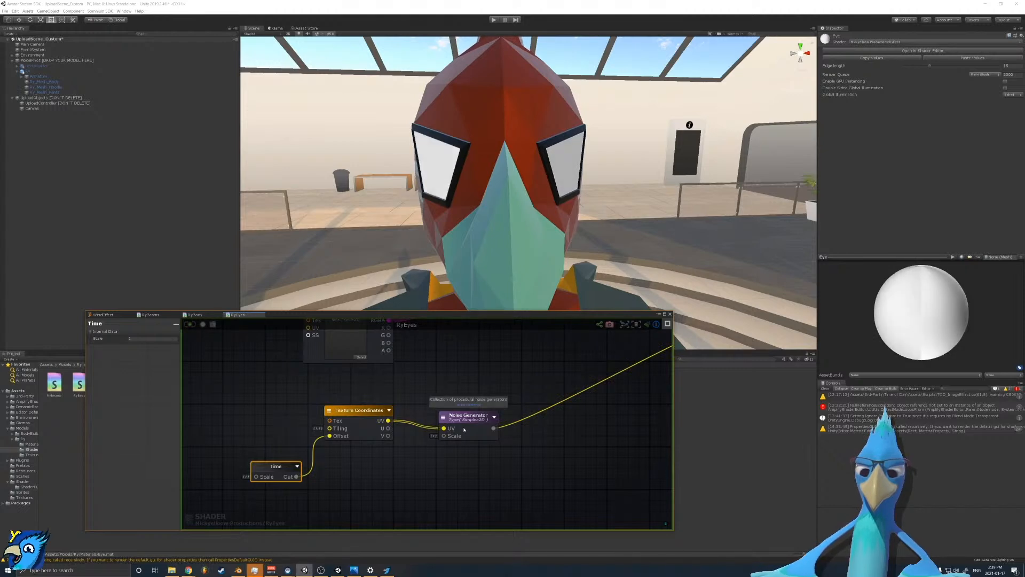
middle_click_drag(521, 433, 487, 447)
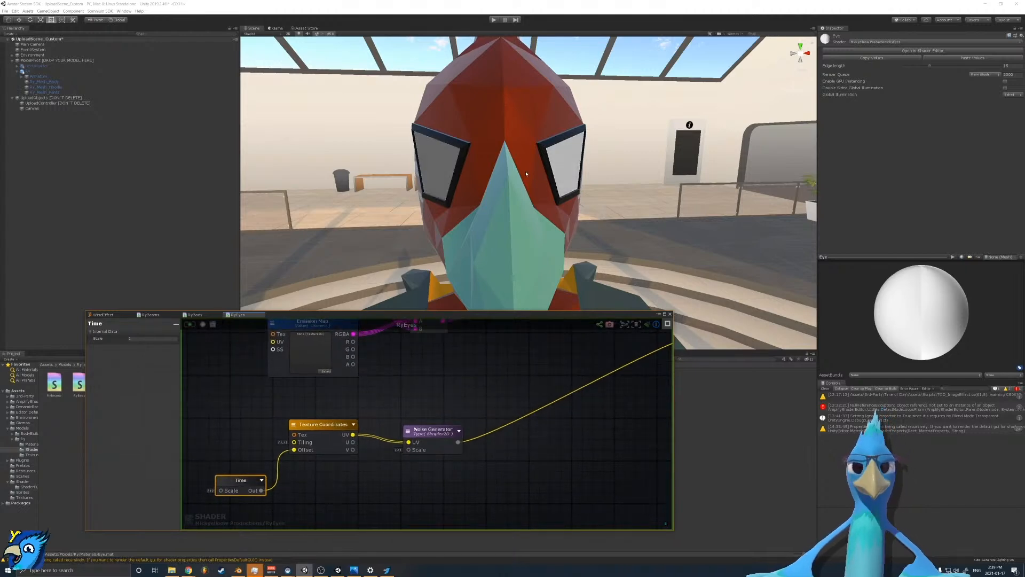
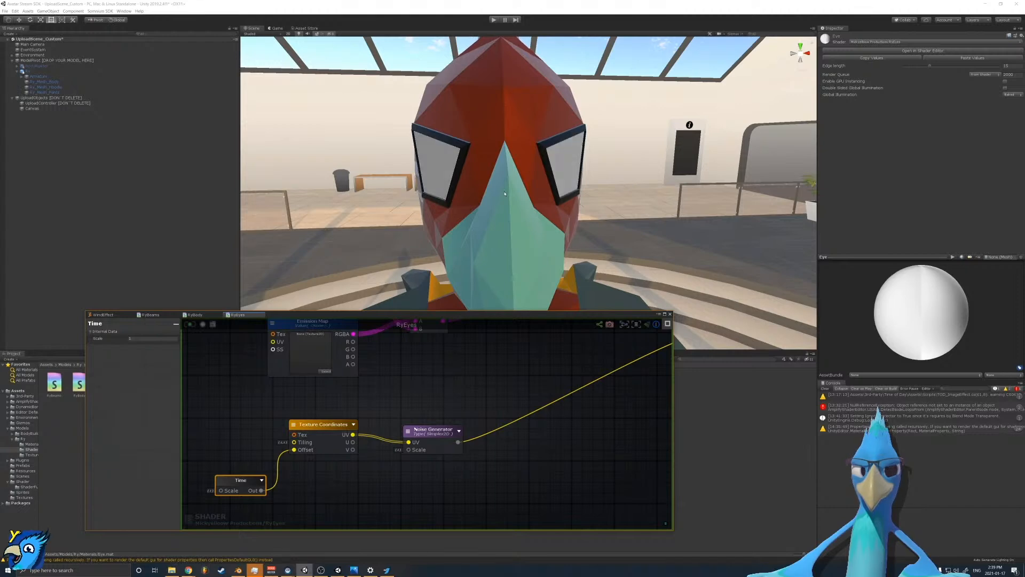
Step: Add a Float node as a property named Flicker Speed and connect it to the Time node's Scale input
middle_click_drag(362, 454, 452, 444)
left_click_drag(332, 477, 337, 441)
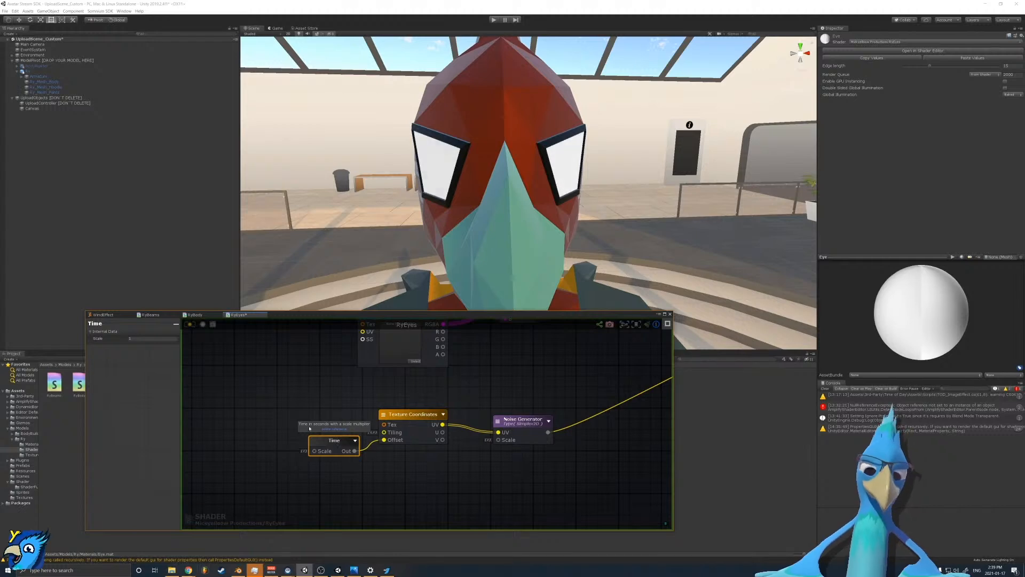
right_click(318, 425)
type("float")
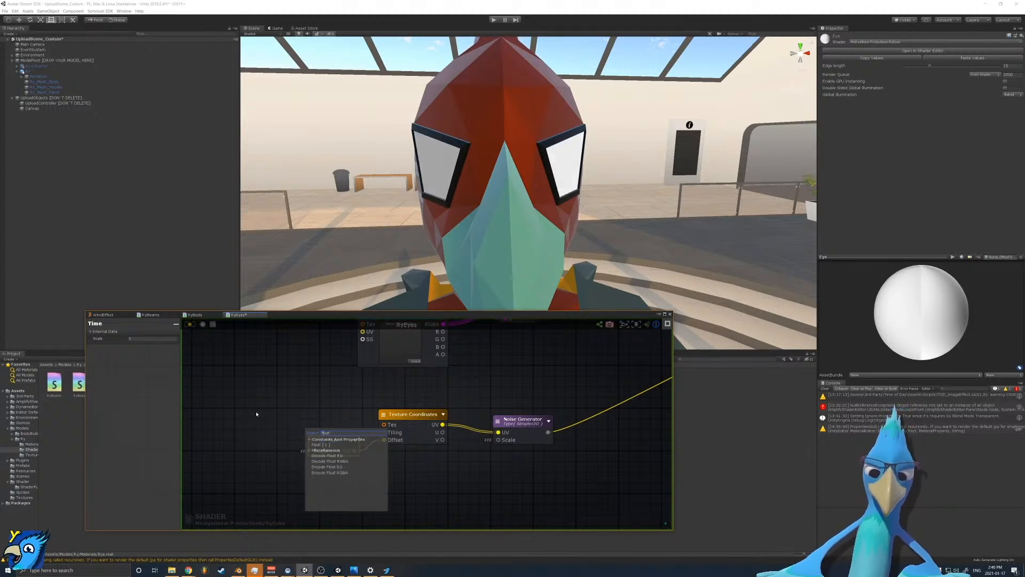
key("Return")
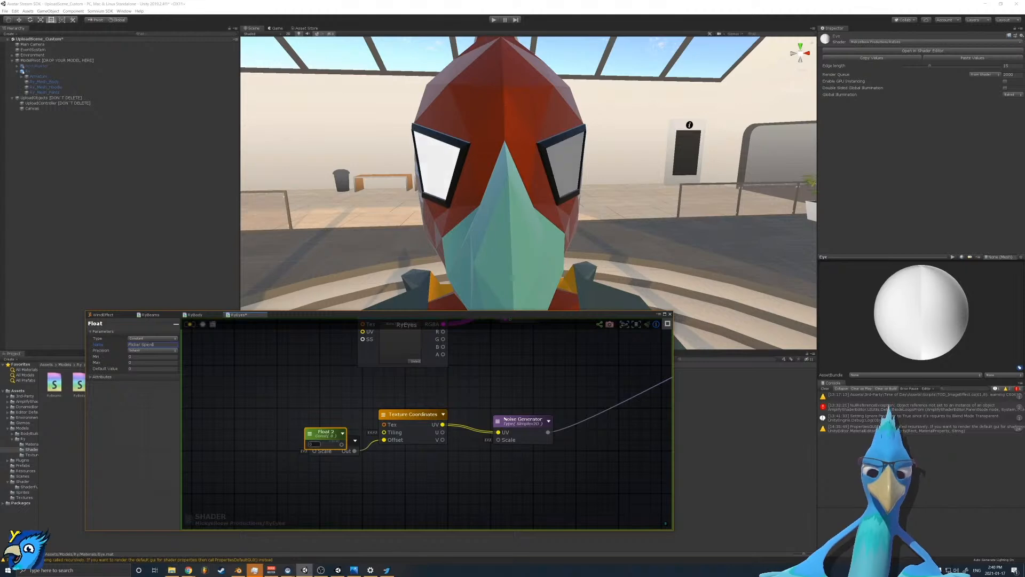
left_click(152, 338)
left_click(155, 350)
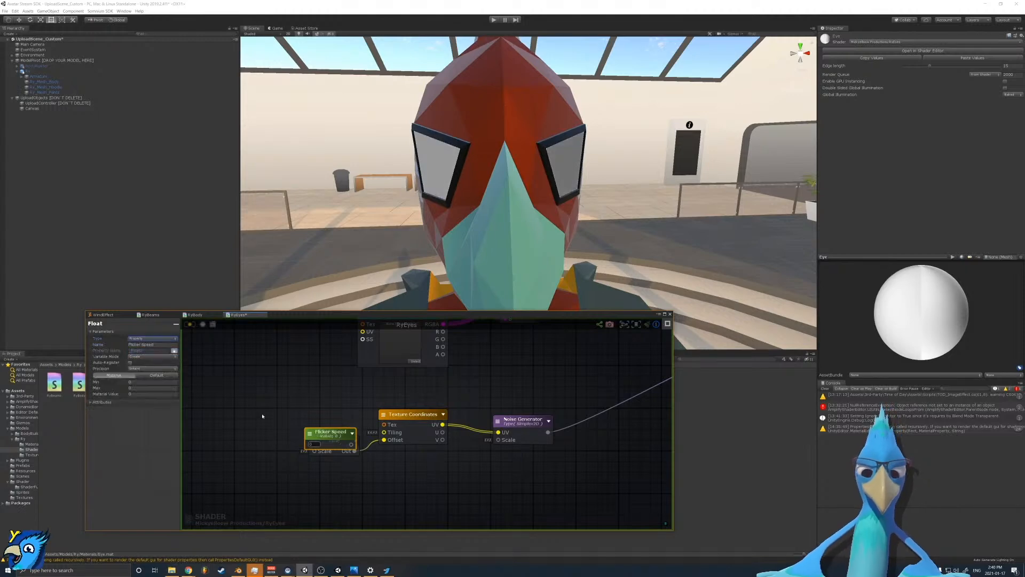
left_click_drag(345, 445, 314, 450)
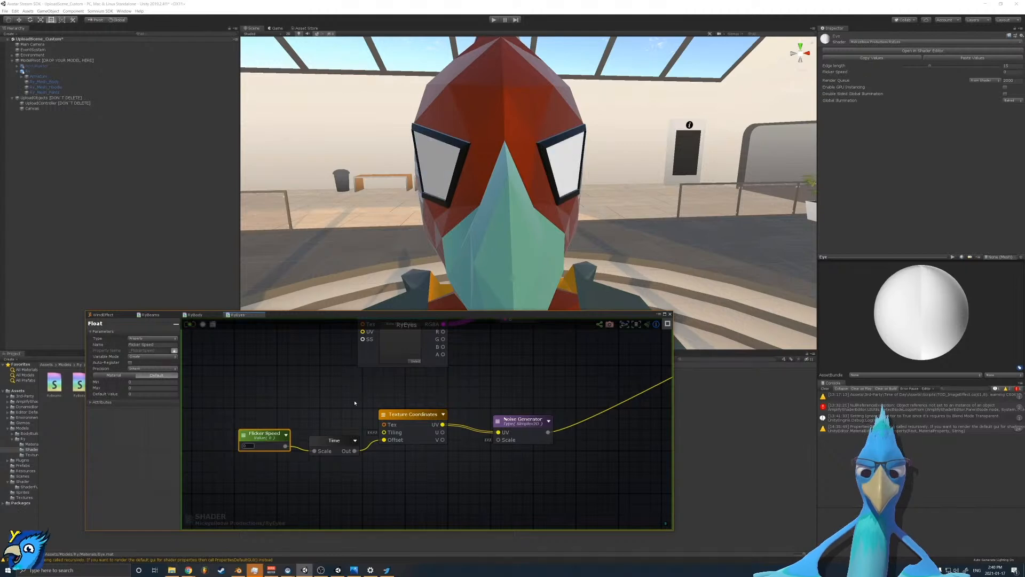
Step: Set the Flicker Speed property's default value to 1 and adjust its material value
left_click(131, 394)
type("1")
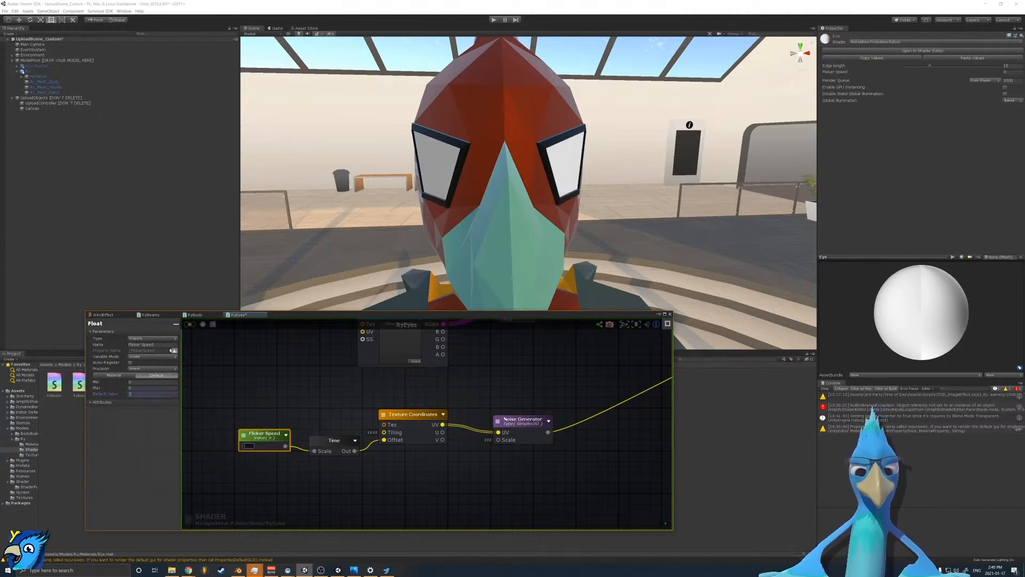
left_click(133, 376)
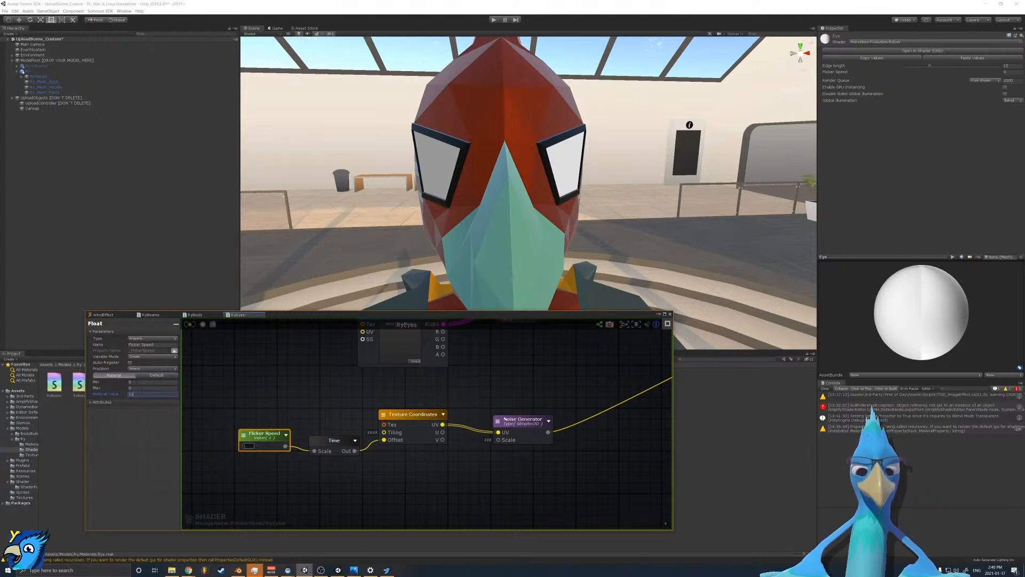
key("BackSpace")
type("0")
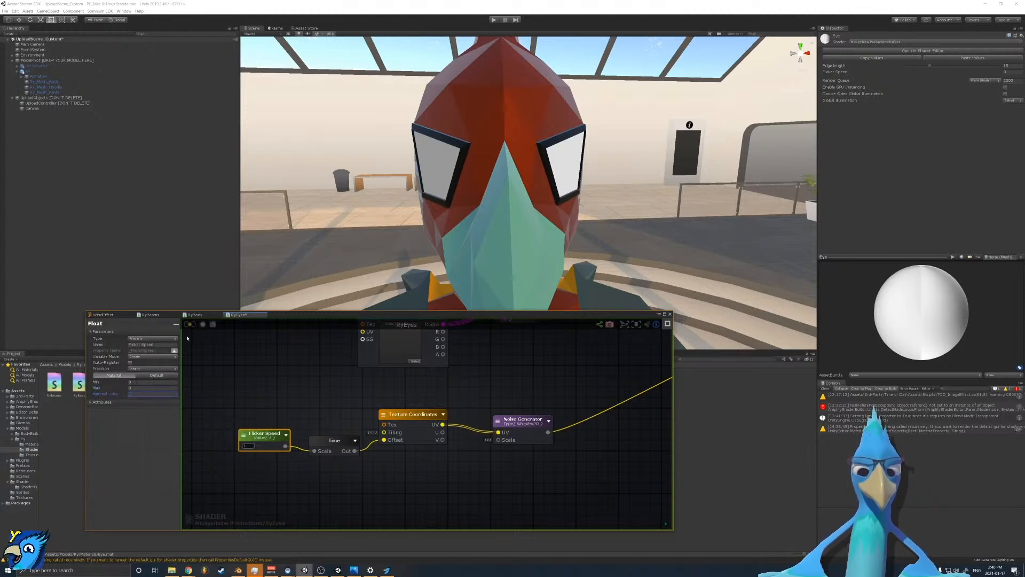
left_click(157, 376)
left_click(127, 377)
left_click(142, 377)
left_click(188, 393)
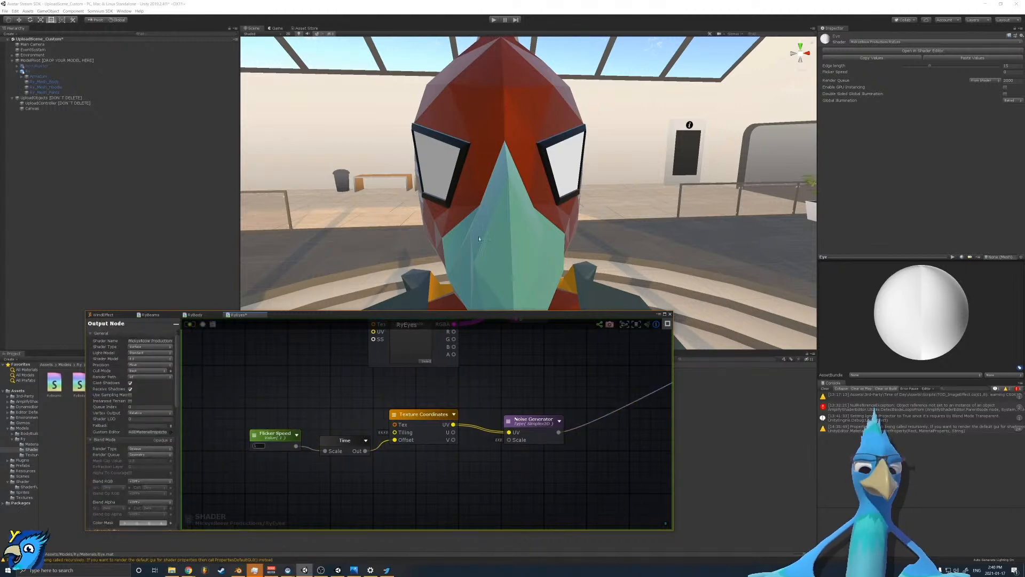
Step: Select the bird's body mesh and set Flicker Speed to 2 on its Eye material
left_click(489, 215)
scroll(832, 147, "down", 8)
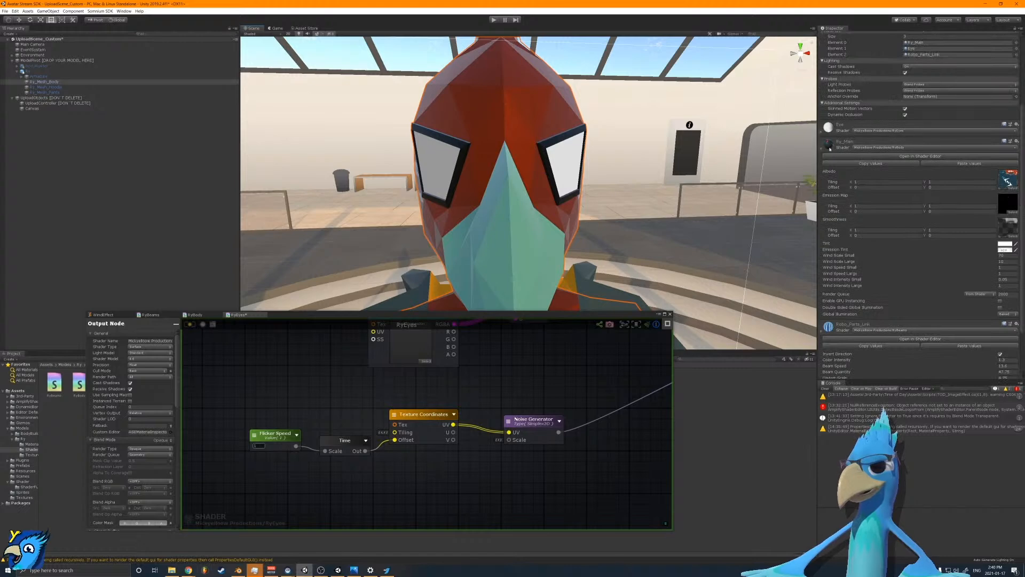
scroll(831, 155, "up", 5)
left_click(834, 257)
left_click(839, 231)
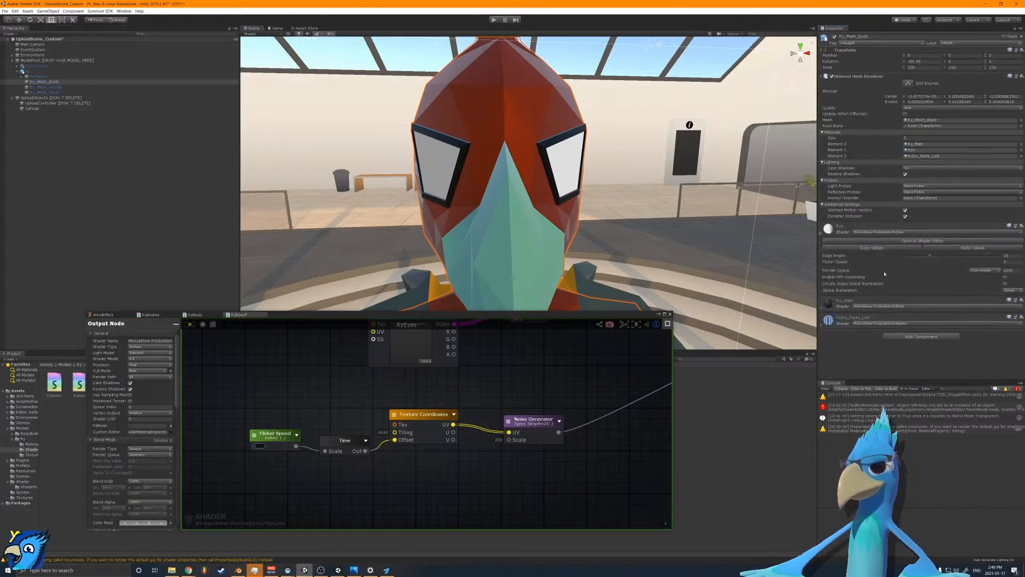
type("2")
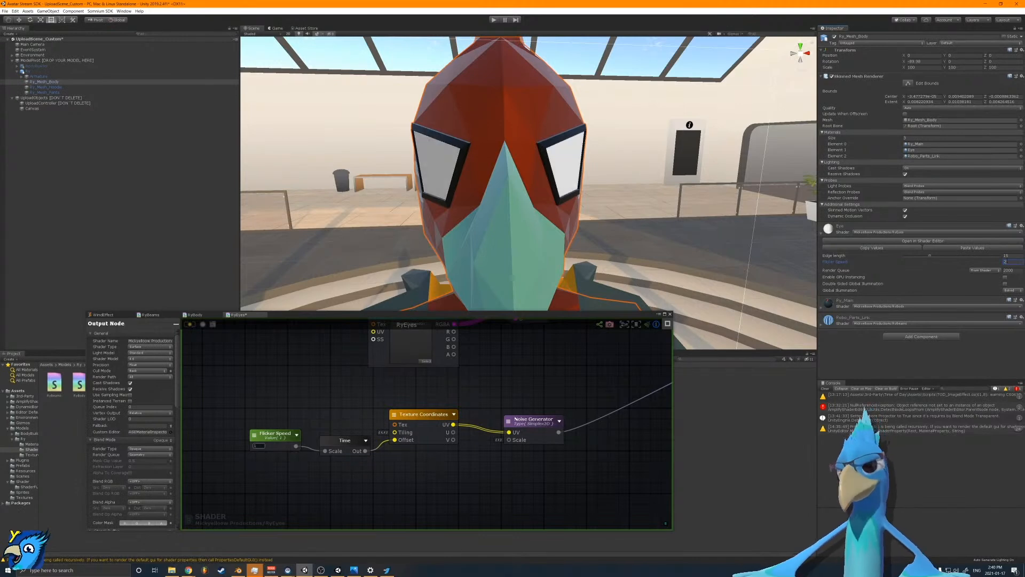
Step: Add a Gradient node and place it above the Noise Generator
middle_click_drag(540, 391, 456, 406)
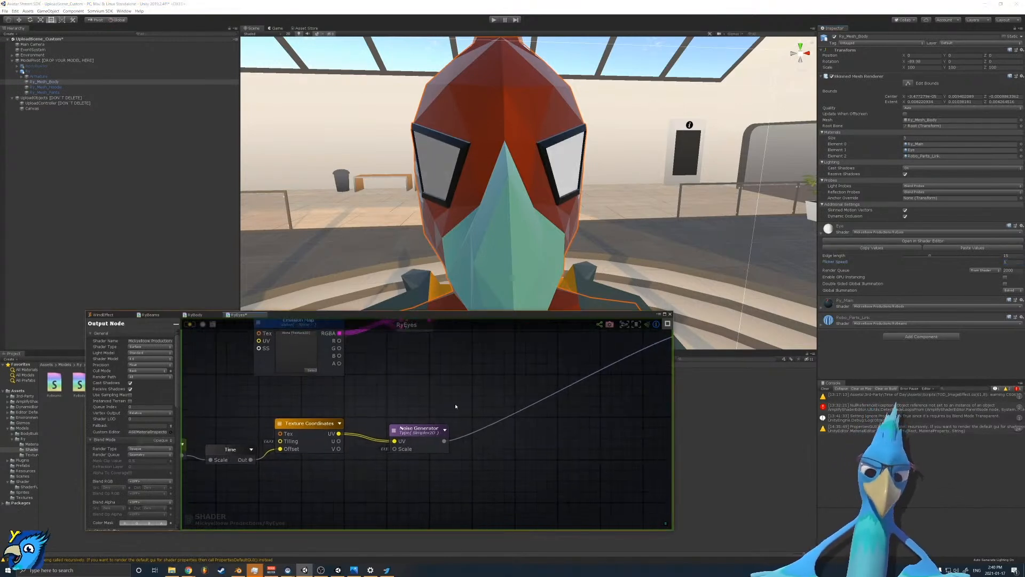
right_click(456, 407)
type("gra")
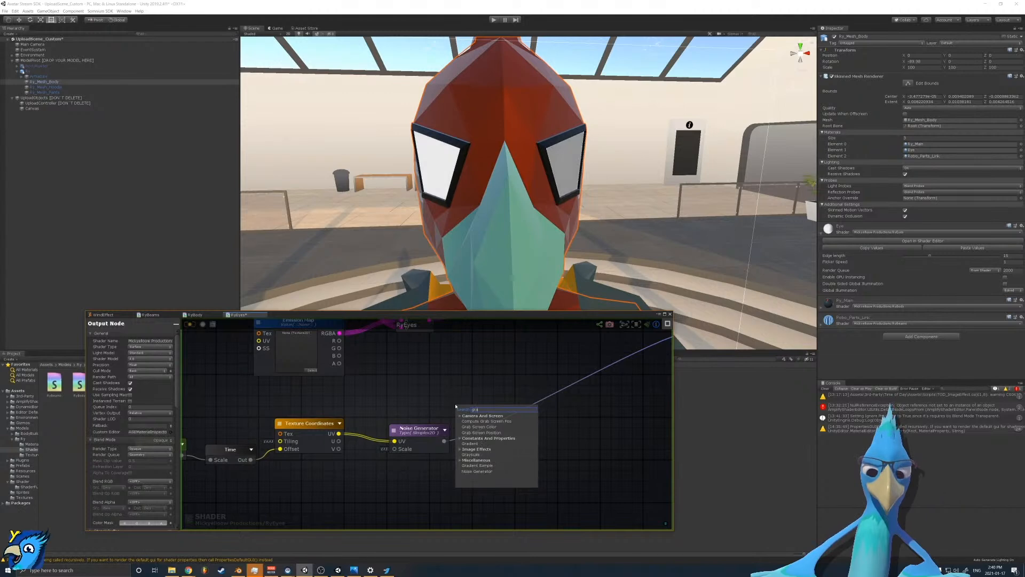
key("Escape")
right_click(456, 407)
type("grad")
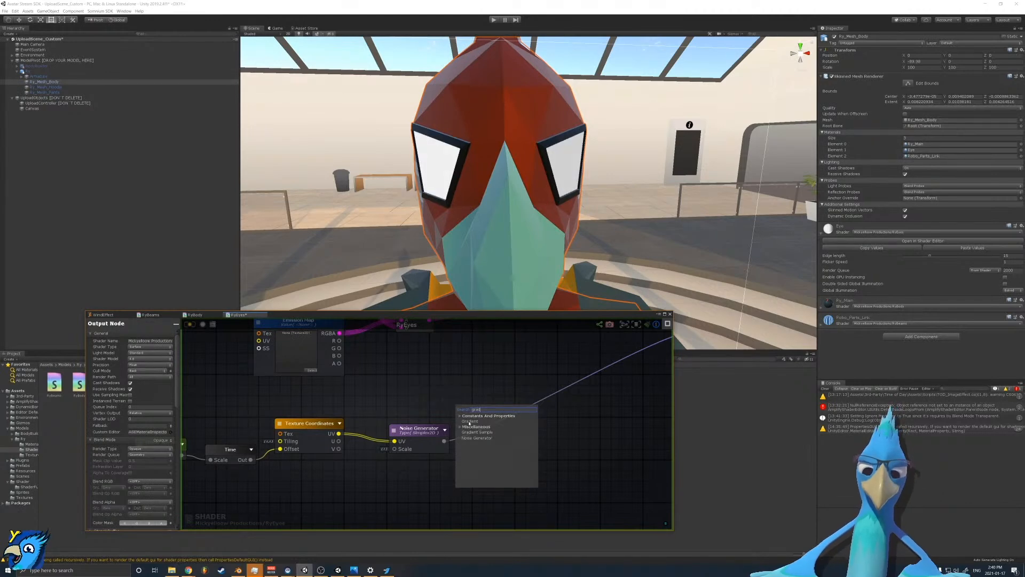
left_click(468, 421)
left_click_drag(483, 406, 427, 381)
Step: Add a Gradient Sample node fed by the Gradient, with the Noise Generator's output connected to its Time input
right_click(480, 395)
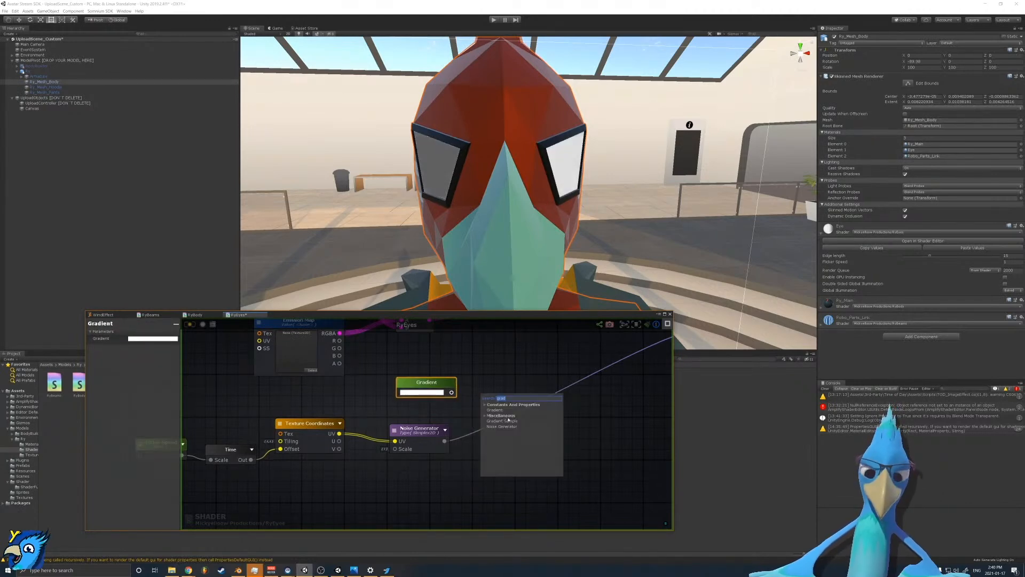
left_click(508, 421)
left_click_drag(446, 441, 486, 415)
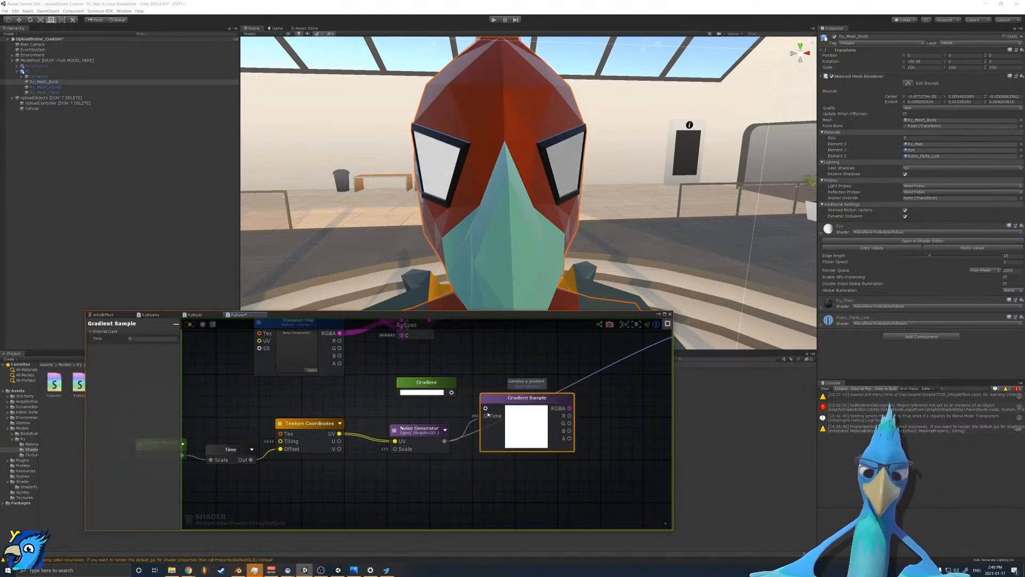
right_click_drag(488, 413, 406, 427)
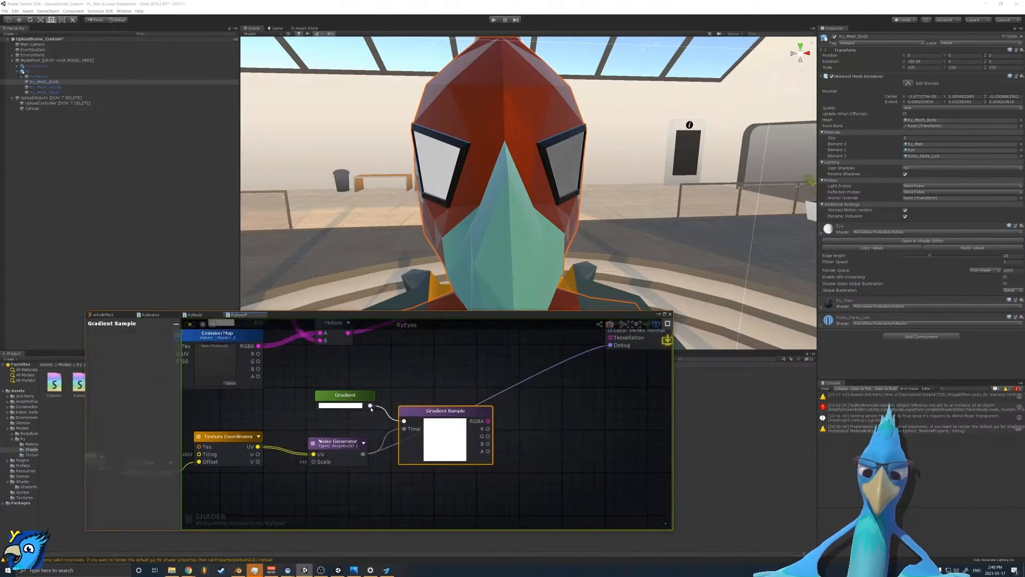
Step: Make the gradient run from black at 0% to white at about 33% and stay white to the end, then recompile the shader
left_click(343, 406)
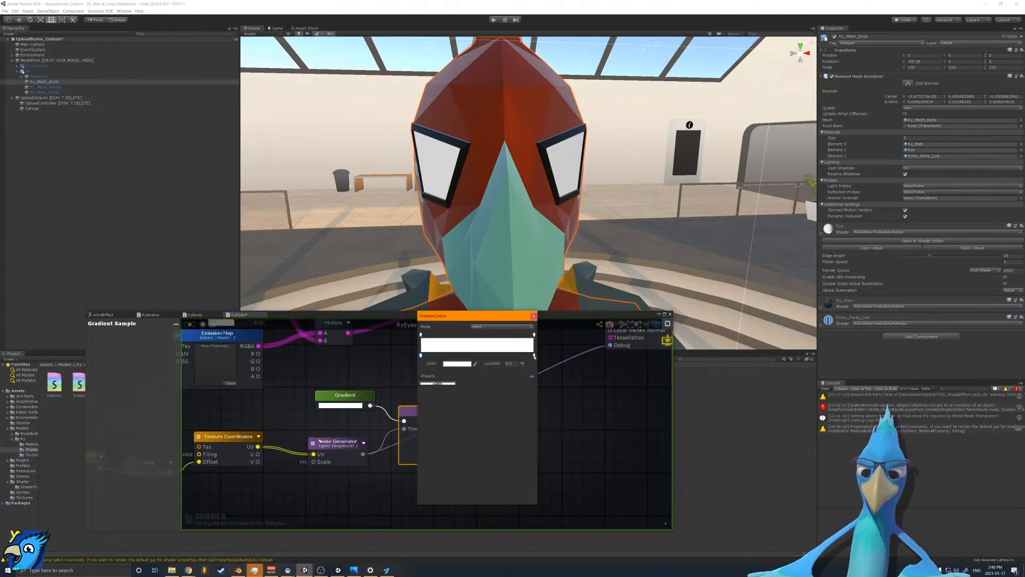
left_click(463, 366)
left_click_drag(647, 371, 615, 411)
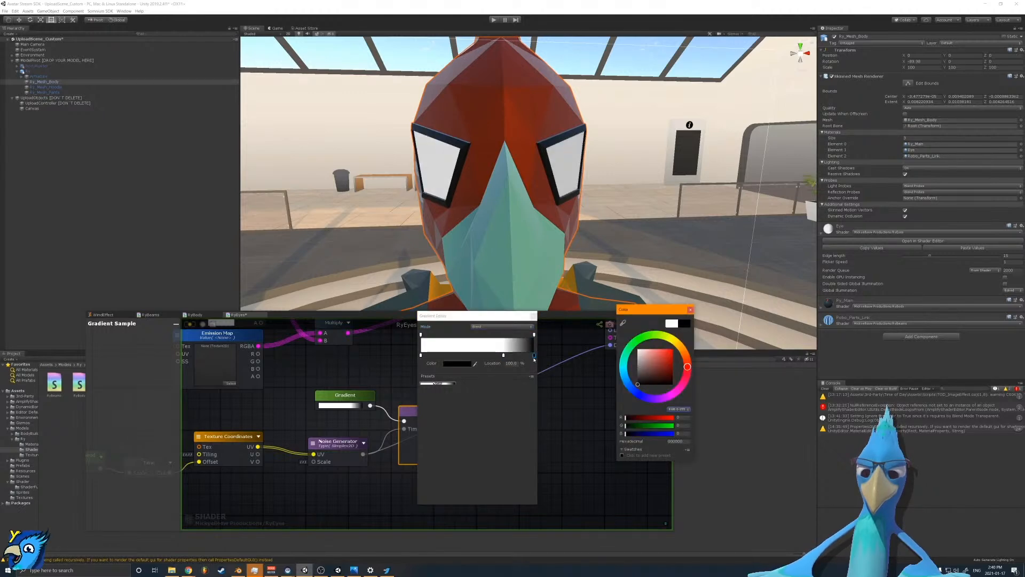
mouse_move(421, 356)
left_mouse_down()
mouse_move(525, 355)
mouse_move(420, 356)
left_mouse_up()
left_click_drag(521, 356, 459, 355)
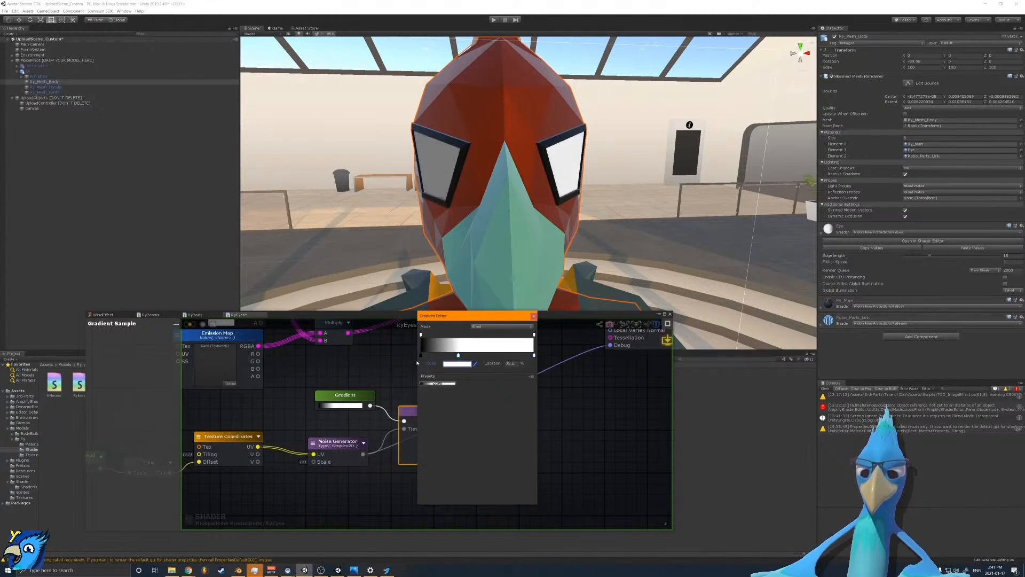
left_click(190, 323)
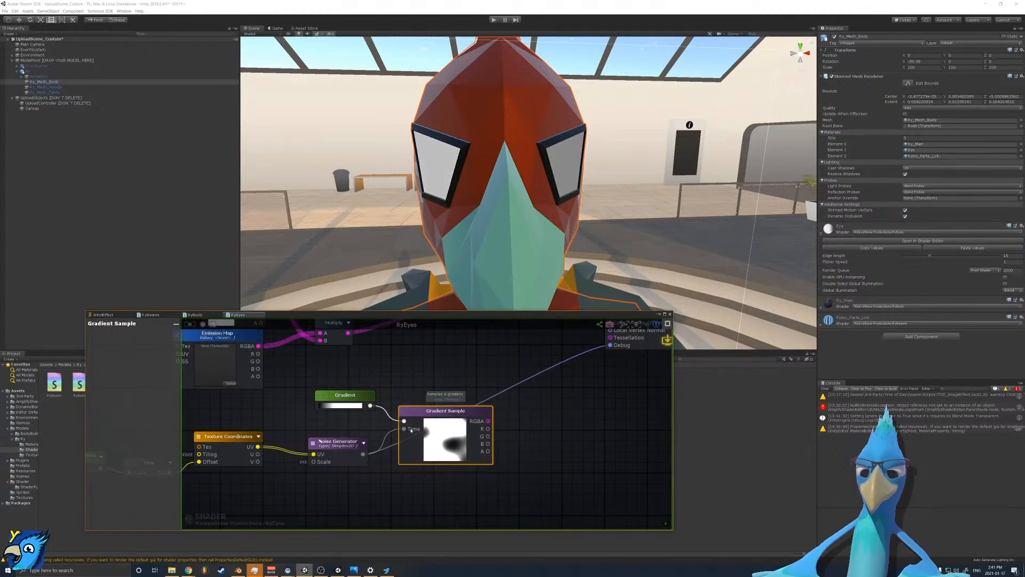
Step: Move the gradient's middle white key closer to the black end and recompile the shader
left_click_drag(423, 410, 420, 422)
left_click(351, 406)
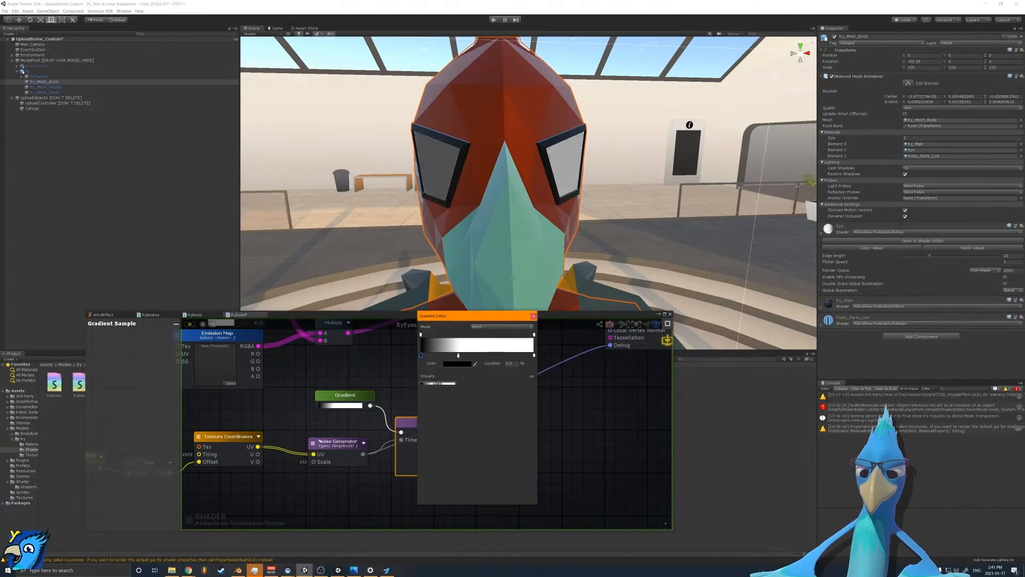
left_click_drag(458, 355, 441, 356)
left_click(190, 324)
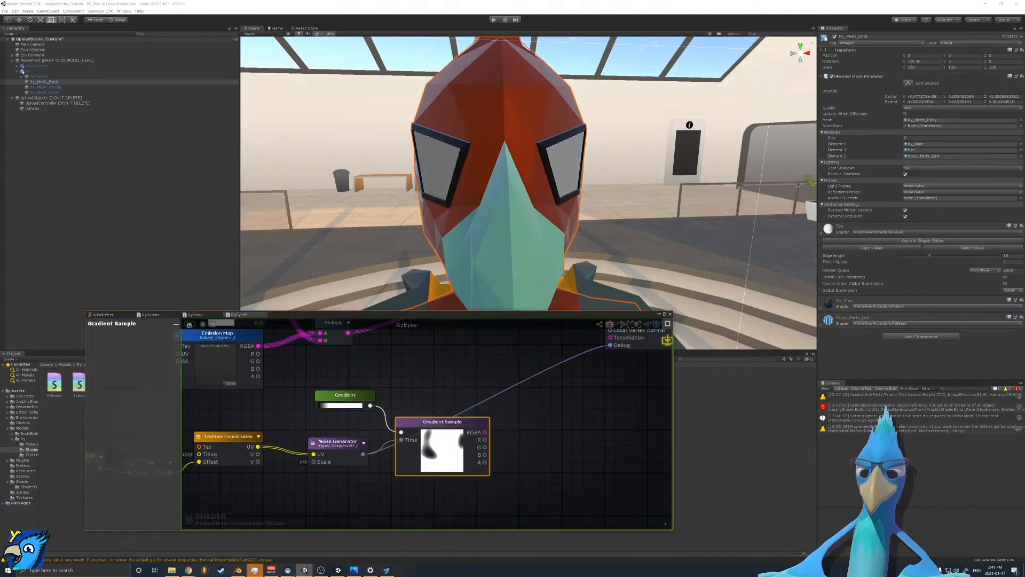
Step: Connect the Gradient Sample's RGBA output to Debug, recompile the shader, and view the flickering eyes from farther away
left_click_drag(485, 433, 610, 346)
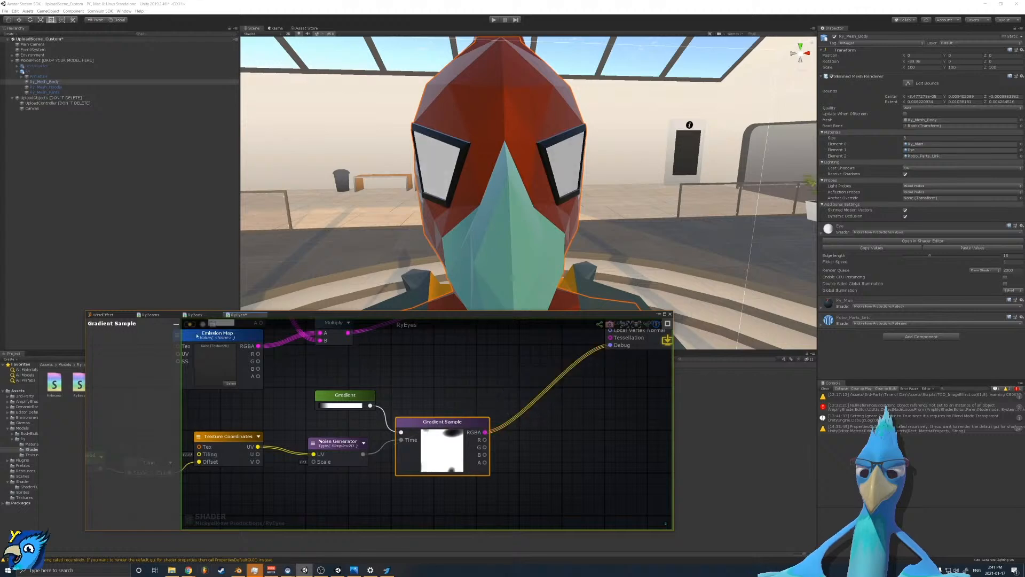
left_click(189, 325)
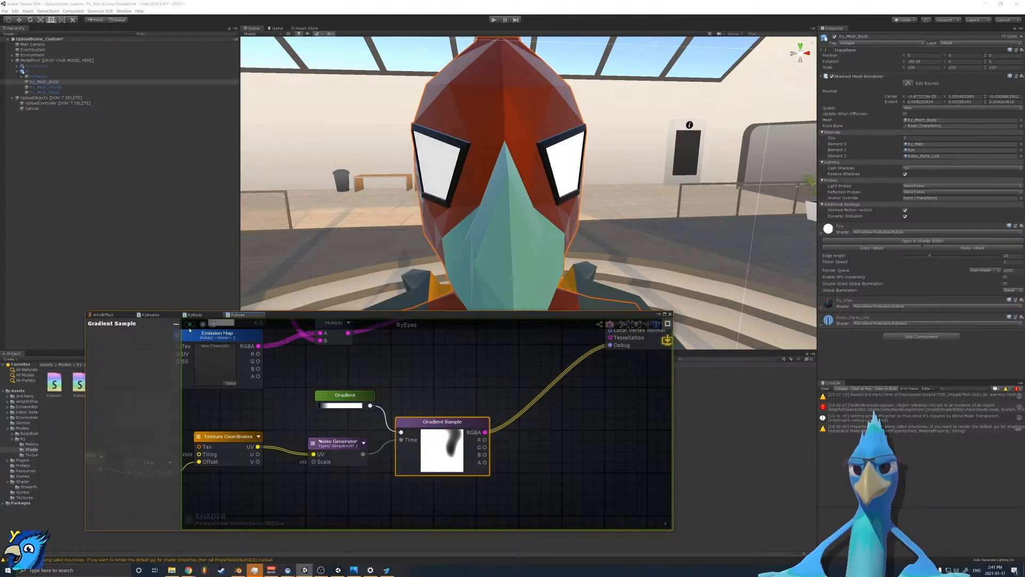
right_click_drag(552, 214, 577, 203)
key("s")
key("w")
key("s")
key("w")
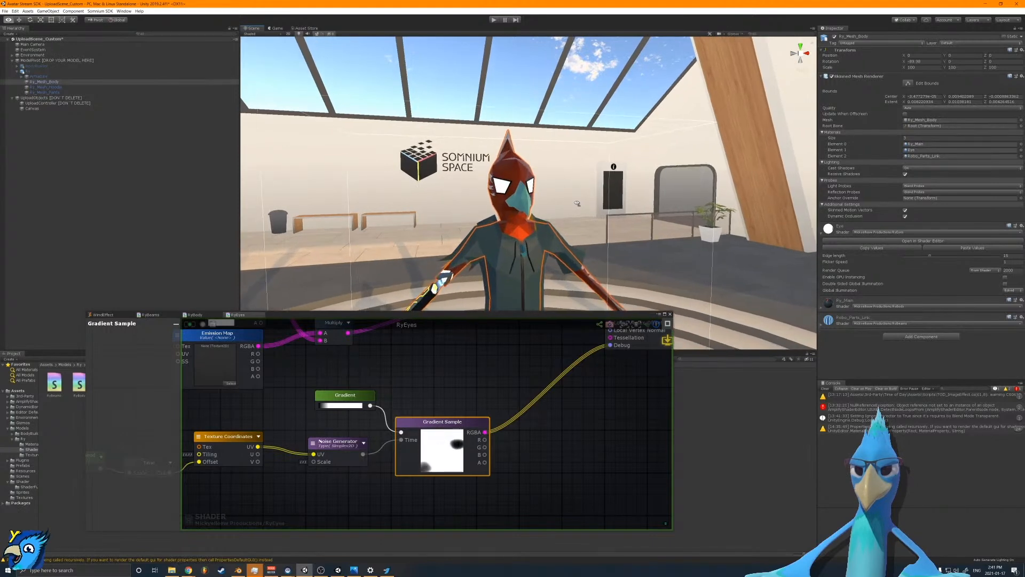
Step: Move the whole group of noise and gradient nodes to a clear area below the Emission Map node
scroll(501, 392, "down", 2)
middle_click_drag(443, 366, 501, 469)
scroll(501, 393, "down", 2)
scroll(449, 403, "up", 3)
middle_click_drag(449, 402, 481, 345)
scroll(480, 345, "down", 3)
left_click_drag(353, 431, 559, 484)
left_click_drag(533, 446, 452, 471)
scroll(474, 461, "up", 4)
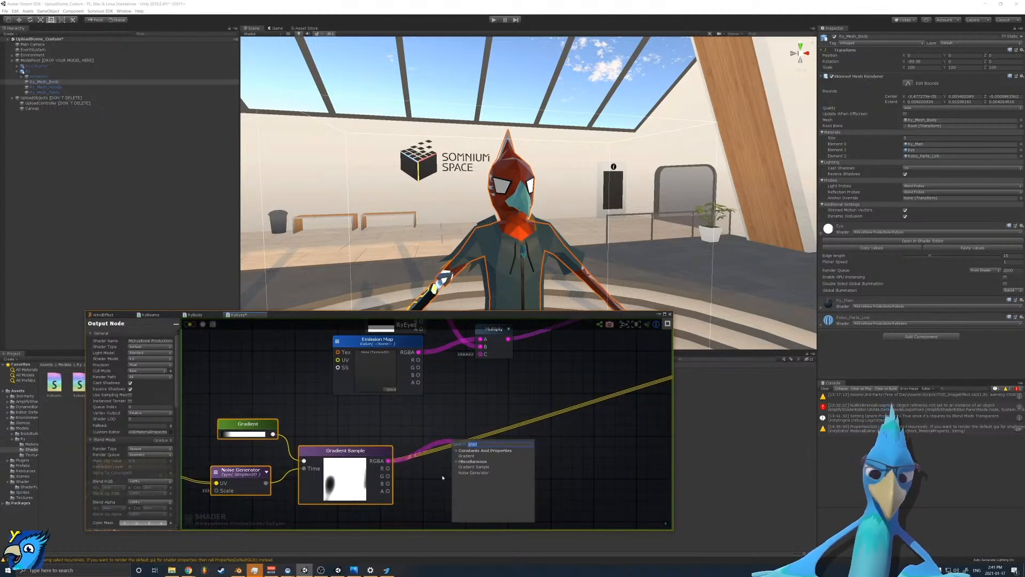
left_click(430, 476)
Step: Register the Gradient Sample's R output as a local variable named Flicker
left_click_drag(388, 460, 422, 443)
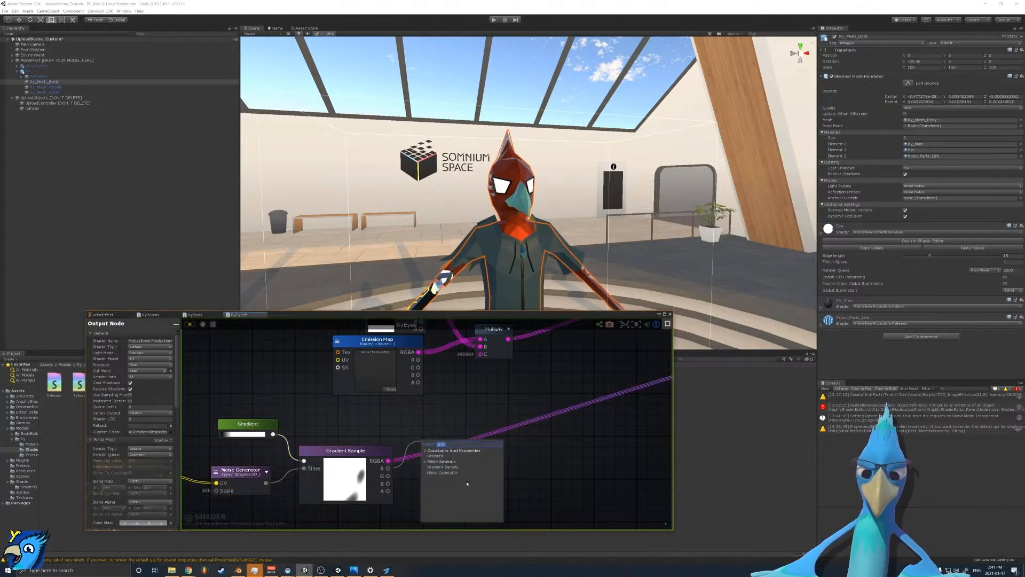
type("reg")
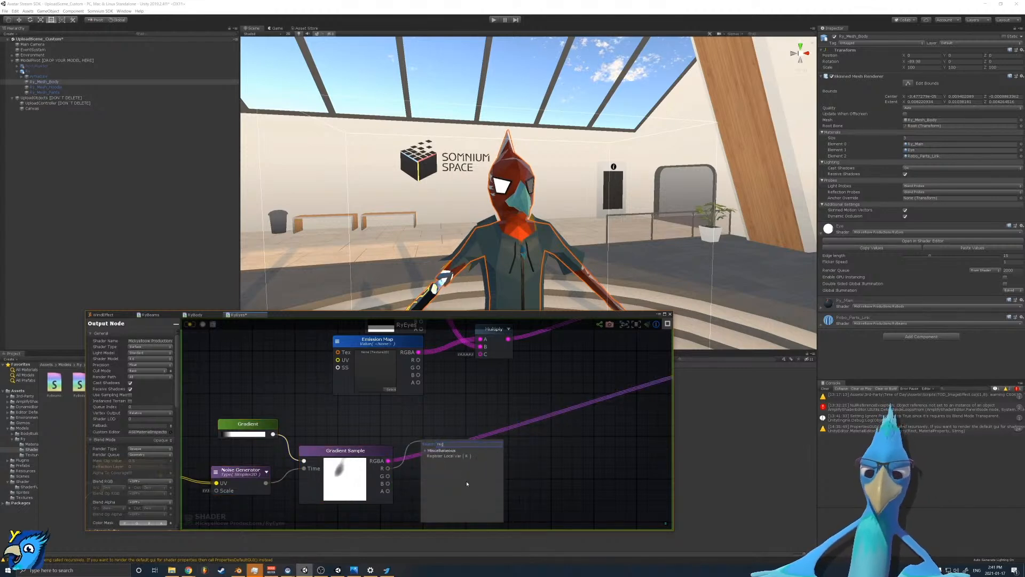
key("Return")
left_click(160, 339)
type("Flicke")
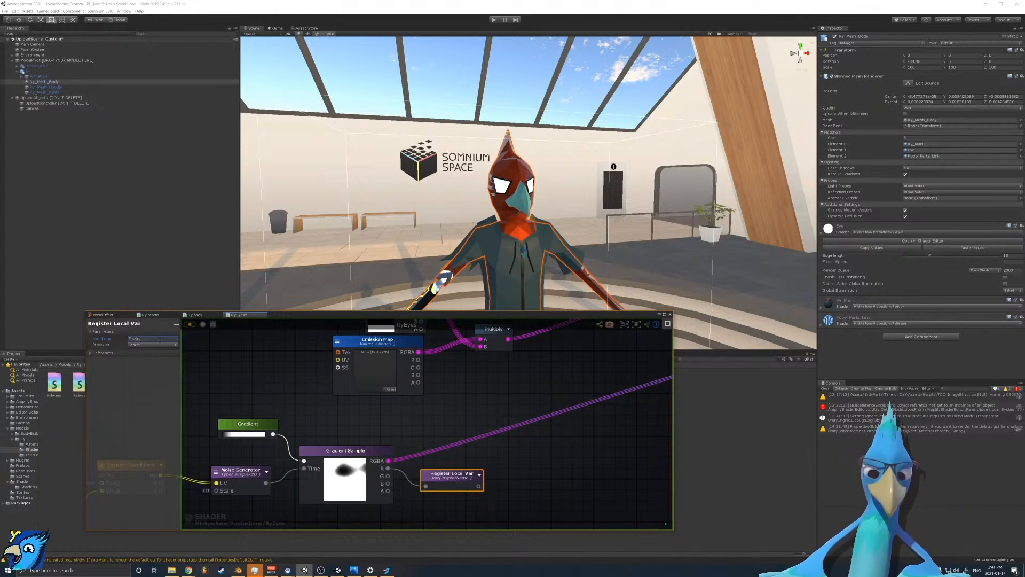
type("r")
Step: Disconnect the Gradient Sample from the output node's Debug input
scroll(373, 402, "down", 5)
scroll(374, 401, "up", 4)
left_click(605, 423, "alt")
Step: Move the Eye Power node away from its Register Local Var and add a Get Local Var node referencing Flicker above it
middle_click_drag(508, 413, 520, 499)
scroll(521, 499, "up", 2)
middle_click_drag(439, 413, 495, 344)
middle_click_drag(376, 395, 405, 485)
scroll(405, 486, "down", 4)
middle_click_drag(595, 466, 456, 444)
scroll(456, 444, "up", 5)
middle_click_drag(524, 427, 418, 434)
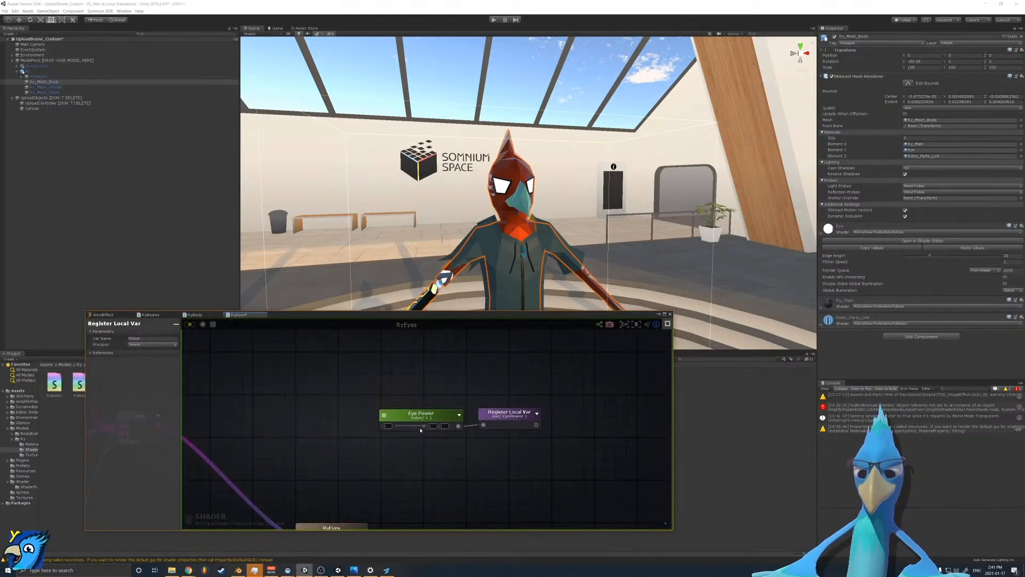
left_click(429, 439)
left_click_drag(447, 415, 373, 411)
right_click(372, 386)
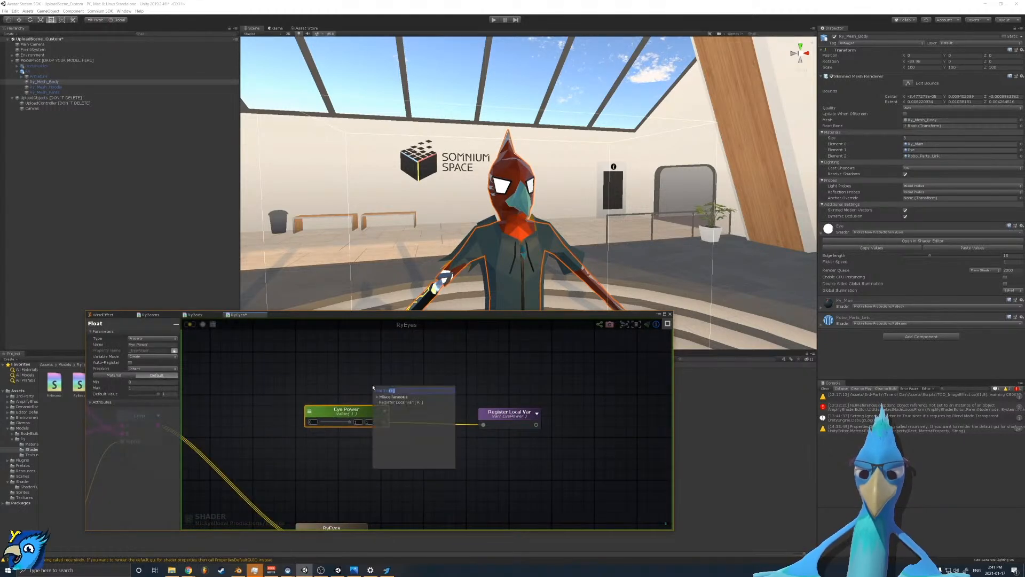
type("get")
key("Return")
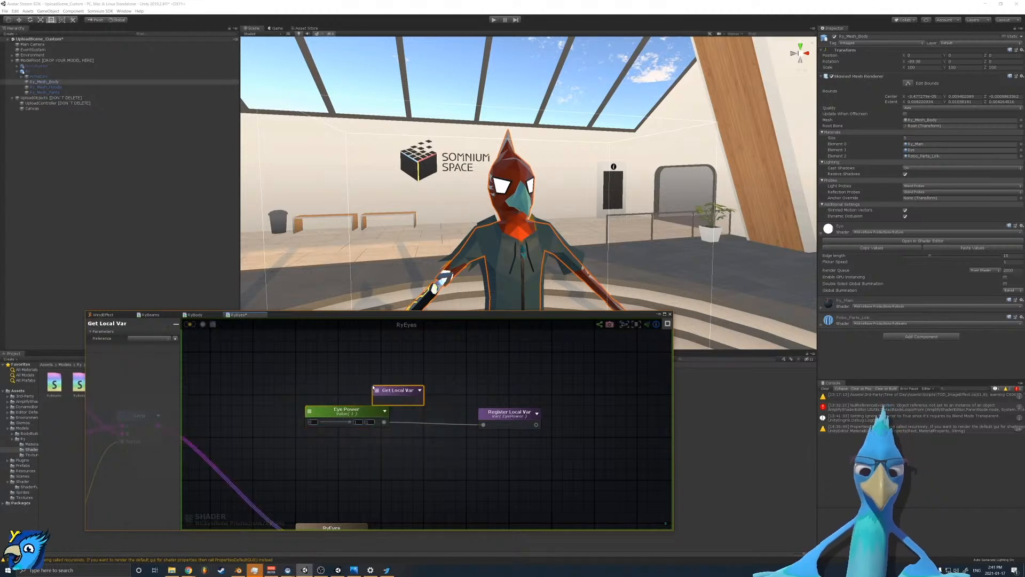
left_click(149, 338)
left_click(146, 348)
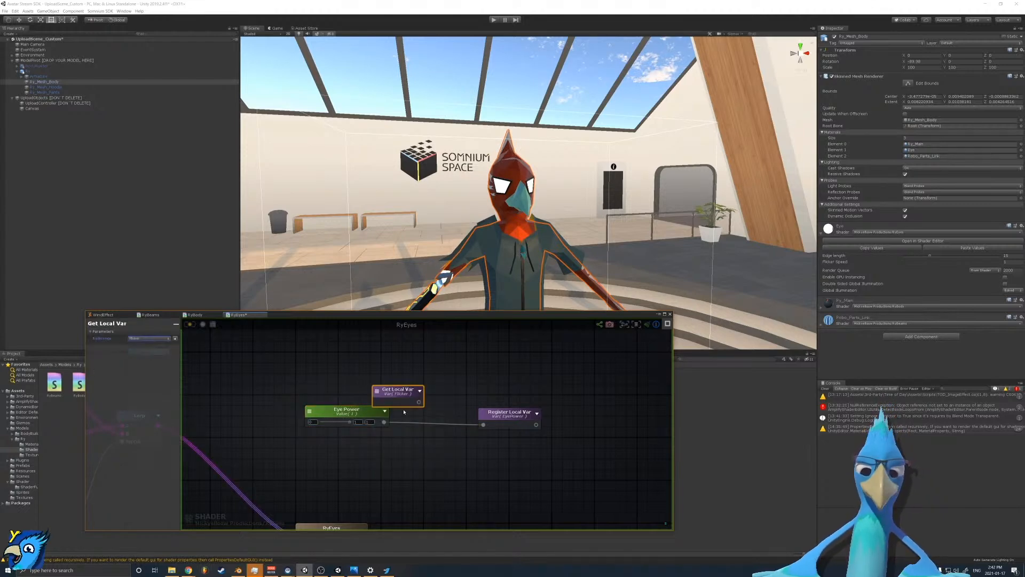
Step: Multiply the Flicker variable by Eye Power, feed the product into the EyePower Register Local Var, and recompile the shader
right_click(428, 442)
type("mult")
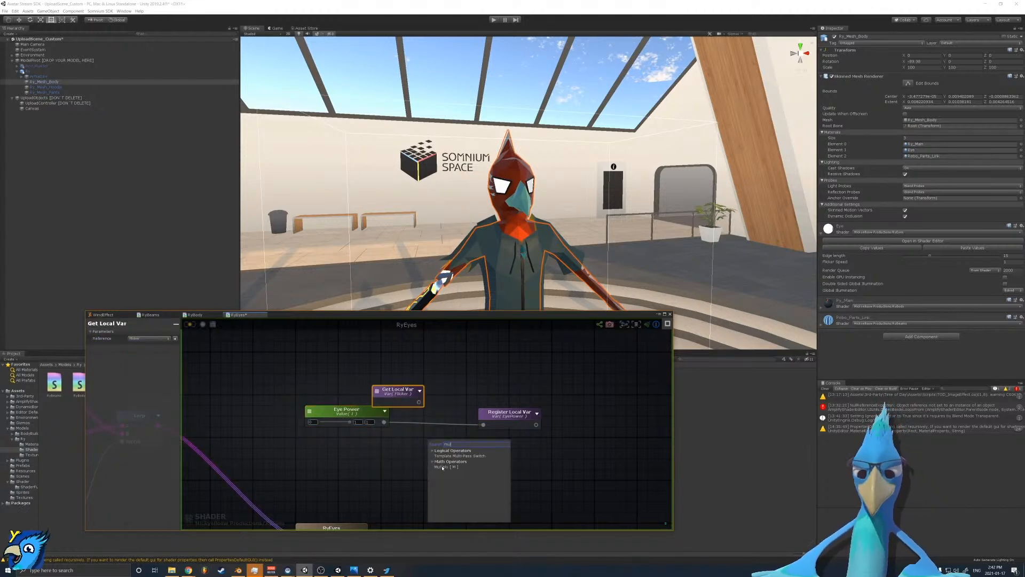
key("Return")
left_click_drag(421, 404, 383, 387)
left_click_drag(438, 486, 430, 418)
left_click_drag(380, 386, 426, 410)
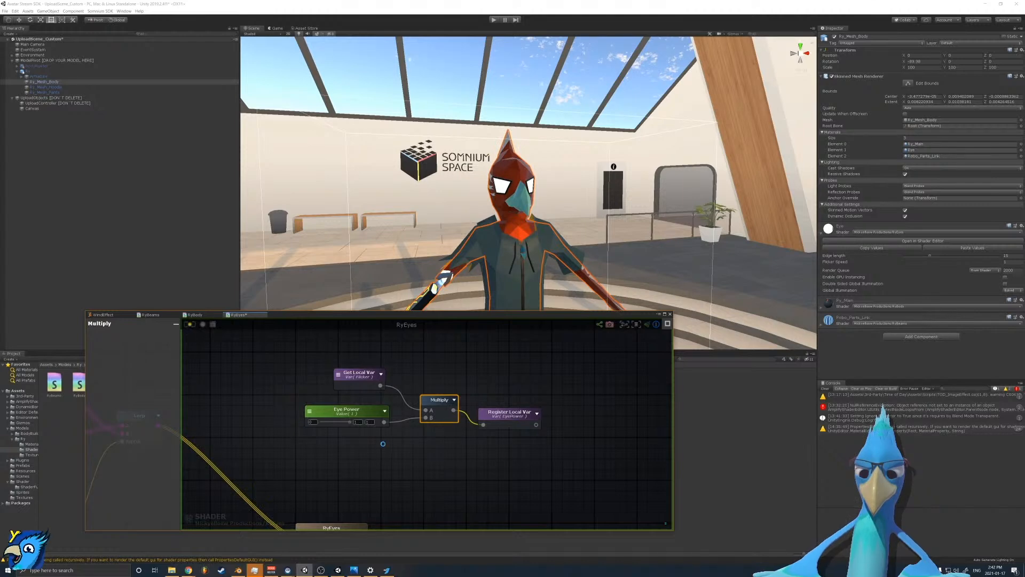
scroll(386, 437, "down", 3)
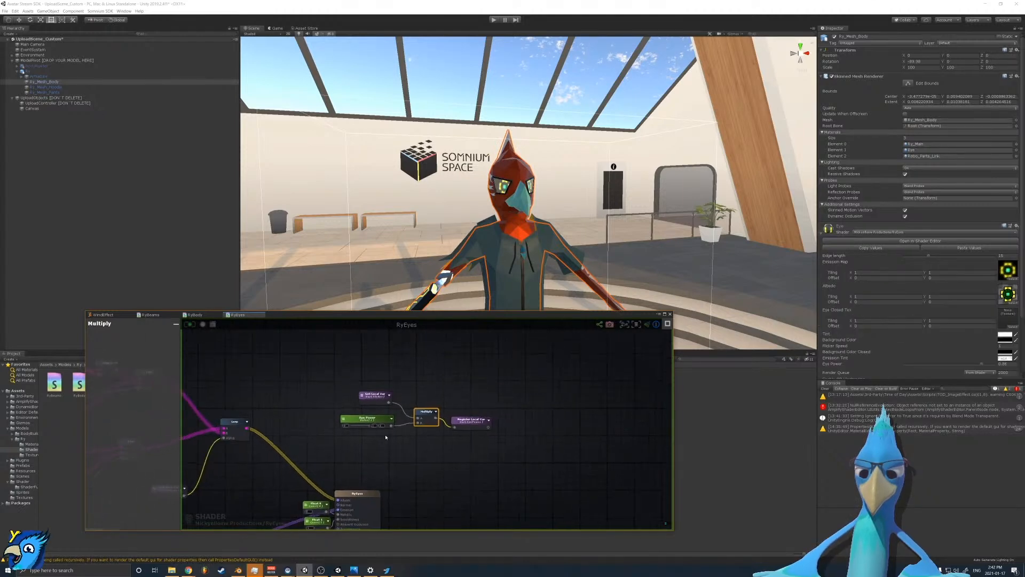
Step: Assign the dark closed-eye texture to the Eye Closed Tex slot of the Eye material
key("w")
right_click_drag(524, 185, 470, 174)
key("d")
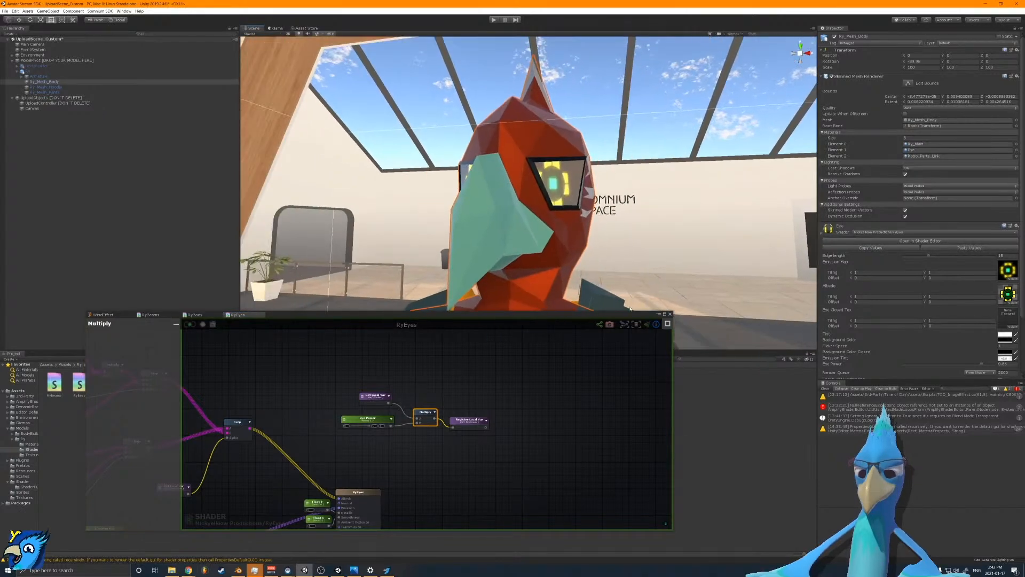
left_click(1012, 326)
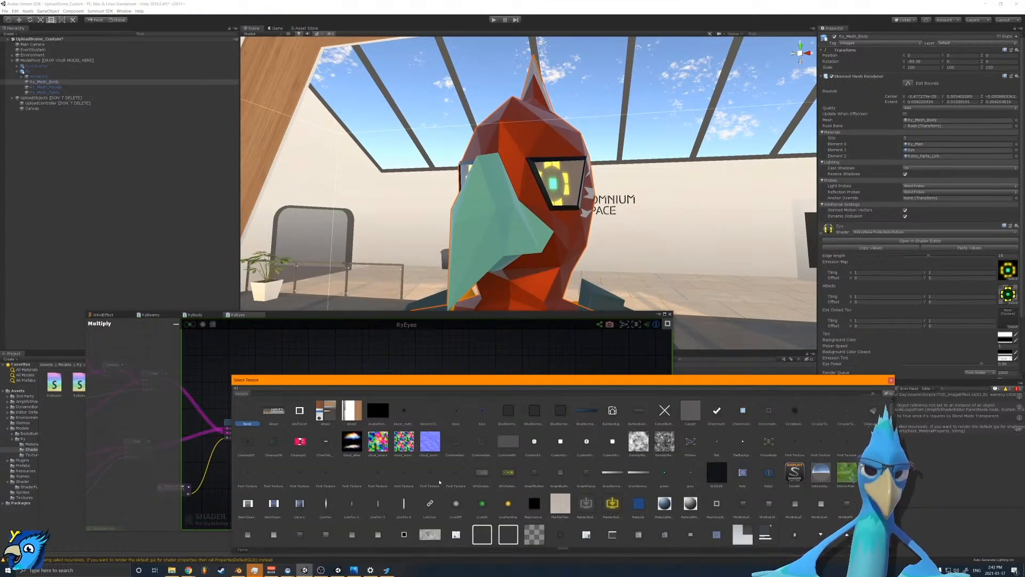
left_click(272, 389)
type("eye")
left_click(298, 411)
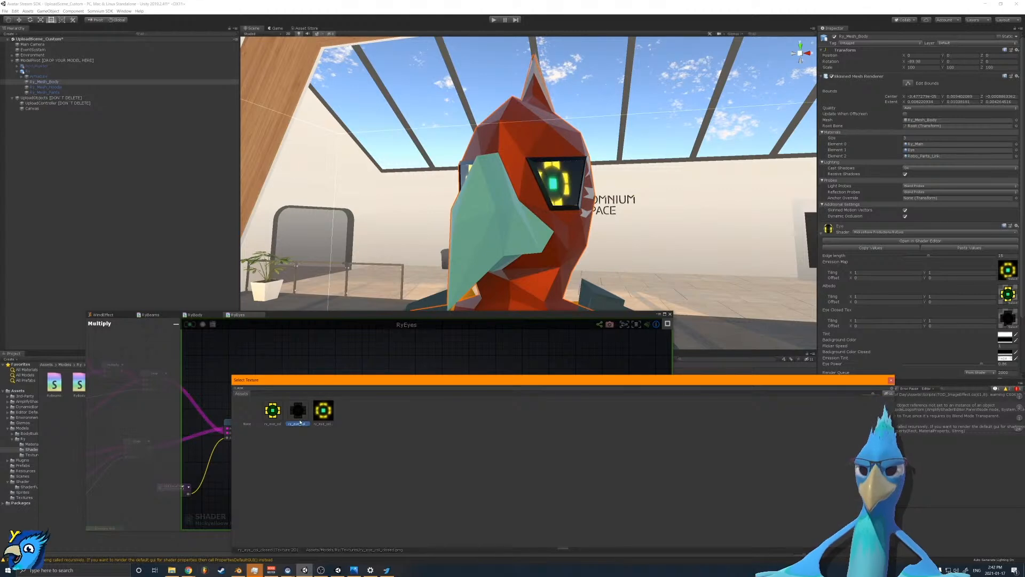
Step: Examine the flickering eyes from the front and close up on one eye
right_click_drag(470, 224, 515, 258)
key("a")
key("w")
key("s")
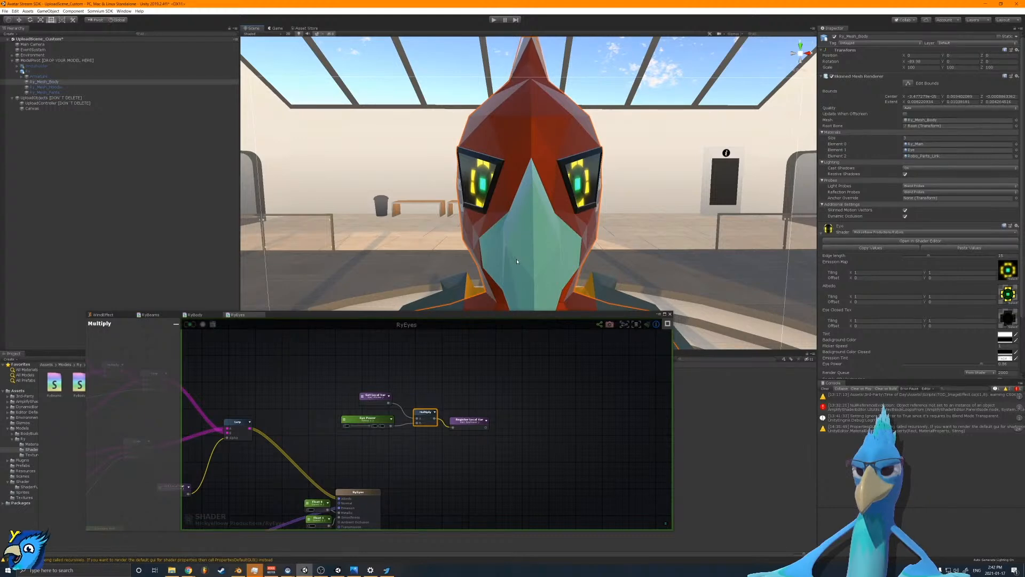
key("w")
right_click_drag(503, 227, 531, 202)
key("s")
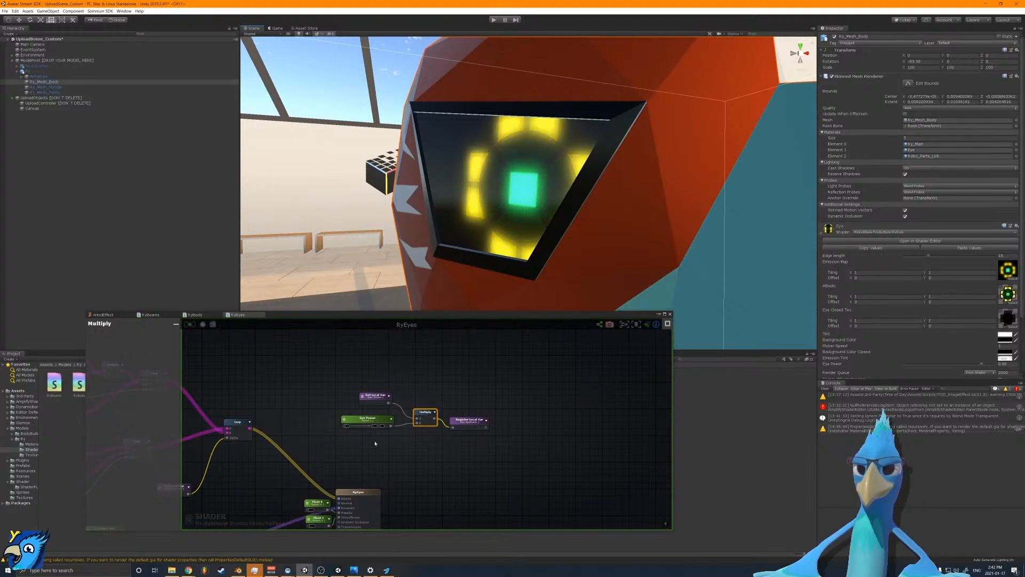
Step: Connect the EyePower Get Local Var to input C of the Multiply node combining Emission Tint and Emission Map, then recompile
scroll(438, 439, "down", 5)
scroll(452, 441, "up", 5)
middle_click_drag(452, 441, 476, 409)
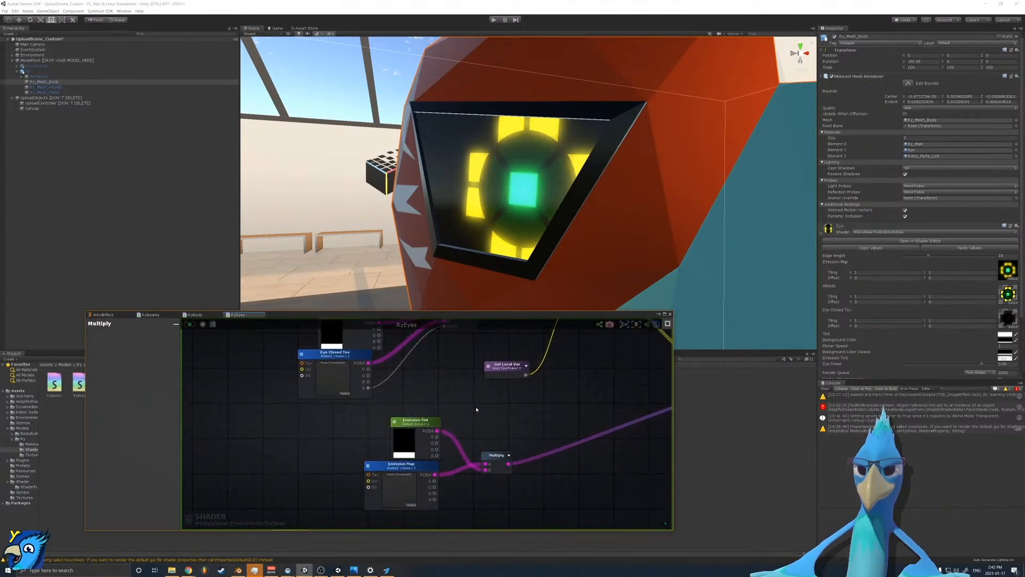
scroll(476, 409, "down", 4)
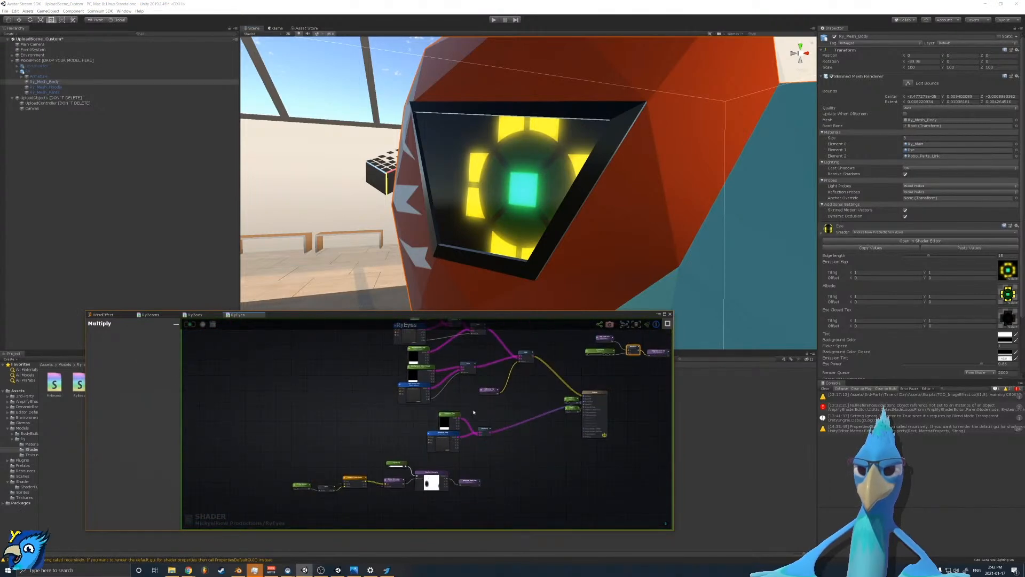
scroll(472, 412, "up", 5)
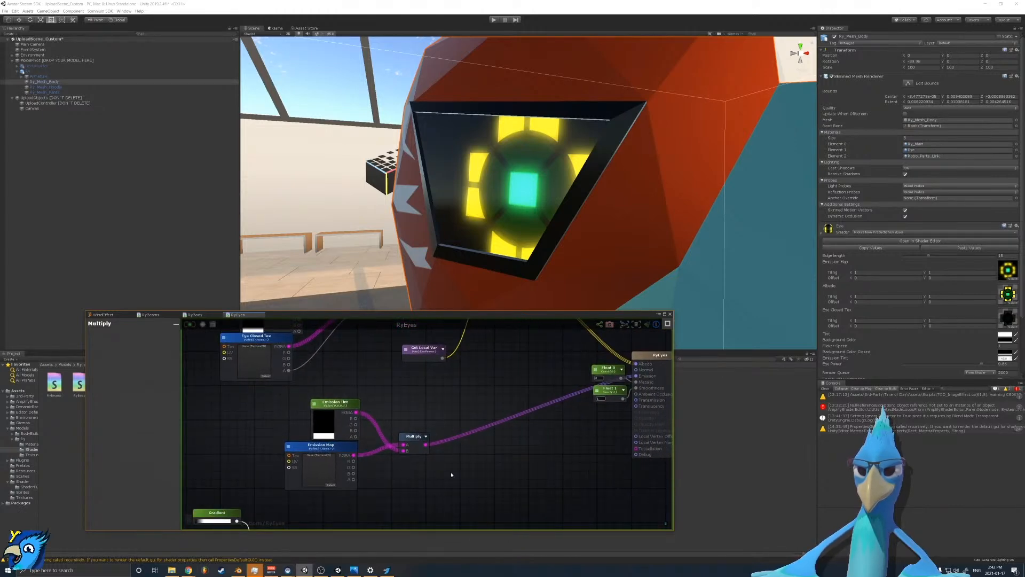
right_click(430, 471)
left_click(416, 469)
scroll(416, 469, "down", 5)
middle_click_drag(424, 368, 442, 408)
scroll(441, 407, "up", 2)
middle_click_drag(441, 445, 438, 397)
scroll(437, 396, "up", 5)
left_click_drag(448, 395, 410, 480)
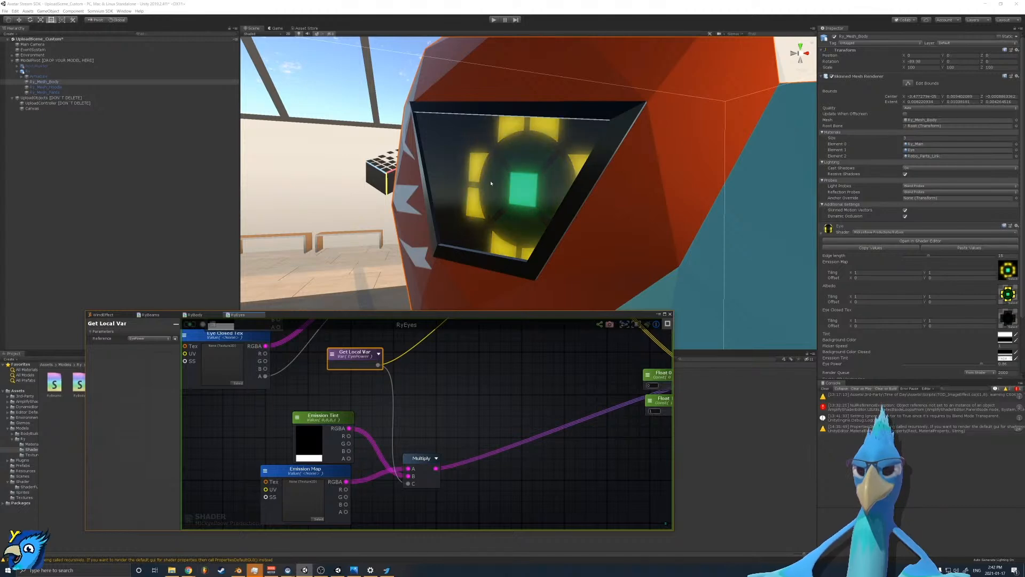
Step: Examine the emission flicker on the avatar's eyes from farther away and from the front of the face
scroll(509, 213, "down", 5)
key("s")
key("d")
right_click_drag(528, 194, 523, 235)
key("w")
key("s")
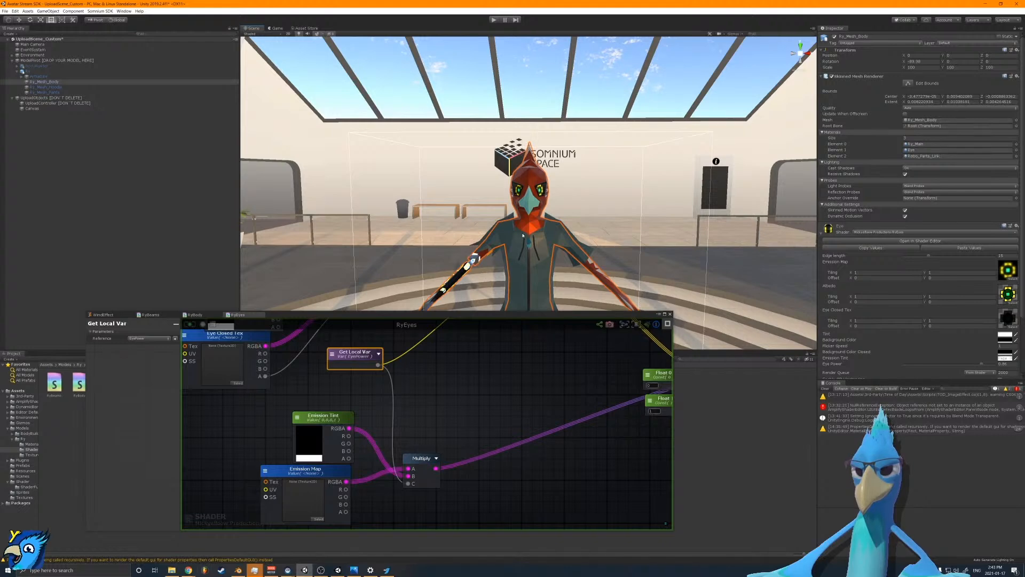
key("s")
right_click_drag(523, 234, 525, 250)
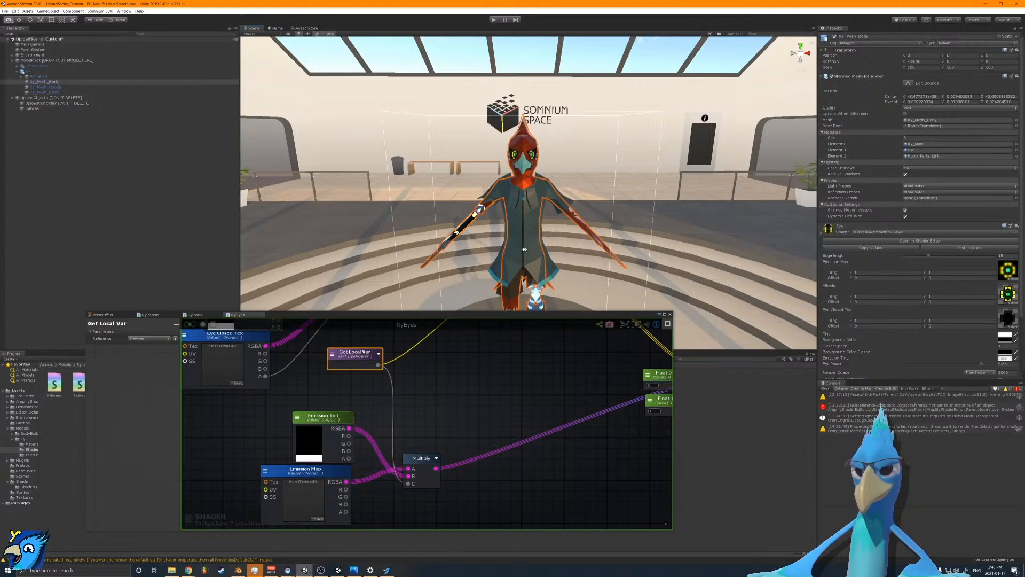
key("w")
right_click_drag(524, 250, 530, 222)
Step: Change the flicker gradient's black start key to mid-grey and recompile the shader
scroll(528, 409, "down", 3)
scroll(528, 409, "down", 1)
middle_click_drag(474, 454, 547, 415)
scroll(547, 414, "up", 3)
left_click(349, 387)
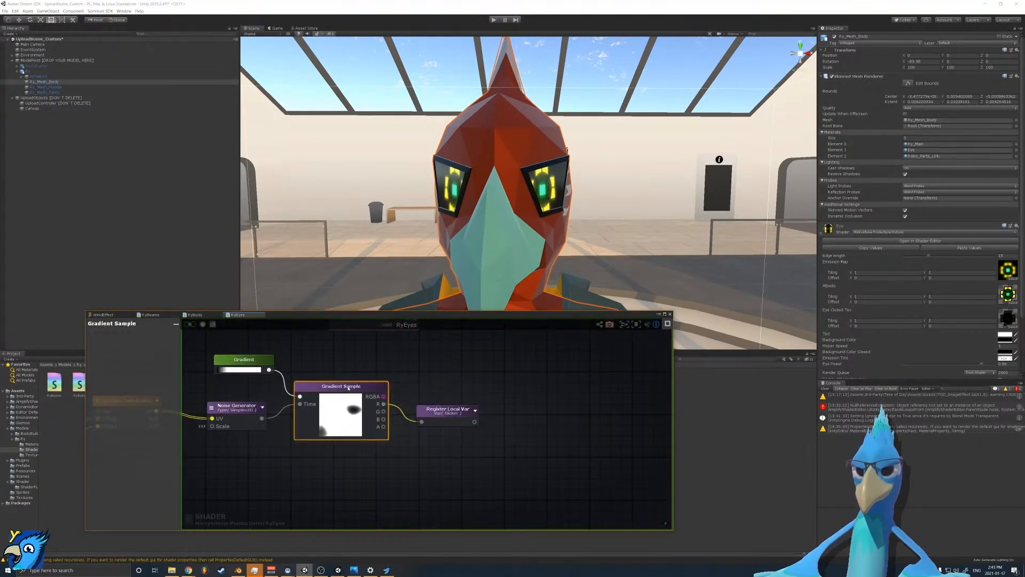
middle_click_drag(363, 386, 470, 396)
left_click(349, 381)
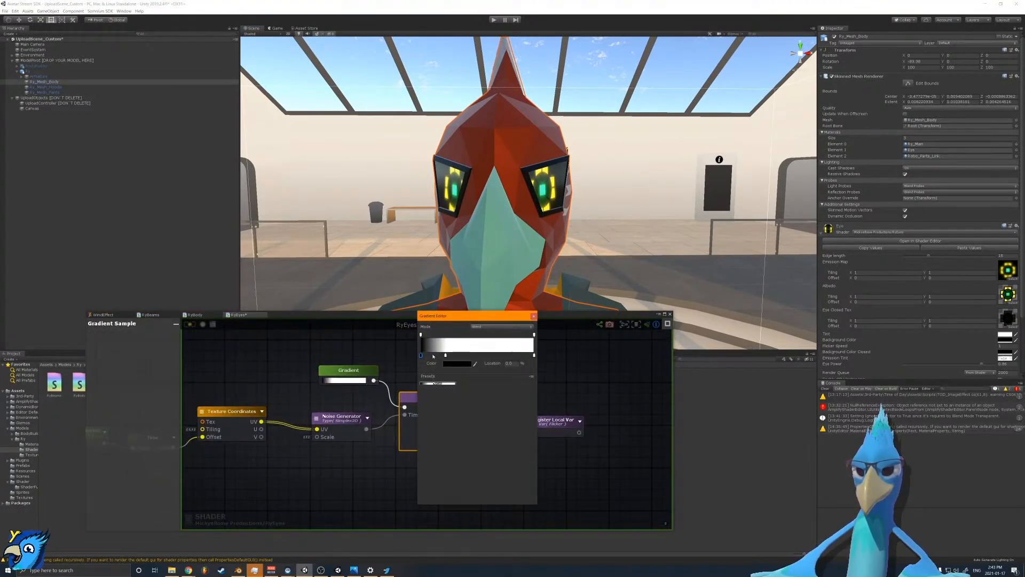
double_click(444, 355)
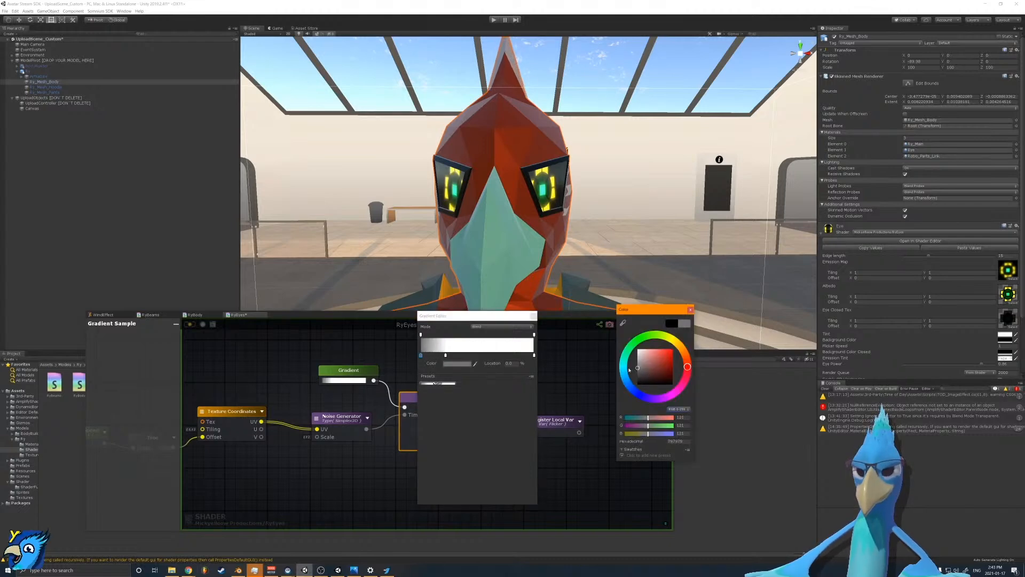
left_click(690, 309)
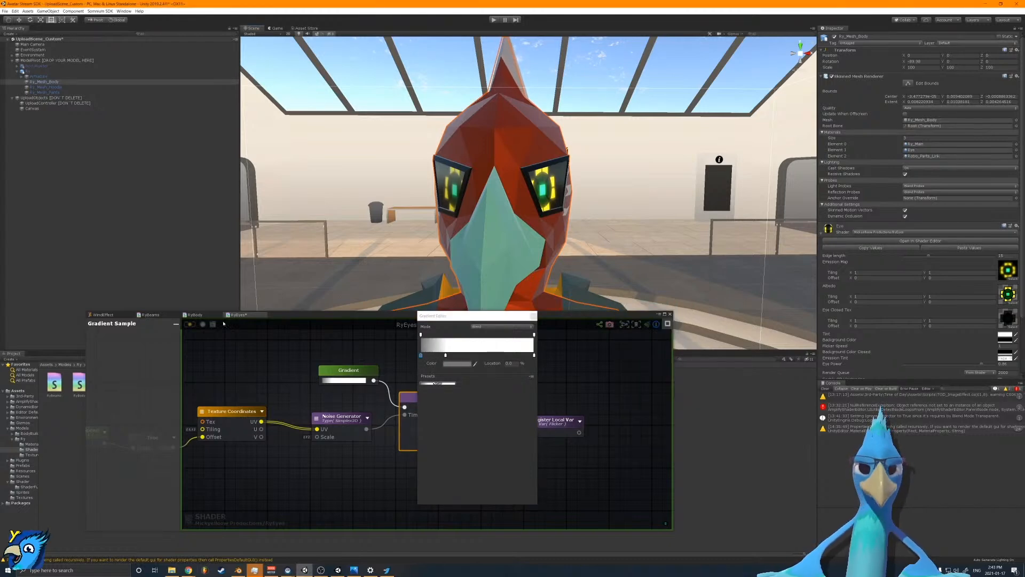
left_click(192, 325)
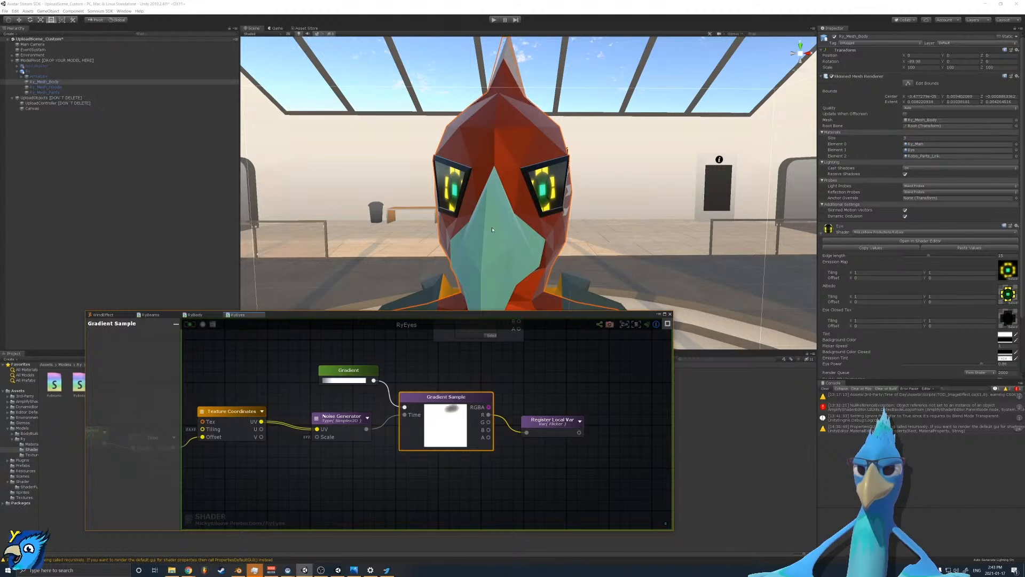
Step: Duplicate the Flicker Speed float, rename the copy Flicker Scale, connect it to the Noise Generator's Scale input, and recompile
scroll(883, 281, "down", 3)
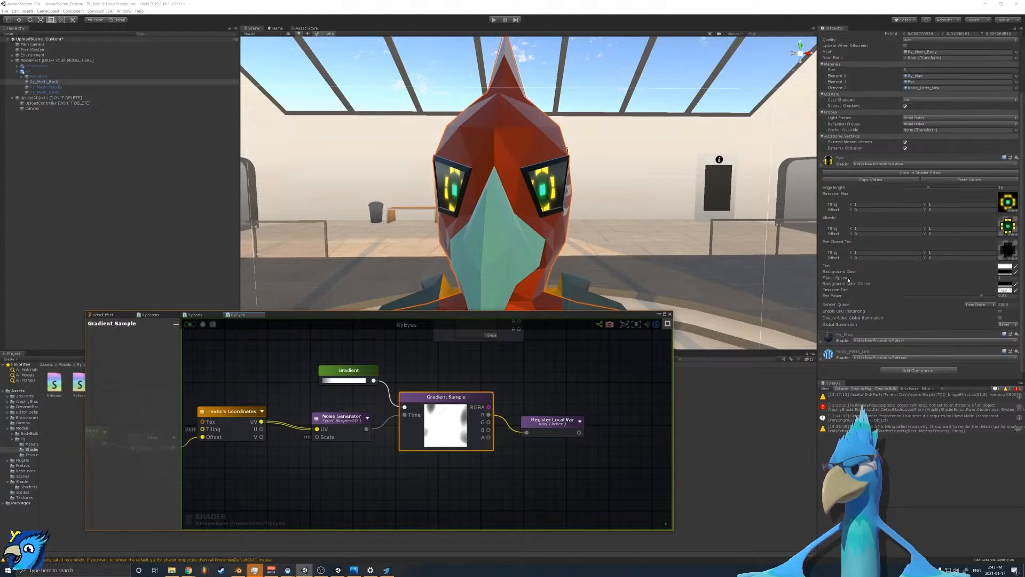
middle_click_drag(284, 464, 411, 459)
right_click(405, 459)
left_click(213, 428)
key("ctrl+c")
key("ctrl+v")
left_click(152, 345)
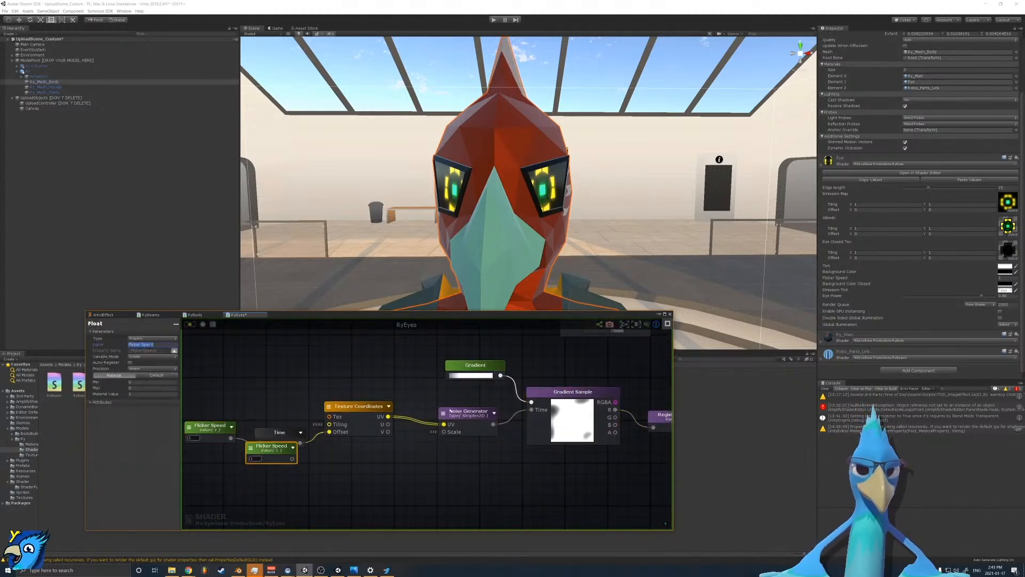
left_click(147, 345)
type("cale")
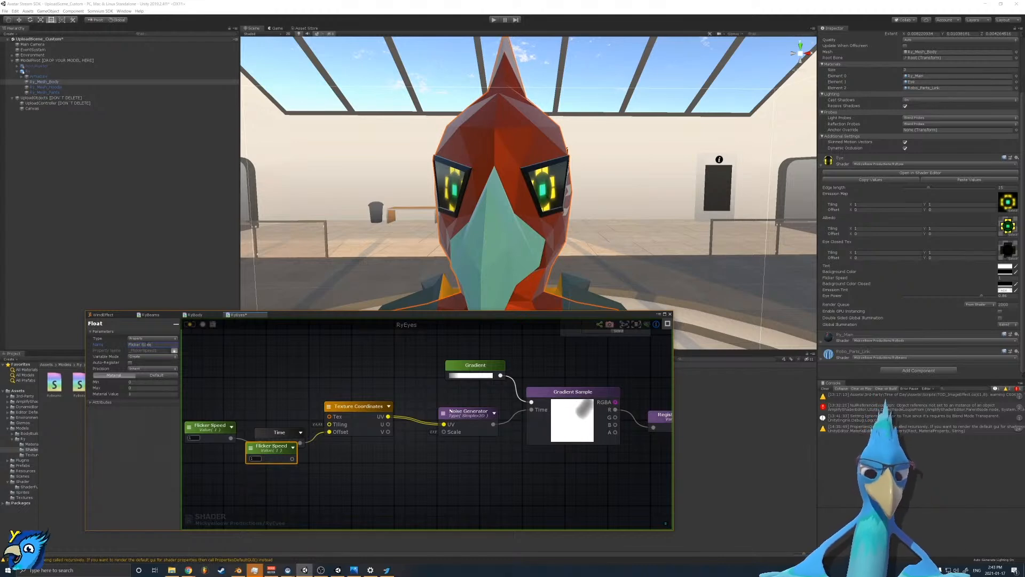
left_click(156, 375)
left_click_drag(271, 447, 444, 432)
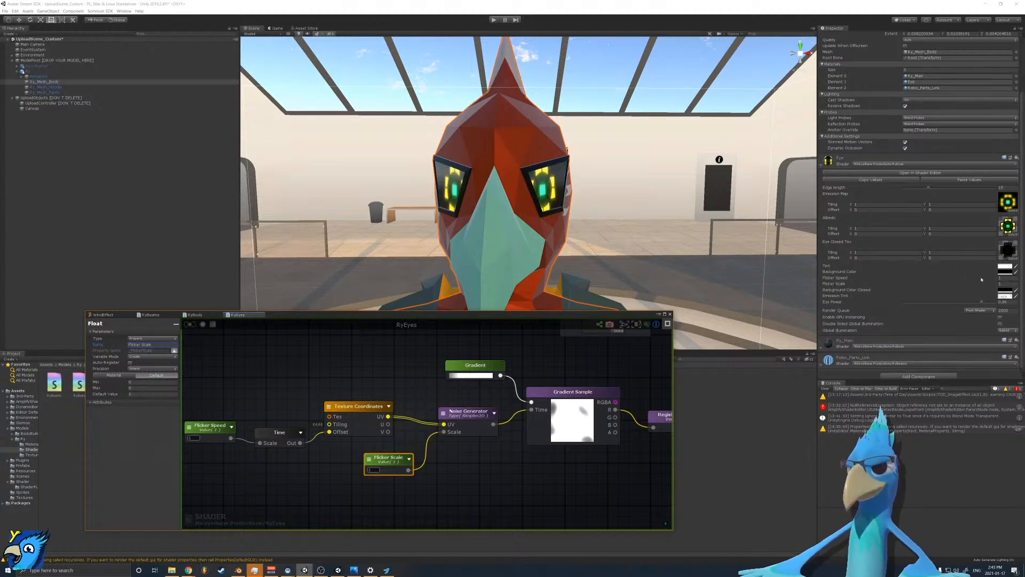
Step: Try different Flicker Scale values on the Eye material, then undo the change
left_click(1002, 284)
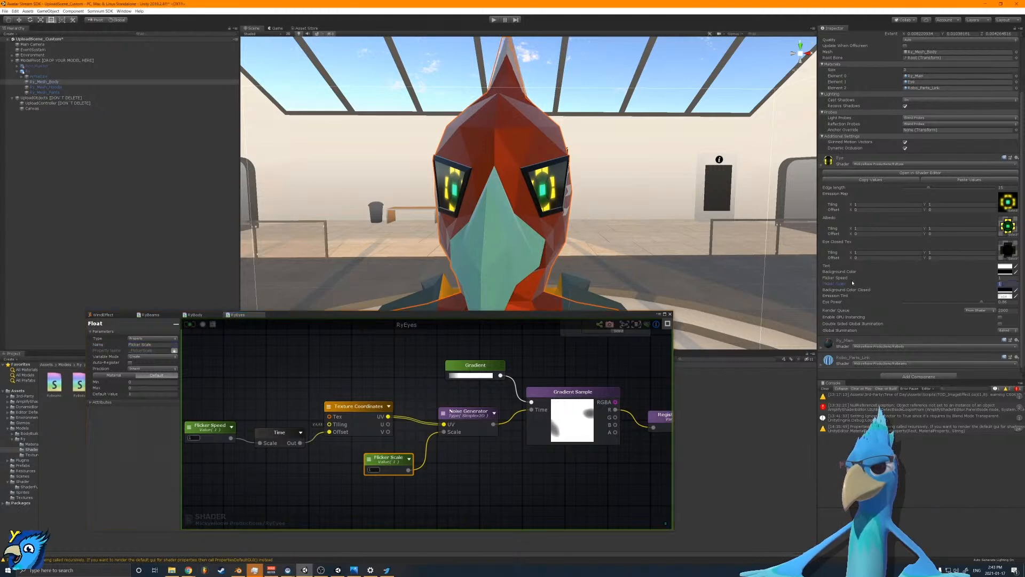
mouse_move(845, 283)
left_mouse_down()
mouse_move(971, 283)
mouse_move(858, 287)
left_mouse_up()
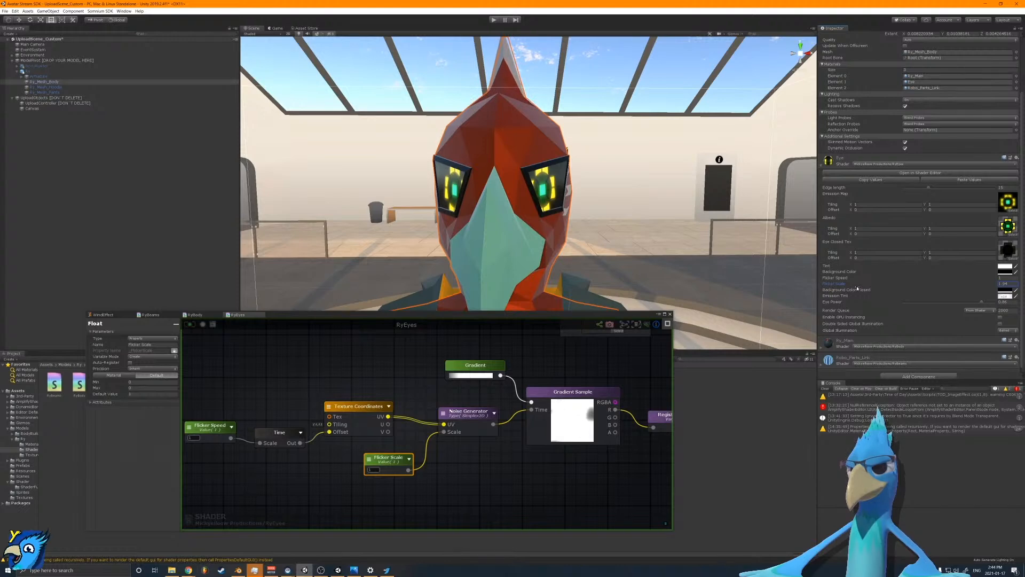
left_click_drag(872, 286, 482, 251)
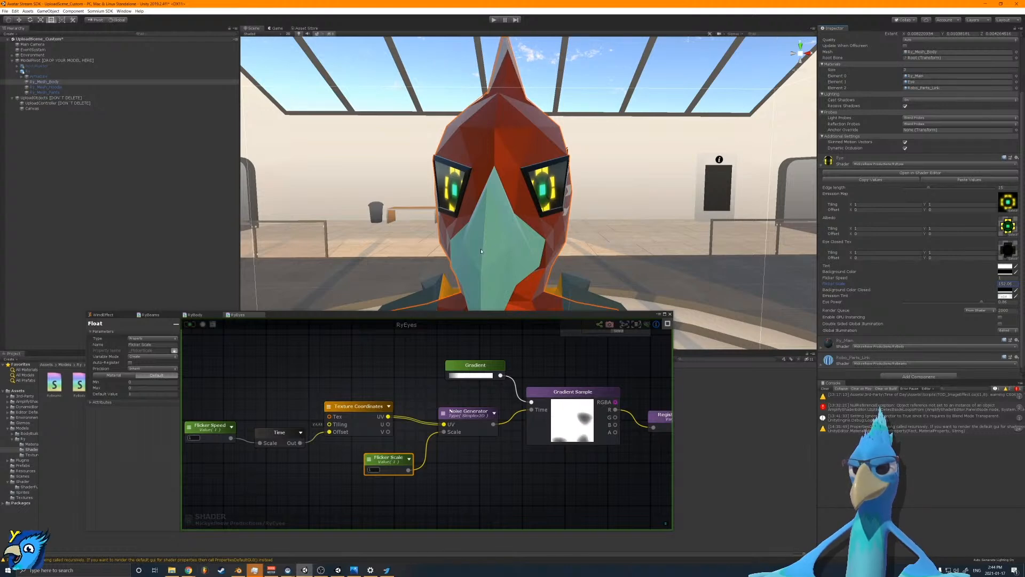
key("ctrl+z")
Step: View the whole avatar in the scene, close the shader editor, and examine the avatar from nearby
scroll(539, 190, "down", 5)
left_click_drag(539, 190, 454, 222, "alt")
scroll(553, 231, "down", 3)
scroll(553, 231, "up", 3)
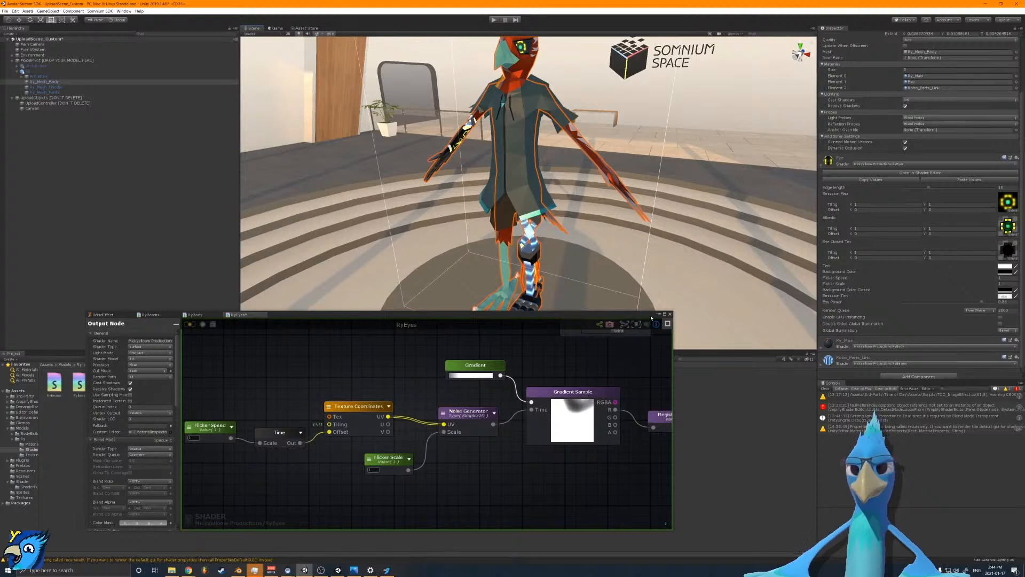
left_click(671, 314)
right_click_drag(572, 219, 567, 162)
key("w")
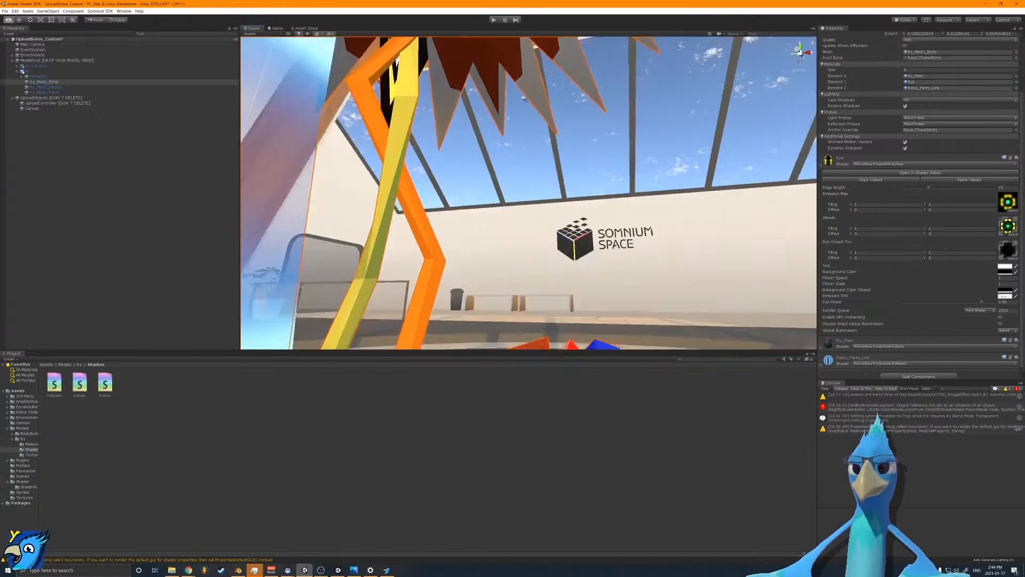
Step: View the avatar's face from the front and save the scene
right_click_drag(538, 183, 364, 53)
left_click(315, 101)
right_click_drag(331, 158, 548, 253)
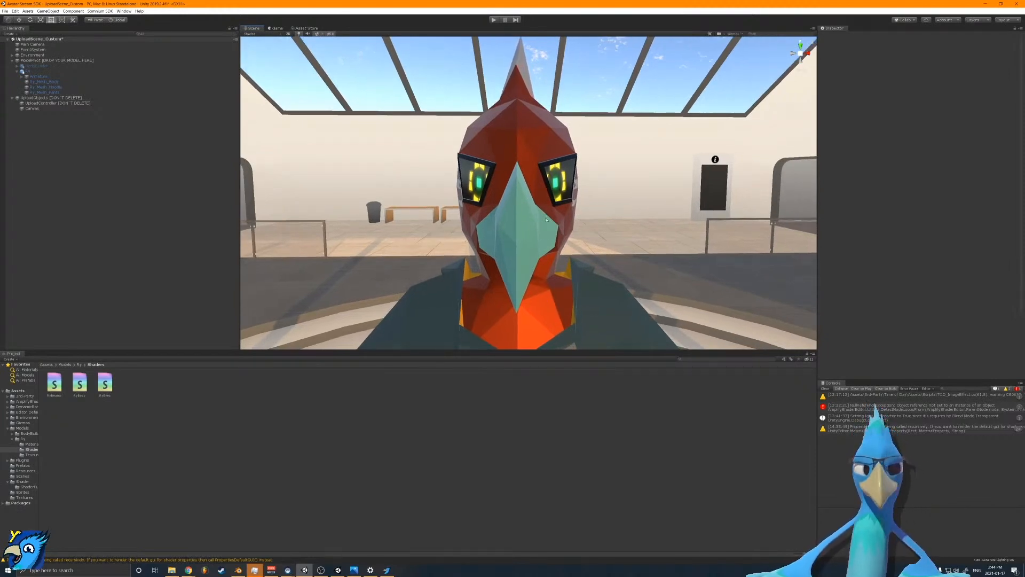
key("ctrl+s")
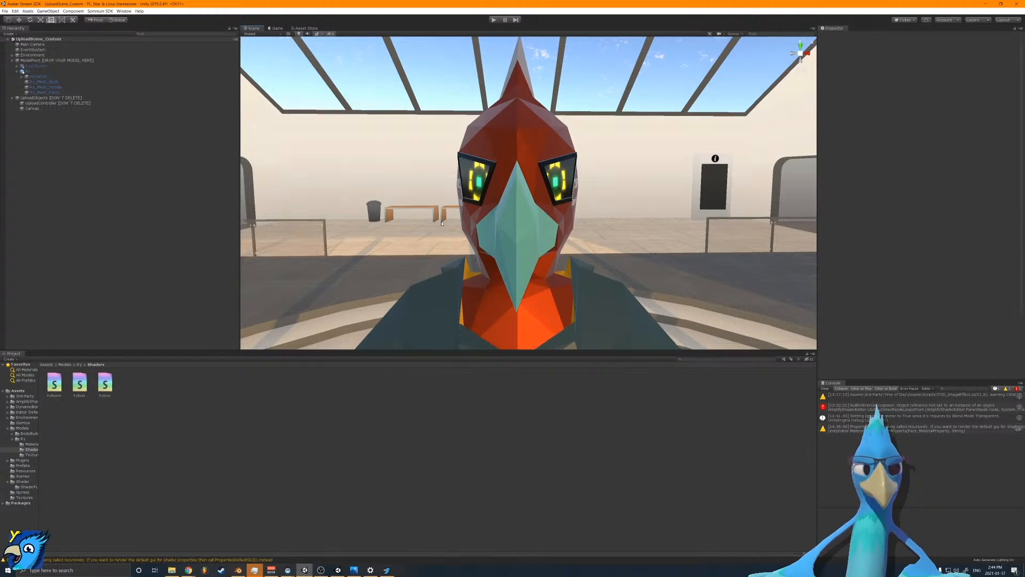
Step: Inspect the Ry_Mesh_Parts and Ry_Mesh_Body components, and collapse the body's Skinned Mesh Renderer and Eye material details
left_click(38, 92)
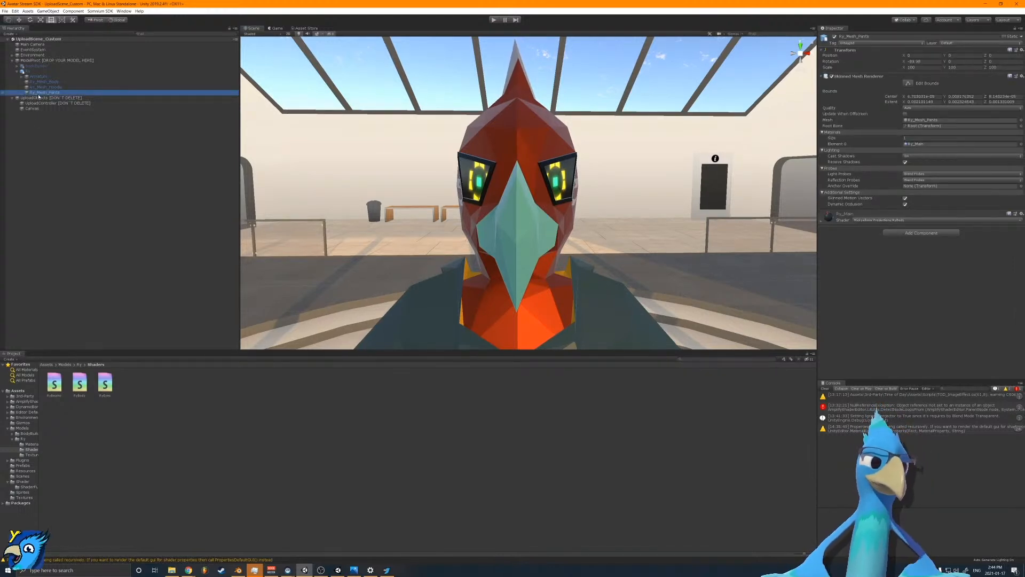
left_click(44, 82)
scroll(1023, 178, "down", 3)
scroll(832, 91, "up", 3)
left_click(822, 77)
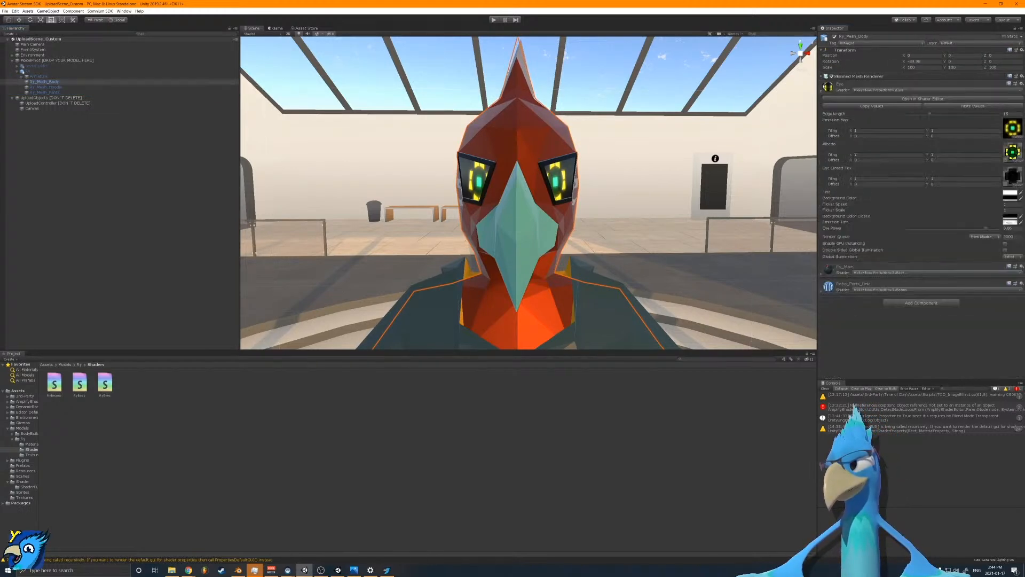
left_click(823, 88)
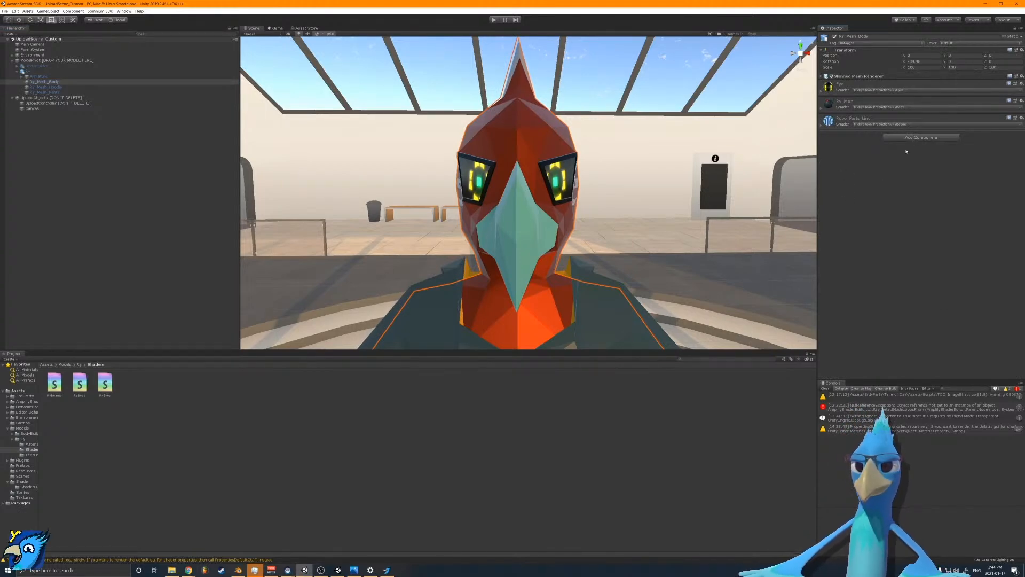
Step: Create an empty child object under ModelPivot and name it Ry
left_click(99, 71)
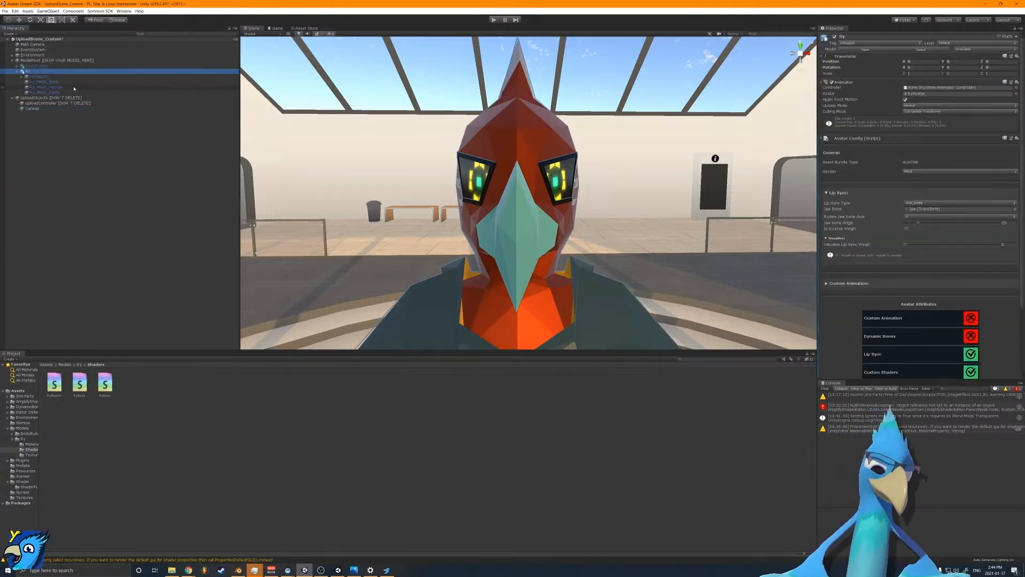
right_click(34, 60)
left_click(54, 116)
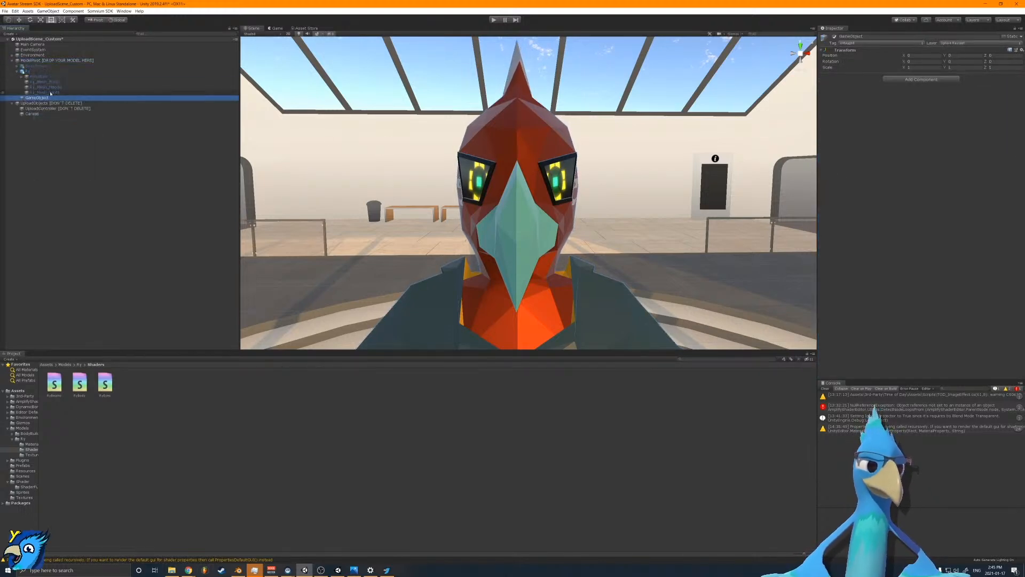
left_click(871, 36)
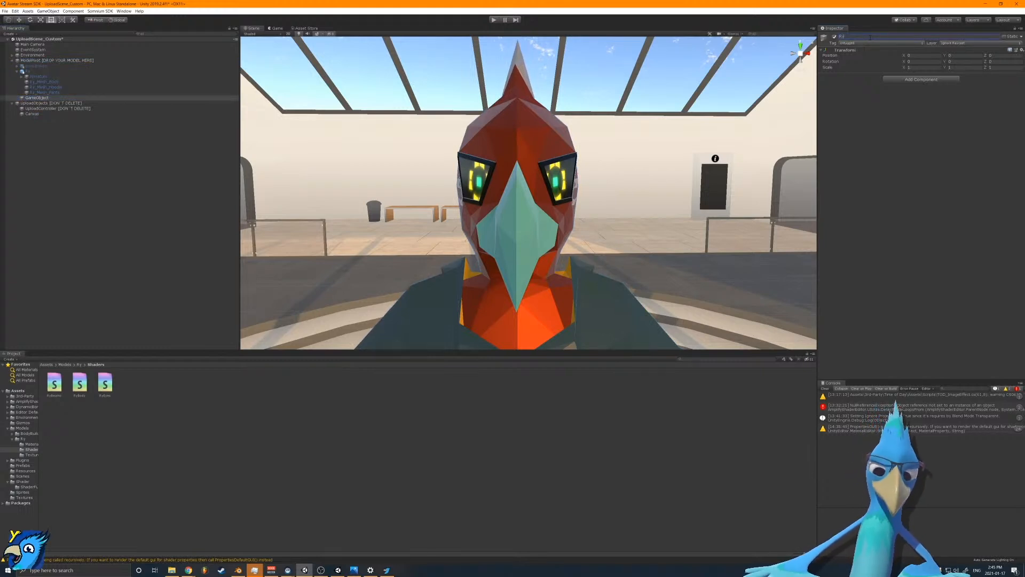
type("R")
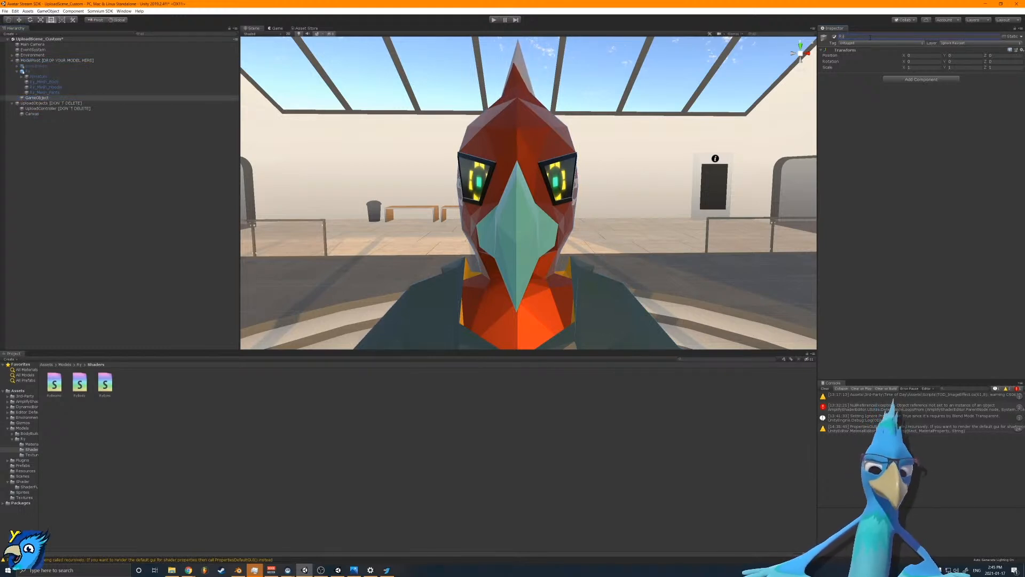
Step: Nest the existing Ry avatar inside the new empty Ry object and compare the components of both
left_click_drag(36, 71, 30, 98)
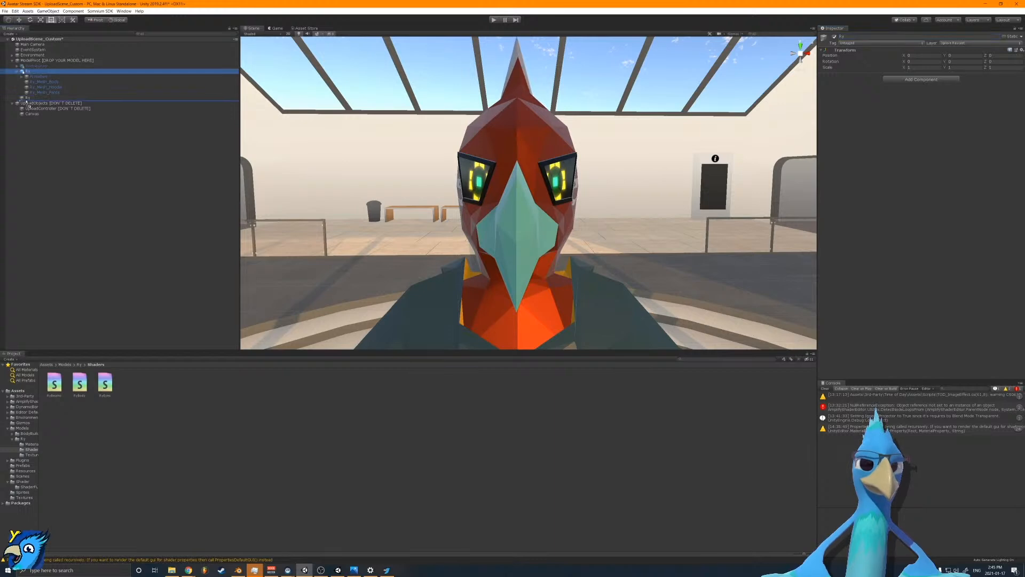
left_click(35, 78)
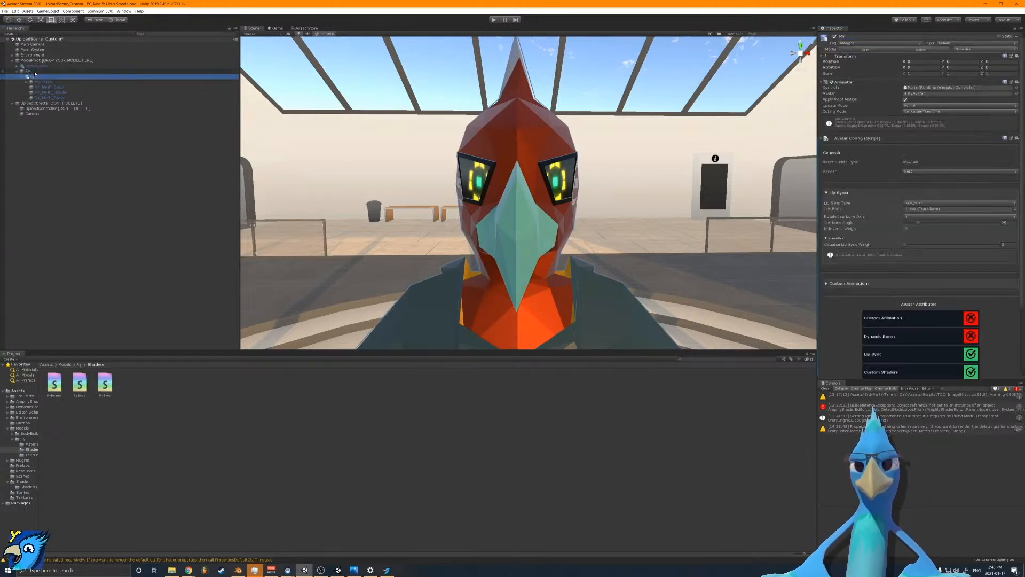
left_click(33, 71)
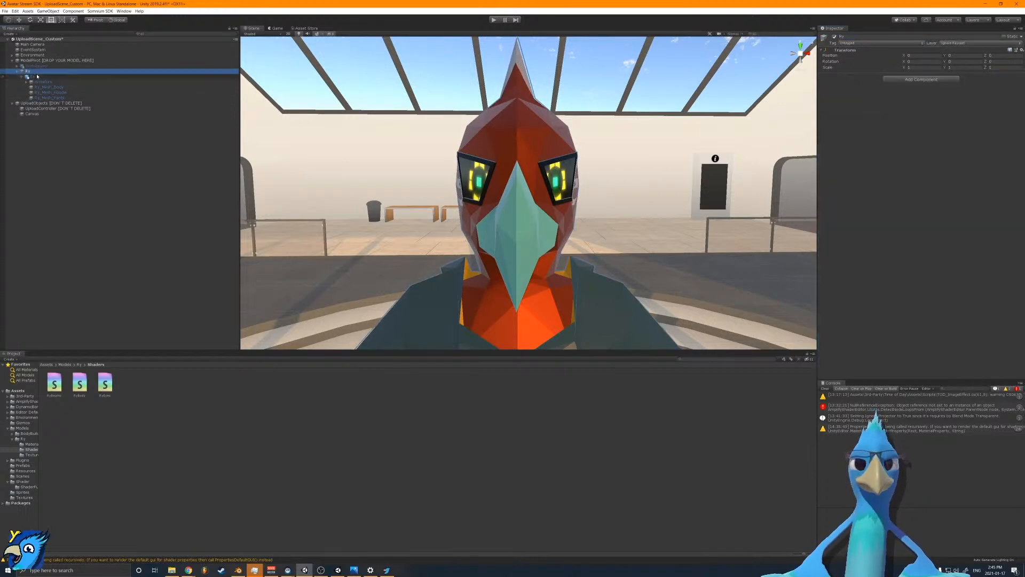
left_click(36, 77)
left_click(35, 72)
left_click(38, 78)
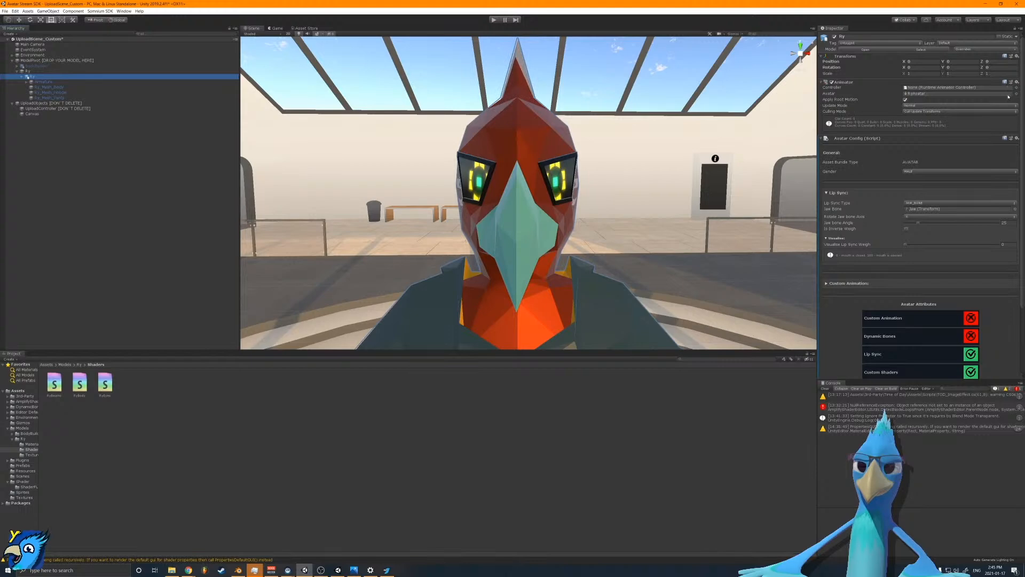
Step: Add an Avatar Config component to the outer Ry object
left_click(48, 72)
left_click(917, 80)
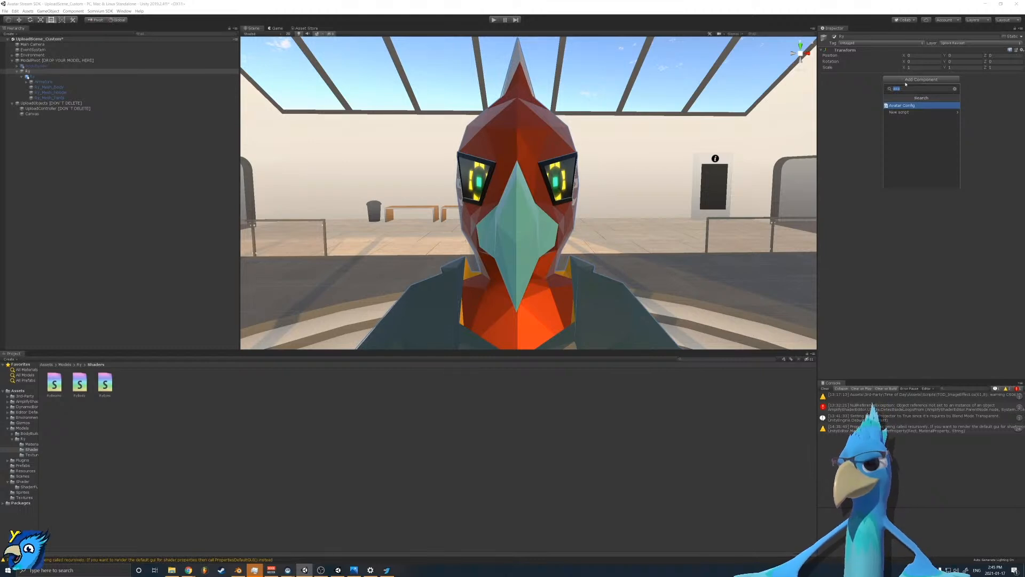
left_click(918, 105)
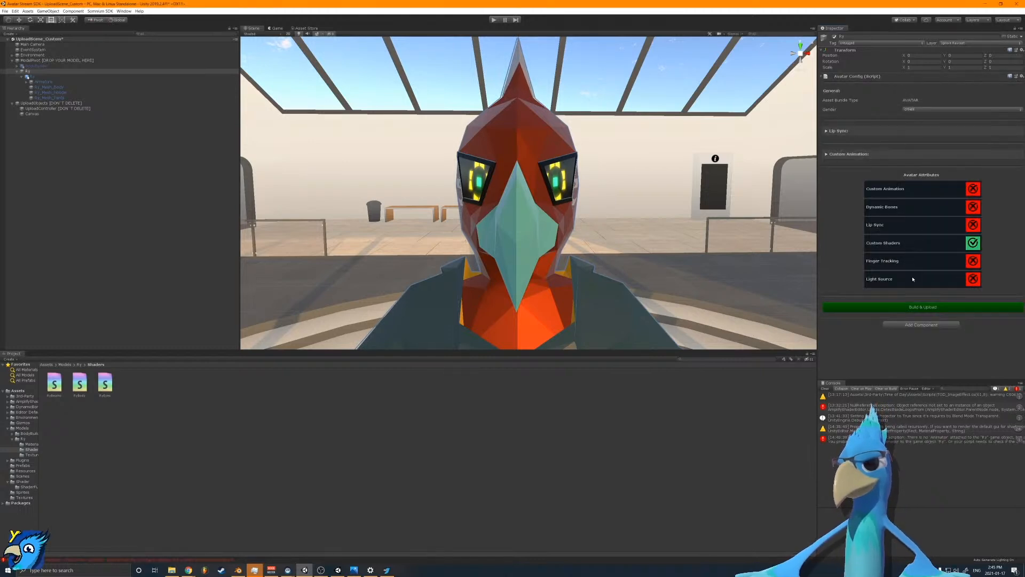
Step: Add an Animator component to the outer Ry object and assign RyAvatar as its avatar
left_click(912, 325)
type("anim")
key("Return")
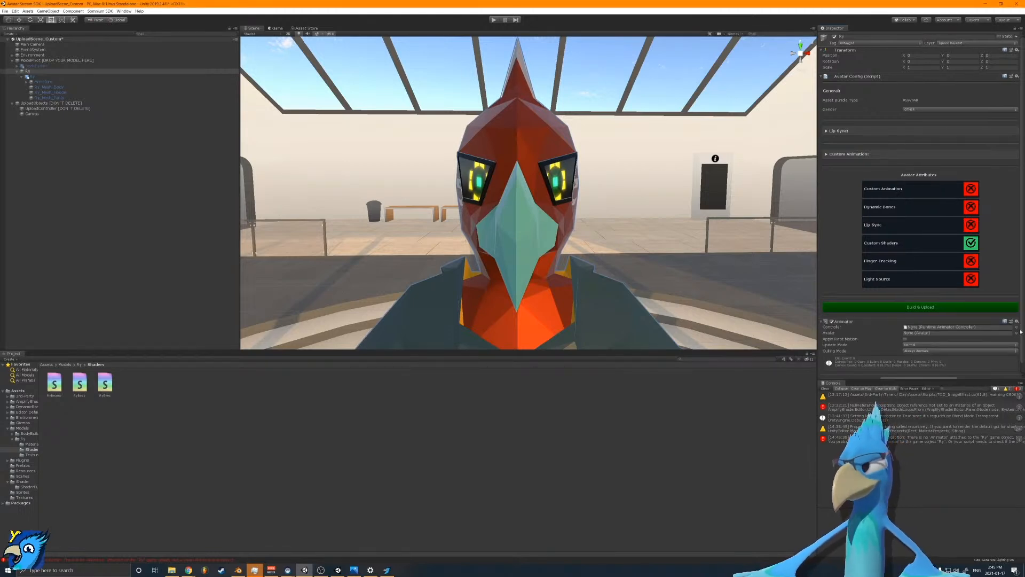
left_click(1017, 333)
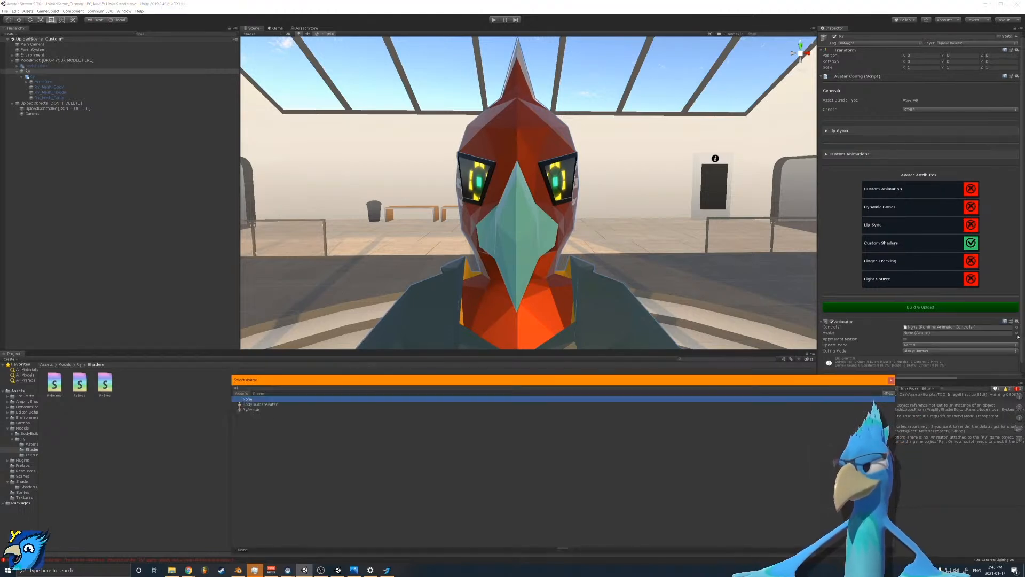
double_click(249, 410)
Step: Move the Animator above the Avatar Config component and set the avatar's gender to Male
left_click(1016, 311)
left_click(972, 333)
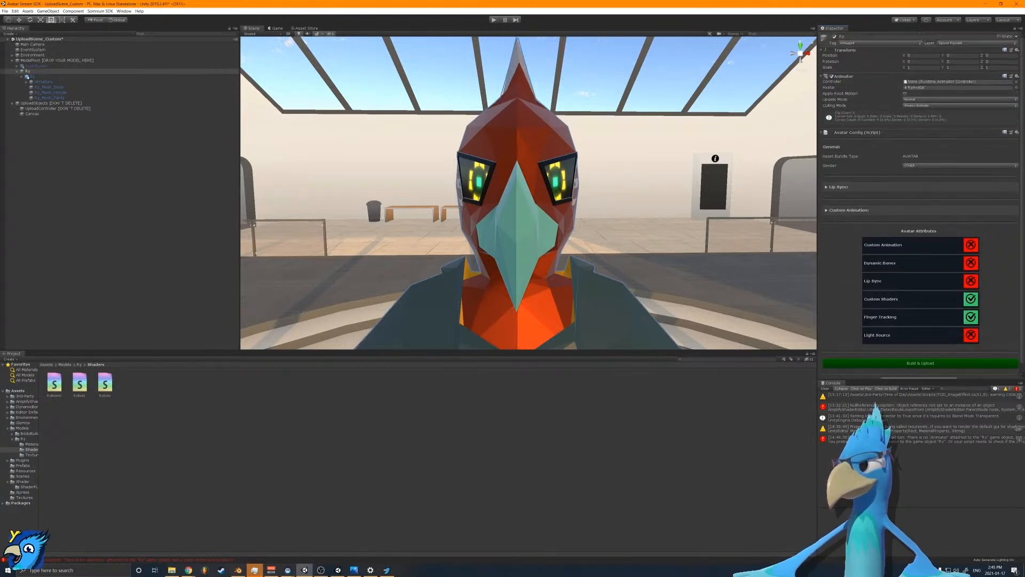
left_click(924, 165)
left_click(921, 172)
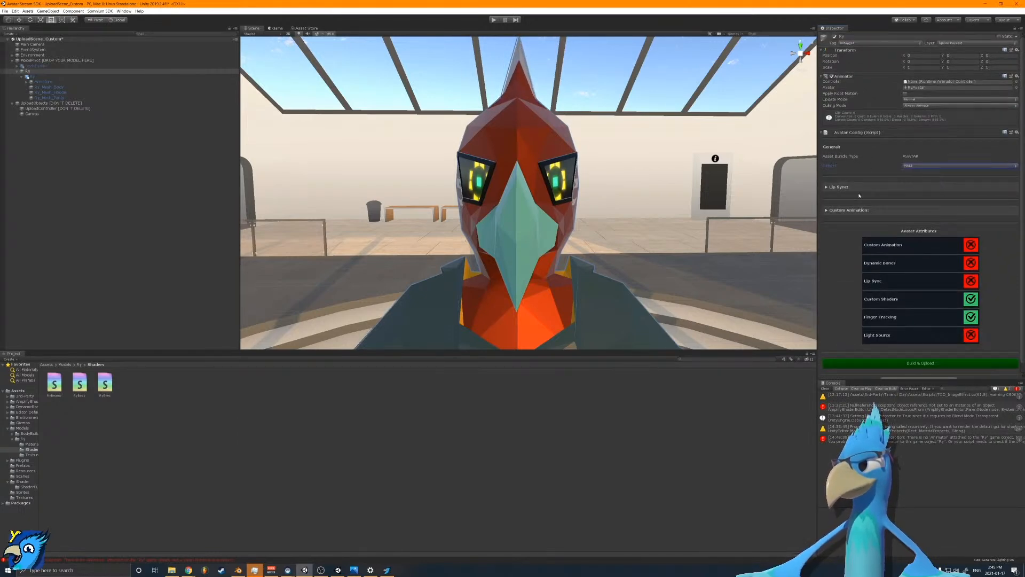
Step: Remove the Avatar Config from the inner Ry object and set its Animator's avatar to None
left_click(39, 78)
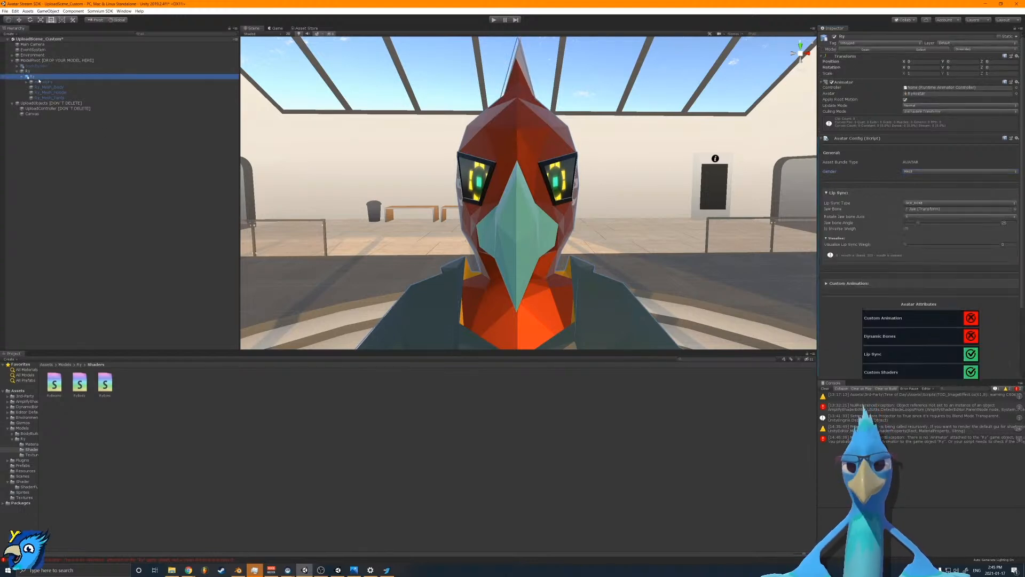
left_click(1016, 138)
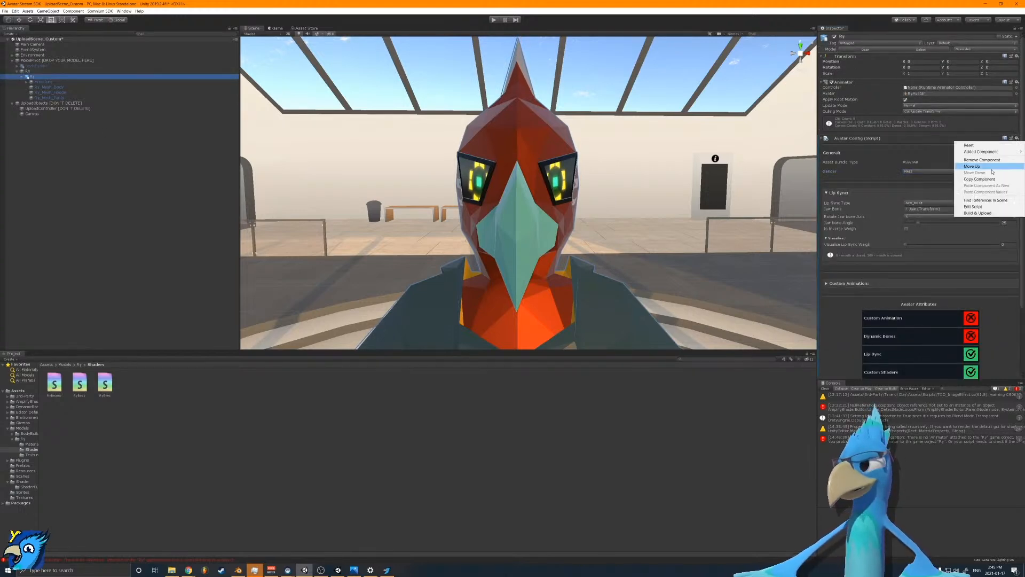
left_click(977, 159)
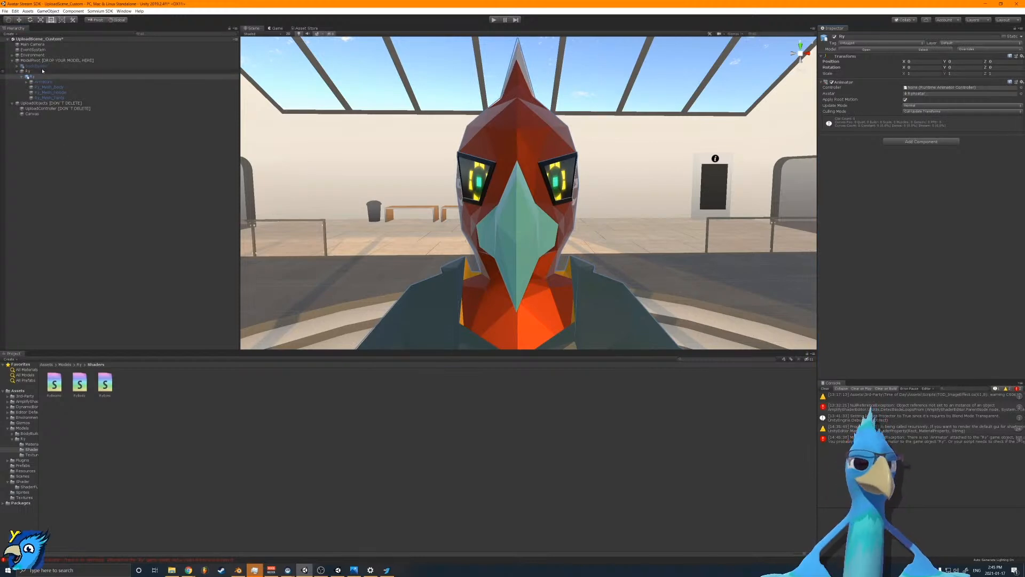
left_click(1021, 94)
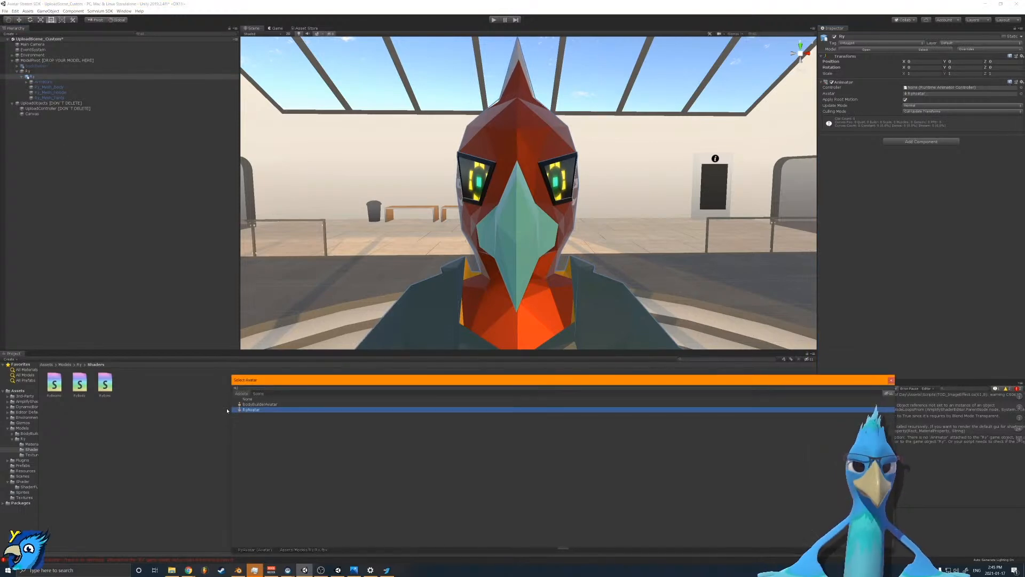
double_click(249, 400)
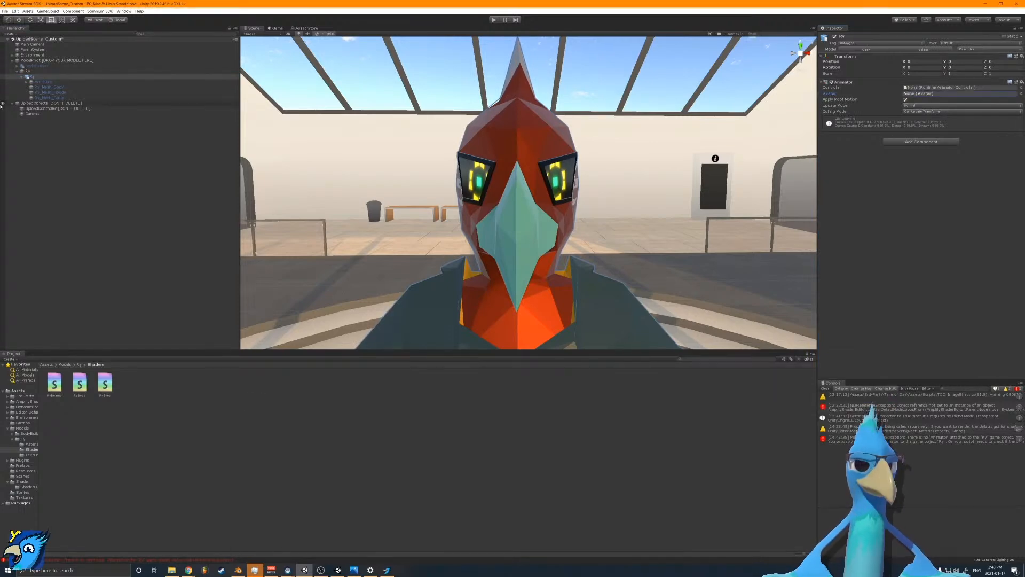
Step: Set the outer Ry object's lip sync type to JAW_BONE and assign its jaw bone automatically
left_click(29, 72)
left_click_drag(513, 167, 387, 177, "alt")
left_click(876, 187)
left_click(958, 197)
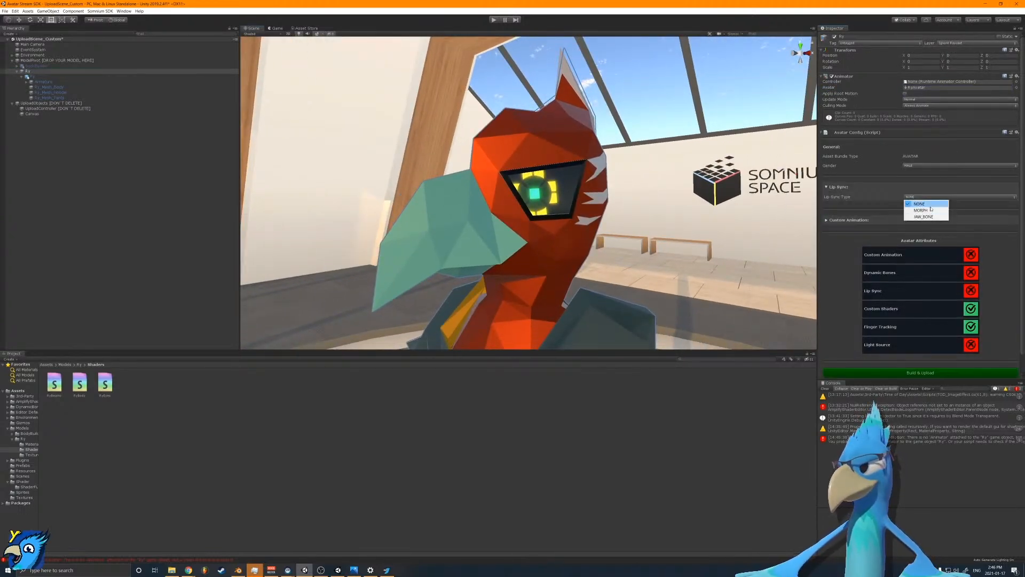
left_click(926, 215)
left_click(929, 197)
left_click(928, 217)
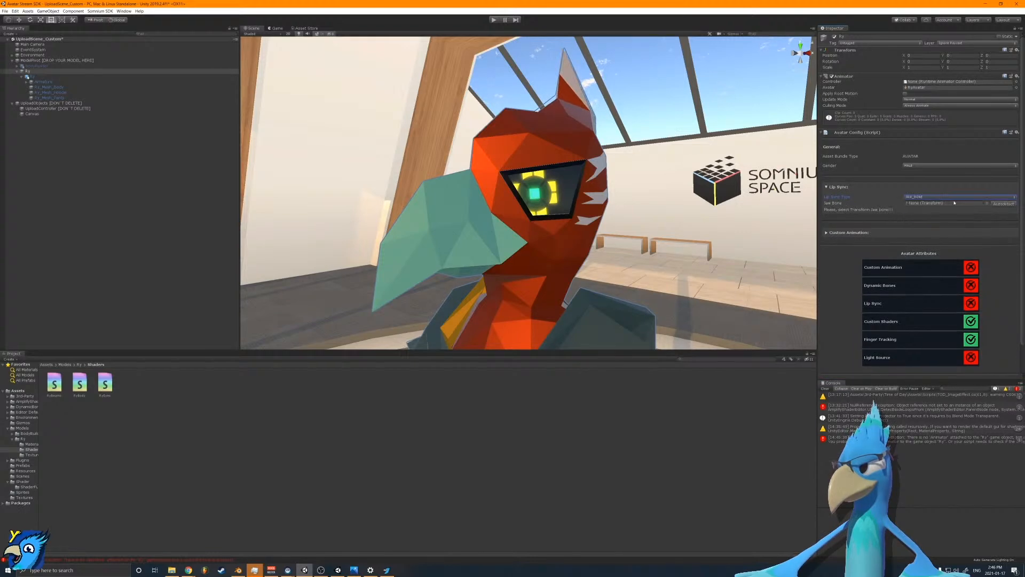
left_click(1003, 204)
Step: Try the extremes of the jaw bone angle and set it to 25
left_click_drag(913, 219, 1007, 218)
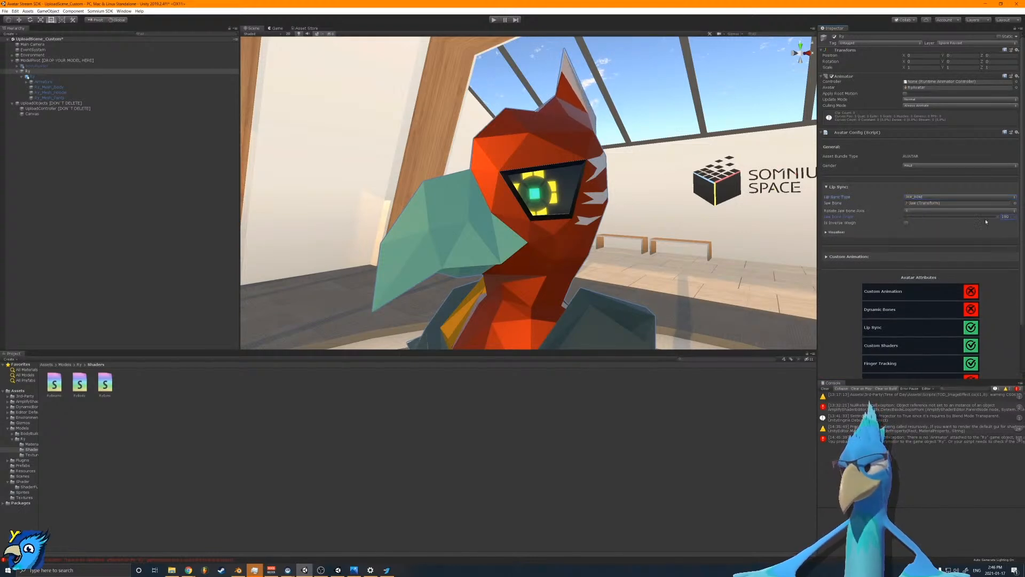
left_click_drag(904, 223, 929, 222)
left_click(925, 211)
left_click(921, 218)
left_click(1009, 217)
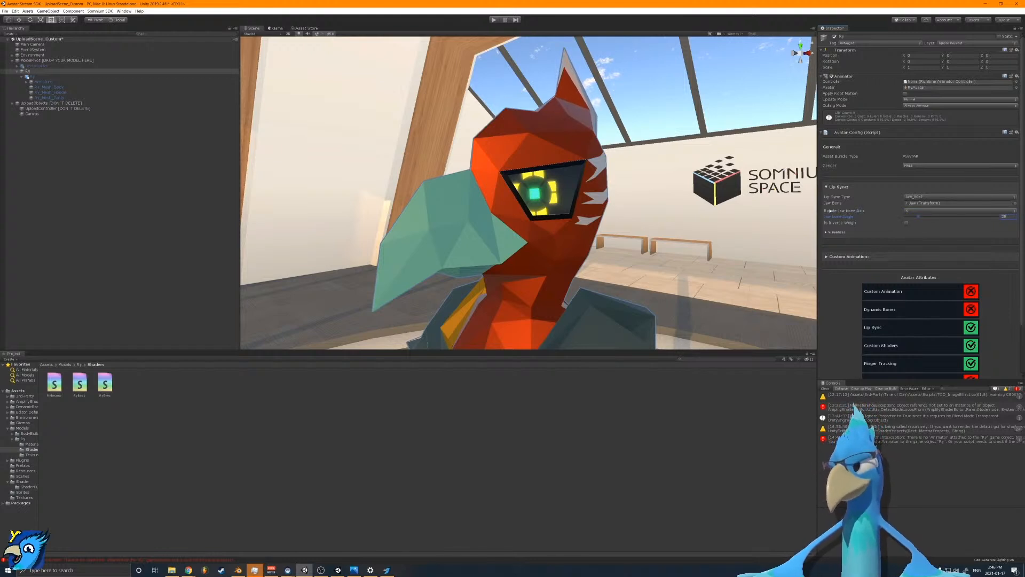
Step: Expand the lip sync visualizer, try its weight, and examine the avatar's head and beak from the side
left_click(836, 232)
mouse_move(906, 239)
left_mouse_down()
mouse_move(995, 238)
mouse_move(886, 236)
mouse_move(1001, 238)
mouse_move(889, 238)
left_mouse_up()
scroll(664, 222, "down", 5)
right_click_drag(665, 222, 674, 236)
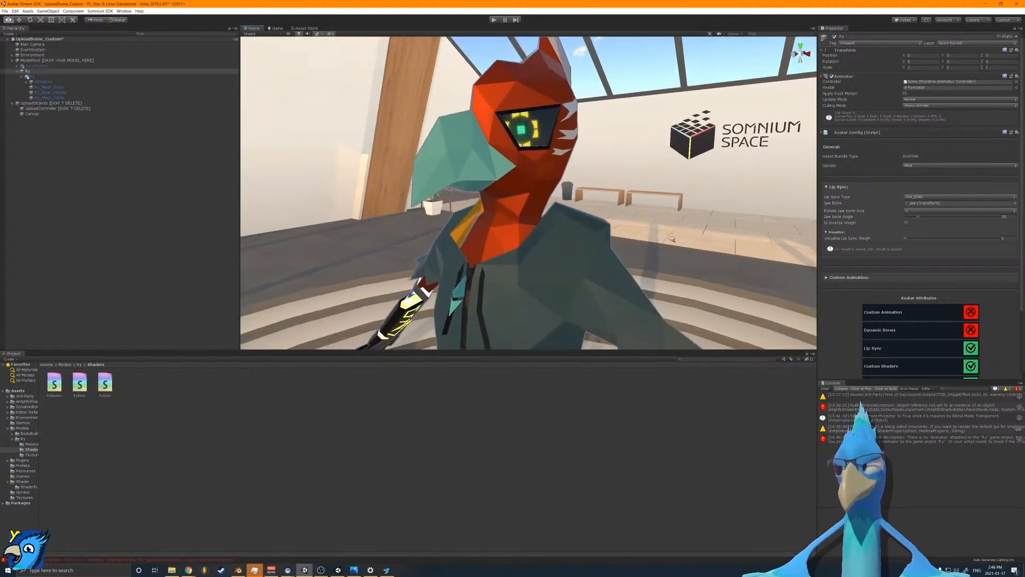
scroll(674, 236, "up", 5)
right_click_drag(577, 200, 400, 176)
key("s")
key("a")
key("s")
left_click(231, 215)
key("d")
key("w")
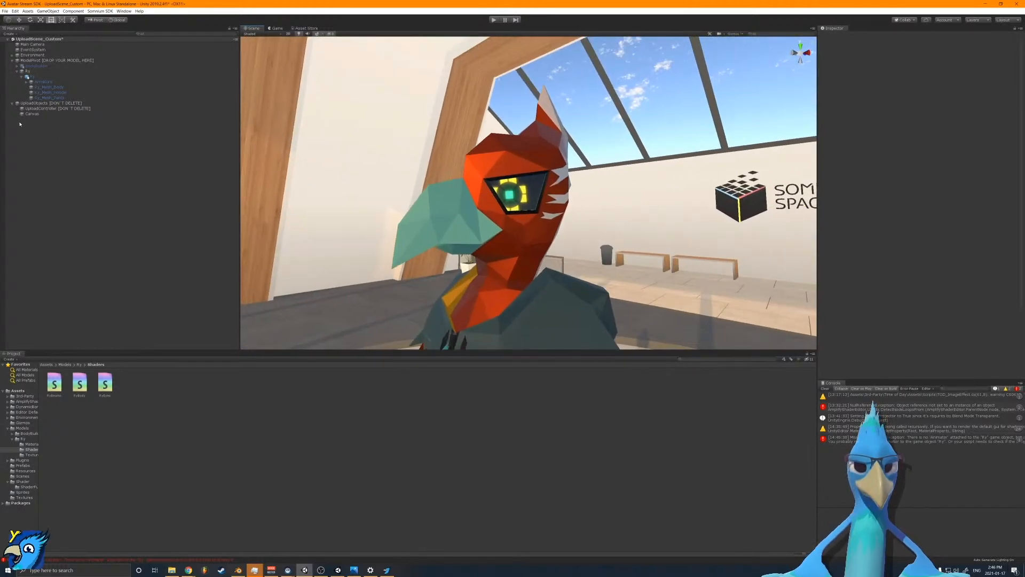
Step: Import the Neutral Idle animation file from File Explorer into the Assets folder and open its import settings
left_click(43, 71)
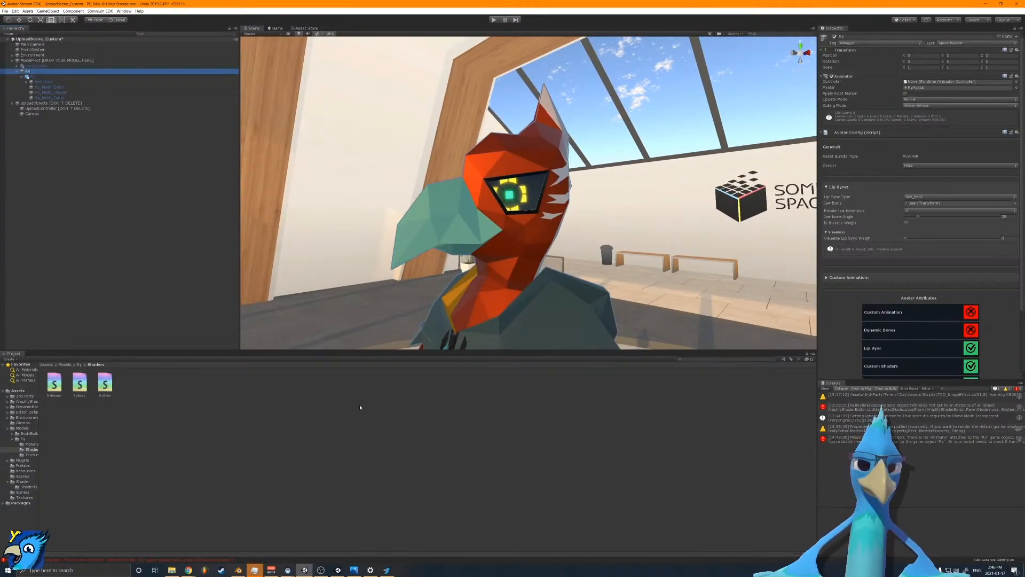
left_click(171, 570)
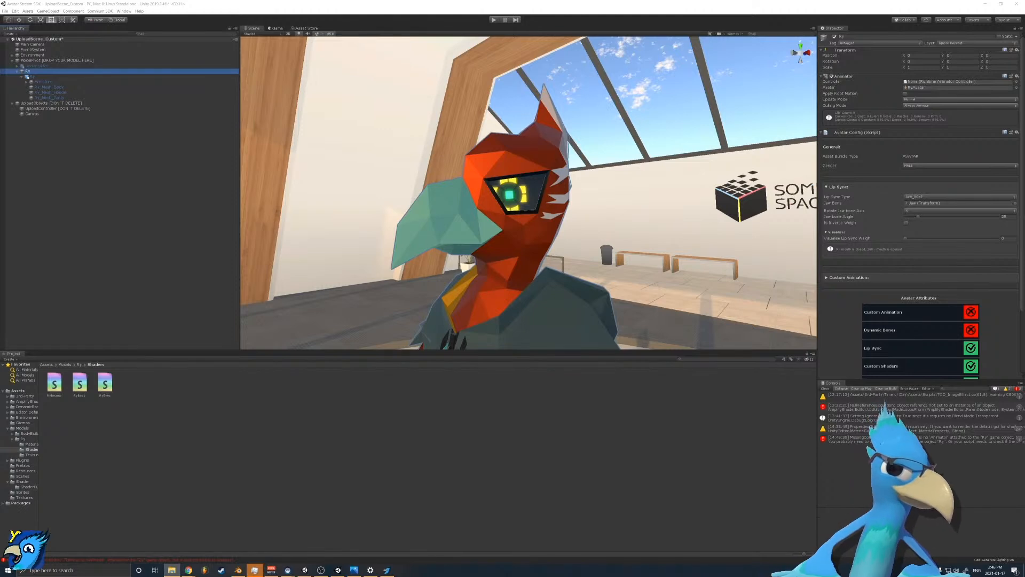
left_click(21, 391)
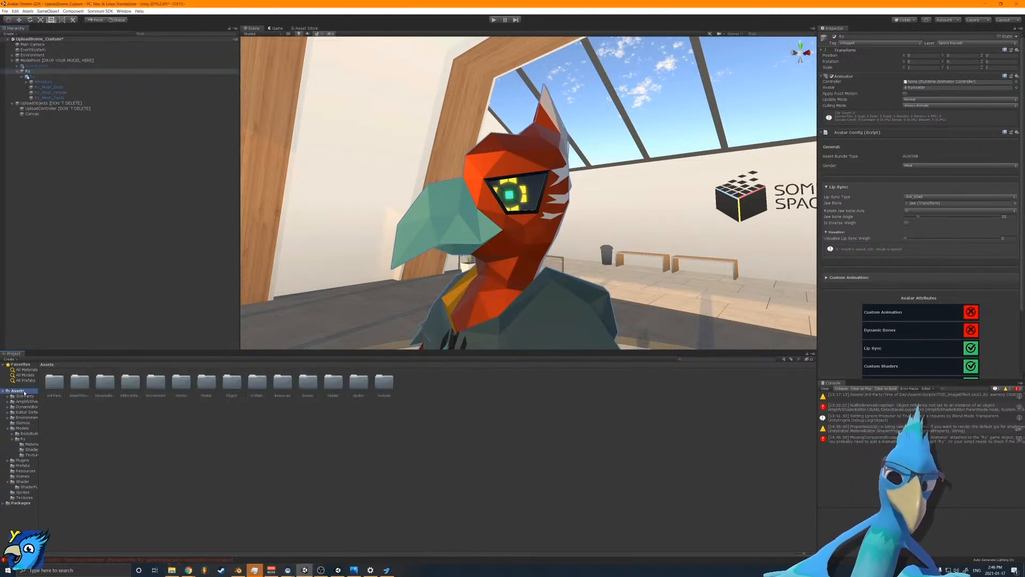
key("alt+Tab")
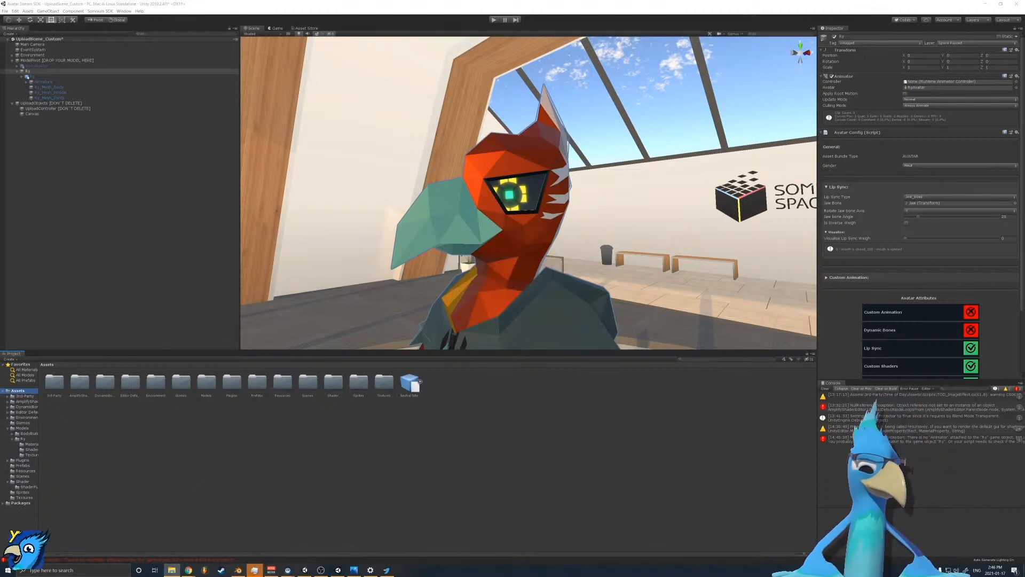
left_click(409, 383)
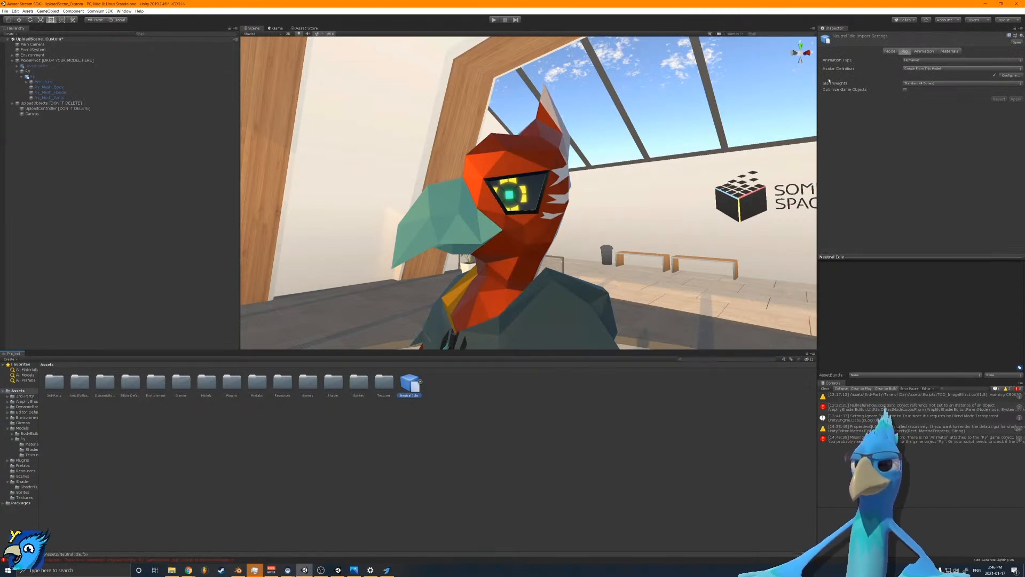
Step: Create an animator controller named RyBlinkAnim in the Ry folder under Models
left_click(37, 71)
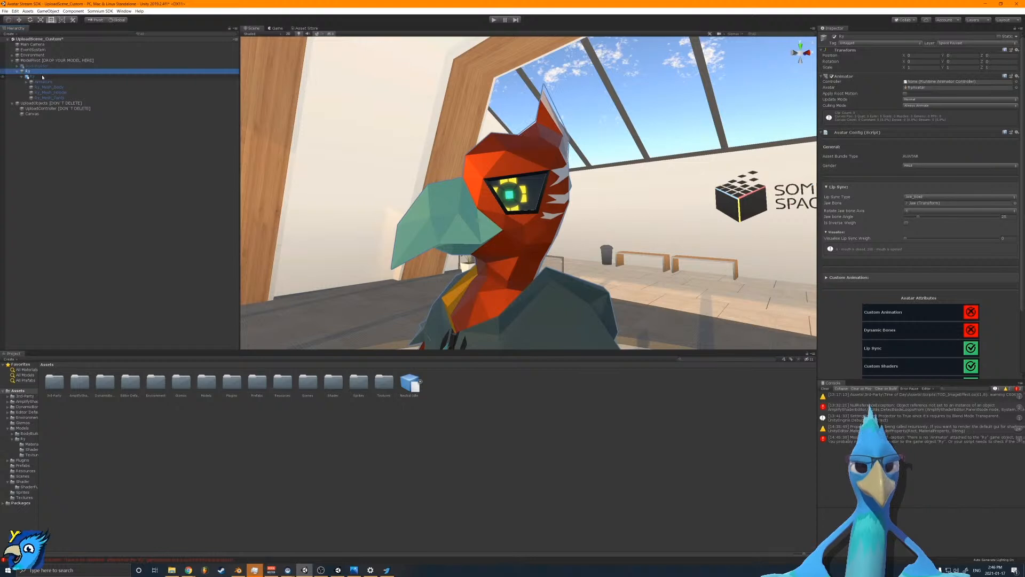
left_click(30, 443)
left_click(22, 438)
right_click(143, 432)
mouse_move(195, 297)
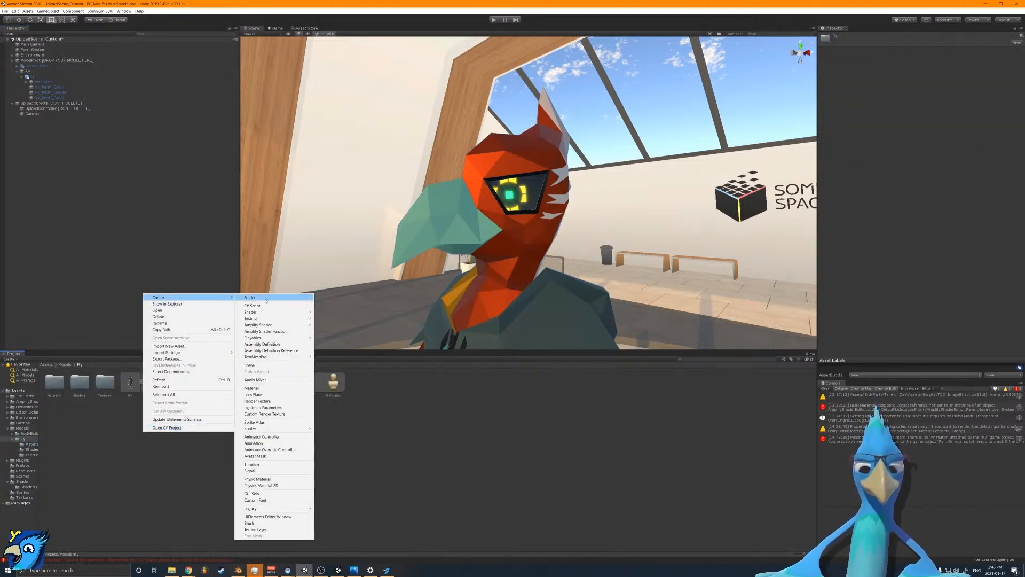
left_click(270, 436)
type("RyBlinkAnim")
key("Return")
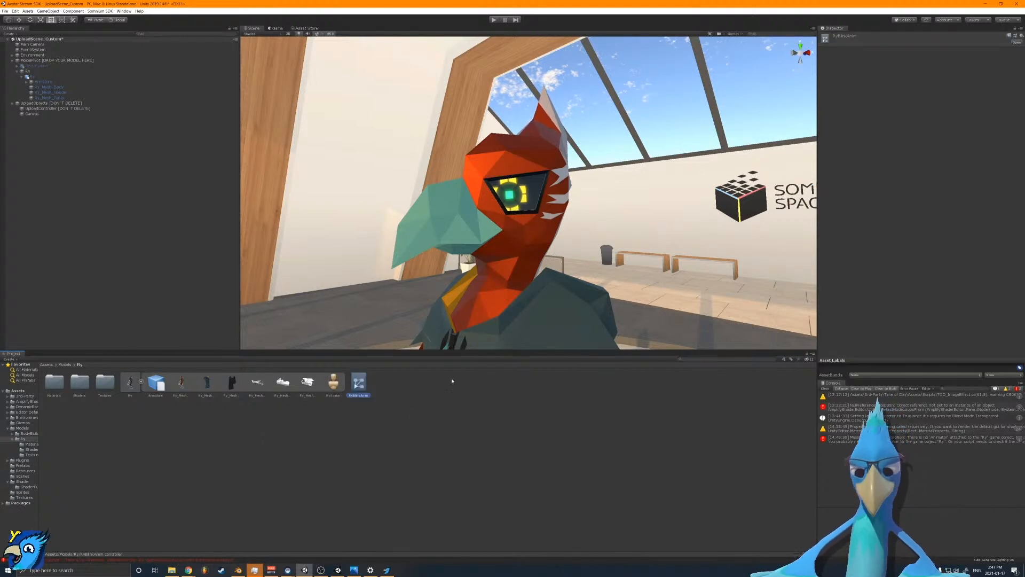
Step: Open RyBlinkAnim for editing and dock the Animator window beside the Project window, widened to show the state graph
double_click(359, 382)
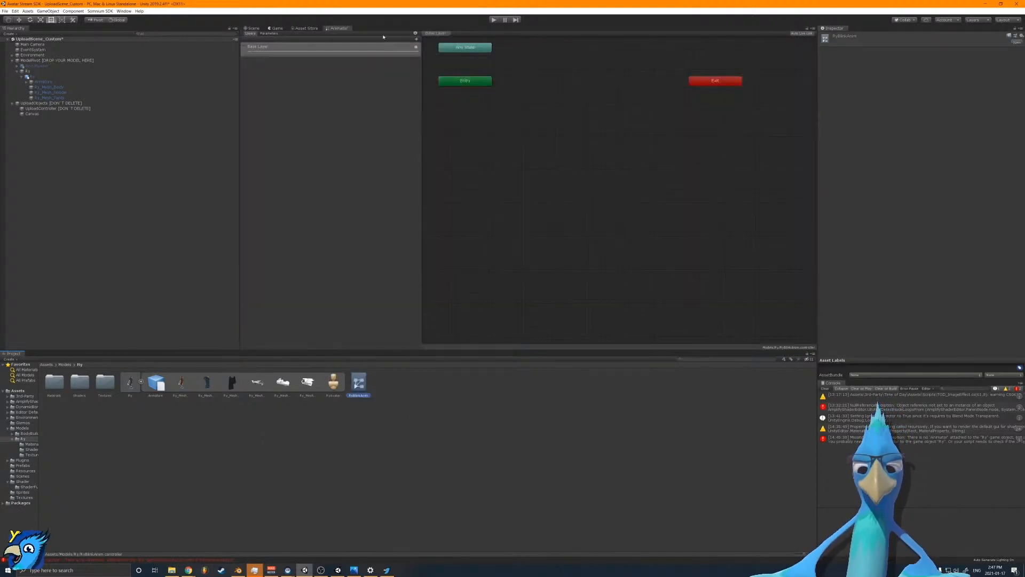
left_click_drag(342, 33, 748, 438)
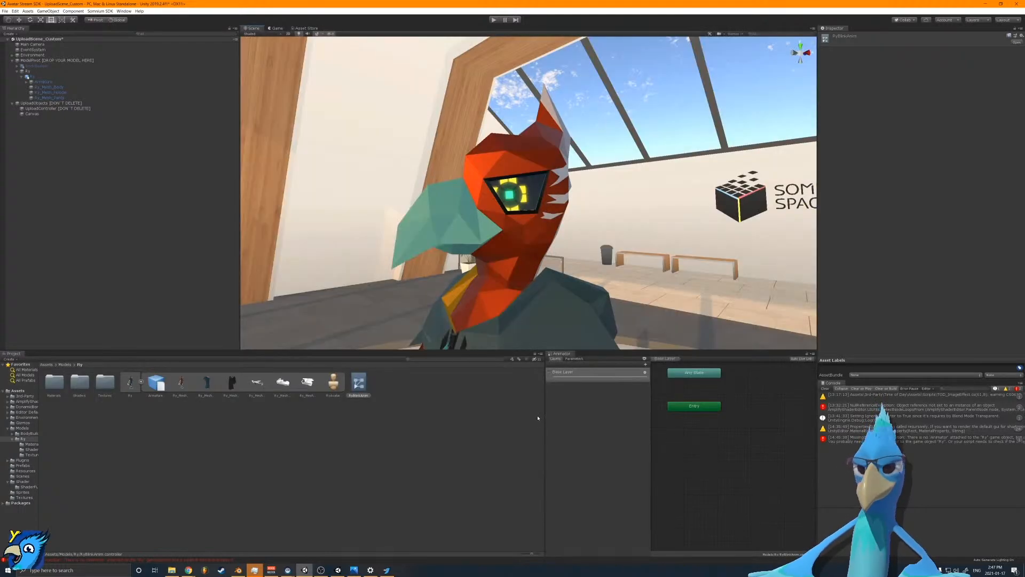
left_click_drag(493, 415, 408, 416)
middle_click_drag(668, 398, 677, 455)
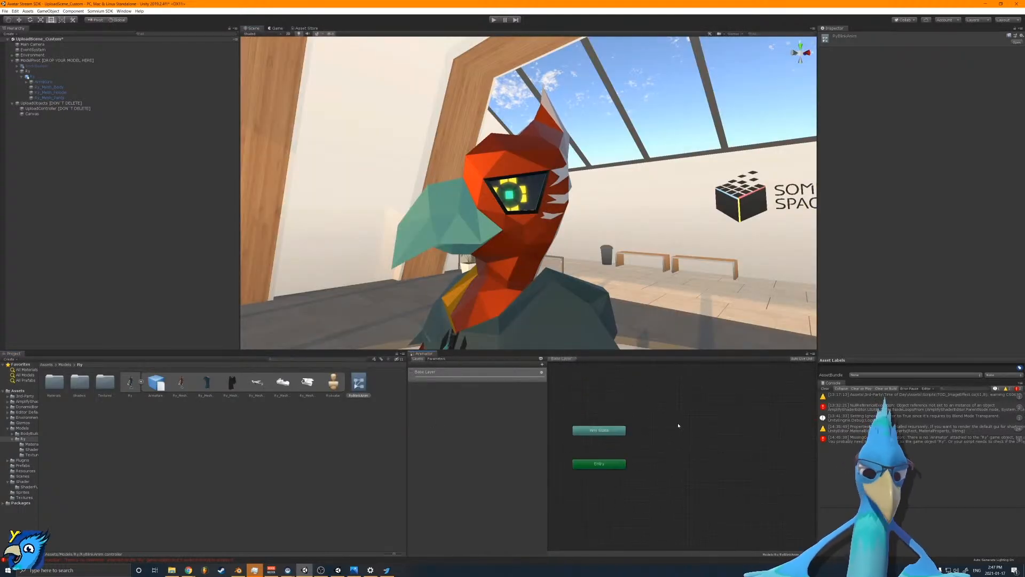
scroll(630, 403, "up", 1)
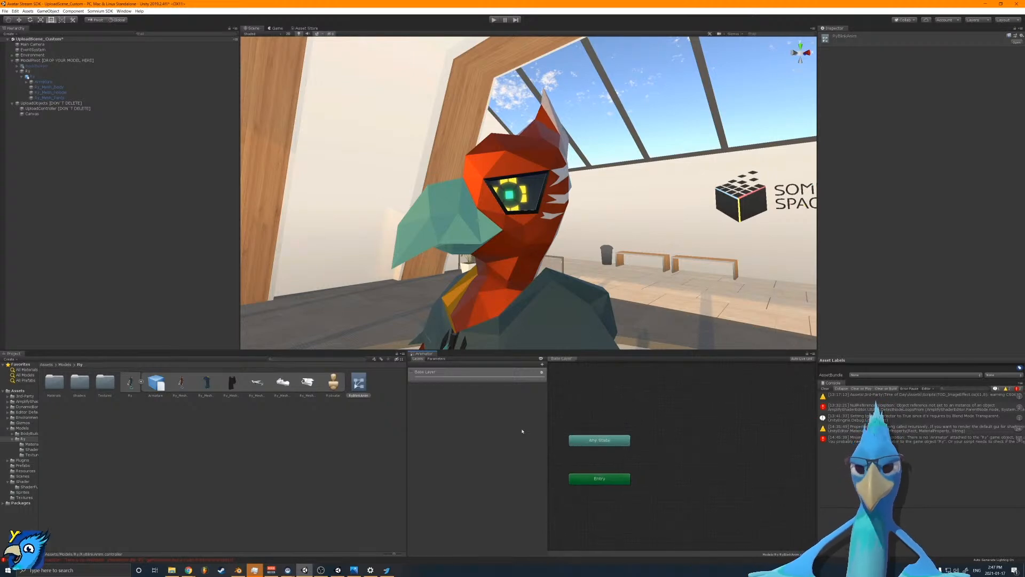
Step: Switch to Blender, examine the jaw bone's transform values in the armature's Edit Mode, and return to Unity
right_click(288, 440)
mouse_move(338, 307)
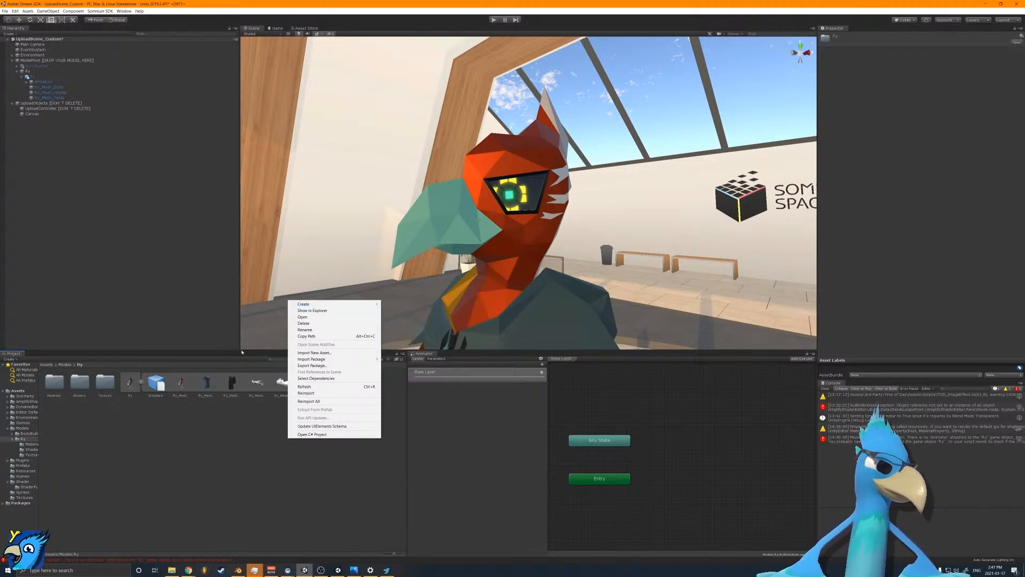
left_click(238, 569)
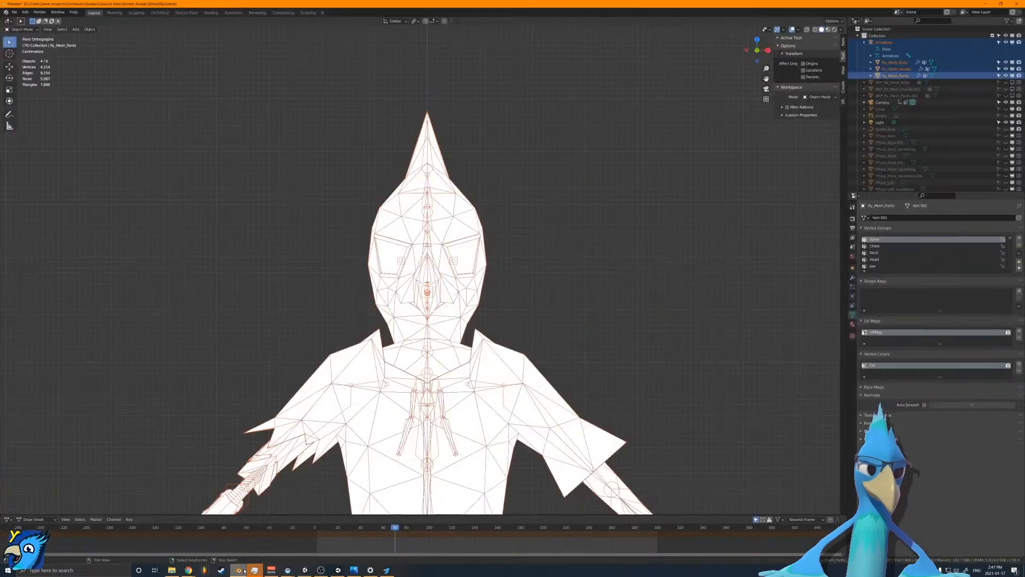
middle_click_drag(539, 277, 523, 245)
left_click(400, 281)
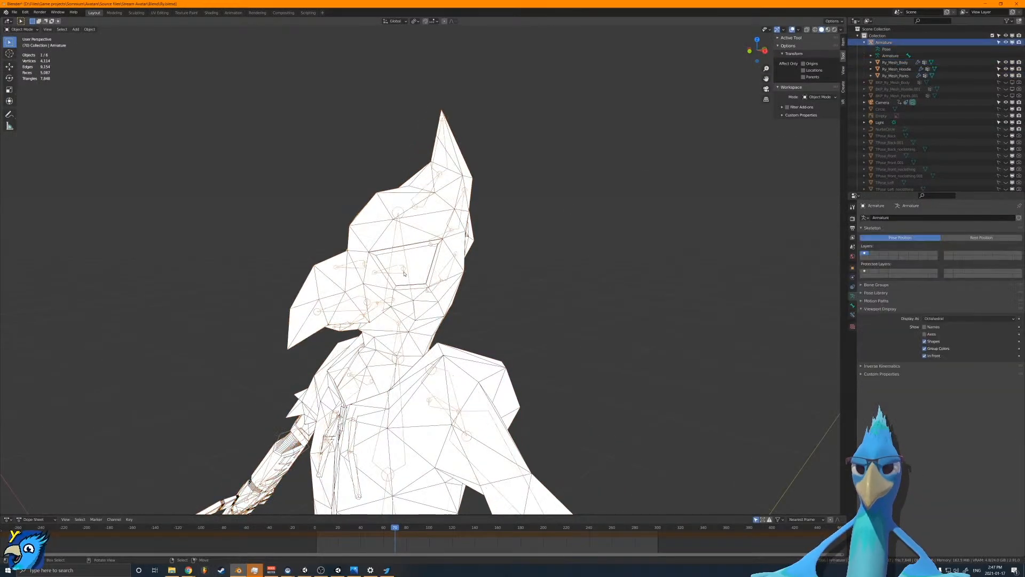
key("Tab")
scroll(400, 282, "up", 2)
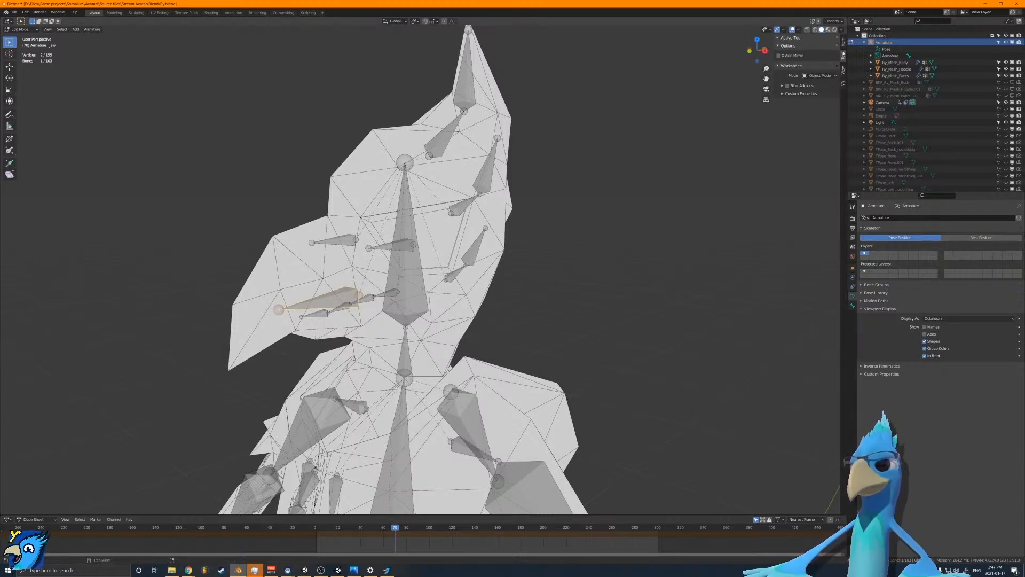
left_click(844, 43)
left_click(807, 116)
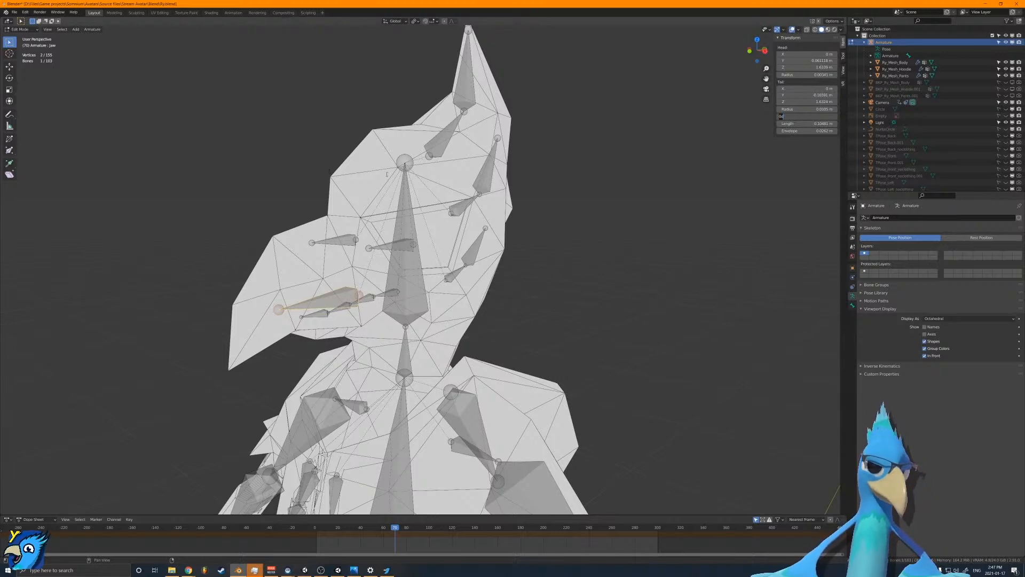
key("Tab")
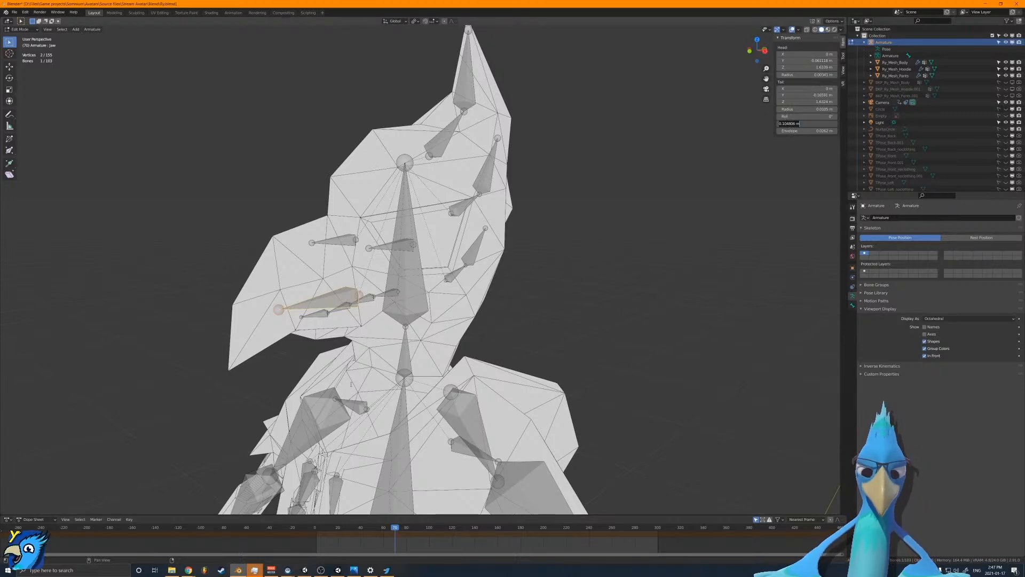
key("alt+Tab")
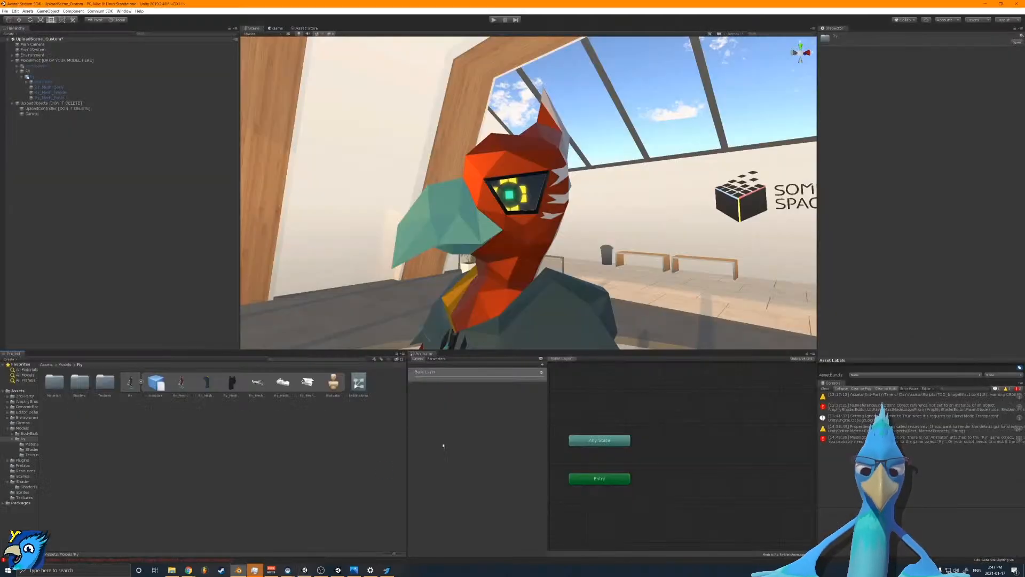
Step: Create an animation clip named RyBlink in the Ry folder and add it to the RyBlinkAnim graph as a state
right_click(326, 387)
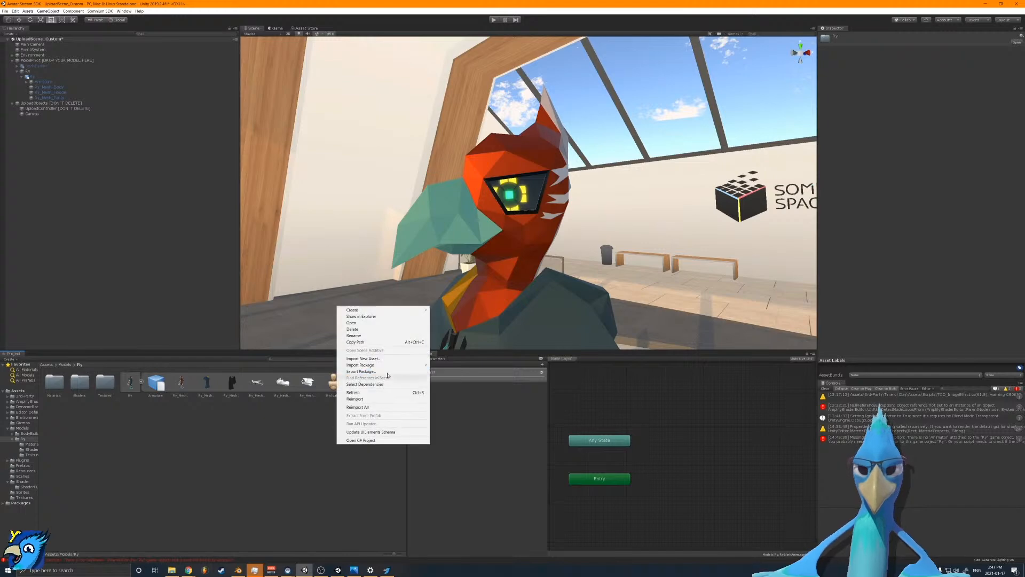
mouse_move(374, 310)
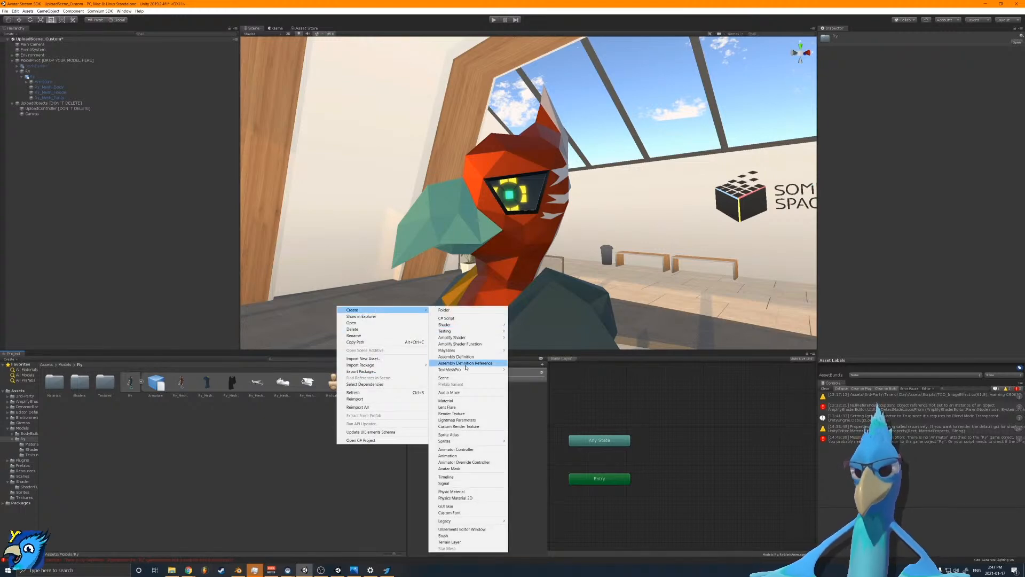
left_click(463, 456)
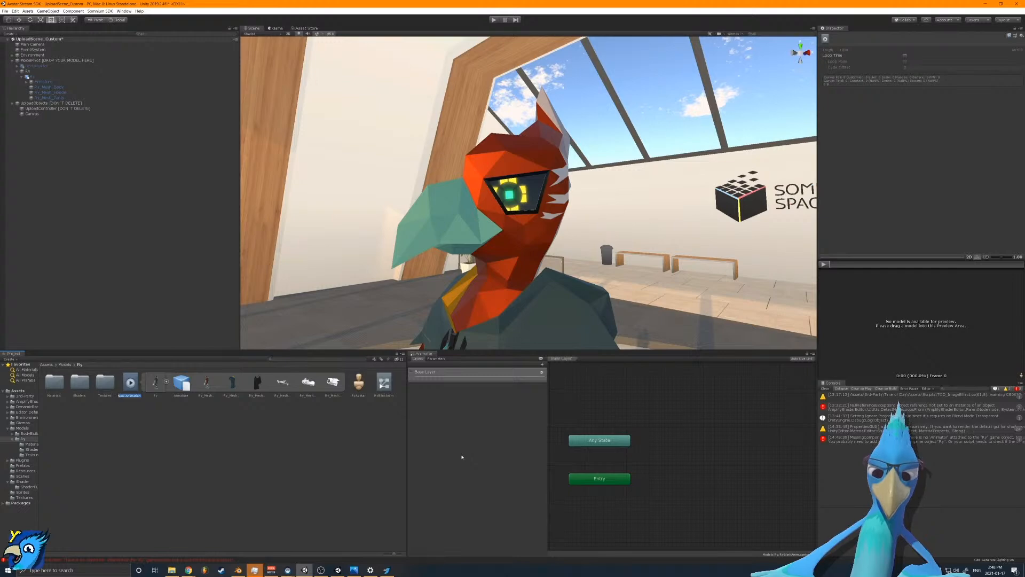
type("Bli")
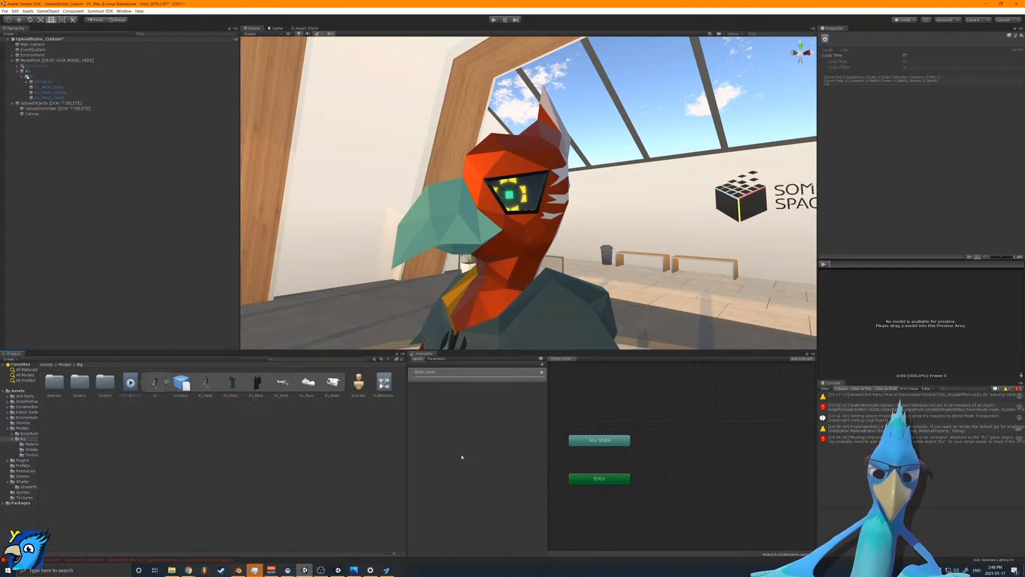
type("nk")
key("Return")
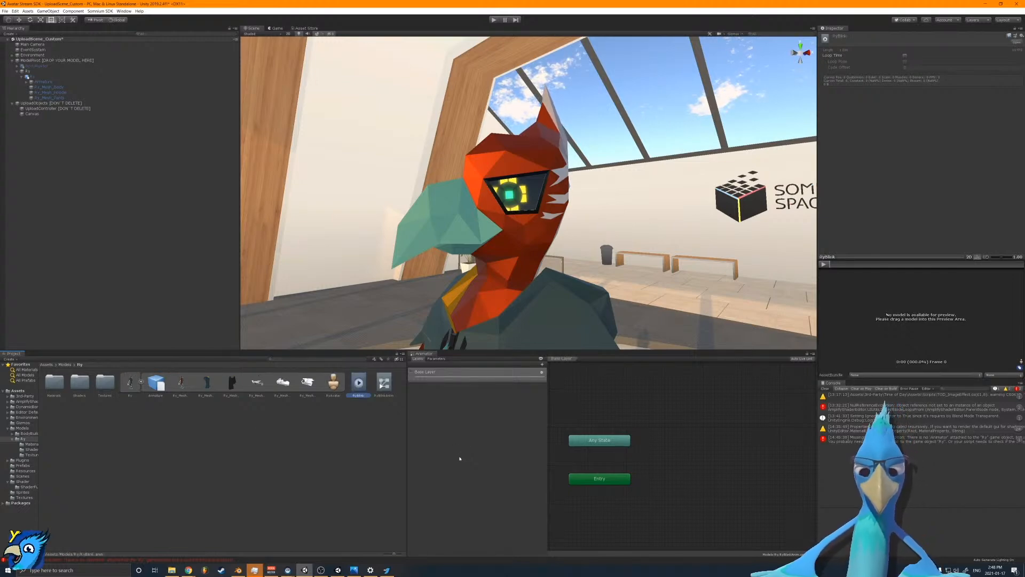
left_click_drag(353, 397, 665, 453)
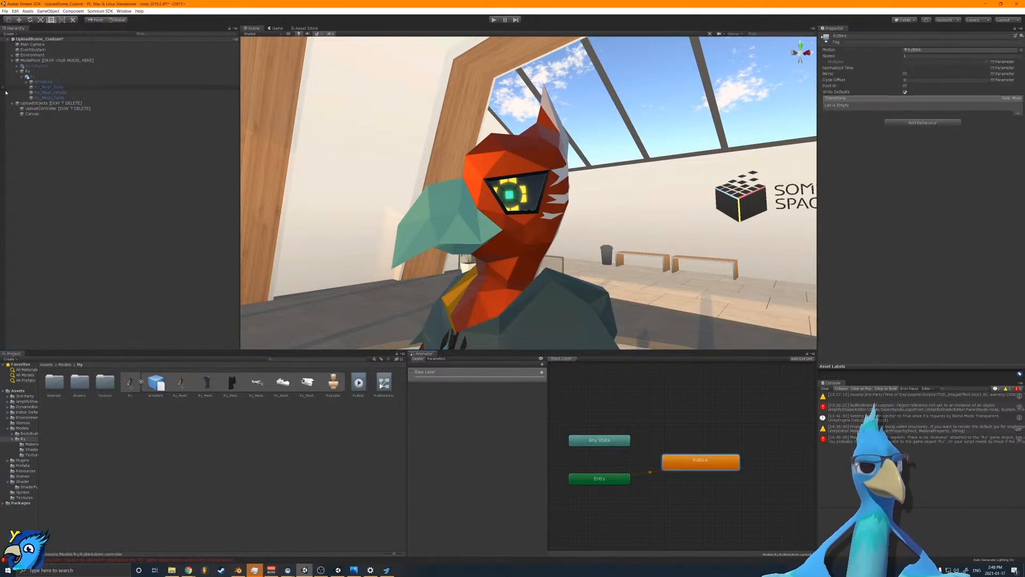
Step: Set the RyBlink state's motion to the animation clip contained in the imported Neutral Idle file in Assets
scroll(562, 179, "down", 5)
left_click_drag(561, 178, 580, 257, "alt")
scroll(580, 257, "down", 2)
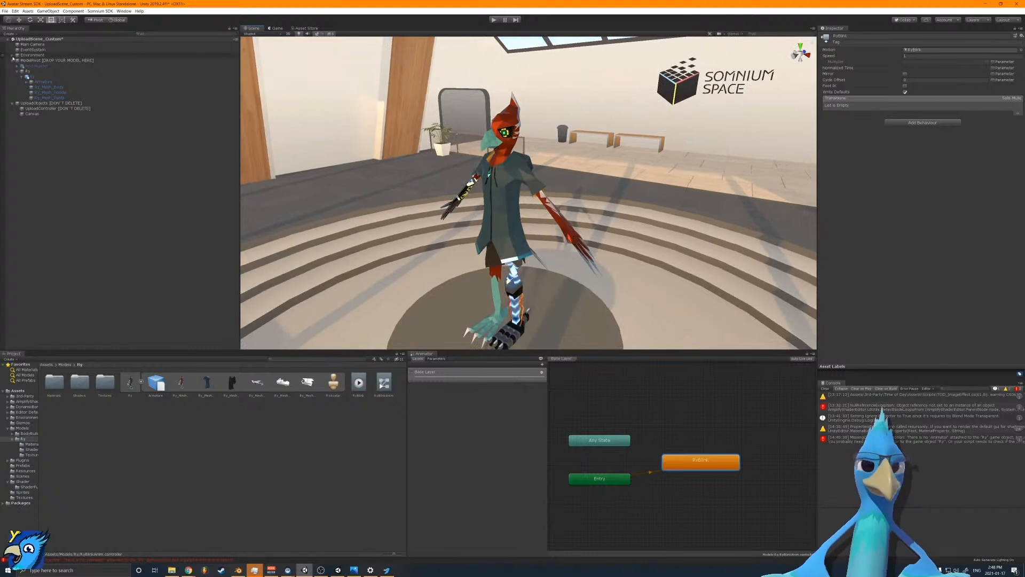
left_click(29, 71)
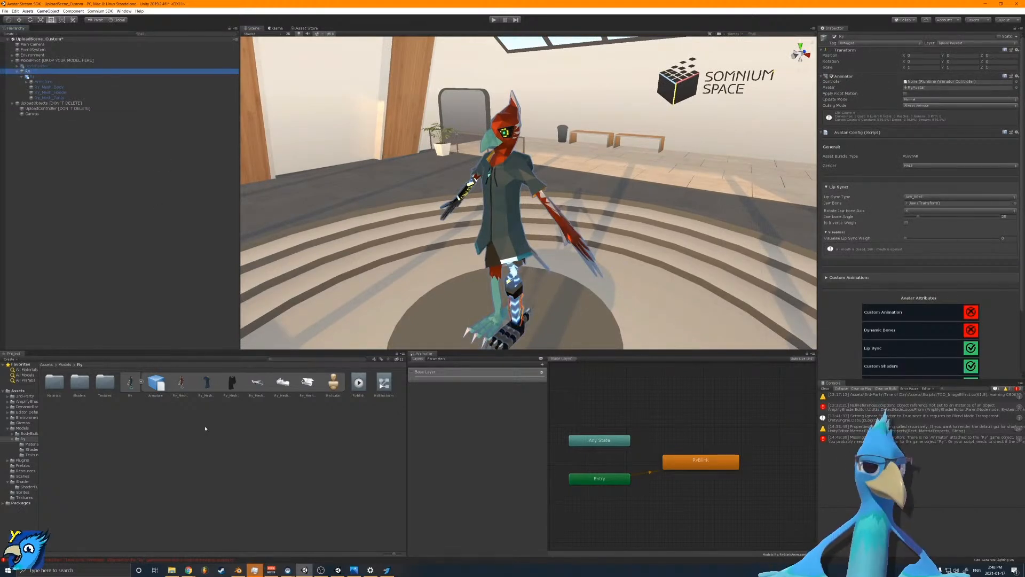
left_click(11, 390)
left_click(66, 413)
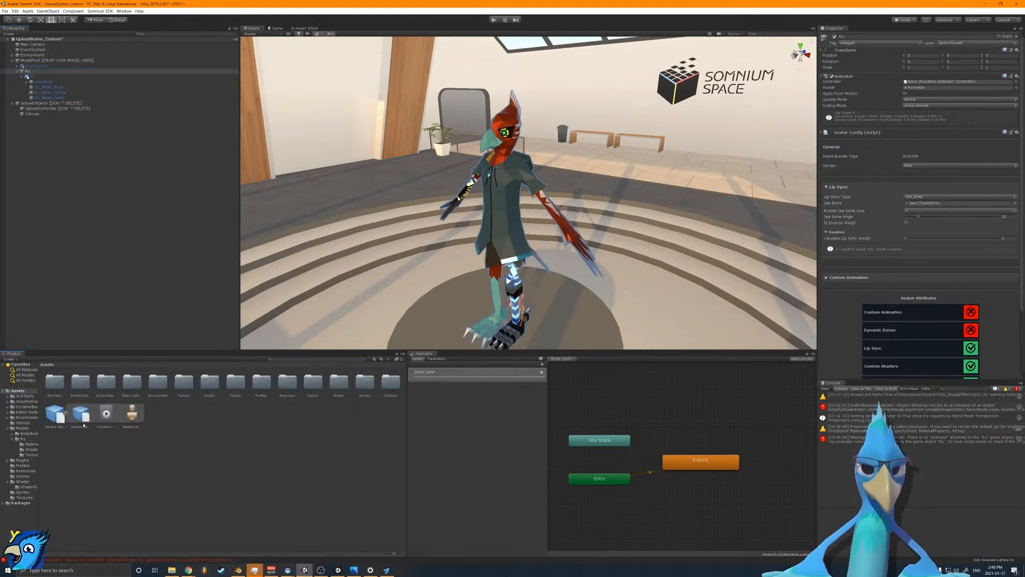
left_click(670, 457)
left_click_drag(107, 415, 937, 51)
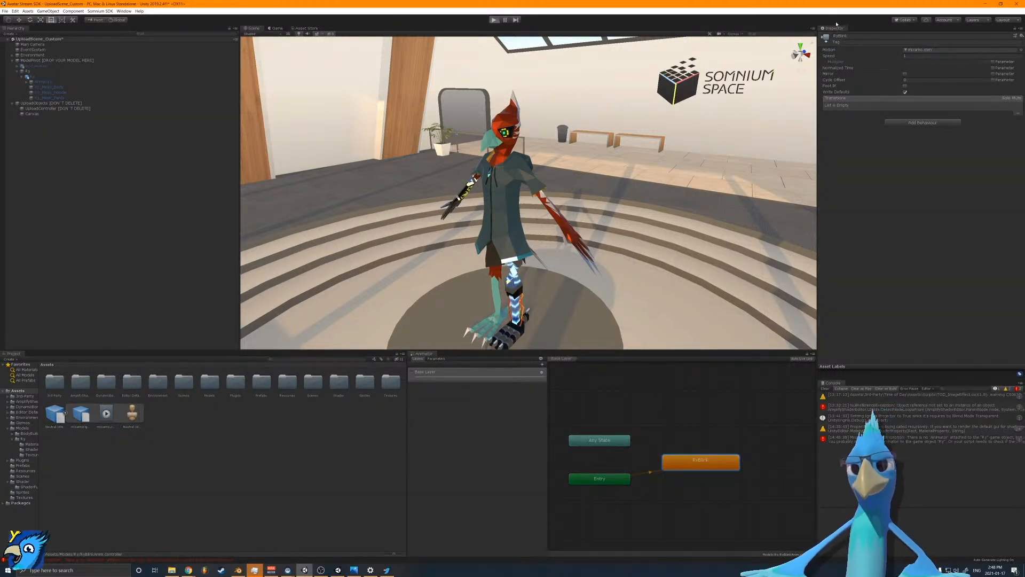
Step: Run the scene in play mode, restore the maximized Game view, and show the avatar in the Scene view
key("ctrl+p")
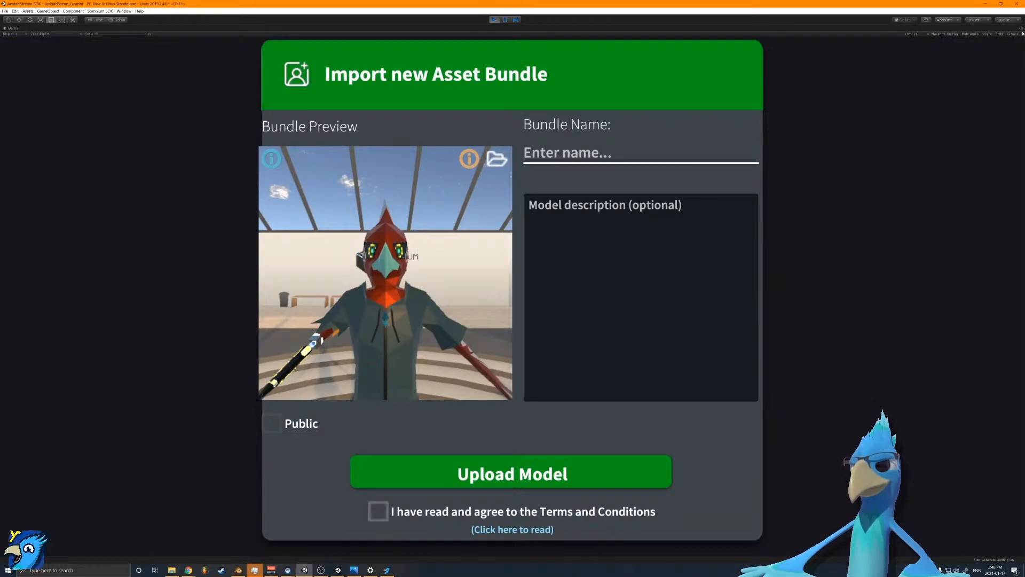
left_click(1022, 28)
left_click(986, 50)
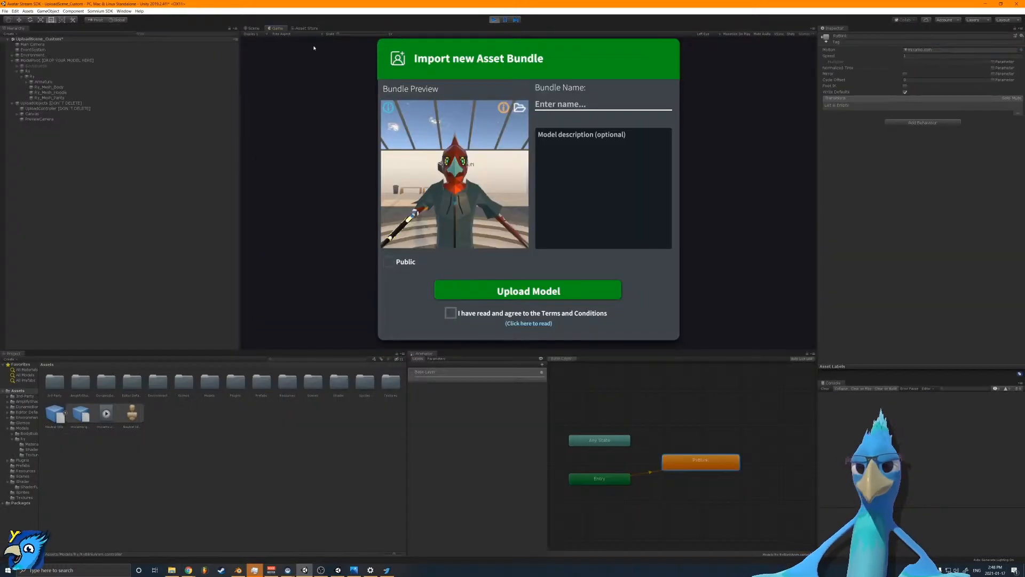
left_click(253, 29)
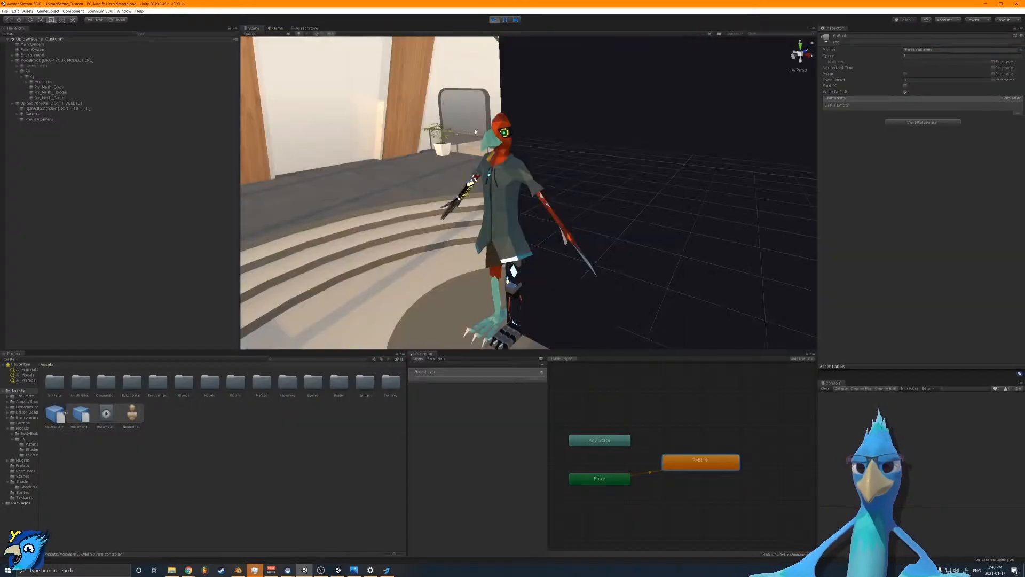
Step: Assign RyBlinkAnim to the outer Ry object's Animator during play mode, inspect the avatar's idle motion, and stop the scene
left_click(27, 71)
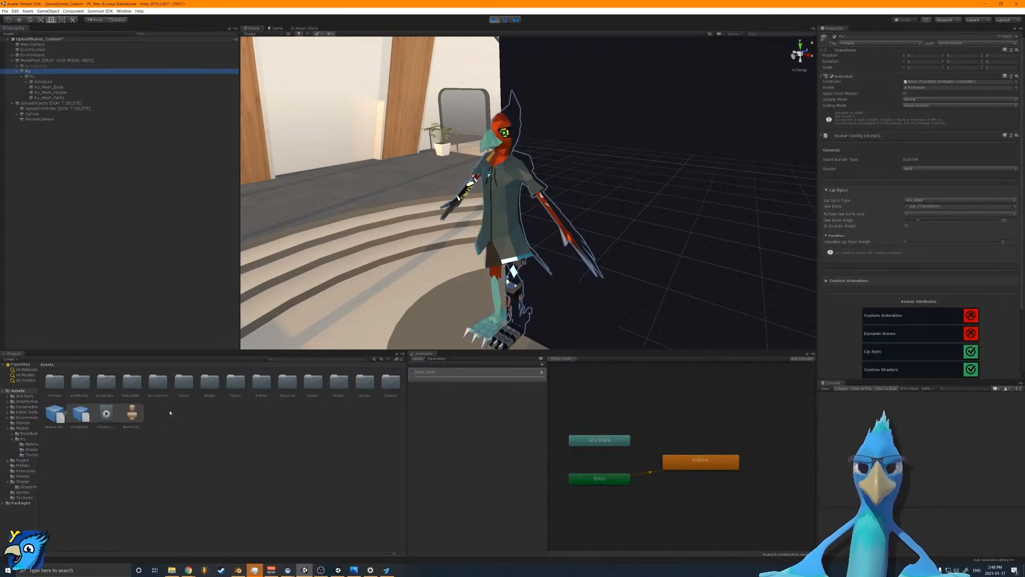
left_click(22, 428)
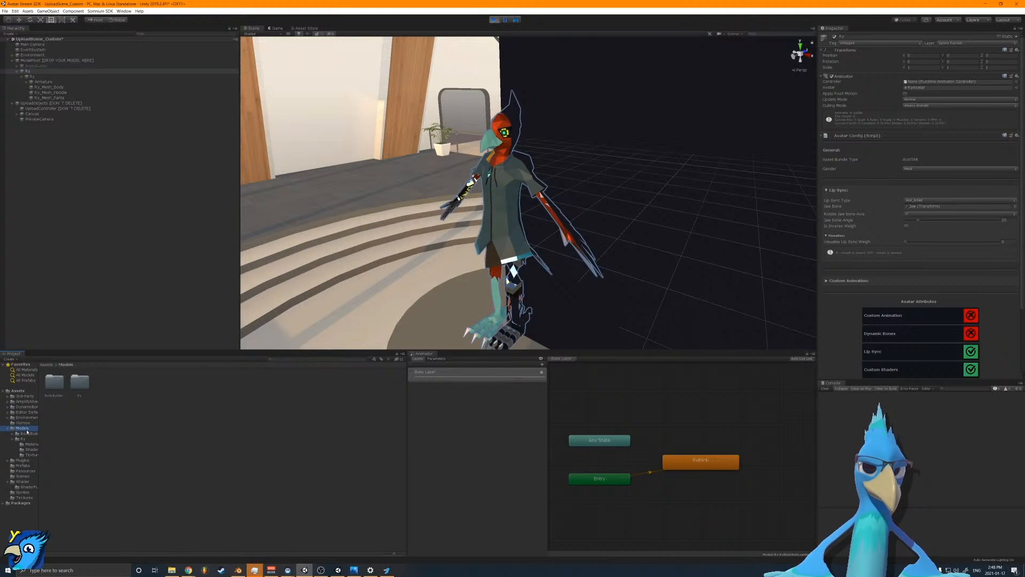
left_click(24, 439)
left_click_drag(389, 387, 930, 82)
right_click_drag(487, 167, 513, 177)
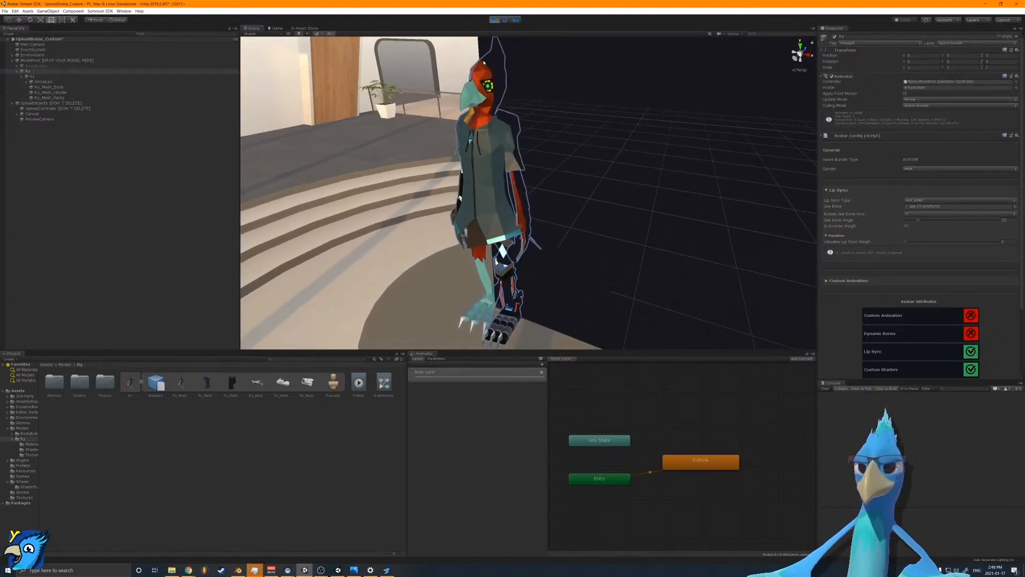
left_click(494, 21)
left_click(494, 20)
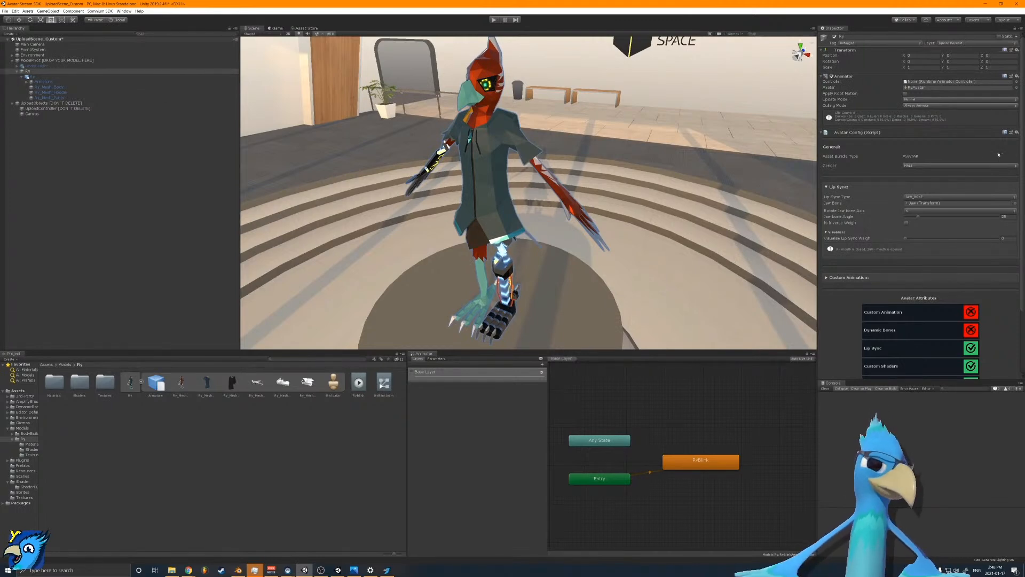
Step: Compare the Animator settings of the inner and outer Ry objects, checking which avatar each one uses
left_click(46, 77)
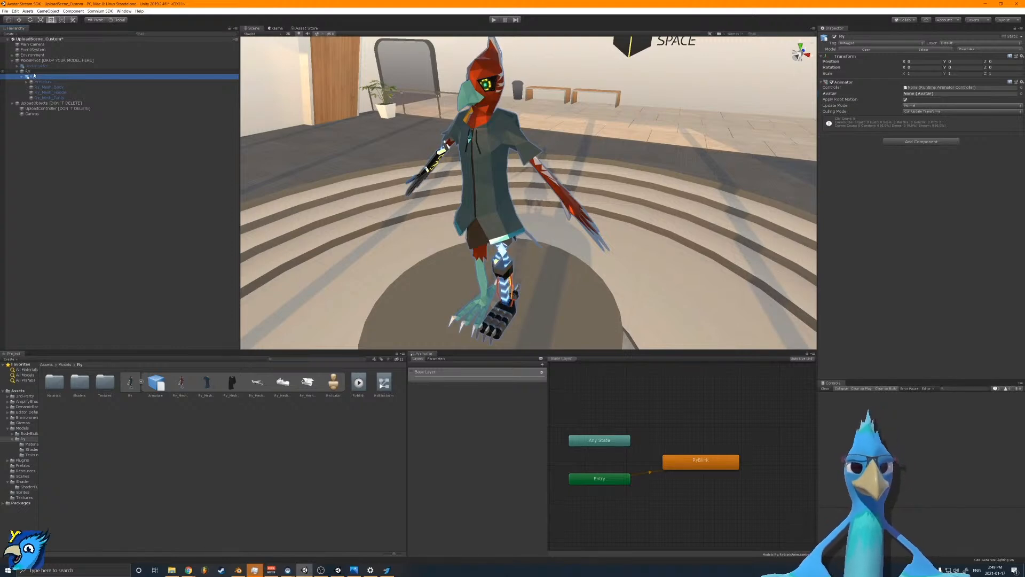
left_click(29, 71)
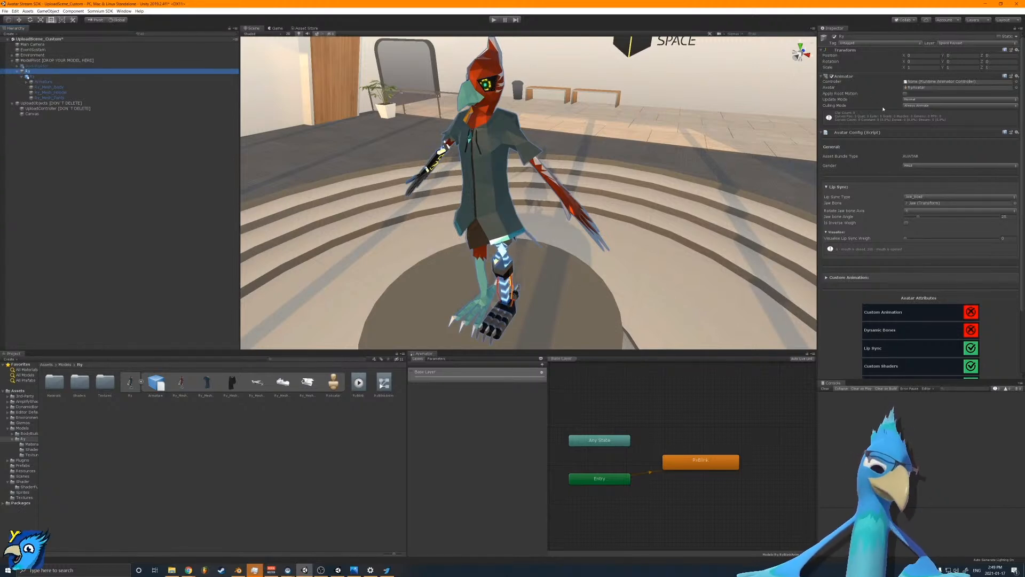
left_click(933, 87)
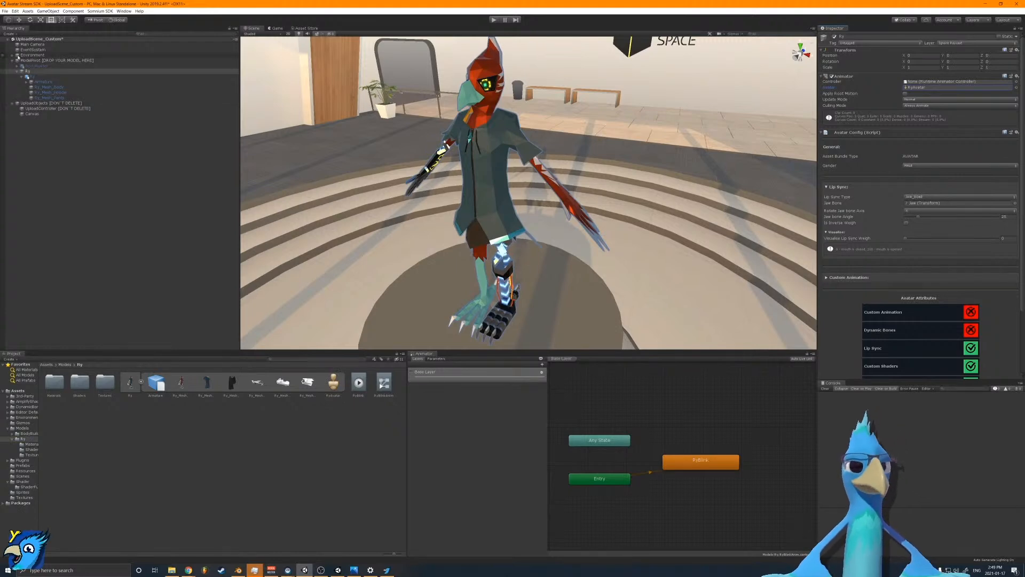
left_click(29, 77)
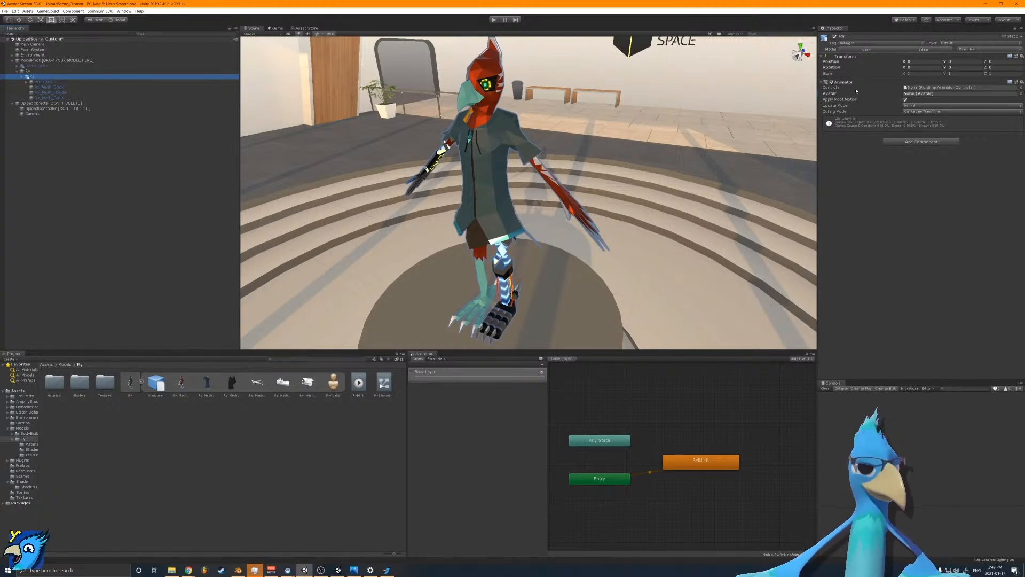
Step: Assign RyBlinkAnim to the inner Ry object's Animator and set the RyBlink state's motion to the RyBlink clip
left_click_drag(383, 386, 939, 90)
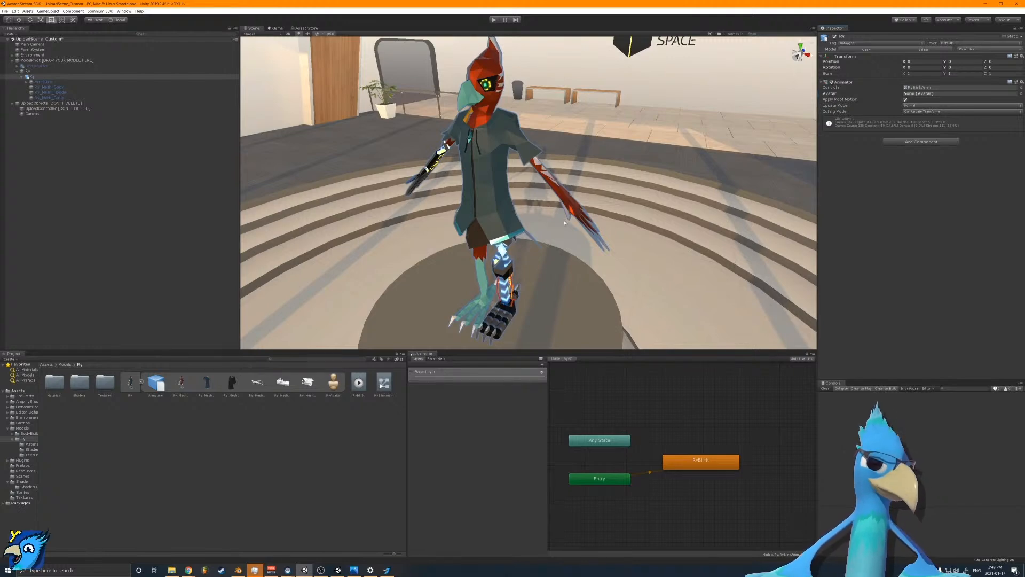
left_click(694, 470)
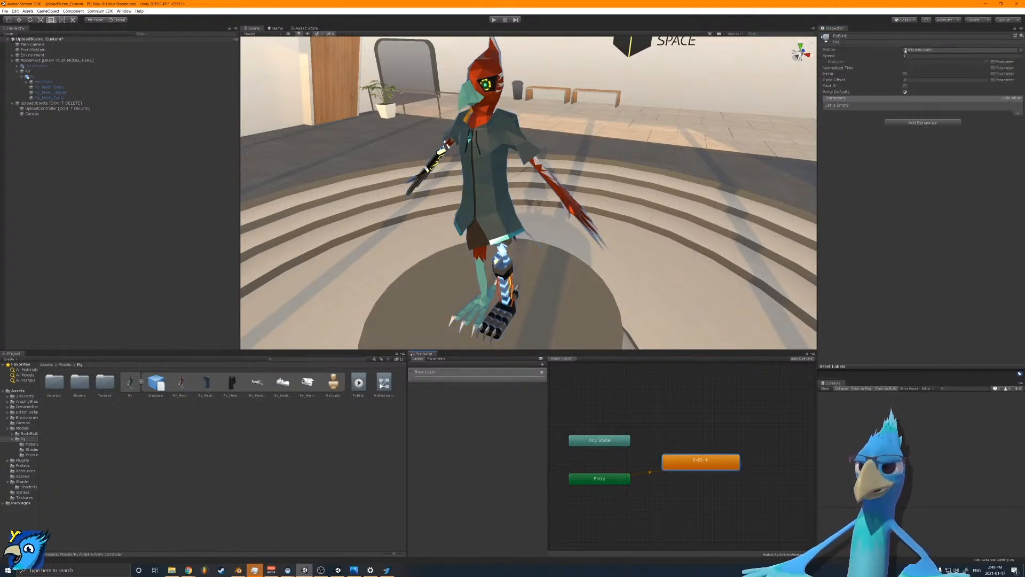
left_click_drag(895, 55, 941, 51)
Step: Open the Animation window for the inner Ry object with the avatar's face framed from the front
right_click_drag(507, 205, 579, 109)
key("w")
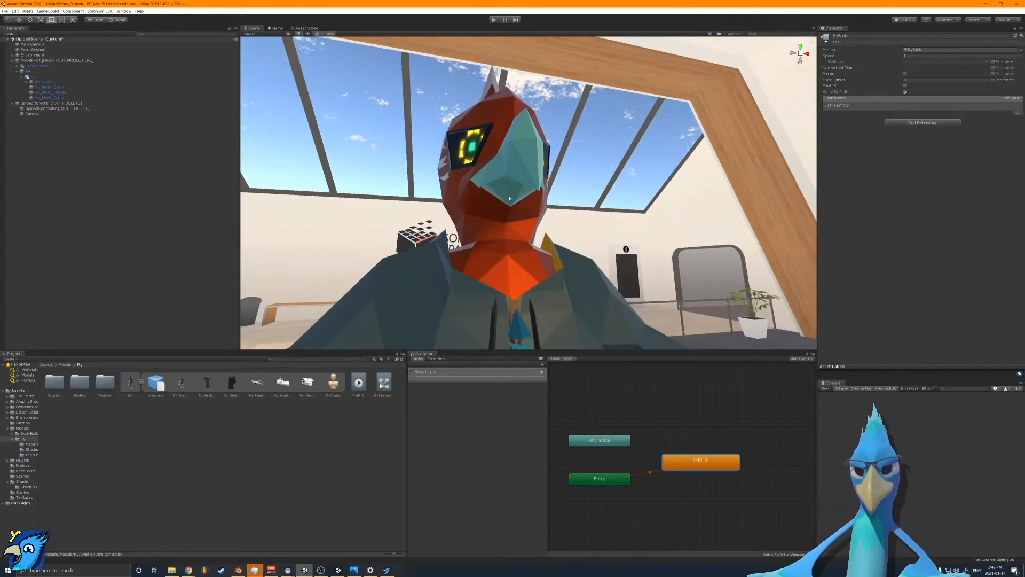
key("ctrl+6")
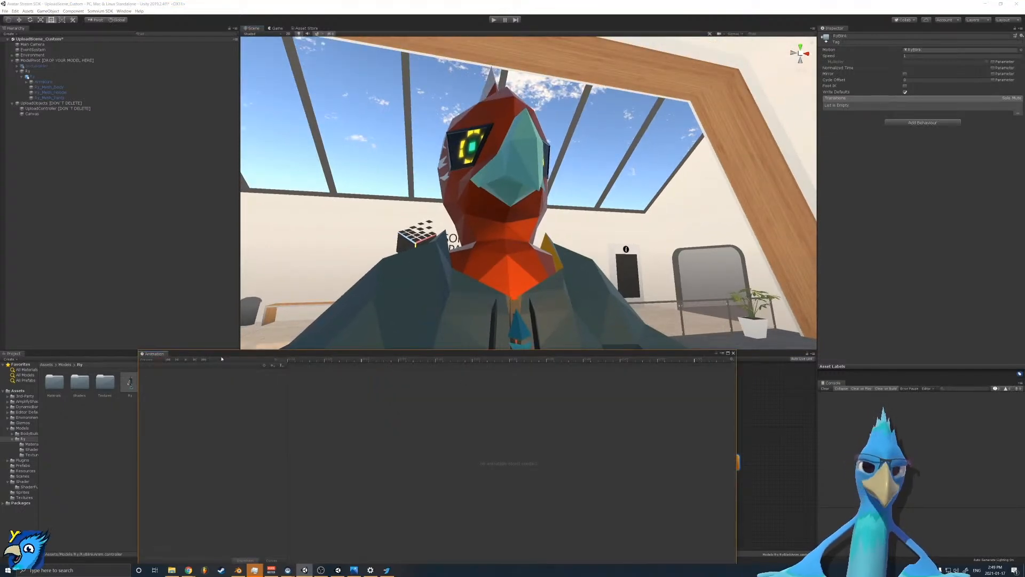
left_click(33, 77)
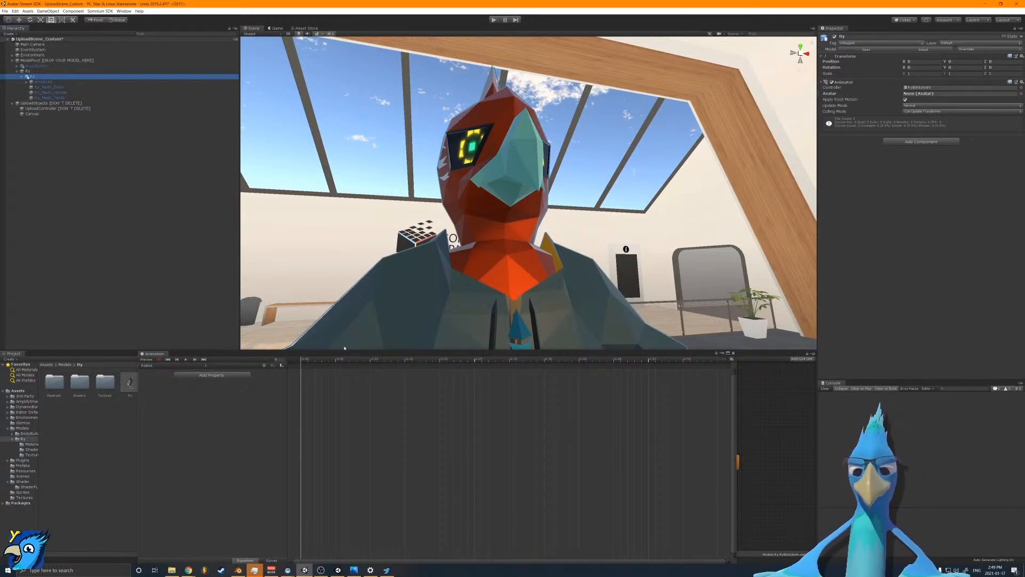
right_click_drag(367, 317, 415, 251)
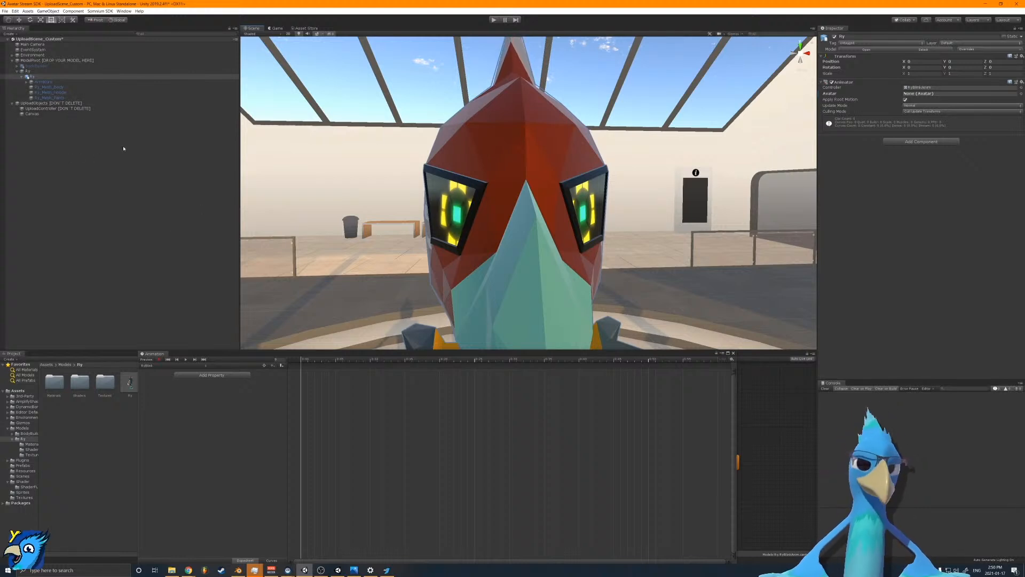
Step: Start recording and key the Eye Power of Ry_Mesh_Body's Eye material at 1 on the first frame
left_click(47, 88)
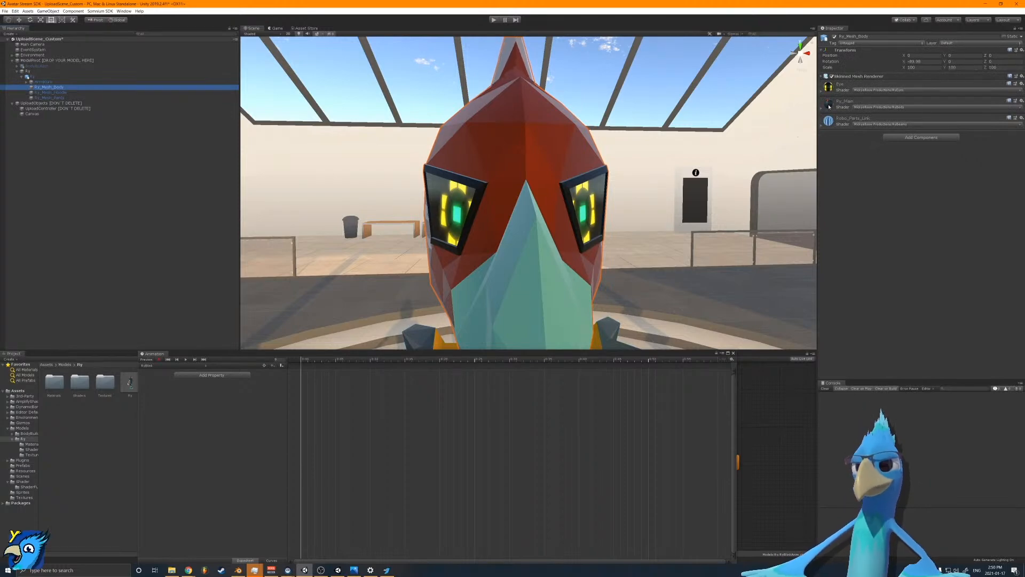
left_click(828, 89)
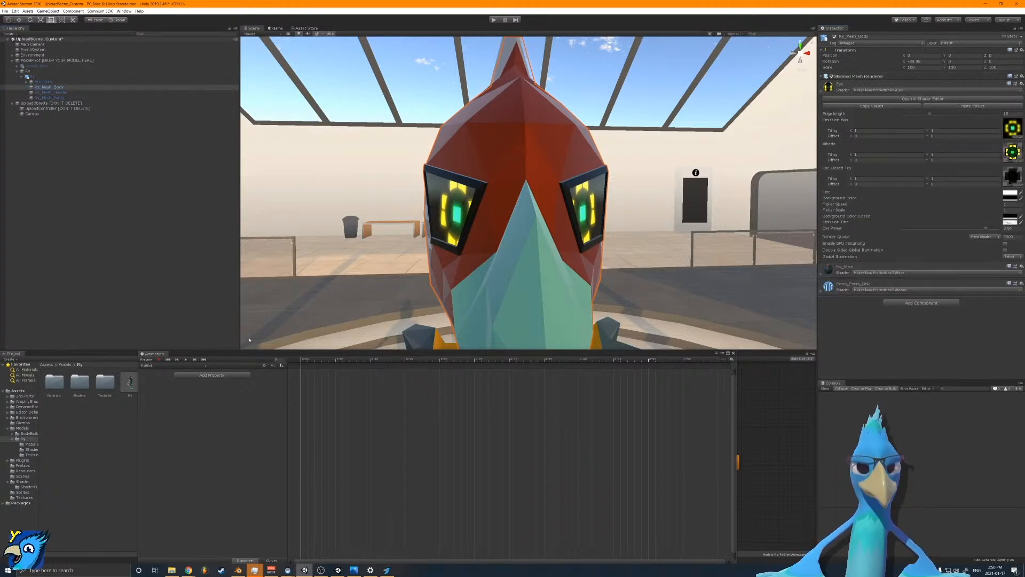
left_click(159, 359)
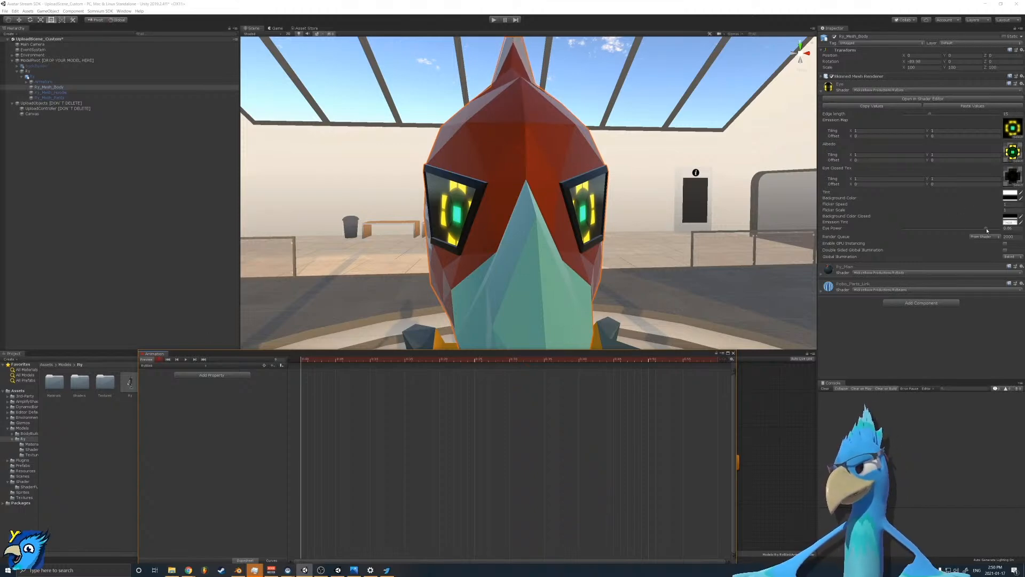
left_click_drag(987, 229, 882, 231)
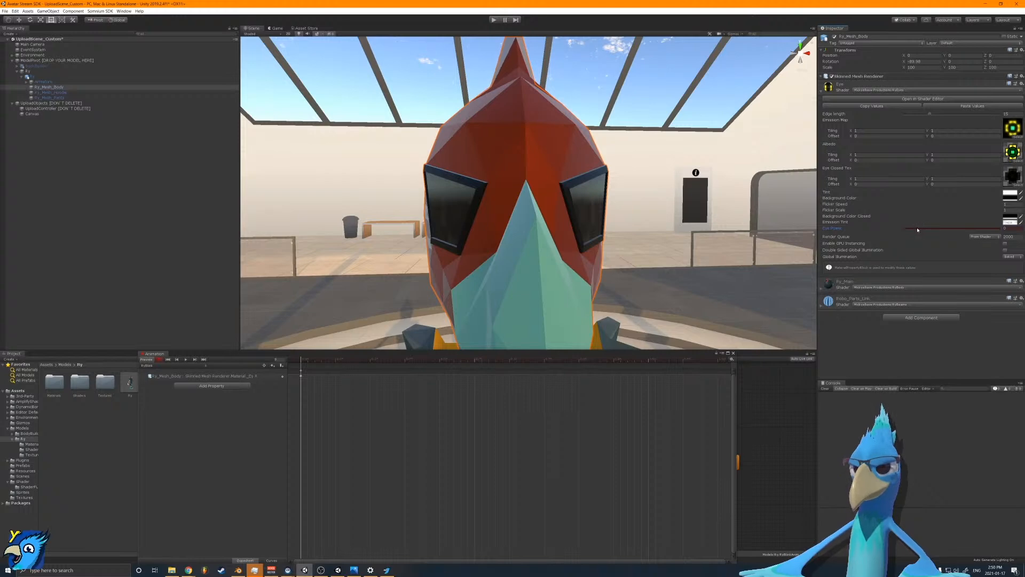
left_click_drag(918, 230, 1024, 235)
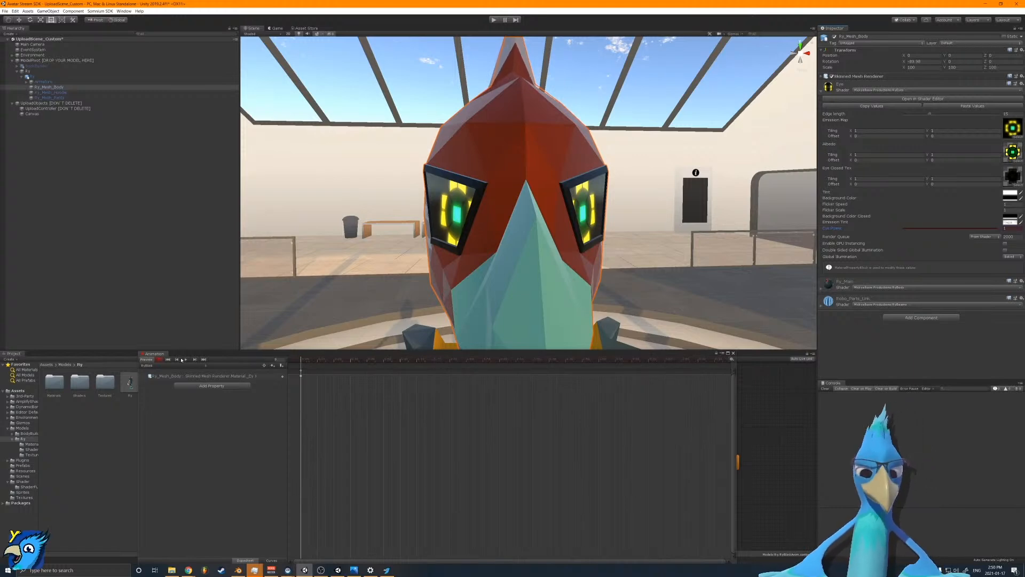
Step: Record two more Eye Power keyframes of 1, one at a later time and one between it and the start
left_click(350, 362)
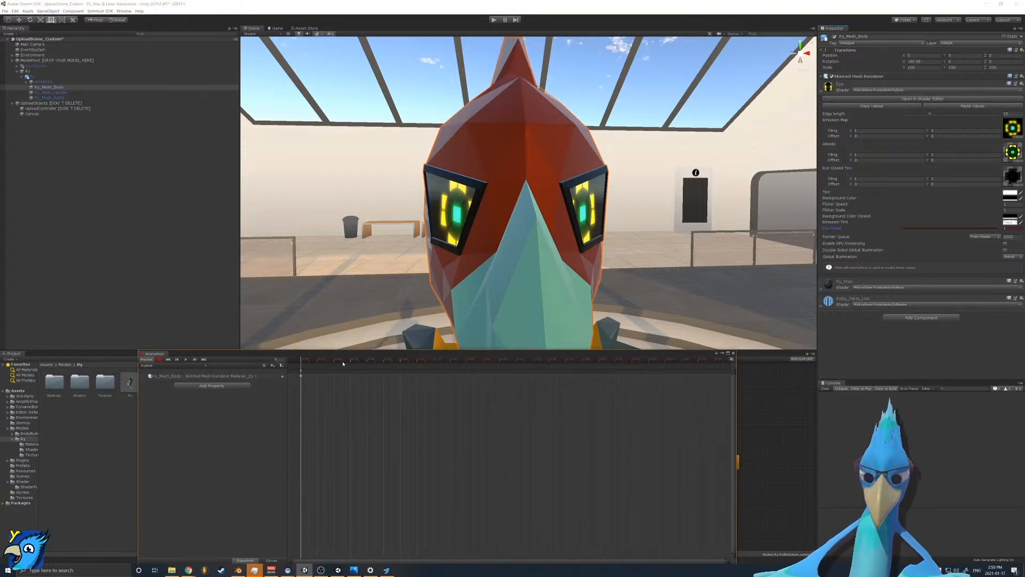
left_click(977, 229)
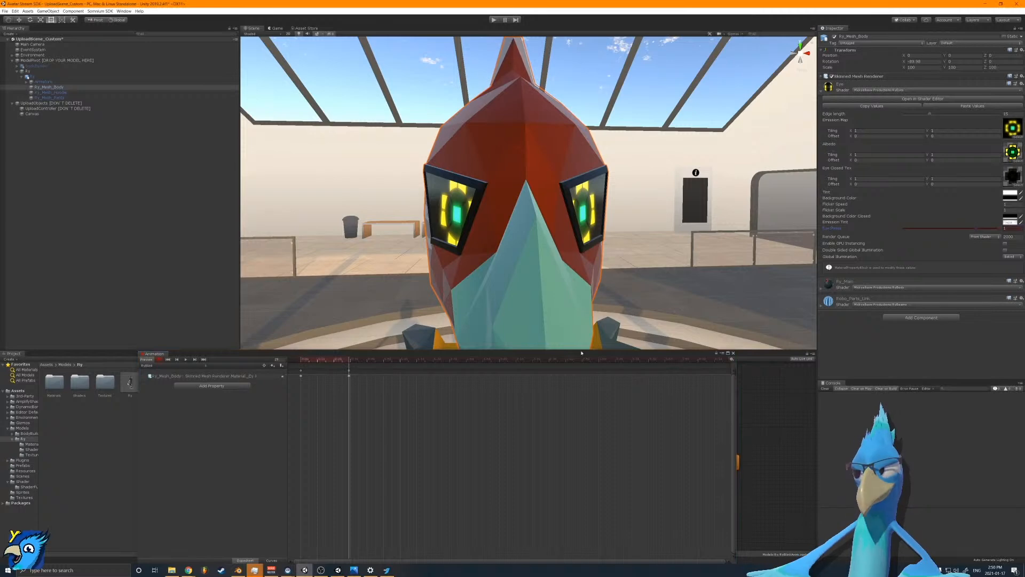
scroll(322, 385, "up", 12)
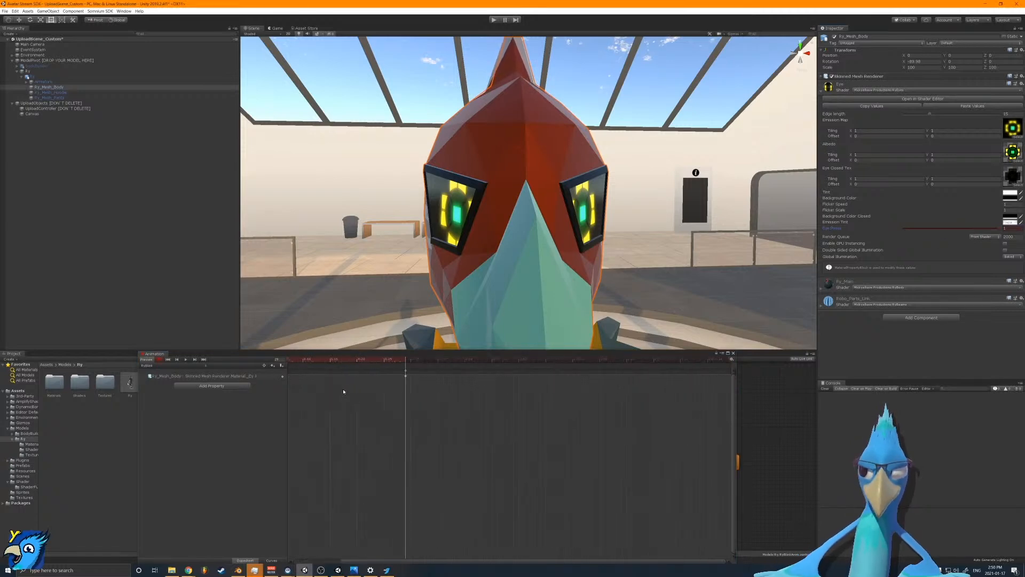
left_click(440, 359)
left_click_drag(444, 358, 314, 360)
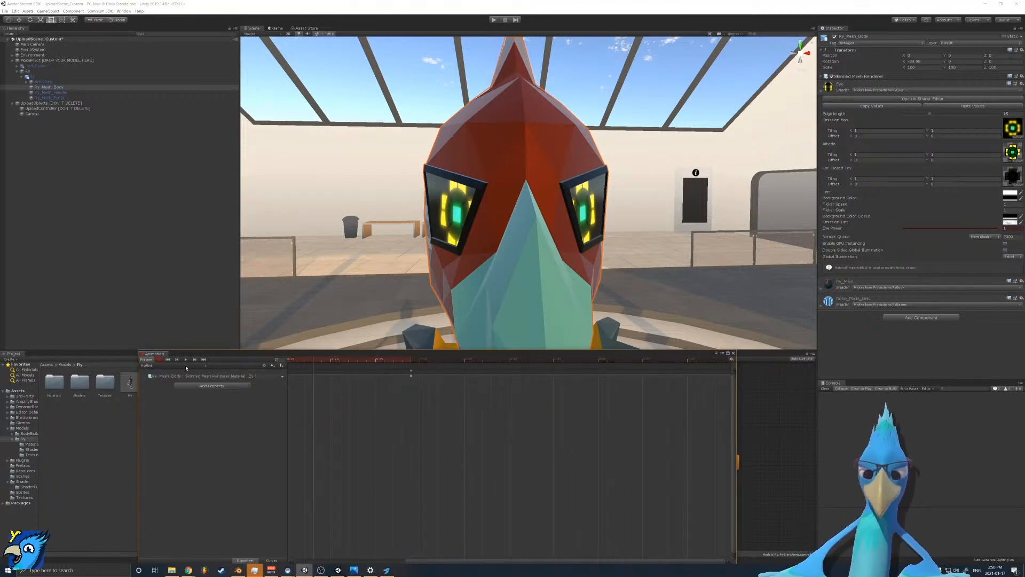
left_click(996, 229)
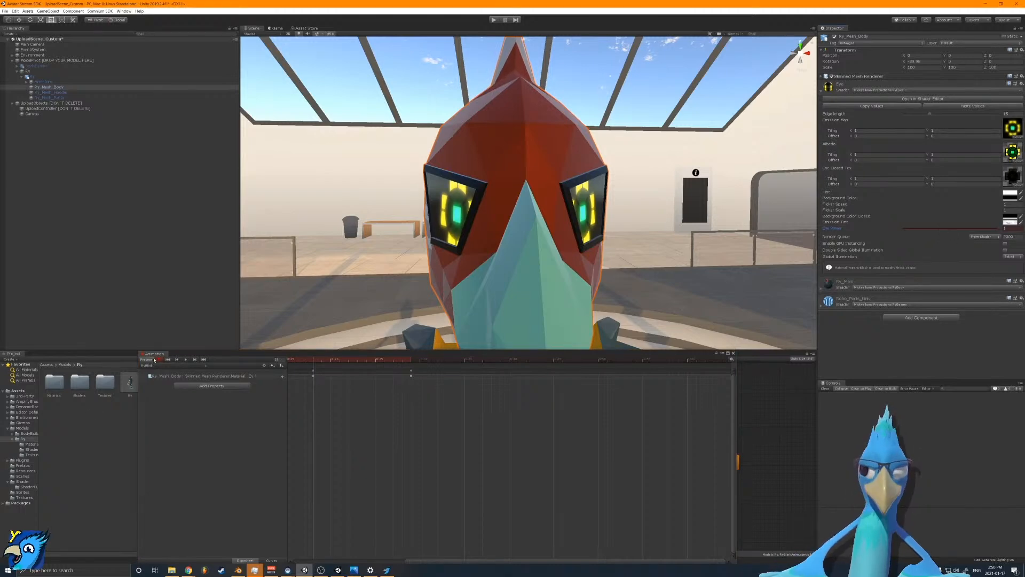
Step: Preview the recorded Eye Power animation from the start and check the keyframes on the timeline
left_click(186, 360)
left_click(186, 360)
scroll(427, 424, "down", 10)
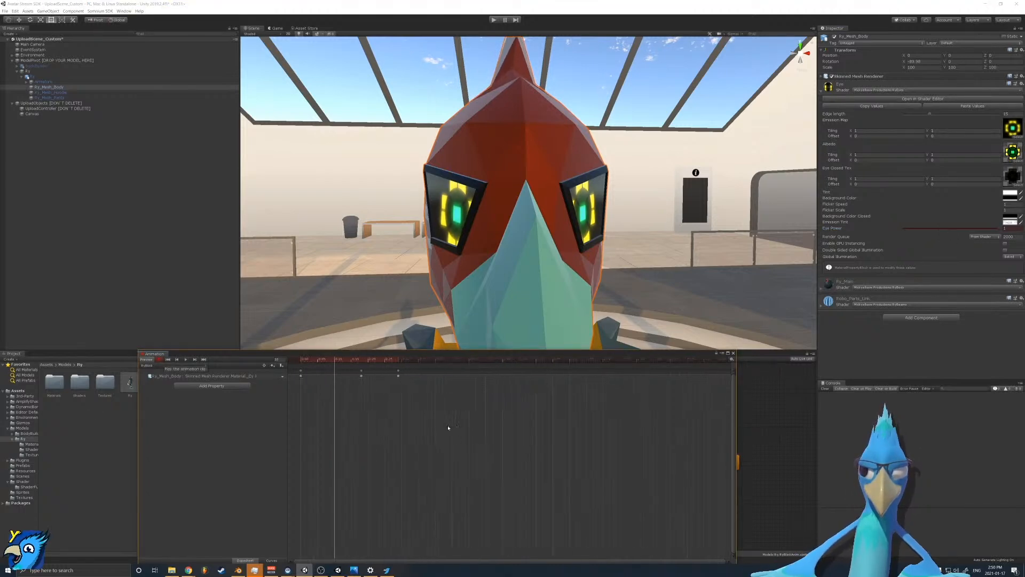
left_click_drag(334, 359, 299, 360)
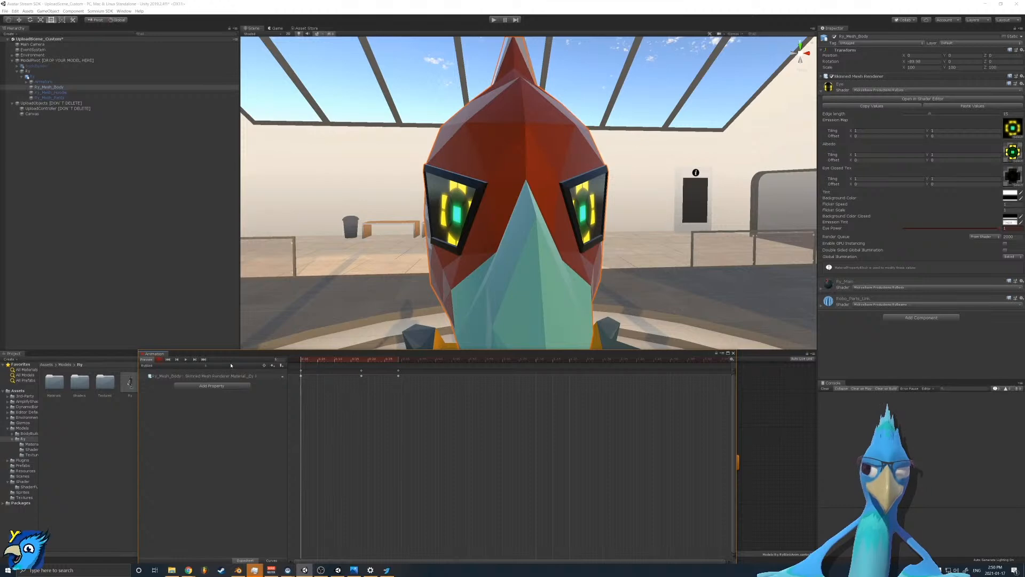
left_click(186, 360)
left_click(186, 360)
left_click(193, 360)
scroll(342, 390, "up", 4)
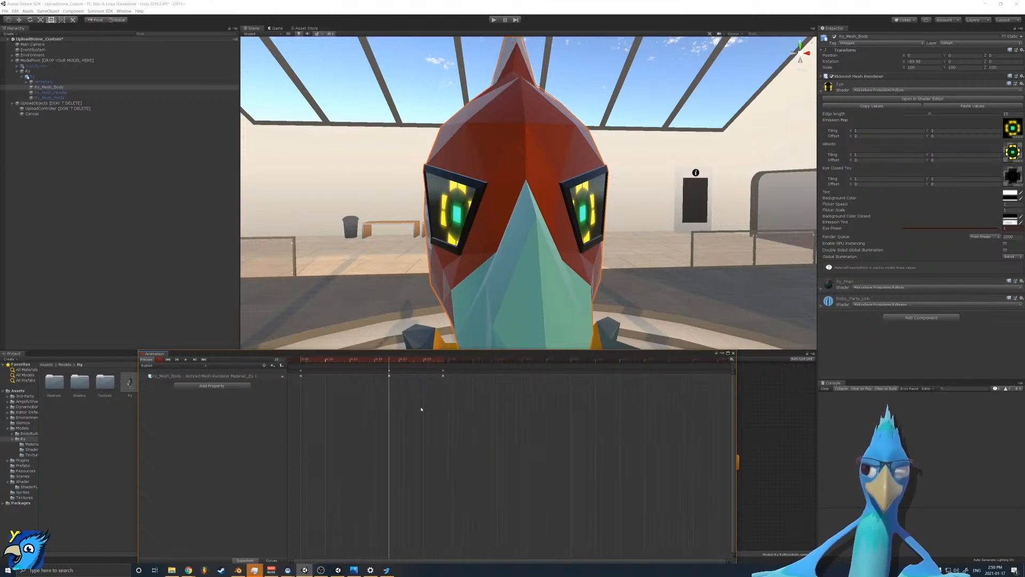
Step: Remove the middle Eye Power keyframe and paste copied open-eye keyframes starting at the last keyframe's time
left_click_drag(399, 396, 290, 369)
key("Delete")
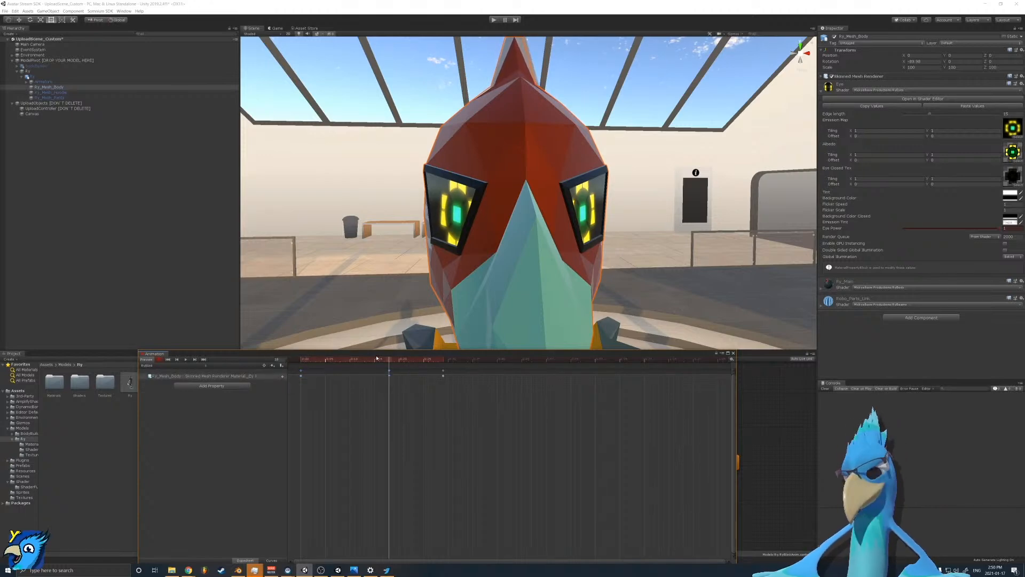
left_click(443, 361)
key("ctrl+v")
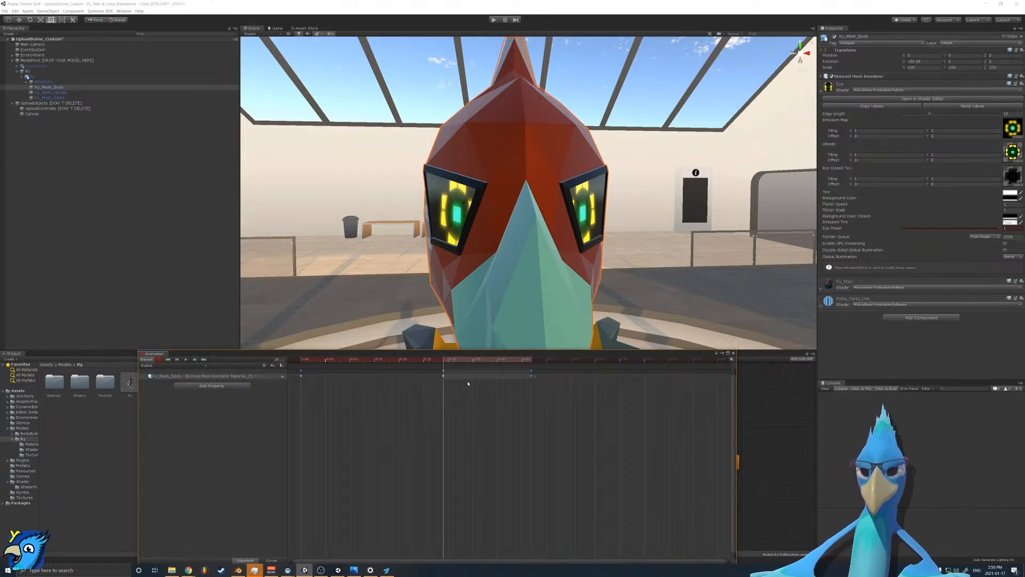
Step: Key Eye Power at 0 on two frames between the last two open-eye keyframes and preview the blink
mouse_move(454, 361)
left_mouse_down()
mouse_move(488, 364)
mouse_move(473, 362)
left_mouse_up()
left_click_drag(940, 229, 902, 229)
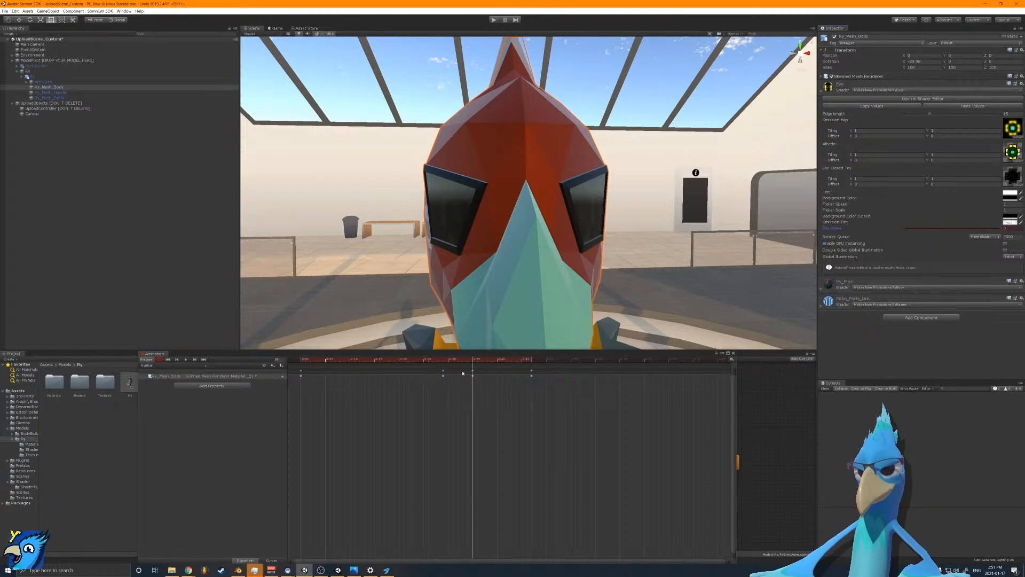
left_click(507, 360)
left_click_drag(964, 229, 789, 240)
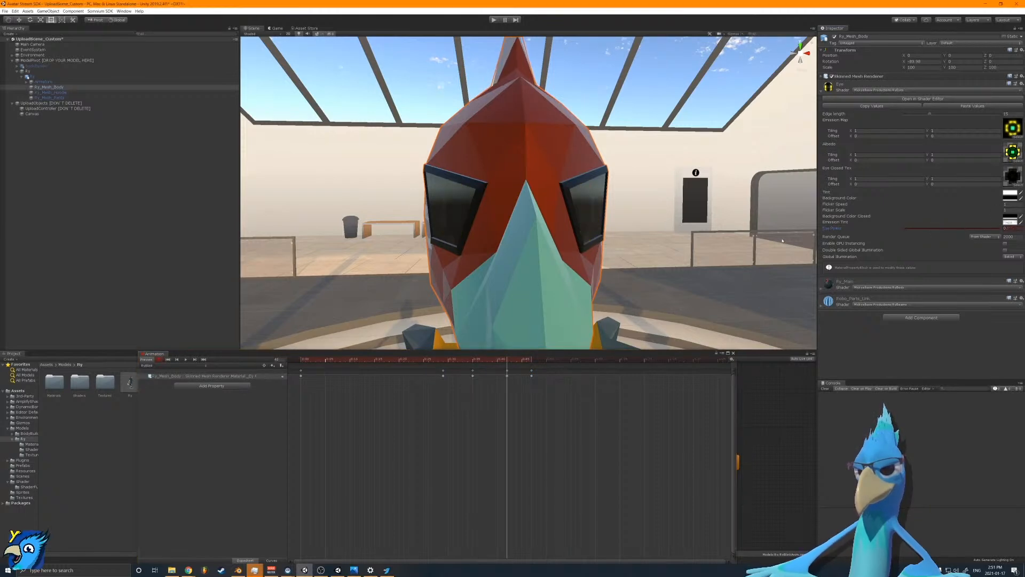
left_click_drag(475, 360, 180, 365)
left_click(190, 360)
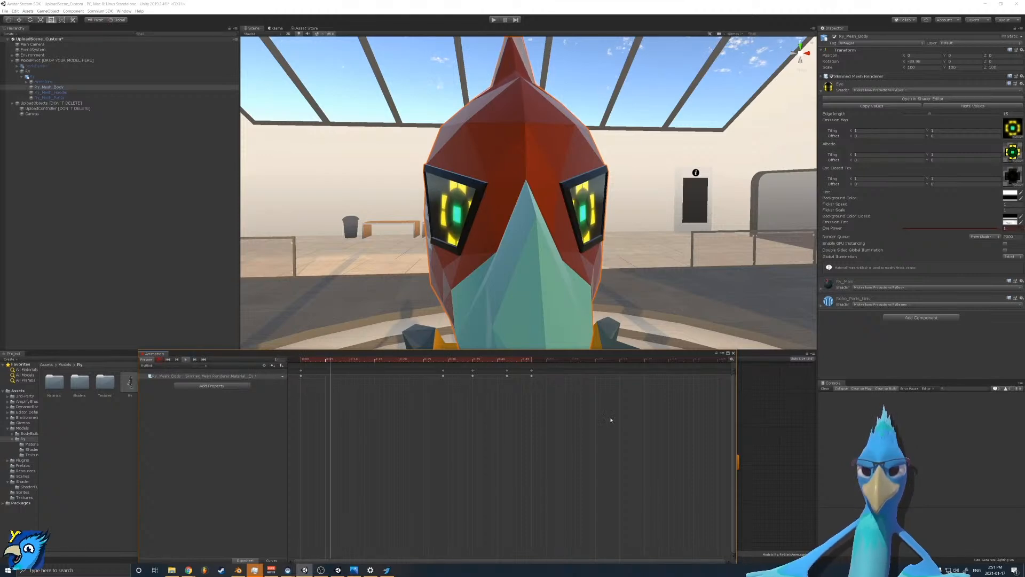
Step: Select the group of blink keyframes and paste copies at irregular intervals further along the timeline
key("space")
left_click_drag(557, 411, 507, 374)
scroll(479, 408, "down", 6)
scroll(479, 408, "down", 4)
scroll(437, 400, "down", 5)
scroll(437, 399, "down", 6)
left_click_drag(361, 360, 566, 361)
key("ctrl+v")
key("ctrl+v")
key("ctrl+v")
scroll(618, 378, "up", 9)
scroll(561, 402, "up", 7)
left_click_drag(542, 360, 561, 361)
scroll(570, 381, "up", 3)
key("ctrl+v")
left_click(526, 369)
Step: Extend the clip with more pasted blinks after the existing ones and play the animation from the start
left_click_drag(473, 360, 705, 360)
scroll(498, 453, "down", 10)
scroll(496, 451, "down", 8)
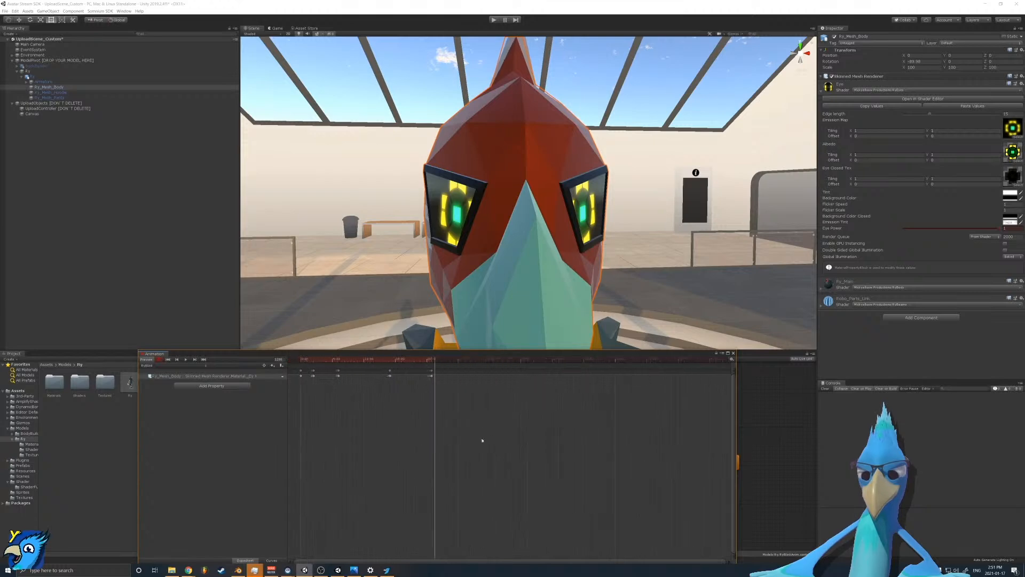
scroll(325, 408, "up", 2)
left_click_drag(535, 360, 656, 361)
key("ctrl+v")
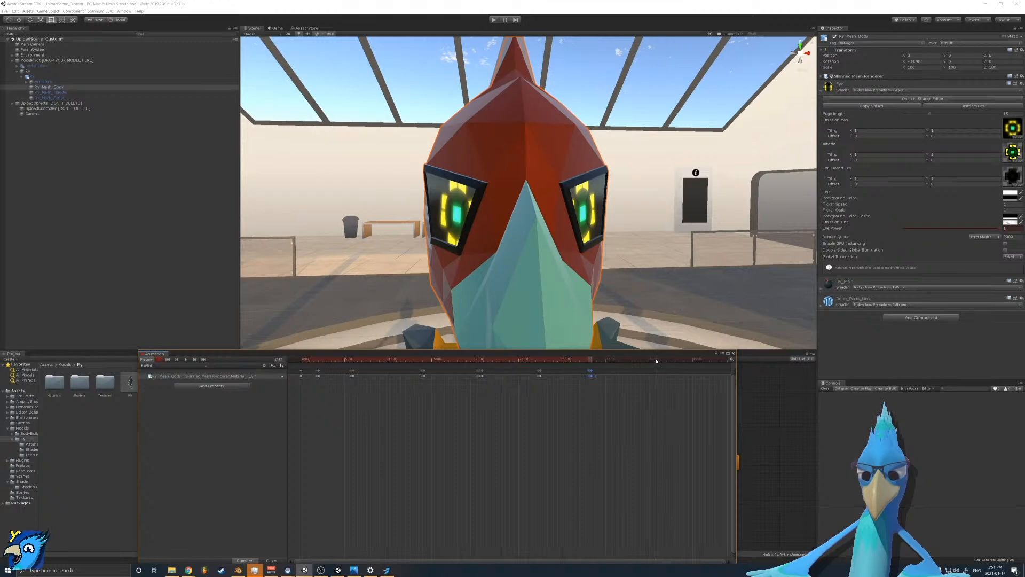
key("ctrl+v")
left_click_drag(349, 362, 164, 376)
key("space")
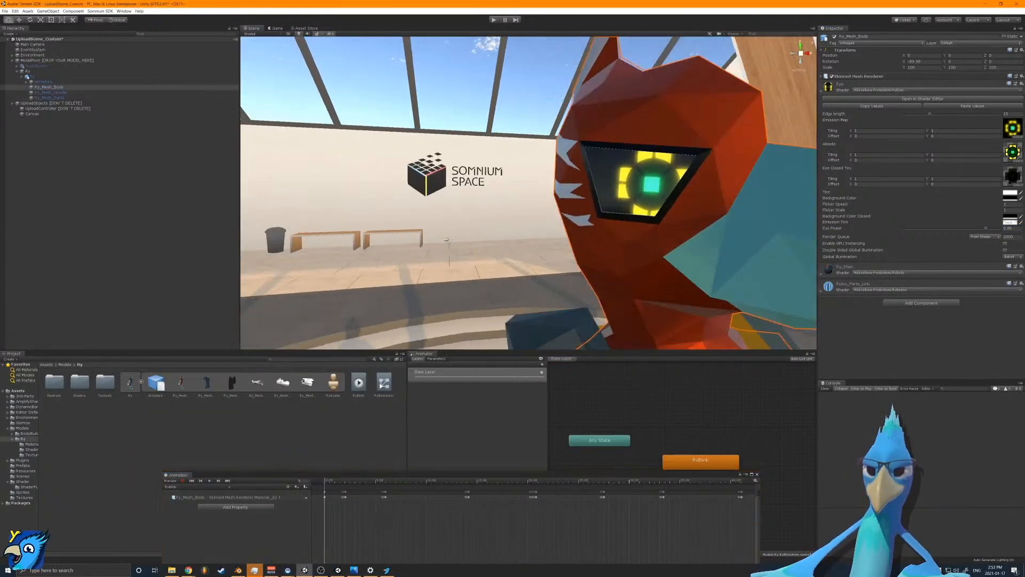
Step: Play the blink animation while viewing the avatar's eyes from the front, and close the Animation window
right_click_drag(446, 239, 529, 227)
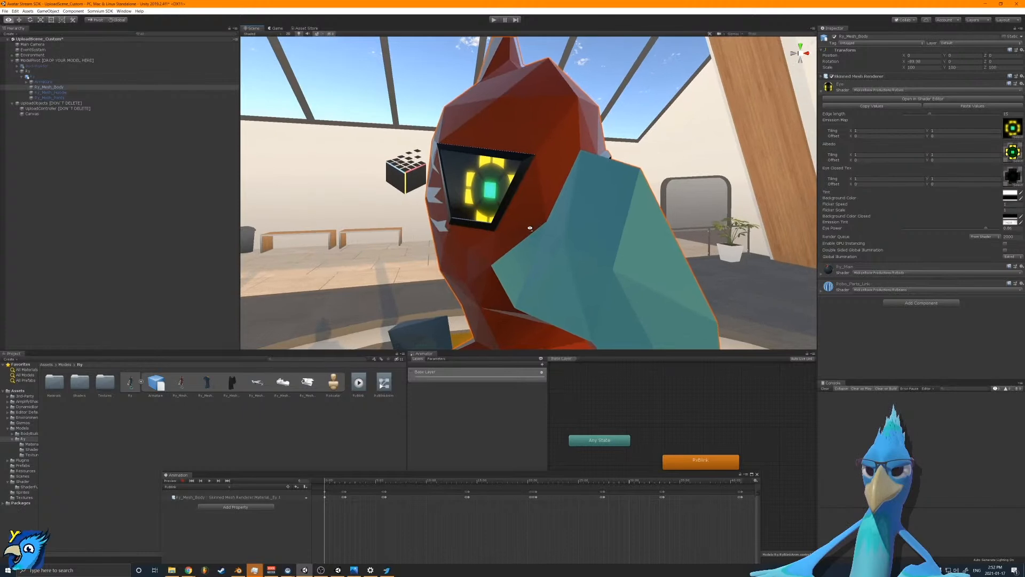
right_click_drag(492, 258, 500, 259)
left_click_drag(500, 259, 474, 259, "alt")
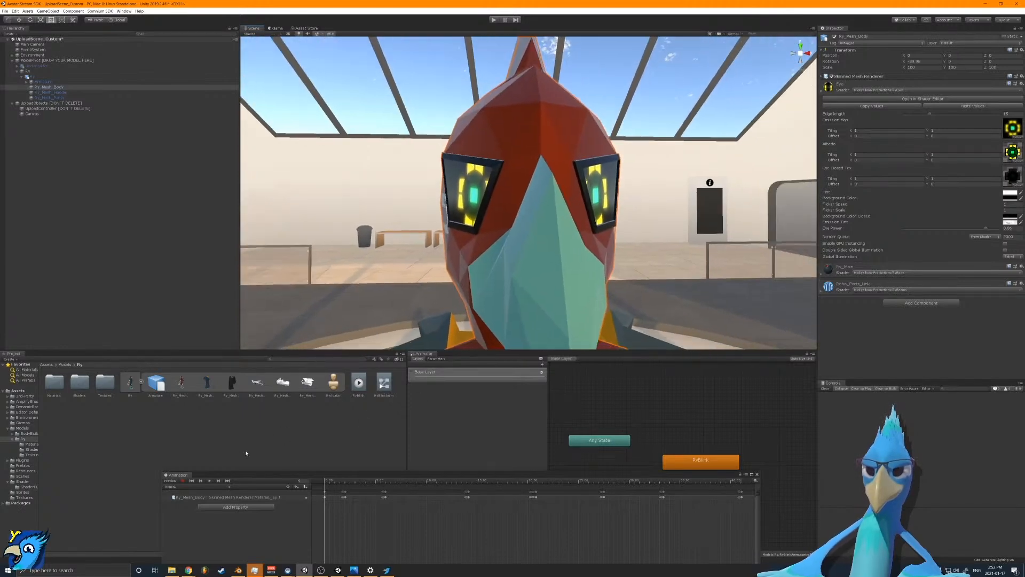
left_click(209, 480)
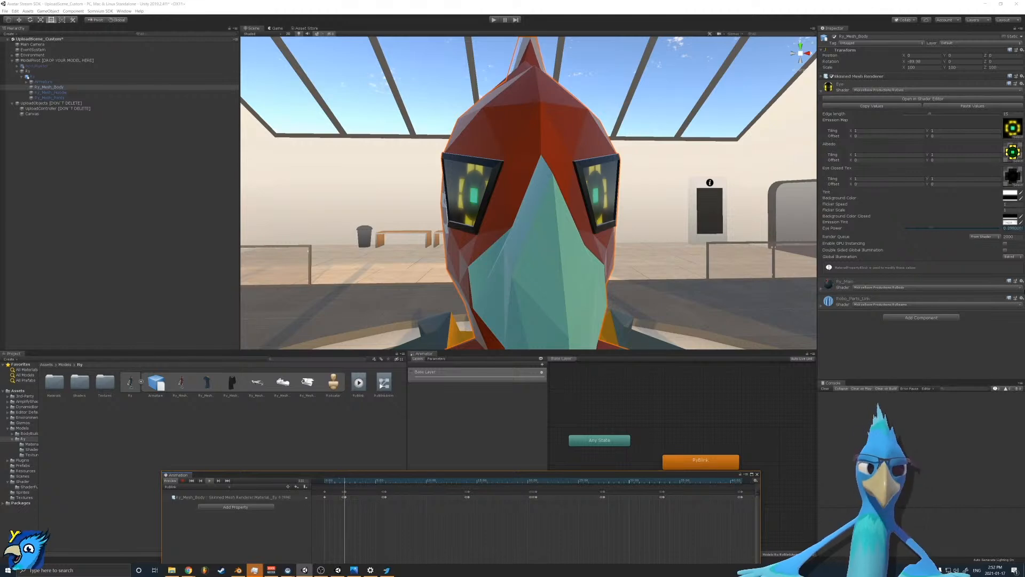
key("s")
right_click_drag(477, 208, 438, 240)
key("d")
left_click(758, 475)
right_click_drag(648, 197, 542, 187)
key("s")
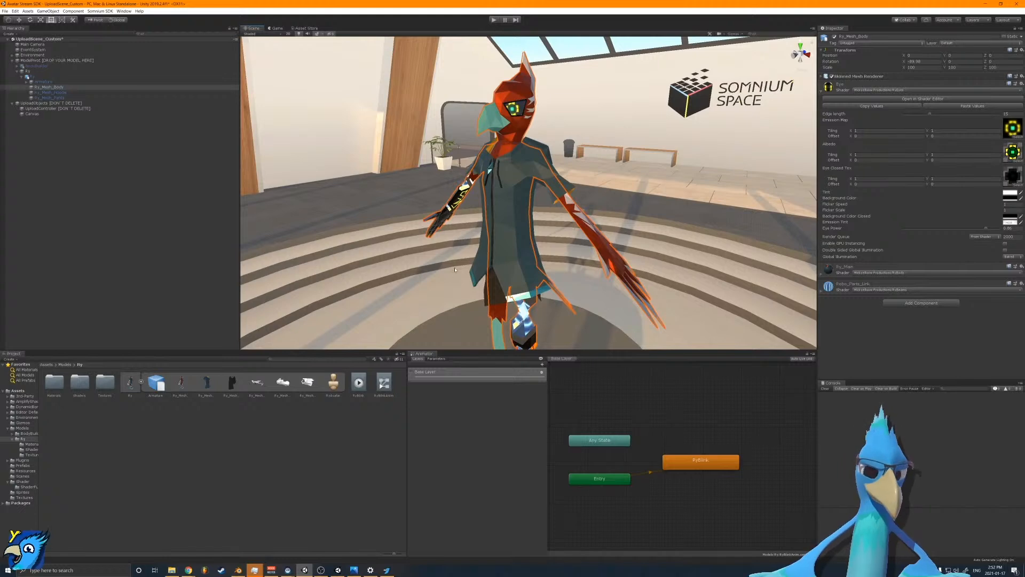
Step: Enable Loop Time on the RyBlink animation clip in the Ry folder
left_click(359, 383)
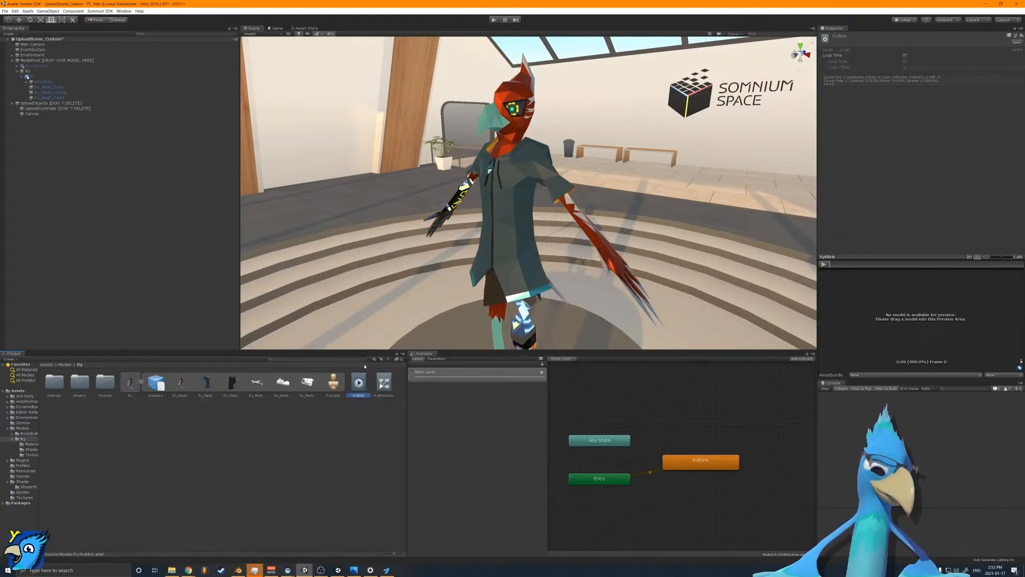
left_click(905, 56)
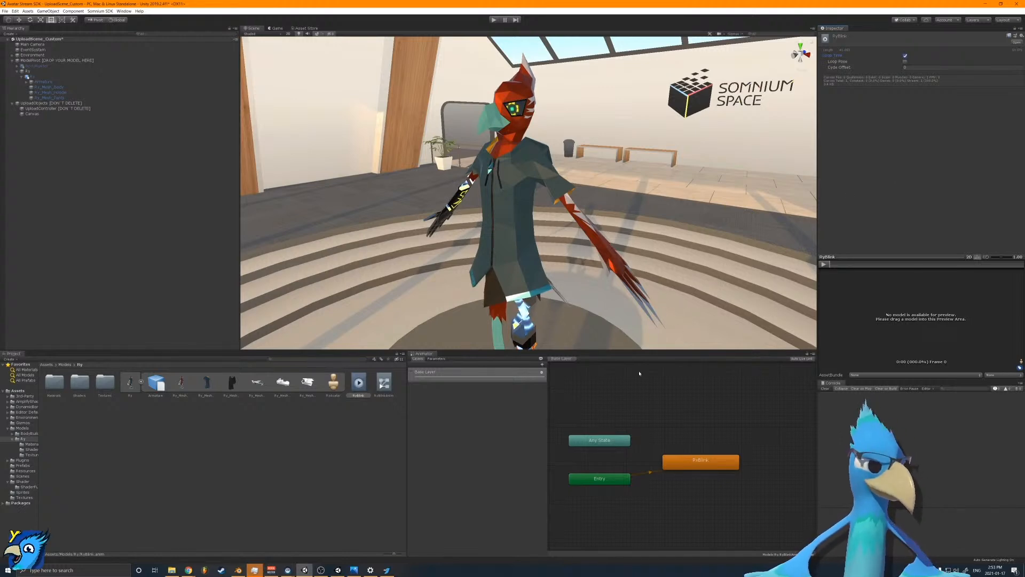
Step: Duplicate the blink animator controller in the Ry folder and assign the copy as the Ry object's Animator controller
right_click_drag(524, 183, 623, 168)
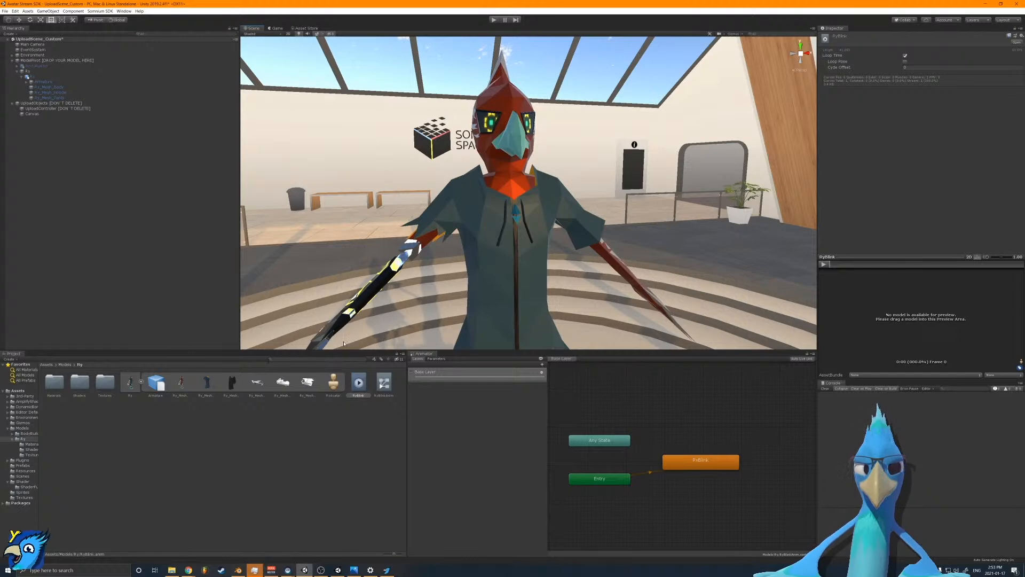
right_click(222, 478)
mouse_move(299, 342)
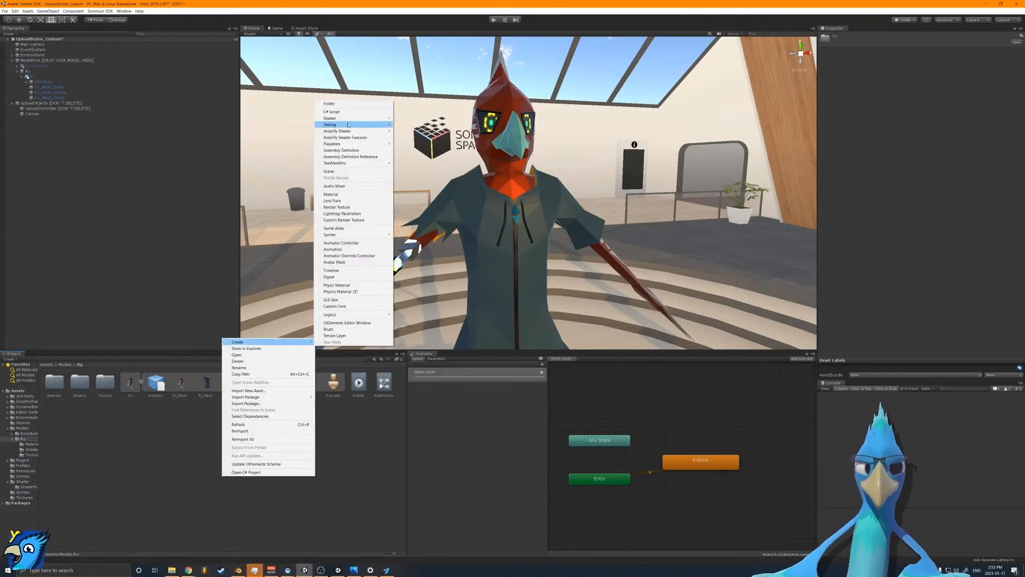
left_click(384, 395)
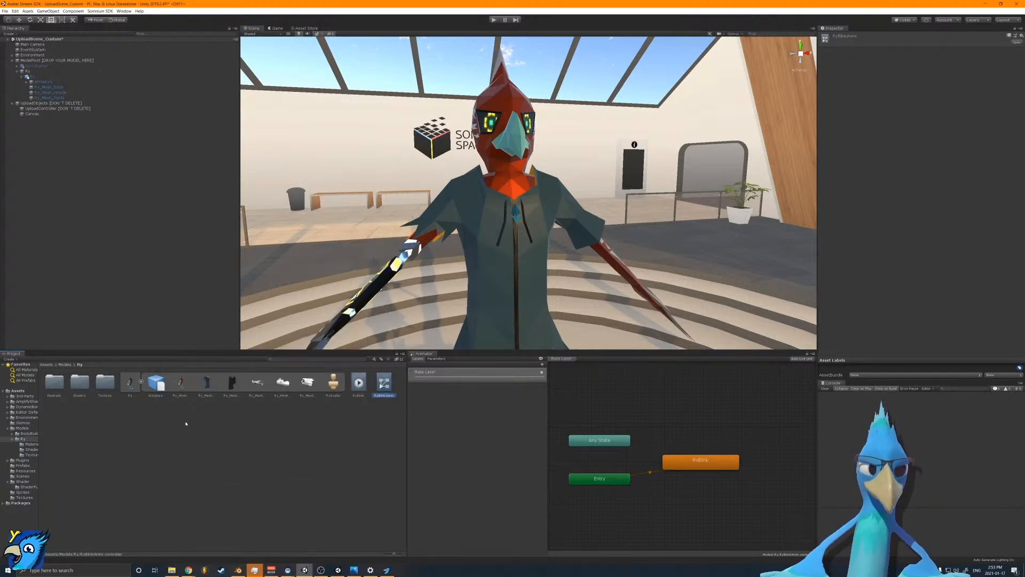
key("ctrl+d")
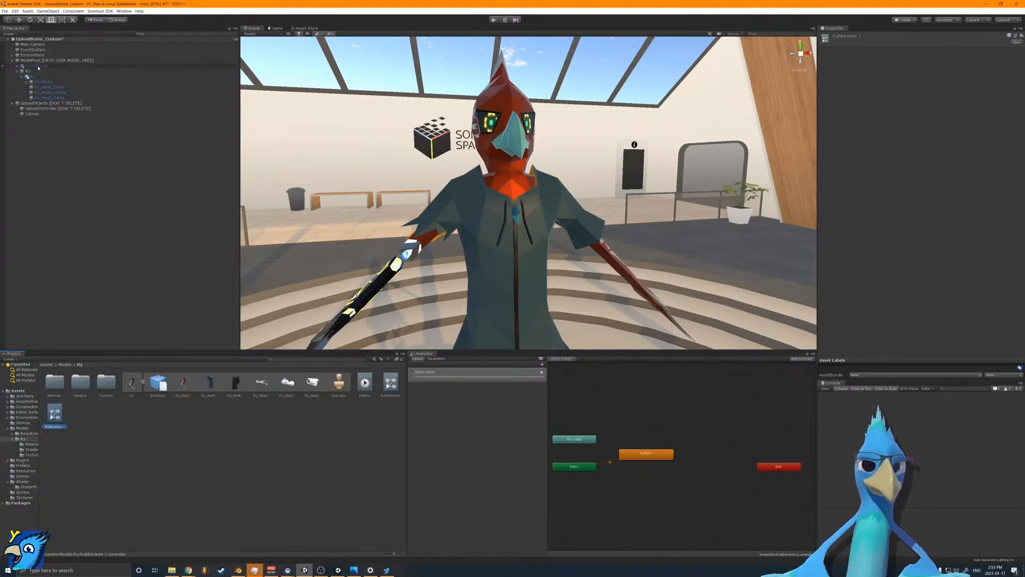
left_click(38, 71)
left_click_drag(57, 421, 927, 82)
left_click(932, 83)
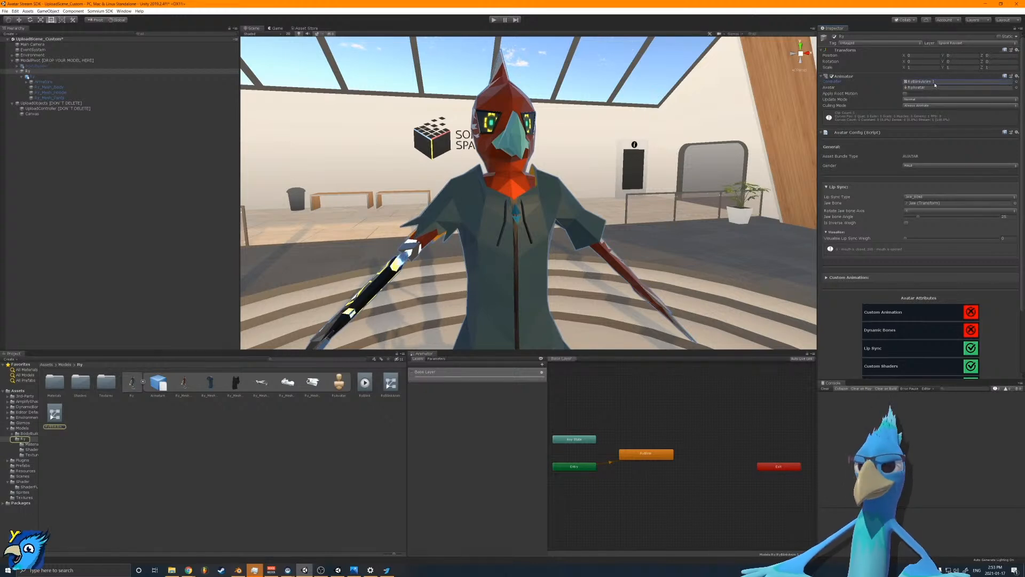
Step: Replace the motion of the RyBlink state in the duplicated controller with the mixamo.com clip
left_click(654, 455)
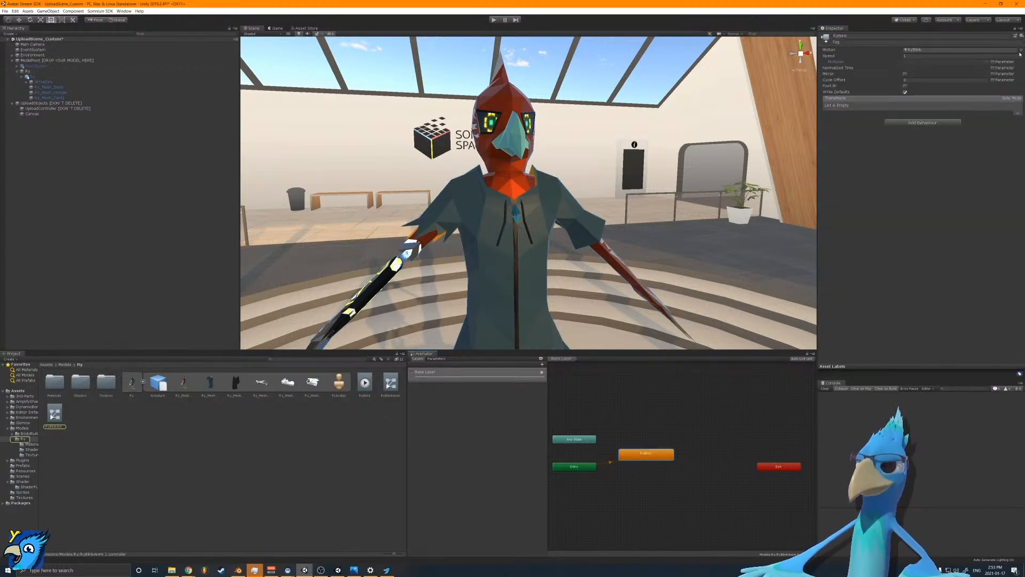
left_click(1020, 50)
double_click(249, 399)
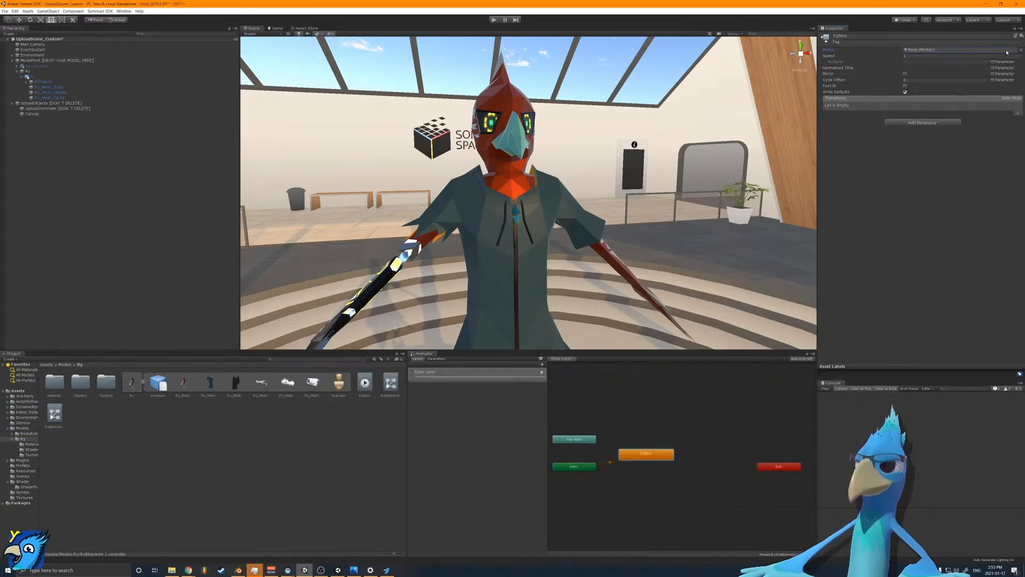
left_click(1019, 51)
left_click(255, 404)
Step: Start Play mode and restore the maximized Game view to the normal editor layout
left_click(494, 23)
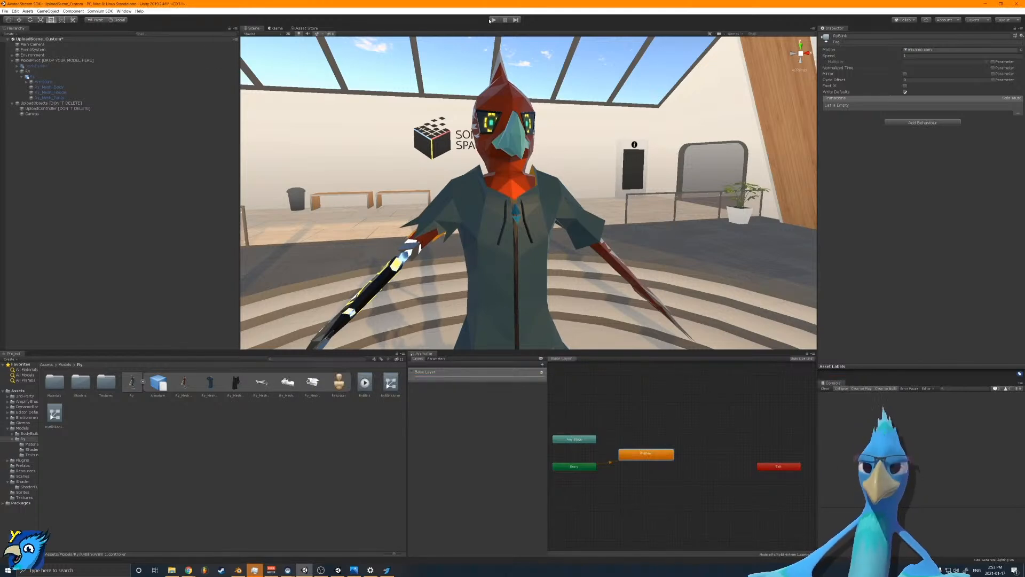
left_click(494, 21)
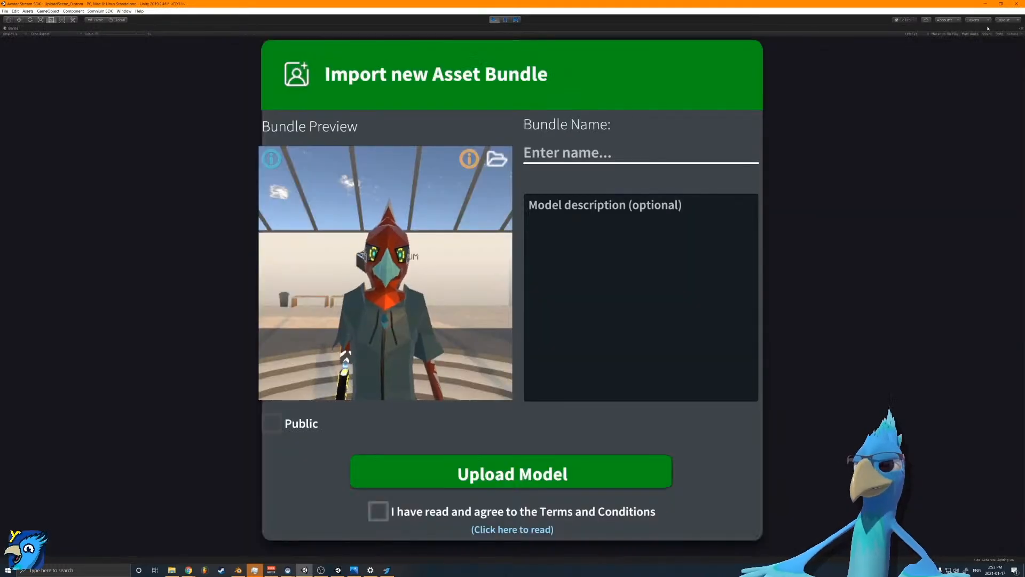
left_click(1021, 28)
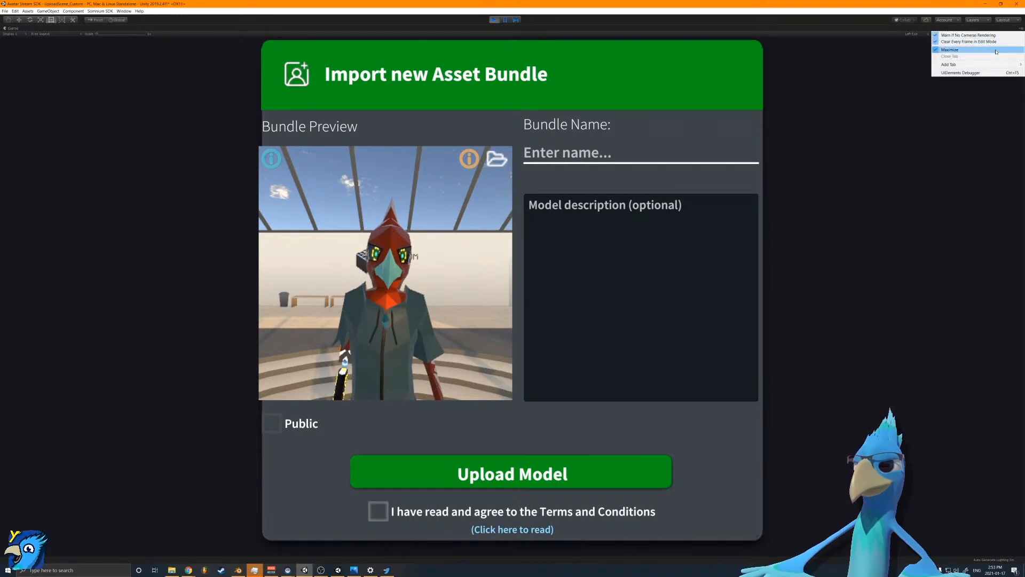
left_click(995, 50)
left_click(813, 28)
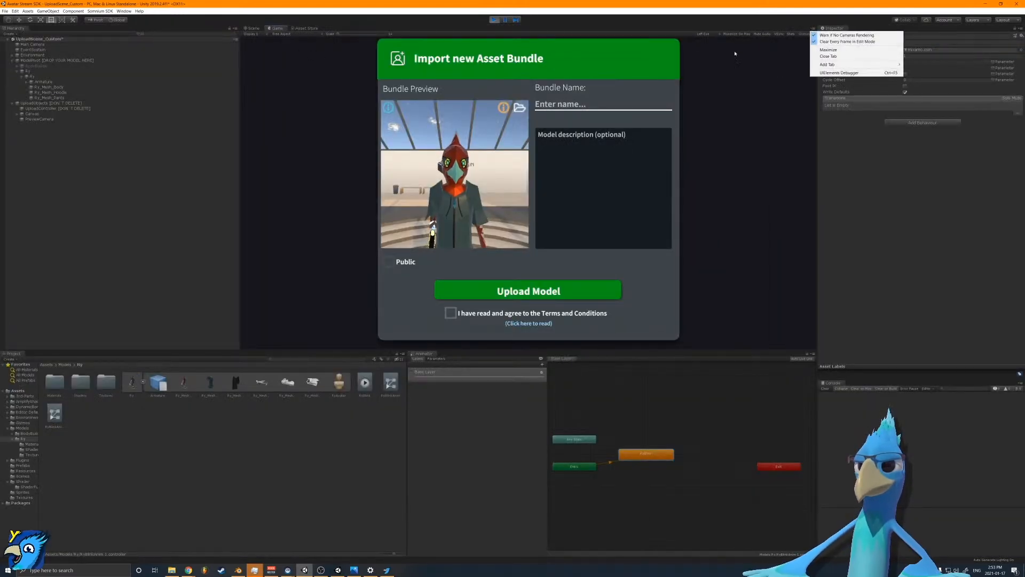
Step: Examine the running avatar's eyes, head and body up close in the Scene view and leave Play mode
left_click(254, 29)
right_click_drag(472, 127, 442, 113)
key("w")
key("w")
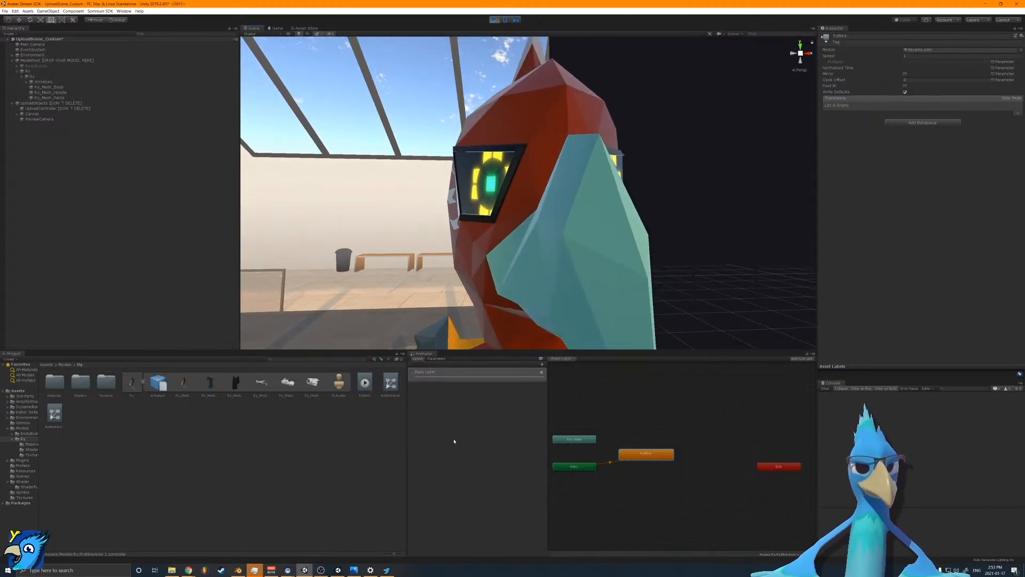
key("s")
right_click_drag(557, 194, 553, 240)
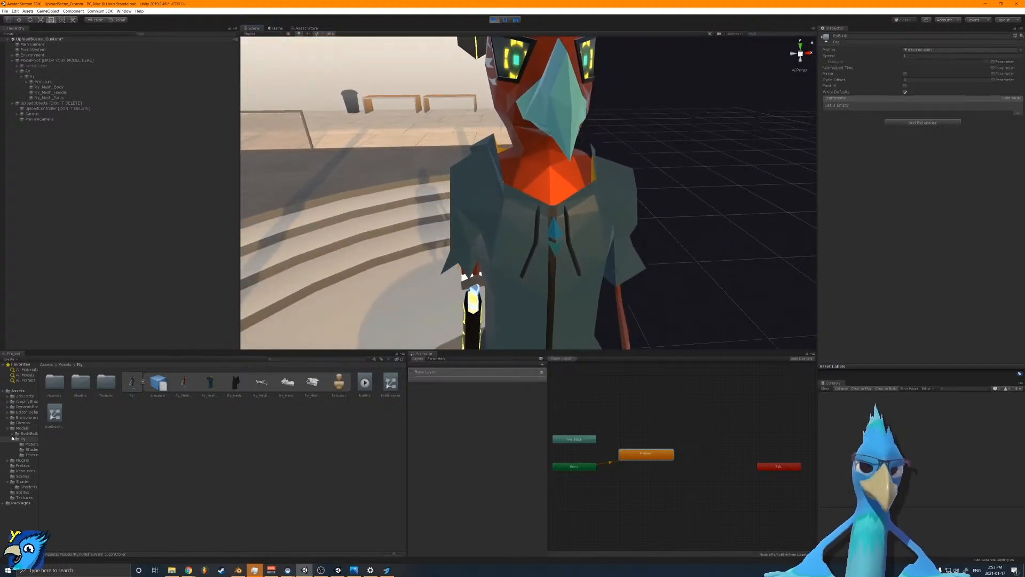
right_click_drag(488, 200, 485, 124)
key("w")
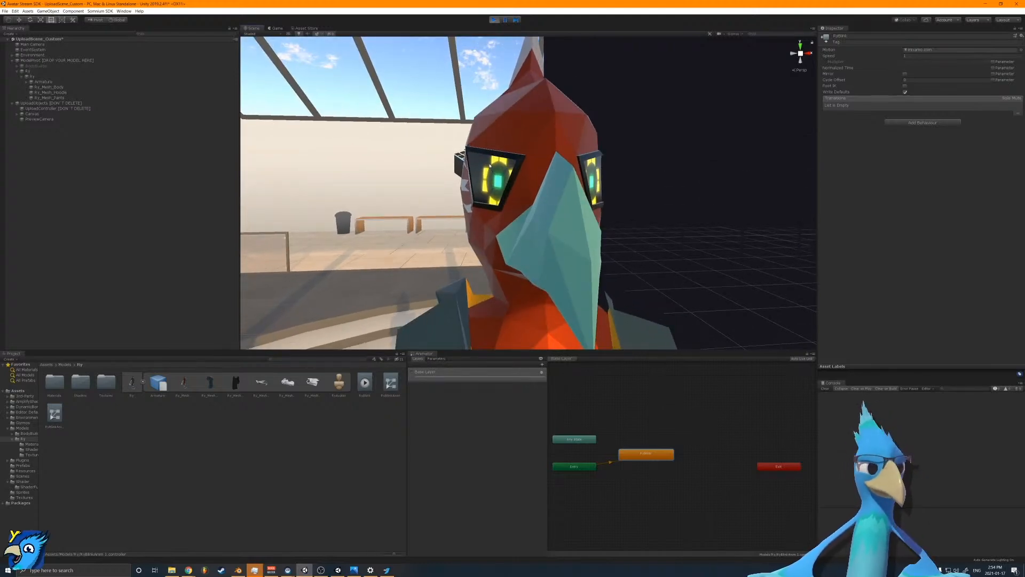
left_click(277, 28)
left_click(254, 28)
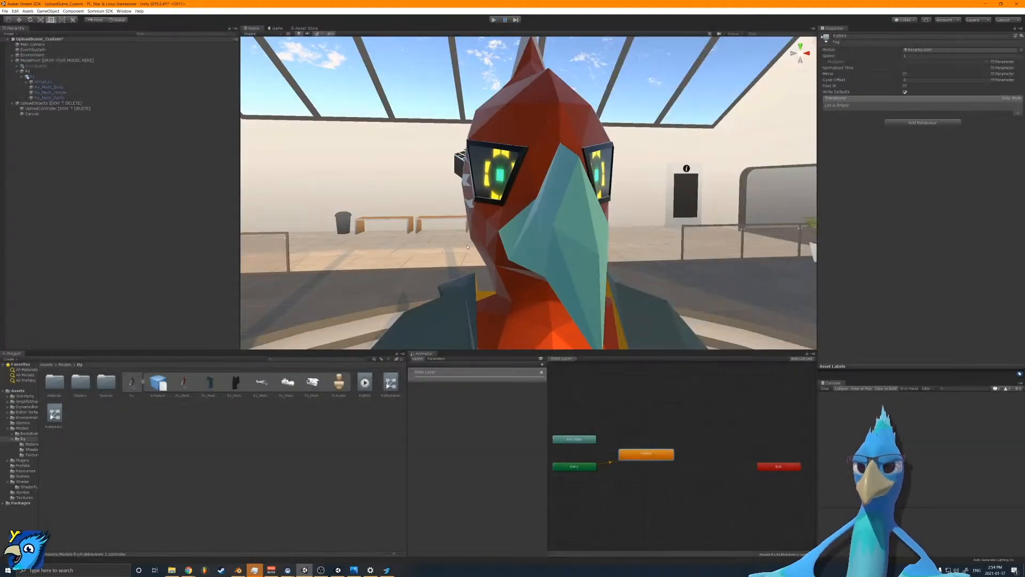
Step: Set the Animator controller of the Ry object to None
left_click(46, 72)
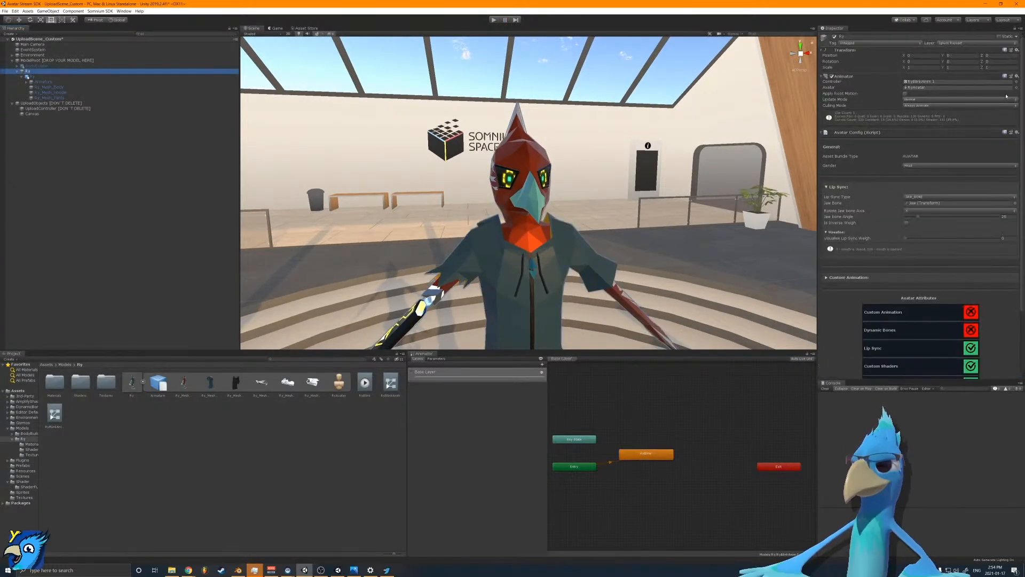
left_click(1016, 81)
double_click(261, 399)
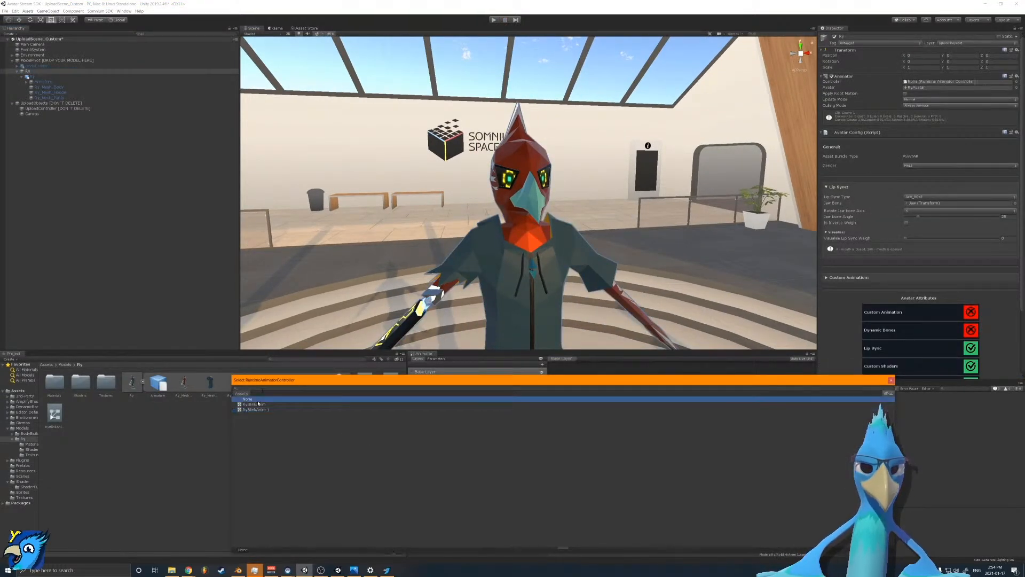
left_click_drag(528, 212, 549, 240, "alt")
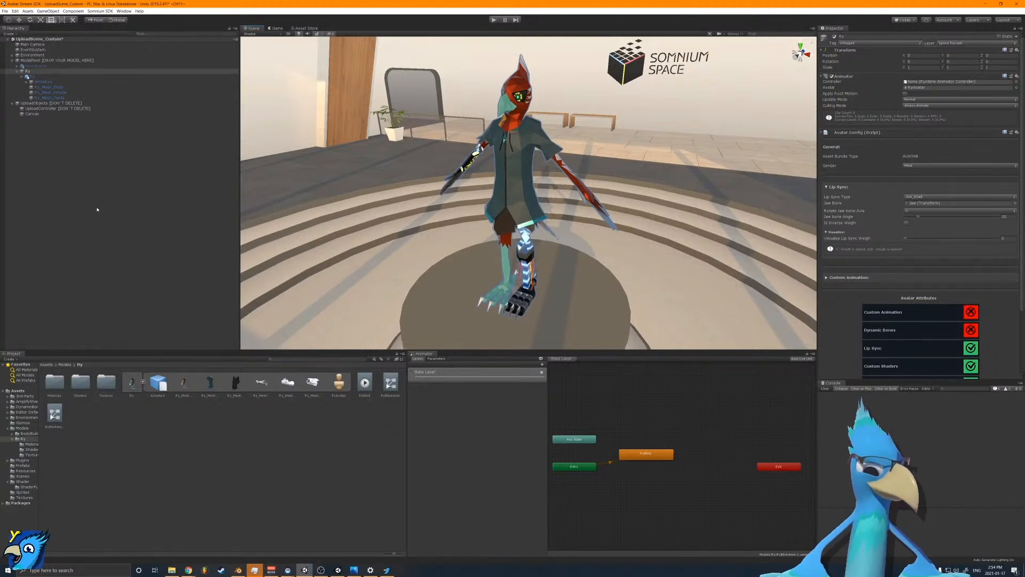
Step: Save the Ry object from the hierarchy as a prefab in the Ry folder, retrying the blocked file access
left_click(148, 447)
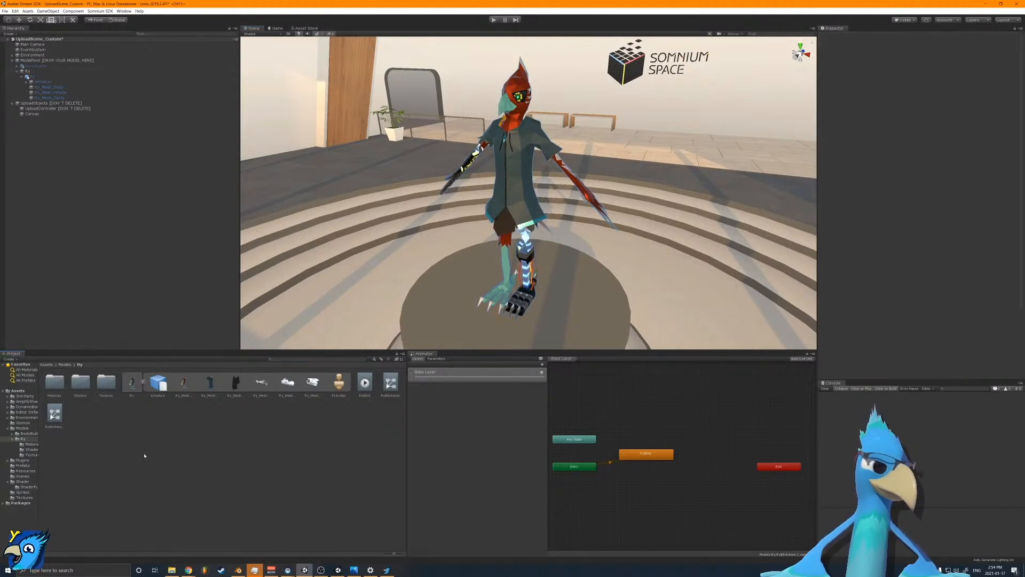
left_click(29, 71)
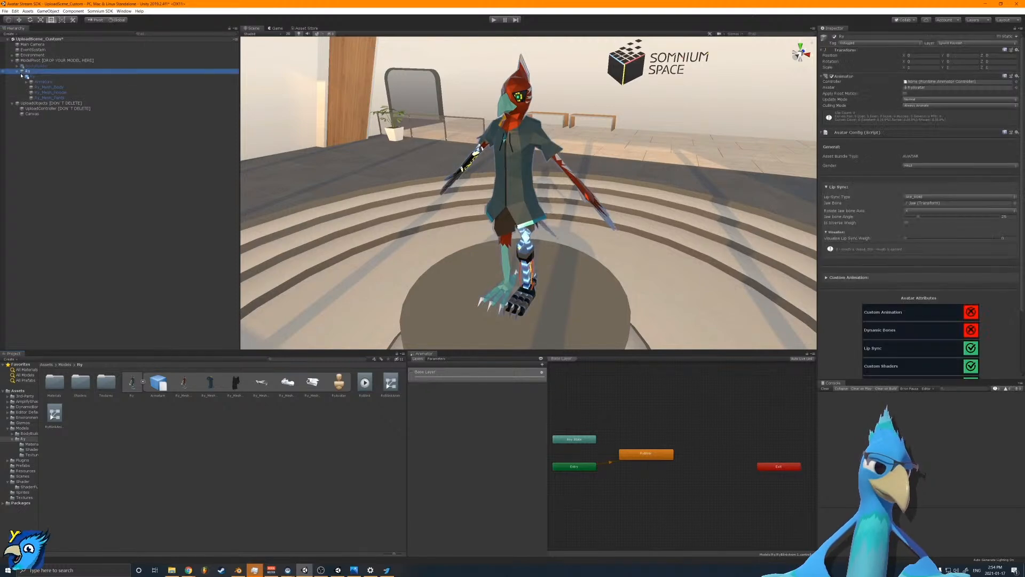
key("Left")
left_click_drag(112, 97, 120, 421)
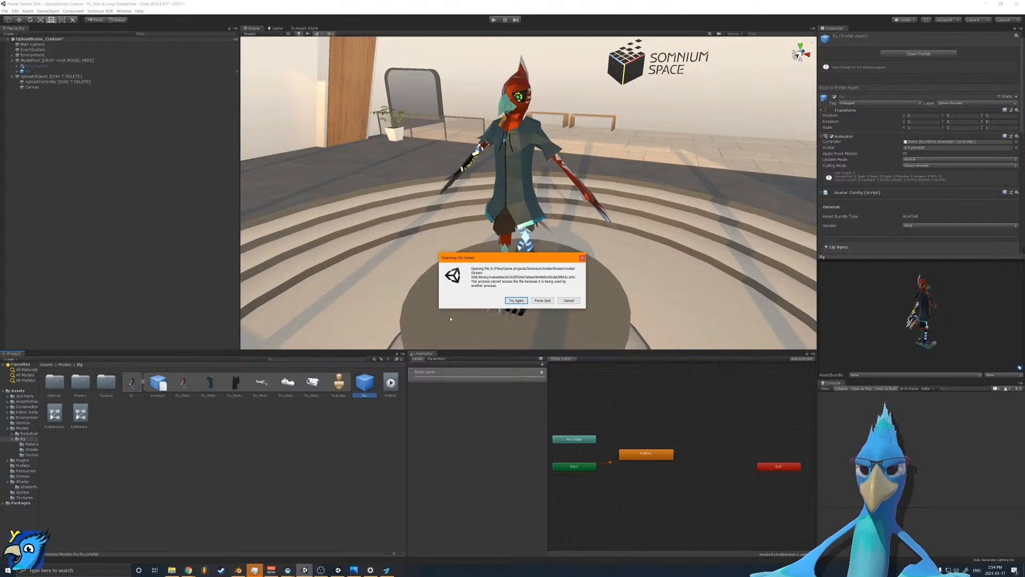
left_click(514, 302)
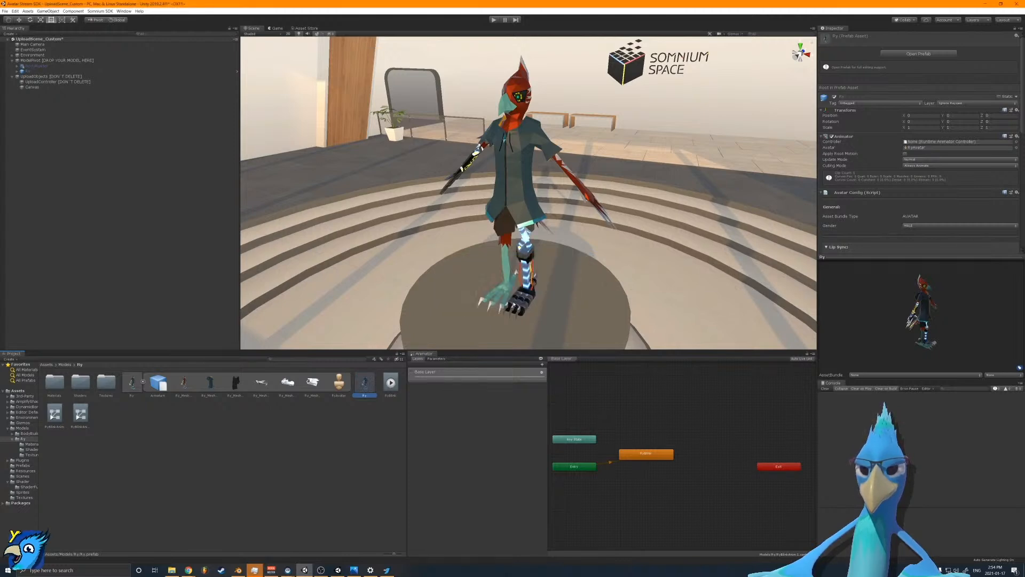
Step: Delete the Ry prefab from the Ry folder
left_click(368, 432)
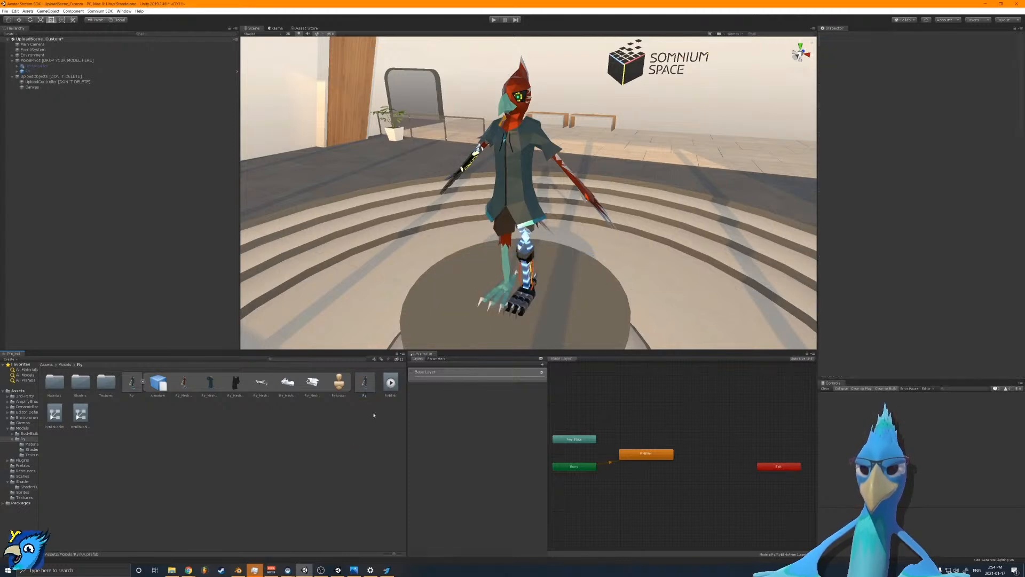
left_click(365, 390)
key("Delete")
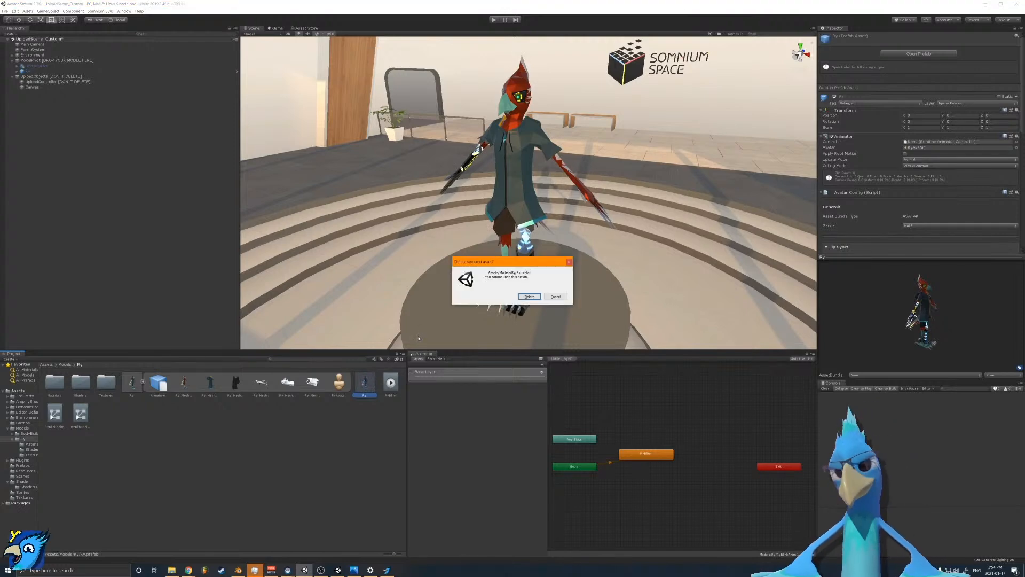
left_click(529, 296)
Step: Create the Ry prefab again in the Ry folder from the hierarchy object and review its components
left_click_drag(29, 72, 258, 463)
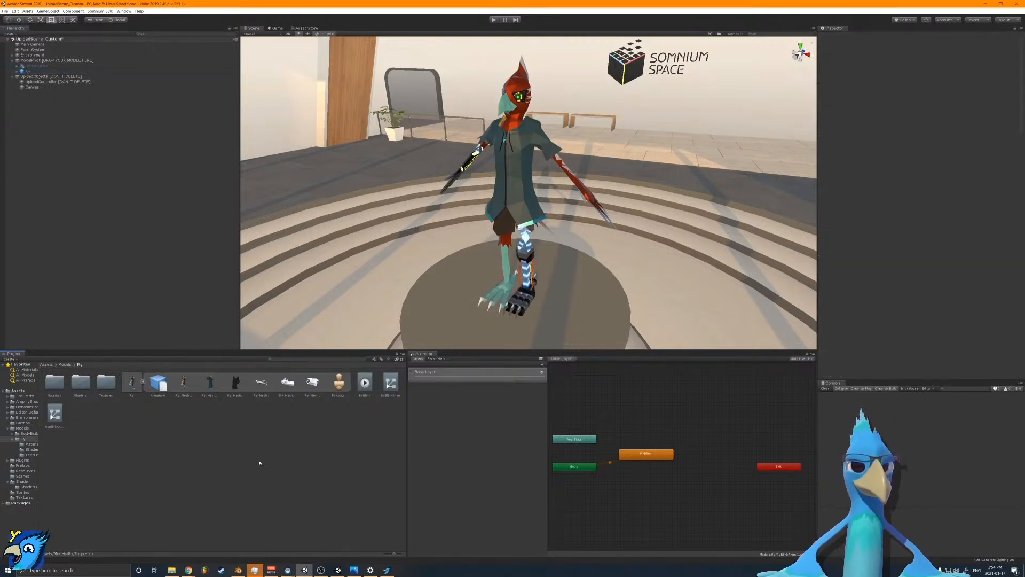
left_click(381, 388)
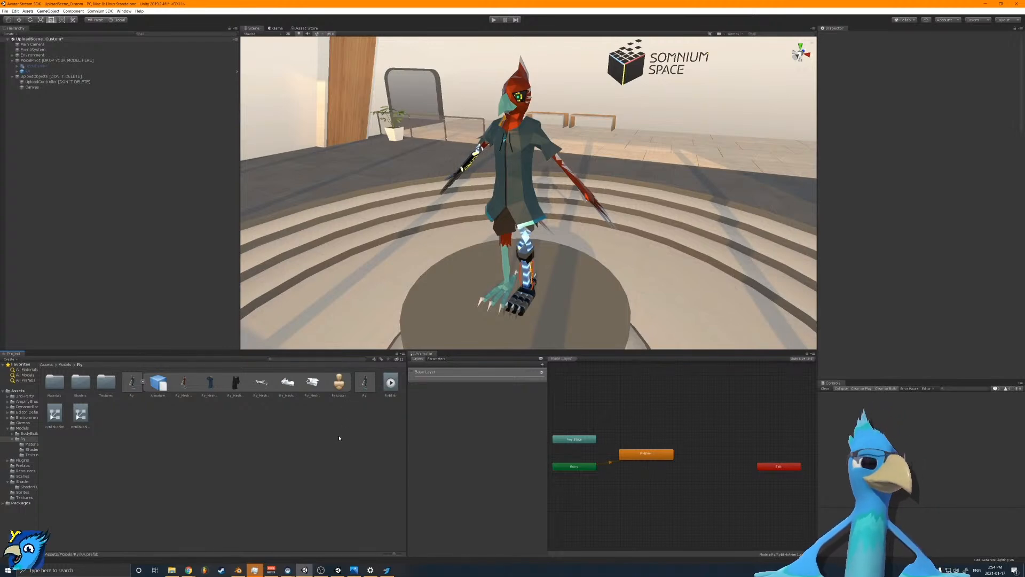
left_click(363, 390)
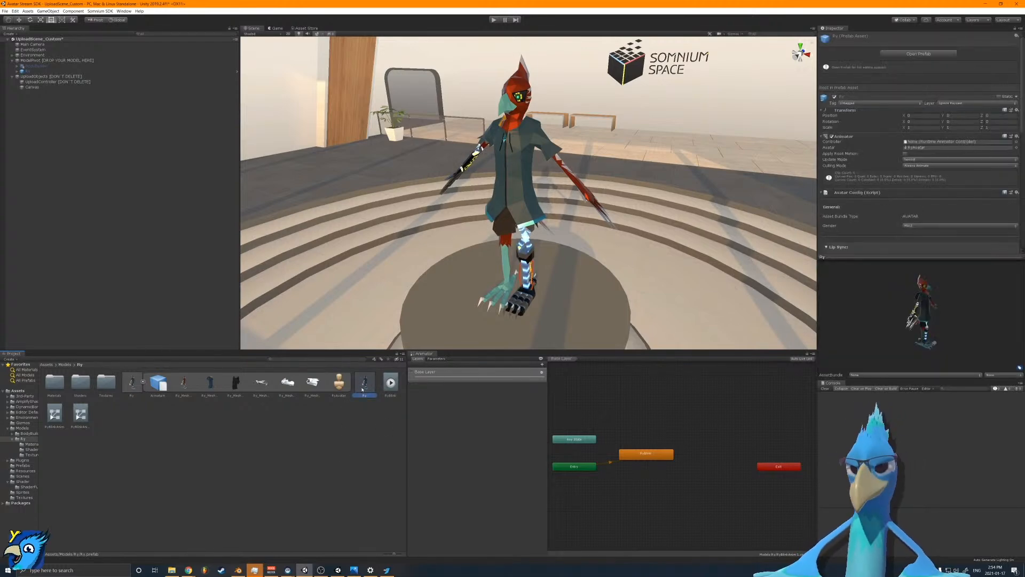
left_click(277, 443)
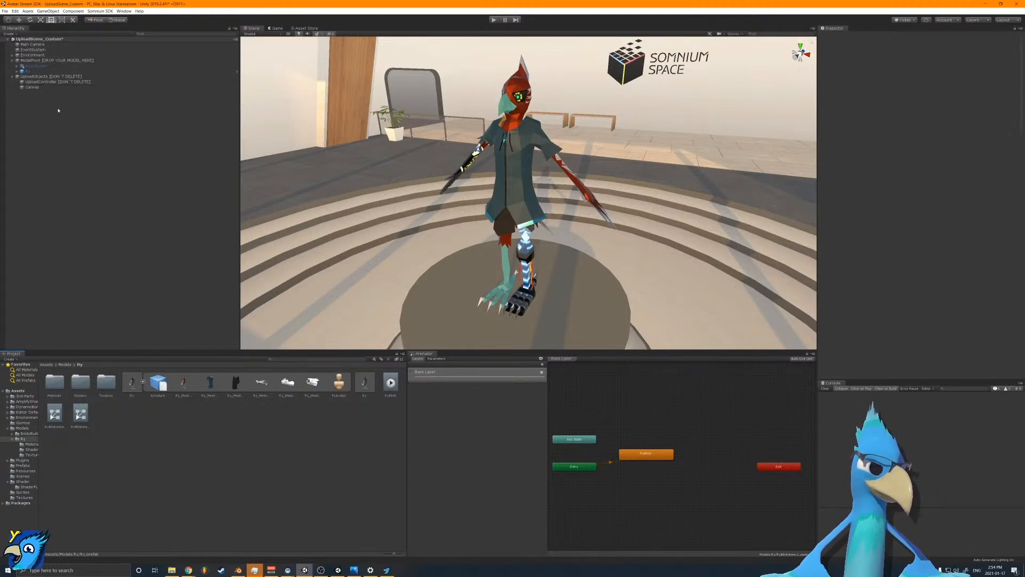
left_click(364, 382)
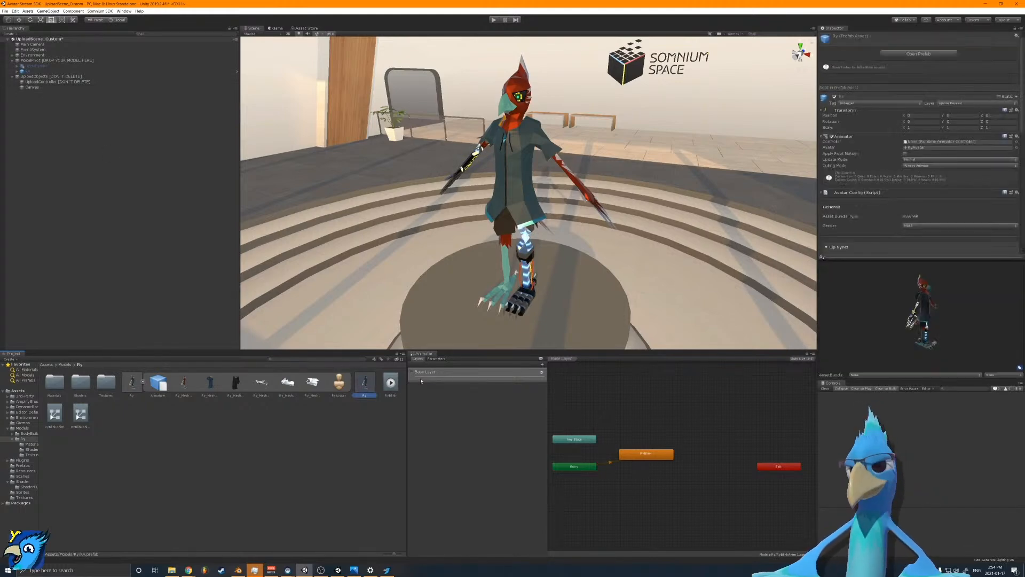
scroll(908, 203, "down", 10)
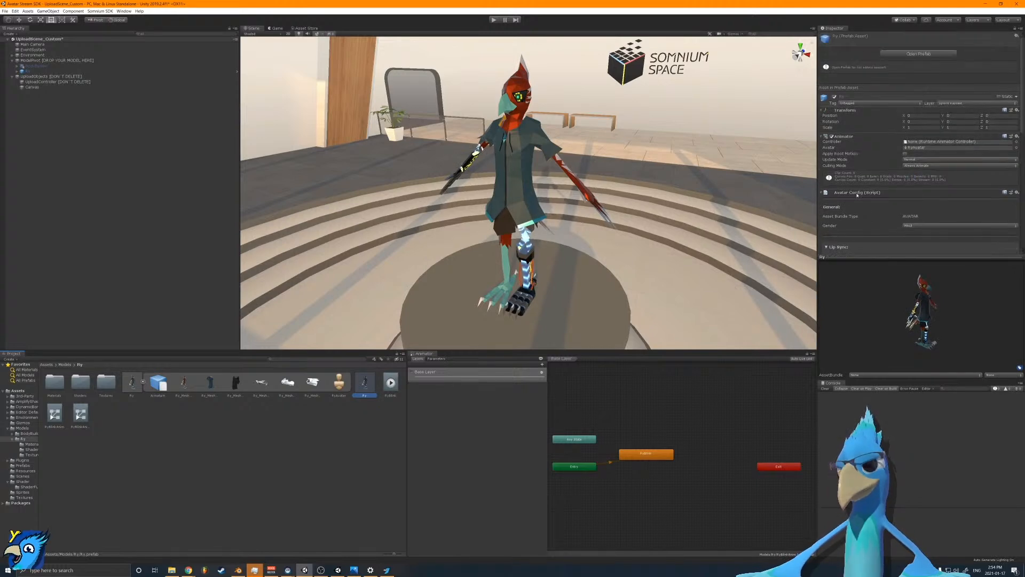
left_click(373, 421)
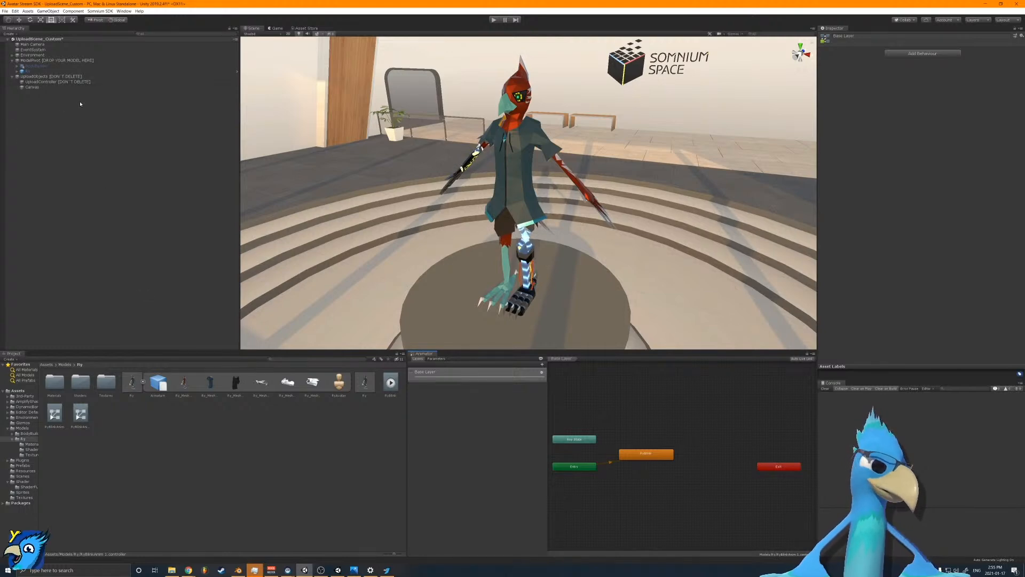
Step: Add a Dynamic Bone component to the Ry object under the model pivot
left_click(27, 71)
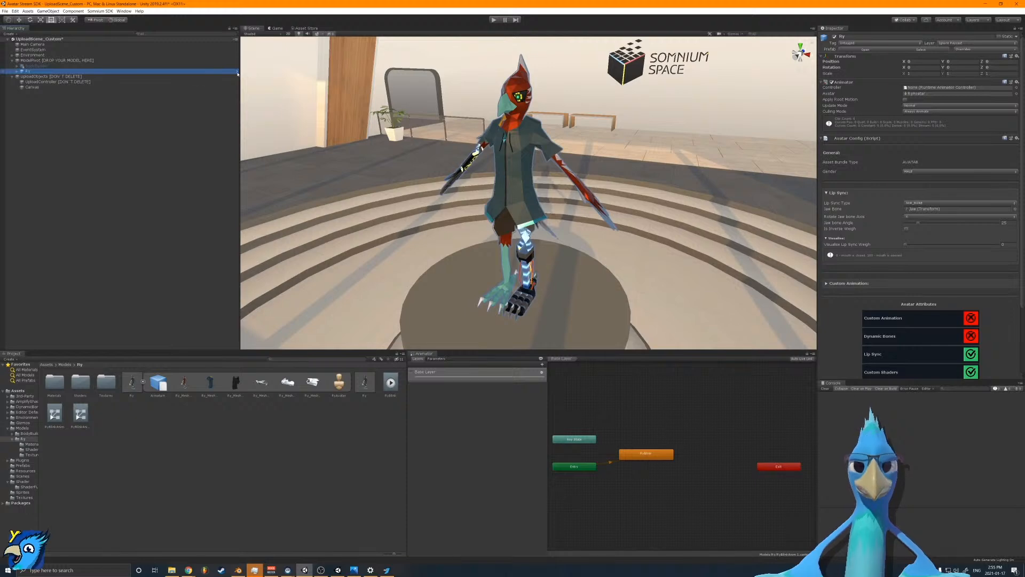
left_click(17, 72)
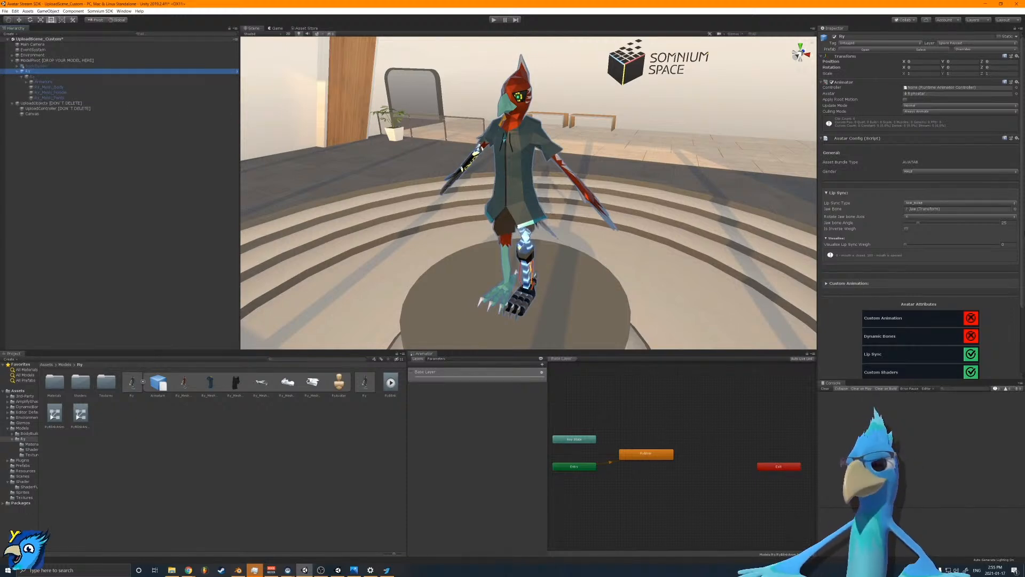
left_click(822, 138)
right_click_drag(422, 179, 581, 180)
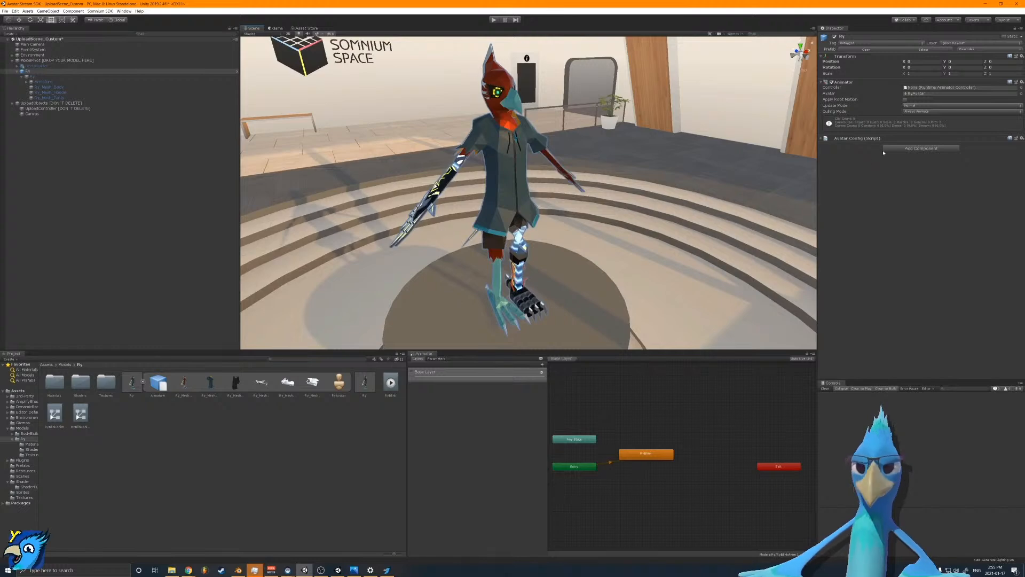
left_click(939, 148)
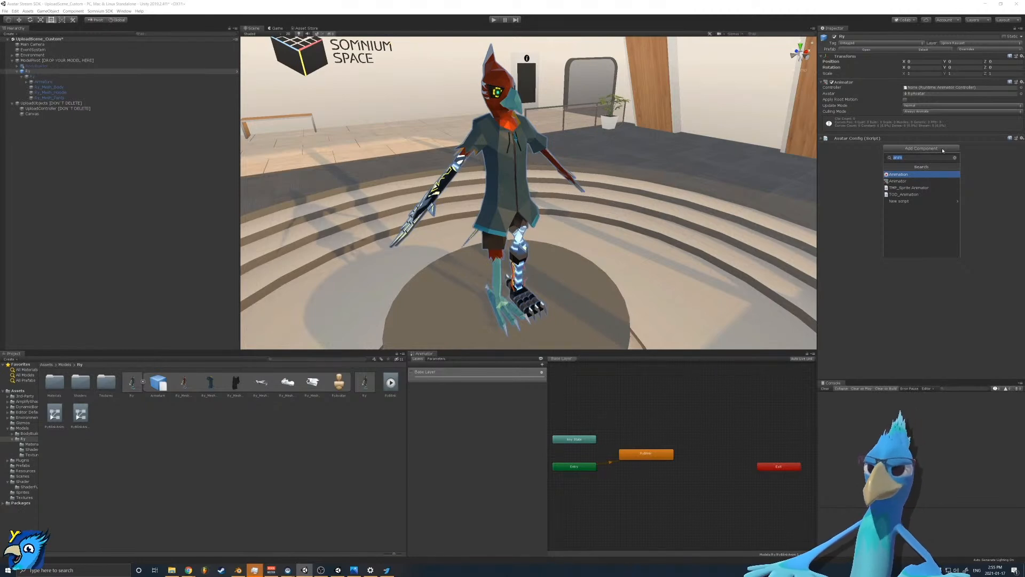
type("dyna")
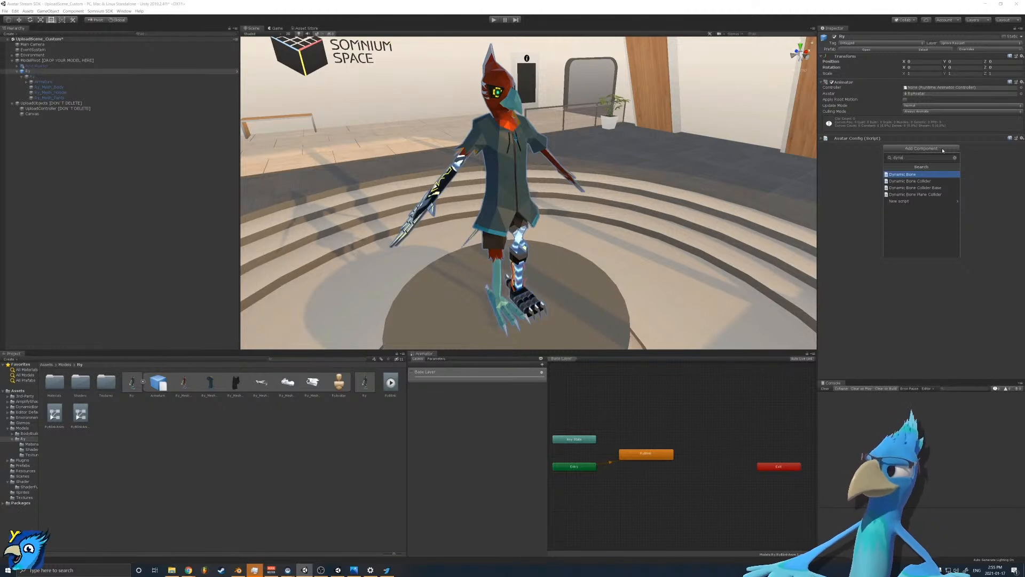
key("Return")
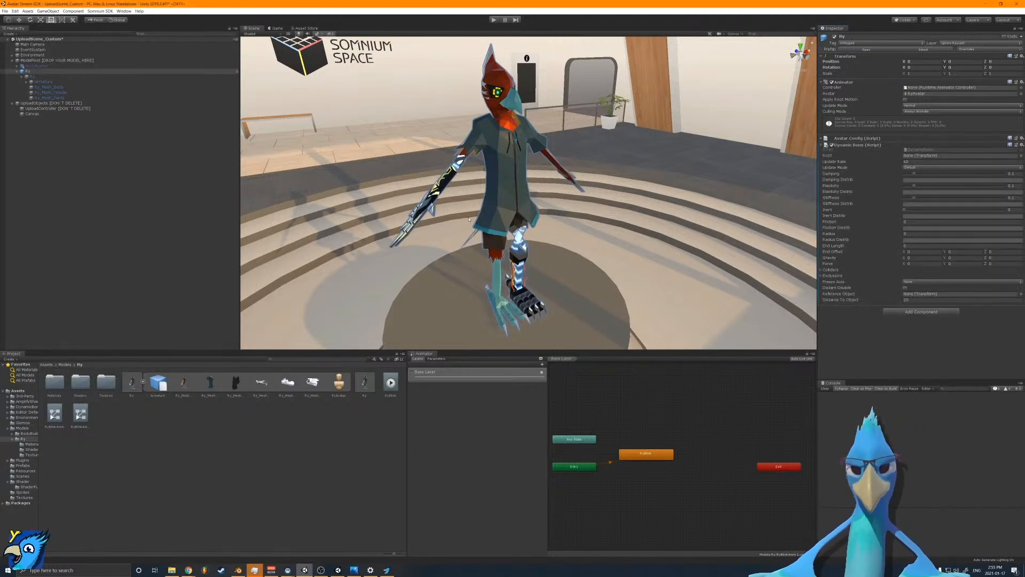
mouse_move(547, 218)
right_mouse_down()
mouse_move(554, 200)
mouse_move(566, 211)
mouse_move(602, 151)
mouse_move(672, 167)
mouse_move(540, 238)
mouse_move(492, 164)
mouse_move(483, 206)
mouse_move(470, 179)
mouse_move(482, 194)
mouse_move(528, 183)
mouse_move(516, 223)
mouse_move(514, 184)
mouse_move(479, 218)
right_mouse_up()
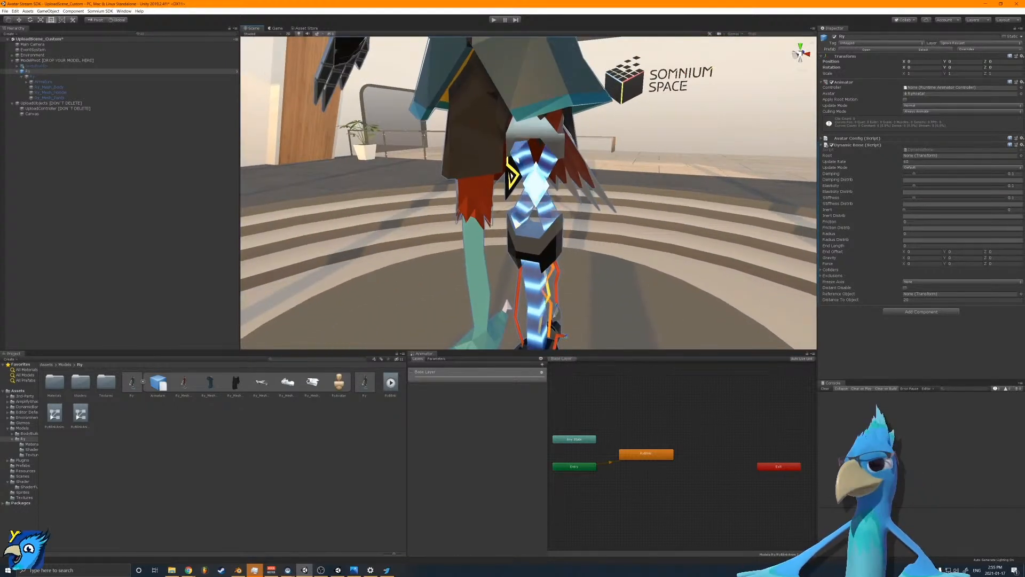
Step: Try adding a Spring Joint component to the Ry object
left_click(909, 315)
type("spring joint")
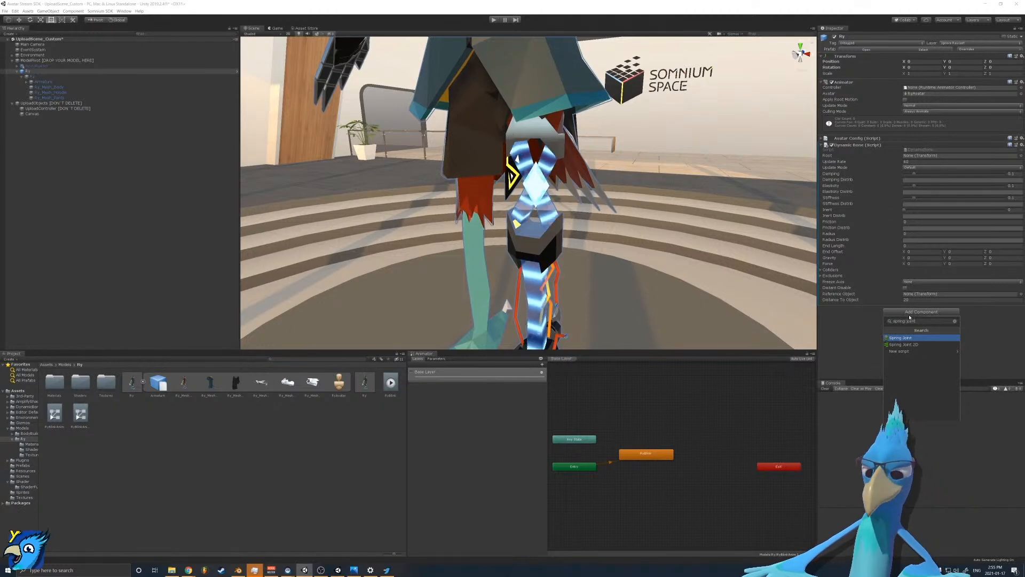
key("Return")
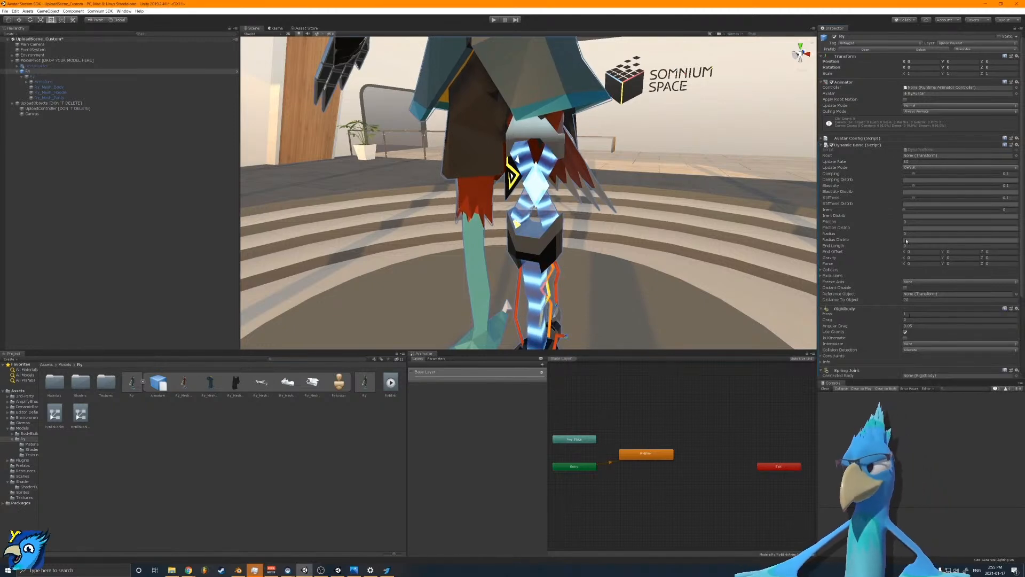
Step: Review the avatar attributes and the Build & Upload report for the Ry avatar with its added physics components
left_click(821, 138)
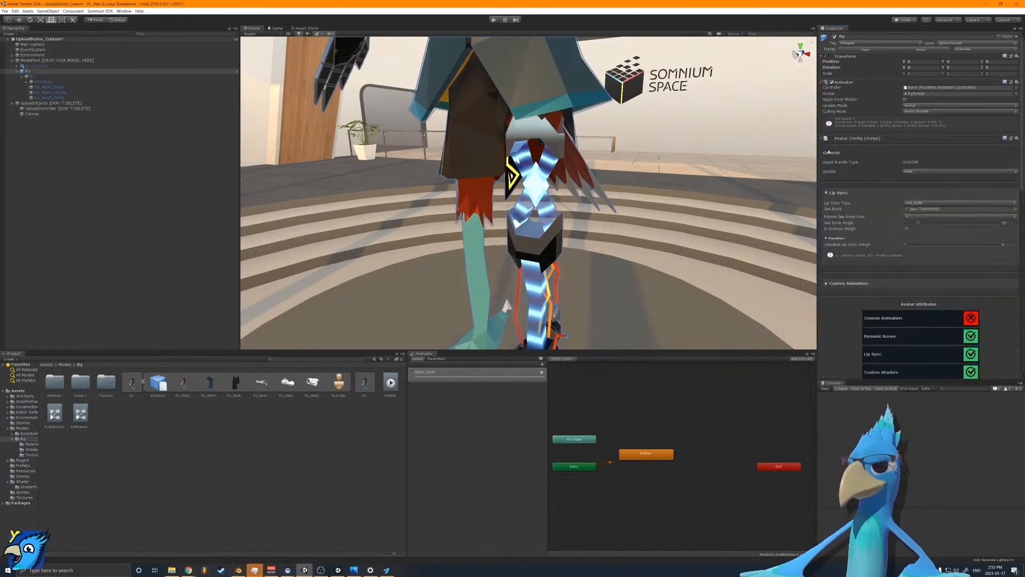
scroll(926, 266, "down", 5)
left_click(928, 271)
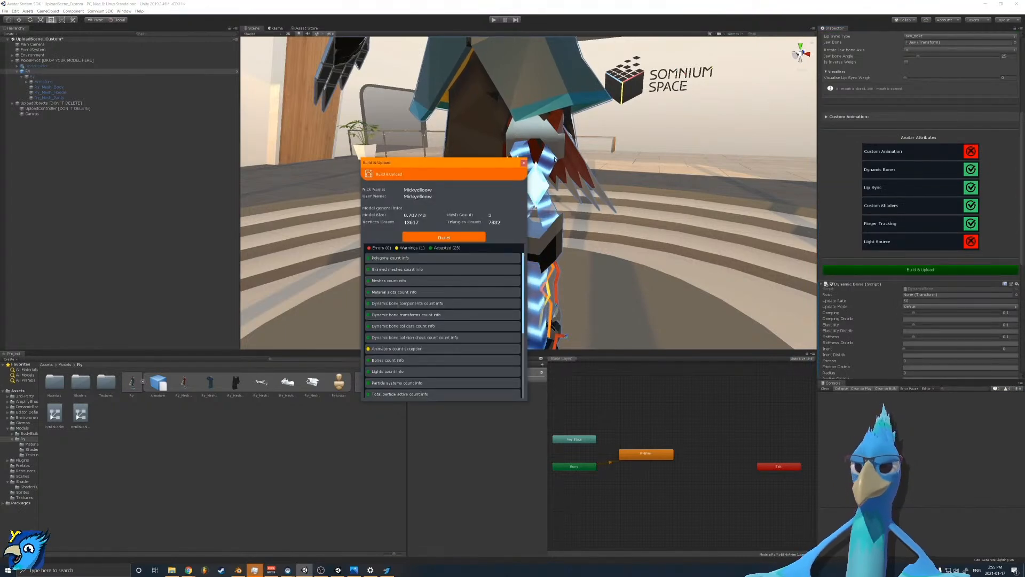
left_click(523, 164)
Step: Undo adding the Spring Joint to the Ry object and collapse the Avatar Config component
mouse_move(512, 181)
right_mouse_down()
mouse_move(473, 235)
mouse_move(472, 191)
mouse_move(506, 191)
mouse_move(514, 170)
right_mouse_up()
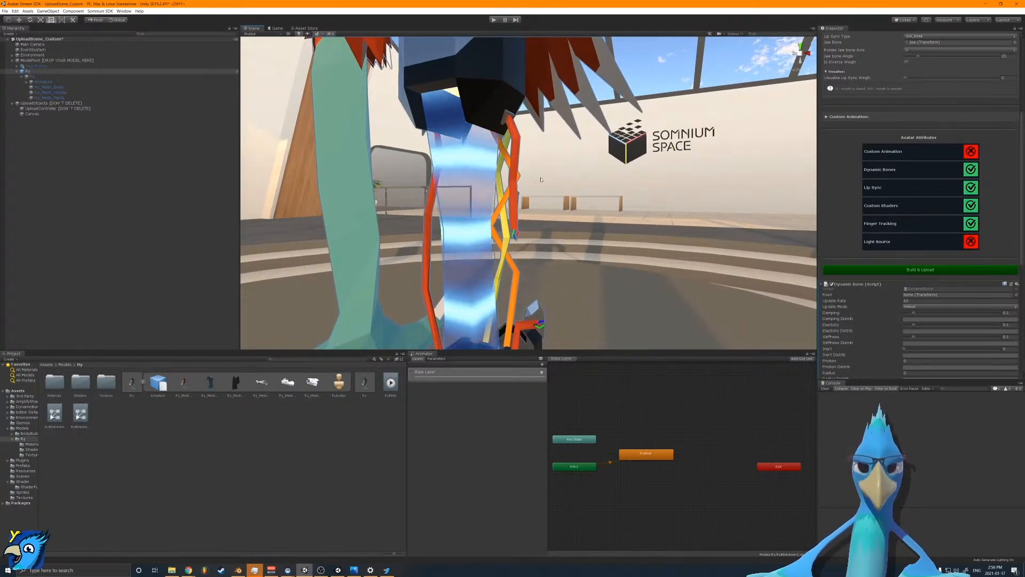
scroll(902, 202, "down", 5)
scroll(477, 171, "down", 5)
right_click_drag(477, 171, 501, 204)
key("ctrl+z")
scroll(854, 165, "up", 7)
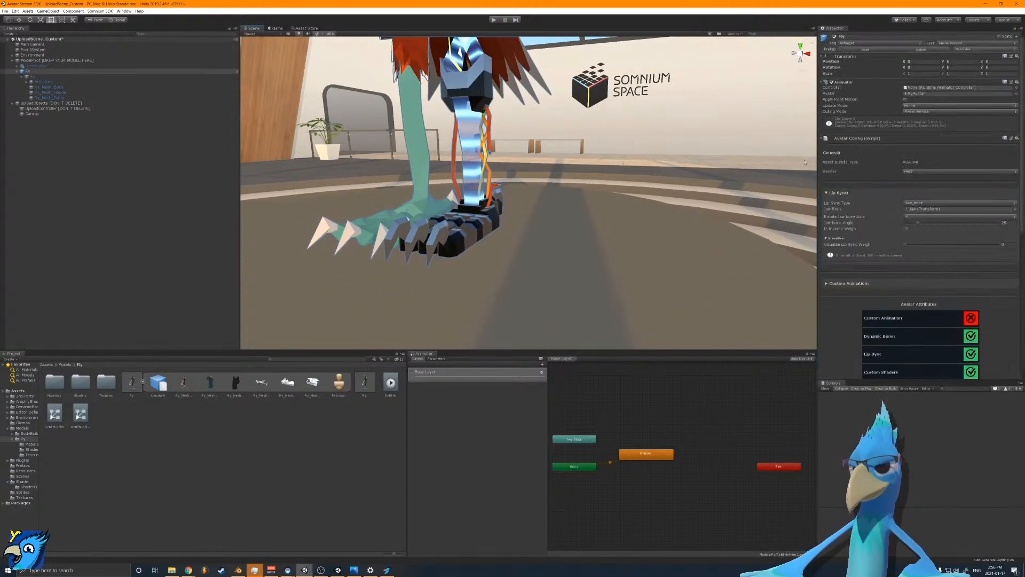
left_click(823, 141)
Step: Expand the whole Armature hierarchy of the Ry object to expose all of its bones
right_click_drag(448, 80, 432, 96)
key("e")
key("q")
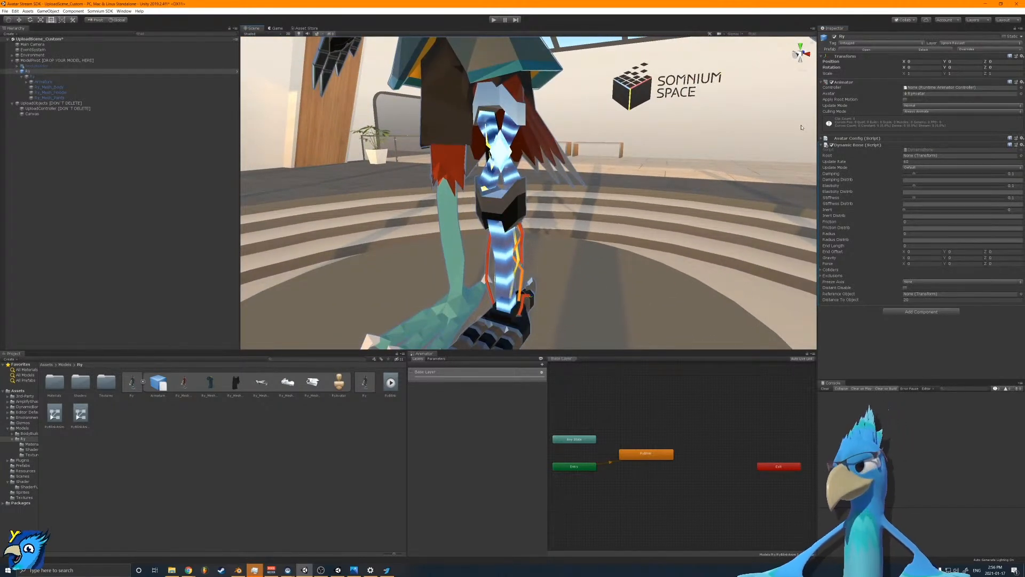
key("e")
right_click_drag(567, 215, 393, 195)
key("w")
left_click(31, 82)
left_click(26, 82, "alt")
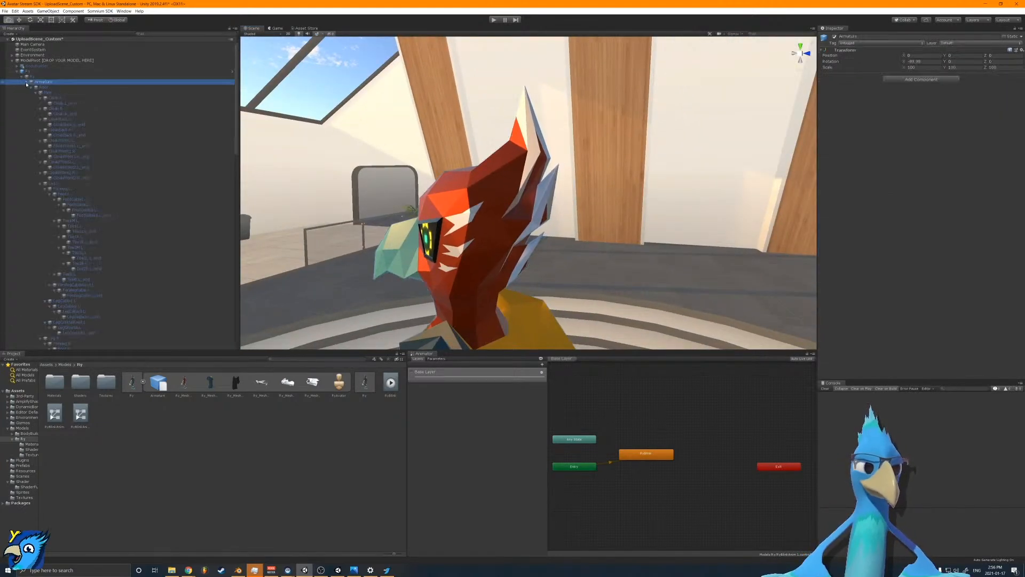
Step: Assign the Head bone from the armature as the Root of the Ry object's Dynamic Bone
left_click(26, 71)
right_click_drag(480, 188, 526, 203)
key("a")
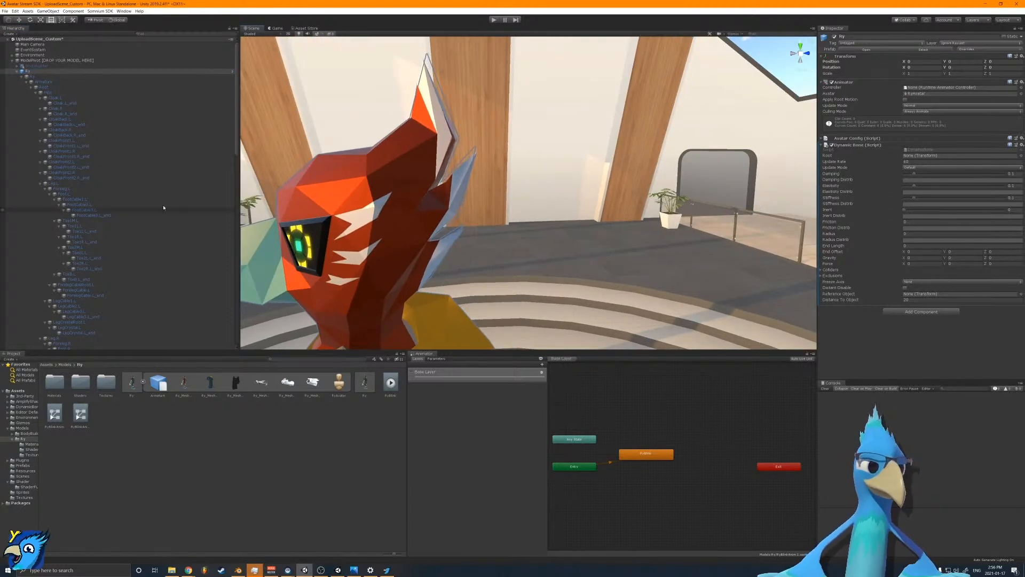
scroll(125, 197, "down", 3)
scroll(125, 198, "down", 15)
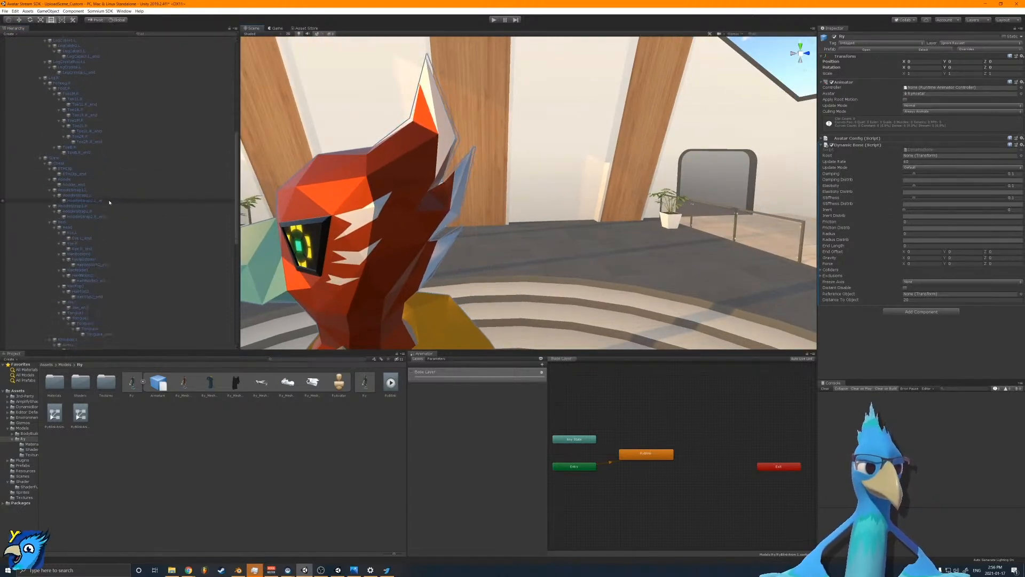
scroll(109, 202, "down", 5)
scroll(109, 202, "down", 9)
scroll(78, 202, "up", 15)
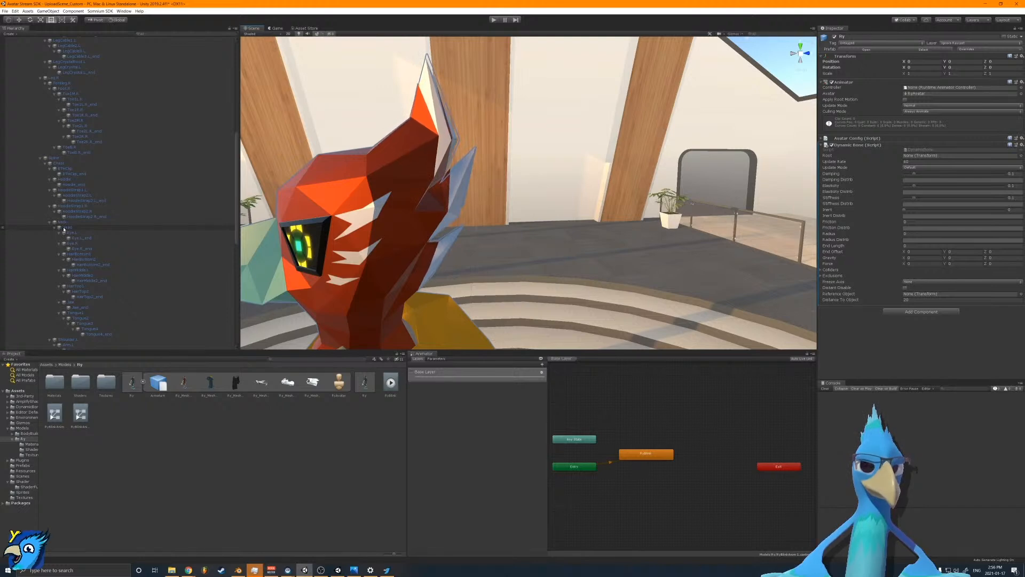
left_click_drag(65, 228, 954, 160)
right_click_drag(641, 176, 780, 168)
key("a")
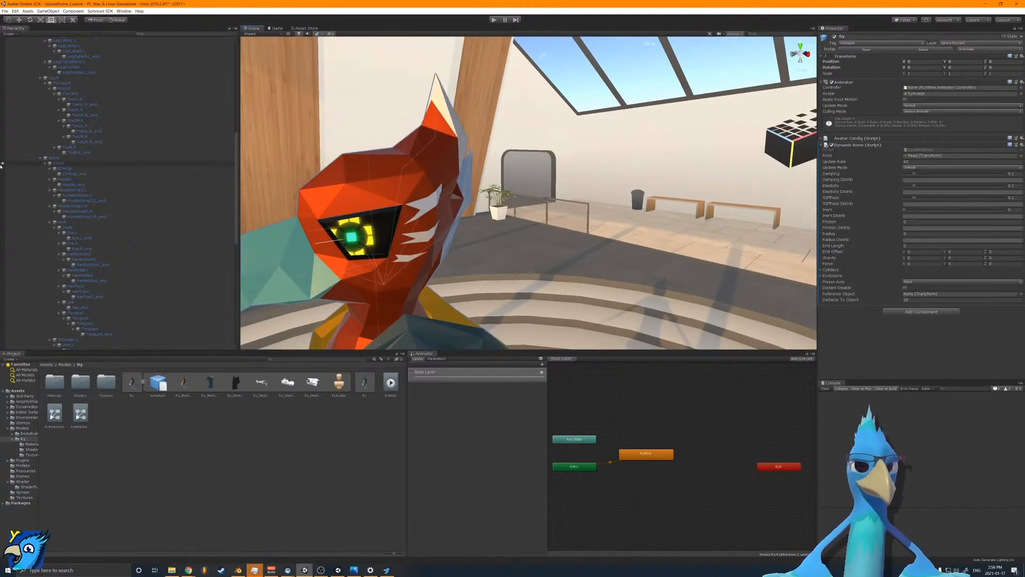
Step: Collapse the eye, hair, jaw and tongue bone branches beneath the Head bone in the hierarchy
left_click(59, 244)
left_click(59, 233)
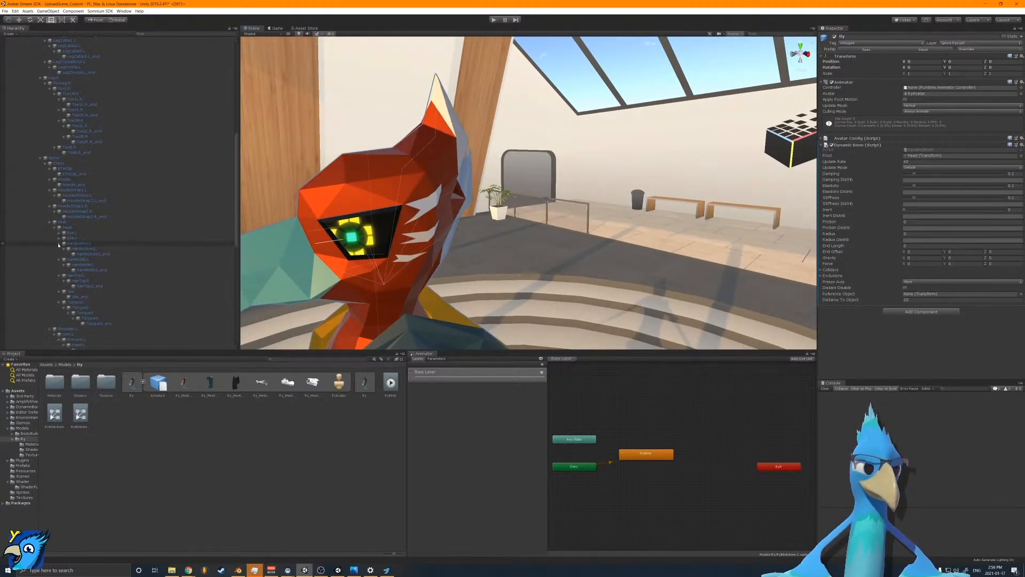
left_click(58, 248)
left_click(59, 243)
left_click(58, 249)
left_click(59, 254)
left_click(58, 260)
left_click(59, 265)
left_click(70, 228)
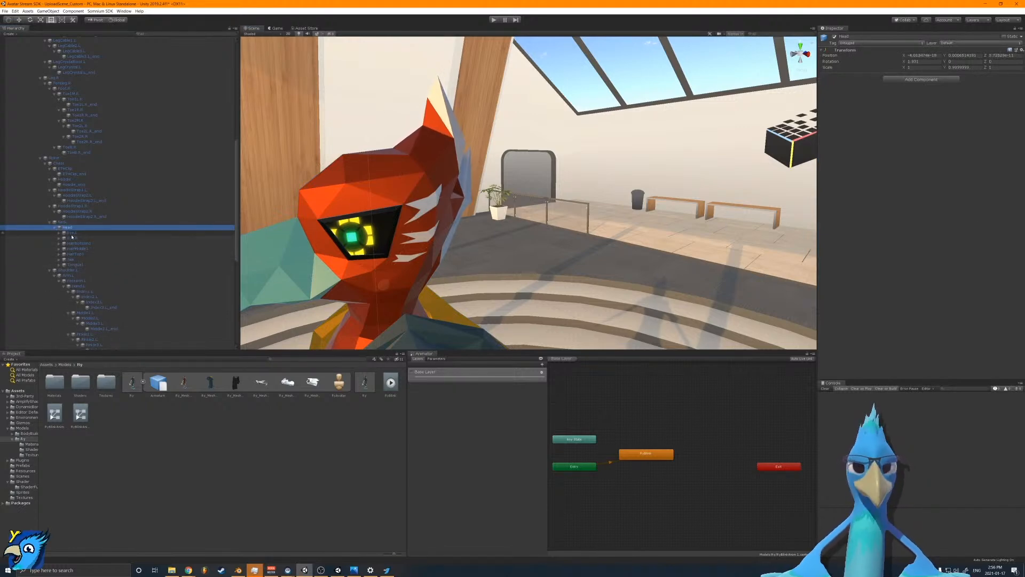
Step: Reselect the Ry object and set its Dynamic Bone Exclusions size to 4
scroll(55, 123, "up", 5)
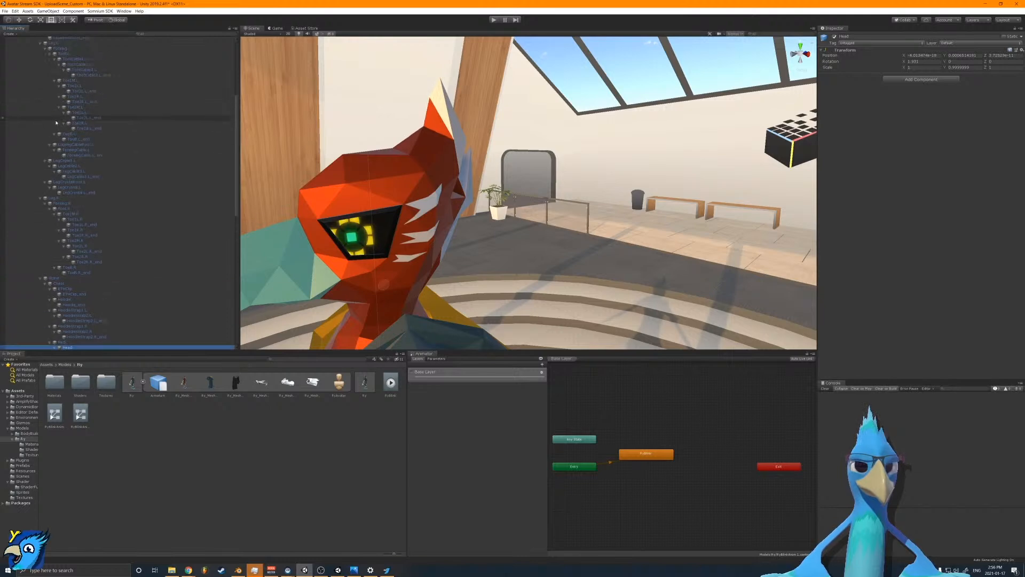
scroll(56, 124, "up", 8)
left_click(41, 82)
scroll(58, 123, "down", 15)
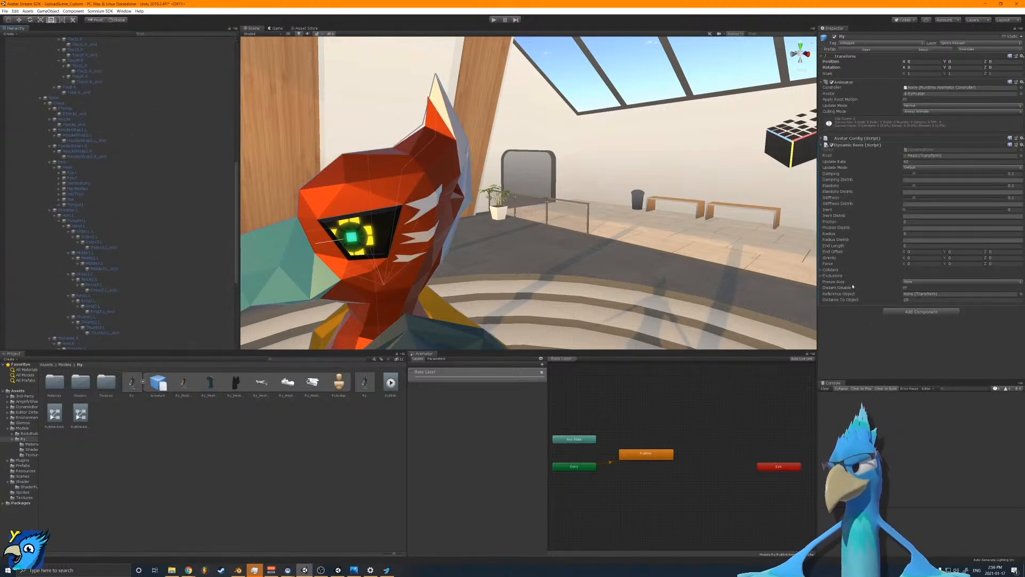
left_click(830, 270)
left_click(833, 282)
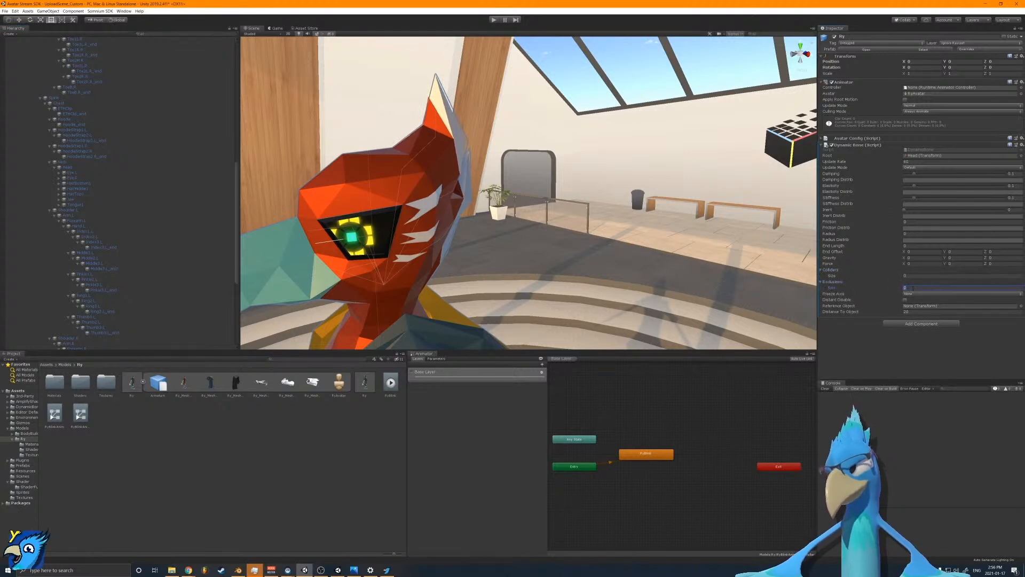
key("Return")
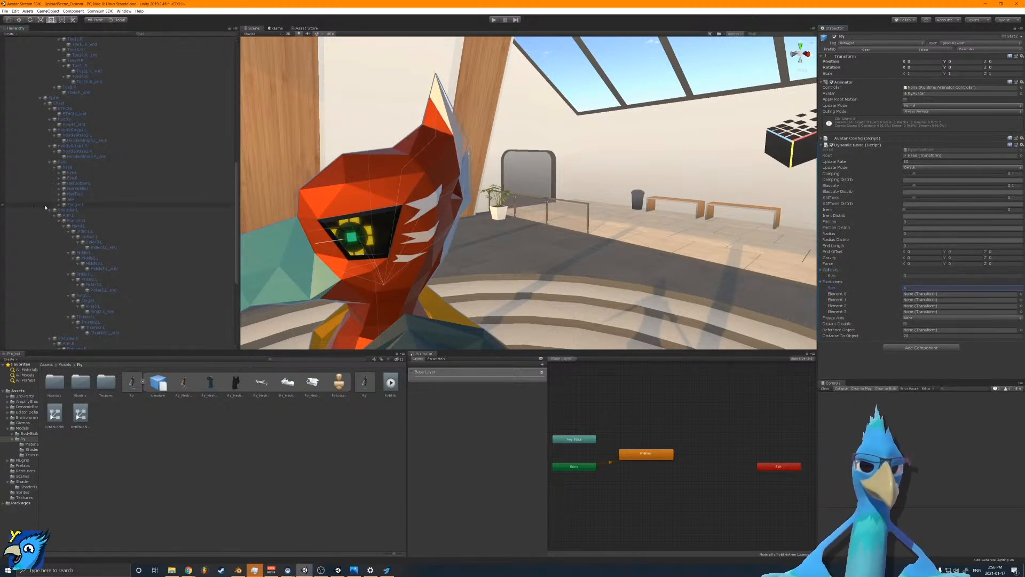
Step: Assign the Eye.L, Eye.R, Jaw and Tongue1 bones to Exclusions elements 0 through 3 of the Dynamic Bone
left_click_drag(74, 174, 906, 297)
left_click_drag(71, 178, 910, 302)
left_click_drag(75, 201, 907, 309)
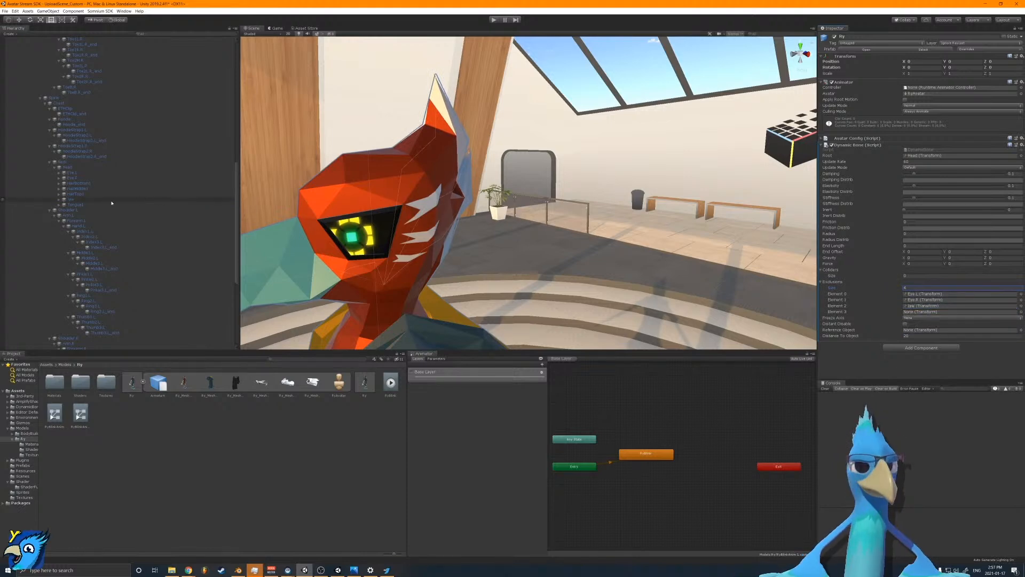
left_click_drag(76, 204, 908, 312)
right_click_drag(531, 204, 494, 198)
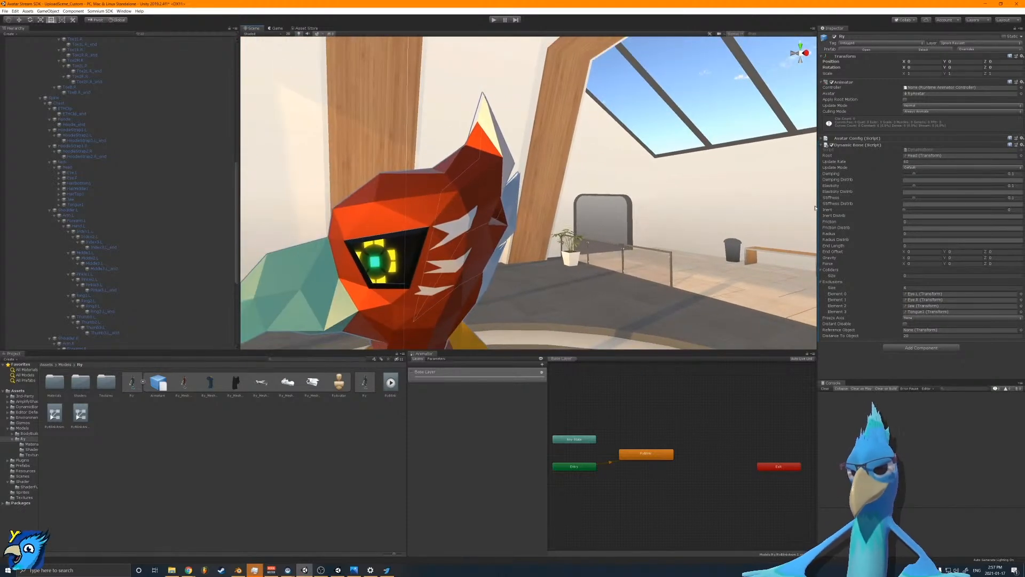
Step: Dock the Game view beside the Scene view and run play mode with both views visible
key("s")
right_click_drag(551, 199, 732, 238)
key("a")
key("s")
left_click(279, 29)
left_click_drag(278, 30, 737, 165)
key("ctrl+p")
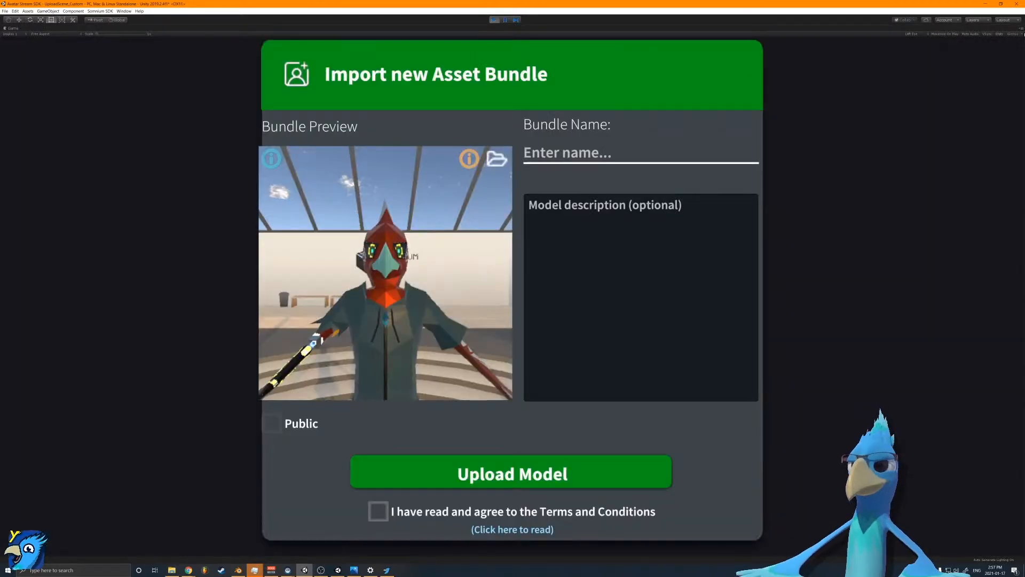
left_click(1022, 29)
left_click(966, 50)
Step: Test the dynamic bones by moving the avatar around in play mode, undo the move and exit play mode
key("s")
right_click_drag(498, 165, 485, 209)
key("w")
left_click_drag(435, 258, 453, 281)
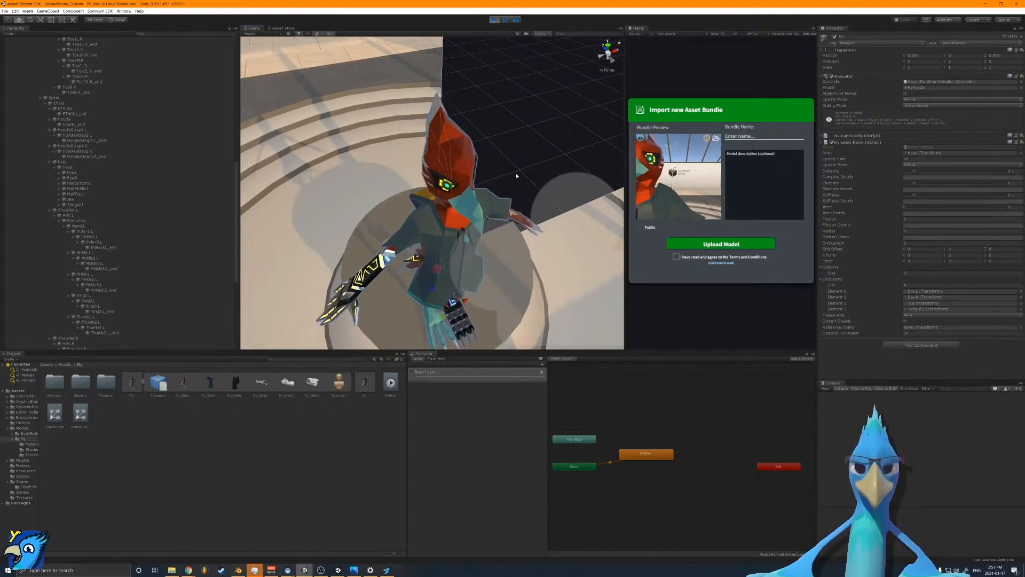
key("ctrl+z")
right_click_drag(390, 175, 488, 114)
key("w")
left_click(495, 22)
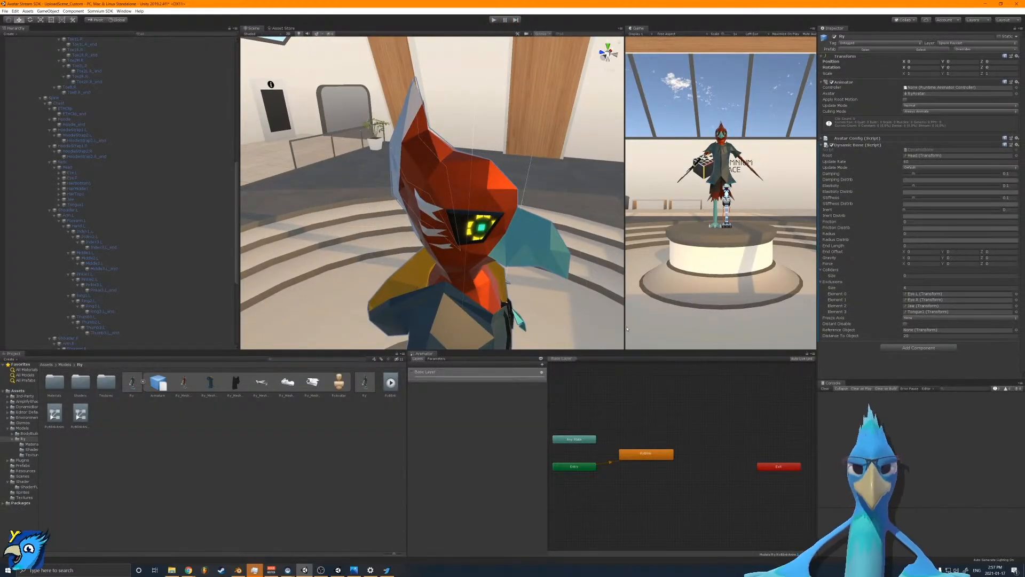
Step: Clear the Dynamic Bone exclusions on the Ry object by setting their size to 0
left_click_drag(522, 255, 501, 250, "alt")
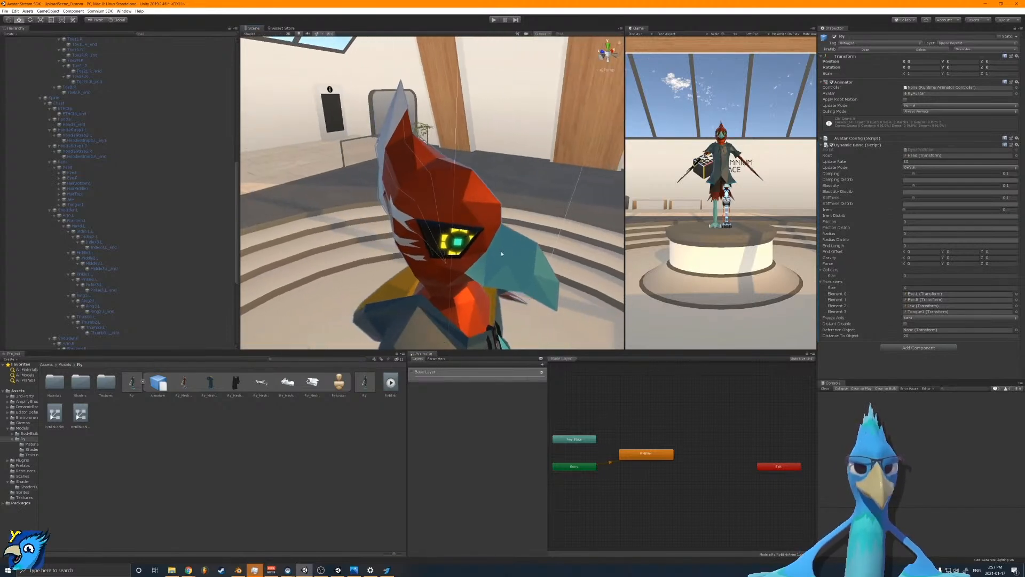
left_click(916, 282)
left_click(916, 288)
left_click(857, 287)
left_click(852, 283)
left_click(917, 288)
type("3")
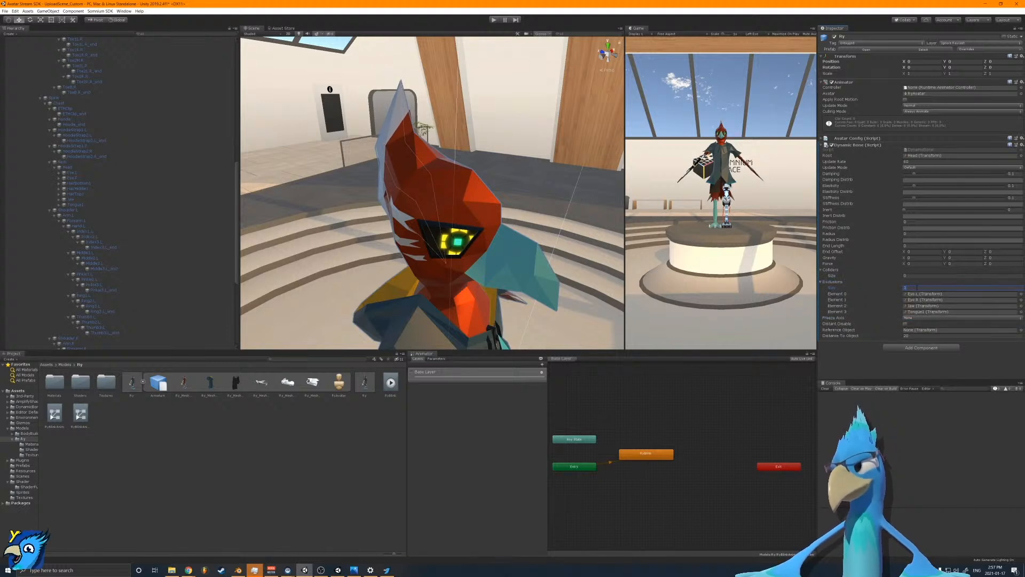
key("BackSpace")
type("0")
key("Return")
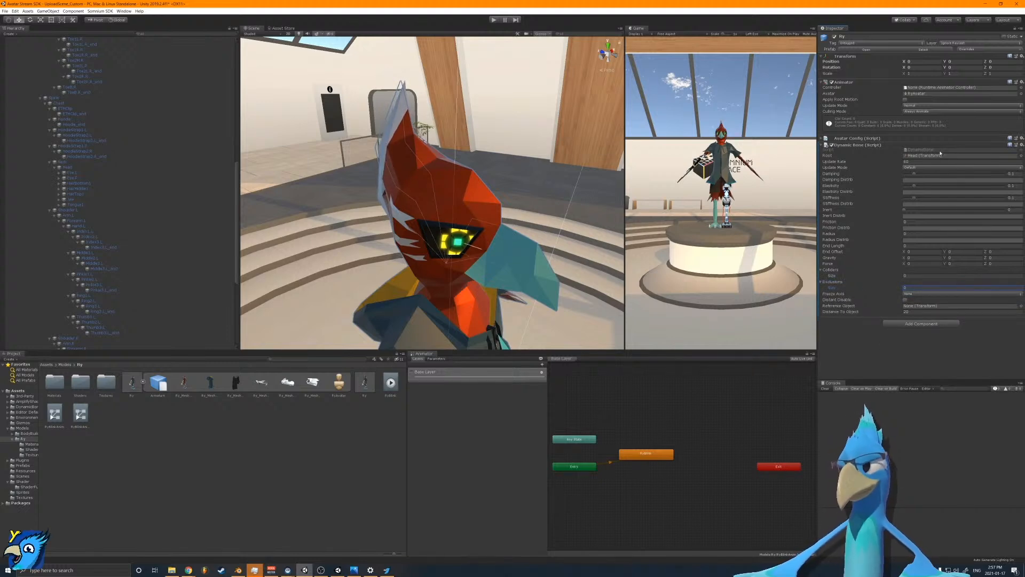
Step: Assign the HairTop1 bone as the Root of the Ry object's Dynamic Bone
scroll(127, 178, "up", 2)
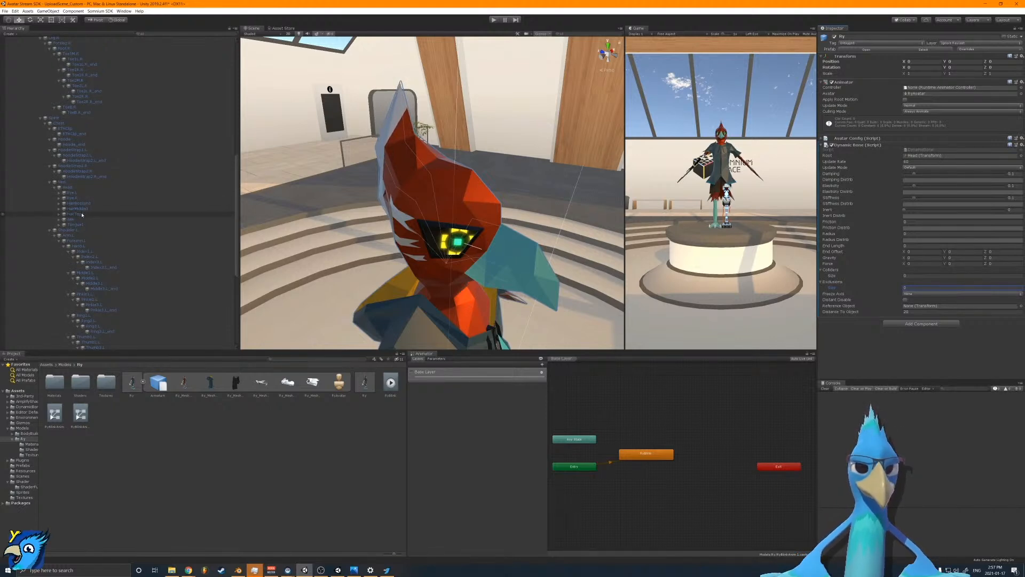
left_click_drag(82, 215, 956, 155)
key("d")
right_click_drag(495, 197, 318, 194)
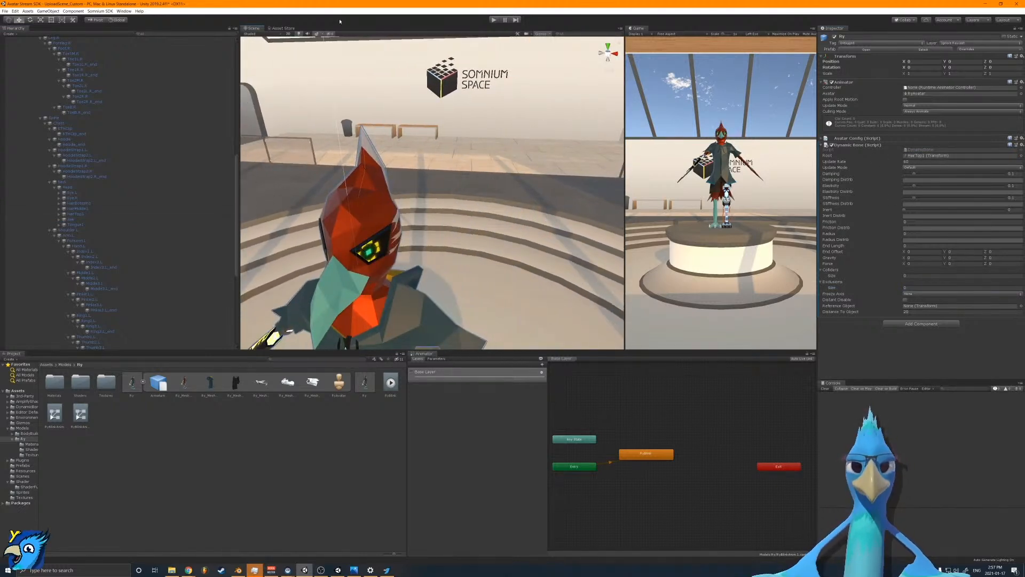
Step: Run play mode with the Scene view visible beside the Game view and move the avatar around to test the hair's Dynamic Bone
left_click(495, 21)
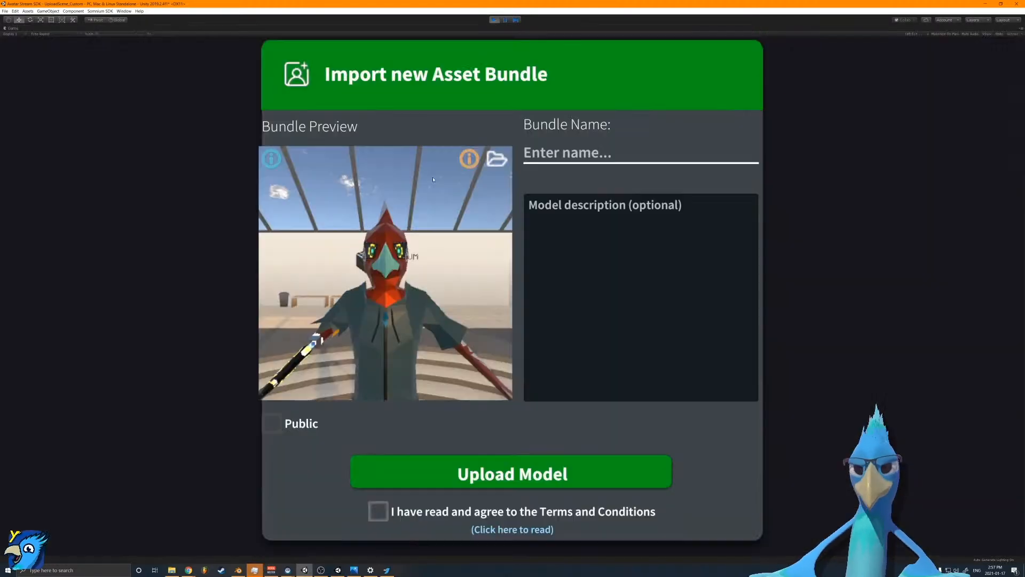
left_click(1021, 30)
left_click(956, 34)
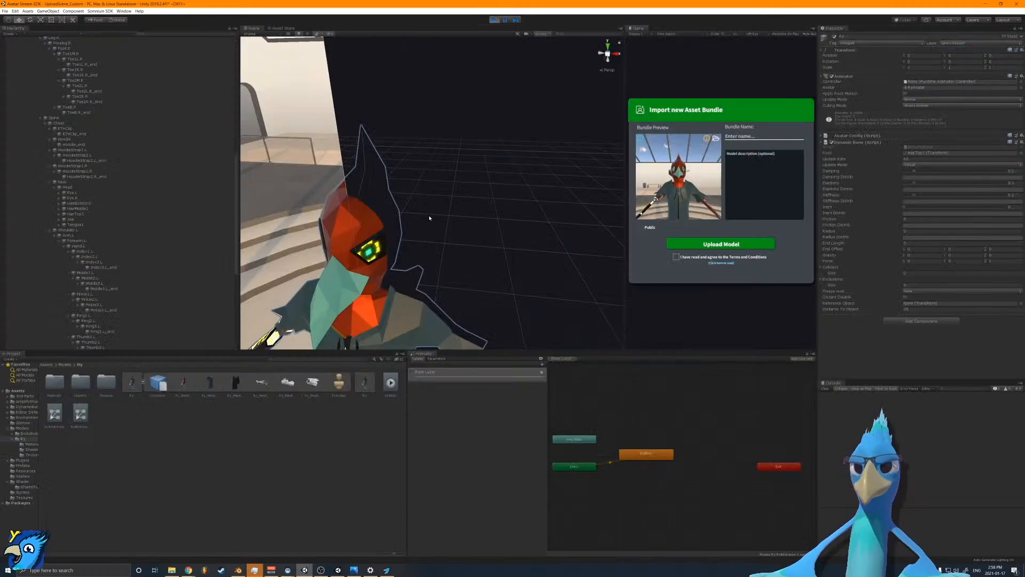
left_click_drag(514, 270, 555, 275, "alt")
left_click_drag(454, 244, 442, 291)
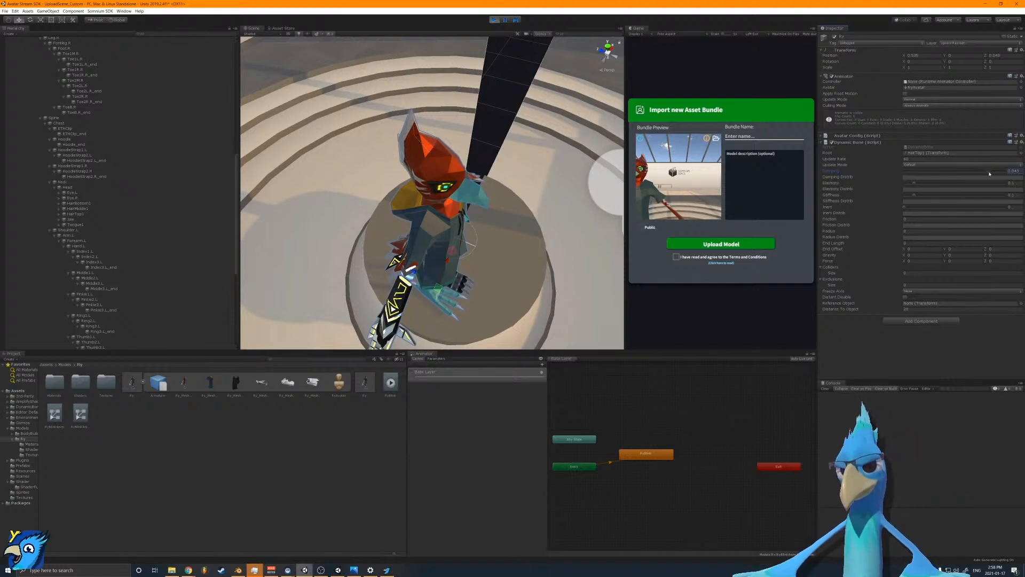
left_click_drag(455, 189, 428, 297, "alt")
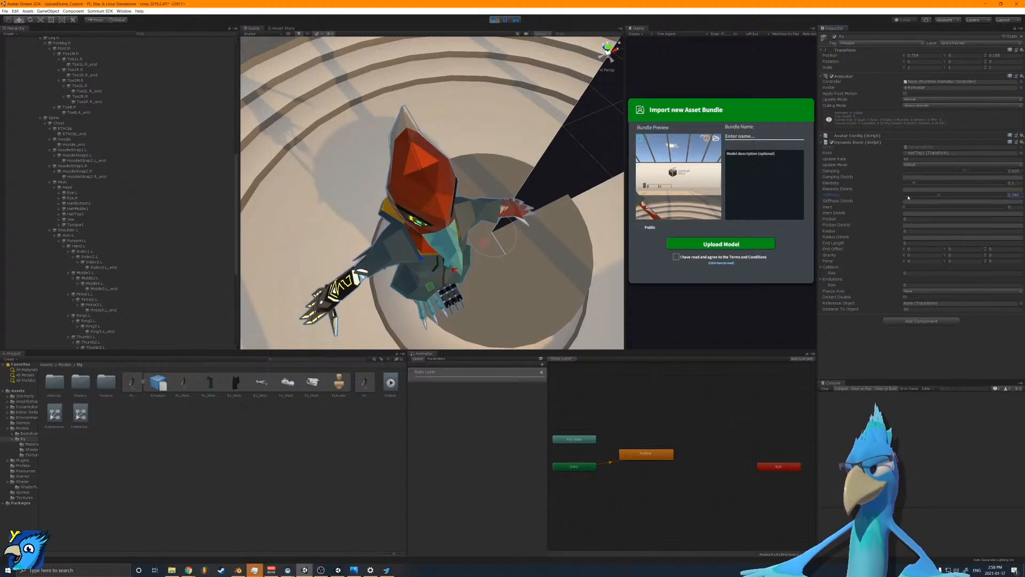
mouse_move(428, 288)
left_mouse_down()
mouse_move(402, 293)
mouse_move(447, 284)
mouse_move(426, 287)
left_mouse_up()
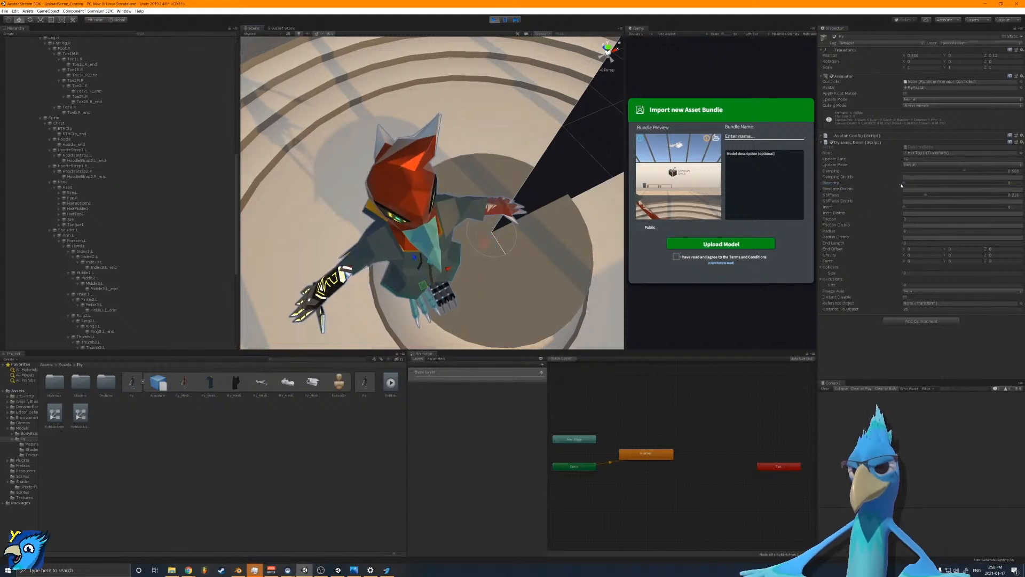
Step: Try a low Elasticity and a Stiffness of about 0.5 on the Dynamic Bone, moving the avatar to test the hair
left_click_drag(905, 185, 905, 186)
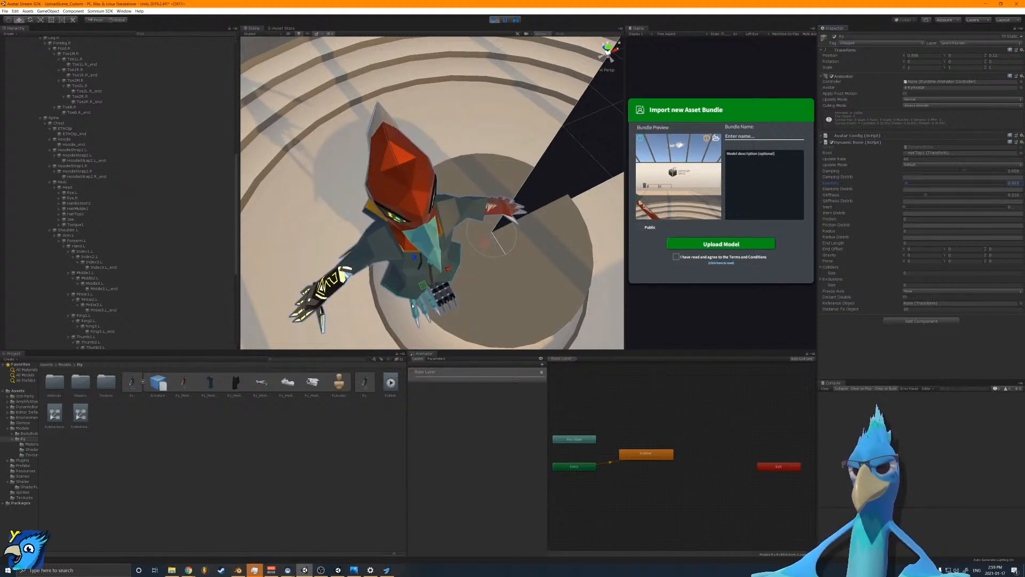
left_click_drag(426, 287, 451, 276)
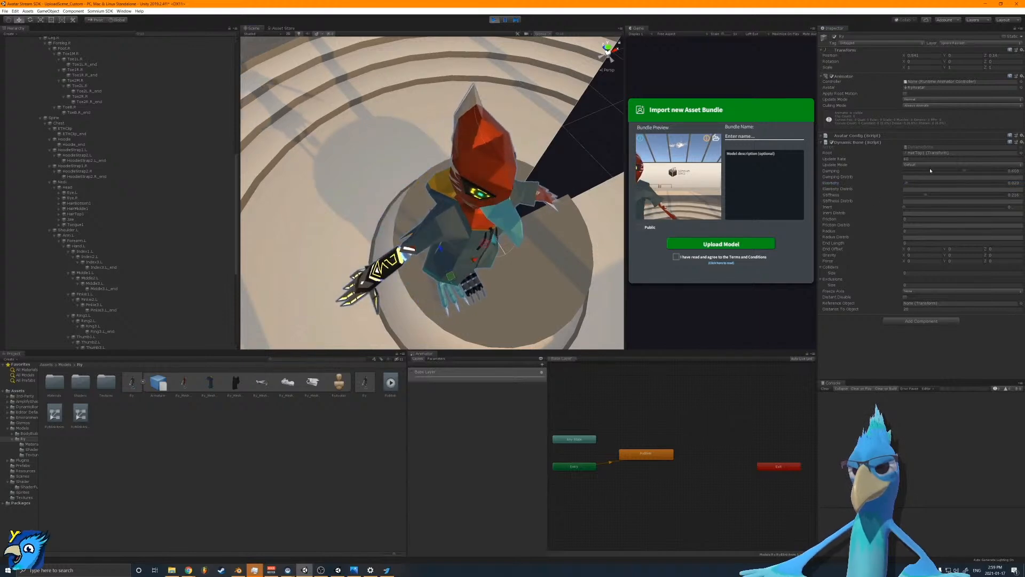
left_click(911, 183)
mouse_move(452, 278)
left_mouse_down()
mouse_move(422, 289)
mouse_move(457, 274)
left_mouse_up()
left_click_drag(926, 195, 955, 196)
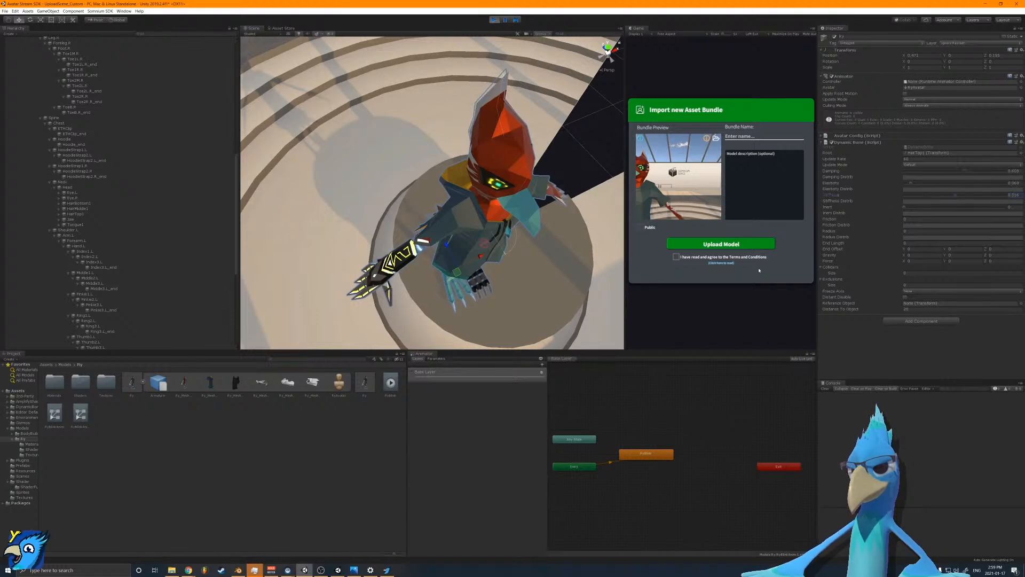
mouse_move(457, 274)
left_mouse_down()
mouse_move(427, 275)
mouse_move(464, 264)
mouse_move(401, 290)
mouse_move(471, 264)
mouse_move(412, 297)
mouse_move(467, 278)
left_mouse_up()
Step: Adjust the Dynamic Bone's Damping and set Elasticity to about 0.04, moving the avatar to test the hair's swing
right_click_drag(464, 281, 333, 210)
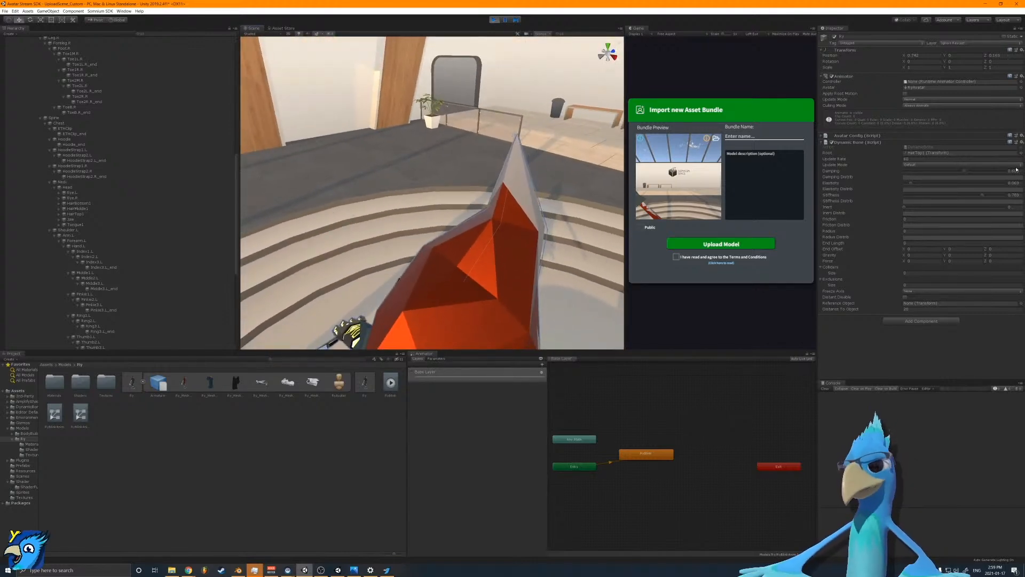
right_click_drag(498, 217, 544, 256)
right_click_drag(561, 260, 586, 268)
right_click_drag(469, 290, 433, 287)
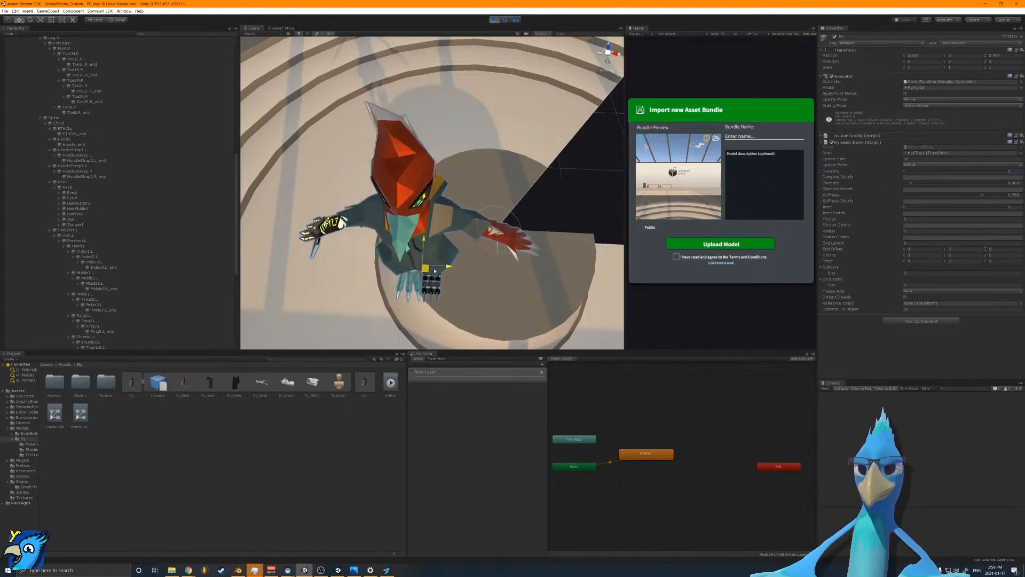
left_click_drag(984, 171, 856, 205)
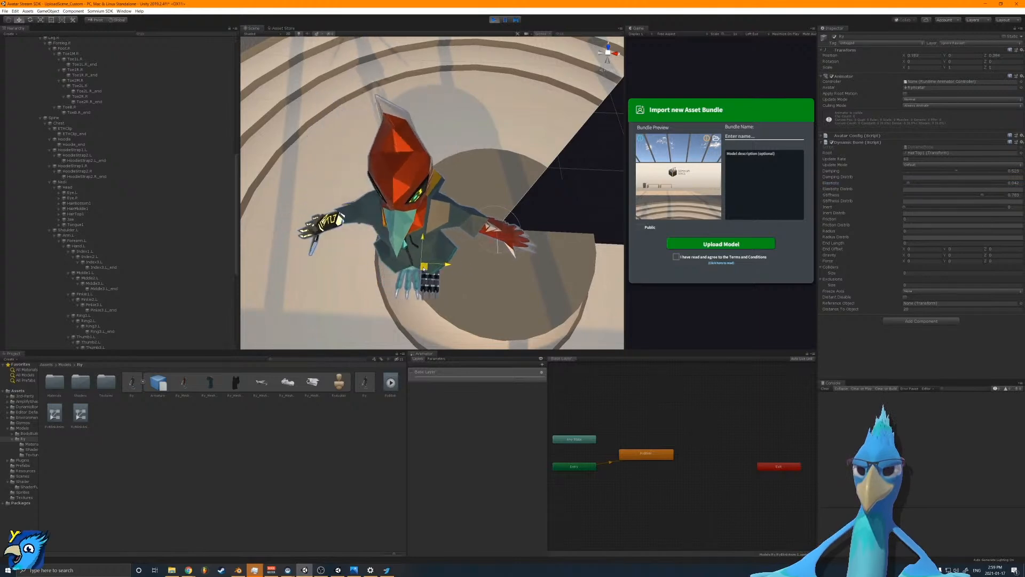
left_click_drag(459, 271, 473, 297)
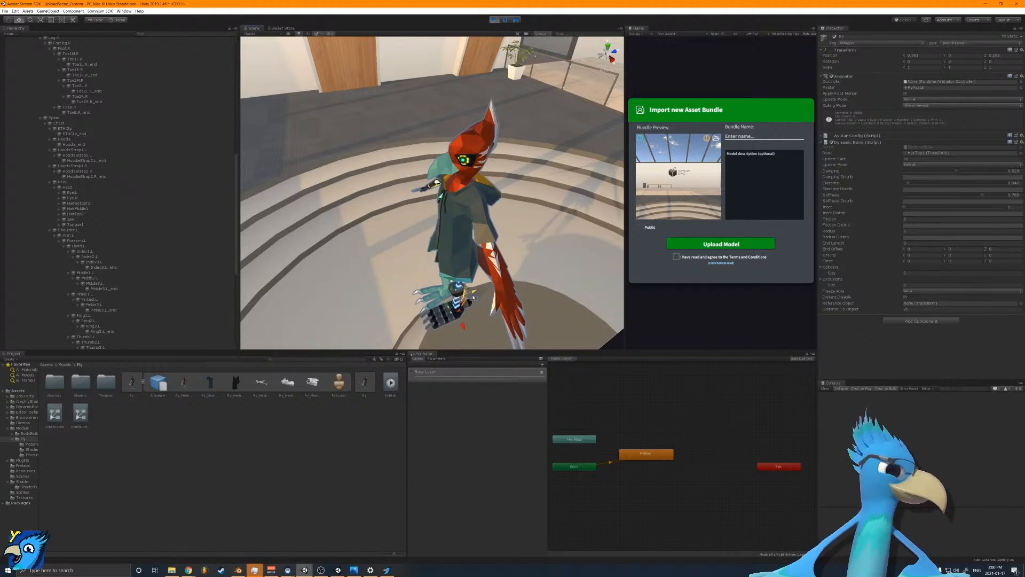
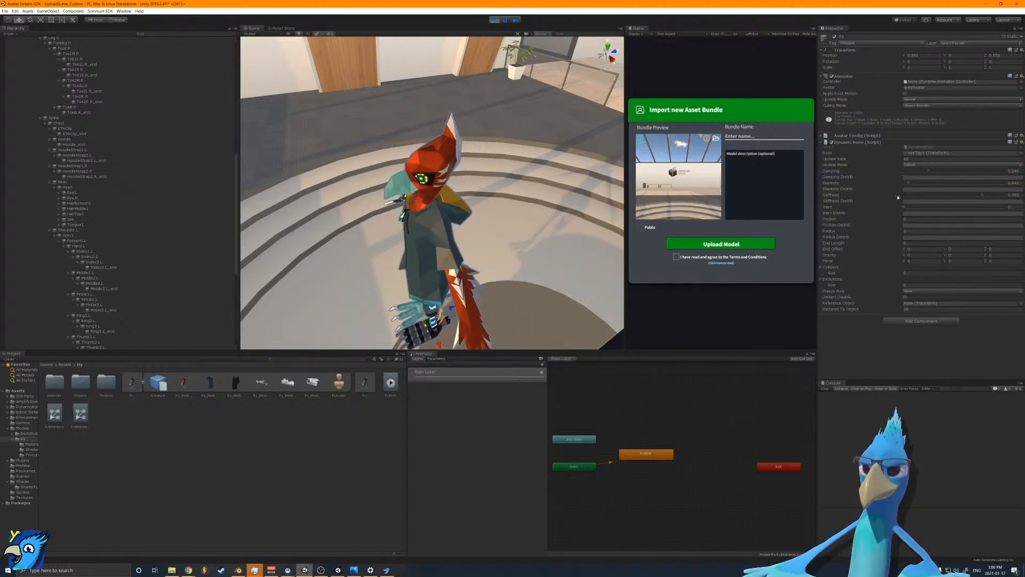
Step: Set the Dynamic Bone's Damping to about 0.3 and Stiffness to about 0.64, moving the avatar to test the hair
left_click(963, 196)
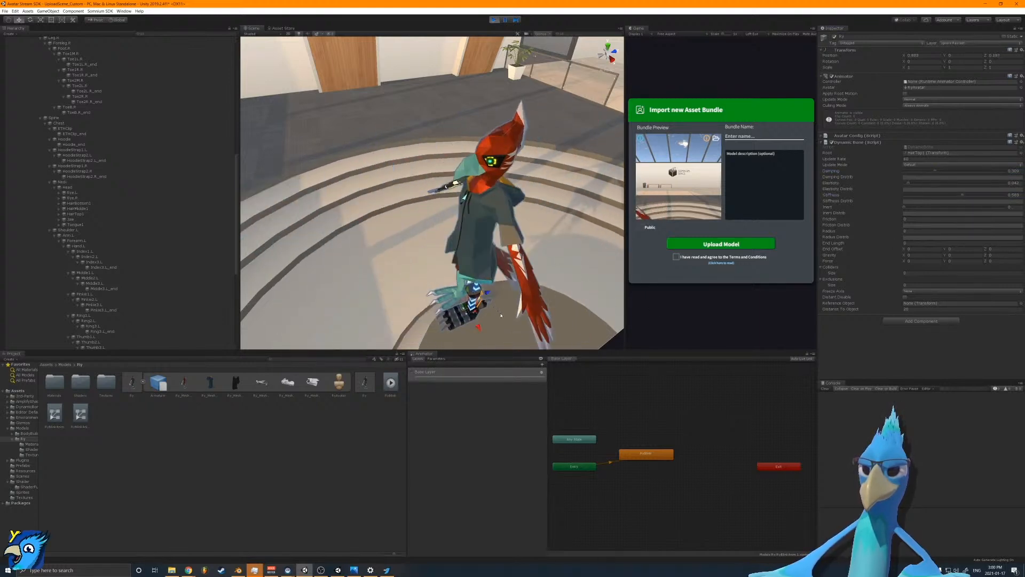
left_click_drag(449, 327, 478, 307)
left_click_drag(470, 267, 548, 263, "alt")
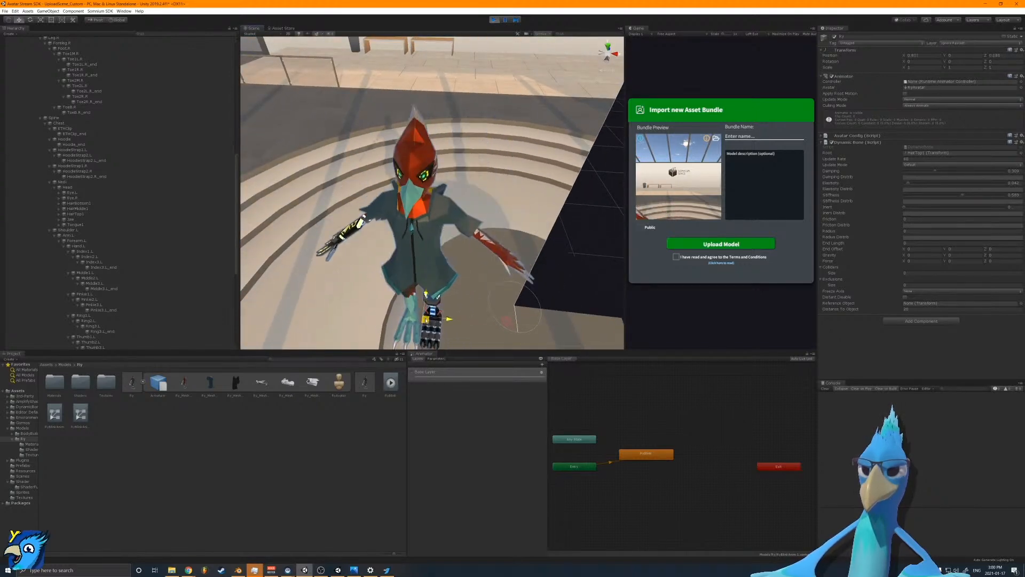
mouse_move(440, 295)
left_mouse_down()
mouse_move(426, 307)
mouse_move(519, 297)
mouse_move(466, 254)
mouse_move(450, 308)
left_mouse_up()
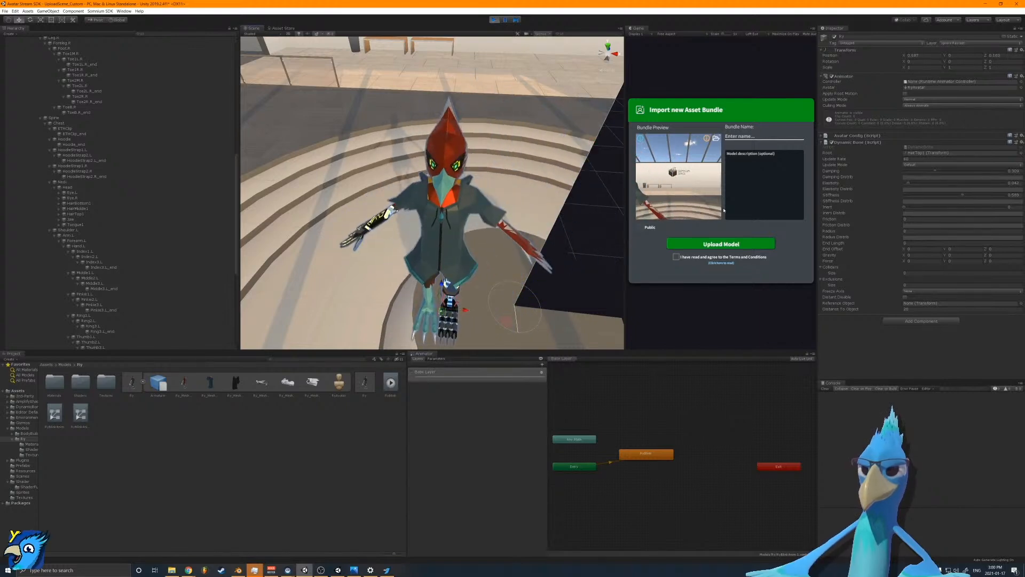
scroll(449, 309, "up", 3)
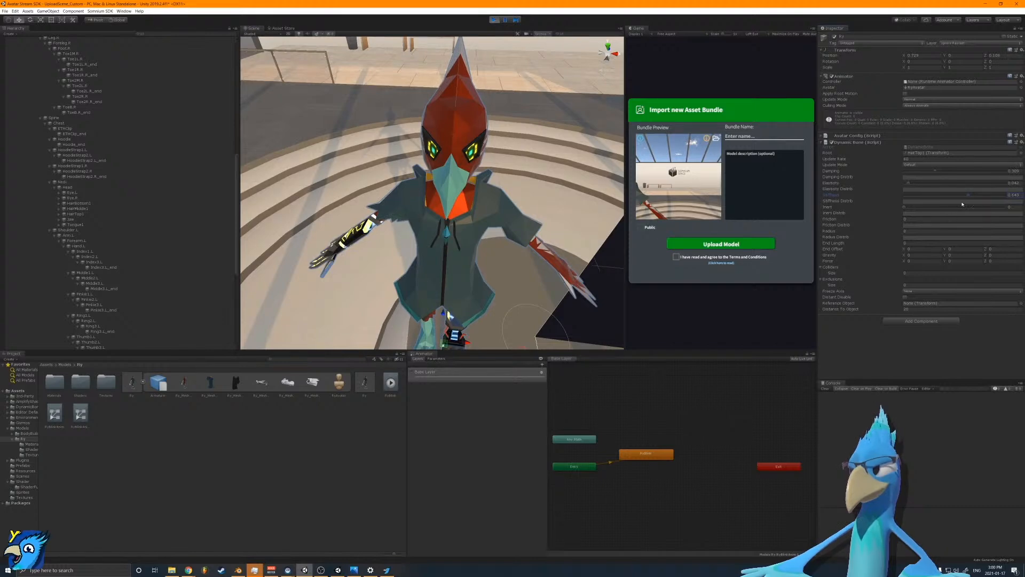
Step: Copy the tuned Dynamic Bone component, exit play mode and paste its values onto the Ry object's Dynamic Bone
left_click(1022, 143)
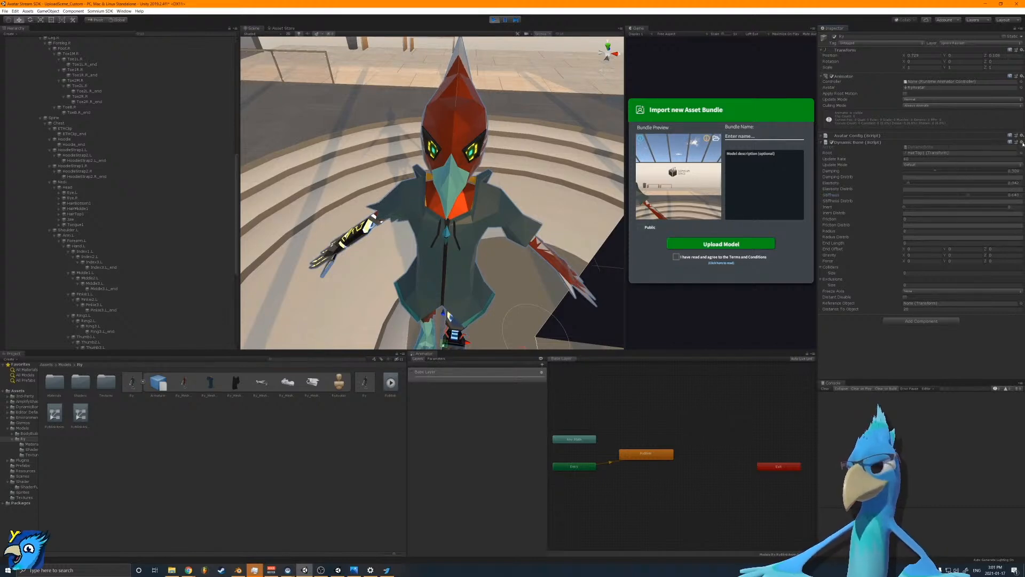
left_click(978, 177)
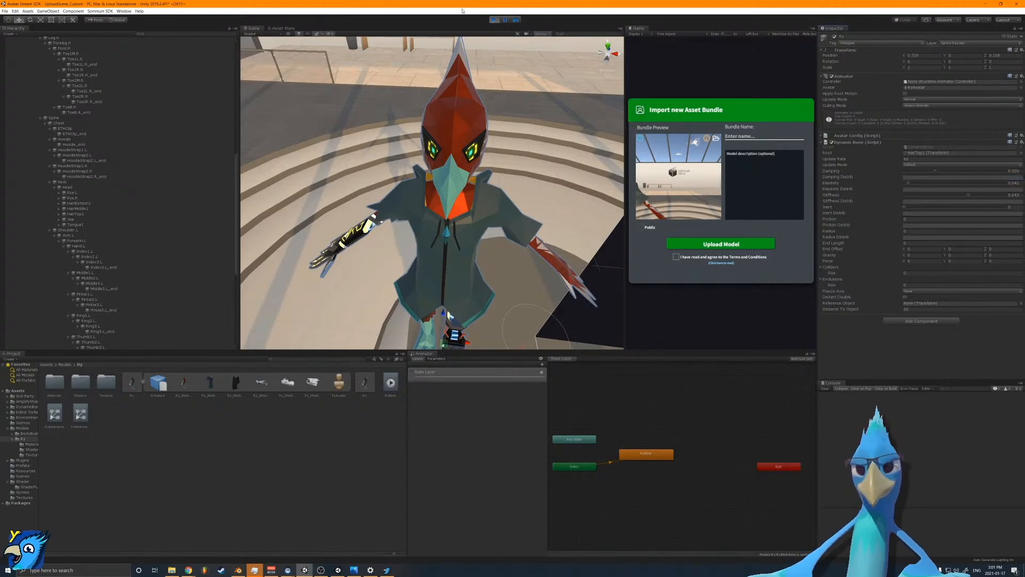
left_click(494, 20)
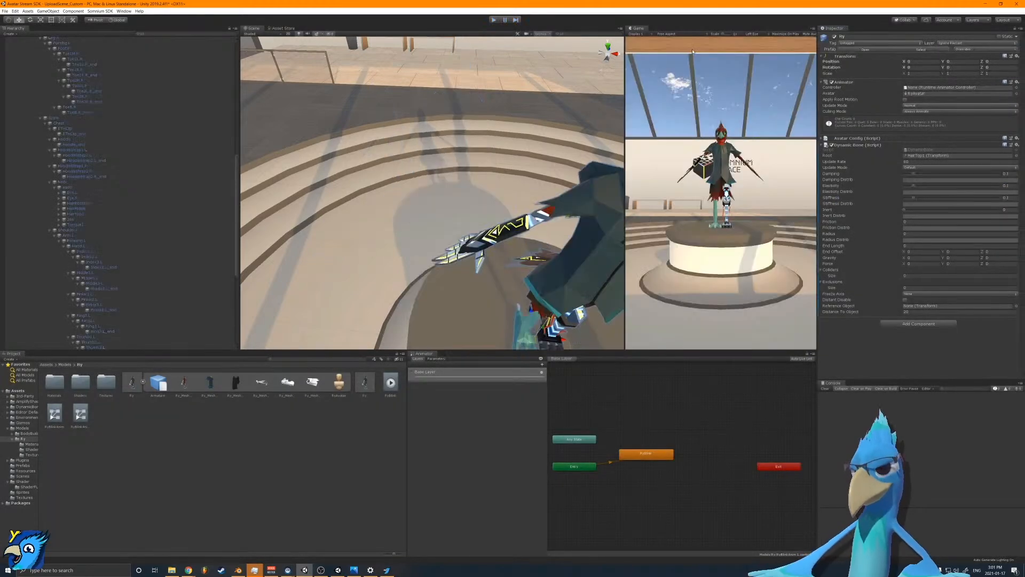
left_click(1017, 145)
left_click(1003, 199)
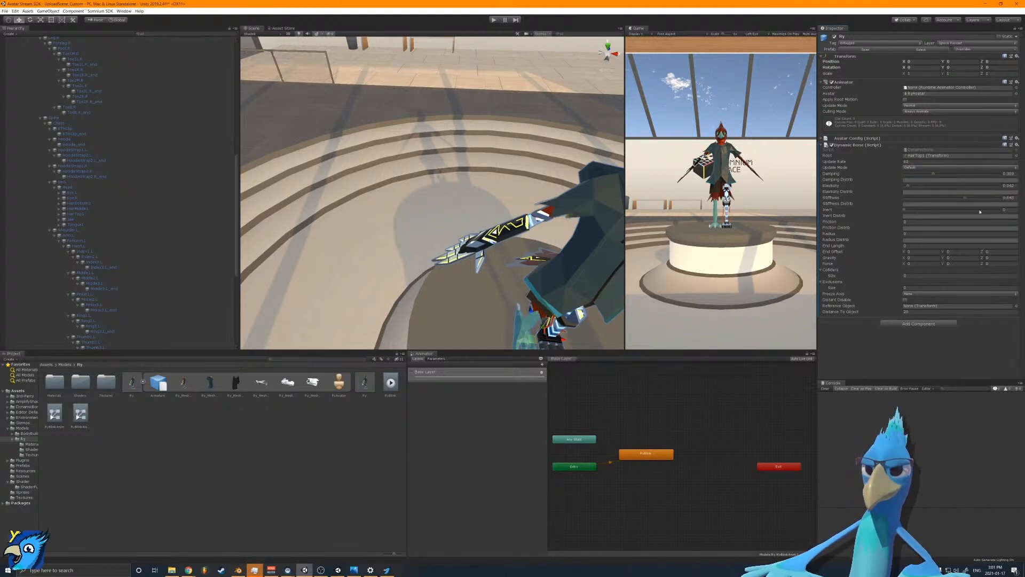
Step: Examine the Ry avatar's body, head and hair from the front and side in the Scene view
key("d")
right_click_drag(524, 208, 540, 160)
key("s")
key("a")
key("s")
key("w")
key("s")
key("d")
key("a")
key("s")
key("w")
key("w")
key("s")
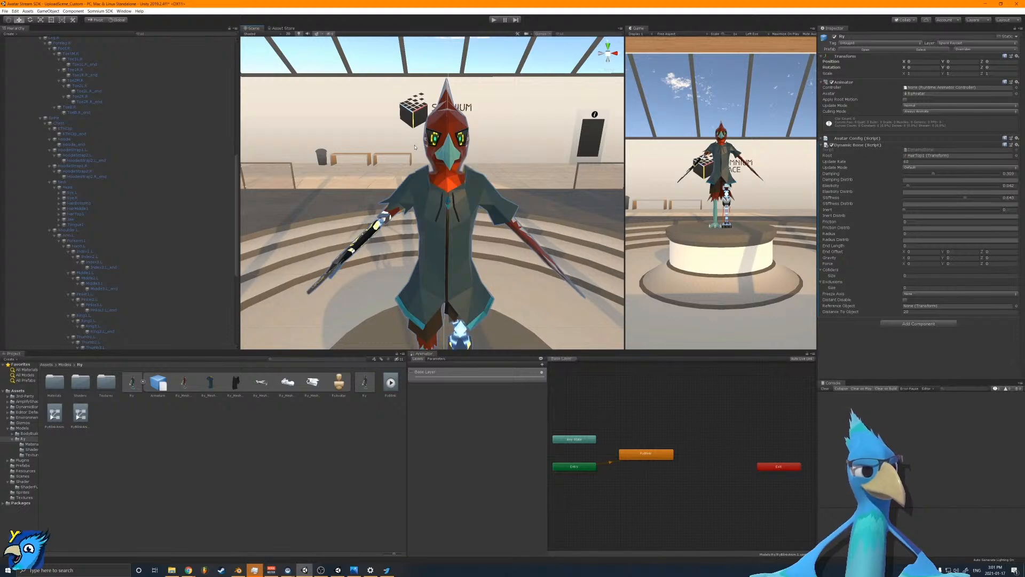
left_click_drag(409, 151, 348, 189, "alt")
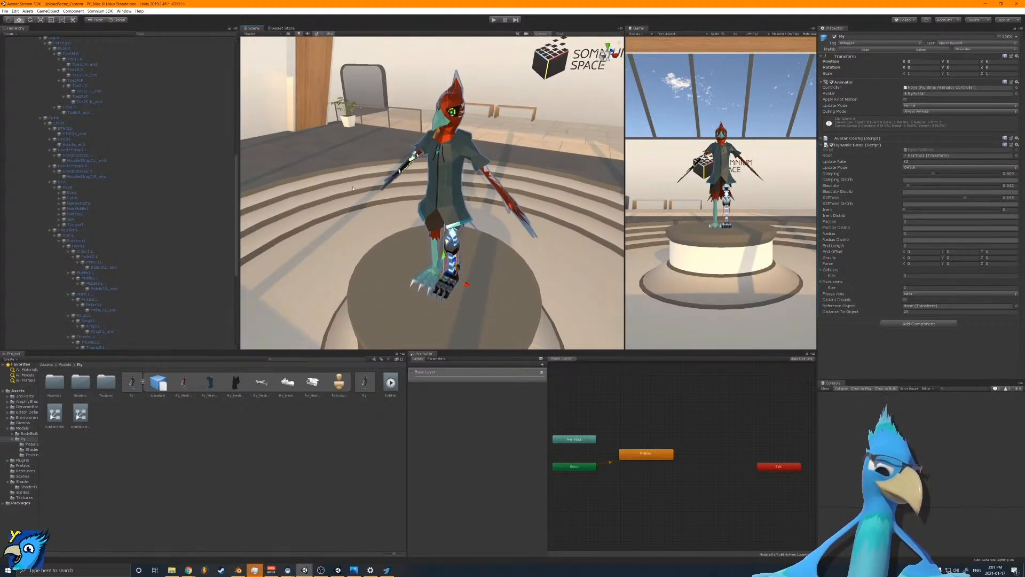
right_click_drag(411, 185, 435, 182)
key("w")
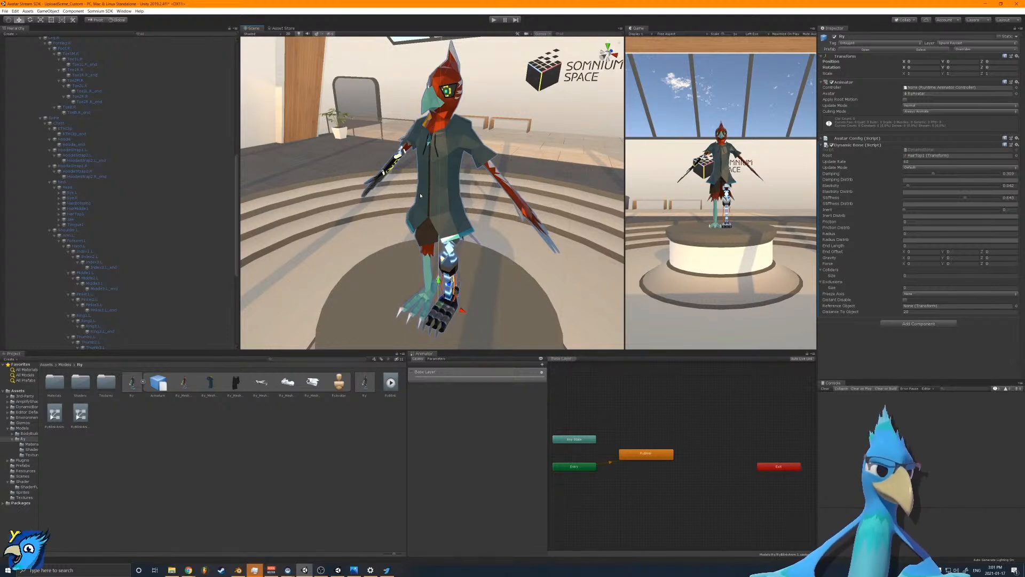
right_click_drag(421, 196, 431, 172)
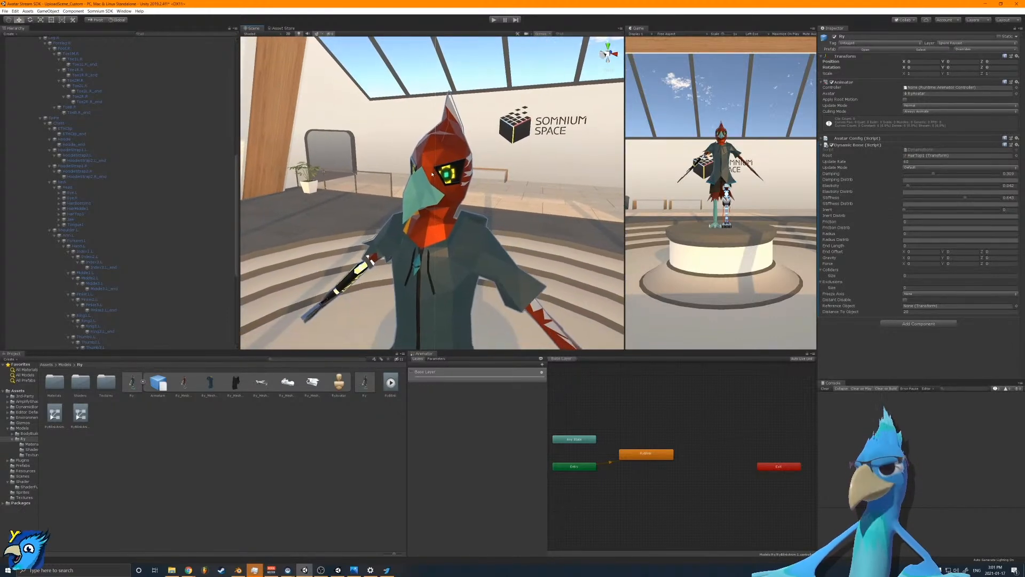
Step: Copy the Ry object's Dynamic Bone component and paste it twice as new components
left_click(1018, 146)
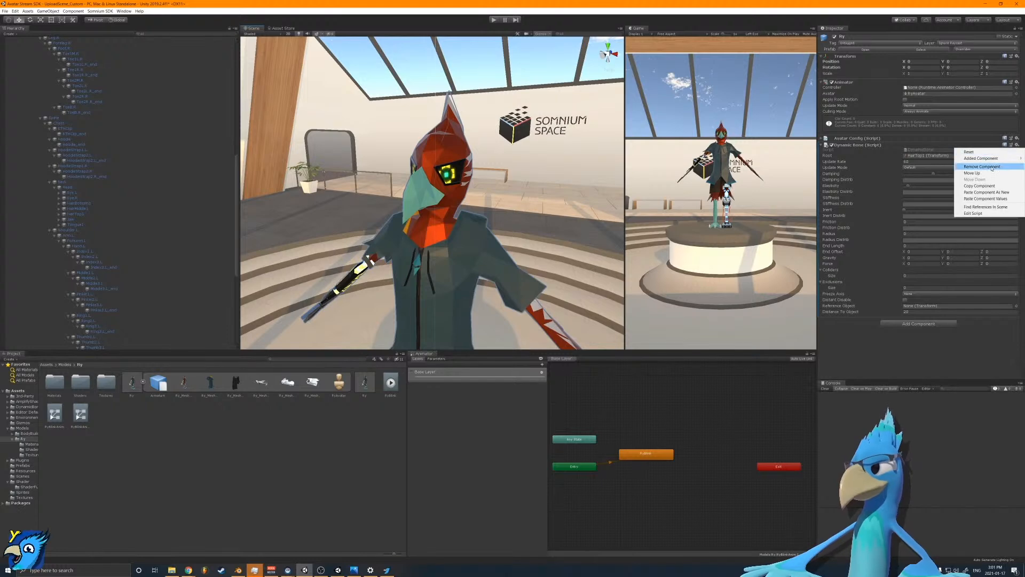
left_click(992, 186)
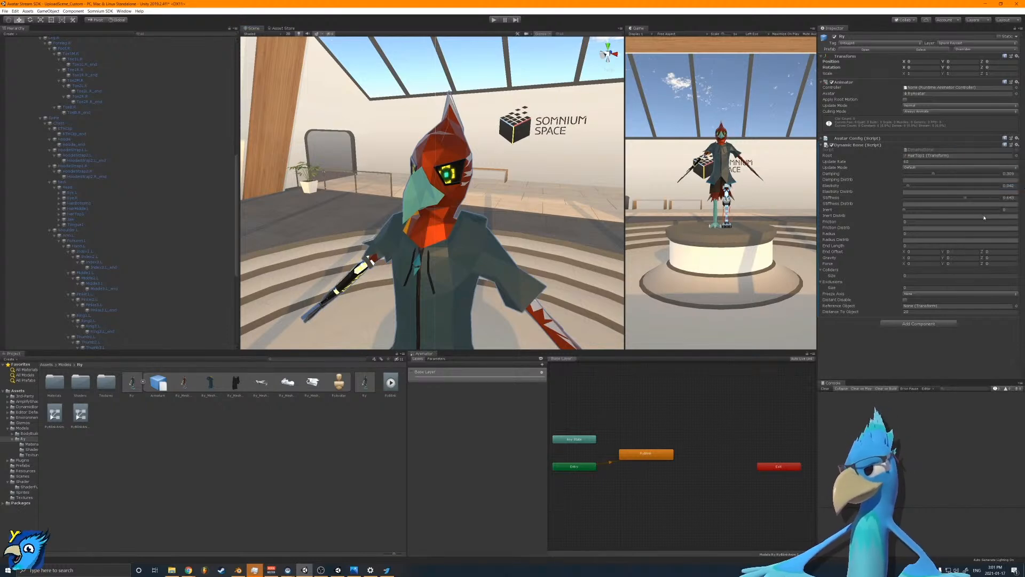
left_click(1019, 147)
left_click(1005, 197)
scroll(1005, 229, "down", 3)
left_click(1017, 192)
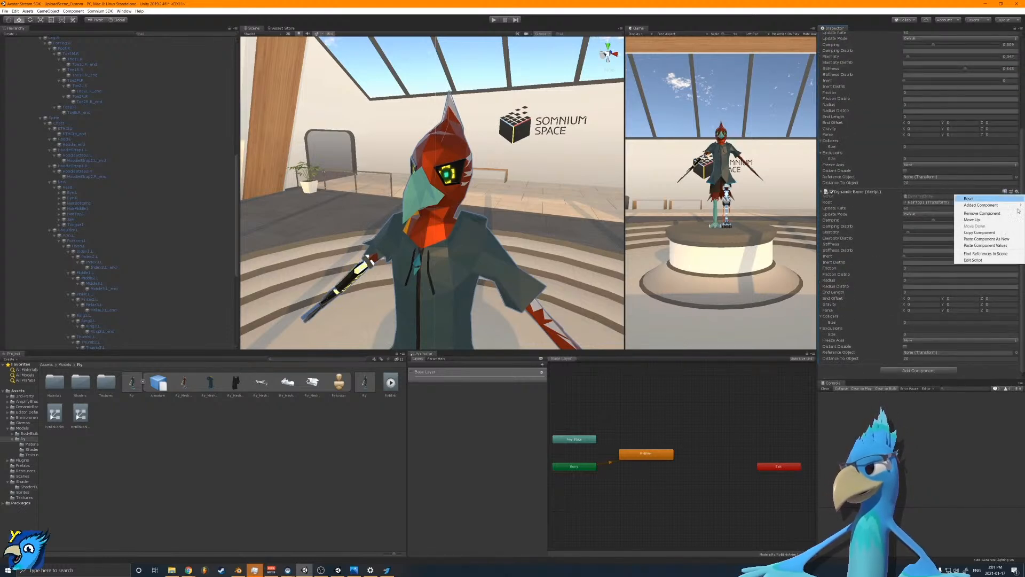
left_click(982, 239)
Step: Assign the middle and bottom hair bones as the Roots of the two new Dynamic Bone components
scroll(119, 256, "up", 3)
scroll(111, 162, "down", 10)
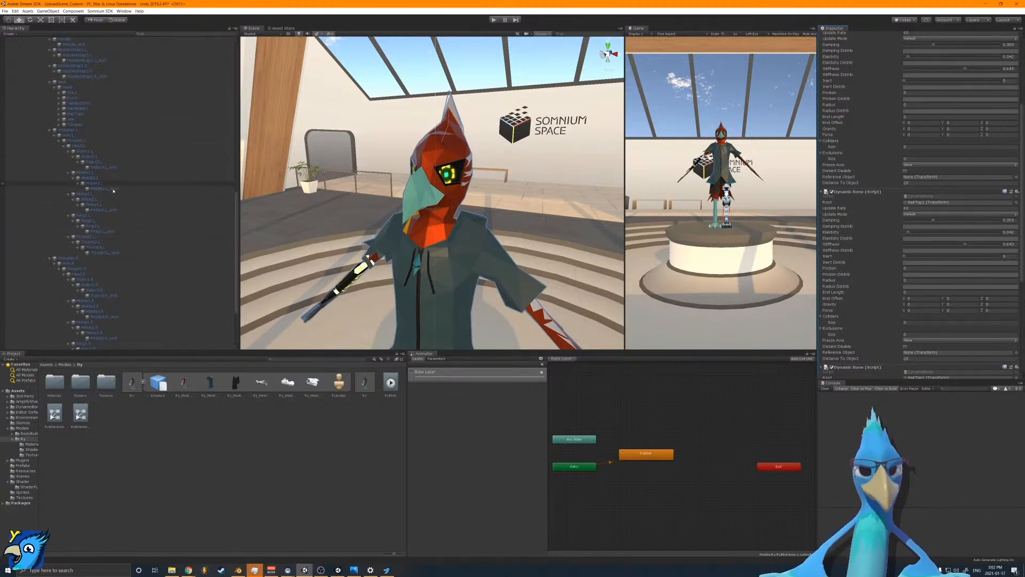
scroll(104, 231, "up", 18)
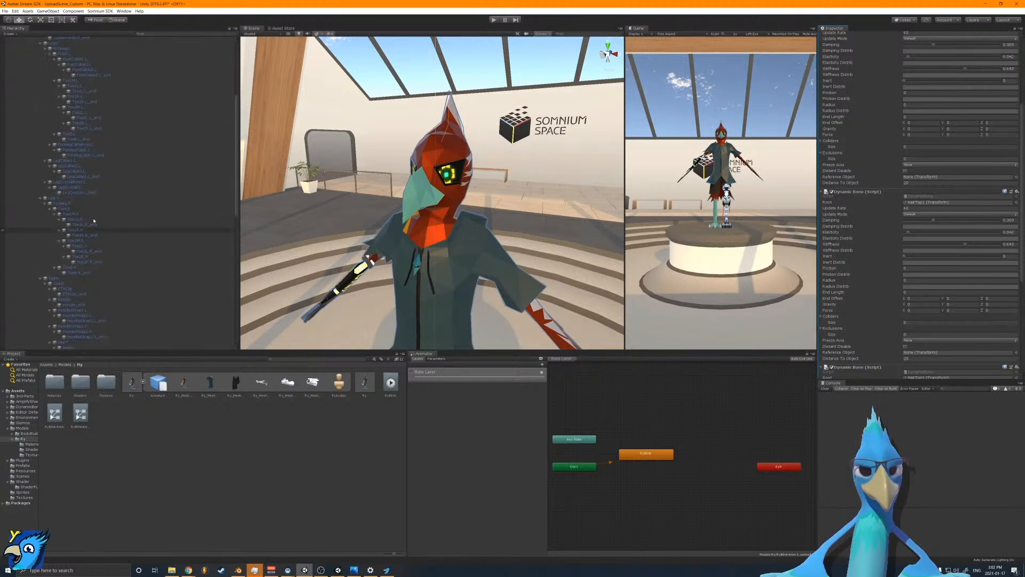
scroll(94, 294, "up", 10)
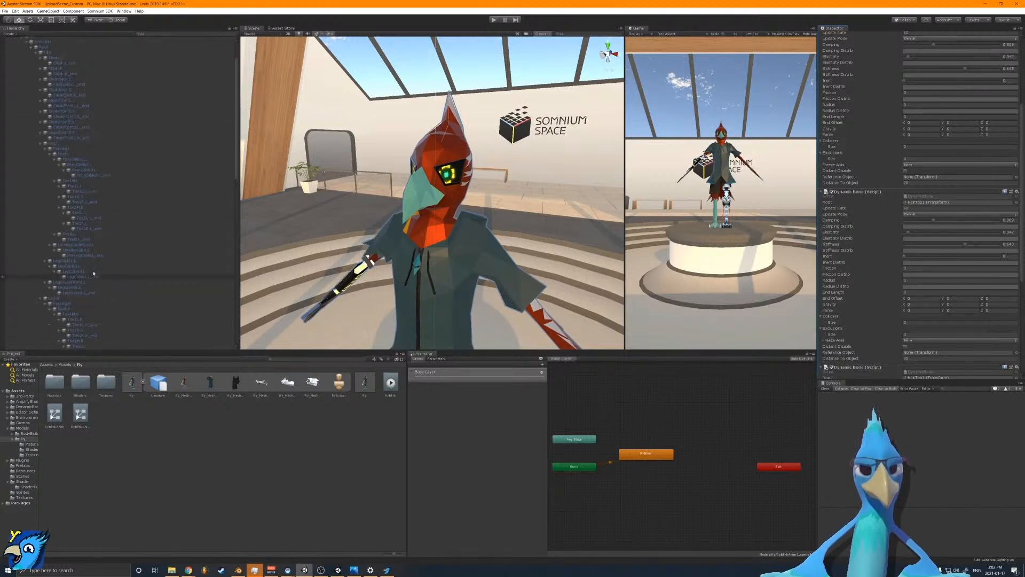
scroll(90, 265, "down", 20)
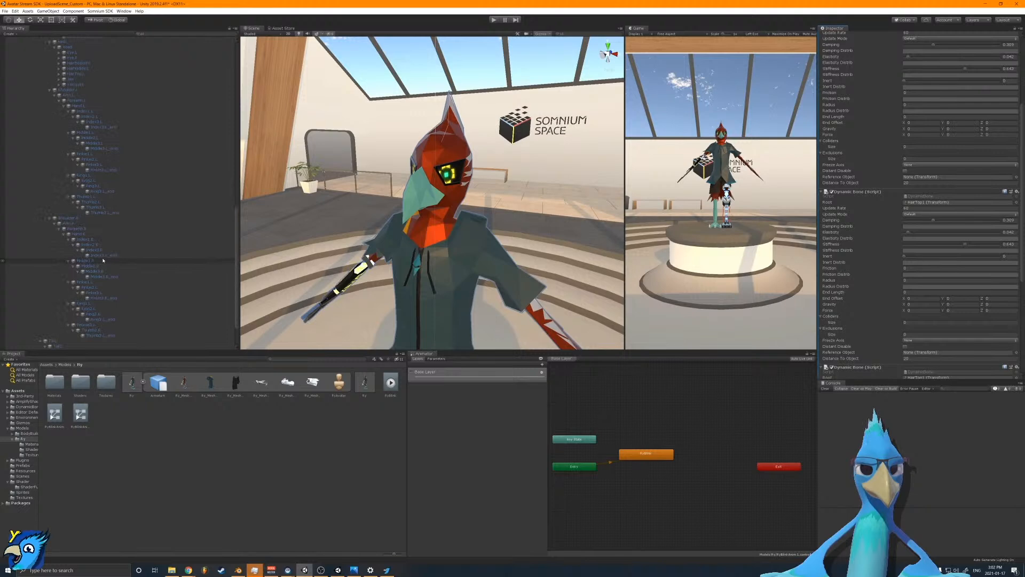
left_click_drag(86, 131, 948, 204)
scroll(935, 204, "down", 9)
Step: Enter play mode with the Ry avatar seen from the side, and restore the maximized Game view beside the Scene view
right_click_drag(440, 173, 307, 153)
key("d")
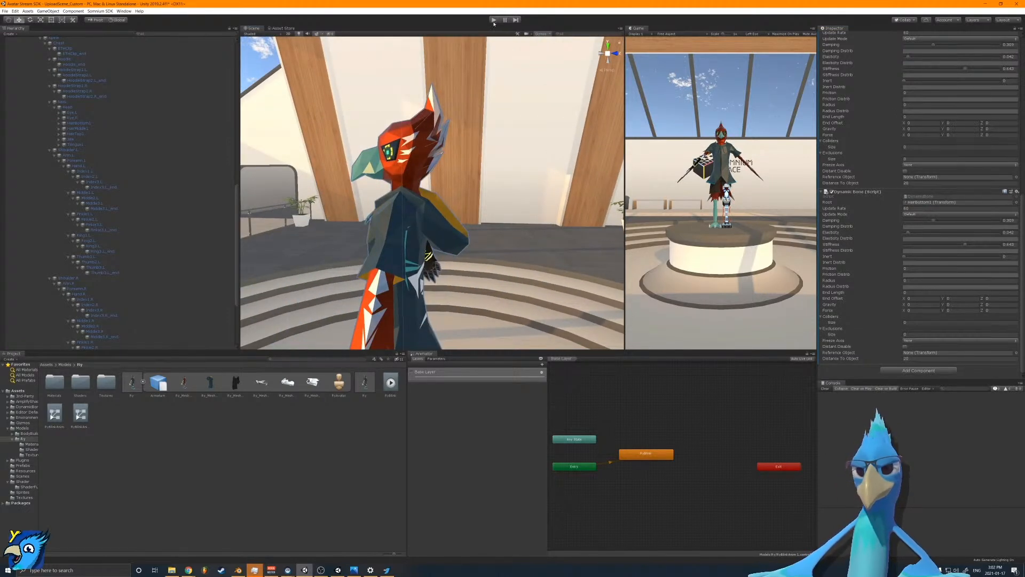
left_click(494, 21)
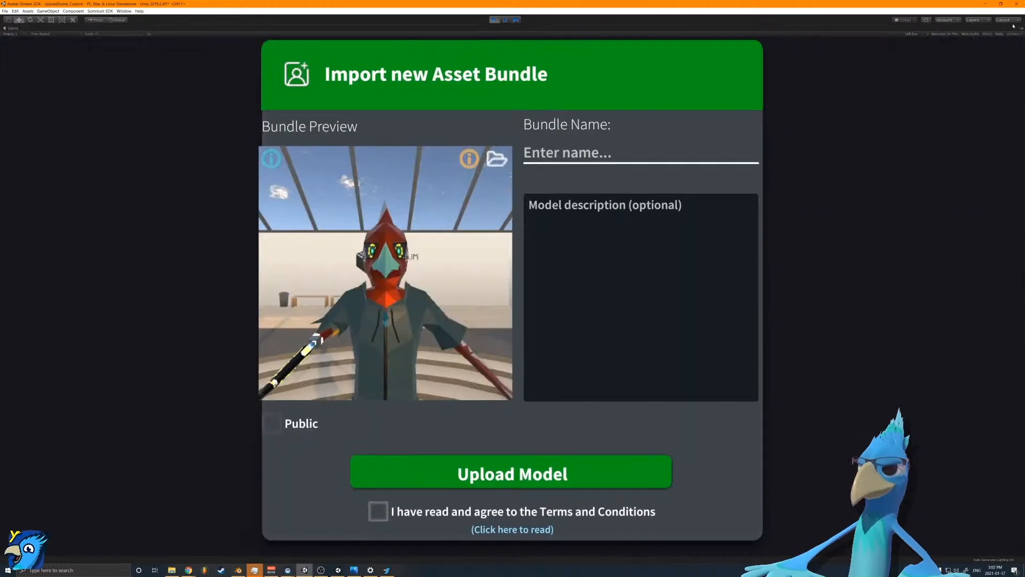
left_click(1021, 28)
left_click(884, 208)
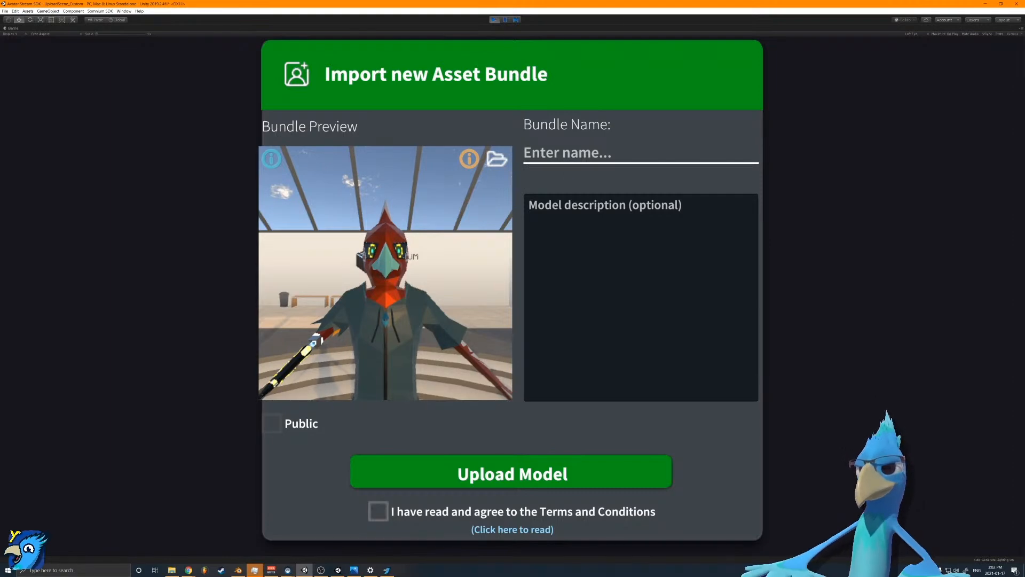
left_click(1020, 29)
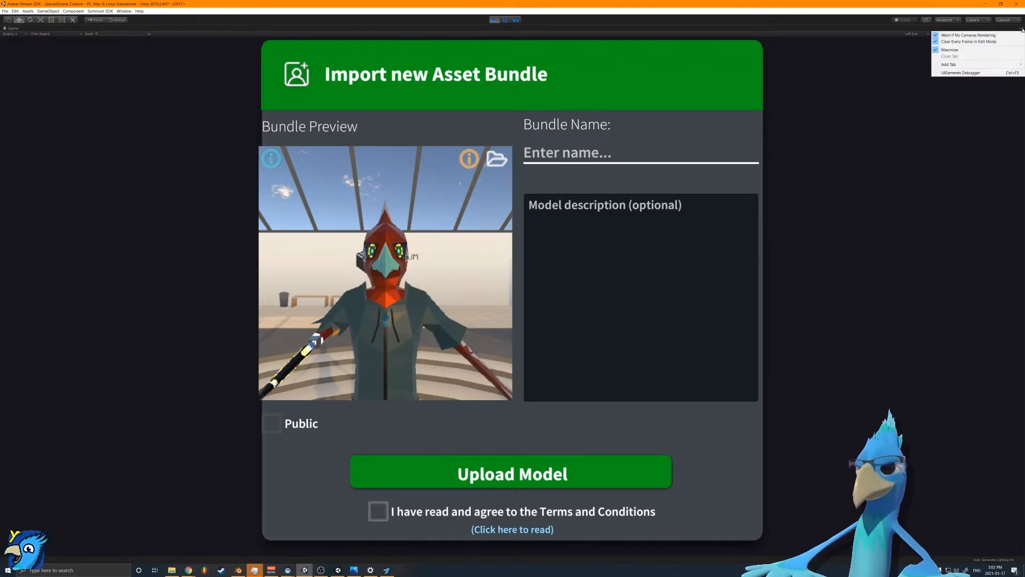
left_click(961, 50)
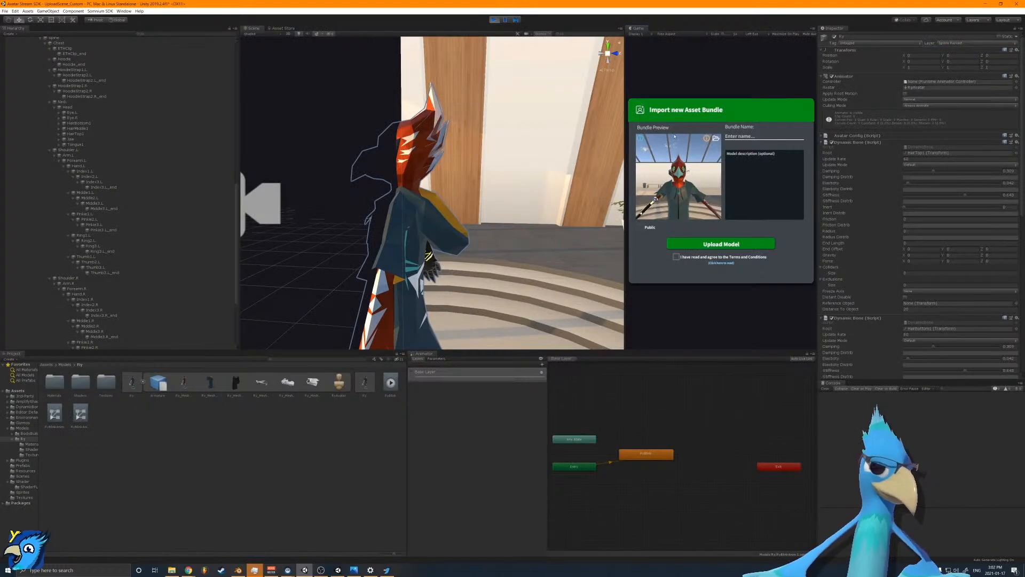
Step: Move the Ry avatar around the Scene view to check how its top, middle and bottom hair sways
left_click_drag(437, 174, 790, 191, "alt")
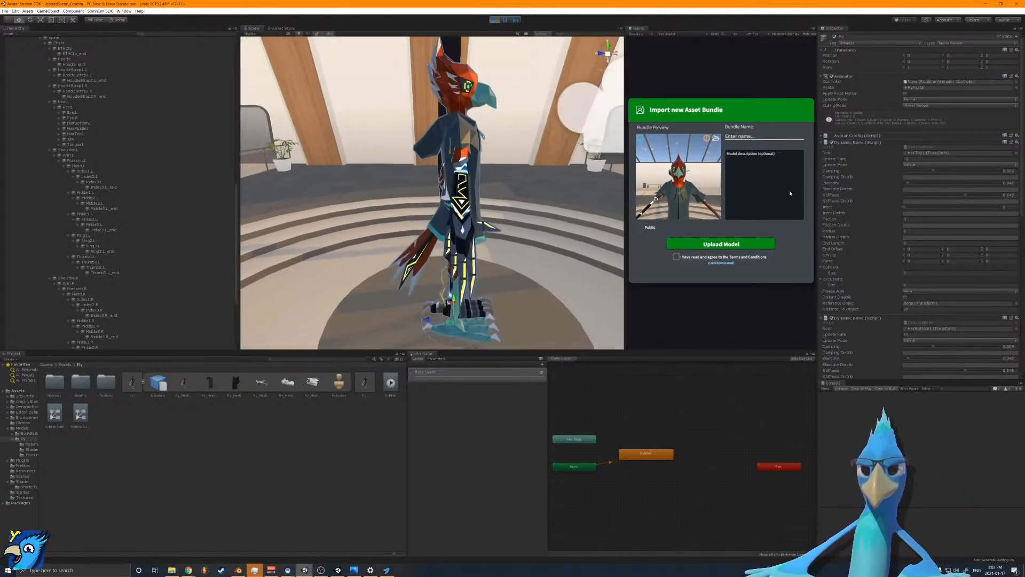
left_click_drag(443, 310, 442, 264)
key("s")
right_click_drag(444, 186, 428, 278)
left_click_drag(427, 277, 484, 284)
right_click_drag(484, 284, 497, 216)
key("w")
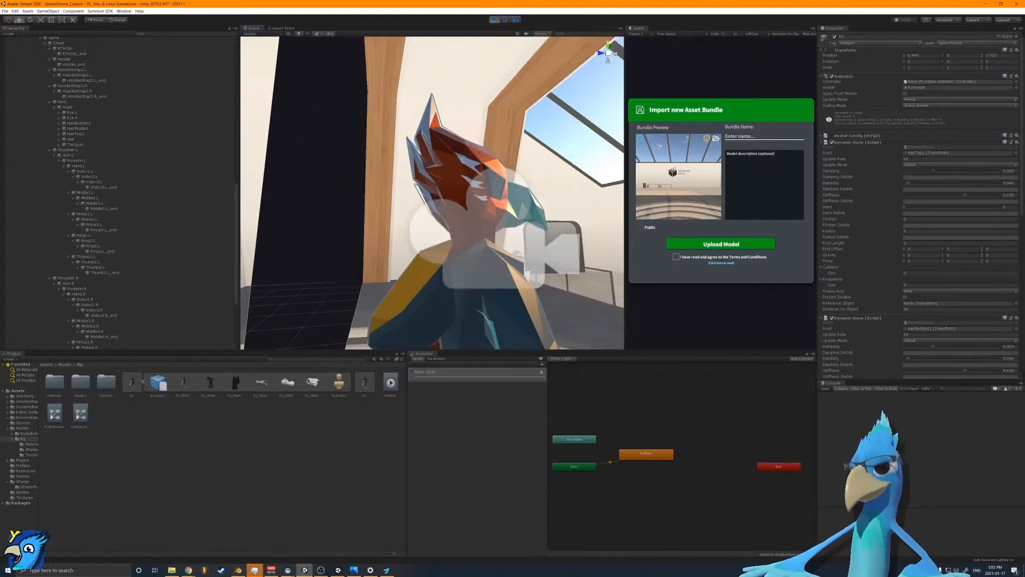
Step: Try Stiffness values of about 0.83 on the bottom-hair Dynamic Bone and 0.9 on the middle-hair one, moving the avatar to test them
scroll(981, 254, "down", 5)
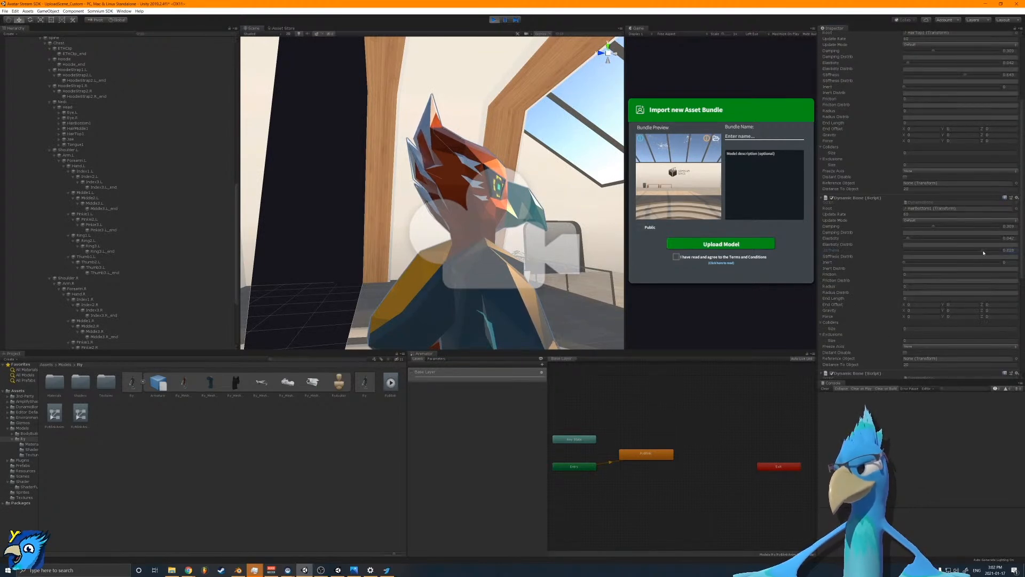
scroll(1012, 264, "down", 7)
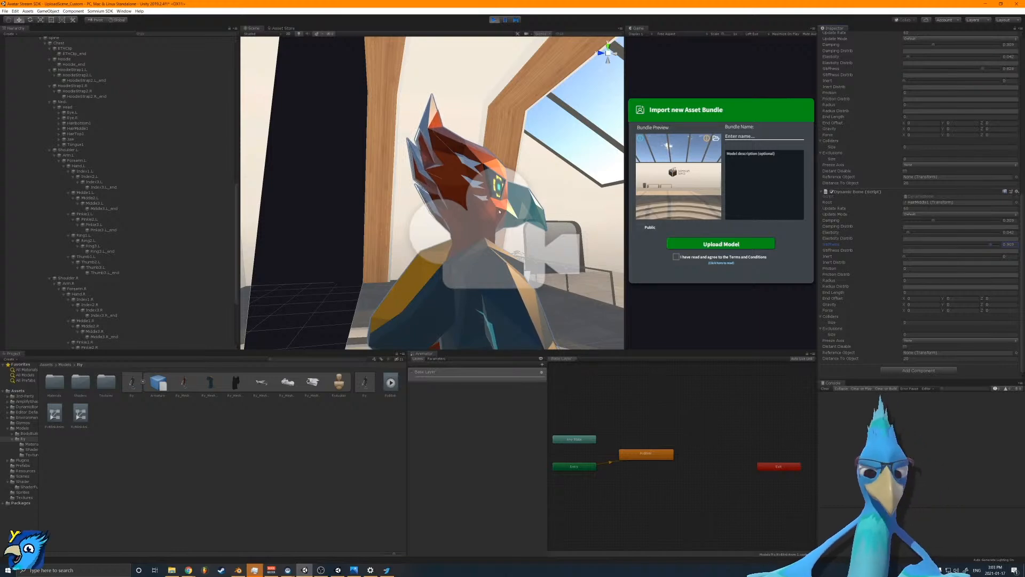
right_click_drag(511, 129, 393, 175)
right_click_drag(443, 201, 403, 242)
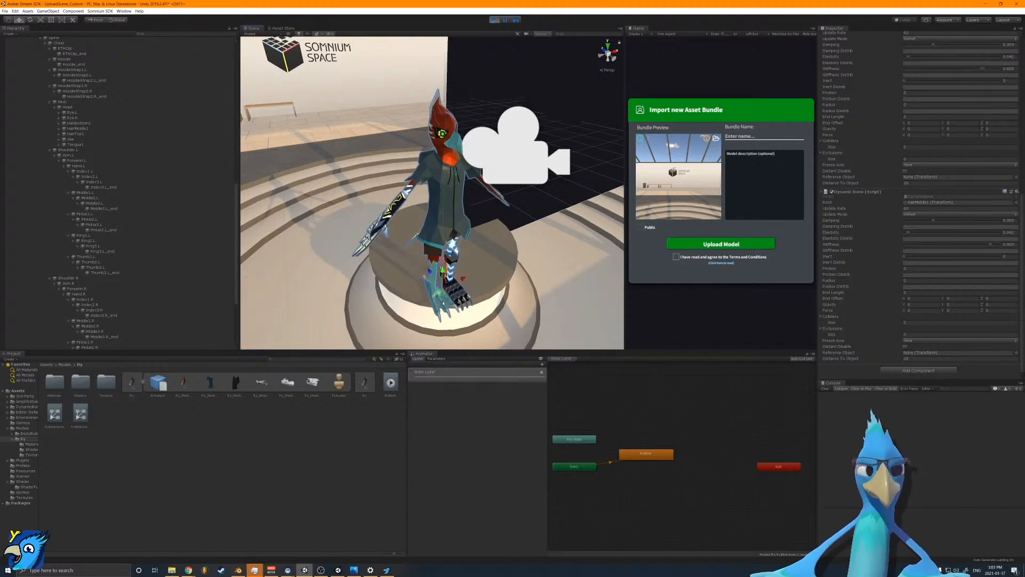
left_click_drag(443, 297, 505, 269, "alt")
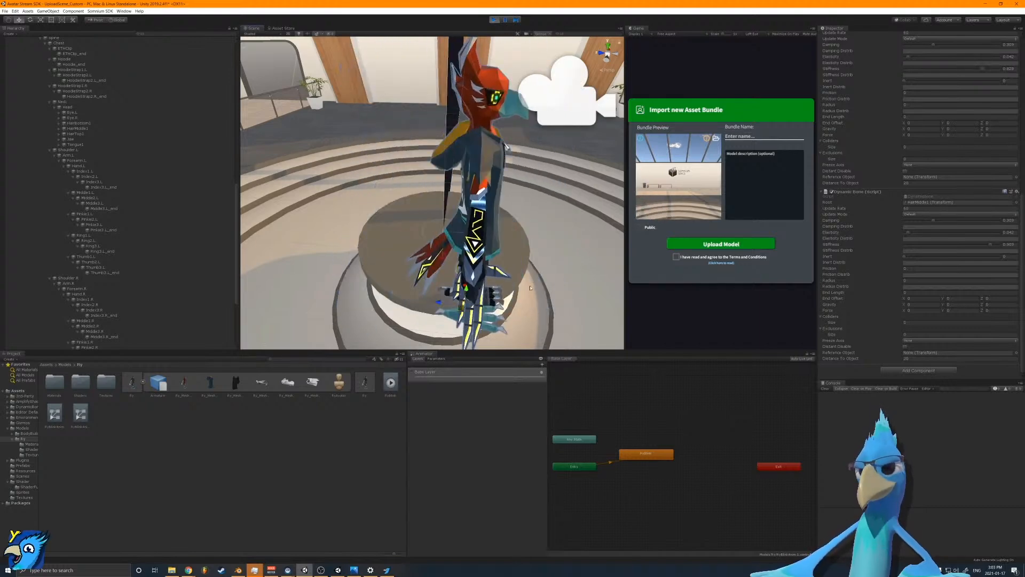
scroll(989, 148, "up", 3)
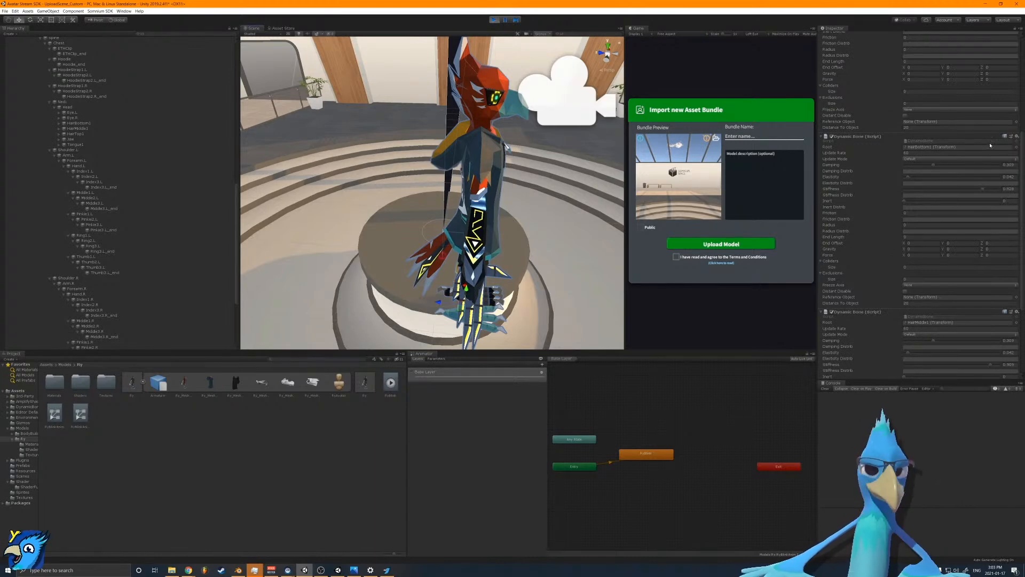
left_click_drag(585, 172, 453, 167, "alt")
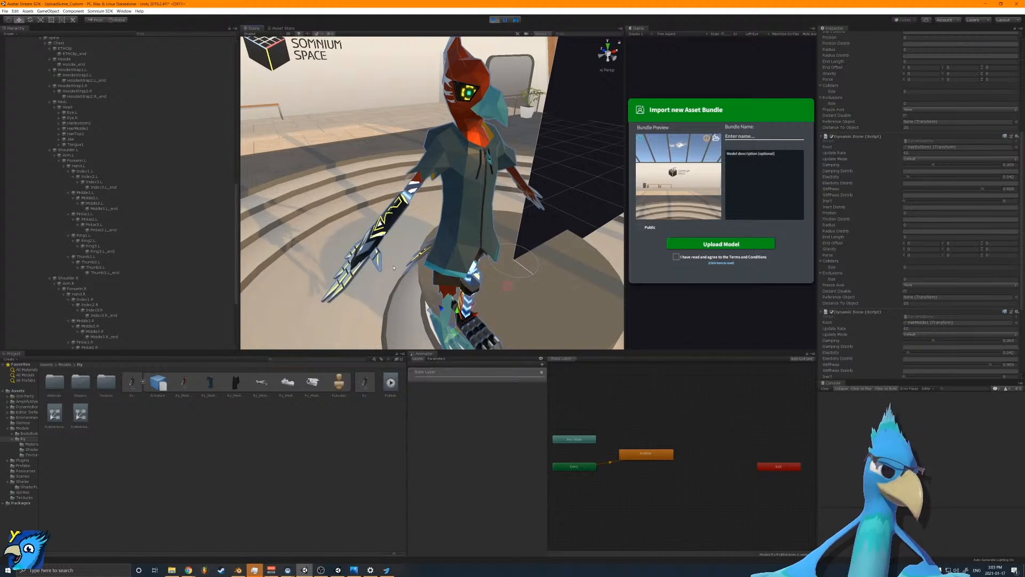
left_click_drag(481, 164, 394, 127, "alt")
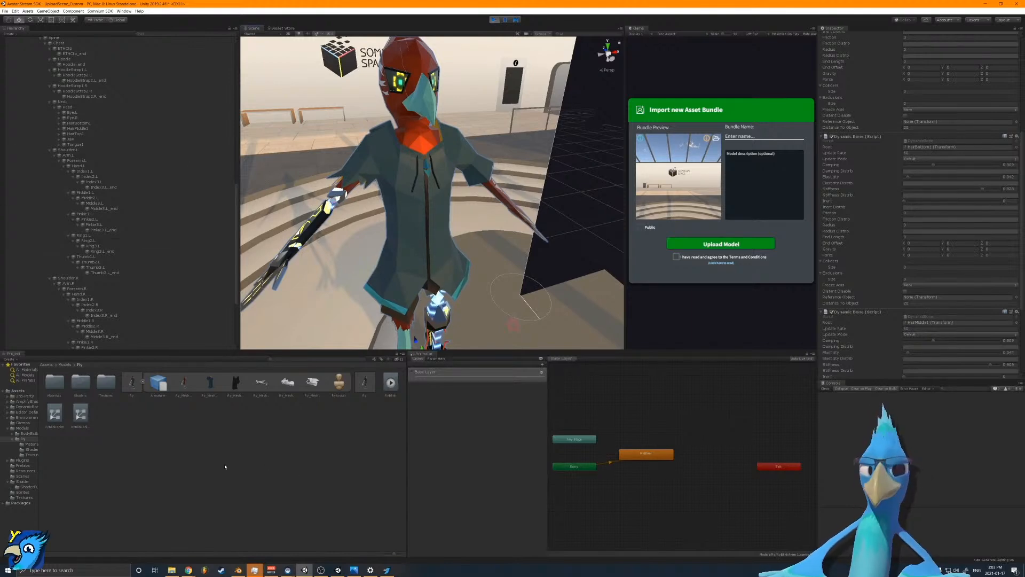
Step: Try several Stiffness values on the bottom-hair Dynamic Bone while moving the avatar, settling on 0.9
right_click_drag(473, 235, 748, 182)
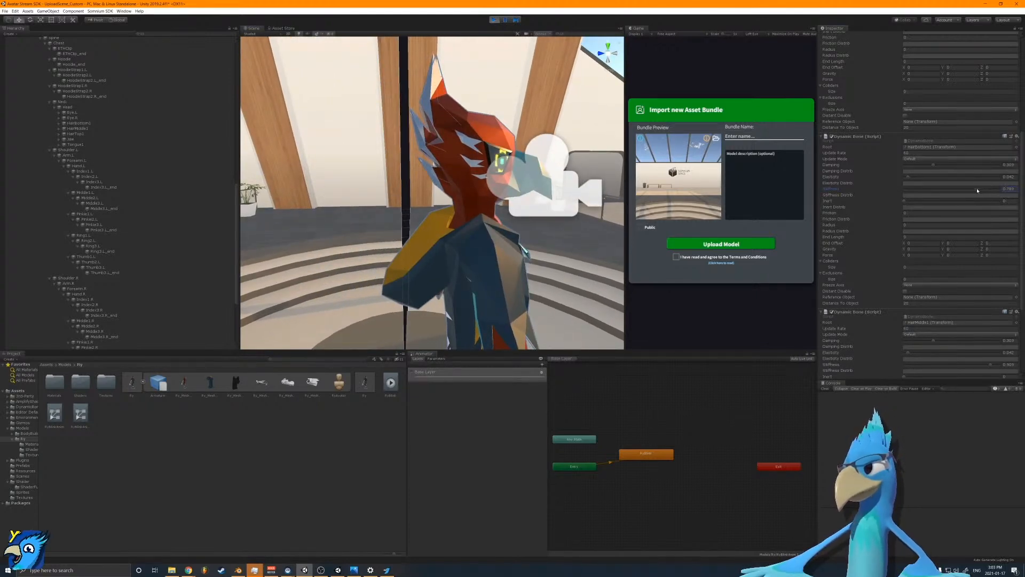
left_click_drag(978, 190, 976, 190)
right_click_drag(534, 206, 530, 254)
scroll(526, 256, "down", 5)
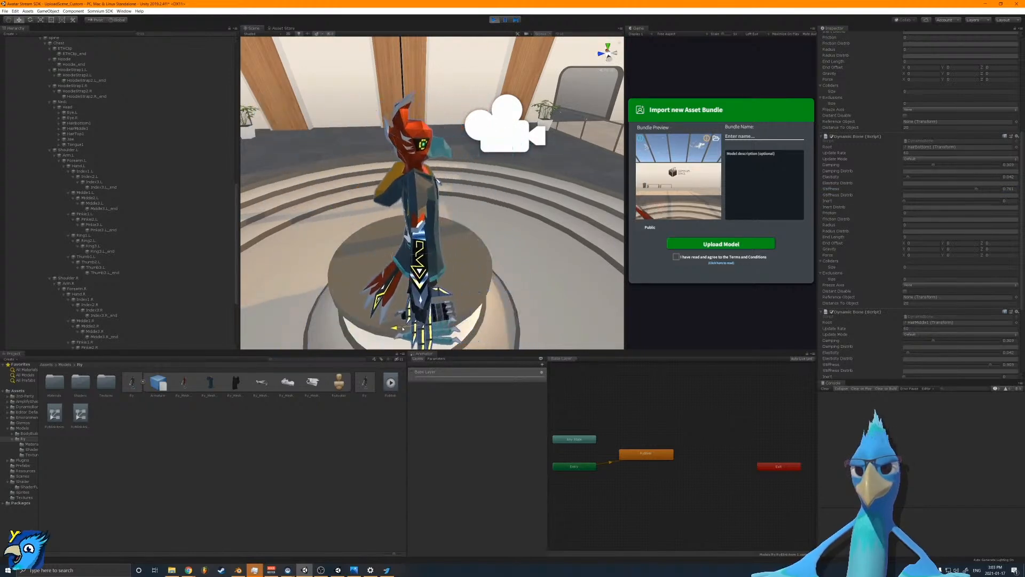
left_click_drag(970, 191, 970, 191)
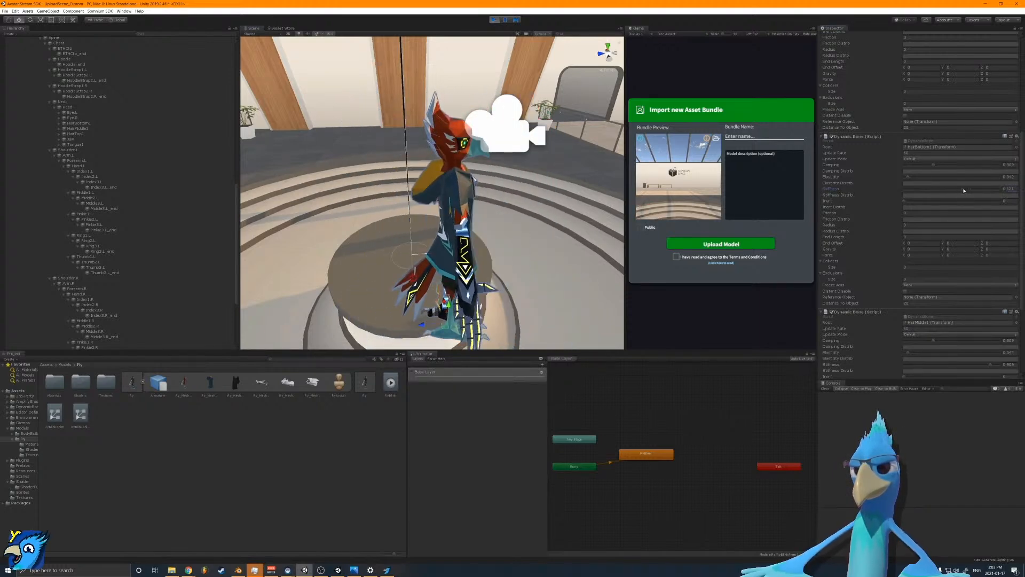
left_click_drag(471, 300, 446, 321, "alt")
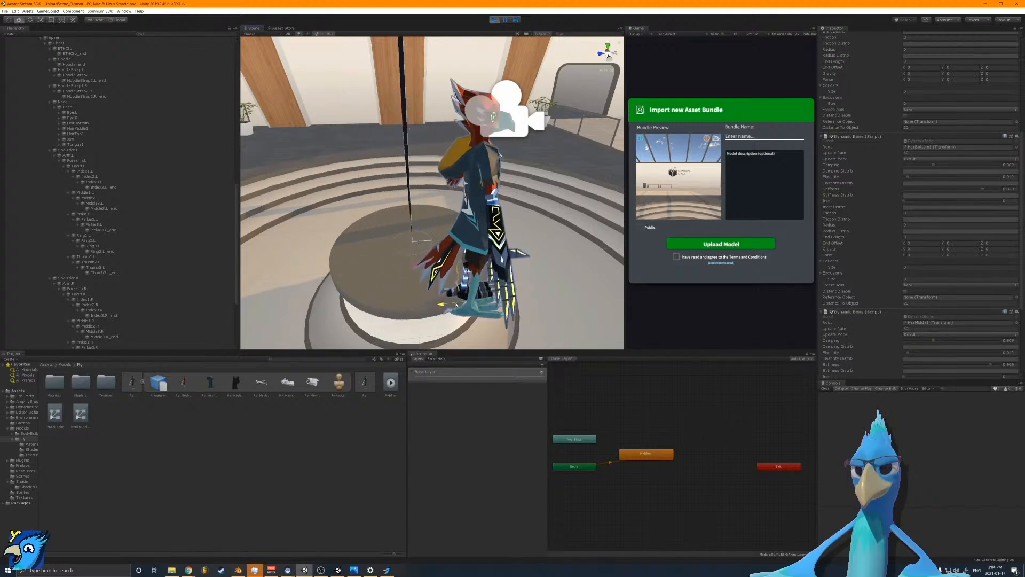
left_click(993, 190)
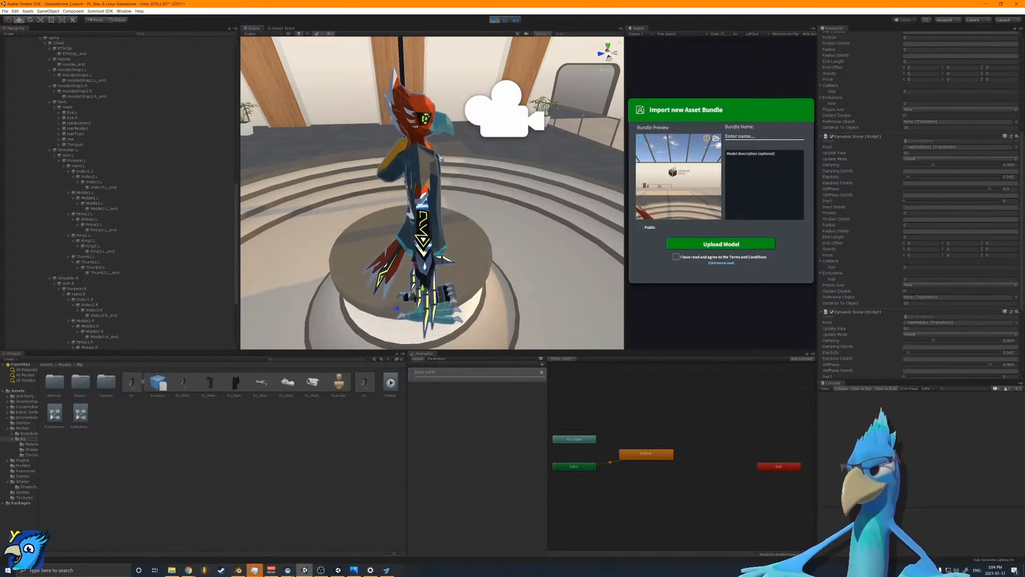
Step: Set the middle-hair Stiffness to about 0.83, copy and paste that component's values out of play mode, and set the bottom-hair Stiffness to 0.9
scroll(1007, 239, "down", 3)
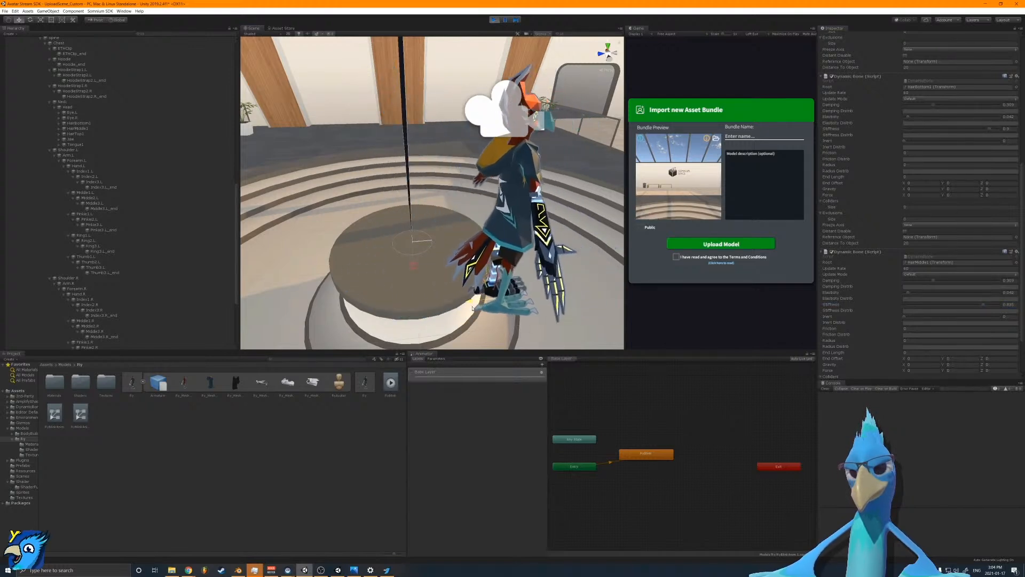
left_click(1016, 251)
left_click(982, 289)
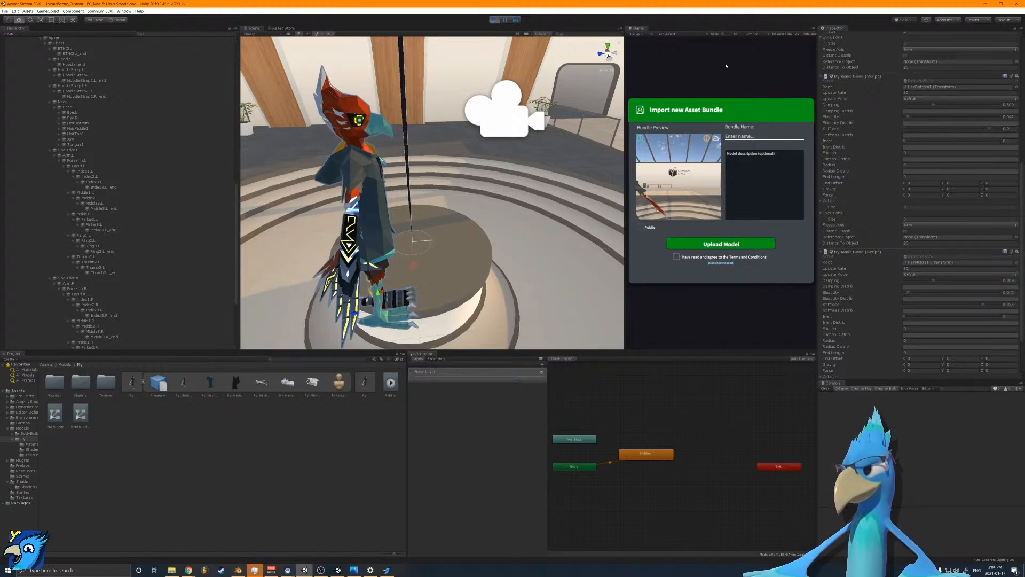
left_click(495, 19)
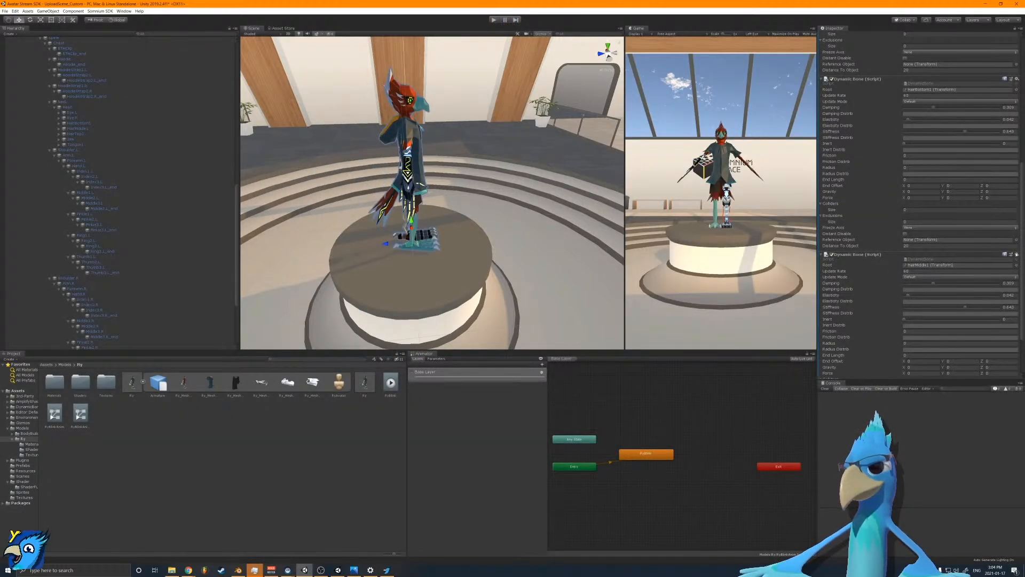
left_click(1017, 256)
left_click(982, 297)
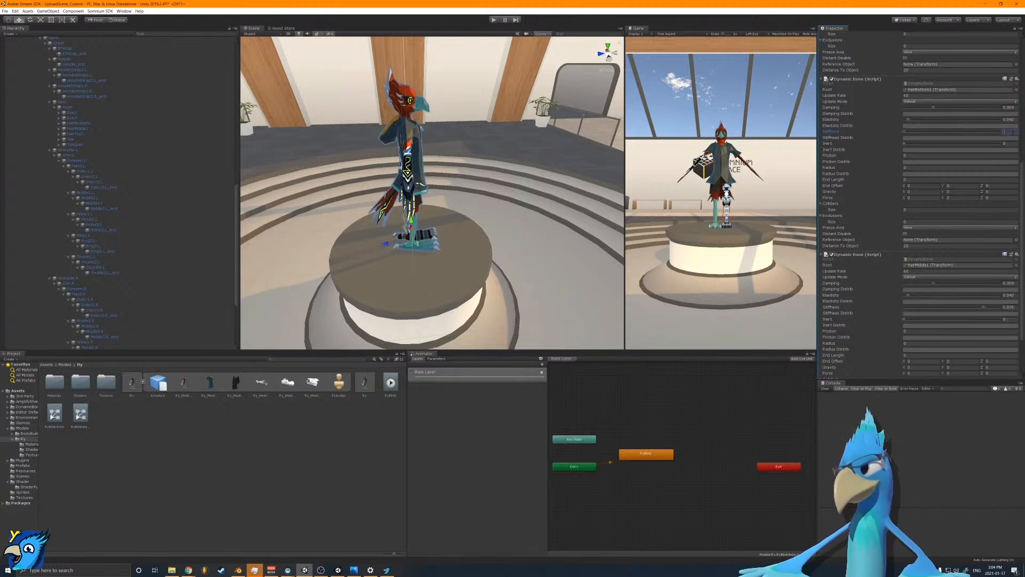
Step: Play the scene again with the Game view unmaximized and move the Ry avatar to check the hair motion
left_click(492, 21)
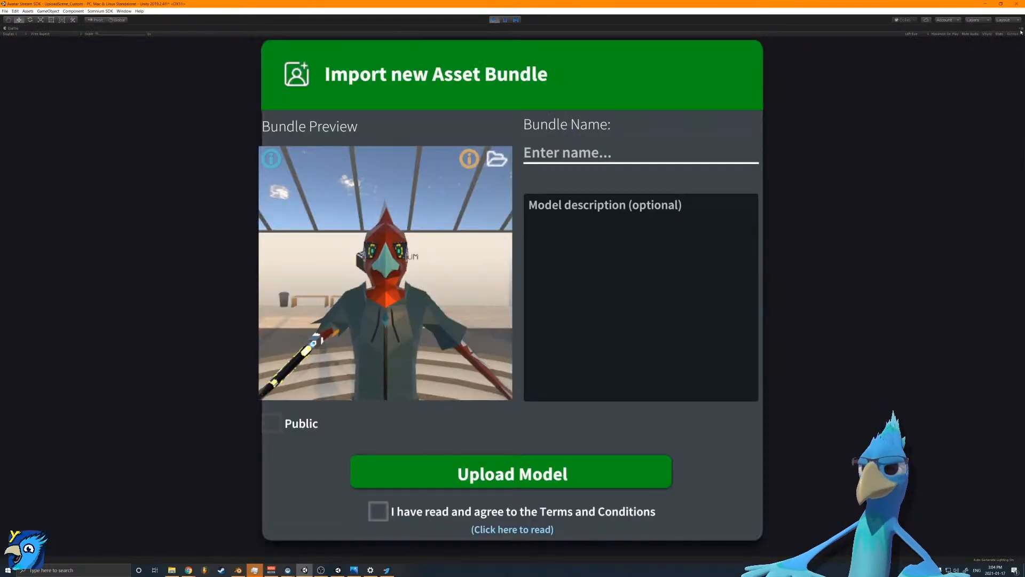
left_click(1022, 30)
left_click(996, 51)
key("ctrl+s")
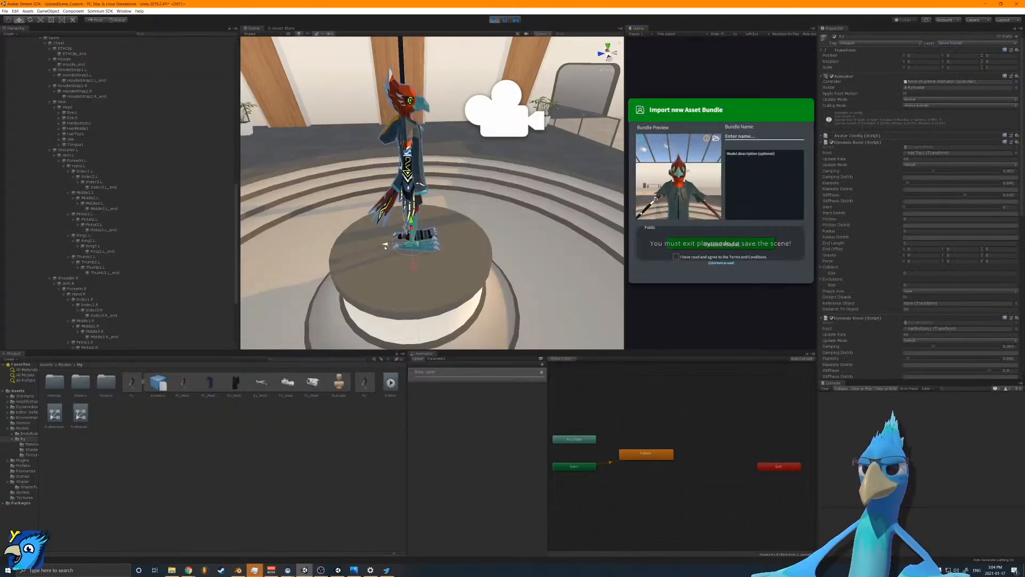
mouse_move(383, 249)
left_mouse_down()
mouse_move(415, 250)
mouse_move(361, 252)
mouse_move(534, 251)
mouse_move(394, 254)
left_mouse_up()
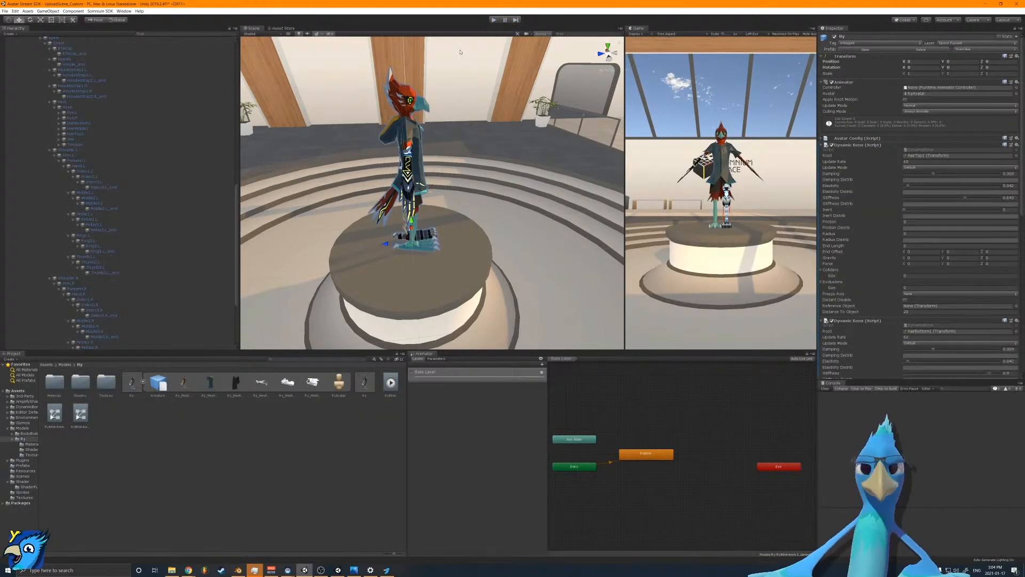
Step: Collapse the Ry object's hierarchy, open its prefab to inspect the saved components, and return to the scene
scroll(168, 174, "up", 10)
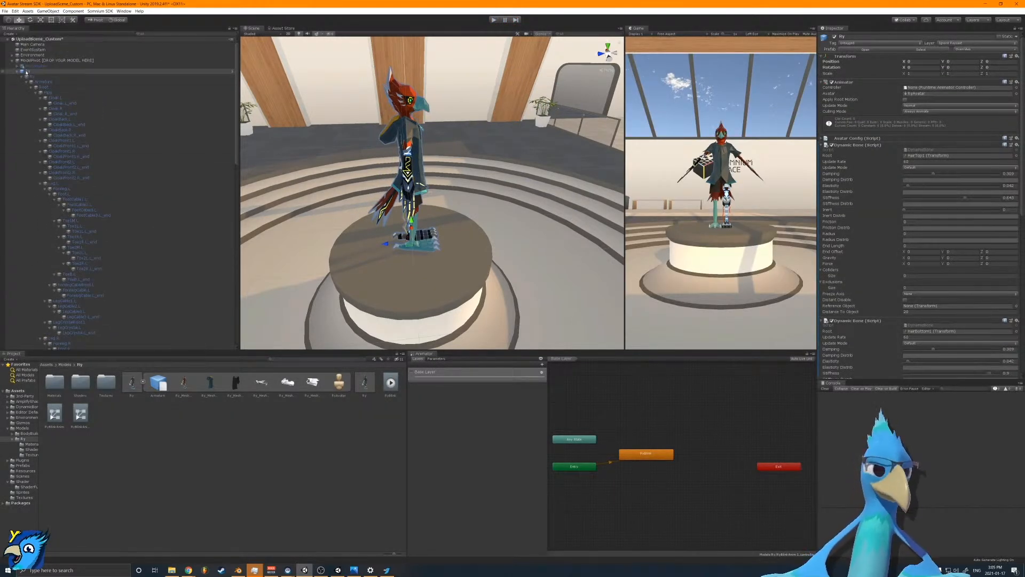
left_click(28, 77)
left_click(17, 71)
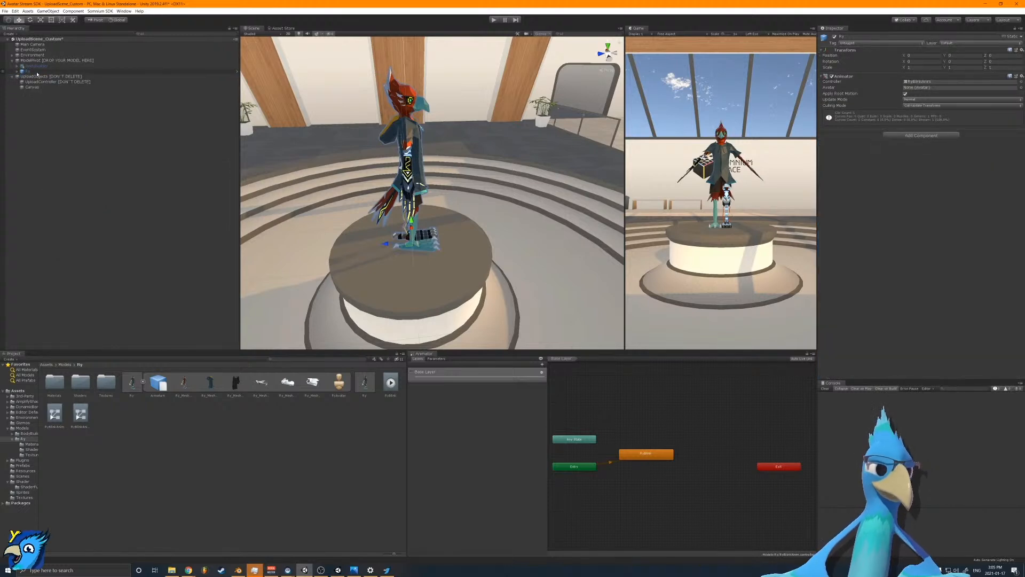
left_click(38, 72)
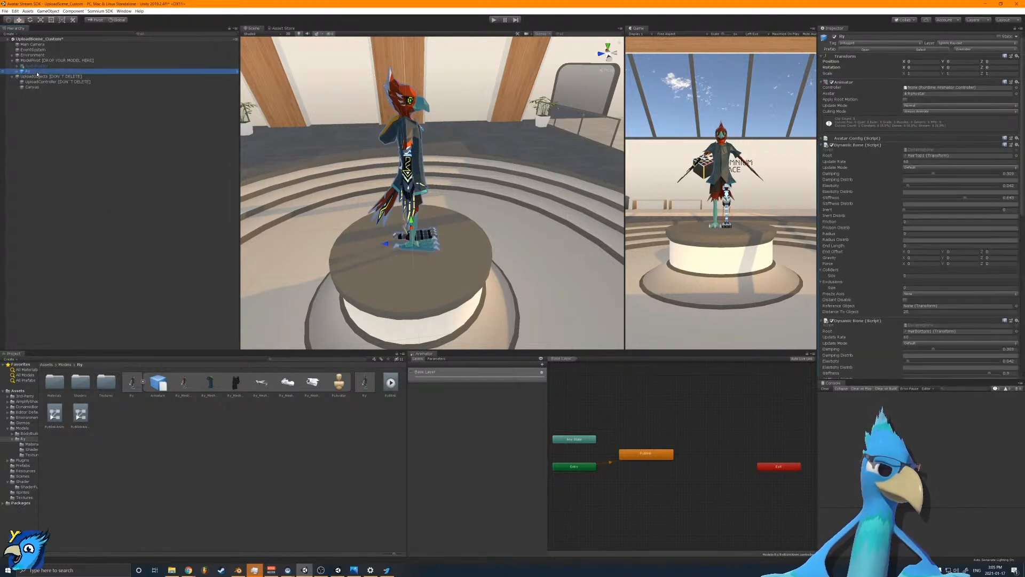
left_click(234, 72)
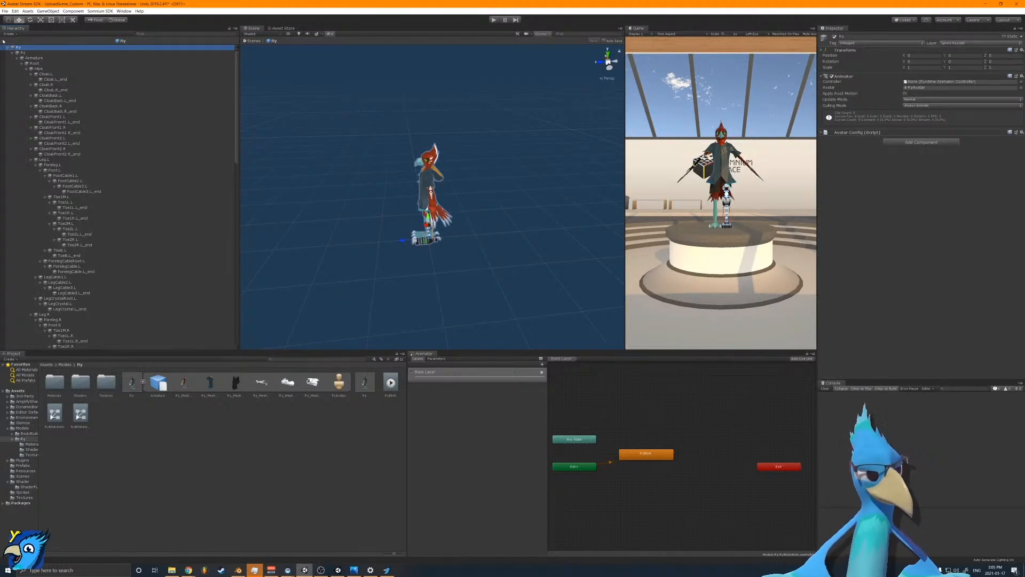
left_click(4, 41)
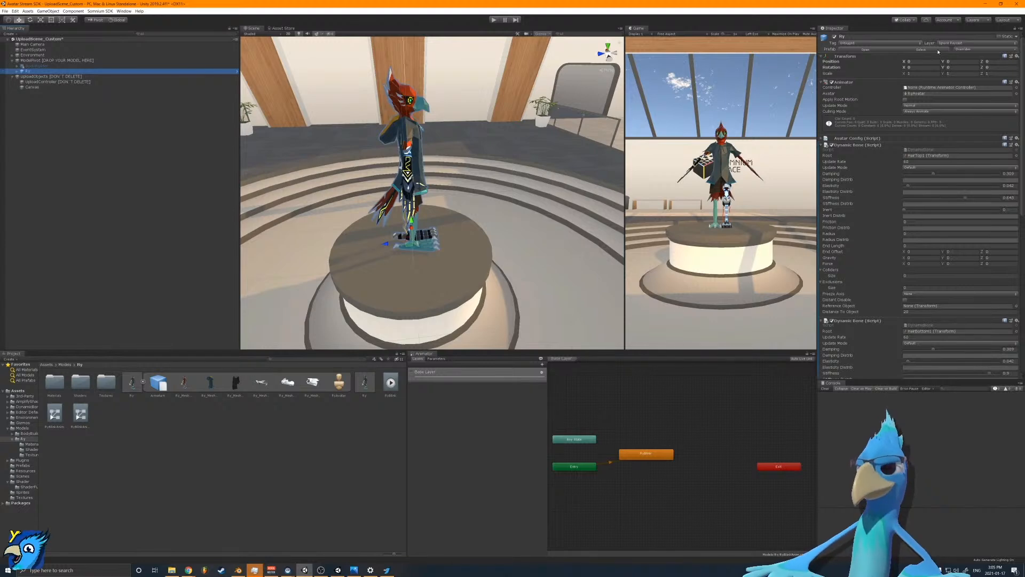
Step: Review Ry's prefab overrides and apply the three added Dynamic Bone components to the Ry prefab
left_click(981, 49)
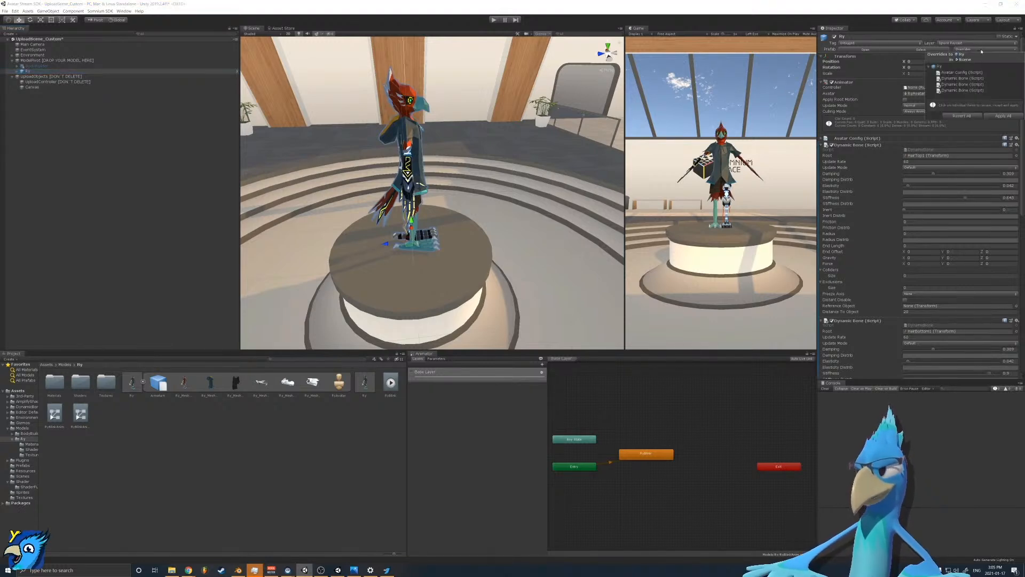
left_click(965, 72)
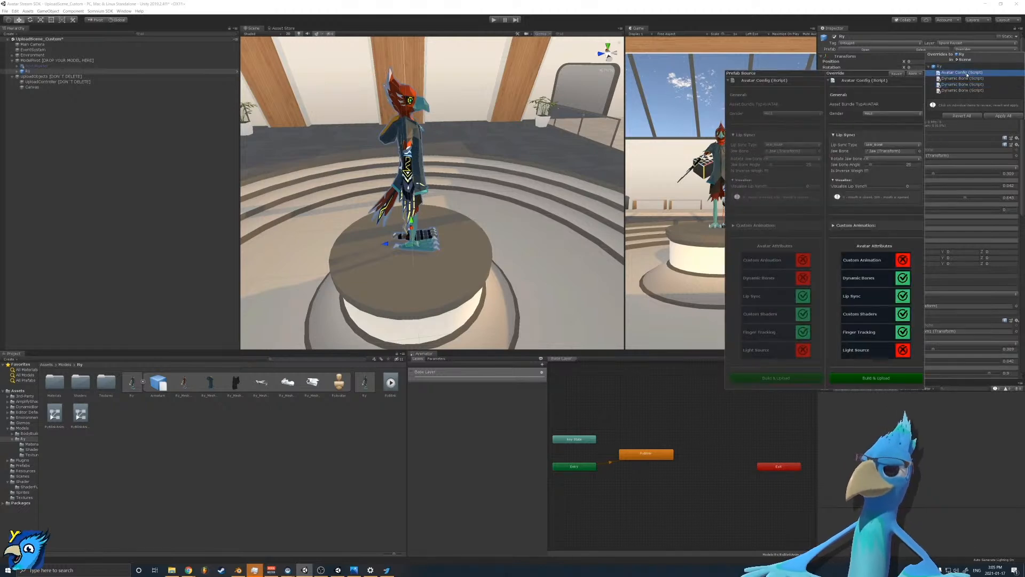
left_click(959, 79)
left_click(914, 79)
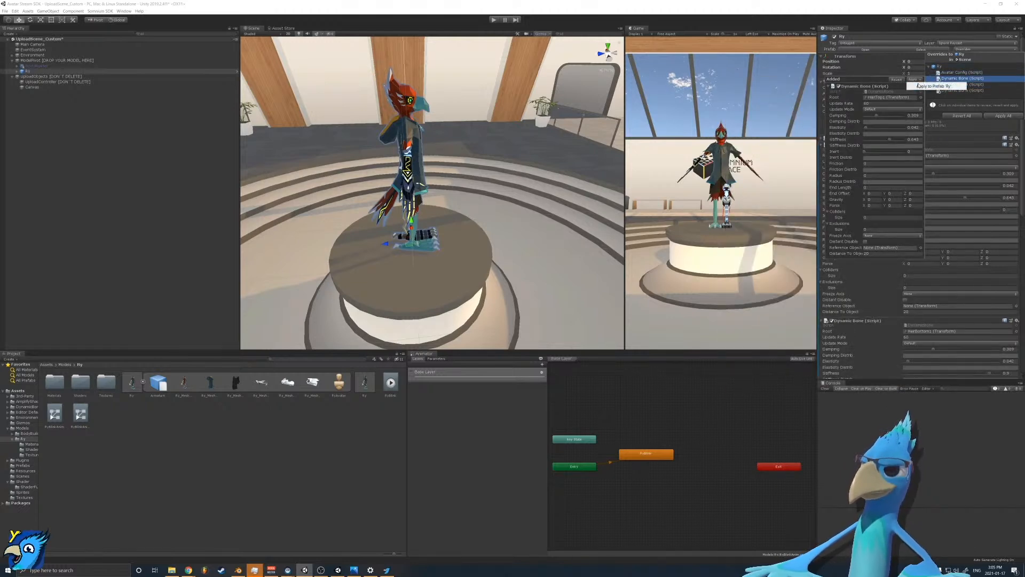
left_click(924, 86)
left_click(953, 79)
left_click(914, 80)
left_click(929, 85)
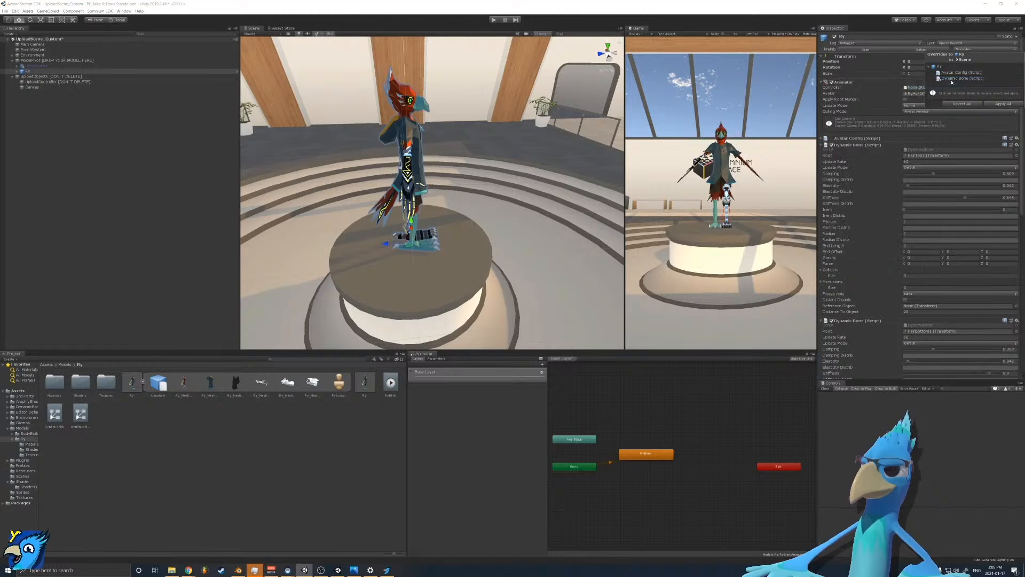
left_click(914, 80)
left_click(928, 86)
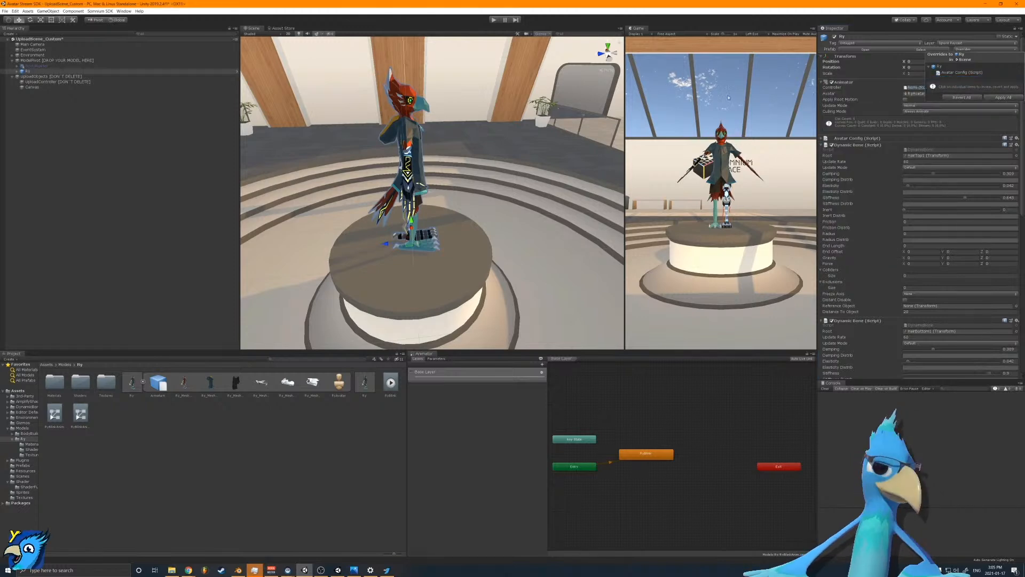
left_click(209, 168)
Step: Duplicate a hair Dynamic Bone on Ry by copying the component and pasting it as a new one
left_click_drag(433, 149, 96, 161, "alt")
left_click(1017, 145)
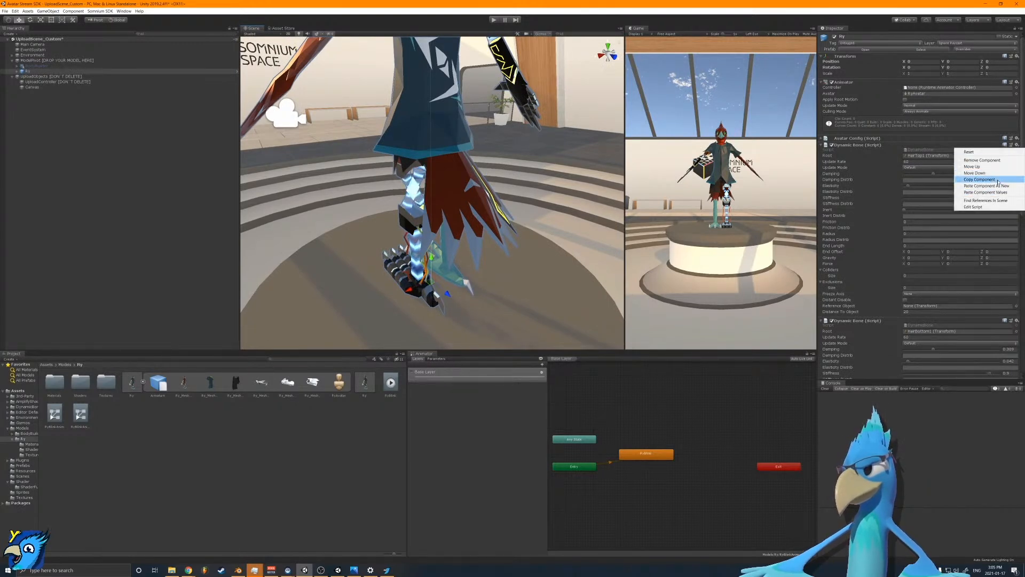
scroll(961, 214, "down", 5)
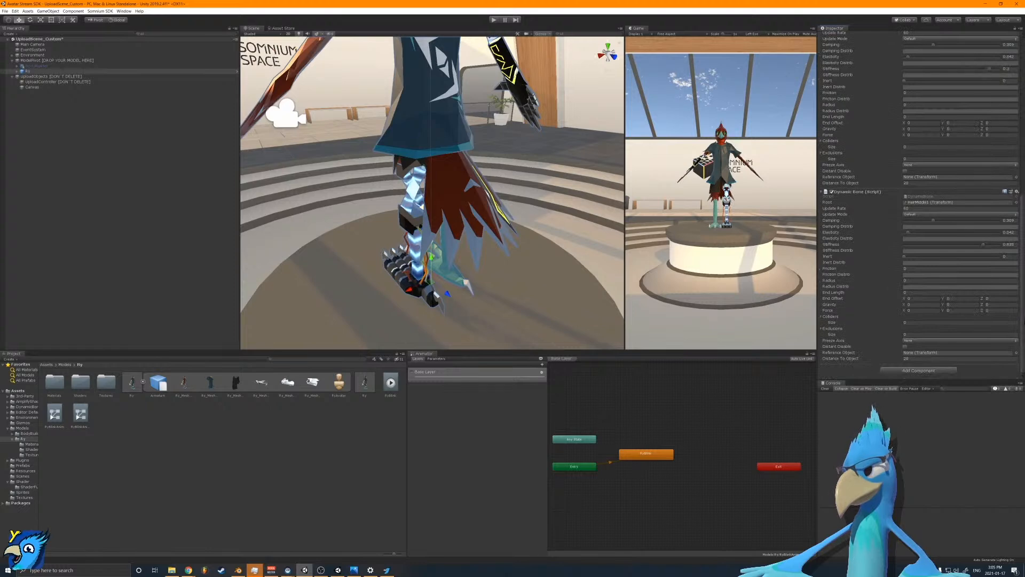
left_click(1017, 191)
left_click(1007, 225)
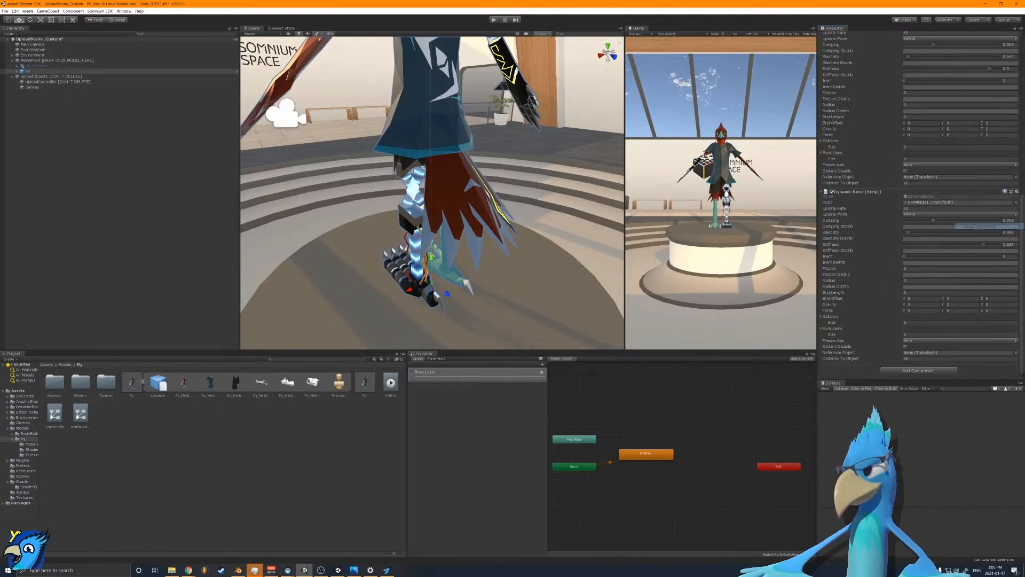
left_click(1017, 191)
left_click(991, 238)
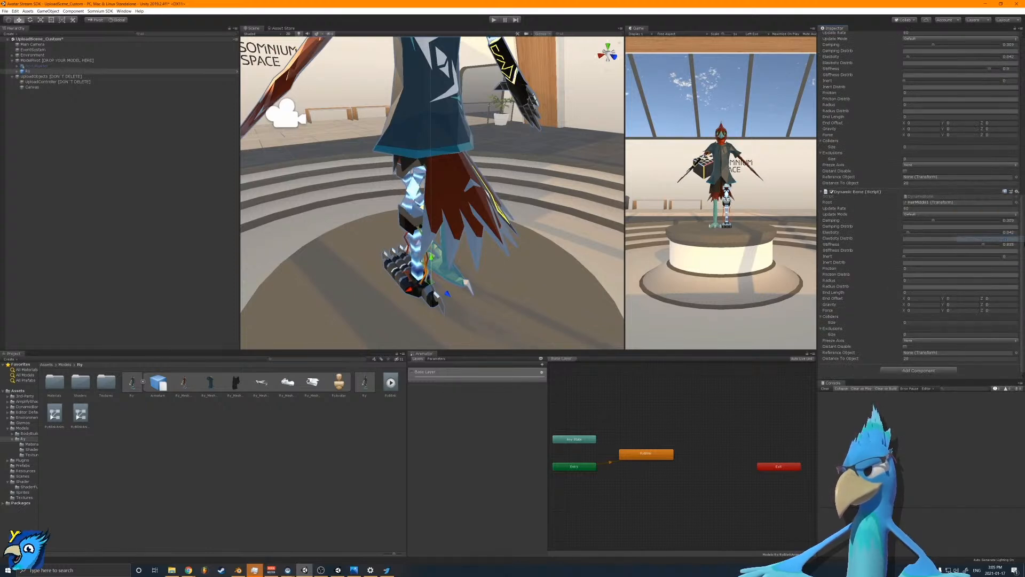
left_click(1018, 191)
left_click(1021, 239)
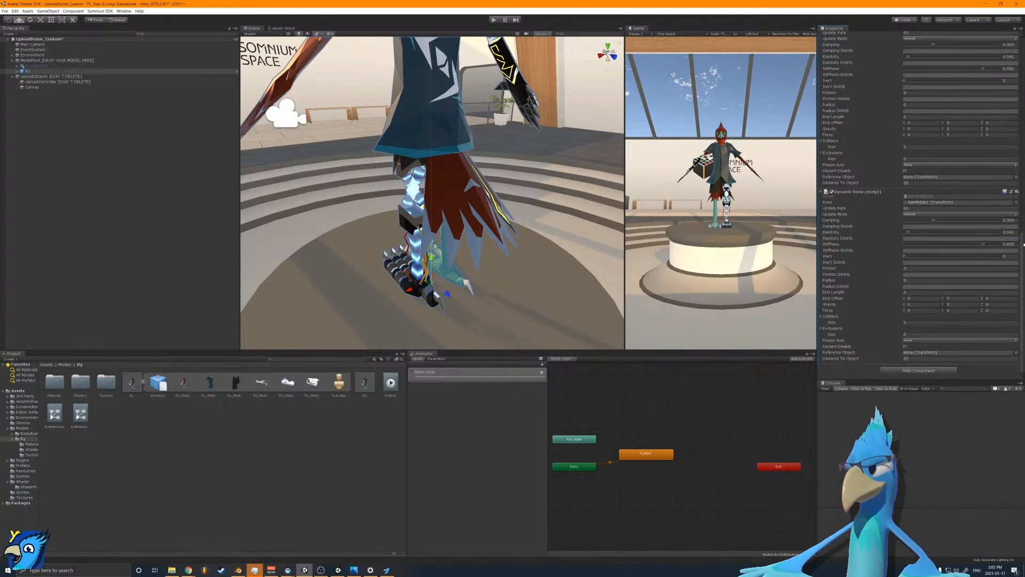
Step: Expand Ry's full bone hierarchy and assign the first tail bone as the Root of the last Dynamic Bone
left_click(18, 71, "alt")
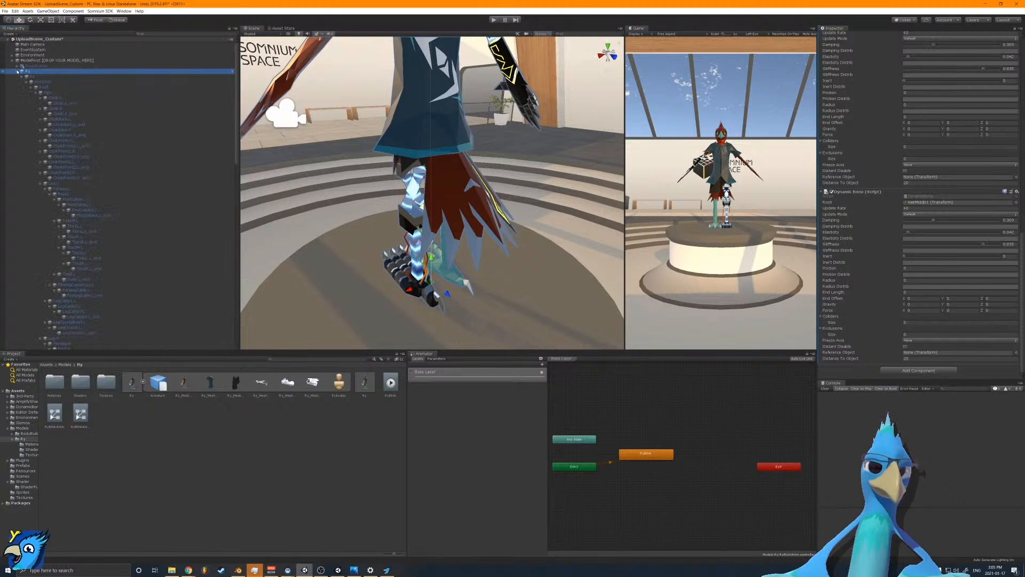
scroll(87, 195, "down", 7)
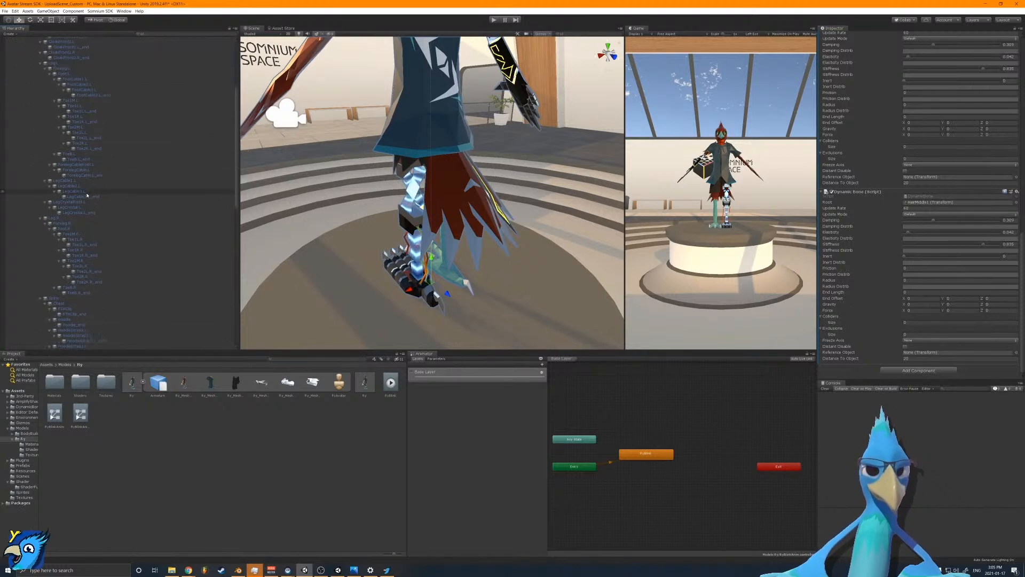
scroll(87, 195, "down", 10)
scroll(87, 163, "down", 12)
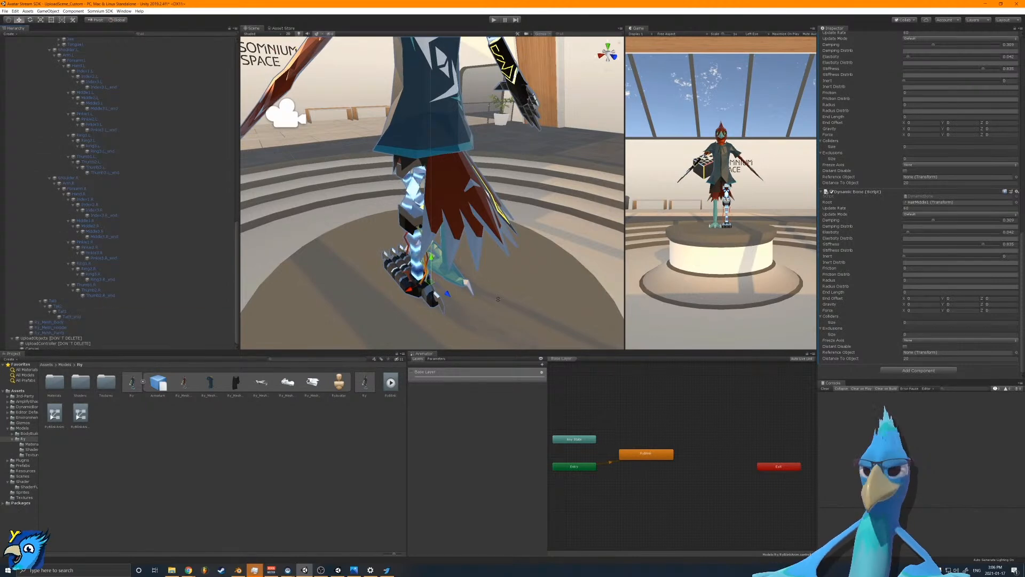
left_click_drag(725, 192, 929, 203)
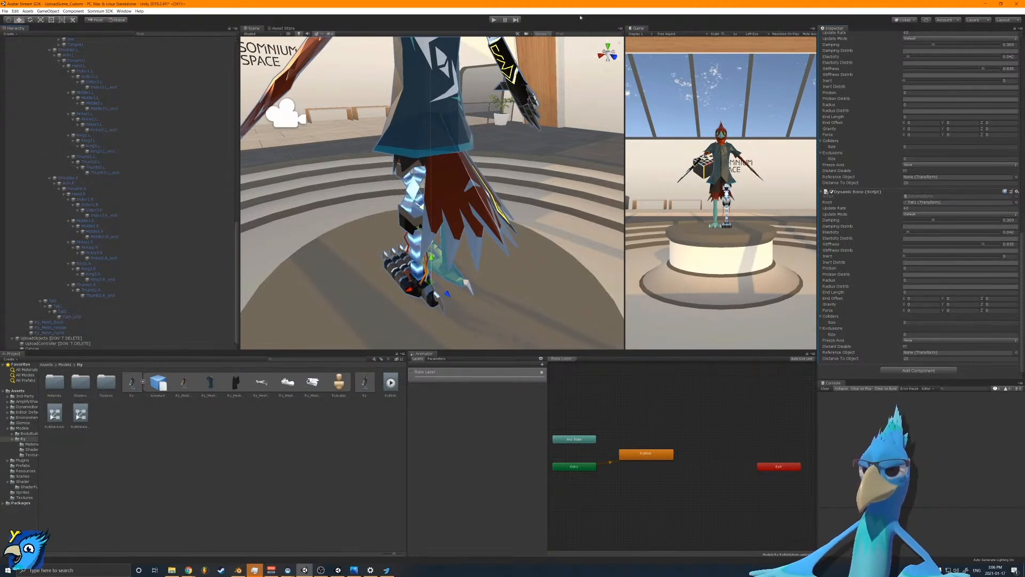
Step: Play the scene with the Game view unmaximized and move the Ry avatar to check the tail motion
left_click(494, 20)
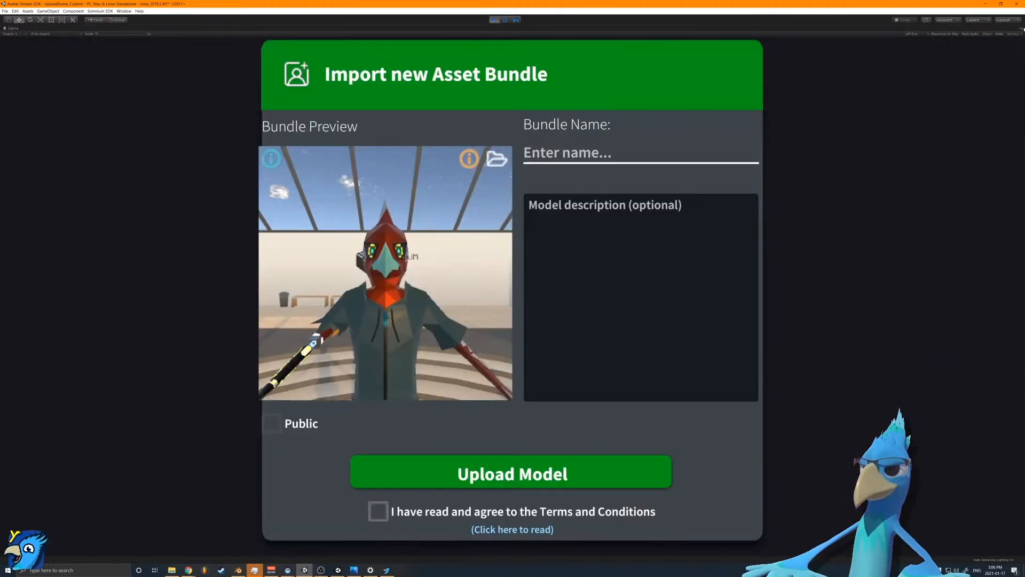
left_click(1022, 29)
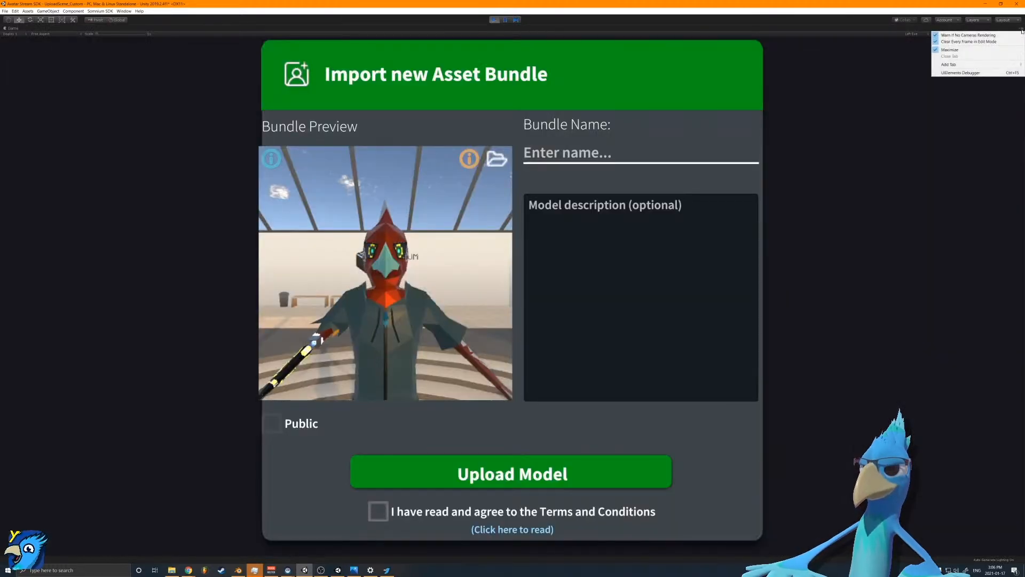
left_click(996, 50)
left_click_drag(416, 292, 451, 296)
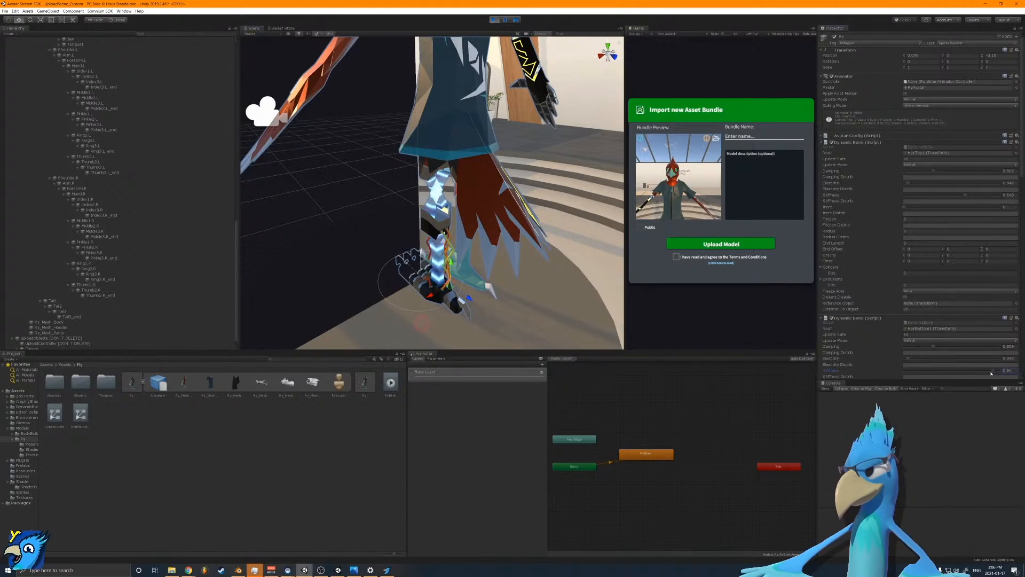
Step: Collapse the three hair Dynamic Bones and set the tail's Stiffness to about 0.92 while moving the avatar
left_click(822, 142)
left_click(821, 149)
left_click(822, 155)
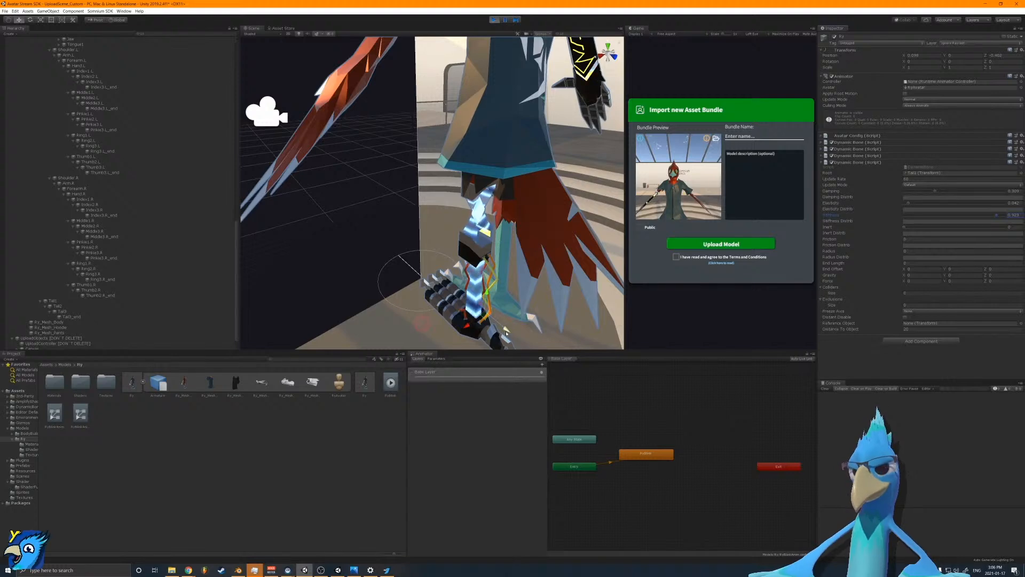
left_click(445, 302)
right_click_drag(408, 313, 420, 281)
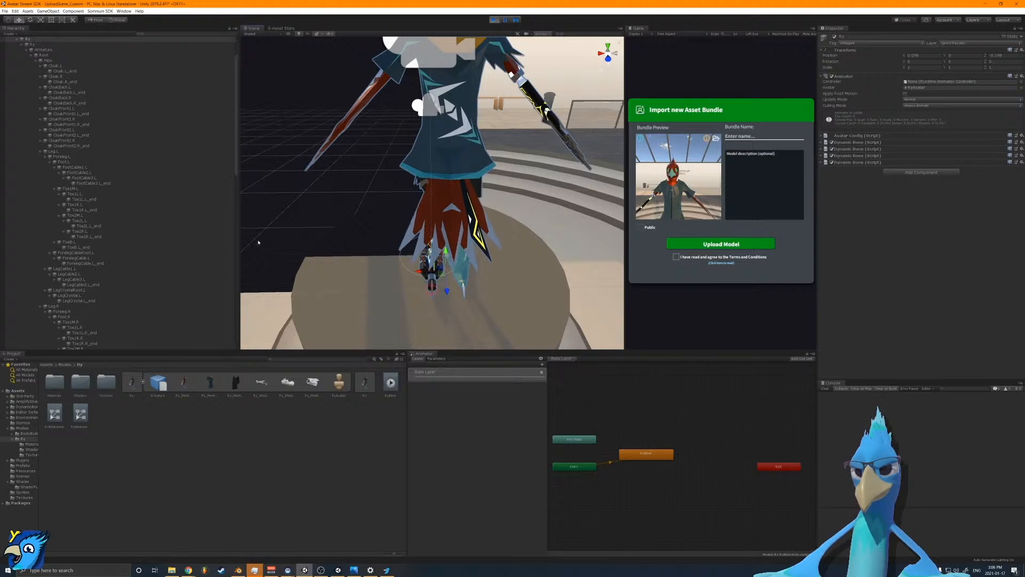
Step: Reselect Ry and set the tail Dynamic Bone's Elasticity to about 0.12 and Damping to about 0.6, testing with avatar movement
scroll(61, 87, "up", 2)
left_click(48, 70)
left_click(822, 163)
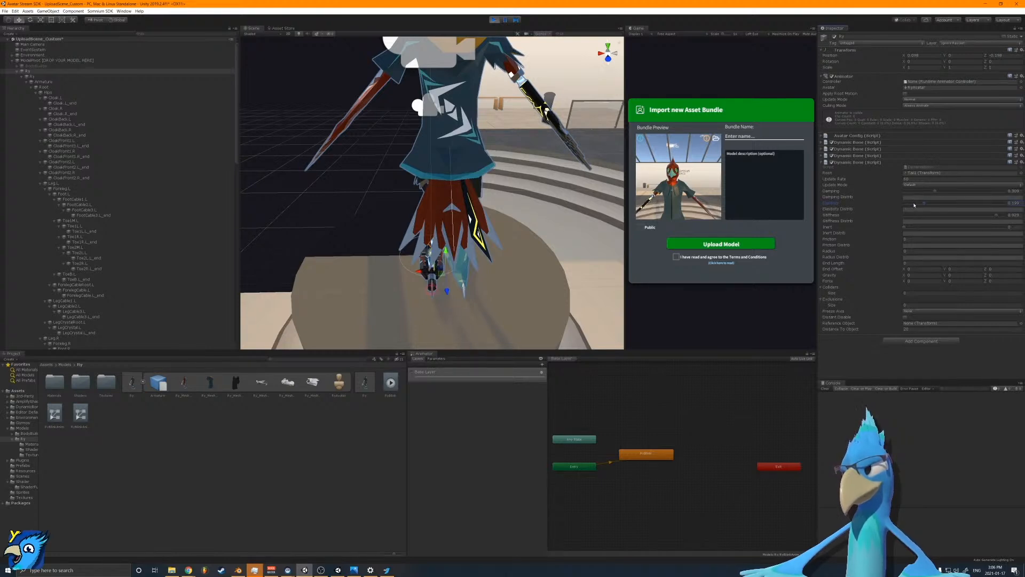
mouse_move(433, 274)
left_mouse_down()
mouse_move(401, 275)
mouse_move(449, 276)
left_mouse_up()
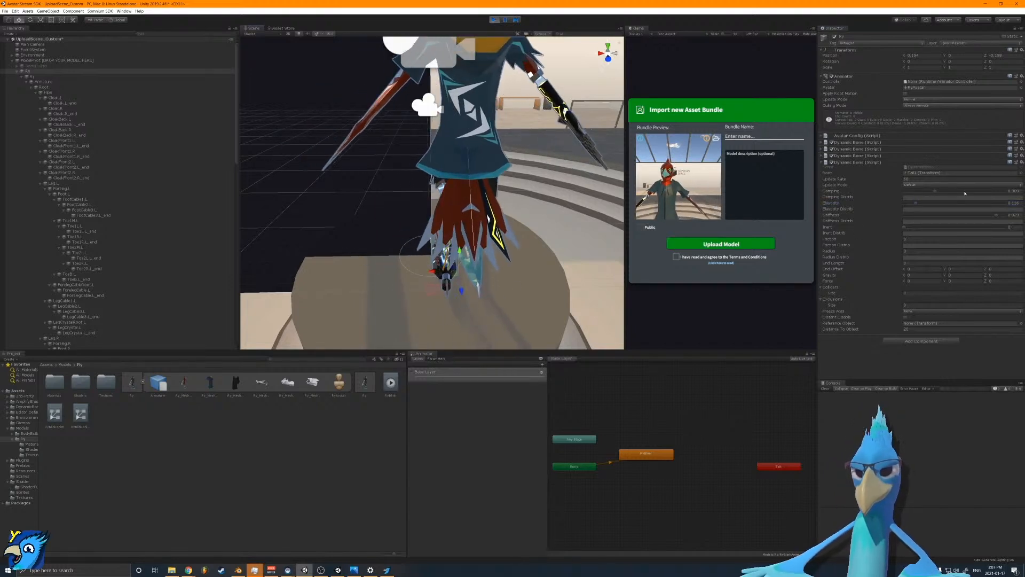
Step: Try Damping of about 0.16 and Elasticity of about 0.02 on the top-hair Dynamic Bone while moving Ry
left_click(388, 276)
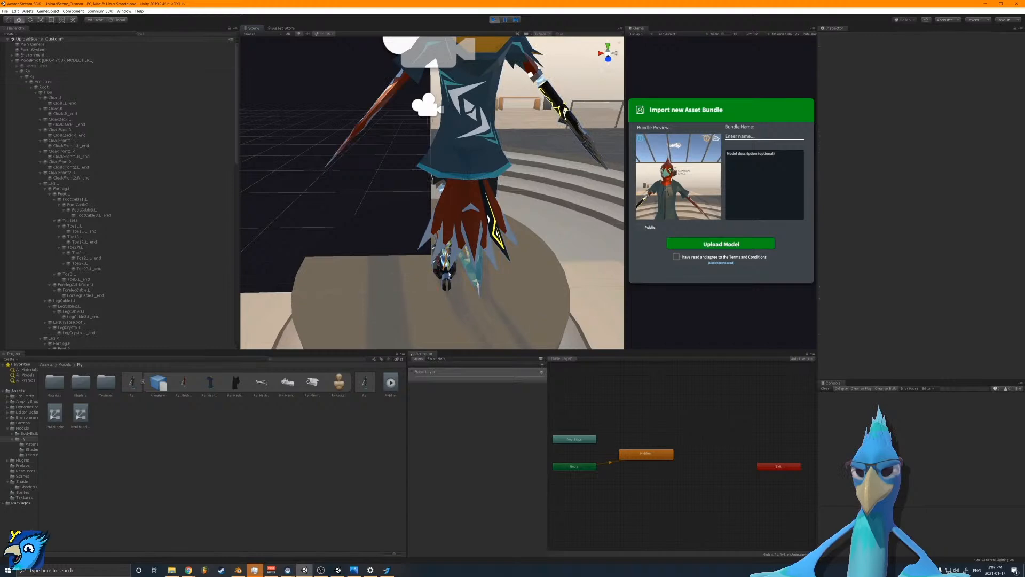
left_click(448, 274)
left_click_drag(441, 273, 468, 278)
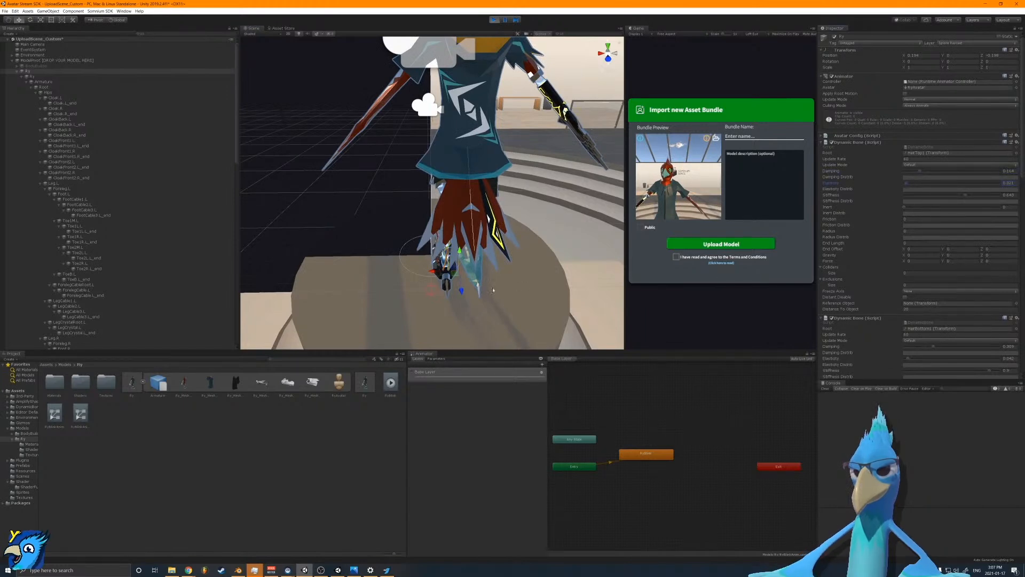
mouse_move(439, 274)
left_mouse_down()
mouse_move(355, 274)
mouse_move(502, 276)
mouse_move(328, 282)
mouse_move(454, 286)
mouse_move(390, 279)
mouse_move(423, 289)
mouse_move(435, 280)
mouse_move(440, 292)
left_mouse_up()
right_click_drag(440, 292, 463, 284)
key("a")
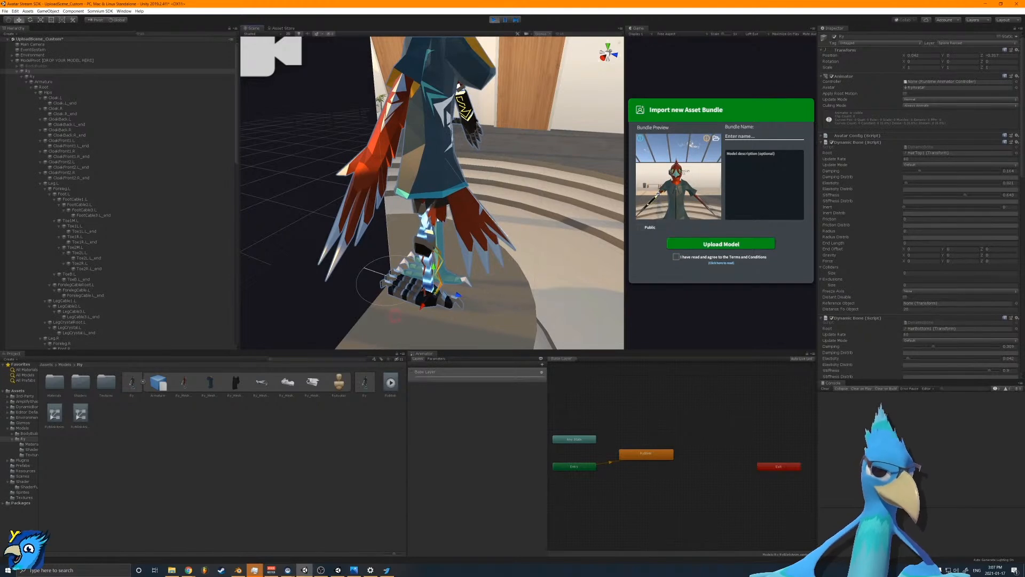
Step: Examine the playing avatar's tail, hair and clothing from several sides
right_click_drag(454, 218, 310, 228)
key("a")
key("w")
key("s")
key("d")
key("s")
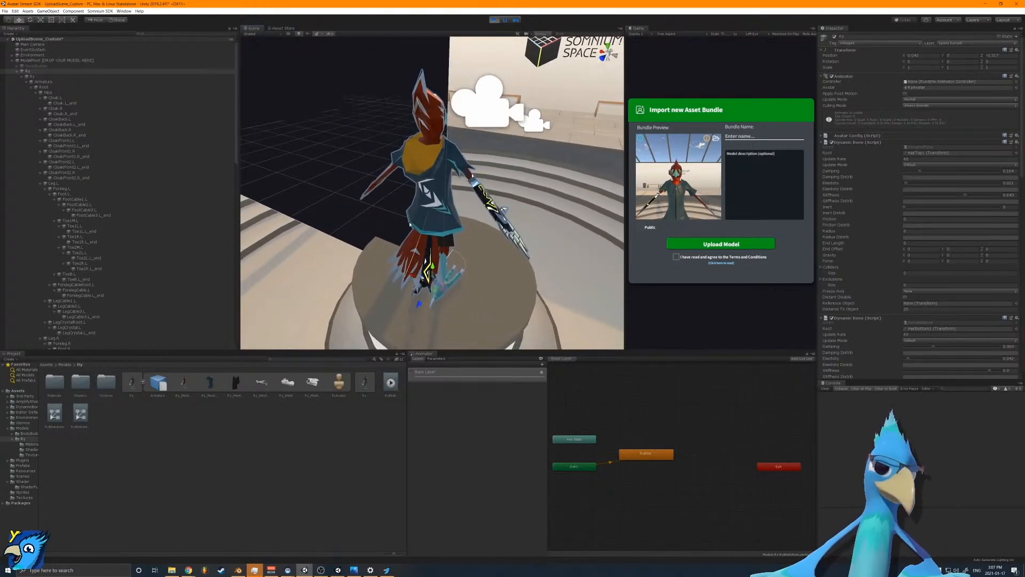
scroll(459, 208, "up", 3)
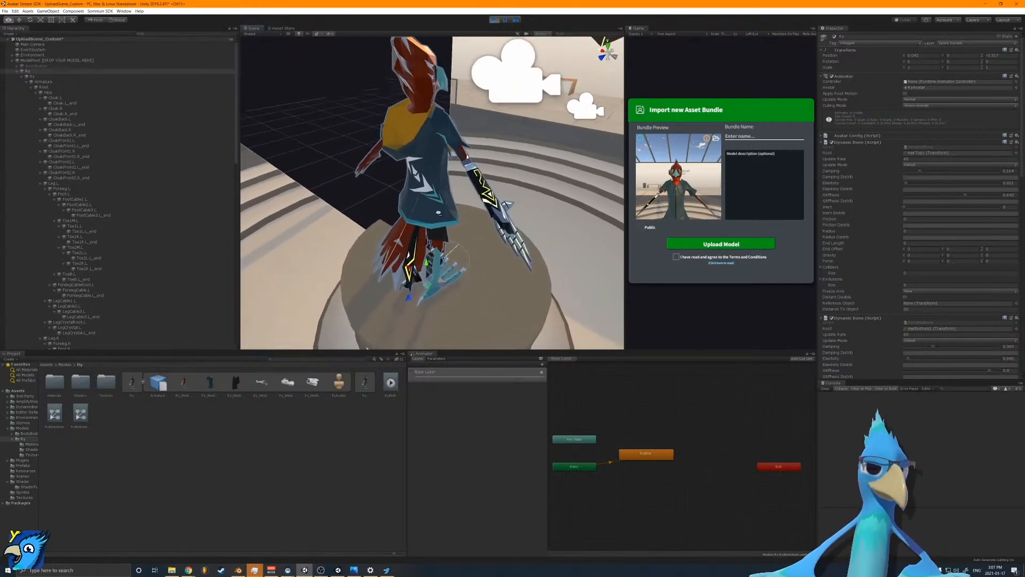
right_click_drag(486, 197, 440, 192)
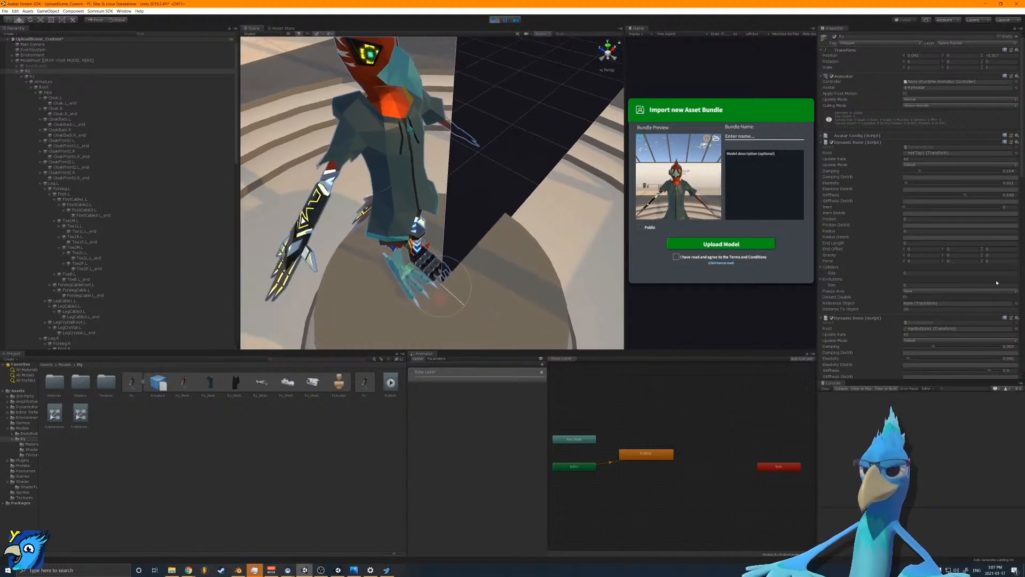
Step: Copy the tail's Dynamic Bone component, exit play mode, and paste its values onto the same component
scroll(1017, 198, "down", 15)
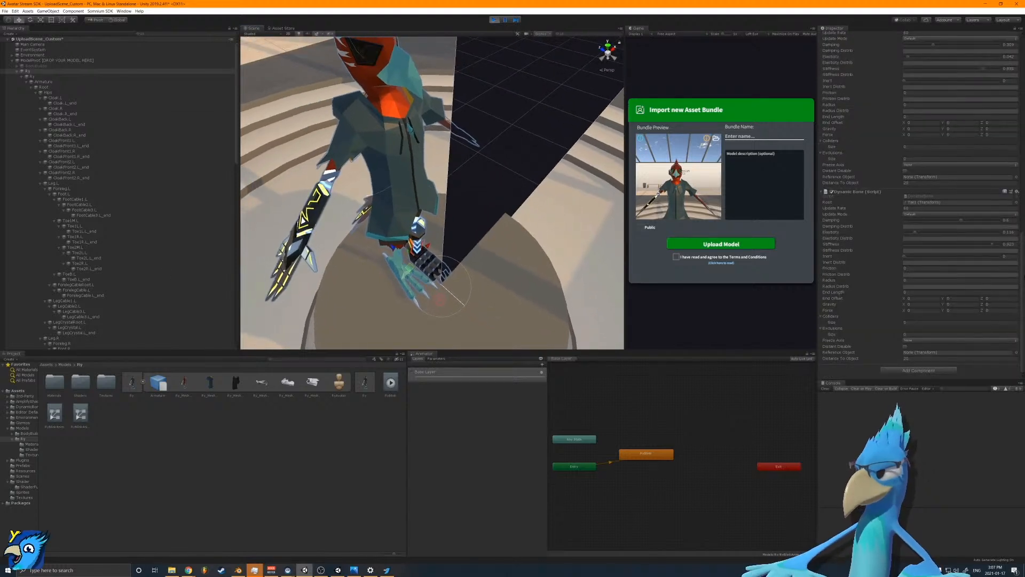
left_click(1017, 191)
left_click(1001, 229)
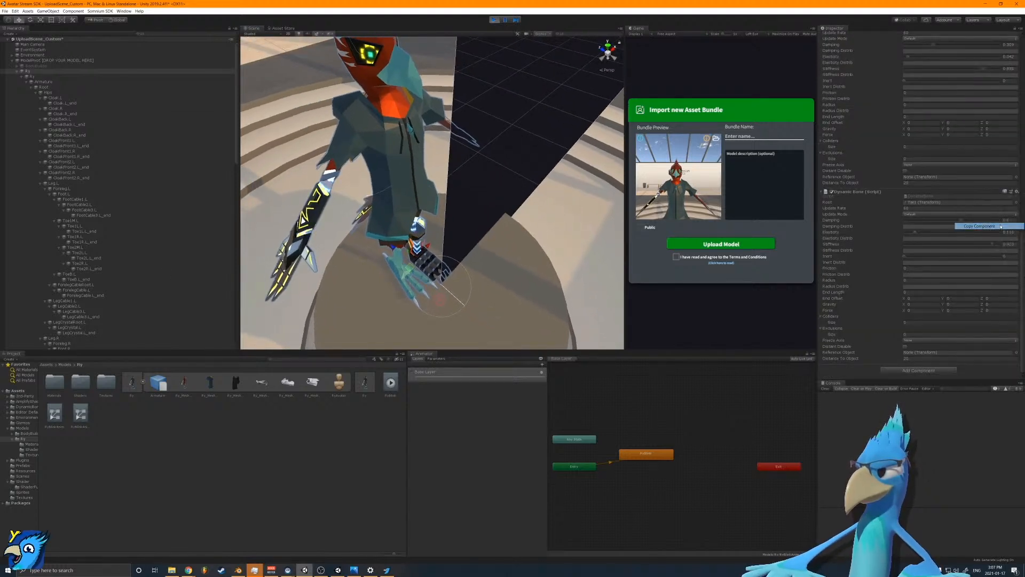
left_click(494, 19)
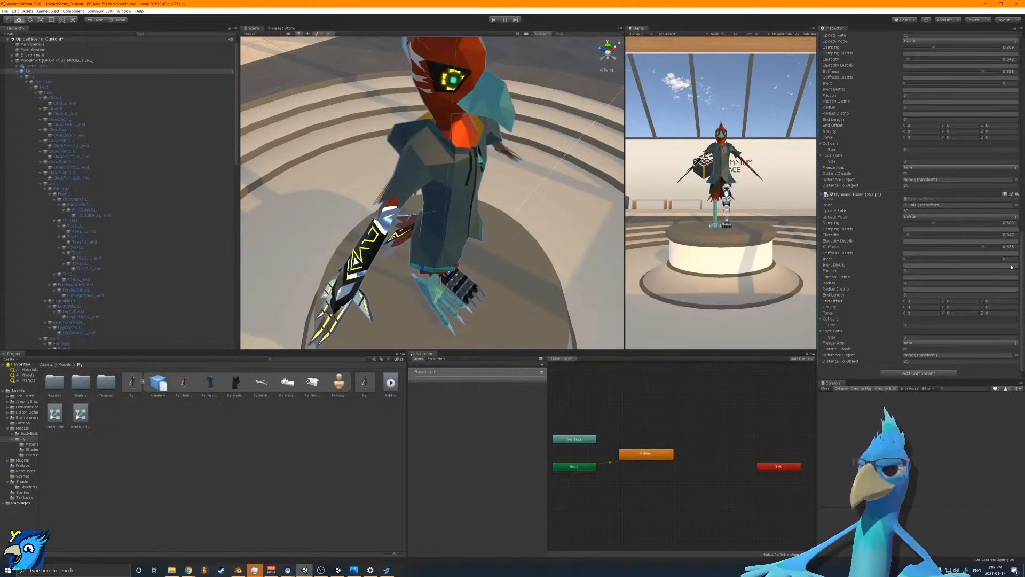
left_click(1017, 192)
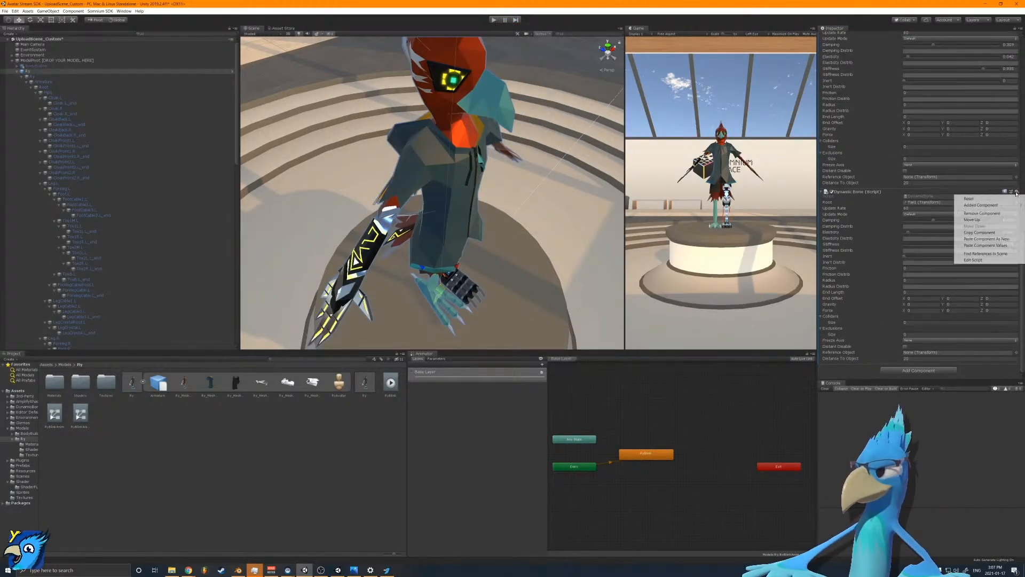
left_click(986, 245)
Step: Examine the avatar's front, jacket and legs from different distances for further parts that need dynamic bones
right_click_drag(398, 264, 343, 208)
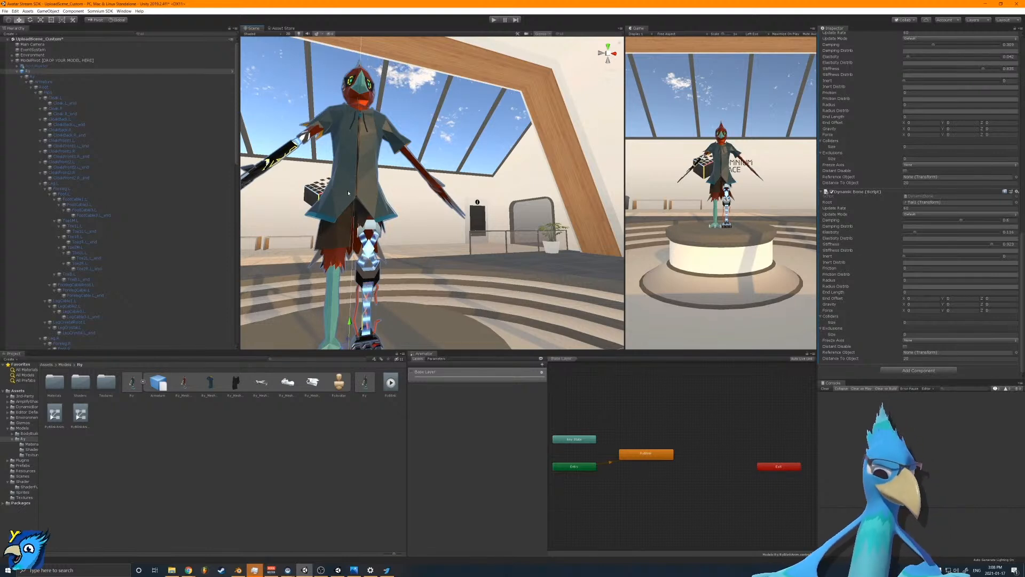
right_click_drag(466, 160, 517, 249)
key("w")
key("s")
key("w")
key("s")
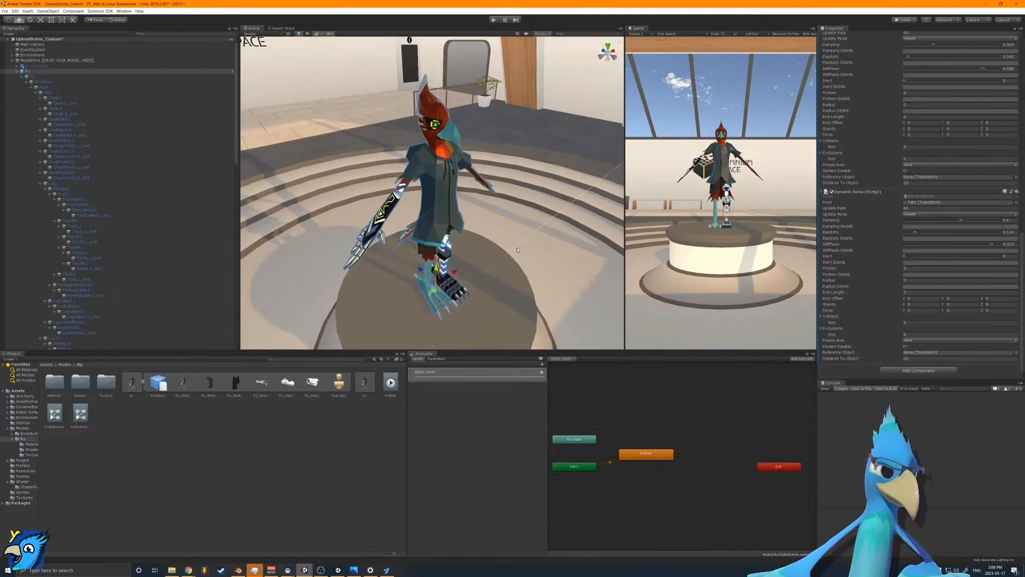
Step: Add a copy of the tail's Dynamic Bone component to Ry and set its root to the ETHClip bone
right_click_drag(433, 178, 240, 142)
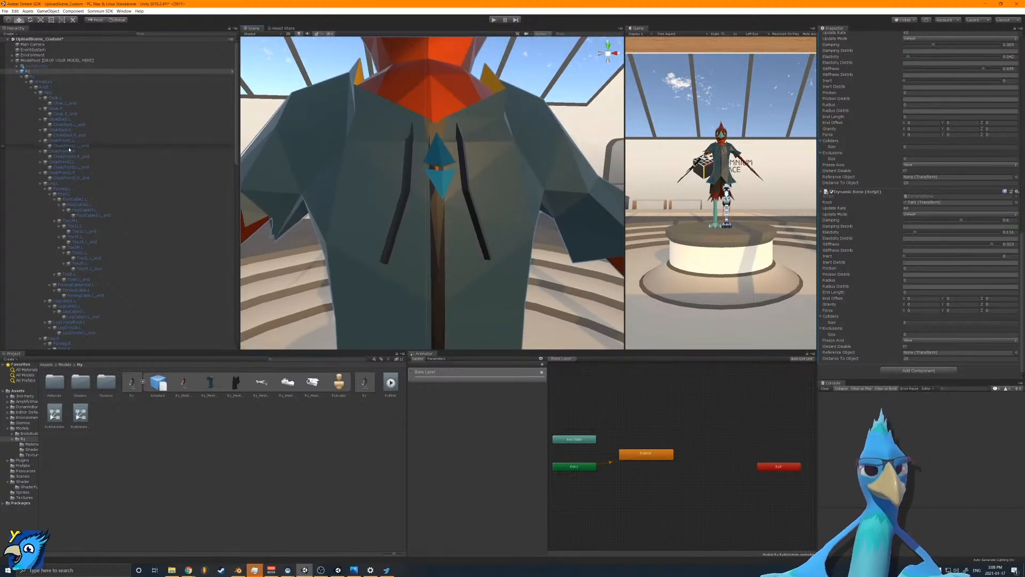
left_click(1017, 191)
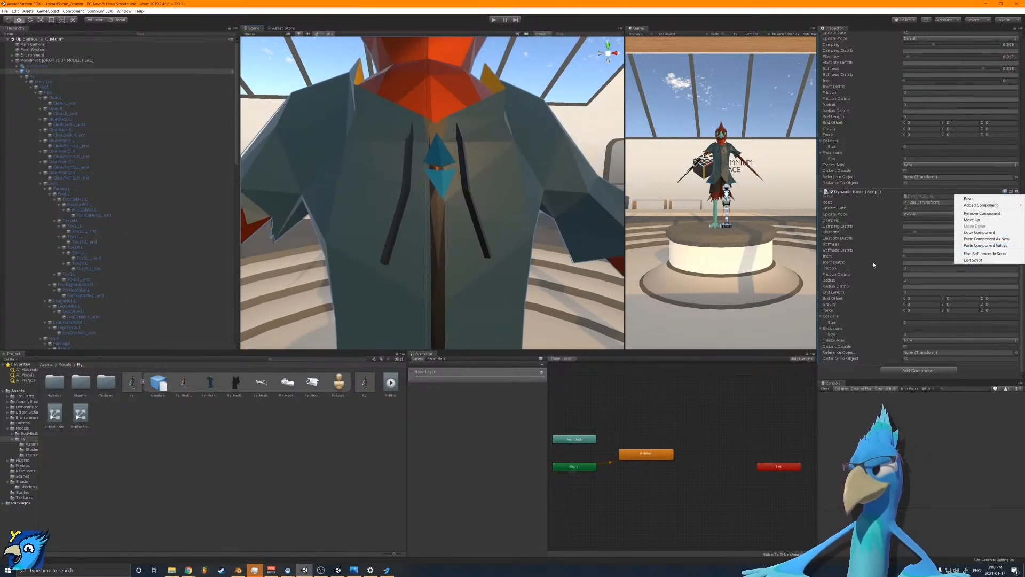
left_click(1005, 245)
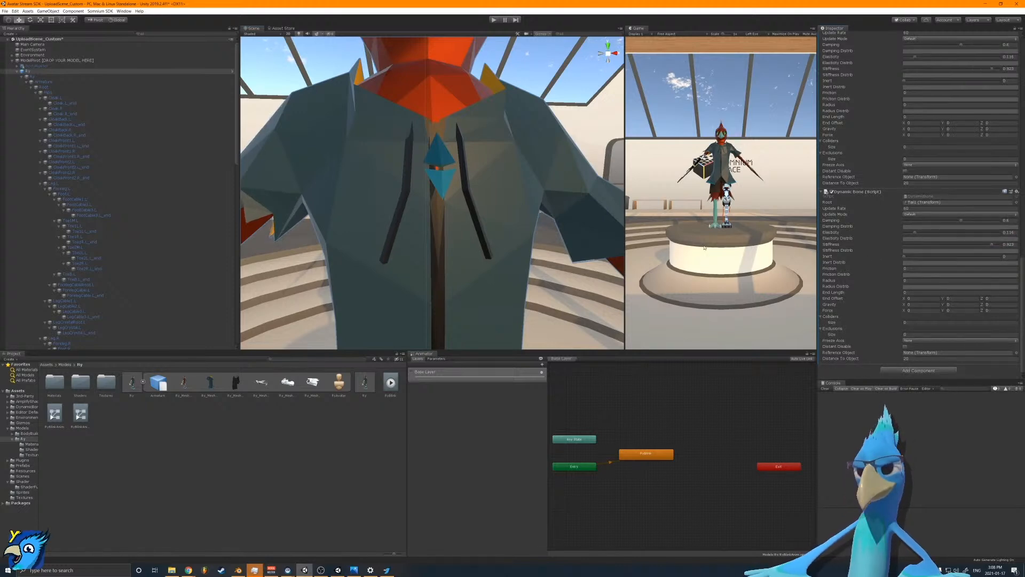
scroll(80, 212, "down", 5)
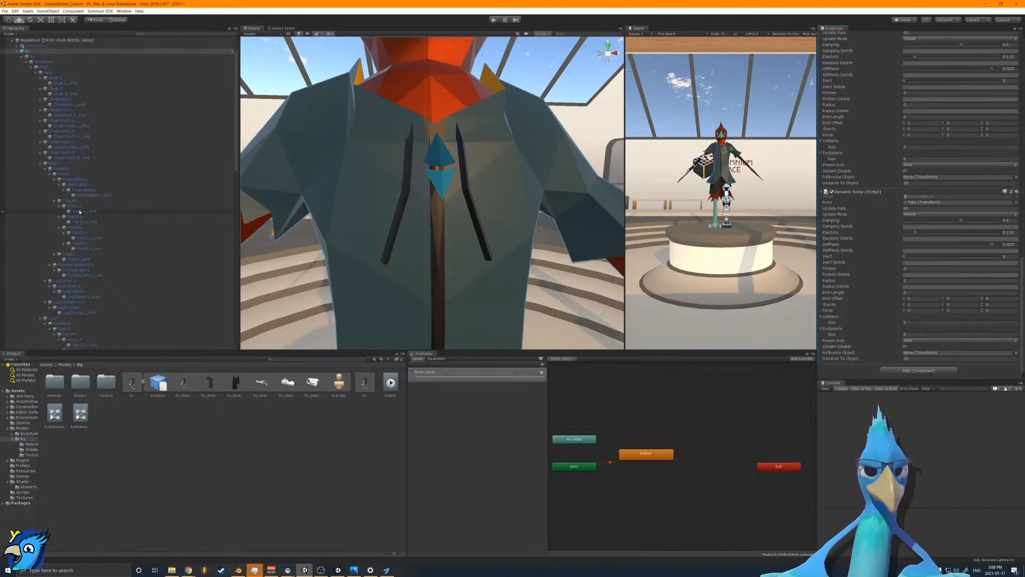
scroll(80, 214, "down", 3)
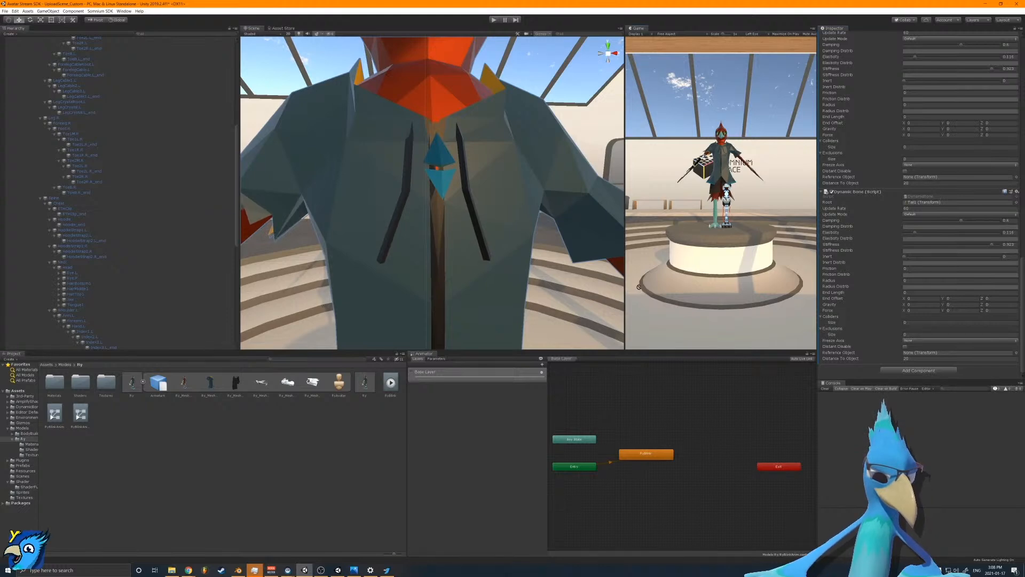
left_click_drag(794, 139, 921, 204)
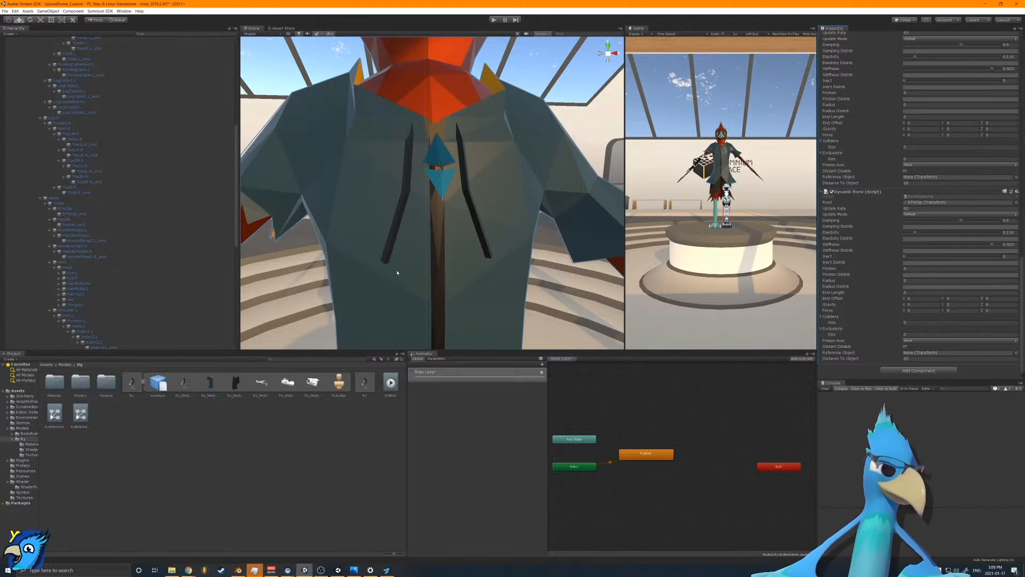
Step: Examine the hoodie's ETH clip and straps from the front and side
scroll(483, 194, "down", 10)
scroll(483, 194, "up", 10)
right_click_drag(482, 194, 505, 240)
key("s")
key("d")
key("w")
key("a")
key("d")
key("s")
key("w")
key("a")
key("d")
key("s")
key("d")
key("w")
key("a")
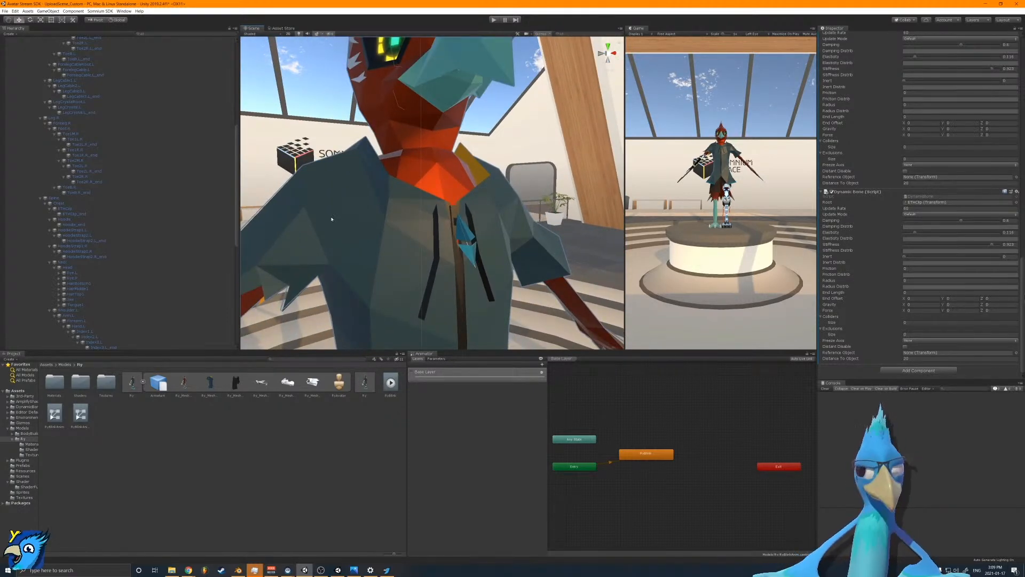
Step: Enter play mode, restore the maximized game view to the normal layout, and move Ry to test the clip's motion
left_click(494, 21)
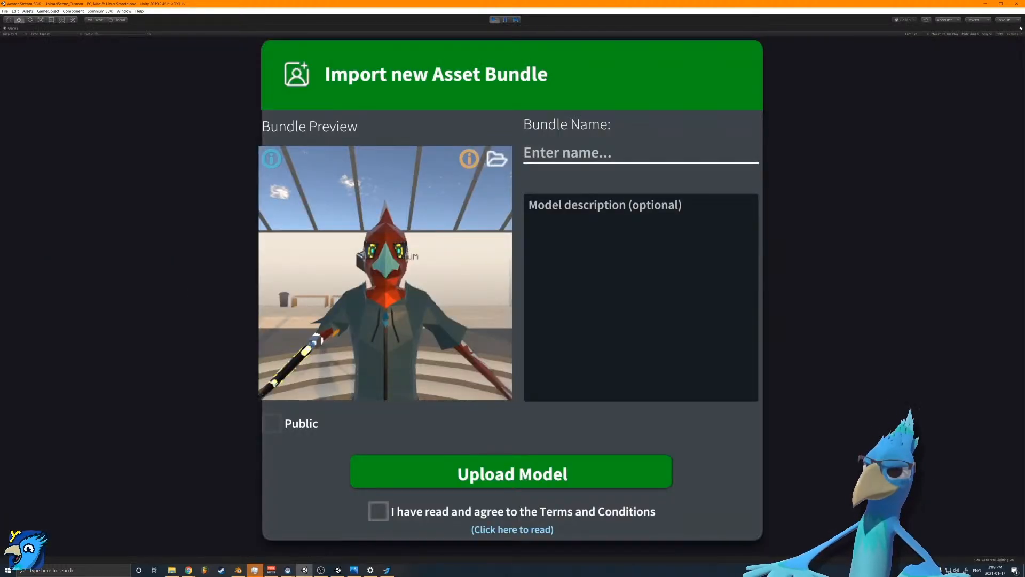
left_click(1021, 27)
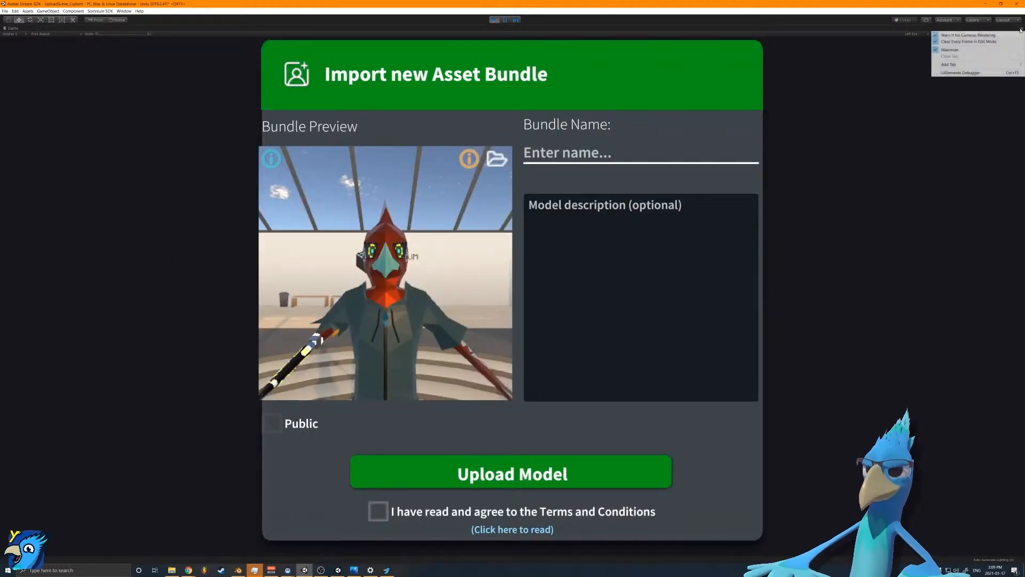
left_click(955, 34)
scroll(468, 207, "down", 5)
right_click_drag(491, 154, 472, 210)
scroll(475, 219, "up", 3)
right_click_drag(439, 324, 439, 334)
mouse_move(431, 326)
left_mouse_down()
mouse_move(376, 331)
mouse_move(419, 335)
left_mouse_up()
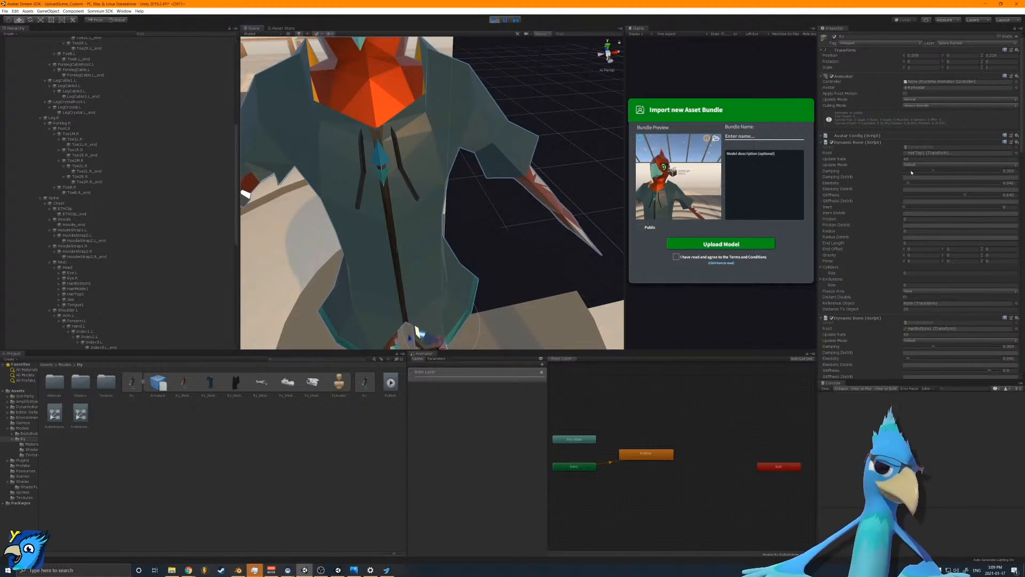
Step: Collapse the other Dynamic Bone components so that the ETHClip one stays open, and move Ry to check its response
left_click(822, 143)
left_click(822, 149)
left_click(822, 155)
left_click(822, 163)
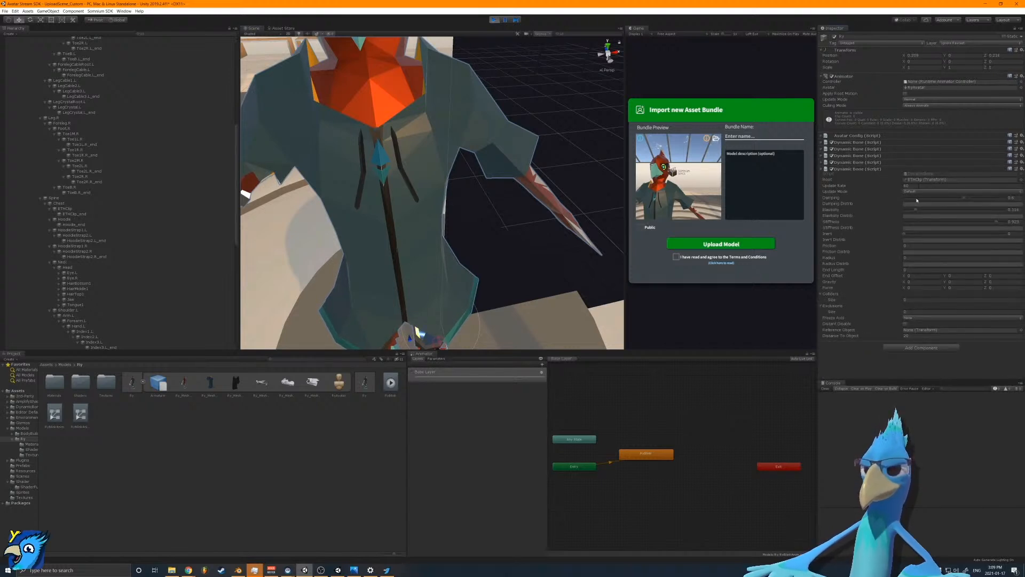
left_click_drag(582, 235, 494, 257, "alt")
mouse_move(463, 317)
left_mouse_down()
mouse_move(448, 318)
mouse_move(470, 316)
mouse_move(452, 316)
left_mouse_up()
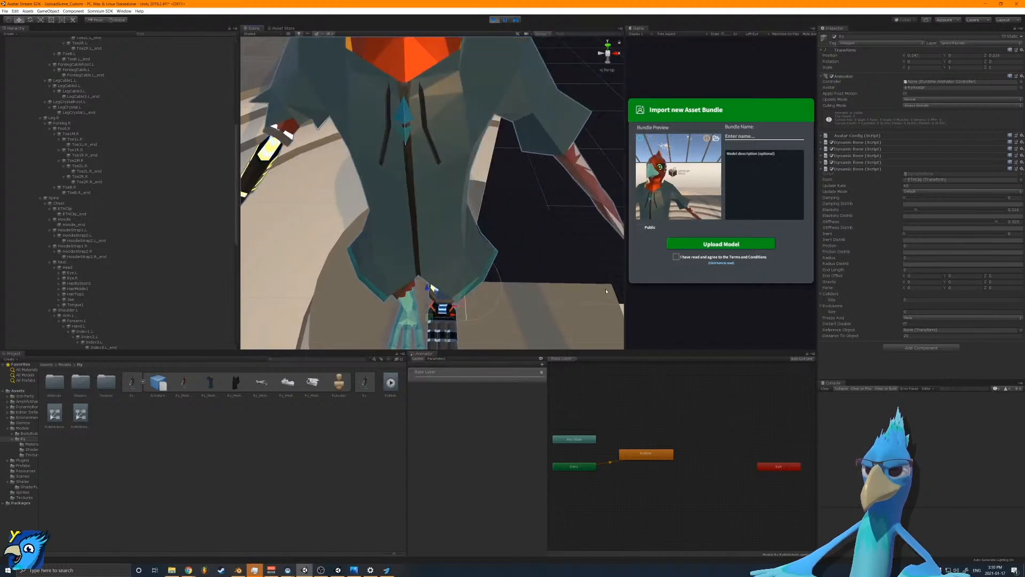
Step: Set the ETHClip Dynamic Bone's Damping to 0 and lower its Elasticity to about 0.07 while moving Ry
left_click_drag(914, 196, 984, 197)
mouse_move(431, 317)
left_mouse_down()
mouse_move(465, 330)
mouse_move(434, 331)
left_mouse_up()
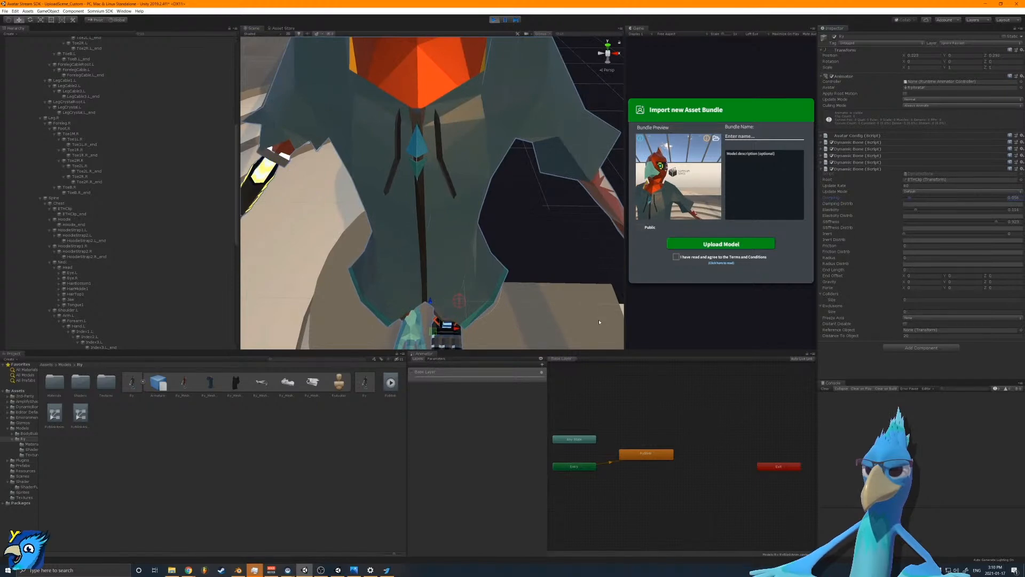
mouse_move(432, 331)
left_mouse_down()
mouse_move(474, 310)
mouse_move(411, 329)
mouse_move(432, 323)
left_mouse_up()
left_click_drag(909, 198, 911, 210)
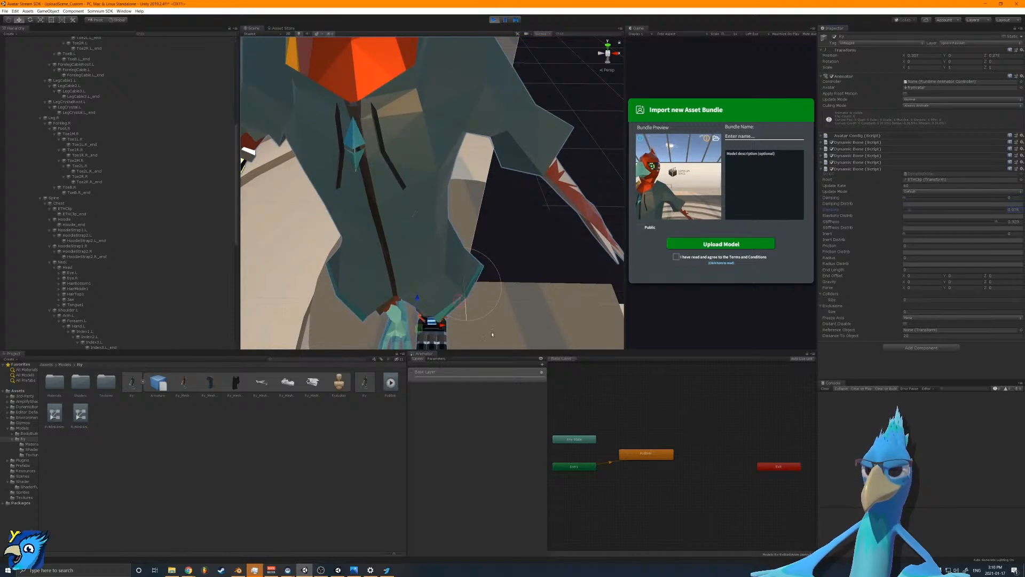
left_click_drag(417, 334, 452, 293)
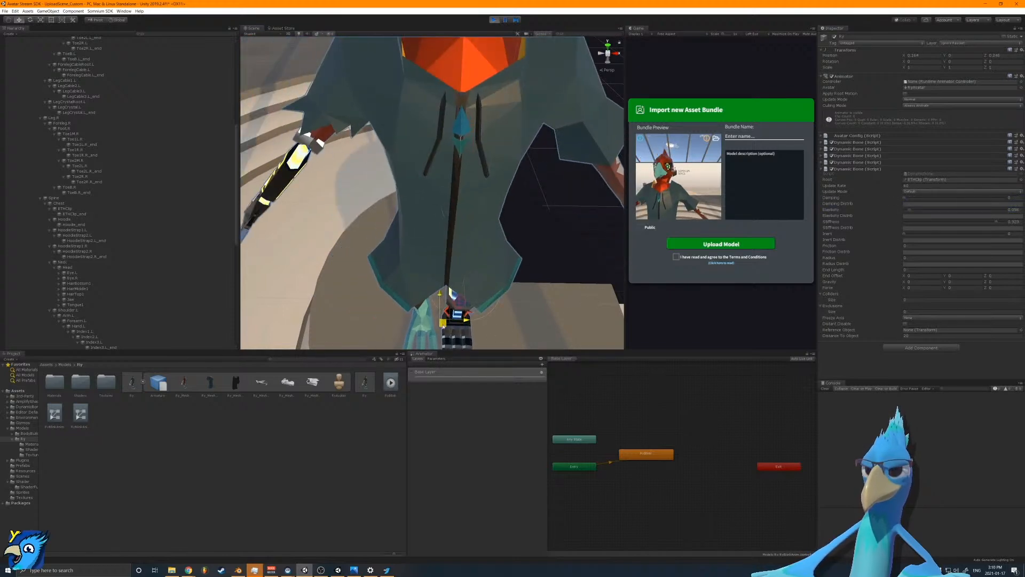
Step: Fine-tune the ETHClip Dynamic Bone's Elasticity, set its Stiffness to about 0.67, and test the motion by moving Ry
left_click(911, 211)
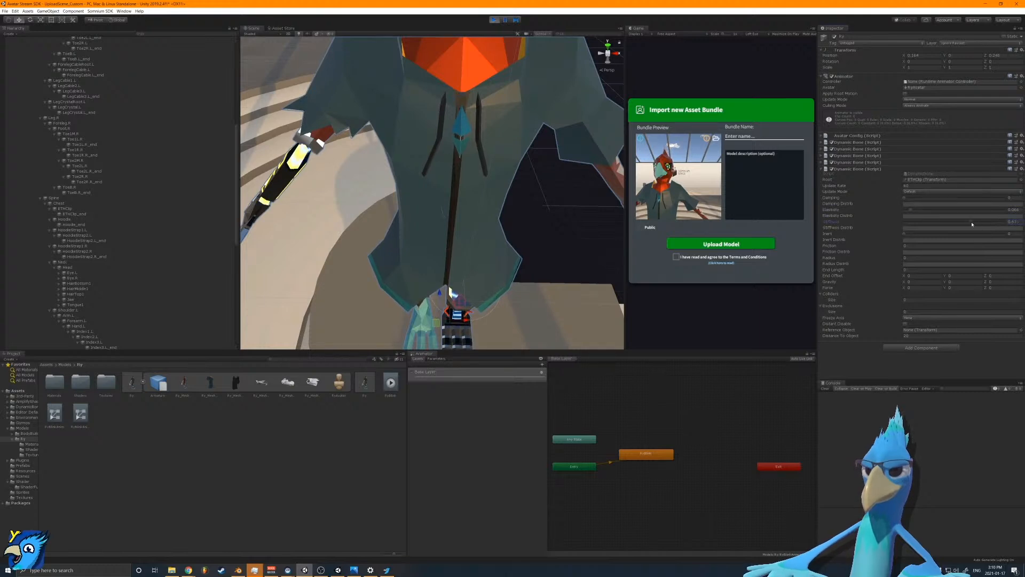
left_click_drag(438, 323, 464, 265)
mouse_move(461, 311)
left_mouse_down()
mouse_move(395, 311)
mouse_move(441, 309)
left_mouse_up()
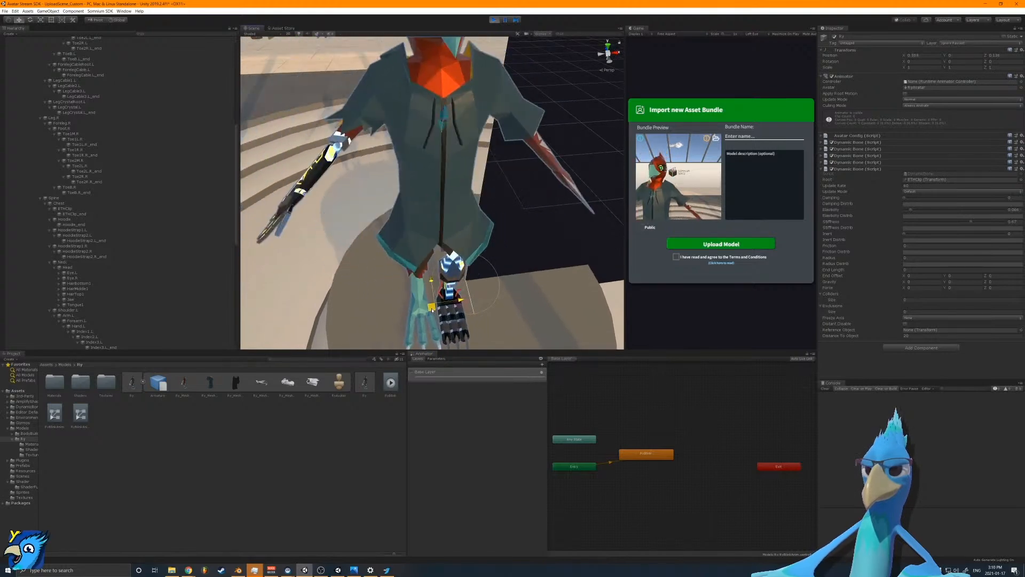
Step: Raise the ETHClip Dynamic Bone's Inert to about 0.867 while testing the clip's motion by moving Ry
left_click(961, 233)
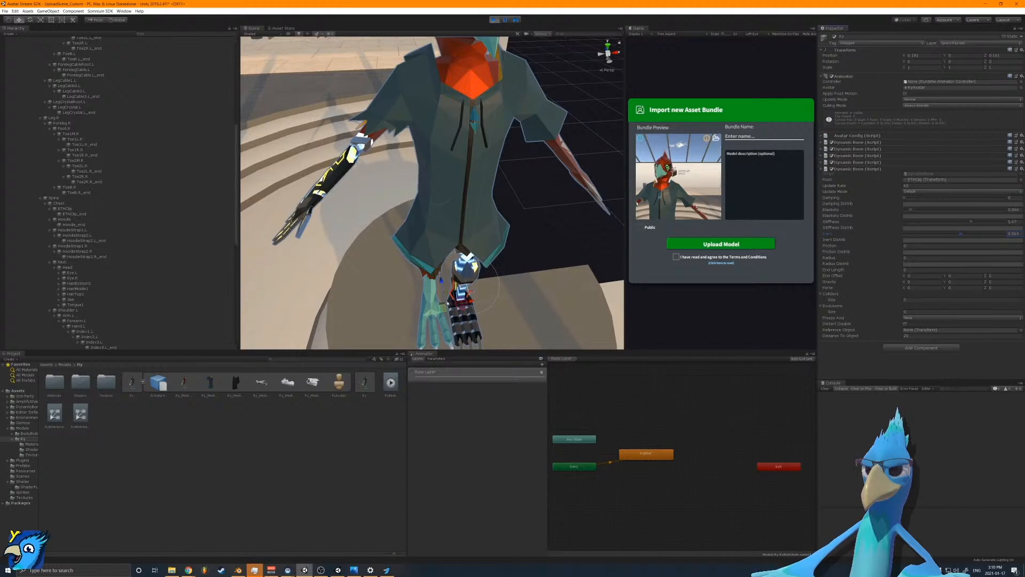
mouse_move(483, 299)
left_mouse_down()
mouse_move(405, 309)
mouse_move(497, 303)
left_mouse_up()
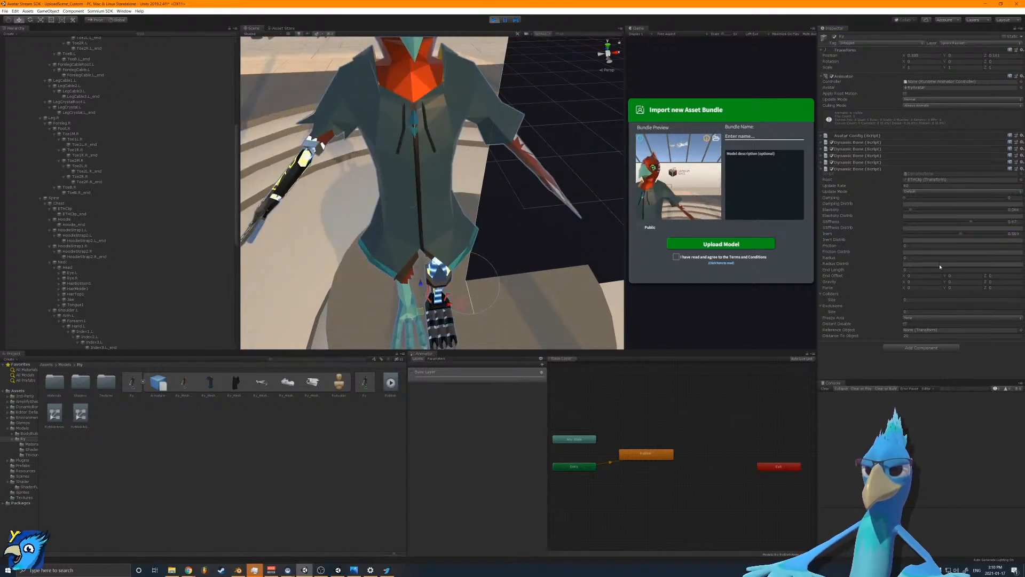
left_click_drag(450, 313, 489, 321)
right_click_drag(489, 321, 457, 331)
mouse_move(447, 294)
left_mouse_down()
mouse_move(400, 304)
mouse_move(454, 300)
mouse_move(444, 306)
left_mouse_up()
right_click_drag(449, 321, 454, 253)
Step: Copy the ETHClip Dynamic Bone component, exit play mode, and paste its values onto the same component
left_click(1022, 169)
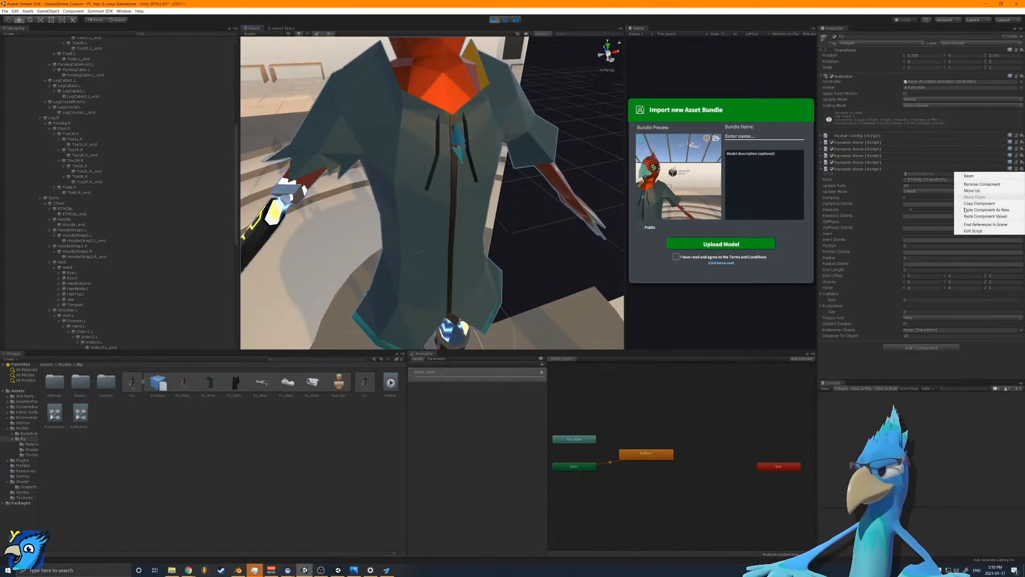
left_click(988, 203)
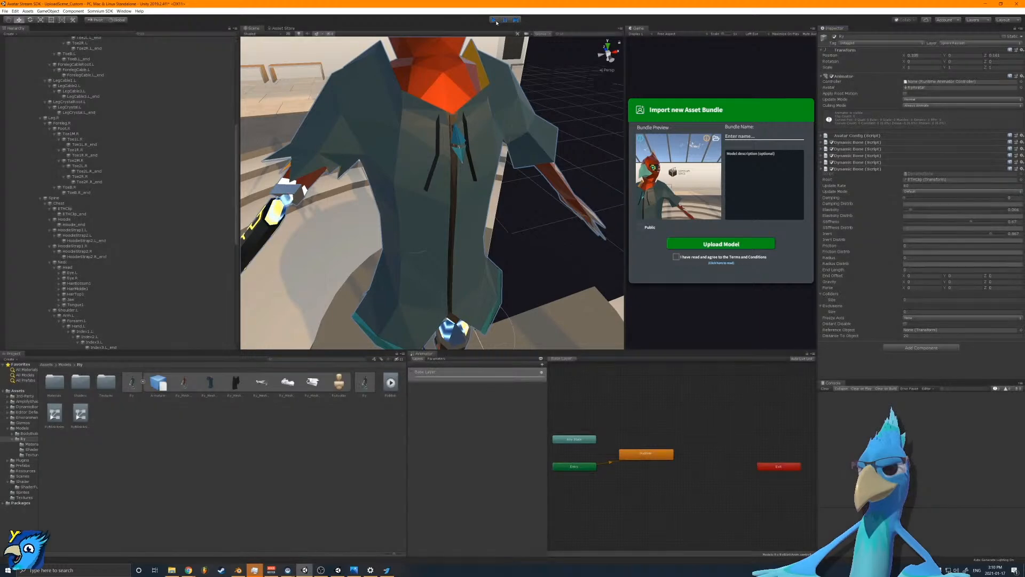
left_click(821, 144)
left_click(822, 152)
left_click(822, 158)
left_click(822, 165)
left_click(824, 171)
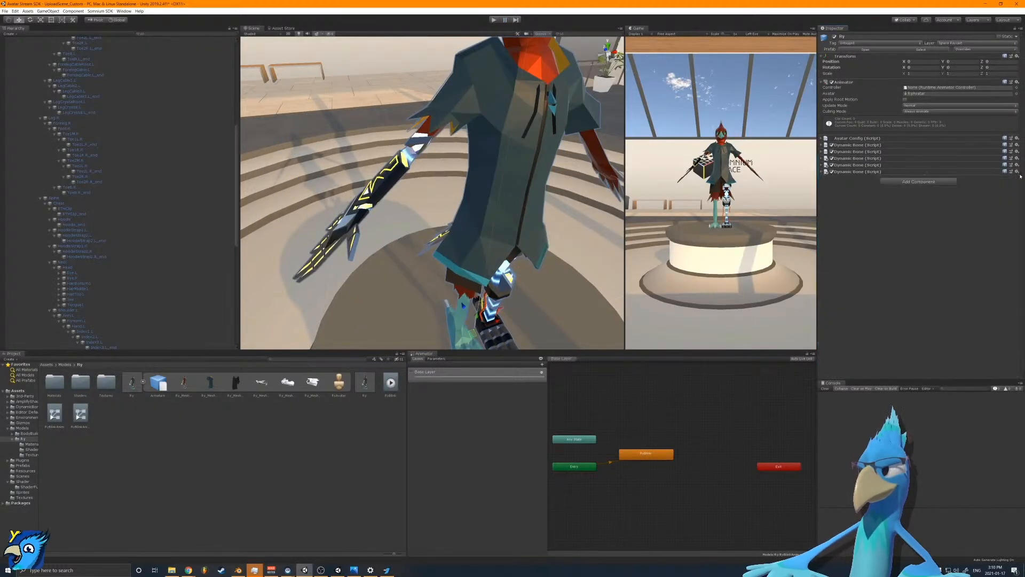
left_click(823, 171)
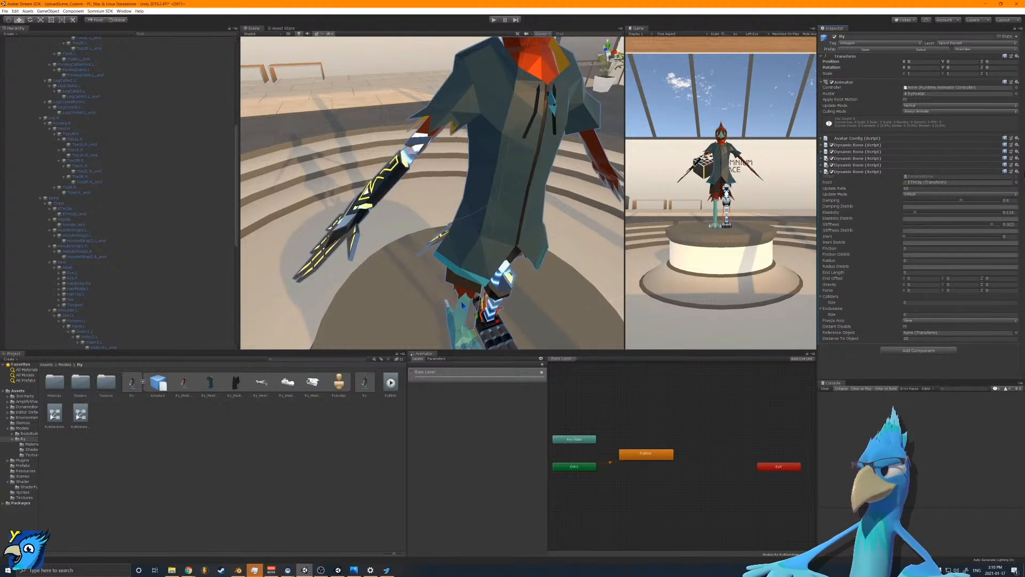
left_click(1016, 171)
left_click(1003, 226)
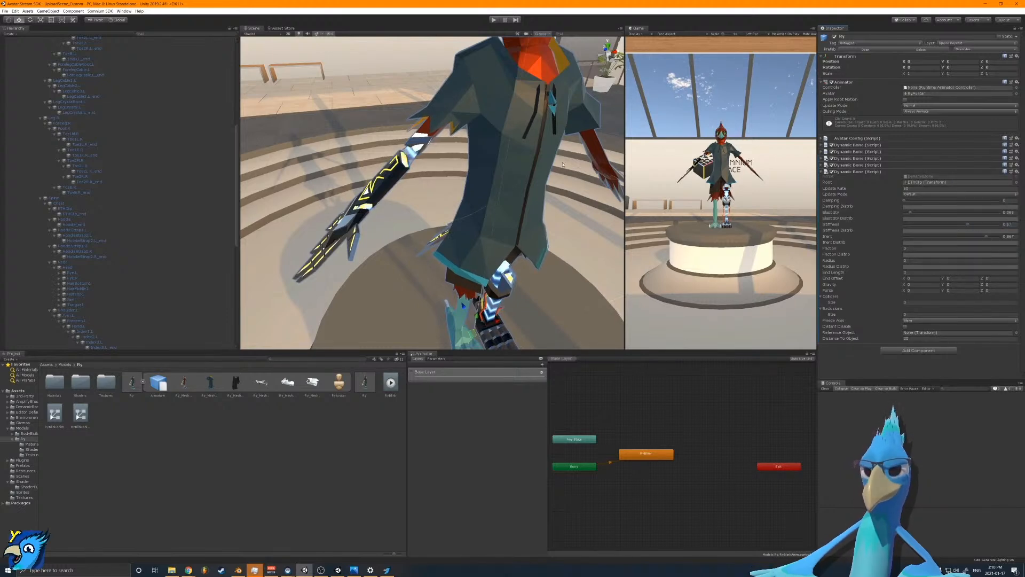
Step: Paste the copied ETHClip Dynamic Bone as a new component on Ry
right_click_drag(479, 96, 430, 48)
left_click(1017, 172)
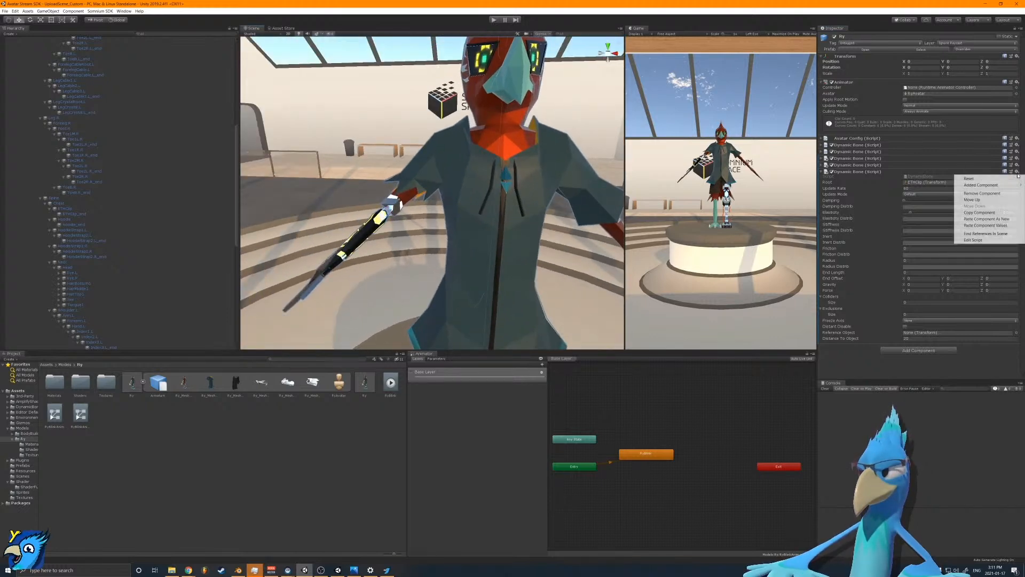
left_click(987, 219)
scroll(961, 224, "down", 10)
scroll(919, 213, "down", 3)
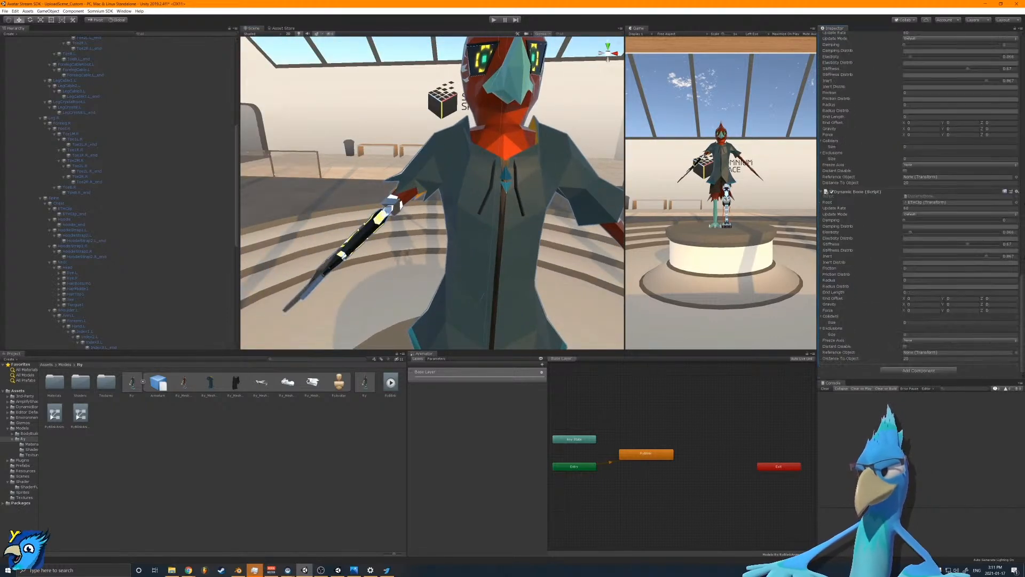
Step: Search the bone hierarchy and examine the jacket and legs for the next part that needs a dynamic bone
scroll(78, 202, "down", 6)
scroll(127, 218, "down", 7)
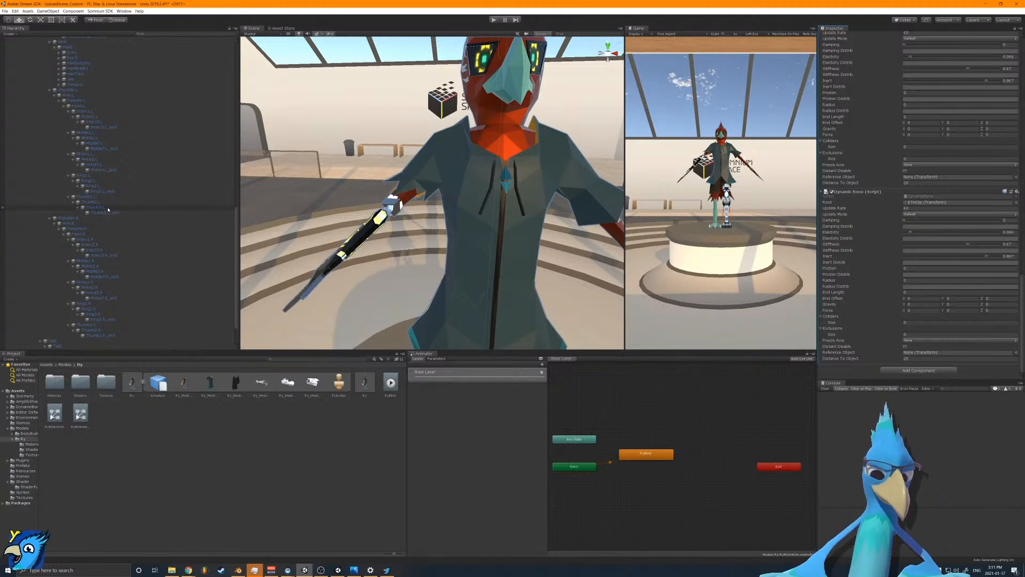
scroll(108, 209, "up", 1)
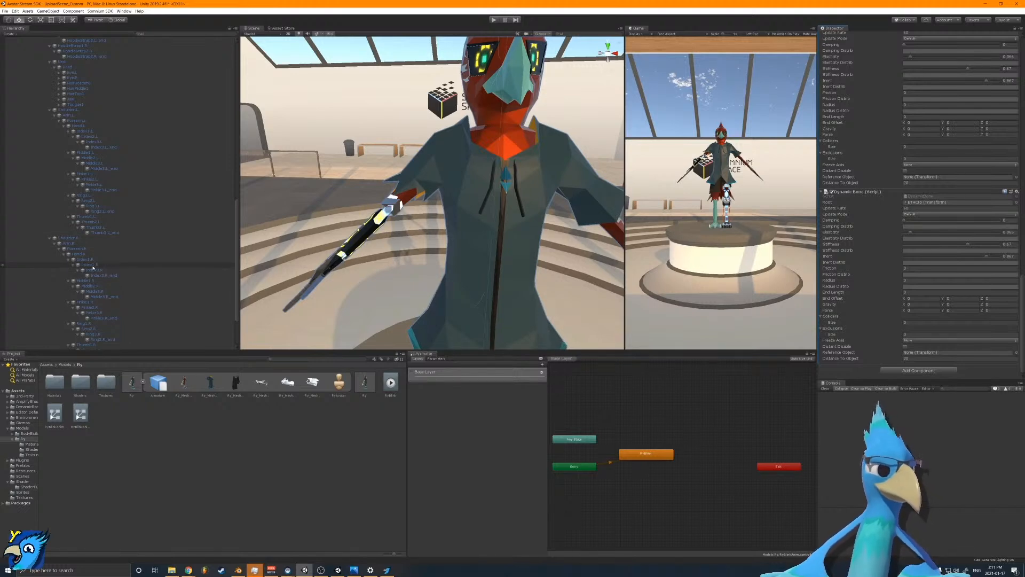
scroll(94, 245, "up", 10)
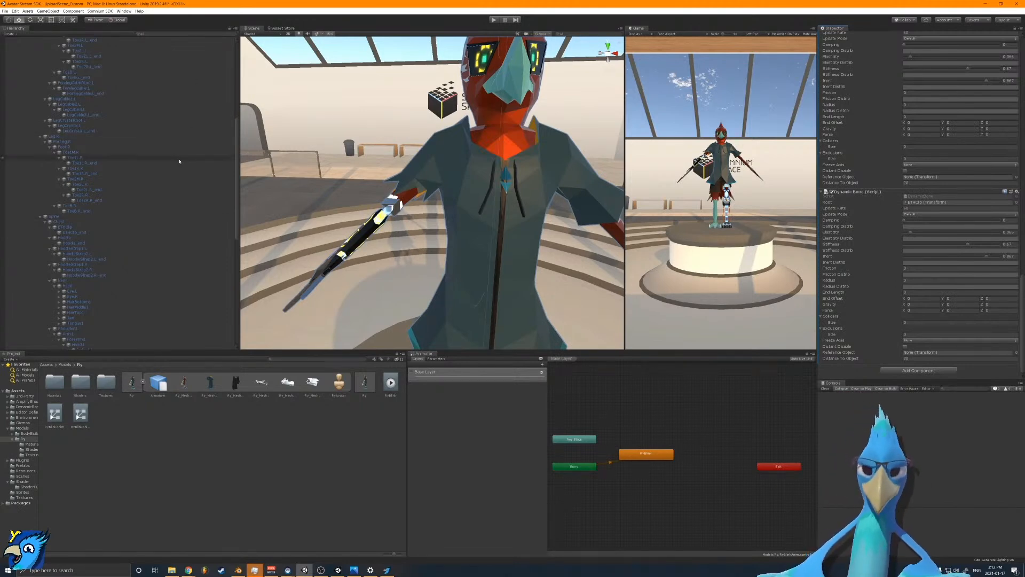
scroll(178, 216, "down", 10)
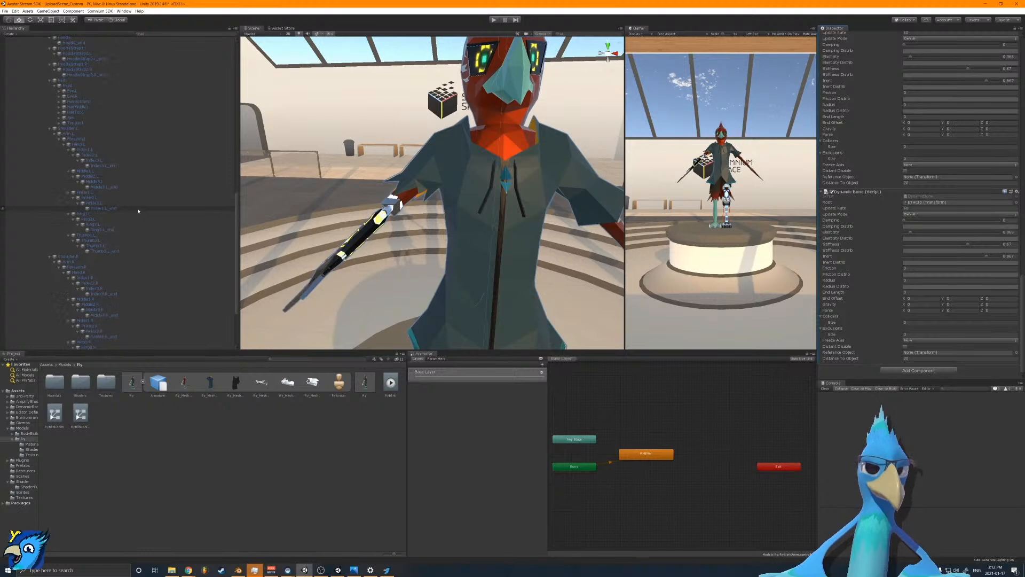
scroll(139, 211, "down", 5)
right_click_drag(422, 184, 422, 210)
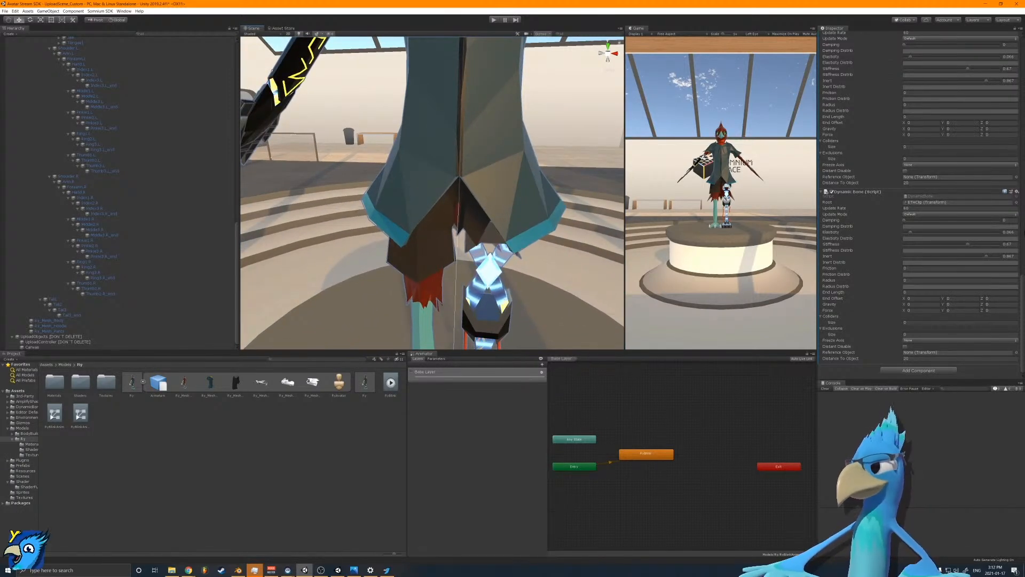
right_click_drag(466, 227, 496, 224)
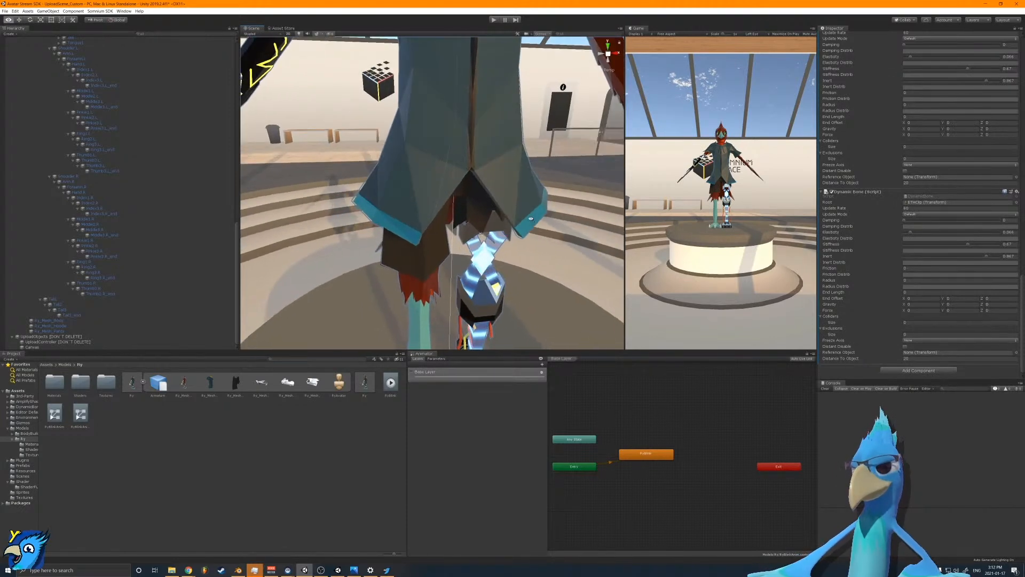
right_click_drag(433, 258, 452, 212)
scroll(73, 183, "up", 4)
Step: Set the new Dynamic Bone's root to the Chest bone and its Exclusions size to 2
left_click(940, 202)
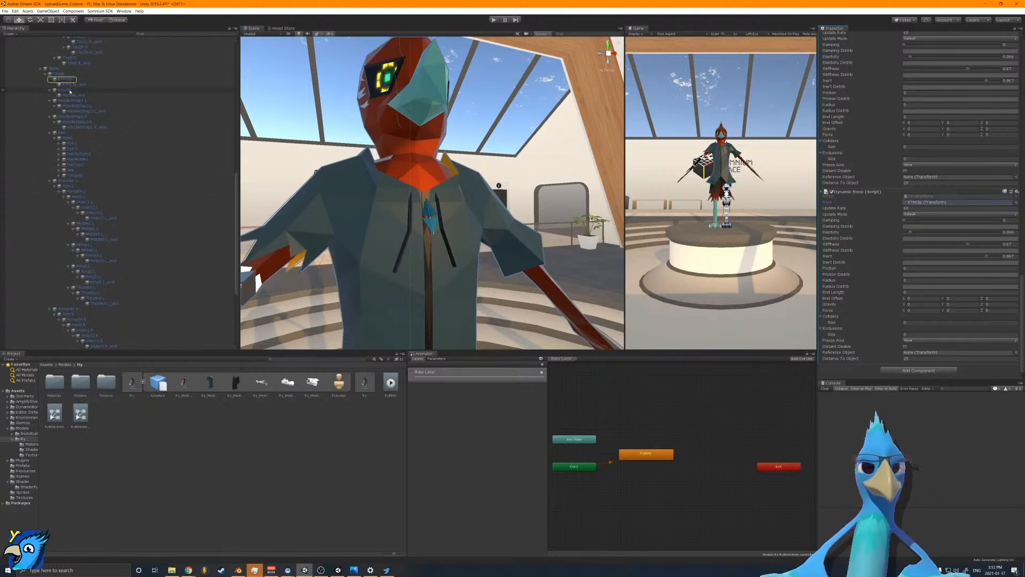
left_click_drag(59, 76, 932, 206)
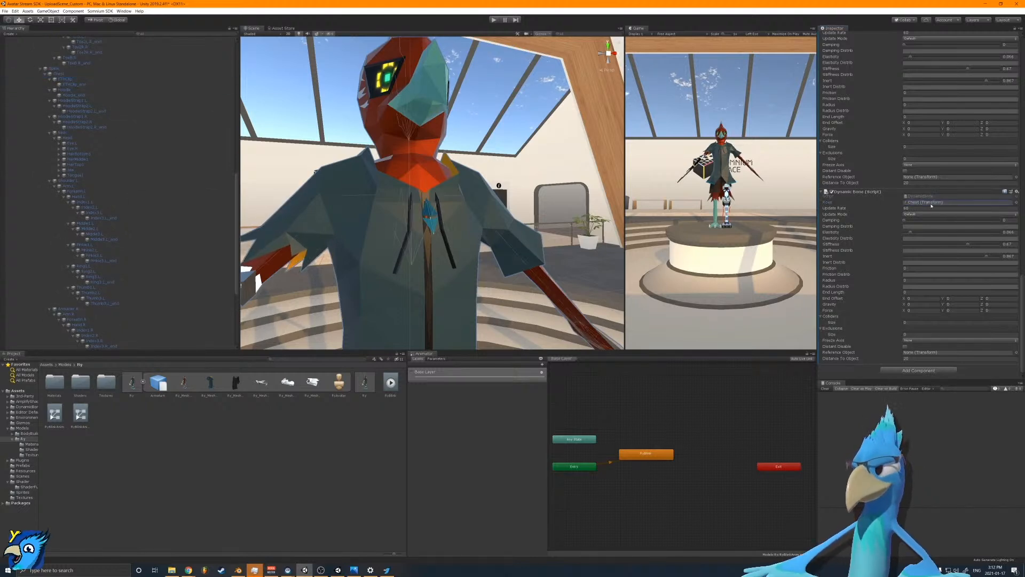
left_click(923, 335)
type("2")
key("Return")
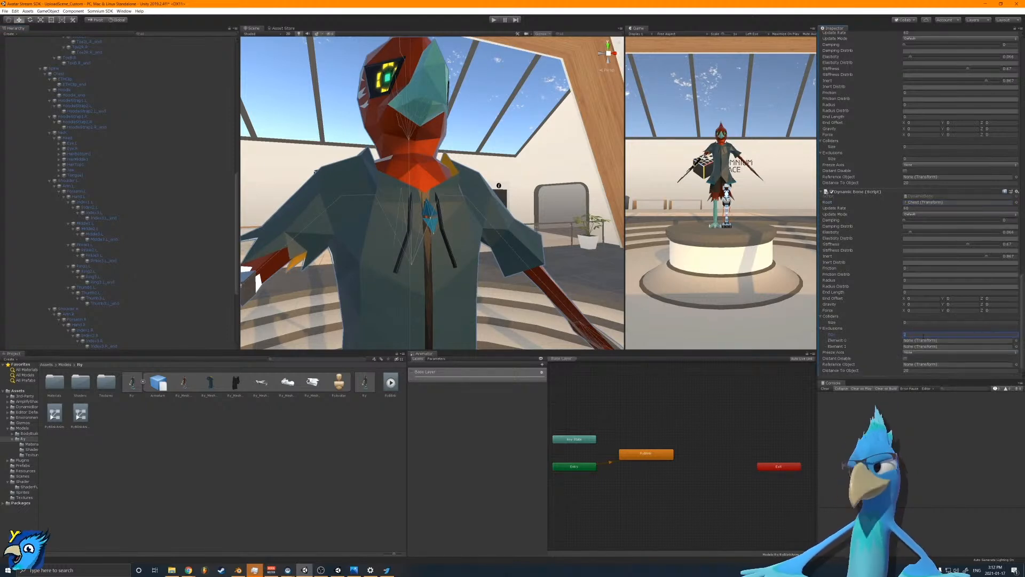
Step: Assign the ETHClip and Hoodie bones to the Chest Dynamic Bone's first two exclusions and set the Exclusions size to 5
left_click_drag(69, 80, 929, 340)
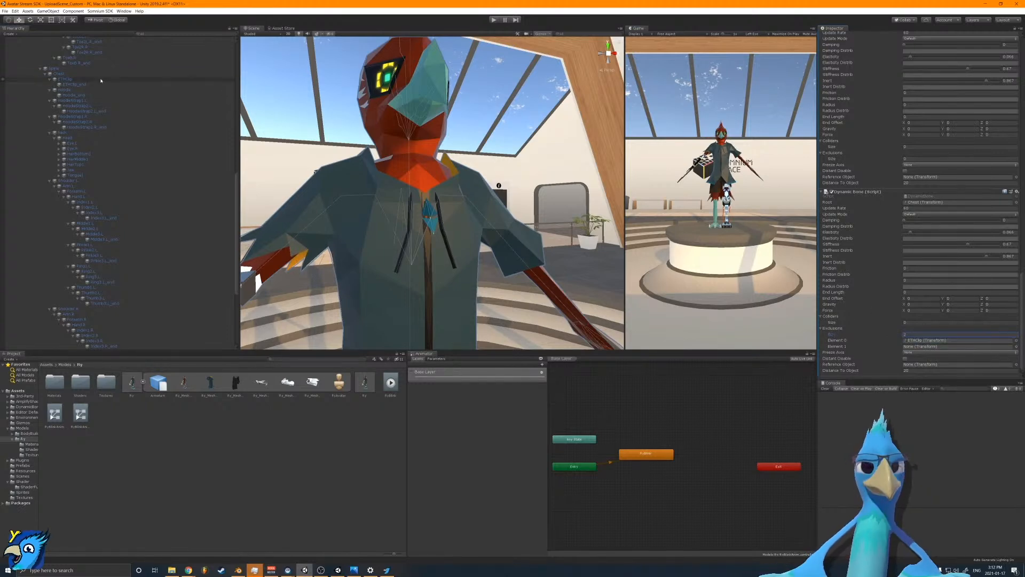
left_click_drag(81, 95, 932, 346)
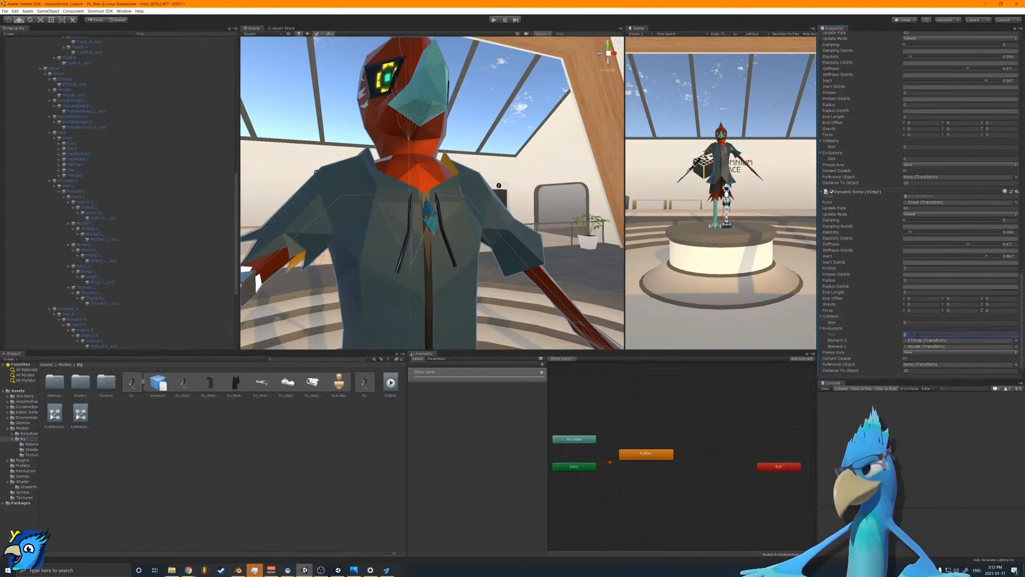
type("5")
key("Return")
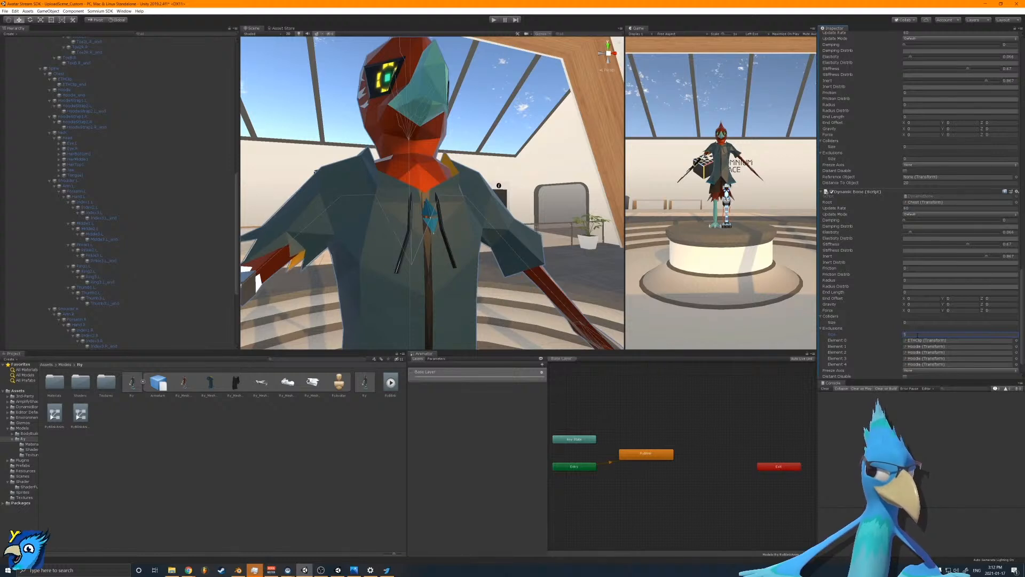
Step: Assign the Neck, Shoulder.L and Shoulder.R bones to exclusion elements 2, 3 and 4 of the Chest Dynamic Bone
scroll(949, 332, "down", 2)
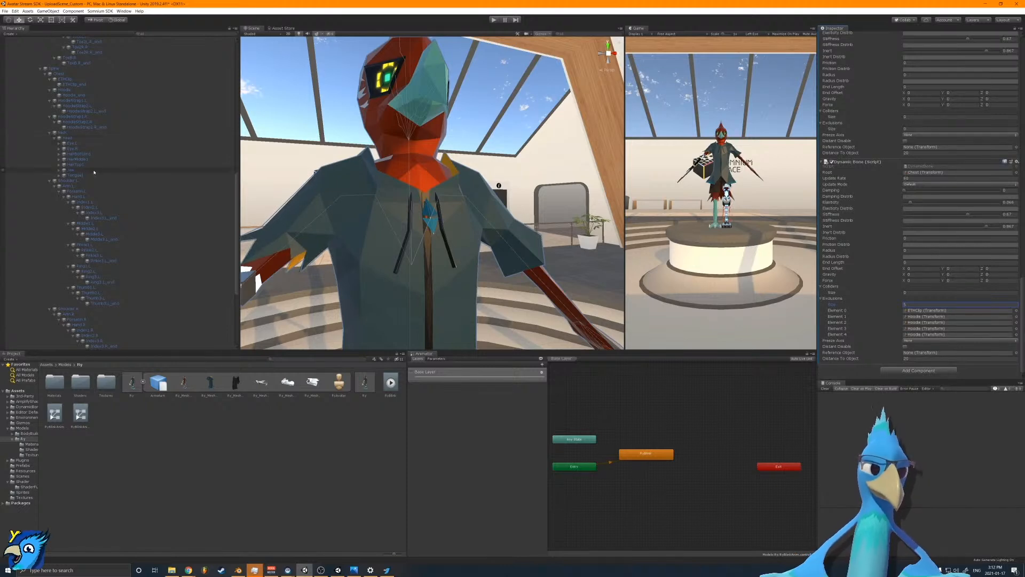
left_click_drag(63, 132, 956, 323)
left_click_drag(63, 176, 955, 328)
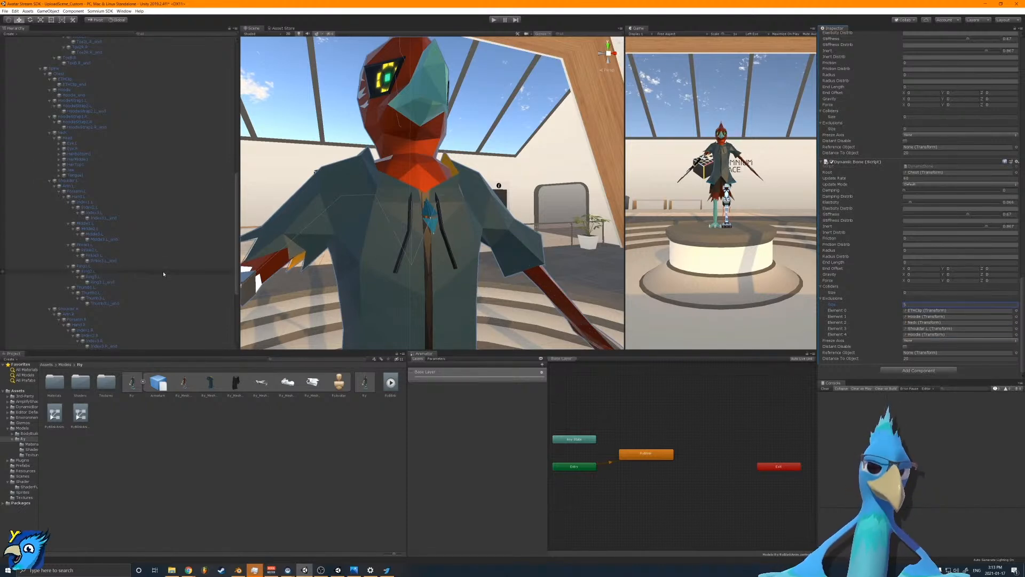
left_click_drag(75, 309, 917, 335)
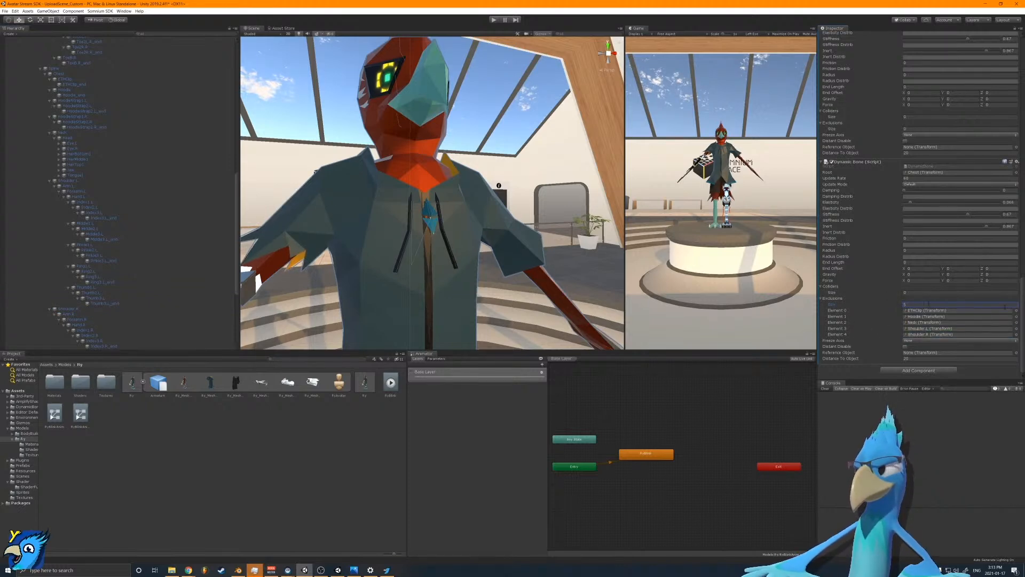
Step: Check the remaining bones in the hierarchy, enter play mode and restore the maximized Game view to the normal layout
scroll(32, 223, "down", 5)
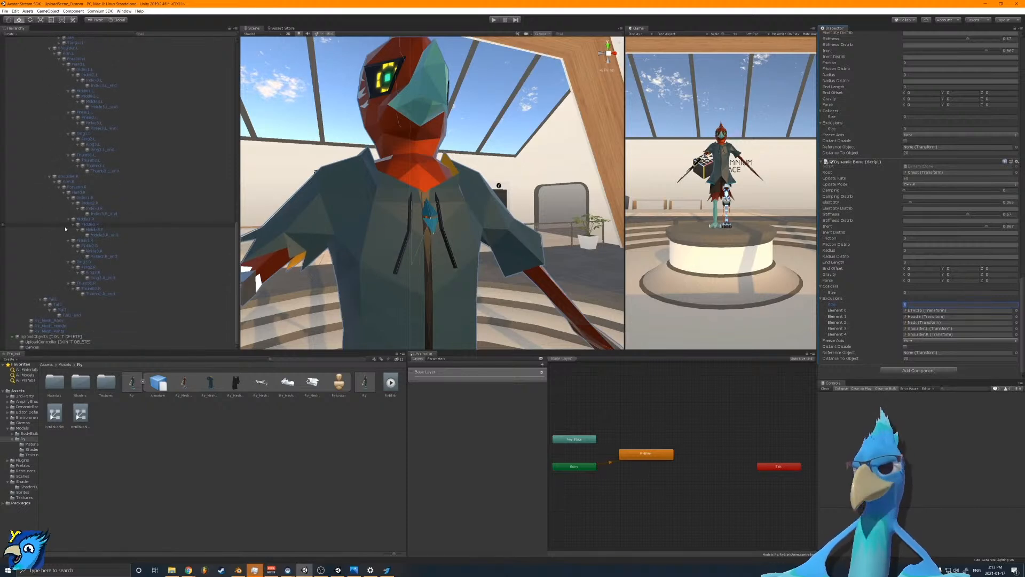
scroll(548, 259, "up", 5)
scroll(549, 259, "down", 3)
left_click_drag(548, 259, 423, 281, "alt")
scroll(456, 234, "down", 3)
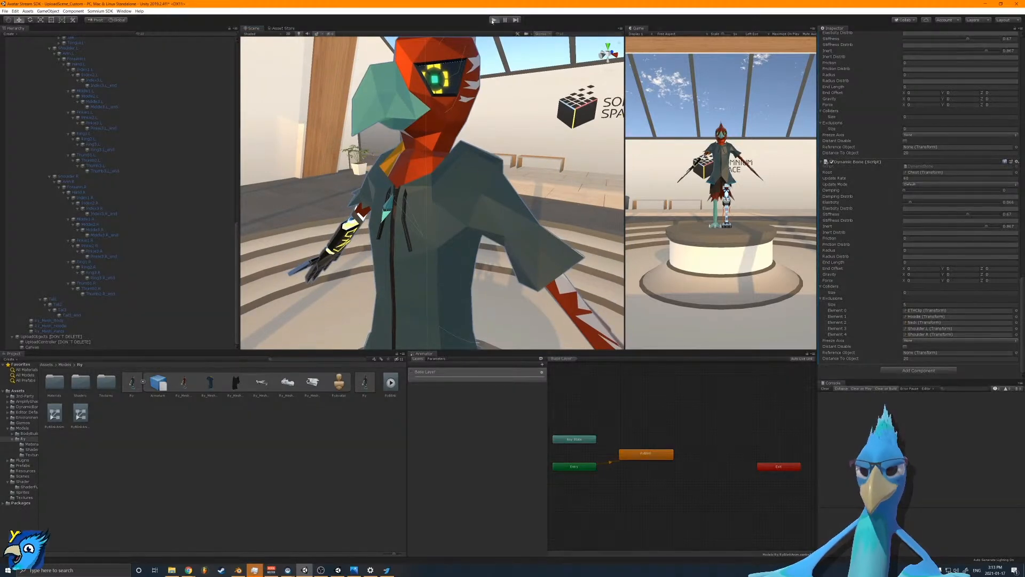
key("ctrl+p")
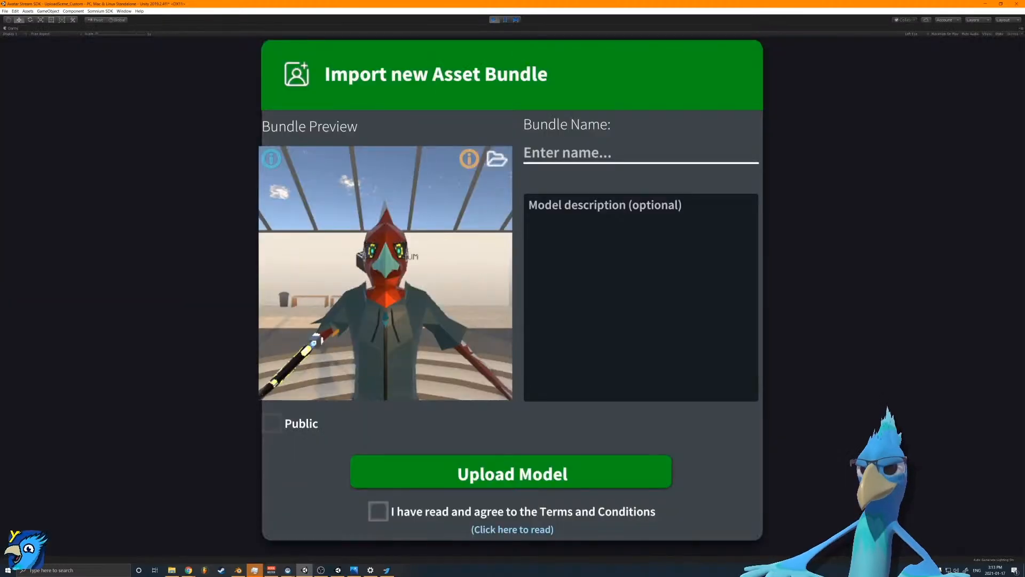
left_click(1021, 28)
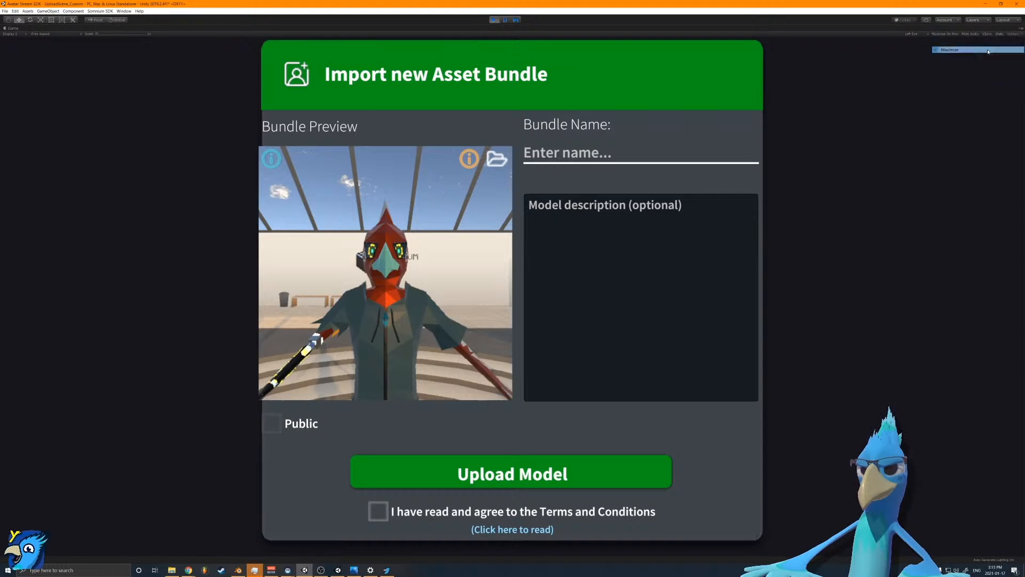
left_click(988, 49)
Step: Move the Ry avatar in the scene to test how the jacket and its strings react, and undo the move
left_click_drag(474, 151, 494, 160, "alt")
scroll(73, 149, "up", 10)
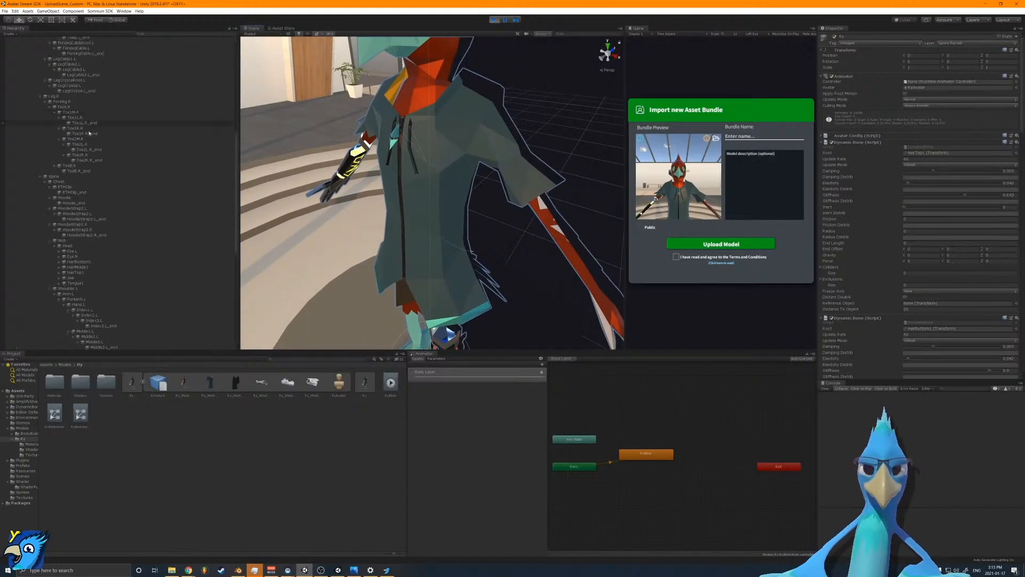
scroll(391, 281, "down", 5)
left_click_drag(390, 266, 391, 281, "alt")
left_click_drag(432, 319, 558, 263)
key("ctrl+z")
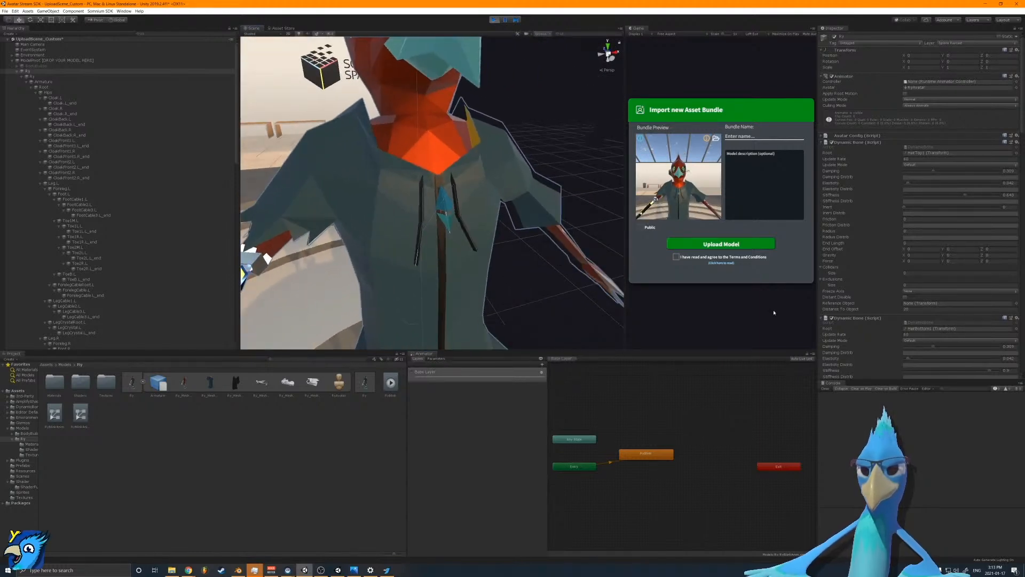
Step: Set the damping of the last Dynamic Bone component, rooted at the chest, to about 0.24
scroll(986, 200, "down", 5)
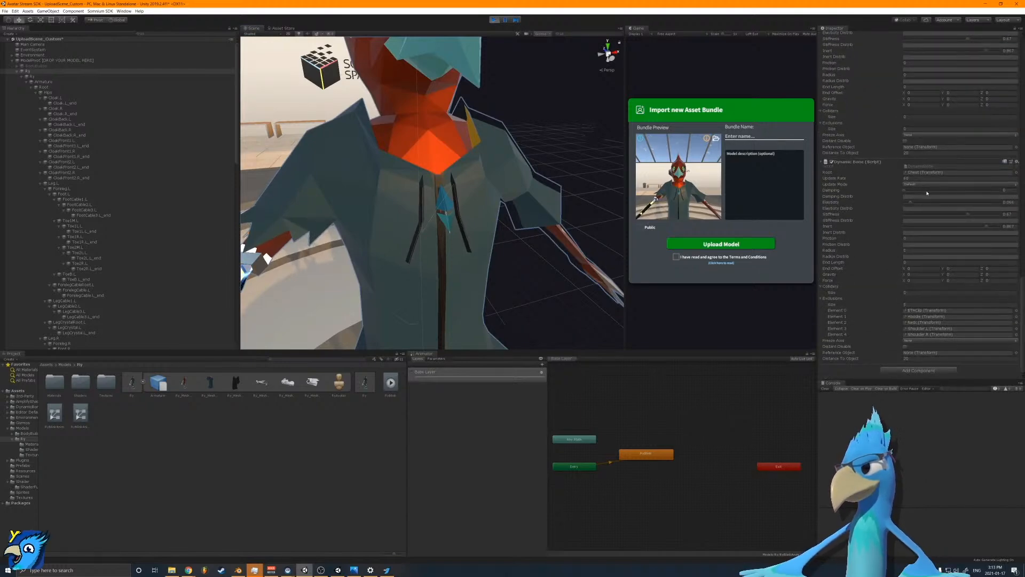
left_click(928, 191)
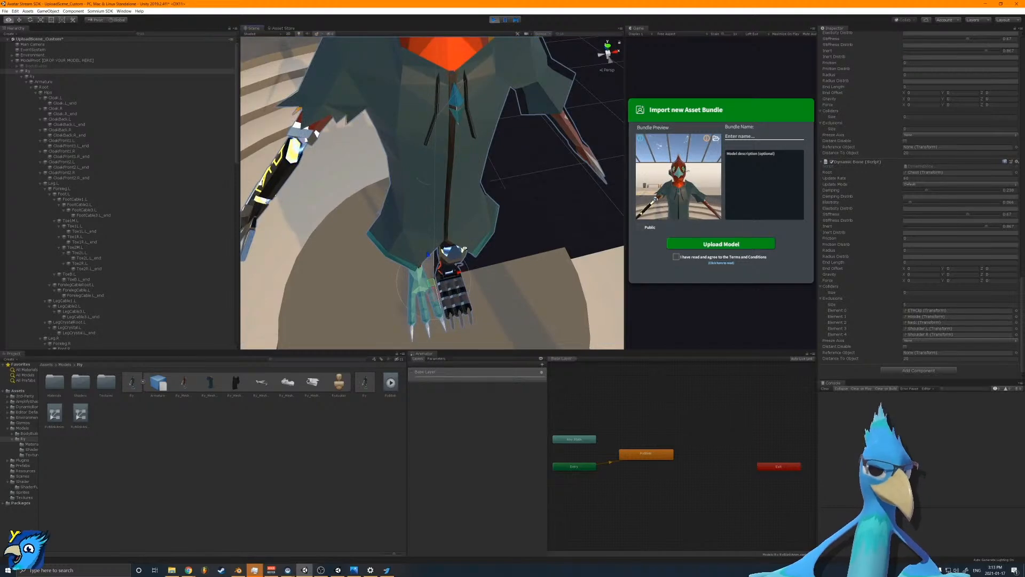
right_click_drag(455, 287, 464, 203)
Step: Set the chest Dynamic Bone's radius to 0.007, sized to fit the hoodie strings
scroll(476, 213, "up", 5)
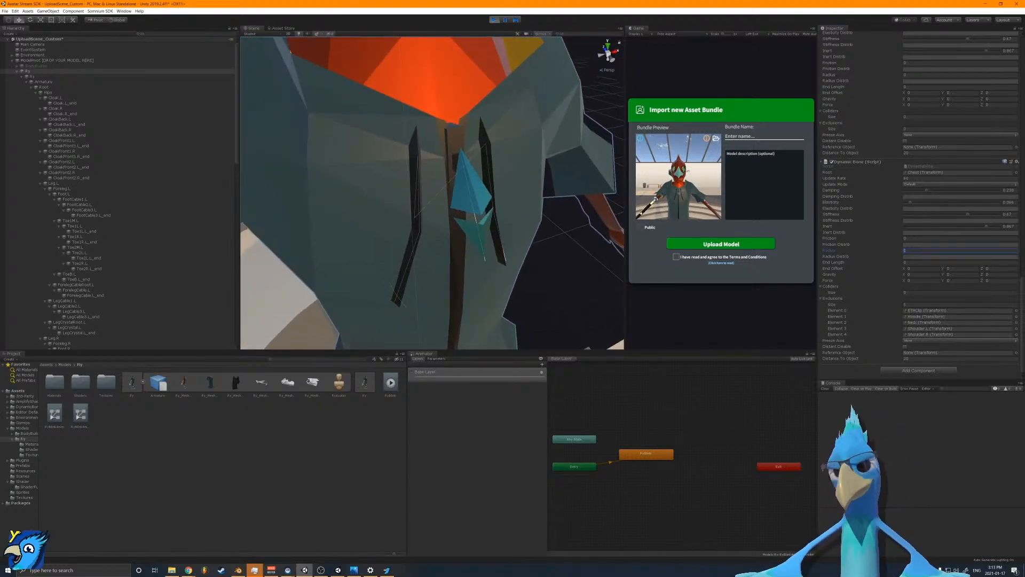
type("0.1")
key("BackSpace")
type("01")
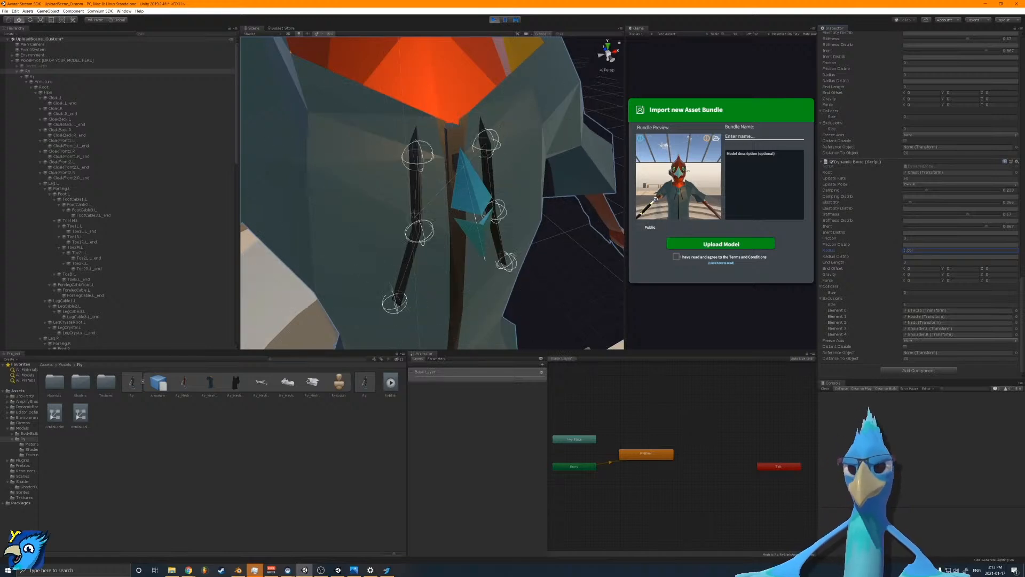
key("BackSpace")
type("05")
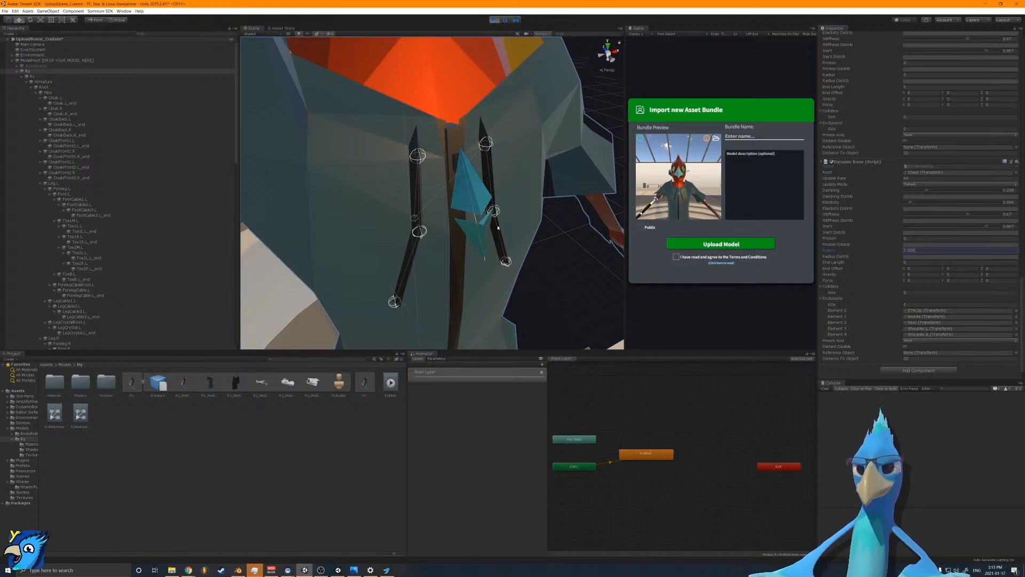
key("BackSpace")
type("7")
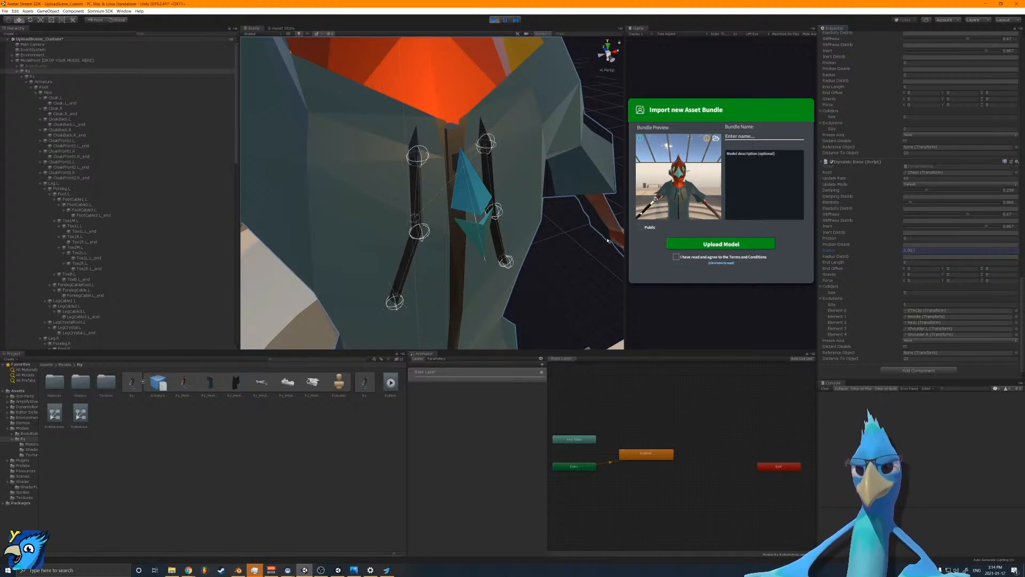
right_click_drag(434, 218, 463, 203)
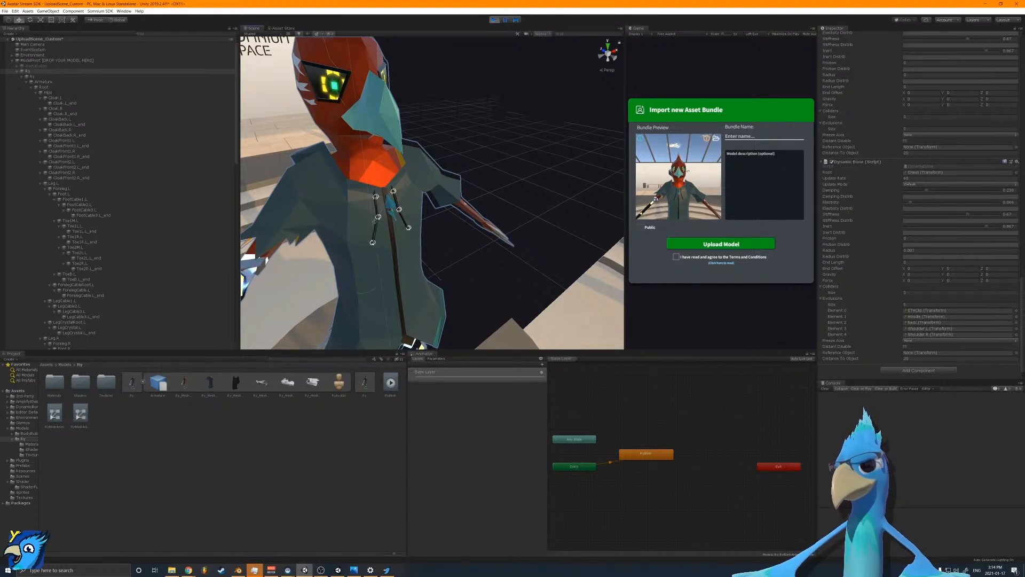
Step: Copy the chest Dynamic Bone component, exit play mode, and paste its values back onto the same component
left_click(1016, 162)
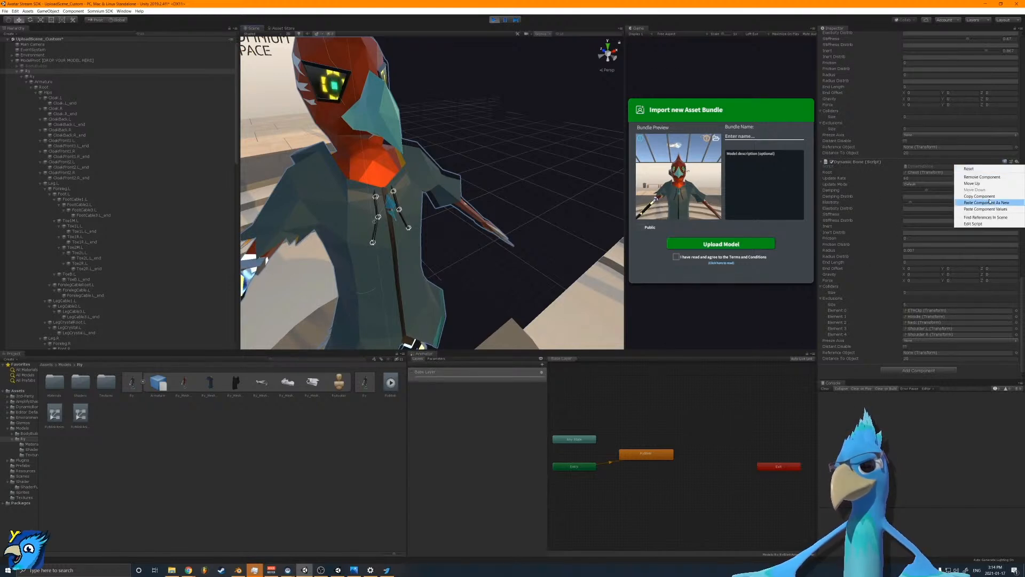
left_click(989, 196)
left_click(494, 20)
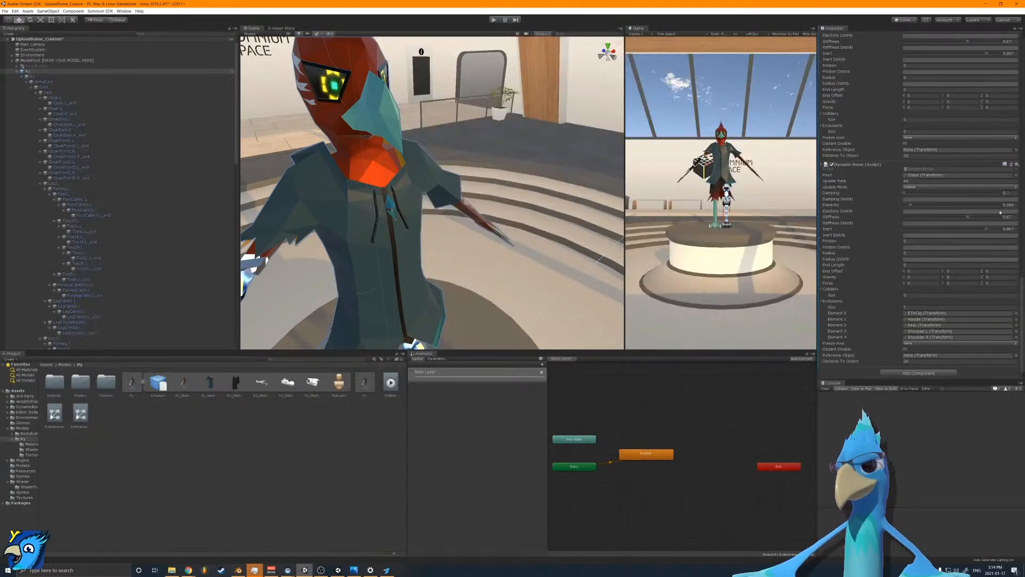
left_click(1017, 161)
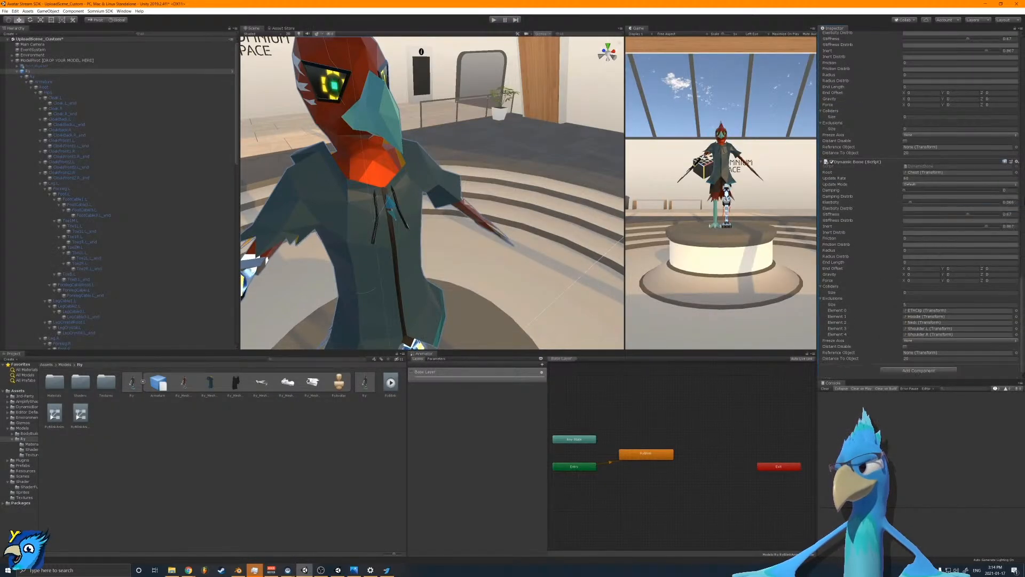
left_click(1000, 215)
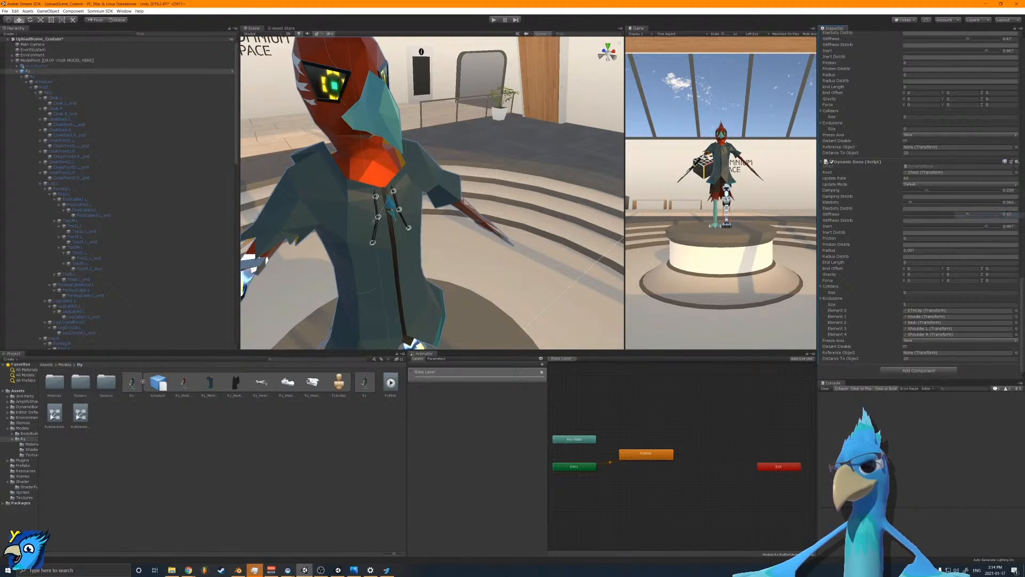
Step: Open the chest Dynamic Bone's Radius Distribution curve and apply the constant flat preset
left_click(911, 256)
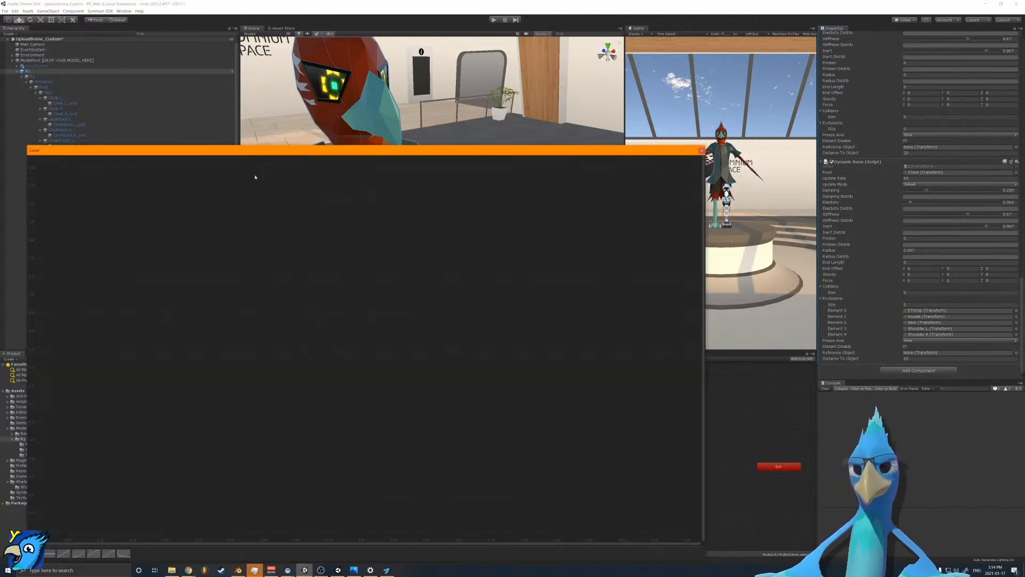
left_click_drag(258, 152, 685, 192)
left_click_drag(560, 190, 502, 71)
left_click(414, 471)
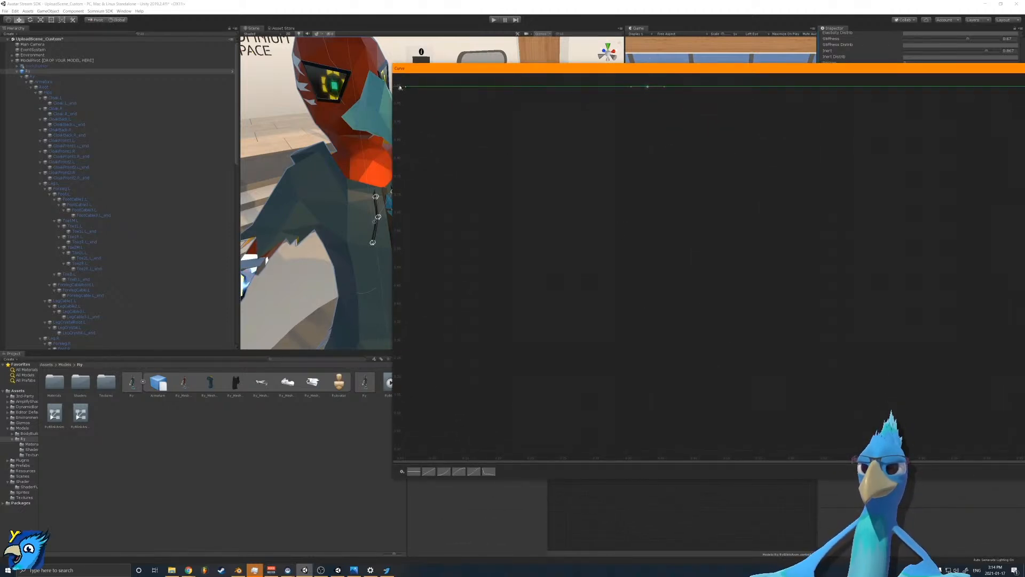
Step: Reshape the radius distribution curve so the start of the bone chain gets no radius, and close the curve editor
left_click_drag(401, 86, 444, 206)
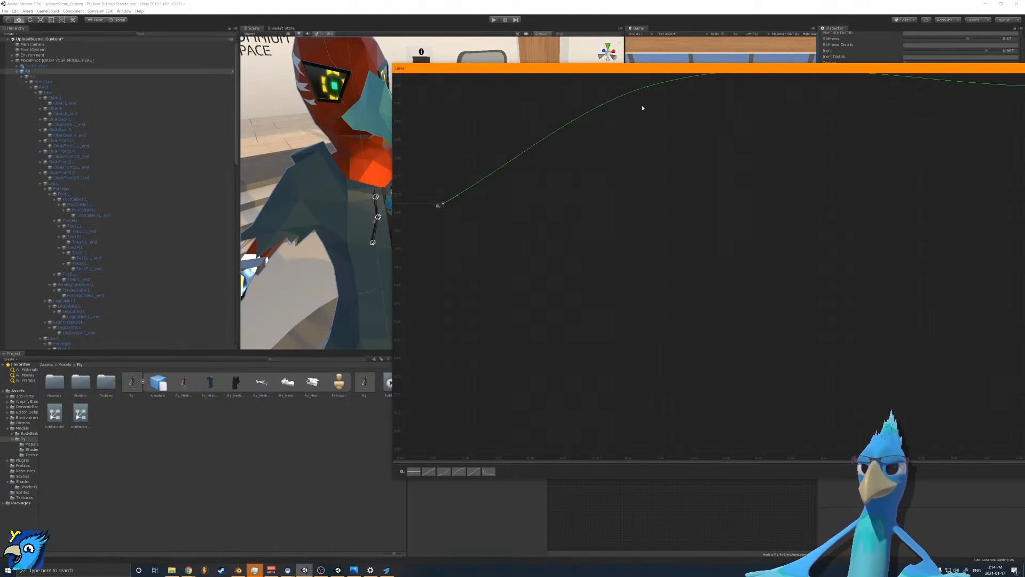
right_click(647, 86)
left_click(674, 124)
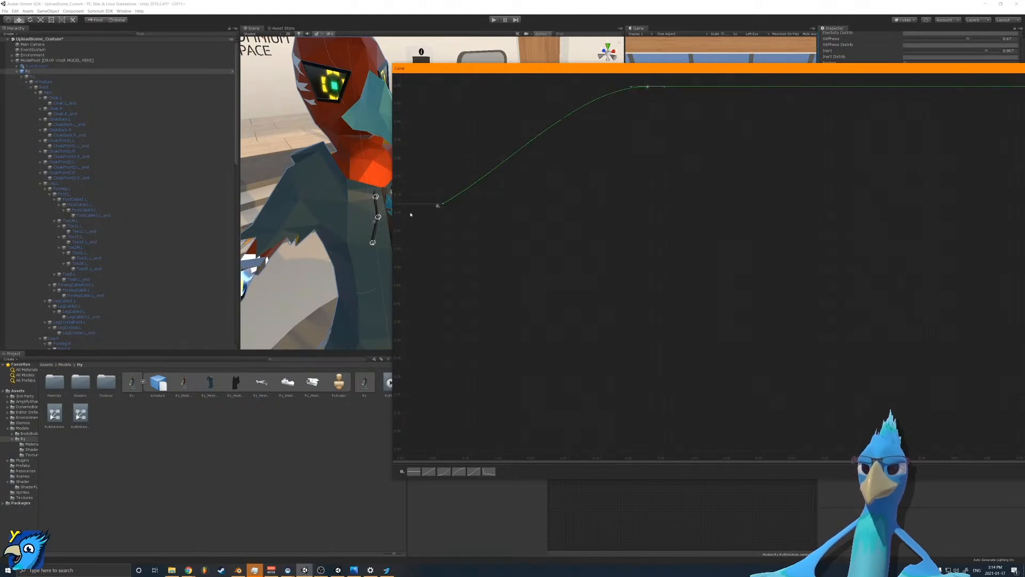
left_click_drag(441, 206, 647, 457)
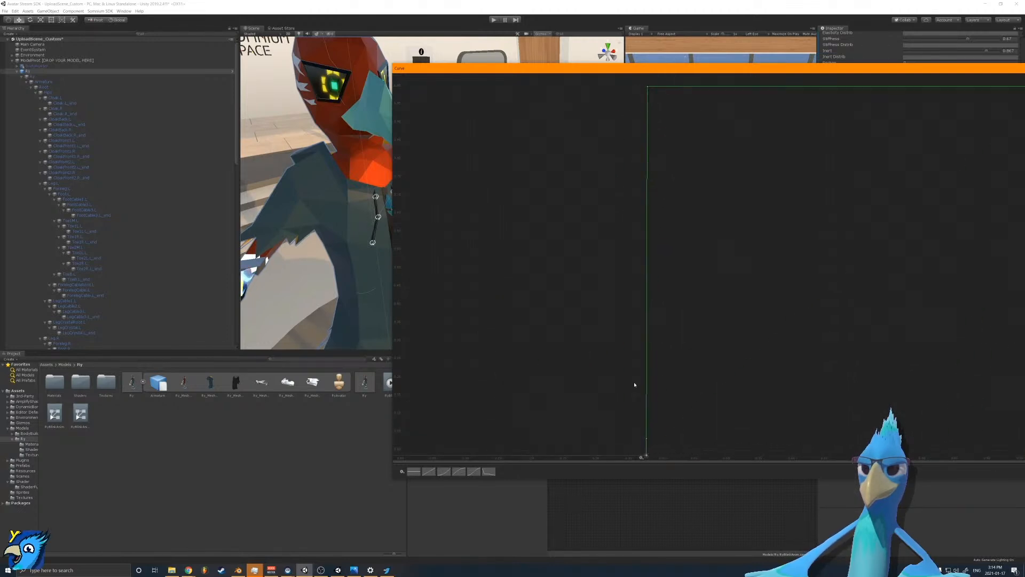
left_click_drag(611, 75, 684, 463)
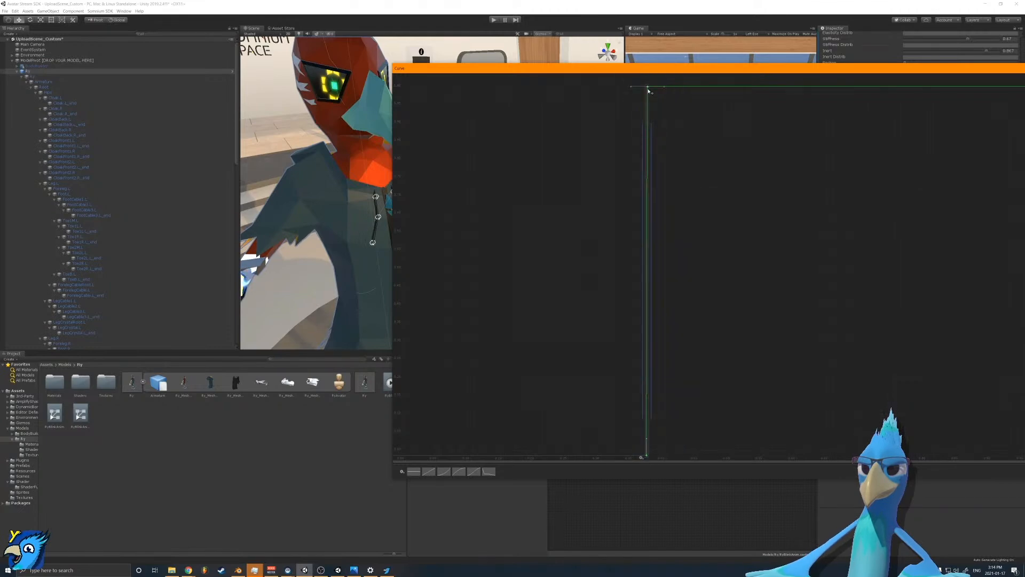
left_click_drag(649, 89, 437, 82)
left_click(724, 82)
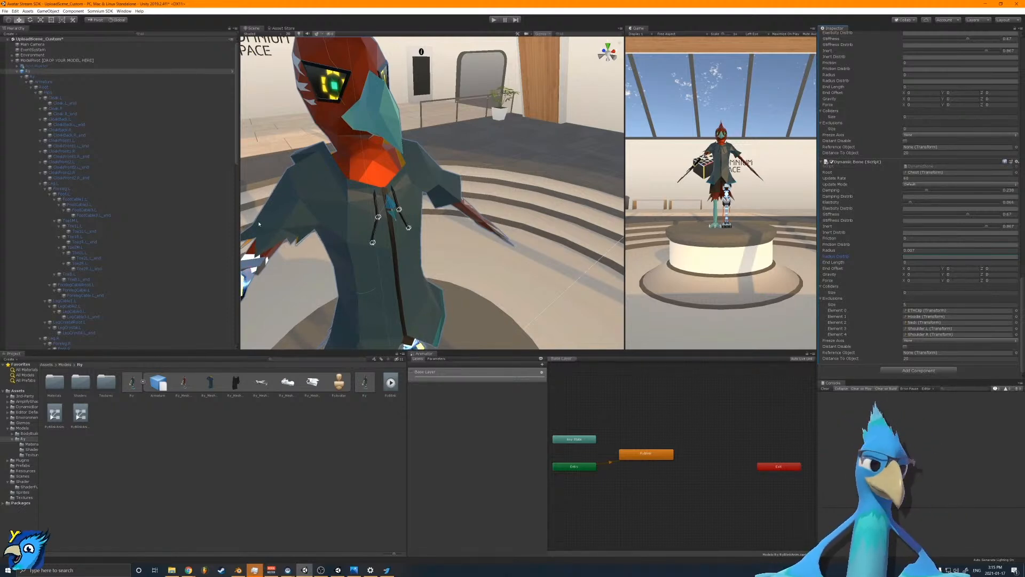
Step: Examine the collision spheres along both hoodie strings from closer and different angles
scroll(259, 224, "up", 2)
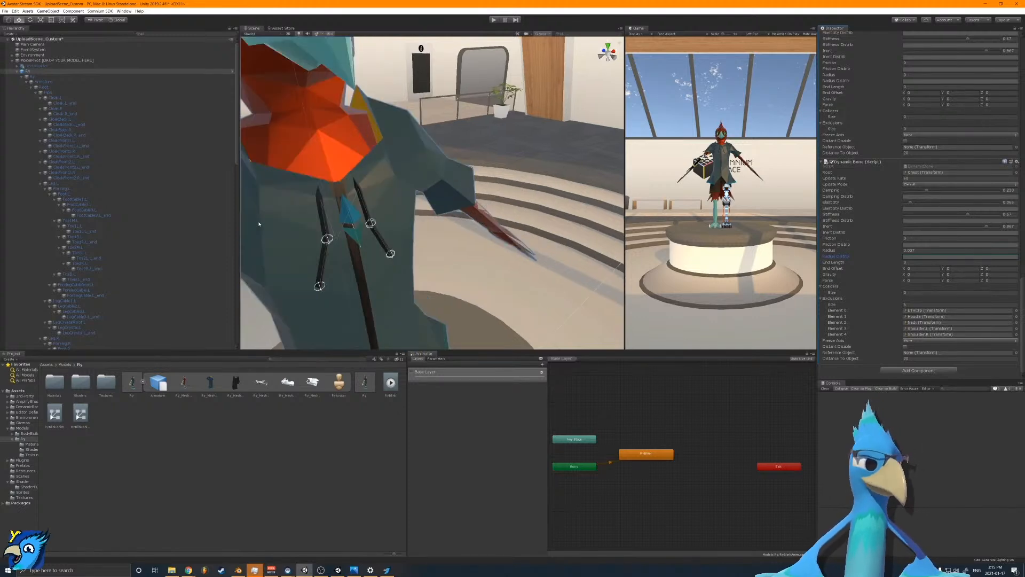
scroll(259, 224, "down", 4)
left_click_drag(480, 184, 485, 158, "alt")
scroll(497, 144, "up", 3)
key("s")
right_click_drag(485, 158, 486, 176)
key("w")
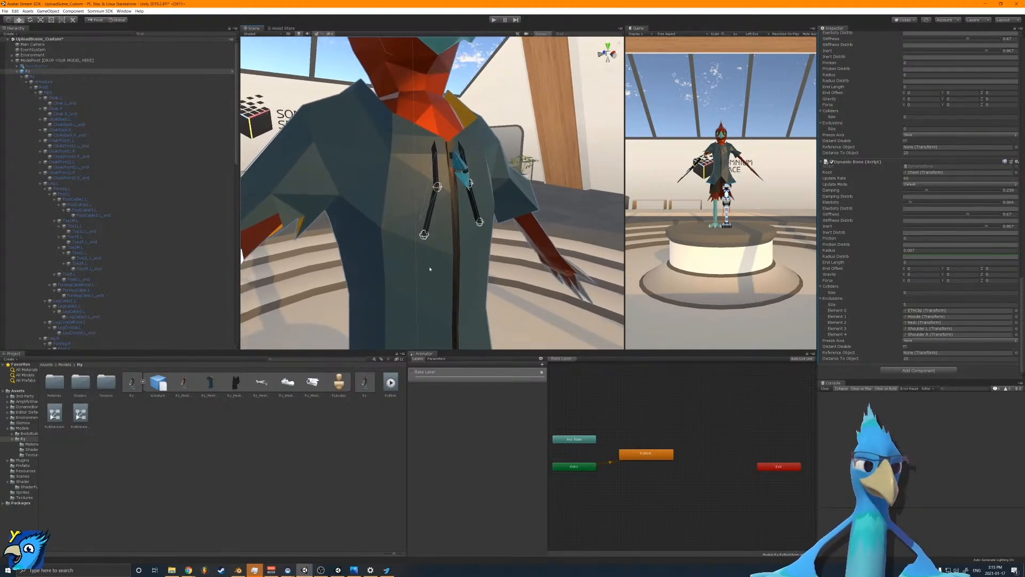
scroll(379, 252, "down", 3)
mouse_move(379, 252)
left_mouse_down("alt")
mouse_move(470, 251)
mouse_move(374, 240)
left_mouse_up("alt")
left_click(56, 93)
left_click(55, 183)
left_click(73, 199)
left_click(71, 300)
scroll(75, 252, "down", 4)
scroll(76, 259, "up", 4)
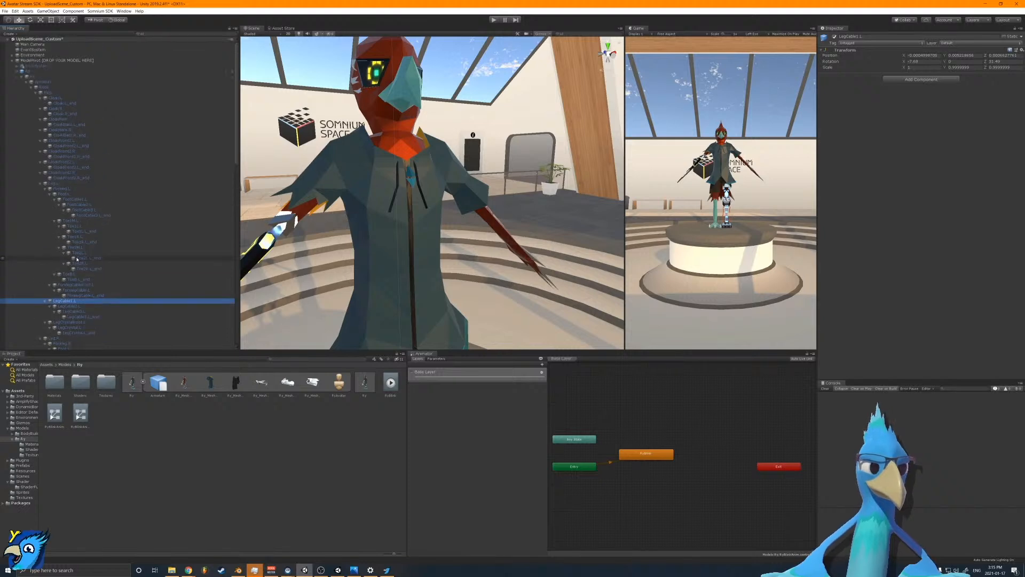
key("ctrl+z")
key("ctrl+z")
key("ctrl+z")
key("ctrl+y")
Step: Collapse the leg bones, select the Chest bone under the spine, and add a Dynamic Bone Collider to it
left_click(40, 183, "alt")
left_click(55, 195)
left_click(60, 201)
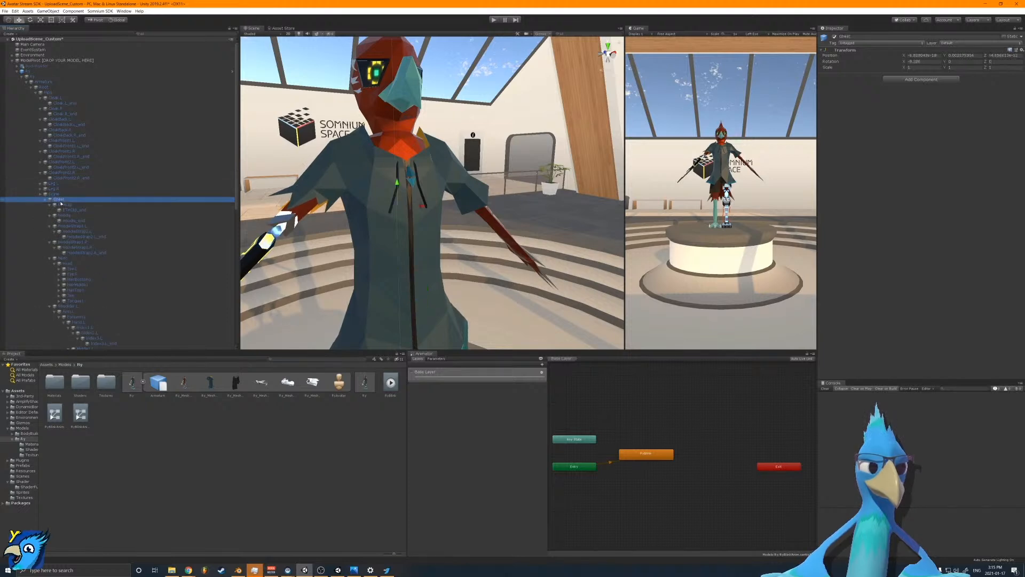
left_click(916, 80)
type("coll")
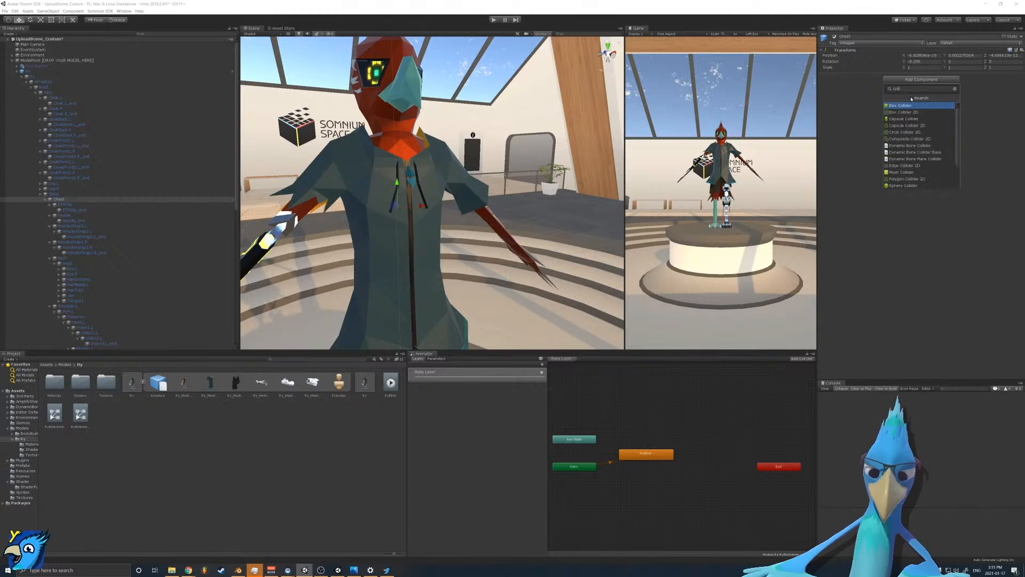
key("Down")
key("Down")
key("Down")
key("Down")
key("Down")
key("Down")
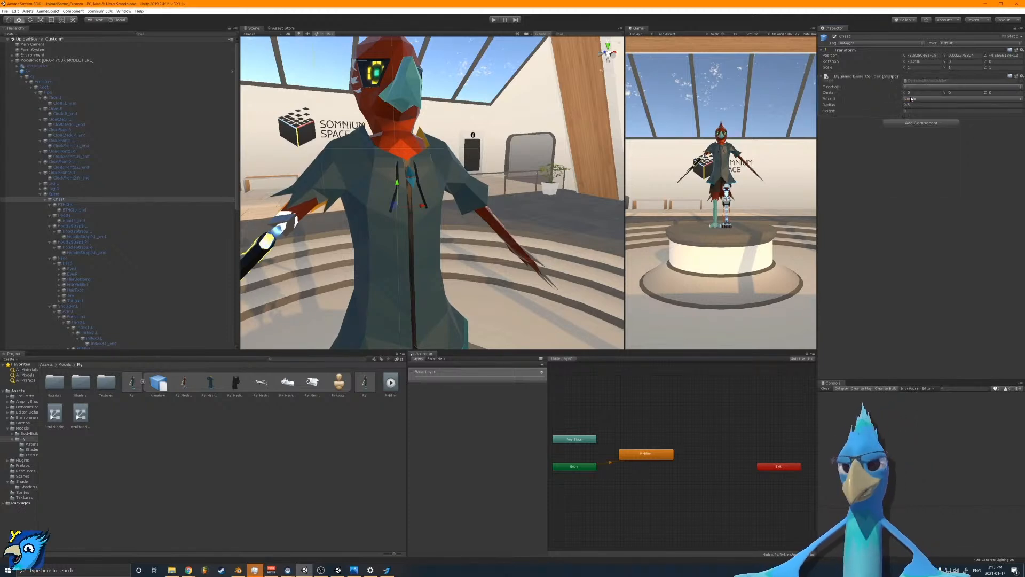
key("Return")
Step: Set the Chest collider's radius to 0.001 and its height to 0.005
left_click(907, 110)
type("0.01")
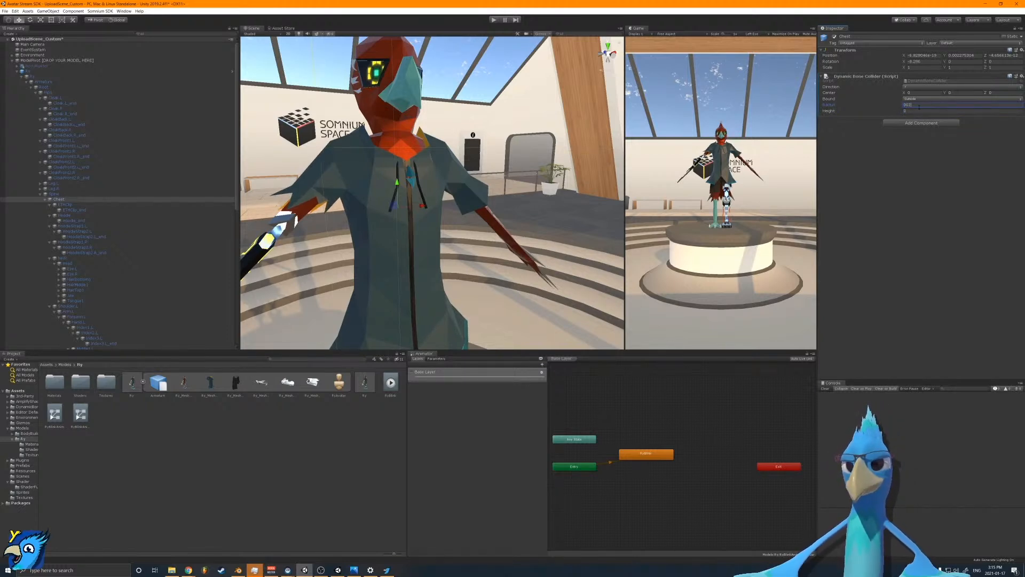
type(".00")
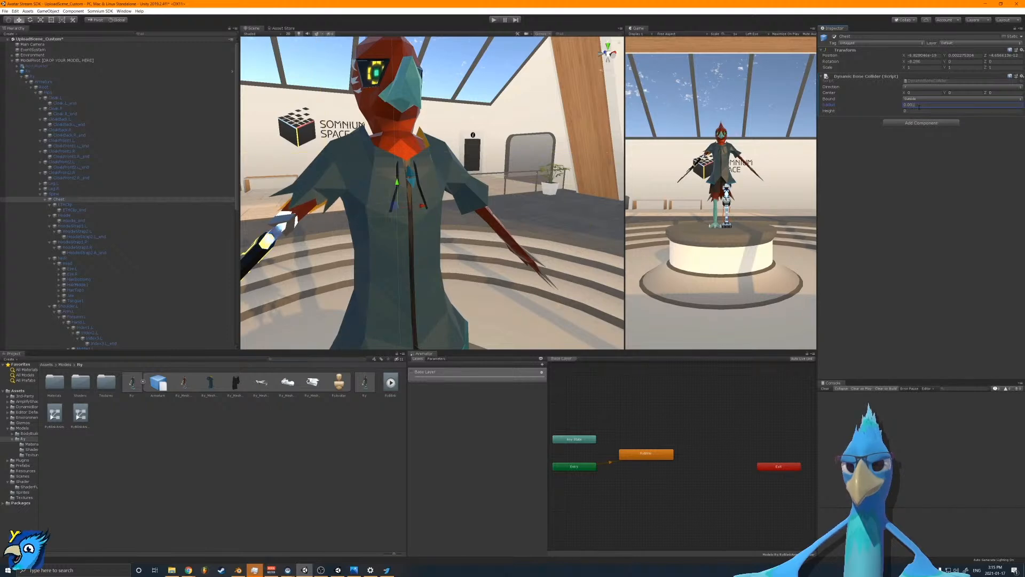
type("1")
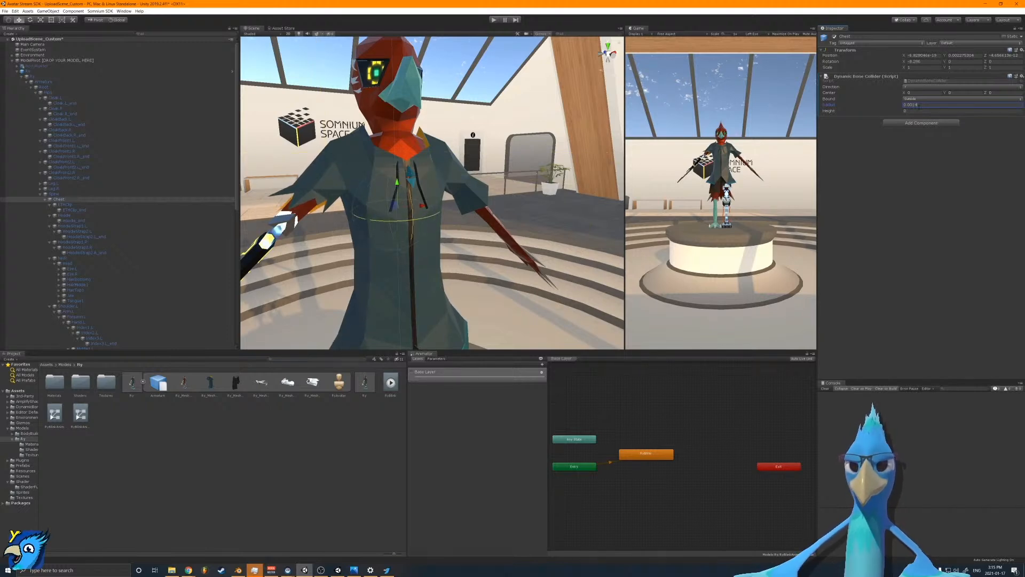
type("3")
key("BackSpace")
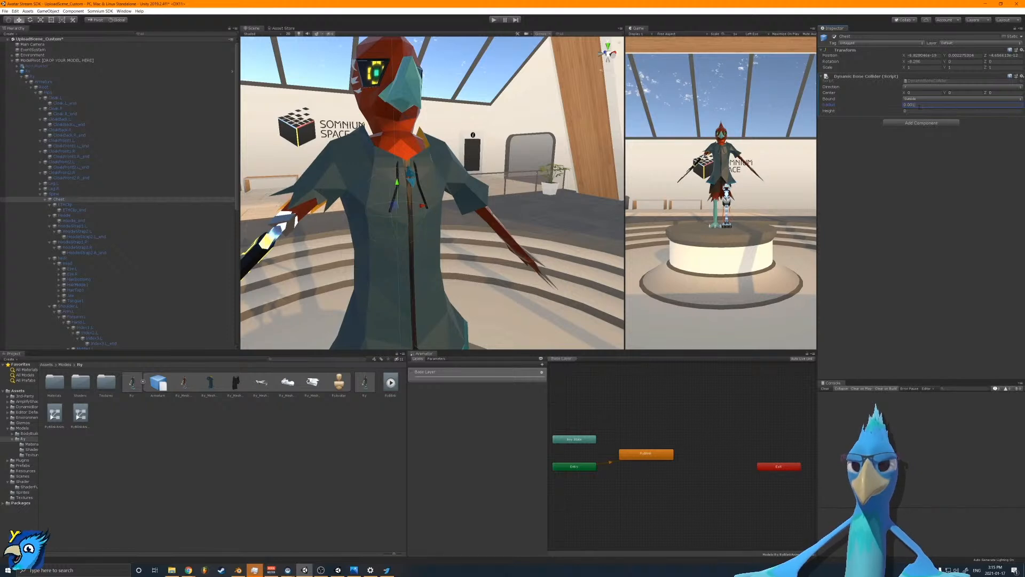
key("Tab")
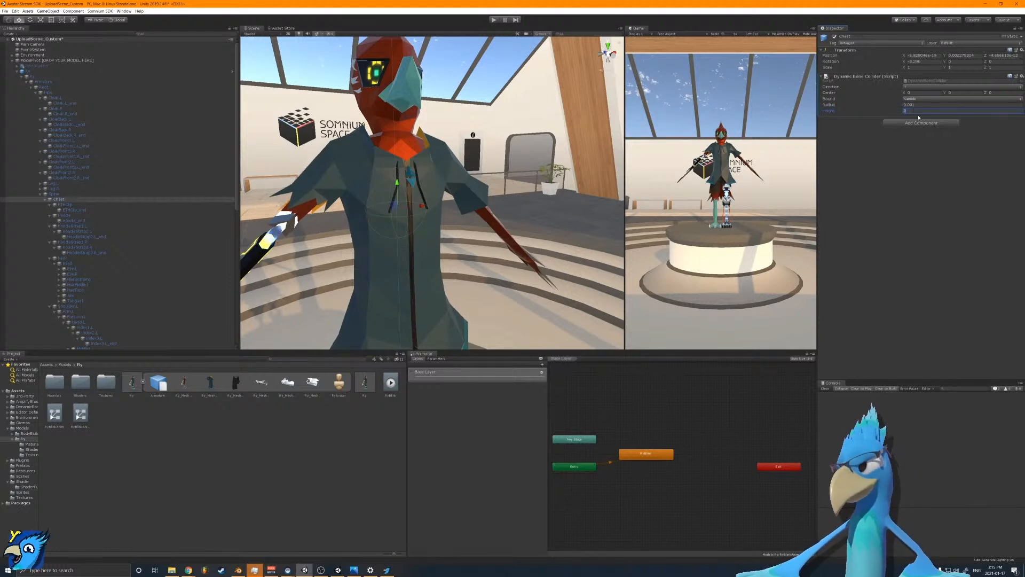
type("0.002")
key("BackSpace")
type("4")
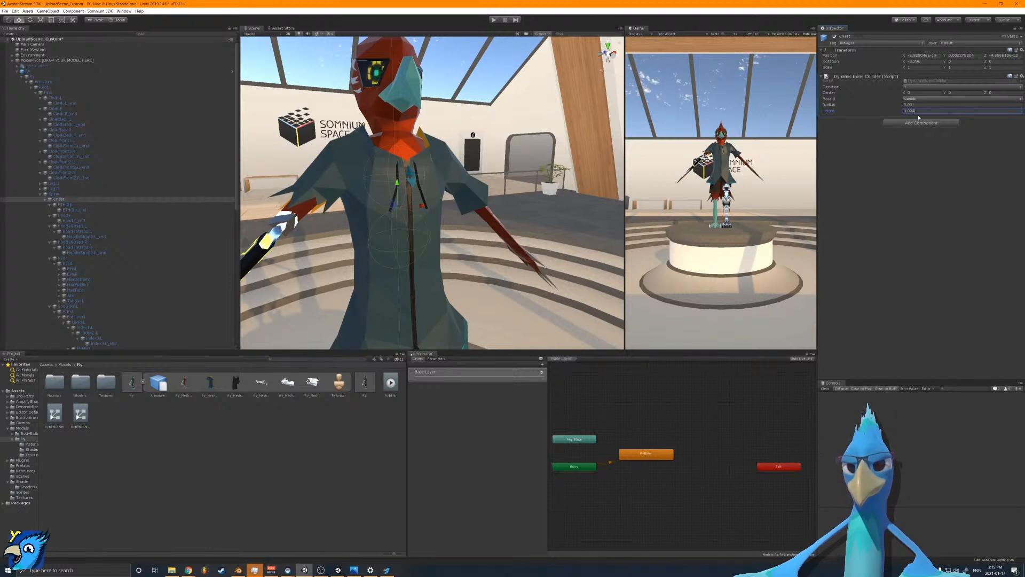
right_click_drag(369, 167, 512, 165)
key("s")
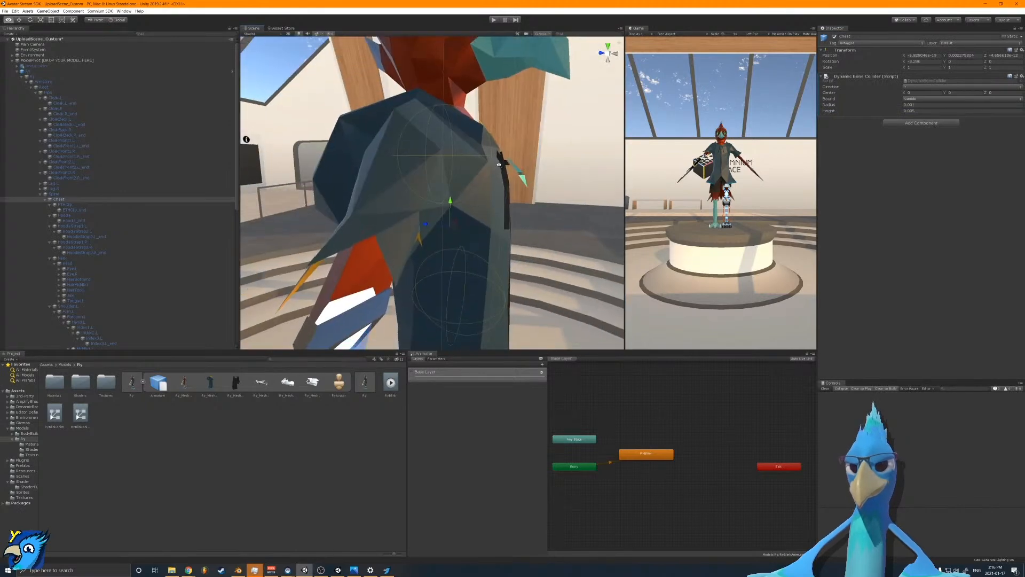
left_click(932, 110)
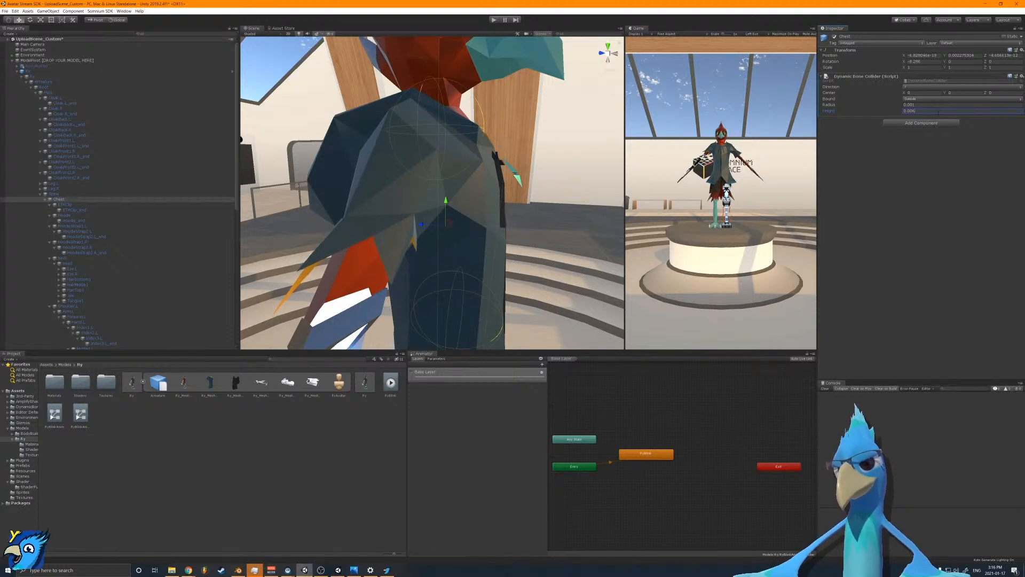
Step: Enlarge the Chest collider's radius to 0.0013 and select the avatar's root object
left_click(936, 105)
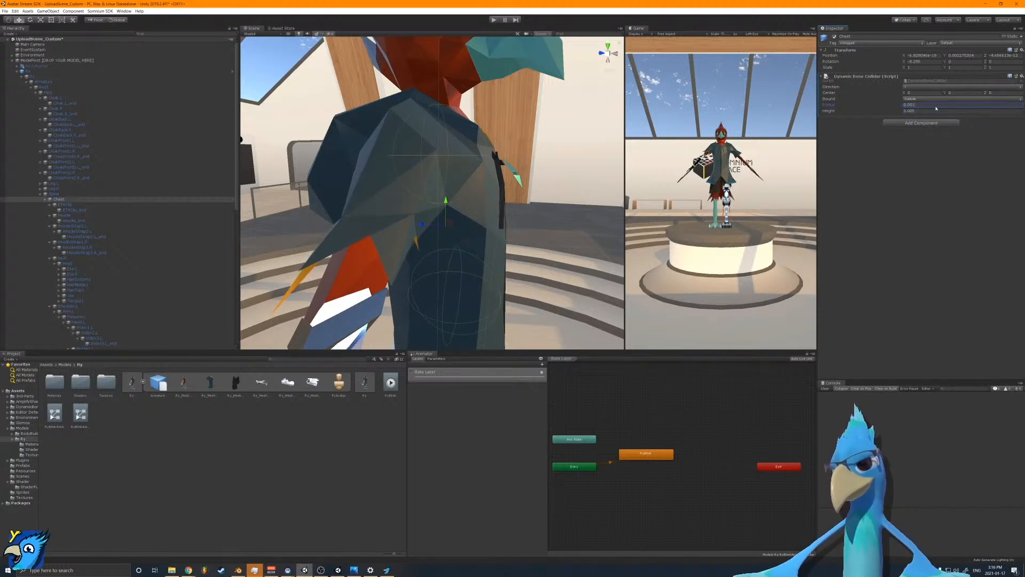
type("2")
key("BackSpace")
type("3")
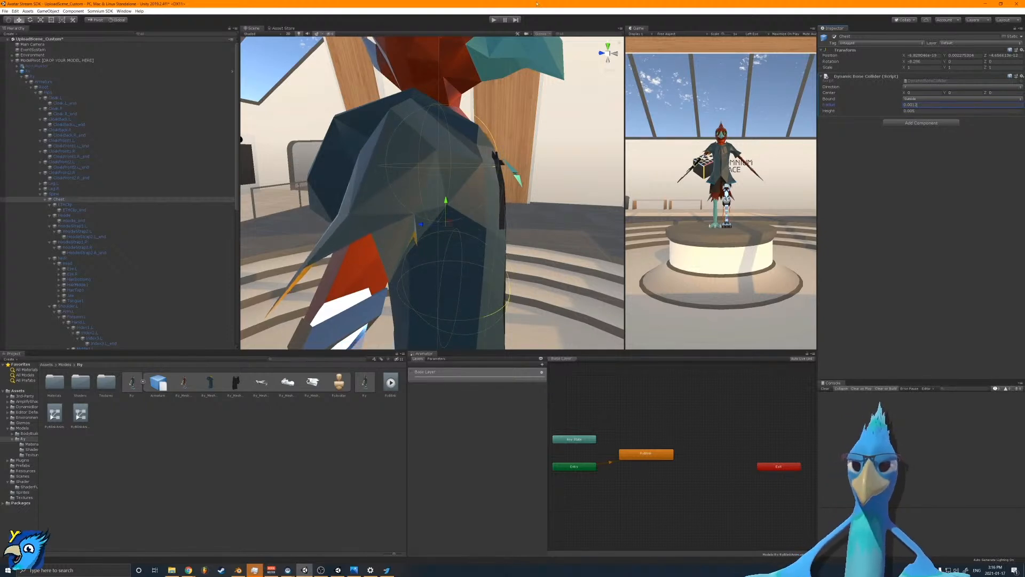
left_click(28, 71)
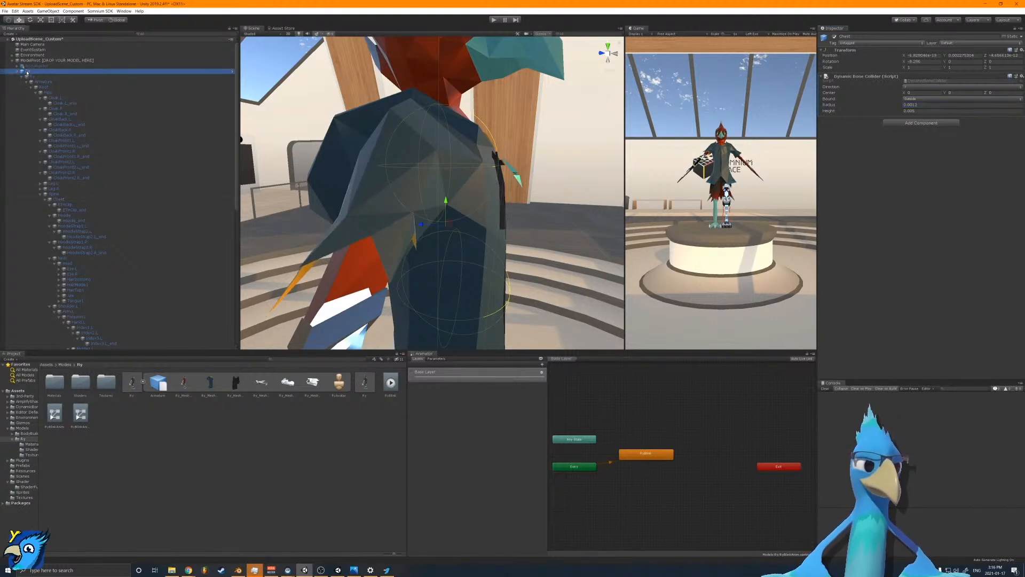
Step: Give the Dynamic Bone rooted at Chest a Colliders size of 1 and assign the Chest bone's collider to Element 0
scroll(921, 202, "down", 3)
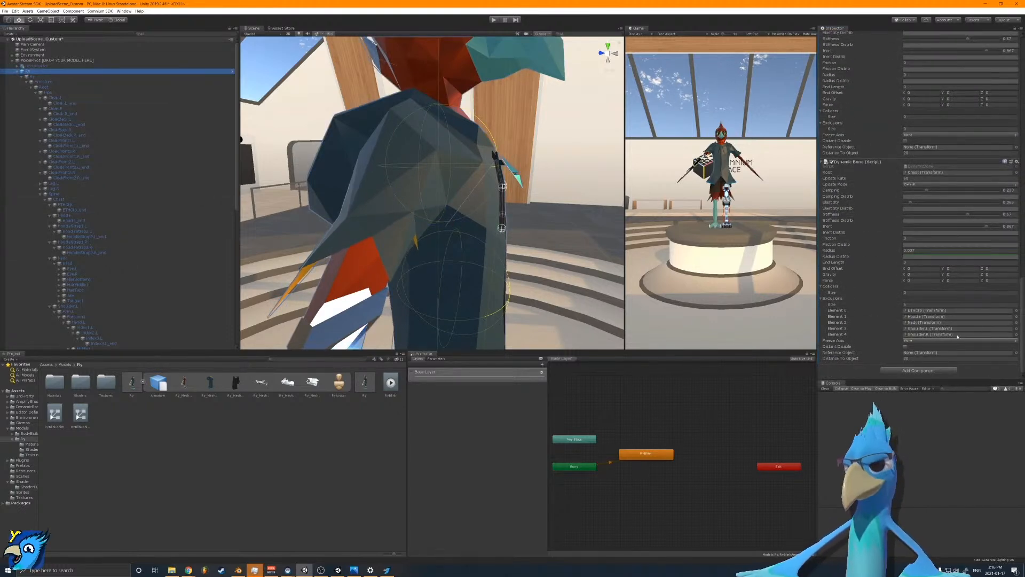
left_click(832, 298)
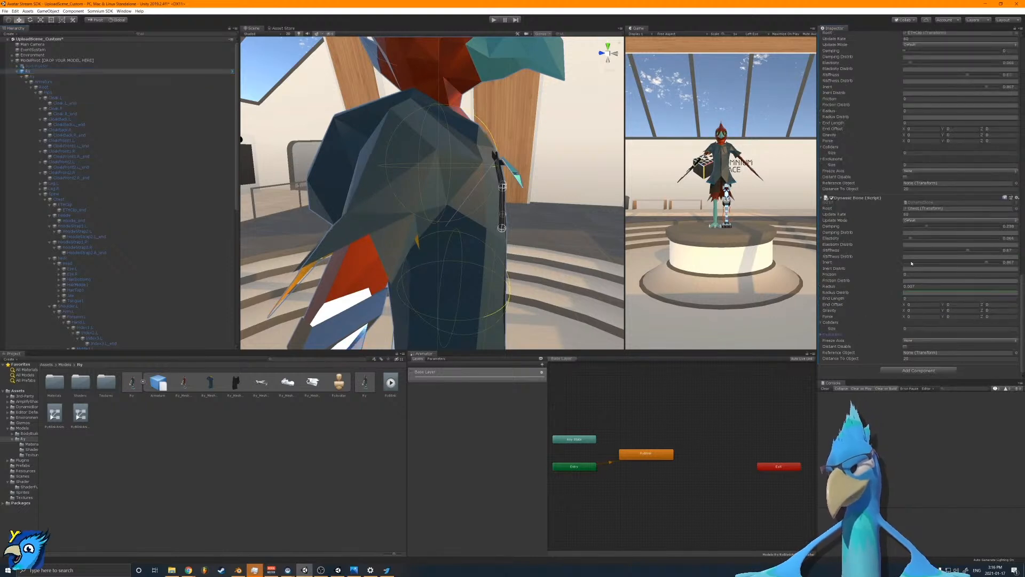
left_click(913, 328)
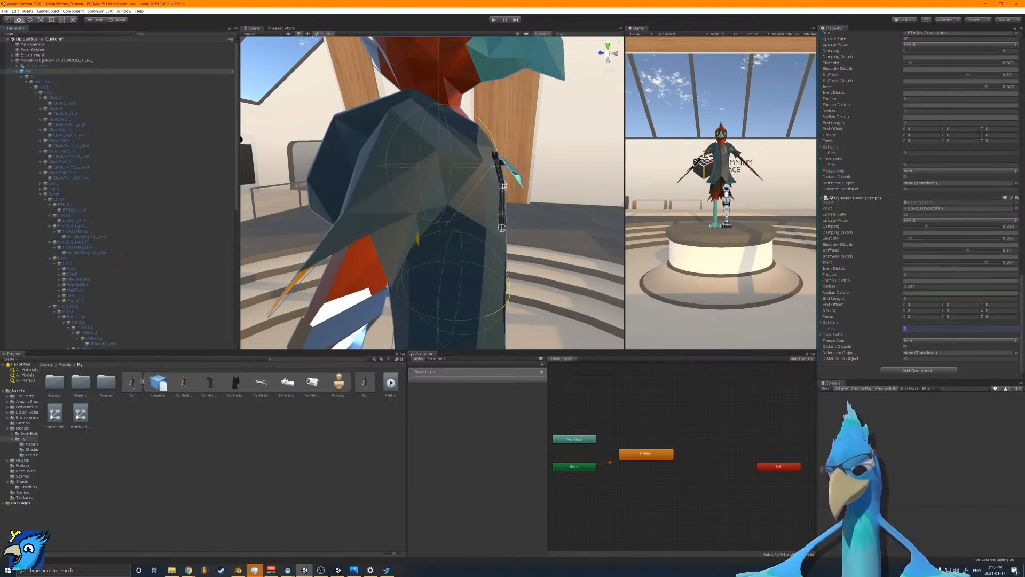
type("1")
key("Return")
left_click_drag(54, 198, 922, 338)
Step: Run the scene, examine how the hoodie strings sit against the chest collider in the scene view, and stop it
key("ctrl+p")
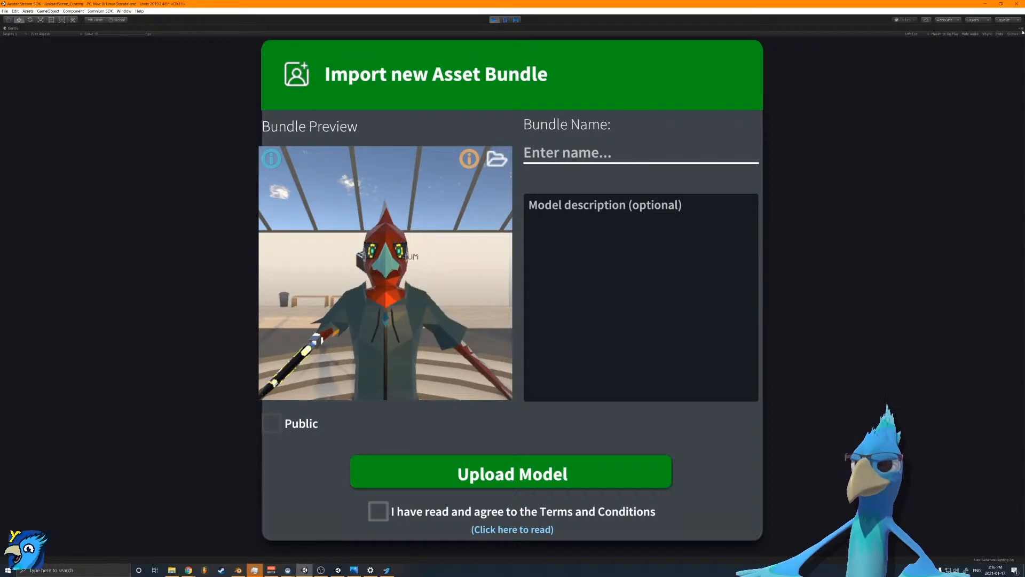
left_click(1022, 29)
left_click(979, 51)
scroll(469, 160, "down", 5)
left_click_drag(470, 160, 449, 214, "alt")
key("ctrl+z")
scroll(448, 182, "up", 6)
left_click_drag(435, 171, 461, 168, "alt")
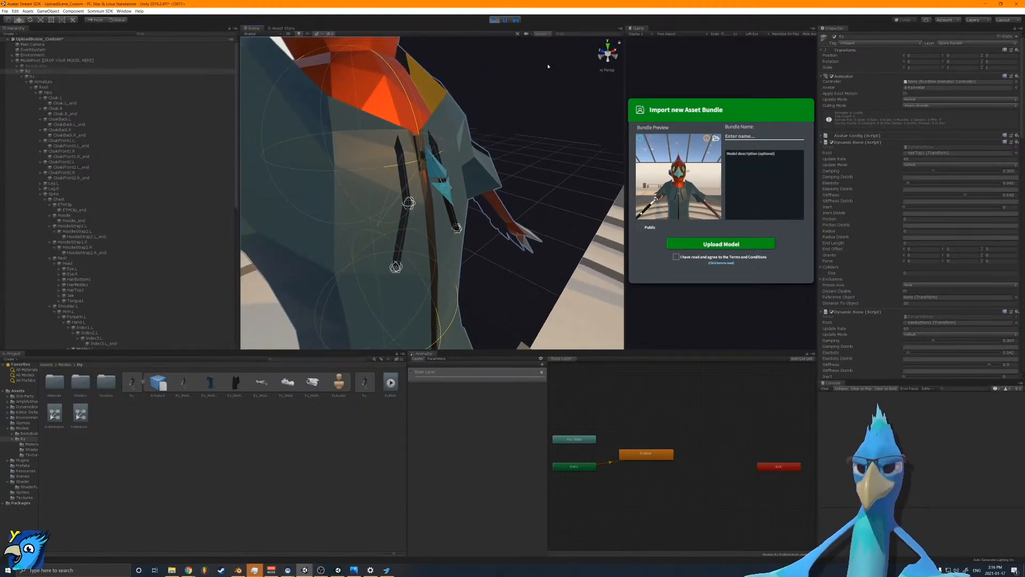
left_click(495, 20)
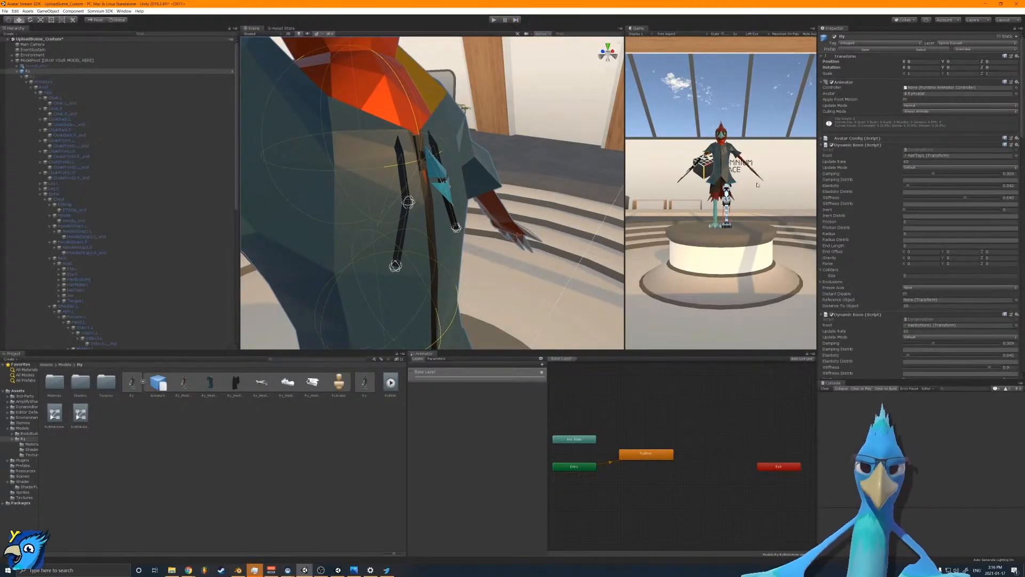
Step: Give the ETHClip Dynamic Bone a Colliders size of 1 and assign the Chest collider to Element 0
scroll(918, 203, "down", 10)
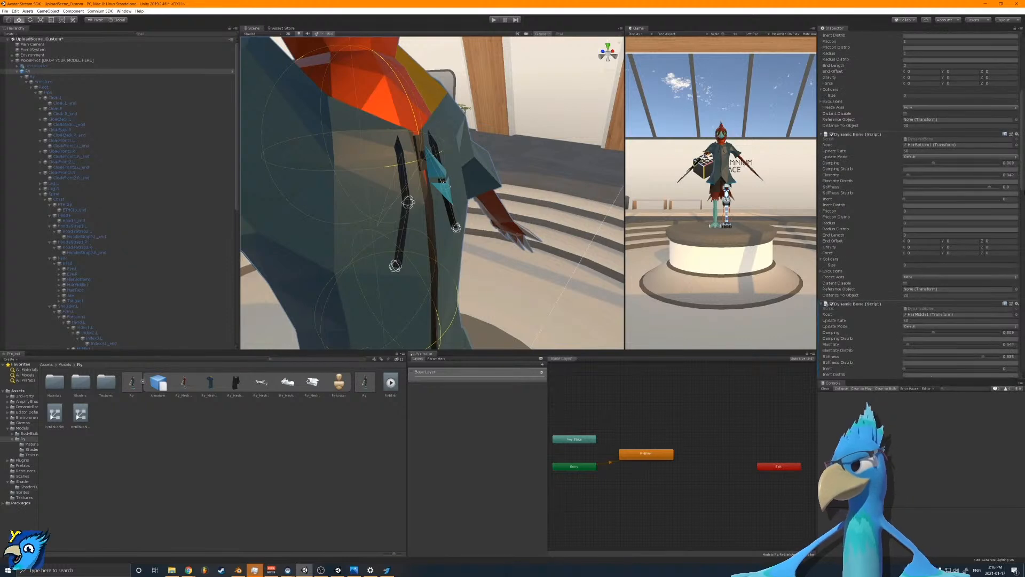
scroll(919, 203, "down", 5)
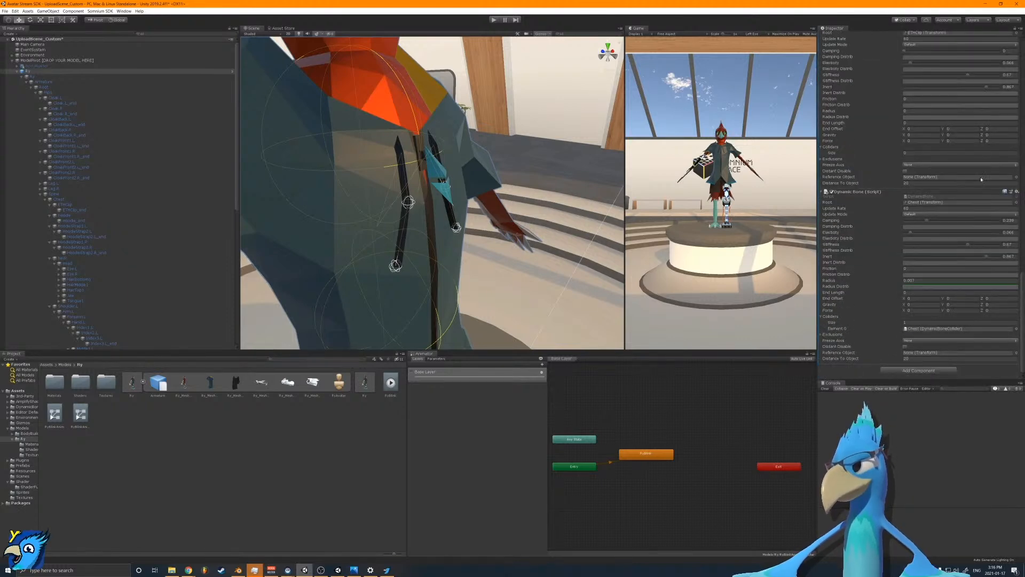
scroll(918, 203, "up", 2)
left_click(913, 212)
type("1")
key("Return")
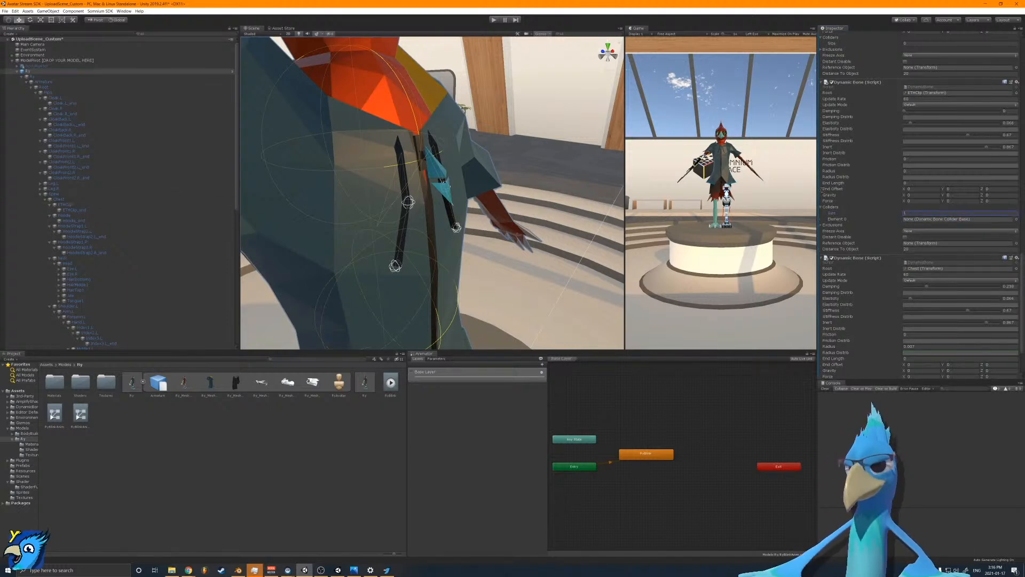
left_click_drag(928, 213, 926, 222)
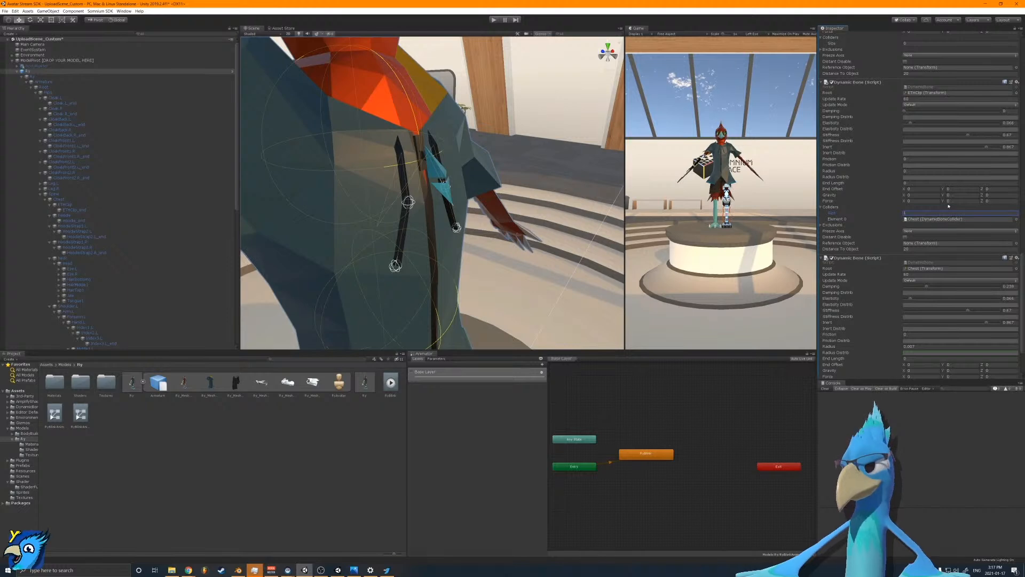
Step: Set the ETHClip Dynamic Bone's radius to 0.01
left_click(940, 183)
left_click(917, 170)
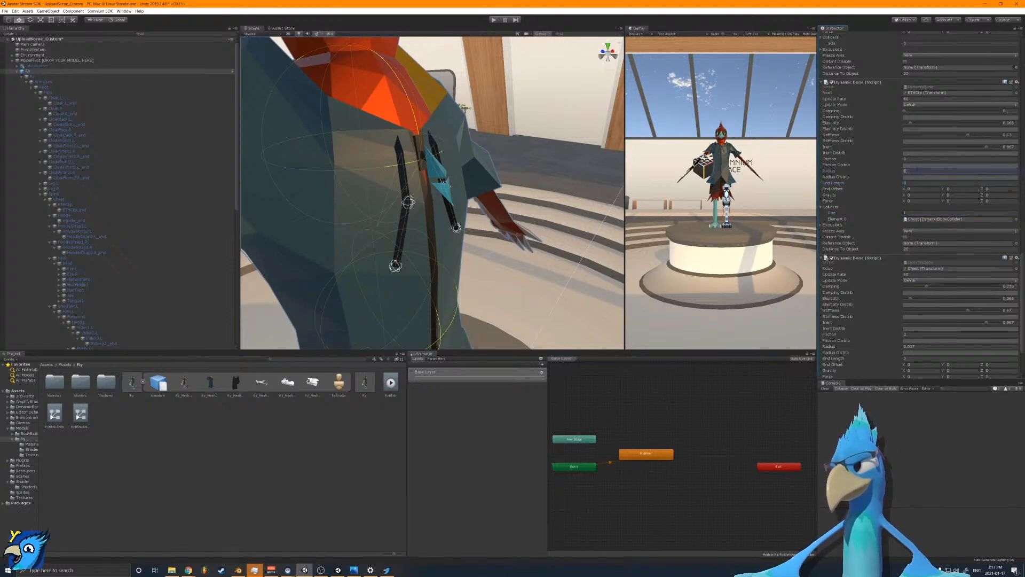
type("0.007")
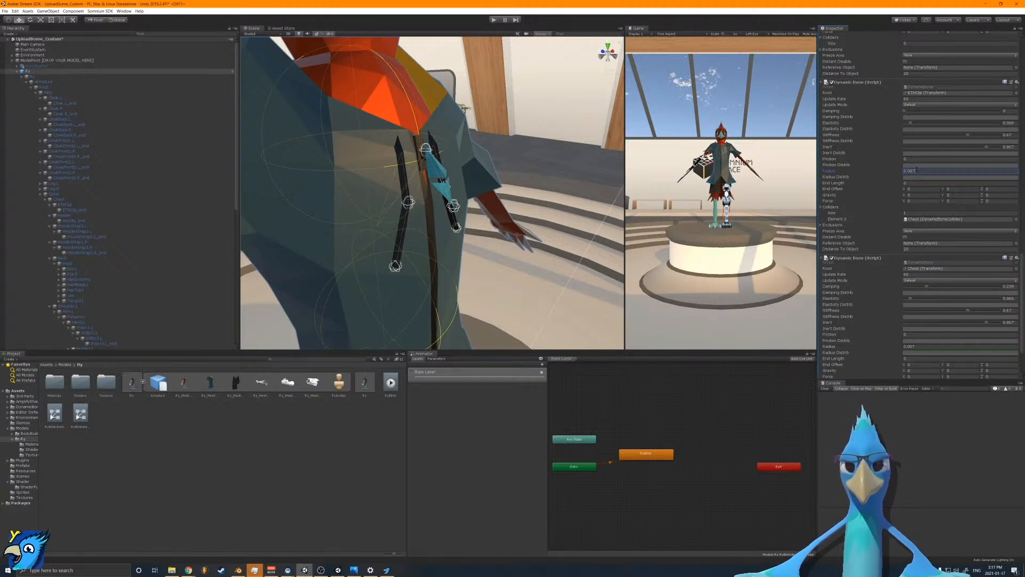
key("BackSpace")
key("BackSpace")
type("1")
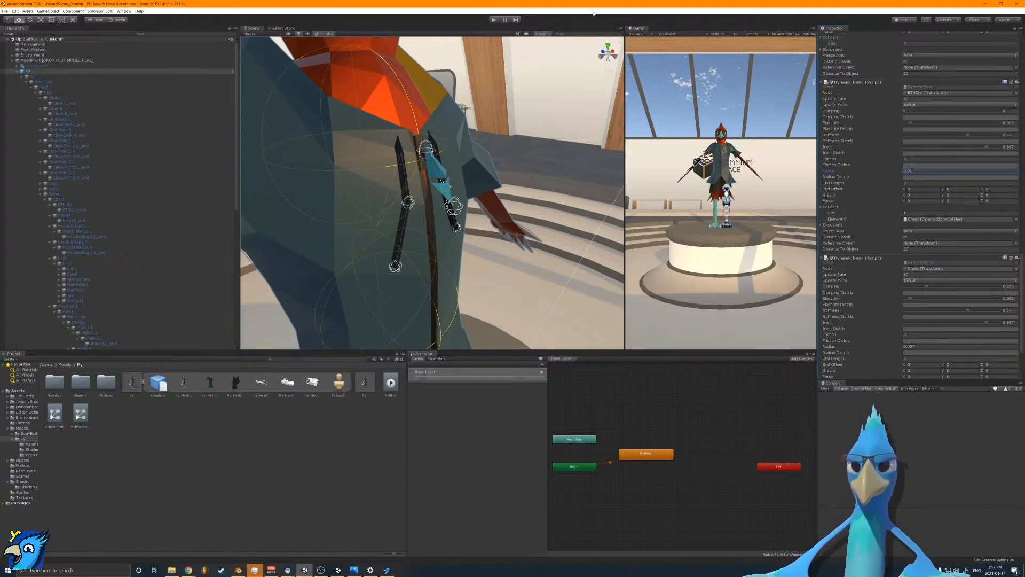
Step: Test the scene in play mode, examine the strings and the clip against the chest from several distances, and stop it
left_click(492, 21)
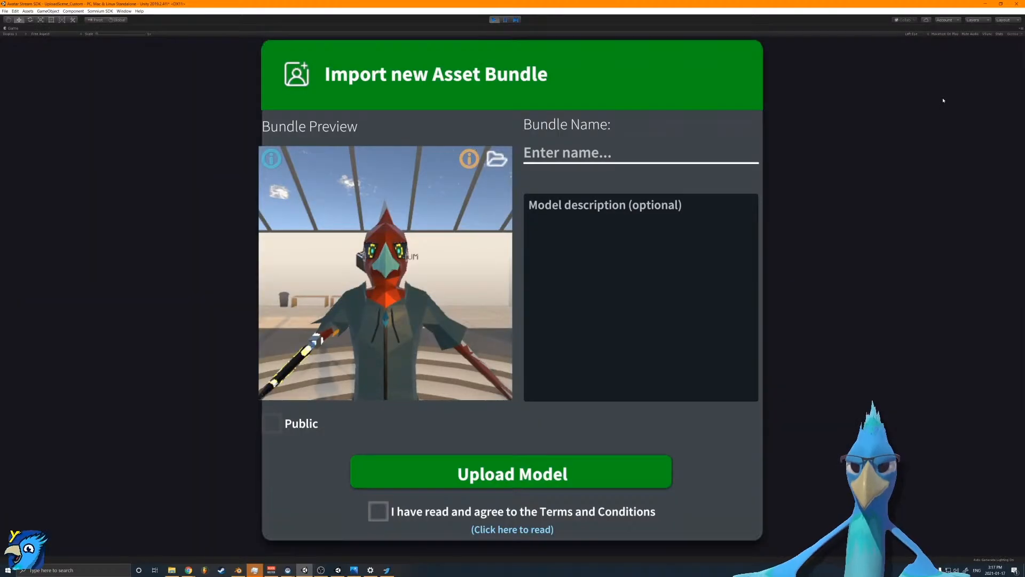
left_click(1018, 29)
left_click(956, 41)
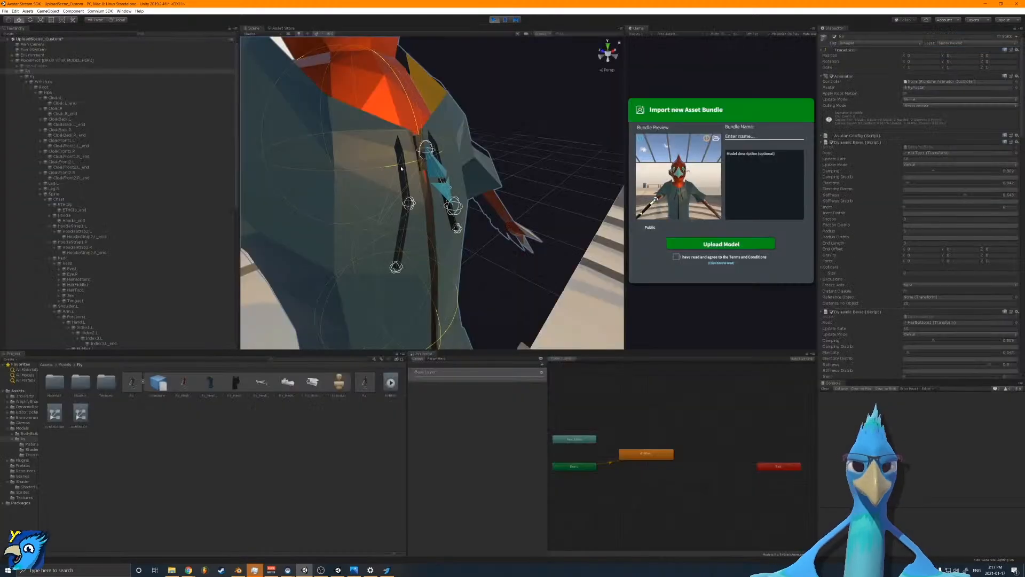
right_click_drag(395, 179, 396, 182)
key("s")
left_click_drag(408, 292, 421, 273)
key("w")
right_click_drag(421, 272, 405, 268)
key("s")
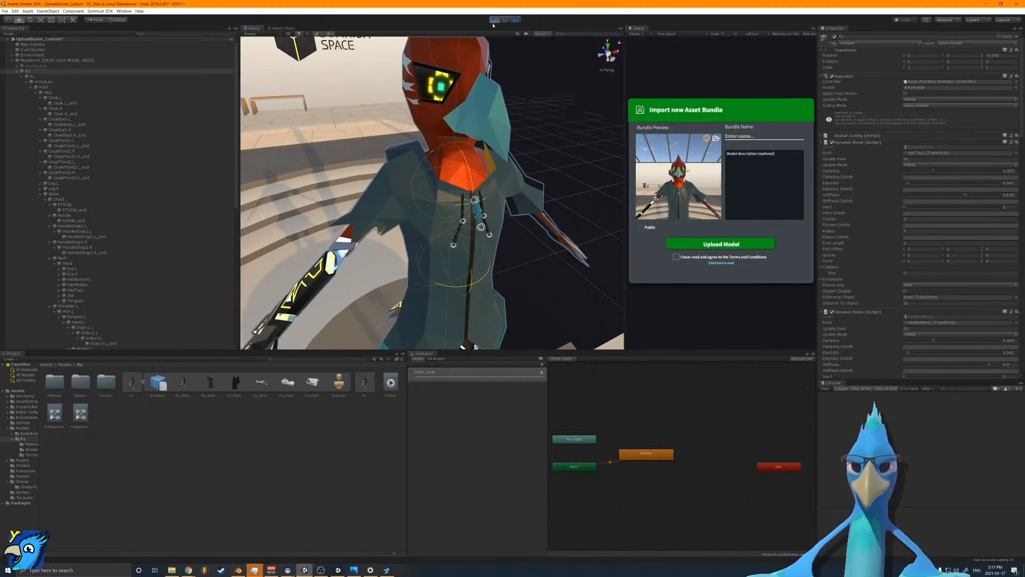
left_click(493, 20)
Step: Inspect the avatar's root object, its nested Ry object and the BodyBuilder model while viewing the avatar from above
right_click_drag(435, 168, 480, 161)
left_click(37, 71)
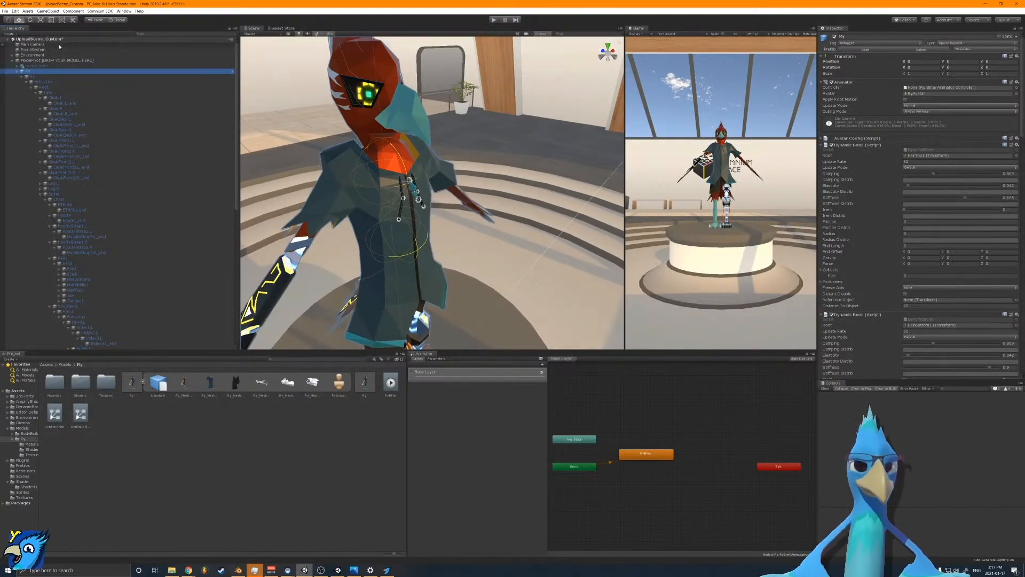
left_click(47, 76)
left_click(72, 72)
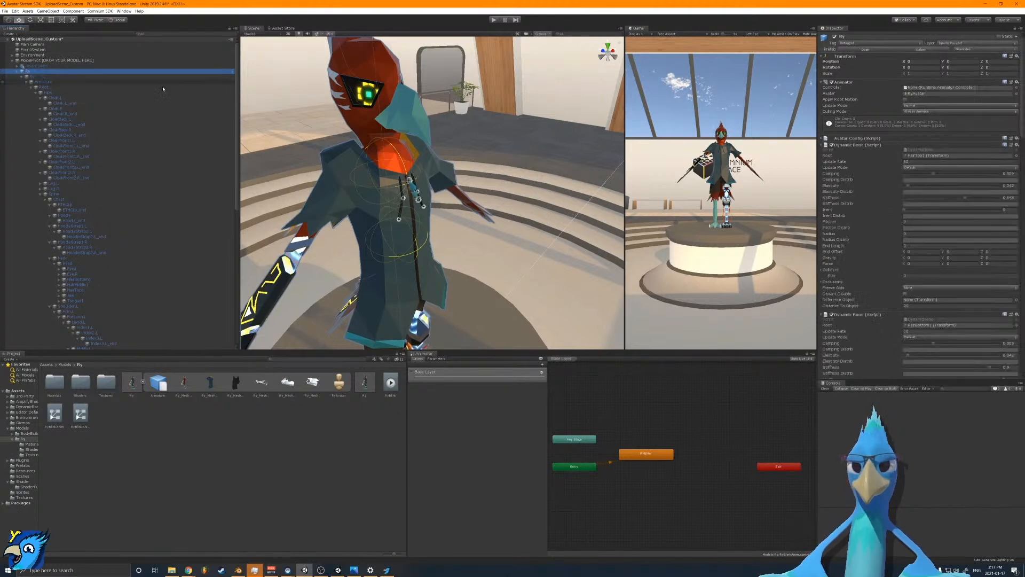
left_click_drag(419, 128, 424, 189, "alt")
right_click_drag(424, 189, 299, 105)
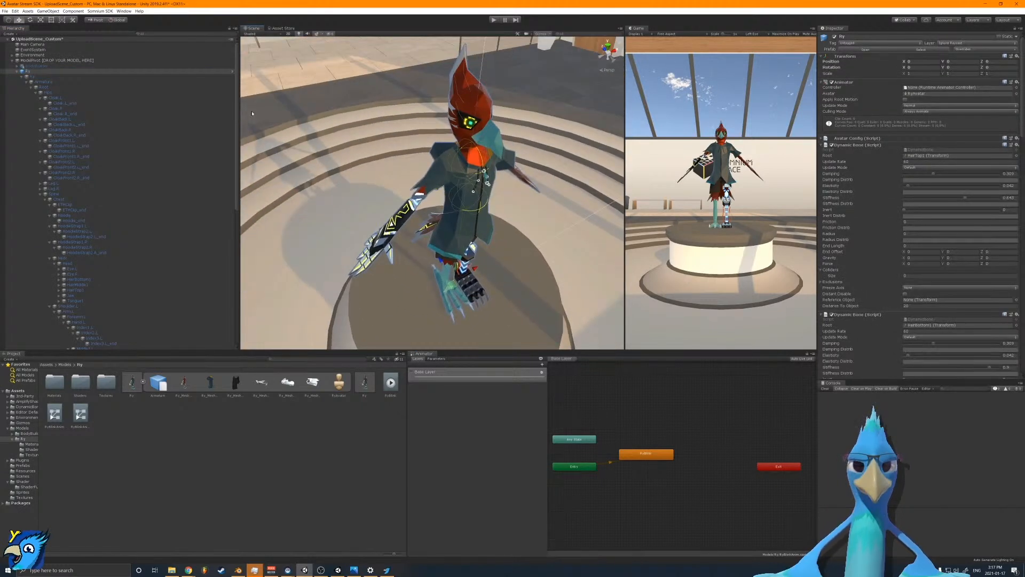
left_click(57, 77)
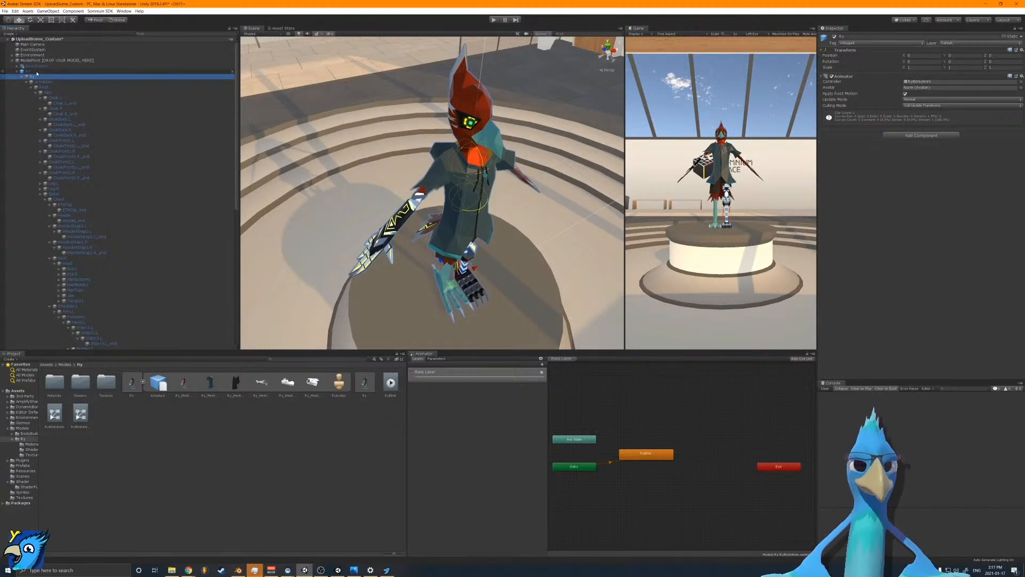
left_click(33, 67)
right_click_drag(351, 117, 361, 126)
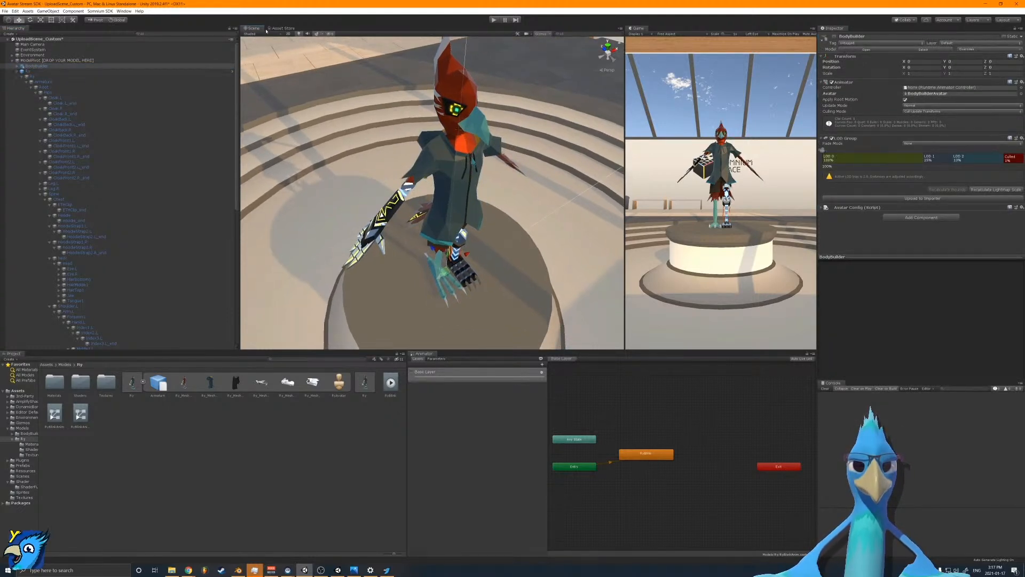
Step: Switch the transform handles to local orientation, select the avatar's root object and frame it in the scene view
left_click(118, 20)
left_click(39, 70)
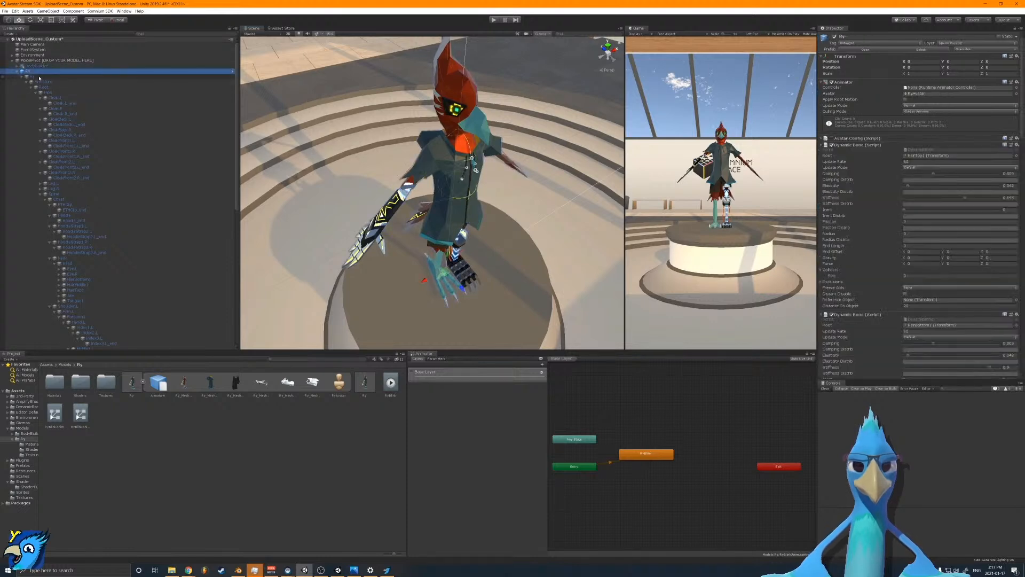
key("f")
mouse_move(233, 71)
right_mouse_down()
mouse_move(231, 58)
mouse_move(248, 49)
mouse_move(220, 55)
mouse_move(224, 67)
right_mouse_up()
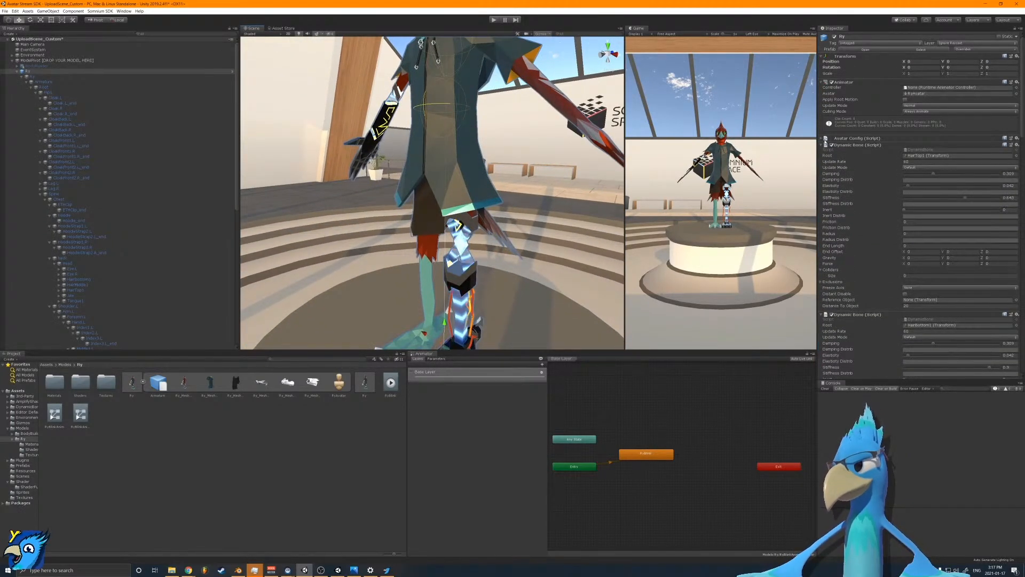
Step: Collapse all the Dynamic Bone components on the avatar's root object
left_click(821, 145)
left_click(821, 152)
left_click(821, 159)
left_click(821, 165)
left_click(821, 171)
left_click(821, 178)
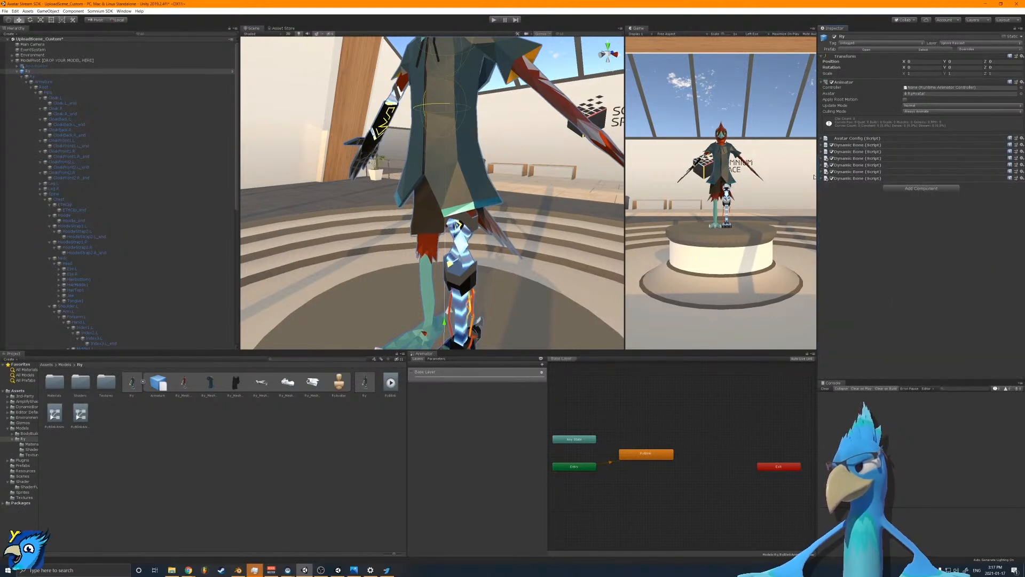
Step: Try to apply the first added Dynamic Bone override to the Ry prefab
left_click(990, 50)
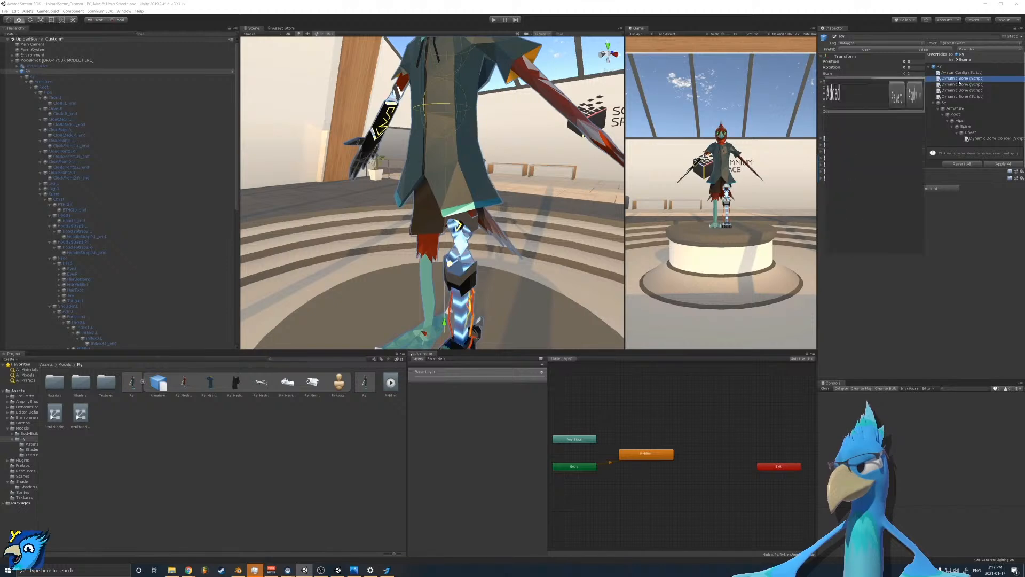
left_click(959, 79)
left_click(914, 80)
left_click(939, 86)
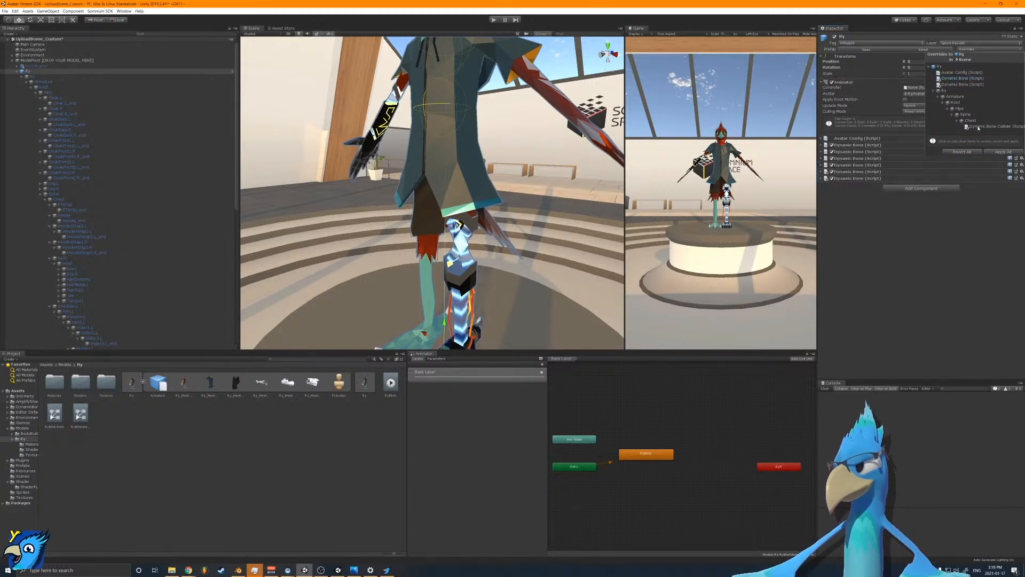
left_click(923, 132)
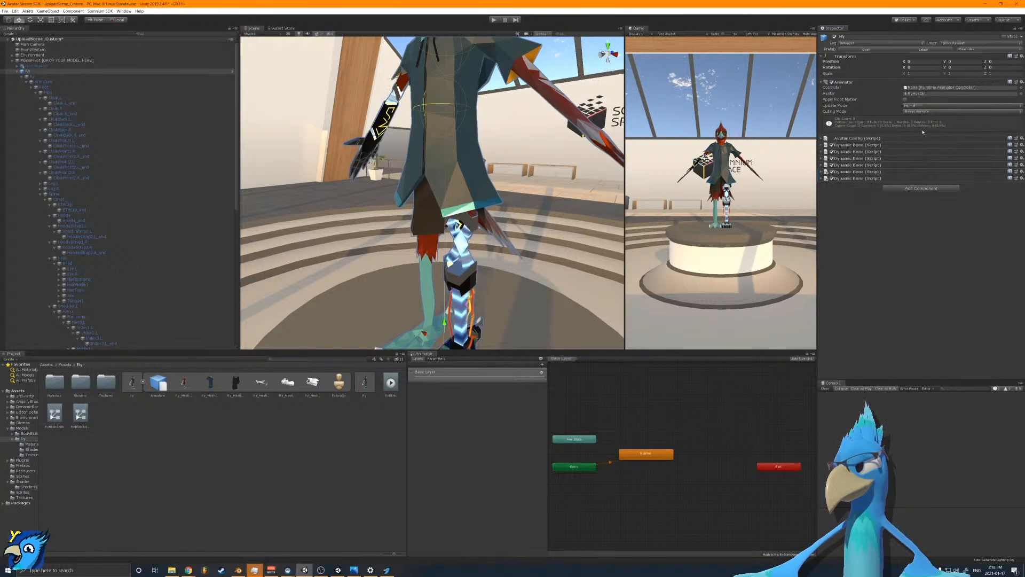
Step: Apply the Chest bone's added Dynamic Bone Collider override to the Ry prefab
left_click(970, 49)
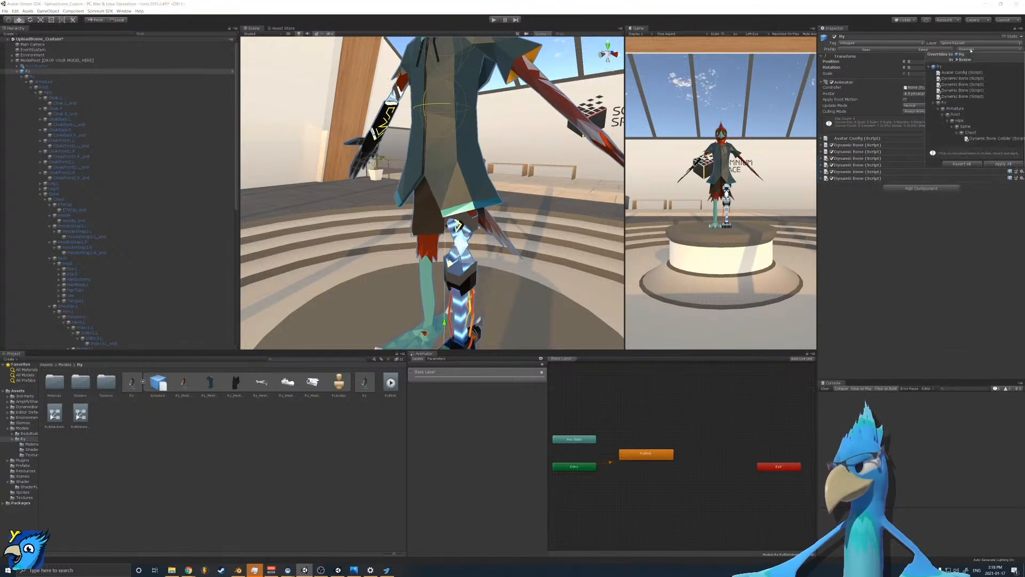
left_click(968, 139)
left_click(917, 140)
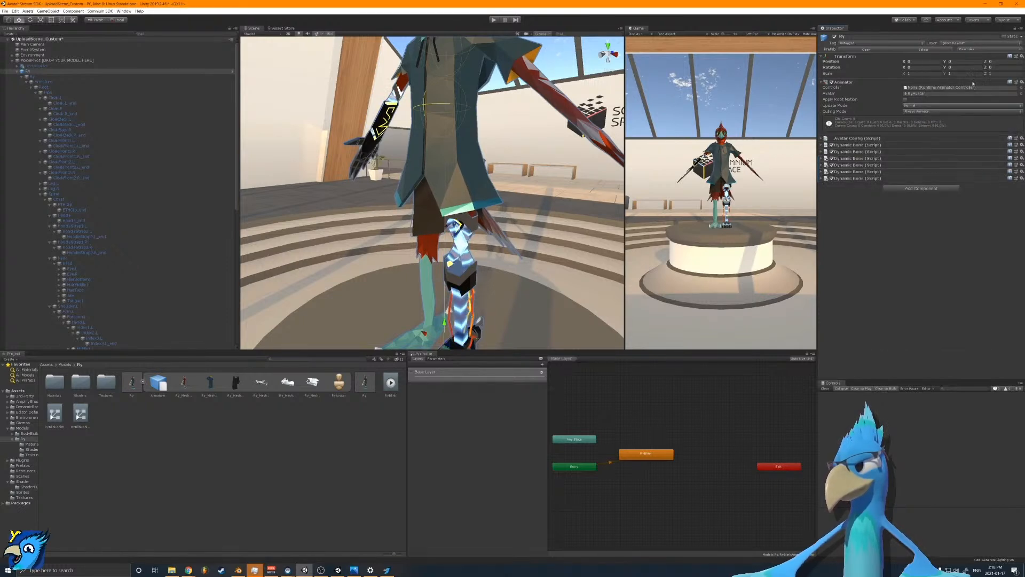
left_click(983, 51)
left_click(971, 139)
left_click(913, 140)
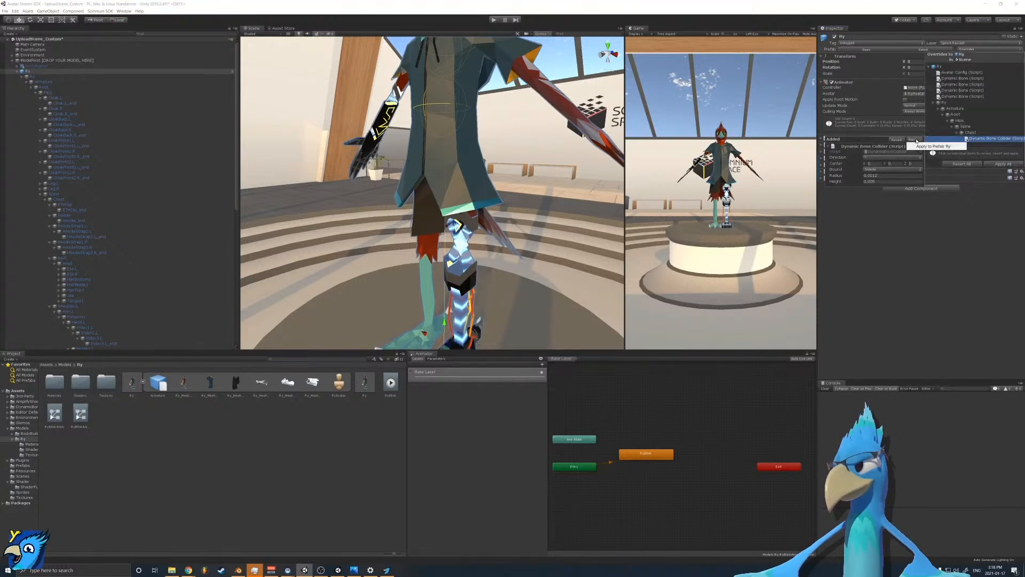
left_click(937, 146)
Step: Apply each of the remaining added Dynamic Bone overrides to the Ry prefab, one after another from the last to the first
left_click(961, 96)
left_click(915, 97)
left_click(935, 104)
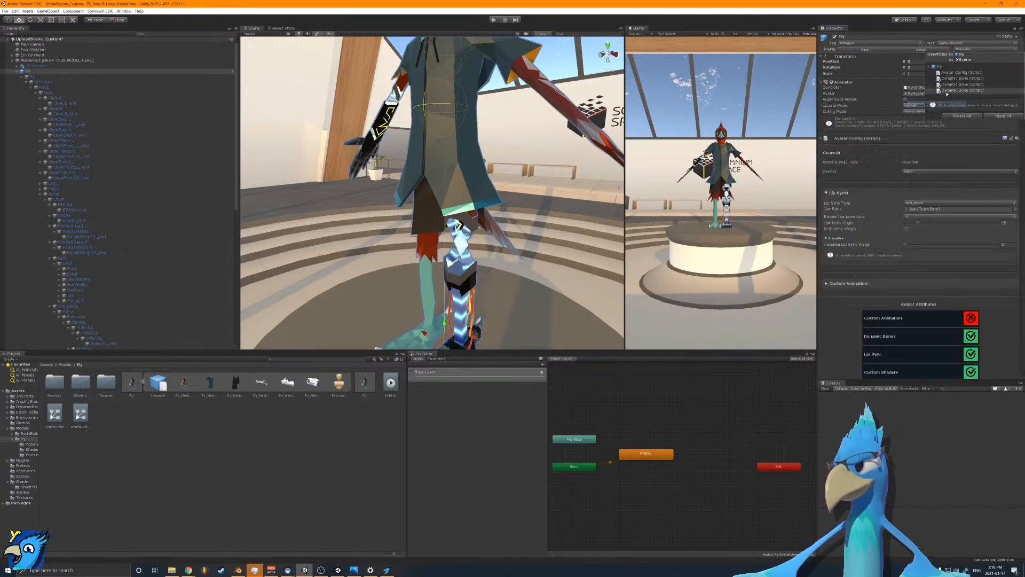
left_click(961, 90)
left_click(913, 91)
left_click(925, 99)
left_click(962, 84)
left_click(913, 85)
left_click(933, 92)
left_click(962, 79)
left_click(913, 79)
left_click(934, 87)
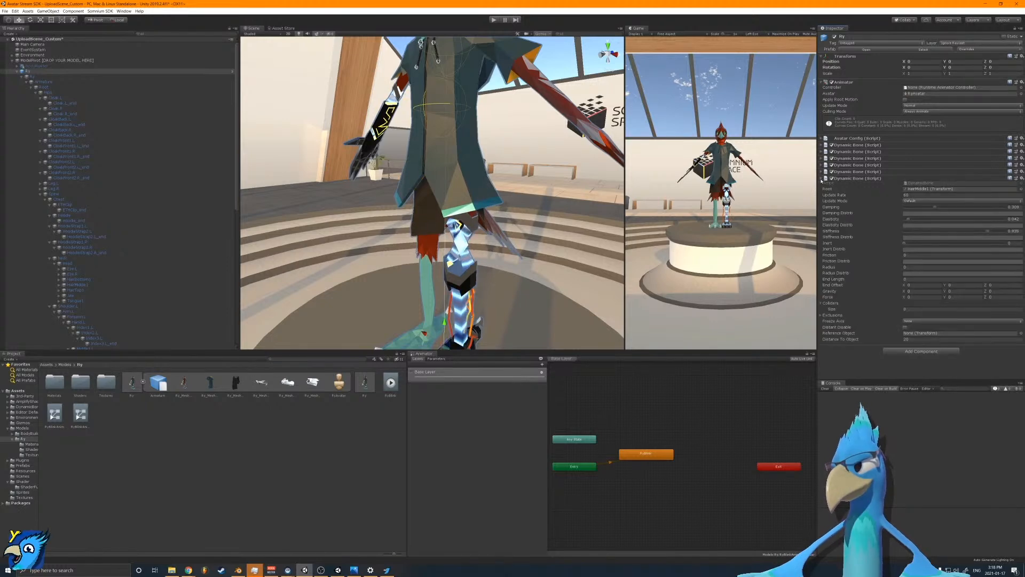
Step: Check the settings of the last Dynamic Bone and the ETHClip Dynamic Bone, collapsing each component again
left_click(822, 178)
left_click(822, 165)
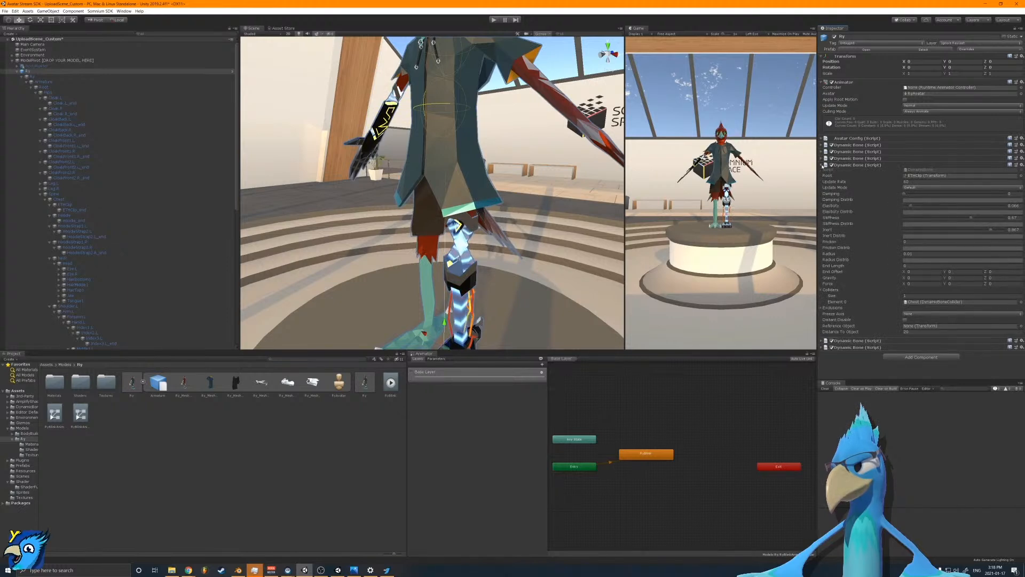
left_click(822, 165)
left_click(821, 165)
left_click(822, 165)
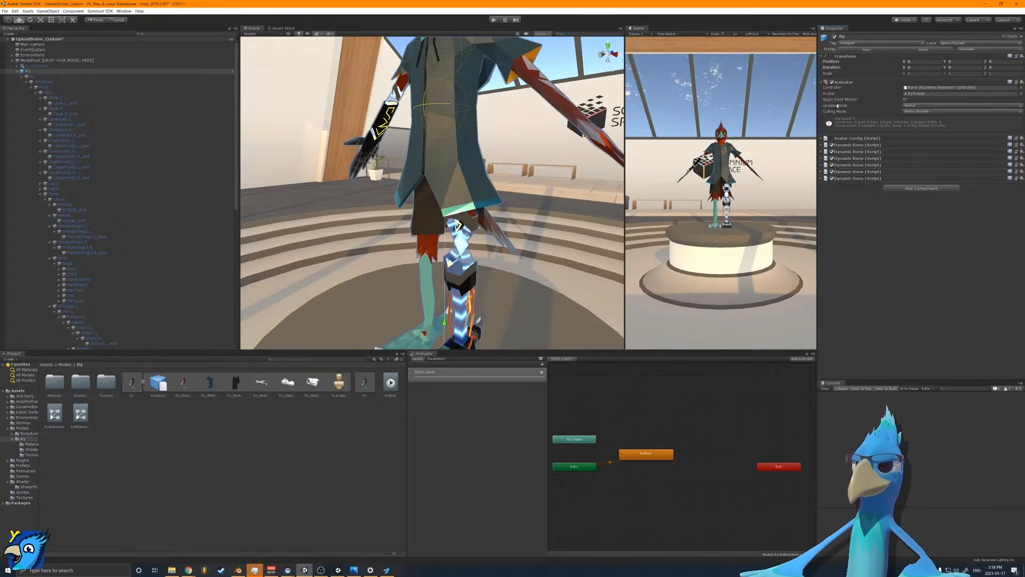
Step: Expand the avatar's Avatar Config component and start Build & Upload to validate the model
left_click(823, 138)
scroll(868, 159, "down", 3)
left_click(905, 313)
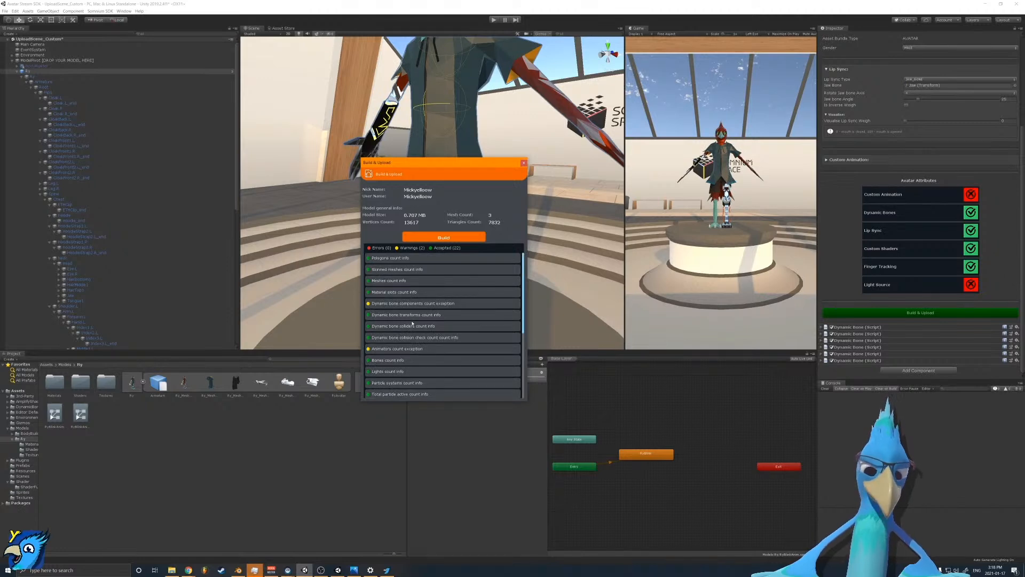
Step: Read the details of the dynamic bone components and animators count warnings, and close the Build & Upload window
left_click(438, 303)
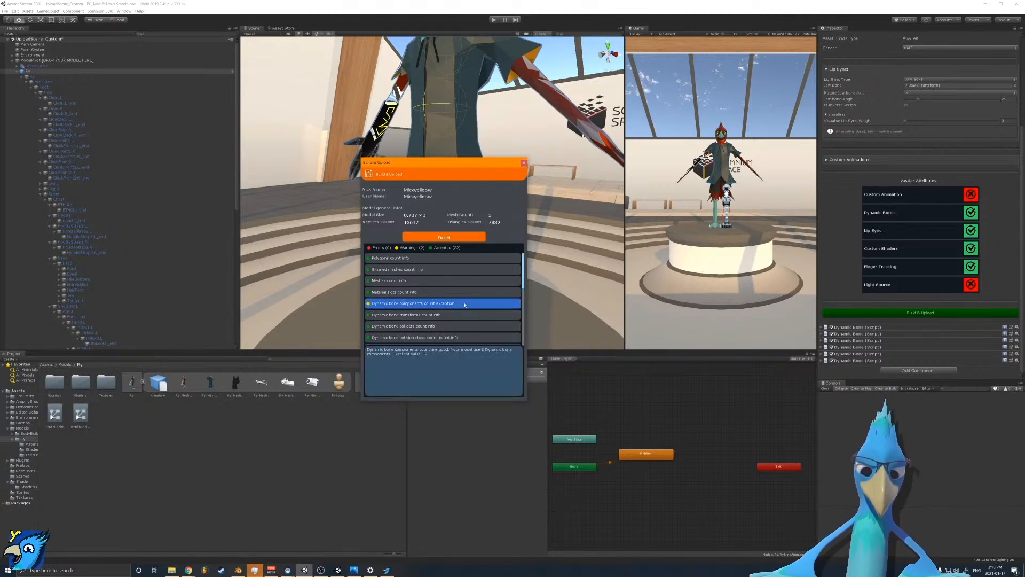
scroll(411, 308, "down", 3)
left_click(413, 309)
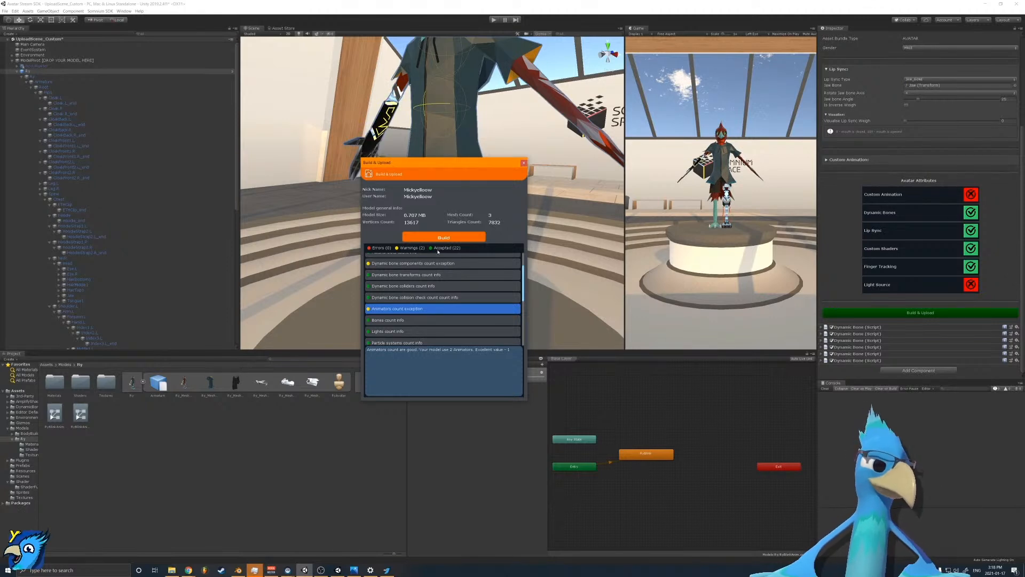
left_click(523, 163)
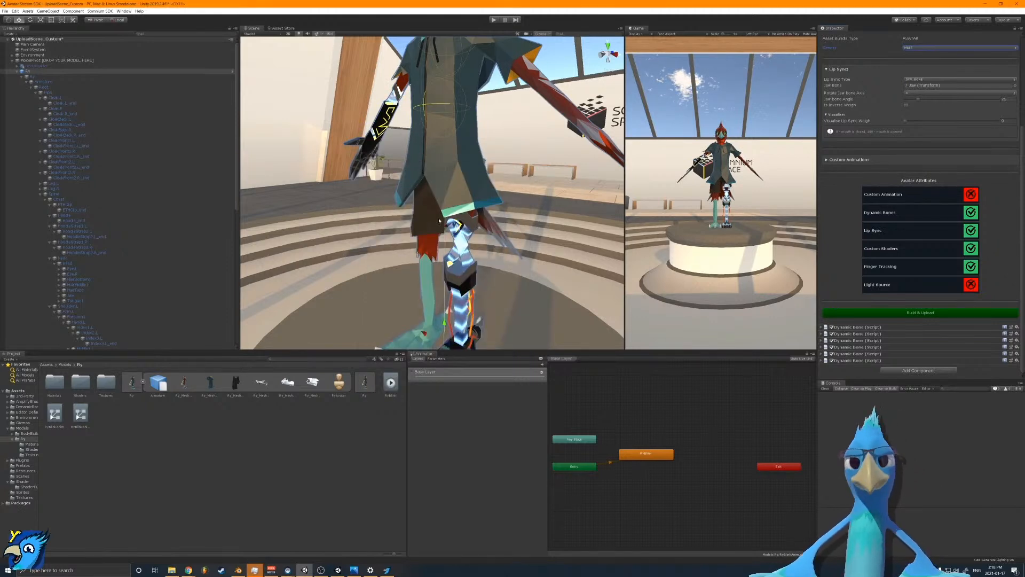
Step: Examine the avatar's robotic leg and its cables up close, with the spine and leg bone branches collapsed in the hierarchy
right_click_drag(450, 199, 419, 177)
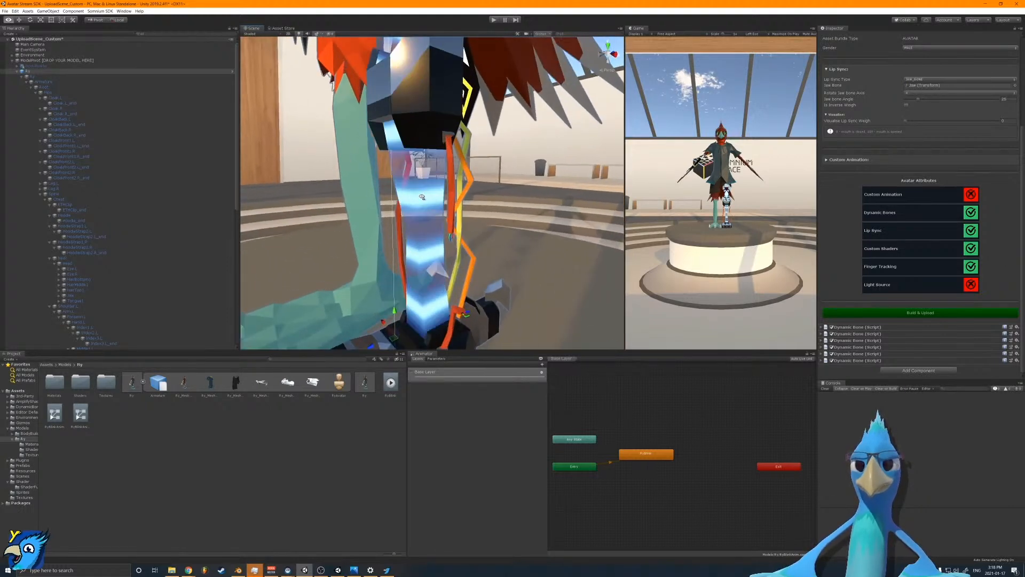
right_click_drag(370, 250, 406, 260)
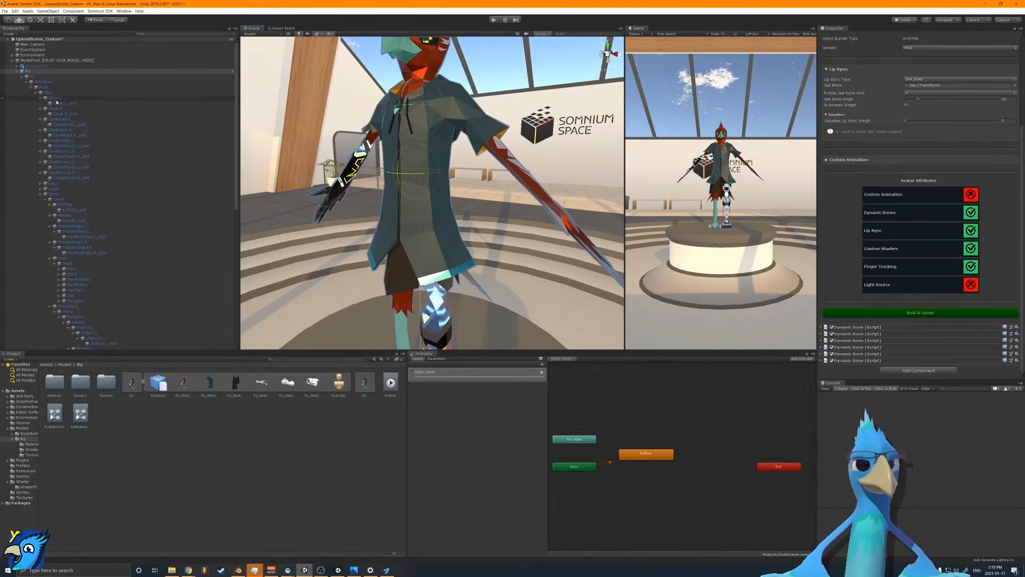
left_click(40, 194)
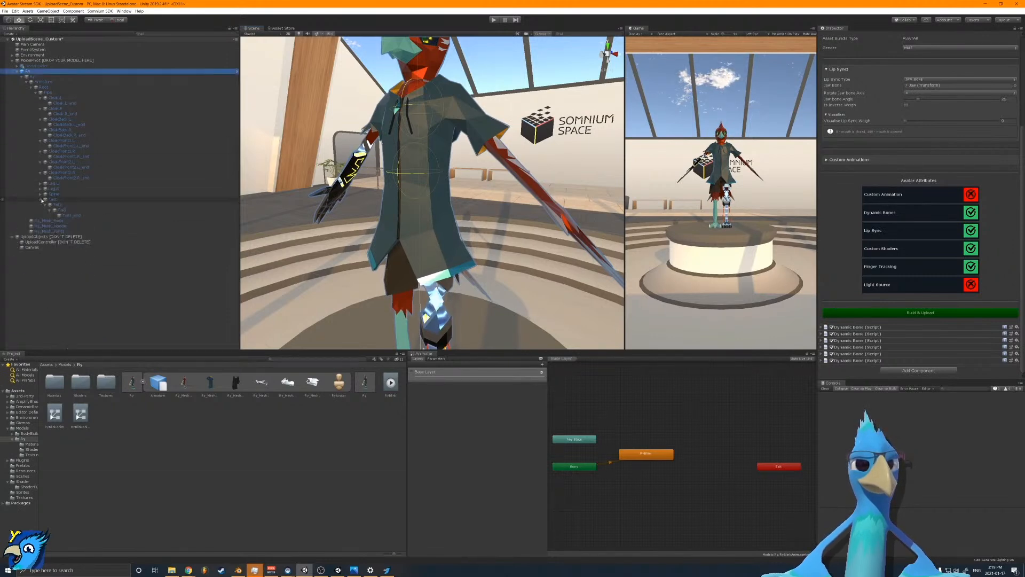
right_click_drag(461, 244, 407, 230)
key("w")
left_click_drag(407, 230, 359, 229, "alt")
scroll(362, 231, "down", 2)
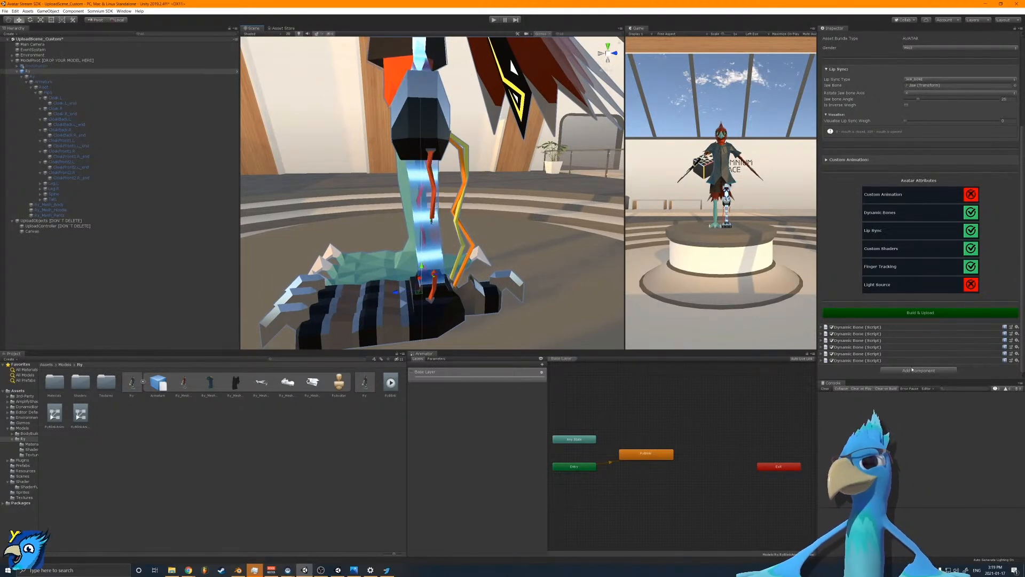
Step: Add four extra Dynamic Bone components to the avatar as a test of the upload limit
left_click(929, 371)
type("dy")
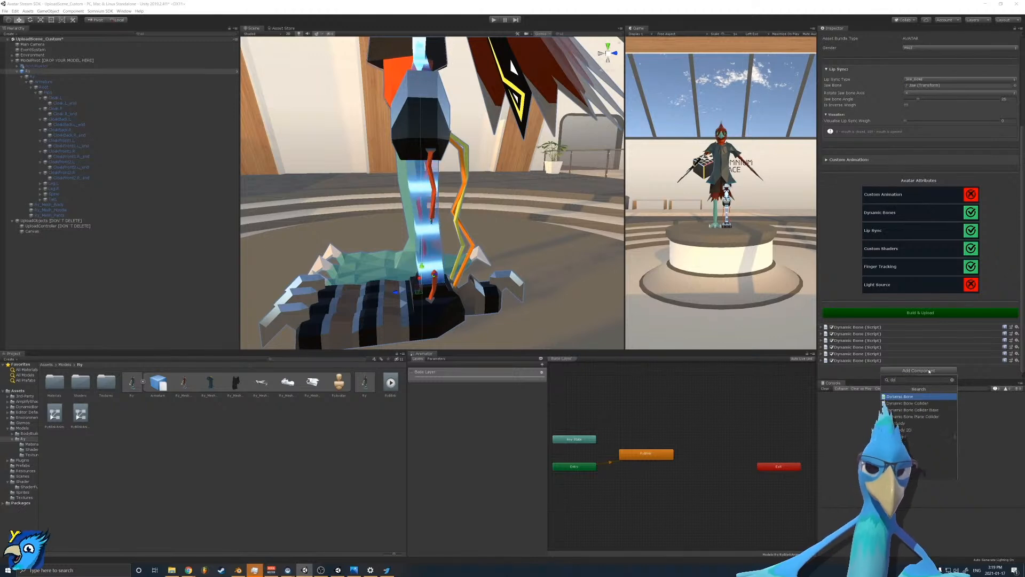
type("nami")
key("Return")
left_click(914, 370)
key("Return")
left_click(914, 370)
key("Return")
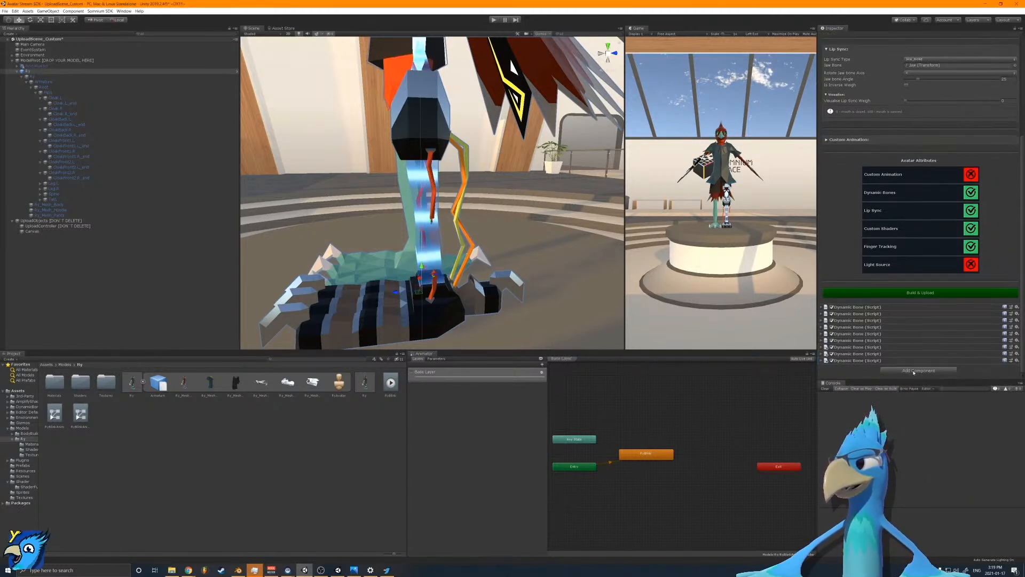
left_click(915, 373)
key("Return")
Step: Validate the model with Build & Upload, undo the latest extra Dynamic Bone additions, and validate it again
left_click(912, 294)
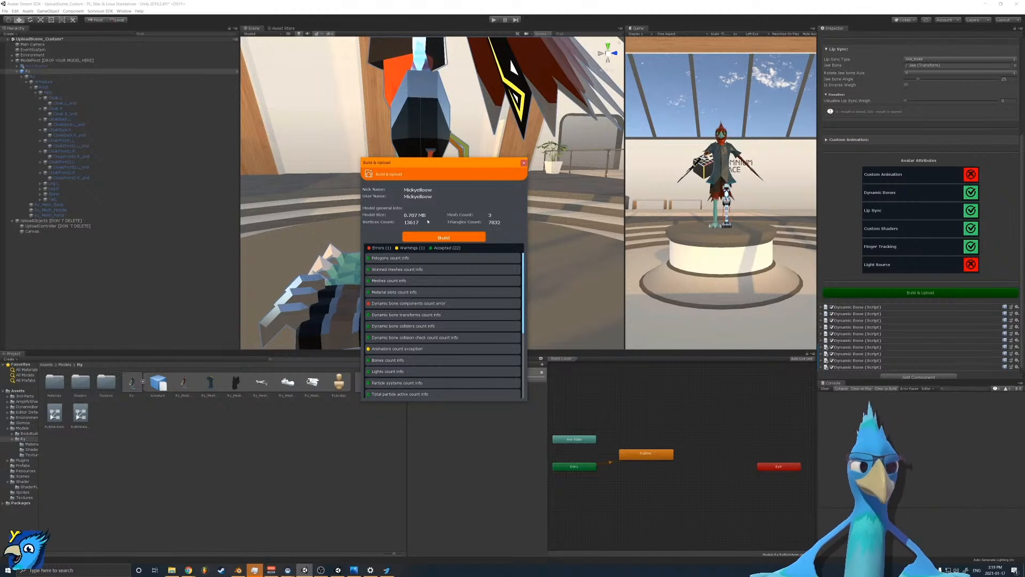
left_click(524, 164)
key("ctrl+z")
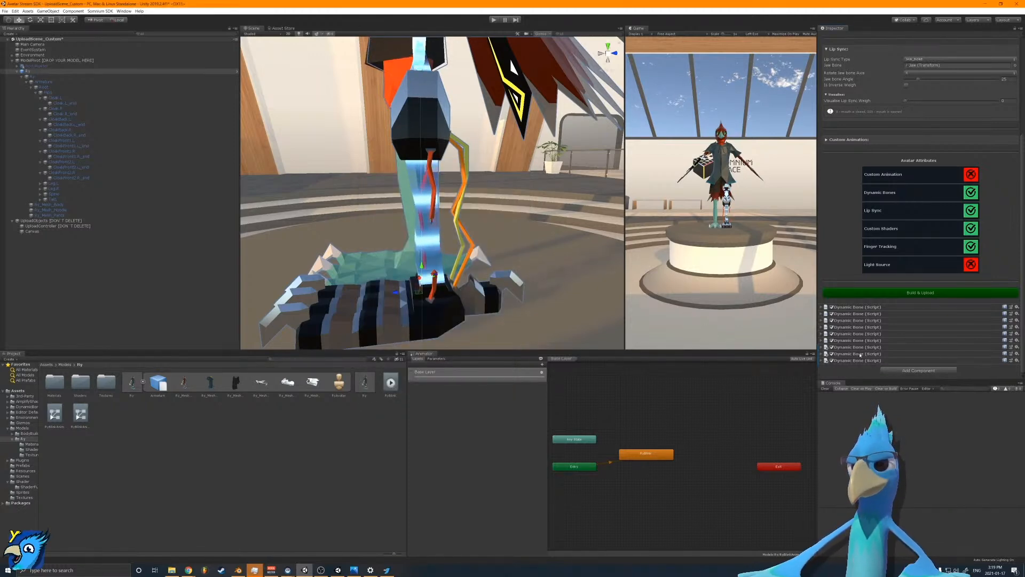
left_click(900, 293)
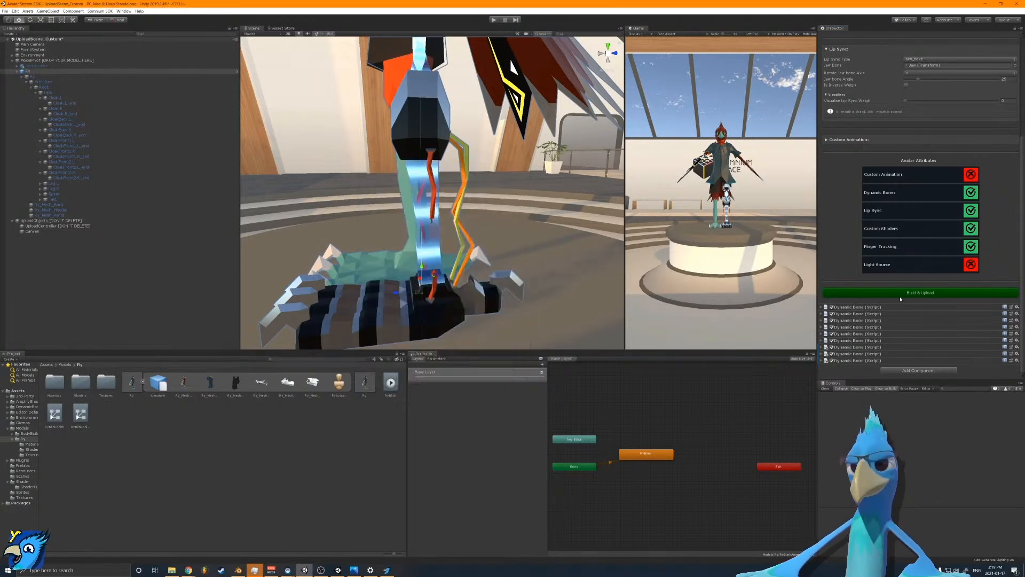
left_click(901, 299)
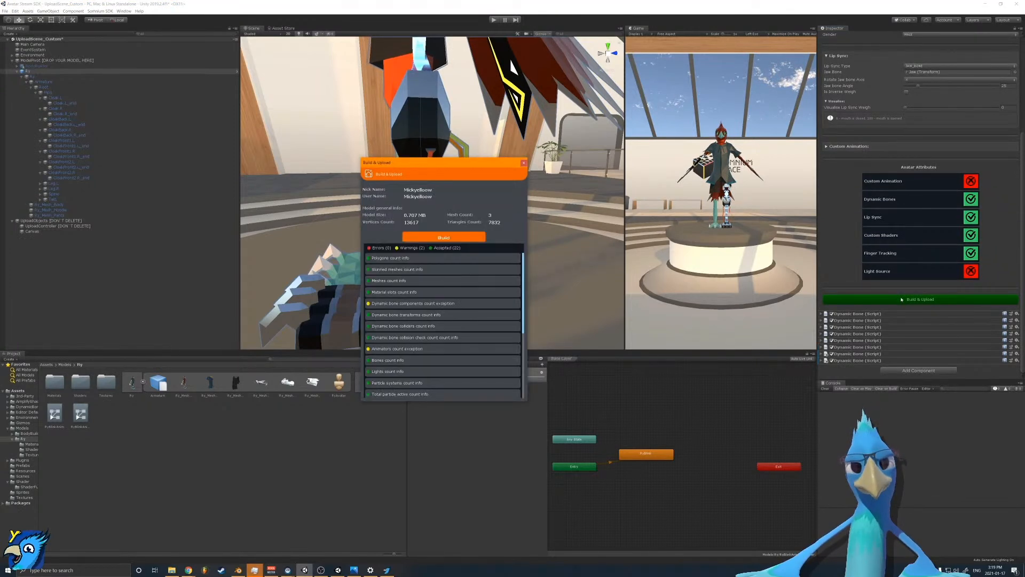
left_click(902, 301)
Step: Examine the cables around the glowing lower part of the robotic leg from several angles
left_click_drag(255, 240, 398, 214, "alt")
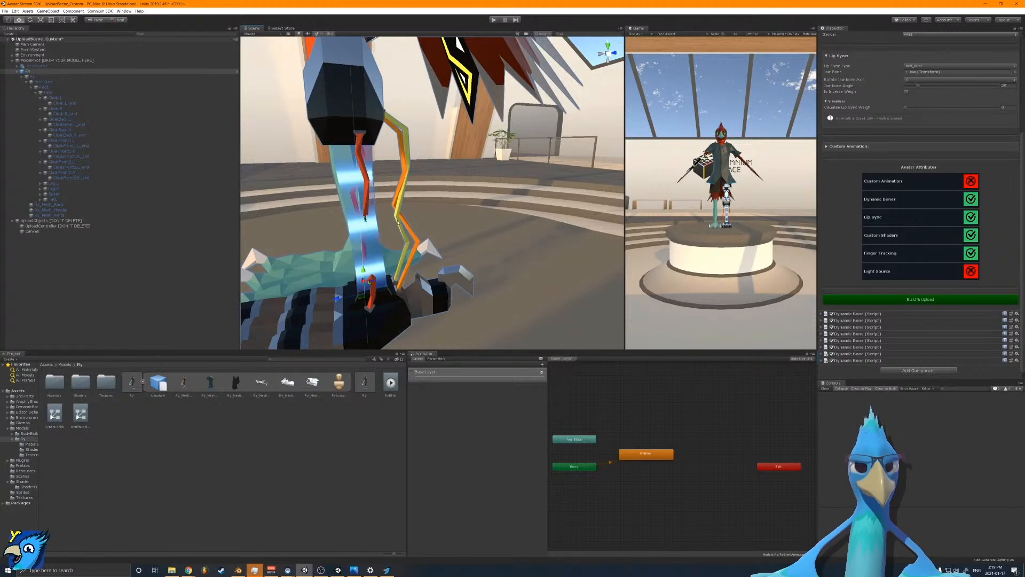
left_click_drag(399, 208, 394, 162, "alt")
left_click_drag(364, 218, 407, 235, "alt")
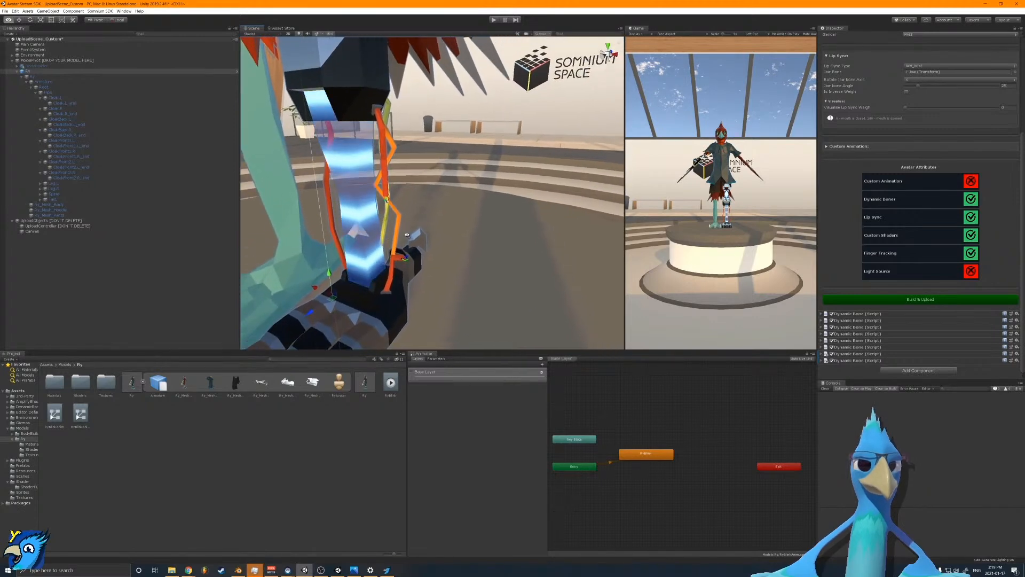
key("a")
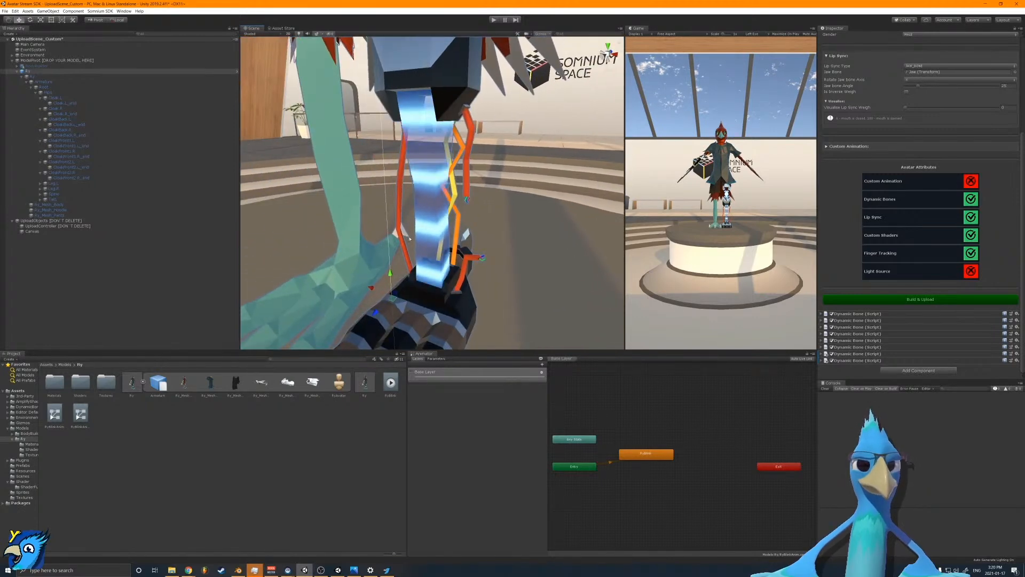
right_click_drag(420, 240, 430, 197)
key("e")
key("q")
key("s")
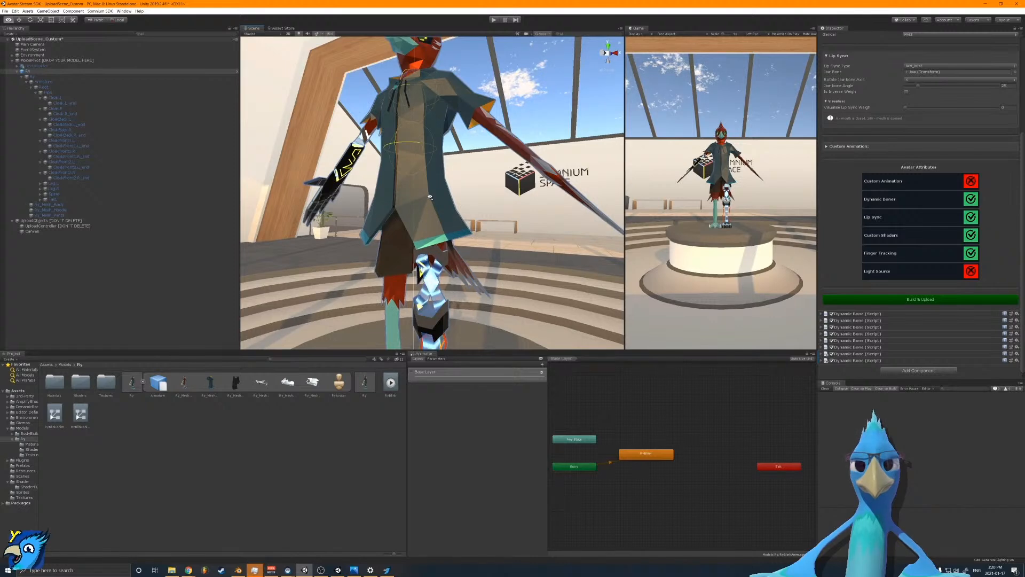
Step: Examine the avatar's clothing and upper robotic leg up close, including the floating leg crystal
right_click_drag(430, 197, 349, 233)
key("w")
key("e")
key("a")
key("w")
key("d")
key("e")
key("a")
key("a")
key("d")
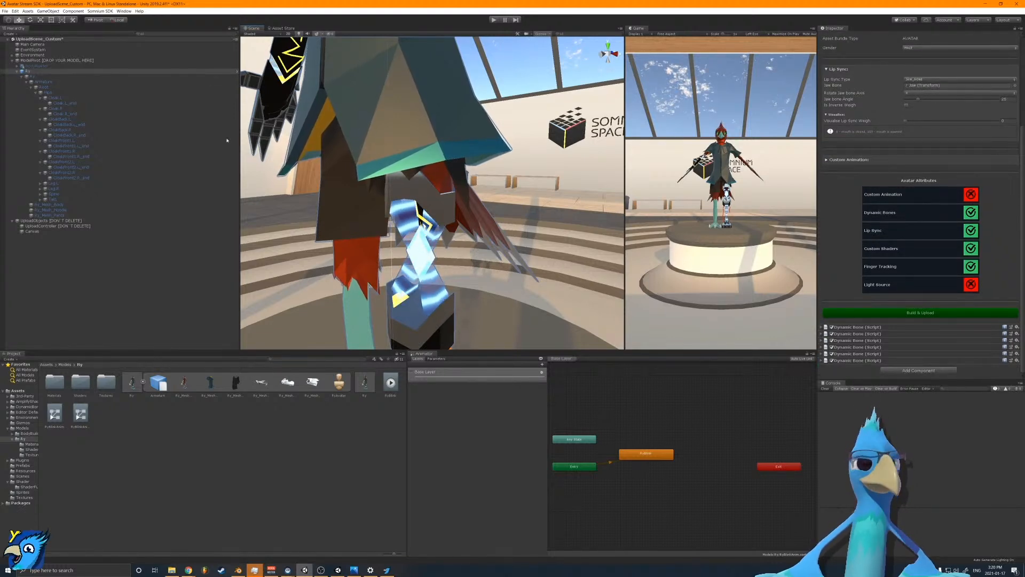
left_click_drag(241, 80, 294, 139, "alt")
right_click_drag(294, 139, 293, 137)
key("w")
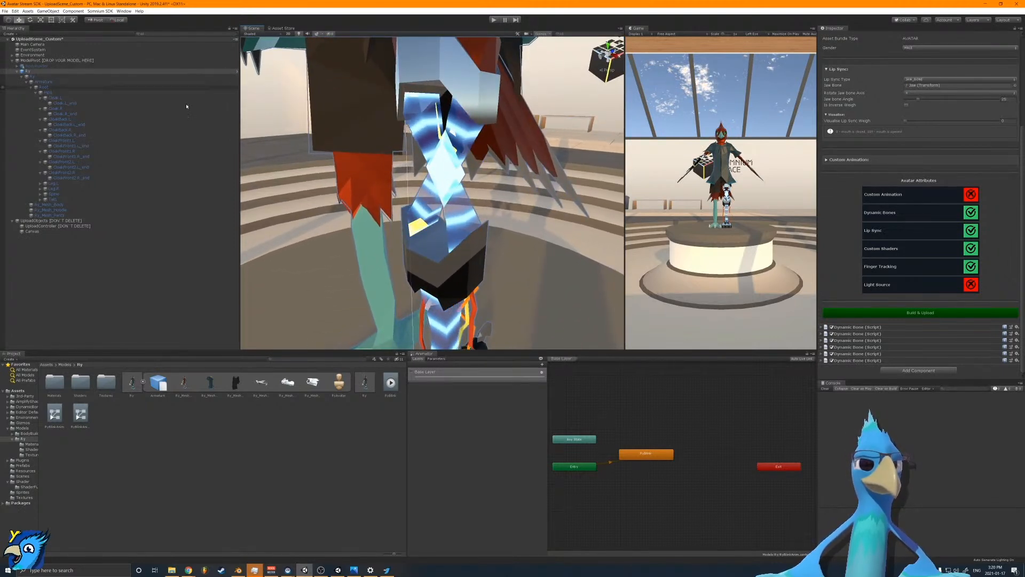
Step: Open the Ry prefab for editing and select the LegCrystal.L bone under LegCrystalRoot.L
left_click(237, 71)
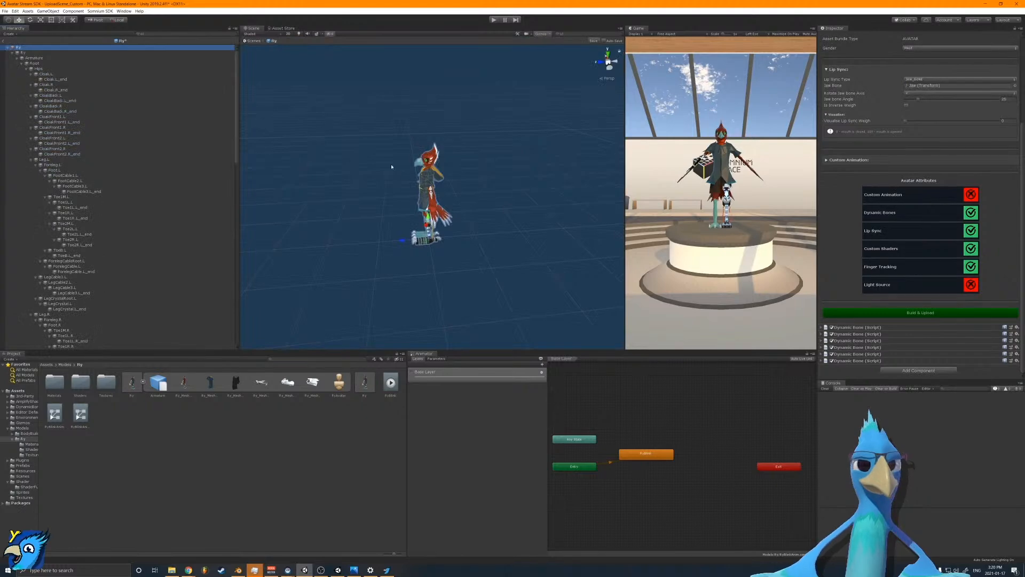
left_click_drag(396, 203, 516, 219, "alt")
scroll(438, 243, "up", 5)
scroll(438, 242, "down", 3)
scroll(515, 220, "up", 5)
scroll(515, 220, "down", 1)
scroll(94, 257, "down", 3)
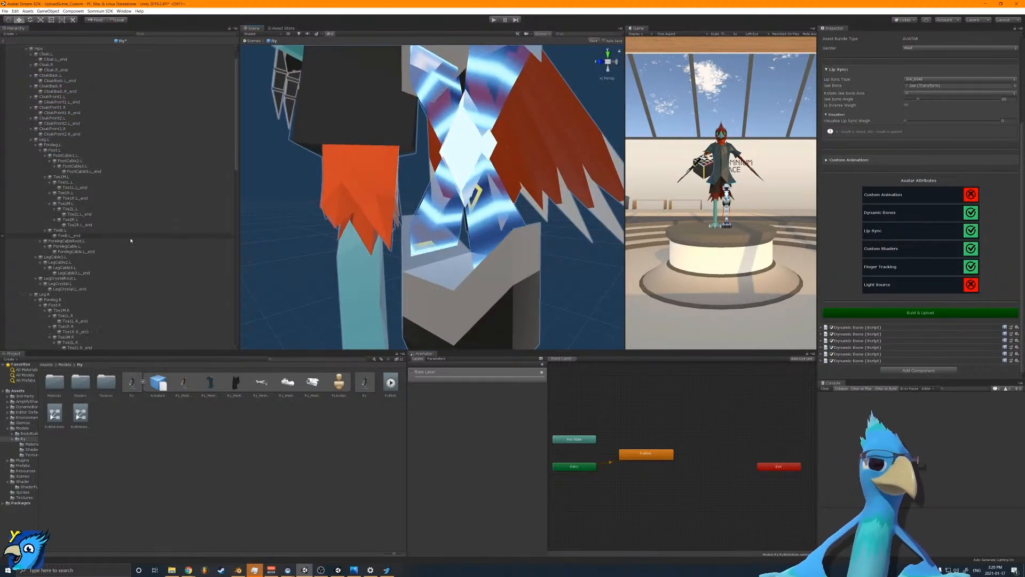
left_click(94, 258)
left_click(75, 263)
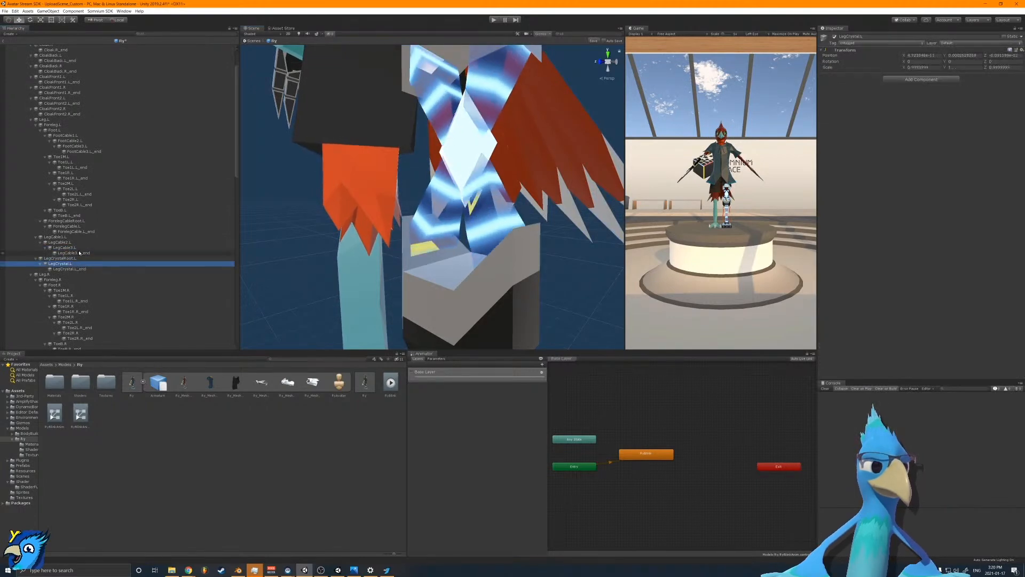
key("f")
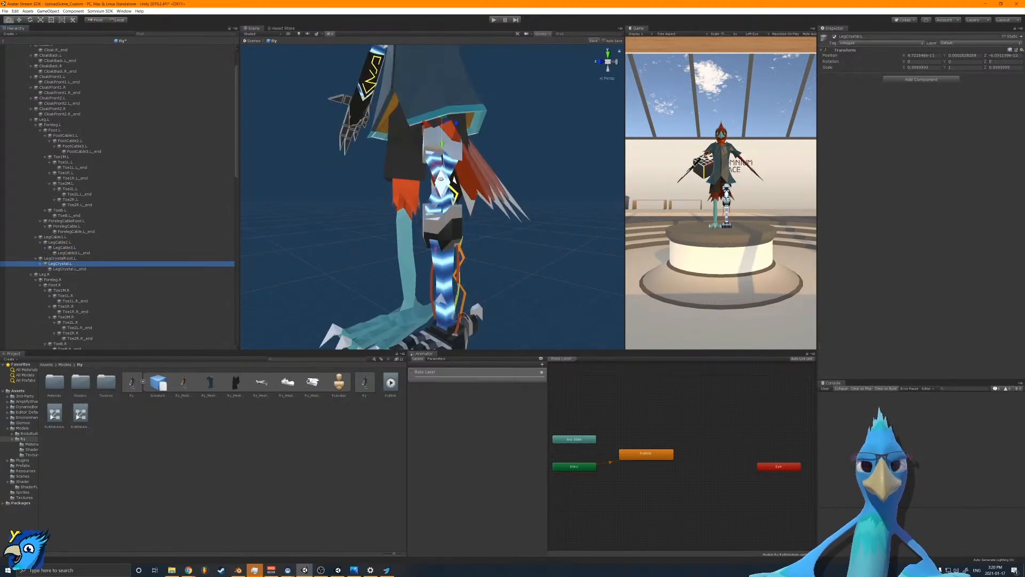
scroll(440, 196, "up", 3)
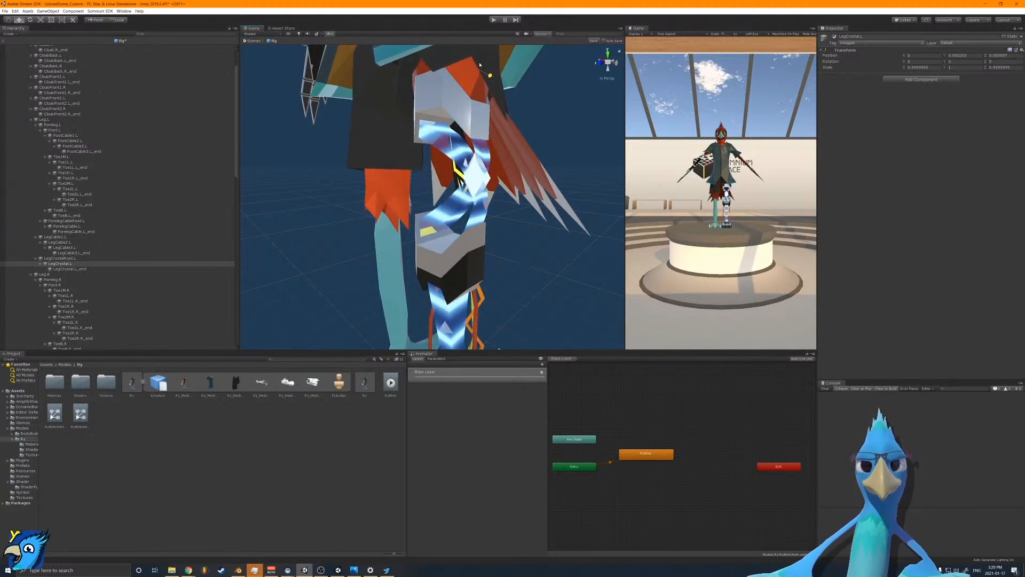
mouse_move(456, 115)
left_mouse_down("alt")
mouse_move(470, 140)
mouse_move(460, 130)
left_mouse_up("alt")
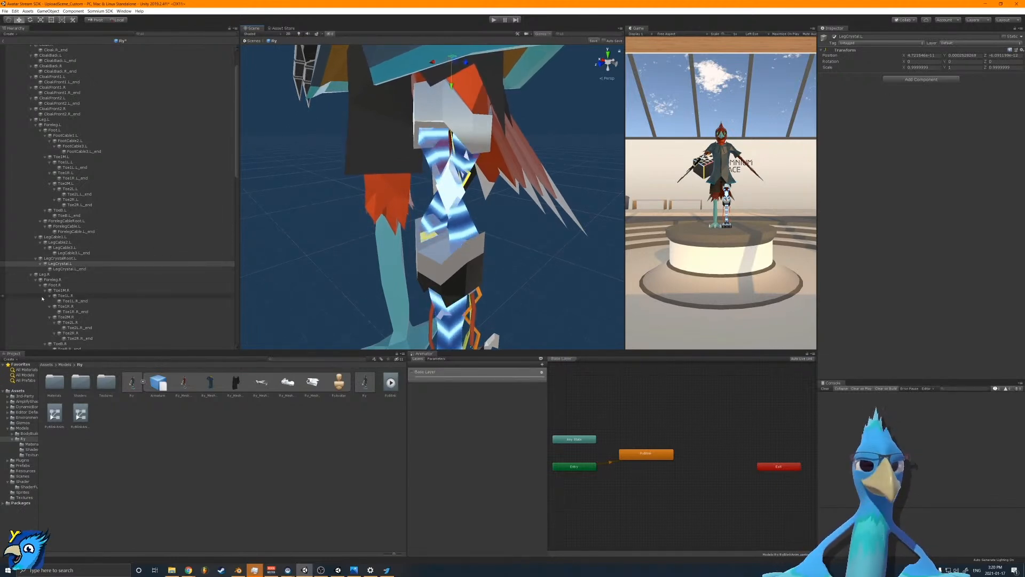
Step: Create an empty object on LegCrystal.L, move it directly under LegCrystalRoot.L, and name it LegCrystalTarget
right_click(68, 265)
left_click(88, 316)
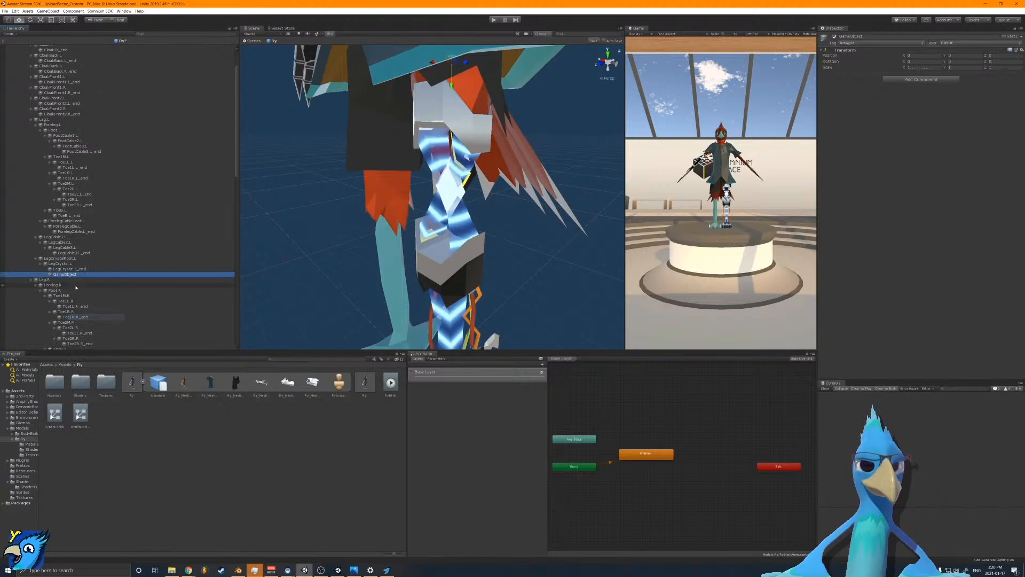
left_click_drag(68, 263, 69, 264)
left_click(881, 37)
type("LegCrystalTarget")
key("Return")
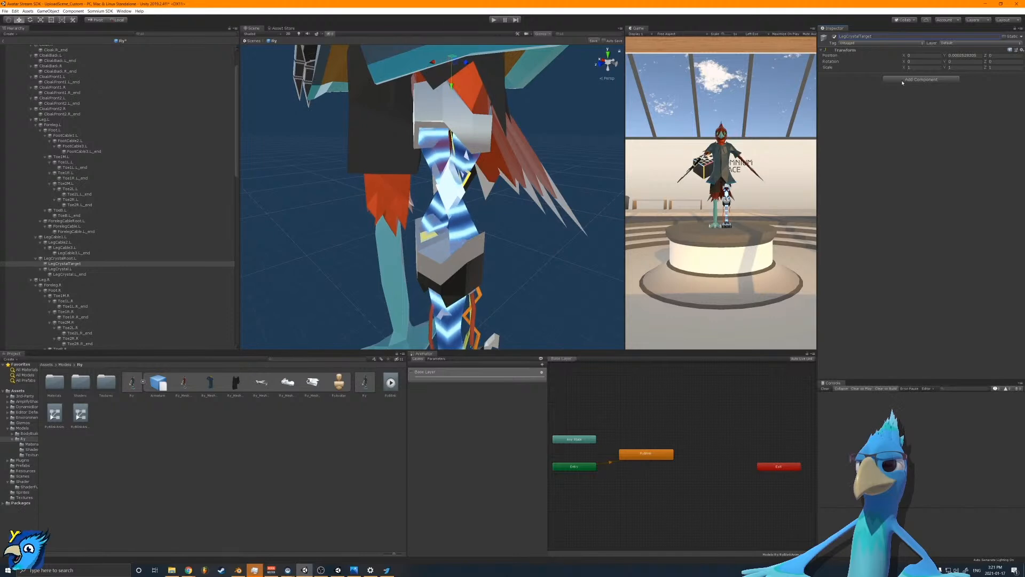
Step: Add a Rigidbody to LegCrystalTarget with Use Gravity turned off and Is Kinematic turned on
left_click_drag(494, 155, 510, 128, "alt")
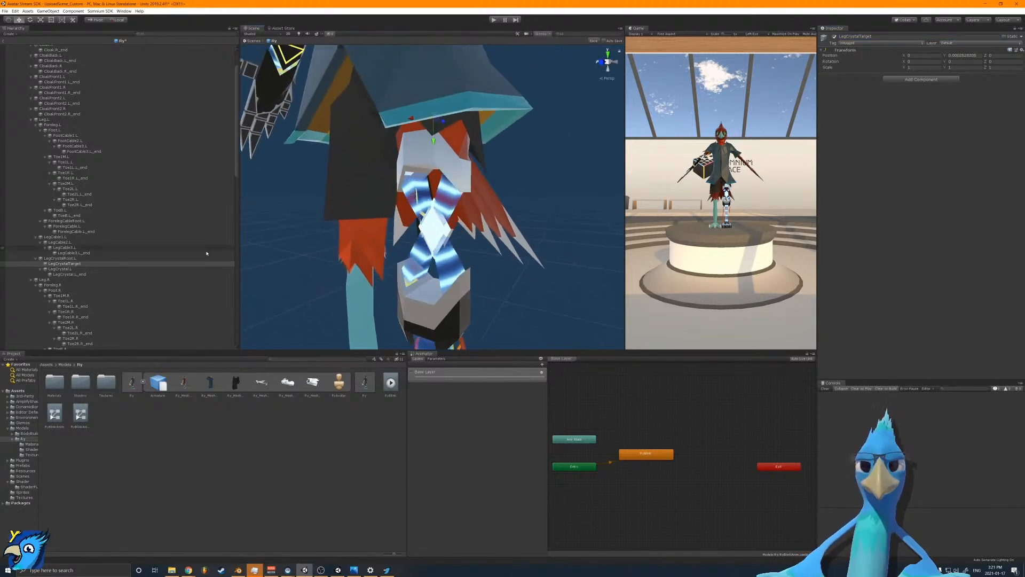
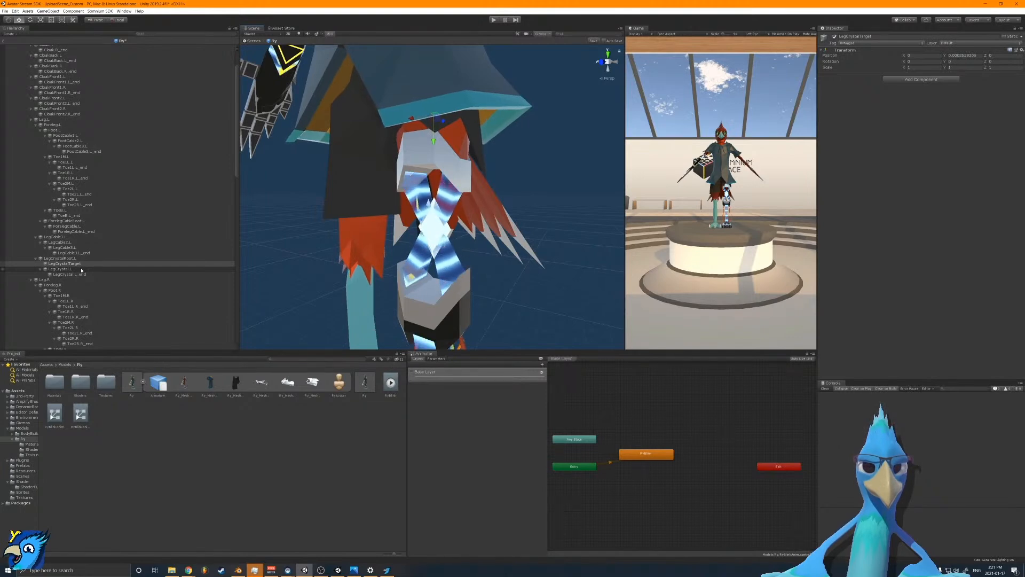
scroll(83, 272, "up", 5)
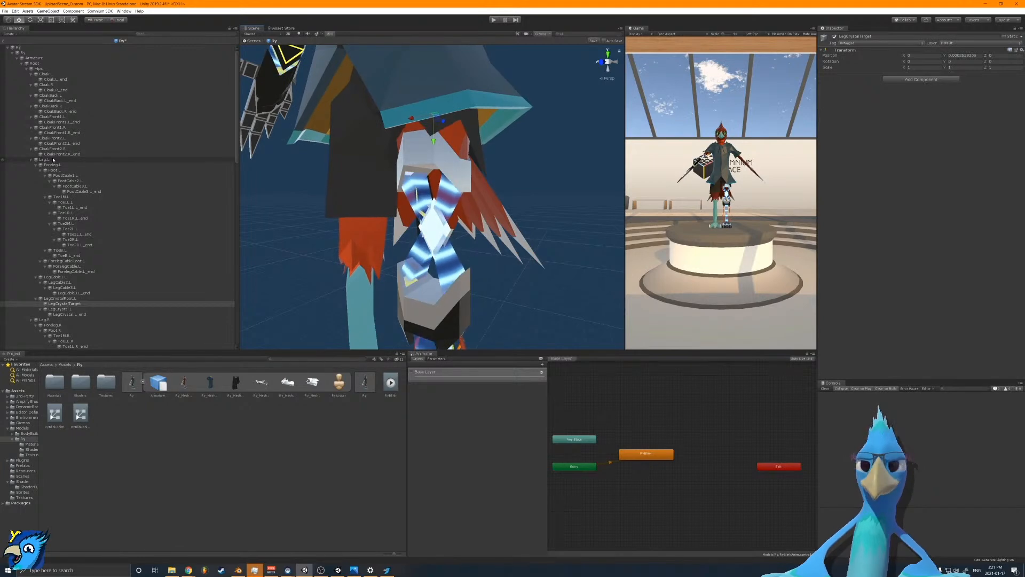
left_click(910, 80)
type("rigid")
key("Return")
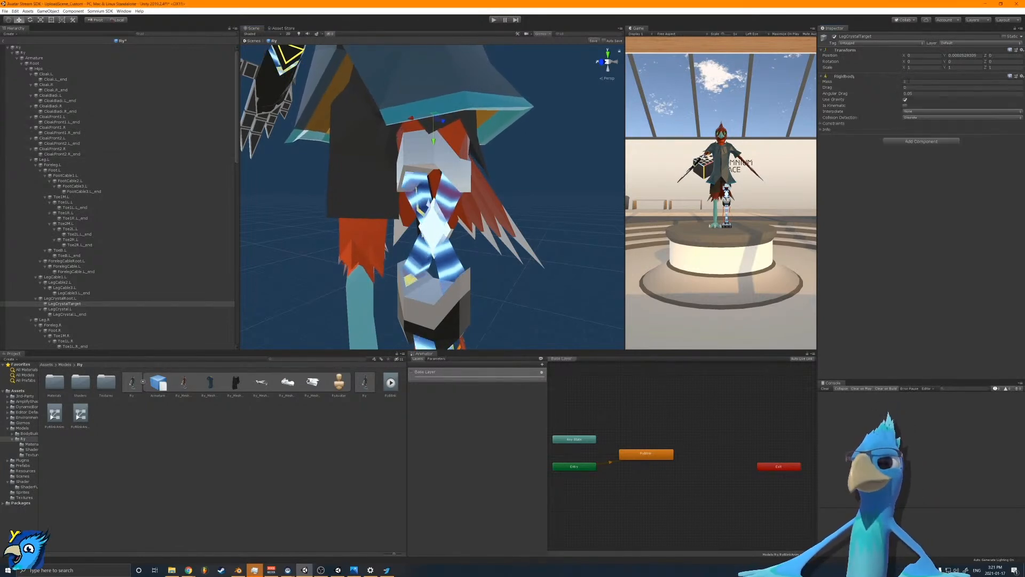
left_click(906, 99)
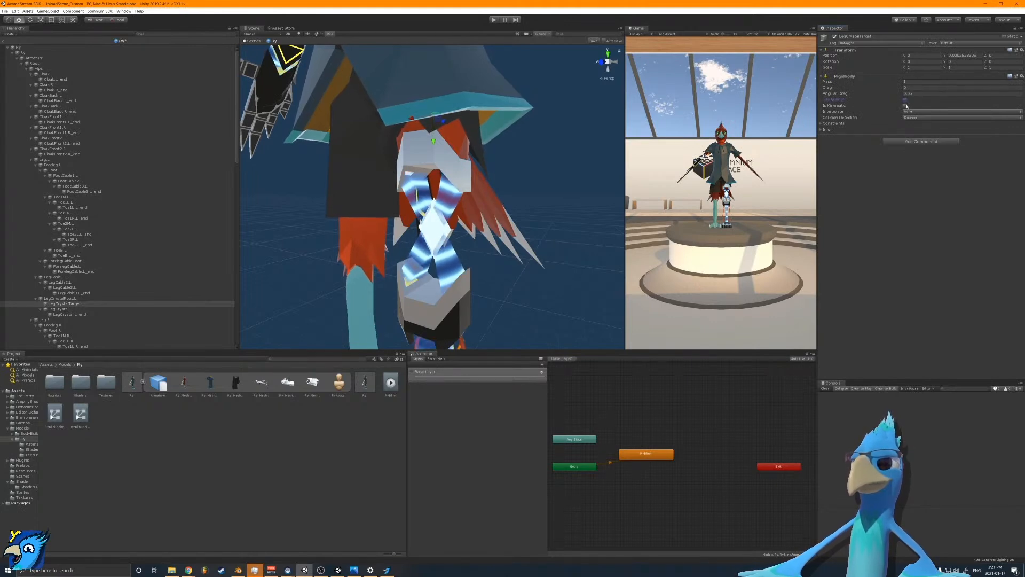
left_click(905, 106)
Step: Freeze the LegCrystalTarget Rigidbody's position and rotation on X, Y and Z, and set its Angular Drag to 0
left_click(833, 123)
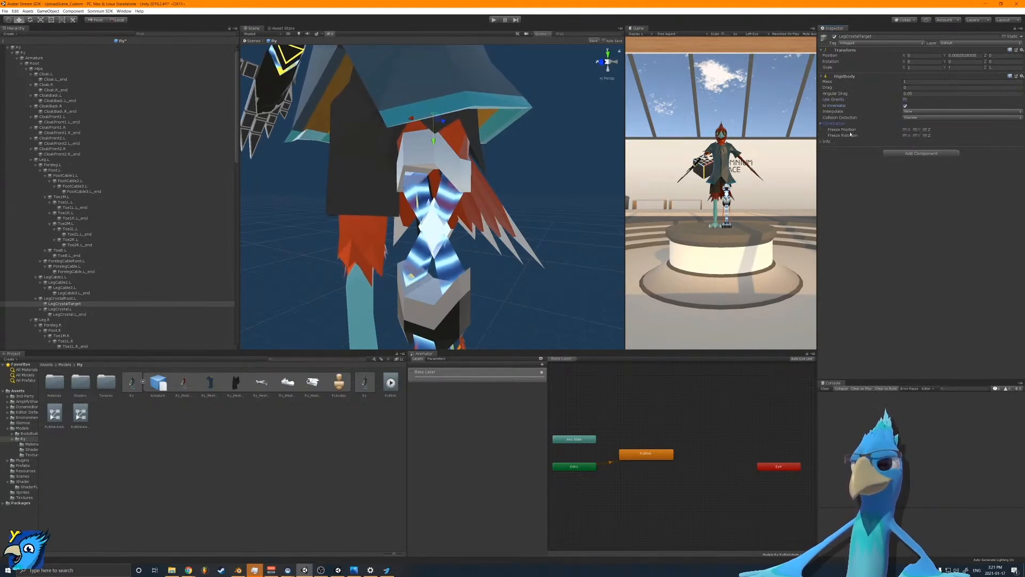
left_click(905, 130)
left_click(916, 130)
left_click(925, 130)
left_click(906, 136)
left_click(916, 136)
left_click(926, 136)
left_click(922, 94)
type("0")
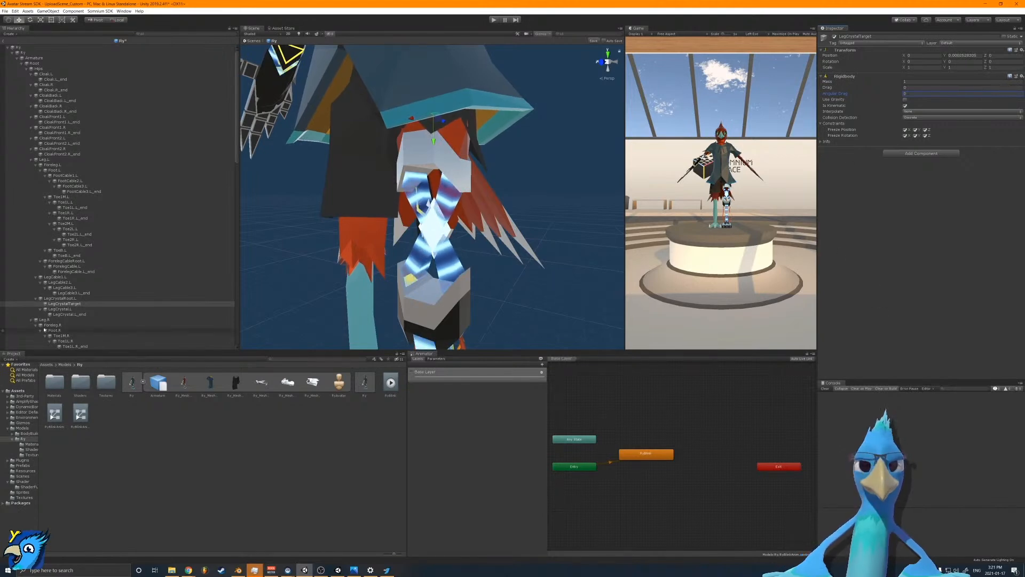
Step: Collapse the bone hierarchy and select the prefab's root Ry object
left_click(12, 52)
left_click(18, 47)
double_click(20, 48)
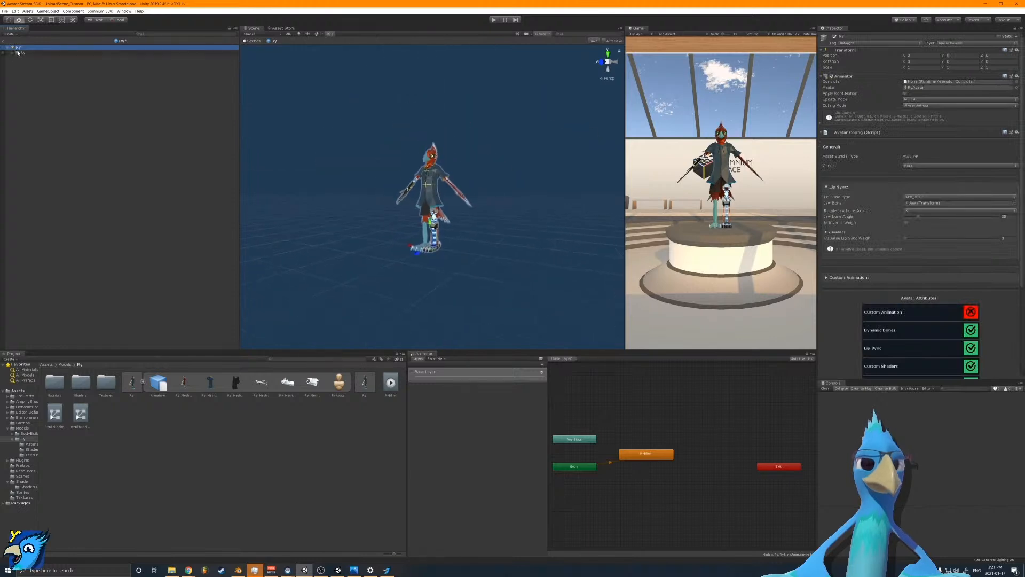
Step: Create an empty child object on the prefab's root Ry object and name it CrystalSpring
right_click(23, 49)
left_click(58, 98)
left_click(853, 36)
type("Crystal")
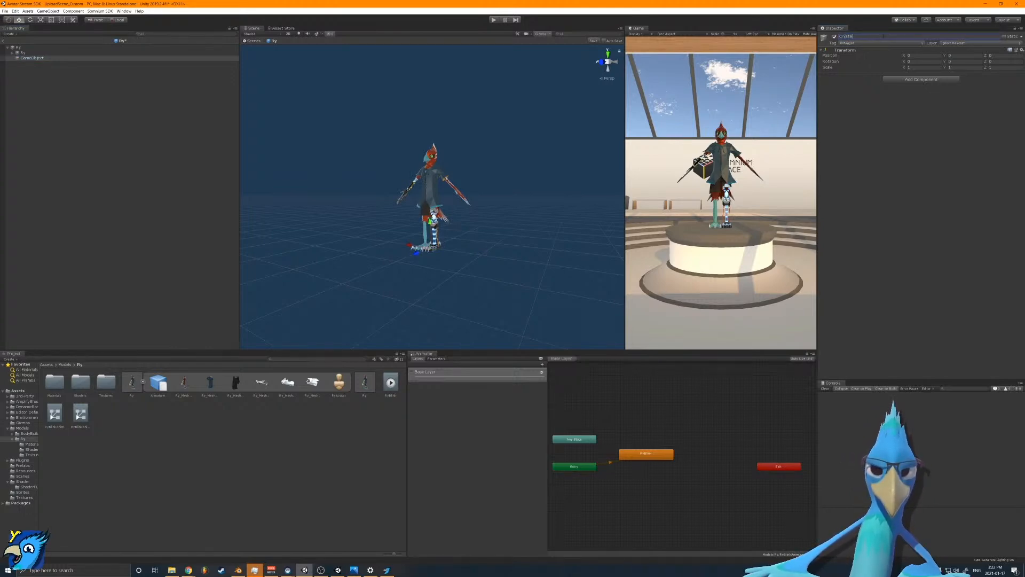
type("Spring")
key("Return")
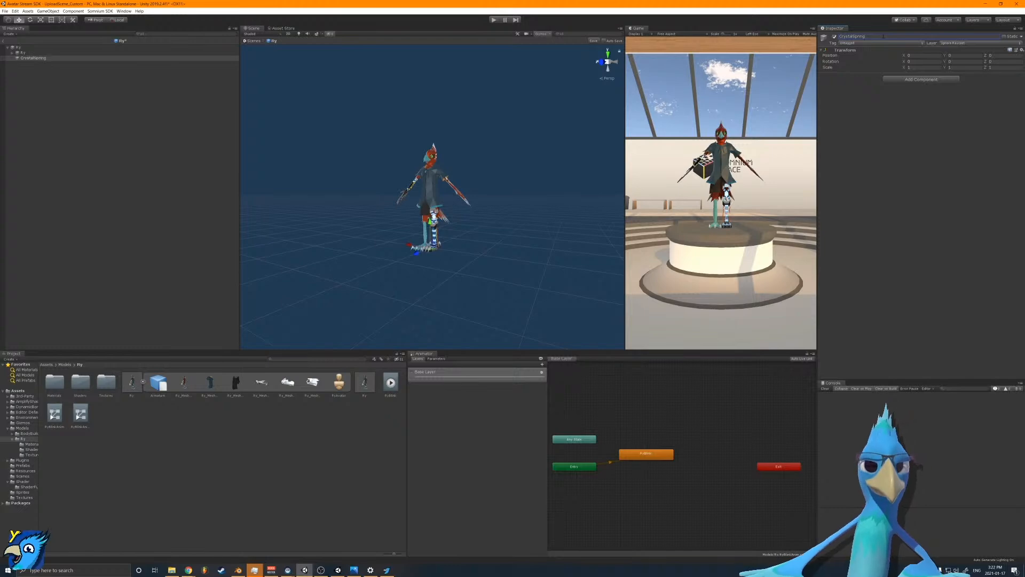
Step: Add a Spring Joint component to CrystalSpring
left_click(933, 80)
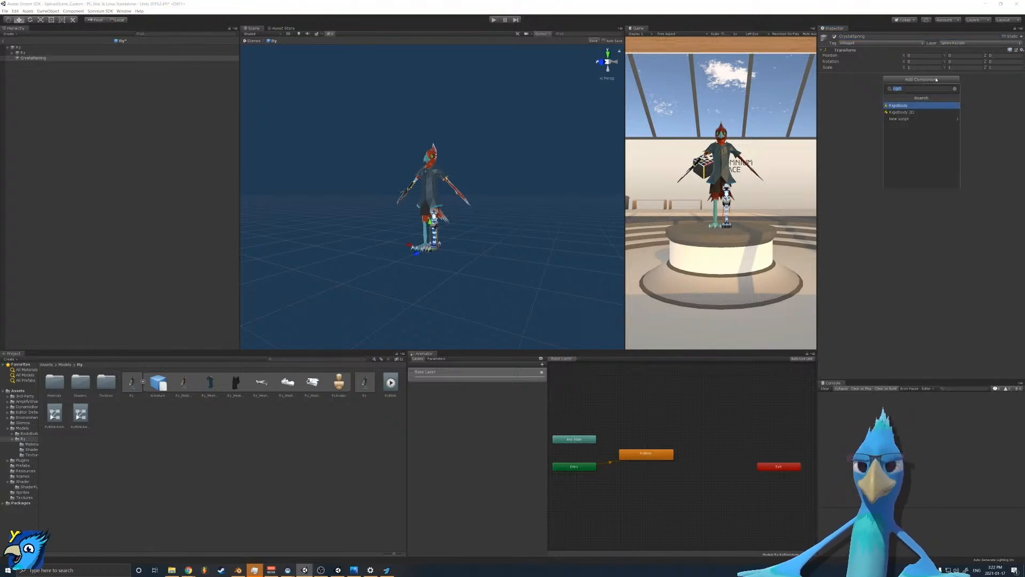
type("spri")
key("Return")
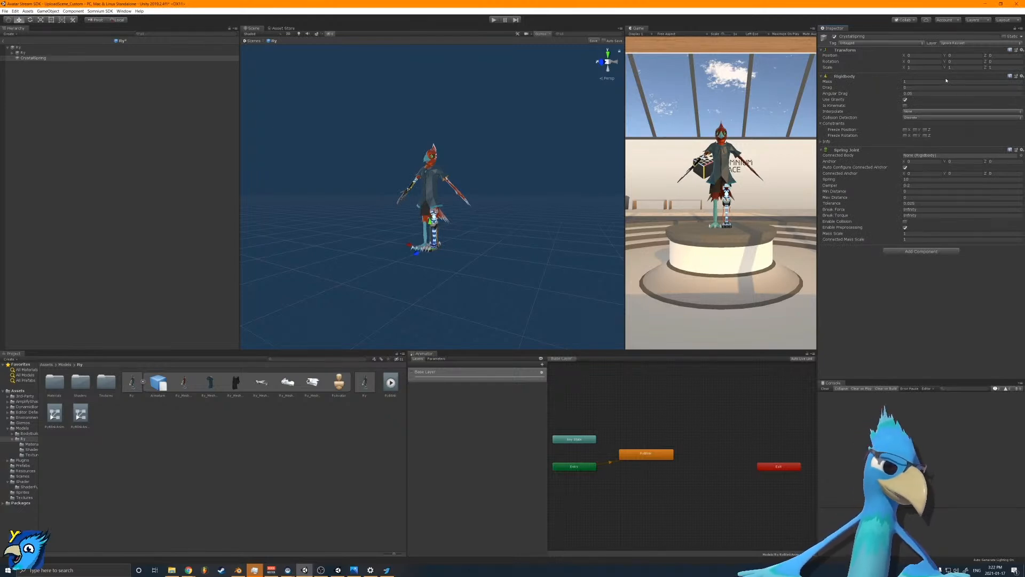
Step: Expand the avatar's full bone hierarchy and move CrystalSpring under LegCrystalRoot.L, directly below LegCrystalTarget
scroll(464, 229, "down", 5)
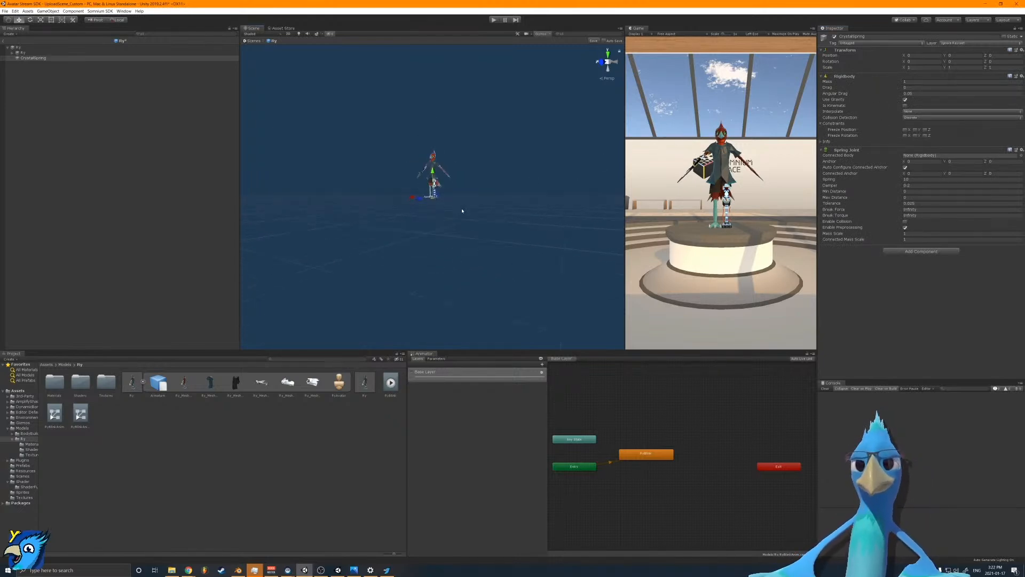
key("f")
middle_click_drag(455, 173, 454, 261)
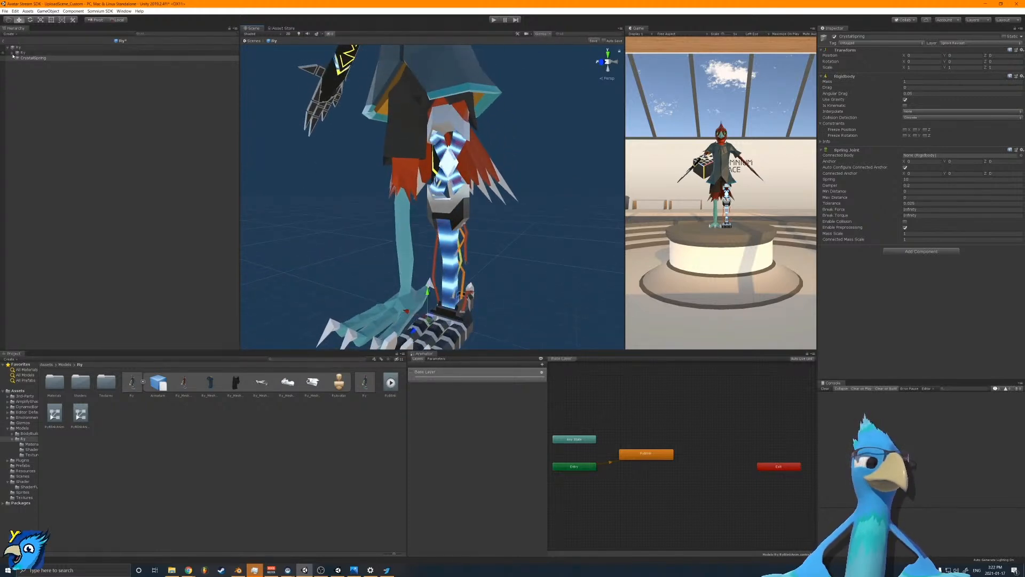
left_click(12, 52)
scroll(98, 179, "down", 20)
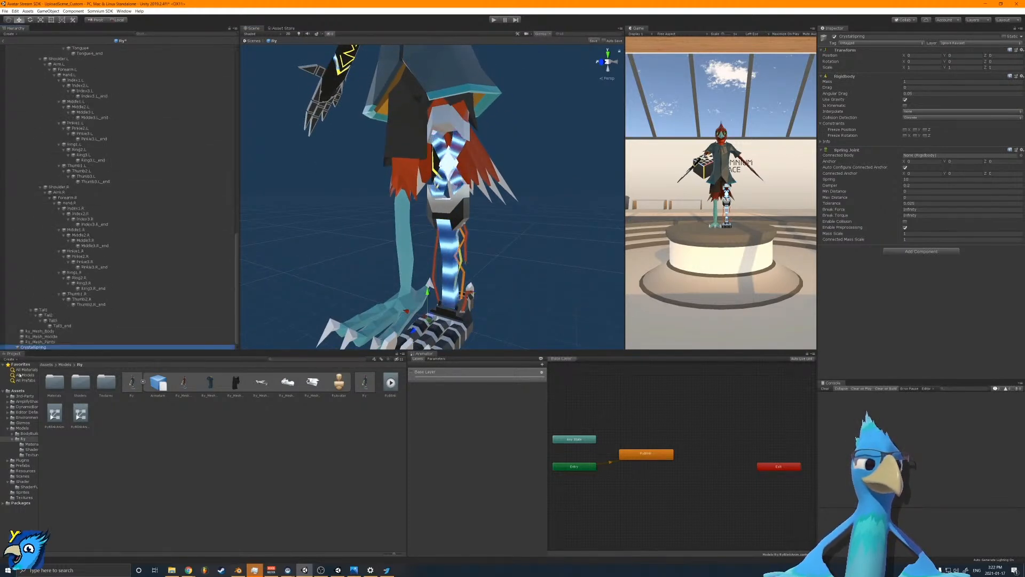
left_click_drag(46, 347, 101, 49)
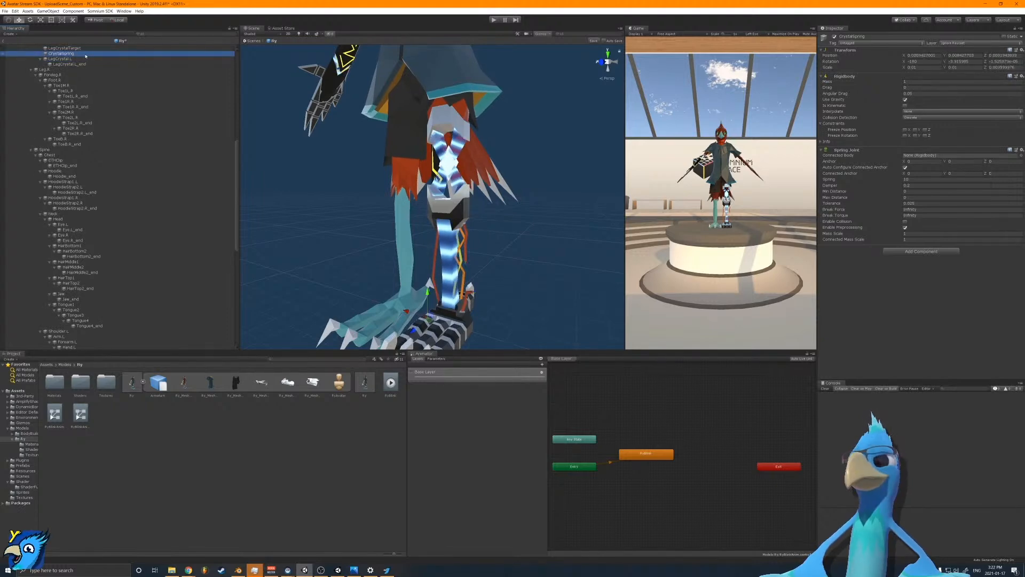
Step: Copy LegCrystalTarget's Transform component and paste its values onto CrystalSpring
key("Up")
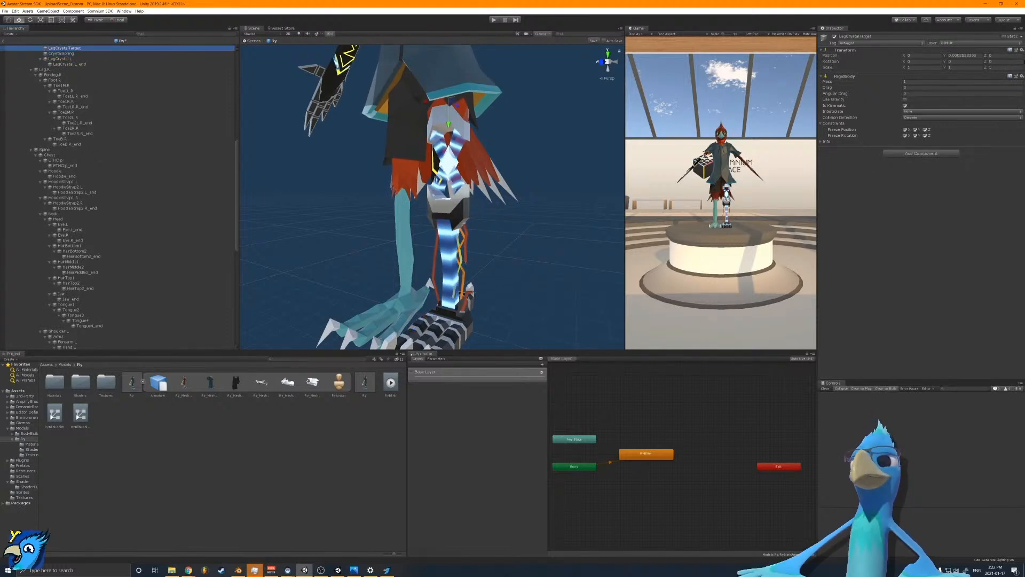
left_click(1022, 50)
left_click(991, 78)
left_click(71, 54)
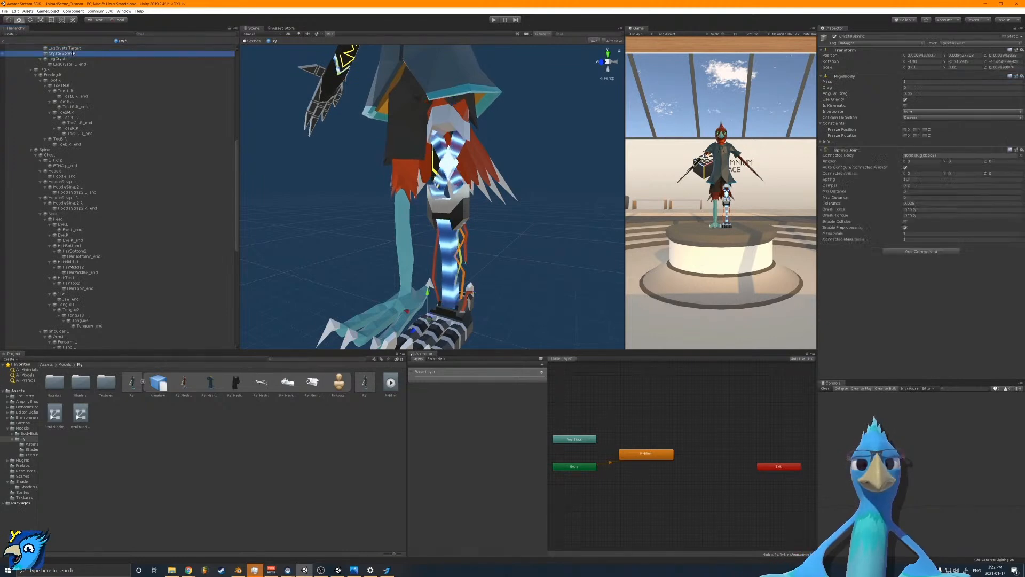
left_click(1022, 50)
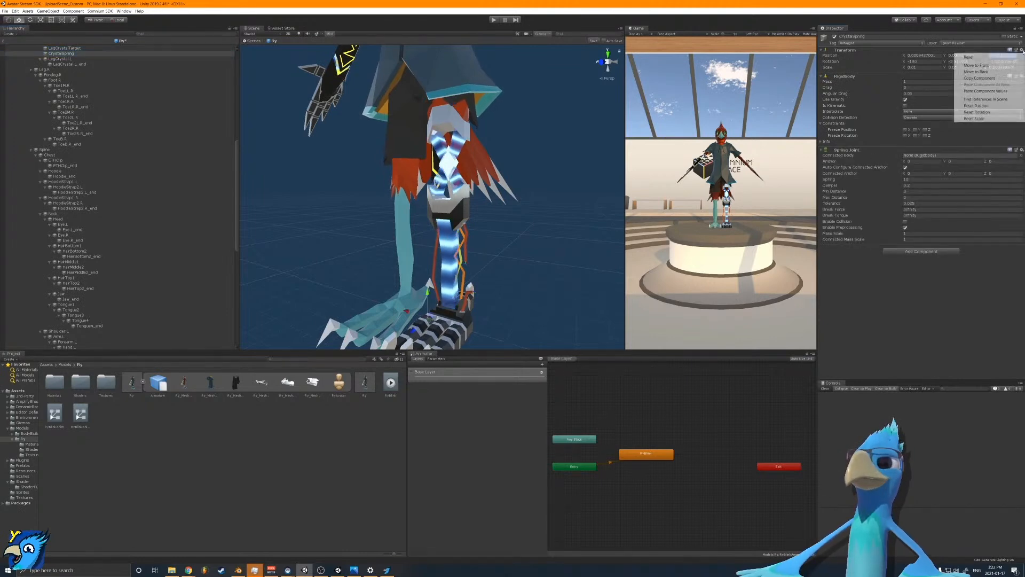
left_click(988, 91)
Step: Try to move CrystalSpring out of the armature to the end of the hierarchy, and collapse the bones
left_click_drag(62, 120, 48, 347)
scroll(45, 240, "up", 15)
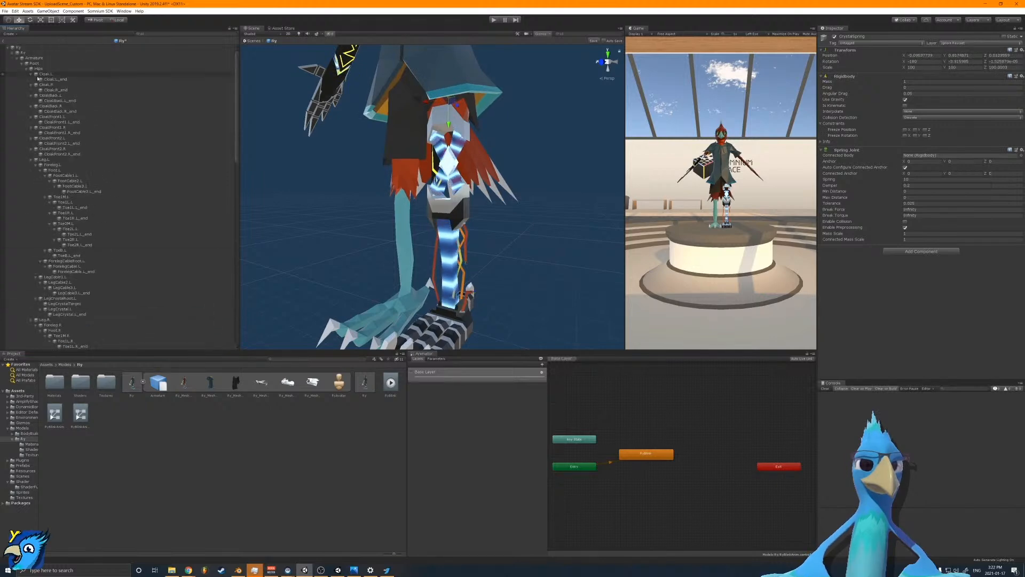
left_click(12, 53)
left_click(17, 58)
left_click(25, 79)
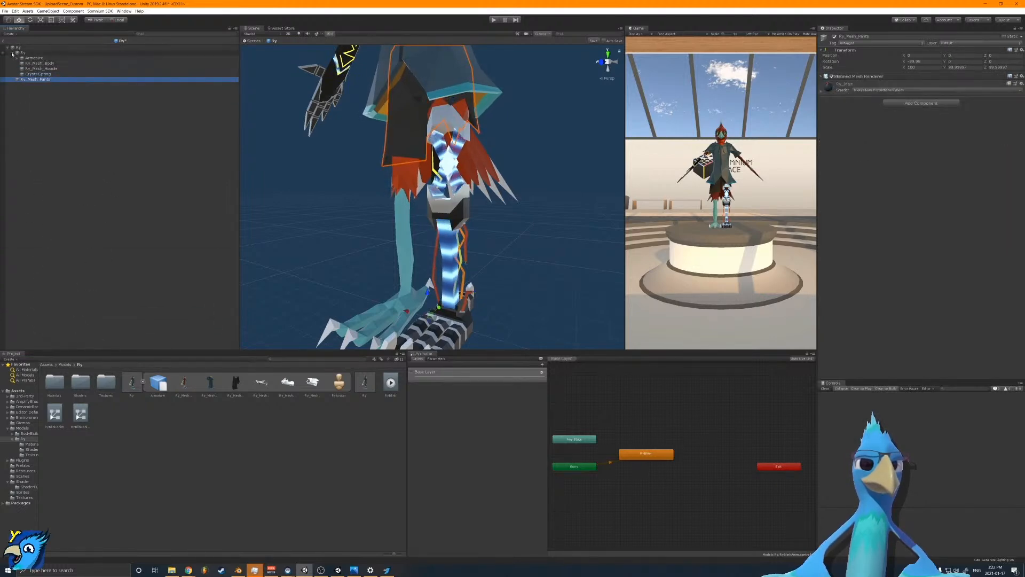
left_click(11, 53)
scroll(470, 69, "down", 3)
Step: Undo CrystalSpring's move out of the armature and its pasted transform values
middle_click_drag(476, 64, 484, 132)
key("ctrl+z")
key("ctrl+z")
key("ctrl+z")
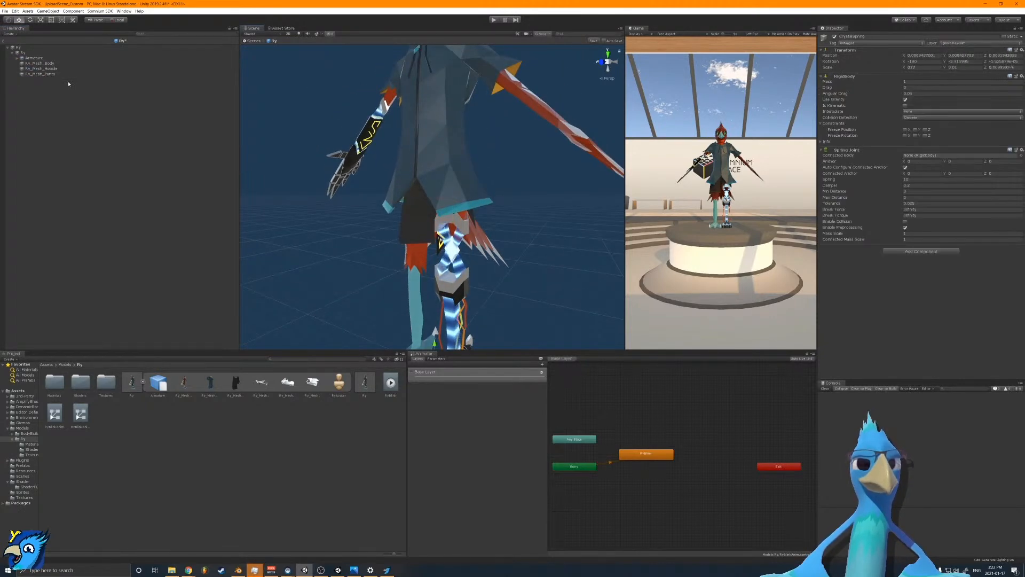
Step: Move CrystalSpring from LegCrystalRoot.L out to the prefab's root level, beside the inner Ry object
left_click(83, 305)
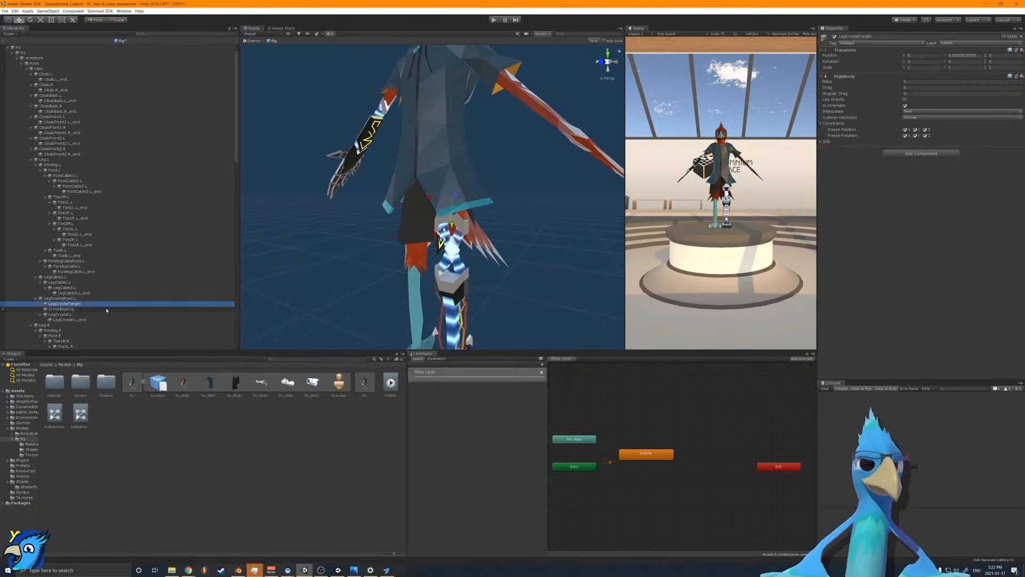
left_click(70, 309)
scroll(74, 257, "down", 5)
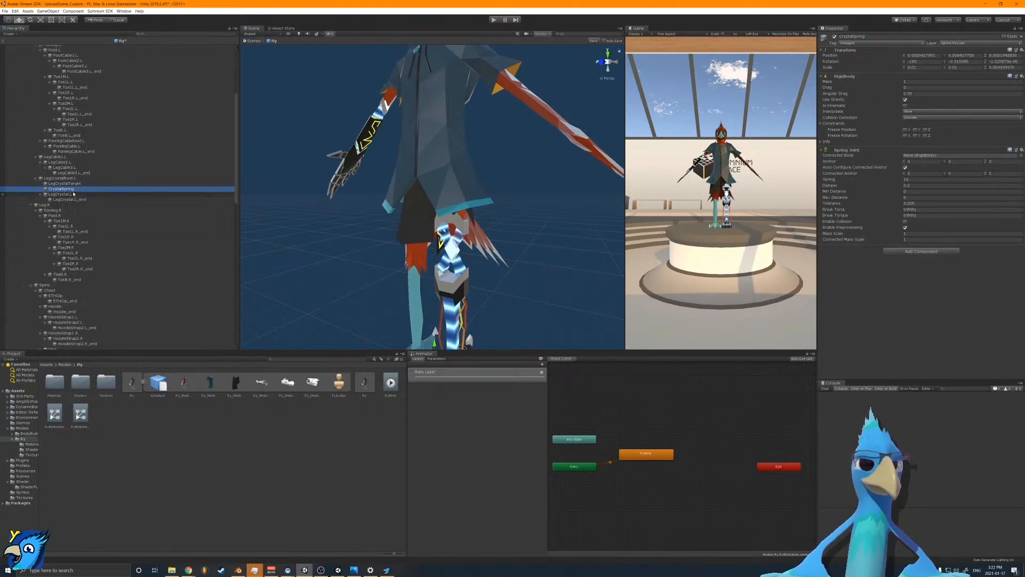
left_click_drag(68, 196, 87, 347)
scroll(125, 251, "up", 9)
scroll(125, 251, "up", 10)
left_click(18, 58)
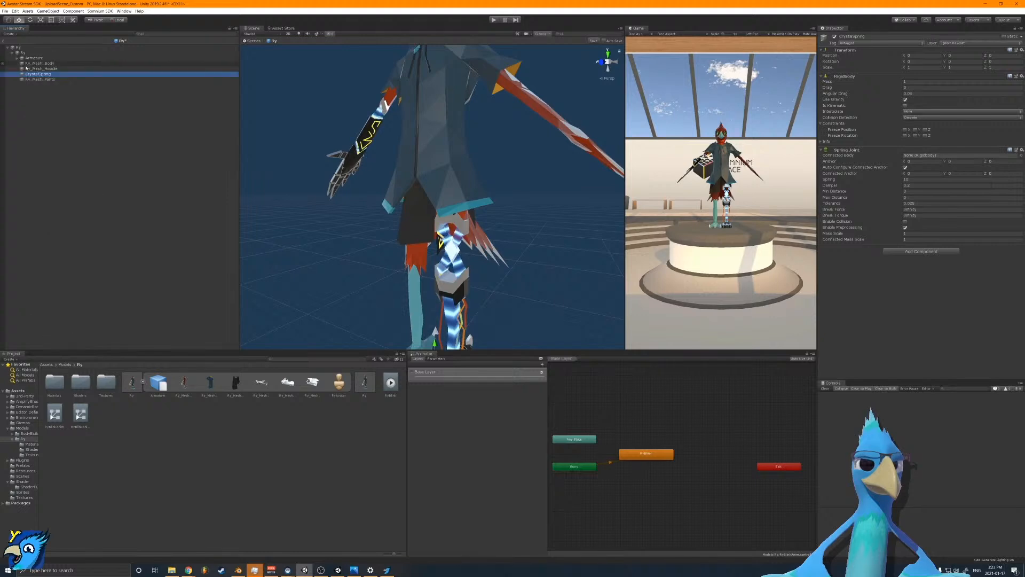
left_click_drag(36, 76, 33, 85)
left_click(11, 53)
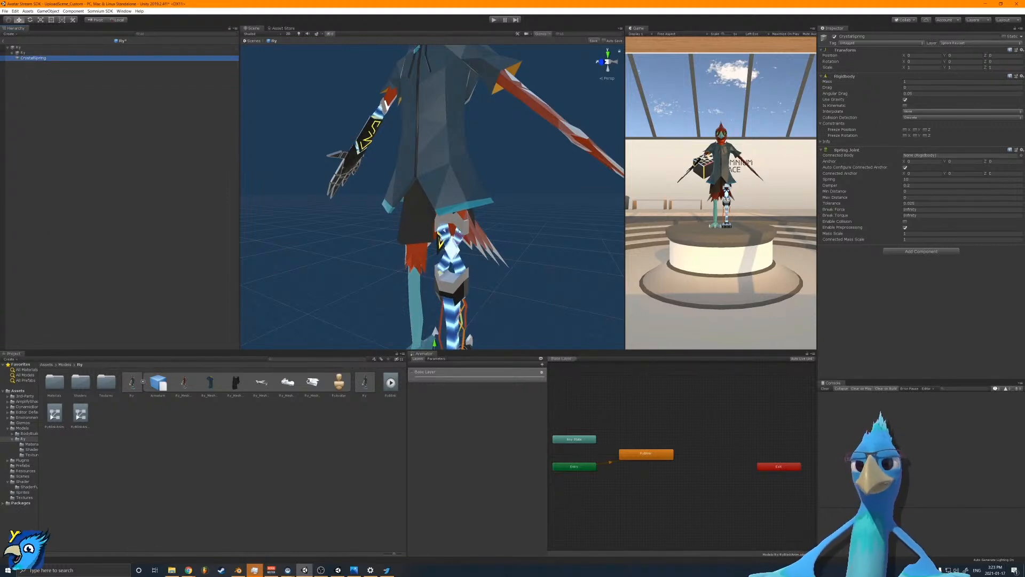
Step: Undo moving CrystalSpring to the prefab's root level
scroll(469, 251, "down", 3)
scroll(469, 251, "up", 3)
key("ctrl+z")
key("ctrl+z")
key("ctrl+z")
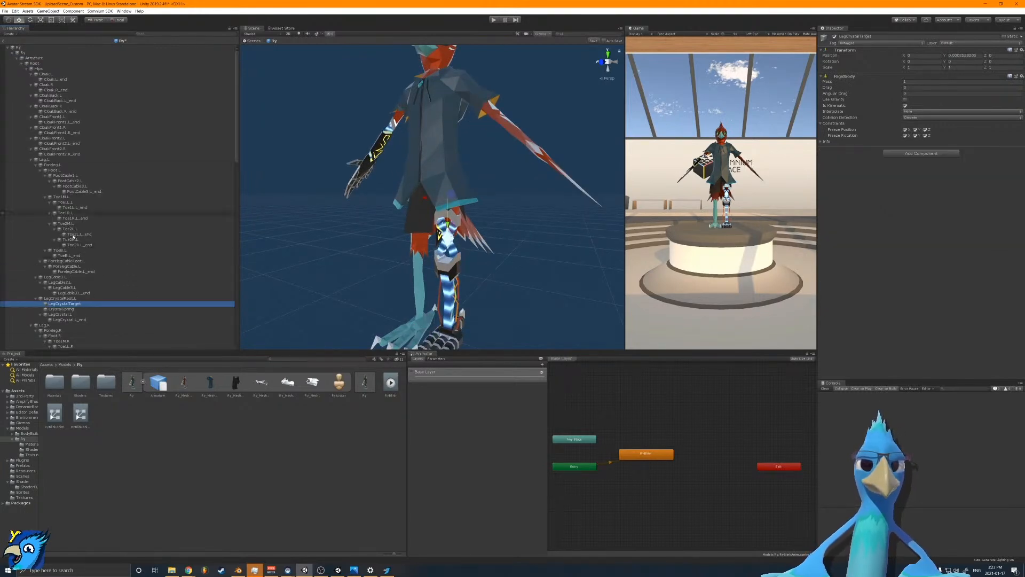
Step: Collapse all bones under Hips, and expand only Hips, Leg.L and LegCrystalRoot.L
left_click(27, 69)
left_click(24, 70)
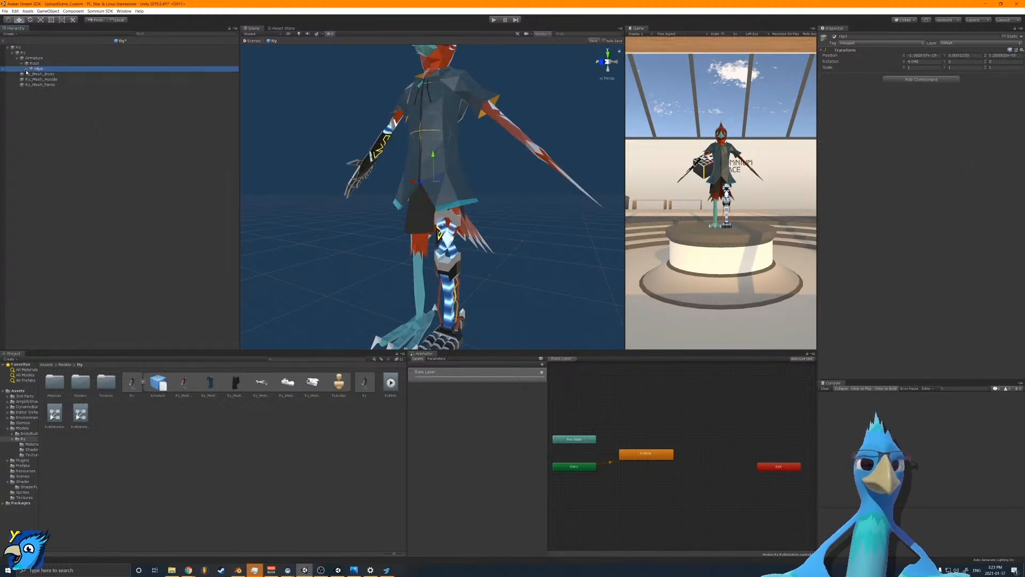
left_click(27, 69)
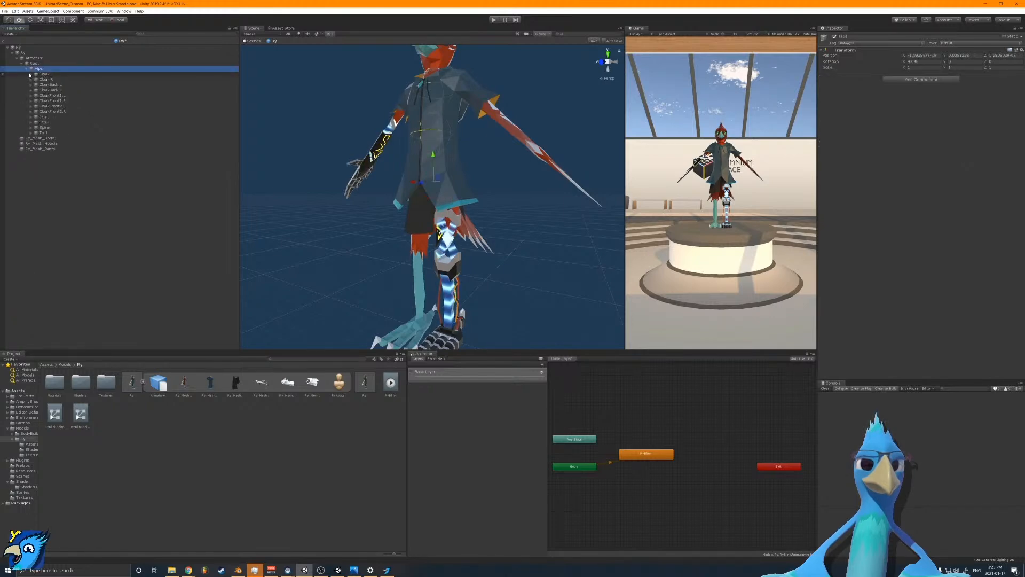
left_click(31, 117)
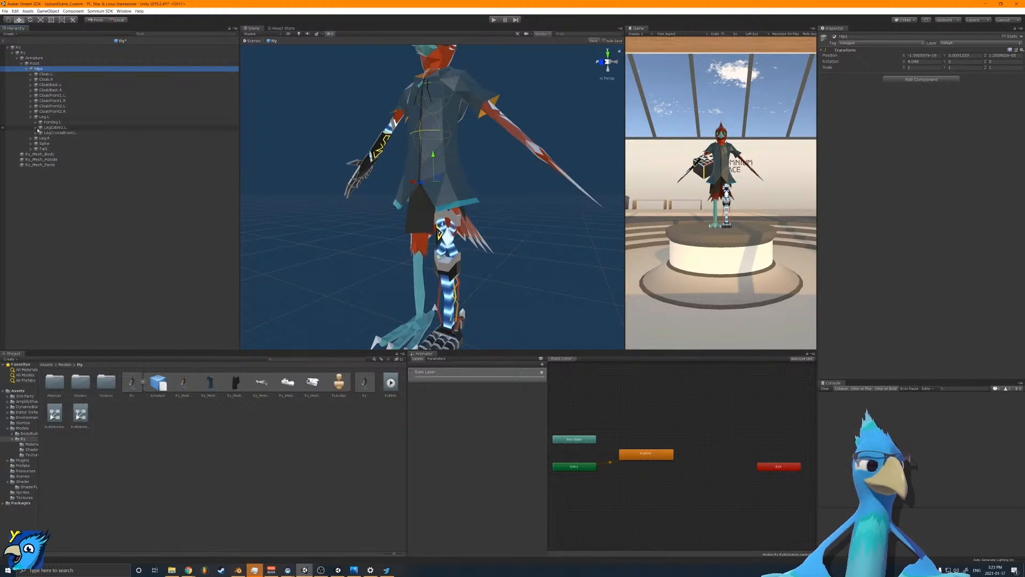
left_click(36, 132)
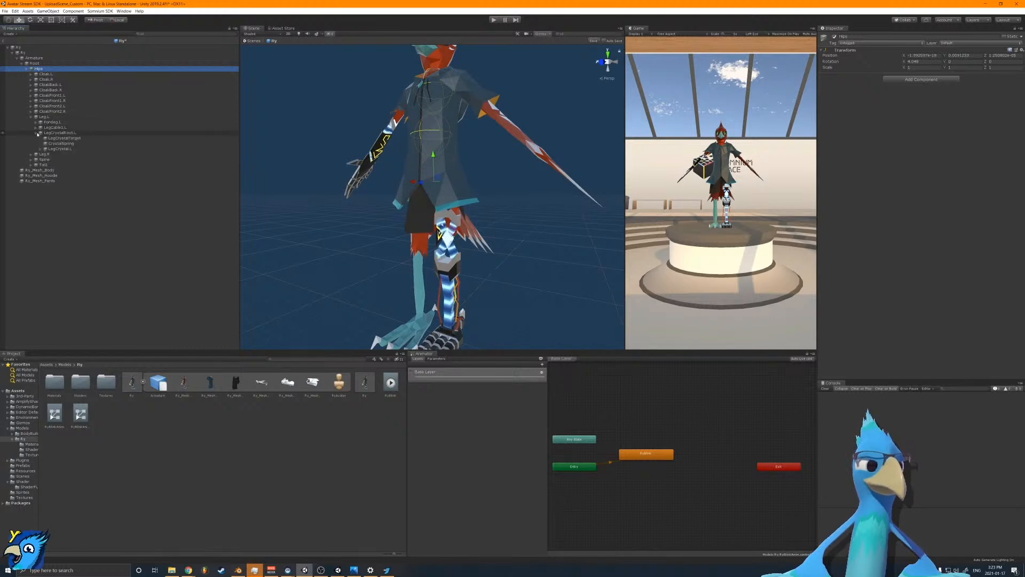
Step: Try moving LegCrystalTarget out of LegCrystalRoot.L to the prefab's root level and check its placement in the scene
left_click(54, 137)
left_click_drag(60, 220, 57, 222)
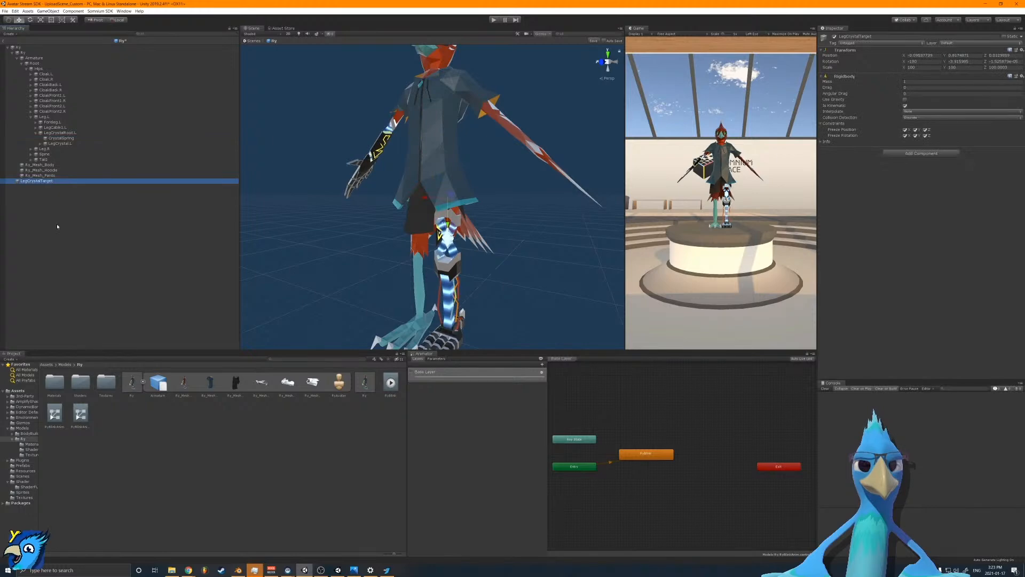
left_click(23, 53)
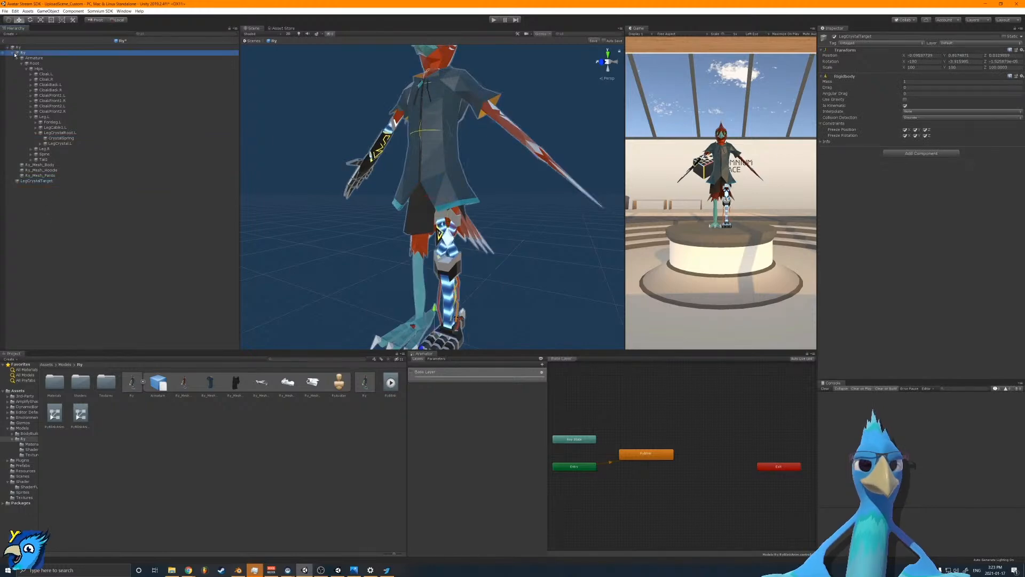
left_click(12, 53)
left_click(25, 66)
left_click(36, 58)
key("f")
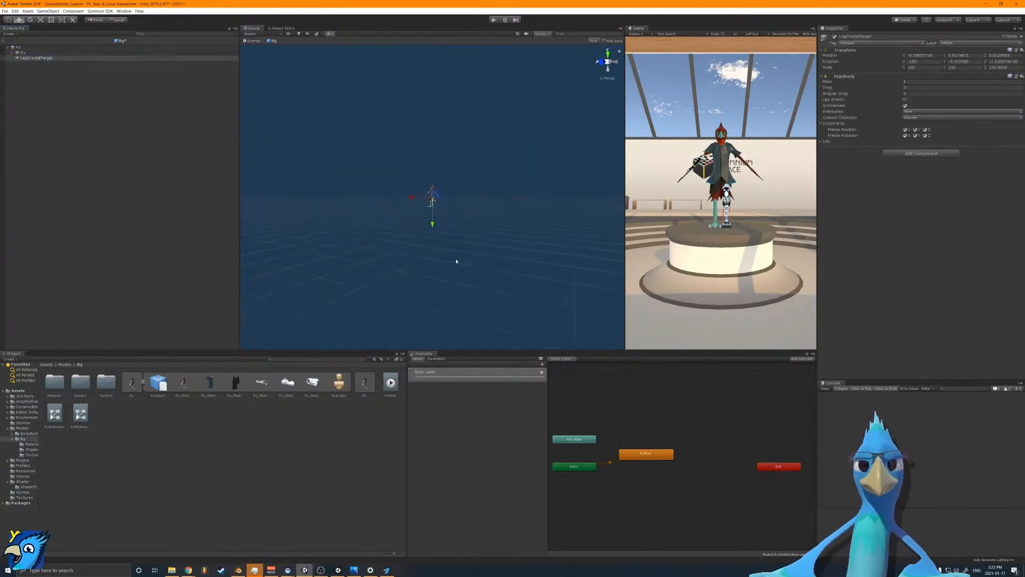
scroll(442, 253, "up", 10)
left_click(452, 252)
left_click(453, 250)
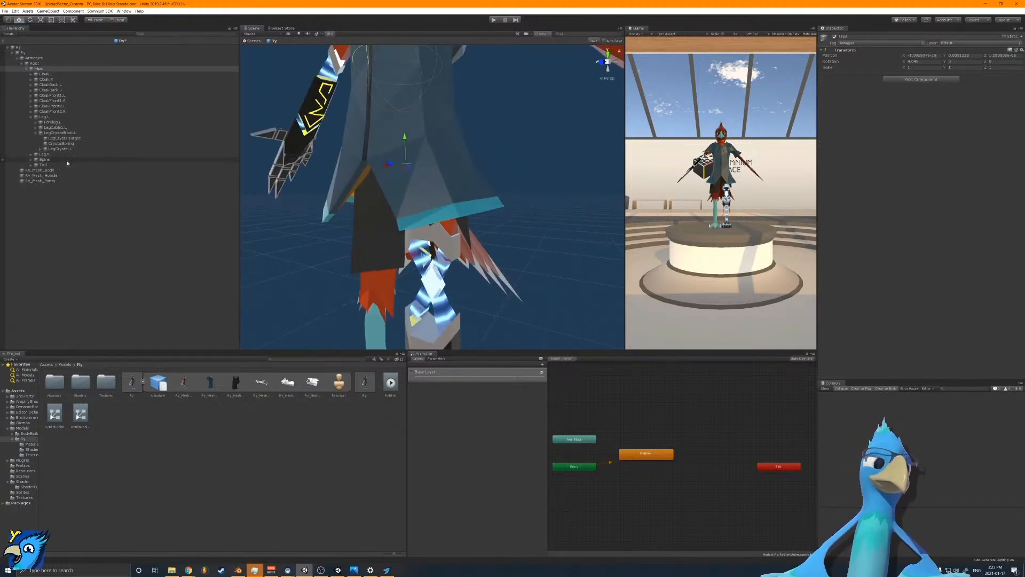
Step: Reset CrystalSpring's transform under LegCrystalRoot.L and move the object out to the prefab's root level
left_click(76, 133)
left_click(76, 144)
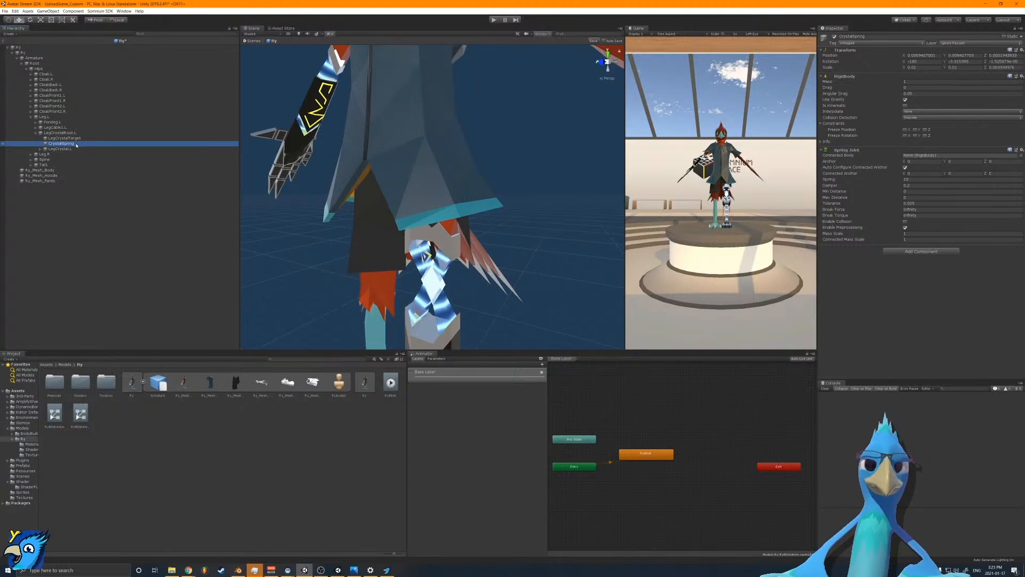
left_click(1022, 50)
left_click(977, 61)
left_click_drag(70, 148, 69, 198)
left_click(12, 53)
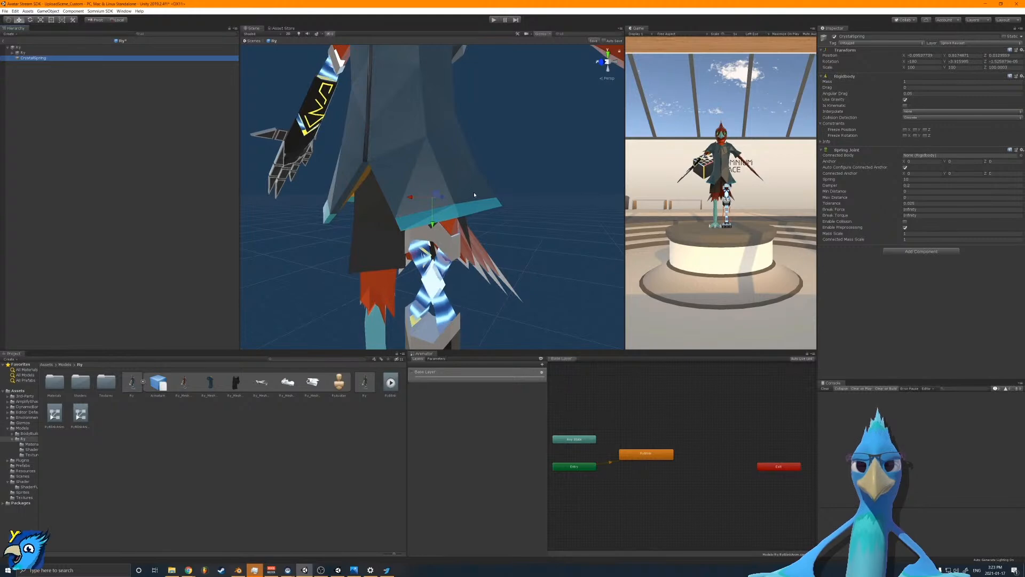
Step: Assign LegCrystalTarget as the Connected Body of CrystalSpring's Spring Joint
left_click(12, 53)
left_click_drag(75, 139, 780, 174)
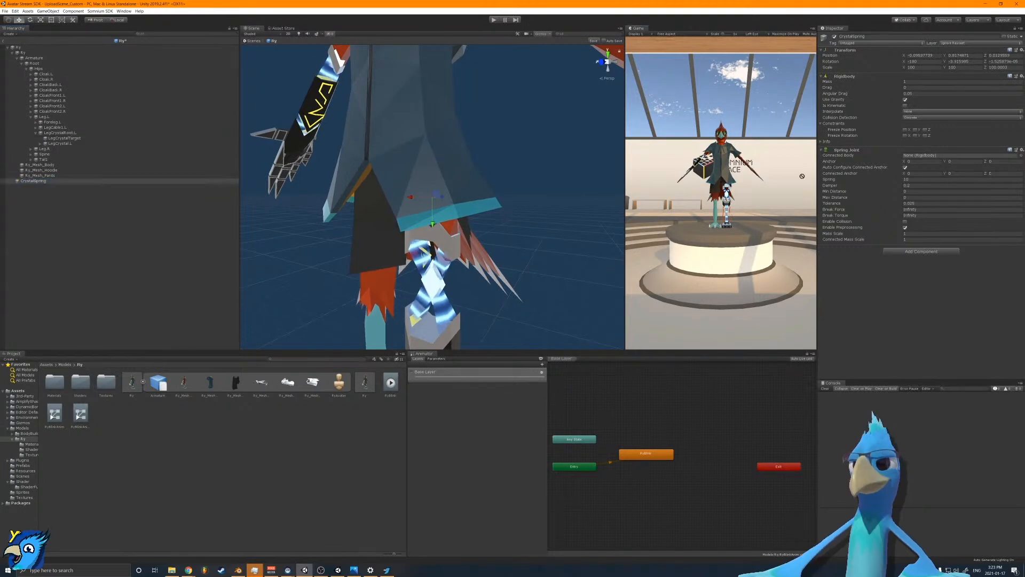
left_click_drag(926, 157, 927, 157)
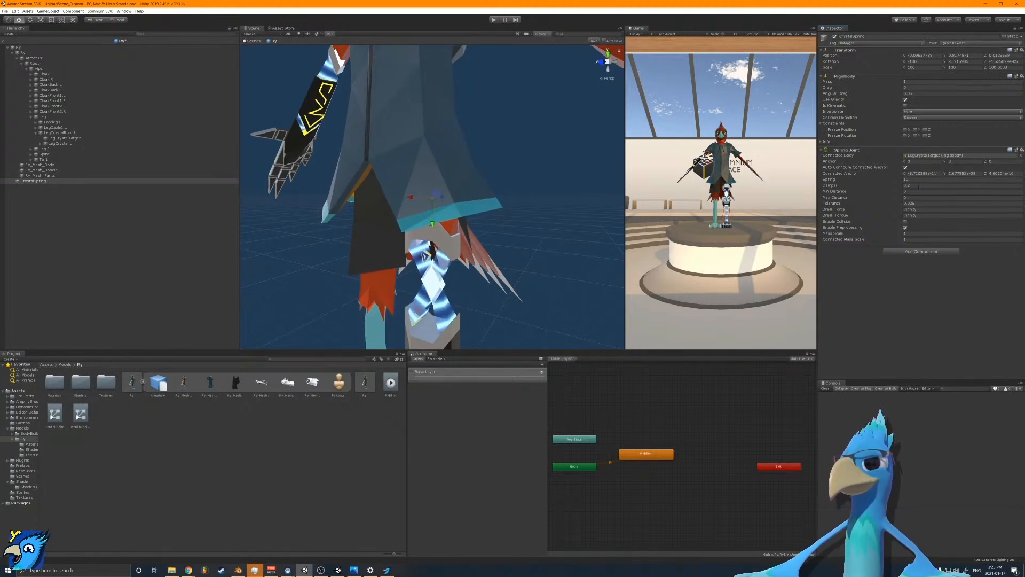
Step: Set the Max Distance of CrystalSpring's Spring Joint to 2
left_click(916, 198)
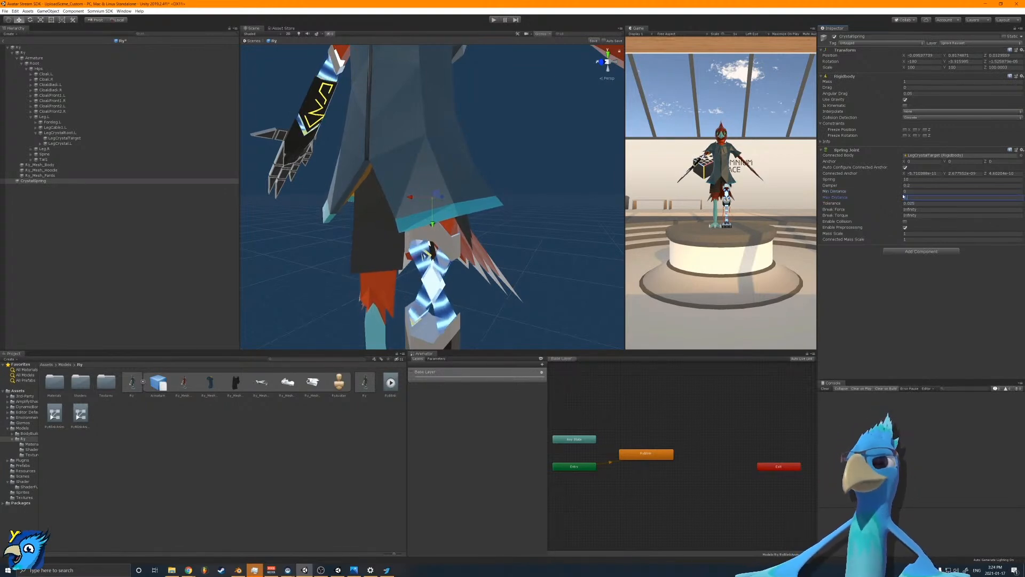
type("2")
key("Return")
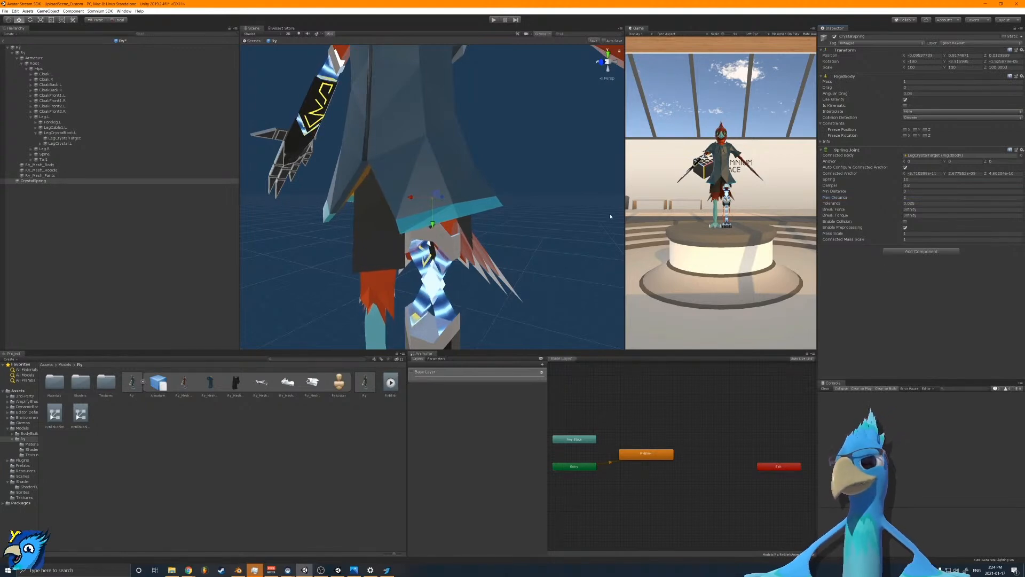
Step: Enter Play mode and restore the maximized Game view to the regular editor layout
left_click(494, 20)
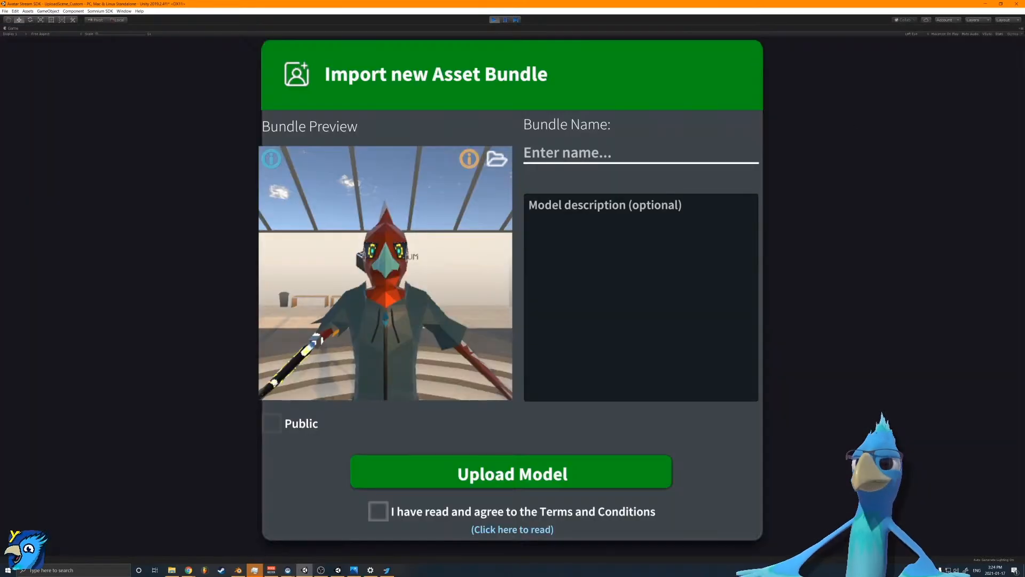
left_click(1021, 29)
left_click(961, 50)
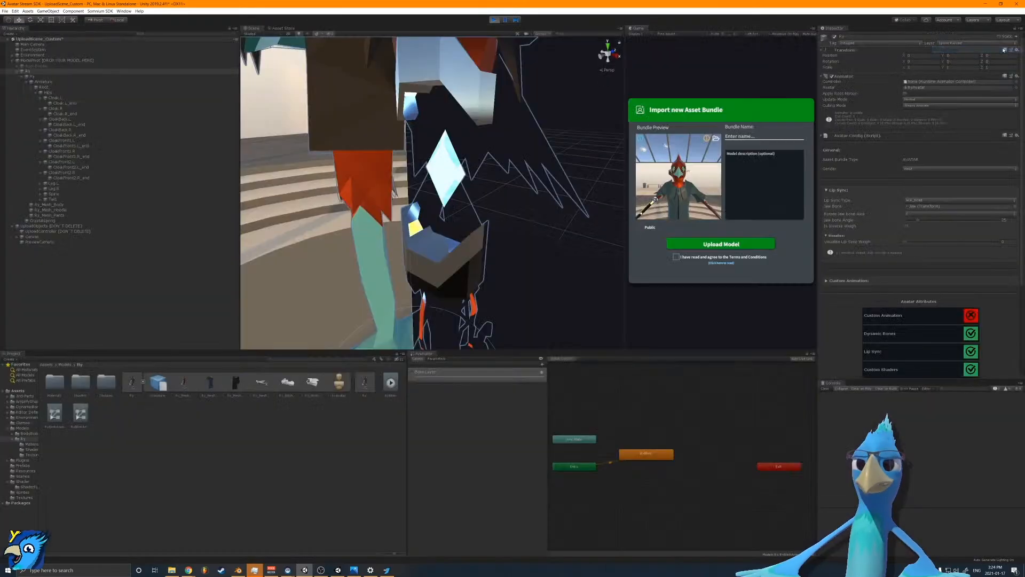
Step: Inspect the leg crystal from several angles in Play mode, select the nested Ry object, and exit Play mode
right_click_drag(530, 177, 523, 197)
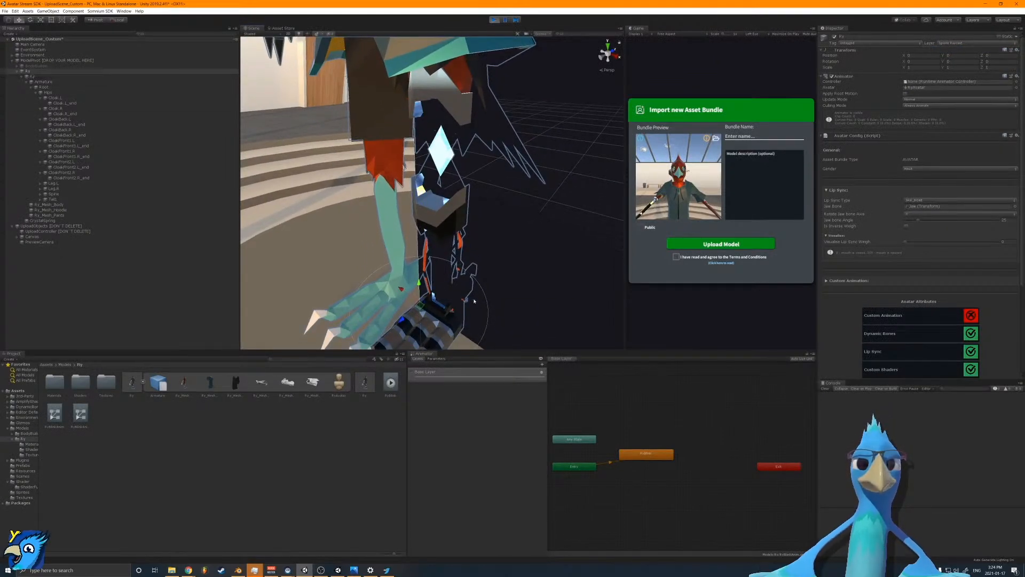
scroll(421, 264, "down", 4)
left_click_drag(409, 290, 342, 347)
left_click(32, 77)
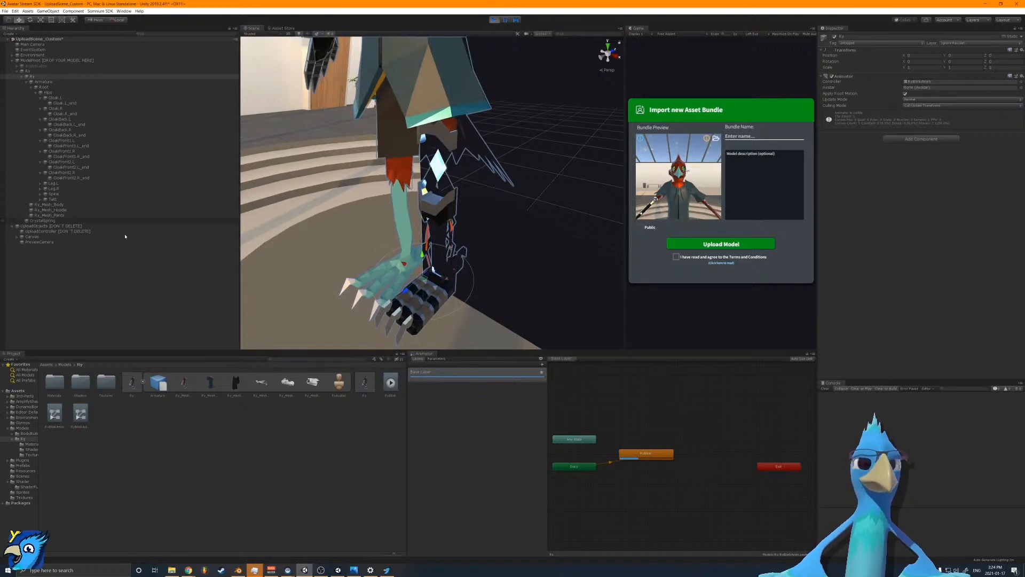
left_click(495, 21)
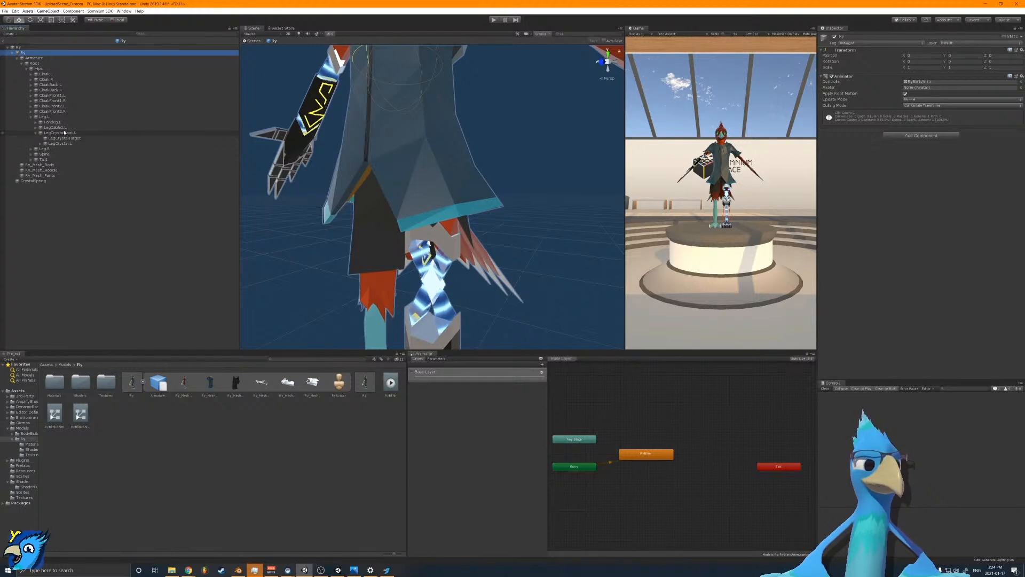
Step: Add a Parent Constraint component to the LegCrystal.L bone in the Ry prefab
left_click(60, 144)
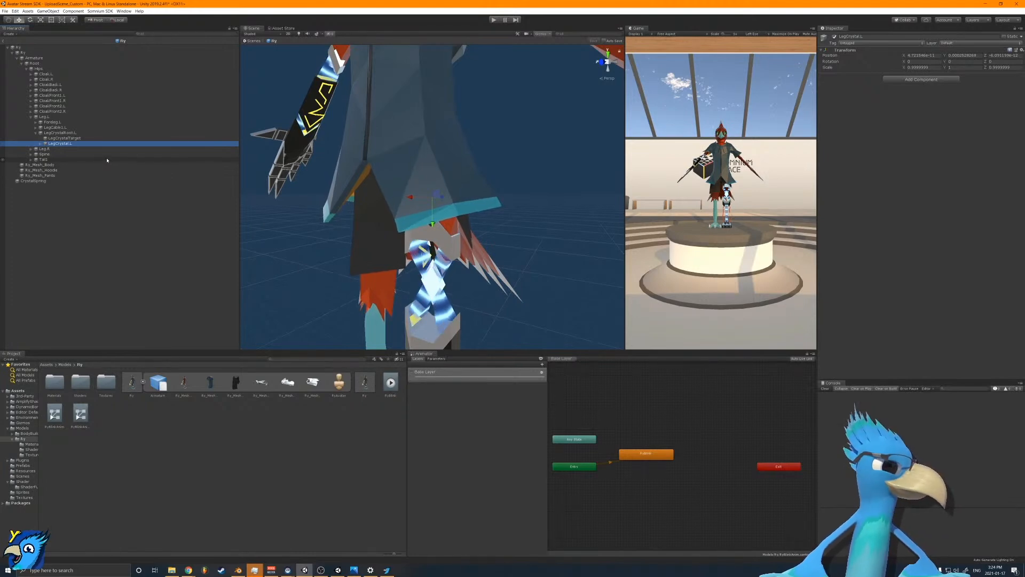
left_click(921, 85)
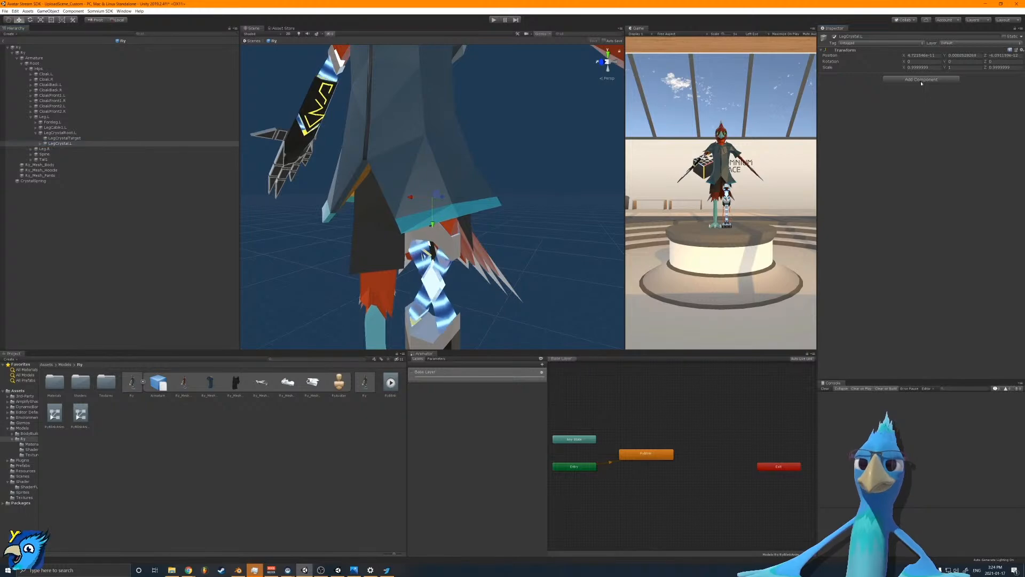
left_click(921, 80)
type("parent")
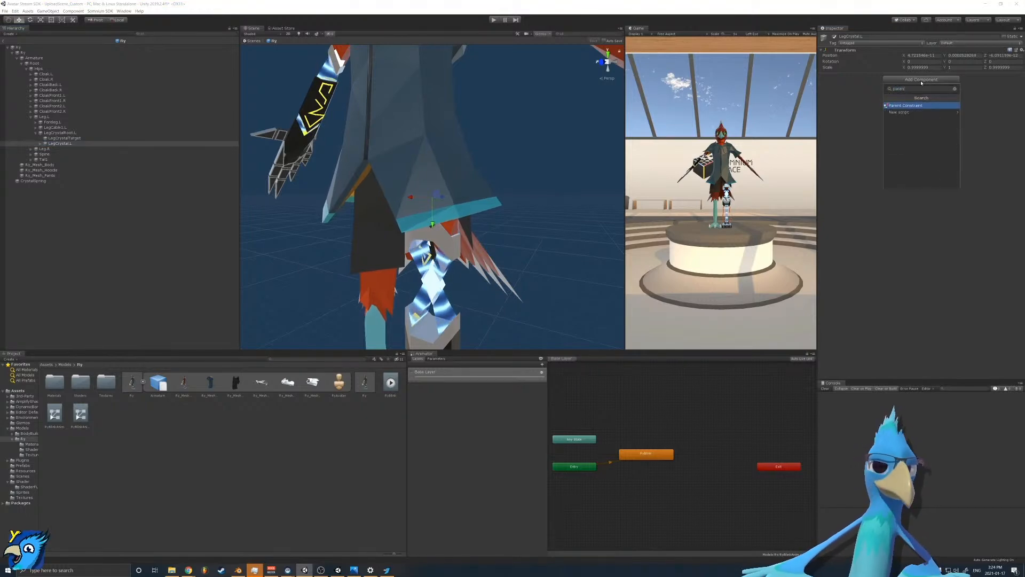
key("Return")
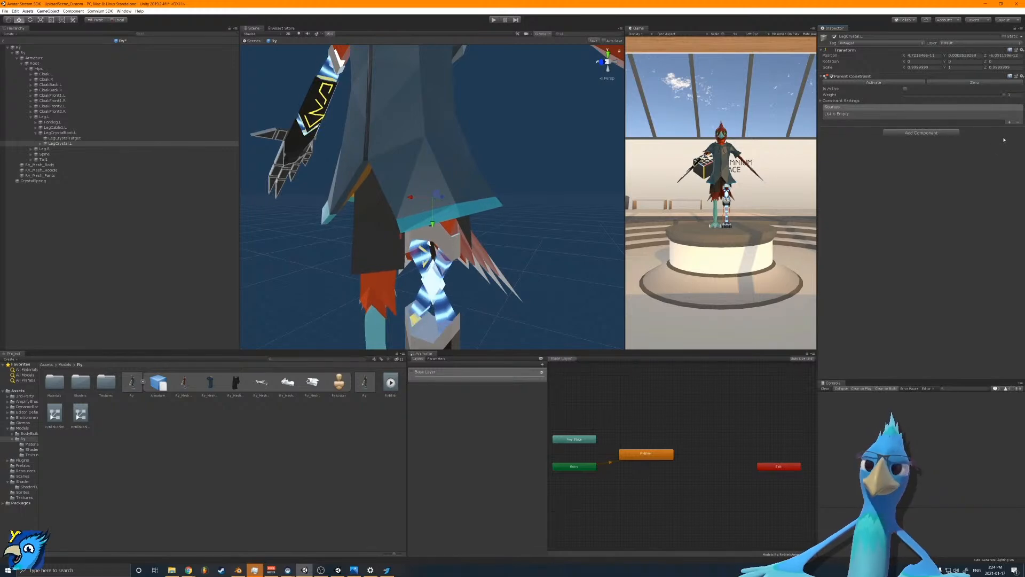
Step: Add CrystalSpring as the source of LegCrystal.L's Parent Constraint, activate the constraint, and save the prefab
left_click(1009, 122)
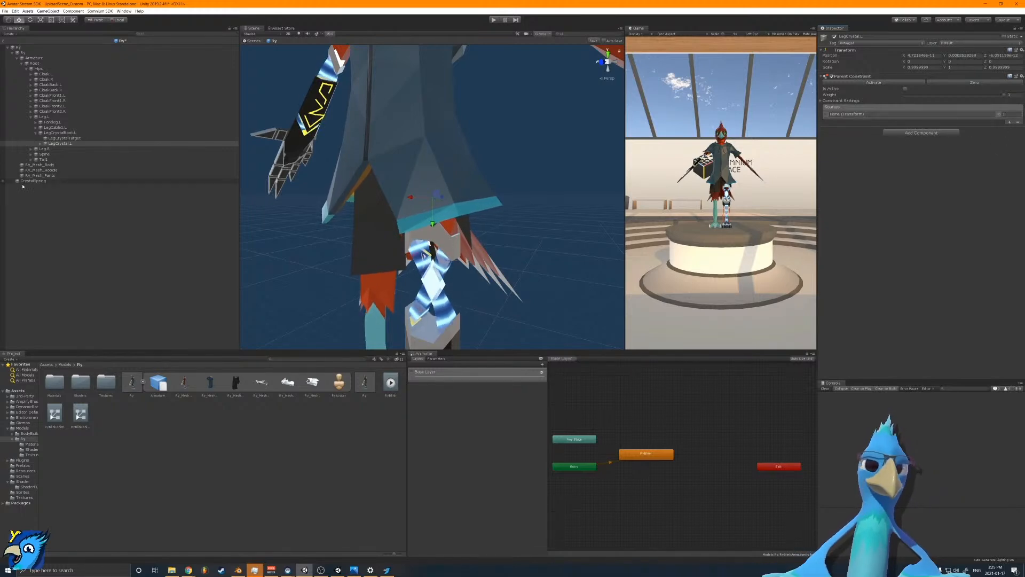
left_click_drag(34, 181, 885, 117)
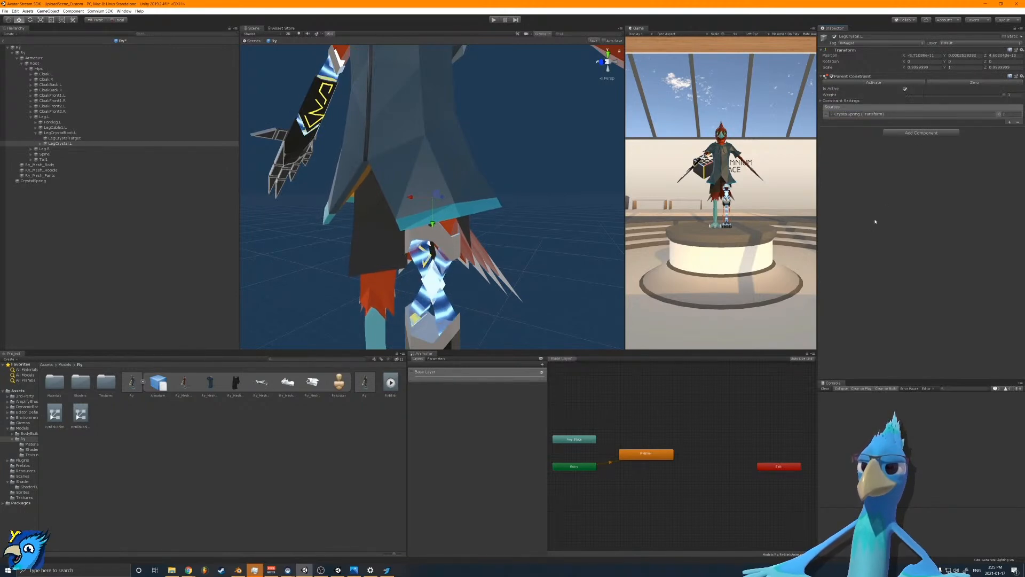
key("ctrl+s")
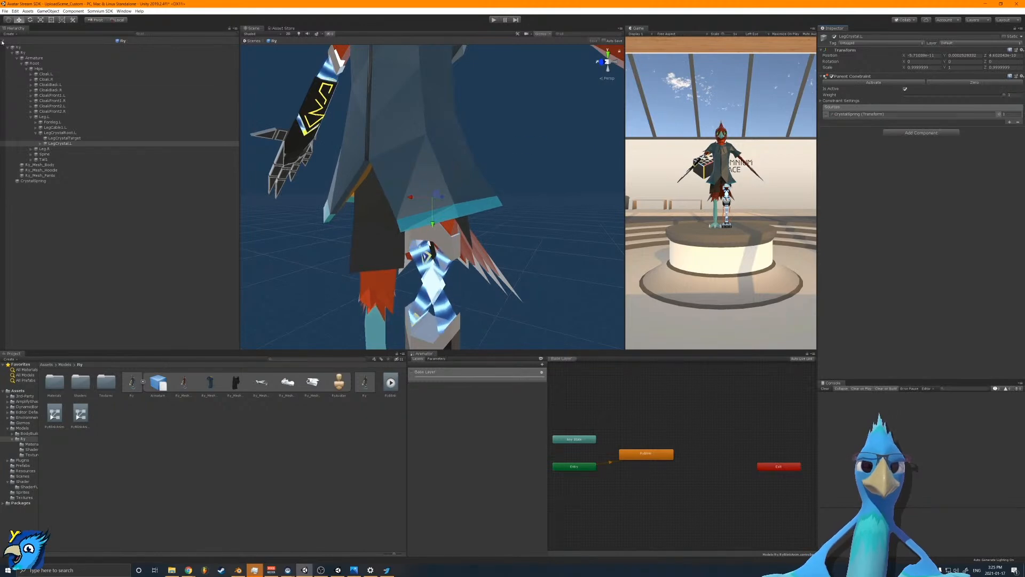
Step: Return from the prefab to the upload scene and run it in Play mode with the regular editor layout restored
left_click(3, 42)
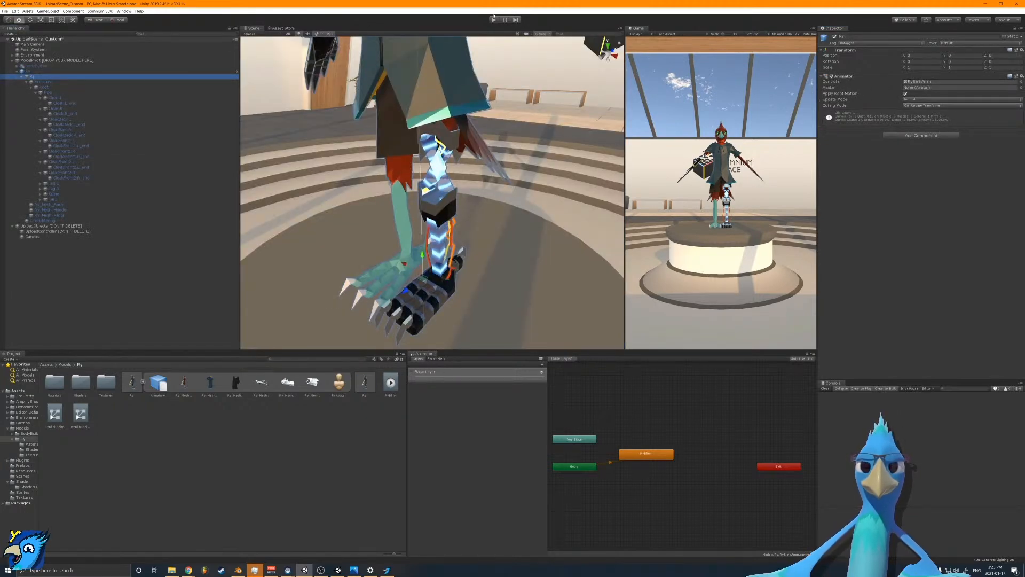
left_click(493, 20)
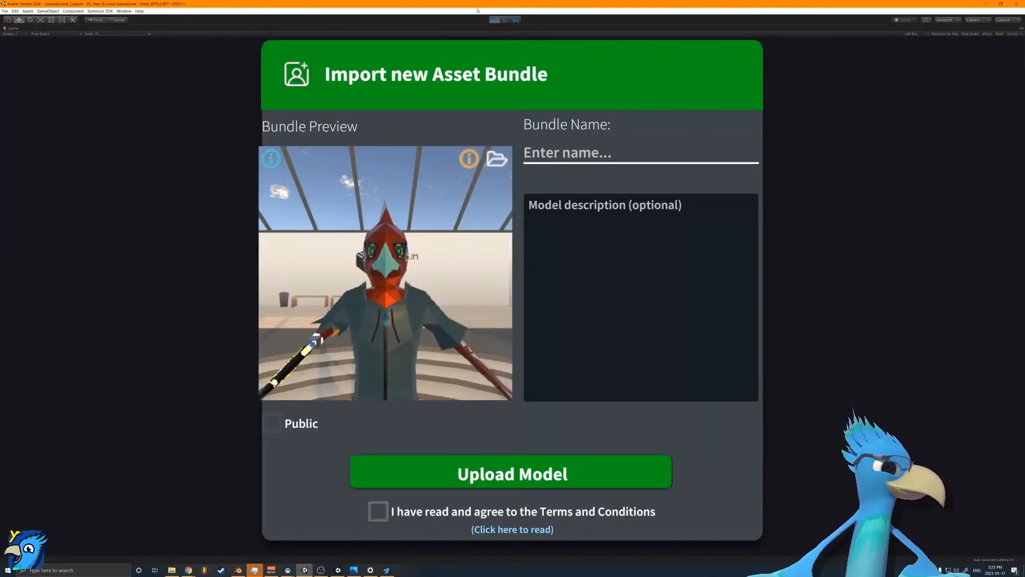
left_click(1021, 28)
left_click(987, 50)
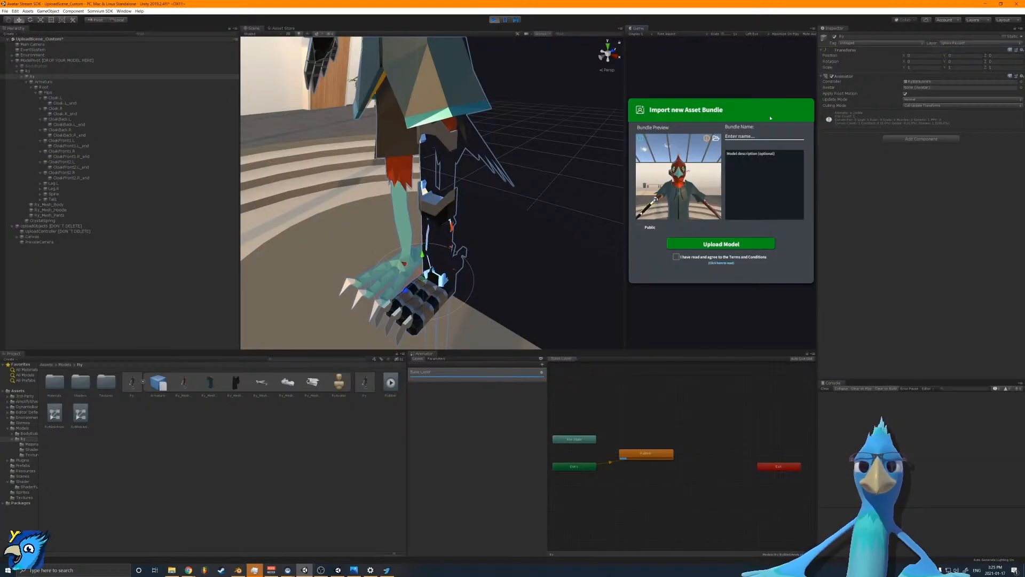
Step: Turn off Use Gravity on CrystalSpring's Rigidbody while the scene is playing
right_click_drag(402, 265, 441, 279)
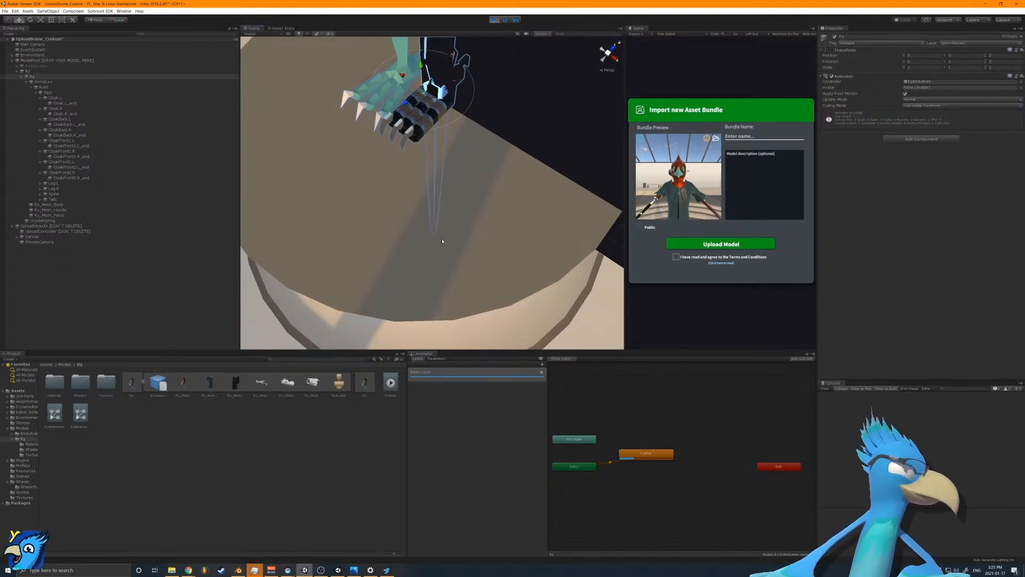
left_click_drag(480, 126, 455, 103, "alt")
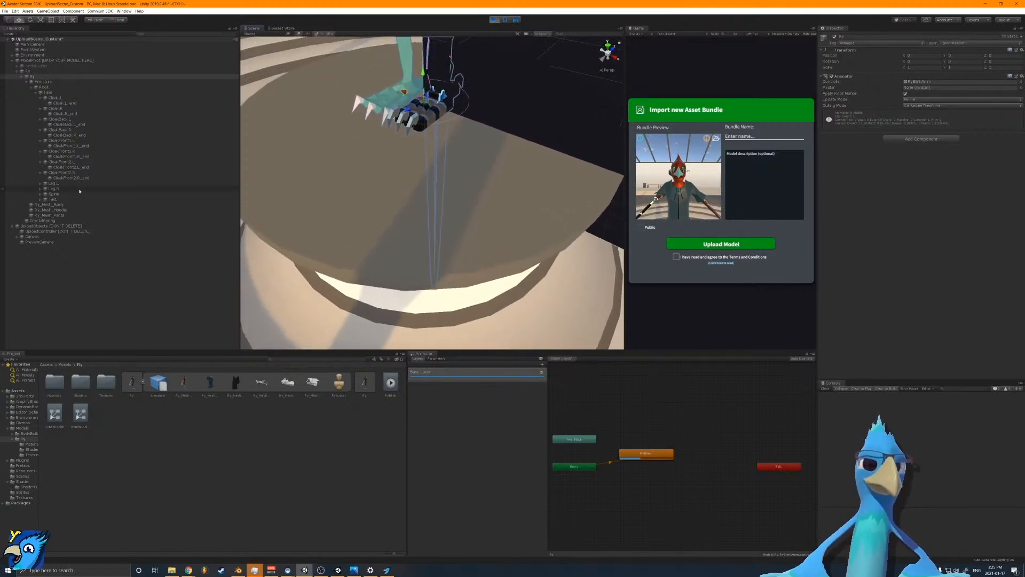
left_click(45, 220)
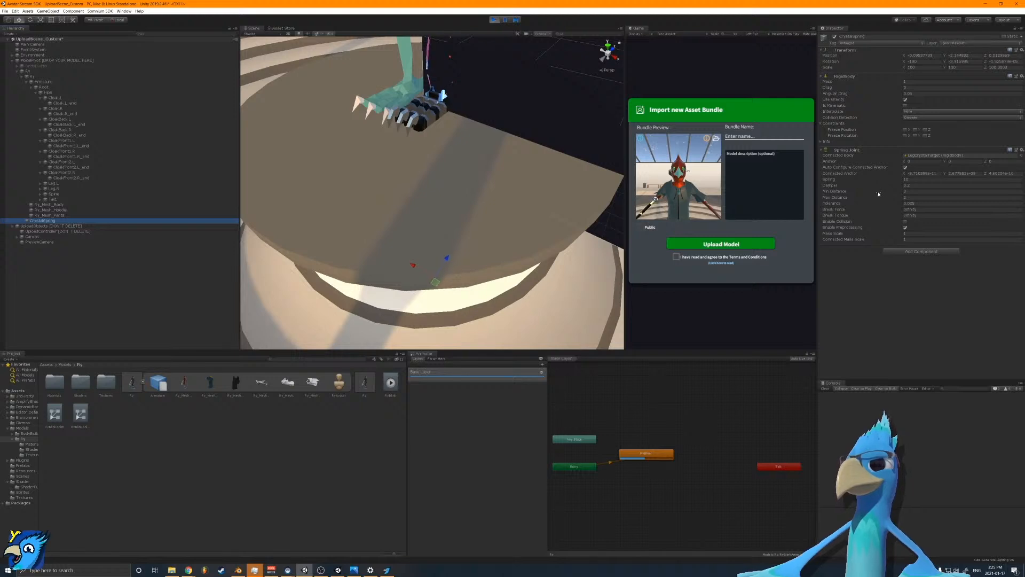
left_click(906, 100)
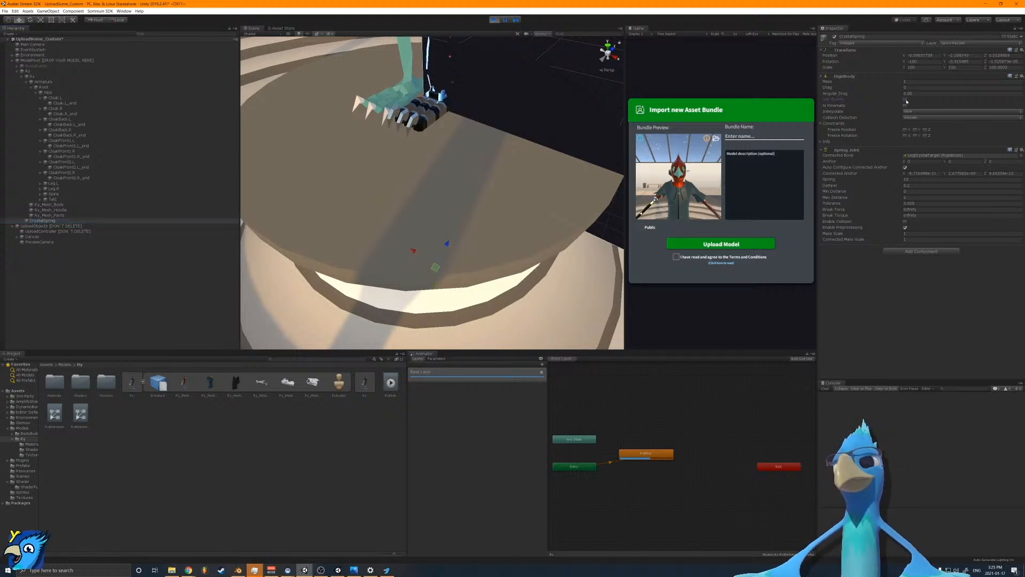
Step: Bring the leg crystal area into close view and deactivate the UploadObjects [DON'T DELETE] object
right_click_drag(516, 189, 657, 121)
key("w")
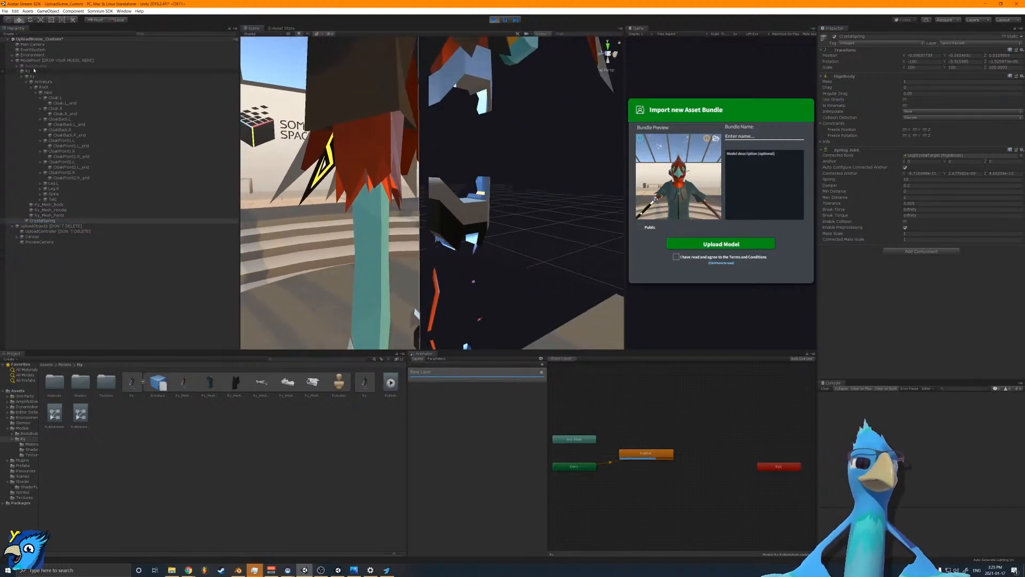
left_click(49, 226)
left_click(835, 37)
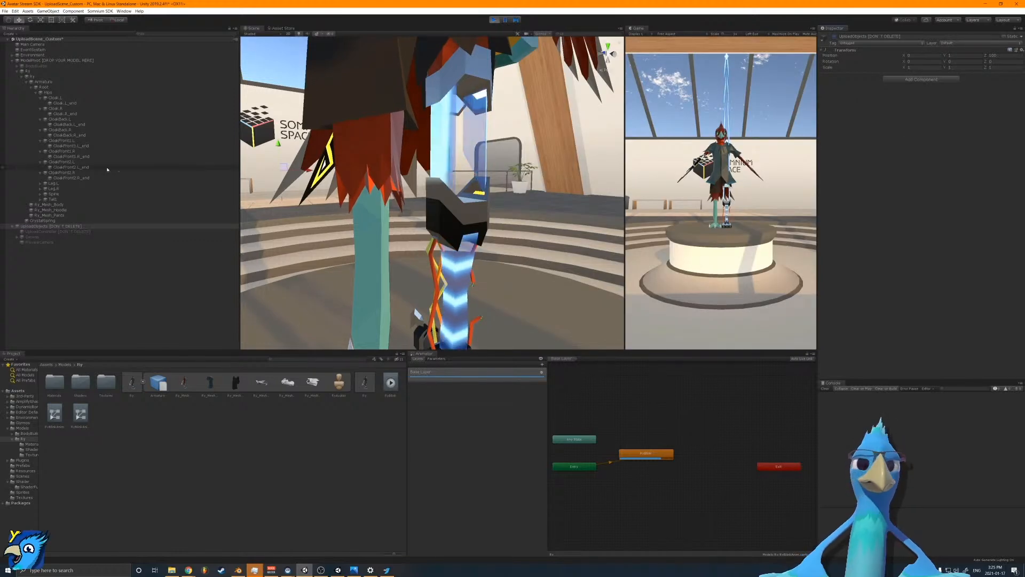
Step: Try a much higher Spring value on CrystalSpring's Spring Joint while watching the leg crystal
left_click(46, 220)
key("s")
right_click_drag(451, 189, 340, 157)
key("w")
key("w")
key("s")
left_click_drag(846, 181, 910, 295)
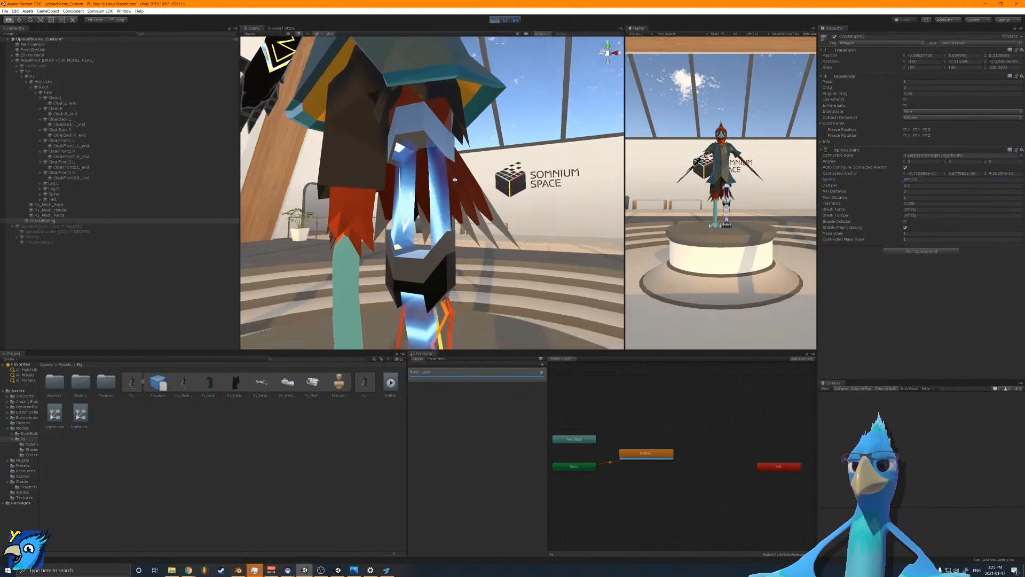
right_click_drag(453, 178, 455, 181)
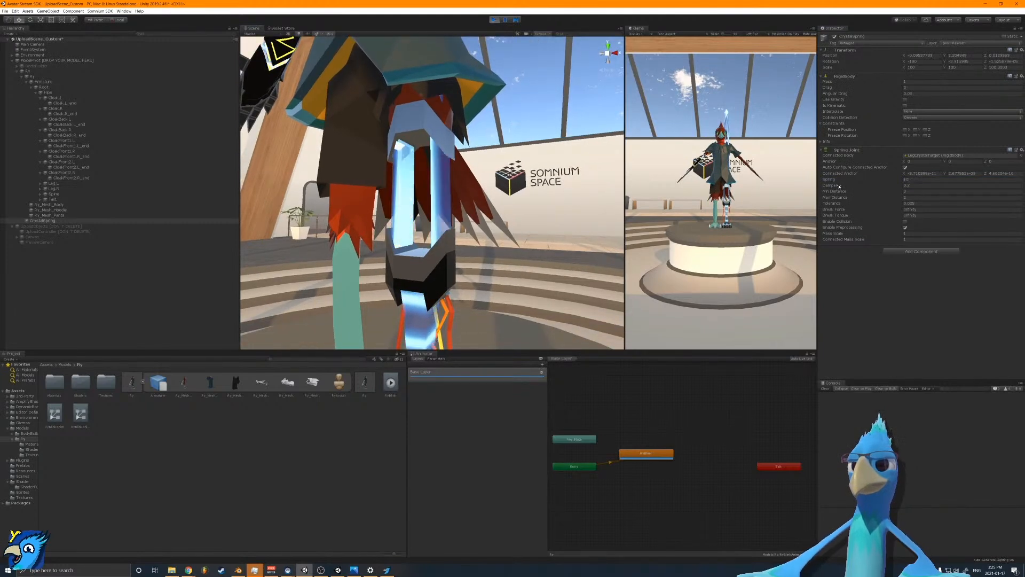
Step: Try different Damper and Spring values on CrystalSpring's Spring Joint together with a higher Rigidbody Mass
left_click_drag(829, 185, 12, 190)
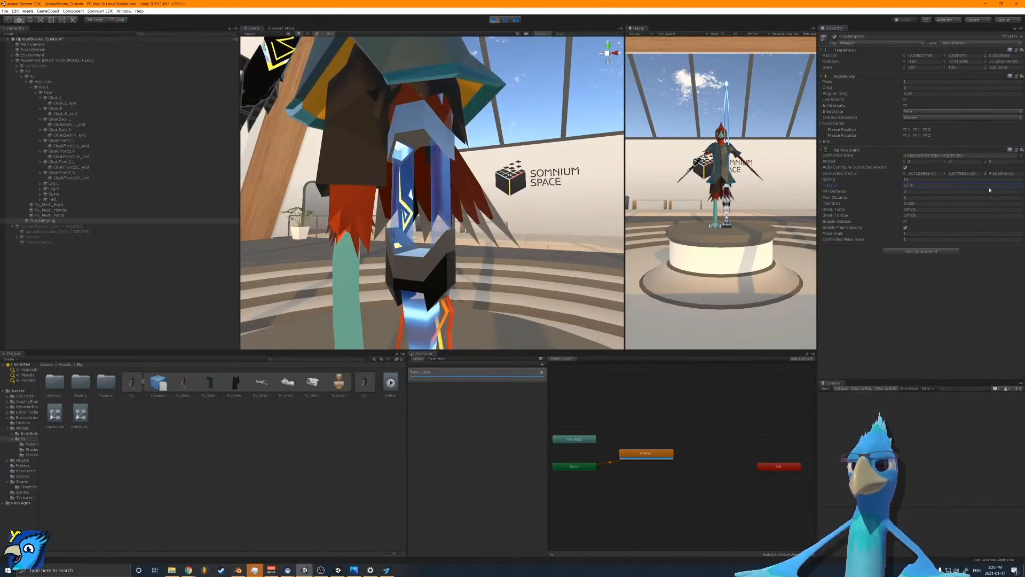
type("6")
left_click(900, 180)
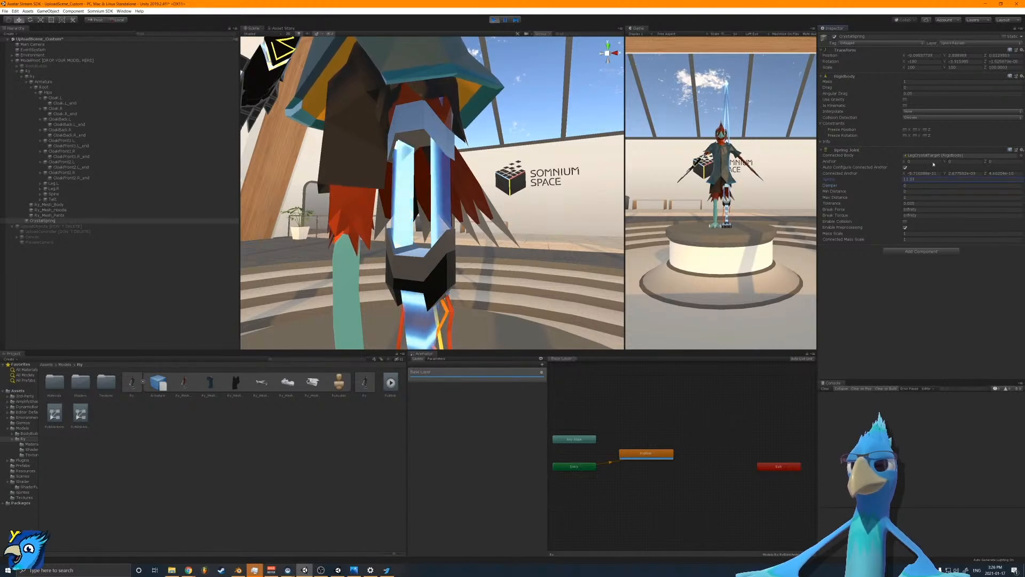
left_click_drag(888, 84, 775, 87)
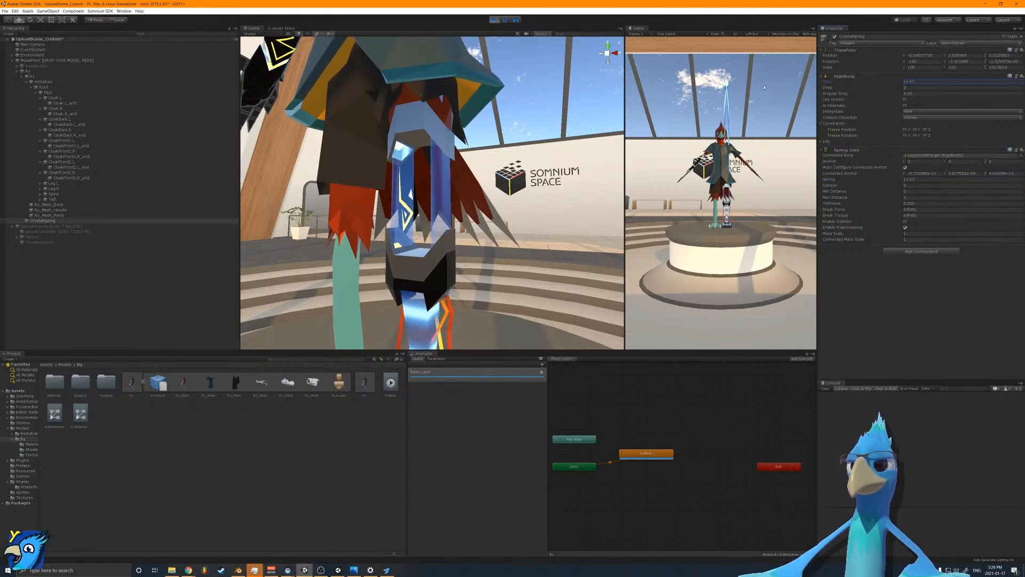
left_click(913, 180)
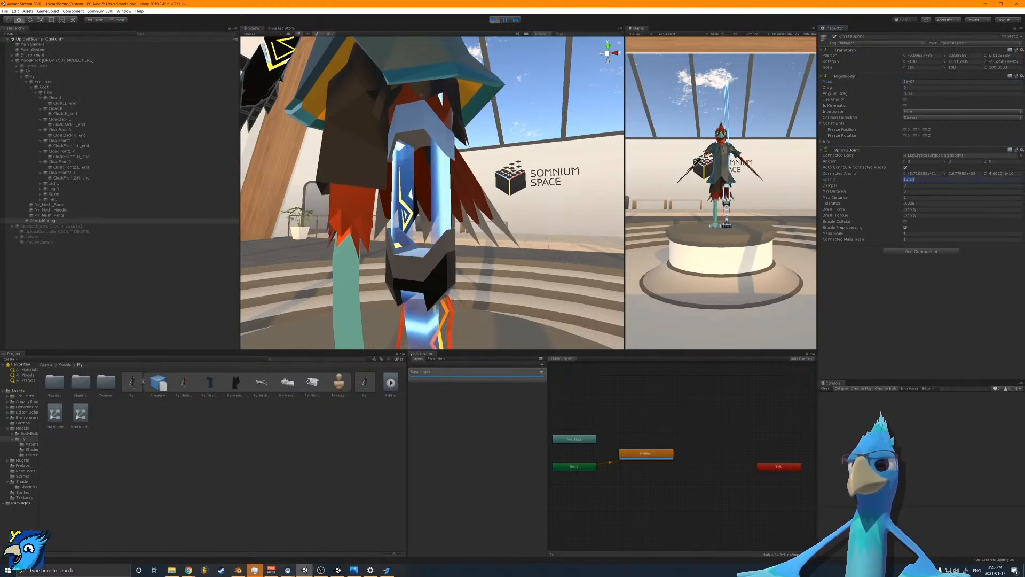
left_click_drag(880, 186, 1023, 193)
left_click_drag(4, 193, 92, 98)
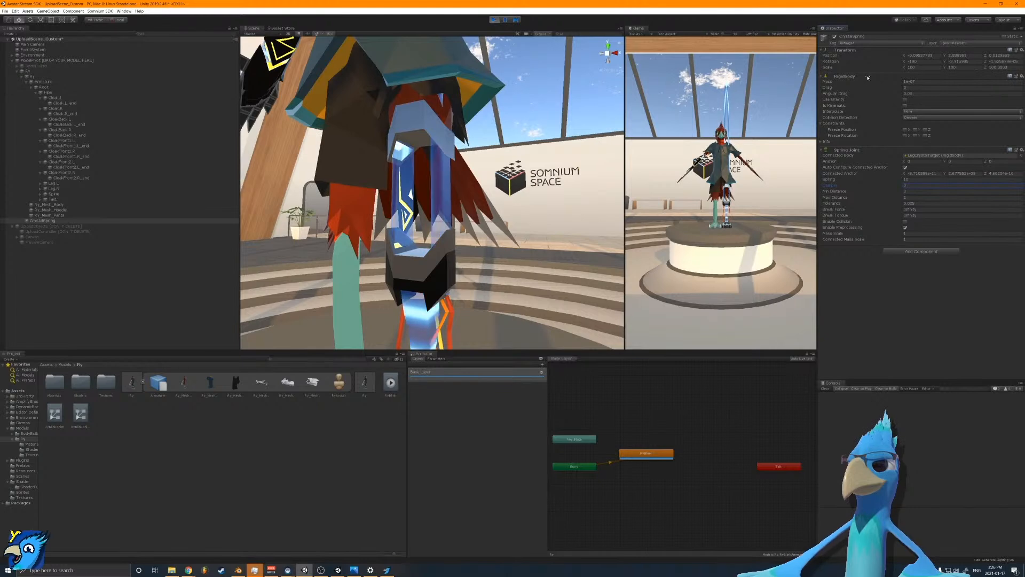
Step: Try an even higher Mass on CrystalSpring's Rigidbody, and set it back to 1
left_click_drag(876, 82, 440, 529)
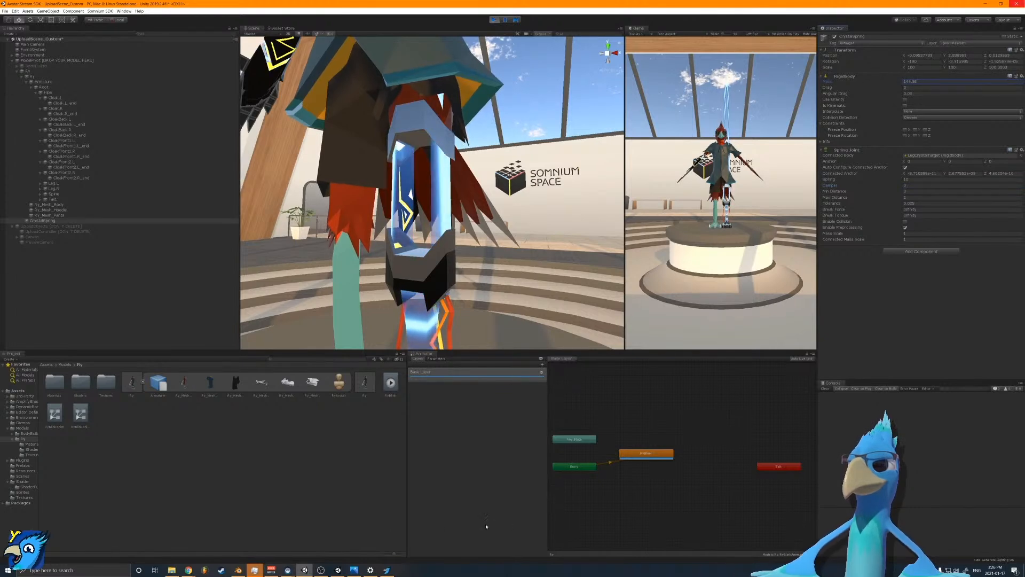
left_click(909, 82)
type("1")
Step: Move the CrystalSpring object down along its vertical axis to the avatar's torso to test the spring
right_click_drag(416, 212, 426, 126)
key("s")
left_click_drag(426, 126, 435, 263)
right_click_drag(435, 262, 428, 298)
key("w")
key("s")
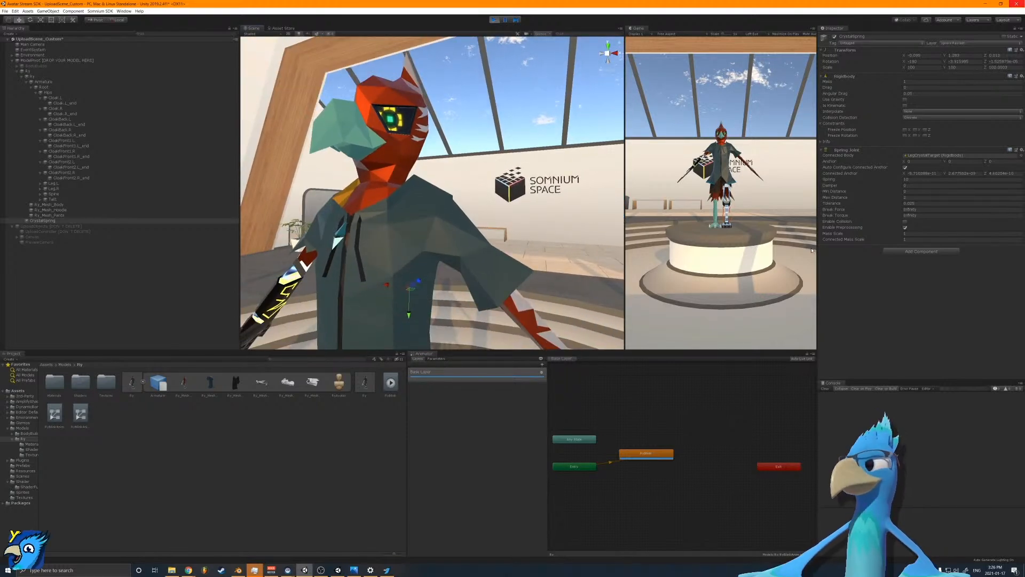
Step: Set the Max Distance of CrystalSpring's Spring Joint to 0
left_click(906, 173)
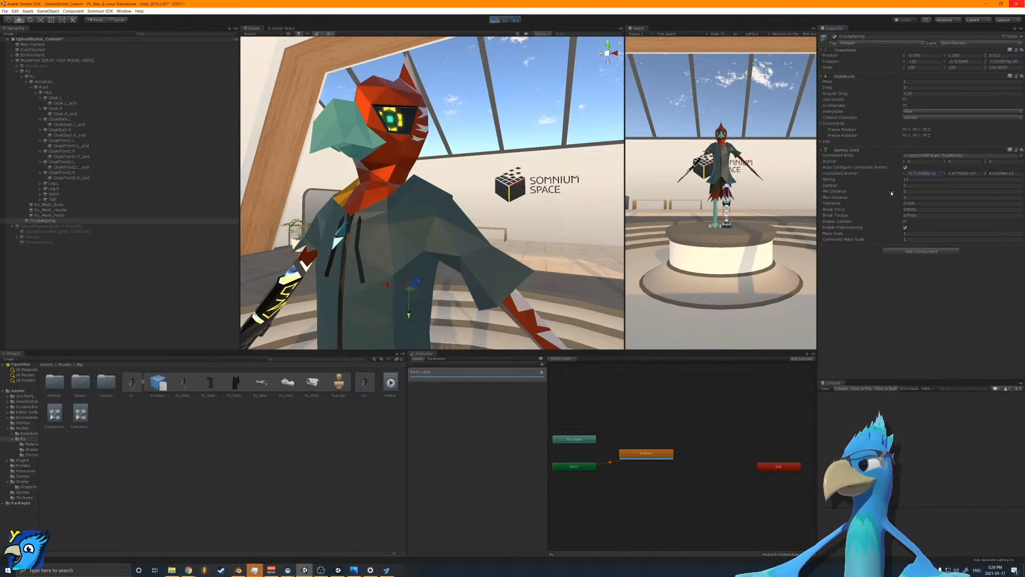
left_click(912, 197)
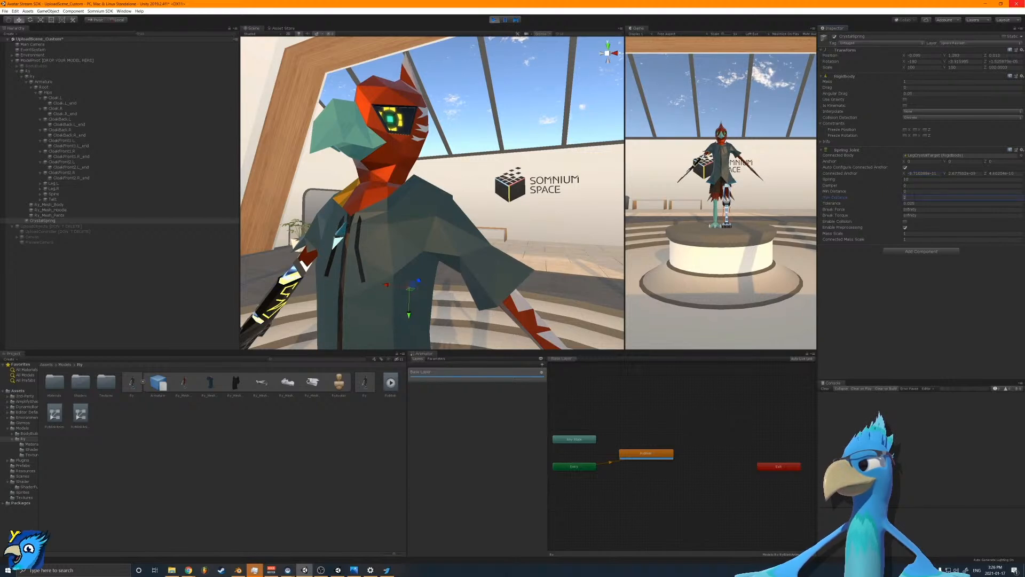
type("0")
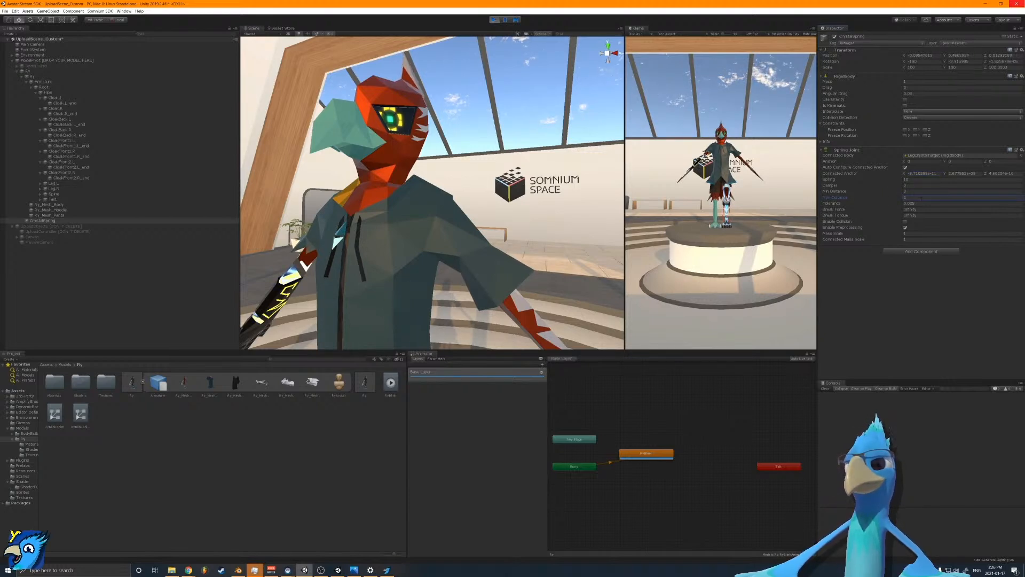
Step: Raise the Spring value of CrystalSpring's Spring Joint to above 400 and inspect the crystal's motion around the leg
type("f")
right_click_drag(417, 289, 400, 109)
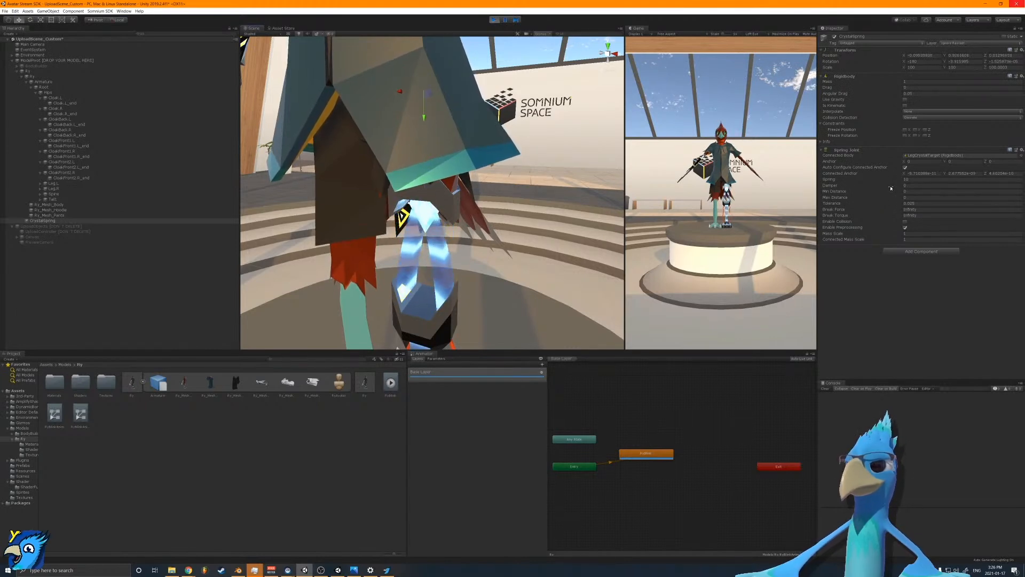
left_click_drag(891, 180, 52, 113)
left_click_drag(718, 121, 474, 454)
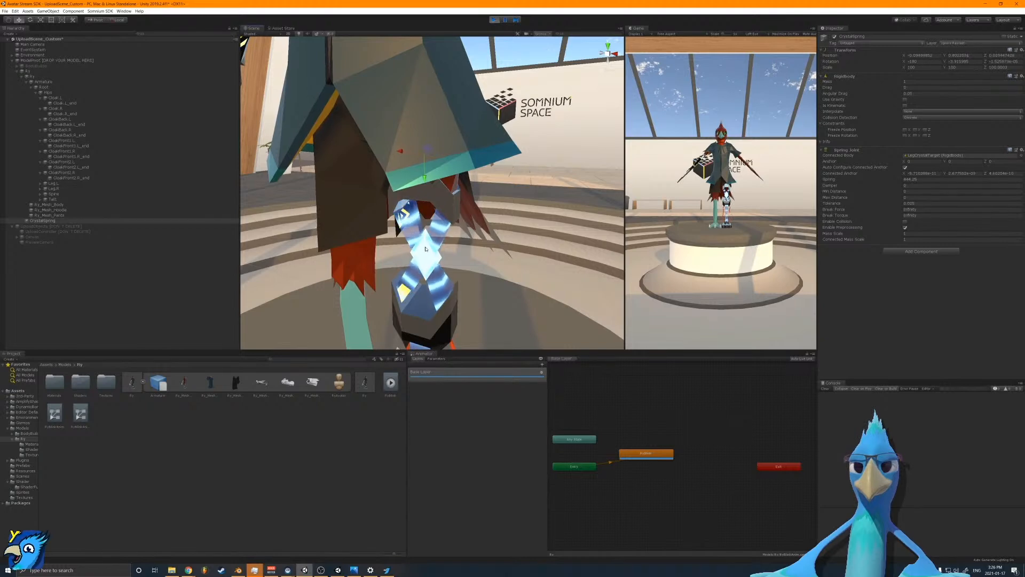
left_click_drag(466, 132, 432, 147, "alt")
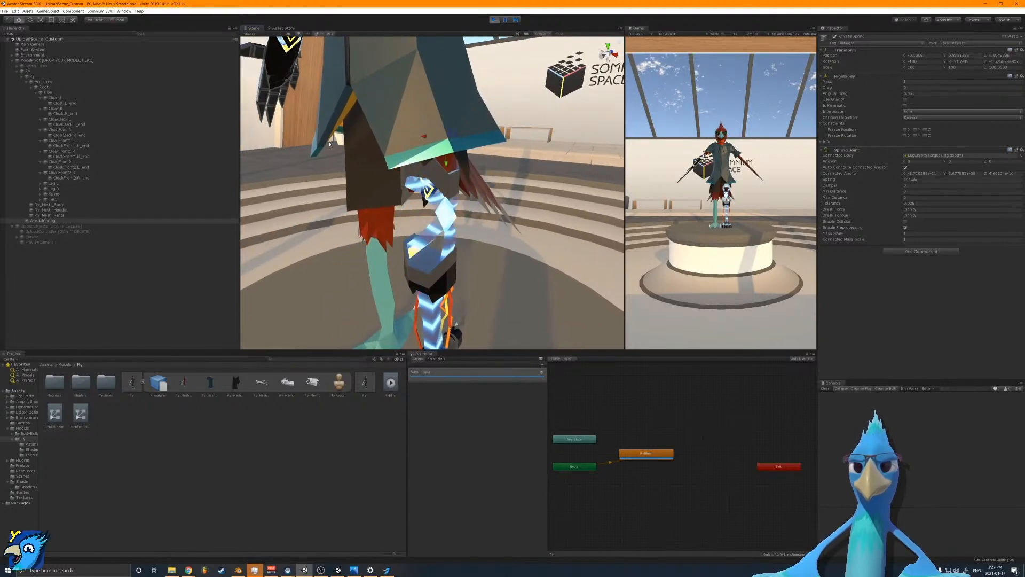
left_click_drag(394, 212, 411, 203, "alt")
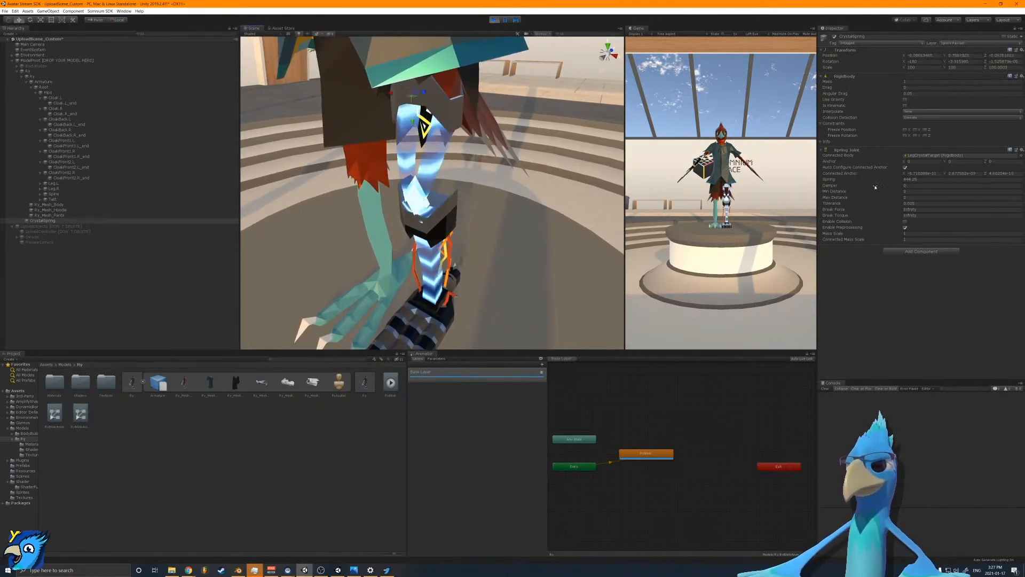
Step: Raise the Damper of CrystalSpring's Spring Joint to about 78 and lower its Spring value below 200
left_click_drag(831, 186, 111, 195)
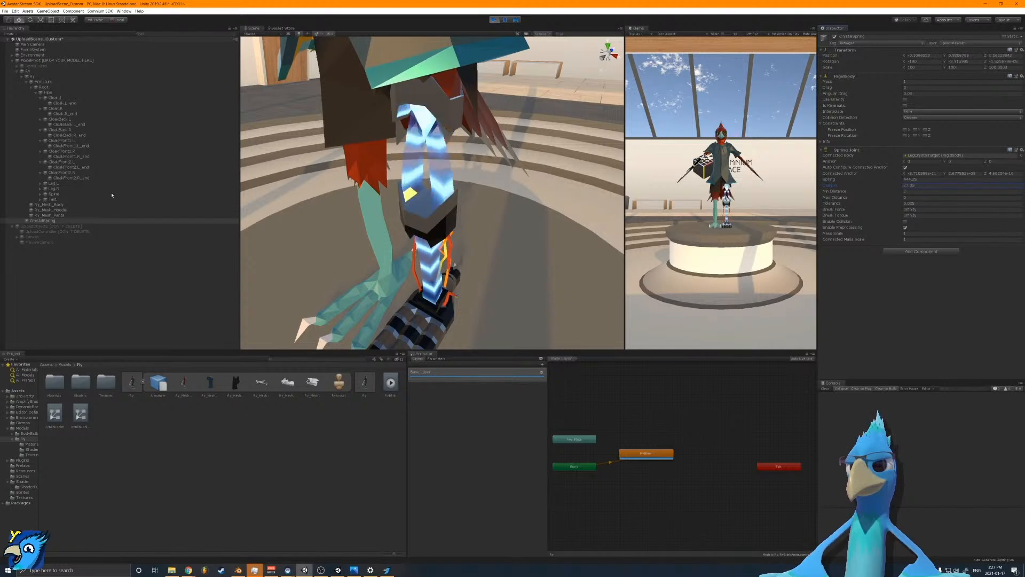
left_click_drag(892, 182, 881, 182)
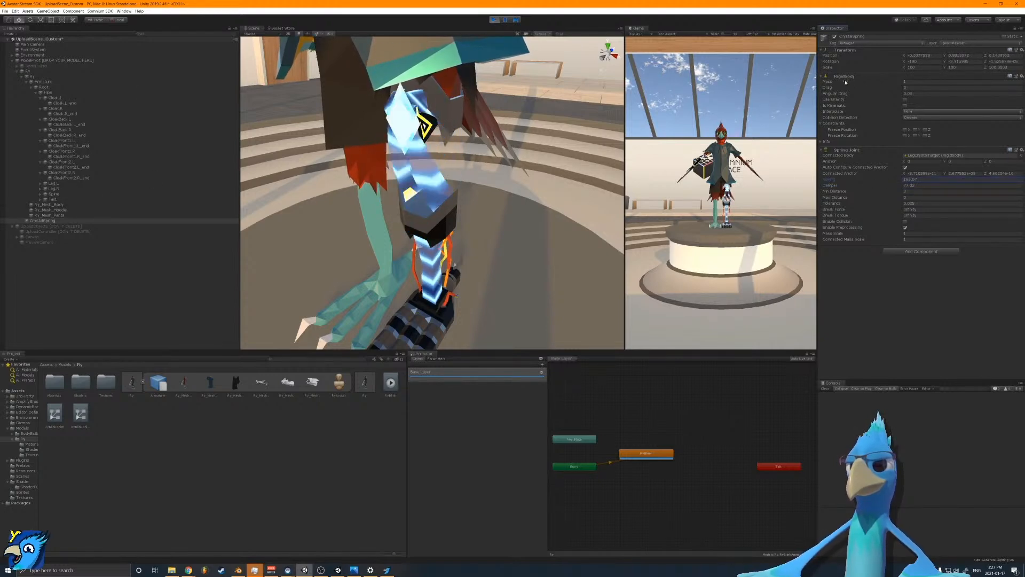
left_click_drag(671, 66, 591, 60)
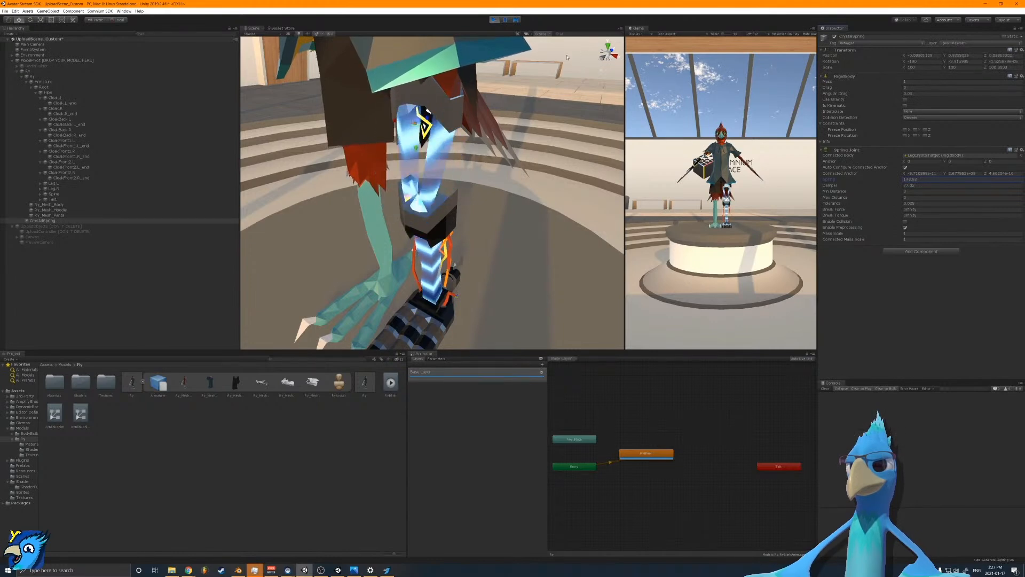
Step: Set the Drag of CrystalSpring's Rigidbody to 0.2 and move the object along its vertical axis to test the motion
left_click_drag(859, 88, 866, 87)
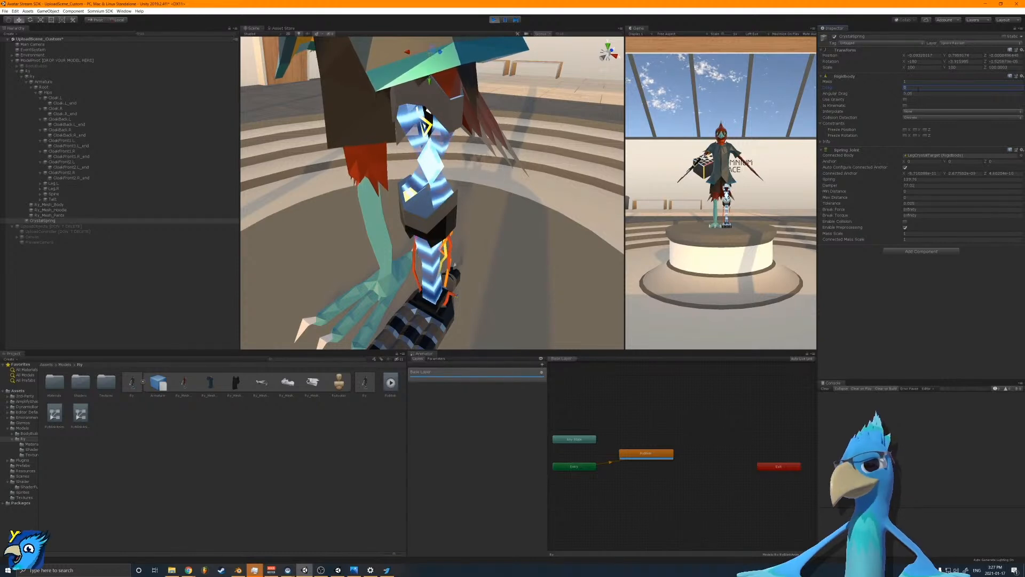
type("0.2")
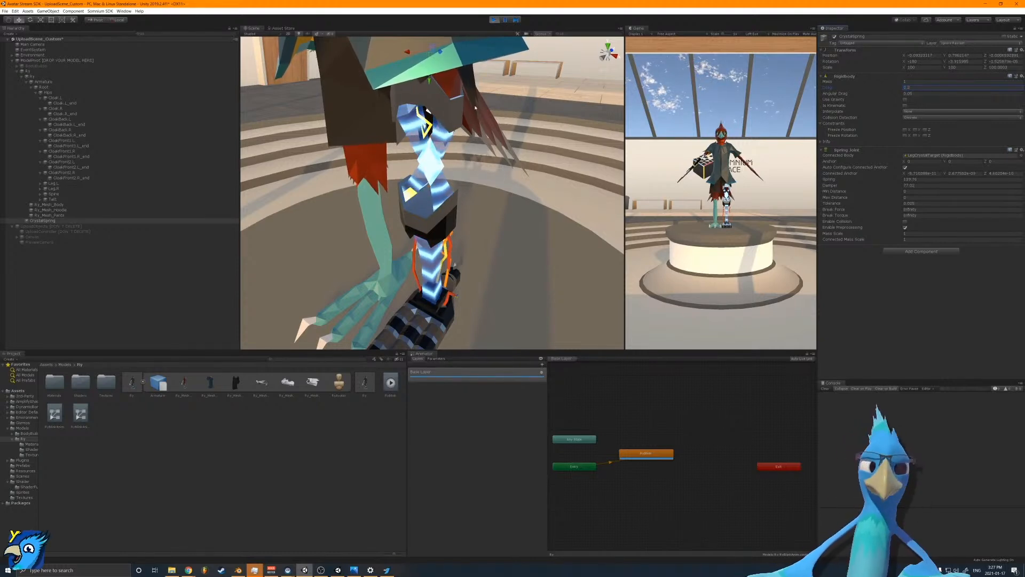
left_click_drag(430, 81, 431, 68)
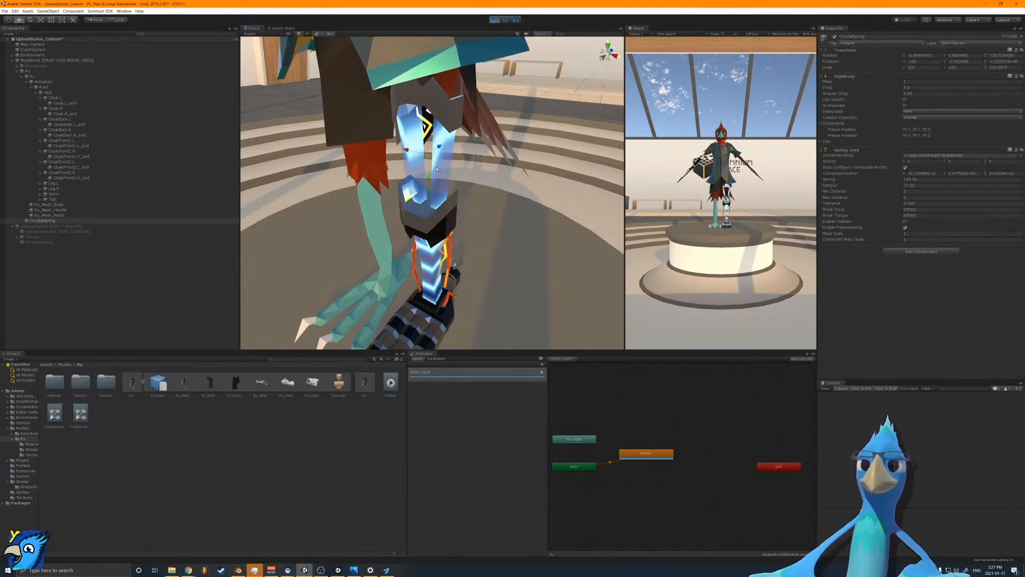
Step: Lower the Damper of CrystalSpring's Spring Joint, set its Spring to 5, and view the crystal's swing around the leg
left_click(914, 185)
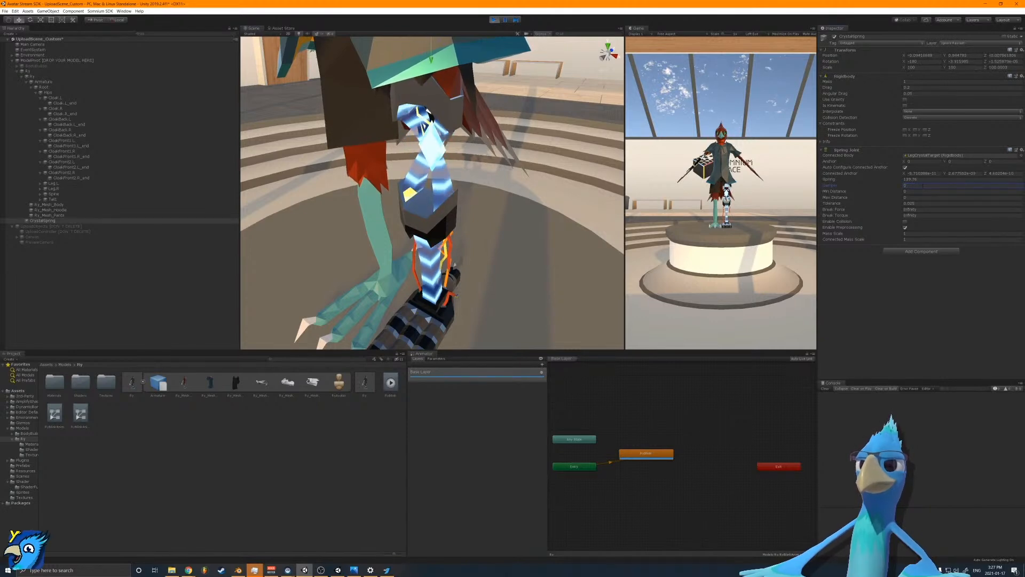
left_click(913, 180)
type("5")
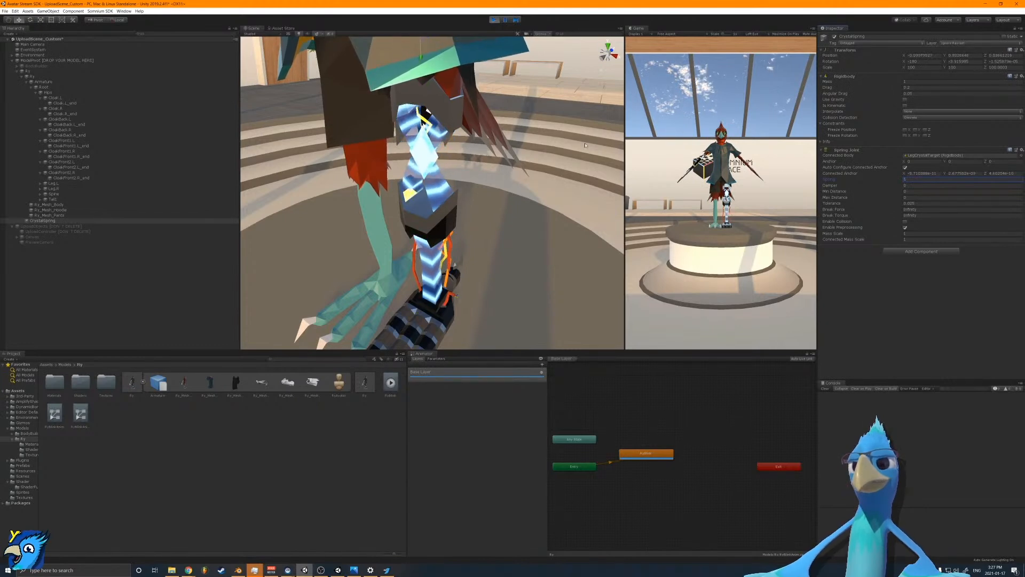
left_click_drag(460, 176, 451, 135, "alt")
scroll(451, 134, "down", 5)
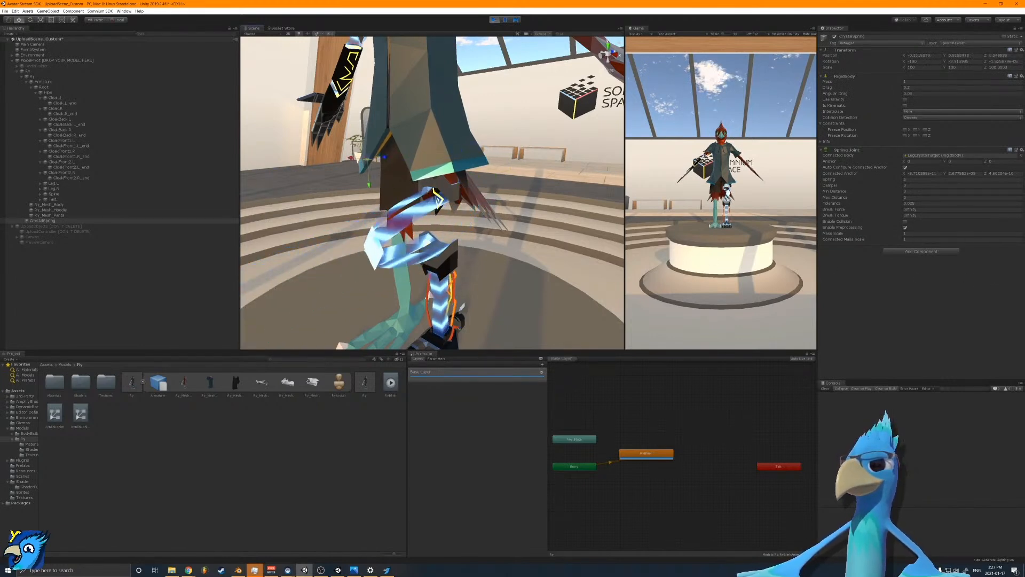
Step: Try Enable Collision on CrystalSpring's Spring Joint, turn it back off, and reduce the Tolerance to nearly zero
left_click(905, 221)
left_click(906, 221)
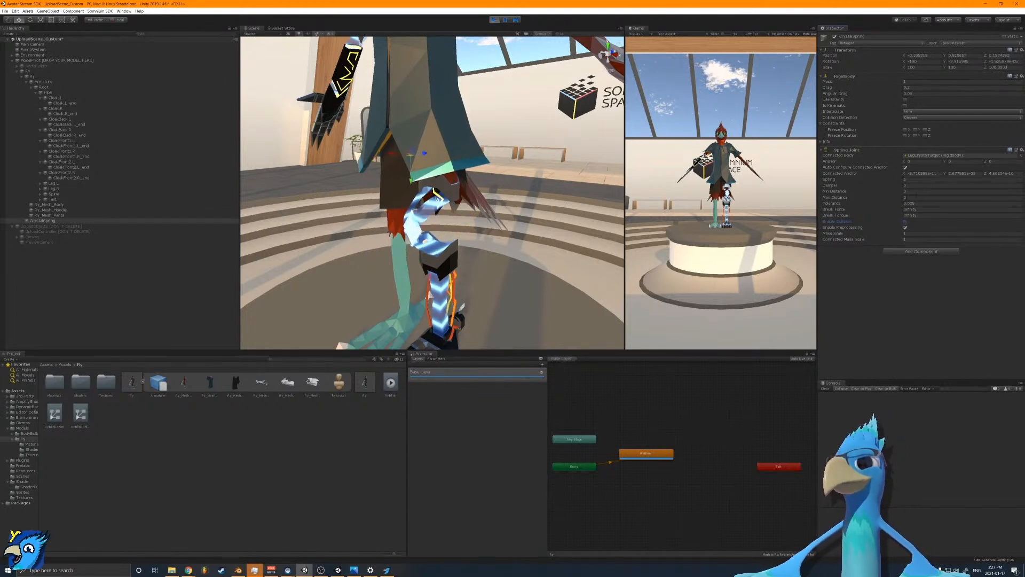
left_click(918, 190)
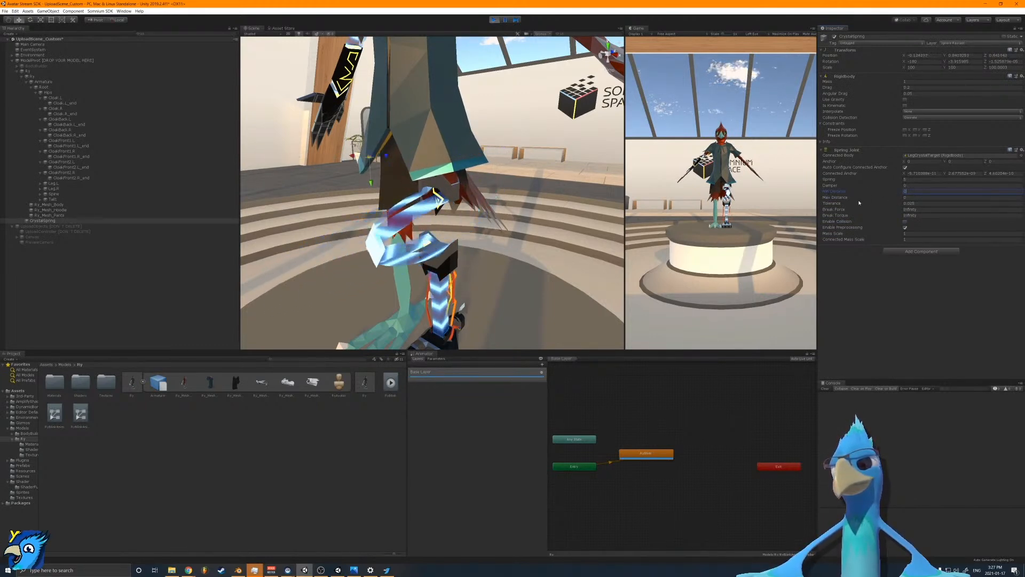
mouse_move(891, 206)
left_mouse_down()
mouse_move(994, 209)
mouse_move(900, 215)
left_mouse_up()
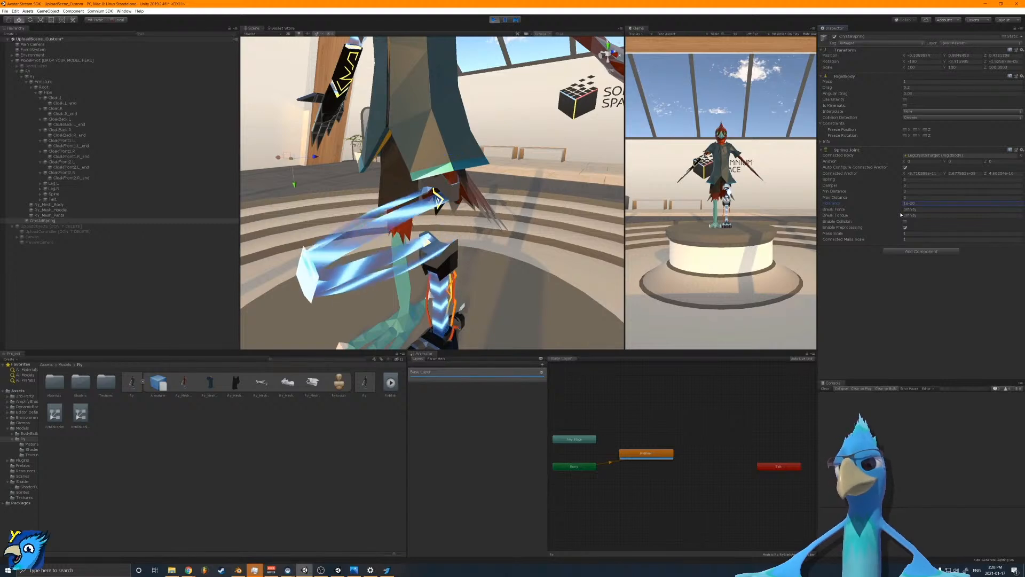
Step: Raise the Spring Joint's Damper to about 4.5 and pull CrystalSpring away from the leg to test its return
left_click_drag(873, 186, 910, 188)
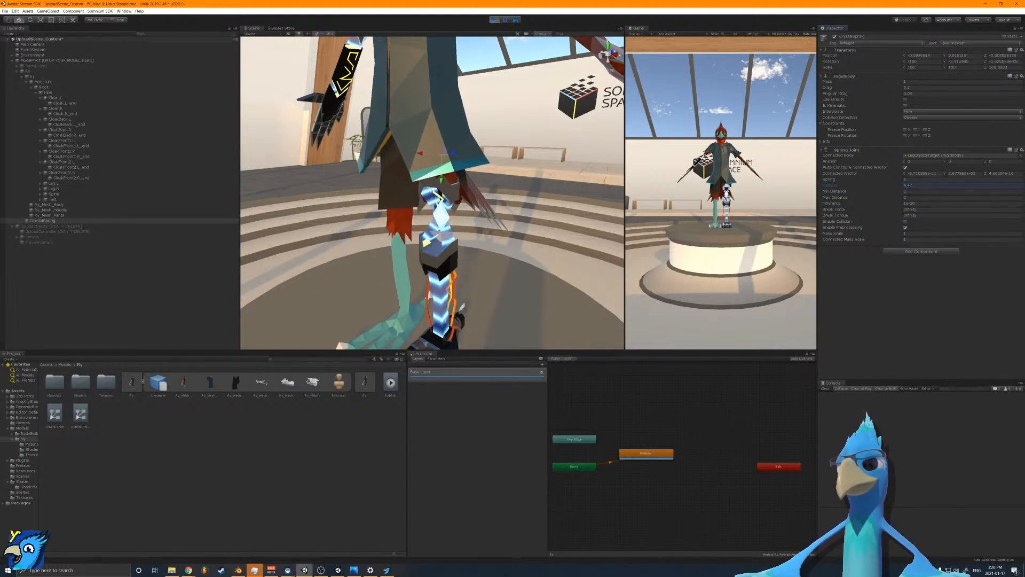
left_click_drag(452, 154, 310, 174)
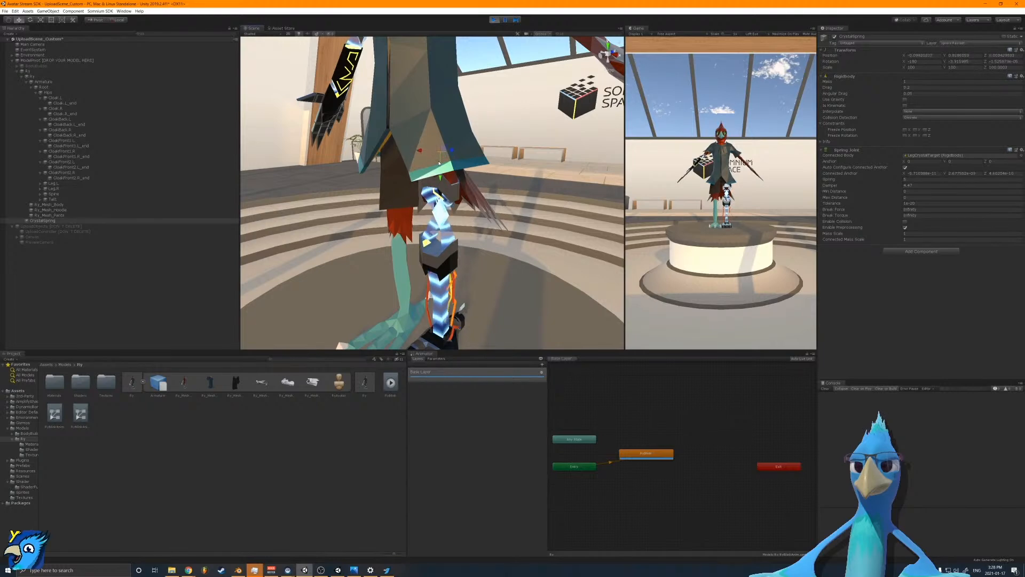
left_click_drag(439, 163, 523, 164, "alt")
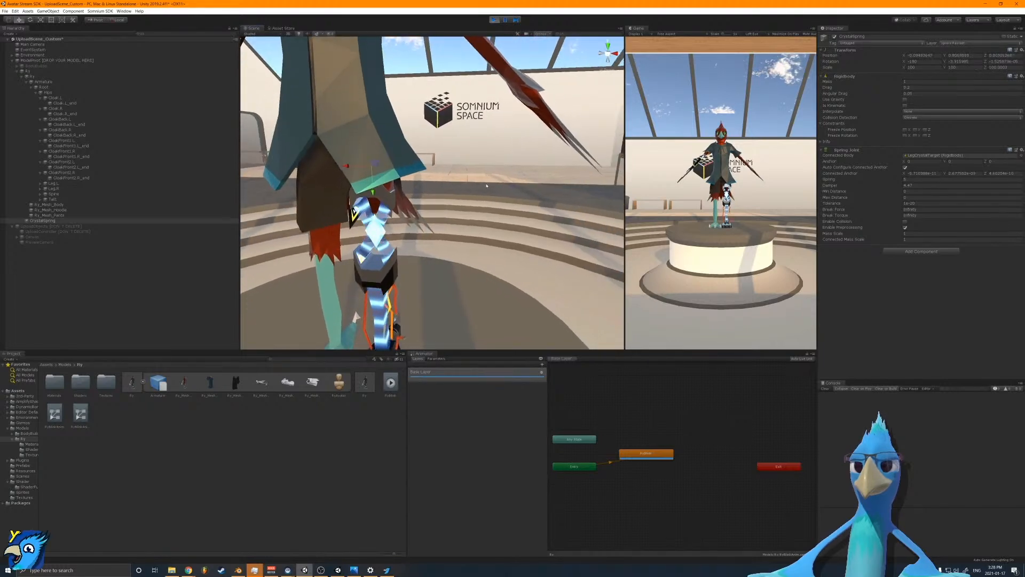
Step: Move the avatar's inner Ry object to test how the crystal follows, and reselect CrystalSpring
left_click(34, 76)
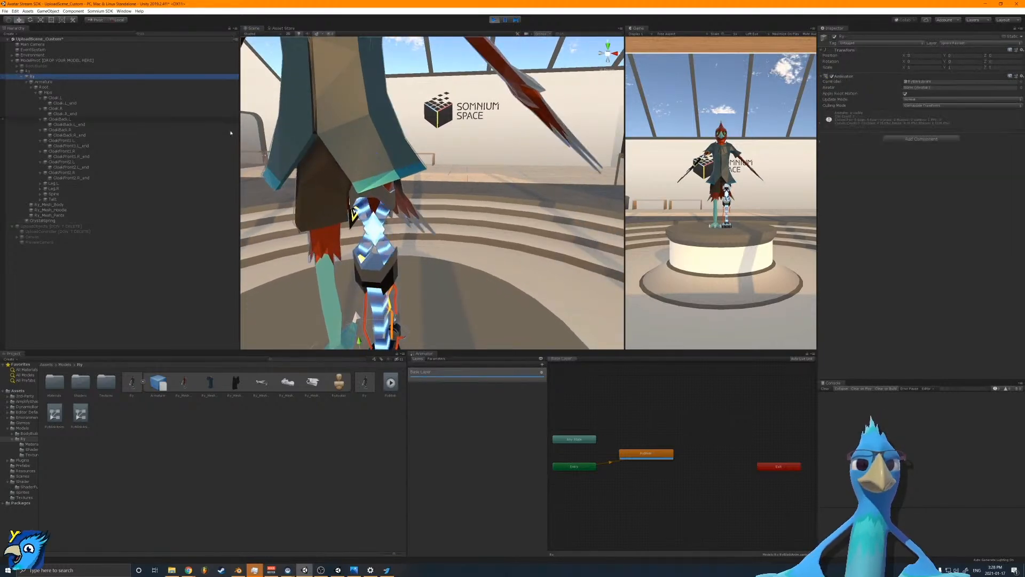
left_click_drag(287, 142, 307, 183, "alt")
scroll(307, 184, "down", 1)
left_click_drag(344, 261, 342, 240)
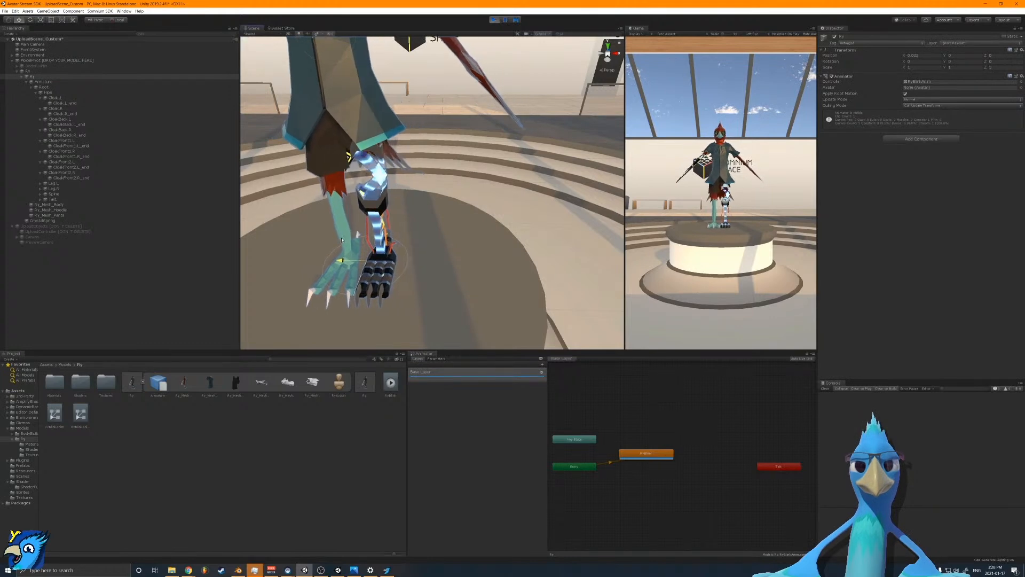
left_click(48, 221)
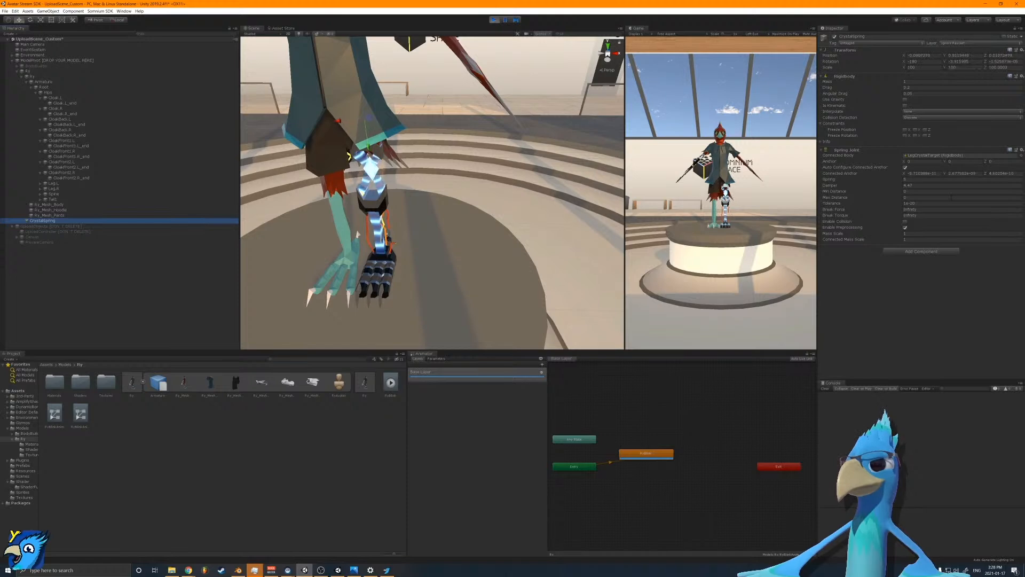
left_click(915, 254)
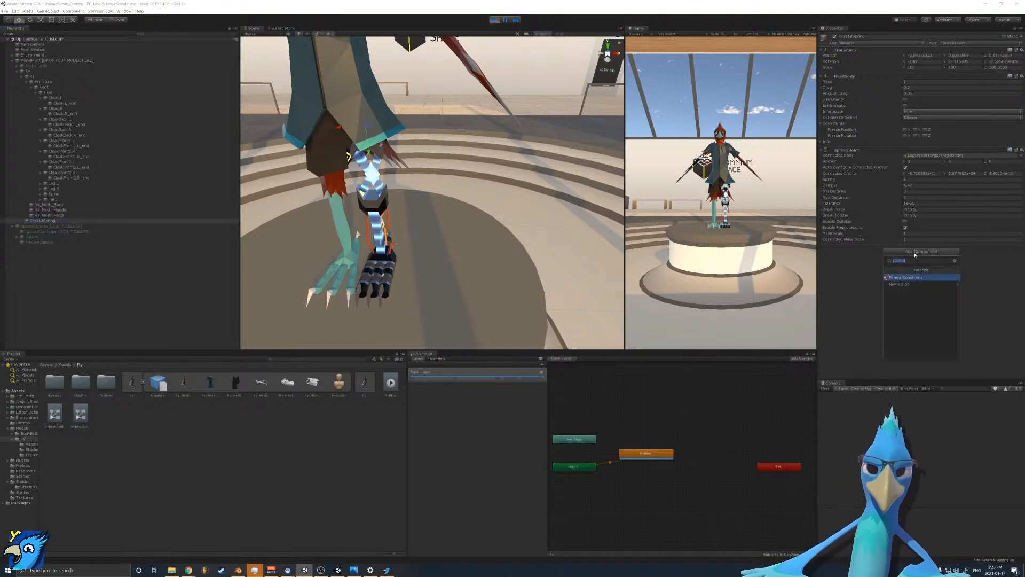
type("limi")
key("BackSpace")
key("BackSpace")
key("BackSpace")
key("BackSpace")
key("BackSpace")
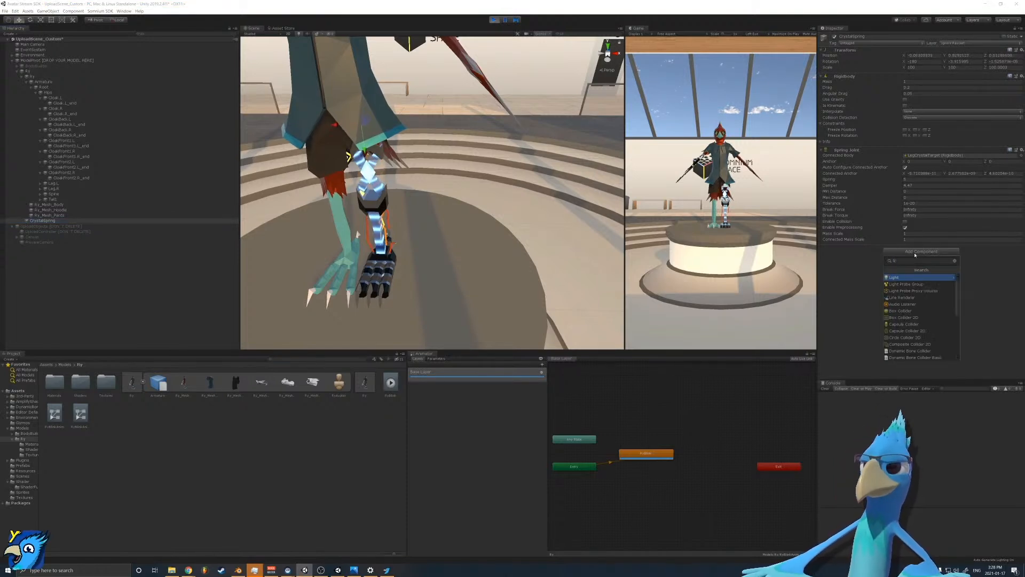
type("par")
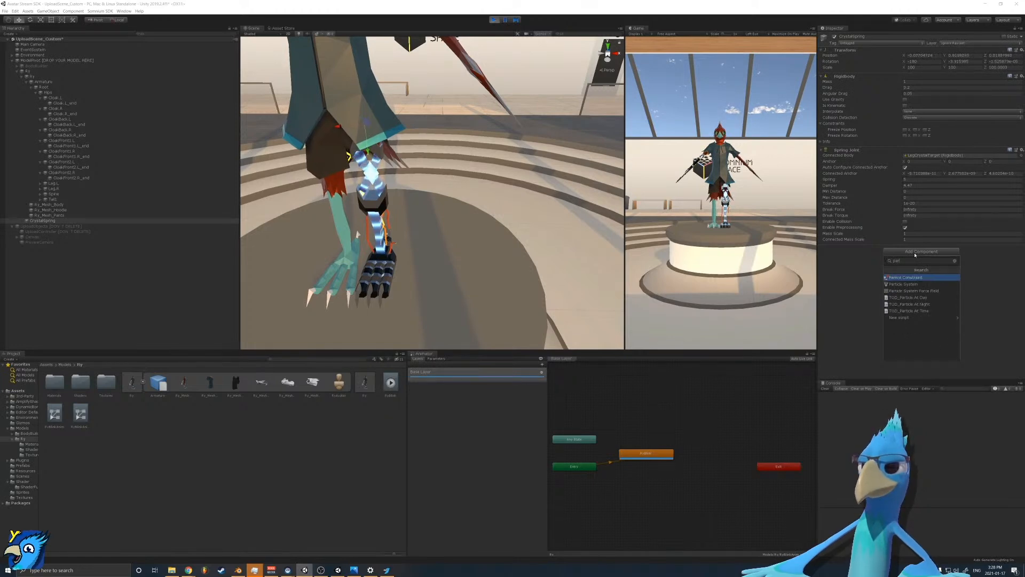
key("Return")
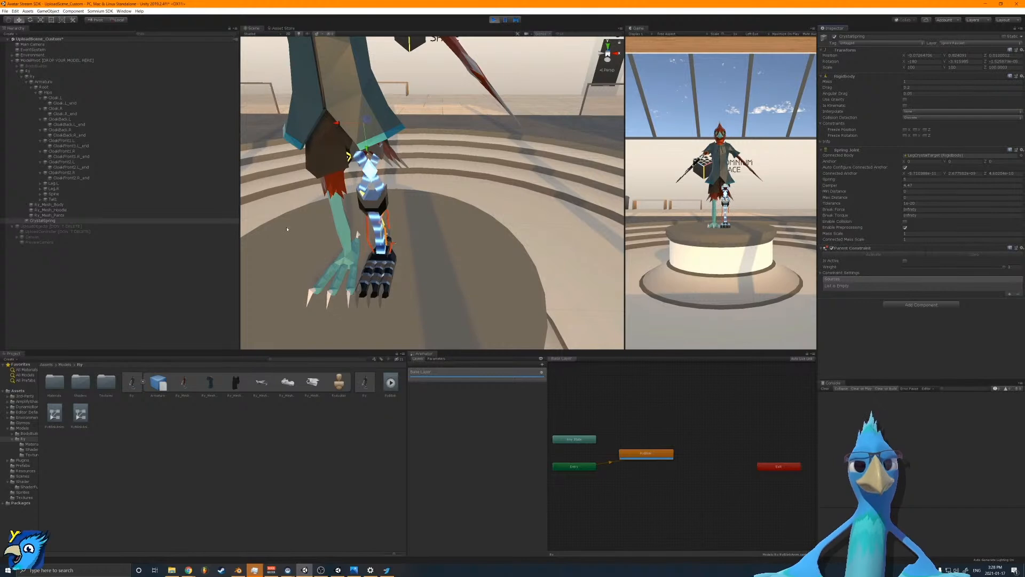
key("ctrl+z")
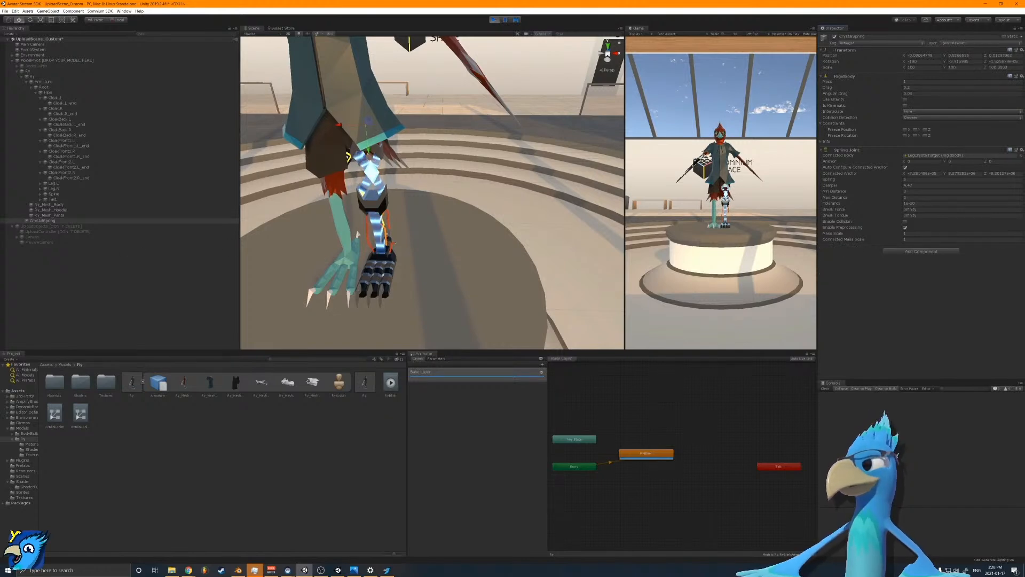
Step: Copy CrystalSpring's tuned Spring Joint component and exit Play mode
left_click(1019, 151)
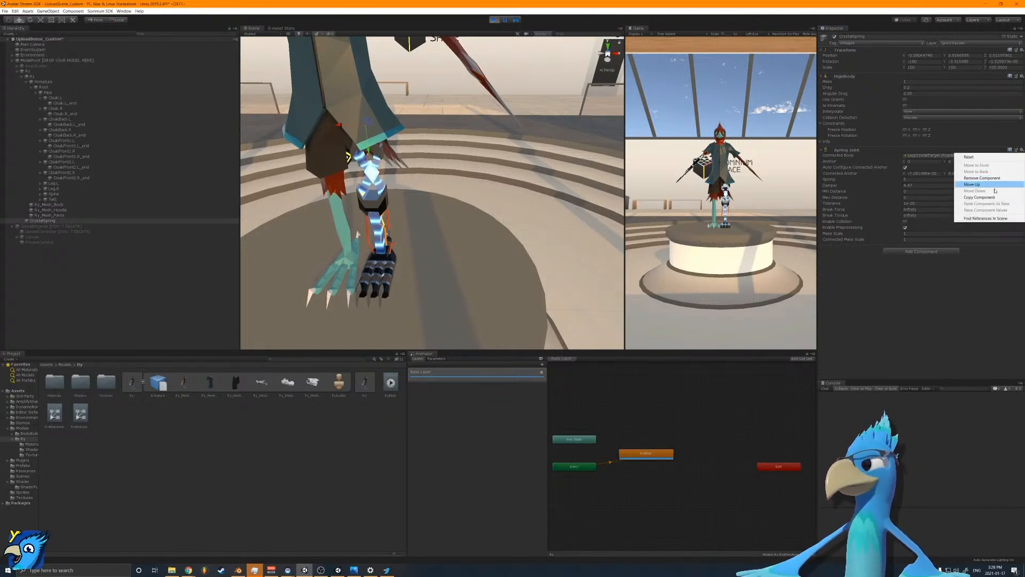
left_click(994, 198)
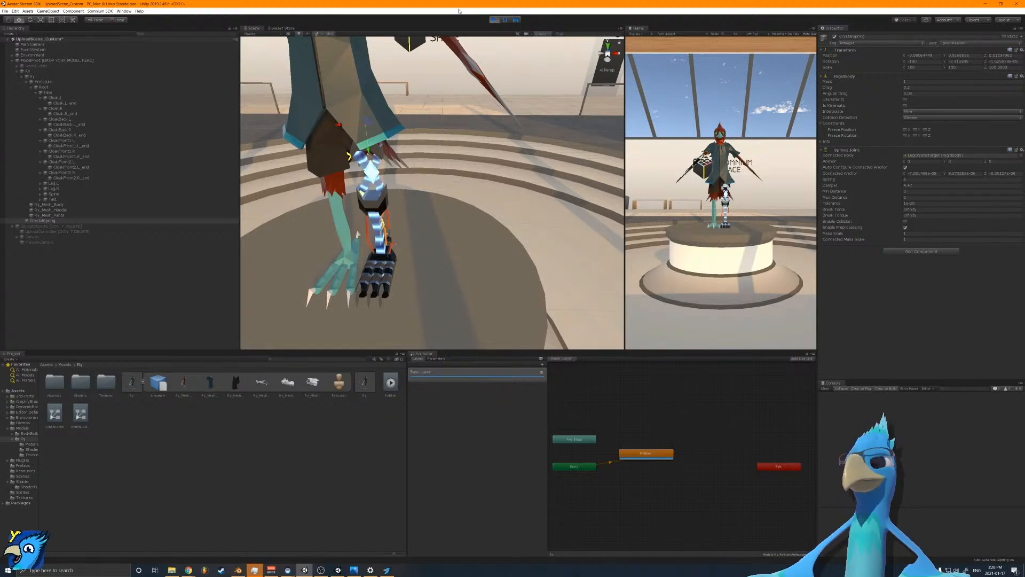
left_click(494, 20)
Step: Set the Rigidbody's Drag to 0.2, disable Use Gravity, and paste the copied values onto CrystalSpring's Spring Joint
left_click(917, 87)
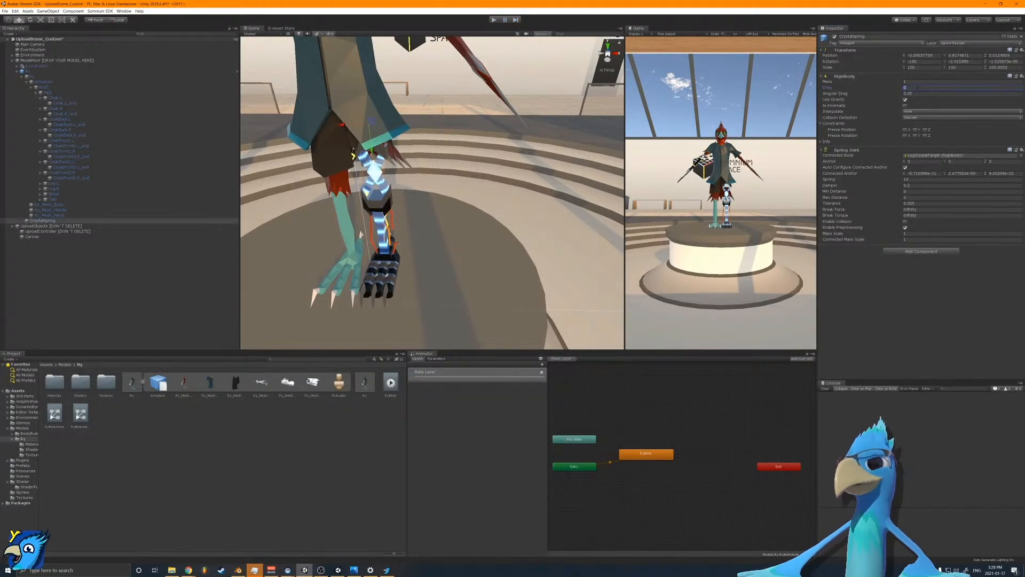
type("0.2")
left_click(907, 100)
left_click(1022, 150)
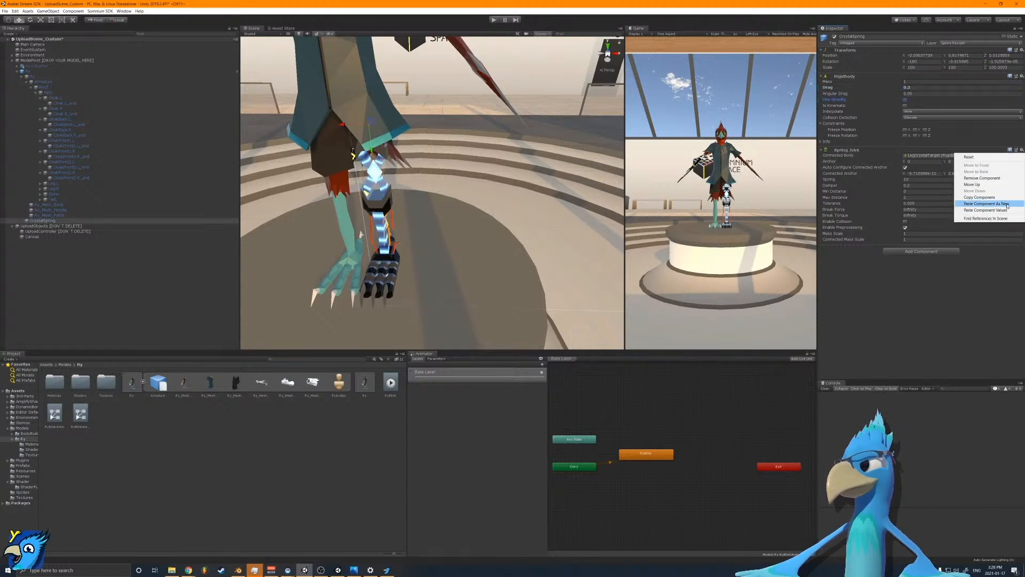
left_click(1004, 210)
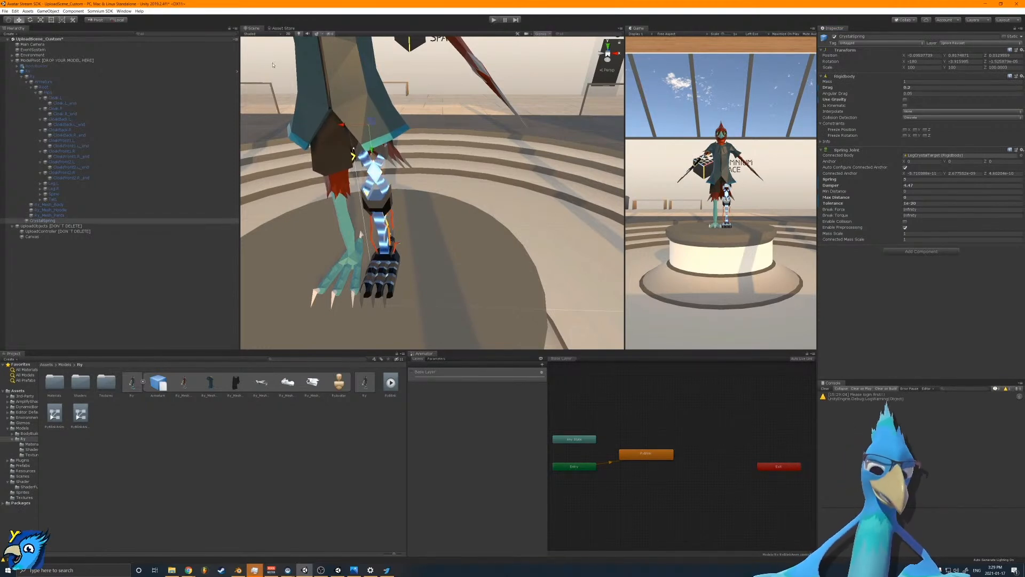
Step: Open the Somnium SDK login window, move it out of view to sign in, and start building the avatar for upload
left_click(101, 11)
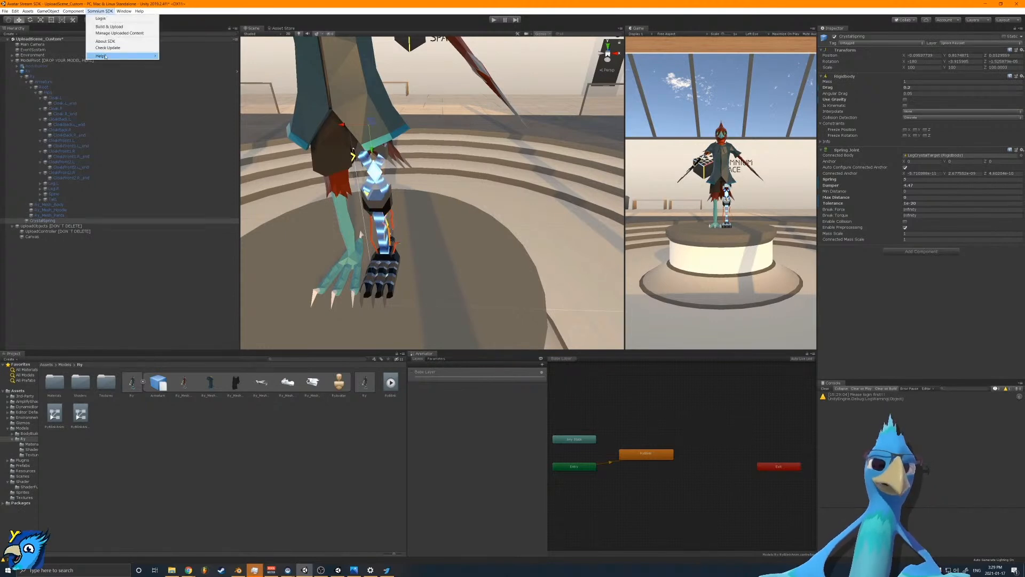
left_click(108, 27)
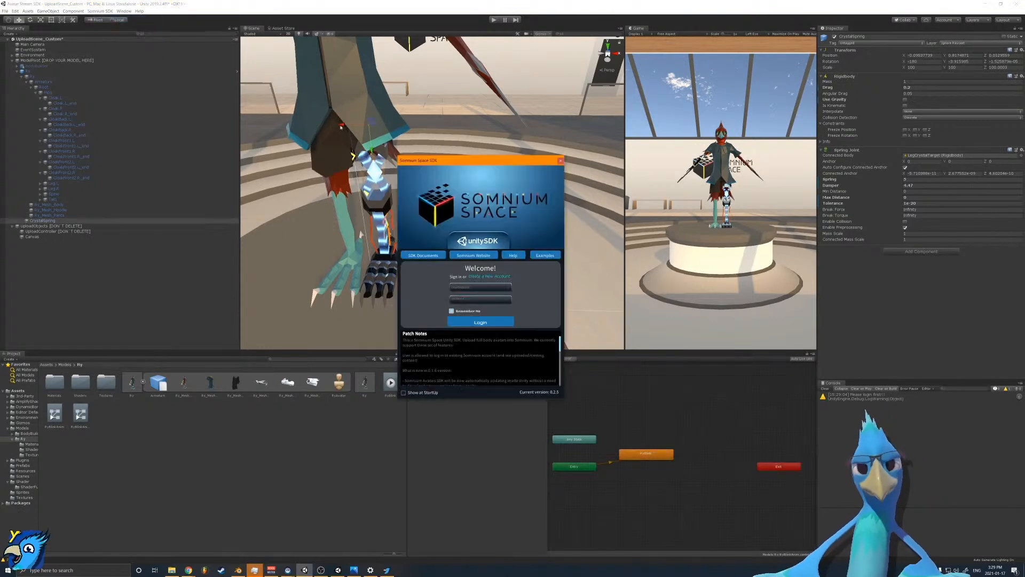
left_click_drag(498, 163, 493, 576)
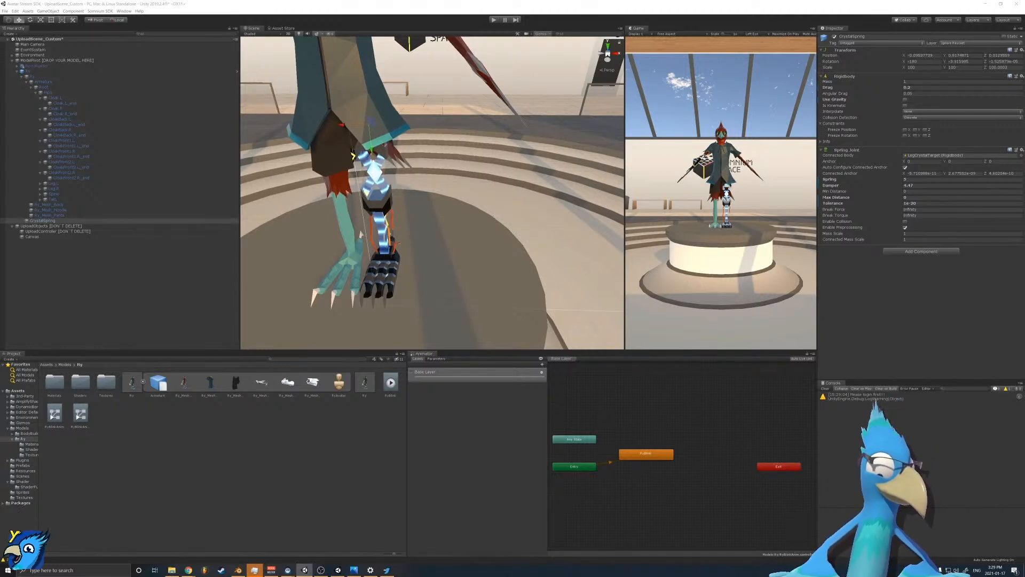
left_click(363, 296)
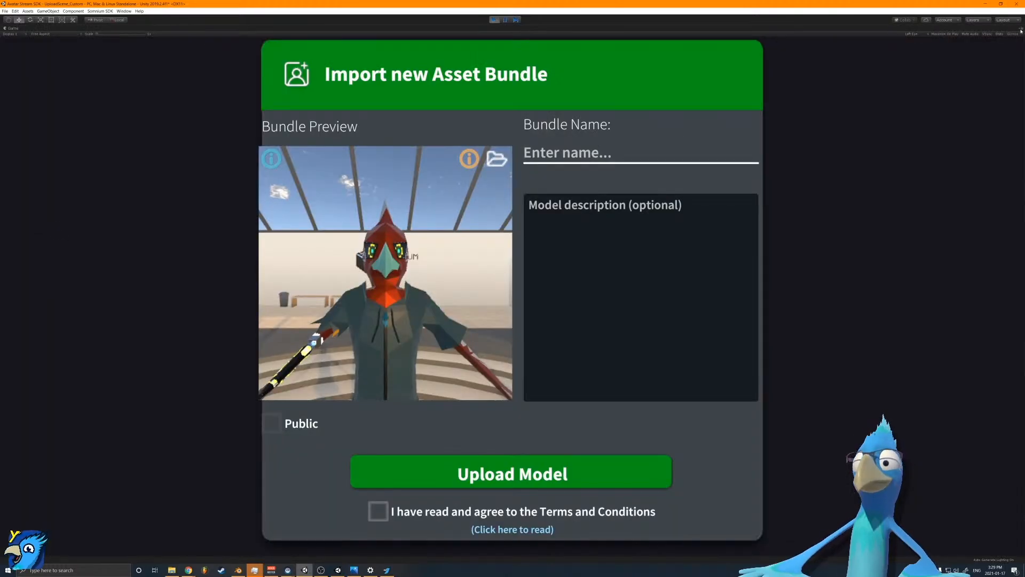
Step: Restore the Game view from maximized, review CrystalSpring's components, and delete the UploadObjects object during Play mode
left_click(1020, 29)
left_click(992, 50)
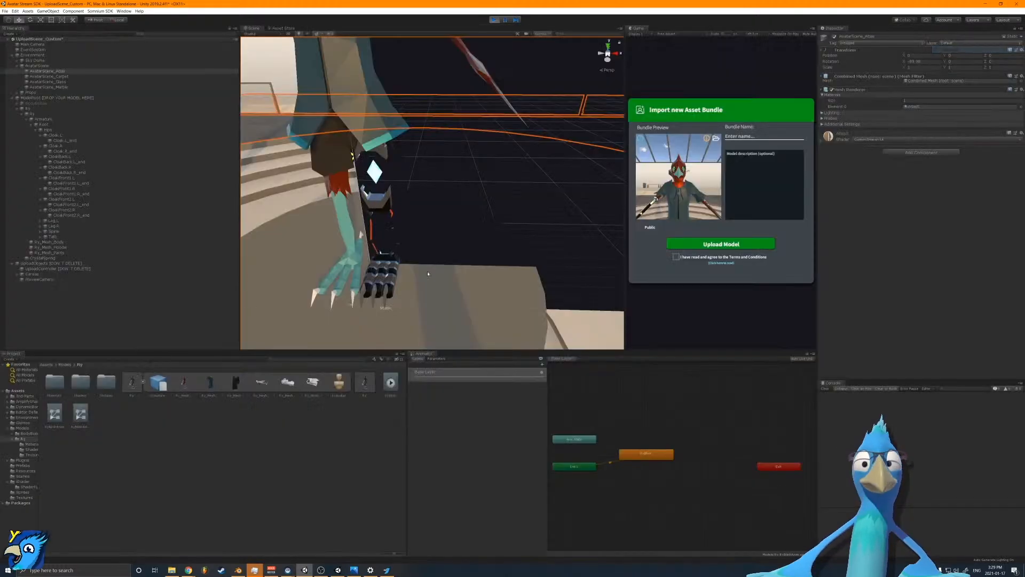
left_click(65, 259)
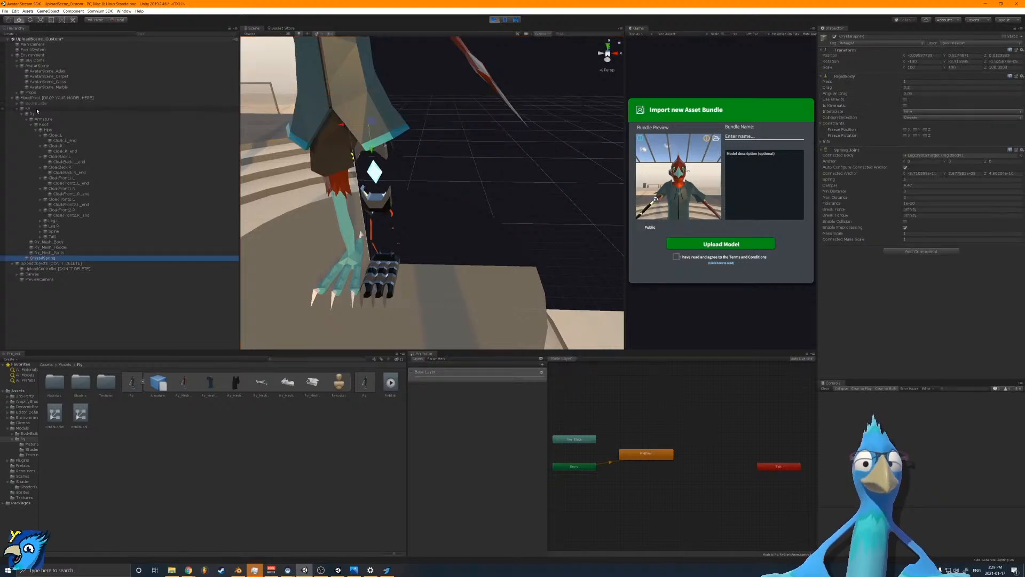
left_click(44, 263)
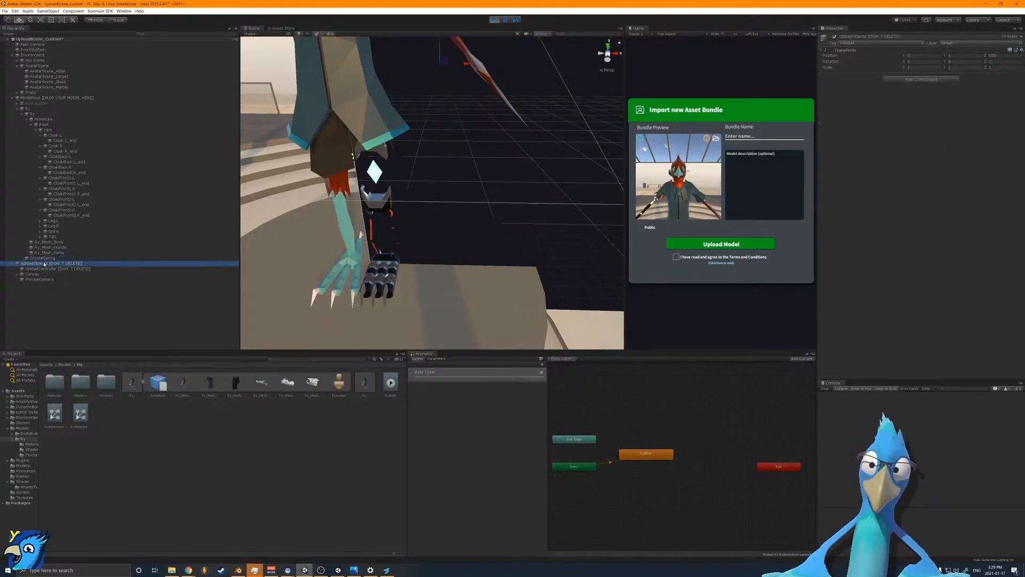
key("Delete")
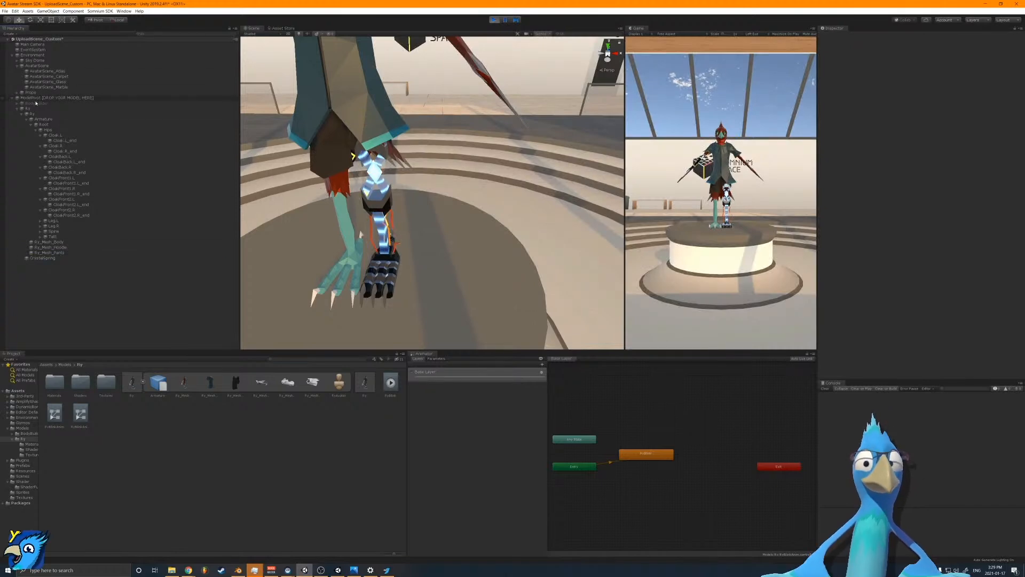
Step: Move CrystalSpring freely in the Scene view to test how its spring reacts
left_click(39, 98)
right_click_drag(401, 231, 375, 237)
mouse_move(384, 251)
left_mouse_down()
mouse_move(372, 245)
mouse_move(412, 245)
mouse_move(389, 248)
mouse_move(378, 274)
mouse_move(404, 257)
left_mouse_up()
left_click(39, 109)
left_click(63, 259)
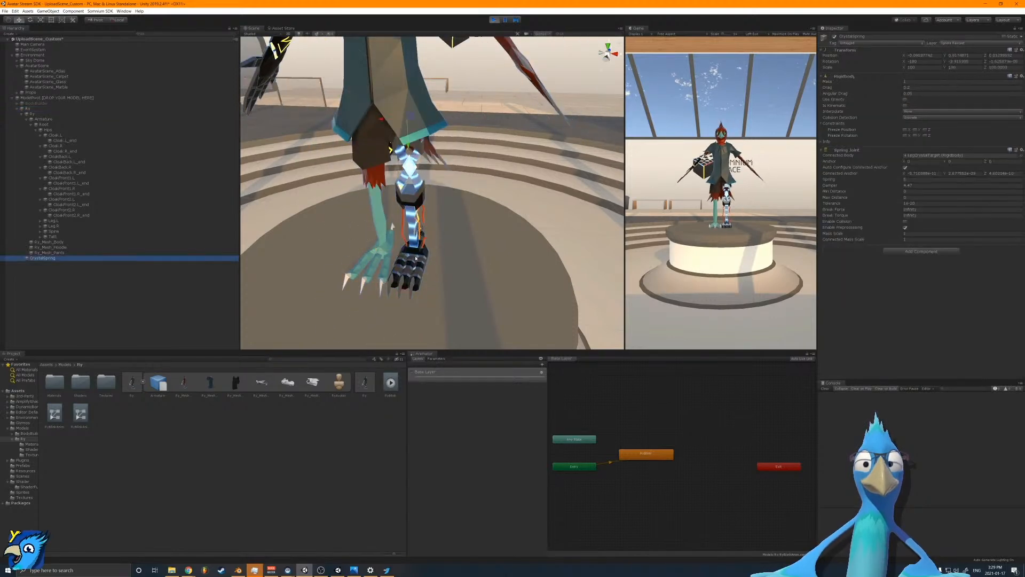
left_click_drag(408, 118, 135, 192)
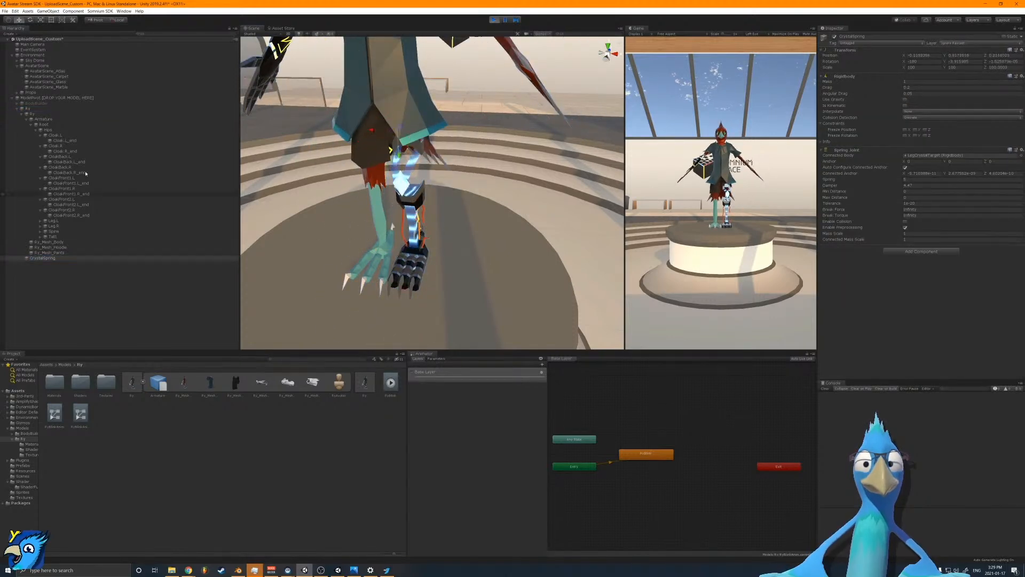
Step: Test how the crystal follows the avatar's inner Ry object, and restart Play mode
left_click(26, 109)
left_click(32, 114)
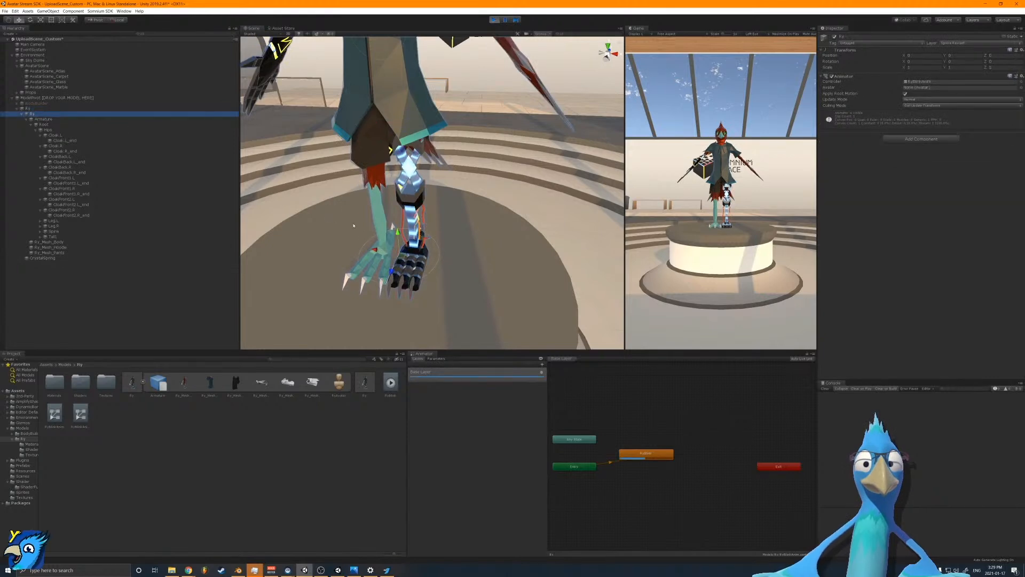
left_click(395, 267)
left_click(495, 20)
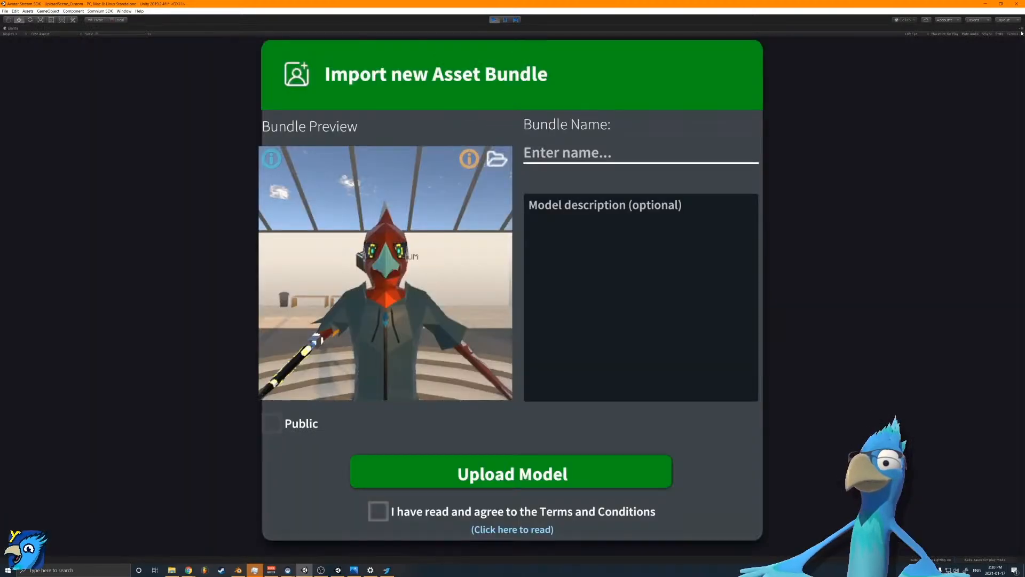
Step: Restore the Game view from maximized and examine the UploadObjects, UploadController, ModelRoot and CrystalSpring objects
left_click(1021, 28)
left_click(982, 52)
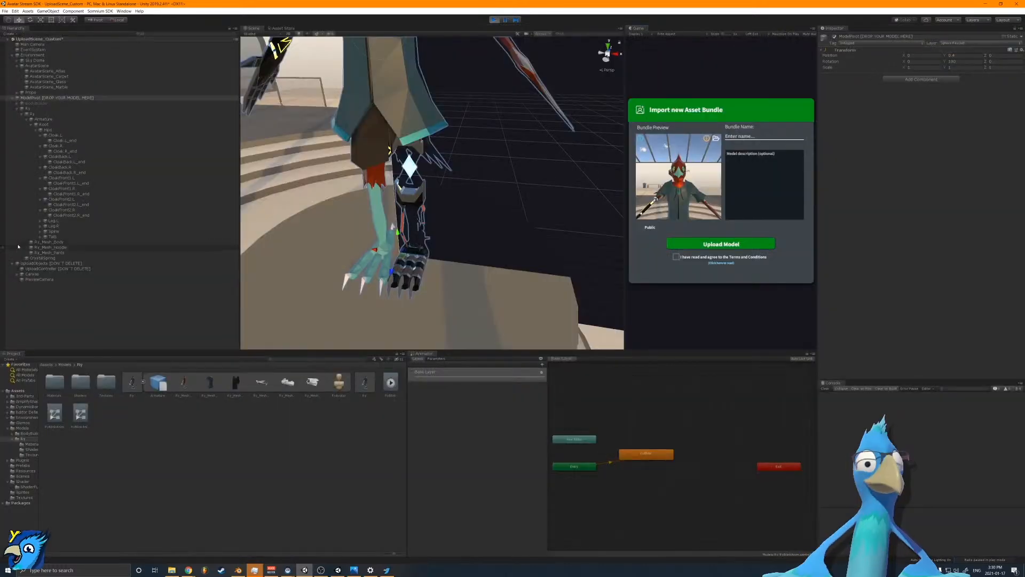
left_click(58, 279)
left_click(55, 263)
left_click(55, 260)
left_click(55, 269)
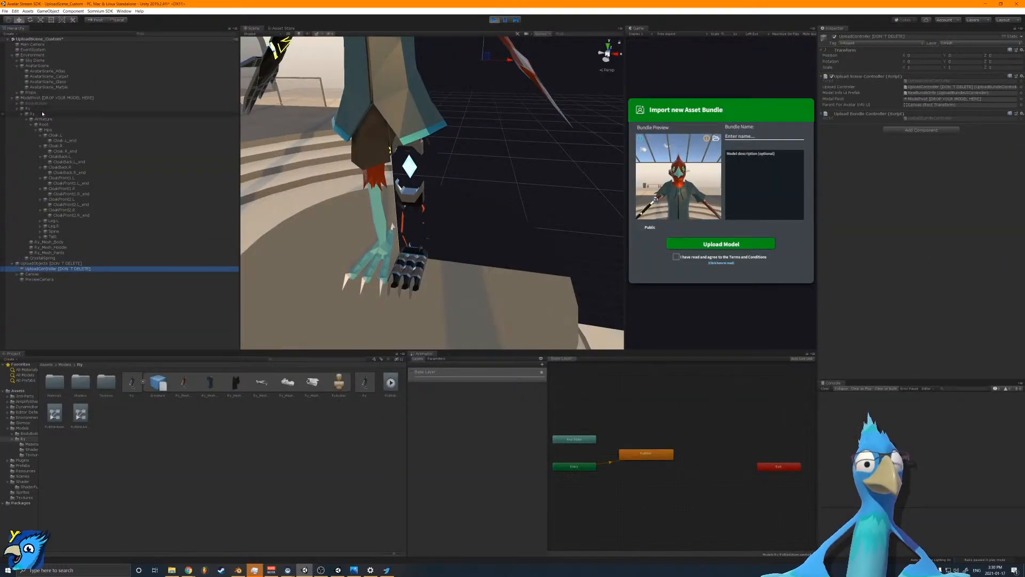
left_click(43, 97)
left_click(47, 258)
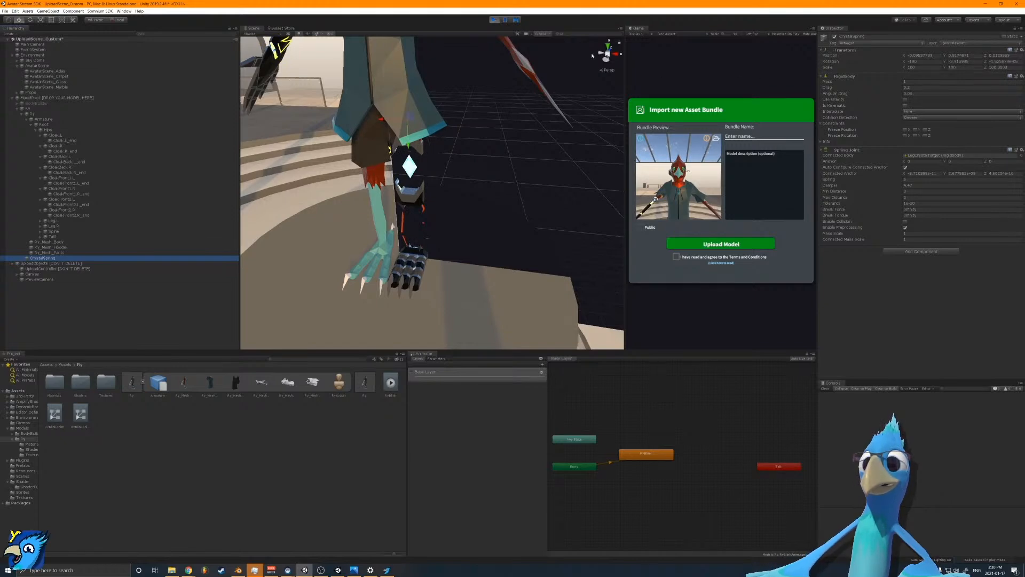
Step: Delete UploadObjects during Play mode and move the inner Ry object to check how the crystal follows
left_click(49, 265)
key("Delete")
left_click(48, 258)
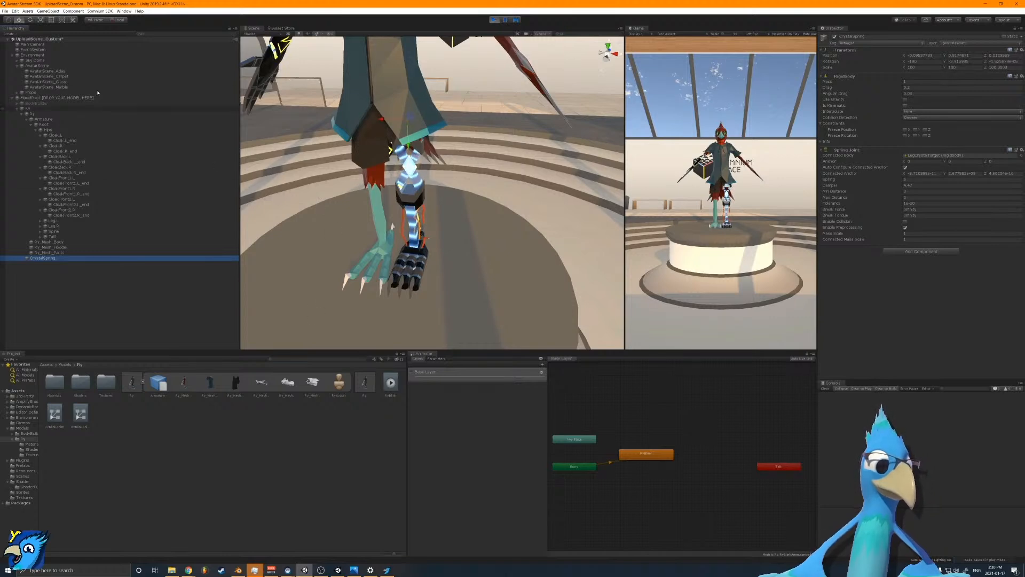
left_click(34, 98)
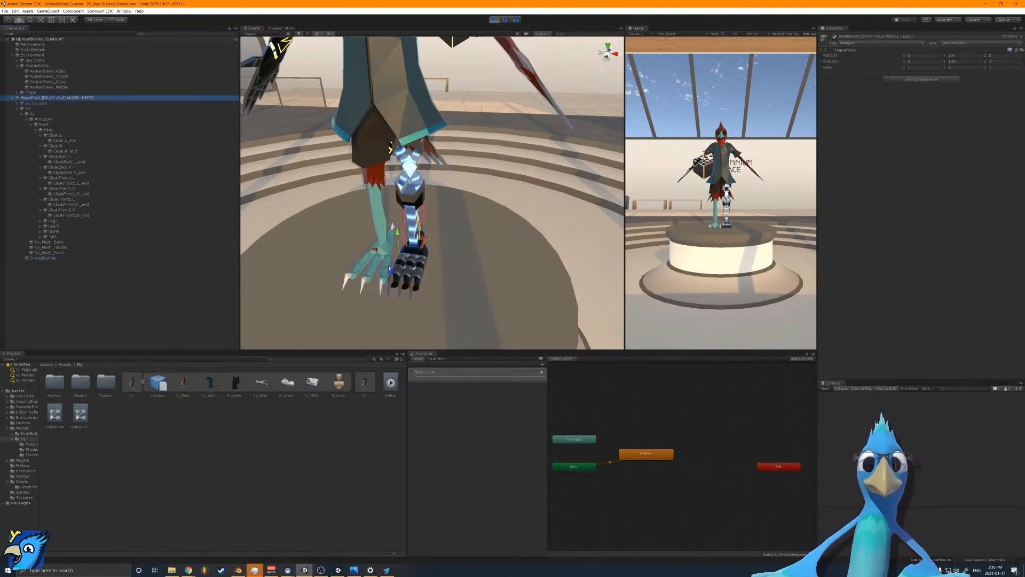
left_click(33, 114)
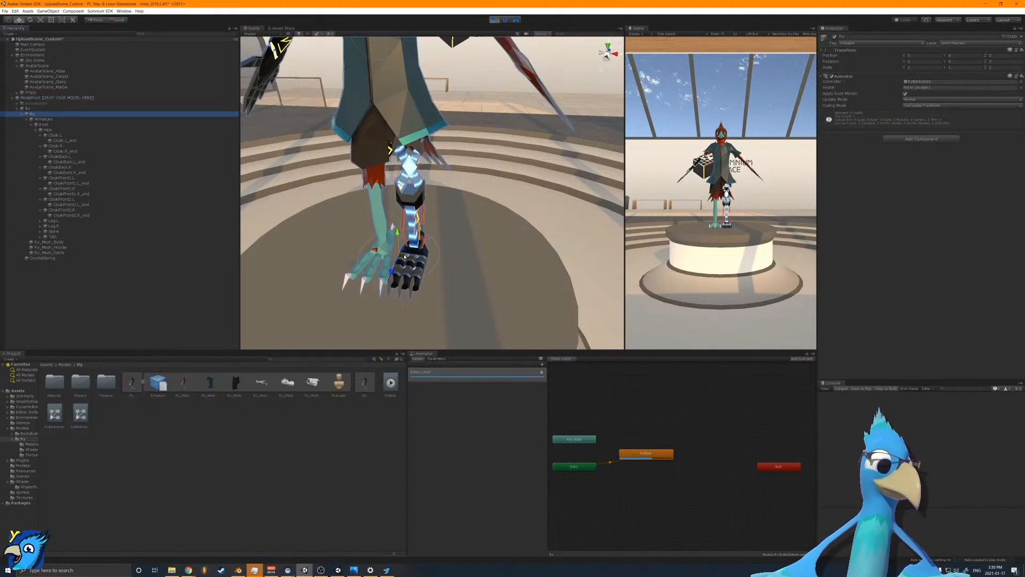
left_click_drag(403, 260, 391, 283)
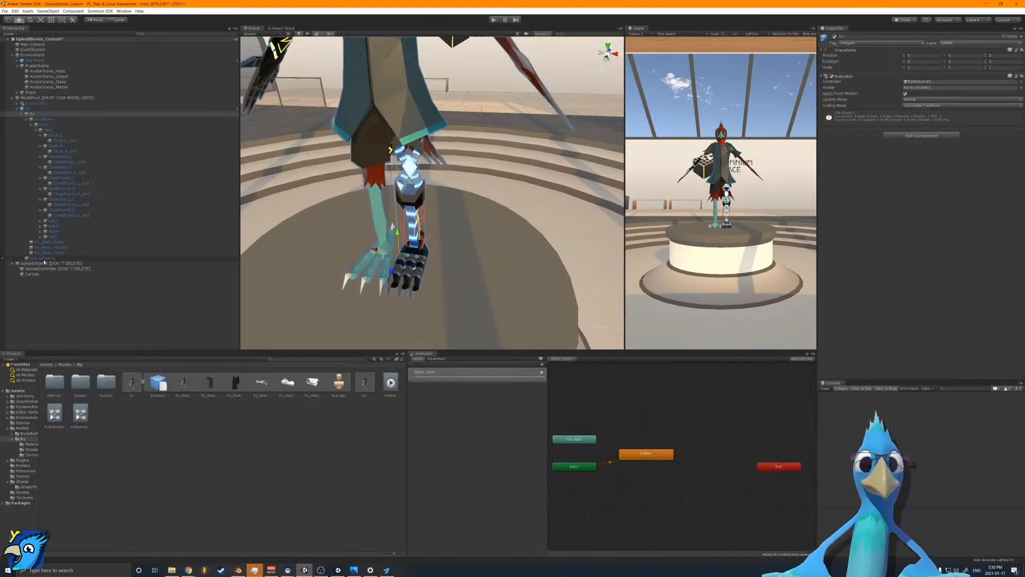
Step: Add a Parent Constraint component to CrystalSpring
left_click(42, 259)
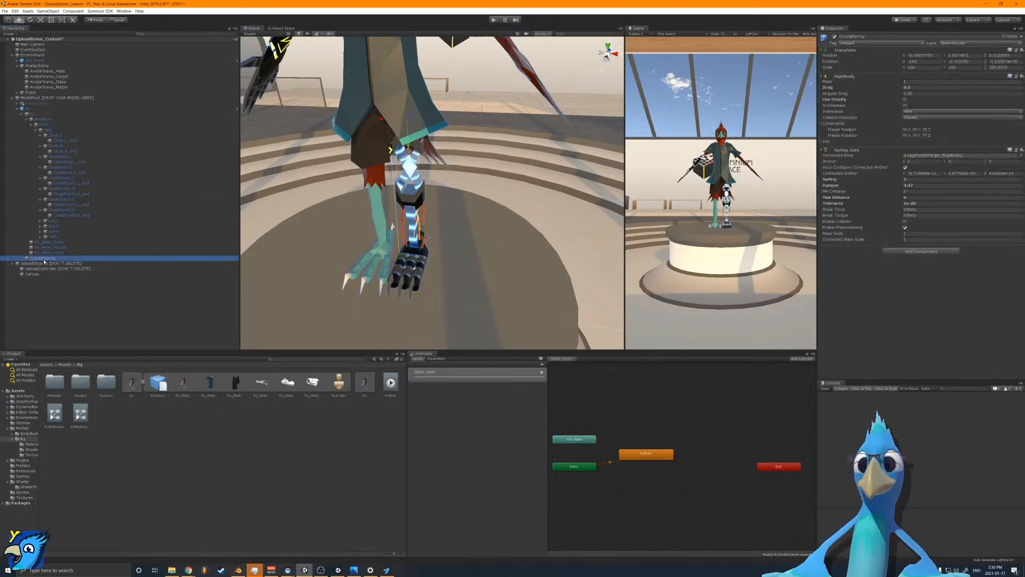
left_click(921, 251)
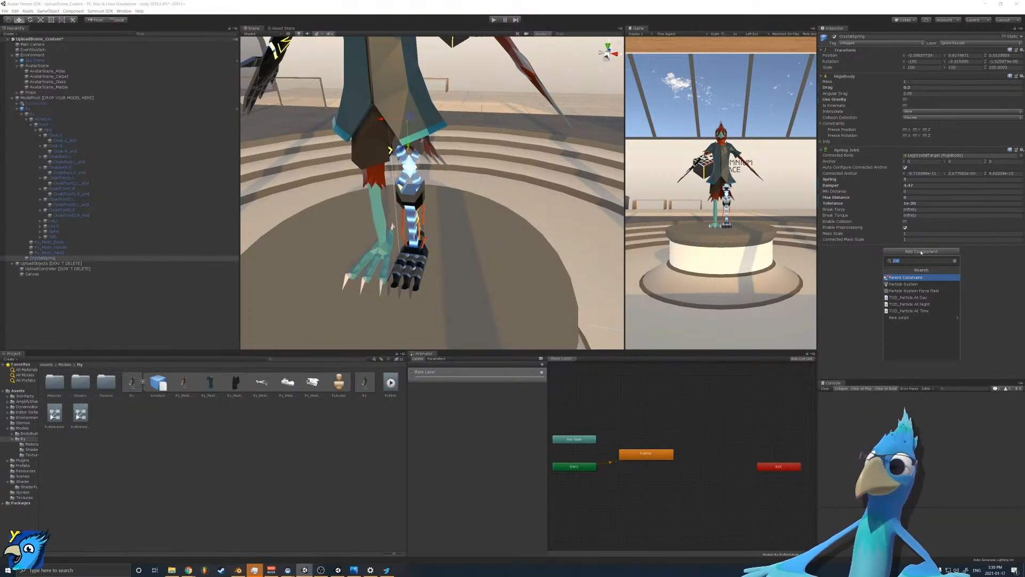
key("Return")
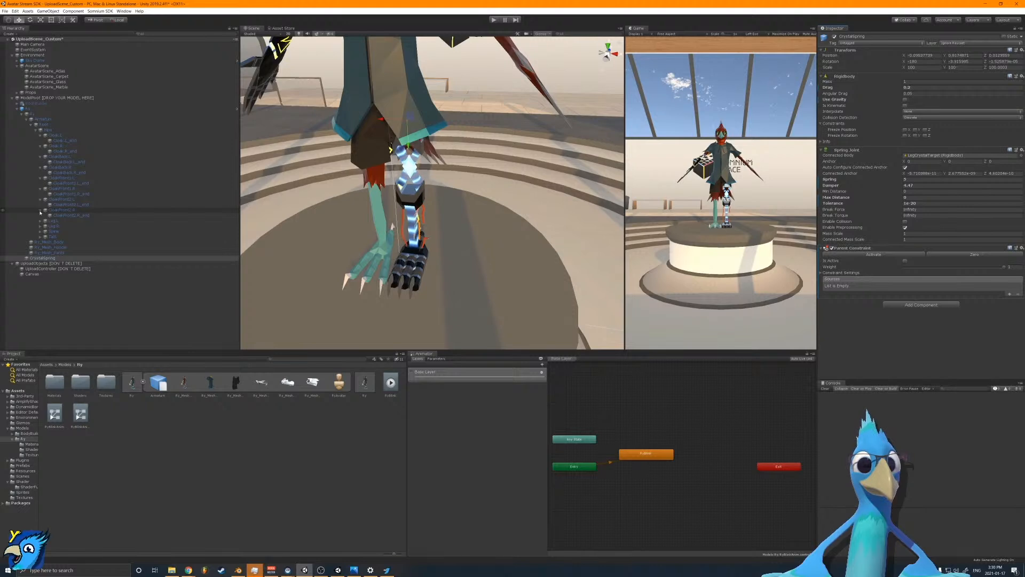
Step: Expand the avatar's Leg.L bone in the Hierarchy to reach the leg crystal's root bone
left_click(40, 231, "alt")
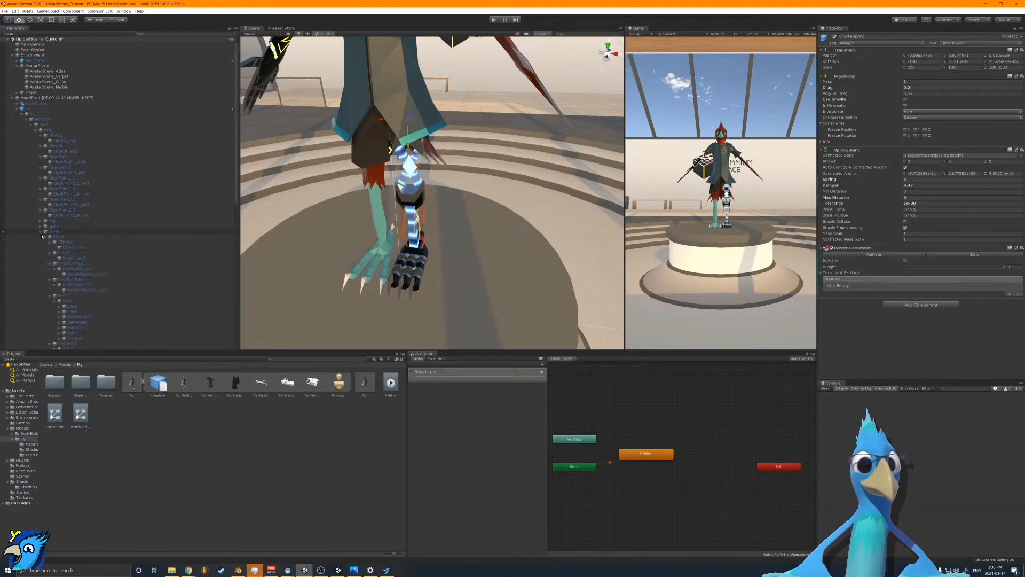
scroll(48, 278, "down", 10)
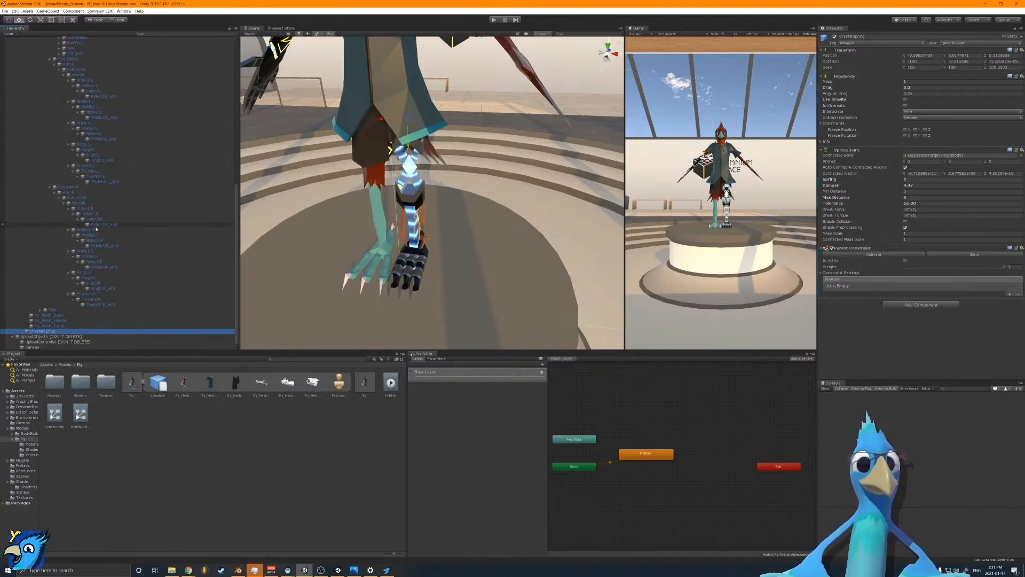
scroll(86, 185, "up", 3)
scroll(86, 193, "down", 3)
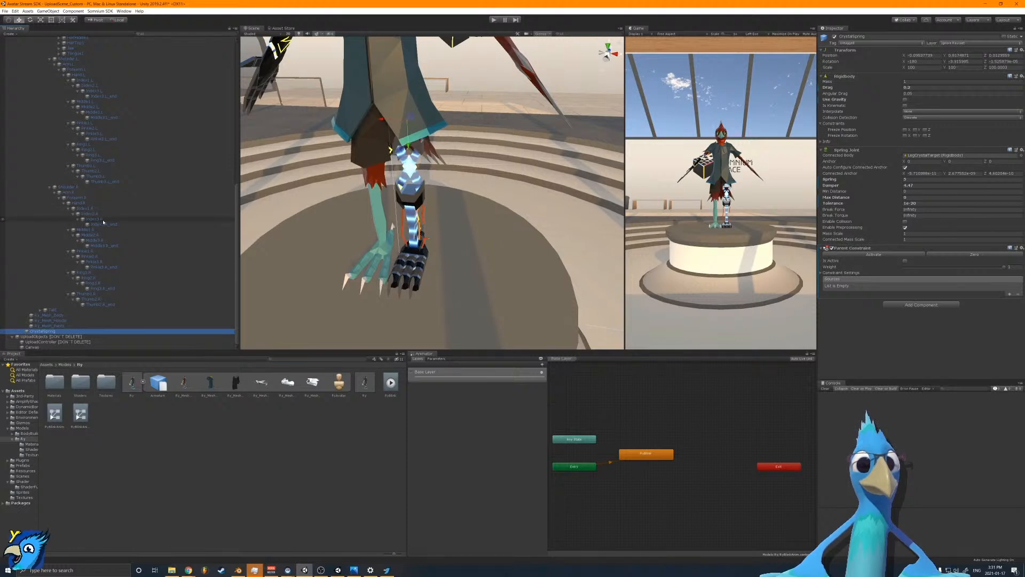
scroll(80, 176, "up", 10)
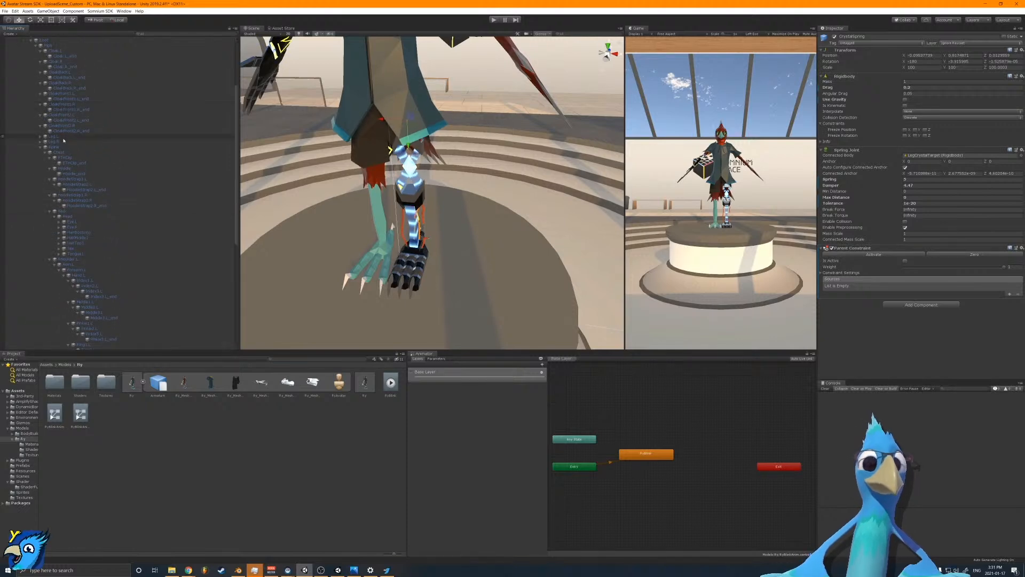
left_click(41, 137)
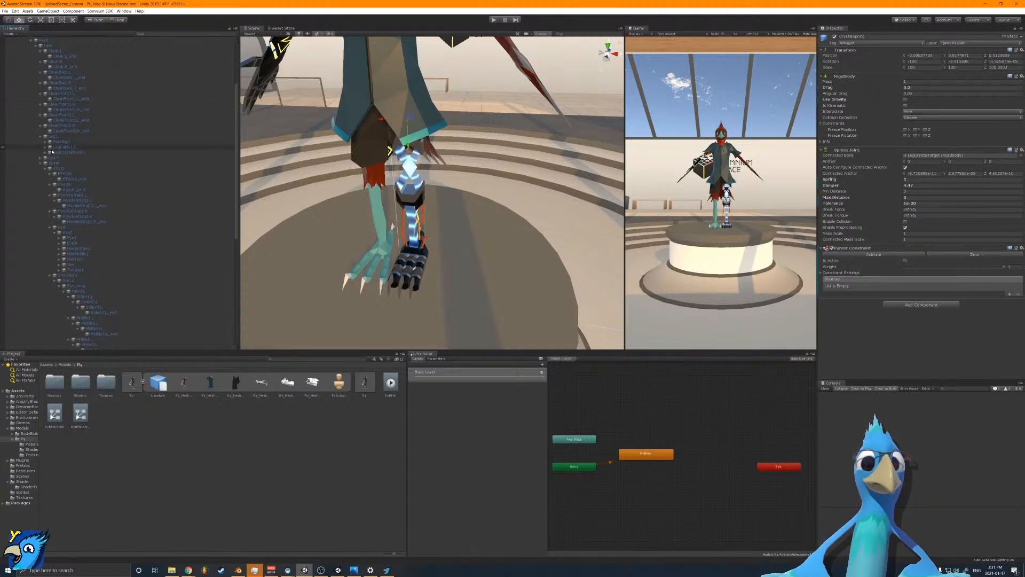
left_click(951, 274)
left_click(995, 287)
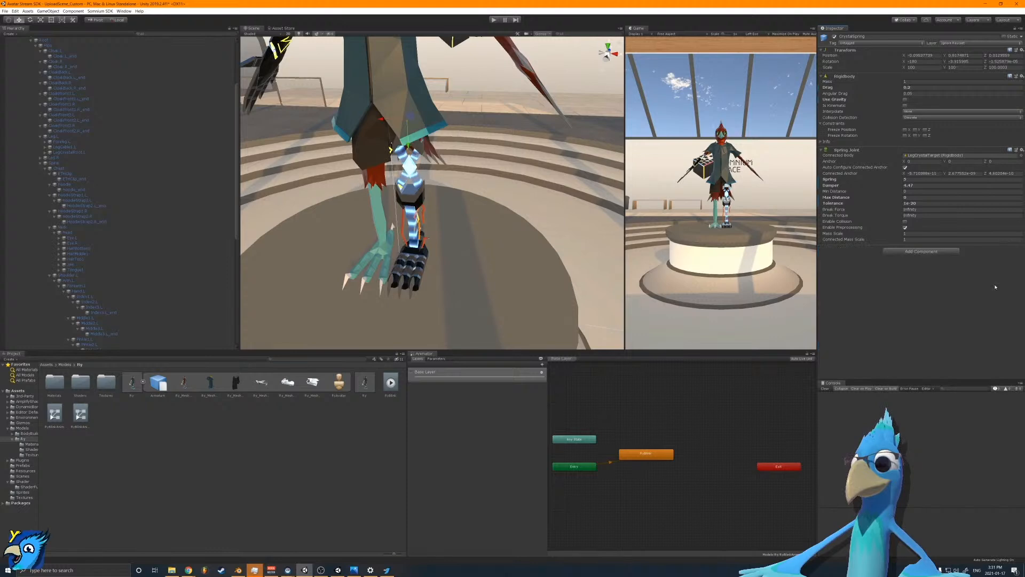
key("ctrl+z")
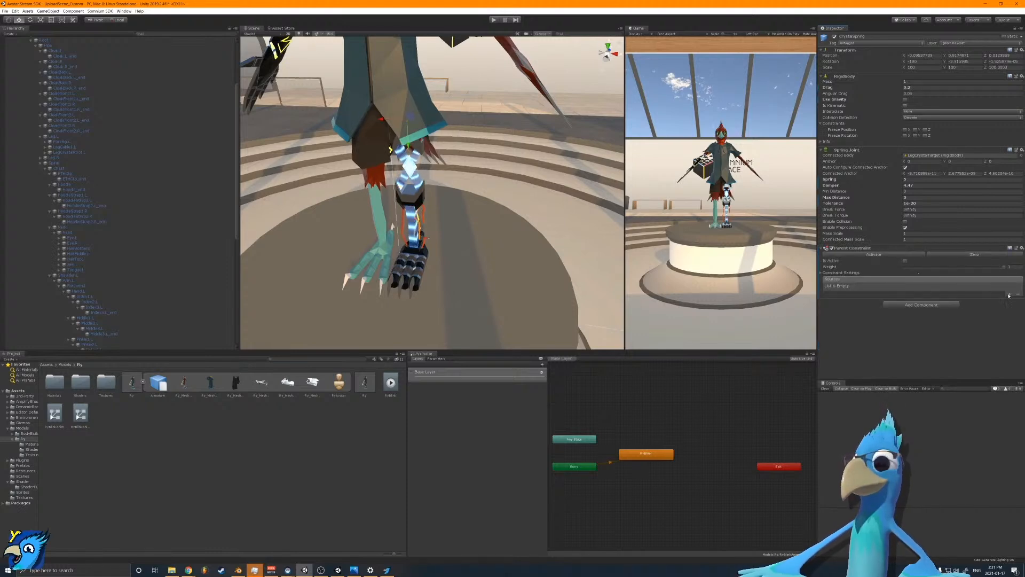
Step: Add LegCrystalRoot.L as the source of CrystalSpring's Parent Constraint and set the constraint to Is Active
left_click(1009, 294)
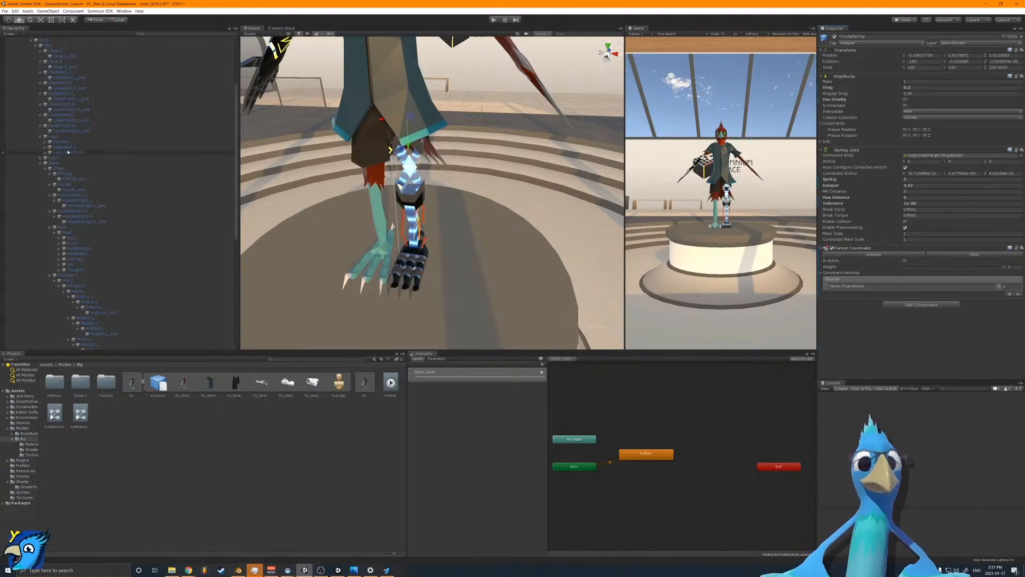
left_click_drag(917, 289, 923, 287)
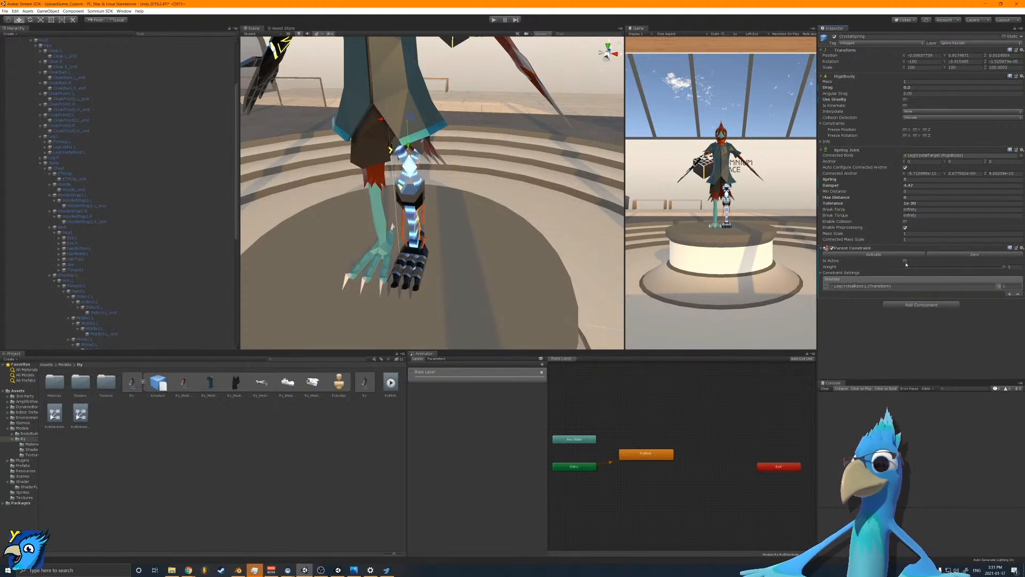
left_click(957, 261)
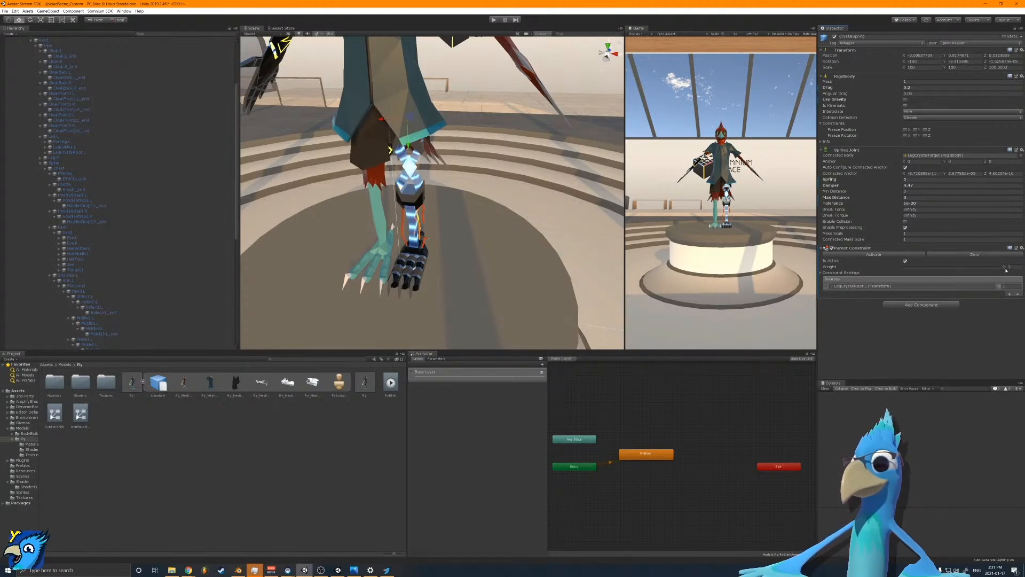
left_click_drag(1004, 268, 1001, 269)
Step: Enter Play mode with the Game view restored from maximized, and delete the auto-generated AvatarInfo UI object
left_click(494, 20)
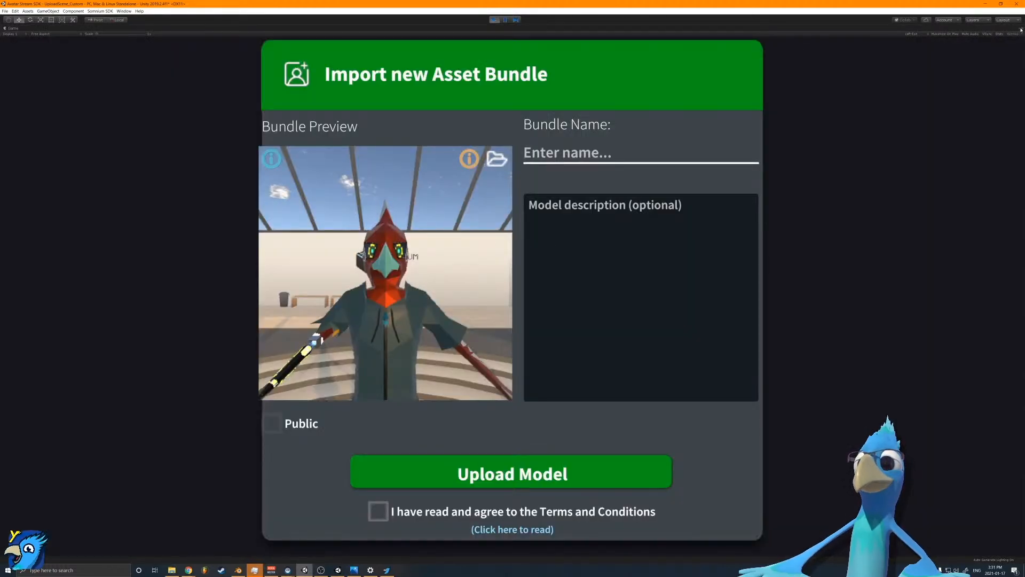
left_click(1021, 30)
left_click(956, 35)
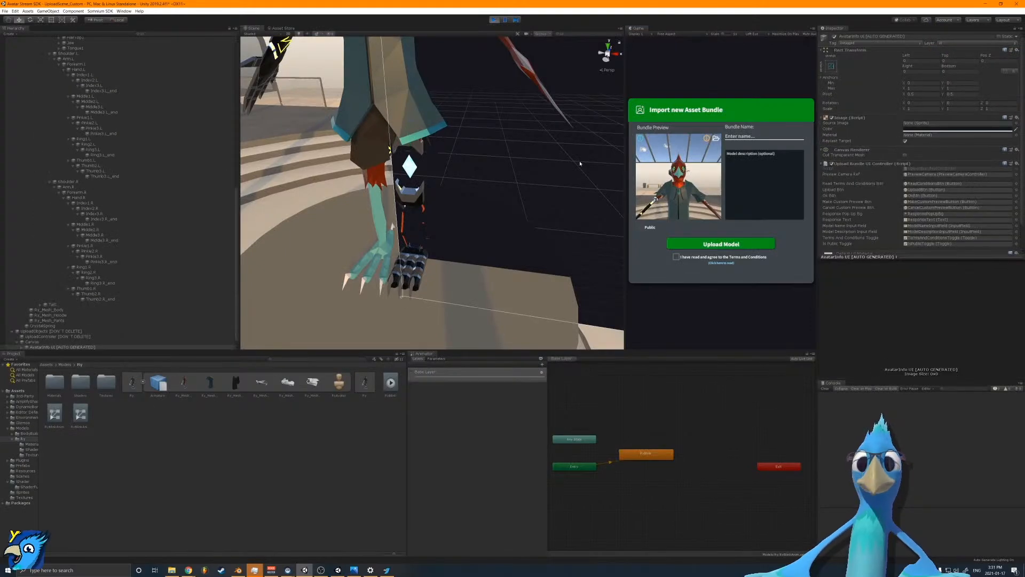
key("Delete")
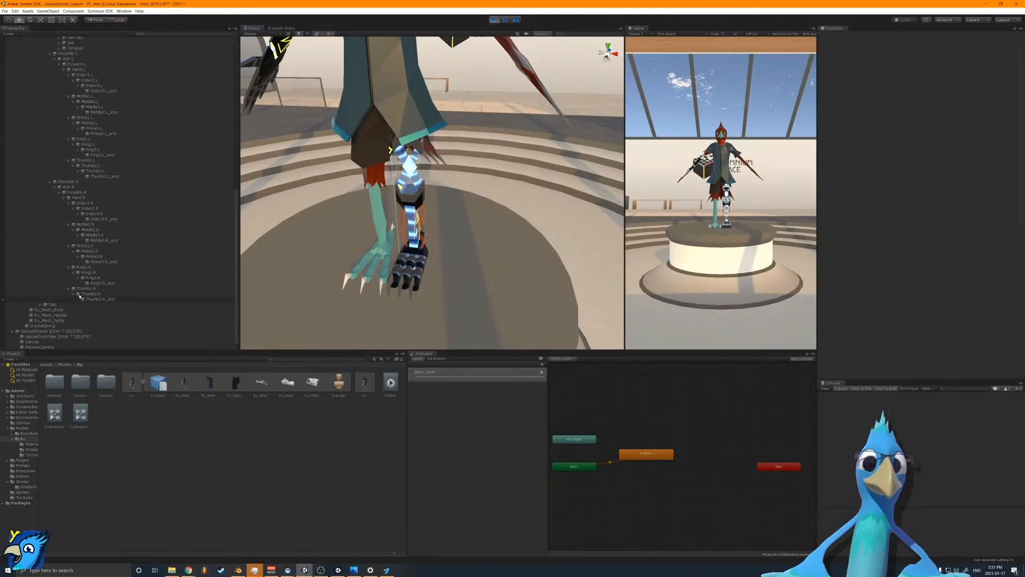
Step: Rotate the Leg.L bone to test how the constrained crystal follows, and undo the rotation
scroll(79, 300, "up", 15)
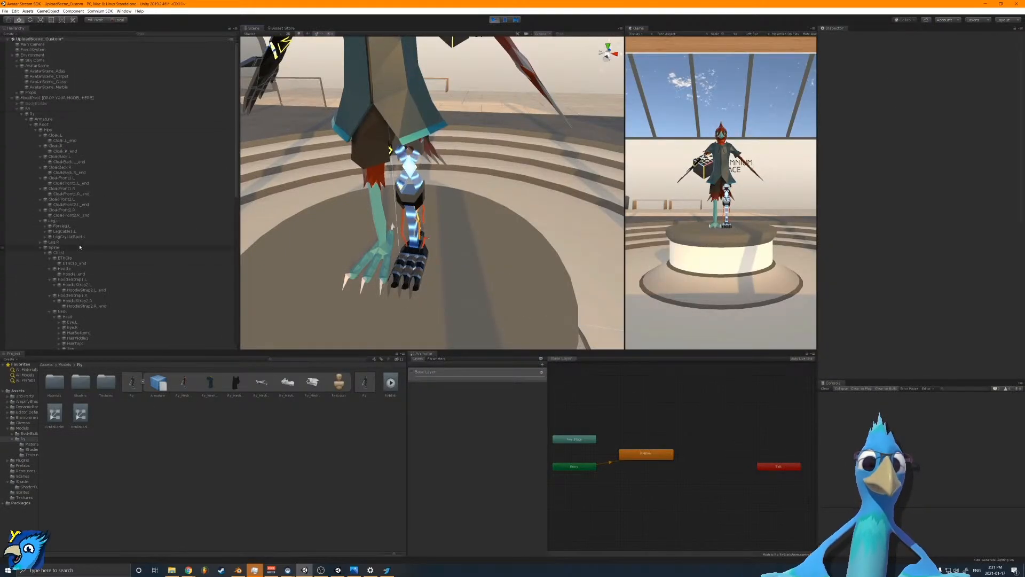
left_click(54, 247)
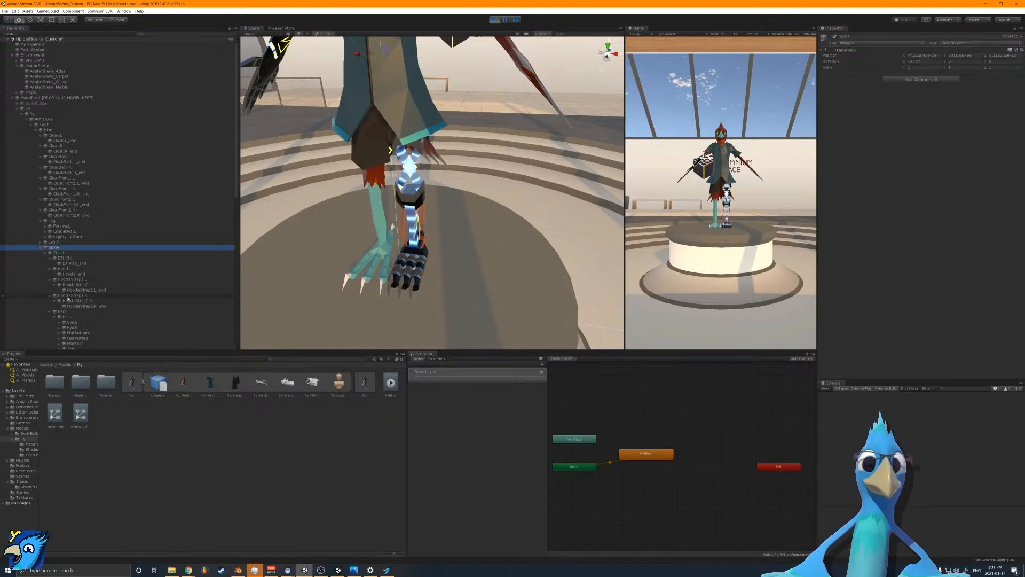
scroll(79, 279, "down", 2)
left_click(54, 200)
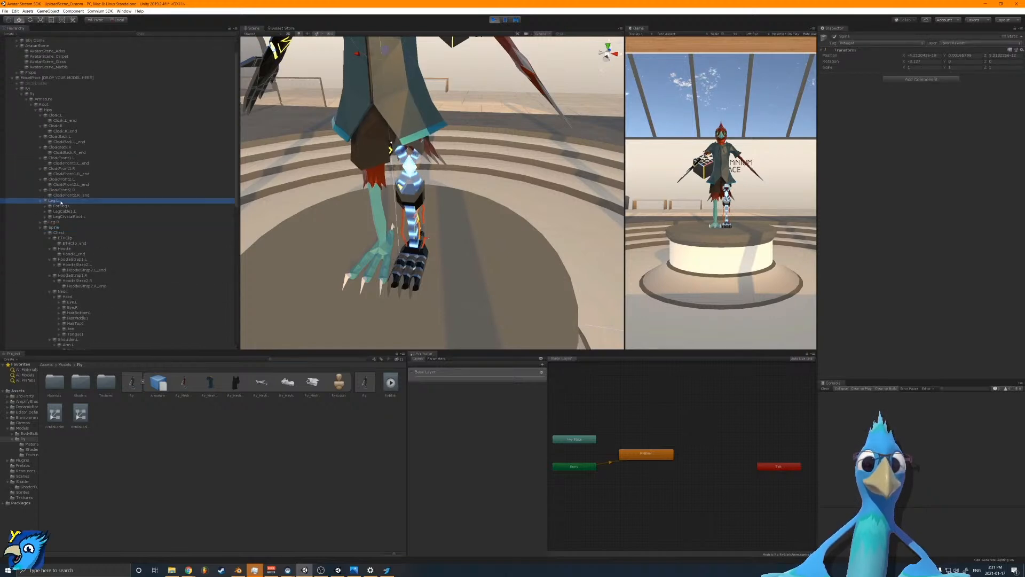
key("e")
left_click_drag(430, 101, 411, 92)
key("ctrl+z")
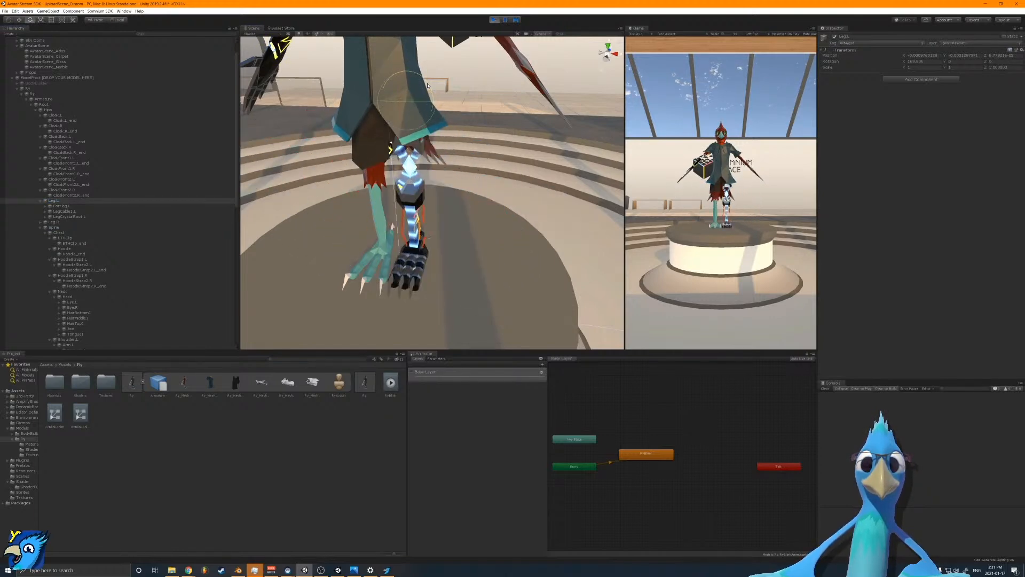
Step: Select the Ry avatar object and move it sideways off the podium to test how the leg crystal follows in Play mode
left_click(54, 94)
scroll(426, 232, "down", 5)
key("w")
left_click_drag(426, 232, 502, 236)
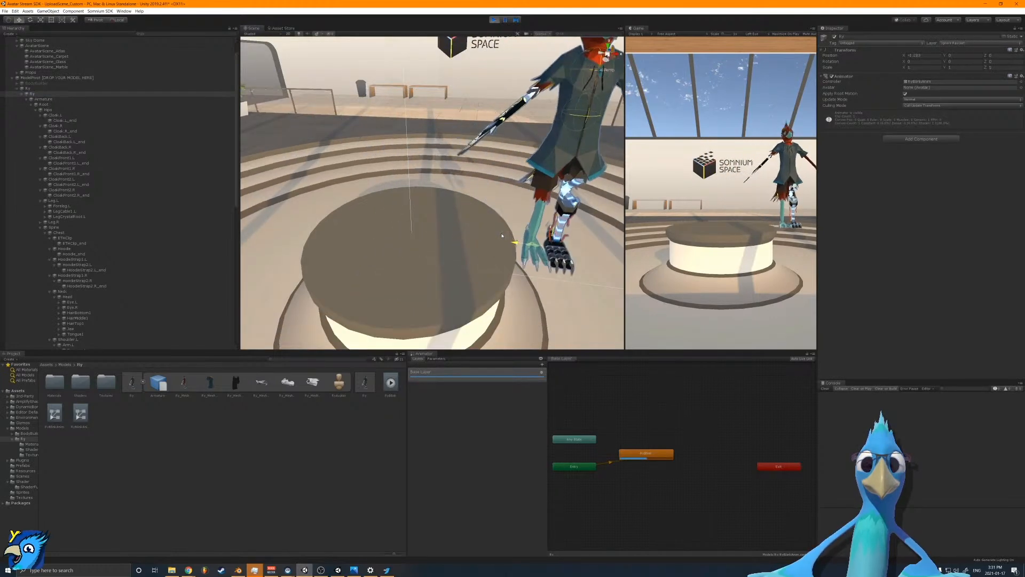
mouse_move(502, 235)
right_mouse_down()
mouse_move(514, 238)
mouse_move(506, 216)
right_mouse_up()
key("w")
key("w")
Step: Try CrystalSpring with its Drag and Damper at 0 and a much higher Spring value, and exit Play mode
scroll(49, 321, "down", 15)
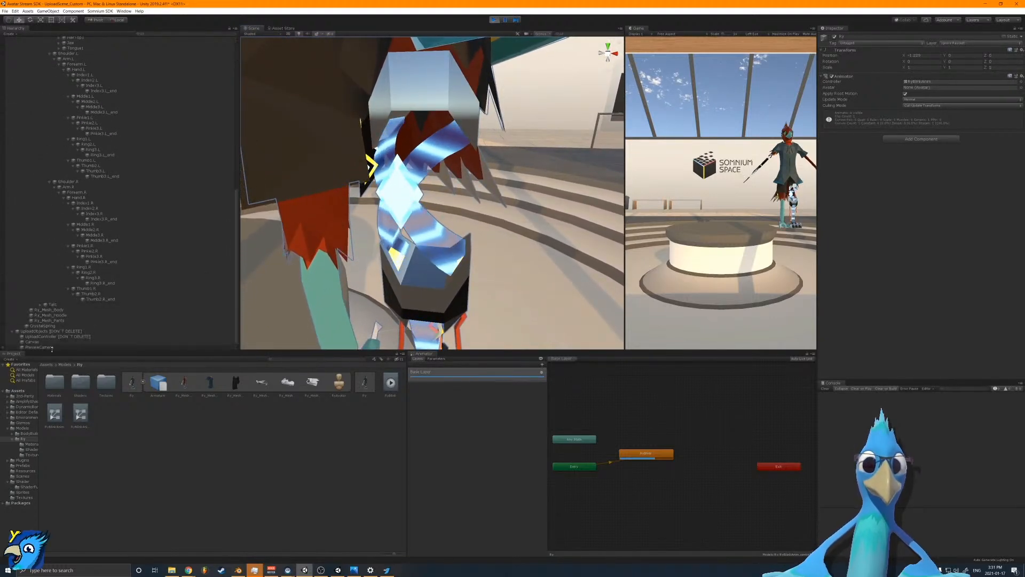
left_click(44, 325)
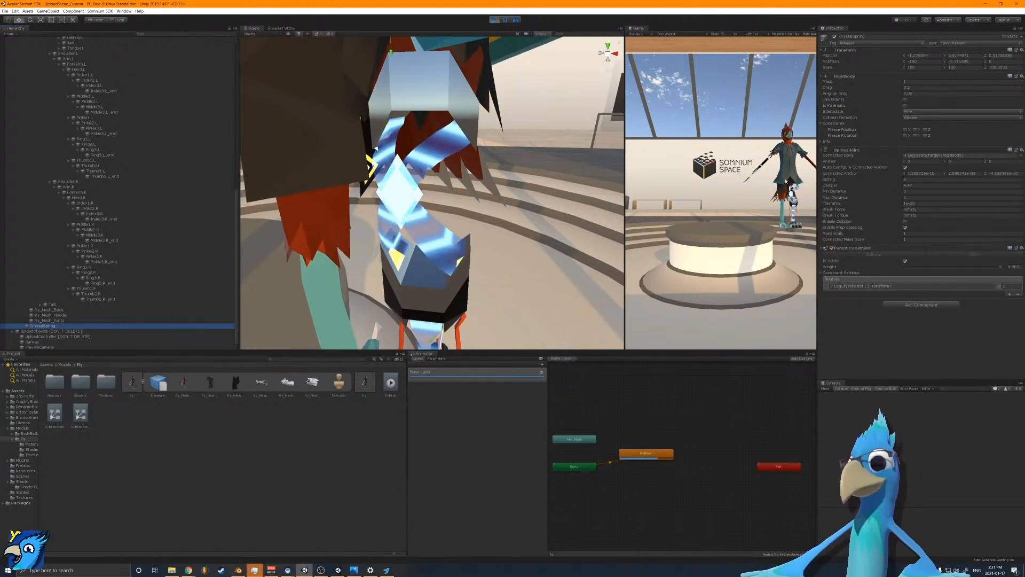
left_click_drag(887, 185, 866, 187)
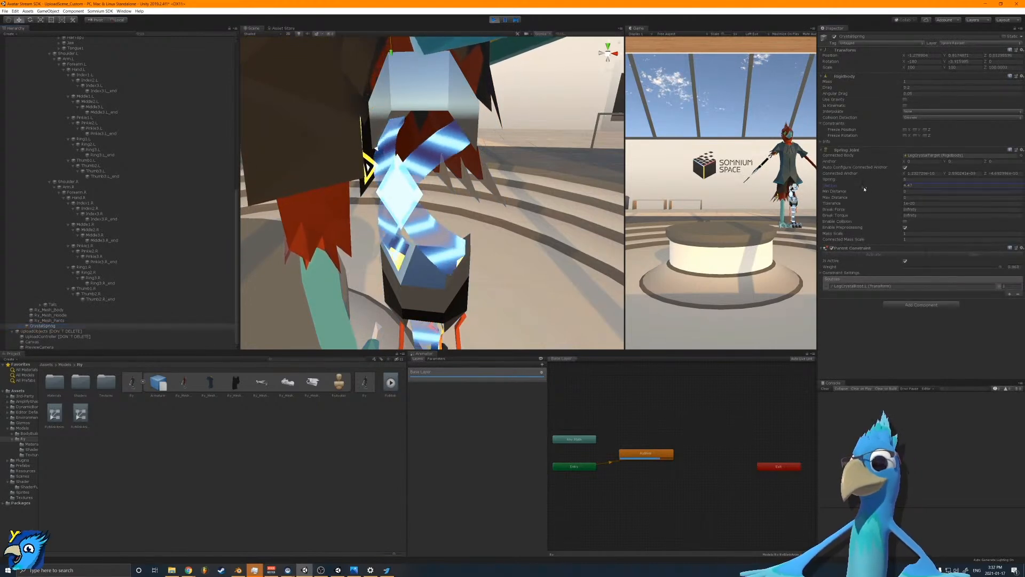
key("ctrl+z")
left_click_drag(879, 89, 866, 89)
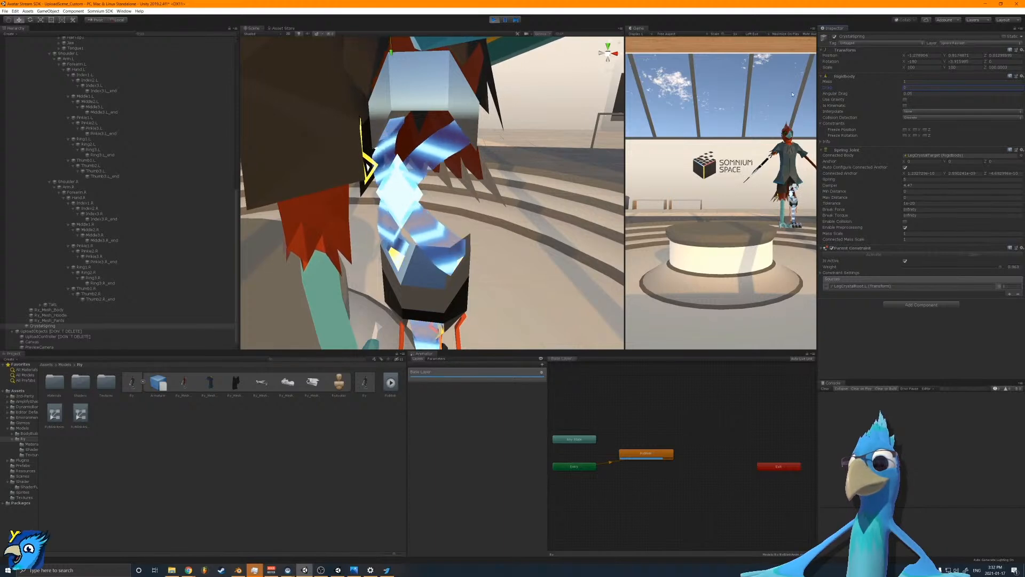
left_click_drag(892, 185, 414, 484)
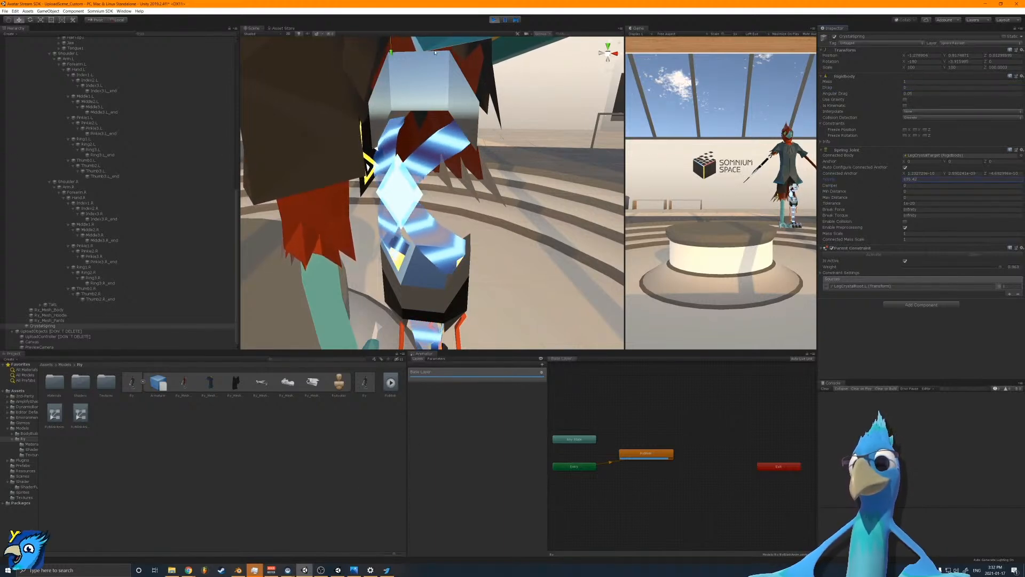
left_click(495, 19)
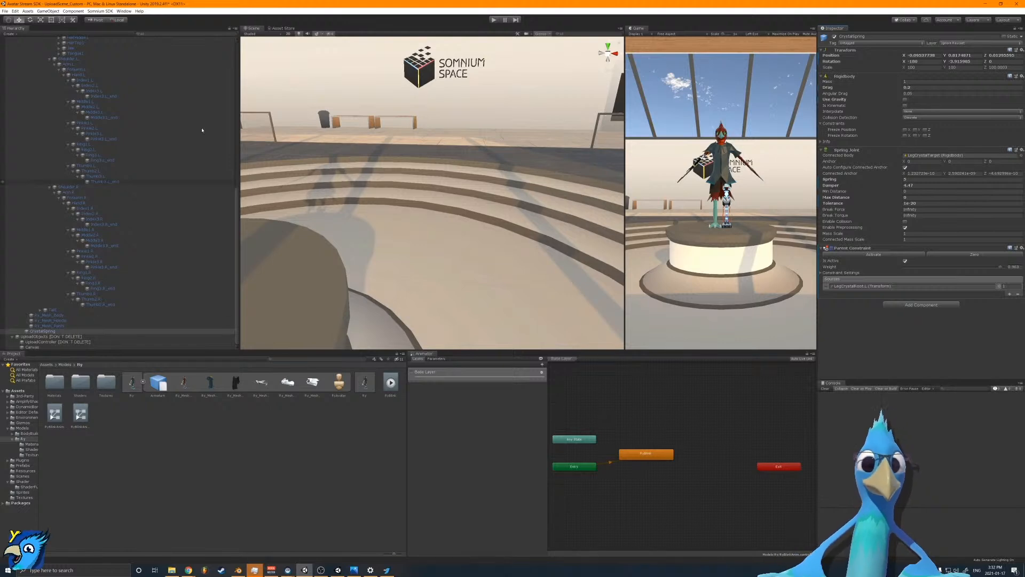
Step: Open the Ry prefab for editing and delete its CrystalSpring object
scroll(133, 227, "up", 10)
left_click(232, 109)
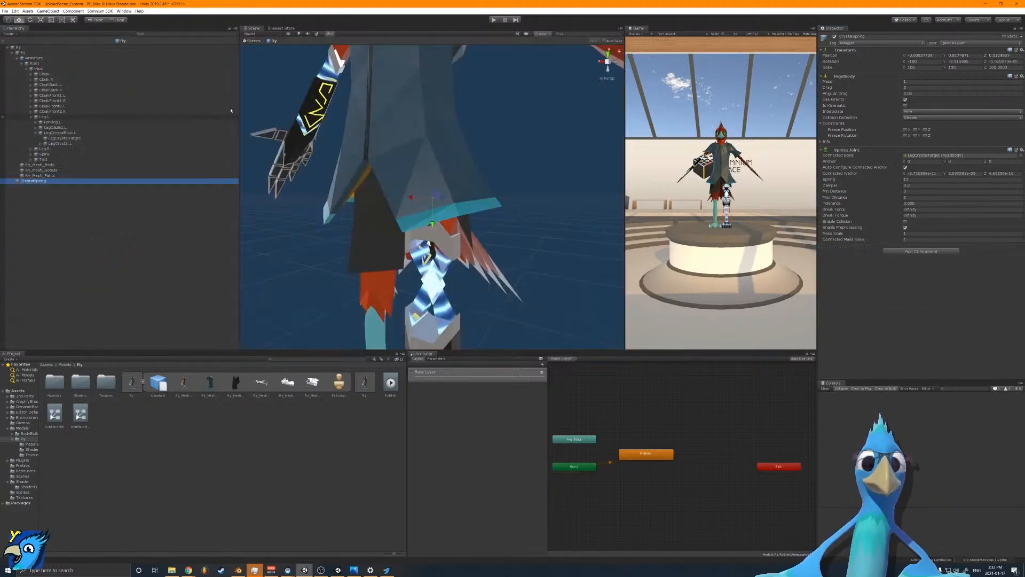
left_click(33, 181)
key("Delete")
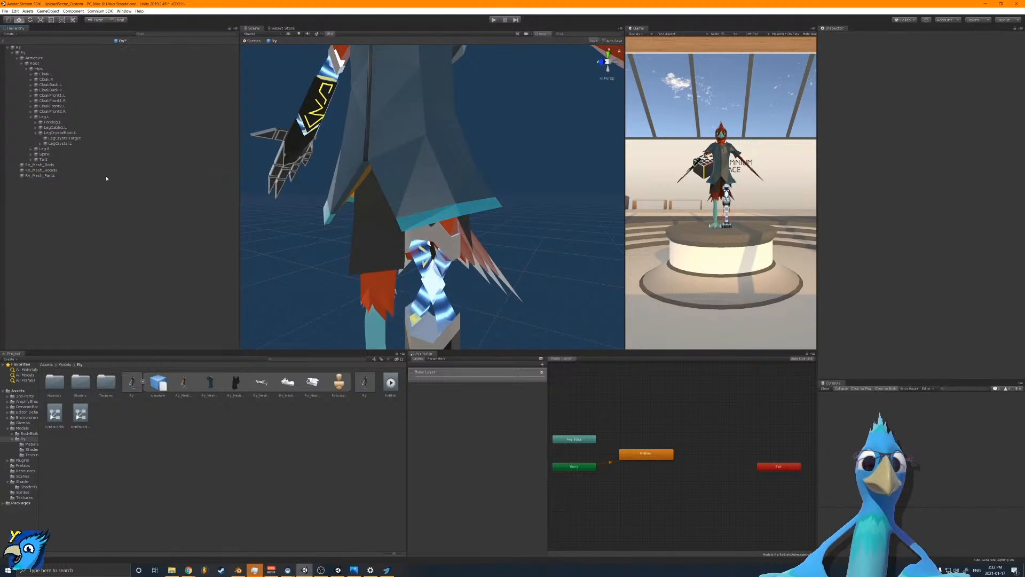
Step: Delete LegCrystalTarget, remove the Parent Constraint from LegCrystal.L, and return from the prefab to the upload scene
left_click(66, 138)
key("Delete")
left_click(73, 139)
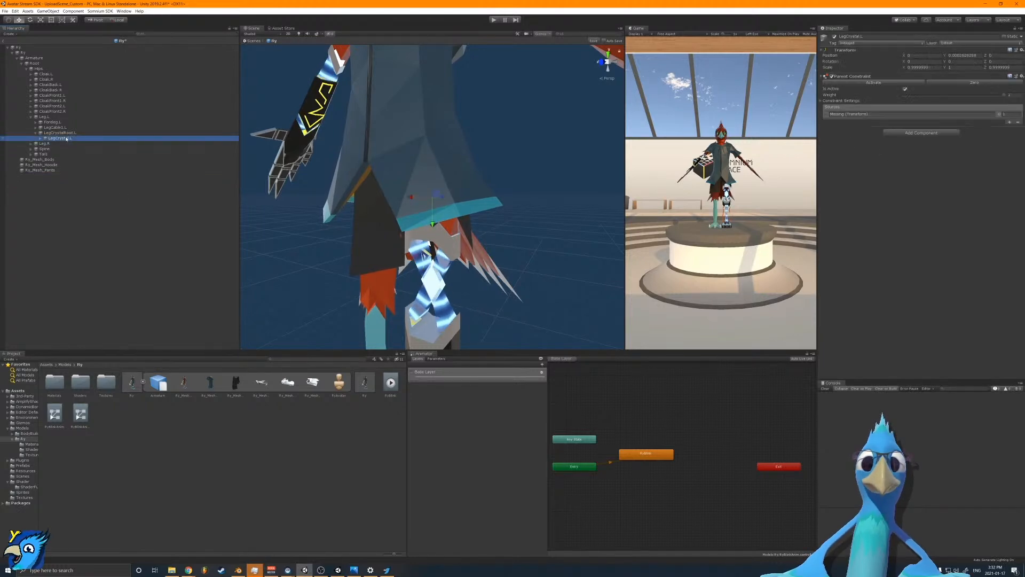
left_click(1022, 76)
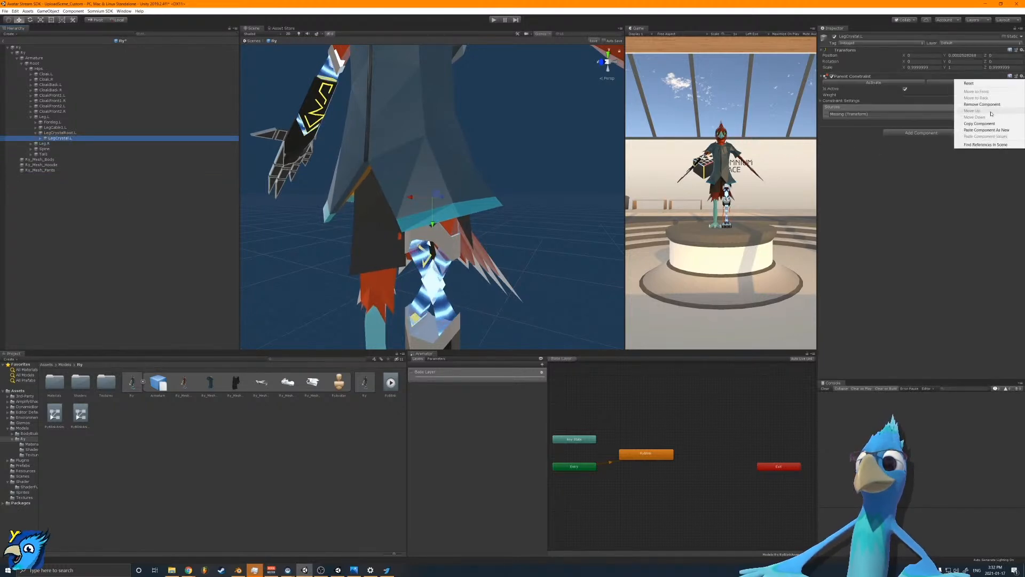
left_click(983, 106)
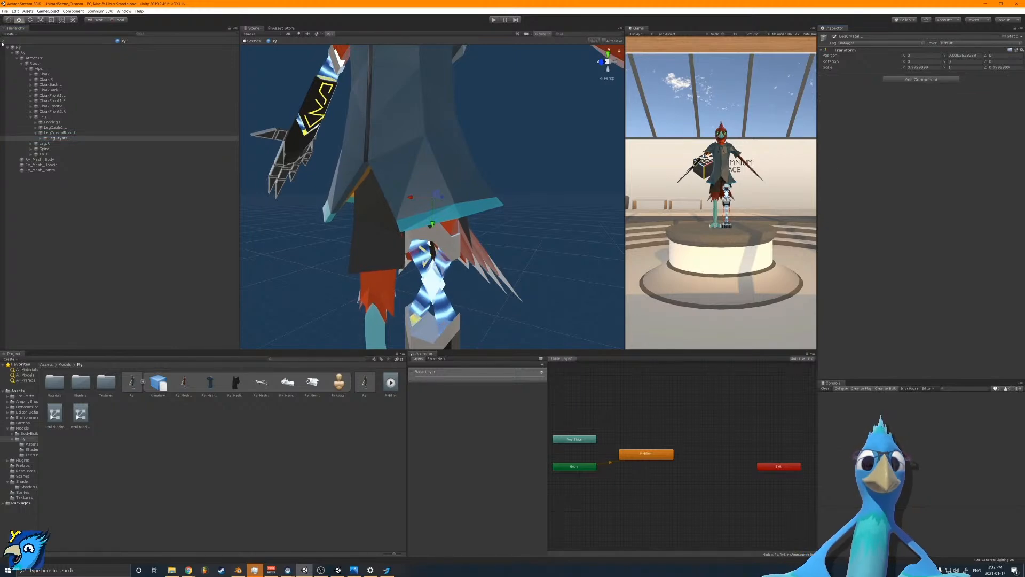
left_click(3, 41)
right_click_drag(438, 166, 359, 157)
key("w")
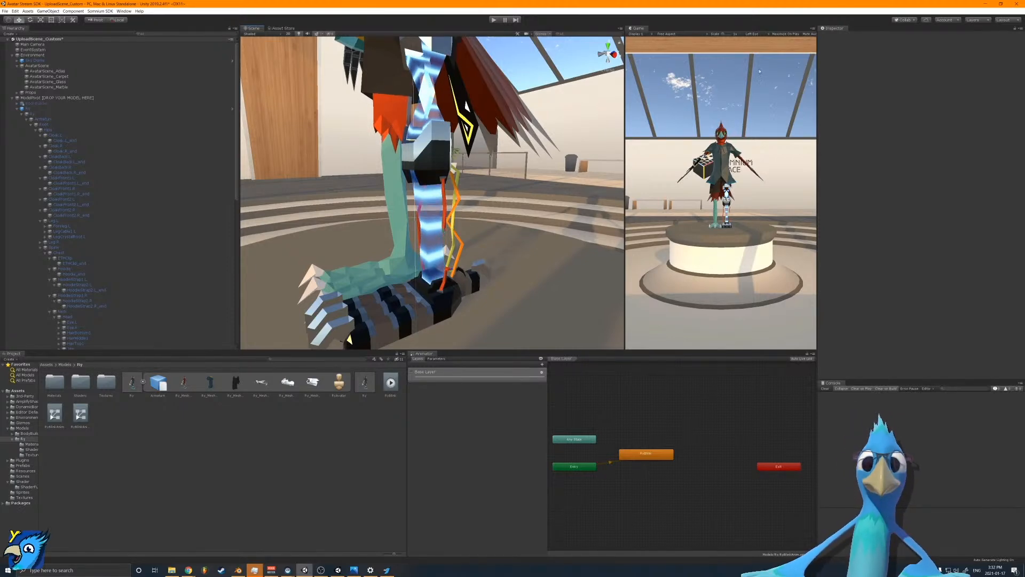
right_click_drag(407, 179, 494, 168)
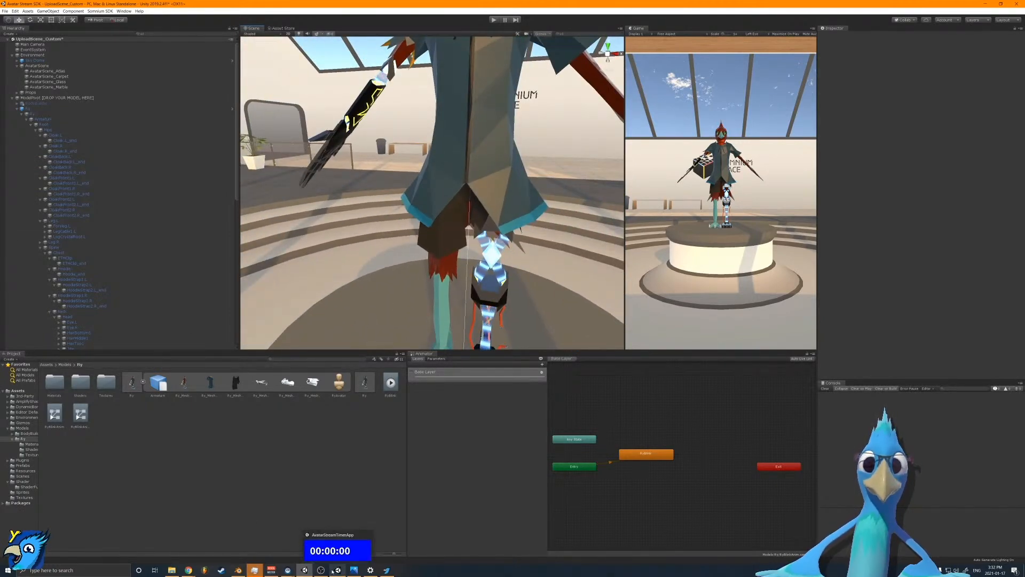
left_click(48, 130)
left_click(922, 79)
type("par")
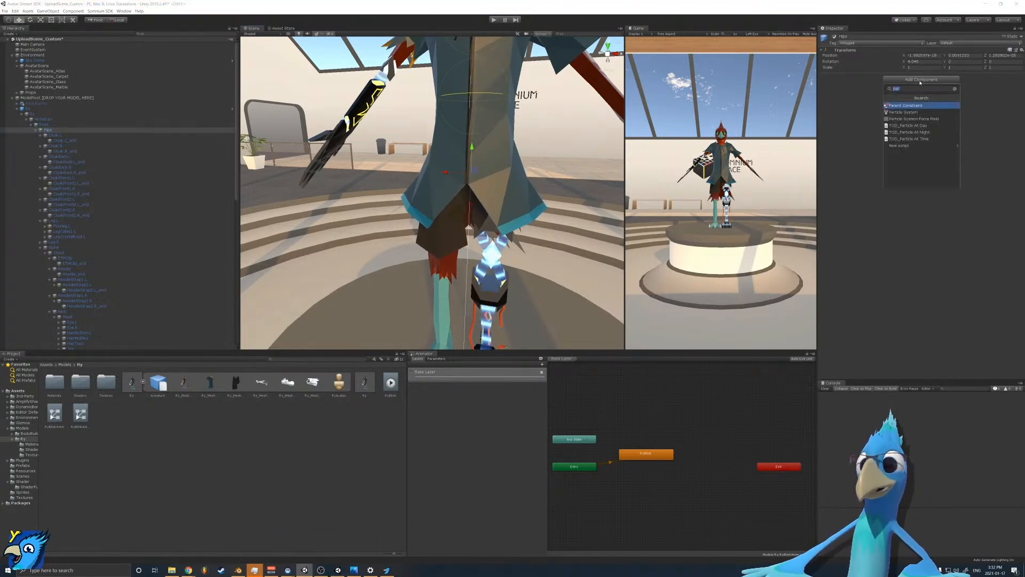
Step: Examine the Dynamic Bone components on the Ry avatar to see which root bone each one uses
left_click(137, 109)
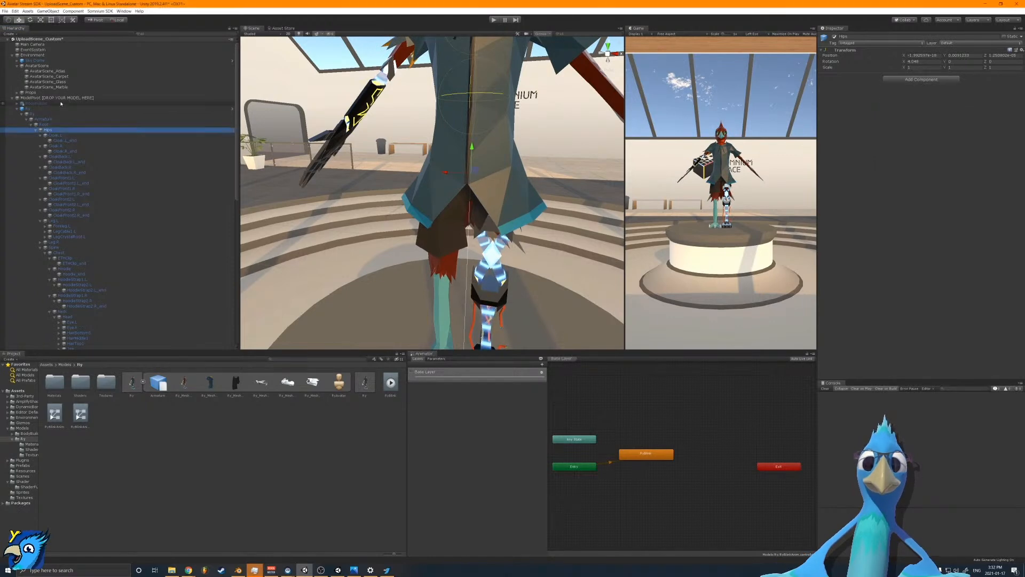
left_click(919, 370)
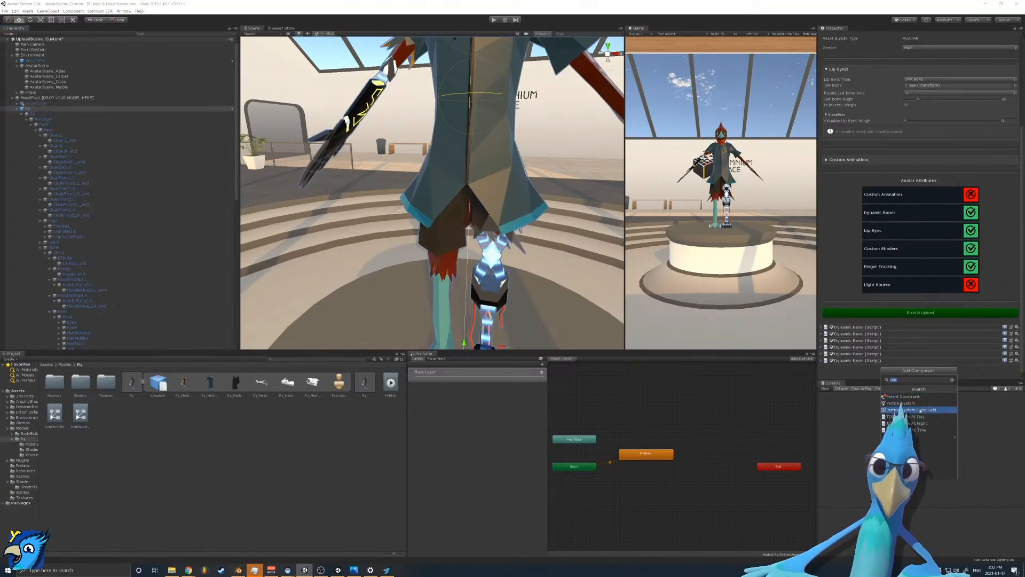
left_click(1018, 360)
left_click(823, 361)
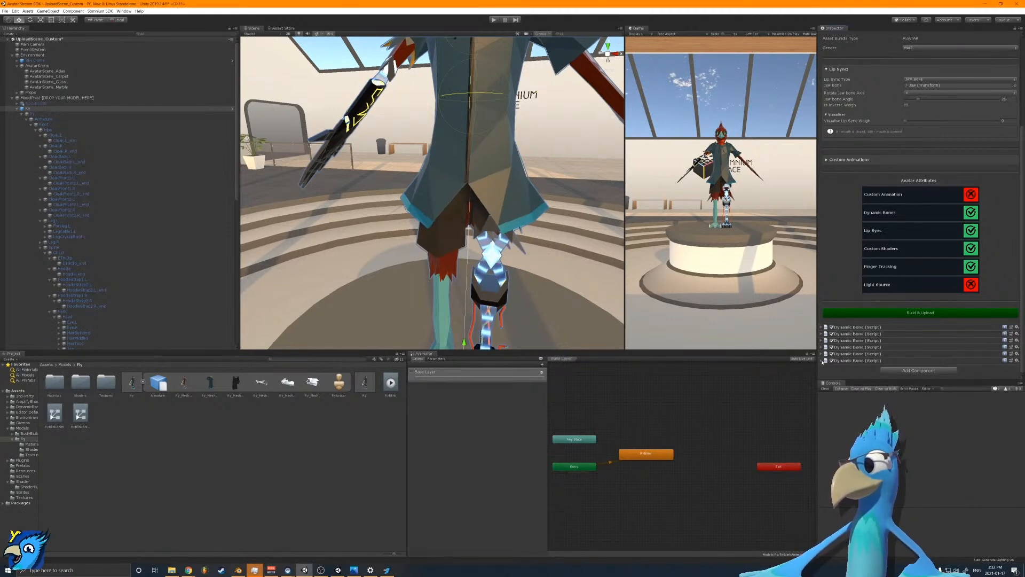
left_click(823, 340)
left_click(823, 340)
left_click(823, 333)
left_click(823, 333)
left_click(823, 347)
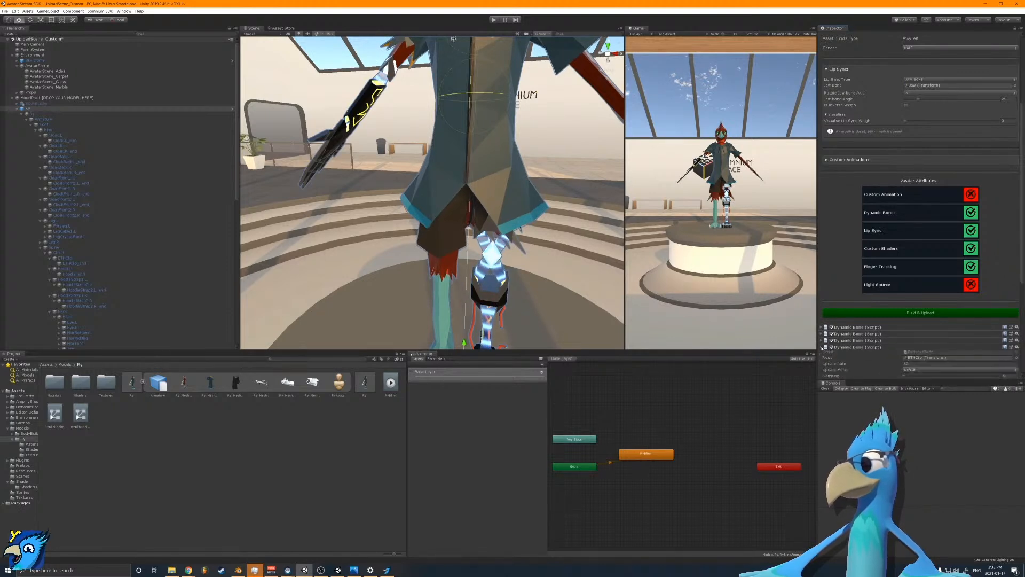
left_click(823, 347)
left_click(823, 341)
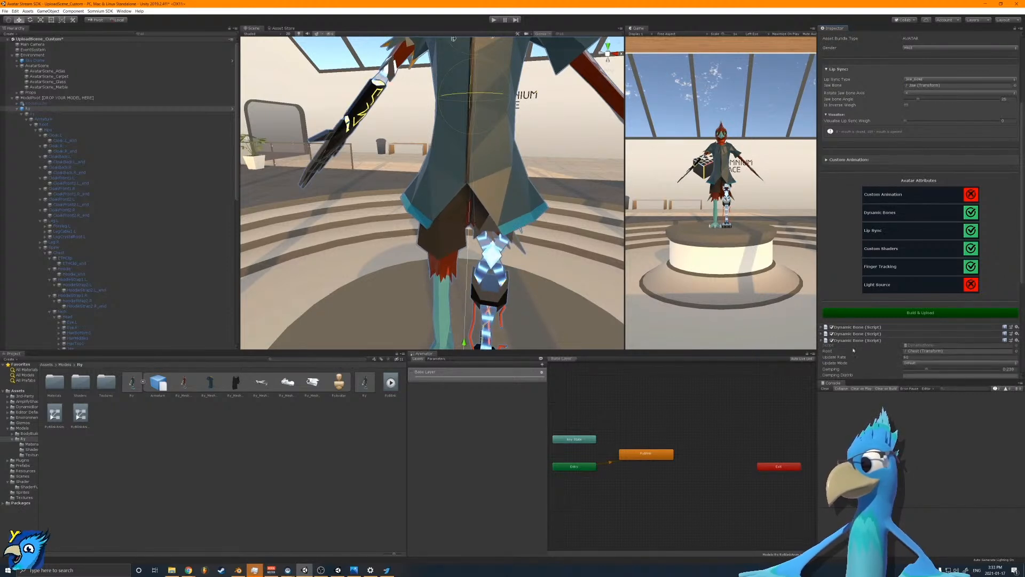
left_click(823, 340)
Step: Copy the Dynamic Bone component rooted at the tail and paste it as a new component on Ry
left_click(824, 353)
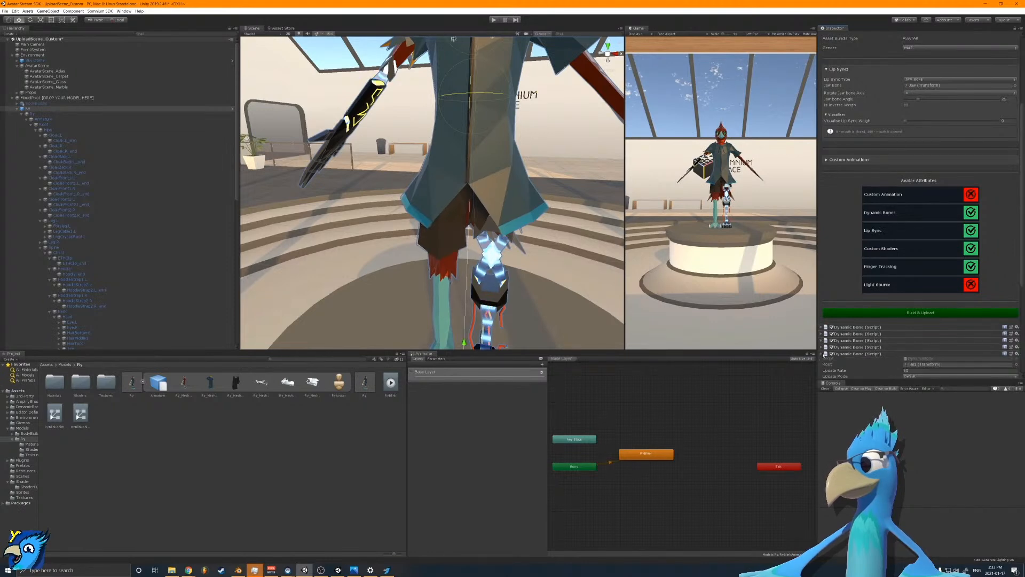
left_click(1017, 353)
left_click(986, 402)
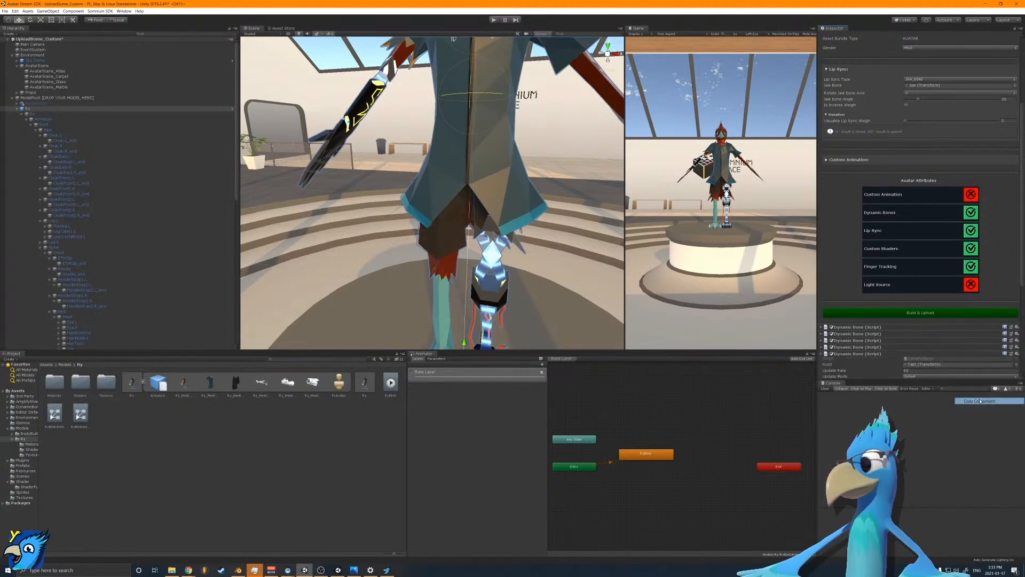
left_click(824, 354)
left_click(1017, 361)
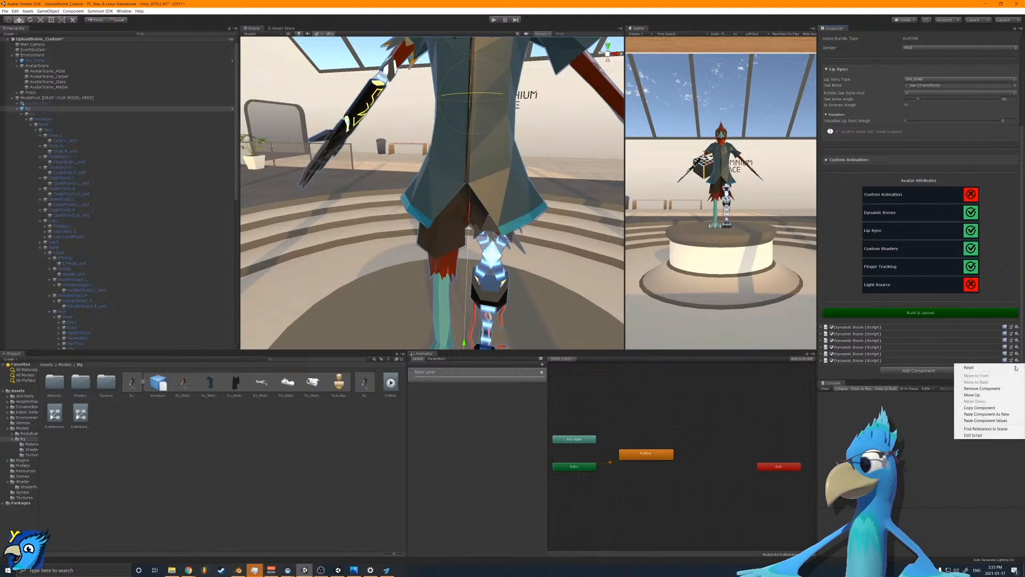
left_click(987, 414)
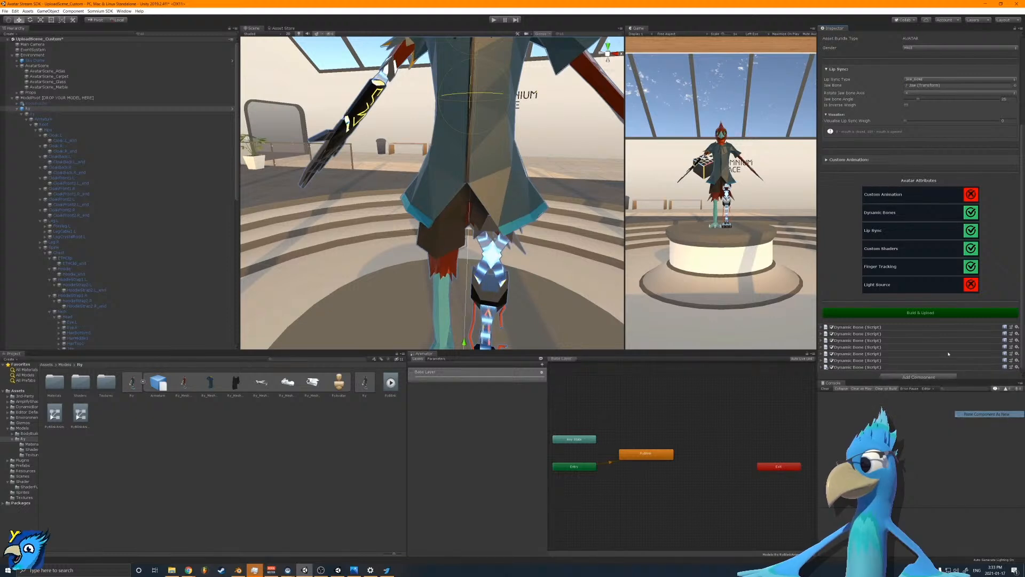
Step: Set the root of the newly pasted Dynamic Bone to the Hips bone
left_click(824, 360)
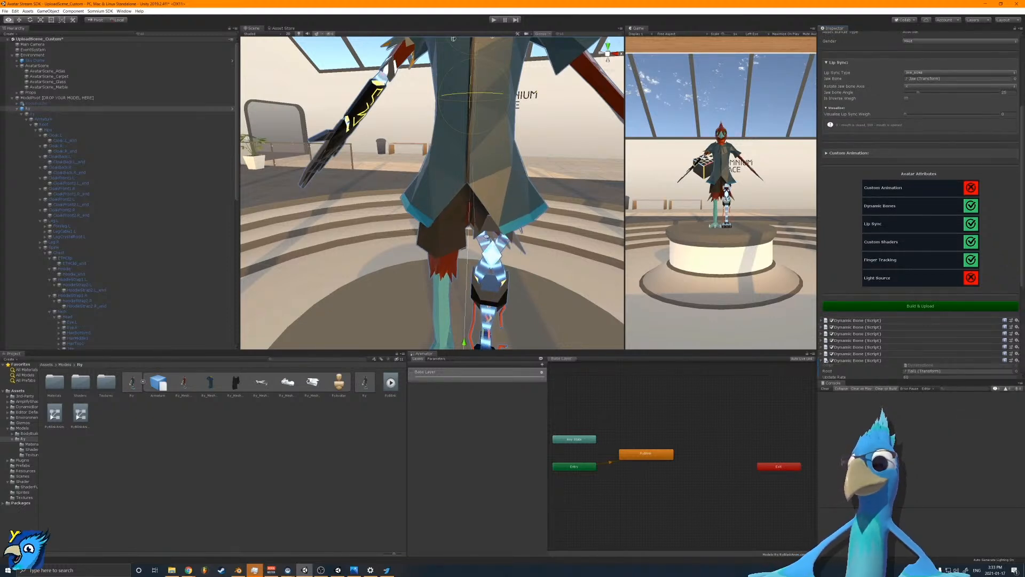
scroll(482, 244, "down", 5)
right_click_drag(482, 243, 450, 241)
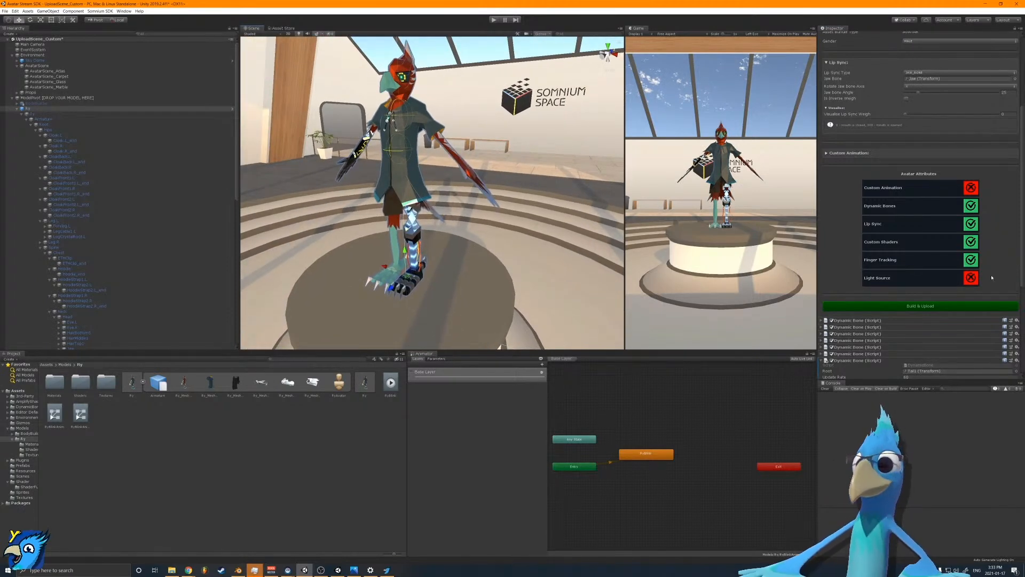
scroll(889, 366, "down", 5)
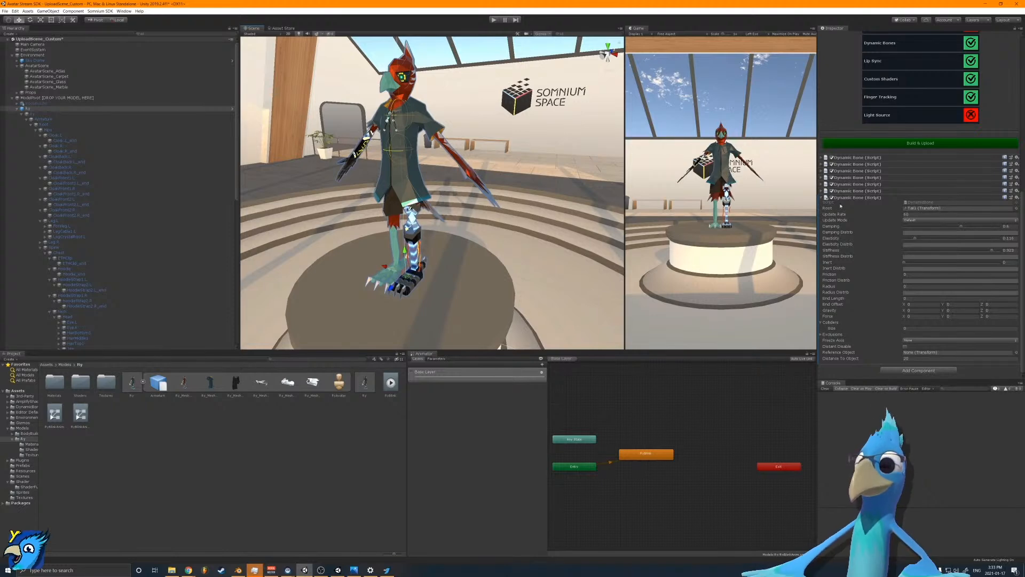
scroll(126, 198, "down", 7)
scroll(175, 192, "up", 7)
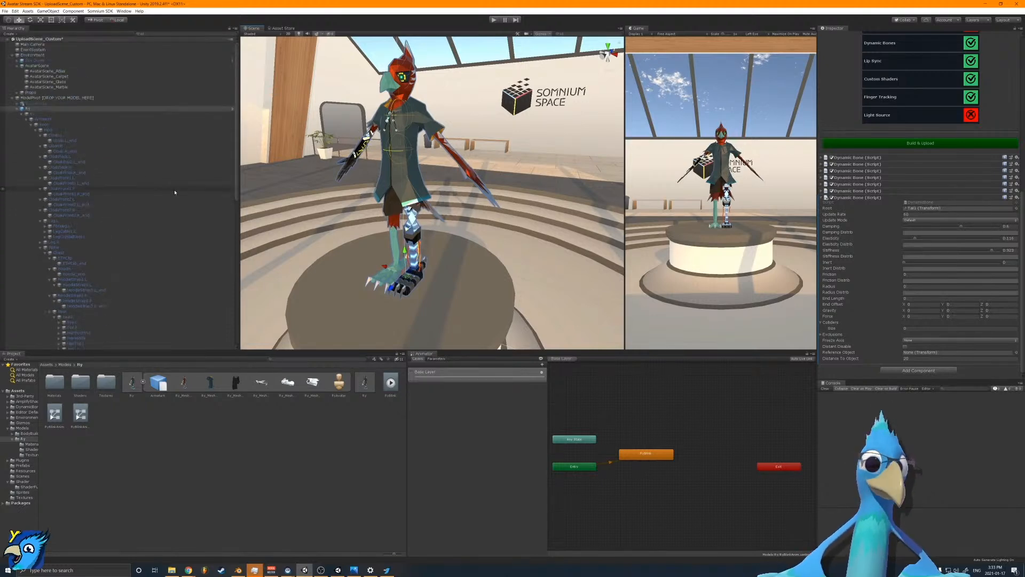
scroll(174, 192, "down", 7)
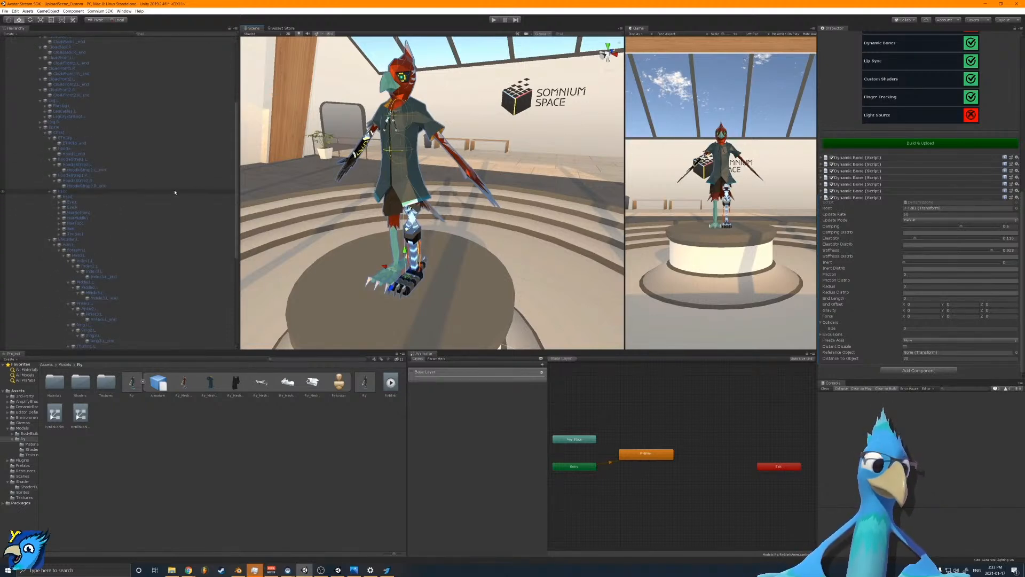
scroll(175, 192, "up", 7)
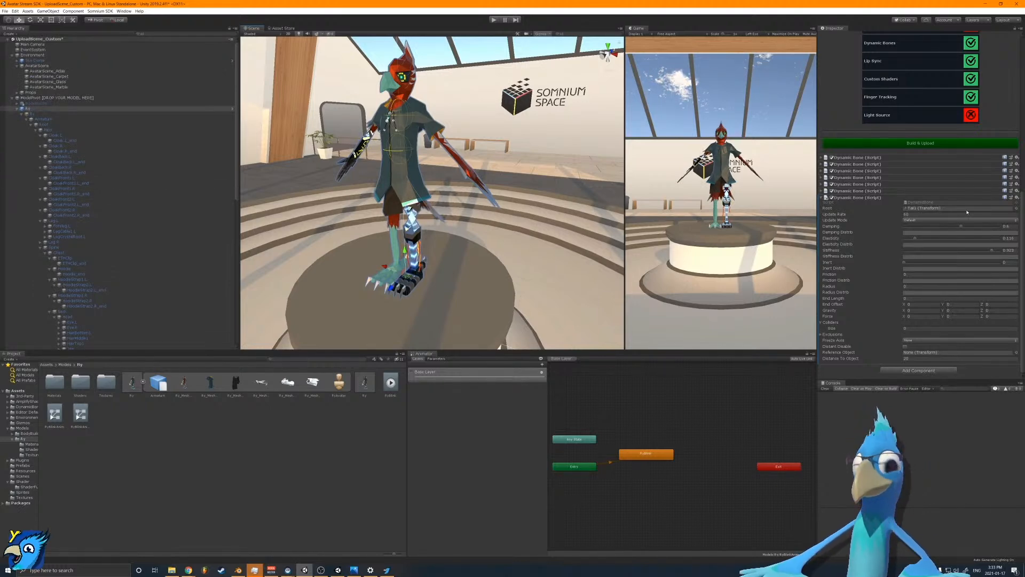
scroll(98, 243, "down", 4)
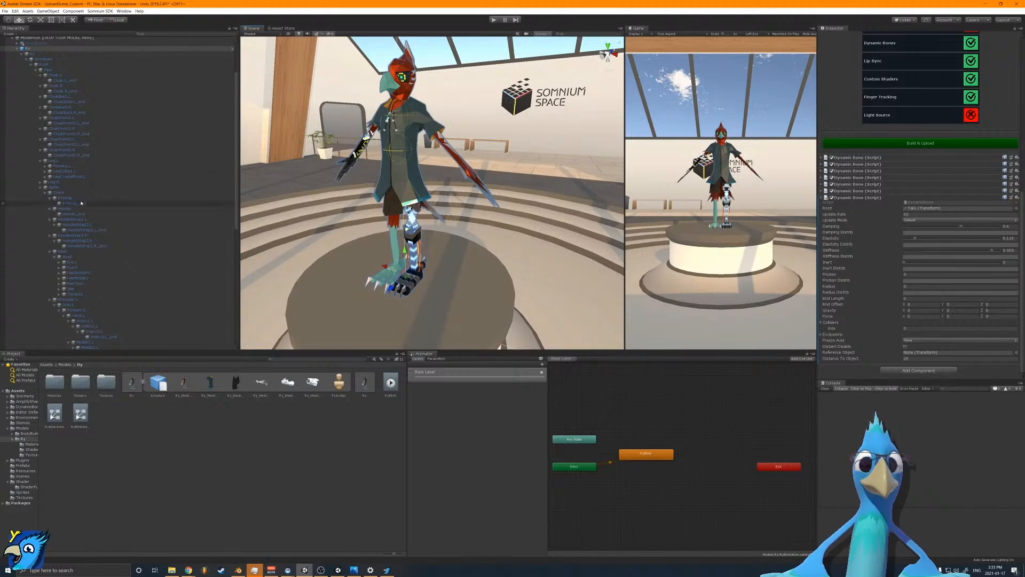
scroll(116, 219, "down", 5)
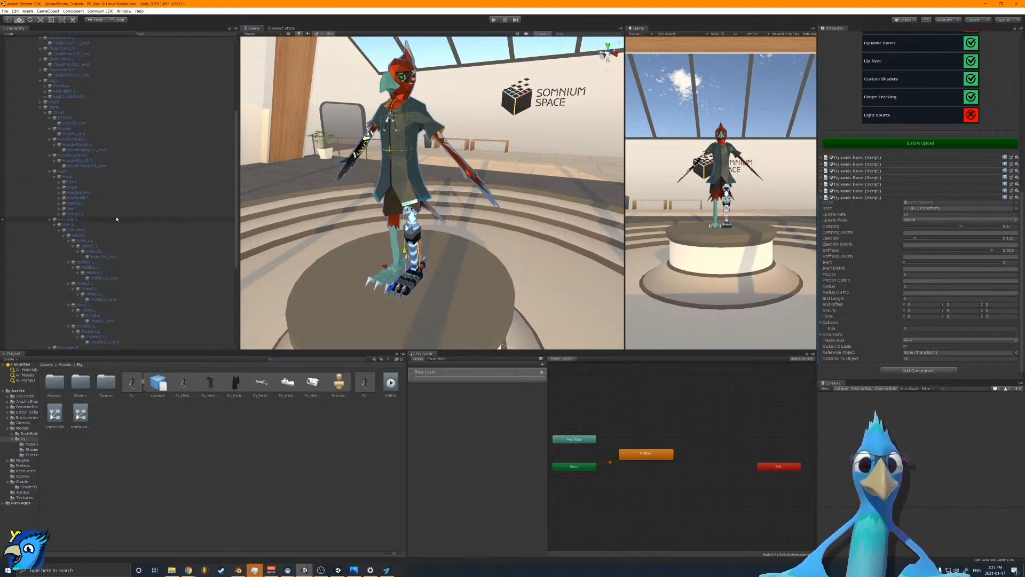
scroll(116, 219, "up", 9)
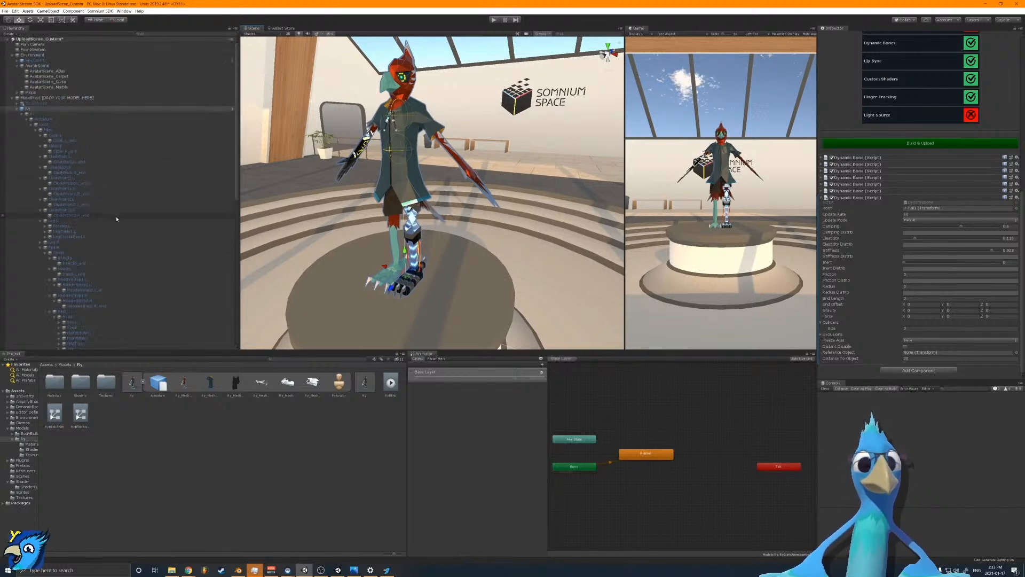
left_click_drag(52, 133, 956, 209)
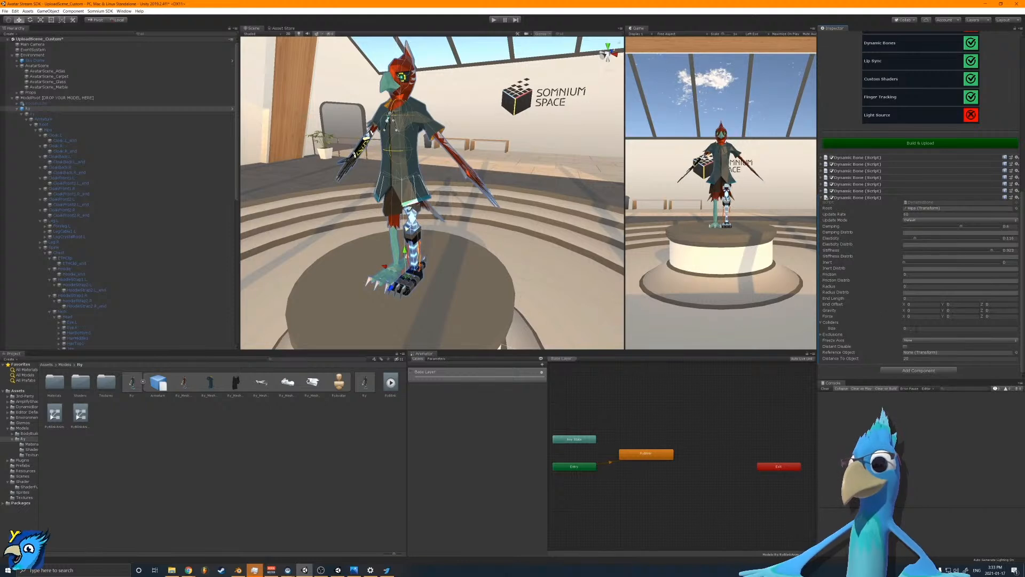
Step: Collapse the armature to the bones directly under Hips and expand the Exclusions list of the Hips-rooted Dynamic Bone
left_click(834, 330)
left_click(35, 130, "alt")
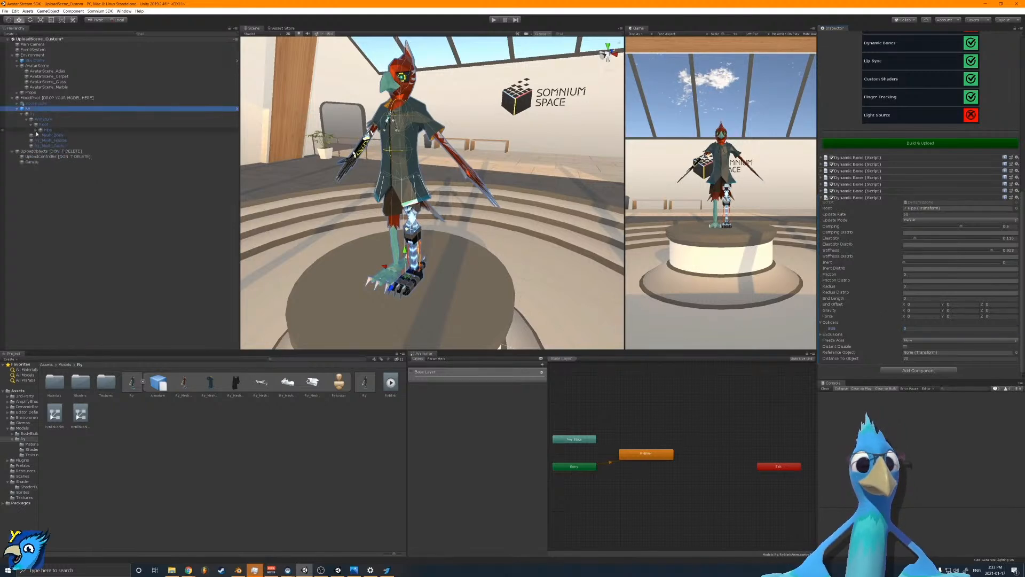
left_click(35, 130)
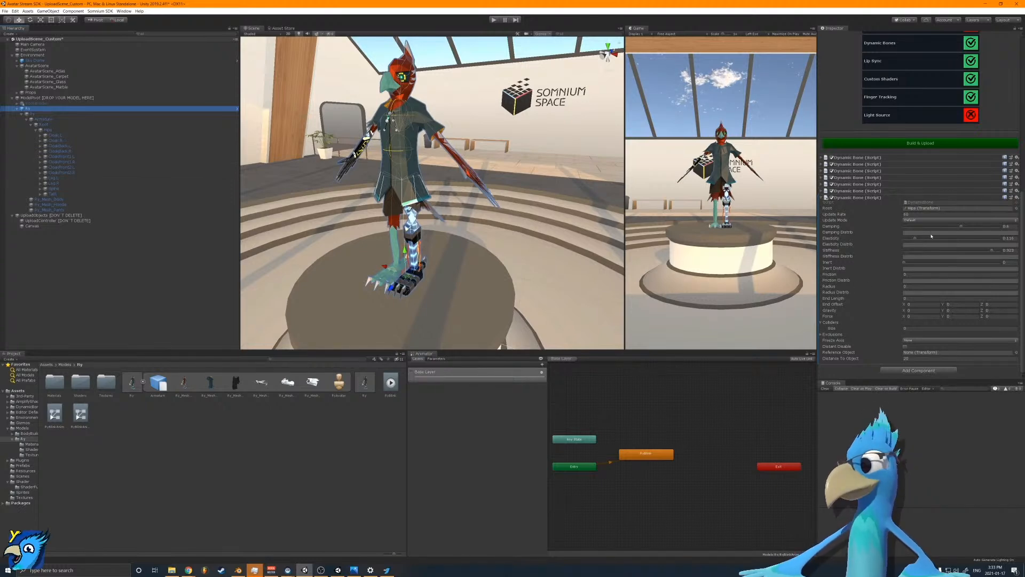
left_click(927, 335)
left_click(927, 329)
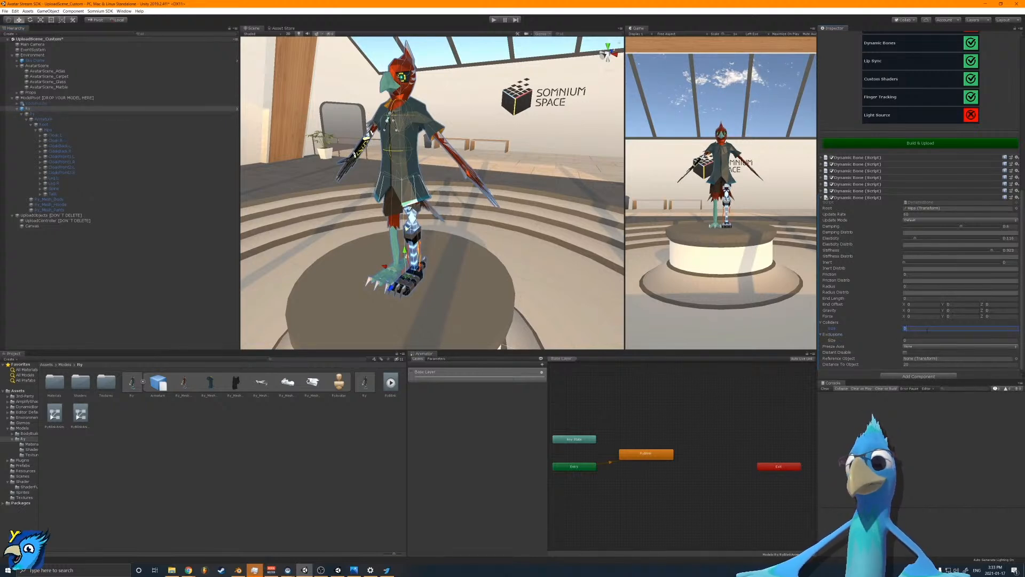
type("5")
key("Return")
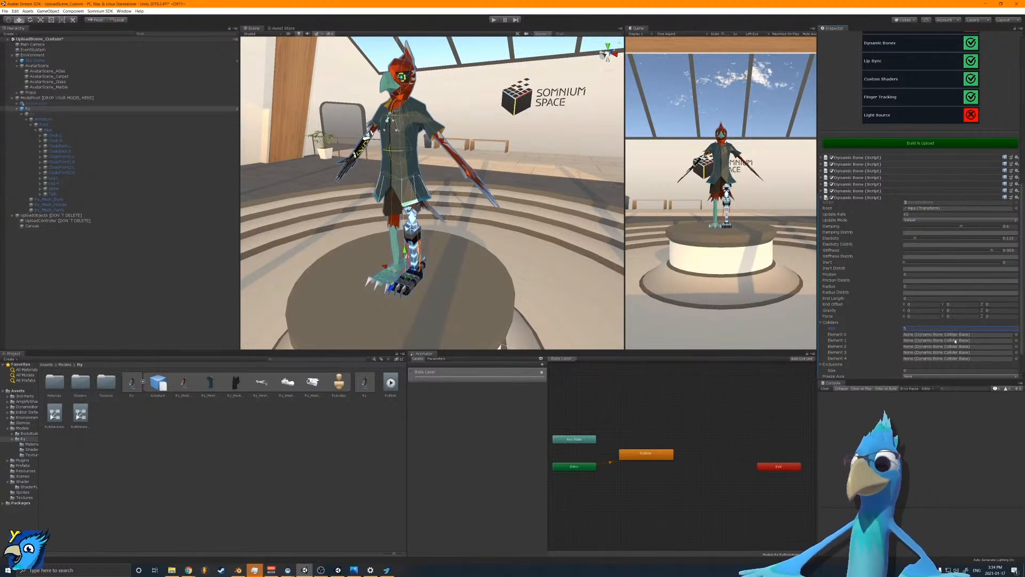
type("0")
key("Return")
Step: Set the Exclusions size to 5 and assign the Hips, Leg.L, Leg.R, Spine and Tail bones as its elements
left_click(937, 340)
type("5")
key("Return")
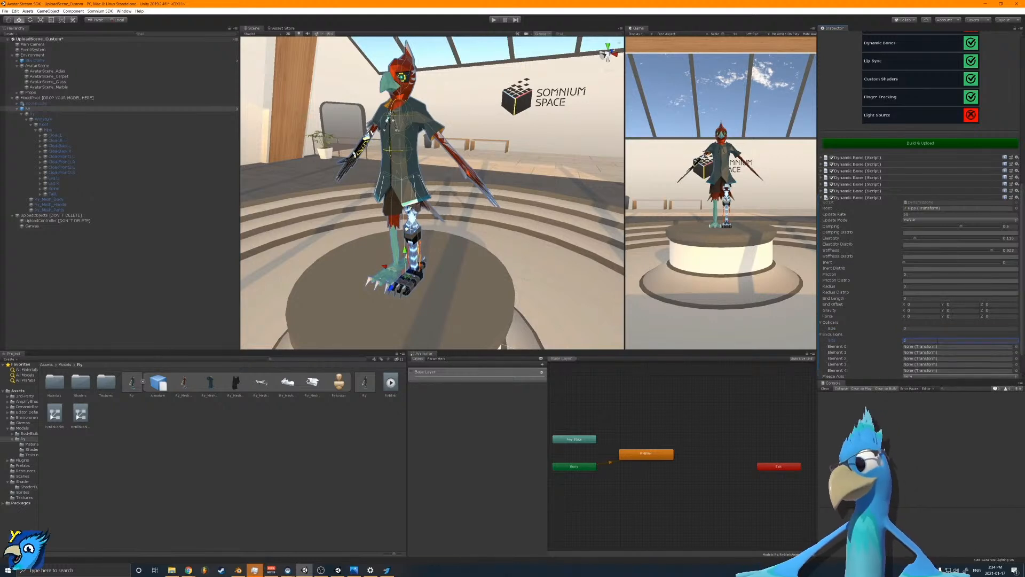
left_click_drag(48, 130, 933, 348)
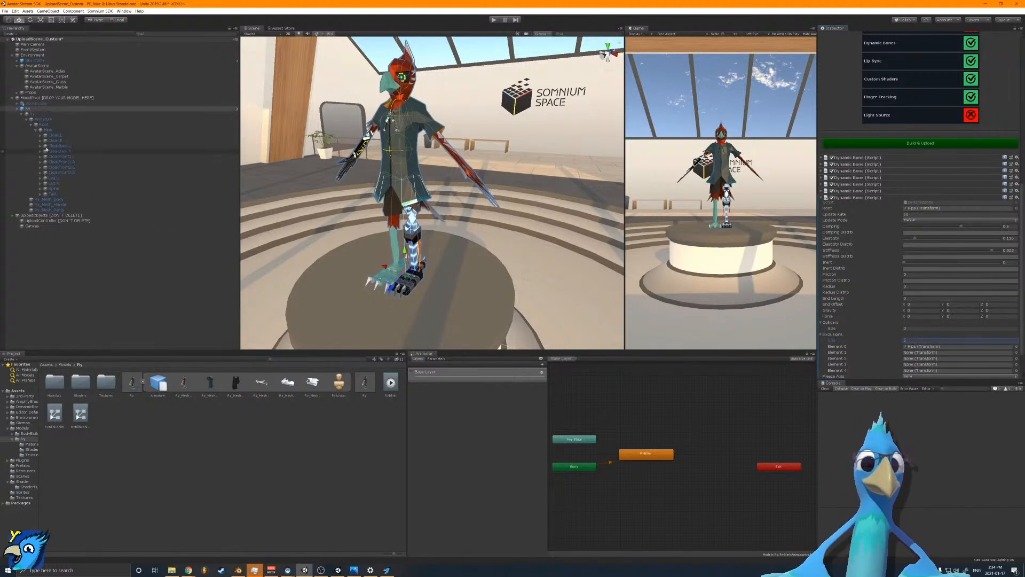
left_click_drag(61, 181, 932, 353)
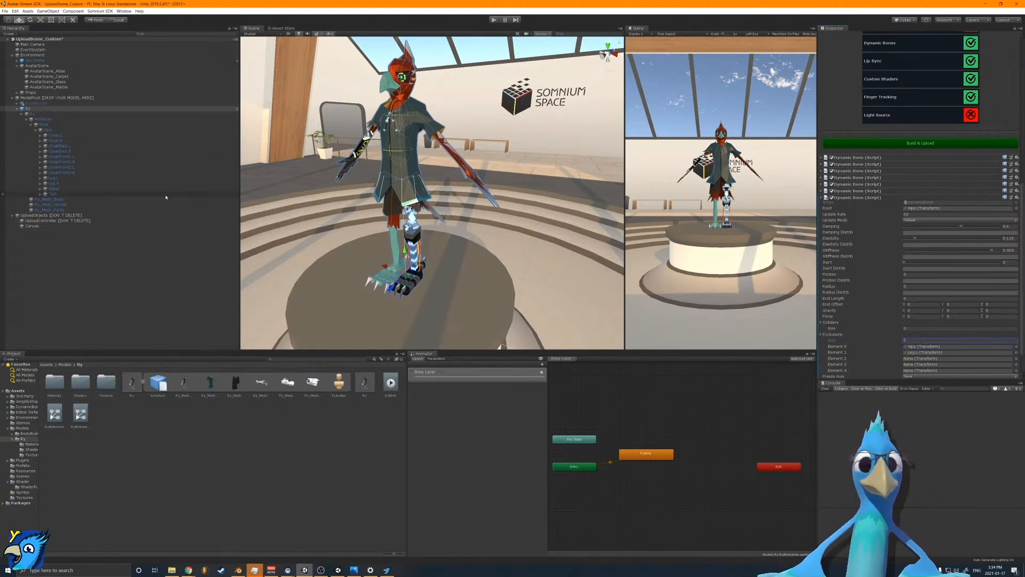
left_click_drag(63, 184, 967, 361)
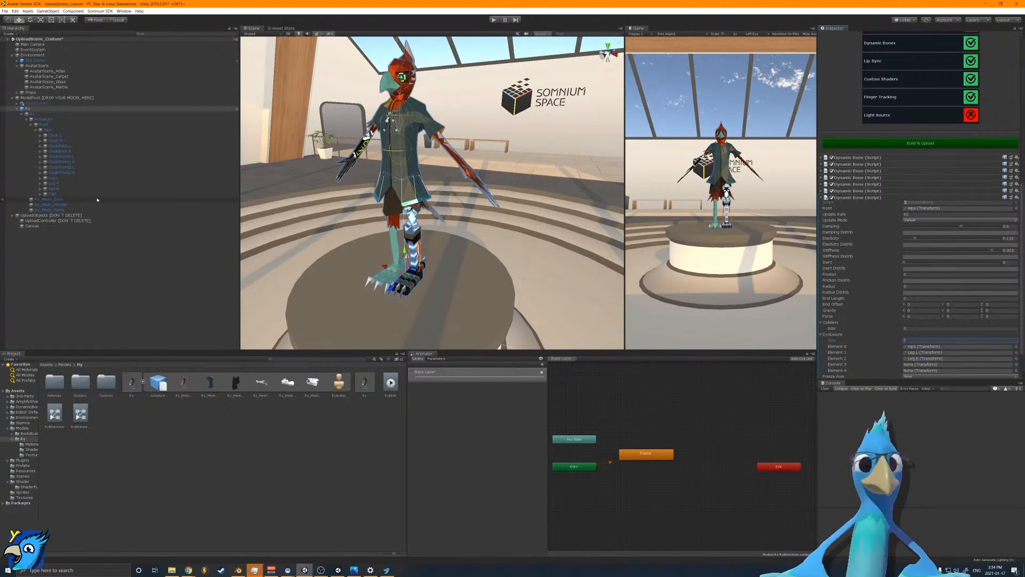
left_click_drag(69, 194, 918, 370)
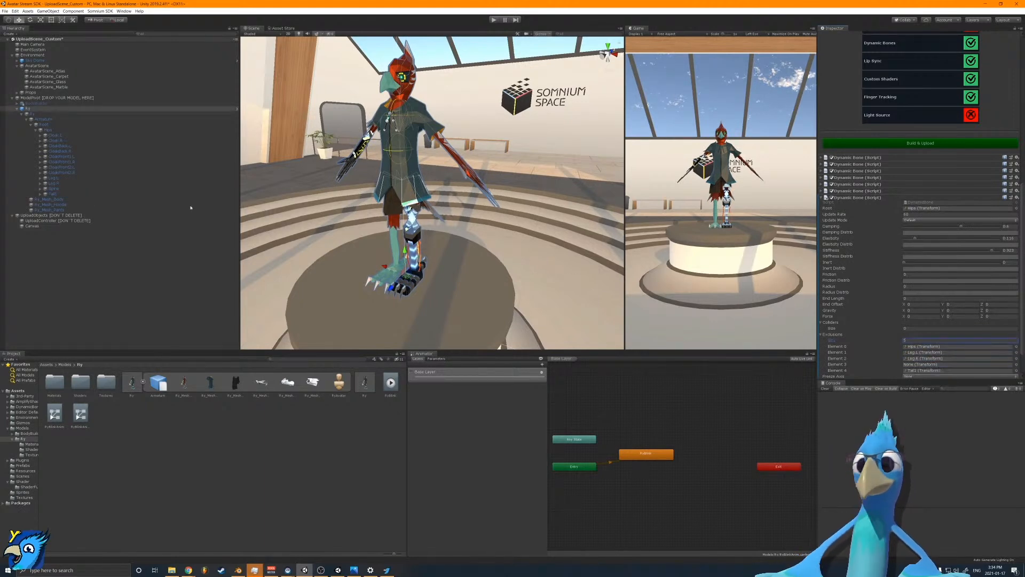
left_click_drag(56, 189, 918, 365)
Step: Select the Leg.R bone and search for collider components to add to it
scroll(407, 180, "up", 8)
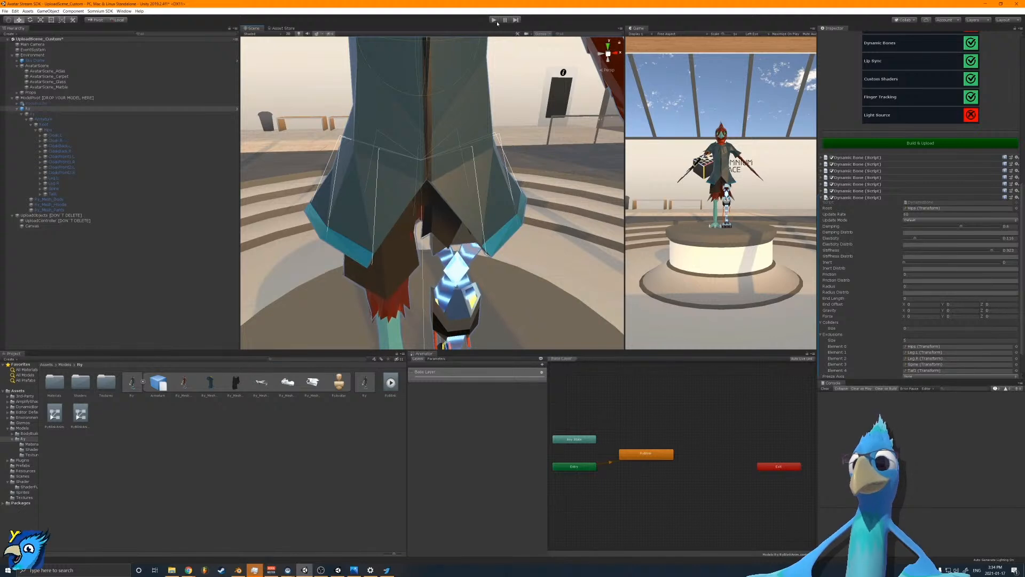
left_click(66, 184)
left_click(941, 81)
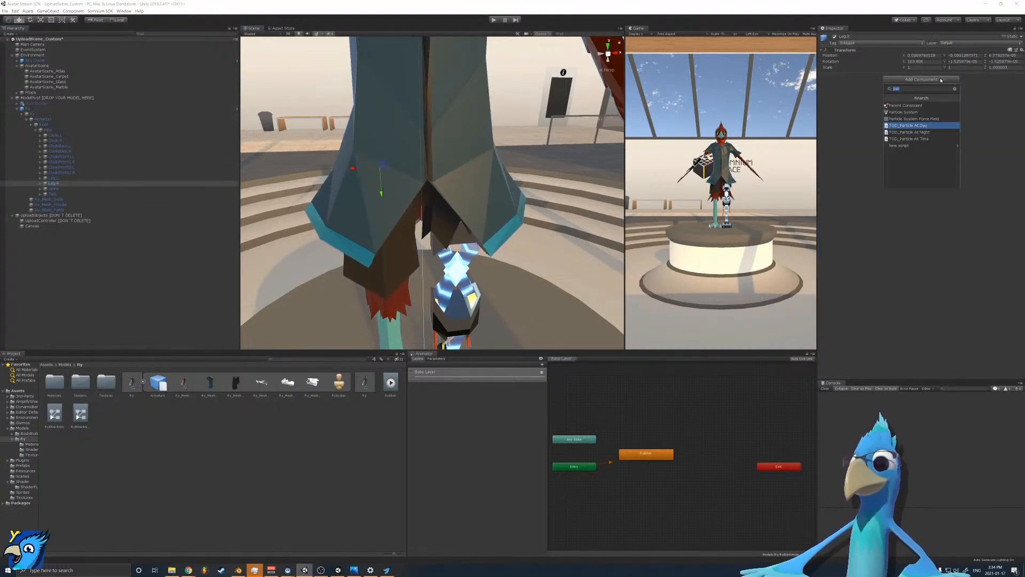
type("collid")
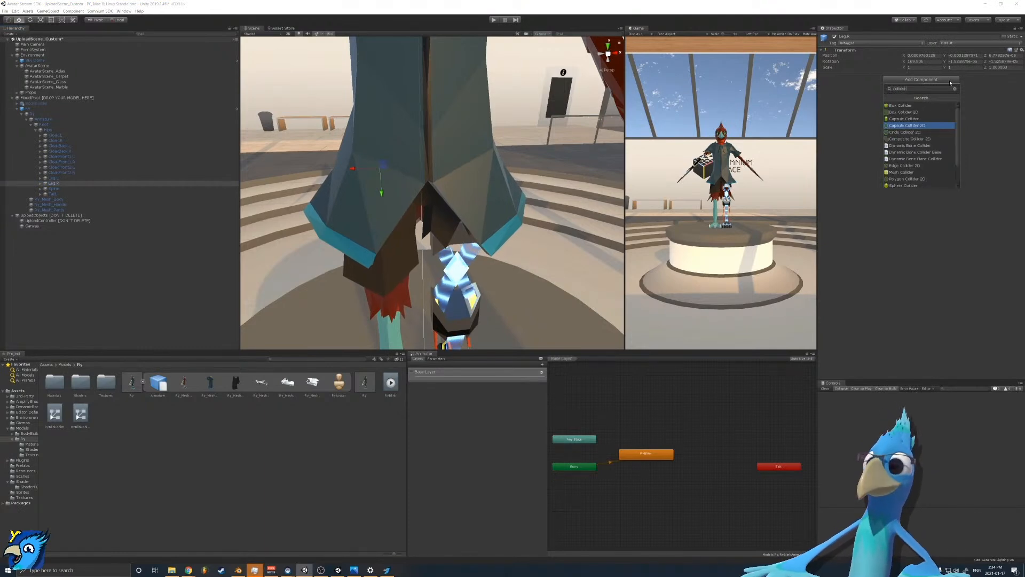
key("Up")
key("Return")
key("ctrl+z")
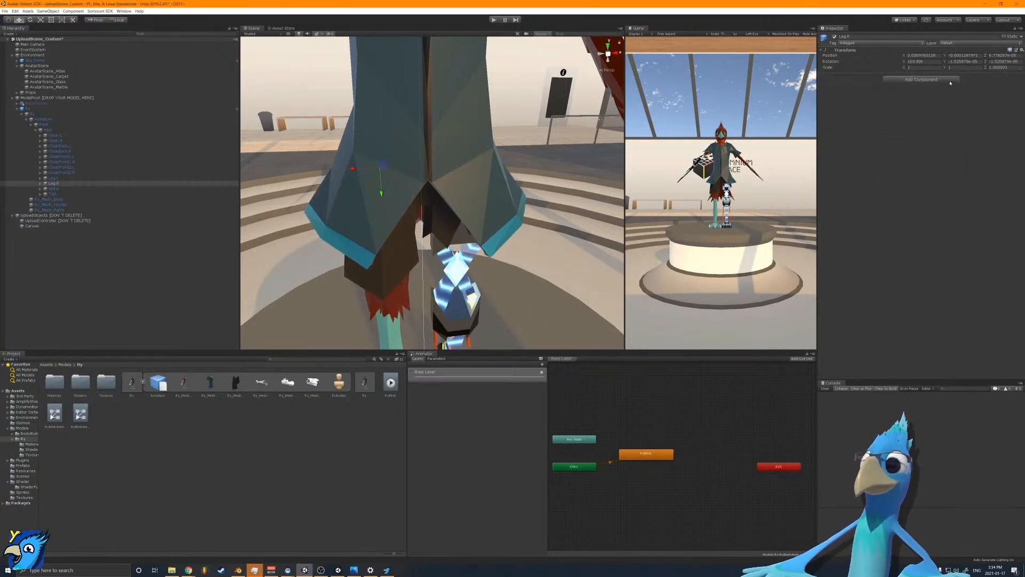
Step: Add a Dynamic Bone Collider to Leg.R with a radius of 0.001 and a height of 0.004
left_click(950, 82)
left_click(933, 147)
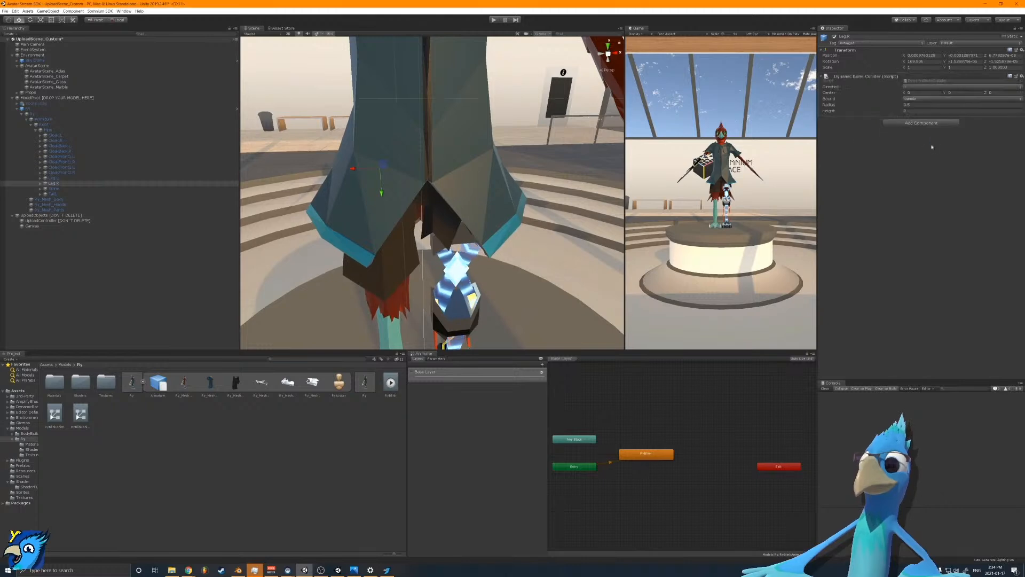
left_click(917, 106)
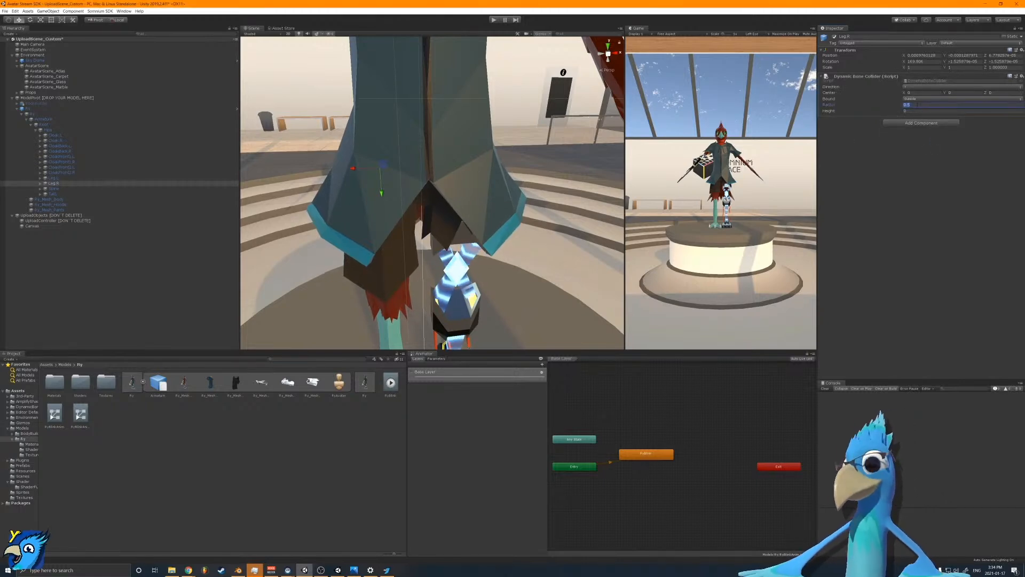
type("0.08")
type("1")
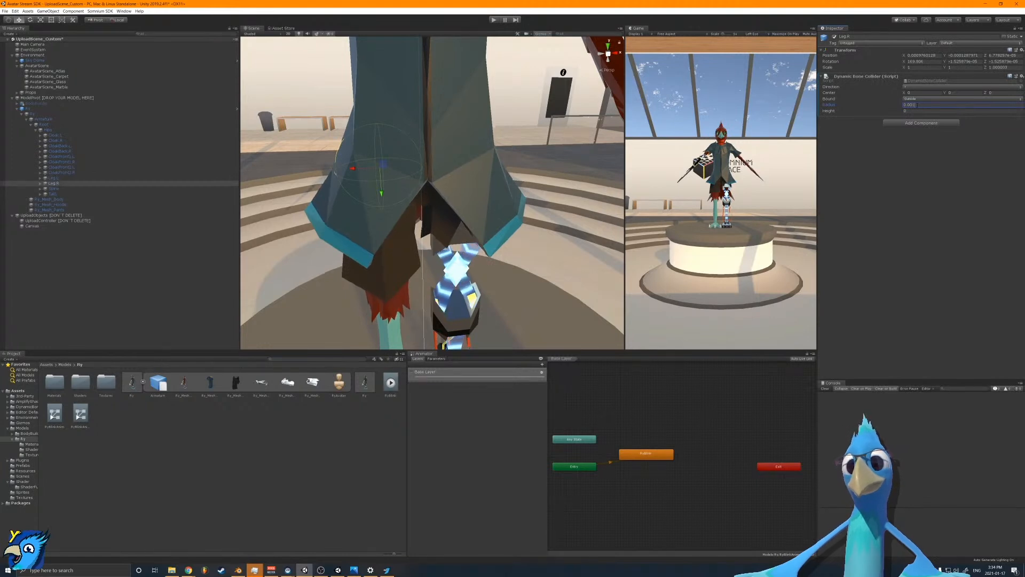
key("Tab")
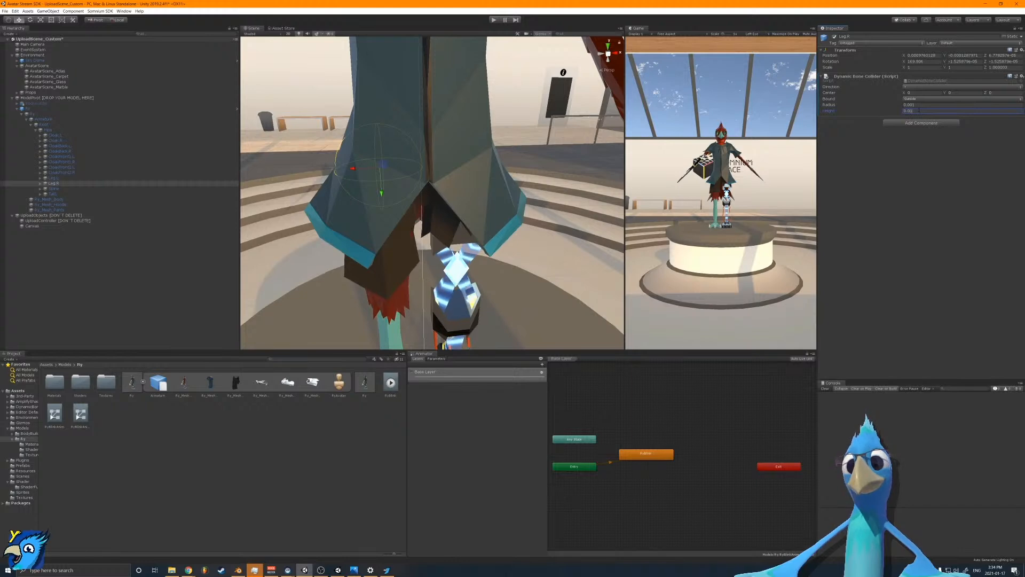
Step: Shift the Leg.R collider down the thigh with a center Y of about 0.002, and copy the collider component
left_click_drag(406, 299, 438, 278, "alt")
left_click(962, 93)
type("-0")
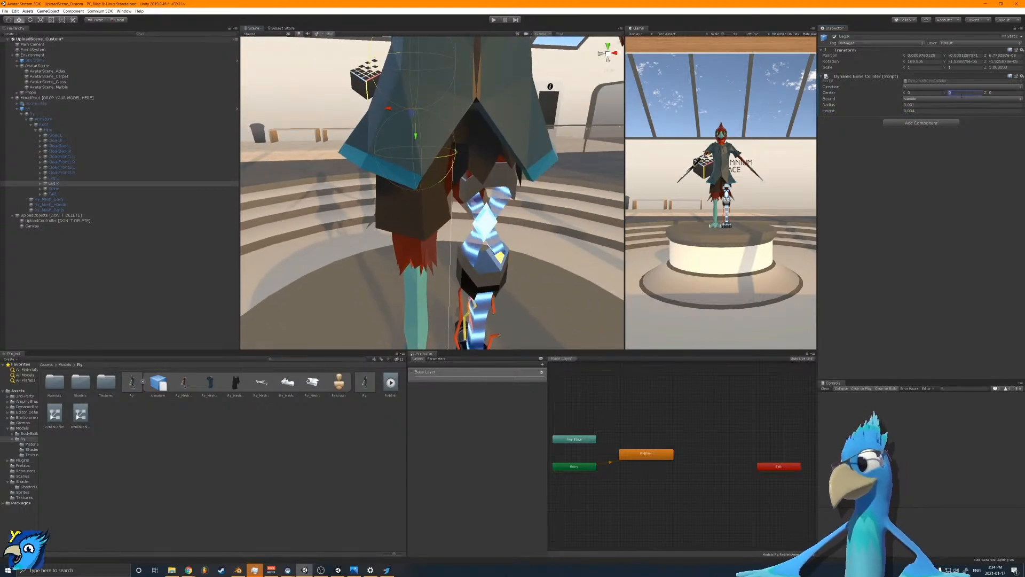
type(".1")
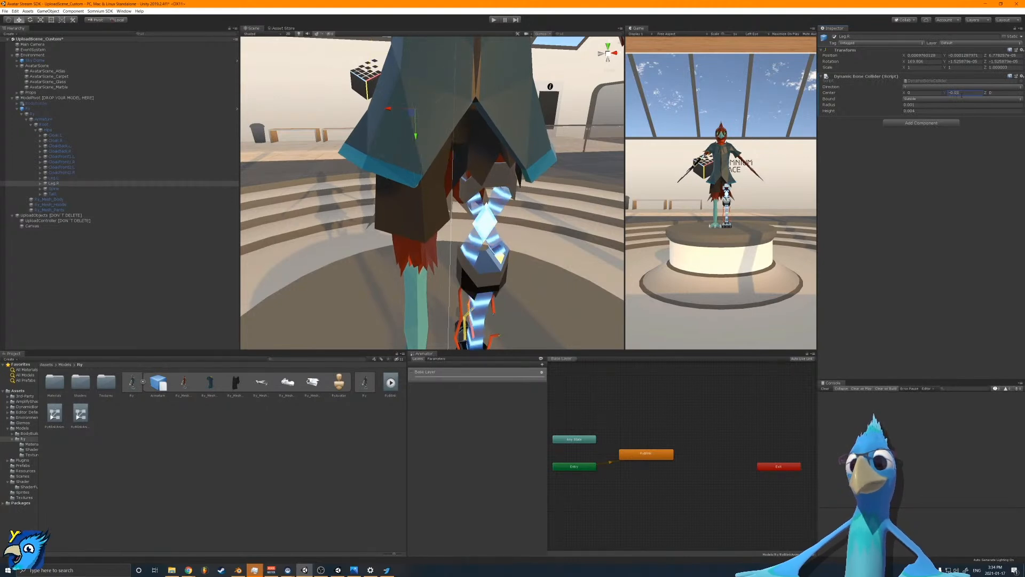
type("0")
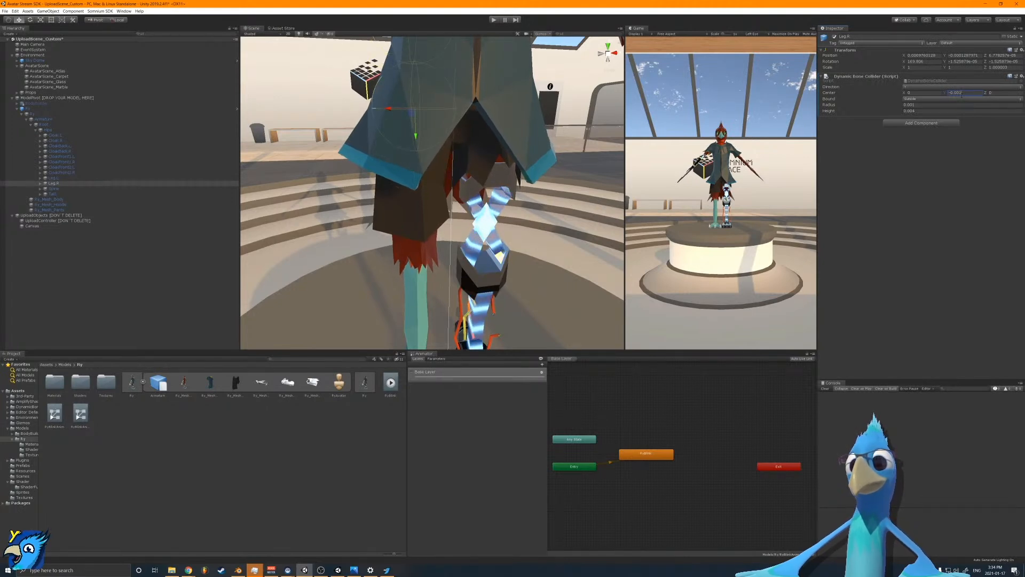
key("Left")
key("BackSpace")
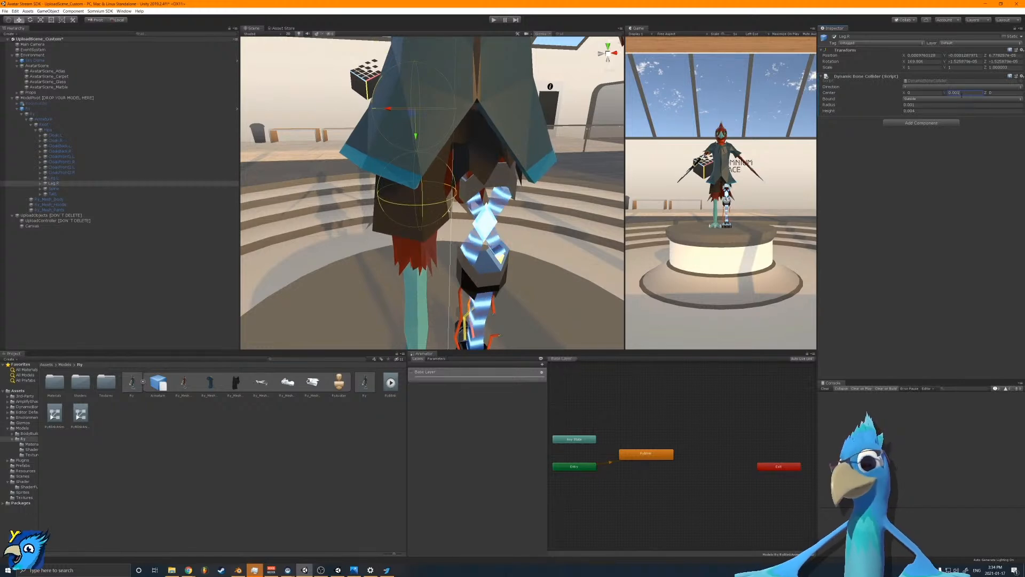
type("9")
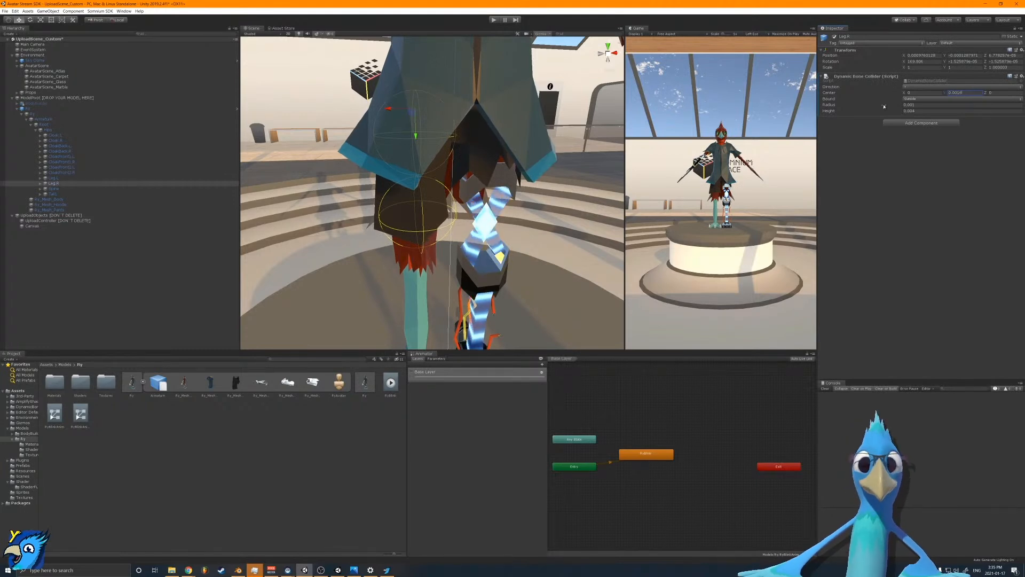
mouse_move(480, 176)
left_mouse_down("alt")
mouse_move(550, 184)
mouse_move(481, 183)
left_mouse_up("alt")
left_click(1021, 76)
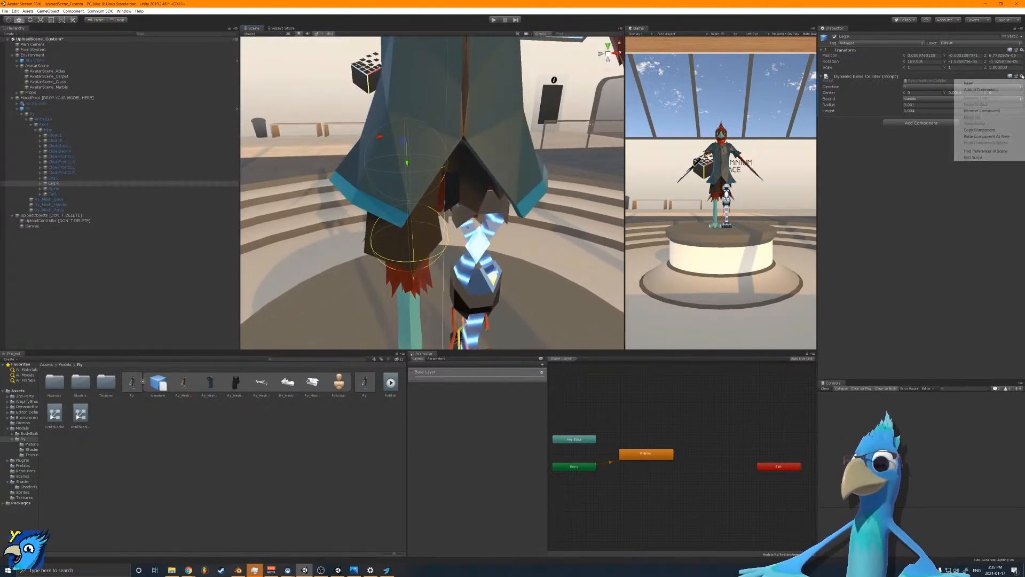
left_click(994, 130)
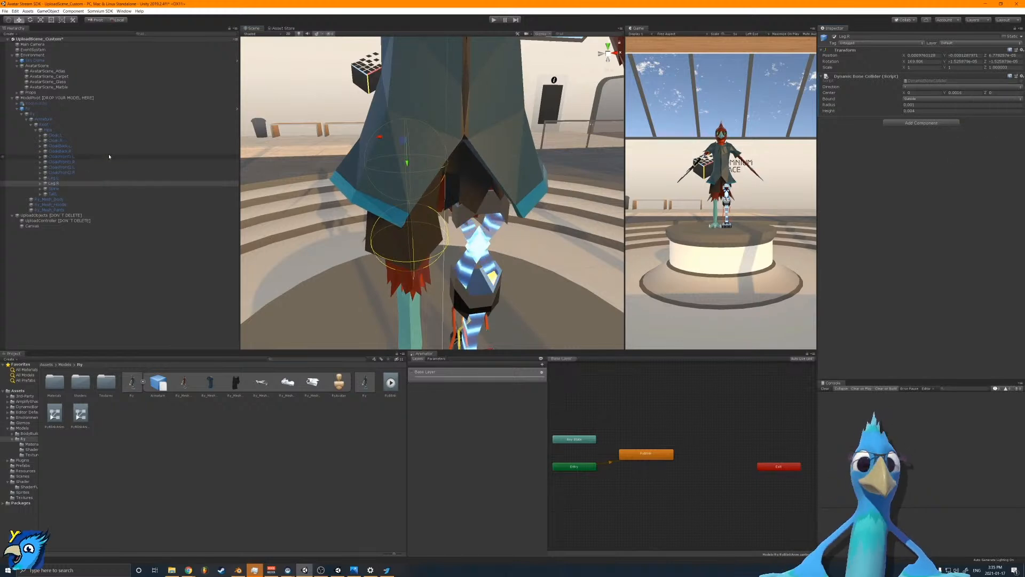
Step: Set the Colliders size to 2 on Ry's Hips-rooted Dynamic Bone and try to assign Leg.L as the first collider
left_click(54, 129)
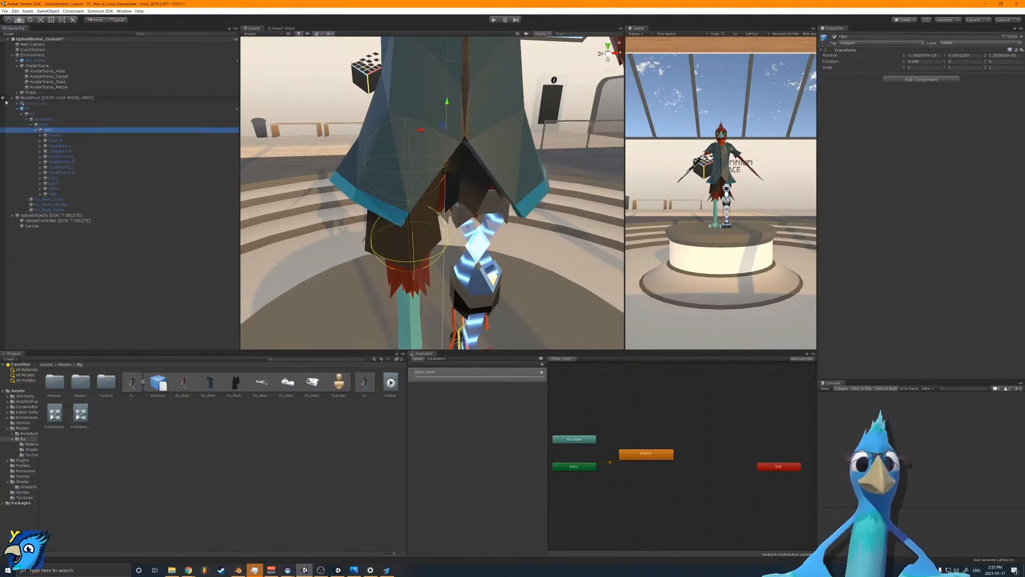
left_click(55, 109)
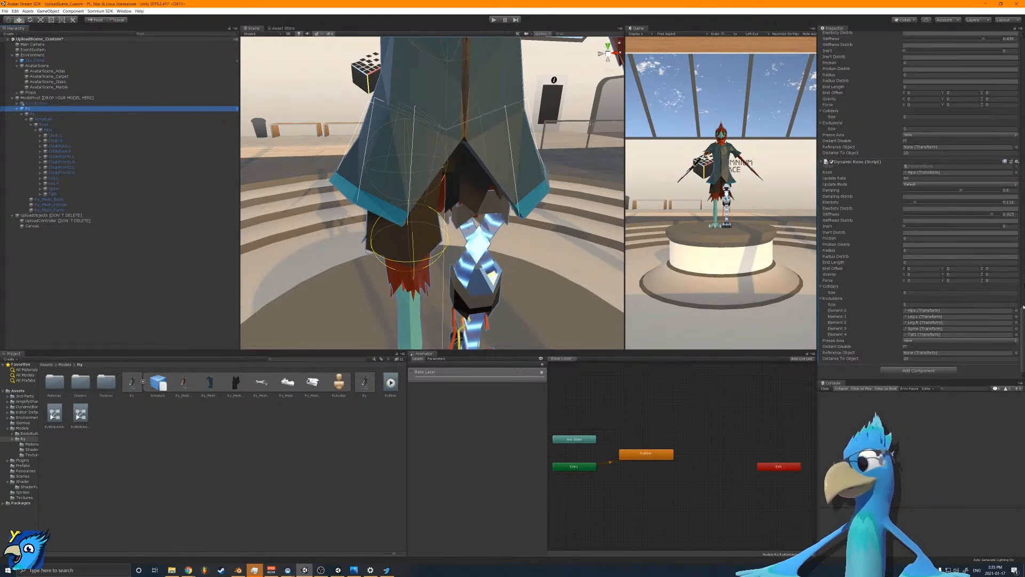
left_click(1014, 162)
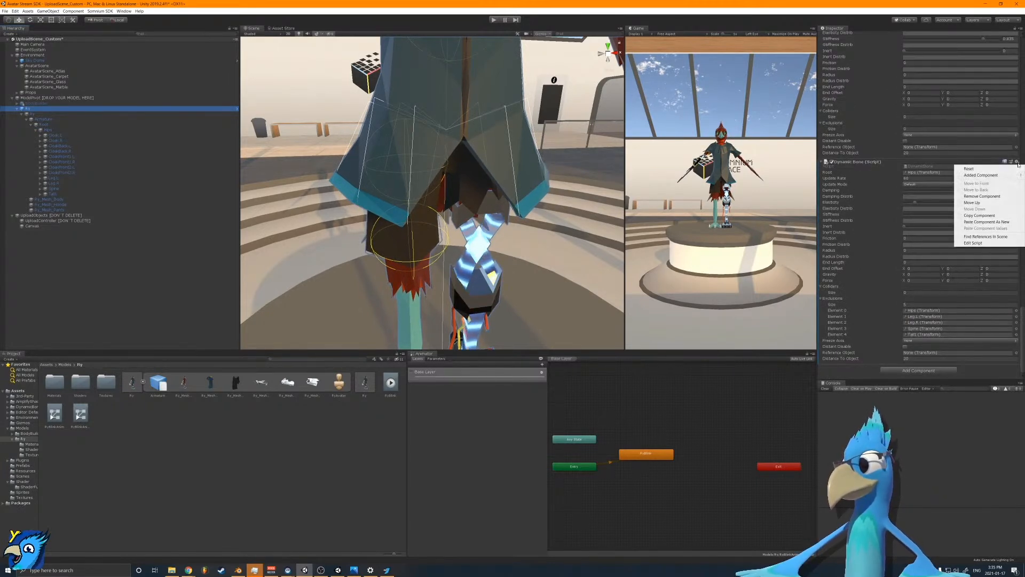
left_click(910, 294)
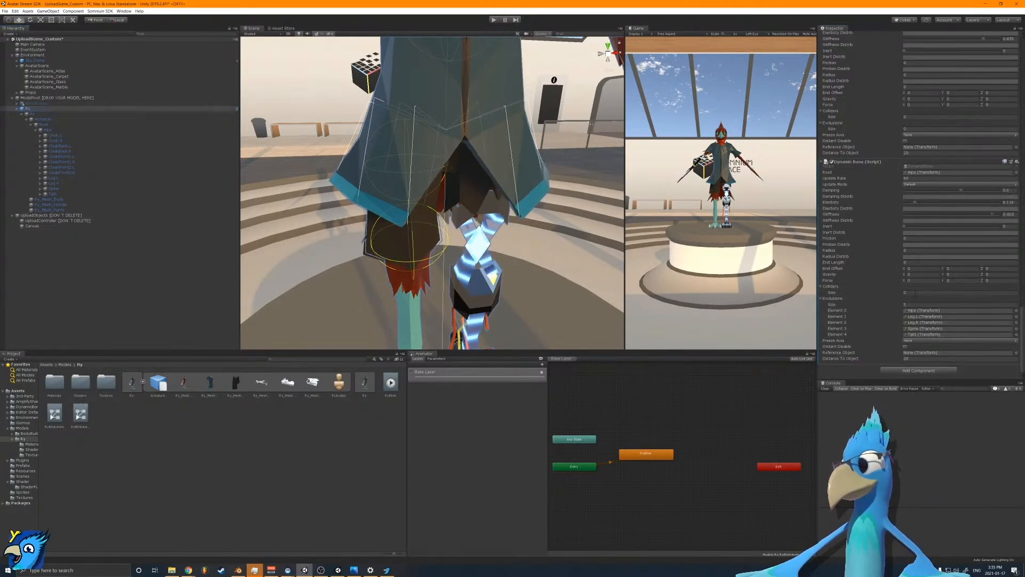
left_click(910, 293)
type("2")
key("Return")
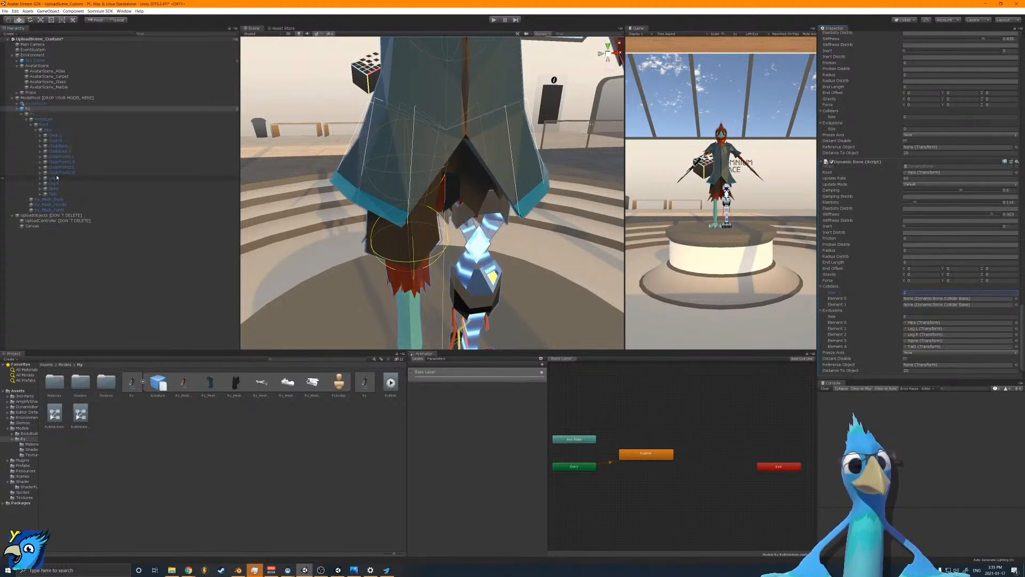
left_click_drag(60, 178, 984, 300)
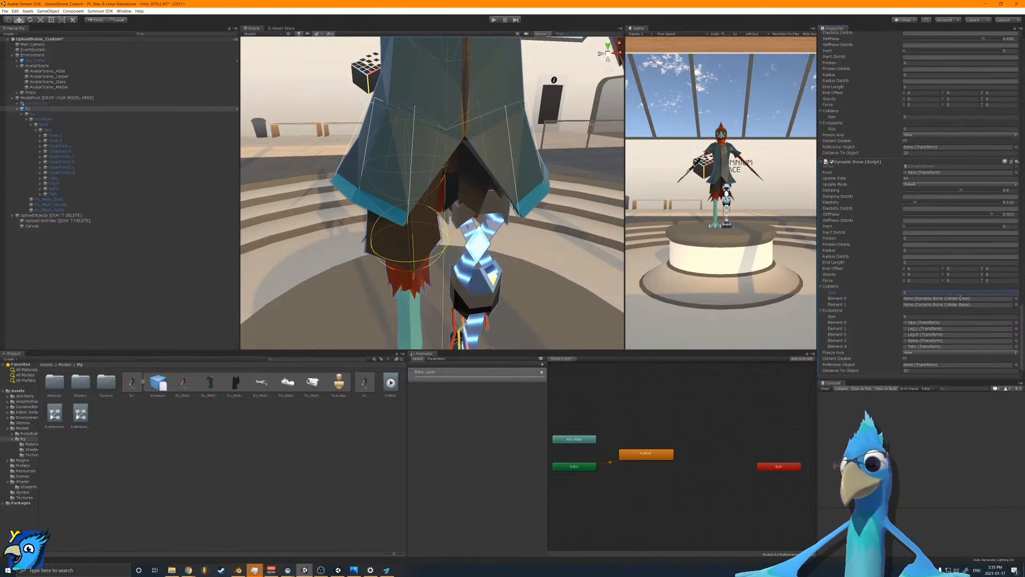
Step: Paste the copied Dynamic Bone Collider as a new component on the Leg.L bone
left_click(62, 179)
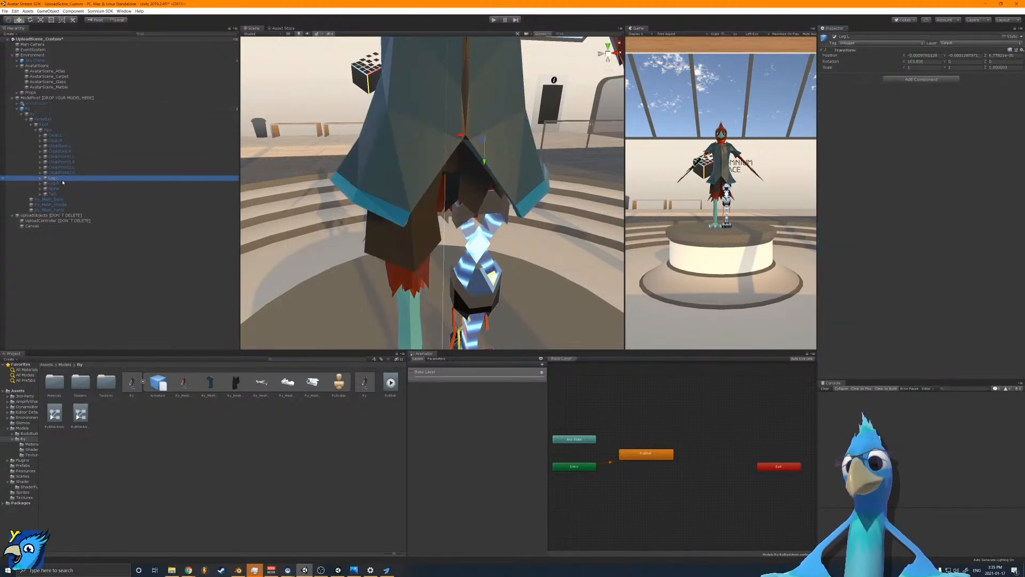
left_click(62, 183)
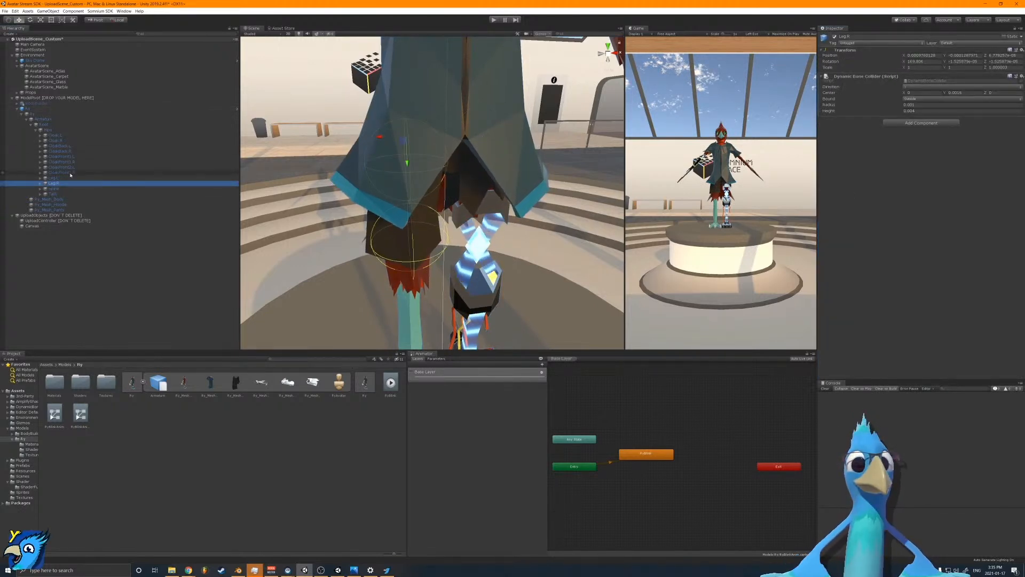
left_click(64, 178)
left_click(1021, 54)
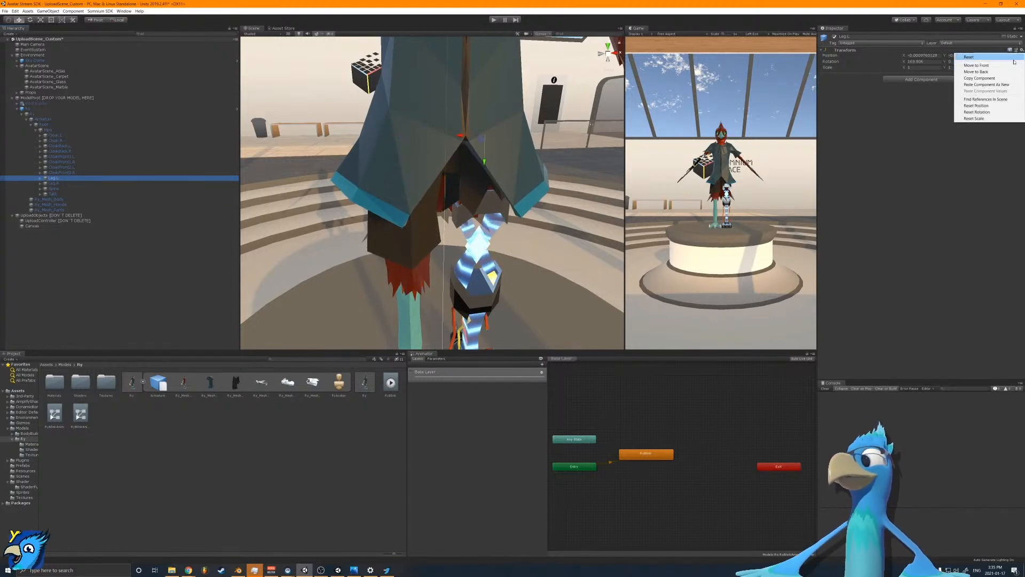
left_click(988, 96)
Step: Assign the Leg.L and Leg.R colliders as elements 0 and 1 of the Hips-rooted Dynamic Bone on Ry
left_click(27, 109)
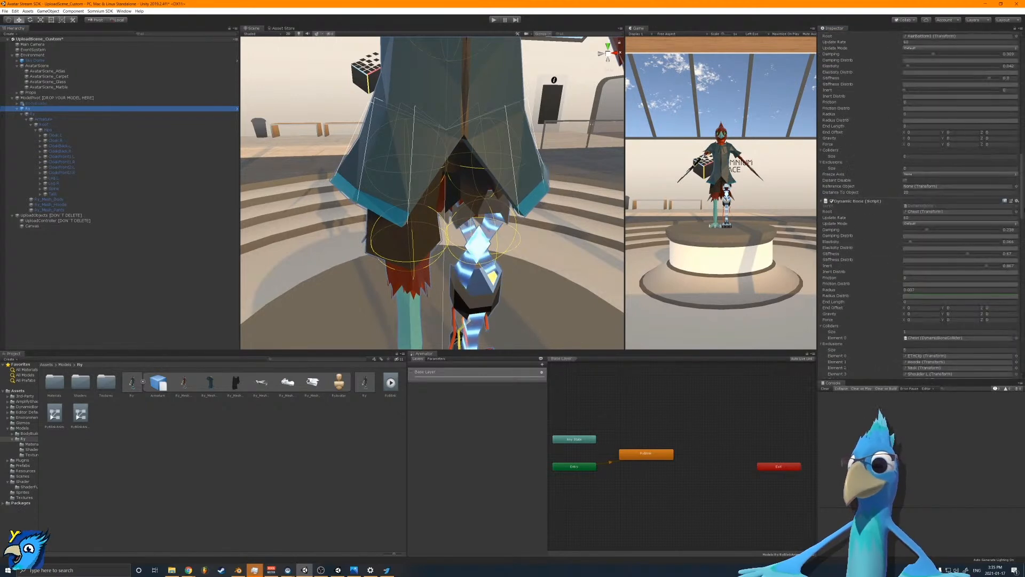
scroll(934, 249, "down", 20)
left_click_drag(72, 182, 959, 287)
left_click_drag(60, 186, 964, 295)
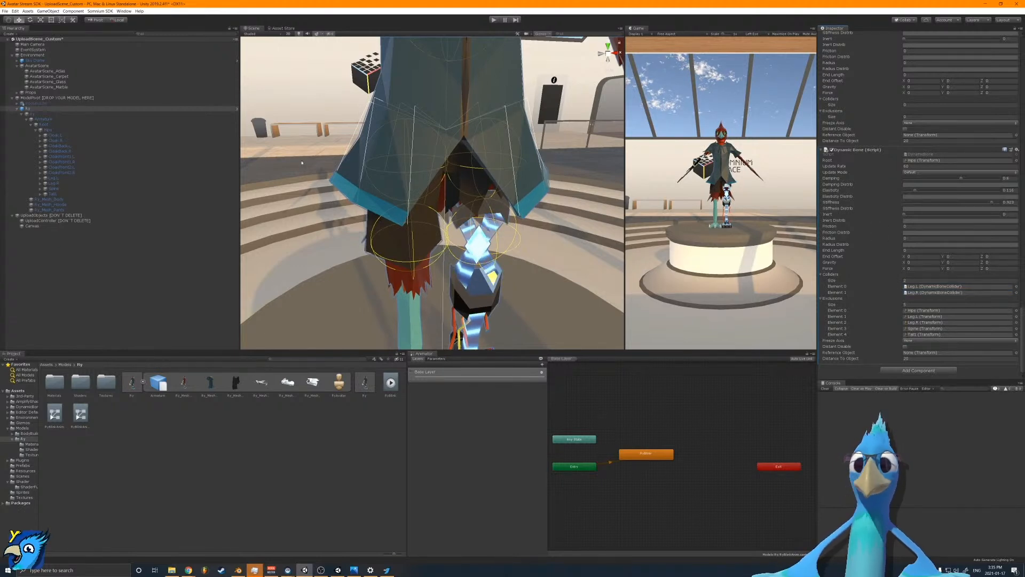
Step: Set the radius of the Hips-rooted Dynamic Bone to 0.04 and check the resulting spheres around the cloak
left_click(909, 238)
type("0.1")
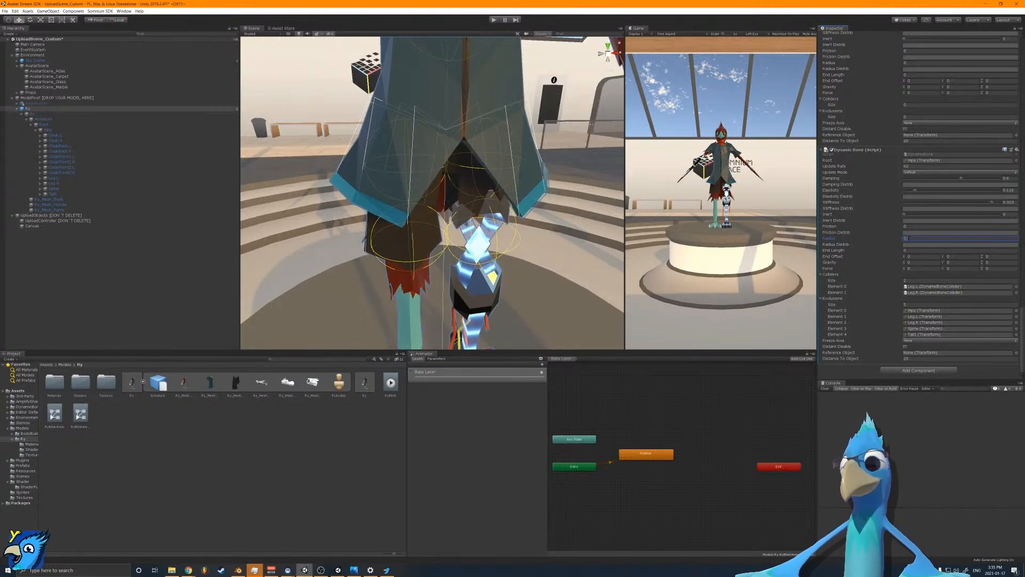
type("5")
key("BackSpace")
type("6")
key("BackSpace")
type("4")
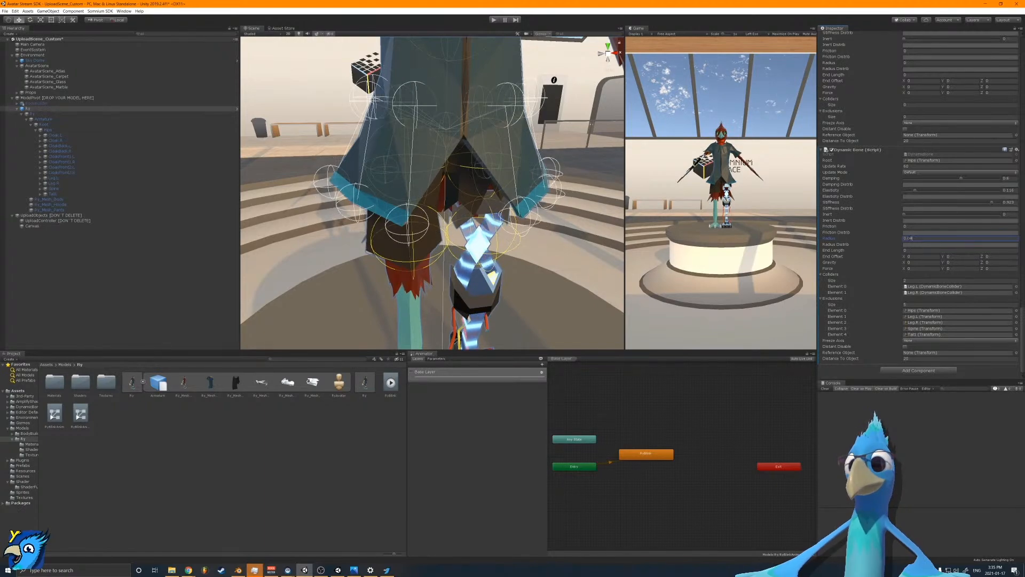
left_click_drag(503, 196, 459, 203, "alt")
scroll(453, 200, "up", 5)
scroll(405, 195, "down", 5)
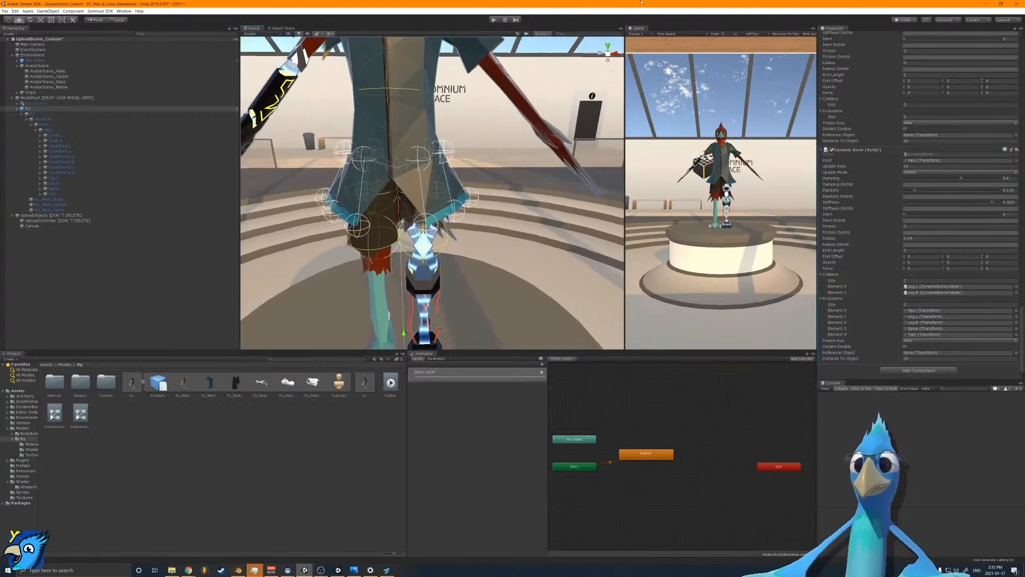
Step: Start play mode and restore the maximized Game view so the cloak can be inspected in the scene
left_click(494, 19)
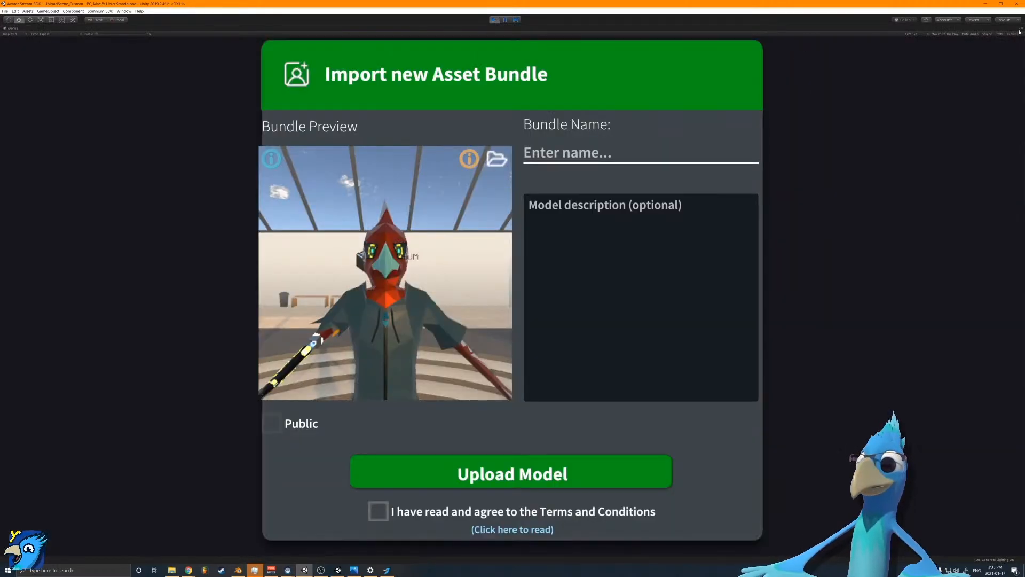
left_click(1021, 29)
left_click(995, 50)
left_click_drag(401, 198, 372, 208, "alt")
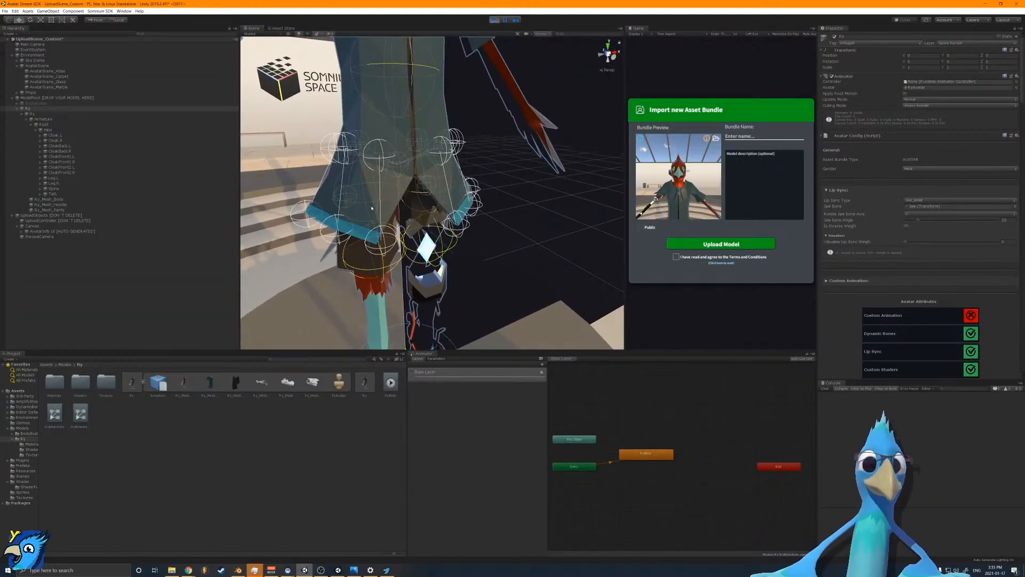
Step: Test the cloak collisions by rotating the Leg.L and Leg.R bones together in play mode
left_click(53, 178)
left_click(53, 183, "shift")
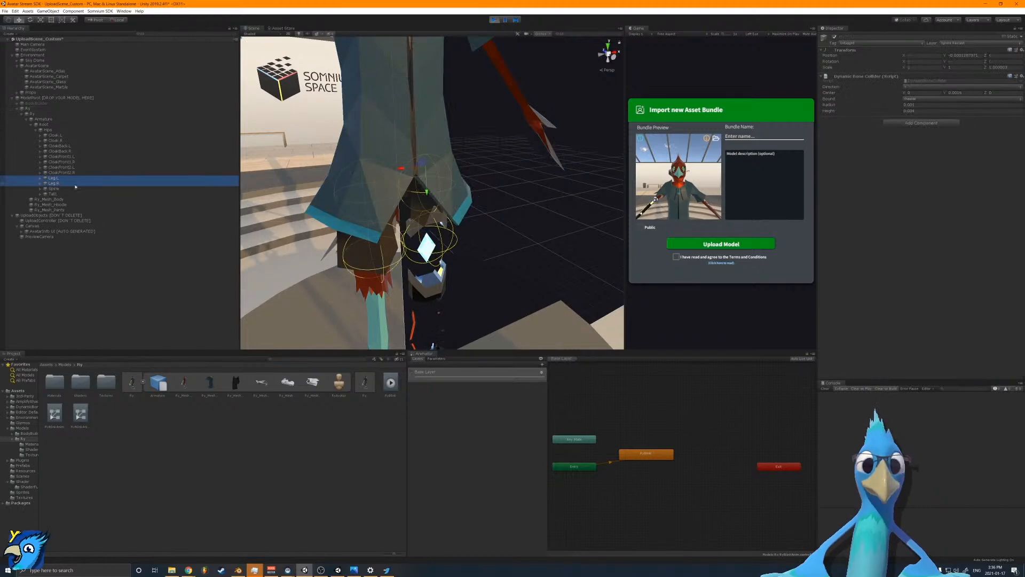
key("e")
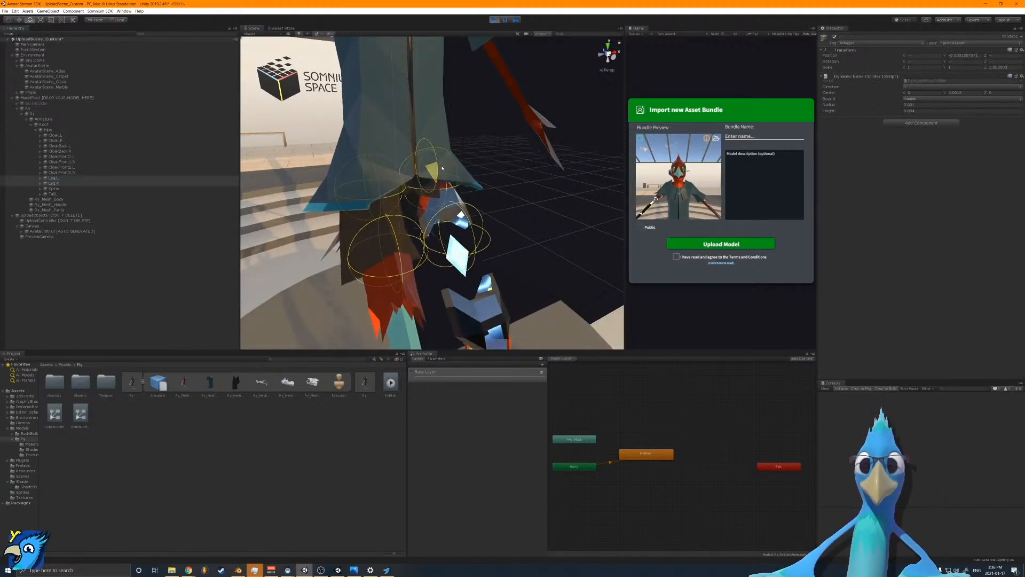
left_click_drag(442, 164, 292, 173)
scroll(438, 165, "down", 3)
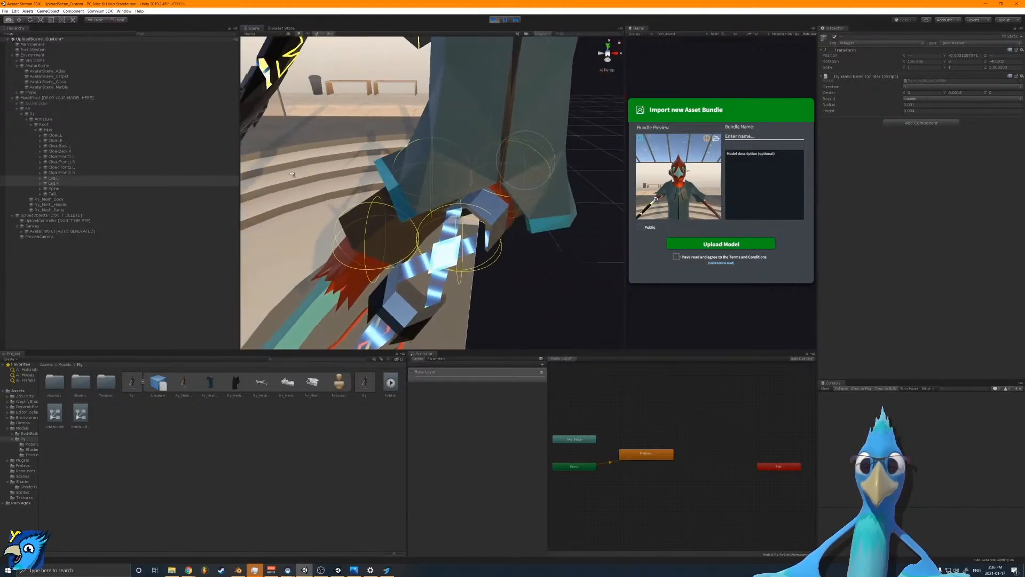
right_click_drag(292, 173, 288, 173)
key("d")
left_click_drag(429, 169, 419, 198)
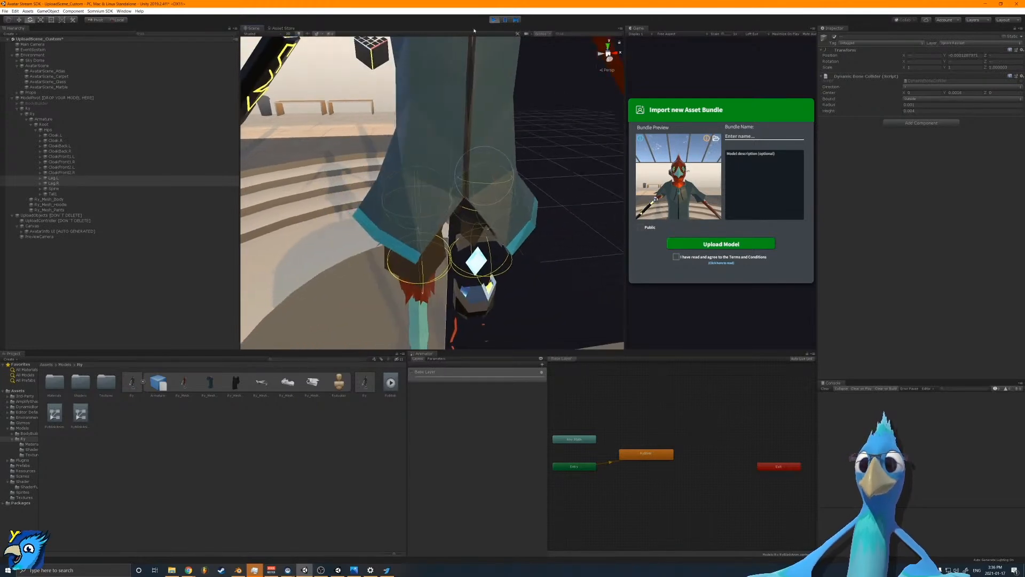
Step: Test the cloak's physics by moving the whole Ry avatar, and exit play mode
scroll(474, 140, "down", 5)
left_click(40, 109)
middle_click_drag(385, 283, 386, 228)
key("w")
left_click_drag(414, 257, 392, 283)
left_click(494, 19)
Step: Open the Build & Upload check for the Ry avatar, review its dynamic bone entries, and close it
left_click_drag(500, 213, 398, 155, "alt")
scroll(483, 224, "up", 5)
scroll(1004, 251, "down", 15)
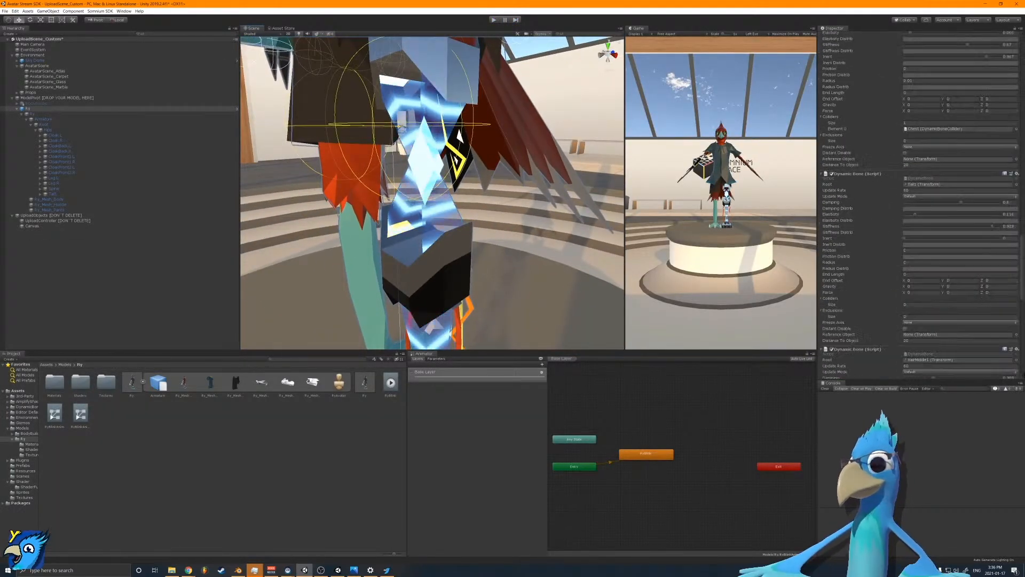
scroll(1023, 278, "up", 4)
scroll(962, 224, "up", 3)
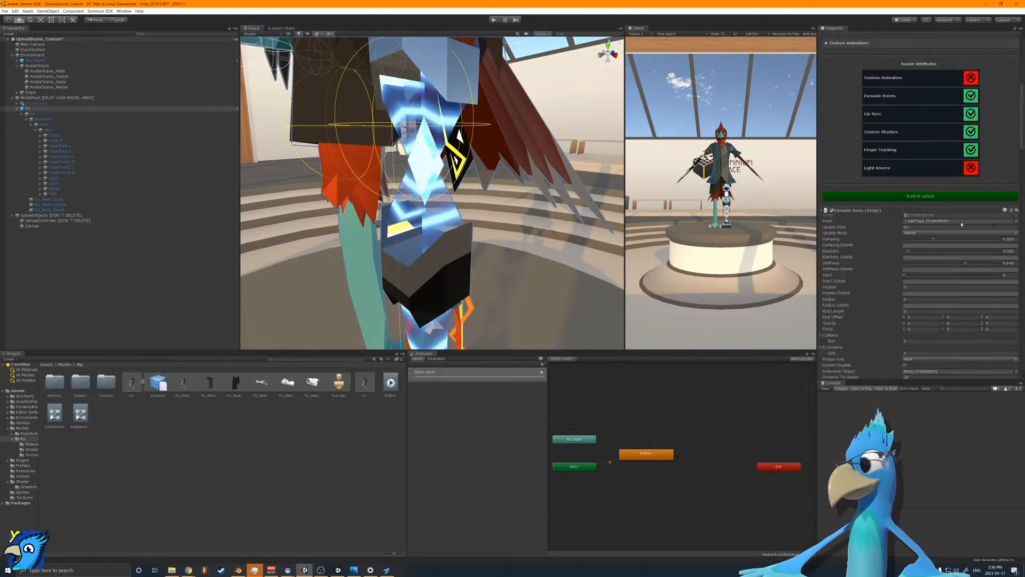
left_click(904, 198)
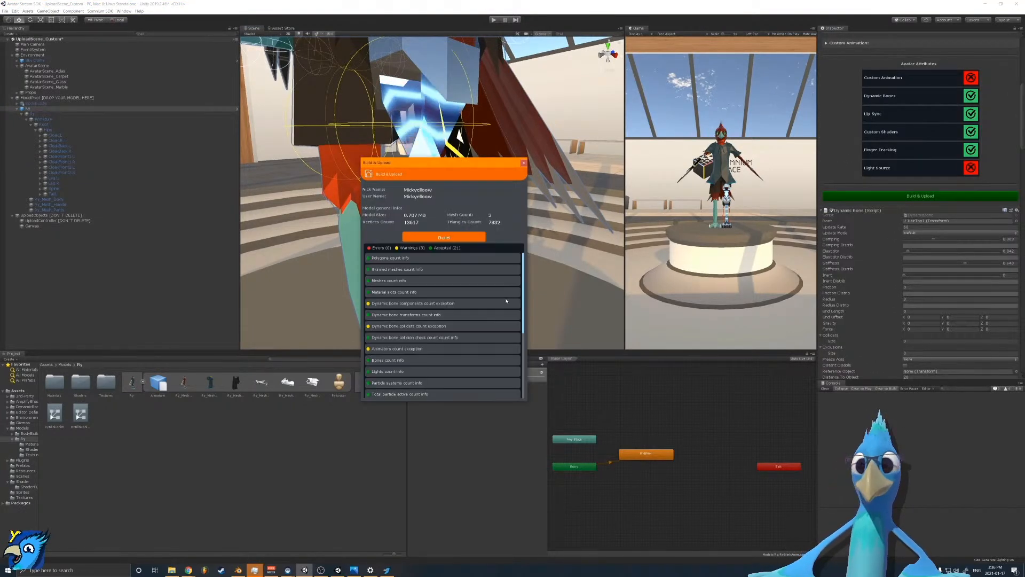
left_click(525, 164)
Step: Collapse all the Dynamic Bone components on Ry while inspecting the robotic leg
scroll(516, 198, "down", 8)
left_click_drag(507, 200, 536, 204, "alt")
scroll(535, 204, "up", 10)
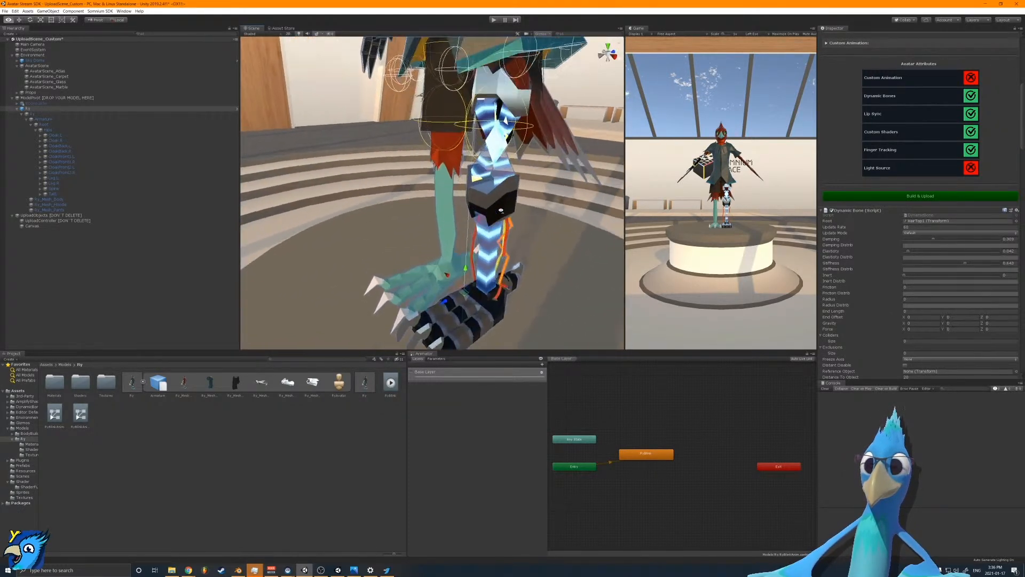
left_click_drag(475, 184, 364, 217, "alt")
scroll(865, 241, "up", 4)
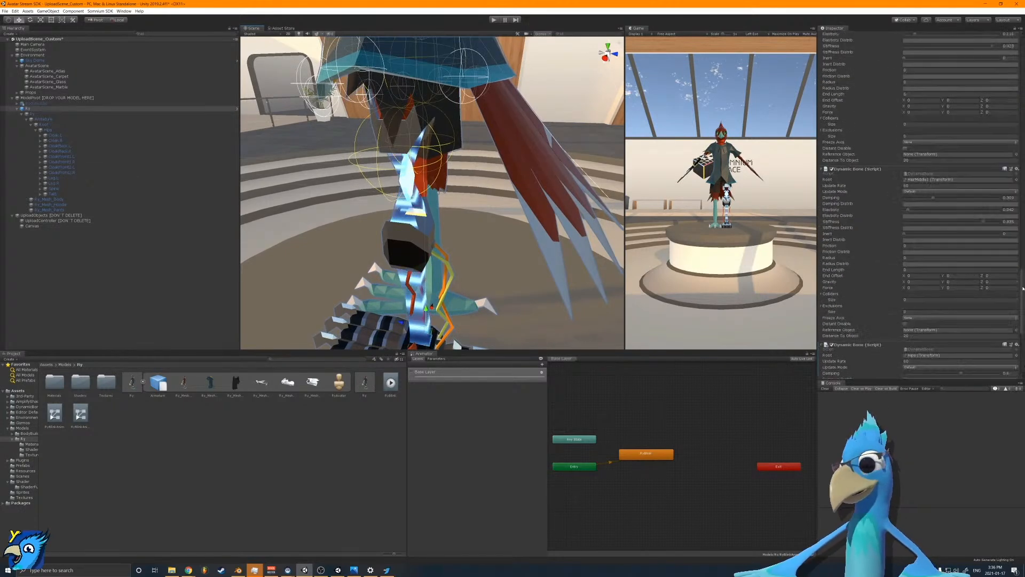
left_click(821, 316)
left_click(822, 323)
left_click(821, 329)
left_click(821, 335)
left_click(821, 343)
left_click(822, 348)
left_click(822, 356)
left_click_drag(422, 276, 402, 185, "alt")
right_click_drag(402, 186, 396, 198)
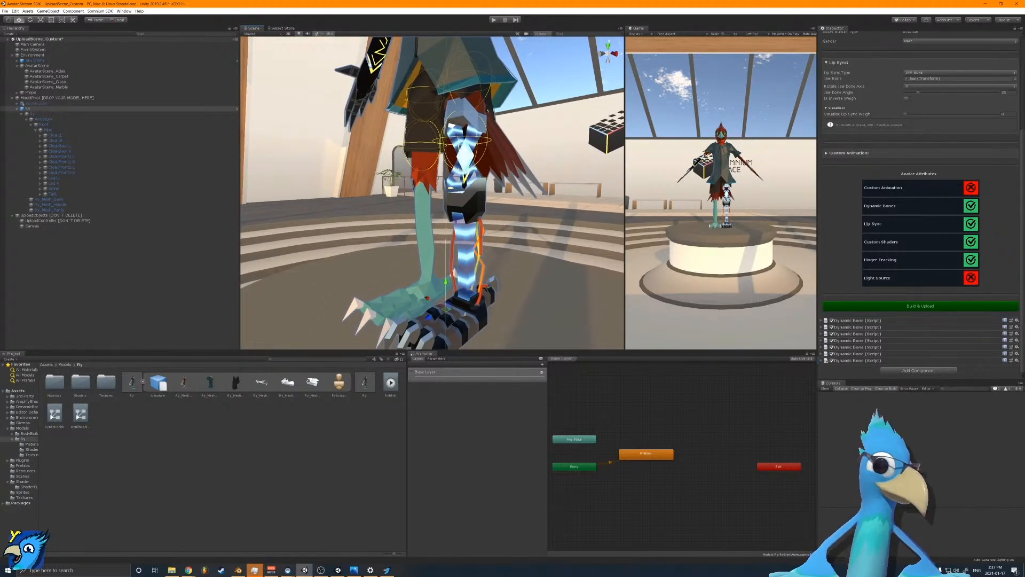
Step: Copy Ry's last Dynamic Bone component, paste it as a new component, and expand the copy
key("alt+Tab")
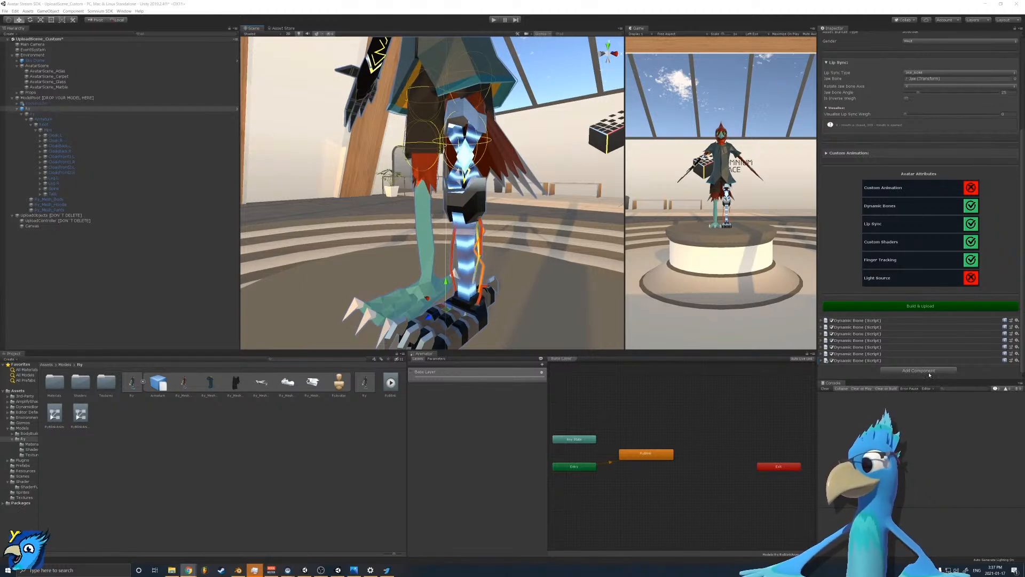
left_click(1018, 360)
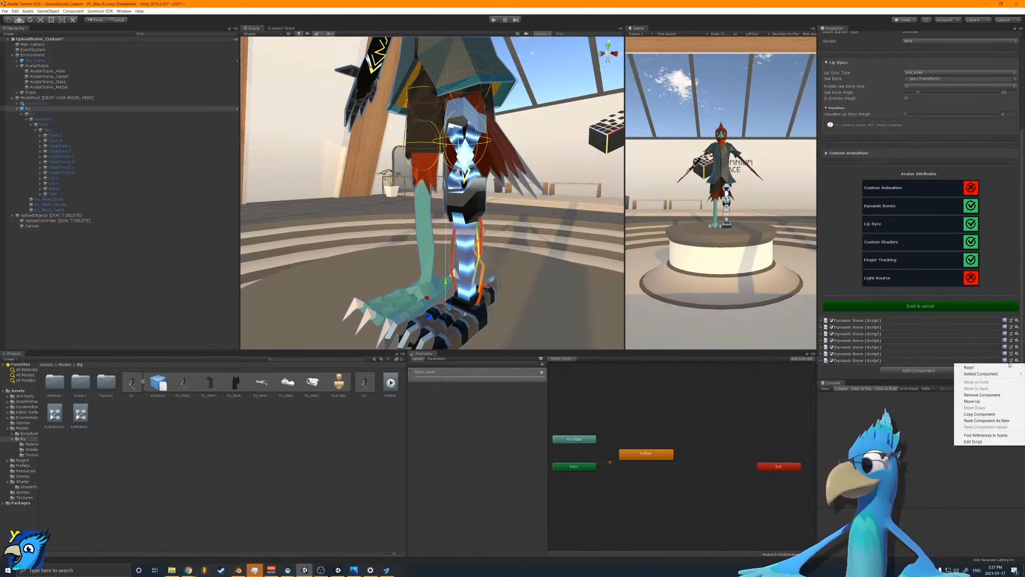
left_click(996, 415)
left_click(1017, 361)
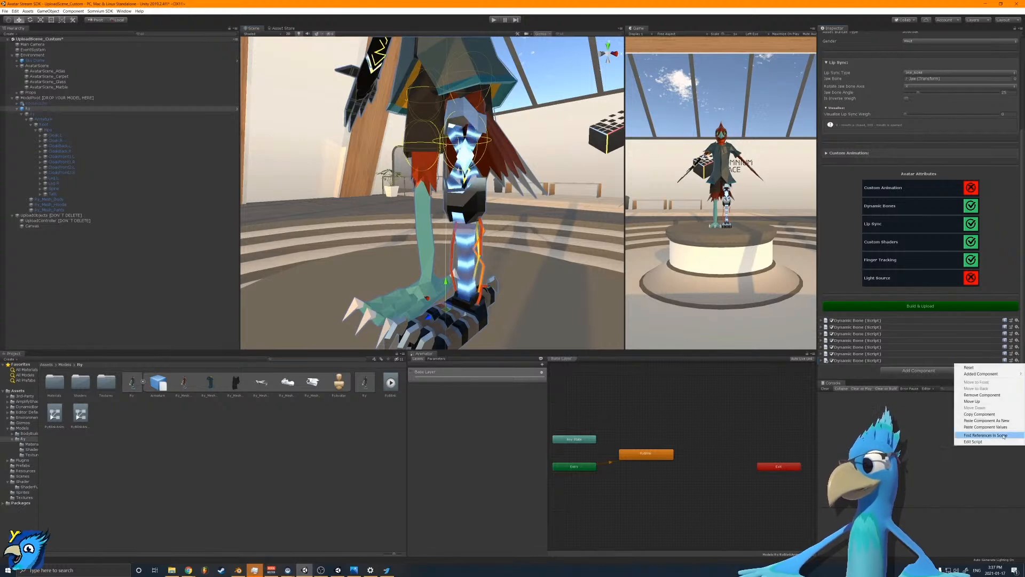
left_click(1000, 427)
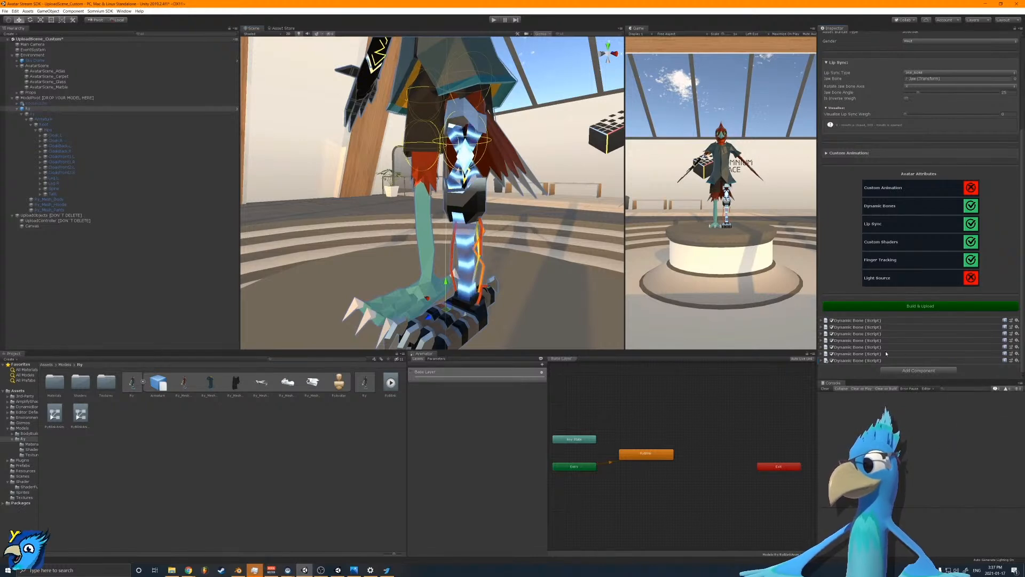
left_click(1017, 360)
left_click(999, 421)
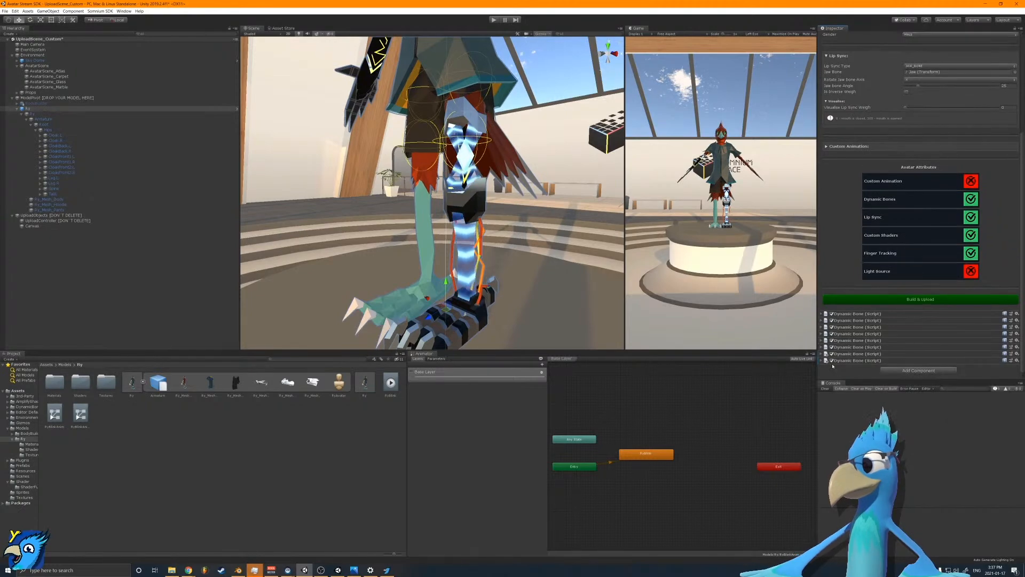
left_click(822, 361)
Step: Find the LegCrystal.L bone under Leg.L and assign it as the root of the new Dynamic Bone
right_click_drag(389, 208, 410, 209)
key("w")
key("s")
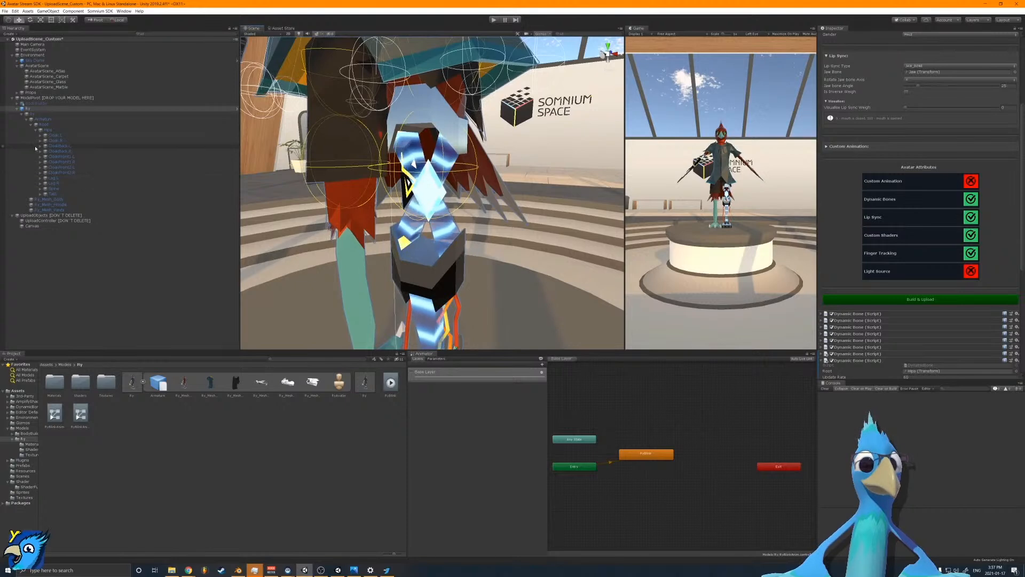
left_click(41, 190)
left_click(45, 194)
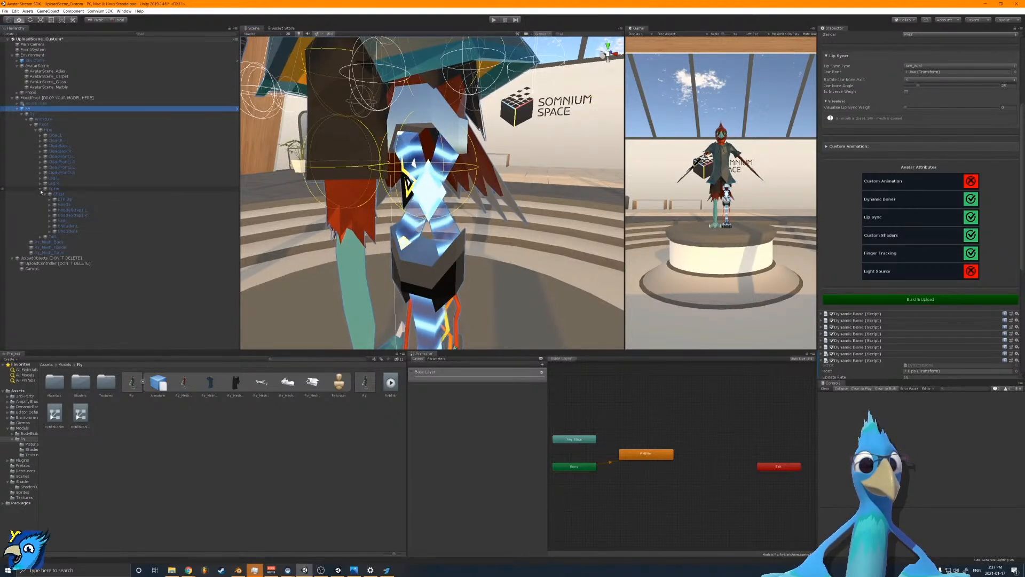
left_click(41, 188)
left_click(41, 178)
left_click(45, 183)
left_click(46, 194)
left_click_drag(62, 202, 972, 372)
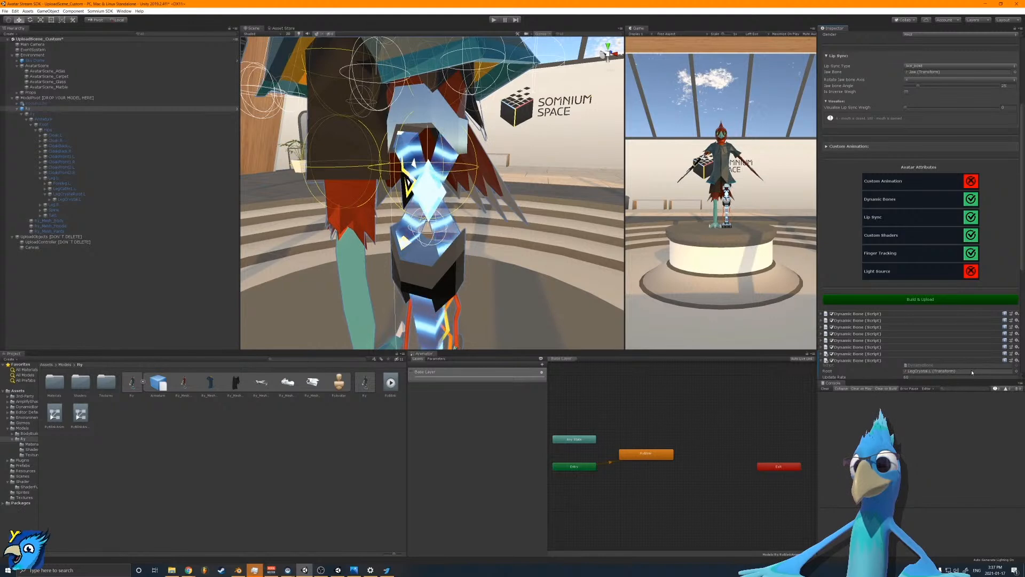
Step: Set the Exclusions size, Colliders size and radius of the LegCrystal.L Dynamic Bone to 0
scroll(931, 322, "down", 8)
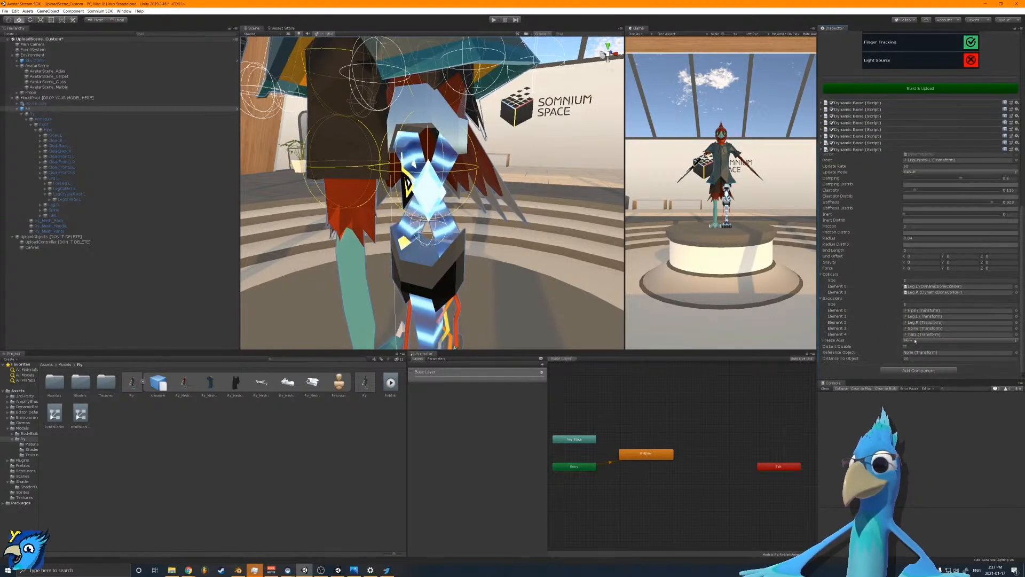
left_click(925, 305)
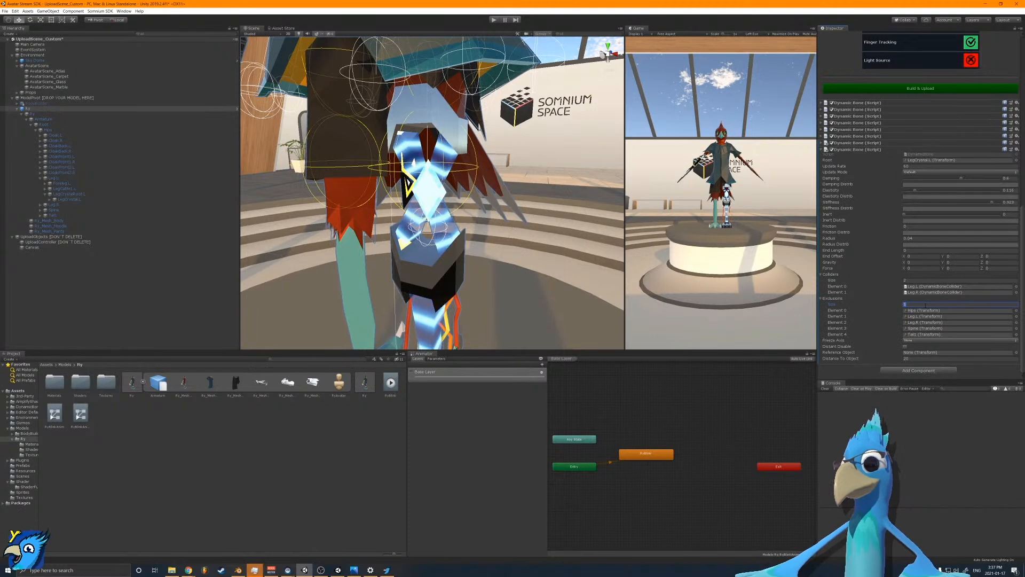
left_click(912, 280)
type("0")
key("Return")
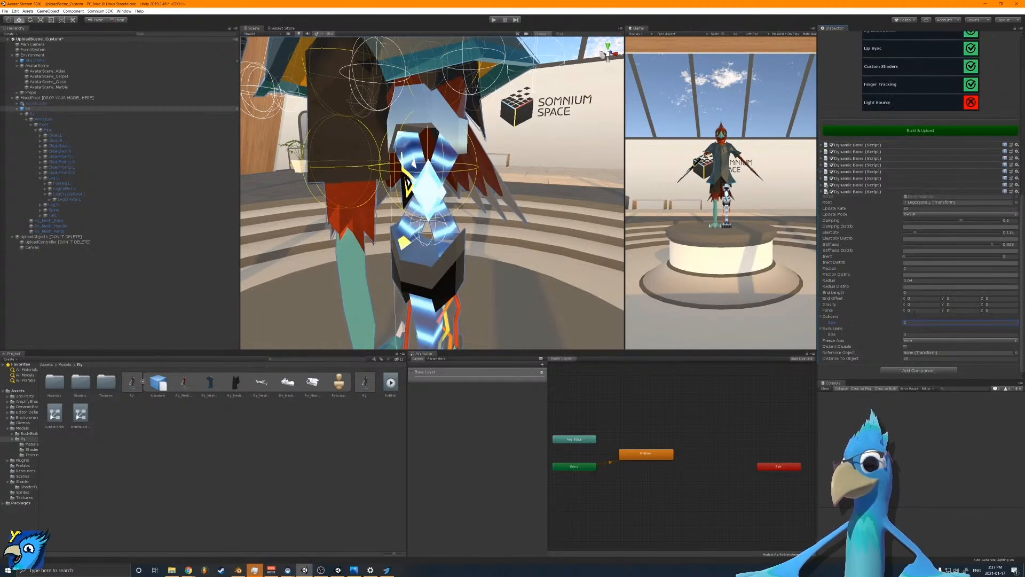
left_click(921, 281)
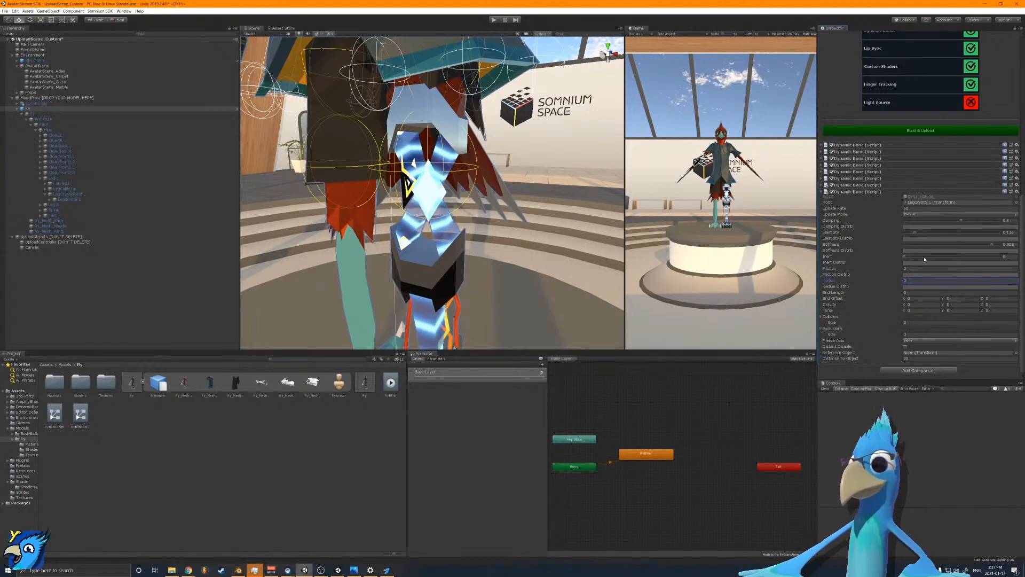
Step: Start play mode with the Game view unmaximized and move the avatar to test the leg crystal's motion
left_click(494, 20)
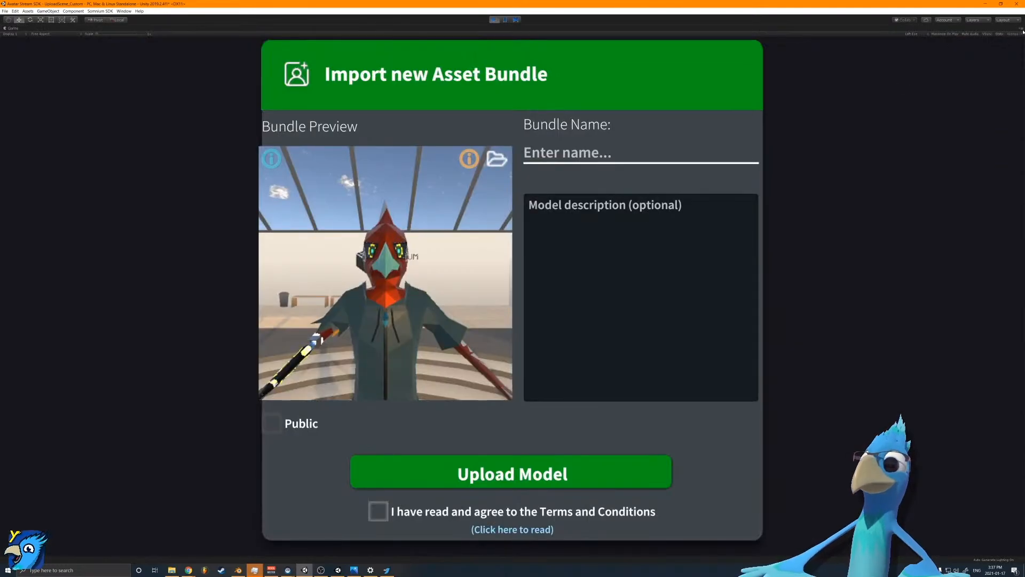
left_click(1022, 30)
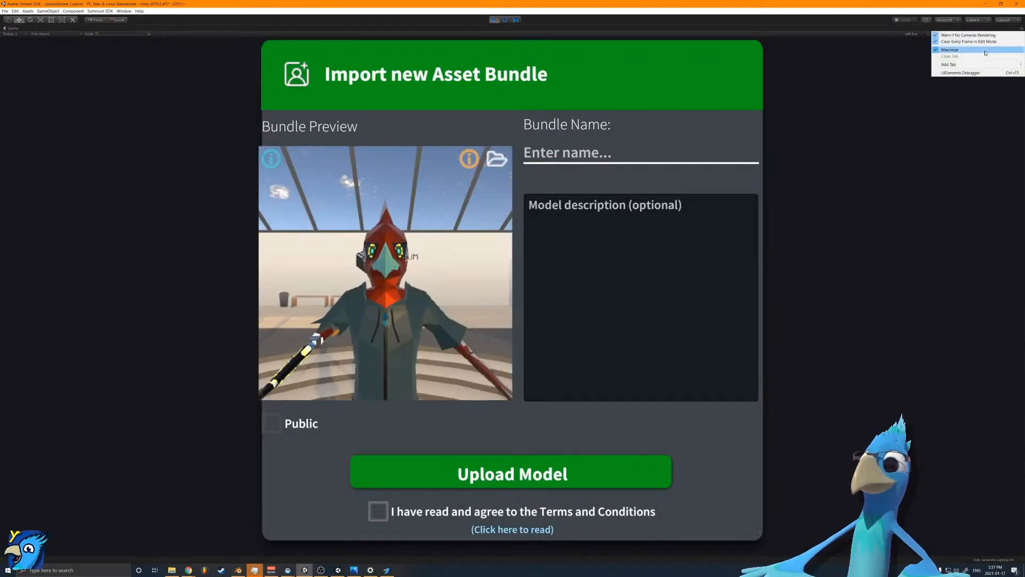
left_click(988, 52)
right_click_drag(436, 192, 448, 213)
left_click_drag(398, 222, 409, 283)
Step: Tune the LegCrystal.L Dynamic Bone to damping about 0.05, elasticity 0.007 and inert about 0.9, testing it by moving the avatar
left_click_drag(1023, 69, 1023, 347)
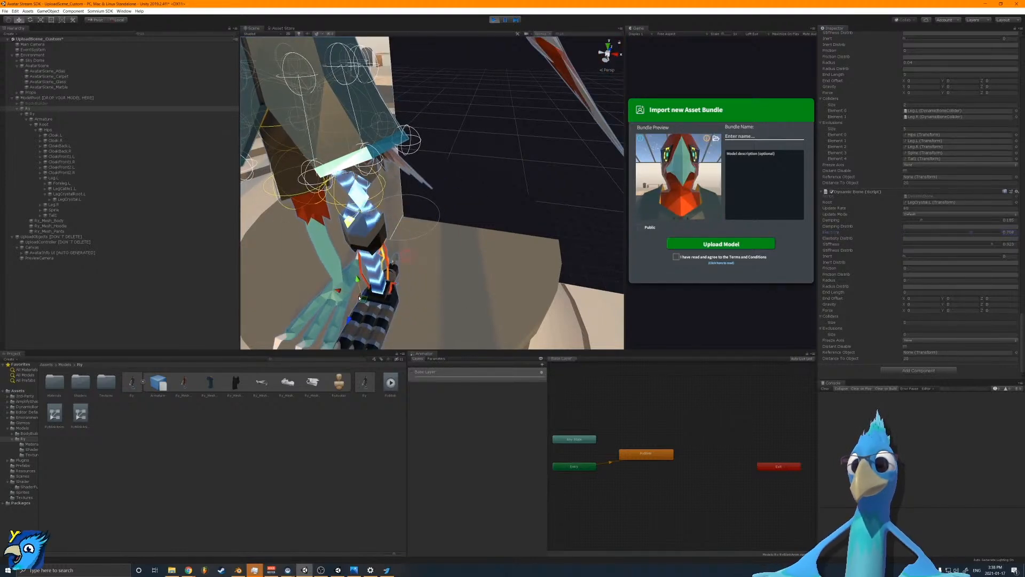
left_click_drag(953, 238, 899, 239)
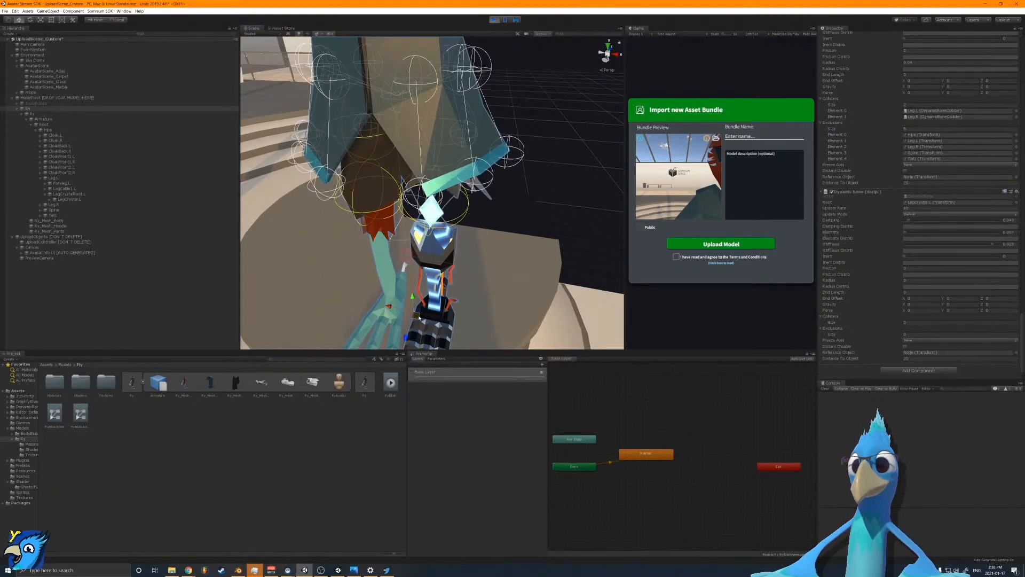
right_click_drag(474, 315, 470, 270)
key("s")
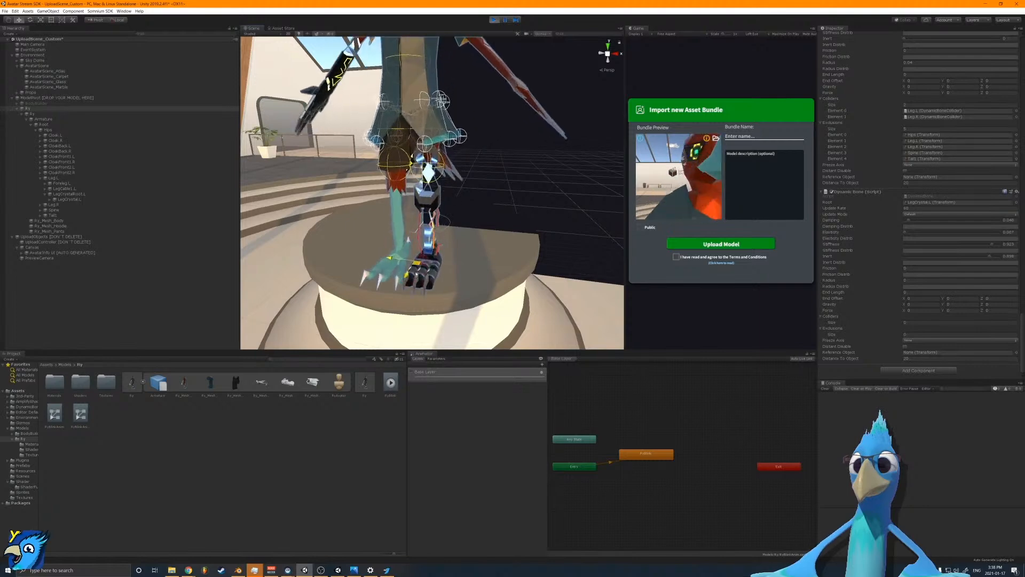
left_click_drag(404, 299, 388, 296)
right_click_drag(388, 296, 494, 221)
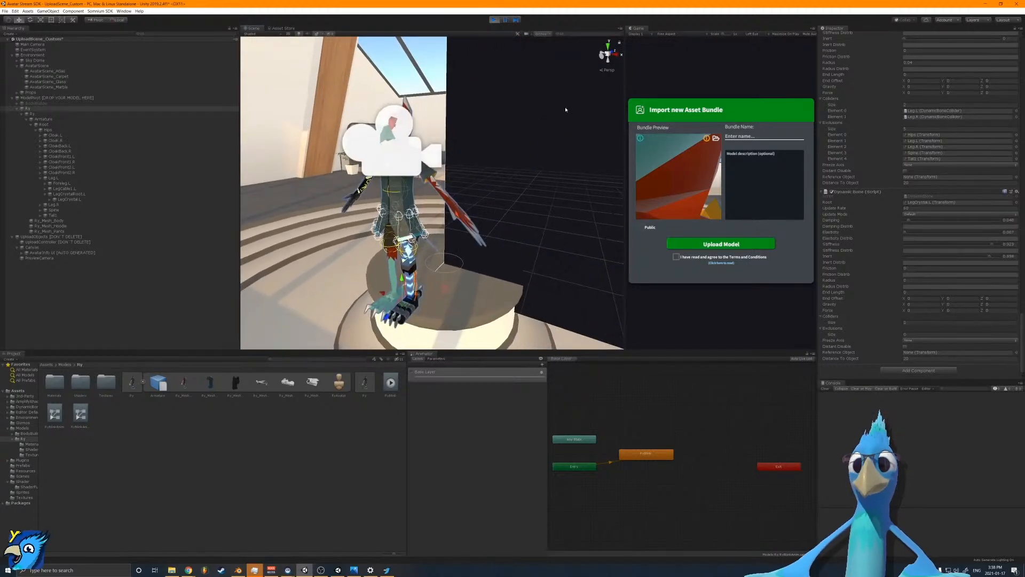
Step: Copy the tuned LegCrystal.L Dynamic Bone values in play mode and paste them onto the same component after stopping play mode
left_click(1016, 191)
left_click(994, 240)
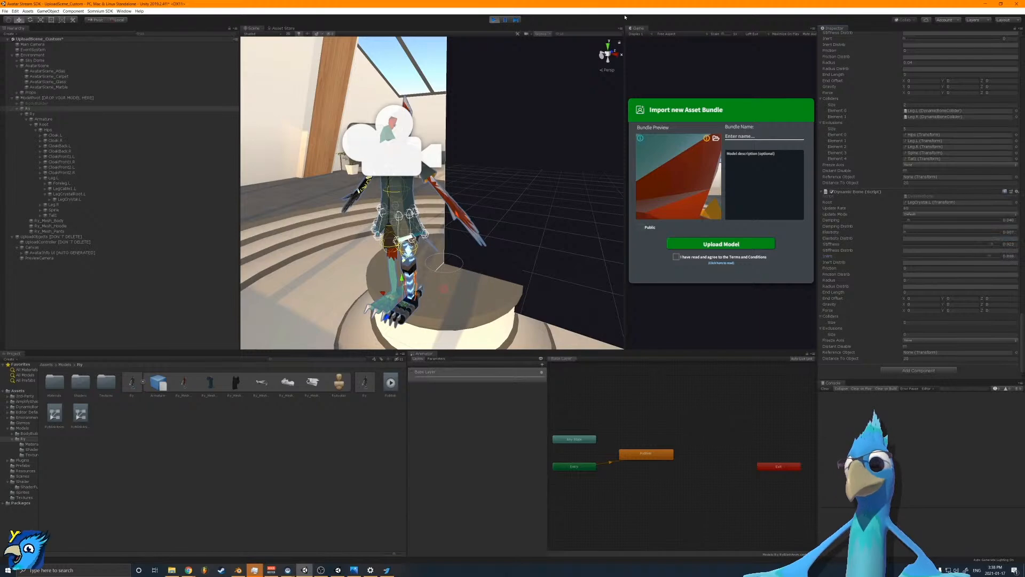
key("ctrl+p")
left_click(1017, 198)
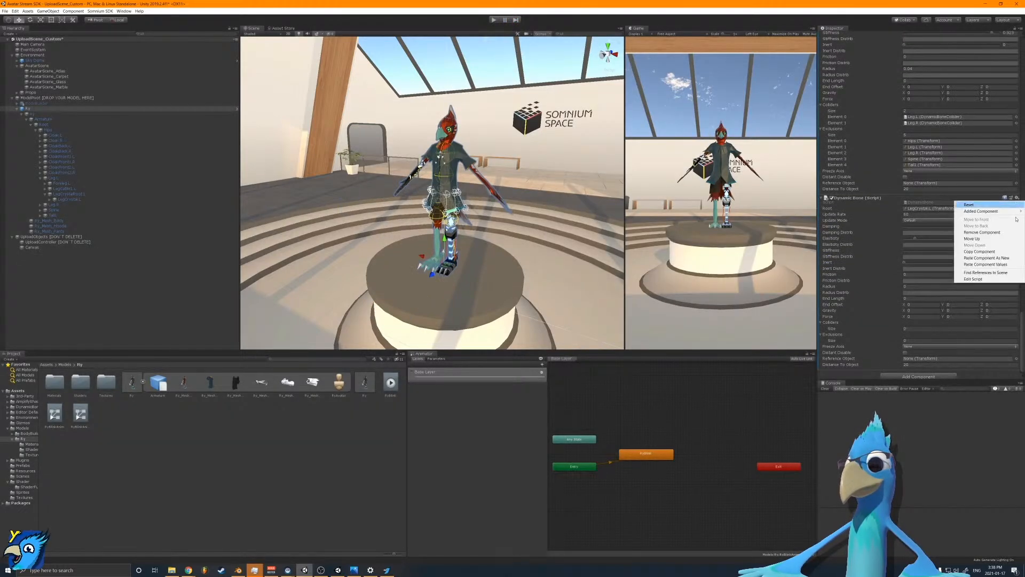
left_click(1010, 267)
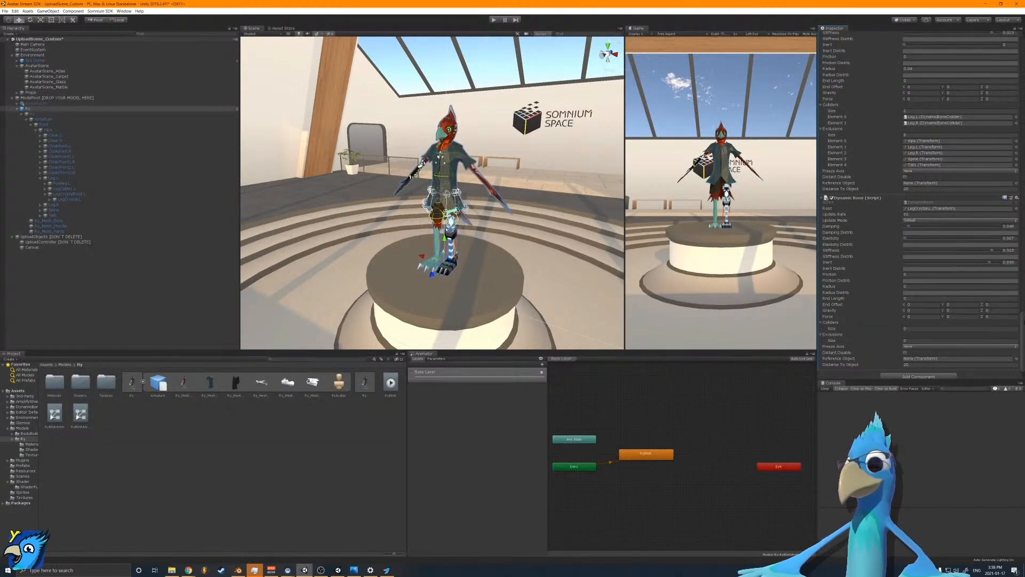
scroll(918, 203, "up", 15)
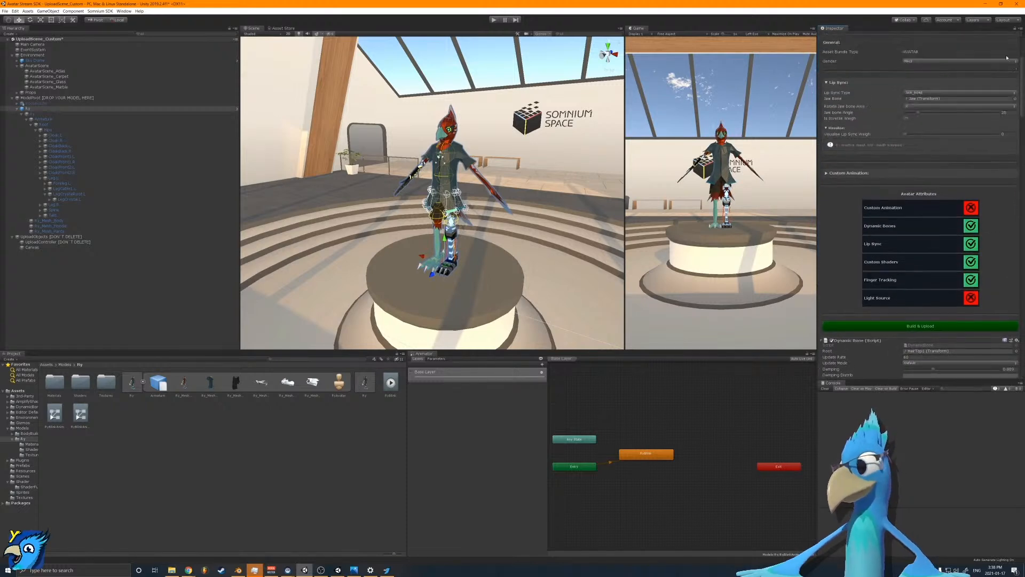
left_click(933, 324)
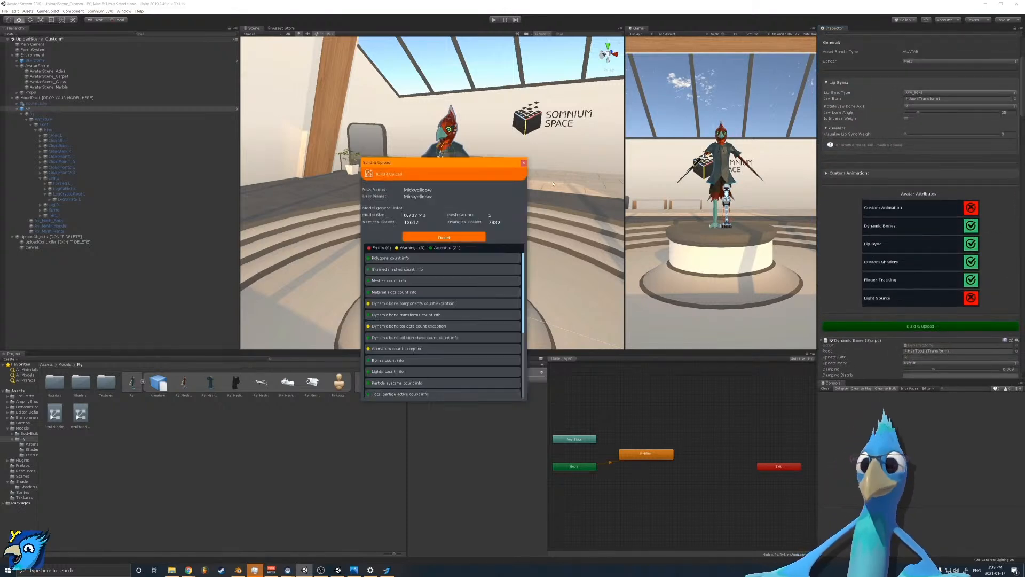
left_click(524, 162)
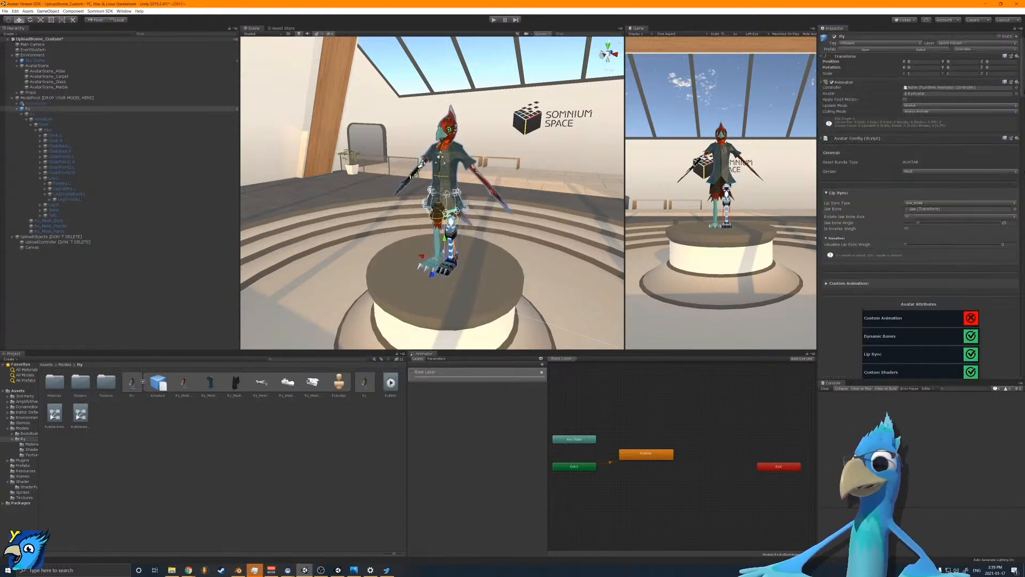
Step: Apply the Dynamic Bone overrides for LegCrystal.L and Hips to the Ry prefab
left_click(969, 49)
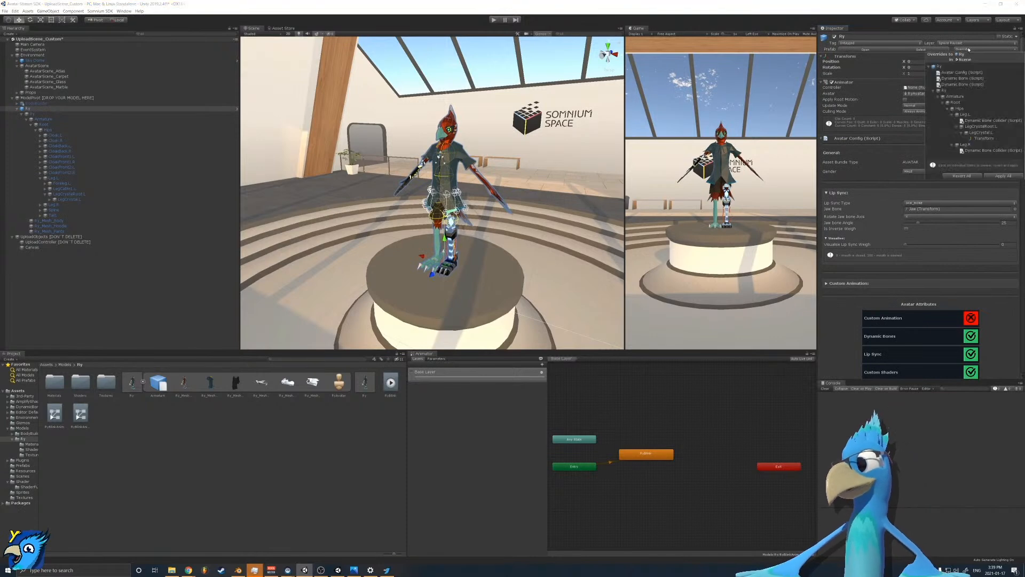
left_click(948, 79)
left_click(914, 79)
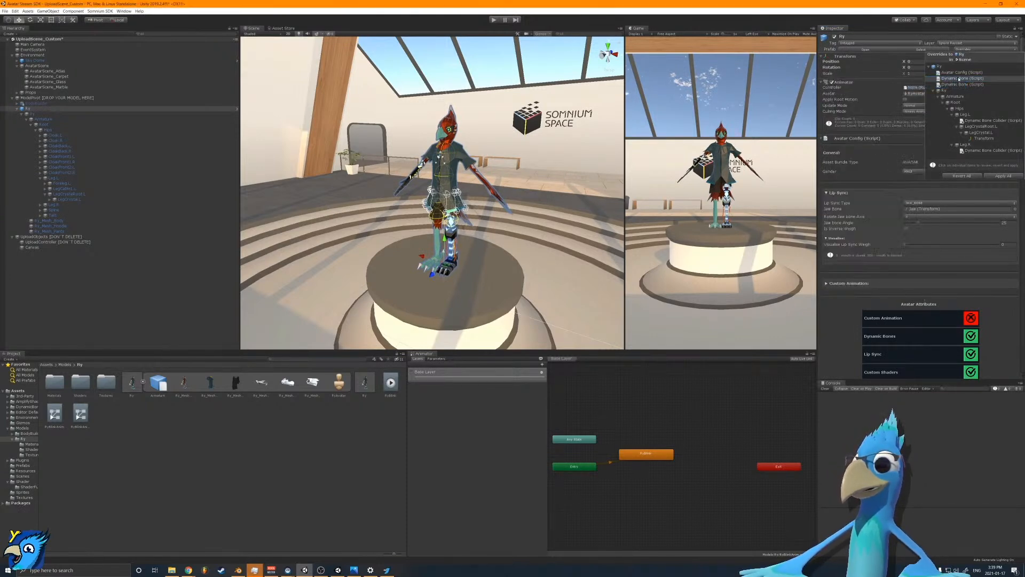
left_click(959, 85)
left_click(916, 85)
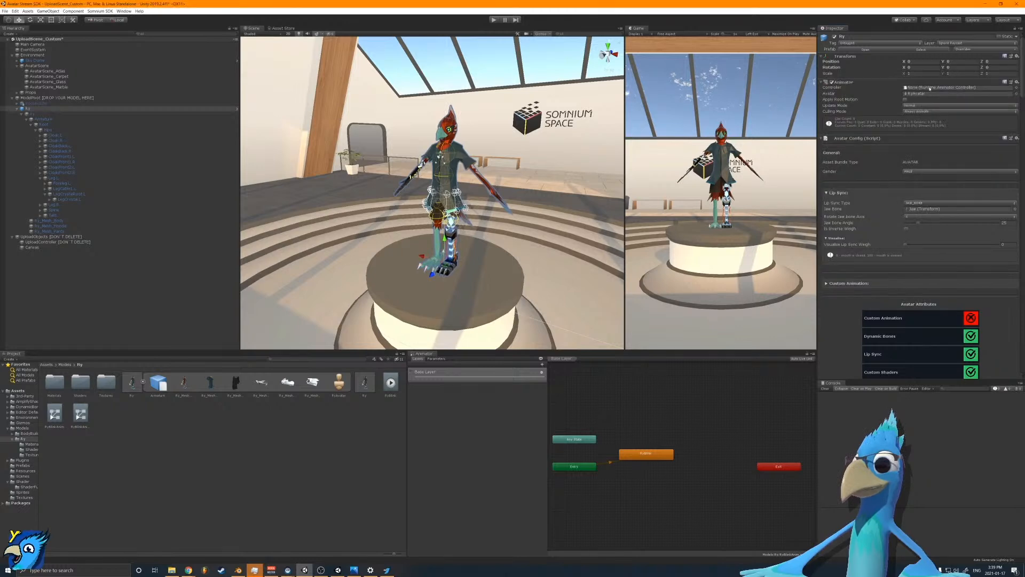
left_click(963, 49)
left_click(961, 85)
left_click(913, 85)
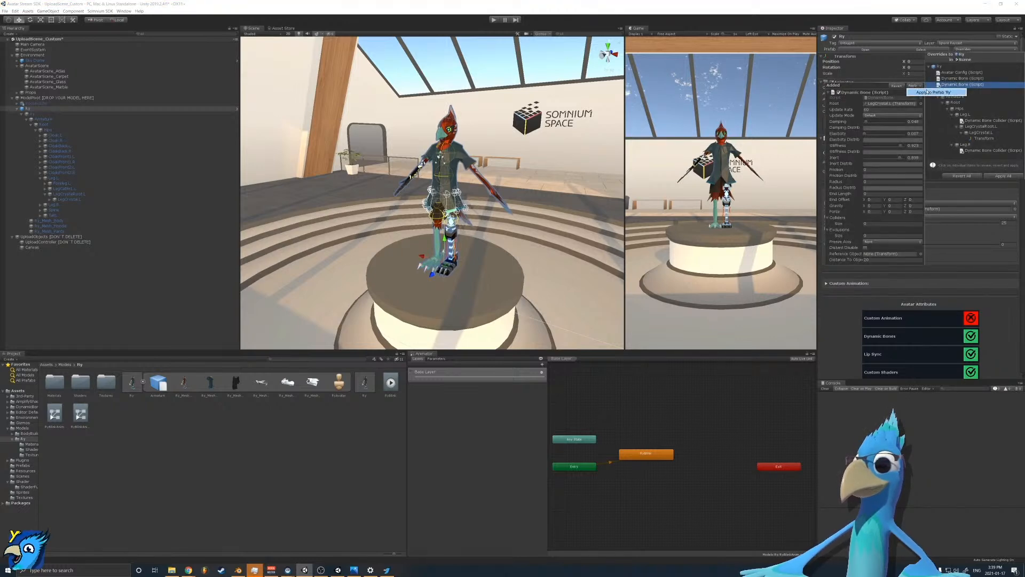
left_click(928, 92)
left_click(961, 78)
left_click(914, 79)
left_click(931, 86)
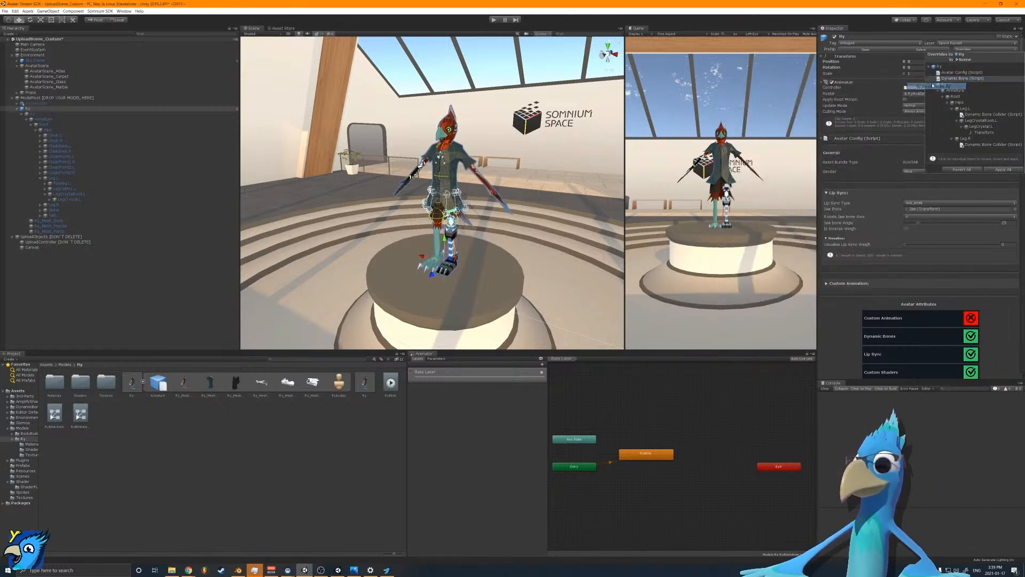
Step: Apply the added Dynamic Bone Colliders on Leg.R and Leg.L to the Ry prefab
left_click(978, 144)
left_click(915, 146)
left_click(932, 153)
left_click(964, 114)
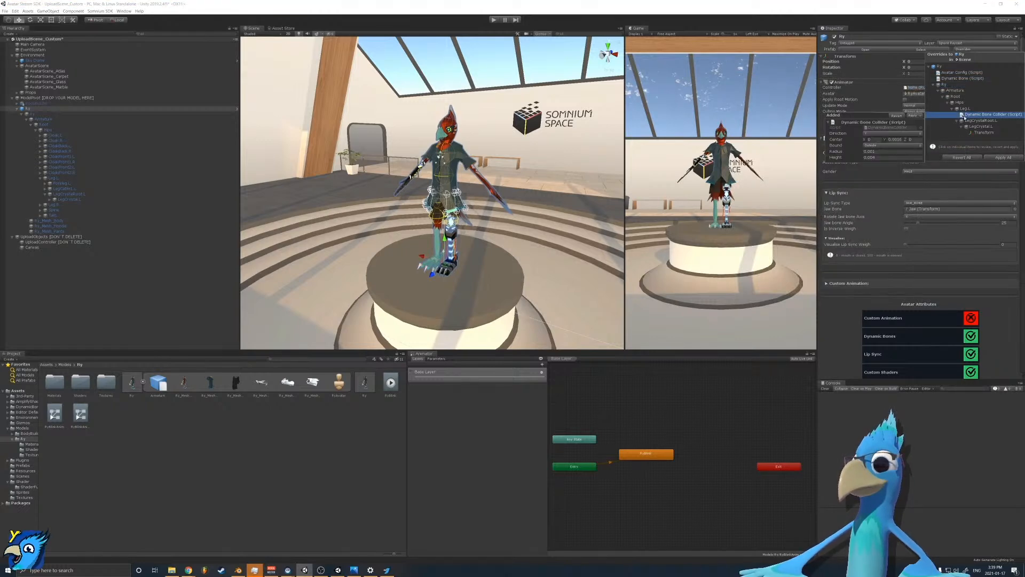
left_click(914, 116)
left_click(931, 122)
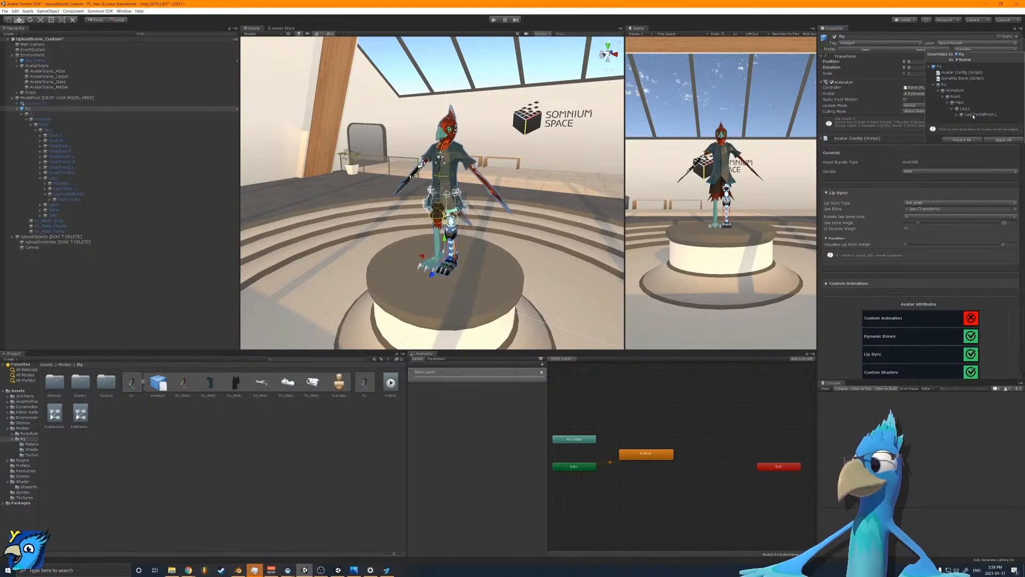
Step: Apply the remaining Hips Dynamic Bone override to the Ry prefab and revert the transform override on LegCrystal.L
left_click(962, 121)
left_click(962, 122)
left_click(971, 127)
left_click(913, 127)
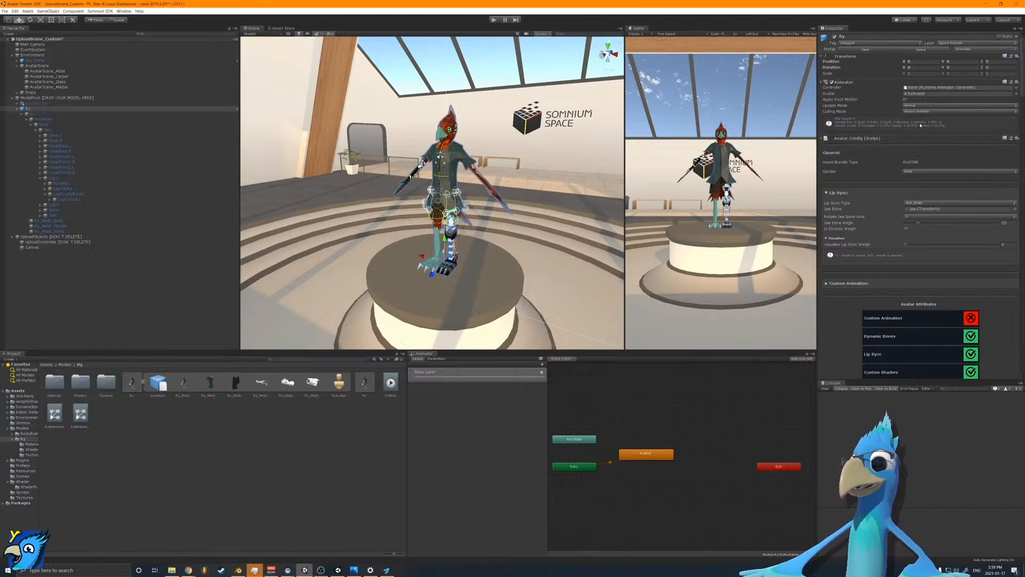
left_click(982, 49)
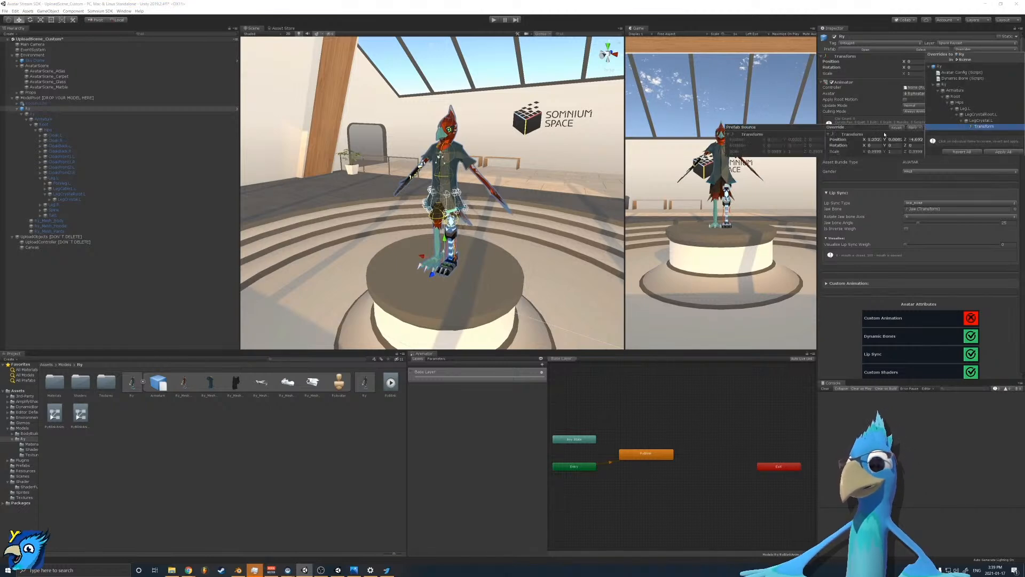
left_click(949, 78)
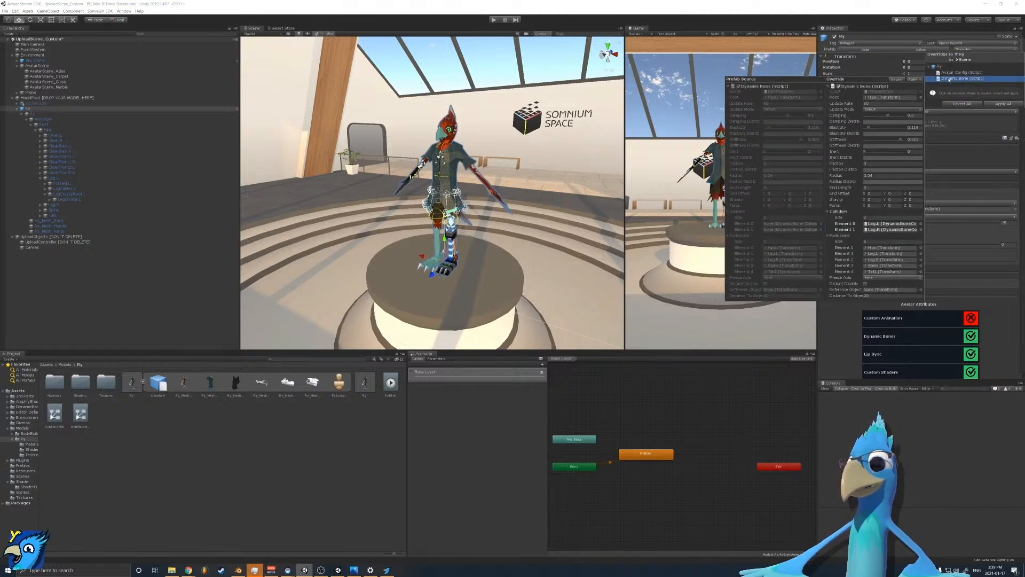
left_click(914, 79)
left_click(925, 86)
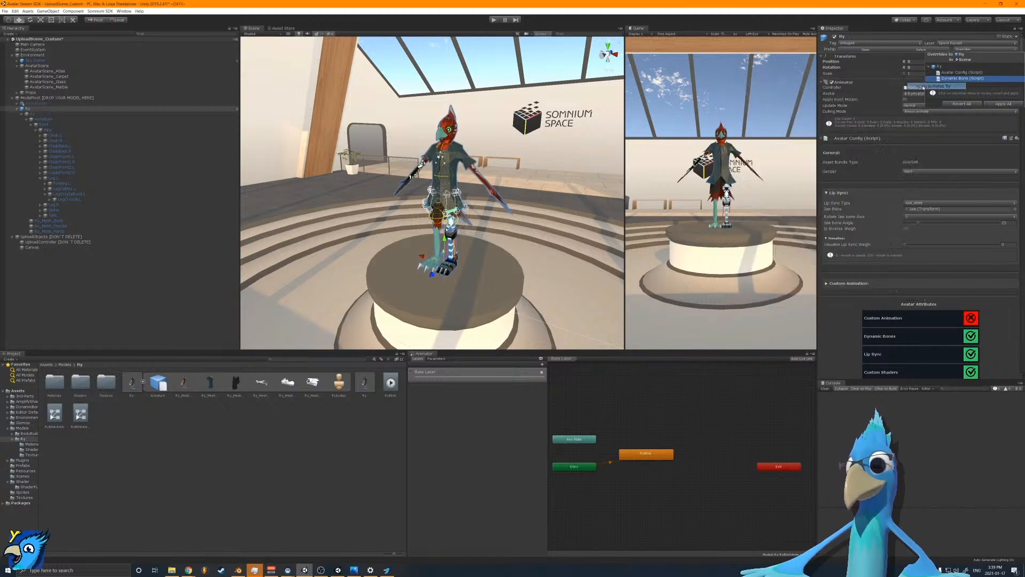
left_click(980, 120)
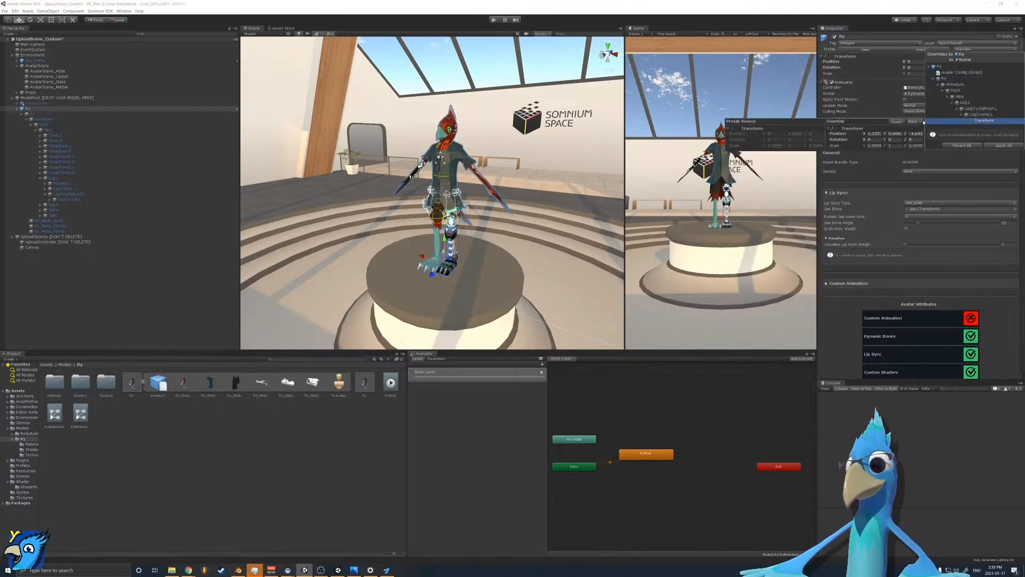
left_click(895, 122)
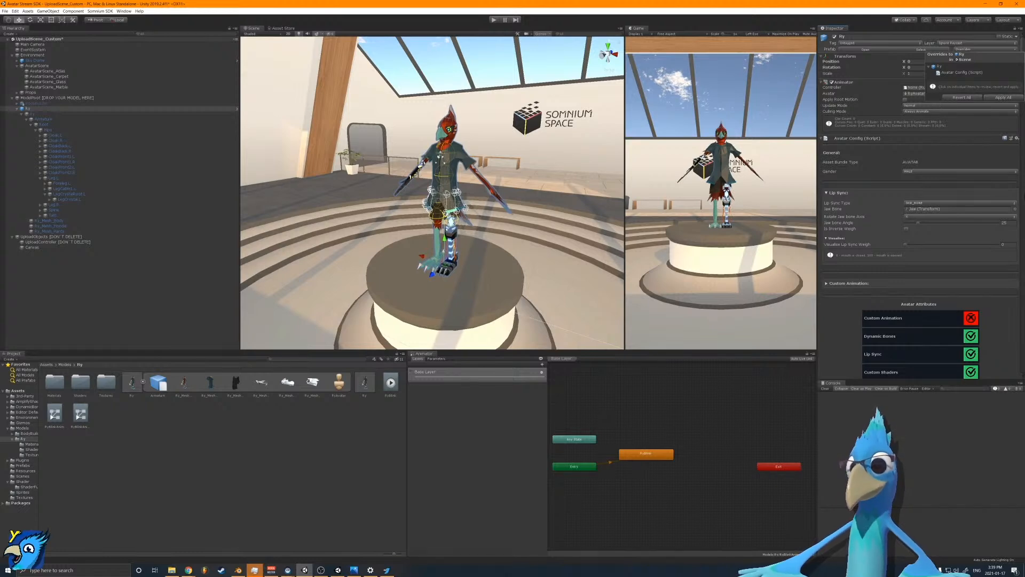
left_click(953, 73)
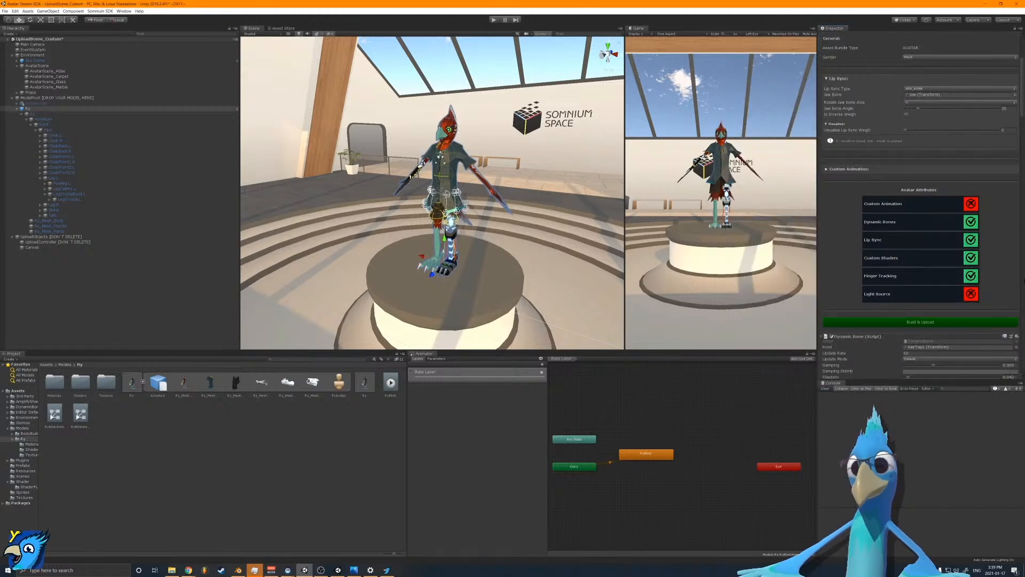
Step: Build the Ry avatar for upload to Somnium Space
right_click_drag(523, 271, 542, 276)
key("w")
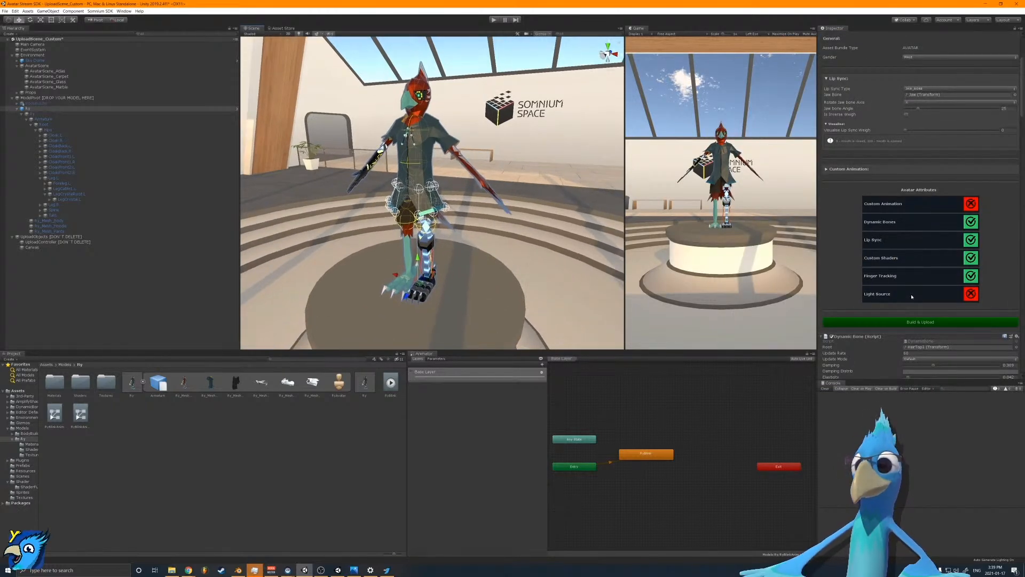
left_click(912, 322)
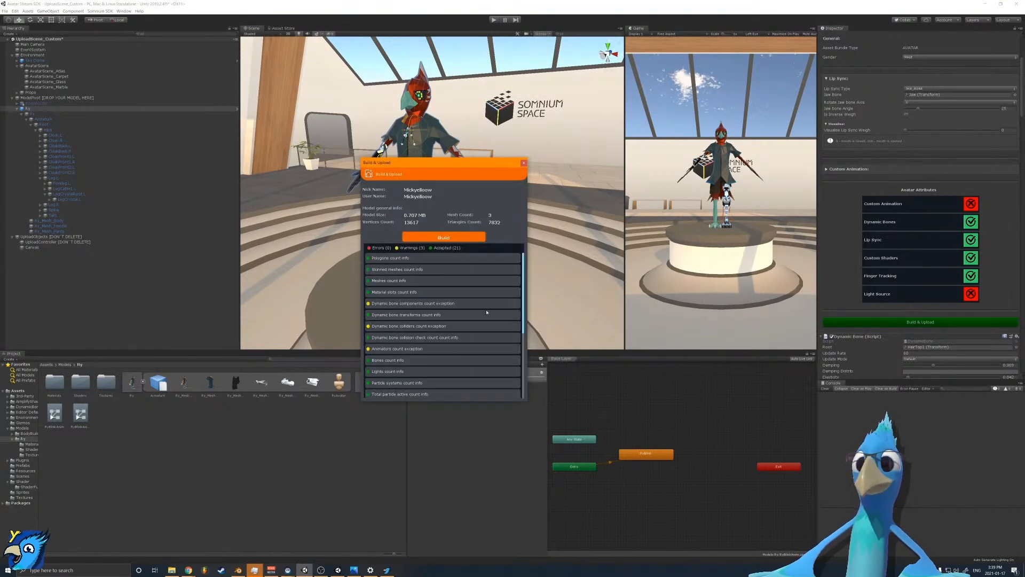
left_click(443, 237)
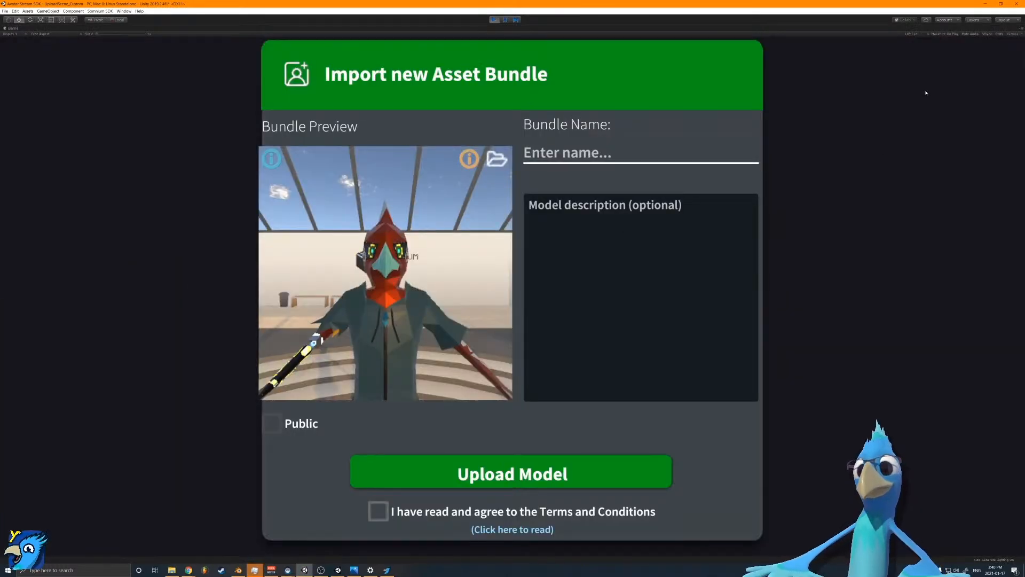
Step: Angle the bundle preview, name it "Ry Shader test" with description "Still a test you little burb", and accept the terms and conditions
left_click(1021, 28)
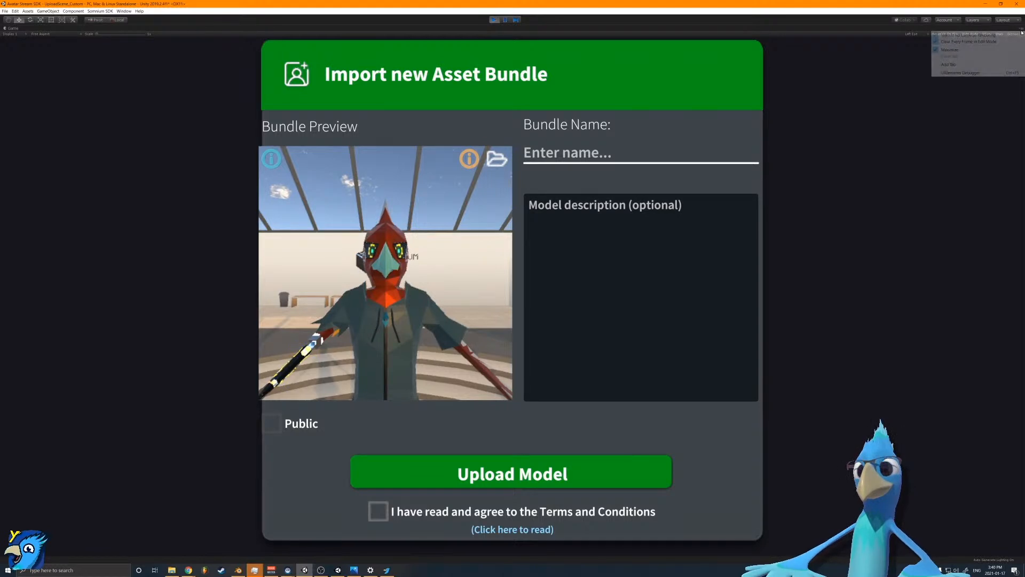
left_click(1004, 36)
right_click_drag(347, 262, 404, 314)
type("Ry Shader testS")
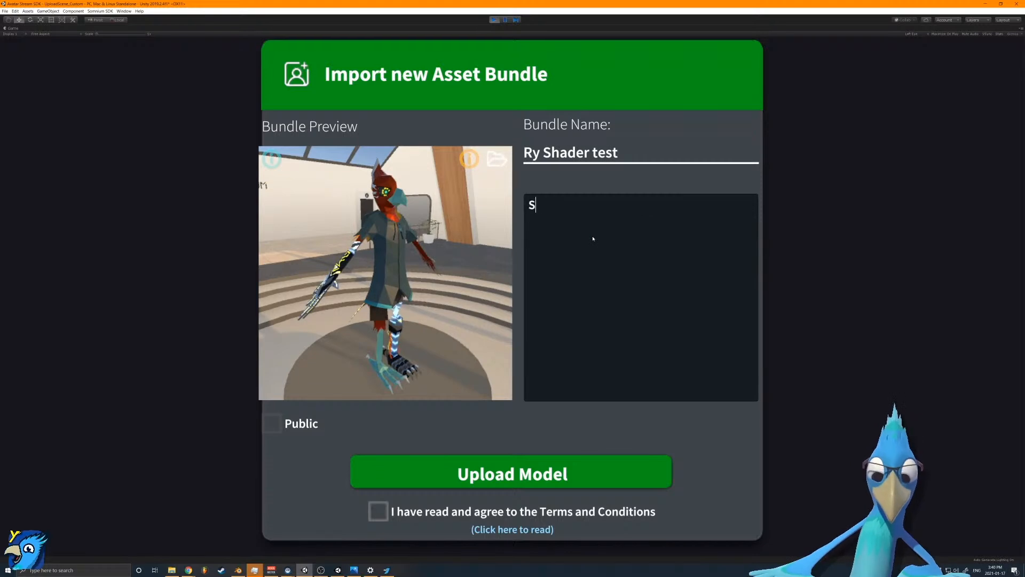
type("till a test y")
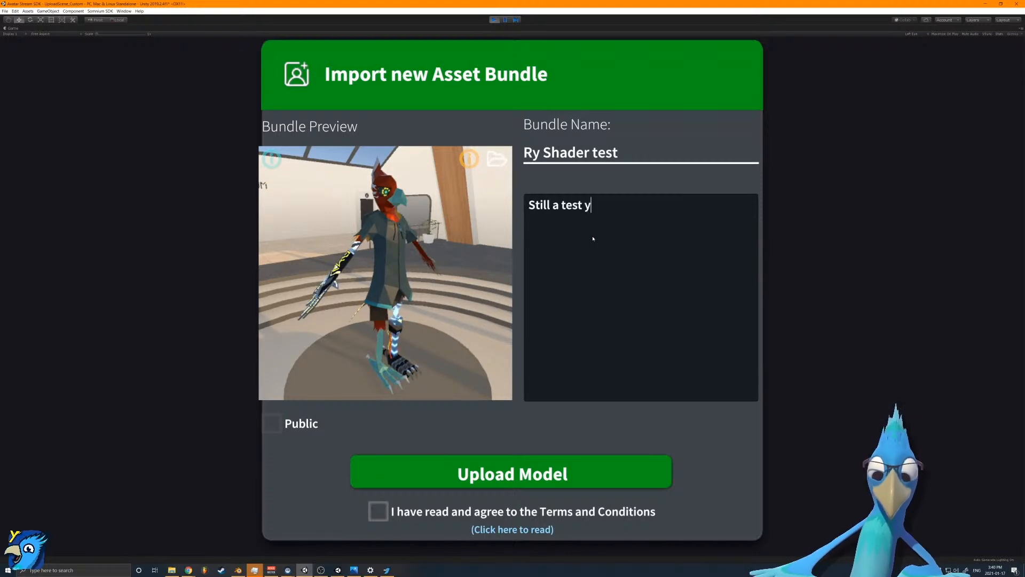
type("ou little burb")
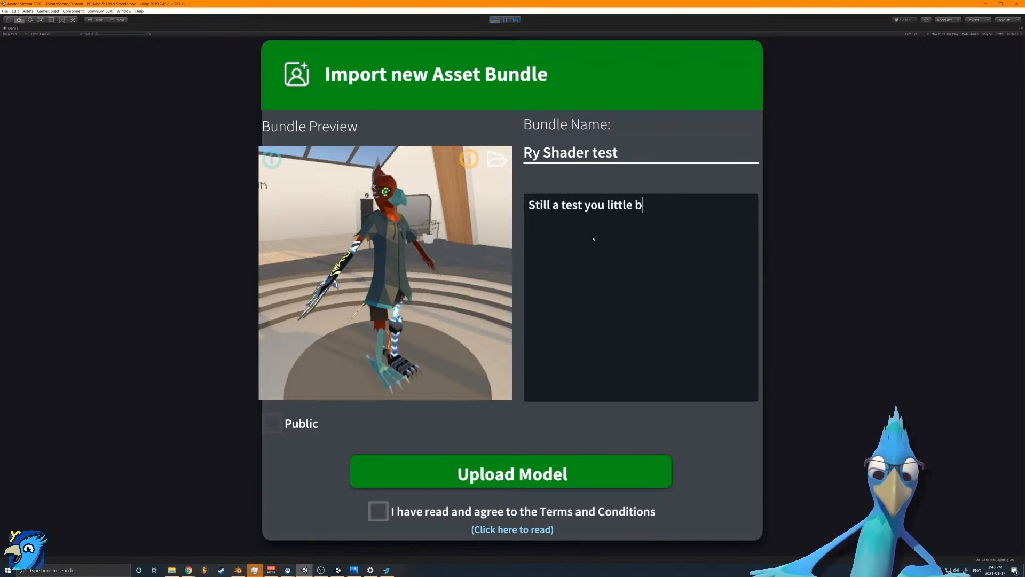
left_click(386, 514)
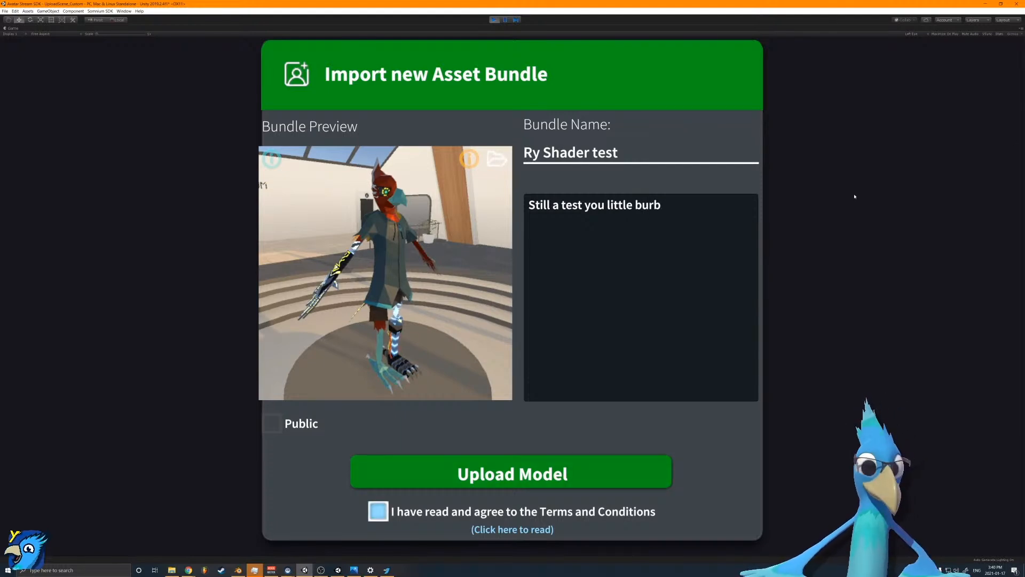
Step: Upload the Ry Shader test bundle and start the Somnium Space launcher
left_click(99, 569)
type("som")
key("Return")
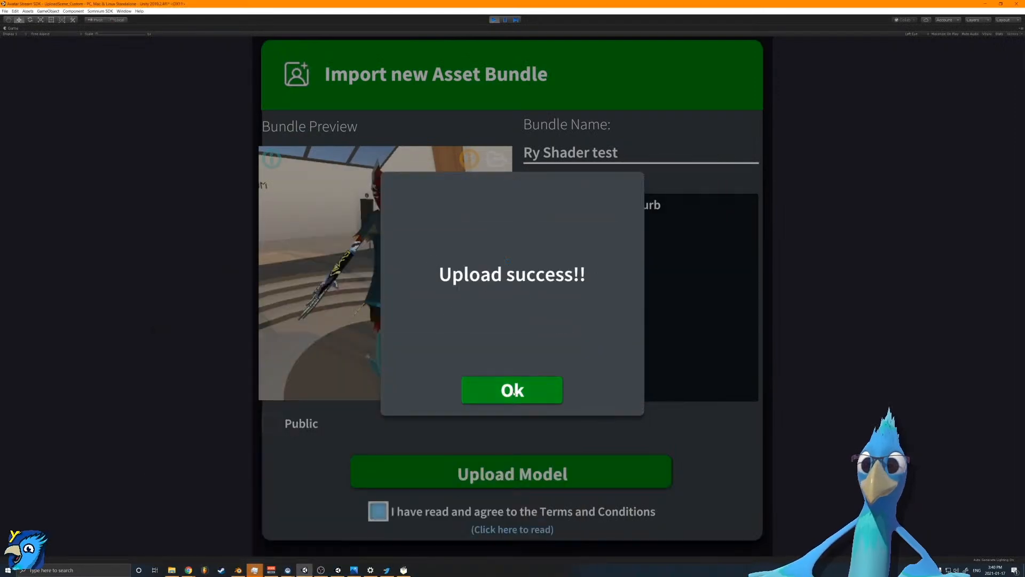
left_click(512, 391)
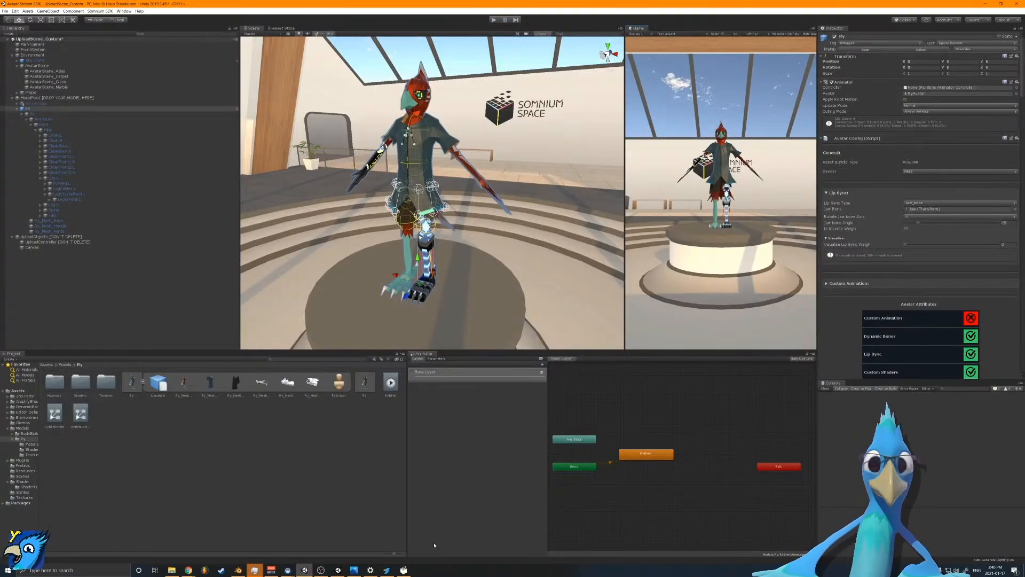
Step: Switch to the Somnium Space launcher, set the custom avatar Ry Shader test as the one in use, and return to its home page
left_click(403, 569)
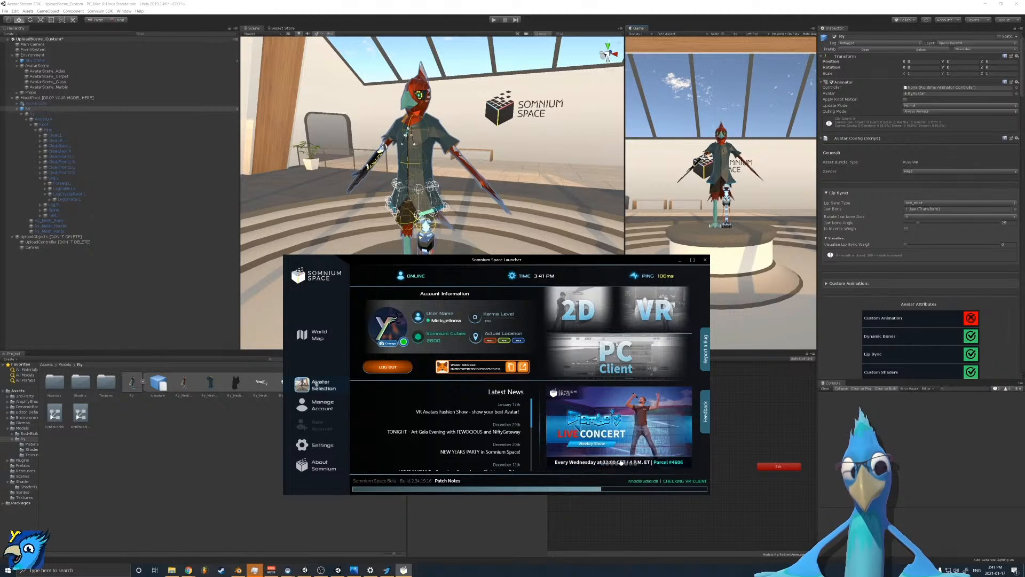
left_click(316, 384)
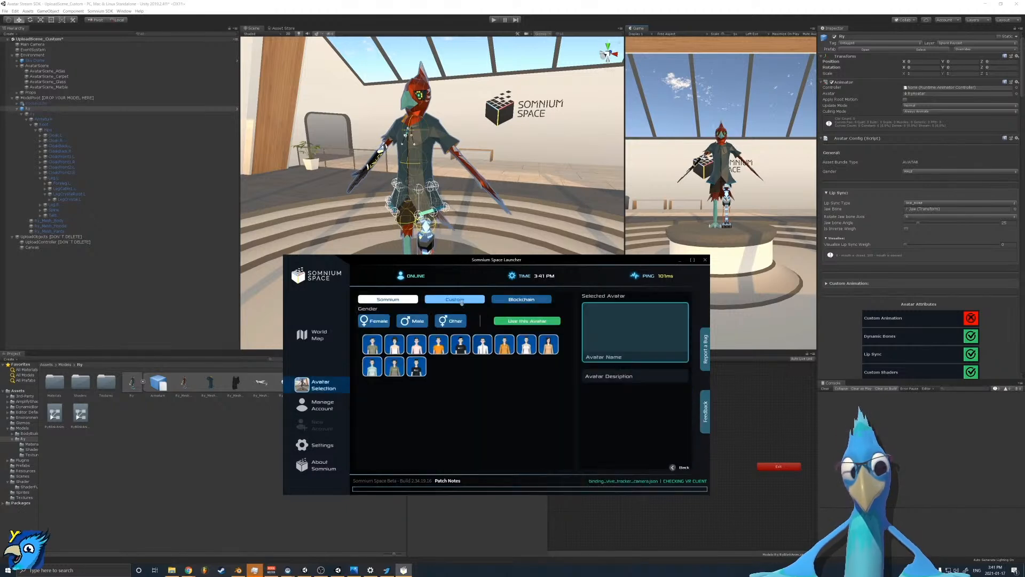
left_click(460, 299)
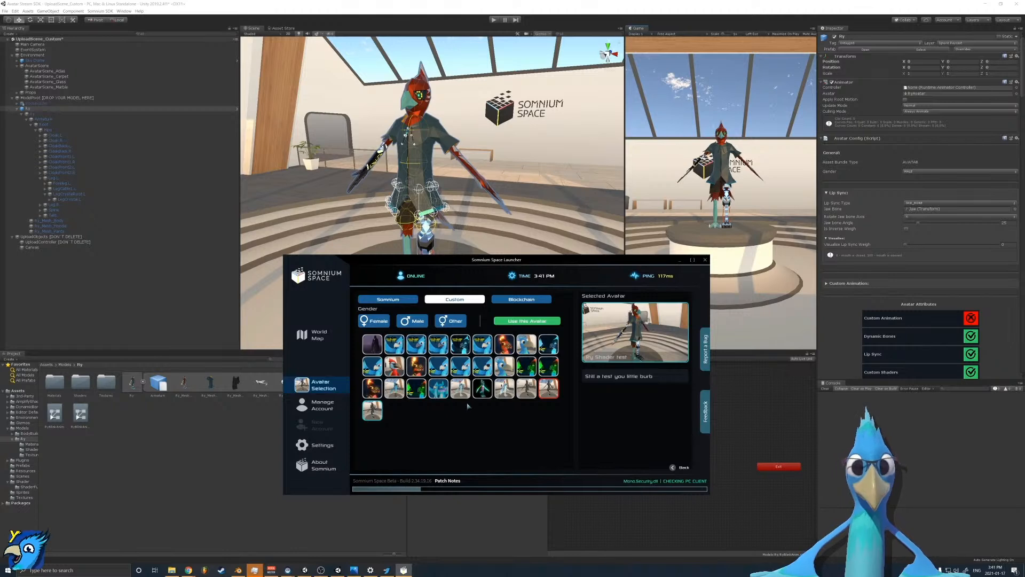
left_click(528, 321)
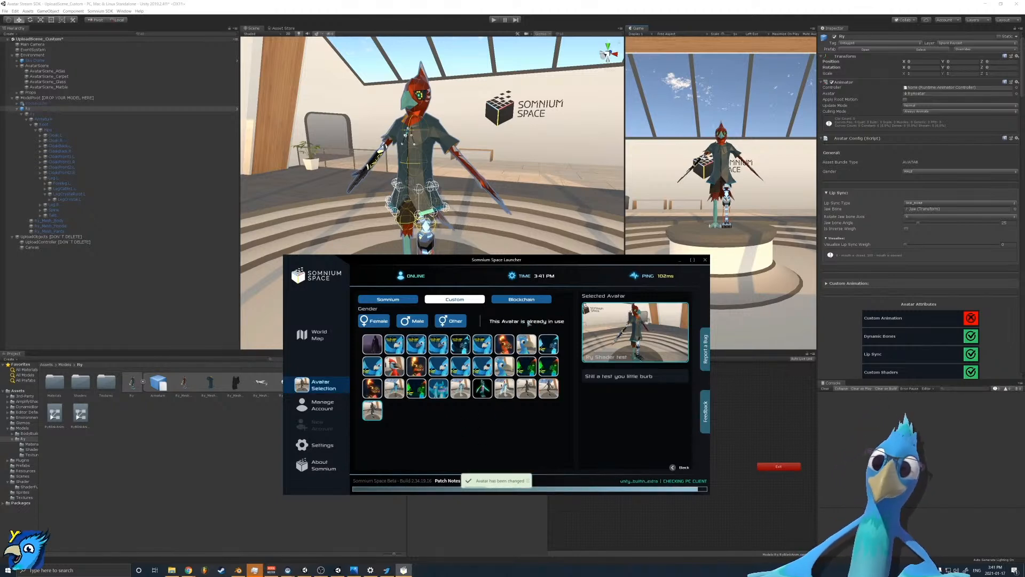
left_click(315, 275)
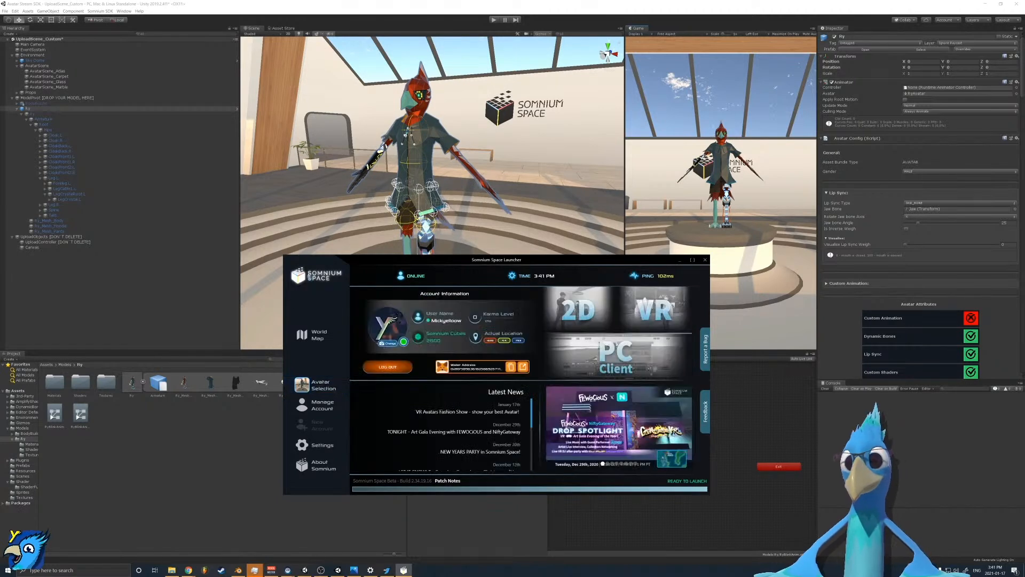